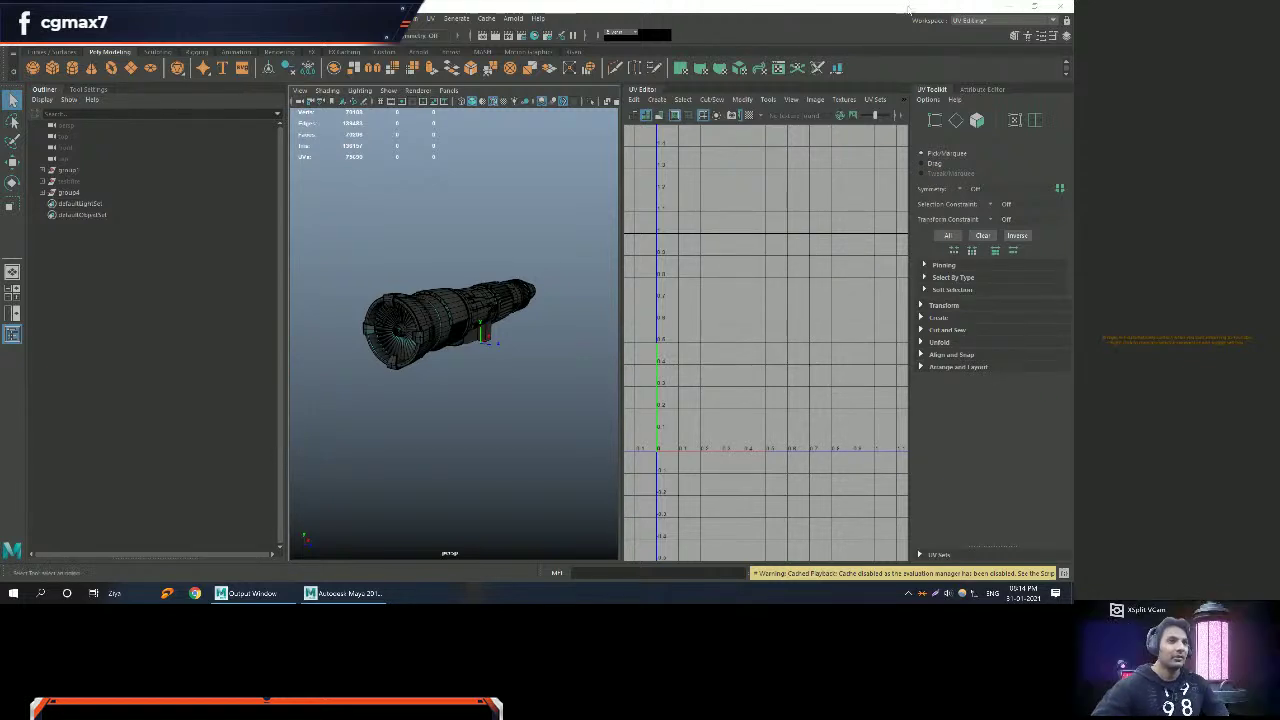
# Change the workspace layout to Maya Classic and finally to FX.
pyautogui.click(981, 26)
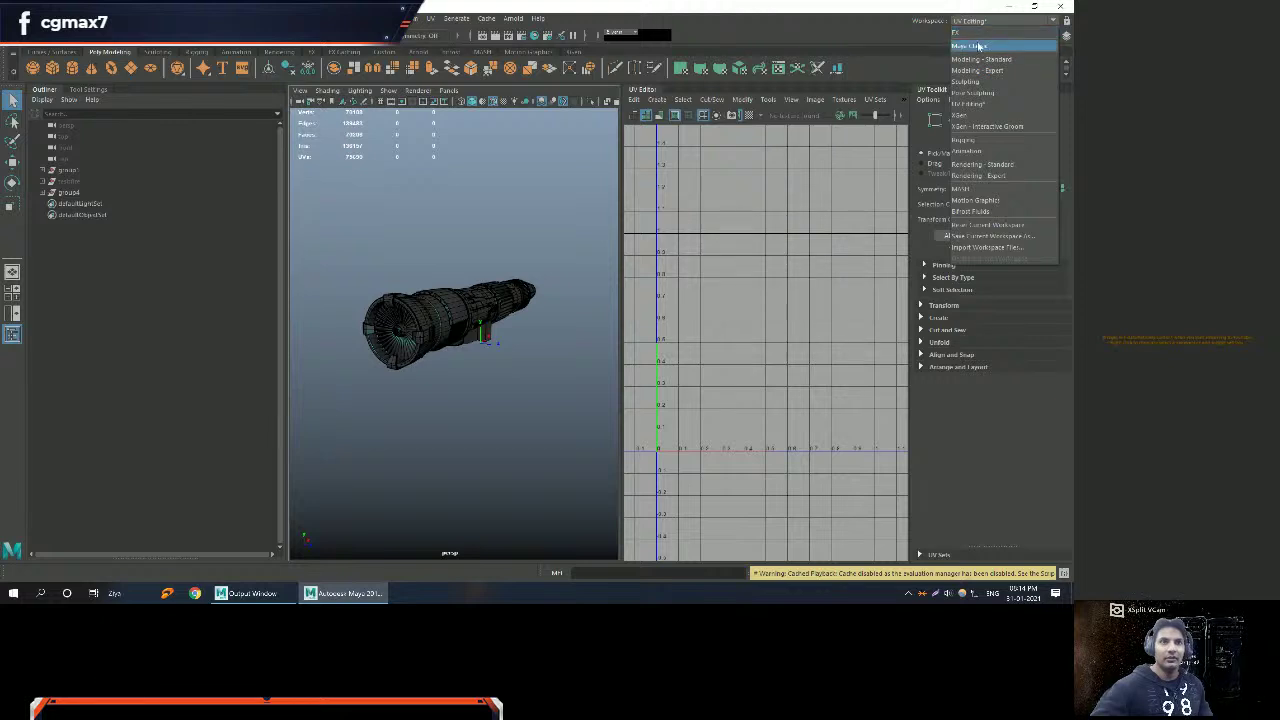
pyautogui.click(970, 46)
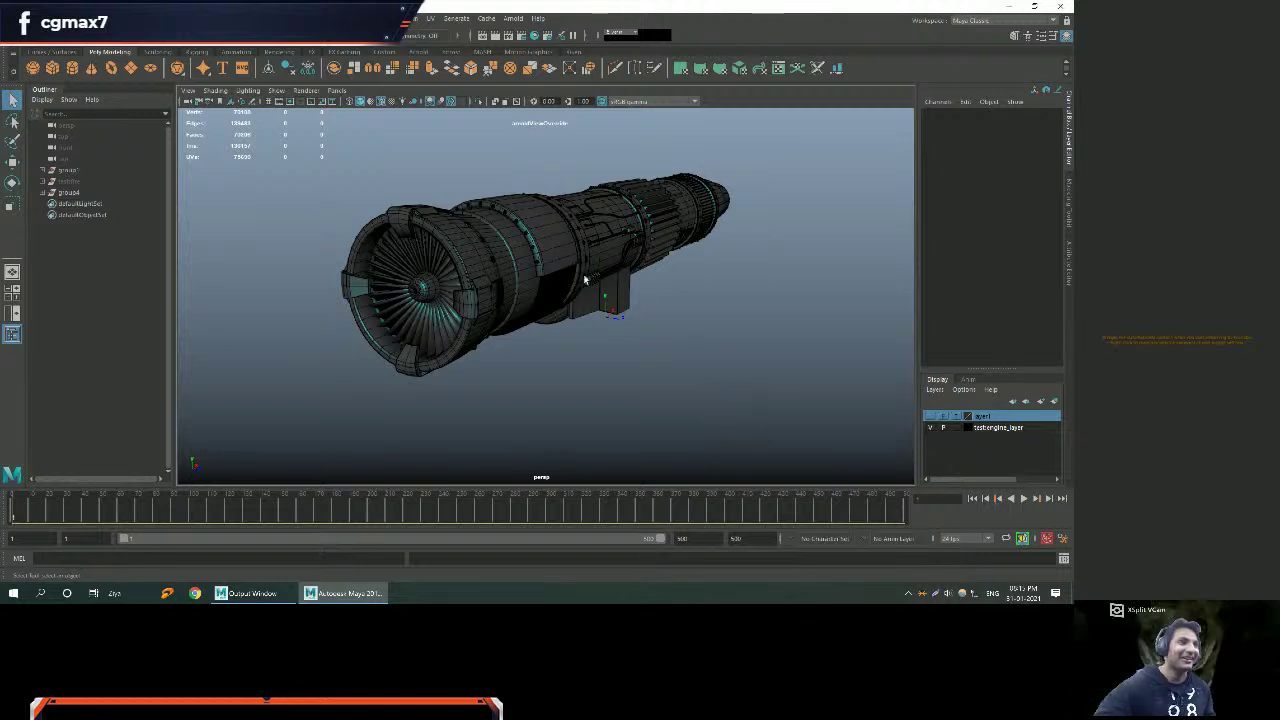
pyautogui.click(987, 20)
pyautogui.click(969, 36)
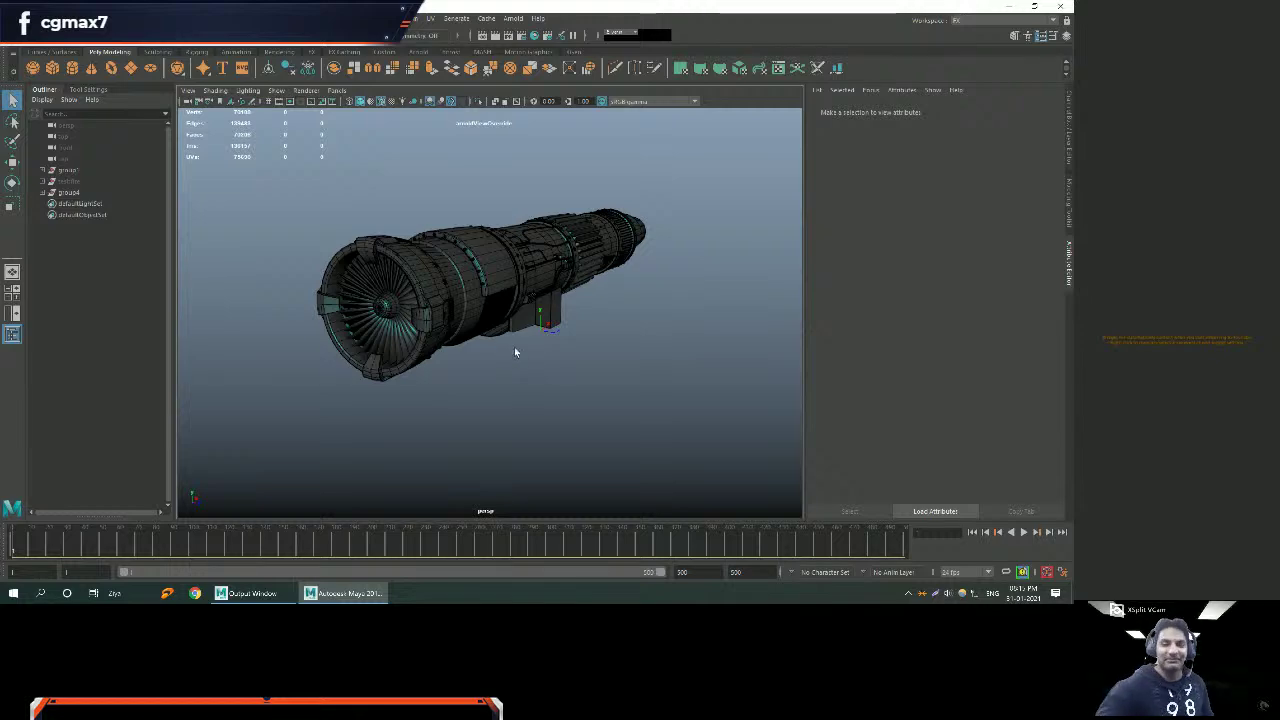
# Examine the engine model in the perspective view and up close toward its tapered end in the maximised top view.
pyautogui.keyDown('alt'); pyautogui.moveTo(550, 380); pyautogui.dragTo(541, 408); pyautogui.keyUp('alt')
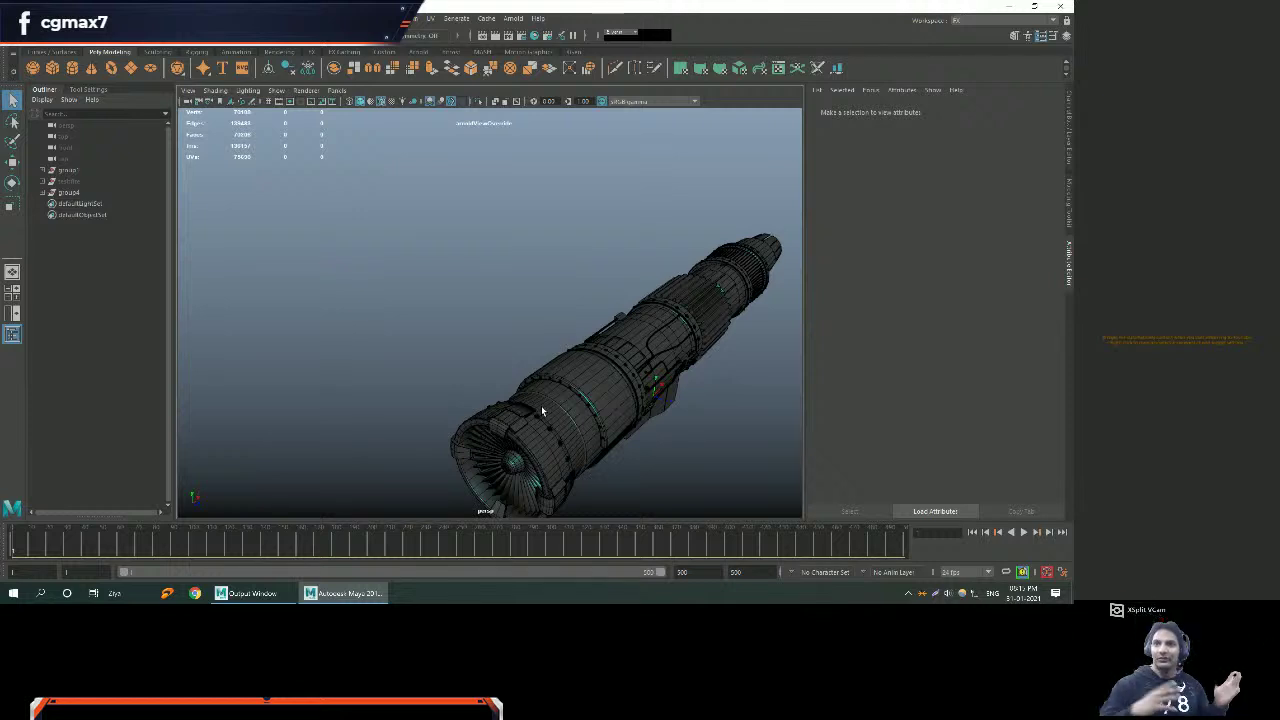
pyautogui.keyDown('alt'); pyautogui.moveTo(541, 405); pyautogui.dragTo(580, 406); pyautogui.keyUp('alt')
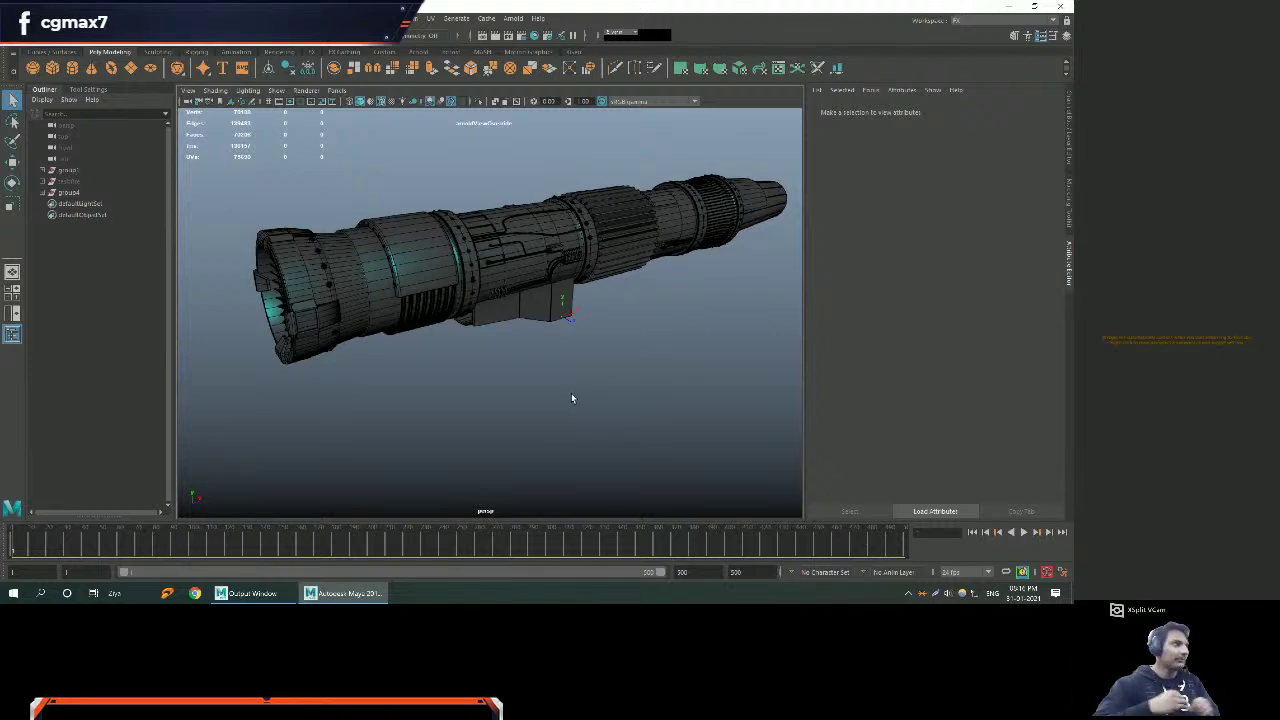
pyautogui.moveTo(571, 398)
pyautogui.keyDown('alt'); pyautogui.mouseDown()
pyautogui.moveTo(623, 380)
pyautogui.moveTo(569, 400)
pyautogui.mouseUp(); pyautogui.keyUp('alt')
pyautogui.press('space')
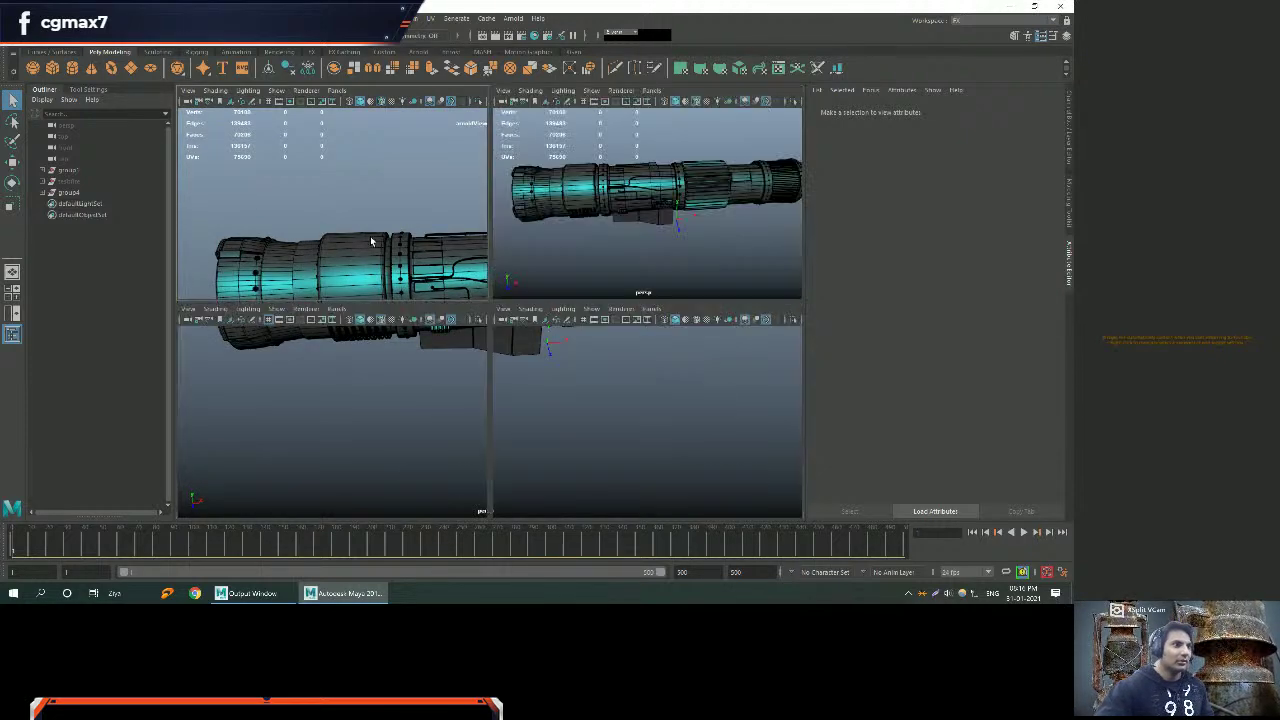
pyautogui.press('space')
pyautogui.scroll(-8, 364, 231)
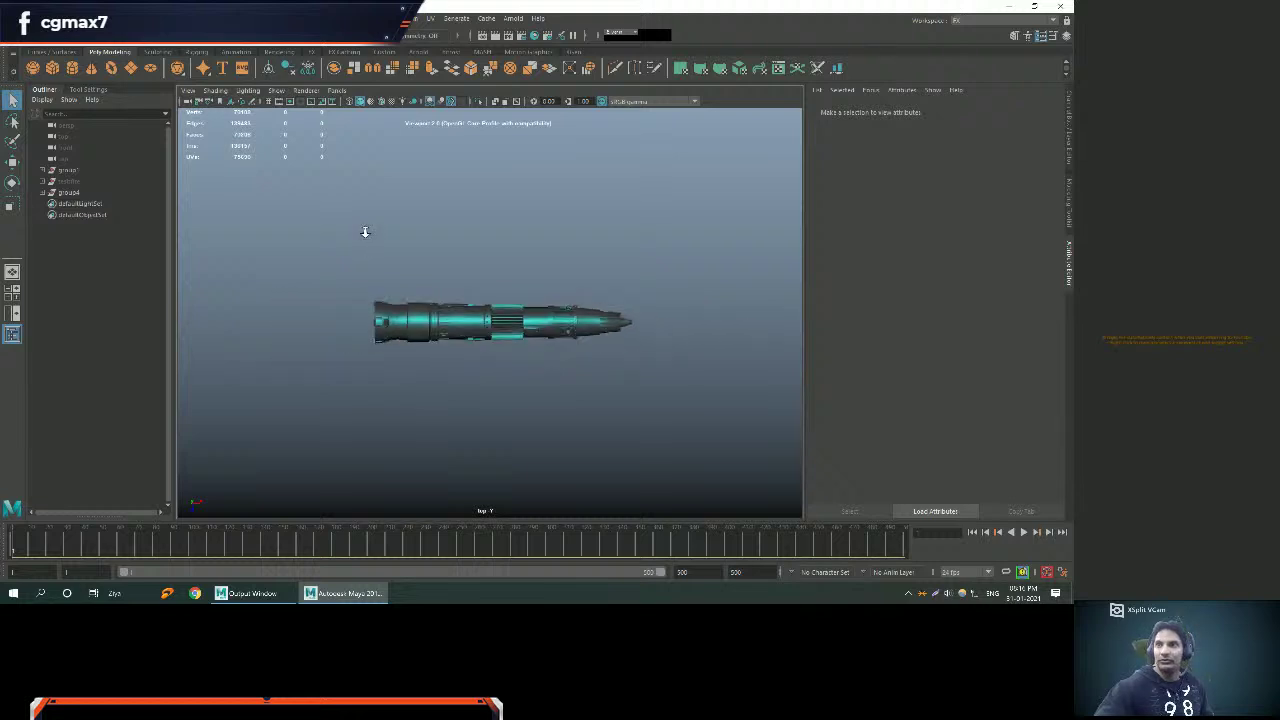
pyautogui.scroll(3, 365, 232)
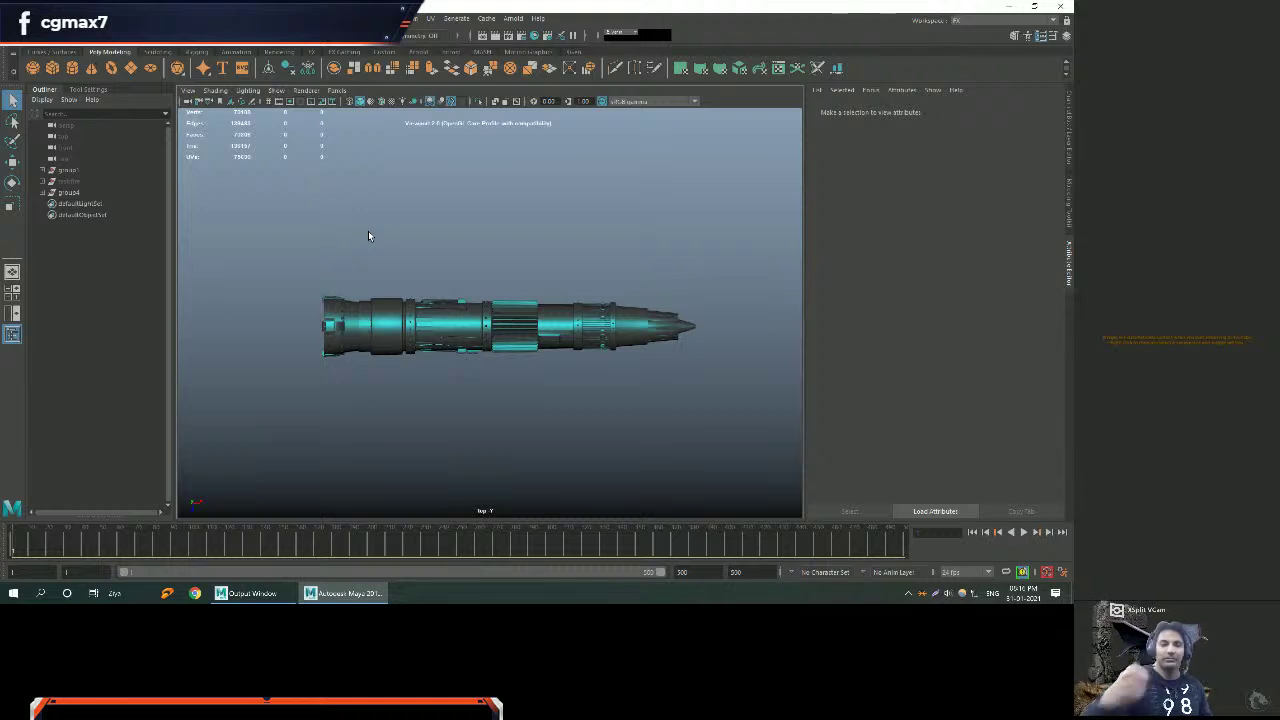
pyautogui.keyDown('alt'); pyautogui.moveTo(351, 231); pyautogui.dragTo(317, 216, button='middle'); pyautogui.keyUp('alt')
pyautogui.scroll(3, 506, 365)
pyautogui.keyDown('alt'); pyautogui.moveTo(506, 365); pyautogui.dragTo(451, 334, button='middle'); pyautogui.keyUp('alt')
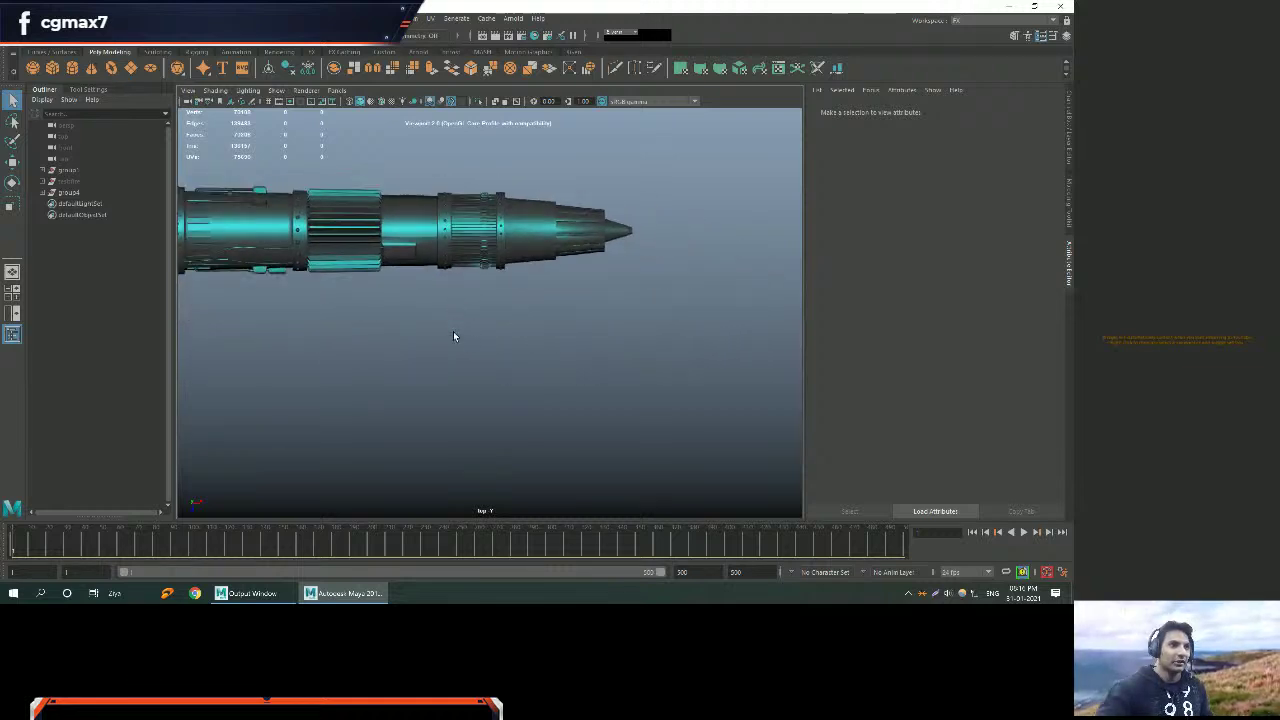
pyautogui.scroll(2, 446, 320)
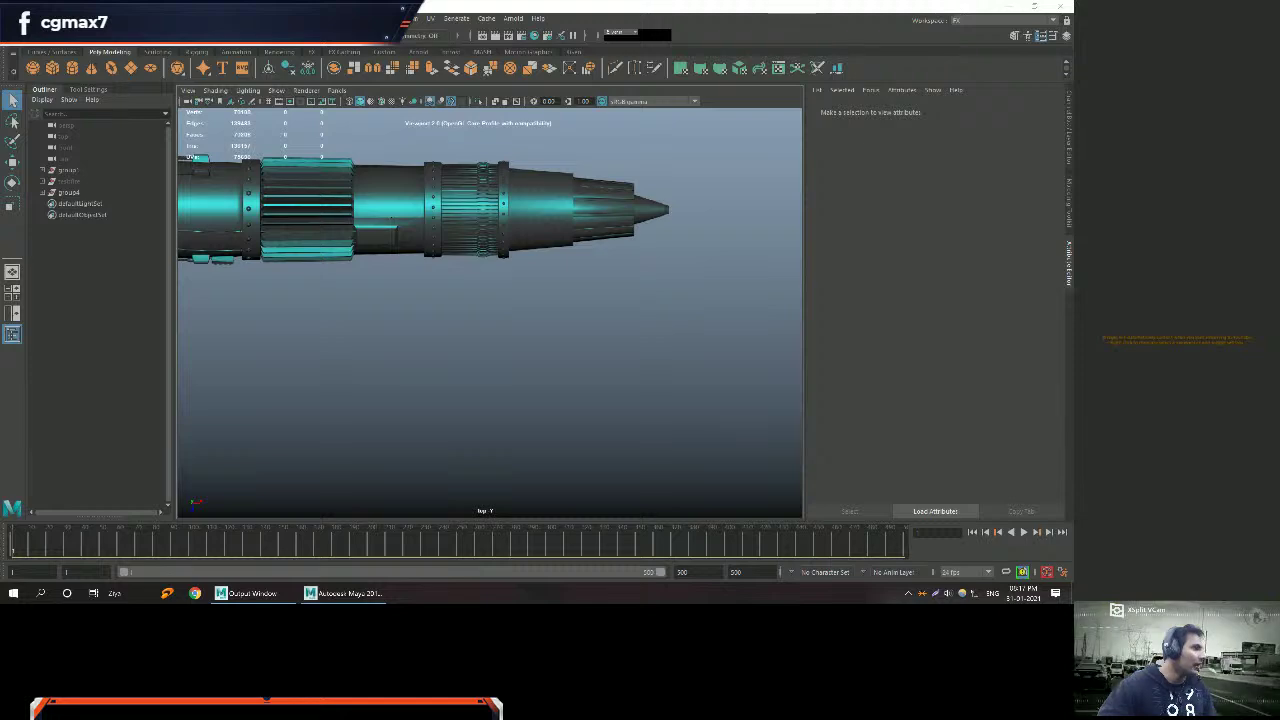
# Switch to File Explorer and look over the folders in the Refrence library, including art Gallery, Story Boarding and Vehical&Mech.
pyautogui.press('super+e')
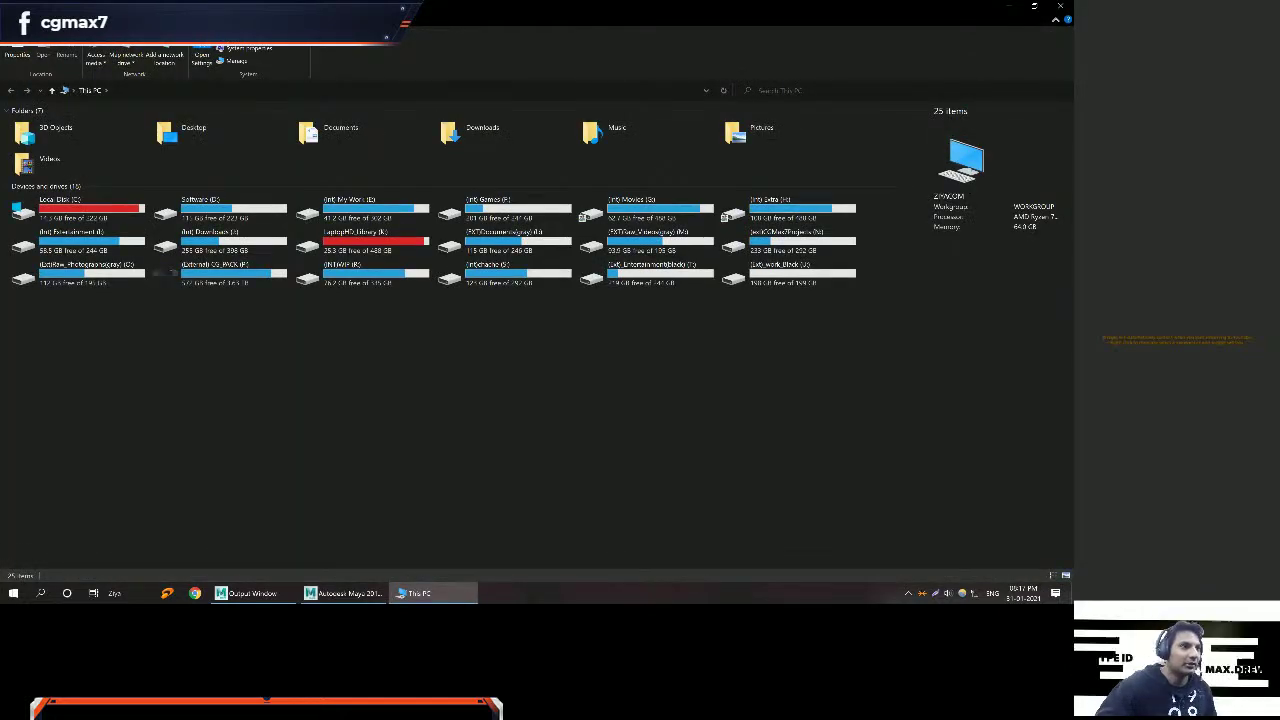
pyautogui.hotkey('alt', 'F4')
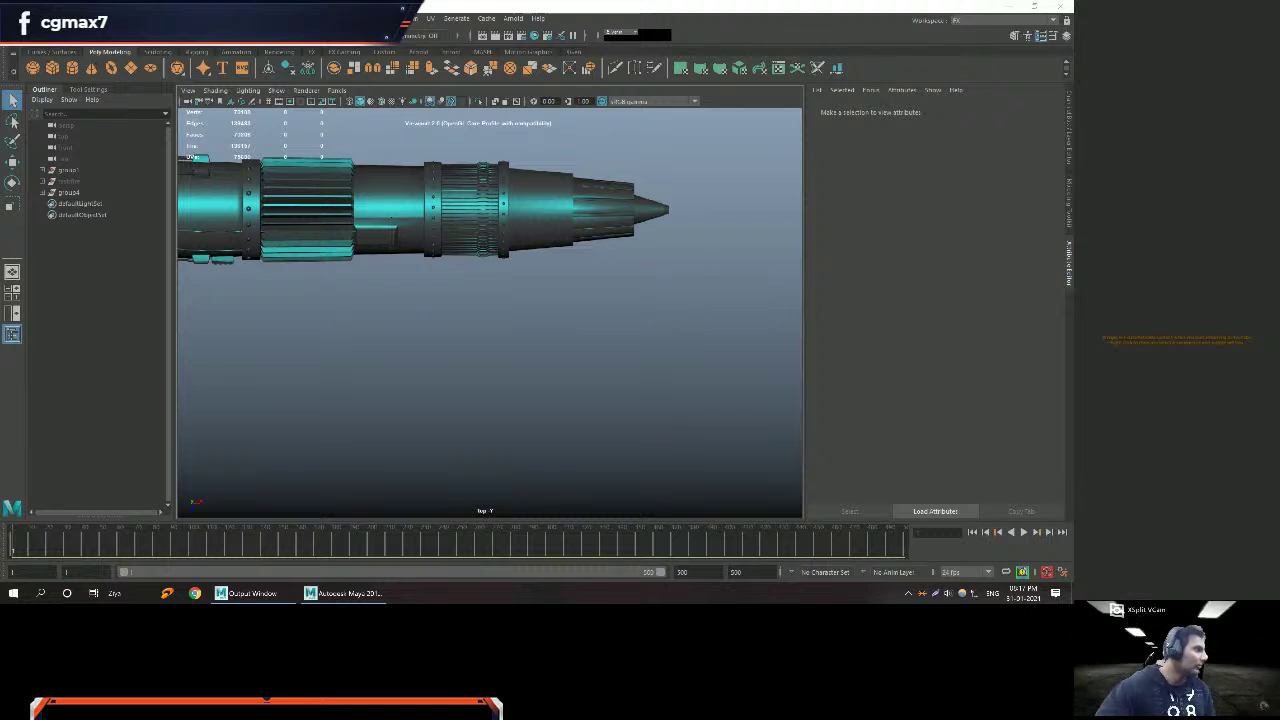
pyautogui.moveTo(320, 1)
pyautogui.mouseDown()
pyautogui.moveTo(325, 18)
pyautogui.moveTo(335, 2)
pyautogui.mouseUp()
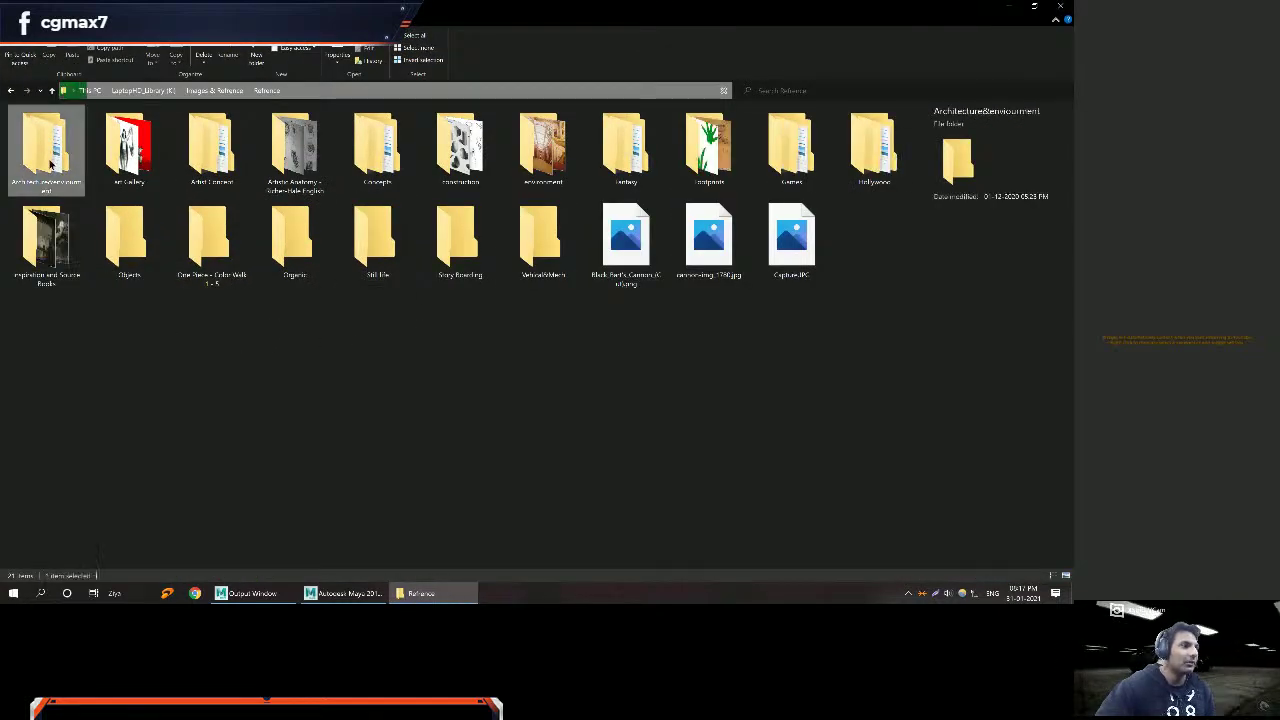
pyautogui.click(45, 150)
pyautogui.click(129, 150)
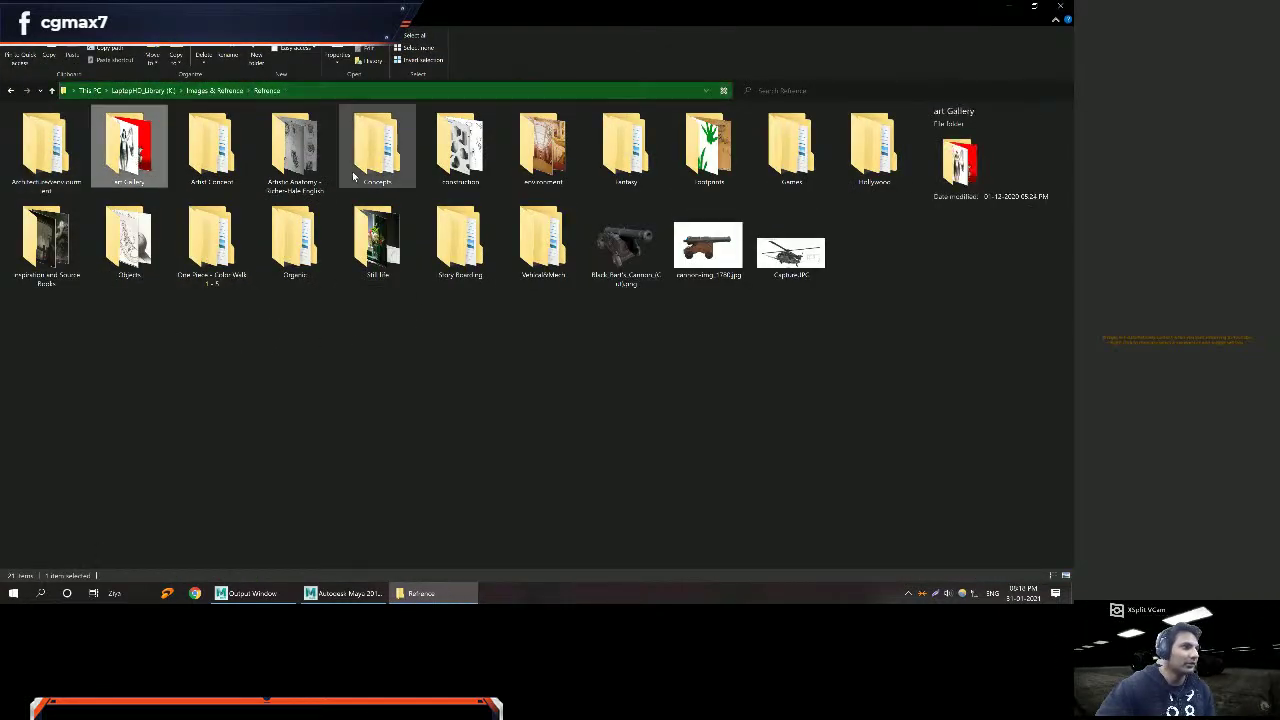
pyautogui.click(378, 260)
pyautogui.click(460, 245)
pyautogui.click(543, 245)
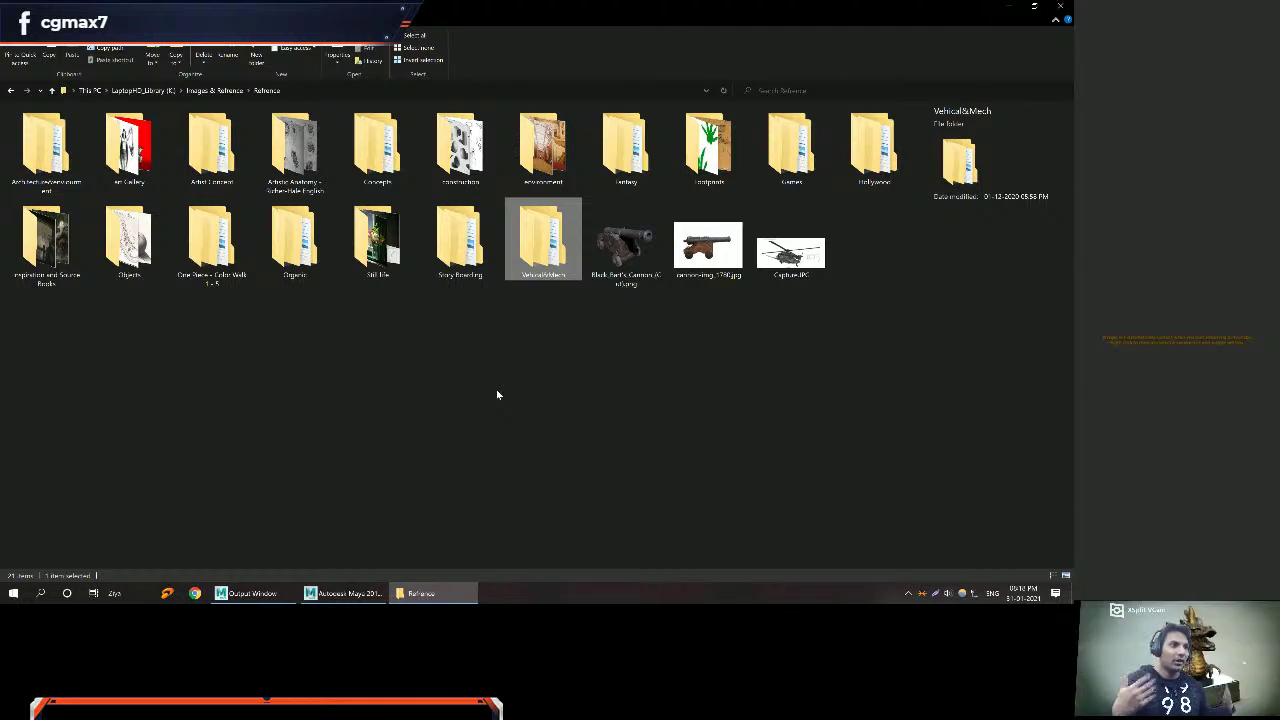
pyautogui.click(476, 415)
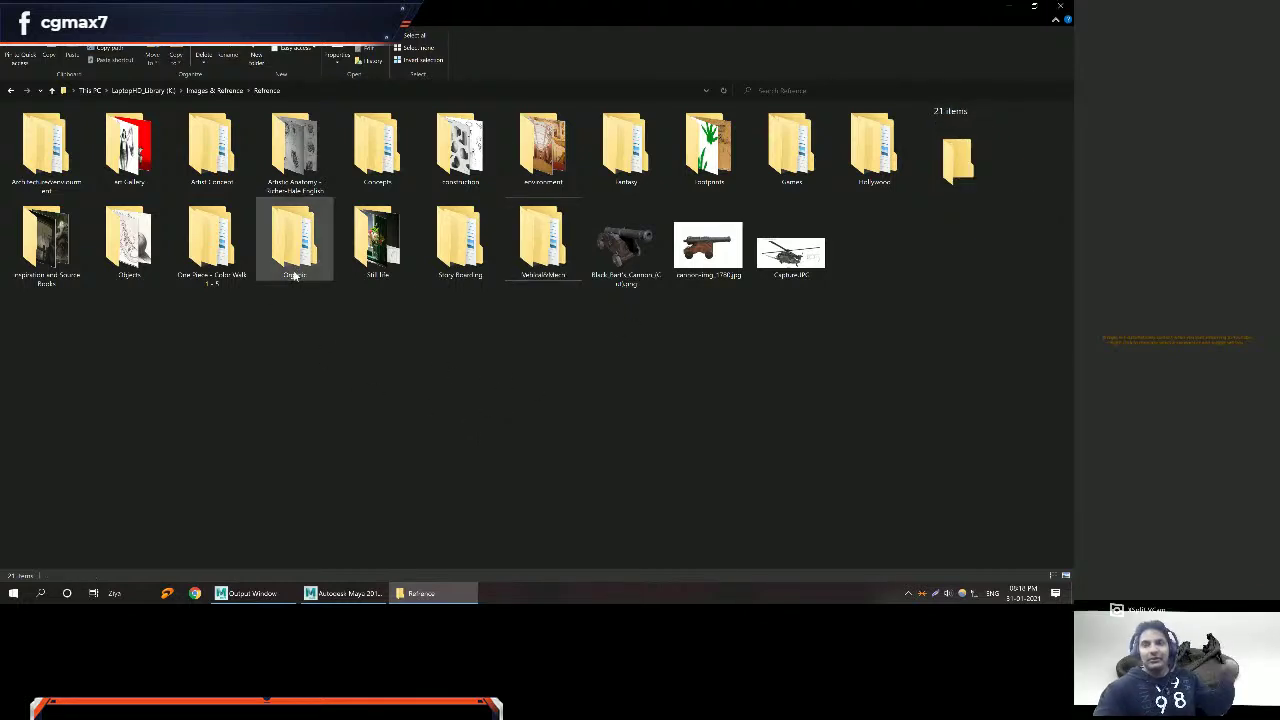
# Browse the images in the Inspiration and Source Books folder, return to the parent folders and close the file window.
pyautogui.doubleClick(55, 248)
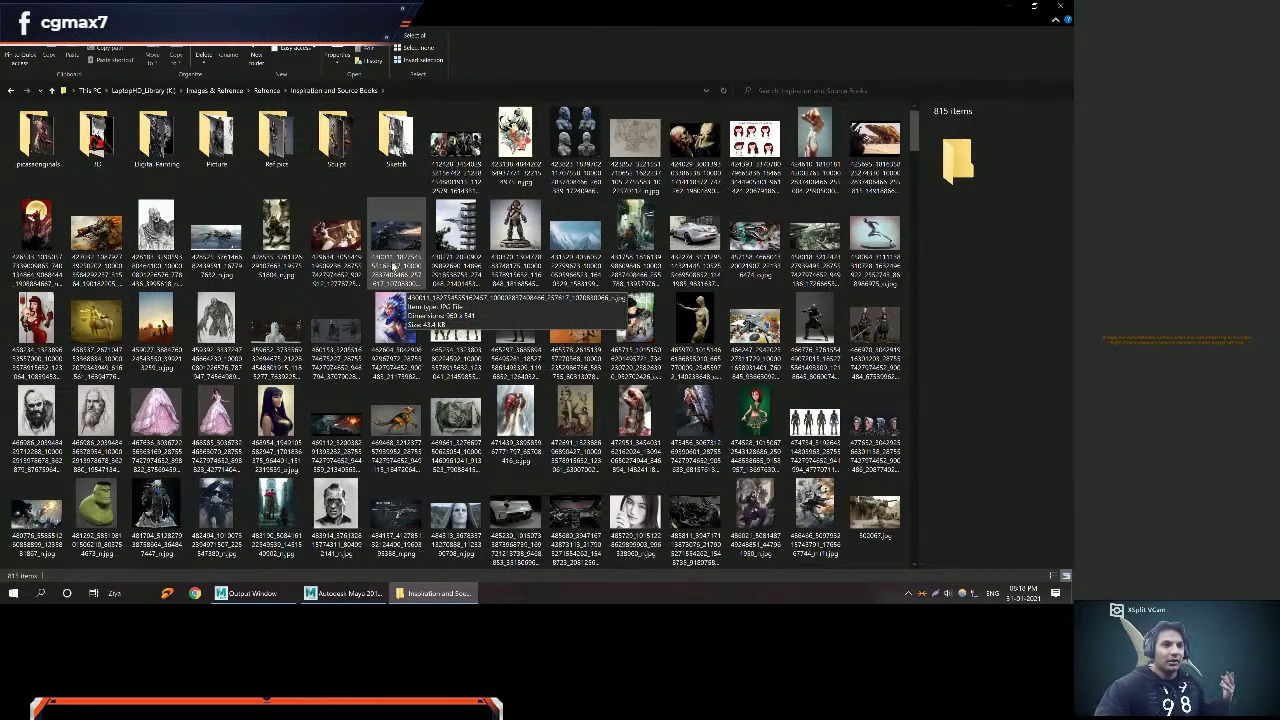
pyautogui.scroll(-10, 700, 370)
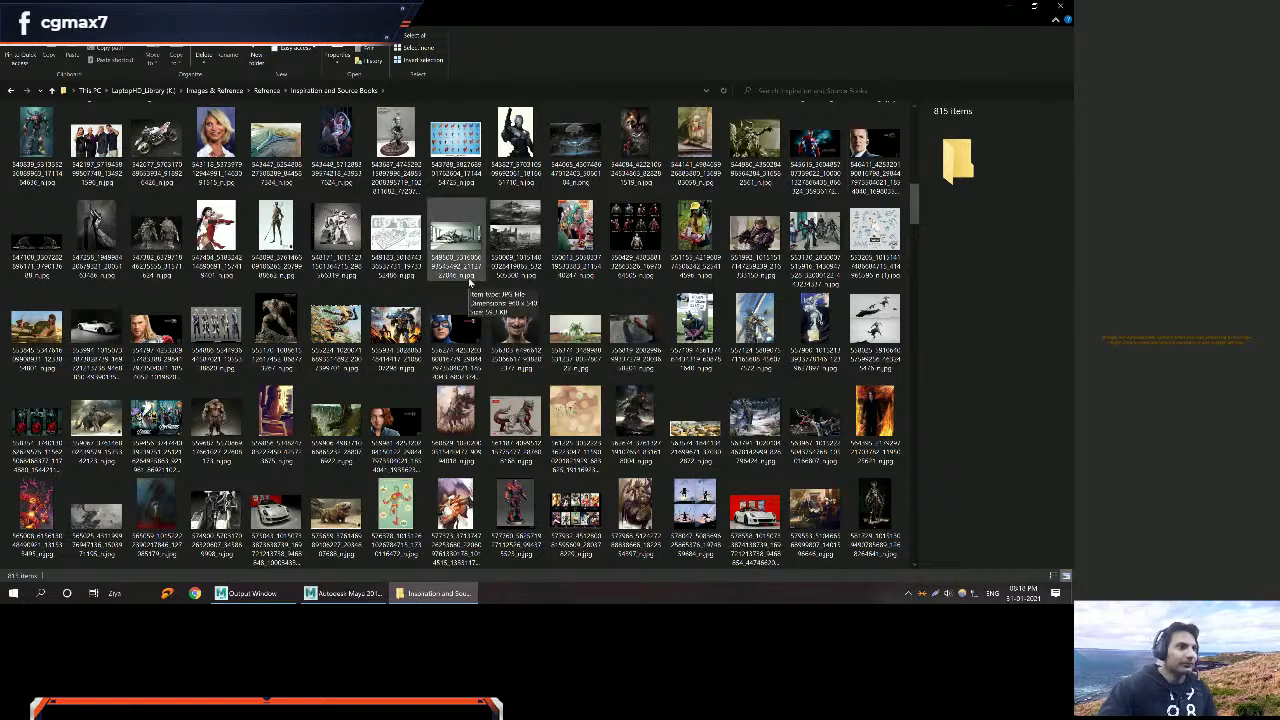
pyautogui.click(52, 90)
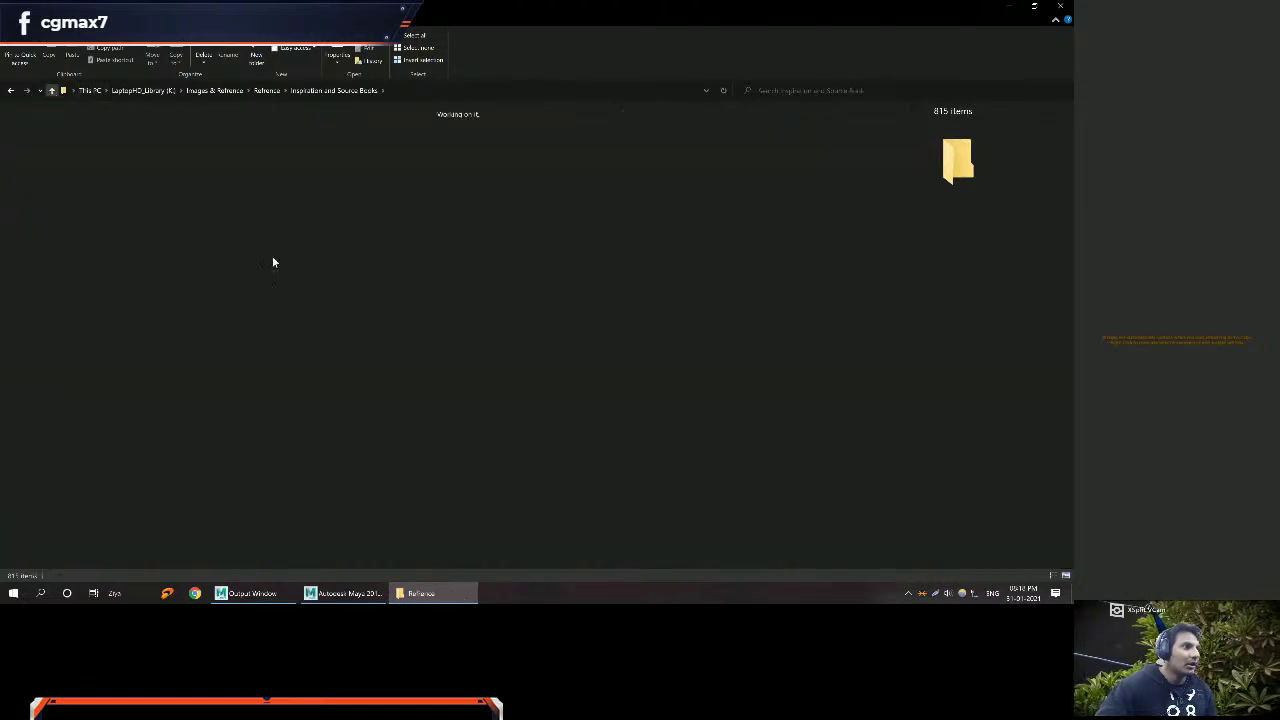
pyautogui.click(143, 90)
pyautogui.click(348, 333)
pyautogui.moveTo(256, 7); pyautogui.dragTo(0, 115)
pyautogui.hotkey('alt', 'F4')
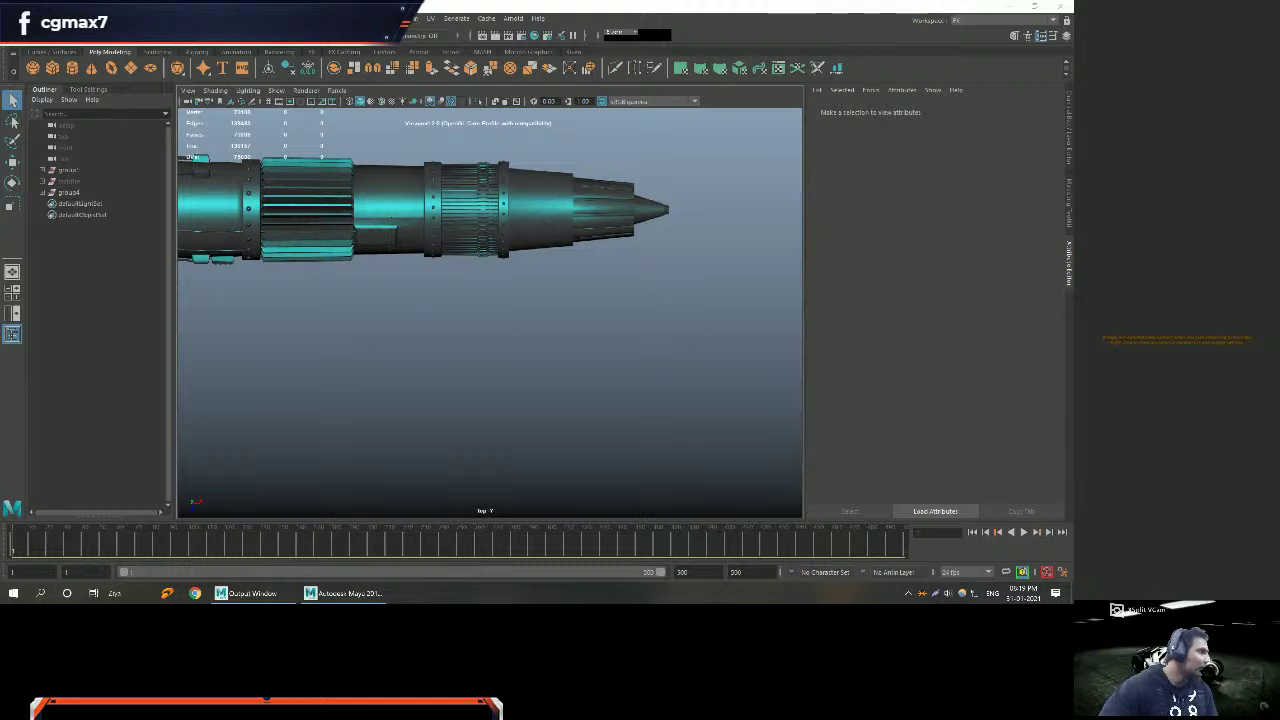
# Open the POD project folder and view the render Out_put_1.jpg, closing the image viewer when finished.
pyautogui.doubleClick(411, 107)
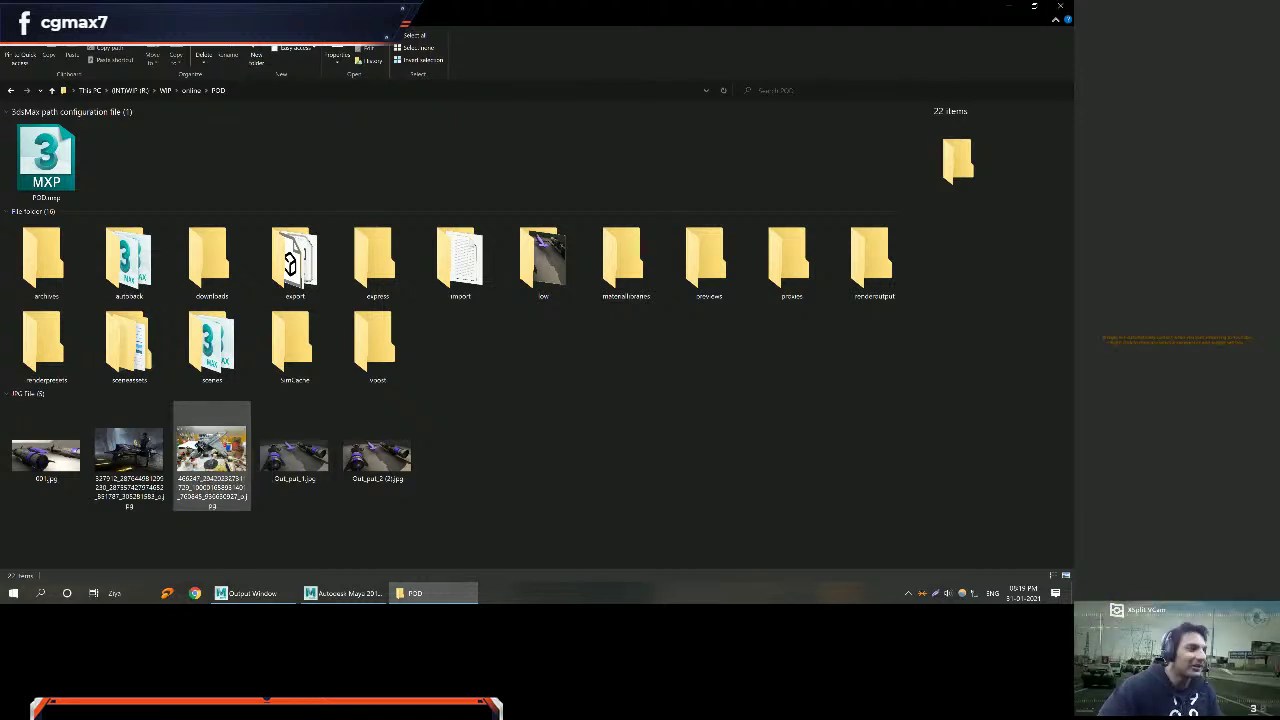
pyautogui.click(205, 450)
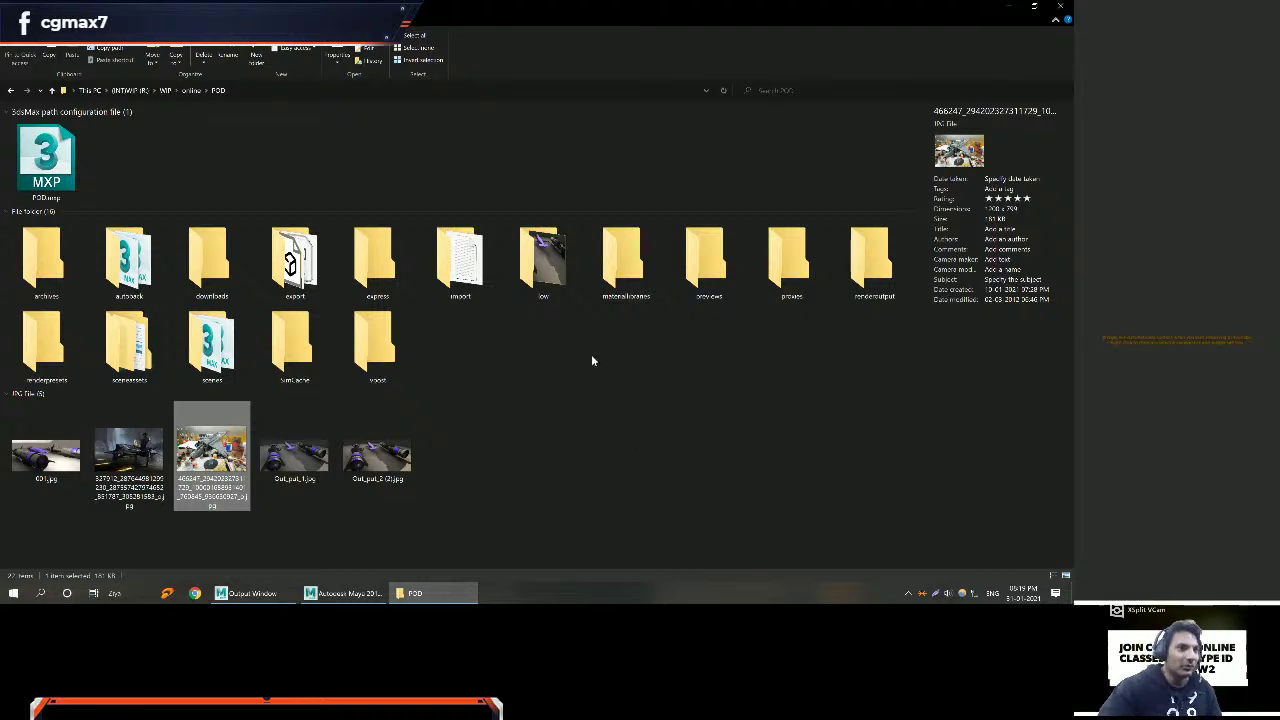
pyautogui.click(549, 266)
pyautogui.doubleClick(294, 455)
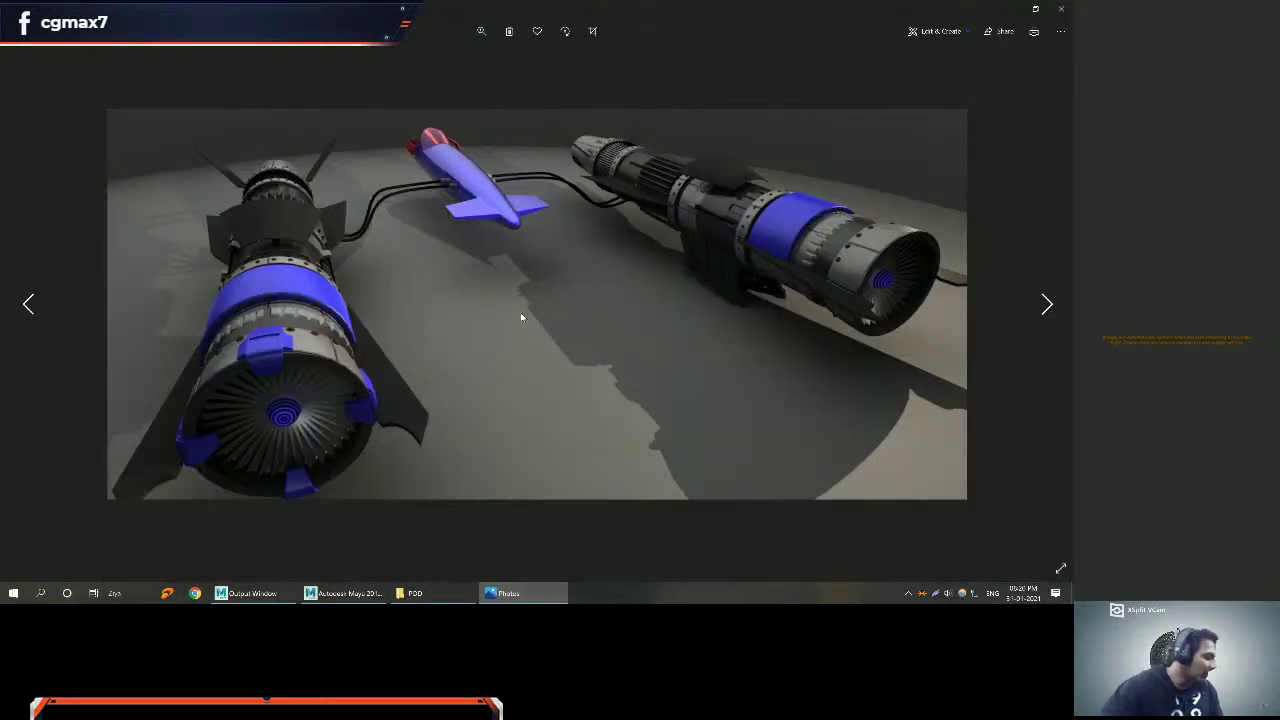
pyautogui.click(1061, 8)
# View the reference photo of the grey aircraft miniature in the POD folder and close both the image and the folder.
pyautogui.doubleClick(219, 484)
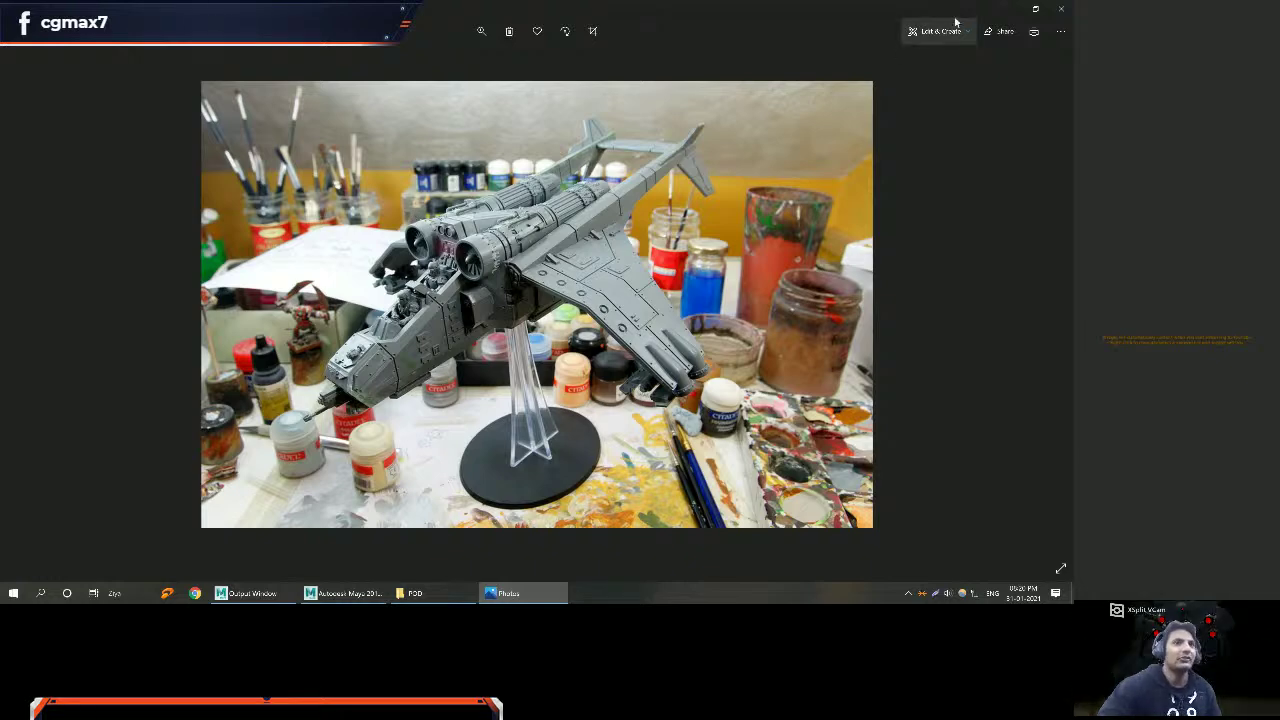
pyautogui.click(1061, 8)
pyautogui.click(613, 452)
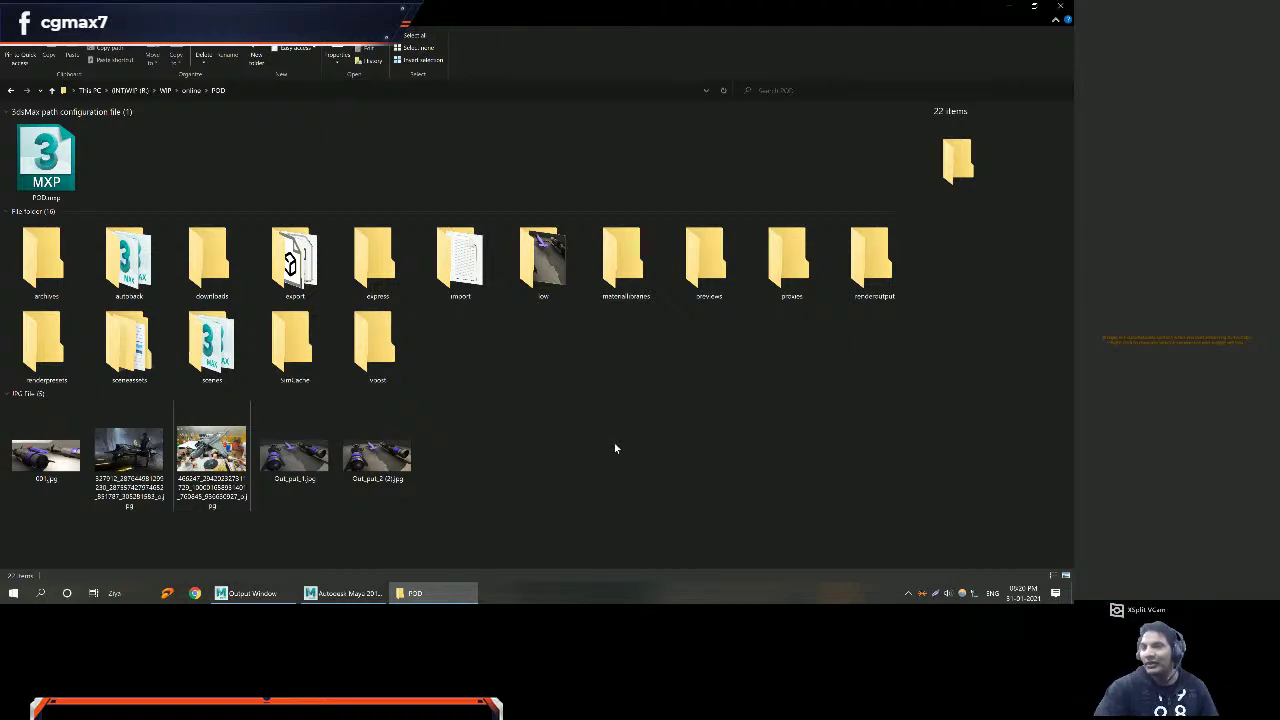
pyautogui.hotkey('alt', 'F4')
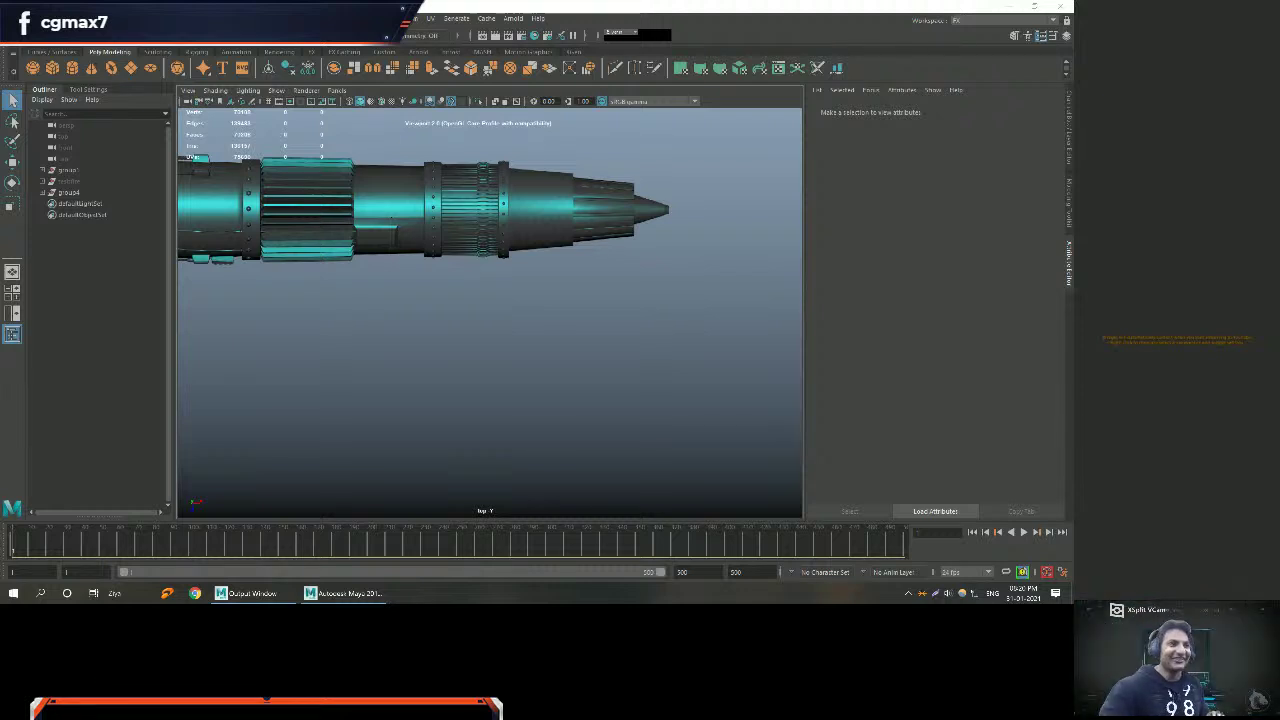
# Examine the engine model's ring, fin and nozzle sections along its full length in the top view.
pyautogui.keyDown('alt'); pyautogui.moveTo(471, 264); pyautogui.dragTo(399, 263); pyautogui.keyUp('alt')
pyautogui.keyDown('alt'); pyautogui.moveTo(630, 398); pyautogui.dragTo(443, 323); pyautogui.keyUp('alt')
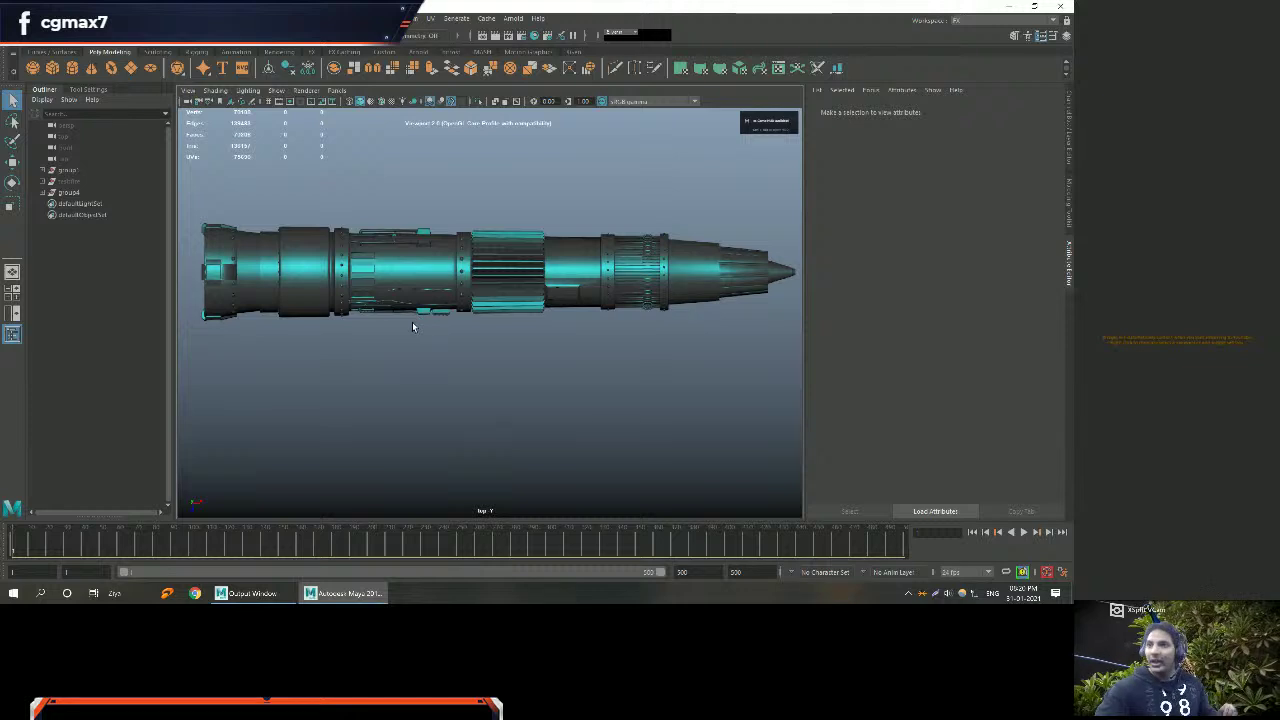
pyautogui.keyDown('alt'); pyautogui.moveTo(492, 341); pyautogui.dragTo(658, 352, button='right'); pyautogui.keyUp('alt')
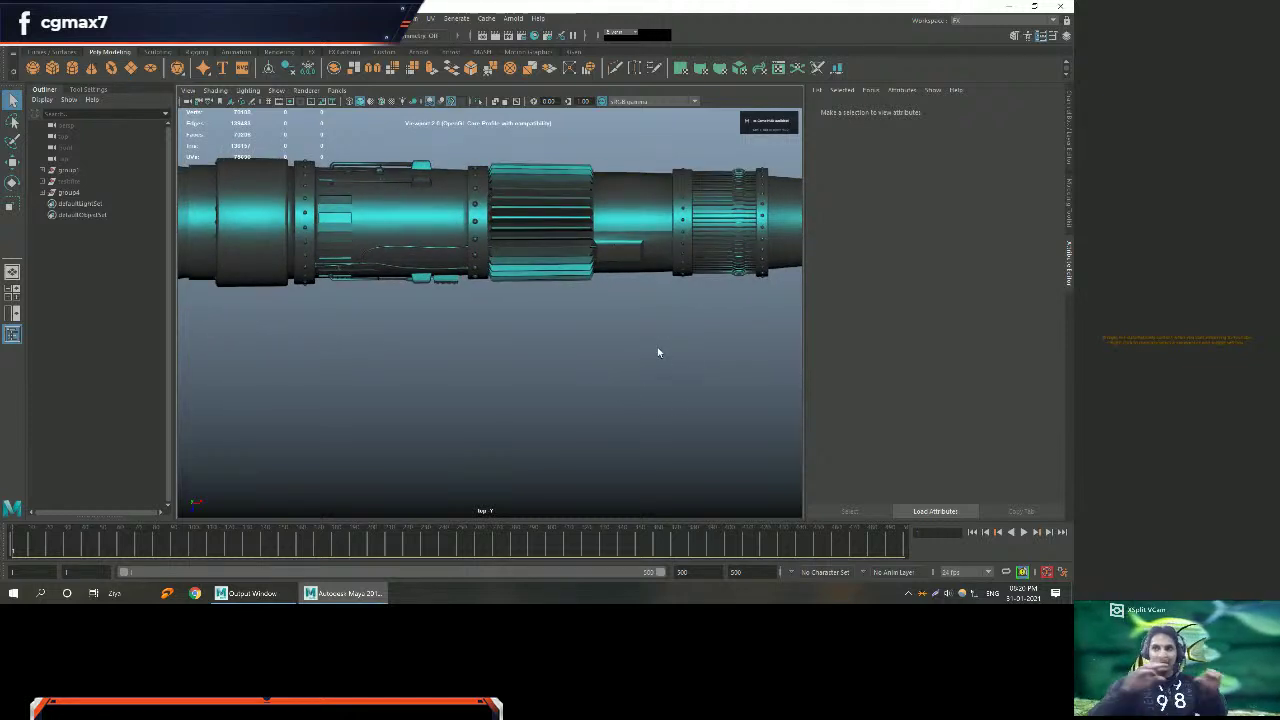
pyautogui.scroll(-3, 597, 346)
pyautogui.scroll(3, 341, 248)
pyautogui.scroll(-3, 474, 426)
pyautogui.scroll(3, 377, 374)
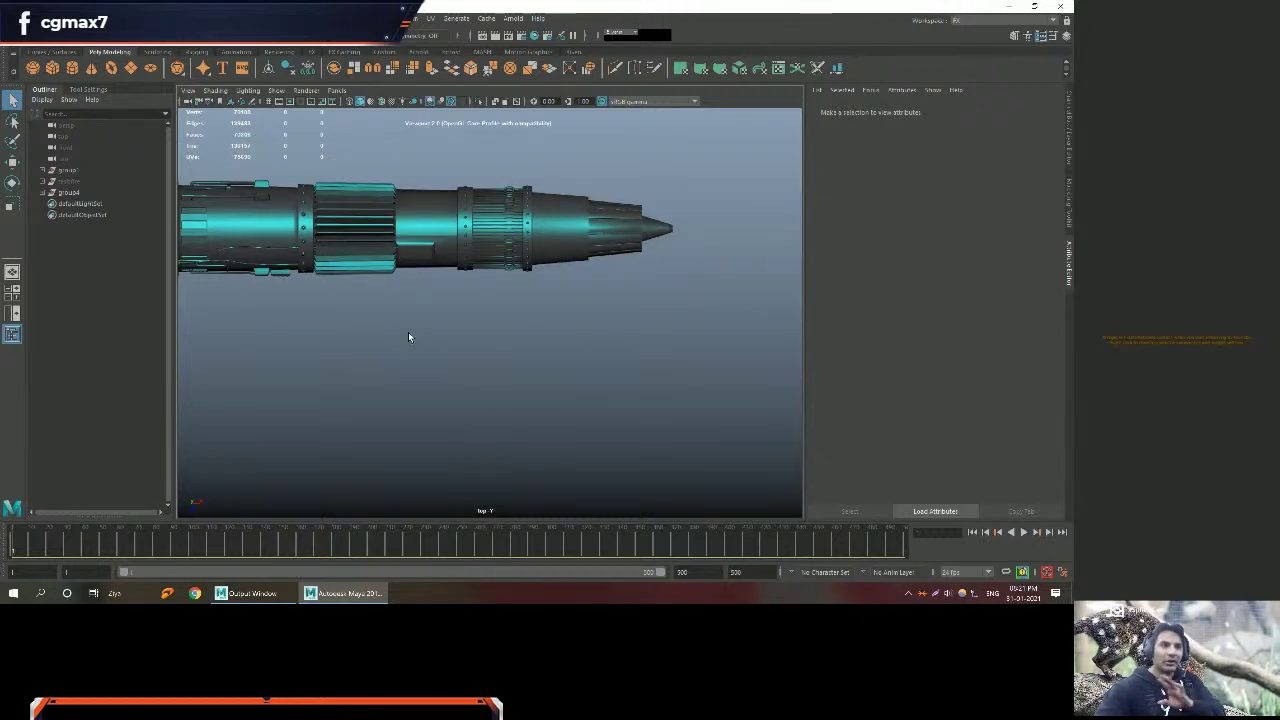
pyautogui.scroll(-2, 459, 320)
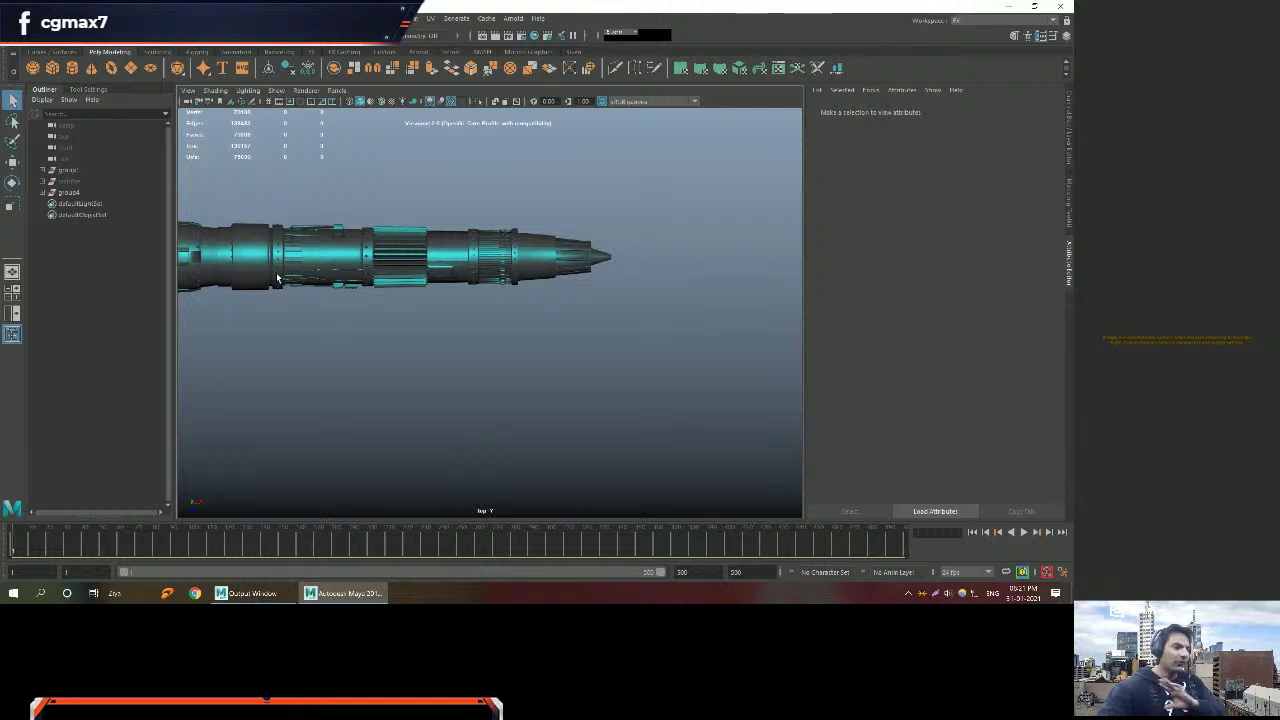
pyautogui.scroll(-3, 459, 320)
# Hide group1 and the remaining connected pieces in the viewport, and show the Channel Box in place of the Attribute Editor.
pyautogui.click(67, 170)
pyautogui.press('f')
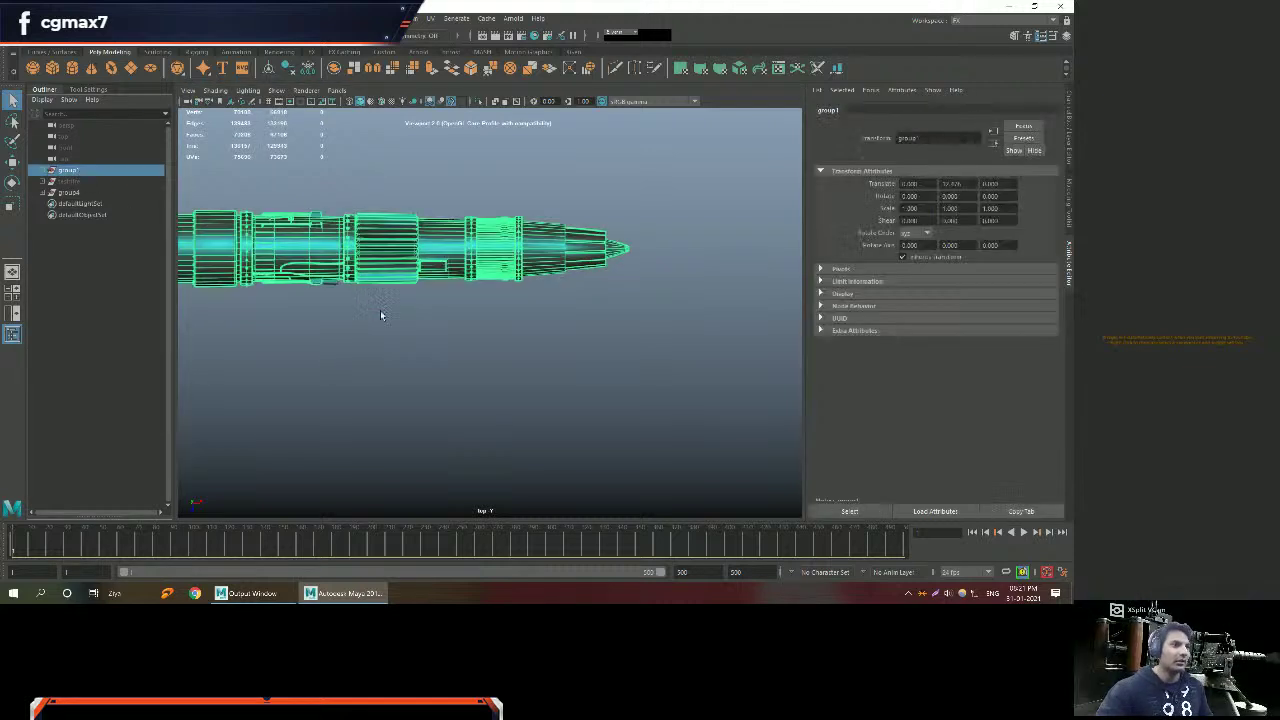
pyautogui.hotkey('ctrl', 'h')
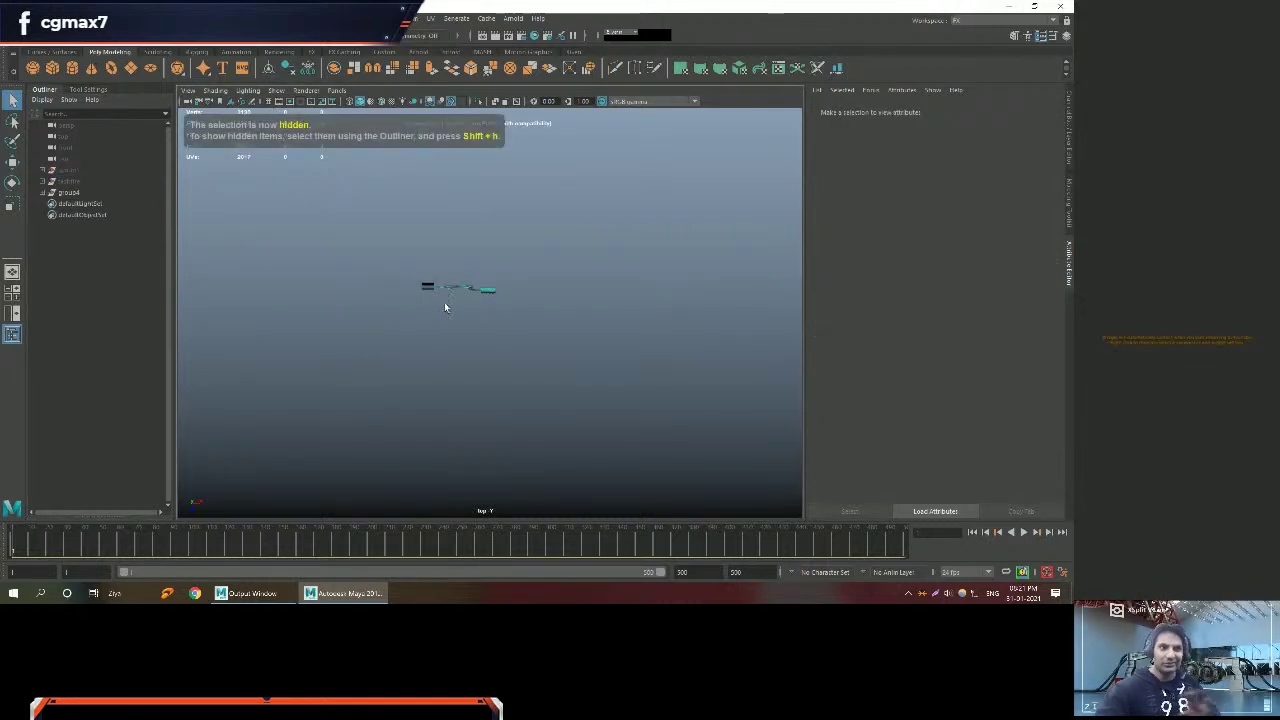
pyautogui.moveTo(406, 229); pyautogui.dragTo(620, 357)
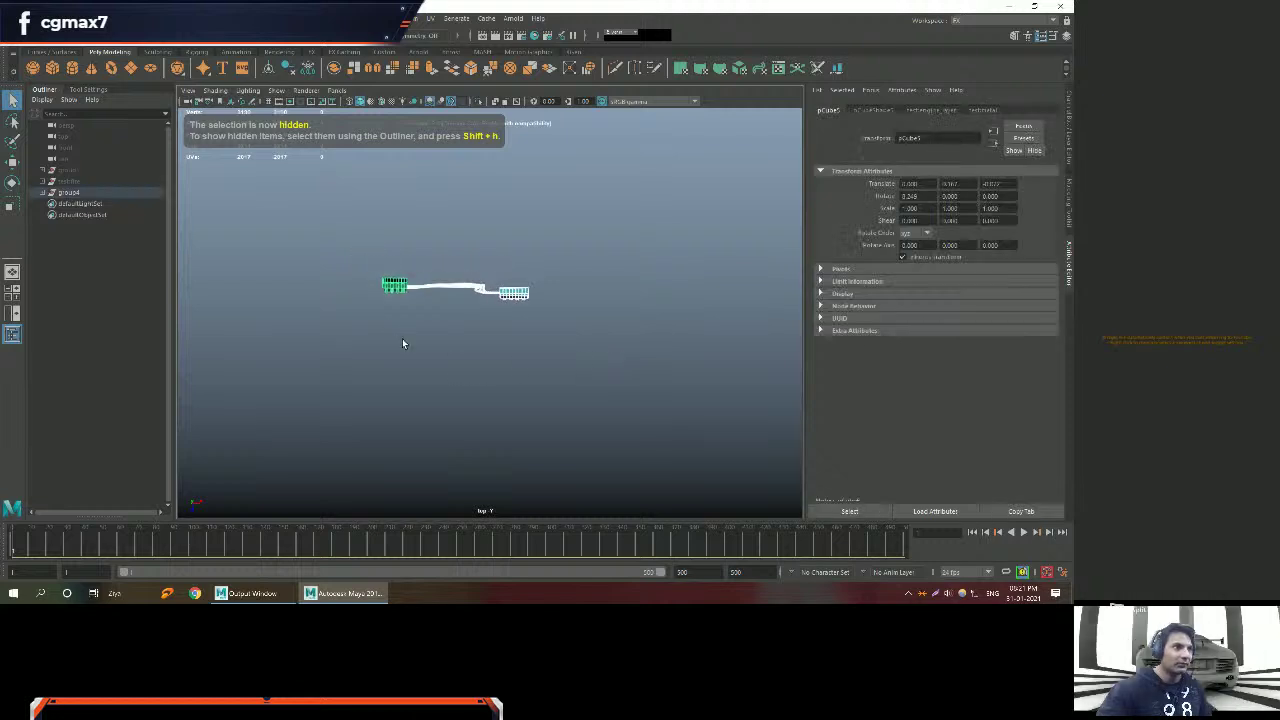
pyautogui.hotkey('ctrl', 'h')
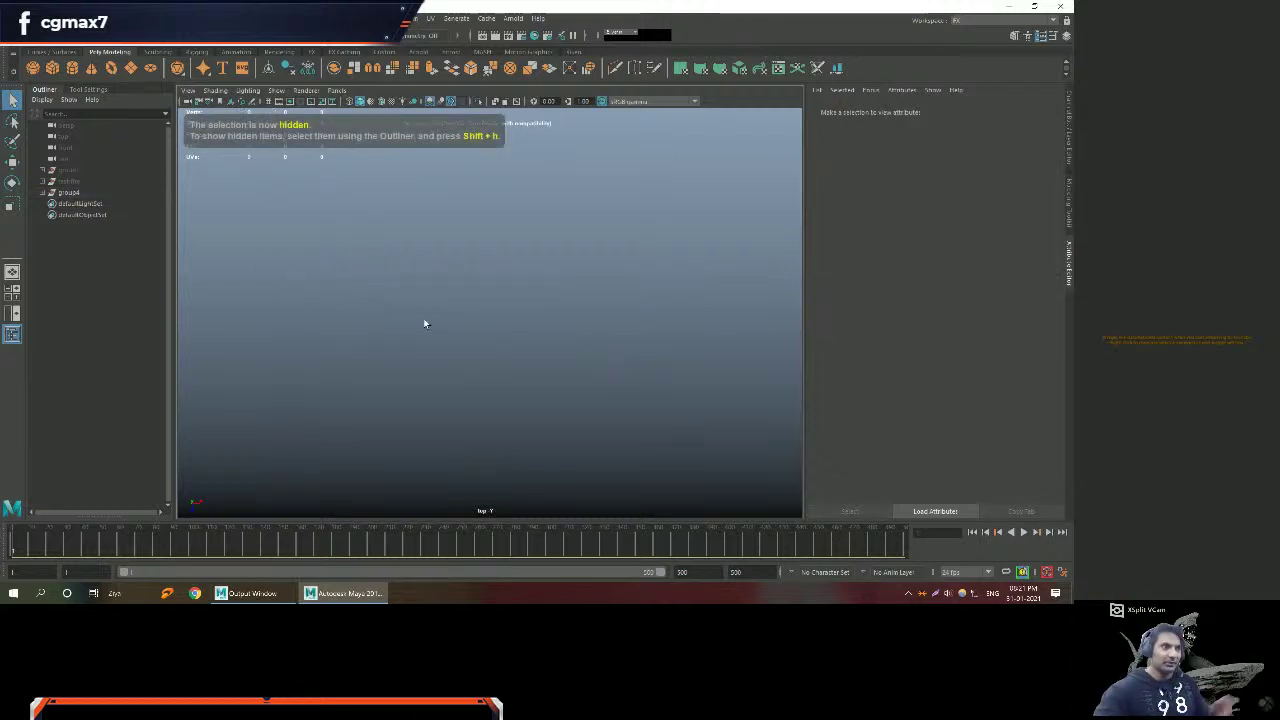
pyautogui.hotkey('ctrl', 'a')
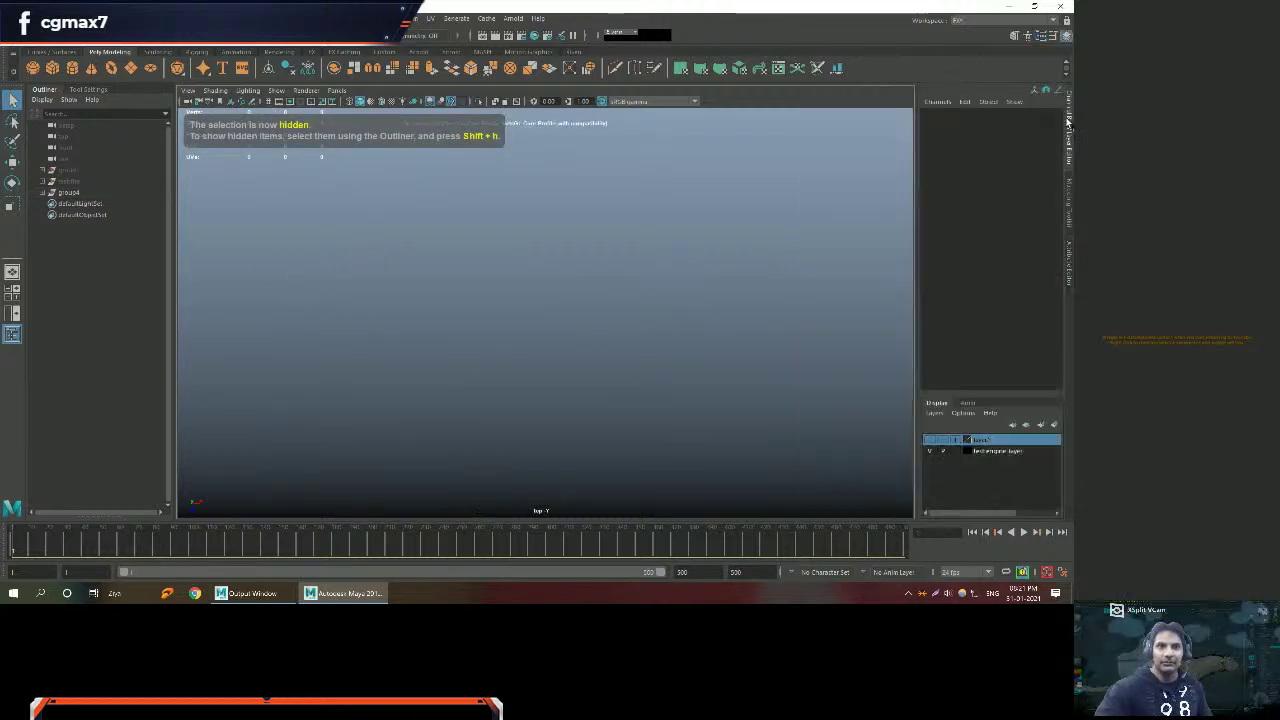
# Switch Maya to the perspective view, examine the engines in the coloured render up close, and close the image viewer.
pyautogui.press('space')
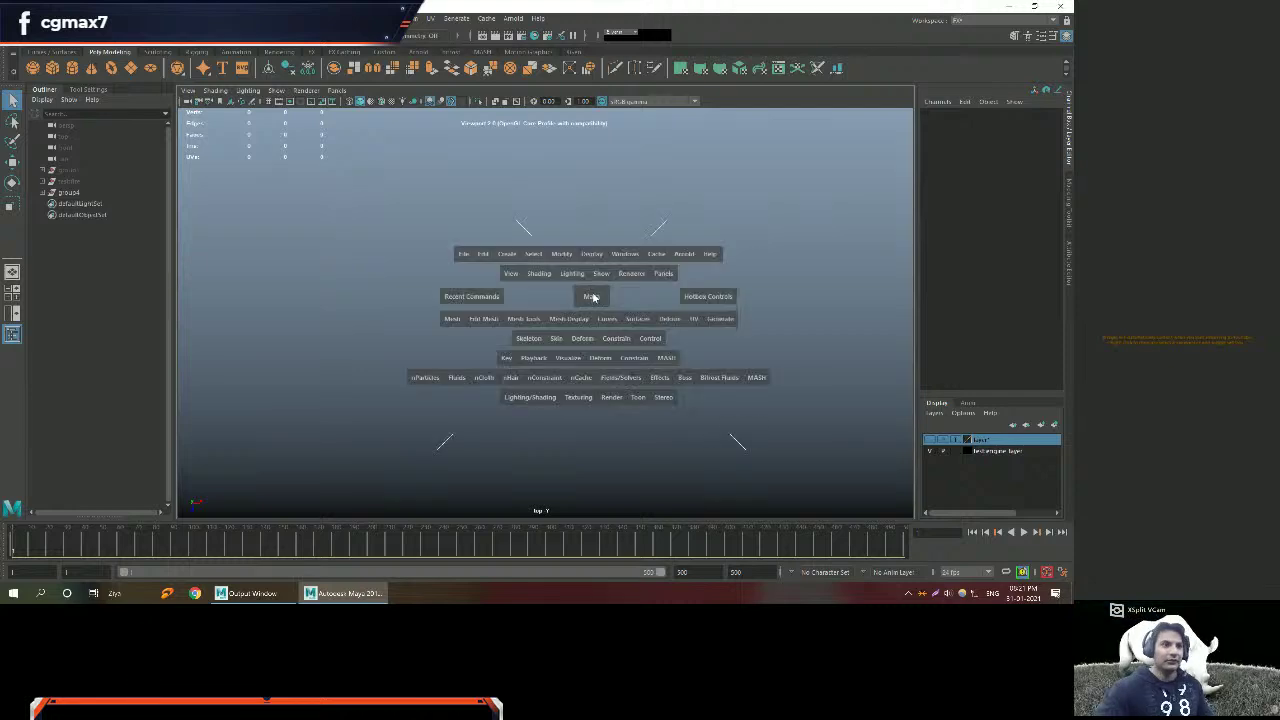
pyautogui.press('space')
pyautogui.keyDown('alt'); pyautogui.moveTo(721, 240); pyautogui.dragTo(611, 195); pyautogui.keyUp('alt')
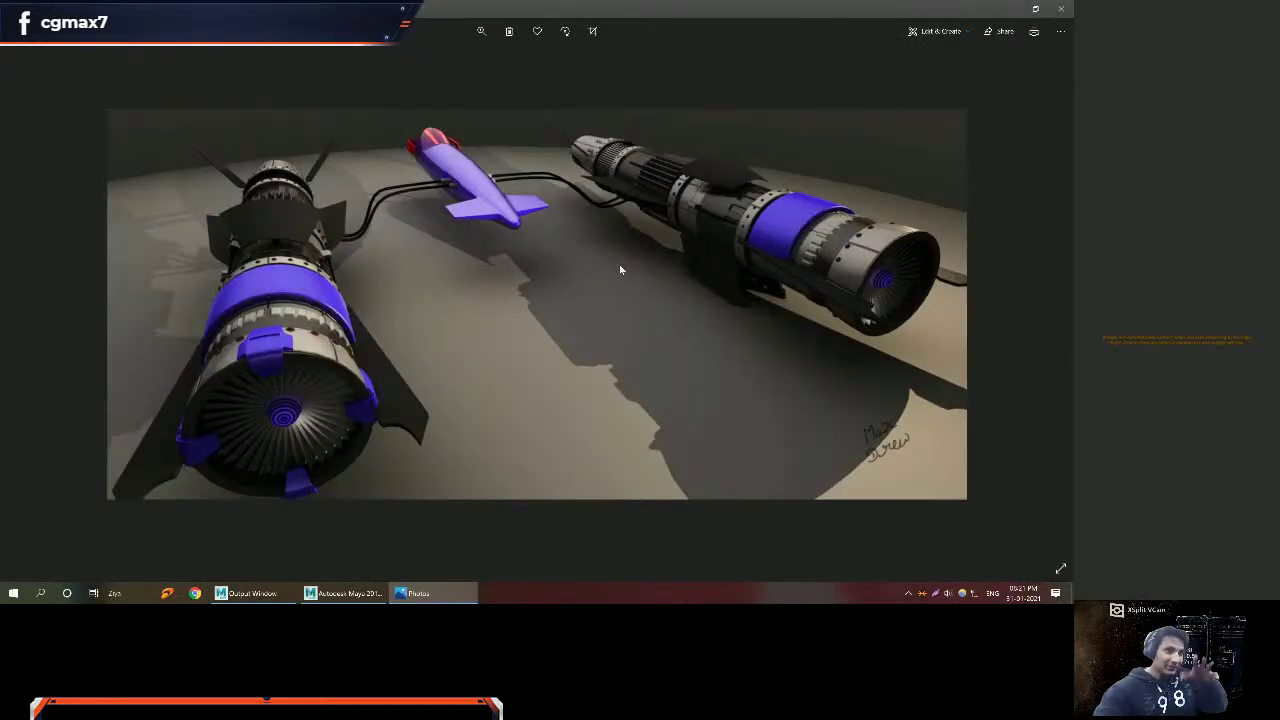
pyautogui.keyDown('ctrl'); pyautogui.scroll(4, 672, 206); pyautogui.keyUp('ctrl')
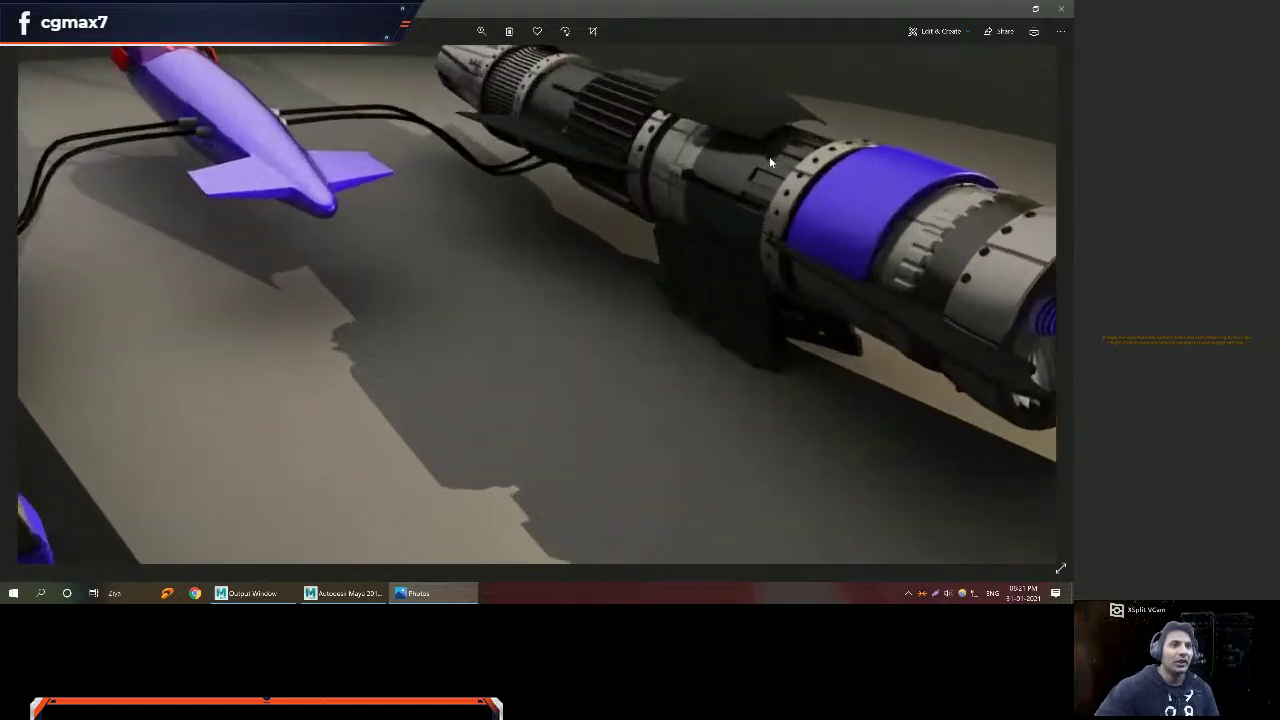
pyautogui.moveTo(659, 168); pyautogui.dragTo(593, 141)
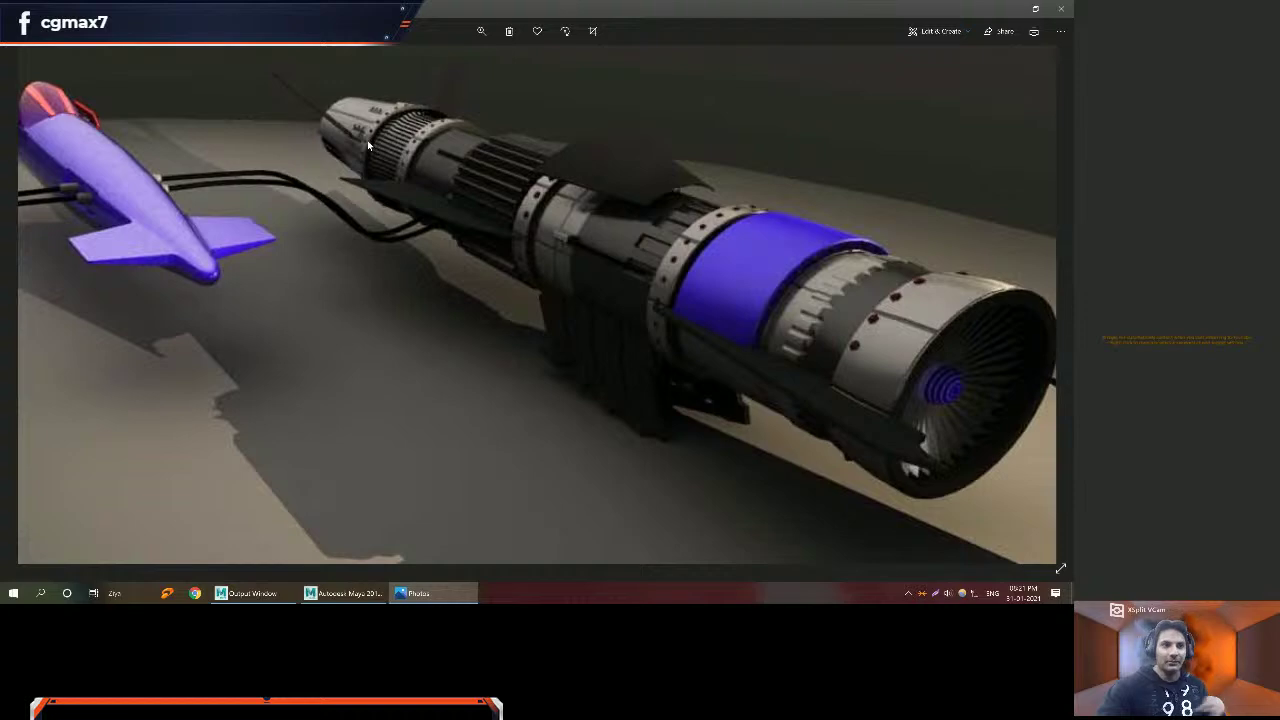
pyautogui.press('Right')
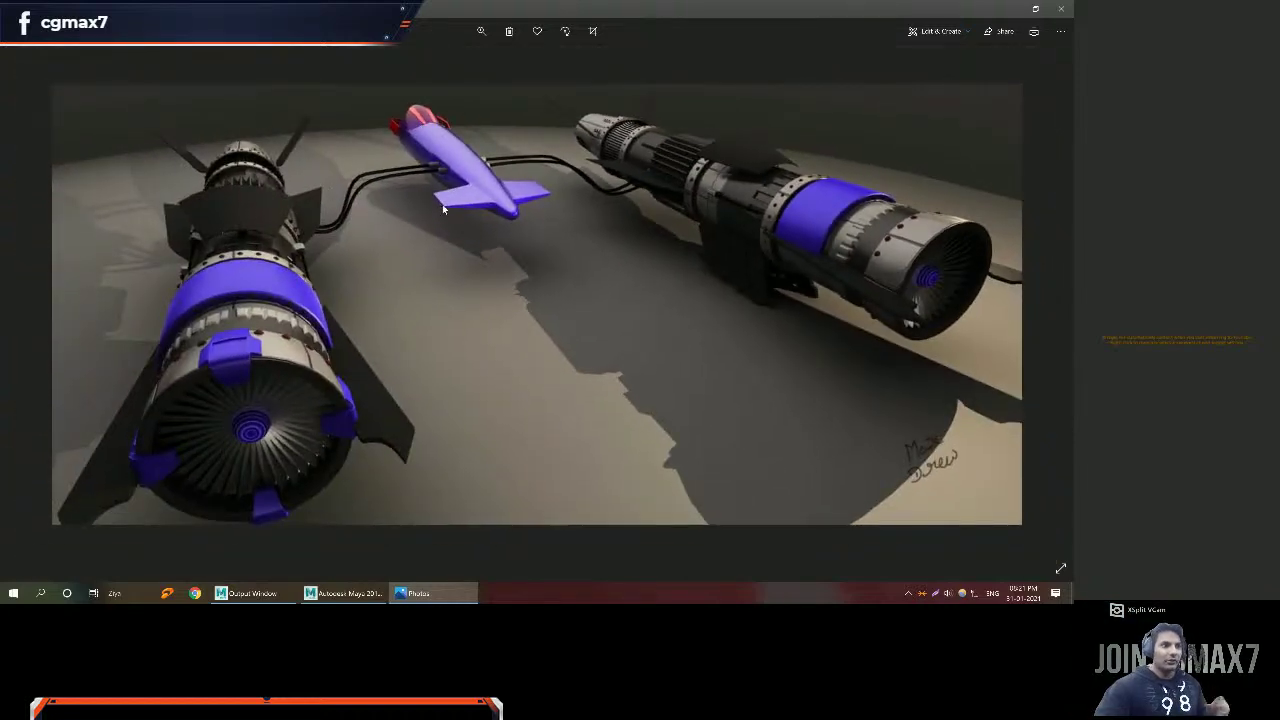
pyautogui.hotkey('alt', 'F4')
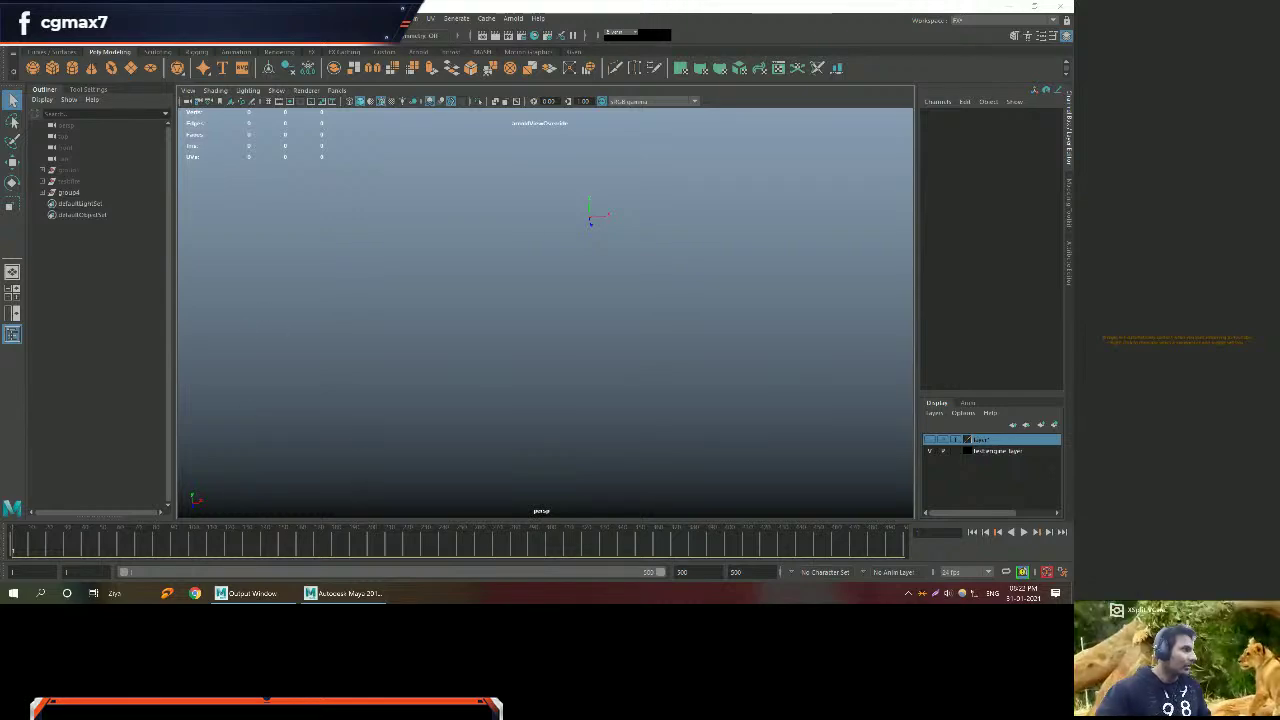
# Switch to the Pinterest browser window, browse the boeing engine results, and open the UPS aircraft engine photo in an enlarged window.
pyautogui.hotkey('alt', 'Tab')
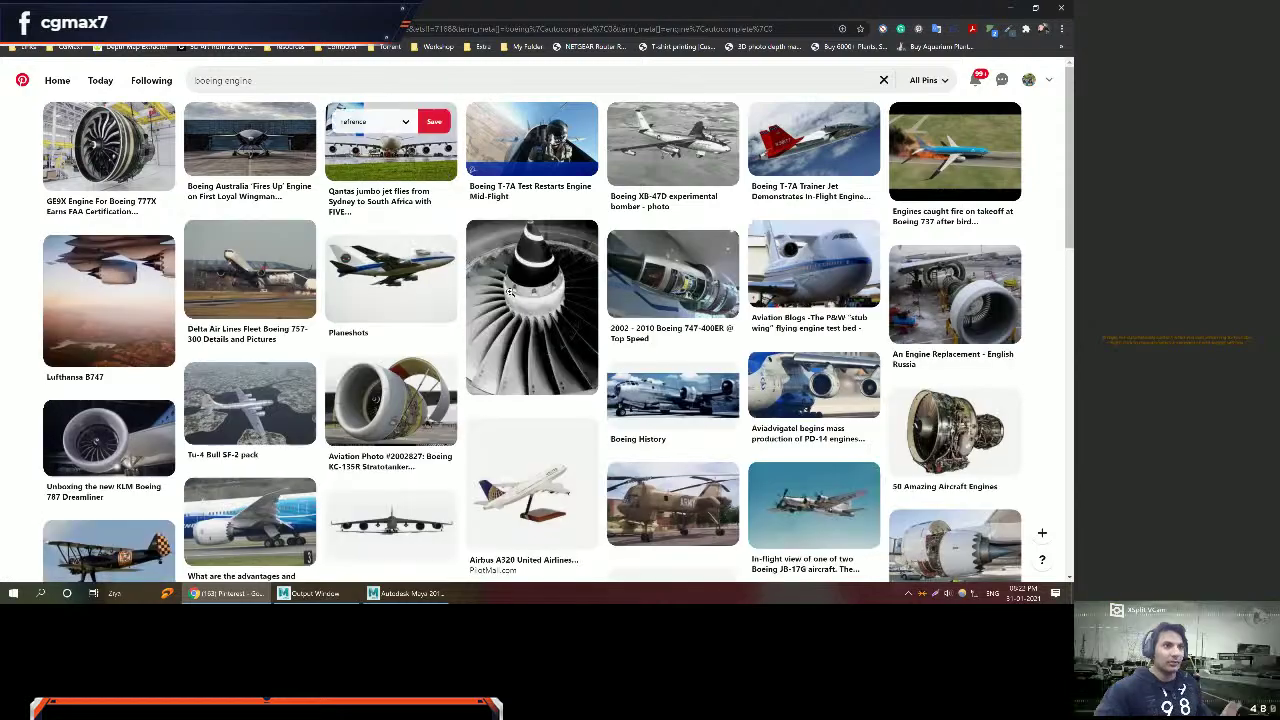
pyautogui.scroll(-2, 513, 295)
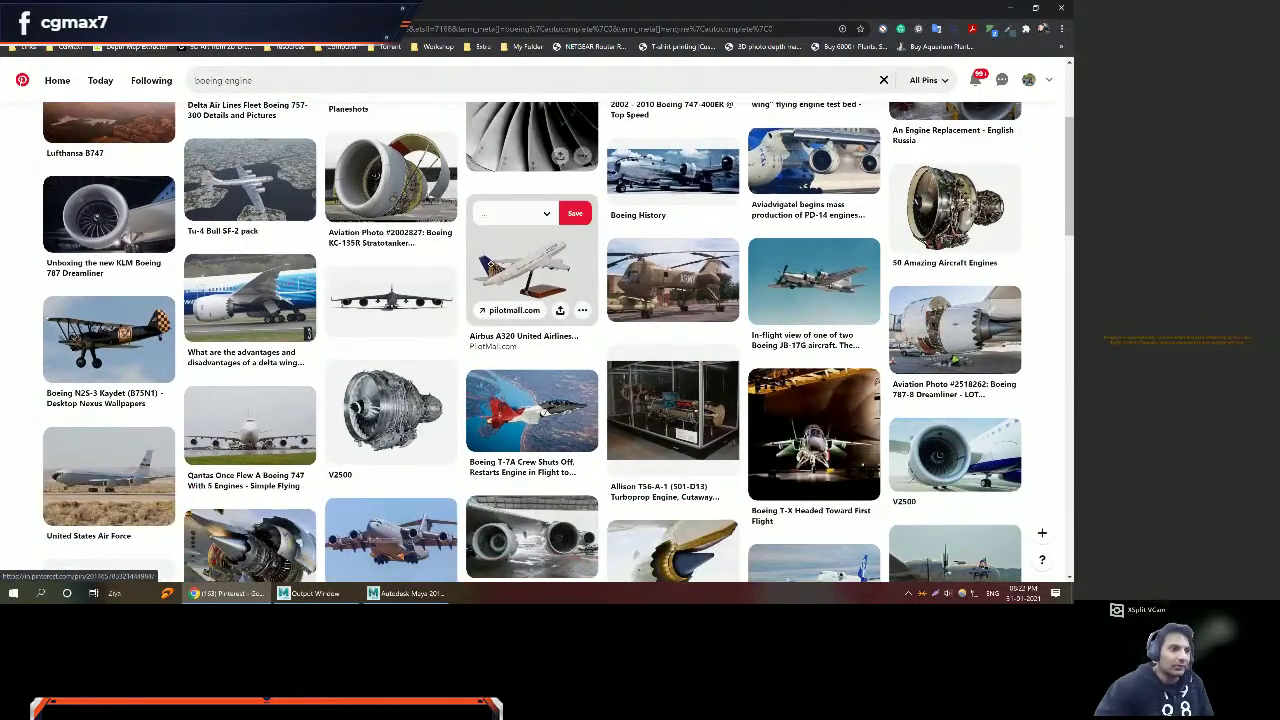
pyautogui.scroll(-2, 513, 295)
pyautogui.click(250, 390)
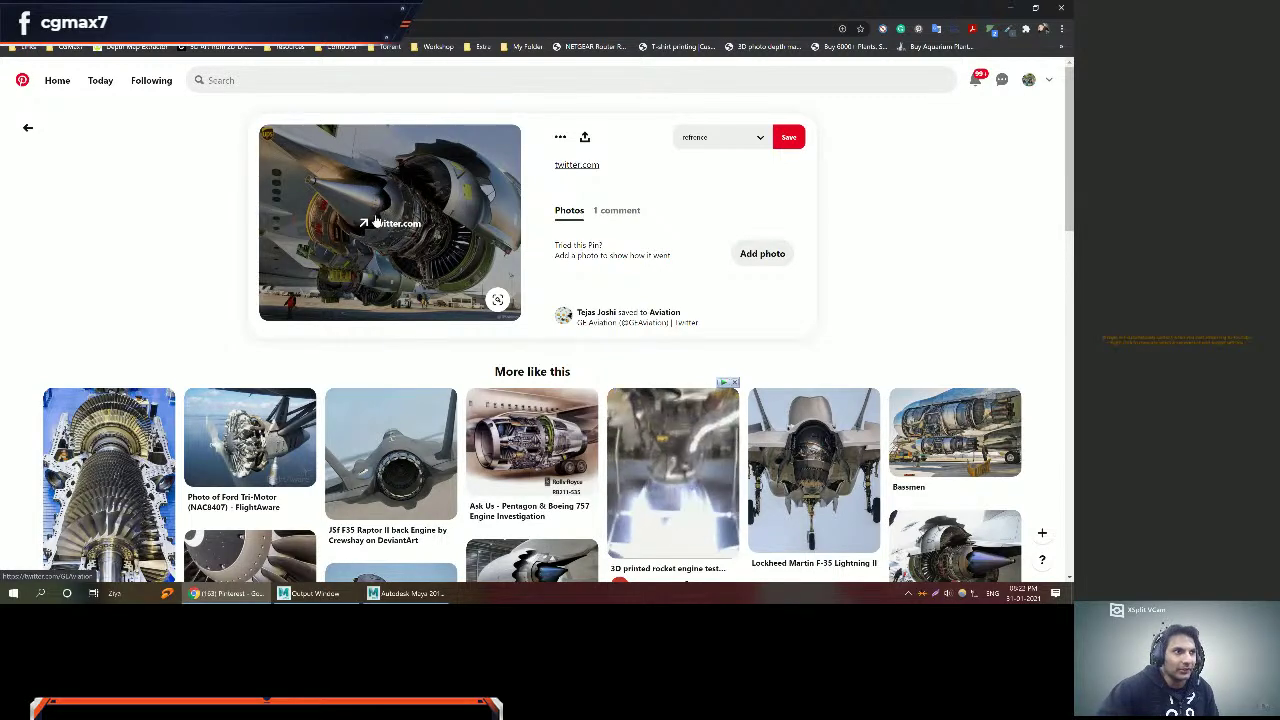
pyautogui.moveTo(366, 225)
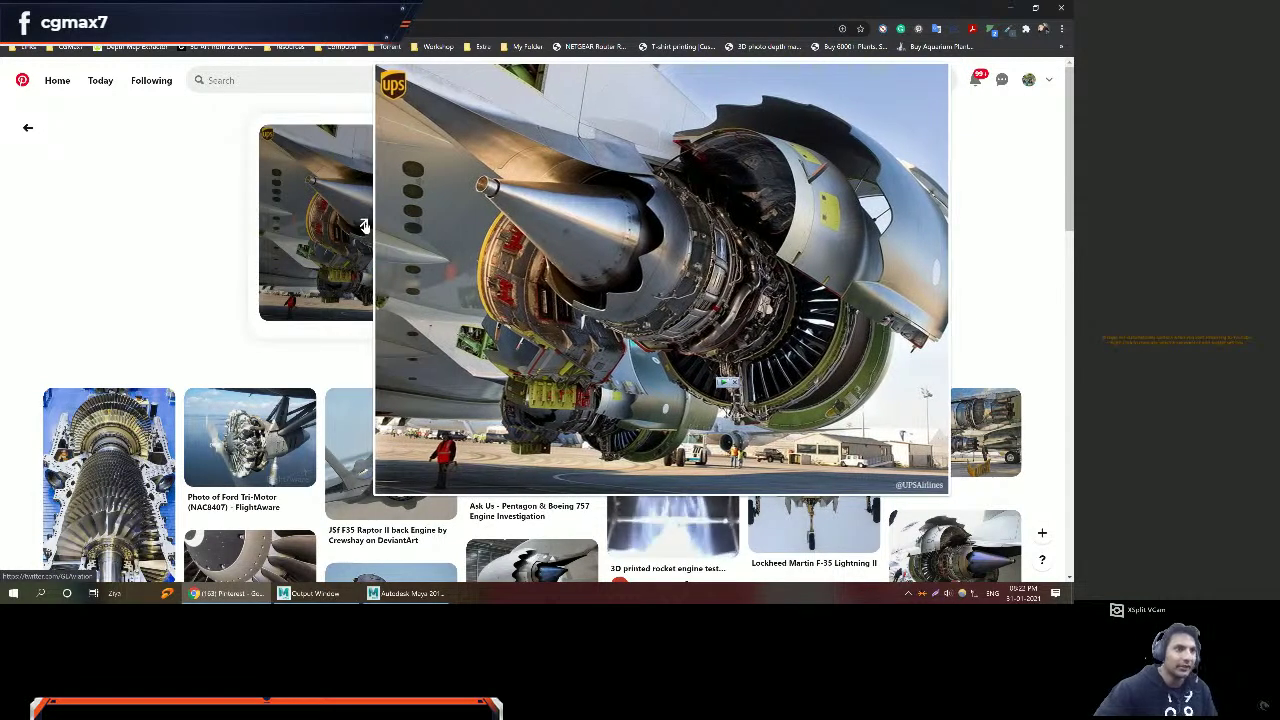
pyautogui.click(366, 225)
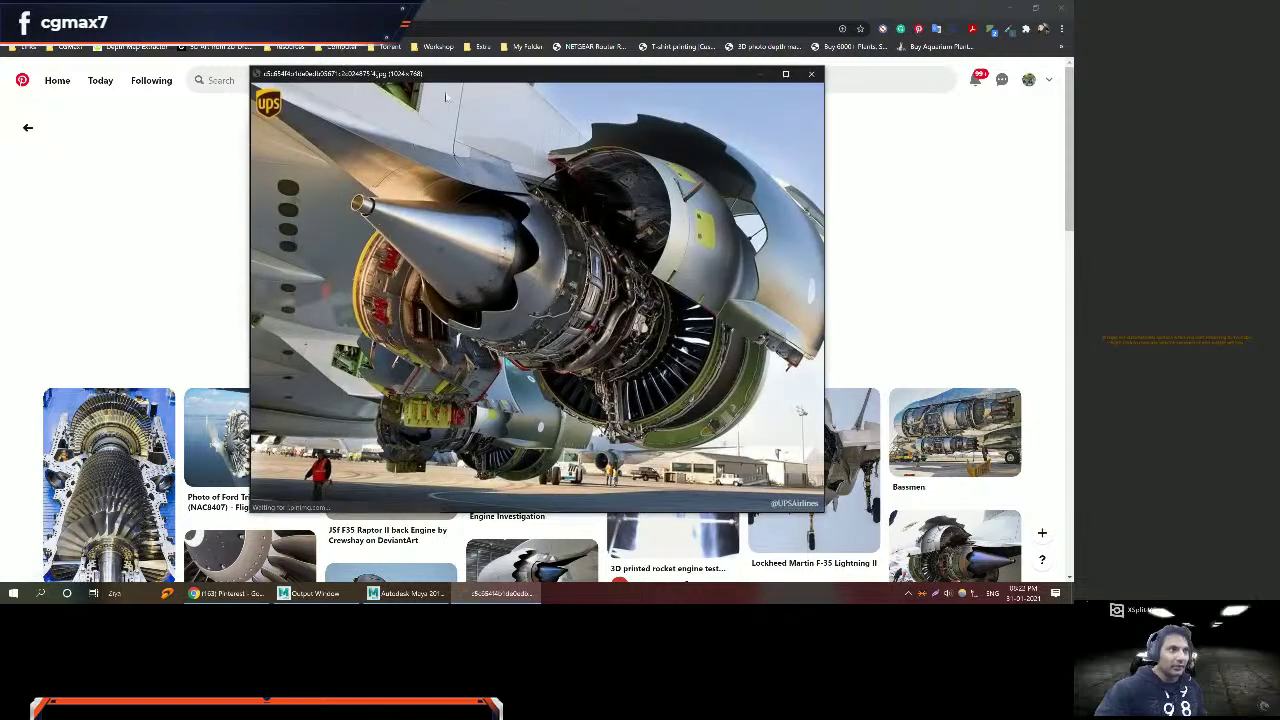
# Minimize the browser and park the enlarged engine photo on the other display, clear of the Maya window.
pyautogui.moveTo(467, 78); pyautogui.dragTo(437, 82)
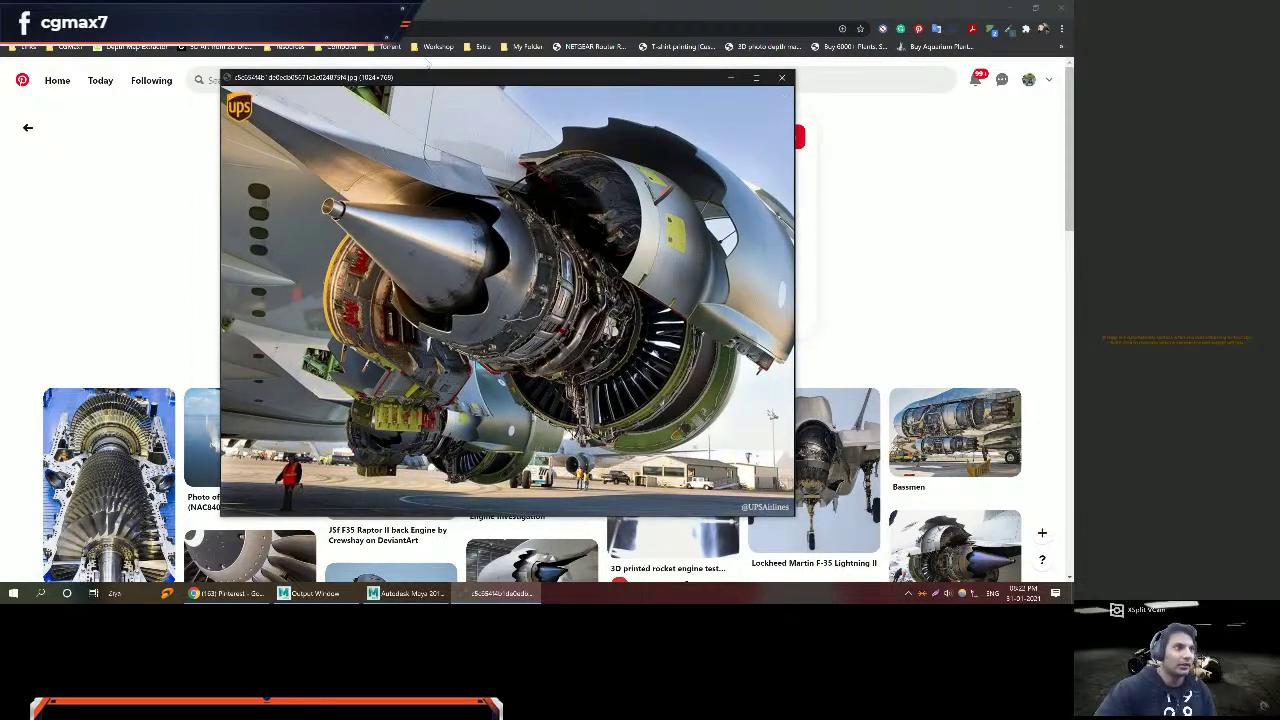
pyautogui.press('Escape')
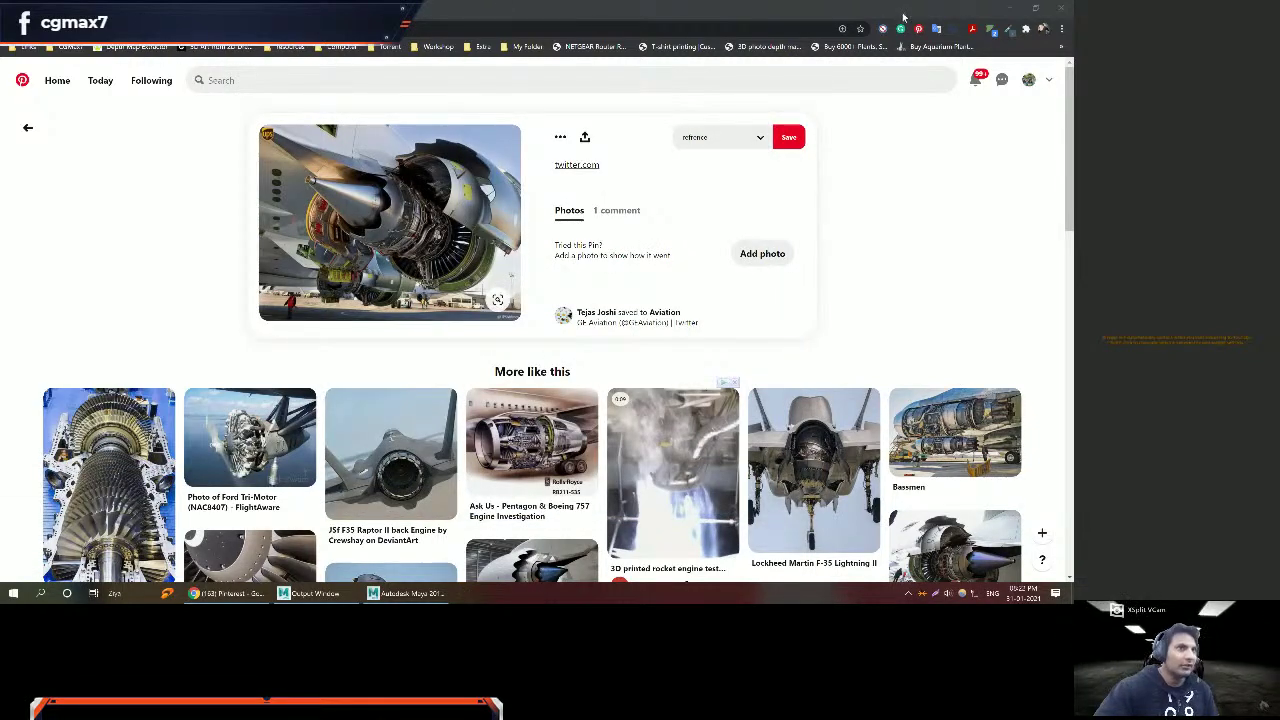
pyautogui.click(1014, 7)
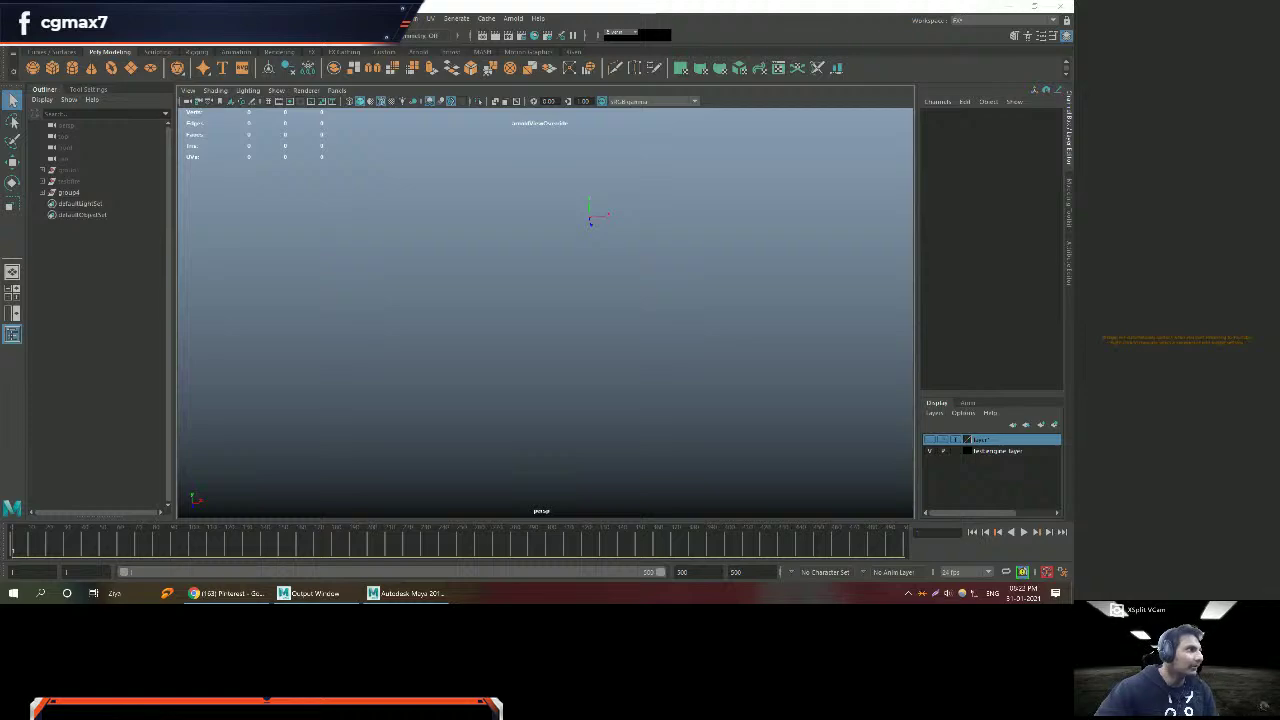
pyautogui.moveTo(395, 100); pyautogui.dragTo(483, 96)
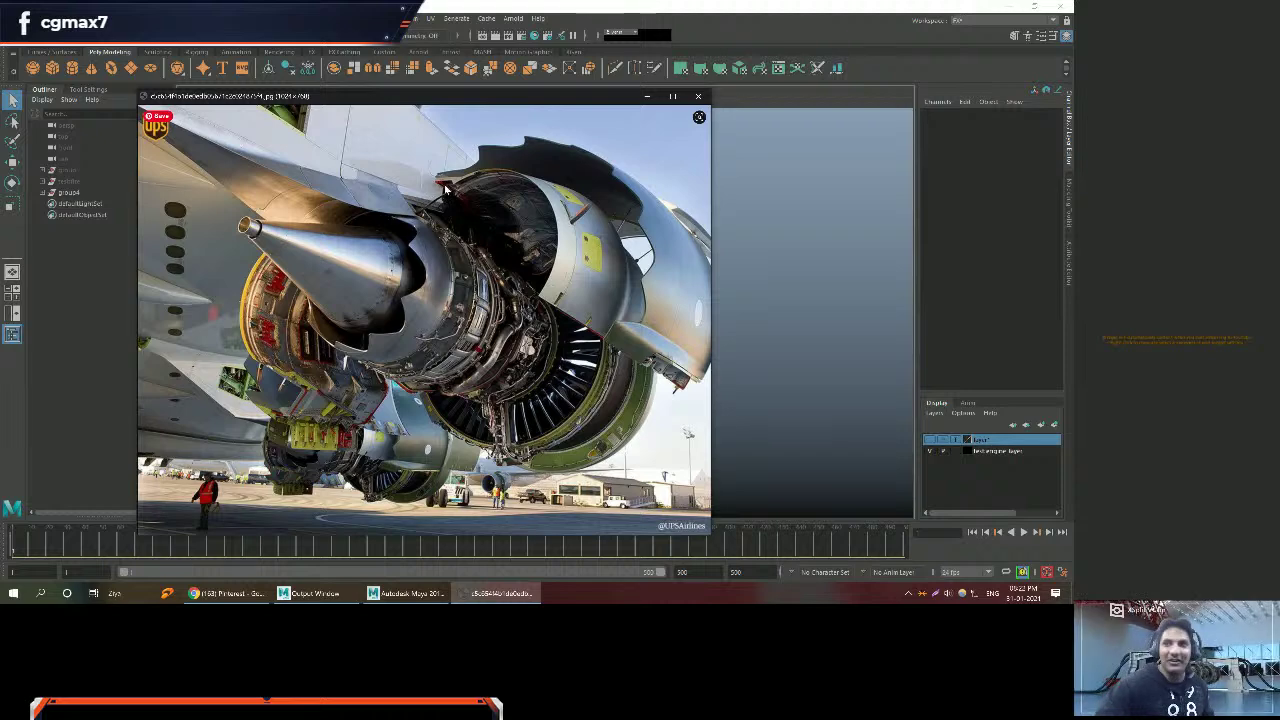
pyautogui.moveTo(415, 98); pyautogui.dragTo(0, 41)
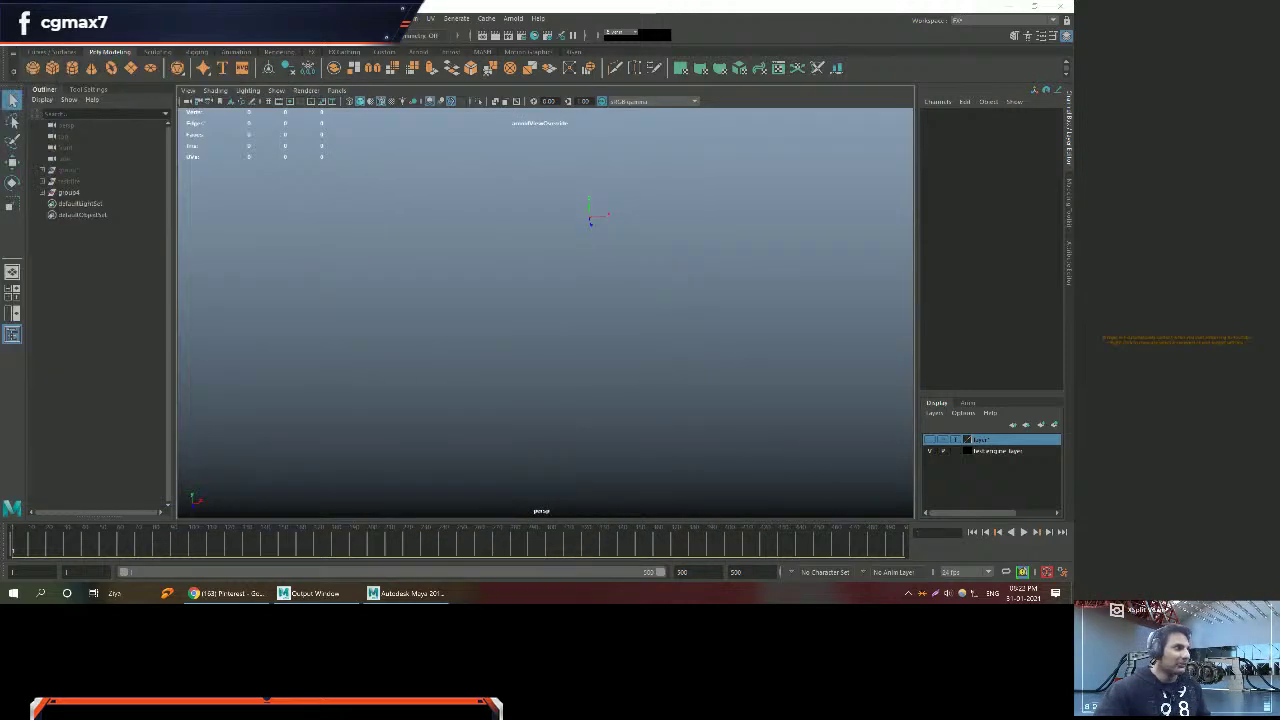
# Show the grid in the perspective view and create a polygon cube at the origin, scaled into a wide, flat slab.
pyautogui.keyDown('alt'); pyautogui.moveTo(500, 230); pyautogui.dragTo(544, 332); pyautogui.keyUp('alt')
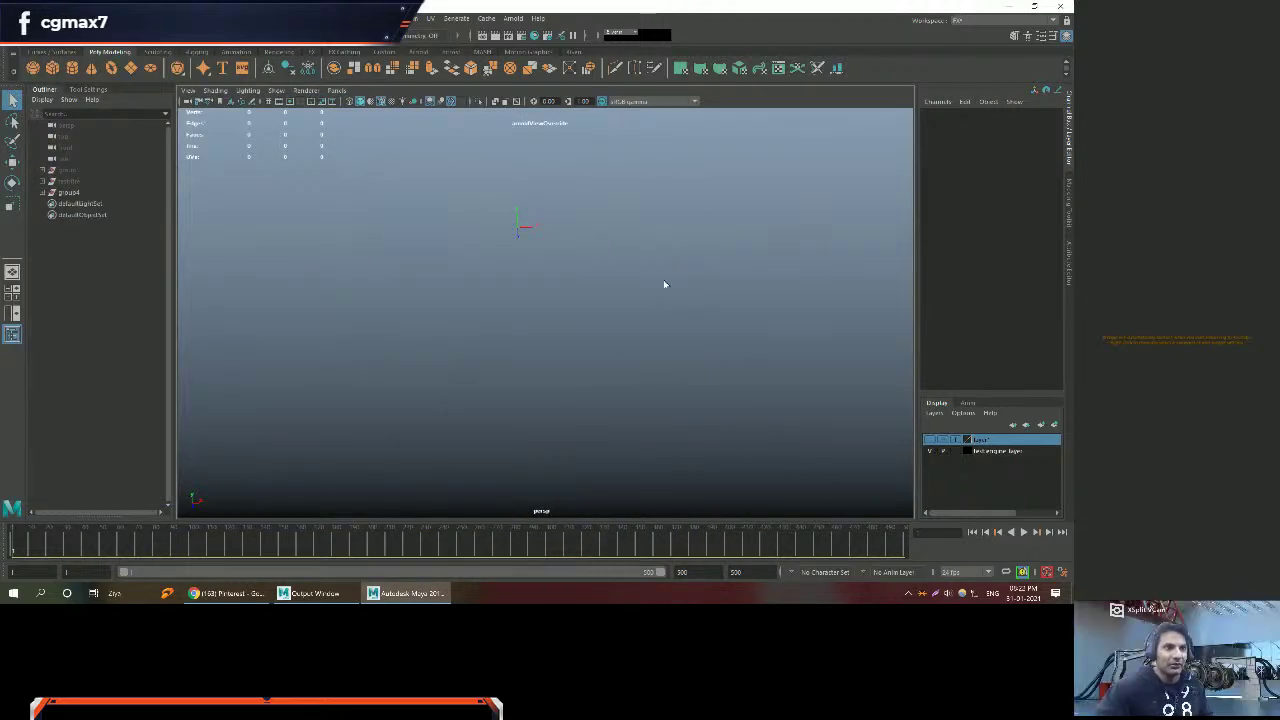
pyautogui.press('space')
pyautogui.press('space')
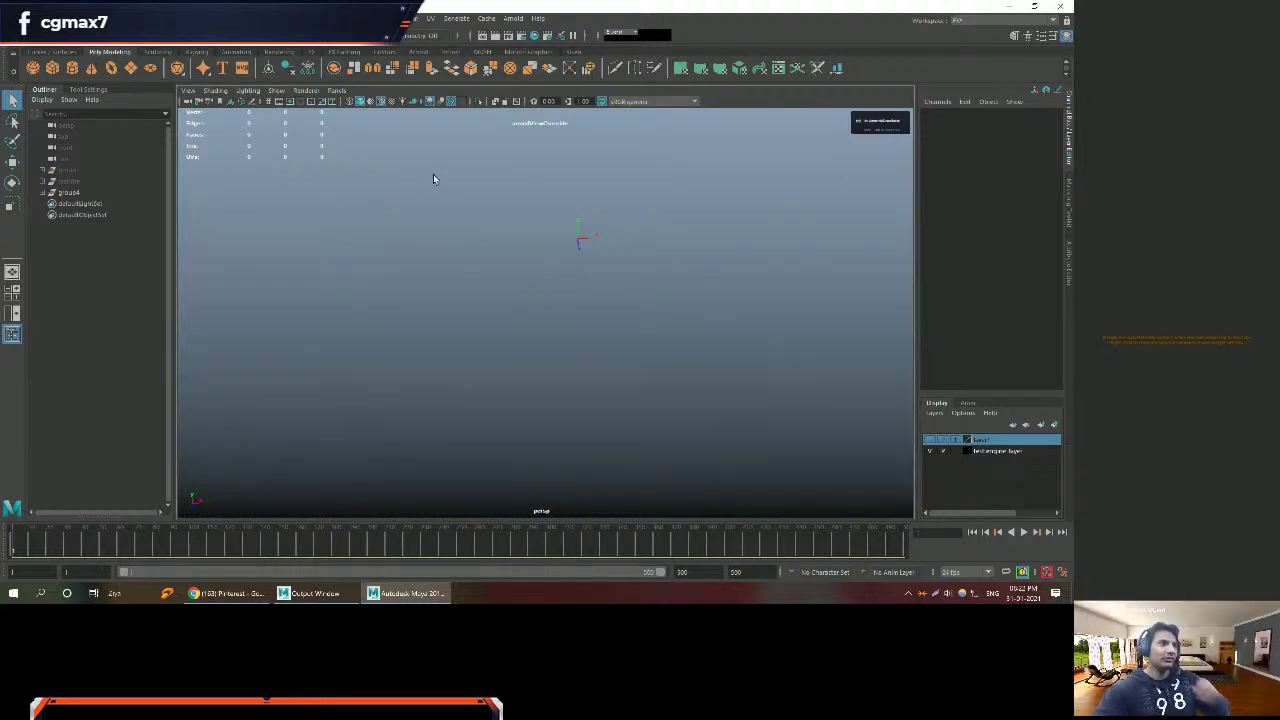
pyautogui.click(268, 101)
pyautogui.keyDown('alt'); pyautogui.moveTo(649, 283); pyautogui.dragTo(489, 320); pyautogui.keyUp('alt')
pyautogui.keyDown('shift'); pyautogui.moveTo(593, 349); pyautogui.dragTo(589, 373, button='right'); pyautogui.keyUp('shift')
pyautogui.keyDown('alt'); pyautogui.moveTo(589, 372); pyautogui.dragTo(589, 340); pyautogui.keyUp('alt')
pyautogui.press('r')
pyautogui.moveTo(518, 266); pyautogui.dragTo(591, 372)
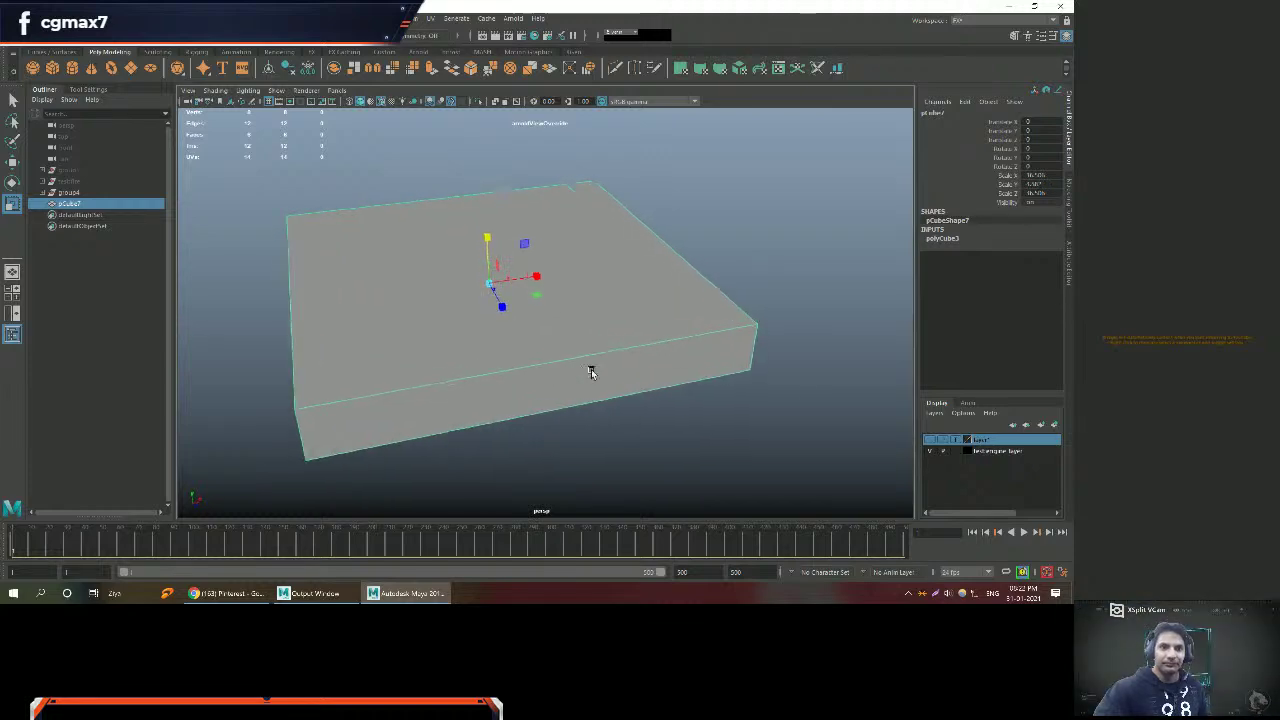
# Add the slab to a new display layer and set that layer to Template, leaving it visible.
pyautogui.click(1054, 424)
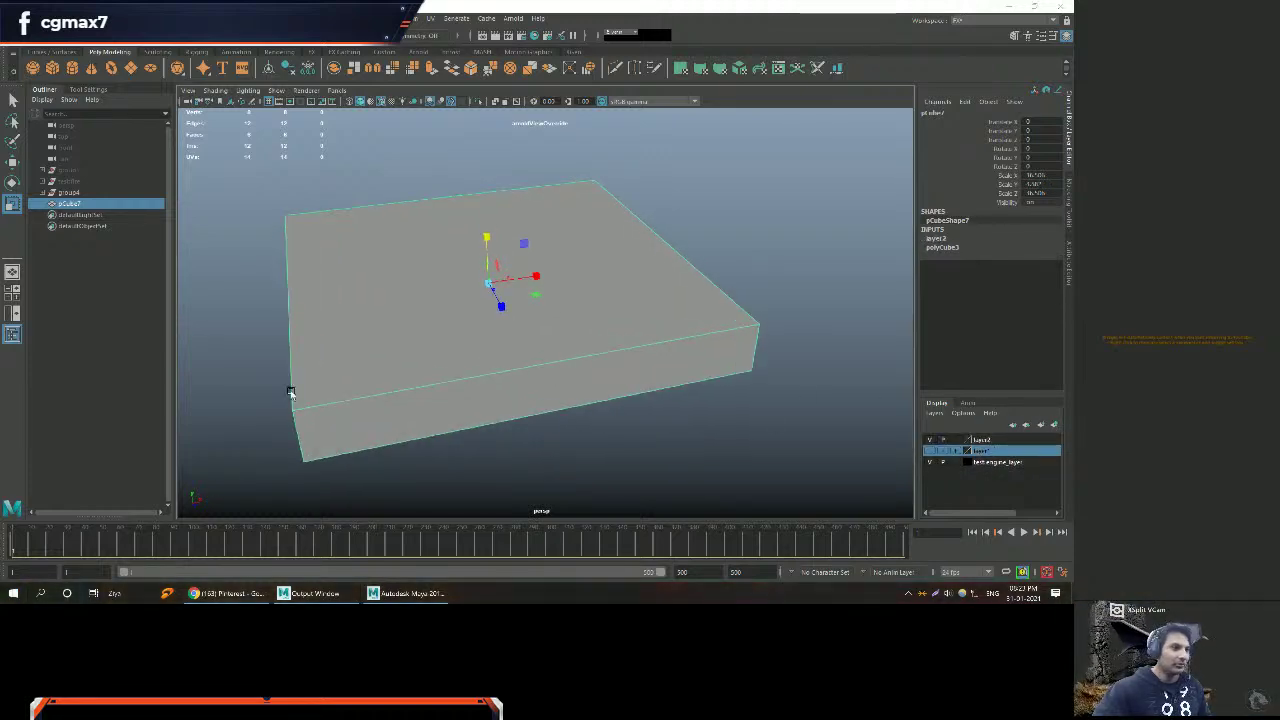
pyautogui.press('super')
pyautogui.press('super')
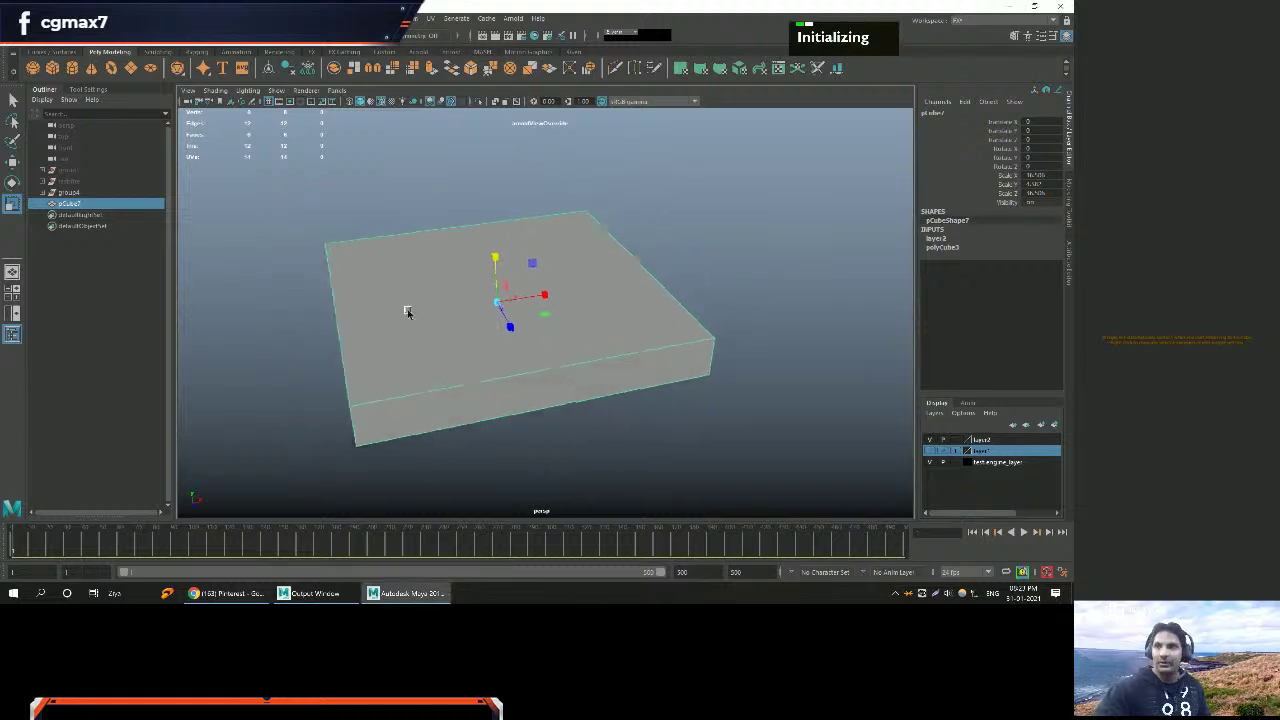
pyautogui.keyDown('alt'); pyautogui.moveTo(454, 326); pyautogui.dragTo(437, 331); pyautogui.keyUp('alt')
pyautogui.keyDown('alt'); pyautogui.moveTo(437, 331); pyautogui.dragTo(448, 341, button='right'); pyautogui.keyUp('alt')
pyautogui.keyDown('alt'); pyautogui.moveTo(448, 341); pyautogui.dragTo(491, 323, button='middle'); pyautogui.keyUp('alt')
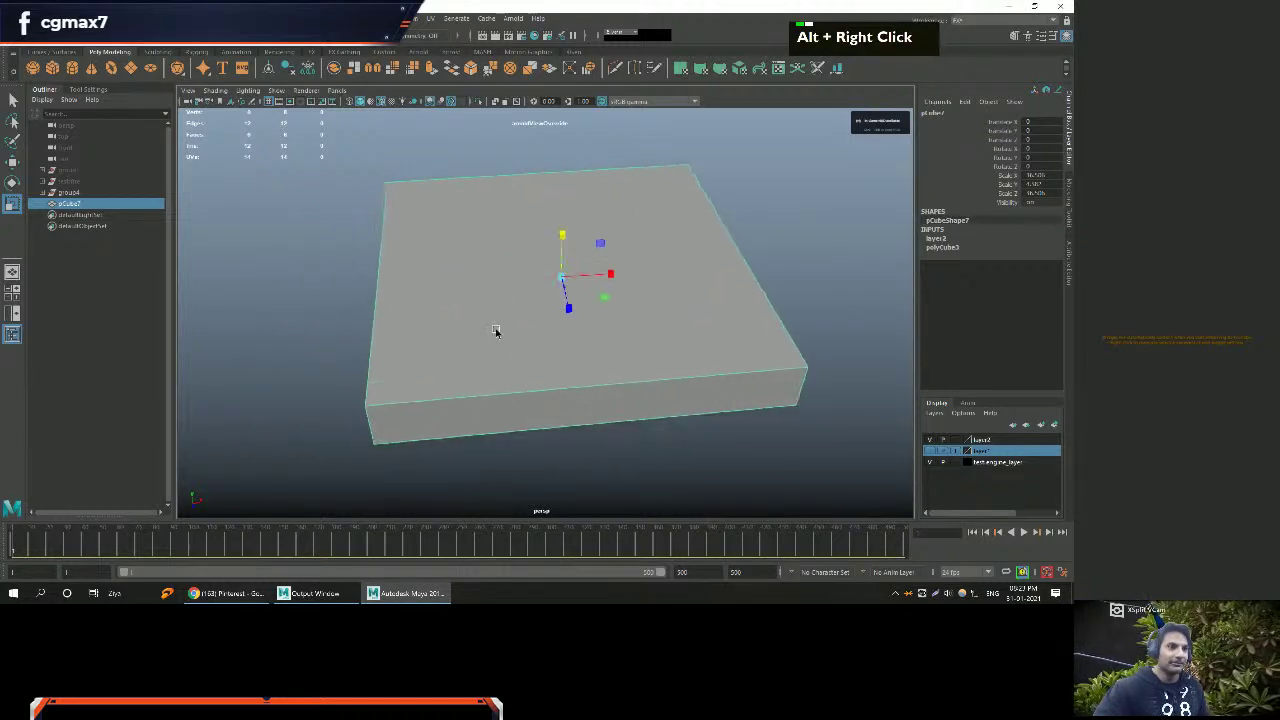
pyautogui.keyDown('alt'); pyautogui.moveTo(491, 323); pyautogui.dragTo(737, 394, button='right'); pyautogui.keyUp('alt')
pyautogui.click(985, 440)
pyautogui.rightClick(987, 441)
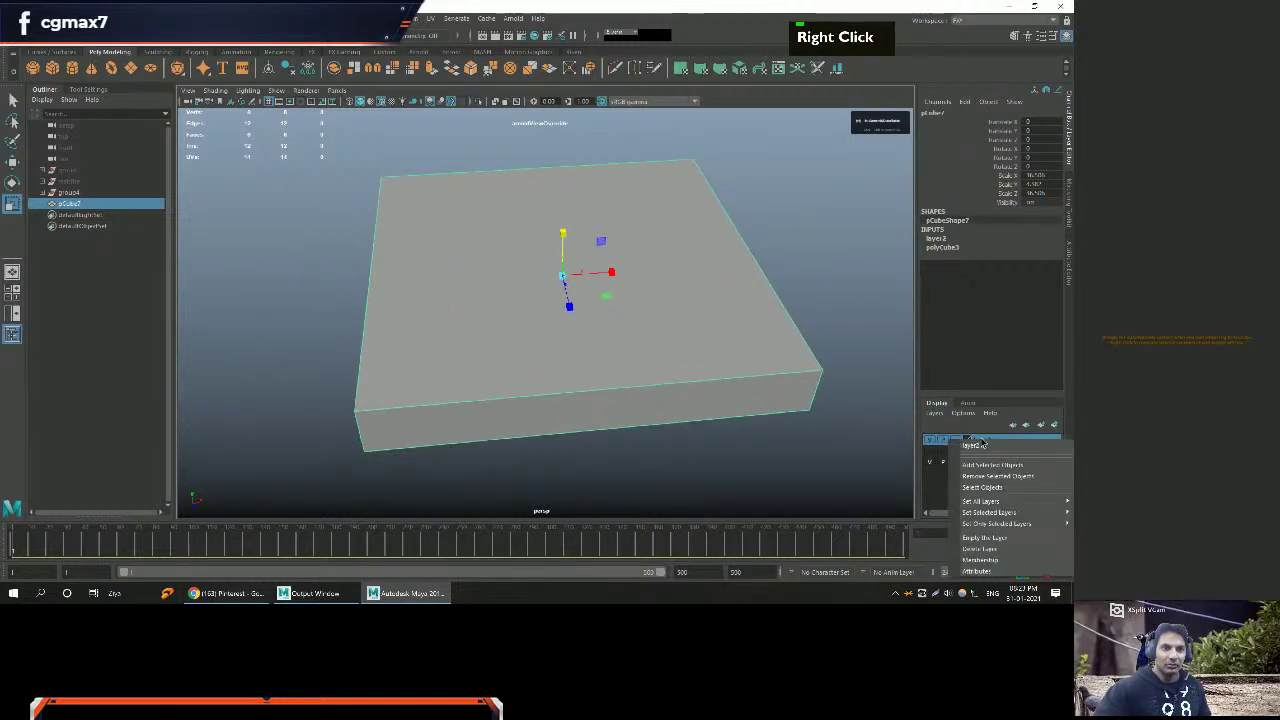
pyautogui.click(930, 441)
pyautogui.click(930, 441)
pyautogui.click(955, 441)
# Frame the templated slab outline in the top view and clear the selection.
pyautogui.keyDown('alt'); pyautogui.moveTo(713, 343); pyautogui.dragTo(617, 329, button='right'); pyautogui.keyUp('alt')
pyautogui.keyDown('alt'); pyautogui.moveTo(617, 329); pyautogui.dragTo(609, 337); pyautogui.keyUp('alt')
pyautogui.press('space')
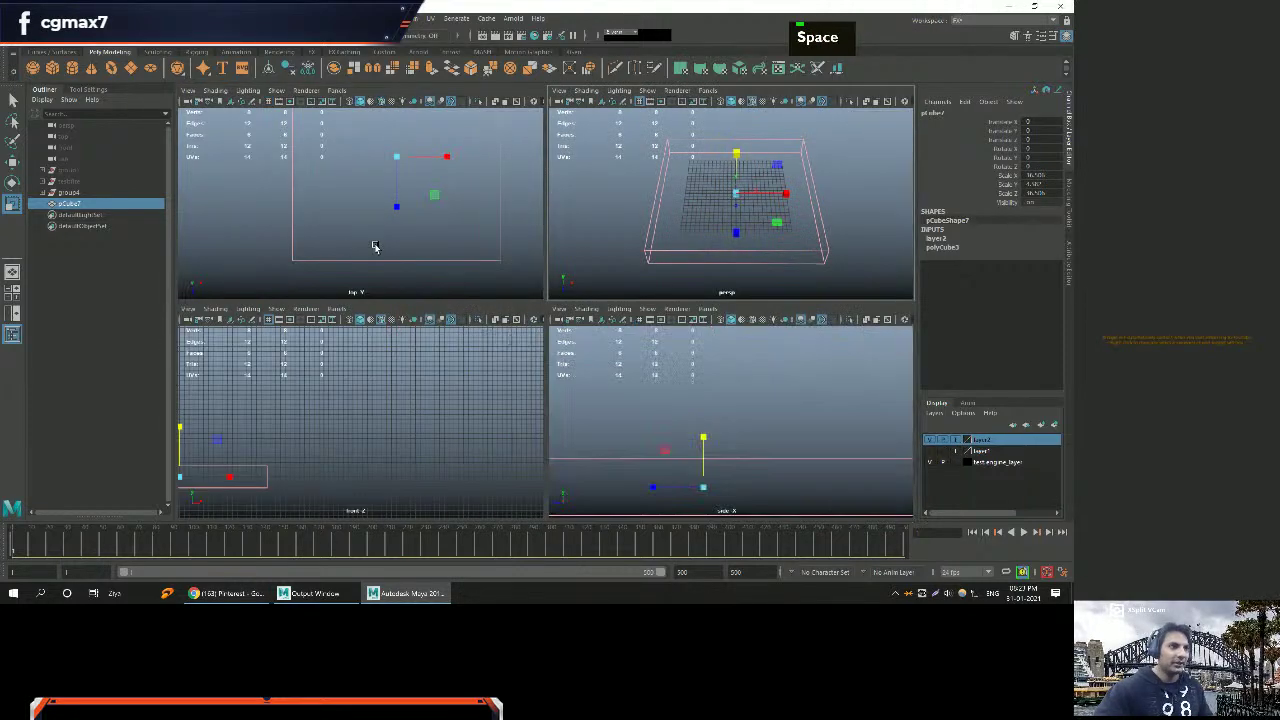
pyautogui.press('space')
pyautogui.keyDown('alt'); pyautogui.moveTo(395, 210); pyautogui.dragTo(537, 260, button='middle'); pyautogui.keyUp('alt')
pyautogui.keyDown('alt'); pyautogui.moveTo(537, 260); pyautogui.dragTo(431, 260, button='right'); pyautogui.keyUp('alt')
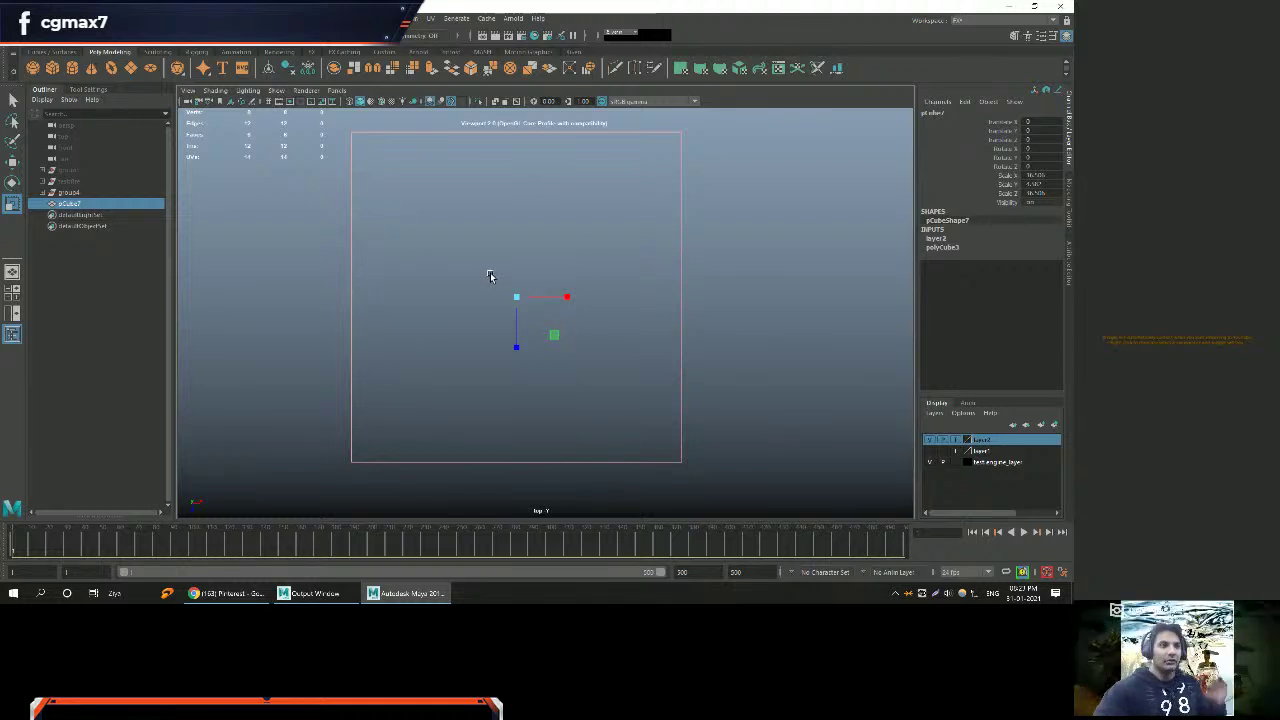
pyautogui.click(764, 341)
pyautogui.scroll(-3, 764, 341)
pyautogui.scroll(3, 669, 346)
pyautogui.scroll(-2, 730, 340)
pyautogui.scroll(-1, 730, 340)
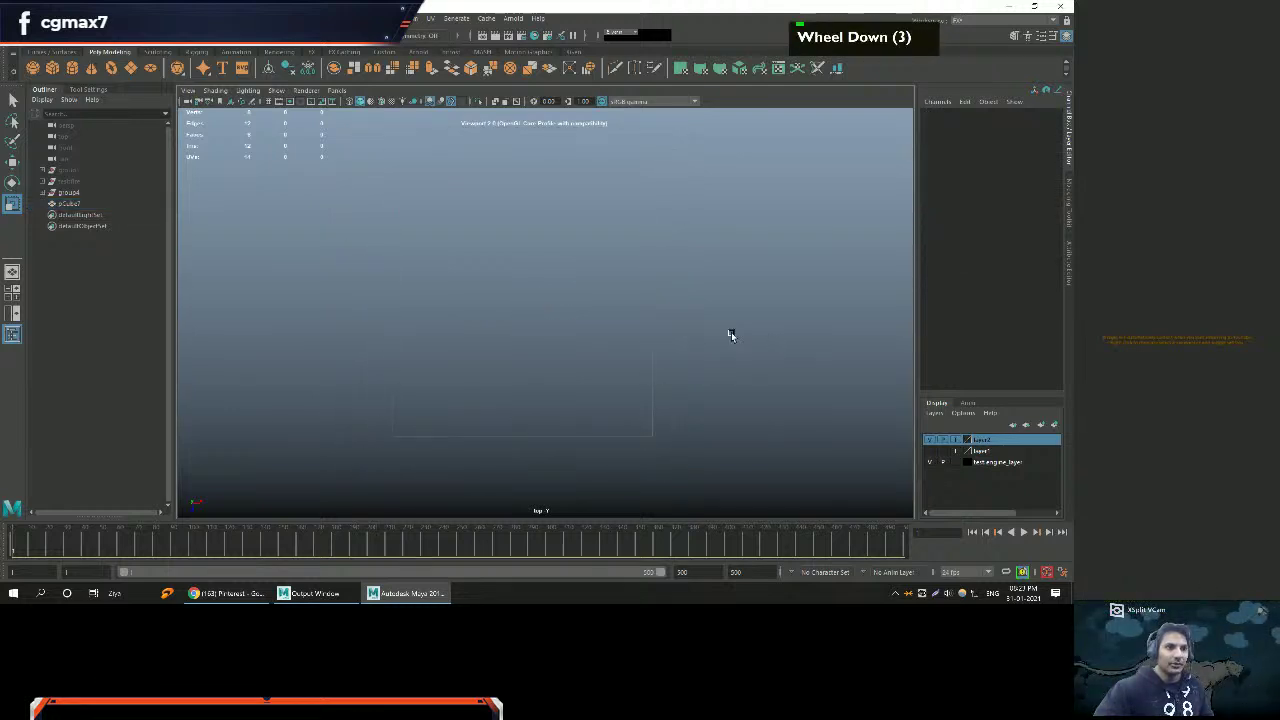
pyautogui.keyDown('alt'); pyautogui.moveTo(771, 342); pyautogui.dragTo(713, 328, button='middle'); pyautogui.keyUp('alt')
pyautogui.keyDown('alt'); pyautogui.moveTo(713, 326); pyautogui.dragTo(702, 337, button='right'); pyautogui.keyUp('alt')
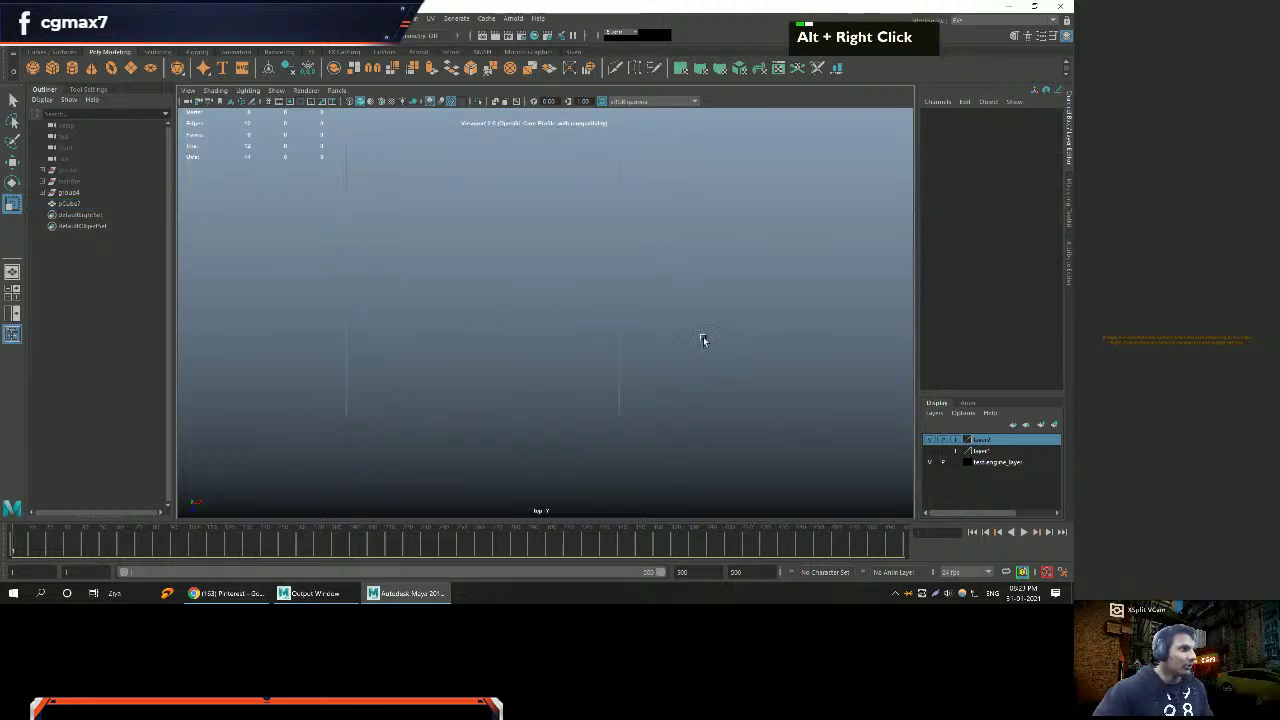
pyautogui.keyDown('shift'); pyautogui.rightClick(713, 337); pyautogui.keyUp('shift')
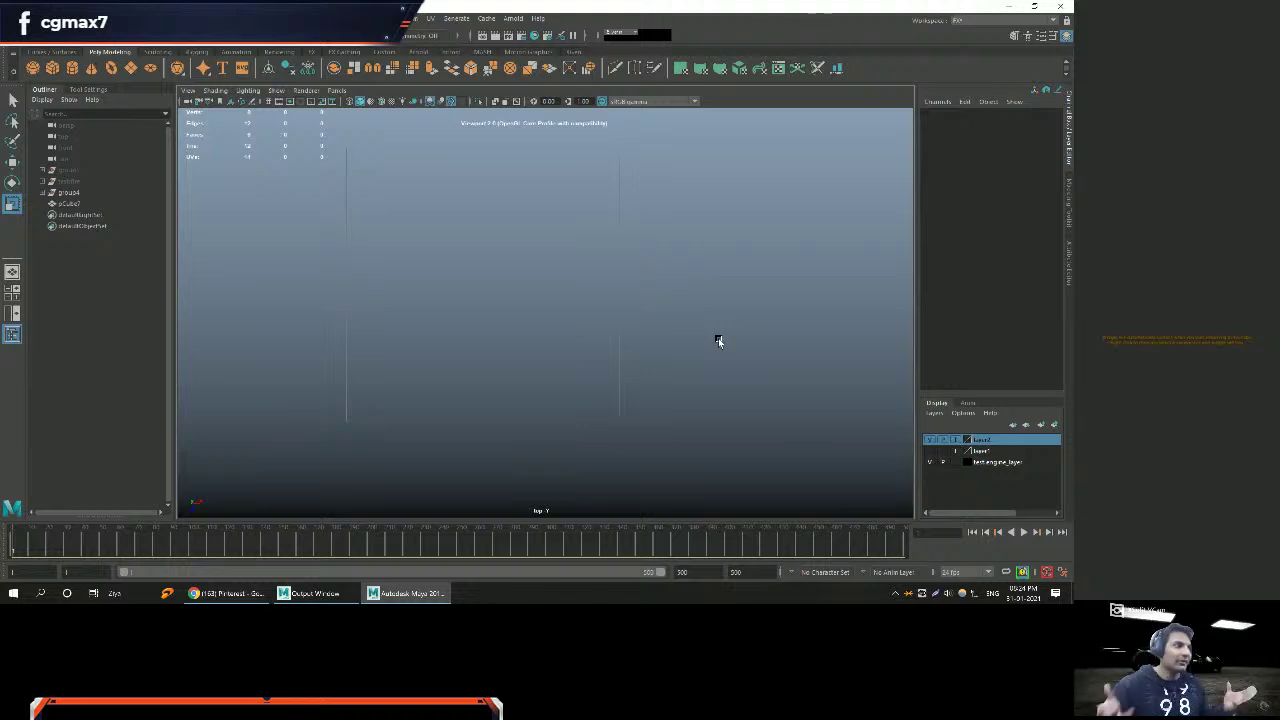
pyautogui.scroll(2, 491, 286)
pyautogui.keyDown('alt'); pyautogui.moveTo(491, 286); pyautogui.dragTo(572, 335, button='right'); pyautogui.keyUp('alt')
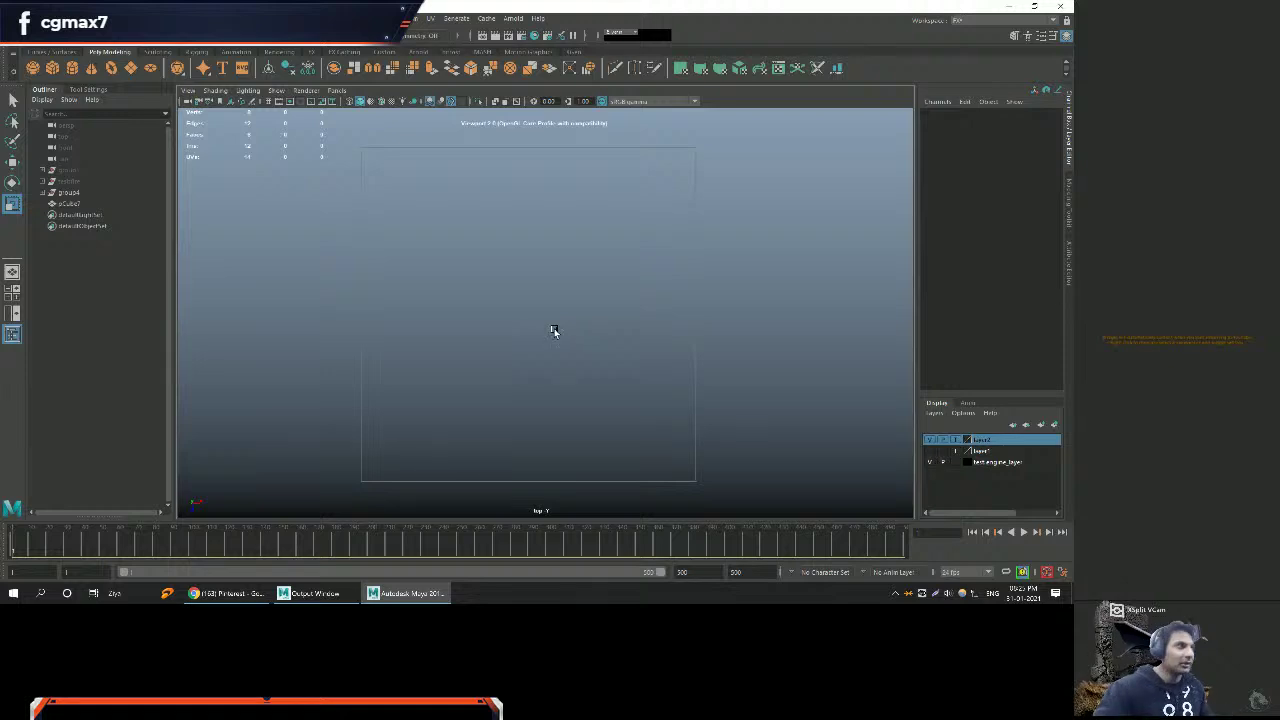
pyautogui.scroll(2, 531, 369)
pyautogui.moveTo(531, 369)
pyautogui.keyDown('alt'); pyautogui.mouseDown(button='middle')
pyautogui.moveTo(563, 323)
pyautogui.moveTo(534, 354)
pyautogui.mouseUp(button='middle'); pyautogui.keyUp('alt')
pyautogui.keyDown('alt'); pyautogui.scroll(-1, 508, 343); pyautogui.keyUp('alt')
pyautogui.keyDown('alt'); pyautogui.moveTo(534, 354); pyautogui.dragTo(488, 342, button='right'); pyautogui.keyUp('alt')
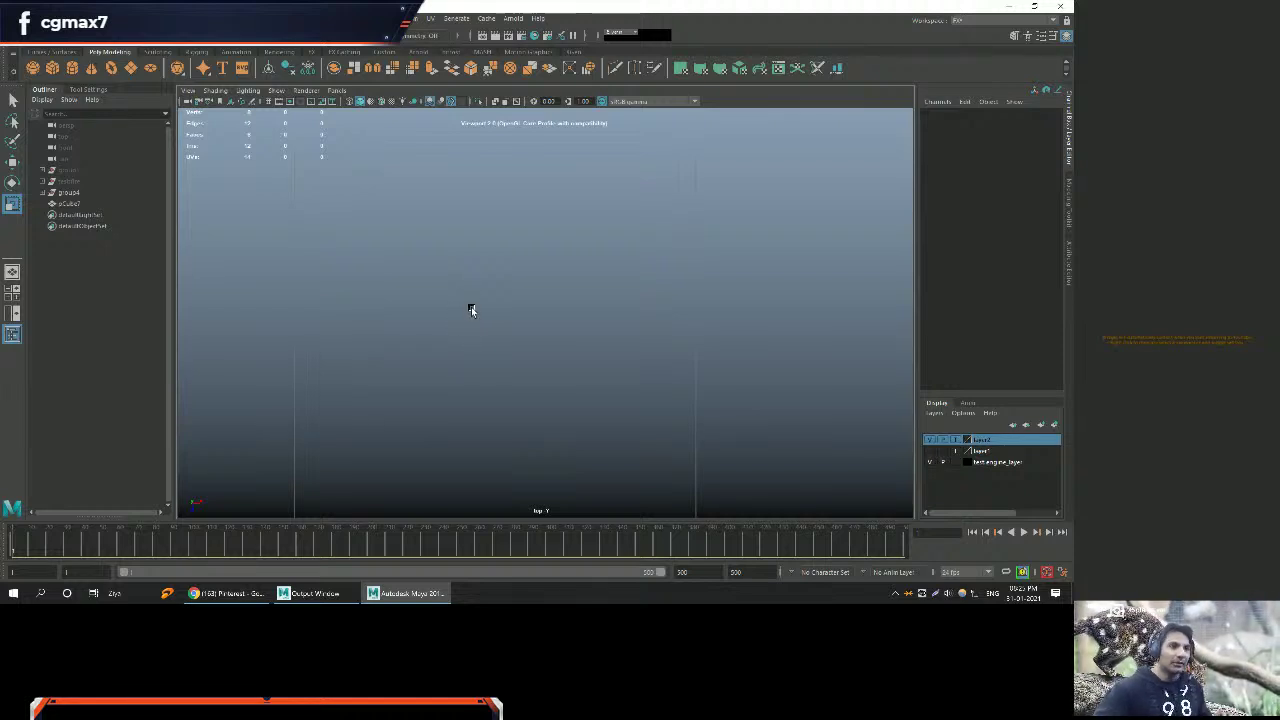
# Create a small polygon cube, enlarge it uniformly, and place it in the lower-left area of the slab outline in the top view.
pyautogui.keyDown('alt'); pyautogui.moveTo(551, 354); pyautogui.dragTo(546, 329, button='right'); pyautogui.keyUp('alt')
pyautogui.keyDown('alt'); pyautogui.moveTo(546, 329); pyautogui.dragTo(543, 326, button='middle'); pyautogui.keyUp('alt')
pyautogui.keyDown('shift'); pyautogui.rightClick(542, 324); pyautogui.keyUp('shift')
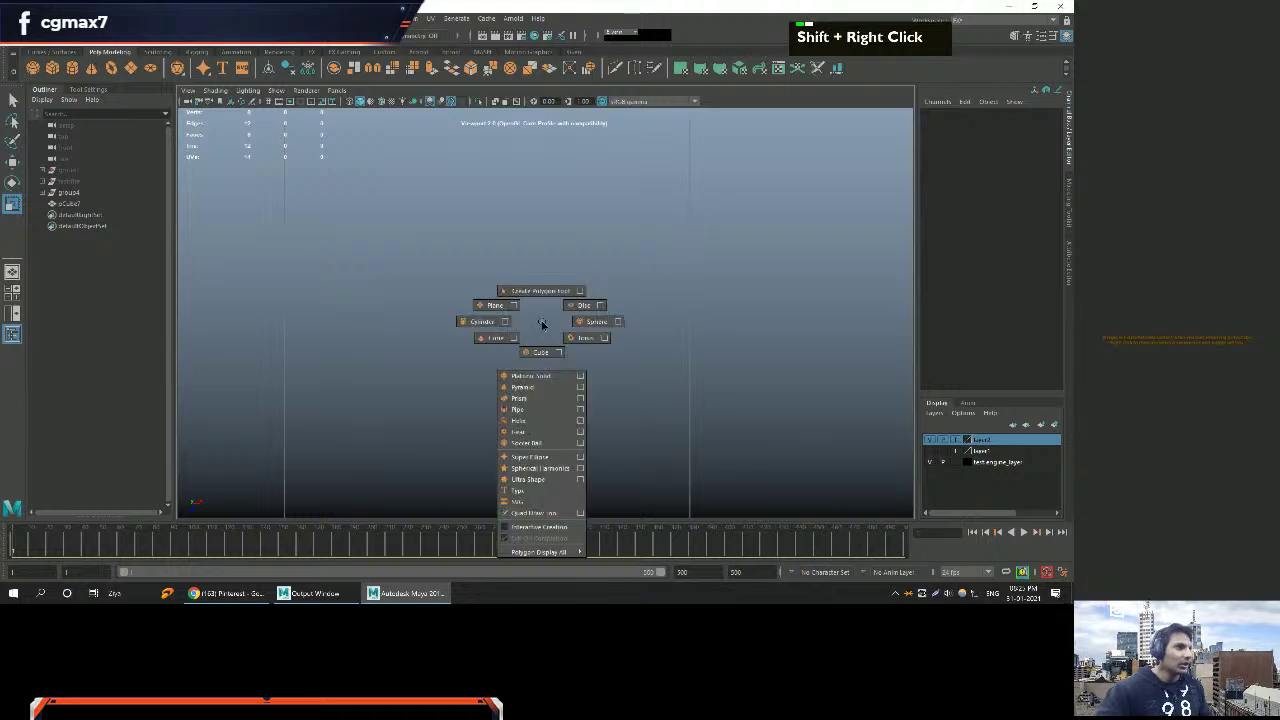
pyautogui.keyDown('shift'); pyautogui.moveTo(567, 328); pyautogui.dragTo(540, 346, button='right'); pyautogui.keyUp('shift')
pyautogui.keyDown('alt'); pyautogui.moveTo(600, 349); pyautogui.dragTo(550, 332, button='middle'); pyautogui.keyUp('alt')
pyautogui.press('w')
pyautogui.press('r')
pyautogui.press('r')
pyautogui.moveTo(533, 285); pyautogui.dragTo(531, 283)
pyautogui.press('w')
pyautogui.moveTo(572, 321); pyautogui.dragTo(474, 443)
pyautogui.keyDown('alt'); pyautogui.moveTo(474, 443); pyautogui.dragTo(433, 358, button='middle'); pyautogui.keyUp('alt')
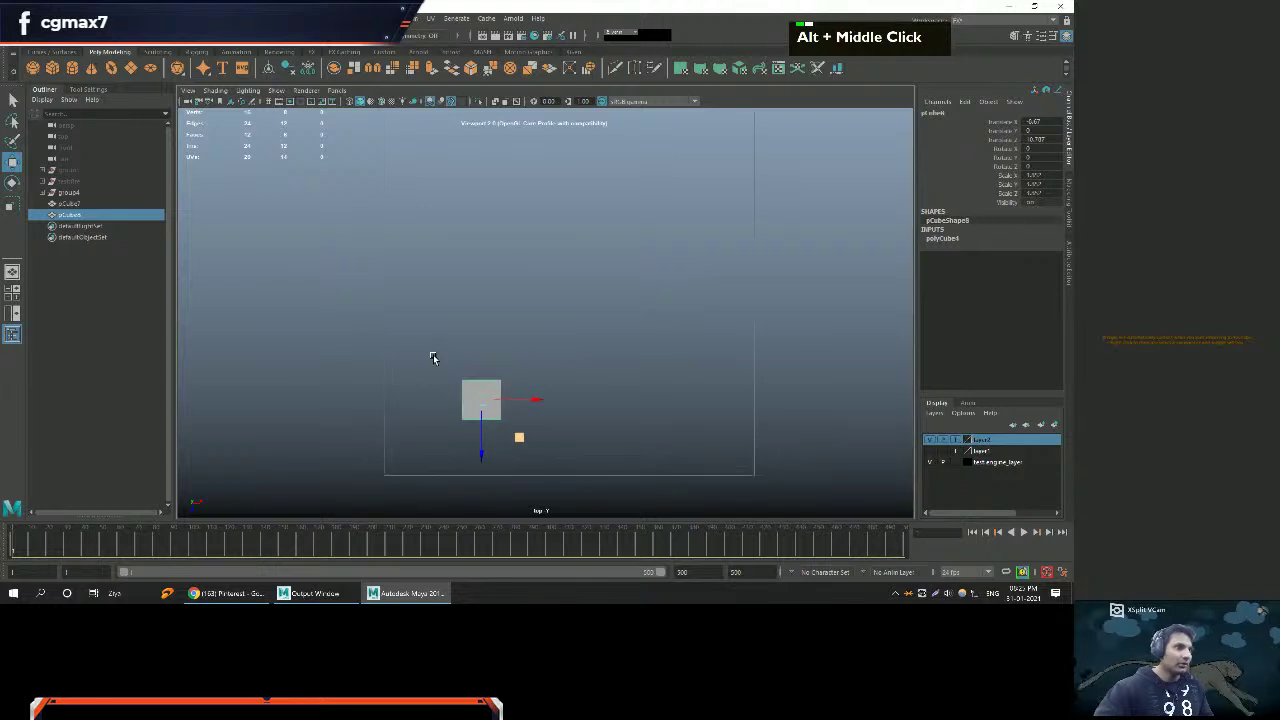
# Duplicate the cube to the upper right of the slab outline, and duplicate that copy straight across to the upper left.
pyautogui.keyDown('alt'); pyautogui.moveTo(433, 358); pyautogui.dragTo(520, 437, button='right'); pyautogui.keyUp('alt')
pyautogui.scroll(-2, 556, 420)
pyautogui.keyDown('alt'); pyautogui.scroll(-2, 553, 445); pyautogui.keyUp('alt')
pyautogui.keyDown('shift'); pyautogui.moveTo(507, 468); pyautogui.dragTo(654, 321); pyautogui.keyUp('shift')
pyautogui.keyDown('alt'); pyautogui.moveTo(654, 321); pyautogui.dragTo(546, 360, button='right'); pyautogui.keyUp('alt')
pyautogui.keyDown('alt'); pyautogui.moveTo(546, 360); pyautogui.dragTo(494, 303, button='middle'); pyautogui.keyUp('alt')
pyautogui.keyDown('alt'); pyautogui.moveTo(494, 303); pyautogui.dragTo(640, 303, button='right'); pyautogui.keyUp('alt')
pyautogui.keyDown('shift'); pyautogui.moveTo(712, 258); pyautogui.dragTo(534, 257); pyautogui.keyUp('shift')
pyautogui.keyDown('alt'); pyautogui.moveTo(534, 257); pyautogui.dragTo(517, 310, button='middle'); pyautogui.keyUp('alt')
pyautogui.moveTo(517, 307)
pyautogui.keyDown('alt'); pyautogui.mouseDown(button='right')
pyautogui.moveTo(513, 326)
pyautogui.moveTo(520, 291)
pyautogui.moveTo(514, 303)
pyautogui.mouseUp(button='right'); pyautogui.keyUp('alt')
# Examine the arrangement of the three cubes over the grid in perspective with nothing selected, and return to the top view.
pyautogui.press('space')
pyautogui.press('space')
pyautogui.keyDown('alt'); pyautogui.moveTo(664, 222); pyautogui.dragTo(659, 278); pyautogui.keyUp('alt')
pyautogui.keyDown('alt'); pyautogui.scroll(-1, 660, 300); pyautogui.keyUp('alt')
pyautogui.keyDown('alt'); pyautogui.moveTo(660, 303); pyautogui.dragTo(700, 311, button='middle'); pyautogui.keyUp('alt')
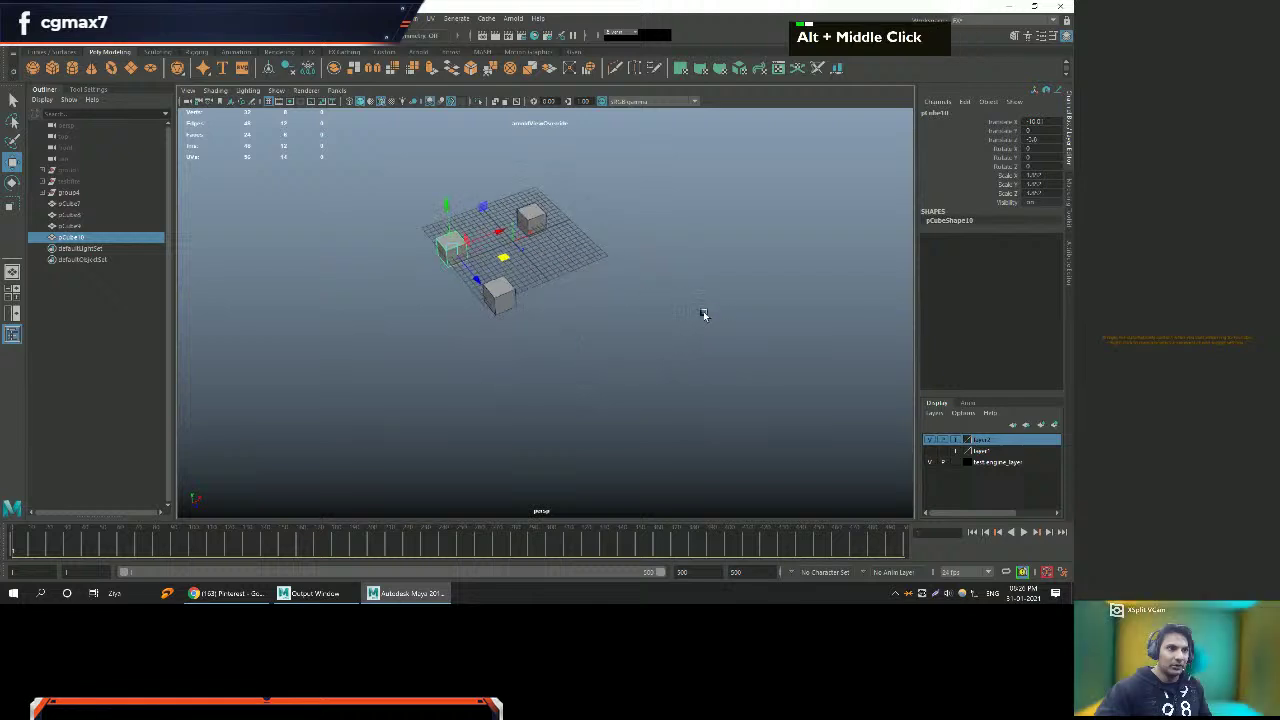
pyautogui.click(703, 313)
pyautogui.keyDown('alt'); pyautogui.moveTo(522, 248); pyautogui.dragTo(542, 288, button='middle'); pyautogui.keyUp('alt')
pyautogui.keyDown('alt'); pyautogui.moveTo(542, 288); pyautogui.dragTo(583, 337); pyautogui.keyUp('alt')
pyautogui.press('space')
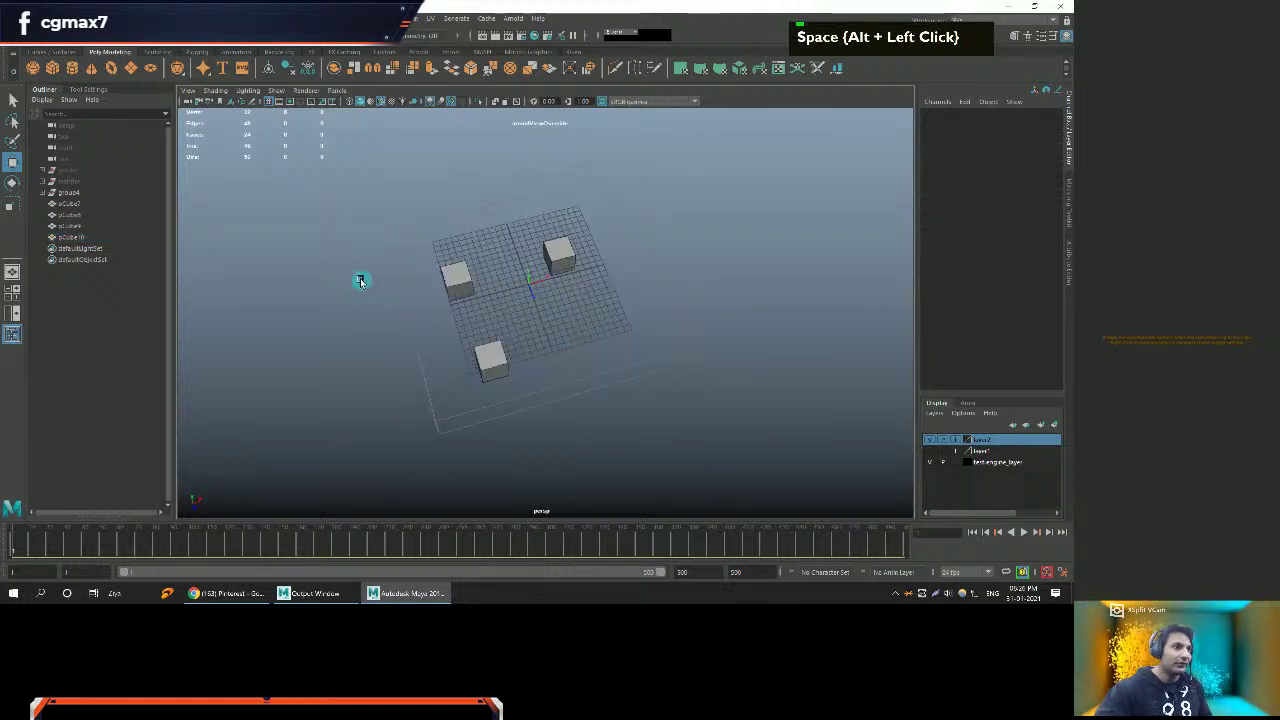
pyautogui.press('space')
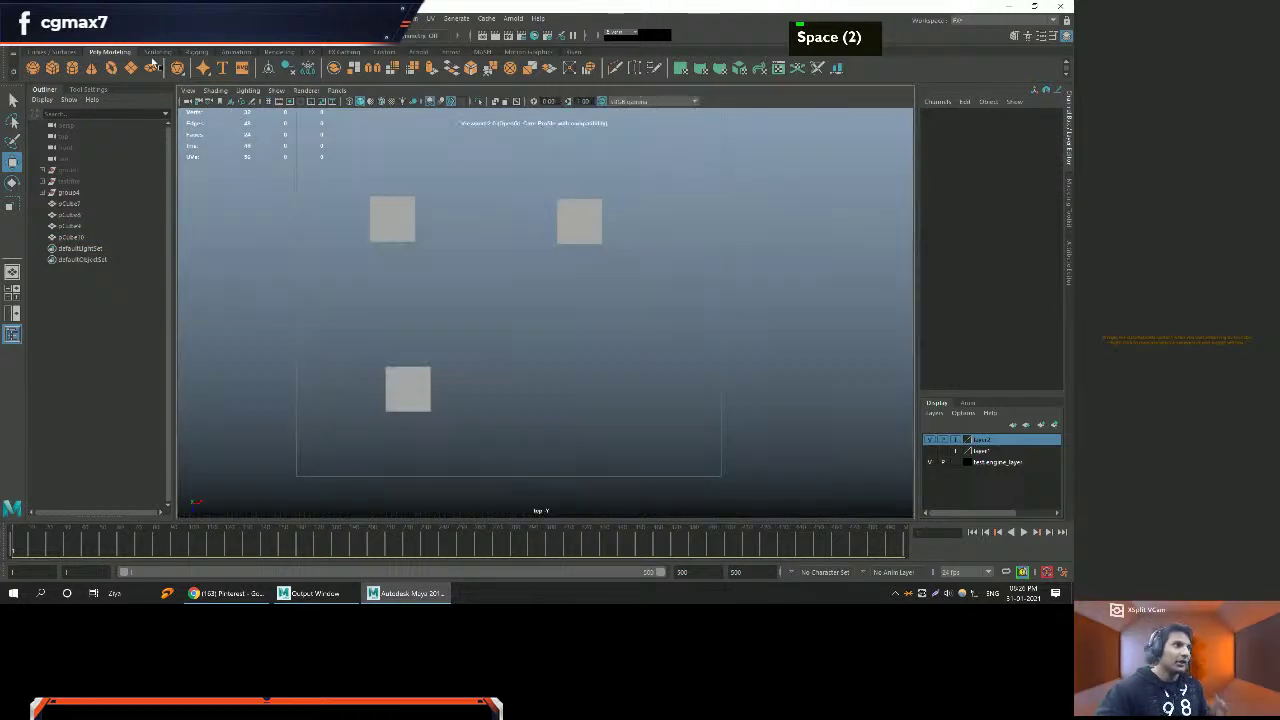
# Draw a Bezier curve from the lower-left cube across, up and around to the upper-right cube in the top view.
pyautogui.click(57, 19)
pyautogui.moveTo(94, 106)
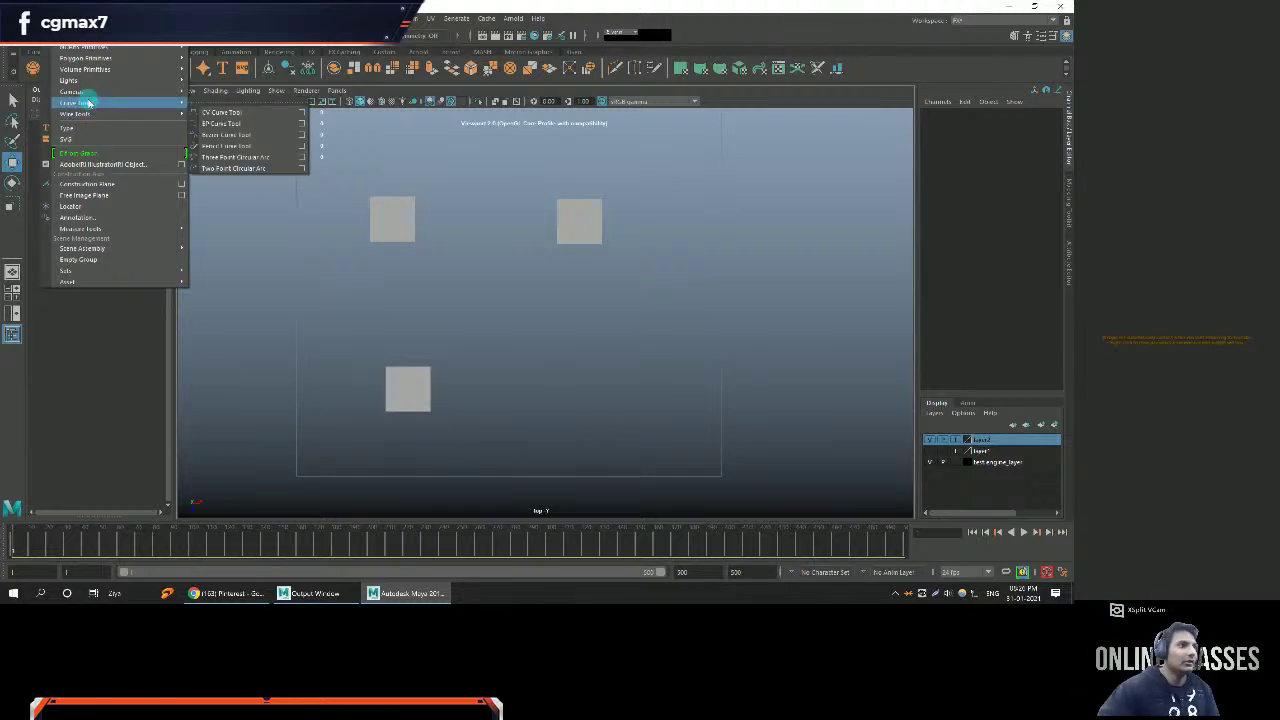
pyautogui.click(226, 135)
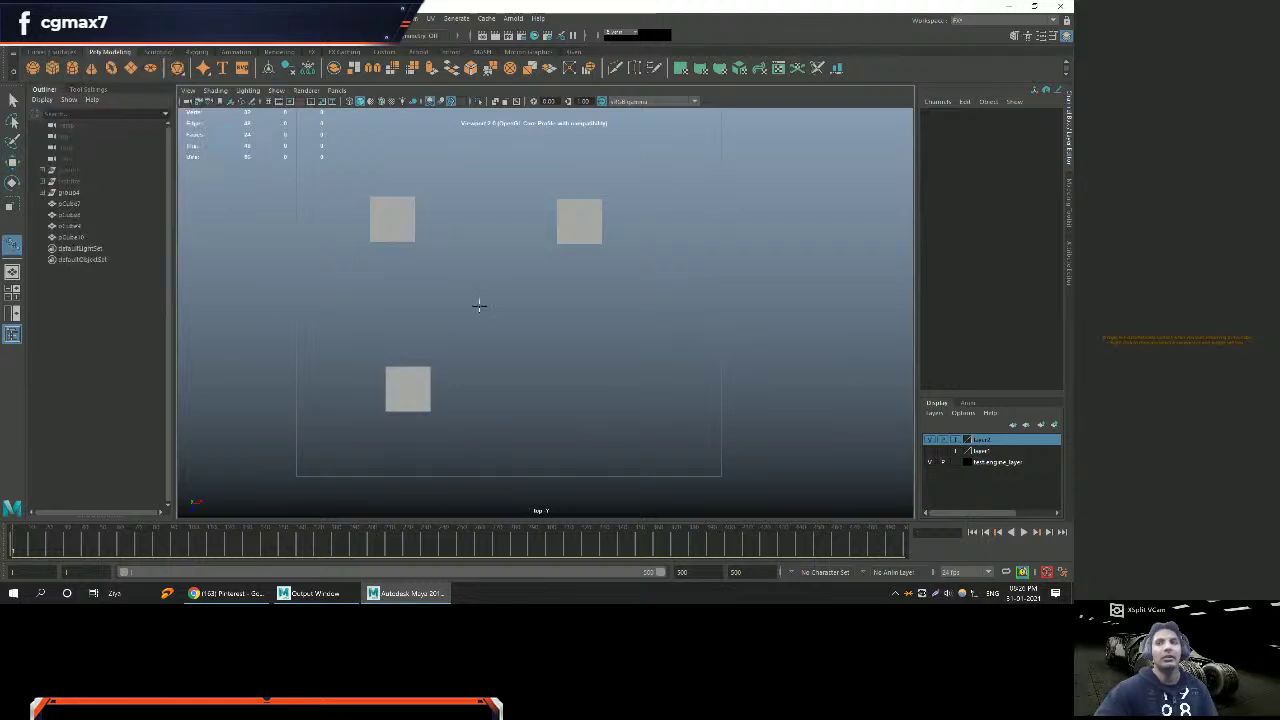
pyautogui.click(429, 390)
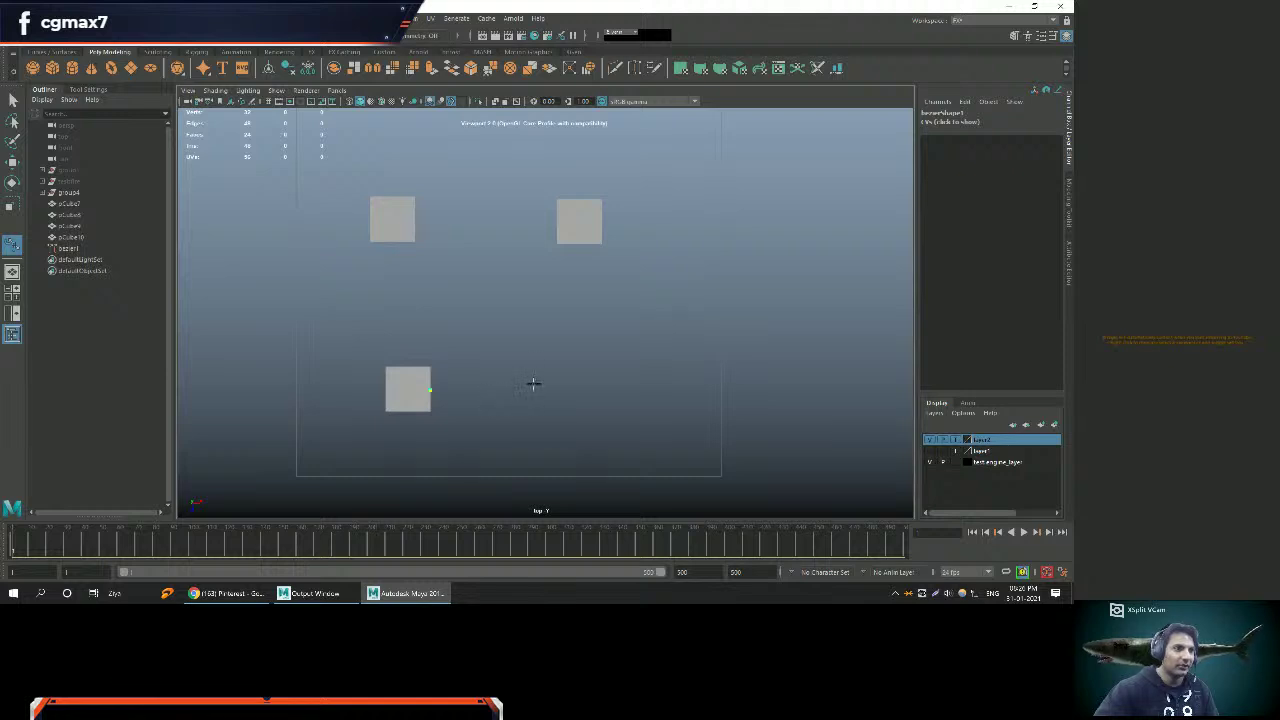
pyautogui.moveTo(540, 387); pyautogui.dragTo(546, 333)
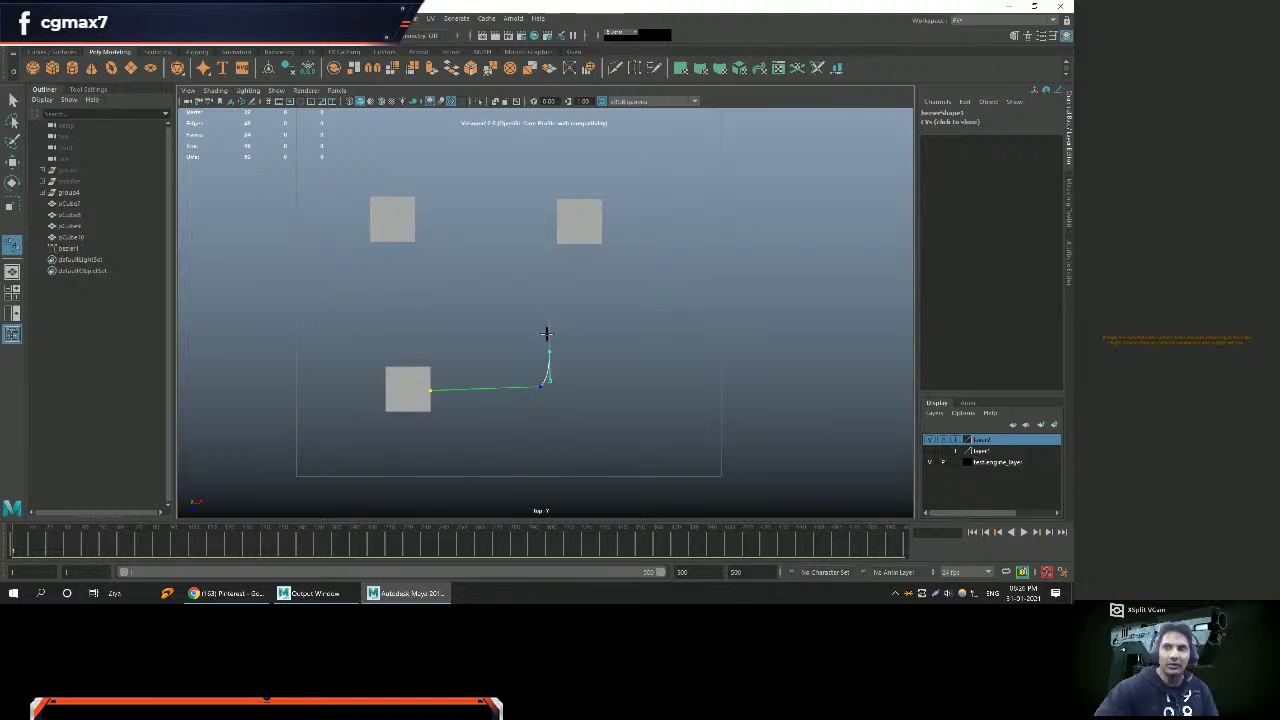
pyautogui.click(543, 261)
pyautogui.moveTo(540, 218); pyautogui.dragTo(586, 209)
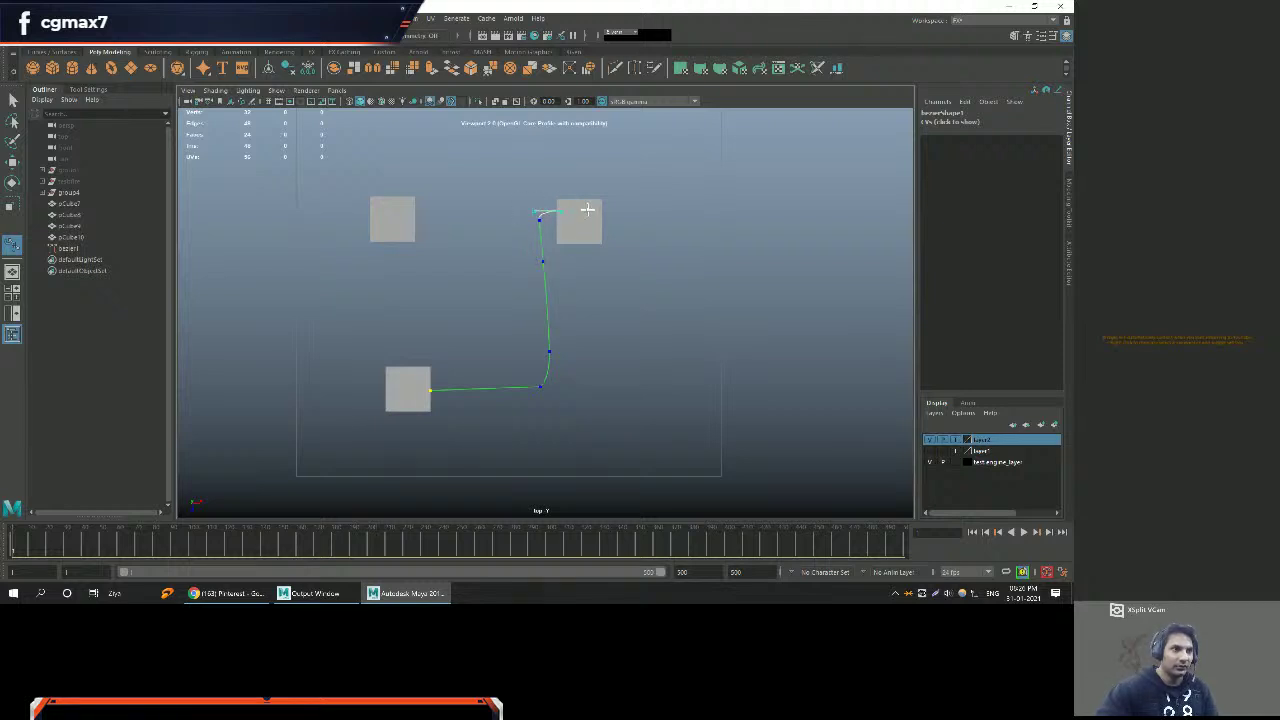
pyautogui.press('w')
# Adjust the curve's upper bend and align the control points of its long vertical segment into a straight line.
pyautogui.moveTo(550, 241); pyautogui.dragTo(490, 243, button='right')
pyautogui.scroll(2, 529, 274)
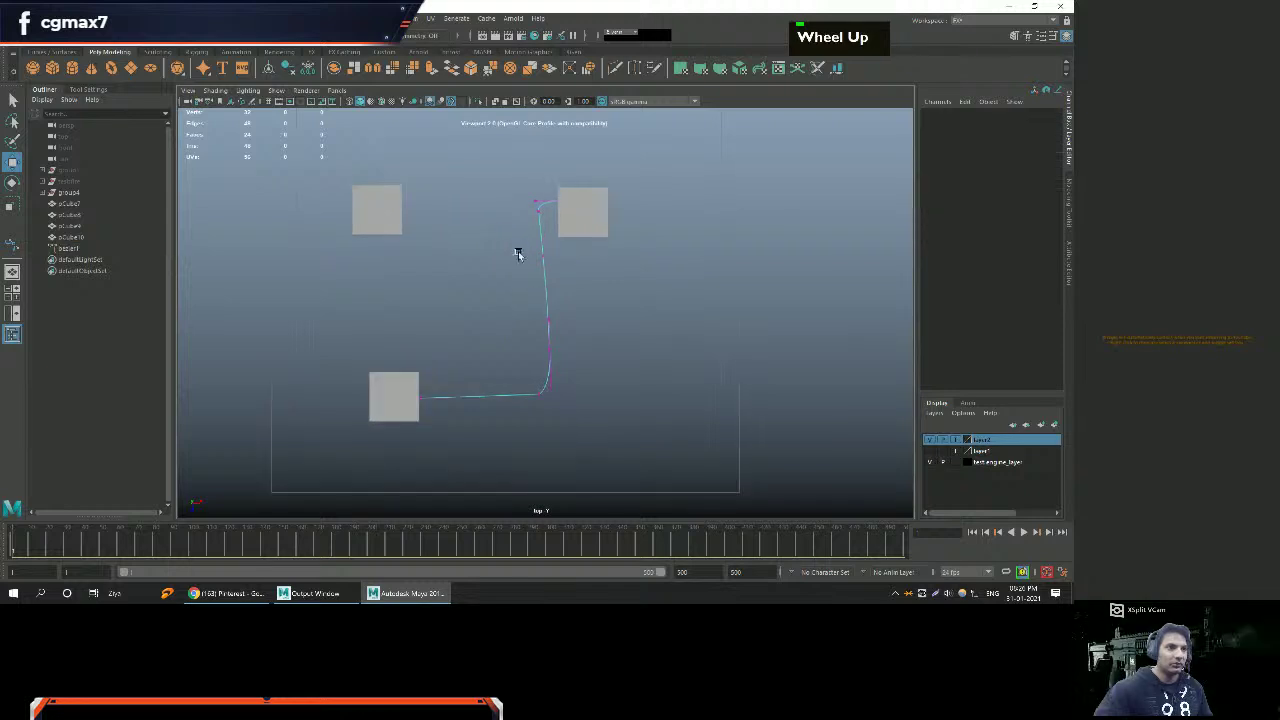
pyautogui.click(536, 209)
pyautogui.moveTo(539, 268); pyautogui.dragTo(542, 322)
pyautogui.click(537, 259)
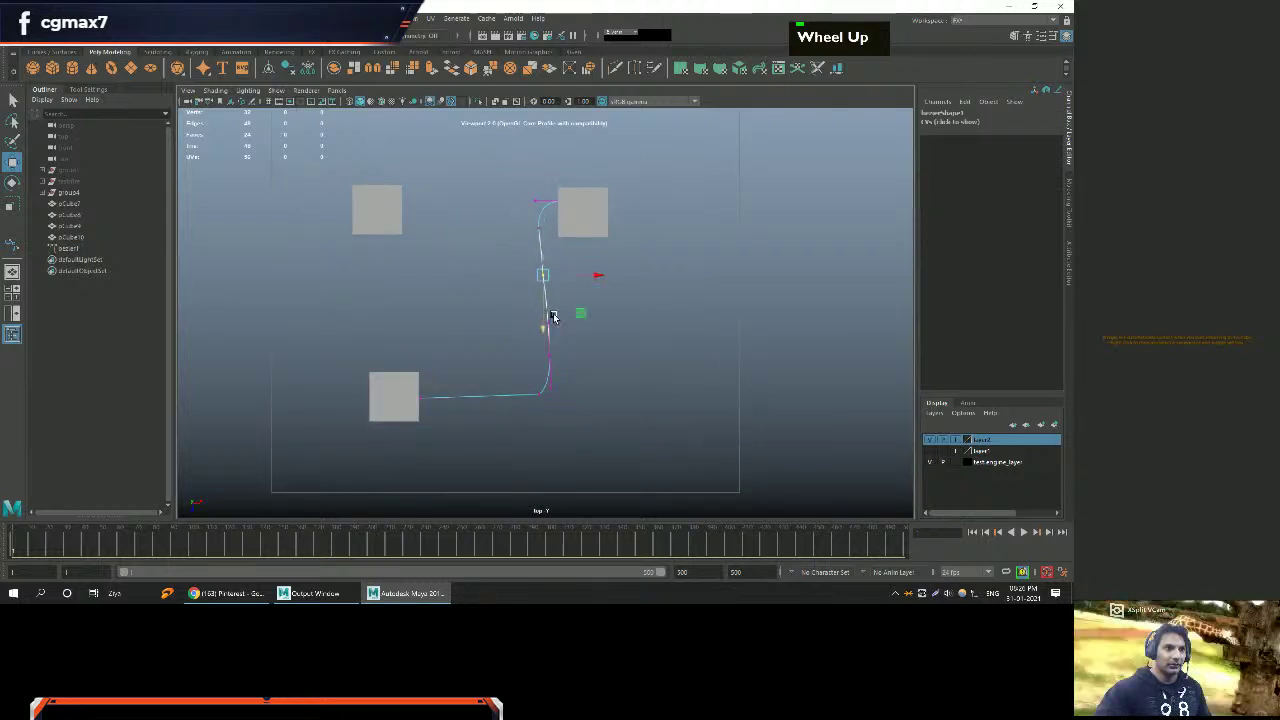
pyautogui.moveTo(591, 271); pyautogui.dragTo(590, 276)
pyautogui.click(549, 322)
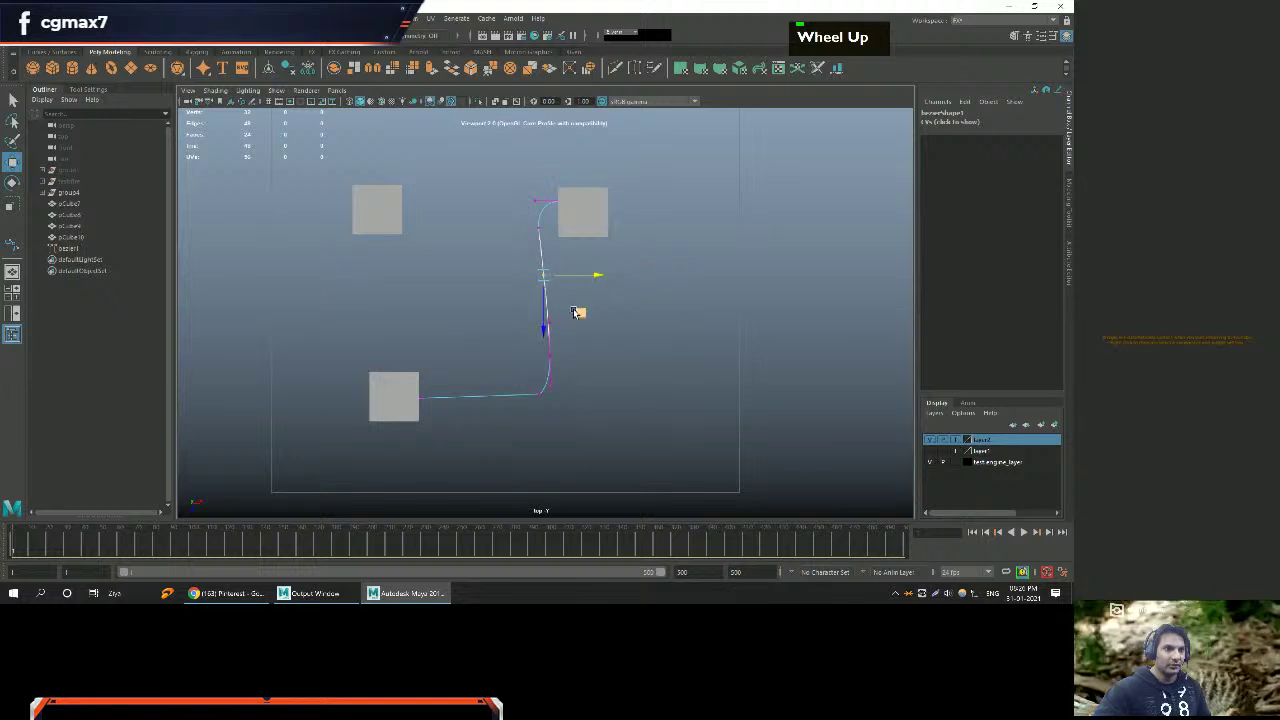
pyautogui.moveTo(602, 325); pyautogui.dragTo(601, 325)
pyautogui.moveTo(526, 217); pyautogui.dragTo(570, 358)
pyautogui.press('r')
pyautogui.moveTo(596, 292); pyautogui.dragTo(511, 289)
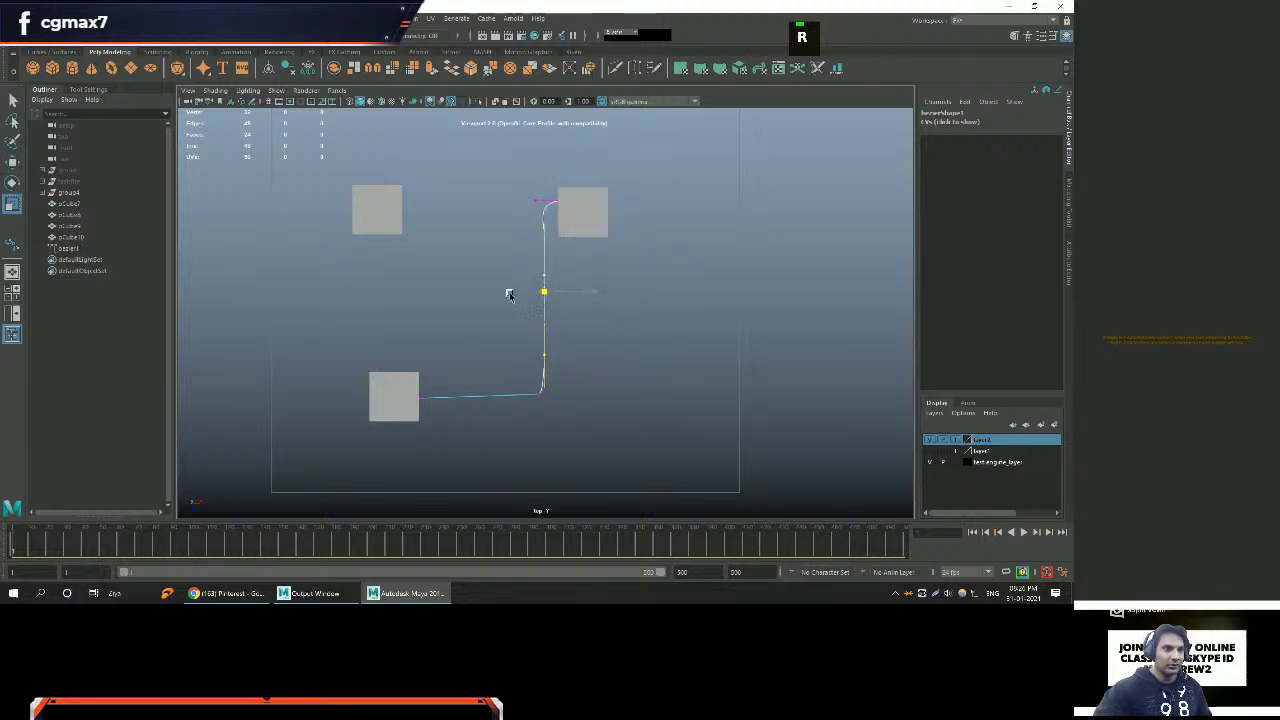
# Widen the curve's lower bend into a smooth rounded corner and shift the straight segment slightly toward the left cubes.
pyautogui.press('w')
pyautogui.moveTo(526, 213); pyautogui.dragTo(555, 412)
pyautogui.scroll(1, 523, 438)
pyautogui.click(555, 412)
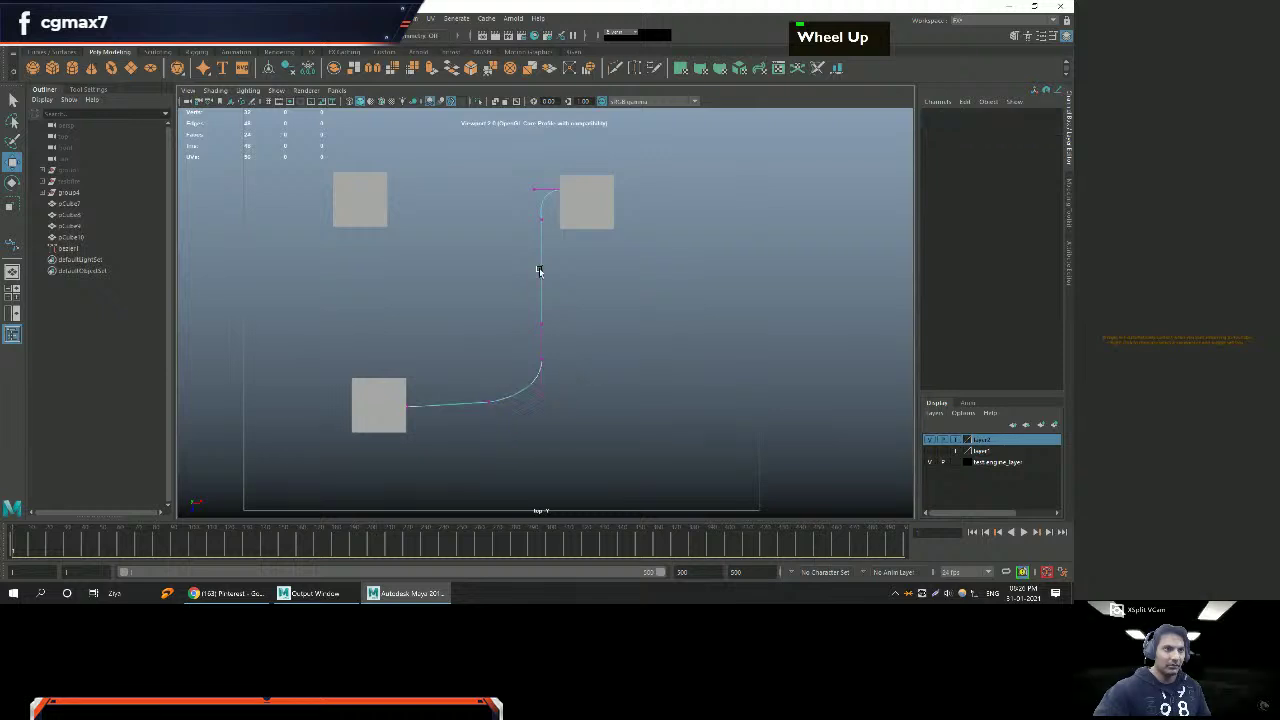
pyautogui.moveTo(523, 197); pyautogui.dragTo(566, 366)
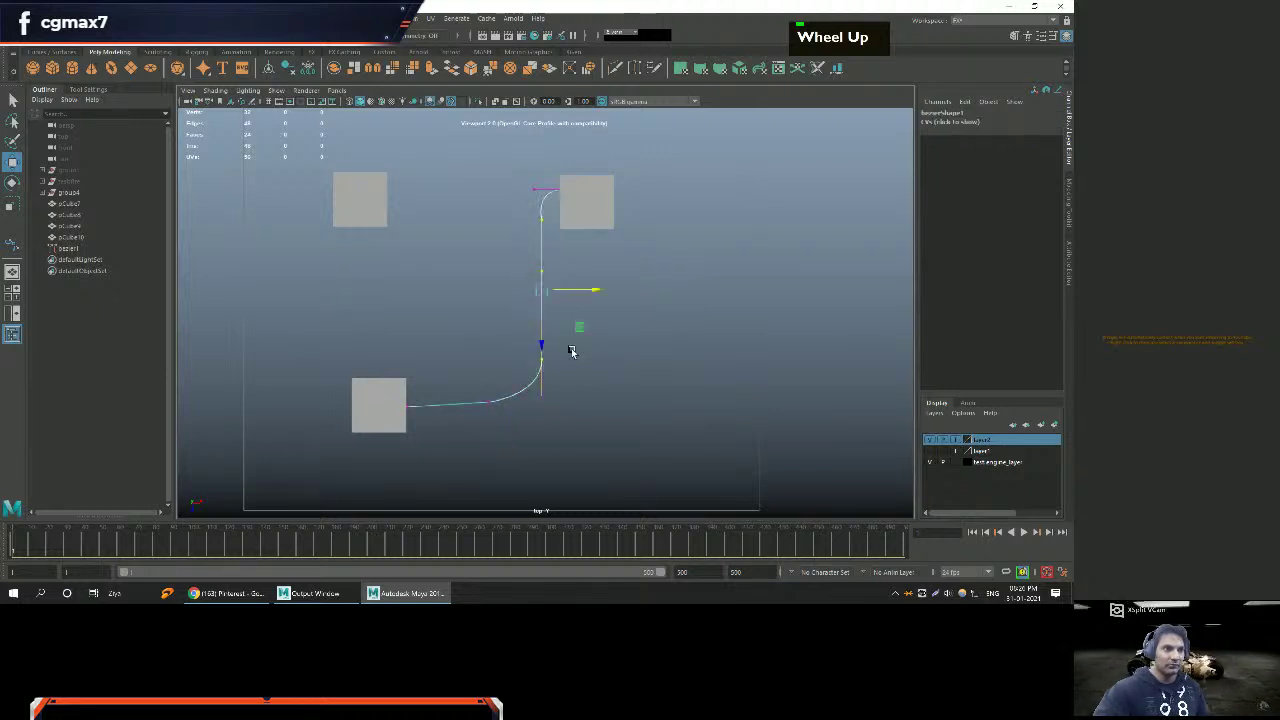
pyautogui.moveTo(594, 294); pyautogui.dragTo(591, 295)
pyautogui.click(595, 342)
pyautogui.scroll(-4, 595, 342)
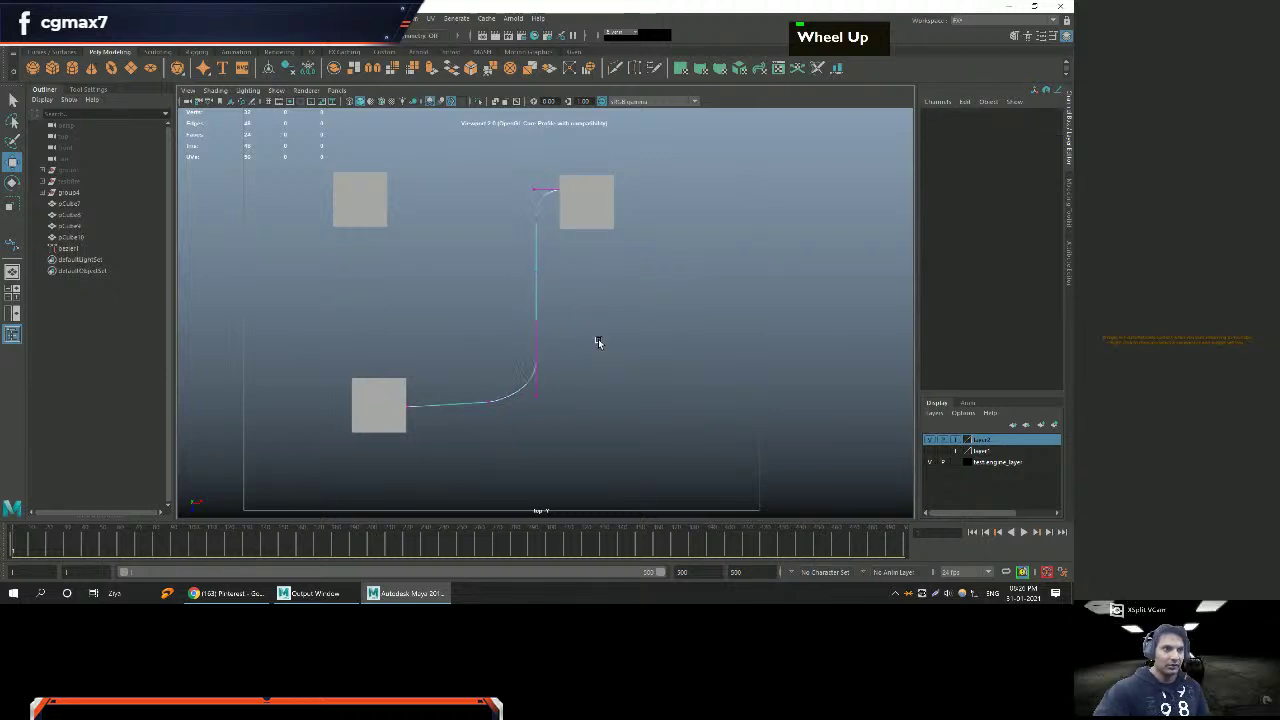
# Leave control-point editing and examine the whole curve's path between the cubes in the top view.
pyautogui.scroll(4, 590, 344)
pyautogui.keyDown('alt'); pyautogui.moveTo(586, 345); pyautogui.dragTo(579, 354, button='middle'); pyautogui.keyUp('alt')
pyautogui.keyDown('alt'); pyautogui.moveTo(579, 354); pyautogui.dragTo(543, 343, button='right'); pyautogui.keyUp('alt')
pyautogui.rightClick(526, 309)
pyautogui.keyDown('alt'); pyautogui.scroll(2, 546, 323); pyautogui.keyUp('alt')
pyautogui.keyDown('alt'); pyautogui.moveTo(546, 323); pyautogui.dragTo(537, 311, button='middle'); pyautogui.keyUp('alt')
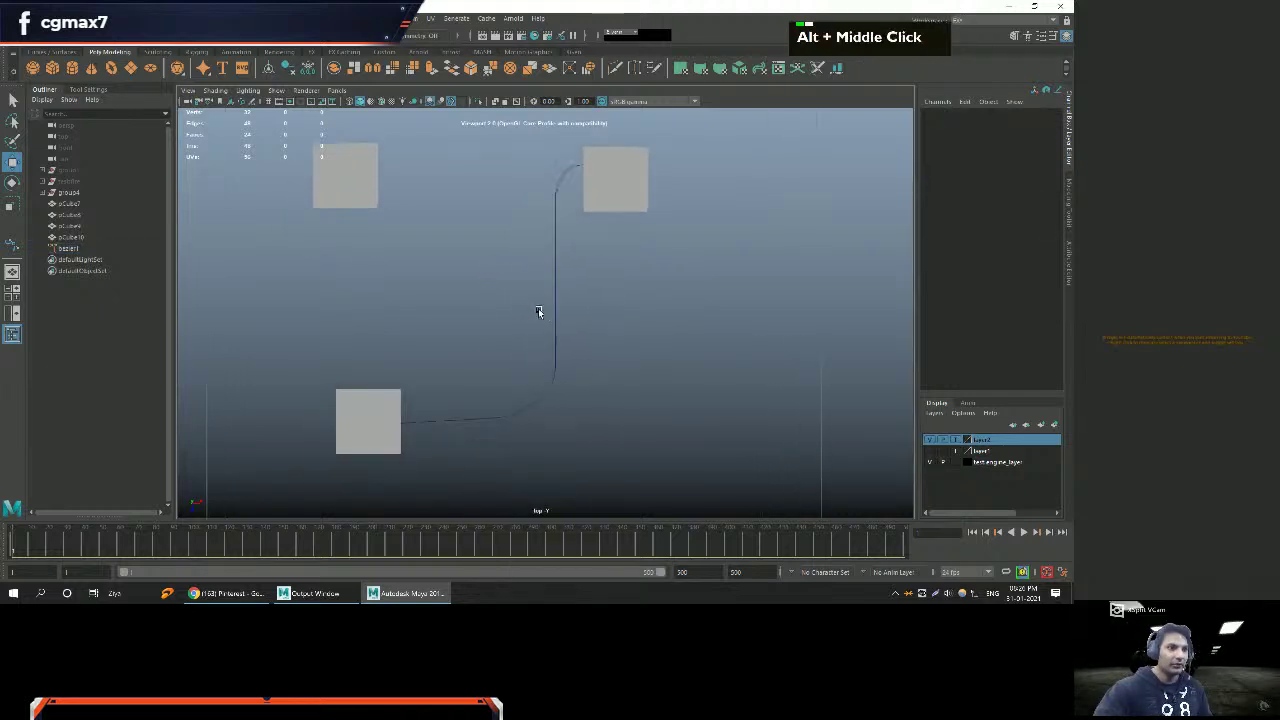
pyautogui.click(551, 289)
pyautogui.keyDown('alt'); pyautogui.scroll(-2, 603, 311); pyautogui.keyUp('alt')
pyautogui.keyDown('alt'); pyautogui.scroll(2, 594, 315); pyautogui.keyUp('alt')
pyautogui.keyDown('alt'); pyautogui.moveTo(589, 274); pyautogui.dragTo(457, 437, button='middle'); pyautogui.keyUp('alt')
pyautogui.keyDown('alt'); pyautogui.scroll(1, 615, 357); pyautogui.keyUp('alt')
pyautogui.keyDown('alt'); pyautogui.moveTo(457, 437); pyautogui.dragTo(443, 332, button='right'); pyautogui.keyUp('alt')
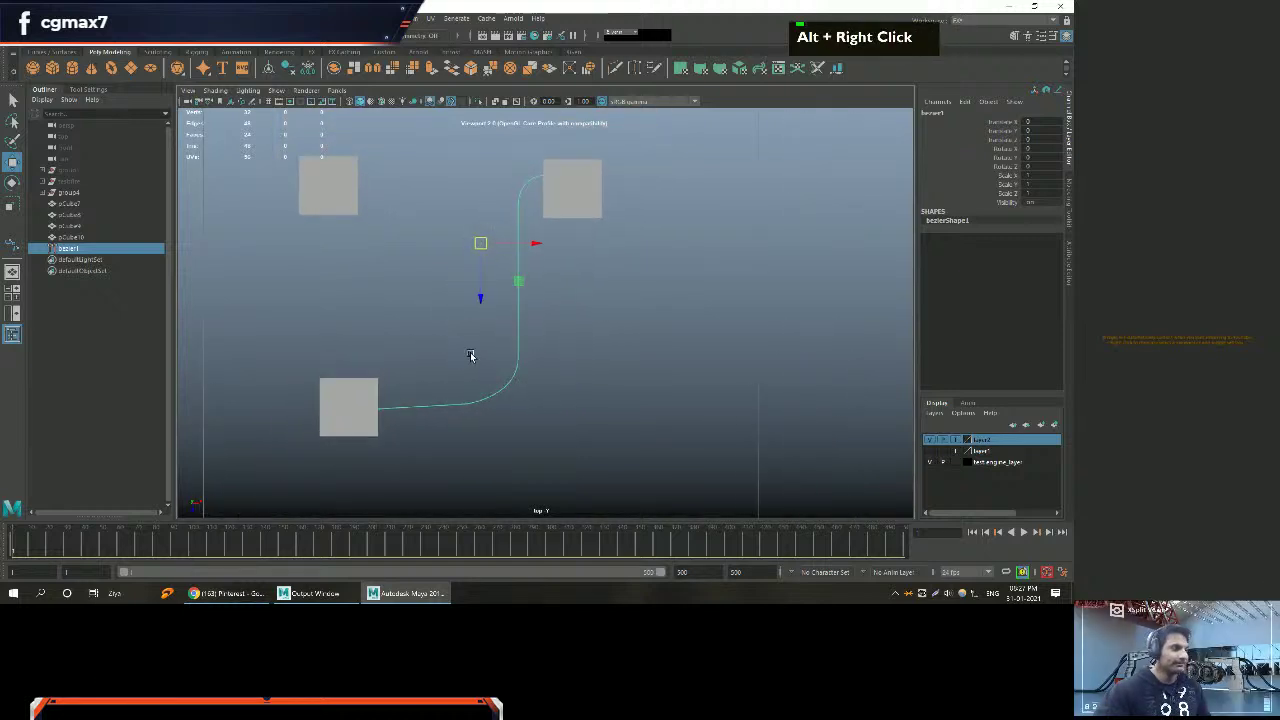
pyautogui.keyDown('alt'); pyautogui.moveTo(466, 354); pyautogui.dragTo(494, 354, button='middle'); pyautogui.keyUp('alt')
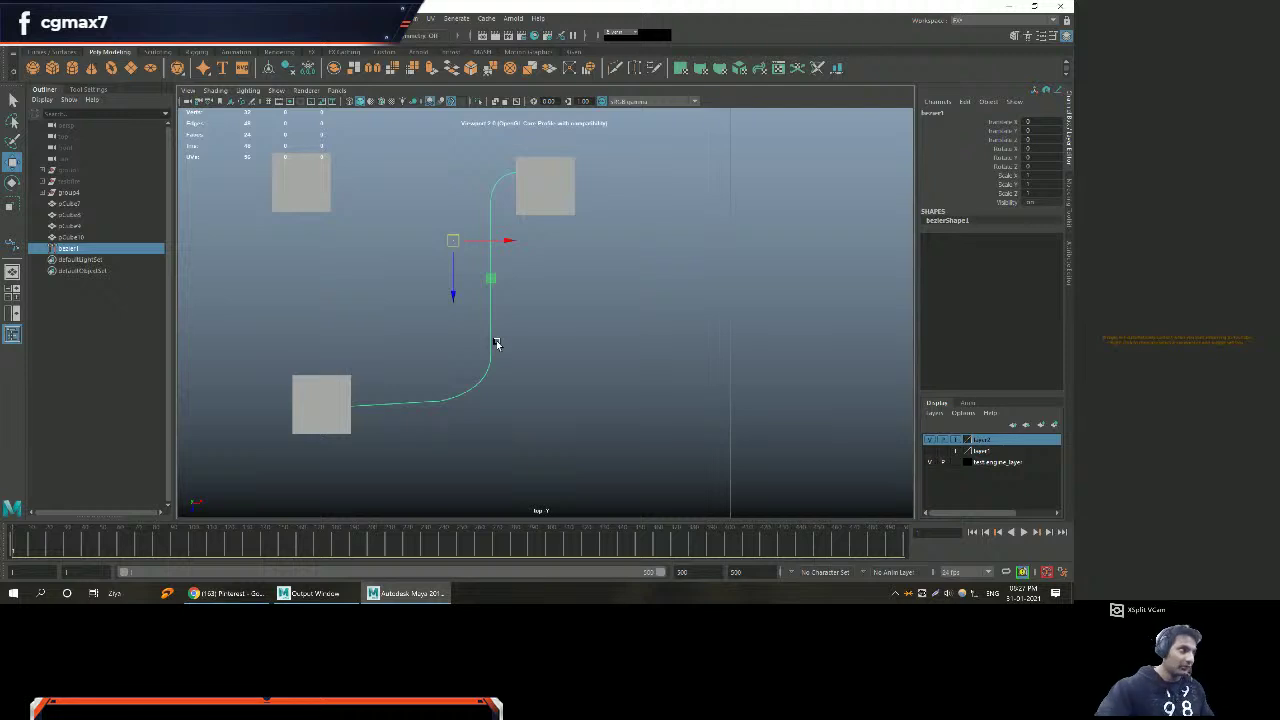
pyautogui.scroll(-3, 534, 357)
pyautogui.keyDown('alt'); pyautogui.moveTo(534, 357); pyautogui.dragTo(557, 343, button='right'); pyautogui.keyUp('alt')
pyautogui.keyDown('alt'); pyautogui.moveTo(557, 343); pyautogui.dragTo(584, 297, button='middle'); pyautogui.keyUp('alt')
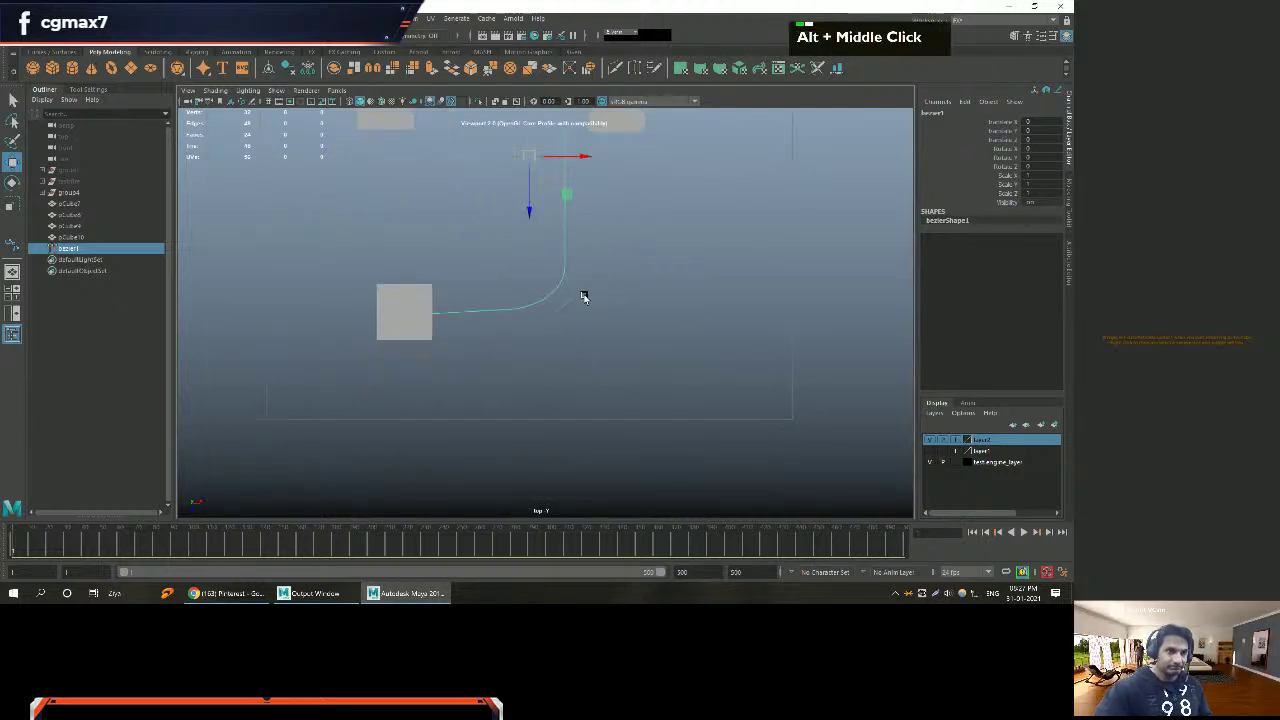
pyautogui.click(580, 295)
pyautogui.keyDown('shift'); pyautogui.rightClick(597, 302); pyautogui.keyUp('shift')
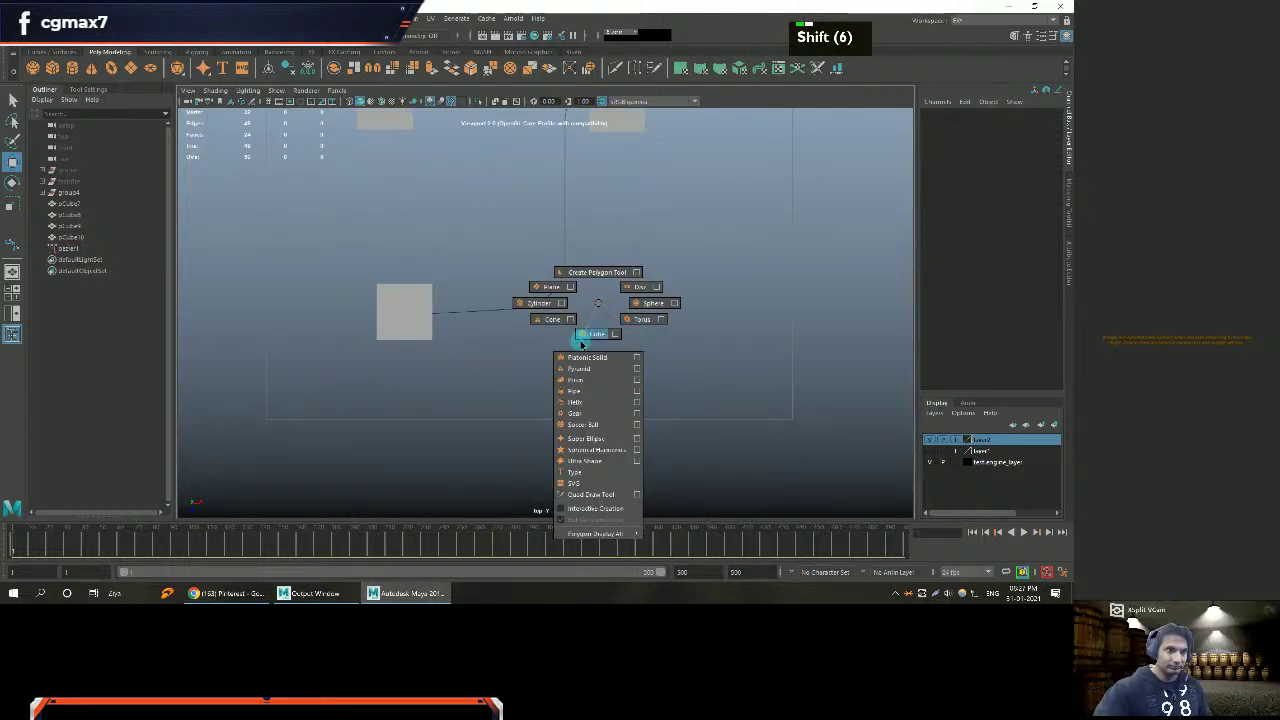
pyautogui.click(539, 302)
pyautogui.keyDown('alt'); pyautogui.moveTo(528, 280); pyautogui.dragTo(509, 330, button='middle'); pyautogui.keyUp('alt')
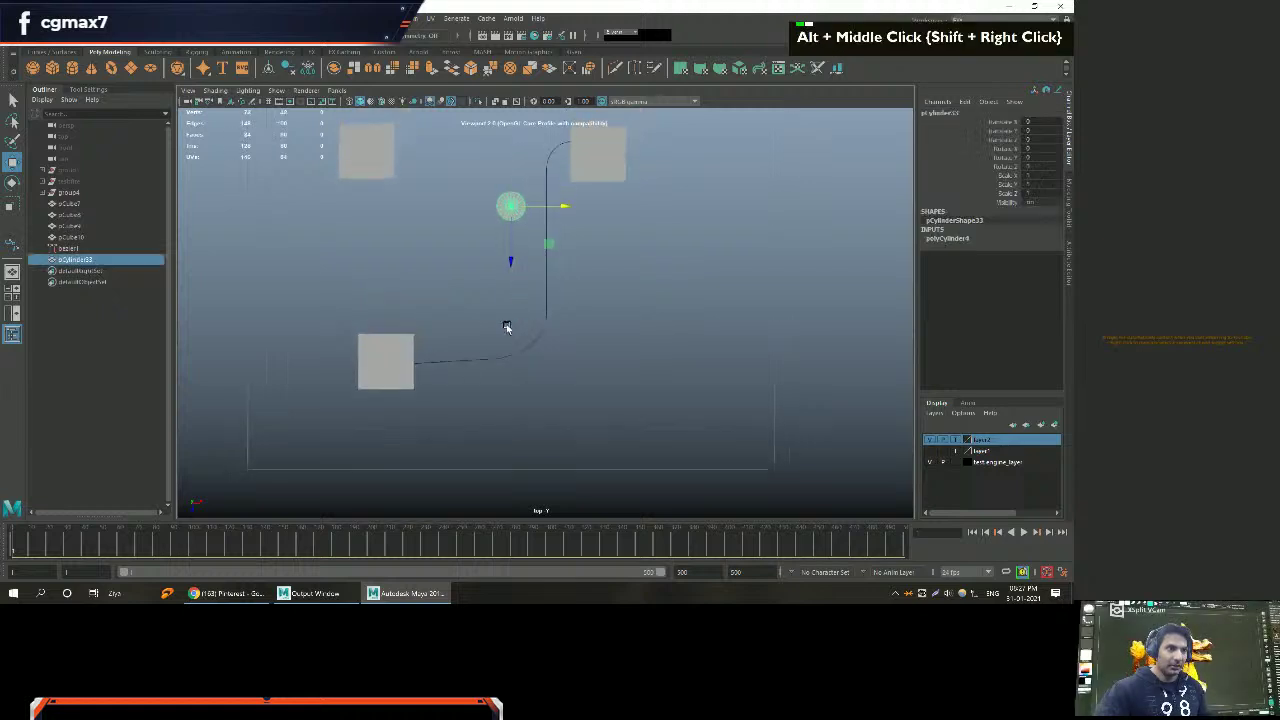
pyautogui.keyDown('alt'); pyautogui.scroll(2, 509, 330); pyautogui.keyUp('alt')
pyautogui.click(534, 214)
pyautogui.click(492, 202)
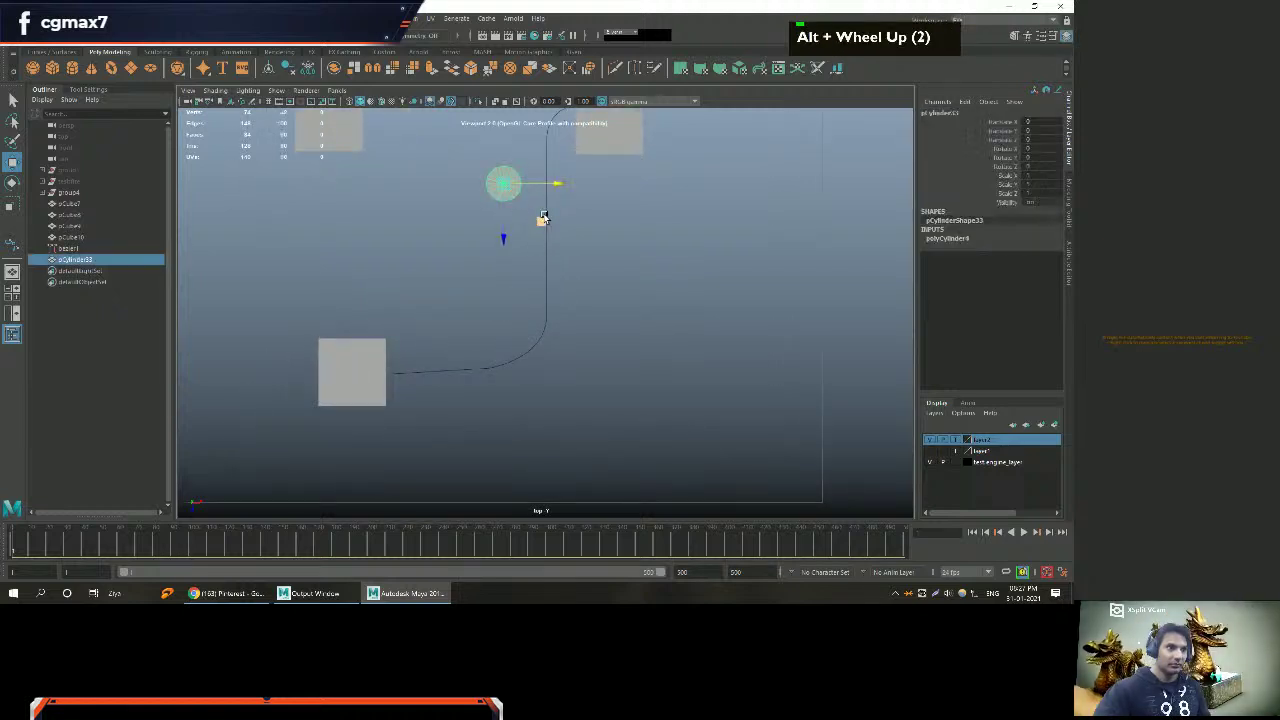
pyautogui.press('Delete')
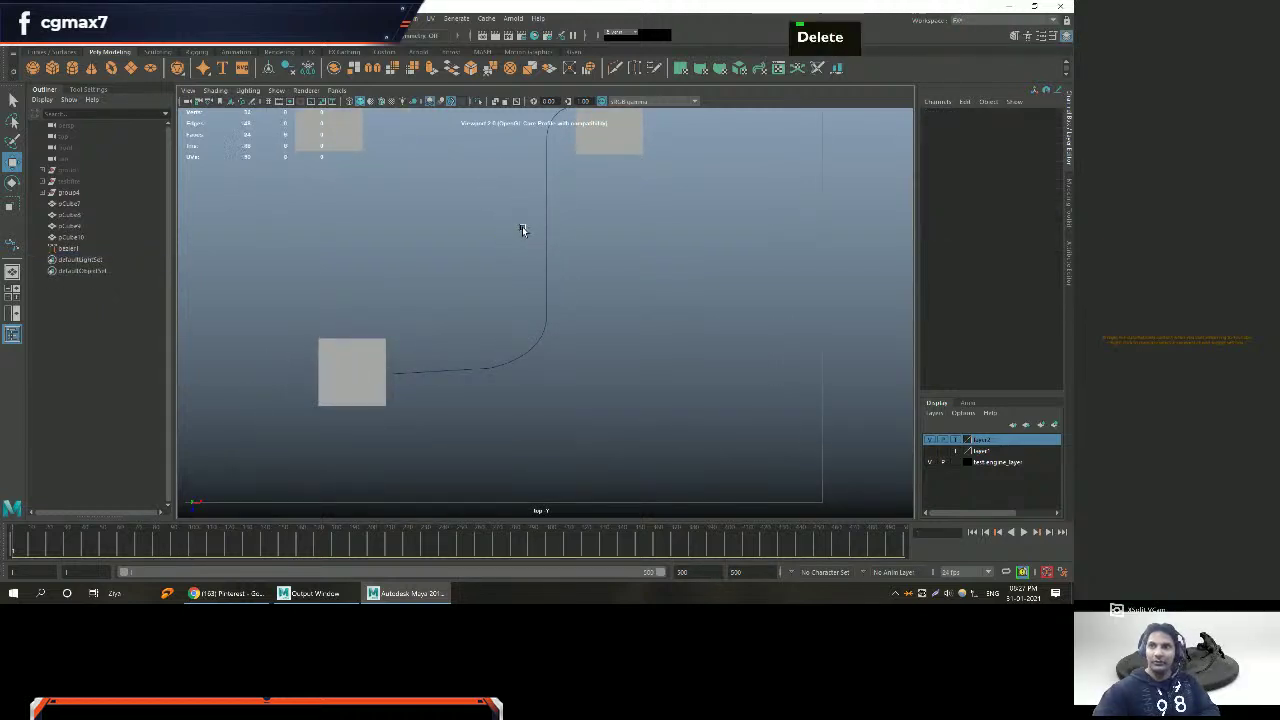
# Create a polygon gear at the origin and frame it closely in the perspective view.
pyautogui.click(62, 18)
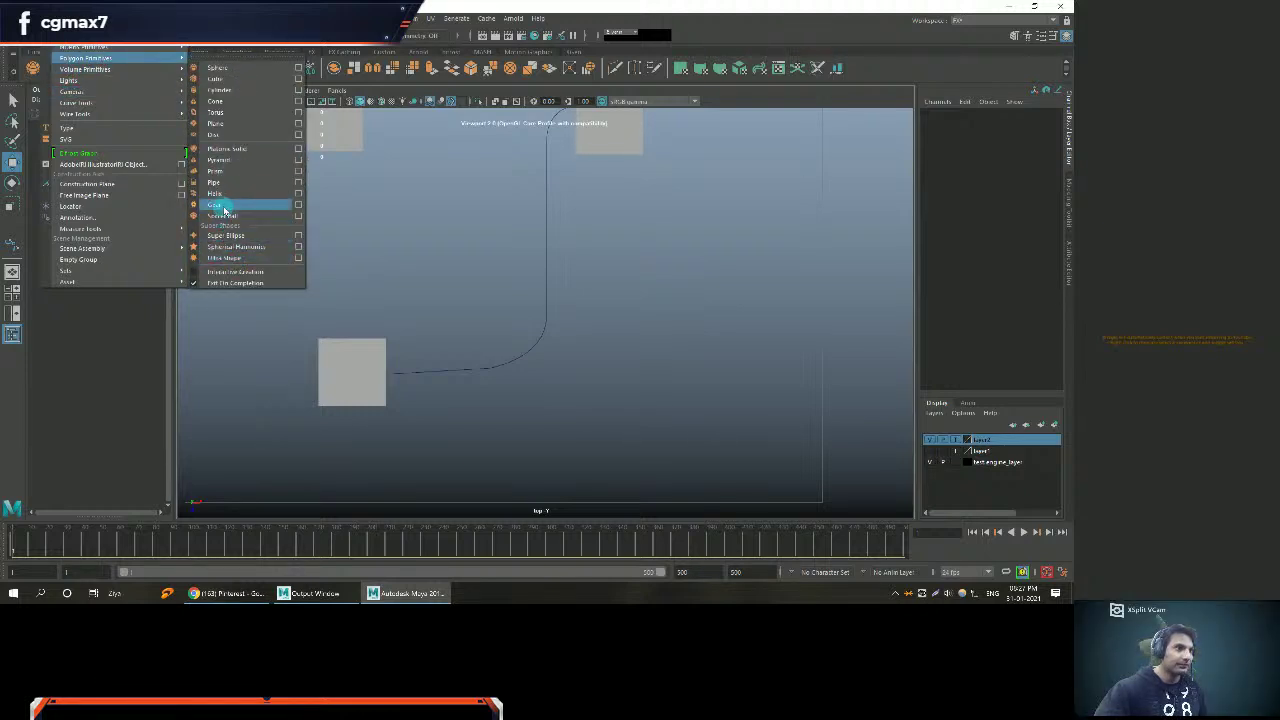
pyautogui.click(222, 205)
pyautogui.moveTo(479, 238)
pyautogui.keyDown('alt'); pyautogui.mouseDown(button='middle')
pyautogui.moveTo(457, 300)
pyautogui.moveTo(469, 249)
pyautogui.mouseUp(button='middle'); pyautogui.keyUp('alt')
pyautogui.scroll(2, 451, 240)
pyautogui.keyDown('alt'); pyautogui.scroll(1, 487, 281); pyautogui.keyUp('alt')
pyautogui.press('space')
pyautogui.press('space')
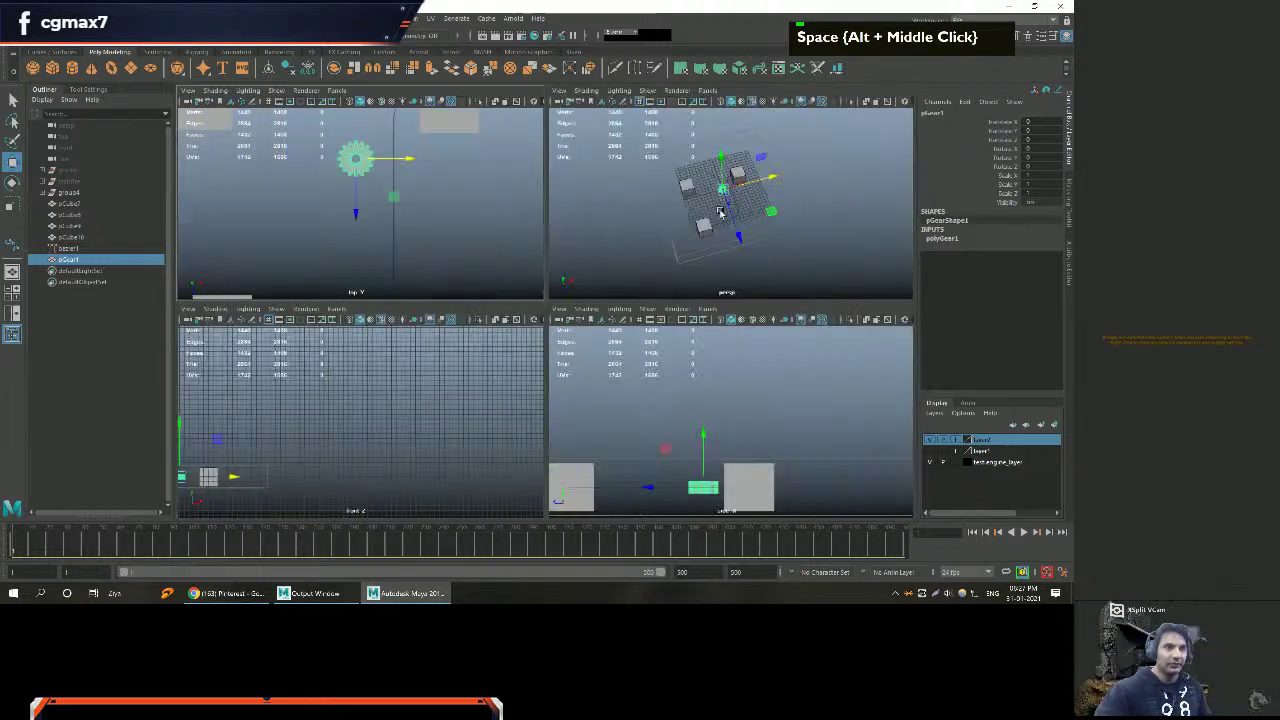
pyautogui.keyDown('alt'); pyautogui.scroll(2, 466, 317); pyautogui.keyUp('alt')
pyautogui.keyDown('alt'); pyautogui.moveTo(466, 317); pyautogui.dragTo(499, 310, button='right'); pyautogui.keyUp('alt')
pyautogui.keyDown('alt'); pyautogui.moveTo(499, 310); pyautogui.dragTo(808, 208); pyautogui.keyUp('alt')
# Reduce the gear's sides to 9 in its construction inputs.
pyautogui.click(941, 238)
pyautogui.keyDown('alt'); pyautogui.moveTo(612, 252); pyautogui.dragTo(589, 289, button='middle'); pyautogui.keyUp('alt')
pyautogui.moveTo(589, 289)
pyautogui.keyDown('alt'); pyautogui.mouseDown()
pyautogui.moveTo(557, 340)
pyautogui.moveTo(590, 290)
pyautogui.mouseUp(); pyautogui.keyUp('alt')
pyautogui.click(1005, 247)
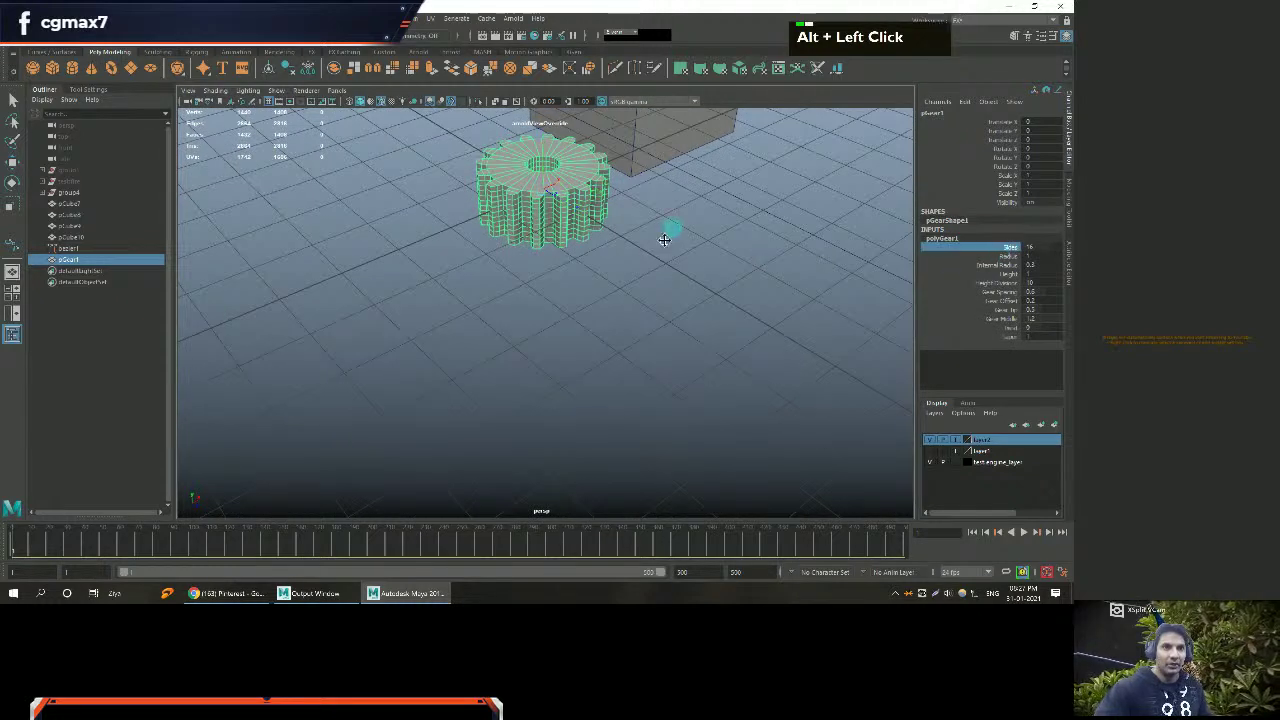
pyautogui.keyDown('alt'); pyautogui.moveTo(672, 229); pyautogui.dragTo(630, 330, button='middle'); pyautogui.keyUp('alt')
pyautogui.moveTo(800, 268); pyautogui.dragTo(760, 258, button='middle')
pyautogui.keyDown('alt'); pyautogui.moveTo(760, 258); pyautogui.dragTo(665, 273, button='right'); pyautogui.keyUp('alt')
# Increase the gear's radius to about 2.07.
pyautogui.click(1005, 256)
pyautogui.moveTo(850, 268); pyautogui.dragTo(796, 276, button='middle')
pyautogui.doubleClick(1047, 93)
pyautogui.moveTo(724, 236); pyautogui.dragTo(750, 267, button='middle')
pyautogui.click(933, 266)
pyautogui.moveTo(860, 262); pyautogui.dragTo(1012, 241, button='middle')
pyautogui.click(1012, 240)
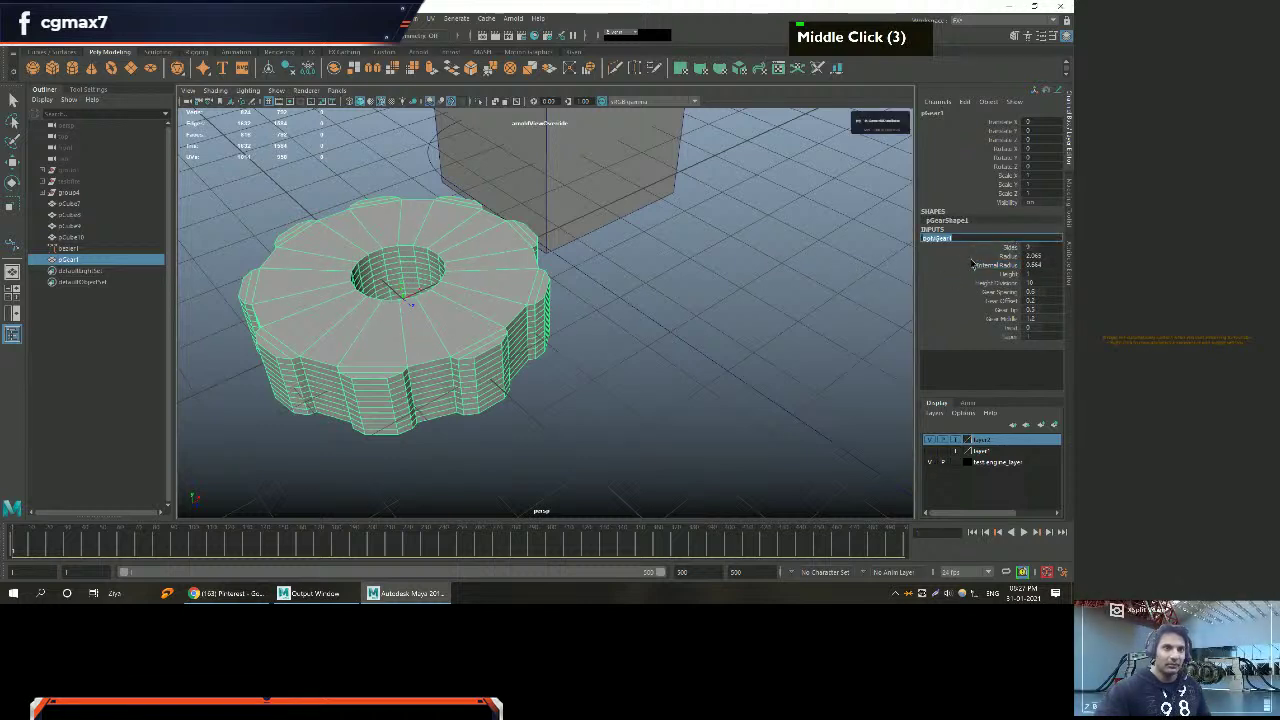
# Enlarge the gear's central hole by raising the internal radius to about 1.18.
pyautogui.click(988, 265)
pyautogui.middleClick(726, 283)
pyautogui.moveTo(791, 263); pyautogui.dragTo(1067, 254, button='middle')
pyautogui.click(770, 280)
pyautogui.keyDown('alt'); pyautogui.moveTo(754, 271); pyautogui.dragTo(617, 283, button='middle'); pyautogui.keyUp('alt')
pyautogui.keyDown('alt'); pyautogui.moveTo(617, 283); pyautogui.dragTo(580, 285, button='right'); pyautogui.keyUp('alt')
pyautogui.click(558, 280)
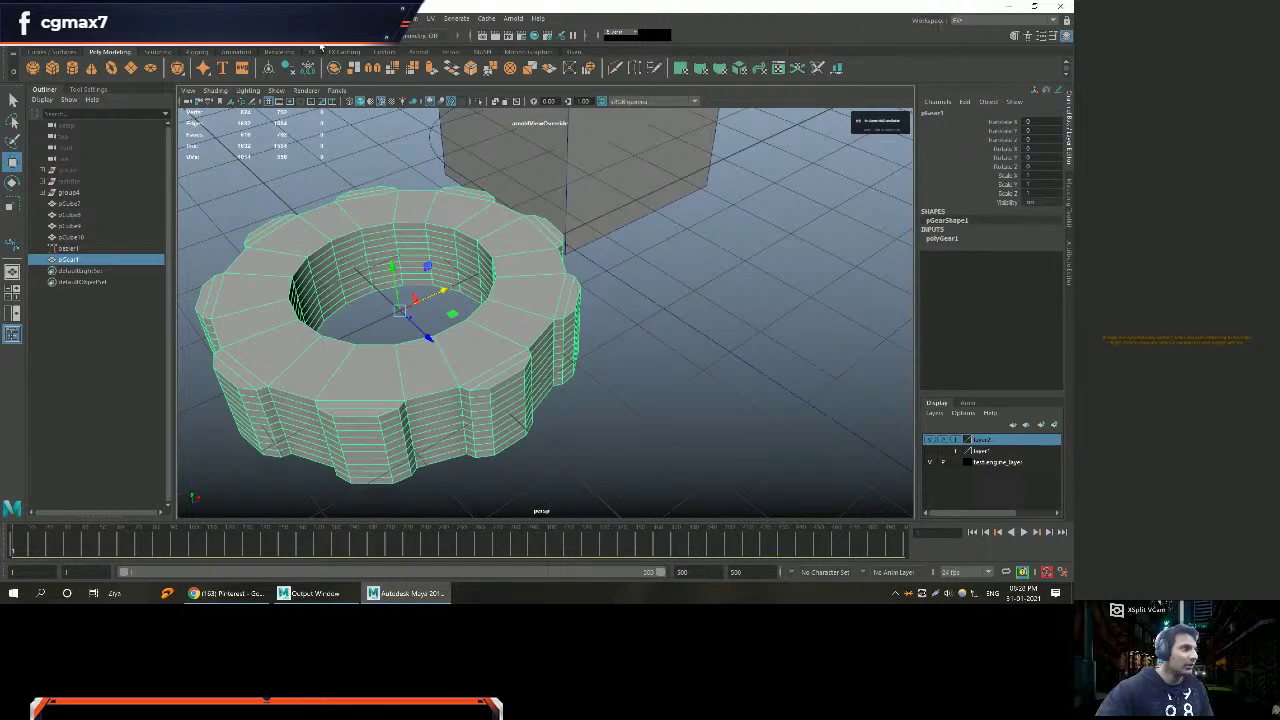
# Set the gear's height divisions to 3.
pyautogui.click(939, 240)
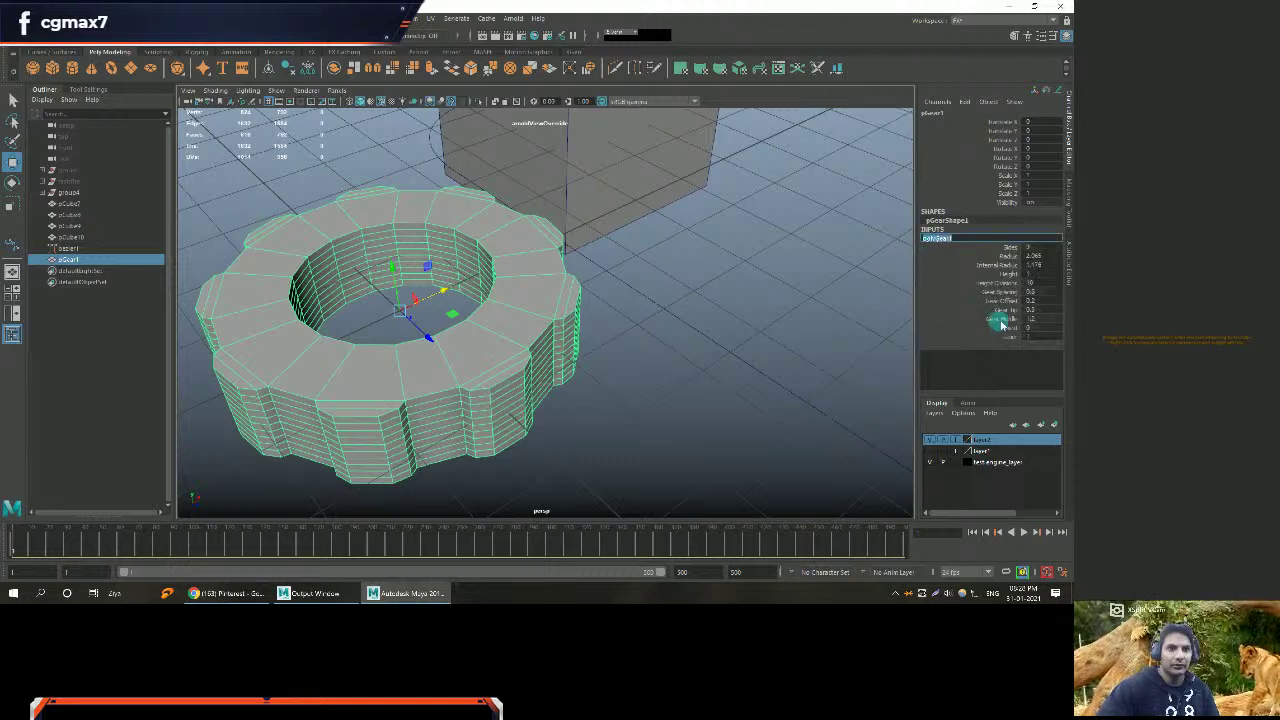
pyautogui.click(995, 283)
pyautogui.middleClick(775, 284)
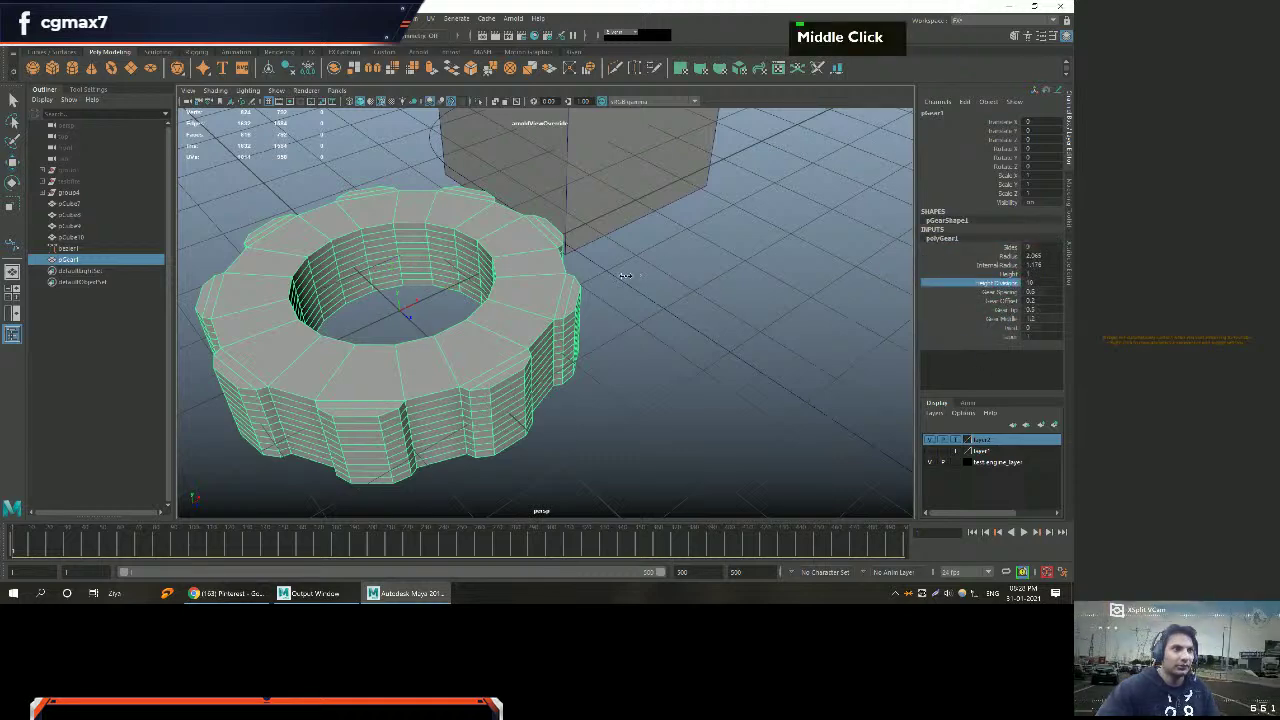
pyautogui.click(1030, 283)
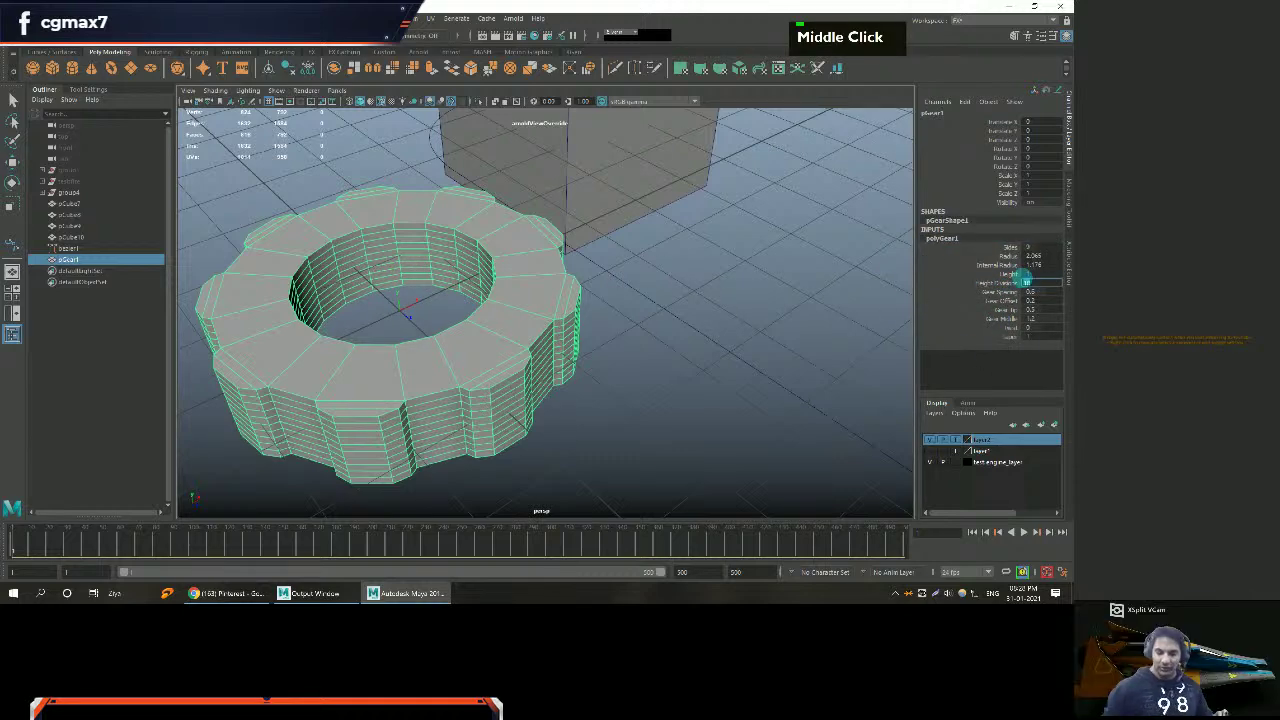
pyautogui.write('3')
pyautogui.press('Return')
pyautogui.keyDown('alt'); pyautogui.moveTo(560, 300); pyautogui.dragTo(740, 340, button='middle'); pyautogui.keyUp('alt')
pyautogui.keyDown('alt'); pyautogui.moveTo(740, 340); pyautogui.dragTo(708, 300, button='right'); pyautogui.keyUp('alt')
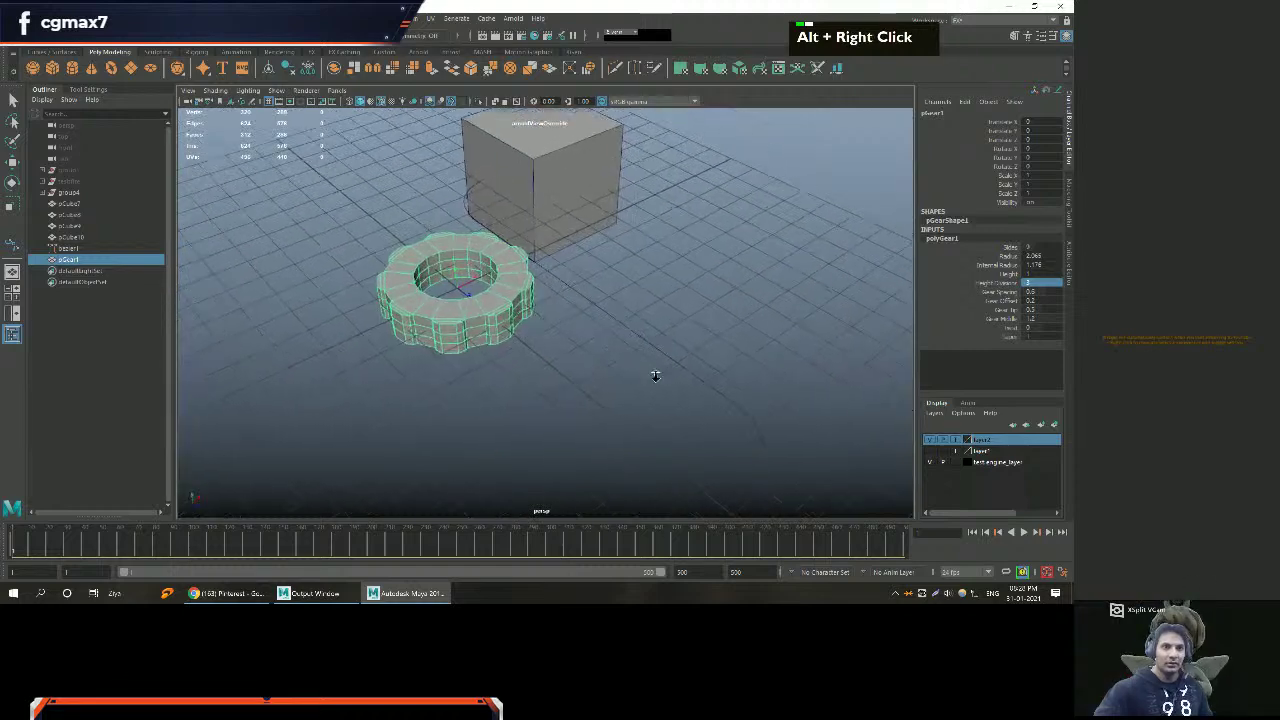
# Lengthen the gear's teeth by raising the gear offset to about 1.3.
pyautogui.click(1000, 300)
pyautogui.moveTo(857, 271); pyautogui.dragTo(972, 221, button='middle')
pyautogui.moveTo(745, 255); pyautogui.dragTo(806, 294, button='middle')
pyautogui.moveTo(500, 280); pyautogui.dragTo(595, 281, button='middle')
pyautogui.keyDown('alt'); pyautogui.moveTo(595, 281); pyautogui.dragTo(603, 289); pyautogui.keyUp('alt')
pyautogui.keyDown('alt'); pyautogui.moveTo(603, 289); pyautogui.dragTo(569, 337, button='middle'); pyautogui.keyUp('alt')
pyautogui.keyDown('alt'); pyautogui.scroll(-1, 600, 310); pyautogui.keyUp('alt')
pyautogui.keyDown('alt'); pyautogui.moveTo(623, 283); pyautogui.dragTo(515, 295, button='right'); pyautogui.keyUp('alt')
pyautogui.keyDown('alt'); pyautogui.moveTo(515, 295); pyautogui.dragTo(558, 268, button='middle'); pyautogui.keyUp('alt')
pyautogui.keyDown('alt'); pyautogui.moveTo(558, 268); pyautogui.dragTo(545, 305); pyautogui.keyUp('alt')
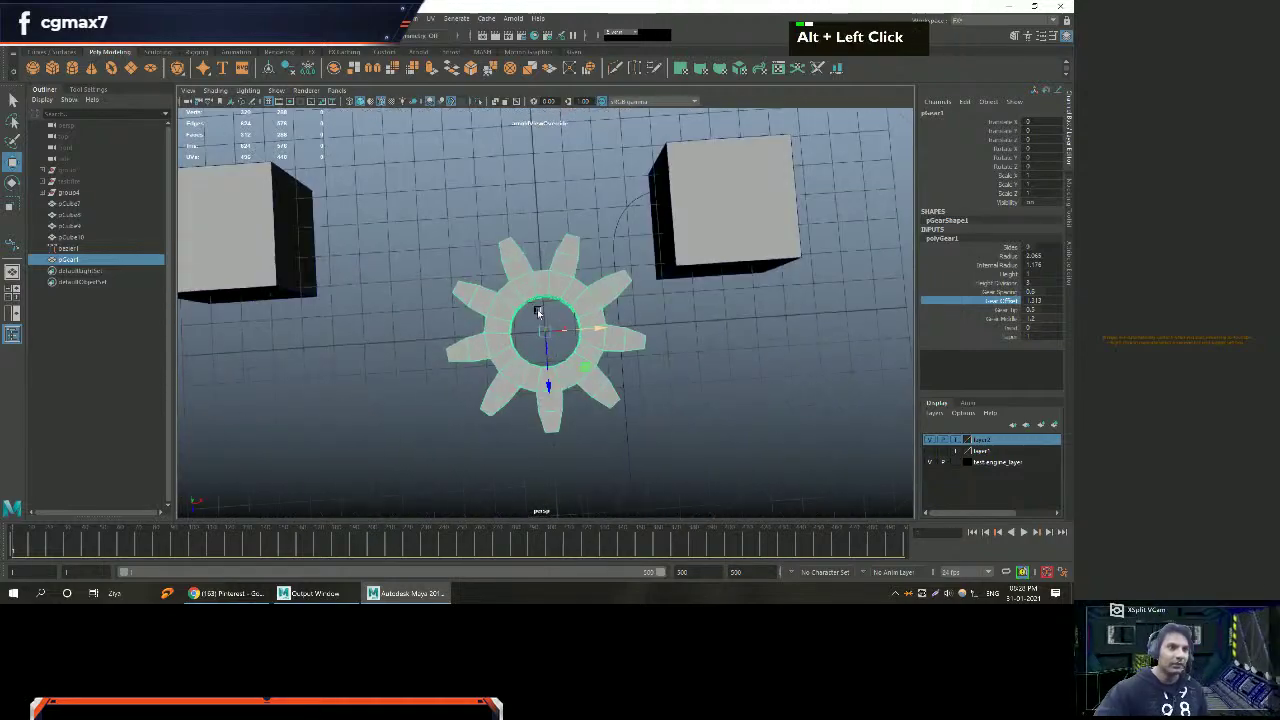
# Move the gear along the ground plane to about X -2.9, Z 4.4, between the three cubes.
pyautogui.keyDown('alt'); pyautogui.moveTo(545, 305); pyautogui.dragTo(606, 281, button='middle'); pyautogui.keyUp('alt')
pyautogui.keyDown('alt'); pyautogui.moveTo(606, 281); pyautogui.dragTo(591, 420, button='right'); pyautogui.keyUp('alt')
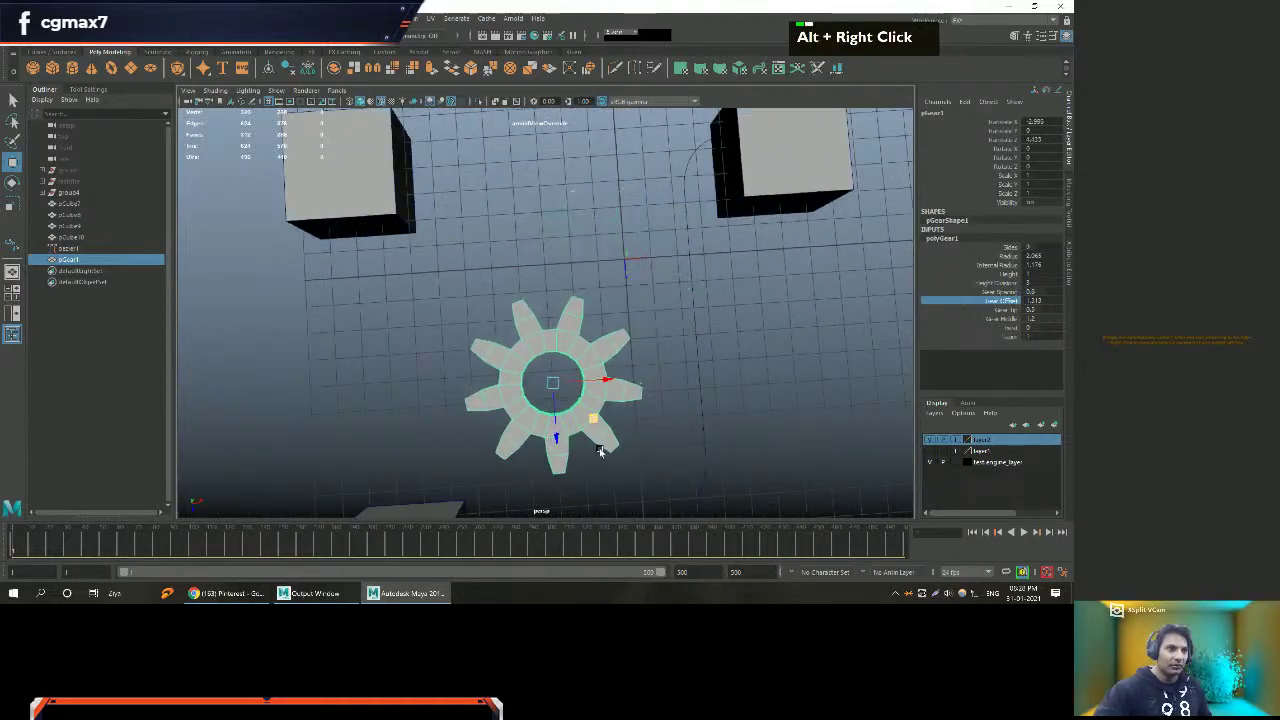
pyautogui.keyDown('alt'); pyautogui.scroll(2, 609, 273); pyautogui.keyUp('alt')
pyautogui.keyDown('alt'); pyautogui.moveTo(609, 273); pyautogui.dragTo(529, 300, button='middle'); pyautogui.keyUp('alt')
pyautogui.keyDown('alt'); pyautogui.moveTo(529, 300); pyautogui.dragTo(600, 254); pyautogui.keyUp('alt')
pyautogui.press('space')
pyautogui.press('space')
pyautogui.press('space')
pyautogui.keyDown('alt'); pyautogui.moveTo(600, 254); pyautogui.dragTo(494, 320, button='middle'); pyautogui.keyUp('alt')
pyautogui.keyDown('alt'); pyautogui.moveTo(494, 320); pyautogui.dragTo(540, 340); pyautogui.keyUp('alt')
pyautogui.keyDown('alt'); pyautogui.moveTo(540, 340); pyautogui.dragTo(563, 354, button='right'); pyautogui.keyUp('alt')
# Flatten the gear by scaling it along Y to roughly half its height.
pyautogui.press('w')
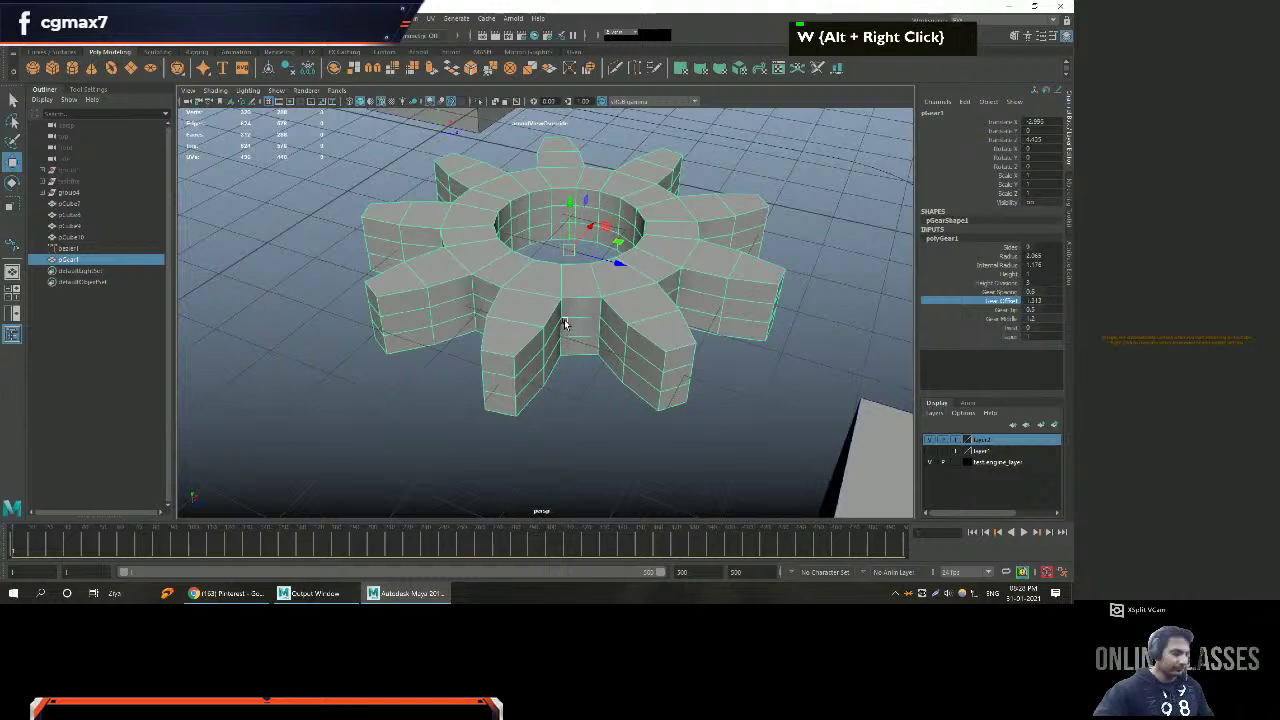
pyautogui.press('r')
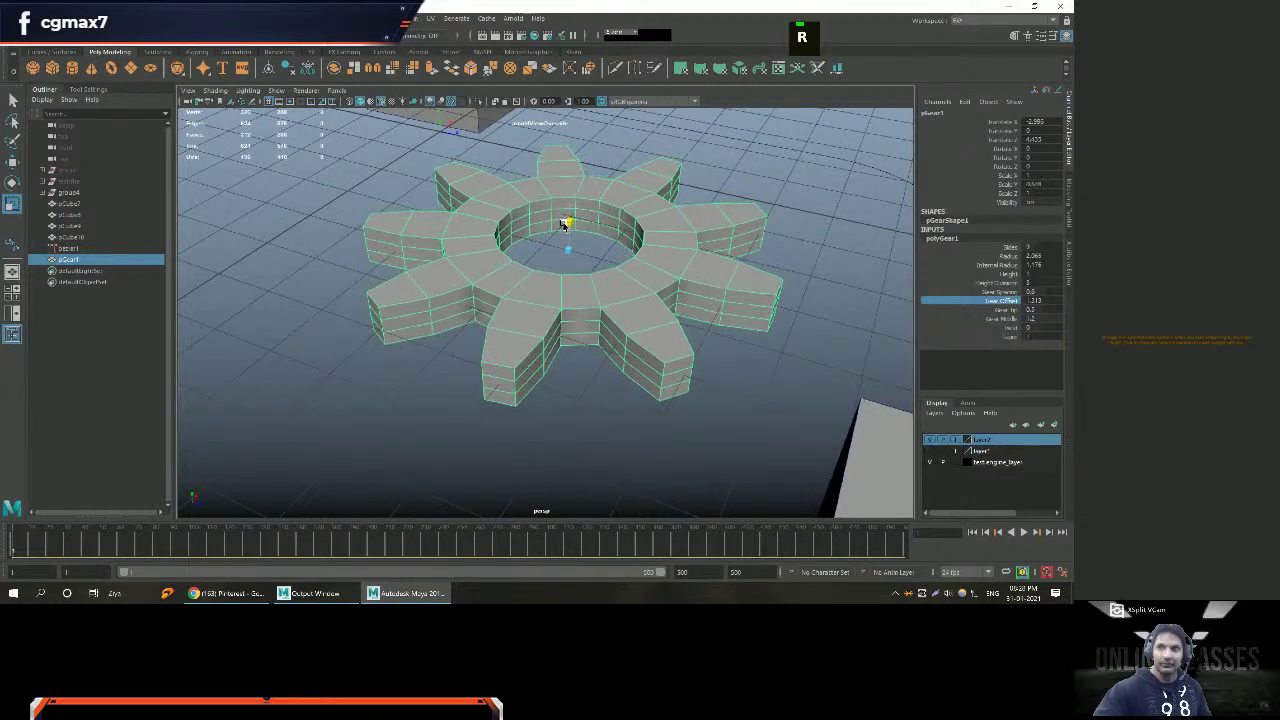
pyautogui.keyDown('alt'); pyautogui.scroll(-2, 648, 265); pyautogui.keyUp('alt')
pyautogui.keyDown('alt'); pyautogui.moveTo(648, 265); pyautogui.dragTo(640, 349, button='right'); pyautogui.keyUp('alt')
pyautogui.keyDown('alt'); pyautogui.moveTo(640, 349); pyautogui.dragTo(606, 251, button='middle'); pyautogui.keyUp('alt')
pyautogui.keyDown('alt'); pyautogui.moveTo(606, 251); pyautogui.dragTo(491, 265, button='right'); pyautogui.keyUp('alt')
pyautogui.keyDown('alt'); pyautogui.moveTo(491, 265); pyautogui.dragTo(626, 256, button='middle'); pyautogui.keyUp('alt')
# Narrow the ends of the gear's teeth by reducing the gear tip to about 0.25.
pyautogui.click(1004, 310)
pyautogui.moveTo(666, 334); pyautogui.dragTo(514, 340, button='middle')
pyautogui.keyDown('alt'); pyautogui.moveTo(514, 340); pyautogui.dragTo(449, 330, button='right'); pyautogui.keyUp('alt')
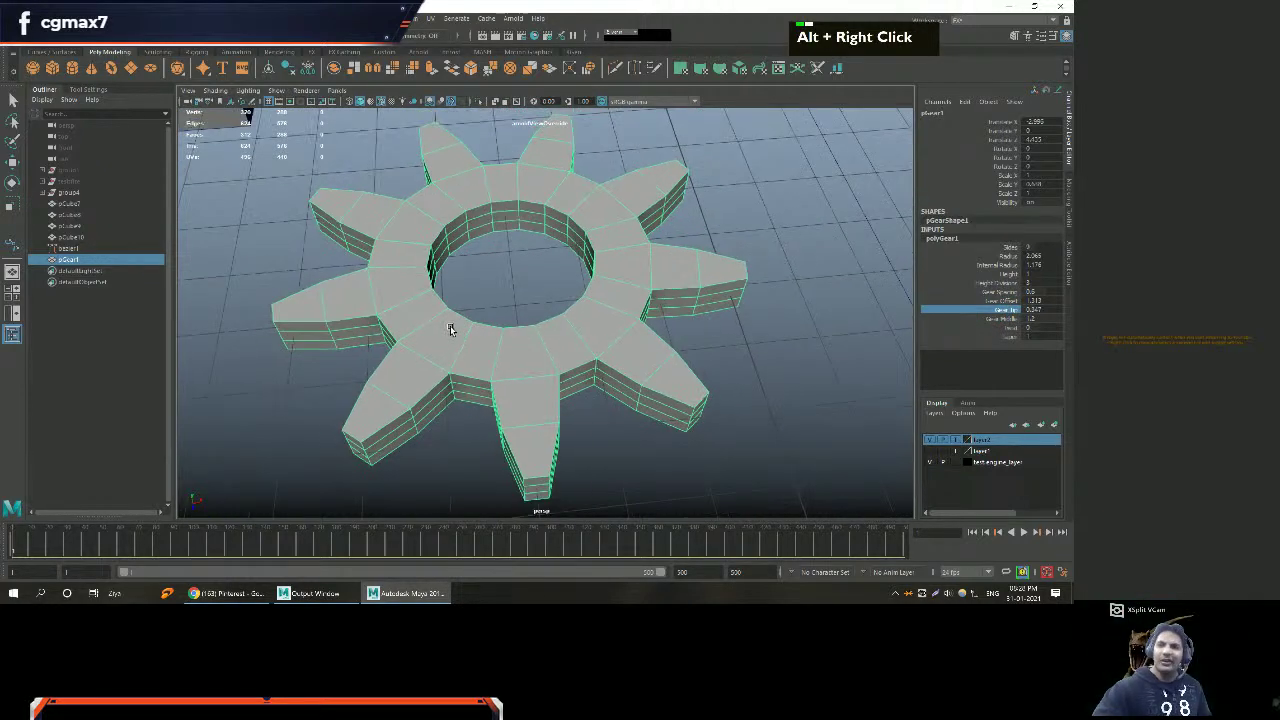
pyautogui.keyDown('alt'); pyautogui.moveTo(463, 314); pyautogui.dragTo(514, 329, button='middle'); pyautogui.keyUp('alt')
pyautogui.keyDown('alt'); pyautogui.moveTo(514, 329); pyautogui.dragTo(556, 367, button='right'); pyautogui.keyUp('alt')
pyautogui.keyDown('alt'); pyautogui.moveTo(556, 367); pyautogui.dragTo(606, 374); pyautogui.keyUp('alt')
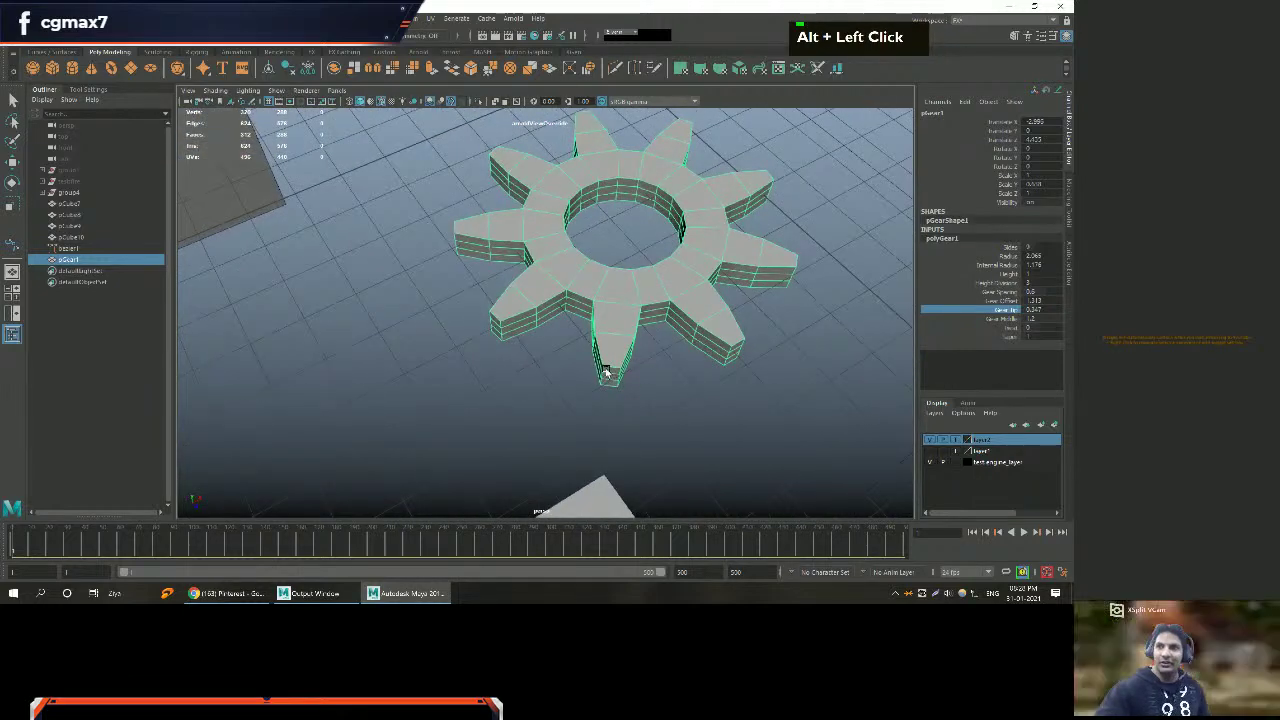
# Straighten the sides of the gear's teeth by lowering the gear middle to 1.
pyautogui.keyDown('alt'); pyautogui.moveTo(606, 374); pyautogui.dragTo(596, 380, button='middle'); pyautogui.keyUp('alt')
pyautogui.keyDown('alt'); pyautogui.moveTo(596, 380); pyautogui.dragTo(636, 368); pyautogui.keyUp('alt')
pyautogui.keyDown('alt'); pyautogui.moveTo(640, 351); pyautogui.dragTo(603, 363, button='right'); pyautogui.keyUp('alt')
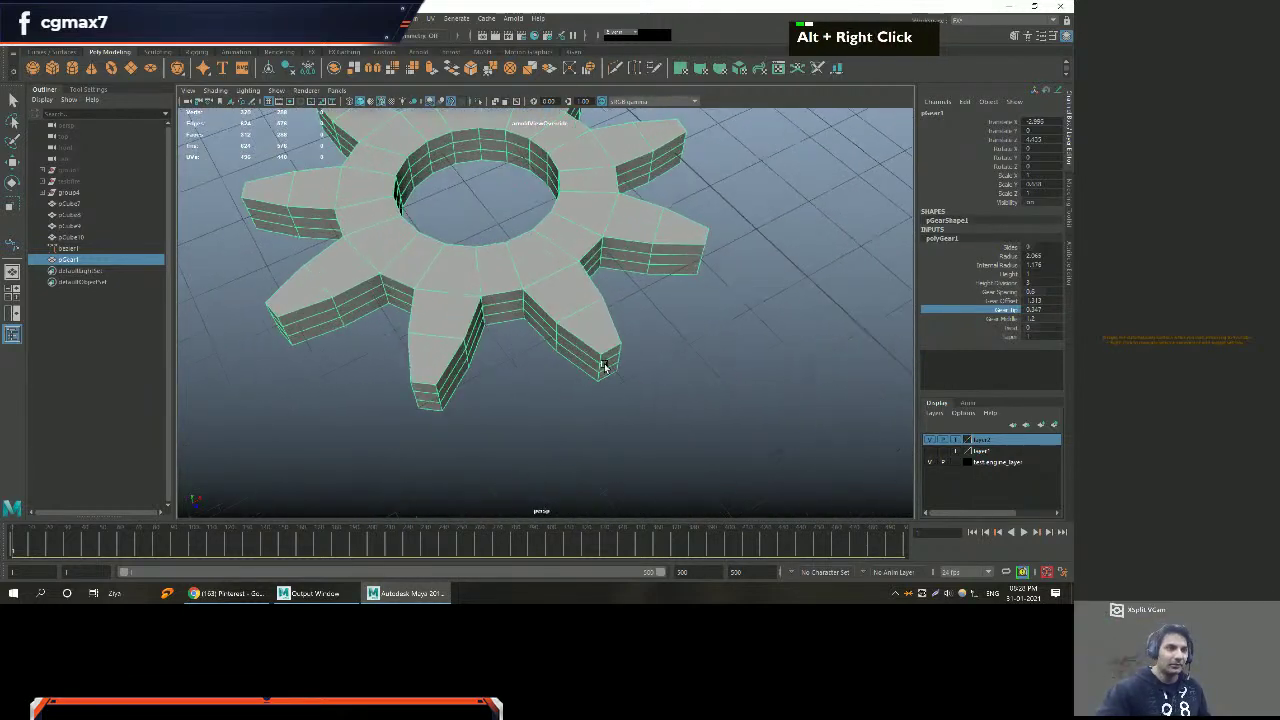
pyautogui.click(1005, 318)
pyautogui.moveTo(608, 308); pyautogui.dragTo(735, 303, button='middle')
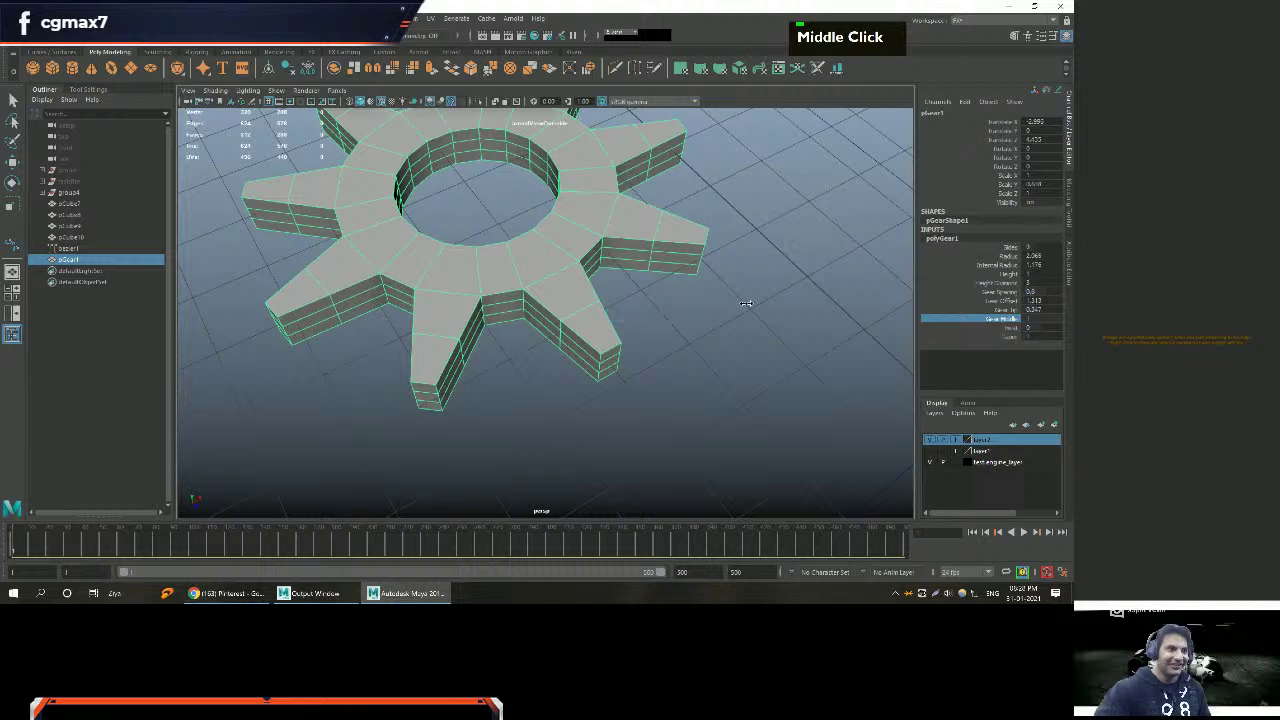
# Try gear middle values of 5 and 3 on the gear, and return it to 1.
pyautogui.click(1032, 318)
pyautogui.write('5')
pyautogui.press('Return')
pyautogui.write('3')
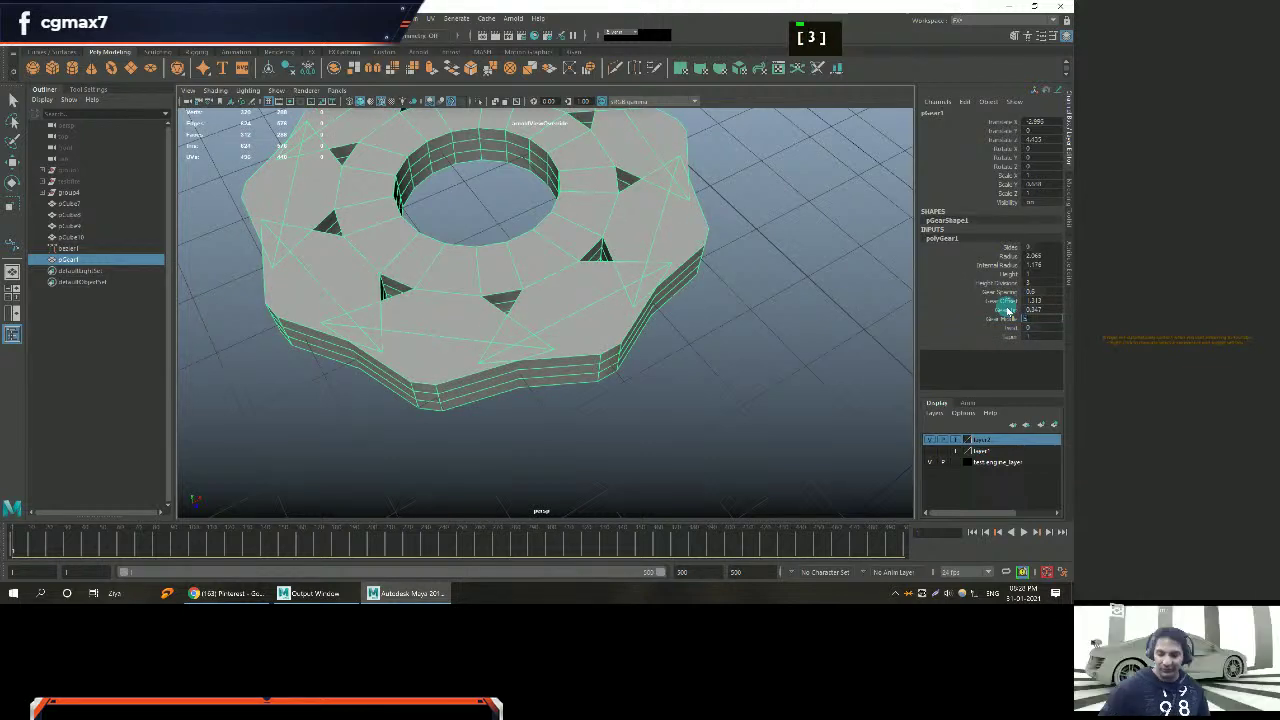
pyautogui.press('Return')
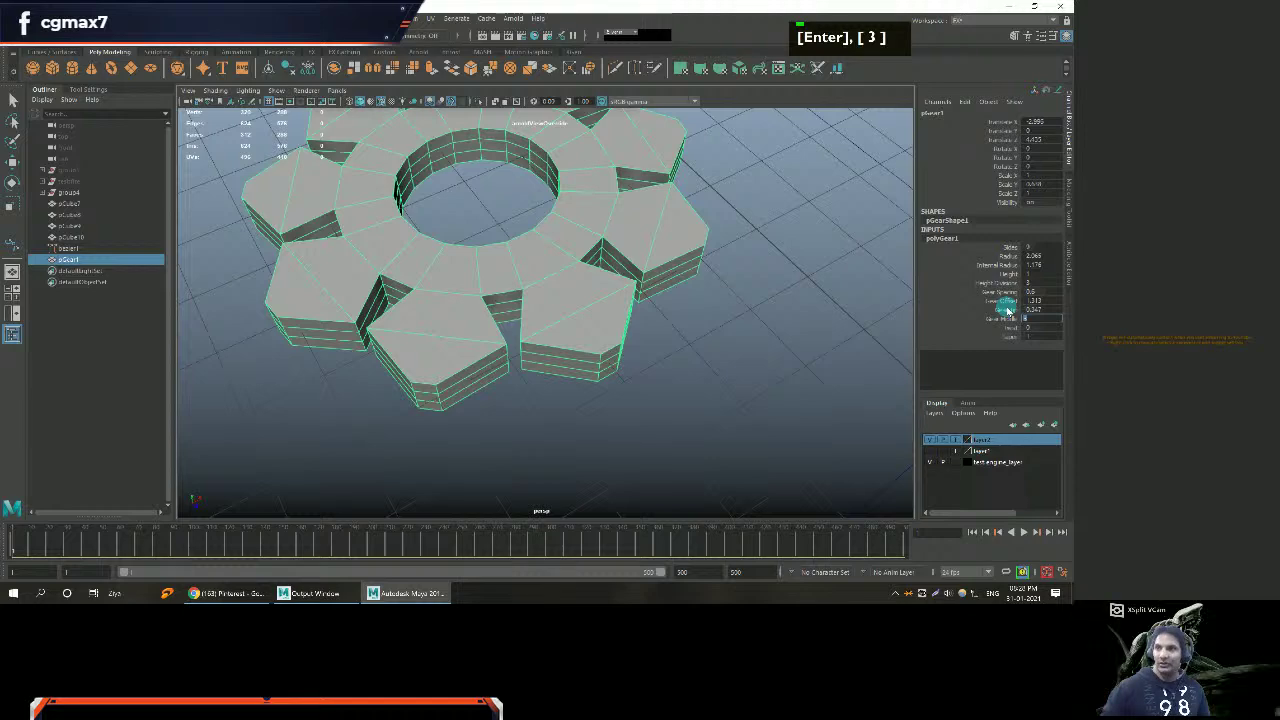
pyautogui.write('1')
pyautogui.press('Return')
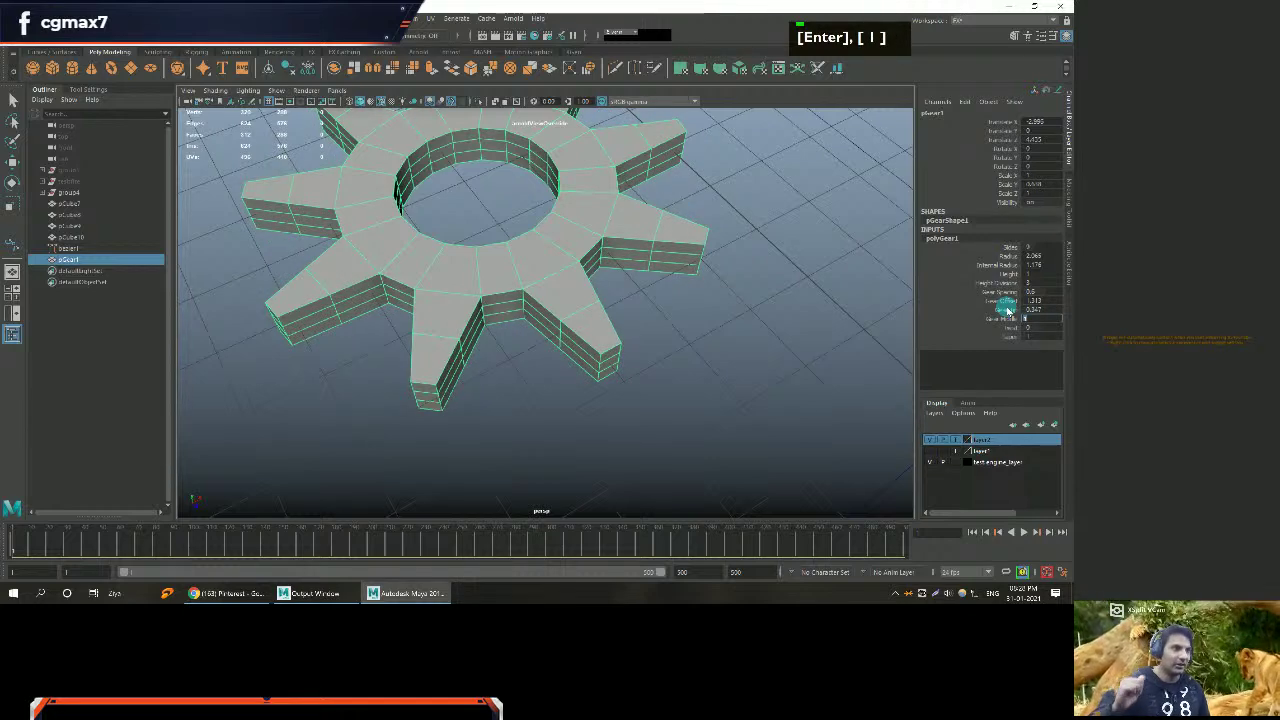
pyautogui.click(1008, 327)
pyautogui.keyDown('alt'); pyautogui.moveTo(627, 295); pyautogui.dragTo(635, 317, button='middle'); pyautogui.keyUp('alt')
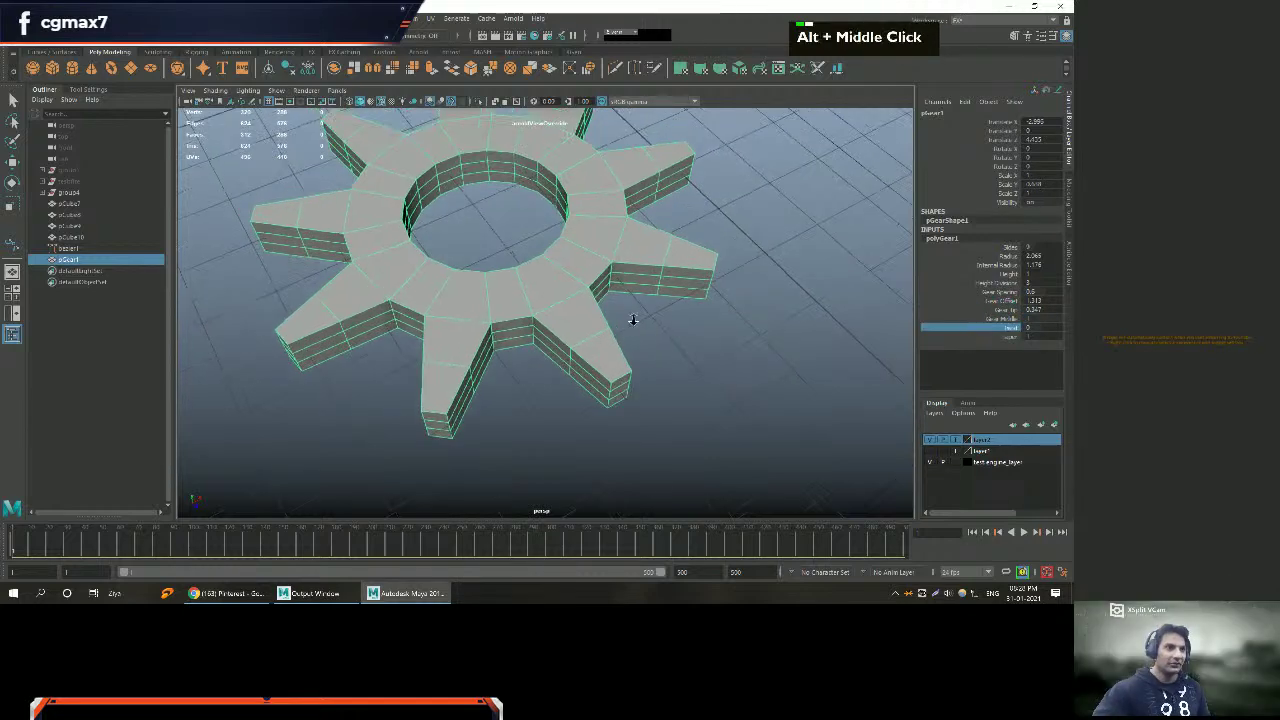
pyautogui.keyDown('alt'); pyautogui.moveTo(635, 317); pyautogui.dragTo(594, 313, button='right'); pyautogui.keyUp('alt')
pyautogui.keyDown('alt'); pyautogui.moveTo(594, 313); pyautogui.dragTo(594, 317); pyautogui.keyUp('alt')
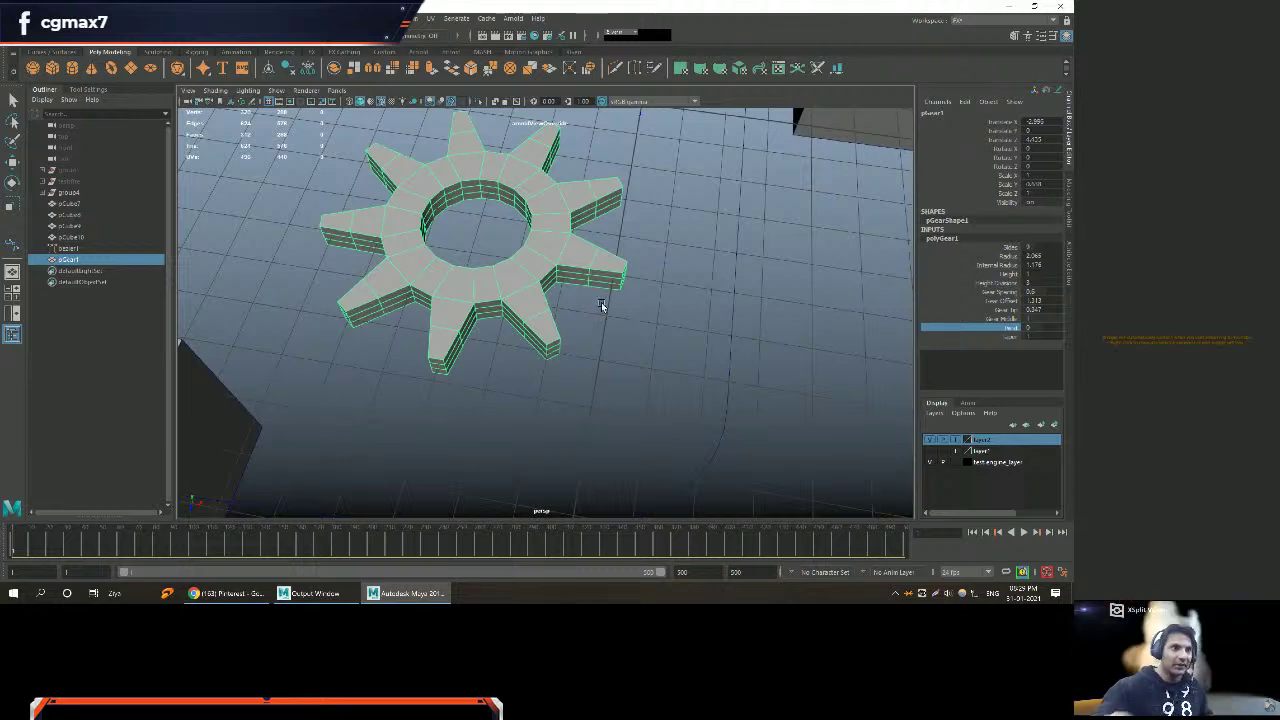
pyautogui.keyDown('alt'); pyautogui.moveTo(558, 271); pyautogui.dragTo(608, 328, button='middle'); pyautogui.keyUp('alt')
pyautogui.keyDown('alt'); pyautogui.moveTo(608, 328); pyautogui.dragTo(472, 346, button='right'); pyautogui.keyUp('alt')
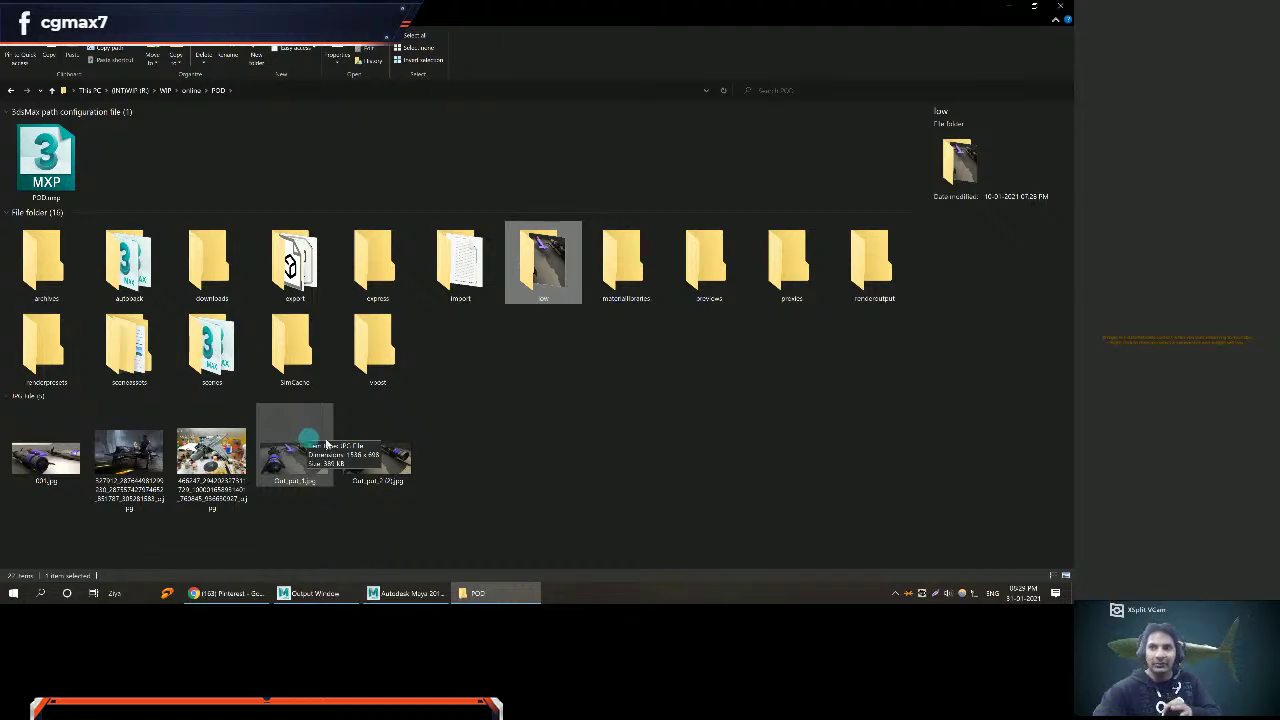
# Close the POD folder window to get back to the Maya scene.
pyautogui.moveTo(633, 7); pyautogui.dragTo(0, 122)
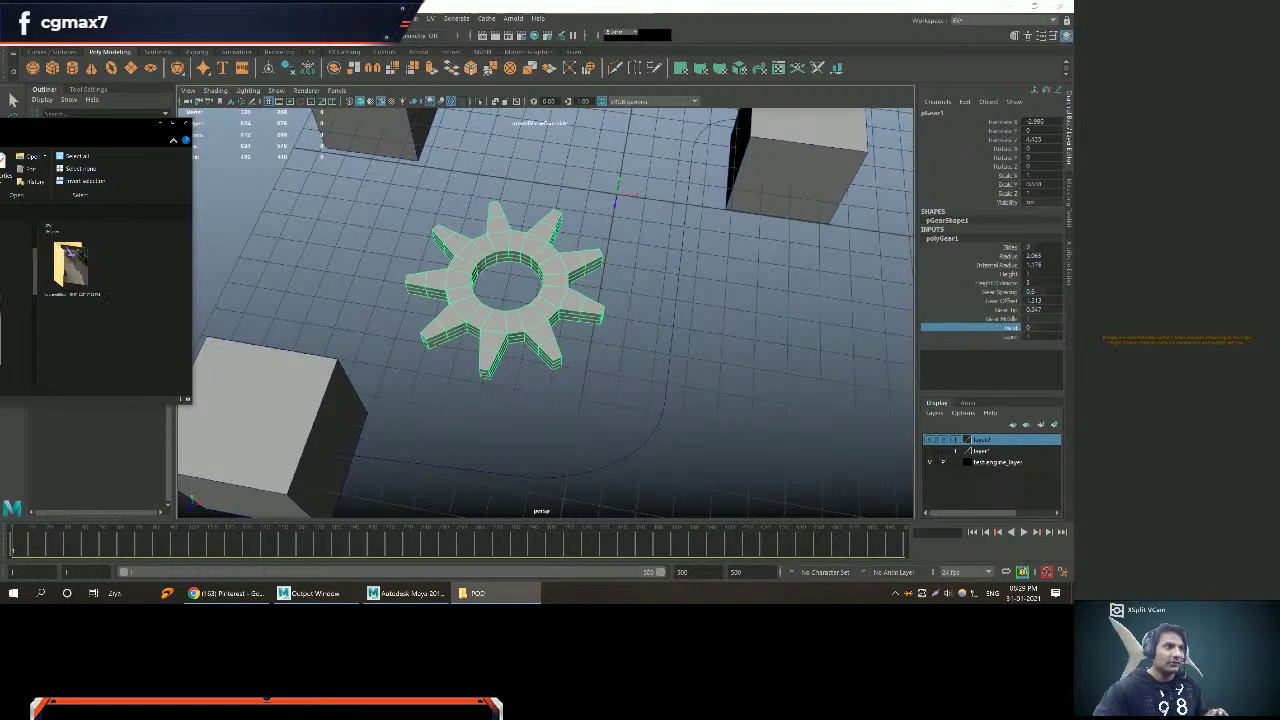
pyautogui.hotkey('alt', 'F4')
# Unhide the engine group to examine its front fan, and hide the group again.
pyautogui.scroll(-6, 490, 332)
pyautogui.keyDown('alt'); pyautogui.moveTo(490, 332); pyautogui.dragTo(531, 374, button='right'); pyautogui.keyUp('alt')
pyautogui.click(80, 172)
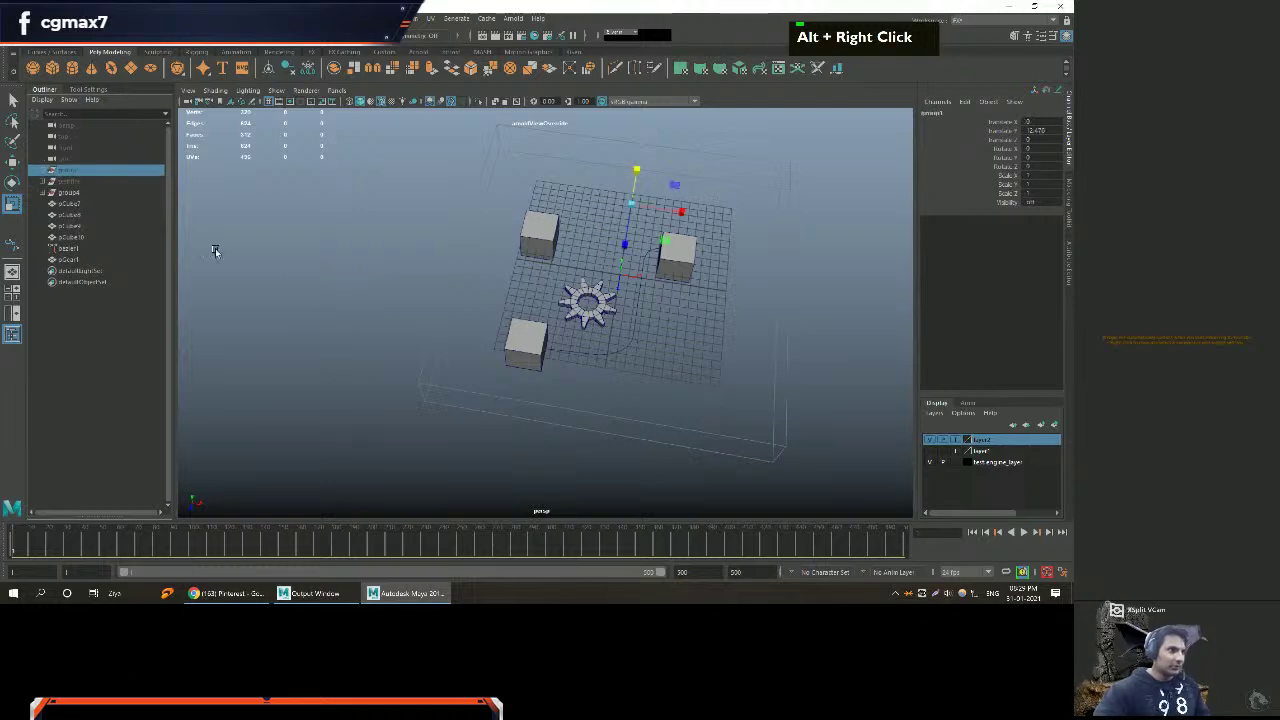
pyautogui.hotkey('shift', 'h')
pyautogui.keyDown('alt'); pyautogui.moveTo(731, 409); pyautogui.dragTo(620, 380); pyautogui.keyUp('alt')
pyautogui.keyDown('alt'); pyautogui.moveTo(620, 380); pyautogui.dragTo(645, 372, button='right'); pyautogui.keyUp('alt')
pyautogui.keyDown('alt'); pyautogui.moveTo(645, 372); pyautogui.dragTo(612, 273); pyautogui.keyUp('alt')
pyautogui.click(637, 242)
pyautogui.keyDown('alt'); pyautogui.moveTo(648, 249); pyautogui.dragTo(600, 258, button='middle'); pyautogui.keyUp('alt')
pyautogui.keyDown('alt'); pyautogui.moveTo(600, 258); pyautogui.dragTo(494, 268, button='right'); pyautogui.keyUp('alt')
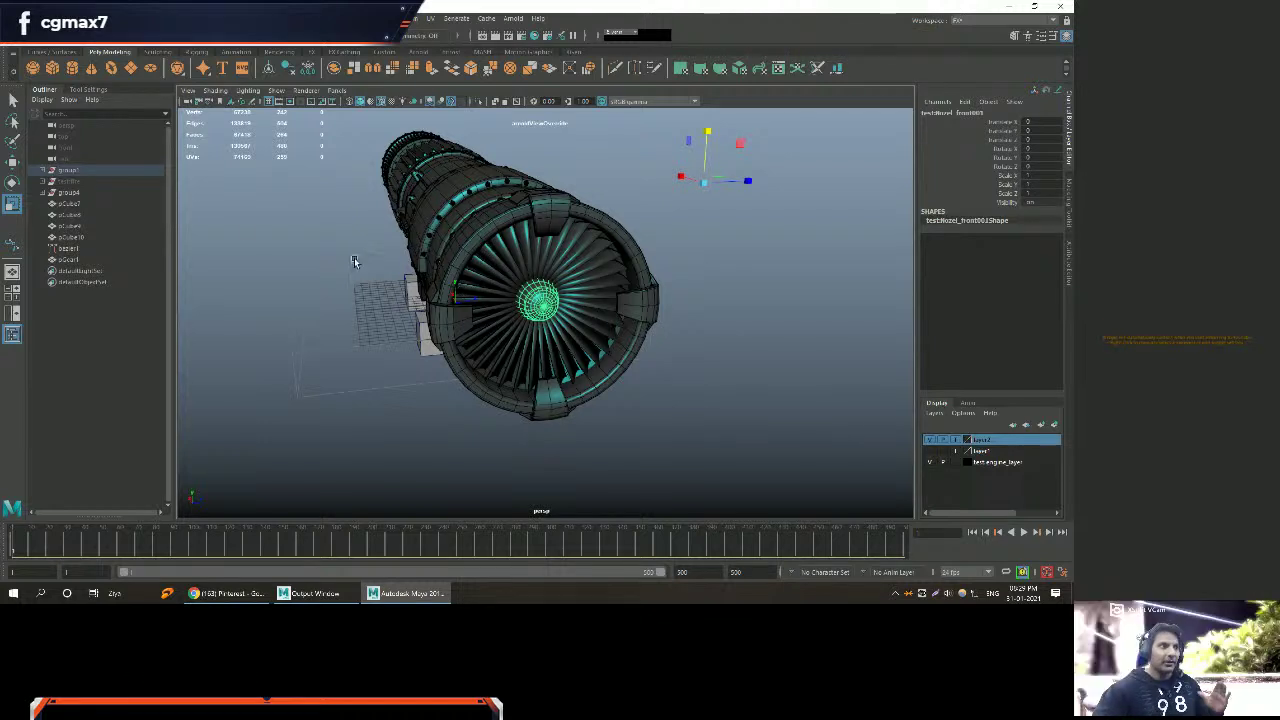
pyautogui.click(87, 169)
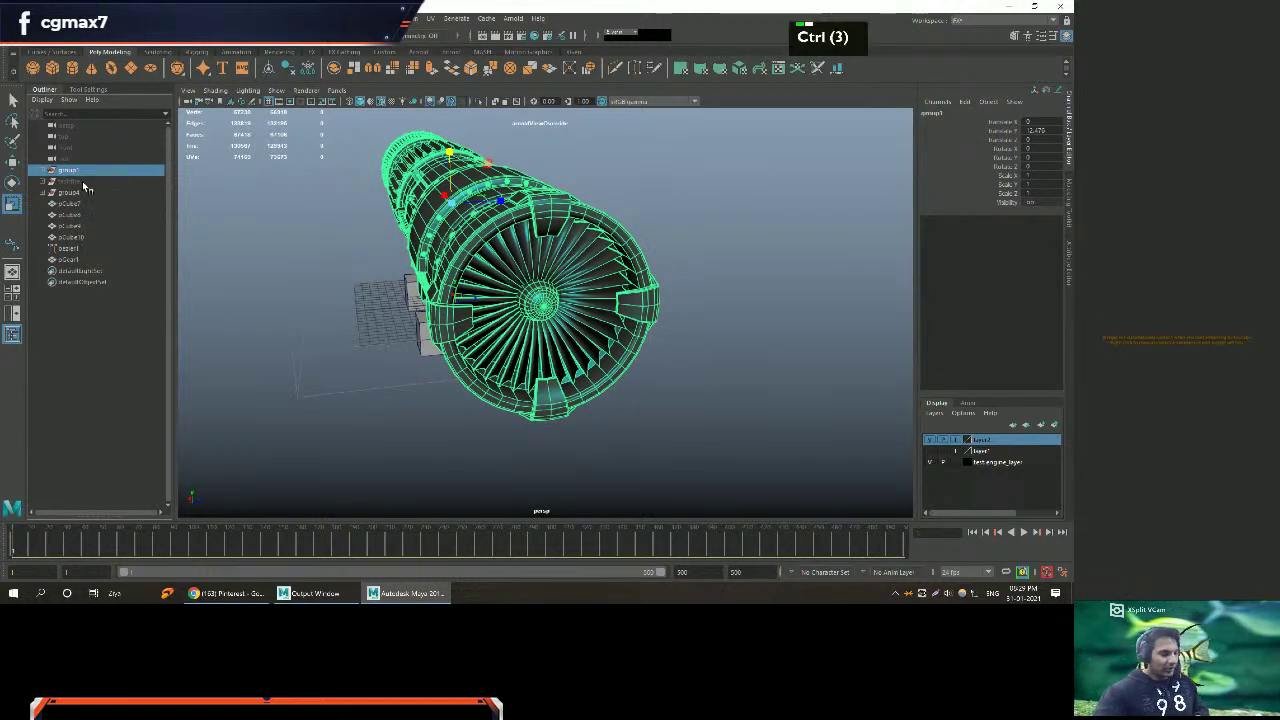
pyautogui.hotkey('ctrl', 'h')
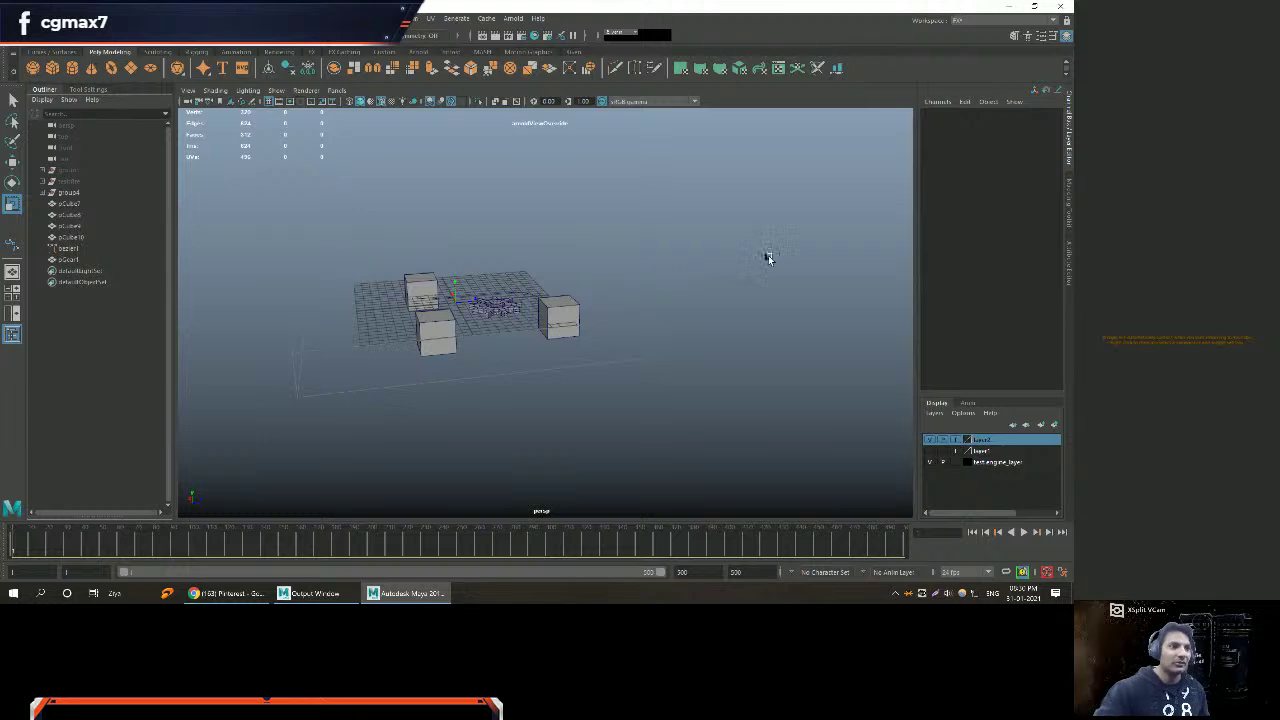
pyautogui.keyDown('alt'); pyautogui.moveTo(626, 318); pyautogui.dragTo(549, 349); pyautogui.keyUp('alt')
pyautogui.keyDown('alt'); pyautogui.moveTo(549, 349); pyautogui.dragTo(512, 342, button='middle'); pyautogui.keyUp('alt')
pyautogui.keyDown('alt'); pyautogui.moveTo(512, 342); pyautogui.dragTo(552, 407); pyautogui.keyUp('alt')
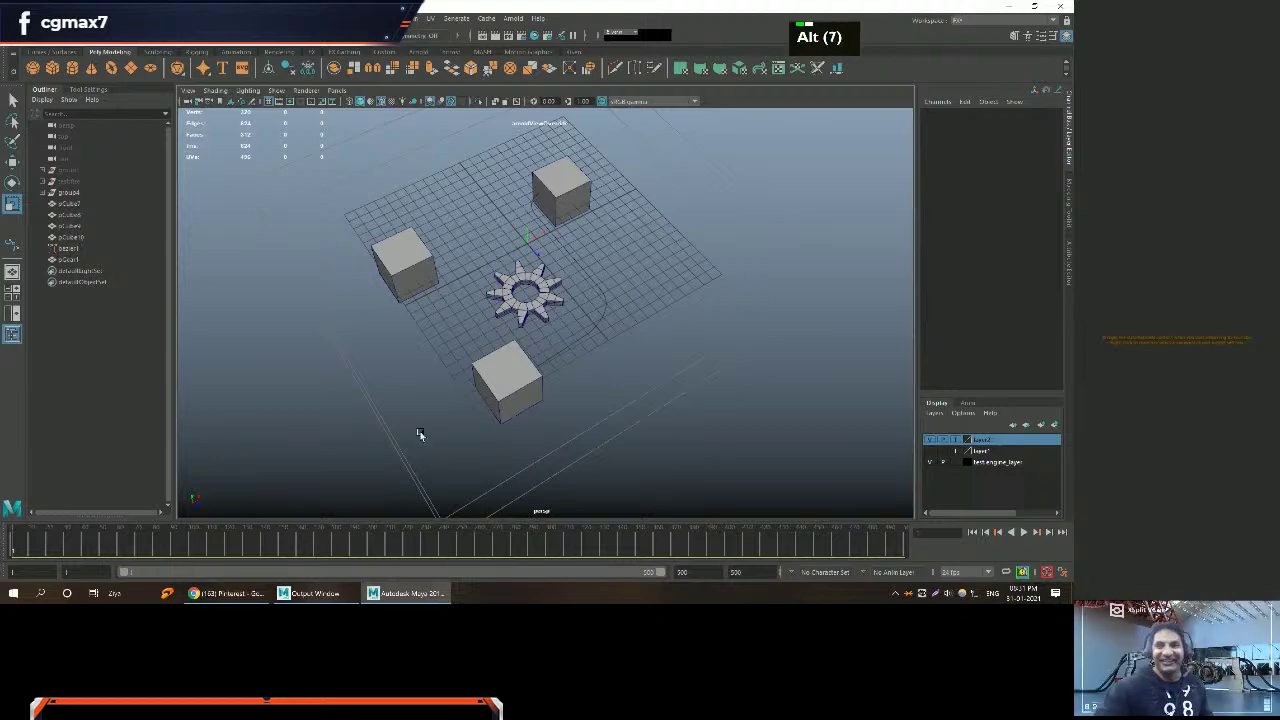
pyautogui.keyDown('alt'); pyautogui.moveTo(546, 452); pyautogui.dragTo(534, 456); pyautogui.keyUp('alt')
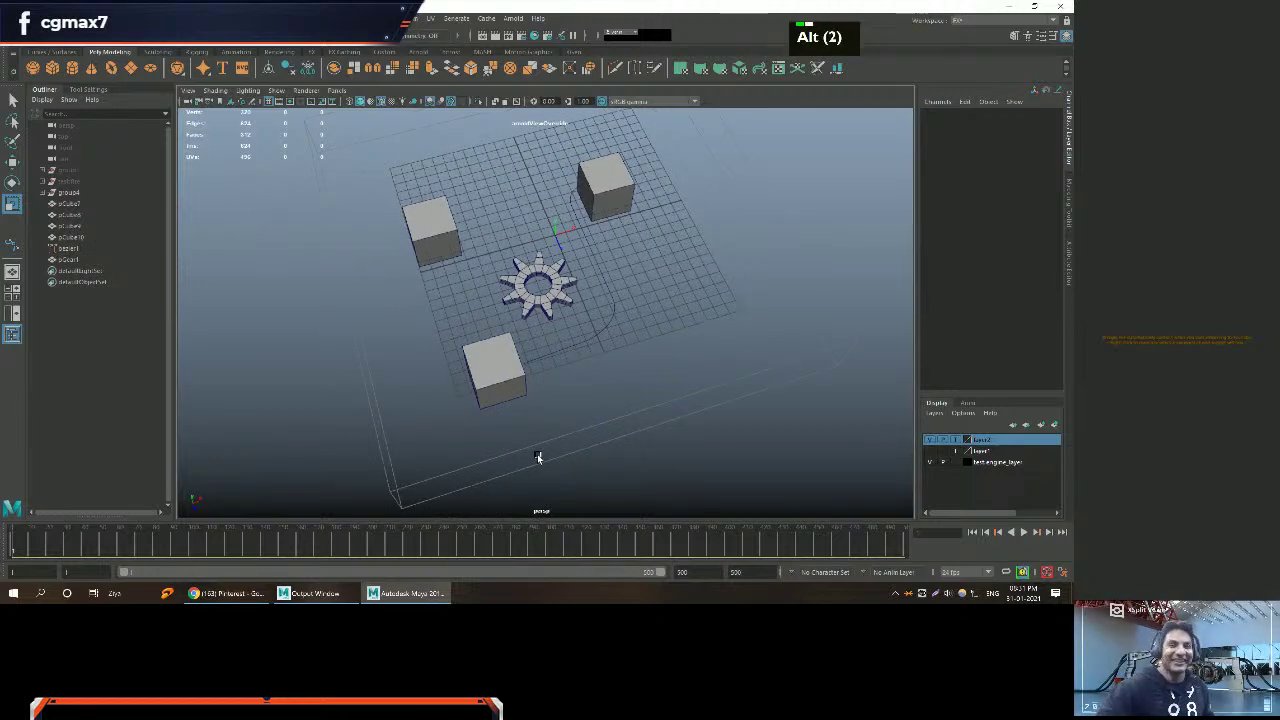
pyautogui.keyDown('alt'); pyautogui.moveTo(531, 451); pyautogui.dragTo(543, 391, button='right'); pyautogui.keyUp('alt')
pyautogui.keyDown('alt'); pyautogui.moveTo(543, 391); pyautogui.dragTo(549, 397); pyautogui.keyUp('alt')
pyautogui.keyDown('alt'); pyautogui.moveTo(549, 397); pyautogui.dragTo(535, 360, button='middle'); pyautogui.keyUp('alt')
pyautogui.keyDown('alt'); pyautogui.moveTo(535, 360); pyautogui.dragTo(451, 391, button='right'); pyautogui.keyUp('alt')
# Select the gear and show it in a full-size top view together with the cubes and the curve.
pyautogui.click(540, 330)
pyautogui.keyDown('alt'); pyautogui.moveTo(451, 391); pyautogui.dragTo(455, 380); pyautogui.keyUp('alt')
pyautogui.keyDown('alt'); pyautogui.moveTo(455, 380); pyautogui.dragTo(480, 371, button='right'); pyautogui.keyUp('alt')
pyautogui.click(480, 265)
pyautogui.keyDown('alt'); pyautogui.moveTo(360, 321); pyautogui.dragTo(440, 350, button='middle'); pyautogui.keyUp('alt')
pyautogui.keyDown('alt'); pyautogui.moveTo(440, 350); pyautogui.dragTo(508, 314, button='right'); pyautogui.keyUp('alt')
pyautogui.press('space')
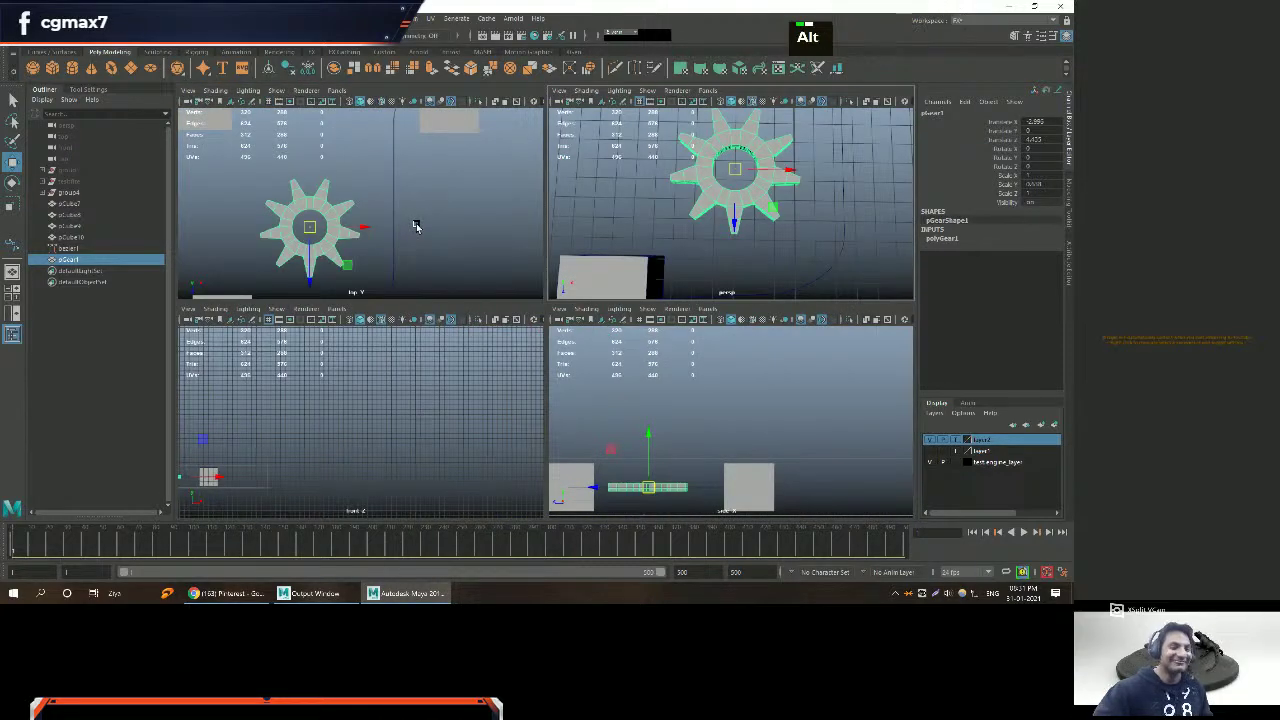
pyautogui.keyDown('alt'); pyautogui.moveTo(417, 223); pyautogui.dragTo(442, 240, button='middle'); pyautogui.keyUp('alt')
pyautogui.keyDown('alt'); pyautogui.moveTo(442, 240); pyautogui.dragTo(514, 259, button='right'); pyautogui.keyUp('alt')
pyautogui.press('space')
pyautogui.scroll(-7, 437, 237)
pyautogui.keyDown('alt'); pyautogui.moveTo(514, 259); pyautogui.dragTo(491, 229, button='middle'); pyautogui.keyUp('alt')
pyautogui.keyDown('alt'); pyautogui.moveTo(491, 229); pyautogui.dragTo(530, 248, button='right'); pyautogui.keyUp('alt')
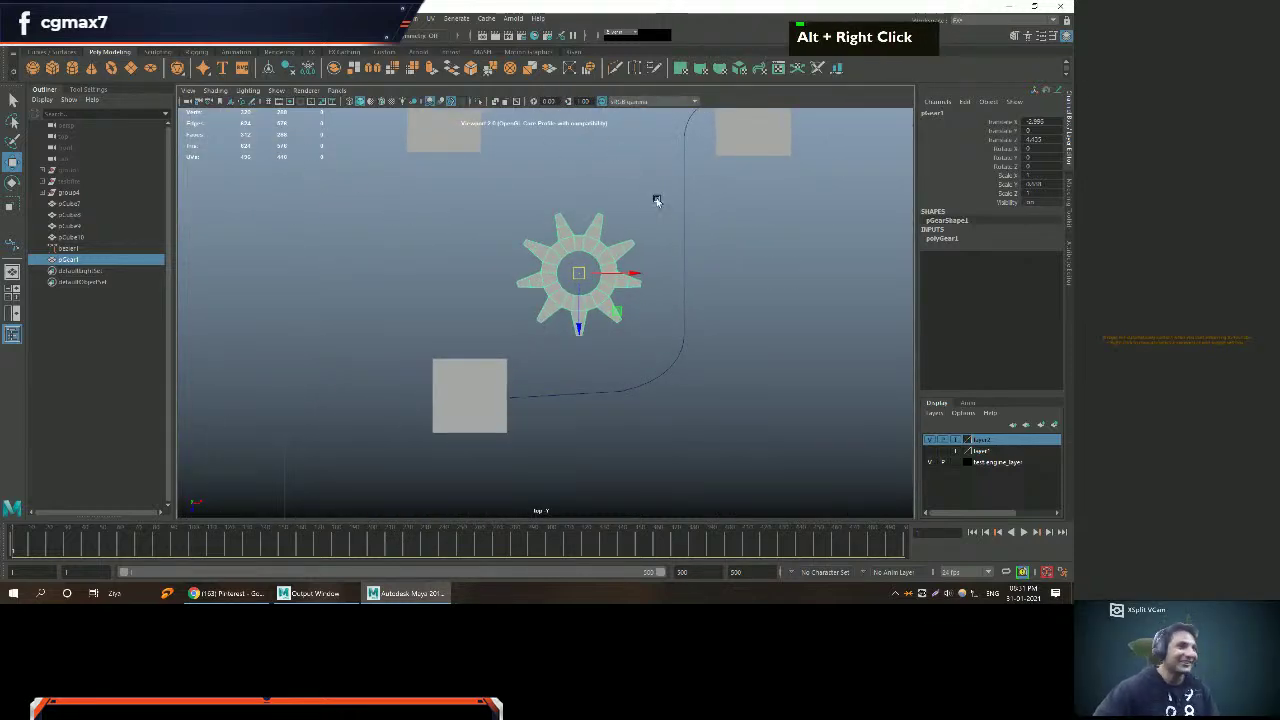
# Shrink the gear's central hole slightly by lowering the internal radius to just above 1.
pyautogui.doubleClick(942, 238)
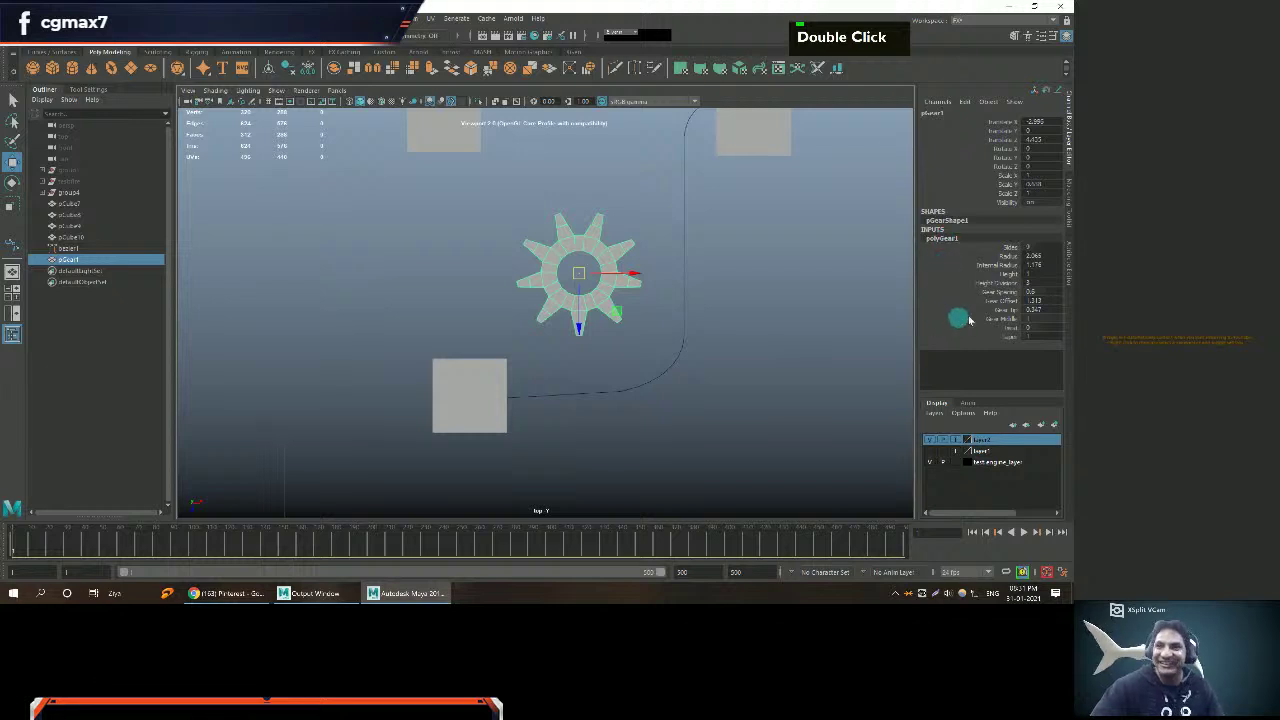
pyautogui.click(997, 265)
pyautogui.moveTo(740, 280); pyautogui.dragTo(630, 268, button='middle')
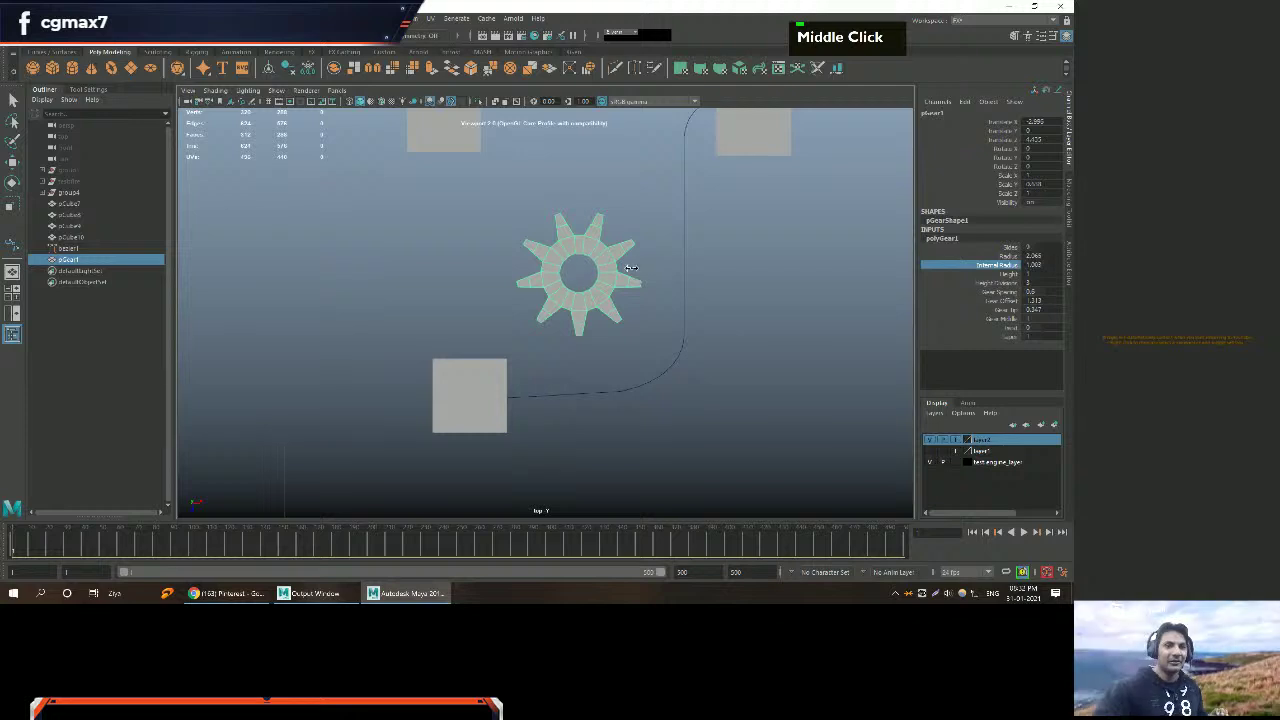
# Move the gear along the ground plane into the bend of the curve, at about X -0.7, Z 7.0.
pyautogui.scroll(3, 632, 268)
pyautogui.keyDown('alt'); pyautogui.moveTo(800, 320); pyautogui.dragTo(600, 280, button='middle'); pyautogui.keyUp('alt')
pyautogui.keyDown('alt'); pyautogui.scroll(1, 451, 240); pyautogui.keyUp('alt')
pyautogui.press('w')
pyautogui.moveTo(405, 255); pyautogui.dragTo(478, 337)
pyautogui.keyDown('alt'); pyautogui.moveTo(614, 337); pyautogui.dragTo(655, 310, button='right'); pyautogui.keyUp('alt')
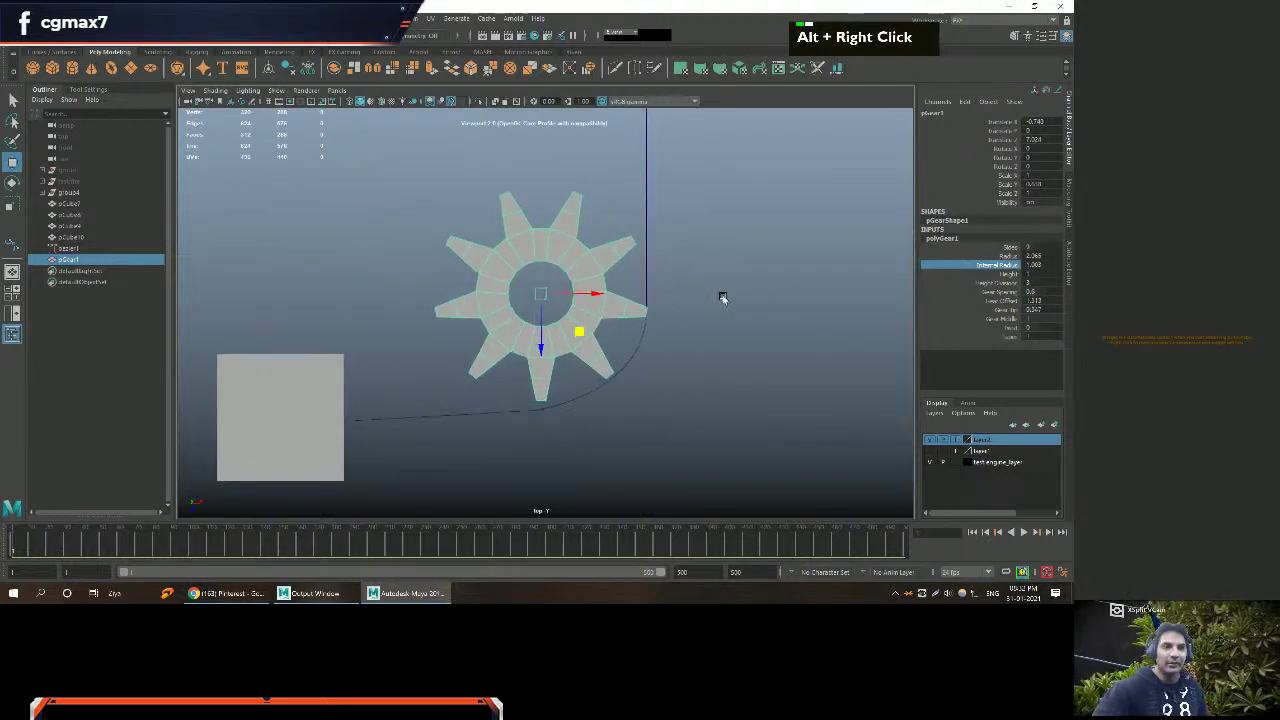
# Shrink the gear's body by lowering its radius to about 1.2.
pyautogui.click(1008, 247)
pyautogui.moveTo(820, 271); pyautogui.dragTo(583, 278, button='middle')
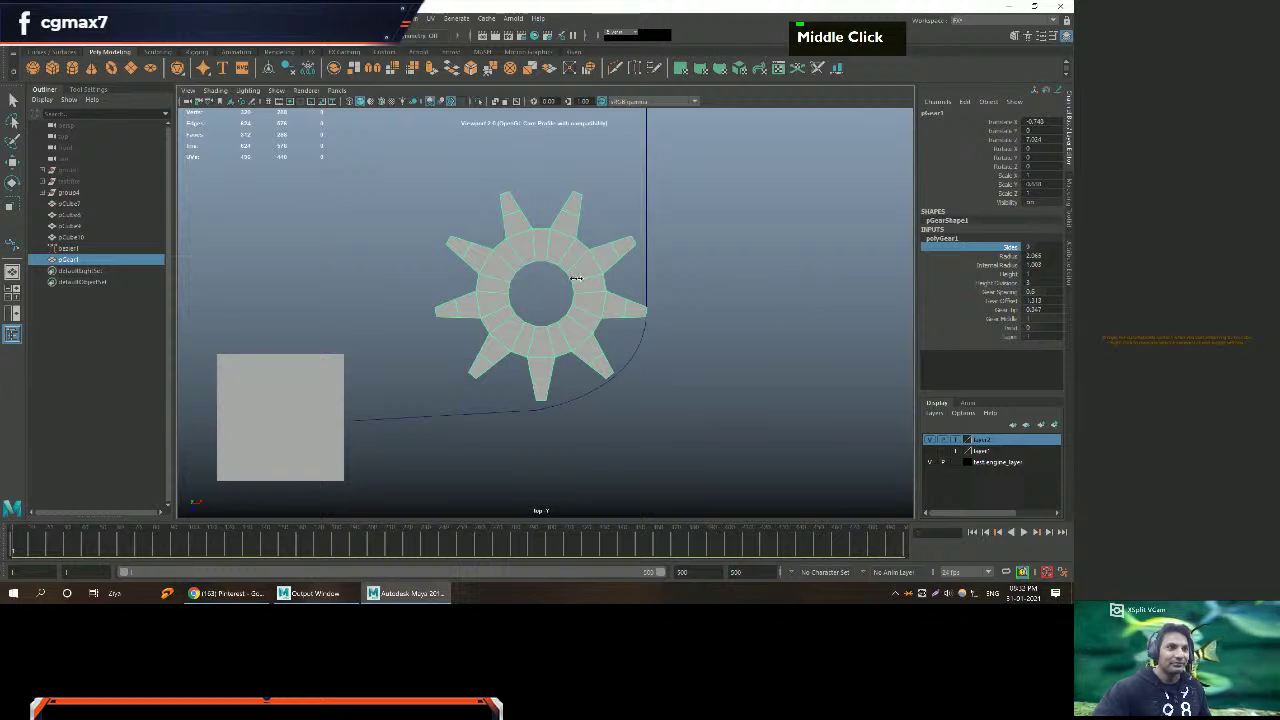
pyautogui.click(1008, 256)
pyautogui.moveTo(800, 272); pyautogui.dragTo(432, 288, button='middle')
pyautogui.keyDown('alt'); pyautogui.moveTo(734, 300); pyautogui.dragTo(791, 277, button='middle'); pyautogui.keyUp('alt')
pyautogui.scroll(2, 791, 277)
pyautogui.keyDown('alt'); pyautogui.moveTo(590, 274); pyautogui.dragTo(655, 255, button='middle'); pyautogui.keyUp('alt')
pyautogui.press('w')
pyautogui.keyDown('alt'); pyautogui.scroll(-3, 700, 275); pyautogui.keyUp('alt')
# Return to the full-size perspective view and move the gear along Z to about -1.5, between the two rear cubes.
pyautogui.press('space')
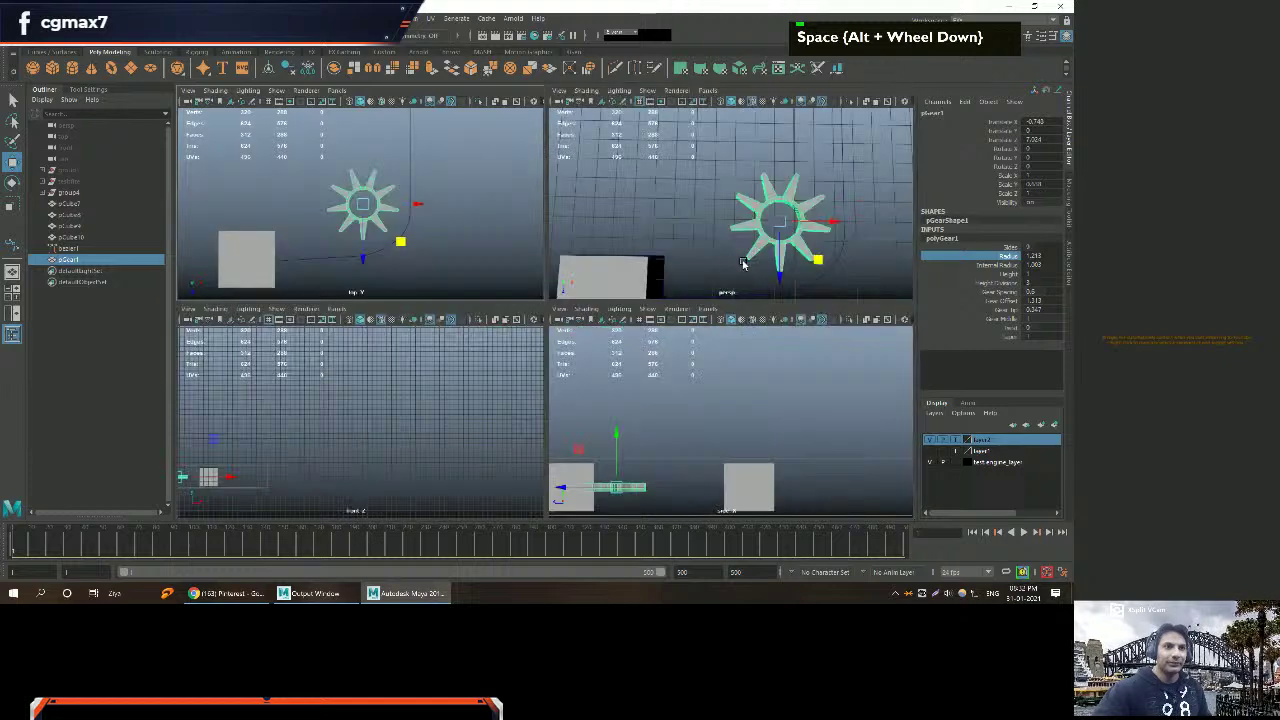
pyautogui.keyDown('alt'); pyautogui.scroll(-3, 743, 262); pyautogui.keyUp('alt')
pyautogui.press('space')
pyautogui.keyDown('alt'); pyautogui.scroll(-2, 710, 260); pyautogui.keyUp('alt')
pyautogui.keyDown('alt'); pyautogui.moveTo(710, 260); pyautogui.dragTo(614, 259); pyautogui.keyUp('alt')
pyautogui.keyDown('alt'); pyautogui.moveTo(614, 259); pyautogui.dragTo(658, 227, button='middle'); pyautogui.keyUp('alt')
pyautogui.keyDown('alt'); pyautogui.scroll(-5, 721, 221); pyautogui.keyUp('alt')
pyautogui.keyDown('alt'); pyautogui.moveTo(721, 221); pyautogui.dragTo(585, 347); pyautogui.keyUp('alt')
pyautogui.keyDown('alt'); pyautogui.scroll(3, 680, 260); pyautogui.keyUp('alt')
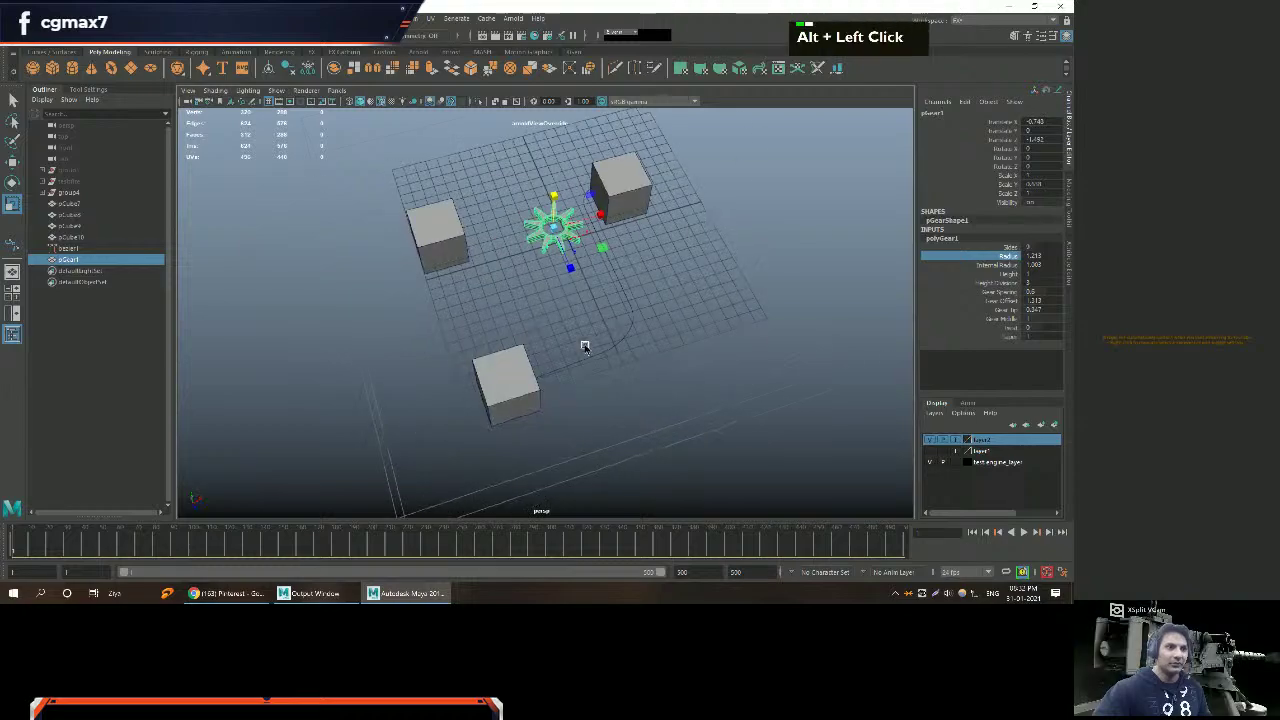
pyautogui.keyDown('alt'); pyautogui.moveTo(585, 347); pyautogui.dragTo(552, 260, button='middle'); pyautogui.keyUp('alt')
pyautogui.keyDown('alt'); pyautogui.scroll(3, 548, 258); pyautogui.keyUp('alt')
pyautogui.keyDown('alt'); pyautogui.moveTo(548, 258); pyautogui.dragTo(538, 245); pyautogui.keyUp('alt')
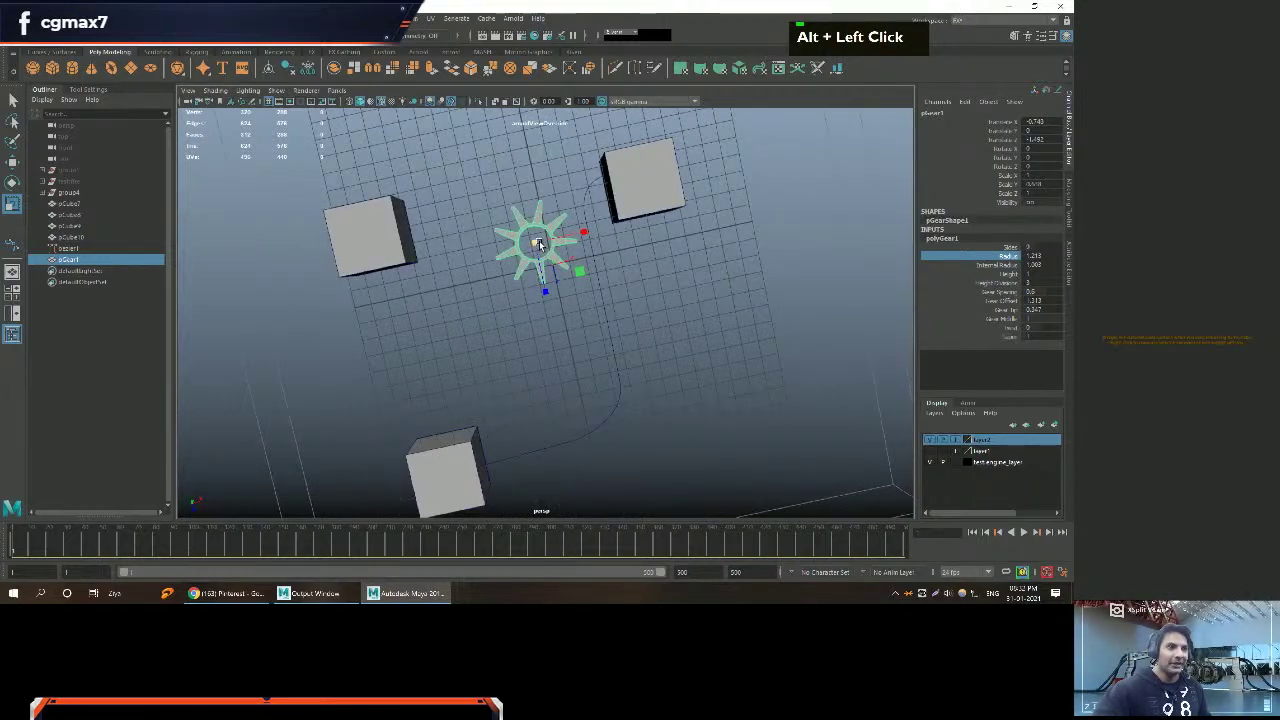
# Scale the gear up to about 1.6 in X and Z and place it over the cube off the curve, at about Y 2.8.
pyautogui.press('w')
pyautogui.keyDown('alt'); pyautogui.moveTo(555, 245); pyautogui.dragTo(505, 290, button='right'); pyautogui.keyUp('alt')
pyautogui.keyDown('alt'); pyautogui.moveTo(505, 290); pyautogui.dragTo(677, 297, button='middle'); pyautogui.keyUp('alt')
pyautogui.keyDown('alt'); pyautogui.moveTo(677, 297); pyautogui.dragTo(669, 371); pyautogui.keyUp('alt')
pyautogui.keyDown('alt'); pyautogui.scroll(-2, 576, 287); pyautogui.keyUp('alt')
pyautogui.keyDown('alt'); pyautogui.moveTo(576, 287); pyautogui.dragTo(570, 300); pyautogui.keyUp('alt')
pyautogui.keyDown('alt'); pyautogui.moveTo(570, 300); pyautogui.dragTo(580, 300, button='right'); pyautogui.keyUp('alt')
pyautogui.press('w')
pyautogui.moveTo(580, 300); pyautogui.dragTo(408, 357)
pyautogui.keyDown('alt'); pyautogui.moveTo(408, 357); pyautogui.dragTo(690, 366, button='middle'); pyautogui.keyUp('alt')
pyautogui.keyDown('alt'); pyautogui.moveTo(690, 366); pyautogui.dragTo(691, 272); pyautogui.keyUp('alt')
pyautogui.keyDown('alt'); pyautogui.moveTo(691, 272); pyautogui.dragTo(740, 280, button='right'); pyautogui.keyUp('alt')
pyautogui.moveTo(600, 320)
pyautogui.keyDown('alt'); pyautogui.mouseDown(button='middle')
pyautogui.moveTo(615, 323)
pyautogui.moveTo(575, 323)
pyautogui.mouseUp(button='middle'); pyautogui.keyUp('alt')
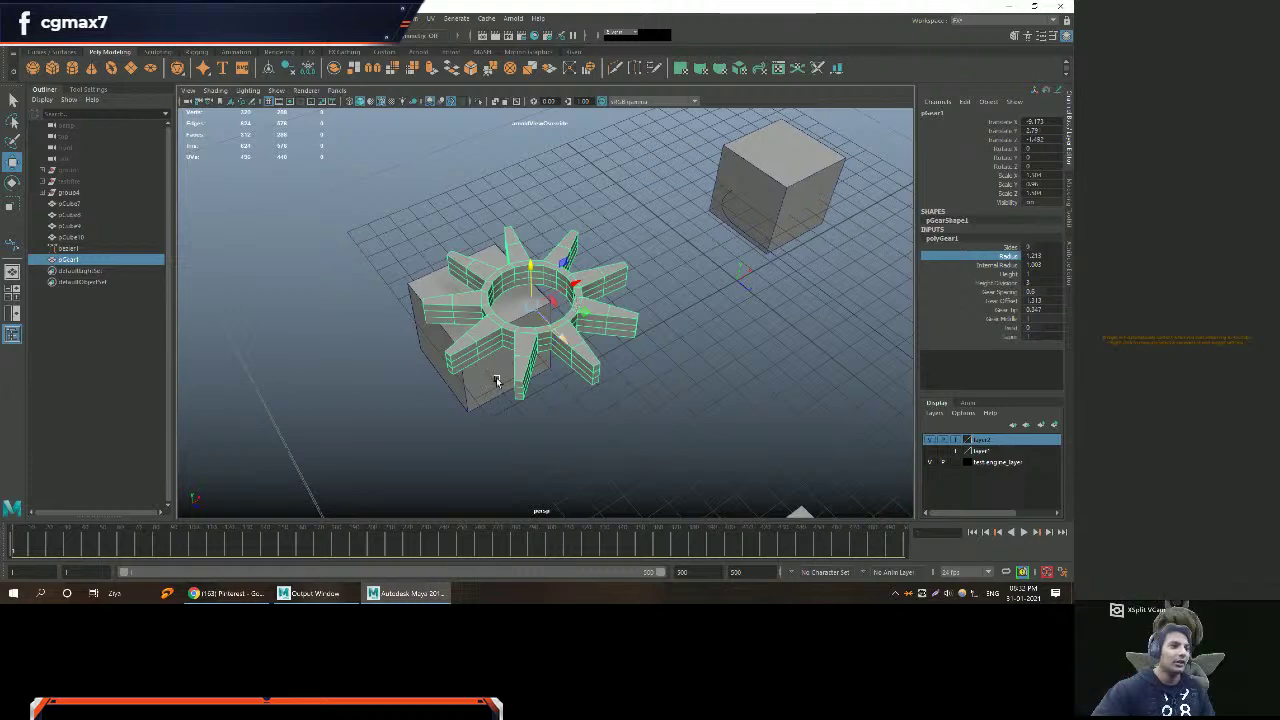
# Switch to the browser, go from the Pinterest page to the ArtStation page, and close the browser window.
pyautogui.click(229, 594)
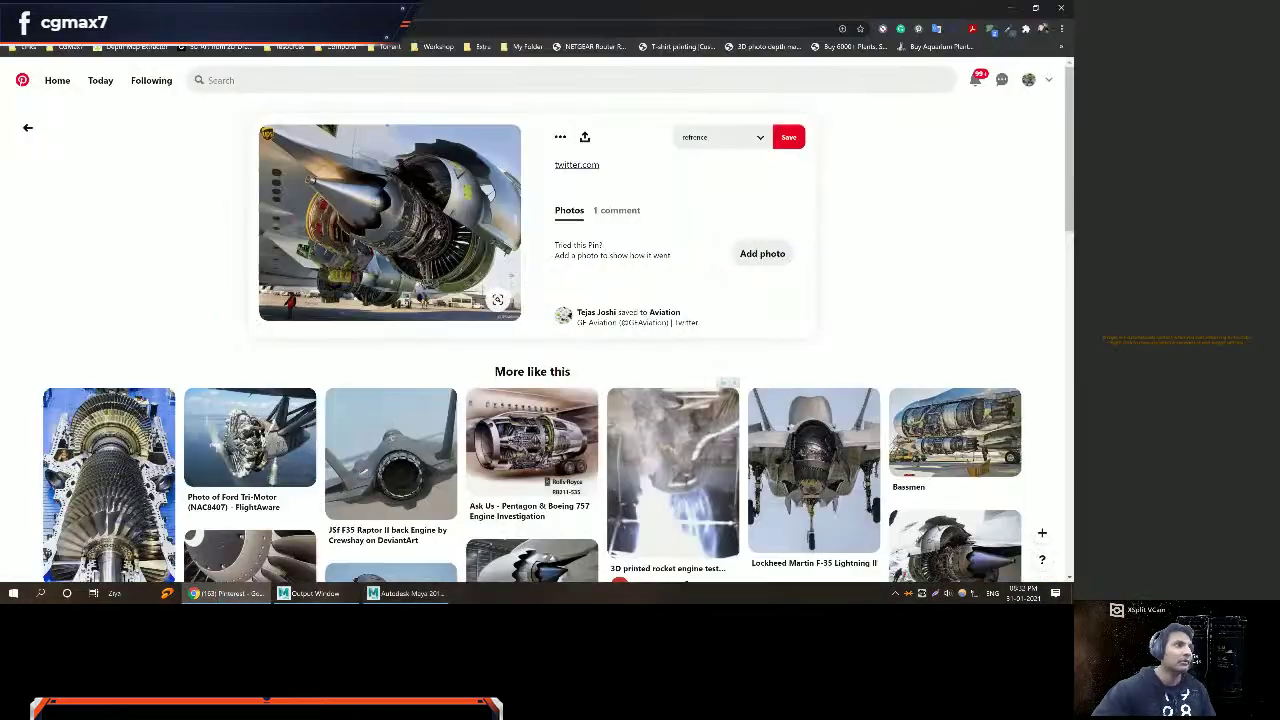
pyautogui.hotkey('ctrl', 'Tab')
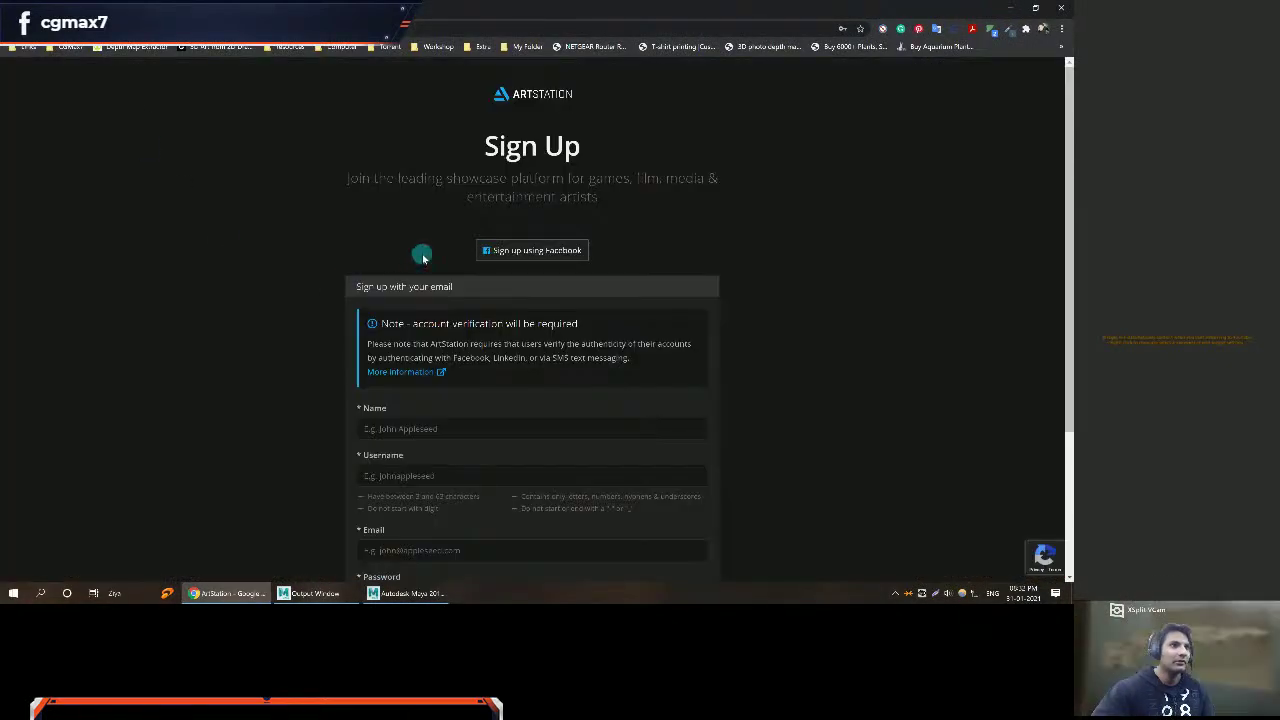
pyautogui.click(1061, 7)
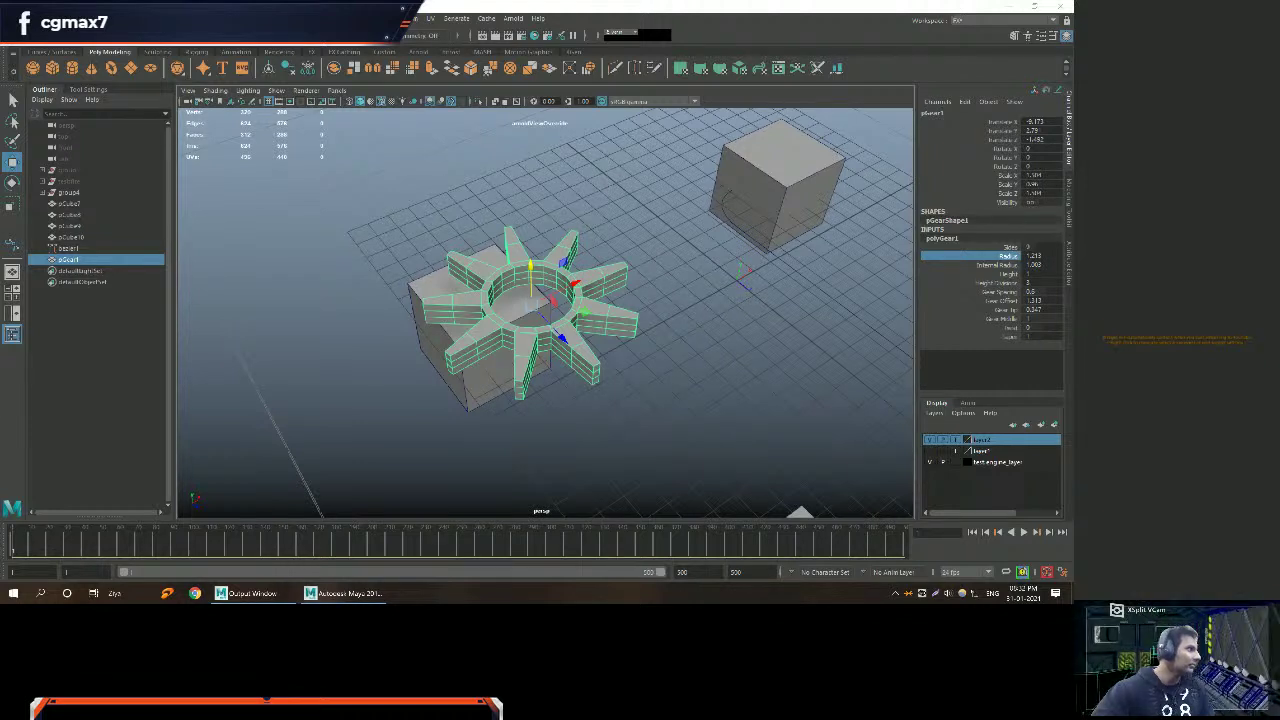
pyautogui.press('t')
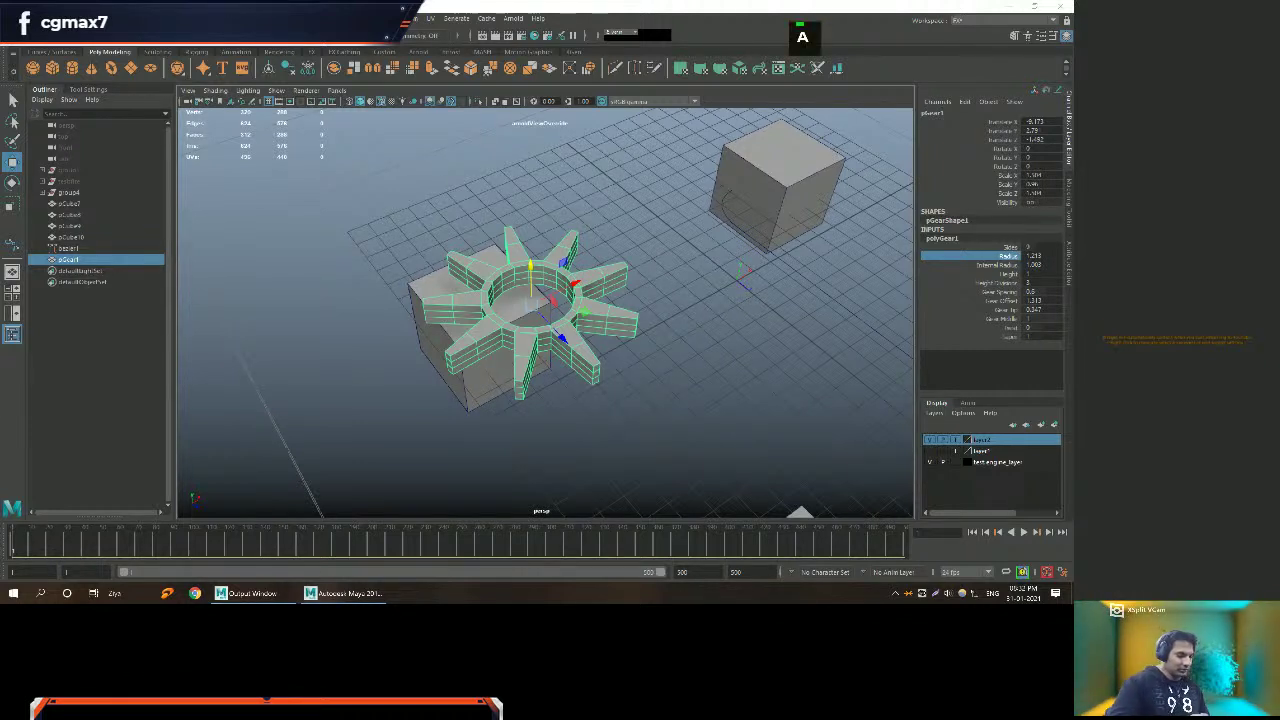
pyautogui.press('r')
pyautogui.press('BackSpace')
pyautogui.press('BackSpace')
pyautogui.press('BackSpace')
pyautogui.press('BackSpace')
pyautogui.press('BackSpace')
pyautogui.press('BackSpace')
pyautogui.press('BackSpace')
pyautogui.press('BackSpace')
pyautogui.press('BackSpace')
pyautogui.press('BackSpace')
pyautogui.press('BackSpace')
pyautogui.press('BackSpace')
pyautogui.press('BackSpace')
pyautogui.press('BackSpace')
pyautogui.press('BackSpace')
pyautogui.press('BackSpace')
pyautogui.press('BackSpace')
pyautogui.press('BackSpace')
pyautogui.press('BackSpace')
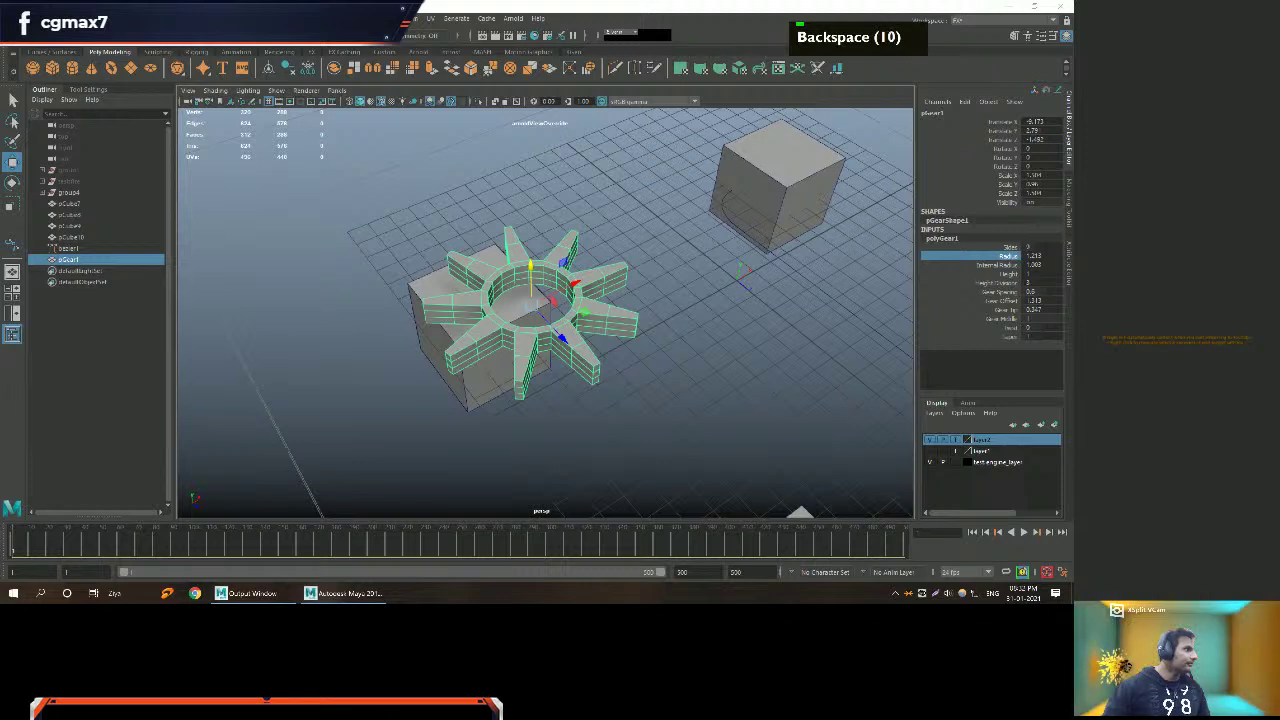
pyautogui.press('Return')
pyautogui.press('BackSpace')
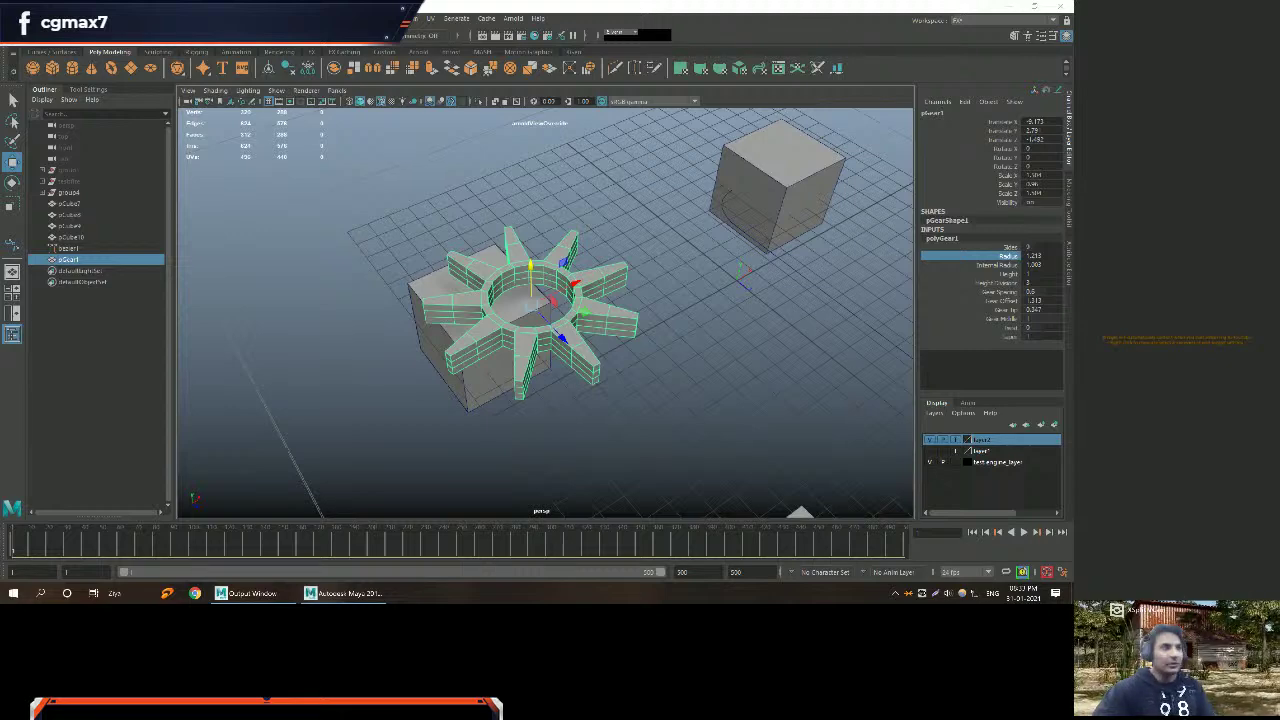
# Bring up the Sketchfab profile in the browser and inspect the hand gun high-poly model from the front.
pyautogui.moveTo(2, 103)
pyautogui.mouseDown()
pyautogui.moveTo(140, 103)
pyautogui.moveTo(440, 2)
pyautogui.mouseUp()
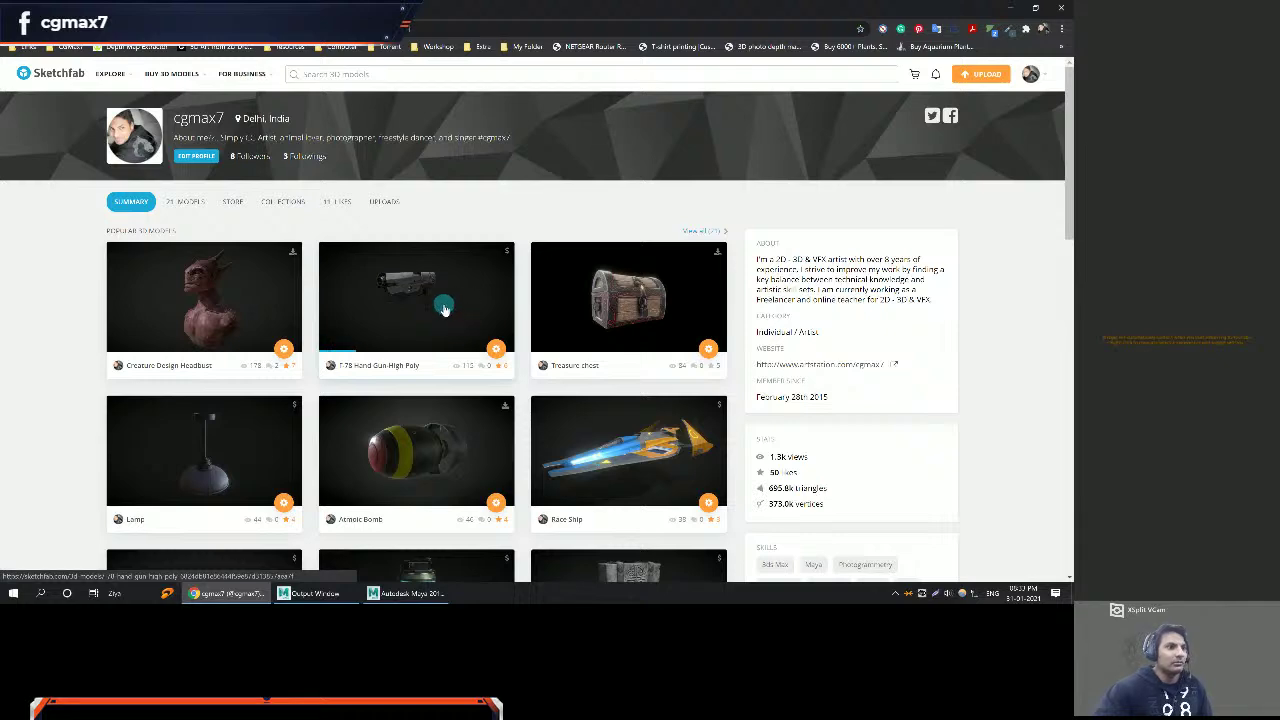
pyautogui.click(445, 308)
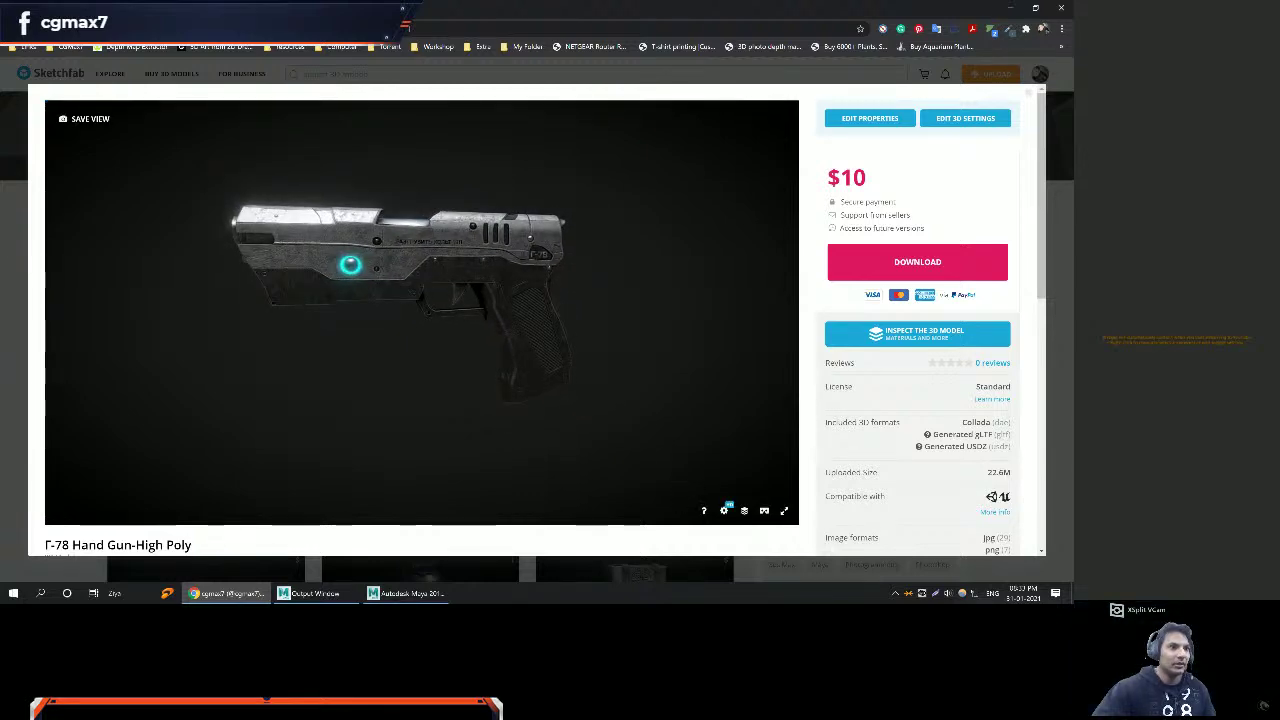
pyautogui.moveTo(500, 310); pyautogui.dragTo(350, 305)
pyautogui.scroll(2, 420, 310)
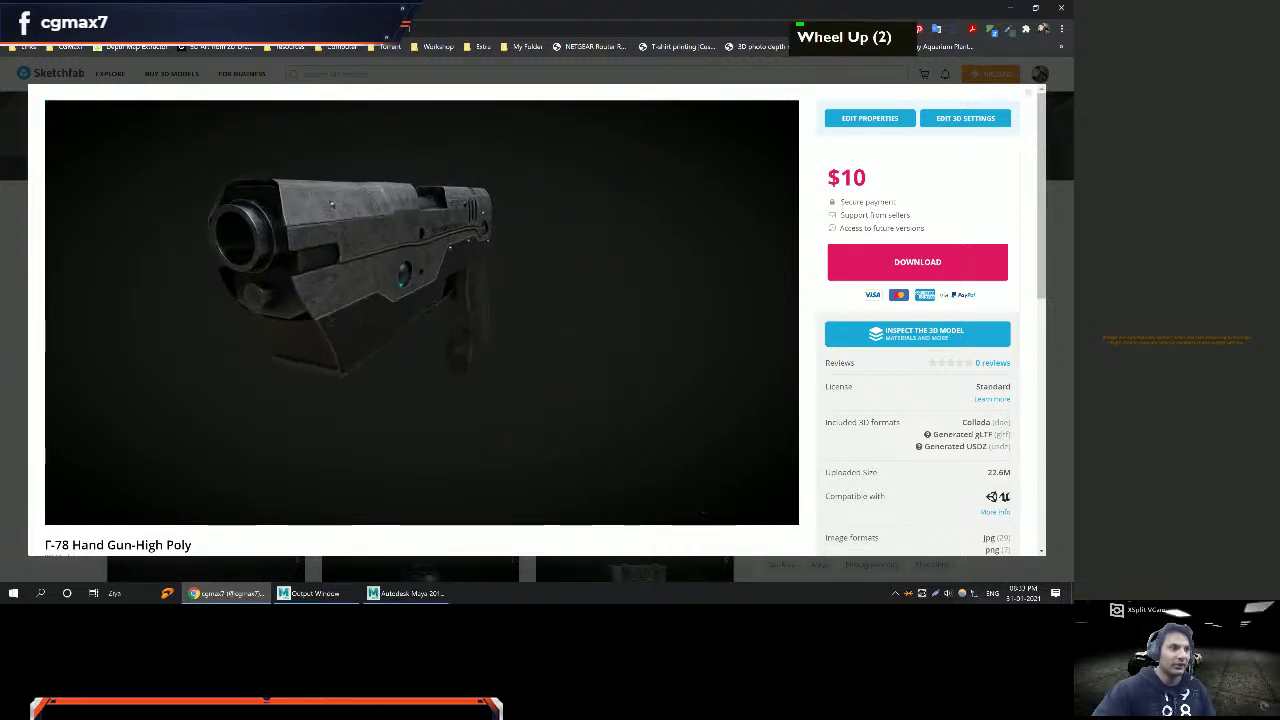
# Close the hand gun model, browse further down the Sketchfab profile's models, and switch back to Maya.
pyautogui.press('Escape')
pyautogui.scroll(-9, 840, 280)
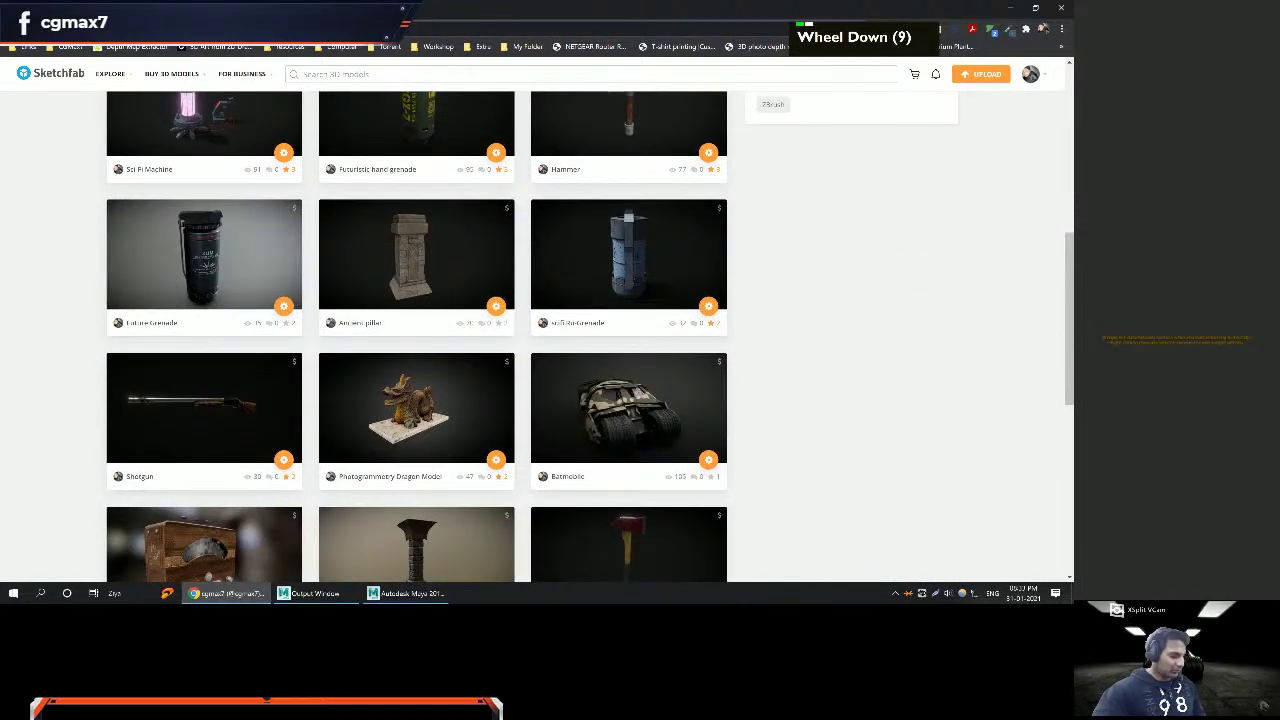
pyautogui.hotkey('ctrl', 'c')
pyautogui.hotkey('ctrl', 'v')
pyautogui.hotkey('ctrl', 'Return')
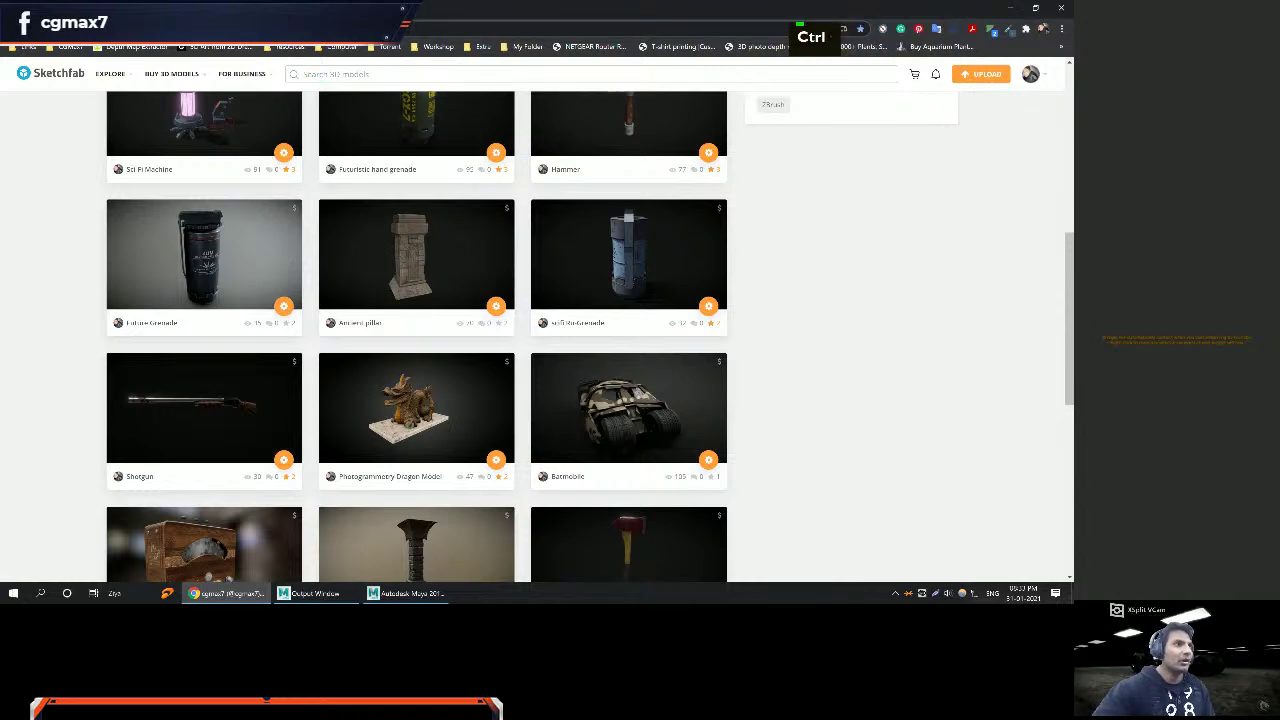
pyautogui.click(620, 6)
pyautogui.click(620, 6)
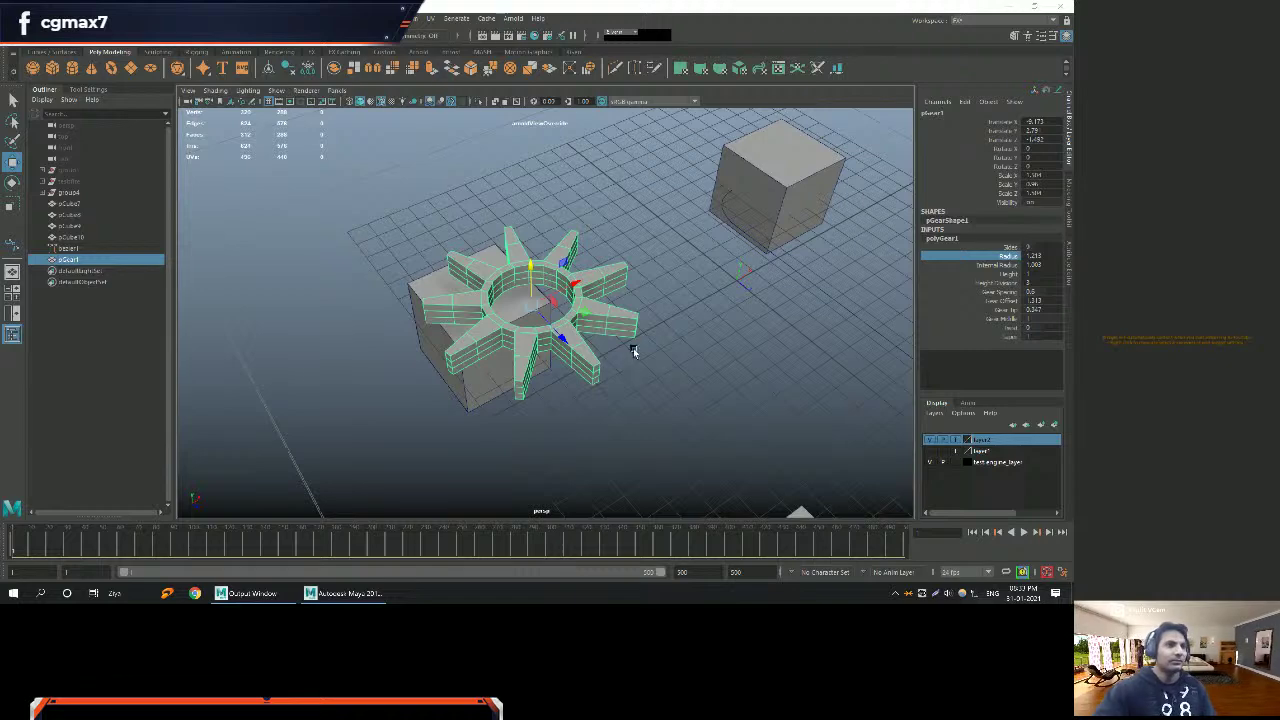
pyautogui.keyDown('alt'); pyautogui.moveTo(611, 307); pyautogui.dragTo(571, 337, button='right'); pyautogui.keyUp('alt')
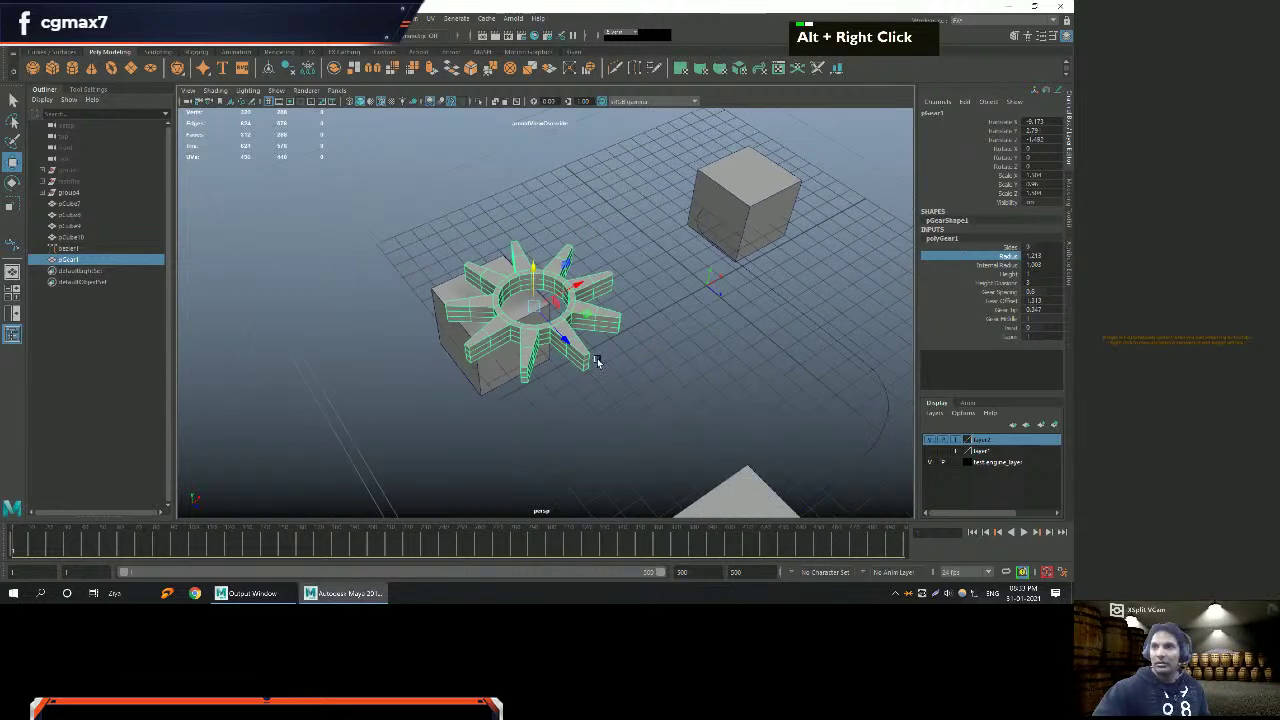
pyautogui.keyDown('alt'); pyautogui.moveTo(571, 337); pyautogui.dragTo(600, 386); pyautogui.keyUp('alt')
pyautogui.moveTo(600, 386)
pyautogui.keyDown('alt'); pyautogui.mouseDown(button='right')
pyautogui.moveTo(625, 395)
pyautogui.moveTo(603, 394)
pyautogui.mouseUp(button='right'); pyautogui.keyUp('alt')
pyautogui.keyDown('alt'); pyautogui.moveTo(603, 394); pyautogui.dragTo(590, 354, button='middle'); pyautogui.keyUp('alt')
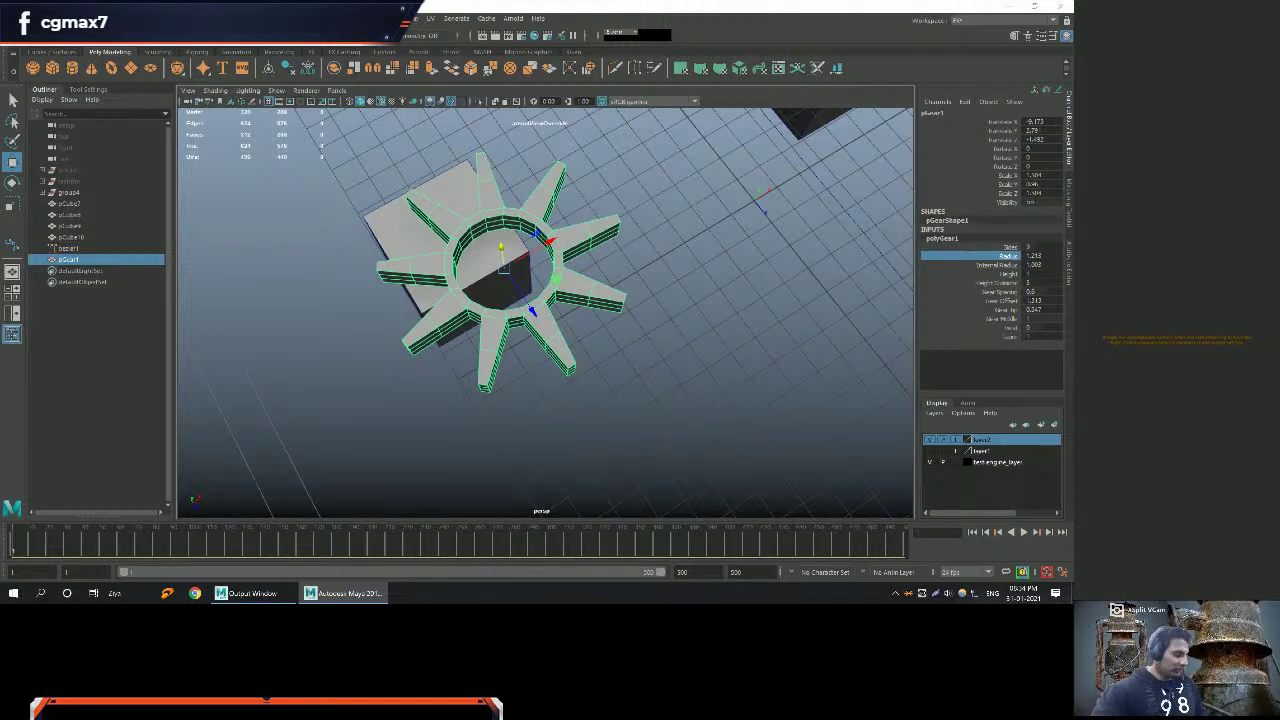
pyautogui.hotkey('ctrl', 'c')
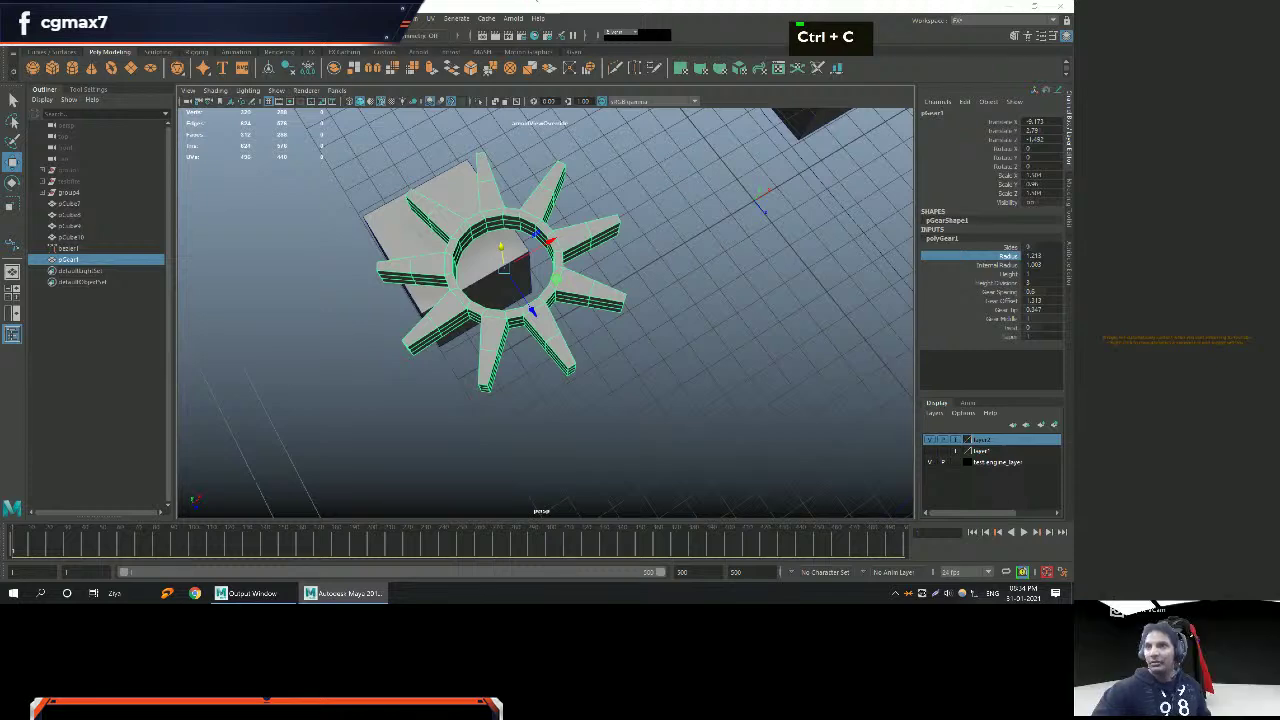
pyautogui.press('ctrl')
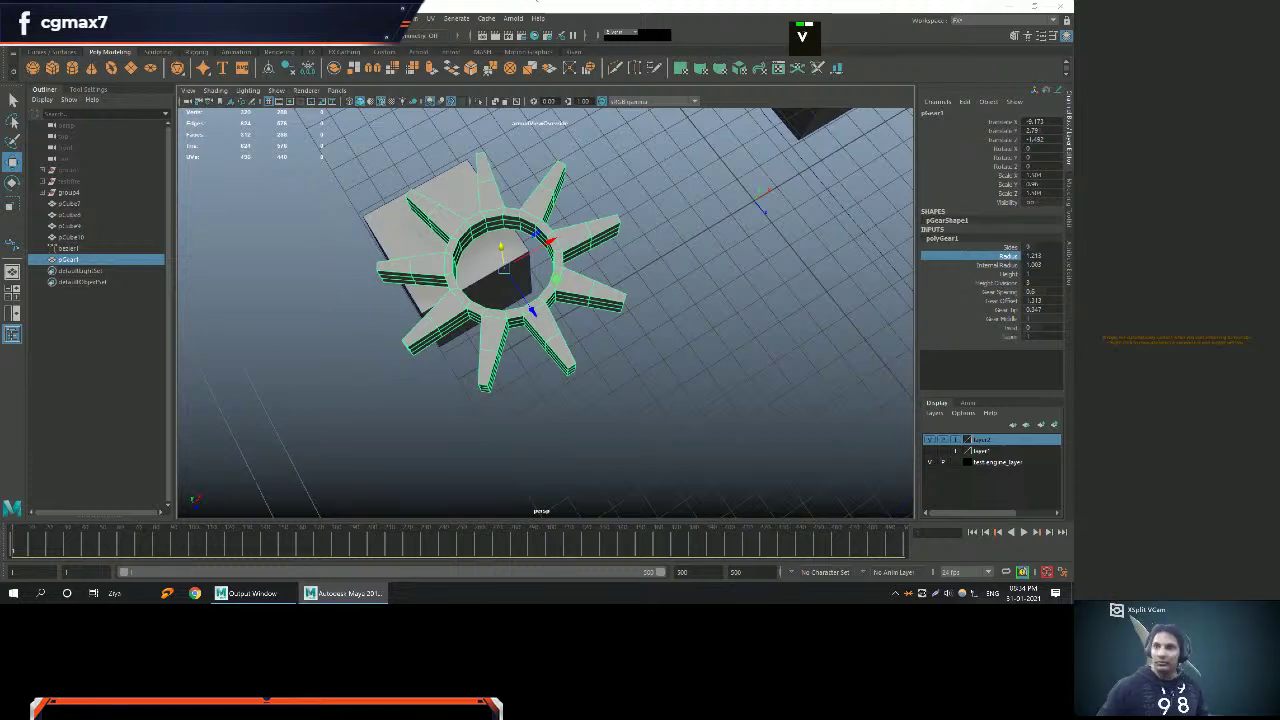
pyautogui.press('Return')
pyautogui.keyDown('alt'); pyautogui.moveTo(660, 388); pyautogui.dragTo(586, 366, button='middle'); pyautogui.keyUp('alt')
pyautogui.keyDown('alt'); pyautogui.moveTo(586, 366); pyautogui.dragTo(560, 380); pyautogui.keyUp('alt')
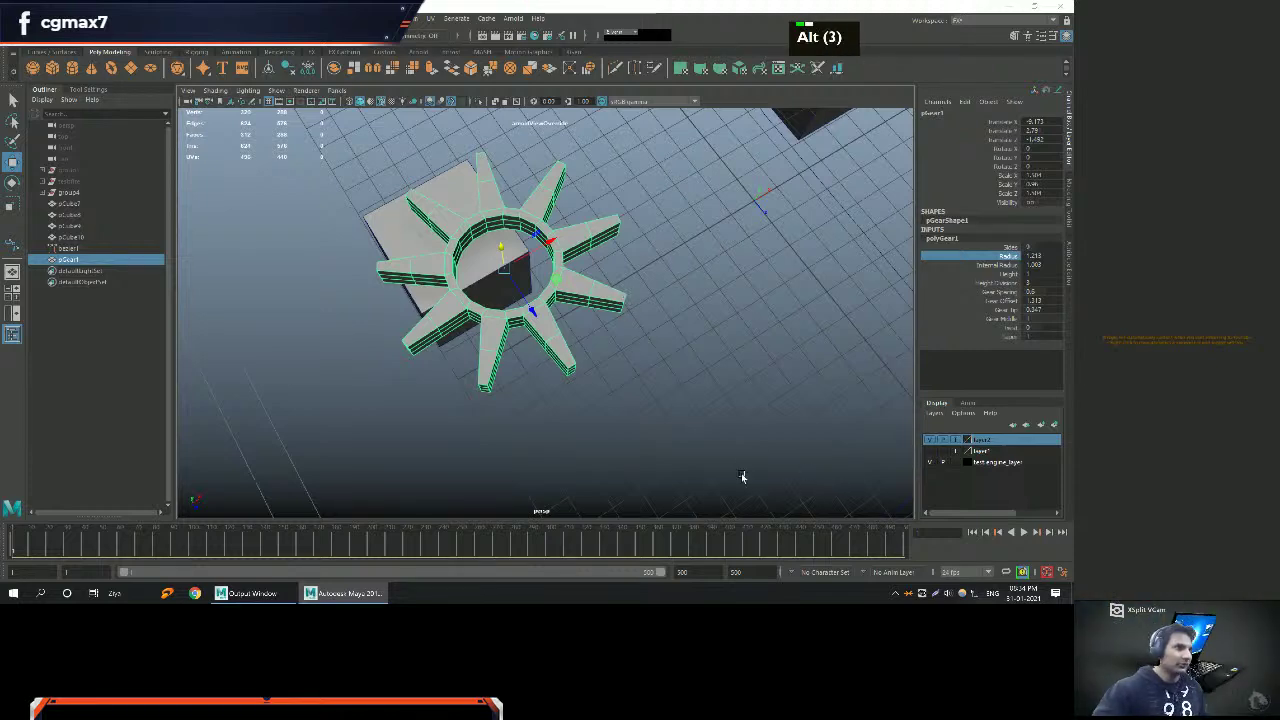
# Reduce the gear's height to about 0.7 in its construction settings.
pyautogui.keyDown('alt'); pyautogui.moveTo(560, 380); pyautogui.dragTo(589, 294, button='right'); pyautogui.keyUp('alt')
pyautogui.keyDown('alt'); pyautogui.moveTo(589, 294); pyautogui.dragTo(1005, 222); pyautogui.keyUp('alt')
pyautogui.click(1010, 273)
pyautogui.keyDown('alt'); pyautogui.moveTo(700, 320); pyautogui.dragTo(694, 309, button='middle'); pyautogui.keyUp('alt')
pyautogui.keyDown('alt'); pyautogui.moveTo(694, 309); pyautogui.dragTo(760, 300); pyautogui.keyUp('alt')
pyautogui.keyDown('alt'); pyautogui.moveTo(760, 300); pyautogui.dragTo(809, 289, button='right'); pyautogui.keyUp('alt')
pyautogui.moveTo(650, 290); pyautogui.dragTo(505, 300, button='middle')
pyautogui.keyDown('alt'); pyautogui.scroll(-2, 548, 298); pyautogui.keyUp('alt')
pyautogui.keyDown('alt'); pyautogui.moveTo(505, 300); pyautogui.dragTo(530, 320); pyautogui.keyUp('alt')
pyautogui.press('w')
pyautogui.keyDown('alt'); pyautogui.moveTo(530, 320); pyautogui.dragTo(528, 290, button='right'); pyautogui.keyUp('alt')
pyautogui.keyDown('alt'); pyautogui.moveTo(528, 290); pyautogui.dragTo(546, 280); pyautogui.keyUp('alt')
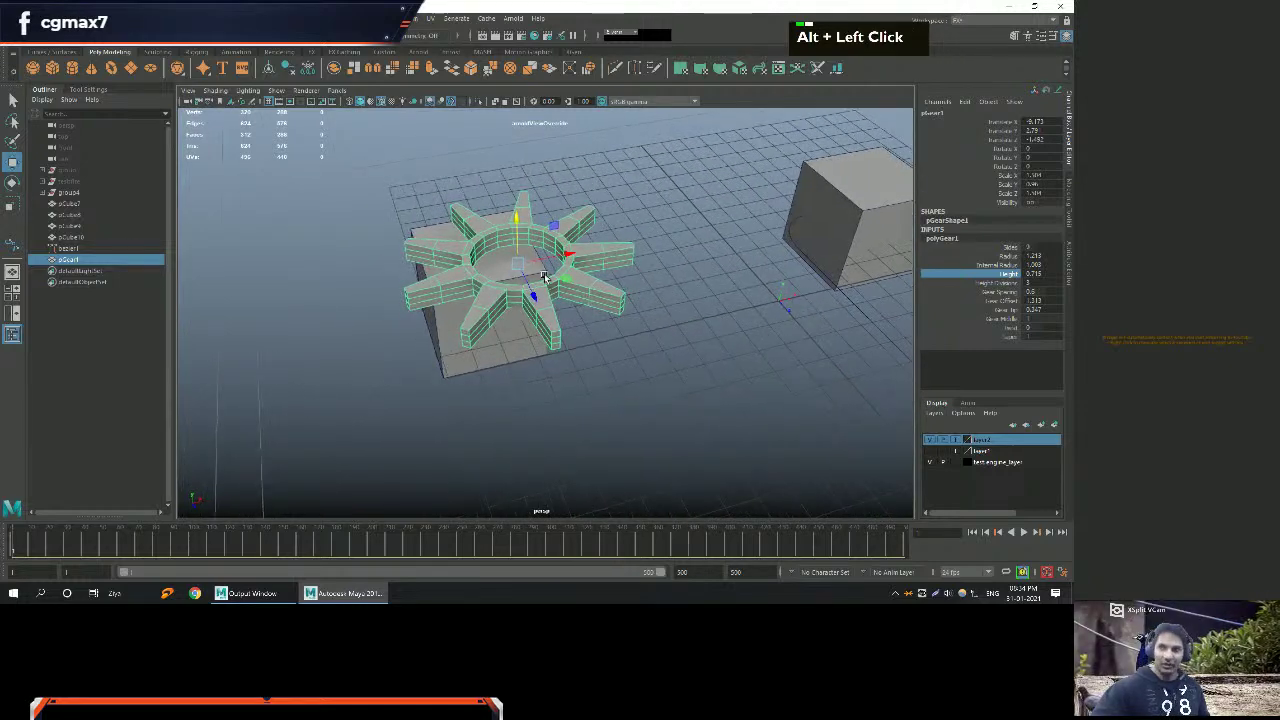
# Shorten the gear's teeth by reducing the gear offset to about 0.4.
pyautogui.keyDown('alt'); pyautogui.moveTo(546, 280); pyautogui.dragTo(552, 285, button='right'); pyautogui.keyUp('alt')
pyautogui.keyDown('alt'); pyautogui.moveTo(552, 285); pyautogui.dragTo(564, 285, button='middle'); pyautogui.keyUp('alt')
pyautogui.keyDown('alt'); pyautogui.moveTo(564, 285); pyautogui.dragTo(566, 316); pyautogui.keyUp('alt')
pyautogui.click(990, 284)
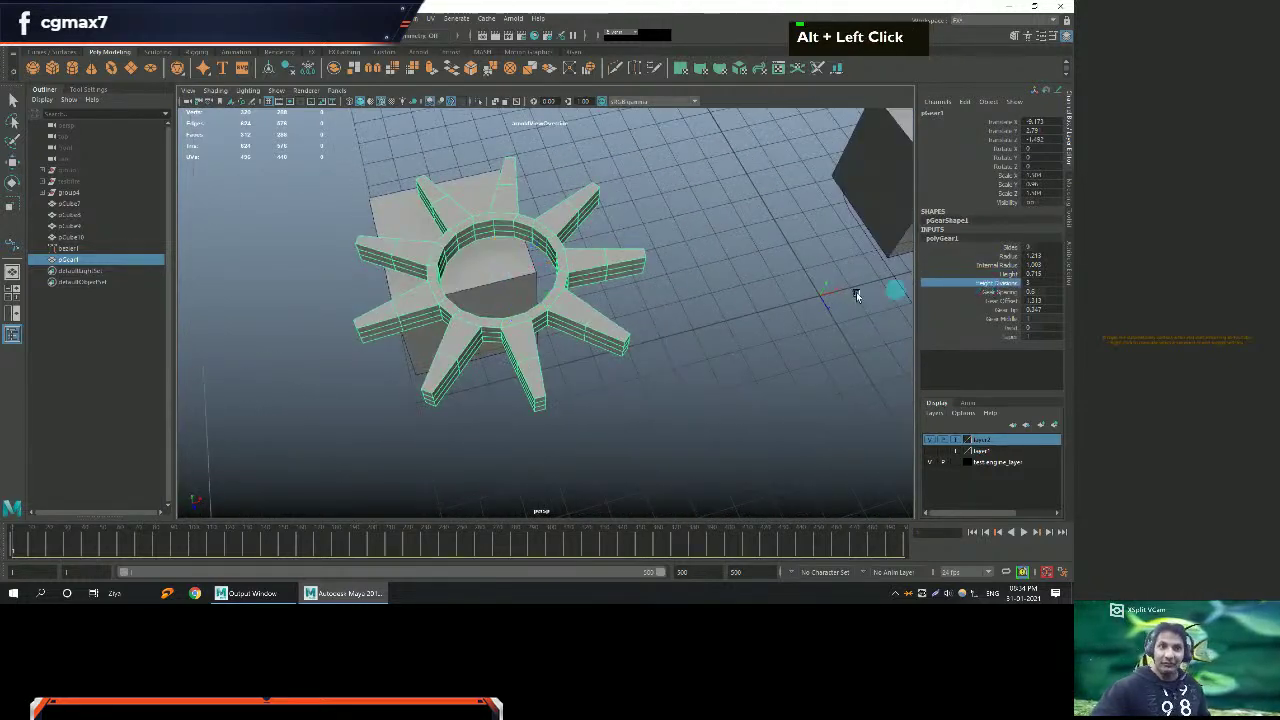
pyautogui.click(983, 292)
pyautogui.keyDown('alt'); pyautogui.moveTo(698, 298); pyautogui.dragTo(685, 293); pyautogui.keyUp('alt')
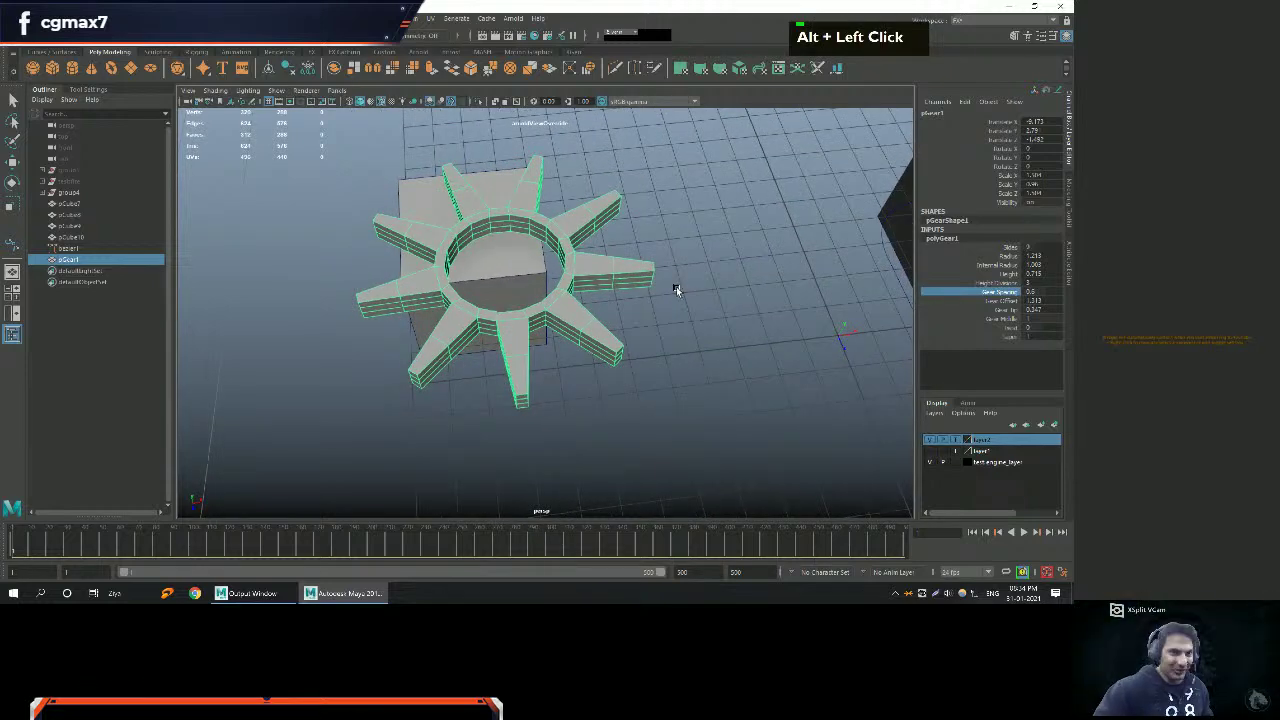
pyautogui.keyDown('alt'); pyautogui.moveTo(600, 268); pyautogui.dragTo(600, 275); pyautogui.keyUp('alt')
pyautogui.keyDown('alt'); pyautogui.moveTo(600, 275); pyautogui.dragTo(600, 283, button='right'); pyautogui.keyUp('alt')
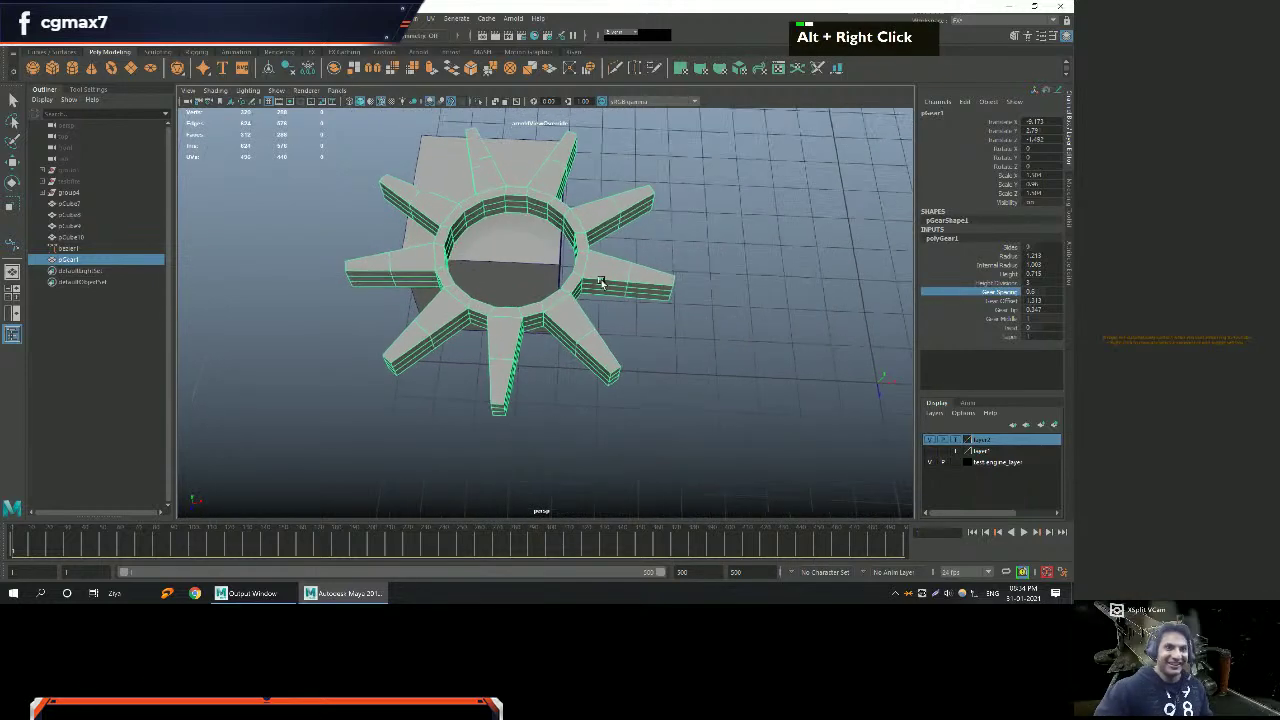
pyautogui.click(1000, 300)
pyautogui.moveTo(689, 300); pyautogui.dragTo(157, 274, button='middle')
pyautogui.keyDown('alt'); pyautogui.moveTo(610, 255); pyautogui.dragTo(561, 274, button='middle'); pyautogui.keyUp('alt')
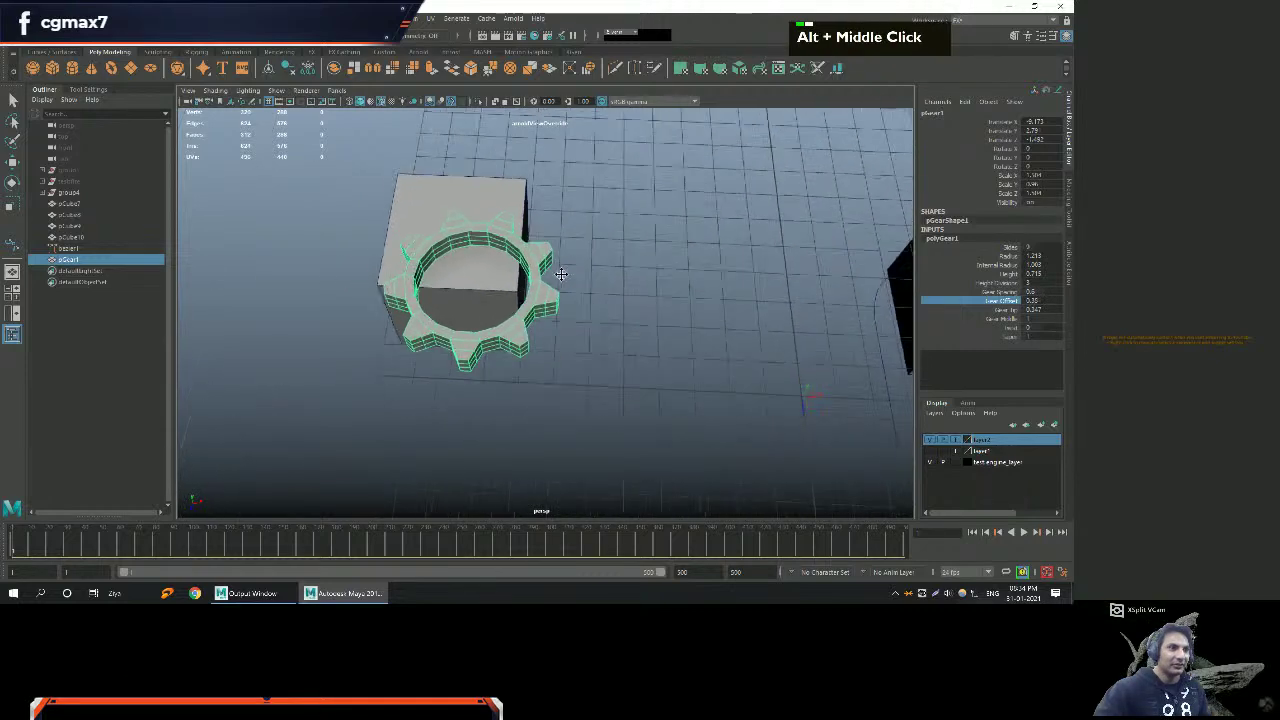
# Move the gear across the ground plane off the cube to about X -6.4, Z 0.
pyautogui.press('w')
pyautogui.keyDown('alt'); pyautogui.moveTo(561, 274); pyautogui.dragTo(565, 285, button='right'); pyautogui.keyUp('alt')
pyautogui.keyDown('alt'); pyautogui.moveTo(565, 285); pyautogui.dragTo(560, 292, button='middle'); pyautogui.keyUp('alt')
pyautogui.keyDown('alt'); pyautogui.moveTo(560, 292); pyautogui.dragTo(578, 302); pyautogui.keyUp('alt')
pyautogui.keyDown('alt'); pyautogui.moveTo(578, 302); pyautogui.dragTo(561, 316, button='middle'); pyautogui.keyUp('alt')
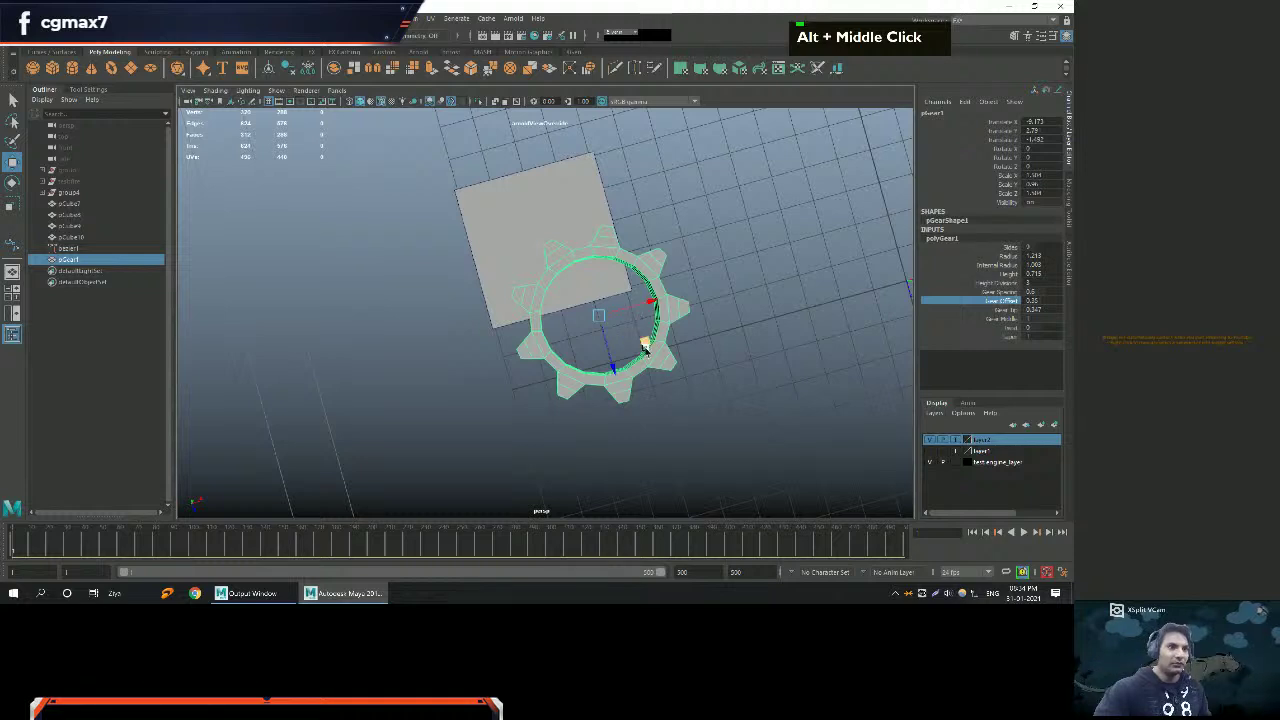
pyautogui.keyDown('alt'); pyautogui.moveTo(645, 350); pyautogui.dragTo(717, 337, button='middle'); pyautogui.keyUp('alt')
pyautogui.keyDown('alt'); pyautogui.moveTo(717, 337); pyautogui.dragTo(832, 156); pyautogui.keyUp('alt')
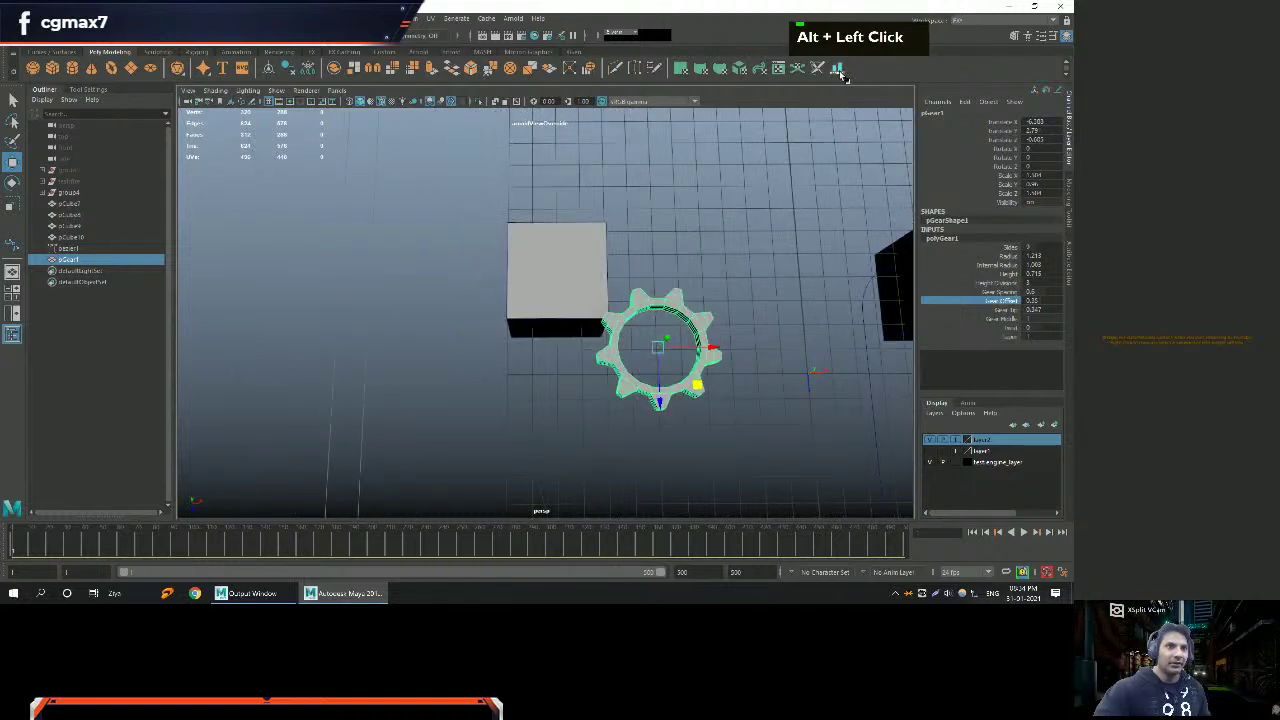
# Centre the cube off the curve beneath the gear with the Align tool.
pyautogui.press('t')
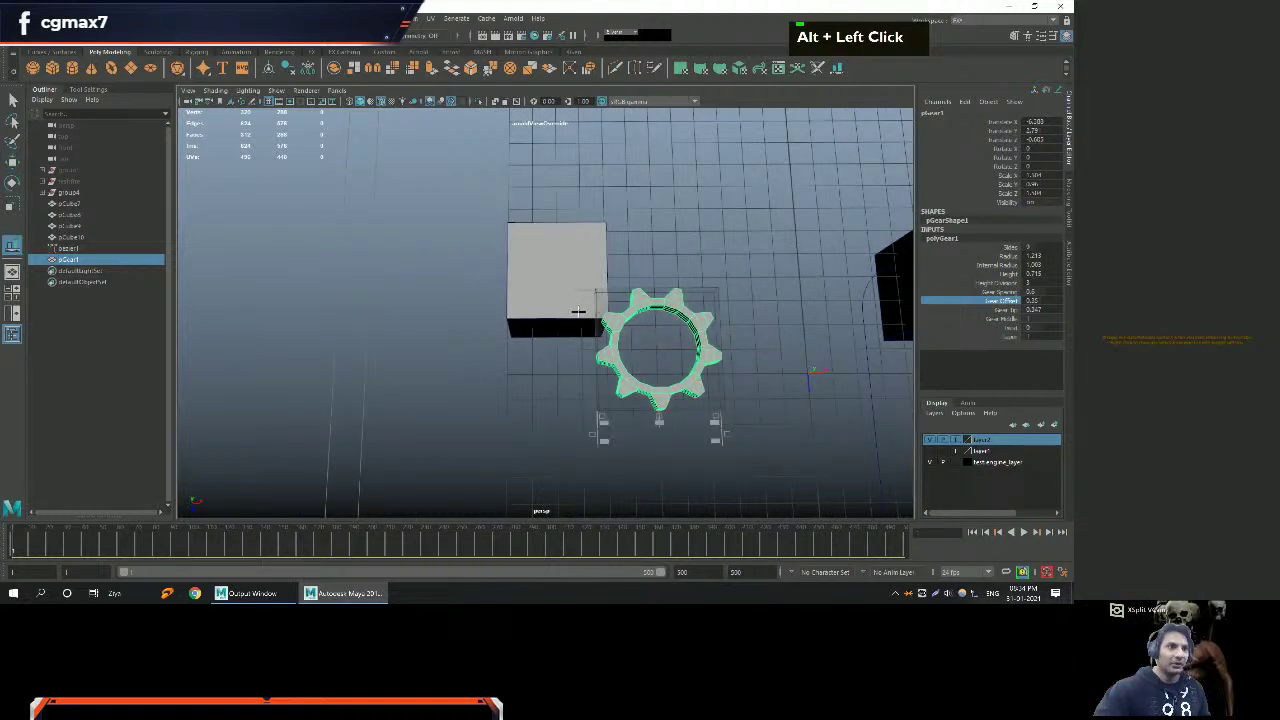
pyautogui.click(550, 275)
pyautogui.keyDown('shift'); pyautogui.click(690, 320); pyautogui.keyUp('shift')
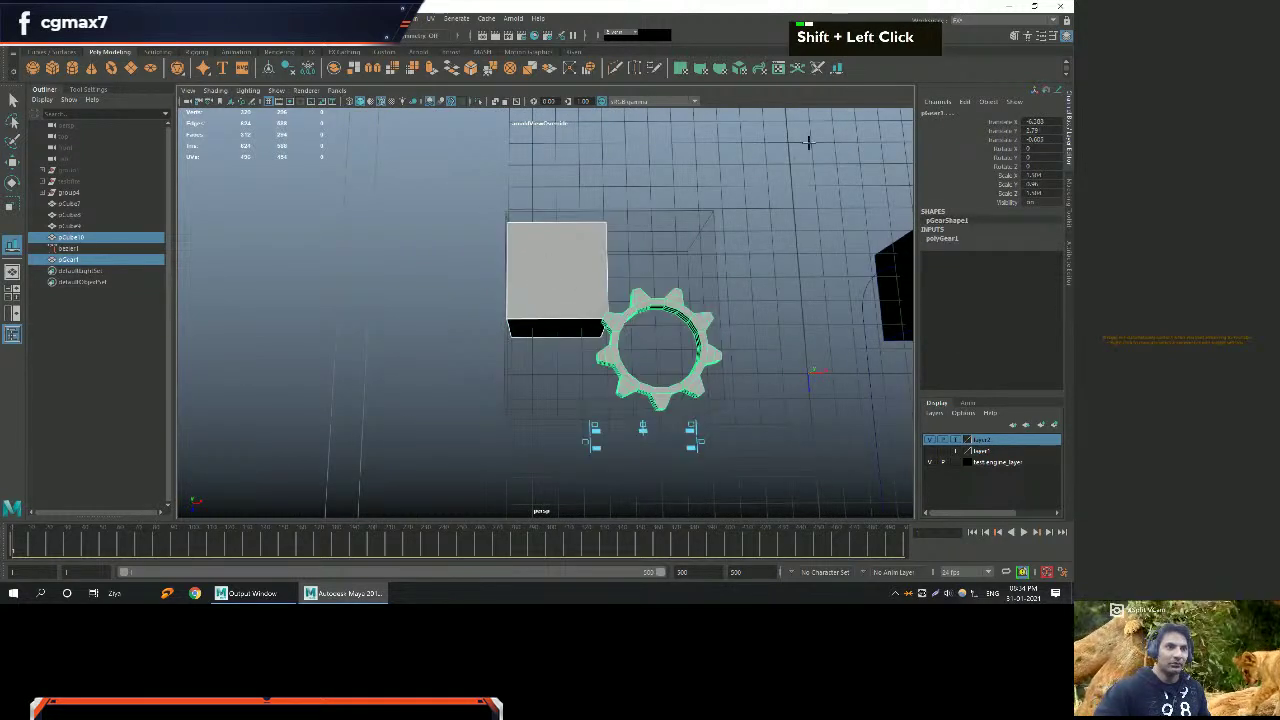
pyautogui.keyDown('alt'); pyautogui.moveTo(700, 452); pyautogui.dragTo(638, 342); pyautogui.keyUp('alt')
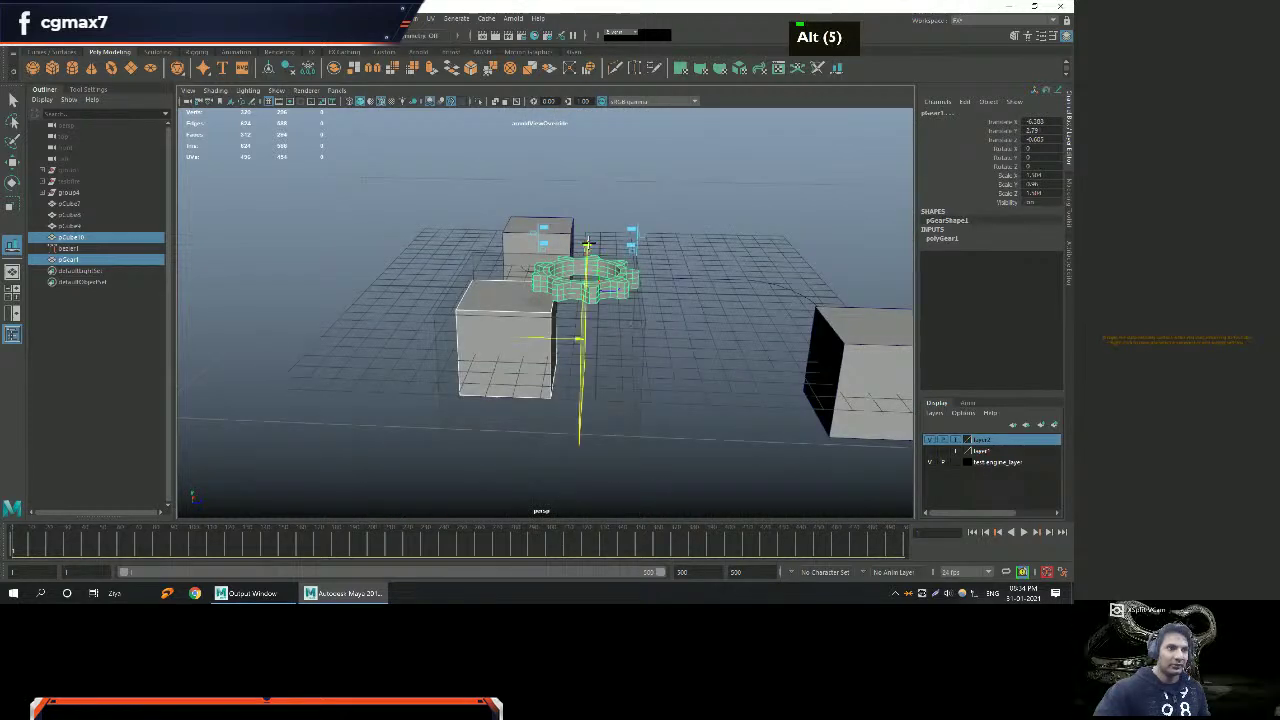
pyautogui.keyDown('alt'); pyautogui.moveTo(588, 243); pyautogui.dragTo(532, 254, button='middle'); pyautogui.keyUp('alt')
pyautogui.press('w')
pyautogui.keyDown('alt'); pyautogui.moveTo(532, 254); pyautogui.dragTo(532, 284, button='right'); pyautogui.keyUp('alt')
# Select only the gear and lower it onto the cube's top face, at about Y 2.1.
pyautogui.click(532, 285)
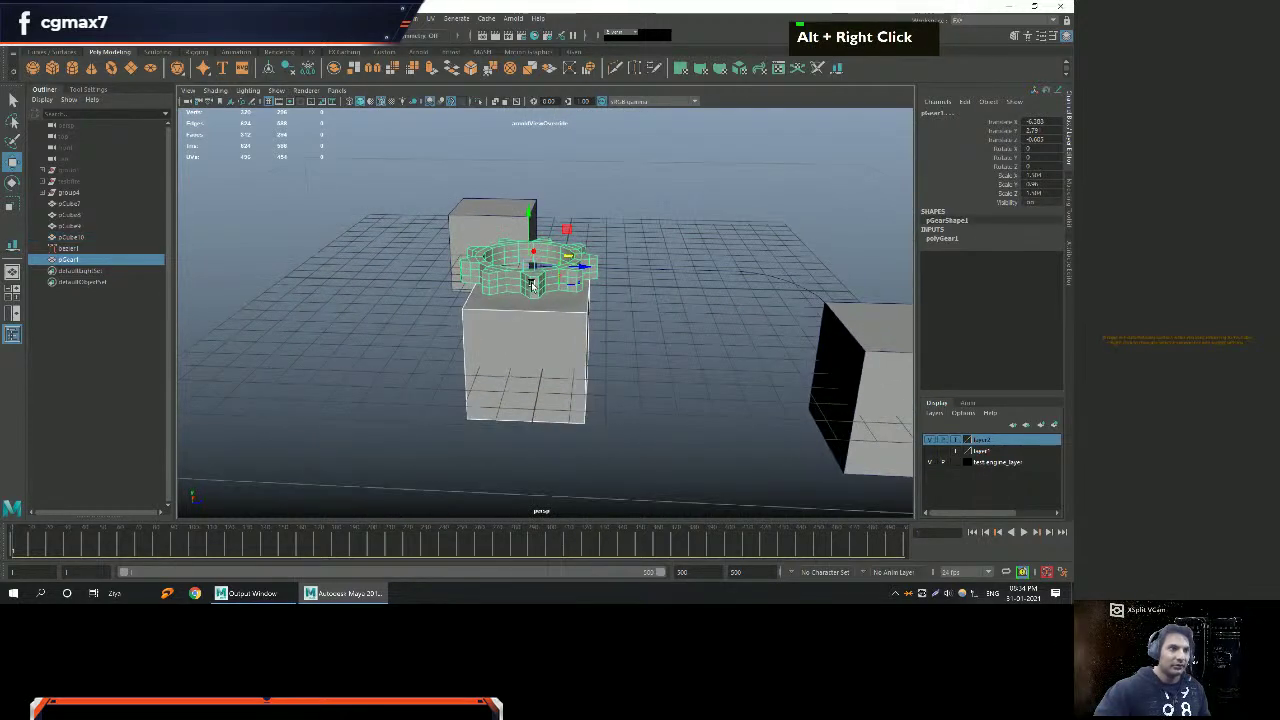
pyautogui.keyDown('alt'); pyautogui.moveTo(530, 282); pyautogui.dragTo(452, 345, button='middle'); pyautogui.keyUp('alt')
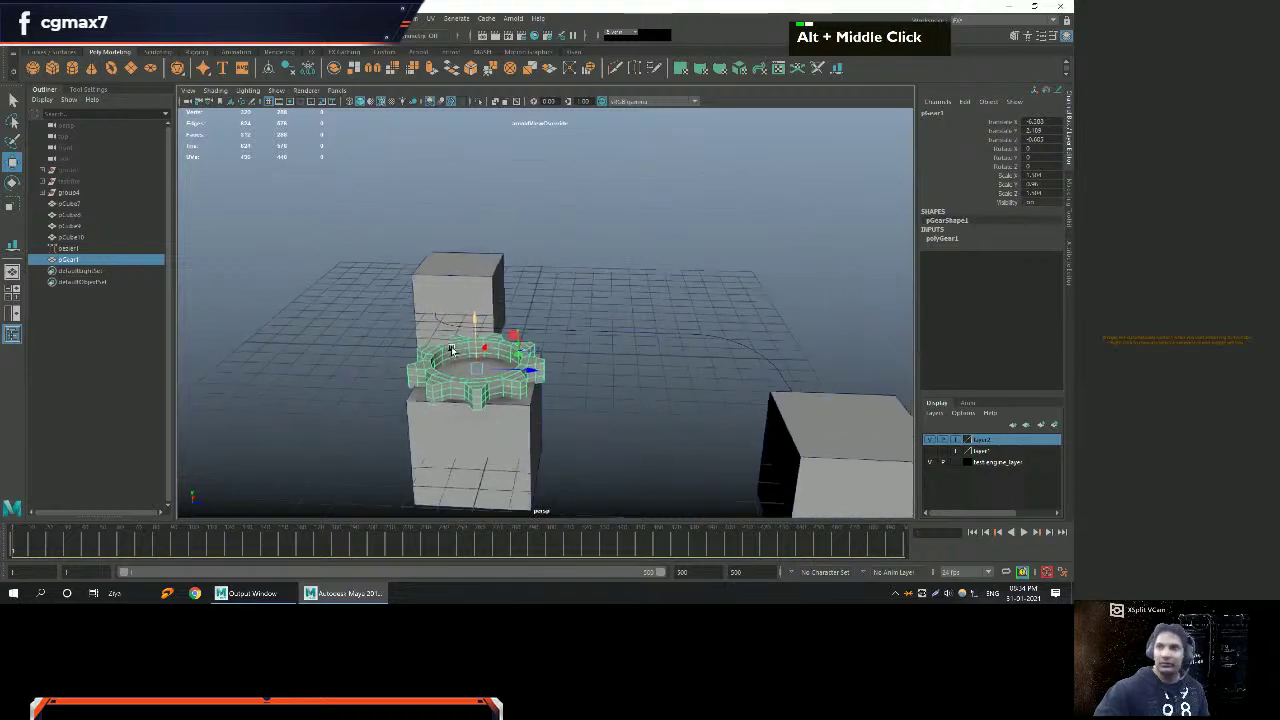
pyautogui.keyDown('alt'); pyautogui.moveTo(452, 345); pyautogui.dragTo(480, 320); pyautogui.keyUp('alt')
pyautogui.keyDown('alt'); pyautogui.moveTo(480, 320); pyautogui.dragTo(560, 290, button='right'); pyautogui.keyUp('alt')
pyautogui.keyDown('alt'); pyautogui.moveTo(560, 290); pyautogui.dragTo(651, 286); pyautogui.keyUp('alt')
pyautogui.keyDown('alt'); pyautogui.scroll(-2, 617, 273); pyautogui.keyUp('alt')
pyautogui.keyDown('alt'); pyautogui.scroll(-2, 651, 286); pyautogui.keyUp('alt')
pyautogui.keyDown('alt'); pyautogui.moveTo(551, 323); pyautogui.dragTo(543, 297, button='middle'); pyautogui.keyUp('alt')
# In the top view, narrow the gear's centre hole by reducing its internal radius to about 0.4.
pyautogui.press('space')
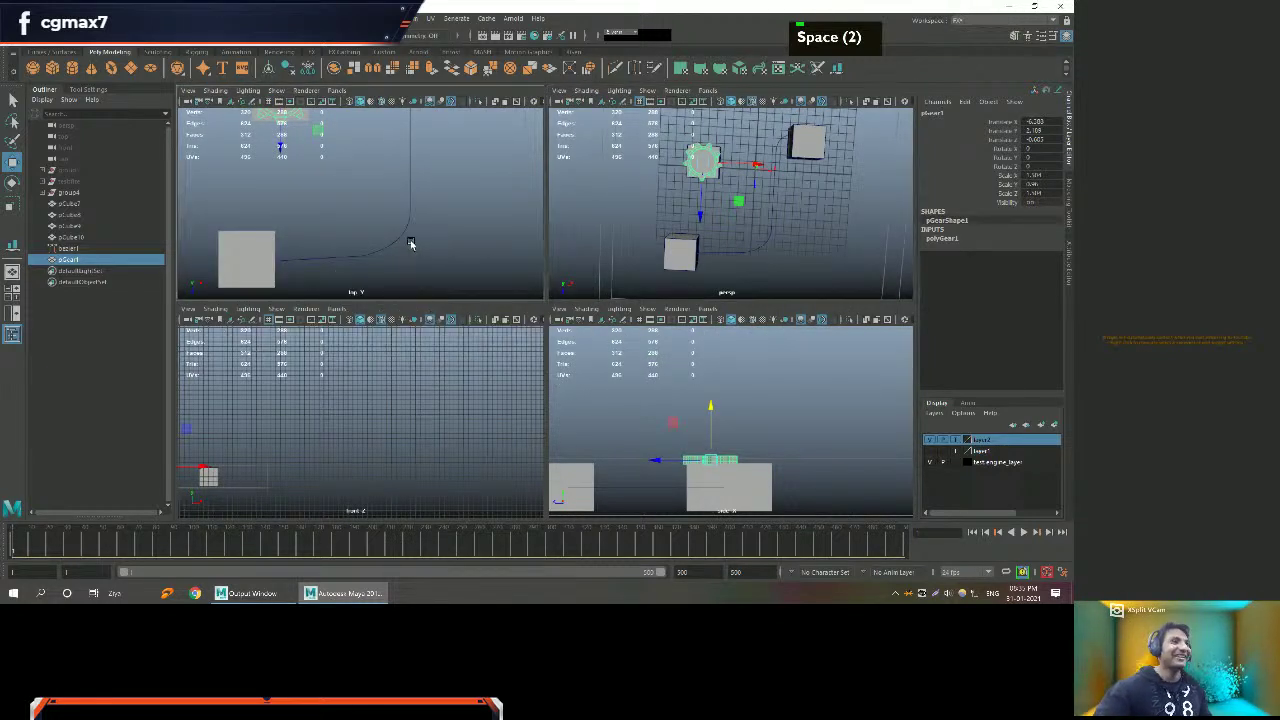
pyautogui.press('space')
pyautogui.scroll(-12, 437, 243)
pyautogui.keyDown('alt'); pyautogui.moveTo(466, 258); pyautogui.dragTo(494, 292, button='middle'); pyautogui.keyUp('alt')
pyautogui.keyDown('alt'); pyautogui.scroll(4, 485, 277); pyautogui.keyUp('alt')
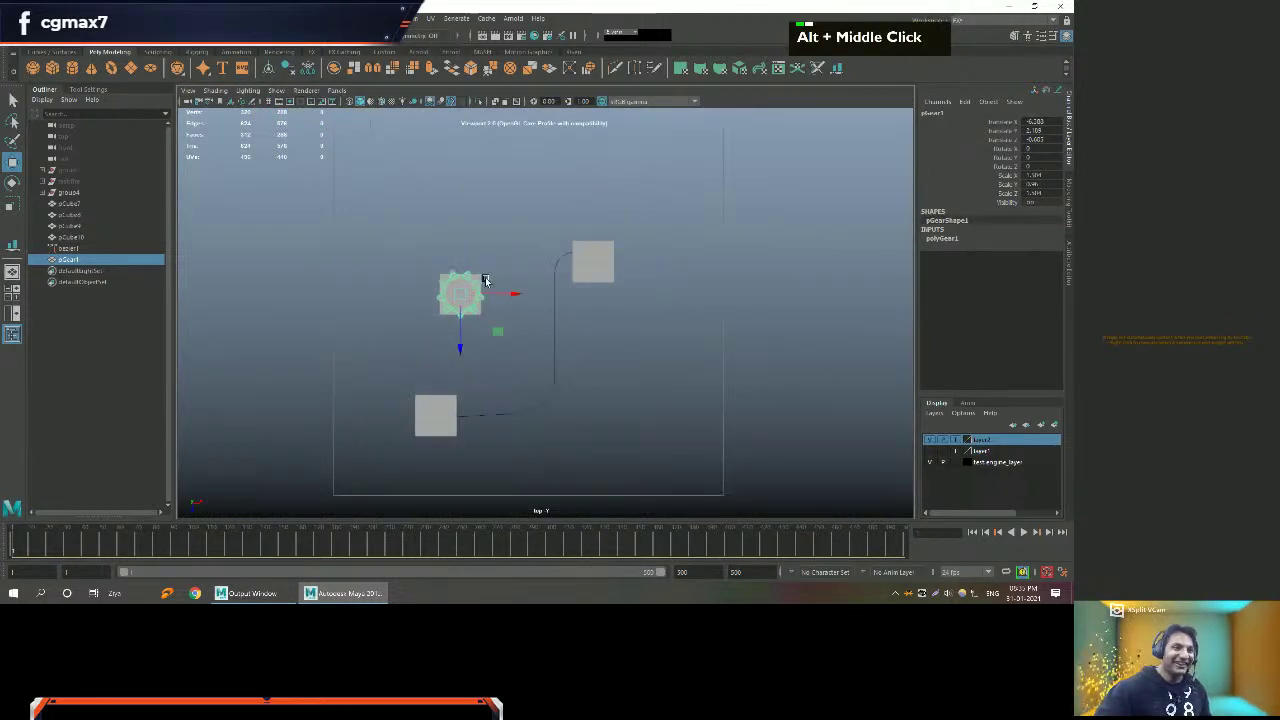
pyautogui.click(945, 240)
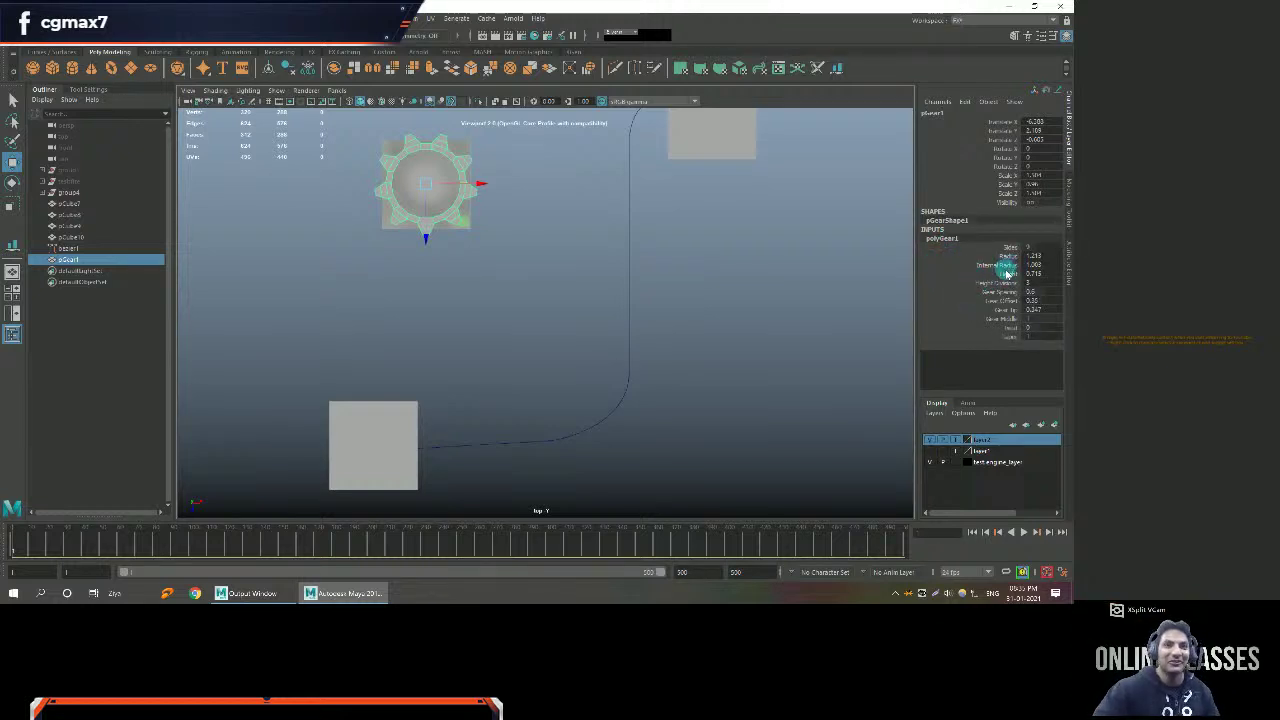
pyautogui.doubleClick(997, 265)
pyautogui.moveTo(700, 278); pyautogui.dragTo(523, 209, button='middle')
pyautogui.keyDown('alt'); pyautogui.scroll(3, 489, 309); pyautogui.keyUp('alt')
pyautogui.keyDown('alt'); pyautogui.moveTo(489, 309); pyautogui.dragTo(503, 283, button='right'); pyautogui.keyUp('alt')
# Return to the full-size perspective view and delete the cube beneath the gear.
pyautogui.press('space')
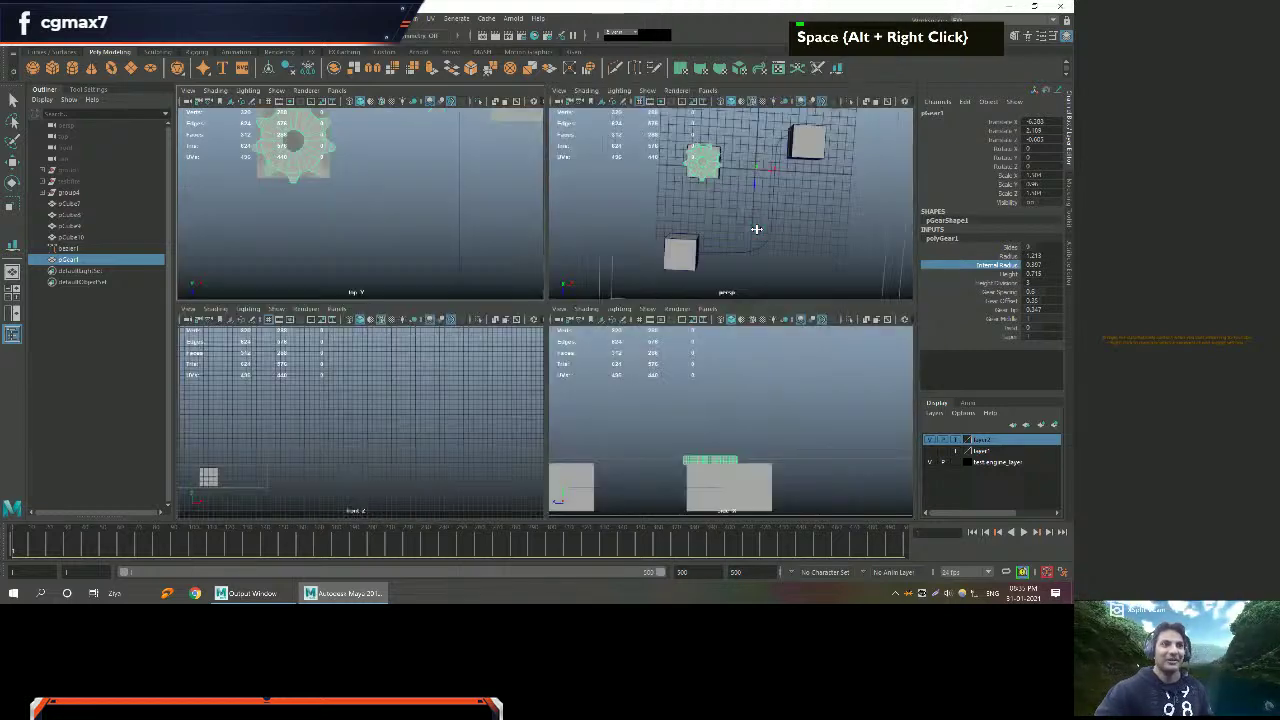
pyautogui.press('space')
pyautogui.keyDown('alt'); pyautogui.moveTo(711, 214); pyautogui.dragTo(677, 200, button='middle'); pyautogui.keyUp('alt')
pyautogui.keyDown('alt'); pyautogui.moveTo(677, 200); pyautogui.dragTo(603, 348, button='right'); pyautogui.keyUp('alt')
pyautogui.keyDown('alt'); pyautogui.moveTo(603, 348); pyautogui.dragTo(462, 316); pyautogui.keyUp('alt')
pyautogui.press('f')
pyautogui.keyDown('alt'); pyautogui.scroll(-2, 568, 328); pyautogui.keyUp('alt')
pyautogui.keyDown('alt'); pyautogui.moveTo(568, 328); pyautogui.dragTo(700, 317); pyautogui.keyUp('alt')
pyautogui.keyDown('alt'); pyautogui.scroll(-4, 700, 317); pyautogui.keyUp('alt')
pyautogui.keyDown('alt'); pyautogui.moveTo(700, 317); pyautogui.dragTo(727, 374, button='right'); pyautogui.keyUp('alt')
pyautogui.keyDown('alt'); pyautogui.moveTo(727, 374); pyautogui.dragTo(634, 309); pyautogui.keyUp('alt')
pyautogui.keyDown('alt'); pyautogui.moveTo(634, 309); pyautogui.dragTo(613, 334, button='right'); pyautogui.keyUp('alt')
pyautogui.click(613, 334)
pyautogui.press('w')
pyautogui.press('Delete')
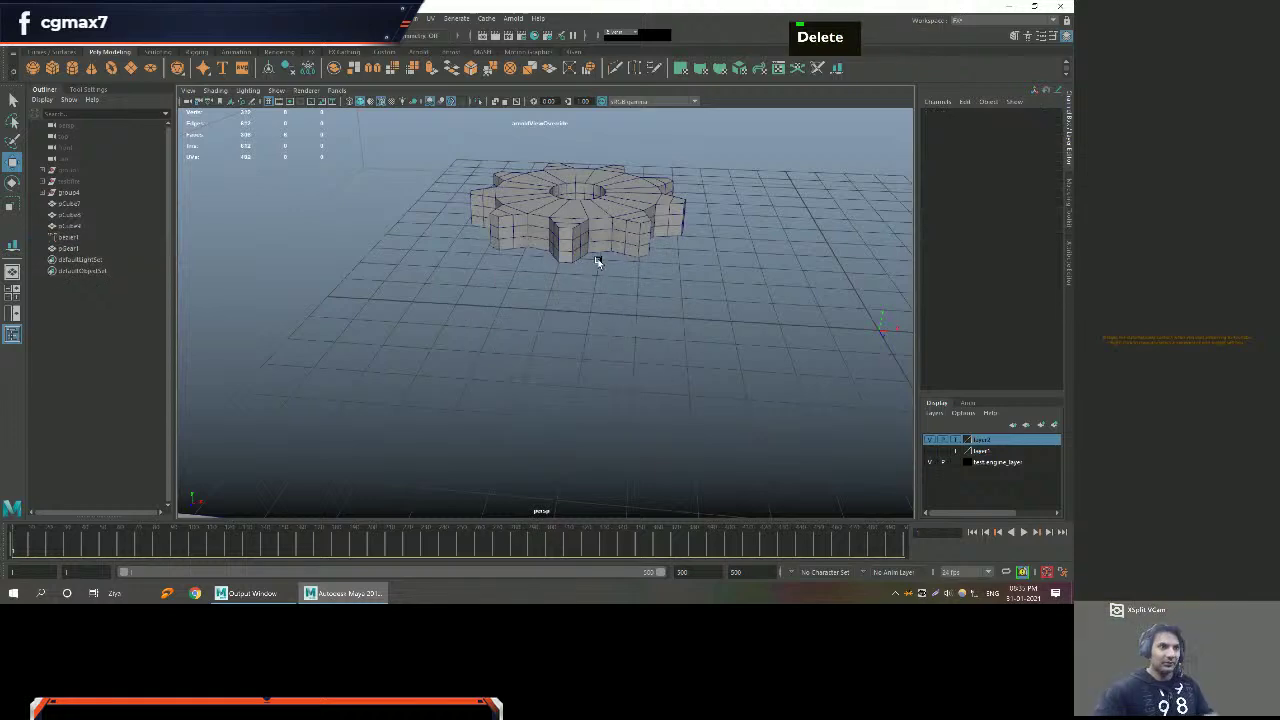
# Stretch the gear vertically to about 1.9 in Y scale and lower it to about Y 1.2.
pyautogui.click(603, 226)
pyautogui.press('r')
pyautogui.moveTo(577, 180); pyautogui.dragTo(595, 35)
pyautogui.press('w')
pyautogui.moveTo(577, 150); pyautogui.dragTo(573, 193)
pyautogui.keyDown('alt'); pyautogui.scroll(-2, 677, 217); pyautogui.keyUp('alt')
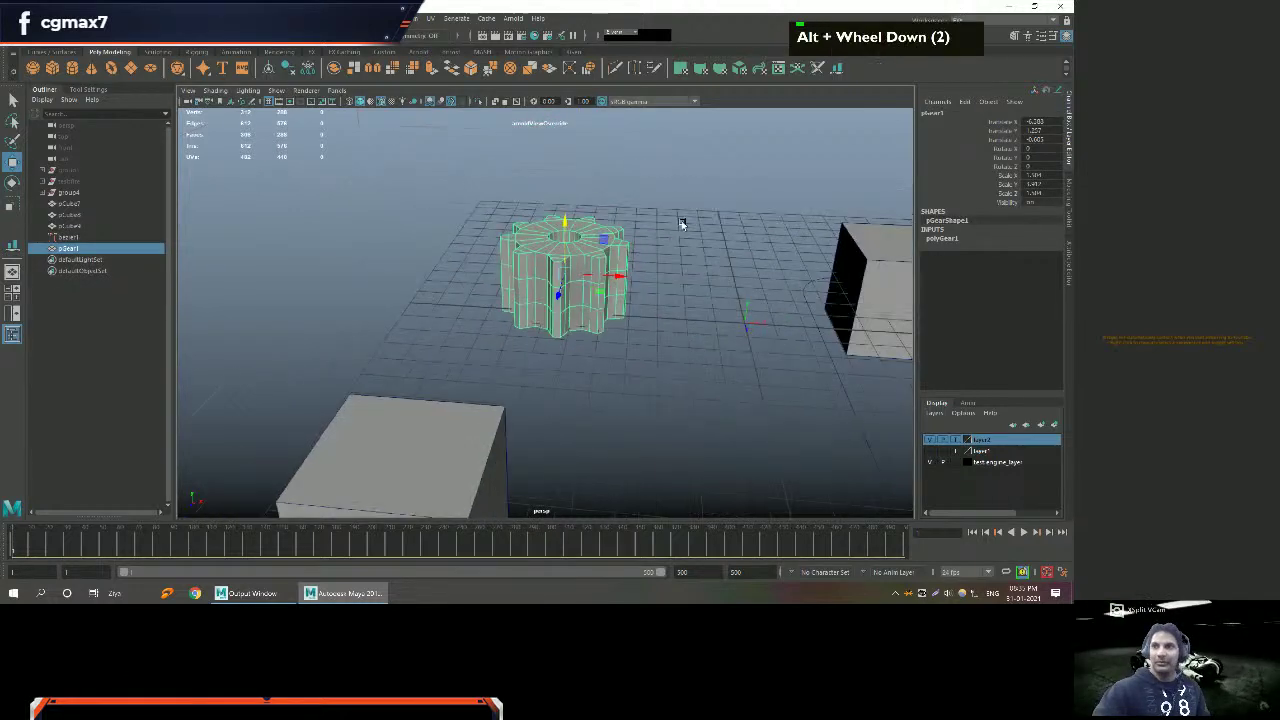
# Duplicate the gear, place the copy beside it at about X -2.3, and delete the copy.
pyautogui.keyDown('alt'); pyautogui.moveTo(677, 217); pyautogui.dragTo(663, 294, button='right'); pyautogui.keyUp('alt')
pyautogui.keyDown('alt'); pyautogui.moveTo(663, 294); pyautogui.dragTo(626, 317, button='middle'); pyautogui.keyUp('alt')
pyautogui.keyDown('alt'); pyautogui.scroll(-1, 583, 304); pyautogui.keyUp('alt')
pyautogui.keyDown('alt'); pyautogui.scroll(-5, 580, 310); pyautogui.keyUp('alt')
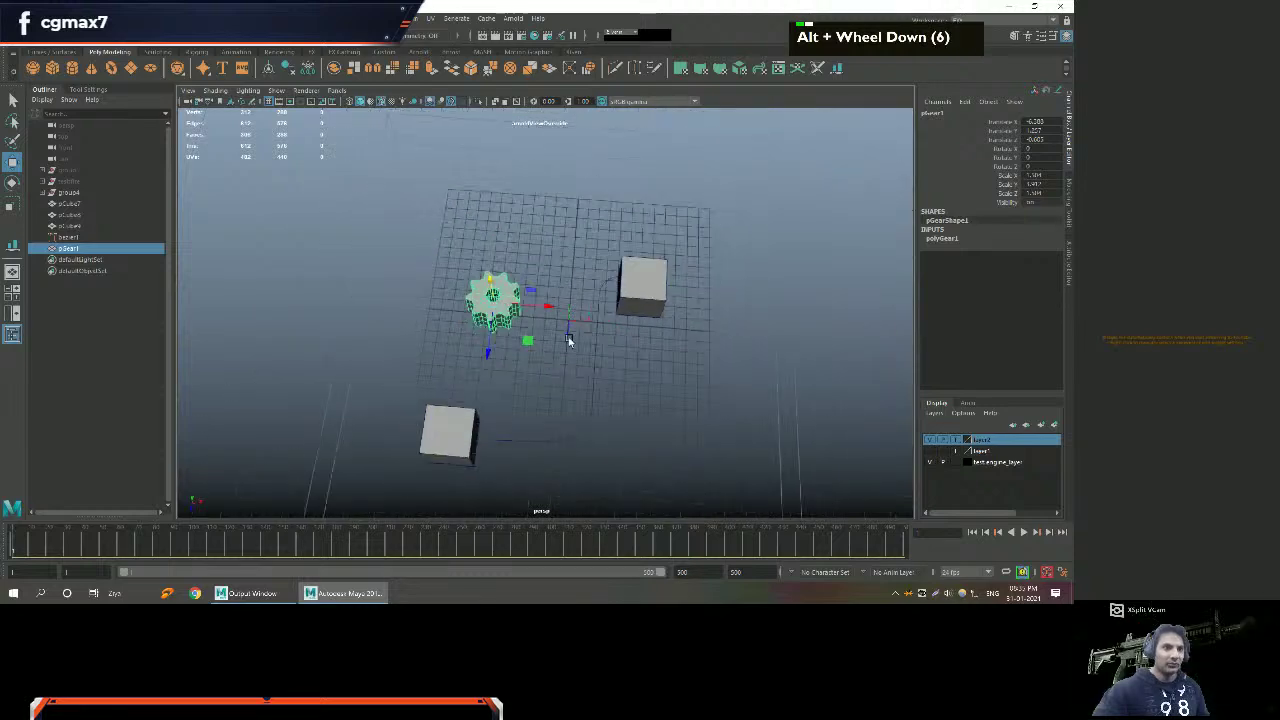
pyautogui.keyDown('alt'); pyautogui.scroll(3, 531, 274); pyautogui.keyUp('alt')
pyautogui.keyDown('alt'); pyautogui.moveTo(531, 274); pyautogui.dragTo(511, 265, button='middle'); pyautogui.keyUp('alt')
pyautogui.keyDown('alt'); pyautogui.moveTo(511, 265); pyautogui.dragTo(437, 285, button='right'); pyautogui.keyUp('alt')
pyautogui.press('w')
pyautogui.keyDown('alt'); pyautogui.moveTo(437, 285); pyautogui.dragTo(543, 282); pyautogui.keyUp('alt')
pyautogui.keyDown('alt'); pyautogui.moveTo(543, 282); pyautogui.dragTo(539, 296, button='right'); pyautogui.keyUp('alt')
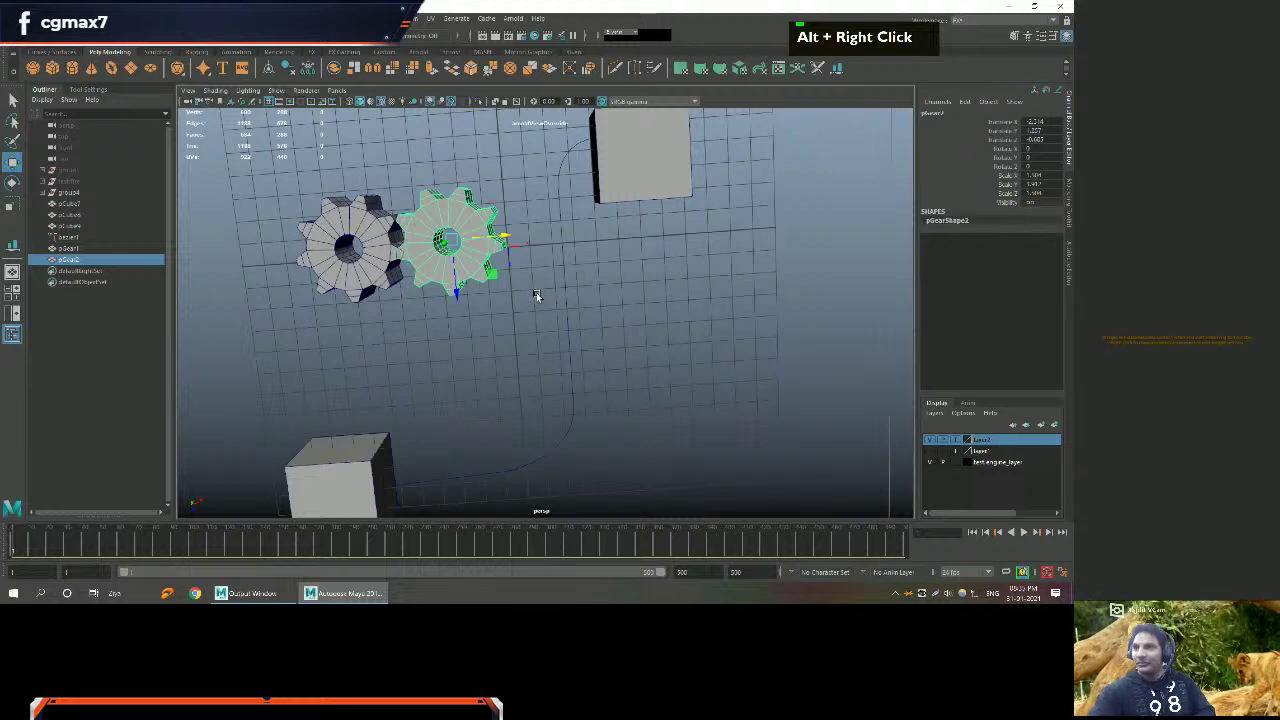
pyautogui.press('Delete')
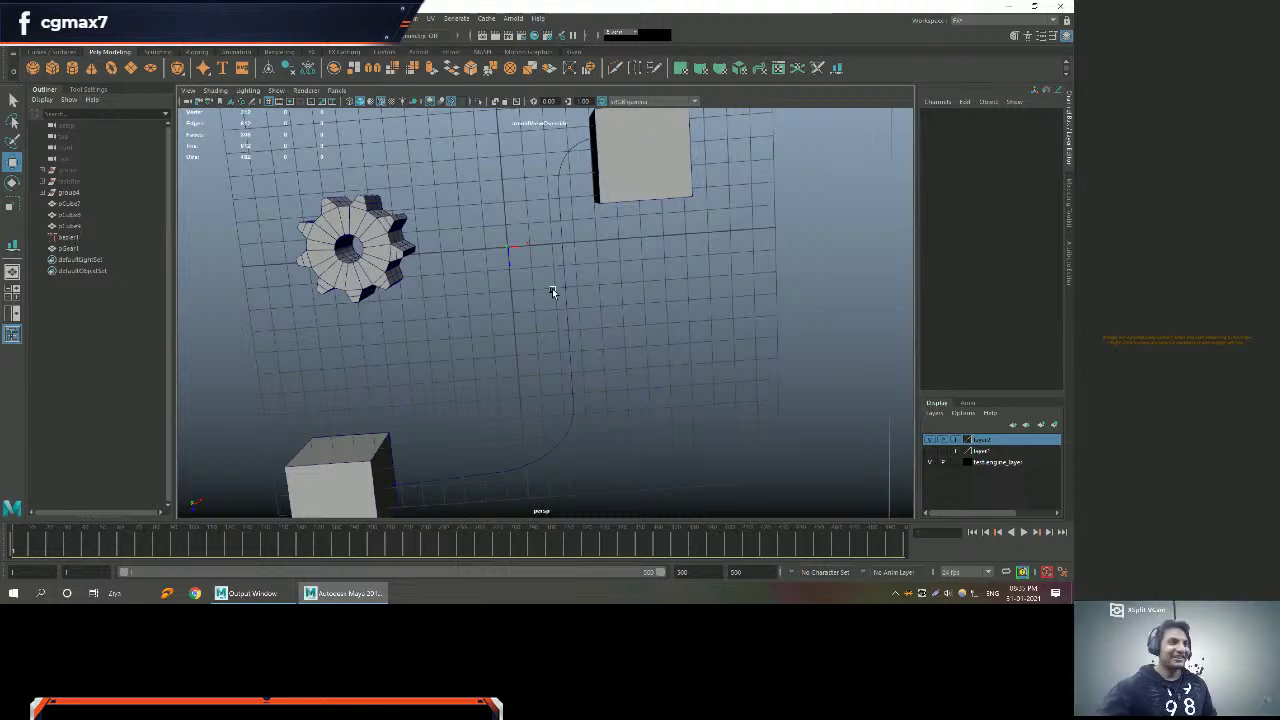
# Select the tall gear and examine its placement relative to the two cubes and the curve from several angles.
pyautogui.press('alt')
pyautogui.keyDown('alt'); pyautogui.moveTo(598, 249); pyautogui.dragTo(666, 246, button='middle'); pyautogui.keyUp('alt')
pyautogui.keyDown('alt'); pyautogui.moveTo(666, 246); pyautogui.dragTo(537, 214); pyautogui.keyUp('alt')
pyautogui.keyDown('alt'); pyautogui.moveTo(537, 214); pyautogui.dragTo(491, 234, button='middle'); pyautogui.keyUp('alt')
pyautogui.keyDown('alt'); pyautogui.moveTo(491, 234); pyautogui.dragTo(463, 250); pyautogui.keyUp('alt')
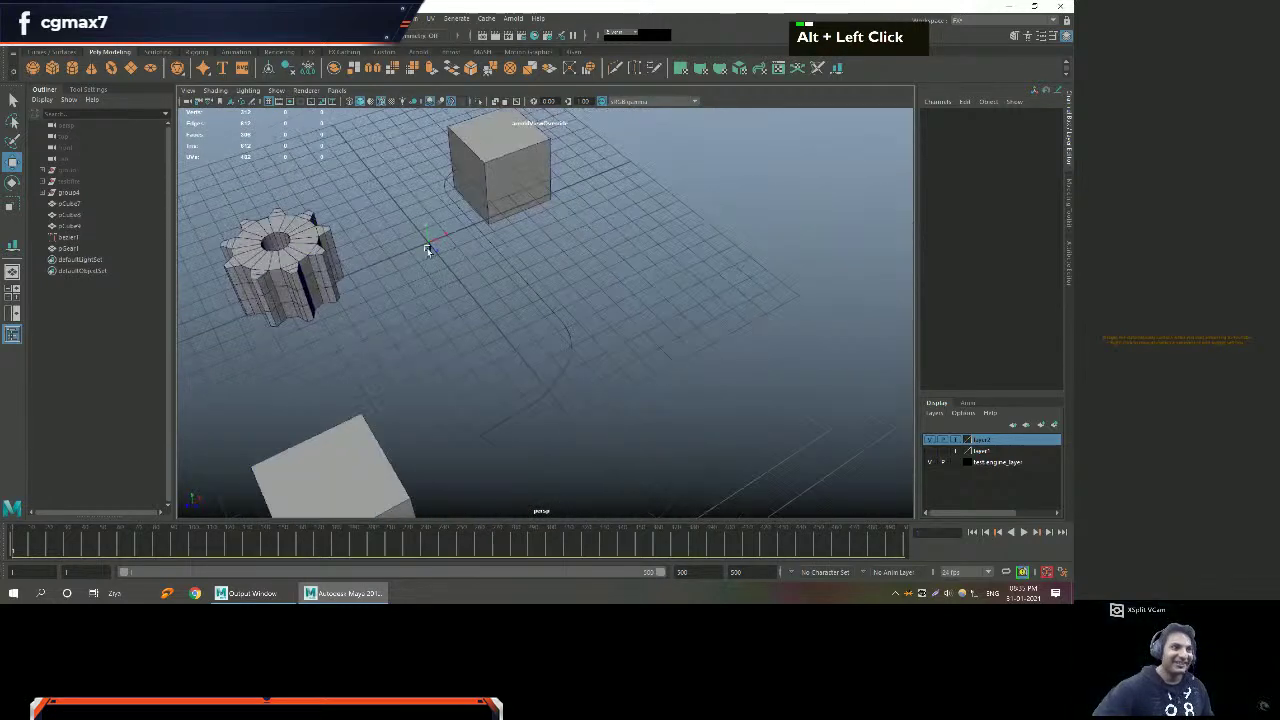
pyautogui.click(331, 245)
pyautogui.press('w')
pyautogui.keyDown('alt'); pyautogui.scroll(-2, 570, 267); pyautogui.keyUp('alt')
pyautogui.keyDown('alt'); pyautogui.moveTo(570, 267); pyautogui.dragTo(594, 269); pyautogui.keyUp('alt')
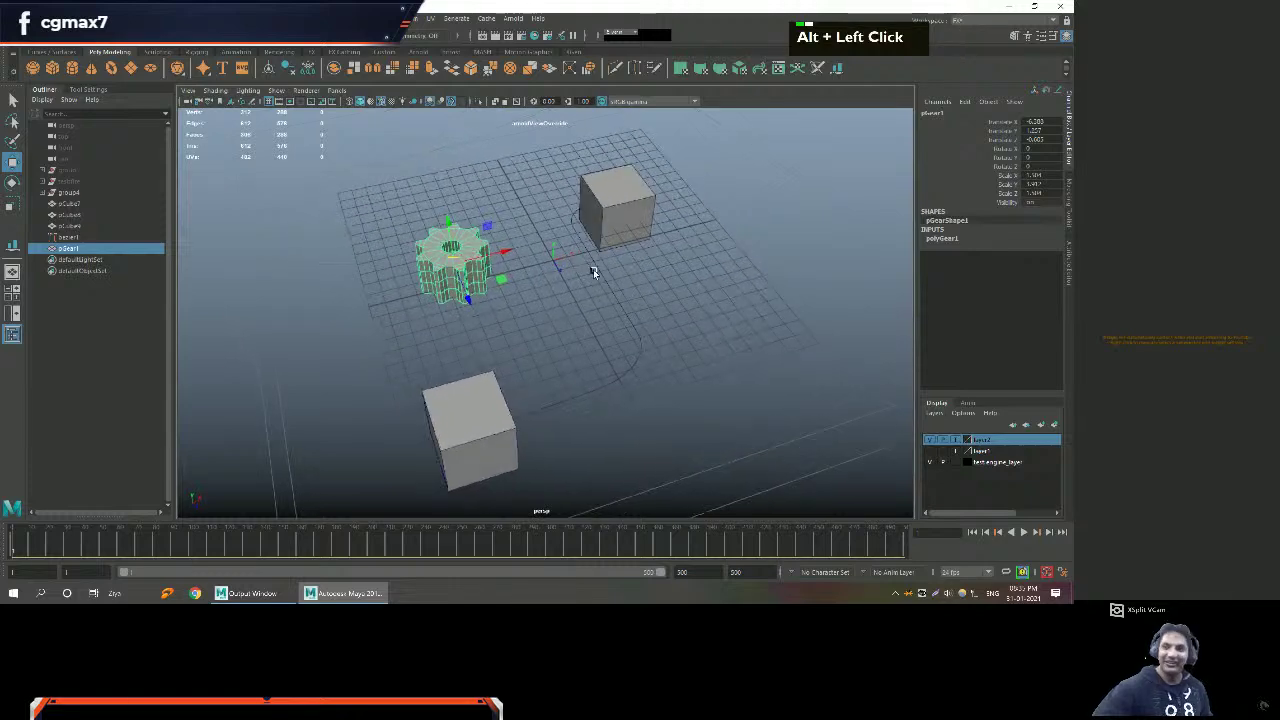
pyautogui.keyDown('alt'); pyautogui.moveTo(594, 269); pyautogui.dragTo(550, 241, button='middle'); pyautogui.keyUp('alt')
pyautogui.keyDown('alt'); pyautogui.moveTo(550, 241); pyautogui.dragTo(579, 262); pyautogui.keyUp('alt')
pyautogui.keyDown('alt'); pyautogui.moveTo(579, 262); pyautogui.dragTo(516, 257, button='middle'); pyautogui.keyUp('alt')
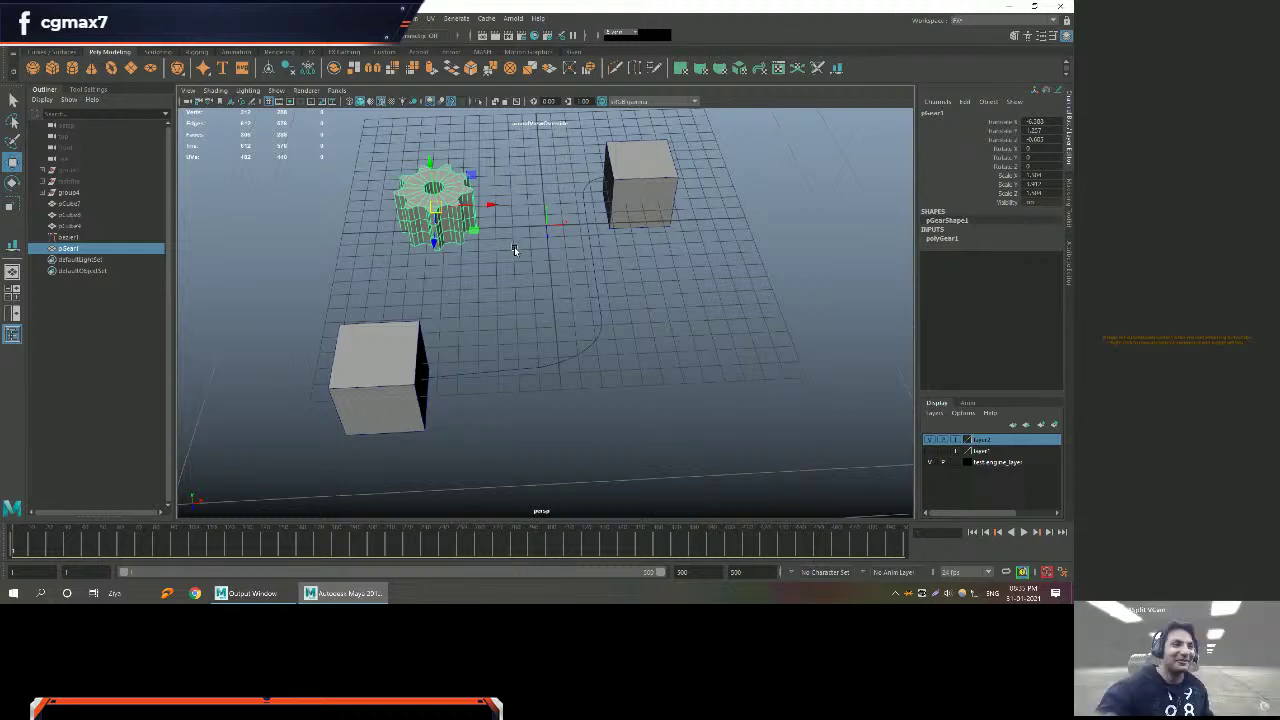
pyautogui.keyDown('alt'); pyautogui.scroll(-2, 560, 296); pyautogui.keyUp('alt')
pyautogui.keyDown('alt'); pyautogui.moveTo(560, 296); pyautogui.dragTo(443, 234, button='right'); pyautogui.keyUp('alt')
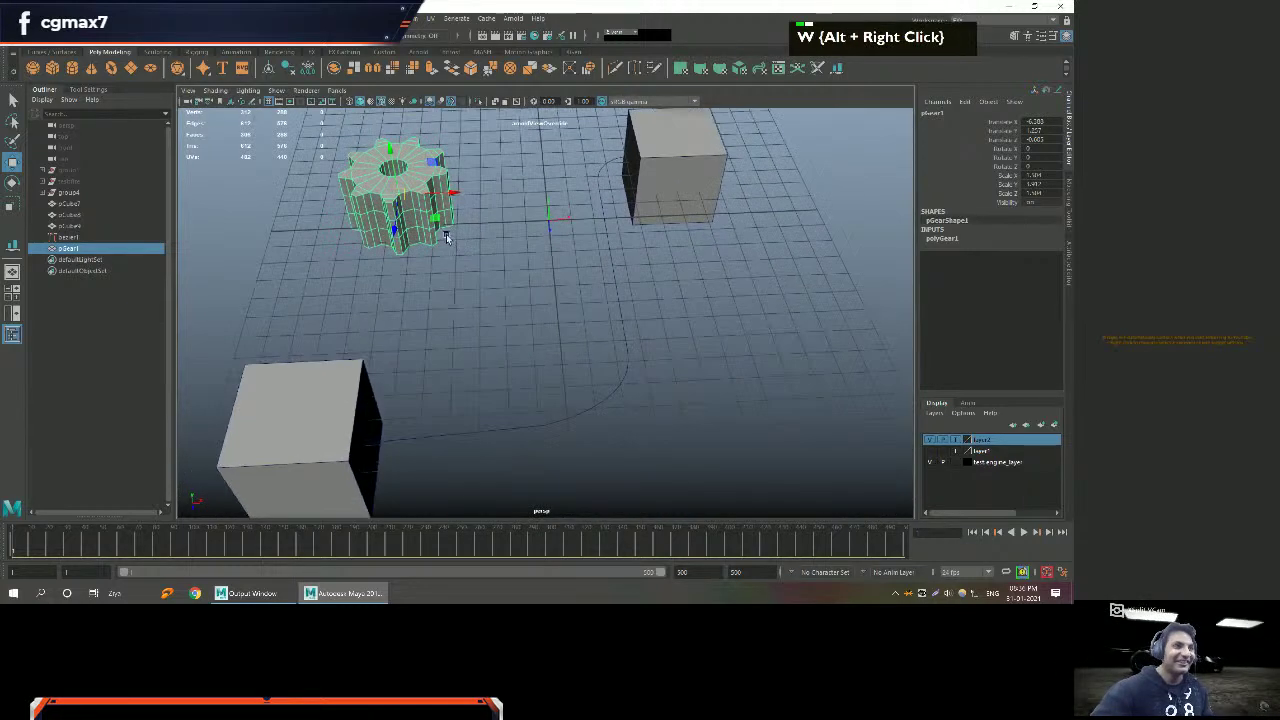
pyautogui.keyDown('alt'); pyautogui.moveTo(443, 234); pyautogui.dragTo(491, 257); pyautogui.keyUp('alt')
pyautogui.keyDown('alt'); pyautogui.scroll(-2, 474, 334); pyautogui.keyUp('alt')
pyautogui.keyDown('alt'); pyautogui.moveTo(474, 334); pyautogui.dragTo(511, 277, button='middle'); pyautogui.keyUp('alt')
pyautogui.keyDown('alt'); pyautogui.moveTo(511, 277); pyautogui.dragTo(490, 200); pyautogui.keyUp('alt')
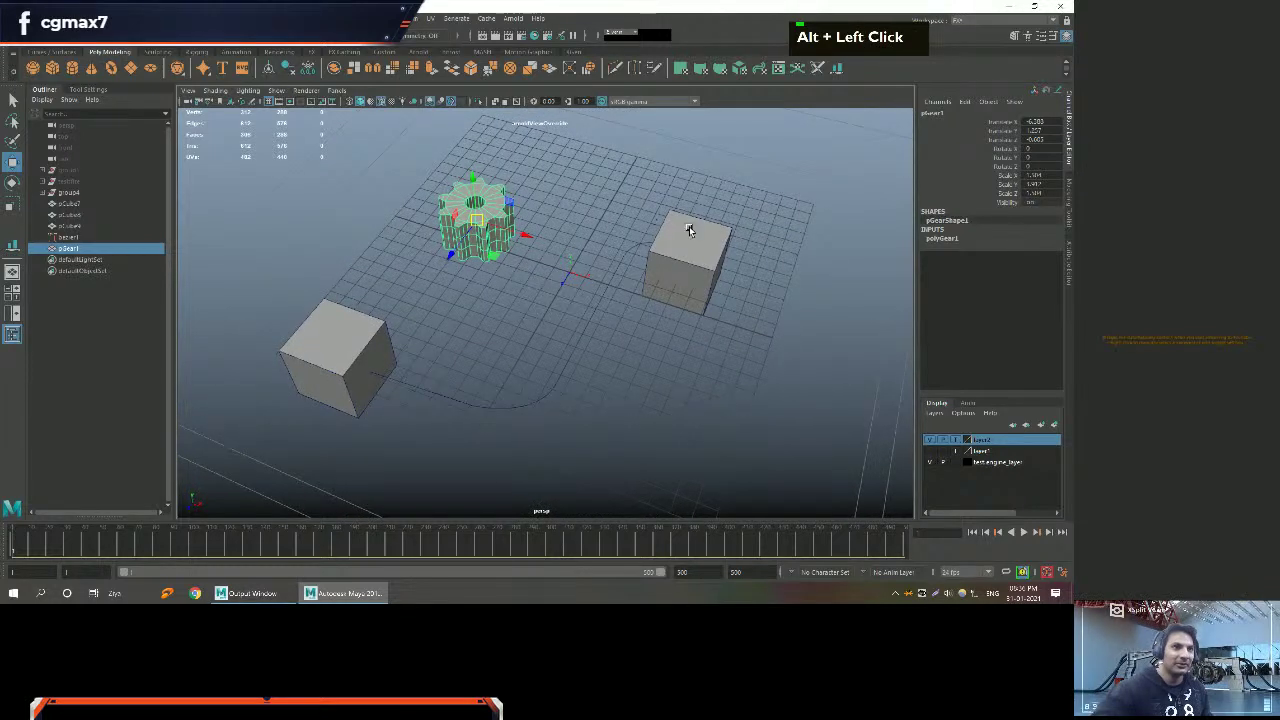
pyautogui.keyDown('alt'); pyautogui.moveTo(683, 247); pyautogui.dragTo(731, 235, button='middle'); pyautogui.keyUp('alt')
pyautogui.keyDown('alt'); pyautogui.moveTo(731, 235); pyautogui.dragTo(638, 190); pyautogui.keyUp('alt')
pyautogui.keyDown('alt'); pyautogui.moveTo(638, 190); pyautogui.dragTo(678, 180, button='middle'); pyautogui.keyUp('alt')
pyautogui.keyDown('alt'); pyautogui.moveTo(678, 180); pyautogui.dragTo(521, 296); pyautogui.keyUp('alt')
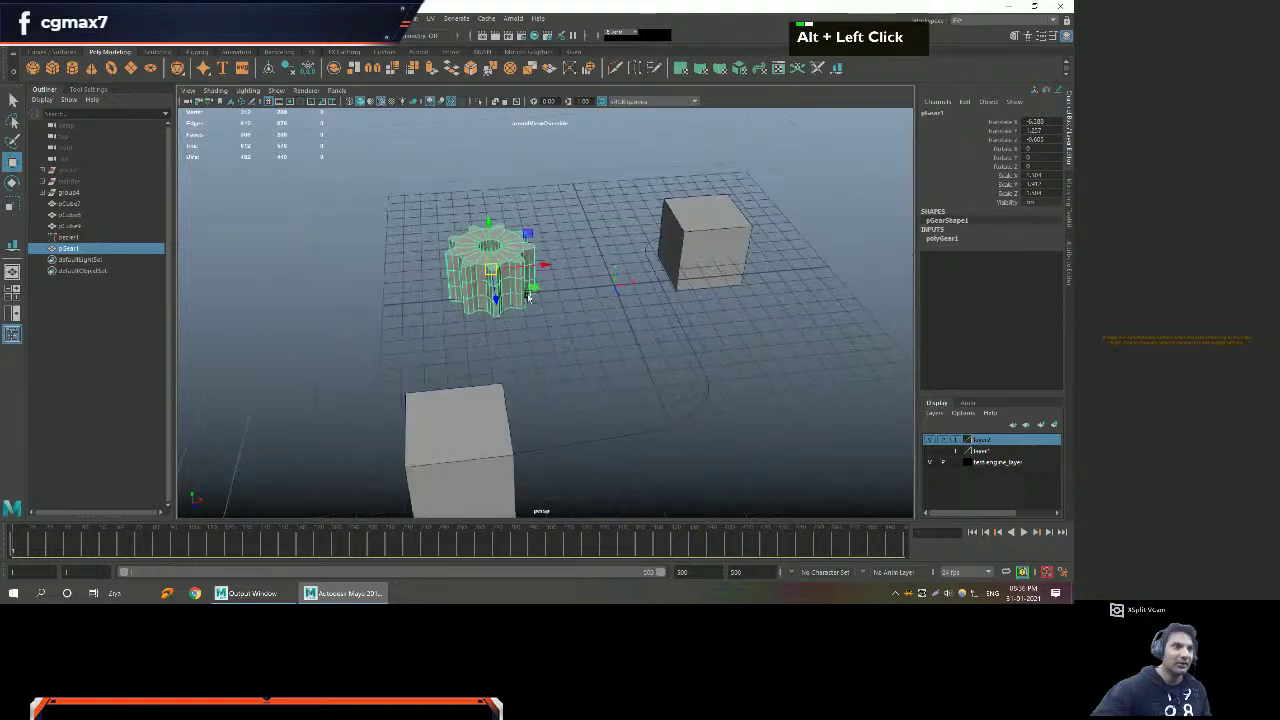
# Draw a Bezier curve in the front view that rises from the gear, runs across, and bends down into the opposite cube.
pyautogui.press('space')
pyautogui.press('space')
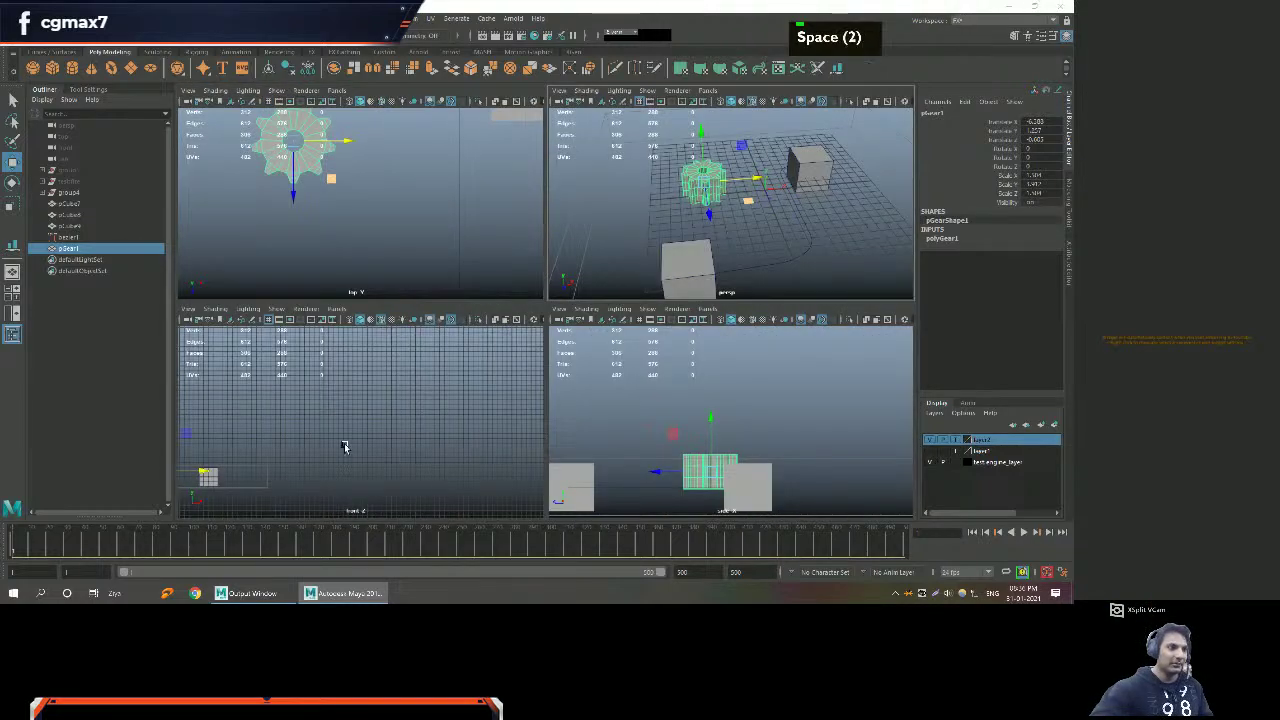
pyautogui.press('space')
pyautogui.keyDown('alt'); pyautogui.scroll(4, 586, 363); pyautogui.keyUp('alt')
pyautogui.keyDown('alt'); pyautogui.moveTo(620, 345); pyautogui.dragTo(573, 300, button='middle'); pyautogui.keyUp('alt')
pyautogui.keyDown('alt'); pyautogui.moveTo(573, 300); pyautogui.dragTo(388, 338, button='right'); pyautogui.keyUp('alt')
pyautogui.keyDown('alt'); pyautogui.moveTo(388, 338); pyautogui.dragTo(430, 324, button='middle'); pyautogui.keyUp('alt')
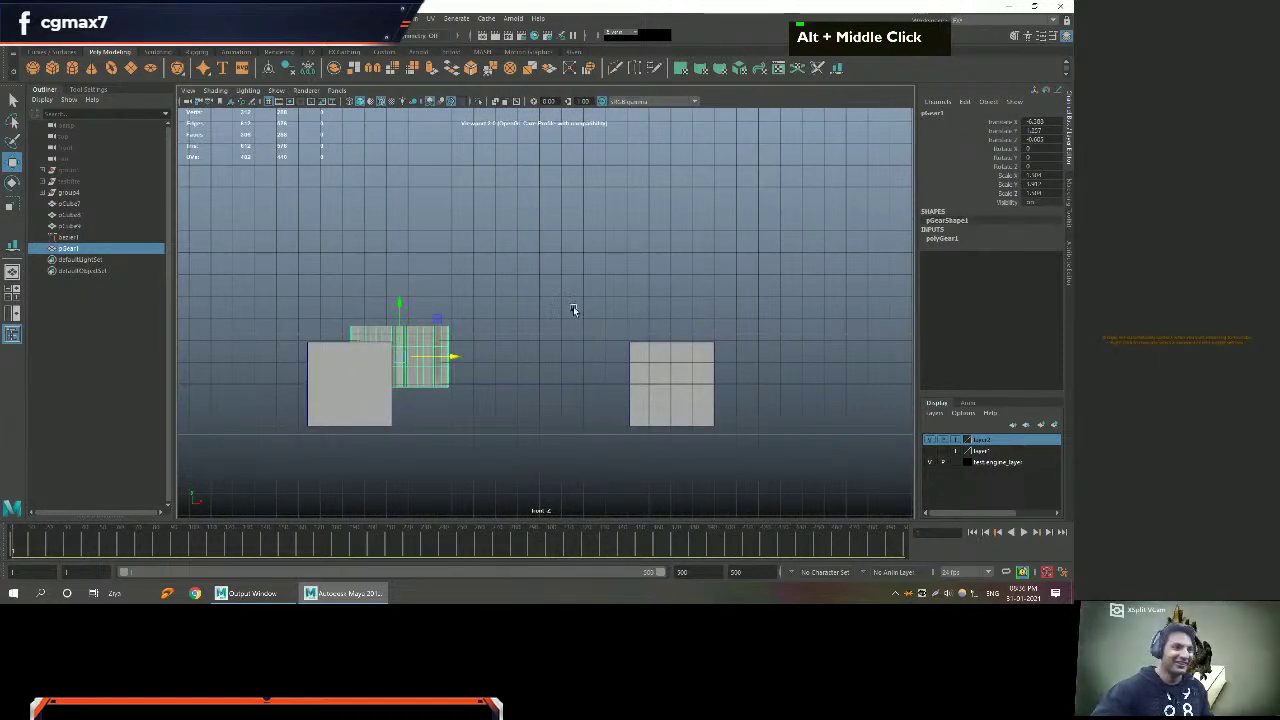
pyautogui.click(62, 18)
pyautogui.moveTo(75, 52)
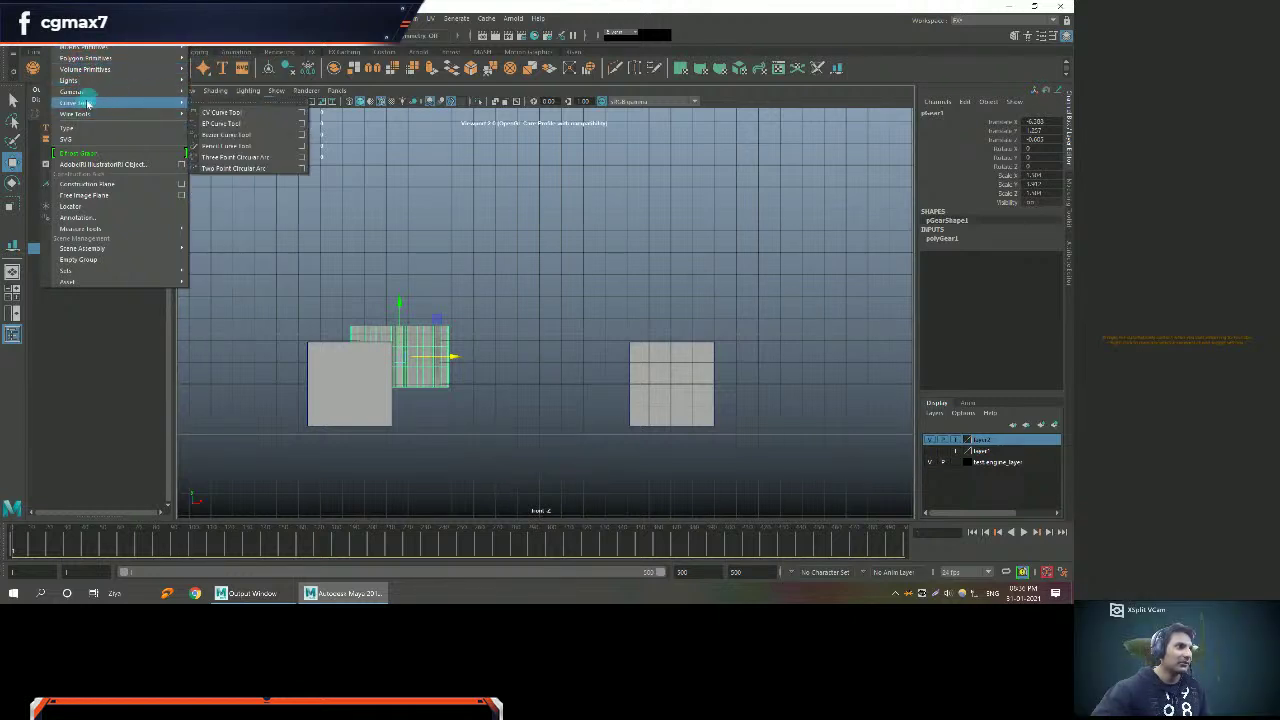
pyautogui.moveTo(86, 114)
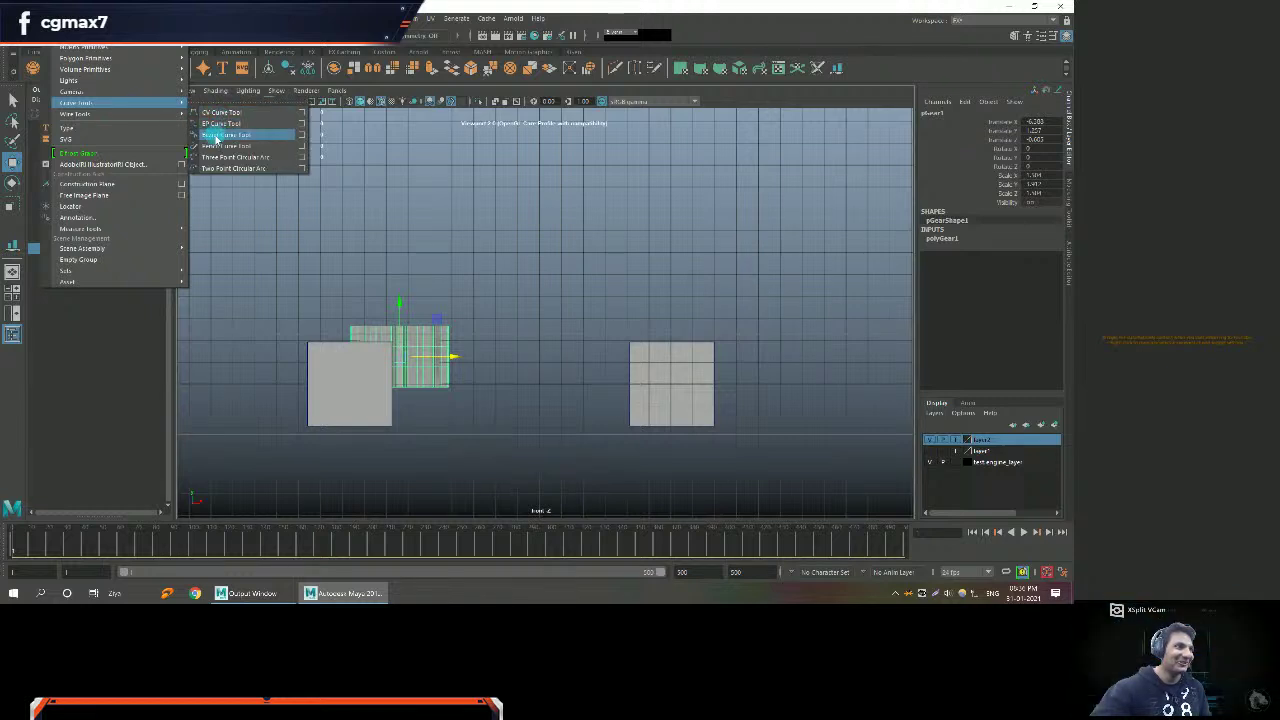
pyautogui.click(221, 124)
pyautogui.keyDown('alt'); pyautogui.scroll(2, 547, 384); pyautogui.keyUp('alt')
pyautogui.click(434, 295)
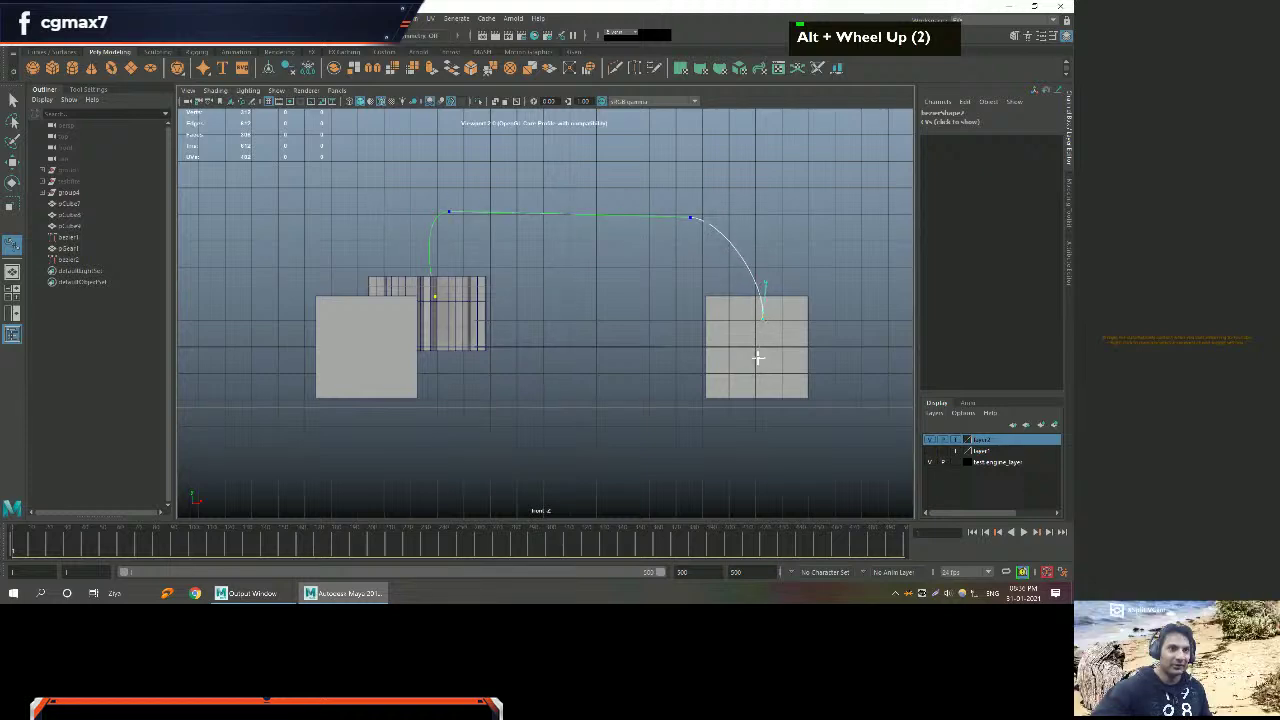
pyautogui.press('w')
# Return to the full-size perspective view and switch the new curve to control vertex editing.
pyautogui.keyDown('alt'); pyautogui.moveTo(700, 323); pyautogui.dragTo(597, 289, button='middle'); pyautogui.keyUp('alt')
pyautogui.keyDown('alt'); pyautogui.moveTo(597, 289); pyautogui.dragTo(498, 208, button='right'); pyautogui.keyUp('alt')
pyautogui.press('space')
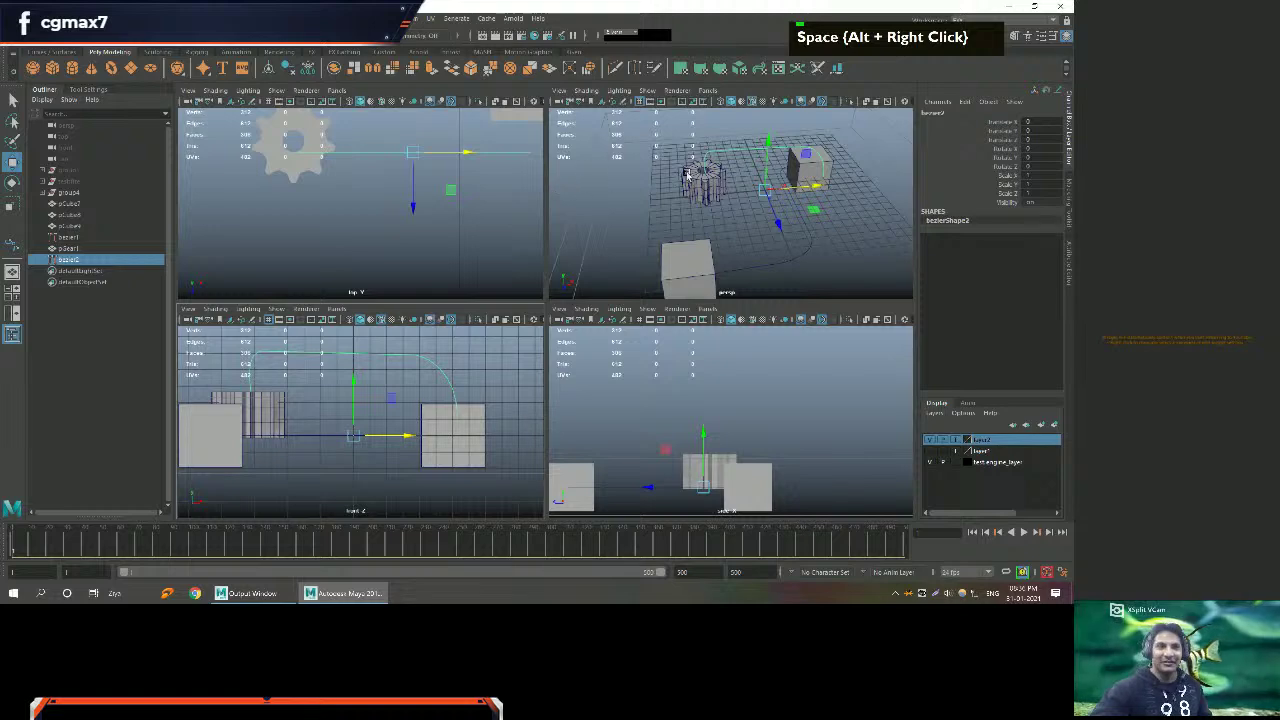
pyautogui.press('space')
pyautogui.keyDown('alt'); pyautogui.moveTo(660, 205); pyautogui.dragTo(600, 260); pyautogui.keyUp('alt')
pyautogui.keyDown('alt'); pyautogui.moveTo(600, 260); pyautogui.dragTo(560, 300, button='middle'); pyautogui.keyUp('alt')
pyautogui.keyDown('alt'); pyautogui.scroll(2, 610, 265); pyautogui.keyUp('alt')
pyautogui.keyDown('alt'); pyautogui.moveTo(560, 300); pyautogui.dragTo(600, 332); pyautogui.keyUp('alt')
pyautogui.rightClick(595, 318)
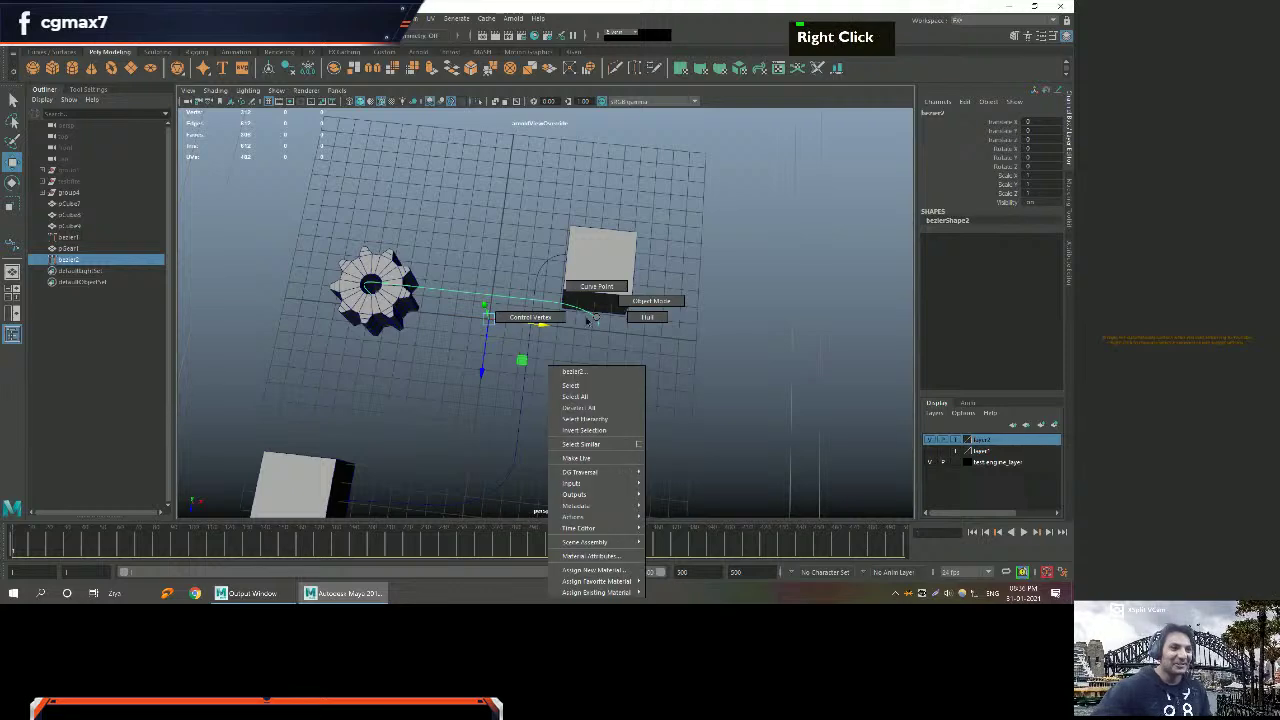
pyautogui.click(530, 320)
# Select the control vertices at the curve's cube end and move them over the middle of the cube.
pyautogui.keyDown('alt'); pyautogui.moveTo(530, 320); pyautogui.dragTo(586, 314, button='middle'); pyautogui.keyUp('alt')
pyautogui.keyDown('alt'); pyautogui.moveTo(586, 314); pyautogui.dragTo(546, 311); pyautogui.keyUp('alt')
pyautogui.moveTo(662, 374); pyautogui.dragTo(576, 328)
pyautogui.moveTo(576, 328)
pyautogui.keyDown('alt'); pyautogui.mouseDown()
pyautogui.moveTo(600, 365)
pyautogui.moveTo(558, 324)
pyautogui.mouseUp(); pyautogui.keyUp('alt')
pyautogui.press('w')
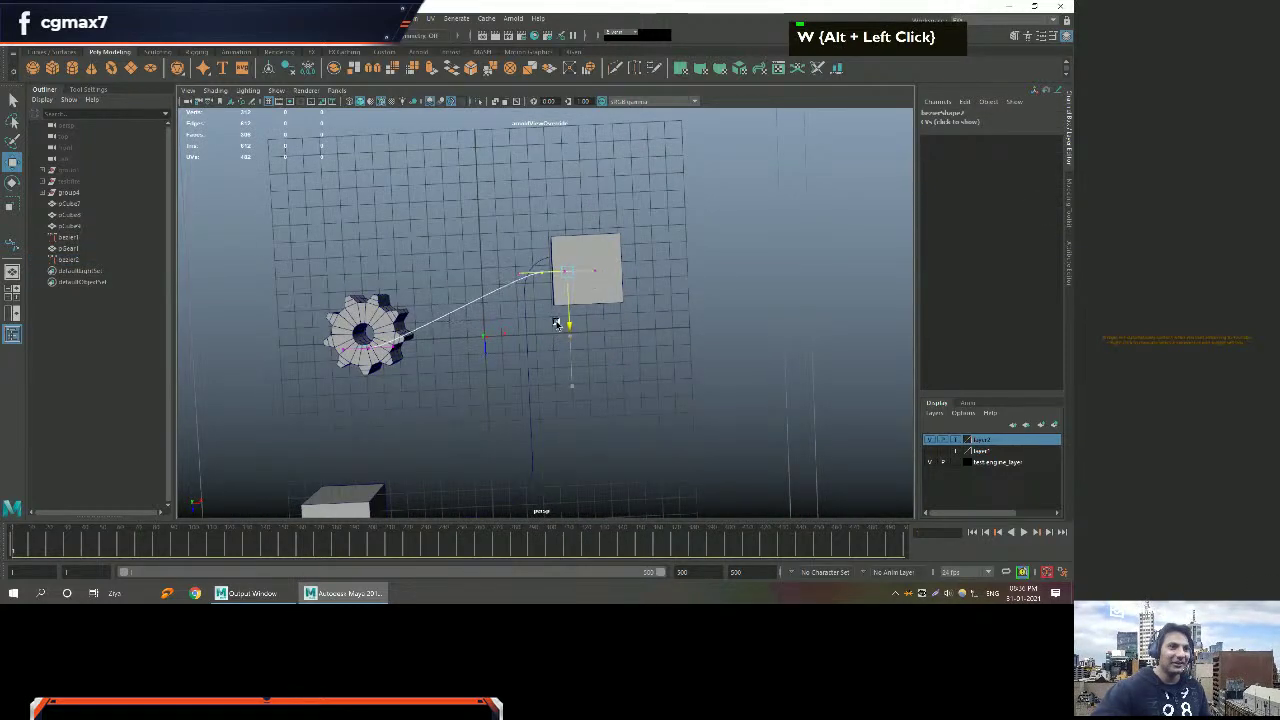
# Rotate the control vertices at the cube end so the curve's bend points towards the gear.
pyautogui.keyDown('alt'); pyautogui.moveTo(555, 322); pyautogui.dragTo(500, 354, button='middle'); pyautogui.keyUp('alt')
pyautogui.keyDown('alt'); pyautogui.moveTo(500, 354); pyautogui.dragTo(486, 349, button='right'); pyautogui.keyUp('alt')
pyautogui.press('e')
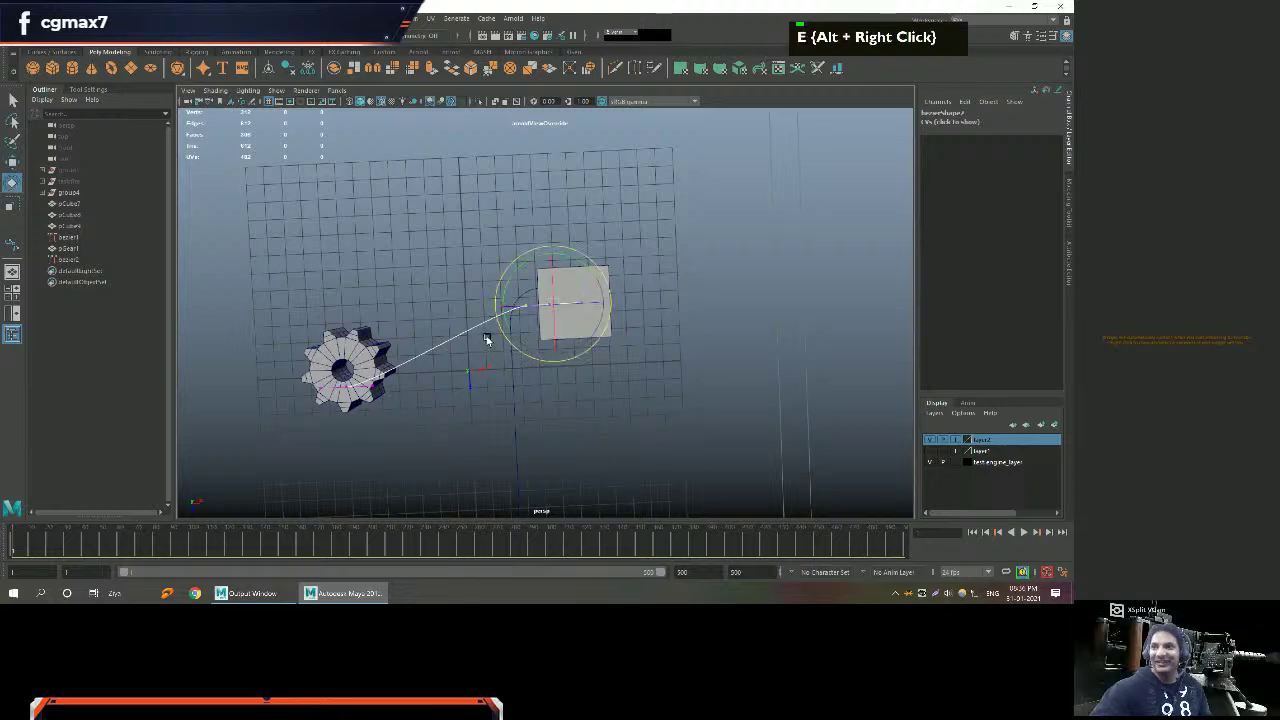
pyautogui.keyDown('alt'); pyautogui.moveTo(486, 337); pyautogui.dragTo(494, 294, button='middle'); pyautogui.keyUp('alt')
pyautogui.keyDown('alt'); pyautogui.moveTo(494, 294); pyautogui.dragTo(603, 298, button='right'); pyautogui.keyUp('alt')
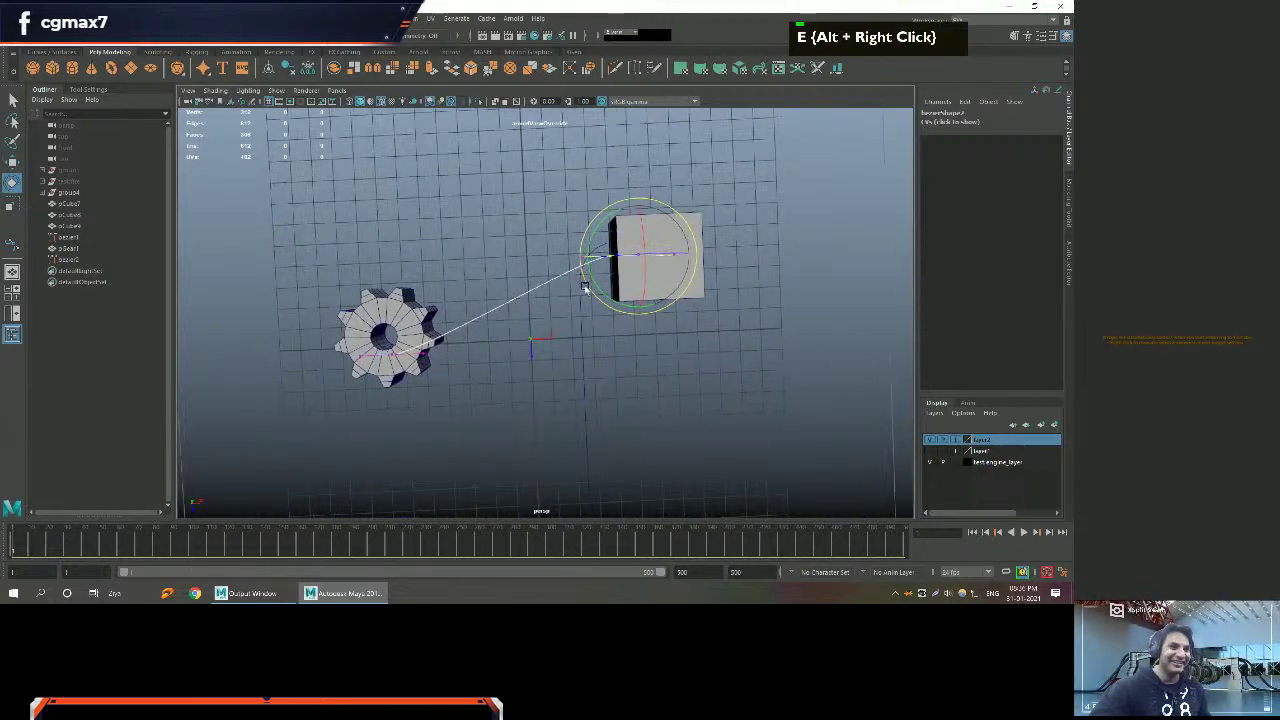
pyautogui.moveTo(591, 283); pyautogui.dragTo(605, 305)
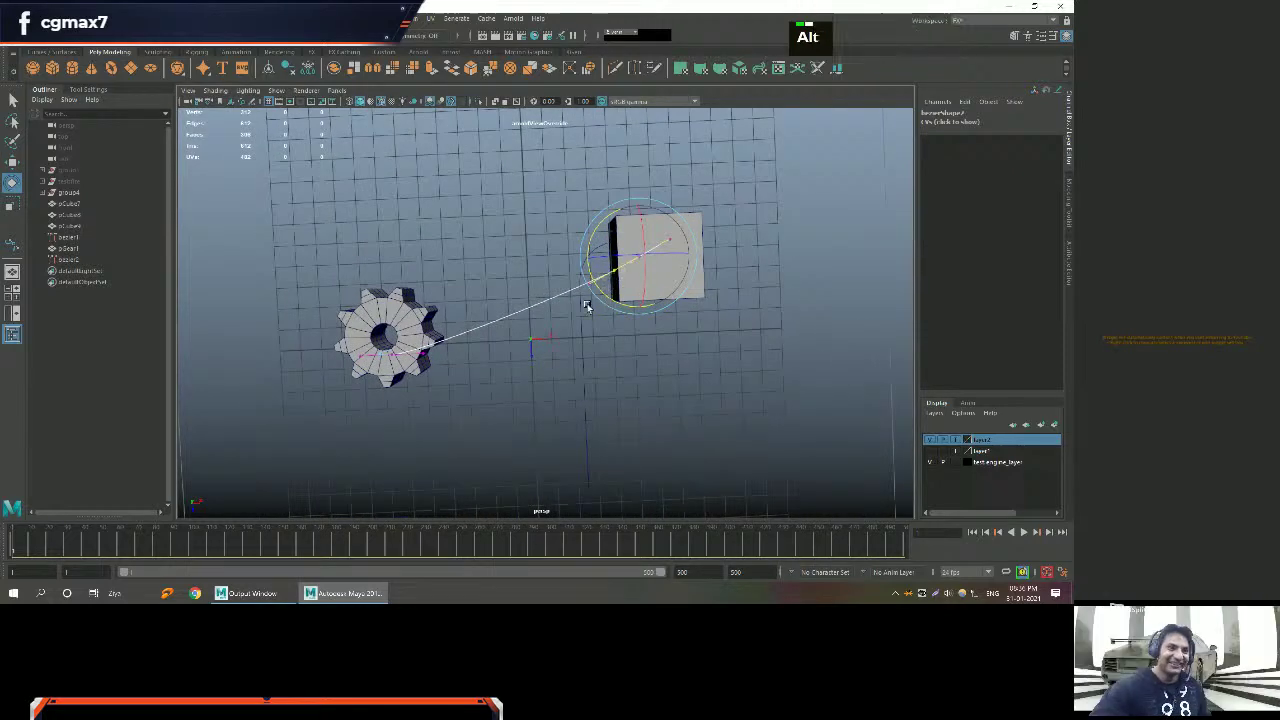
# Select the control vertices at the curve's gear end and move them to the centre of the gear's hole.
pyautogui.keyDown('alt'); pyautogui.moveTo(605, 305); pyautogui.dragTo(710, 272, button='middle'); pyautogui.keyUp('alt')
pyautogui.click(508, 312)
pyautogui.keyDown('alt'); pyautogui.moveTo(508, 312); pyautogui.dragTo(640, 313, button='right'); pyautogui.keyUp('alt')
pyautogui.press('w')
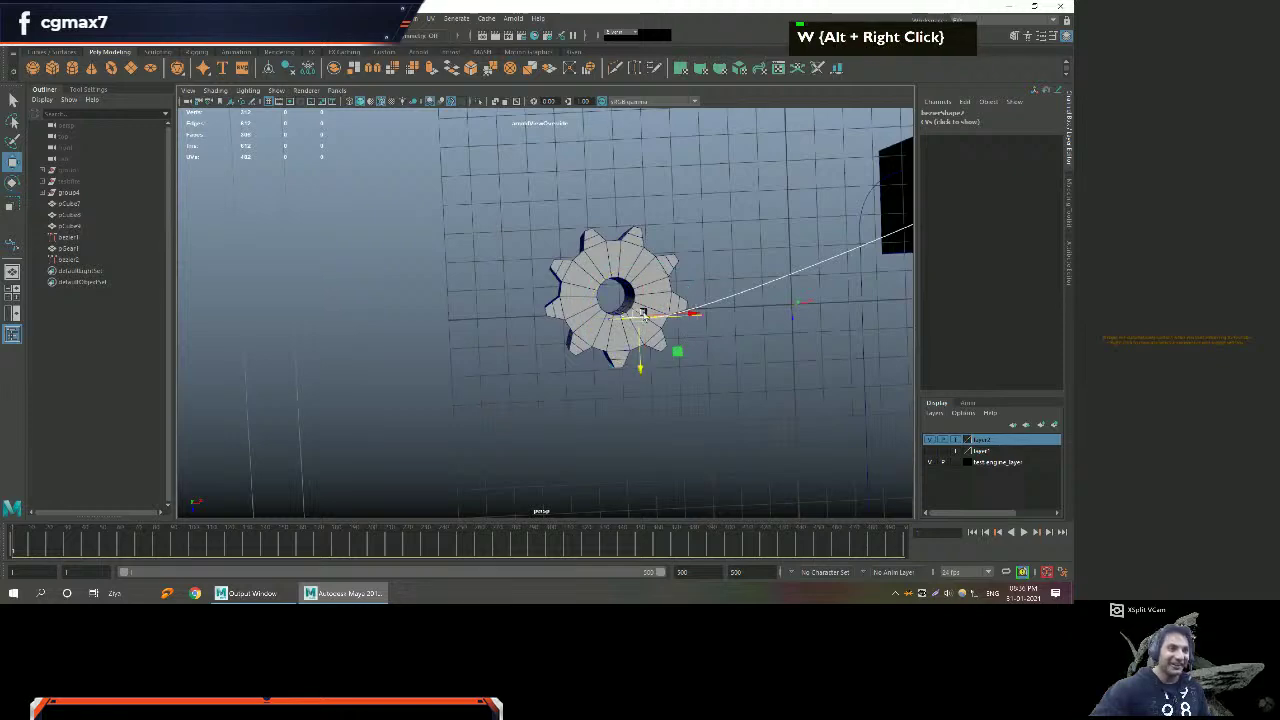
pyautogui.moveTo(677, 351); pyautogui.dragTo(670, 330)
# Nudge the curve's cube-end control vertices slightly sideways to refine their placement over the cube.
pyautogui.keyDown('alt'); pyautogui.moveTo(666, 331); pyautogui.dragTo(540, 280, button='middle'); pyautogui.keyUp('alt')
pyautogui.keyDown('alt'); pyautogui.scroll(3, 558, 290); pyautogui.keyUp('alt')
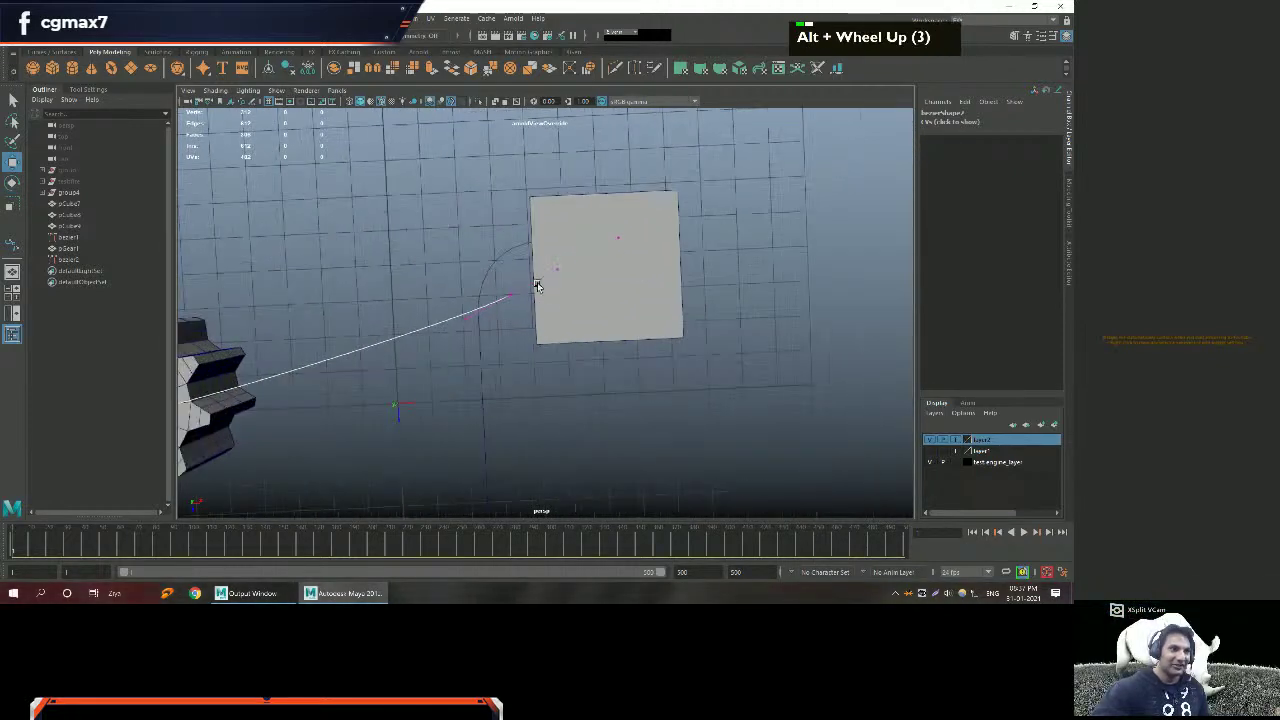
pyautogui.keyDown('alt'); pyautogui.moveTo(536, 328); pyautogui.dragTo(593, 336, button='middle'); pyautogui.keyUp('alt')
pyautogui.moveTo(597, 340); pyautogui.dragTo(585, 338)
pyautogui.keyDown('alt'); pyautogui.moveTo(588, 338); pyautogui.dragTo(591, 274, button='middle'); pyautogui.keyUp('alt')
pyautogui.keyDown('alt'); pyautogui.scroll(-2, 586, 306); pyautogui.keyUp('alt')
# Adjust the tangent handle of the curve's bend above the cube in the full-size perspective view.
pyautogui.press('space')
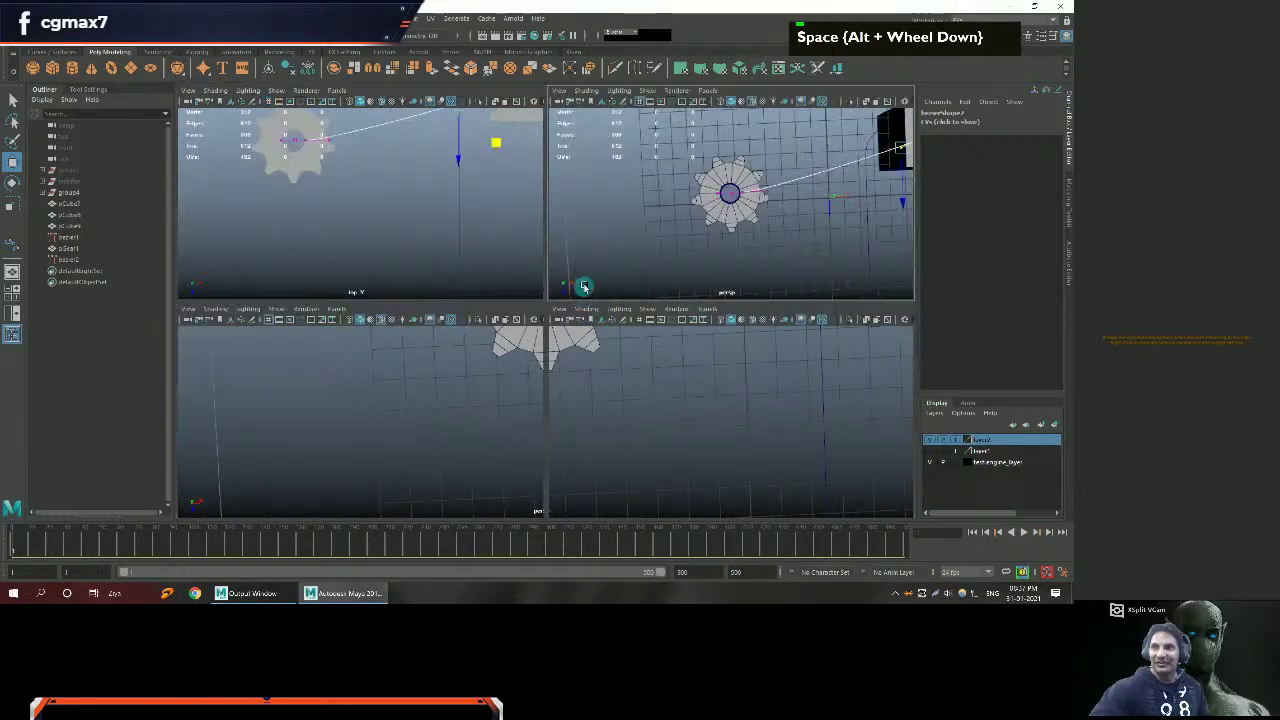
pyautogui.press('space')
pyautogui.keyDown('alt'); pyautogui.moveTo(546, 308); pyautogui.dragTo(711, 251); pyautogui.keyUp('alt')
pyautogui.keyDown('alt'); pyautogui.moveTo(711, 251); pyautogui.dragTo(537, 357, button='middle'); pyautogui.keyUp('alt')
pyautogui.keyDown('alt'); pyautogui.scroll(-3, 537, 357); pyautogui.keyUp('alt')
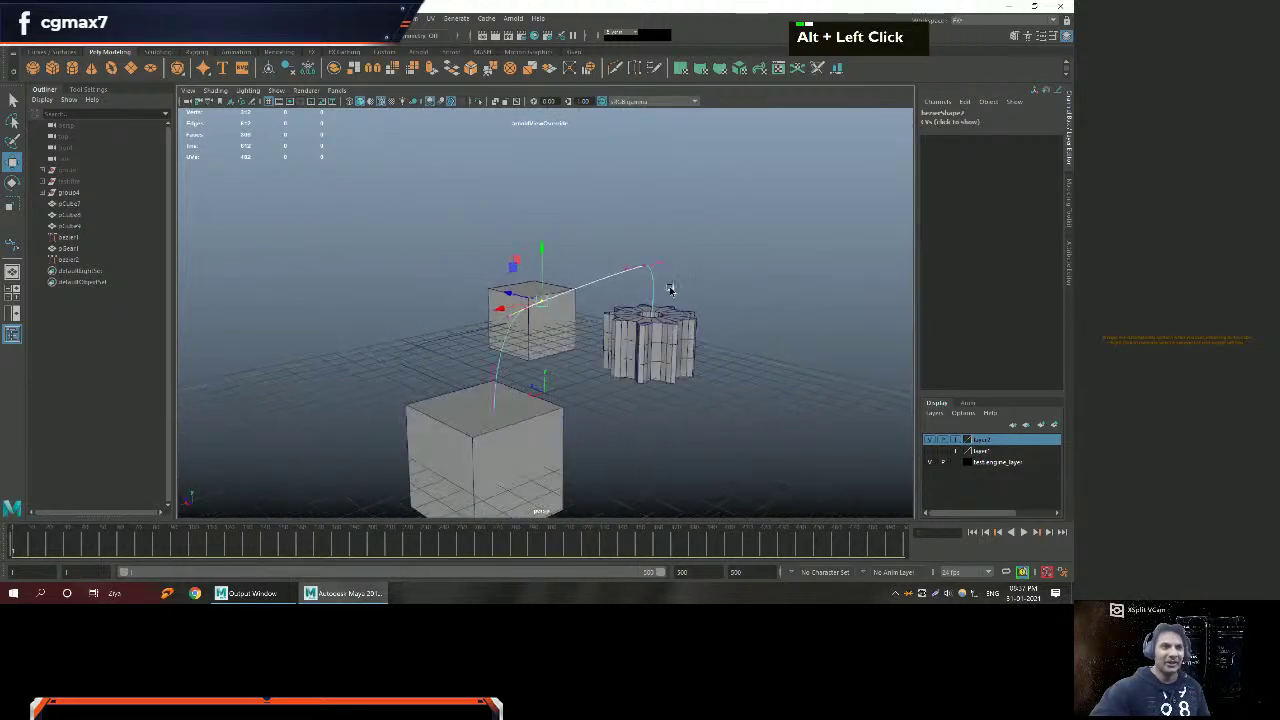
pyautogui.keyDown('alt'); pyautogui.moveTo(537, 357); pyautogui.dragTo(520, 294); pyautogui.keyUp('alt')
pyautogui.keyDown('alt'); pyautogui.moveTo(520, 294); pyautogui.dragTo(594, 314, button='right'); pyautogui.keyUp('alt')
pyautogui.keyDown('alt'); pyautogui.moveTo(594, 314); pyautogui.dragTo(421, 267, button='middle'); pyautogui.keyUp('alt')
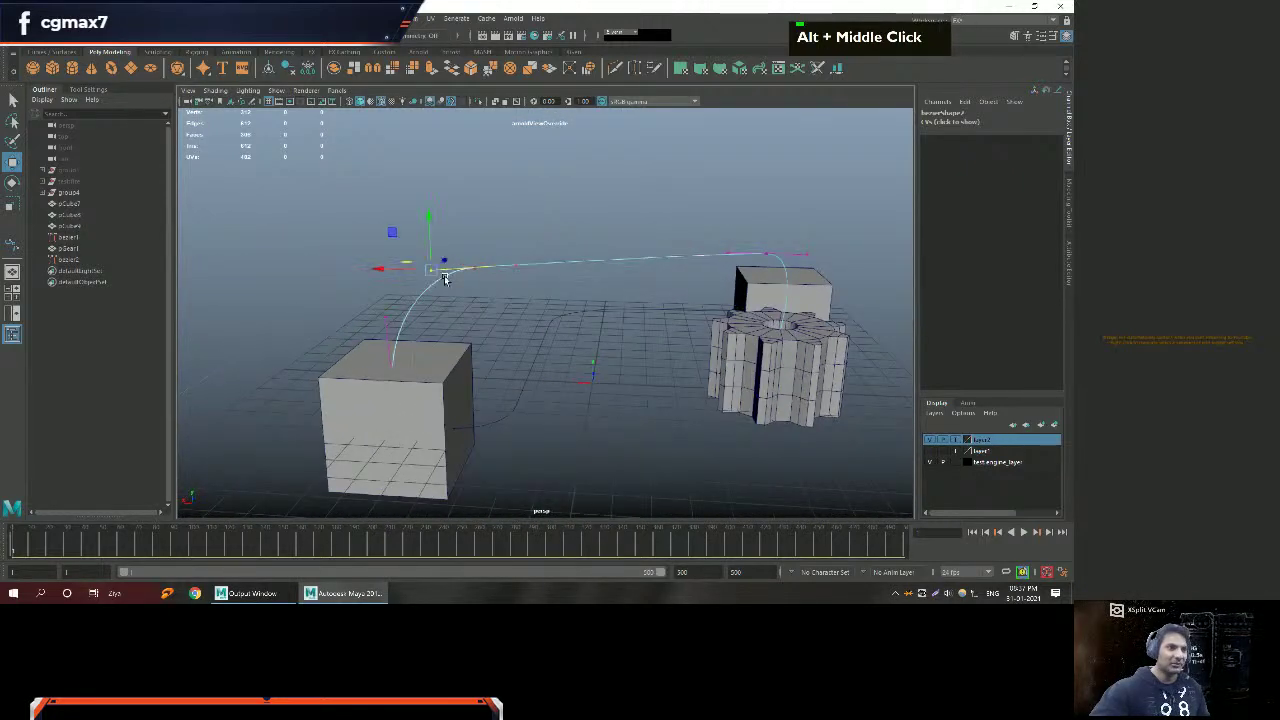
pyautogui.keyDown('alt'); pyautogui.moveTo(446, 277); pyautogui.dragTo(381, 275); pyautogui.keyUp('alt')
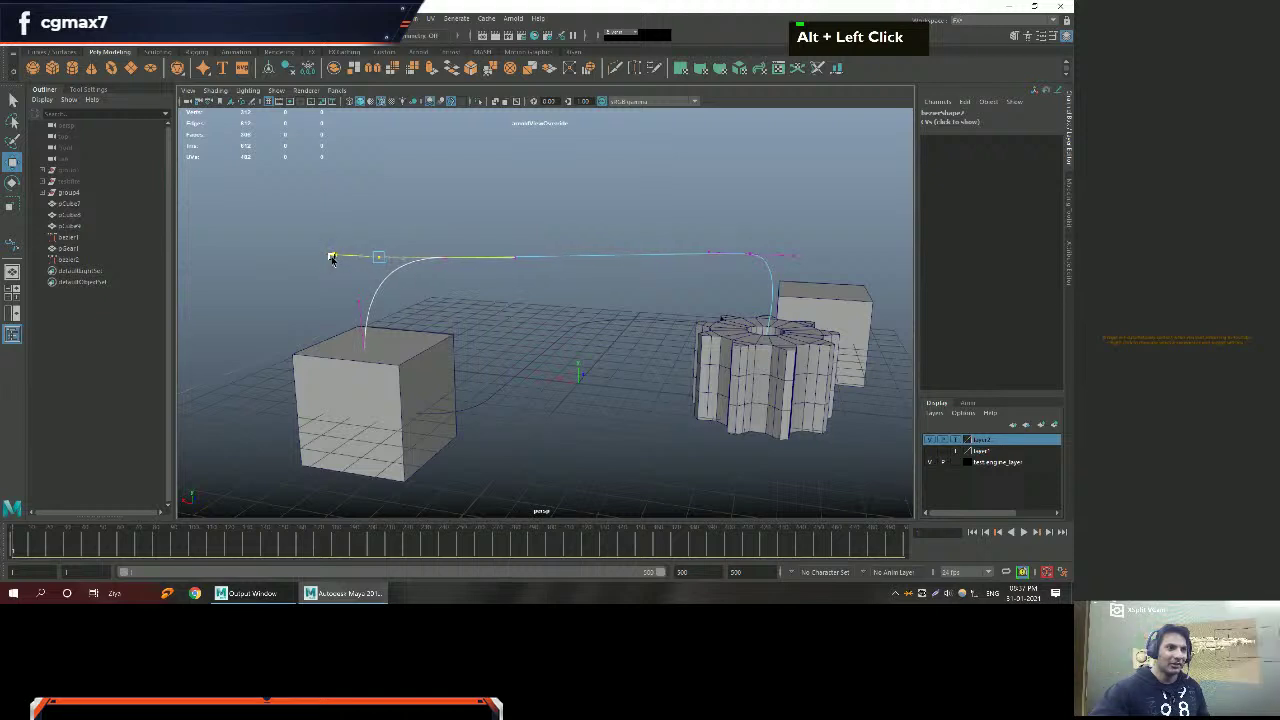
# Move the tangent handle of the curve's bend above the gear inward to reshape the corner.
pyautogui.keyDown('alt'); pyautogui.moveTo(626, 297); pyautogui.dragTo(560, 260); pyautogui.keyUp('alt')
pyautogui.moveTo(560, 260)
pyautogui.keyDown('alt'); pyautogui.mouseDown(button='middle')
pyautogui.moveTo(534, 240)
pyautogui.moveTo(563, 271)
pyautogui.mouseUp(button='middle'); pyautogui.keyUp('alt')
pyautogui.moveTo(497, 243); pyautogui.dragTo(478, 243)
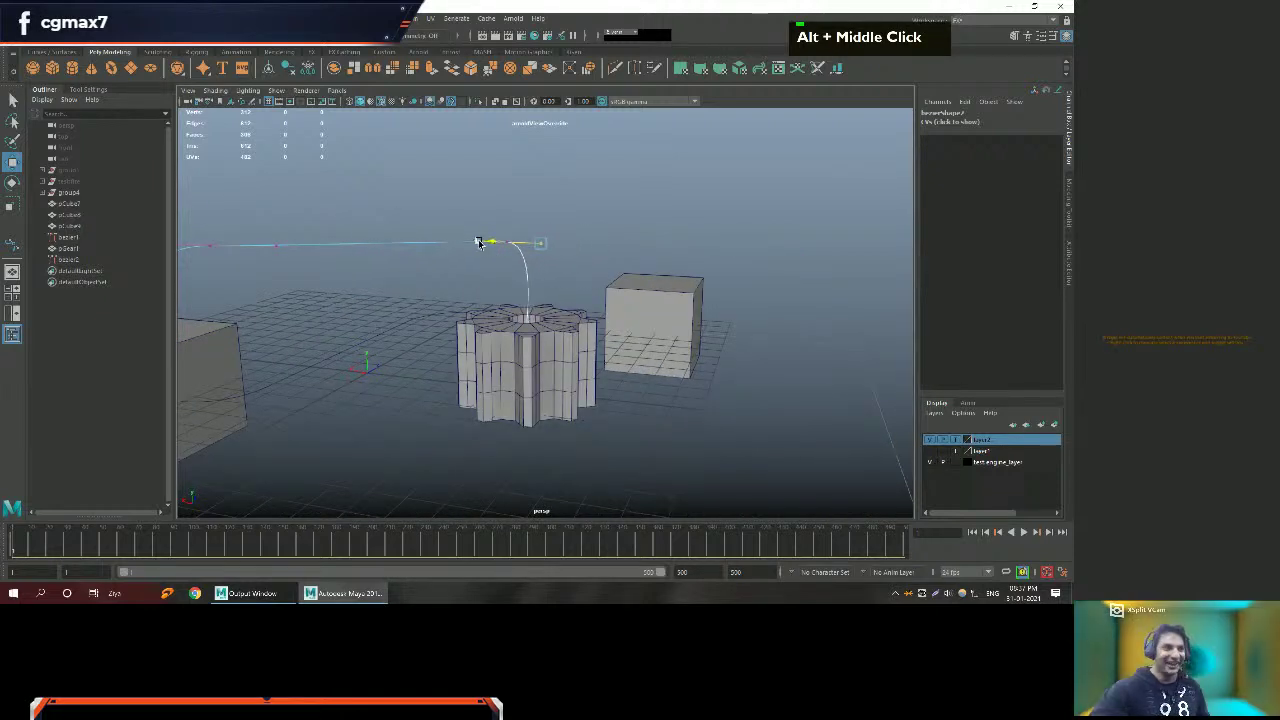
# Examine the curve's bends and end points relative to the gear and the cube from several angles.
pyautogui.keyDown('alt'); pyautogui.moveTo(478, 243); pyautogui.dragTo(491, 277, button='middle'); pyautogui.keyUp('alt')
pyautogui.keyDown('alt'); pyautogui.moveTo(491, 277); pyautogui.dragTo(489, 275, button='right'); pyautogui.keyUp('alt')
pyautogui.keyDown('alt'); pyautogui.moveTo(489, 275); pyautogui.dragTo(491, 266, button='middle'); pyautogui.keyUp('alt')
pyautogui.keyDown('alt'); pyautogui.moveTo(491, 266); pyautogui.dragTo(414, 271, button='right'); pyautogui.keyUp('alt')
pyautogui.keyDown('alt'); pyautogui.moveTo(414, 271); pyautogui.dragTo(434, 263); pyautogui.keyUp('alt')
pyautogui.keyDown('alt'); pyautogui.moveTo(434, 263); pyautogui.dragTo(366, 263, button='right'); pyautogui.keyUp('alt')
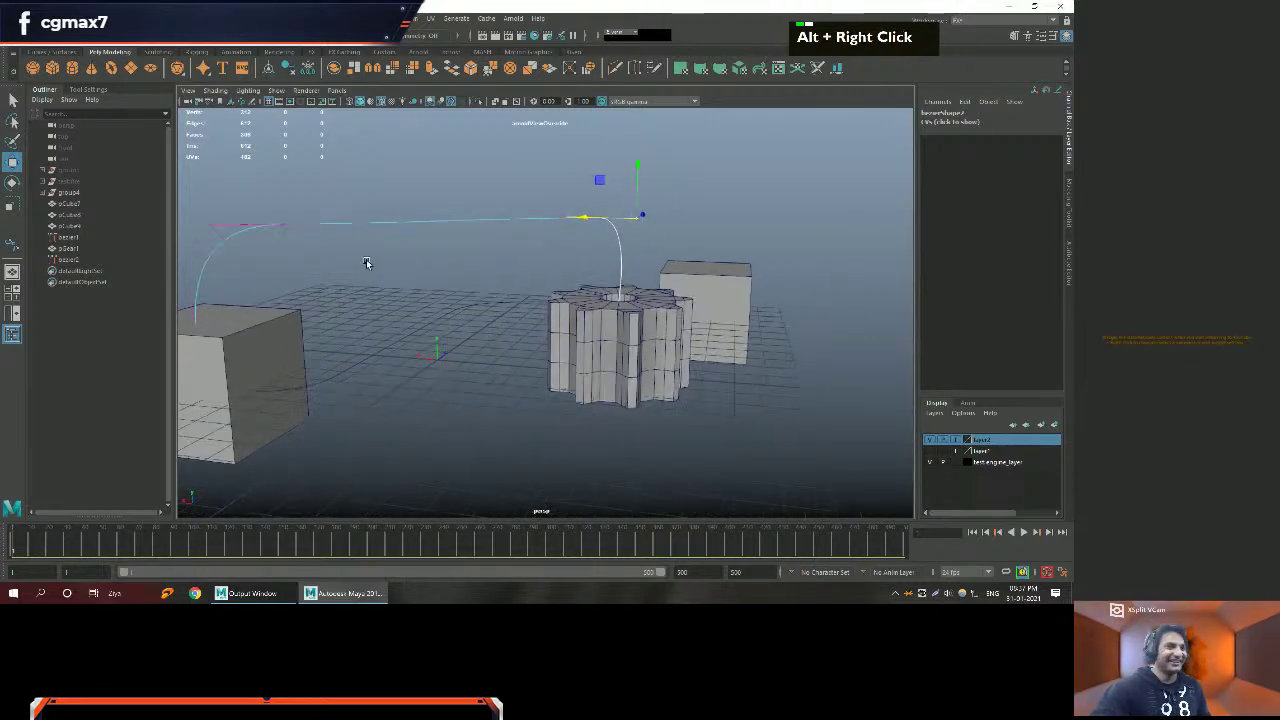
pyautogui.keyDown('alt'); pyautogui.moveTo(366, 263); pyautogui.dragTo(482, 274, button='middle'); pyautogui.keyUp('alt')
pyautogui.keyDown('alt'); pyautogui.moveTo(343, 362); pyautogui.dragTo(420, 355, button='middle'); pyautogui.keyUp('alt')
pyautogui.keyDown('alt'); pyautogui.moveTo(420, 355); pyautogui.dragTo(399, 343, button='right'); pyautogui.keyUp('alt')
pyautogui.keyDown('alt'); pyautogui.moveTo(446, 360); pyautogui.dragTo(410, 412); pyautogui.keyUp('alt')
pyautogui.keyDown('alt'); pyautogui.moveTo(410, 412); pyautogui.dragTo(500, 372, button='middle'); pyautogui.keyUp('alt')
pyautogui.keyDown('alt'); pyautogui.moveTo(500, 372); pyautogui.dragTo(485, 362, button='right'); pyautogui.keyUp('alt')
pyautogui.keyDown('alt'); pyautogui.moveTo(485, 362); pyautogui.dragTo(566, 306, button='middle'); pyautogui.keyUp('alt')
pyautogui.keyDown('alt'); pyautogui.moveTo(566, 306); pyautogui.dragTo(461, 310); pyautogui.keyUp('alt')
pyautogui.keyDown('alt'); pyautogui.moveTo(461, 310); pyautogui.dragTo(481, 304, button='middle'); pyautogui.keyUp('alt')
pyautogui.keyDown('alt'); pyautogui.moveTo(481, 304); pyautogui.dragTo(494, 360); pyautogui.keyUp('alt')
pyautogui.keyDown('alt'); pyautogui.moveTo(494, 360); pyautogui.dragTo(470, 300, button='middle'); pyautogui.keyUp('alt')
pyautogui.keyDown('alt'); pyautogui.scroll(-3, 463, 306); pyautogui.keyUp('alt')
pyautogui.keyDown('alt'); pyautogui.scroll(3, 466, 311); pyautogui.keyUp('alt')
pyautogui.keyDown('alt'); pyautogui.moveTo(470, 300); pyautogui.dragTo(457, 280); pyautogui.keyUp('alt')
# Return the curve to object mode and generate a round pipe mesh along it from the cube to the gear.
pyautogui.moveTo(457, 249); pyautogui.dragTo(477, 236, button='right')
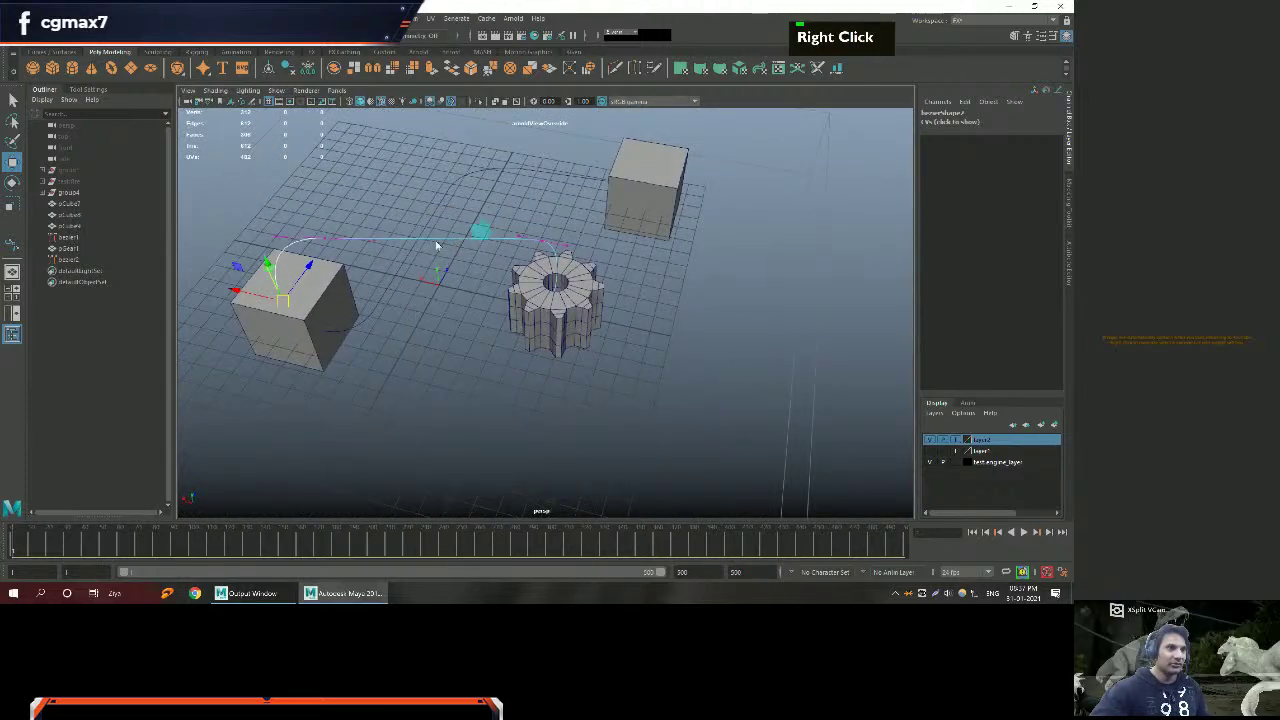
pyautogui.keyDown('alt'); pyautogui.moveTo(451, 289); pyautogui.dragTo(447, 277); pyautogui.keyUp('alt')
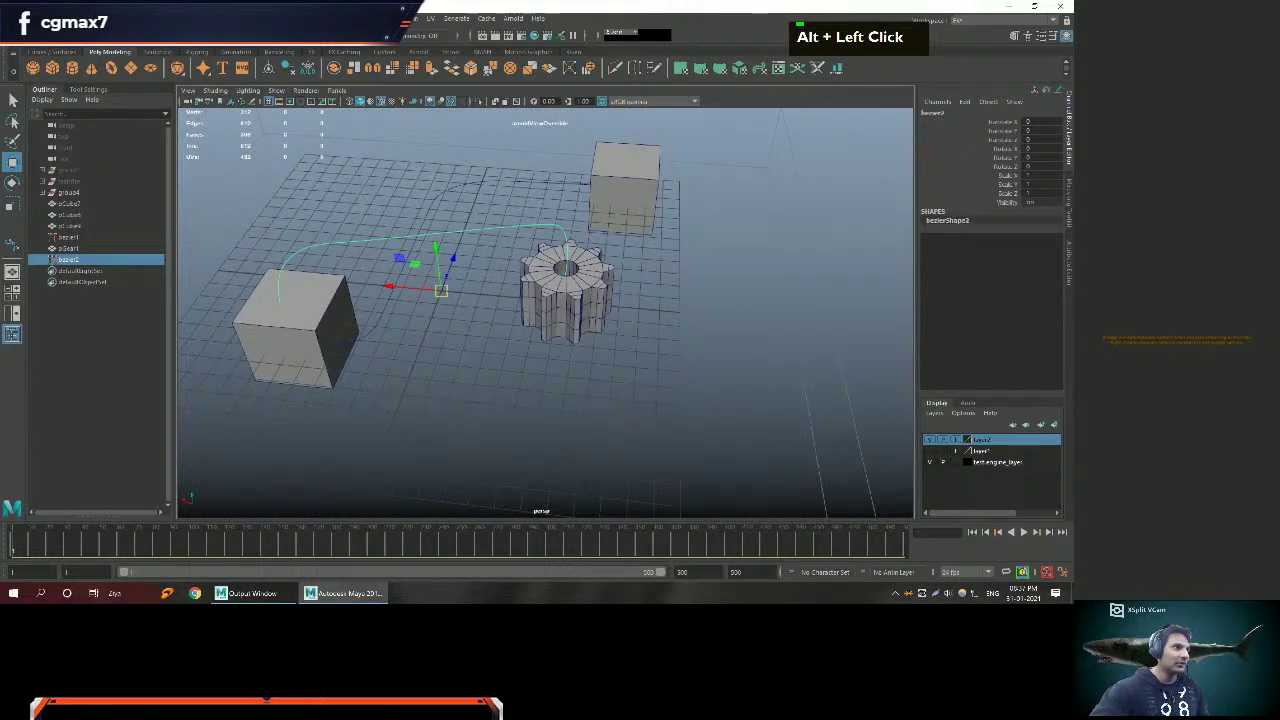
pyautogui.click(45, 18)
pyautogui.moveTo(110, 114)
pyautogui.click(247, 118)
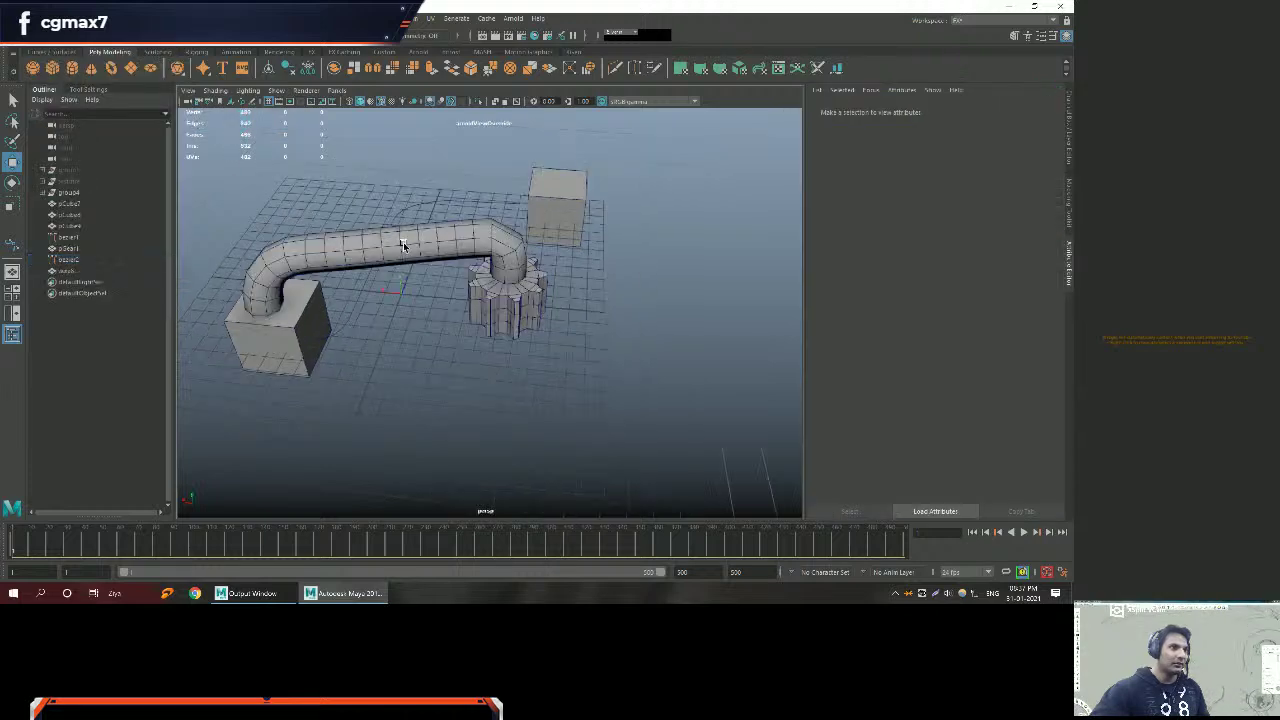
pyautogui.keyDown('alt'); pyautogui.moveTo(399, 243); pyautogui.dragTo(402, 246, button='right'); pyautogui.keyUp('alt')
pyautogui.keyDown('alt'); pyautogui.moveTo(402, 246); pyautogui.dragTo(450, 255, button='middle'); pyautogui.keyUp('alt')
pyautogui.keyDown('alt'); pyautogui.scroll(-1, 464, 280); pyautogui.keyUp('alt')
# Select the edge ring of vertical edges on the cube under the pipe and bevel it at a fraction of about 0.22.
pyautogui.keyDown('alt'); pyautogui.moveTo(450, 255); pyautogui.dragTo(405, 280, button='right'); pyautogui.keyUp('alt')
pyautogui.click(405, 280)
pyautogui.moveTo(405, 280)
pyautogui.keyDown('alt'); pyautogui.mouseDown()
pyautogui.moveTo(443, 292)
pyautogui.moveTo(395, 236)
pyautogui.moveTo(416, 264)
pyautogui.mouseUp(); pyautogui.keyUp('alt')
pyautogui.rightClick(395, 236)
pyautogui.click(395, 236)
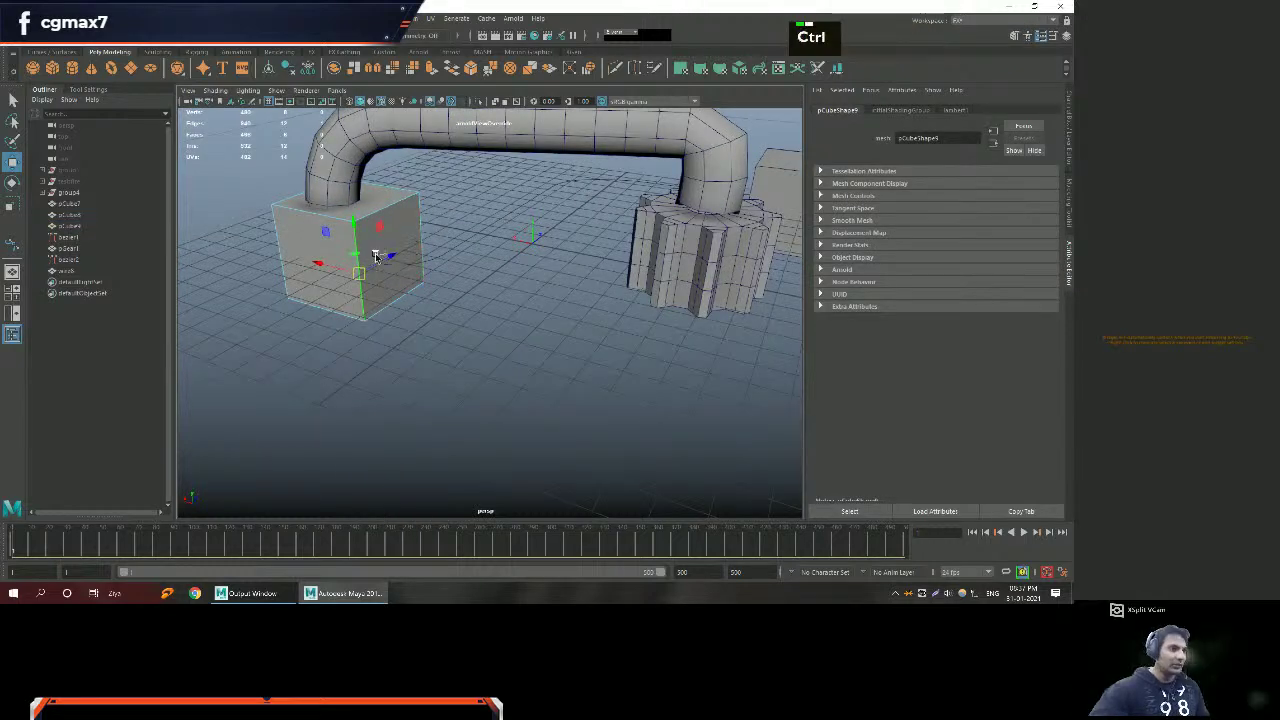
pyautogui.keyDown('ctrl'); pyautogui.rightClick(375, 255); pyautogui.keyUp('ctrl')
pyautogui.keyDown('ctrl'); pyautogui.moveTo(378, 262); pyautogui.dragTo(376, 223, button='right'); pyautogui.keyUp('ctrl')
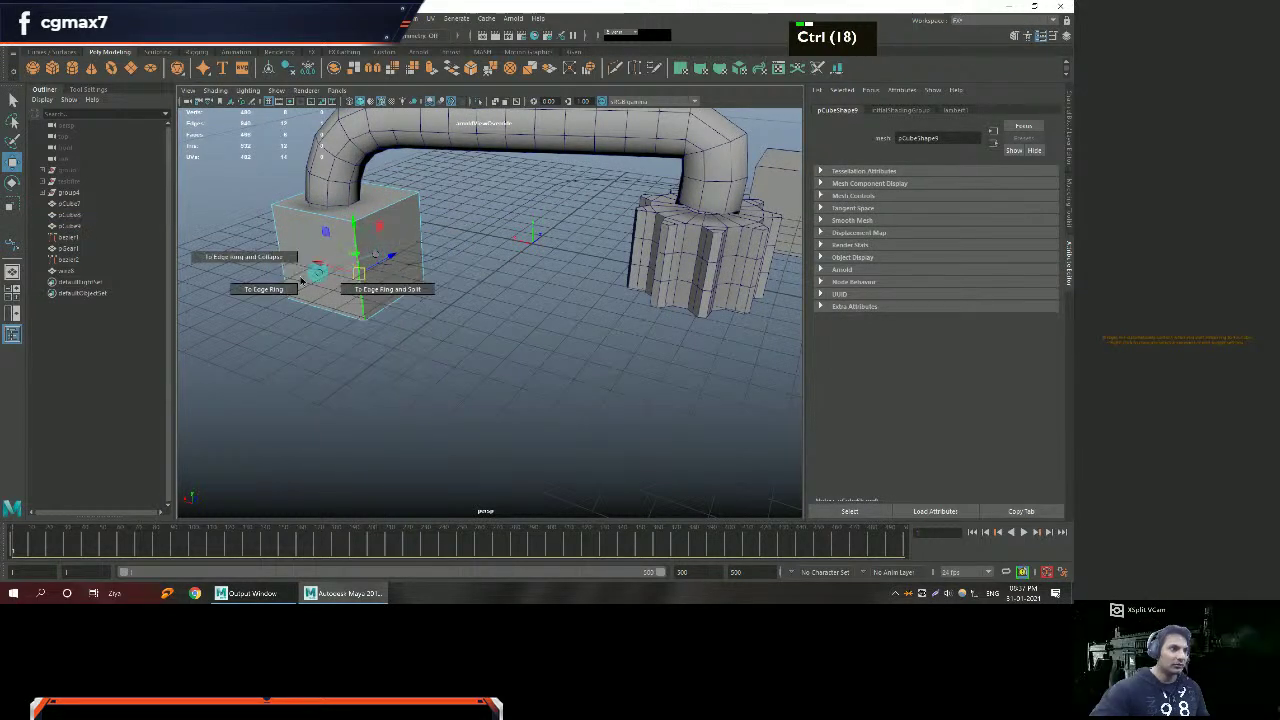
pyautogui.keyDown('alt'); pyautogui.moveTo(271, 286); pyautogui.dragTo(341, 300, button='middle'); pyautogui.keyUp('alt')
pyautogui.keyDown('shift'); pyautogui.rightClick(421, 291); pyautogui.keyUp('shift')
pyautogui.keyDown('shift'); pyautogui.moveTo(421, 291); pyautogui.dragTo(480, 289, button='right'); pyautogui.keyUp('shift')
pyautogui.keyDown('alt'); pyautogui.moveTo(480, 289); pyautogui.dragTo(450, 300, button='middle'); pyautogui.keyUp('alt')
pyautogui.keyDown('alt'); pyautogui.moveTo(450, 300); pyautogui.dragTo(469, 301); pyautogui.keyUp('alt')
pyautogui.moveTo(557, 244); pyautogui.dragTo(526, 281)
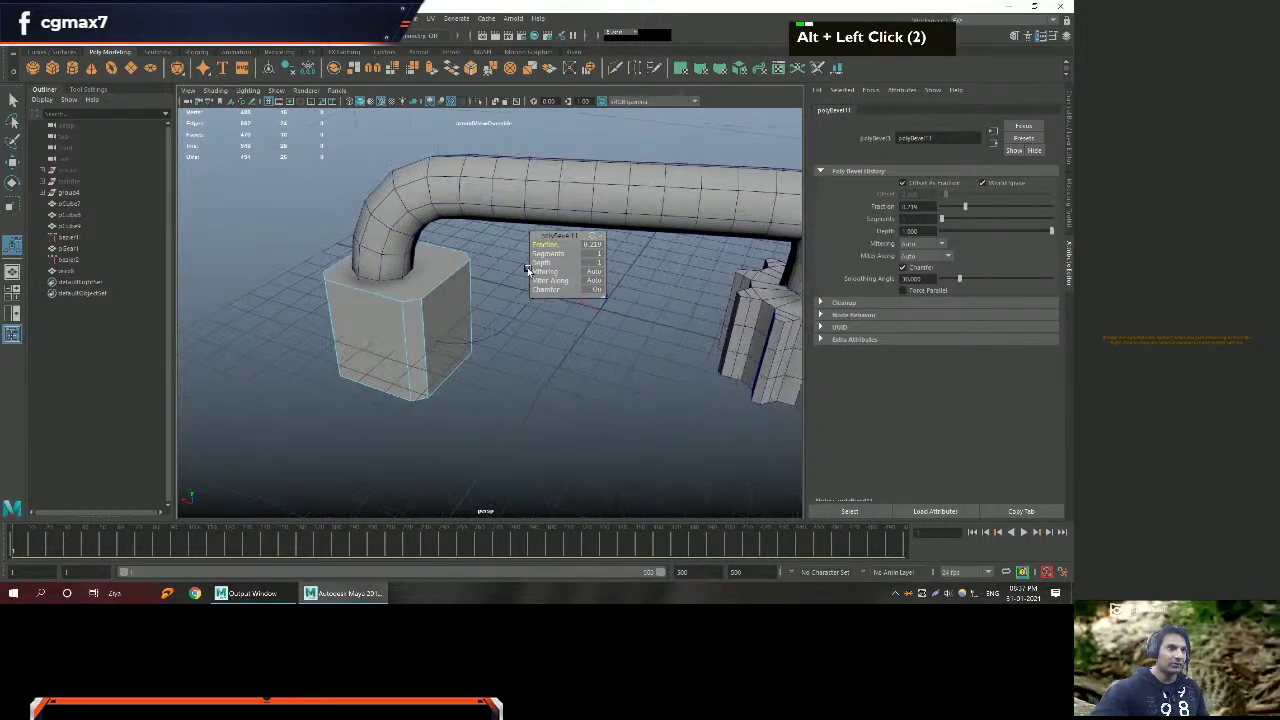
# Set the cube's bevel to 2 segments and leave the bevel settings.
pyautogui.write('2')
pyautogui.press('Return')
pyautogui.keyDown('alt'); pyautogui.moveTo(358, 306); pyautogui.dragTo(363, 317, button='middle'); pyautogui.keyUp('alt')
pyautogui.keyDown('alt'); pyautogui.moveTo(363, 317); pyautogui.dragTo(370, 323, button='right'); pyautogui.keyUp('alt')
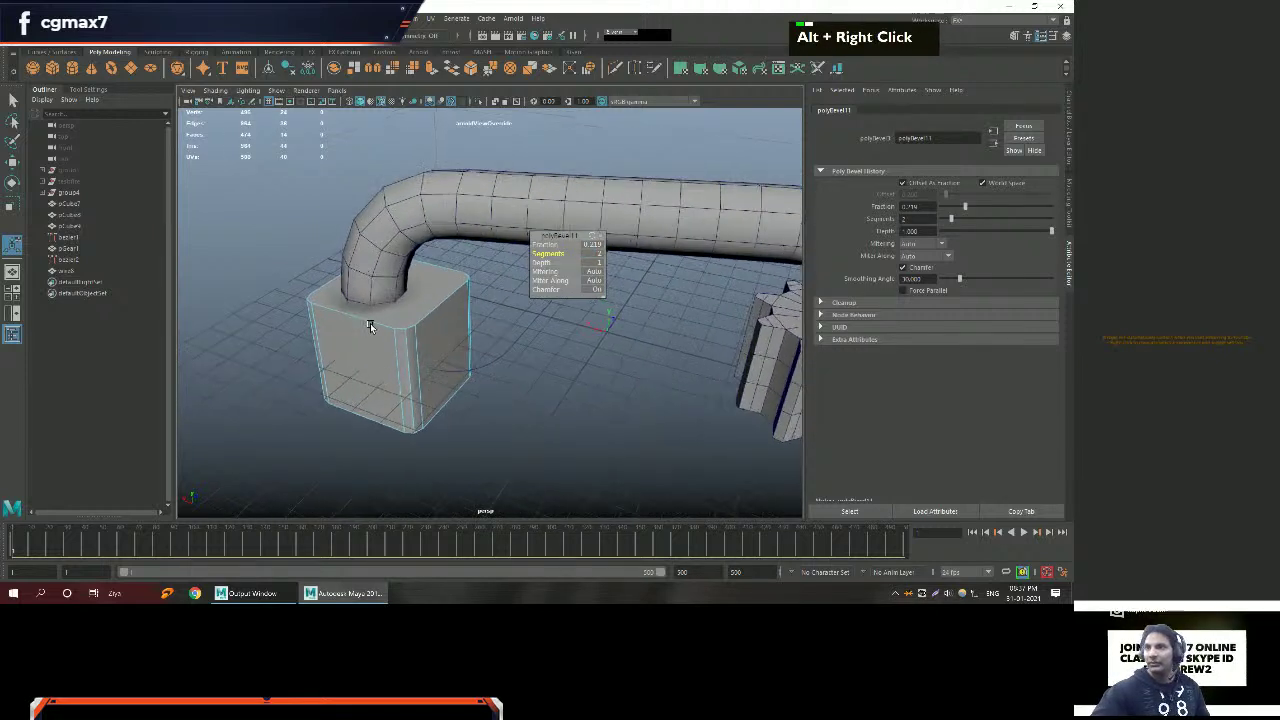
pyautogui.press('w')
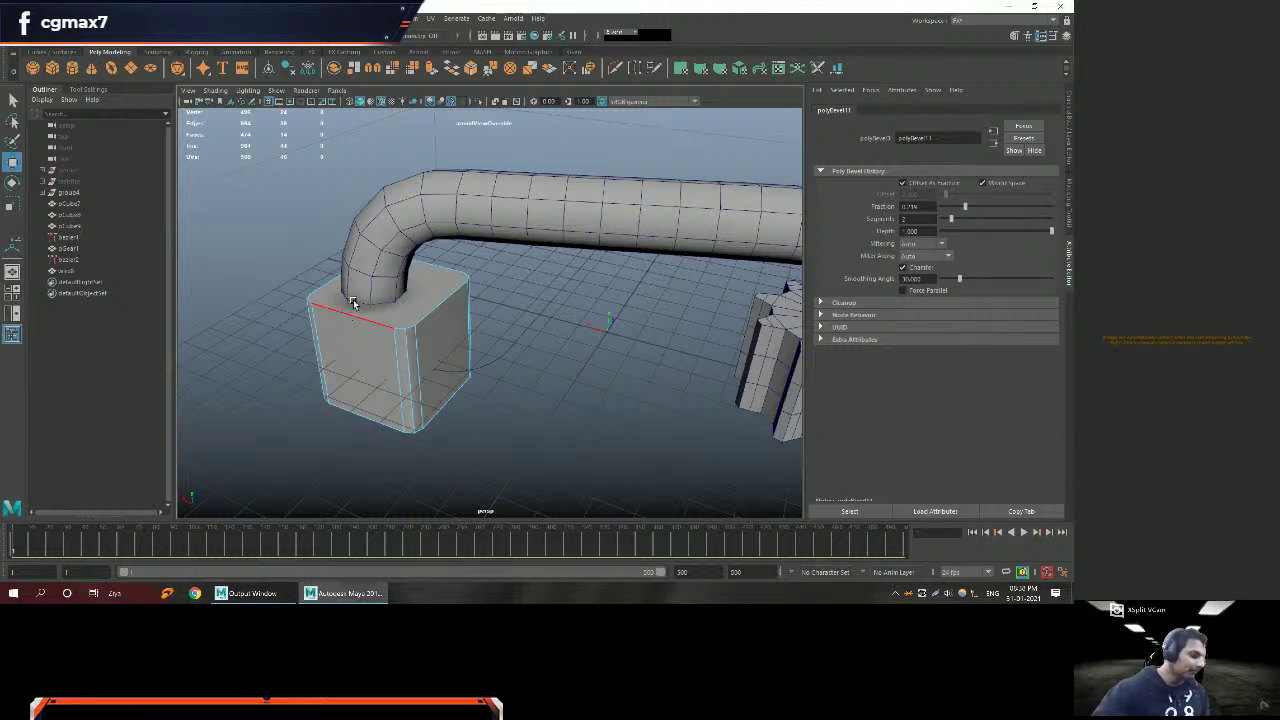
# Select the bottom face of the bevelled cube and delete it.
pyautogui.keyDown('alt'); pyautogui.moveTo(368, 296); pyautogui.dragTo(534, 277, button='middle'); pyautogui.keyUp('alt')
pyautogui.keyDown('alt'); pyautogui.moveTo(534, 277); pyautogui.dragTo(561, 278); pyautogui.keyUp('alt')
pyautogui.moveTo(537, 210); pyautogui.dragTo(528, 228, button='right')
pyautogui.press('q')
pyautogui.click(519, 236)
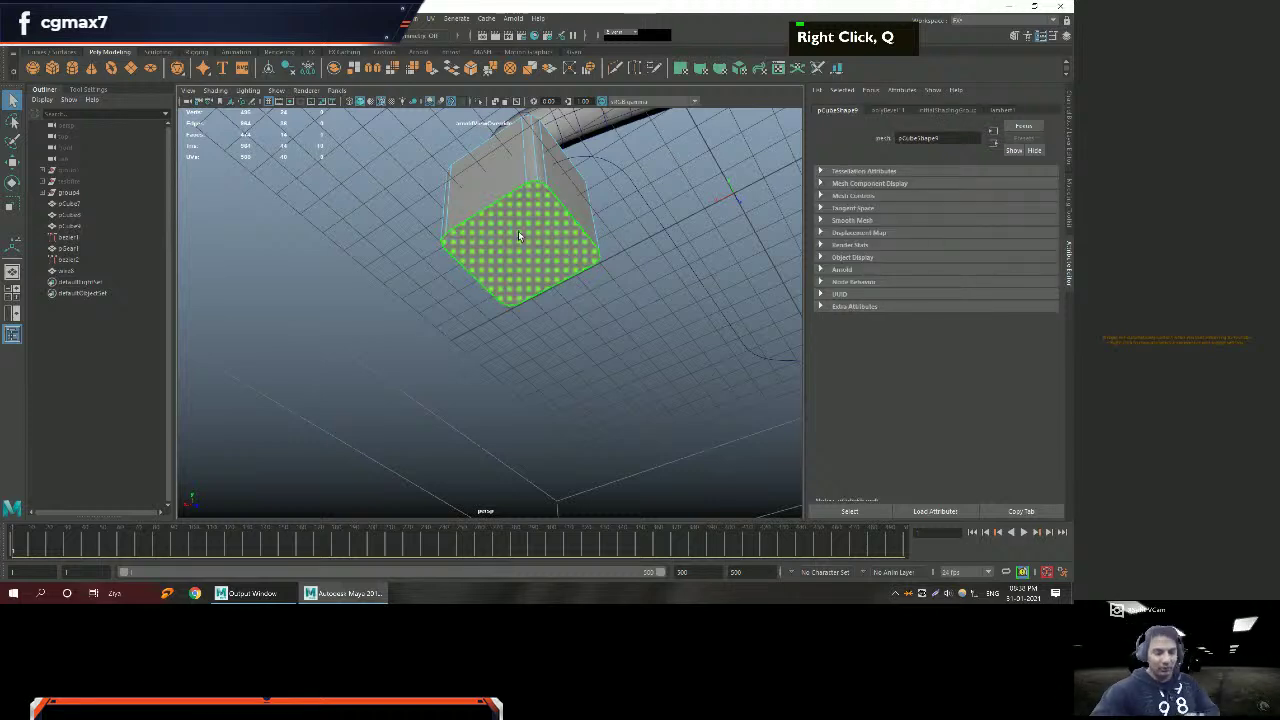
pyautogui.press('Delete')
# Switch the bevelled cube to vertex editing and select all of its bottom vertices.
pyautogui.keyDown('alt'); pyautogui.moveTo(519, 236); pyautogui.dragTo(571, 257); pyautogui.keyUp('alt')
pyautogui.keyDown('alt'); pyautogui.moveTo(571, 257); pyautogui.dragTo(591, 274, button='middle'); pyautogui.keyUp('alt')
pyautogui.keyDown('alt'); pyautogui.moveTo(591, 274); pyautogui.dragTo(508, 257); pyautogui.keyUp('alt')
pyautogui.keyDown('alt'); pyautogui.moveTo(508, 257); pyautogui.dragTo(443, 249, button='middle'); pyautogui.keyUp('alt')
pyautogui.keyDown('alt'); pyautogui.moveTo(443, 249); pyautogui.dragTo(518, 228); pyautogui.keyUp('alt')
pyautogui.press('w')
pyautogui.moveTo(518, 228); pyautogui.dragTo(455, 229, button='right')
pyautogui.moveTo(440, 248); pyautogui.dragTo(634, 317)
pyautogui.keyDown('alt'); pyautogui.moveTo(634, 317); pyautogui.dragTo(569, 328, button='right'); pyautogui.keyUp('alt')
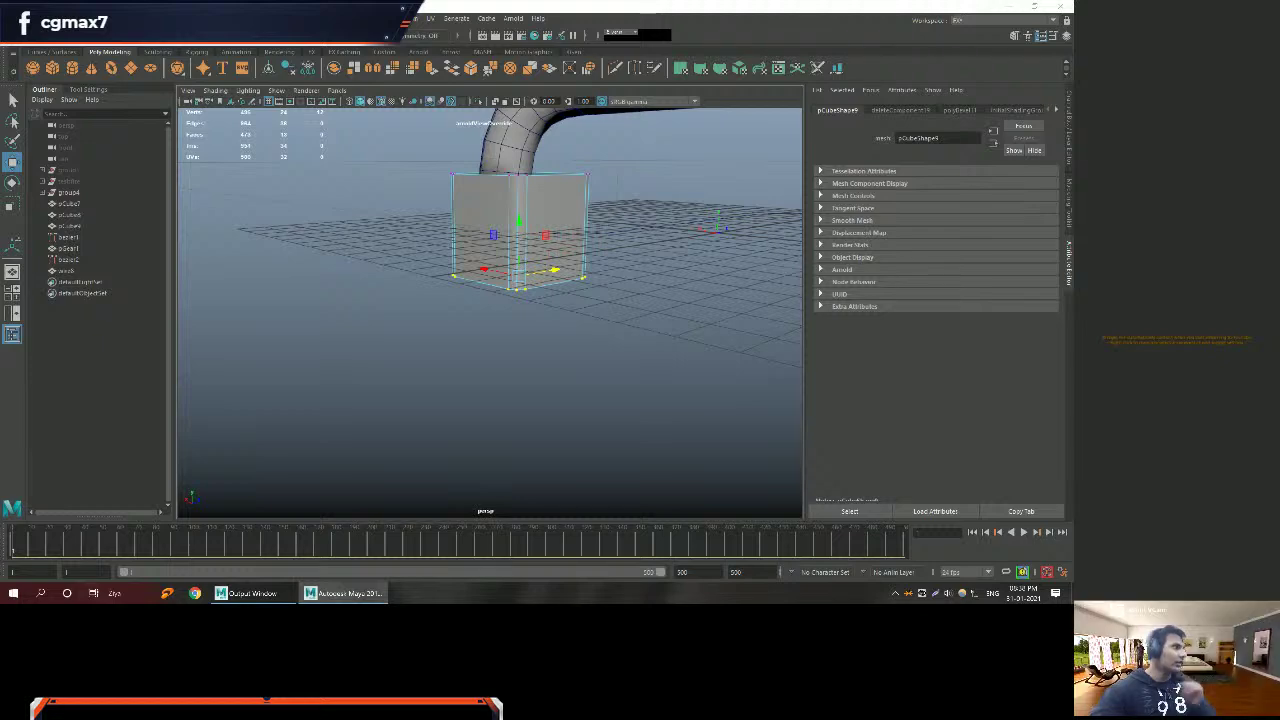
# Switch to the Sketchfab profile, view the Photogrammetry Dragon Model, and return to Maya.
pyautogui.moveTo(2, 200)
pyautogui.mouseDown()
pyautogui.moveTo(263, 89)
pyautogui.moveTo(370, 2)
pyautogui.mouseUp()
pyautogui.scroll(-1, 456, 345)
pyautogui.scroll(-1, 455, 345)
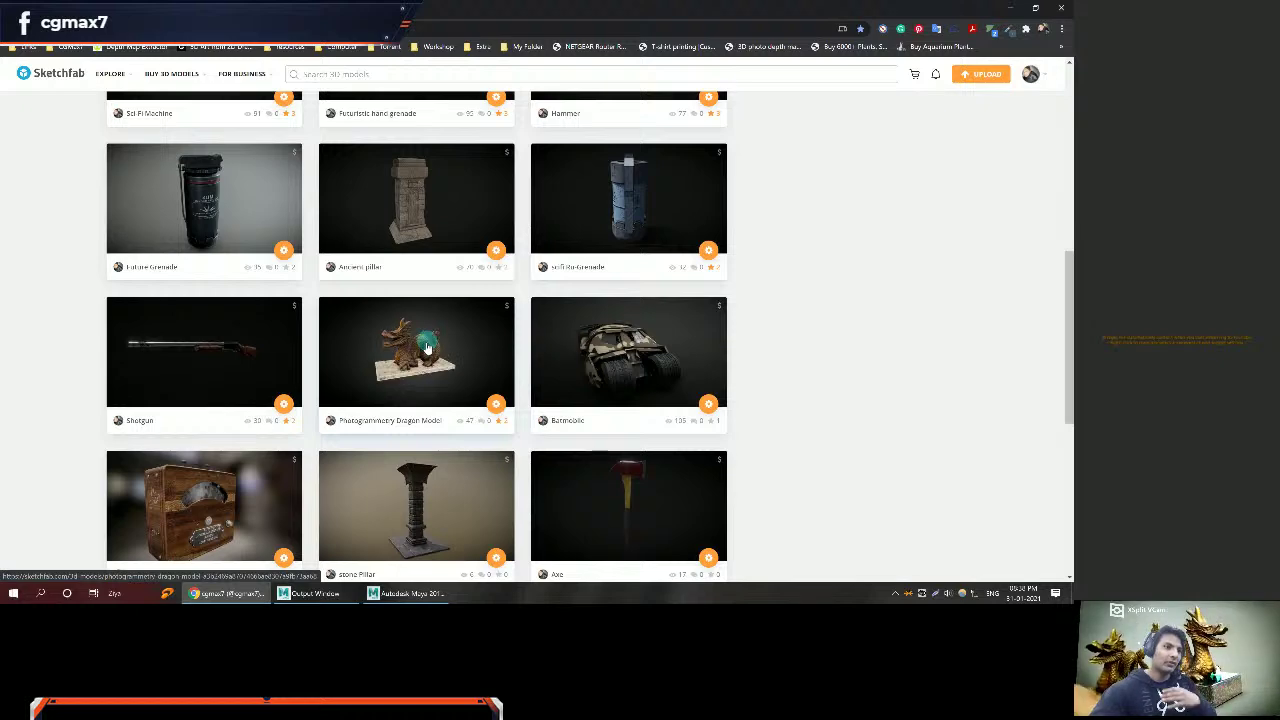
pyautogui.click(410, 348)
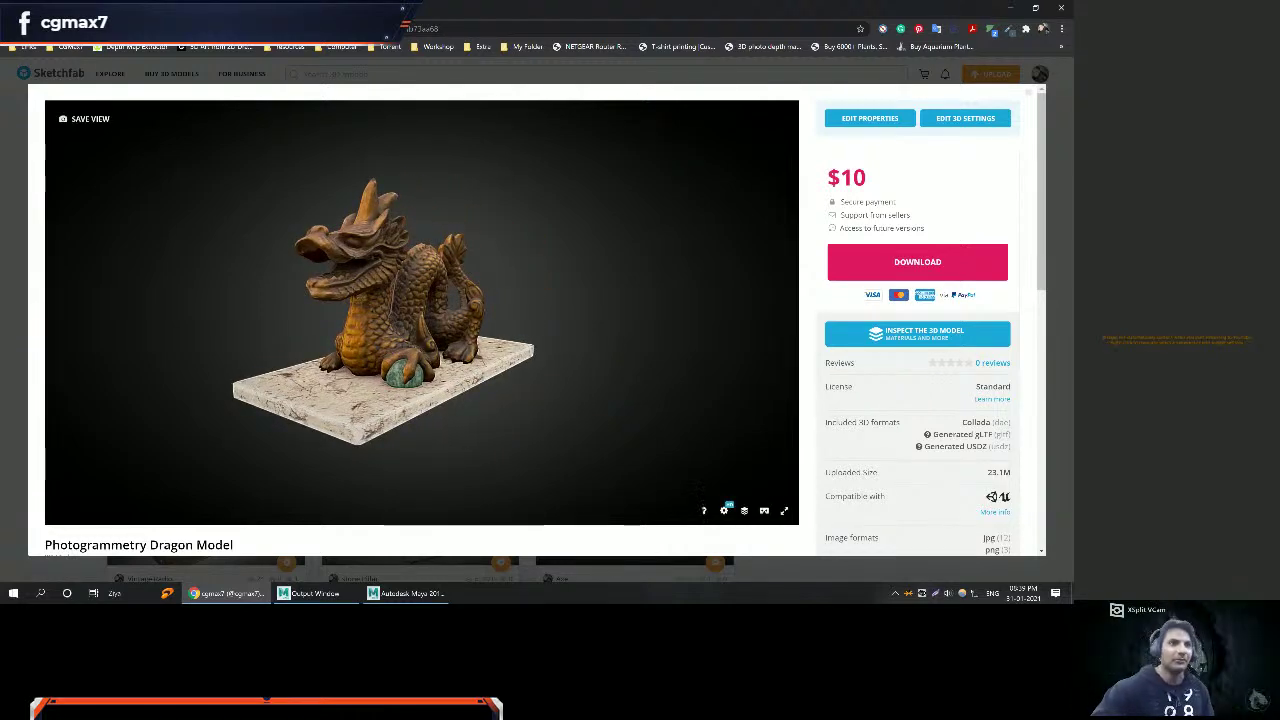
pyautogui.click(760, 79)
pyautogui.hotkey('alt', 'F4')
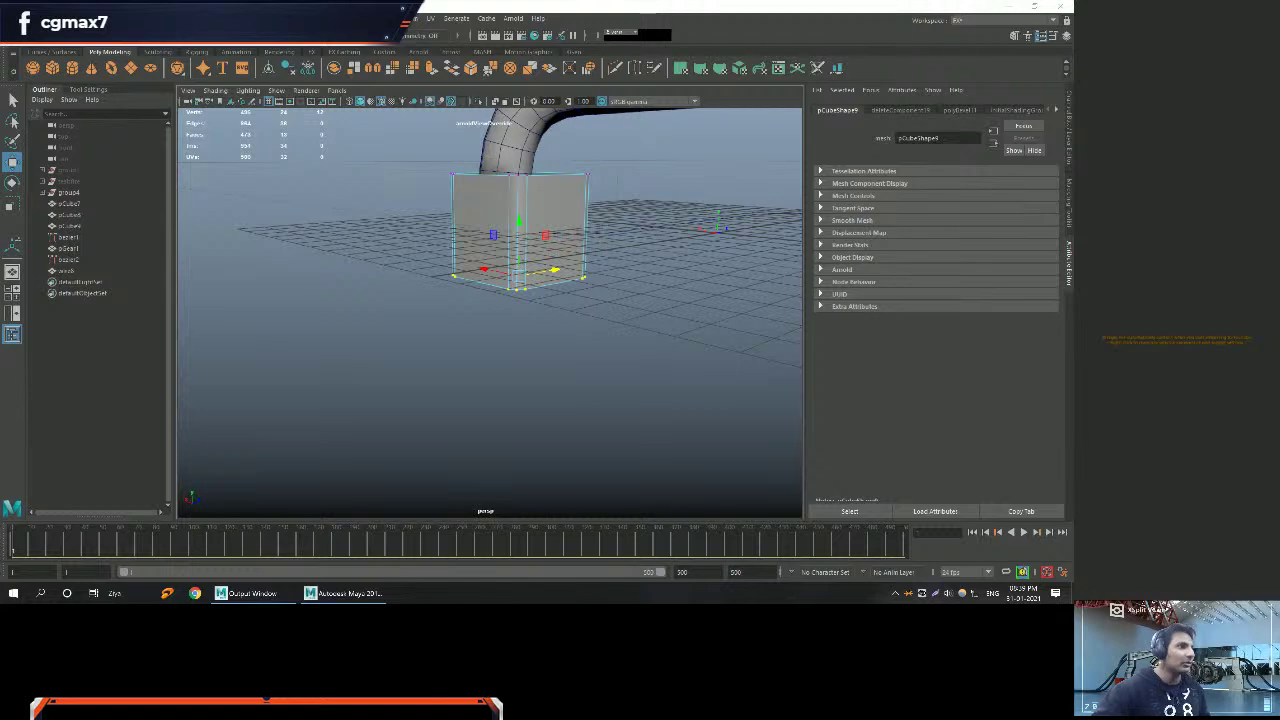
# Raise the selected bottom vertices with grid snapping to shorten the bevelled cube to about half its height.
pyautogui.keyDown('alt'); pyautogui.moveTo(360, 209); pyautogui.dragTo(408, 240, button='middle'); pyautogui.keyUp('alt')
pyautogui.keyDown('alt'); pyautogui.moveTo(408, 240); pyautogui.dragTo(277, 243); pyautogui.keyUp('alt')
pyautogui.keyDown('alt'); pyautogui.moveTo(277, 243); pyautogui.dragTo(413, 291, button='middle'); pyautogui.keyUp('alt')
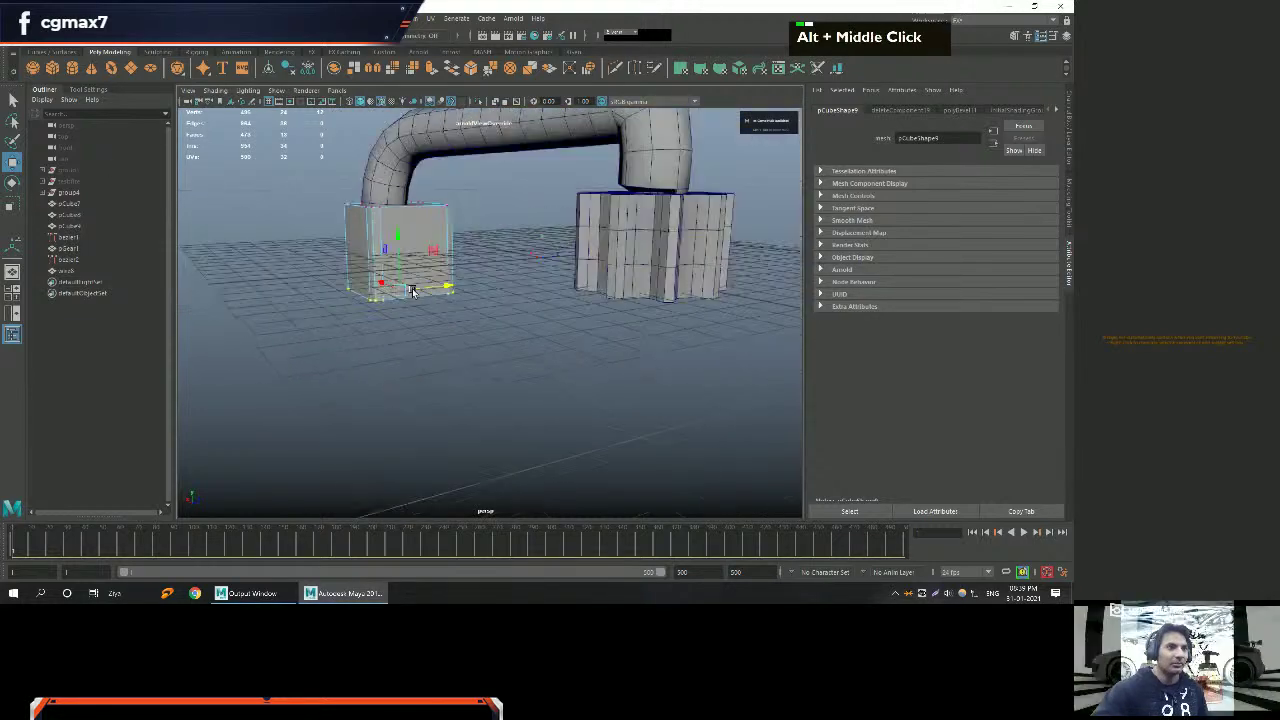
pyautogui.keyDown('alt'); pyautogui.moveTo(413, 291); pyautogui.dragTo(357, 323); pyautogui.keyUp('alt')
pyautogui.keyDown('alt'); pyautogui.moveTo(357, 323); pyautogui.dragTo(334, 309, button='right'); pyautogui.keyUp('alt')
pyautogui.keyDown('alt'); pyautogui.moveTo(334, 309); pyautogui.dragTo(350, 274); pyautogui.keyUp('alt')
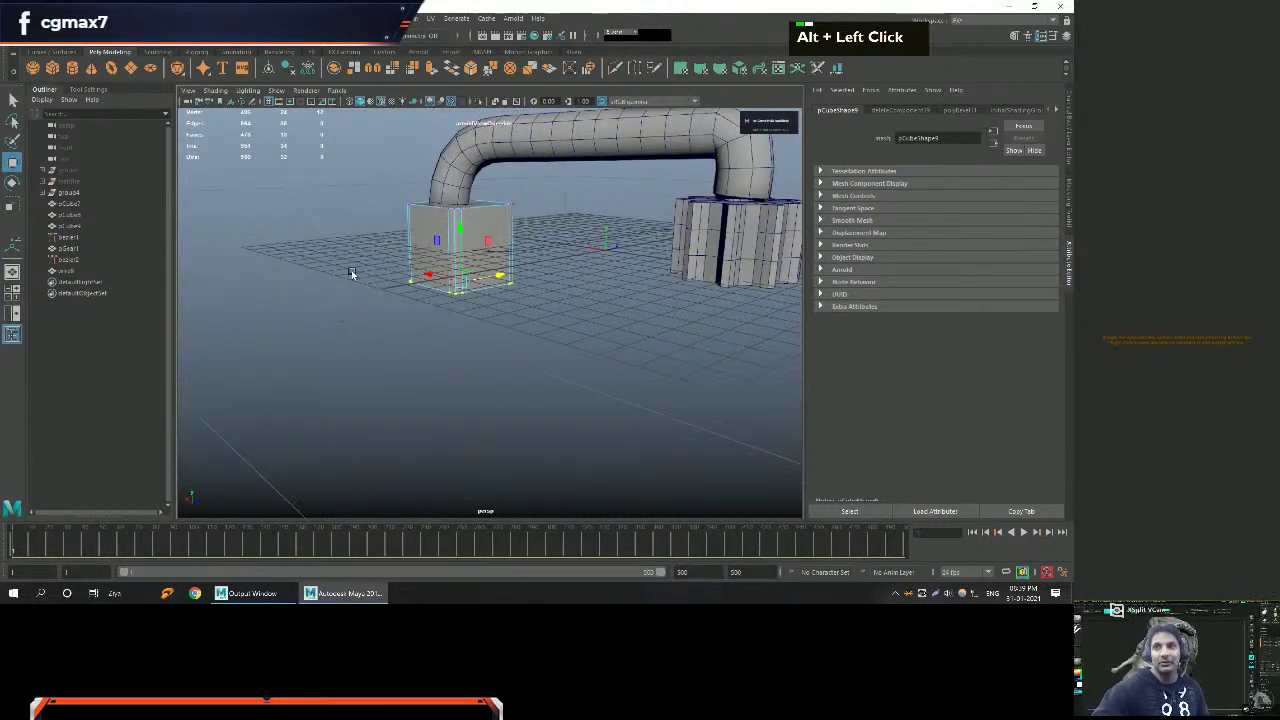
pyautogui.press('x')
pyautogui.moveTo(494, 360); pyautogui.dragTo(586, 277, button='middle')
pyautogui.keyDown('alt'); pyautogui.moveTo(554, 306); pyautogui.dragTo(414, 314); pyautogui.keyUp('alt')
pyautogui.press('x')
pyautogui.moveTo(390, 290); pyautogui.dragTo(409, 257, button='middle')
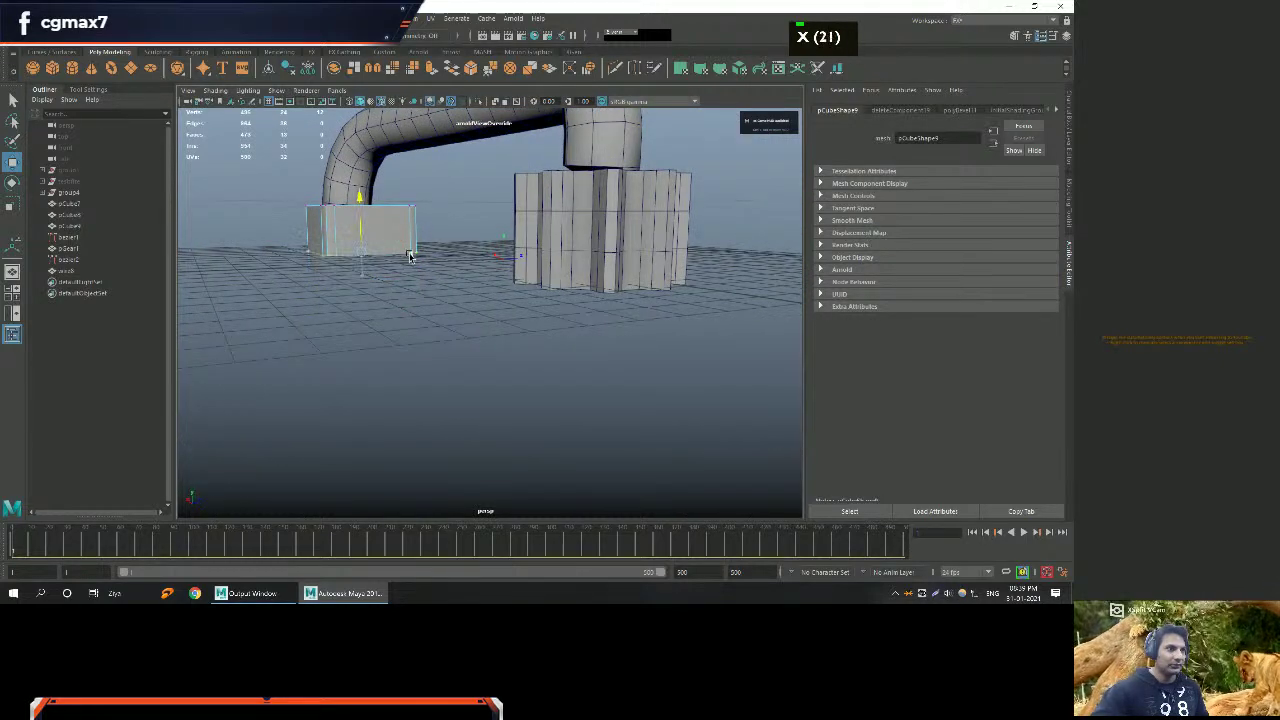
# Return the shortened bevelled cube to object mode so the whole cube is selected.
pyautogui.keyDown('alt'); pyautogui.moveTo(409, 259); pyautogui.dragTo(371, 337, button='right'); pyautogui.keyUp('alt')
pyautogui.keyDown('alt'); pyautogui.moveTo(371, 337); pyautogui.dragTo(434, 380); pyautogui.keyUp('alt')
pyautogui.keyDown('alt'); pyautogui.moveTo(434, 380); pyautogui.dragTo(480, 290, button='right'); pyautogui.keyUp('alt')
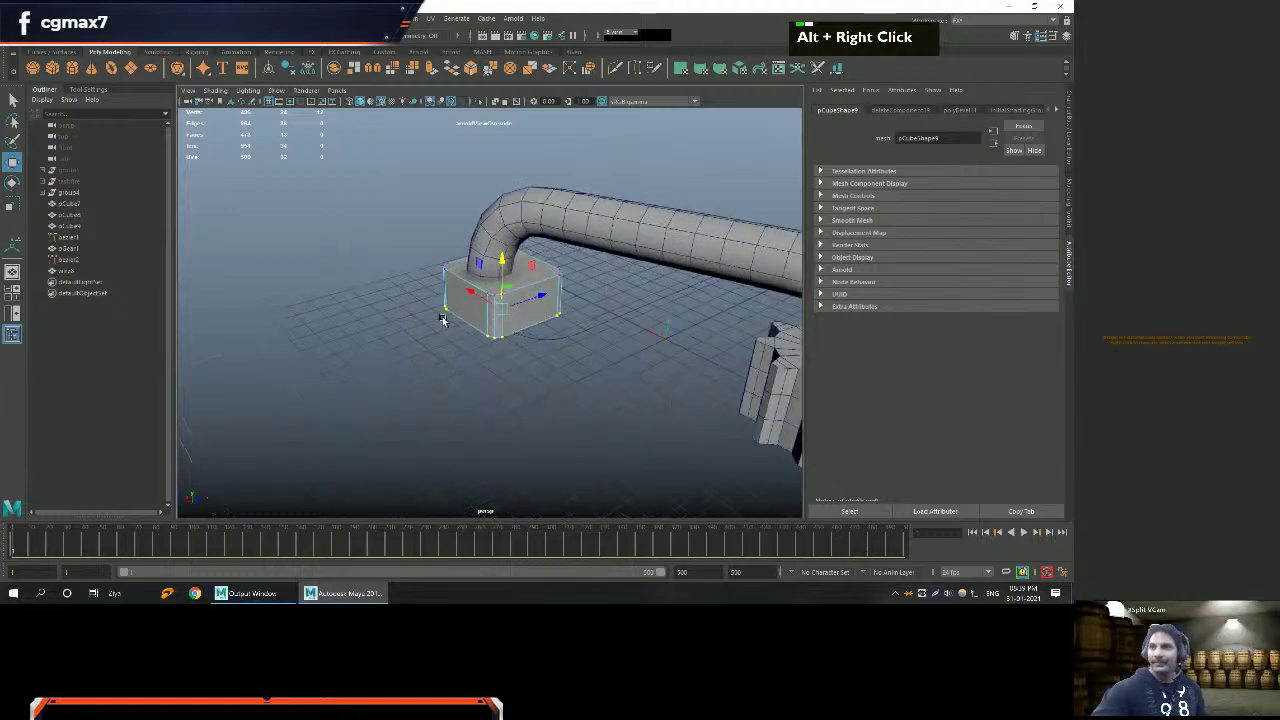
pyautogui.keyDown('alt'); pyautogui.moveTo(480, 290); pyautogui.dragTo(426, 312, button='middle'); pyautogui.keyUp('alt')
pyautogui.keyDown('alt'); pyautogui.moveTo(426, 312); pyautogui.dragTo(430, 330); pyautogui.keyUp('alt')
pyautogui.keyDown('alt'); pyautogui.moveTo(430, 330); pyautogui.dragTo(449, 346, button='right'); pyautogui.keyUp('alt')
pyautogui.keyDown('alt'); pyautogui.moveTo(449, 346); pyautogui.dragTo(517, 329, button='middle'); pyautogui.keyUp('alt')
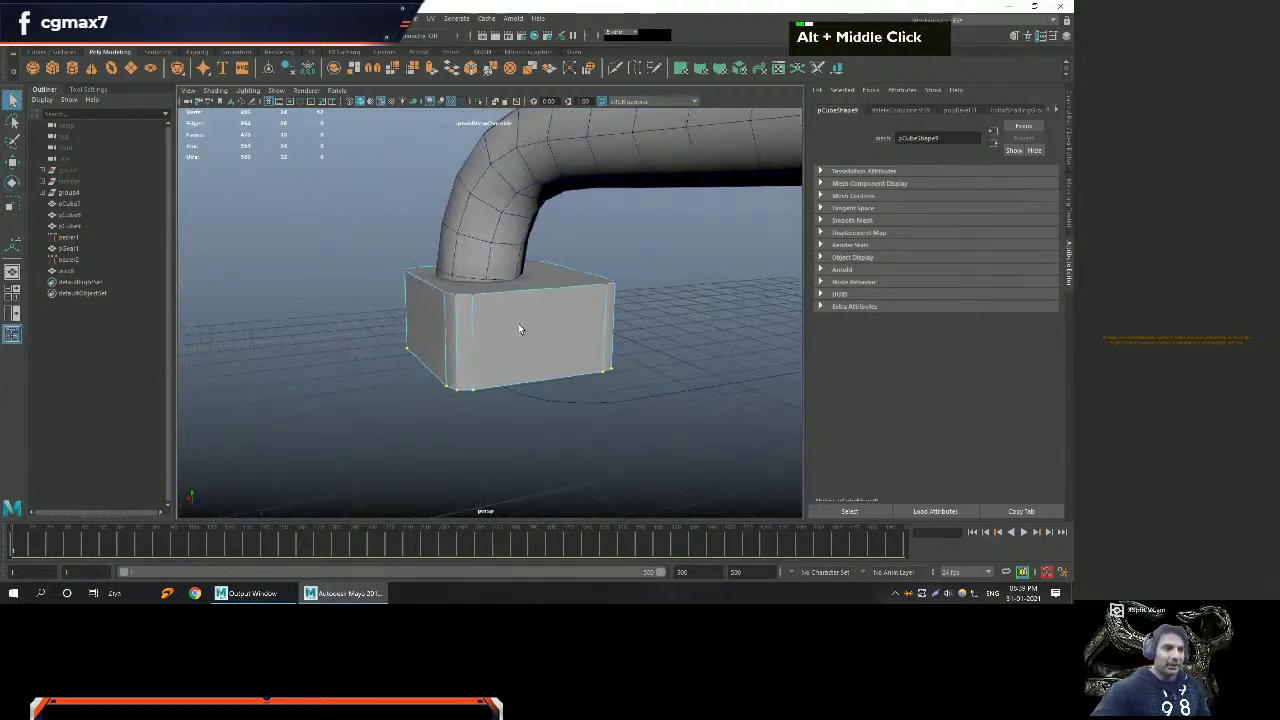
pyautogui.rightClick(525, 285)
pyautogui.press('q')
pyautogui.moveTo(552, 300); pyautogui.dragTo(580, 268, button='right')
pyautogui.keyDown('alt'); pyautogui.moveTo(551, 320); pyautogui.dragTo(523, 294, button='middle'); pyautogui.keyUp('alt')
pyautogui.keyDown('alt'); pyautogui.moveTo(523, 294); pyautogui.dragTo(520, 255); pyautogui.keyUp('alt')
pyautogui.keyDown('alt'); pyautogui.moveTo(520, 255); pyautogui.dragTo(460, 310, button='middle'); pyautogui.keyUp('alt')
pyautogui.keyDown('alt'); pyautogui.scroll(-2, 460, 310); pyautogui.keyUp('alt')
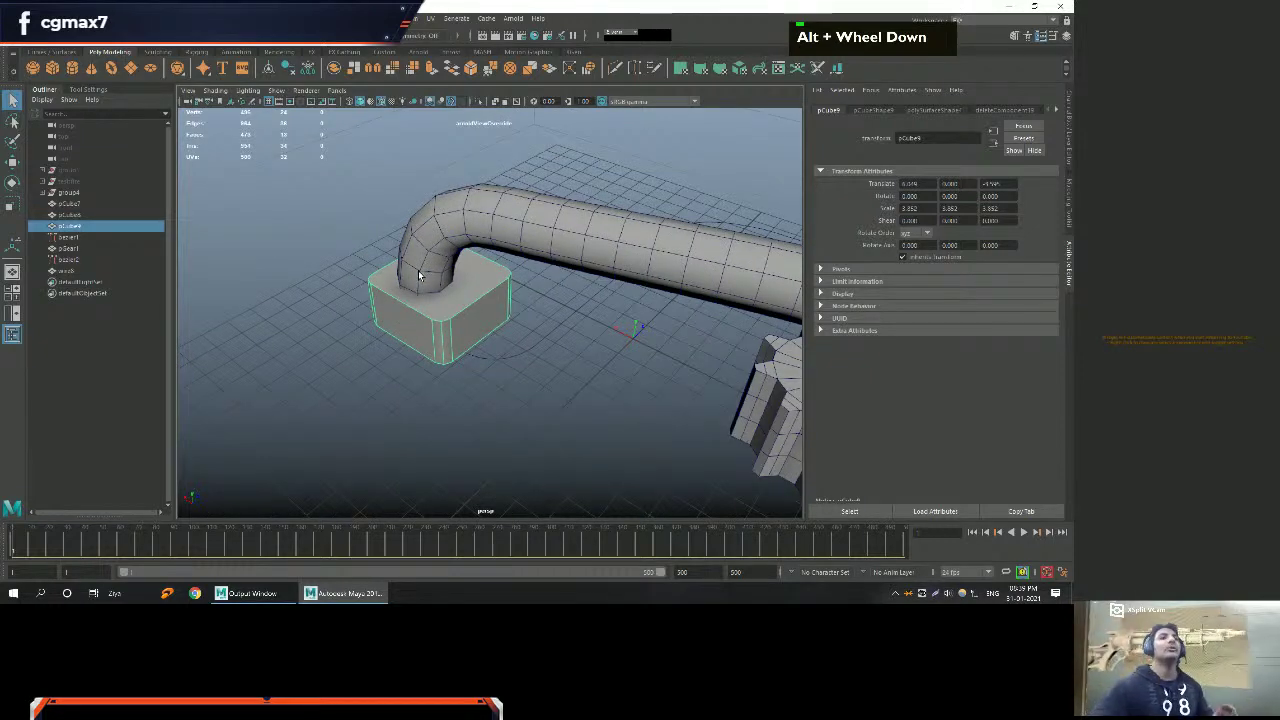
# Select the floor-level Bezier curve between the plain cube and the bevelled cube and show it in the top view.
pyautogui.keyDown('alt'); pyautogui.moveTo(482, 220); pyautogui.dragTo(466, 150, button='middle'); pyautogui.keyUp('alt')
pyautogui.keyDown('alt'); pyautogui.moveTo(466, 150); pyautogui.dragTo(530, 260); pyautogui.keyUp('alt')
pyautogui.keyDown('alt'); pyautogui.moveTo(530, 260); pyautogui.dragTo(544, 209, button='middle'); pyautogui.keyUp('alt')
pyautogui.keyDown('alt'); pyautogui.moveTo(544, 209); pyautogui.dragTo(546, 313); pyautogui.keyUp('alt')
pyautogui.click(523, 320)
pyautogui.keyDown('alt'); pyautogui.moveTo(523, 320); pyautogui.dragTo(521, 325, button='right'); pyautogui.keyUp('alt')
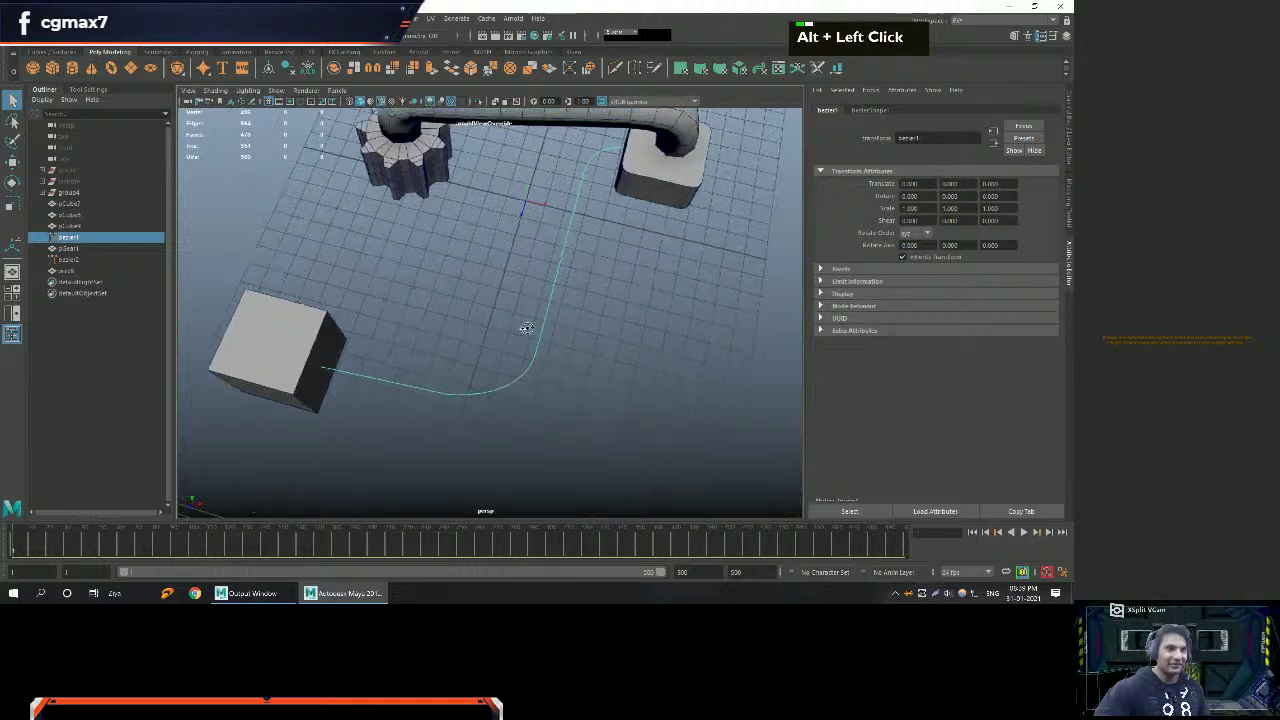
pyautogui.keyDown('alt'); pyautogui.moveTo(521, 325); pyautogui.dragTo(441, 294, button='middle'); pyautogui.keyUp('alt')
pyautogui.keyDown('alt'); pyautogui.moveTo(441, 294); pyautogui.dragTo(418, 338); pyautogui.keyUp('alt')
pyautogui.press('space')
pyautogui.press('space')
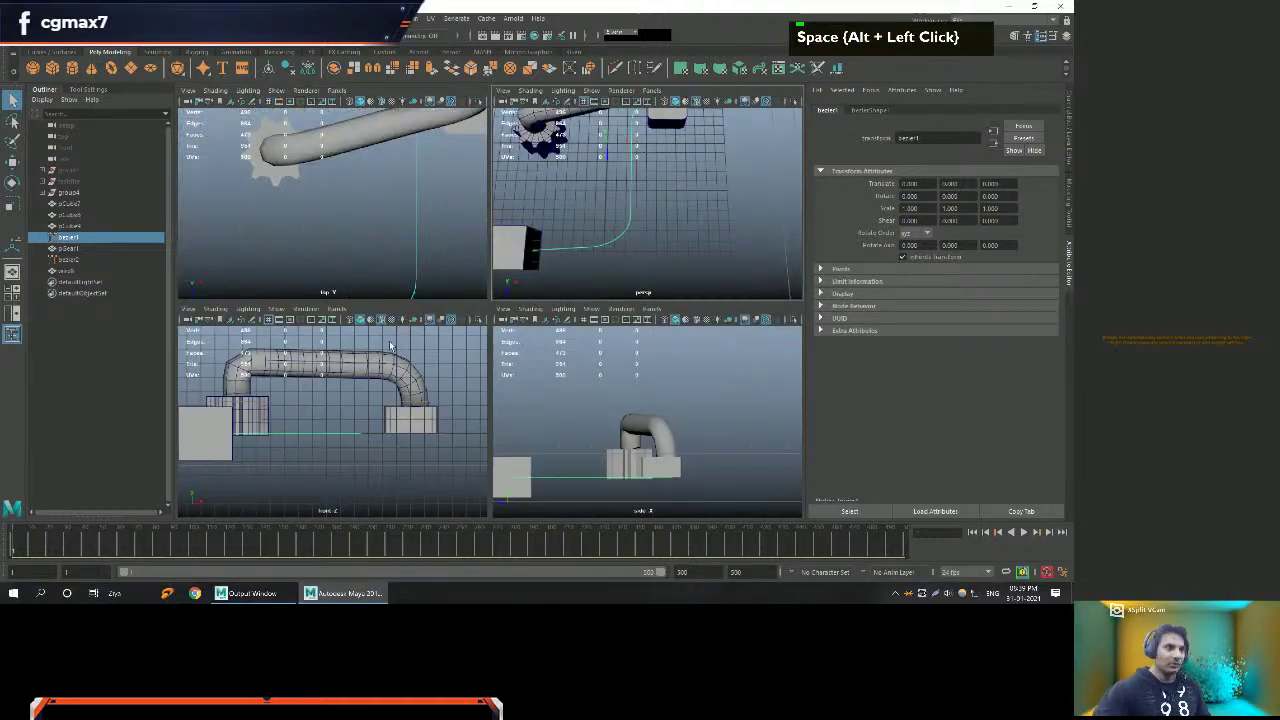
pyautogui.press('space')
pyautogui.keyDown('alt'); pyautogui.moveTo(458, 281); pyautogui.dragTo(505, 234, button='middle'); pyautogui.keyUp('alt')
pyautogui.keyDown('alt'); pyautogui.scroll(-5, 526, 258); pyautogui.keyUp('alt')
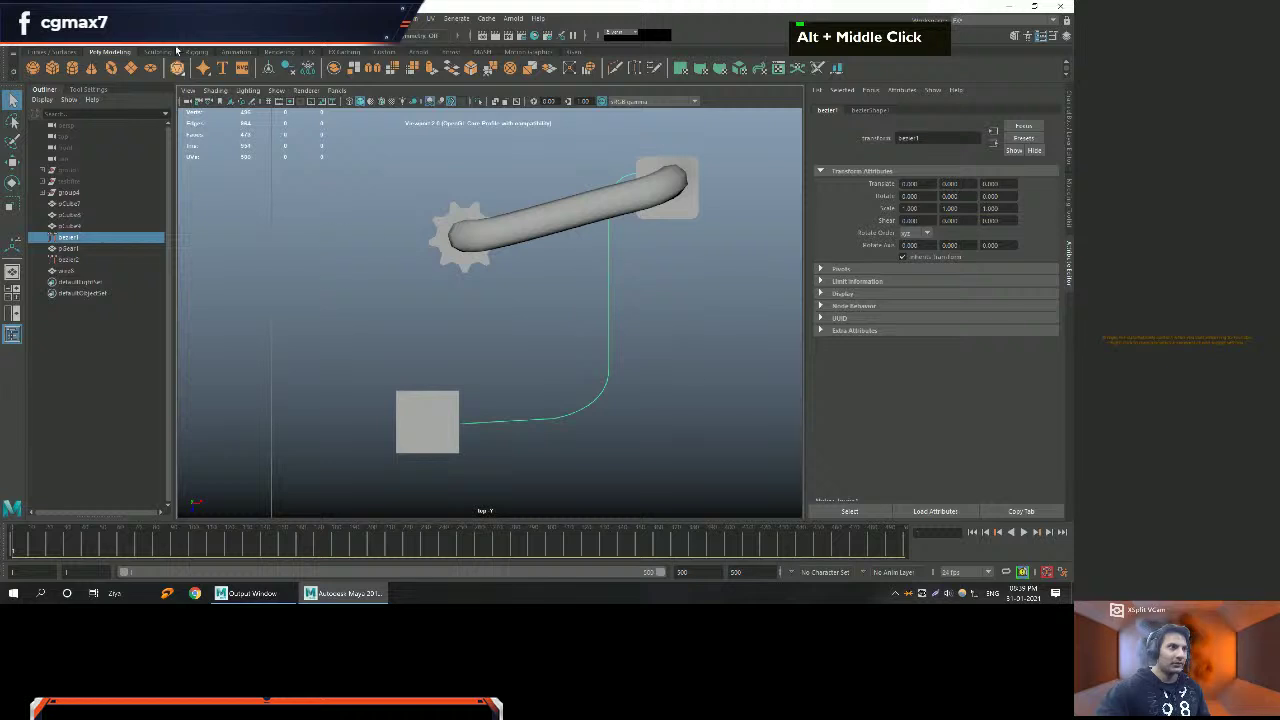
# Create a wire mesh pipe from the selected curve and raise its interpolation steps to the end of the slider range.
pyautogui.click(55, 18)
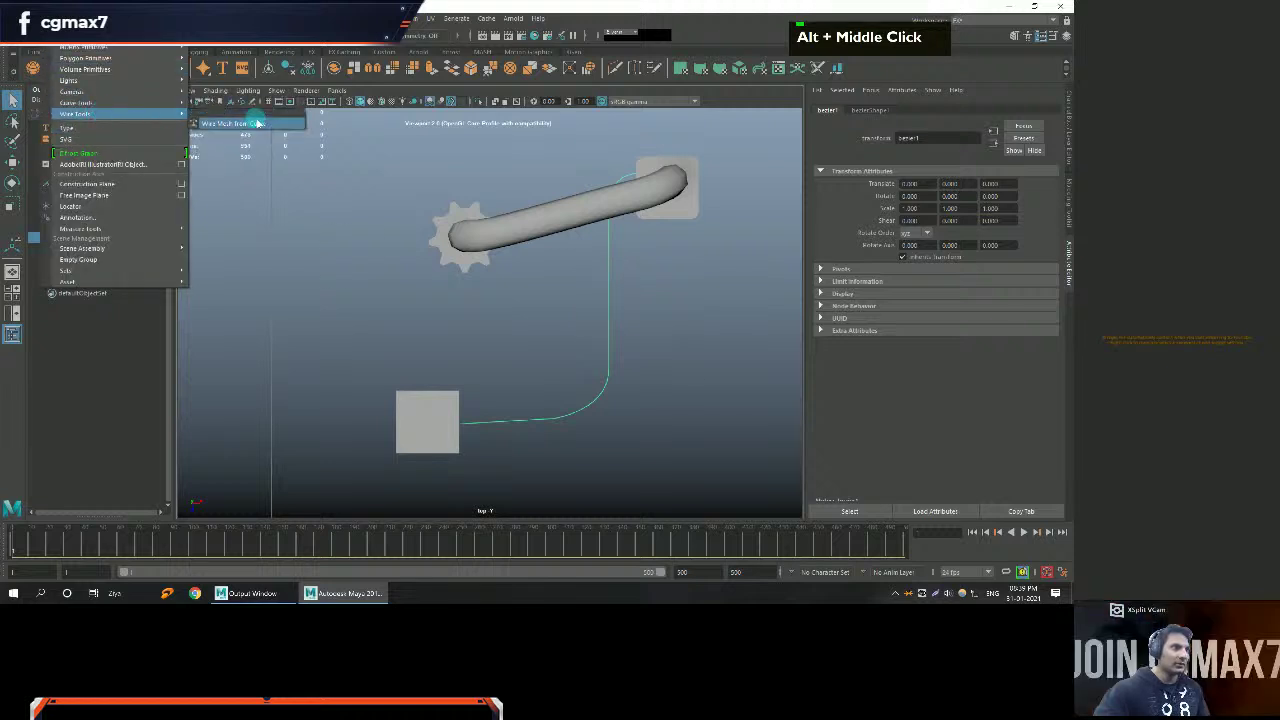
pyautogui.click(258, 145)
pyautogui.click(406, 279)
pyautogui.keyDown('alt'); pyautogui.moveTo(466, 320); pyautogui.dragTo(529, 353, button='right'); pyautogui.keyUp('alt')
pyautogui.keyDown('alt'); pyautogui.moveTo(529, 353); pyautogui.dragTo(593, 261, button='middle'); pyautogui.keyUp('alt')
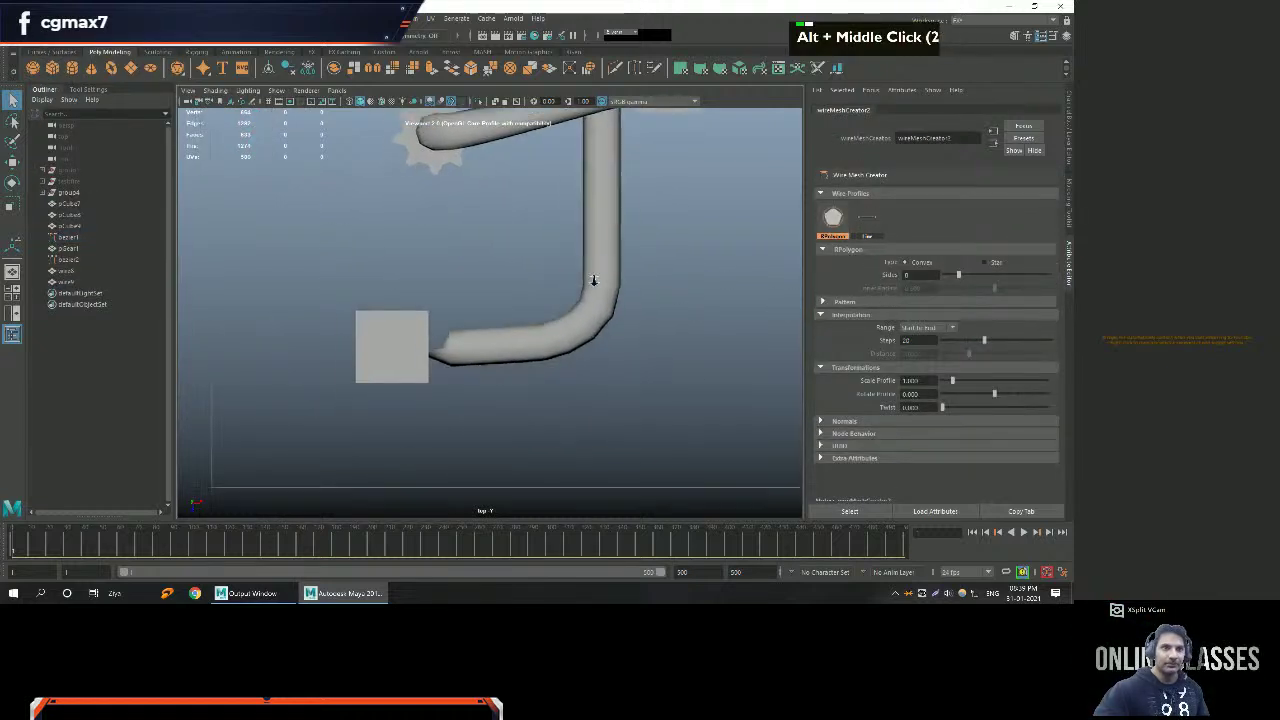
pyautogui.keyDown('alt'); pyautogui.moveTo(593, 261); pyautogui.dragTo(600, 337, button='right'); pyautogui.keyUp('alt')
pyautogui.keyDown('alt'); pyautogui.moveTo(600, 337); pyautogui.dragTo(606, 340, button='middle'); pyautogui.keyUp('alt')
pyautogui.keyDown('alt'); pyautogui.moveTo(606, 340); pyautogui.dragTo(615, 338, button='right'); pyautogui.keyUp('alt')
pyautogui.moveTo(986, 341); pyautogui.dragTo(1020, 341)
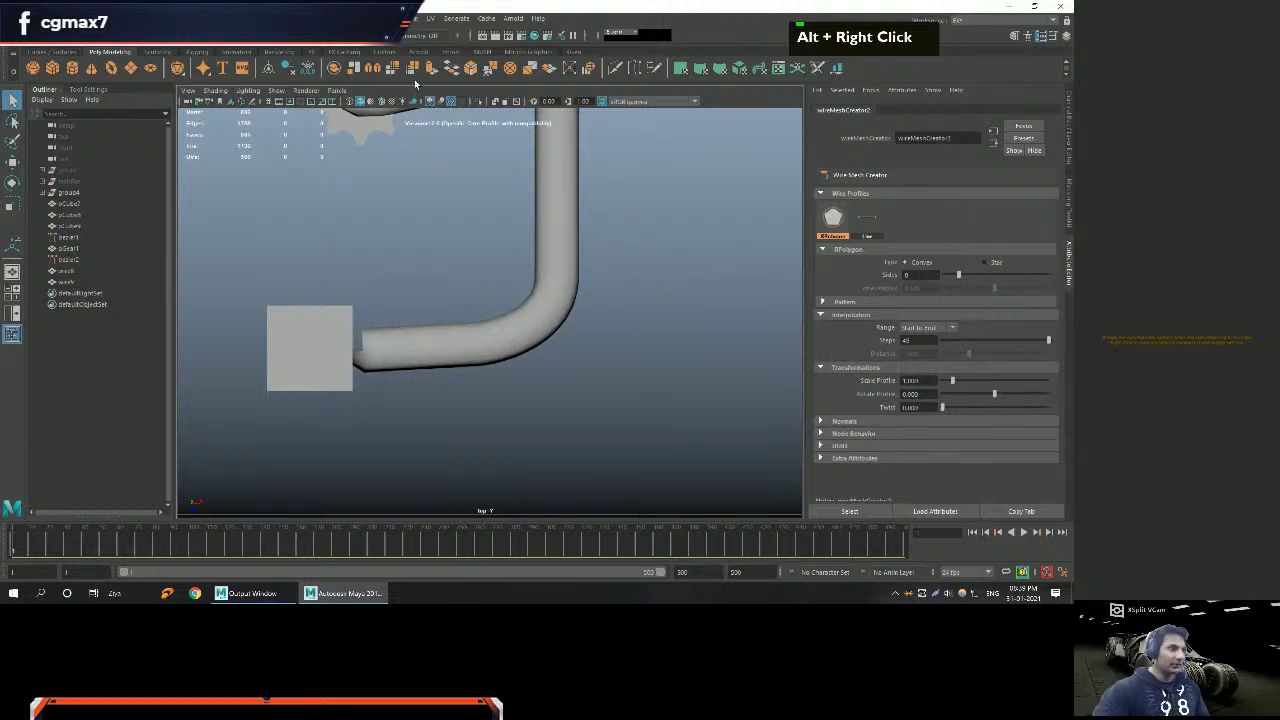
# Turn on wireframe on shaded for the top view and switch the view to wireframe display.
pyautogui.click(378, 102)
pyautogui.keyDown('alt'); pyautogui.moveTo(506, 271); pyautogui.dragTo(471, 366, button='right'); pyautogui.keyUp('alt')
pyautogui.keyDown('alt'); pyautogui.moveTo(471, 366); pyautogui.dragTo(421, 319, button='middle'); pyautogui.keyUp('alt')
pyautogui.keyDown('alt'); pyautogui.moveTo(421, 319); pyautogui.dragTo(400, 323, button='right'); pyautogui.keyUp('alt')
pyautogui.keyDown('alt'); pyautogui.moveTo(400, 323); pyautogui.dragTo(368, 299, button='middle'); pyautogui.keyUp('alt')
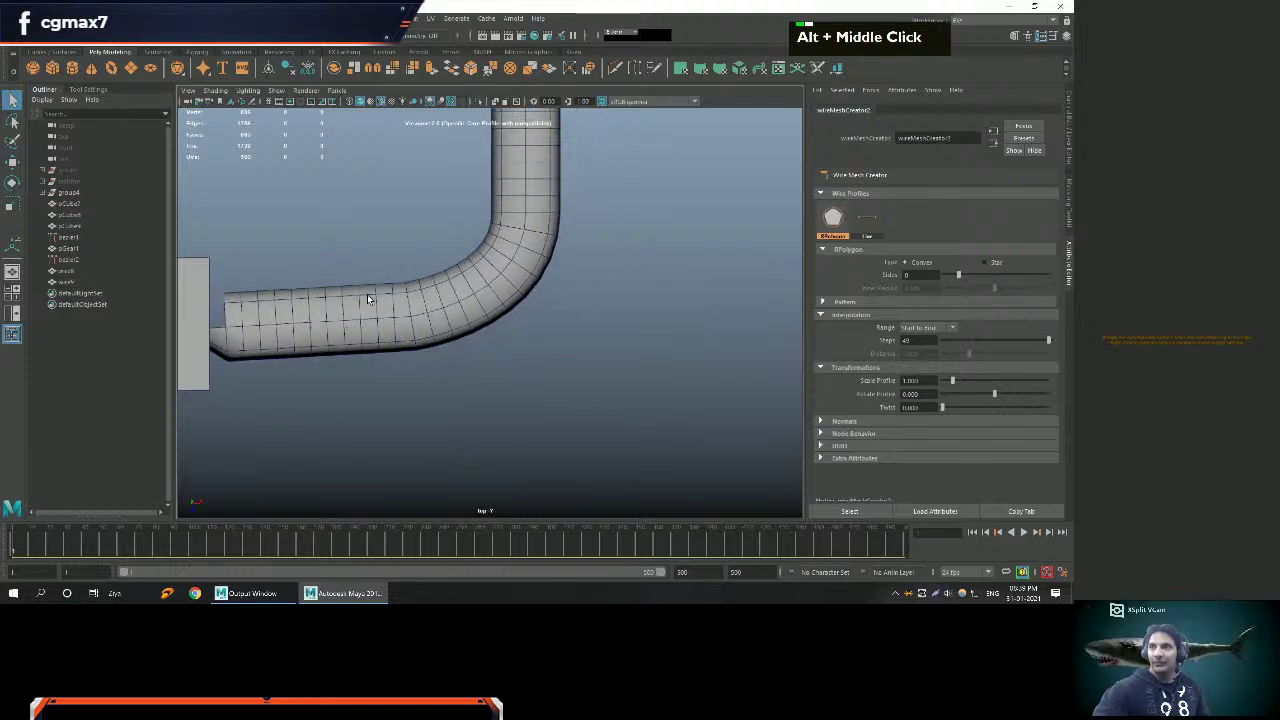
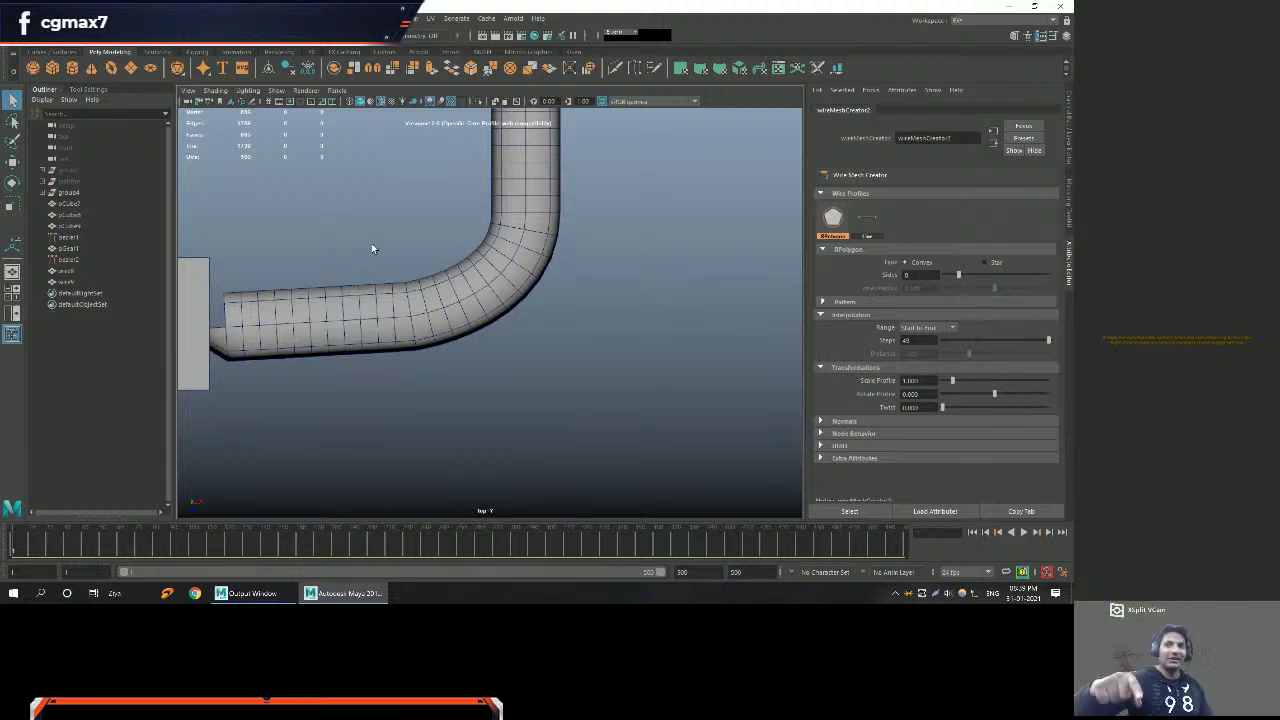
pyautogui.keyDown('alt'); pyautogui.moveTo(371, 334); pyautogui.dragTo(542, 274, button='middle'); pyautogui.keyUp('alt')
pyautogui.scroll(-2, 612, 348)
pyautogui.press('4')
pyautogui.scroll(4, 600, 355)
pyautogui.keyDown('alt'); pyautogui.scroll(3, 582, 286); pyautogui.keyUp('alt')
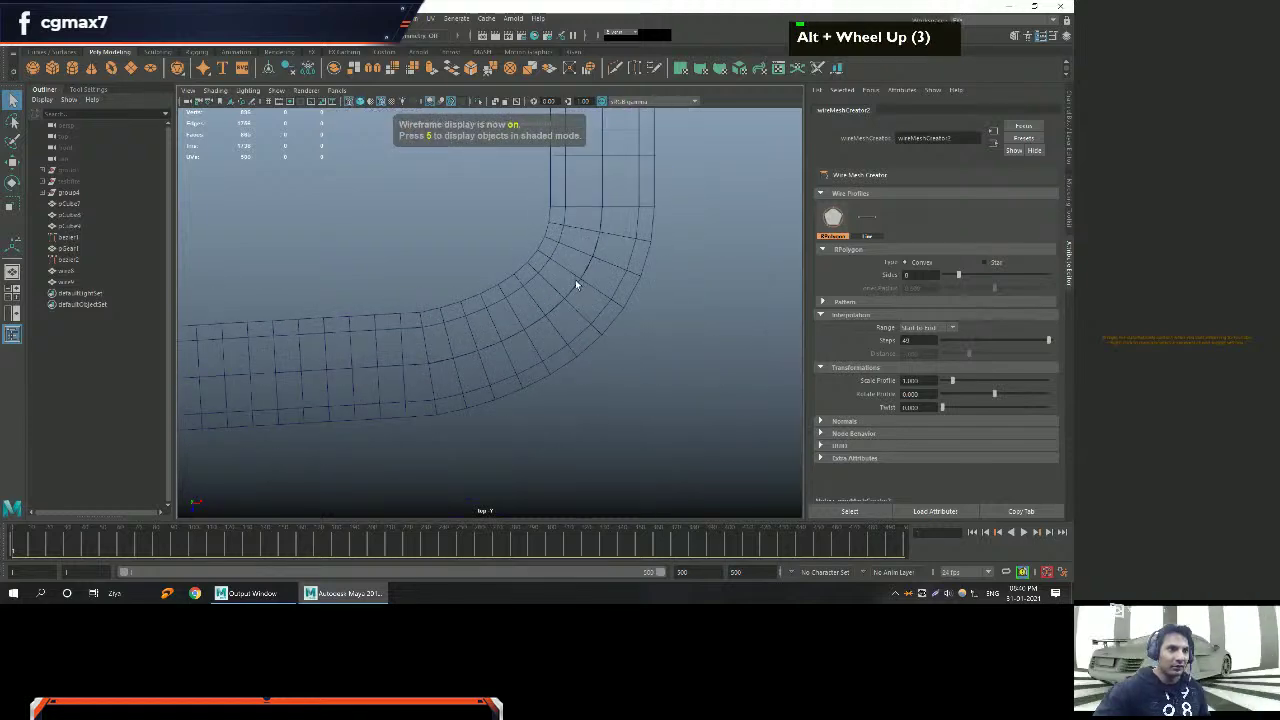
# Select the Bezier curve inside the floor-level pipe and switch it to control vertex editing.
pyautogui.click(576, 286)
pyautogui.scroll(-3, 509, 303)
pyautogui.keyDown('alt'); pyautogui.scroll(4, 571, 323); pyautogui.keyUp('alt')
pyautogui.scroll(7, 594, 312)
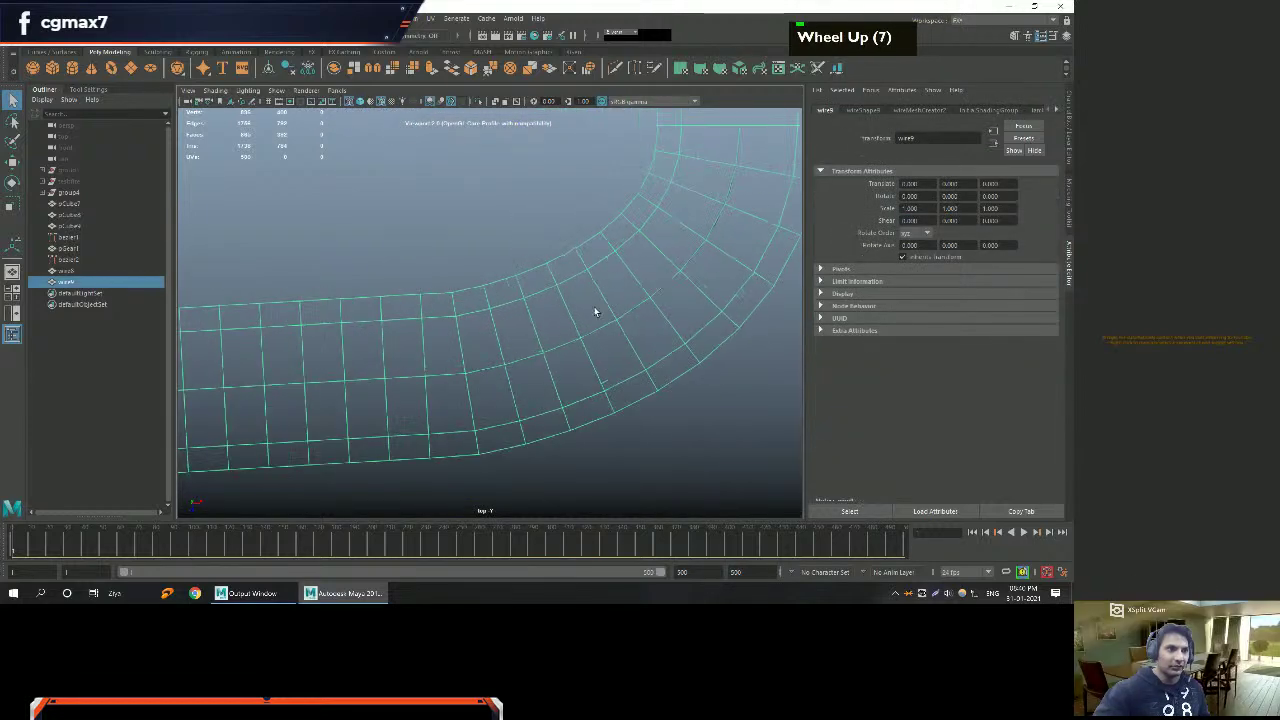
pyautogui.rightClick(671, 280)
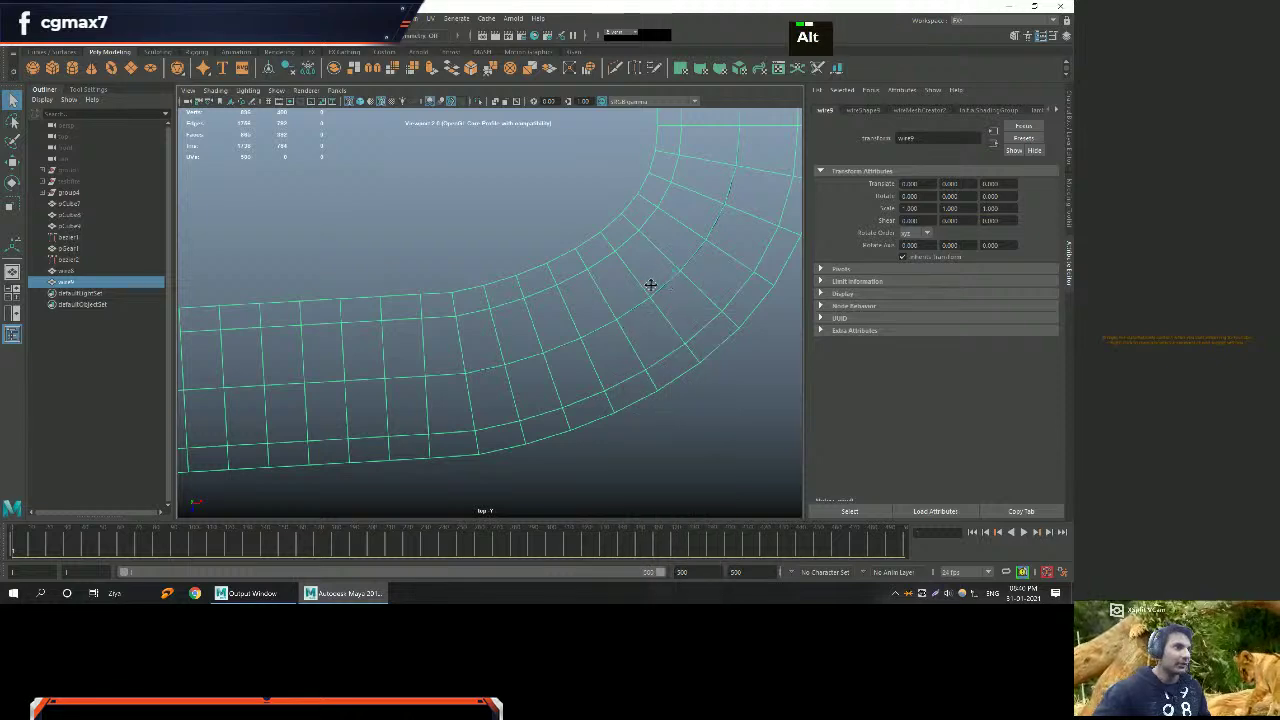
pyautogui.keyDown('alt'); pyautogui.moveTo(671, 286); pyautogui.dragTo(213, 294, button='right'); pyautogui.keyUp('alt')
pyautogui.click(70, 259)
pyautogui.keyDown('alt'); pyautogui.moveTo(515, 314); pyautogui.dragTo(522, 344, button='middle'); pyautogui.keyUp('alt')
pyautogui.keyDown('alt'); pyautogui.scroll(3, 522, 344); pyautogui.keyUp('alt')
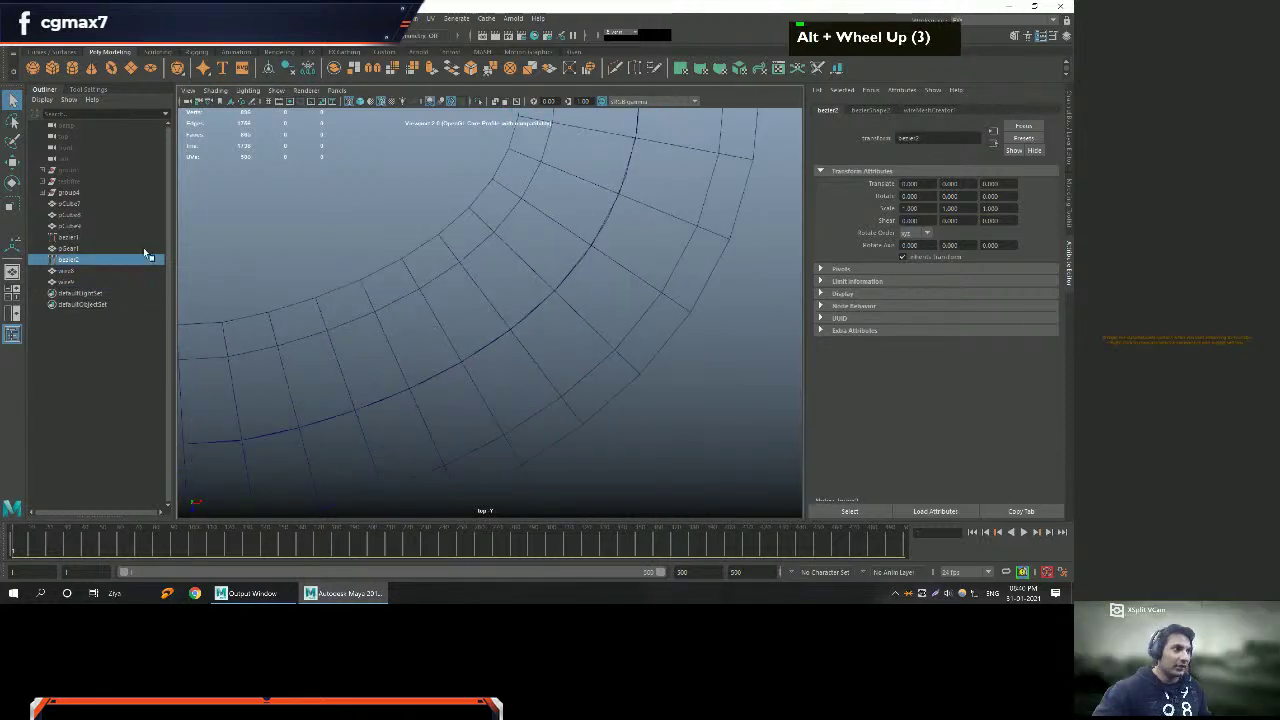
pyautogui.click(86, 240)
pyautogui.scroll(11, 537, 272)
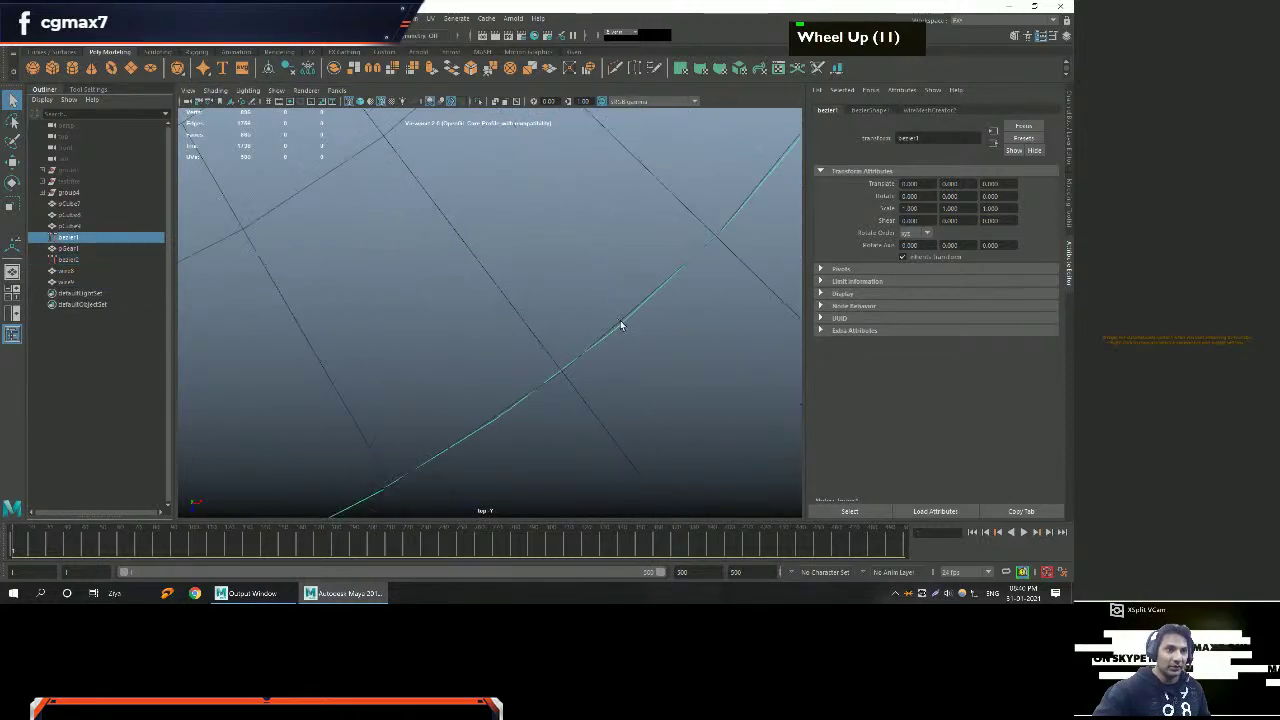
pyautogui.moveTo(624, 325); pyautogui.dragTo(558, 314, button='right')
pyautogui.scroll(-7, 616, 299)
pyautogui.scroll(4, 516, 326)
pyautogui.keyDown('alt'); pyautogui.moveTo(516, 326); pyautogui.dragTo(476, 310, button='middle'); pyautogui.keyUp('alt')
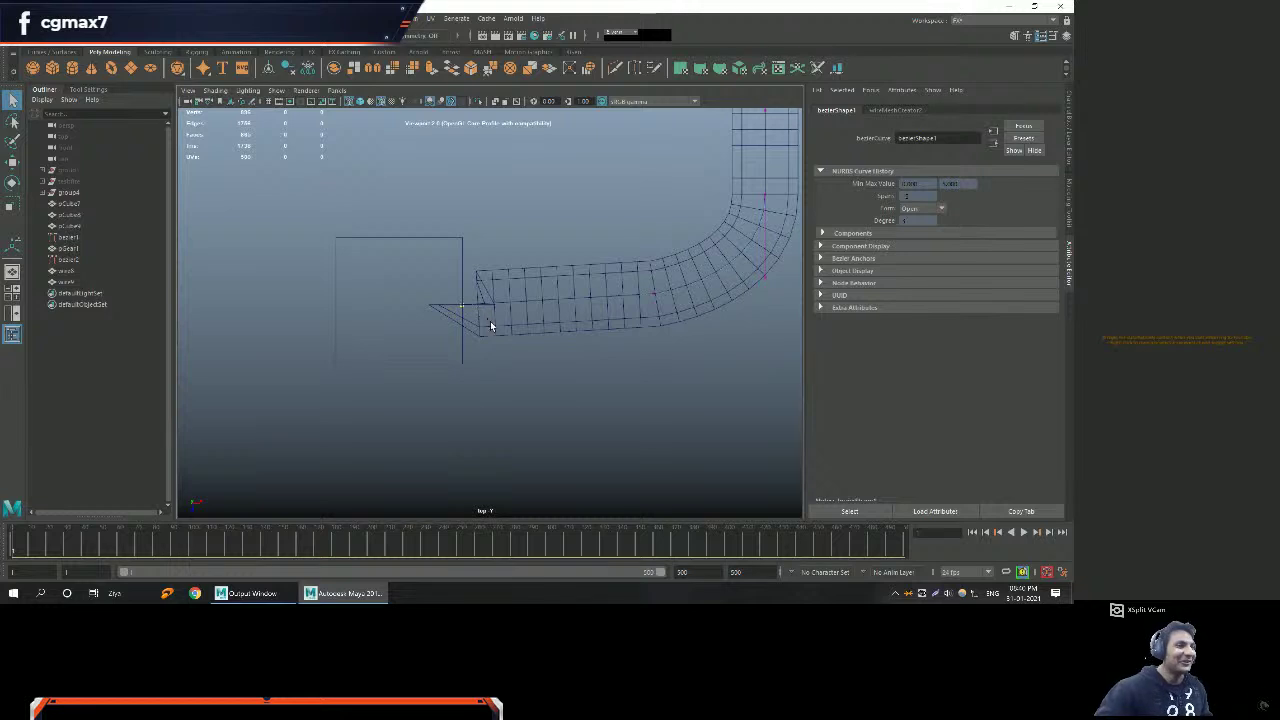
# Extend the curve's end point into the plain cube and level the next anchor so that pipe section runs straight.
pyautogui.press('w')
pyautogui.moveTo(516, 304); pyautogui.dragTo(487, 287)
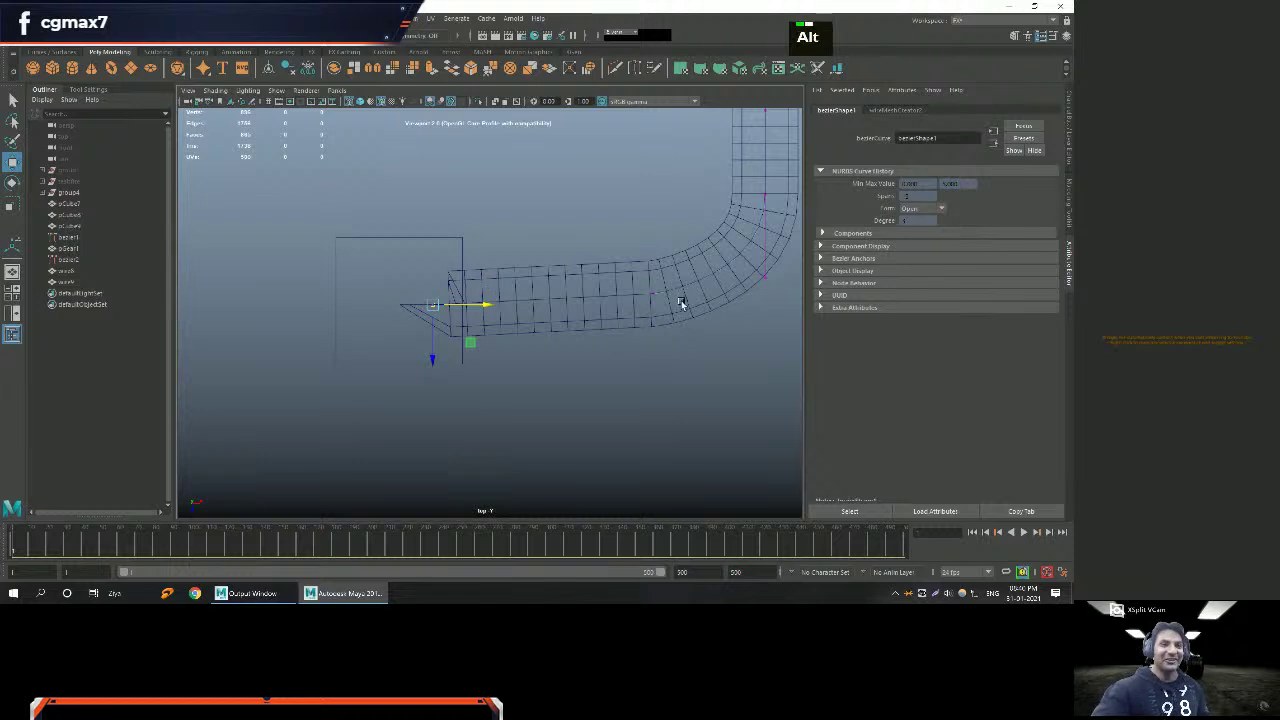
pyautogui.keyDown('alt'); pyautogui.moveTo(594, 306); pyautogui.dragTo(543, 311, button='middle'); pyautogui.keyUp('alt')
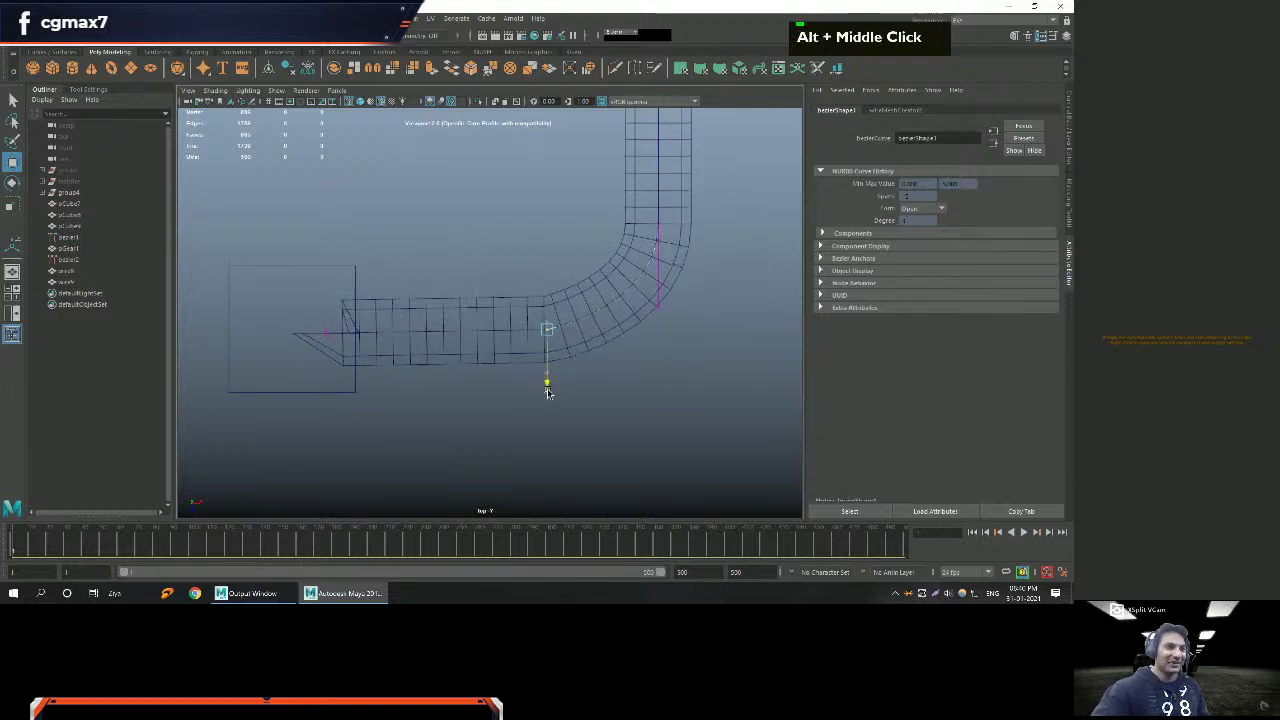
pyautogui.keyDown('alt'); pyautogui.moveTo(549, 389); pyautogui.dragTo(514, 306, button='middle'); pyautogui.keyUp('alt')
pyautogui.keyDown('alt'); pyautogui.moveTo(514, 306); pyautogui.dragTo(400, 343, button='right'); pyautogui.keyUp('alt')
pyautogui.keyDown('alt'); pyautogui.moveTo(400, 343); pyautogui.dragTo(474, 346, button='middle'); pyautogui.keyUp('alt')
pyautogui.keyDown('alt'); pyautogui.moveTo(474, 343); pyautogui.dragTo(504, 305, button='right'); pyautogui.keyUp('alt')
pyautogui.keyDown('alt'); pyautogui.moveTo(504, 305); pyautogui.dragTo(568, 290, button='middle'); pyautogui.keyUp('alt')
pyautogui.keyDown('alt'); pyautogui.moveTo(568, 290); pyautogui.dragTo(562, 328, button='right'); pyautogui.keyUp('alt')
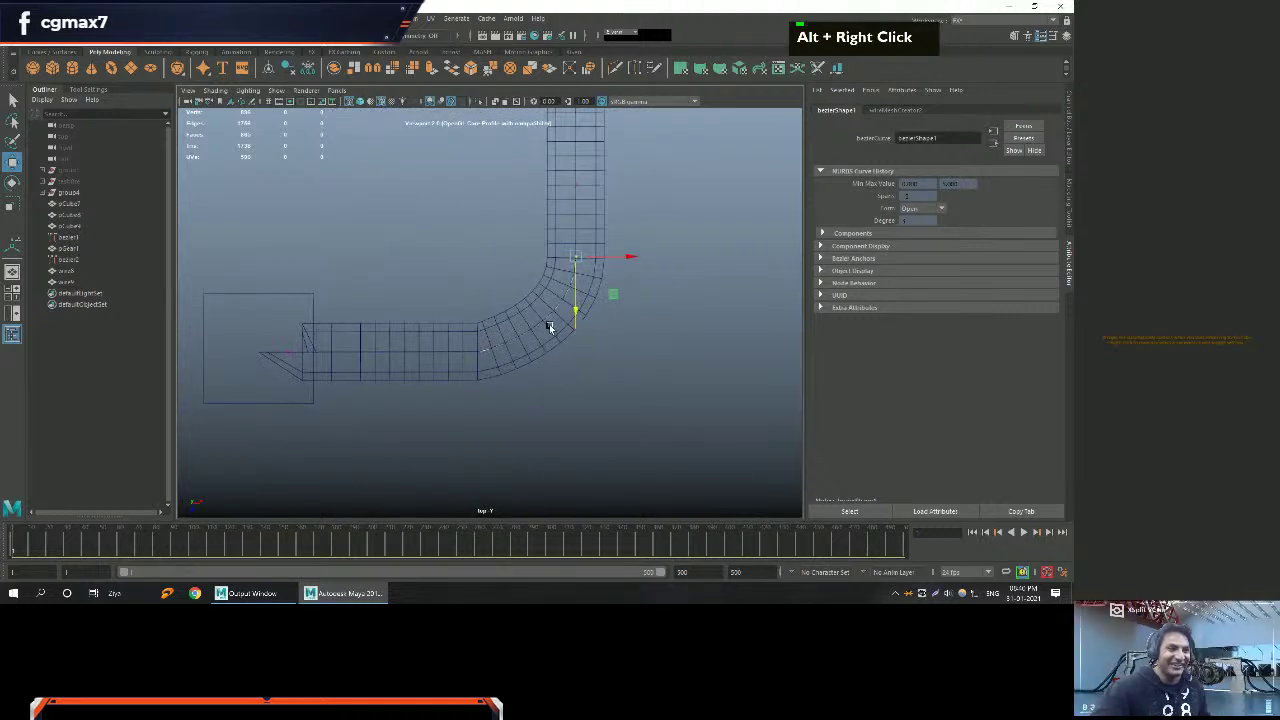
# Reselect the floor-level pipe's Bezier curve and return it to control vertex editing.
pyautogui.doubleClick(591, 329)
pyautogui.scroll(1, 565, 290)
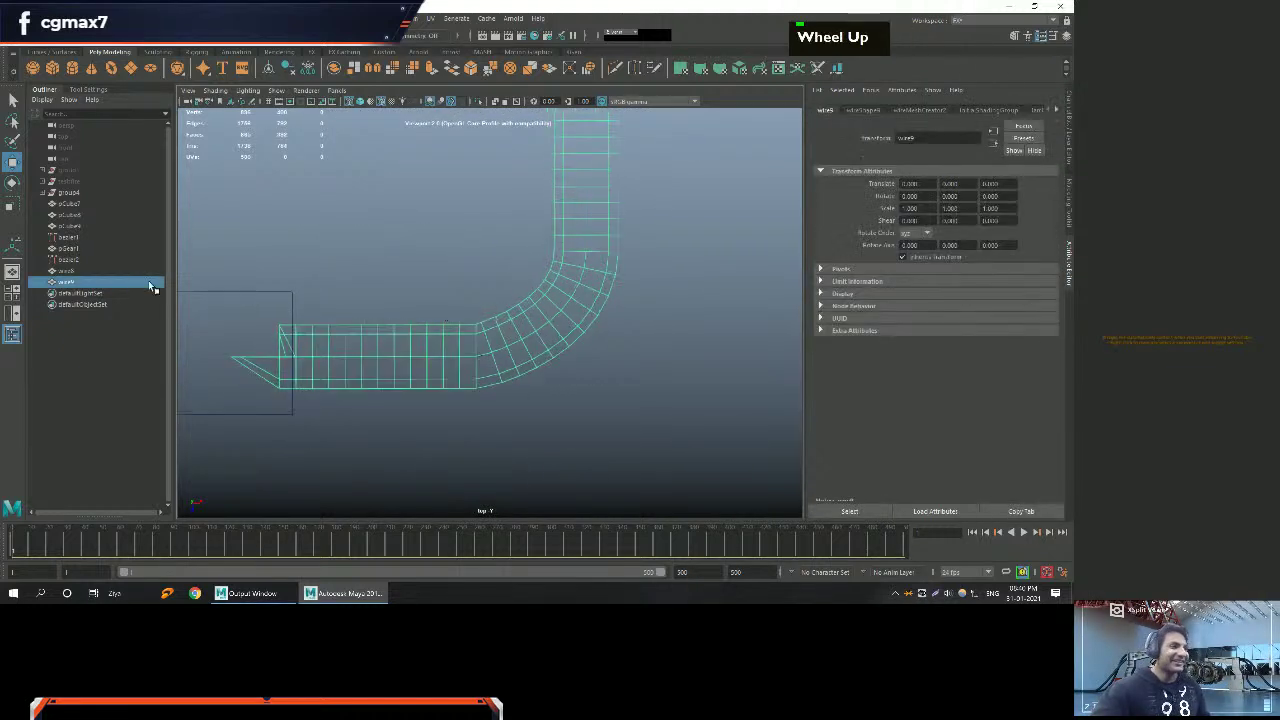
pyautogui.click(64, 260)
pyautogui.click(76, 239)
pyautogui.scroll(3, 737, 345)
pyautogui.scroll(2, 648, 317)
pyautogui.keyDown('alt'); pyautogui.moveTo(648, 317); pyautogui.dragTo(506, 271, button='right'); pyautogui.keyUp('alt')
pyautogui.scroll(4, 631, 280)
pyautogui.keyDown('alt'); pyautogui.moveTo(631, 280); pyautogui.dragTo(611, 214, button='middle'); pyautogui.keyUp('alt')
pyautogui.scroll(4, 500, 264)
pyautogui.moveTo(534, 276); pyautogui.dragTo(477, 266, button='right')
# Pull the tangent handle at the pipe's corner slightly farther outward to round the bend.
pyautogui.scroll(-6, 497, 340)
pyautogui.click(462, 362)
pyautogui.keyDown('alt'); pyautogui.moveTo(462, 362); pyautogui.dragTo(590, 386, button='right'); pyautogui.keyUp('alt')
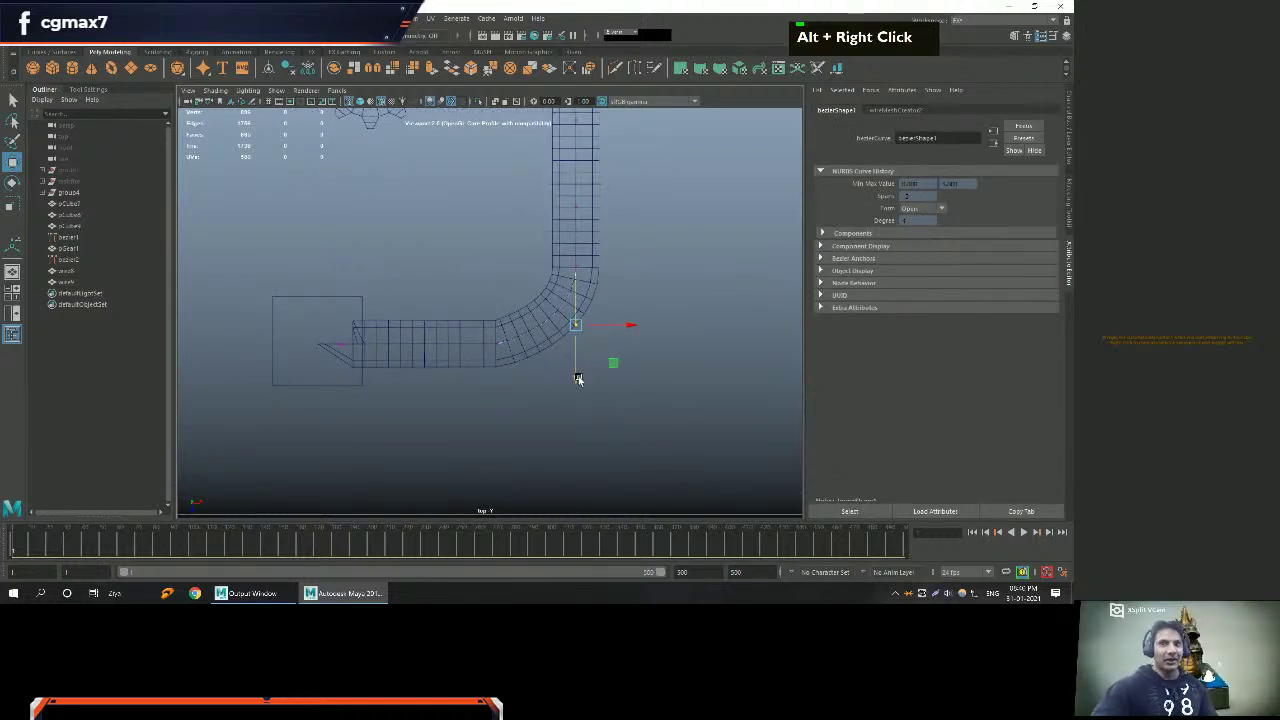
pyautogui.moveTo(578, 380); pyautogui.dragTo(574, 392)
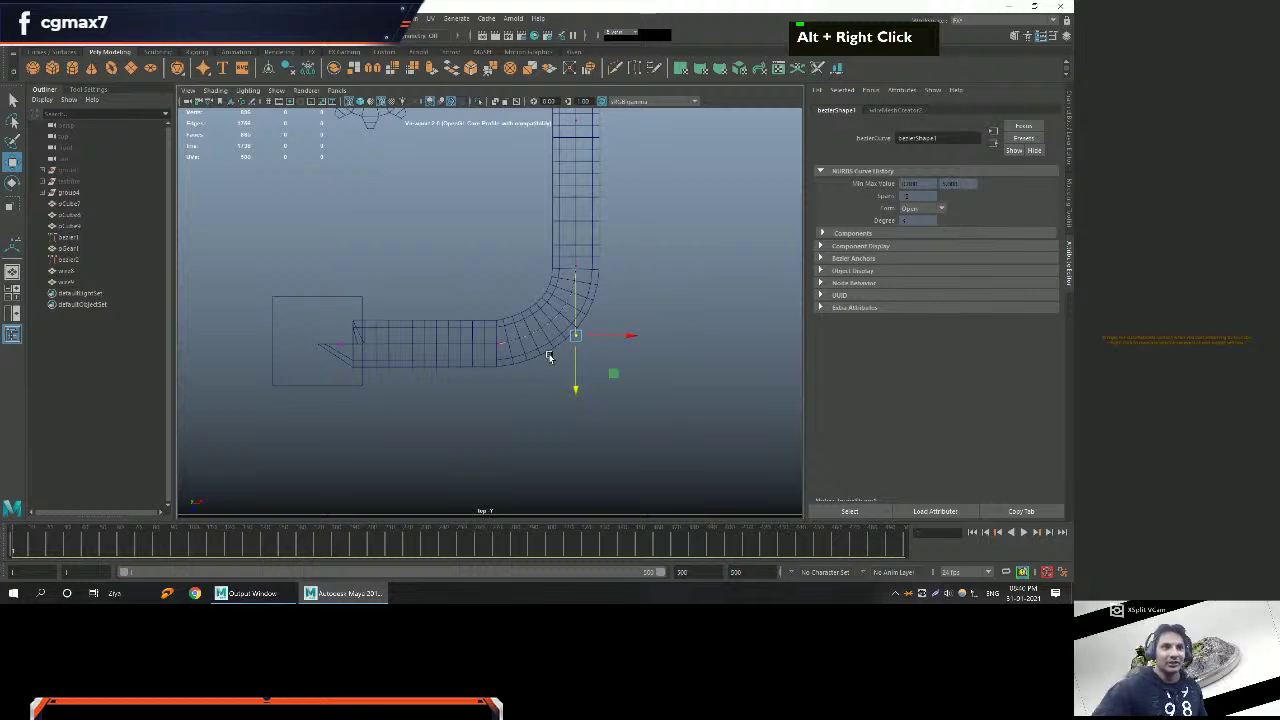
# Leave control vertex editing for object mode and clear the selection.
pyautogui.scroll(-4, 568, 267)
pyautogui.keyDown('alt'); pyautogui.scroll(5, 537, 323); pyautogui.keyUp('alt')
pyautogui.keyDown('alt'); pyautogui.moveTo(537, 323); pyautogui.dragTo(550, 294, button='middle'); pyautogui.keyUp('alt')
pyautogui.press('w')
pyautogui.moveTo(548, 285); pyautogui.dragTo(573, 280, button='right')
pyautogui.click(550, 293)
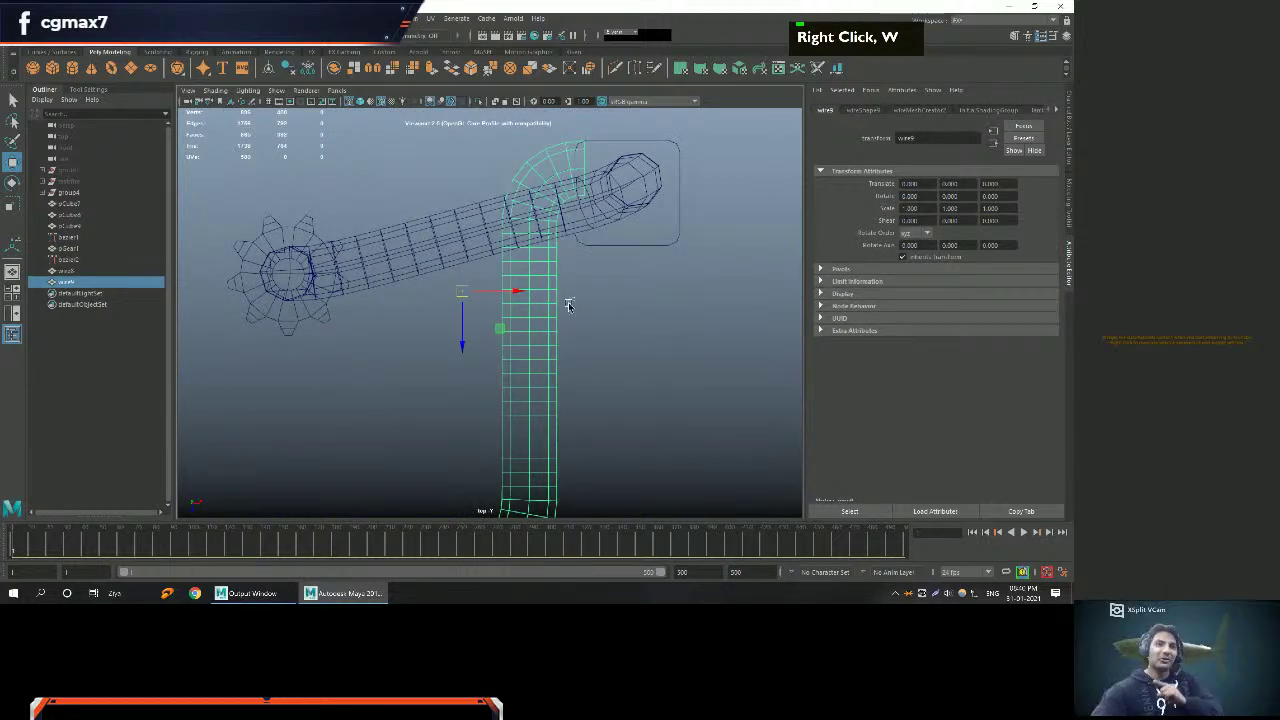
pyautogui.click(575, 300)
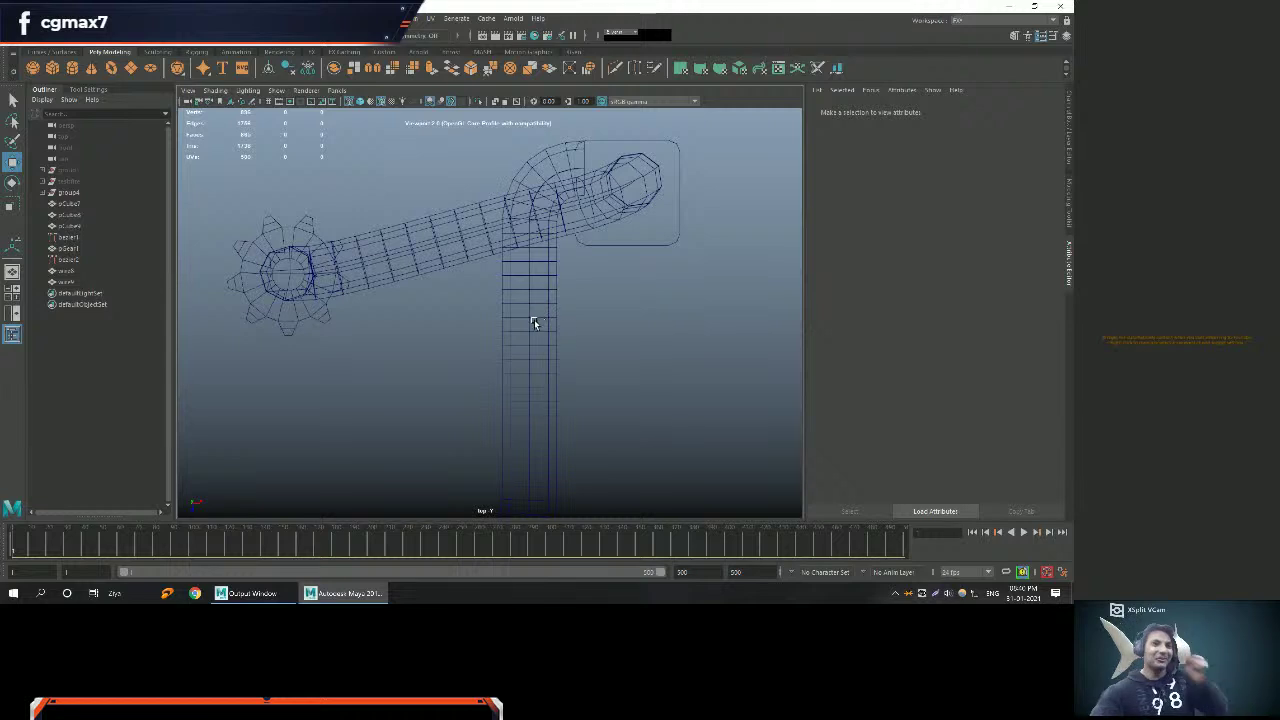
# Examine both pipes around the bevelled cube and the gear in the perspective view.
pyautogui.press('space')
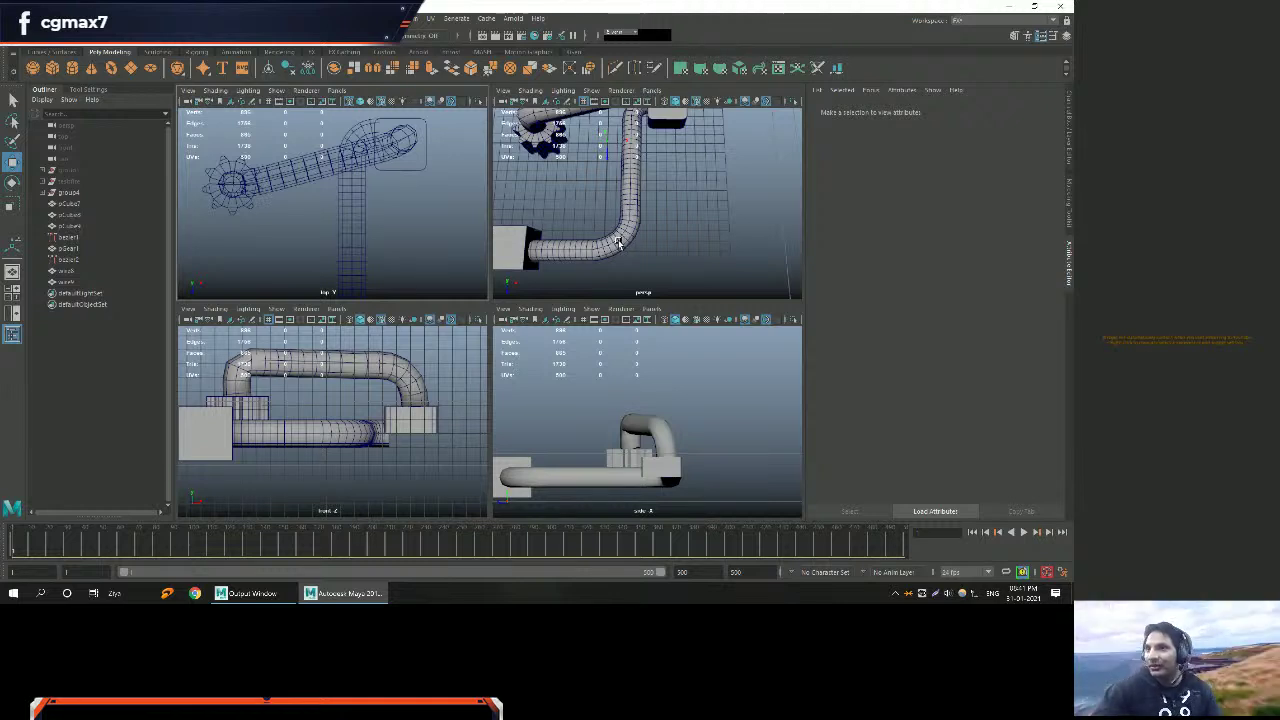
pyautogui.keyDown('alt'); pyautogui.scroll(-1, 612, 242); pyautogui.keyUp('alt')
pyautogui.keyDown('alt'); pyautogui.moveTo(608, 246); pyautogui.dragTo(597, 257, button='right'); pyautogui.keyUp('alt')
pyautogui.press('space')
pyautogui.keyDown('alt'); pyautogui.moveTo(440, 360); pyautogui.dragTo(449, 312, button='middle'); pyautogui.keyUp('alt')
pyautogui.keyDown('alt'); pyautogui.moveTo(449, 312); pyautogui.dragTo(360, 249); pyautogui.keyUp('alt')
pyautogui.keyDown('alt'); pyautogui.moveTo(360, 249); pyautogui.dragTo(457, 356, button='right'); pyautogui.keyUp('alt')
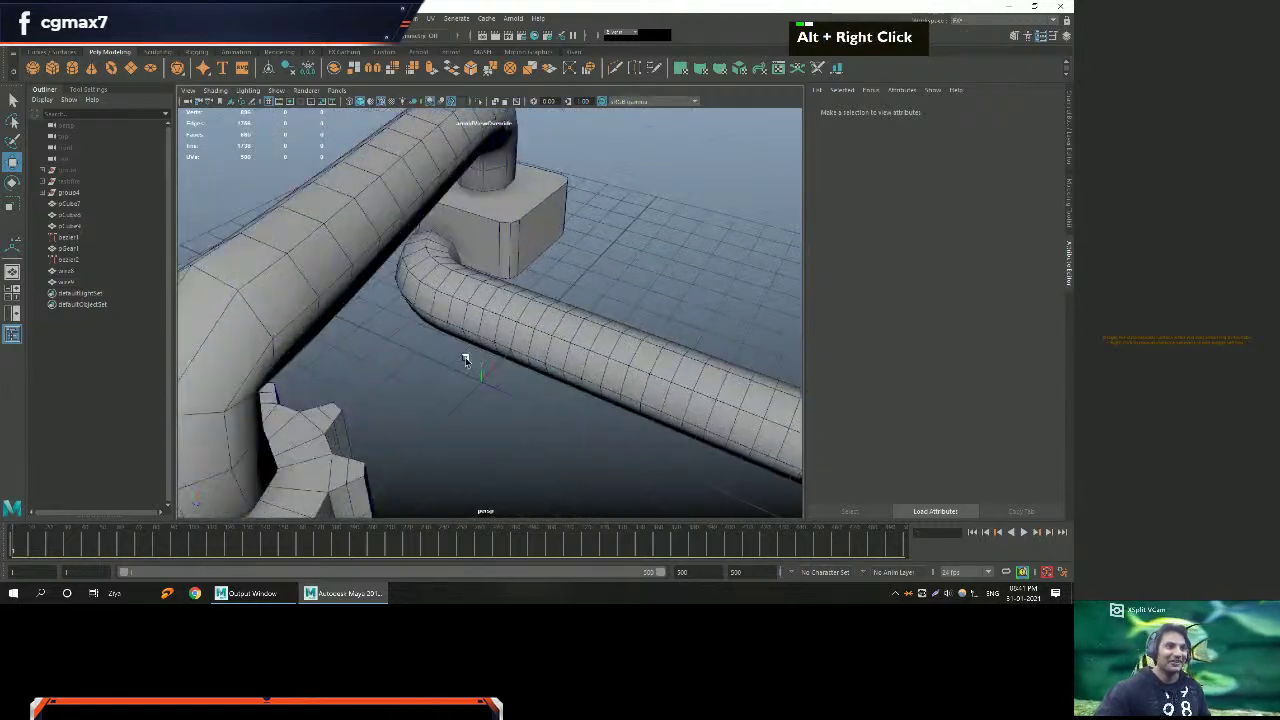
pyautogui.keyDown('alt'); pyautogui.moveTo(457, 356); pyautogui.dragTo(546, 233); pyautogui.keyUp('alt')
pyautogui.click(546, 233)
pyautogui.keyDown('alt'); pyautogui.moveTo(567, 224); pyautogui.dragTo(541, 232, button='middle'); pyautogui.keyUp('alt')
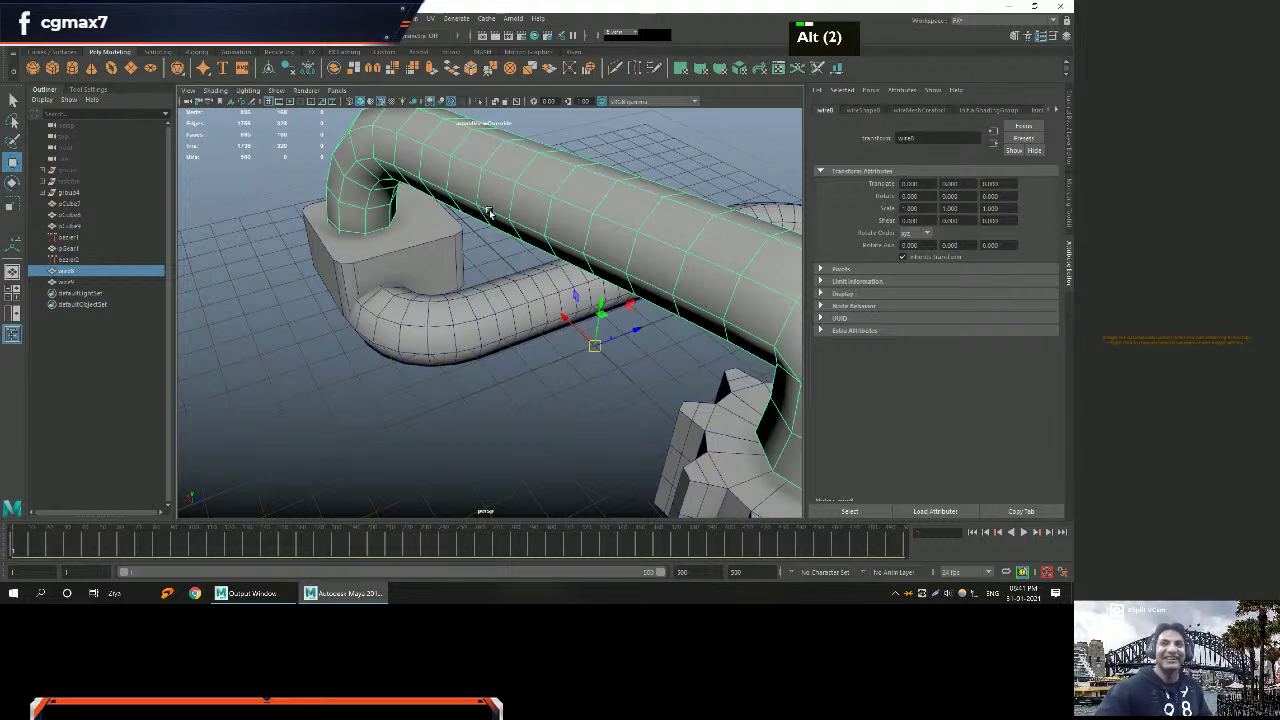
pyautogui.keyDown('alt'); pyautogui.moveTo(434, 206); pyautogui.dragTo(400, 212, button='right'); pyautogui.keyUp('alt')
pyautogui.keyDown('alt'); pyautogui.moveTo(400, 212); pyautogui.dragTo(374, 216); pyautogui.keyUp('alt')
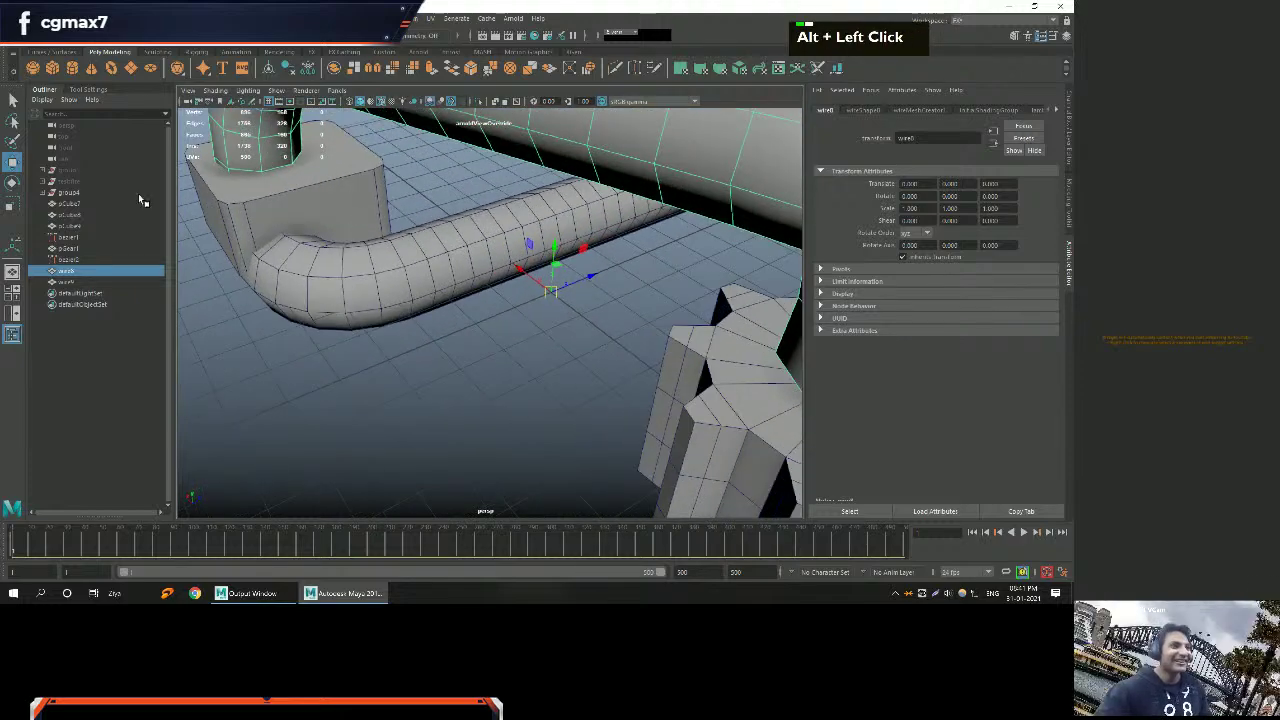
# Select the upper pipe's Bezier curve and switch the perspective view to wireframe display.
pyautogui.click(70, 259)
pyautogui.keyDown('alt'); pyautogui.scroll(-1, 458, 247); pyautogui.keyUp('alt')
pyautogui.keyDown('alt'); pyautogui.moveTo(458, 247); pyautogui.dragTo(530, 250); pyautogui.keyUp('alt')
pyautogui.press('4')
pyautogui.keyDown('alt'); pyautogui.moveTo(535, 245); pyautogui.dragTo(515, 205, button='right'); pyautogui.keyUp('alt')
pyautogui.keyDown('alt'); pyautogui.moveTo(515, 205); pyautogui.dragTo(500, 277, button='middle'); pyautogui.keyUp('alt')
pyautogui.keyDown('alt'); pyautogui.moveTo(500, 277); pyautogui.dragTo(528, 278, button='right'); pyautogui.keyUp('alt')
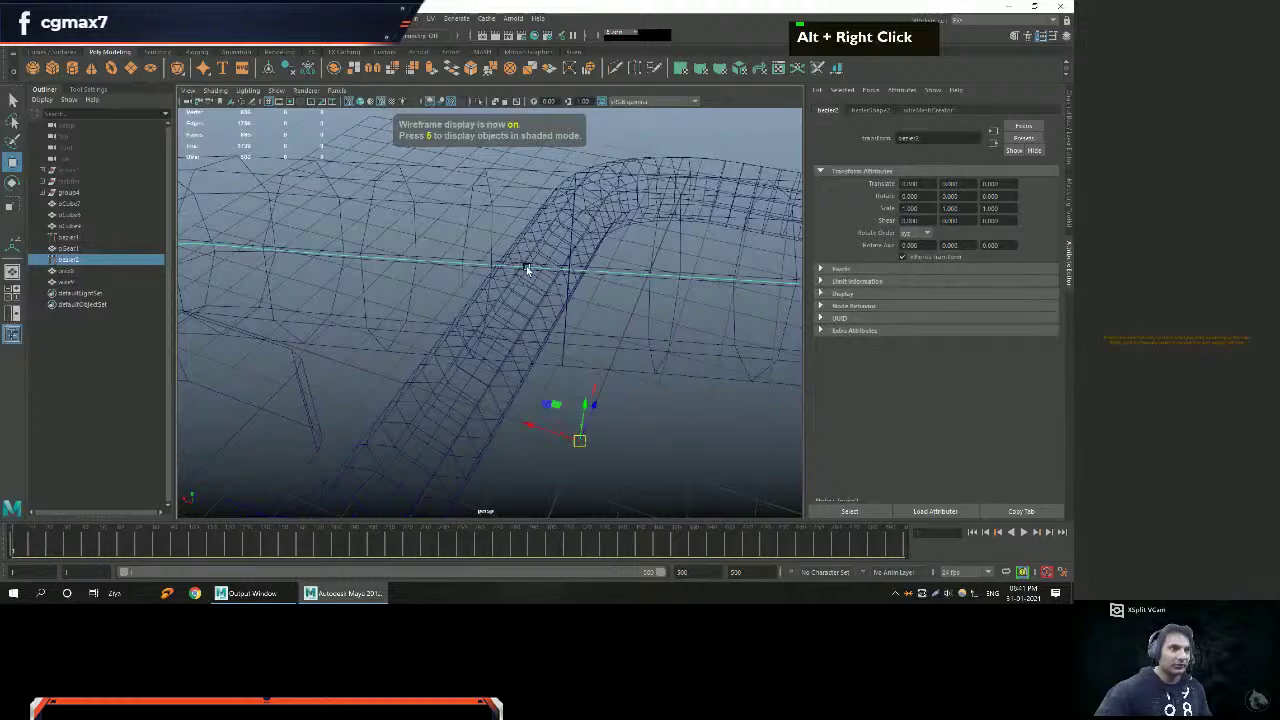
# Switch the upper pipe's curve to control vertex editing and select the bend point above the gear.
pyautogui.rightClick(527, 268)
pyautogui.scroll(-2, 626, 280)
pyautogui.keyDown('alt'); pyautogui.moveTo(626, 280); pyautogui.dragTo(619, 275, button='right'); pyautogui.keyUp('alt')
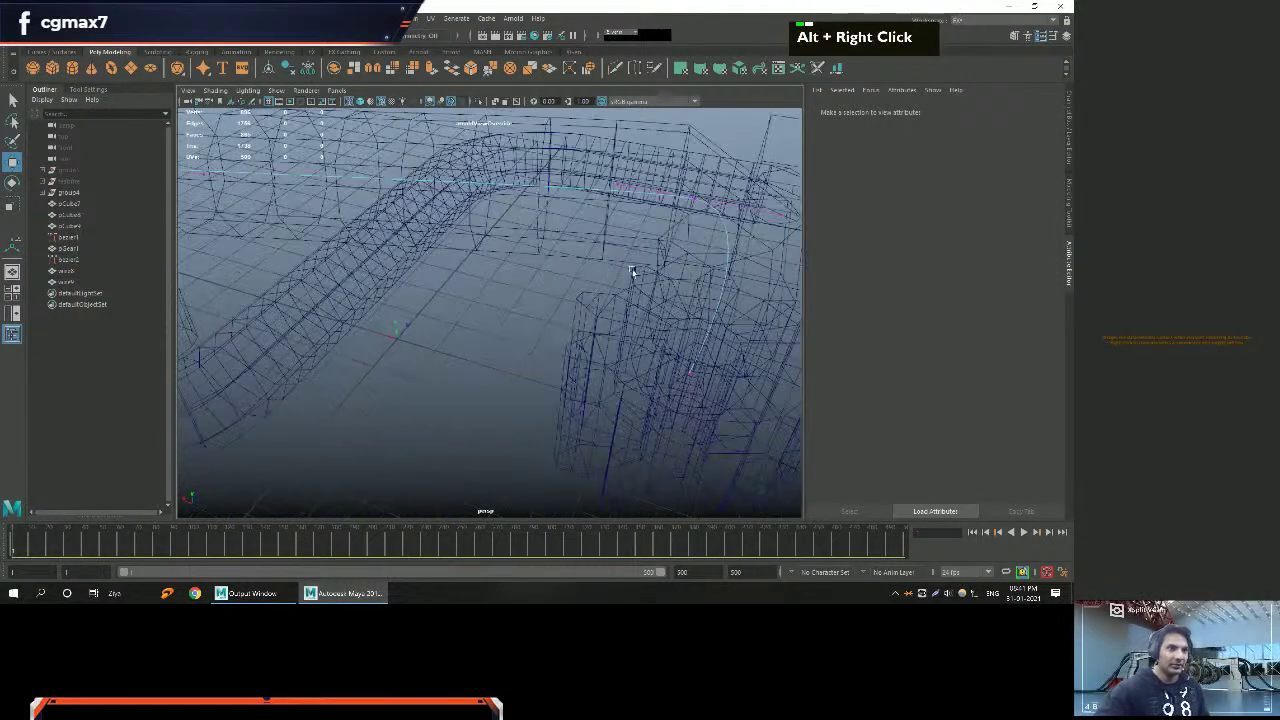
pyautogui.click(695, 188)
# Examine the upper pipe's curve and its handles from several sides, including the bend above the bevelled cube.
pyautogui.keyDown('alt'); pyautogui.moveTo(695, 188); pyautogui.dragTo(655, 195, button='middle'); pyautogui.keyUp('alt')
pyautogui.keyDown('alt'); pyautogui.moveTo(655, 195); pyautogui.dragTo(498, 229, button='right'); pyautogui.keyUp('alt')
pyautogui.keyDown('alt'); pyautogui.moveTo(498, 229); pyautogui.dragTo(514, 229); pyautogui.keyUp('alt')
pyautogui.keyDown('alt'); pyautogui.moveTo(514, 229); pyautogui.dragTo(440, 244, button='right'); pyautogui.keyUp('alt')
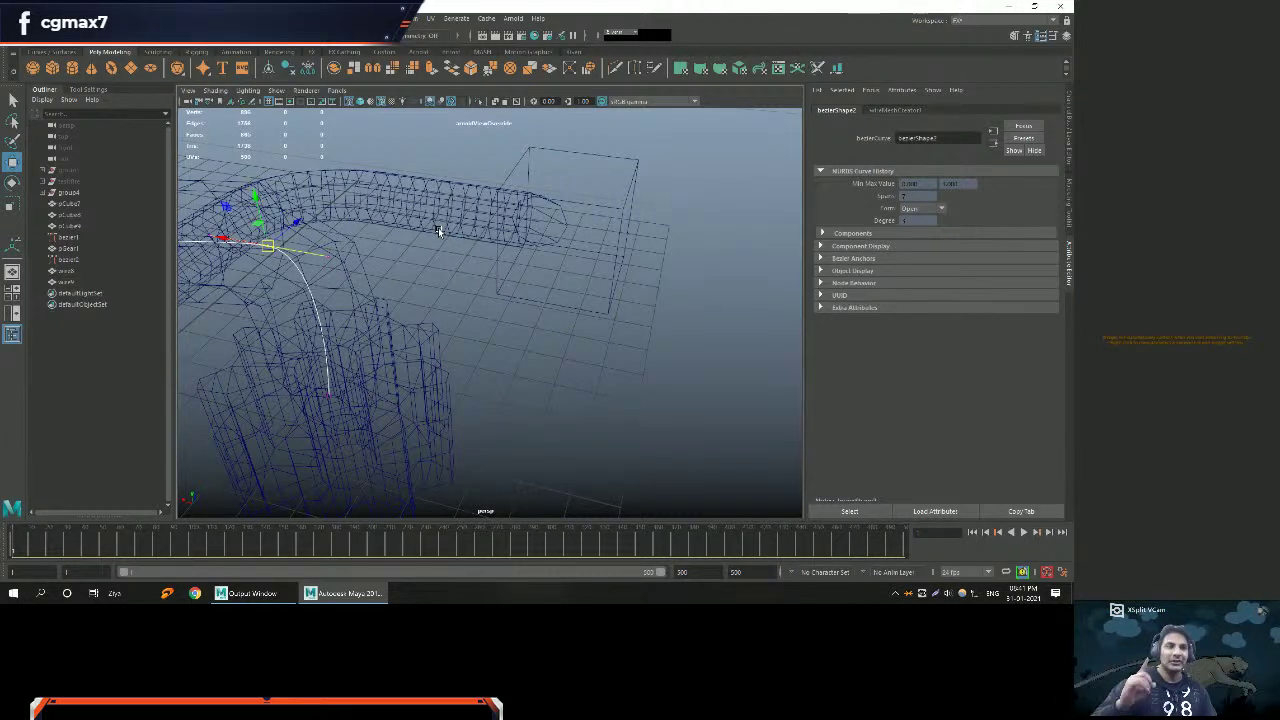
pyautogui.scroll(-4, 443, 229)
pyautogui.keyDown('alt'); pyautogui.moveTo(449, 243); pyautogui.dragTo(440, 260, button='middle'); pyautogui.keyUp('alt')
pyautogui.keyDown('alt'); pyautogui.moveTo(440, 260); pyautogui.dragTo(450, 305); pyautogui.keyUp('alt')
pyautogui.keyDown('alt'); pyautogui.moveTo(450, 305); pyautogui.dragTo(504, 325, button='middle'); pyautogui.keyUp('alt')
pyautogui.keyDown('alt'); pyautogui.moveTo(423, 303); pyautogui.dragTo(591, 300, button='middle'); pyautogui.keyUp('alt')
pyautogui.keyDown('alt'); pyautogui.moveTo(591, 300); pyautogui.dragTo(475, 297); pyautogui.keyUp('alt')
pyautogui.keyDown('alt'); pyautogui.moveTo(475, 297); pyautogui.dragTo(480, 300, button='middle'); pyautogui.keyUp('alt')
pyautogui.keyDown('alt'); pyautogui.moveTo(480, 300); pyautogui.dragTo(457, 294); pyautogui.keyUp('alt')
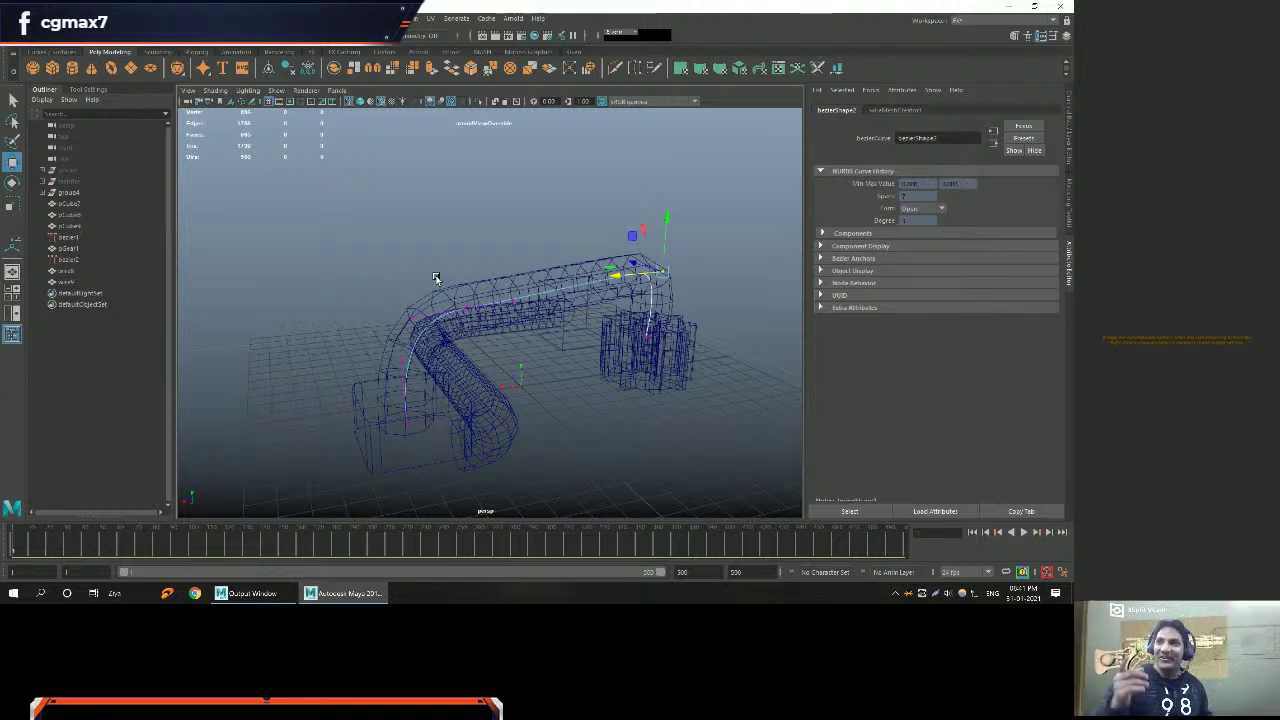
pyautogui.press('alt')
pyautogui.press('alt')
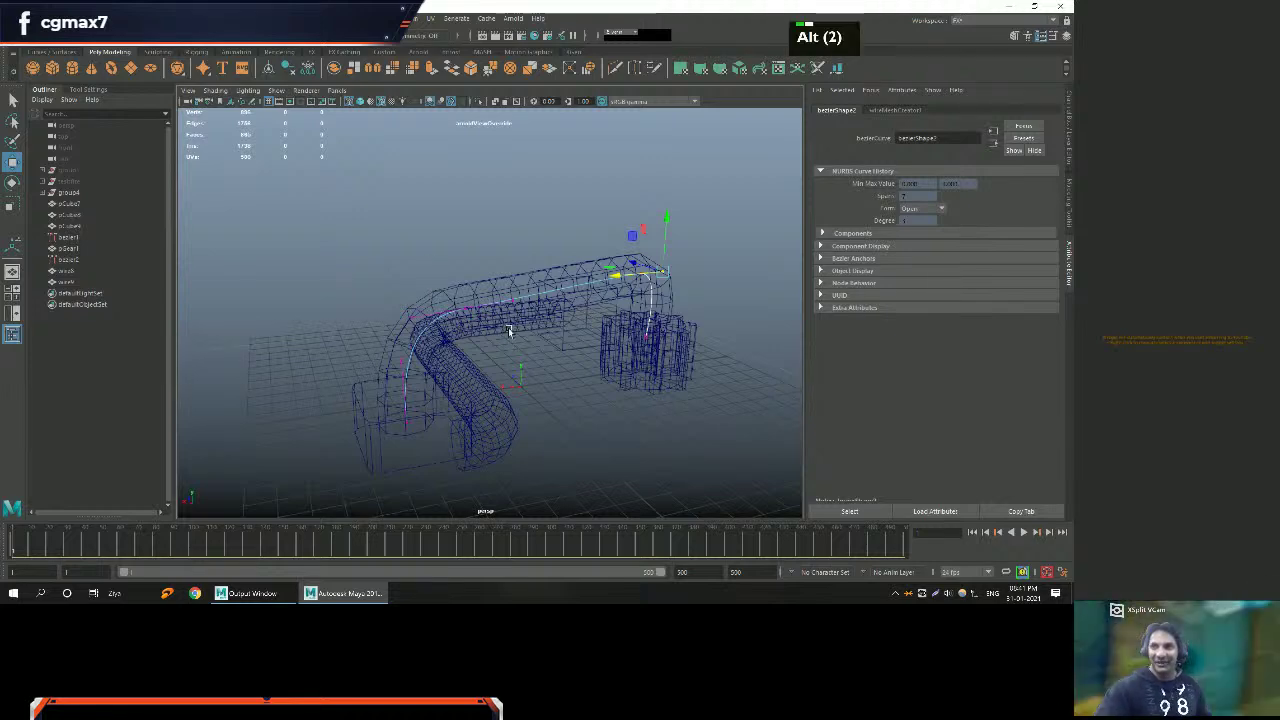
pyautogui.keyDown('alt'); pyautogui.moveTo(511, 336); pyautogui.dragTo(505, 330, button='middle'); pyautogui.keyUp('alt')
pyautogui.keyDown('alt'); pyautogui.moveTo(505, 330); pyautogui.dragTo(529, 323); pyautogui.keyUp('alt')
pyautogui.keyDown('alt'); pyautogui.moveTo(529, 323); pyautogui.dragTo(485, 333, button='right'); pyautogui.keyUp('alt')
pyautogui.keyDown('alt'); pyautogui.moveTo(463, 349); pyautogui.dragTo(490, 318); pyautogui.keyUp('alt')
pyautogui.keyDown('alt'); pyautogui.moveTo(490, 318); pyautogui.dragTo(434, 346, button='right'); pyautogui.keyUp('alt')
pyautogui.keyDown('alt'); pyautogui.moveTo(434, 346); pyautogui.dragTo(393, 318); pyautogui.keyUp('alt')
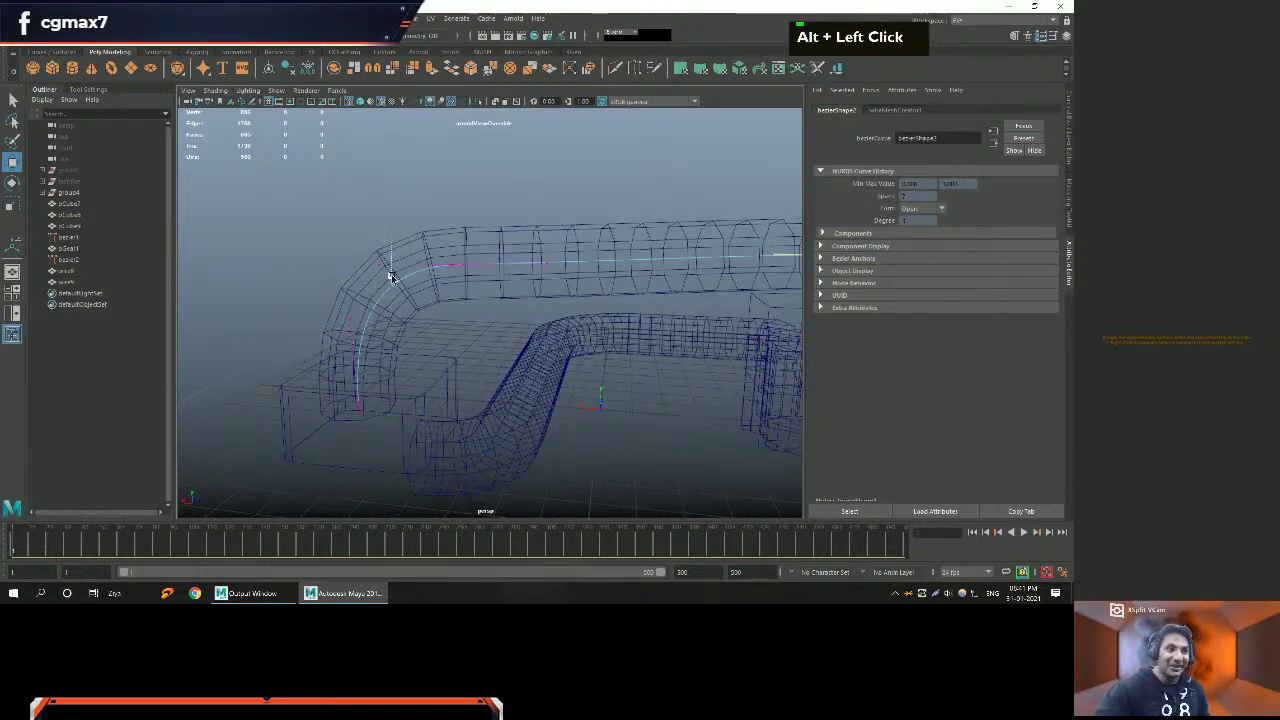
# Examine the upper pipe's Bezier curve along to its gear end and return to object selection.
pyautogui.keyDown('alt'); pyautogui.moveTo(390, 270); pyautogui.dragTo(409, 271, button='middle'); pyautogui.keyUp('alt')
pyautogui.keyDown('alt'); pyautogui.moveTo(409, 271); pyautogui.dragTo(293, 260, button='right'); pyautogui.keyUp('alt')
pyautogui.keyDown('alt'); pyautogui.moveTo(293, 260); pyautogui.dragTo(480, 243, button='middle'); pyautogui.keyUp('alt')
pyautogui.moveTo(485, 196); pyautogui.dragTo(486, 188)
pyautogui.keyDown('alt'); pyautogui.moveTo(647, 291); pyautogui.dragTo(485, 270, button='right'); pyautogui.keyUp('alt')
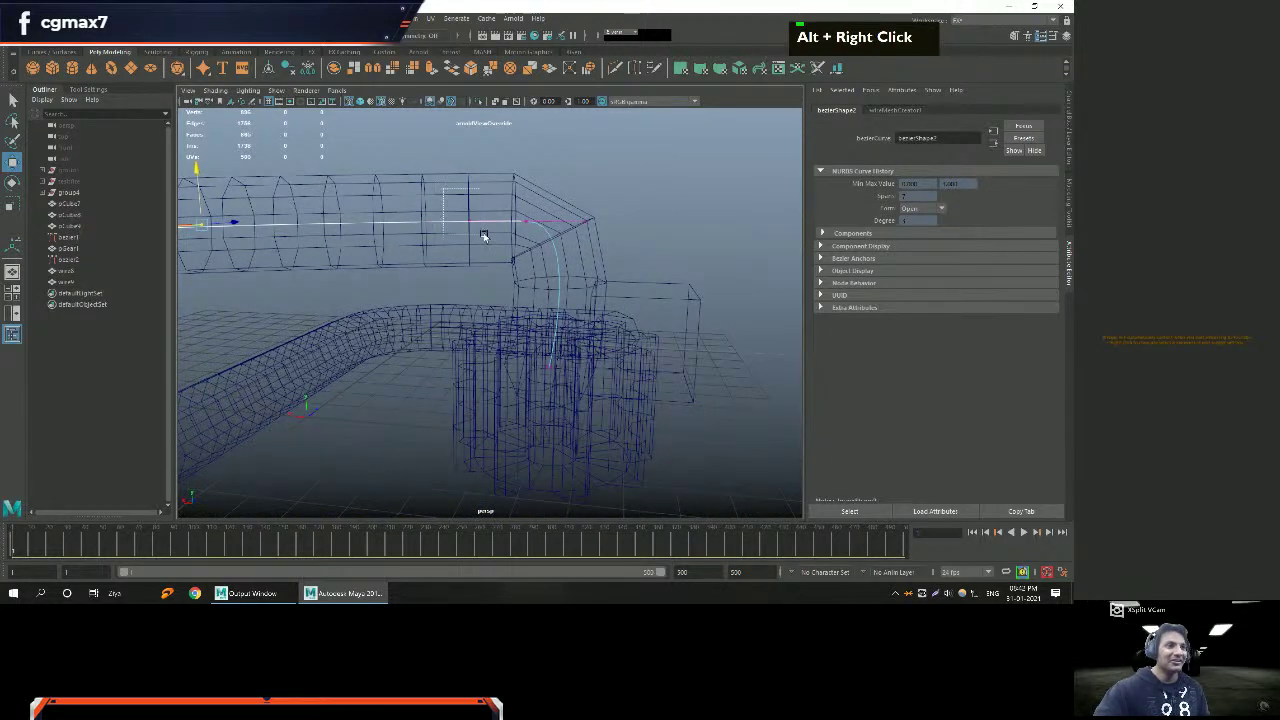
pyautogui.keyDown('alt'); pyautogui.moveTo(483, 235); pyautogui.dragTo(470, 250, button='middle'); pyautogui.keyUp('alt')
pyautogui.keyDown('alt'); pyautogui.moveTo(516, 214); pyautogui.dragTo(508, 240, button='middle'); pyautogui.keyUp('alt')
pyautogui.rightClick(515, 245)
pyautogui.press('w')
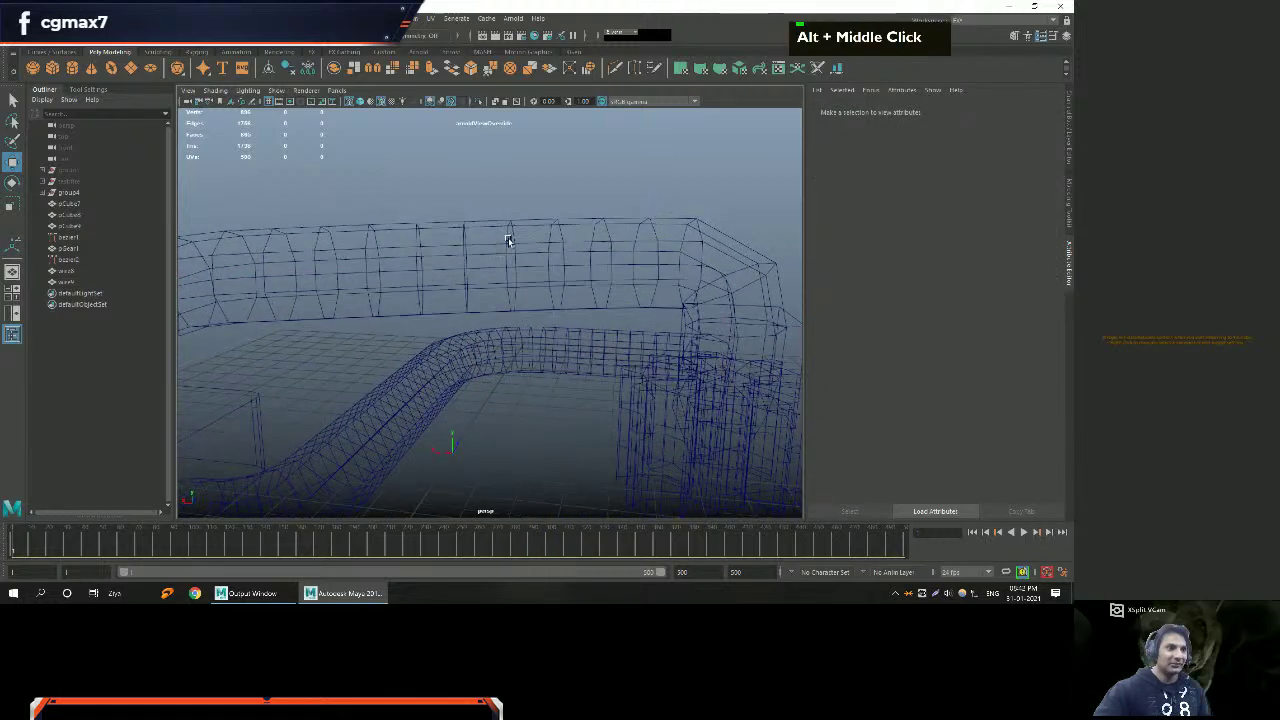
# Select the upper pipe mesh and raise the interpolation steps of its Wire Mesh Creator node.
pyautogui.click(511, 241)
pyautogui.keyDown('alt'); pyautogui.moveTo(543, 277); pyautogui.dragTo(481, 287, button='right'); pyautogui.keyUp('alt')
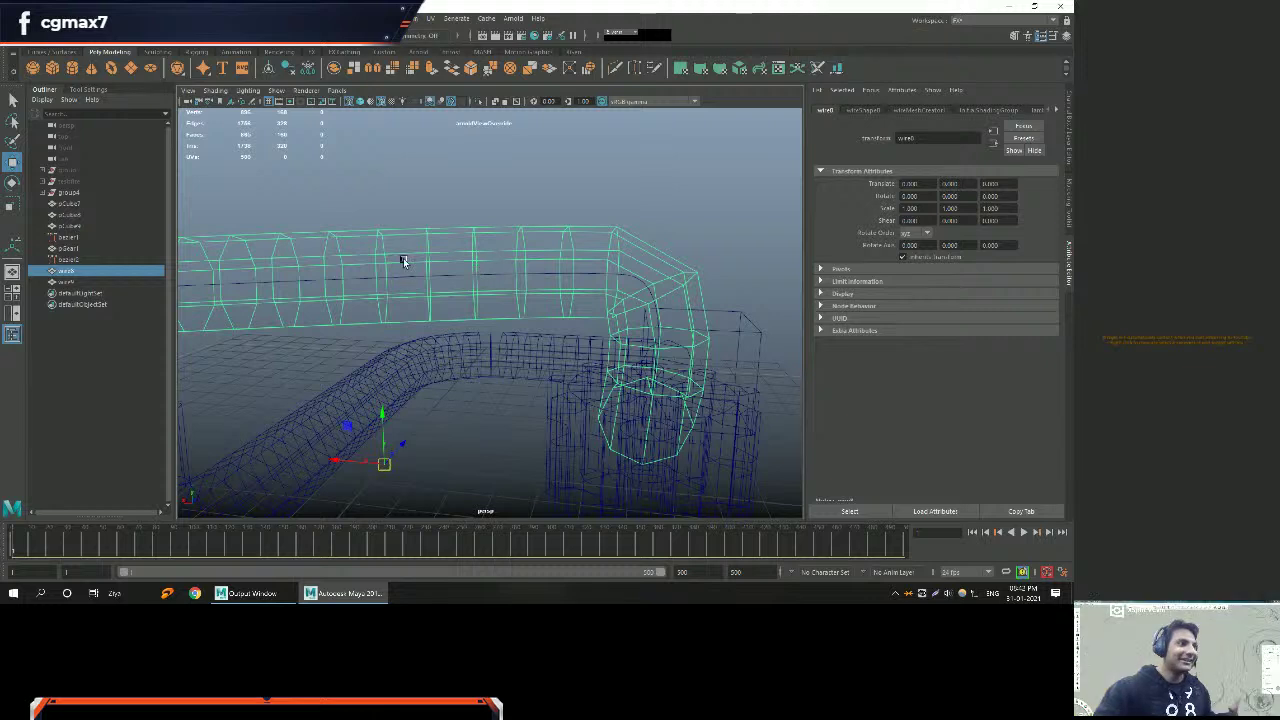
pyautogui.click(865, 111)
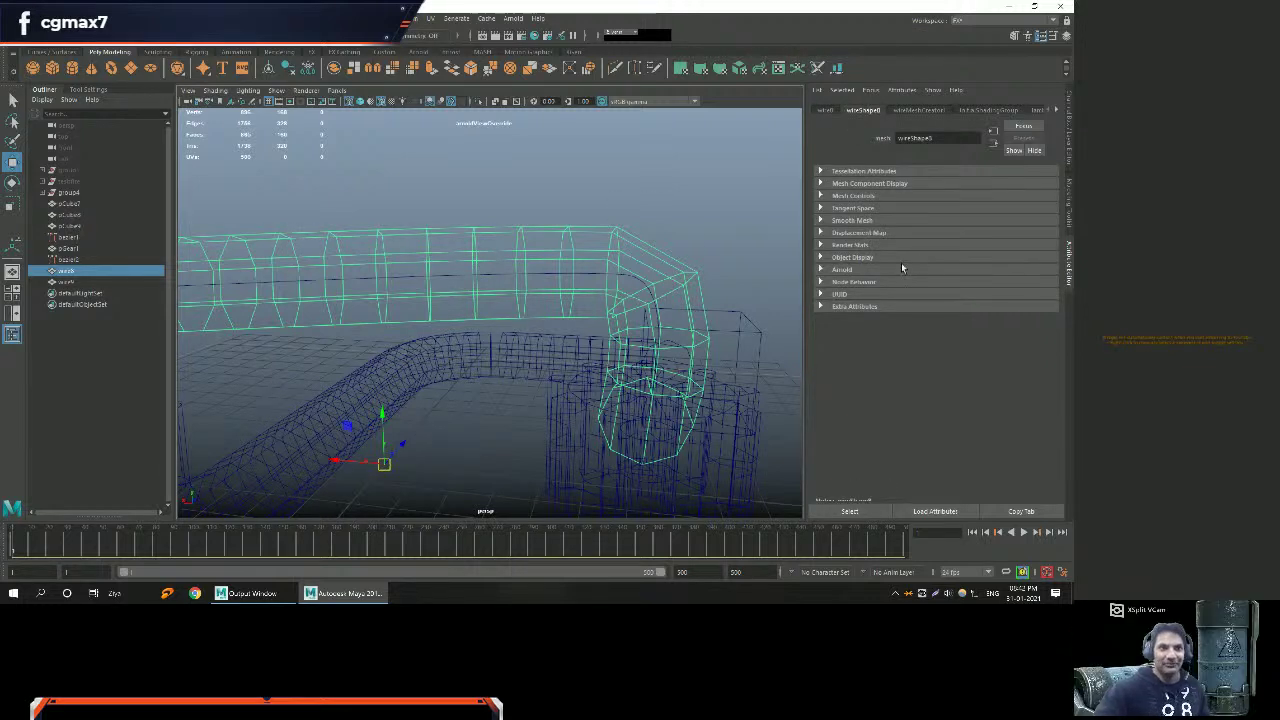
pyautogui.click(913, 111)
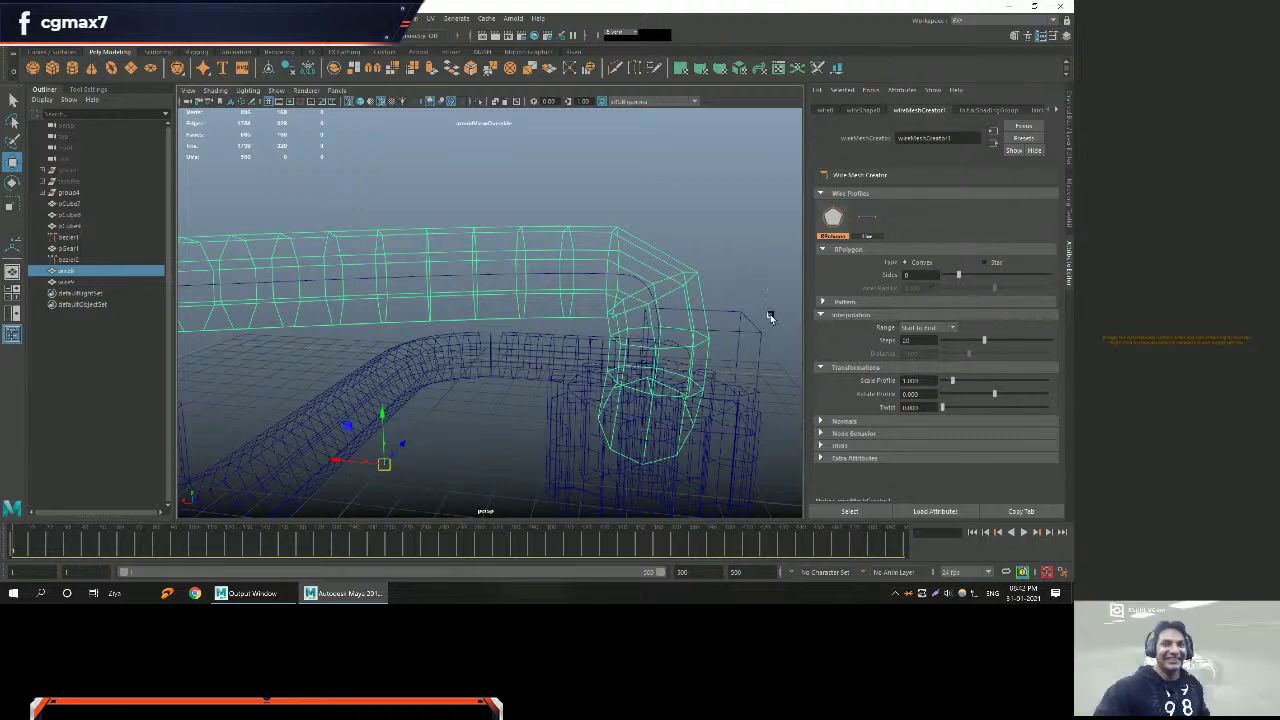
pyautogui.moveTo(979, 342); pyautogui.dragTo(1011, 341)
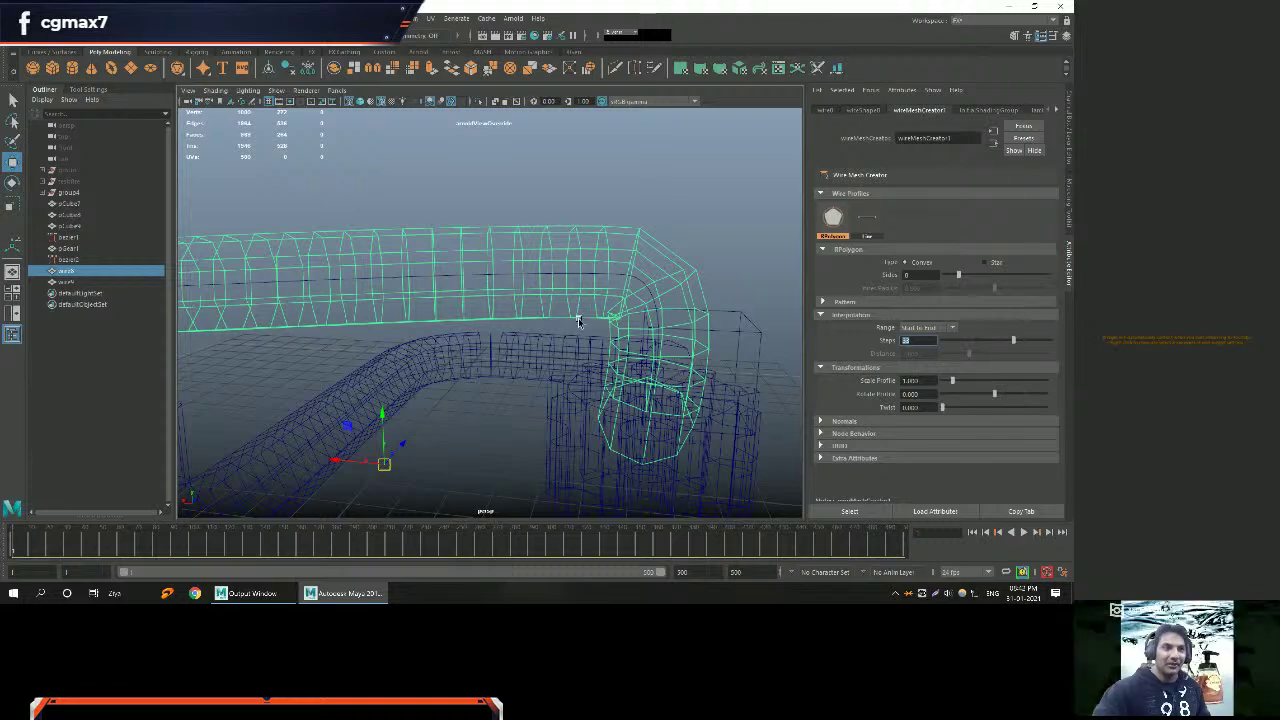
# Examine the upper pipe's denser segments and both bends from several sides in the perspective view.
pyautogui.keyDown('alt'); pyautogui.moveTo(566, 319); pyautogui.dragTo(623, 256, button='right'); pyautogui.keyUp('alt')
pyautogui.press('space')
pyautogui.press('space')
pyautogui.keyDown('alt'); pyautogui.moveTo(616, 238); pyautogui.dragTo(580, 320); pyautogui.keyUp('alt')
pyautogui.keyDown('alt'); pyautogui.moveTo(580, 320); pyautogui.dragTo(591, 337, button='right'); pyautogui.keyUp('alt')
pyautogui.keyDown('alt'); pyautogui.moveTo(591, 337); pyautogui.dragTo(568, 270); pyautogui.keyUp('alt')
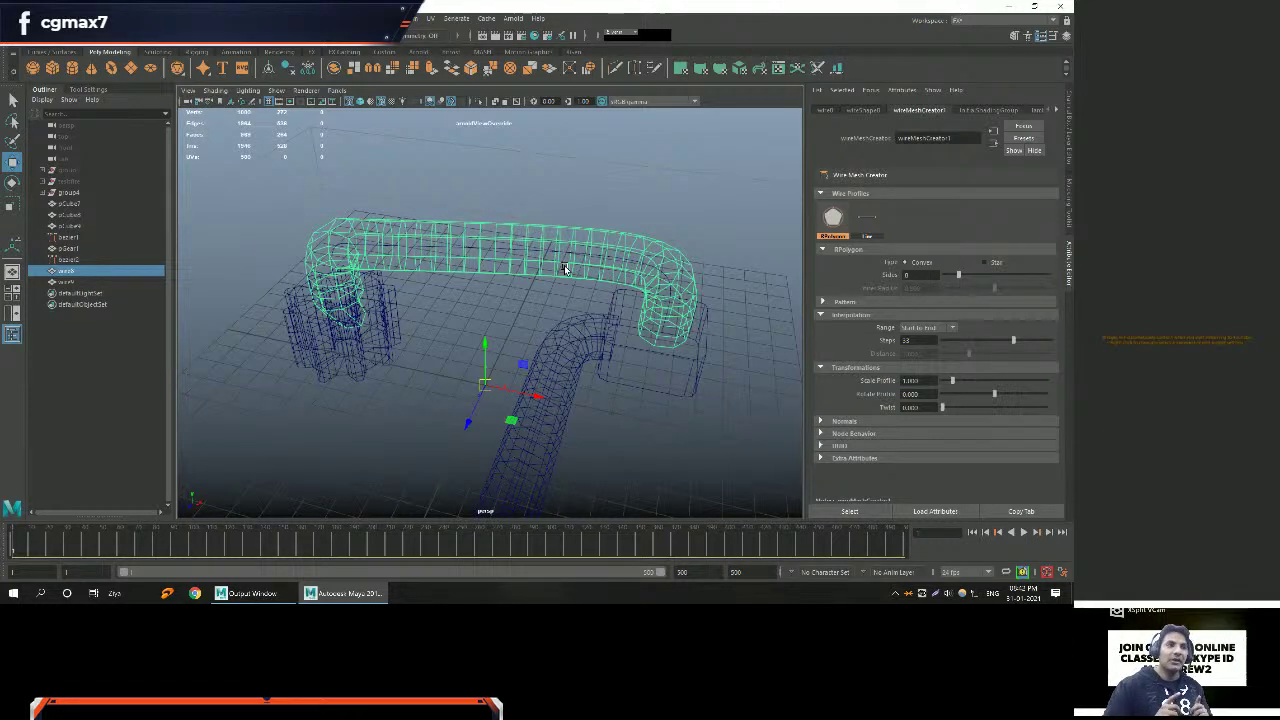
pyautogui.keyDown('alt'); pyautogui.moveTo(586, 234); pyautogui.dragTo(494, 309, button='right'); pyautogui.keyUp('alt')
pyautogui.keyDown('alt'); pyautogui.moveTo(494, 309); pyautogui.dragTo(429, 298); pyautogui.keyUp('alt')
pyautogui.keyDown('alt'); pyautogui.moveTo(429, 298); pyautogui.dragTo(381, 285, button='middle'); pyautogui.keyUp('alt')
pyautogui.keyDown('alt'); pyautogui.moveTo(381, 285); pyautogui.dragTo(626, 234, button='right'); pyautogui.keyUp('alt')
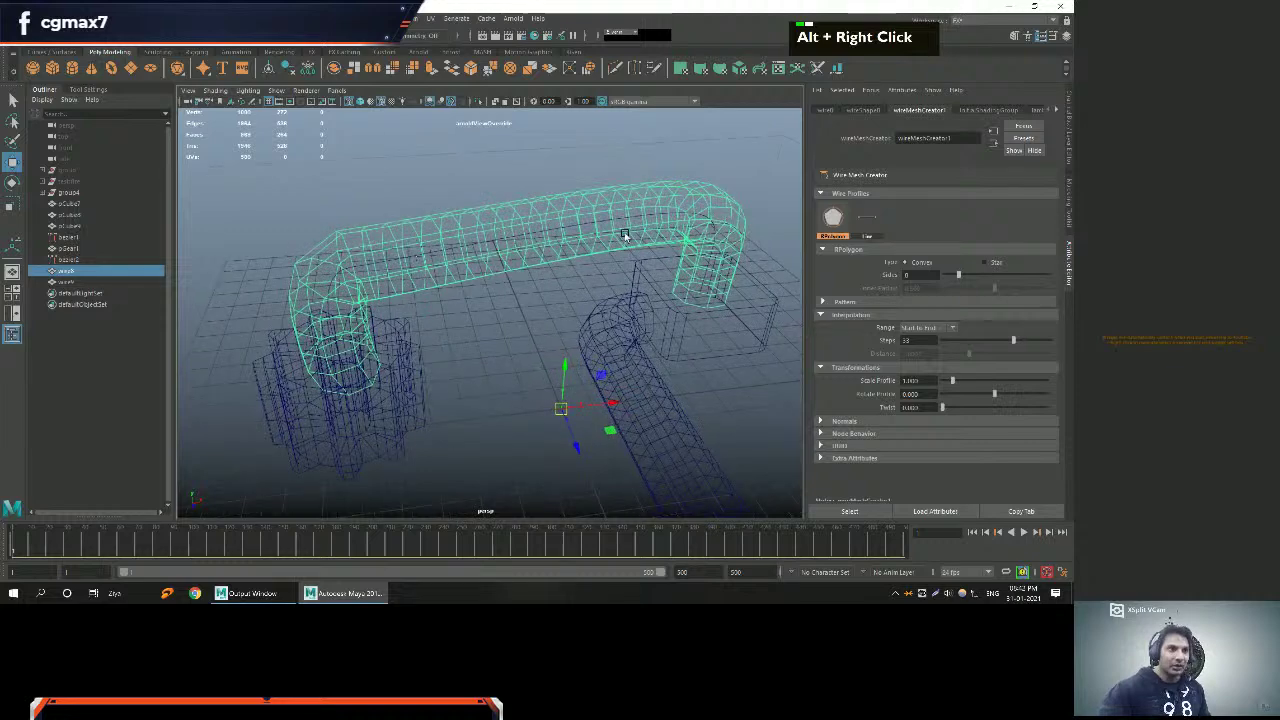
pyautogui.keyDown('alt'); pyautogui.moveTo(626, 234); pyautogui.dragTo(460, 203, button='middle'); pyautogui.keyUp('alt')
pyautogui.moveTo(460, 203)
pyautogui.keyDown('alt'); pyautogui.mouseDown(button='right')
pyautogui.moveTo(567, 187)
pyautogui.moveTo(462, 219)
pyautogui.mouseUp(button='right'); pyautogui.keyUp('alt')
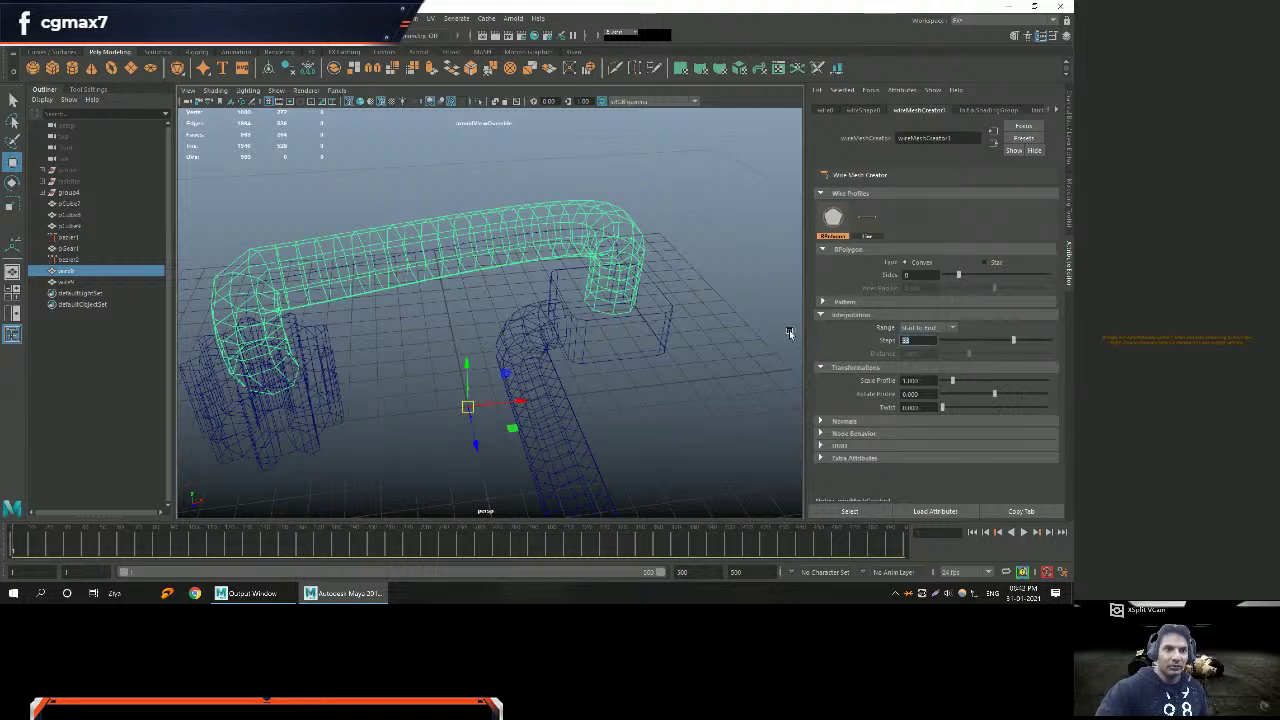
# Set the upper pipe's interpolation steps to 45.
pyautogui.write('45')
pyautogui.press('Return')
pyautogui.keyDown('alt'); pyautogui.moveTo(767, 313); pyautogui.dragTo(443, 286, button='middle'); pyautogui.keyUp('alt')
pyautogui.keyDown('alt'); pyautogui.moveTo(443, 286); pyautogui.dragTo(449, 309); pyautogui.keyUp('alt')
pyautogui.keyDown('alt'); pyautogui.moveTo(449, 309); pyautogui.dragTo(542, 383, button='middle'); pyautogui.keyUp('alt')
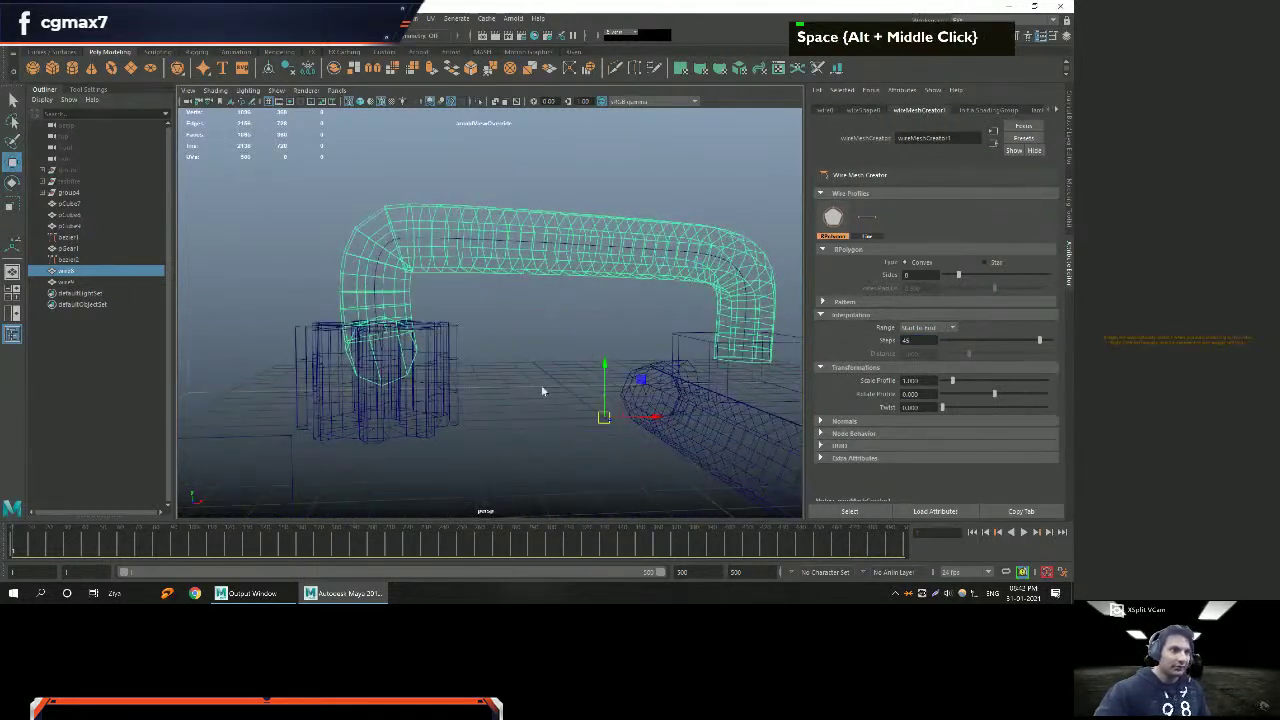
# Isolate the upper pipe in the front view and delete its construction history.
pyautogui.press('space')
pyautogui.press('space')
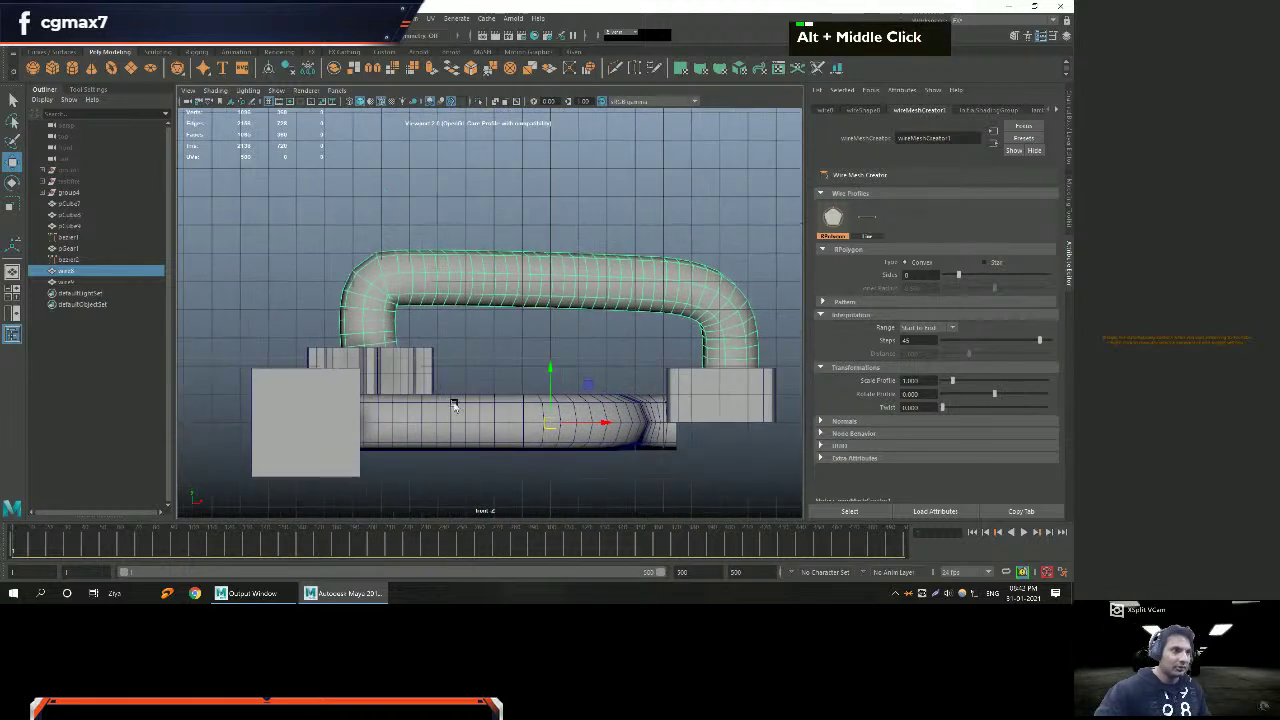
pyautogui.scroll(4, 376, 331)
pyautogui.keyDown('alt'); pyautogui.moveTo(376, 331); pyautogui.dragTo(463, 257, button='middle'); pyautogui.keyUp('alt')
pyautogui.rightClick(465, 247)
pyautogui.click(490, 234)
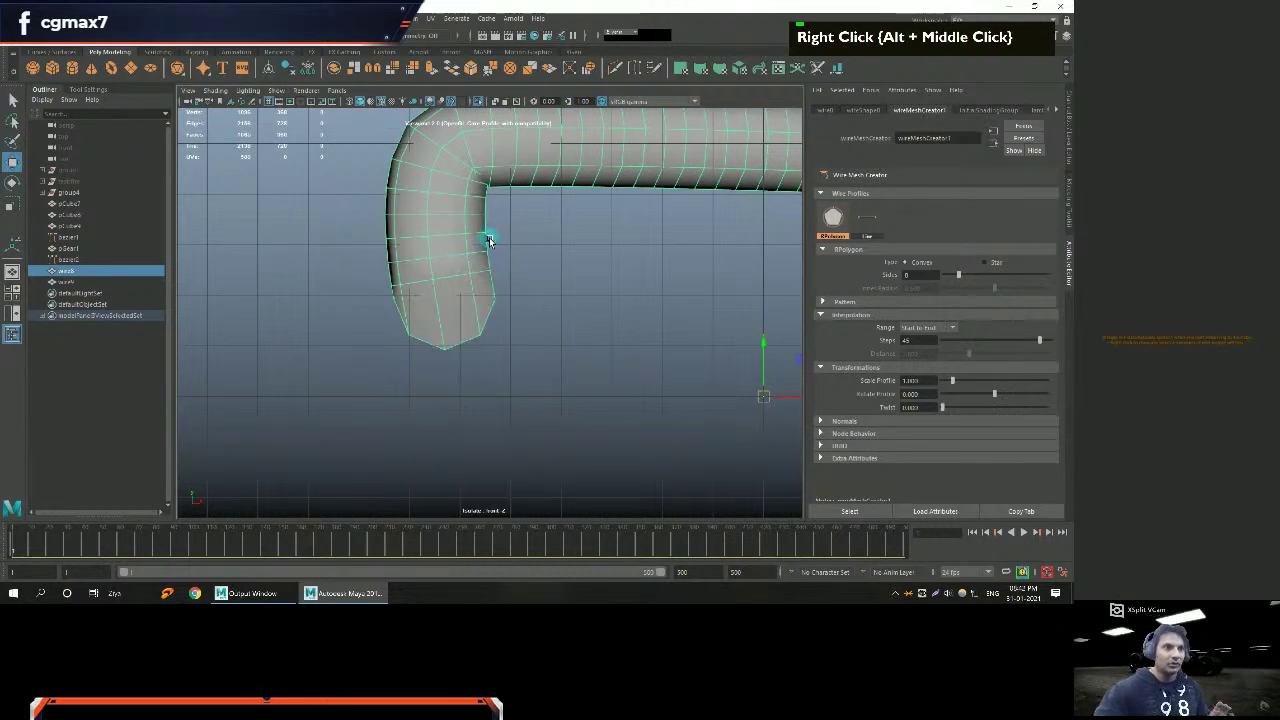
pyautogui.doubleClick(300, 68)
# Delete the lowest faces at the upper pipe's gear end and at its bevelled cube end.
pyautogui.keyDown('alt'); pyautogui.moveTo(423, 230); pyautogui.dragTo(405, 172, button='middle'); pyautogui.keyUp('alt')
pyautogui.moveTo(453, 209); pyautogui.dragTo(450, 235, button='right')
pyautogui.moveTo(290, 345); pyautogui.dragTo(562, 282)
pyautogui.press('Delete')
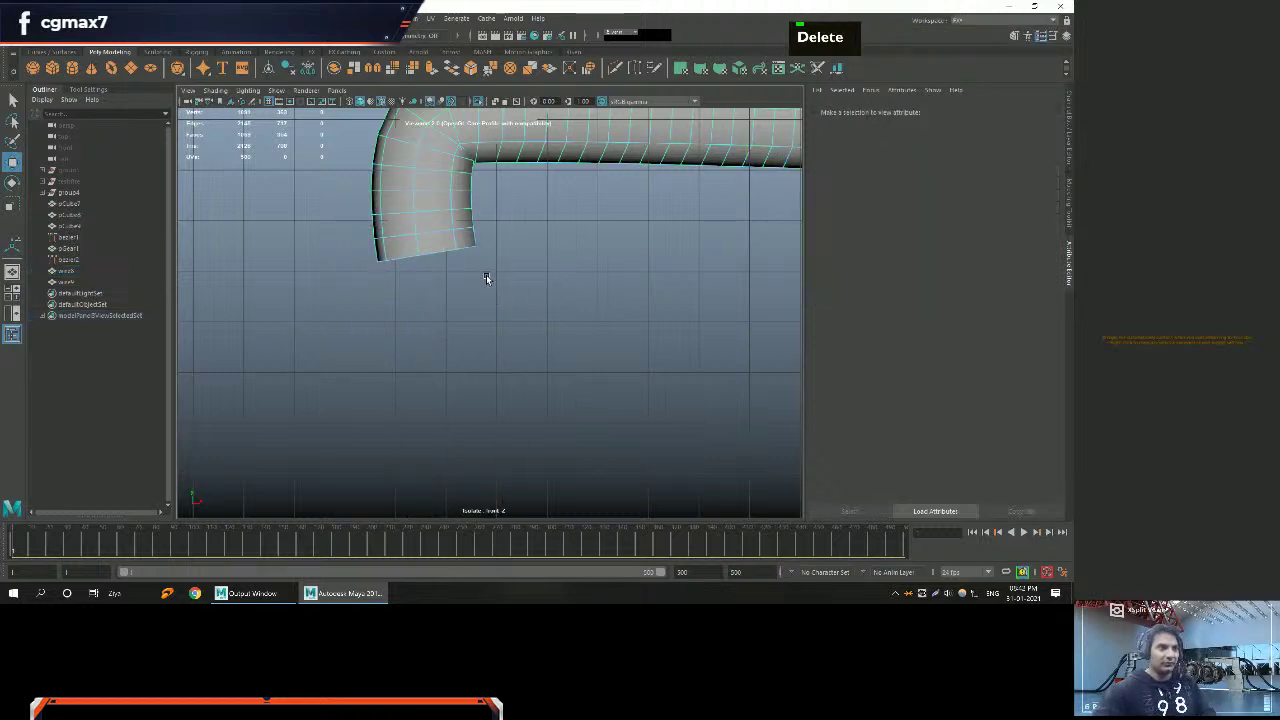
pyautogui.keyDown('alt'); pyautogui.moveTo(486, 277); pyautogui.dragTo(486, 229, button='middle'); pyautogui.keyUp('alt')
pyautogui.scroll(6, 471, 289)
pyautogui.scroll(2, 471, 289)
pyautogui.moveTo(308, 362); pyautogui.dragTo(576, 316)
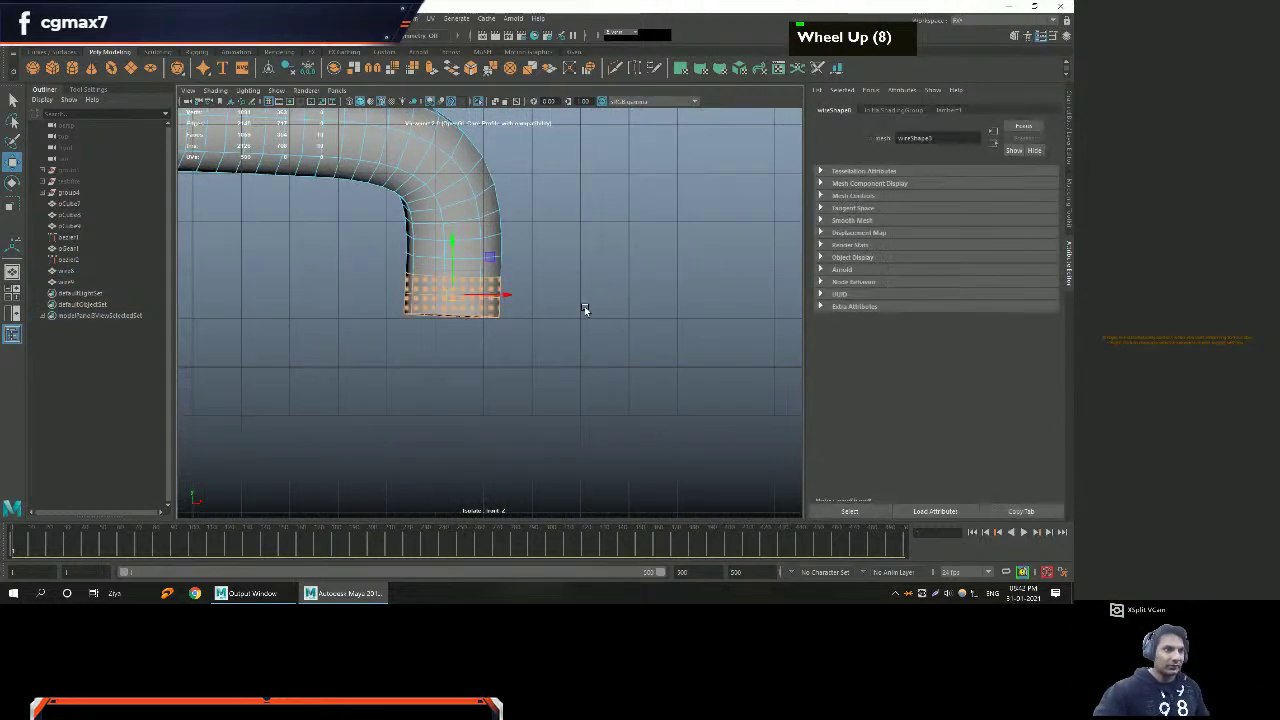
pyautogui.click(566, 314)
pyautogui.scroll(3, 474, 266)
# Flatten the open border edge loop at the pipe's bevelled cube end with the Scale tool.
pyautogui.moveTo(453, 224); pyautogui.dragTo(462, 182, button='right')
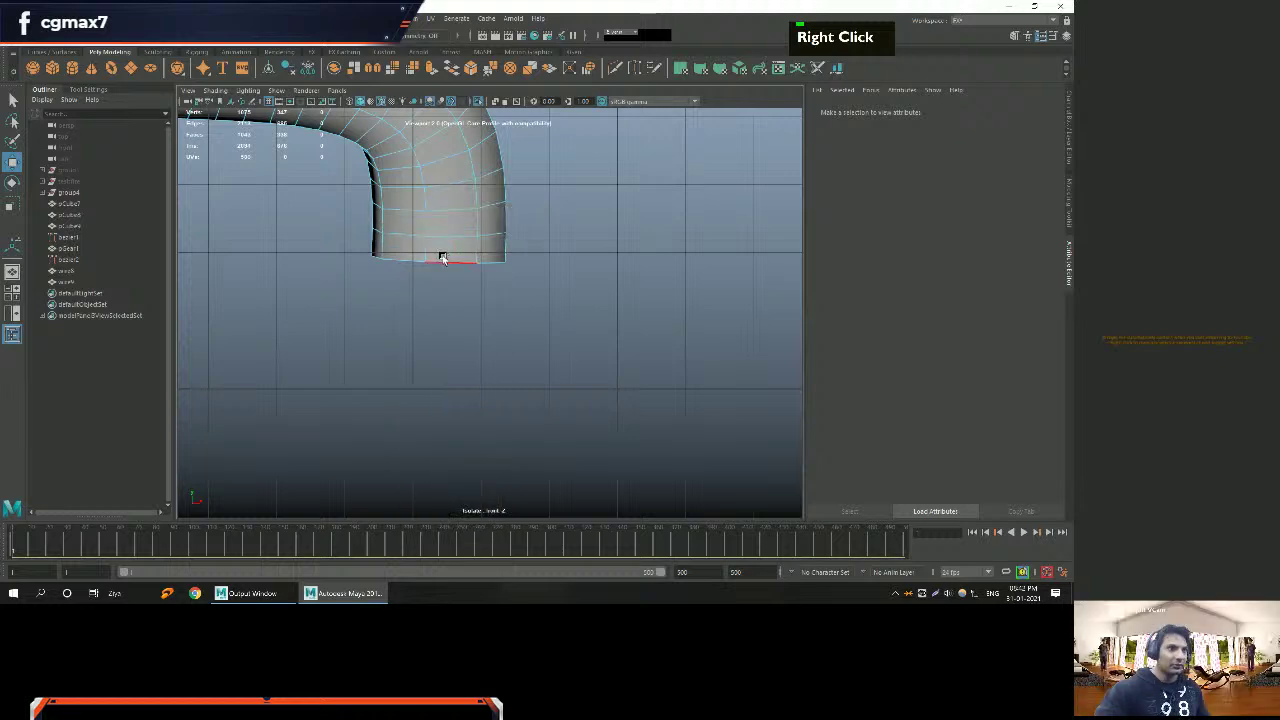
pyautogui.doubleClick(437, 259)
pyautogui.press('r')
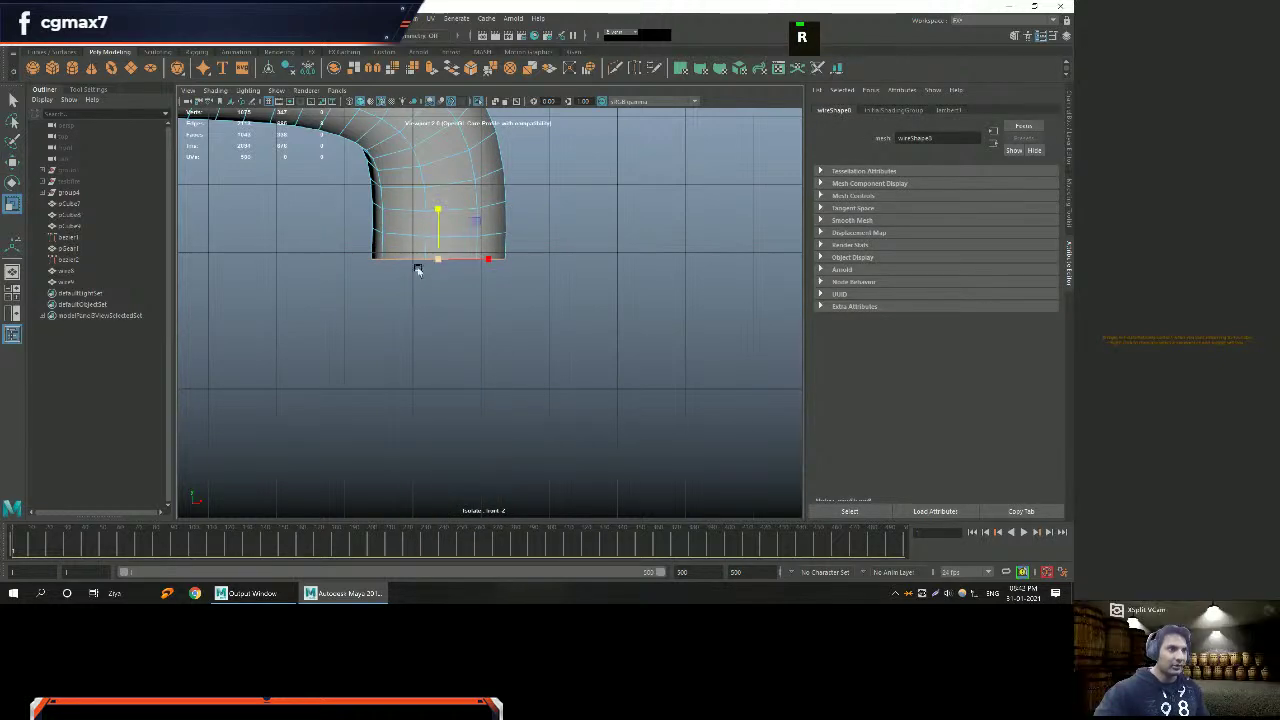
# Try to flatten the slanted border edges at the pipe's gear end with the Scale tool.
pyautogui.keyDown('alt'); pyautogui.scroll(-3, 306, 306); pyautogui.keyUp('alt')
pyautogui.keyDown('alt'); pyautogui.moveTo(306, 306); pyautogui.dragTo(506, 306, button='middle'); pyautogui.keyUp('alt')
pyautogui.scroll(5, 552, 271)
pyautogui.doubleClick(572, 270)
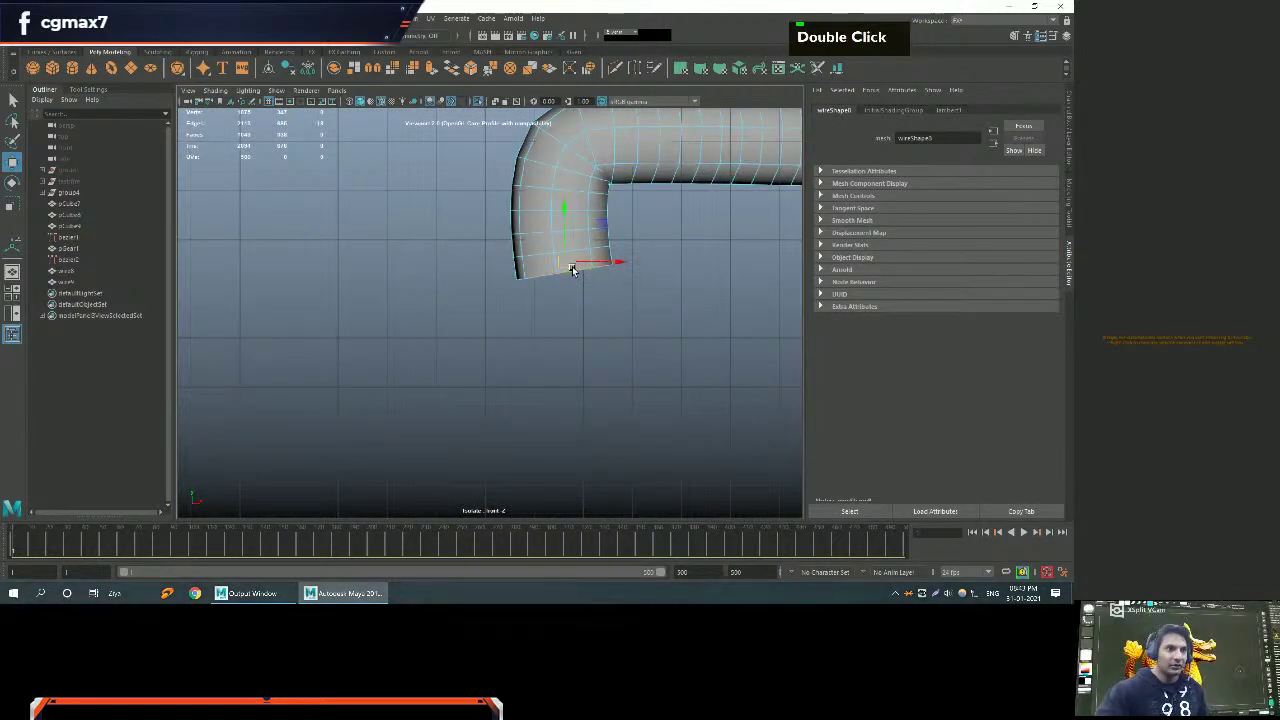
pyautogui.press('r')
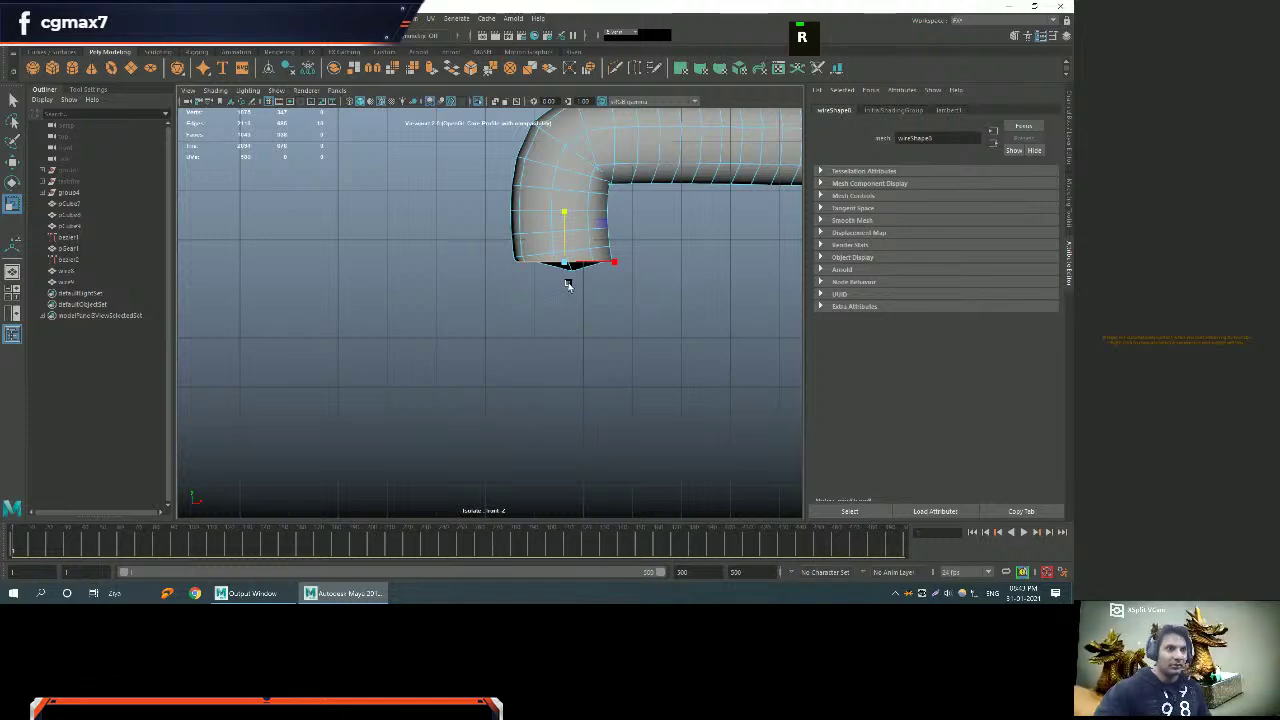
pyautogui.scroll(7, 568, 286)
pyautogui.keyDown('alt'); pyautogui.moveTo(580, 277); pyautogui.dragTo(635, 246, button='middle'); pyautogui.keyUp('alt')
pyautogui.keyDown('alt'); pyautogui.moveTo(635, 246); pyautogui.dragTo(531, 314, button='right'); pyautogui.keyUp('alt')
pyautogui.keyDown('alt'); pyautogui.scroll(10, 503, 286); pyautogui.keyUp('alt')
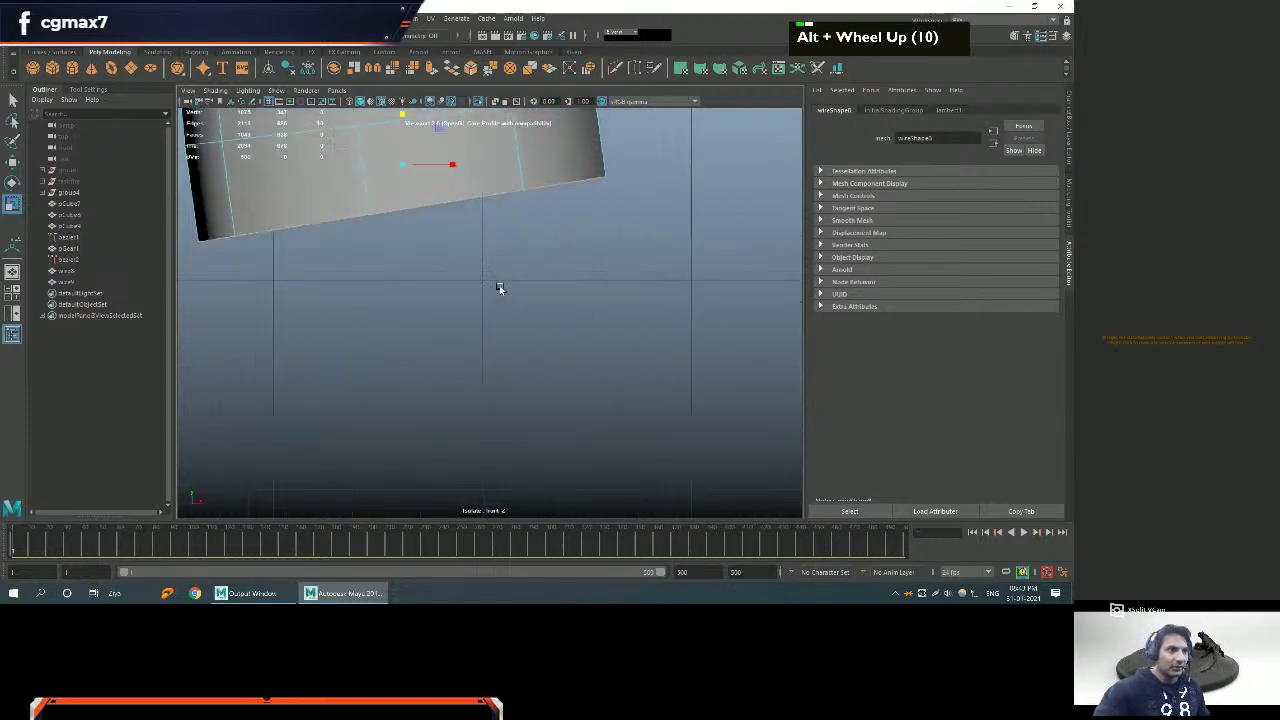
# Switch the upper pipe back to object selection and isolate it in the perspective view.
pyautogui.press('space')
pyautogui.keyDown('alt'); pyautogui.moveTo(686, 204); pyautogui.dragTo(535, 243); pyautogui.keyUp('alt')
pyautogui.keyDown('alt'); pyautogui.moveTo(535, 243); pyautogui.dragTo(565, 228, button='middle'); pyautogui.keyUp('alt')
pyautogui.keyDown('alt'); pyautogui.moveTo(565, 228); pyautogui.dragTo(653, 187); pyautogui.keyUp('alt')
pyautogui.press('q')
pyautogui.moveTo(655, 160)
pyautogui.mouseDown(button='right')
pyautogui.moveTo(690, 143)
pyautogui.moveTo(670, 160)
pyautogui.mouseUp(button='right')
pyautogui.keyDown('alt'); pyautogui.moveTo(670, 160); pyautogui.dragTo(623, 196); pyautogui.keyUp('alt')
pyautogui.click(607, 185)
pyautogui.click(603, 167)
pyautogui.keyDown('alt'); pyautogui.scroll(3, 610, 188); pyautogui.keyUp('alt')
pyautogui.keyDown('alt'); pyautogui.moveTo(623, 194); pyautogui.dragTo(610, 200, button='middle'); pyautogui.keyUp('alt')
pyautogui.keyDown('alt'); pyautogui.moveTo(610, 200); pyautogui.dragTo(623, 214); pyautogui.keyUp('alt')
pyautogui.press('f')
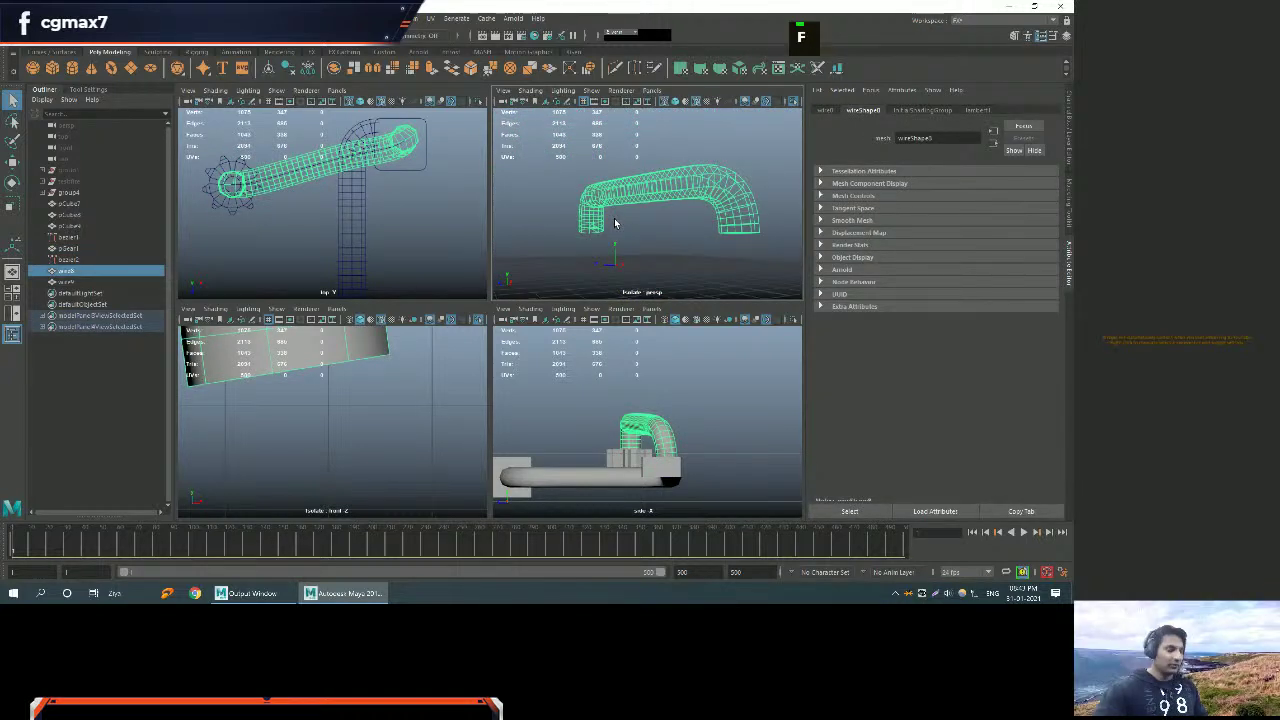
pyautogui.press('space')
pyautogui.press('f')
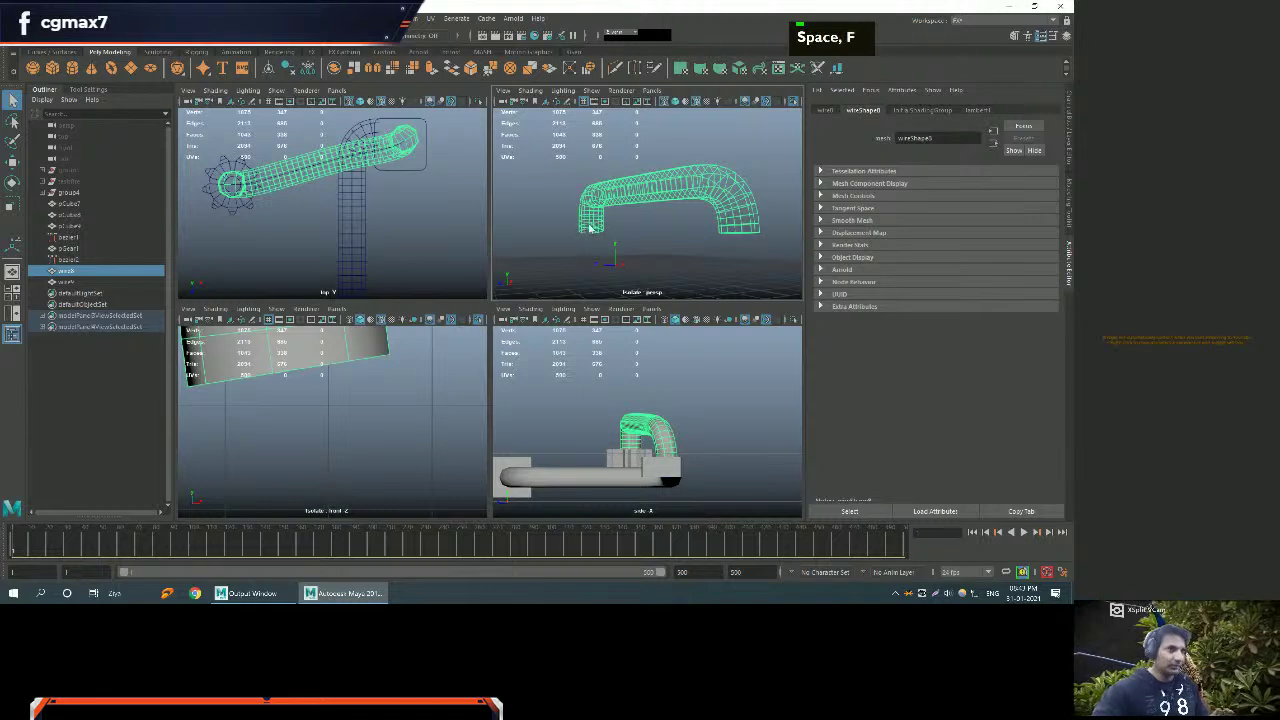
# Show the perspective view shaded and delete the stray cap faces across the pipe's gear end opening.
pyautogui.scroll(3, 586, 223)
pyautogui.keyDown('alt'); pyautogui.moveTo(586, 223); pyautogui.dragTo(417, 245, button='right'); pyautogui.keyUp('alt')
pyautogui.keyDown('alt'); pyautogui.moveTo(417, 245); pyautogui.dragTo(580, 200); pyautogui.keyUp('alt')
pyautogui.keyDown('alt'); pyautogui.moveTo(580, 200); pyautogui.dragTo(639, 124, button='middle'); pyautogui.keyUp('alt')
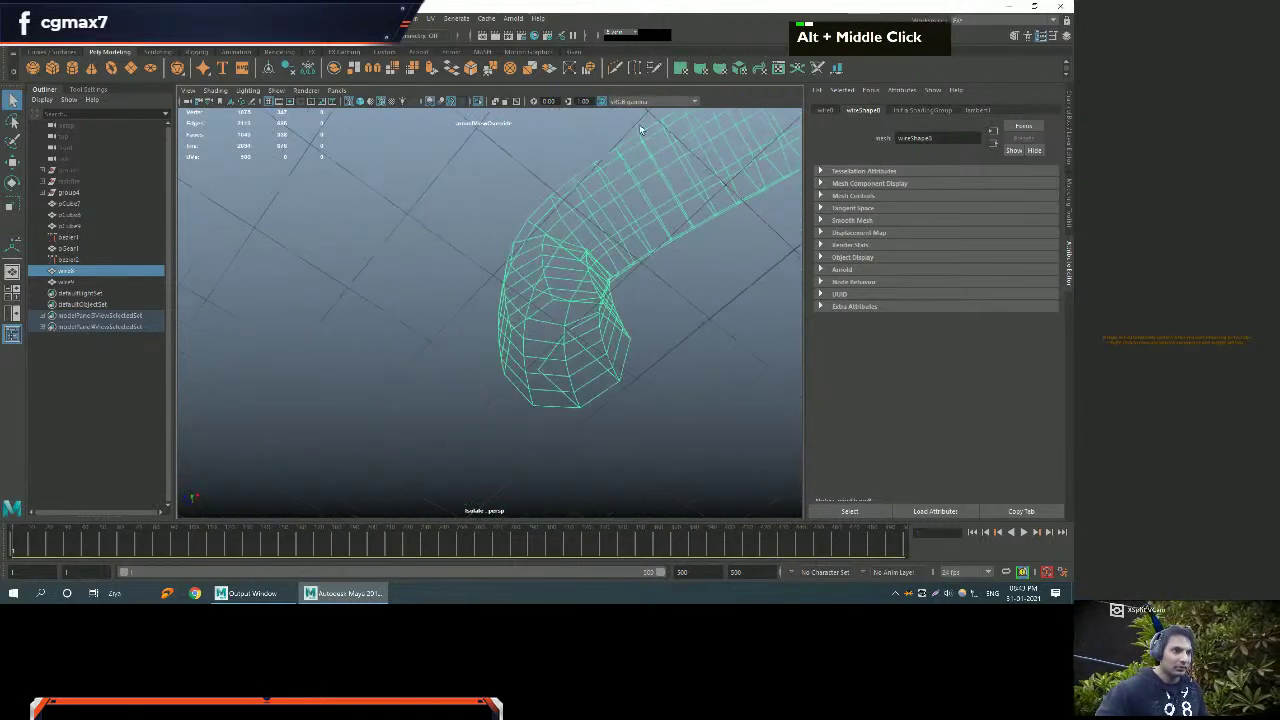
pyautogui.moveTo(586, 350); pyautogui.dragTo(586, 360, button='right')
pyautogui.click(587, 355)
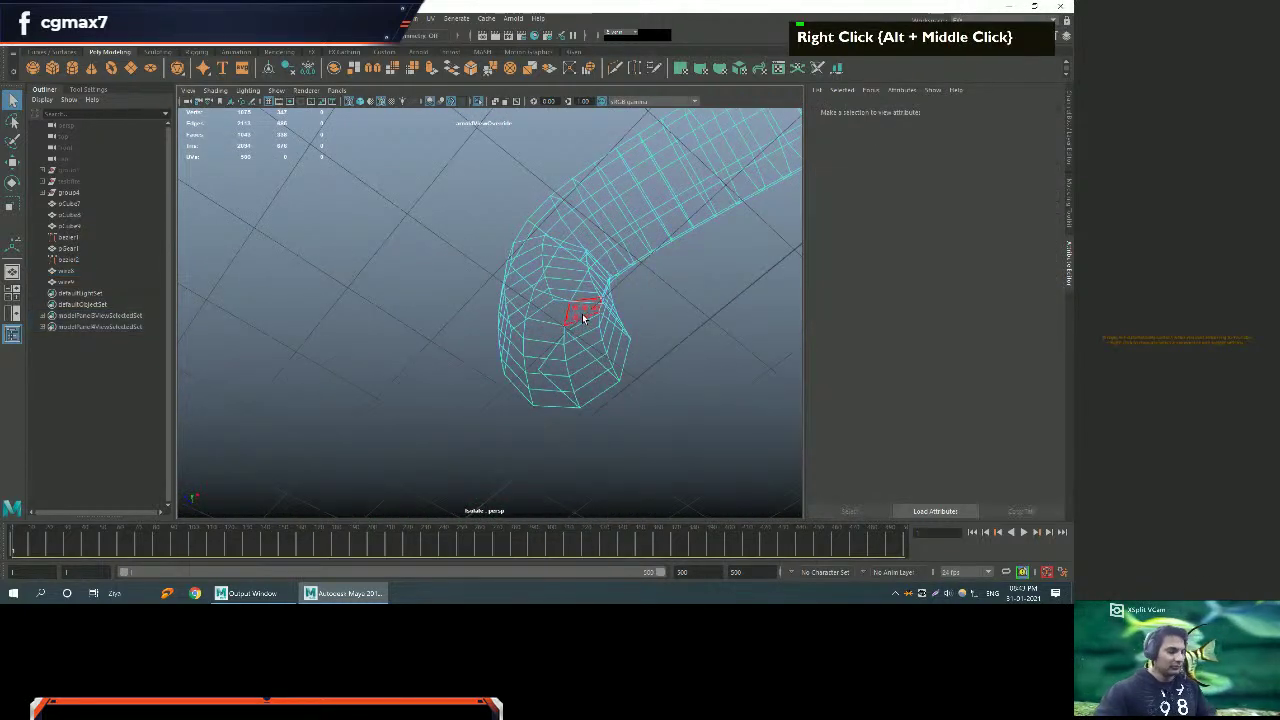
pyautogui.press('5')
pyautogui.click(590, 355)
pyautogui.keyDown('shift'); pyautogui.click(605, 355); pyautogui.keyUp('shift')
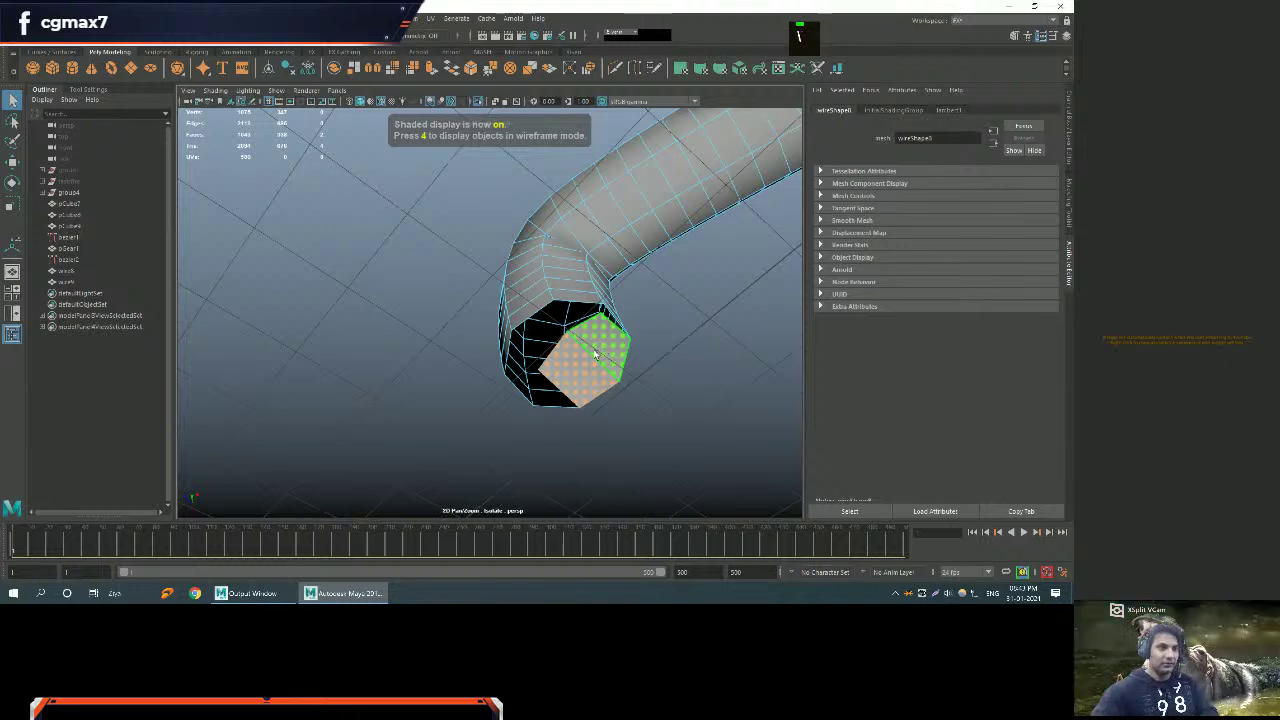
pyautogui.press('Delete')
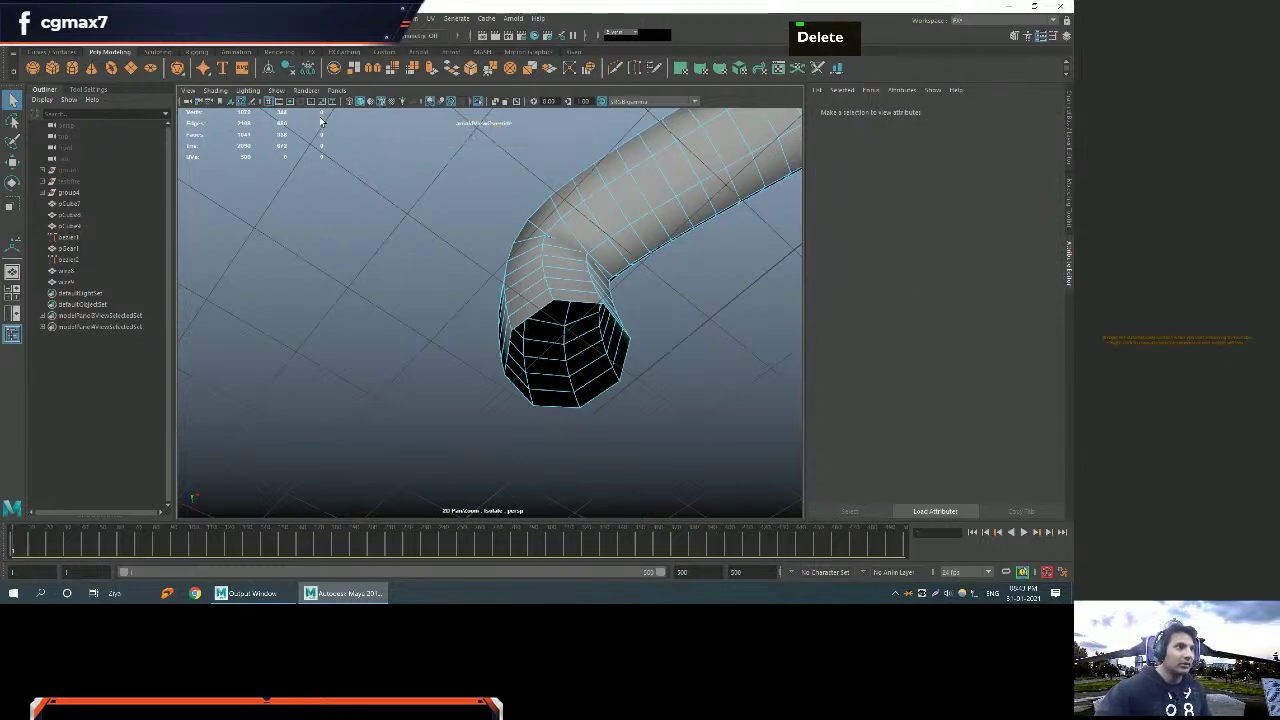
# Inspect the bend above the pipe's opened gear end and return the pipe to object selection.
pyautogui.scroll(-3, 654, 283)
pyautogui.keyDown('alt'); pyautogui.moveTo(654, 283); pyautogui.dragTo(577, 346); pyautogui.keyUp('alt')
pyautogui.keyDown('alt'); pyautogui.moveTo(577, 346); pyautogui.dragTo(511, 306, button='middle'); pyautogui.keyUp('alt')
pyautogui.keyDown('alt'); pyautogui.moveTo(511, 306); pyautogui.dragTo(507, 295); pyautogui.keyUp('alt')
pyautogui.keyDown('alt'); pyautogui.moveTo(507, 295); pyautogui.dragTo(554, 331, button='right'); pyautogui.keyUp('alt')
pyautogui.keyDown('alt'); pyautogui.moveTo(554, 331); pyautogui.dragTo(380, 184); pyautogui.keyUp('alt')
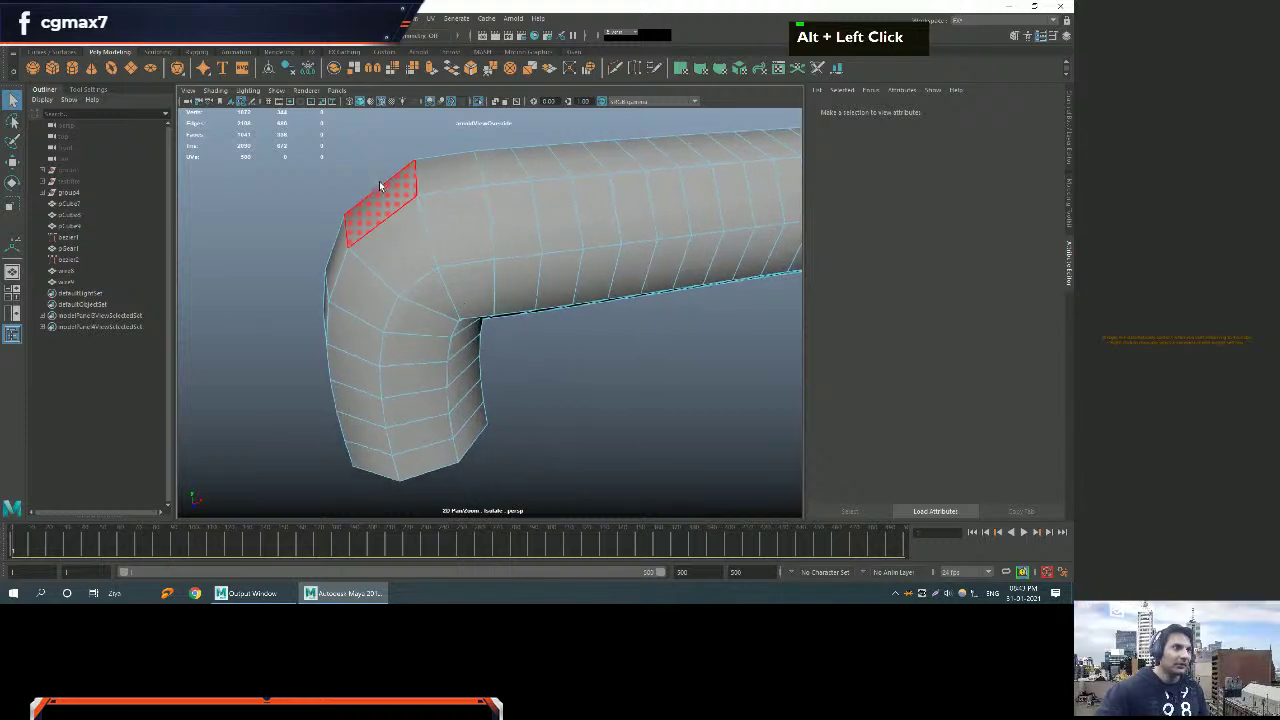
pyautogui.press('w')
pyautogui.keyDown('alt'); pyautogui.moveTo(388, 196); pyautogui.dragTo(448, 223, button='middle'); pyautogui.keyUp('alt')
pyautogui.moveTo(448, 223); pyautogui.dragTo(457, 192, button='right')
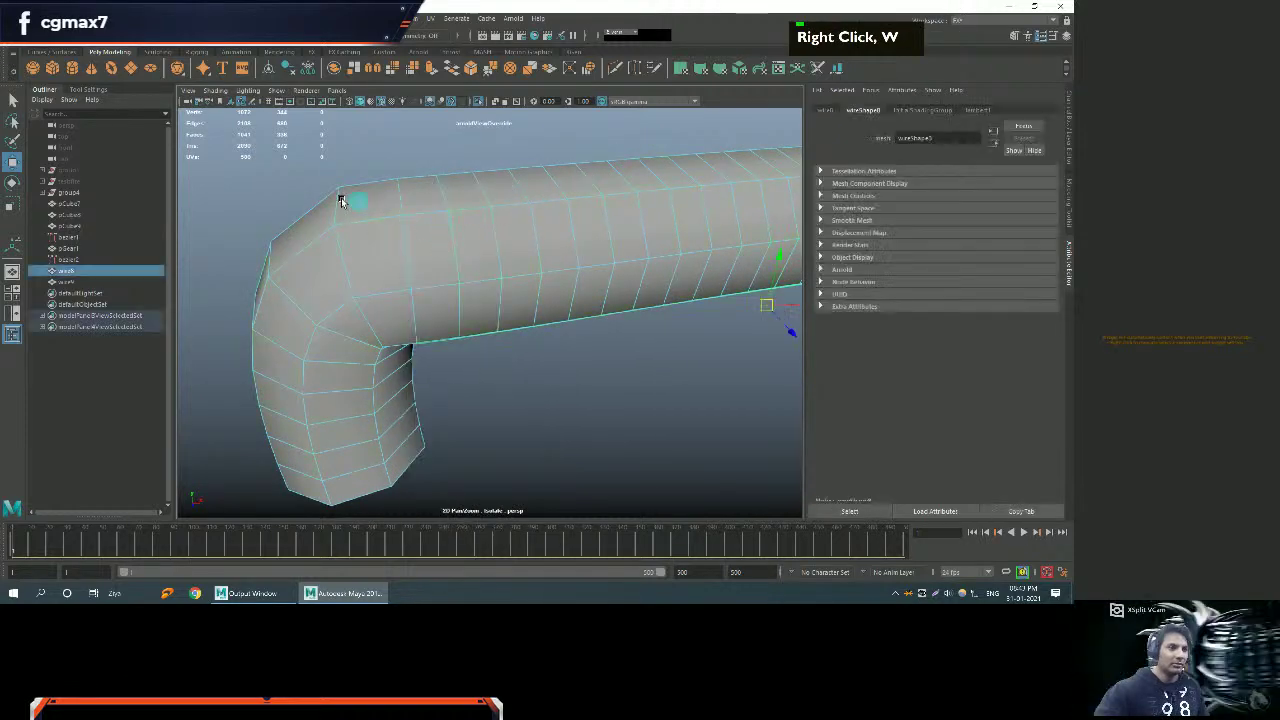
# Examine the isolated pipe from several sides, including its open ends and the bend's segments.
pyautogui.keyDown('alt'); pyautogui.moveTo(343, 196); pyautogui.dragTo(396, 234, button='middle'); pyautogui.keyUp('alt')
pyautogui.keyDown('alt'); pyautogui.moveTo(396, 234); pyautogui.dragTo(480, 191); pyautogui.keyUp('alt')
pyautogui.keyDown('alt'); pyautogui.moveTo(480, 191); pyautogui.dragTo(471, 251, button='middle'); pyautogui.keyUp('alt')
pyautogui.keyDown('alt'); pyautogui.scroll(-3, 466, 243); pyautogui.keyUp('alt')
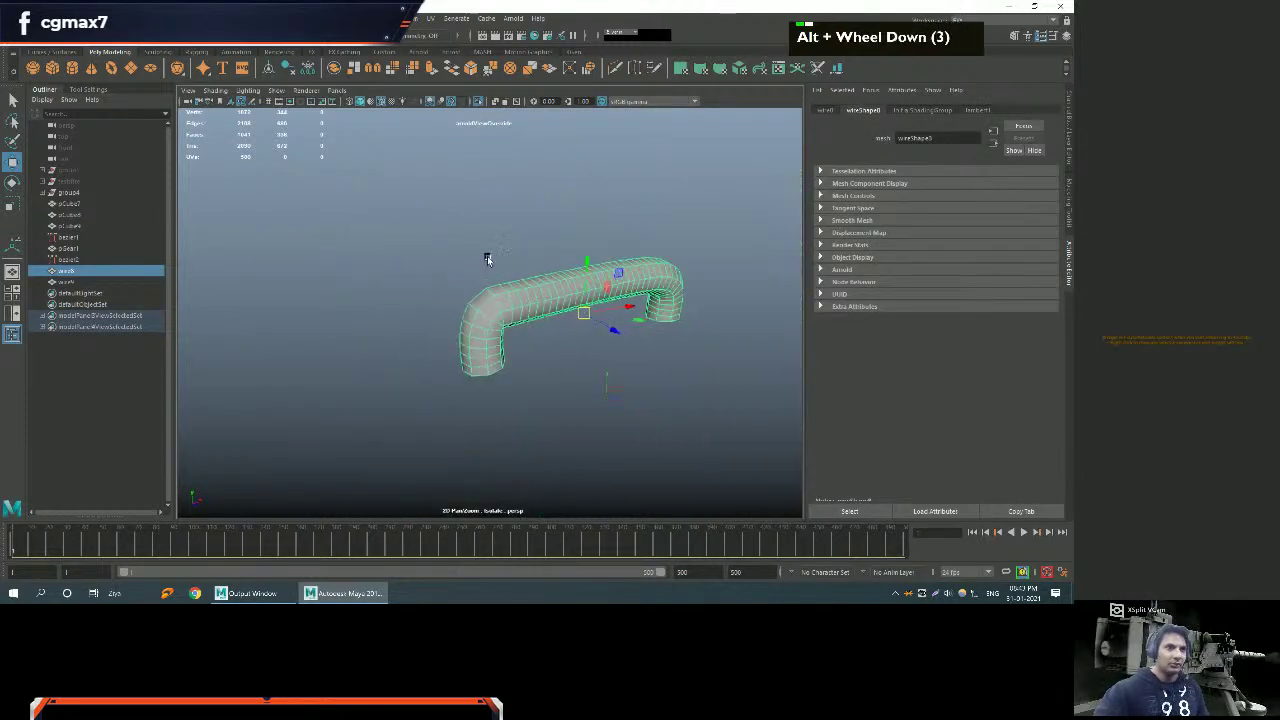
pyautogui.keyDown('alt'); pyautogui.moveTo(466, 243); pyautogui.dragTo(488, 310); pyautogui.keyUp('alt')
pyautogui.keyDown('alt'); pyautogui.moveTo(651, 354); pyautogui.dragTo(445, 280, button='right'); pyautogui.keyUp('alt')
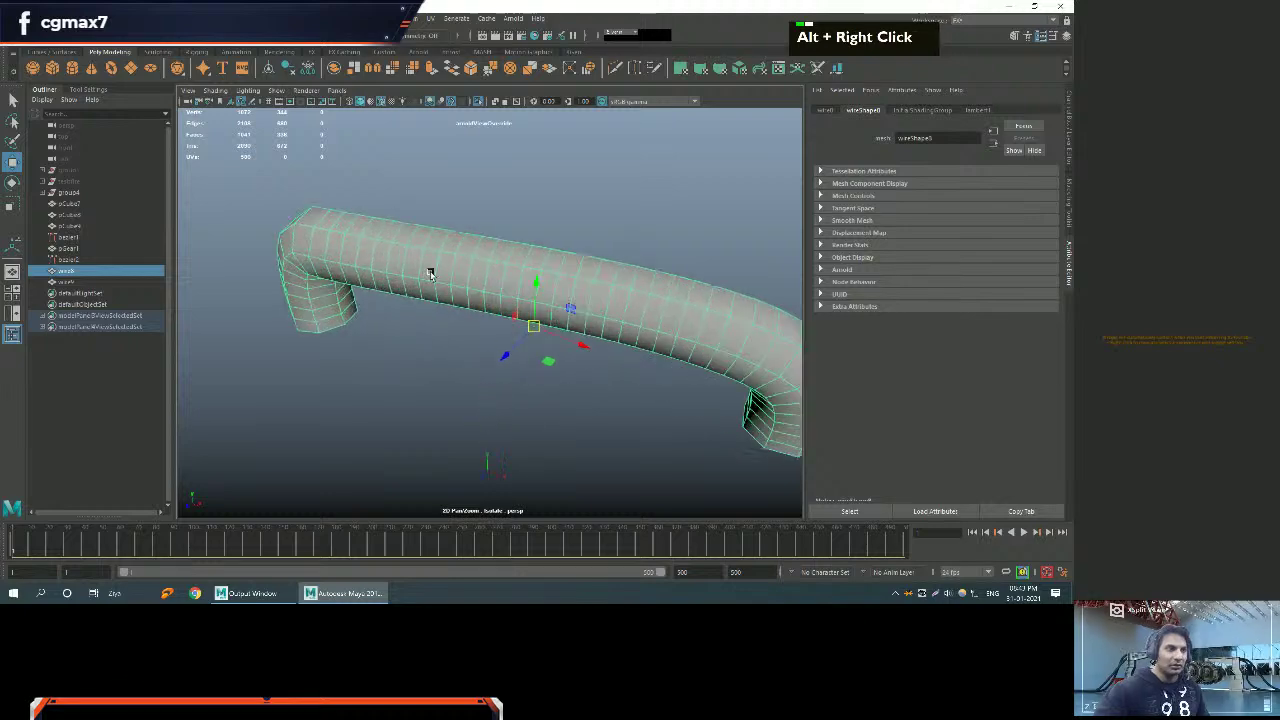
pyautogui.keyDown('alt'); pyautogui.moveTo(347, 277); pyautogui.dragTo(406, 229); pyautogui.keyUp('alt')
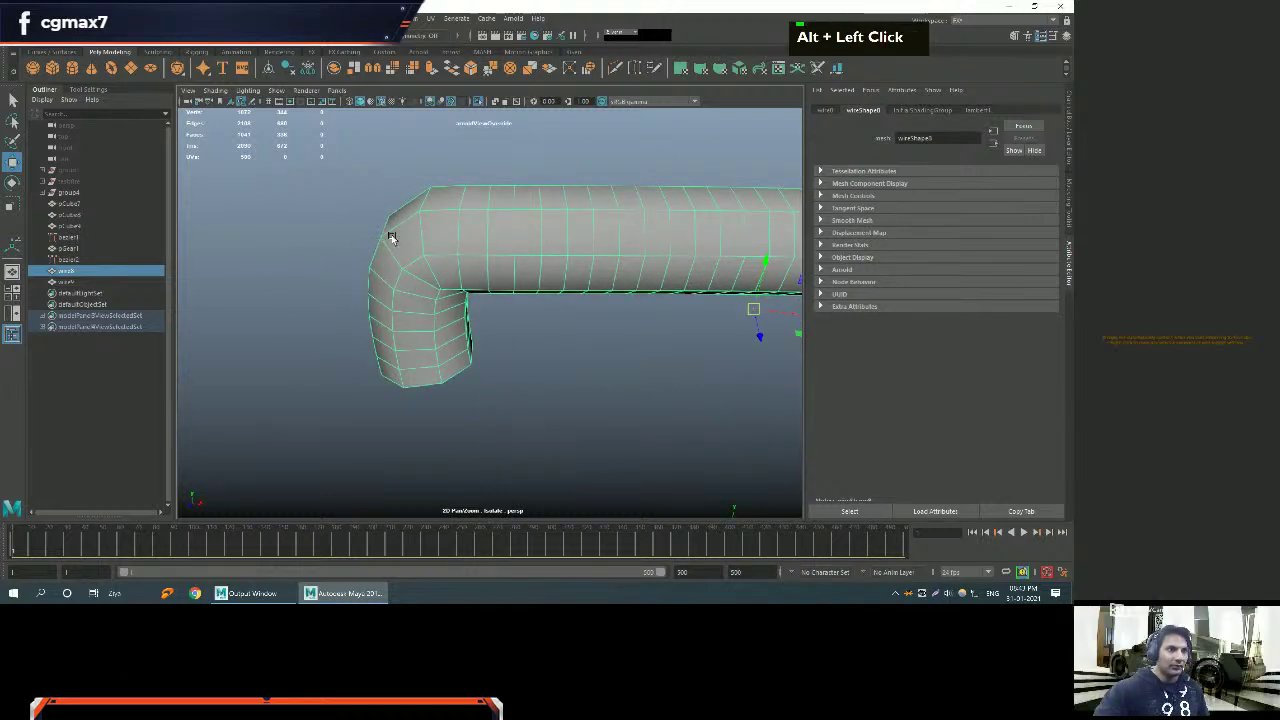
pyautogui.keyDown('alt'); pyautogui.moveTo(379, 238); pyautogui.dragTo(397, 277, button='right'); pyautogui.keyUp('alt')
pyautogui.keyDown('alt'); pyautogui.moveTo(397, 277); pyautogui.dragTo(409, 233); pyautogui.keyUp('alt')
pyautogui.keyDown('alt'); pyautogui.moveTo(411, 234); pyautogui.dragTo(441, 256, button='right'); pyautogui.keyUp('alt')
pyautogui.keyDown('alt'); pyautogui.moveTo(441, 256); pyautogui.dragTo(443, 249); pyautogui.keyUp('alt')
pyautogui.keyDown('alt'); pyautogui.moveTo(459, 256); pyautogui.dragTo(449, 226); pyautogui.keyUp('alt')
pyautogui.keyDown('alt'); pyautogui.scroll(-2, 514, 271); pyautogui.keyUp('alt')
pyautogui.keyDown('alt'); pyautogui.moveTo(514, 271); pyautogui.dragTo(457, 246); pyautogui.keyUp('alt')
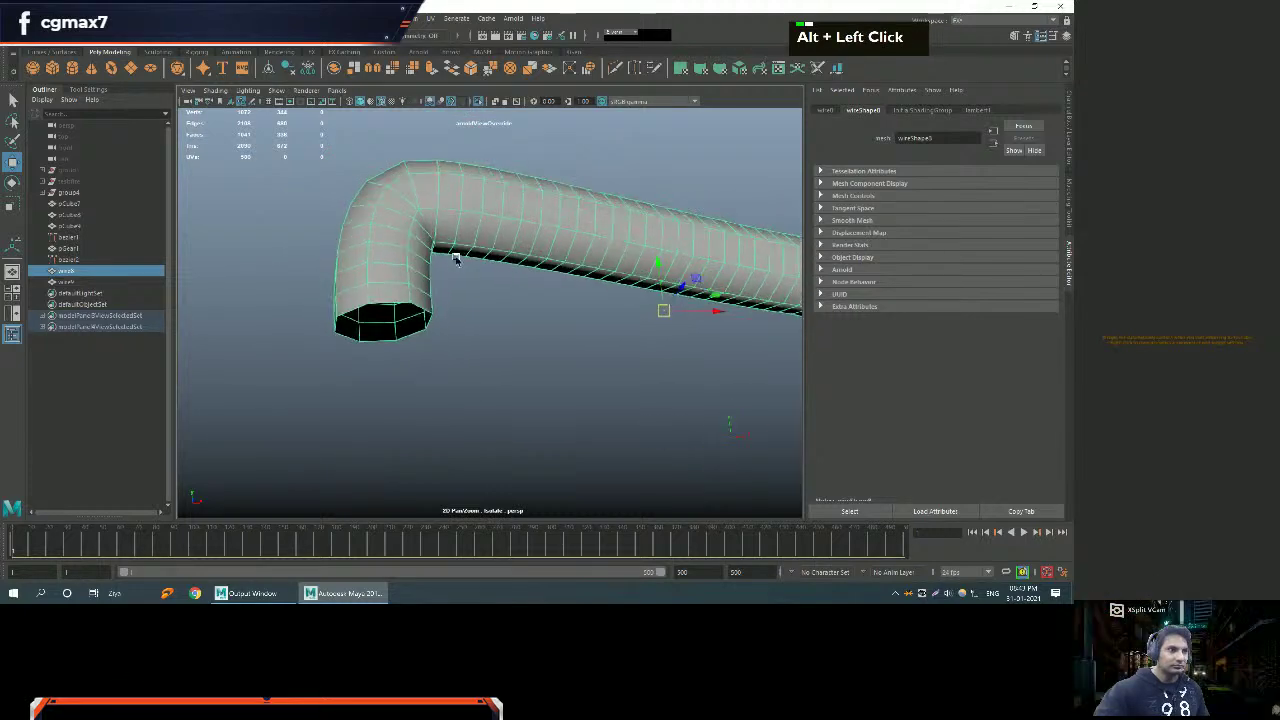
# Undo the cap face deletion and the pipe's isolation in the perspective view.
pyautogui.hotkey('ctrl', 'z')
pyautogui.hotkey('ctrl', 'z')
pyautogui.hotkey('ctrl', 'z')
pyautogui.hotkey('ctrl', 'z')
pyautogui.hotkey('ctrl', 'z')
pyautogui.hotkey('ctrl', 'z')
pyautogui.hotkey('ctrl', 'z')
pyautogui.hotkey('ctrl', 'z')
pyautogui.hotkey('ctrl', 'z')
pyautogui.hotkey('ctrl', 'z')
pyautogui.hotkey('ctrl', 'z')
pyautogui.hotkey('ctrl', 'z')
pyautogui.hotkey('ctrl', 'z')
pyautogui.hotkey('ctrl', 'z')
pyautogui.hotkey('ctrl', 'z')
pyautogui.hotkey('ctrl', 'z')
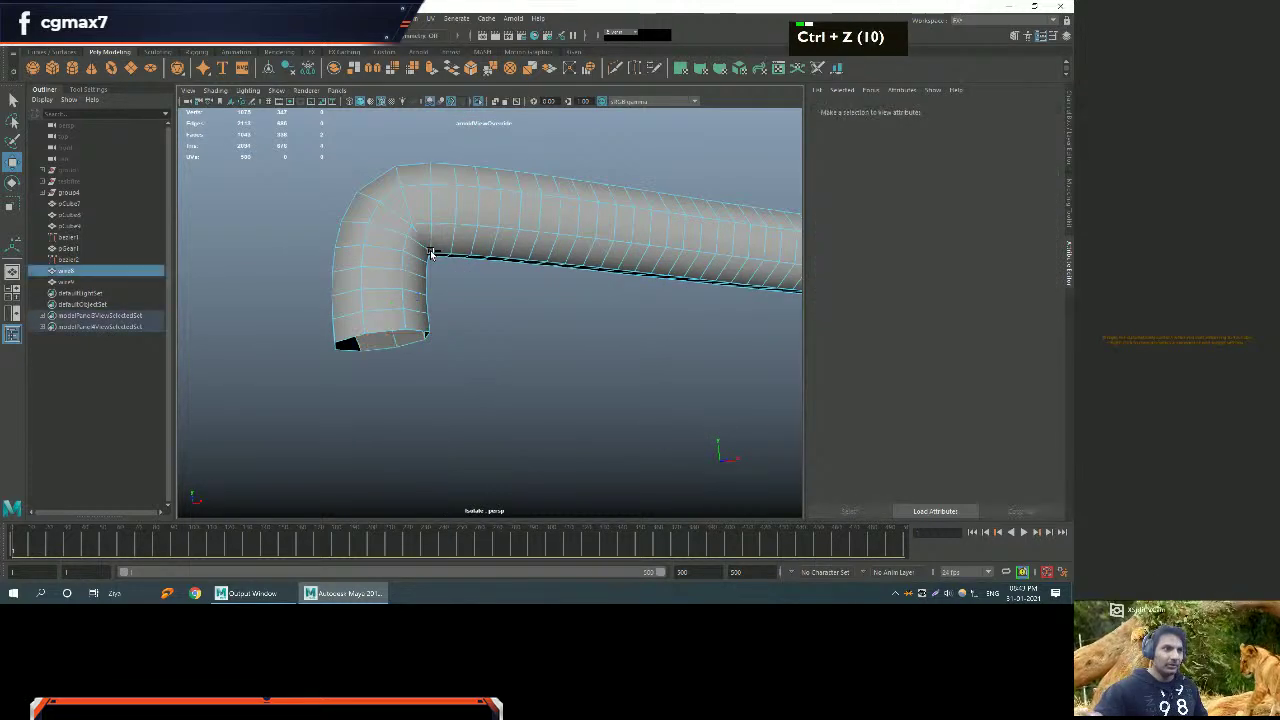
pyautogui.keyDown('alt'); pyautogui.moveTo(430, 254); pyautogui.dragTo(445, 262); pyautogui.keyUp('alt')
pyautogui.keyDown('alt'); pyautogui.moveTo(445, 262); pyautogui.dragTo(470, 275, button='right'); pyautogui.keyUp('alt')
pyautogui.keyDown('alt'); pyautogui.moveTo(470, 275); pyautogui.dragTo(400, 262); pyautogui.keyUp('alt')
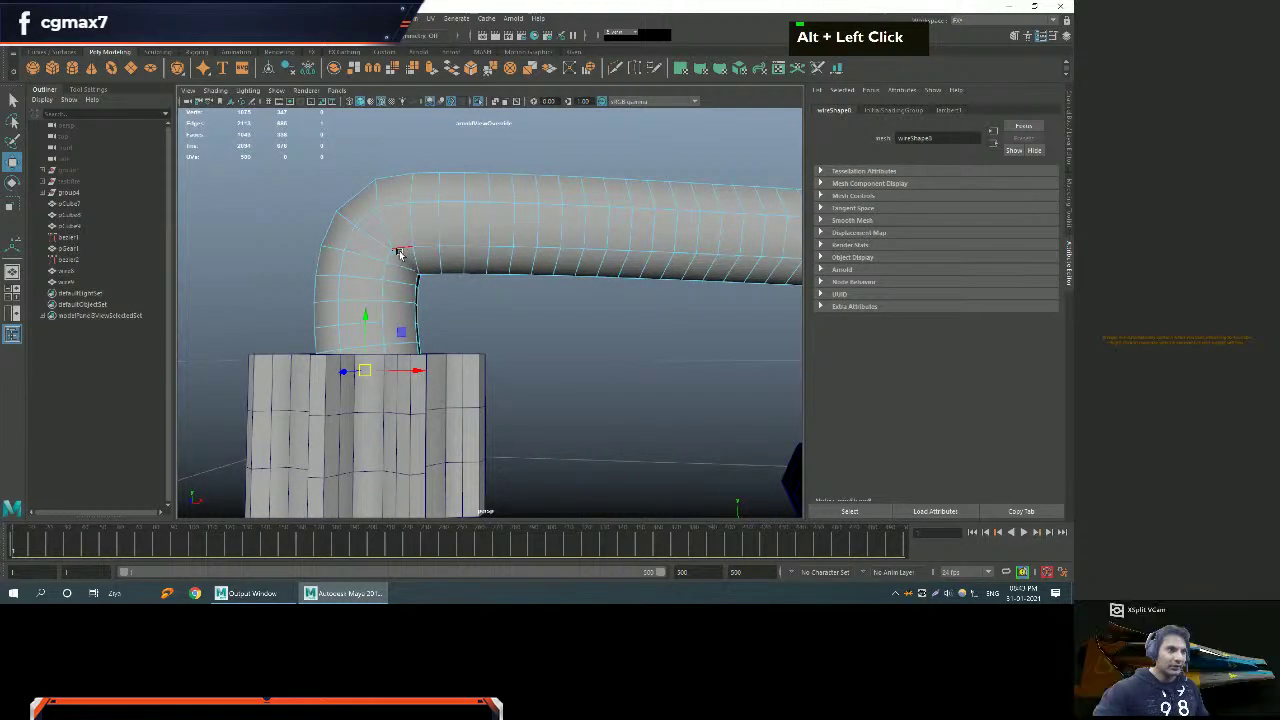
# Undo the end face deletions, the history deletion and the interpolation step changes on the upper pipe.
pyautogui.hotkey('ctrl', 'z')
pyautogui.hotkey('ctrl', 'z')
pyautogui.hotkey('ctrl', 'z')
pyautogui.hotkey('ctrl', 'z')
pyautogui.hotkey('ctrl', 'z')
pyautogui.hotkey('ctrl', 'z')
pyautogui.hotkey('ctrl', 'z')
pyautogui.hotkey('ctrl', 'z')
pyautogui.hotkey('ctrl', 'z')
pyautogui.hotkey('ctrl', 'z')
pyautogui.hotkey('ctrl', 'z')
pyautogui.hotkey('ctrl', 'z')
pyautogui.hotkey('ctrl', 'z')
pyautogui.hotkey('ctrl', 'z')
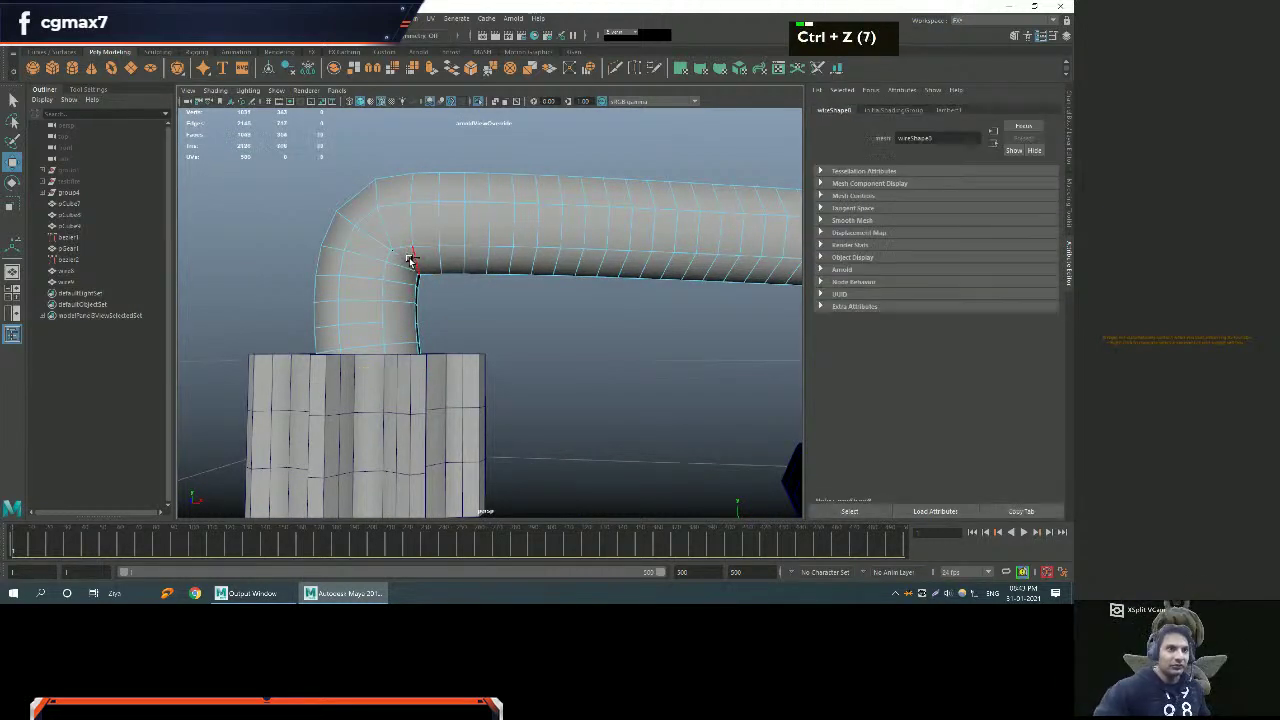
pyautogui.hotkey('ctrl', 'z')
pyautogui.hotkey('ctrl', 'z')
pyautogui.hotkey('ctrl', 'z')
pyautogui.hotkey('ctrl', 'z')
pyautogui.hotkey('ctrl', 'z')
pyautogui.keyDown('ctrl'); pyautogui.rightClick(451, 228); pyautogui.keyUp('ctrl')
pyautogui.hotkey('ctrl', 'z')
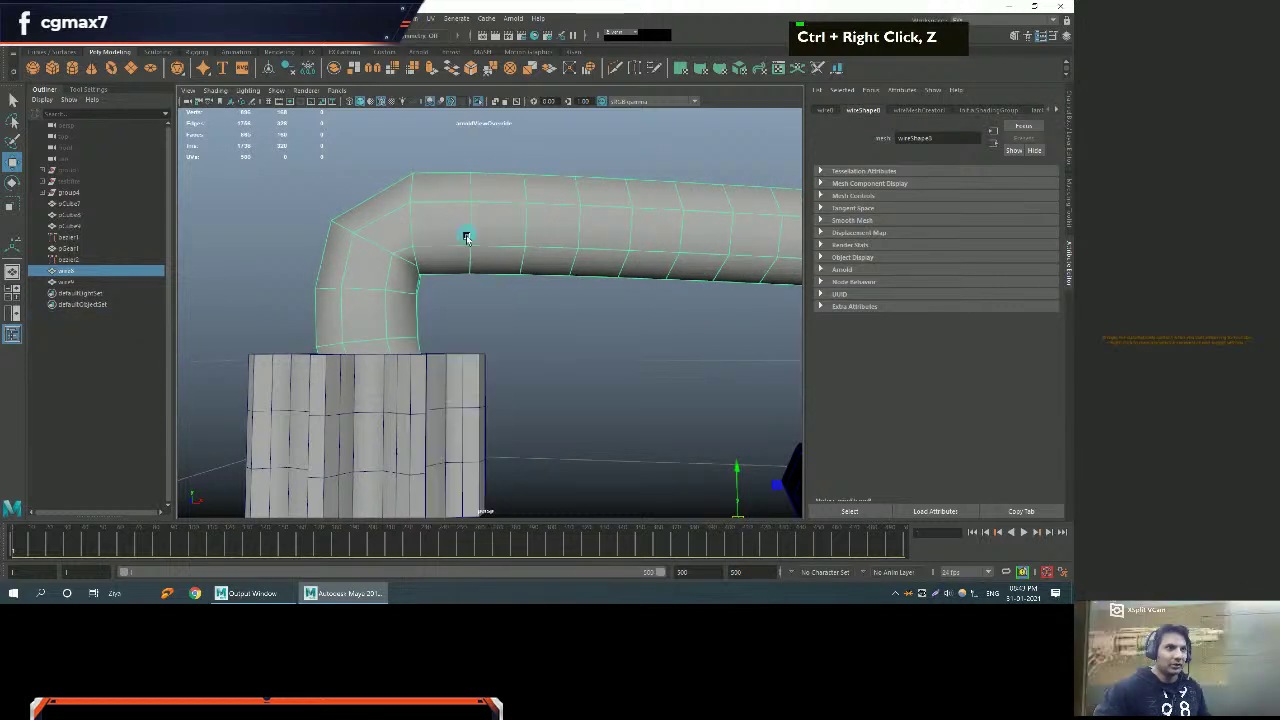
# Increase the upper pipe's interpolation steps and reduce its profile scale to 0.395 in the Wire Mesh Creator settings.
pyautogui.click(917, 110)
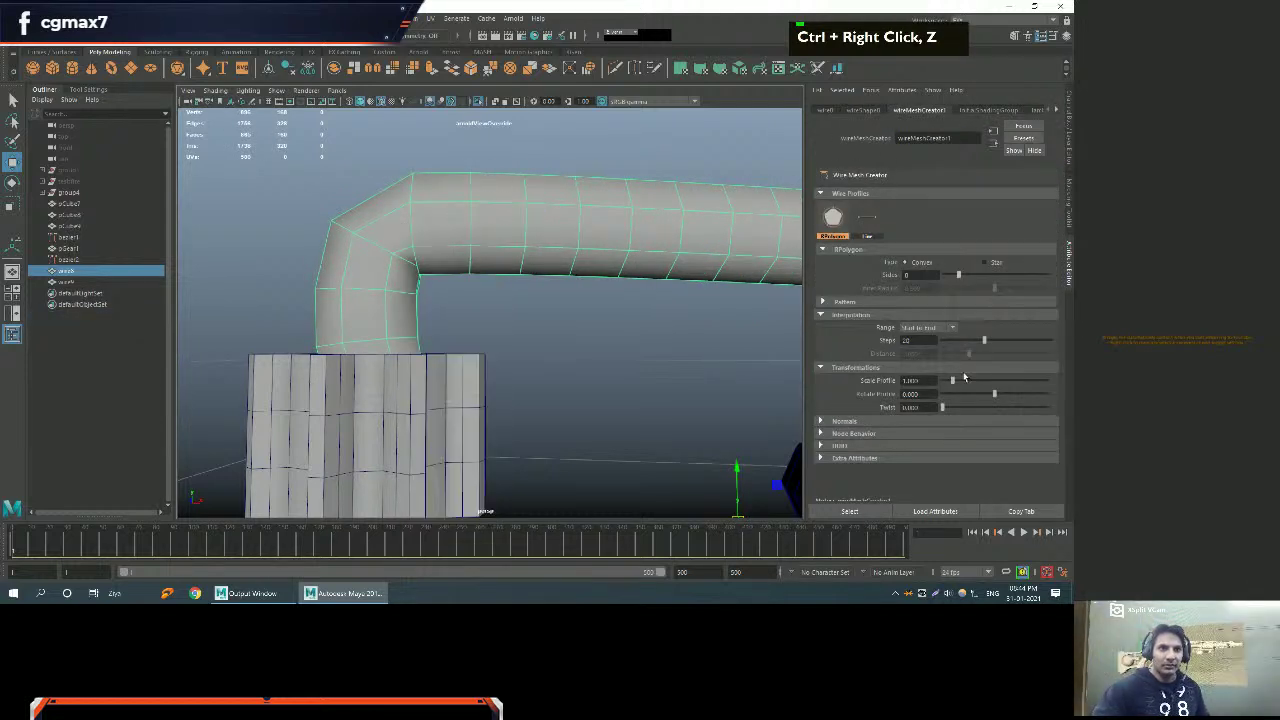
pyautogui.moveTo(986, 342); pyautogui.dragTo(1008, 341)
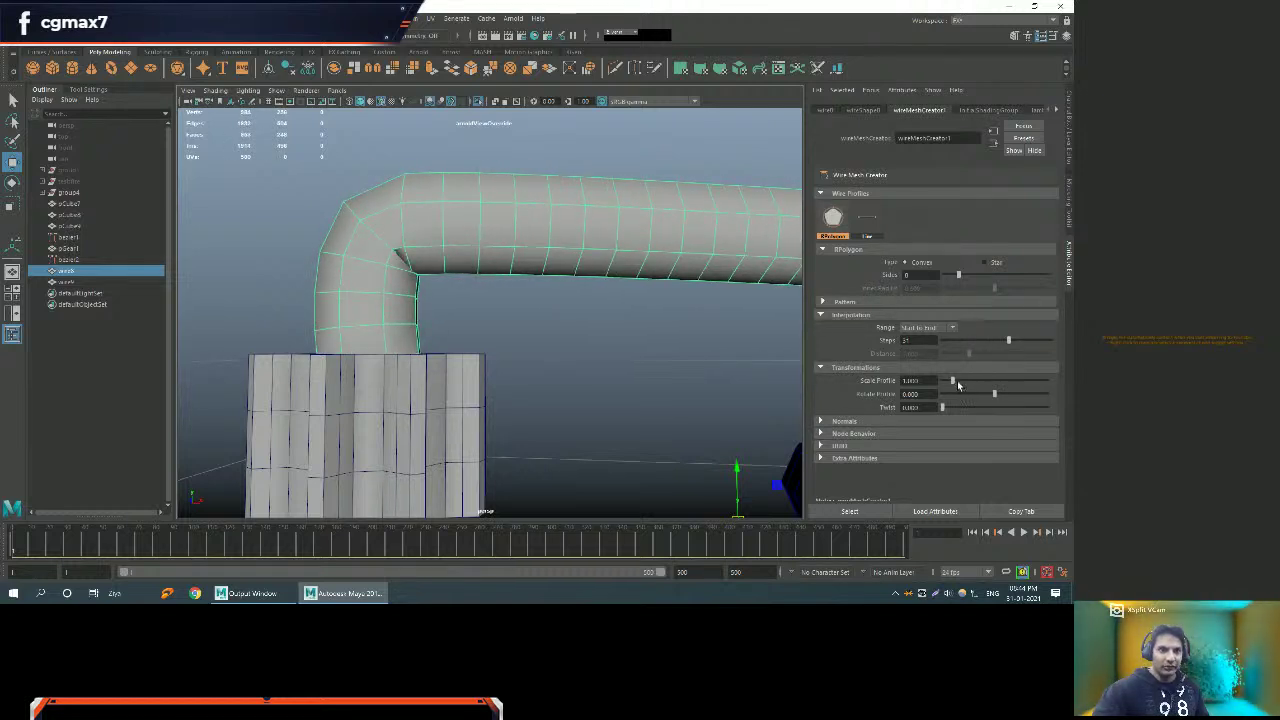
pyautogui.keyDown('ctrl'); pyautogui.click(918, 379); pyautogui.keyUp('ctrl')
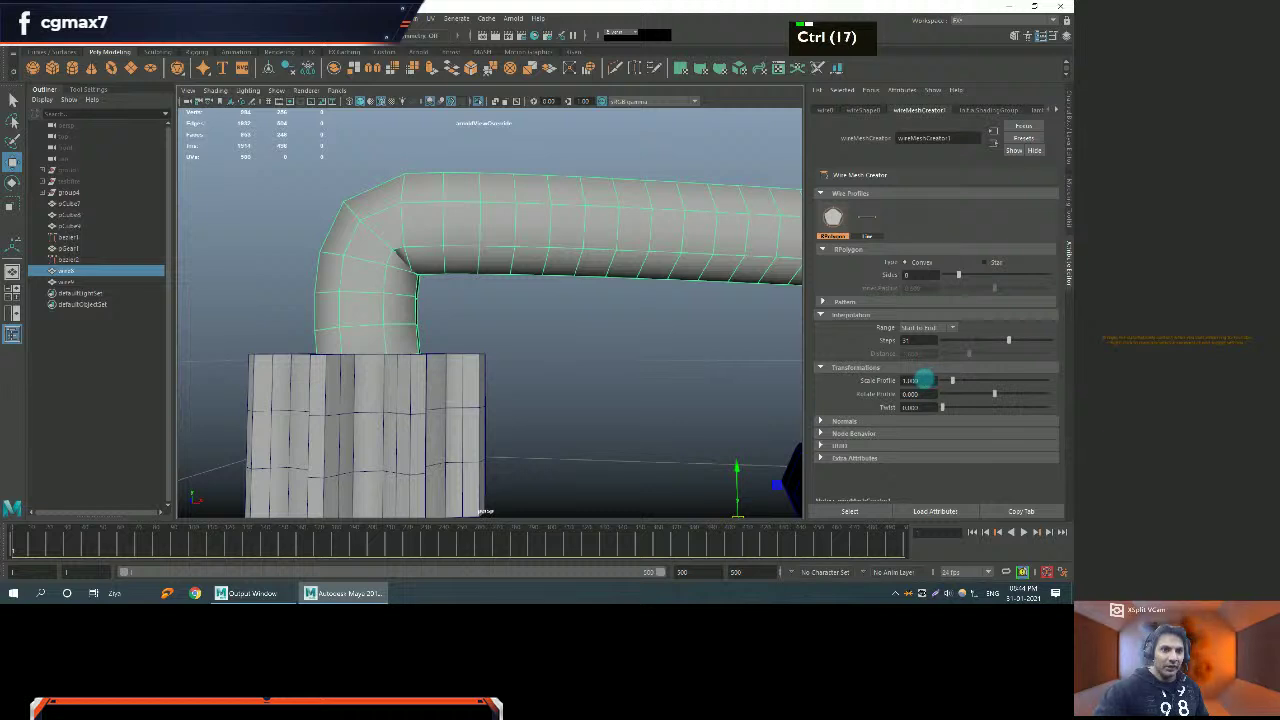
pyautogui.keyDown('ctrl'); pyautogui.moveTo(920, 379); pyautogui.dragTo(958, 401); pyautogui.keyUp('ctrl')
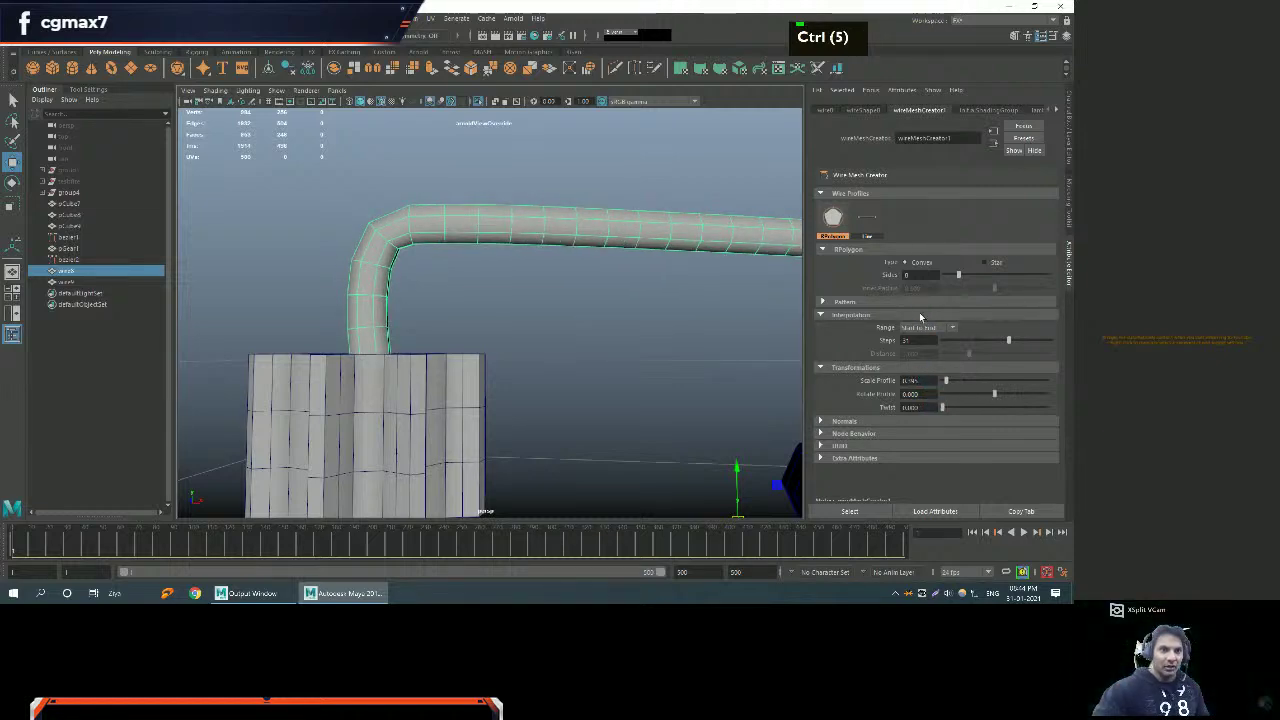
# Examine from several angles how the slimmer pipe enters the gear's central hole.
pyautogui.click(849, 304)
pyautogui.keyDown('alt'); pyautogui.moveTo(549, 328); pyautogui.dragTo(423, 403); pyautogui.keyUp('alt')
pyautogui.keyDown('alt'); pyautogui.moveTo(423, 403); pyautogui.dragTo(516, 362, button='right'); pyautogui.keyUp('alt')
pyautogui.click(489, 405)
pyautogui.keyDown('alt'); pyautogui.moveTo(516, 362); pyautogui.dragTo(509, 340); pyautogui.keyUp('alt')
pyautogui.keyDown('alt'); pyautogui.moveTo(509, 340); pyautogui.dragTo(457, 320, button='middle'); pyautogui.keyUp('alt')
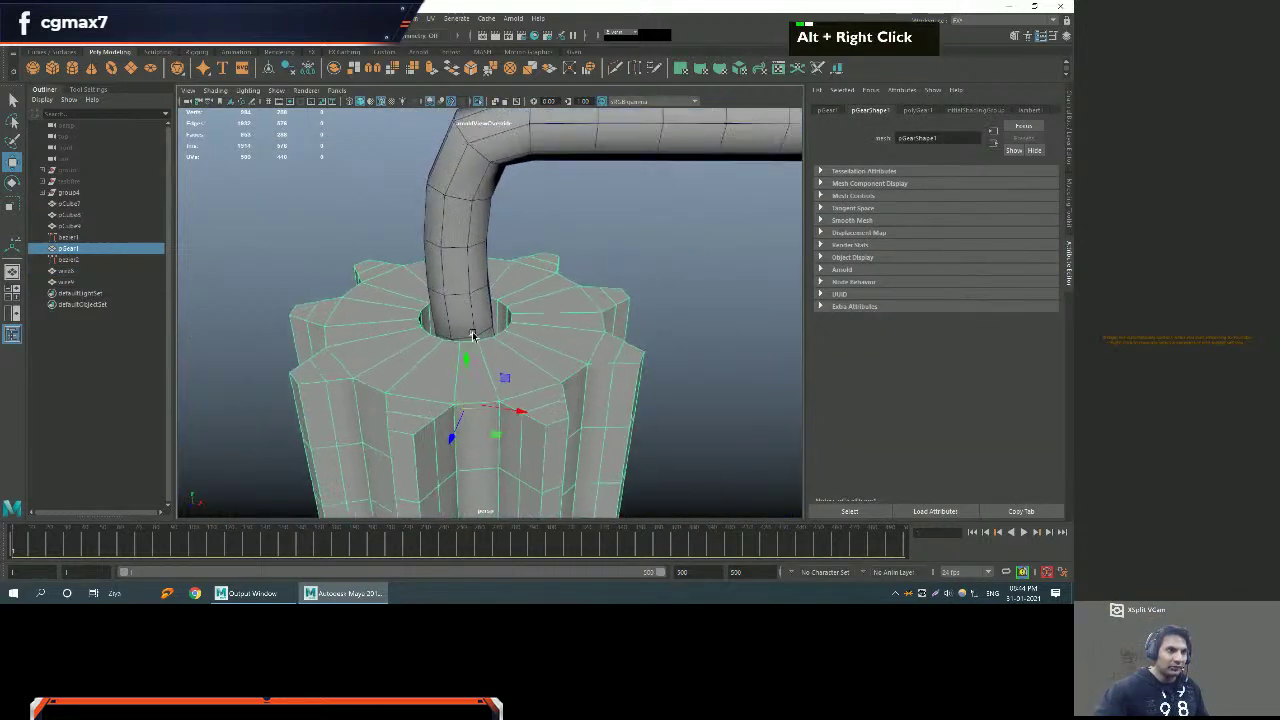
pyautogui.keyDown('alt'); pyautogui.moveTo(457, 320); pyautogui.dragTo(500, 326, button='right'); pyautogui.keyUp('alt')
pyautogui.keyDown('alt'); pyautogui.moveTo(576, 318); pyautogui.dragTo(566, 300); pyautogui.keyUp('alt')
pyautogui.keyDown('alt'); pyautogui.moveTo(566, 300); pyautogui.dragTo(523, 317, button='right'); pyautogui.keyUp('alt')
pyautogui.keyDown('alt'); pyautogui.moveTo(523, 317); pyautogui.dragTo(510, 300); pyautogui.keyUp('alt')
pyautogui.keyDown('alt'); pyautogui.moveTo(510, 300); pyautogui.dragTo(557, 337, button='right'); pyautogui.keyUp('alt')
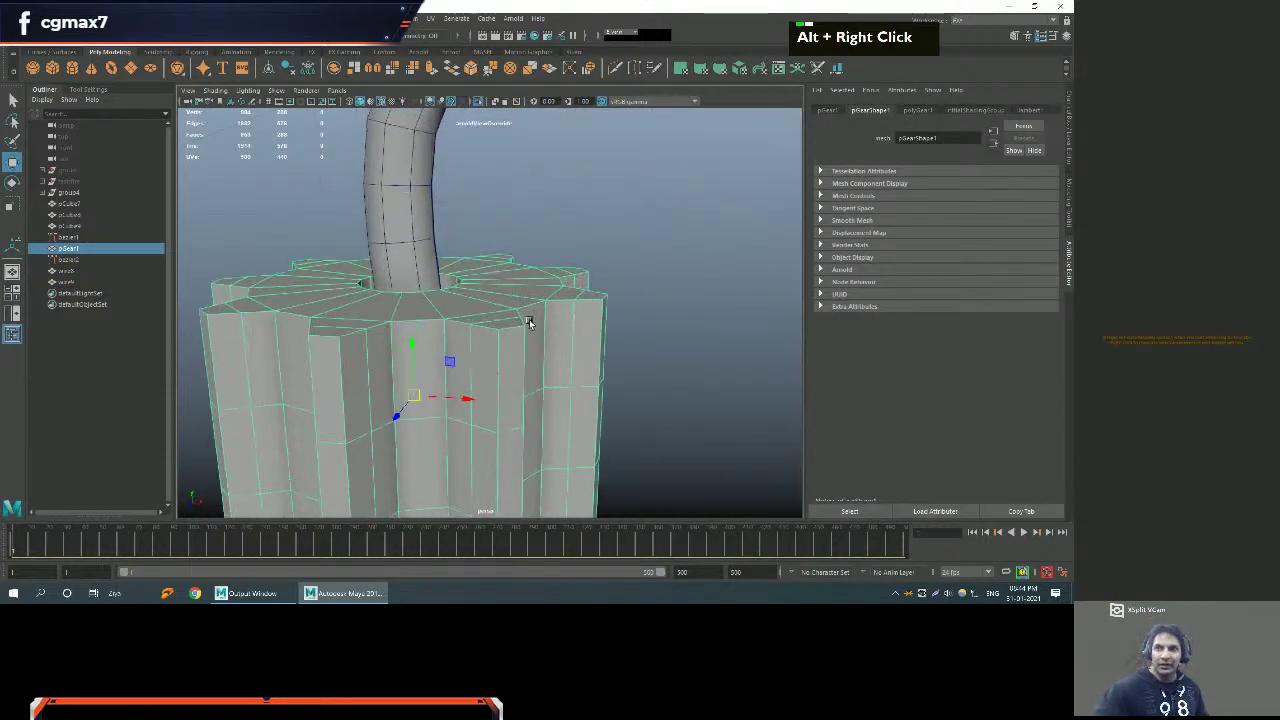
pyautogui.keyDown('alt'); pyautogui.moveTo(557, 337); pyautogui.dragTo(466, 277); pyautogui.keyUp('alt')
# Set the upper pipe's polygon profile to 18 sides.
pyautogui.click(434, 245)
pyautogui.keyDown('alt'); pyautogui.moveTo(483, 233); pyautogui.dragTo(722, 172, button='middle'); pyautogui.keyUp('alt')
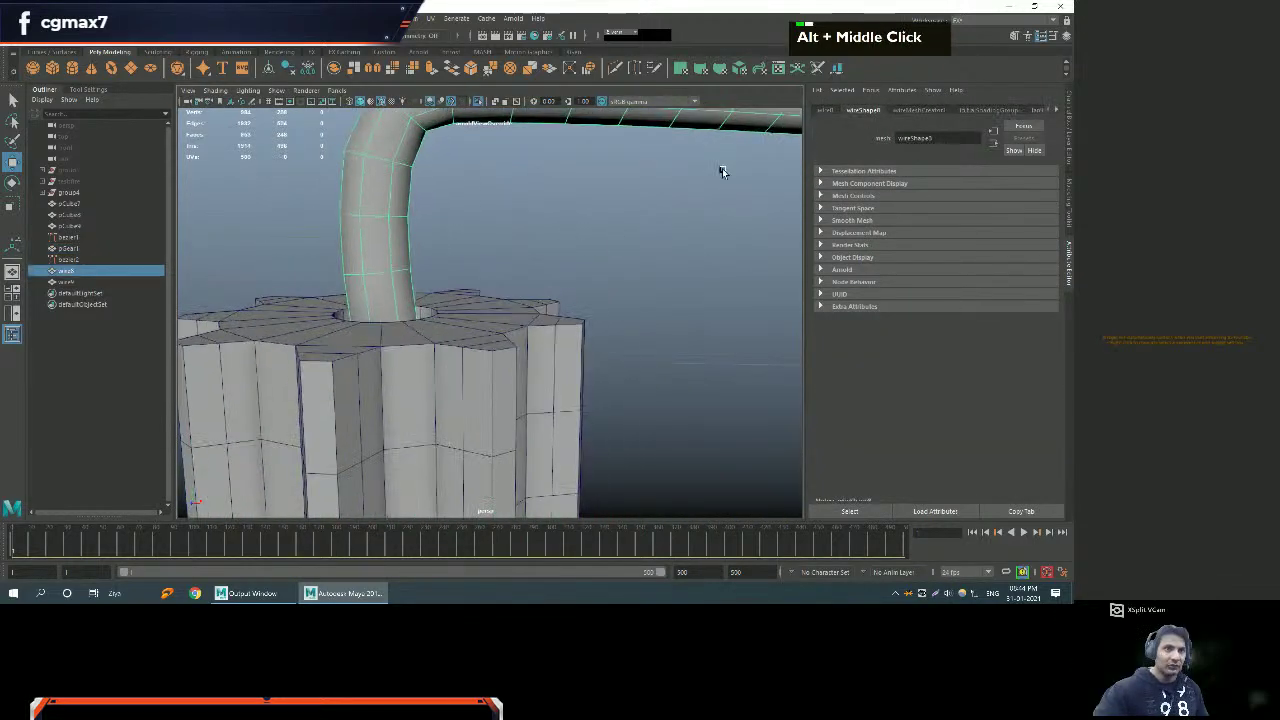
pyautogui.click(920, 111)
pyautogui.moveTo(957, 271); pyautogui.dragTo(969, 274)
pyautogui.click(920, 274)
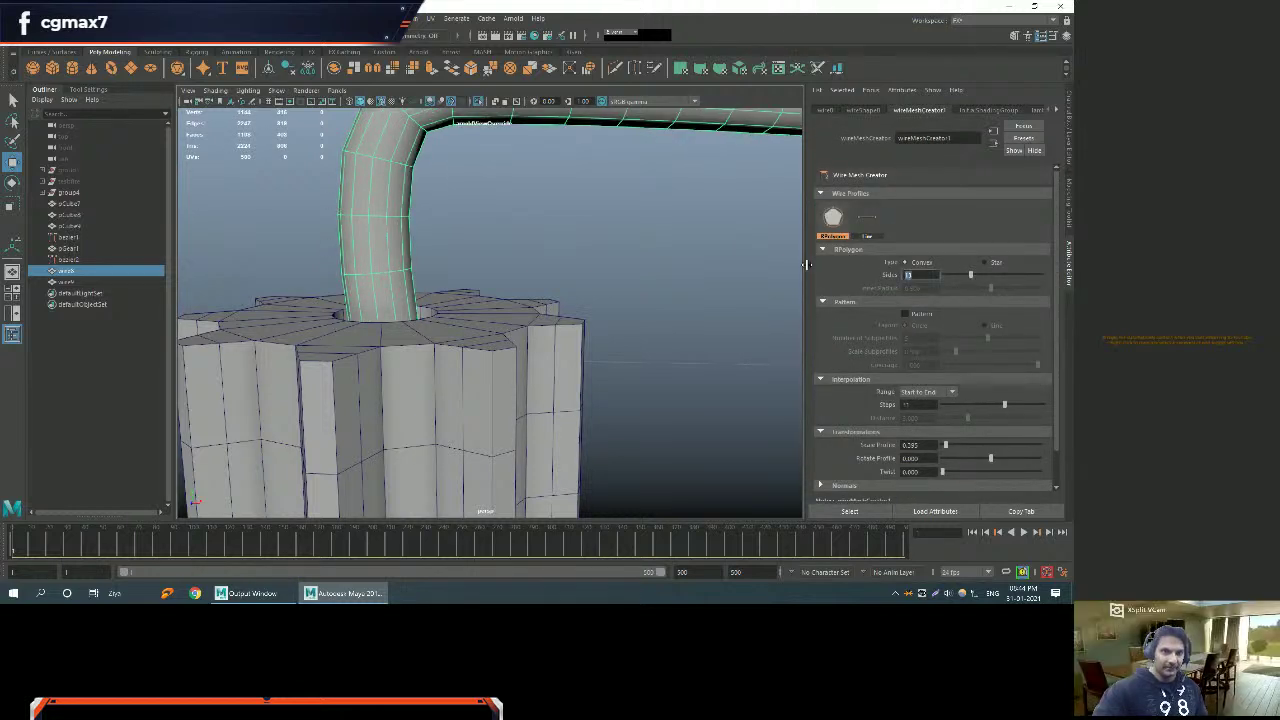
pyautogui.write('18')
pyautogui.press('Return')
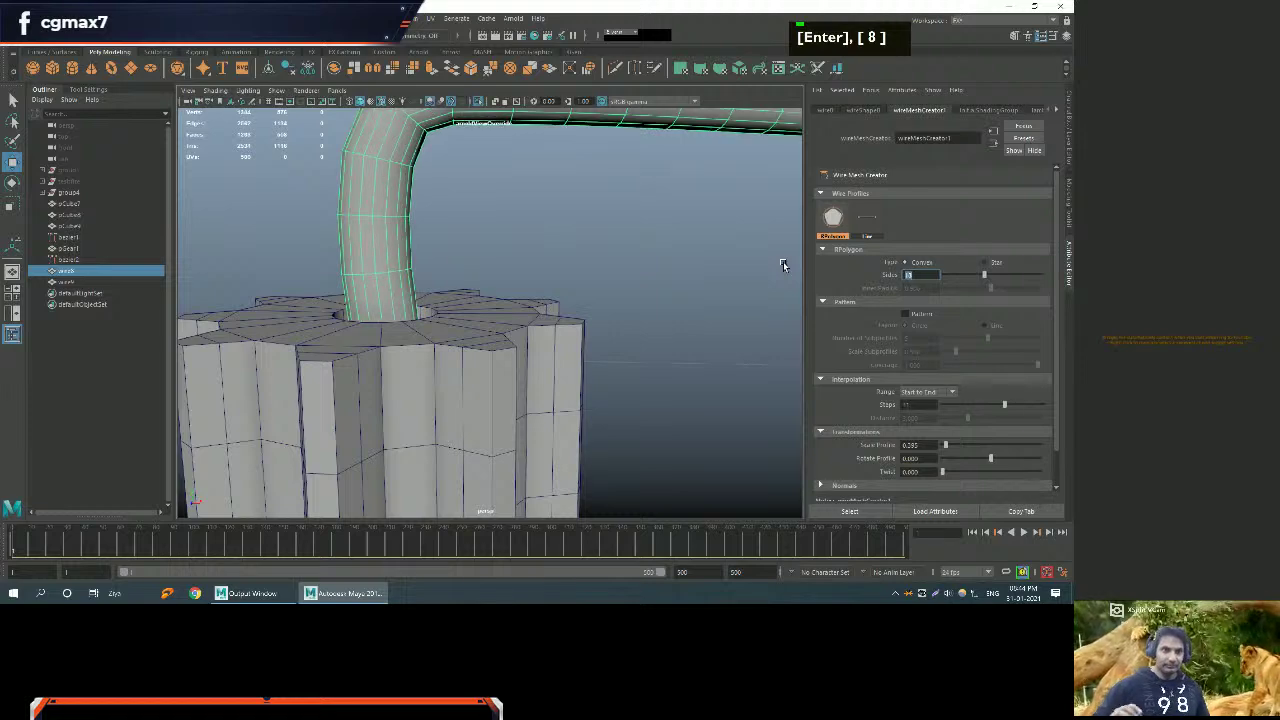
# Raise the upper pipe's interpolation steps slightly to redistribute the segments around its bend.
pyautogui.keyDown('alt'); pyautogui.moveTo(757, 263); pyautogui.dragTo(563, 277, button='middle'); pyautogui.keyUp('alt')
pyautogui.keyDown('alt'); pyautogui.moveTo(563, 277); pyautogui.dragTo(523, 269, button='right'); pyautogui.keyUp('alt')
pyautogui.keyDown('alt'); pyautogui.moveTo(523, 269); pyautogui.dragTo(617, 286, button='middle'); pyautogui.keyUp('alt')
pyautogui.keyDown('alt'); pyautogui.moveTo(617, 286); pyautogui.dragTo(561, 283); pyautogui.keyUp('alt')
pyautogui.scroll(-2, 929, 356)
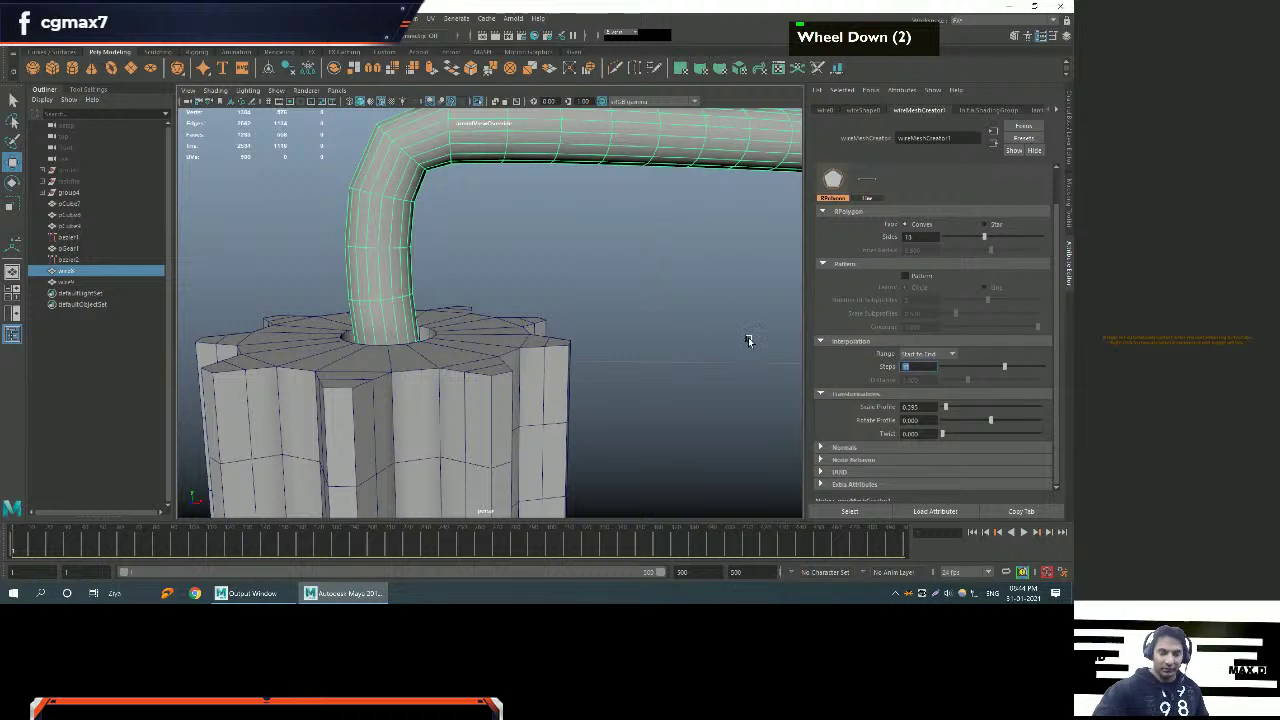
pyautogui.write('2')
pyautogui.press('Return')
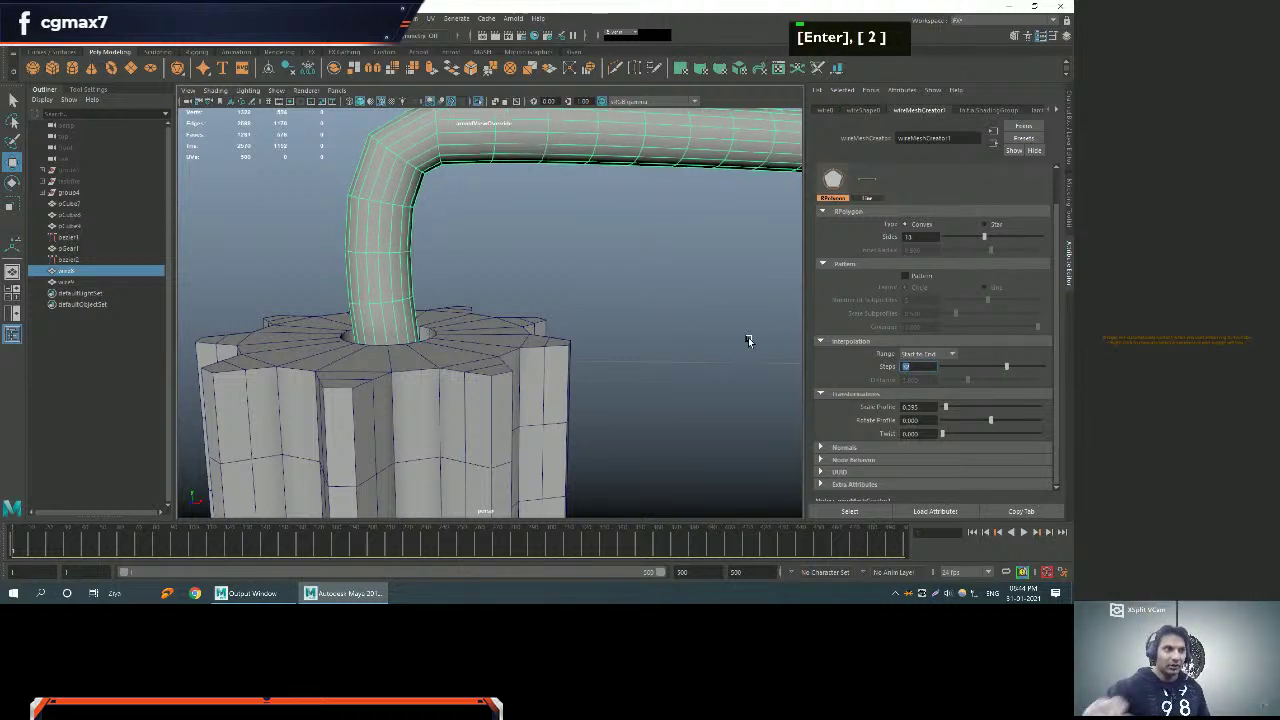
# Increase the upper pipe's profile scale to 0.565.
pyautogui.keyDown('alt'); pyautogui.moveTo(626, 331); pyautogui.dragTo(606, 311, button='middle'); pyautogui.keyUp('alt')
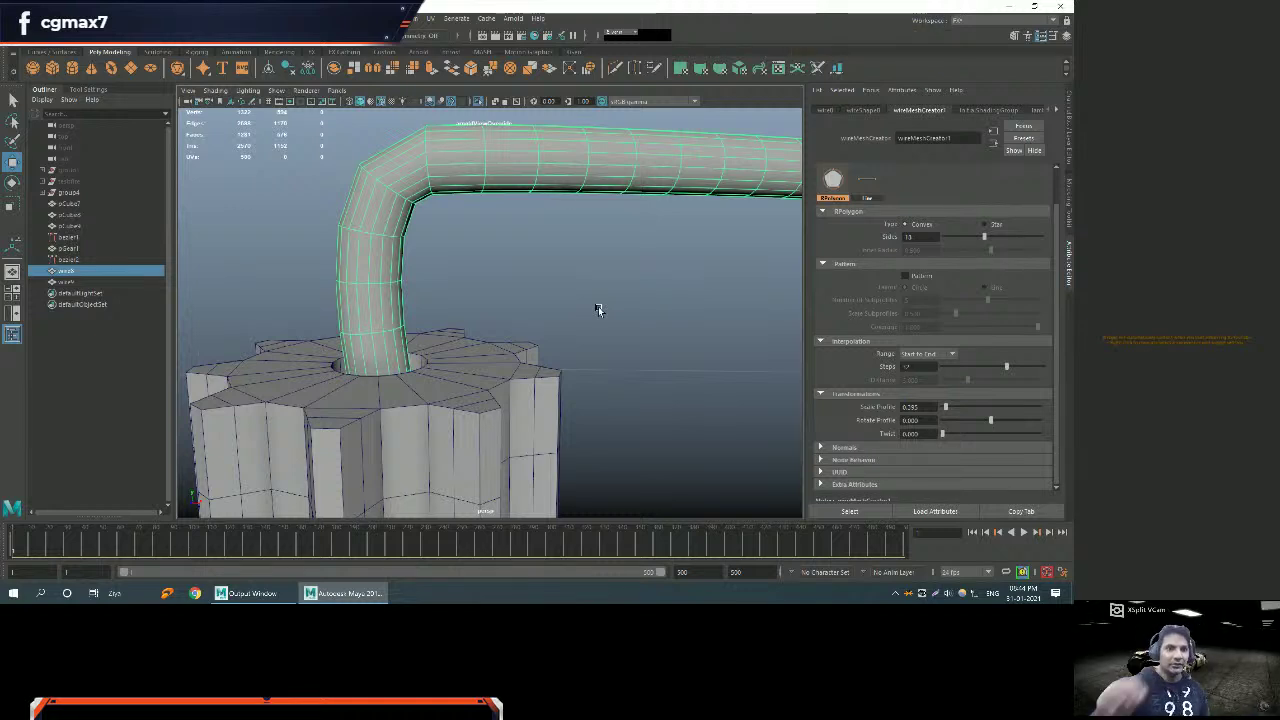
pyautogui.keyDown('alt'); pyautogui.moveTo(594, 280); pyautogui.dragTo(551, 283, button='right'); pyautogui.keyUp('alt')
pyautogui.keyDown('alt'); pyautogui.moveTo(551, 283); pyautogui.dragTo(507, 286); pyautogui.keyUp('alt')
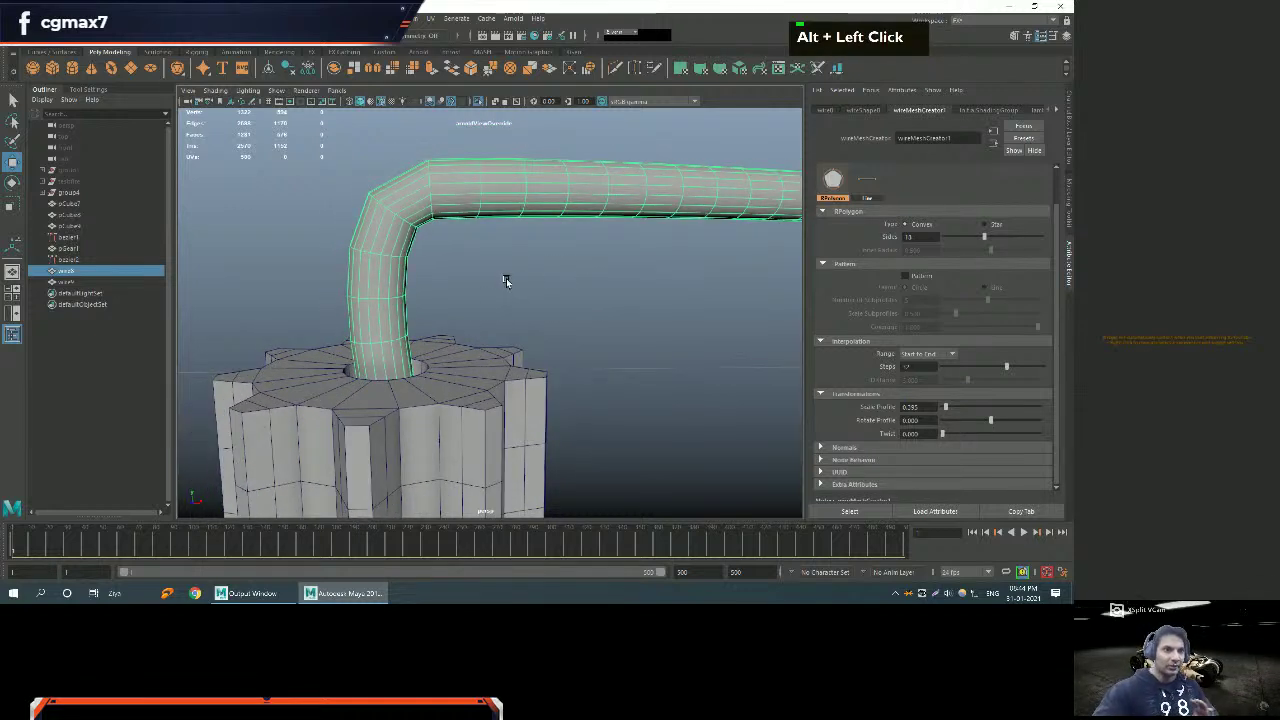
pyautogui.keyDown('ctrl'); pyautogui.moveTo(932, 407); pyautogui.dragTo(929, 406); pyautogui.keyUp('ctrl')
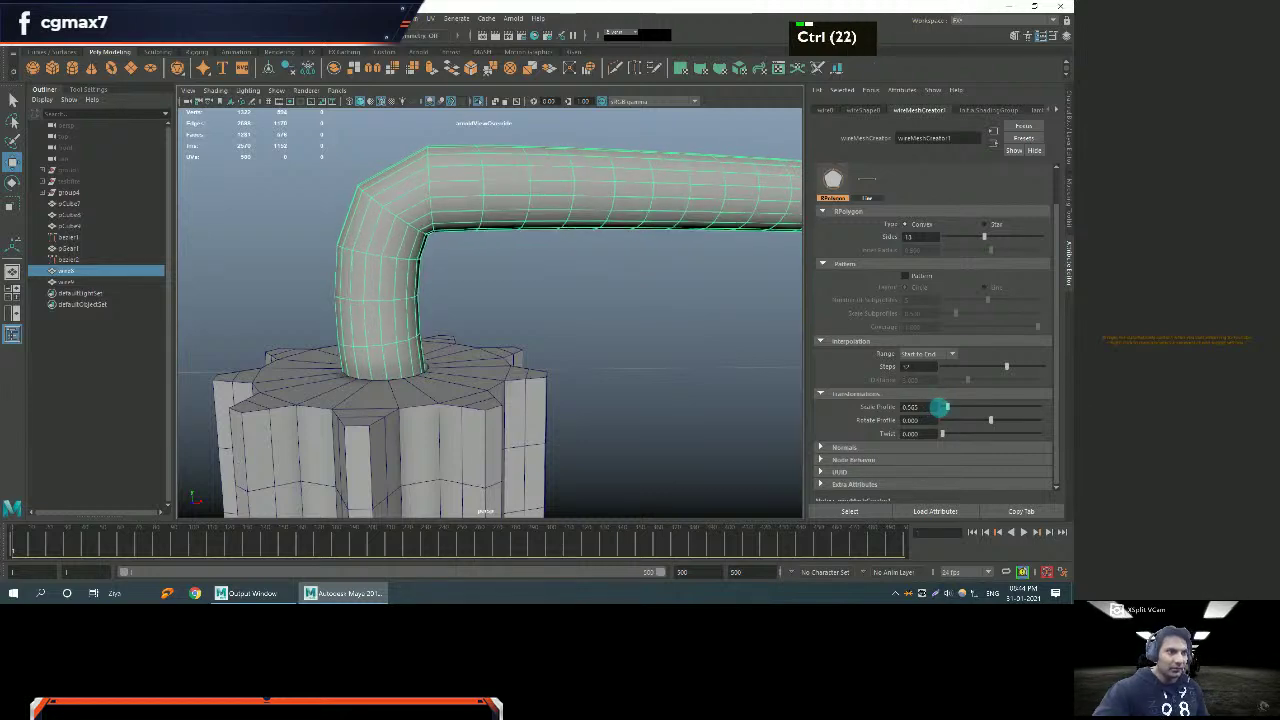
# Check the pipe's inner bend for pinching and reduce its profile scale to 0.445.
pyautogui.keyDown('alt'); pyautogui.moveTo(600, 306); pyautogui.dragTo(482, 293); pyautogui.keyUp('alt')
pyautogui.keyDown('alt'); pyautogui.moveTo(482, 293); pyautogui.dragTo(390, 286, button='middle'); pyautogui.keyUp('alt')
pyautogui.scroll(3, 570, 367)
pyautogui.keyDown('alt'); pyautogui.moveTo(570, 367); pyautogui.dragTo(453, 298); pyautogui.keyUp('alt')
pyautogui.scroll(-2, 589, 294)
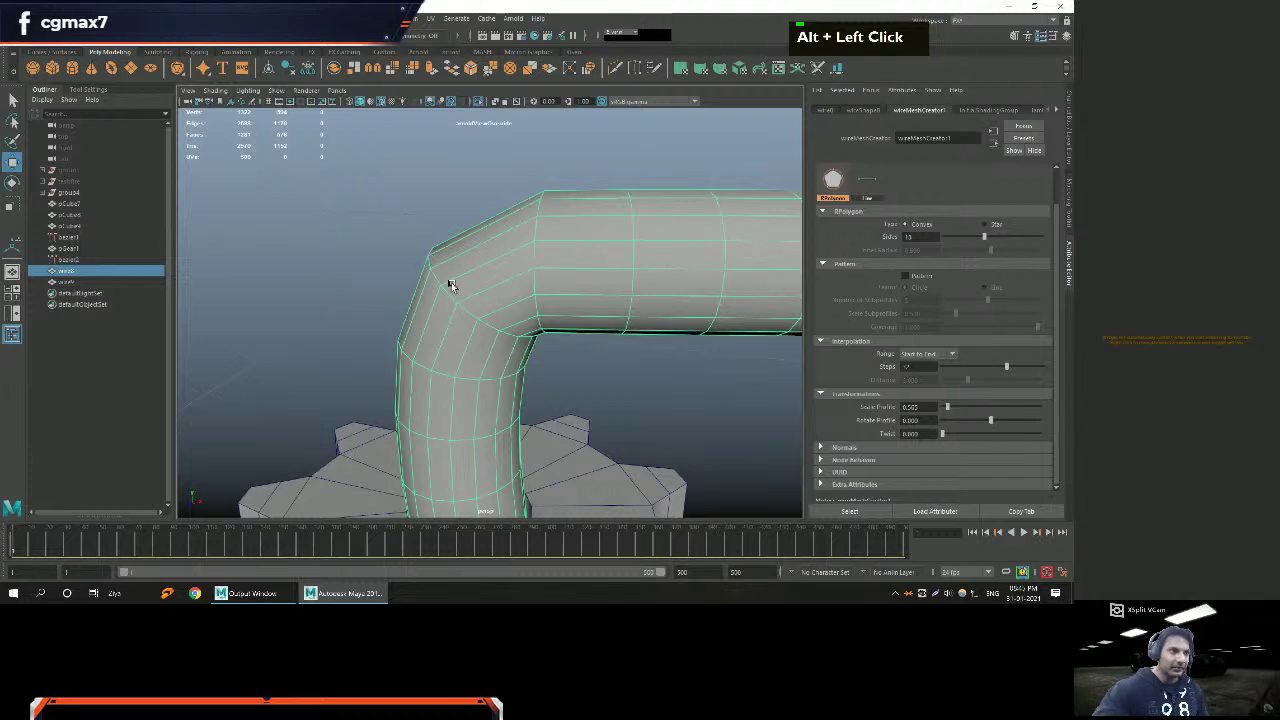
pyautogui.keyDown('alt'); pyautogui.moveTo(443, 286); pyautogui.dragTo(606, 377, button='right'); pyautogui.keyUp('alt')
pyautogui.keyDown('alt'); pyautogui.moveTo(606, 377); pyautogui.dragTo(537, 309, button='middle'); pyautogui.keyUp('alt')
pyautogui.keyDown('alt'); pyautogui.moveTo(537, 309); pyautogui.dragTo(518, 198); pyautogui.keyUp('alt')
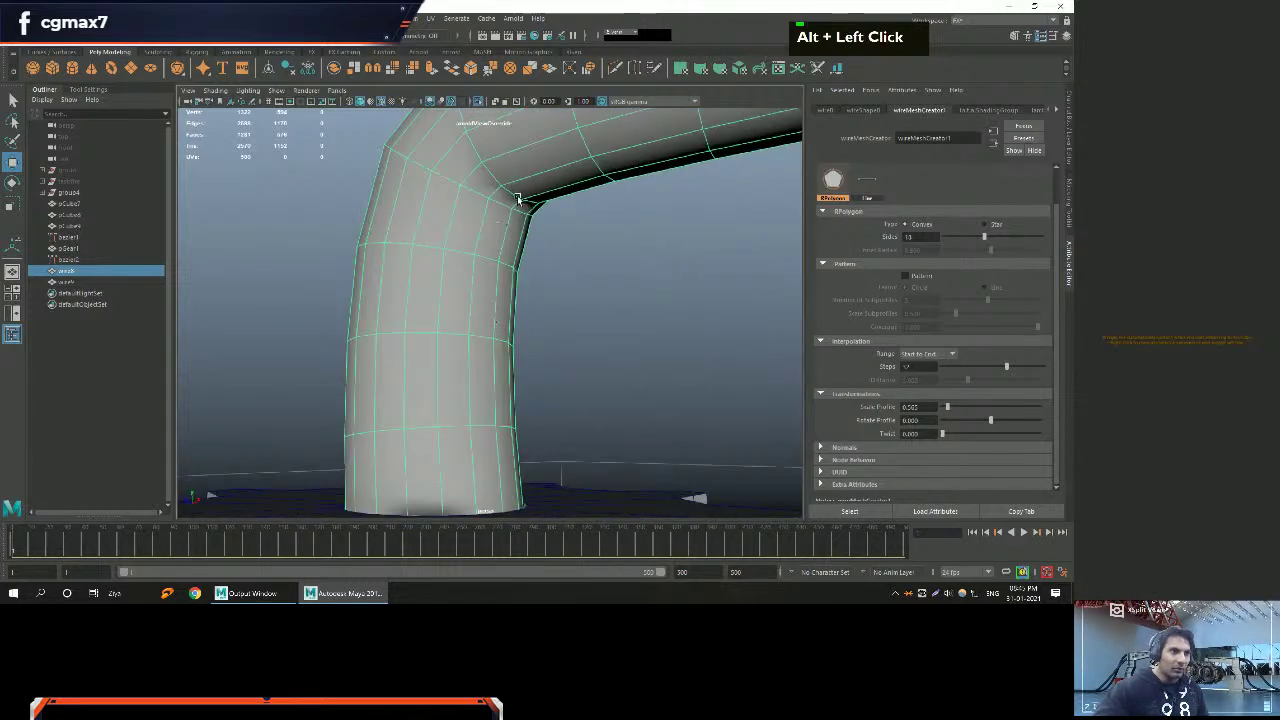
pyautogui.keyDown('ctrl'); pyautogui.moveTo(927, 412); pyautogui.dragTo(925, 406); pyautogui.keyUp('ctrl')
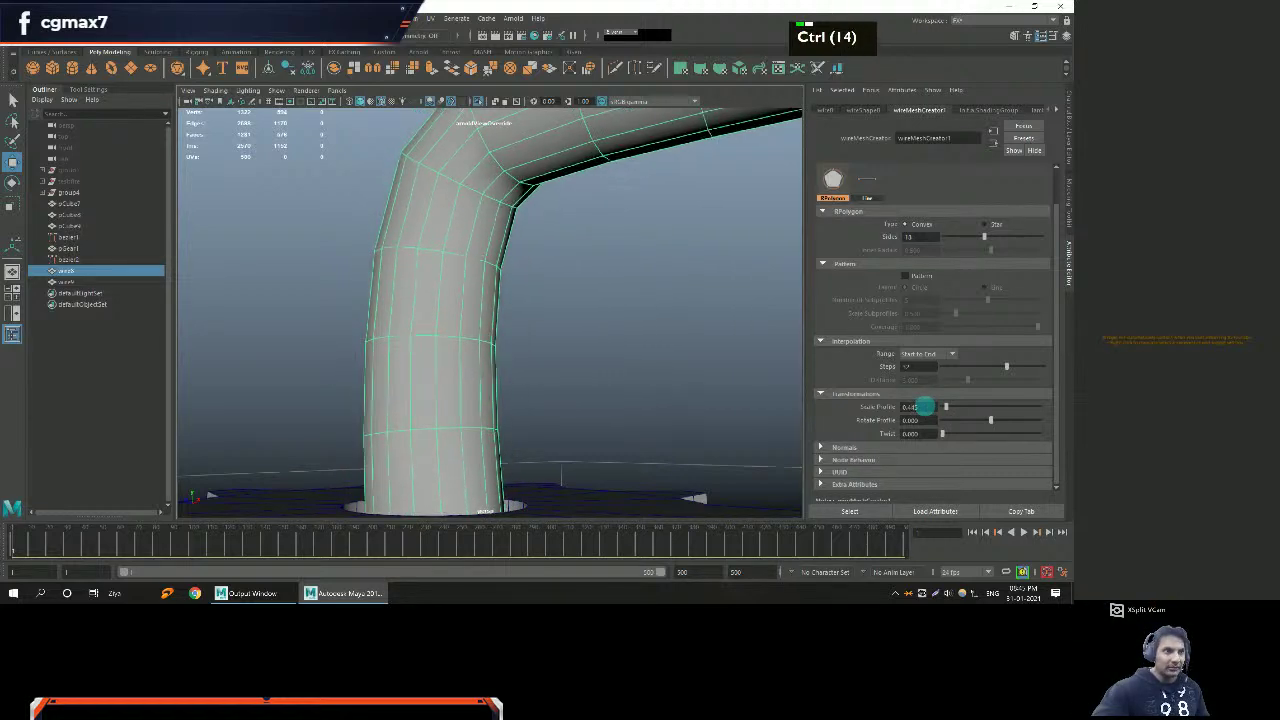
# Examine the pipe's bend segments and its fit in the gear's hole from several sides.
pyautogui.keyDown('alt'); pyautogui.moveTo(660, 295); pyautogui.dragTo(597, 320); pyautogui.keyUp('alt')
pyautogui.keyDown('alt'); pyautogui.moveTo(495, 263); pyautogui.dragTo(534, 289); pyautogui.keyUp('alt')
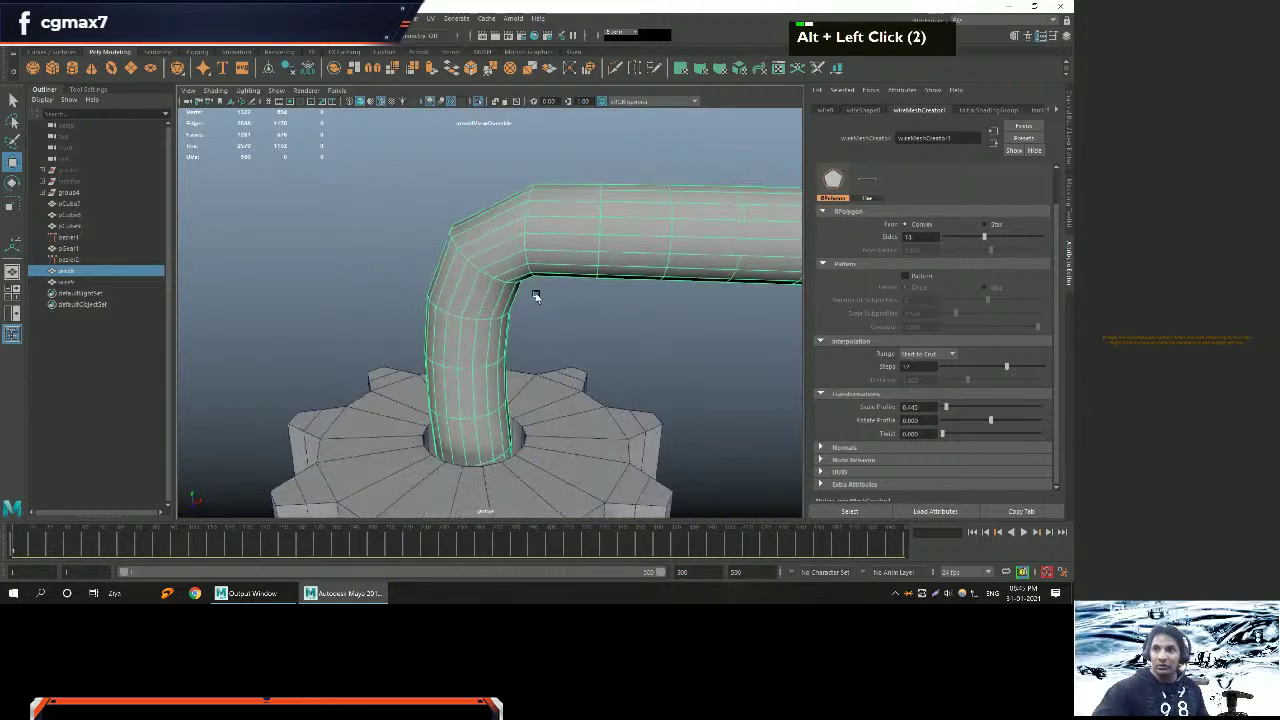
pyautogui.keyDown('alt'); pyautogui.moveTo(534, 289); pyautogui.dragTo(586, 320, button='middle'); pyautogui.keyUp('alt')
pyautogui.keyDown('alt'); pyautogui.moveTo(586, 320); pyautogui.dragTo(463, 200); pyautogui.keyUp('alt')
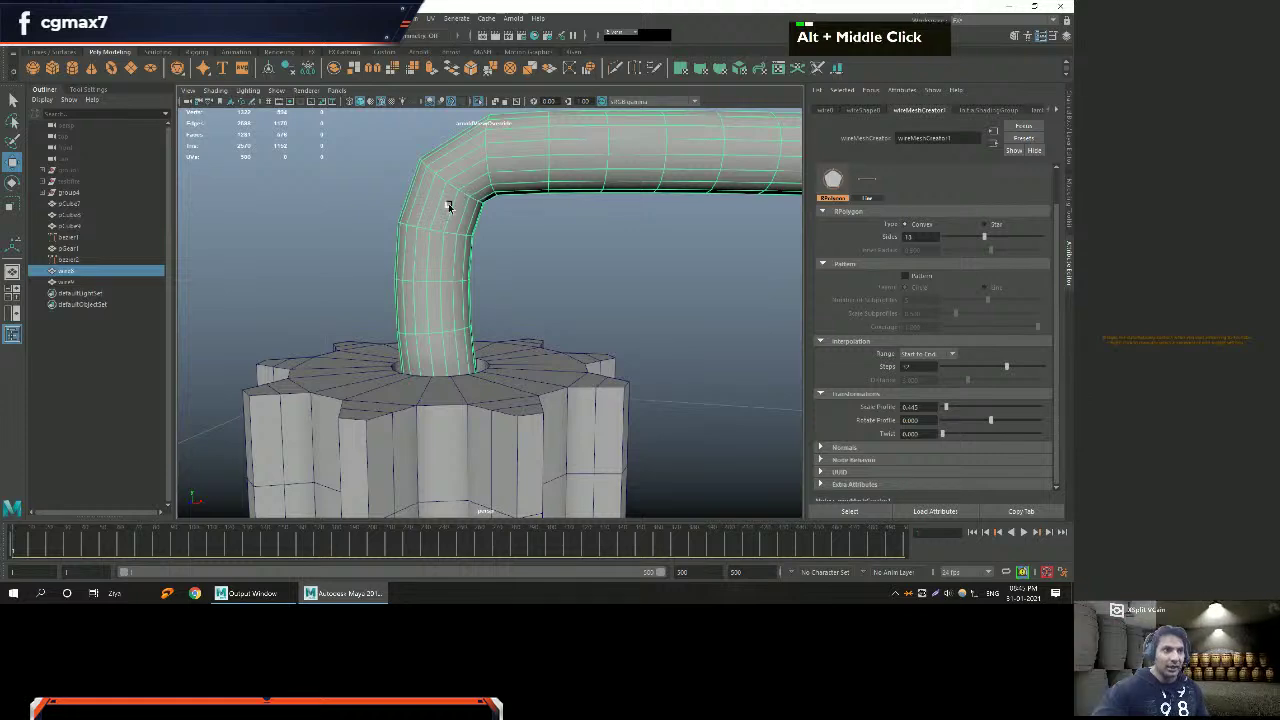
pyautogui.keyDown('alt'); pyautogui.moveTo(452, 197); pyautogui.dragTo(474, 297, button='right'); pyautogui.keyUp('alt')
pyautogui.keyDown('alt'); pyautogui.moveTo(474, 297); pyautogui.dragTo(361, 218); pyautogui.keyUp('alt')
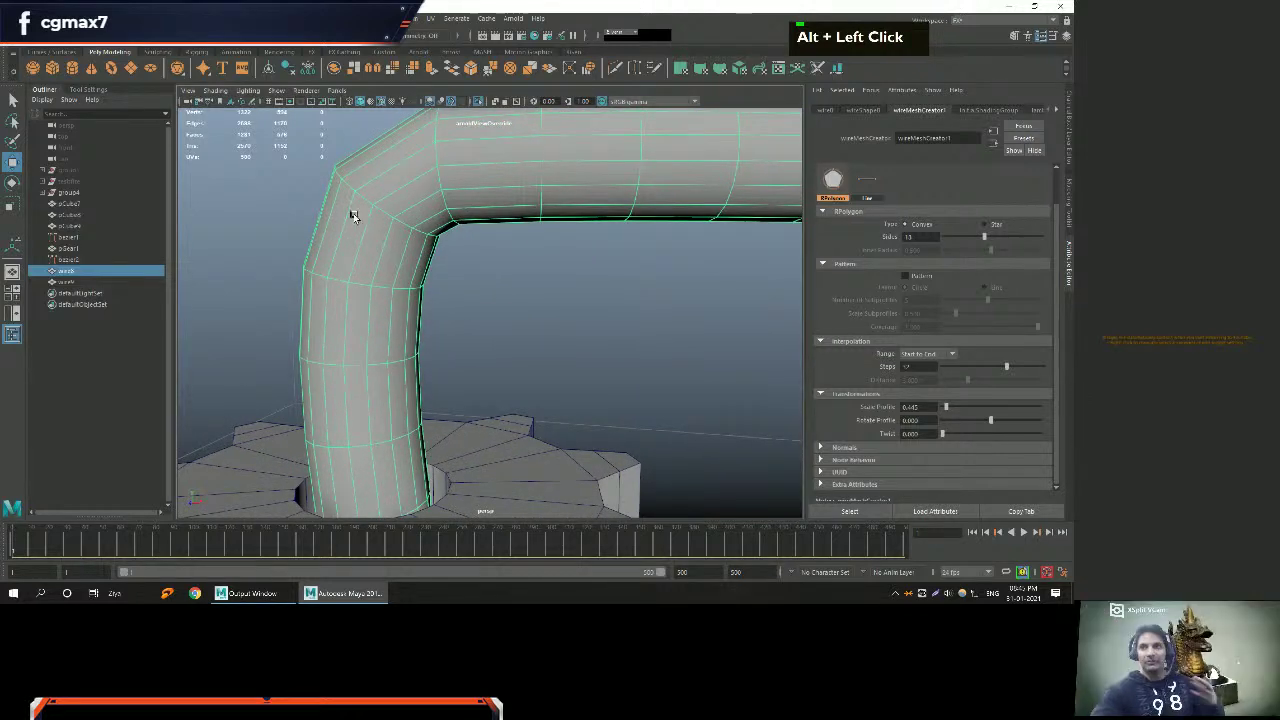
pyautogui.keyDown('alt'); pyautogui.moveTo(355, 215); pyautogui.dragTo(574, 329, button='middle'); pyautogui.keyUp('alt')
pyautogui.keyDown('alt'); pyautogui.moveTo(574, 329); pyautogui.dragTo(520, 260); pyautogui.keyUp('alt')
pyautogui.keyDown('alt'); pyautogui.moveTo(520, 260); pyautogui.dragTo(456, 258, button='middle'); pyautogui.keyUp('alt')
pyautogui.keyDown('alt'); pyautogui.moveTo(456, 258); pyautogui.dragTo(392, 264); pyautogui.keyUp('alt')
pyautogui.press('w')
pyautogui.moveTo(406, 245); pyautogui.dragTo(448, 220, button='right')
# Reduce the gear's internal radius to about 0.25 so its hole closes around the pipe.
pyautogui.click(484, 312)
pyautogui.keyDown('alt'); pyautogui.moveTo(484, 312); pyautogui.dragTo(493, 333); pyautogui.keyUp('alt')
pyautogui.press('ctrl')
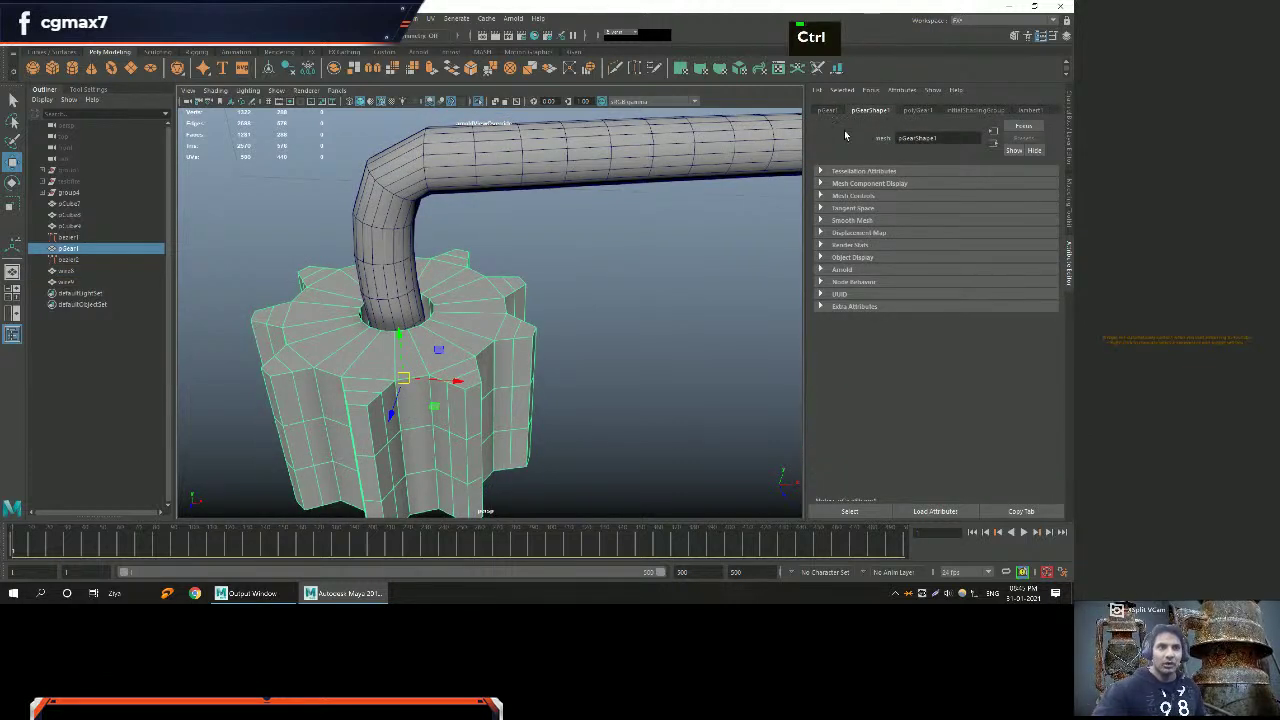
pyautogui.click(838, 111)
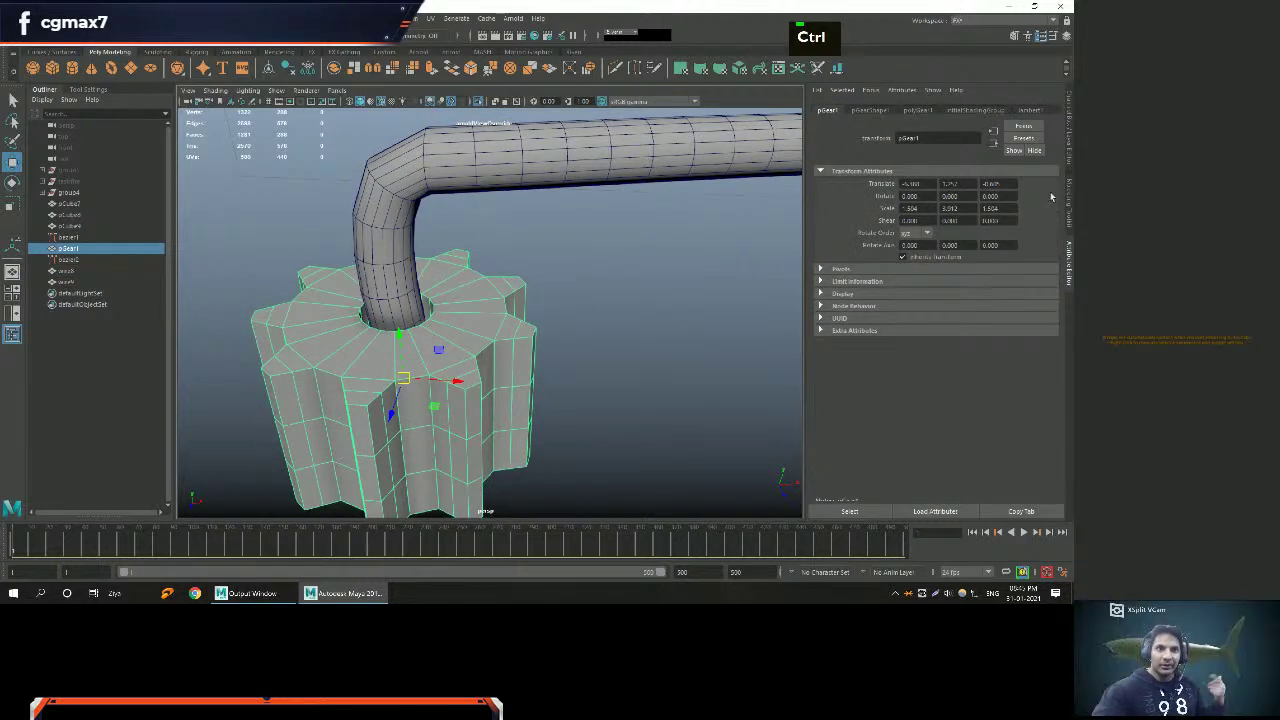
pyautogui.hotkey('ctrl', 'a')
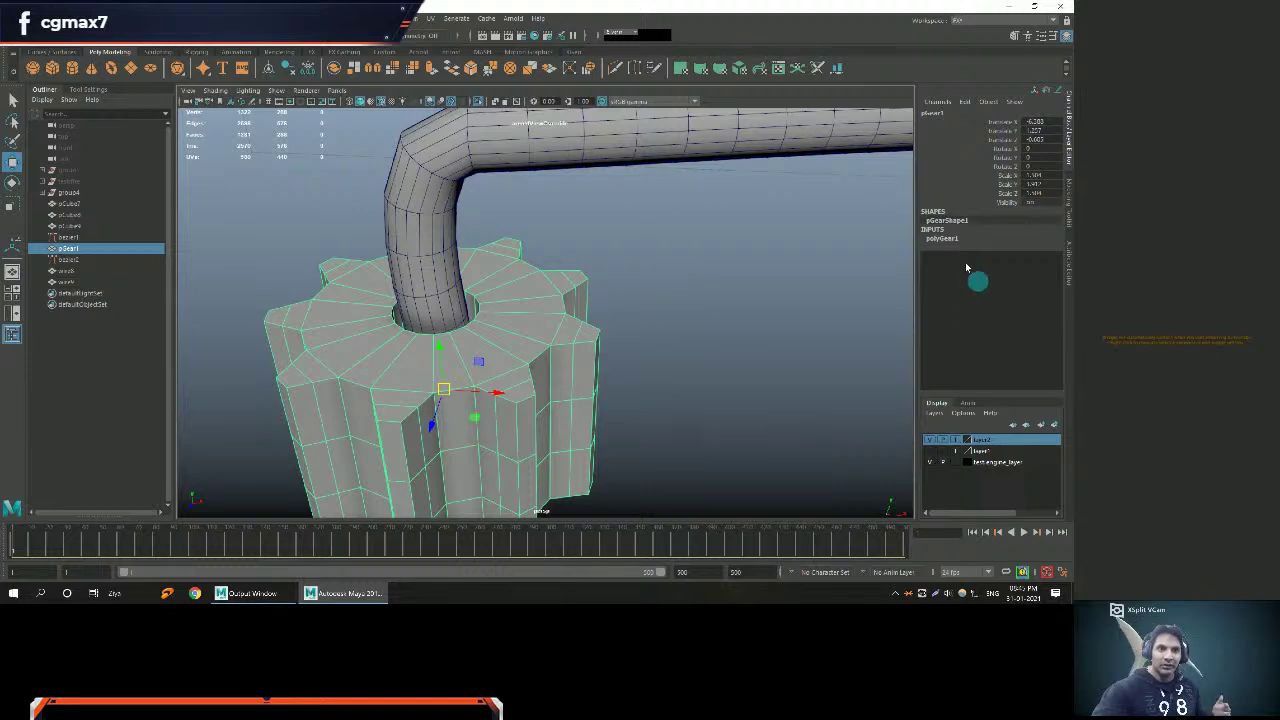
pyautogui.click(945, 240)
pyautogui.keyDown('alt'); pyautogui.moveTo(753, 263); pyautogui.dragTo(730, 228, button='middle'); pyautogui.keyUp('alt')
pyautogui.keyDown('alt'); pyautogui.moveTo(730, 228); pyautogui.dragTo(690, 264); pyautogui.keyUp('alt')
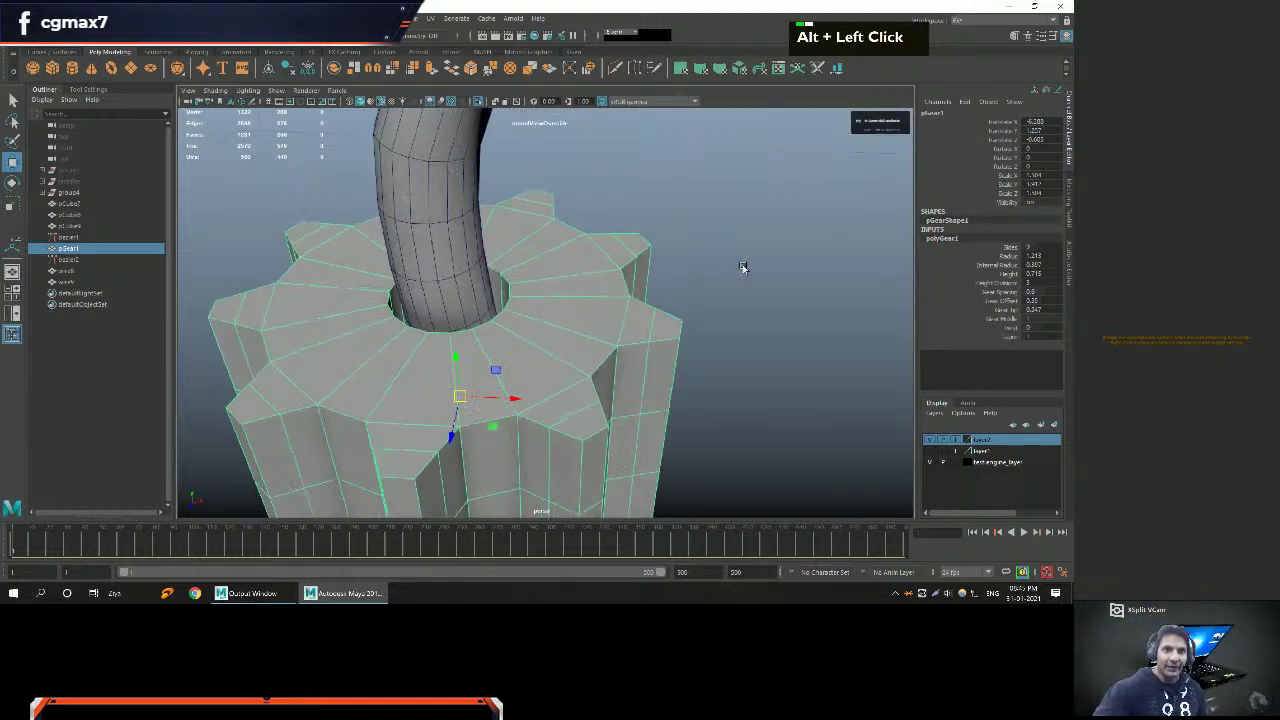
pyautogui.click(1004, 264)
pyautogui.moveTo(771, 251); pyautogui.dragTo(709, 259, button='middle')
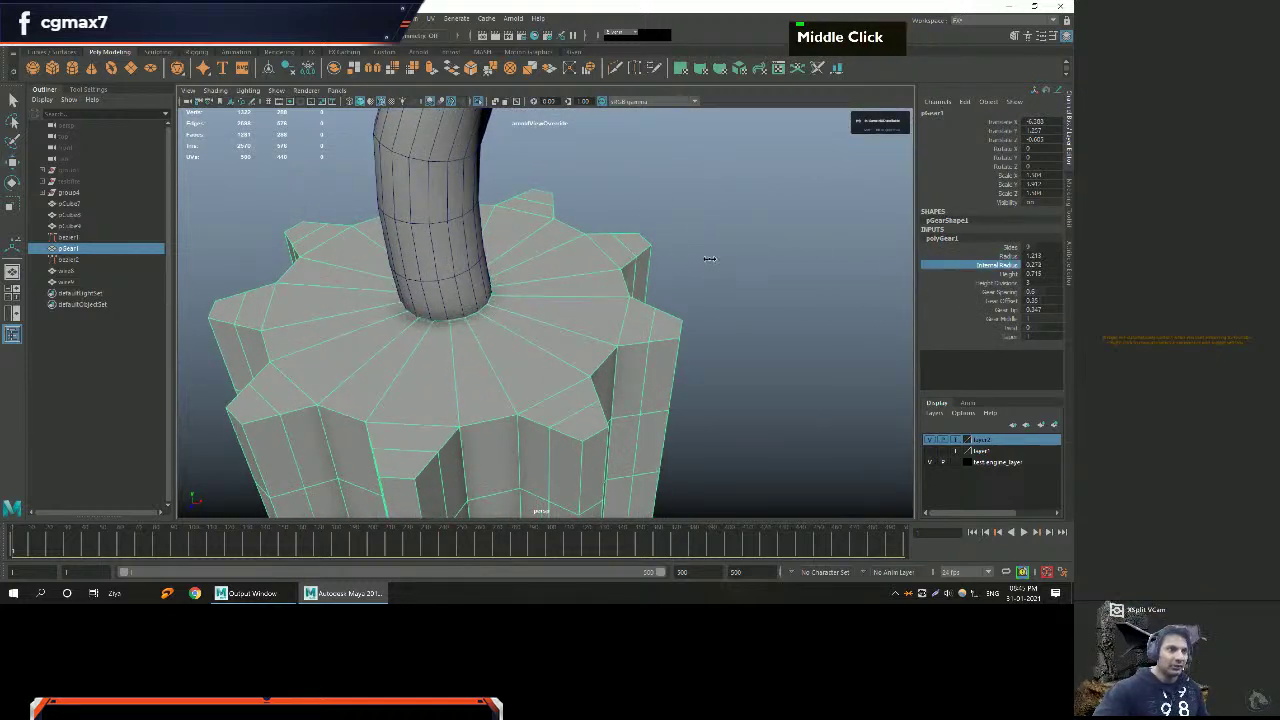
pyautogui.press('w')
# Shorten the gear vertically and raise it along the pipe's end to a Translate Y of about 2.24.
pyautogui.scroll(-3, 680, 262)
pyautogui.keyDown('alt'); pyautogui.moveTo(666, 266); pyautogui.dragTo(640, 275, button='right'); pyautogui.keyUp('alt')
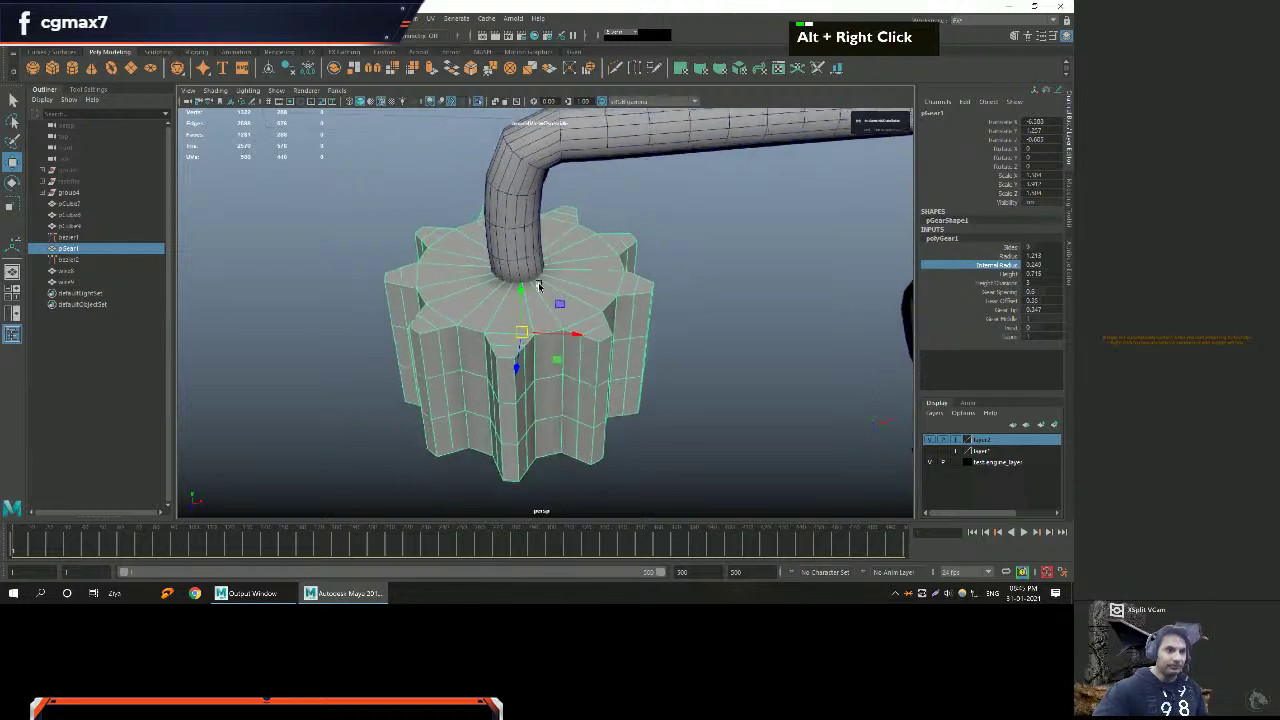
pyautogui.keyDown('alt'); pyautogui.moveTo(640, 275); pyautogui.dragTo(606, 286); pyautogui.keyUp('alt')
pyautogui.keyDown('alt'); pyautogui.moveTo(606, 286); pyautogui.dragTo(586, 285, button='right'); pyautogui.keyUp('alt')
pyautogui.keyDown('alt'); pyautogui.moveTo(585, 286); pyautogui.dragTo(526, 191); pyautogui.keyUp('alt')
pyautogui.press('r')
pyautogui.press('w')
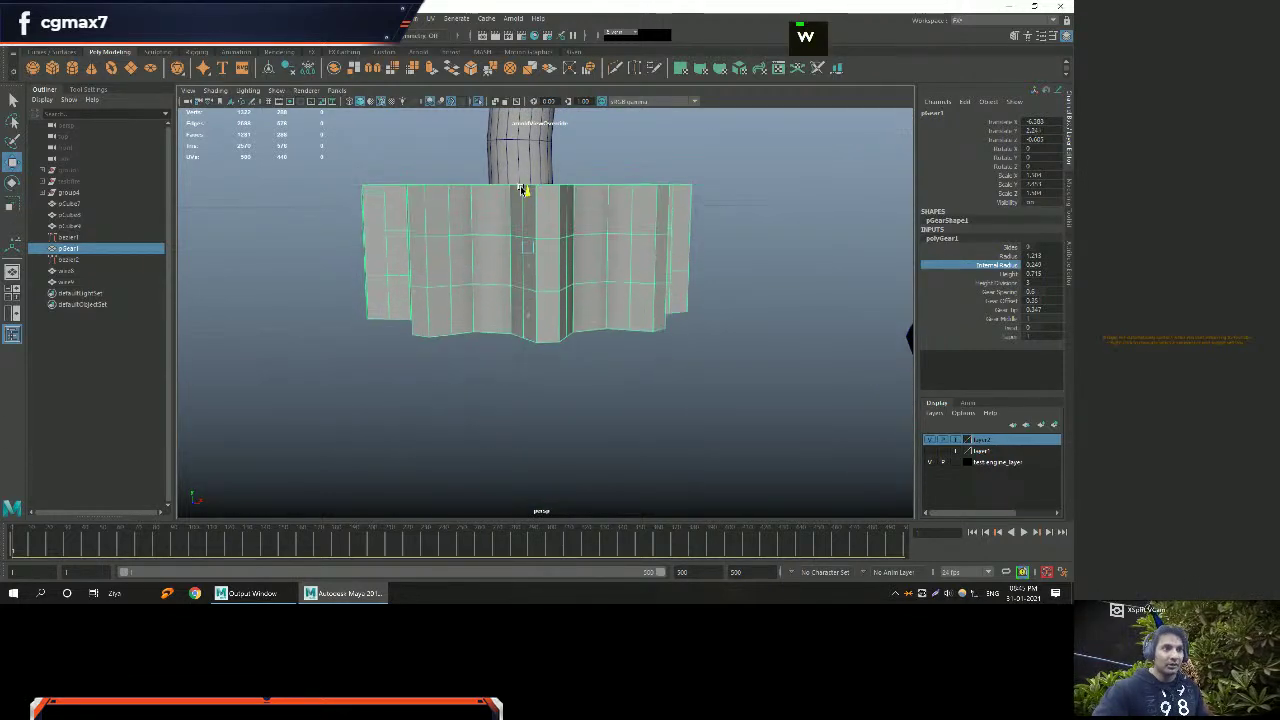
pyautogui.keyDown('alt'); pyautogui.moveTo(614, 177); pyautogui.dragTo(582, 261, button='middle'); pyautogui.keyUp('alt')
pyautogui.keyDown('alt'); pyautogui.moveTo(582, 261); pyautogui.dragTo(565, 262); pyautogui.keyUp('alt')
pyautogui.keyDown('alt'); pyautogui.moveTo(565, 262); pyautogui.dragTo(585, 285, button='right'); pyautogui.keyUp('alt')
pyautogui.keyDown('alt'); pyautogui.moveTo(585, 285); pyautogui.dragTo(535, 258); pyautogui.keyUp('alt')
pyautogui.keyDown('alt'); pyautogui.moveTo(535, 258); pyautogui.dragTo(506, 318, button='right'); pyautogui.keyUp('alt')
pyautogui.keyDown('alt'); pyautogui.moveTo(506, 318); pyautogui.dragTo(514, 289); pyautogui.keyUp('alt')
# Delete the upper pipe's construction history.
pyautogui.press('q')
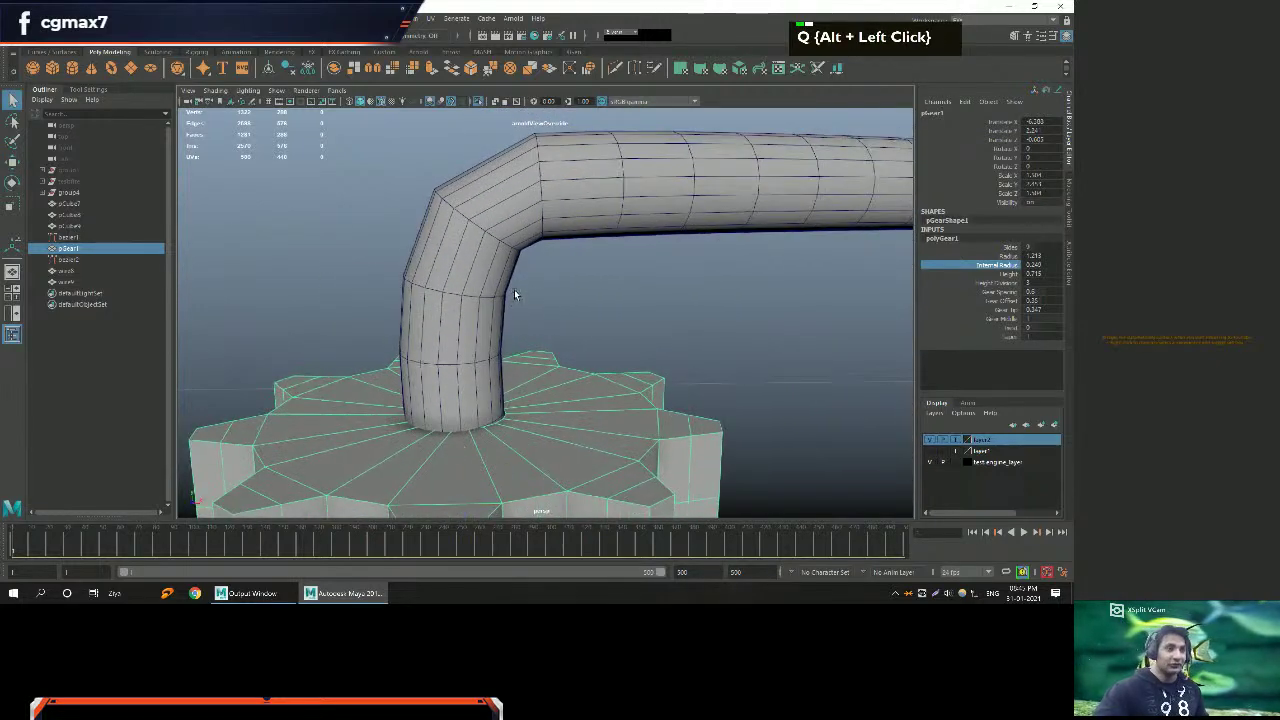
pyautogui.click(500, 245)
pyautogui.keyDown('alt'); pyautogui.moveTo(500, 245); pyautogui.dragTo(529, 300, button='right'); pyautogui.keyUp('alt')
pyautogui.keyDown('alt'); pyautogui.moveTo(529, 300); pyautogui.dragTo(321, 130); pyautogui.keyUp('alt')
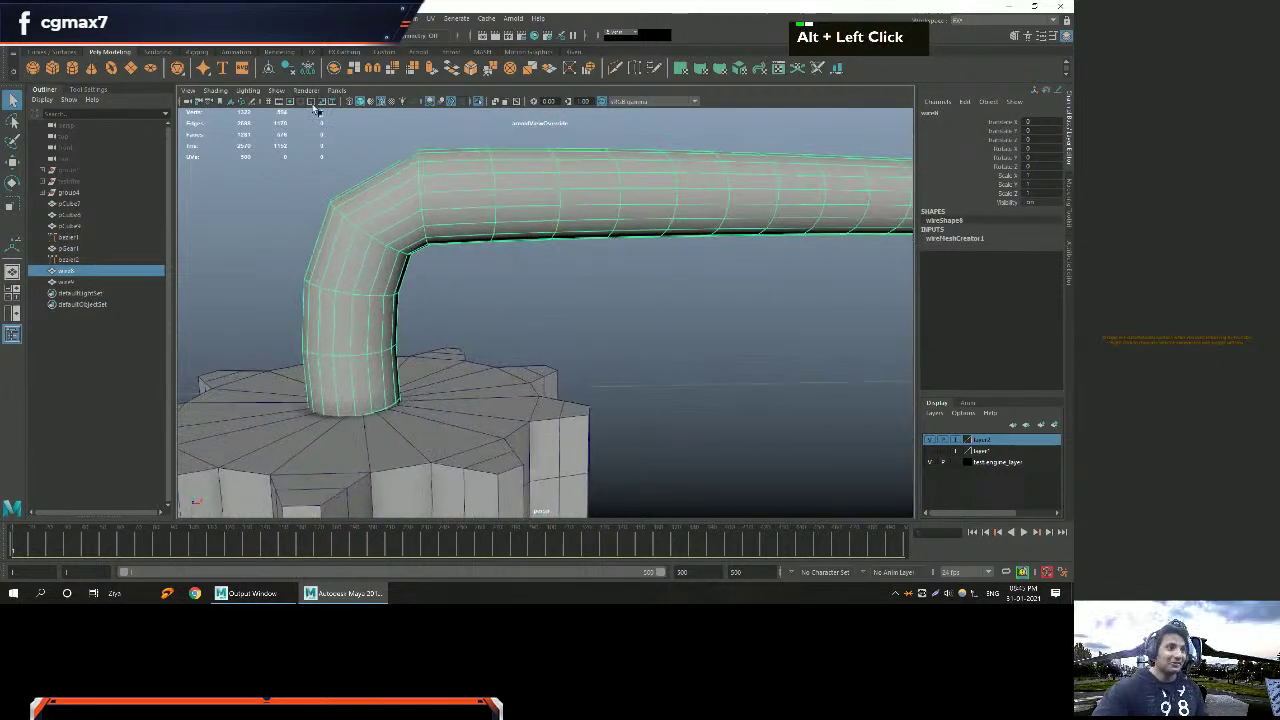
pyautogui.doubleClick(308, 68)
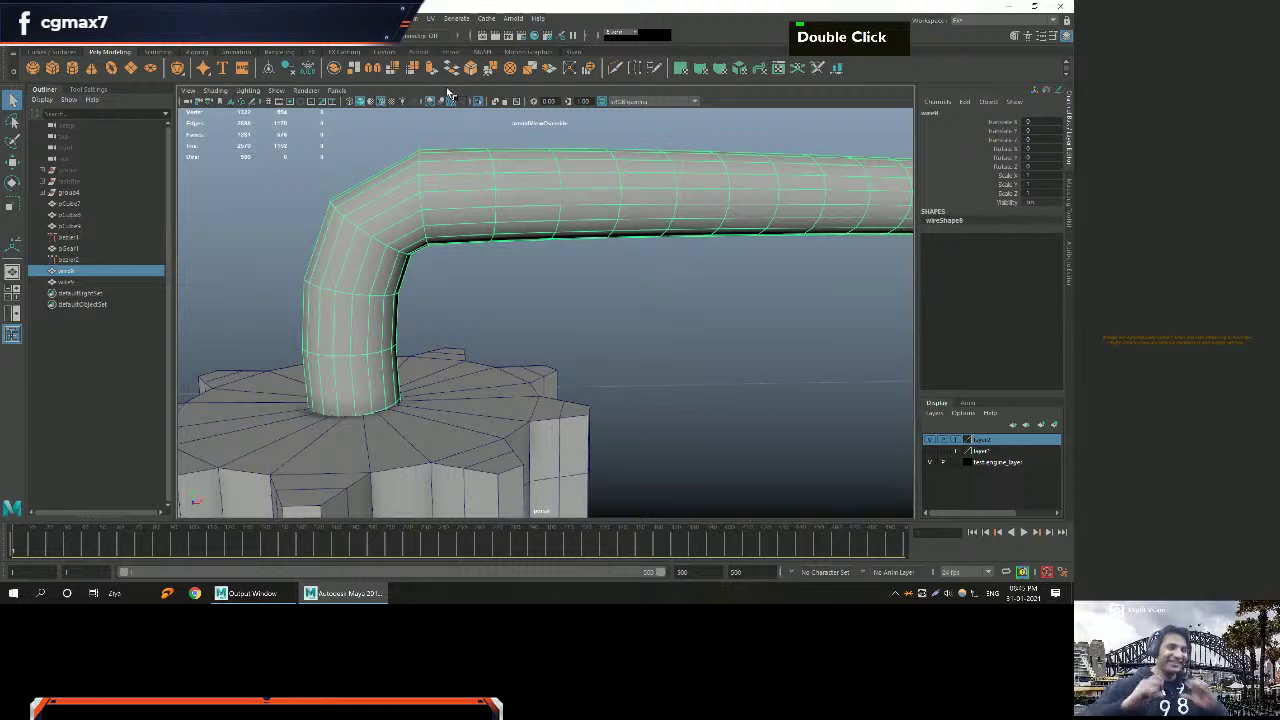
pyautogui.press('alt')
pyautogui.press('alt')
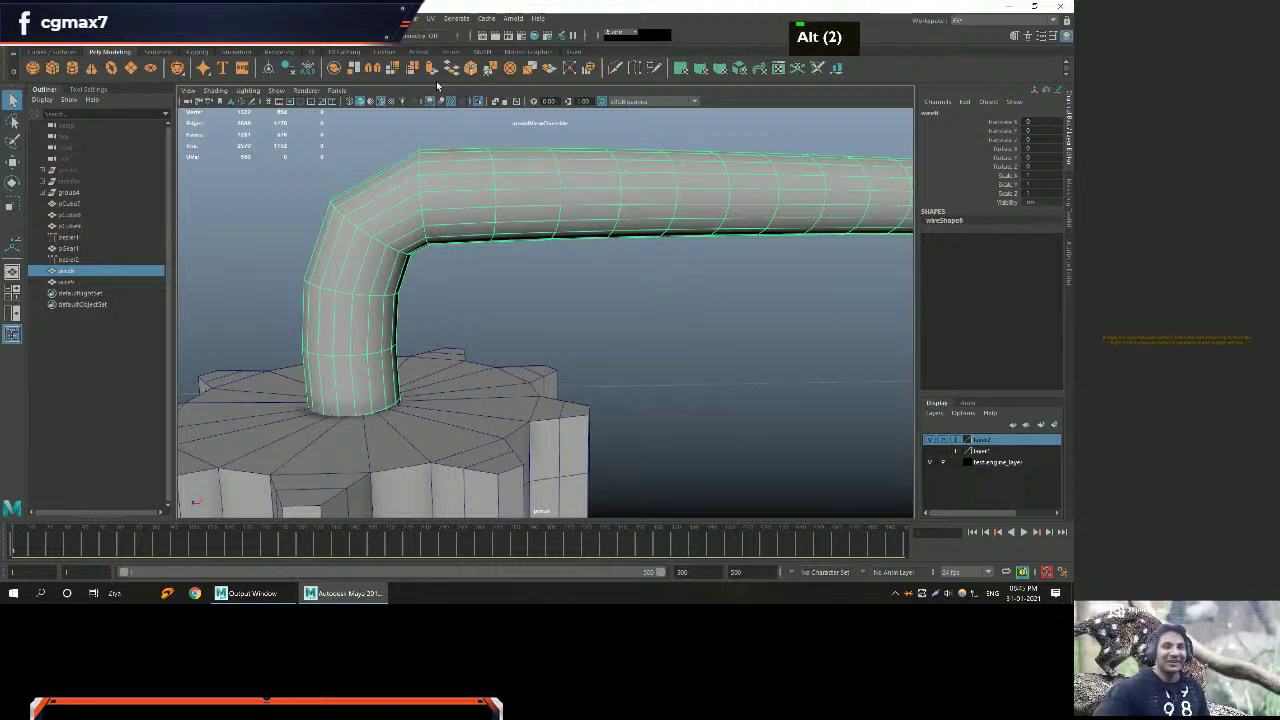
pyautogui.keyDown('alt'); pyautogui.moveTo(588, 162); pyautogui.dragTo(657, 209, button='middle'); pyautogui.keyUp('alt')
pyautogui.keyDown('alt'); pyautogui.moveTo(657, 209); pyautogui.dragTo(429, 200); pyautogui.keyUp('alt')
pyautogui.keyDown('alt'); pyautogui.moveTo(429, 200); pyautogui.dragTo(420, 209, button='middle'); pyautogui.keyUp('alt')
pyautogui.keyDown('alt'); pyautogui.moveTo(420, 209); pyautogui.dragTo(430, 200, button='right'); pyautogui.keyUp('alt')
pyautogui.press('w')
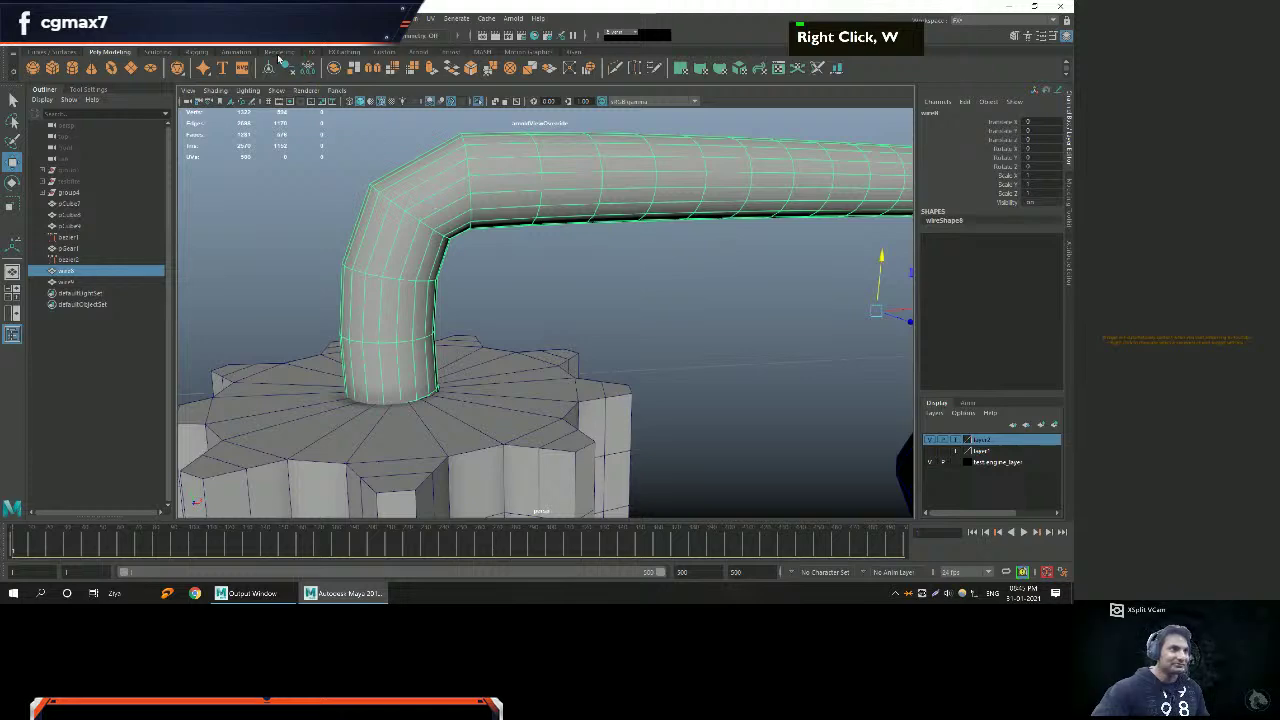
pyautogui.doubleClick(322, 100)
# Bevel the edge loop at the middle of the pipe's bend with a fraction of about 0.75 and 3 segments.
pyautogui.keyDown('alt'); pyautogui.moveTo(615, 240); pyautogui.dragTo(495, 250, button='middle'); pyautogui.keyUp('alt')
pyautogui.keyDown('alt'); pyautogui.moveTo(495, 250); pyautogui.dragTo(409, 243); pyautogui.keyUp('alt')
pyautogui.rightClick(409, 243)
pyautogui.press('q')
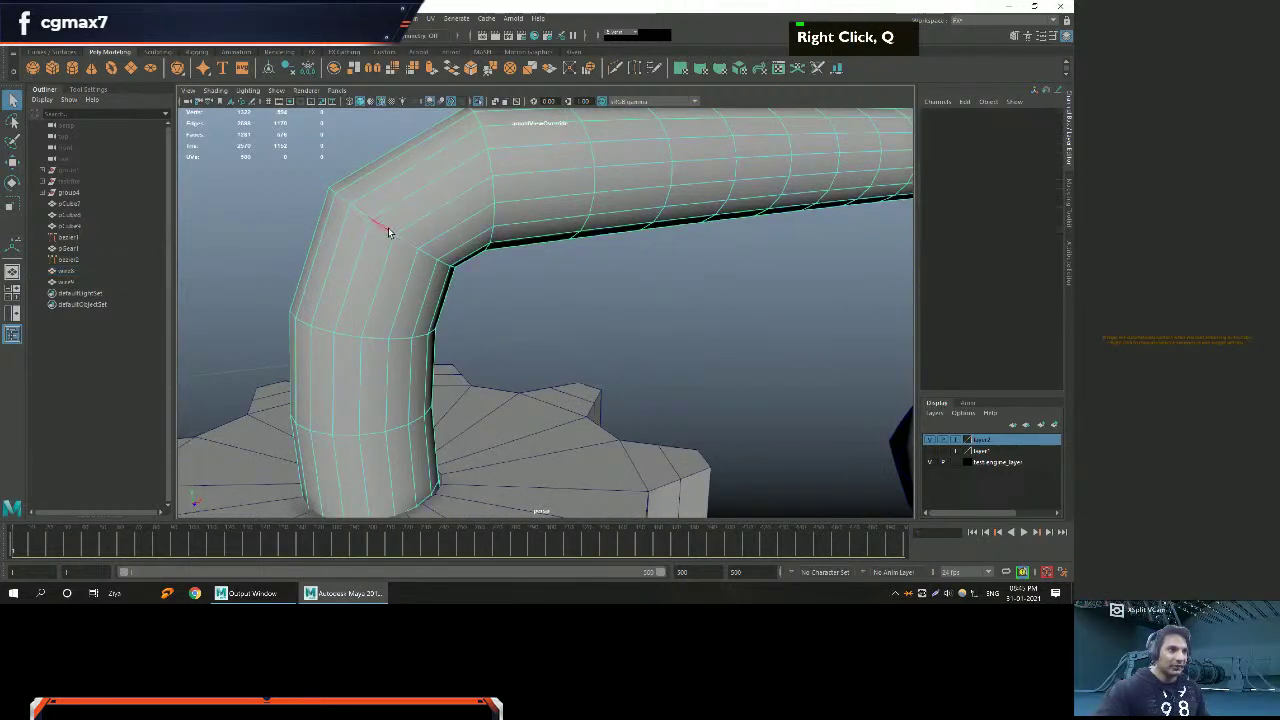
pyautogui.doubleClick(389, 232)
pyautogui.keyDown('shift'); pyautogui.moveTo(389, 232); pyautogui.dragTo(440, 238, button='right'); pyautogui.keyUp('shift')
pyautogui.keyDown('alt'); pyautogui.moveTo(440, 238); pyautogui.dragTo(489, 245); pyautogui.keyUp('alt')
pyautogui.moveTo(645, 245); pyautogui.dragTo(738, 265)
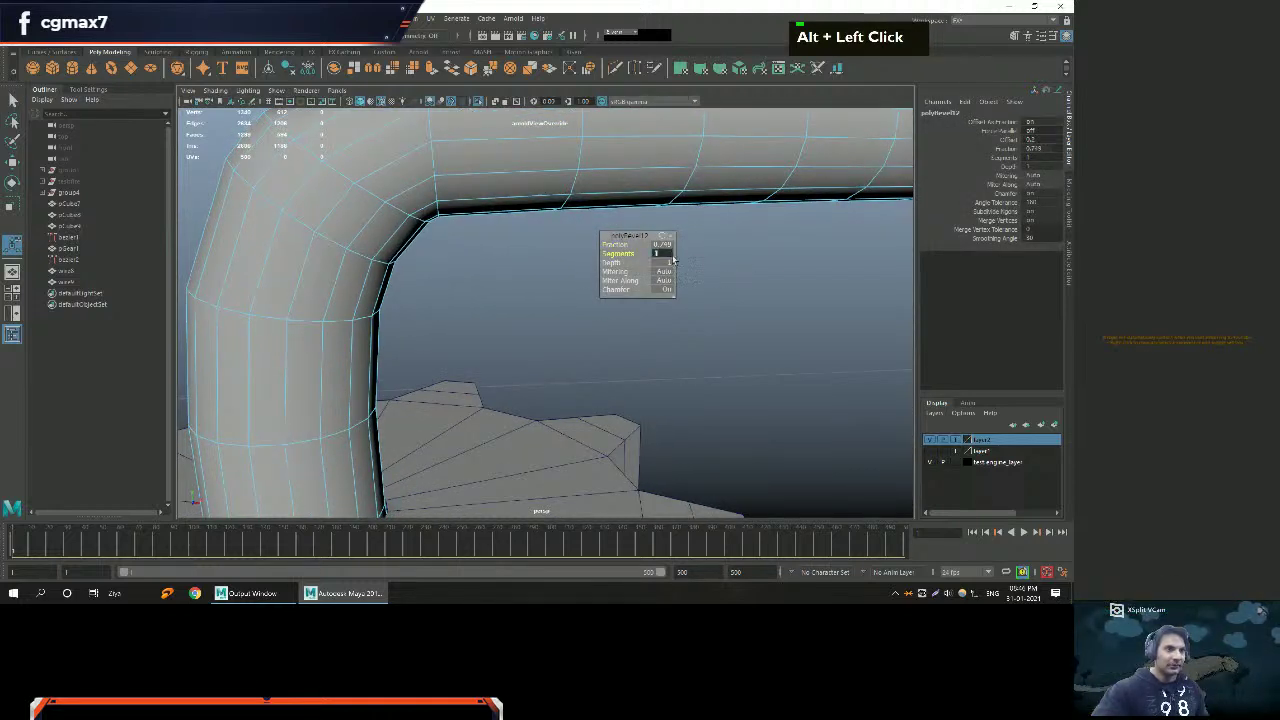
pyautogui.write('3')
pyautogui.press('Return')
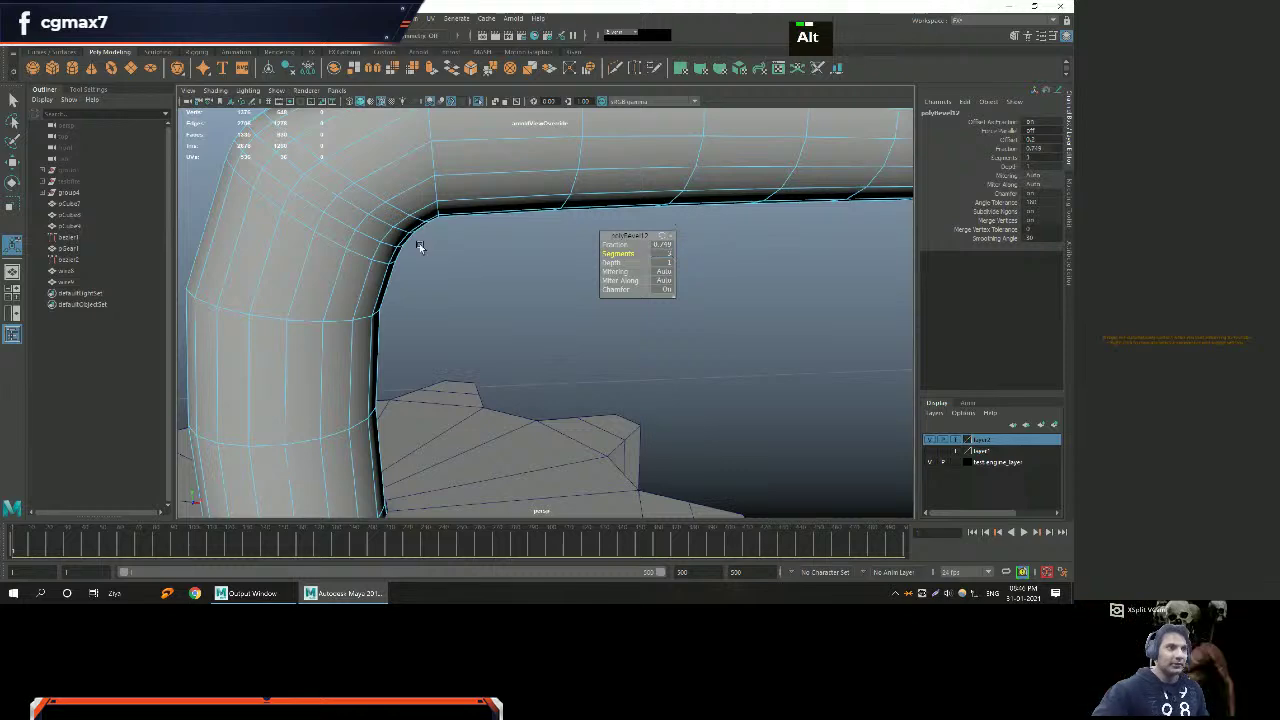
# Delete the edge loop just beyond the bend, at the start of the upper pipe's horizontal section.
pyautogui.keyDown('alt'); pyautogui.moveTo(446, 234); pyautogui.dragTo(439, 273, button='middle'); pyautogui.keyUp('alt')
pyautogui.keyDown('alt'); pyautogui.moveTo(440, 273); pyautogui.dragTo(455, 290); pyautogui.keyUp('alt')
pyautogui.keyDown('alt'); pyautogui.moveTo(455, 290); pyautogui.dragTo(457, 320, button='right'); pyautogui.keyUp('alt')
pyautogui.keyDown('alt'); pyautogui.moveTo(457, 320); pyautogui.dragTo(470, 300, button='middle'); pyautogui.keyUp('alt')
pyautogui.moveTo(470, 300)
pyautogui.keyDown('alt'); pyautogui.mouseDown(button='right')
pyautogui.moveTo(477, 290)
pyautogui.moveTo(491, 314)
pyautogui.mouseUp(button='right'); pyautogui.keyUp('alt')
pyautogui.keyDown('alt'); pyautogui.moveTo(491, 314); pyautogui.dragTo(462, 325); pyautogui.keyUp('alt')
pyautogui.moveTo(440, 236)
pyautogui.keyDown('alt'); pyautogui.mouseDown()
pyautogui.moveTo(391, 220)
pyautogui.moveTo(449, 234)
pyautogui.mouseUp(); pyautogui.keyUp('alt')
pyautogui.keyDown('alt'); pyautogui.moveTo(449, 234); pyautogui.dragTo(449, 266, button='right'); pyautogui.keyUp('alt')
pyautogui.press('w')
pyautogui.click(446, 243)
pyautogui.press('q')
pyautogui.doubleClick(581, 257)
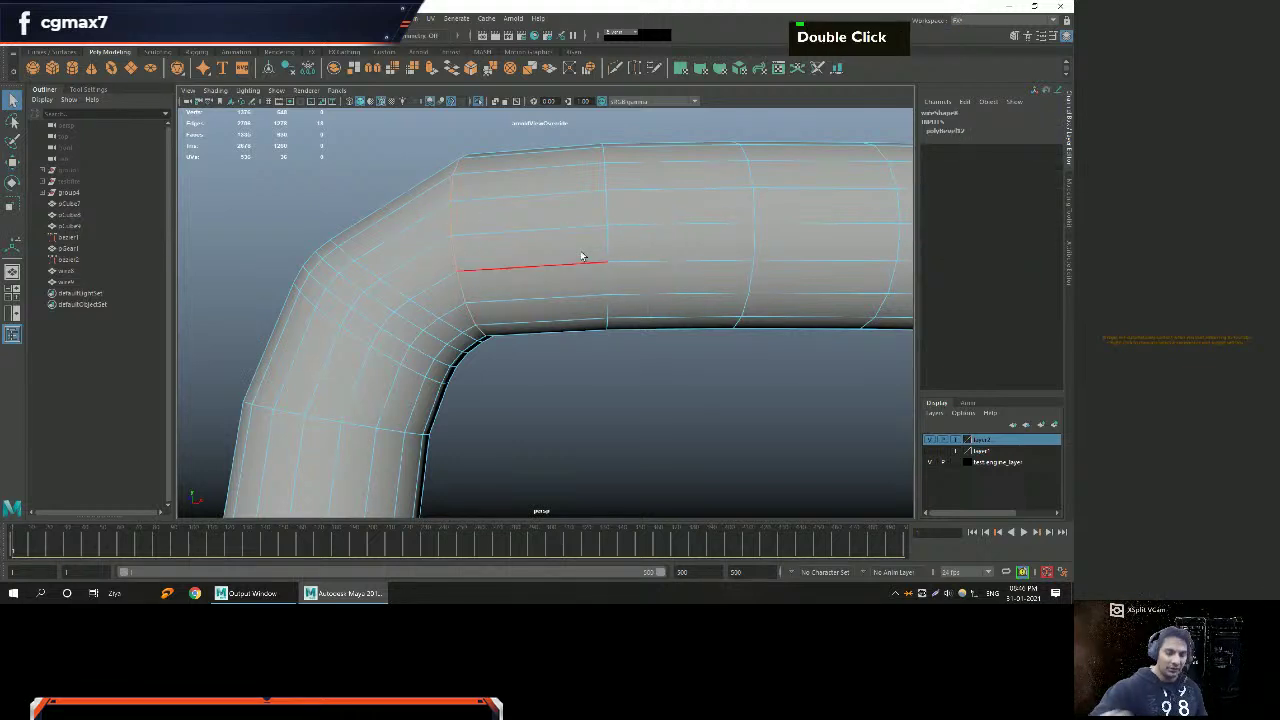
pyautogui.hotkey('ctrl', 'BackSpace')
# Slide the bevelled edge loops outward from the bend's corner with Slide Edge, spacing them more evenly around the curve.
pyautogui.keyDown('alt'); pyautogui.moveTo(580, 250); pyautogui.dragTo(433, 298, button='middle'); pyautogui.keyUp('alt')
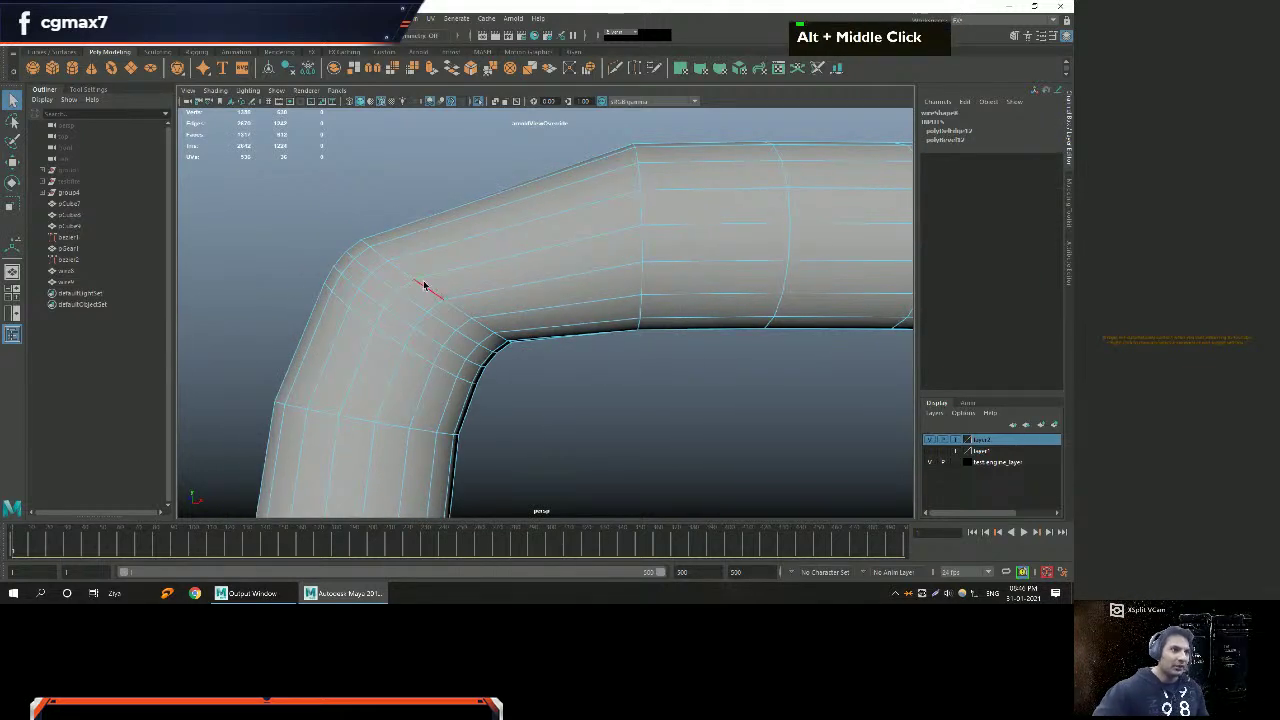
pyautogui.doubleClick(424, 283)
pyautogui.keyDown('shift'); pyautogui.moveTo(420, 277); pyautogui.dragTo(405, 362, button='right'); pyautogui.keyUp('shift')
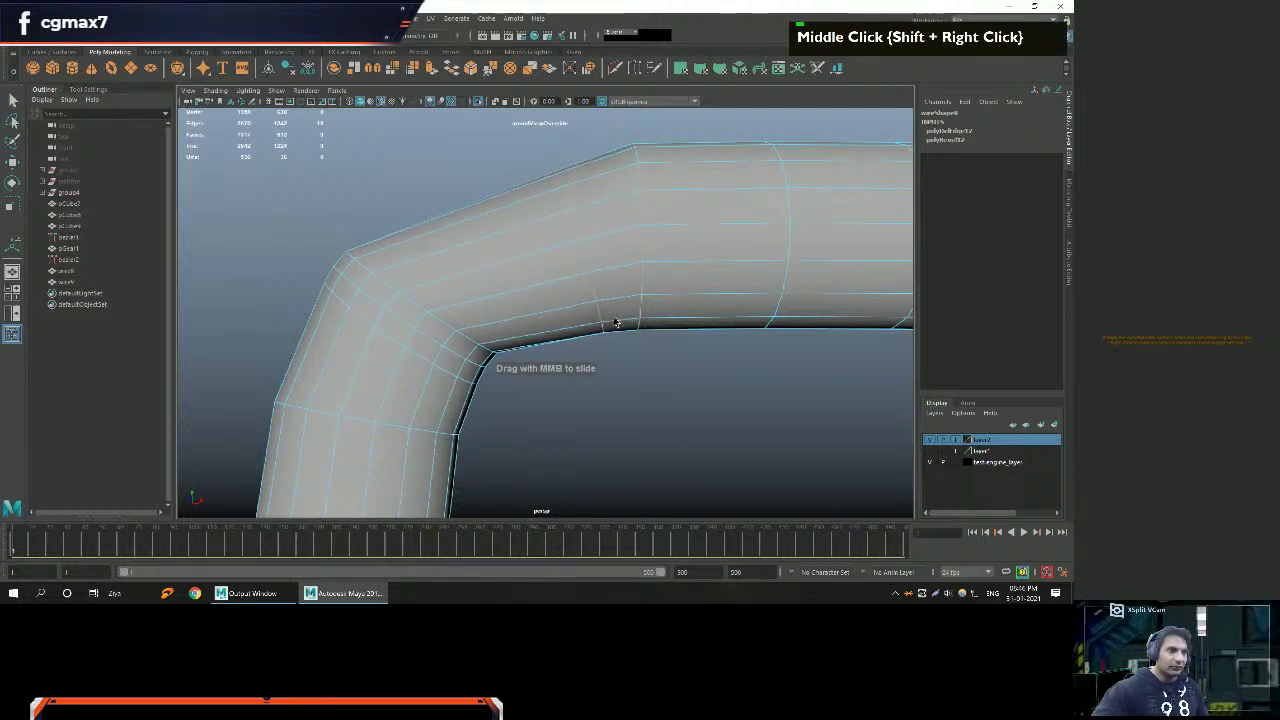
pyautogui.keyDown('alt'); pyautogui.moveTo(604, 322); pyautogui.dragTo(466, 337, button='middle'); pyautogui.keyUp('alt')
pyautogui.keyDown('alt'); pyautogui.moveTo(466, 337); pyautogui.dragTo(444, 394, button='right'); pyautogui.keyUp('alt')
pyautogui.doubleClick(463, 306)
pyautogui.middleClick(588, 360)
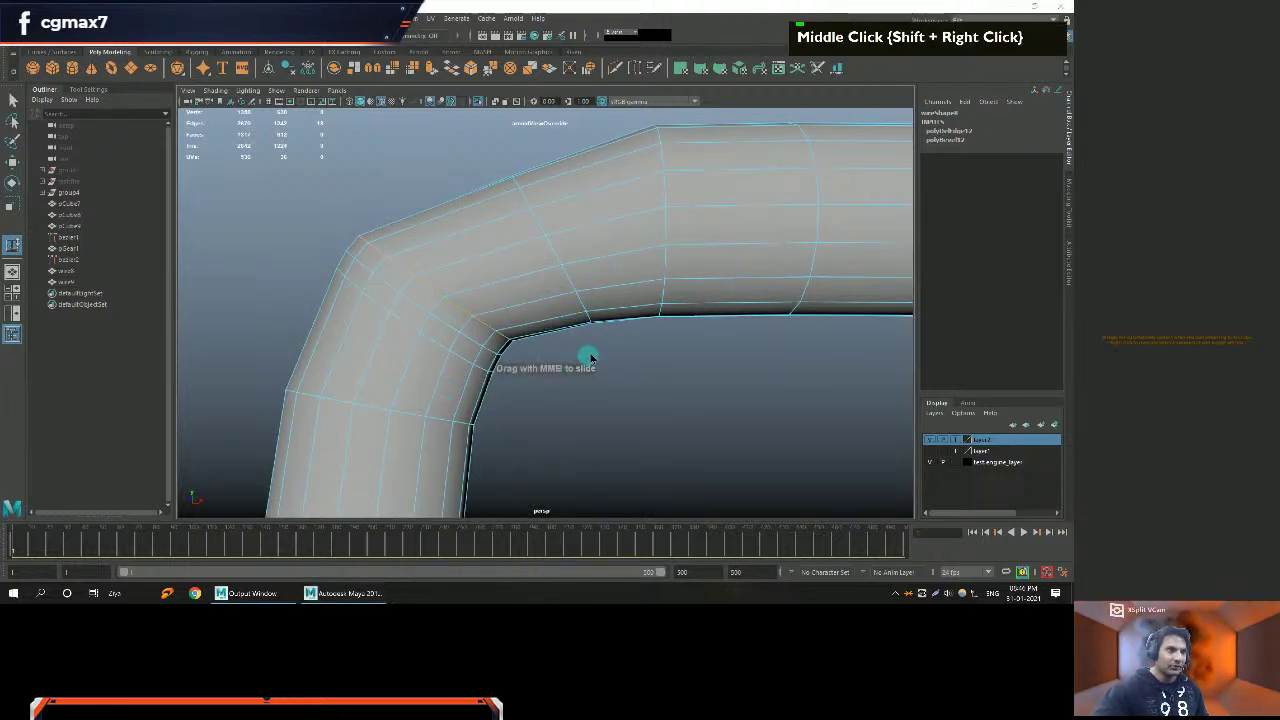
pyautogui.moveTo(477, 336)
pyautogui.mouseDown(button='middle')
pyautogui.moveTo(489, 303)
pyautogui.moveTo(465, 331)
pyautogui.mouseUp(button='middle')
pyautogui.doubleClick(467, 310)
pyautogui.keyDown('shift'); pyautogui.moveTo(481, 322); pyautogui.dragTo(474, 411, button='right'); pyautogui.keyUp('shift')
pyautogui.moveTo(603, 357); pyautogui.dragTo(568, 372, button='middle')
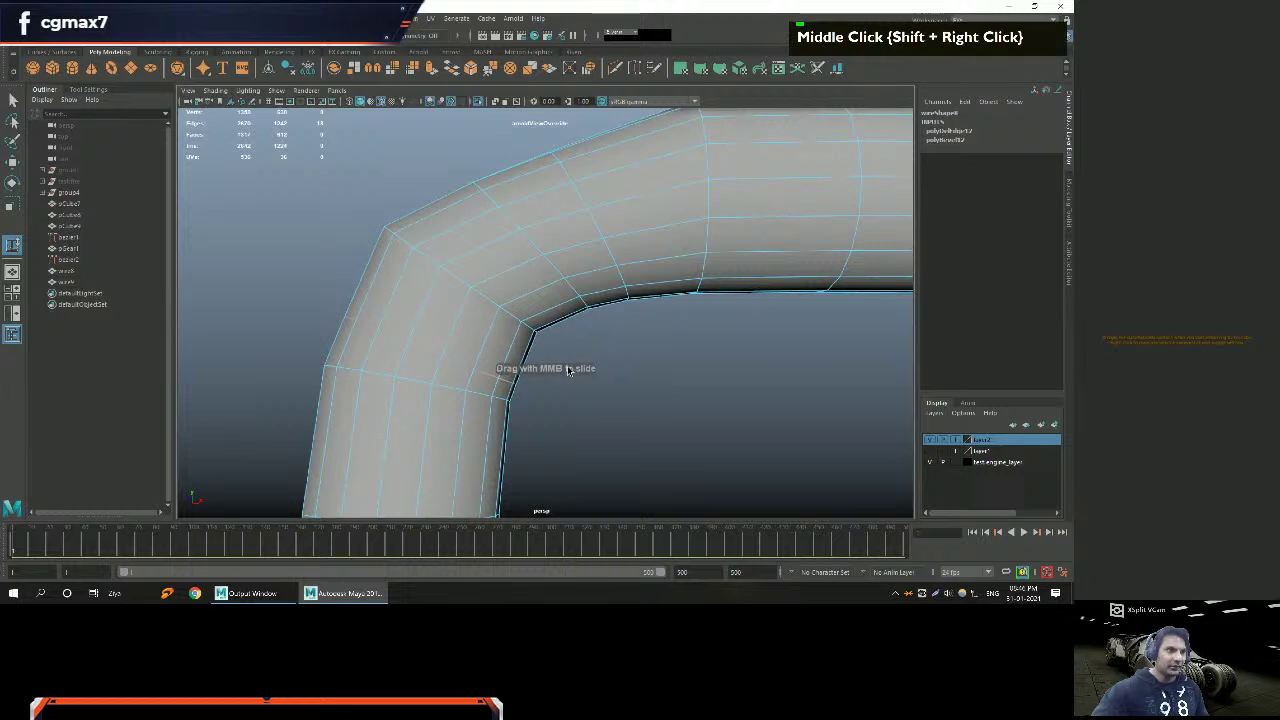
# In the front view, rotate and move the first edge loop beyond the bend's corner to follow the curve.
pyautogui.keyDown('alt'); pyautogui.moveTo(486, 289); pyautogui.dragTo(470, 319, button='middle'); pyautogui.keyUp('alt')
pyautogui.doubleClick(451, 293)
pyautogui.press('w')
pyautogui.press('space')
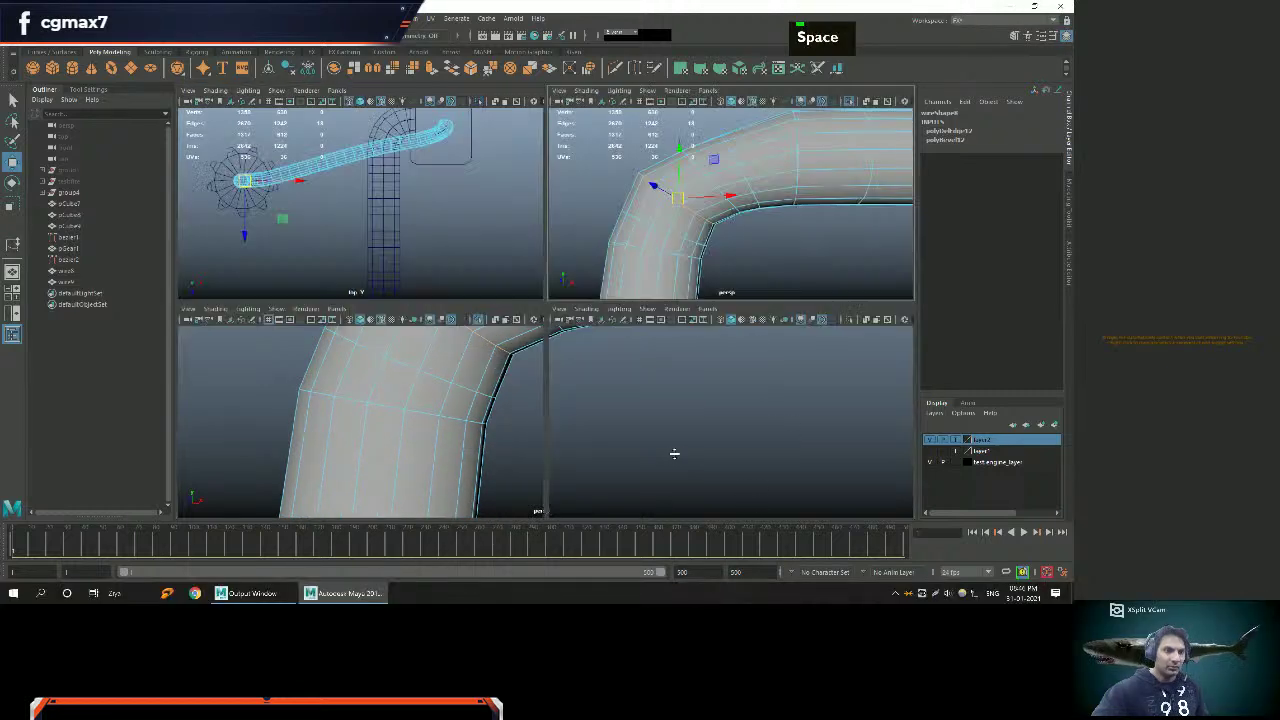
pyautogui.press('space')
pyautogui.press('space')
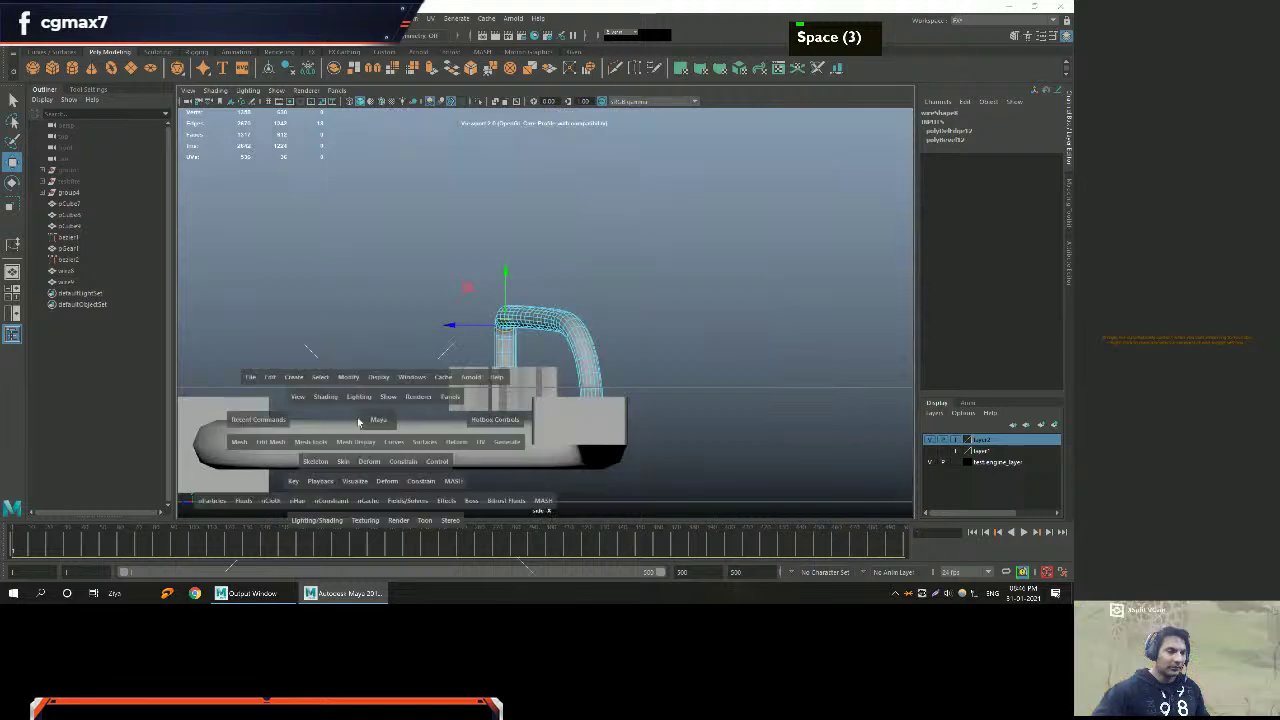
pyautogui.press('space')
pyautogui.scroll(-8, 371, 394)
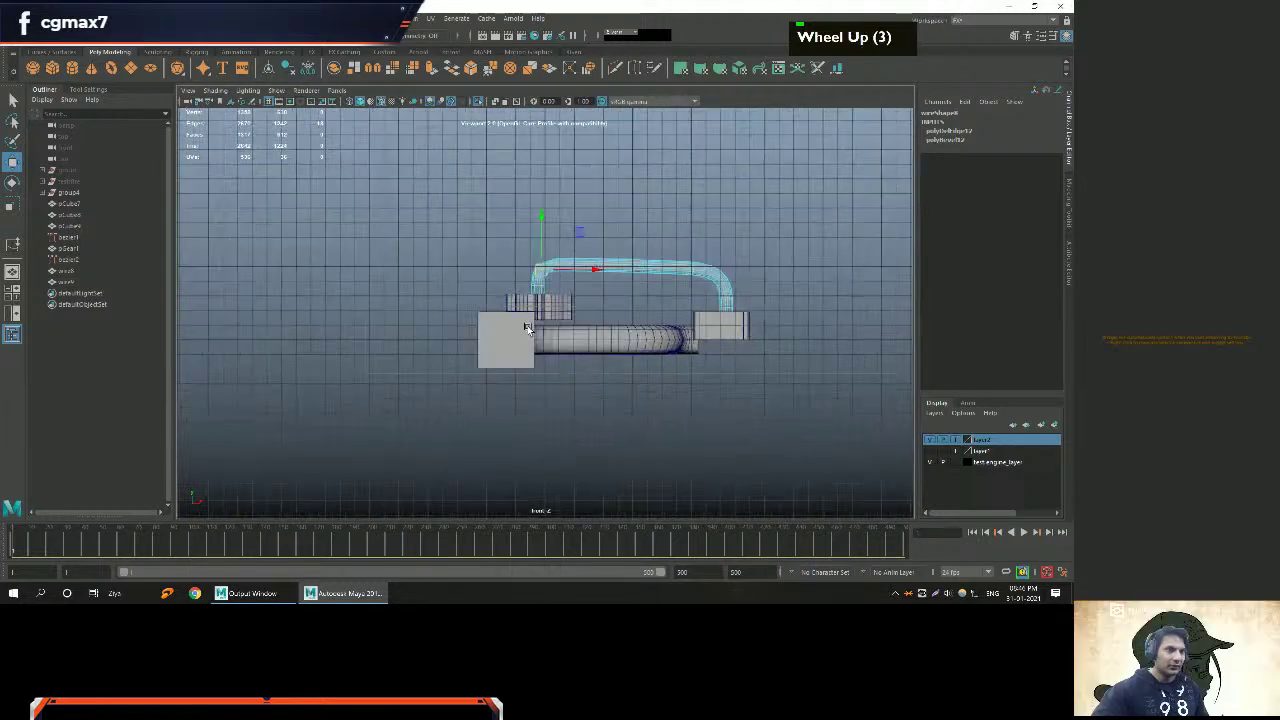
pyautogui.scroll(13, 560, 269)
pyautogui.keyDown('alt'); pyautogui.moveTo(560, 269); pyautogui.dragTo(585, 379, button='middle'); pyautogui.keyUp('alt')
pyautogui.scroll(10, 440, 286)
pyautogui.keyDown('alt'); pyautogui.moveTo(440, 286); pyautogui.dragTo(434, 251, button='middle'); pyautogui.keyUp('alt')
pyautogui.keyDown('alt'); pyautogui.scroll(3, 468, 305); pyautogui.keyUp('alt')
pyautogui.keyDown('alt'); pyautogui.moveTo(538, 404); pyautogui.dragTo(505, 342, button='middle'); pyautogui.keyUp('alt')
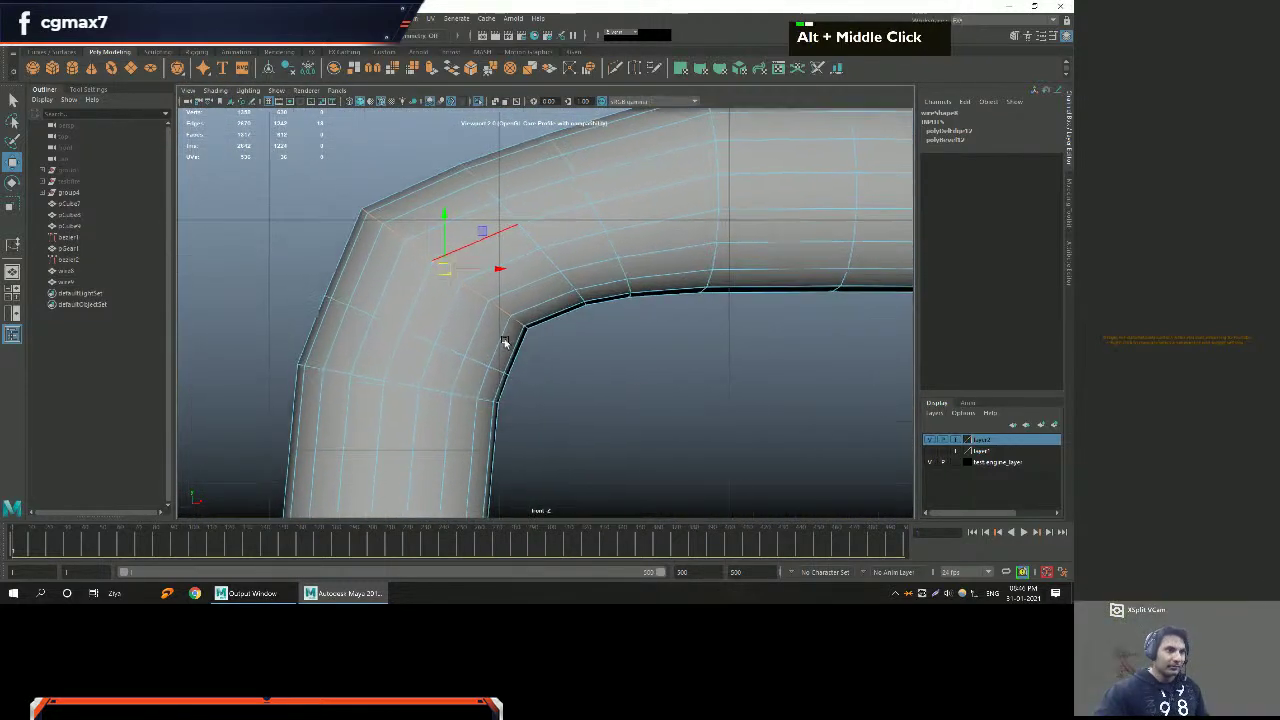
pyautogui.doubleClick(553, 262)
pyautogui.press('e')
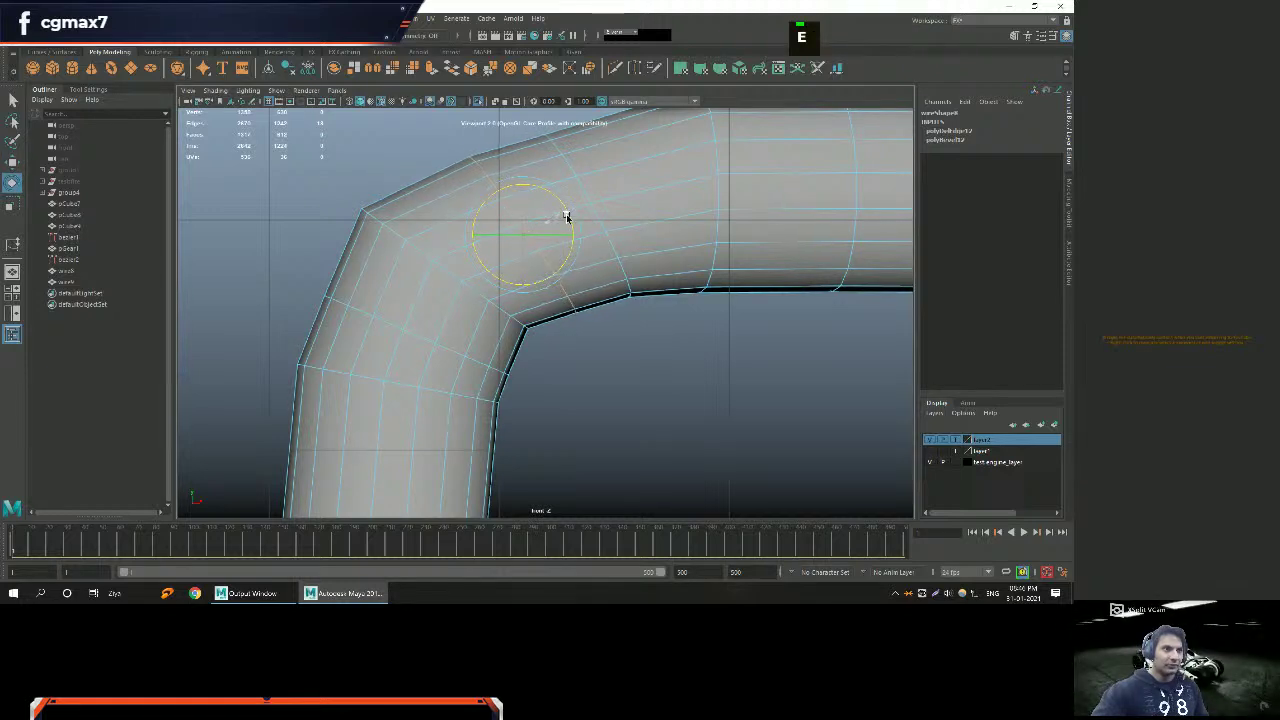
pyautogui.press('w')
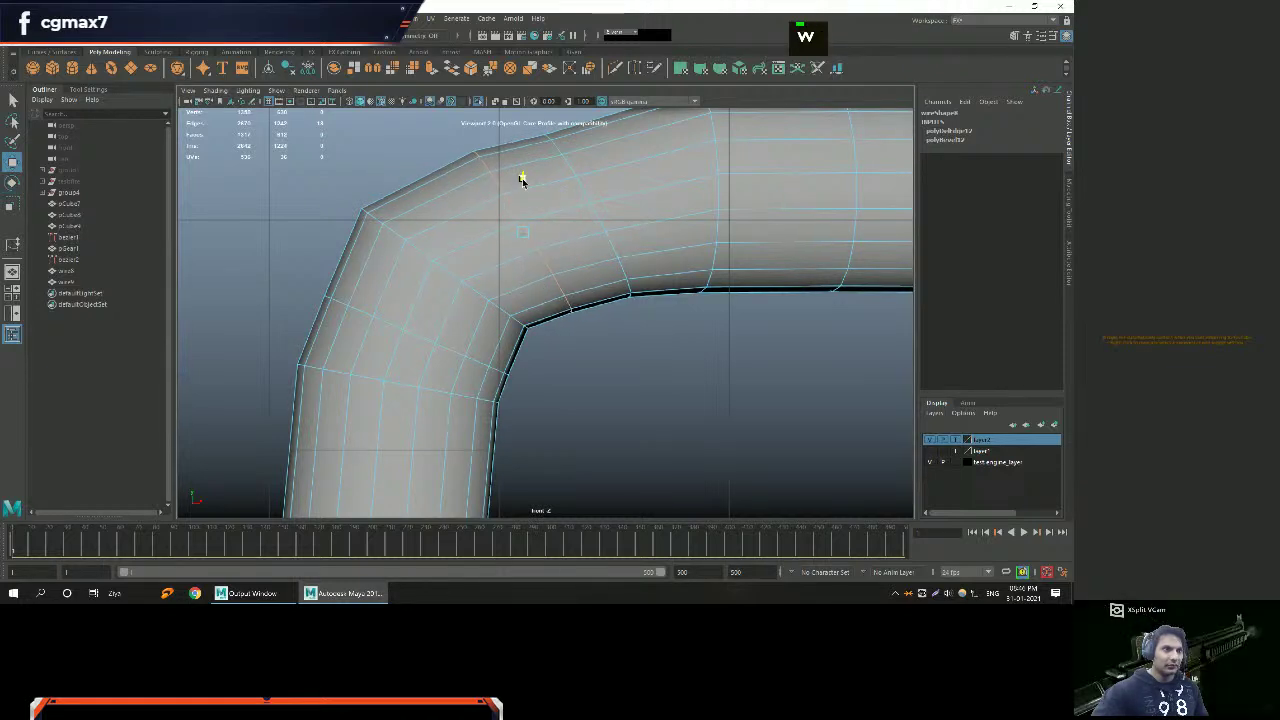
pyautogui.keyDown('alt'); pyautogui.moveTo(580, 243); pyautogui.dragTo(552, 268, button='right'); pyautogui.keyUp('alt')
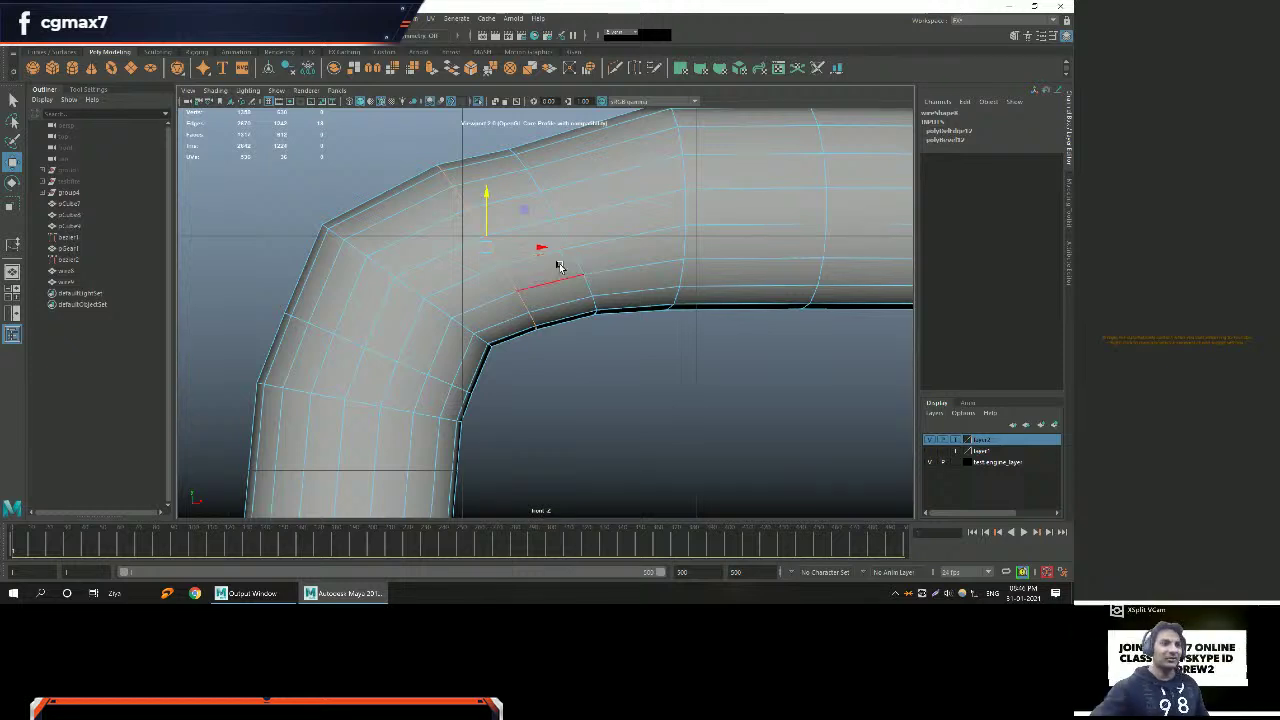
# Tilt and raise the second edge loop beyond the corner to round the bend into the horizontal section.
pyautogui.keyDown('alt'); pyautogui.moveTo(525, 240); pyautogui.dragTo(503, 266, button='middle'); pyautogui.keyUp('alt')
pyautogui.keyDown('alt'); pyautogui.moveTo(503, 266); pyautogui.dragTo(509, 260, button='right'); pyautogui.keyUp('alt')
pyautogui.keyDown('alt'); pyautogui.moveTo(514, 257); pyautogui.dragTo(506, 304, button='middle'); pyautogui.keyUp('alt')
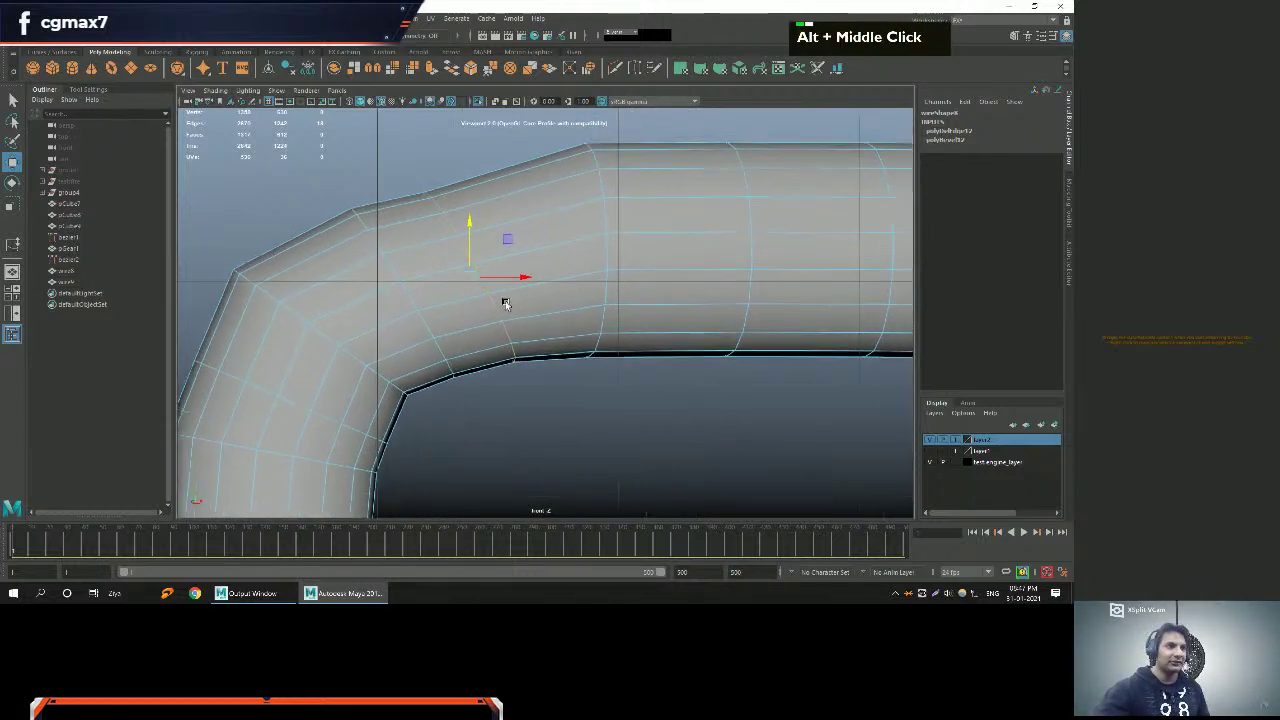
pyautogui.press('e')
pyautogui.moveTo(507, 243); pyautogui.dragTo(508, 249)
pyautogui.press('e')
pyautogui.click(519, 247)
pyautogui.press('w')
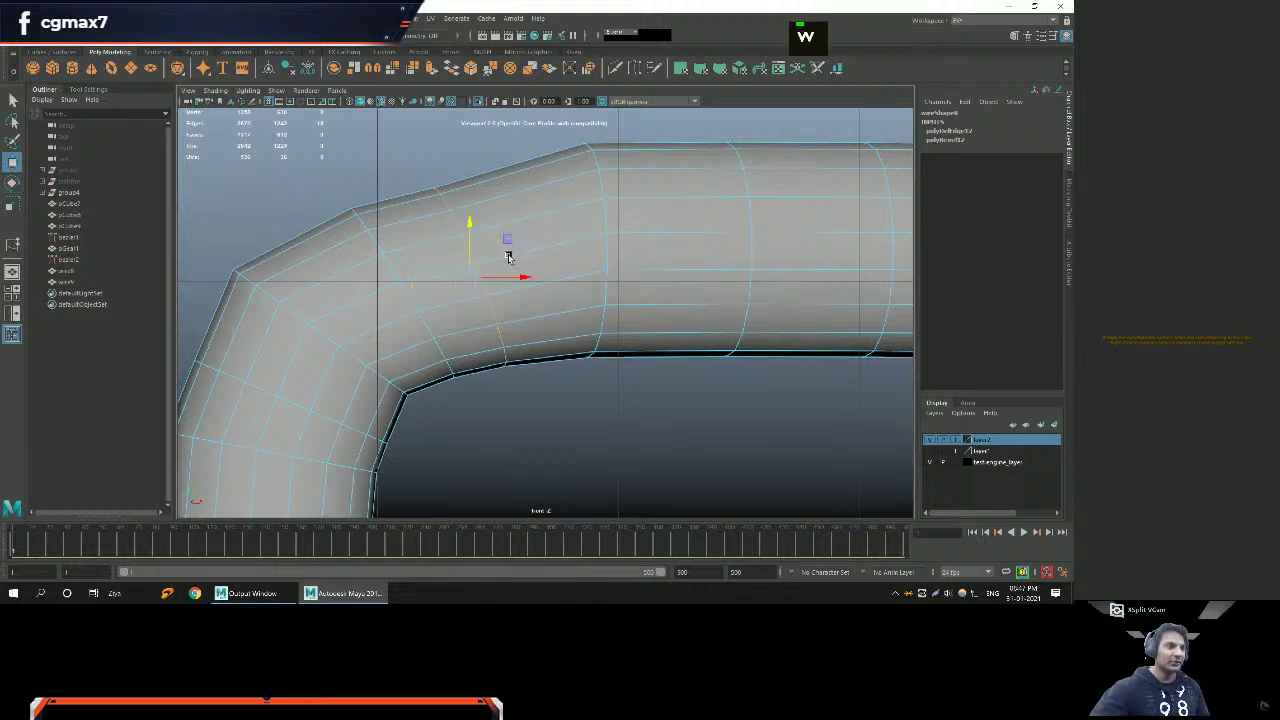
pyautogui.moveTo(499, 248); pyautogui.dragTo(527, 228)
pyautogui.keyDown('alt'); pyautogui.moveTo(527, 230); pyautogui.dragTo(535, 273, button='right'); pyautogui.keyUp('alt')
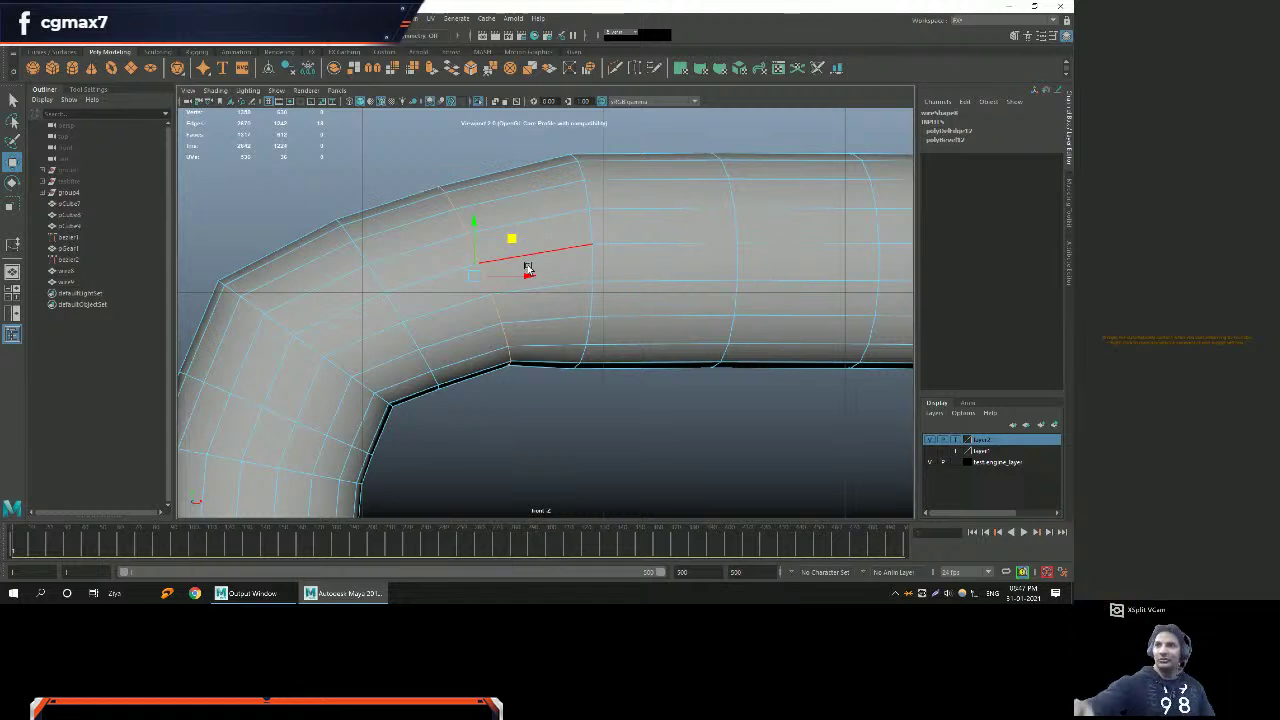
# Fine-tune the rotation and height of the second edge loop to smooth the bend's outline.
pyautogui.keyDown('alt'); pyautogui.moveTo(526, 249); pyautogui.dragTo(566, 259, button='right'); pyautogui.keyUp('alt')
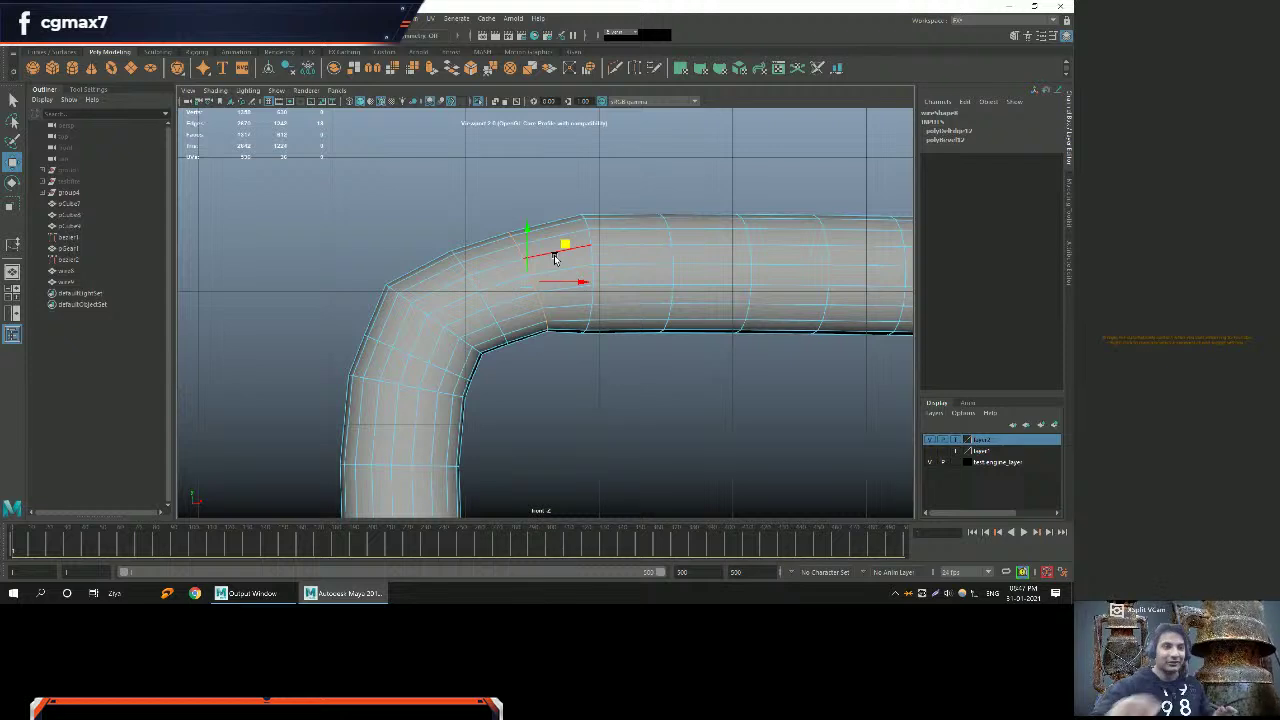
pyautogui.keyDown('alt'); pyautogui.moveTo(531, 229); pyautogui.dragTo(531, 283, button='right'); pyautogui.keyUp('alt')
pyautogui.keyDown('alt'); pyautogui.moveTo(531, 283); pyautogui.dragTo(566, 288, button='middle'); pyautogui.keyUp('alt')
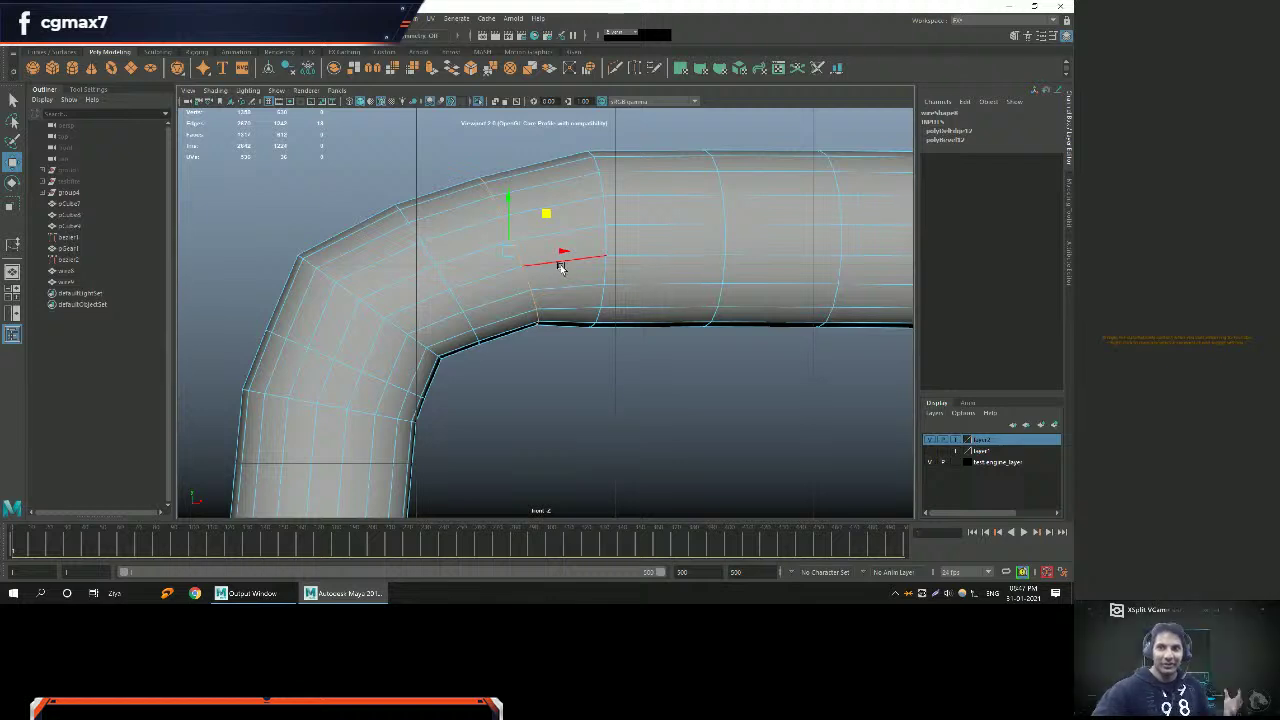
pyautogui.keyDown('alt'); pyautogui.moveTo(560, 267); pyautogui.dragTo(608, 254, button='middle'); pyautogui.keyUp('alt')
pyautogui.keyDown('alt'); pyautogui.moveTo(608, 254); pyautogui.dragTo(623, 267, button='right'); pyautogui.keyUp('alt')
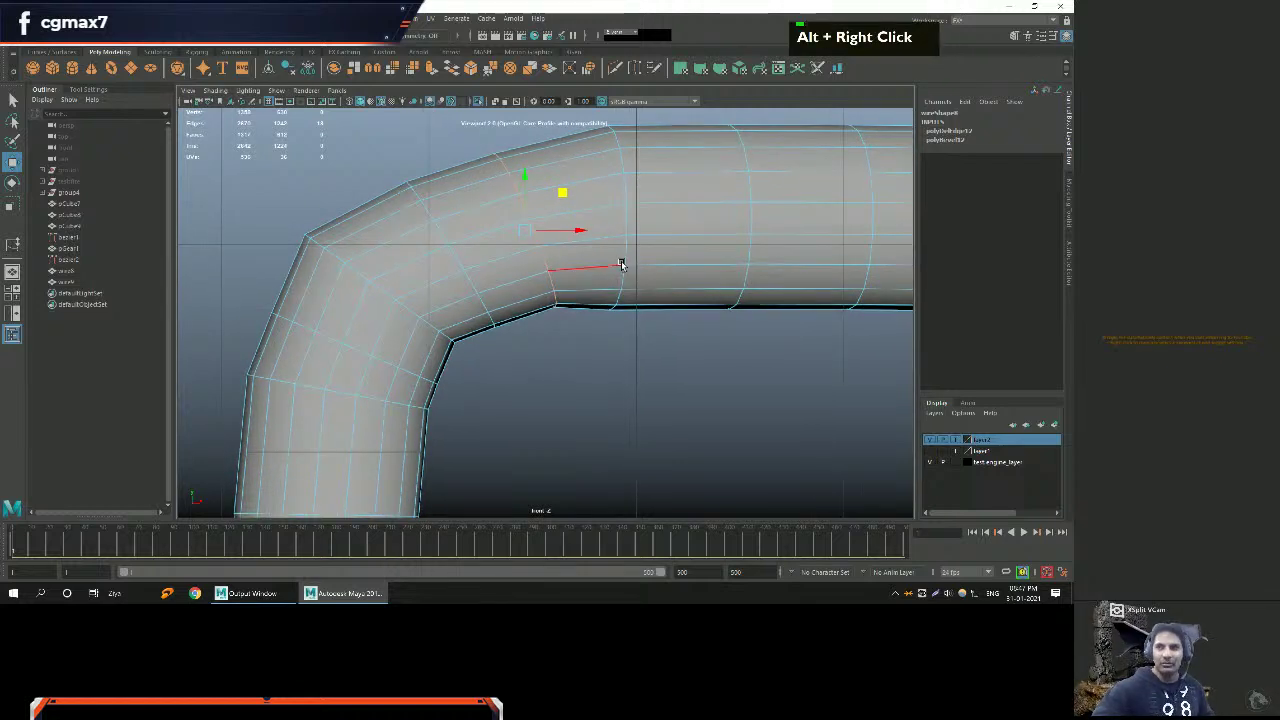
pyautogui.press('e')
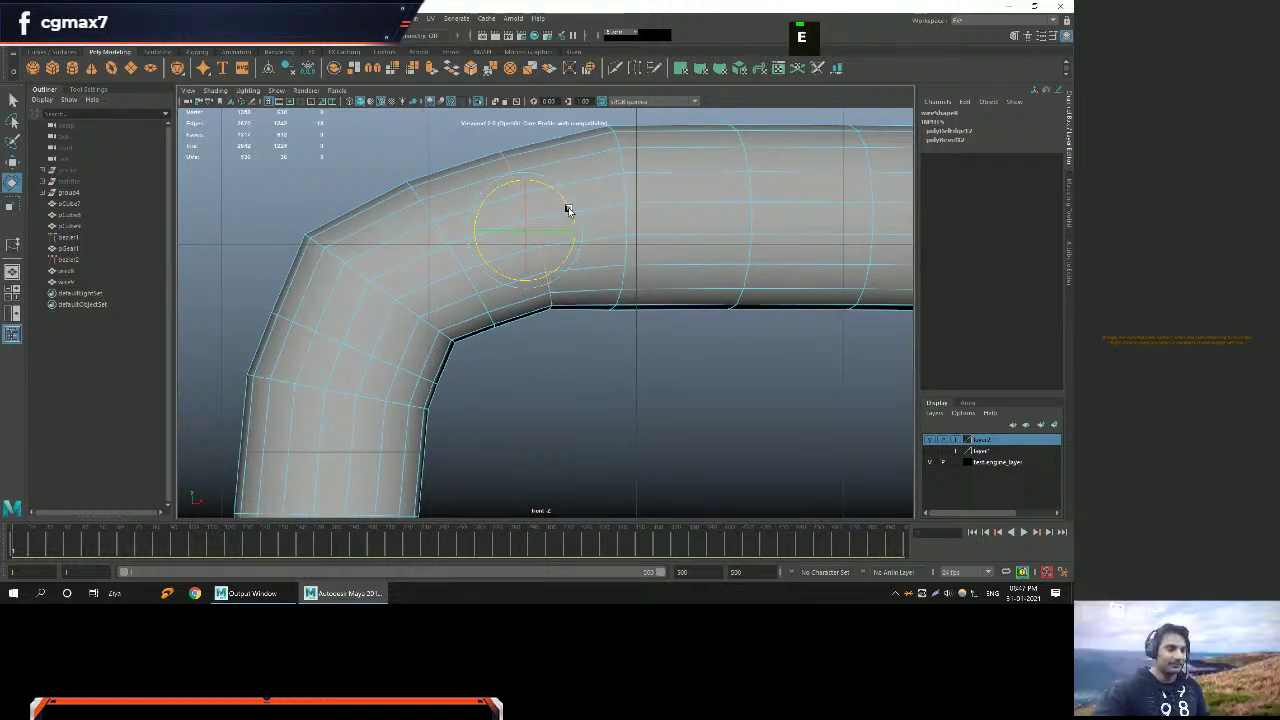
pyautogui.press('w')
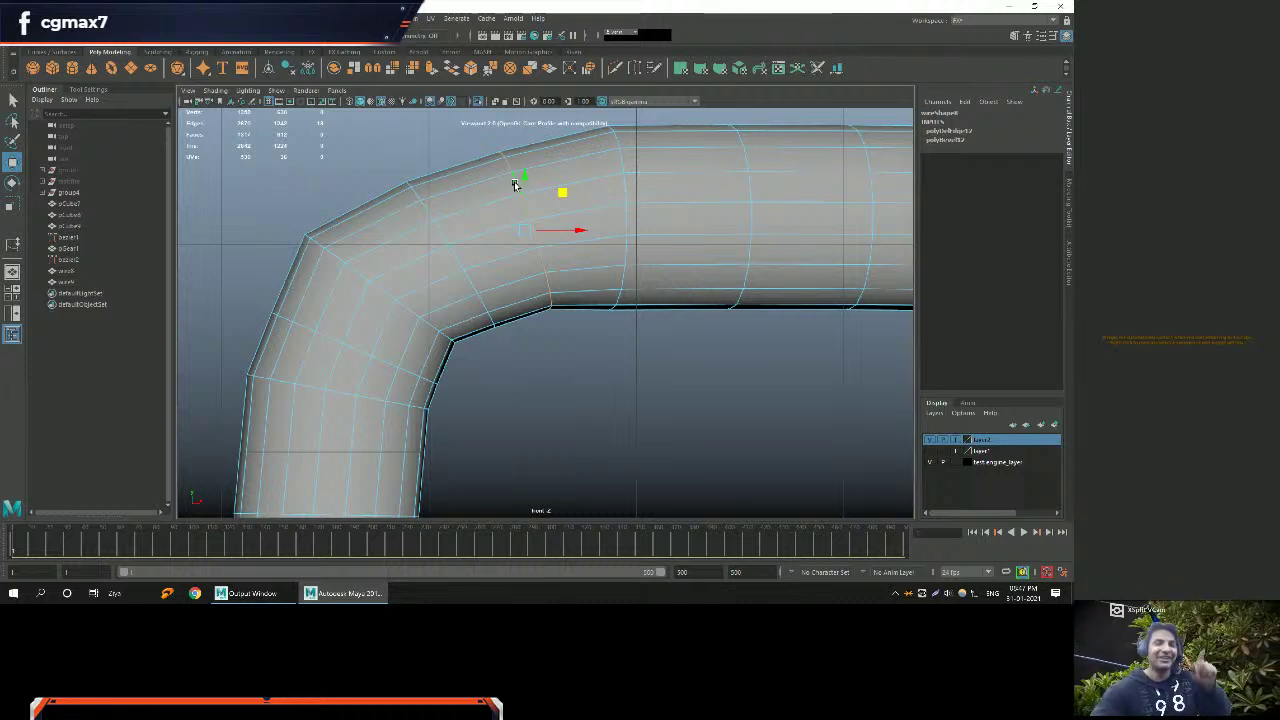
pyautogui.moveTo(524, 177); pyautogui.dragTo(523, 171)
pyautogui.press('e')
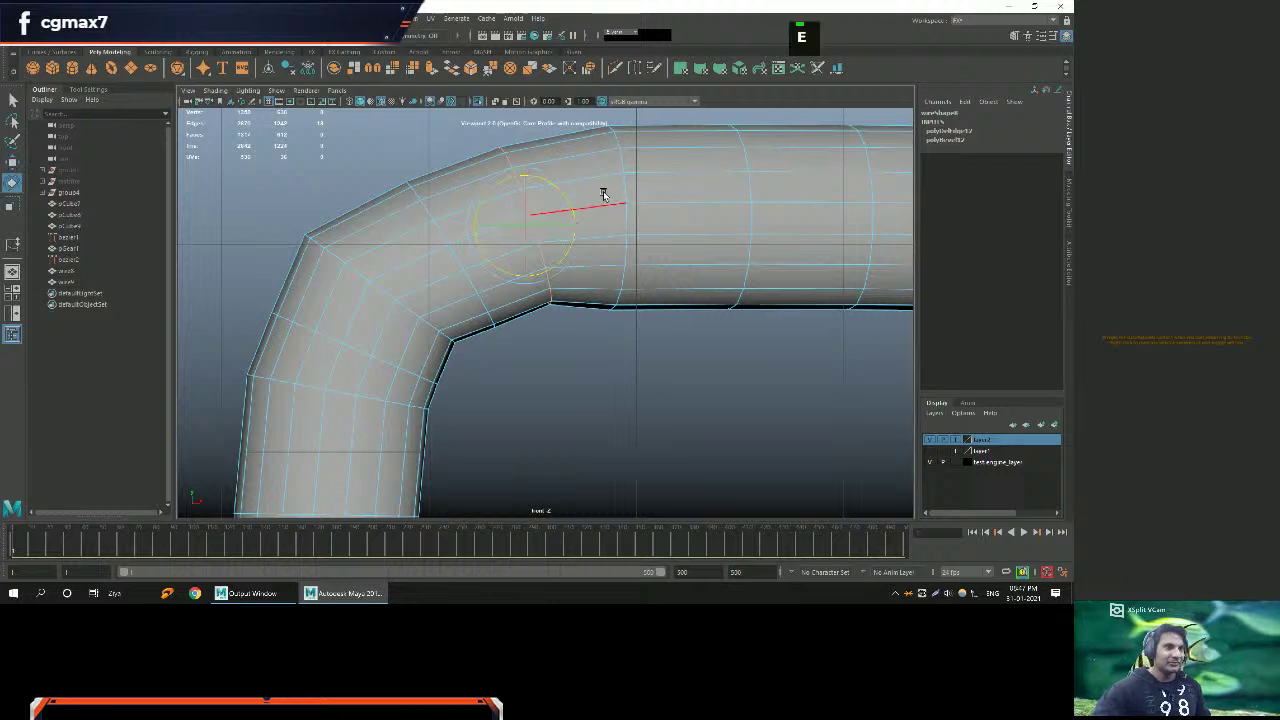
pyautogui.press('w')
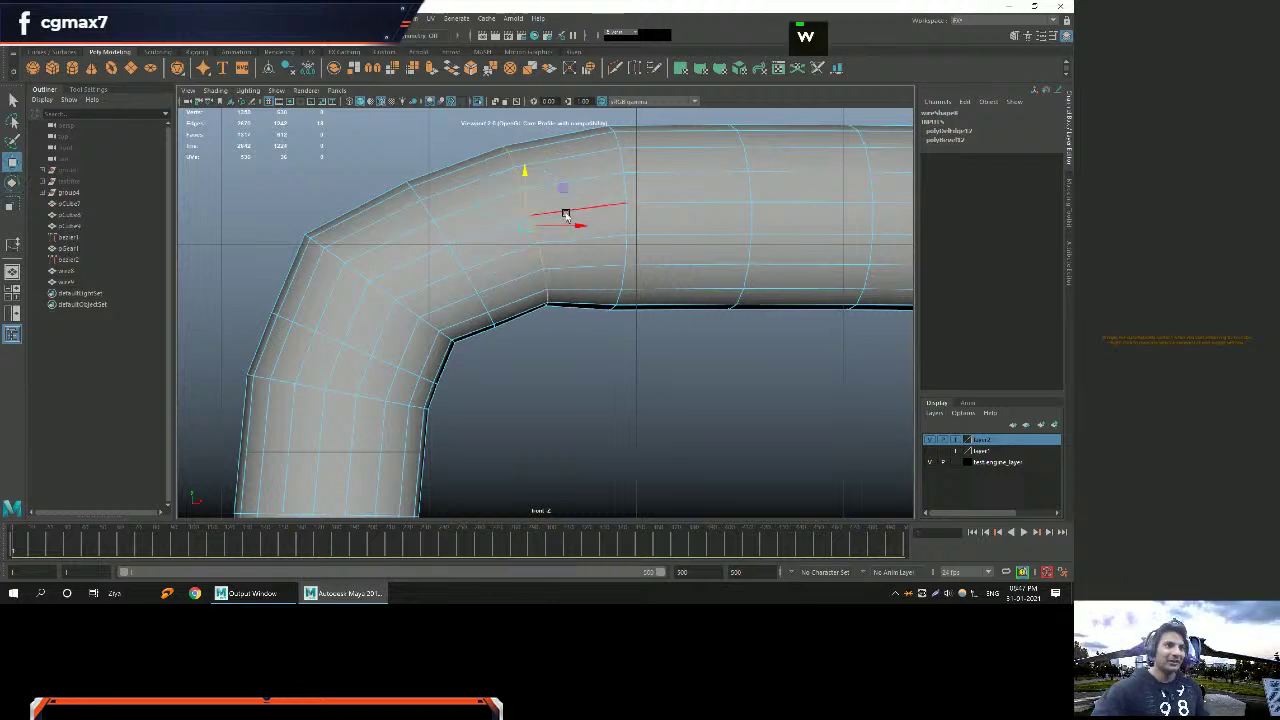
# Move the edge loop nearest the bend's corner slightly upward to even out the curve.
pyautogui.keyDown('alt'); pyautogui.moveTo(565, 188); pyautogui.dragTo(408, 234, button='middle'); pyautogui.keyUp('alt')
pyautogui.keyDown('alt'); pyautogui.moveTo(408, 234); pyautogui.dragTo(451, 233, button='right'); pyautogui.keyUp('alt')
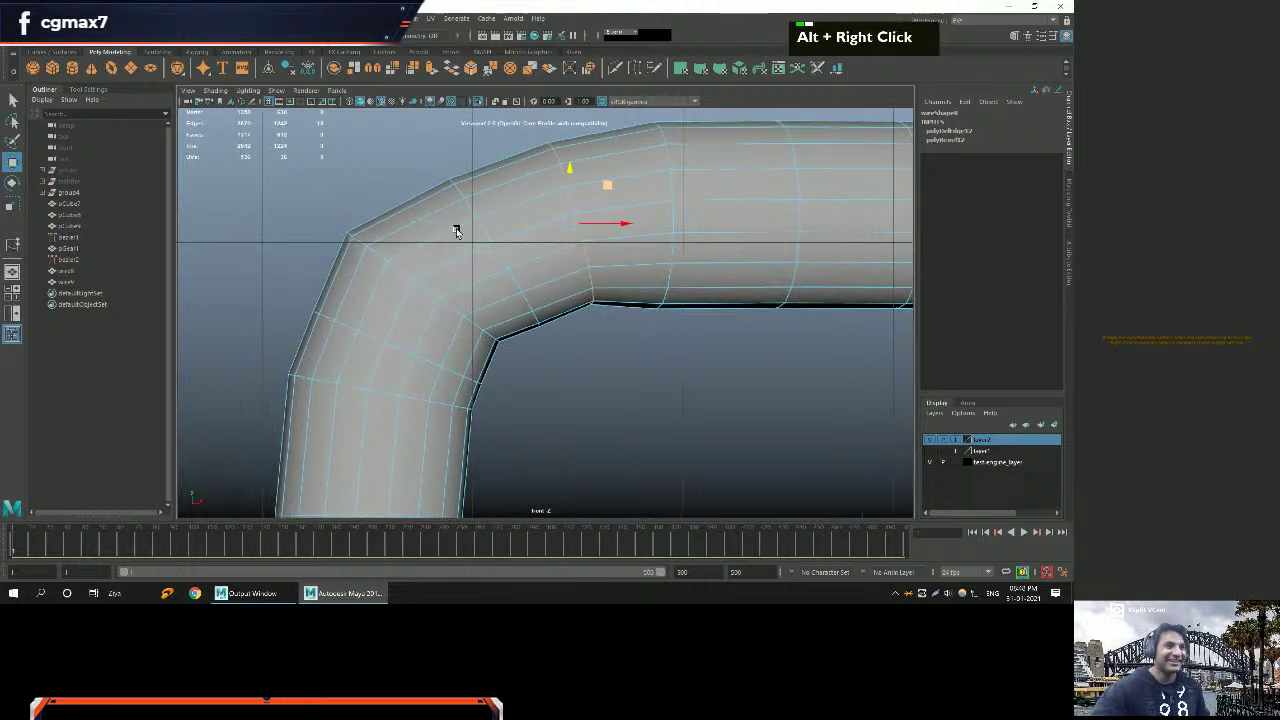
pyautogui.doubleClick(484, 229)
pyautogui.press('w')
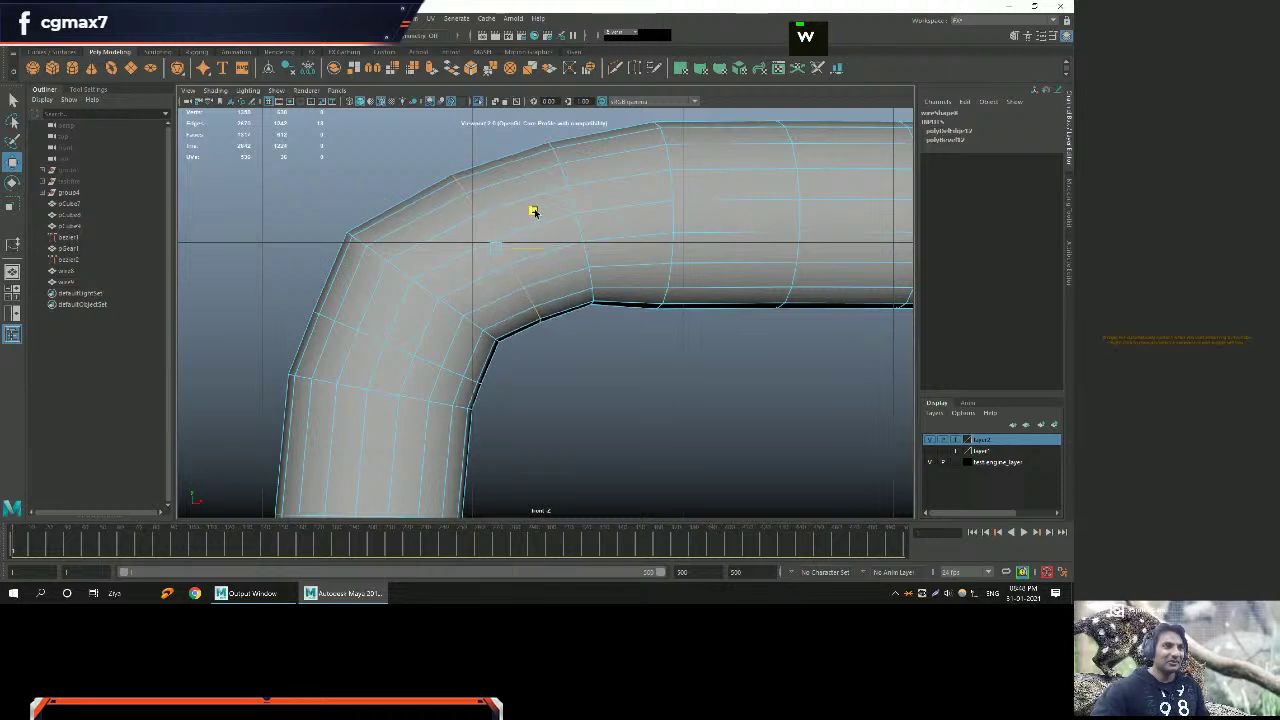
pyautogui.moveTo(534, 211); pyautogui.dragTo(534, 206)
# Bevel the edge loop at the bend's corner with a fraction of about 0.67 and 1 segment.
pyautogui.keyDown('alt'); pyautogui.moveTo(394, 257); pyautogui.dragTo(488, 265, button='right'); pyautogui.keyUp('alt')
pyautogui.doubleClick(487, 263)
pyautogui.press('e')
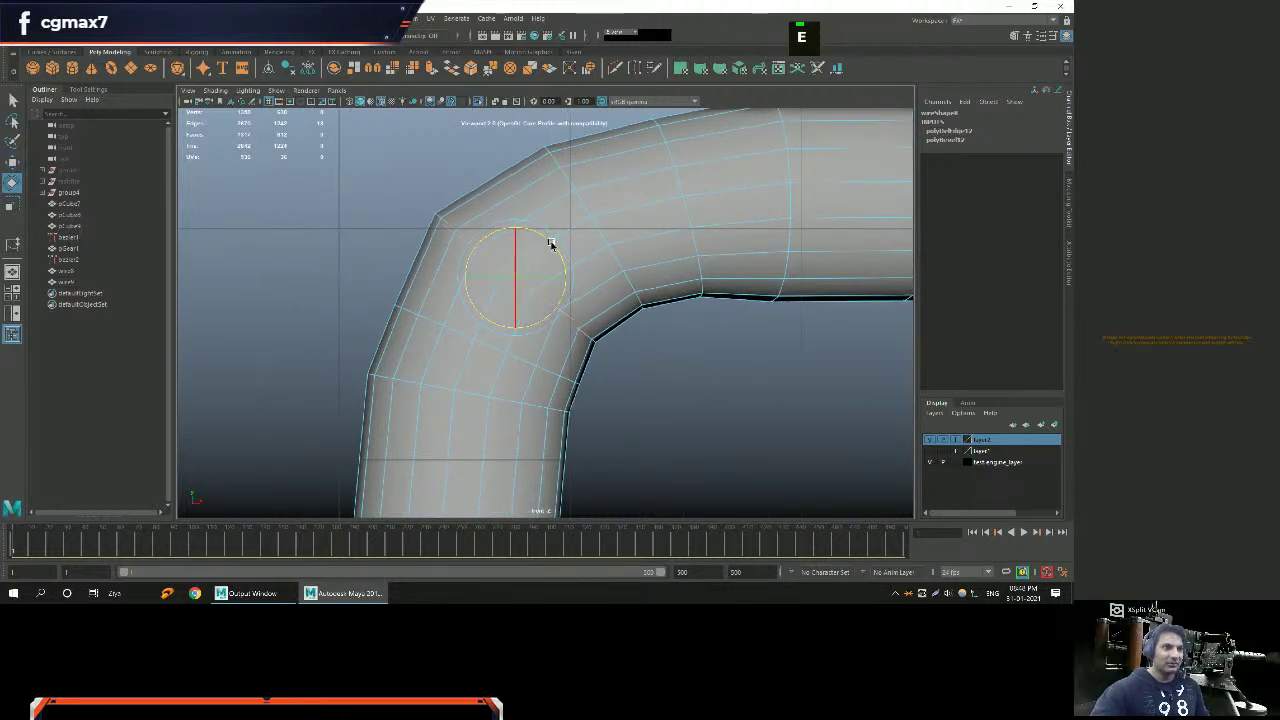
pyautogui.keyDown('shift'); pyautogui.moveTo(512, 274); pyautogui.dragTo(557, 274, button='right'); pyautogui.keyUp('shift')
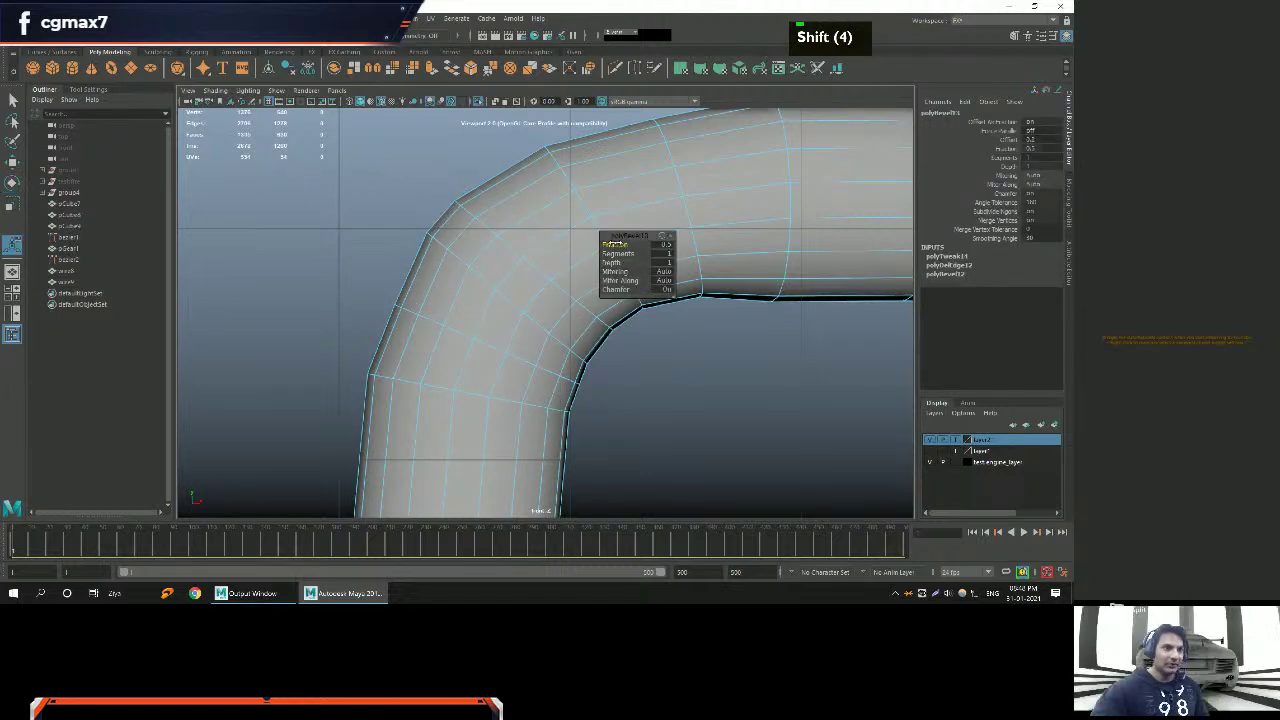
pyautogui.moveTo(619, 244); pyautogui.dragTo(713, 260)
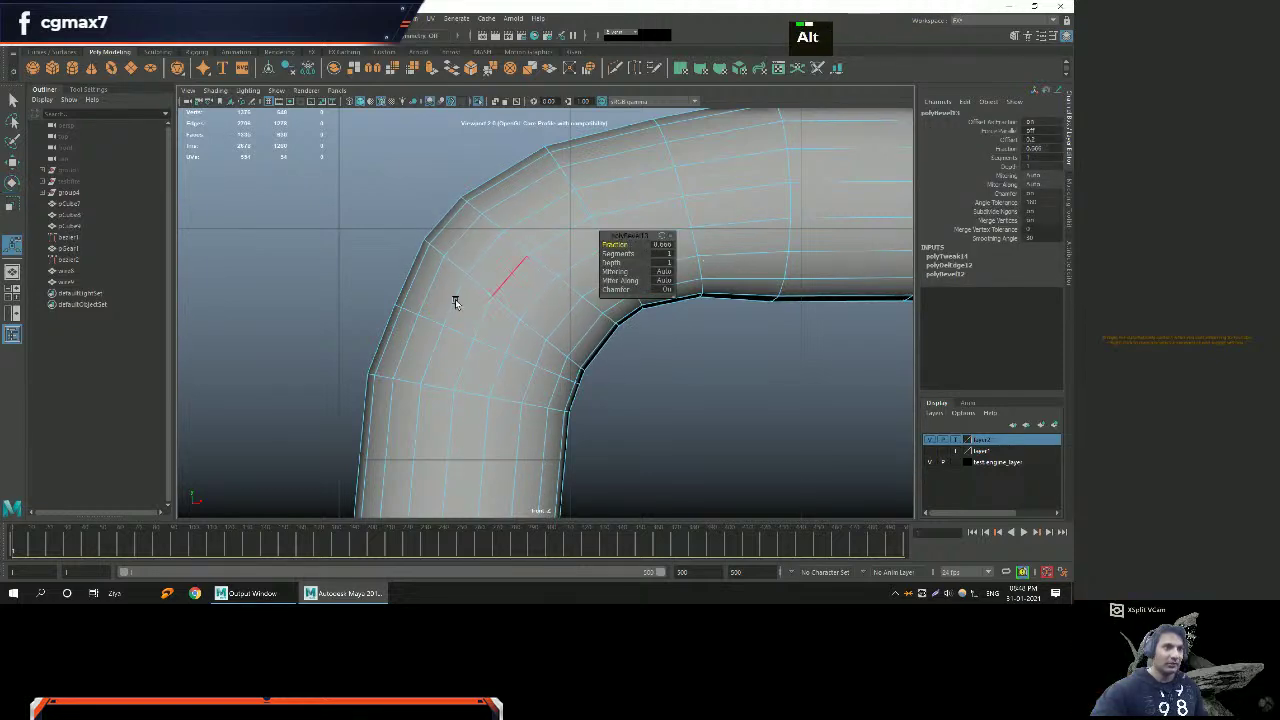
# Scale down the first three edge loops of the horizontal section beyond the bend to even out the pipe's thickness.
pyautogui.keyDown('alt'); pyautogui.scroll(-8, 465, 293); pyautogui.keyUp('alt')
pyautogui.keyDown('alt'); pyautogui.moveTo(468, 293); pyautogui.dragTo(407, 297, button='middle'); pyautogui.keyUp('alt')
pyautogui.press('w')
pyautogui.keyDown('alt'); pyautogui.moveTo(407, 294); pyautogui.dragTo(540, 272, button='right'); pyautogui.keyUp('alt')
pyautogui.keyDown('alt'); pyautogui.scroll(5, 436, 288); pyautogui.keyUp('alt')
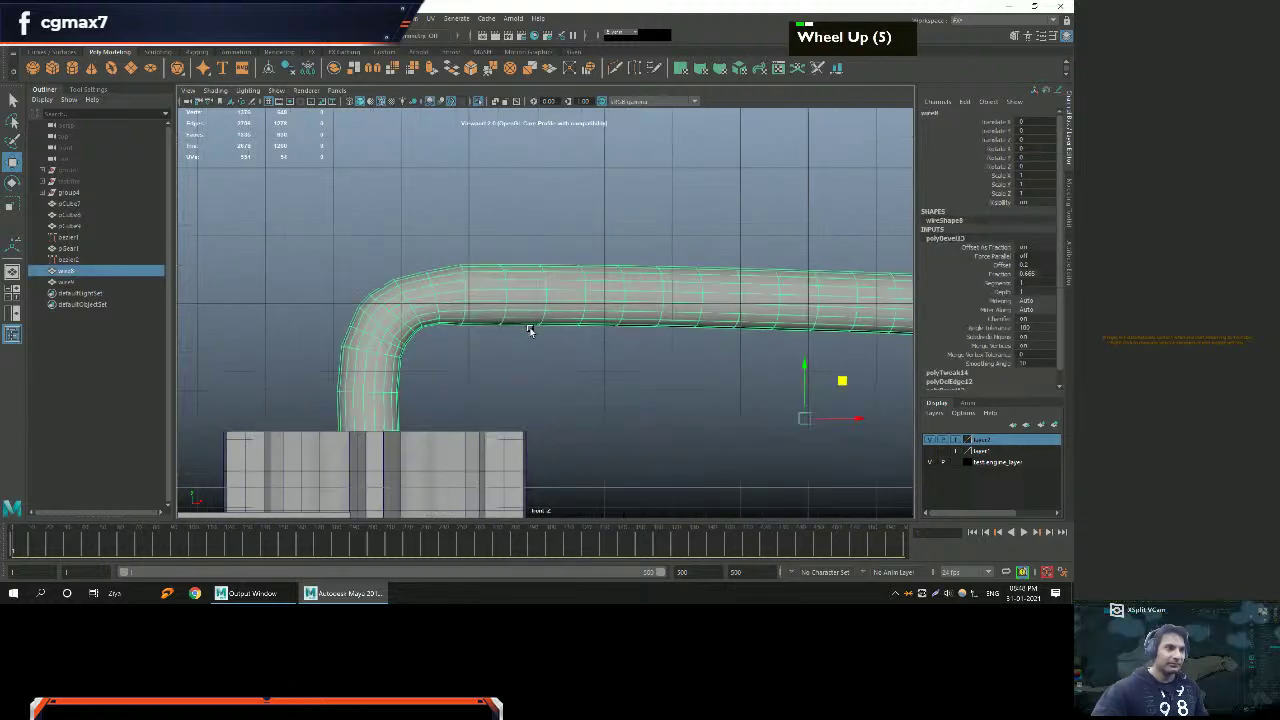
pyautogui.keyDown('alt'); pyautogui.scroll(3, 436, 288); pyautogui.keyUp('alt')
pyautogui.keyDown('alt'); pyautogui.moveTo(329, 314); pyautogui.dragTo(409, 288, button='middle'); pyautogui.keyUp('alt')
pyautogui.moveTo(463, 293); pyautogui.dragTo(520, 240, button='right')
pyautogui.doubleClick(521, 236)
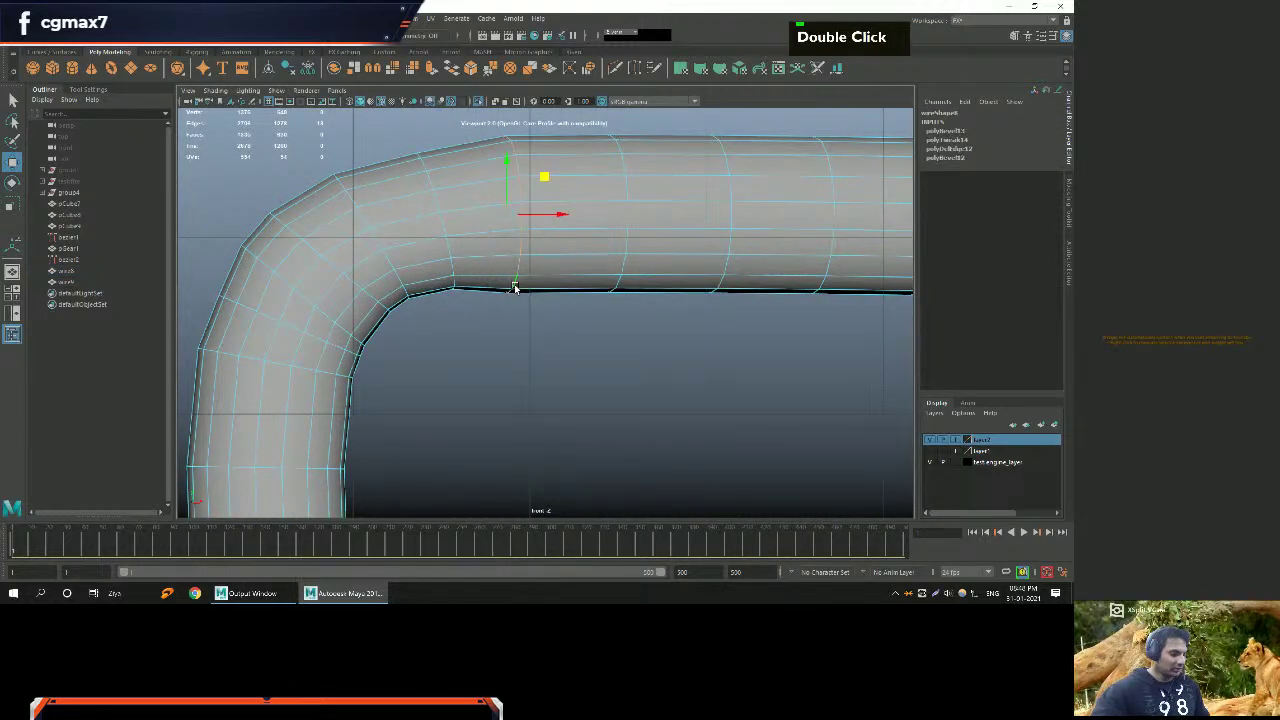
pyautogui.keyDown('alt'); pyautogui.moveTo(580, 260); pyautogui.dragTo(474, 270, button='middle'); pyautogui.keyUp('alt')
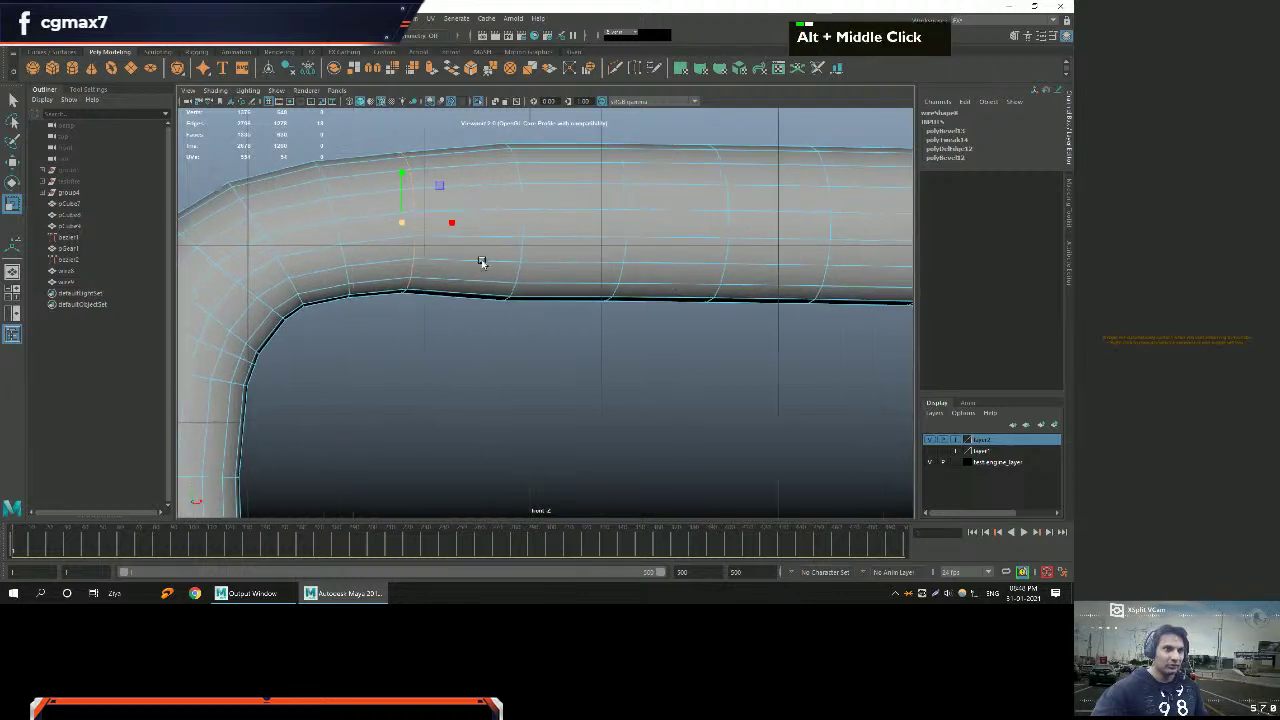
pyautogui.doubleClick(538, 262)
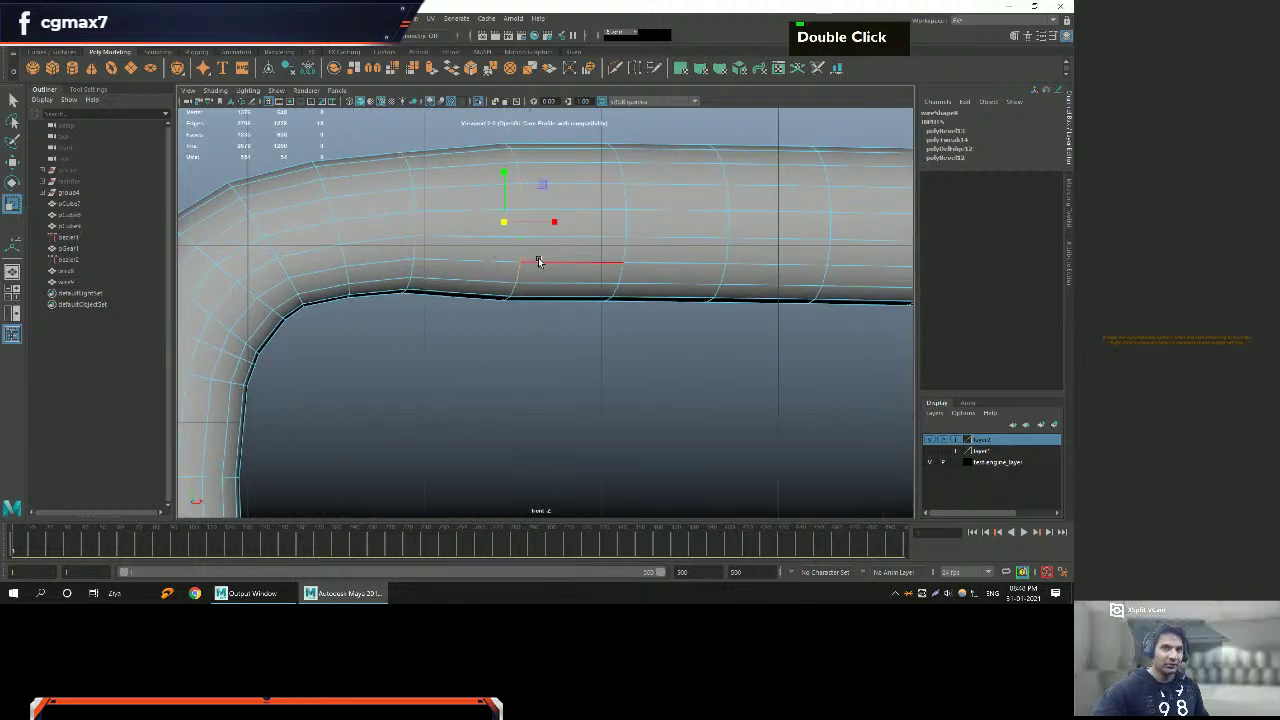
pyautogui.keyDown('shift'); pyautogui.doubleClick(623, 245); pyautogui.keyUp('shift')
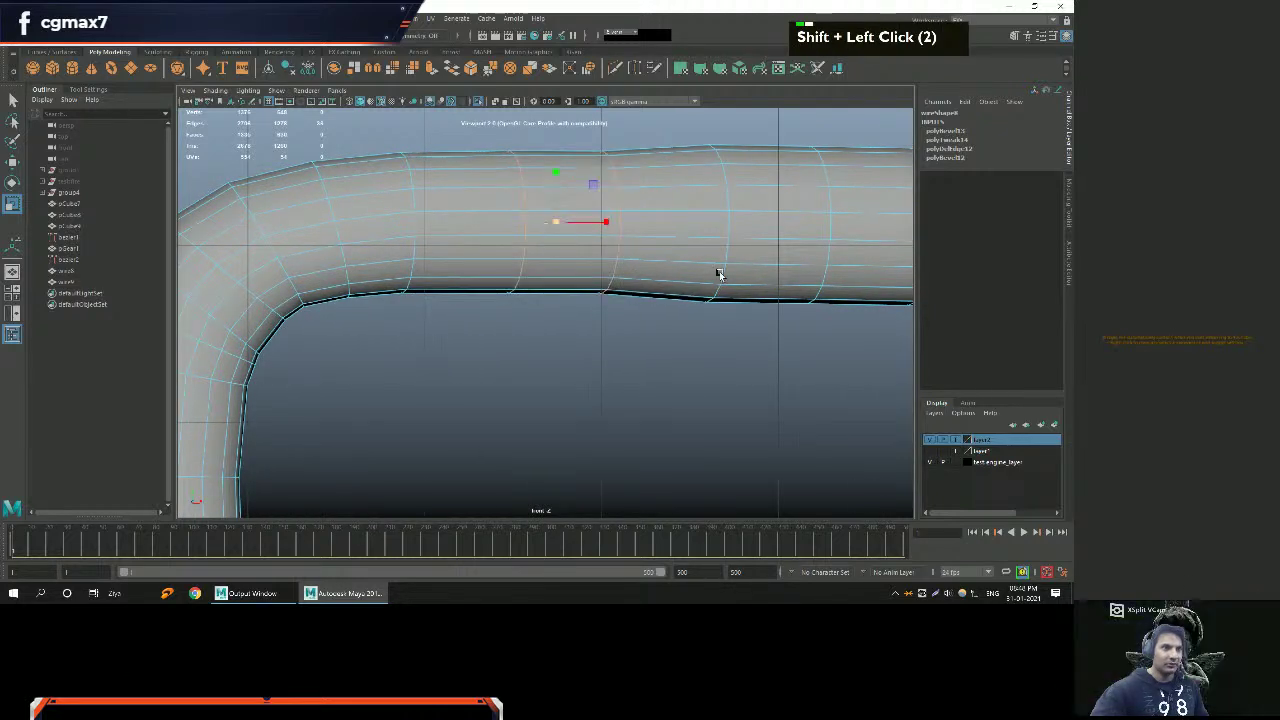
# Delete alternate edge loops along the upper pipe's horizontal section.
pyautogui.keyDown('alt'); pyautogui.moveTo(714, 277); pyautogui.dragTo(514, 251, button='middle'); pyautogui.keyUp('alt')
pyautogui.doubleClick(612, 254)
pyautogui.keyDown('shift'); pyautogui.click(631, 246); pyautogui.keyUp('shift')
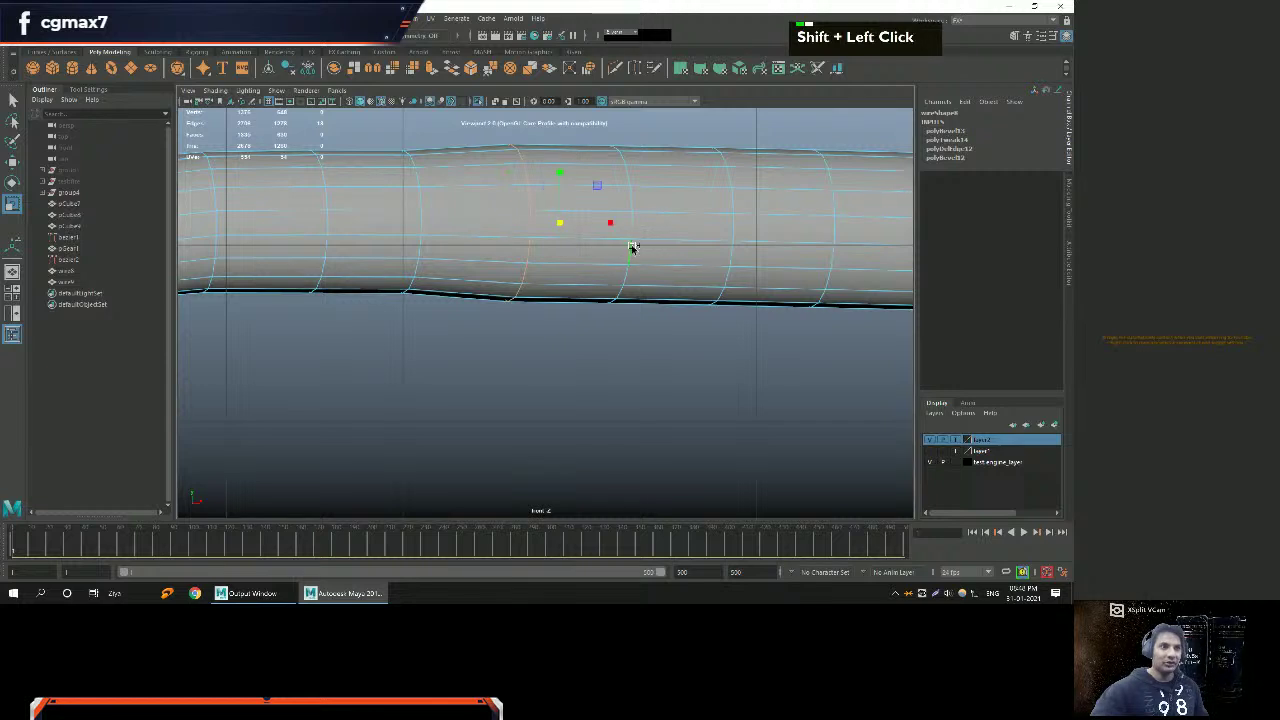
pyautogui.keyDown('shift'); pyautogui.click(714, 246); pyautogui.keyUp('shift')
pyautogui.keyDown('shift'); pyautogui.click(737, 243); pyautogui.keyUp('shift')
pyautogui.keyDown('shift'); pyautogui.click(722, 266); pyautogui.keyUp('shift')
pyautogui.hotkey('ctrl', 'z')
pyautogui.keyDown('alt'); pyautogui.moveTo(731, 277); pyautogui.dragTo(654, 280, button='right'); pyautogui.keyUp('alt')
pyautogui.keyDown('alt'); pyautogui.moveTo(716, 288); pyautogui.dragTo(540, 284, button='middle'); pyautogui.keyUp('alt')
pyautogui.keyDown('alt'); pyautogui.moveTo(540, 284); pyautogui.dragTo(526, 260, button='right'); pyautogui.keyUp('alt')
pyautogui.keyDown('shift'); pyautogui.click(523, 257); pyautogui.keyUp('shift')
pyautogui.keyDown('shift'); pyautogui.click(617, 257); pyautogui.keyUp('shift')
pyautogui.keyDown('shift'); pyautogui.click(616, 259); pyautogui.keyUp('shift')
pyautogui.keyDown('shift'); pyautogui.click(616, 260); pyautogui.keyUp('shift')
pyautogui.keyDown('alt'); pyautogui.moveTo(616, 260); pyautogui.dragTo(520, 269, button='right'); pyautogui.keyUp('alt')
pyautogui.keyDown('shift'); pyautogui.click(525, 270); pyautogui.keyUp('shift')
pyautogui.keyDown('shift'); pyautogui.click(531, 271); pyautogui.keyUp('shift')
pyautogui.keyDown('alt'); pyautogui.moveTo(531, 271); pyautogui.dragTo(529, 281, button='middle'); pyautogui.keyUp('alt')
pyautogui.keyDown('shift'); pyautogui.click(509, 269); pyautogui.keyUp('shift')
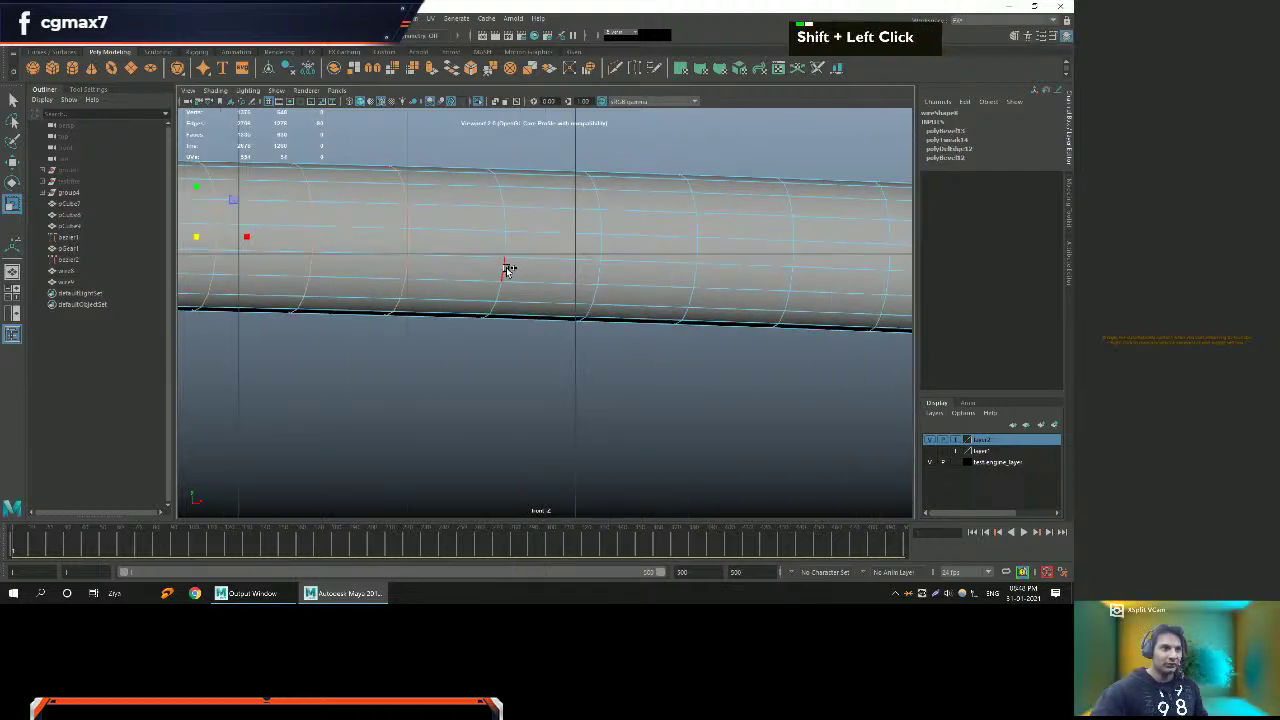
pyautogui.keyDown('shift'); pyautogui.click(589, 271); pyautogui.keyUp('shift')
pyautogui.keyDown('shift'); pyautogui.click(597, 271); pyautogui.keyUp('shift')
pyautogui.keyDown('shift'); pyautogui.click(597, 271); pyautogui.keyUp('shift')
pyautogui.keyDown('alt'); pyautogui.moveTo(597, 271); pyautogui.dragTo(520, 280, button='right'); pyautogui.keyUp('alt')
pyautogui.moveTo(520, 280)
pyautogui.keyDown('alt'); pyautogui.mouseDown(button='middle')
pyautogui.moveTo(498, 286)
pyautogui.moveTo(526, 283)
pyautogui.mouseUp(button='middle'); pyautogui.keyUp('alt')
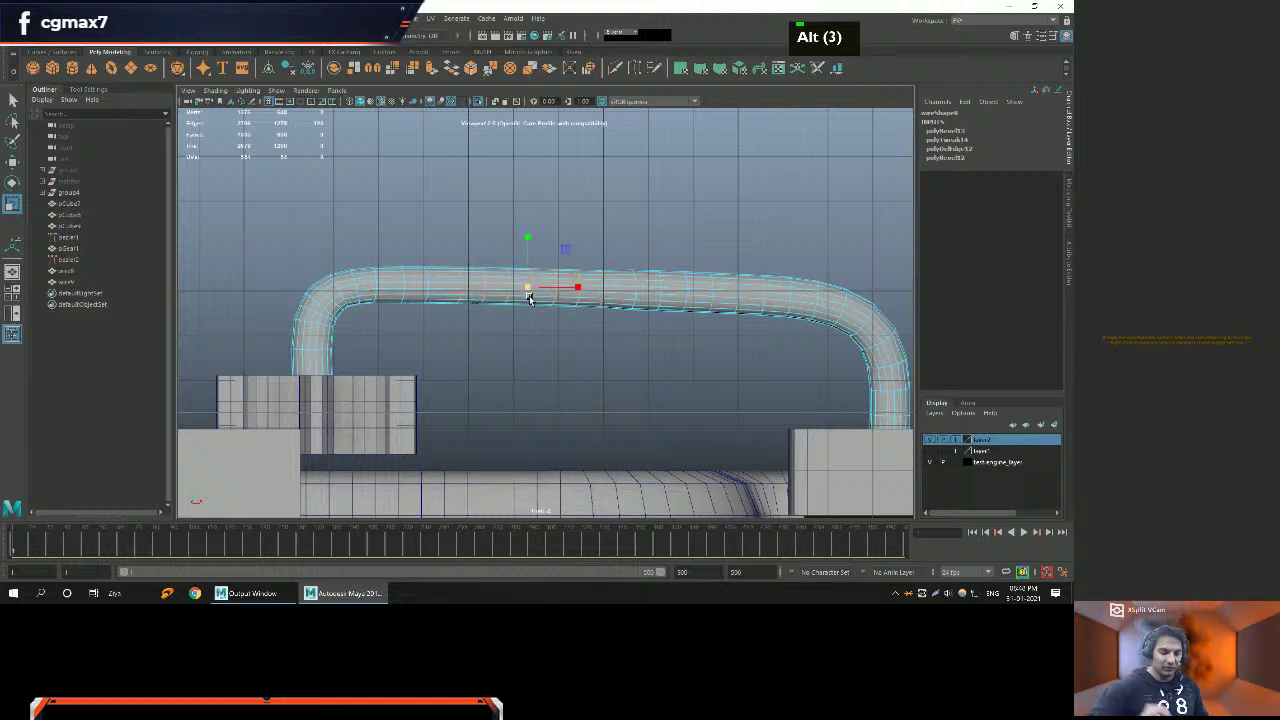
pyautogui.hotkey('ctrl', 'BackSpace')
# Delete the remaining intermediate edge loops between the upper pipe's two bends to straighten its horizontal section.
pyautogui.keyDown('alt'); pyautogui.moveTo(527, 298); pyautogui.dragTo(409, 266, button='middle'); pyautogui.keyUp('alt')
pyautogui.keyDown('alt'); pyautogui.moveTo(409, 266); pyautogui.dragTo(271, 260, button='right'); pyautogui.keyUp('alt')
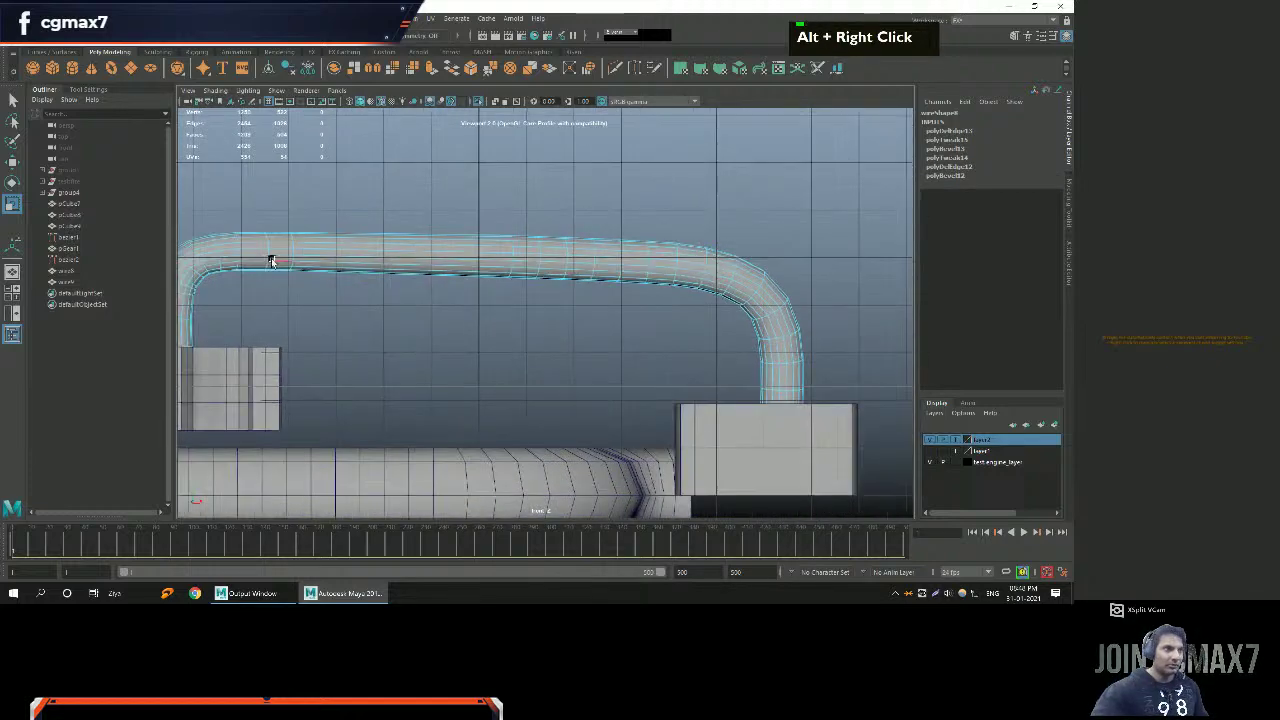
pyautogui.keyDown('alt'); pyautogui.moveTo(660, 277); pyautogui.dragTo(386, 270, button='middle'); pyautogui.keyUp('alt')
pyautogui.press('q')
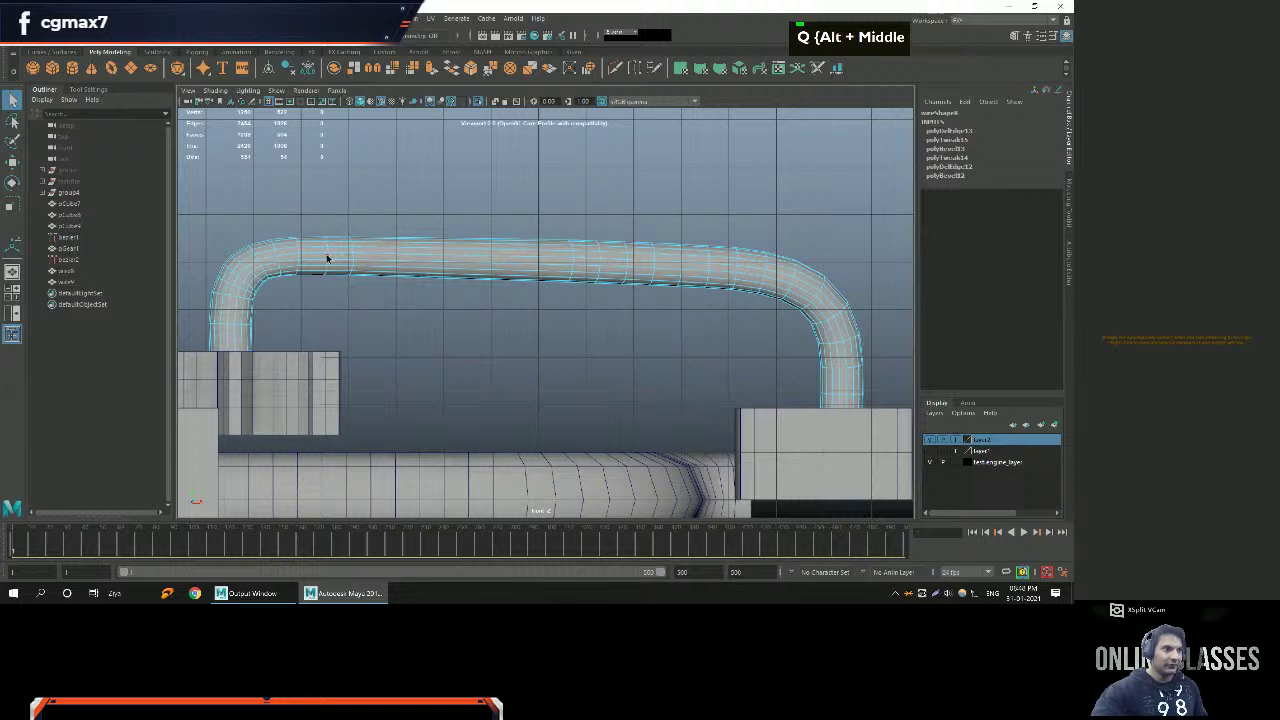
pyautogui.doubleClick(330, 258)
pyautogui.keyDown('shift'); pyautogui.click(350, 256); pyautogui.keyUp('shift')
pyautogui.keyDown('shift'); pyautogui.click(350, 256); pyautogui.keyUp('shift')
pyautogui.keyDown('alt'); pyautogui.moveTo(585, 274); pyautogui.dragTo(575, 277, button='middle'); pyautogui.keyUp('alt')
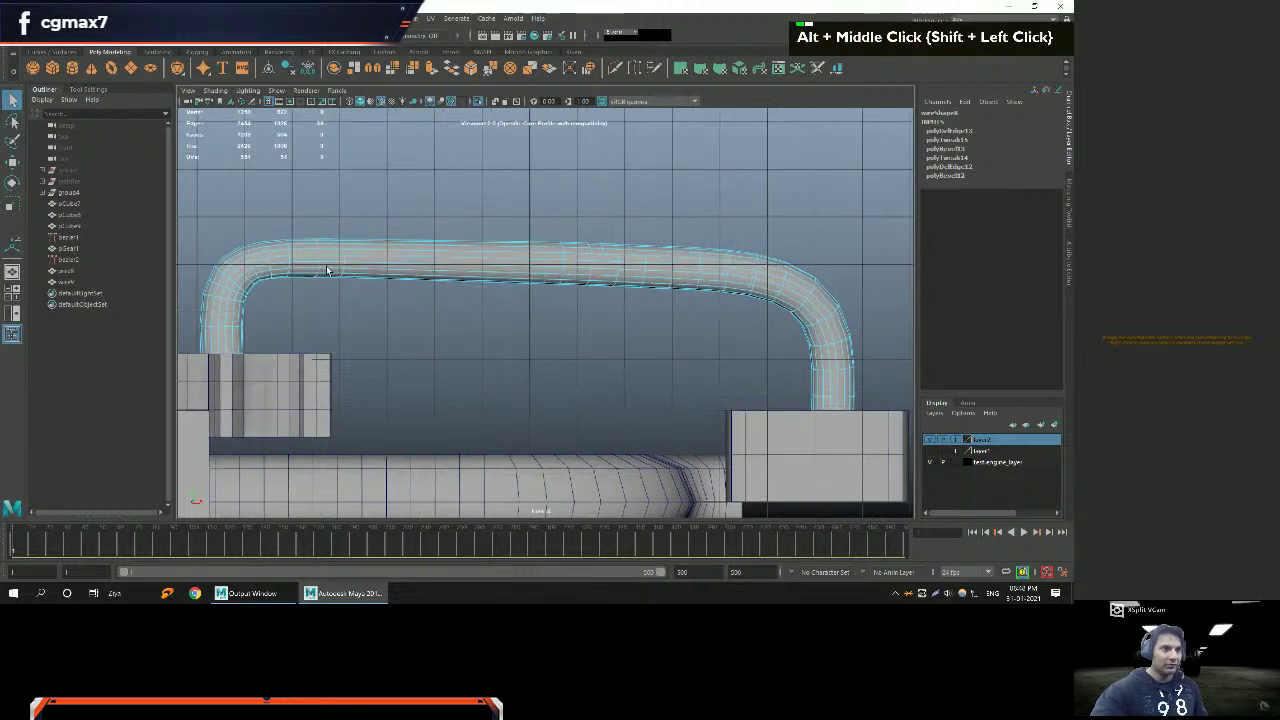
pyautogui.keyDown('shift'); pyautogui.doubleClick(566, 265); pyautogui.keyUp('shift')
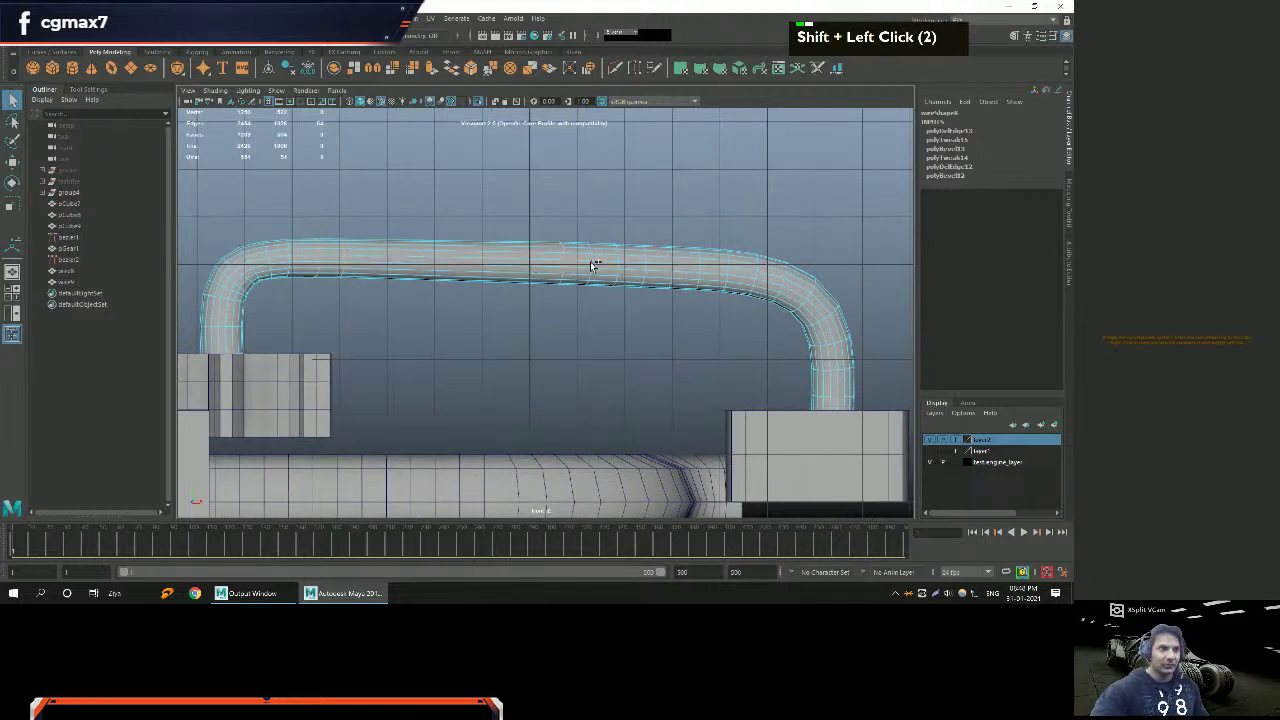
pyautogui.press('shift')
pyautogui.press('shift')
pyautogui.keyDown('shift'); pyautogui.doubleClick(625, 269); pyautogui.keyUp('shift')
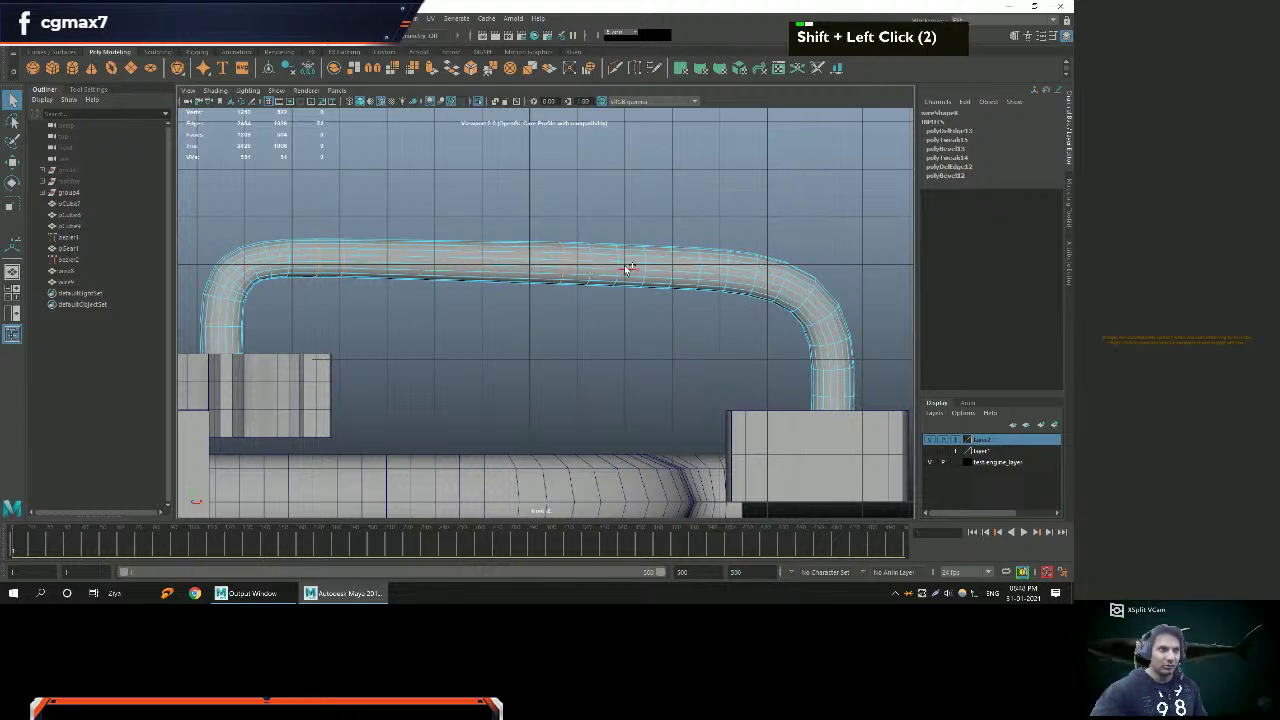
pyautogui.keyDown('shift'); pyautogui.click(648, 268); pyautogui.keyUp('shift')
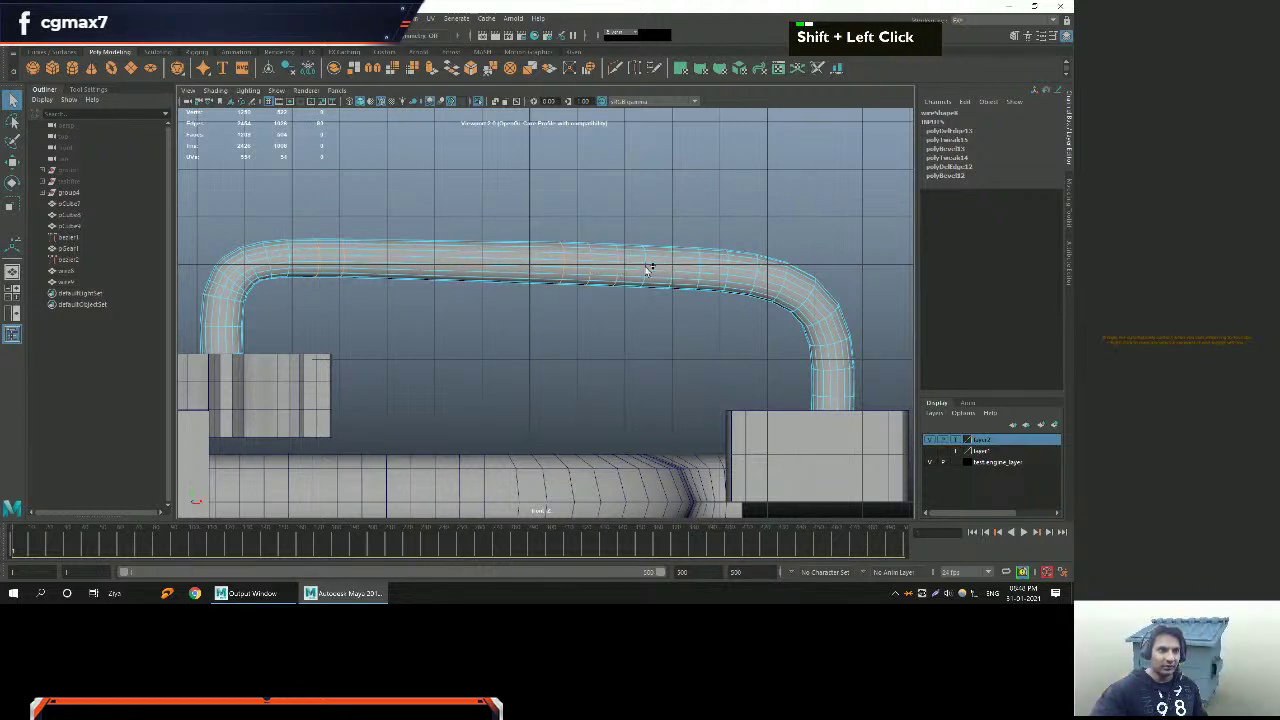
pyautogui.keyDown('shift'); pyautogui.click(675, 269); pyautogui.keyUp('shift')
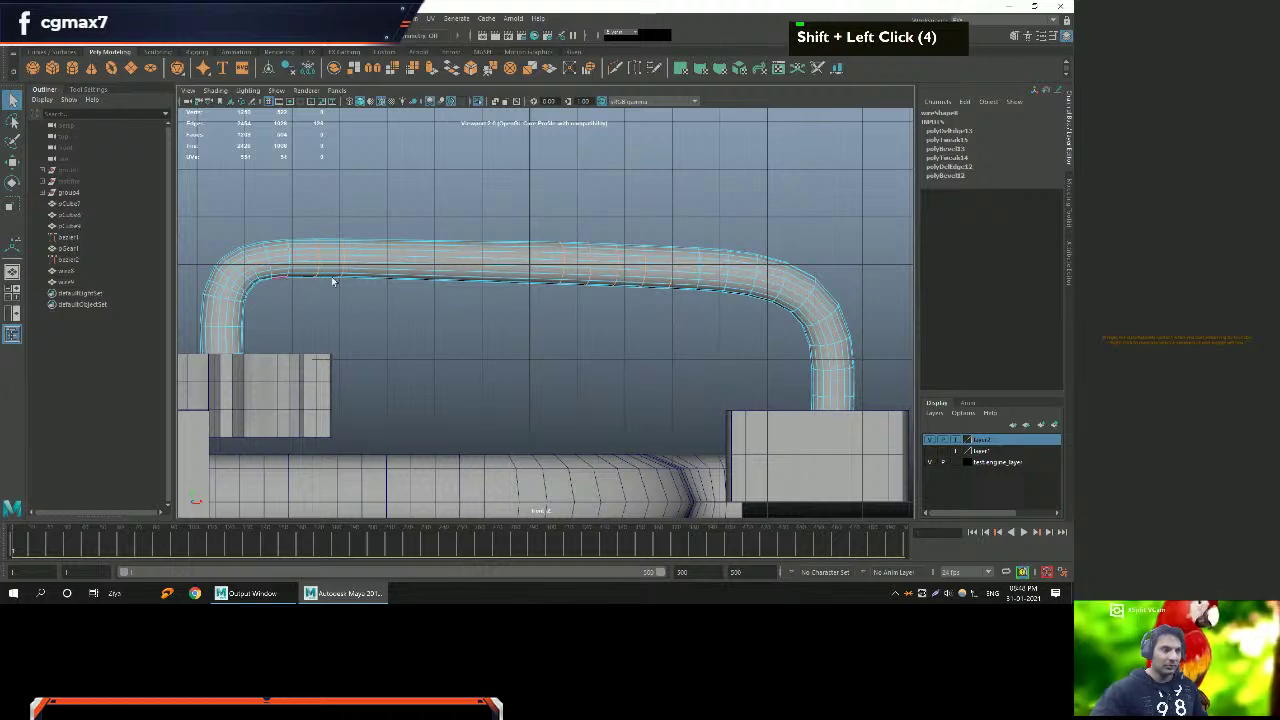
pyautogui.keyDown('alt'); pyautogui.moveTo(614, 291); pyautogui.dragTo(552, 289, button='right'); pyautogui.keyUp('alt')
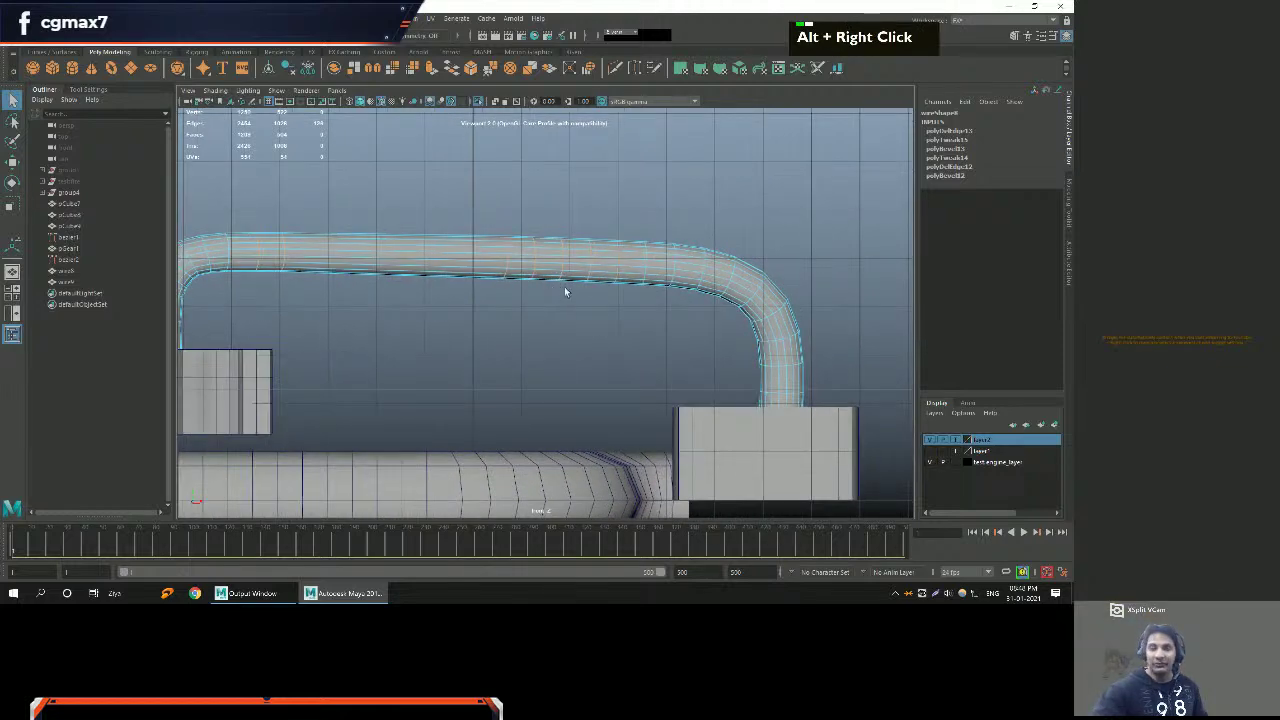
pyautogui.press('shift')
pyautogui.keyDown('shift'); pyautogui.click(694, 274); pyautogui.keyUp('shift')
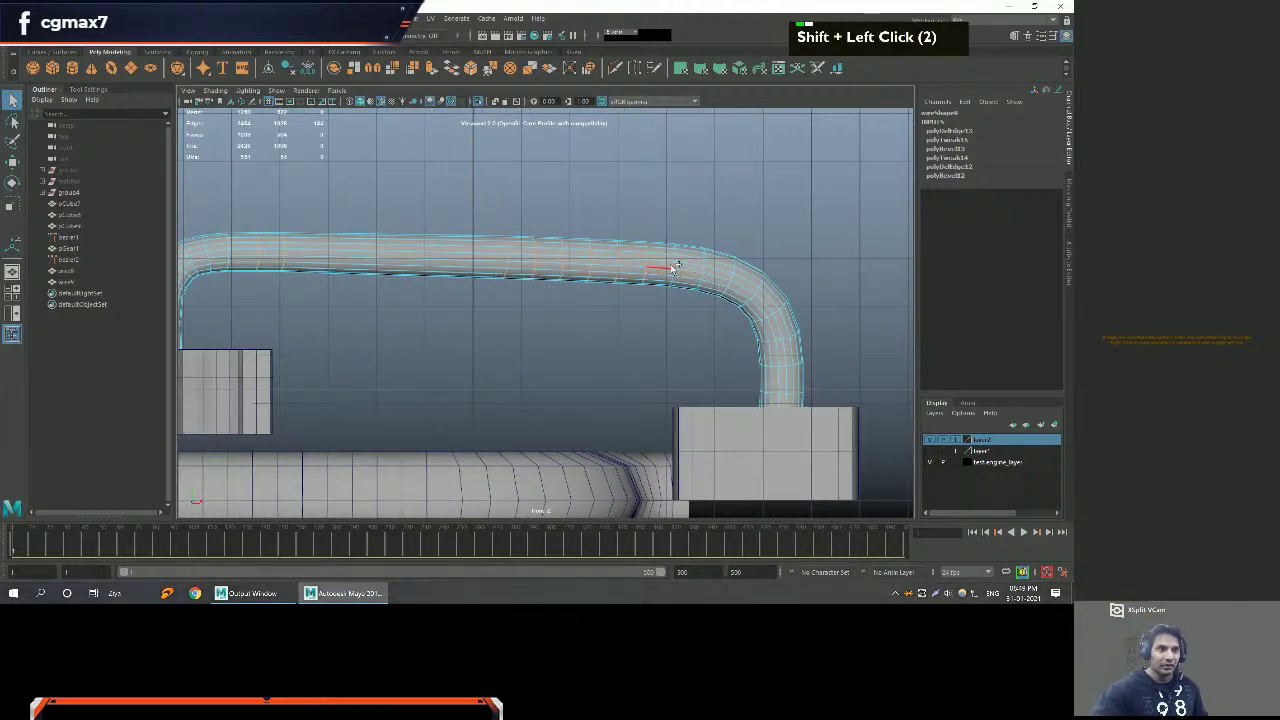
pyautogui.keyDown('shift'); pyautogui.click(674, 266); pyautogui.keyUp('shift')
pyautogui.keyDown('shift'); pyautogui.click(693, 271); pyautogui.keyUp('shift')
pyautogui.hotkey('ctrl', 'BackSpace')
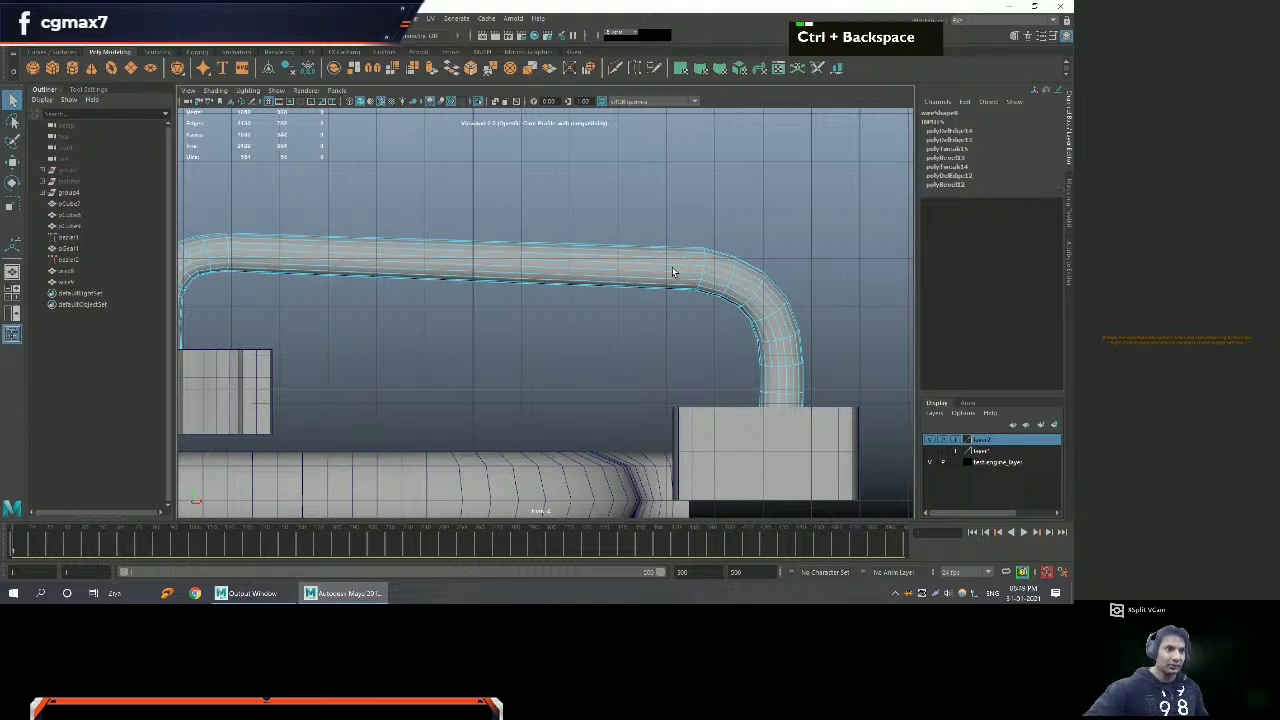
# Return to object mode and examine the cleaned-up upper pipe in the perspective view.
pyautogui.keyDown('alt'); pyautogui.moveTo(350, 272); pyautogui.dragTo(498, 265, button='middle'); pyautogui.keyUp('alt')
pyautogui.keyDown('alt'); pyautogui.scroll(2, 571, 286); pyautogui.keyUp('alt')
pyautogui.keyDown('alt'); pyautogui.moveTo(571, 286); pyautogui.dragTo(597, 320, button='middle'); pyautogui.keyUp('alt')
pyautogui.press('space')
pyautogui.press('space')
pyautogui.keyDown('alt'); pyautogui.scroll(-3, 743, 206); pyautogui.keyUp('alt')
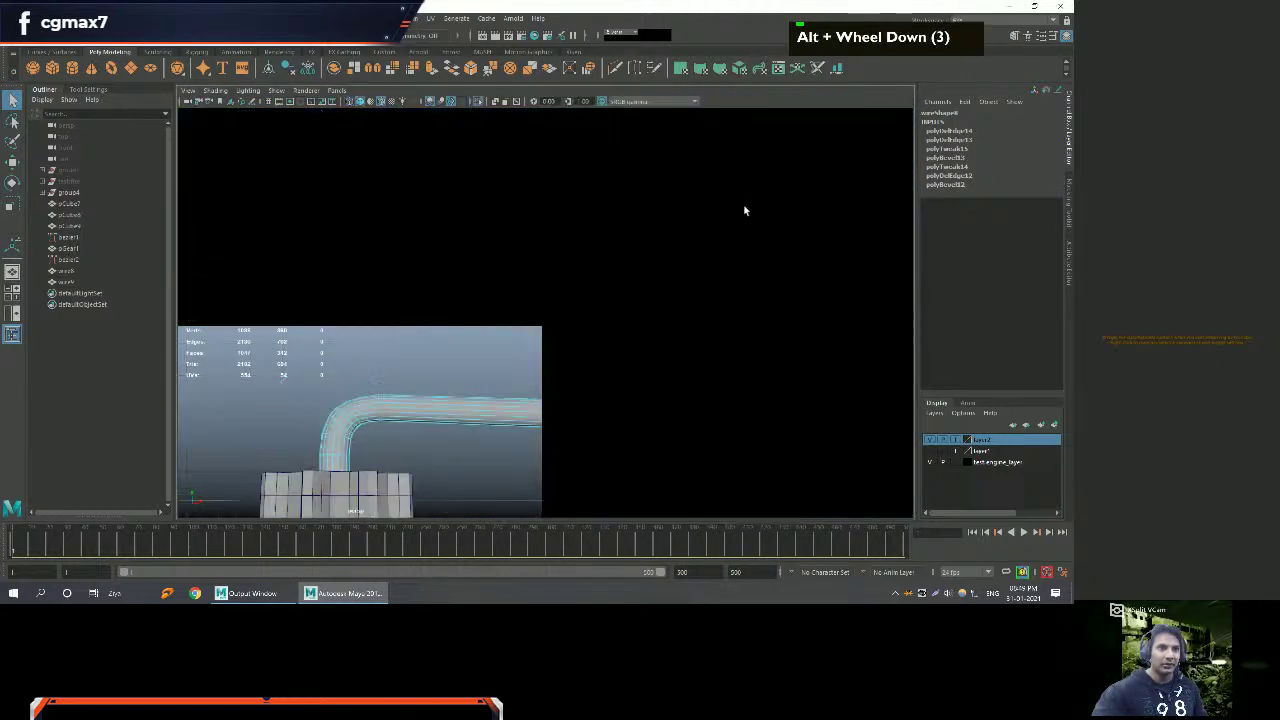
pyautogui.keyDown('alt'); pyautogui.moveTo(743, 206); pyautogui.dragTo(690, 300); pyautogui.keyUp('alt')
pyautogui.keyDown('alt'); pyautogui.scroll(-1, 690, 300); pyautogui.keyUp('alt')
pyautogui.keyDown('alt'); pyautogui.moveTo(690, 300); pyautogui.dragTo(627, 316, button='right'); pyautogui.keyUp('alt')
pyautogui.rightClick(652, 377)
pyautogui.press('q')
pyautogui.keyDown('alt'); pyautogui.scroll(-2, 632, 351); pyautogui.keyUp('alt')
pyautogui.keyDown('alt'); pyautogui.moveTo(627, 316); pyautogui.dragTo(577, 293); pyautogui.keyUp('alt')
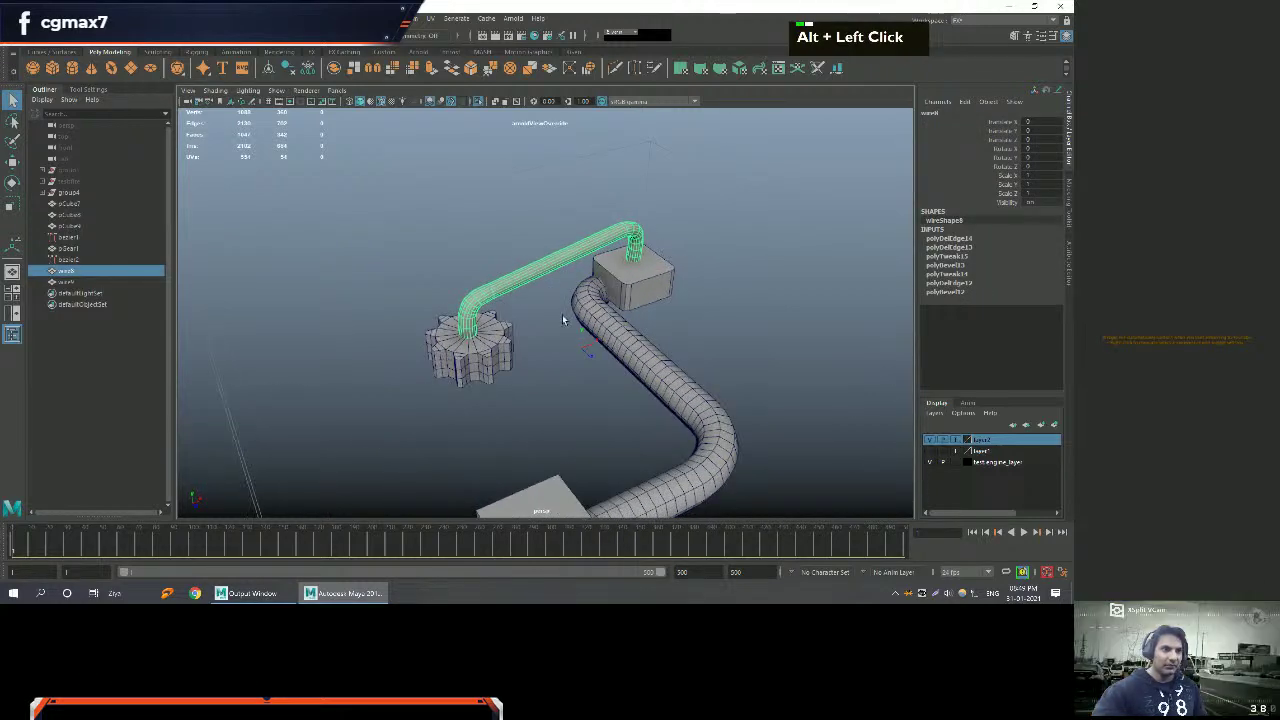
# Select the lower pipe running between the two cubes and open its attributes.
pyautogui.keyDown('alt'); pyautogui.moveTo(692, 476); pyautogui.dragTo(662, 419, button='middle'); pyautogui.keyUp('alt')
pyautogui.keyDown('alt'); pyautogui.moveTo(662, 419); pyautogui.dragTo(636, 334); pyautogui.keyUp('alt')
pyautogui.click(636, 334)
pyautogui.keyDown('alt'); pyautogui.moveTo(636, 334); pyautogui.dragTo(655, 350, button='right'); pyautogui.keyUp('alt')
pyautogui.hotkey('ctrl', 'a')
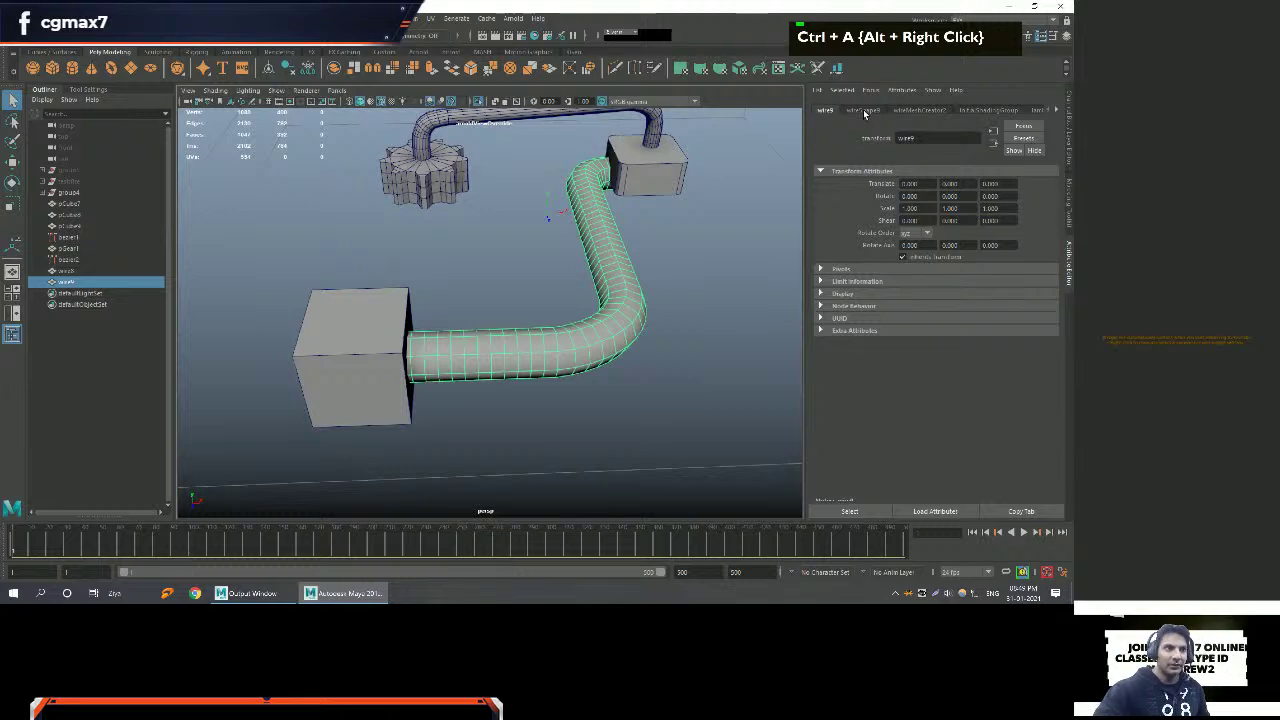
pyautogui.keyDown('alt'); pyautogui.moveTo(720, 180); pyautogui.dragTo(694, 271, button='middle'); pyautogui.keyUp('alt')
pyautogui.keyDown('alt'); pyautogui.moveTo(694, 271); pyautogui.dragTo(574, 287); pyautogui.keyUp('alt')
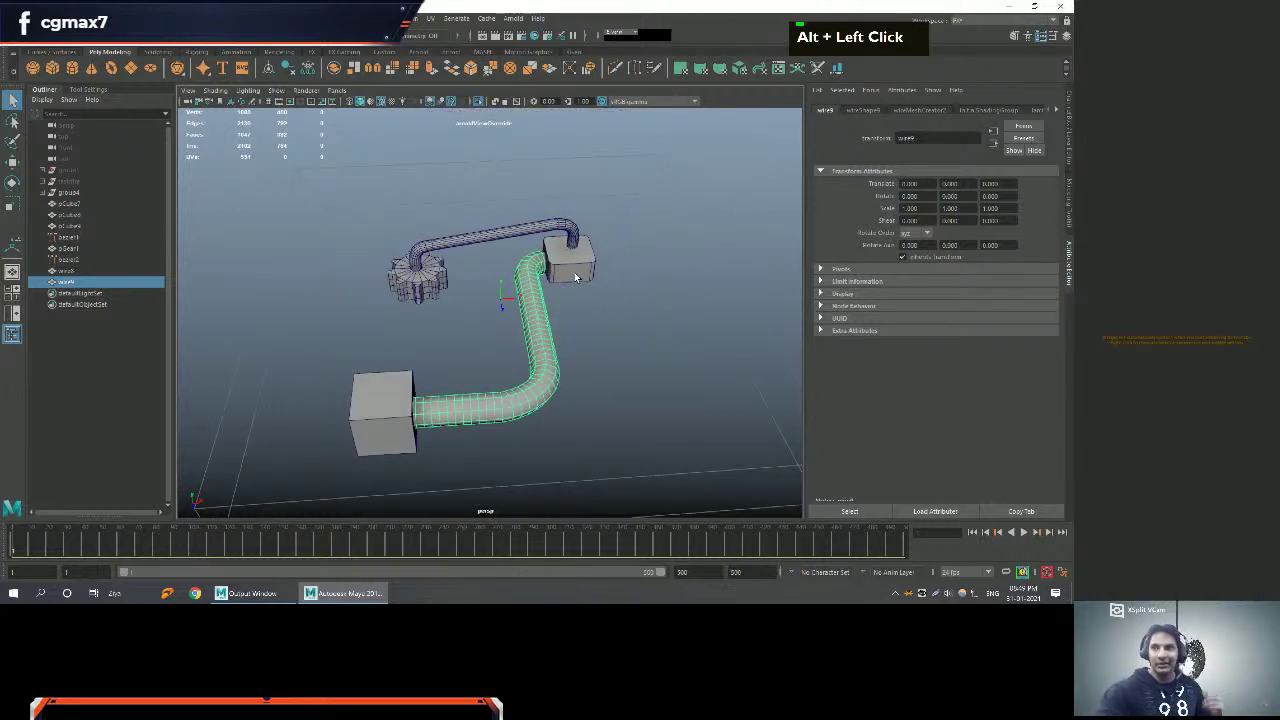
pyautogui.keyDown('alt'); pyautogui.moveTo(575, 271); pyautogui.dragTo(560, 265, button='middle'); pyautogui.keyUp('alt')
pyautogui.keyDown('alt'); pyautogui.moveTo(560, 265); pyautogui.dragTo(509, 251); pyautogui.keyUp('alt')
pyautogui.keyDown('alt'); pyautogui.moveTo(509, 251); pyautogui.dragTo(529, 237, button='middle'); pyautogui.keyUp('alt')
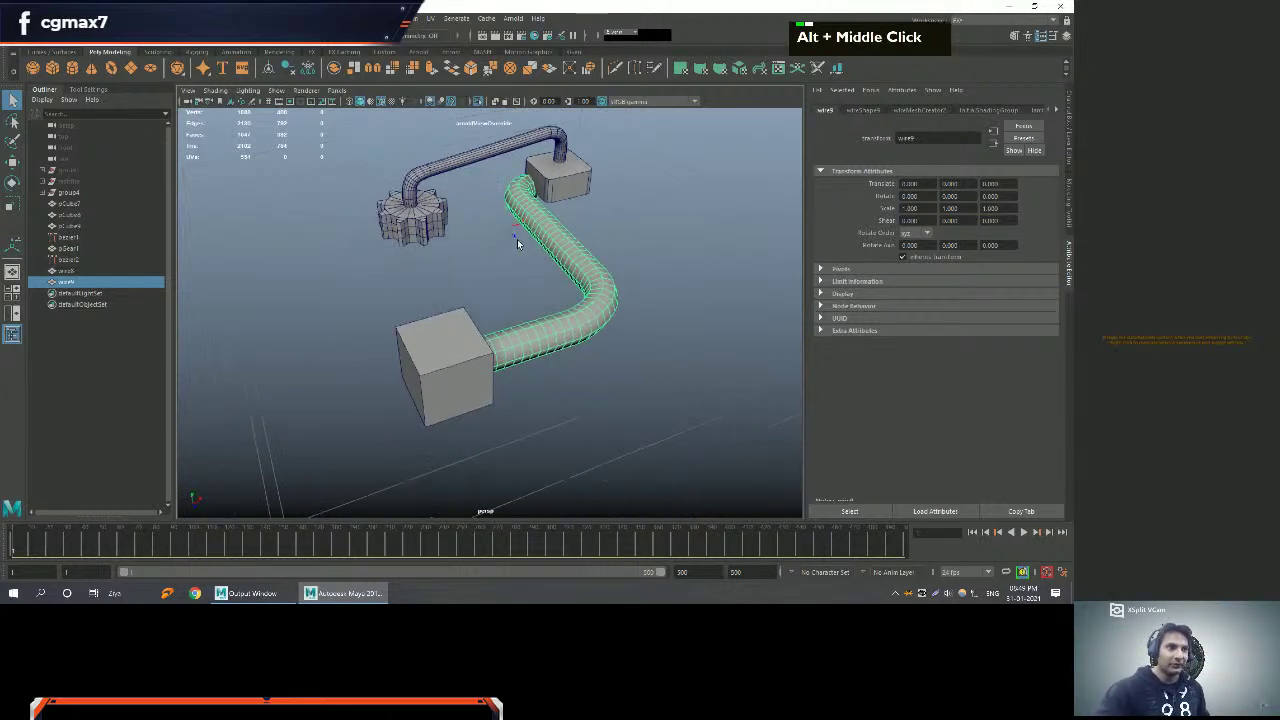
pyautogui.keyDown('alt'); pyautogui.moveTo(529, 237); pyautogui.dragTo(534, 271); pyautogui.keyUp('alt')
# Thin the lower pipe by setting its wire mesh creator's Scale Profile to 0.730.
pyautogui.click(857, 112)
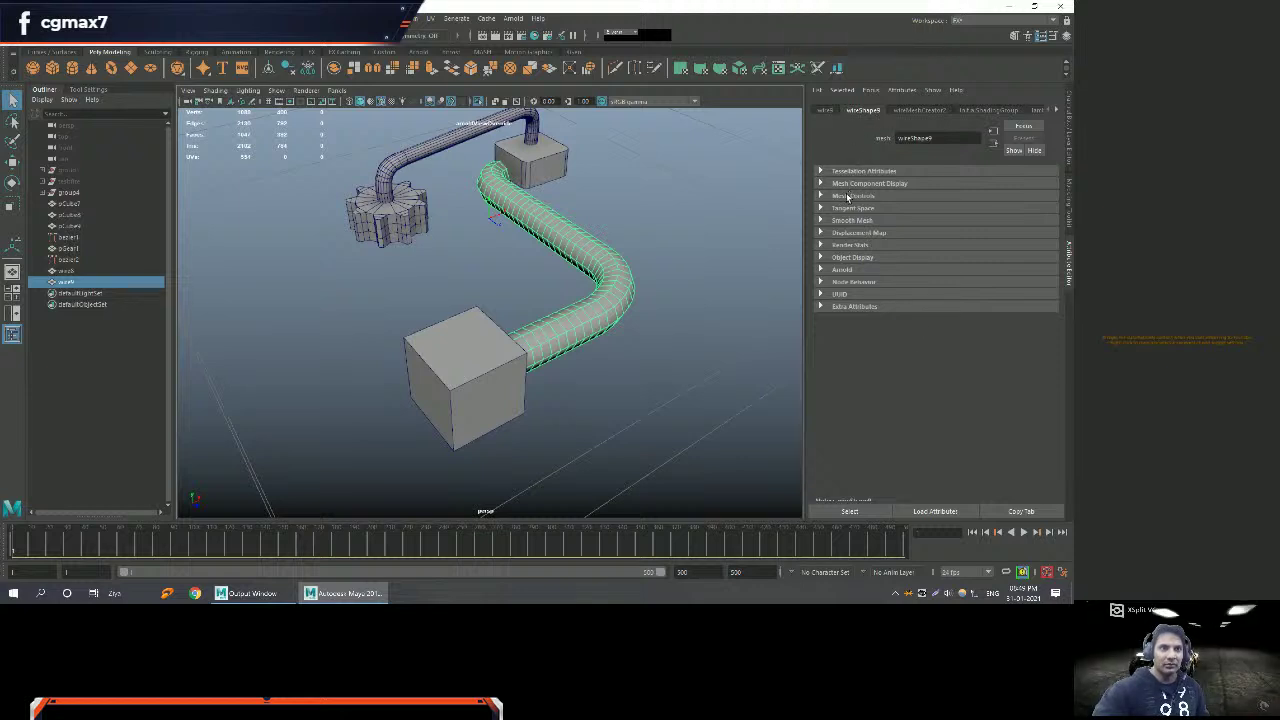
pyautogui.click(843, 184)
pyautogui.click(826, 110)
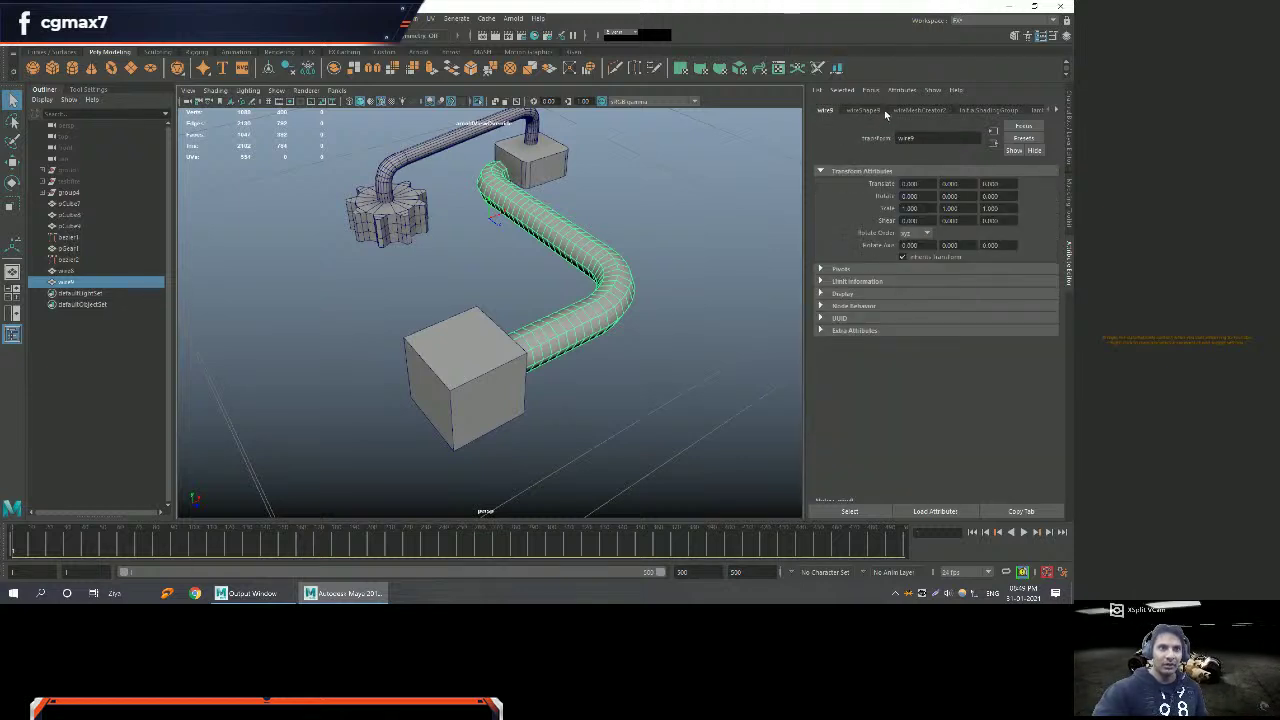
pyautogui.click(913, 111)
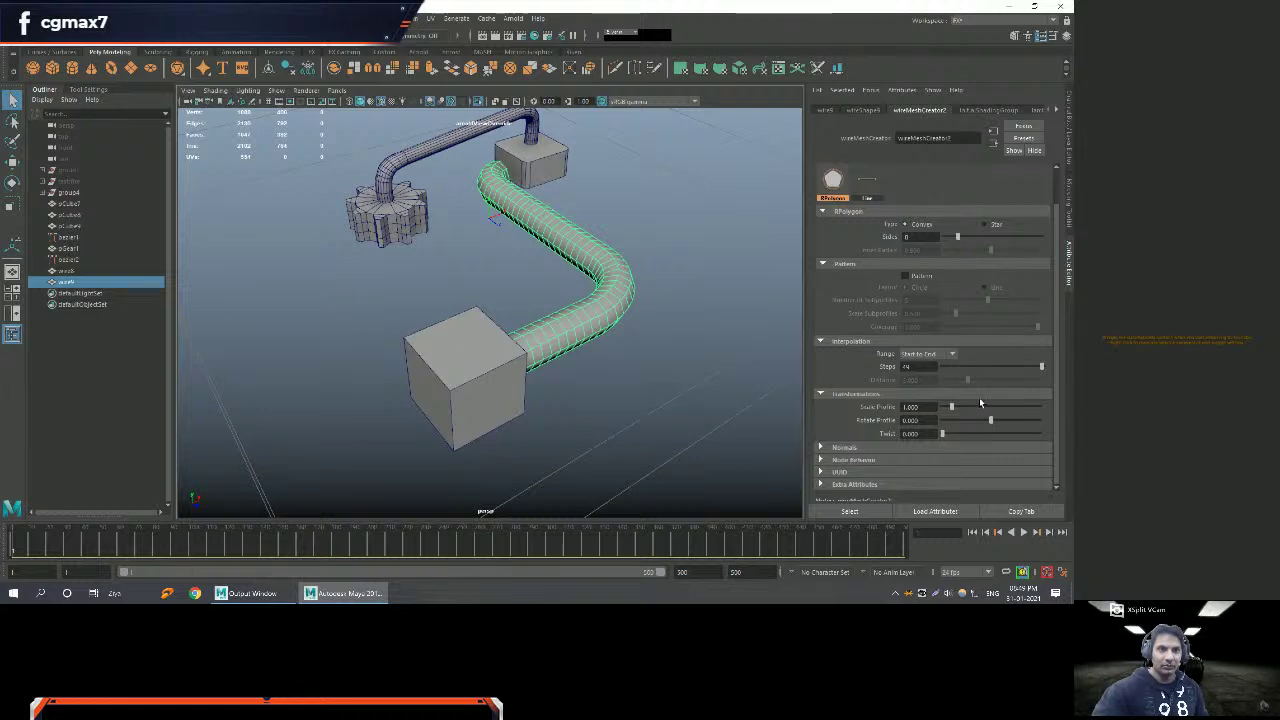
pyautogui.keyDown('ctrl'); pyautogui.moveTo(915, 407); pyautogui.dragTo(803, 391); pyautogui.keyUp('ctrl')
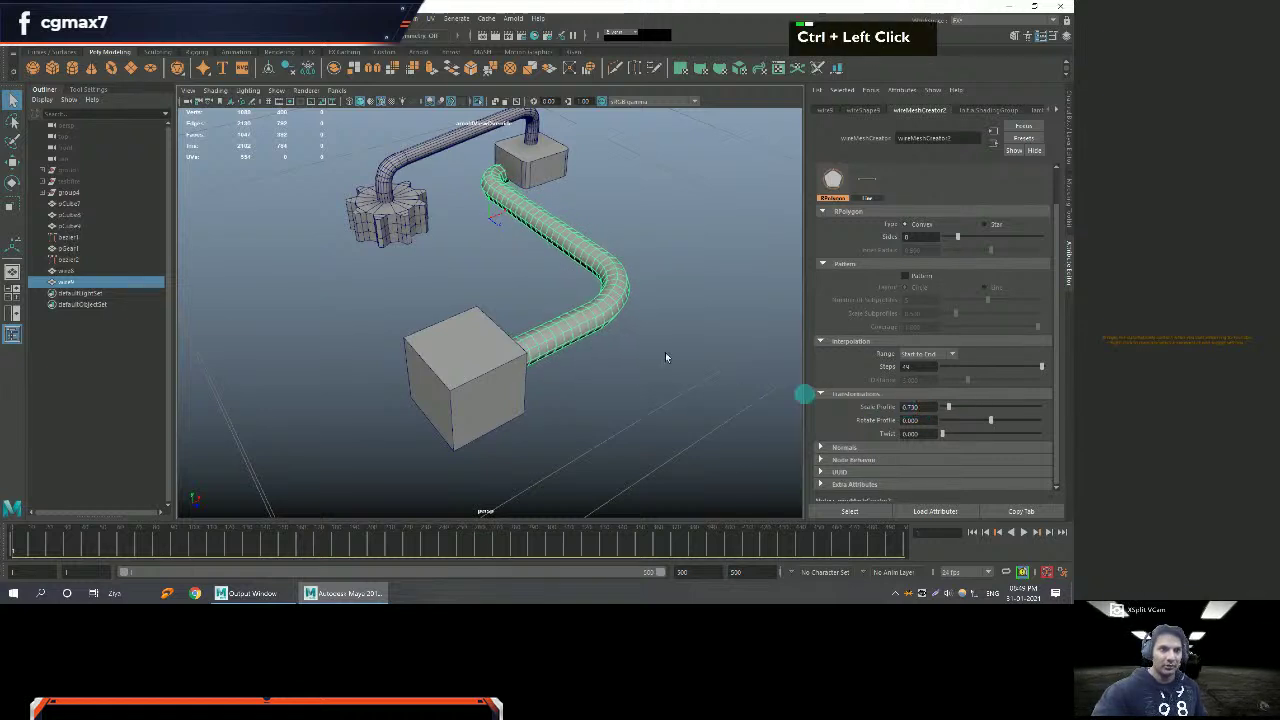
pyautogui.keyDown('alt'); pyautogui.moveTo(731, 380); pyautogui.dragTo(655, 363, button='right'); pyautogui.keyUp('alt')
# Set the lower pipe's number of polygon sides to 32.
pyautogui.keyDown('ctrl'); pyautogui.moveTo(920, 236); pyautogui.dragTo(772, 236); pyautogui.keyUp('ctrl')
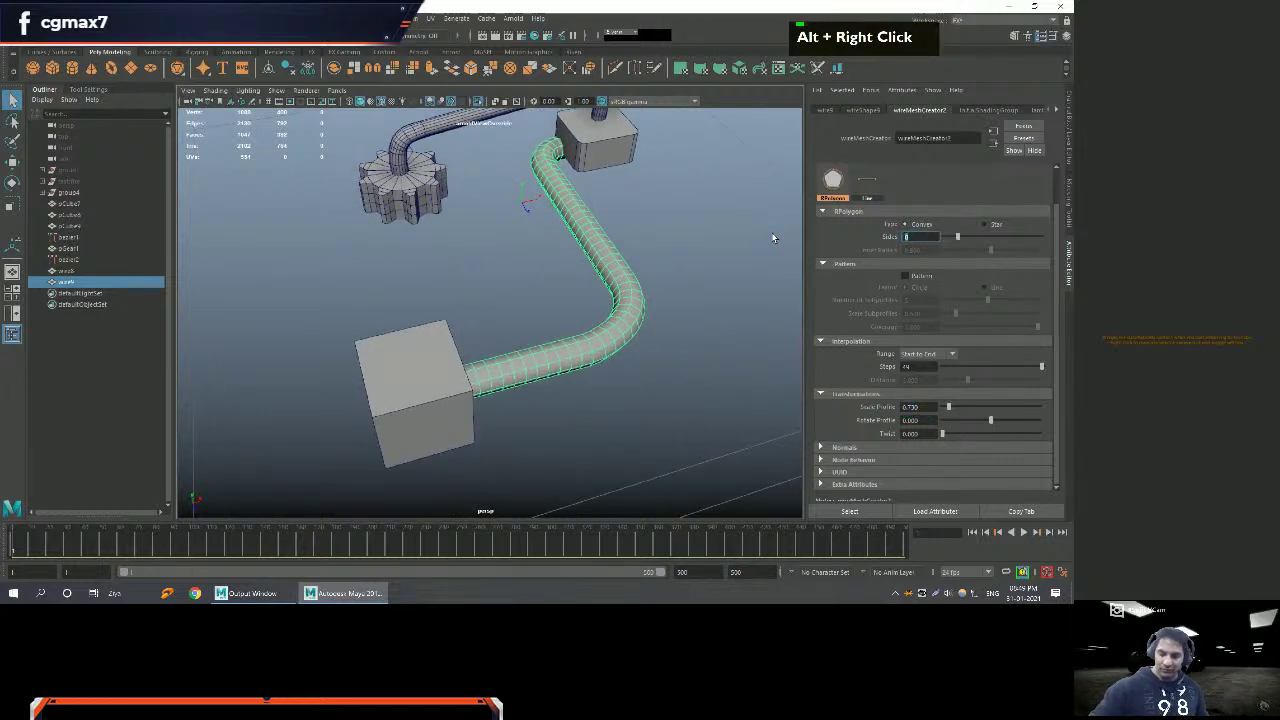
pyautogui.write('32')
pyautogui.press('Return')
pyautogui.keyDown('alt'); pyautogui.moveTo(499, 252); pyautogui.dragTo(474, 294, button='right'); pyautogui.keyUp('alt')
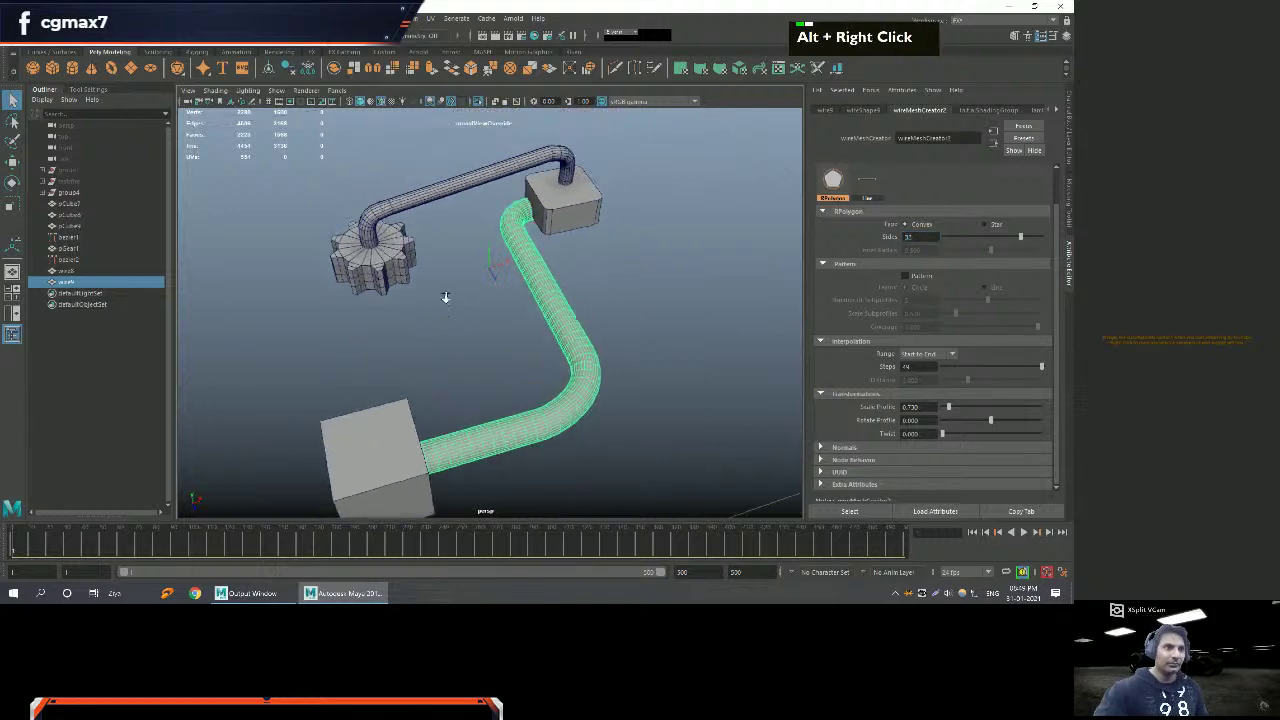
# Isolate the lower pipe and delete the faces at its cube end.
pyautogui.keyDown('alt'); pyautogui.moveTo(474, 294); pyautogui.dragTo(430, 320, button='middle'); pyautogui.keyUp('alt')
pyautogui.keyDown('alt'); pyautogui.moveTo(430, 320); pyautogui.dragTo(411, 340, button='right'); pyautogui.keyUp('alt')
pyautogui.click(411, 340)
pyautogui.keyDown('alt'); pyautogui.moveTo(411, 340); pyautogui.dragTo(445, 330, button='middle'); pyautogui.keyUp('alt')
pyautogui.keyDown('alt'); pyautogui.moveTo(445, 330); pyautogui.dragTo(451, 291); pyautogui.keyUp('alt')
pyautogui.keyDown('alt'); pyautogui.moveTo(493, 290); pyautogui.dragTo(494, 313, button='right'); pyautogui.keyUp('alt')
pyautogui.keyDown('alt'); pyautogui.moveTo(494, 313); pyautogui.dragTo(523, 289); pyautogui.keyUp('alt')
pyautogui.click(515, 296)
pyautogui.hotkey('ctrl', '1')
pyautogui.moveTo(523, 289); pyautogui.dragTo(502, 352, button='right')
pyautogui.moveTo(502, 352); pyautogui.dragTo(519, 395)
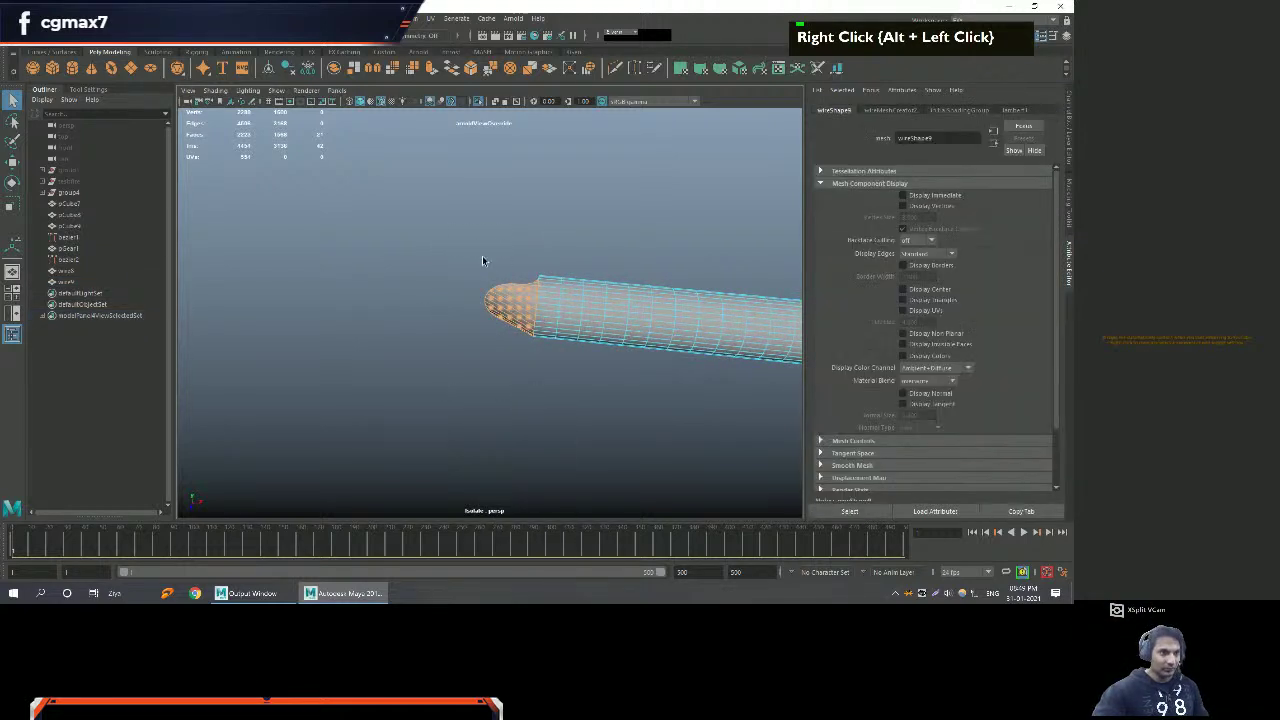
pyautogui.press('Delete')
# Extrude the pipe's open border edge outward and along its length to form a collar, and exit isolation.
pyautogui.moveTo(580, 285); pyautogui.dragTo(590, 270, button='right')
pyautogui.keyDown('alt'); pyautogui.moveTo(590, 270); pyautogui.dragTo(600, 318); pyautogui.keyUp('alt')
pyautogui.doubleClick(600, 318)
pyautogui.press('r')
pyautogui.keyDown('shift'); pyautogui.click(593, 314); pyautogui.keyUp('shift')
pyautogui.keyDown('alt'); pyautogui.moveTo(593, 314); pyautogui.dragTo(508, 315); pyautogui.keyUp('alt')
pyautogui.press('w')
pyautogui.hotkey('ctrl', '1')
# Move the lower cube along the pipe's axis to meet the new collar.
pyautogui.keyDown('alt'); pyautogui.moveTo(508, 315); pyautogui.dragTo(543, 236, button='right'); pyautogui.keyUp('alt')
pyautogui.press('w')
pyautogui.click(431, 289)
pyautogui.moveTo(440, 333); pyautogui.dragTo(429, 306)
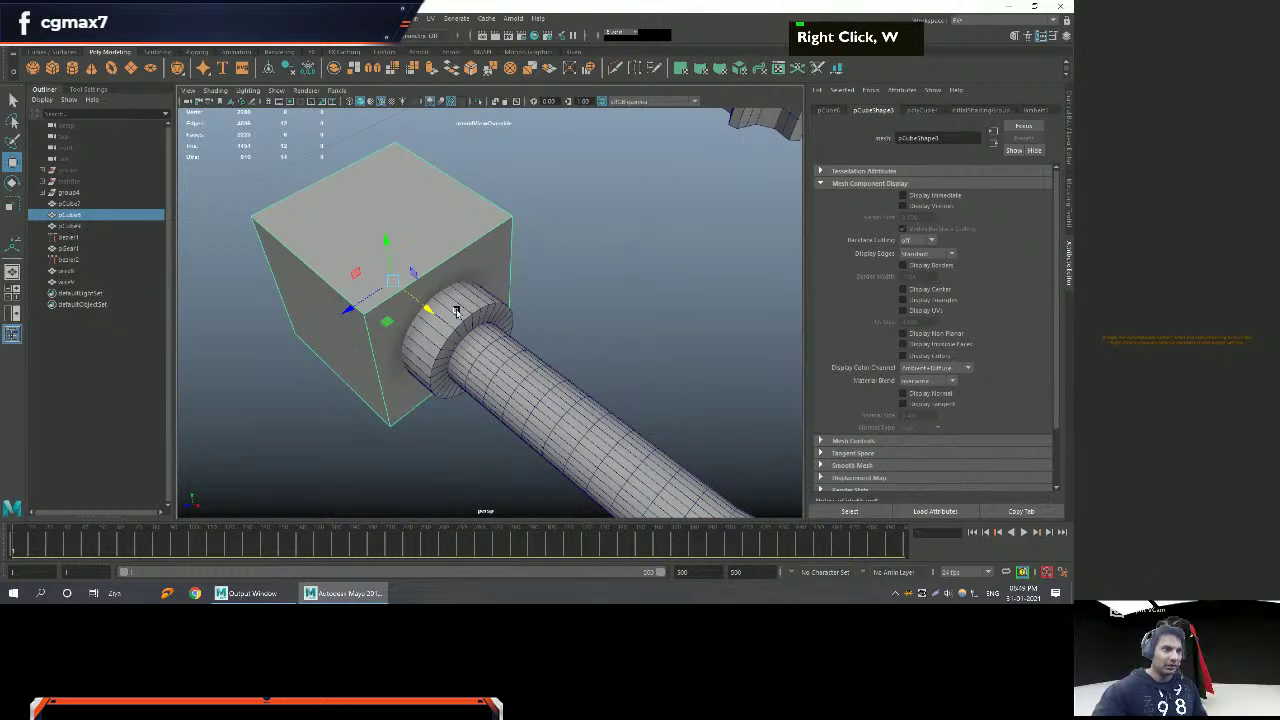
# Bevel the lower cube's lengthwise edges to give it a chamfered, octagonal profile.
pyautogui.keyDown('alt'); pyautogui.moveTo(429, 306); pyautogui.dragTo(434, 300, button='middle'); pyautogui.keyUp('alt')
pyautogui.keyDown('alt'); pyautogui.moveTo(434, 300); pyautogui.dragTo(364, 303, button='right'); pyautogui.keyUp('alt')
pyautogui.keyDown('alt'); pyautogui.moveTo(364, 303); pyautogui.dragTo(494, 240); pyautogui.keyUp('alt')
pyautogui.moveTo(494, 240); pyautogui.dragTo(366, 260, button='right')
pyautogui.click(500, 217)
pyautogui.keyDown('alt'); pyautogui.moveTo(440, 300); pyautogui.dragTo(300, 300, button='middle'); pyautogui.keyUp('alt')
pyautogui.keyDown('alt'); pyautogui.moveTo(300, 300); pyautogui.dragTo(390, 265); pyautogui.keyUp('alt')
pyautogui.keyDown('shift'); pyautogui.moveTo(391, 266); pyautogui.dragTo(456, 265, button='right'); pyautogui.keyUp('shift')
pyautogui.keyDown('alt'); pyautogui.moveTo(456, 265); pyautogui.dragTo(409, 286, button='middle'); pyautogui.keyUp('alt')
pyautogui.keyDown('alt'); pyautogui.moveTo(409, 286); pyautogui.dragTo(434, 306); pyautogui.keyUp('alt')
pyautogui.moveTo(541, 243); pyautogui.dragTo(509, 237)
# Extrude a face of the beveled lower cube, scale it inward, and return to object mode.
pyautogui.moveTo(394, 240)
pyautogui.keyDown('alt'); pyautogui.mouseDown(button='right')
pyautogui.moveTo(386, 268)
pyautogui.moveTo(389, 258)
pyautogui.mouseUp(button='right'); pyautogui.keyUp('alt')
pyautogui.click(389, 256)
pyautogui.moveTo(389, 256)
pyautogui.keyDown('alt'); pyautogui.mouseDown()
pyautogui.moveTo(348, 295)
pyautogui.moveTo(372, 209)
pyautogui.moveTo(370, 270)
pyautogui.mouseUp(); pyautogui.keyUp('alt')
pyautogui.press('r')
pyautogui.keyDown('shift'); pyautogui.click(370, 260); pyautogui.keyUp('shift')
pyautogui.press('q')
pyautogui.moveTo(370, 270); pyautogui.dragTo(423, 246, button='right')
# Examine the pipes, gear, collar and both cubes from several angles.
pyautogui.scroll(-2, 488, 241)
pyautogui.scroll(-2, 487, 241)
pyautogui.keyDown('alt'); pyautogui.moveTo(423, 246); pyautogui.dragTo(474, 240, button='middle'); pyautogui.keyUp('alt')
pyautogui.keyDown('alt'); pyautogui.moveTo(474, 240); pyautogui.dragTo(431, 293); pyautogui.keyUp('alt')
pyautogui.keyDown('alt'); pyautogui.moveTo(431, 293); pyautogui.dragTo(460, 285, button='right'); pyautogui.keyUp('alt')
pyautogui.keyDown('alt'); pyautogui.moveTo(460, 285); pyautogui.dragTo(506, 268); pyautogui.keyUp('alt')
pyautogui.keyDown('alt'); pyautogui.moveTo(506, 268); pyautogui.dragTo(371, 320, button='right'); pyautogui.keyUp('alt')
pyautogui.keyDown('alt'); pyautogui.moveTo(371, 320); pyautogui.dragTo(486, 286); pyautogui.keyUp('alt')
pyautogui.keyDown('alt'); pyautogui.moveTo(486, 286); pyautogui.dragTo(496, 254, button='middle'); pyautogui.keyUp('alt')
pyautogui.keyDown('alt'); pyautogui.moveTo(496, 254); pyautogui.dragTo(603, 245); pyautogui.keyUp('alt')
pyautogui.keyDown('alt'); pyautogui.scroll(3, 474, 316); pyautogui.keyUp('alt')
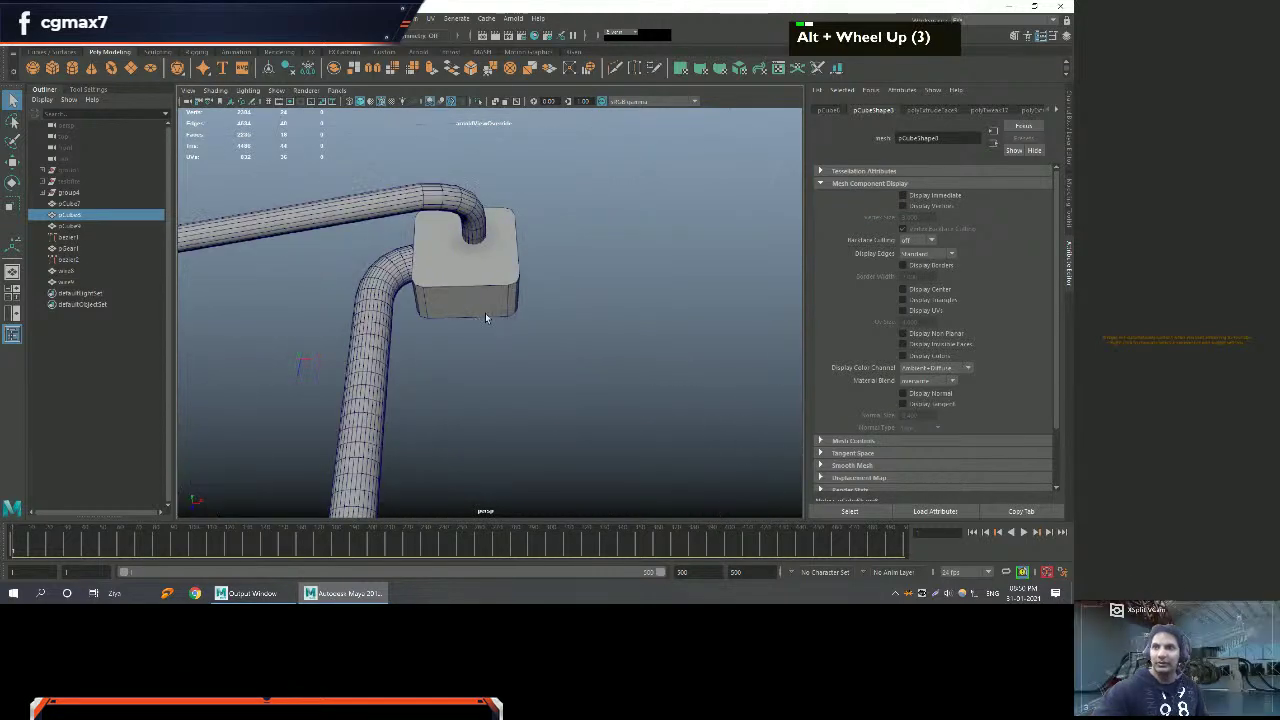
pyautogui.keyDown('alt'); pyautogui.moveTo(474, 316); pyautogui.dragTo(485, 303, button='middle'); pyautogui.keyUp('alt')
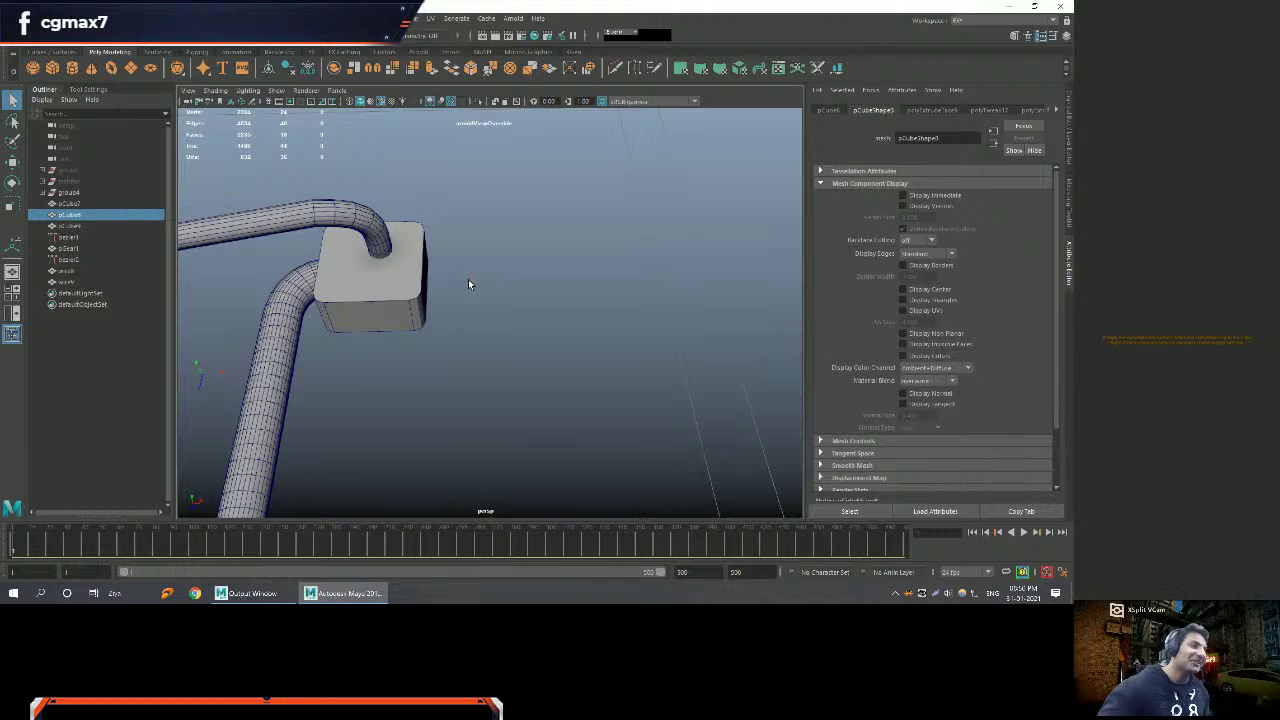
pyautogui.scroll(-5, 468, 279)
pyautogui.keyDown('alt'); pyautogui.moveTo(466, 277); pyautogui.dragTo(557, 234, button='middle'); pyautogui.keyUp('alt')
pyautogui.keyDown('alt'); pyautogui.moveTo(557, 234); pyautogui.dragTo(520, 250, button='right'); pyautogui.keyUp('alt')
pyautogui.keyDown('alt'); pyautogui.moveTo(520, 250); pyautogui.dragTo(464, 220, button='middle'); pyautogui.keyUp('alt')
pyautogui.keyDown('alt'); pyautogui.moveTo(464, 220); pyautogui.dragTo(443, 254, button='right'); pyautogui.keyUp('alt')
pyautogui.keyDown('alt'); pyautogui.moveTo(453, 245); pyautogui.dragTo(432, 270, button='middle'); pyautogui.keyUp('alt')
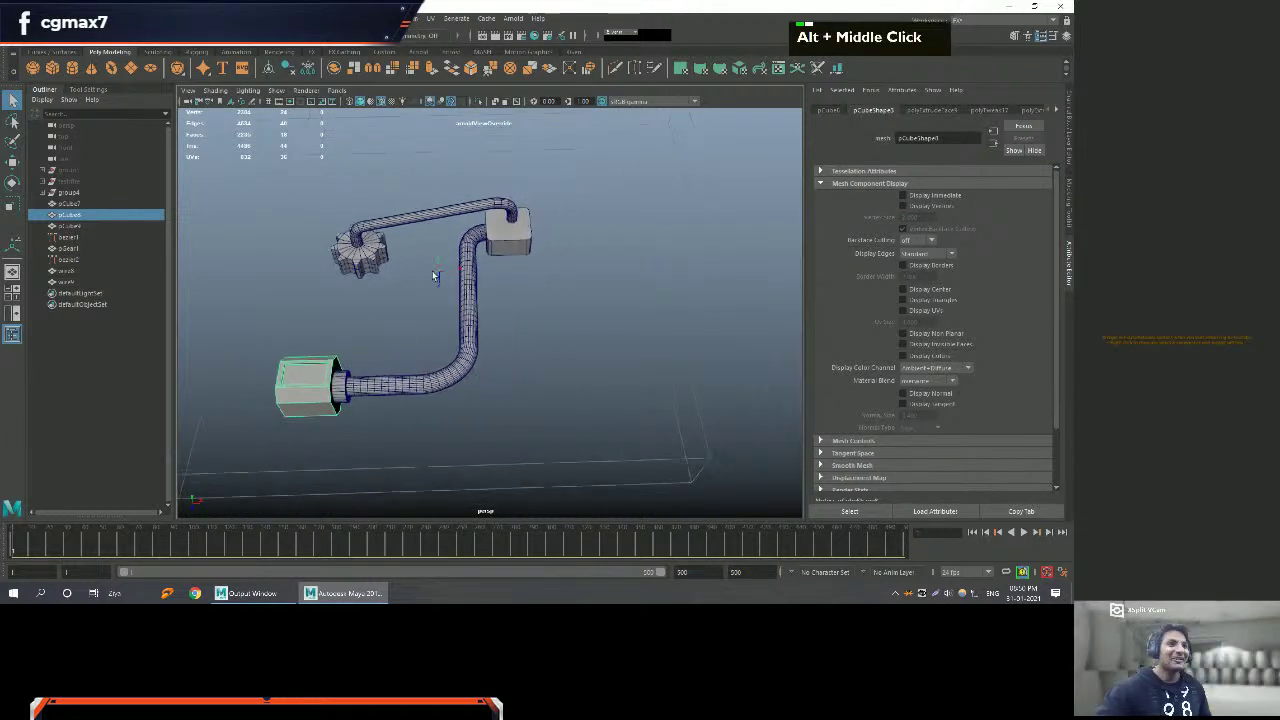
pyautogui.keyDown('alt'); pyautogui.moveTo(432, 270); pyautogui.dragTo(434, 320); pyautogui.keyUp('alt')
pyautogui.keyDown('alt'); pyautogui.moveTo(434, 320); pyautogui.dragTo(386, 314, button='right'); pyautogui.keyUp('alt')
pyautogui.press('q')
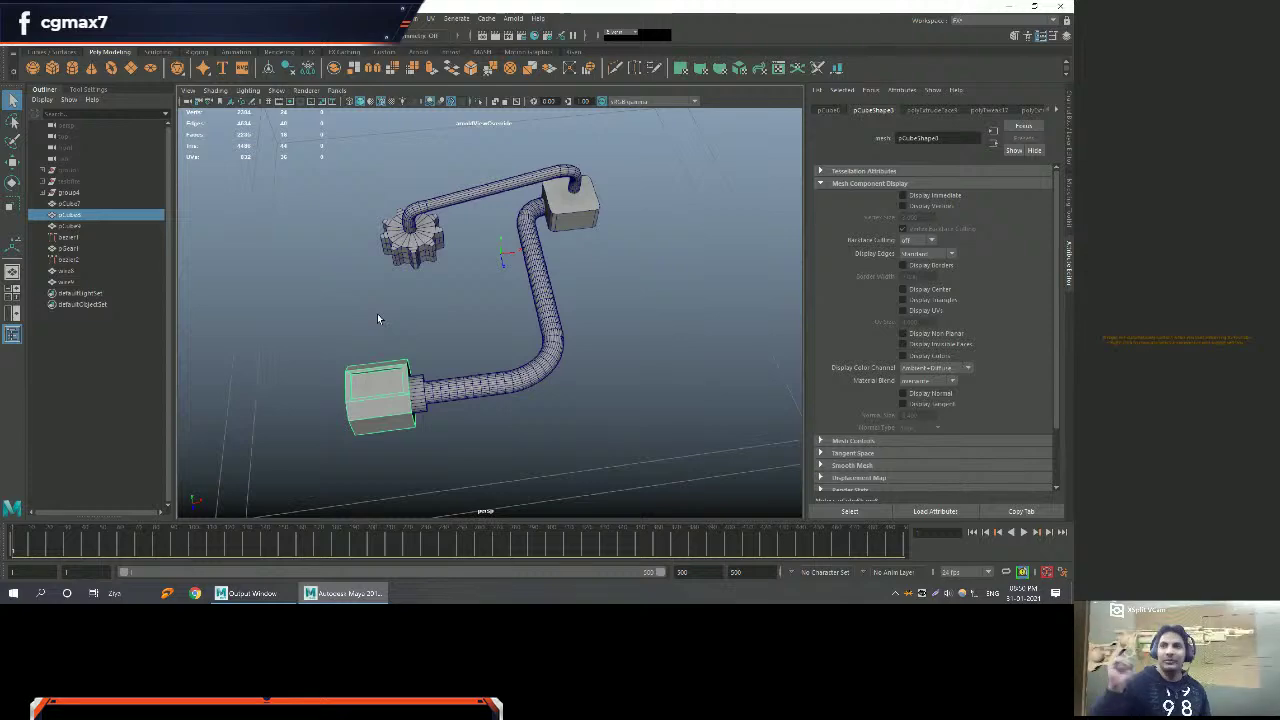
# Scale the beveled lower cube down vertically so it fits the pipe's collar more closely.
pyautogui.keyDown('alt'); pyautogui.scroll(-2, 378, 322); pyautogui.keyUp('alt')
pyautogui.keyDown('alt'); pyautogui.moveTo(354, 368); pyautogui.dragTo(543, 417, button='right'); pyautogui.keyUp('alt')
pyautogui.keyDown('alt'); pyautogui.moveTo(543, 417); pyautogui.dragTo(555, 395, button='middle'); pyautogui.keyUp('alt')
pyautogui.keyDown('alt'); pyautogui.moveTo(555, 395); pyautogui.dragTo(438, 371); pyautogui.keyUp('alt')
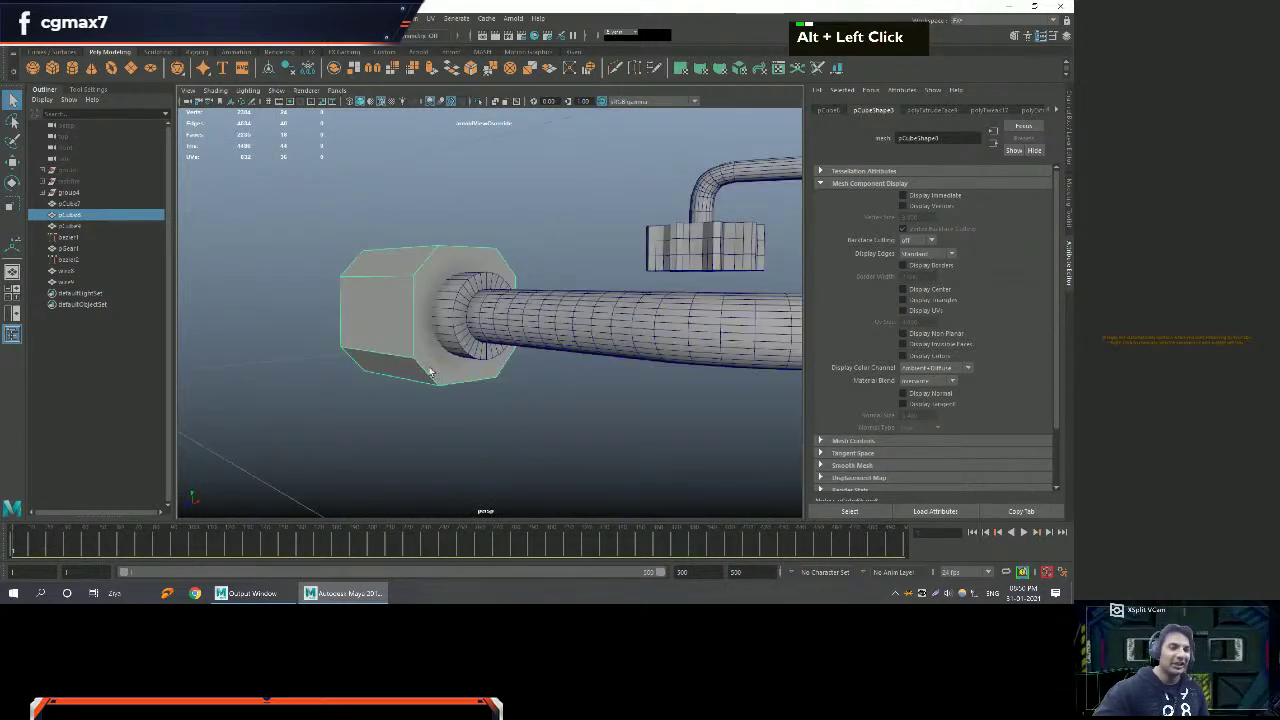
pyautogui.press('r')
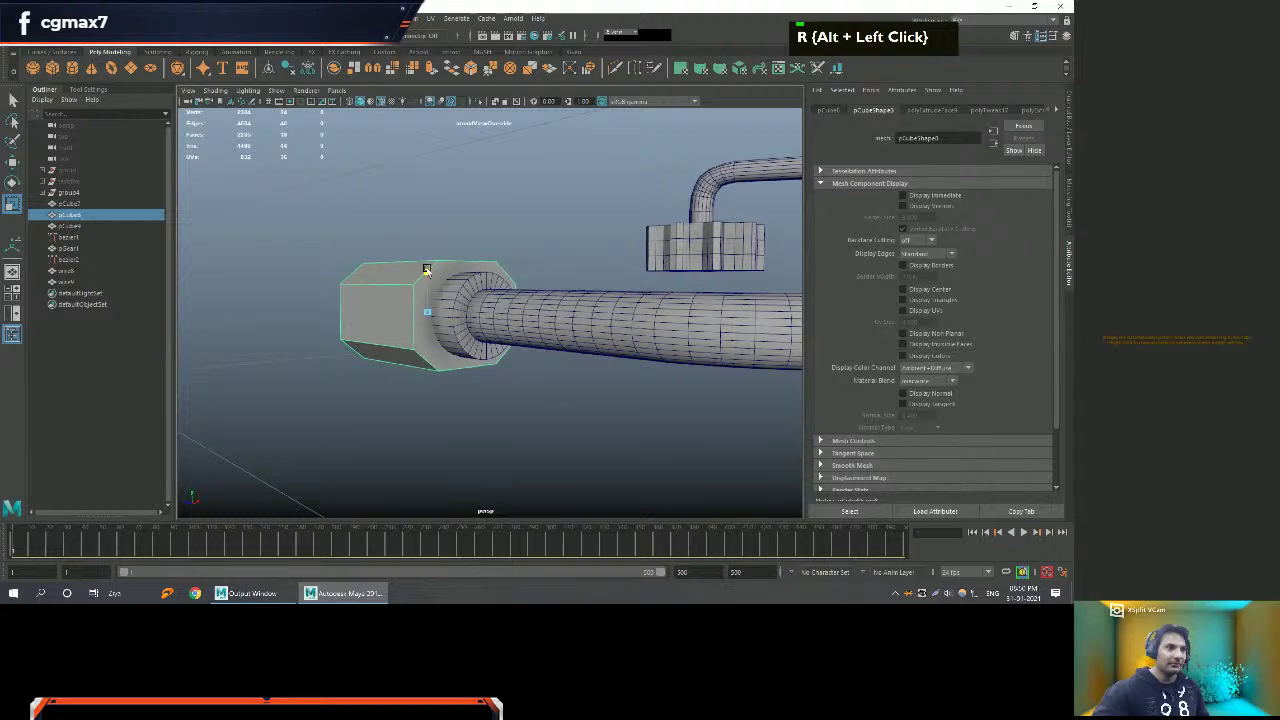
pyautogui.keyDown('alt'); pyautogui.moveTo(426, 270); pyautogui.dragTo(657, 329); pyautogui.keyUp('alt')
pyautogui.keyDown('alt'); pyautogui.moveTo(657, 329); pyautogui.dragTo(480, 371, button='middle'); pyautogui.keyUp('alt')
pyautogui.keyDown('alt'); pyautogui.moveTo(480, 371); pyautogui.dragTo(530, 350); pyautogui.keyUp('alt')
pyautogui.keyDown('alt'); pyautogui.moveTo(530, 350); pyautogui.dragTo(571, 329, button='middle'); pyautogui.keyUp('alt')
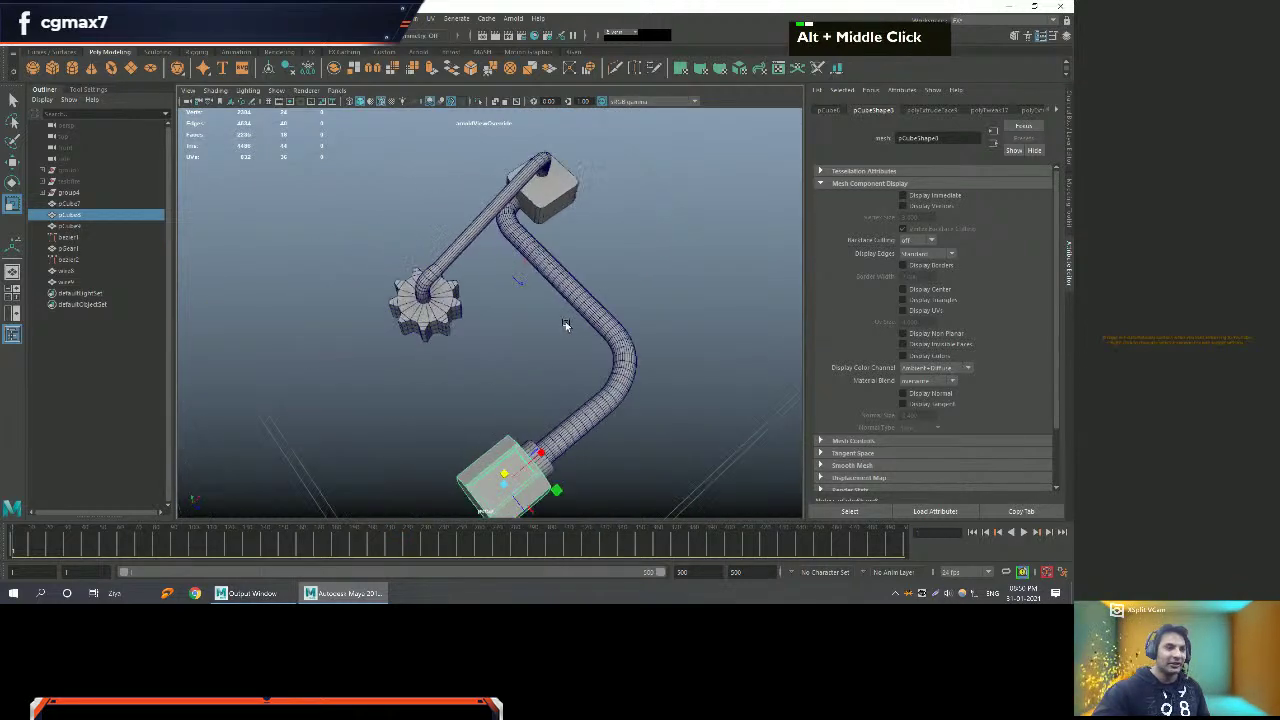
pyautogui.keyDown('alt'); pyautogui.scroll(-2, 557, 328); pyautogui.keyUp('alt')
pyautogui.press('alt')
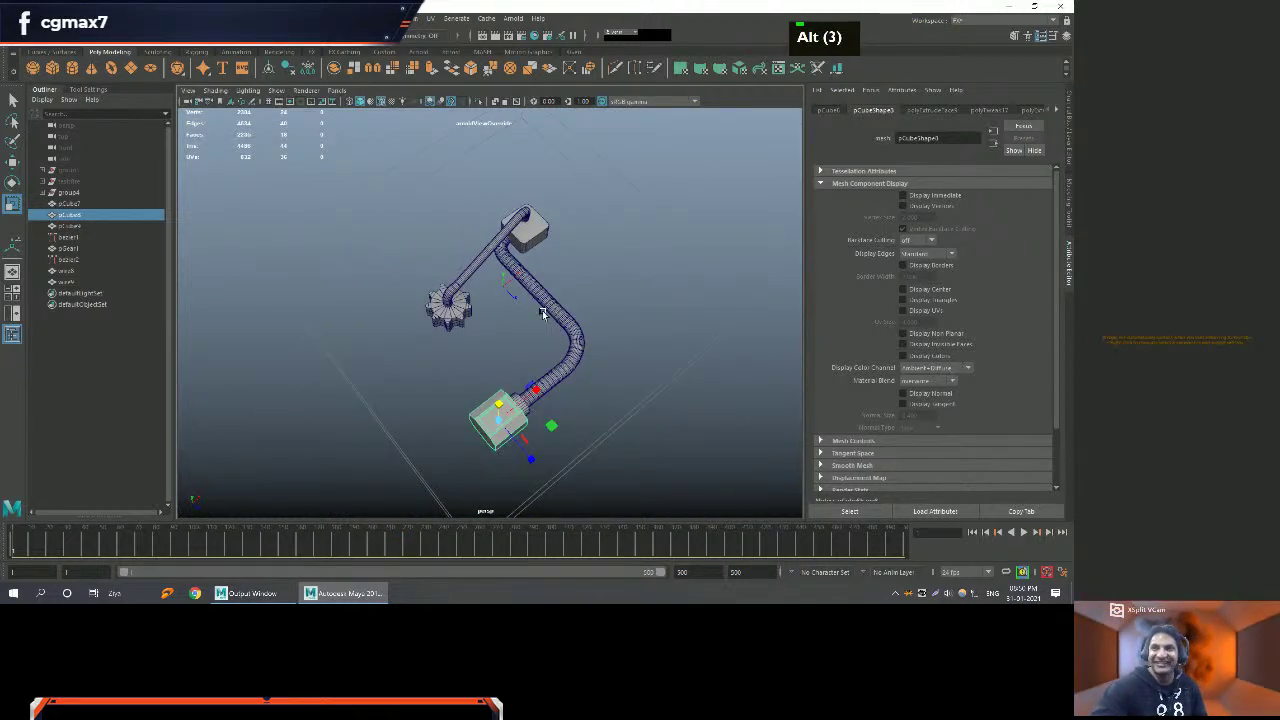
pyautogui.press('alt')
pyautogui.press('alt')
pyautogui.press('alt')
pyautogui.press('alt')
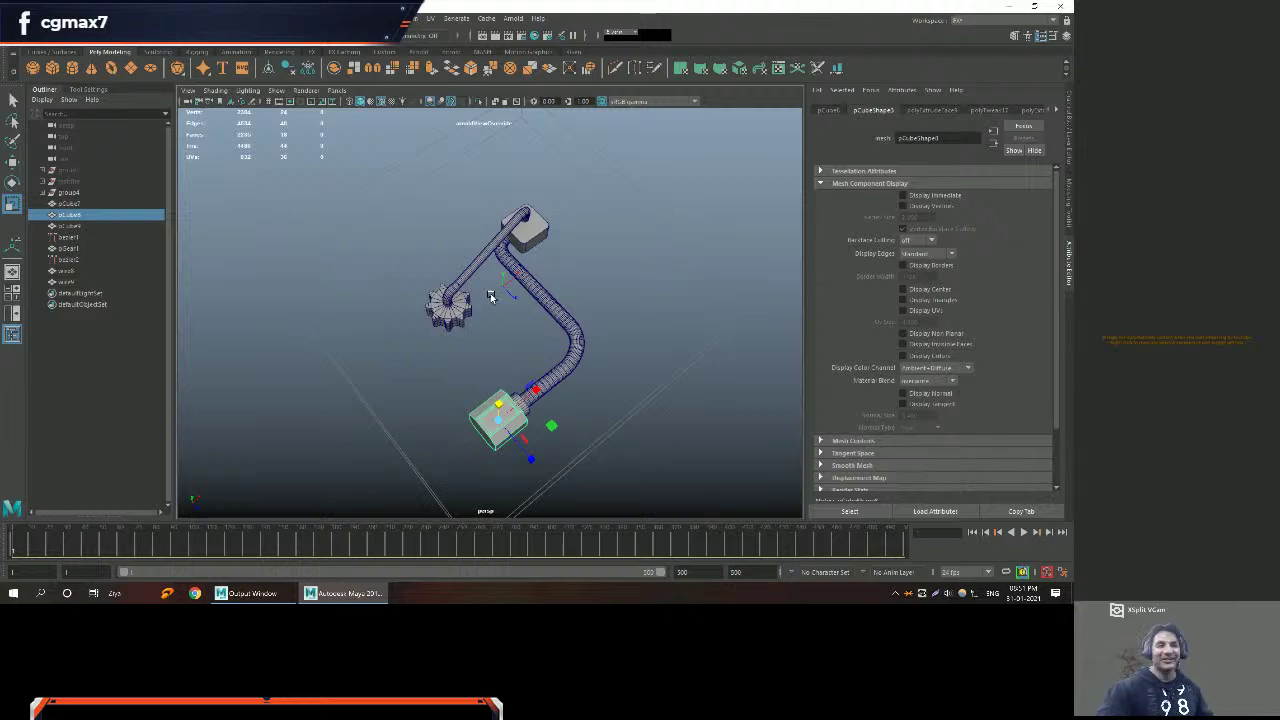
# Select the pipes, gear, cubes and guide curves, delete their construction history, freeze their transformations and center their pivots.
pyautogui.keyDown('alt'); pyautogui.moveTo(554, 298); pyautogui.dragTo(571, 280, button='middle'); pyautogui.keyUp('alt')
pyautogui.keyDown('alt'); pyautogui.moveTo(571, 280); pyautogui.dragTo(462, 305); pyautogui.keyUp('alt')
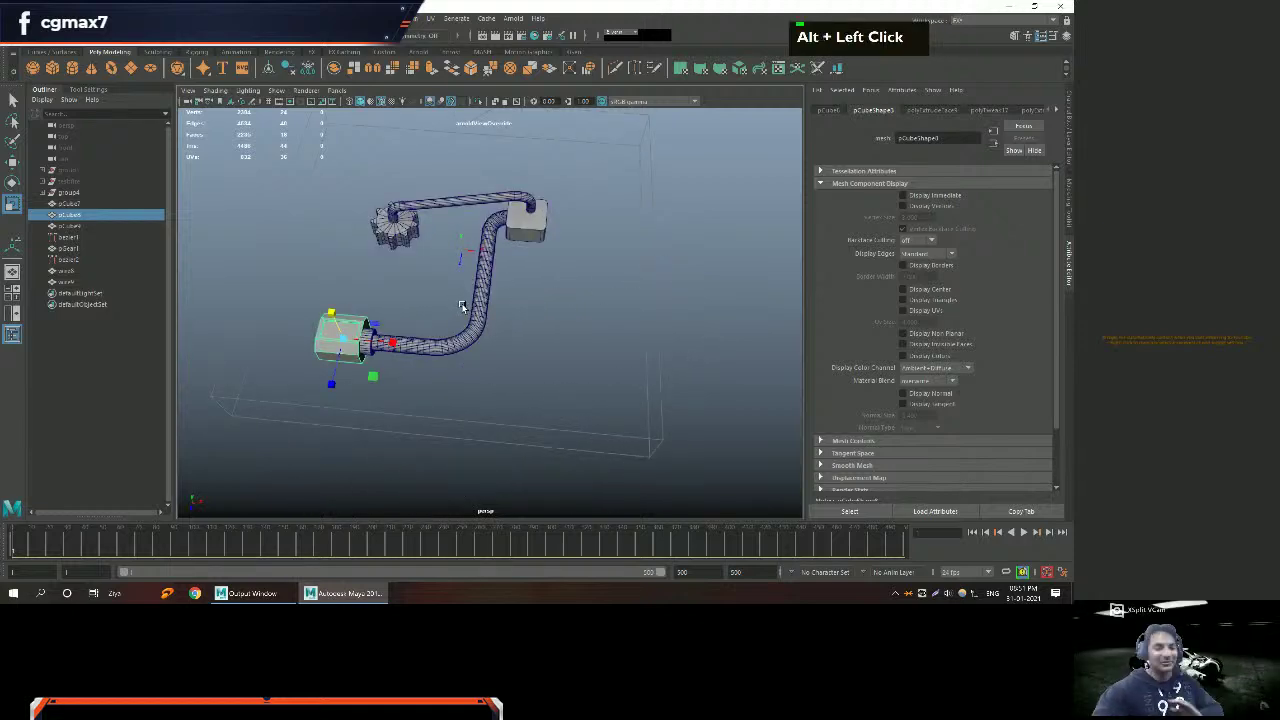
pyautogui.keyDown('alt'); pyautogui.moveTo(466, 300); pyautogui.dragTo(454, 306, button='middle'); pyautogui.keyUp('alt')
pyautogui.keyDown('alt'); pyautogui.moveTo(454, 306); pyautogui.dragTo(674, 462); pyautogui.keyUp('alt')
pyautogui.keyDown('alt'); pyautogui.scroll(-2, 444, 352); pyautogui.keyUp('alt')
pyautogui.keyDown('alt'); pyautogui.moveTo(674, 462); pyautogui.dragTo(543, 340); pyautogui.keyUp('alt')
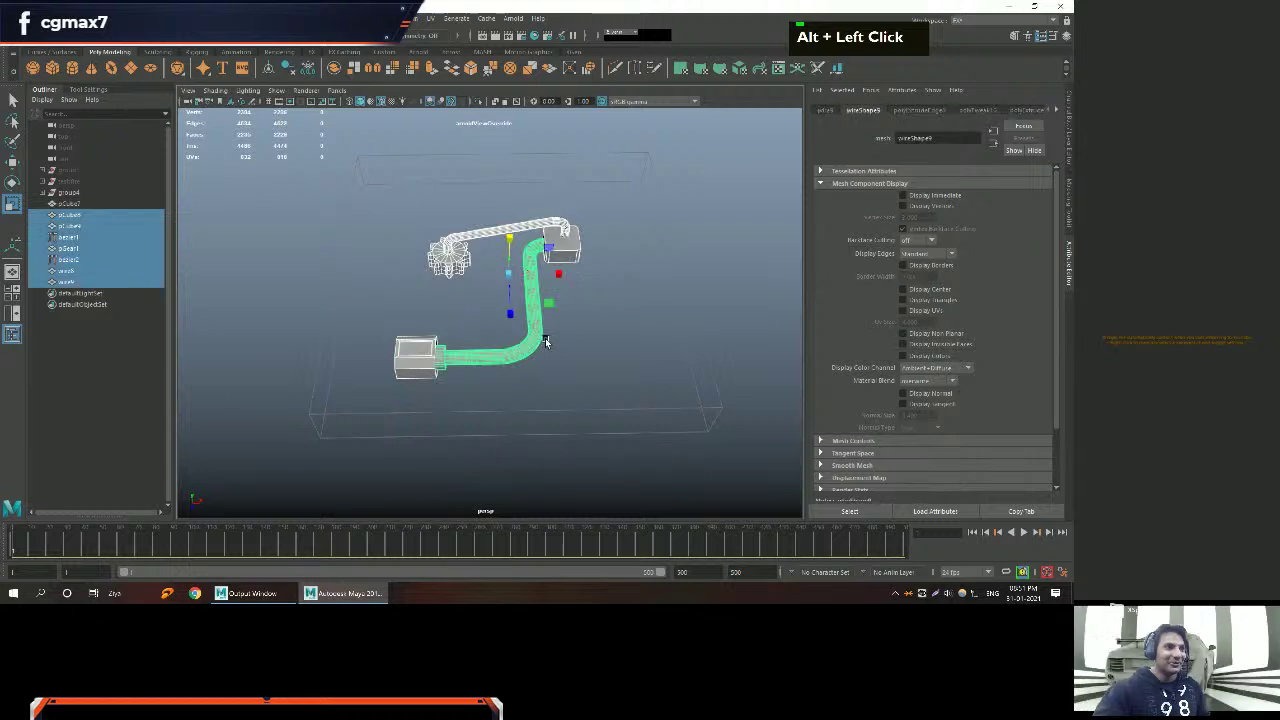
pyautogui.keyDown('alt'); pyautogui.moveTo(543, 340); pyautogui.dragTo(515, 330, button='middle'); pyautogui.keyUp('alt')
pyautogui.keyDown('alt'); pyautogui.moveTo(515, 330); pyautogui.dragTo(462, 316, button='right'); pyautogui.keyUp('alt')
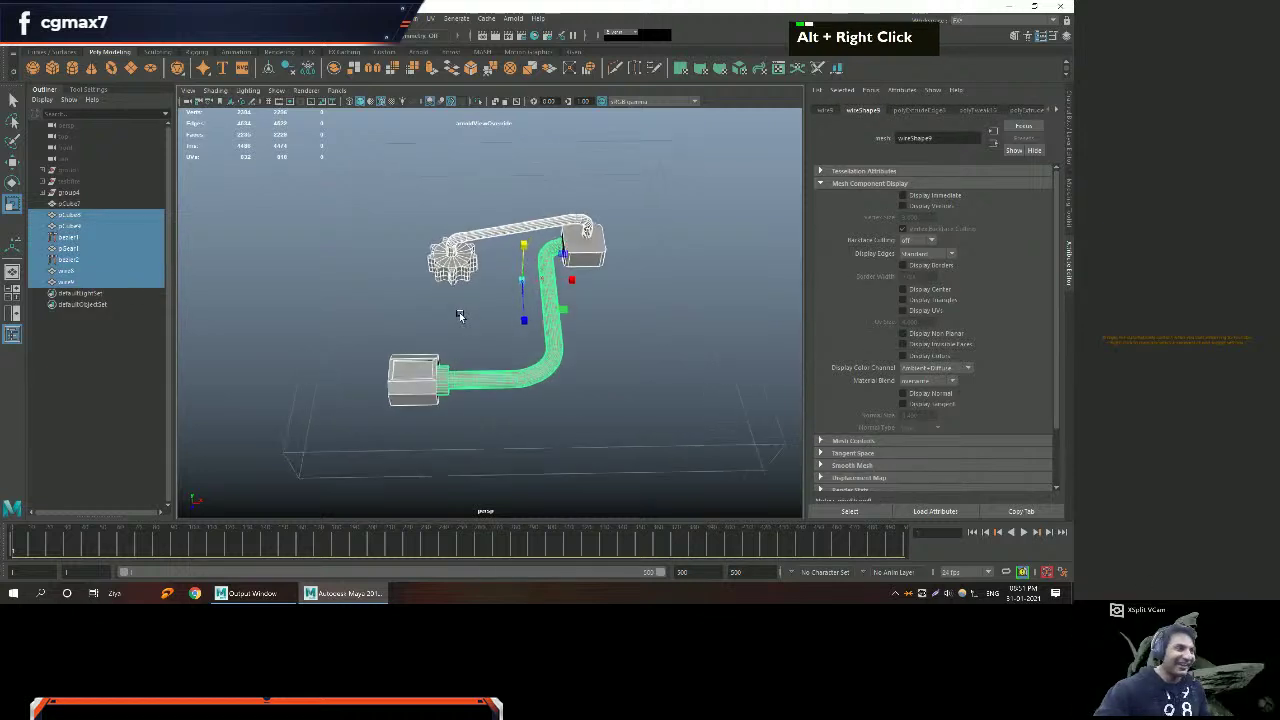
pyautogui.press('q')
pyautogui.click(269, 72)
pyautogui.click(289, 70)
pyautogui.click(308, 70)
pyautogui.keyDown('alt'); pyautogui.moveTo(456, 234); pyautogui.dragTo(430, 247, button='middle'); pyautogui.keyUp('alt')
pyautogui.keyDown('alt'); pyautogui.moveTo(430, 247); pyautogui.dragTo(452, 248, button='right'); pyautogui.keyUp('alt')
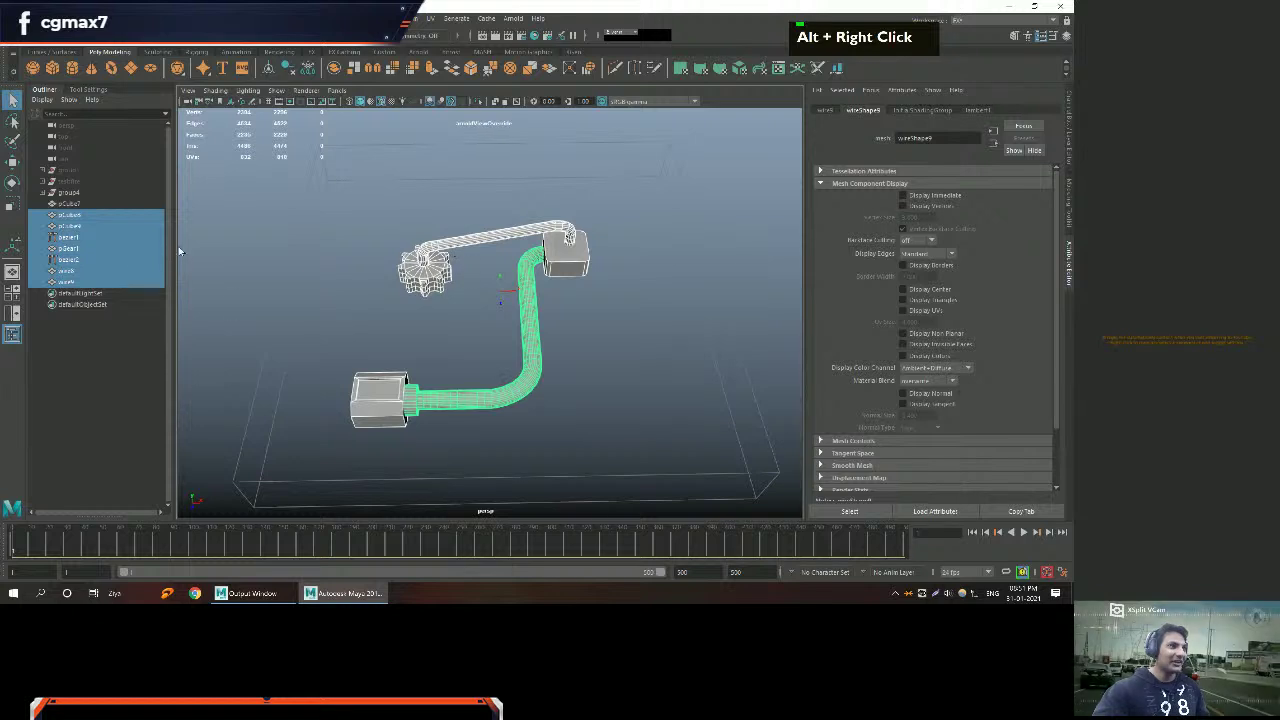
pyautogui.click(82, 240)
pyautogui.keyDown('ctrl'); pyautogui.click(76, 270); pyautogui.keyUp('ctrl')
pyautogui.press('Delete')
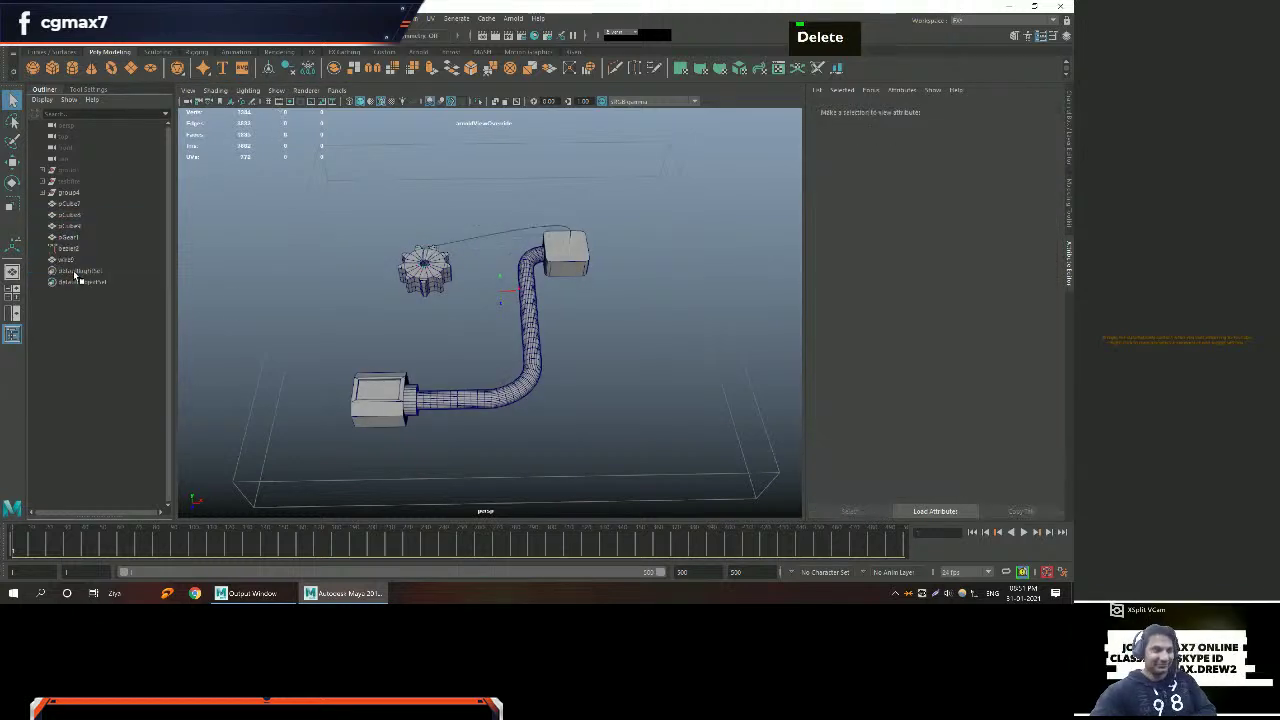
pyautogui.hotkey('ctrl', 'z')
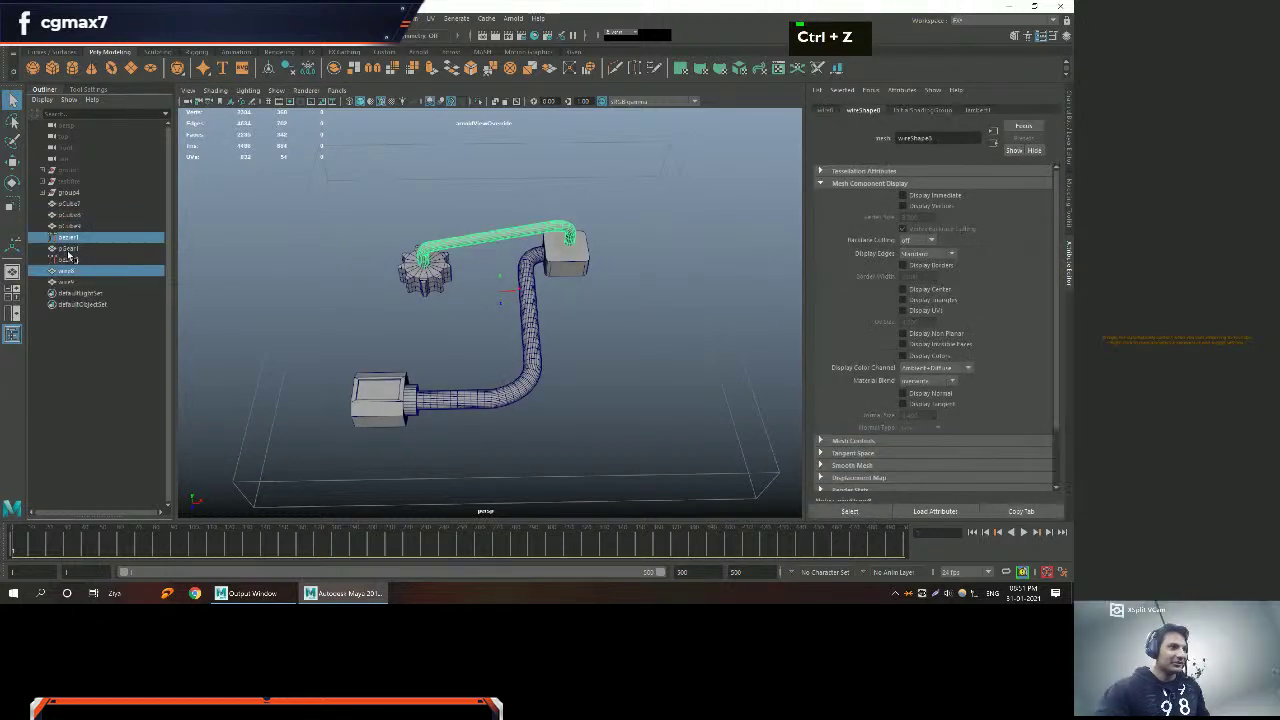
# Delete the two Bezier guide curves, bezier1 and bezier2, while keeping the pipe meshes.
pyautogui.doubleClick(70, 260)
pyautogui.keyDown('ctrl'); pyautogui.click(84, 240); pyautogui.keyUp('ctrl')
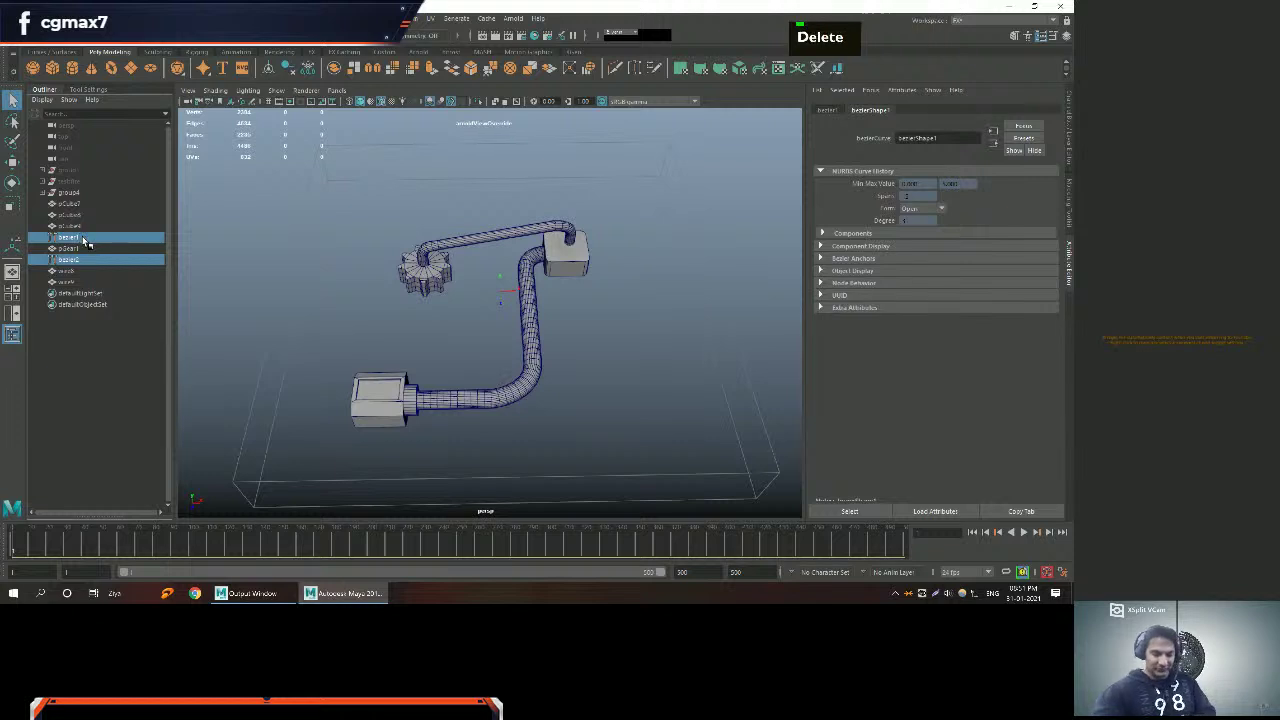
# Delete the two bezier curves and group the two pipes, the gear and the two end boxes into one group.
pyautogui.press('Delete')
pyautogui.moveTo(403, 286)
pyautogui.keyDown('alt'); pyautogui.mouseDown(button='middle')
pyautogui.moveTo(417, 280)
pyautogui.moveTo(412, 294)
pyautogui.mouseUp(button='middle'); pyautogui.keyUp('alt')
pyautogui.keyDown('alt'); pyautogui.moveTo(412, 294); pyautogui.dragTo(315, 305, button='right'); pyautogui.keyUp('alt')
pyautogui.keyDown('alt'); pyautogui.moveTo(315, 305); pyautogui.dragTo(384, 279, button='middle'); pyautogui.keyUp('alt')
pyautogui.keyDown('alt'); pyautogui.moveTo(384, 279); pyautogui.dragTo(426, 295, button='right'); pyautogui.keyUp('alt')
pyautogui.hotkey('alt', 'q')
pyautogui.moveTo(414, 194); pyautogui.dragTo(566, 360)
pyautogui.keyDown('alt'); pyautogui.moveTo(565, 335); pyautogui.dragTo(453, 351, button='middle'); pyautogui.keyUp('alt')
pyautogui.keyDown('alt'); pyautogui.moveTo(453, 351); pyautogui.dragTo(455, 349, button='right'); pyautogui.keyUp('alt')
pyautogui.hotkey('ctrl', 'g')
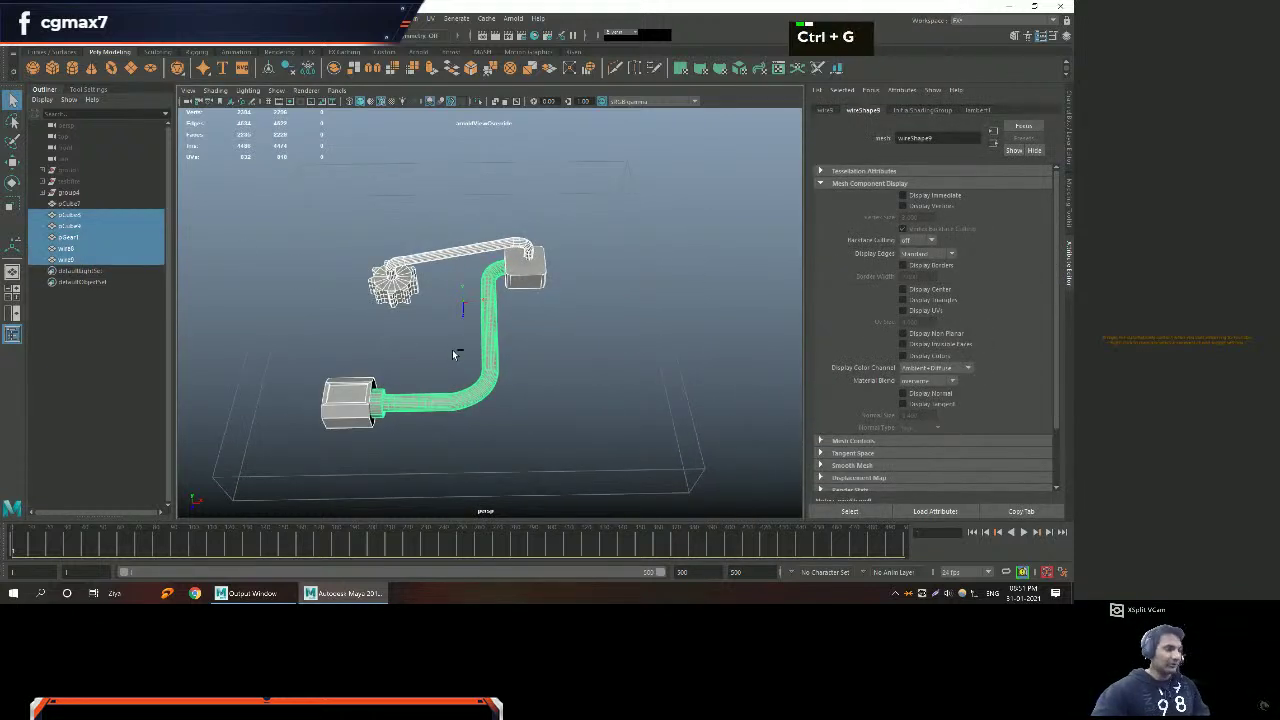
pyautogui.keyDown('alt'); pyautogui.moveTo(504, 312); pyautogui.dragTo(443, 343, button='right'); pyautogui.keyUp('alt')
pyautogui.keyDown('alt'); pyautogui.moveTo(443, 343); pyautogui.dragTo(420, 340); pyautogui.keyUp('alt')
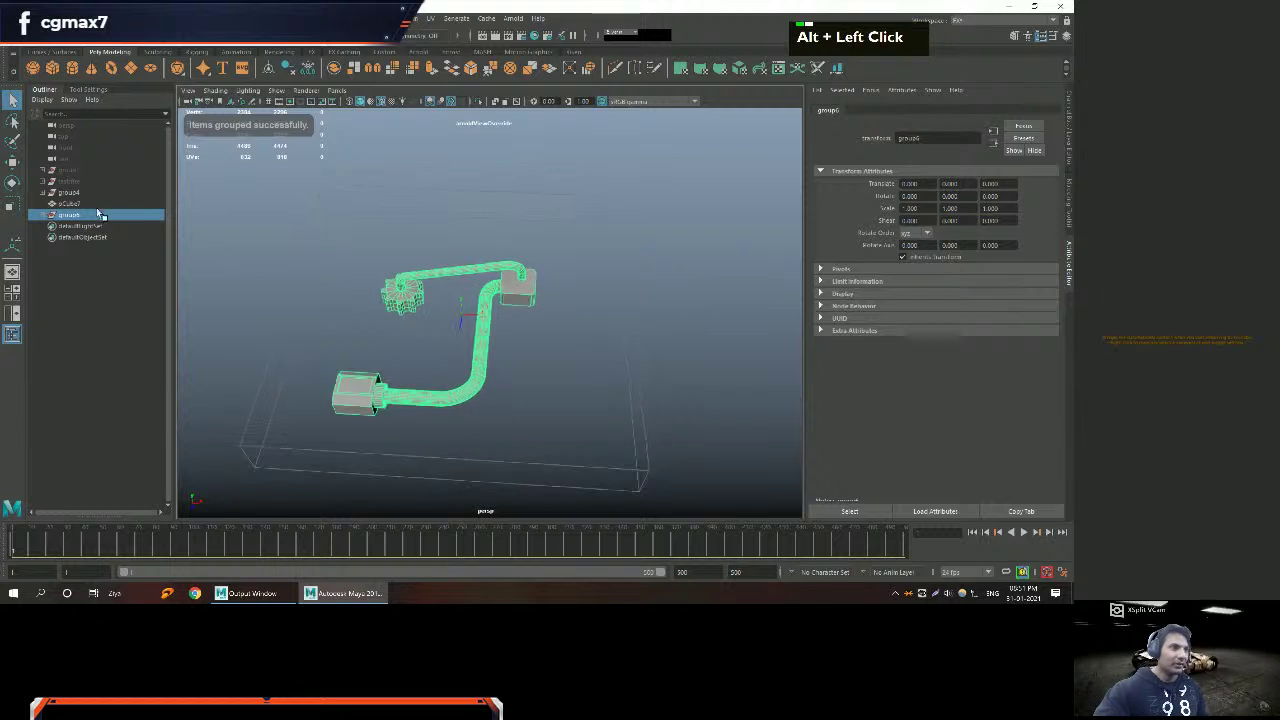
# Delete the leftover pCube7 and select the new pipe group in the outliner.
pyautogui.click(72, 203)
pyautogui.press('Delete')
pyautogui.scroll(-2, 397, 263)
pyautogui.moveTo(388, 242); pyautogui.dragTo(551, 403)
pyautogui.click(68, 203)
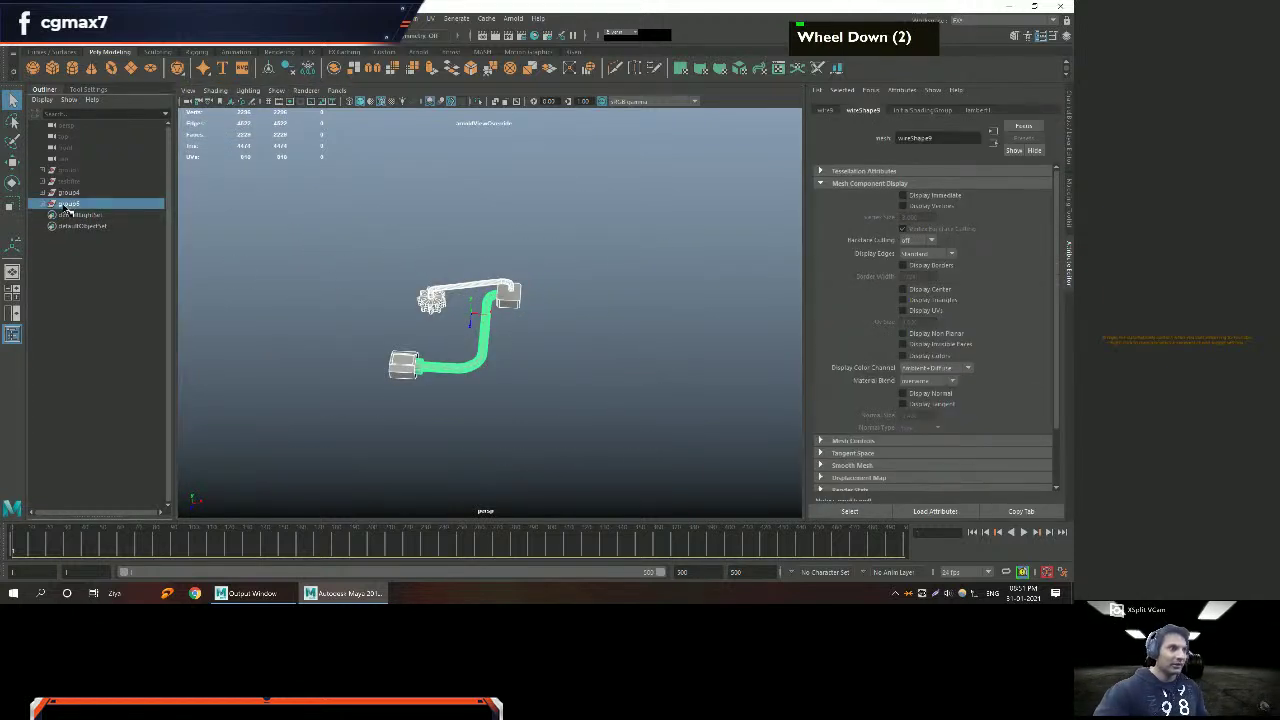
# Unhide group1 so the full engine model shows together with the pipe group.
pyautogui.scroll(-3, 409, 263)
pyautogui.keyDown('alt'); pyautogui.moveTo(409, 263); pyautogui.dragTo(480, 300); pyautogui.keyUp('alt')
pyautogui.keyDown('alt'); pyautogui.moveTo(480, 300); pyautogui.dragTo(413, 360, button='right'); pyautogui.keyUp('alt')
pyautogui.keyDown('alt'); pyautogui.moveTo(413, 360); pyautogui.dragTo(403, 366); pyautogui.keyUp('alt')
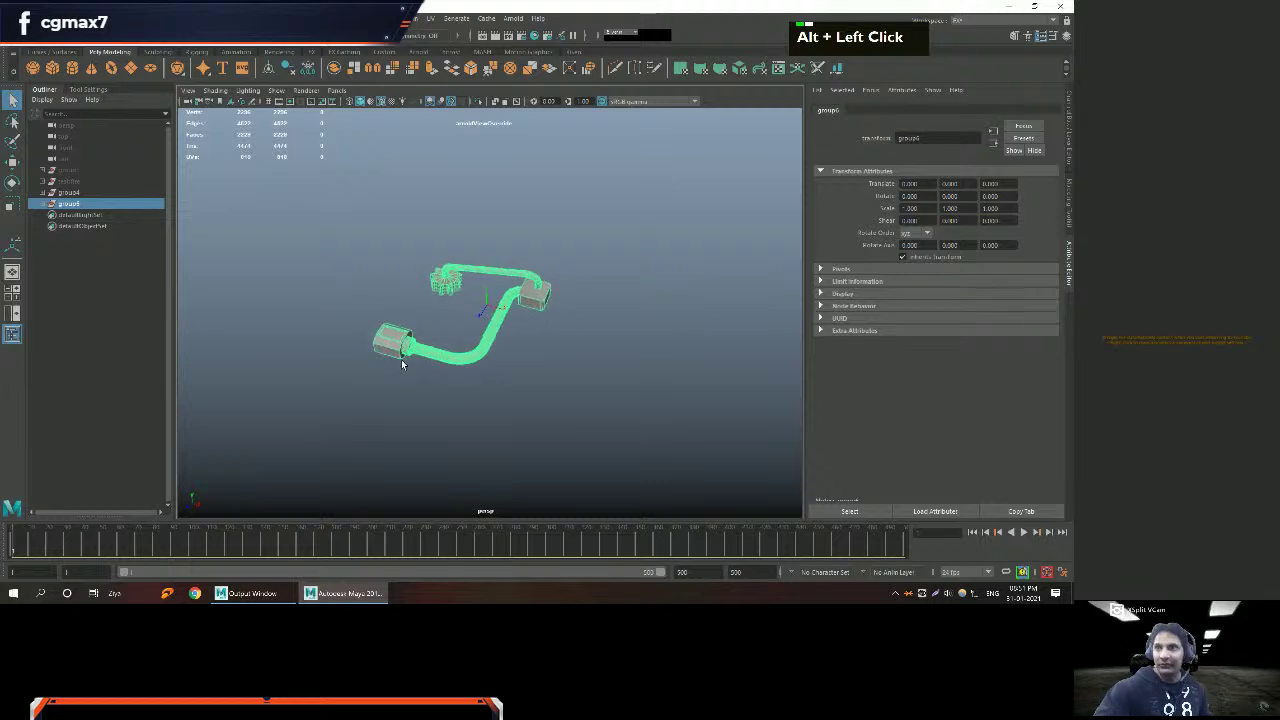
pyautogui.keyDown('alt'); pyautogui.moveTo(403, 366); pyautogui.dragTo(391, 371, button='right'); pyautogui.keyUp('alt')
pyautogui.click(64, 172)
pyautogui.hotkey('shift', 'h')
pyautogui.keyDown('alt'); pyautogui.moveTo(300, 240); pyautogui.dragTo(161, 238); pyautogui.keyUp('alt')
# Move the pipe group outward along Z, clear of the engine, and scale it uniformly to about 0.405.
pyautogui.click(80, 203)
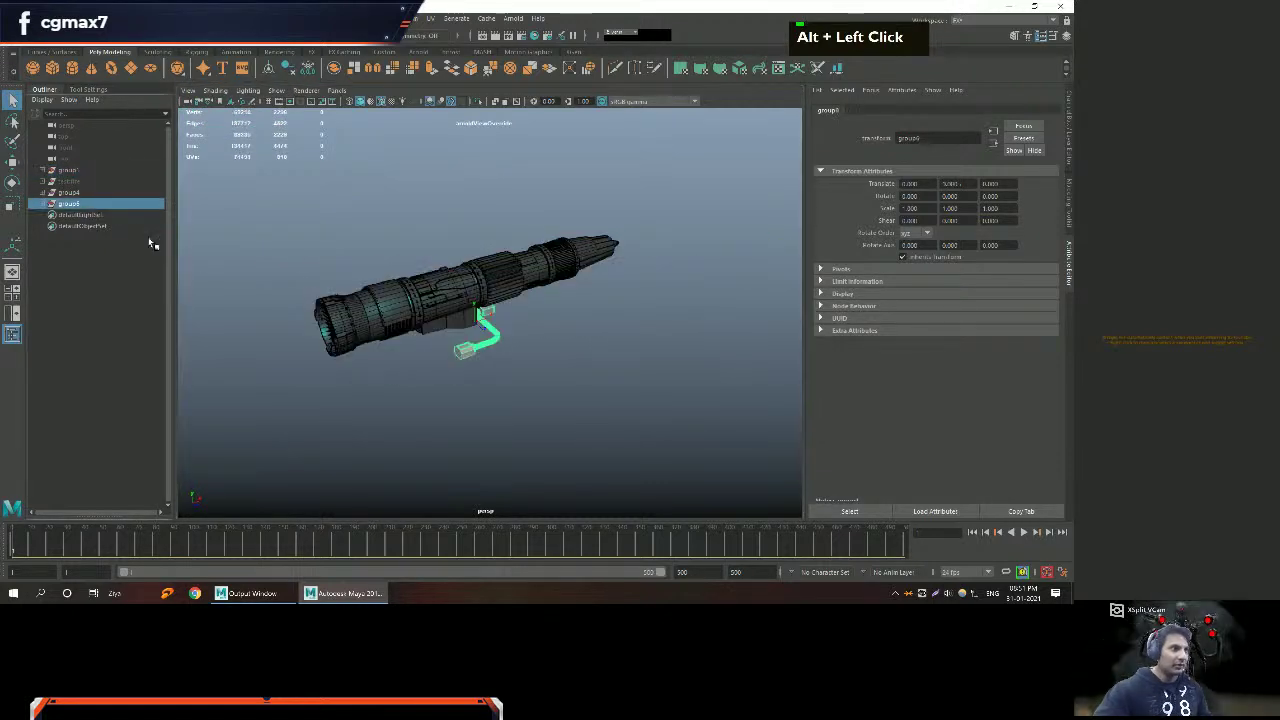
pyautogui.press('w')
pyautogui.moveTo(508, 358); pyautogui.dragTo(545, 388)
pyautogui.press('r')
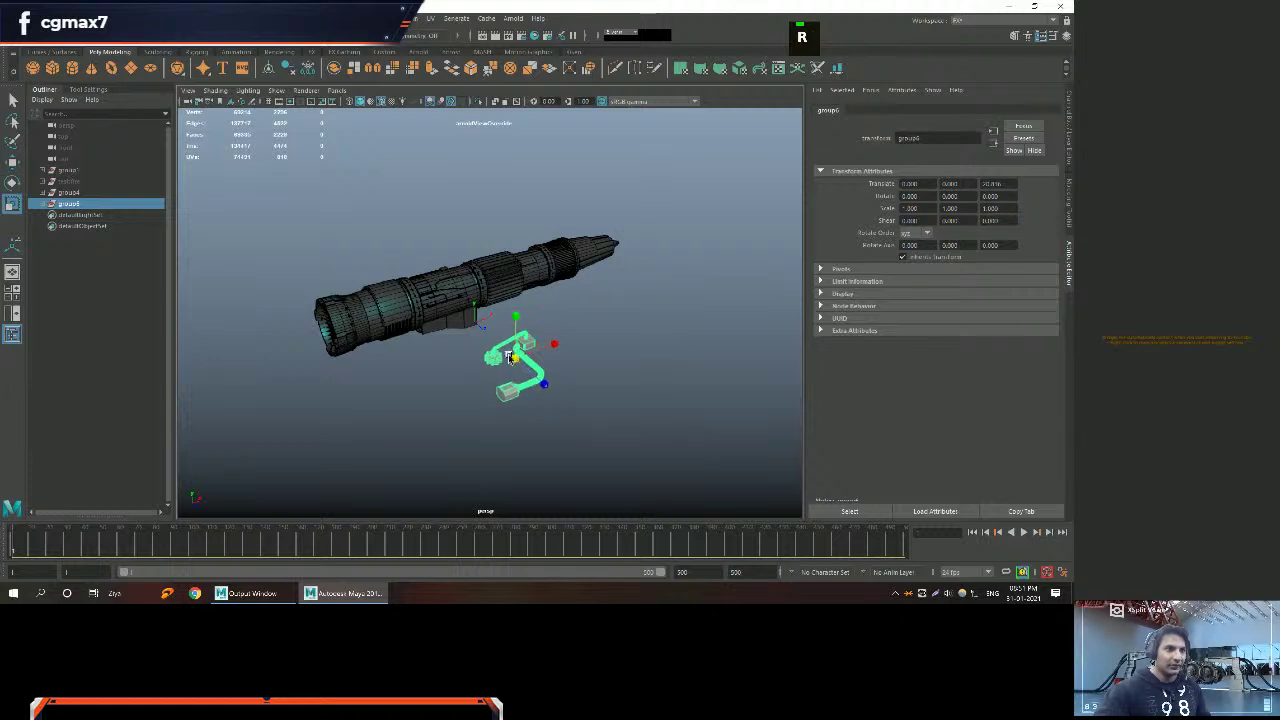
pyautogui.moveTo(545, 388); pyautogui.dragTo(474, 366, button='middle')
# Examine the engine body from several sides for a suitable place to attach the pipe group.
pyautogui.scroll(5, 578, 329)
pyautogui.keyDown('alt'); pyautogui.moveTo(578, 329); pyautogui.dragTo(429, 294, button='middle'); pyautogui.keyUp('alt')
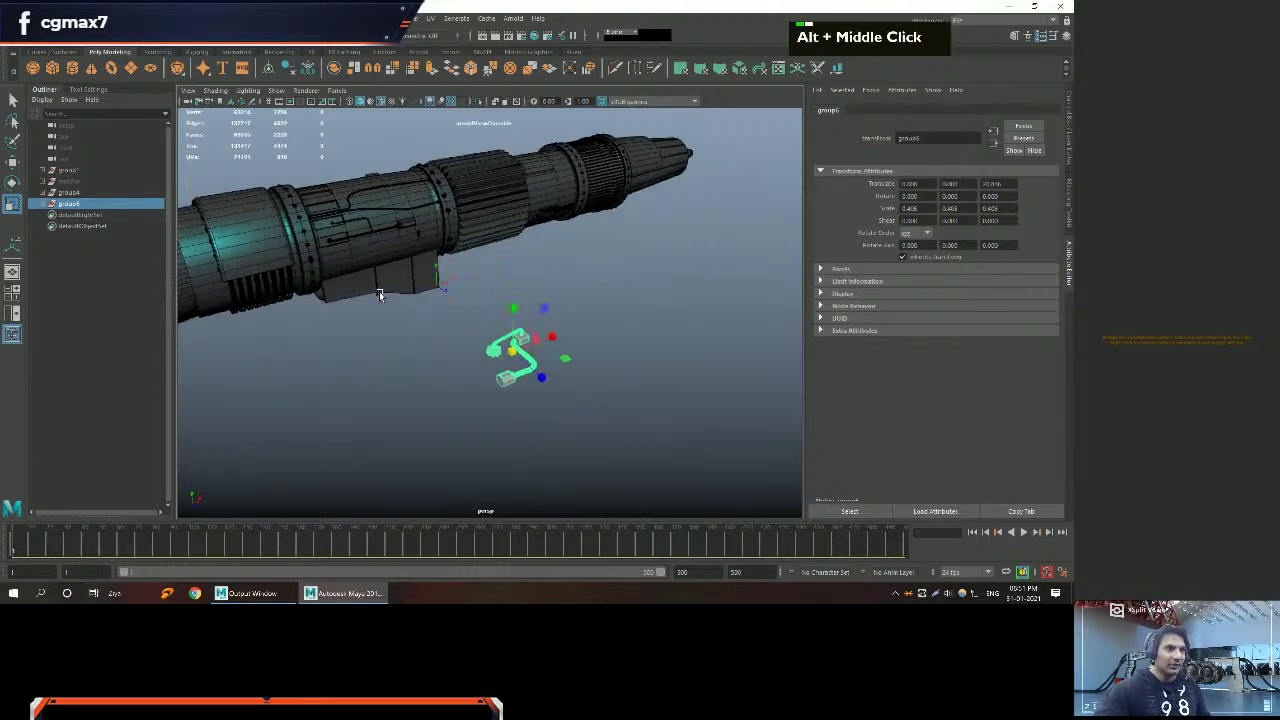
pyautogui.keyDown('alt'); pyautogui.moveTo(429, 294); pyautogui.dragTo(520, 270); pyautogui.keyUp('alt')
pyautogui.keyDown('alt'); pyautogui.moveTo(520, 270); pyautogui.dragTo(478, 316, button='middle'); pyautogui.keyUp('alt')
pyautogui.keyDown('alt'); pyautogui.moveTo(478, 316); pyautogui.dragTo(430, 290); pyautogui.keyUp('alt')
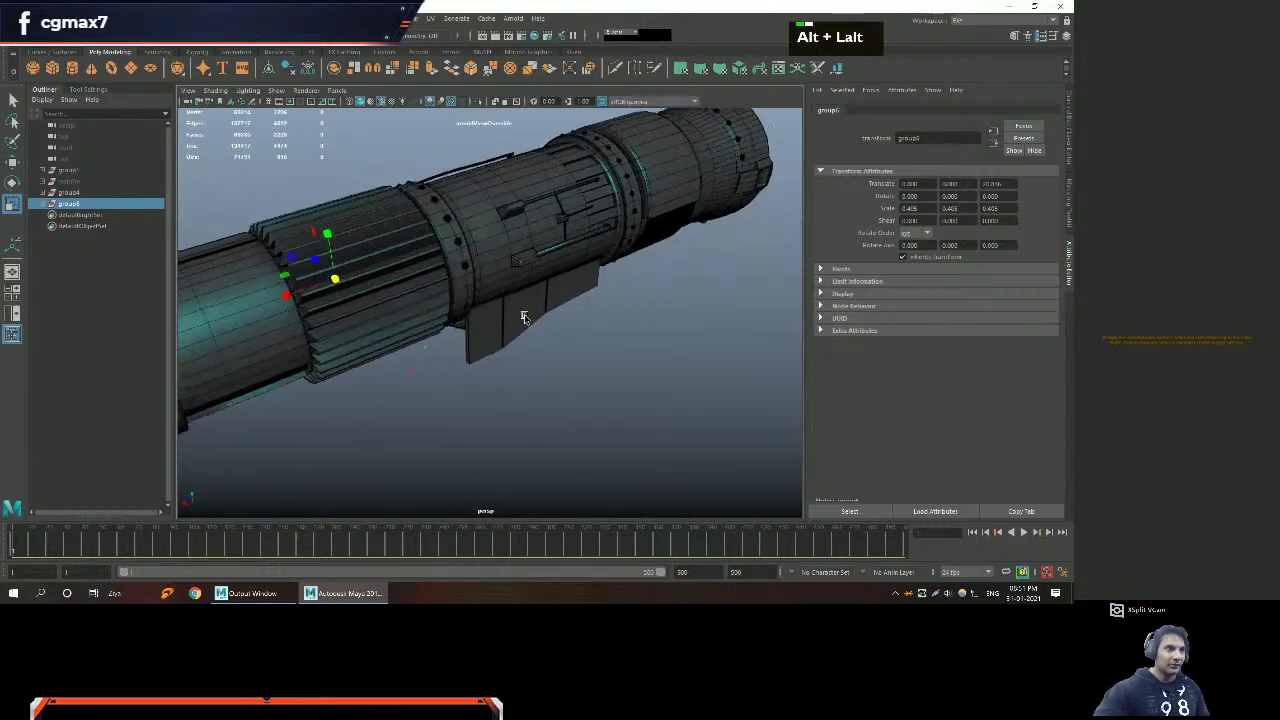
pyautogui.keyDown('alt'); pyautogui.moveTo(430, 290); pyautogui.dragTo(400, 310, button='middle'); pyautogui.keyUp('alt')
pyautogui.keyDown('alt'); pyautogui.moveTo(400, 310); pyautogui.dragTo(508, 315, button='right'); pyautogui.keyUp('alt')
pyautogui.press('q')
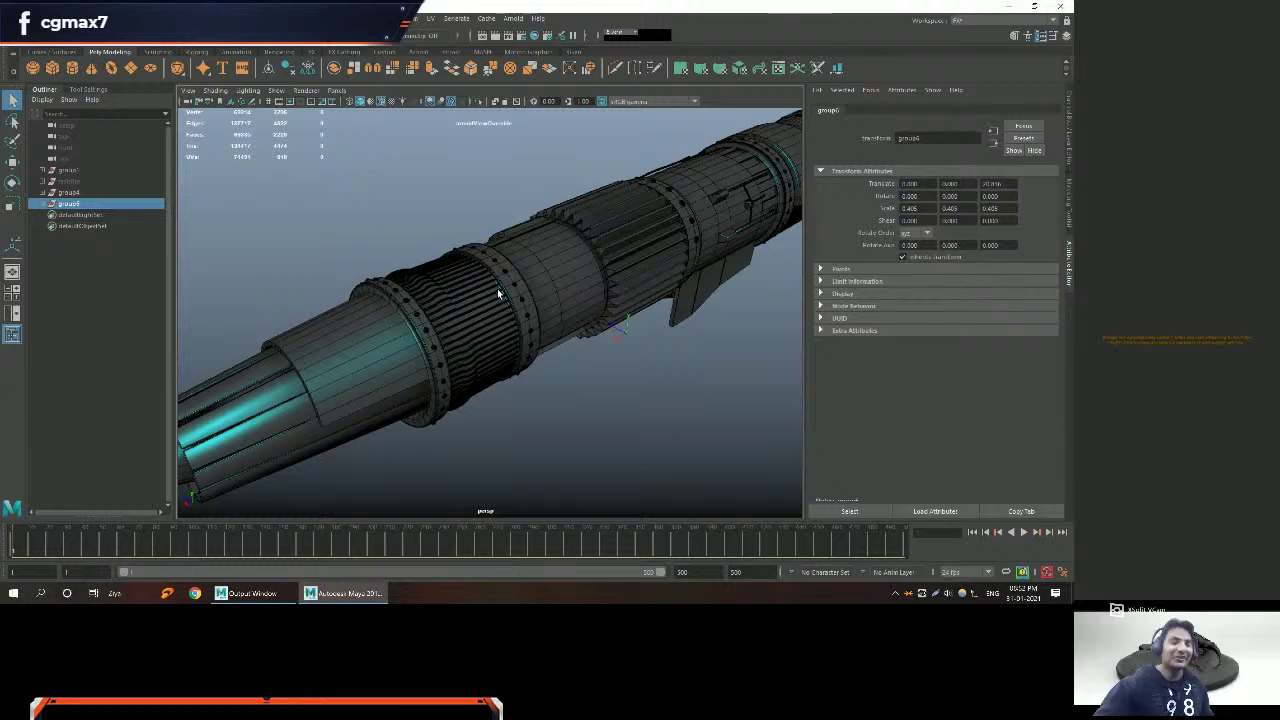
pyautogui.keyDown('alt'); pyautogui.moveTo(498, 293); pyautogui.dragTo(470, 325); pyautogui.keyUp('alt')
pyautogui.keyDown('alt'); pyautogui.moveTo(470, 325); pyautogui.dragTo(435, 358, button='right'); pyautogui.keyUp('alt')
pyautogui.keyDown('alt'); pyautogui.moveTo(435, 358); pyautogui.dragTo(390, 357); pyautogui.keyUp('alt')
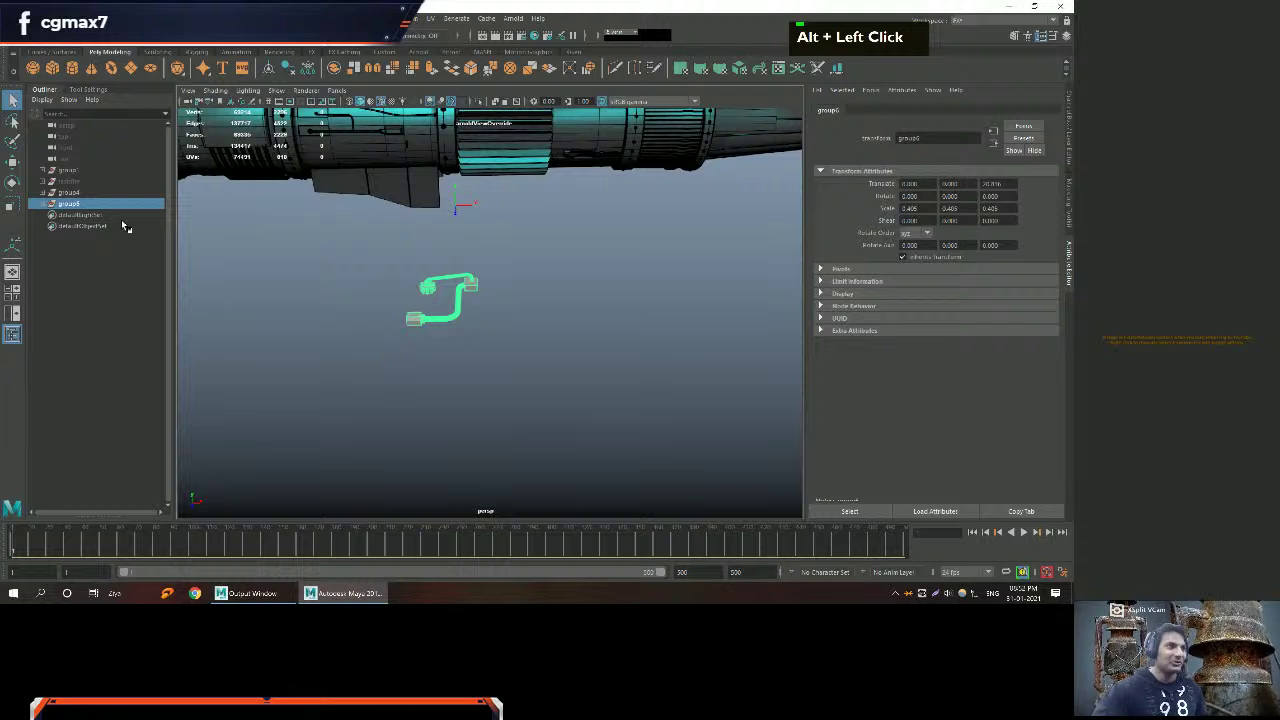
pyautogui.keyDown('alt'); pyautogui.moveTo(465, 265); pyautogui.dragTo(451, 308, button='middle'); pyautogui.keyUp('alt')
pyautogui.keyDown('alt'); pyautogui.moveTo(451, 308); pyautogui.dragTo(373, 319); pyautogui.keyUp('alt')
# Move the pipe group across to the other side of the engine.
pyautogui.press('w')
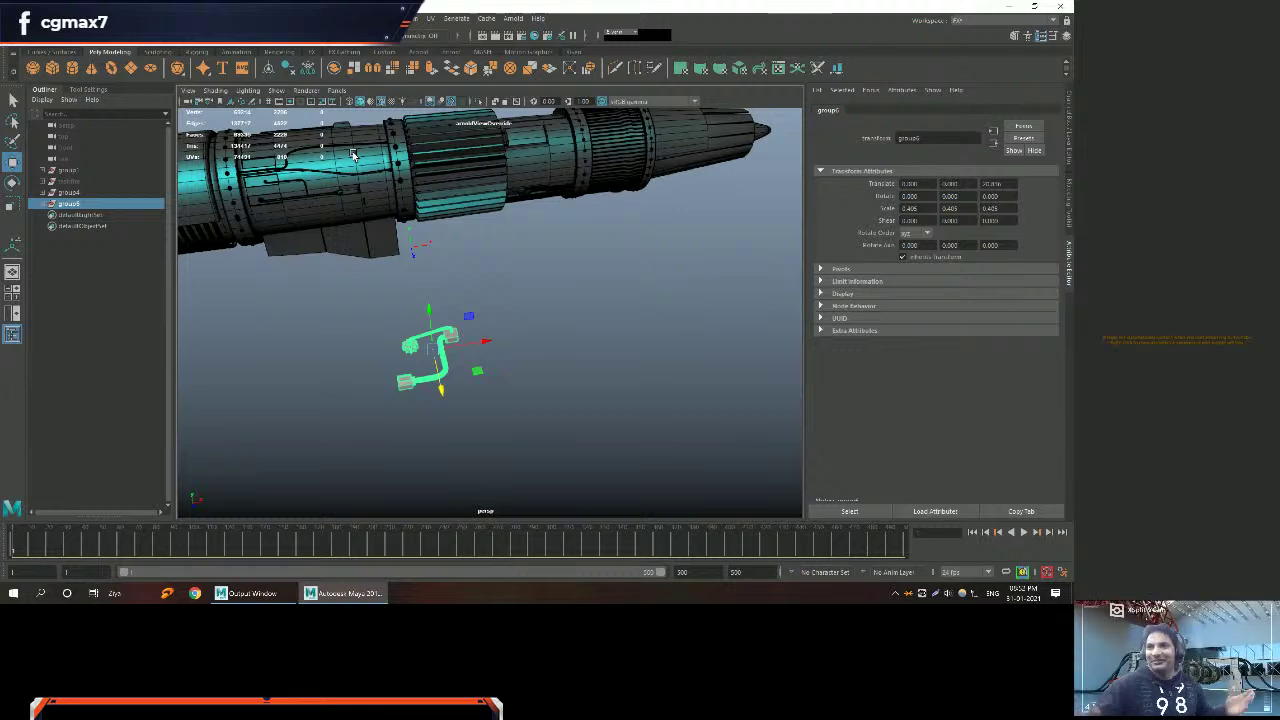
pyautogui.keyDown('alt'); pyautogui.moveTo(348, 228); pyautogui.dragTo(506, 319, button='right'); pyautogui.keyUp('alt')
pyautogui.keyDown('alt'); pyautogui.moveTo(506, 319); pyautogui.dragTo(557, 386); pyautogui.keyUp('alt')
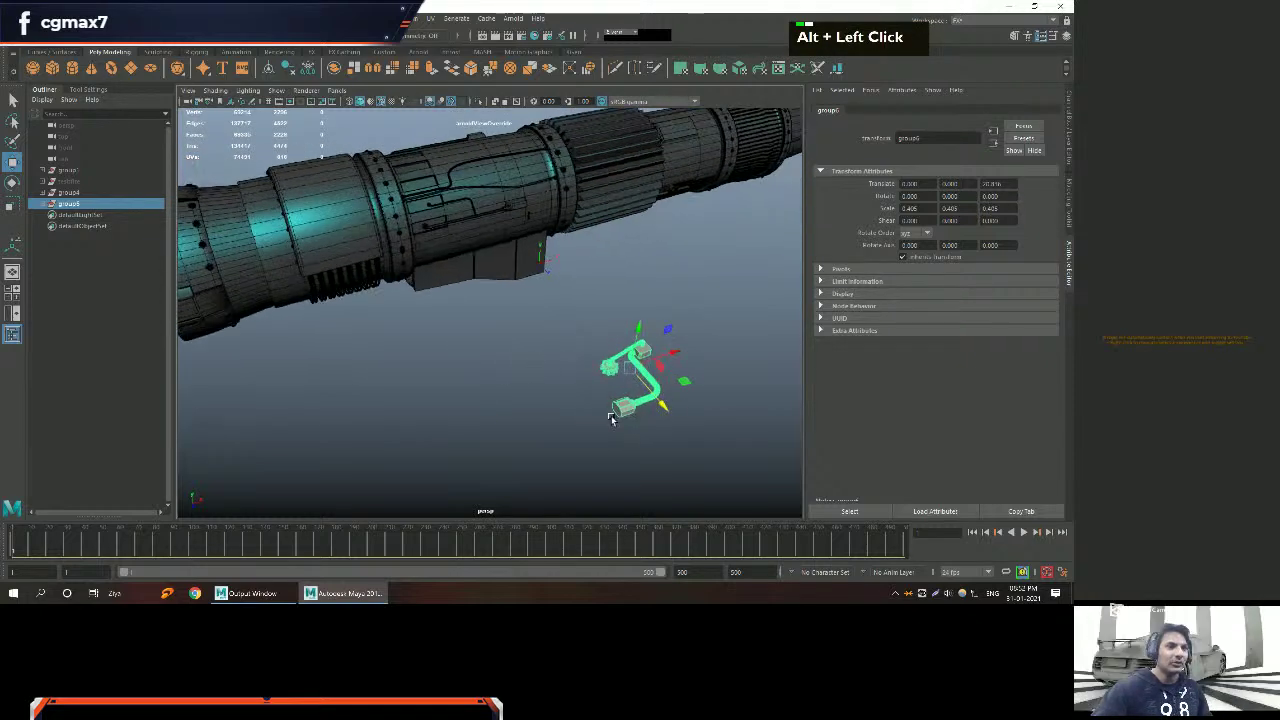
pyautogui.keyDown('alt'); pyautogui.moveTo(557, 386); pyautogui.dragTo(548, 375, button='right'); pyautogui.keyUp('alt')
pyautogui.keyDown('alt'); pyautogui.moveTo(548, 375); pyautogui.dragTo(591, 323); pyautogui.keyUp('alt')
pyautogui.keyDown('alt'); pyautogui.scroll(-3, 544, 426); pyautogui.keyUp('alt')
pyautogui.keyDown('alt'); pyautogui.moveTo(544, 426); pyautogui.dragTo(409, 374); pyautogui.keyUp('alt')
pyautogui.moveTo(531, 417); pyautogui.dragTo(512, 303)
# Raise the pipe group beside the smooth engine section and tilt it about X to follow the cylinder's side.
pyautogui.keyDown('alt'); pyautogui.moveTo(512, 303); pyautogui.dragTo(471, 391, button='right'); pyautogui.keyUp('alt')
pyautogui.keyDown('alt'); pyautogui.scroll(-2, 456, 345); pyautogui.keyUp('alt')
pyautogui.keyDown('alt'); pyautogui.moveTo(456, 345); pyautogui.dragTo(452, 290); pyautogui.keyUp('alt')
pyautogui.keyDown('alt'); pyautogui.scroll(3, 452, 290); pyautogui.keyUp('alt')
pyautogui.keyDown('alt'); pyautogui.moveTo(452, 290); pyautogui.dragTo(515, 374, button='right'); pyautogui.keyUp('alt')
pyautogui.keyDown('alt'); pyautogui.moveTo(515, 374); pyautogui.dragTo(461, 199); pyautogui.keyUp('alt')
pyautogui.keyDown('alt'); pyautogui.moveTo(483, 252); pyautogui.dragTo(463, 289); pyautogui.keyUp('alt')
pyautogui.keyDown('alt'); pyautogui.moveTo(463, 289); pyautogui.dragTo(398, 296, button='middle'); pyautogui.keyUp('alt')
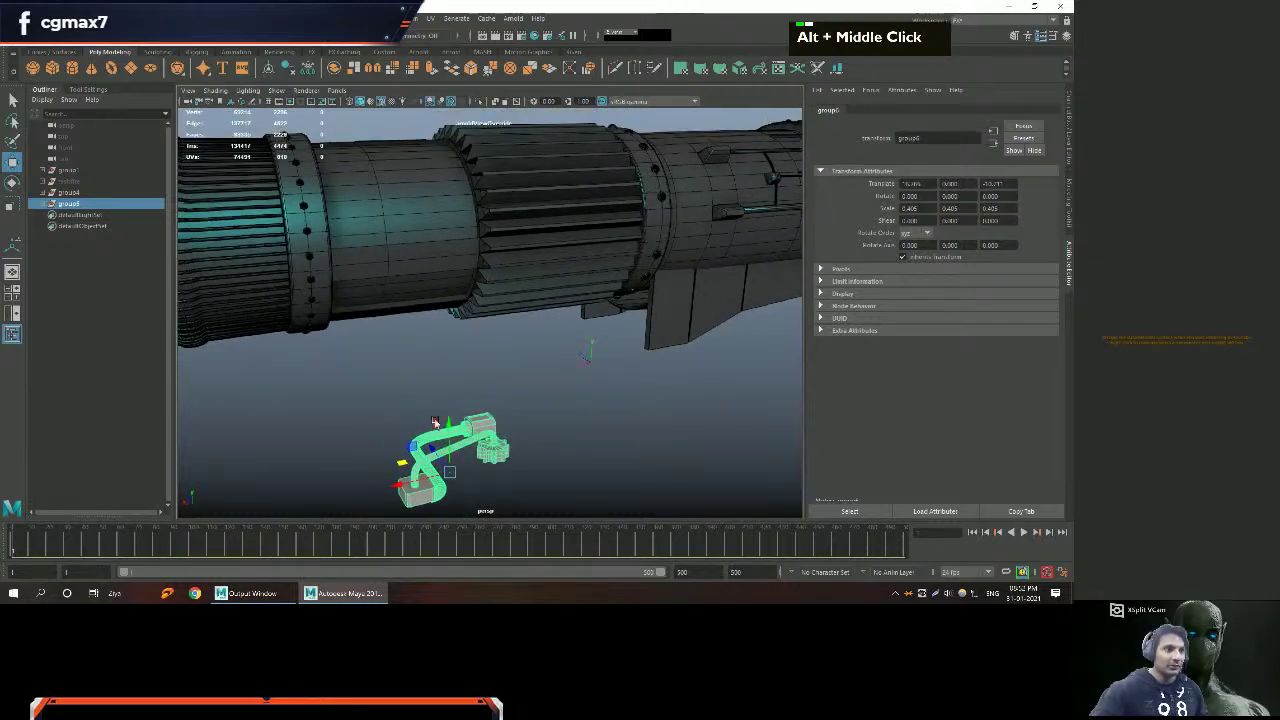
pyautogui.keyDown('alt'); pyautogui.moveTo(434, 432); pyautogui.dragTo(451, 423); pyautogui.keyUp('alt')
pyautogui.keyDown('alt'); pyautogui.moveTo(451, 423); pyautogui.dragTo(443, 369, button='middle'); pyautogui.keyUp('alt')
pyautogui.keyDown('alt'); pyautogui.moveTo(443, 369); pyautogui.dragTo(541, 363); pyautogui.keyUp('alt')
pyautogui.moveTo(574, 410); pyautogui.dragTo(605, 311)
pyautogui.press('e')
pyautogui.press('w')
pyautogui.moveTo(605, 311)
pyautogui.keyDown('alt'); pyautogui.mouseDown(button='right')
pyautogui.moveTo(620, 310)
pyautogui.moveTo(587, 309)
pyautogui.mouseUp(button='right'); pyautogui.keyUp('alt')
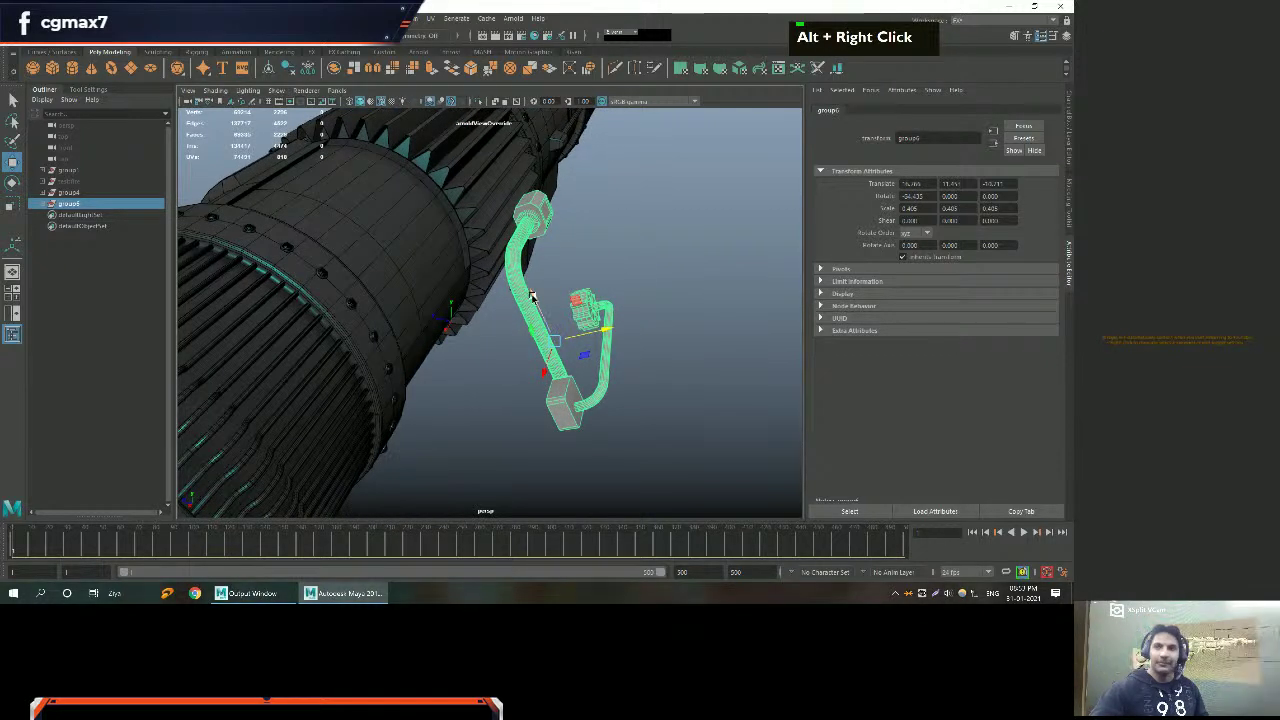
# Move the pipe group closer to the engine surface and rotate it to about -67° in X.
pyautogui.moveTo(532, 300); pyautogui.dragTo(514, 257)
pyautogui.keyDown('alt'); pyautogui.moveTo(556, 304); pyautogui.dragTo(491, 314, button='middle'); pyautogui.keyUp('alt')
pyautogui.keyDown('alt'); pyautogui.moveTo(491, 314); pyautogui.dragTo(497, 333, button='right'); pyautogui.keyUp('alt')
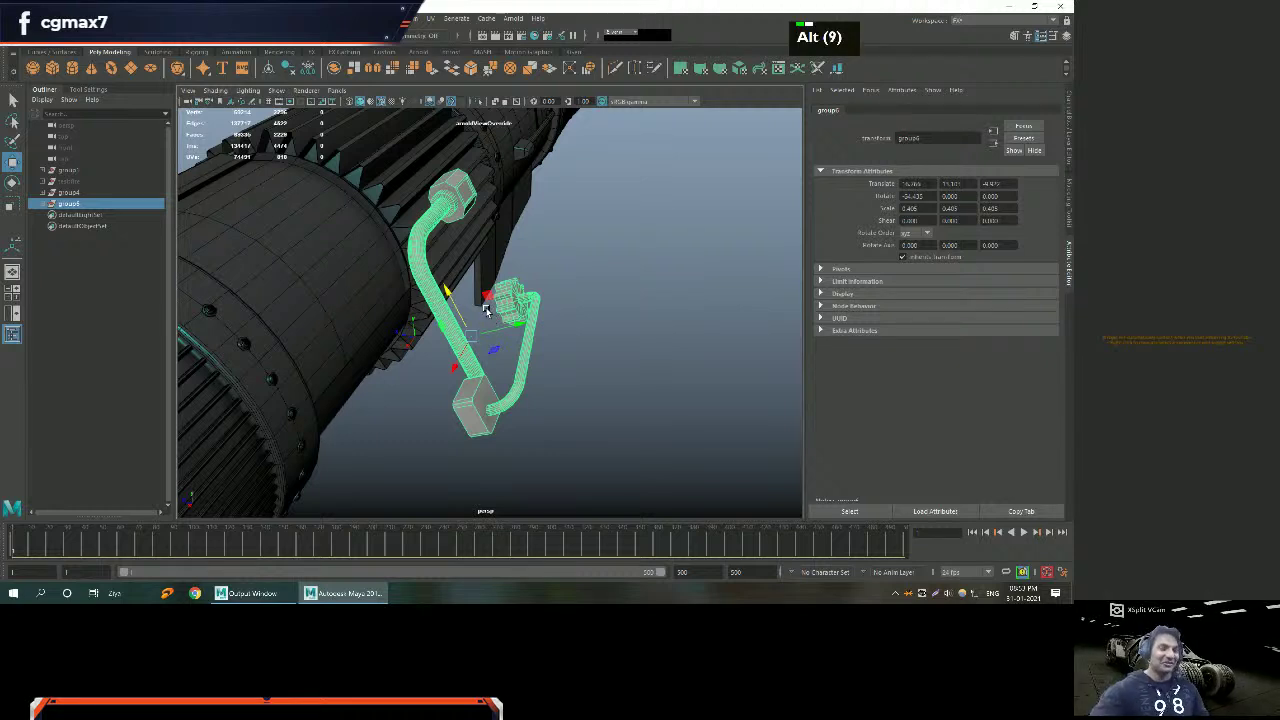
pyautogui.keyDown('alt'); pyautogui.moveTo(492, 320); pyautogui.dragTo(488, 312, button='middle'); pyautogui.keyUp('alt')
pyautogui.keyDown('alt'); pyautogui.moveTo(488, 312); pyautogui.dragTo(478, 286, button='right'); pyautogui.keyUp('alt')
pyautogui.keyDown('alt'); pyautogui.moveTo(478, 286); pyautogui.dragTo(520, 294); pyautogui.keyUp('alt')
pyautogui.press('e')
pyautogui.press('w')
# Scale the pipe group down uniformly to about 0.313.
pyautogui.press('r')
pyautogui.keyDown('alt'); pyautogui.moveTo(520, 294); pyautogui.dragTo(422, 343, button='right'); pyautogui.keyUp('alt')
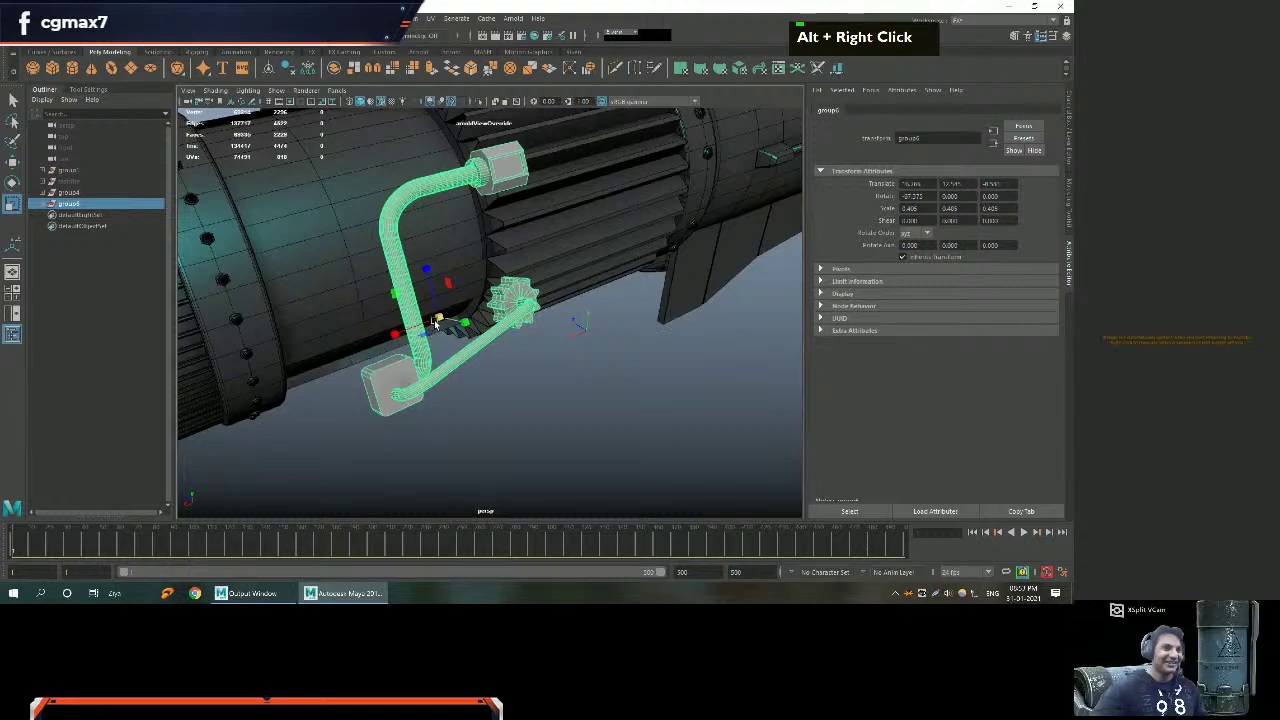
pyautogui.keyDown('alt'); pyautogui.moveTo(485, 318); pyautogui.dragTo(478, 330, button='right'); pyautogui.keyUp('alt')
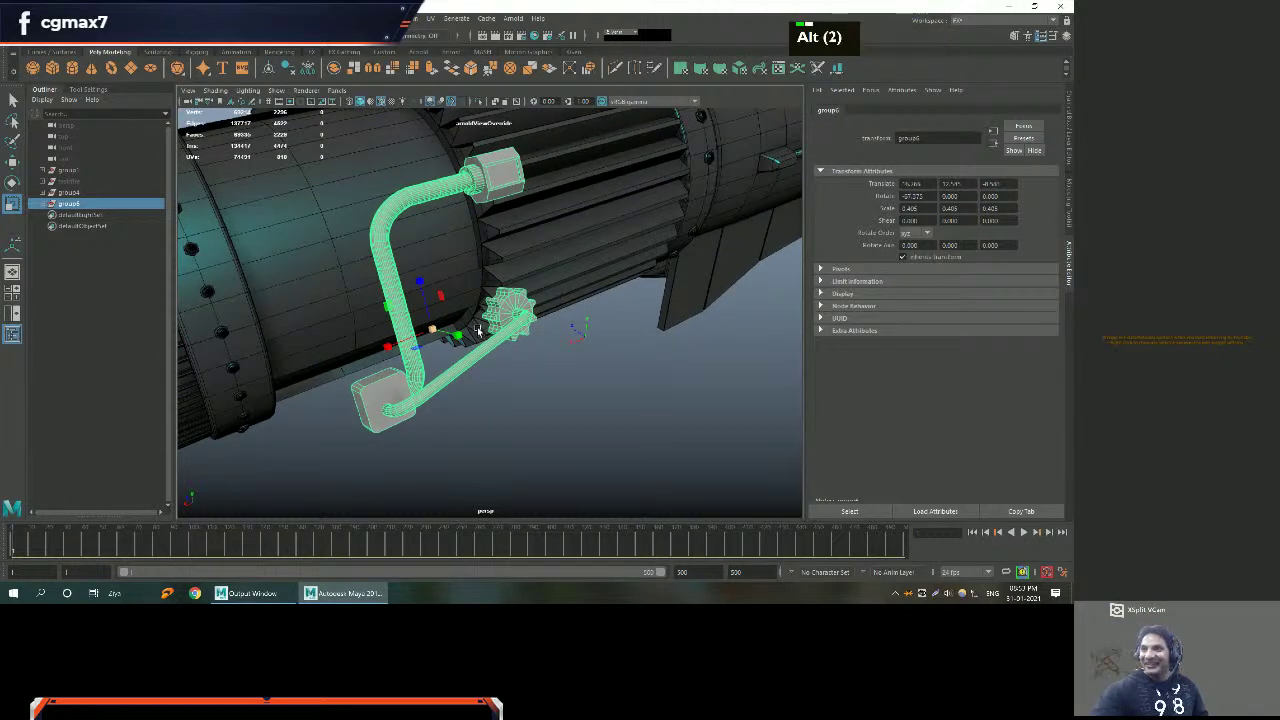
pyautogui.keyDown('alt'); pyautogui.moveTo(478, 332); pyautogui.dragTo(540, 335, button='middle'); pyautogui.keyUp('alt')
pyautogui.keyDown('alt'); pyautogui.moveTo(540, 335); pyautogui.dragTo(450, 345); pyautogui.keyUp('alt')
pyautogui.keyDown('alt'); pyautogui.moveTo(450, 345); pyautogui.dragTo(454, 343, button='middle'); pyautogui.keyUp('alt')
pyautogui.keyDown('alt'); pyautogui.moveTo(454, 343); pyautogui.dragTo(477, 363); pyautogui.keyUp('alt')
# Push the pipe group against the engine shell and adjust its X rotation to match the curved surface.
pyautogui.press('w')
pyautogui.moveTo(623, 344); pyautogui.dragTo(506, 252)
pyautogui.press('e')
pyautogui.keyDown('alt'); pyautogui.moveTo(506, 252); pyautogui.dragTo(511, 299, button='middle'); pyautogui.keyUp('alt')
pyautogui.keyDown('alt'); pyautogui.moveTo(511, 299); pyautogui.dragTo(526, 330, button='right'); pyautogui.keyUp('alt')
pyautogui.moveTo(497, 308); pyautogui.dragTo(526, 335)
pyautogui.keyDown('alt'); pyautogui.moveTo(529, 336); pyautogui.dragTo(543, 350, button='middle'); pyautogui.keyUp('alt')
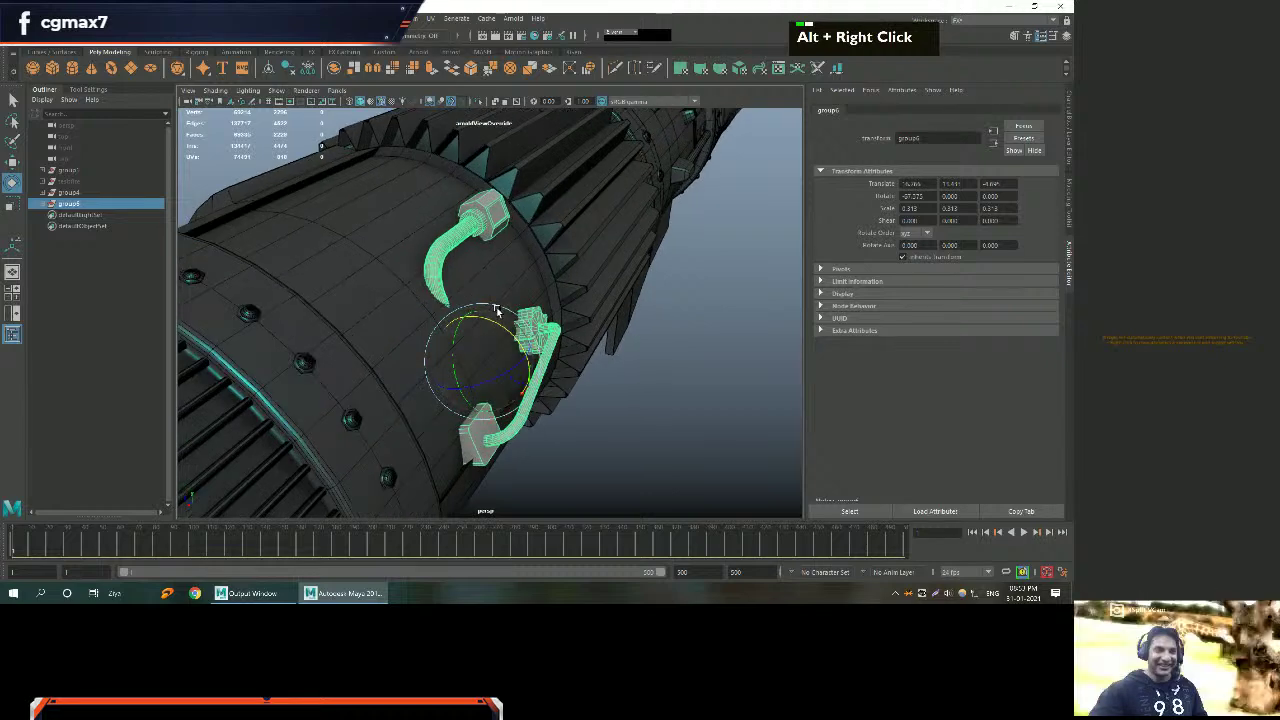
pyautogui.keyDown('alt'); pyautogui.moveTo(541, 347); pyautogui.dragTo(628, 340, button='right'); pyautogui.keyUp('alt')
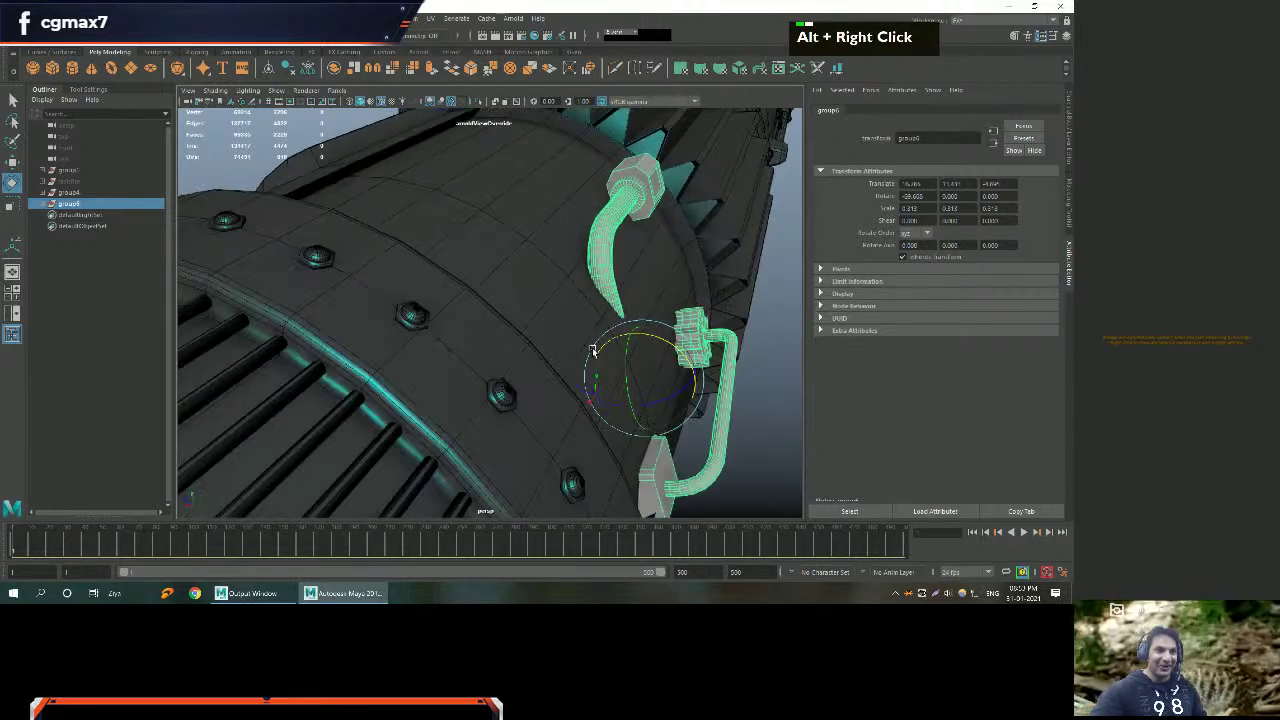
# Undo the accidental selection of an engine bolt and nudge the pipe group outward from the shell.
pyautogui.press('w')
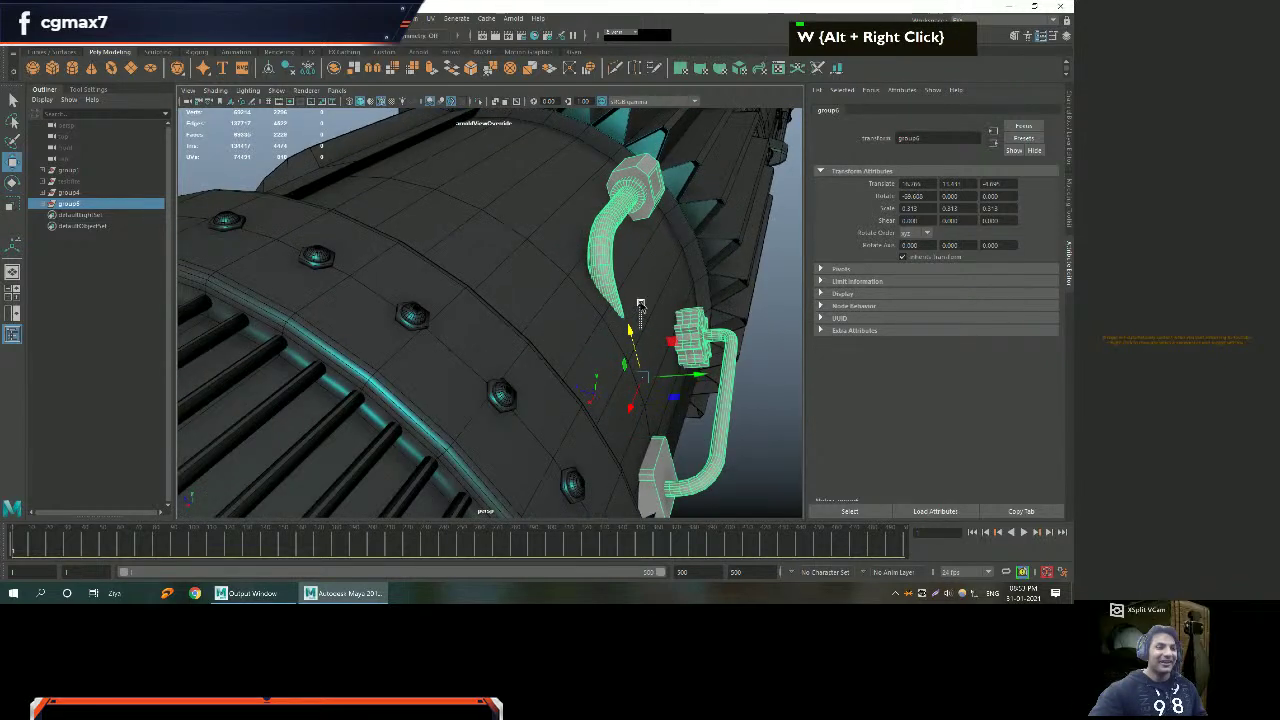
pyautogui.hotkey('ctrl', 'z')
pyautogui.hotkey('ctrl', 'z')
pyautogui.hotkey('ctrl', 'z')
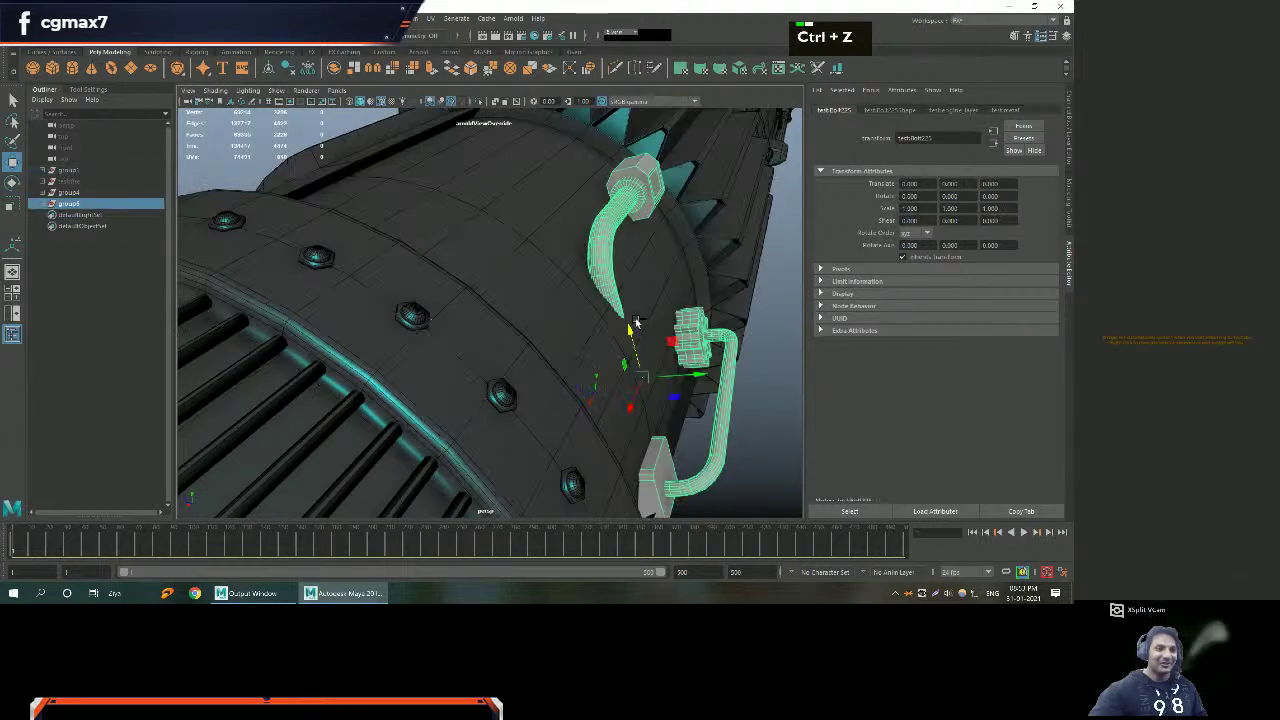
pyautogui.keyDown('alt'); pyautogui.moveTo(697, 335); pyautogui.dragTo(557, 290, button='middle'); pyautogui.keyUp('alt')
pyautogui.keyDown('alt'); pyautogui.moveTo(557, 290); pyautogui.dragTo(520, 309); pyautogui.keyUp('alt')
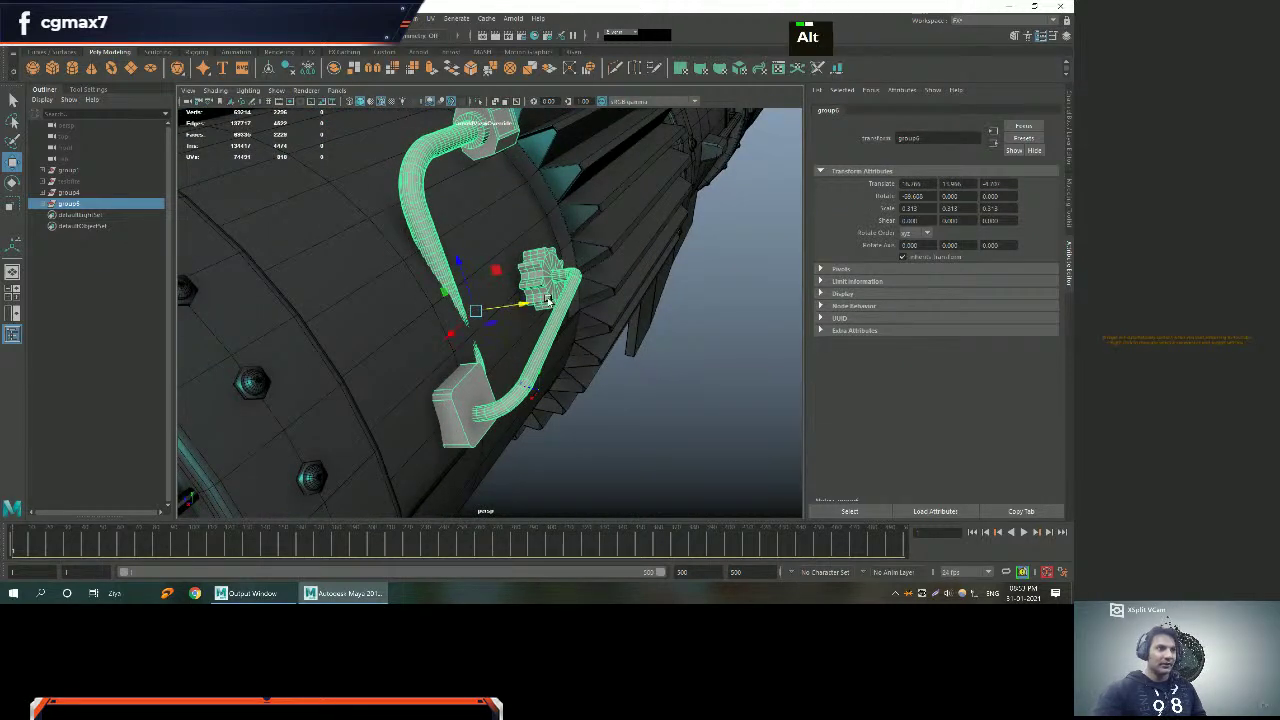
pyautogui.keyDown('alt'); pyautogui.moveTo(547, 300); pyautogui.dragTo(505, 327, button='right'); pyautogui.keyUp('alt')
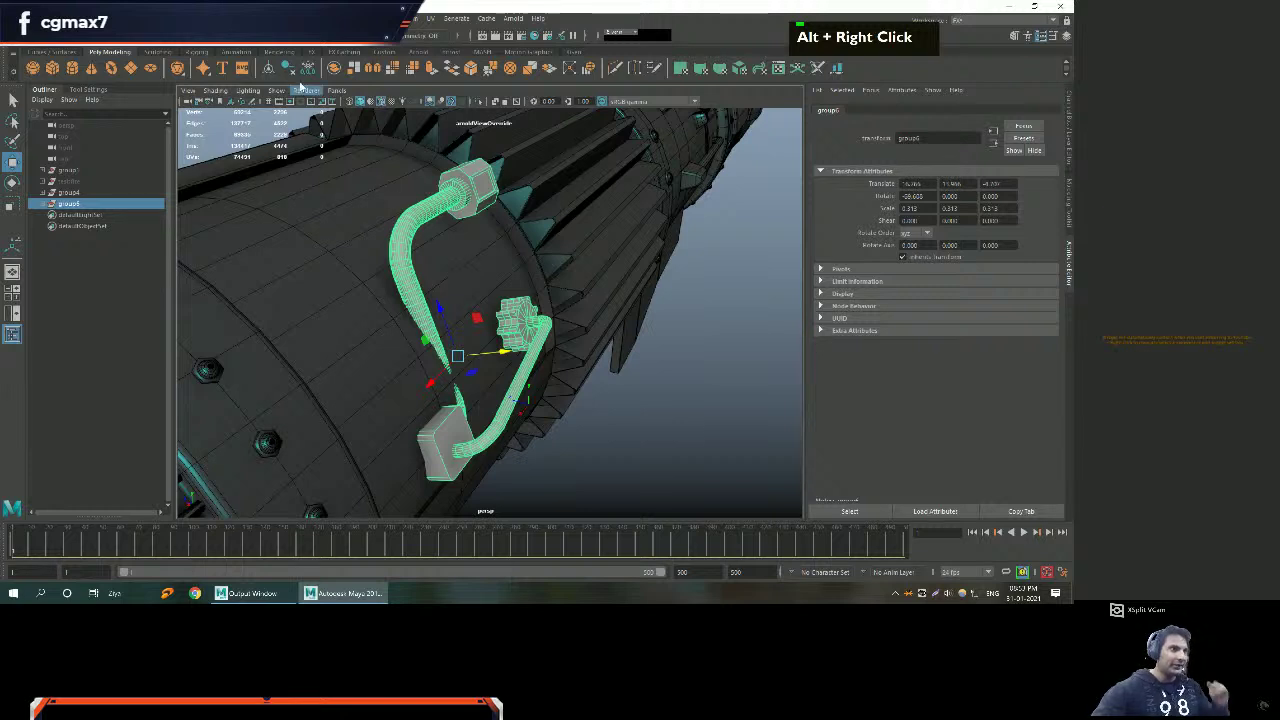
# Add a nonlinear Bend deformer to the pipe group and display its channels.
pyautogui.click(416, 18)
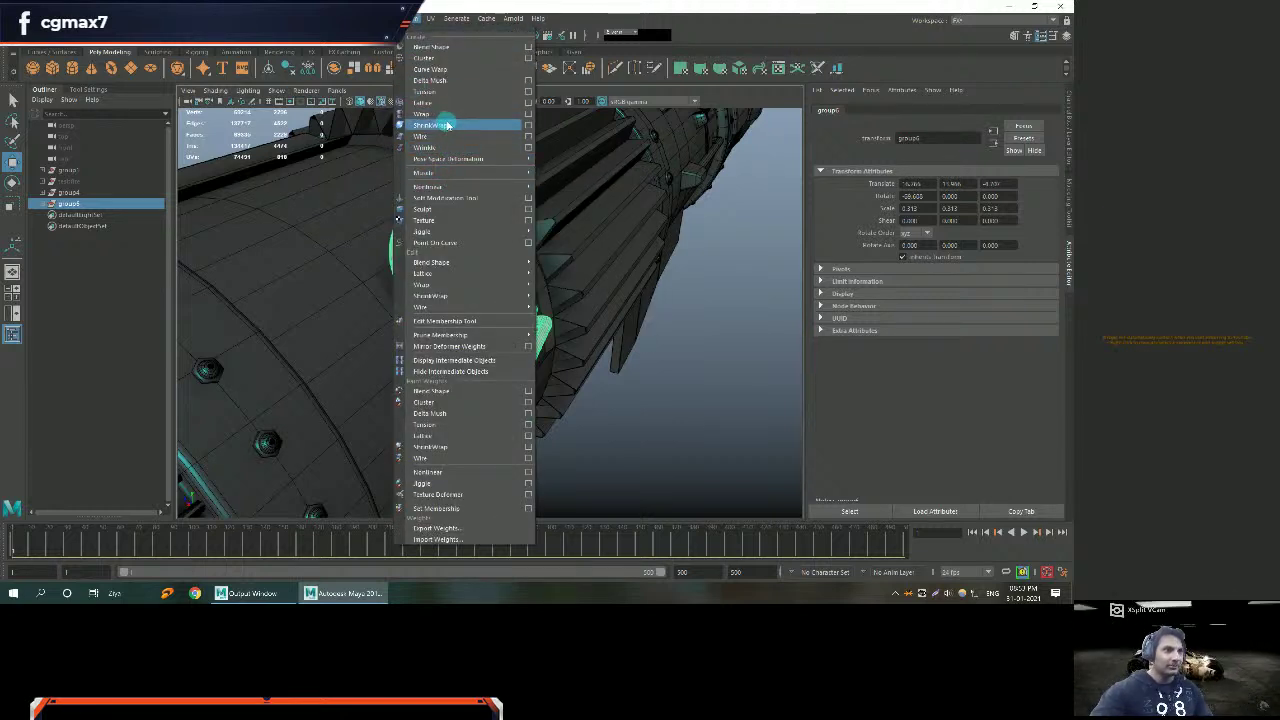
pyautogui.moveTo(438, 176)
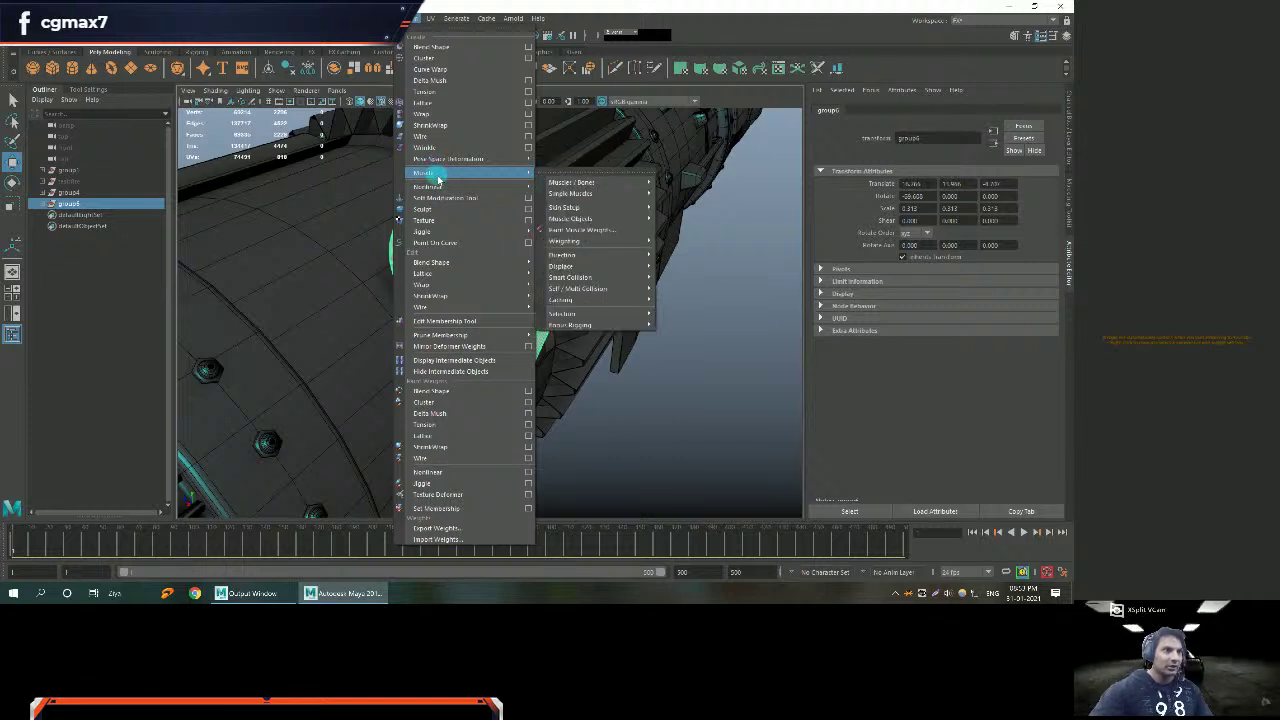
pyautogui.click(554, 197)
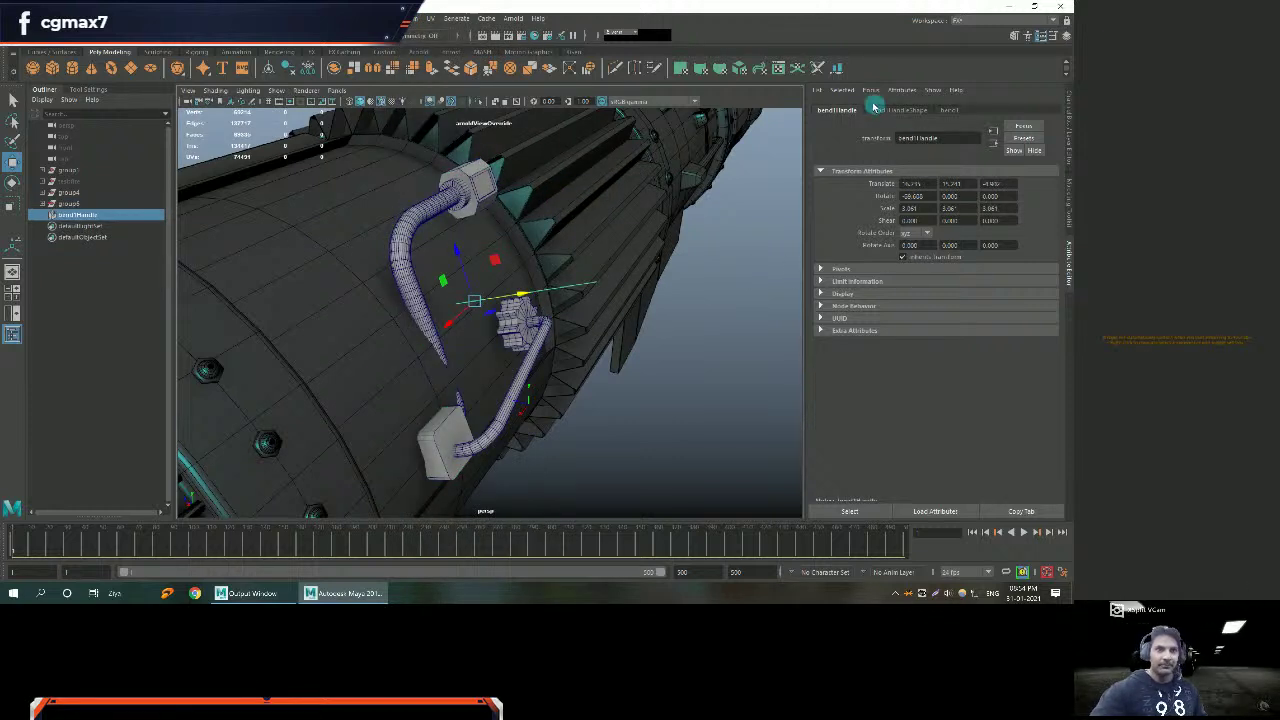
pyautogui.click(898, 110)
pyautogui.click(1066, 194)
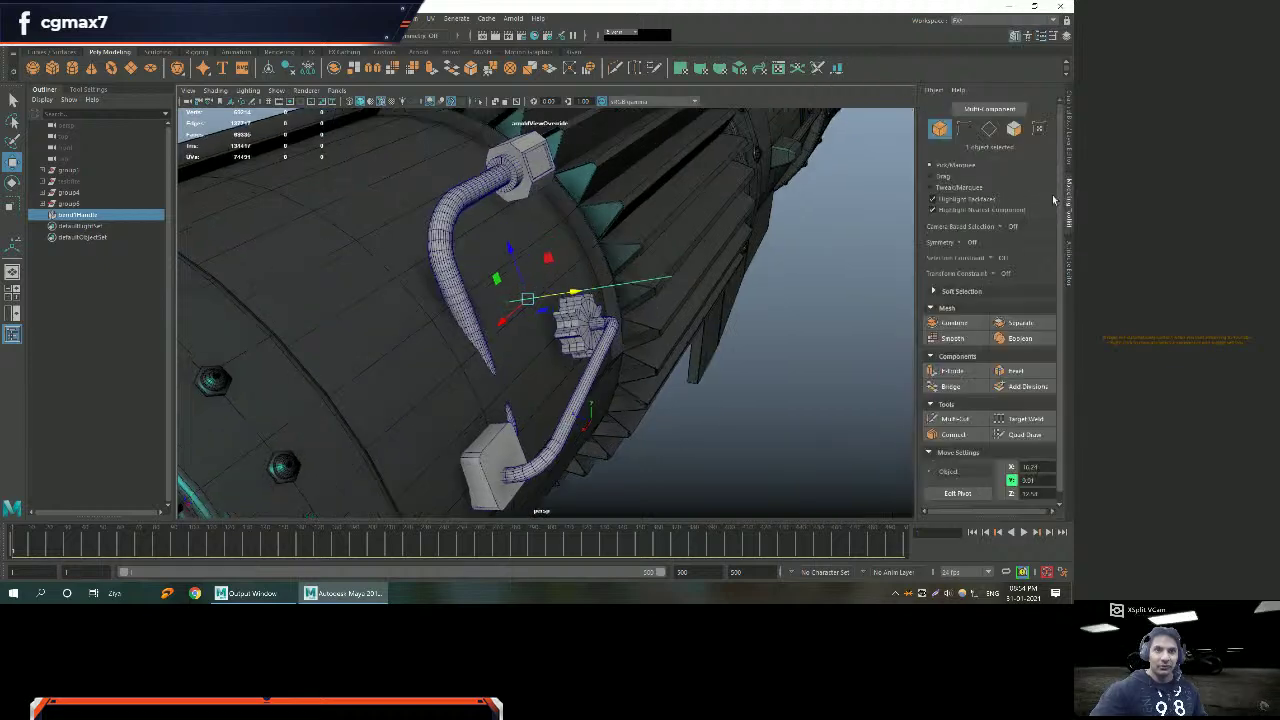
pyautogui.click(1069, 160)
# Rotate the bend handle about X so it lies lengthwise along the pipe group.
pyautogui.keyDown('alt'); pyautogui.moveTo(658, 324); pyautogui.dragTo(646, 334, button='middle'); pyautogui.keyUp('alt')
pyautogui.keyDown('alt'); pyautogui.moveTo(646, 334); pyautogui.dragTo(600, 332); pyautogui.keyUp('alt')
pyautogui.keyDown('alt'); pyautogui.moveTo(600, 332); pyautogui.dragTo(582, 328, button='right'); pyautogui.keyUp('alt')
pyautogui.click(930, 250)
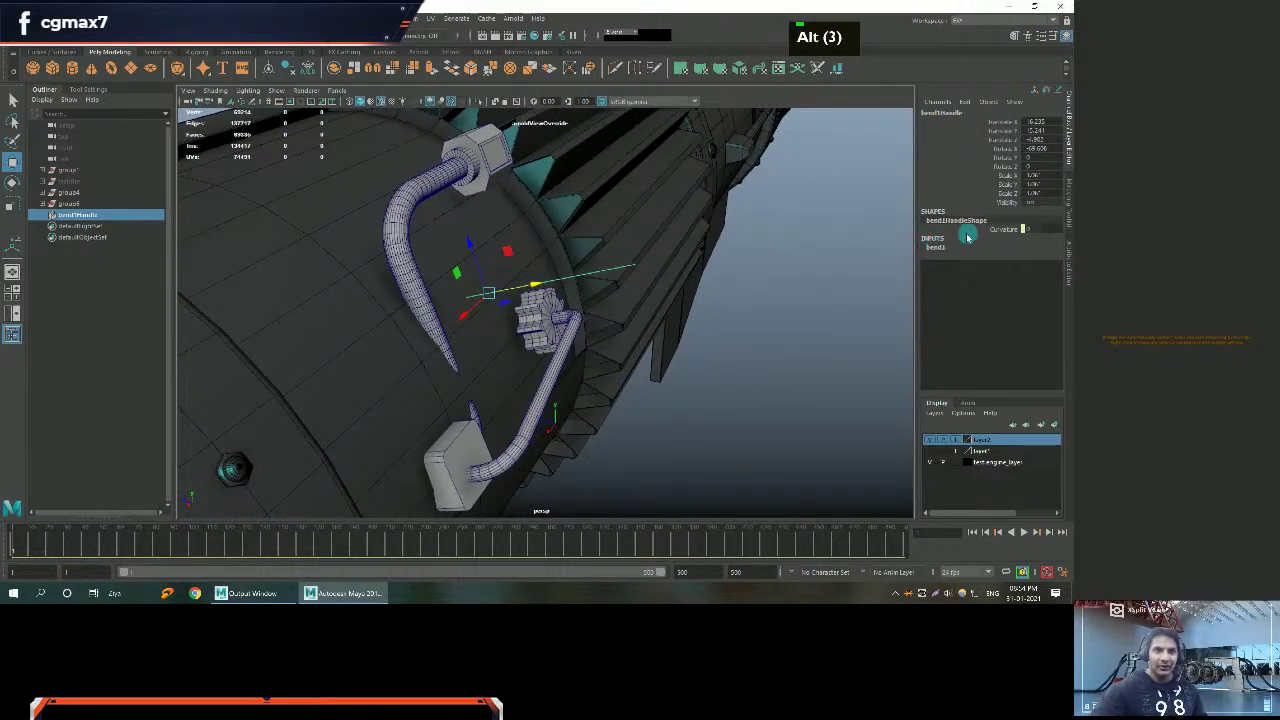
pyautogui.press('e')
pyautogui.moveTo(519, 281); pyautogui.dragTo(530, 342)
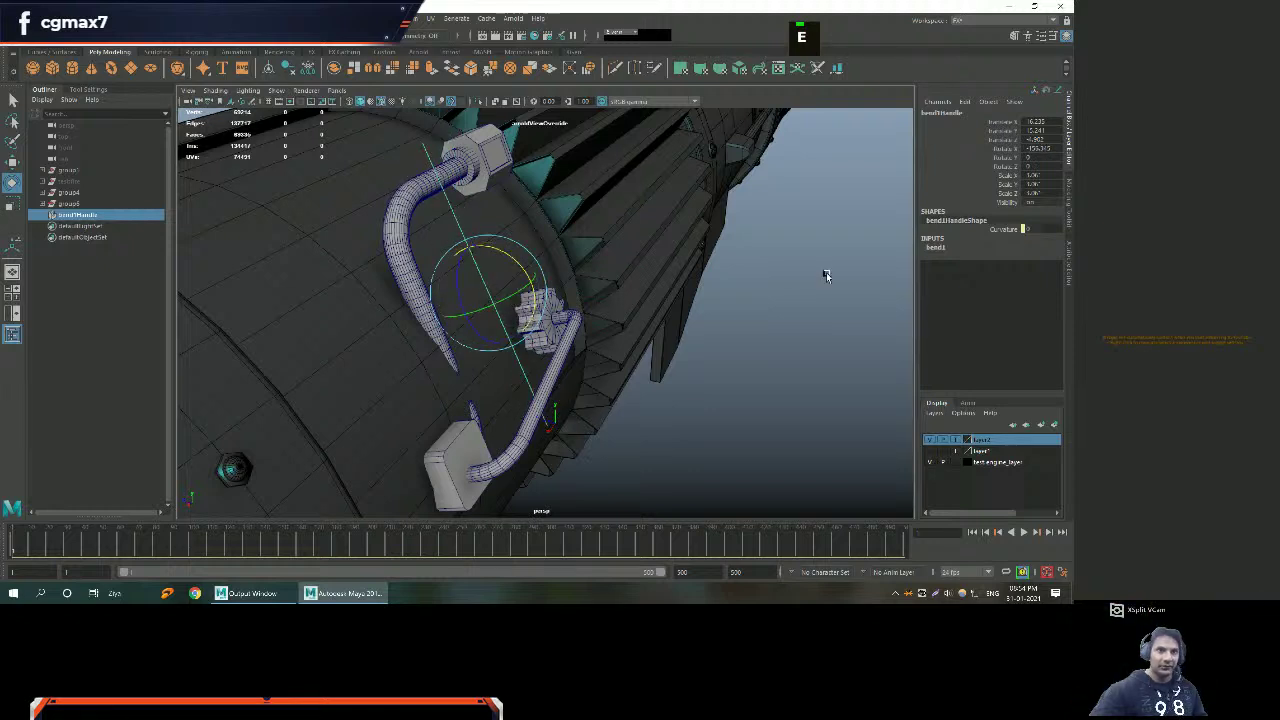
# Expand the bend1 inputs, reduce the Envelope to about 0.924 and undo the last trial adjustment.
pyautogui.click(933, 248)
pyautogui.click(1004, 257)
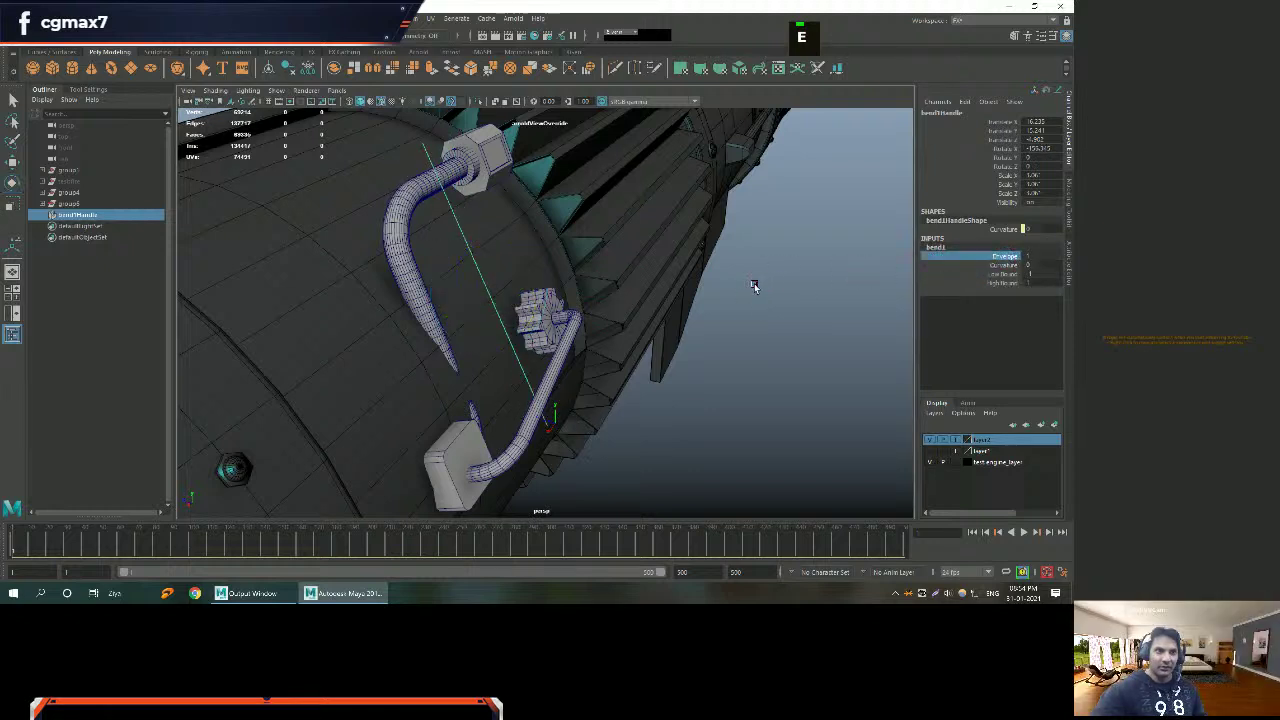
pyautogui.middleClick(758, 283)
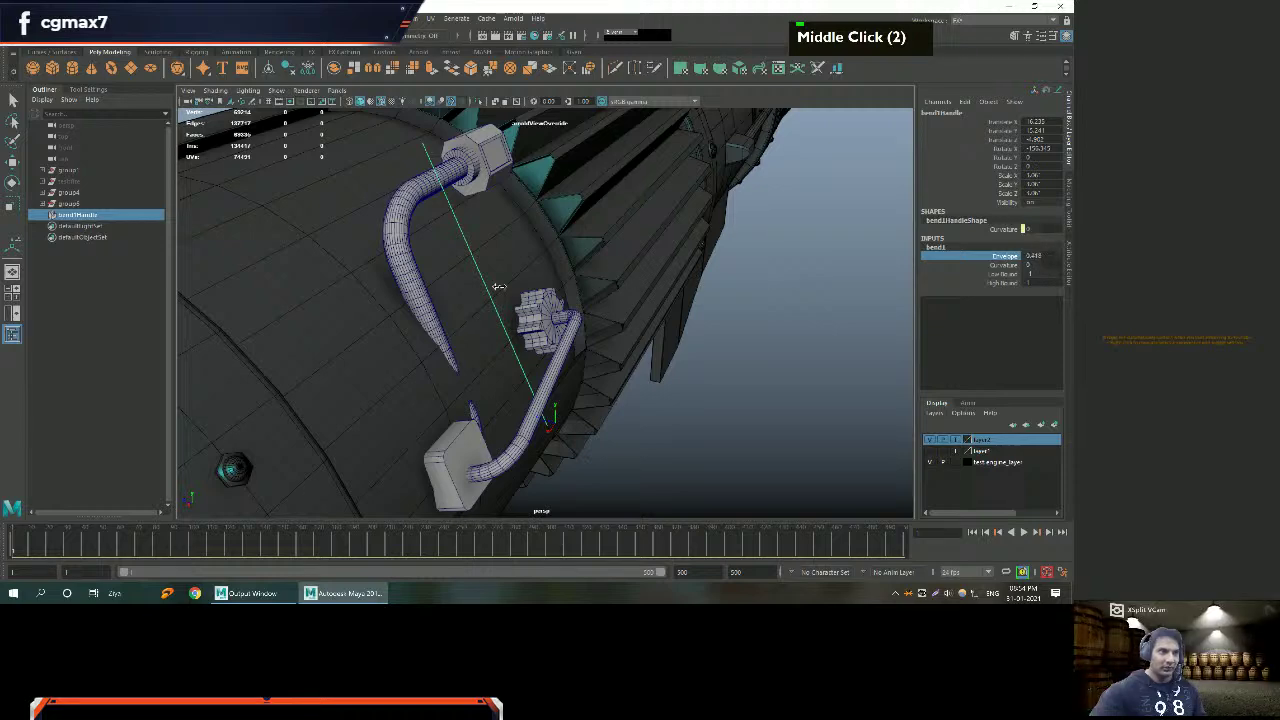
pyautogui.moveTo(776, 284); pyautogui.dragTo(606, 280, button='middle')
pyautogui.hotkey('ctrl', 'z')
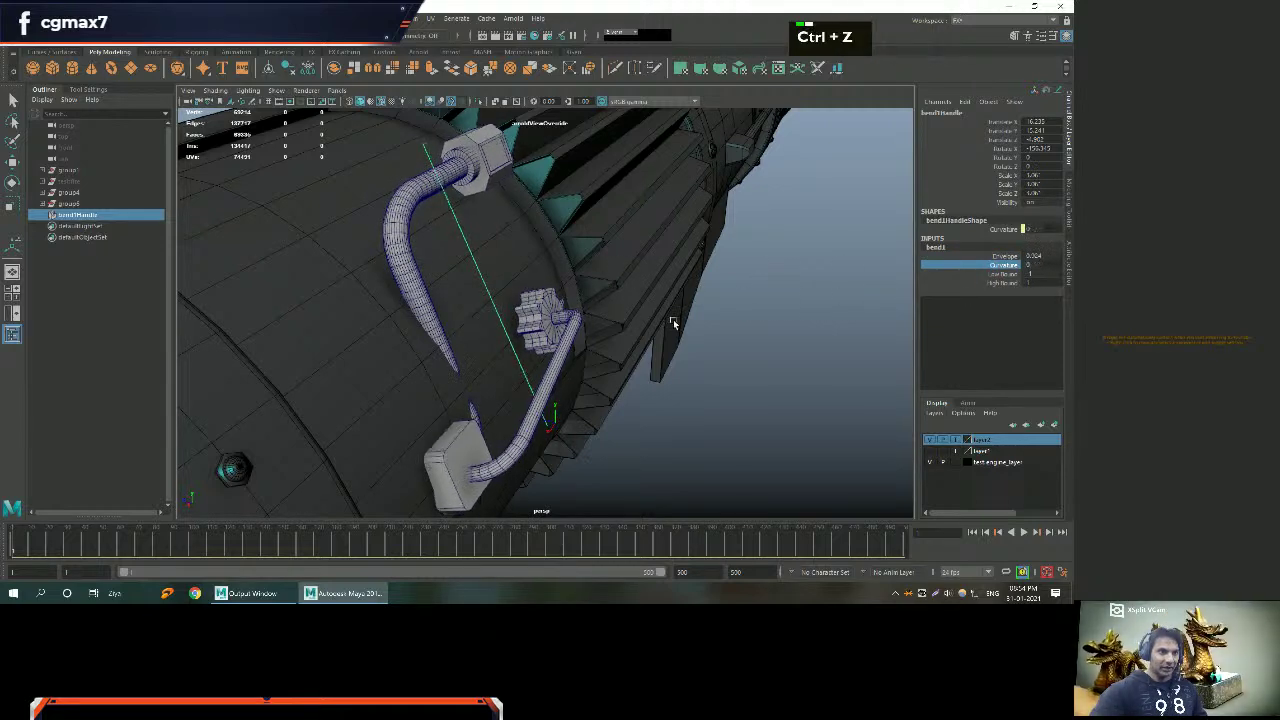
# Turn the bend handle around its own length so its bending direction faces the engine shell.
pyautogui.keyDown('alt'); pyautogui.moveTo(667, 325); pyautogui.dragTo(655, 313, button='right'); pyautogui.keyUp('alt')
pyautogui.keyDown('alt'); pyautogui.moveTo(655, 313); pyautogui.dragTo(649, 309); pyautogui.keyUp('alt')
pyautogui.keyDown('alt'); pyautogui.moveTo(649, 309); pyautogui.dragTo(612, 319, button='right'); pyautogui.keyUp('alt')
pyautogui.press('e')
pyautogui.keyDown('alt'); pyautogui.moveTo(594, 313); pyautogui.dragTo(590, 321, button='middle'); pyautogui.keyUp('alt')
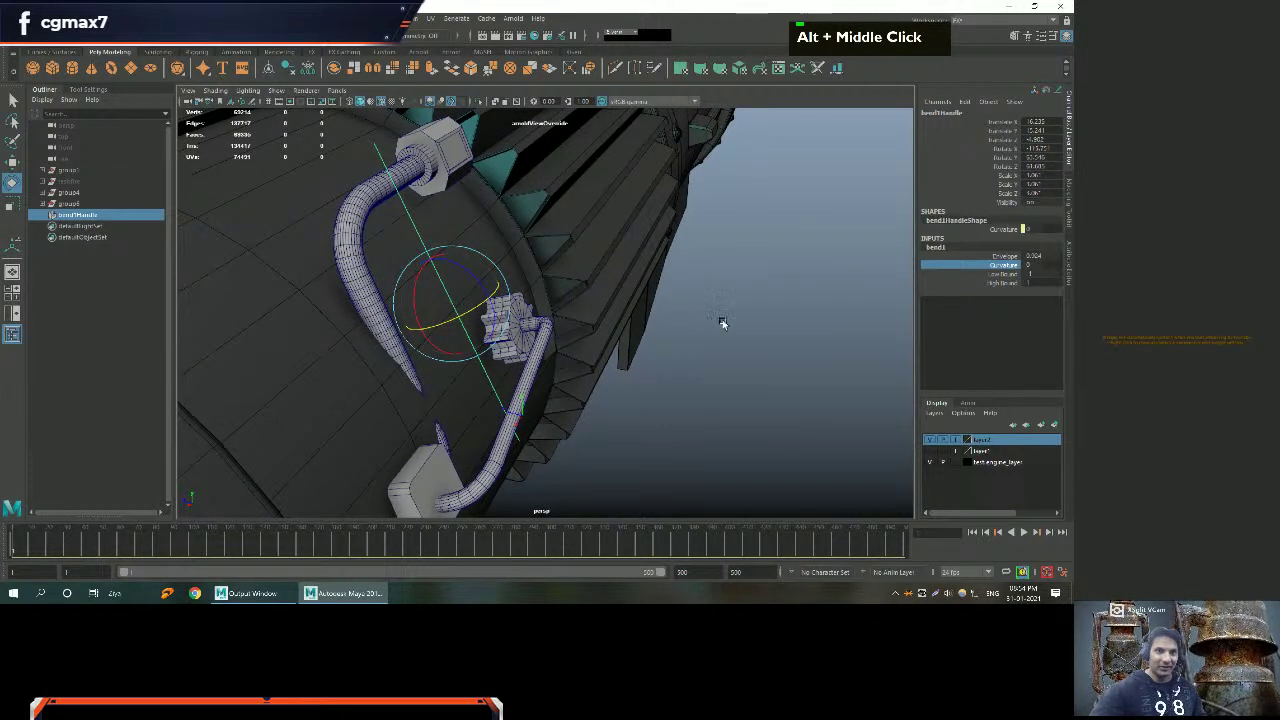
pyautogui.moveTo(723, 323); pyautogui.dragTo(636, 323, button='middle')
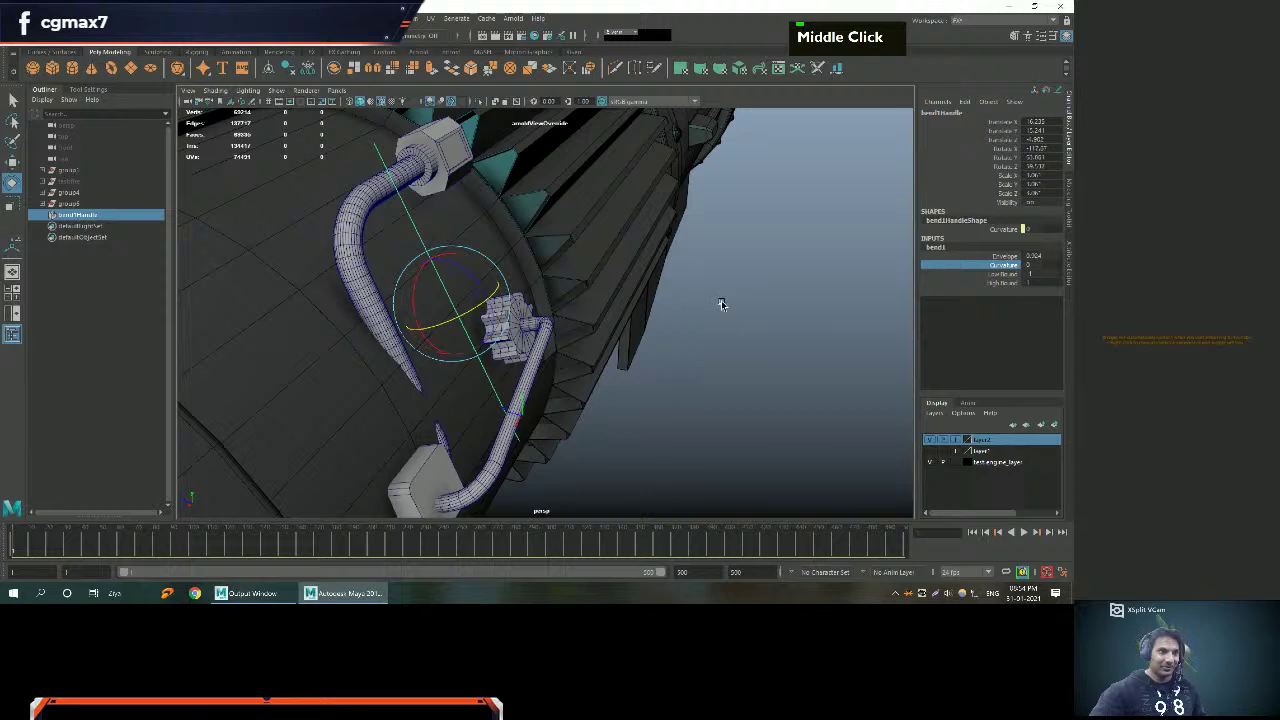
# Adjust the bend deformer's Curvature by about 18 so the pipe group curves around the engine body.
pyautogui.moveTo(770, 290); pyautogui.dragTo(214, 264, button='middle')
pyautogui.moveTo(613, 362)
pyautogui.keyDown('alt'); pyautogui.mouseDown(button='right')
pyautogui.moveTo(660, 362)
pyautogui.moveTo(600, 360)
pyautogui.mouseUp(button='right'); pyautogui.keyUp('alt')
pyautogui.keyDown('alt'); pyautogui.moveTo(600, 360); pyautogui.dragTo(636, 333); pyautogui.keyUp('alt')
pyautogui.keyDown('alt'); pyautogui.moveTo(742, 350); pyautogui.dragTo(968, 157, button='middle'); pyautogui.keyUp('alt')
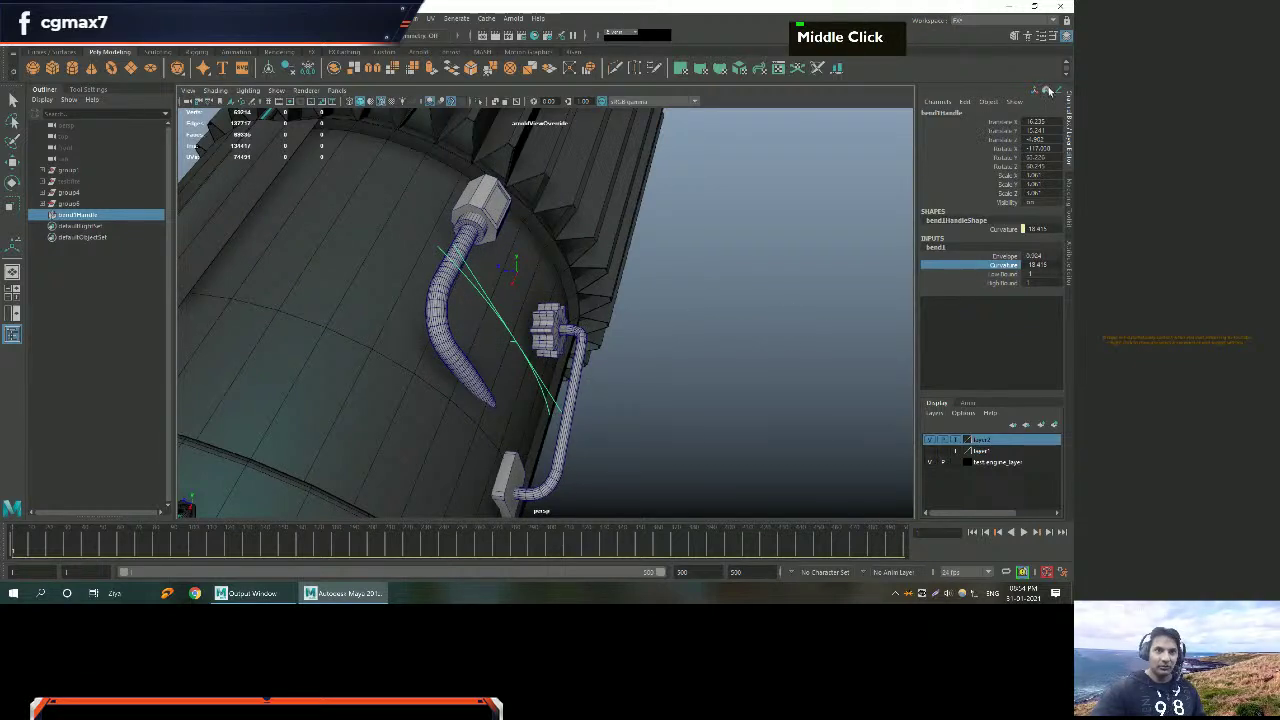
# Strengthen the bend deformer's Curvature to about 48.8 so the pipe group wraps more tightly around the shell.
pyautogui.moveTo(871, 280); pyautogui.dragTo(722, 288, button='middle')
pyautogui.press('w')
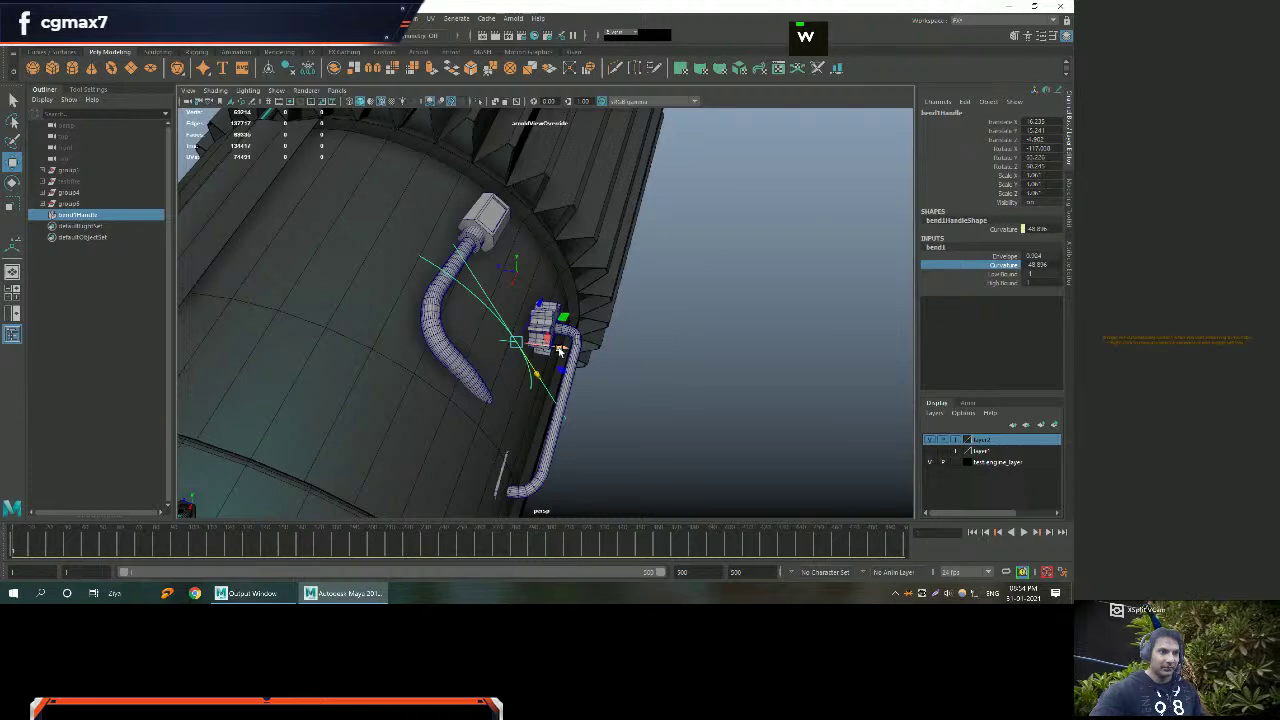
pyautogui.moveTo(560, 350); pyautogui.dragTo(573, 350)
pyautogui.keyDown('alt'); pyautogui.moveTo(572, 352); pyautogui.dragTo(627, 330, button='middle'); pyautogui.keyUp('alt')
pyautogui.keyDown('alt'); pyautogui.moveTo(627, 330); pyautogui.dragTo(607, 361); pyautogui.keyUp('alt')
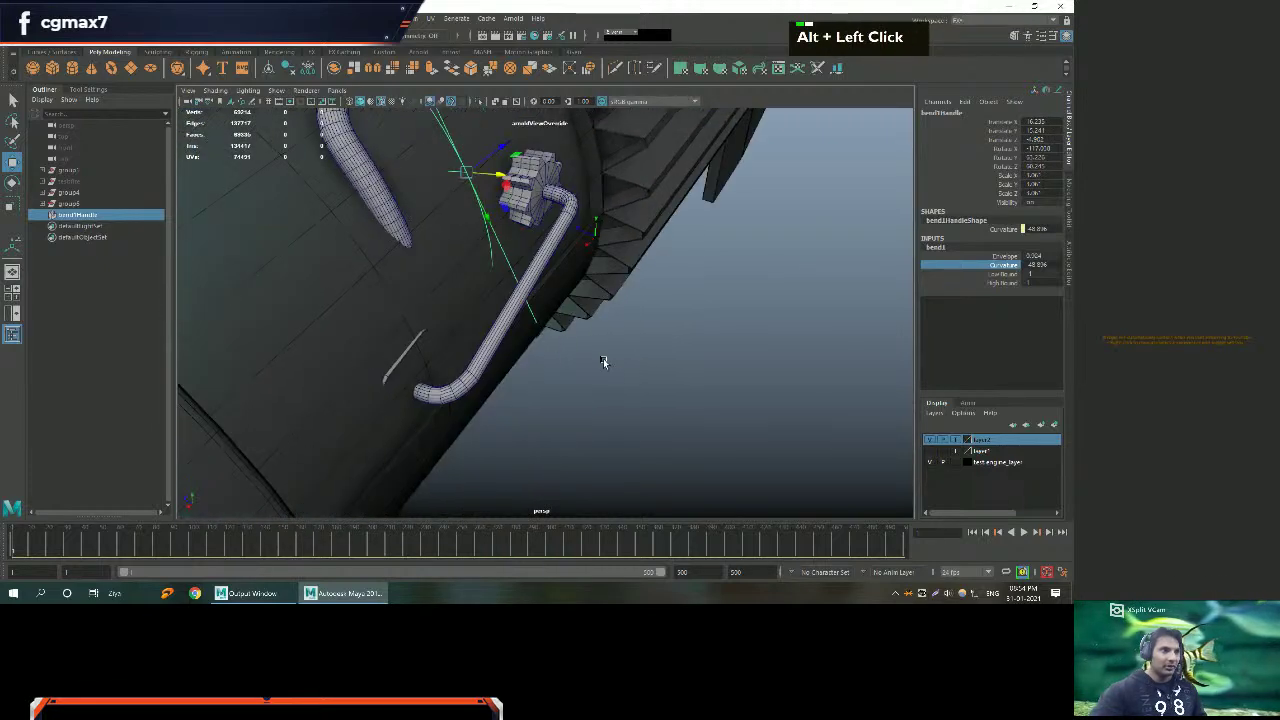
# Select the bent pipe-and-gear group and reposition it so its end blocks rest against the engine shell.
pyautogui.click(68, 203)
pyautogui.keyDown('alt'); pyautogui.moveTo(346, 277); pyautogui.dragTo(509, 366, button='right'); pyautogui.keyUp('alt')
pyautogui.keyDown('alt'); pyautogui.moveTo(509, 366); pyautogui.dragTo(567, 366); pyautogui.keyUp('alt')
pyautogui.press('e')
pyautogui.keyDown('alt'); pyautogui.moveTo(567, 366); pyautogui.dragTo(636, 389, button='middle'); pyautogui.keyUp('alt')
pyautogui.keyDown('alt'); pyautogui.moveTo(636, 389); pyautogui.dragTo(540, 360); pyautogui.keyUp('alt')
pyautogui.keyDown('alt'); pyautogui.moveTo(540, 360); pyautogui.dragTo(555, 375, button='middle'); pyautogui.keyUp('alt')
pyautogui.keyDown('alt'); pyautogui.moveTo(555, 375); pyautogui.dragTo(560, 385); pyautogui.keyUp('alt')
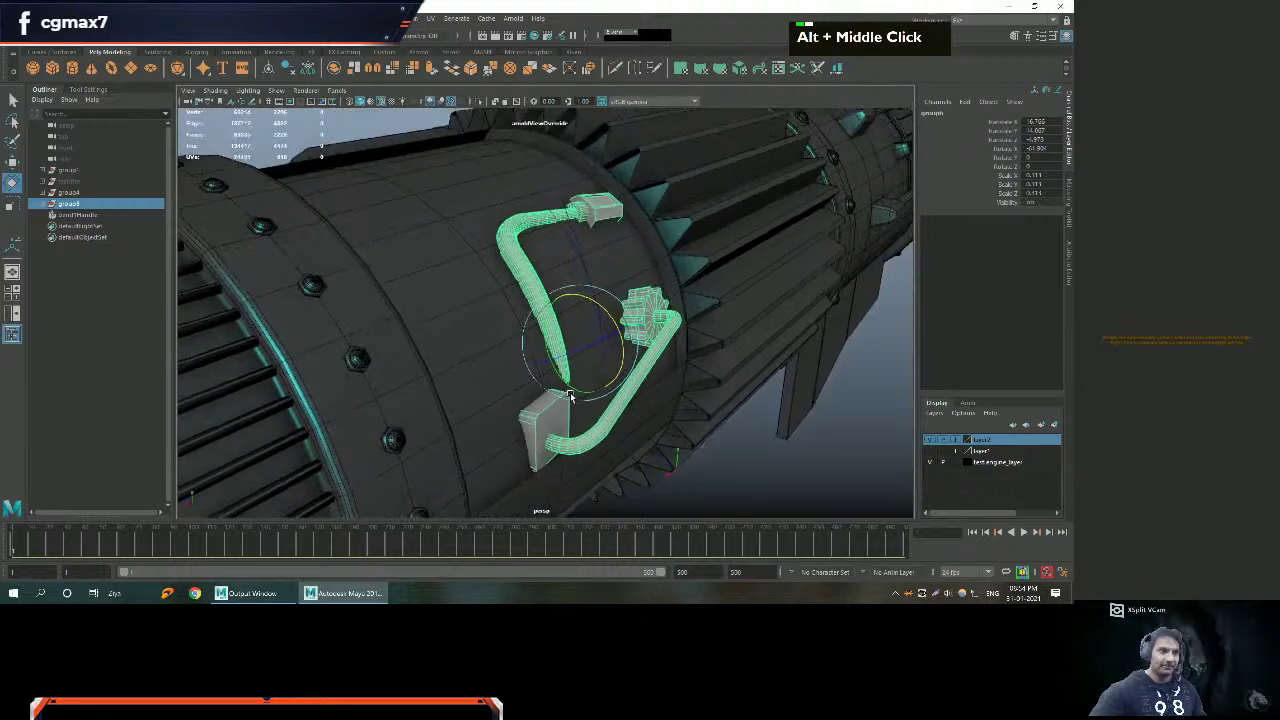
pyautogui.keyDown('alt'); pyautogui.moveTo(560, 385); pyautogui.dragTo(566, 395, button='middle'); pyautogui.keyUp('alt')
pyautogui.press('w')
pyautogui.moveTo(665, 318); pyautogui.dragTo(672, 316)
pyautogui.keyDown('alt'); pyautogui.moveTo(627, 272); pyautogui.dragTo(640, 320, button='middle'); pyautogui.keyUp('alt')
pyautogui.keyDown('alt'); pyautogui.moveTo(640, 320); pyautogui.dragTo(669, 341); pyautogui.keyUp('alt')
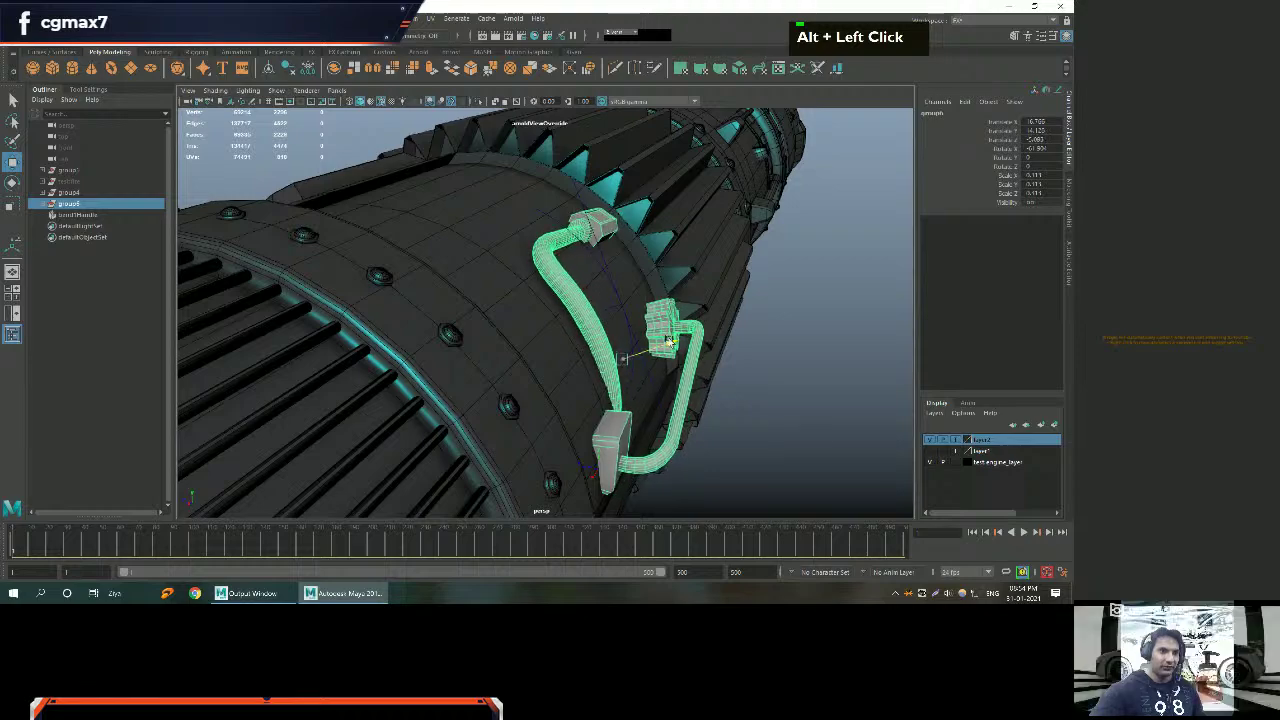
pyautogui.moveTo(607, 307); pyautogui.dragTo(546, 306)
pyautogui.keyDown('alt'); pyautogui.moveTo(546, 306); pyautogui.dragTo(640, 285, button='middle'); pyautogui.keyUp('alt')
pyautogui.keyDown('alt'); pyautogui.moveTo(640, 285); pyautogui.dragTo(591, 314, button='right'); pyautogui.keyUp('alt')
pyautogui.keyDown('alt'); pyautogui.moveTo(591, 314); pyautogui.dragTo(598, 289); pyautogui.keyUp('alt')
pyautogui.keyDown('alt'); pyautogui.moveTo(598, 289); pyautogui.dragTo(545, 312, button='middle'); pyautogui.keyUp('alt')
pyautogui.moveTo(545, 312)
pyautogui.keyDown('alt'); pyautogui.mouseDown()
pyautogui.moveTo(514, 313)
pyautogui.moveTo(530, 322)
pyautogui.mouseUp(); pyautogui.keyUp('alt')
# Select the bend handle, then rotate and shift it so the bend runs squarely around the engine's circumference.
pyautogui.click(512, 310)
pyautogui.keyDown('alt'); pyautogui.moveTo(530, 322); pyautogui.dragTo(549, 345, button='right'); pyautogui.keyUp('alt')
pyautogui.press('r')
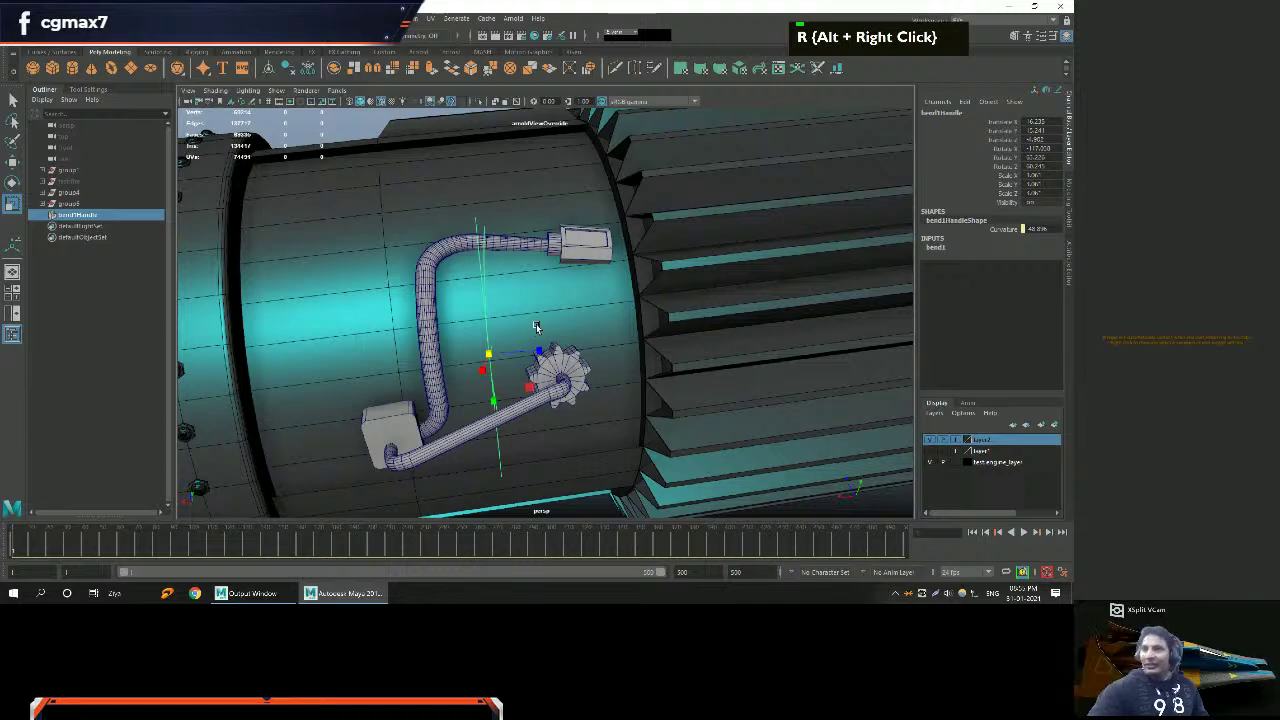
pyautogui.moveTo(544, 330)
pyautogui.keyDown('alt'); pyautogui.mouseDown()
pyautogui.moveTo(557, 343)
pyautogui.moveTo(529, 334)
pyautogui.moveTo(566, 337)
pyautogui.mouseUp(); pyautogui.keyUp('alt')
pyautogui.keyDown('alt'); pyautogui.moveTo(566, 337); pyautogui.dragTo(593, 334, button='middle'); pyautogui.keyUp('alt')
pyautogui.keyDown('alt'); pyautogui.moveTo(593, 334); pyautogui.dragTo(509, 363); pyautogui.keyUp('alt')
pyautogui.keyDown('alt'); pyautogui.moveTo(509, 363); pyautogui.dragTo(460, 351, button='middle'); pyautogui.keyUp('alt')
pyautogui.keyDown('alt'); pyautogui.moveTo(460, 351); pyautogui.dragTo(530, 338); pyautogui.keyUp('alt')
pyautogui.press('w')
pyautogui.moveTo(455, 263); pyautogui.dragTo(463, 258)
pyautogui.keyDown('alt'); pyautogui.moveTo(438, 300); pyautogui.dragTo(435, 280); pyautogui.keyUp('alt')
pyautogui.keyDown('alt'); pyautogui.moveTo(435, 280); pyautogui.dragTo(430, 270, button='middle'); pyautogui.keyUp('alt')
pyautogui.keyDown('alt'); pyautogui.moveTo(430, 270); pyautogui.dragTo(470, 285); pyautogui.keyUp('alt')
pyautogui.keyDown('alt'); pyautogui.moveTo(470, 285); pyautogui.dragTo(490, 295, button='middle'); pyautogui.keyUp('alt')
pyautogui.keyDown('alt'); pyautogui.moveTo(490, 295); pyautogui.dragTo(508, 308, button='right'); pyautogui.keyUp('alt')
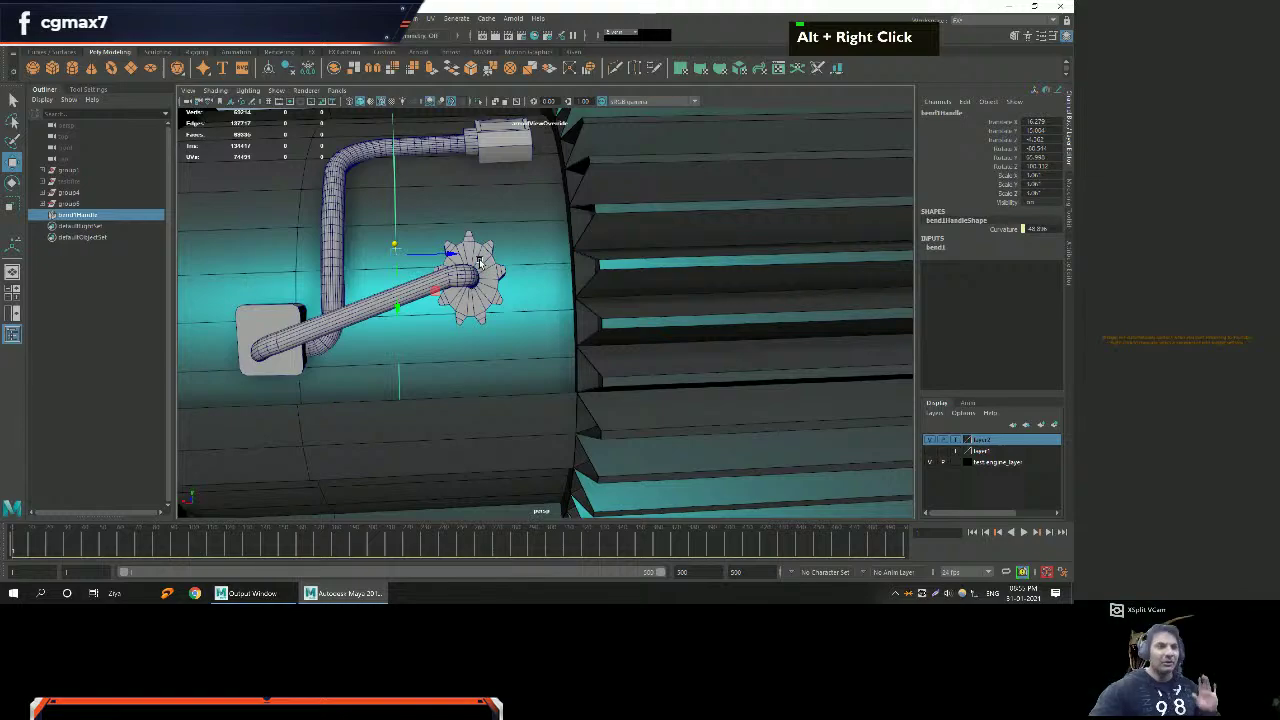
# Nudge the bend handle slightly to refine how the pipe group hugs the cylindrical shell.
pyautogui.keyDown('alt'); pyautogui.moveTo(458, 305); pyautogui.dragTo(446, 337, button='right'); pyautogui.keyUp('alt')
pyautogui.keyDown('alt'); pyautogui.moveTo(446, 337); pyautogui.dragTo(536, 336); pyautogui.keyUp('alt')
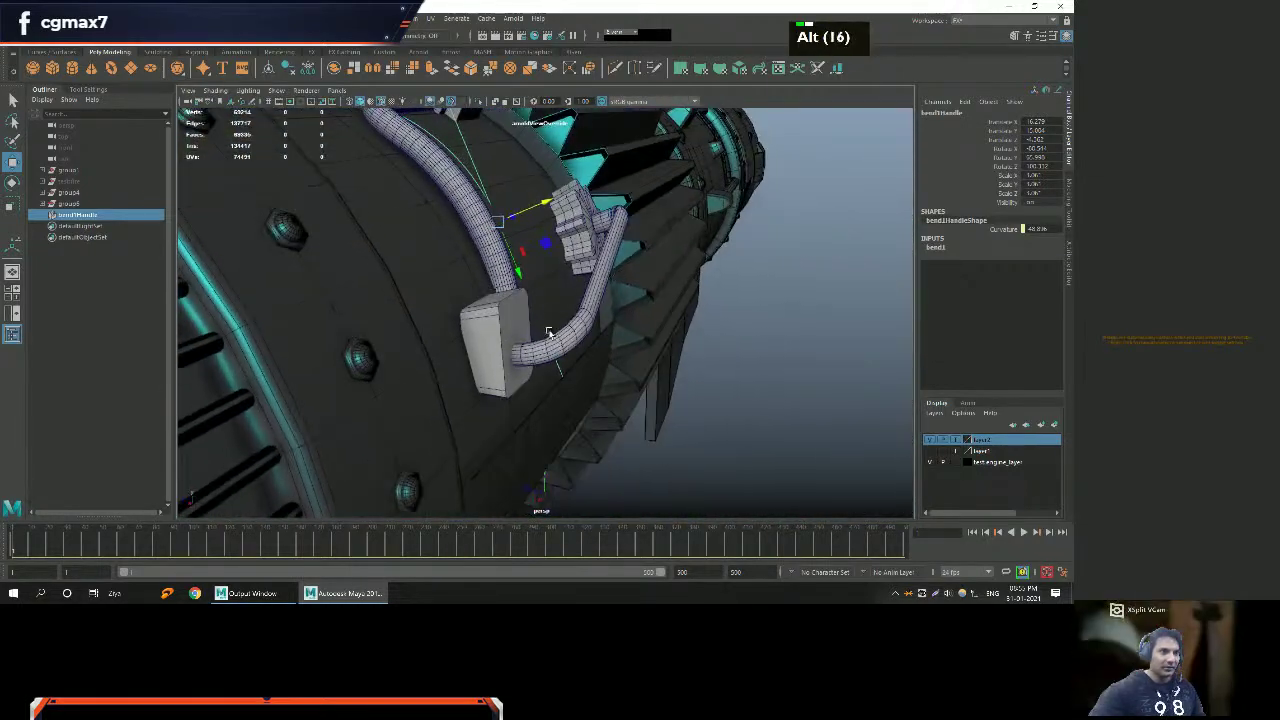
pyautogui.keyDown('alt'); pyautogui.moveTo(536, 336); pyautogui.dragTo(533, 348, button='middle'); pyautogui.keyUp('alt')
pyautogui.moveTo(551, 325); pyautogui.dragTo(508, 334)
pyautogui.keyDown('alt'); pyautogui.moveTo(508, 334); pyautogui.dragTo(506, 309, button='middle'); pyautogui.keyUp('alt')
pyautogui.keyDown('alt'); pyautogui.moveTo(506, 309); pyautogui.dragTo(415, 328); pyautogui.keyUp('alt')
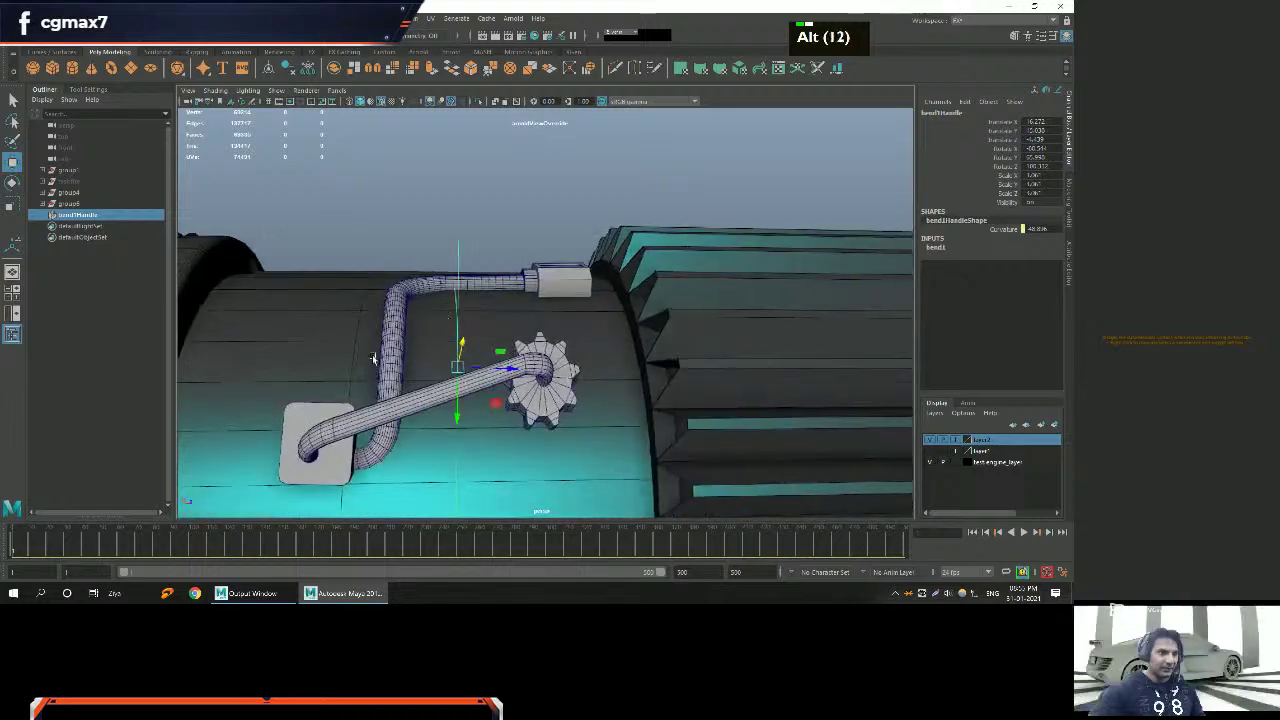
pyautogui.keyDown('alt'); pyautogui.moveTo(386, 344); pyautogui.dragTo(413, 428, button='middle'); pyautogui.keyUp('alt')
pyautogui.keyDown('alt'); pyautogui.moveTo(413, 428); pyautogui.dragTo(451, 331, button='right'); pyautogui.keyUp('alt')
pyautogui.keyDown('alt'); pyautogui.moveTo(451, 331); pyautogui.dragTo(490, 340); pyautogui.keyUp('alt')
pyautogui.keyDown('alt'); pyautogui.moveTo(490, 340); pyautogui.dragTo(485, 350, button='middle'); pyautogui.keyUp('alt')
pyautogui.keyDown('alt'); pyautogui.moveTo(485, 350); pyautogui.dragTo(477, 360, button='right'); pyautogui.keyUp('alt')
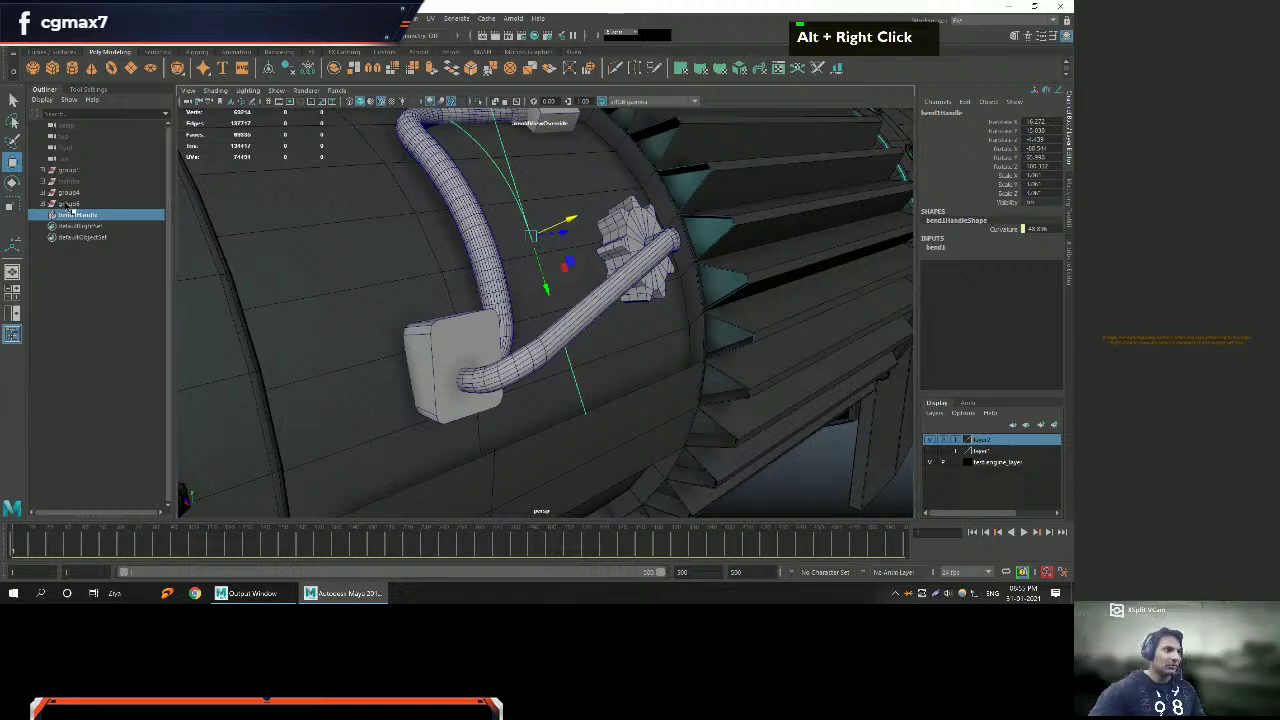
# Select the pipe group, delete its history to bake the bend, and freeze its transformations.
pyautogui.click(66, 204)
pyautogui.keyDown('alt'); pyautogui.moveTo(420, 300); pyautogui.dragTo(430, 290, button='middle'); pyautogui.keyUp('alt')
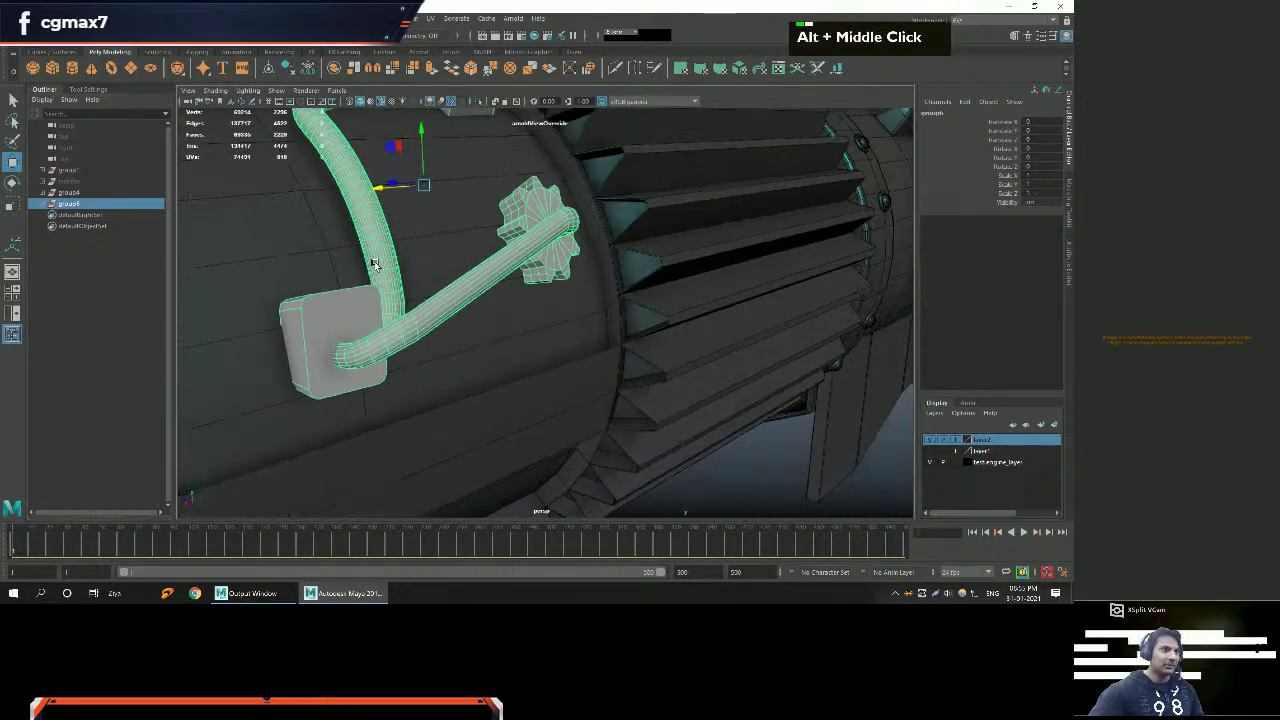
pyautogui.keyDown('alt'); pyautogui.moveTo(430, 290); pyautogui.dragTo(437, 277); pyautogui.keyUp('alt')
pyautogui.keyDown('alt'); pyautogui.moveTo(437, 277); pyautogui.dragTo(476, 314, button='middle'); pyautogui.keyUp('alt')
pyautogui.keyDown('alt'); pyautogui.moveTo(476, 314); pyautogui.dragTo(407, 255); pyautogui.keyUp('alt')
# Select the gear and align its pivot axes with the gear's own tilted orientation.
pyautogui.click(545, 236)
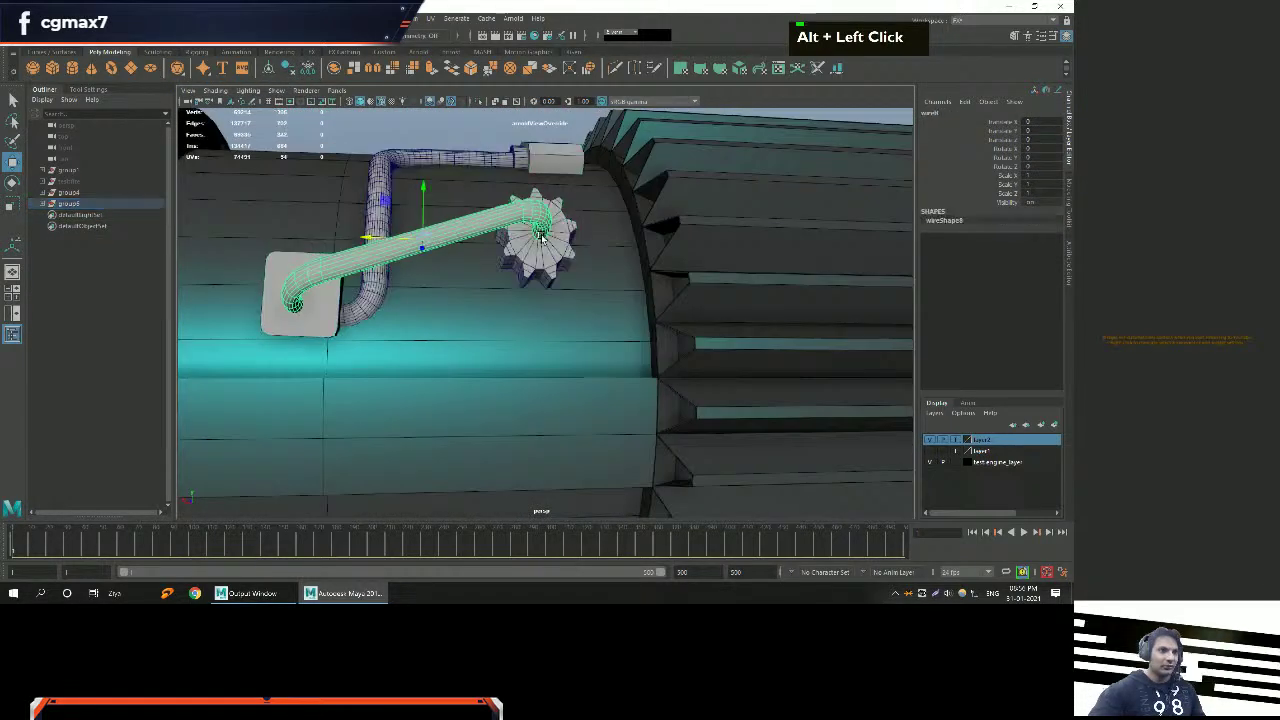
pyautogui.keyDown('alt'); pyautogui.moveTo(545, 236); pyautogui.dragTo(505, 258); pyautogui.keyUp('alt')
pyautogui.keyDown('alt'); pyautogui.moveTo(505, 258); pyautogui.dragTo(485, 270, button='right'); pyautogui.keyUp('alt')
pyautogui.keyDown('alt'); pyautogui.moveTo(485, 270); pyautogui.dragTo(512, 280); pyautogui.keyUp('alt')
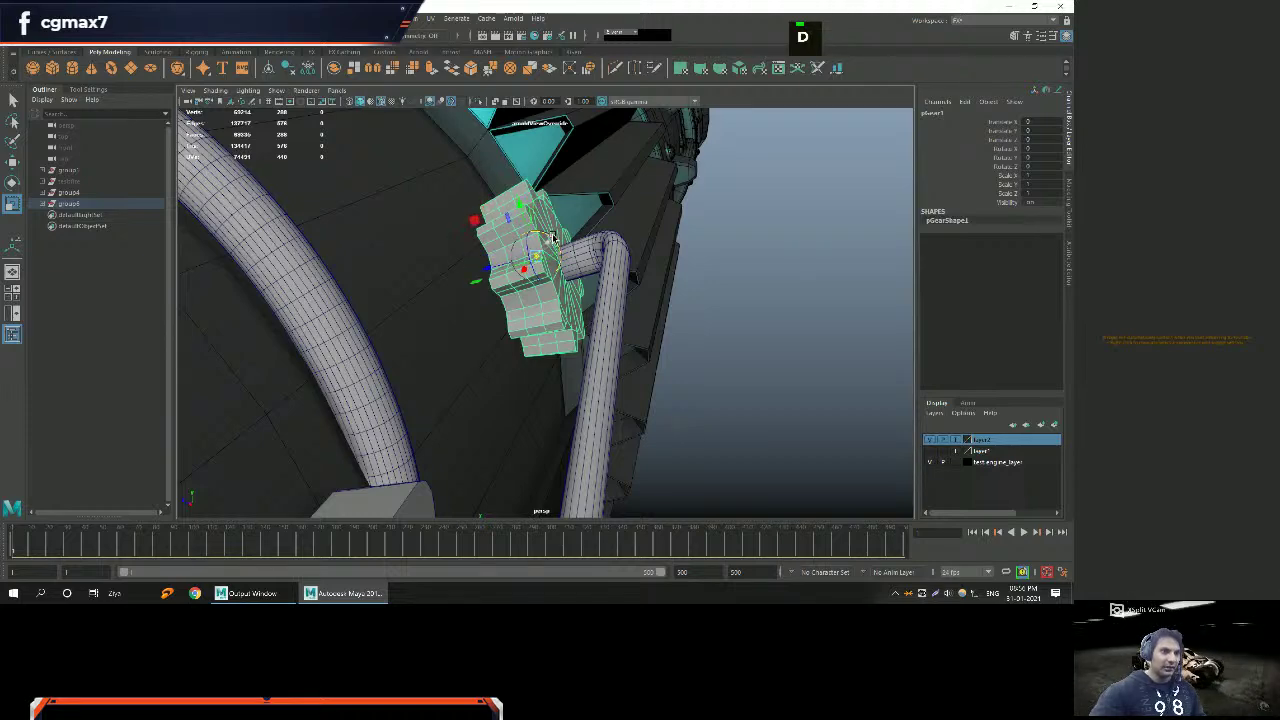
pyautogui.keyDown('alt'); pyautogui.moveTo(547, 208); pyautogui.dragTo(530, 300, button='right'); pyautogui.keyUp('alt')
pyautogui.keyDown('alt'); pyautogui.moveTo(530, 300); pyautogui.dragTo(515, 295); pyautogui.keyUp('alt')
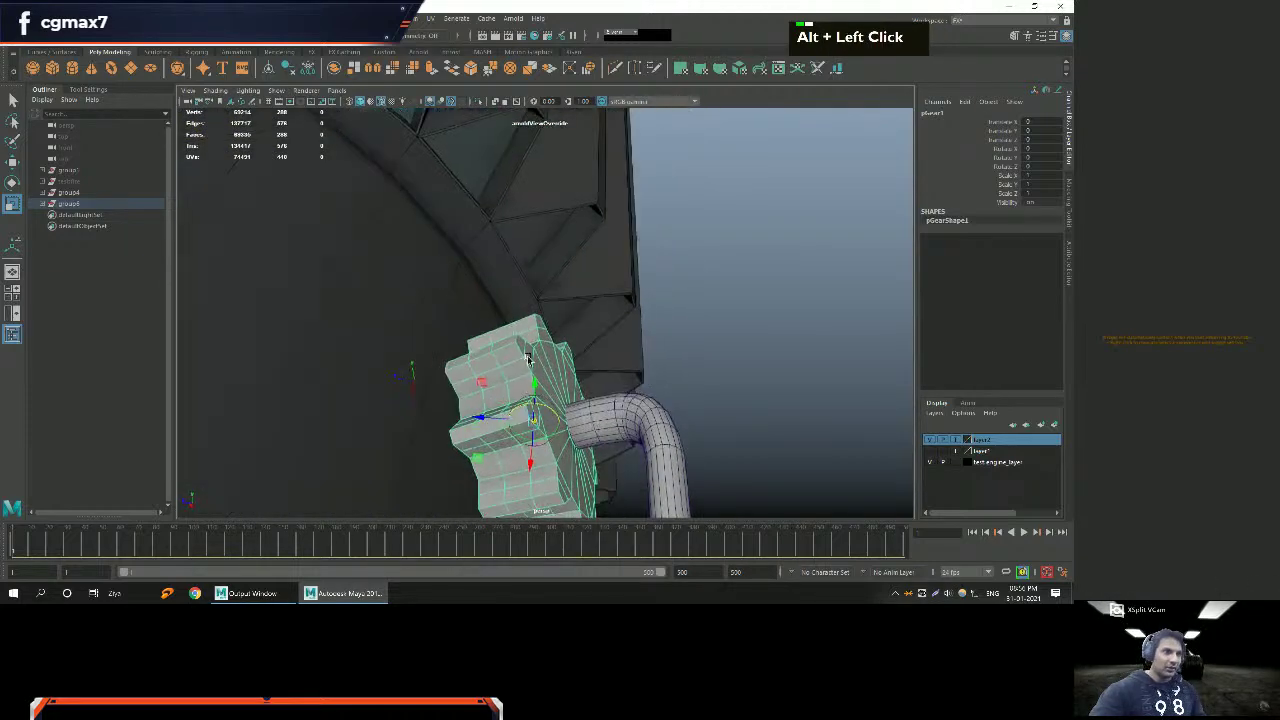
pyautogui.keyDown('alt'); pyautogui.moveTo(515, 295); pyautogui.dragTo(501, 282, button='right'); pyautogui.keyUp('alt')
pyautogui.keyDown('alt'); pyautogui.moveTo(501, 282); pyautogui.dragTo(505, 316); pyautogui.keyUp('alt')
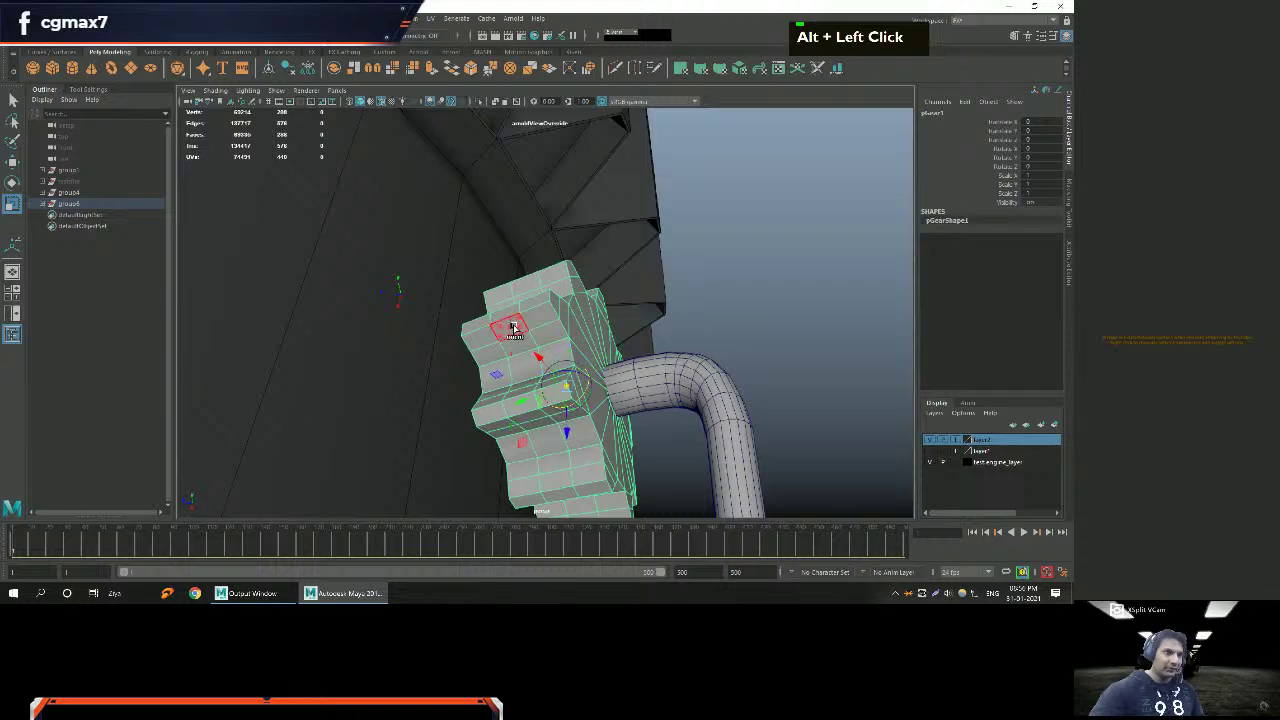
pyautogui.keyDown('alt'); pyautogui.moveTo(513, 330); pyautogui.dragTo(485, 300, button='middle'); pyautogui.keyUp('alt')
pyautogui.moveTo(485, 300)
pyautogui.keyDown('alt'); pyautogui.mouseDown()
pyautogui.moveTo(518, 358)
pyautogui.moveTo(458, 323)
pyautogui.moveTo(435, 236)
pyautogui.moveTo(494, 316)
pyautogui.mouseUp(); pyautogui.keyUp('alt')
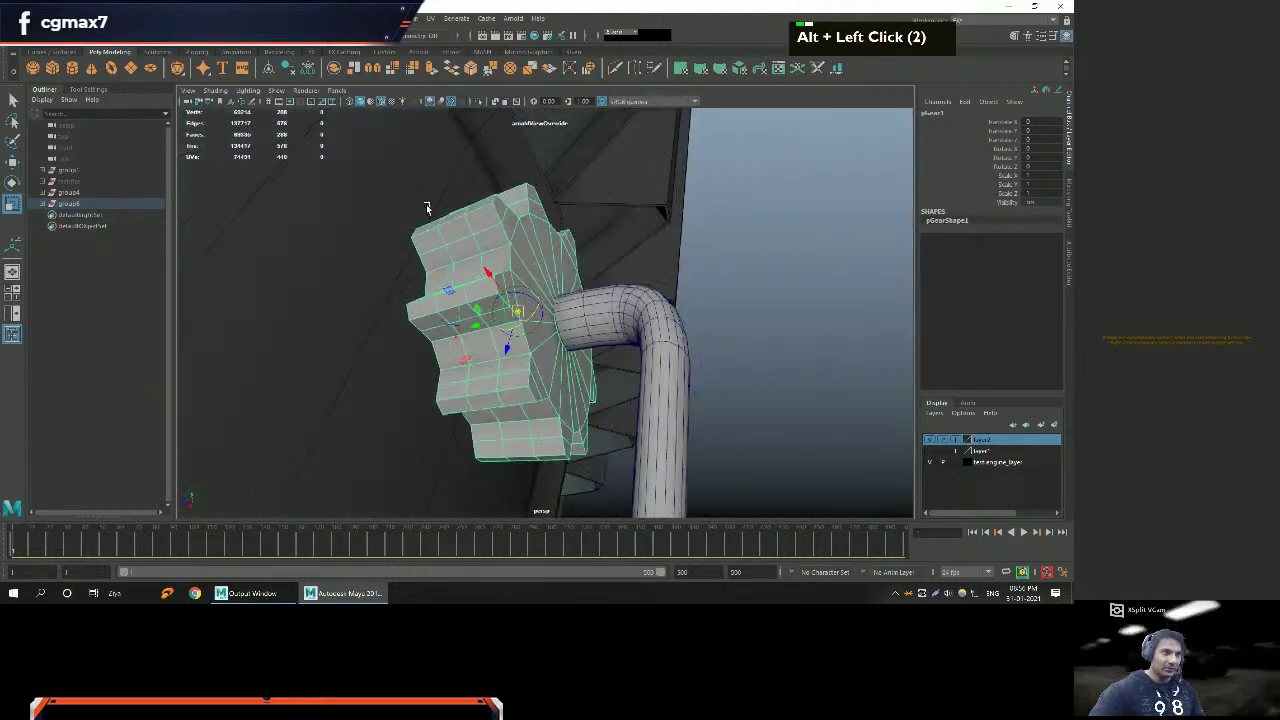
pyautogui.keyDown('alt'); pyautogui.moveTo(494, 316); pyautogui.dragTo(442, 240, button='middle'); pyautogui.keyUp('alt')
pyautogui.keyDown('alt'); pyautogui.moveTo(442, 240); pyautogui.dragTo(440, 256); pyautogui.keyUp('alt')
pyautogui.keyDown('alt'); pyautogui.moveTo(440, 256); pyautogui.dragTo(472, 292, button='right'); pyautogui.keyUp('alt')
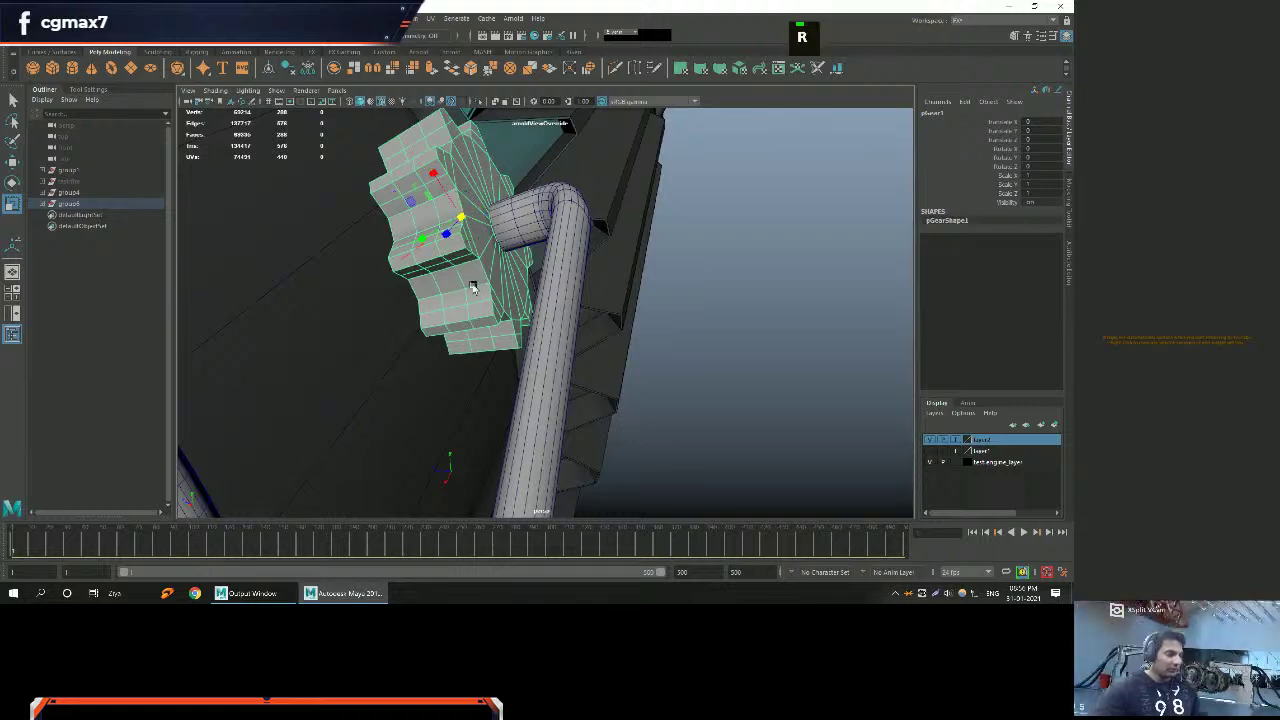
# Move the gear along its axis away from the pipe end so it seats against the engine shell.
pyautogui.keyDown('alt'); pyautogui.moveTo(458, 215); pyautogui.dragTo(440, 228, button='middle'); pyautogui.keyUp('alt')
pyautogui.keyDown('alt'); pyautogui.moveTo(440, 228); pyautogui.dragTo(430, 216, button='right'); pyautogui.keyUp('alt')
pyautogui.keyDown('alt'); pyautogui.moveTo(430, 216); pyautogui.dragTo(435, 376); pyautogui.keyUp('alt')
pyautogui.press('w')
pyautogui.press('q')
pyautogui.keyDown('alt'); pyautogui.moveTo(435, 376); pyautogui.dragTo(480, 386, button='right'); pyautogui.keyUp('alt')
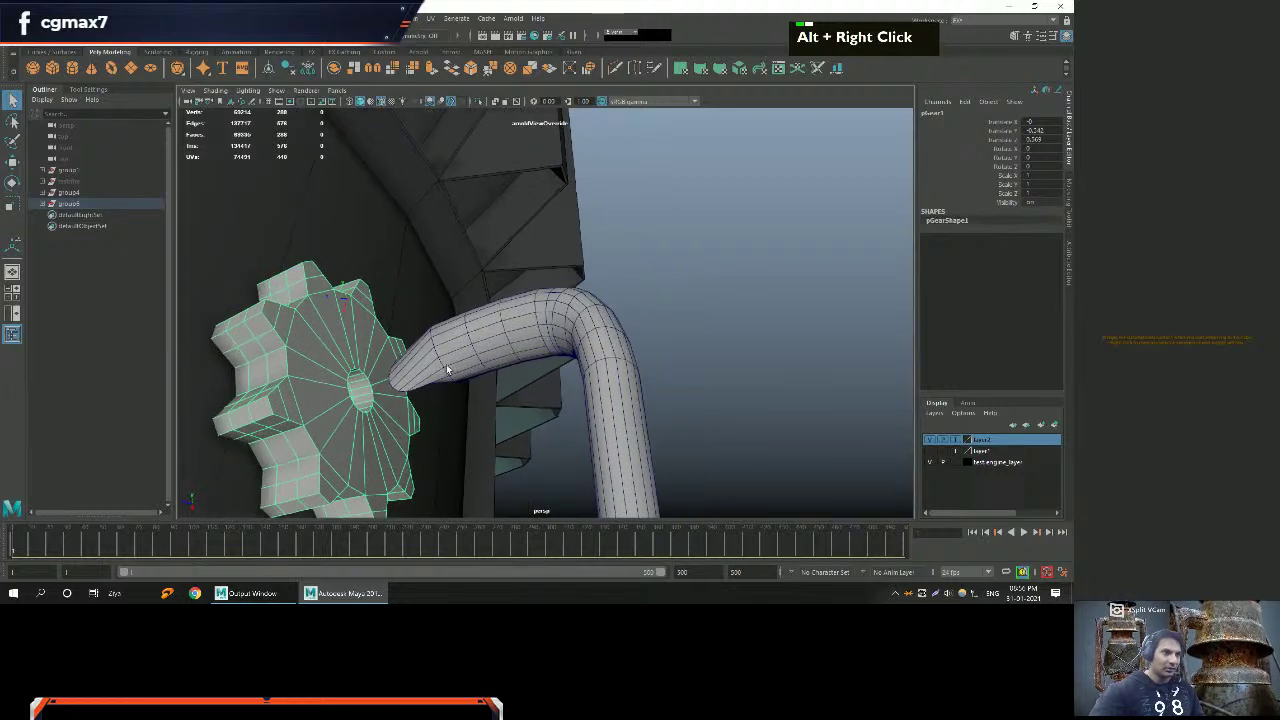
# Select the ring of edges at the thin pipe's gear-side end and delete its last row of faces.
pyautogui.keyDown('alt'); pyautogui.moveTo(480, 386); pyautogui.dragTo(446, 370); pyautogui.keyUp('alt')
pyautogui.click(449, 378)
pyautogui.keyDown('alt'); pyautogui.moveTo(449, 380); pyautogui.dragTo(453, 387, button='middle'); pyautogui.keyUp('alt')
pyautogui.keyDown('alt'); pyautogui.moveTo(453, 387); pyautogui.dragTo(468, 330, button='right'); pyautogui.keyUp('alt')
pyautogui.rightClick(471, 325)
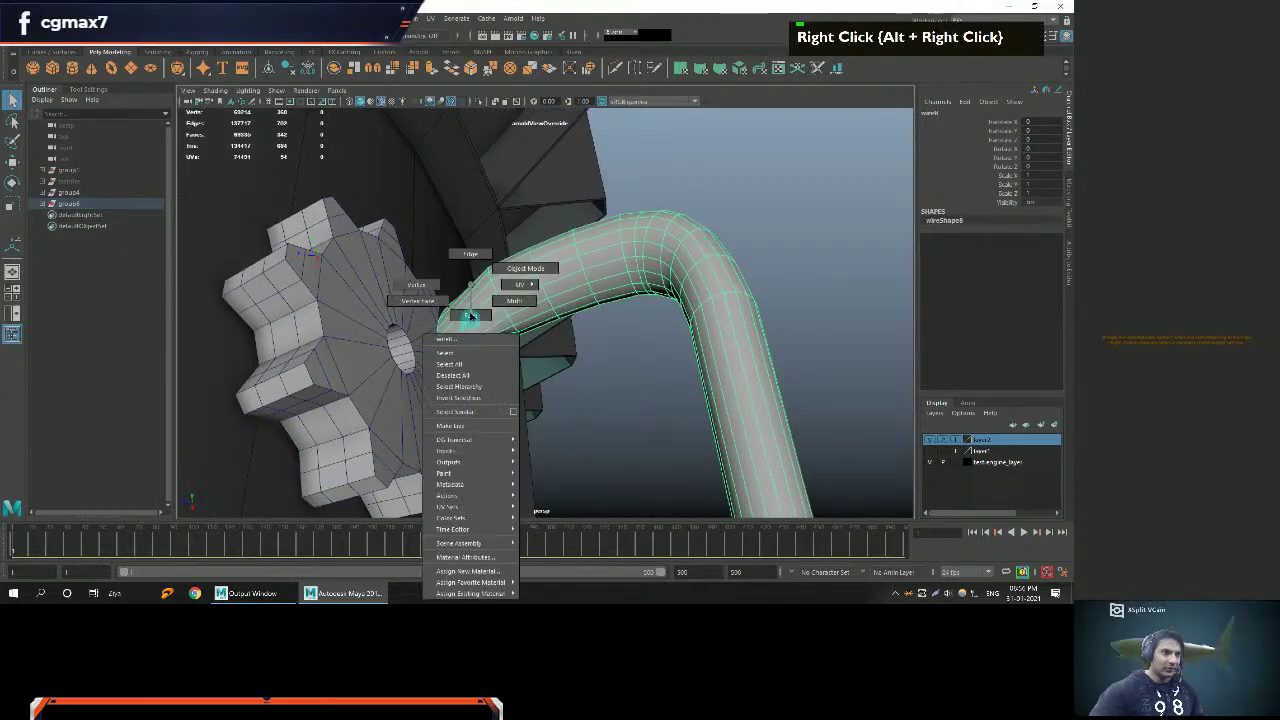
pyautogui.click(471, 315)
pyautogui.click(462, 322)
pyautogui.moveTo(451, 285); pyautogui.dragTo(452, 258, button='right')
pyautogui.doubleClick(483, 323)
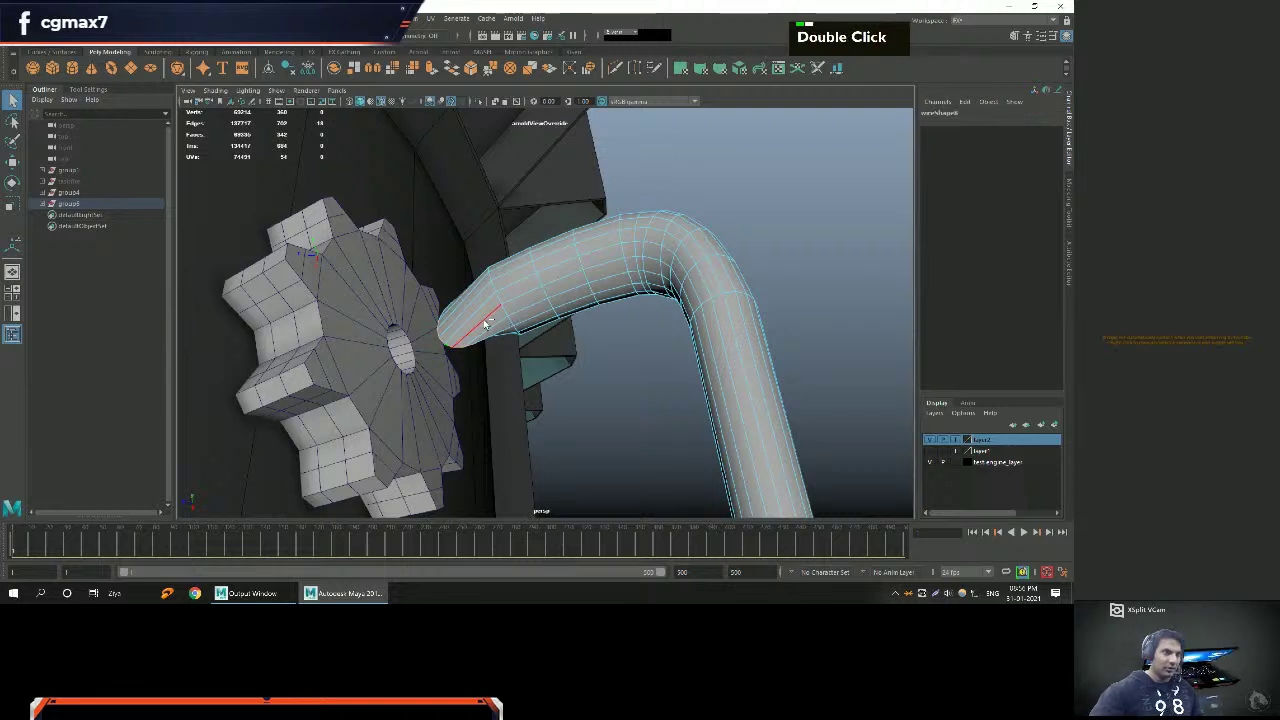
pyautogui.press('Delete')
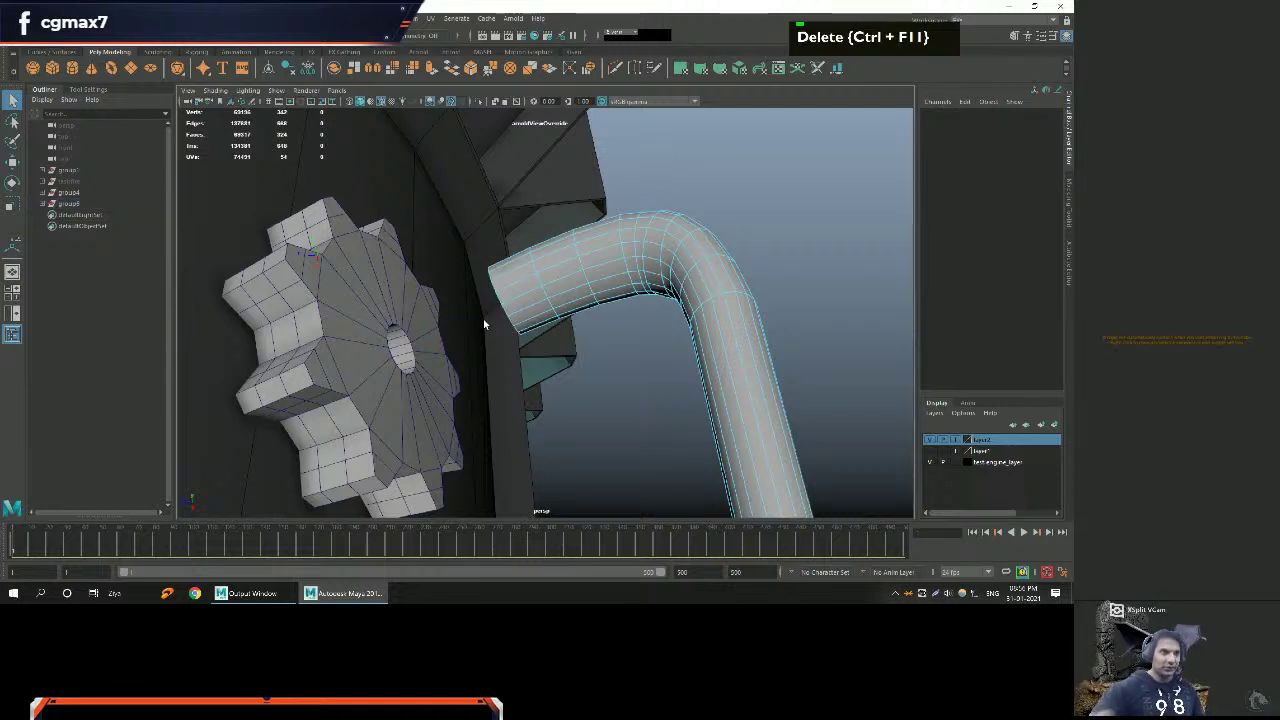
# Extrude the pipe's open border edge until it reaches into the gear's centre, then return to object mode.
pyautogui.moveTo(497, 296); pyautogui.dragTo(500, 297, button='right')
pyautogui.doubleClick(498, 297)
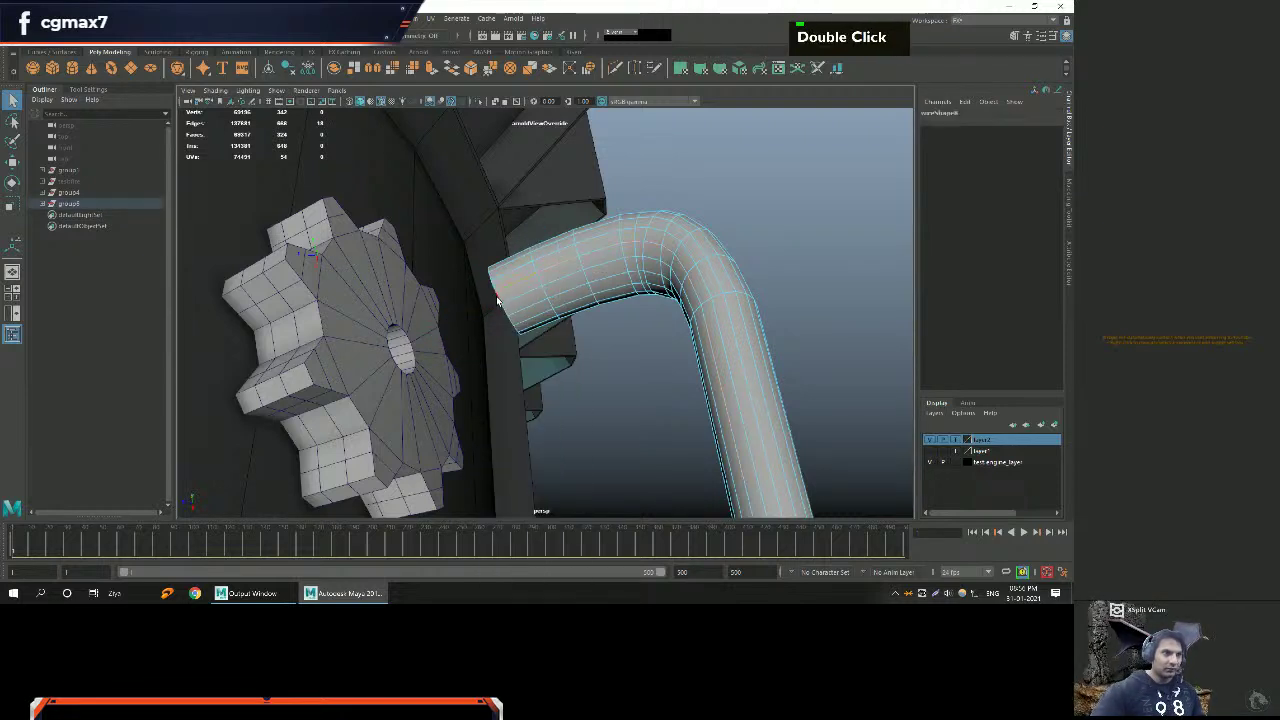
pyautogui.press('w')
pyautogui.keyDown('shift'); pyautogui.moveTo(463, 325); pyautogui.dragTo(469, 275); pyautogui.keyUp('shift')
pyautogui.press('q')
pyautogui.moveTo(469, 275); pyautogui.dragTo(481, 272, button='right')
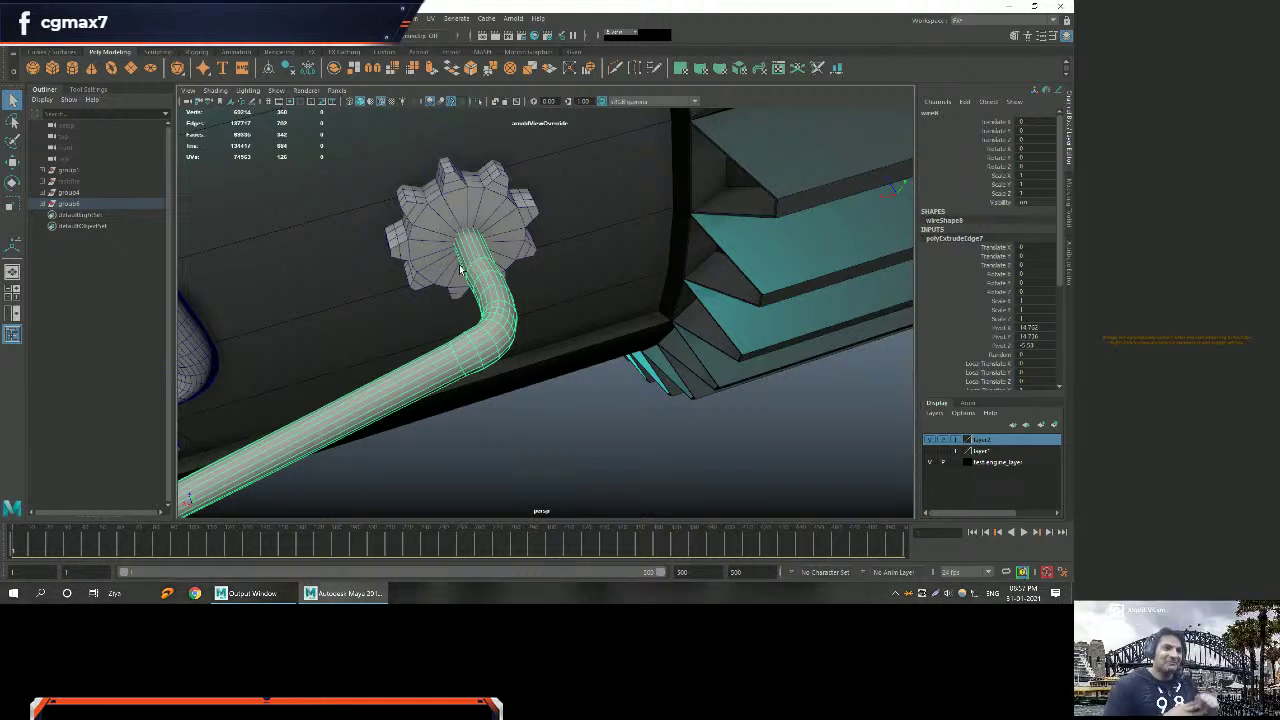
# Examine how the pipes, gear and end blocks sit on the engine shell from several sides.
pyautogui.scroll(-3, 413, 252)
pyautogui.keyDown('alt'); pyautogui.moveTo(413, 252); pyautogui.dragTo(441, 281, button='middle'); pyautogui.keyUp('alt')
pyautogui.keyDown('alt'); pyautogui.moveTo(441, 281); pyautogui.dragTo(476, 287); pyautogui.keyUp('alt')
pyautogui.keyDown('alt'); pyautogui.moveTo(619, 267); pyautogui.dragTo(557, 363); pyautogui.keyUp('alt')
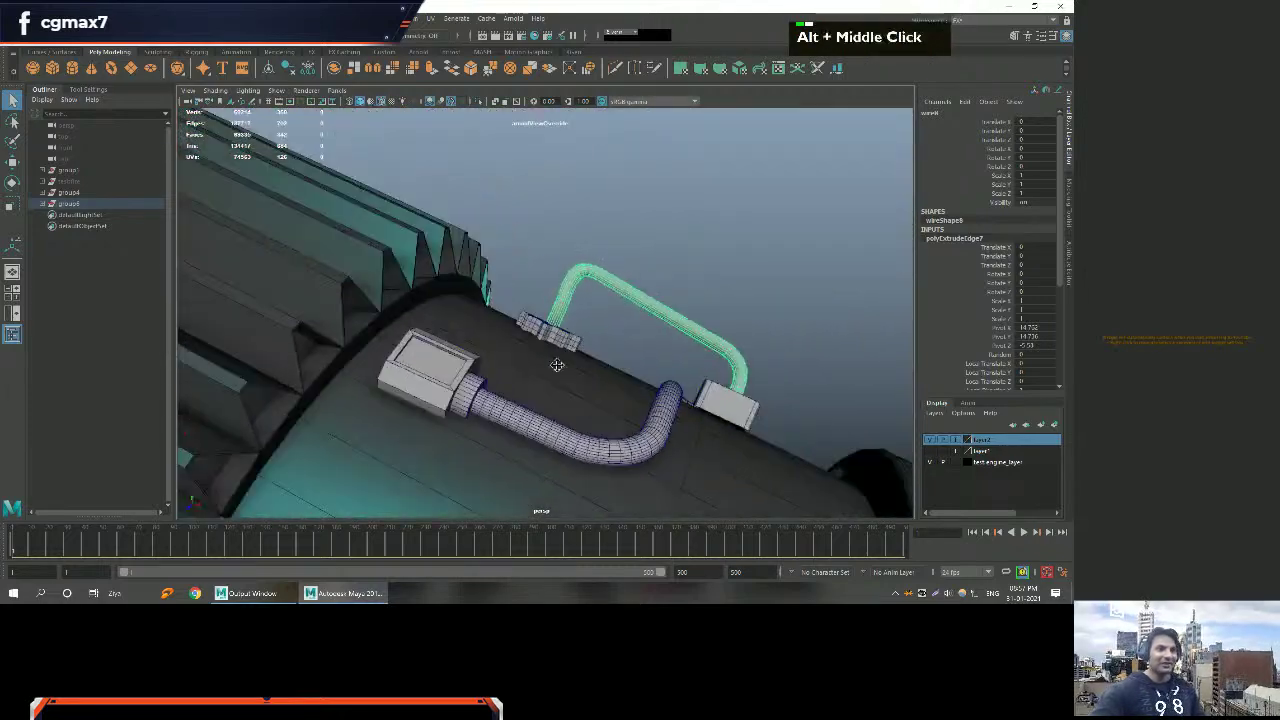
pyautogui.keyDown('alt'); pyautogui.moveTo(557, 363); pyautogui.dragTo(575, 350, button='right'); pyautogui.keyUp('alt')
pyautogui.keyDown('alt'); pyautogui.moveTo(575, 350); pyautogui.dragTo(595, 341); pyautogui.keyUp('alt')
pyautogui.keyDown('alt'); pyautogui.moveTo(595, 341); pyautogui.dragTo(557, 328, button='right'); pyautogui.keyUp('alt')
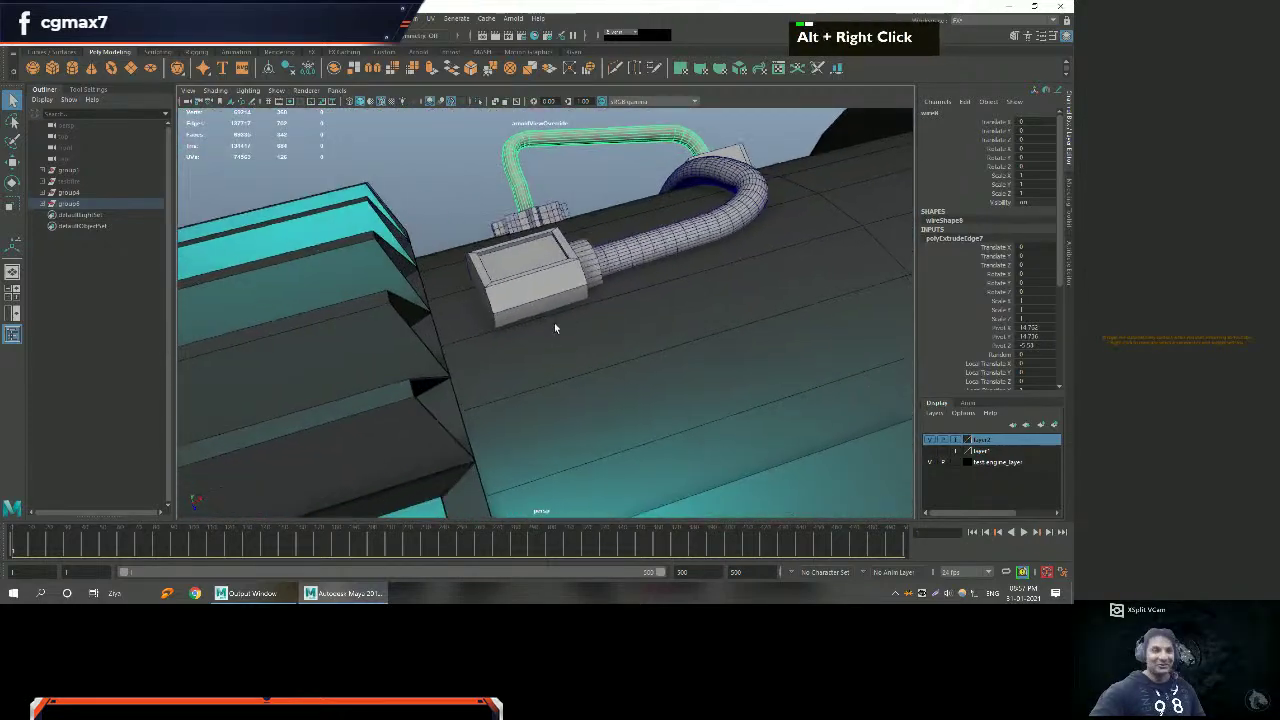
pyautogui.keyDown('alt'); pyautogui.moveTo(557, 328); pyautogui.dragTo(540, 305); pyautogui.keyUp('alt')
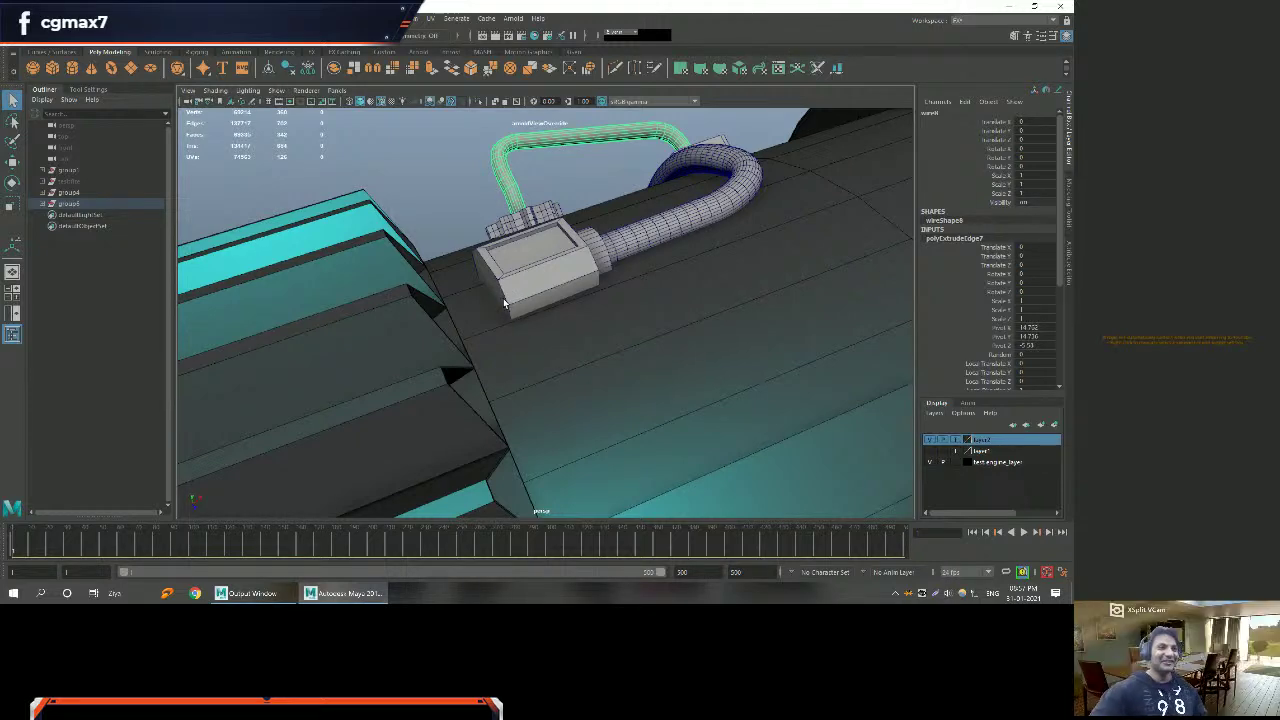
pyautogui.scroll(-4, 505, 303)
pyautogui.keyDown('alt'); pyautogui.moveTo(505, 303); pyautogui.dragTo(660, 286); pyautogui.keyUp('alt')
pyautogui.keyDown('alt'); pyautogui.moveTo(660, 286); pyautogui.dragTo(634, 266, button='middle'); pyautogui.keyUp('alt')
pyautogui.keyDown('alt'); pyautogui.moveTo(634, 266); pyautogui.dragTo(580, 325); pyautogui.keyUp('alt')
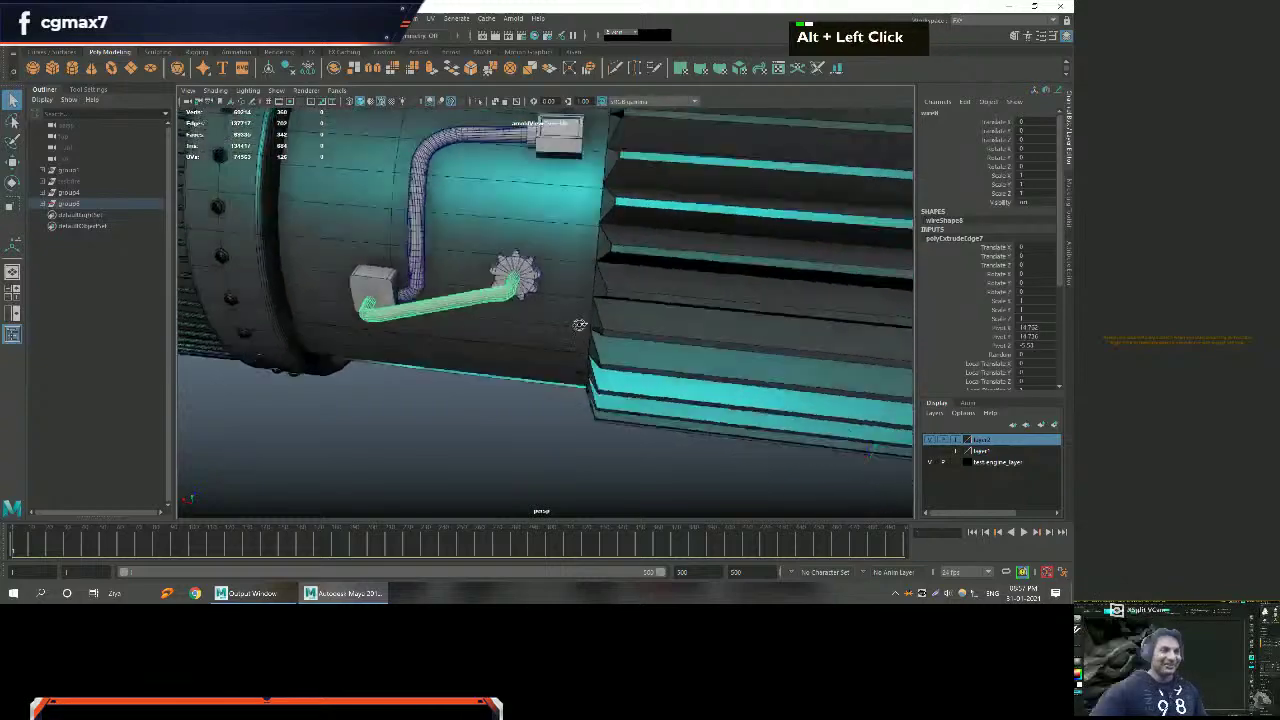
pyautogui.keyDown('alt'); pyautogui.moveTo(580, 325); pyautogui.dragTo(560, 310, button='middle'); pyautogui.keyUp('alt')
pyautogui.keyDown('alt'); pyautogui.moveTo(560, 310); pyautogui.dragTo(540, 300); pyautogui.keyUp('alt')
pyautogui.keyDown('alt'); pyautogui.moveTo(540, 300); pyautogui.dragTo(525, 295, button='middle'); pyautogui.keyUp('alt')
pyautogui.moveTo(525, 295)
pyautogui.keyDown('alt'); pyautogui.mouseDown()
pyautogui.moveTo(516, 289)
pyautogui.moveTo(516, 315)
pyautogui.mouseUp(); pyautogui.keyUp('alt')
# Rotate the pipe's square end block about 12.5 degrees around X so it lies flat on the shell.
pyautogui.click(518, 260)
pyautogui.press('e')
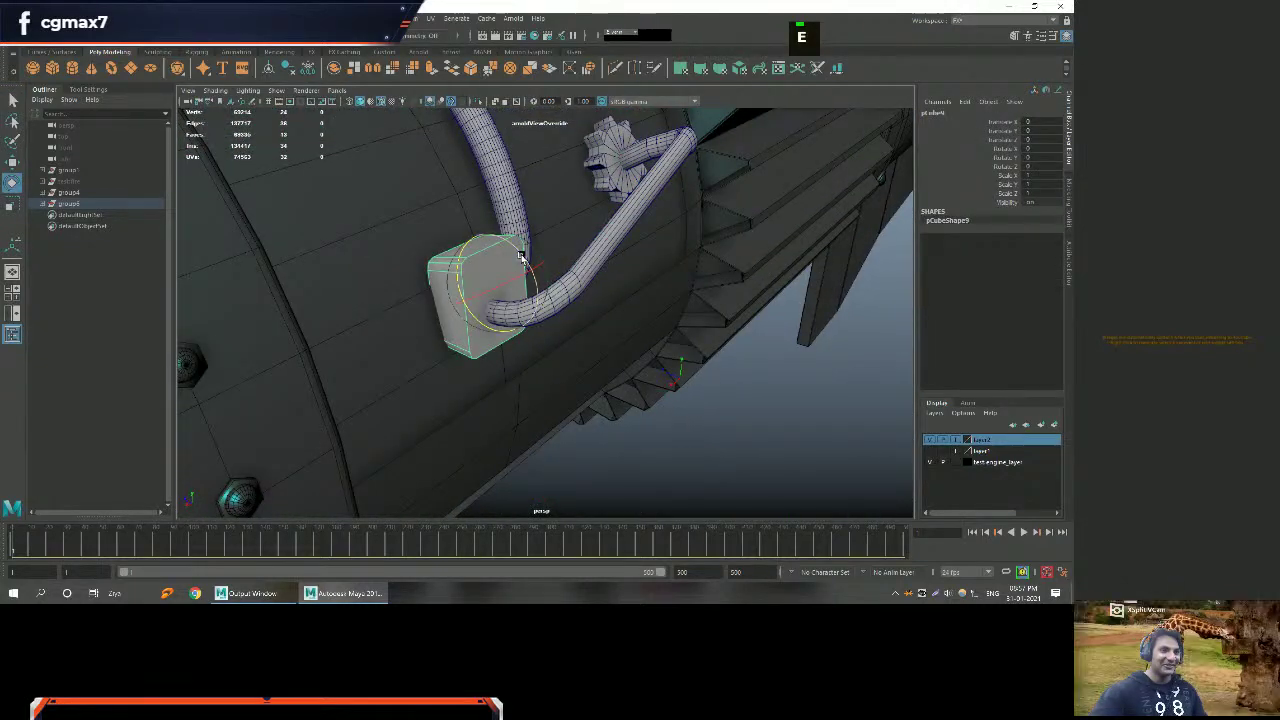
pyautogui.press('w')
pyautogui.keyDown('alt'); pyautogui.scroll(-3, 410, 285); pyautogui.keyUp('alt')
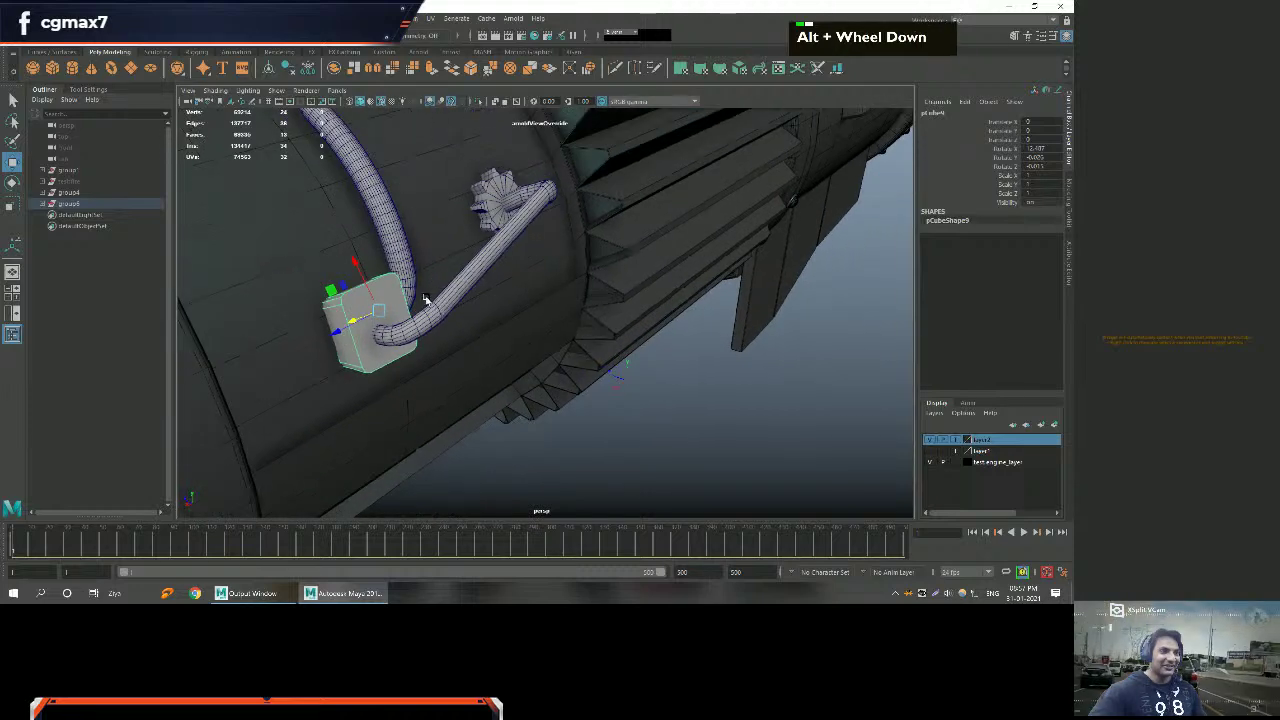
pyautogui.keyDown('alt'); pyautogui.moveTo(410, 285); pyautogui.dragTo(386, 282); pyautogui.keyUp('alt')
pyautogui.keyDown('alt'); pyautogui.scroll(-2, 540, 300); pyautogui.keyUp('alt')
pyautogui.keyDown('alt'); pyautogui.moveTo(540, 300); pyautogui.dragTo(526, 313, button='right'); pyautogui.keyUp('alt')
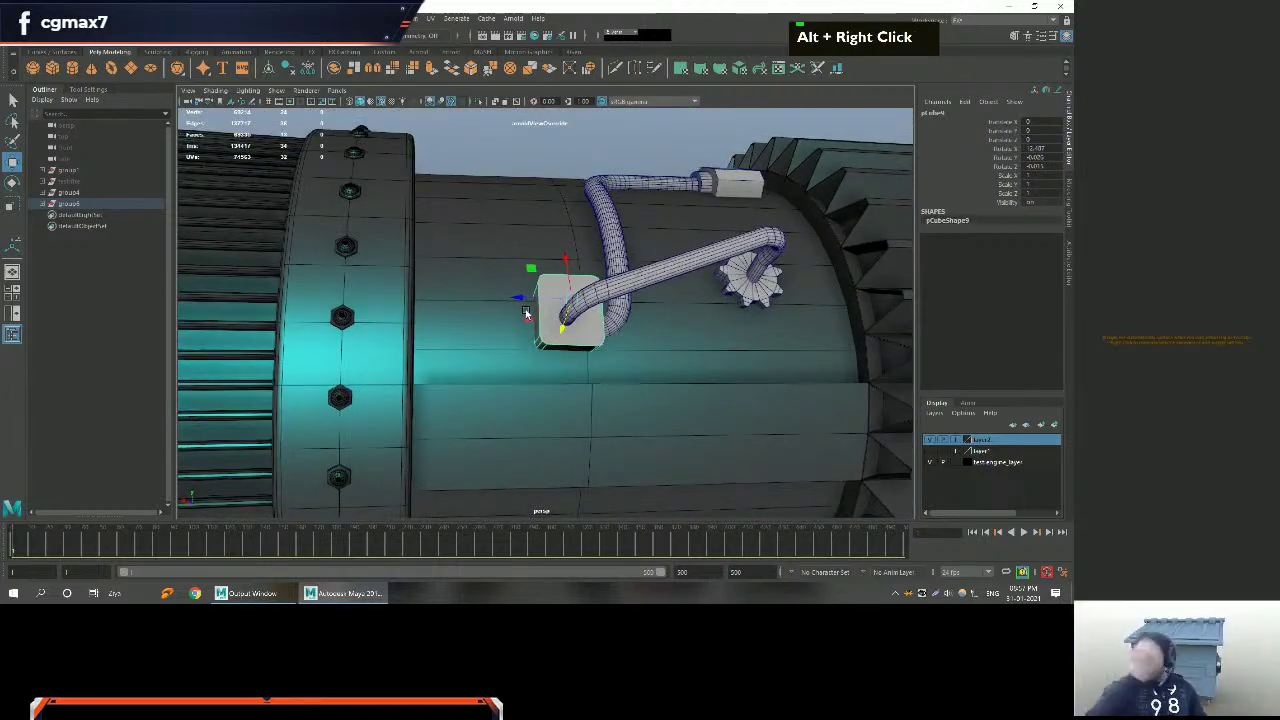
pyautogui.press('alt')
pyautogui.press('alt')
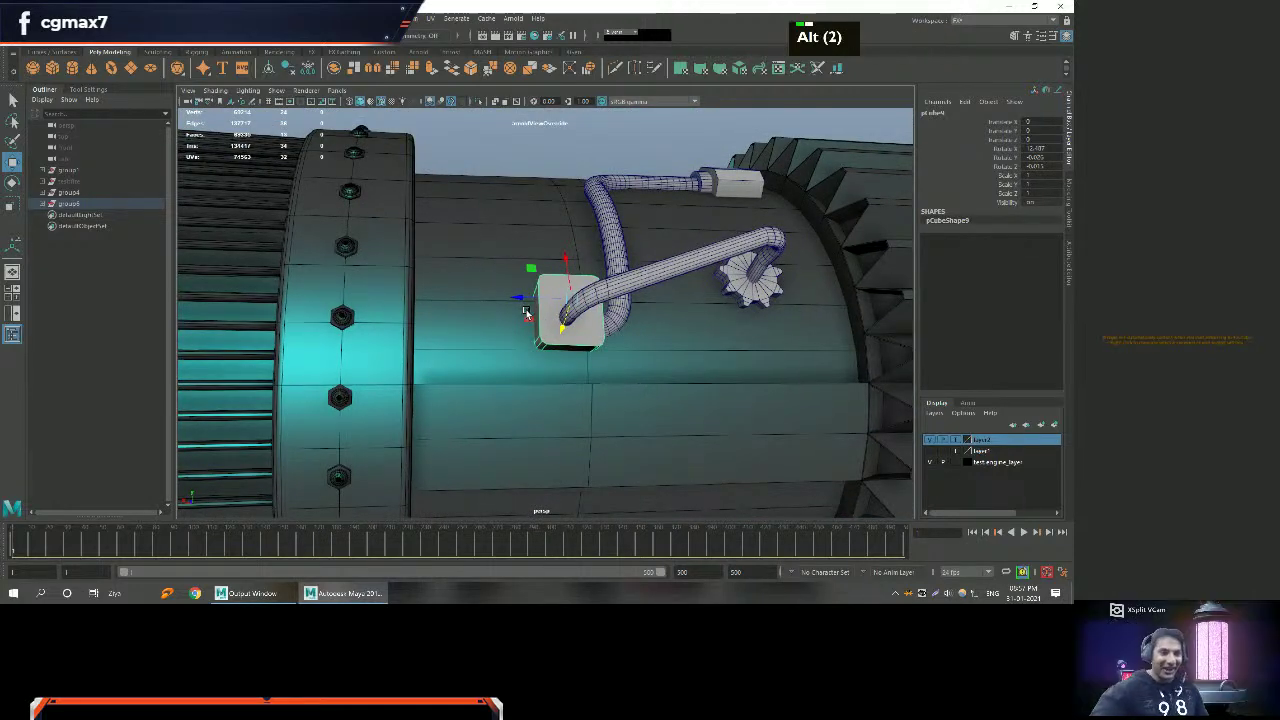
pyautogui.keyDown('alt'); pyautogui.moveTo(587, 348); pyautogui.dragTo(503, 349); pyautogui.keyUp('alt')
pyautogui.keyDown('alt'); pyautogui.moveTo(503, 349); pyautogui.dragTo(600, 400, button='right'); pyautogui.keyUp('alt')
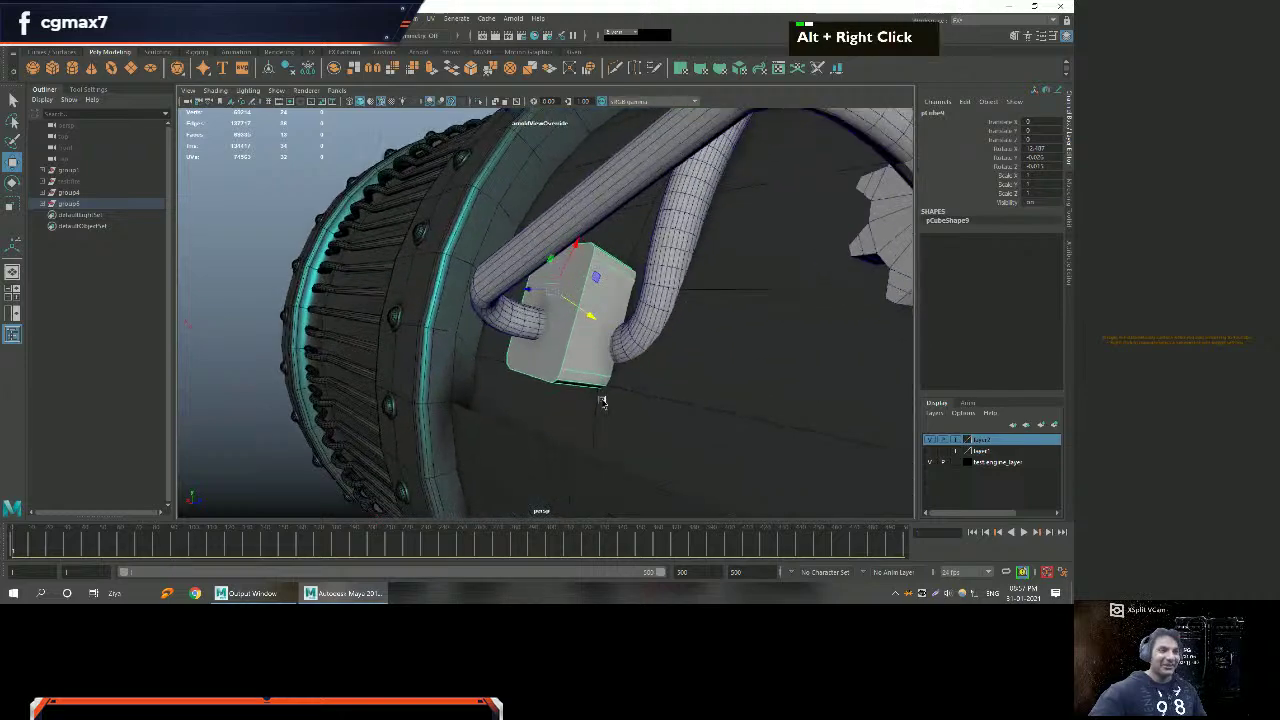
pyautogui.keyDown('alt'); pyautogui.moveTo(600, 400); pyautogui.dragTo(668, 402); pyautogui.keyUp('alt')
pyautogui.keyDown('alt'); pyautogui.moveTo(668, 402); pyautogui.dragTo(520, 394, button='right'); pyautogui.keyUp('alt')
pyautogui.keyDown('alt'); pyautogui.moveTo(520, 394); pyautogui.dragTo(472, 346); pyautogui.keyUp('alt')
# Isolate the thin pipe, delete the end faces on its square-block side, and leave isolation.
pyautogui.click(530, 325)
pyautogui.keyDown('alt'); pyautogui.moveTo(530, 325); pyautogui.dragTo(560, 329, button='middle'); pyautogui.keyUp('alt')
pyautogui.keyDown('alt'); pyautogui.moveTo(560, 329); pyautogui.dragTo(552, 367, button='right'); pyautogui.keyUp('alt')
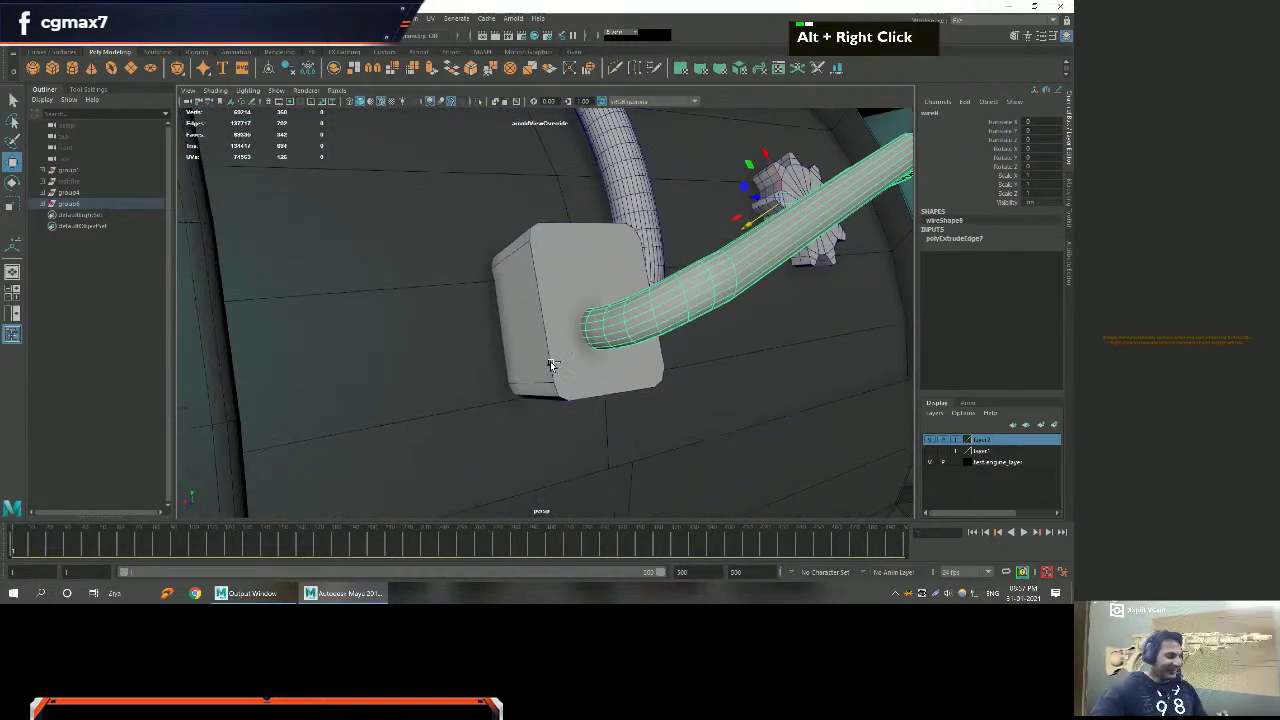
pyautogui.hotkey('ctrl', '1')
pyautogui.hotkey('ctrl', '1')
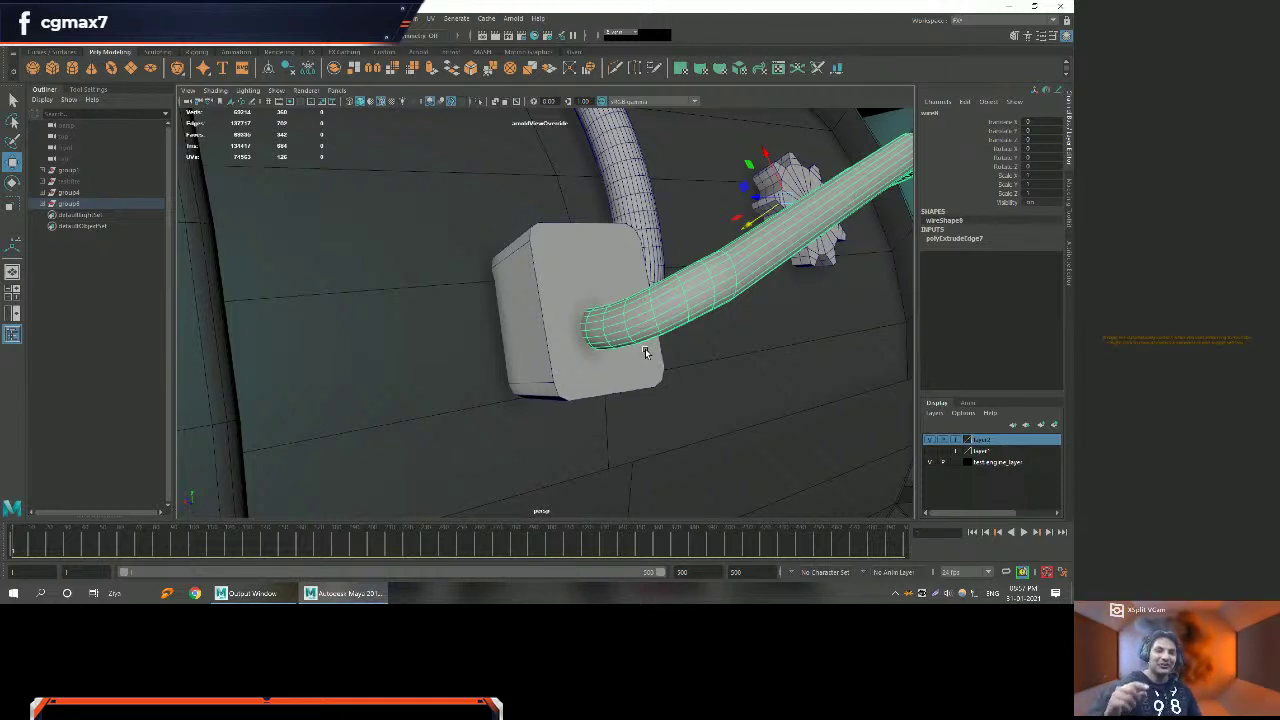
pyautogui.keyDown('alt'); pyautogui.moveTo(623, 343); pyautogui.dragTo(634, 286, button='middle'); pyautogui.keyUp('alt')
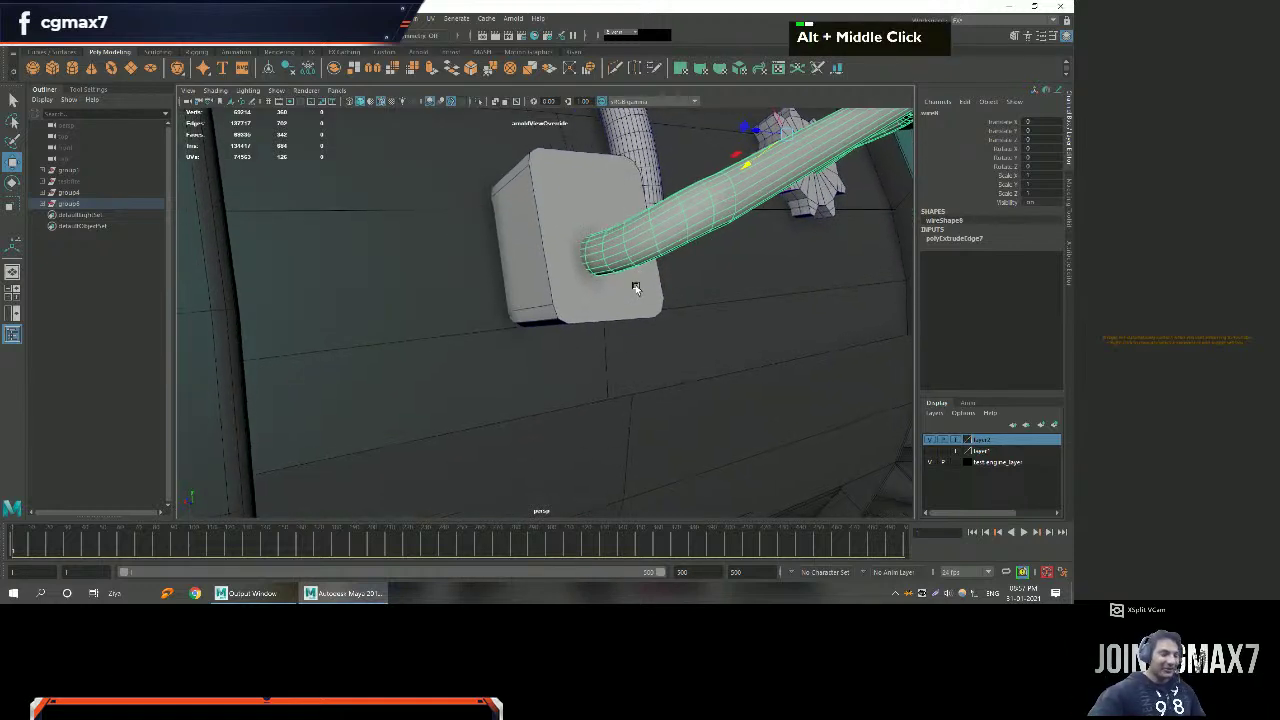
pyautogui.hotkey('ctrl', '1')
pyautogui.keyDown('alt'); pyautogui.moveTo(629, 294); pyautogui.dragTo(612, 266); pyautogui.keyUp('alt')
pyautogui.moveTo(612, 266); pyautogui.dragTo(580, 254, button='right')
pyautogui.doubleClick(576, 254)
pyautogui.hotkey('ctrl', 'F11')
pyautogui.hotkey('ctrl', 'F11')
pyautogui.press('Delete')
pyautogui.hotkey('ctrl', '1')
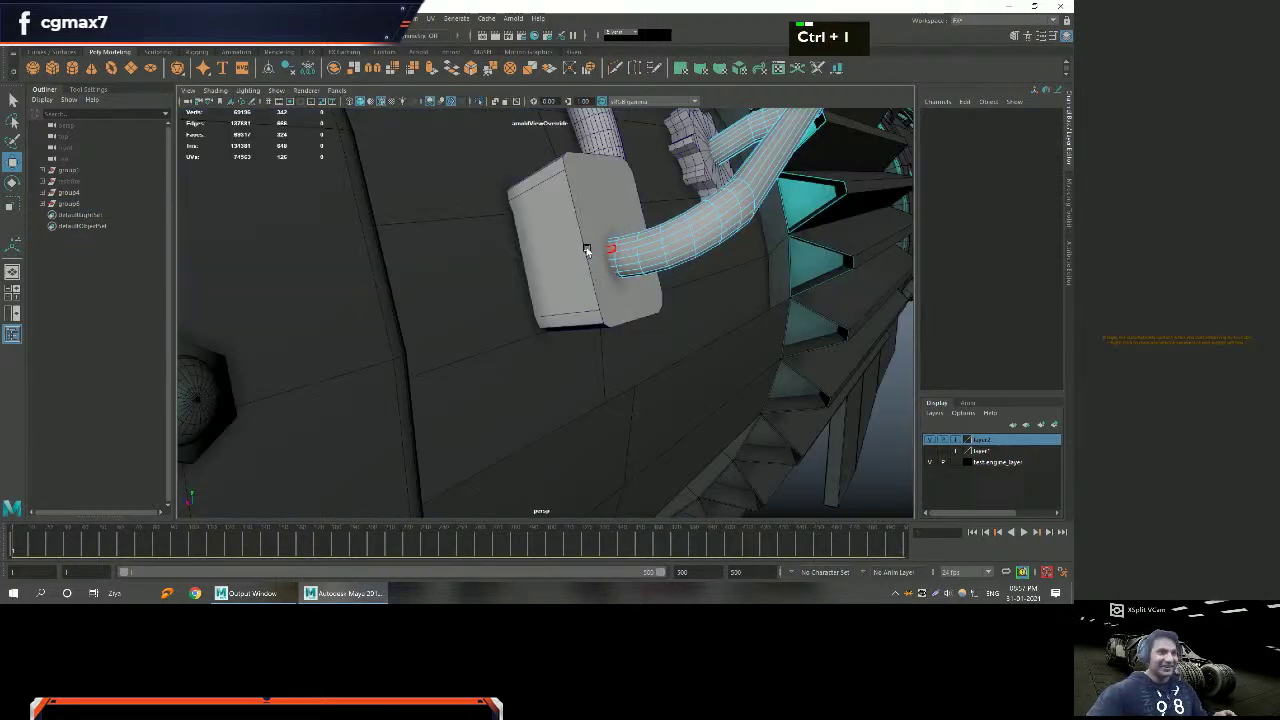
# Isolate the thin pipe again, delete the next loop of faces at its square-block end, and leave isolation.
pyautogui.keyDown('ctrl'); pyautogui.scroll(-3, 656, 236); pyautogui.keyUp('ctrl')
pyautogui.moveTo(656, 236)
pyautogui.keyDown('alt'); pyautogui.mouseDown(button='right')
pyautogui.moveTo(630, 284)
pyautogui.moveTo(650, 262)
pyautogui.moveTo(640, 249)
pyautogui.mouseUp(button='right'); pyautogui.keyUp('alt')
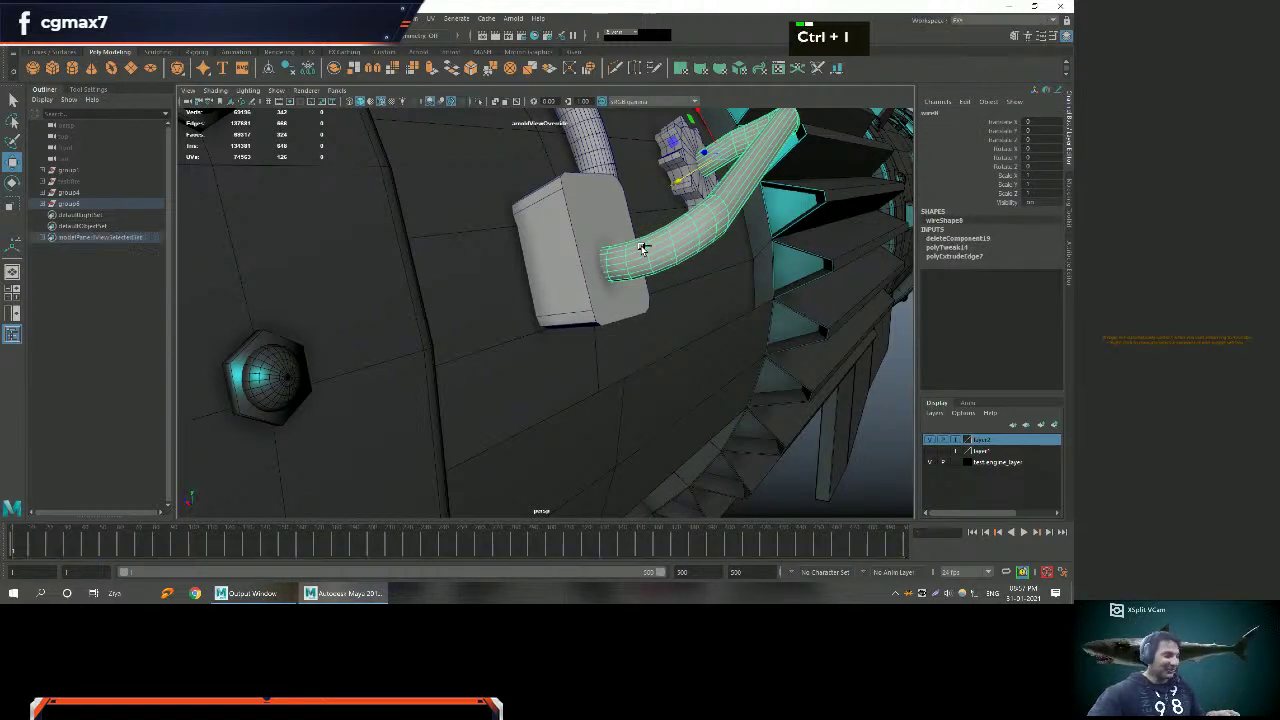
pyautogui.hotkey('ctrl', '1')
pyautogui.keyDown('alt'); pyautogui.moveTo(625, 252); pyautogui.dragTo(609, 247); pyautogui.keyUp('alt')
pyautogui.moveTo(609, 247); pyautogui.dragTo(596, 247, button='right')
pyautogui.doubleClick(594, 245)
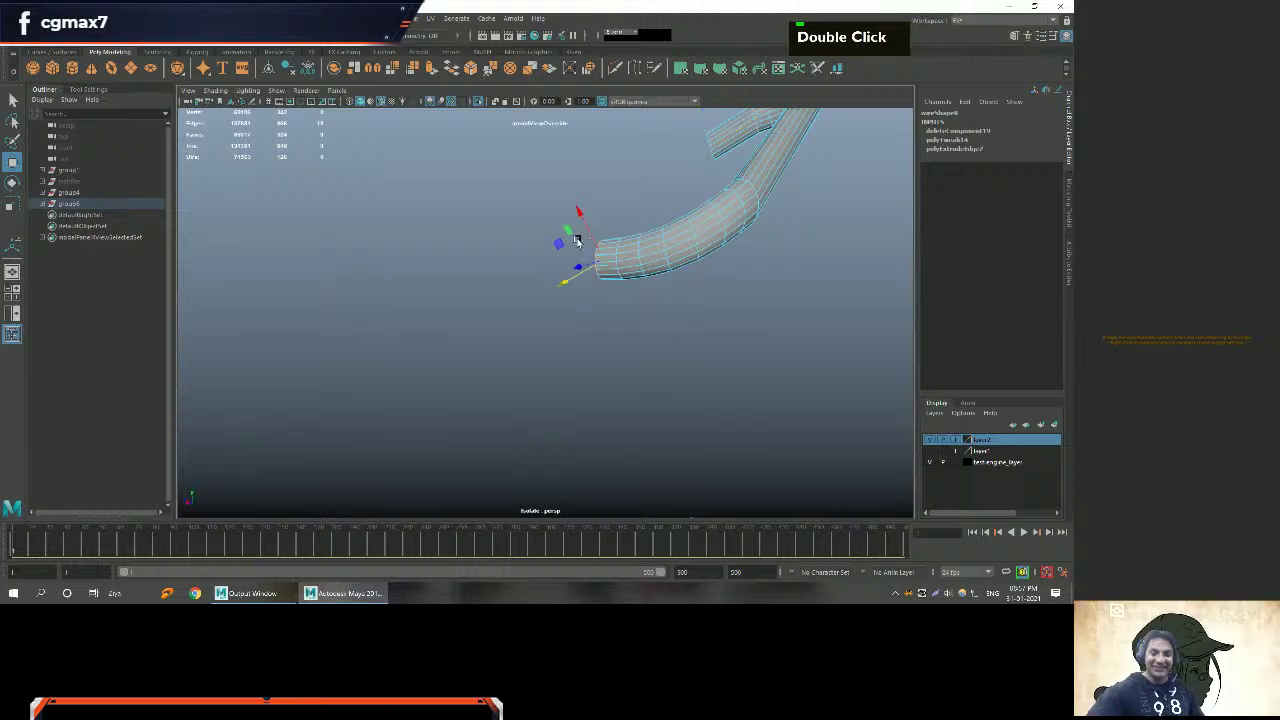
pyautogui.press('Insert')
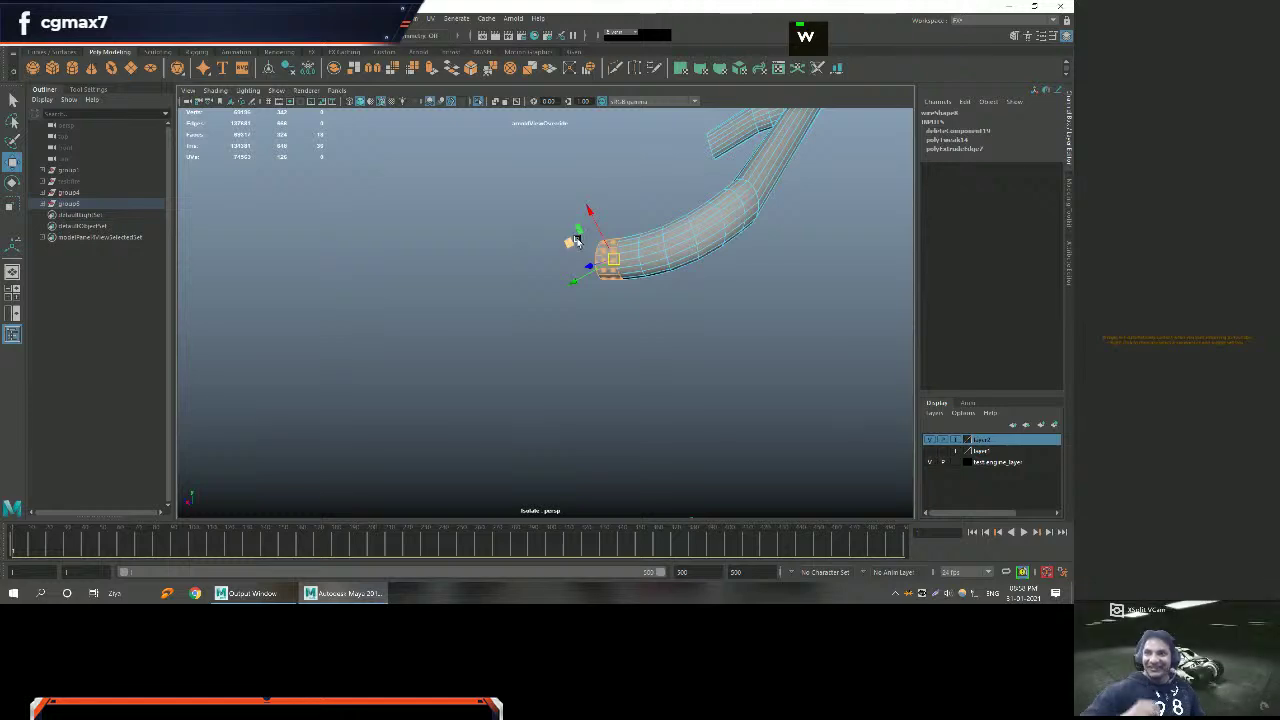
pyautogui.press('Delete')
pyautogui.hotkey('ctrl', '1')
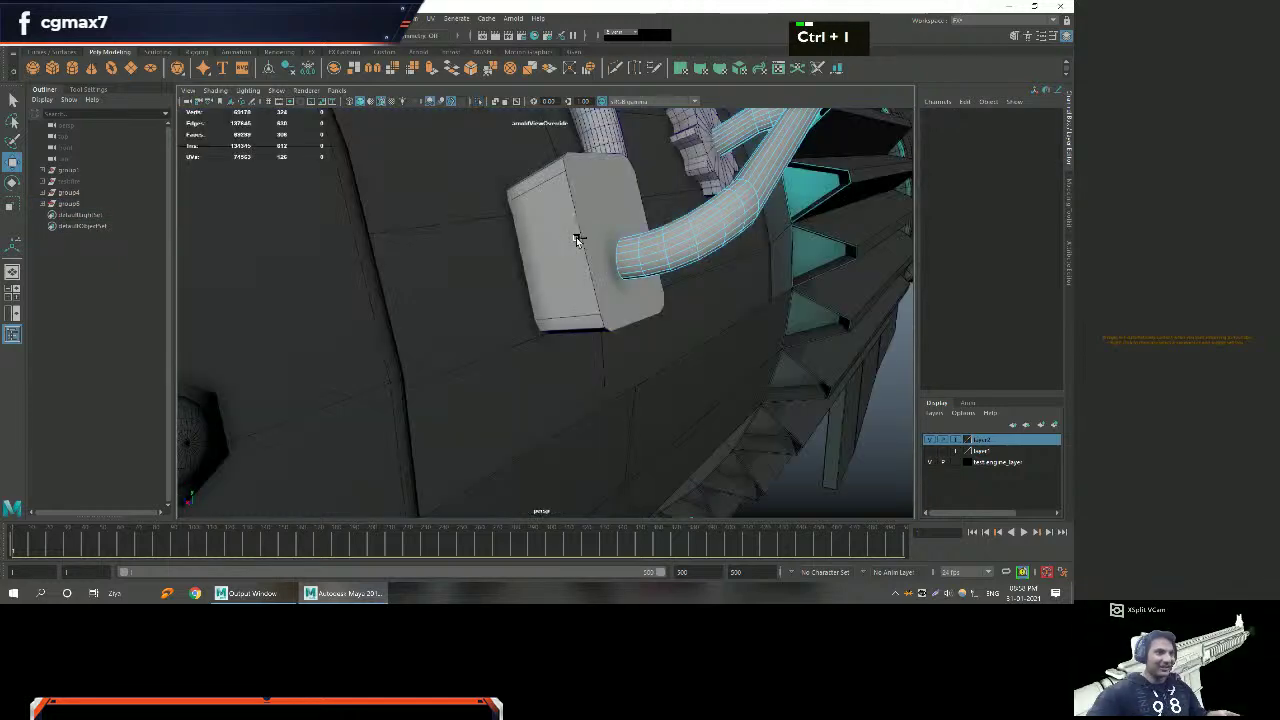
# Extrude the thin pipe's open border edge outward into a flared collar and seat it against the square block's face.
pyautogui.keyDown('alt'); pyautogui.moveTo(574, 237); pyautogui.dragTo(586, 240); pyautogui.keyUp('alt')
pyautogui.keyDown('alt'); pyautogui.moveTo(586, 240); pyautogui.dragTo(551, 283, button='right'); pyautogui.keyUp('alt')
pyautogui.keyDown('alt'); pyautogui.moveTo(551, 283); pyautogui.dragTo(433, 305, button='middle'); pyautogui.keyUp('alt')
pyautogui.keyDown('alt'); pyautogui.moveTo(433, 305); pyautogui.dragTo(511, 319); pyautogui.keyUp('alt')
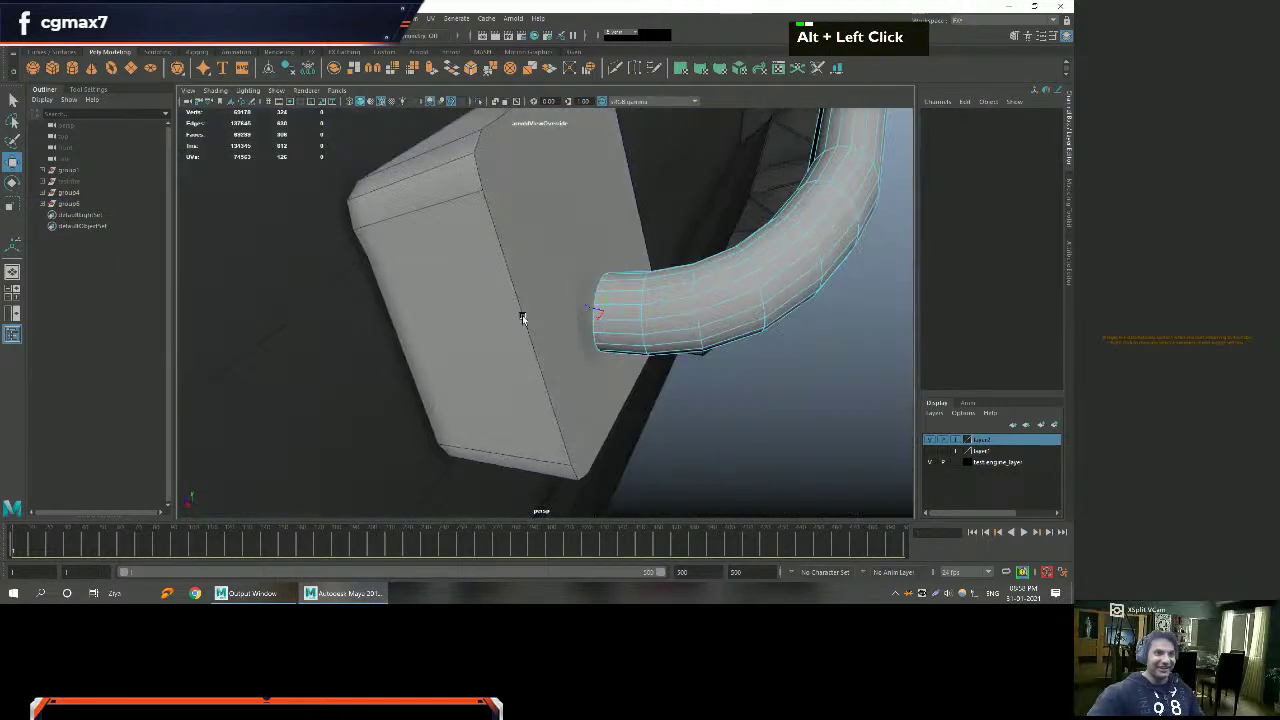
pyautogui.moveTo(599, 296); pyautogui.dragTo(597, 288, button='right')
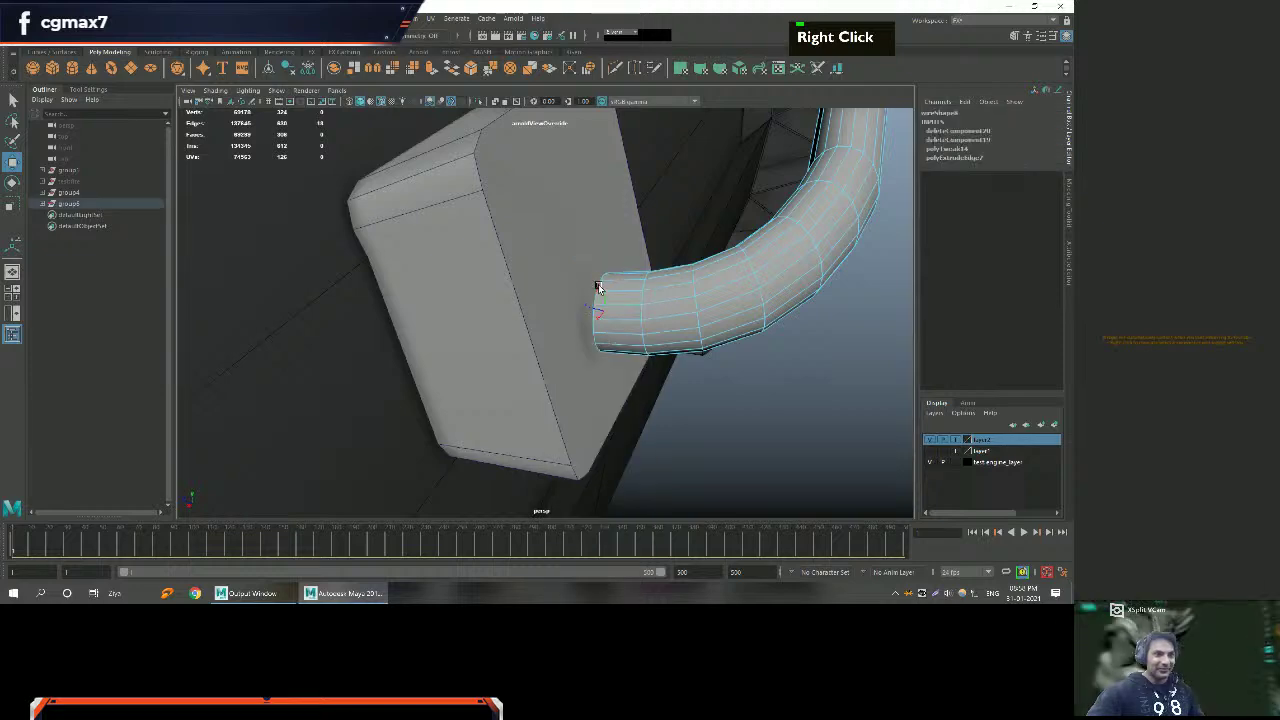
pyautogui.doubleClick(597, 288)
pyautogui.moveTo(606, 306)
pyautogui.keyDown('shift'); pyautogui.mouseDown()
pyautogui.moveTo(608, 286)
pyautogui.moveTo(636, 291)
pyautogui.moveTo(597, 294)
pyautogui.mouseUp(); pyautogui.keyUp('shift')
pyautogui.press('w')
pyautogui.keyDown('alt'); pyautogui.moveTo(520, 322); pyautogui.dragTo(563, 383); pyautogui.keyUp('alt')
pyautogui.press('w')
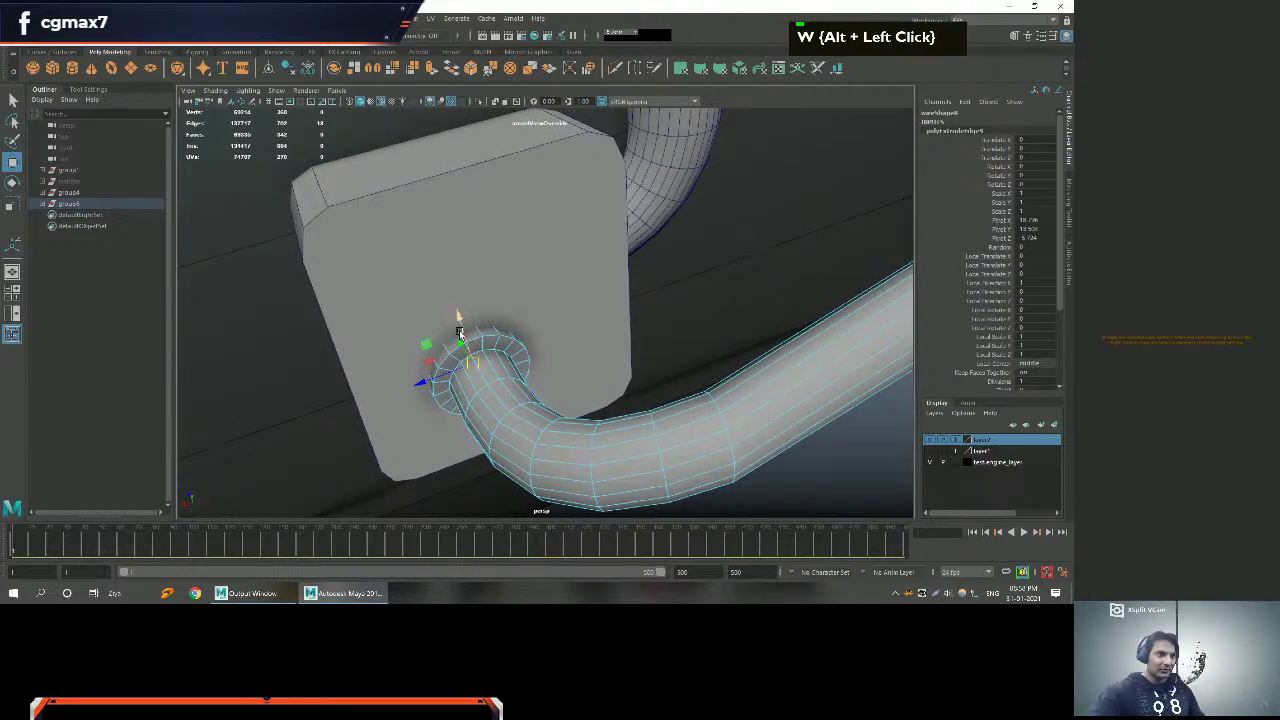
pyautogui.keyDown('alt'); pyautogui.moveTo(443, 357); pyautogui.dragTo(450, 380); pyautogui.keyUp('alt')
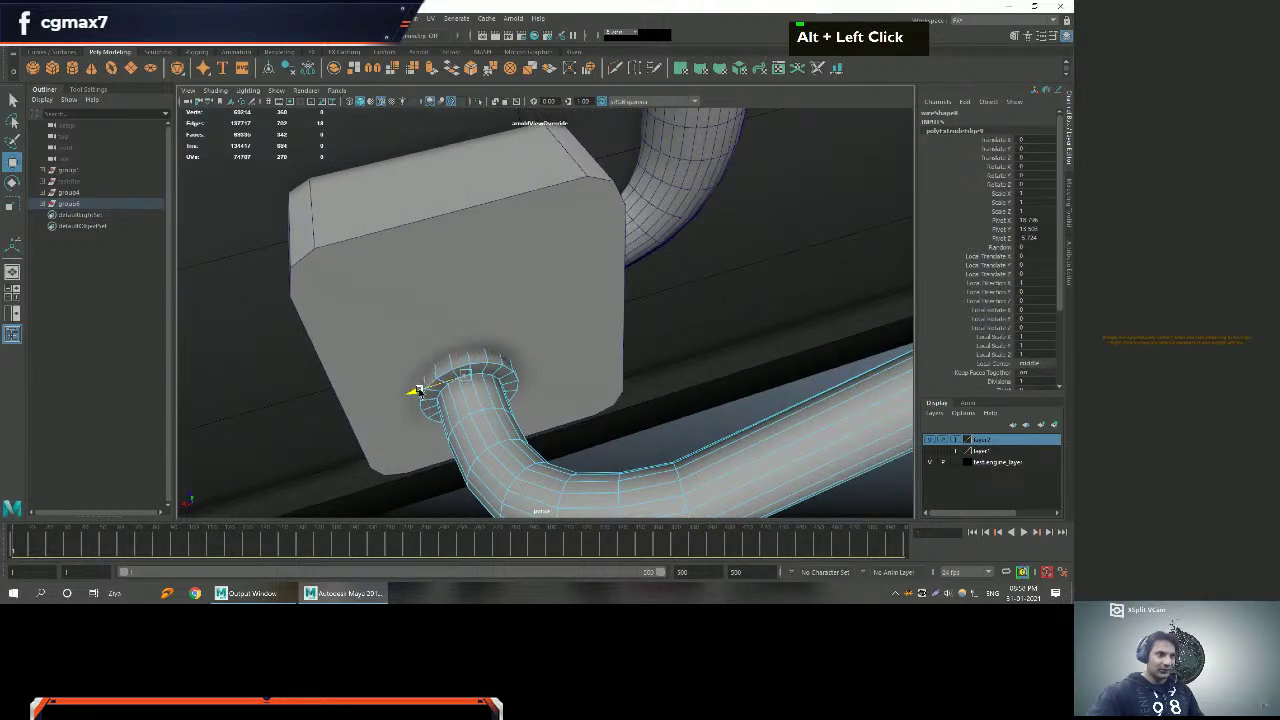
pyautogui.scroll(-5, 571, 297)
pyautogui.moveTo(571, 297)
pyautogui.keyDown('alt'); pyautogui.mouseDown()
pyautogui.moveTo(614, 237)
pyautogui.moveTo(571, 418)
pyautogui.moveTo(521, 405)
pyautogui.moveTo(559, 311)
pyautogui.mouseUp(); pyautogui.keyUp('alt')
pyautogui.press('q')
pyautogui.scroll(-5, 614, 237)
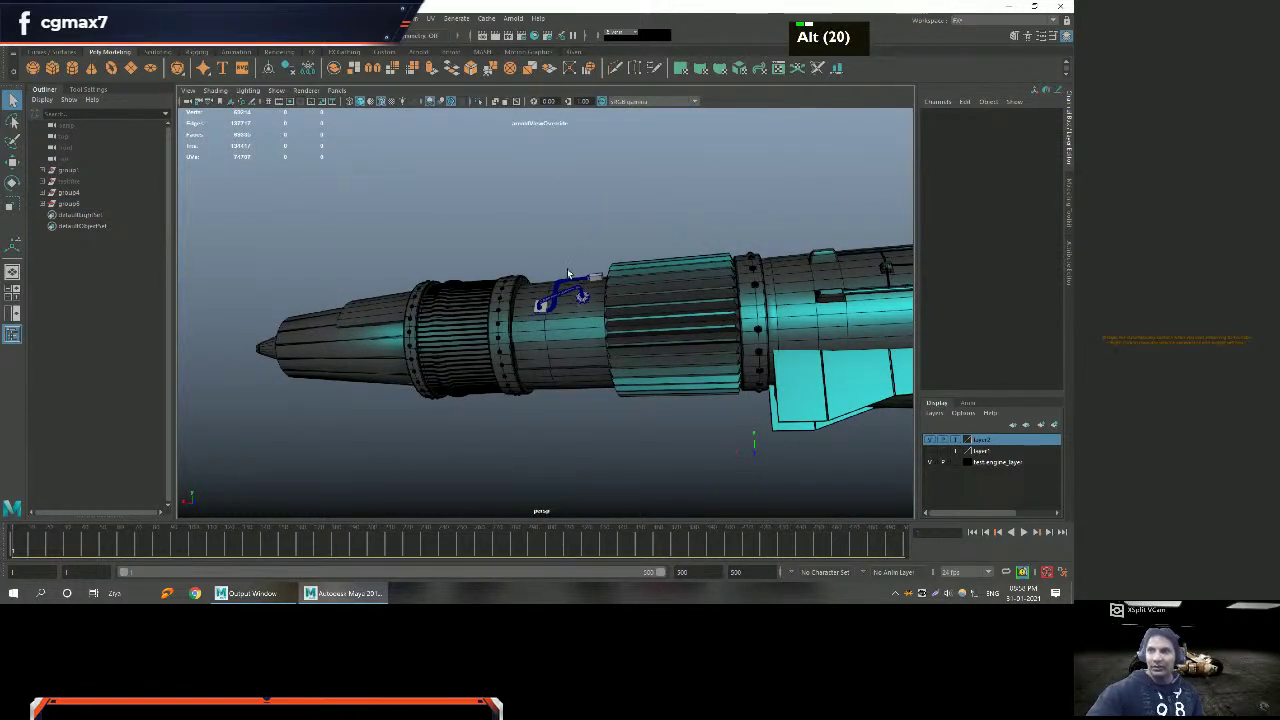
# Select the square end block's front face and convert the selection to its surrounding edges.
pyautogui.keyDown('alt'); pyautogui.moveTo(565, 265); pyautogui.dragTo(545, 285, button='right'); pyautogui.keyUp('alt')
pyautogui.keyDown('alt'); pyautogui.moveTo(545, 285); pyautogui.dragTo(520, 319); pyautogui.keyUp('alt')
pyautogui.keyDown('alt'); pyautogui.moveTo(520, 319); pyautogui.dragTo(519, 290, button='middle'); pyautogui.keyUp('alt')
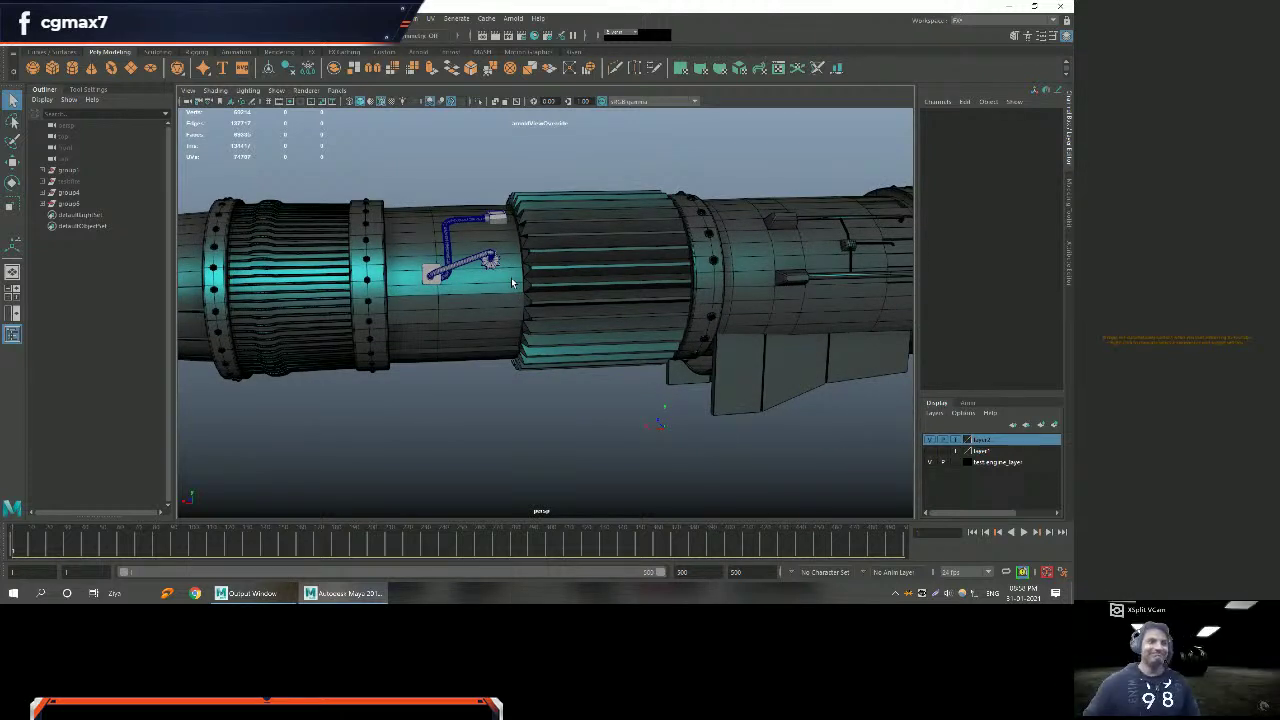
pyautogui.keyDown('alt'); pyautogui.moveTo(511, 283); pyautogui.dragTo(580, 372, button='right'); pyautogui.keyUp('alt')
pyautogui.keyDown('alt'); pyautogui.moveTo(580, 372); pyautogui.dragTo(586, 388, button='middle'); pyautogui.keyUp('alt')
pyautogui.keyDown('alt'); pyautogui.moveTo(586, 388); pyautogui.dragTo(581, 381); pyautogui.keyUp('alt')
pyautogui.keyDown('alt'); pyautogui.moveTo(581, 381); pyautogui.dragTo(463, 297, button='middle'); pyautogui.keyUp('alt')
pyautogui.keyDown('alt'); pyautogui.moveTo(463, 297); pyautogui.dragTo(531, 304); pyautogui.keyUp('alt')
pyautogui.press('q')
pyautogui.rightClick(531, 304)
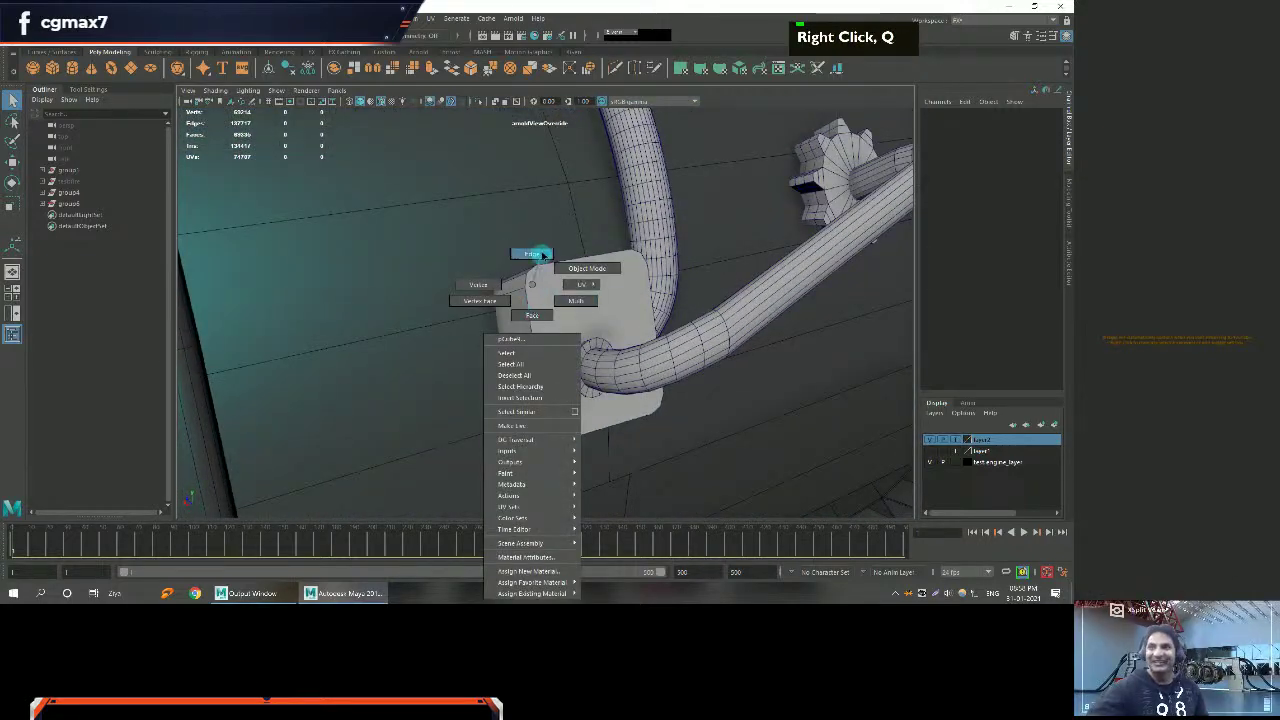
pyautogui.click(541, 252)
pyautogui.keyDown('alt'); pyautogui.moveTo(541, 252); pyautogui.dragTo(528, 289); pyautogui.keyUp('alt')
pyautogui.doubleClick(533, 318)
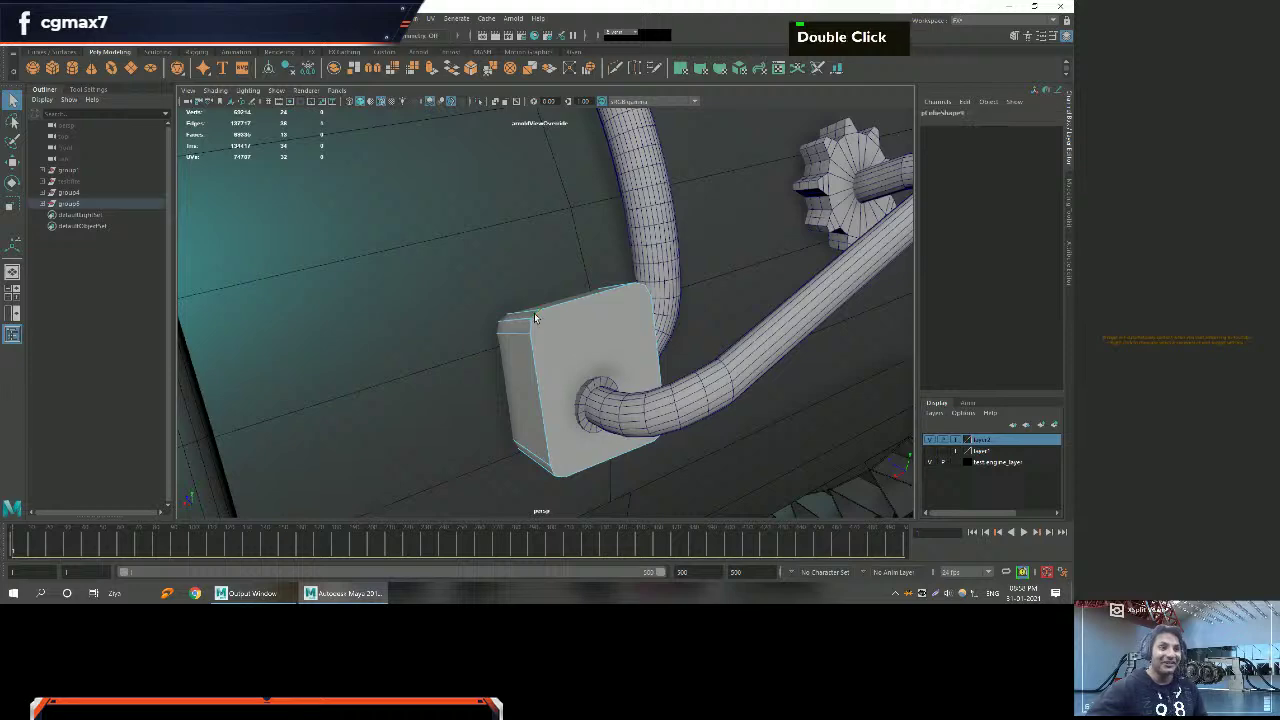
pyautogui.keyDown('alt'); pyautogui.moveTo(533, 318); pyautogui.dragTo(552, 293, button='middle'); pyautogui.keyUp('alt')
pyautogui.keyDown('alt'); pyautogui.moveTo(552, 293); pyautogui.dragTo(570, 287, button='right'); pyautogui.keyUp('alt')
pyautogui.rightClick(570, 285)
pyautogui.click(569, 317)
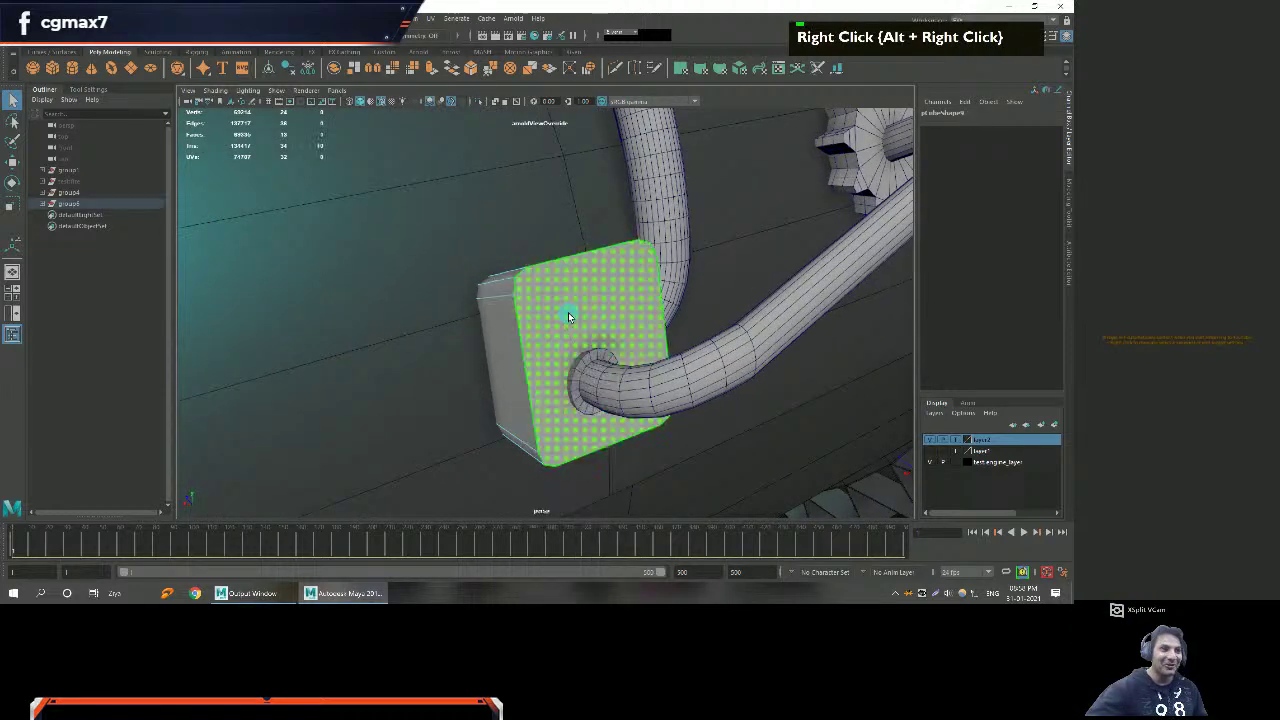
pyautogui.press('ctrl')
pyautogui.hotkey('ctrl', 'F10')
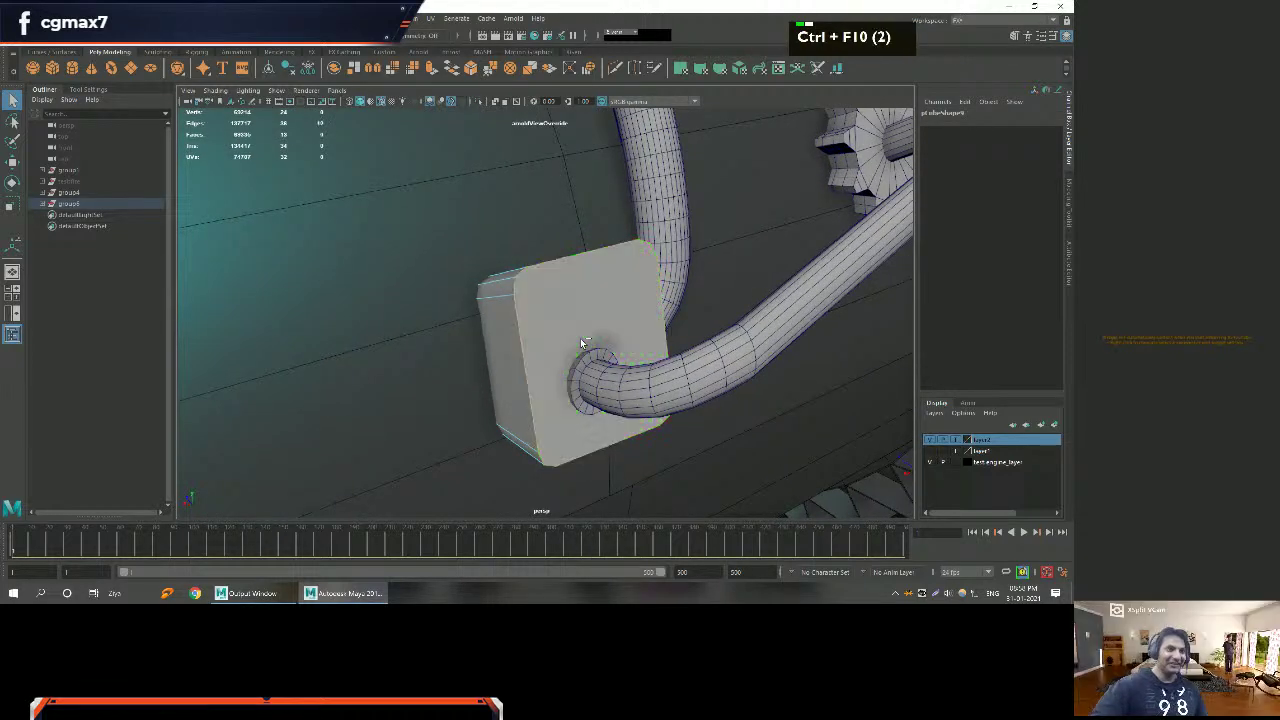
# Bevel the block's front edges with a fraction of 0.12 and 3 segments, and finish in object mode.
pyautogui.keyDown('shift'); pyautogui.moveTo(580, 338); pyautogui.dragTo(628, 336, button='right'); pyautogui.keyUp('shift')
pyautogui.keyDown('alt'); pyautogui.moveTo(628, 336); pyautogui.dragTo(553, 322, button='right'); pyautogui.keyUp('alt')
pyautogui.keyDown('alt'); pyautogui.moveTo(553, 322); pyautogui.dragTo(567, 310); pyautogui.keyUp('alt')
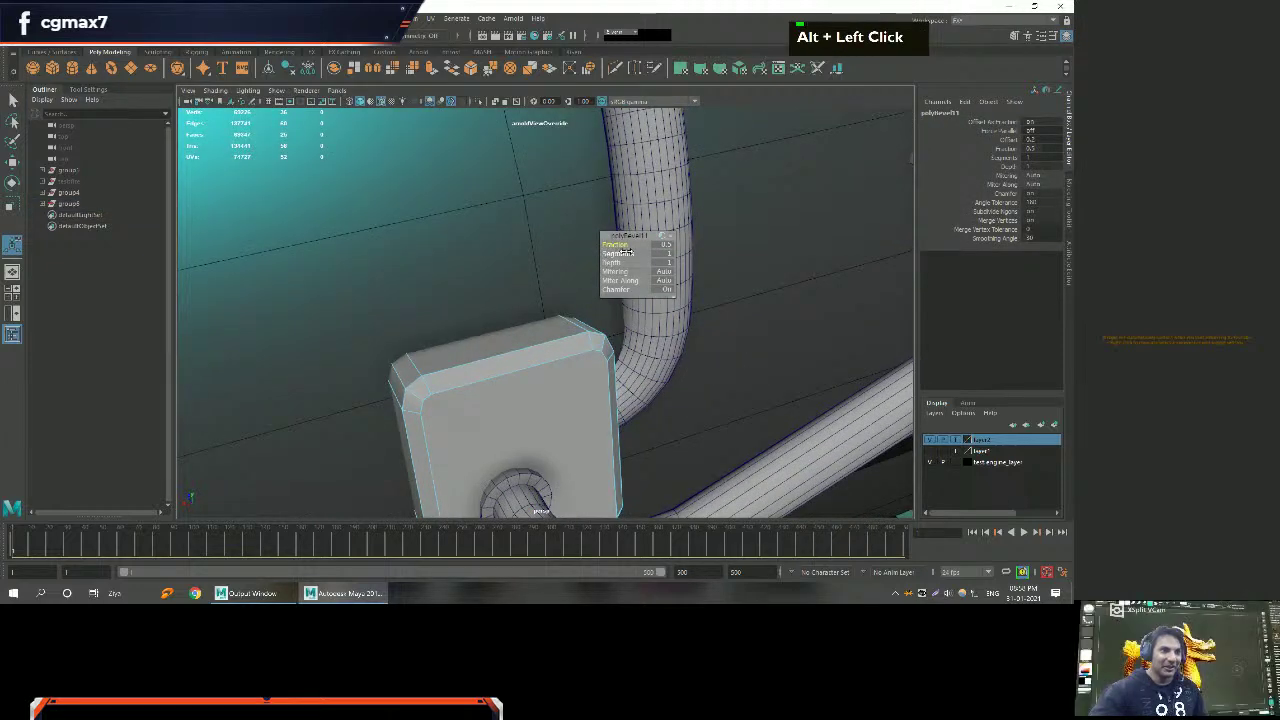
pyautogui.moveTo(617, 244); pyautogui.dragTo(607, 245)
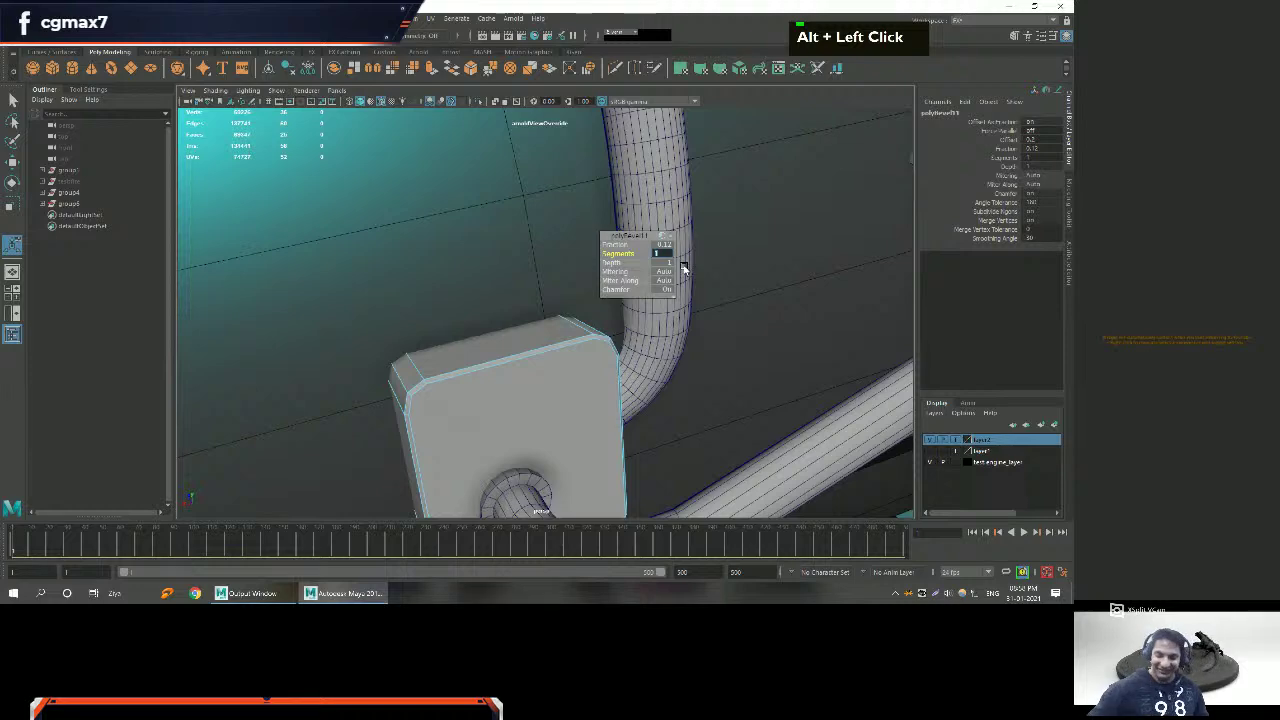
pyautogui.write('3')
pyautogui.press('Return')
pyautogui.keyDown('alt'); pyautogui.moveTo(473, 369); pyautogui.dragTo(527, 309, button='right'); pyautogui.keyUp('alt')
pyautogui.press('w')
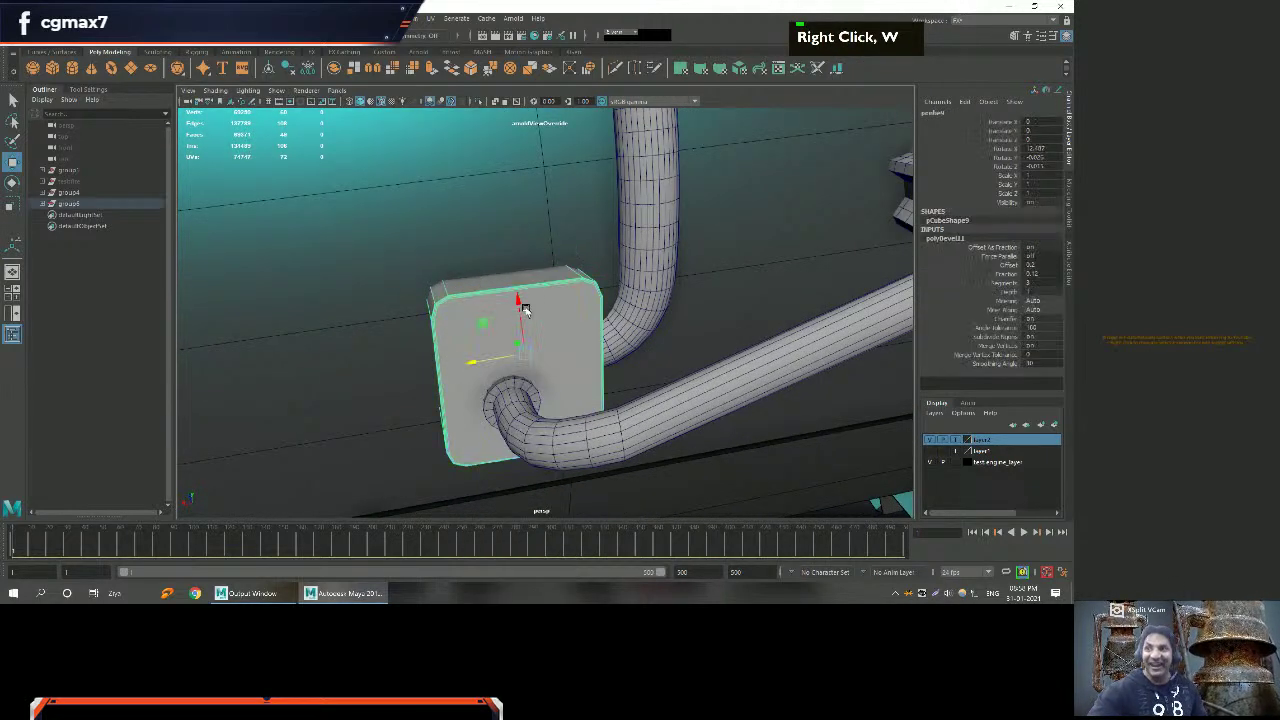
pyautogui.press('q')
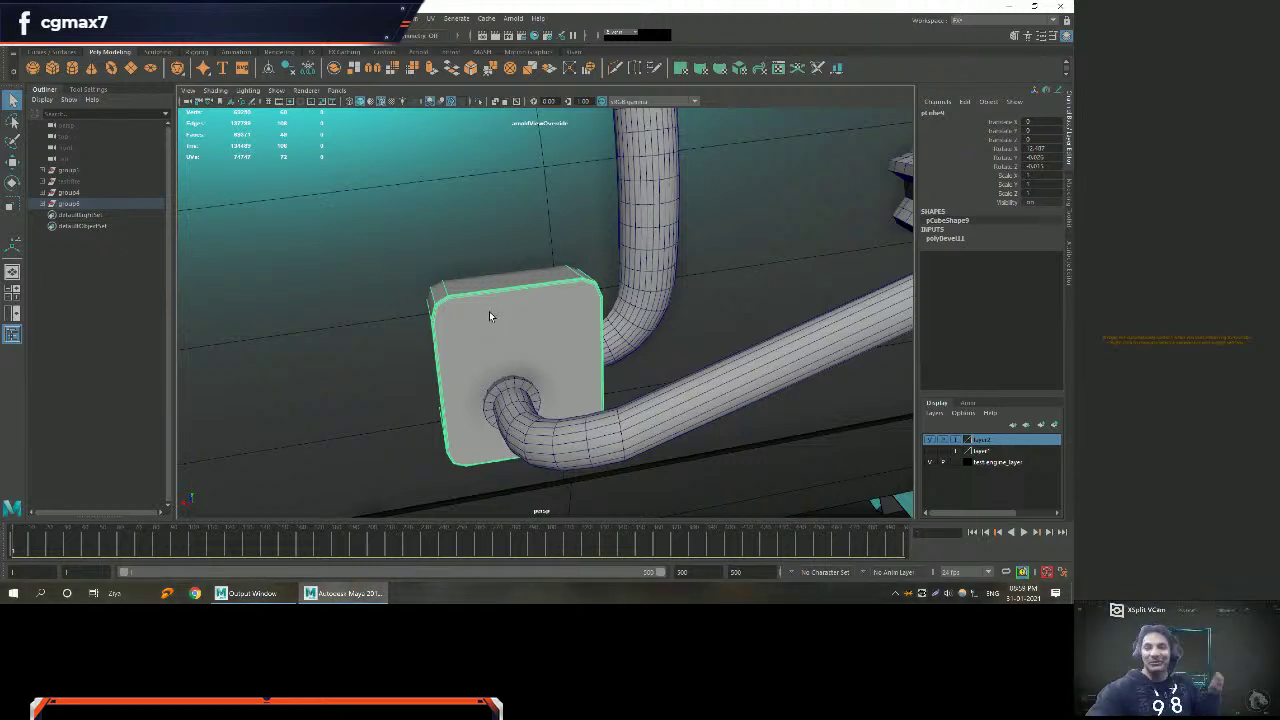
# Examine the beveled block, collar and pipes on the engine shell from several sides, and clear the selection.
pyautogui.rightClick(561, 285)
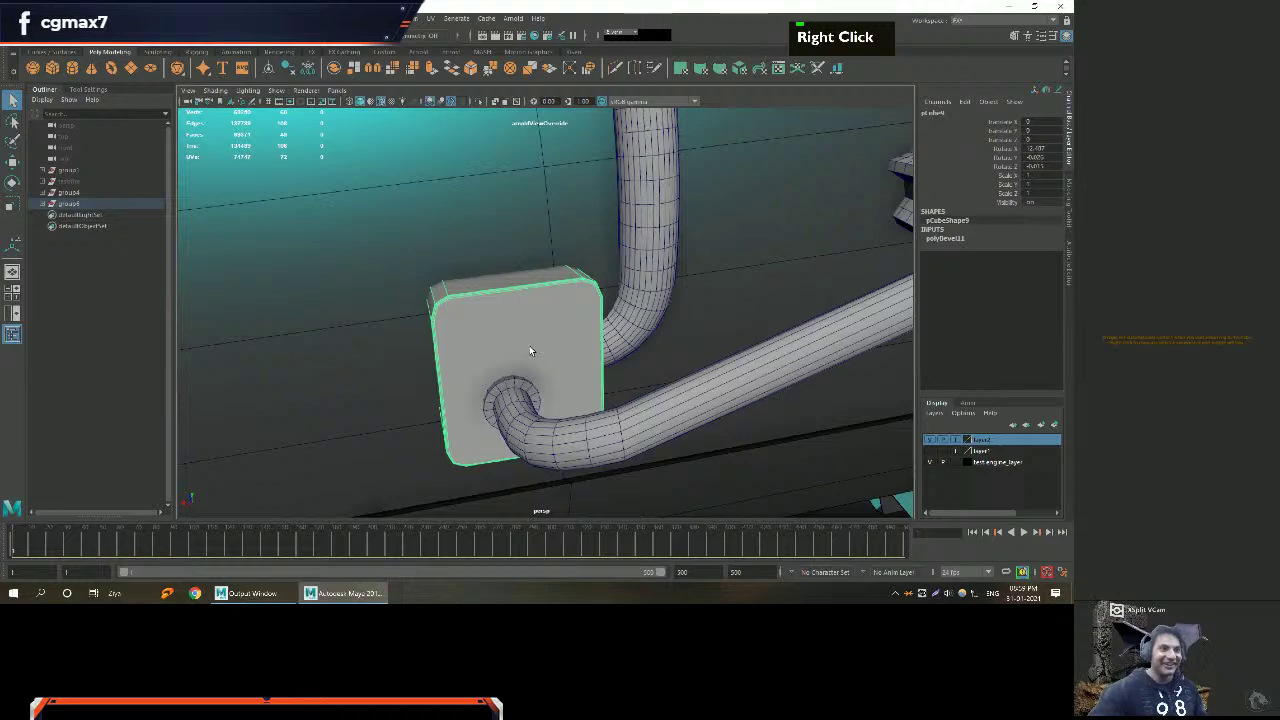
pyautogui.keyDown('alt'); pyautogui.moveTo(622, 262); pyautogui.dragTo(605, 270, button='middle'); pyautogui.keyUp('alt')
pyautogui.keyDown('alt'); pyautogui.scroll(-4, 605, 270); pyautogui.keyUp('alt')
pyautogui.keyDown('alt'); pyautogui.moveTo(605, 270); pyautogui.dragTo(592, 292); pyautogui.keyUp('alt')
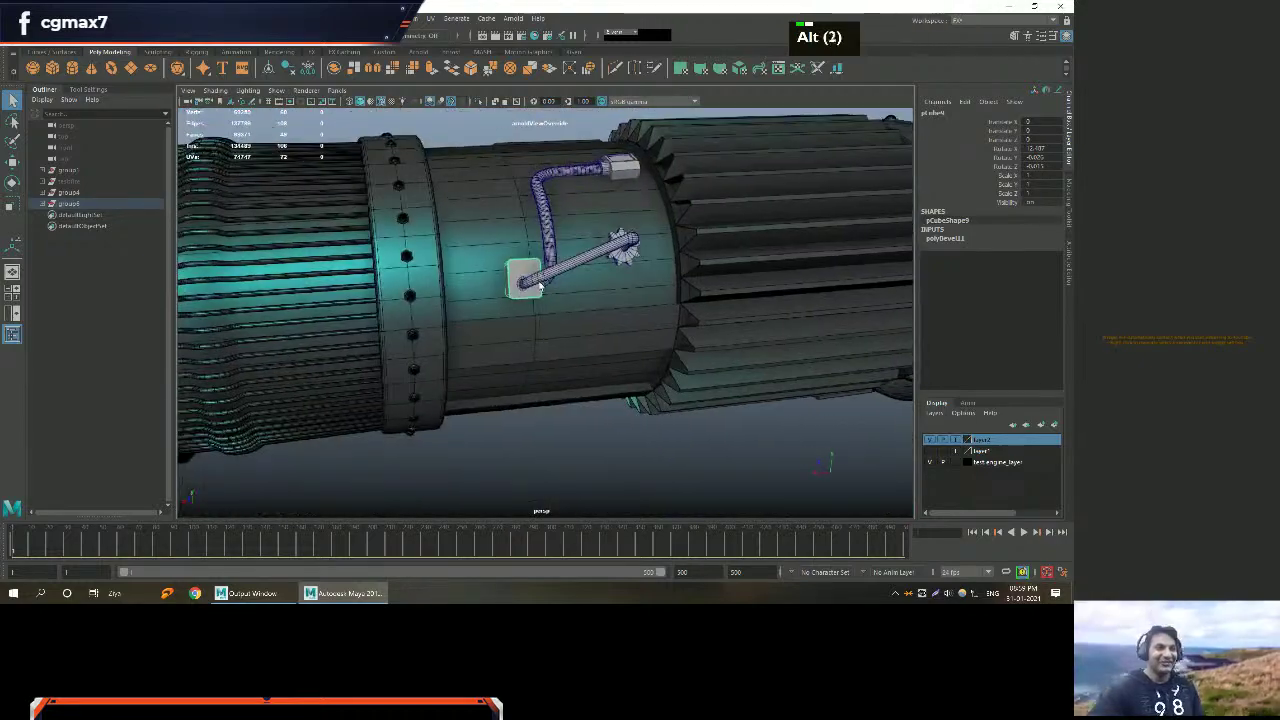
pyautogui.keyDown('alt'); pyautogui.moveTo(592, 292); pyautogui.dragTo(586, 312, button='right'); pyautogui.keyUp('alt')
pyautogui.keyDown('alt'); pyautogui.moveTo(586, 312); pyautogui.dragTo(500, 315, button='middle'); pyautogui.keyUp('alt')
pyautogui.moveTo(500, 315)
pyautogui.keyDown('alt'); pyautogui.mouseDown()
pyautogui.moveTo(431, 315)
pyautogui.moveTo(520, 300)
pyautogui.mouseUp(); pyautogui.keyUp('alt')
pyautogui.keyDown('alt'); pyautogui.moveTo(520, 300); pyautogui.dragTo(560, 320, button='right'); pyautogui.keyUp('alt')
pyautogui.keyDown('alt'); pyautogui.moveTo(560, 320); pyautogui.dragTo(574, 331); pyautogui.keyUp('alt')
pyautogui.press('q')
pyautogui.press('w')
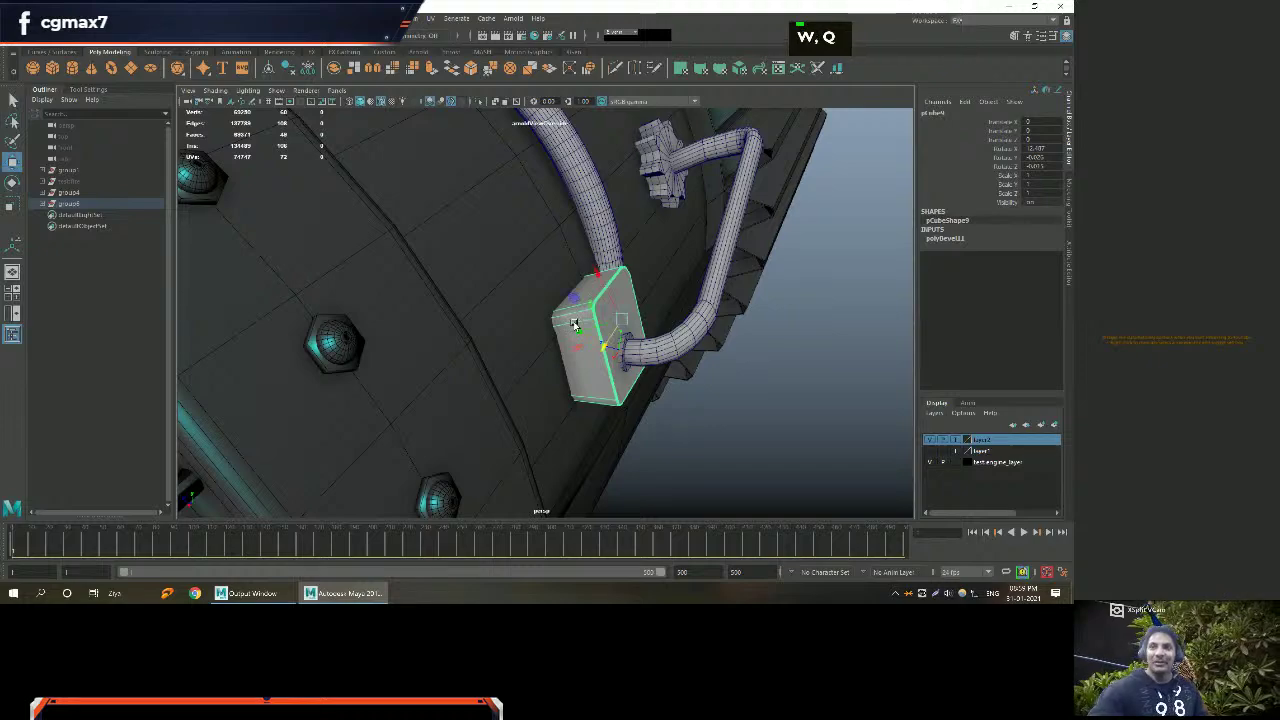
pyautogui.scroll(-4, 567, 316)
pyautogui.keyDown('alt'); pyautogui.moveTo(567, 316); pyautogui.dragTo(540, 318); pyautogui.keyUp('alt')
pyautogui.keyDown('alt'); pyautogui.moveTo(540, 318); pyautogui.dragTo(509, 320, button='middle'); pyautogui.keyUp('alt')
pyautogui.keyDown('alt'); pyautogui.moveTo(509, 320); pyautogui.dragTo(550, 337); pyautogui.keyUp('alt')
pyautogui.keyDown('alt'); pyautogui.moveTo(550, 337); pyautogui.dragTo(551, 320, button='middle'); pyautogui.keyUp('alt')
pyautogui.keyDown('alt'); pyautogui.moveTo(551, 320); pyautogui.dragTo(557, 314, button='right'); pyautogui.keyUp('alt')
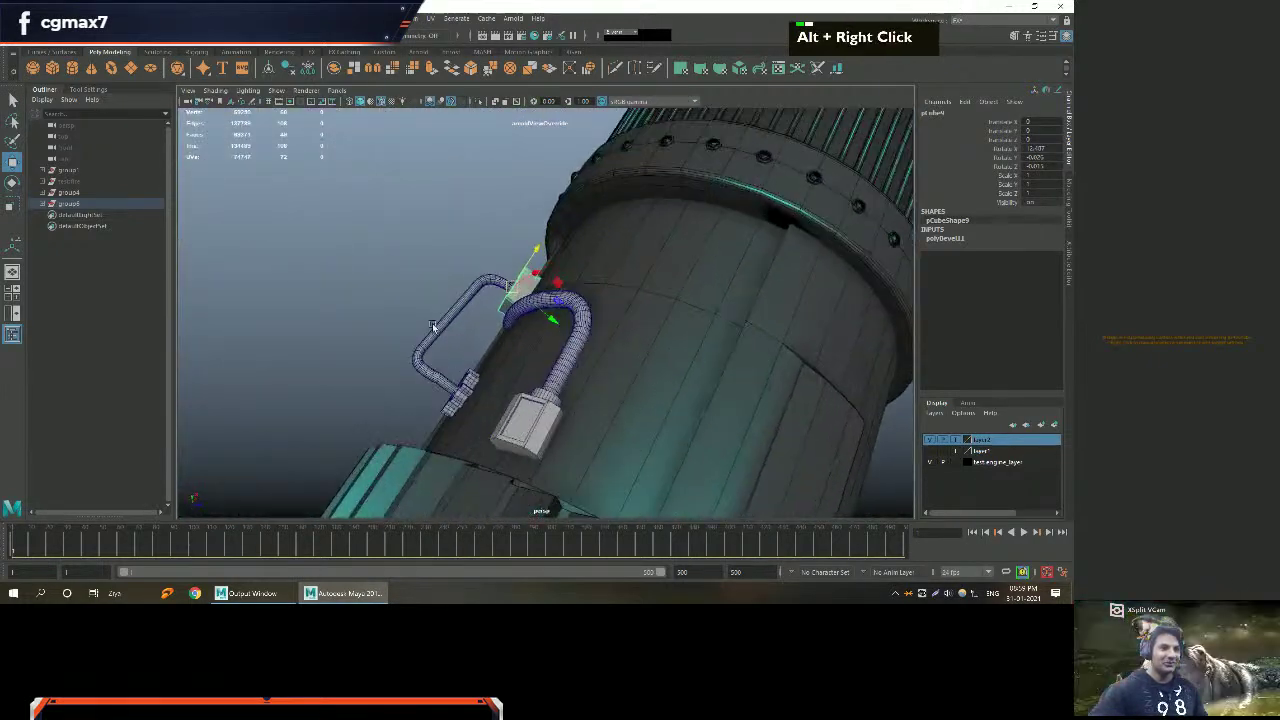
pyautogui.keyDown('alt'); pyautogui.moveTo(557, 314); pyautogui.dragTo(494, 314); pyautogui.keyUp('alt')
pyautogui.keyDown('alt'); pyautogui.scroll(-2, 491, 328); pyautogui.keyUp('alt')
pyautogui.press('q')
pyautogui.click(795, 275)
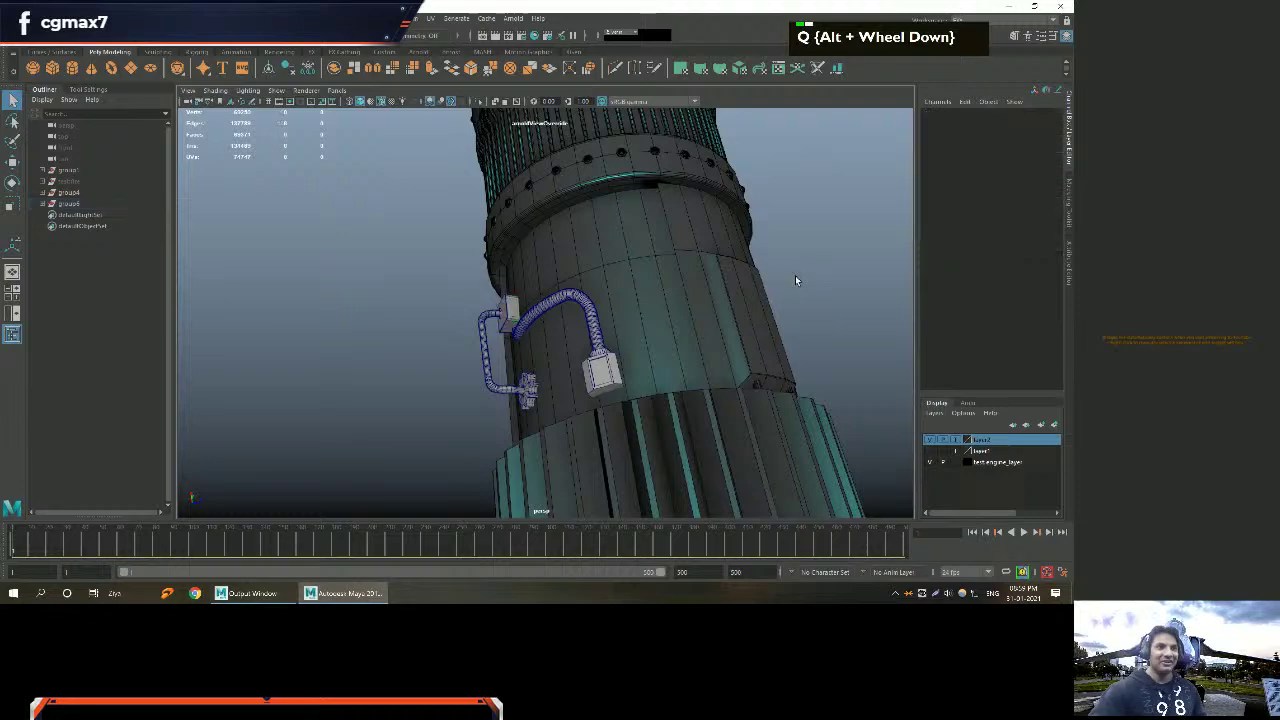
# Look over the rest of the engine shell, including its raised panels, rails and bolted flanges.
pyautogui.keyDown('alt'); pyautogui.moveTo(795, 275); pyautogui.dragTo(560, 330, button='middle'); pyautogui.keyUp('alt')
pyautogui.keyDown('alt'); pyautogui.moveTo(560, 330); pyautogui.dragTo(495, 318); pyautogui.keyUp('alt')
pyautogui.keyDown('alt'); pyautogui.scroll(-2, 495, 318); pyautogui.keyUp('alt')
pyautogui.keyDown('alt'); pyautogui.moveTo(495, 318); pyautogui.dragTo(481, 317, button='right'); pyautogui.keyUp('alt')
pyautogui.keyDown('alt'); pyautogui.moveTo(481, 317); pyautogui.dragTo(506, 337); pyautogui.keyUp('alt')
pyautogui.keyDown('alt'); pyautogui.scroll(2, 440, 306); pyautogui.keyUp('alt')
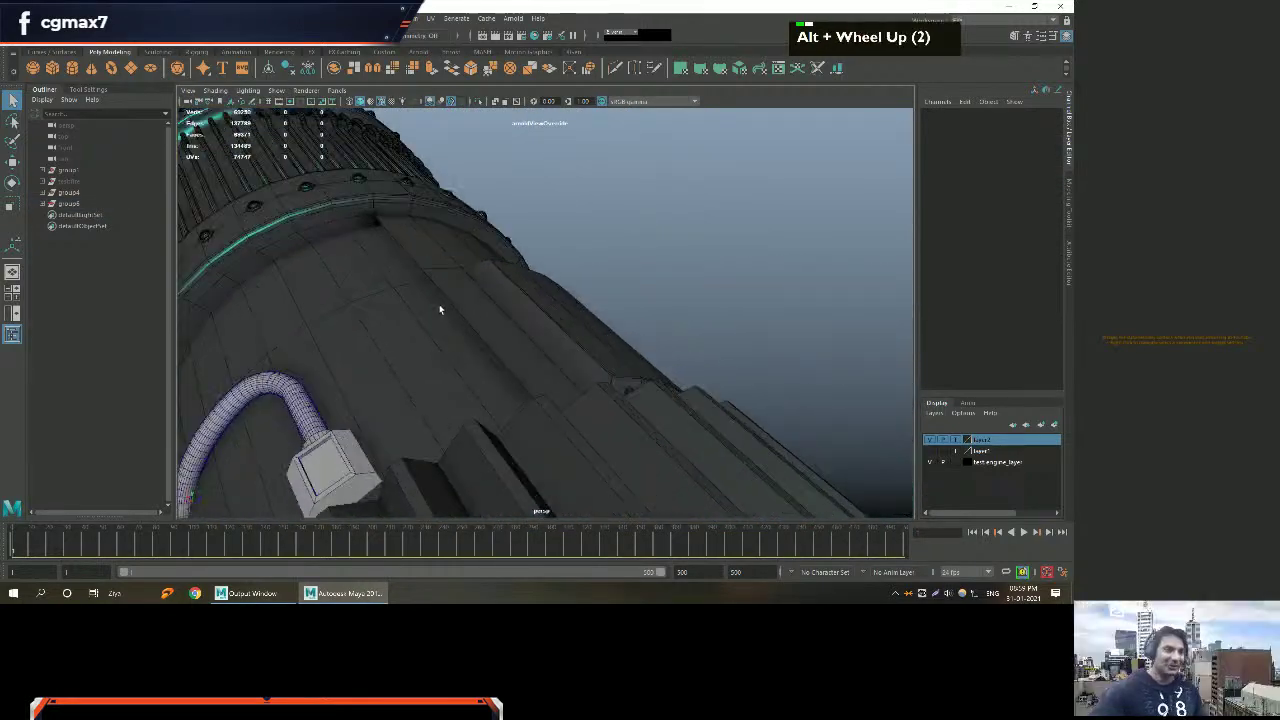
pyautogui.keyDown('alt'); pyautogui.scroll(-6, 440, 306); pyautogui.keyUp('alt')
pyautogui.keyDown('alt'); pyautogui.moveTo(440, 306); pyautogui.dragTo(438, 263, button='middle'); pyautogui.keyUp('alt')
pyautogui.keyDown('alt'); pyautogui.moveTo(438, 263); pyautogui.dragTo(537, 314); pyautogui.keyUp('alt')
pyautogui.keyDown('alt'); pyautogui.moveTo(537, 314); pyautogui.dragTo(425, 268, button='middle'); pyautogui.keyUp('alt')
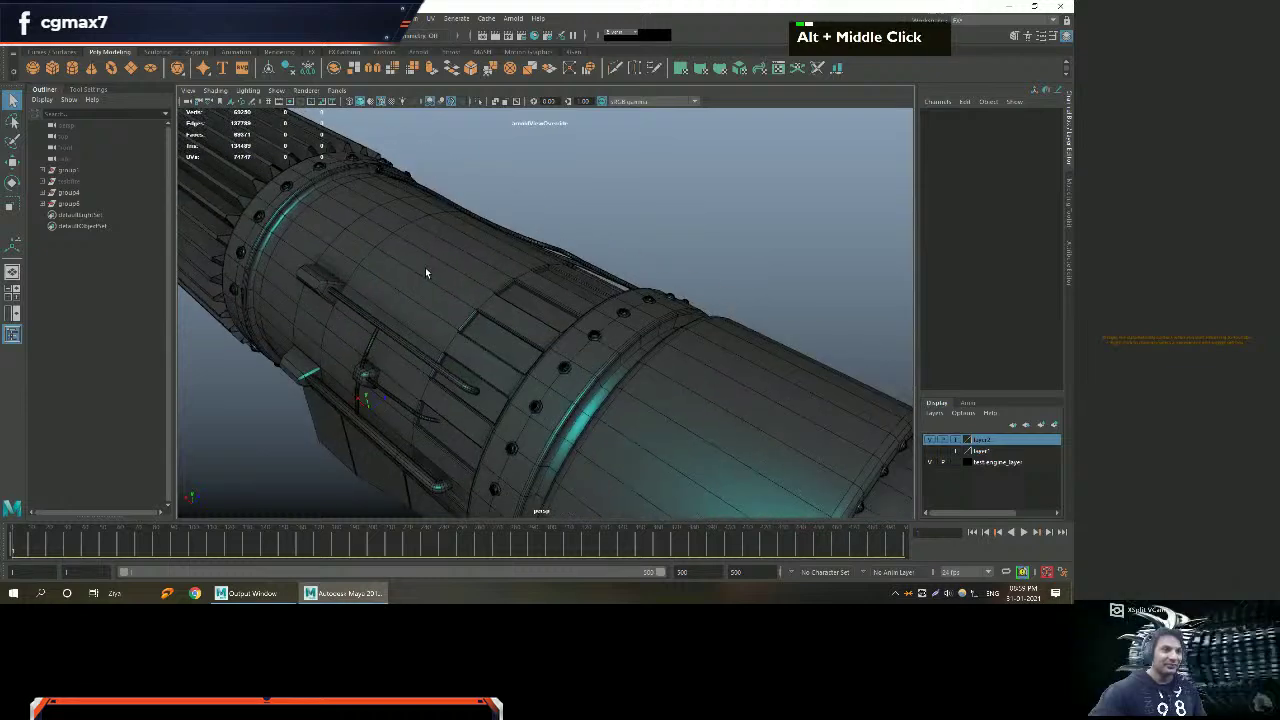
pyautogui.press('alt')
pyautogui.press('alt')
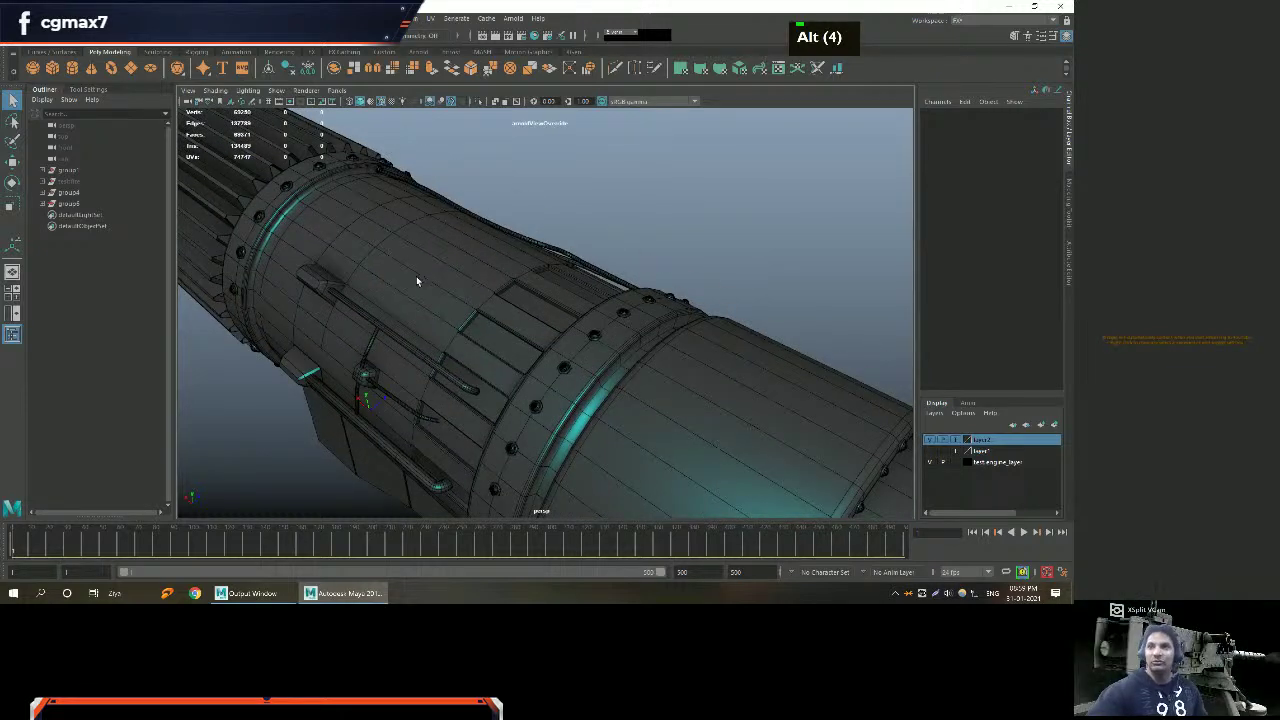
pyautogui.keyDown('alt'); pyautogui.moveTo(404, 281); pyautogui.dragTo(480, 300, button='middle'); pyautogui.keyUp('alt')
pyautogui.keyDown('alt'); pyautogui.scroll(-4, 370, 240); pyautogui.keyUp('alt')
pyautogui.keyDown('alt'); pyautogui.moveTo(480, 300); pyautogui.dragTo(555, 285); pyautogui.keyUp('alt')
# Create a polygon cube in the front view and ready it for moving.
pyautogui.press('space')
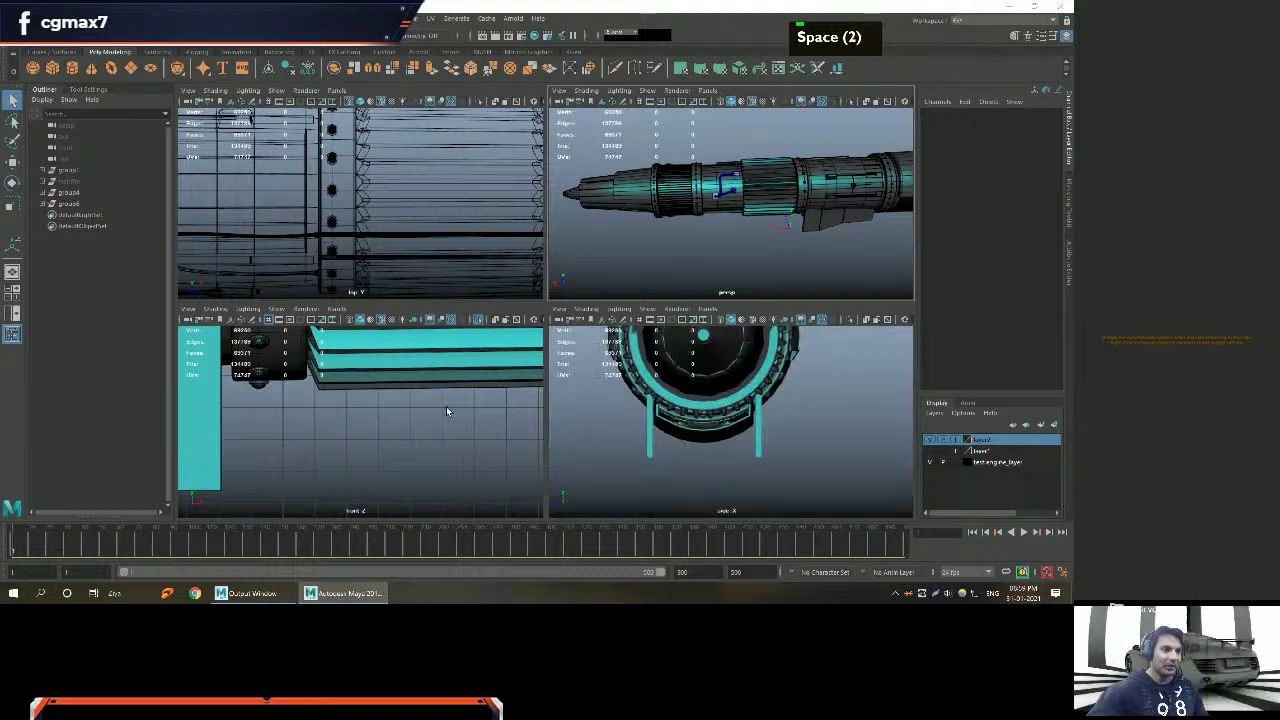
pyautogui.press('space')
pyautogui.scroll(-17, 460, 385)
pyautogui.keyDown('alt'); pyautogui.scroll(5, 466, 383); pyautogui.keyUp('alt')
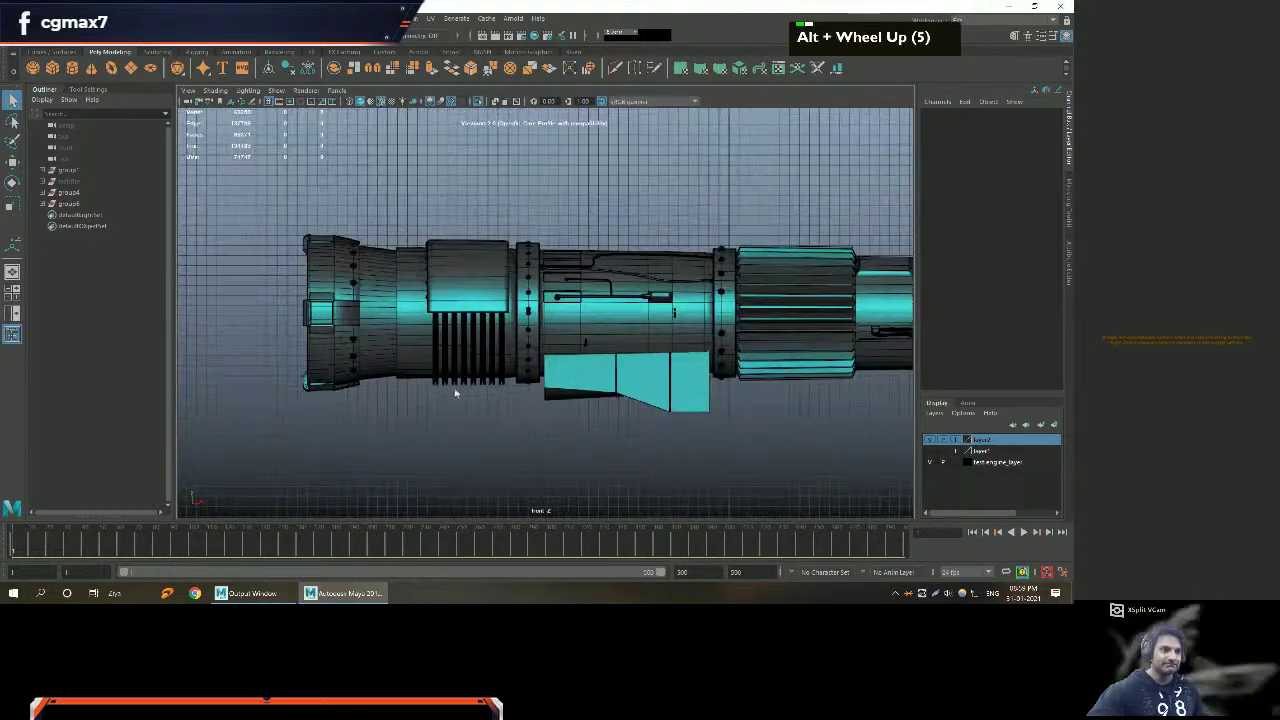
pyautogui.keyDown('alt'); pyautogui.moveTo(414, 357); pyautogui.dragTo(553, 346, button='right'); pyautogui.keyUp('alt')
pyautogui.keyDown('alt'); pyautogui.moveTo(553, 346); pyautogui.dragTo(521, 357, button='middle'); pyautogui.keyUp('alt')
pyautogui.keyDown('shift'); pyautogui.moveTo(521, 357); pyautogui.dragTo(522, 386, button='right'); pyautogui.keyUp('shift')
pyautogui.keyDown('alt'); pyautogui.moveTo(634, 354); pyautogui.dragTo(551, 344, button='middle'); pyautogui.keyUp('alt')
pyautogui.press('w')
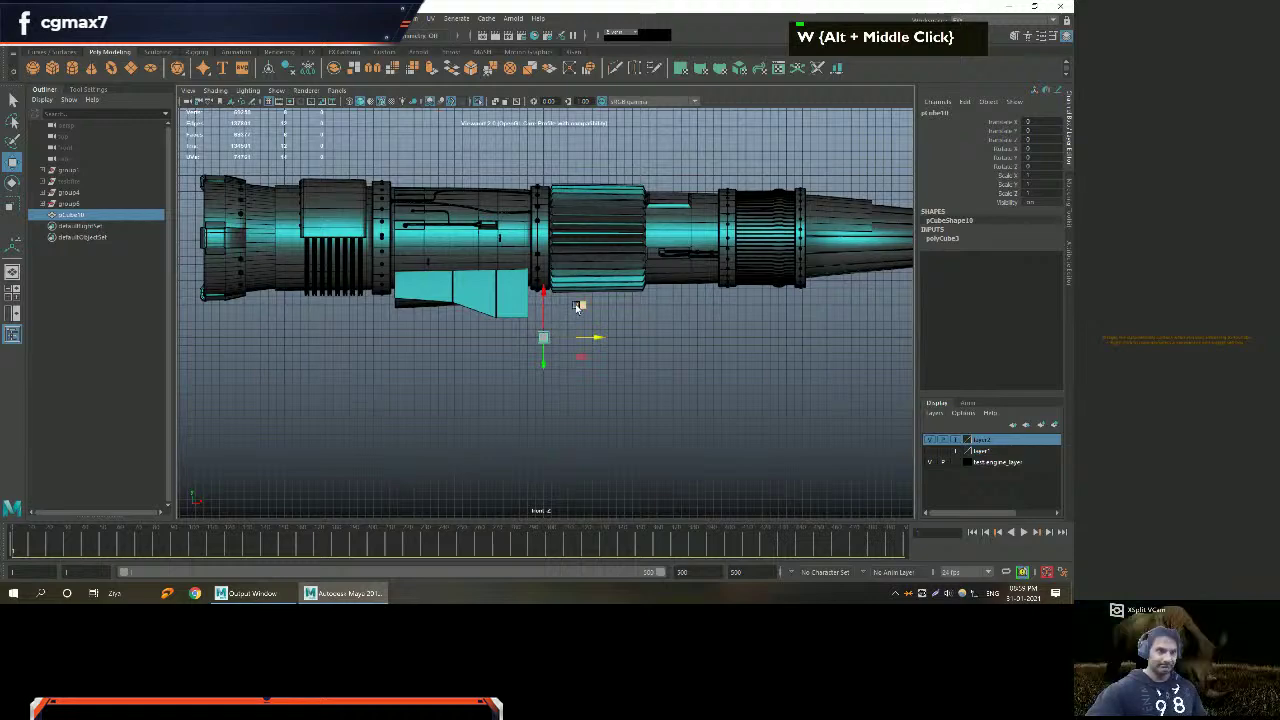
# Move the cube just above the cylindrical shell section between the ribbed drum and the bolted flange.
pyautogui.keyDown('alt'); pyautogui.moveTo(657, 224); pyautogui.dragTo(672, 372, button='right'); pyautogui.keyUp('alt')
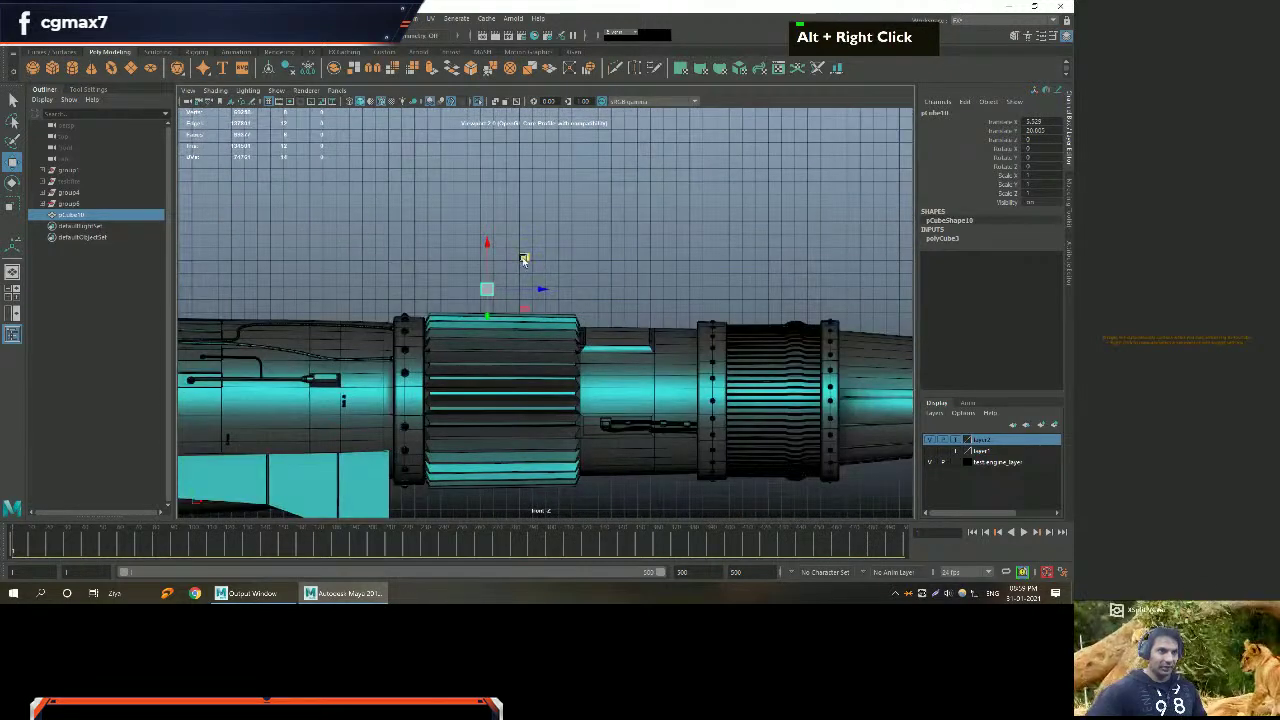
pyautogui.keyDown('alt'); pyautogui.scroll(3, 688, 272); pyautogui.keyUp('alt')
pyautogui.keyDown('alt'); pyautogui.moveTo(686, 303); pyautogui.dragTo(674, 354, button='right'); pyautogui.keyUp('alt')
pyautogui.press('space')
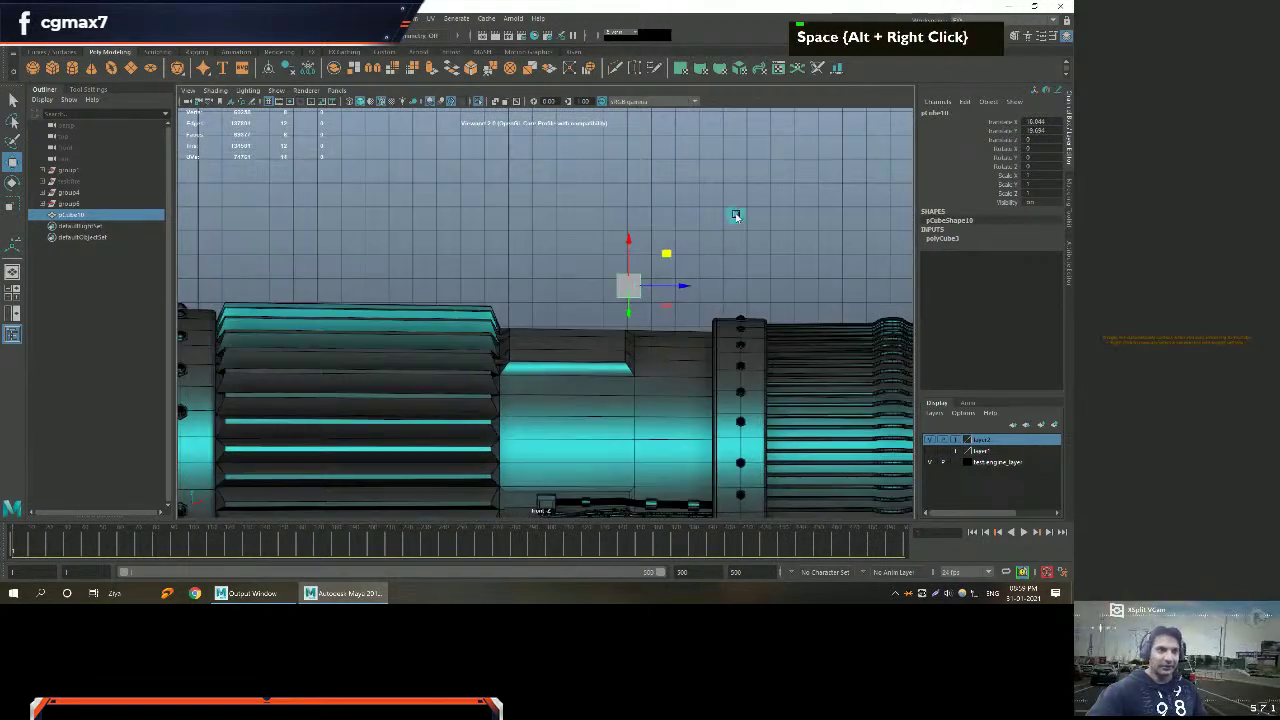
pyautogui.press('space')
# Examine the new cube's position against the shell and the pipe detail from several sides.
pyautogui.keyDown('alt'); pyautogui.moveTo(735, 218); pyautogui.dragTo(666, 306); pyautogui.keyUp('alt')
pyautogui.keyDown('alt'); pyautogui.moveTo(666, 306); pyautogui.dragTo(737, 306, button='middle'); pyautogui.keyUp('alt')
pyautogui.keyDown('alt'); pyautogui.moveTo(737, 306); pyautogui.dragTo(591, 283, button='right'); pyautogui.keyUp('alt')
pyautogui.press('r')
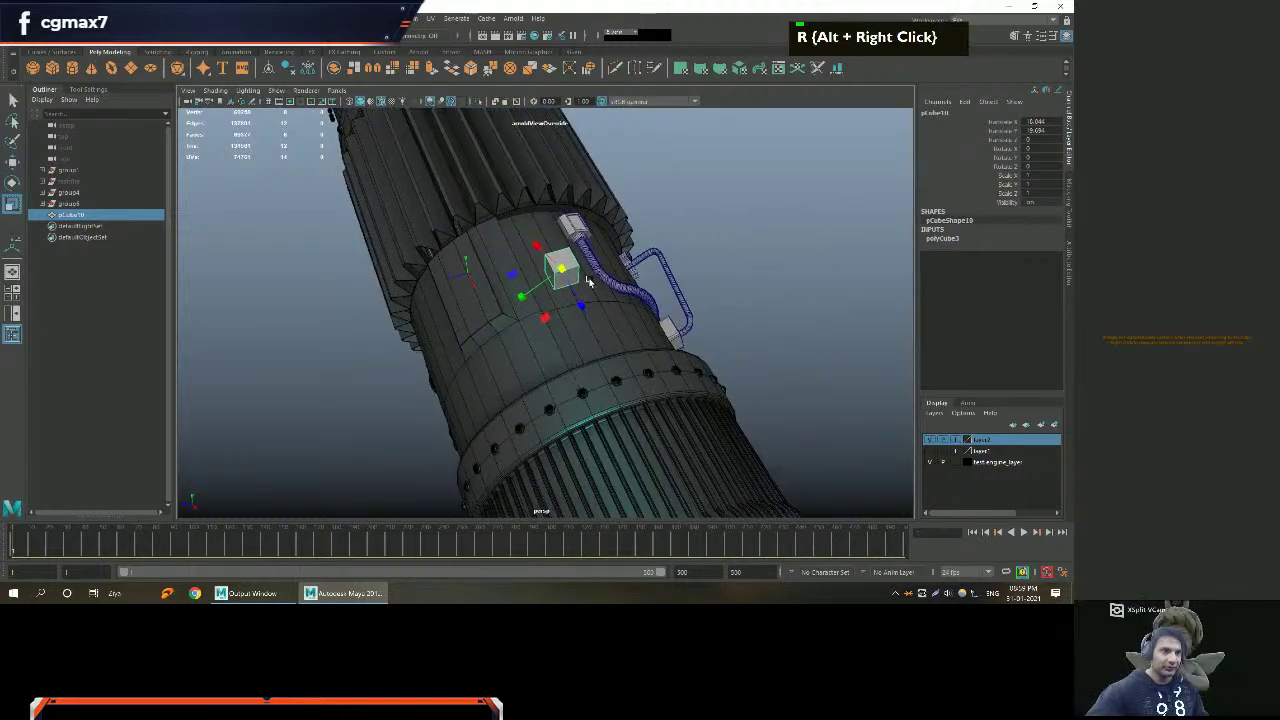
pyautogui.keyDown('alt'); pyautogui.moveTo(578, 305); pyautogui.dragTo(595, 295); pyautogui.keyUp('alt')
pyautogui.keyDown('alt'); pyautogui.moveTo(595, 295); pyautogui.dragTo(620, 330, button='right'); pyautogui.keyUp('alt')
pyautogui.keyDown('alt'); pyautogui.moveTo(620, 330); pyautogui.dragTo(646, 400); pyautogui.keyUp('alt')
pyautogui.keyDown('alt'); pyautogui.moveTo(646, 400); pyautogui.dragTo(434, 400, button='middle'); pyautogui.keyUp('alt')
pyautogui.keyDown('alt'); pyautogui.moveTo(434, 400); pyautogui.dragTo(529, 400); pyautogui.keyUp('alt')
pyautogui.keyDown('alt'); pyautogui.moveTo(529, 400); pyautogui.dragTo(440, 413, button='right'); pyautogui.keyUp('alt')
pyautogui.press('d')
pyautogui.keyDown('alt'); pyautogui.moveTo(440, 413); pyautogui.dragTo(537, 380); pyautogui.keyUp('alt')
pyautogui.keyDown('alt'); pyautogui.moveTo(537, 380); pyautogui.dragTo(562, 392, button='right'); pyautogui.keyUp('alt')
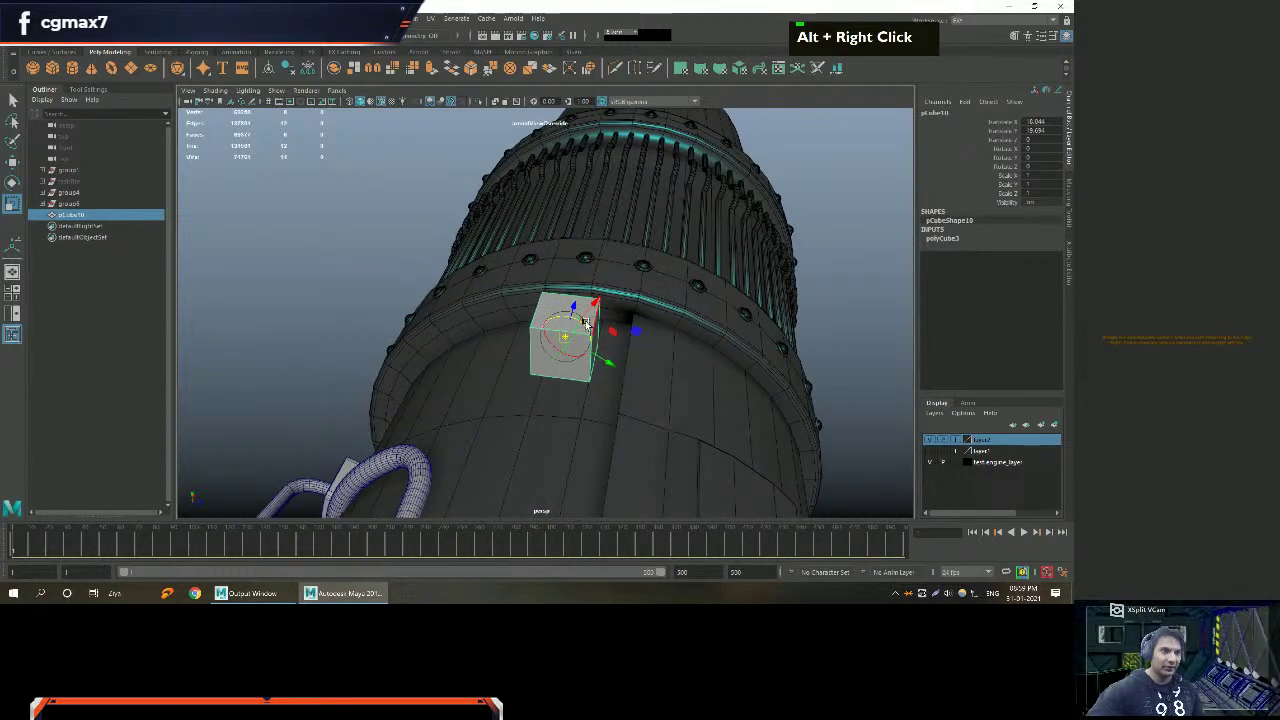
# Try stretching the cube lengthwise along the shell, and undo the stretch.
pyautogui.keyDown('alt'); pyautogui.moveTo(566, 314); pyautogui.dragTo(545, 340, button='middle'); pyautogui.keyUp('alt')
pyautogui.press('w')
pyautogui.keyDown('alt'); pyautogui.moveTo(545, 340); pyautogui.dragTo(530, 350, button='right'); pyautogui.keyUp('alt')
pyautogui.keyDown('alt'); pyautogui.moveTo(530, 350); pyautogui.dragTo(451, 406); pyautogui.keyUp('alt')
pyautogui.keyDown('alt'); pyautogui.scroll(-3, 503, 357); pyautogui.keyUp('alt')
pyautogui.moveTo(451, 406)
pyautogui.keyDown('alt'); pyautogui.mouseDown(button='right')
pyautogui.moveTo(434, 400)
pyautogui.moveTo(462, 400)
pyautogui.mouseUp(button='right'); pyautogui.keyUp('alt')
pyautogui.keyDown('alt'); pyautogui.moveTo(443, 375); pyautogui.dragTo(623, 391); pyautogui.keyUp('alt')
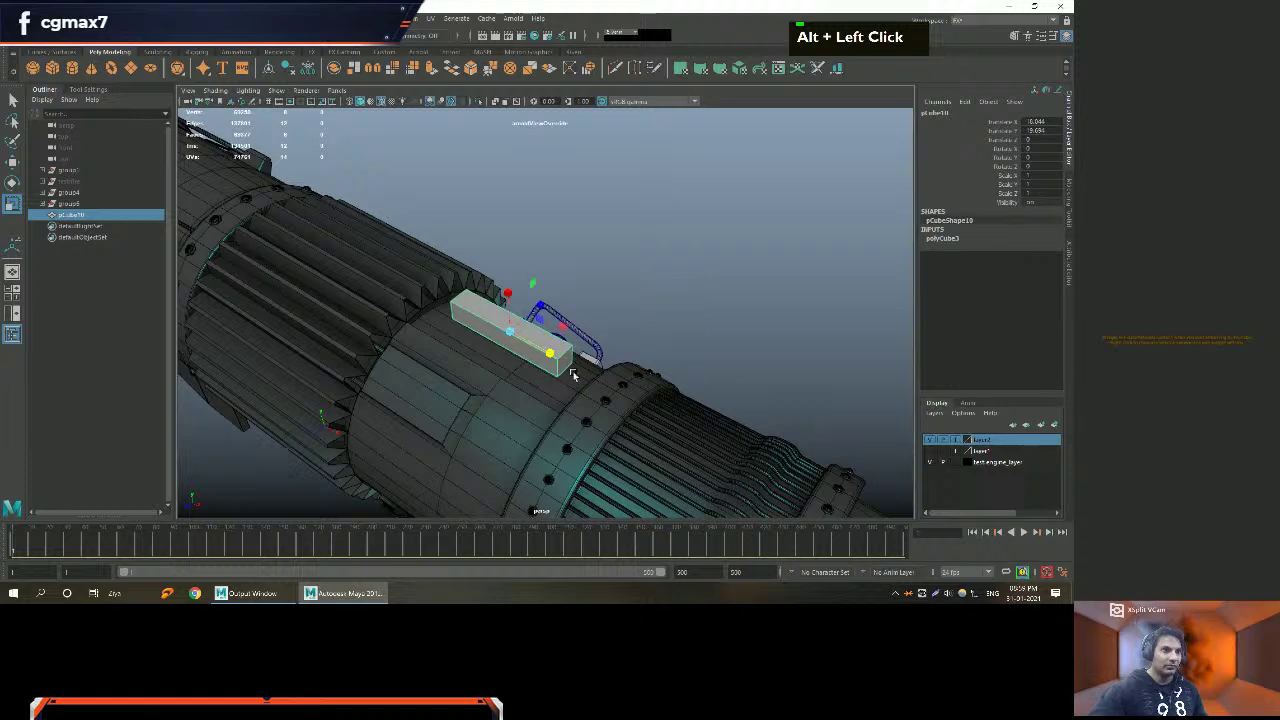
pyautogui.keyDown('alt'); pyautogui.moveTo(623, 391); pyautogui.dragTo(580, 397, button='right'); pyautogui.keyUp('alt')
pyautogui.hotkey('ctrl', 'z')
# Make the new cube a long flat bar along the shell, about 8.25 wide and 0.2 high.
pyautogui.keyDown('alt'); pyautogui.moveTo(530, 302); pyautogui.dragTo(826, 257, button='right'); pyautogui.keyUp('alt')
pyautogui.click(994, 292)
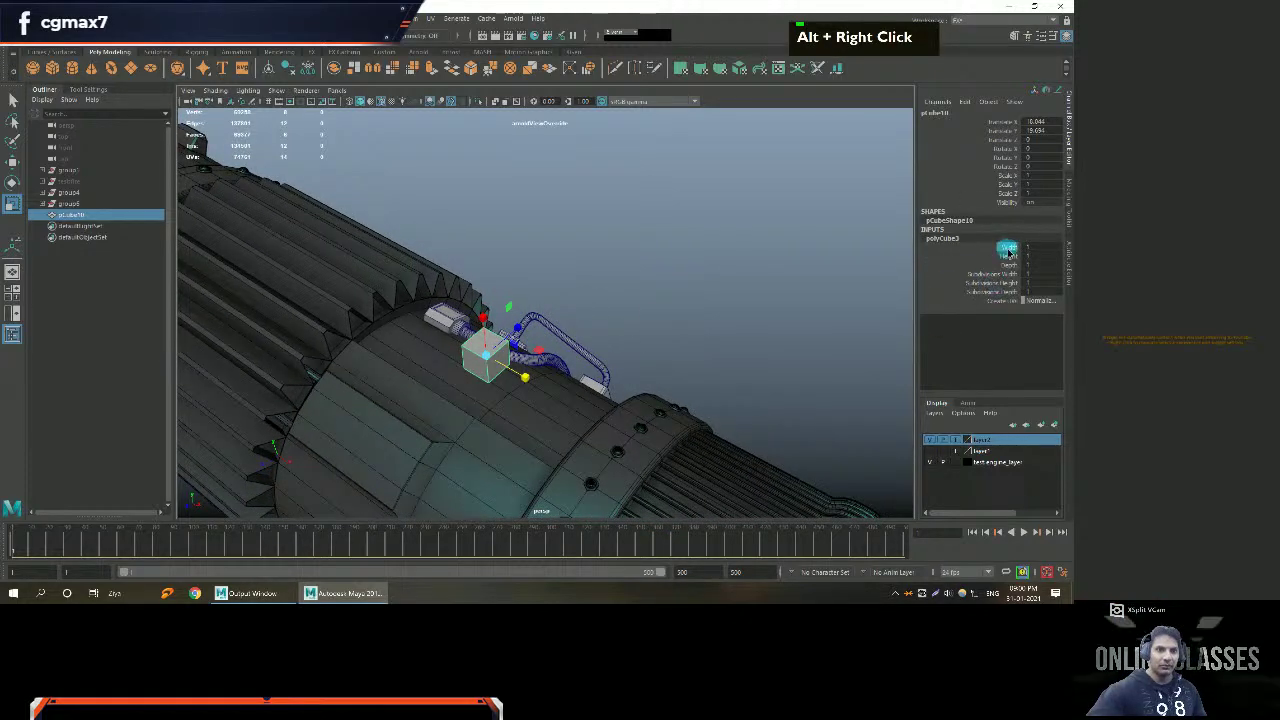
pyautogui.click(1007, 248)
pyautogui.moveTo(767, 285); pyautogui.dragTo(917, 296, button='middle')
pyautogui.moveTo(640, 251); pyautogui.dragTo(751, 271, button='middle')
pyautogui.keyDown('alt'); pyautogui.moveTo(751, 271); pyautogui.dragTo(694, 271); pyautogui.keyUp('alt')
pyautogui.keyDown('alt'); pyautogui.moveTo(694, 271); pyautogui.dragTo(840, 268, button='right'); pyautogui.keyUp('alt')
pyautogui.click(1004, 256)
pyautogui.moveTo(803, 263); pyautogui.dragTo(772, 250, button='middle')
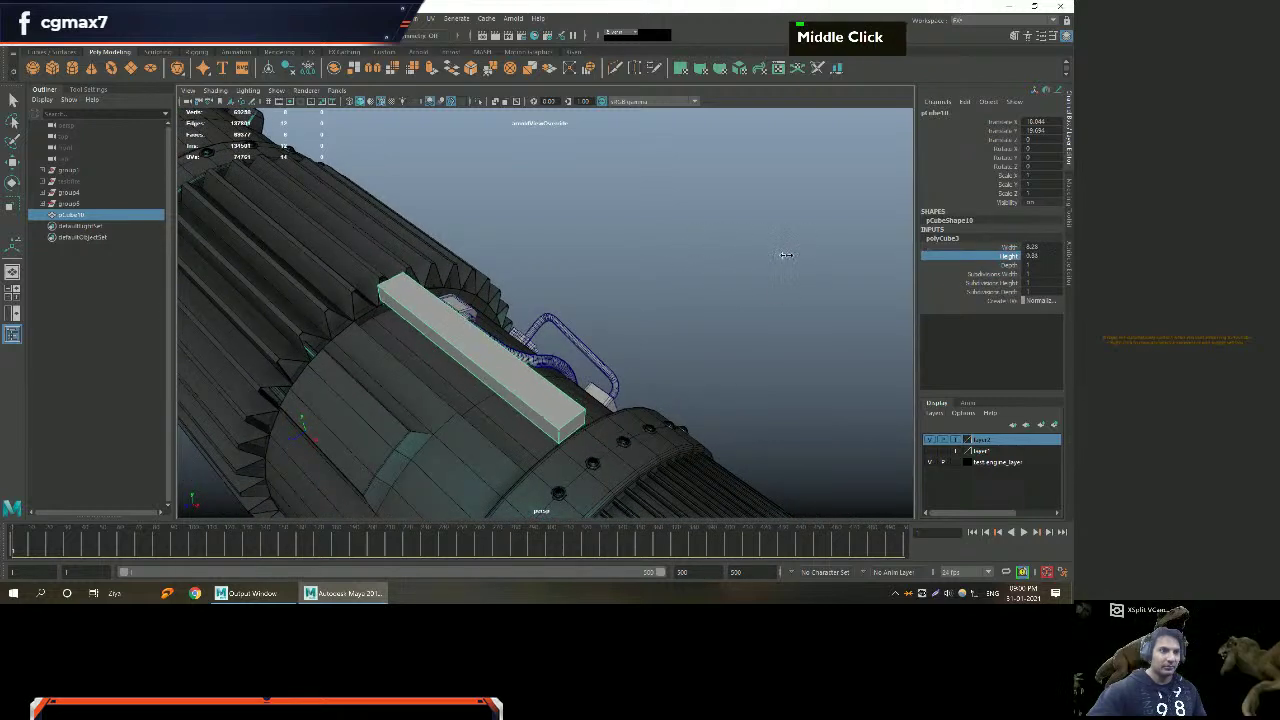
pyautogui.keyDown('alt'); pyautogui.moveTo(594, 297); pyautogui.dragTo(669, 280, button='middle'); pyautogui.keyUp('alt')
pyautogui.keyDown('alt'); pyautogui.moveTo(669, 280); pyautogui.dragTo(621, 279); pyautogui.keyUp('alt')
# Widen the bar into a flat plate over the shell by increasing its depth to about 6.42.
pyautogui.click(984, 265)
pyautogui.moveTo(766, 271); pyautogui.dragTo(874, 205, button='middle')
pyautogui.scroll(-2, 631, 271)
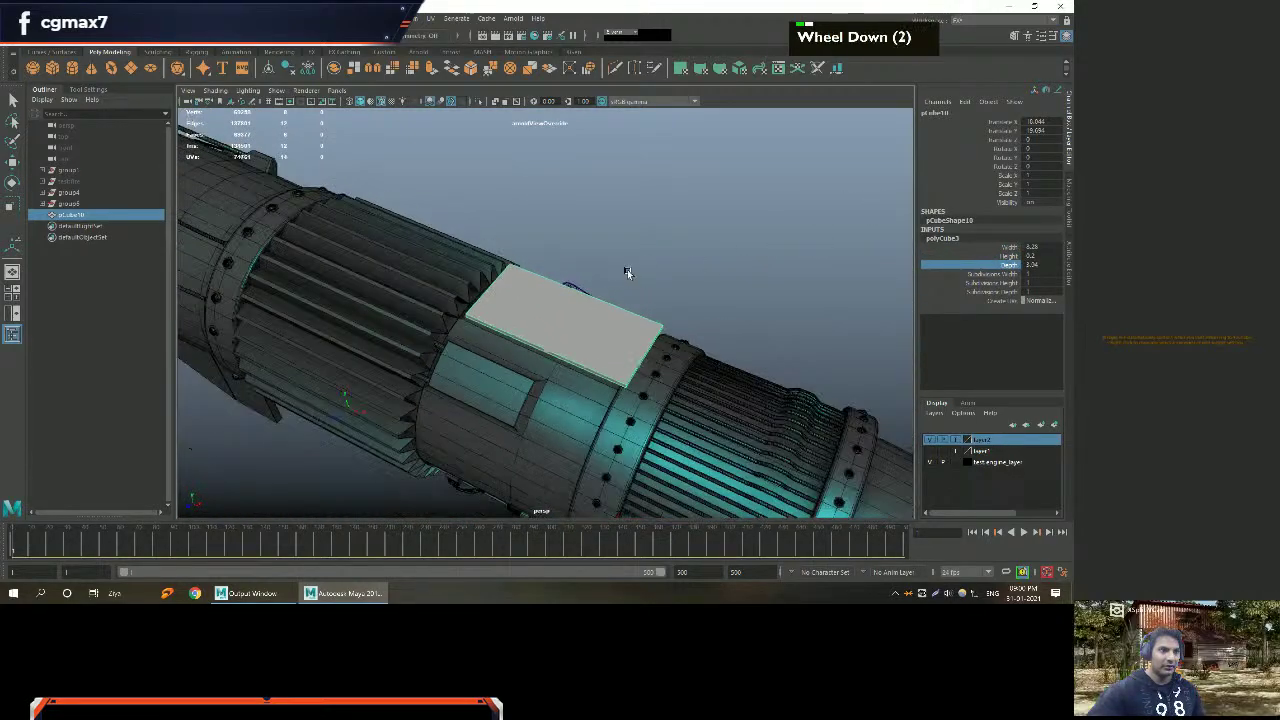
pyautogui.keyDown('alt'); pyautogui.moveTo(631, 271); pyautogui.dragTo(625, 268, button='right'); pyautogui.keyUp('alt')
pyautogui.keyDown('alt'); pyautogui.moveTo(625, 268); pyautogui.dragTo(615, 259); pyautogui.keyUp('alt')
pyautogui.keyDown('alt'); pyautogui.scroll(-3, 615, 259); pyautogui.keyUp('alt')
pyautogui.keyDown('alt'); pyautogui.moveTo(615, 259); pyautogui.dragTo(640, 262, button='right'); pyautogui.keyUp('alt')
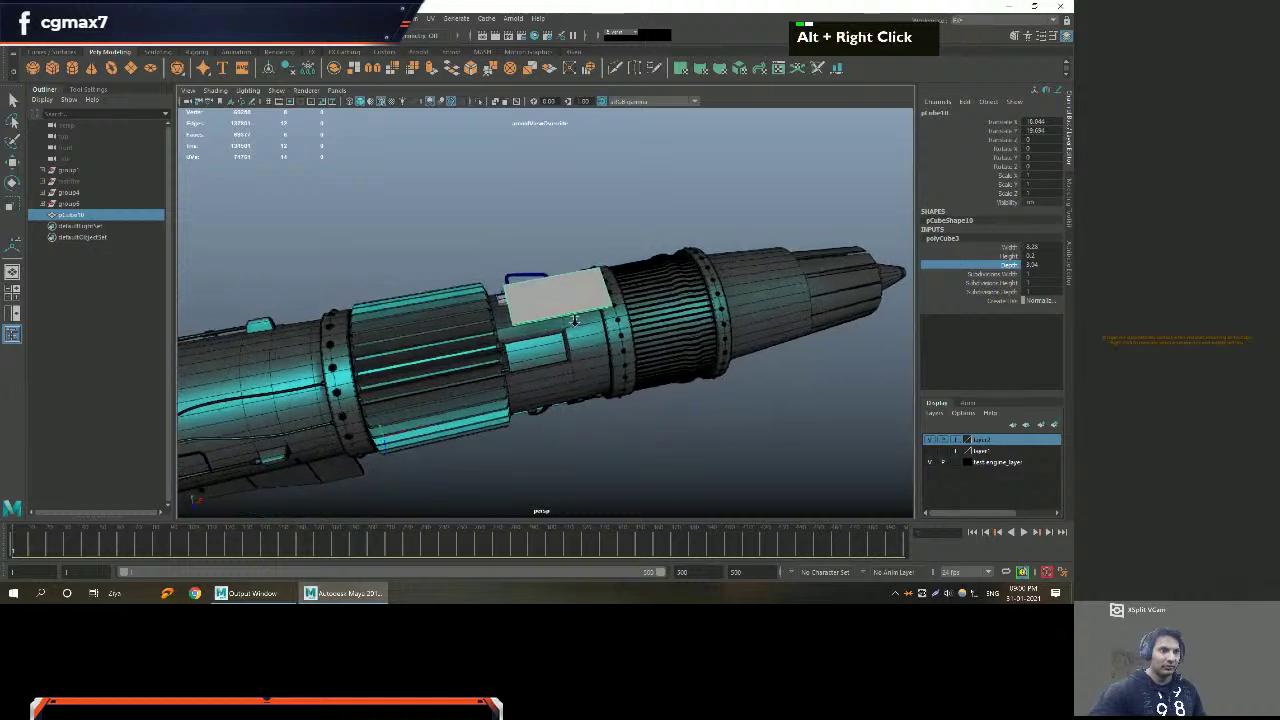
pyautogui.keyDown('alt'); pyautogui.moveTo(640, 262); pyautogui.dragTo(780, 262); pyautogui.keyUp('alt')
pyautogui.middleClick(780, 262)
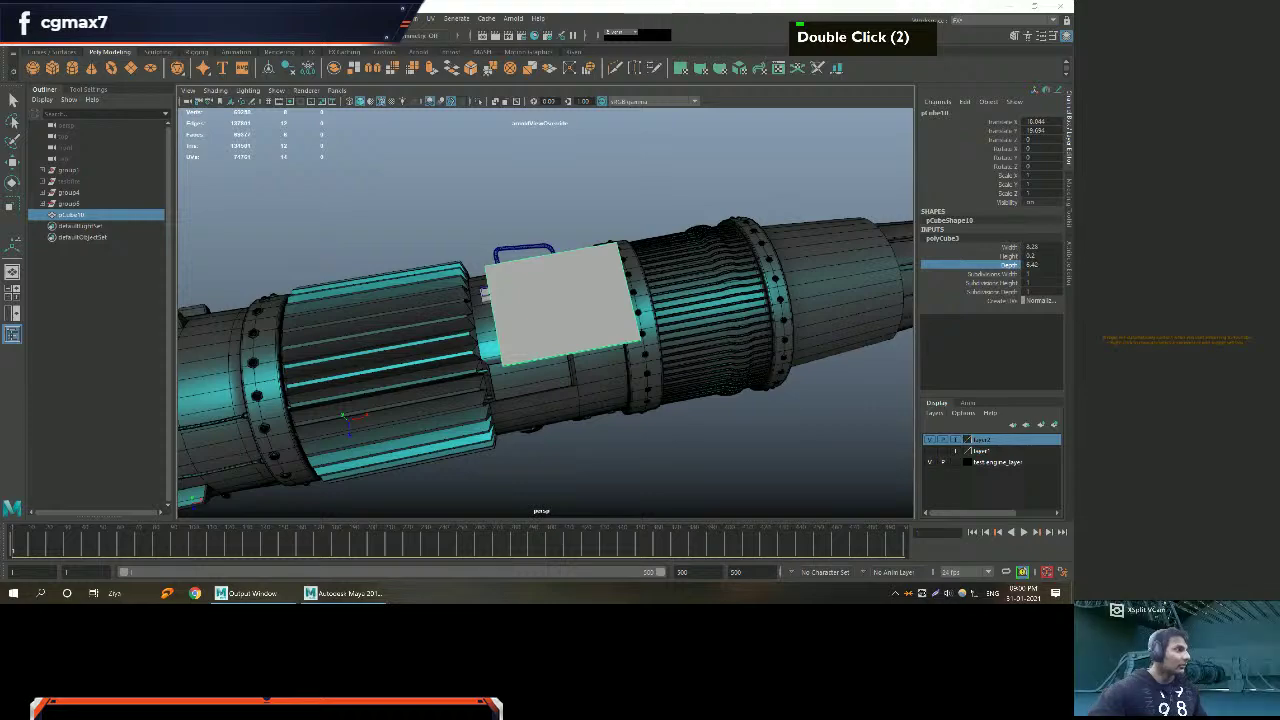
# Check the engine reference image in Photos and examine the plate's placement against the engine from several sides.
pyautogui.scroll(4, 662, 187)
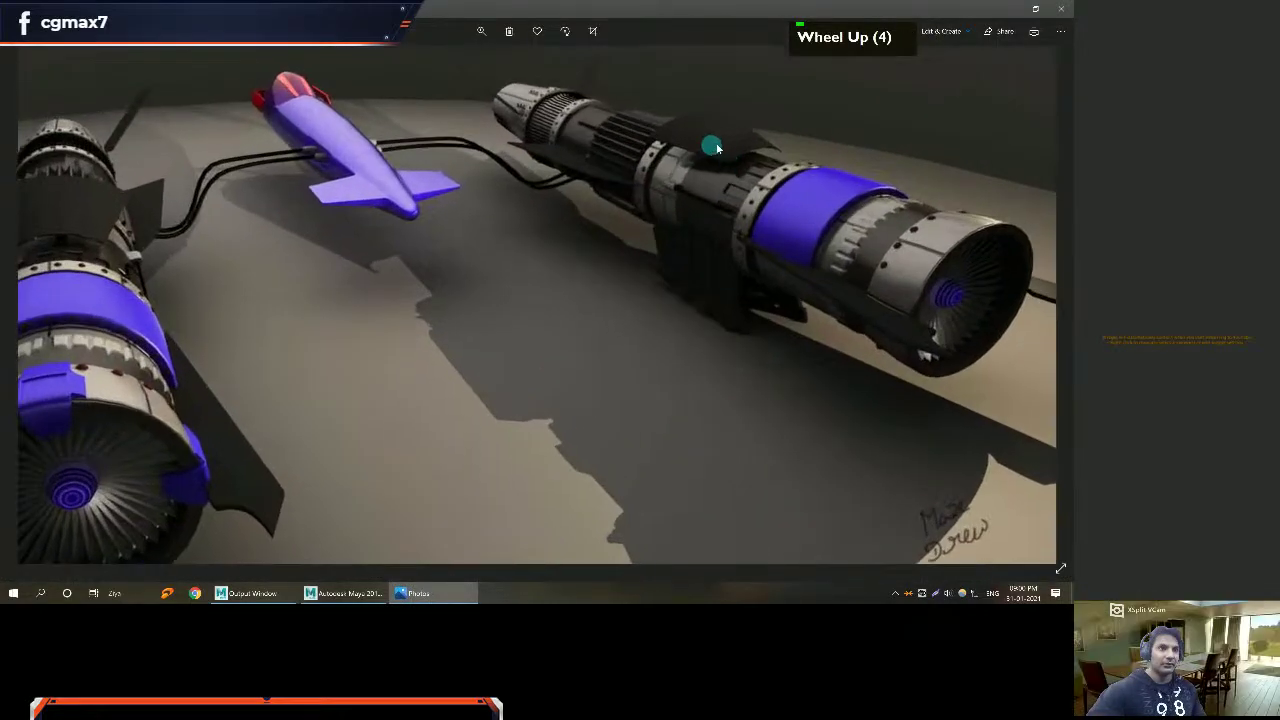
pyautogui.hotkey('alt', 'F4')
pyautogui.keyDown('alt'); pyautogui.moveTo(505, 205); pyautogui.dragTo(756, 340); pyautogui.keyUp('alt')
pyautogui.keyDown('alt'); pyautogui.scroll(-2, 652, 349); pyautogui.keyUp('alt')
pyautogui.keyDown('alt'); pyautogui.moveTo(652, 349); pyautogui.dragTo(700, 337); pyautogui.keyUp('alt')
pyautogui.keyDown('alt'); pyautogui.moveTo(652, 337); pyautogui.dragTo(510, 345, button='middle'); pyautogui.keyUp('alt')
pyautogui.keyDown('alt'); pyautogui.moveTo(275, 305); pyautogui.dragTo(320, 300, button='right'); pyautogui.keyUp('alt')
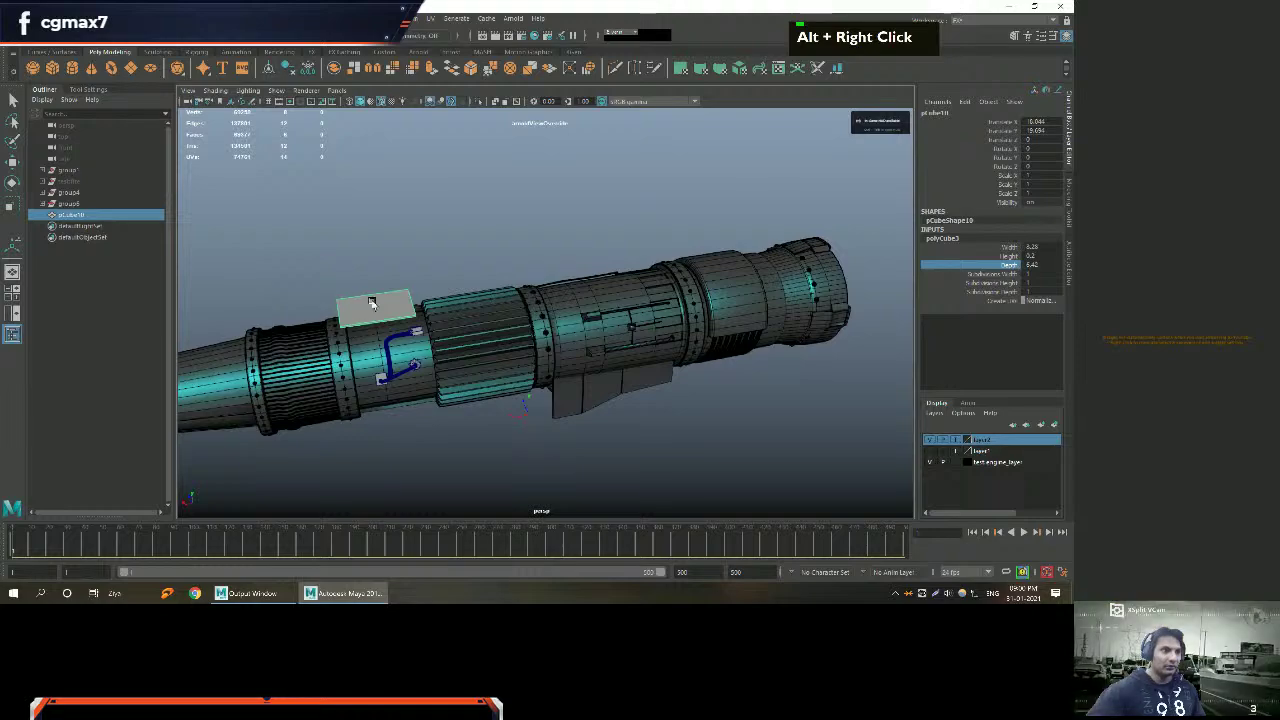
pyautogui.keyDown('alt'); pyautogui.moveTo(618, 287); pyautogui.dragTo(640, 300, button='middle'); pyautogui.keyUp('alt')
pyautogui.keyDown('alt'); pyautogui.moveTo(640, 300); pyautogui.dragTo(646, 306, button='right'); pyautogui.keyUp('alt')
pyautogui.keyDown('alt'); pyautogui.moveTo(646, 306); pyautogui.dragTo(600, 306, button='middle'); pyautogui.keyUp('alt')
pyautogui.keyDown('alt'); pyautogui.moveTo(600, 306); pyautogui.dragTo(560, 310); pyautogui.keyUp('alt')
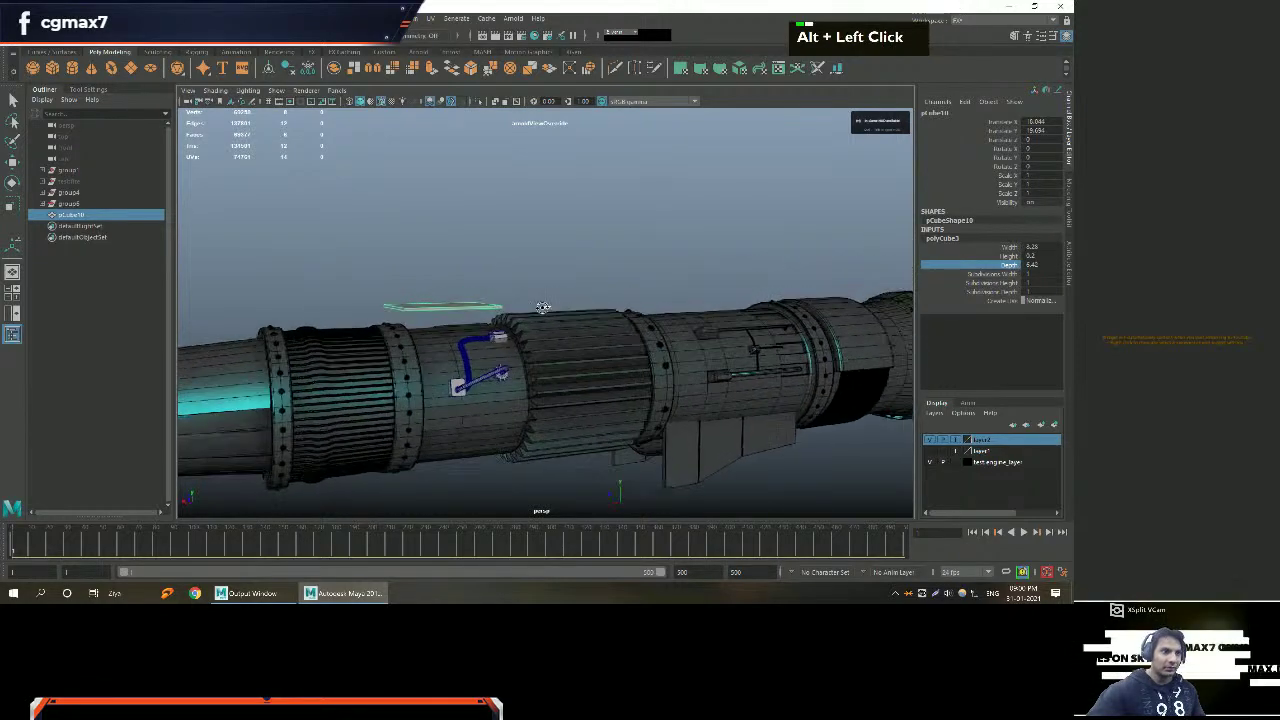
pyautogui.keyDown('alt'); pyautogui.moveTo(560, 310); pyautogui.dragTo(540, 300, button='middle'); pyautogui.keyUp('alt')
pyautogui.keyDown('alt'); pyautogui.moveTo(540, 300); pyautogui.dragTo(570, 345); pyautogui.keyUp('alt')
pyautogui.keyDown('alt'); pyautogui.moveTo(570, 345); pyautogui.dragTo(580, 355, button='middle'); pyautogui.keyUp('alt')
pyautogui.keyDown('alt'); pyautogui.moveTo(580, 355); pyautogui.dragTo(607, 379); pyautogui.keyUp('alt')
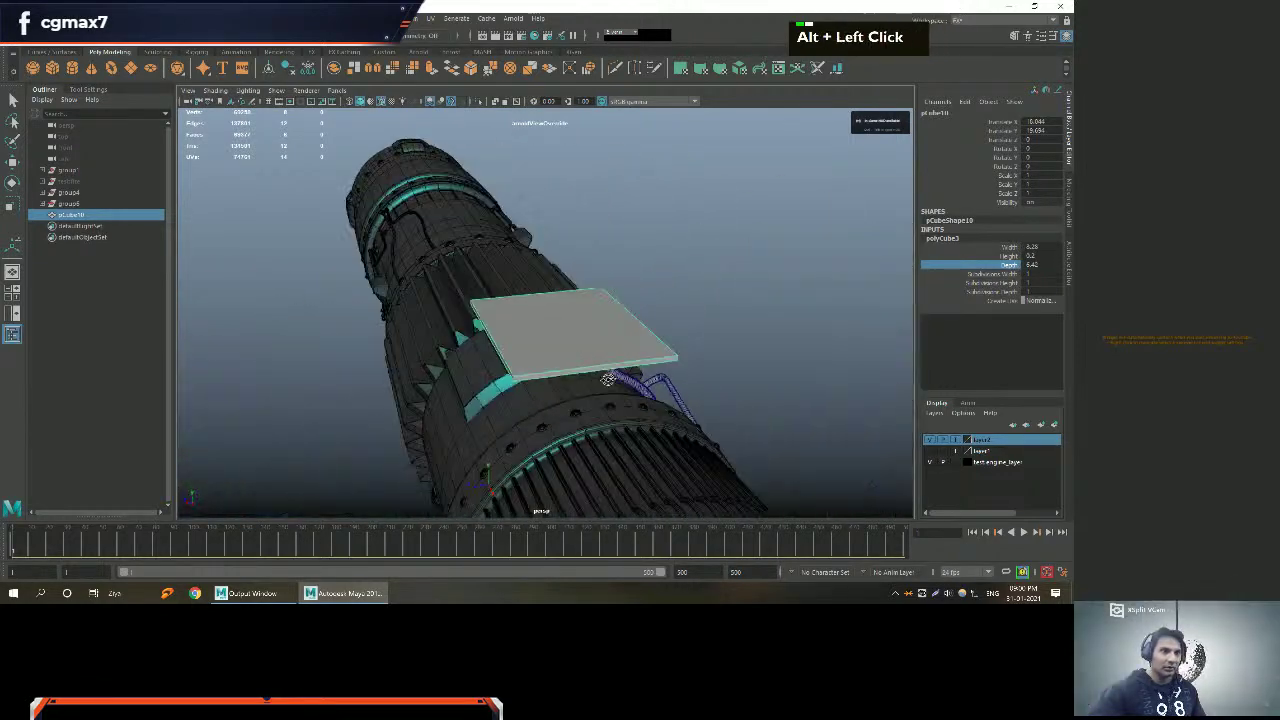
# Set the plate's width subdivisions to 3 and its height subdivisions to 2.
pyautogui.click(988, 274)
pyautogui.moveTo(731, 296); pyautogui.dragTo(780, 292, button='middle')
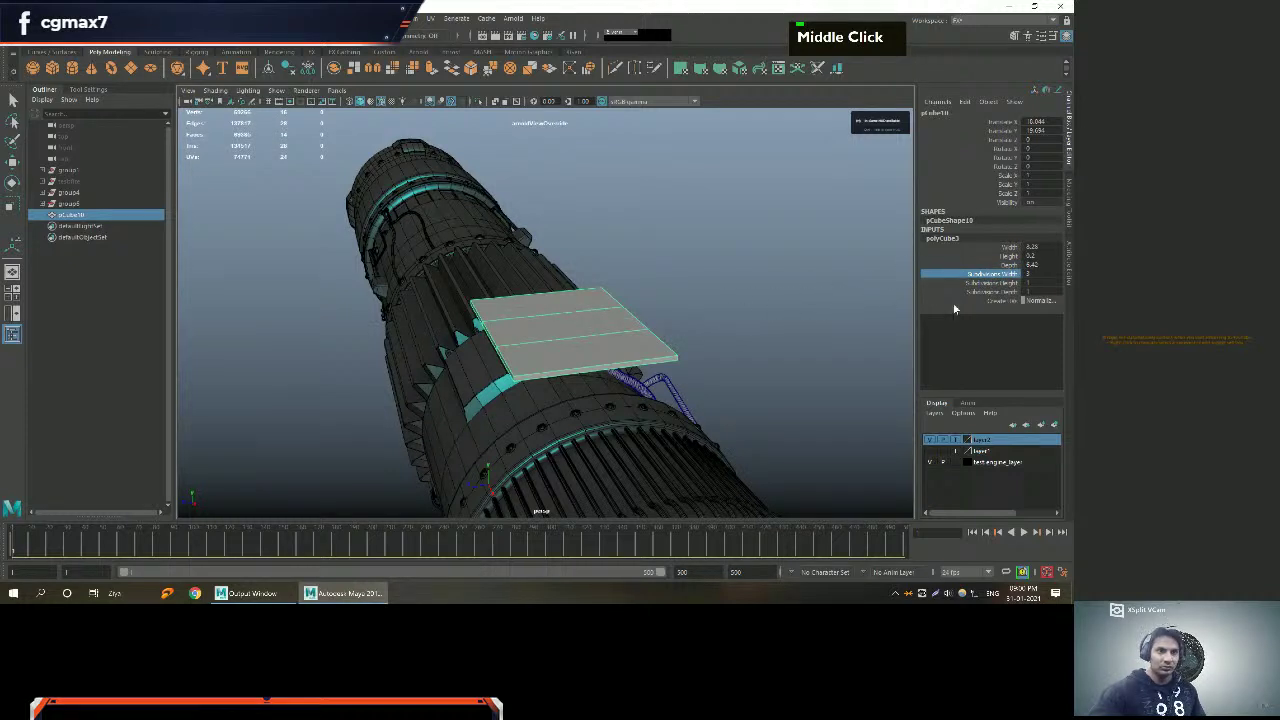
pyautogui.click(990, 283)
pyautogui.keyDown('alt'); pyautogui.moveTo(615, 302); pyautogui.dragTo(729, 323); pyautogui.keyUp('alt')
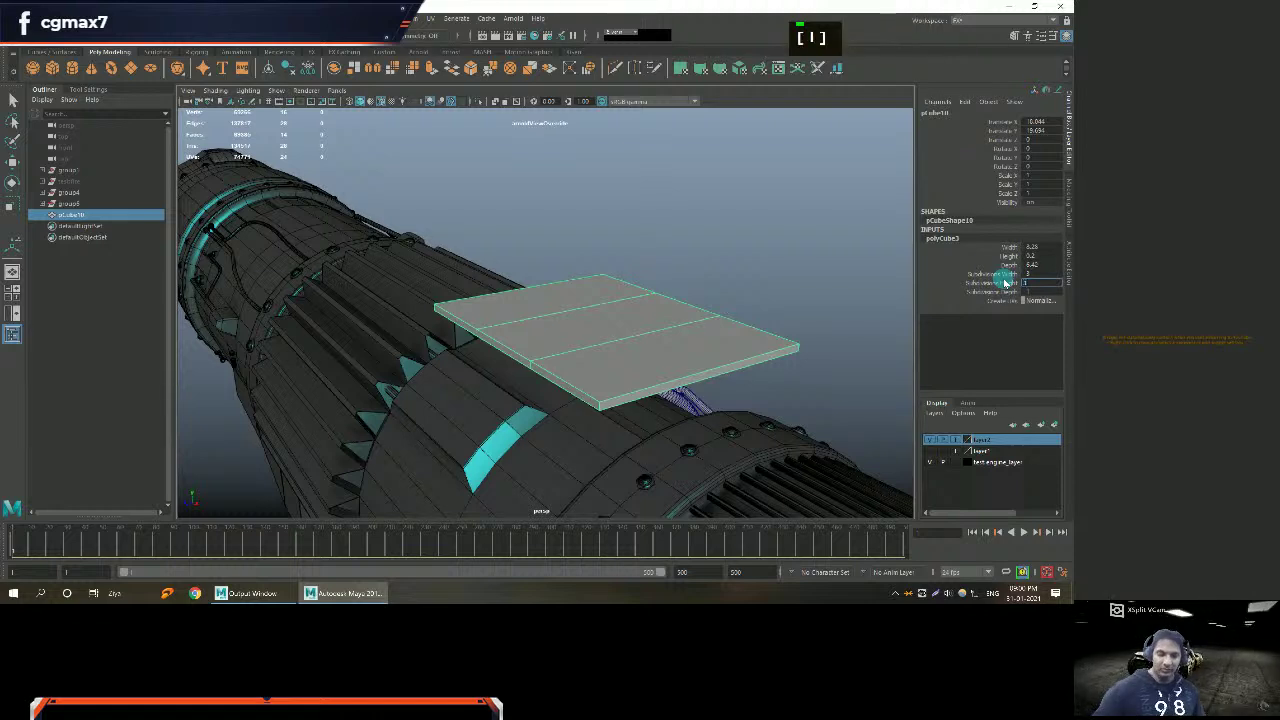
pyautogui.press('BackSpace')
pyautogui.write('2')
pyautogui.press('Return')
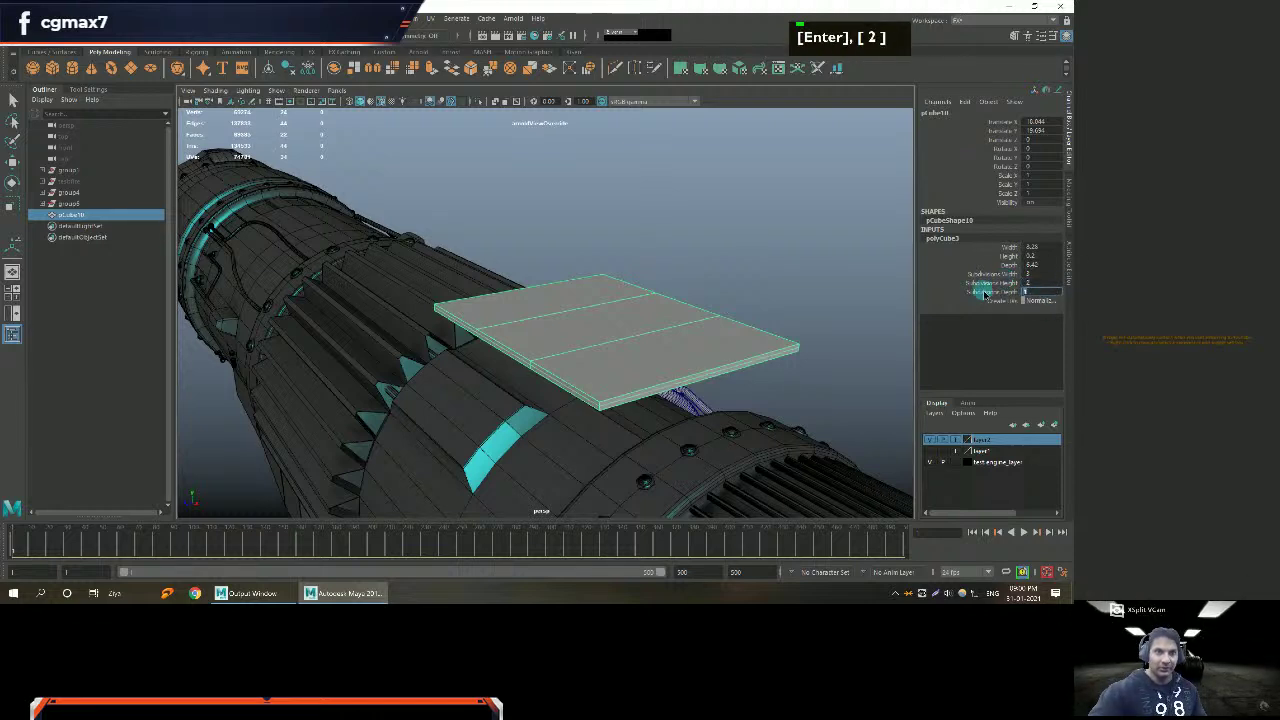
# Try dividing the plate into 7 depth subdivisions.
pyautogui.click(985, 292)
pyautogui.middleClick(753, 257)
pyautogui.moveTo(829, 262); pyautogui.dragTo(913, 271, button='middle')
pyautogui.moveTo(728, 270); pyautogui.dragTo(821, 267, button='middle')
pyautogui.keyDown('alt'); pyautogui.moveTo(706, 337); pyautogui.dragTo(680, 345); pyautogui.keyUp('alt')
pyautogui.keyDown('alt'); pyautogui.moveTo(680, 345); pyautogui.dragTo(660, 352, button='middle'); pyautogui.keyUp('alt')
# Check the plate's divisions in the top view and set its depth subdivisions to 8.
pyautogui.press('space')
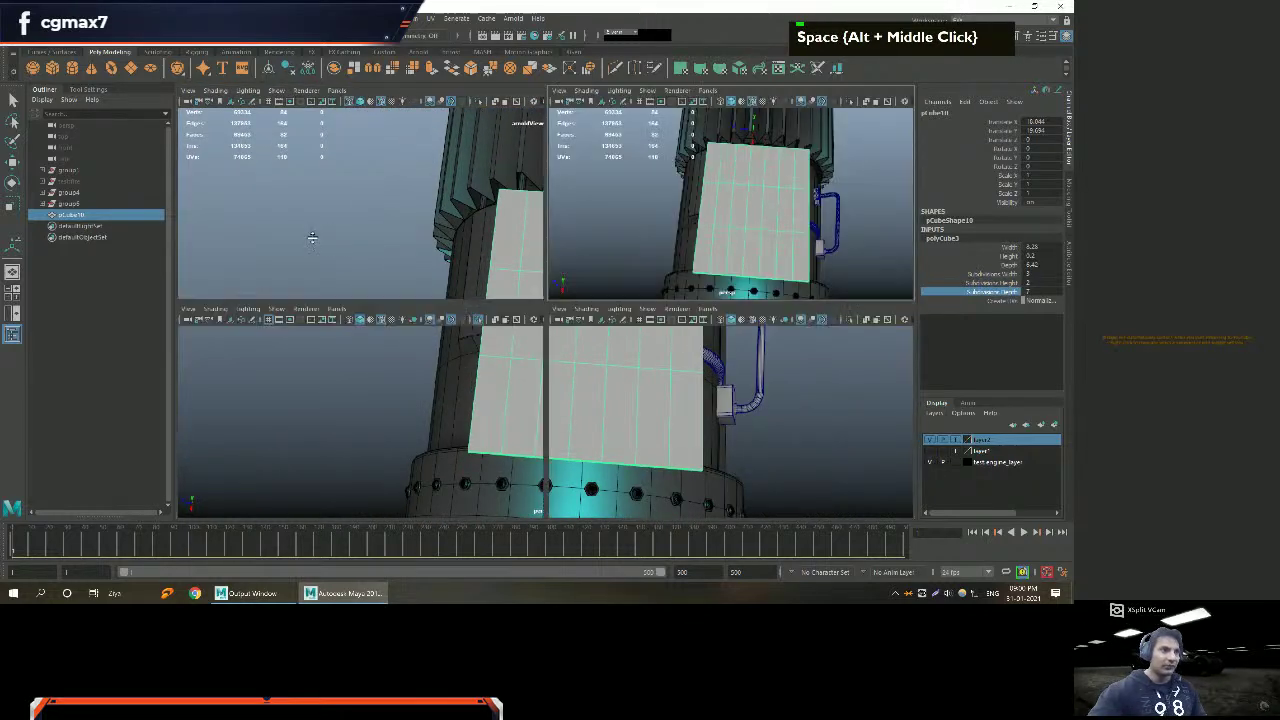
pyautogui.scroll(-3, 330, 225)
pyautogui.press('space')
pyautogui.scroll(-7, 340, 225)
pyautogui.scroll(-4, 575, 218)
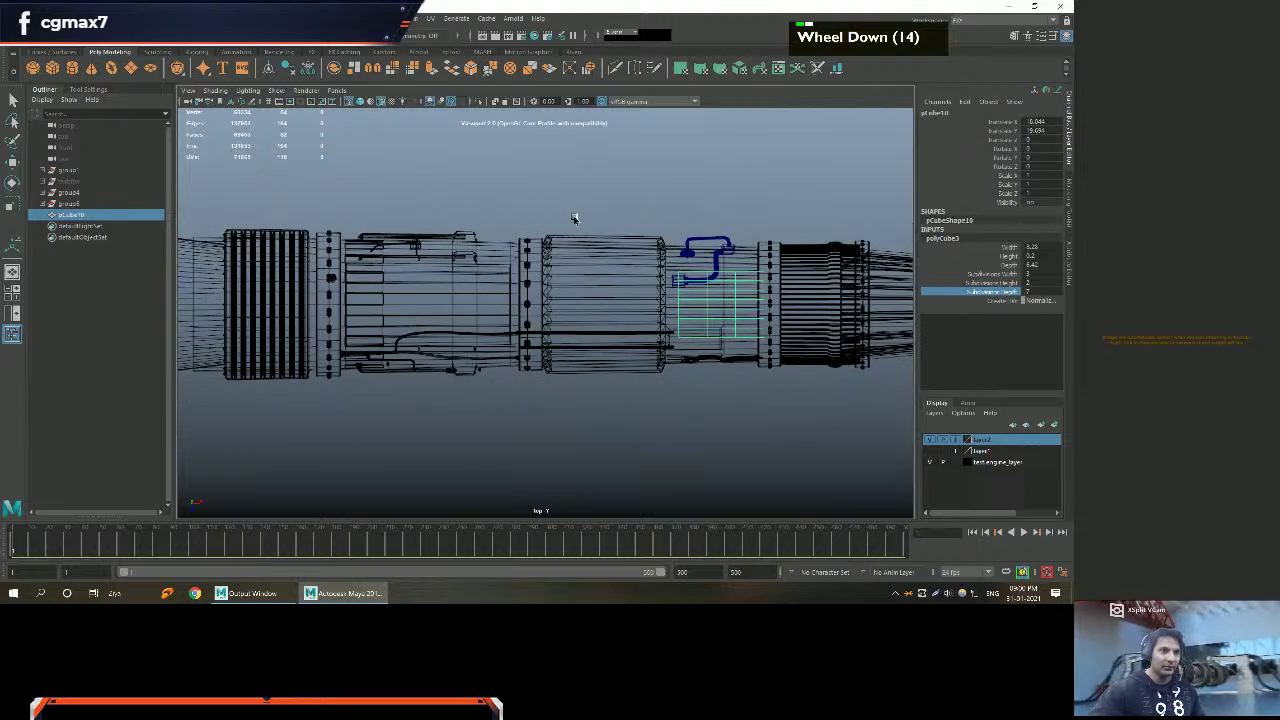
pyautogui.scroll(11, 522, 284)
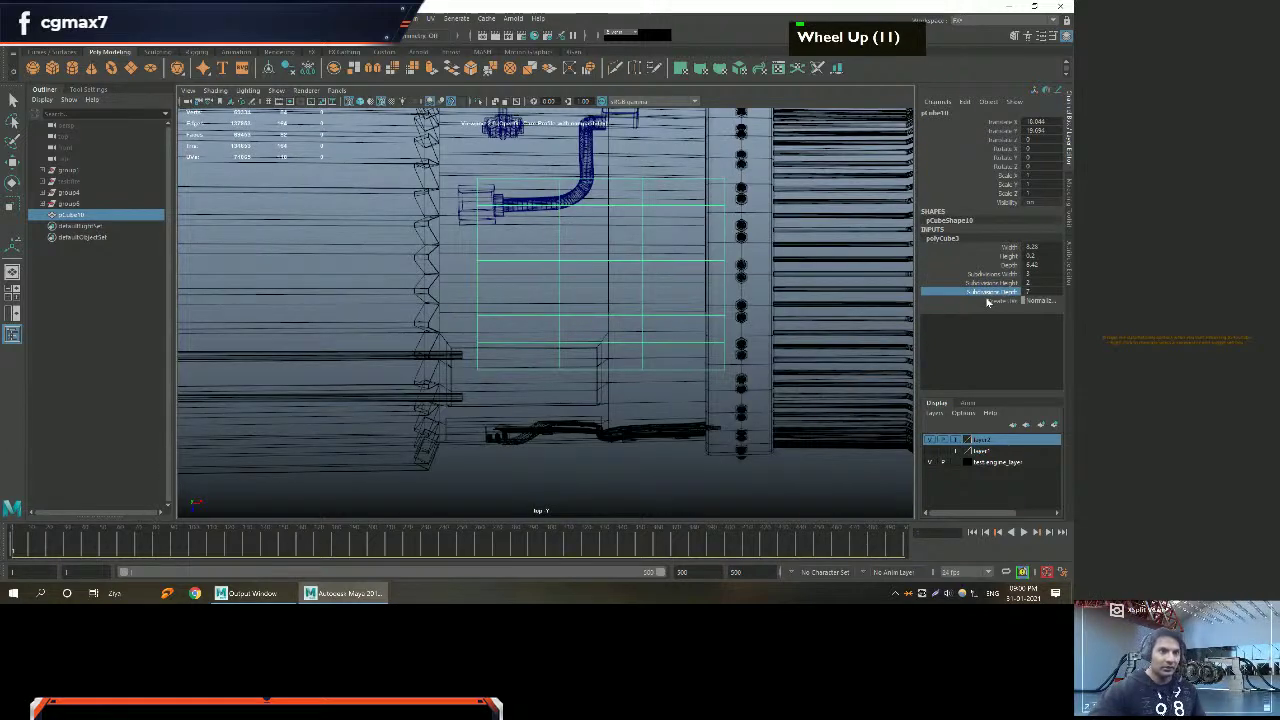
pyautogui.write('8')
pyautogui.press('Return')
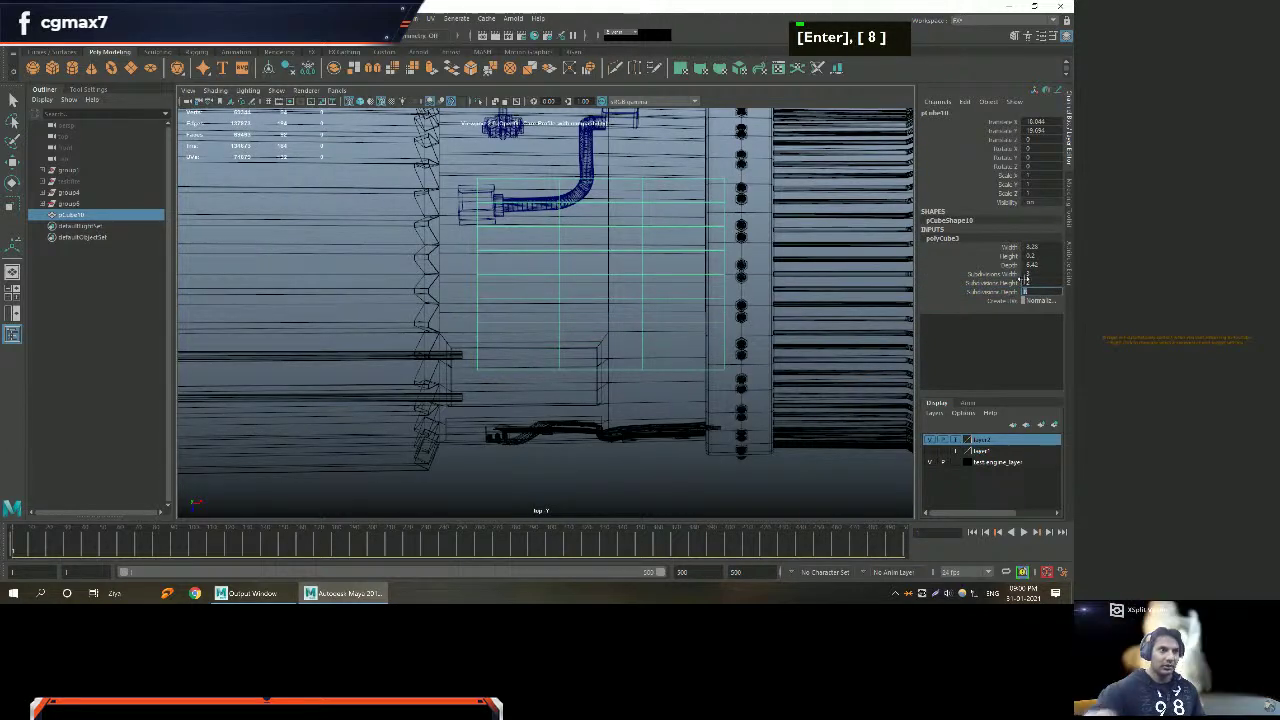
# Show the top view shaded and select the edge loop running lengthwise through the plate's centre.
pyautogui.moveTo(585, 283); pyautogui.dragTo(585, 271, button='right')
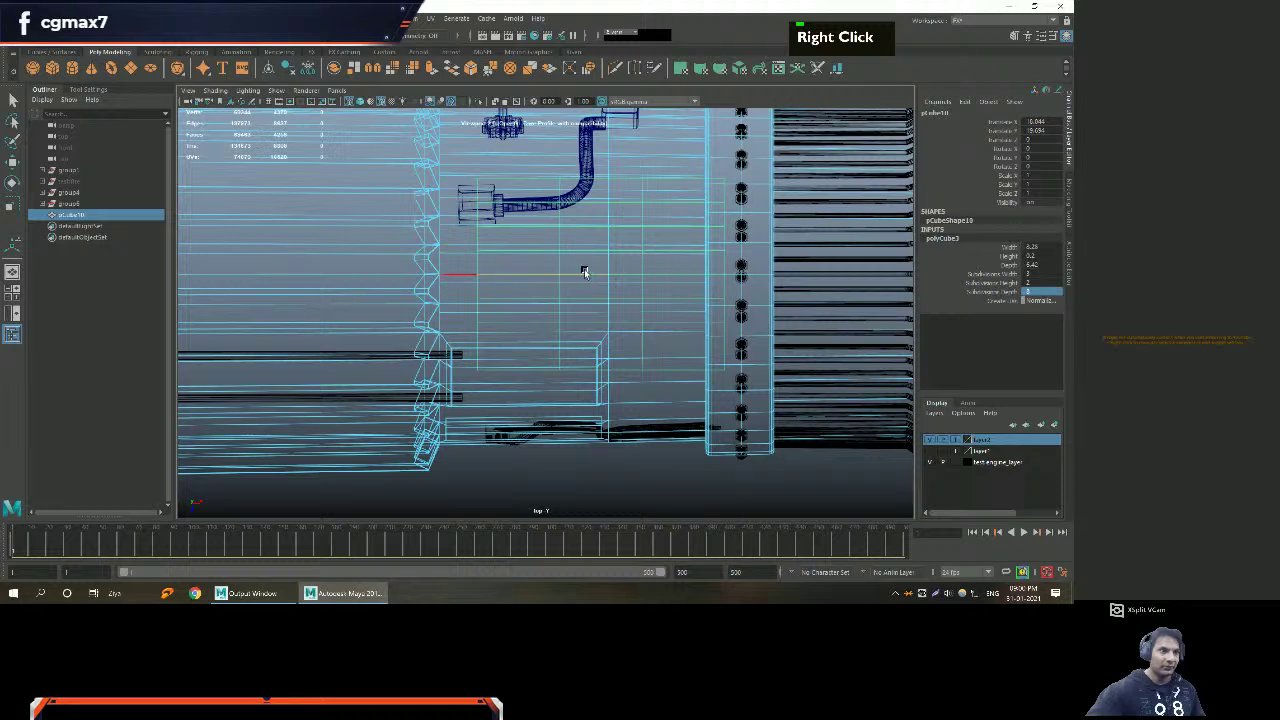
pyautogui.doubleClick(484, 270)
pyautogui.moveTo(484, 268)
pyautogui.mouseDown(button='right')
pyautogui.moveTo(480, 240)
pyautogui.moveTo(528, 268)
pyautogui.moveTo(566, 240)
pyautogui.moveTo(586, 266)
pyautogui.moveTo(520, 270)
pyautogui.mouseUp(button='right')
pyautogui.press('5')
pyautogui.doubleClick(500, 276)
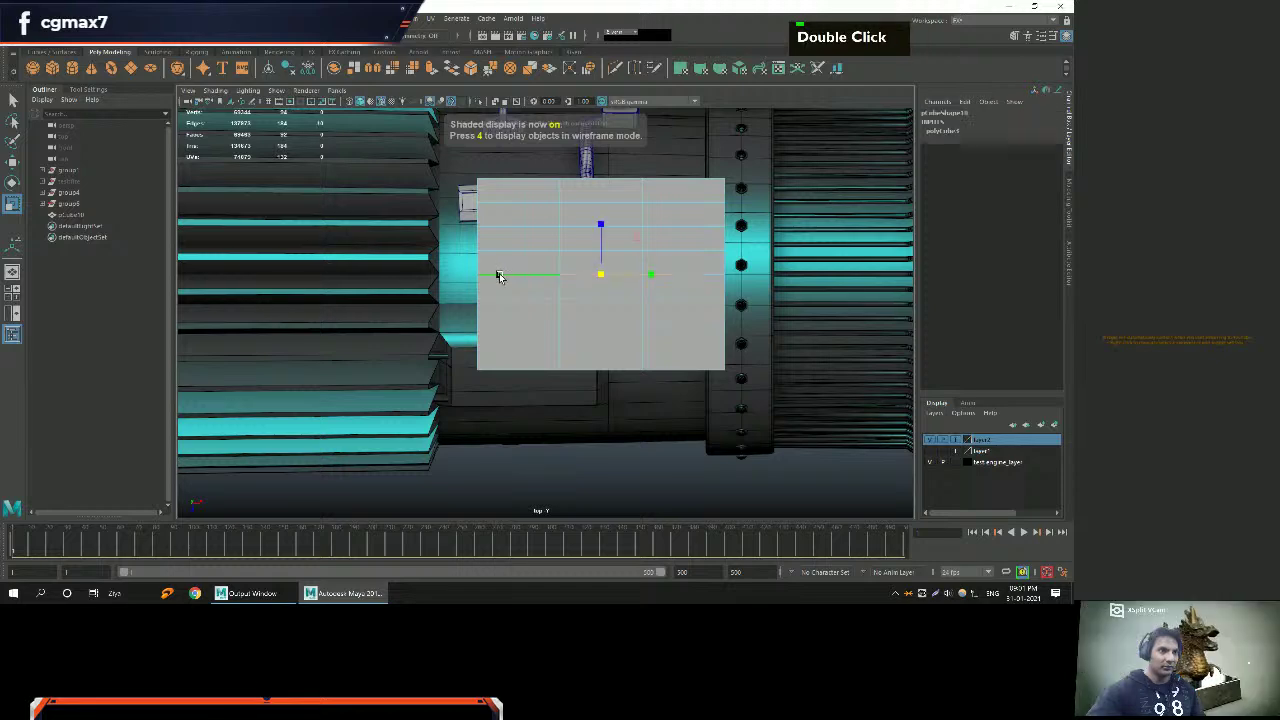
pyautogui.keyDown('alt'); pyautogui.moveTo(603, 274); pyautogui.dragTo(574, 294, button='middle'); pyautogui.keyUp('alt')
pyautogui.keyDown('alt'); pyautogui.moveTo(574, 294); pyautogui.dragTo(631, 323, button='right'); pyautogui.keyUp('alt')
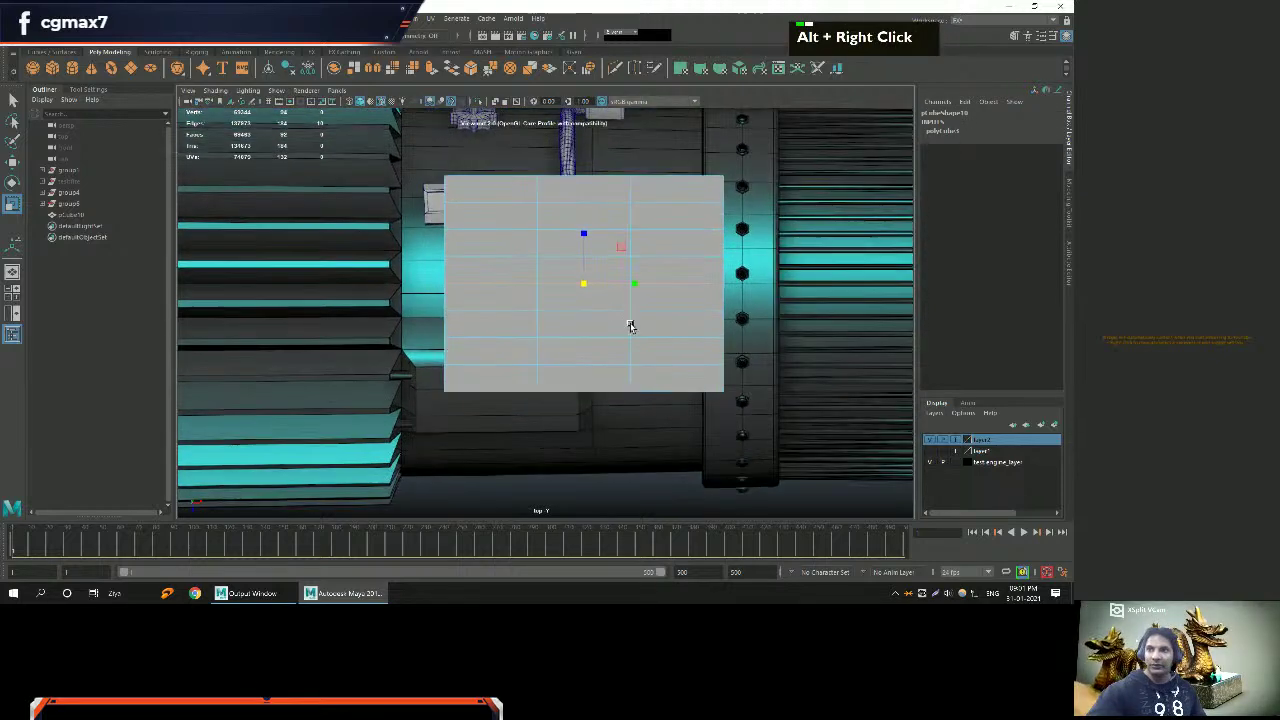
# Go back to the perspective view and select the whole plate as an object.
pyautogui.press('space')
pyautogui.press('space')
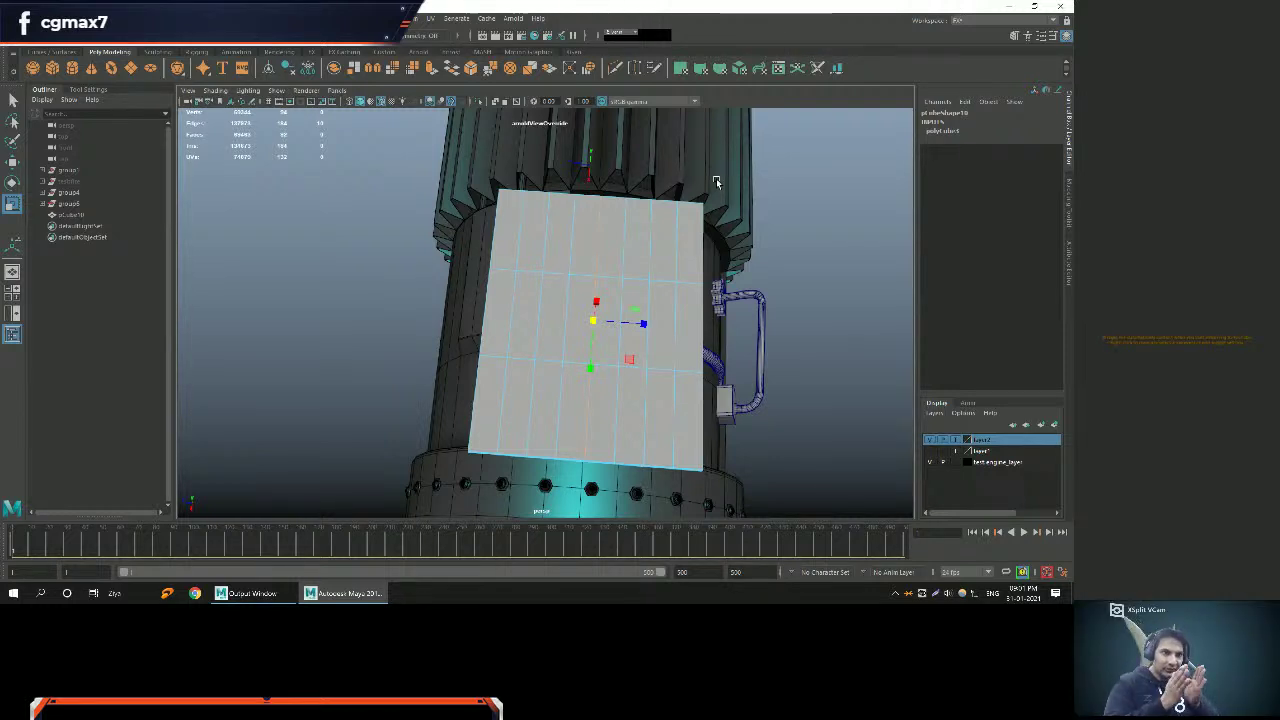
pyautogui.keyDown('alt'); pyautogui.moveTo(651, 240); pyautogui.dragTo(546, 283); pyautogui.keyUp('alt')
pyautogui.keyDown('alt'); pyautogui.moveTo(546, 283); pyautogui.dragTo(643, 198, button='right'); pyautogui.keyUp('alt')
pyautogui.keyDown('alt'); pyautogui.moveTo(643, 198); pyautogui.dragTo(546, 260); pyautogui.keyUp('alt')
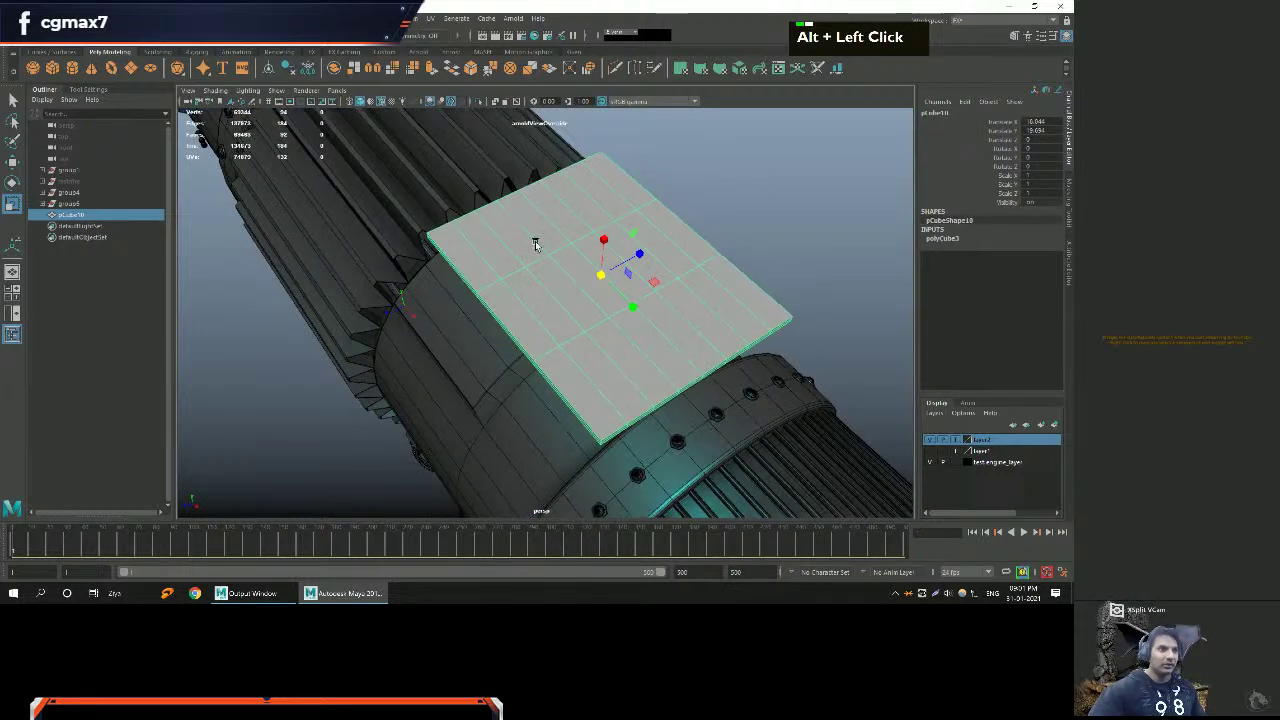
# Find the Nonlinear deformers and keep their list floating beside the model for quick access.
pyautogui.click(226, 18)
pyautogui.click(196, 18)
pyautogui.keyDown('alt'); pyautogui.moveTo(590, 290); pyautogui.dragTo(552, 302, button='right'); pyautogui.keyUp('alt')
pyautogui.keyDown('alt'); pyautogui.moveTo(552, 302); pyautogui.dragTo(520, 260); pyautogui.keyUp('alt')
pyautogui.keyDown('alt'); pyautogui.moveTo(520, 260); pyautogui.dragTo(480, 195, button='right'); pyautogui.keyUp('alt')
pyautogui.click(290, 18)
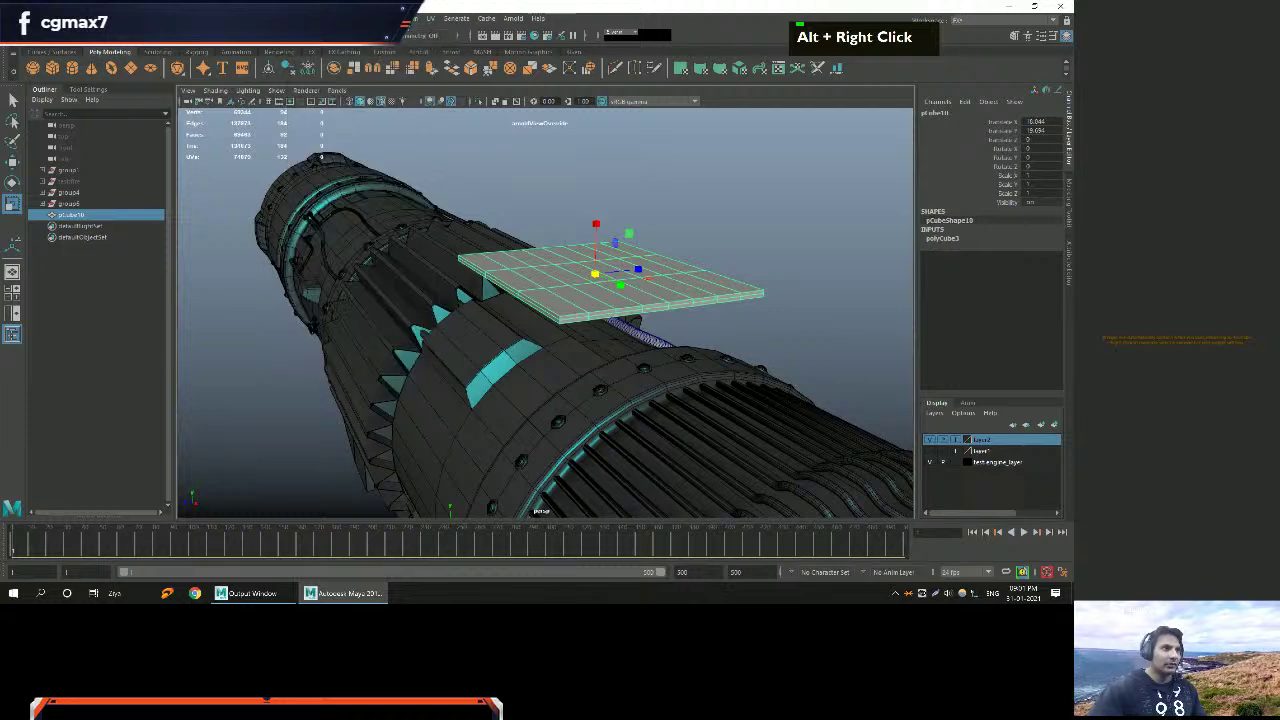
pyautogui.click(408, 18)
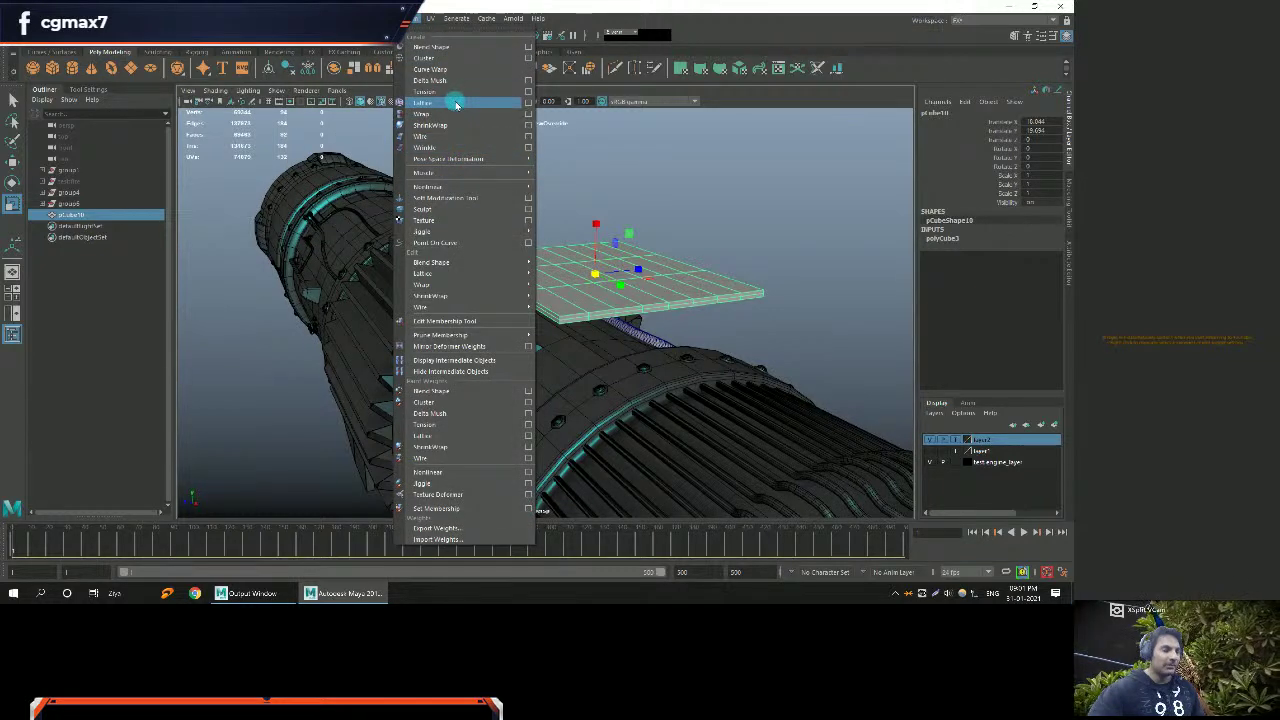
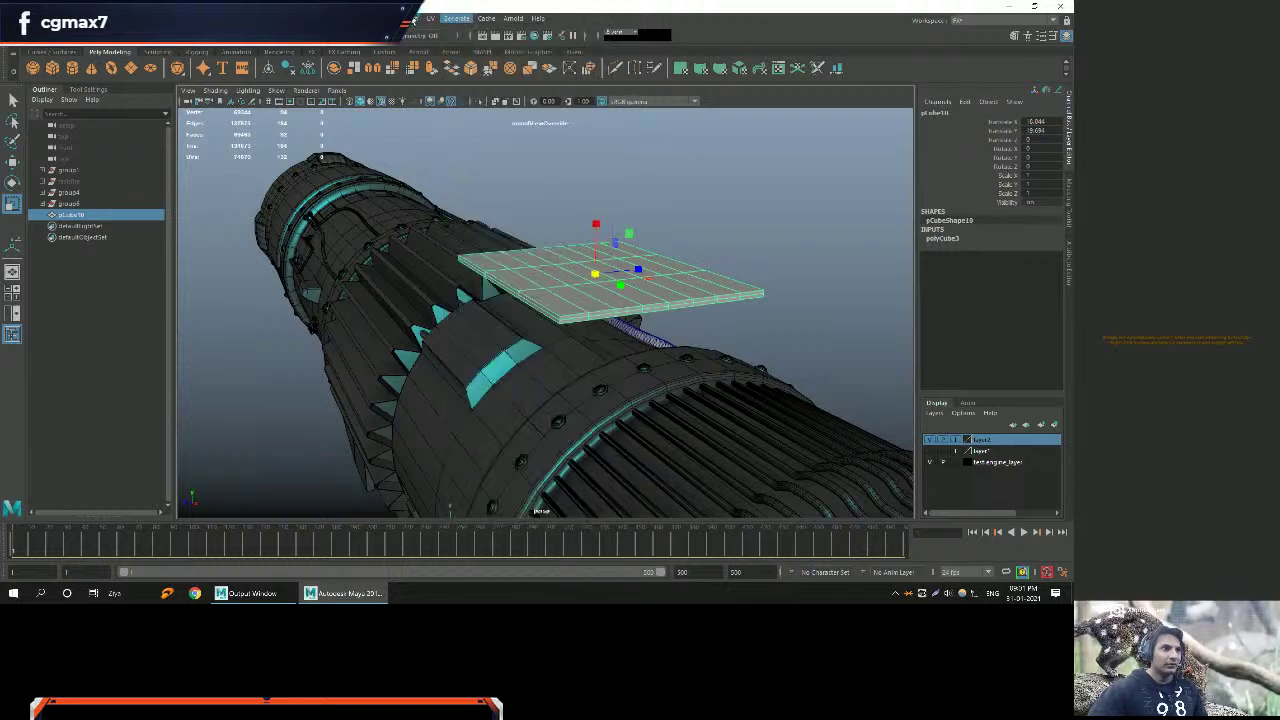
pyautogui.click(415, 18)
pyautogui.moveTo(480, 190)
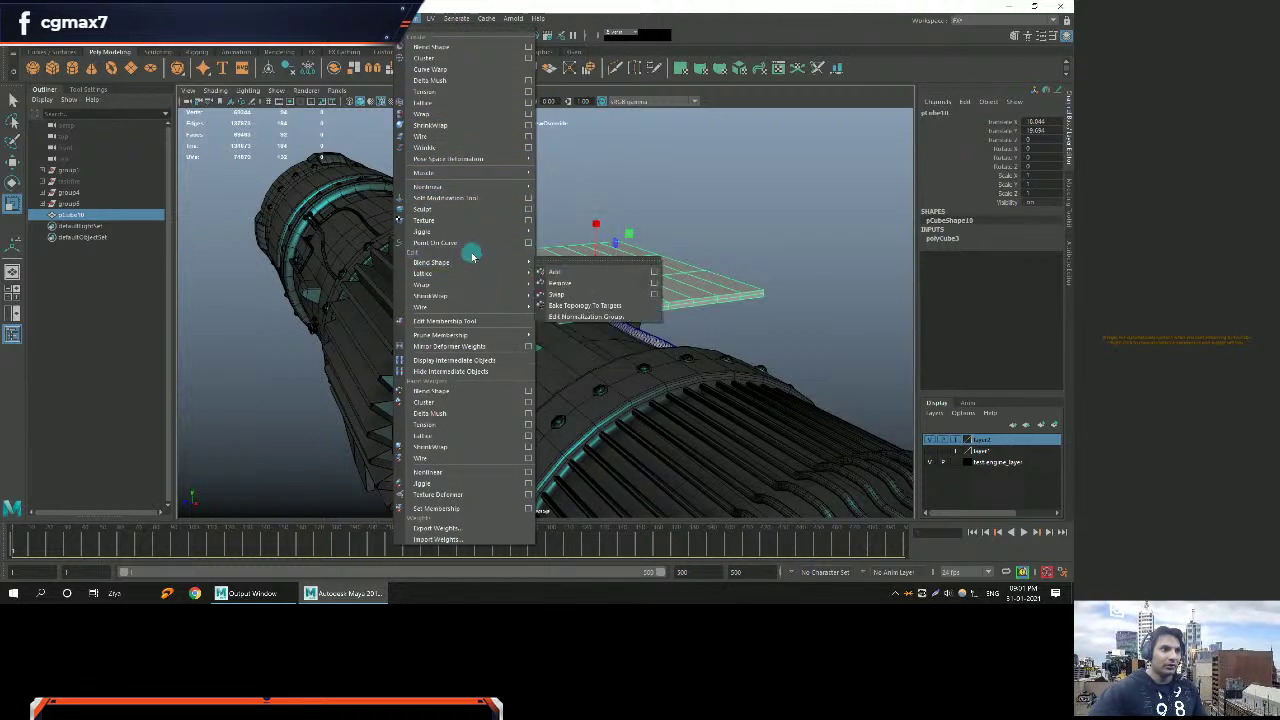
pyautogui.moveTo(466, 163)
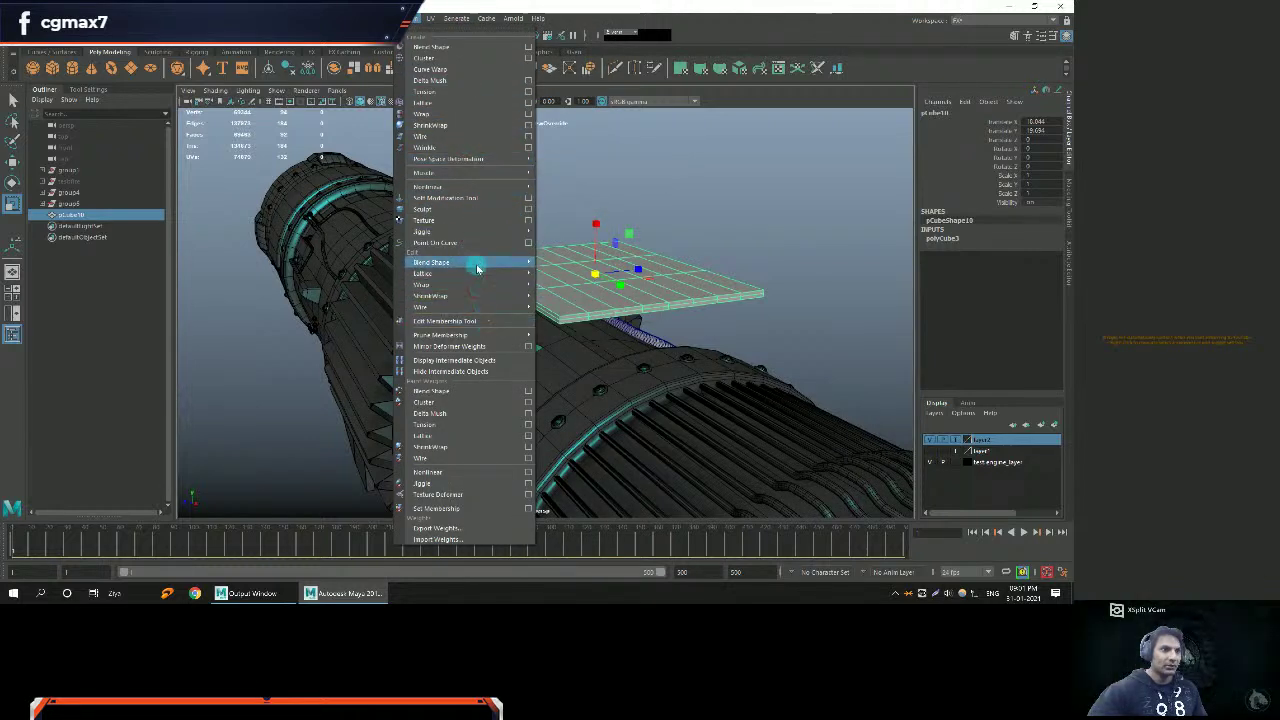
pyautogui.moveTo(477, 268)
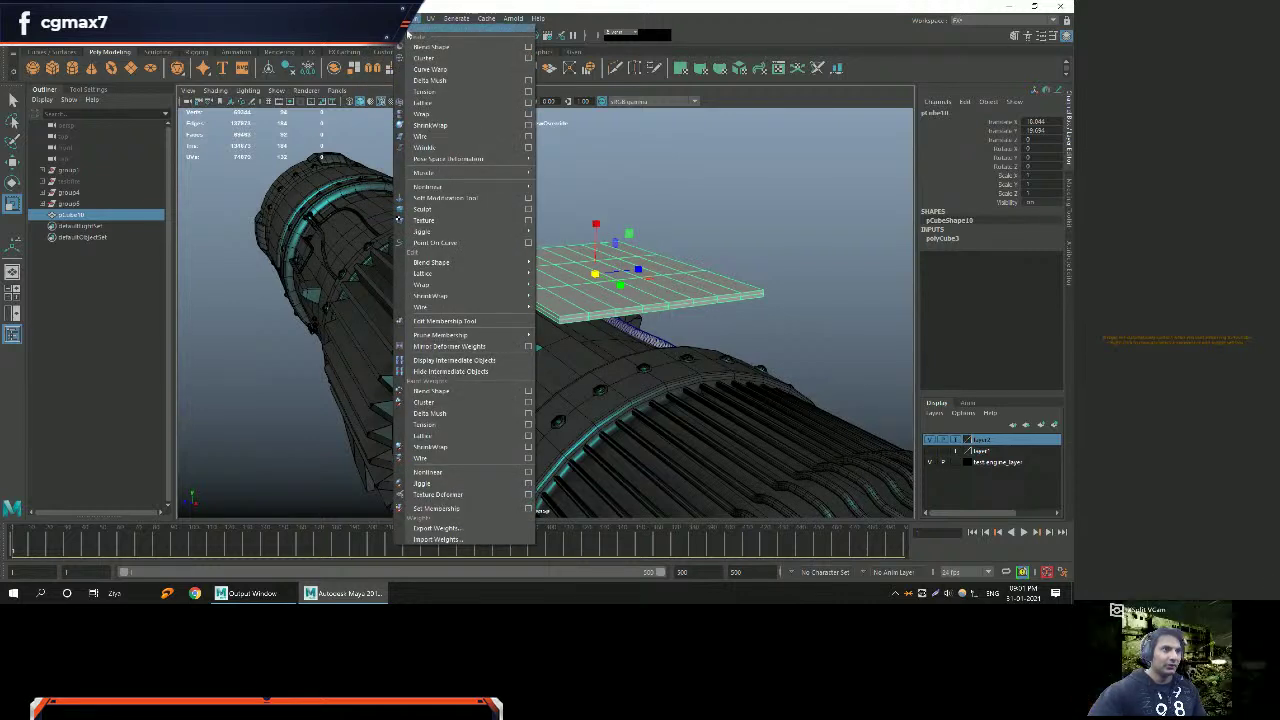
pyautogui.click(550, 187)
pyautogui.moveTo(551, 182); pyautogui.dragTo(837, 42)
# Apply a Bend deformer to the plate and set the bend handle's Z rotation to -90.
pyautogui.click(845, 55)
pyautogui.keyDown('alt'); pyautogui.moveTo(600, 300); pyautogui.dragTo(620, 290, button='middle'); pyautogui.keyUp('alt')
pyautogui.keyDown('alt'); pyautogui.moveTo(620, 290); pyautogui.dragTo(650, 285); pyautogui.keyUp('alt')
pyautogui.keyDown('alt'); pyautogui.moveTo(650, 285); pyautogui.dragTo(637, 282, button='right'); pyautogui.keyUp('alt')
pyautogui.keyDown('alt'); pyautogui.moveTo(637, 282); pyautogui.dragTo(559, 333); pyautogui.keyUp('alt')
pyautogui.press('e')
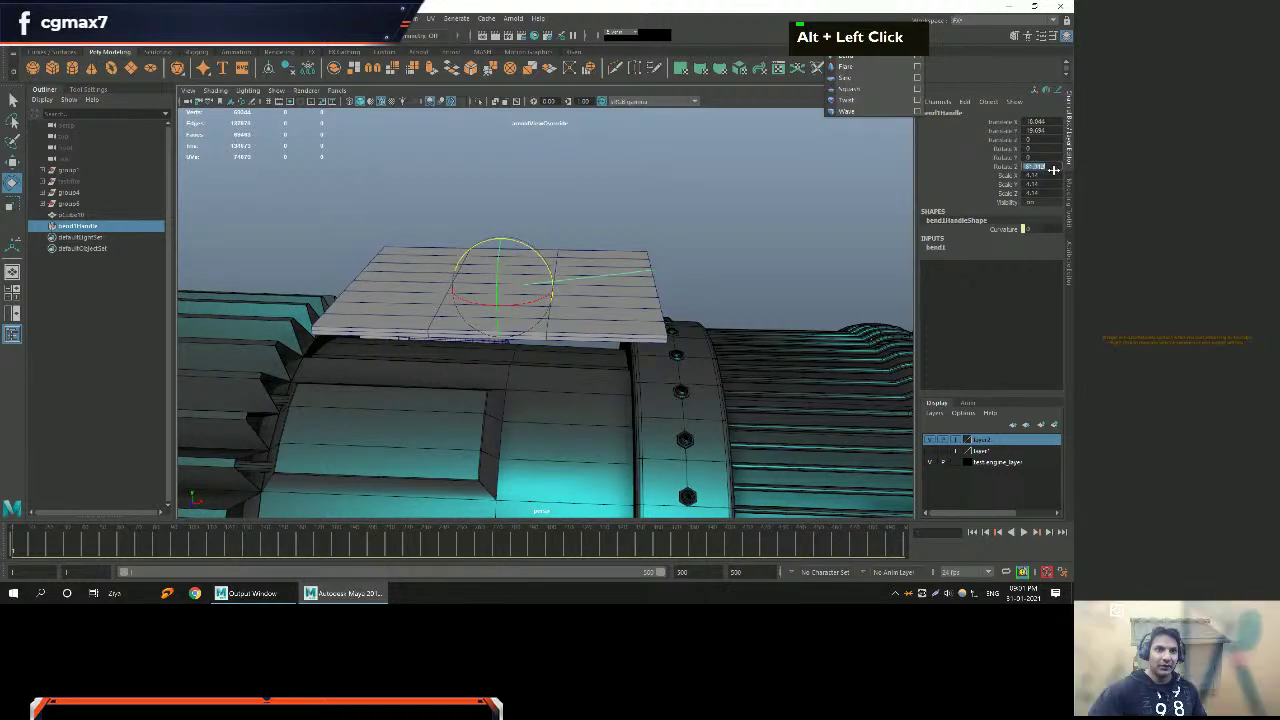
pyautogui.write('-90')
pyautogui.press('Return')
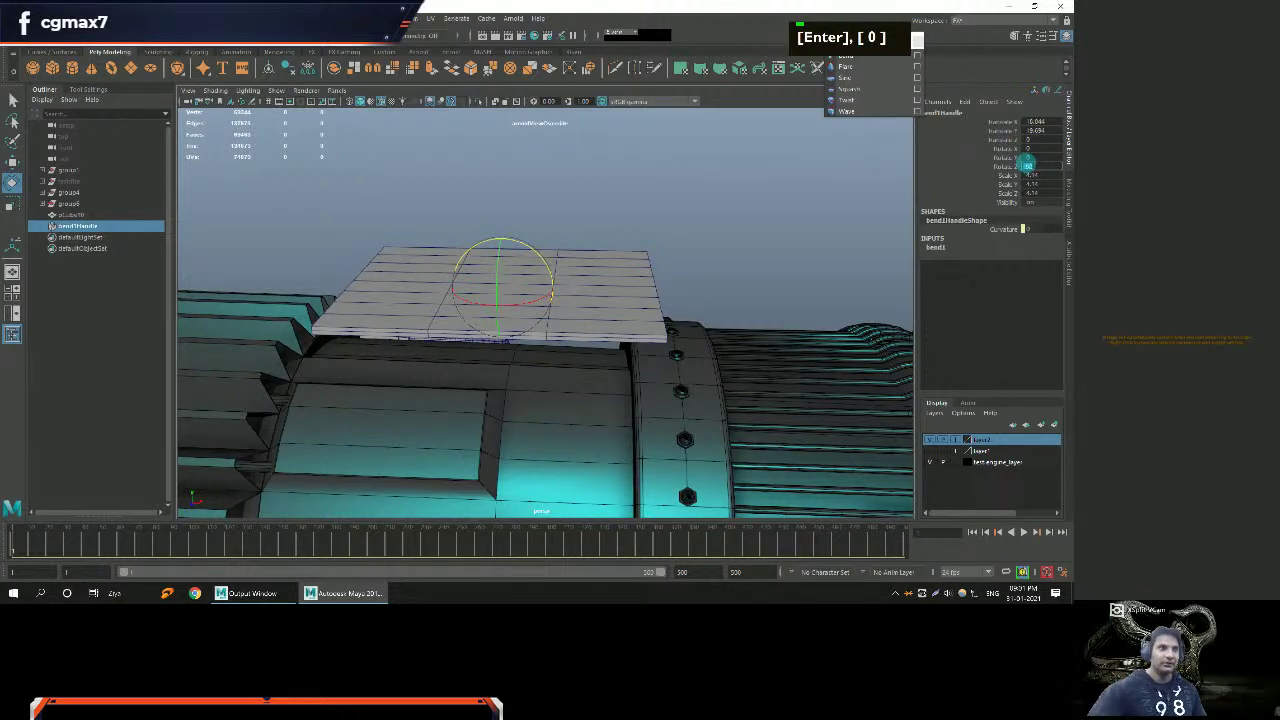
# Increase the bend deformer's curvature so the plate arches downward at its ends.
pyautogui.keyDown('alt'); pyautogui.moveTo(792, 268); pyautogui.dragTo(749, 240, button='middle'); pyautogui.keyUp('alt')
pyautogui.keyDown('alt'); pyautogui.moveTo(749, 240); pyautogui.dragTo(822, 271, button='right'); pyautogui.keyUp('alt')
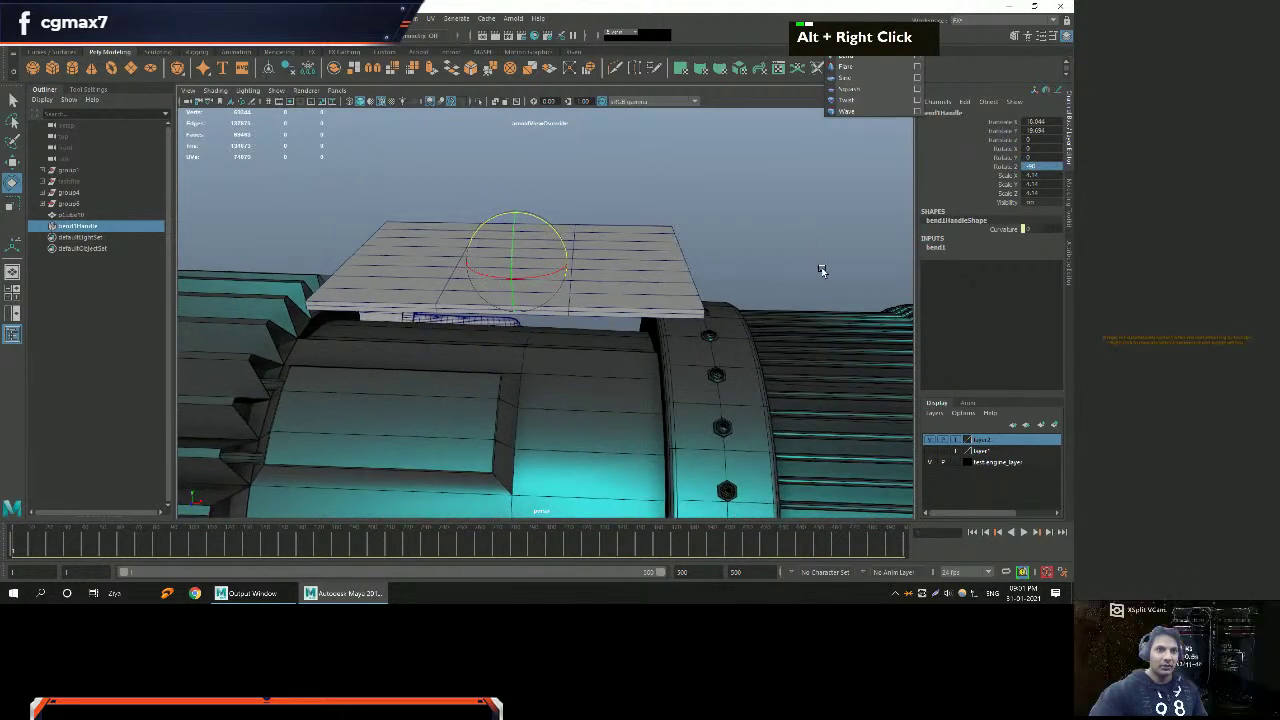
pyautogui.click(933, 247)
pyautogui.keyDown('alt'); pyautogui.moveTo(850, 250); pyautogui.dragTo(761, 249); pyautogui.keyUp('alt')
pyautogui.keyDown('alt'); pyautogui.moveTo(761, 249); pyautogui.dragTo(908, 294, button='right'); pyautogui.keyUp('alt')
pyautogui.click(1005, 265)
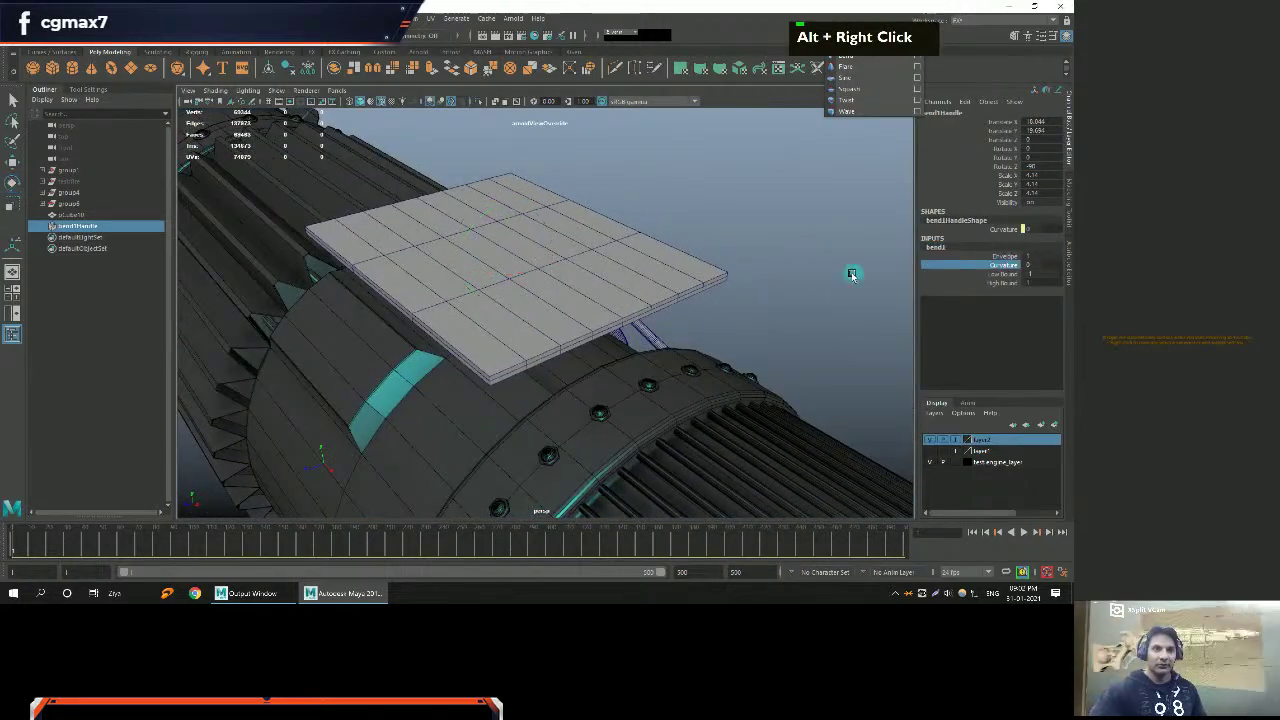
pyautogui.moveTo(745, 288); pyautogui.dragTo(757, 284, button='middle')
# Turn the bend handle about its X axis and set its X rotation to -90 so the plate curves around the shell.
pyautogui.press('e')
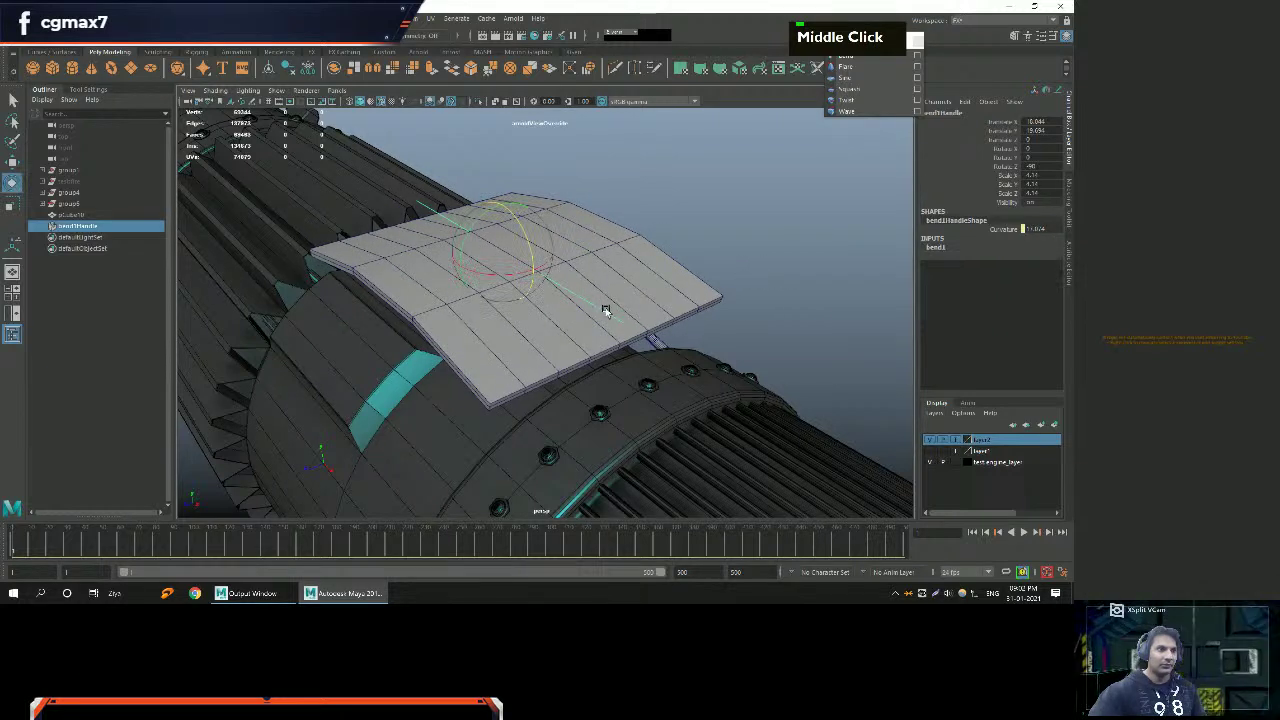
pyautogui.moveTo(503, 271); pyautogui.dragTo(562, 263)
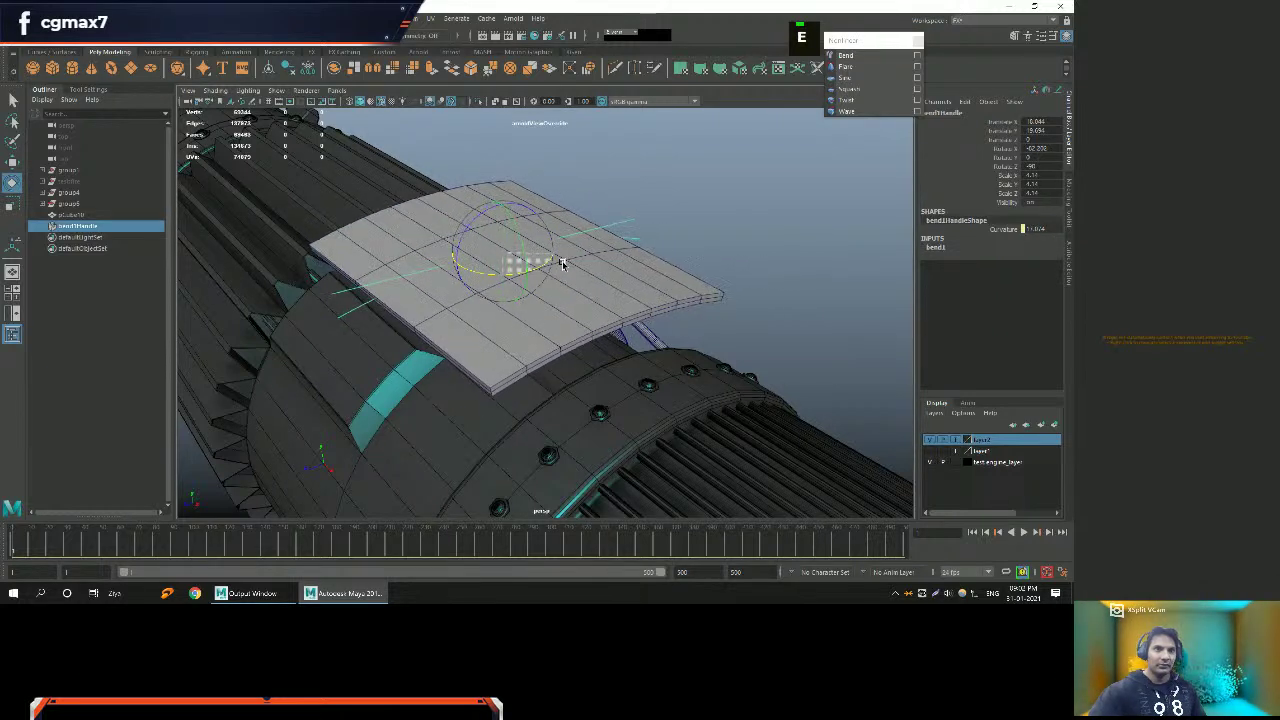
pyautogui.write('-')
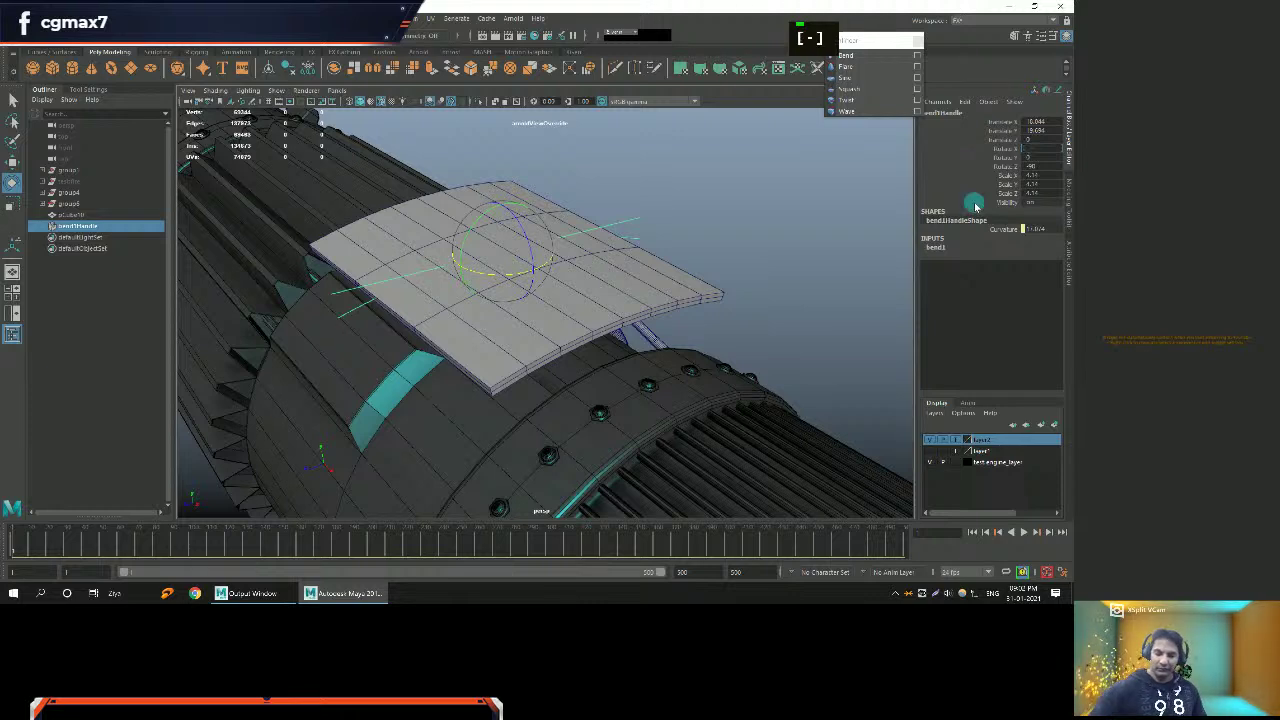
pyautogui.write('0')
pyautogui.press('Return')
pyautogui.press('alt')
pyautogui.press('alt')
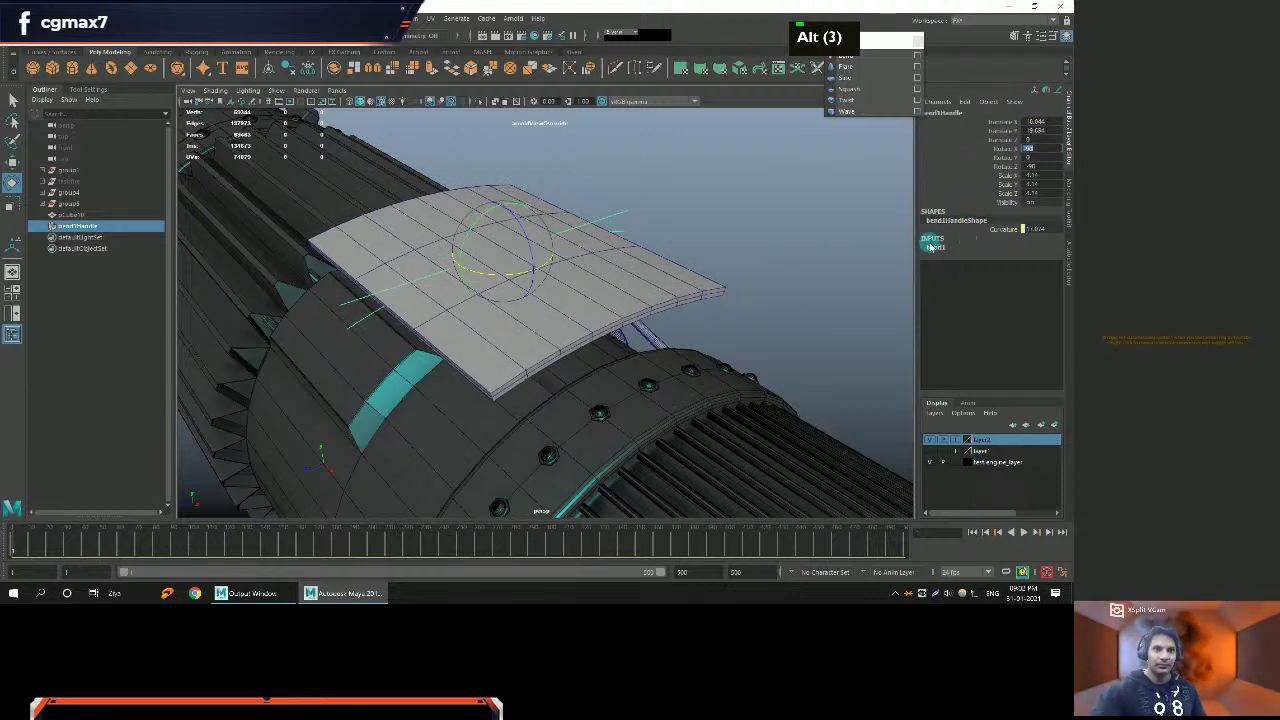
# Try a different curvature on the bend deformer to fit the plate around the shell.
pyautogui.click(933, 247)
pyautogui.click(1003, 265)
pyautogui.moveTo(846, 274); pyautogui.dragTo(957, 278, button='middle')
pyautogui.keyDown('alt'); pyautogui.moveTo(470, 400); pyautogui.dragTo(470, 335); pyautogui.keyUp('alt')
# Undo the bend handle's X rotation and the curvature changes to flatten the plate.
pyautogui.hotkey('ctrl', 'z')
pyautogui.hotkey('ctrl', 'z')
pyautogui.hotkey('ctrl', 'z')
pyautogui.hotkey('ctrl', 'z')
pyautogui.hotkey('ctrl', 'z')
pyautogui.hotkey('ctrl', 'z')
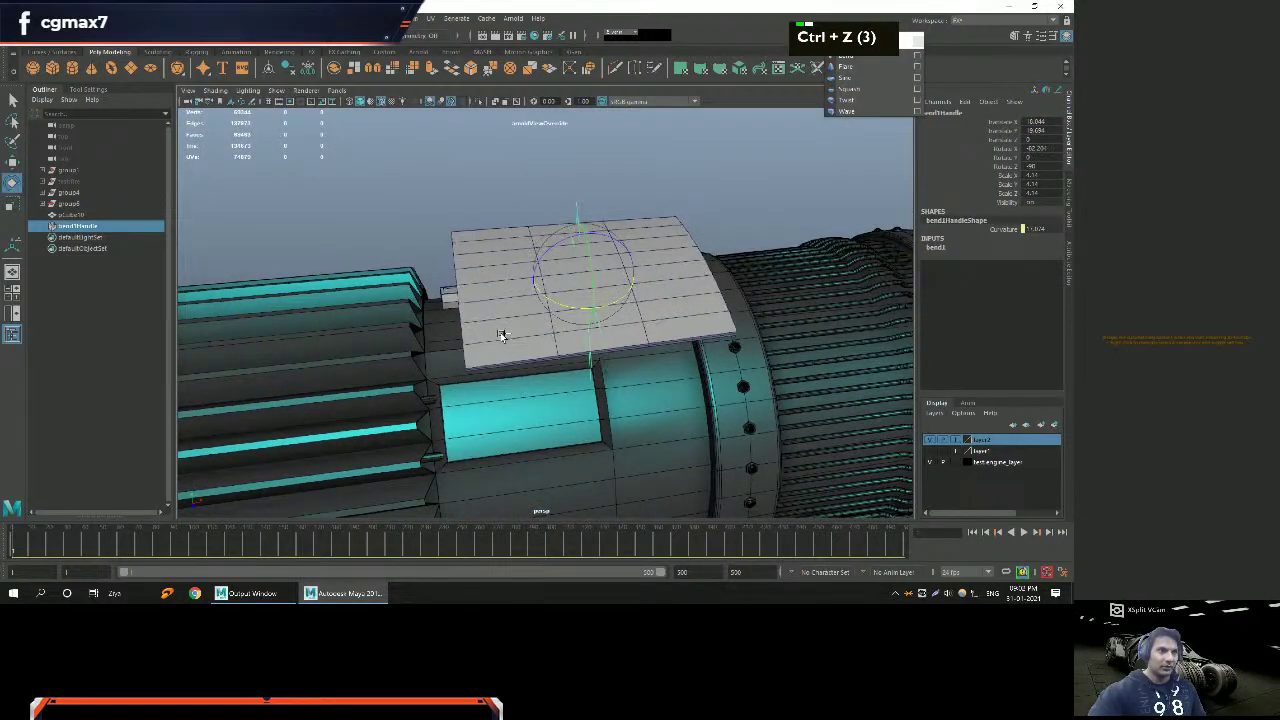
pyautogui.keyDown('alt'); pyautogui.moveTo(498, 338); pyautogui.dragTo(485, 345); pyautogui.keyUp('alt')
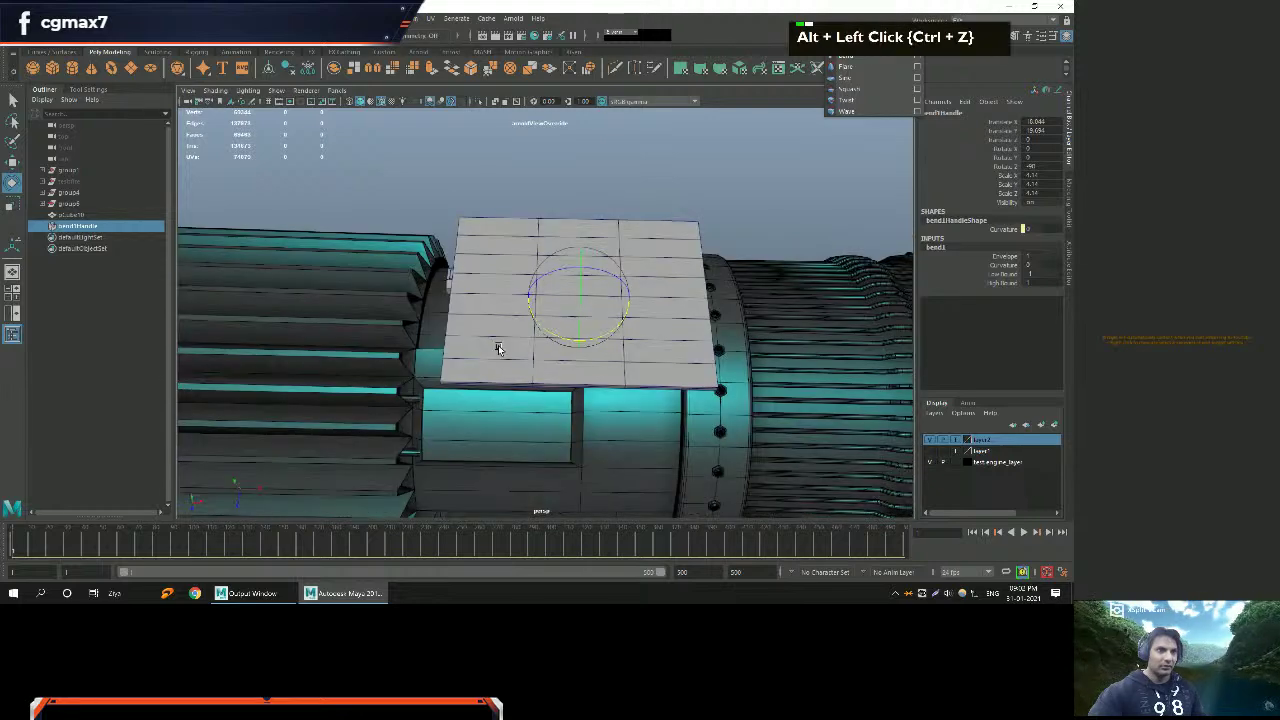
# Try to narrow the plate by scaling the row of vertices at its end beside the finned section.
pyautogui.press('q')
pyautogui.rightClick(460, 300)
pyautogui.keyDown('alt'); pyautogui.moveTo(460, 300); pyautogui.dragTo(552, 311, button='middle'); pyautogui.keyUp('alt')
pyautogui.keyDown('alt'); pyautogui.moveTo(552, 311); pyautogui.dragTo(512, 301); pyautogui.keyUp('alt')
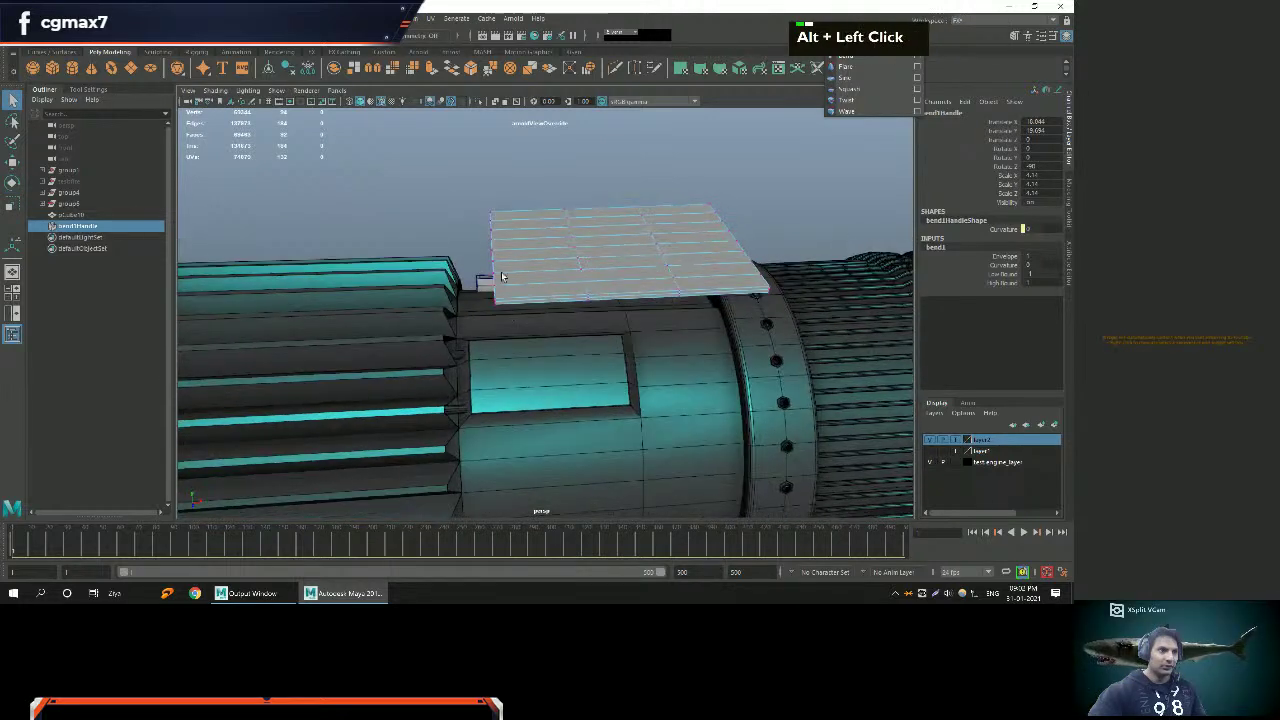
pyautogui.moveTo(519, 373); pyautogui.dragTo(556, 342)
pyautogui.keyDown('alt'); pyautogui.moveTo(625, 340); pyautogui.dragTo(610, 328, button='middle'); pyautogui.keyUp('alt')
pyautogui.hotkey('ctrl', 'z')
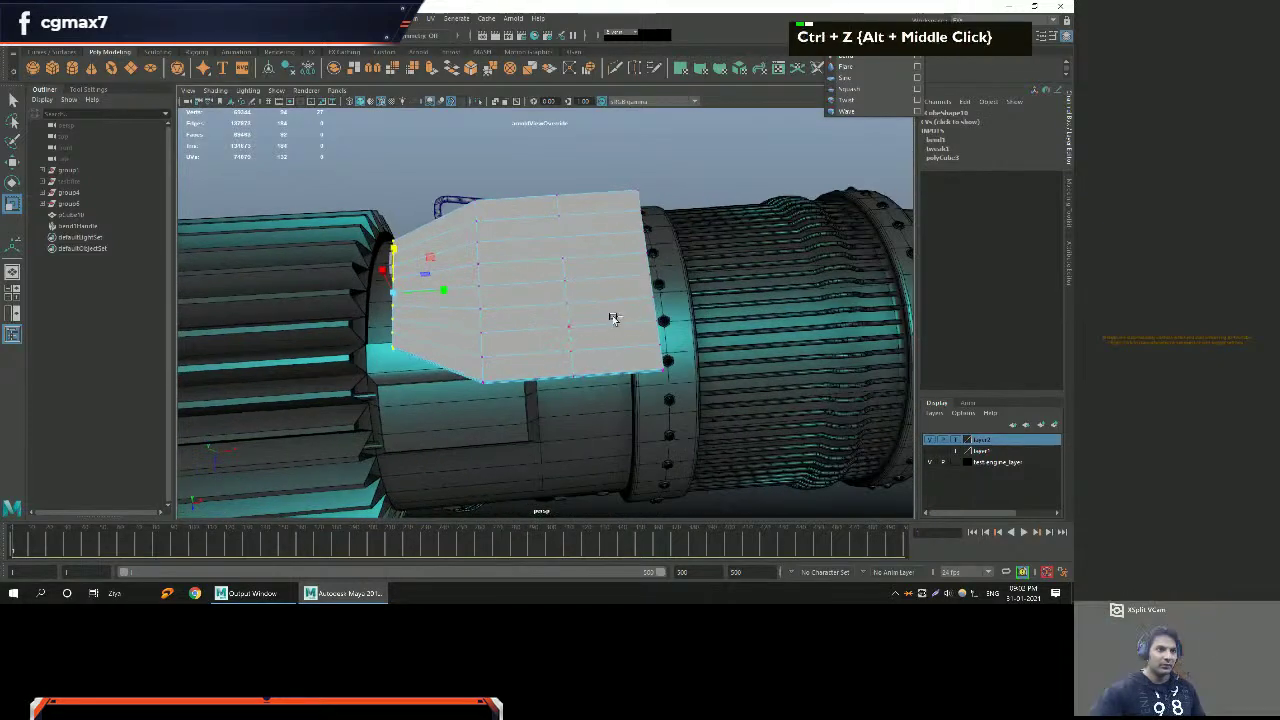
# Scale in the row of vertices at the plate's end nearest the bolted ring to taper that end.
pyautogui.moveTo(615, 180); pyautogui.dragTo(717, 380)
pyautogui.keyDown('alt'); pyautogui.moveTo(682, 318); pyautogui.dragTo(655, 318); pyautogui.keyUp('alt')
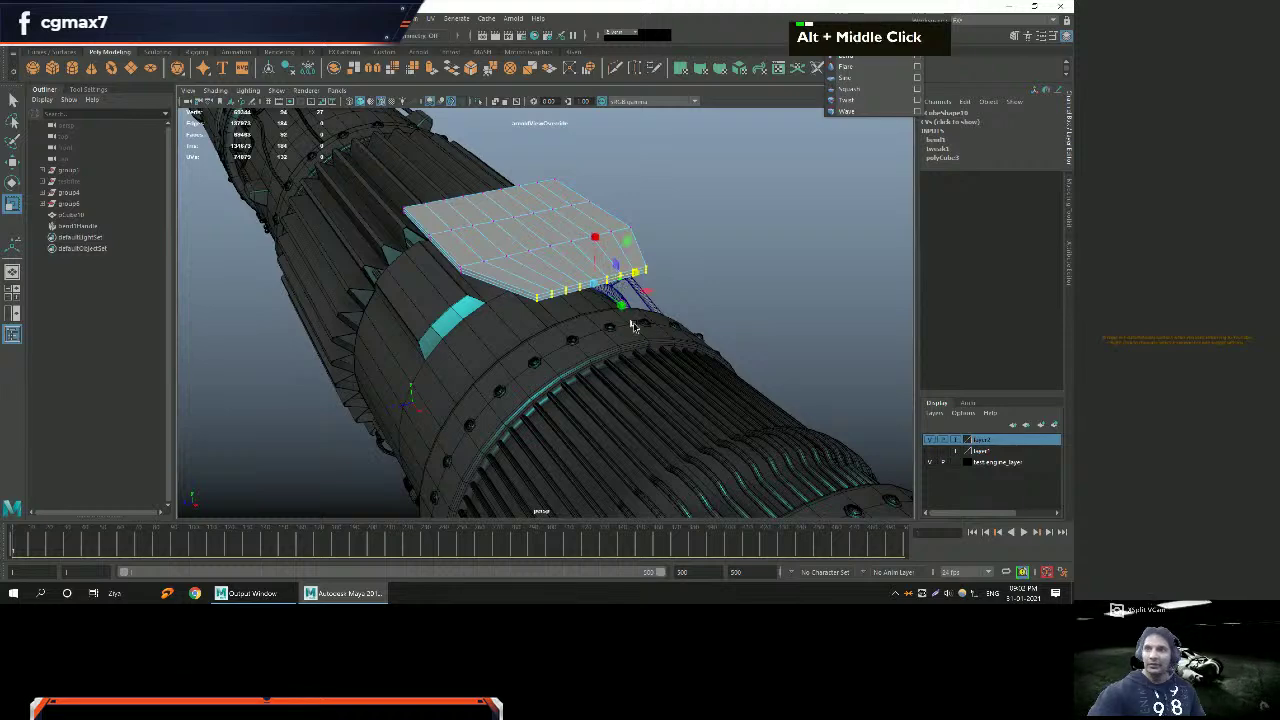
pyautogui.keyDown('alt'); pyautogui.moveTo(656, 320); pyautogui.dragTo(640, 330, button='right'); pyautogui.keyUp('alt')
pyautogui.keyDown('alt'); pyautogui.moveTo(640, 330); pyautogui.dragTo(512, 355); pyautogui.keyUp('alt')
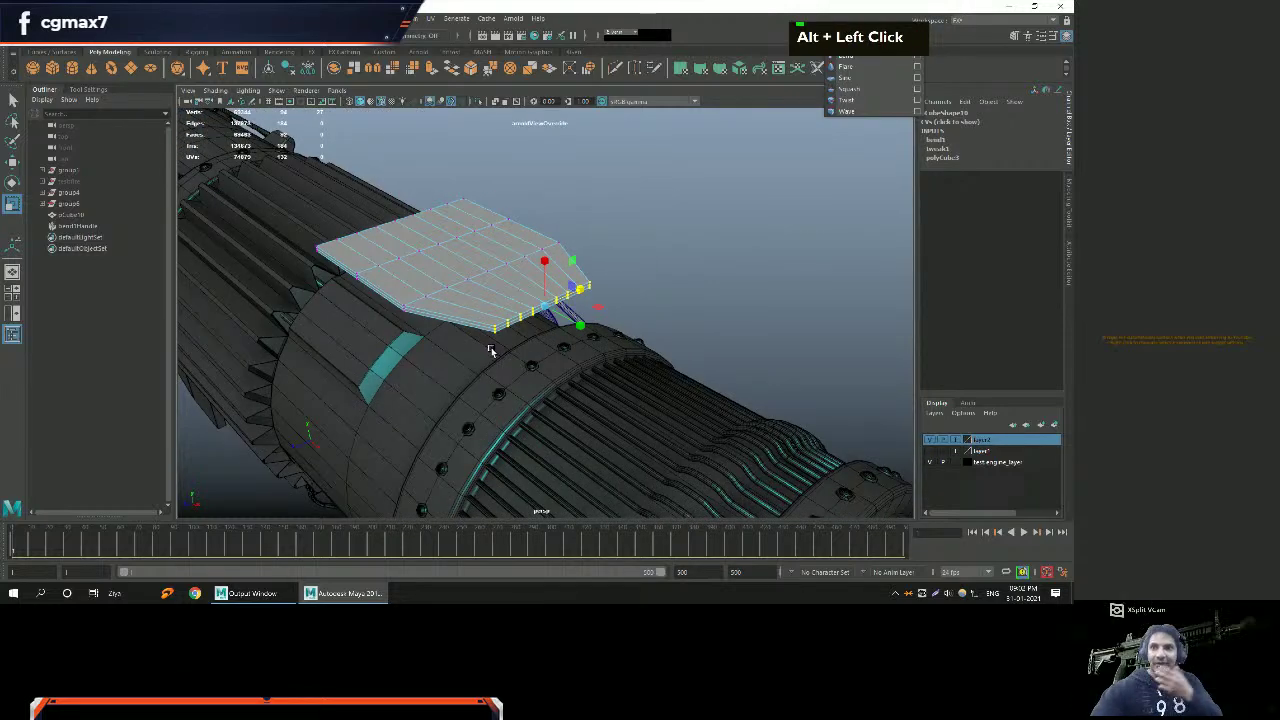
pyautogui.keyDown('alt'); pyautogui.moveTo(495, 333); pyautogui.dragTo(514, 334, button='right'); pyautogui.keyUp('alt')
pyautogui.keyDown('alt'); pyautogui.moveTo(514, 334); pyautogui.dragTo(486, 310); pyautogui.keyUp('alt')
pyautogui.keyDown('alt'); pyautogui.moveTo(486, 310); pyautogui.dragTo(506, 343, button='right'); pyautogui.keyUp('alt')
pyautogui.press('w')
pyautogui.keyDown('alt'); pyautogui.moveTo(506, 343); pyautogui.dragTo(620, 309); pyautogui.keyUp('alt')
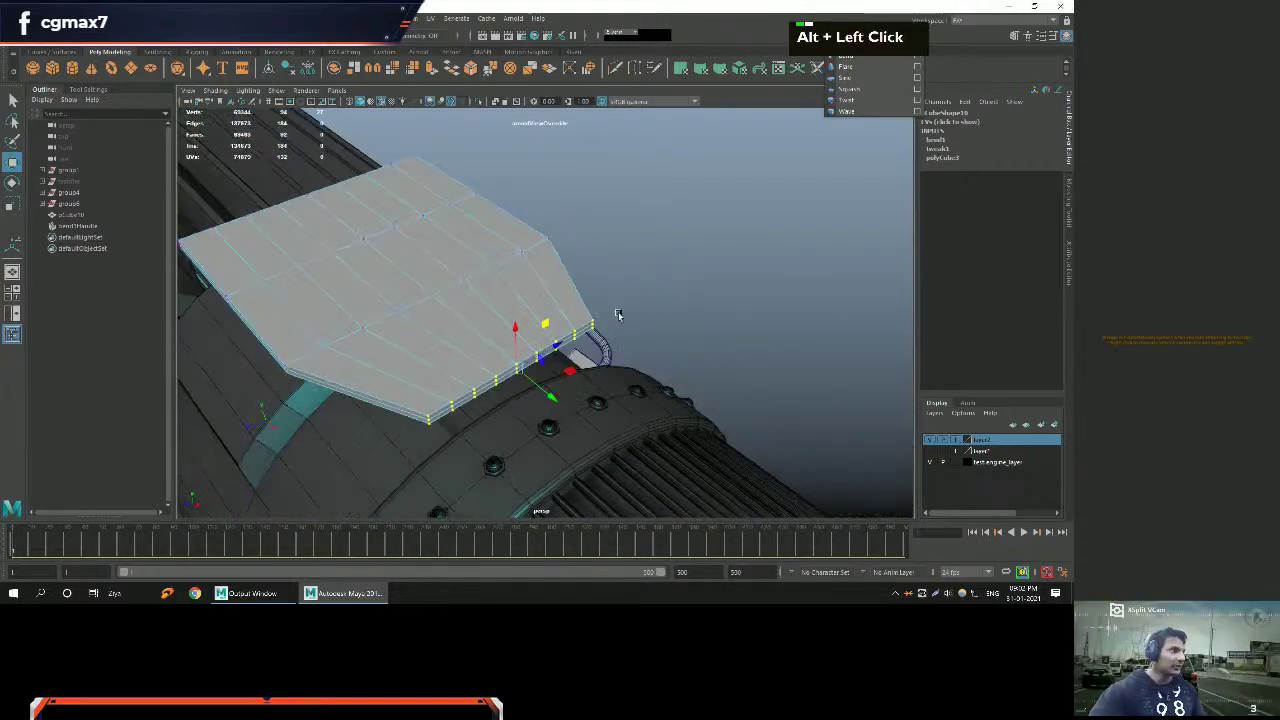
pyautogui.keyDown('alt'); pyautogui.moveTo(620, 309); pyautogui.dragTo(610, 328, button='right'); pyautogui.keyUp('alt')
pyautogui.keyDown('alt'); pyautogui.moveTo(610, 328); pyautogui.dragTo(680, 346); pyautogui.keyUp('alt')
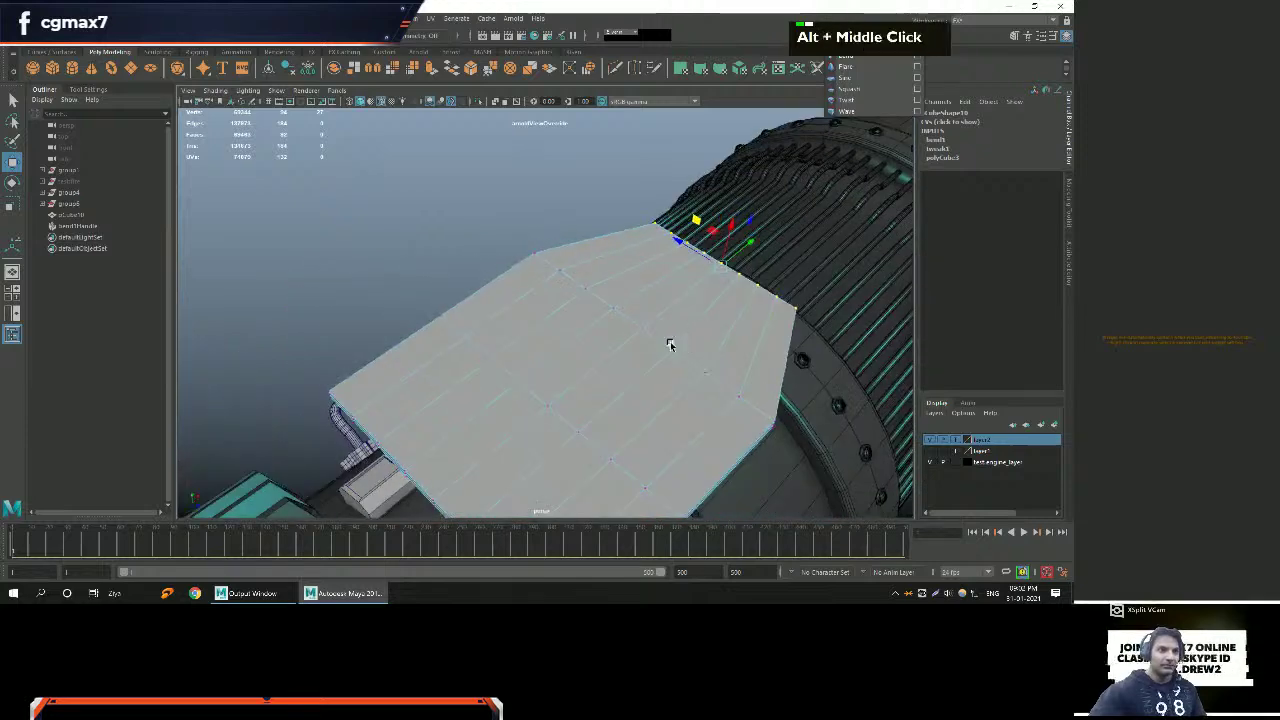
pyautogui.keyDown('alt'); pyautogui.moveTo(680, 346); pyautogui.dragTo(585, 334, button='middle'); pyautogui.keyUp('alt')
# In the top view, scale the plate's two inner crosswise edge loops narrower so its sides taper gradually.
pyautogui.press('space')
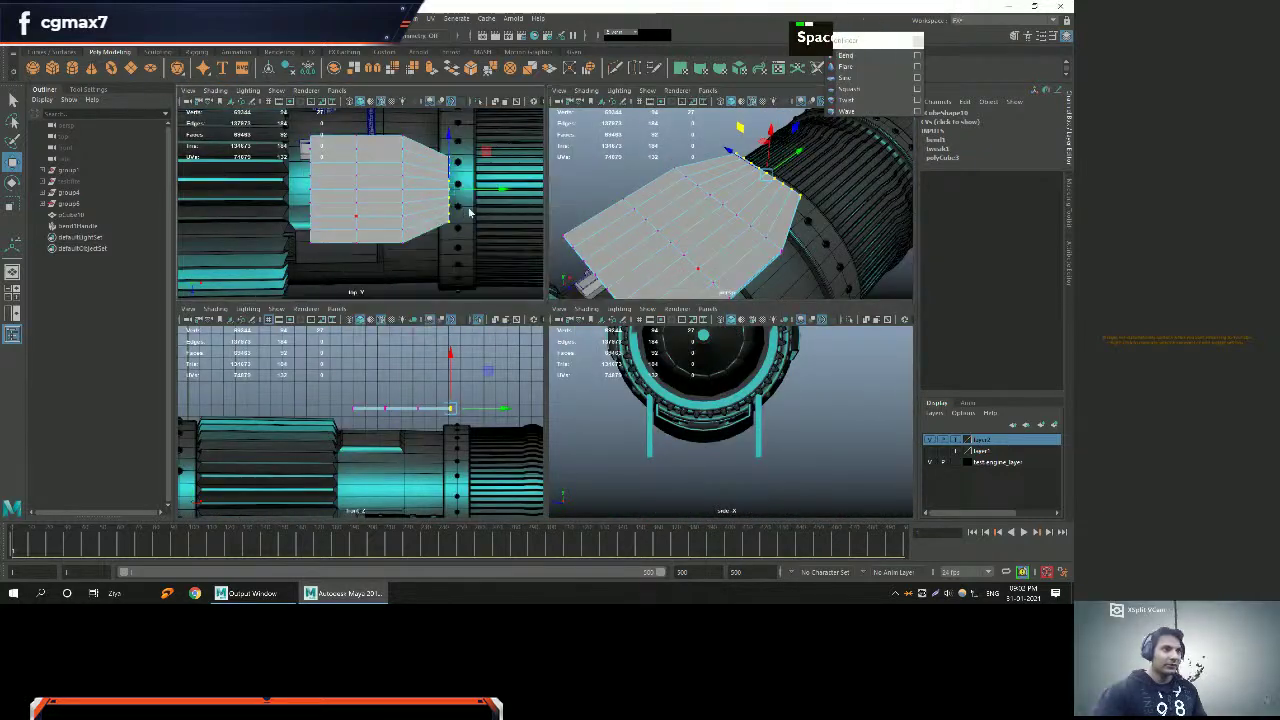
pyautogui.press('space')
pyautogui.keyDown('alt'); pyautogui.moveTo(434, 214); pyautogui.dragTo(491, 211, button='middle'); pyautogui.keyUp('alt')
pyautogui.keyDown('alt'); pyautogui.moveTo(491, 211); pyautogui.dragTo(625, 232, button='right'); pyautogui.keyUp('alt')
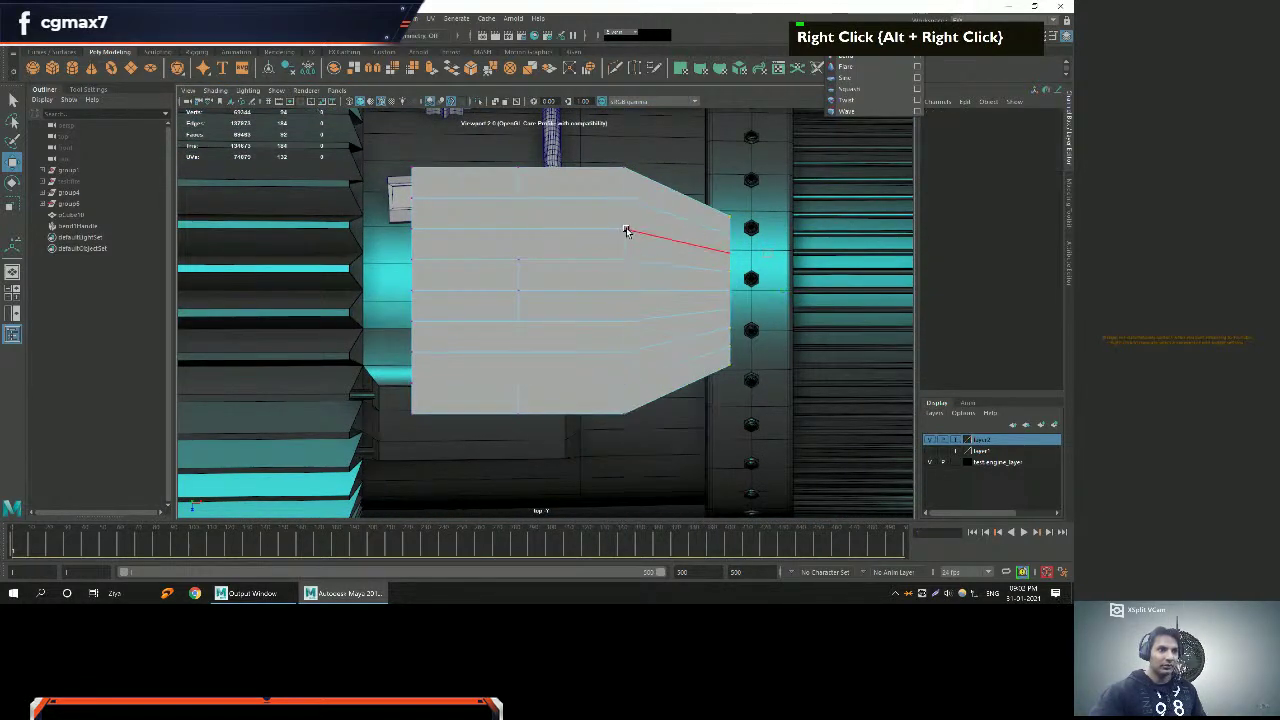
pyautogui.doubleClick(624, 237)
pyautogui.press('r')
pyautogui.moveTo(626, 240); pyautogui.dragTo(626, 249)
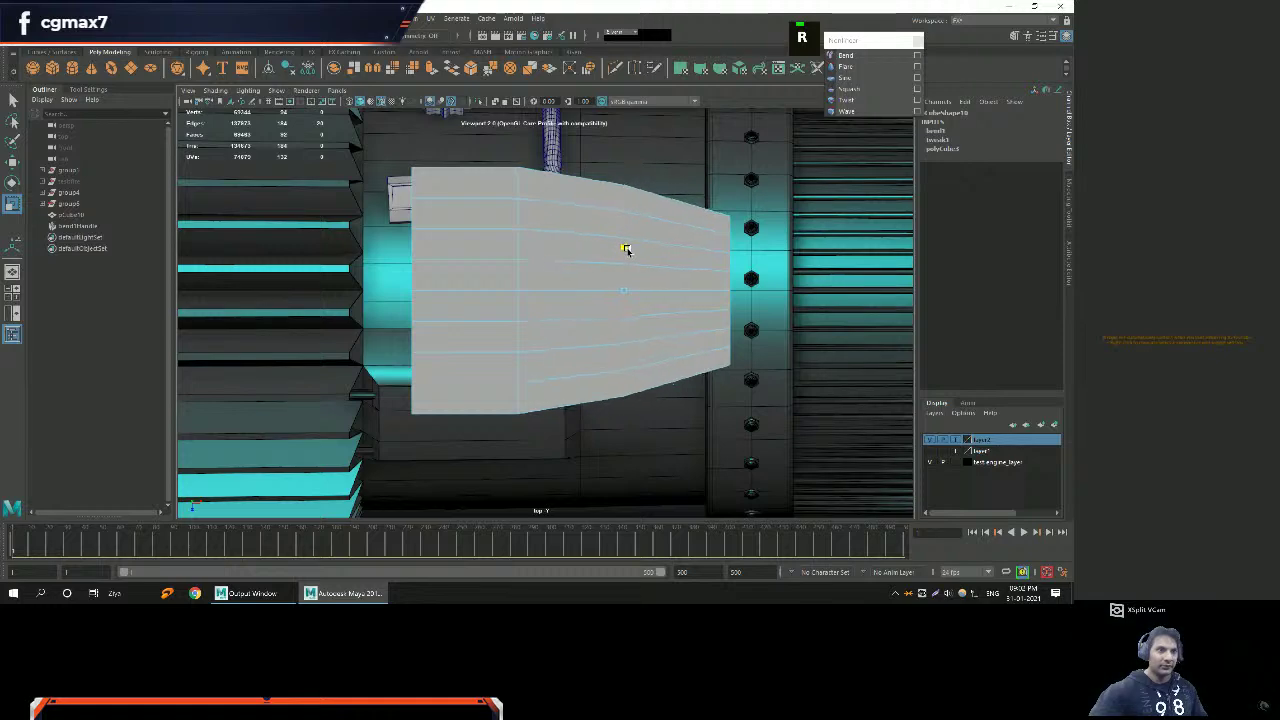
pyautogui.doubleClick(517, 244)
pyautogui.press('Delete')
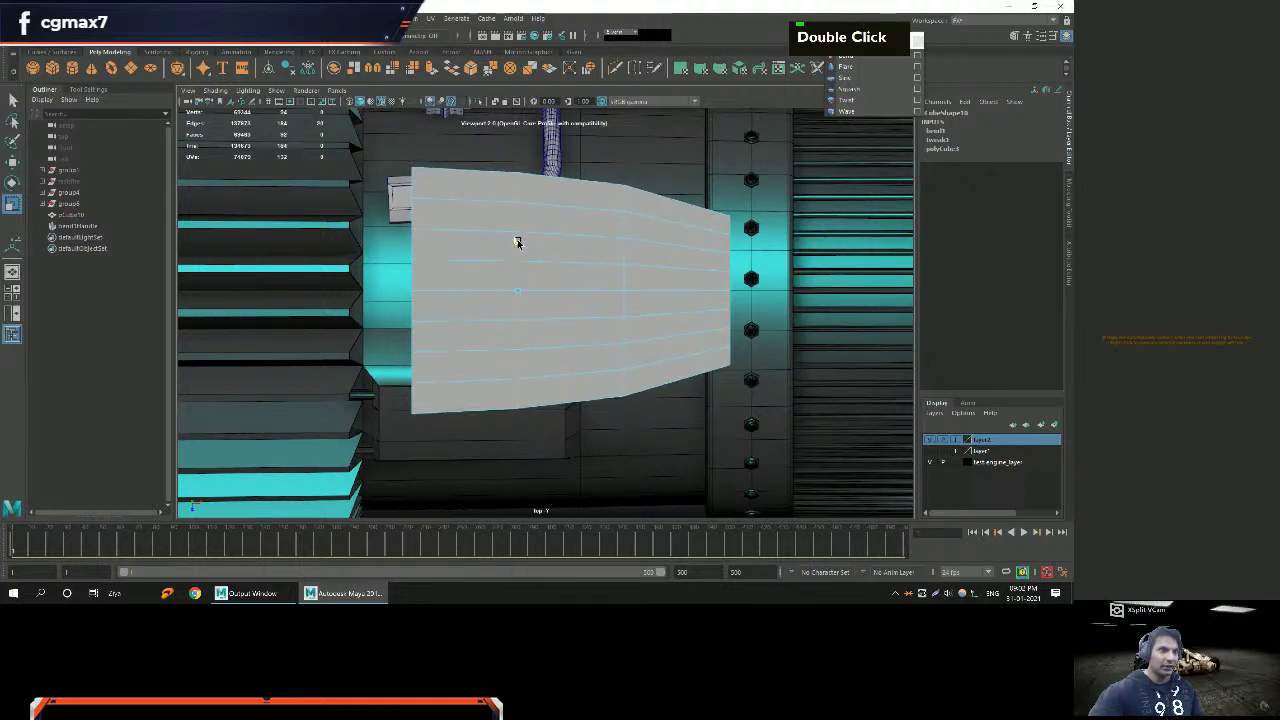
# Bevel the crosswise edge loop nearer the plate's wide end with fraction 0.5 and 2 segments.
pyautogui.doubleClick(517, 242)
pyautogui.keyDown('alt'); pyautogui.moveTo(560, 254); pyautogui.dragTo(515, 287, button='right'); pyautogui.keyUp('alt')
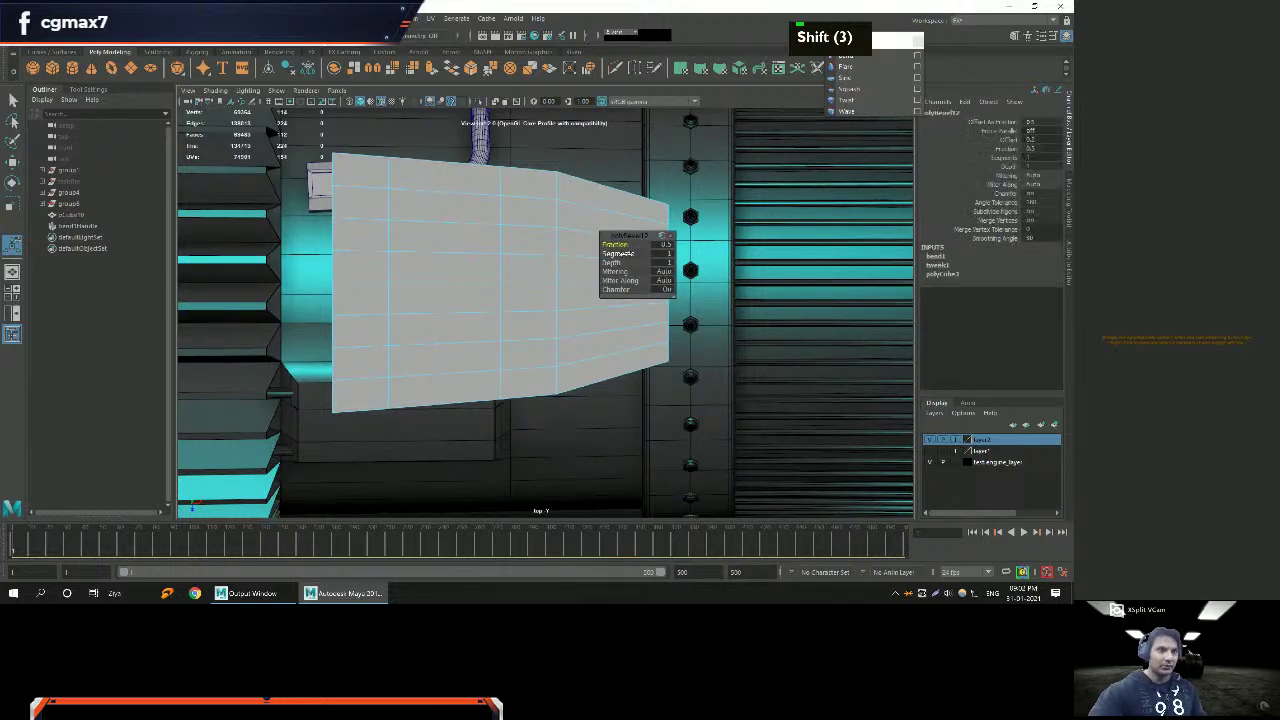
pyautogui.write('2')
pyautogui.press('Return')
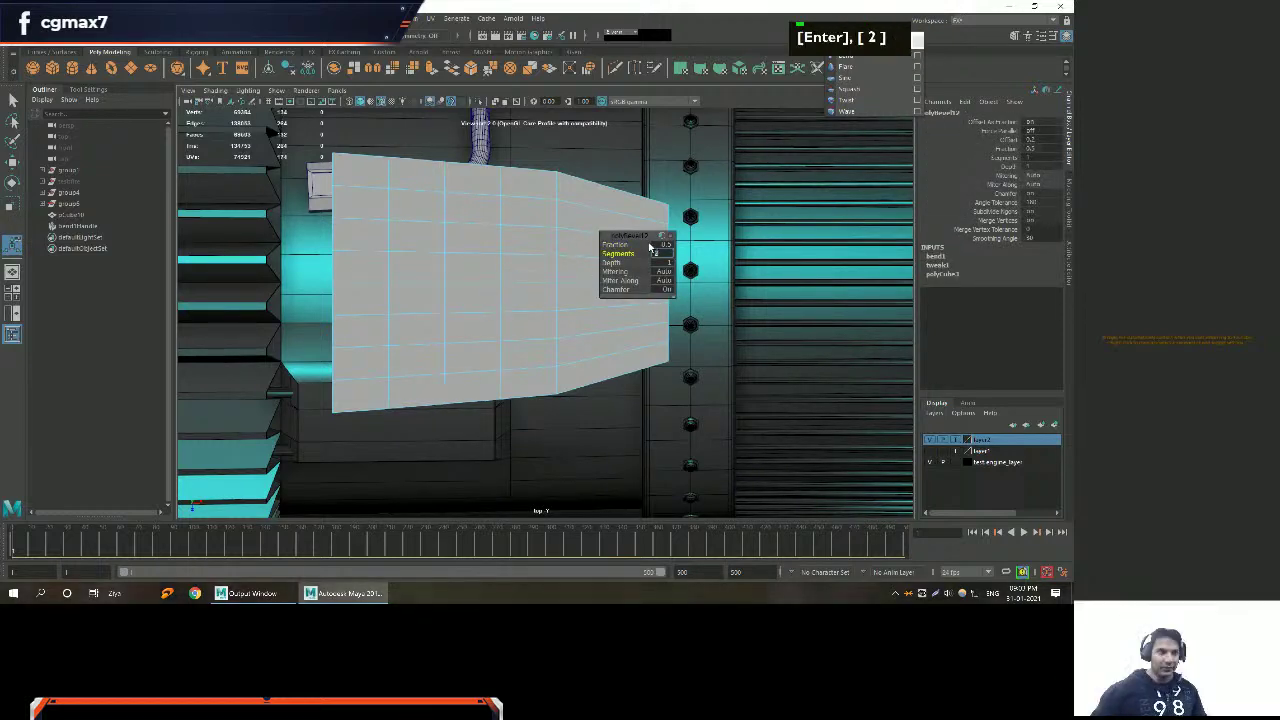
# Bevel the crosswise edge loop nearer the plate's narrow end with fraction 0.5 and 2 segments.
pyautogui.keyDown('alt'); pyautogui.moveTo(403, 262); pyautogui.dragTo(377, 263, button='middle'); pyautogui.keyUp('alt')
pyautogui.moveTo(377, 263)
pyautogui.keyDown('alt'); pyautogui.mouseDown(button='right')
pyautogui.moveTo(335, 260)
pyautogui.moveTo(350, 246)
pyautogui.moveTo(310, 250)
pyautogui.moveTo(405, 245)
pyautogui.moveTo(369, 260)
pyautogui.mouseUp(button='right'); pyautogui.keyUp('alt')
pyautogui.click(352, 245)
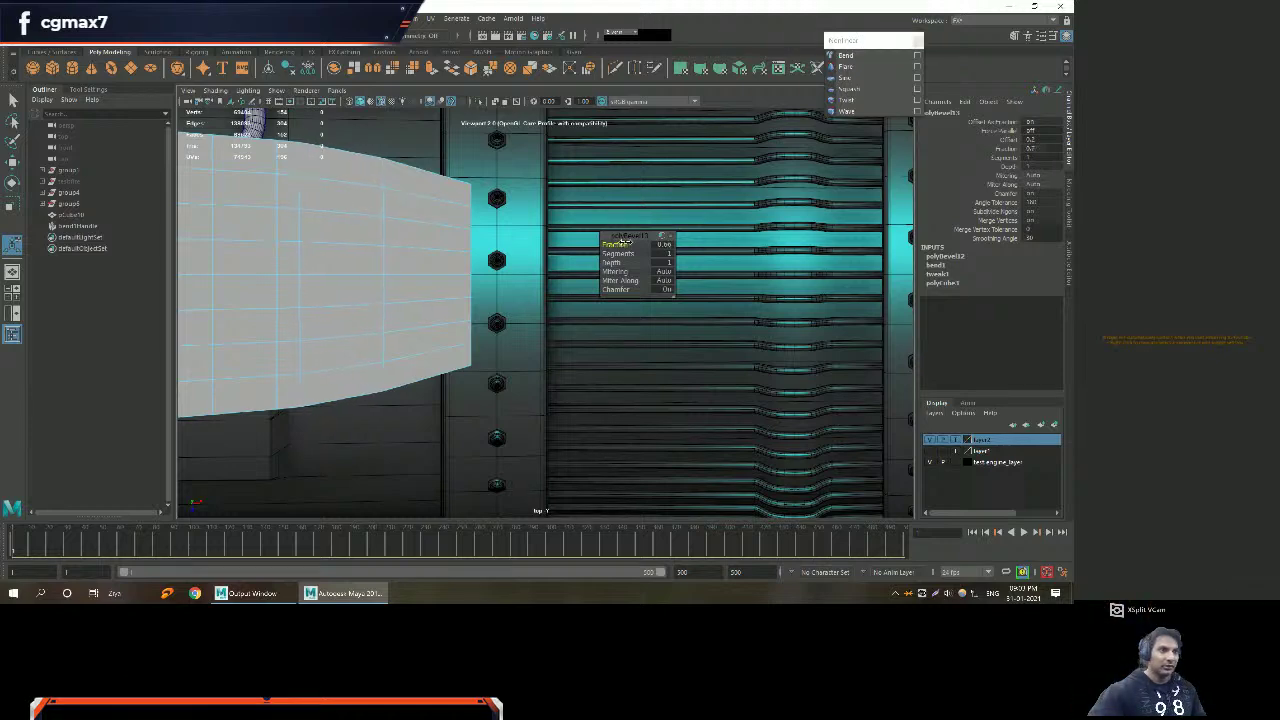
pyautogui.keyDown('alt'); pyautogui.moveTo(621, 244); pyautogui.dragTo(434, 246, button='middle'); pyautogui.keyUp('alt')
pyautogui.keyDown('alt'); pyautogui.moveTo(434, 246); pyautogui.dragTo(358, 258, button='right'); pyautogui.keyUp('alt')
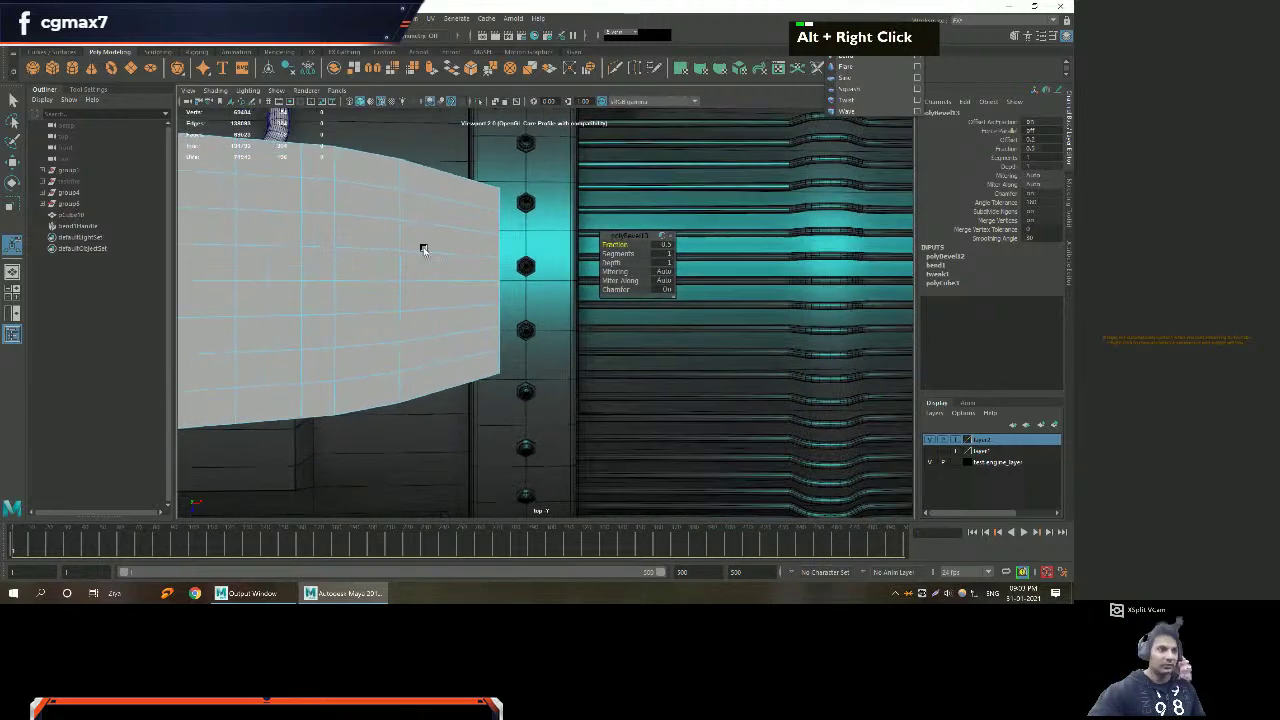
pyautogui.write('2')
pyautogui.press('Return')
# Move the edge loop closest to the plate's narrow end toward that end and scale it to follow the taper.
pyautogui.press('alt')
pyautogui.press('alt')
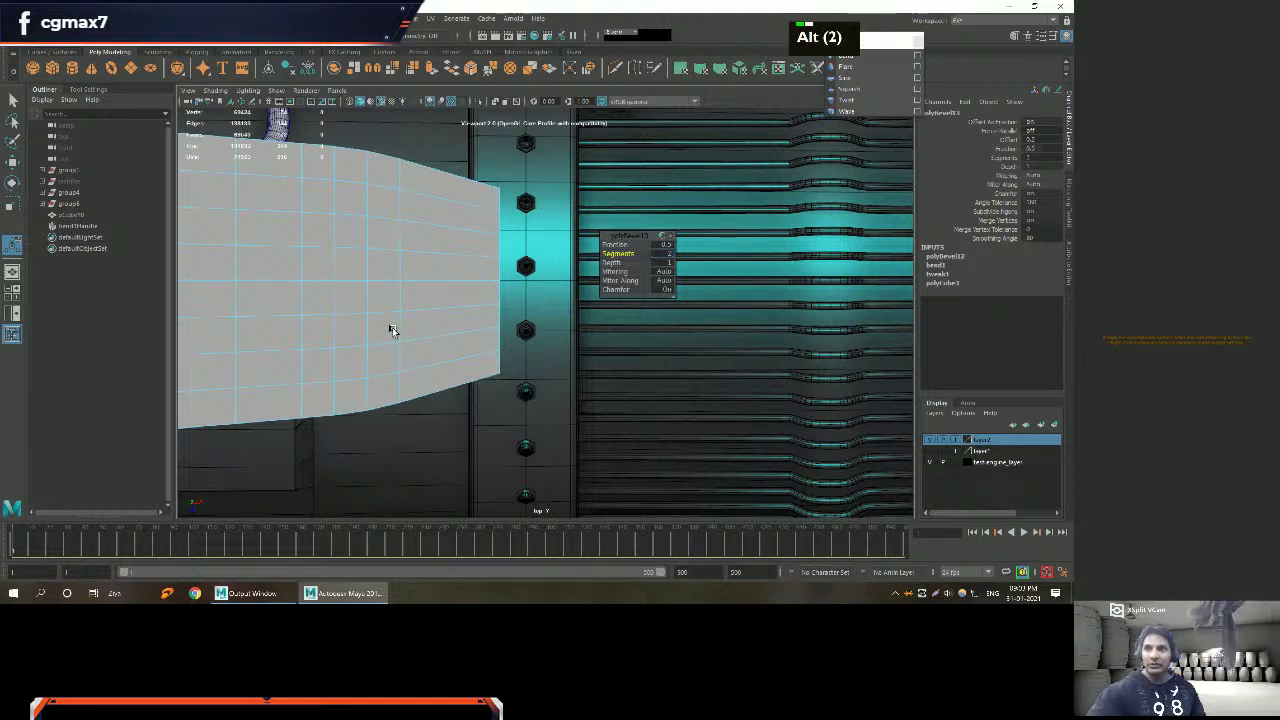
pyautogui.keyDown('alt'); pyautogui.moveTo(369, 347); pyautogui.dragTo(360, 297, button='middle'); pyautogui.keyUp('alt')
pyautogui.keyDown('alt'); pyautogui.moveTo(360, 297); pyautogui.dragTo(357, 266, button='right'); pyautogui.keyUp('alt')
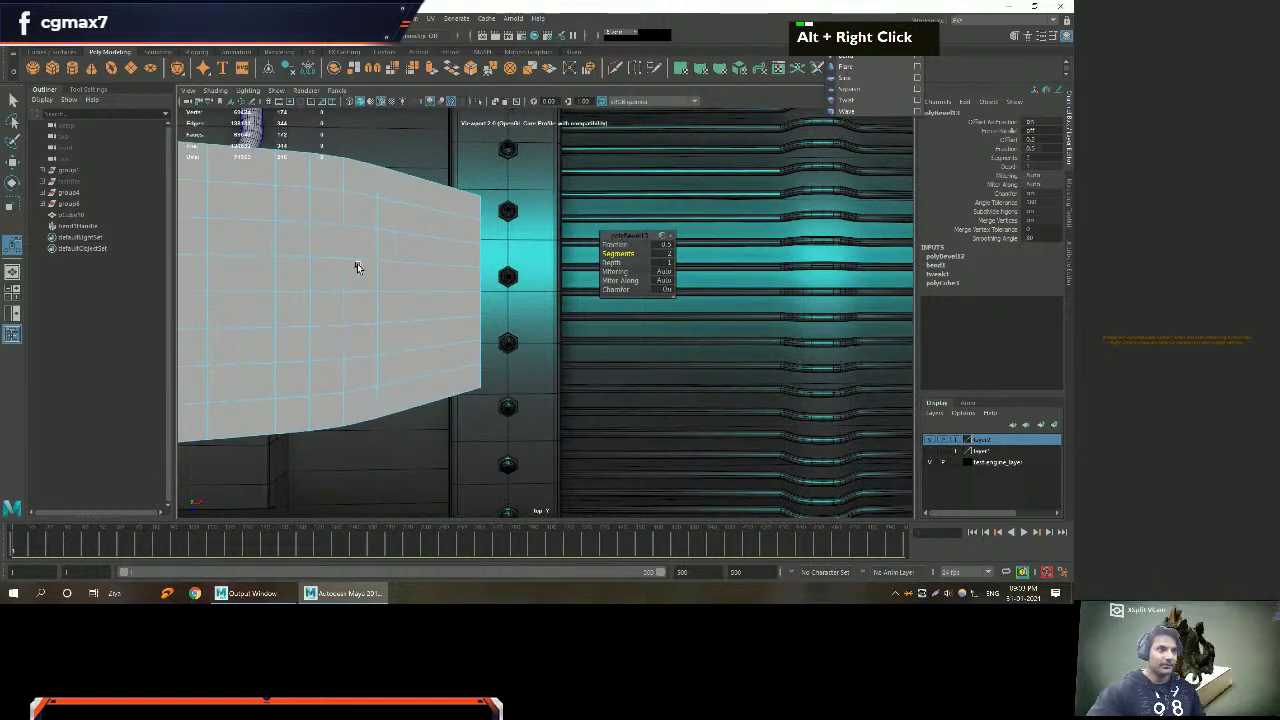
pyautogui.press('w')
pyautogui.doubleClick(377, 252)
pyautogui.press('w')
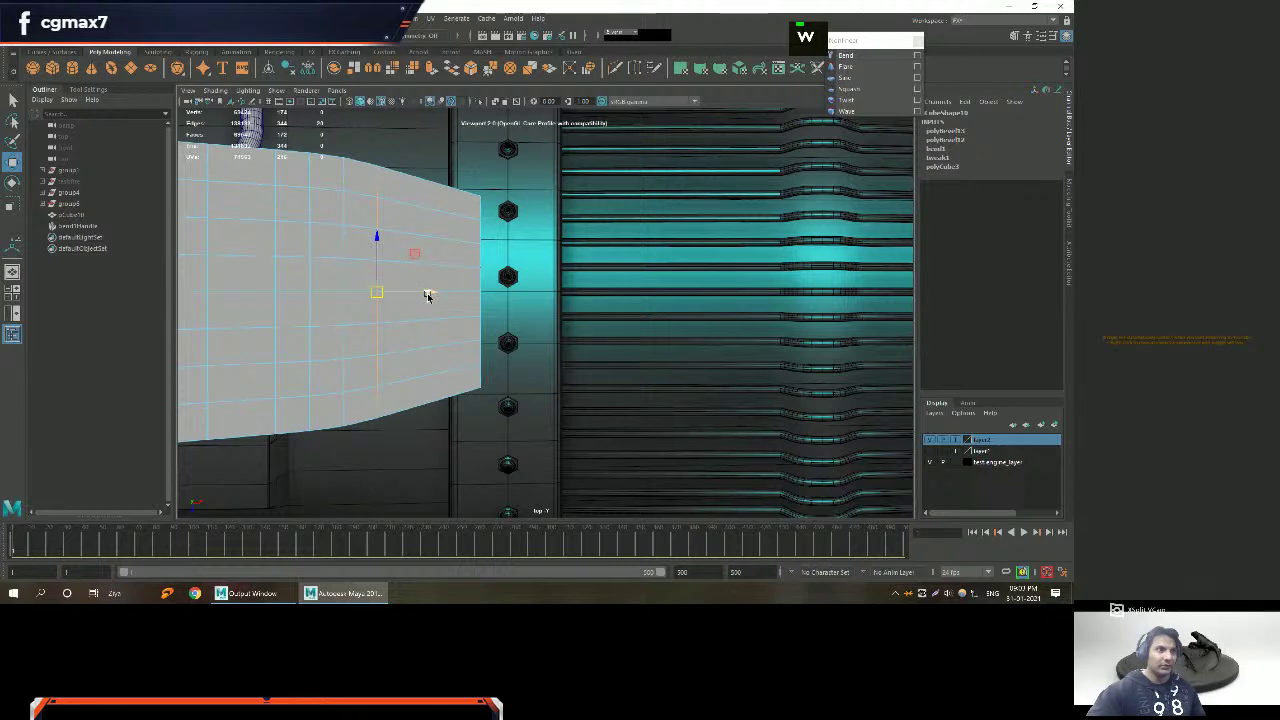
pyautogui.moveTo(426, 289); pyautogui.dragTo(457, 294)
pyautogui.press('r')
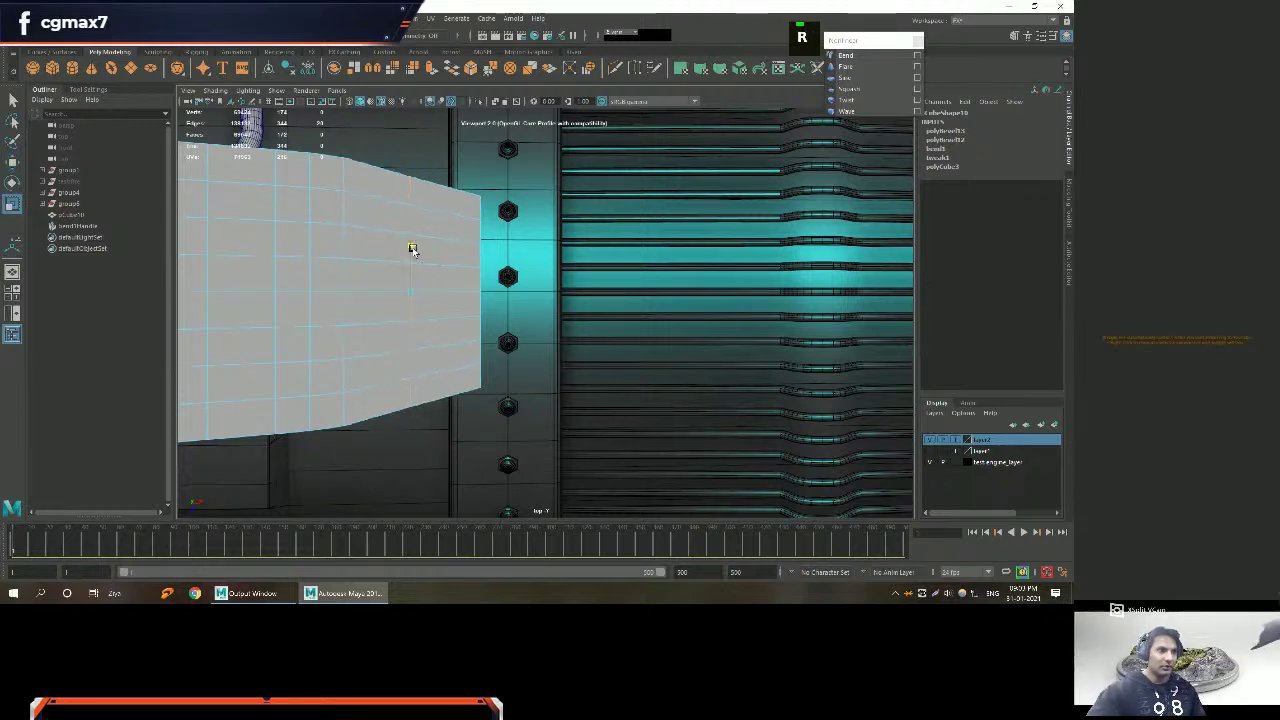
# Shift the neighbouring inner edge loop toward the narrow end and scale it in to smooth the plate's outline.
pyautogui.keyDown('alt'); pyautogui.moveTo(414, 249); pyautogui.dragTo(351, 273, button='middle'); pyautogui.keyUp('alt')
pyautogui.press('w')
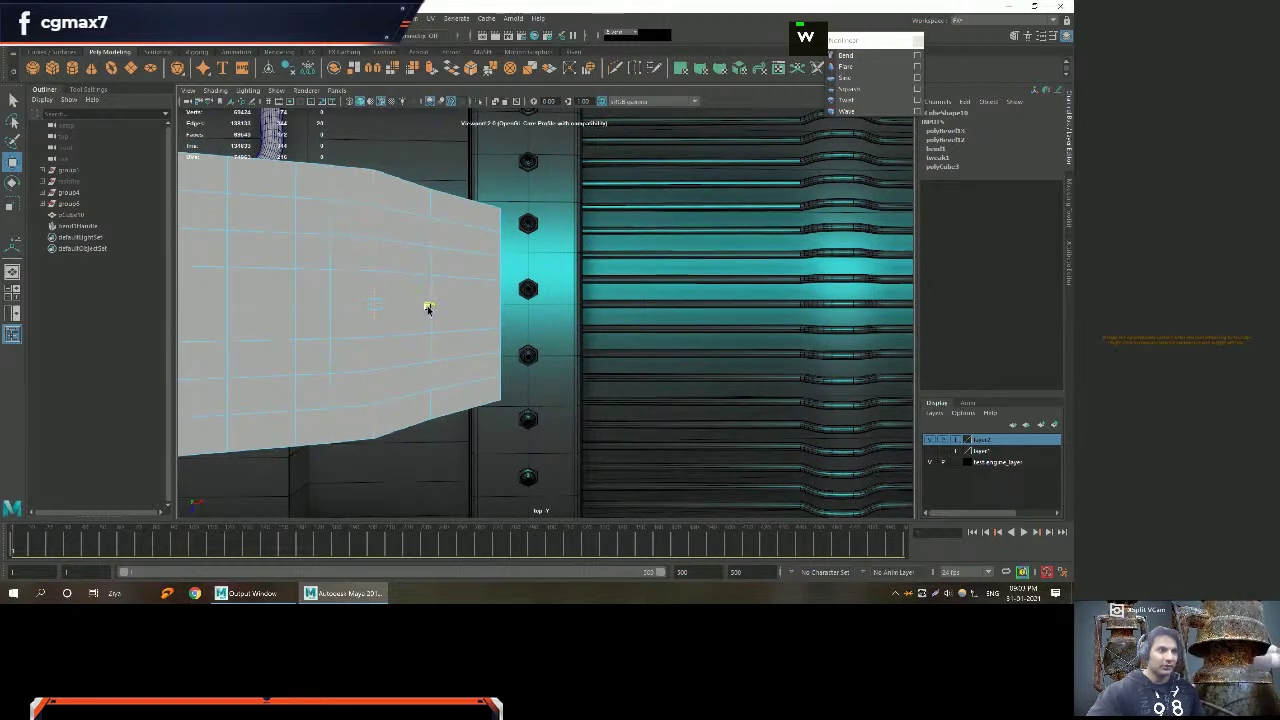
pyautogui.press('r')
pyautogui.moveTo(378, 258); pyautogui.dragTo(378, 260)
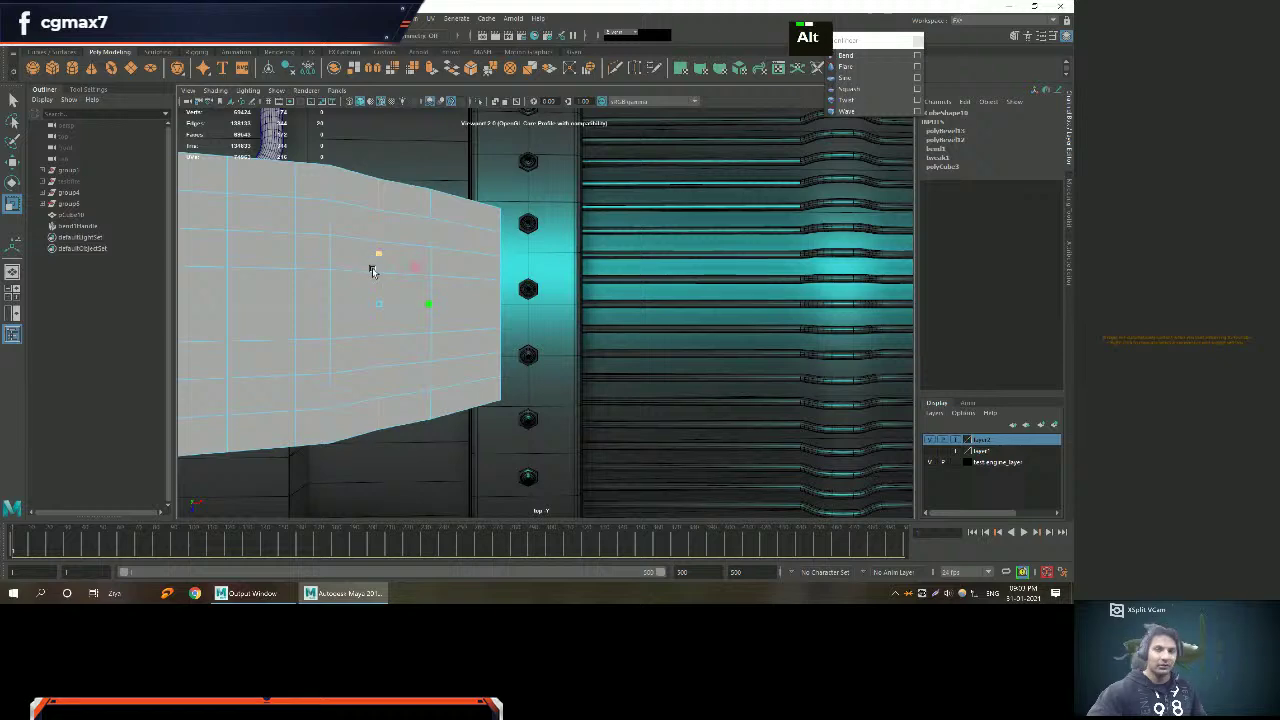
# Reposition and scale the next two edge loops toward the wide end to even out the plate's curved sides.
pyautogui.keyDown('alt'); pyautogui.moveTo(372, 264); pyautogui.dragTo(397, 266, button='middle'); pyautogui.keyUp('alt')
pyautogui.keyDown('alt'); pyautogui.moveTo(397, 266); pyautogui.dragTo(380, 268, button='right'); pyautogui.keyUp('alt')
pyautogui.press('alt')
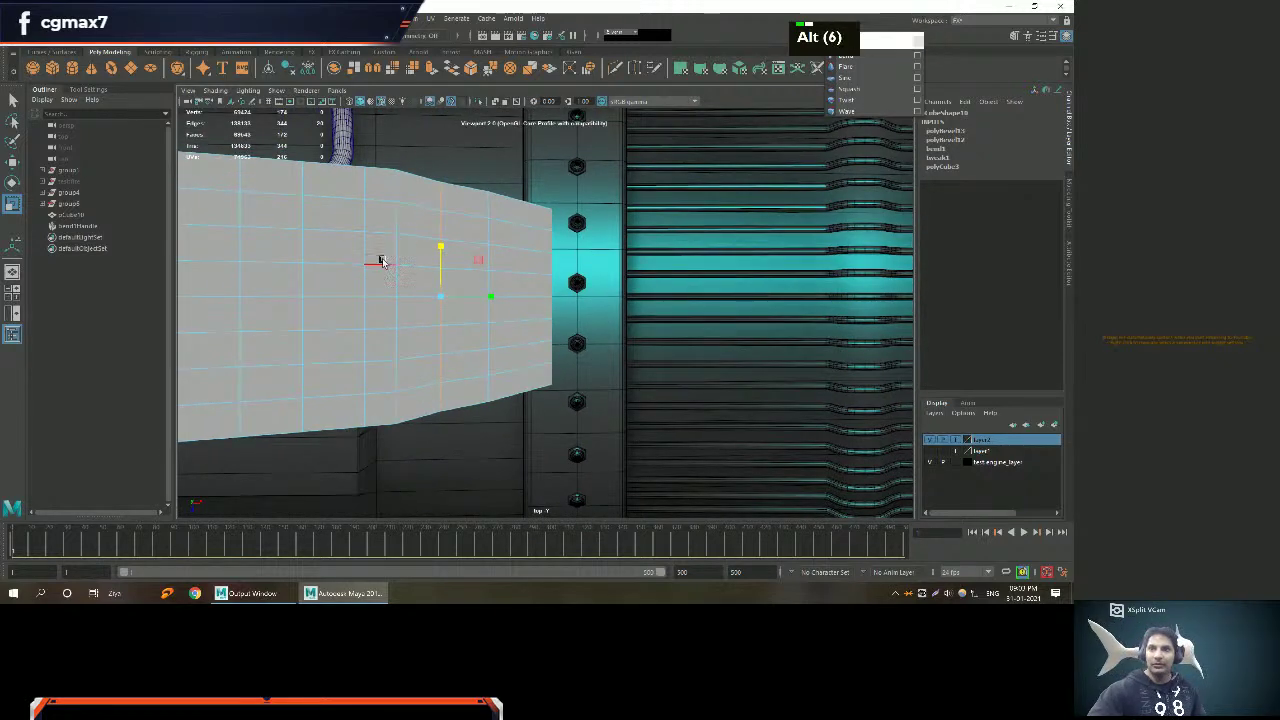
pyautogui.press('w')
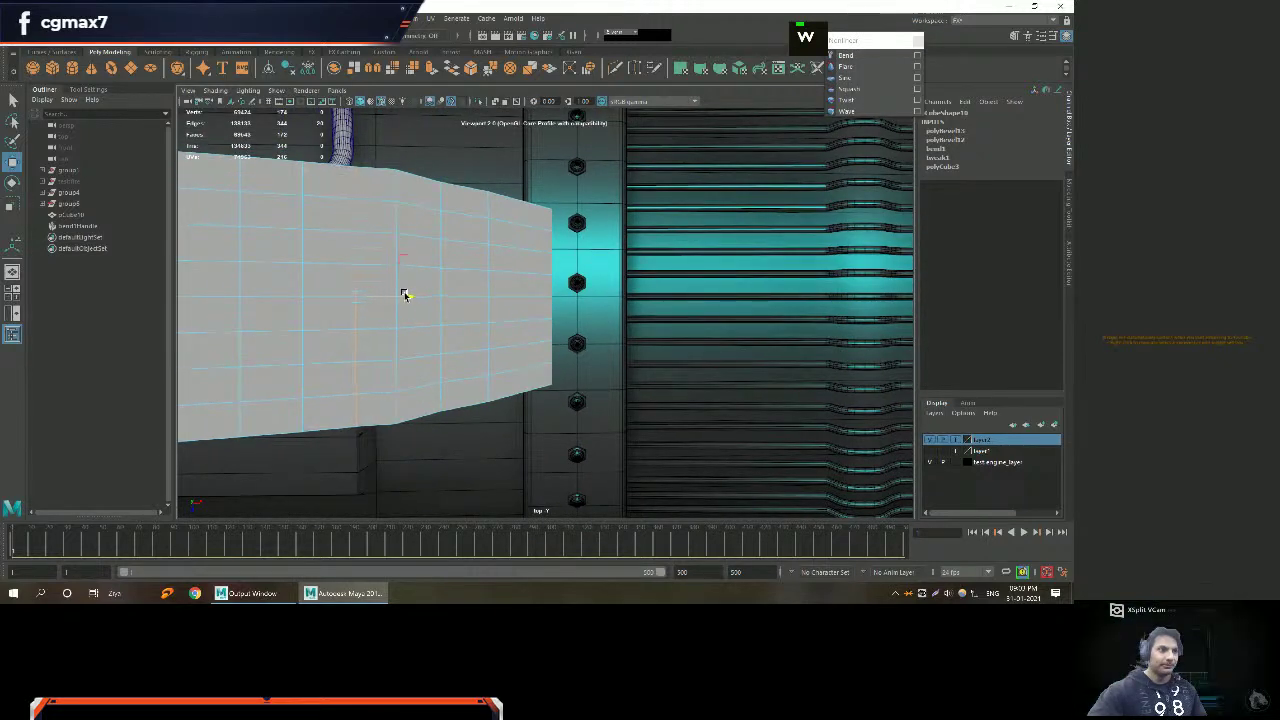
pyautogui.press('r')
pyautogui.moveTo(355, 250); pyautogui.dragTo(355, 248)
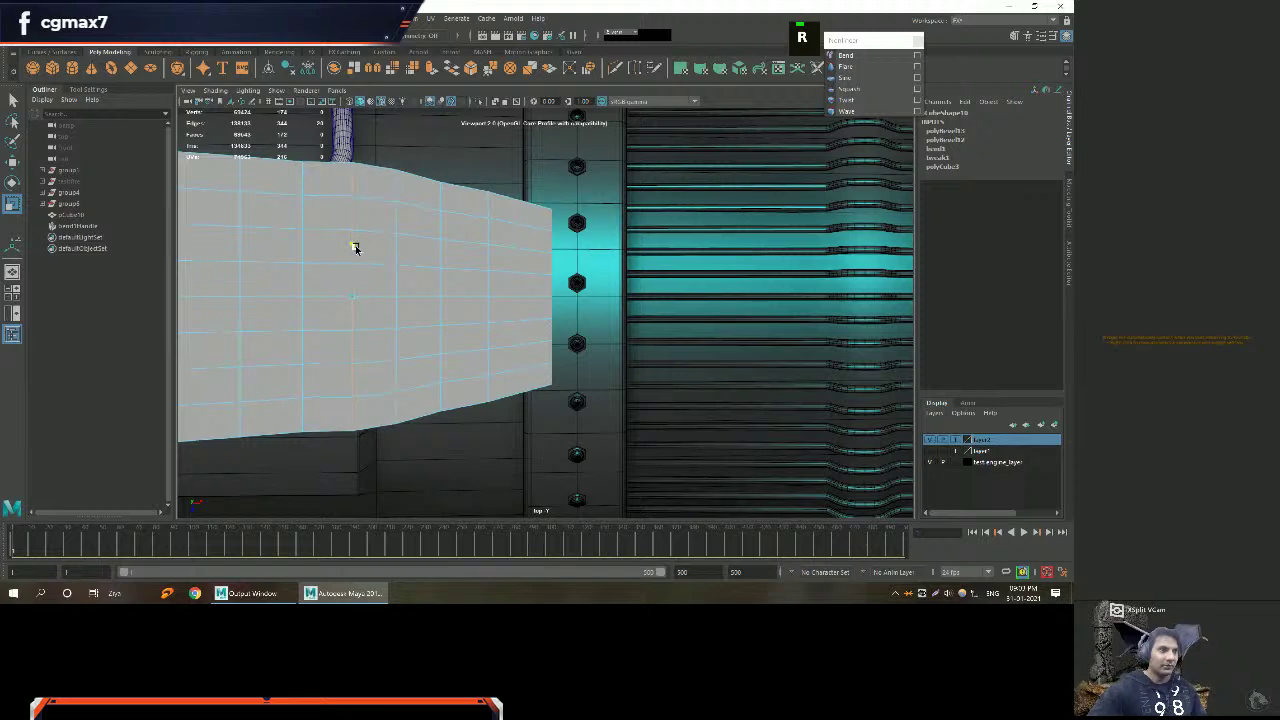
pyautogui.keyDown('alt'); pyautogui.moveTo(355, 250); pyautogui.dragTo(371, 266, button='middle'); pyautogui.keyUp('alt')
pyautogui.keyDown('alt'); pyautogui.moveTo(371, 266); pyautogui.dragTo(383, 272, button='right'); pyautogui.keyUp('alt')
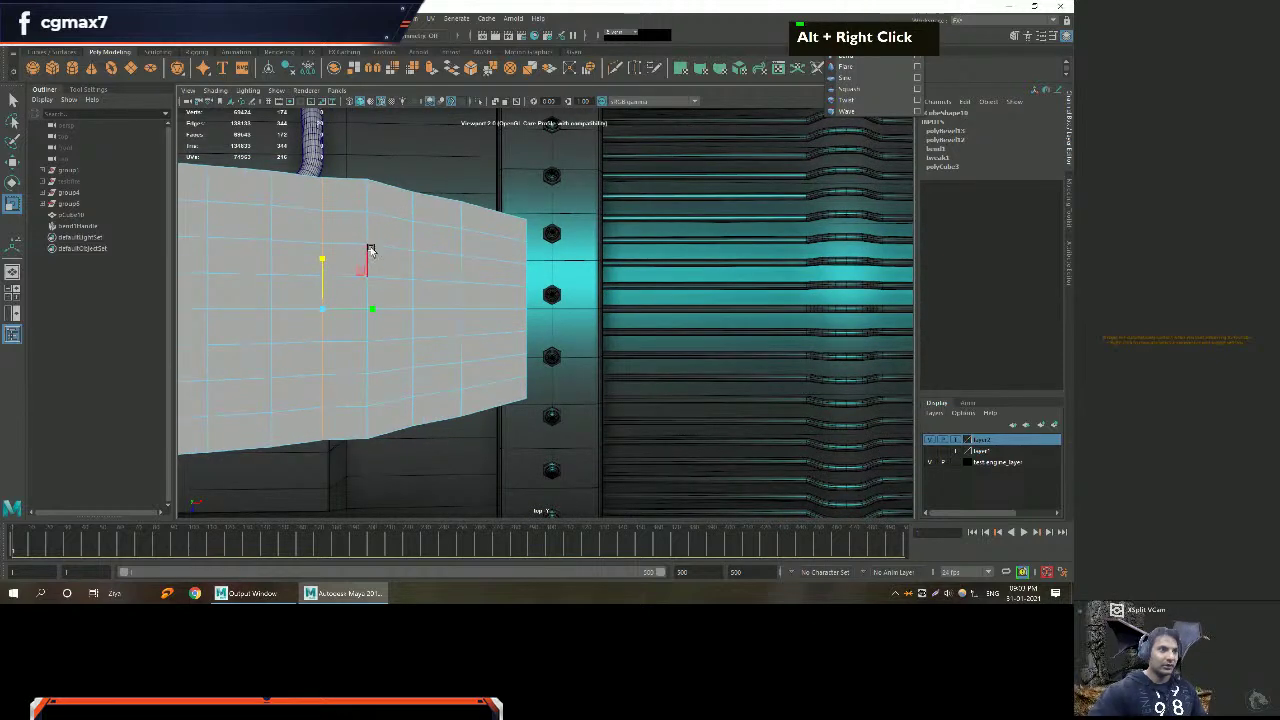
pyautogui.press('r')
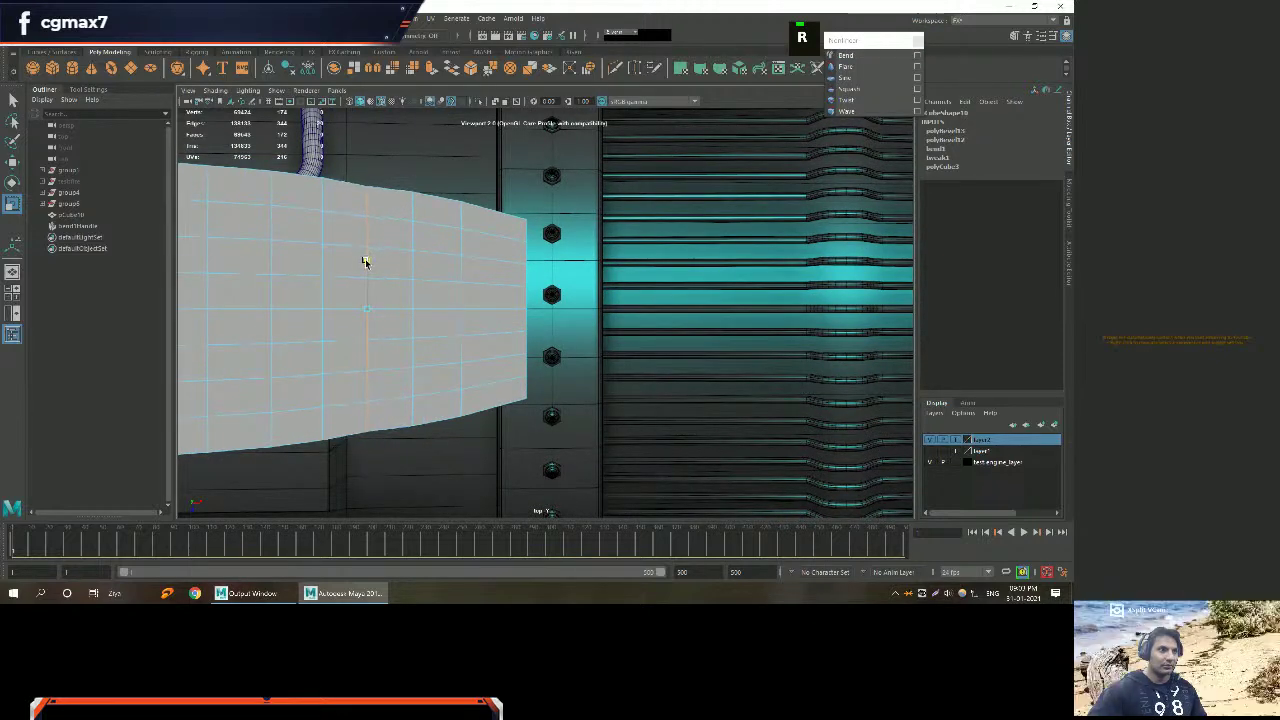
# Select the whole plate in the perspective view, delete its construction history and freeze its transformations.
pyautogui.keyDown('alt'); pyautogui.moveTo(365, 261); pyautogui.dragTo(274, 283, button='middle'); pyautogui.keyUp('alt')
pyautogui.keyDown('alt'); pyautogui.moveTo(274, 283); pyautogui.dragTo(494, 230, button='right'); pyautogui.keyUp('alt')
pyautogui.press('w')
pyautogui.scroll(-2, 405, 255)
pyautogui.keyDown('alt'); pyautogui.moveTo(501, 262); pyautogui.dragTo(388, 251, button='middle'); pyautogui.keyUp('alt')
pyautogui.keyDown('alt'); pyautogui.moveTo(388, 251); pyautogui.dragTo(410, 245, button='right'); pyautogui.keyUp('alt')
pyautogui.press('space')
pyautogui.keyDown('alt'); pyautogui.moveTo(667, 217); pyautogui.dragTo(568, 248); pyautogui.keyUp('alt')
pyautogui.keyDown('alt'); pyautogui.moveTo(568, 248); pyautogui.dragTo(520, 236, button='right'); pyautogui.keyUp('alt')
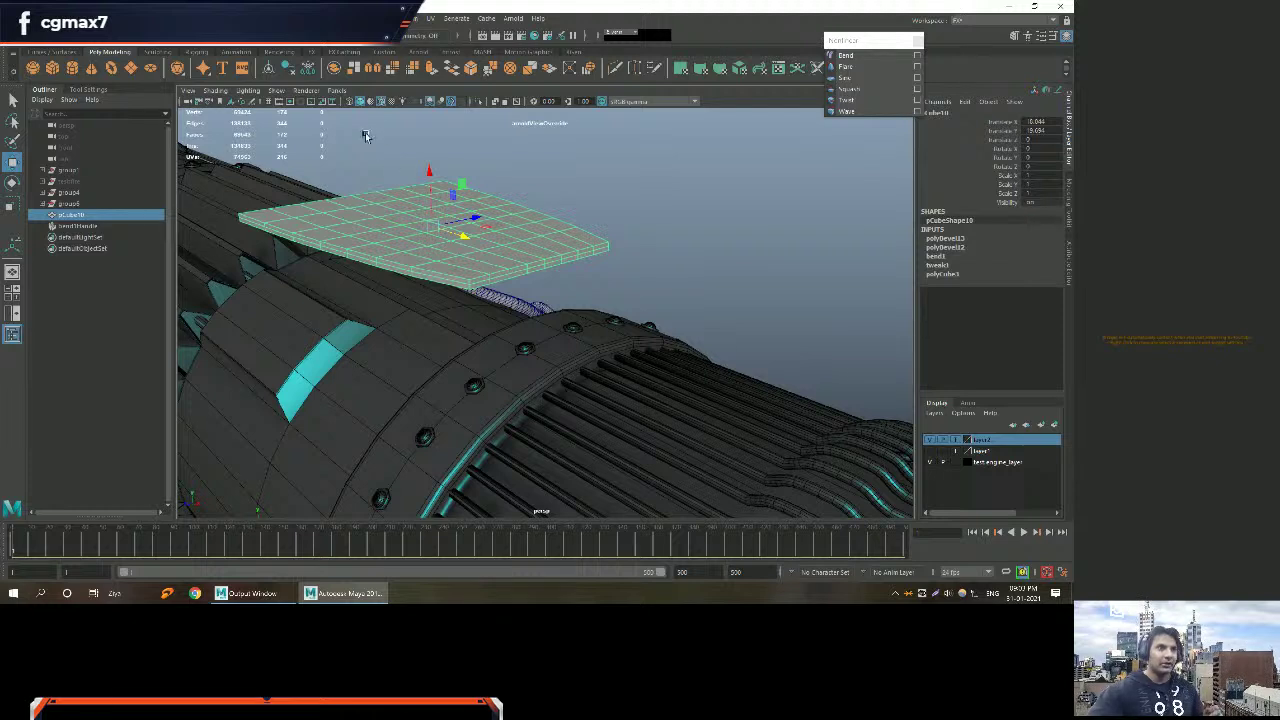
pyautogui.doubleClick(288, 69)
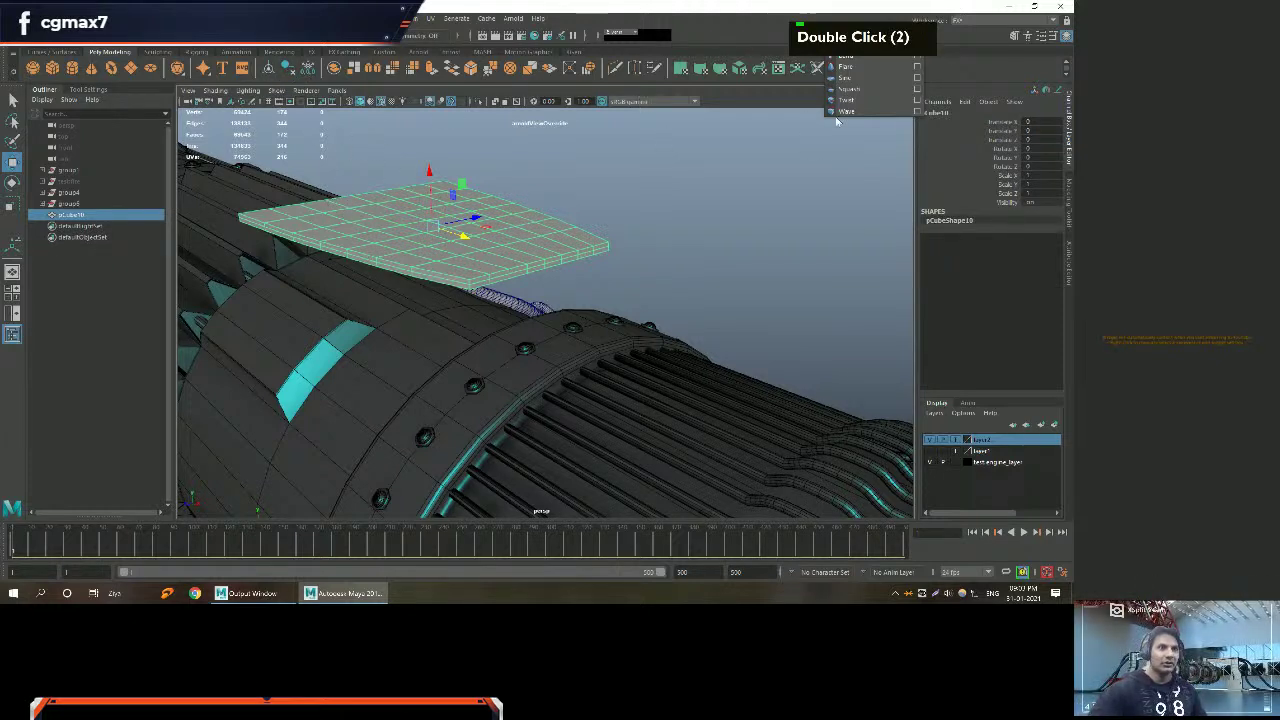
# Apply a new Bend deformer to the reshaped plate and set the bend handle's Z rotation to -90.
pyautogui.click(853, 58)
pyautogui.keyDown('alt'); pyautogui.moveTo(614, 171); pyautogui.dragTo(614, 217); pyautogui.keyUp('alt')
pyautogui.keyDown('alt'); pyautogui.scroll(-2, 519, 220); pyautogui.keyUp('alt')
pyautogui.keyDown('alt'); pyautogui.moveTo(519, 220); pyautogui.dragTo(408, 152); pyautogui.keyUp('alt')
pyautogui.press('e')
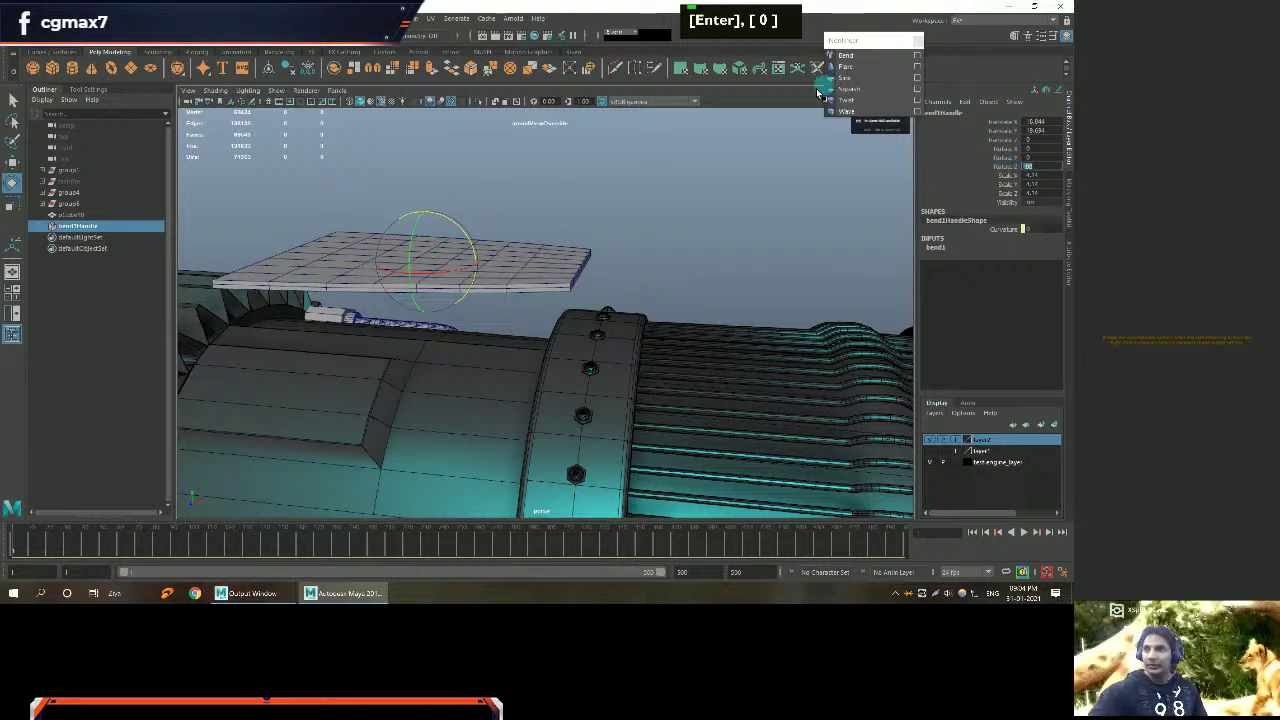
# Turn the new bend handle about its X axis and set its X rotation to -90.
pyautogui.keyDown('alt'); pyautogui.moveTo(549, 184); pyautogui.dragTo(551, 149, button='right'); pyautogui.keyUp('alt')
pyautogui.keyDown('alt'); pyautogui.moveTo(551, 149); pyautogui.dragTo(563, 140, button='middle'); pyautogui.keyUp('alt')
pyautogui.keyDown('alt'); pyautogui.moveTo(563, 140); pyautogui.dragTo(513, 140, button='right'); pyautogui.keyUp('alt')
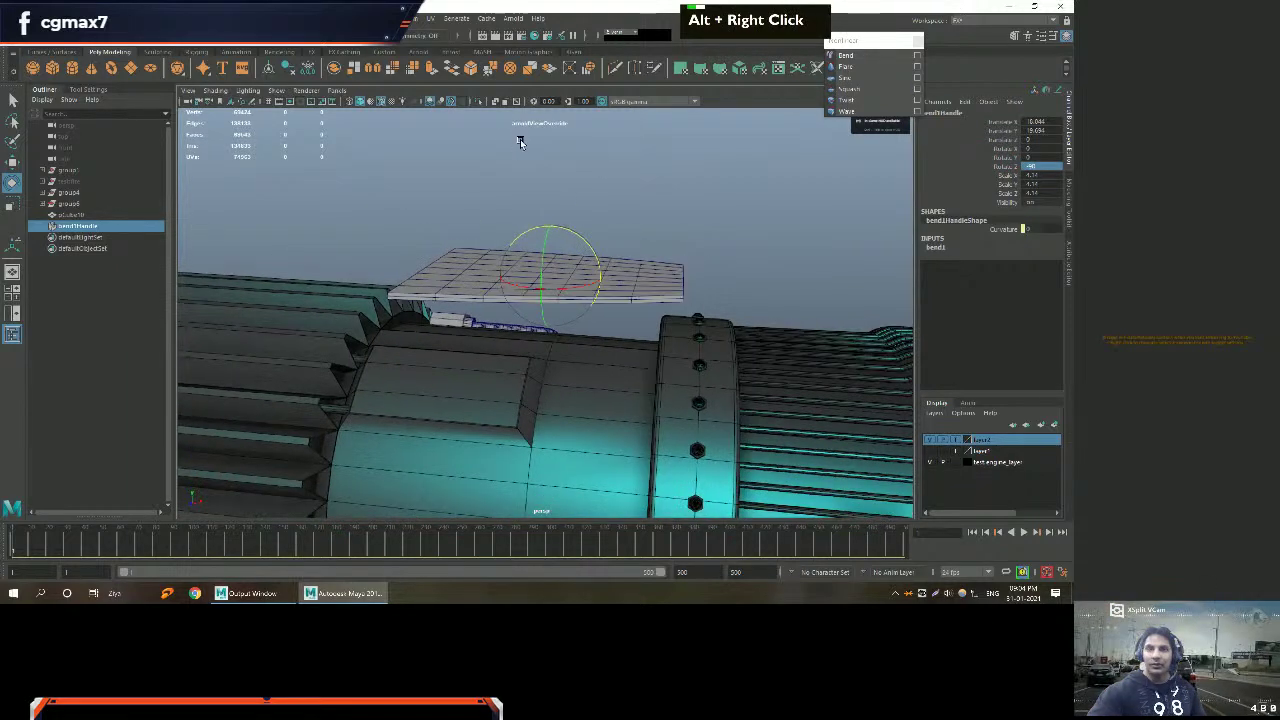
pyautogui.keyDown('alt'); pyautogui.moveTo(590, 287); pyautogui.dragTo(573, 291); pyautogui.keyUp('alt')
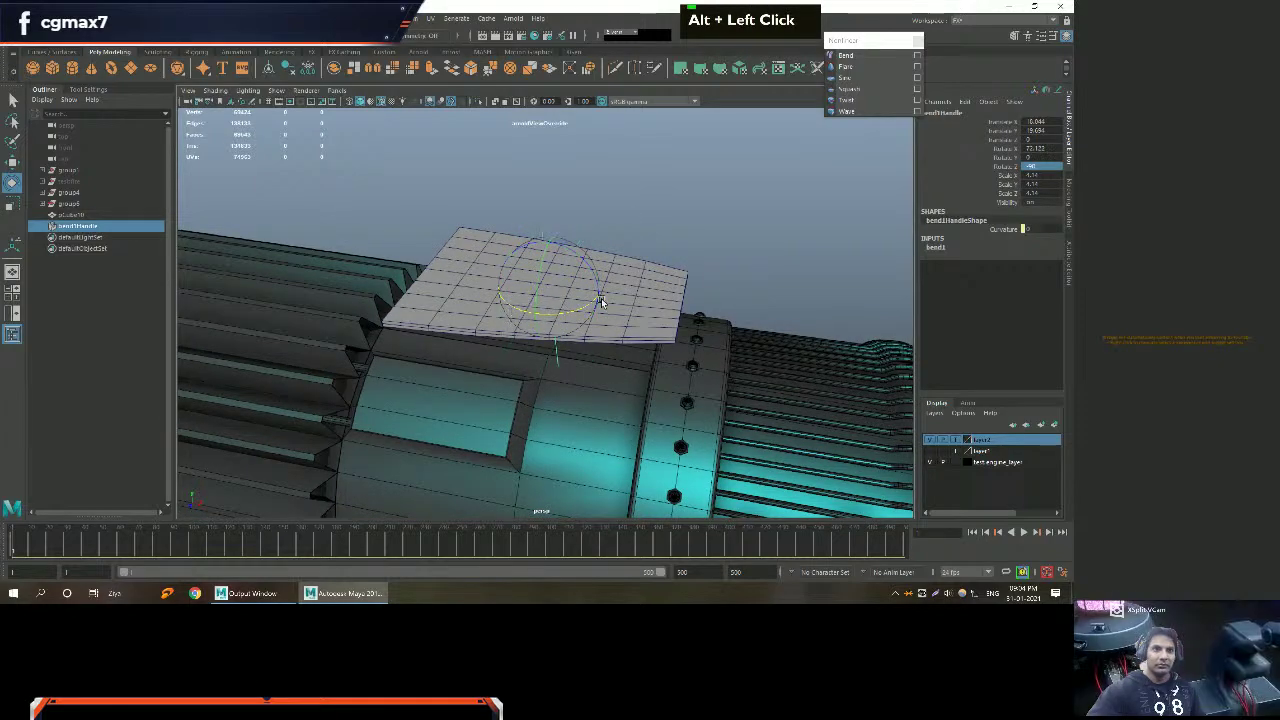
pyautogui.keyDown('alt'); pyautogui.moveTo(859, 215); pyautogui.dragTo(816, 266); pyautogui.keyUp('alt')
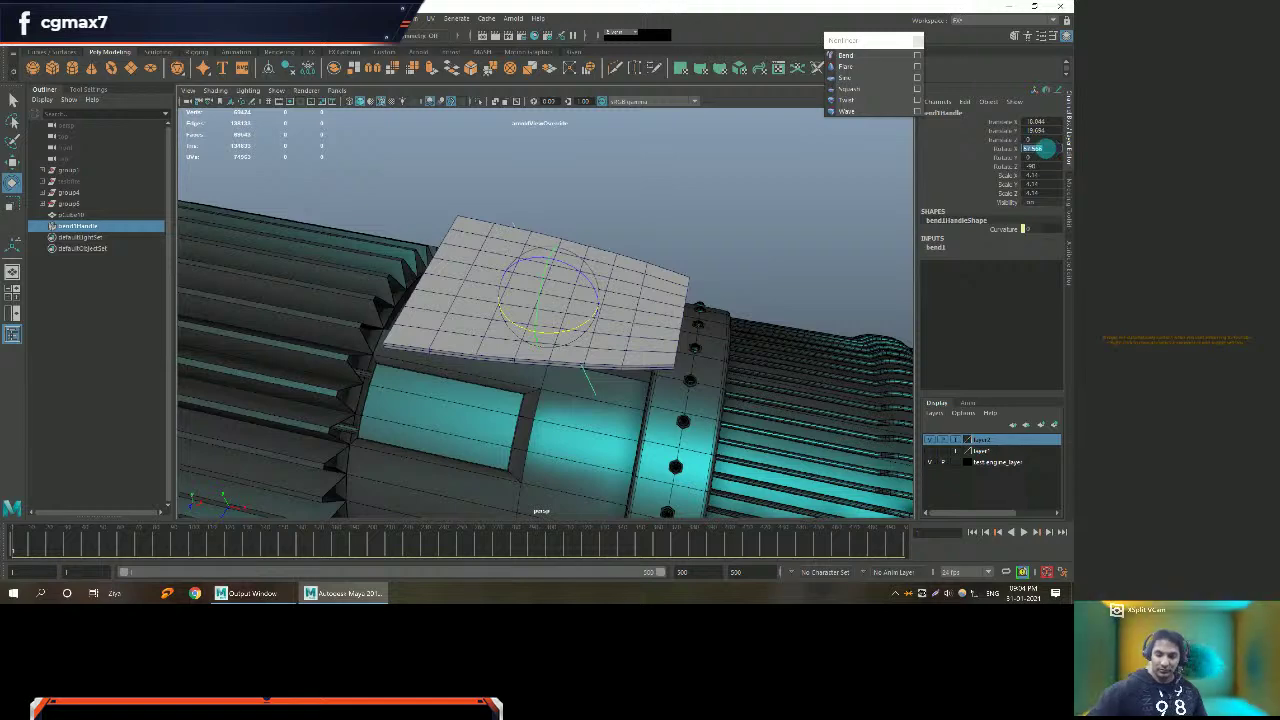
pyautogui.keyDown('alt'); pyautogui.moveTo(820, 268); pyautogui.dragTo(950, 263, button='right'); pyautogui.keyUp('alt')
# Increase the new bend deformer's curvature so the tapered plate arches around the cylindrical shell.
pyautogui.click(936, 247)
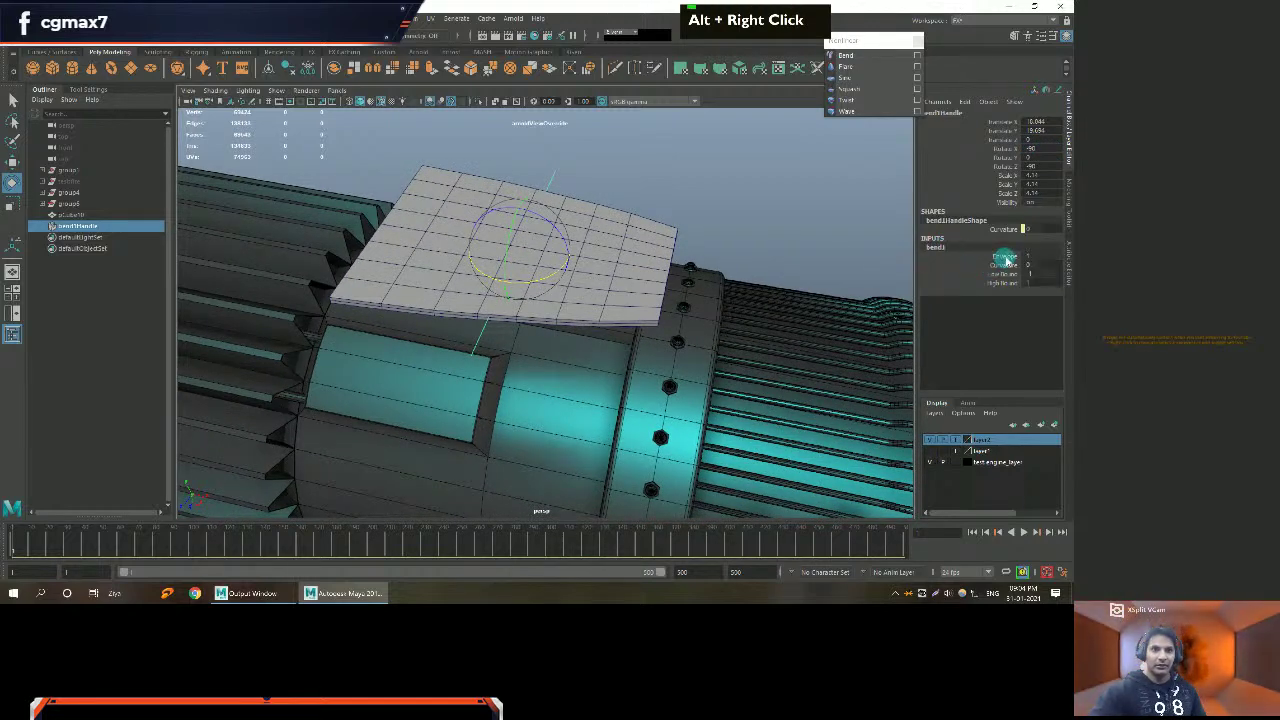
pyautogui.moveTo(742, 293); pyautogui.dragTo(672, 314, button='middle')
pyautogui.keyDown('alt'); pyautogui.moveTo(672, 314); pyautogui.dragTo(634, 300); pyautogui.keyUp('alt')
pyautogui.moveTo(634, 300); pyautogui.dragTo(763, 285, button='middle')
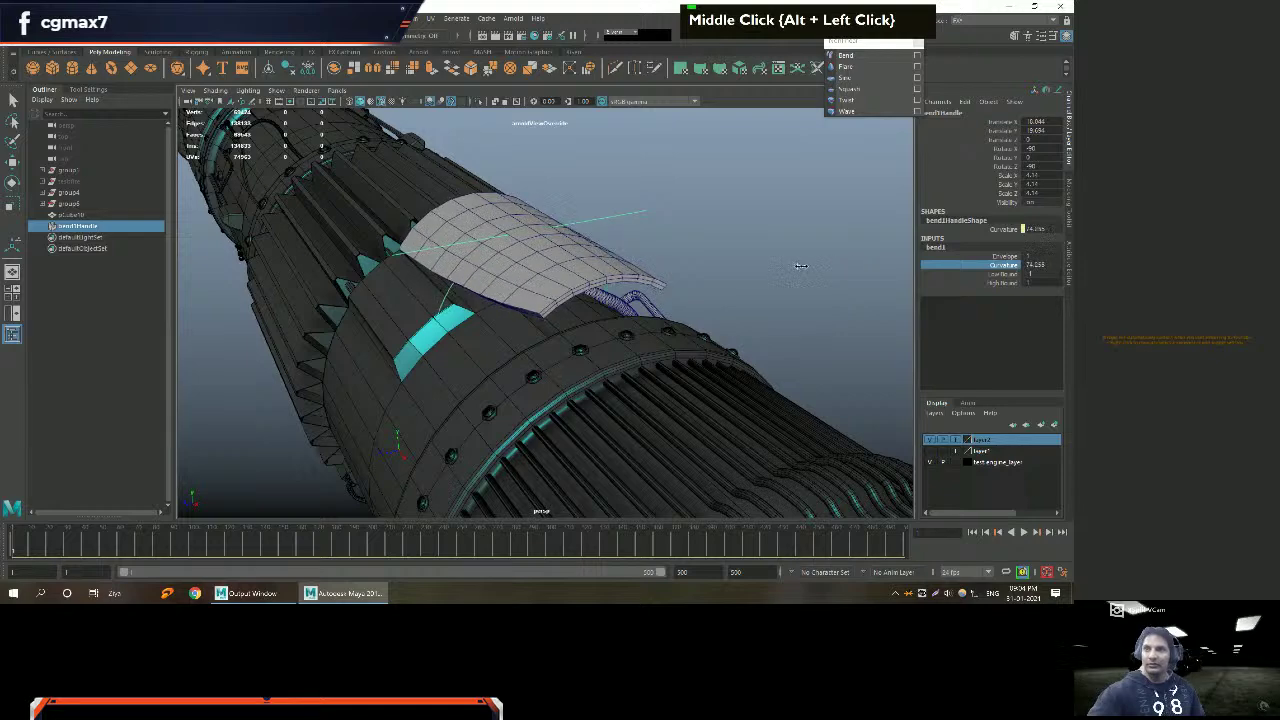
# Examine the bent plate from several sides against the cylindrical shell beneath it.
pyautogui.scroll(-1, 870, 80)
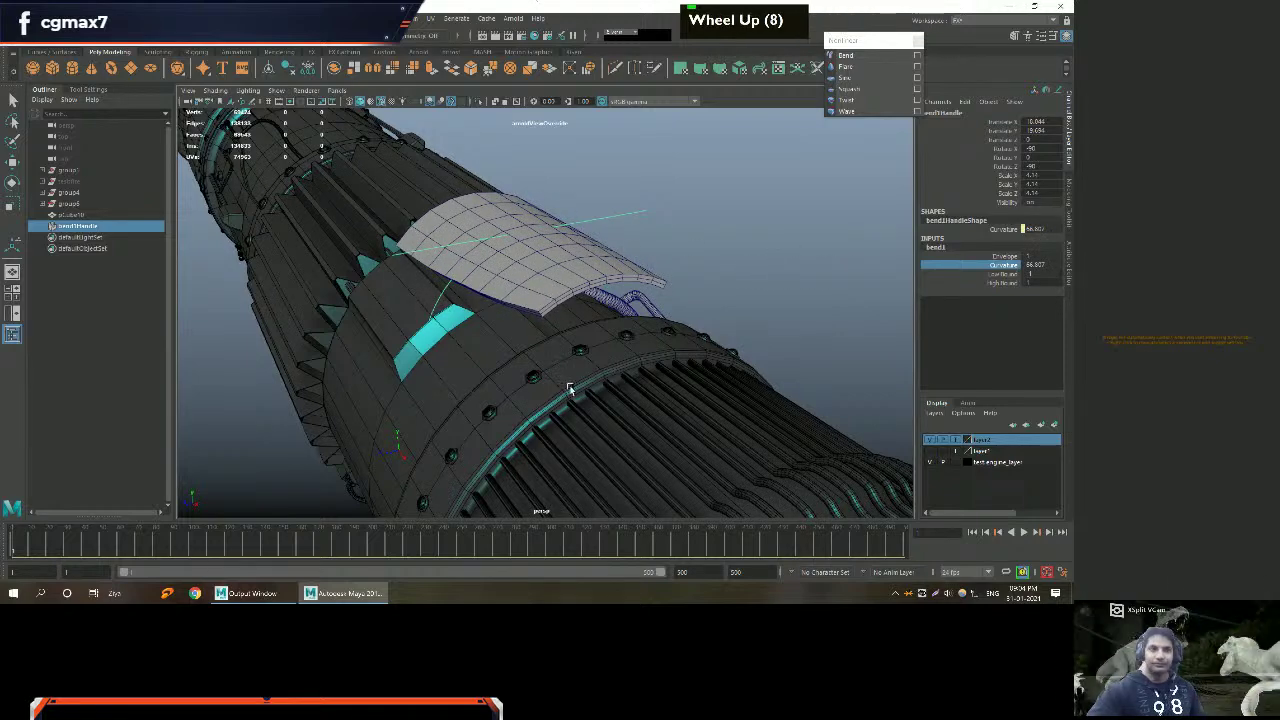
pyautogui.keyDown('alt'); pyautogui.moveTo(568, 388); pyautogui.dragTo(654, 351, button='middle'); pyautogui.keyUp('alt')
pyautogui.moveTo(654, 351)
pyautogui.keyDown('alt'); pyautogui.mouseDown()
pyautogui.moveTo(589, 349)
pyautogui.moveTo(763, 355)
pyautogui.moveTo(640, 358)
pyautogui.mouseUp(); pyautogui.keyUp('alt')
pyautogui.press('w')
pyautogui.keyDown('alt'); pyautogui.moveTo(640, 358); pyautogui.dragTo(576, 366, button='right'); pyautogui.keyUp('alt')
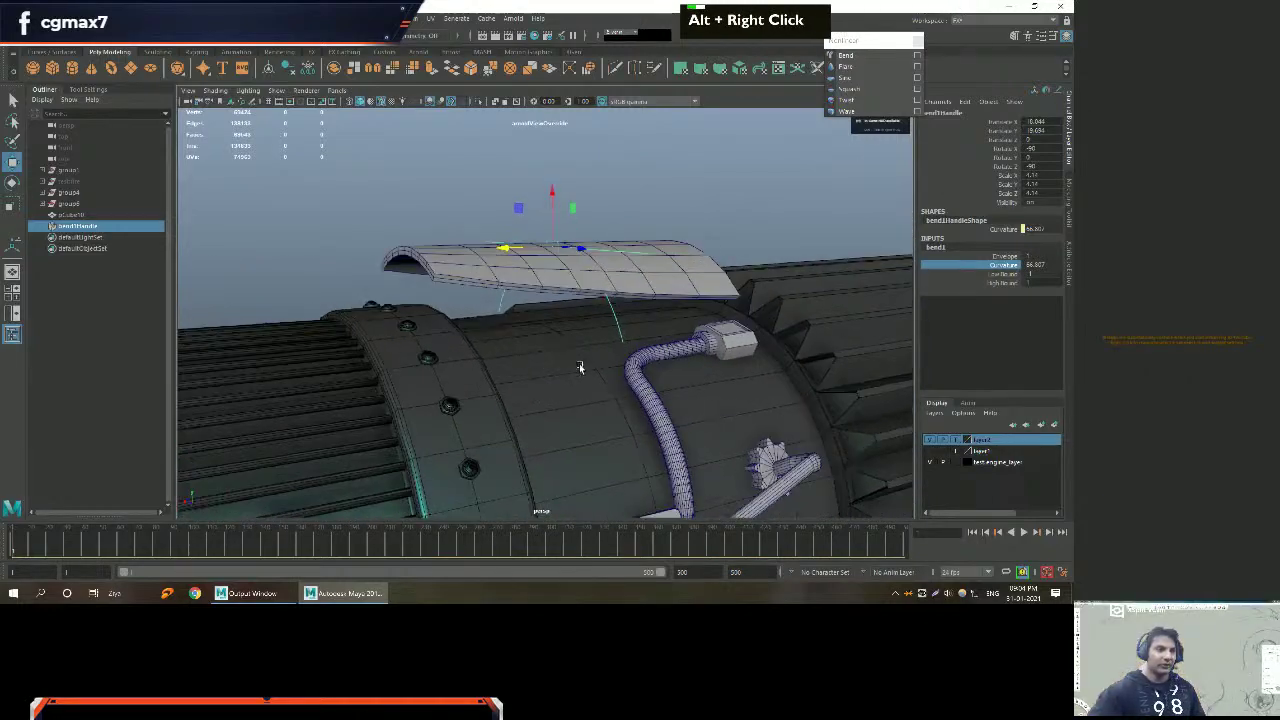
pyautogui.keyDown('alt'); pyautogui.moveTo(576, 366); pyautogui.dragTo(560, 350); pyautogui.keyUp('alt')
pyautogui.keyDown('alt'); pyautogui.moveTo(560, 350); pyautogui.dragTo(503, 309, button='middle'); pyautogui.keyUp('alt')
pyautogui.keyDown('alt'); pyautogui.moveTo(503, 309); pyautogui.dragTo(520, 330); pyautogui.keyUp('alt')
pyautogui.keyDown('alt'); pyautogui.moveTo(520, 330); pyautogui.dragTo(362, 263, button='right'); pyautogui.keyUp('alt')
pyautogui.keyDown('alt'); pyautogui.moveTo(362, 263); pyautogui.dragTo(350, 257); pyautogui.keyUp('alt')
pyautogui.keyDown('alt'); pyautogui.moveTo(350, 257); pyautogui.dragTo(423, 334, button='right'); pyautogui.keyUp('alt')
pyautogui.keyDown('alt'); pyautogui.moveTo(423, 334); pyautogui.dragTo(549, 331); pyautogui.keyUp('alt')
pyautogui.keyDown('alt'); pyautogui.moveTo(549, 331); pyautogui.dragTo(543, 326, button='middle'); pyautogui.keyUp('alt')
pyautogui.keyDown('alt'); pyautogui.moveTo(543, 326); pyautogui.dragTo(591, 333); pyautogui.keyUp('alt')
# Switch the curved plate to edge selection and select the edge loop around its upper border.
pyautogui.press('q')
pyautogui.moveTo(630, 283); pyautogui.dragTo(631, 252, button='right')
pyautogui.doubleClick(680, 351)
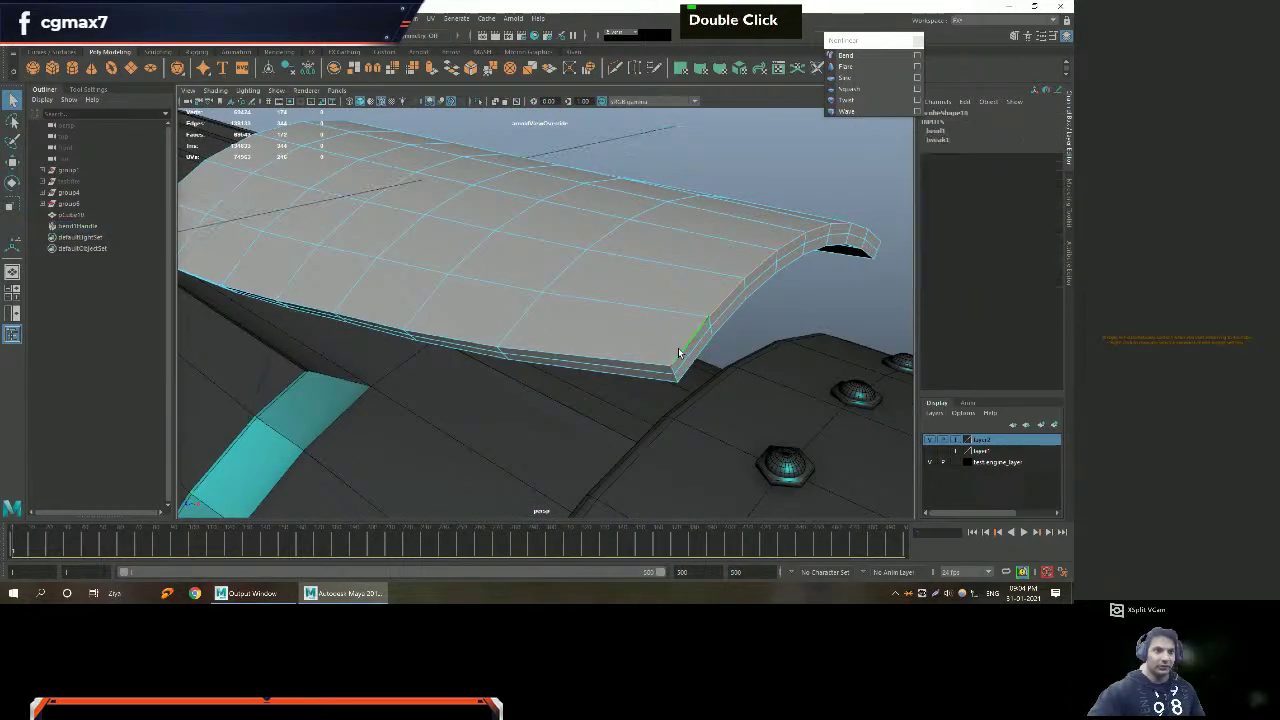
pyautogui.keyDown('alt'); pyautogui.moveTo(679, 352); pyautogui.dragTo(653, 349, button='middle'); pyautogui.keyUp('alt')
pyautogui.keyDown('alt'); pyautogui.moveTo(563, 371); pyautogui.dragTo(514, 357); pyautogui.keyUp('alt')
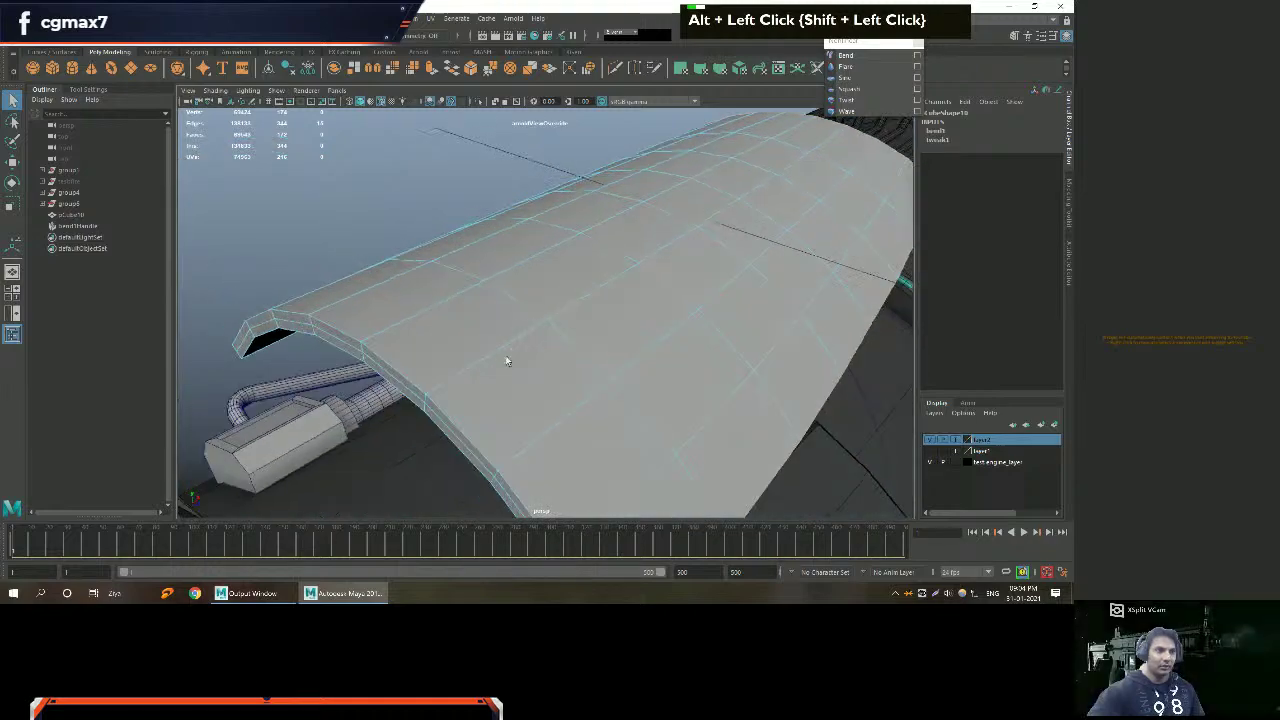
pyautogui.keyDown('alt'); pyautogui.moveTo(375, 393); pyautogui.dragTo(445, 330); pyautogui.keyUp('alt')
pyautogui.keyDown('alt'); pyautogui.moveTo(445, 330); pyautogui.dragTo(420, 330, button='right'); pyautogui.keyUp('alt')
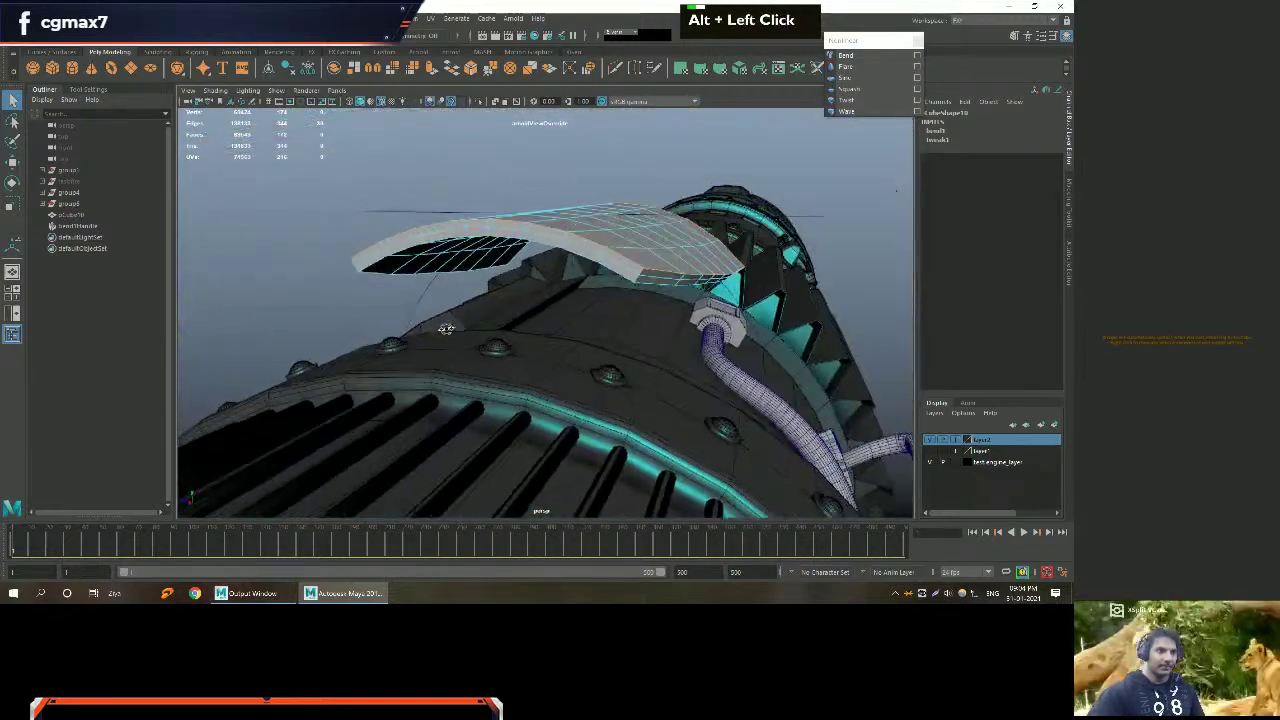
# Add the border edges on the plate's underside to the edge selection.
pyautogui.keyDown('alt'); pyautogui.moveTo(420, 330); pyautogui.dragTo(397, 324, button='middle'); pyautogui.keyUp('alt')
pyautogui.keyDown('alt'); pyautogui.moveTo(387, 313); pyautogui.dragTo(430, 318); pyautogui.keyUp('alt')
pyautogui.keyDown('alt'); pyautogui.moveTo(494, 348); pyautogui.dragTo(466, 346, button='right'); pyautogui.keyUp('alt')
pyautogui.keyDown('alt'); pyautogui.moveTo(466, 346); pyautogui.dragTo(367, 357); pyautogui.keyUp('alt')
pyautogui.keyDown('alt'); pyautogui.scroll(-2, 517, 342); pyautogui.keyUp('alt')
pyautogui.keyDown('alt'); pyautogui.moveTo(517, 342); pyautogui.dragTo(501, 319); pyautogui.keyUp('alt')
pyautogui.keyDown('alt'); pyautogui.moveTo(501, 319); pyautogui.dragTo(463, 310, button='right'); pyautogui.keyUp('alt')
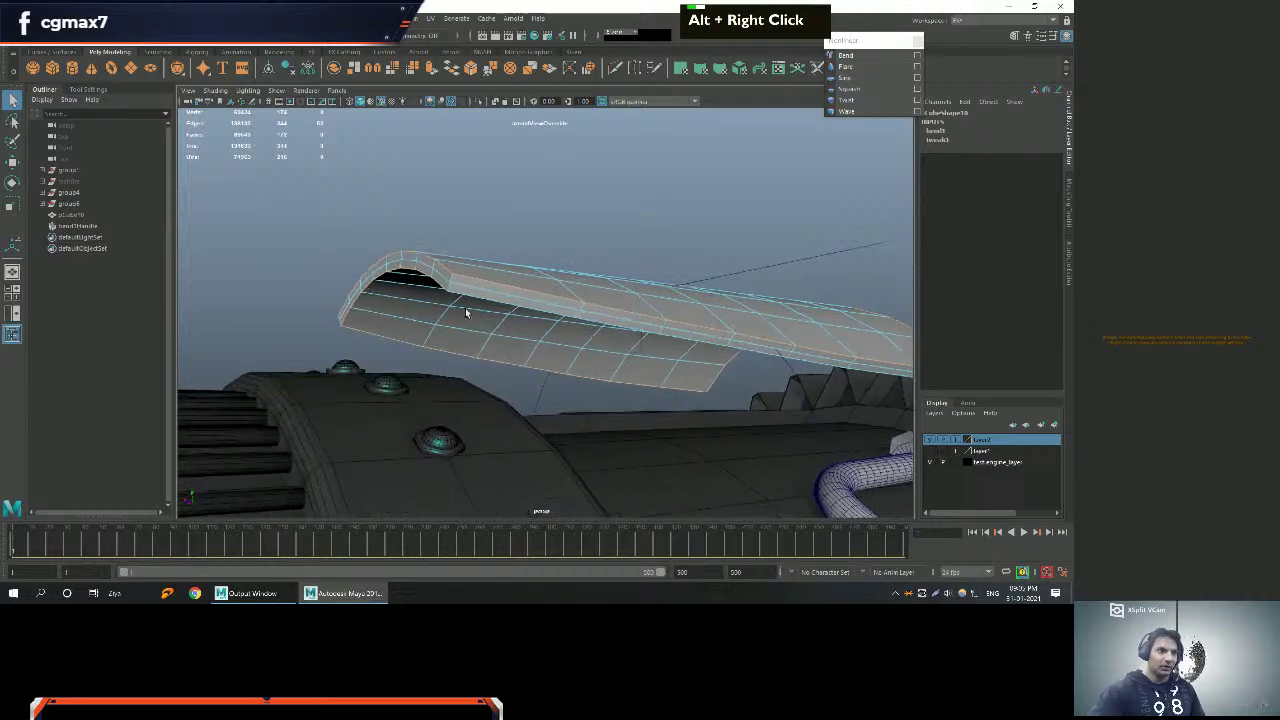
pyautogui.keyDown('shift'); pyautogui.click(465, 308); pyautogui.keyUp('shift')
pyautogui.keyDown('shift'); pyautogui.click(403, 310); pyautogui.keyUp('shift')
pyautogui.keyDown('alt'); pyautogui.moveTo(403, 310); pyautogui.dragTo(537, 328); pyautogui.keyUp('alt')
pyautogui.keyDown('alt'); pyautogui.moveTo(537, 328); pyautogui.dragTo(557, 343, button='right'); pyautogui.keyUp('alt')
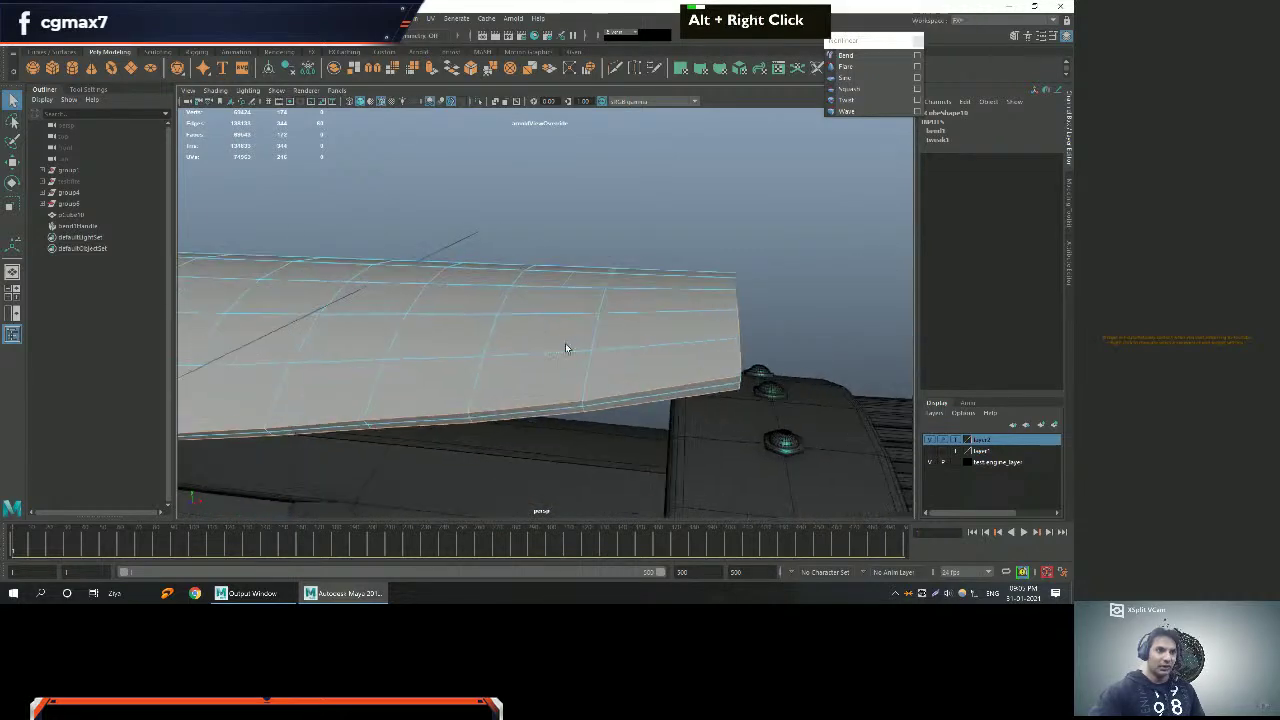
# Bevel the plate's selected border edges with 3 segments and a reduced fraction.
pyautogui.keyDown('alt'); pyautogui.moveTo(557, 343); pyautogui.dragTo(580, 360); pyautogui.keyUp('alt')
pyautogui.keyDown('shift'); pyautogui.moveTo(618, 370); pyautogui.dragTo(668, 370, button='right'); pyautogui.keyUp('shift')
pyautogui.keyDown('alt'); pyautogui.moveTo(637, 380); pyautogui.dragTo(591, 363); pyautogui.keyUp('alt')
pyautogui.keyDown('alt'); pyautogui.moveTo(591, 363); pyautogui.dragTo(580, 305, button='right'); pyautogui.keyUp('alt')
pyautogui.moveTo(621, 246); pyautogui.dragTo(628, 247)
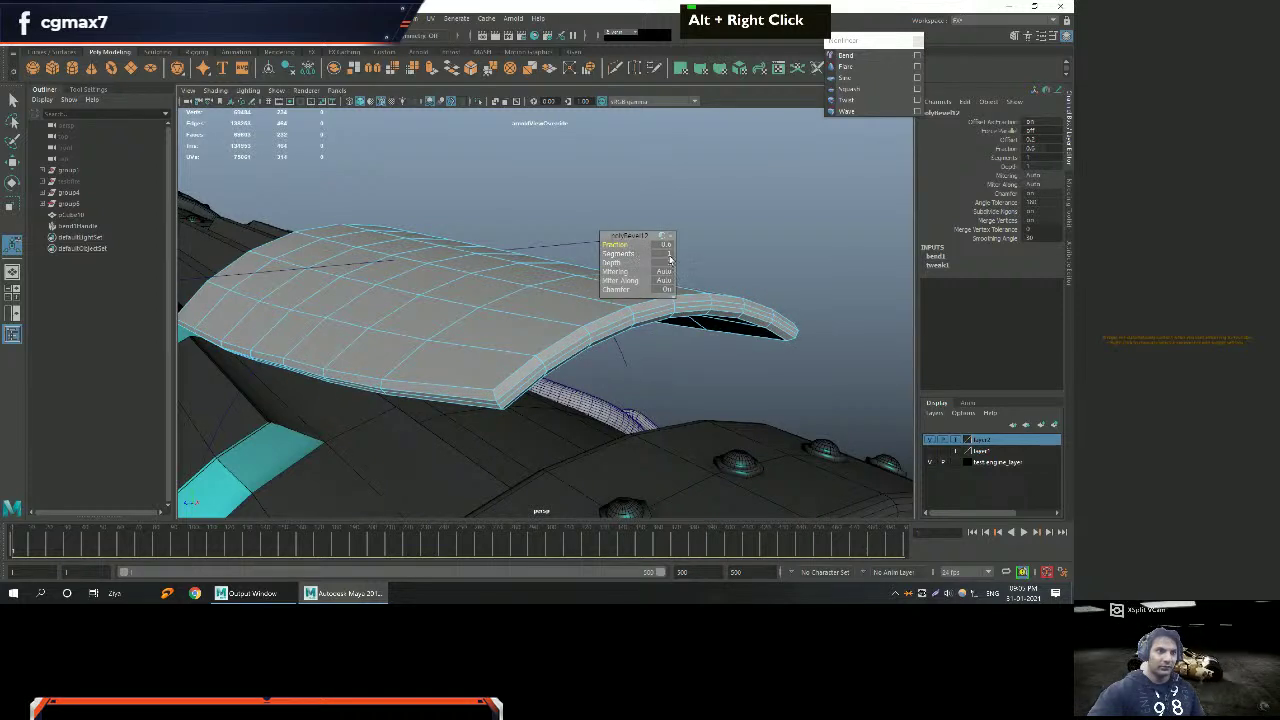
pyautogui.write('3')
pyautogui.press('Return')
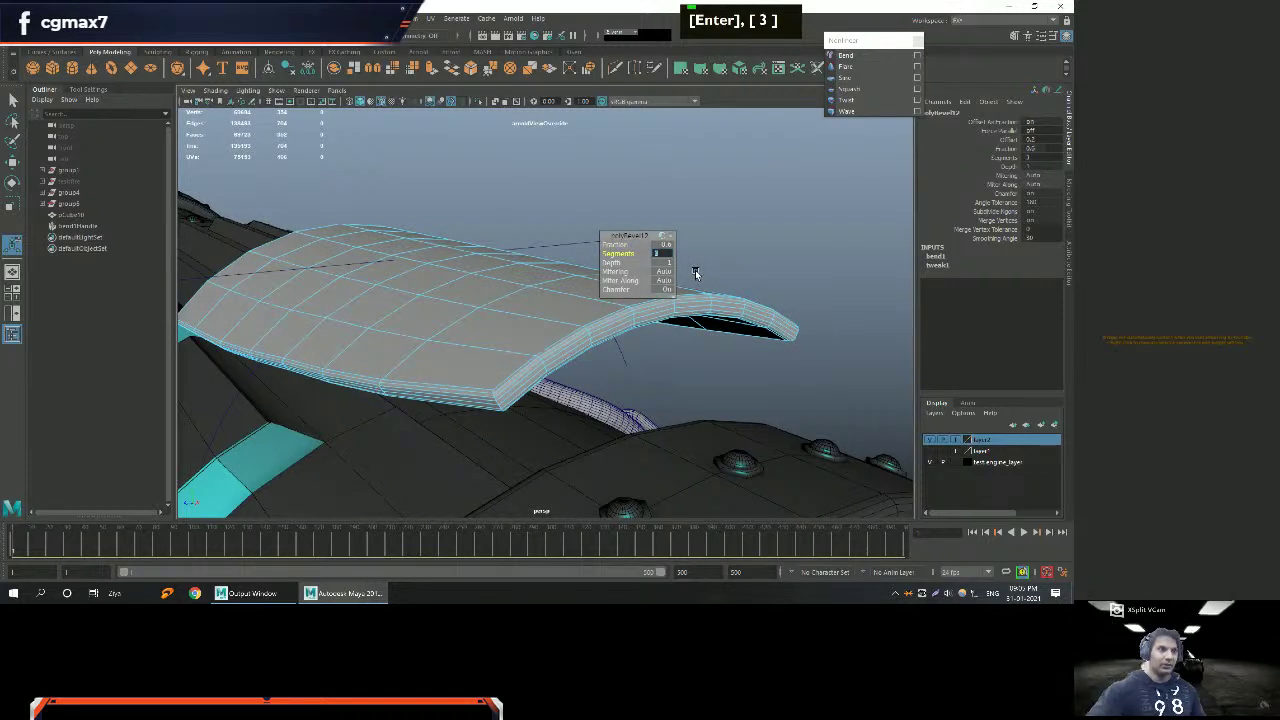
pyautogui.moveTo(598, 246); pyautogui.dragTo(606, 252)
# Return the bevelled plate to object selection and delete its construction history, removing the bend deformer.
pyautogui.keyDown('alt'); pyautogui.moveTo(479, 333); pyautogui.dragTo(357, 340, button='right'); pyautogui.keyUp('alt')
pyautogui.press('w')
pyautogui.keyDown('alt'); pyautogui.moveTo(357, 340); pyautogui.dragTo(457, 323); pyautogui.keyUp('alt')
pyautogui.moveTo(470, 285); pyautogui.dragTo(492, 271, button='right')
pyautogui.press('w')
pyautogui.rightClick(459, 286)
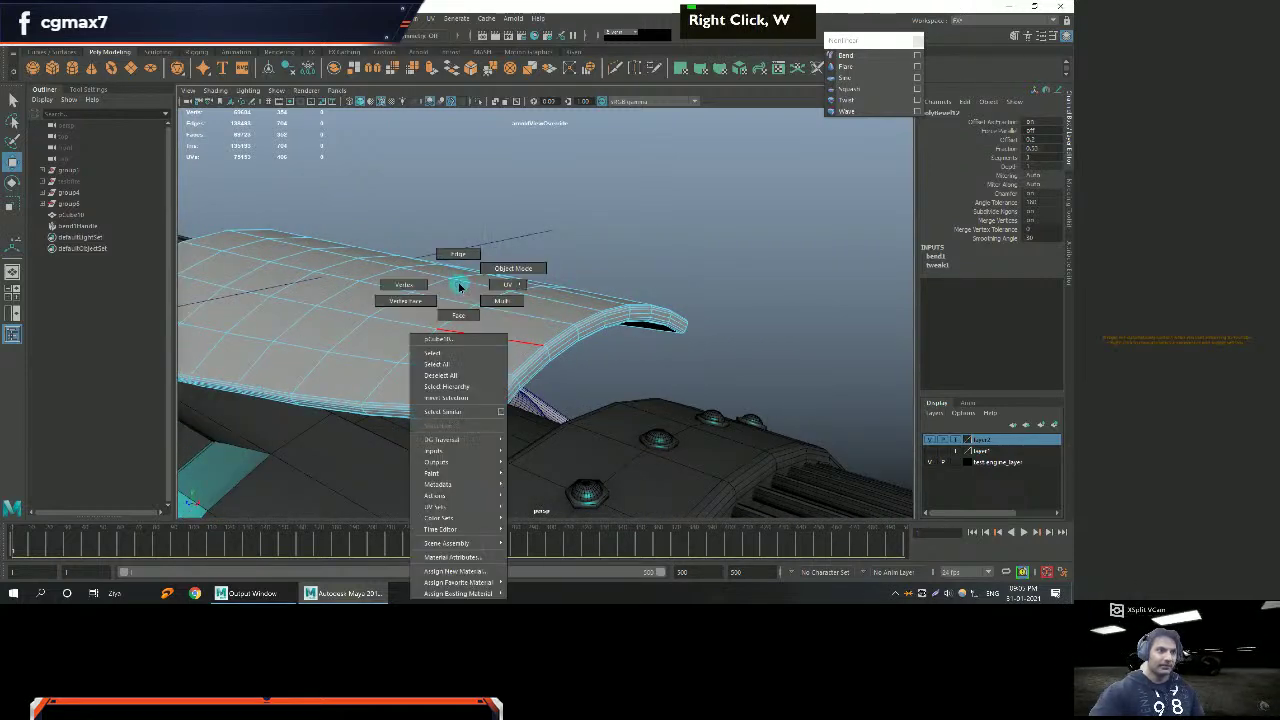
pyautogui.click(481, 266)
pyautogui.keyDown('alt'); pyautogui.moveTo(443, 314); pyautogui.dragTo(439, 334); pyautogui.keyUp('alt')
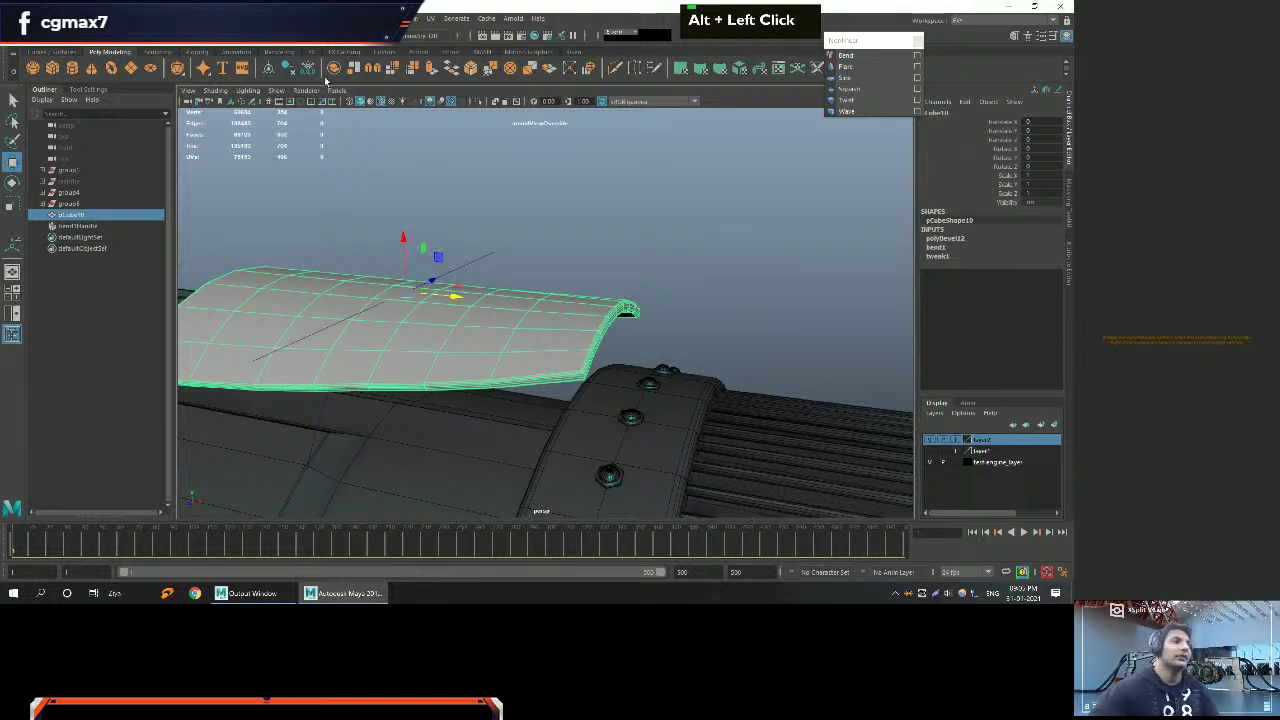
pyautogui.doubleClick(276, 70)
pyautogui.scroll(-2, 454, 226)
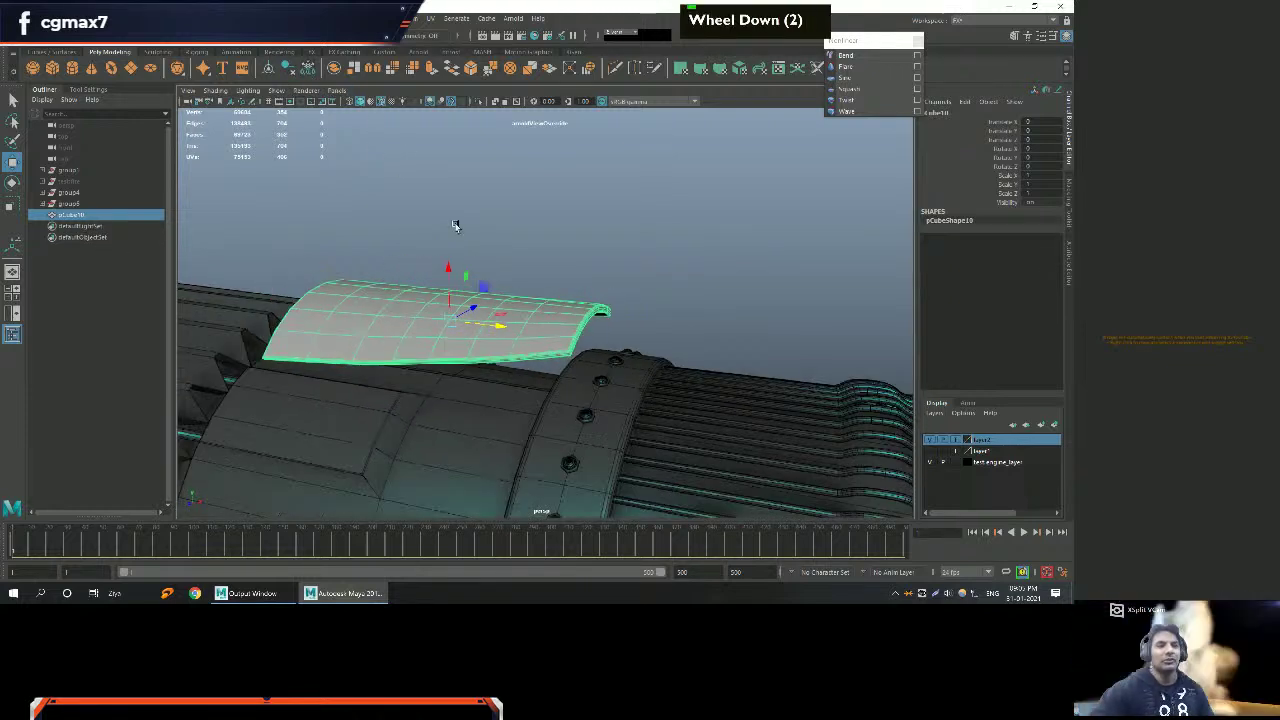
# Isolate the curved plate in the view to get clear access to its underside faces.
pyautogui.keyDown('alt'); pyautogui.moveTo(556, 280); pyautogui.dragTo(609, 300, button='middle'); pyautogui.keyUp('alt')
pyautogui.keyDown('alt'); pyautogui.moveTo(609, 300); pyautogui.dragTo(598, 338); pyautogui.keyUp('alt')
pyautogui.keyDown('alt'); pyautogui.moveTo(598, 338); pyautogui.dragTo(523, 337, button='right'); pyautogui.keyUp('alt')
pyautogui.press('q')
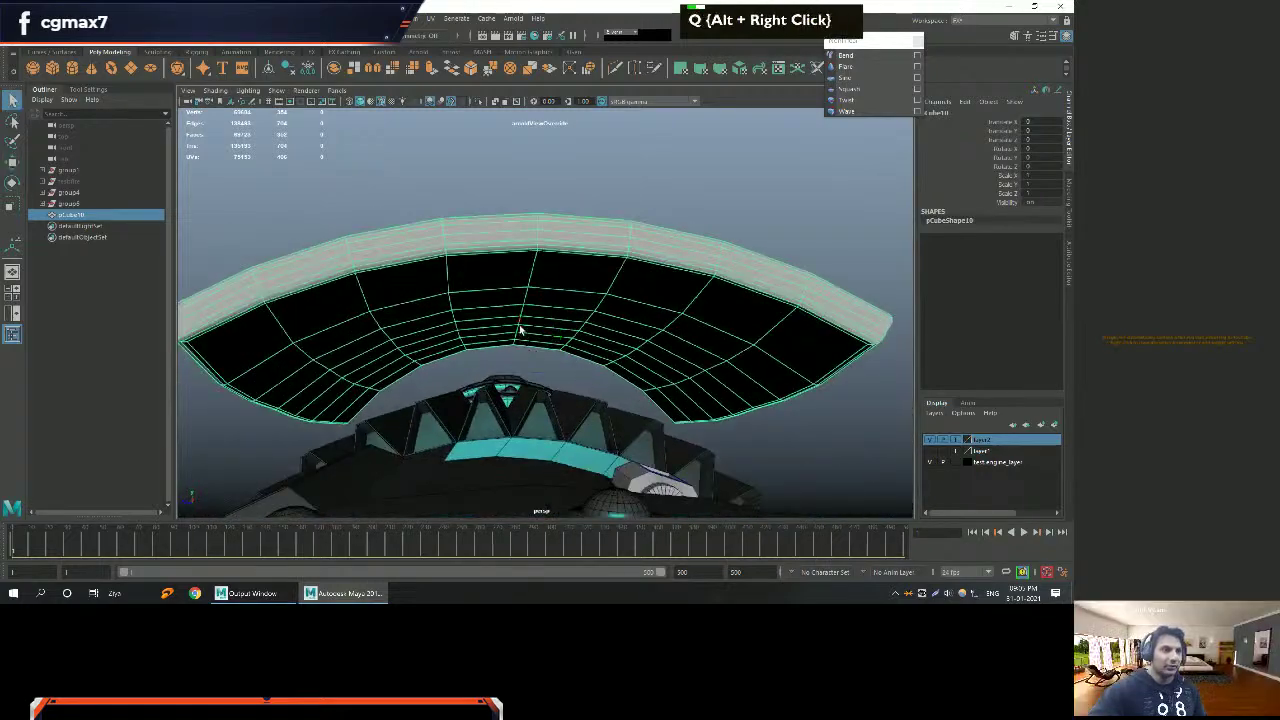
pyautogui.rightClick(519, 285)
pyautogui.click(519, 314)
pyautogui.keyDown('alt'); pyautogui.moveTo(487, 341); pyautogui.dragTo(571, 294); pyautogui.keyUp('alt')
pyautogui.rightClick(566, 310)
pyautogui.click(575, 300)
pyautogui.hotkey('ctrl', '1')
# Select a rectangular block of faces at the centre of the plate's underside.
pyautogui.keyDown('alt'); pyautogui.moveTo(571, 294); pyautogui.dragTo(531, 263, button='right'); pyautogui.keyUp('alt')
pyautogui.keyDown('alt'); pyautogui.moveTo(531, 263); pyautogui.dragTo(543, 297); pyautogui.keyUp('alt')
pyautogui.keyDown('alt'); pyautogui.moveTo(543, 297); pyautogui.dragTo(540, 295, button='middle'); pyautogui.keyUp('alt')
pyautogui.keyDown('alt'); pyautogui.moveTo(540, 295); pyautogui.dragTo(491, 289, button='right'); pyautogui.keyUp('alt')
pyautogui.click(497, 286)
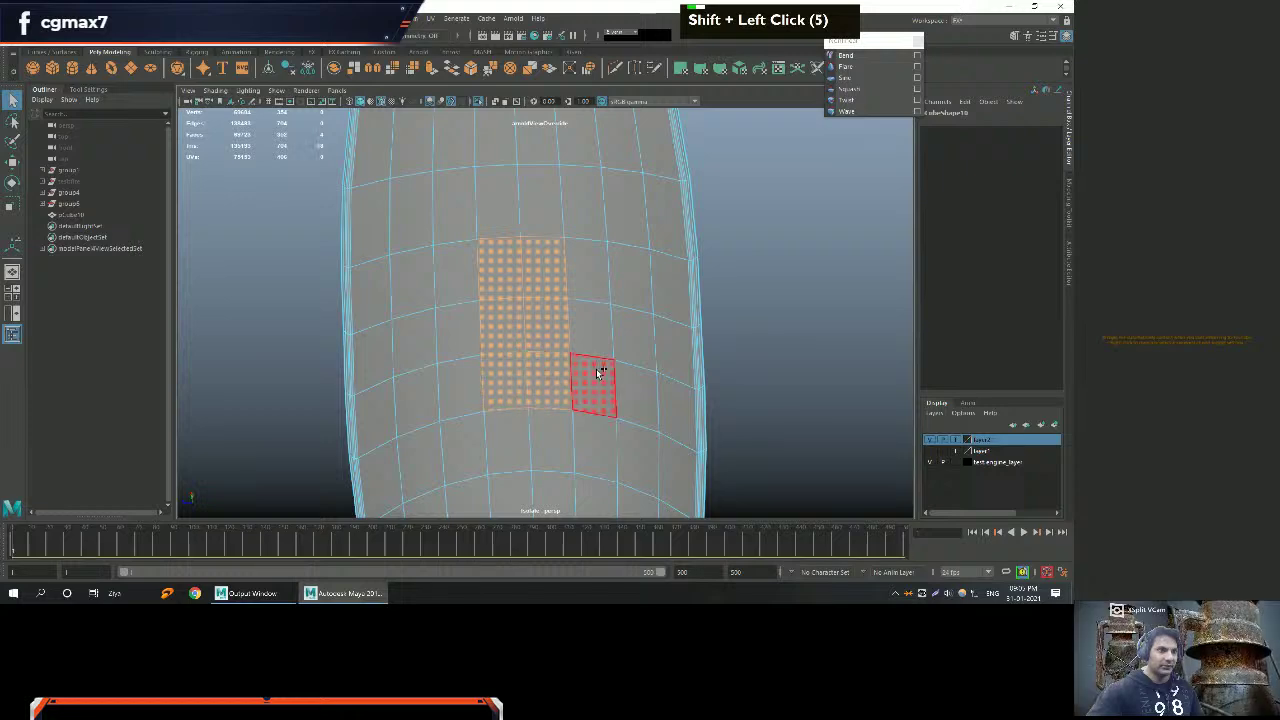
pyautogui.scroll(-2, 597, 372)
# Leave isolation and extrude the underside faces diagonally down to the shell as a slanted support, returning to object selection.
pyautogui.keyDown('alt'); pyautogui.moveTo(597, 372); pyautogui.dragTo(560, 364); pyautogui.keyUp('alt')
pyautogui.hotkey('ctrl', '1')
pyautogui.keyDown('alt'); pyautogui.moveTo(560, 364); pyautogui.dragTo(534, 320, button='right'); pyautogui.keyUp('alt')
pyautogui.press('w')
pyautogui.keyDown('shift'); pyautogui.moveTo(530, 192); pyautogui.dragTo(459, 277); pyautogui.keyUp('shift')
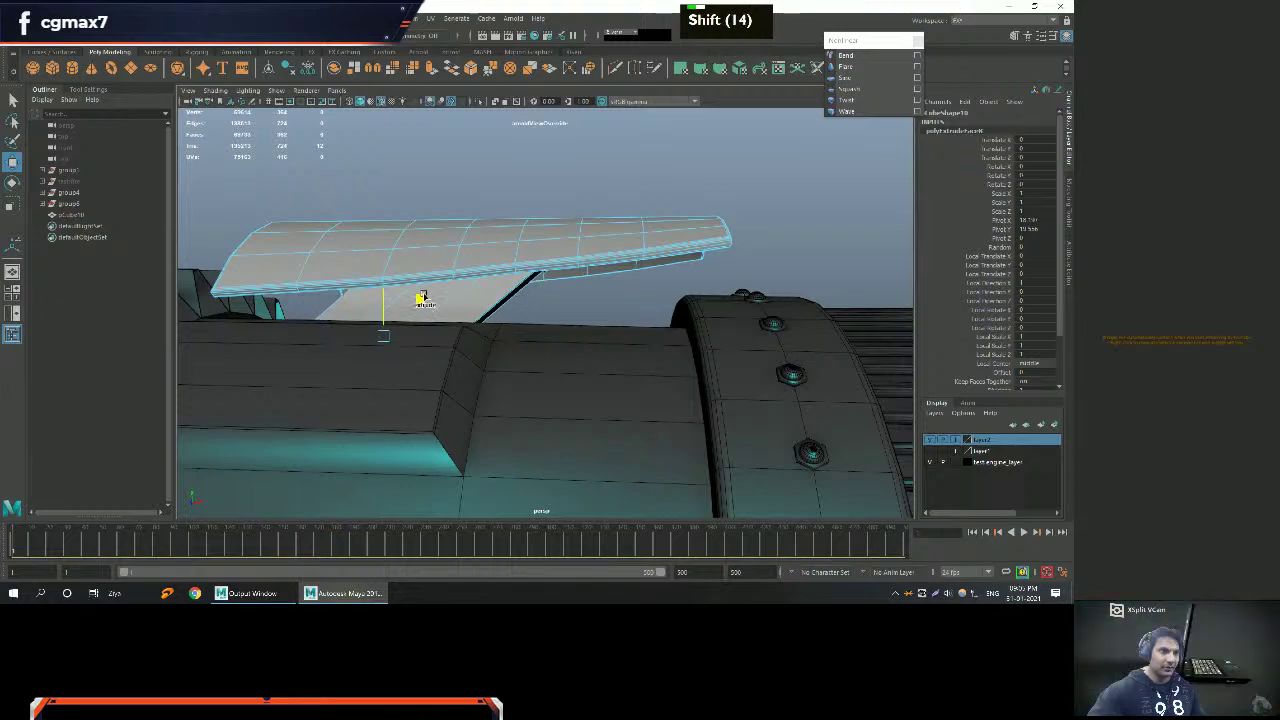
pyautogui.keyDown('alt'); pyautogui.moveTo(601, 314); pyautogui.dragTo(571, 323); pyautogui.keyUp('alt')
pyautogui.keyDown('alt'); pyautogui.moveTo(571, 323); pyautogui.dragTo(523, 266, button='right'); pyautogui.keyUp('alt')
pyautogui.press('w')
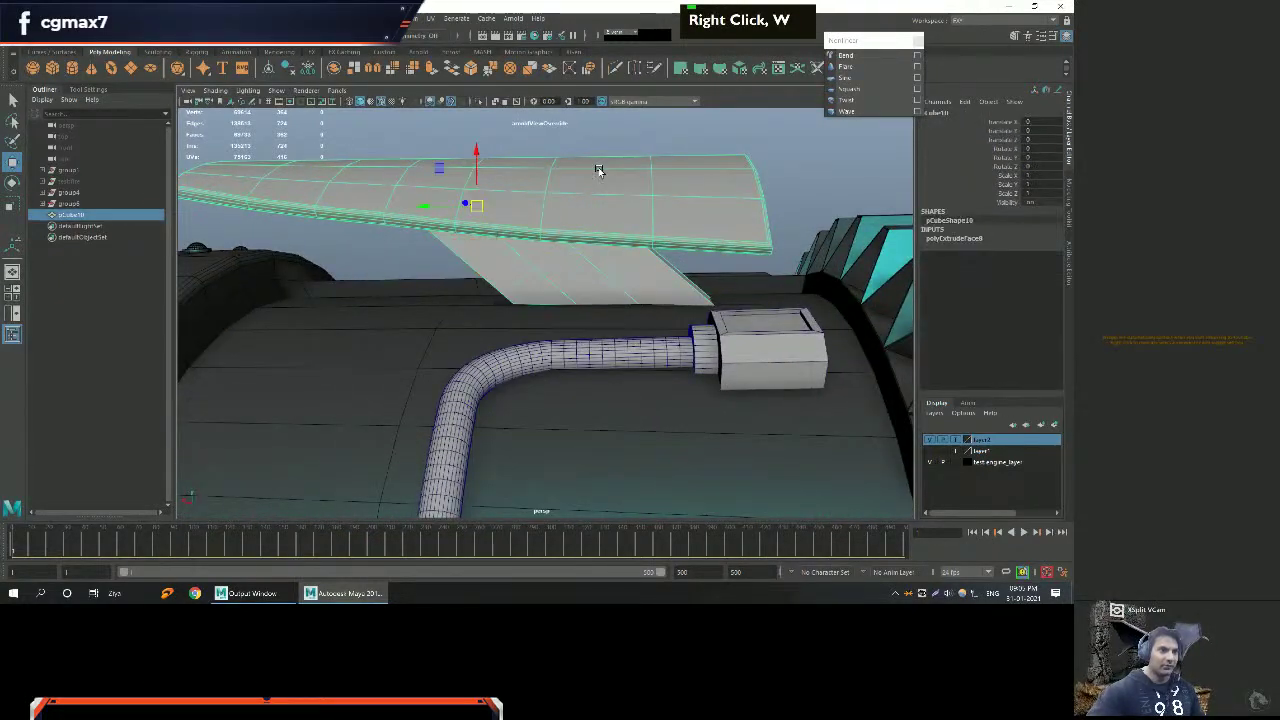
# Select the plate with its support and lower it slightly toward the cylindrical shell.
pyautogui.scroll(-5, 516, 210)
pyautogui.keyDown('alt'); pyautogui.moveTo(516, 210); pyautogui.dragTo(463, 167); pyautogui.keyUp('alt')
pyautogui.click(462, 168)
pyautogui.scroll(-6, 481, 241)
pyautogui.keyDown('alt'); pyautogui.moveTo(481, 241); pyautogui.dragTo(632, 280); pyautogui.keyUp('alt')
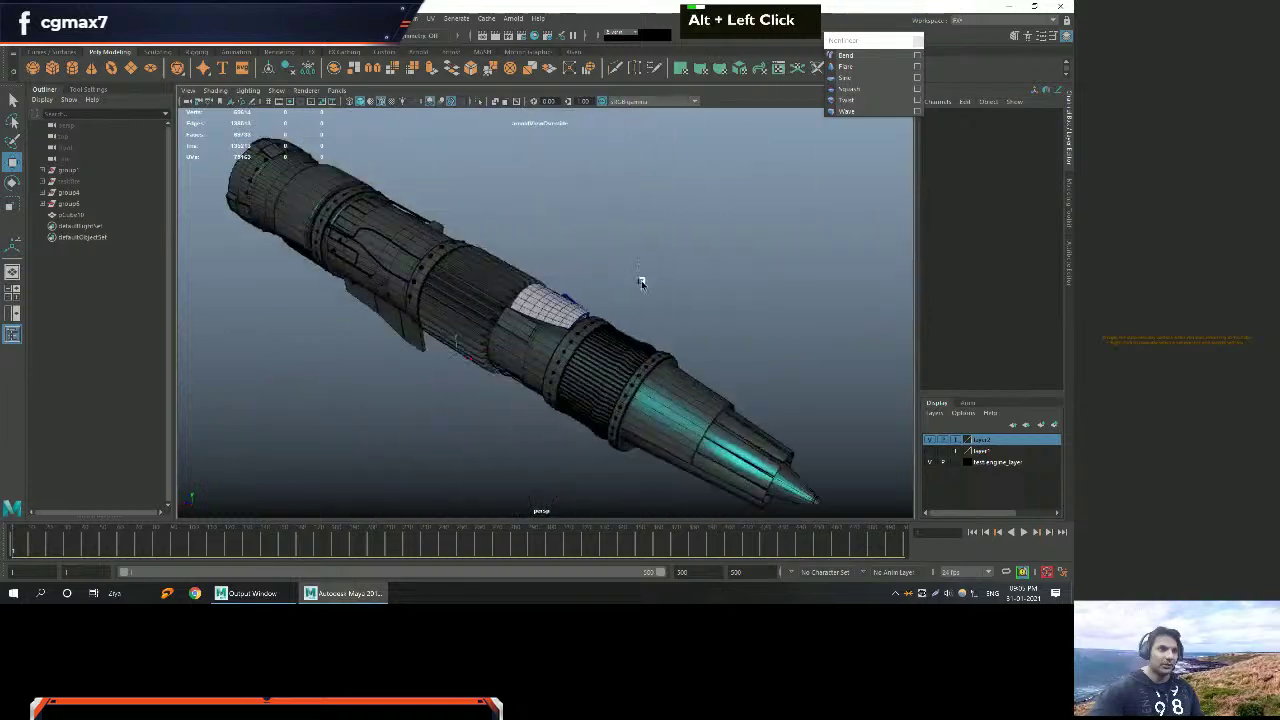
pyautogui.keyDown('alt'); pyautogui.moveTo(632, 280); pyautogui.dragTo(580, 296, button='middle'); pyautogui.keyUp('alt')
pyautogui.moveTo(580, 296)
pyautogui.keyDown('alt'); pyautogui.mouseDown()
pyautogui.moveTo(663, 280)
pyautogui.moveTo(560, 310)
pyautogui.mouseUp(); pyautogui.keyUp('alt')
pyautogui.keyDown('alt'); pyautogui.moveTo(560, 310); pyautogui.dragTo(545, 268, button='middle'); pyautogui.keyUp('alt')
pyautogui.keyDown('alt'); pyautogui.moveTo(545, 268); pyautogui.dragTo(512, 288, button='right'); pyautogui.keyUp('alt')
pyautogui.click(500, 272)
pyautogui.press('w')
pyautogui.keyDown('alt'); pyautogui.moveTo(500, 272); pyautogui.dragTo(506, 221); pyautogui.keyUp('alt')
# Tilt the plate slightly about its Z axis to adjust its slope along the engine.
pyautogui.press('e')
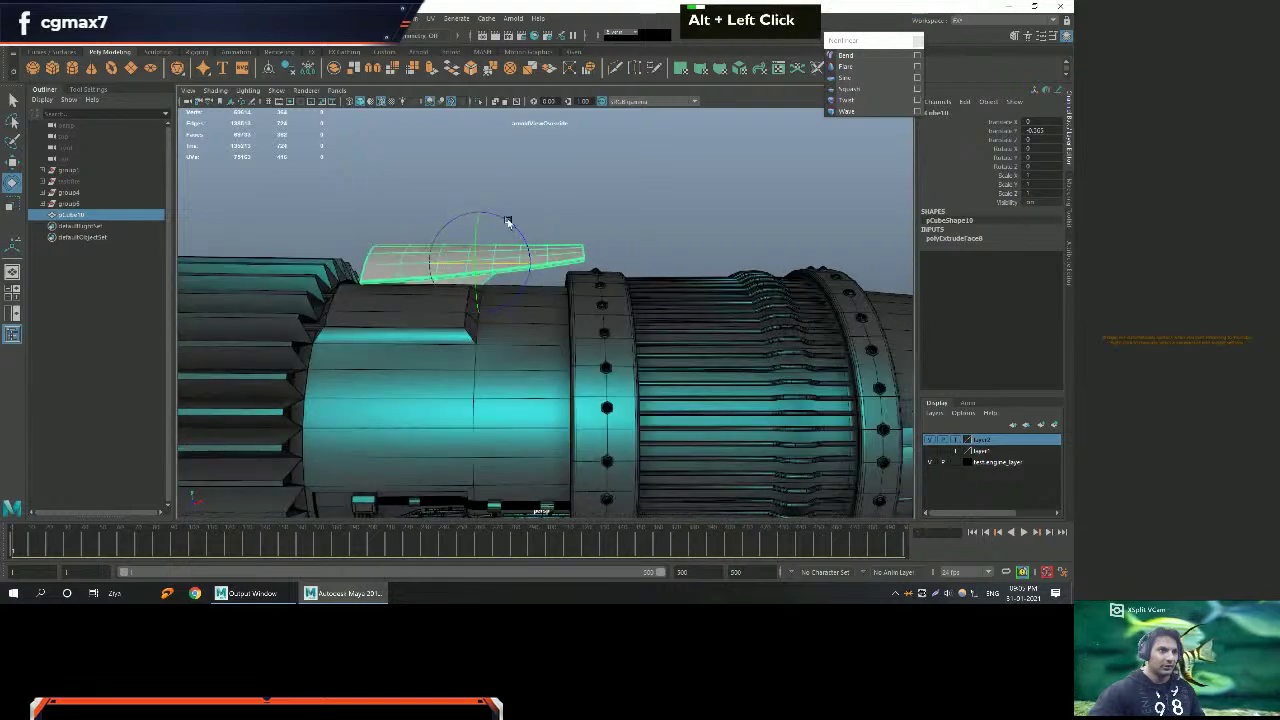
pyautogui.keyDown('alt'); pyautogui.moveTo(518, 216); pyautogui.dragTo(523, 286, button='right'); pyautogui.keyUp('alt')
pyautogui.keyDown('alt'); pyautogui.moveTo(523, 286); pyautogui.dragTo(665, 284); pyautogui.keyUp('alt')
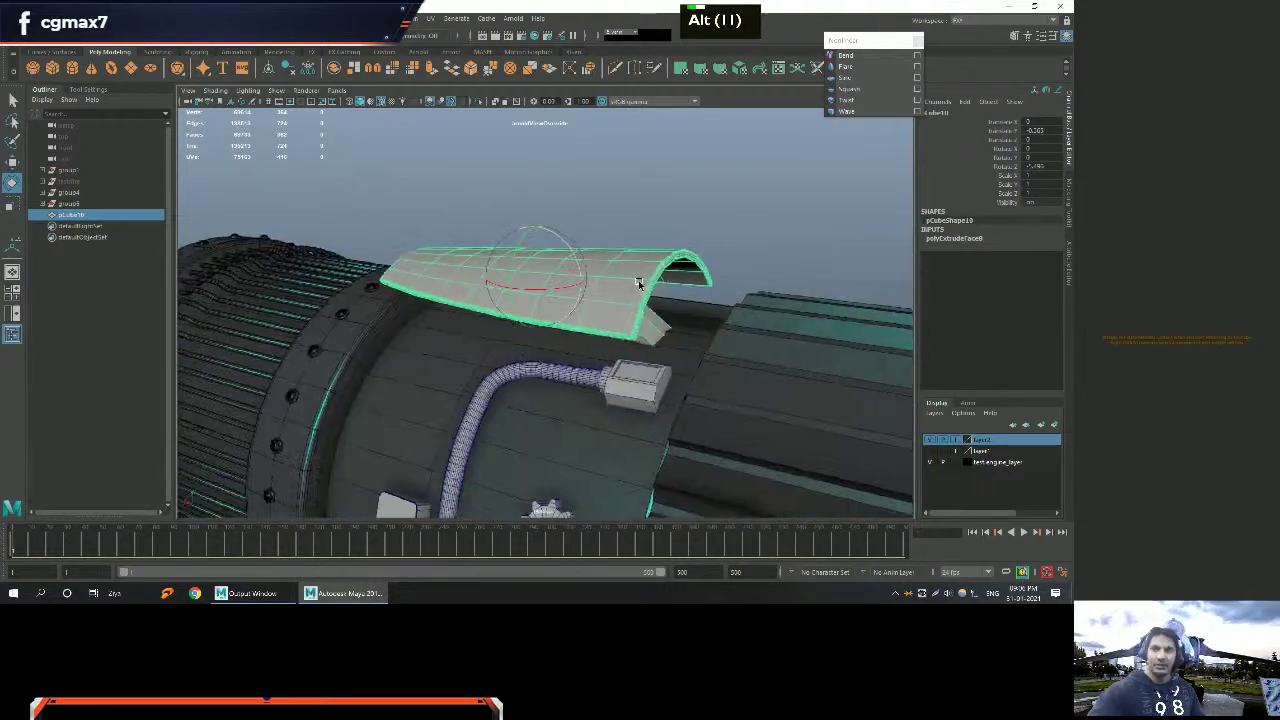
pyautogui.keyDown('alt'); pyautogui.moveTo(665, 284); pyautogui.dragTo(650, 303, button='middle'); pyautogui.keyUp('alt')
pyautogui.keyDown('alt'); pyautogui.moveTo(650, 303); pyautogui.dragTo(600, 320); pyautogui.keyUp('alt')
pyautogui.keyDown('alt'); pyautogui.moveTo(600, 320); pyautogui.dragTo(613, 373, button='right'); pyautogui.keyUp('alt')
# Select the edge loop where the support meets the plate's underside, plus further edges on the support.
pyautogui.keyDown('alt'); pyautogui.moveTo(436, 284); pyautogui.dragTo(606, 337, button='right'); pyautogui.keyUp('alt')
pyautogui.keyDown('alt'); pyautogui.moveTo(606, 337); pyautogui.dragTo(571, 331); pyautogui.keyUp('alt')
pyautogui.keyDown('alt'); pyautogui.moveTo(571, 331); pyautogui.dragTo(580, 262, button='right'); pyautogui.keyUp('alt')
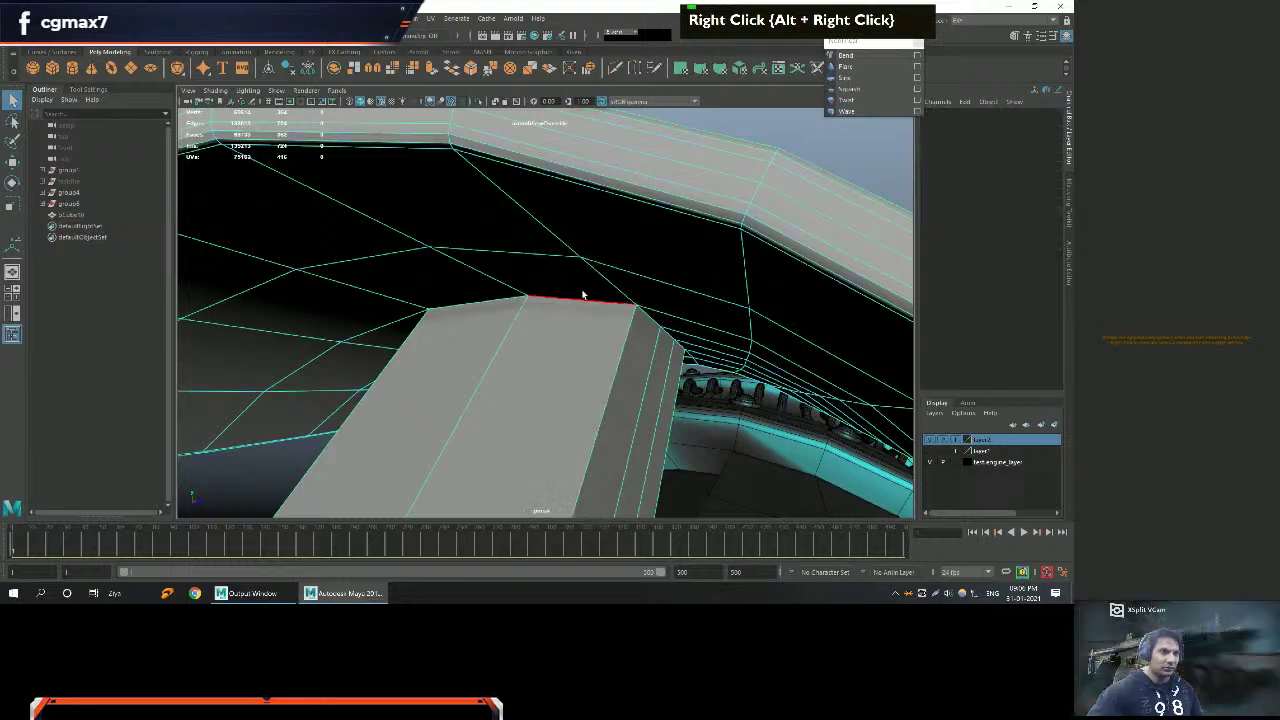
pyautogui.doubleClick(586, 297)
pyautogui.keyDown('alt'); pyautogui.moveTo(586, 297); pyautogui.dragTo(694, 457); pyautogui.keyUp('alt')
pyautogui.scroll(-2, 561, 398)
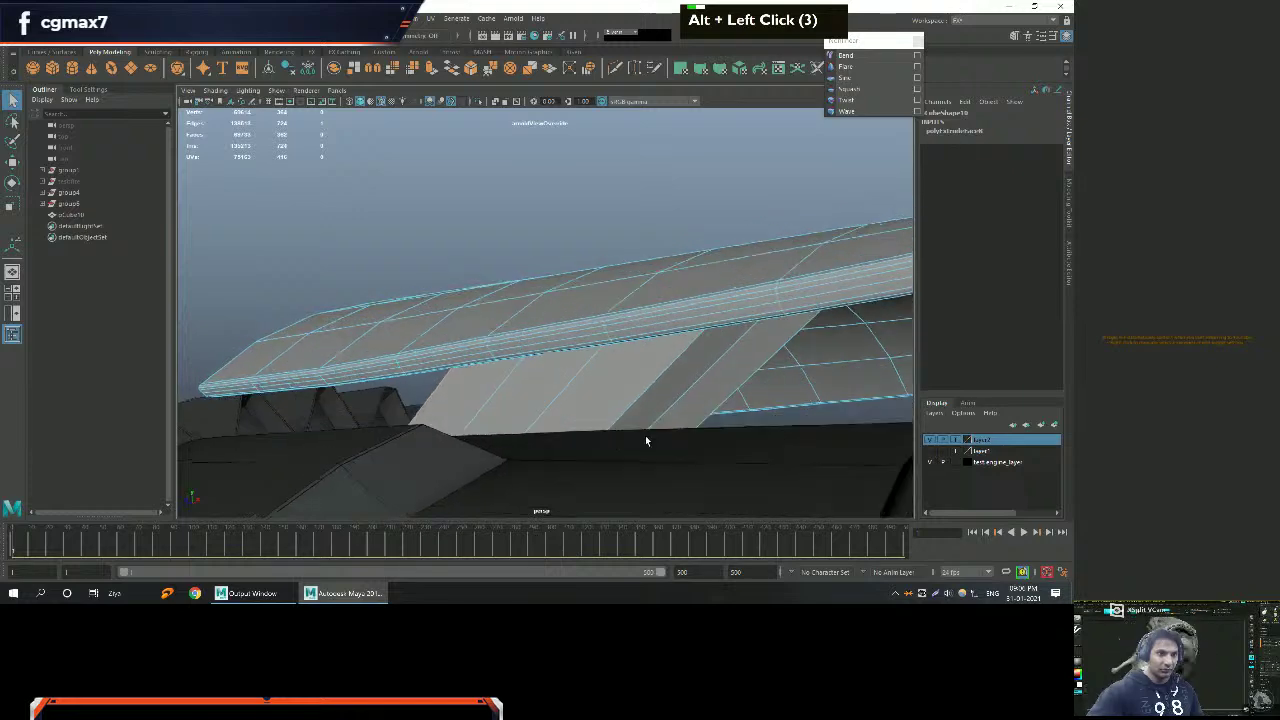
pyautogui.keyDown('shift'); pyautogui.click(688, 405); pyautogui.keyUp('shift')
pyautogui.keyDown('shift'); pyautogui.click(751, 436); pyautogui.keyUp('shift')
# Bevel the selected support edges with a reduced fraction and deselect the plate.
pyautogui.keyDown('shift'); pyautogui.moveTo(700, 390); pyautogui.dragTo(740, 388, button='right'); pyautogui.keyUp('shift')
pyautogui.keyDown('alt'); pyautogui.moveTo(740, 388); pyautogui.dragTo(613, 305); pyautogui.keyUp('alt')
pyautogui.moveTo(598, 243); pyautogui.dragTo(577, 304)
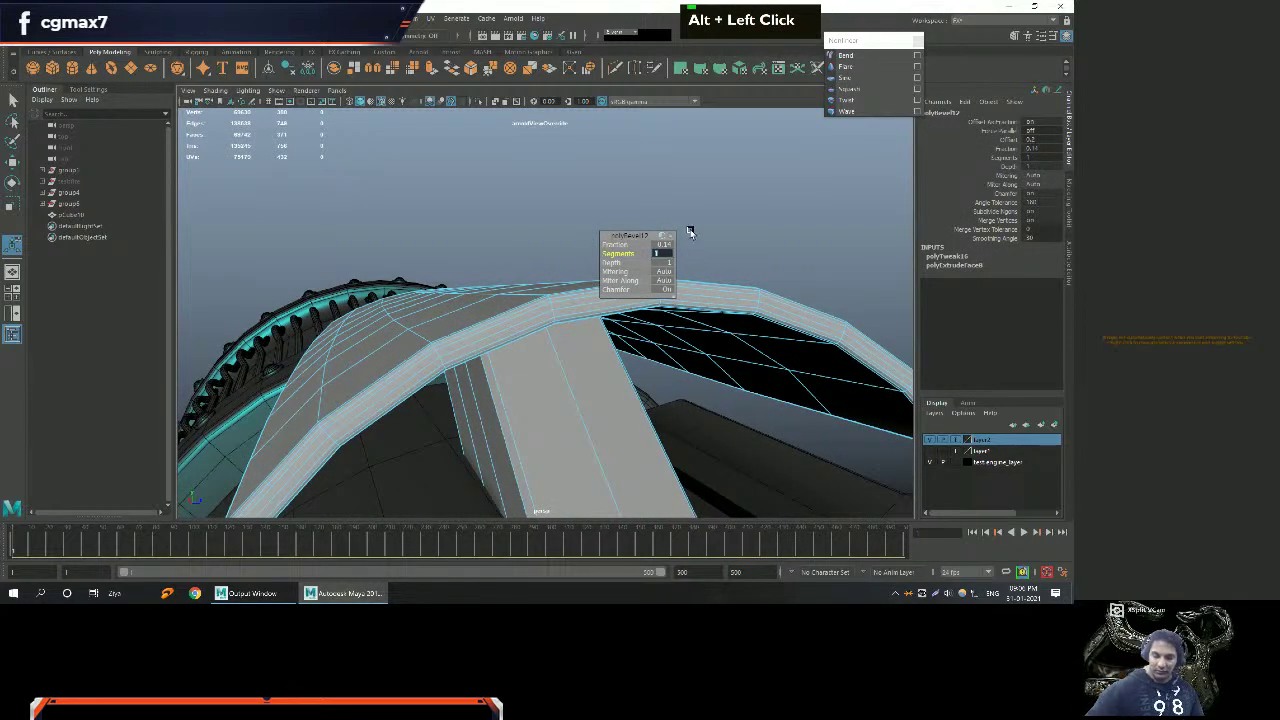
pyautogui.keyDown('alt'); pyautogui.moveTo(527, 367); pyautogui.dragTo(480, 248, button='right'); pyautogui.keyUp('alt')
pyautogui.press('w')
pyautogui.click(631, 208)
pyautogui.scroll(-3, 620, 203)
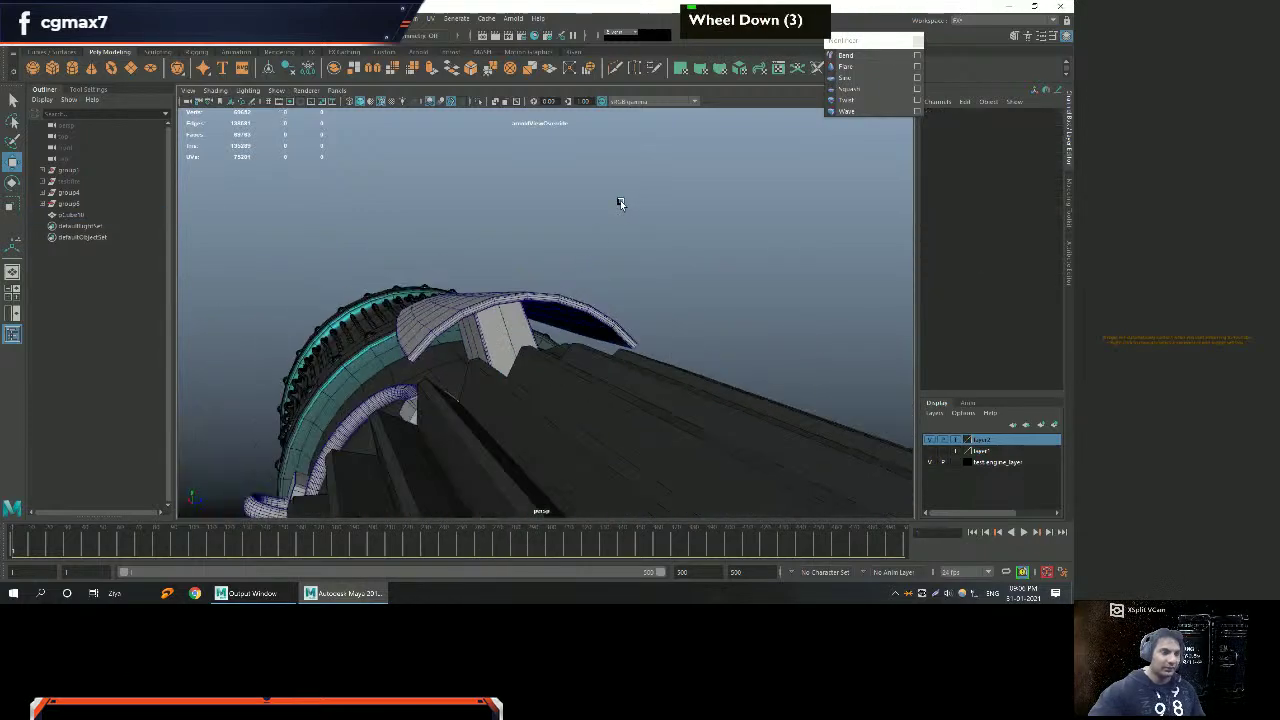
# Examine the bevelled plate and support in the context of the whole engine.
pyautogui.keyDown('alt'); pyautogui.scroll(-2, 629, 211); pyautogui.keyUp('alt')
pyautogui.keyDown('alt'); pyautogui.moveTo(629, 211); pyautogui.dragTo(645, 286); pyautogui.keyUp('alt')
pyautogui.keyDown('alt'); pyautogui.scroll(2, 297, 297); pyautogui.keyUp('alt')
pyautogui.keyDown('alt'); pyautogui.moveTo(297, 297); pyautogui.dragTo(397, 289); pyautogui.keyUp('alt')
pyautogui.keyDown('alt'); pyautogui.scroll(-6, 409, 319); pyautogui.keyUp('alt')
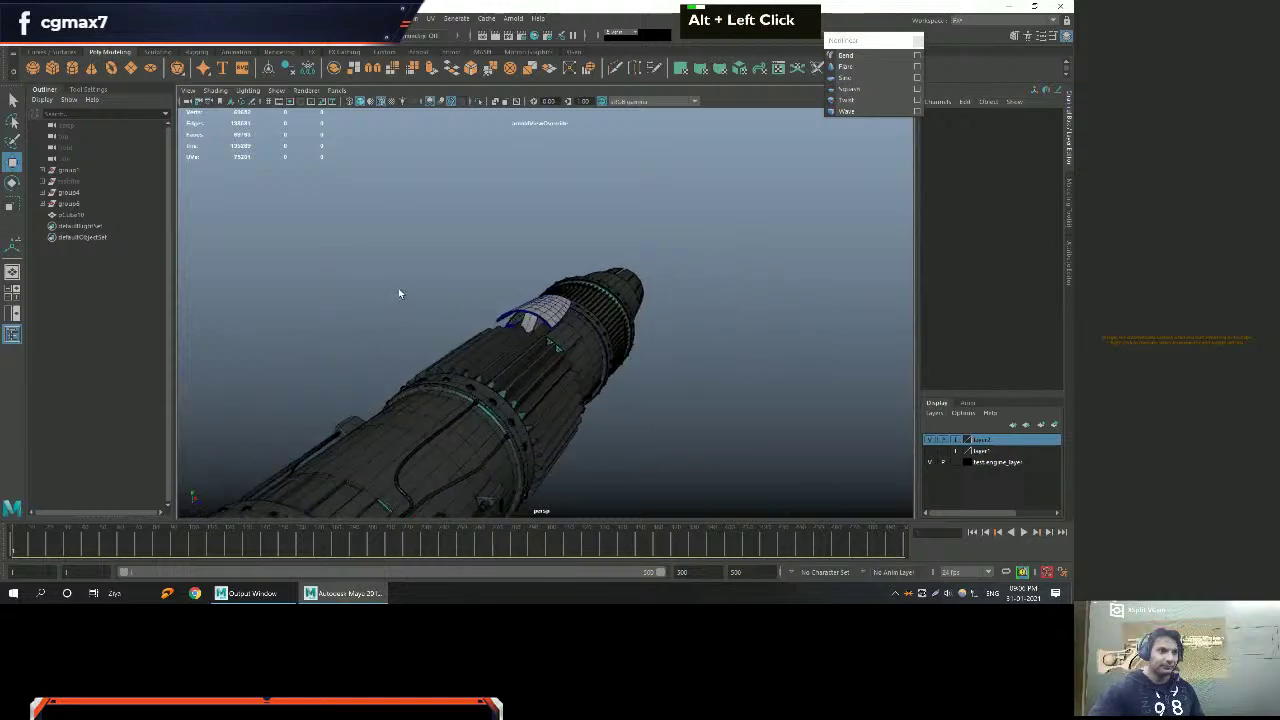
pyautogui.press('q')
pyautogui.keyDown('alt'); pyautogui.moveTo(402, 289); pyautogui.dragTo(409, 279, button='middle'); pyautogui.keyUp('alt')
pyautogui.keyDown('alt'); pyautogui.scroll(-1, 409, 279); pyautogui.keyUp('alt')
# Duplicate the plate with its support, slide the copy along the engine's axis to the neighbouring panelled section and raise it.
pyautogui.click(548, 328)
pyautogui.keyDown('alt'); pyautogui.scroll(-2, 551, 329); pyautogui.keyUp('alt')
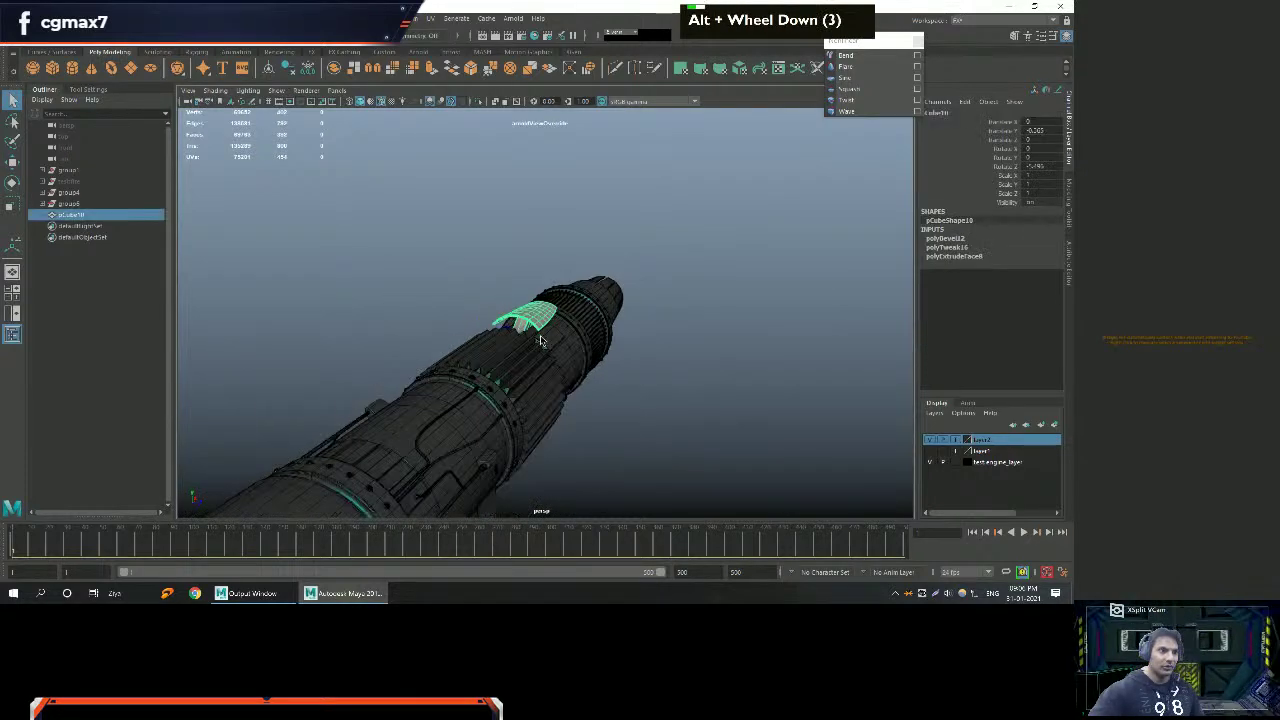
pyautogui.keyDown('alt'); pyautogui.moveTo(551, 329); pyautogui.dragTo(500, 390); pyautogui.keyUp('alt')
pyautogui.keyDown('alt'); pyautogui.moveTo(500, 390); pyautogui.dragTo(489, 403, button='middle'); pyautogui.keyUp('alt')
pyautogui.keyDown('shift'); pyautogui.moveTo(619, 336); pyautogui.dragTo(404, 336); pyautogui.keyUp('shift')
pyautogui.keyDown('alt'); pyautogui.moveTo(404, 336); pyautogui.dragTo(420, 340, button='middle'); pyautogui.keyUp('alt')
pyautogui.keyDown('alt'); pyautogui.moveTo(420, 340); pyautogui.dragTo(460, 345); pyautogui.keyUp('alt')
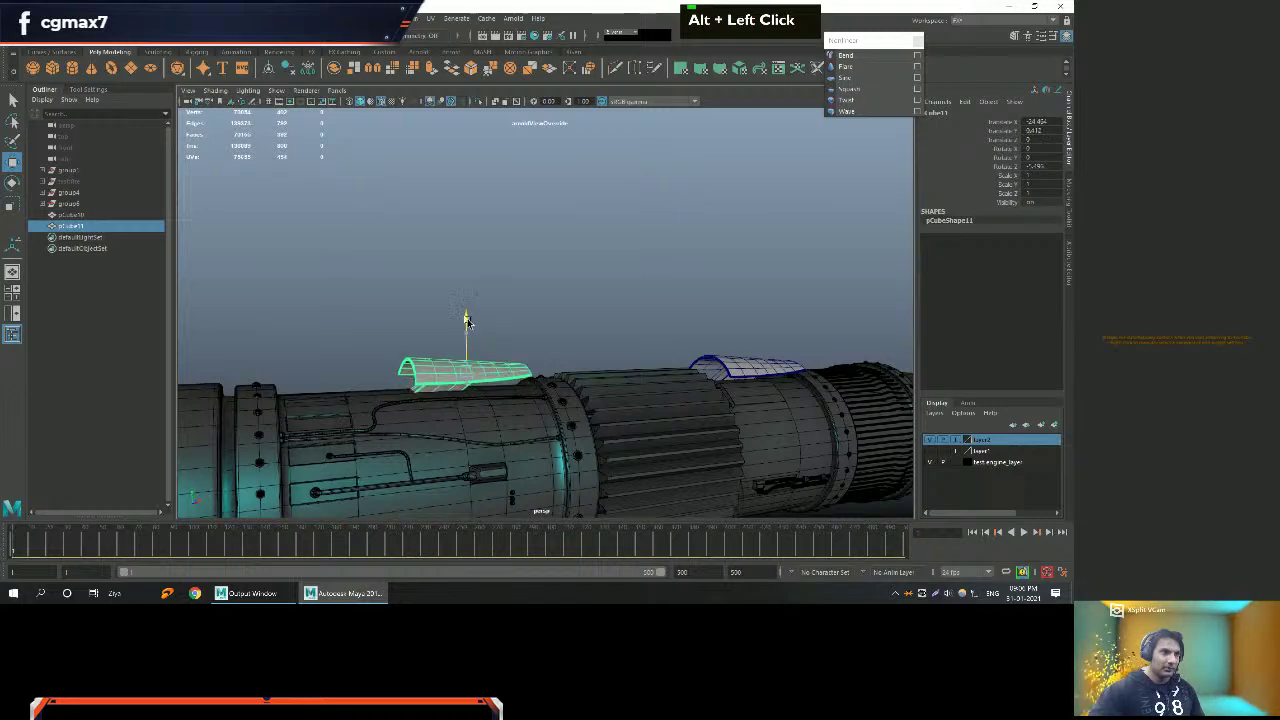
pyautogui.keyDown('alt'); pyautogui.scroll(-2, 409, 337); pyautogui.keyUp('alt')
# Examine the placement of both plates along the engine from the opposite side.
pyautogui.keyDown('alt'); pyautogui.moveTo(409, 337); pyautogui.dragTo(673, 355); pyautogui.keyUp('alt')
pyautogui.keyDown('alt'); pyautogui.moveTo(673, 355); pyautogui.dragTo(619, 379, button='middle'); pyautogui.keyUp('alt')
pyautogui.keyDown('alt'); pyautogui.moveTo(619, 379); pyautogui.dragTo(563, 396); pyautogui.keyUp('alt')
pyautogui.keyDown('alt'); pyautogui.moveTo(563, 396); pyautogui.dragTo(491, 363, button='middle'); pyautogui.keyUp('alt')
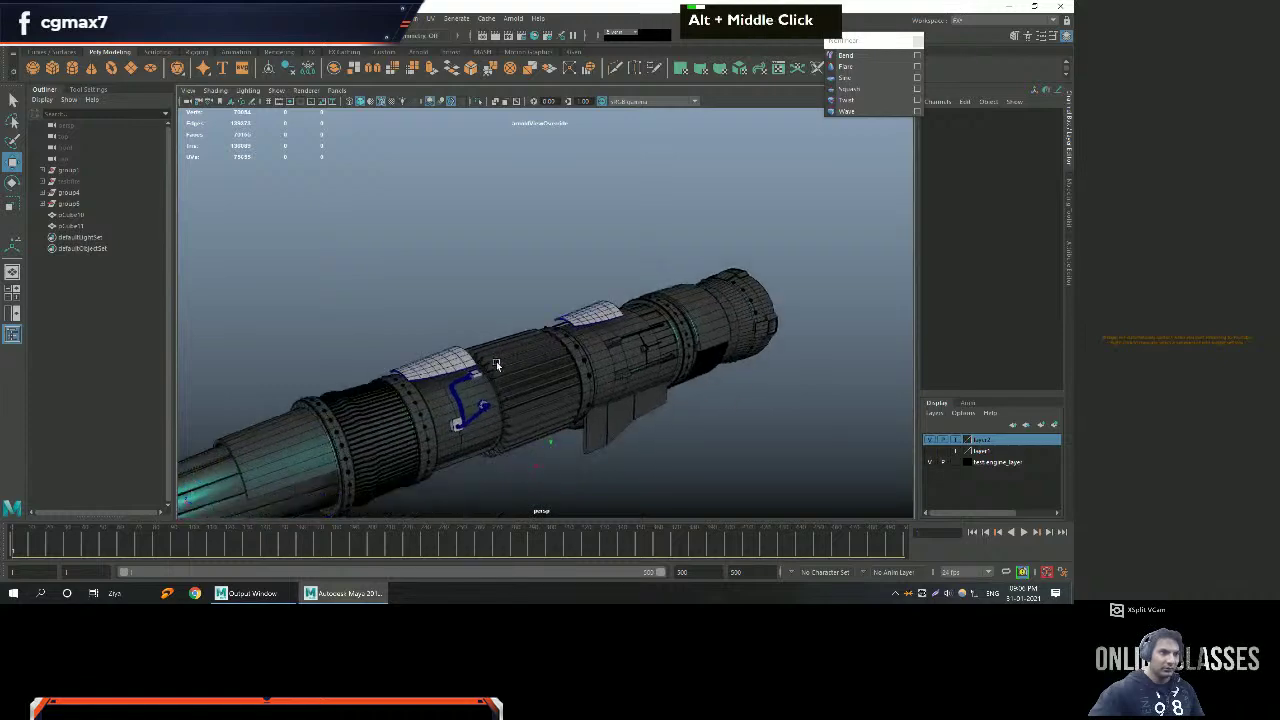
pyautogui.keyDown('alt'); pyautogui.moveTo(491, 363); pyautogui.dragTo(516, 330); pyautogui.keyUp('alt')
pyautogui.keyDown('alt'); pyautogui.scroll(-4, 516, 320); pyautogui.keyUp('alt')
pyautogui.keyDown('alt'); pyautogui.scroll(3, 516, 307); pyautogui.keyUp('alt')
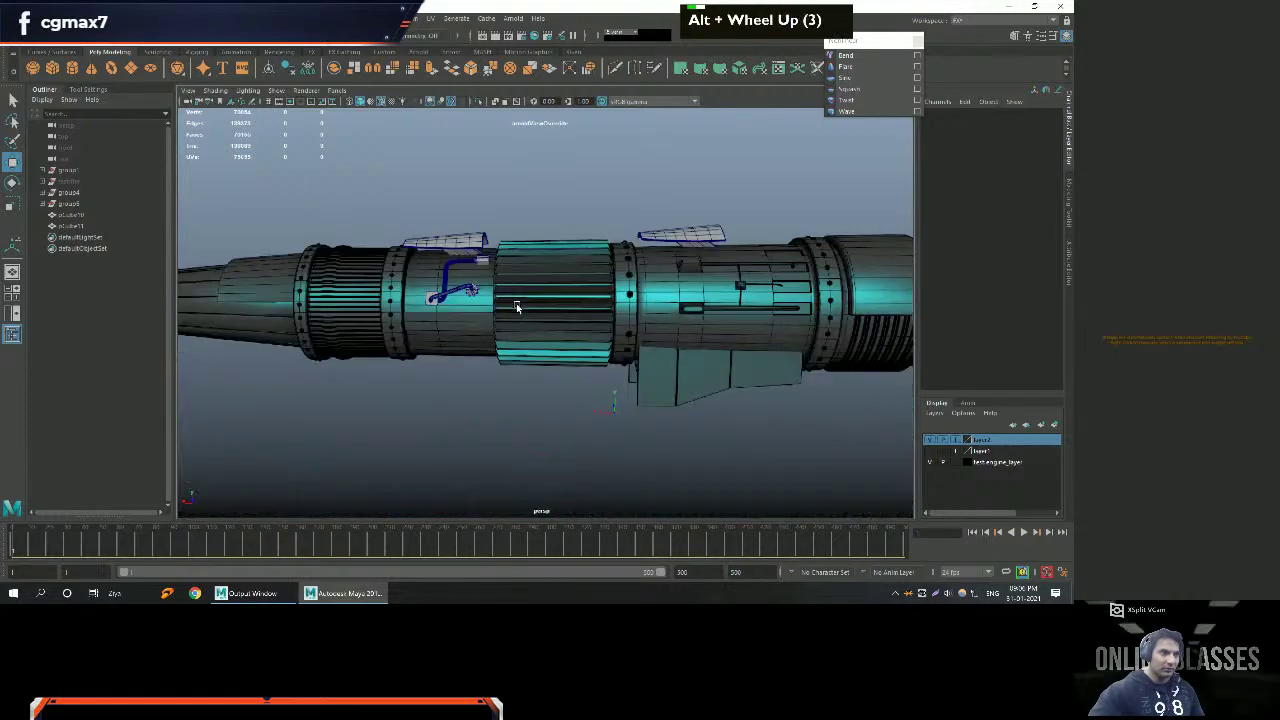
# Select both plates and switch from the perspective view to the orthographic side view.
pyautogui.click(476, 240)
pyautogui.keyDown('shift'); pyautogui.click(702, 242); pyautogui.keyUp('shift')
pyautogui.scroll(-4, 702, 245)
pyautogui.keyDown('alt'); pyautogui.moveTo(702, 245); pyautogui.dragTo(586, 357); pyautogui.keyUp('alt')
pyautogui.press('space')
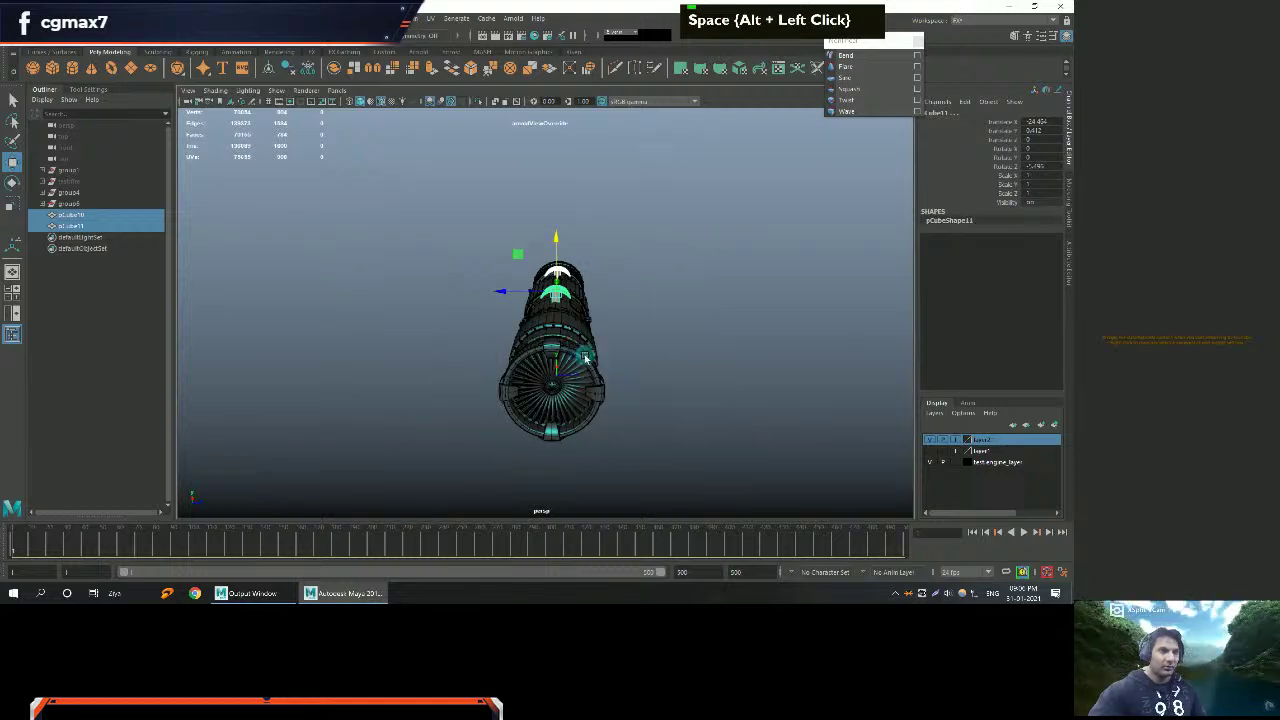
pyautogui.press('space')
pyautogui.press('space')
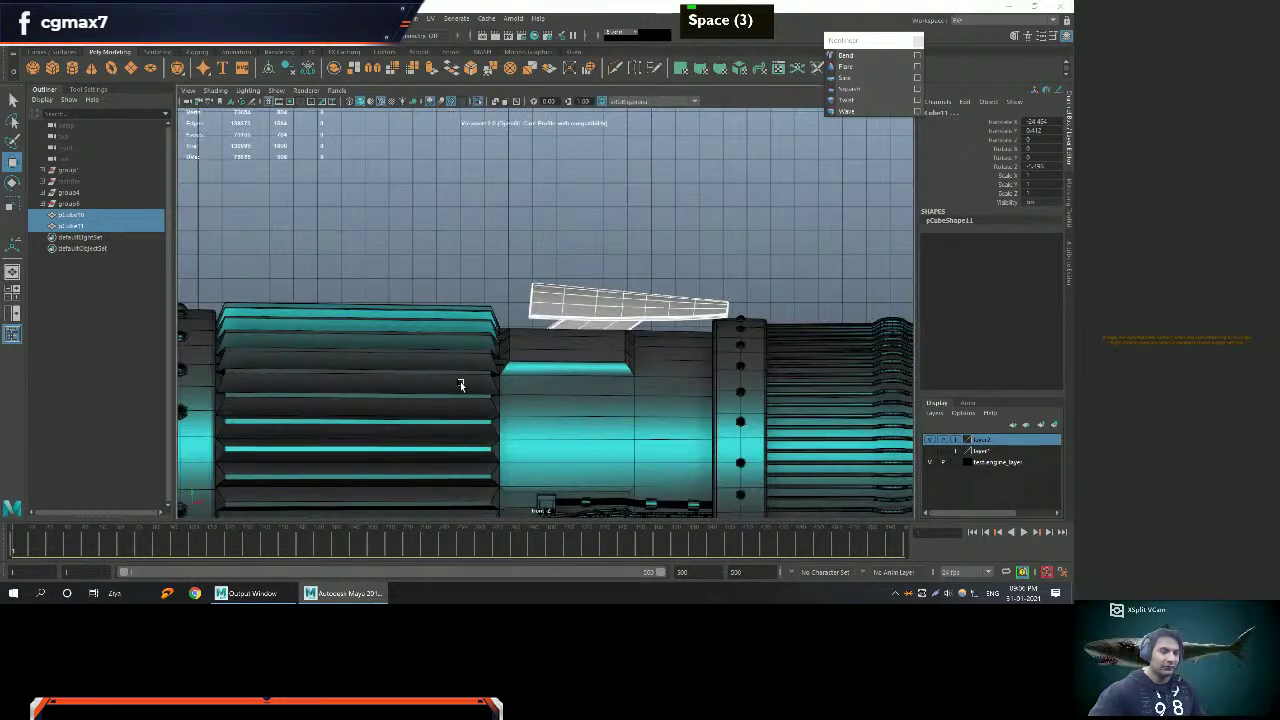
pyautogui.press('space')
pyautogui.press('space')
# Frame the engine's round end in the side view and turn on the grid.
pyautogui.scroll(-11, 709, 366)
pyautogui.keyDown('alt'); pyautogui.moveTo(629, 329); pyautogui.dragTo(558, 352, button='middle'); pyautogui.keyUp('alt')
pyautogui.keyDown('alt'); pyautogui.scroll(3, 598, 400); pyautogui.keyUp('alt')
pyautogui.keyDown('alt'); pyautogui.scroll(4, 590, 390); pyautogui.keyUp('alt')
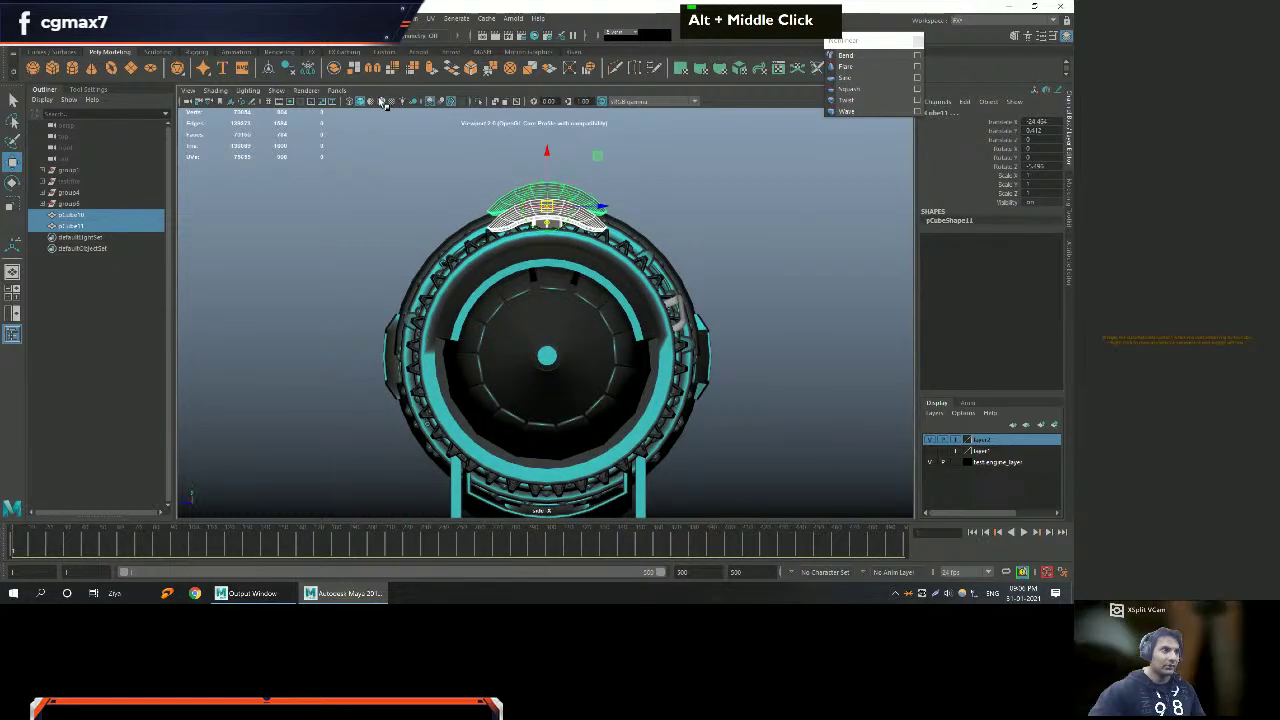
pyautogui.keyDown('alt'); pyautogui.moveTo(530, 330); pyautogui.dragTo(560, 314, button='right'); pyautogui.keyUp('alt')
pyautogui.moveTo(560, 314)
pyautogui.keyDown('alt'); pyautogui.mouseDown(button='middle')
pyautogui.moveTo(540, 337)
pyautogui.moveTo(541, 321)
pyautogui.mouseUp(button='middle'); pyautogui.keyUp('alt')
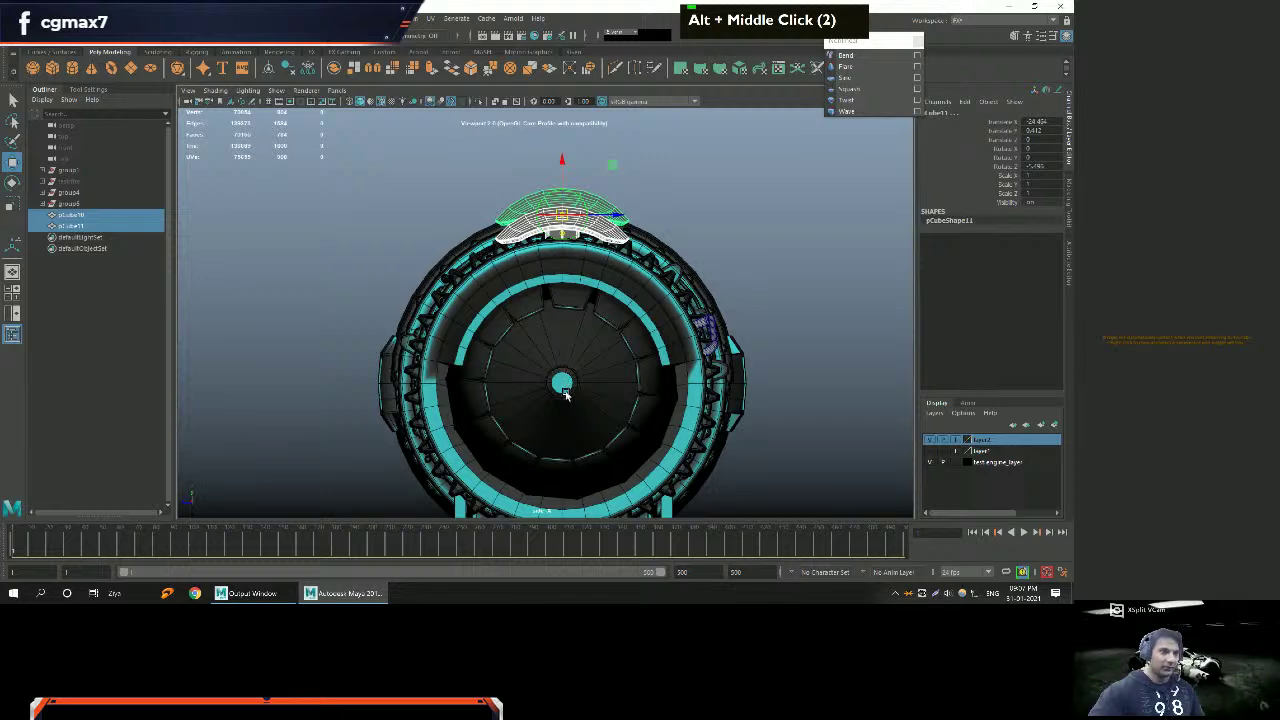
pyautogui.keyDown('alt'); pyautogui.moveTo(563, 390); pyautogui.dragTo(563, 318, button='middle'); pyautogui.keyUp('alt')
pyautogui.scroll(6, 576, 332)
pyautogui.scroll(-12, 590, 346)
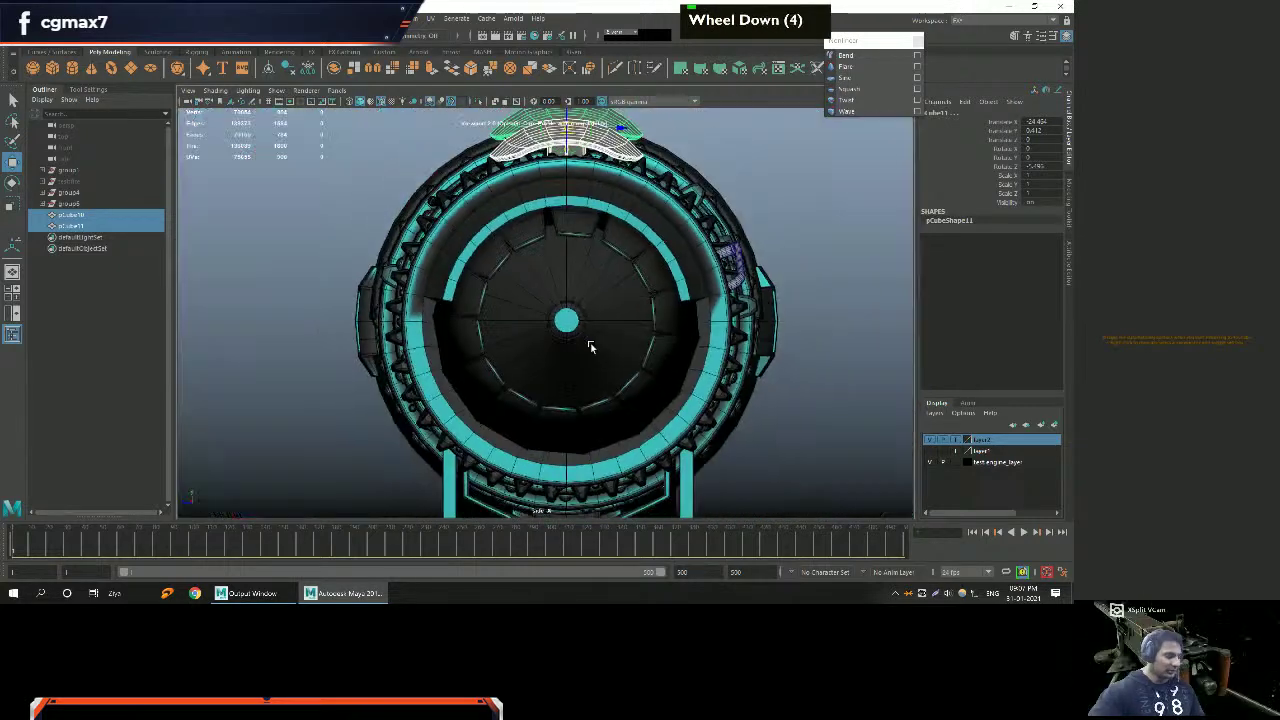
pyautogui.click(279, 104)
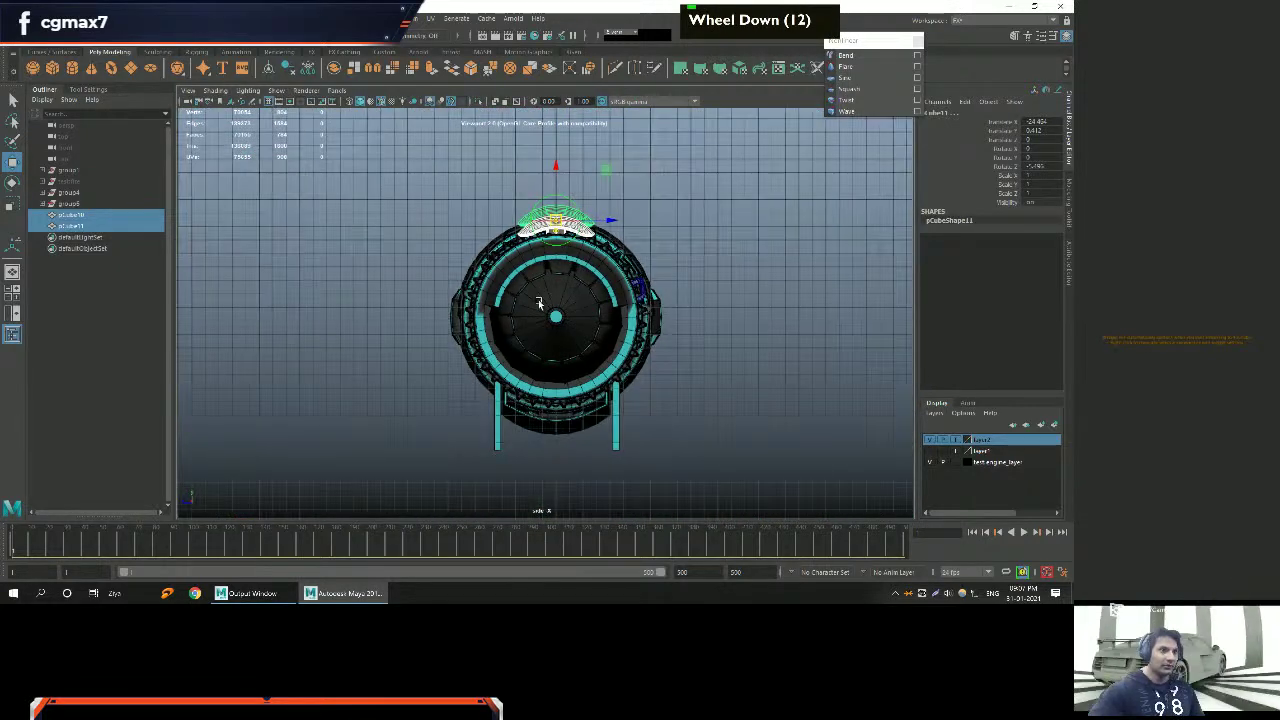
pyautogui.scroll(6, 556, 316)
pyautogui.scroll(-3, 546, 320)
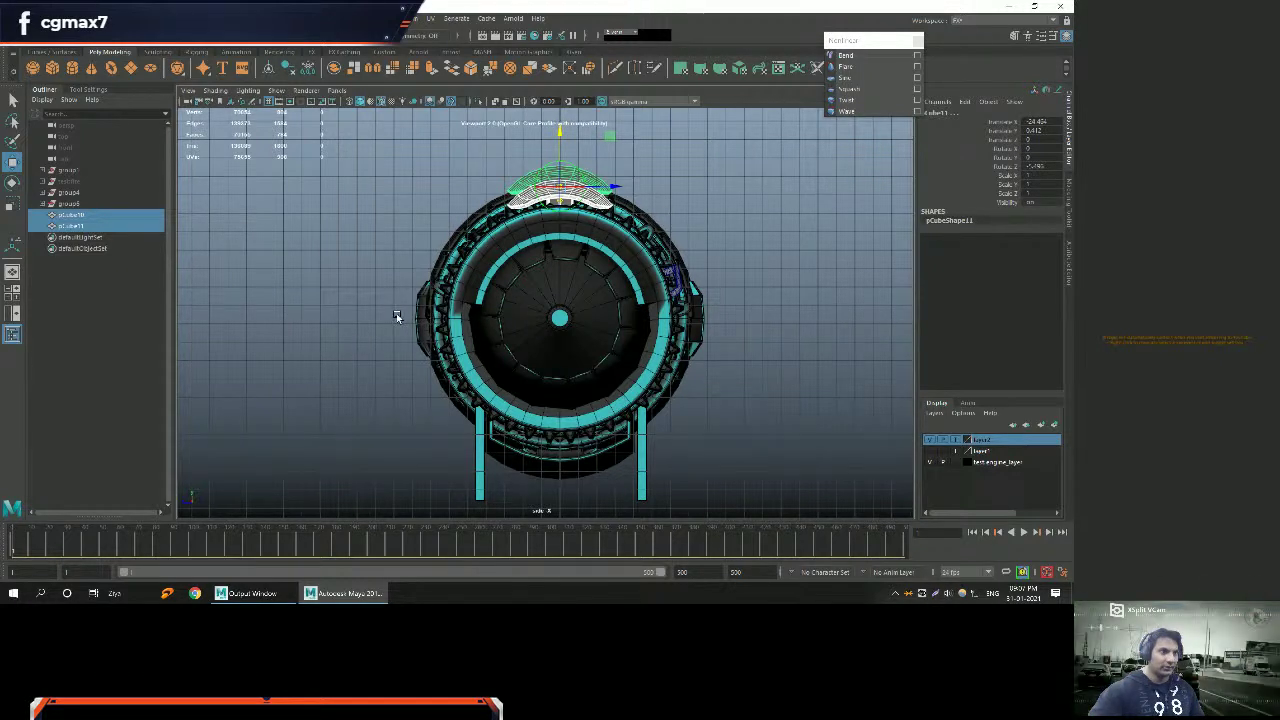
# Snap the pivot of both selected plates to the centre of the engine's round end.
pyautogui.scroll(20, 558, 322)
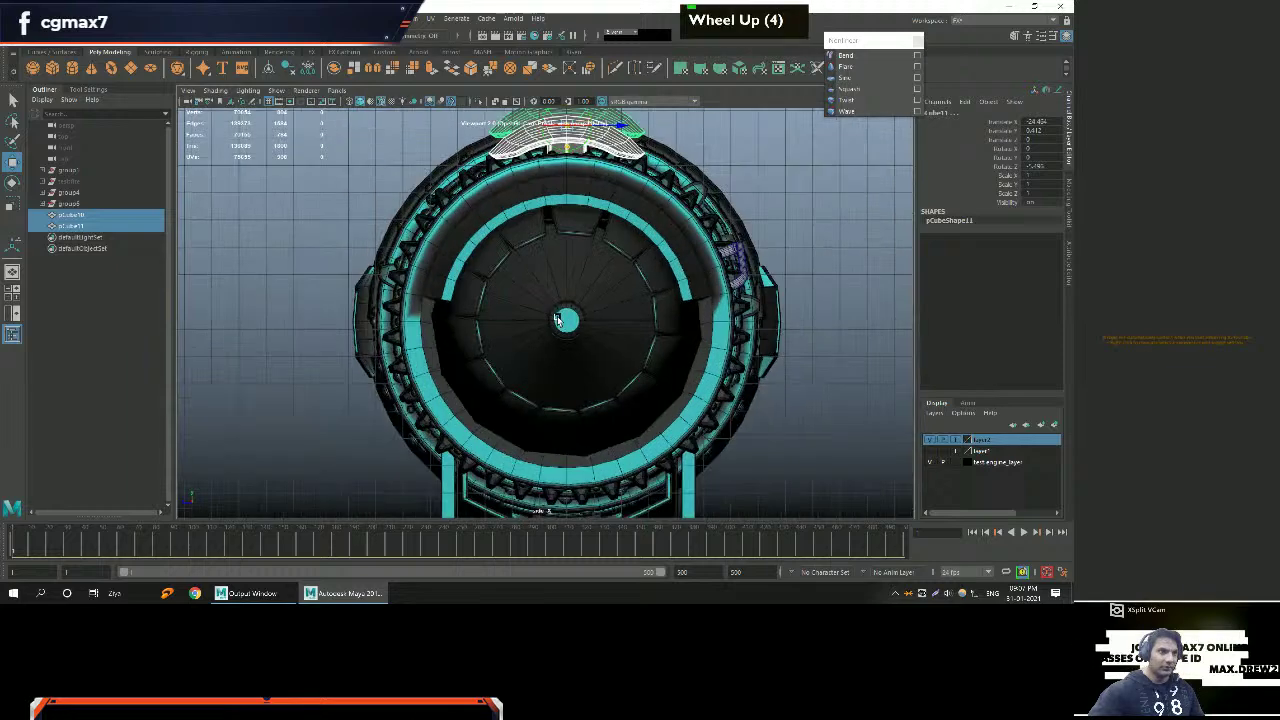
pyautogui.press('v')
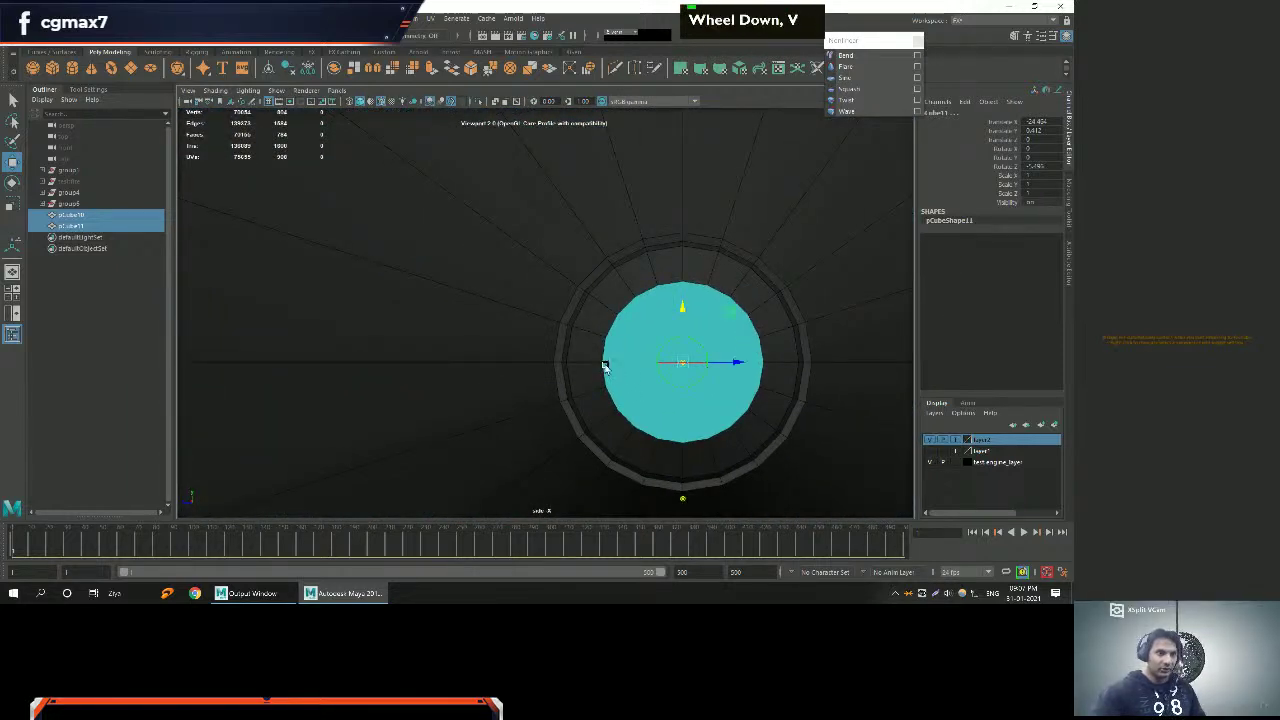
pyautogui.scroll(-8, 590, 370)
pyautogui.keyDown('alt'); pyautogui.moveTo(586, 371); pyautogui.dragTo(632, 357, button='middle'); pyautogui.keyUp('alt')
# Duplicate both plates around the engine's axis to its underside and set the copies' Rotate X to -180.
pyautogui.press('e')
pyautogui.scroll(-4, 591, 304)
pyautogui.keyDown('shift'); pyautogui.moveTo(590, 292); pyautogui.dragTo(456, 476); pyautogui.keyUp('shift')
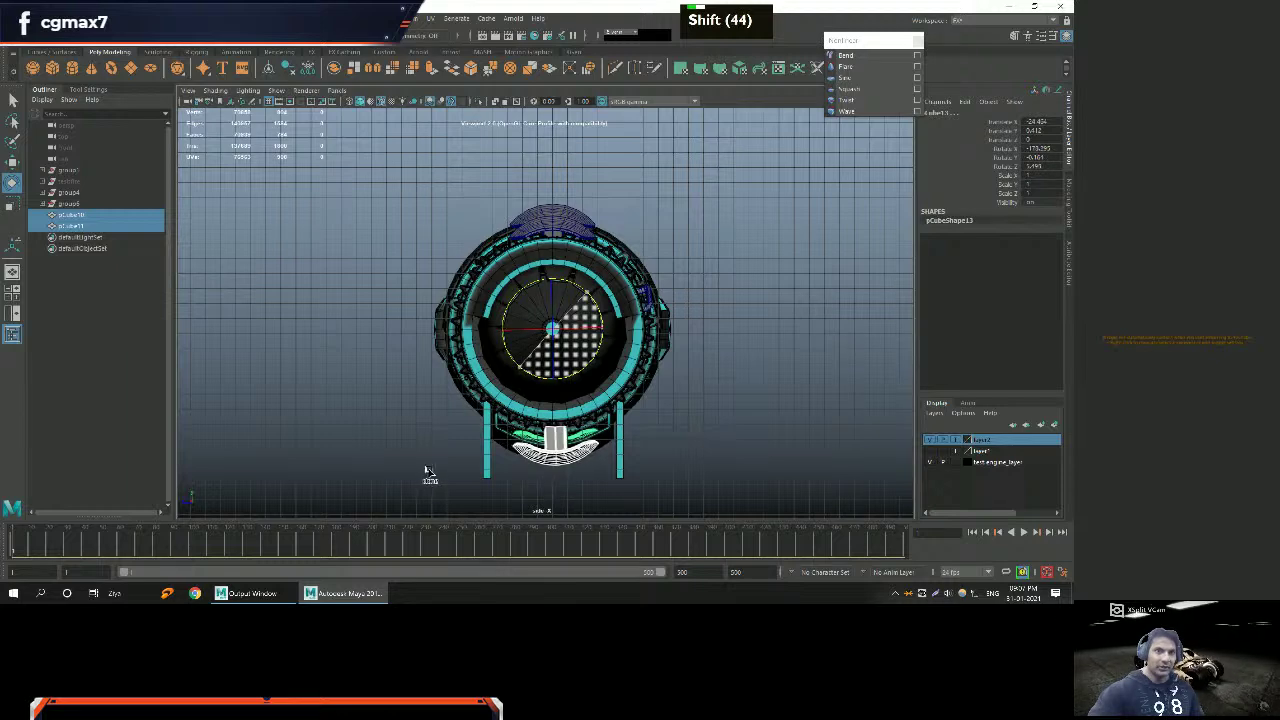
pyautogui.hotkey('shift', 'd')
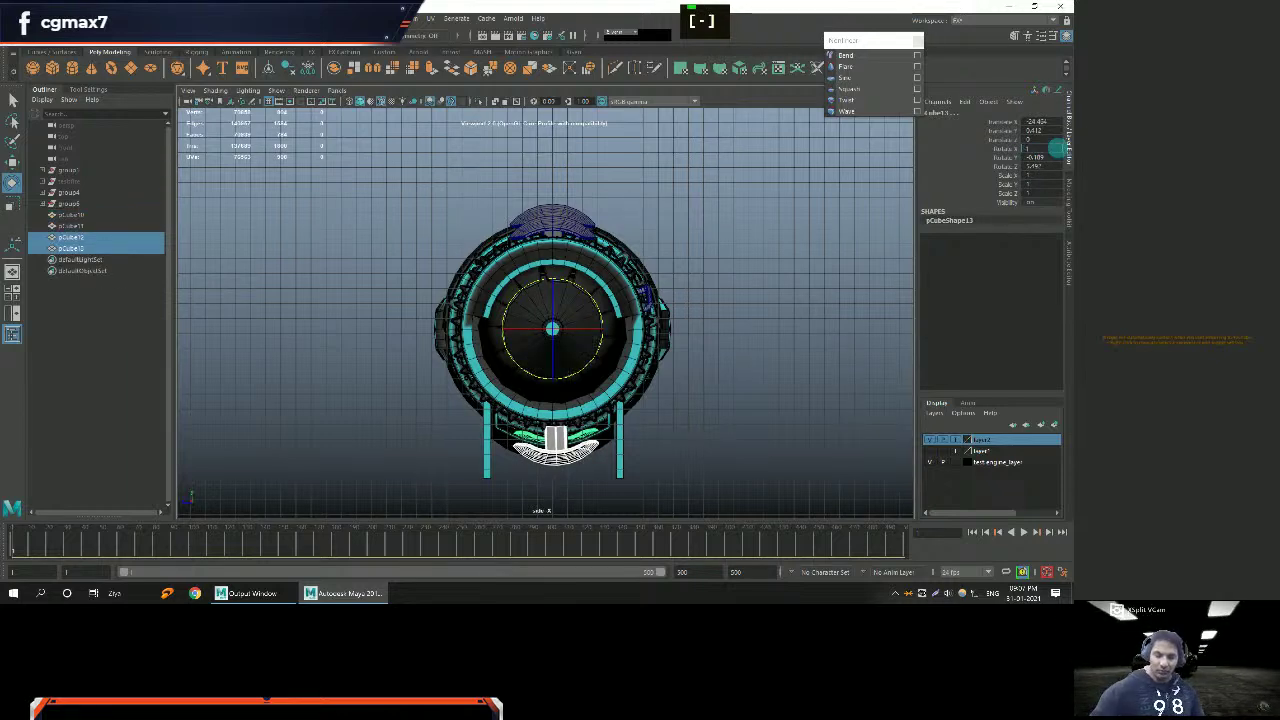
pyautogui.press('Return')
pyautogui.keyDown('alt'); pyautogui.moveTo(658, 222); pyautogui.dragTo(623, 251, button='middle'); pyautogui.keyUp('alt')
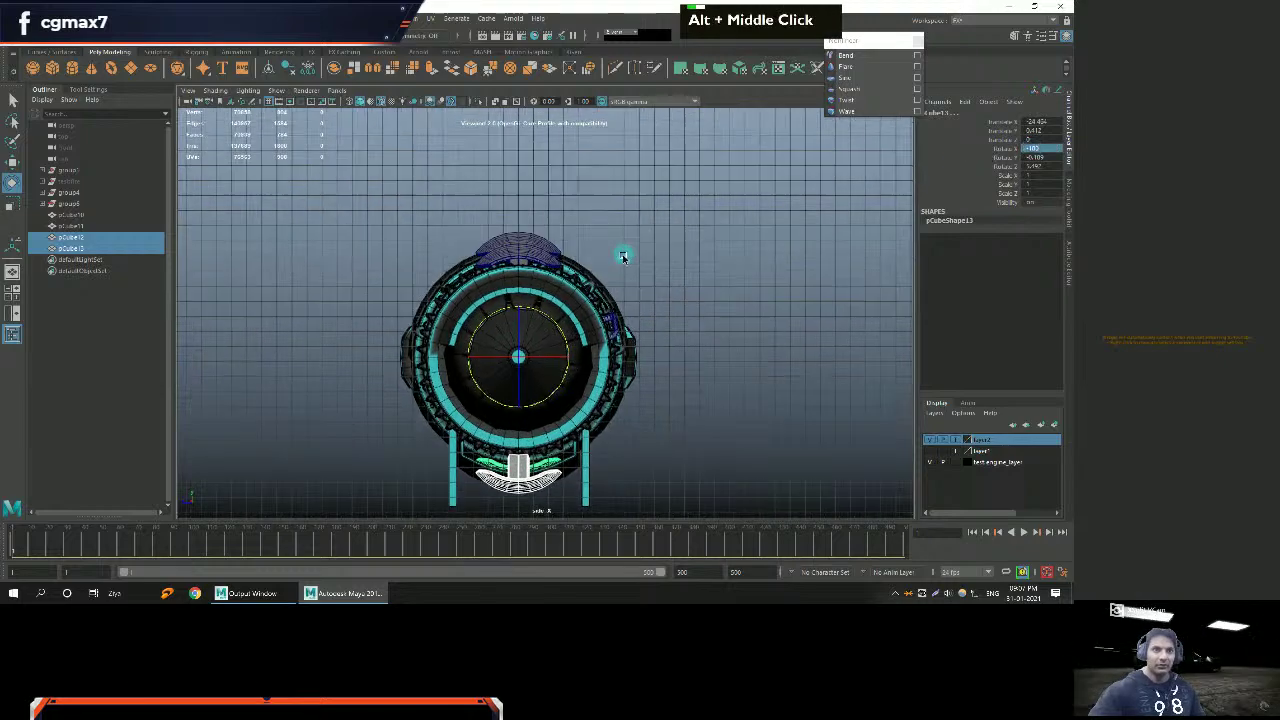
pyautogui.keyDown('alt'); pyautogui.moveTo(623, 251); pyautogui.dragTo(666, 289, button='right'); pyautogui.keyUp('alt')
# Examine the rotated plate copies under the engine in the perspective view.
pyautogui.press('space')
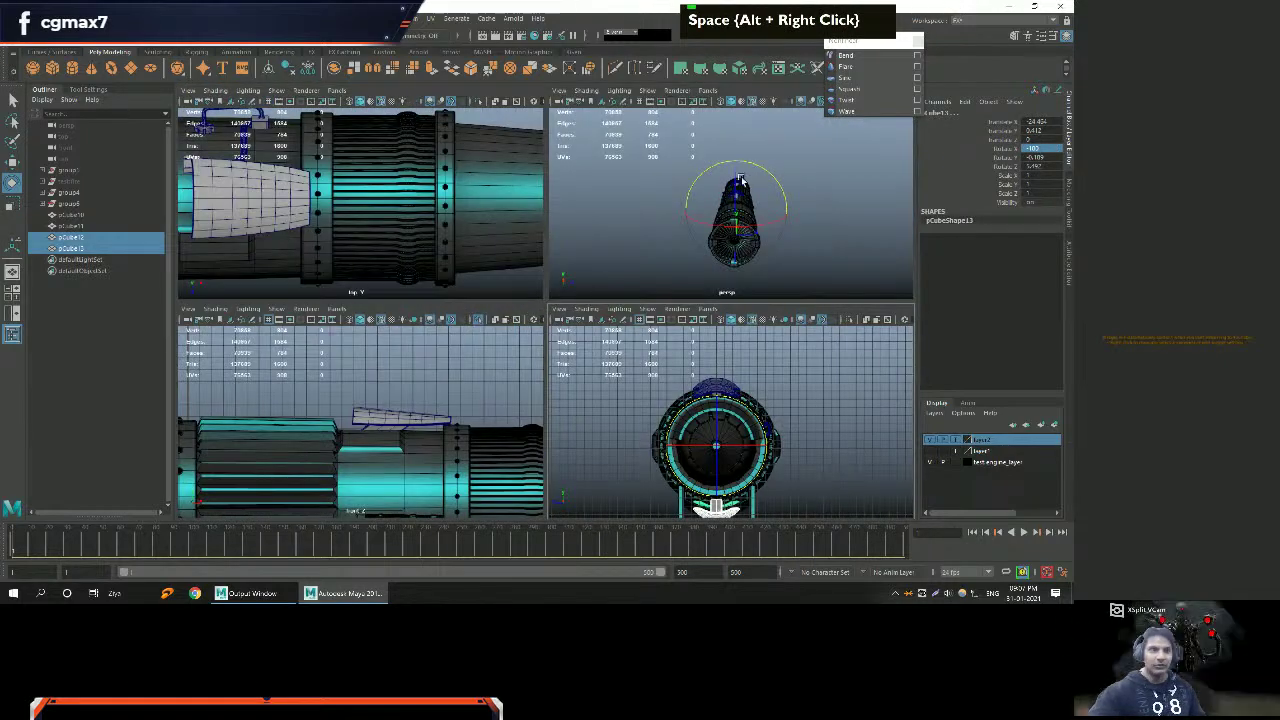
pyautogui.press('space')
pyautogui.keyDown('alt'); pyautogui.moveTo(665, 200); pyautogui.dragTo(650, 185, button='middle'); pyautogui.keyUp('alt')
pyautogui.keyDown('alt'); pyautogui.moveTo(650, 185); pyautogui.dragTo(484, 272); pyautogui.keyUp('alt')
pyautogui.keyDown('alt'); pyautogui.middleClick(509, 208); pyautogui.keyUp('alt')
pyautogui.keyDown('alt'); pyautogui.moveTo(484, 272); pyautogui.dragTo(564, 285, button='right'); pyautogui.keyUp('alt')
pyautogui.keyDown('alt'); pyautogui.moveTo(564, 285); pyautogui.dragTo(598, 259); pyautogui.keyUp('alt')
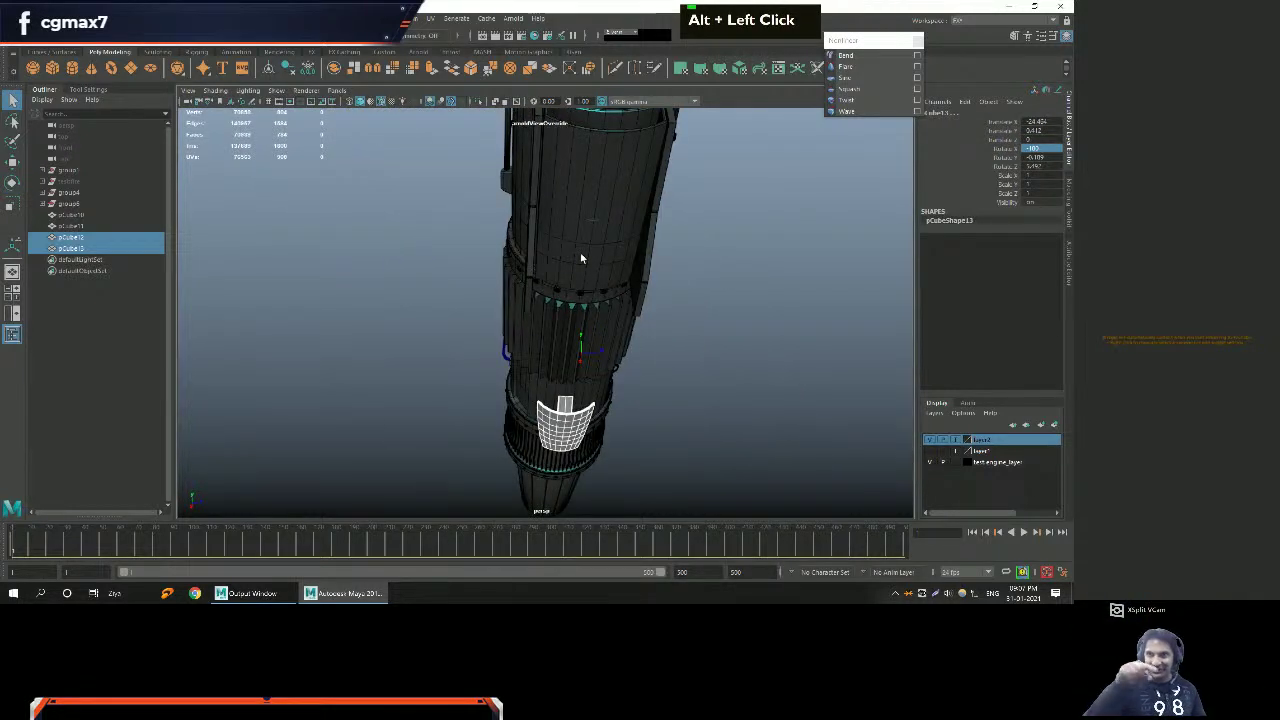
pyautogui.keyDown('alt'); pyautogui.moveTo(628, 266); pyautogui.dragTo(375, 238); pyautogui.keyUp('alt')
# Delete the underside plate copy beneath the engine section with the mounting brackets.
pyautogui.click(68, 238)
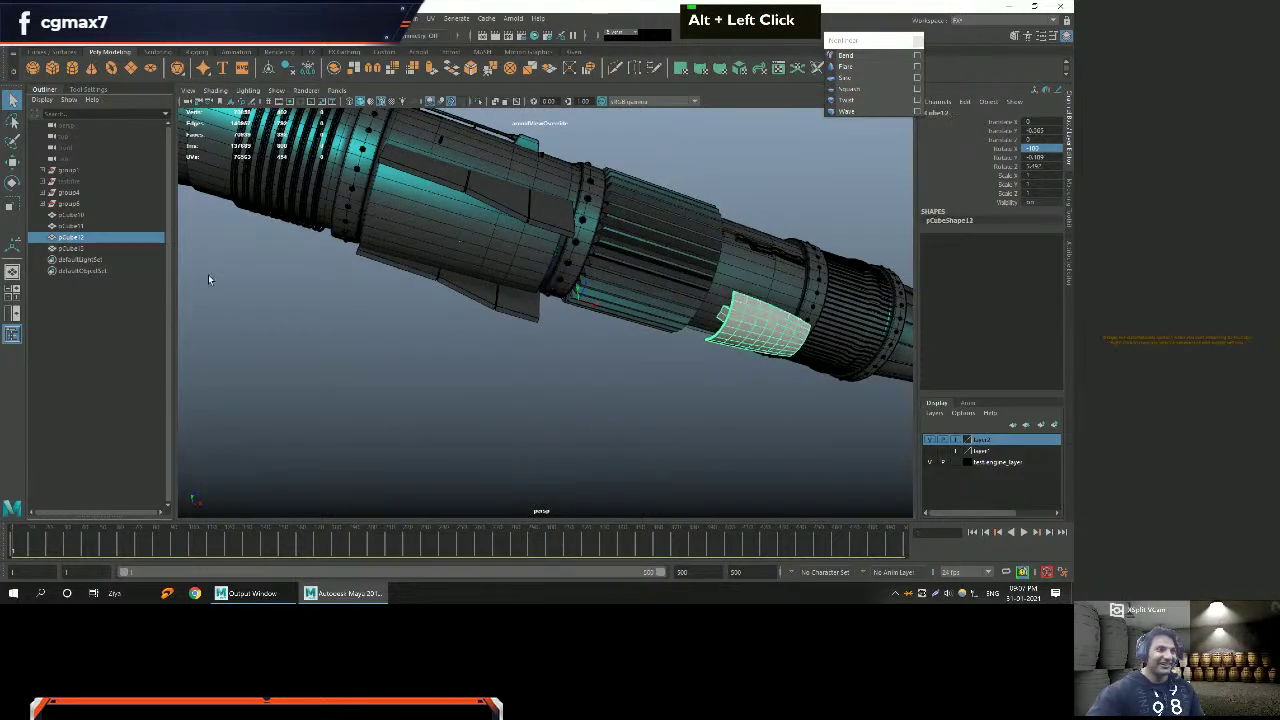
pyautogui.keyDown('alt'); pyautogui.moveTo(340, 280); pyautogui.dragTo(283, 295); pyautogui.keyUp('alt')
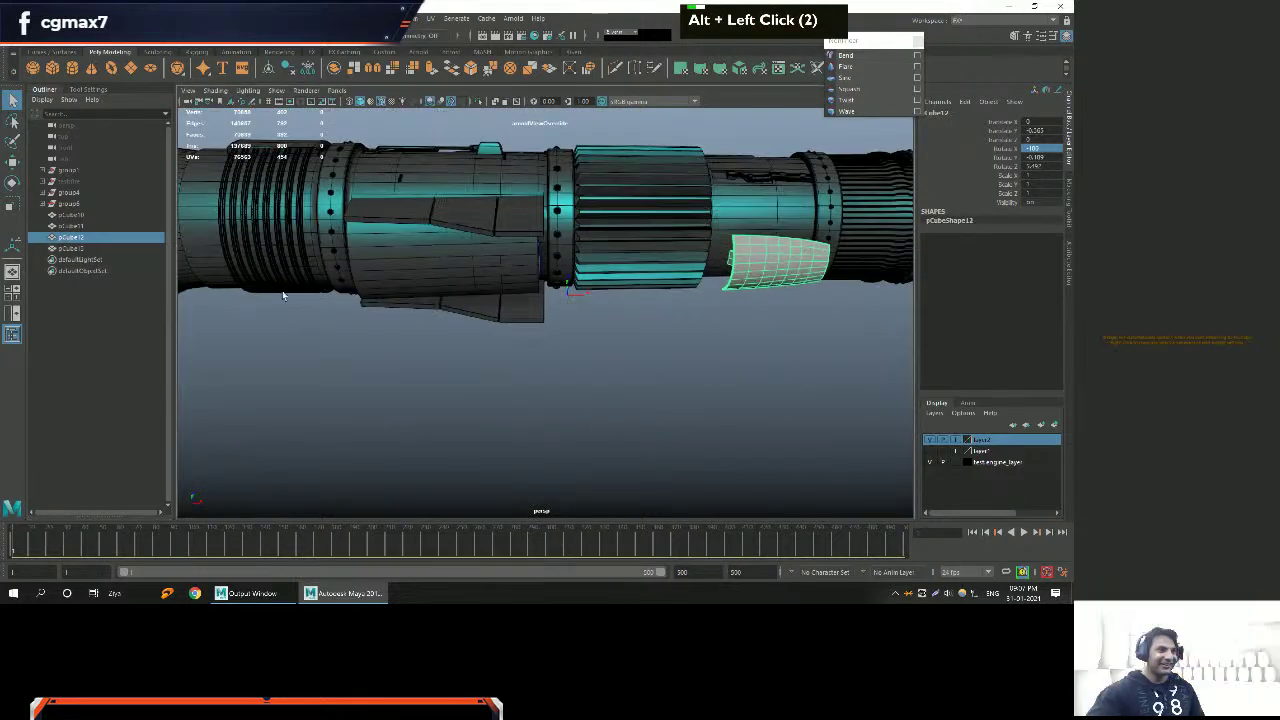
pyautogui.click(75, 248)
pyautogui.keyDown('alt'); pyautogui.moveTo(620, 340); pyautogui.dragTo(651, 326, button='middle'); pyautogui.keyUp('alt')
pyautogui.press('w')
pyautogui.keyDown('alt'); pyautogui.moveTo(651, 326); pyautogui.dragTo(603, 311, button='right'); pyautogui.keyUp('alt')
pyautogui.keyDown('alt'); pyautogui.moveTo(603, 311); pyautogui.dragTo(491, 329); pyautogui.keyUp('alt')
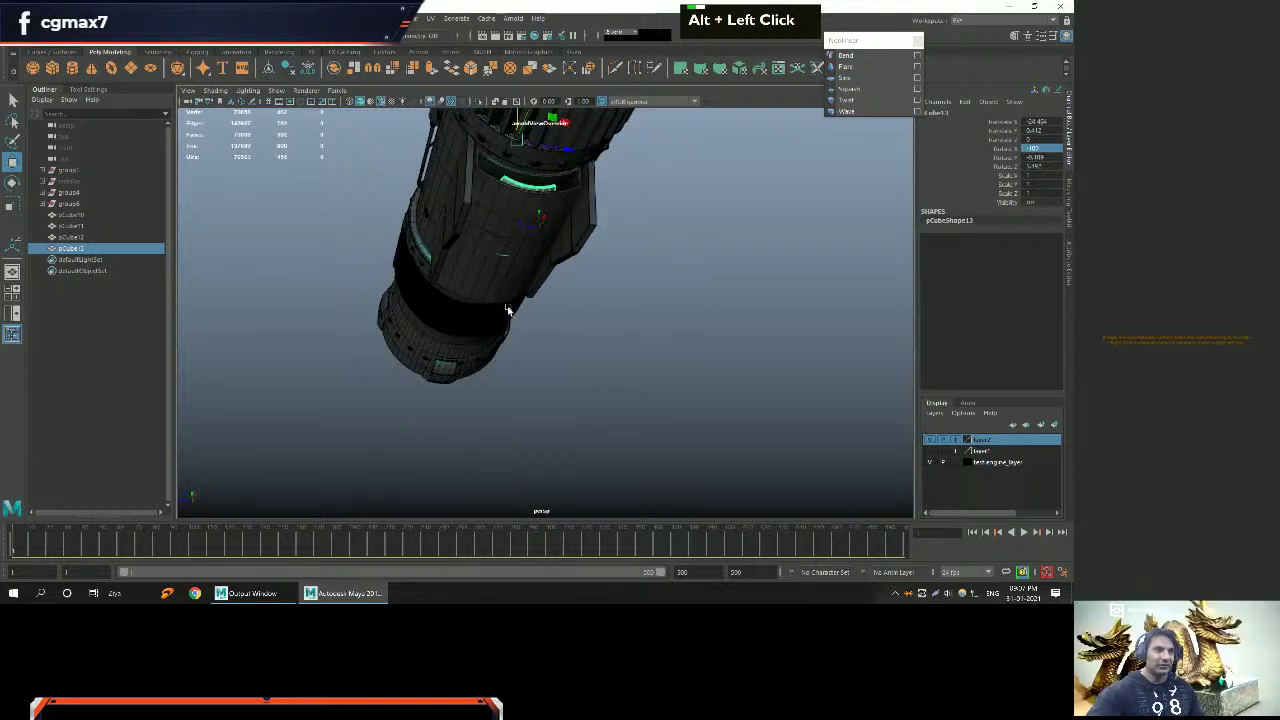
pyautogui.keyDown('alt'); pyautogui.moveTo(520, 140); pyautogui.dragTo(557, 312, button='middle'); pyautogui.keyUp('alt')
pyautogui.press('Delete')
# Raise the remaining underside plate copy so it sits closer to the engine body.
pyautogui.scroll(-2, 551, 296)
pyautogui.keyDown('alt'); pyautogui.moveTo(562, 292); pyautogui.dragTo(620, 310); pyautogui.keyUp('alt')
pyautogui.keyDown('alt'); pyautogui.moveTo(620, 310); pyautogui.dragTo(638, 322, button='right'); pyautogui.keyUp('alt')
pyautogui.keyDown('alt'); pyautogui.moveTo(638, 322); pyautogui.dragTo(682, 318); pyautogui.keyUp('alt')
pyautogui.keyDown('alt'); pyautogui.moveTo(682, 318); pyautogui.dragTo(700, 389, button='right'); pyautogui.keyUp('alt')
pyautogui.click(651, 330)
pyautogui.press('w')
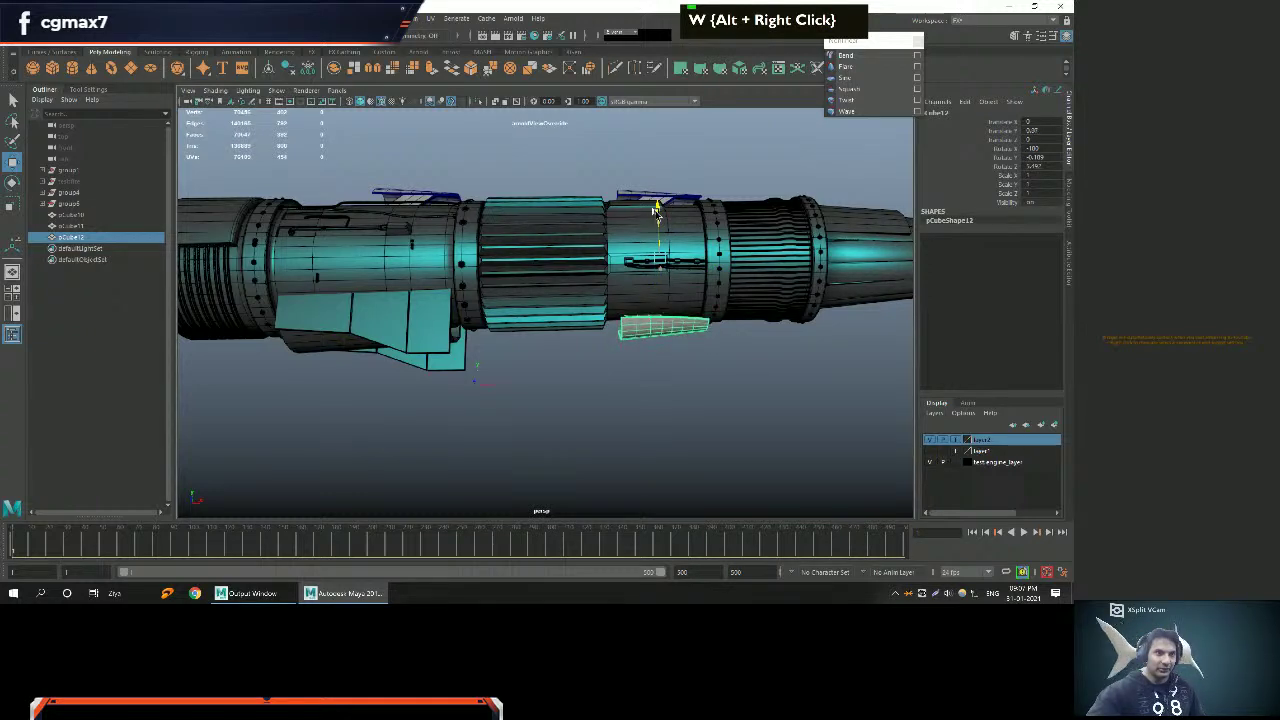
pyautogui.press('q')
pyautogui.click(720, 410)
# Examine the plates' placement along the engine from above and from the intake end.
pyautogui.keyDown('alt'); pyautogui.moveTo(720, 410); pyautogui.dragTo(650, 380); pyautogui.keyUp('alt')
pyautogui.keyDown('alt'); pyautogui.moveTo(650, 380); pyautogui.dragTo(660, 350, button='middle'); pyautogui.keyUp('alt')
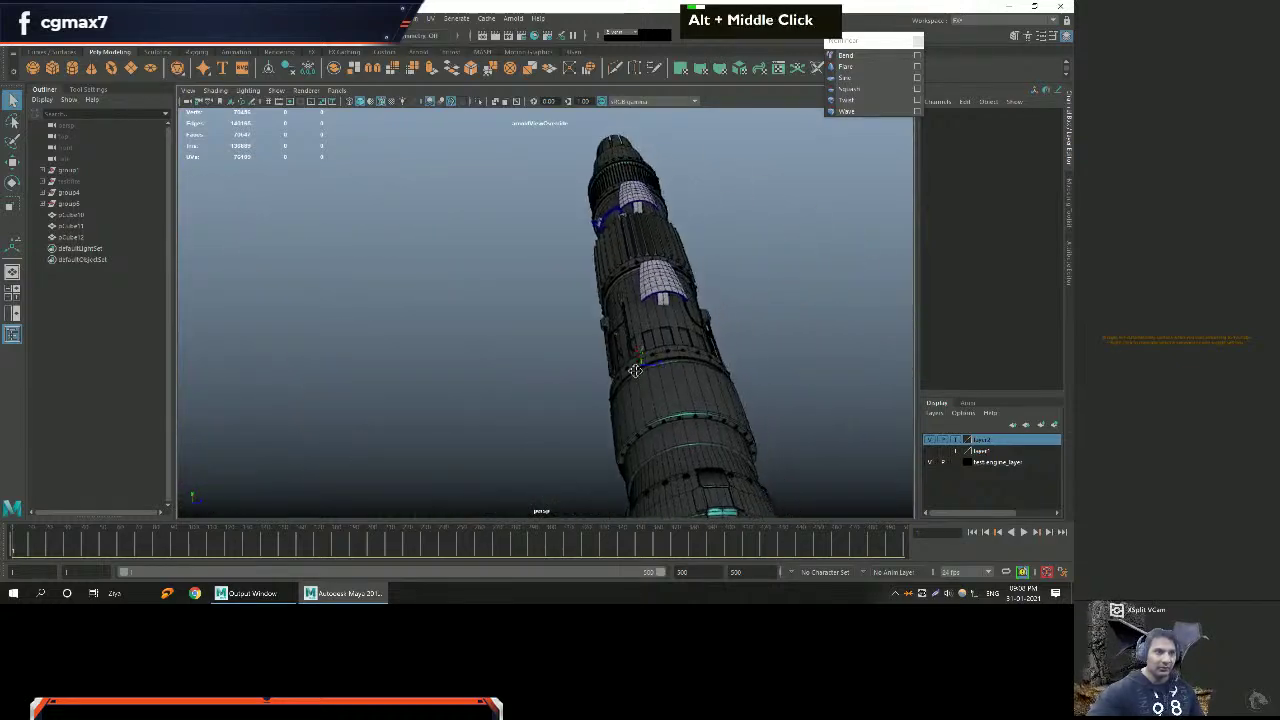
pyautogui.keyDown('alt'); pyautogui.moveTo(660, 350); pyautogui.dragTo(670, 320); pyautogui.keyUp('alt')
pyautogui.keyDown('alt'); pyautogui.moveTo(670, 320); pyautogui.dragTo(678, 306, button='middle'); pyautogui.keyUp('alt')
pyautogui.keyDown('alt'); pyautogui.scroll(-2, 678, 306); pyautogui.keyUp('alt')
pyautogui.keyDown('alt'); pyautogui.moveTo(678, 306); pyautogui.dragTo(640, 317); pyautogui.keyUp('alt')
pyautogui.keyDown('alt'); pyautogui.moveTo(640, 317); pyautogui.dragTo(606, 354, button='middle'); pyautogui.keyUp('alt')
pyautogui.keyDown('alt'); pyautogui.moveTo(606, 354); pyautogui.dragTo(570, 330); pyautogui.keyUp('alt')
pyautogui.keyDown('alt'); pyautogui.moveTo(570, 330); pyautogui.dragTo(574, 360, button='middle'); pyautogui.keyUp('alt')
pyautogui.keyDown('alt'); pyautogui.moveTo(574, 360); pyautogui.dragTo(575, 374, button='right'); pyautogui.keyUp('alt')
pyautogui.keyDown('alt'); pyautogui.scroll(-6, 476, 342); pyautogui.keyUp('alt')
# Select the whole engine with its new plates and assign the existing metal material to it.
pyautogui.moveTo(476, 342); pyautogui.dragTo(681, 448)
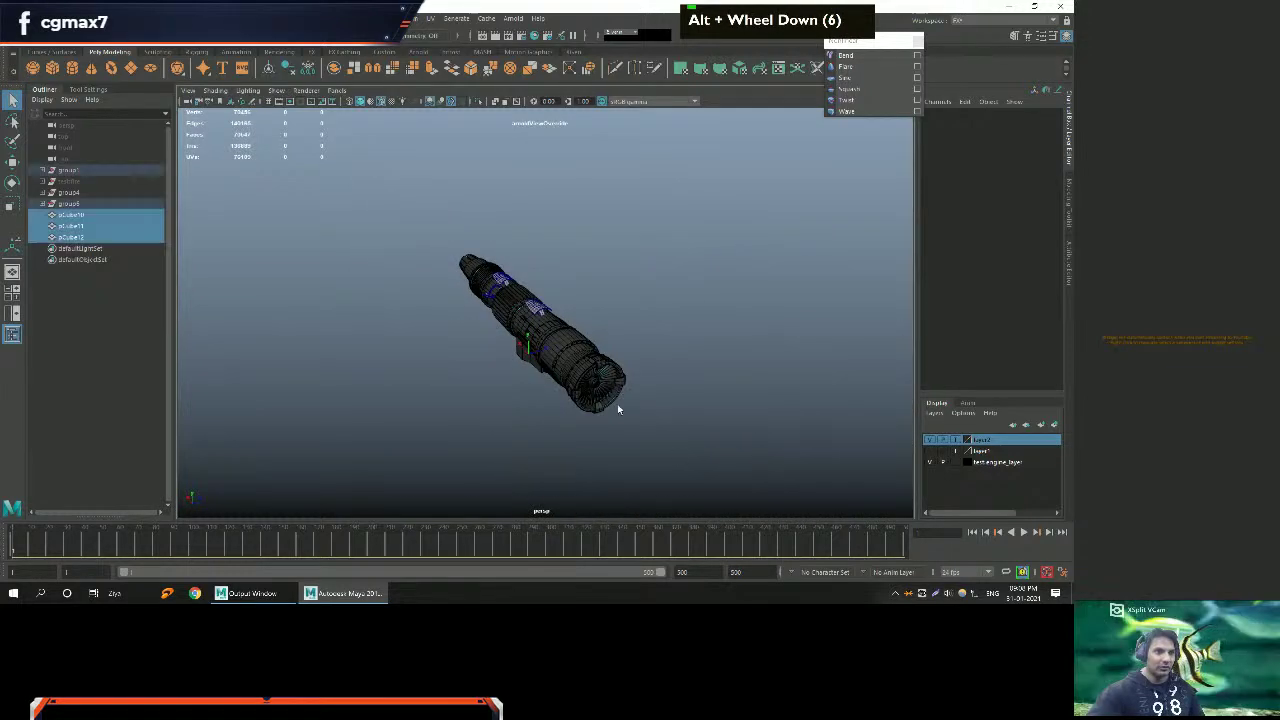
pyautogui.moveTo(545, 285); pyautogui.dragTo(566, 595, button='right')
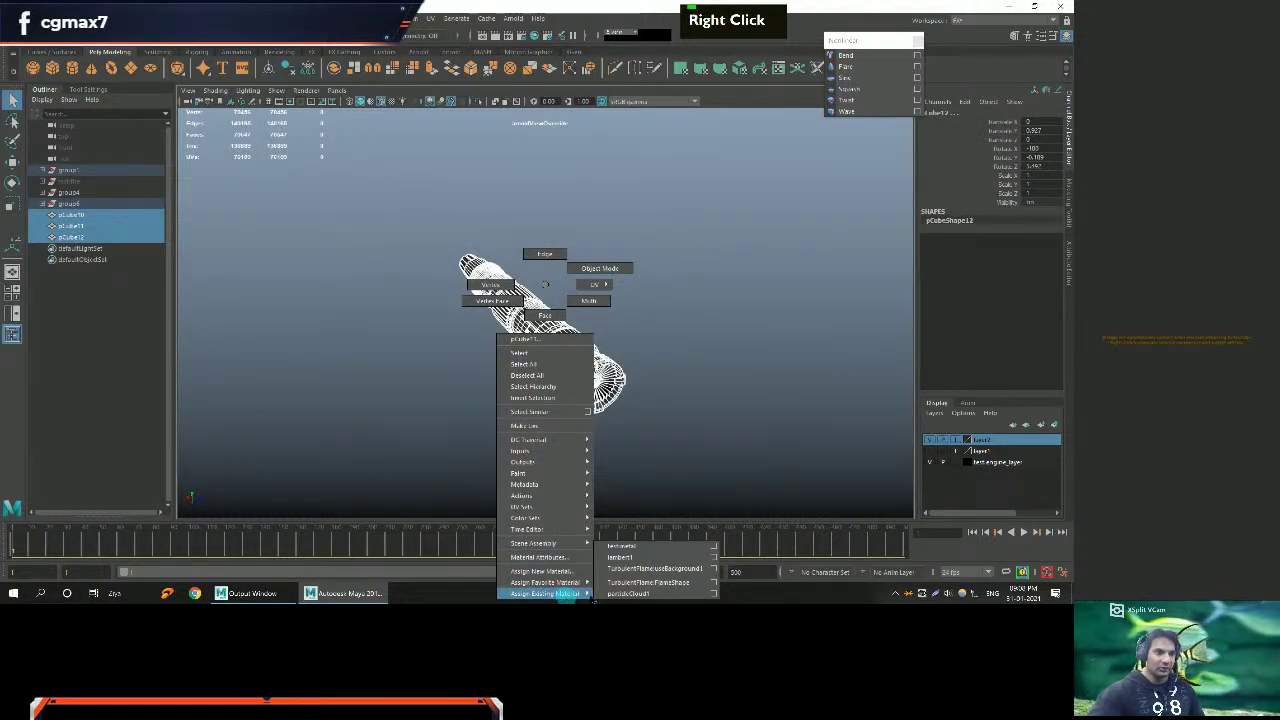
pyautogui.moveTo(643, 553); pyautogui.dragTo(576, 597, button='right')
pyautogui.moveTo(622, 548); pyautogui.dragTo(622, 548, button='right')
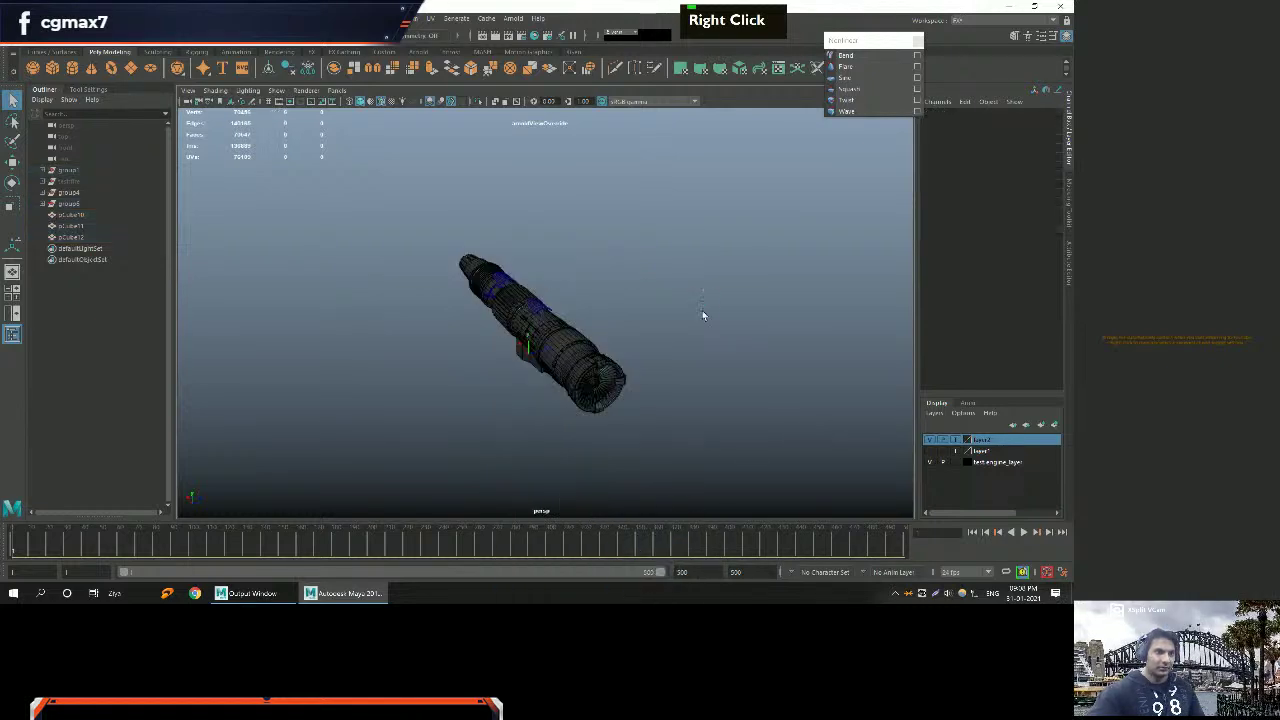
# Select all engine parts and add them to the existing engine display layer.
pyautogui.keyDown('alt'); pyautogui.moveTo(705, 303); pyautogui.dragTo(604, 334); pyautogui.keyUp('alt')
pyautogui.keyDown('alt'); pyautogui.scroll(3, 604, 334); pyautogui.keyUp('alt')
pyautogui.scroll(-3, 432, 276)
pyautogui.moveTo(408, 222); pyautogui.dragTo(786, 504)
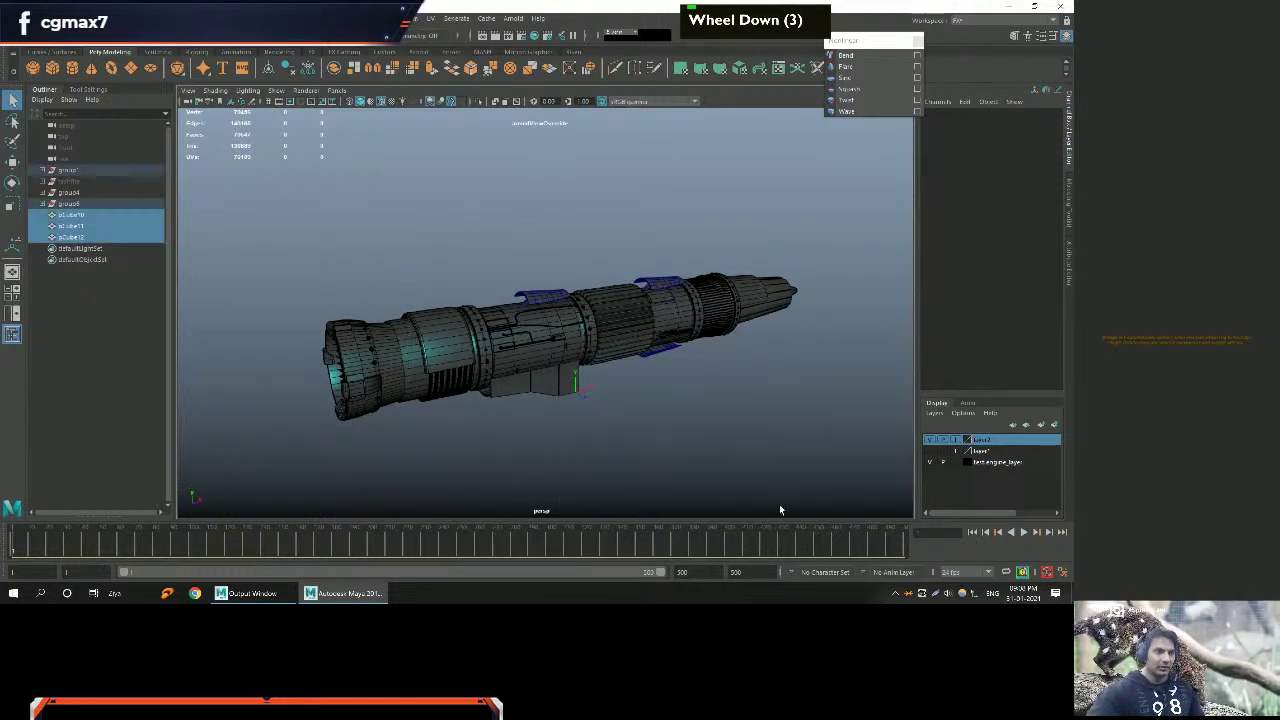
pyautogui.rightClick(987, 467)
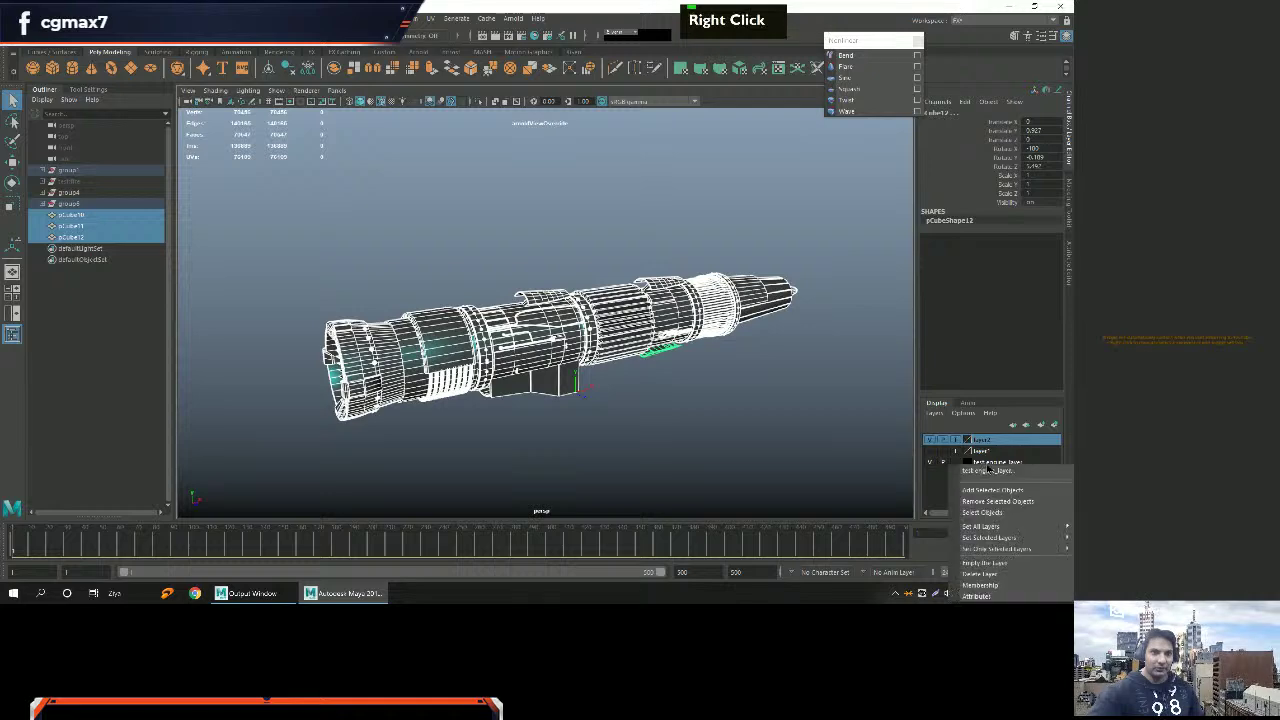
pyautogui.click(989, 491)
# Review the complete engine with its plates from the side and the fan intake end.
pyautogui.scroll(2, 711, 434)
pyautogui.keyDown('alt'); pyautogui.moveTo(597, 429); pyautogui.dragTo(620, 418); pyautogui.keyUp('alt')
pyautogui.keyDown('alt'); pyautogui.moveTo(620, 418); pyautogui.dragTo(631, 405, button='right'); pyautogui.keyUp('alt')
pyautogui.keyDown('alt'); pyautogui.moveTo(631, 405); pyautogui.dragTo(500, 400); pyautogui.keyUp('alt')
pyautogui.keyDown('alt'); pyautogui.moveTo(500, 400); pyautogui.dragTo(452, 345, button='right'); pyautogui.keyUp('alt')
pyautogui.moveTo(452, 345)
pyautogui.keyDown('alt'); pyautogui.mouseDown(button='middle')
pyautogui.moveTo(608, 350)
pyautogui.moveTo(451, 346)
pyautogui.mouseUp(button='middle'); pyautogui.keyUp('alt')
pyautogui.keyDown('alt'); pyautogui.moveTo(451, 346); pyautogui.dragTo(791, 374); pyautogui.keyUp('alt')
pyautogui.keyDown('alt'); pyautogui.scroll(-2, 705, 395); pyautogui.keyUp('alt')
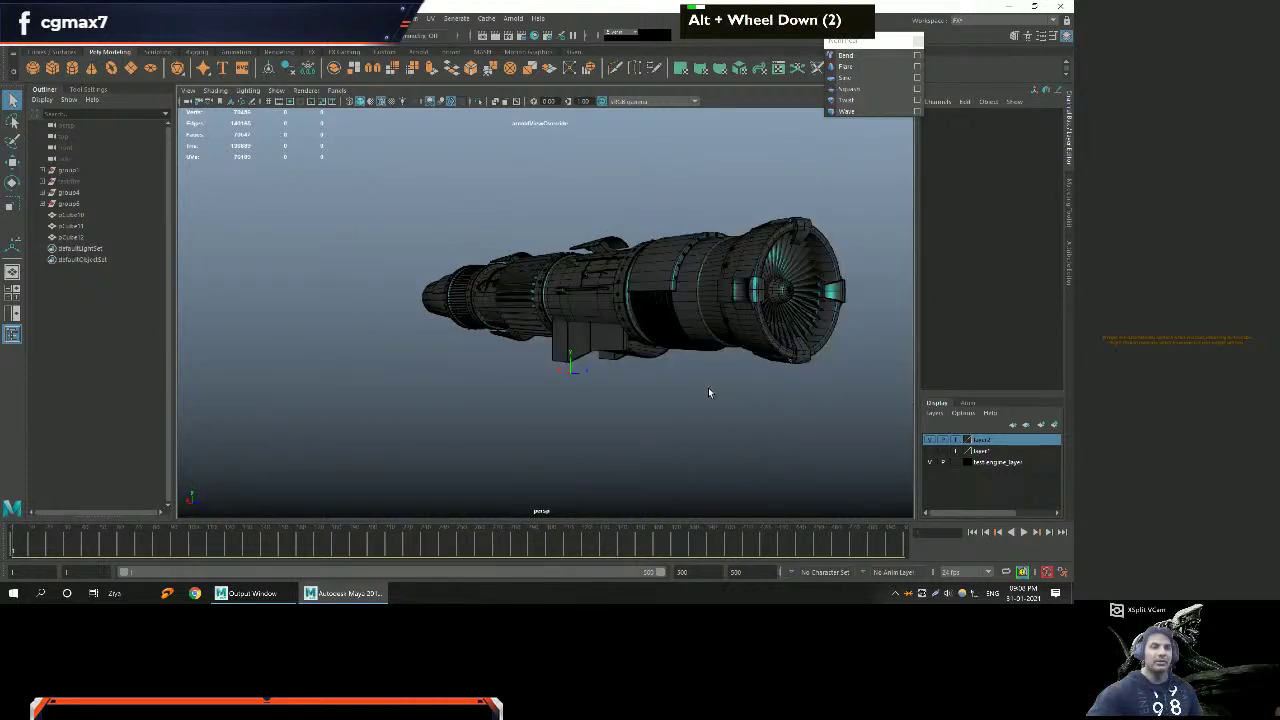
pyautogui.press('alt')
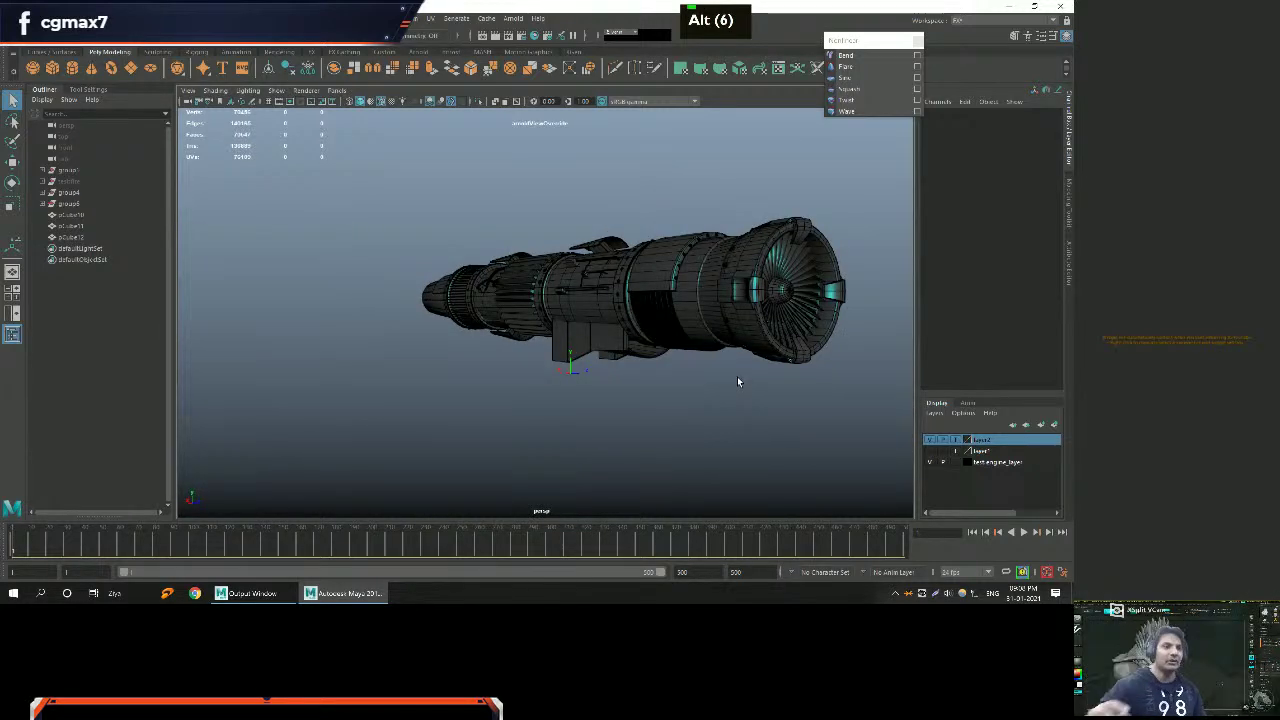
# Inspect the engine's silhouette from the pointed nose along the panelled sections.
pyautogui.keyDown('alt'); pyautogui.scroll(-4, 586, 257); pyautogui.keyUp('alt')
pyautogui.keyDown('alt'); pyautogui.moveTo(586, 257); pyautogui.dragTo(557, 293); pyautogui.keyUp('alt')
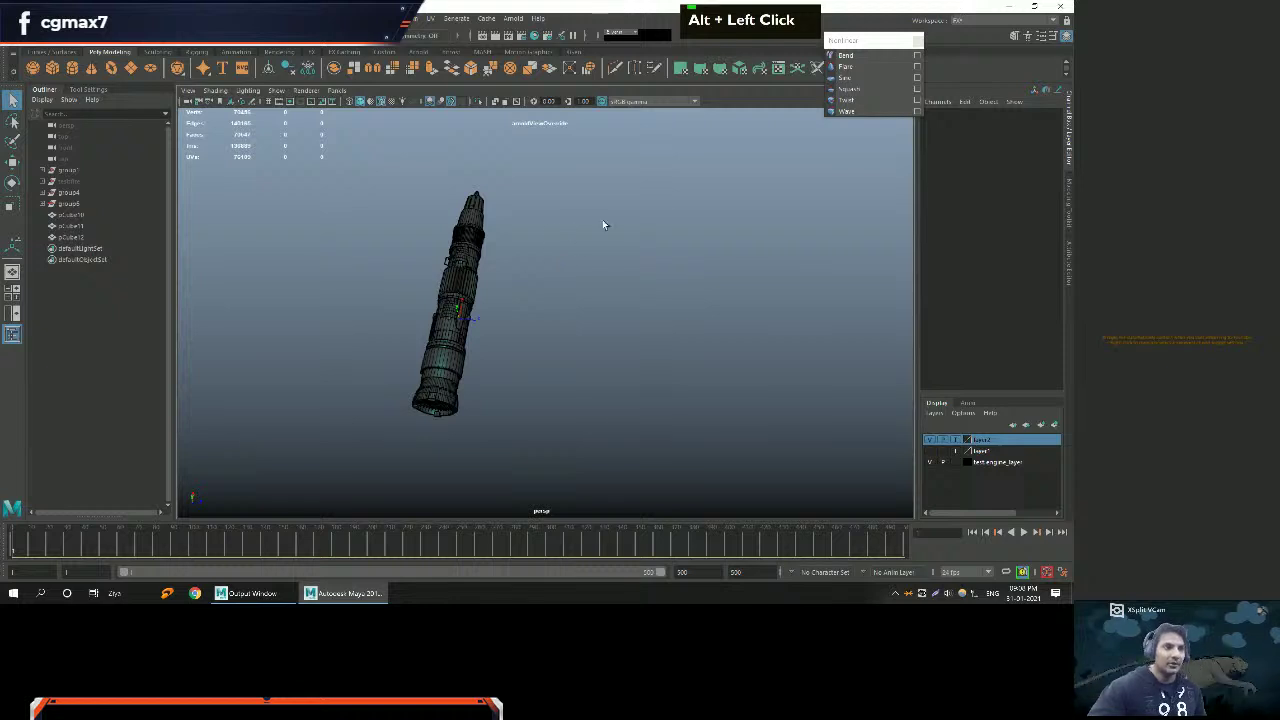
pyautogui.keyDown('alt'); pyautogui.moveTo(608, 250); pyautogui.dragTo(511, 237, button='middle'); pyautogui.keyUp('alt')
pyautogui.keyDown('alt'); pyautogui.moveTo(511, 237); pyautogui.dragTo(582, 322); pyautogui.keyUp('alt')
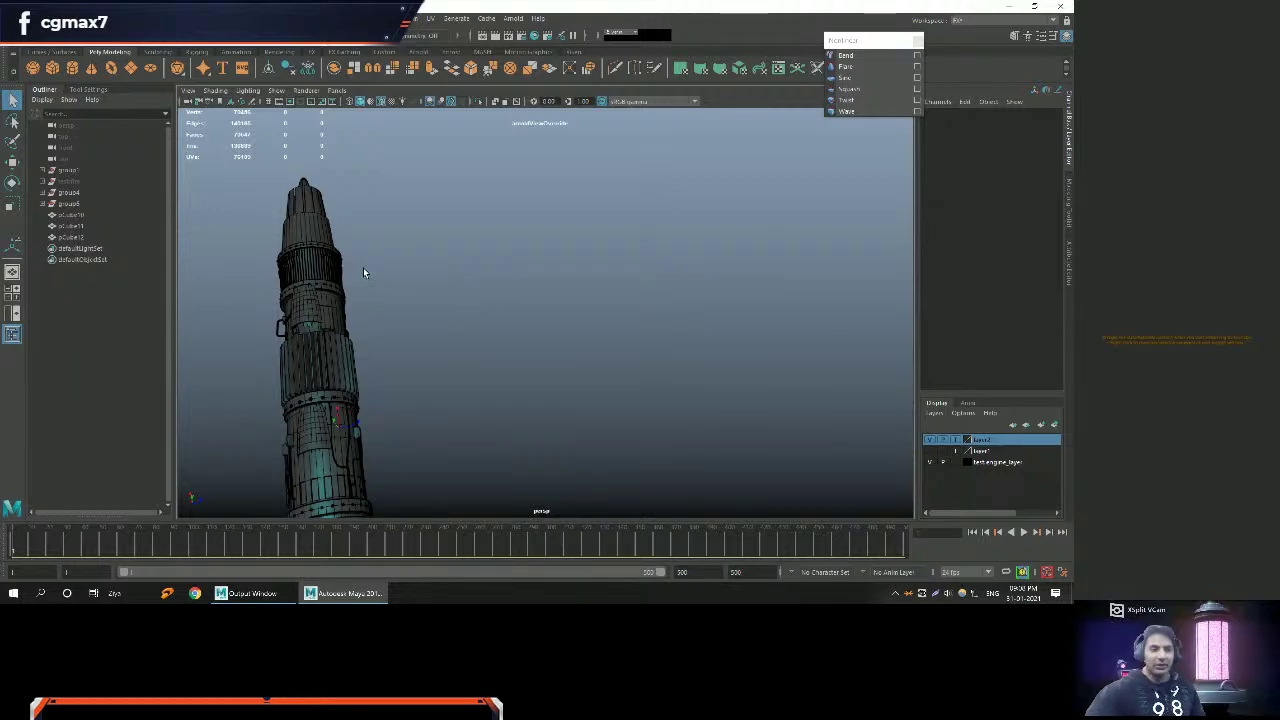
pyautogui.keyDown('alt'); pyautogui.moveTo(363, 271); pyautogui.dragTo(430, 300, button='middle'); pyautogui.keyUp('alt')
pyautogui.keyDown('alt'); pyautogui.moveTo(430, 300); pyautogui.dragTo(497, 331); pyautogui.keyUp('alt')
pyautogui.keyDown('alt'); pyautogui.moveTo(497, 331); pyautogui.dragTo(640, 397, button='middle'); pyautogui.keyUp('alt')
pyautogui.moveTo(640, 397)
pyautogui.keyDown('alt'); pyautogui.mouseDown()
pyautogui.moveTo(606, 377)
pyautogui.moveTo(663, 400)
pyautogui.mouseUp(); pyautogui.keyUp('alt')
pyautogui.keyDown('alt'); pyautogui.moveTo(663, 400); pyautogui.dragTo(645, 385, button='middle'); pyautogui.keyUp('alt')
pyautogui.keyDown('alt'); pyautogui.moveTo(645, 385); pyautogui.dragTo(630, 360); pyautogui.keyUp('alt')
pyautogui.keyDown('alt'); pyautogui.moveTo(630, 358); pyautogui.dragTo(654, 331, button='right'); pyautogui.keyUp('alt')
pyautogui.keyDown('alt'); pyautogui.moveTo(654, 331); pyautogui.dragTo(594, 344); pyautogui.keyUp('alt')
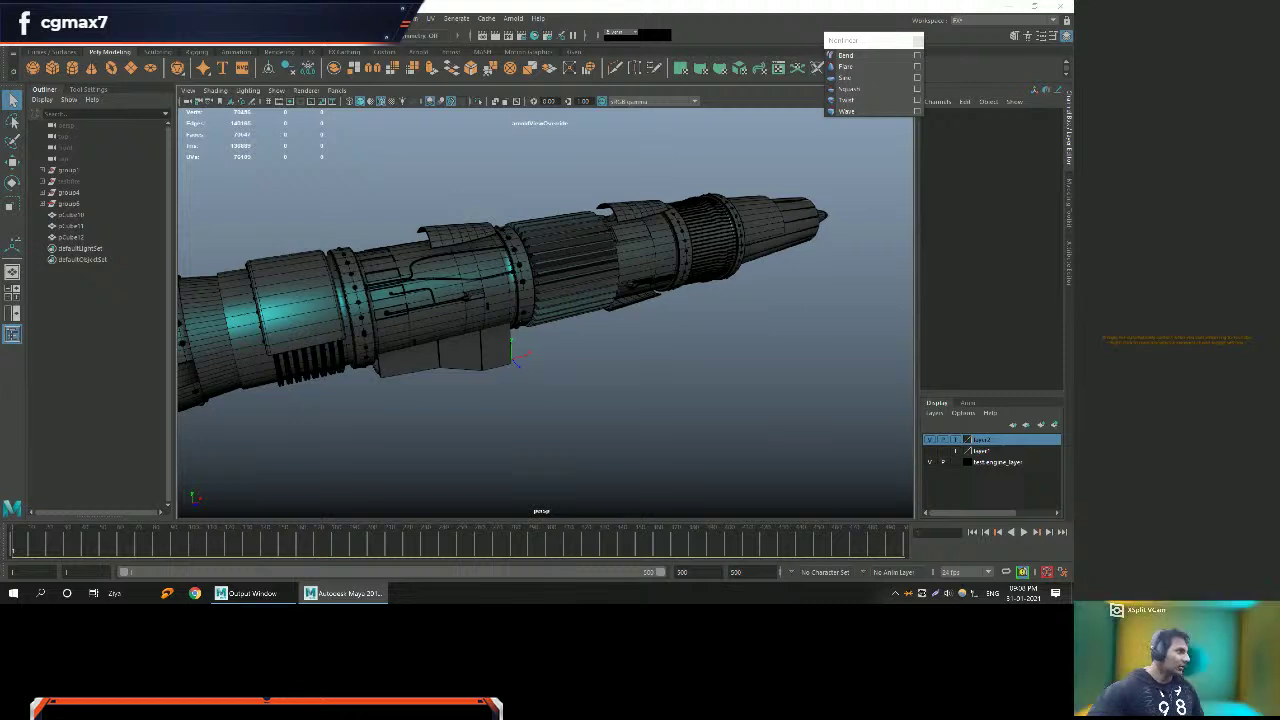
# Inspect the mounting brackets and surface details on the engine's middle section up close.
pyautogui.scroll(-3, 870, 85)
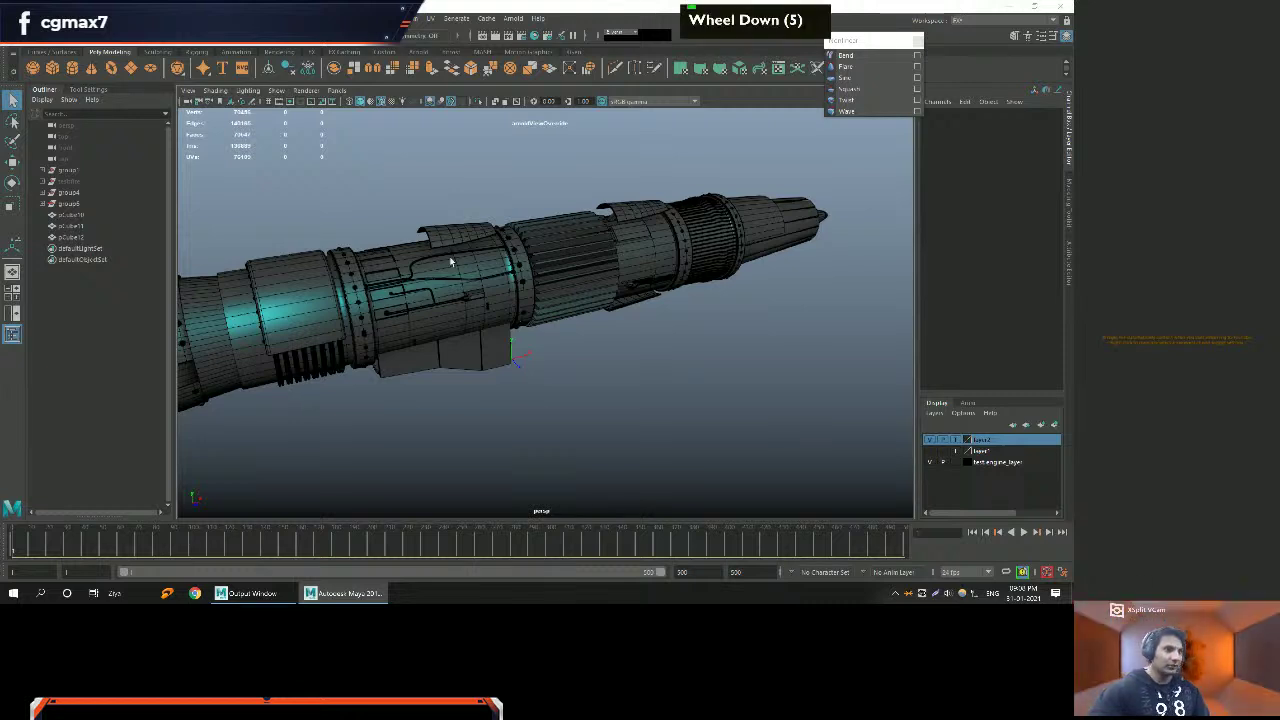
pyautogui.keyDown('alt'); pyautogui.moveTo(479, 283); pyautogui.dragTo(506, 251, button='middle'); pyautogui.keyUp('alt')
pyautogui.keyDown('alt'); pyautogui.moveTo(506, 251); pyautogui.dragTo(603, 289); pyautogui.keyUp('alt')
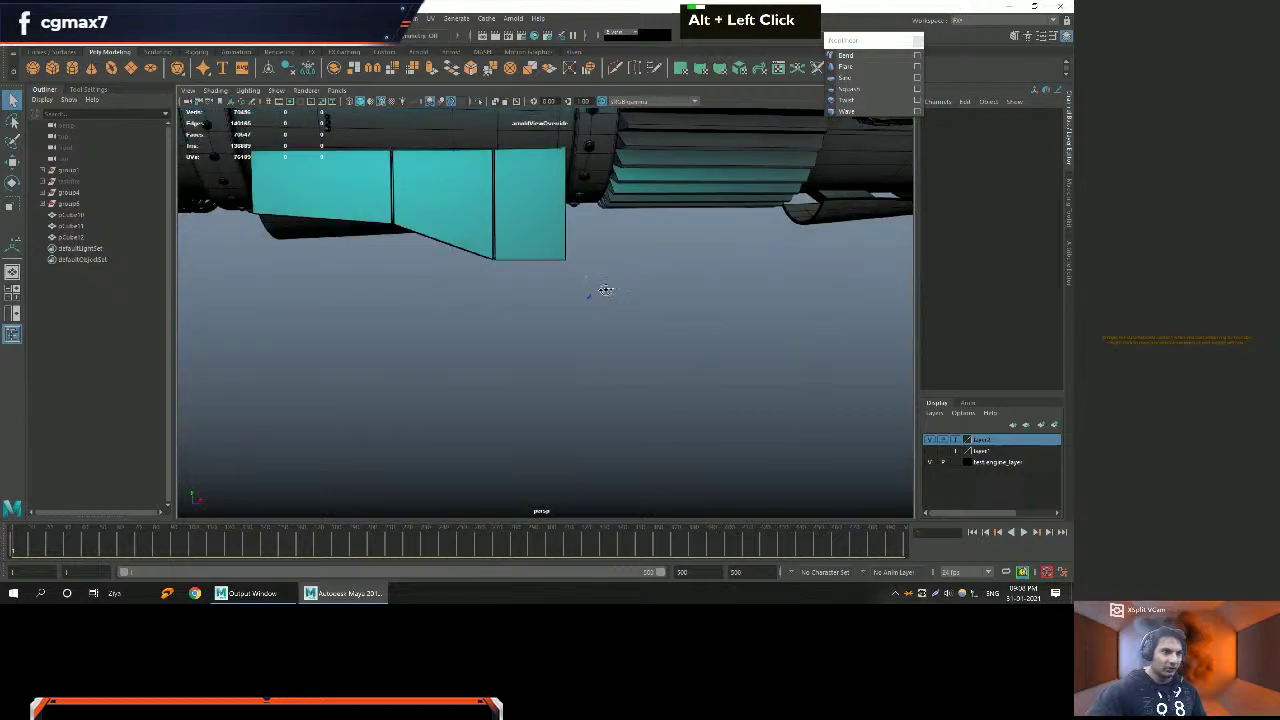
pyautogui.keyDown('alt'); pyautogui.moveTo(603, 289); pyautogui.dragTo(410, 250, button='middle'); pyautogui.keyUp('alt')
pyautogui.keyDown('alt'); pyautogui.moveTo(410, 250); pyautogui.dragTo(452, 262, button='right'); pyautogui.keyUp('alt')
pyautogui.keyDown('alt'); pyautogui.moveTo(452, 262); pyautogui.dragTo(451, 323); pyautogui.keyUp('alt')
pyautogui.keyDown('alt'); pyautogui.moveTo(451, 323); pyautogui.dragTo(455, 268, button='right'); pyautogui.keyUp('alt')
pyautogui.keyDown('alt'); pyautogui.moveTo(455, 268); pyautogui.dragTo(511, 334, button='middle'); pyautogui.keyUp('alt')
pyautogui.click(477, 311)
pyautogui.keyDown('alt'); pyautogui.scroll(-3, 477, 311); pyautogui.keyUp('alt')
pyautogui.keyDown('alt'); pyautogui.moveTo(511, 334); pyautogui.dragTo(540, 350); pyautogui.keyUp('alt')
pyautogui.keyDown('alt'); pyautogui.moveTo(540, 350); pyautogui.dragTo(548, 322, button='middle'); pyautogui.keyUp('alt')
pyautogui.keyDown('alt'); pyautogui.moveTo(548, 322); pyautogui.dragTo(548, 330); pyautogui.keyUp('alt')
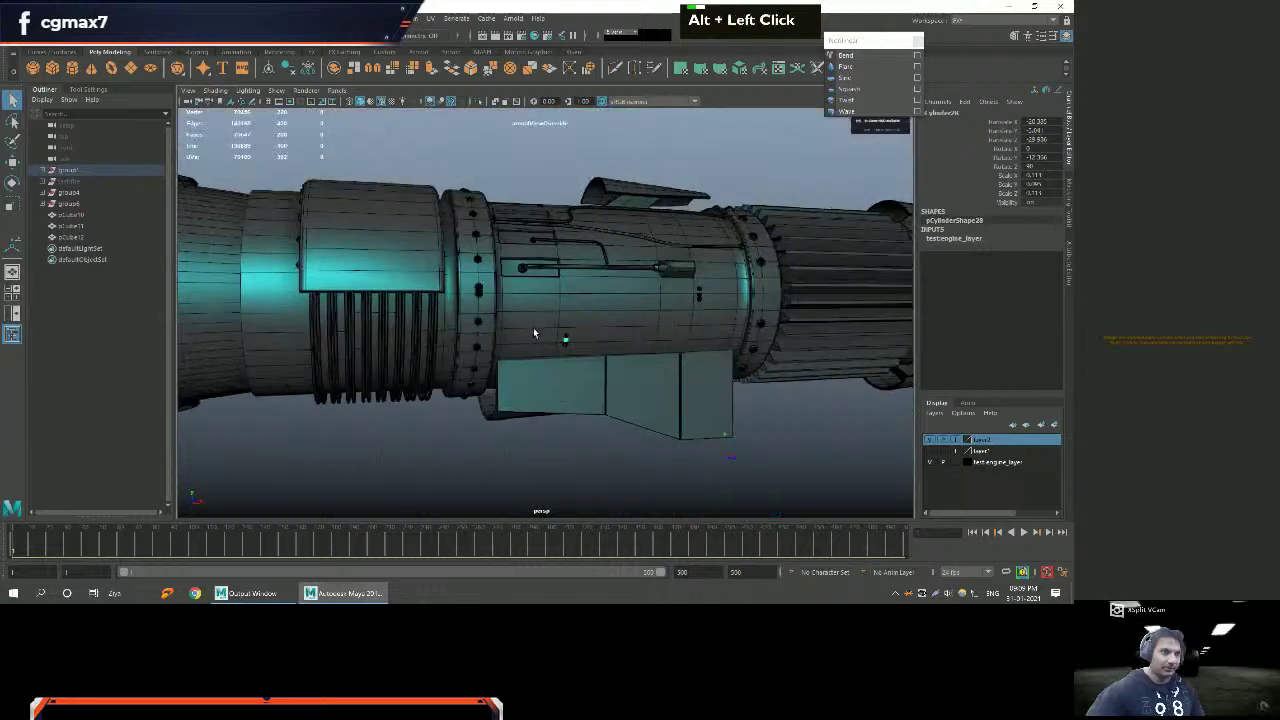
pyautogui.keyDown('alt'); pyautogui.moveTo(548, 330); pyautogui.dragTo(600, 330, button='right'); pyautogui.keyUp('alt')
# Unhide the hidden group above group4 and the hidden cube and wire objects inside group4.
pyautogui.click(80, 183)
pyautogui.hotkey('shift', 'h')
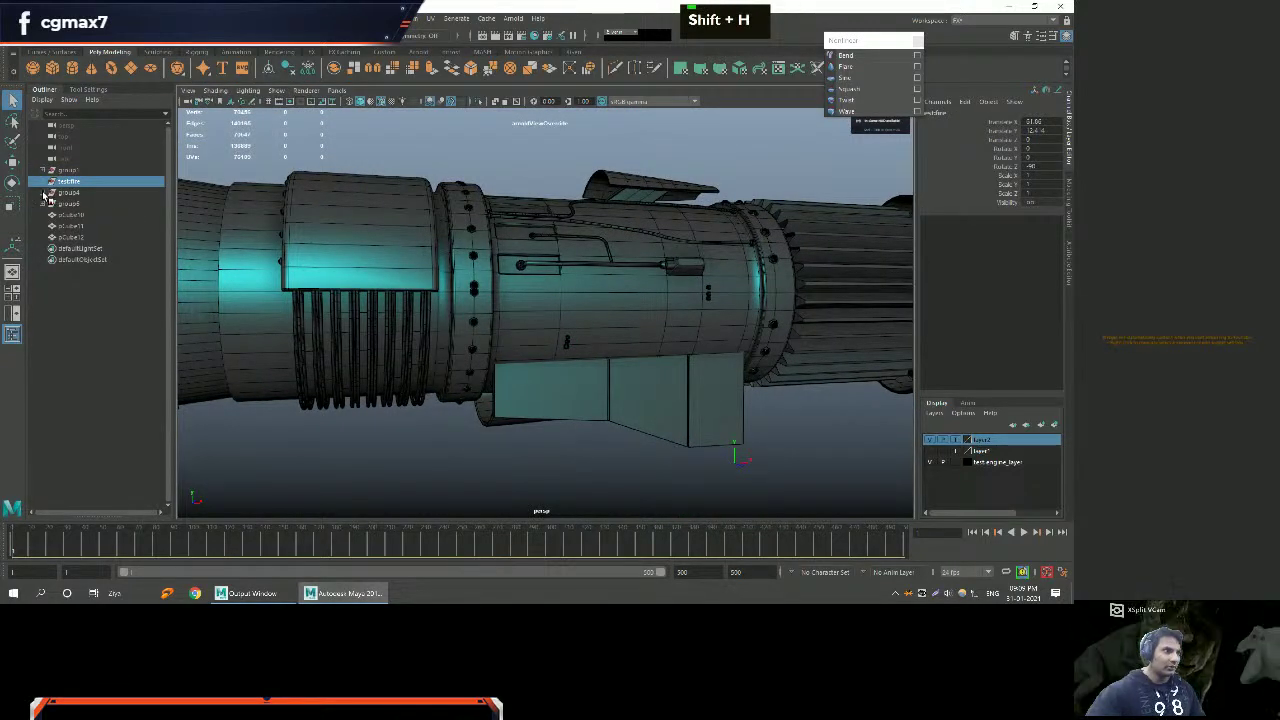
pyautogui.click(44, 192)
pyautogui.click(74, 203)
pyautogui.keyDown('shift'); pyautogui.click(84, 260); pyautogui.keyUp('shift')
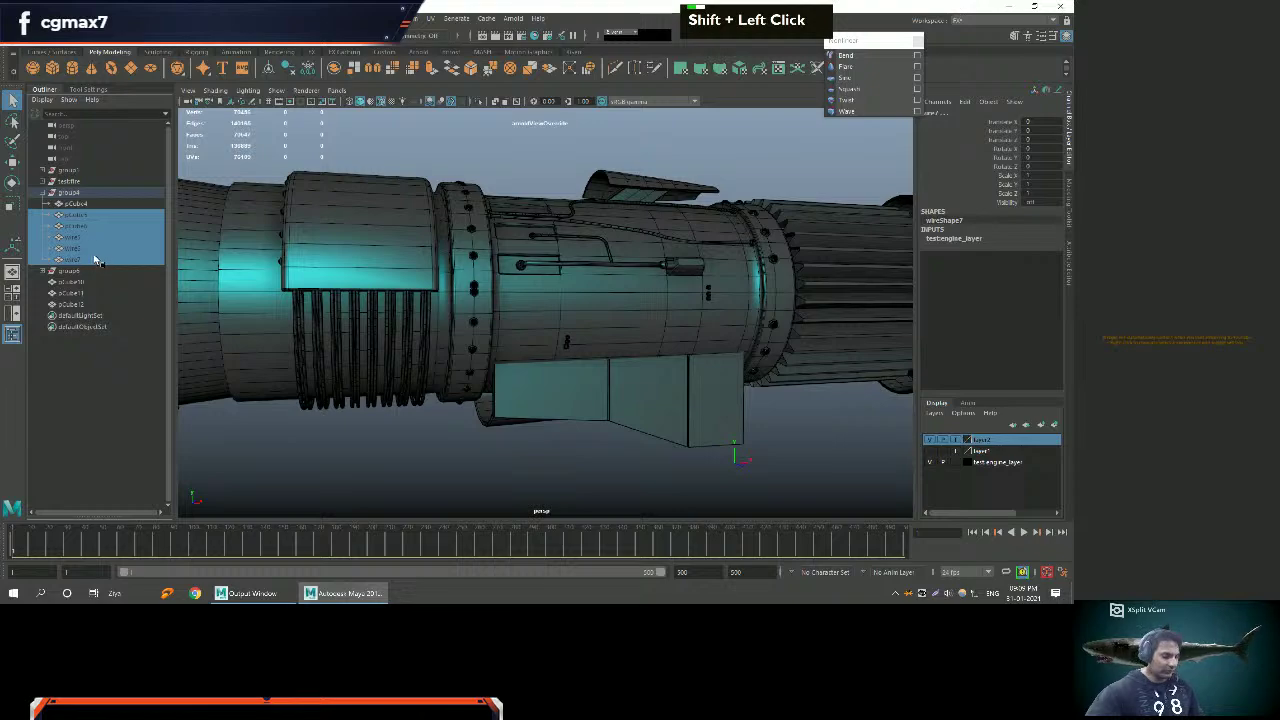
pyautogui.hotkey('shift', 'h')
pyautogui.click(790, 420)
# Examine the cables and connector blocks on the middle section and the raised panel near the nose.
pyautogui.keyDown('alt'); pyautogui.scroll(-2, 765, 402); pyautogui.keyUp('alt')
pyautogui.keyDown('alt'); pyautogui.moveTo(717, 371); pyautogui.dragTo(451, 346); pyautogui.keyUp('alt')
pyautogui.keyDown('alt'); pyautogui.moveTo(451, 346); pyautogui.dragTo(407, 298, button='middle'); pyautogui.keyUp('alt')
pyautogui.keyDown('alt'); pyautogui.moveTo(407, 298); pyautogui.dragTo(405, 300); pyautogui.keyUp('alt')
pyautogui.keyDown('alt'); pyautogui.moveTo(405, 300); pyautogui.dragTo(563, 323, button='right'); pyautogui.keyUp('alt')
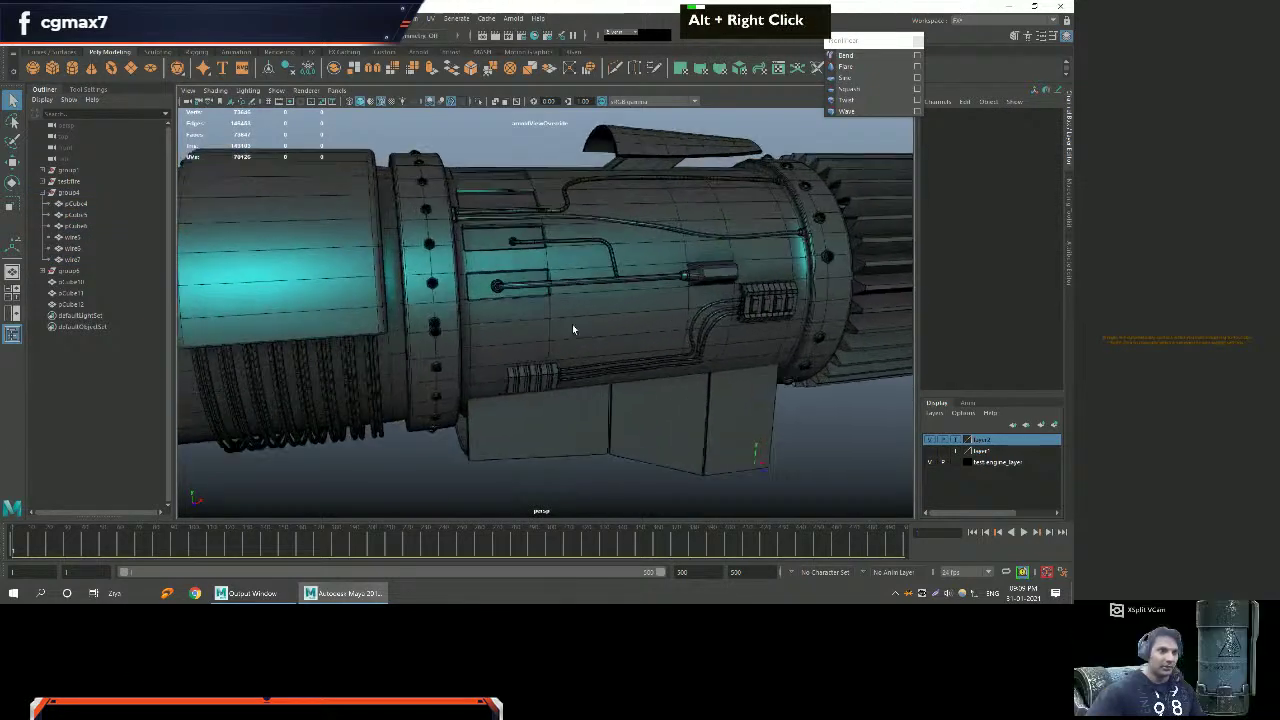
pyautogui.keyDown('alt'); pyautogui.moveTo(563, 323); pyautogui.dragTo(437, 294, button='middle'); pyautogui.keyUp('alt')
pyautogui.keyDown('alt'); pyautogui.scroll(-2, 431, 291); pyautogui.keyUp('alt')
pyautogui.keyDown('alt'); pyautogui.moveTo(431, 291); pyautogui.dragTo(543, 317, button='right'); pyautogui.keyUp('alt')
pyautogui.keyDown('alt'); pyautogui.moveTo(543, 317); pyautogui.dragTo(474, 300, button='middle'); pyautogui.keyUp('alt')
pyautogui.keyDown('alt'); pyautogui.moveTo(474, 300); pyautogui.dragTo(430, 320); pyautogui.keyUp('alt')
pyautogui.keyDown('alt'); pyautogui.moveTo(430, 320); pyautogui.dragTo(582, 305, button='middle'); pyautogui.keyUp('alt')
pyautogui.keyDown('alt'); pyautogui.moveTo(437, 306); pyautogui.dragTo(470, 310, button='middle'); pyautogui.keyUp('alt')
pyautogui.moveTo(470, 310)
pyautogui.keyDown('alt'); pyautogui.mouseDown()
pyautogui.moveTo(500, 312)
pyautogui.moveTo(449, 311)
pyautogui.mouseUp(); pyautogui.keyUp('alt')
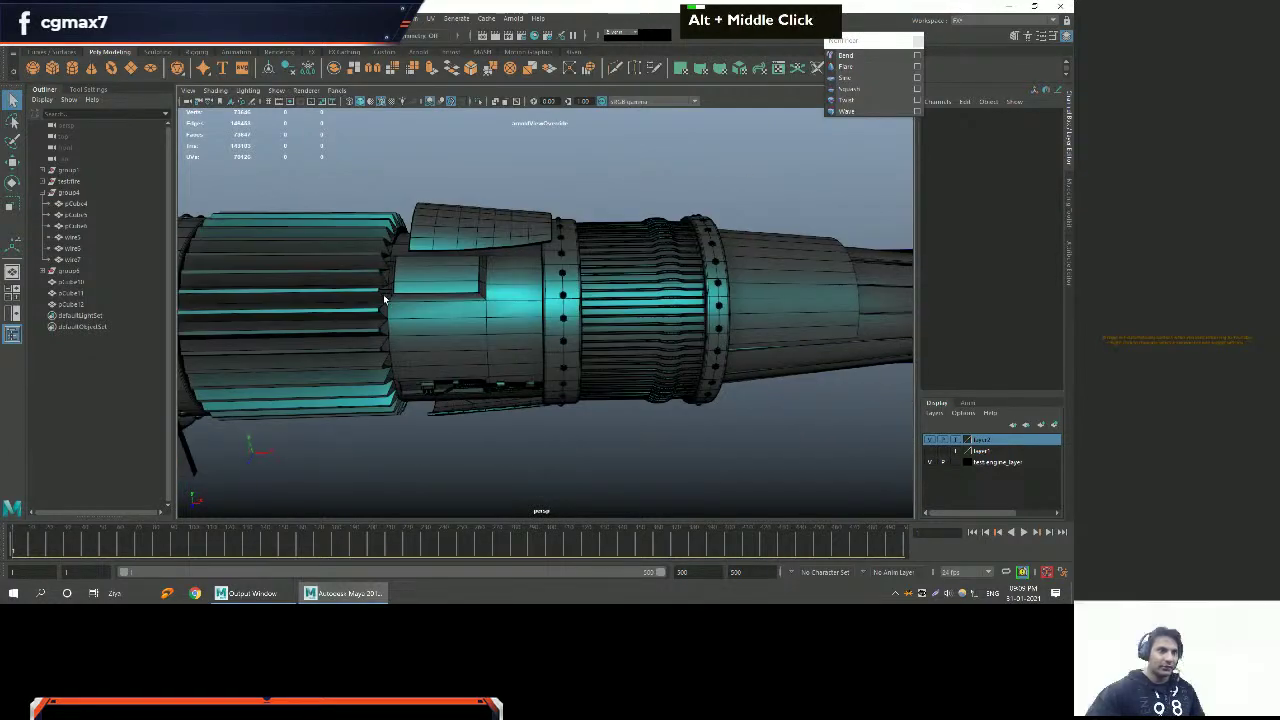
pyautogui.keyDown('alt'); pyautogui.moveTo(449, 311); pyautogui.dragTo(405, 328, button='middle'); pyautogui.keyUp('alt')
pyautogui.moveTo(405, 328)
pyautogui.keyDown('alt'); pyautogui.mouseDown(button='right')
pyautogui.moveTo(380, 292)
pyautogui.moveTo(411, 353)
pyautogui.moveTo(390, 378)
pyautogui.moveTo(420, 337)
pyautogui.moveTo(389, 343)
pyautogui.mouseUp(button='right'); pyautogui.keyUp('alt')
pyautogui.click(390, 378)
pyautogui.press('q')
pyautogui.rightClick(386, 335)
pyautogui.keyDown('shift'); pyautogui.doubleClick(383, 243); pyautogui.keyUp('shift')
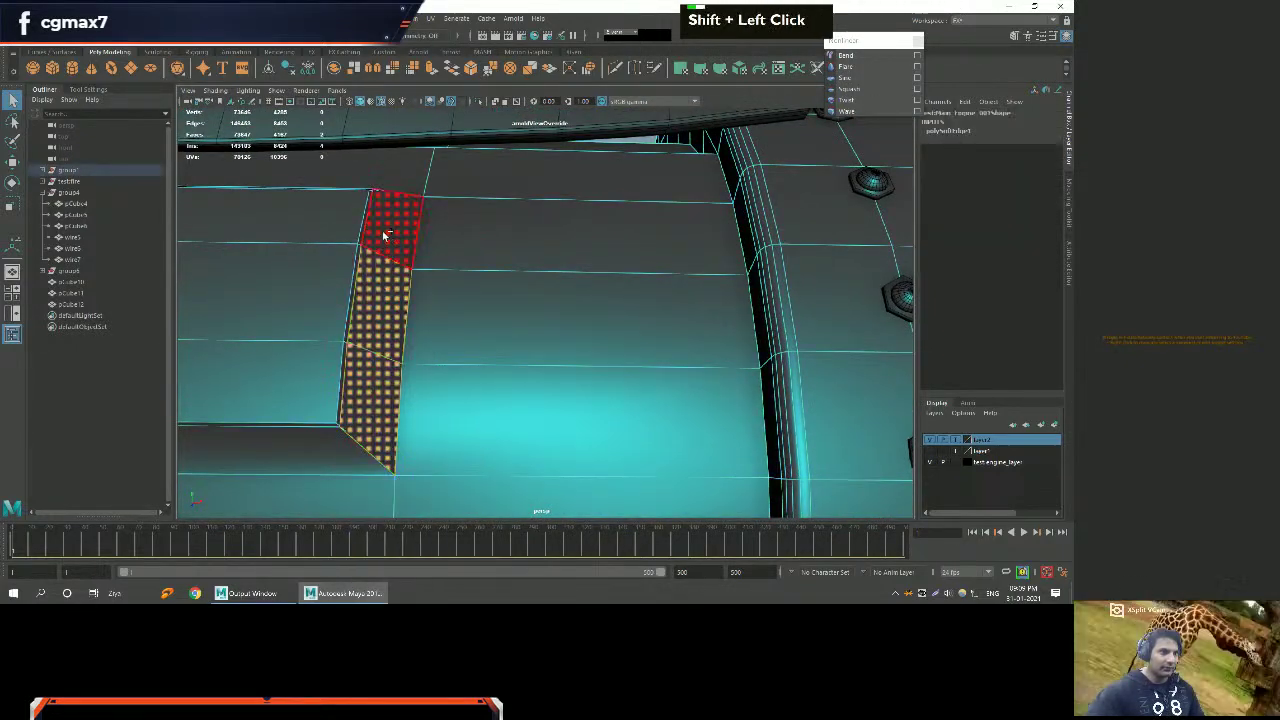
pyautogui.keyDown('shift'); pyautogui.moveTo(403, 298); pyautogui.dragTo(514, 268); pyautogui.keyUp('shift')
pyautogui.hotkey('ctrl', 'z')
# Select the edge loop along the ridge bordering the raised panel near the nose.
pyautogui.press('w')
pyautogui.press('q')
pyautogui.moveTo(514, 268); pyautogui.dragTo(517, 249, button='right')
pyautogui.doubleClick(520, 265)
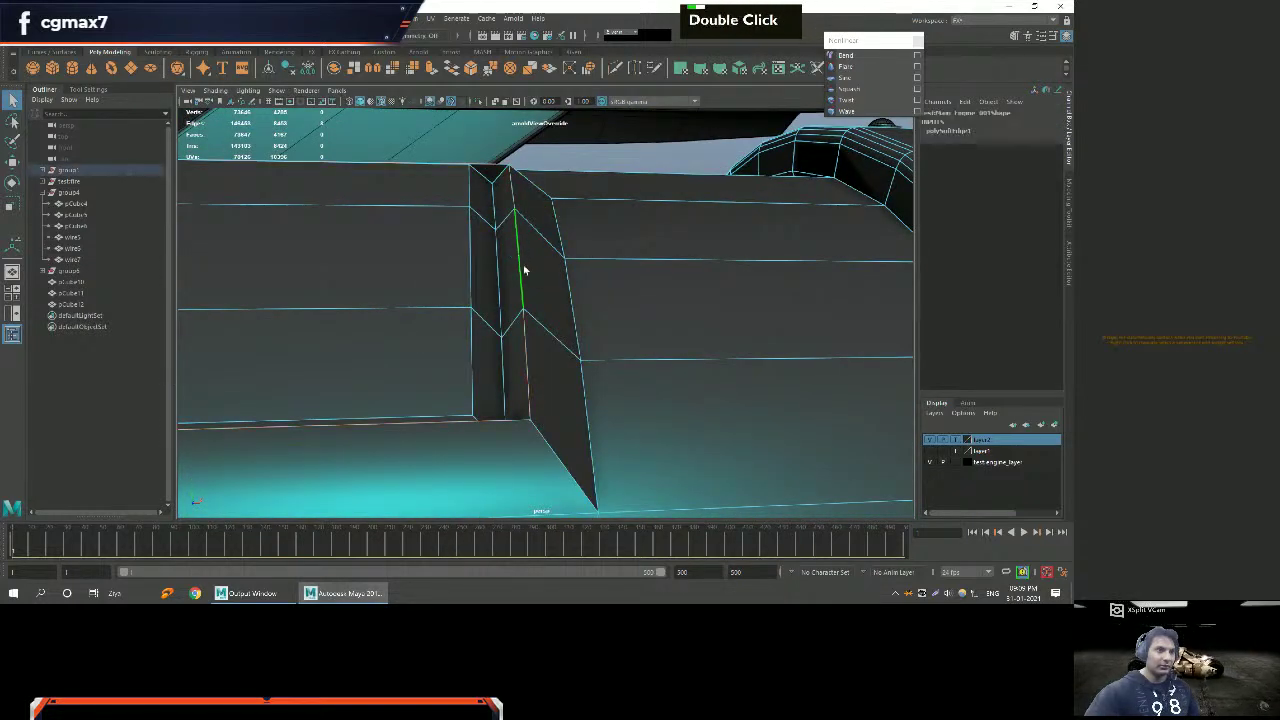
pyautogui.keyDown('alt'); pyautogui.moveTo(520, 265); pyautogui.dragTo(494, 274); pyautogui.keyUp('alt')
# Try lowering the ridge edges at the raised panel's end, and undo the edge edits.
pyautogui.press('w')
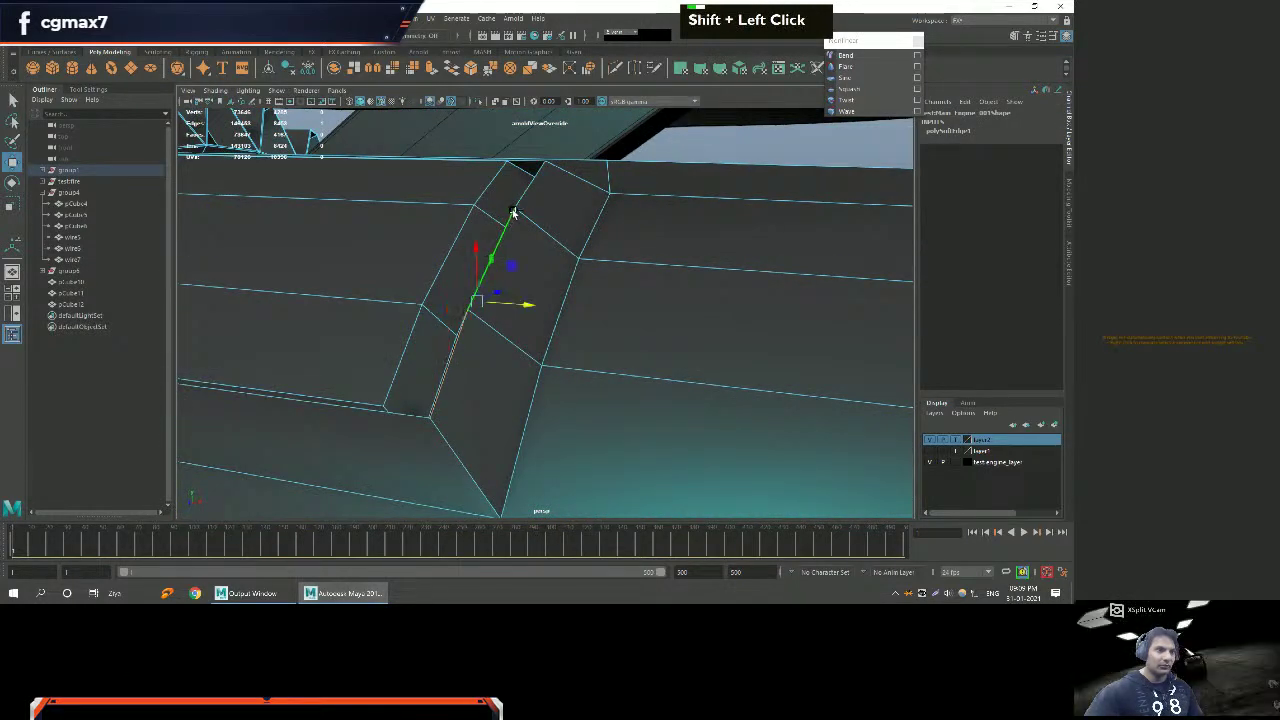
pyautogui.keyDown('alt'); pyautogui.moveTo(511, 230); pyautogui.dragTo(514, 275); pyautogui.keyUp('alt')
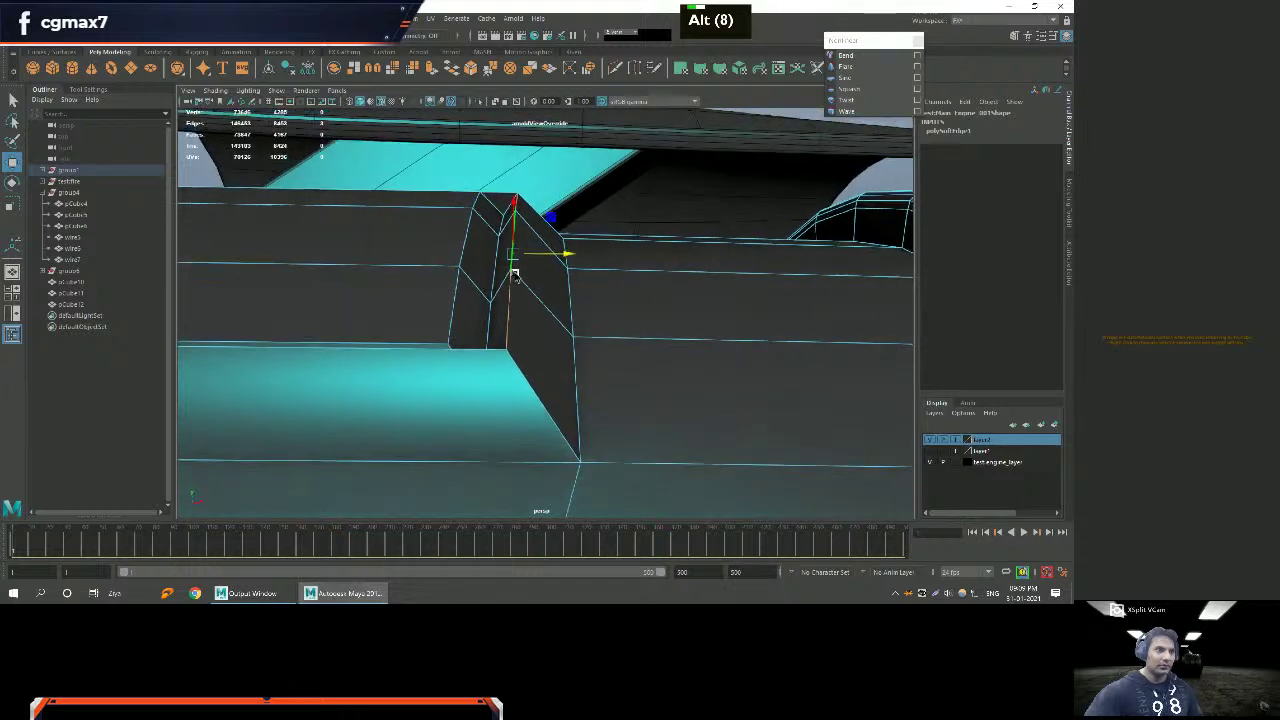
pyautogui.keyDown('alt'); pyautogui.moveTo(549, 226); pyautogui.dragTo(423, 340); pyautogui.keyUp('alt')
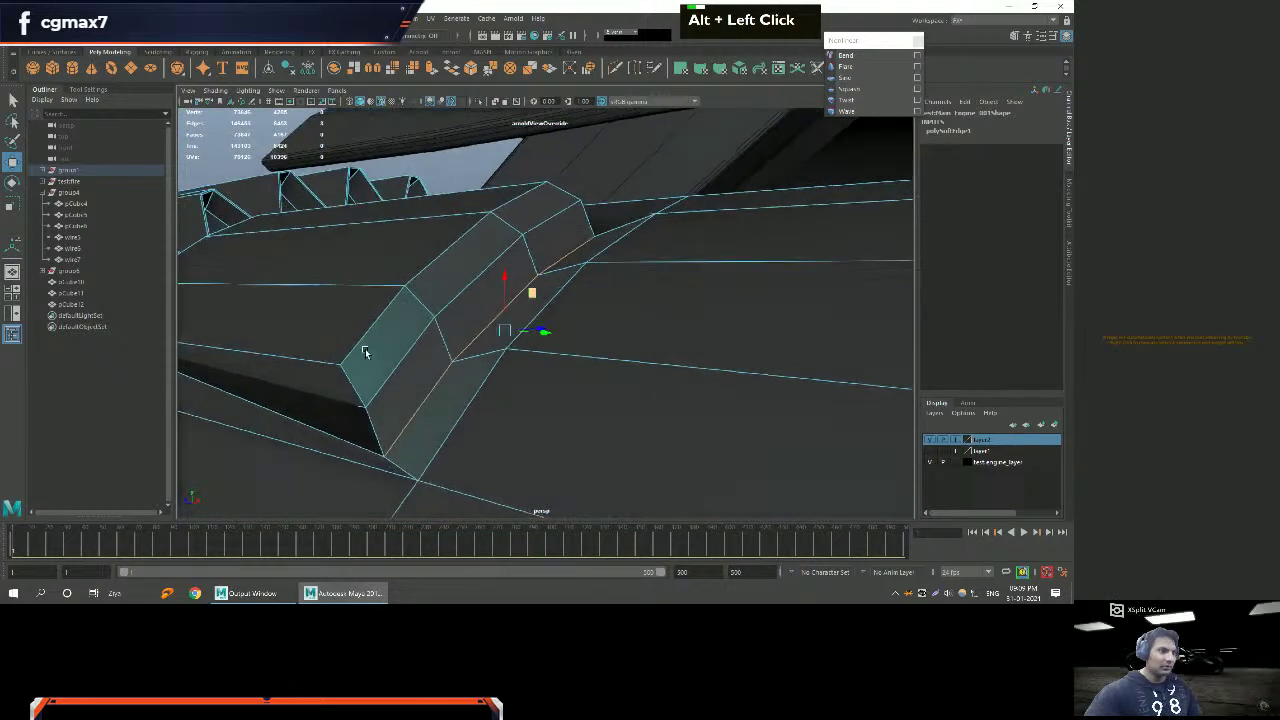
pyautogui.keyDown('alt'); pyautogui.moveTo(423, 340); pyautogui.dragTo(434, 349, button='middle'); pyautogui.keyUp('alt')
pyautogui.keyDown('alt'); pyautogui.moveTo(434, 349); pyautogui.dragTo(453, 380); pyautogui.keyUp('alt')
pyautogui.hotkey('ctrl', 'z')
pyautogui.hotkey('ctrl', 'z')
pyautogui.hotkey('ctrl', 'z')
pyautogui.keyDown('alt'); pyautogui.moveTo(689, 349); pyautogui.dragTo(554, 374, button='right'); pyautogui.keyUp('alt')
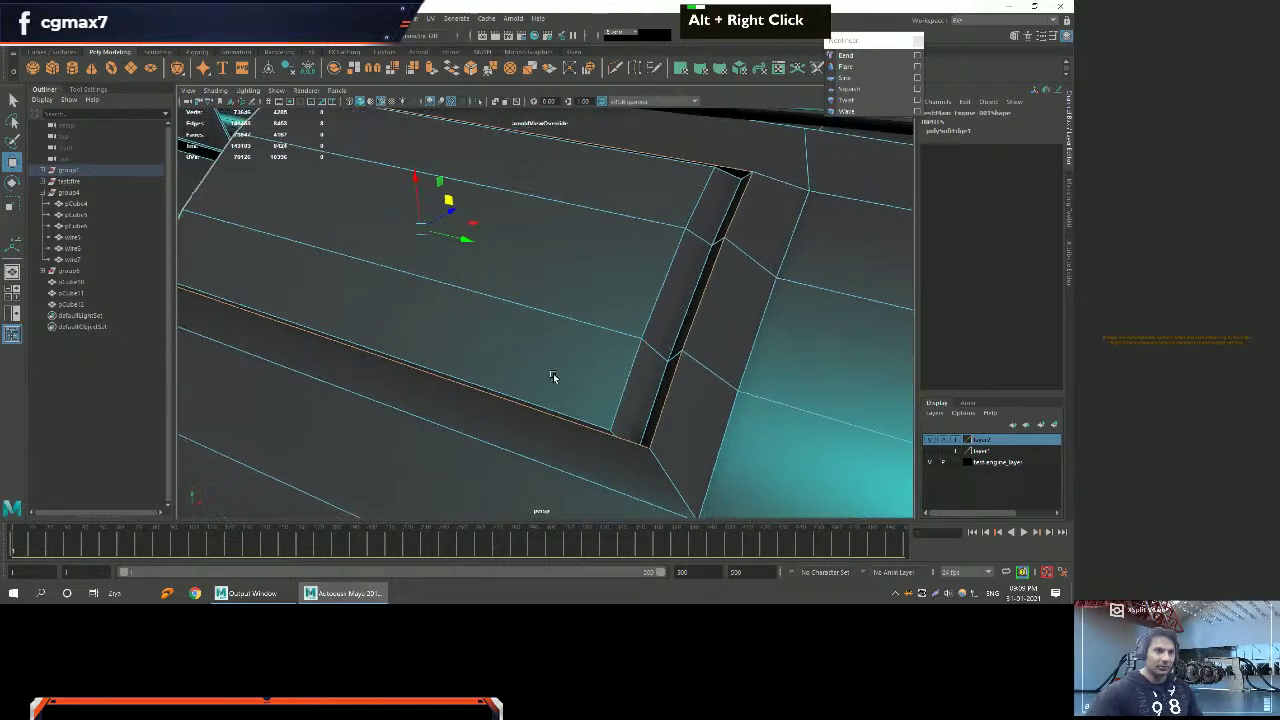
# Extrude the three sloped border faces at the raised panel's end near the nose and inset them slightly.
pyautogui.keyDown('alt'); pyautogui.moveTo(554, 374); pyautogui.dragTo(669, 314); pyautogui.keyUp('alt')
pyautogui.keyDown('alt'); pyautogui.moveTo(669, 314); pyautogui.dragTo(580, 329, button='middle'); pyautogui.keyUp('alt')
pyautogui.keyDown('alt'); pyautogui.moveTo(580, 329); pyautogui.dragTo(551, 337); pyautogui.keyUp('alt')
pyautogui.keyDown('alt'); pyautogui.moveTo(551, 337); pyautogui.dragTo(531, 320, button='middle'); pyautogui.keyUp('alt')
pyautogui.press('q')
pyautogui.keyDown('alt'); pyautogui.moveTo(531, 320); pyautogui.dragTo(498, 315, button='right'); pyautogui.keyUp('alt')
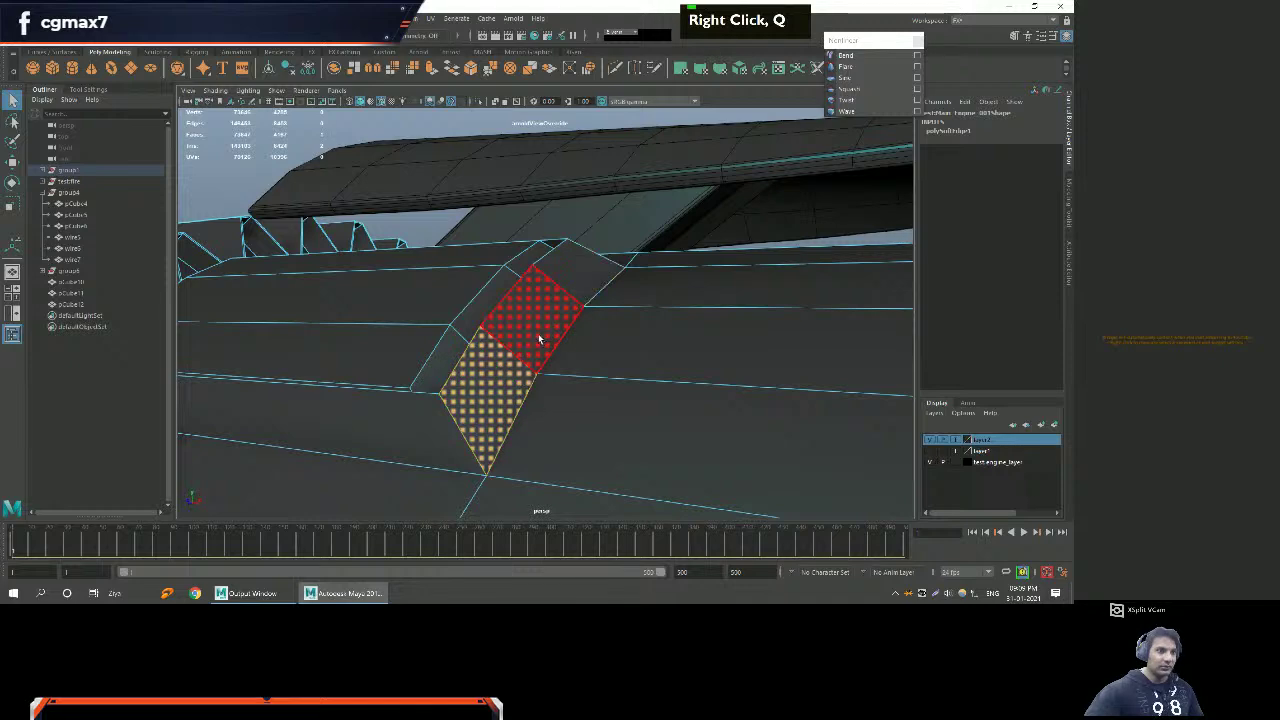
pyautogui.keyDown('shift'); pyautogui.click(500, 371); pyautogui.keyUp('shift')
pyautogui.keyDown('shift'); pyautogui.click(588, 268); pyautogui.keyUp('shift')
pyautogui.keyDown('shift'); pyautogui.click(575, 278); pyautogui.keyUp('shift')
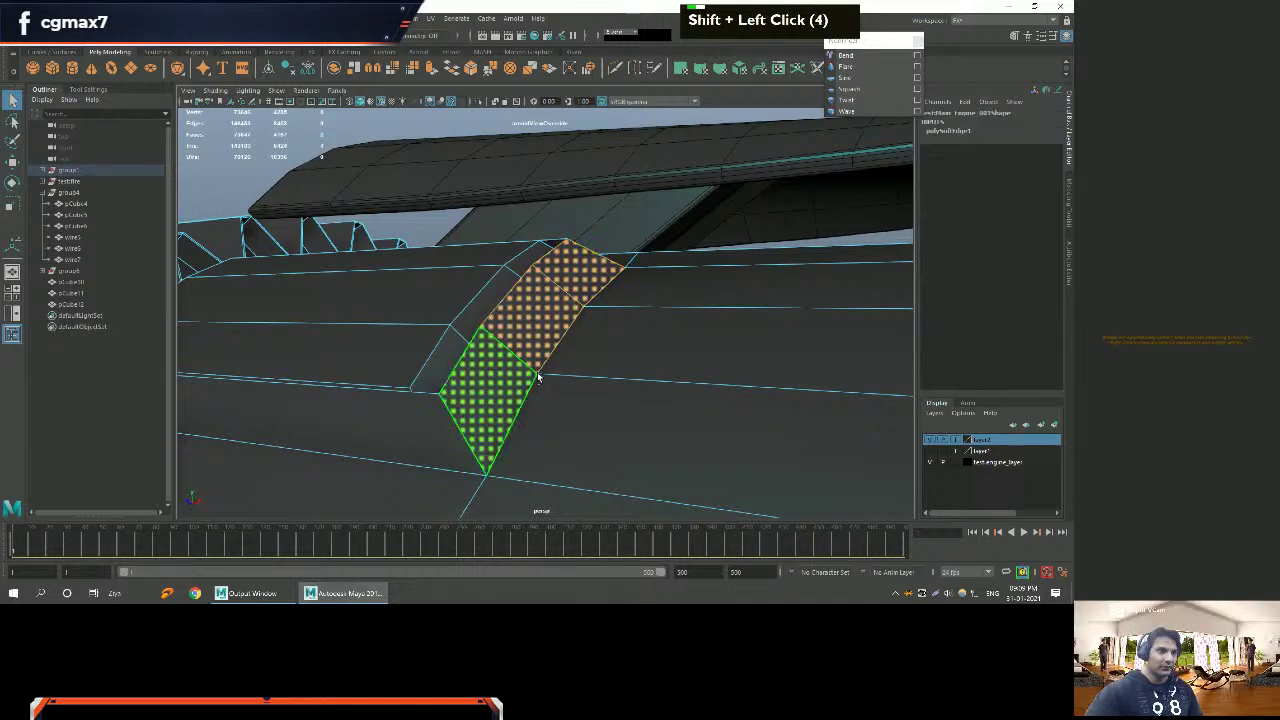
pyautogui.hotkey('ctrl', 'e')
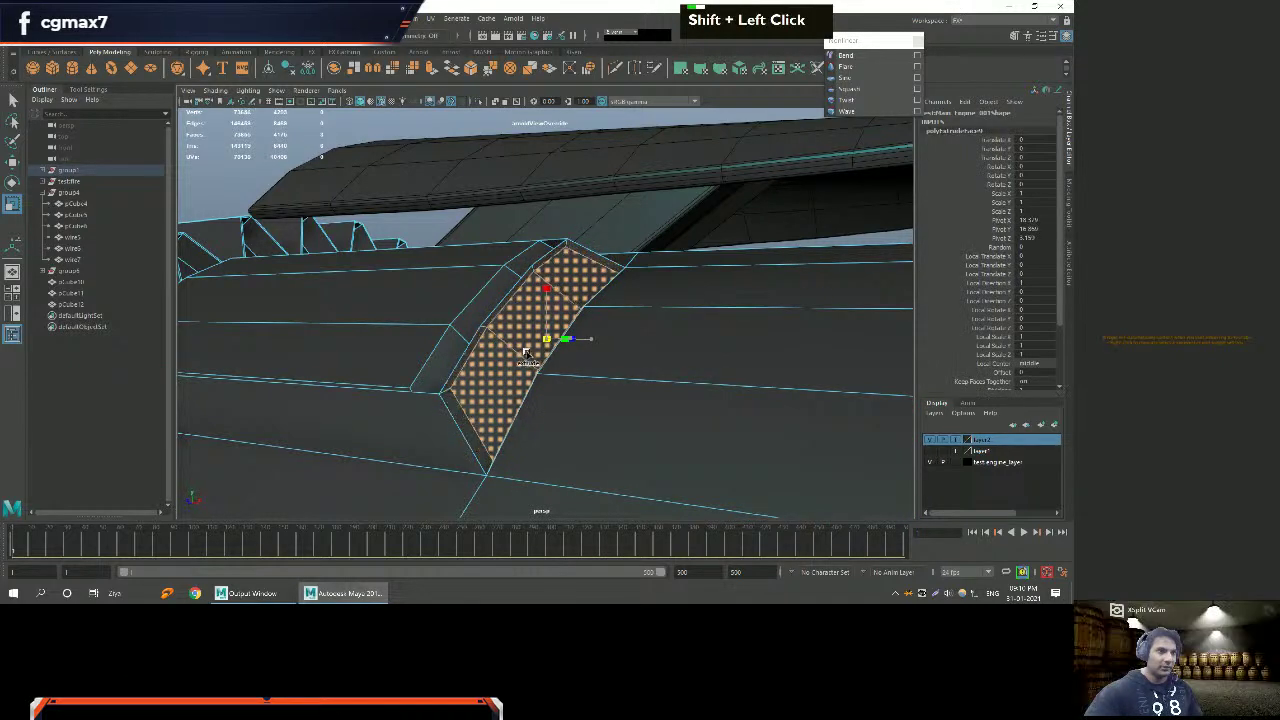
# Extrude the inset faces again and push them inward to form a recess at the raised panel's end.
pyautogui.keyDown('alt'); pyautogui.moveTo(541, 291); pyautogui.dragTo(585, 328); pyautogui.keyUp('alt')
pyautogui.press('w')
pyautogui.keyDown('shift'); pyautogui.click(588, 330); pyautogui.keyUp('shift')
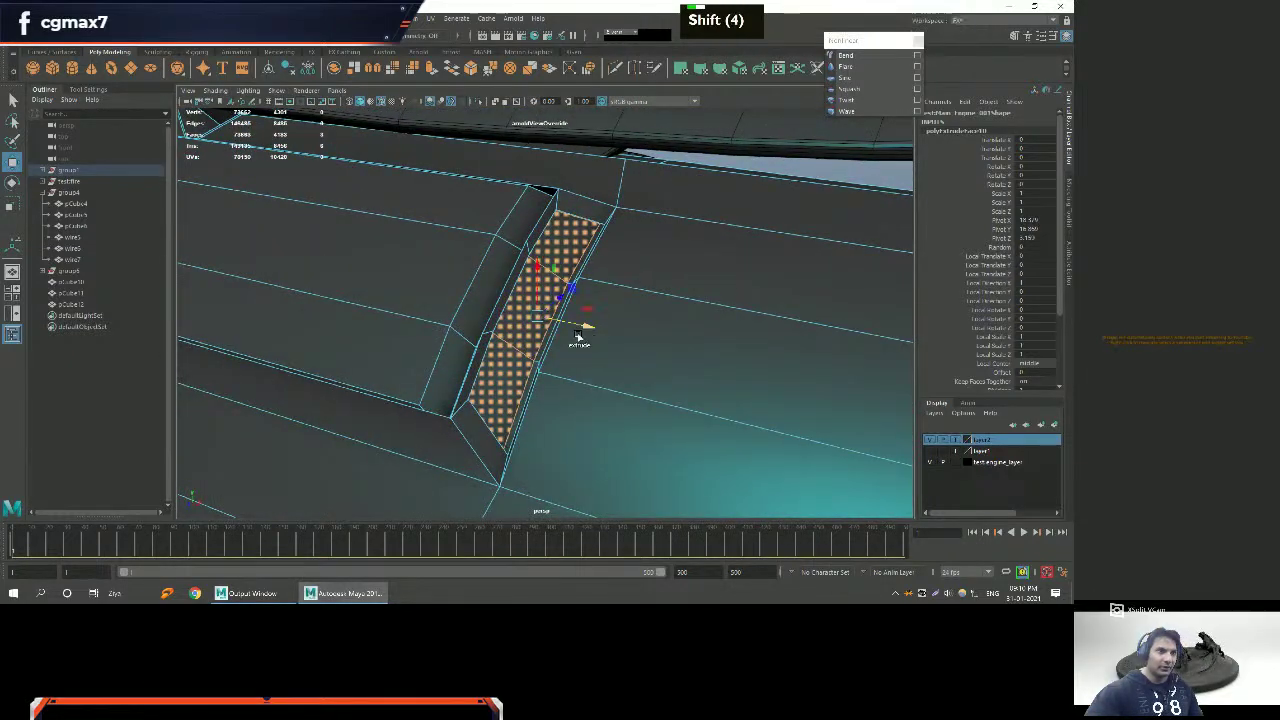
pyautogui.keyDown('alt'); pyautogui.moveTo(620, 420); pyautogui.dragTo(555, 290); pyautogui.keyUp('alt')
pyautogui.rightClick(555, 285)
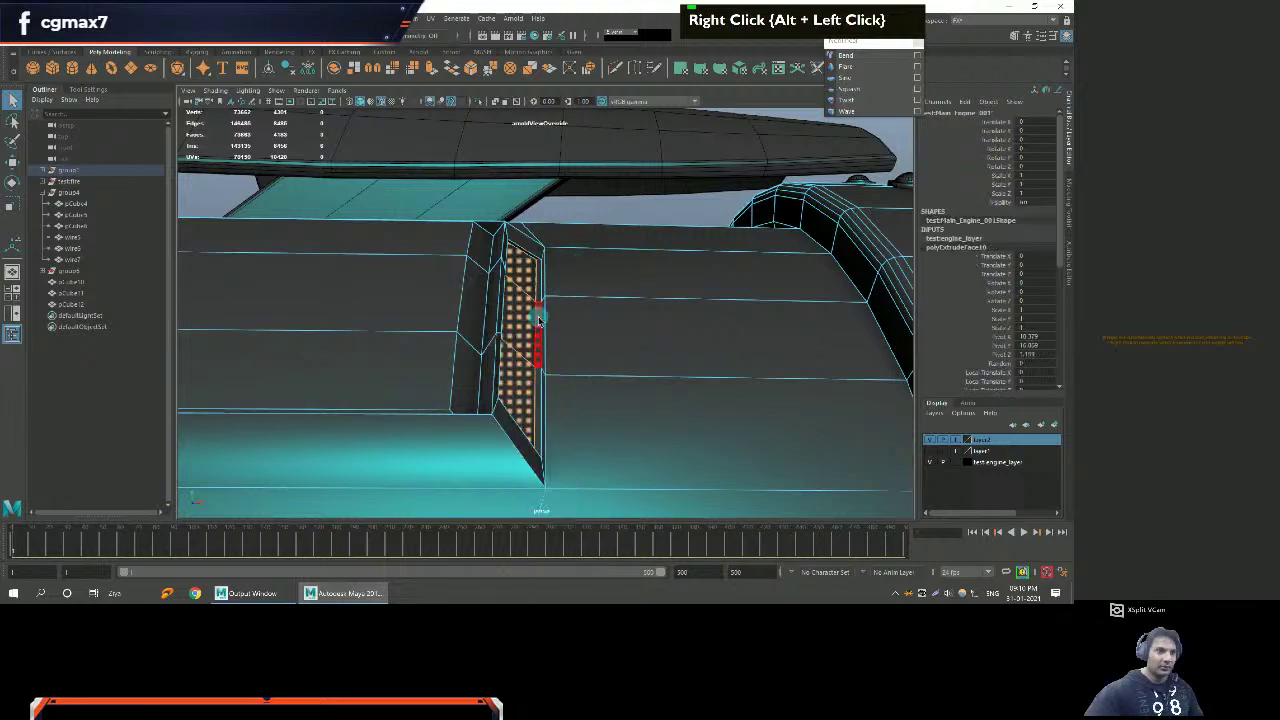
# Duplicate the three small cylinder connectors of the middle section's cable bundle and move the copies toward the nose.
pyautogui.keyDown('alt'); pyautogui.scroll(-3, 540, 330); pyautogui.keyUp('alt')
pyautogui.keyDown('alt'); pyautogui.moveTo(480, 330); pyautogui.dragTo(443, 337, button='right'); pyautogui.keyUp('alt')
pyautogui.keyDown('alt'); pyautogui.moveTo(443, 337); pyautogui.dragTo(380, 386, button='middle'); pyautogui.keyUp('alt')
pyautogui.keyDown('alt'); pyautogui.scroll(4, 496, 292); pyautogui.keyUp('alt')
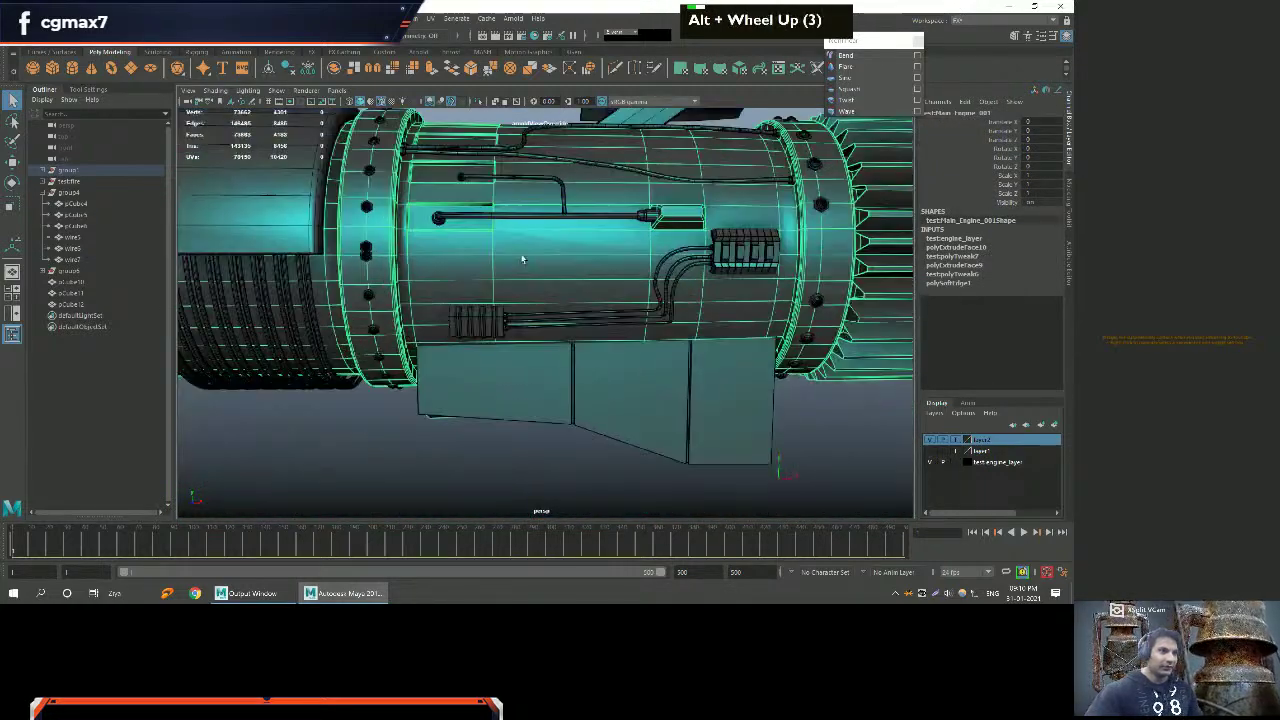
pyautogui.keyDown('alt'); pyautogui.moveTo(464, 277); pyautogui.dragTo(400, 315, button='middle'); pyautogui.keyUp('alt')
pyautogui.keyDown('shift'); pyautogui.click(340, 232); pyautogui.keyUp('shift')
pyautogui.scroll(-12, 345, 250)
pyautogui.keyDown('alt'); pyautogui.scroll(4, 400, 315); pyautogui.keyUp('alt')
pyautogui.press('w')
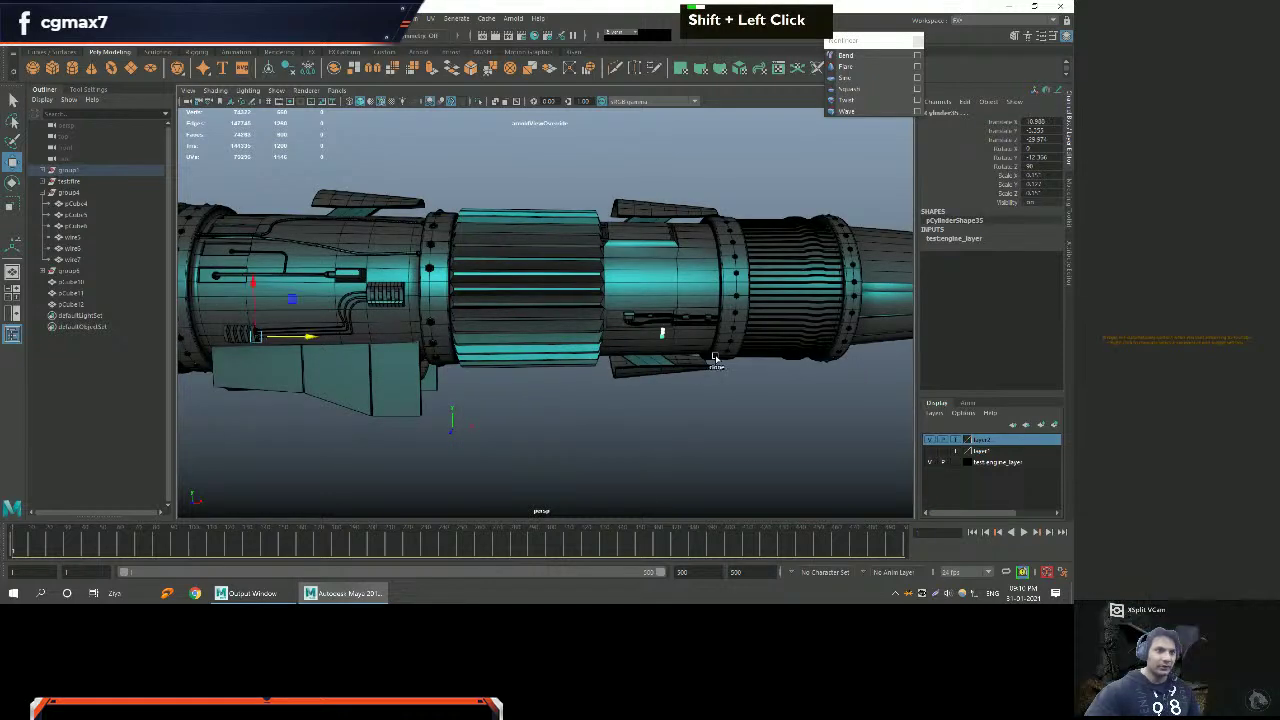
# Raise the three copied cylinders to the raised panel near its recessed end.
pyautogui.keyDown('alt'); pyautogui.moveTo(667, 182); pyautogui.dragTo(557, 297, button='middle'); pyautogui.keyUp('alt')
pyautogui.keyDown('alt'); pyautogui.scroll(2, 400, 257); pyautogui.keyUp('alt')
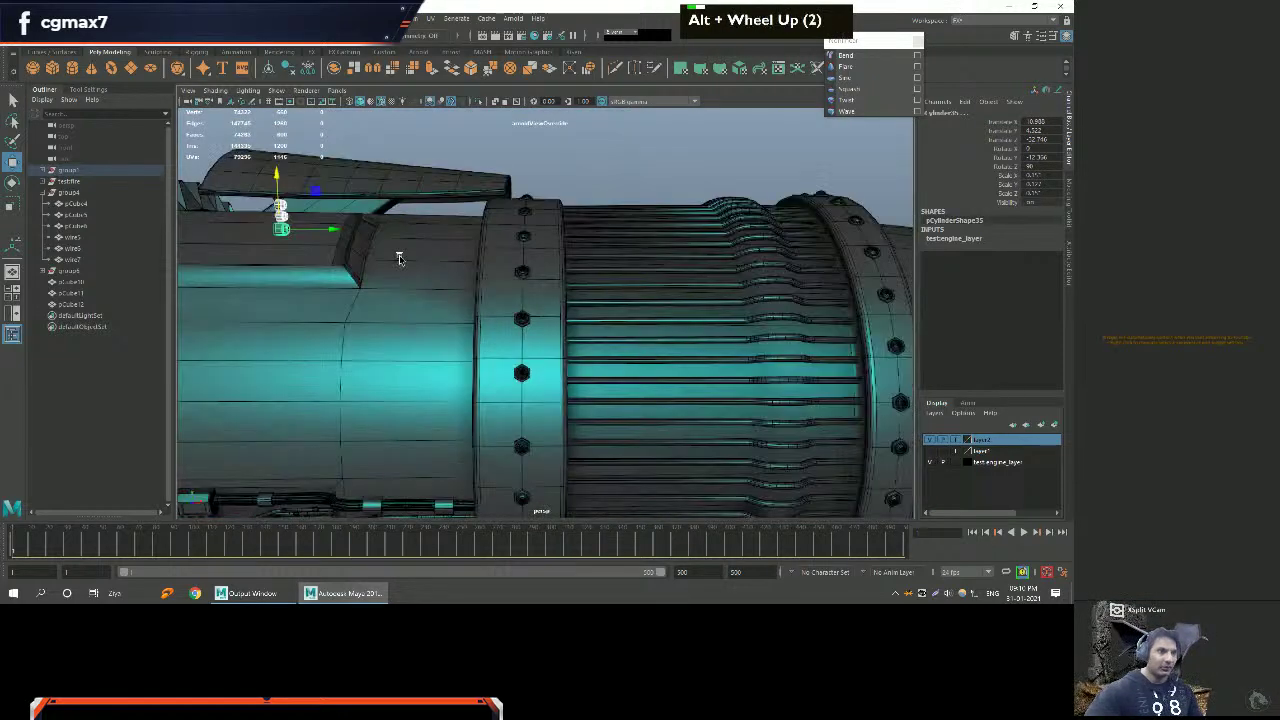
pyautogui.keyDown('alt'); pyautogui.moveTo(400, 257); pyautogui.dragTo(386, 337, button='middle'); pyautogui.keyUp('alt')
pyautogui.keyDown('alt'); pyautogui.scroll(4, 447, 307); pyautogui.keyUp('alt')
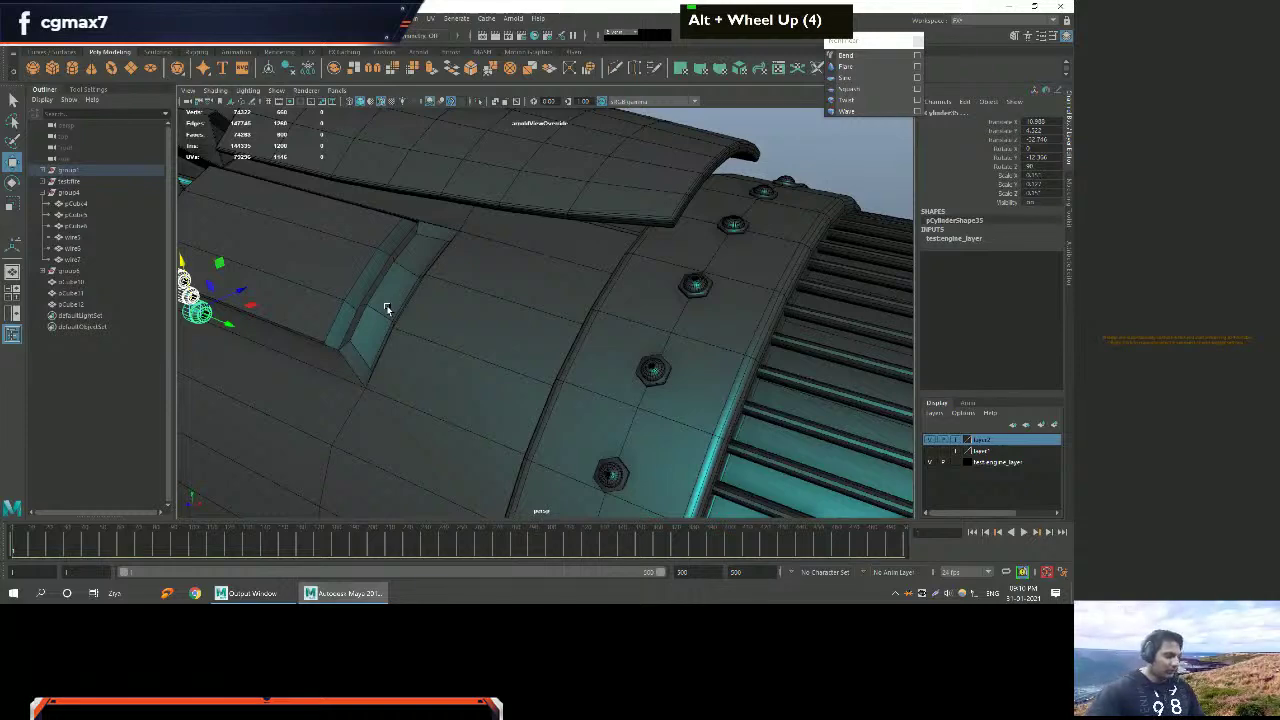
pyautogui.keyDown('alt'); pyautogui.moveTo(293, 315); pyautogui.dragTo(409, 292, button='middle'); pyautogui.keyUp('alt')
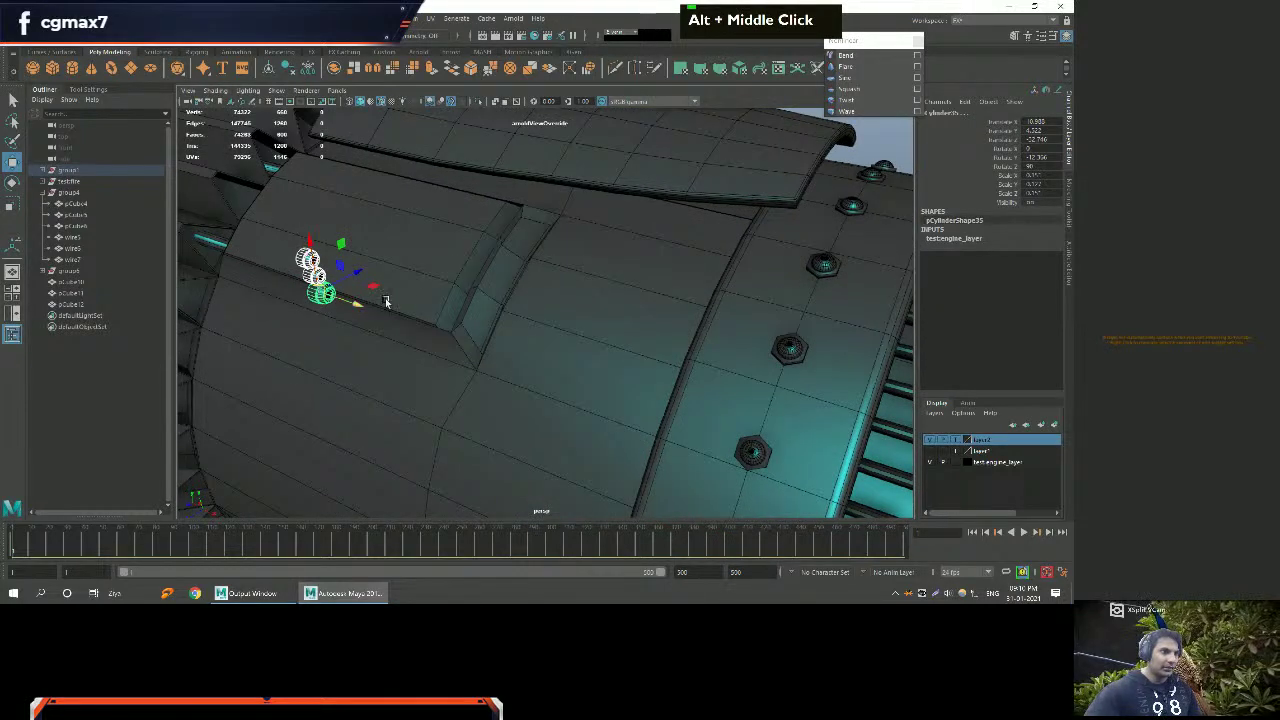
# Try moving the copied cylinders above the recess at the panel's end, and undo the moves.
pyautogui.moveTo(518, 273); pyautogui.dragTo(437, 314, button='middle')
pyautogui.scroll(-2, 430, 318)
pyautogui.keyDown('alt'); pyautogui.moveTo(430, 318); pyautogui.dragTo(497, 294); pyautogui.keyUp('alt')
pyautogui.keyDown('alt'); pyautogui.scroll(-6, 453, 350); pyautogui.keyUp('alt')
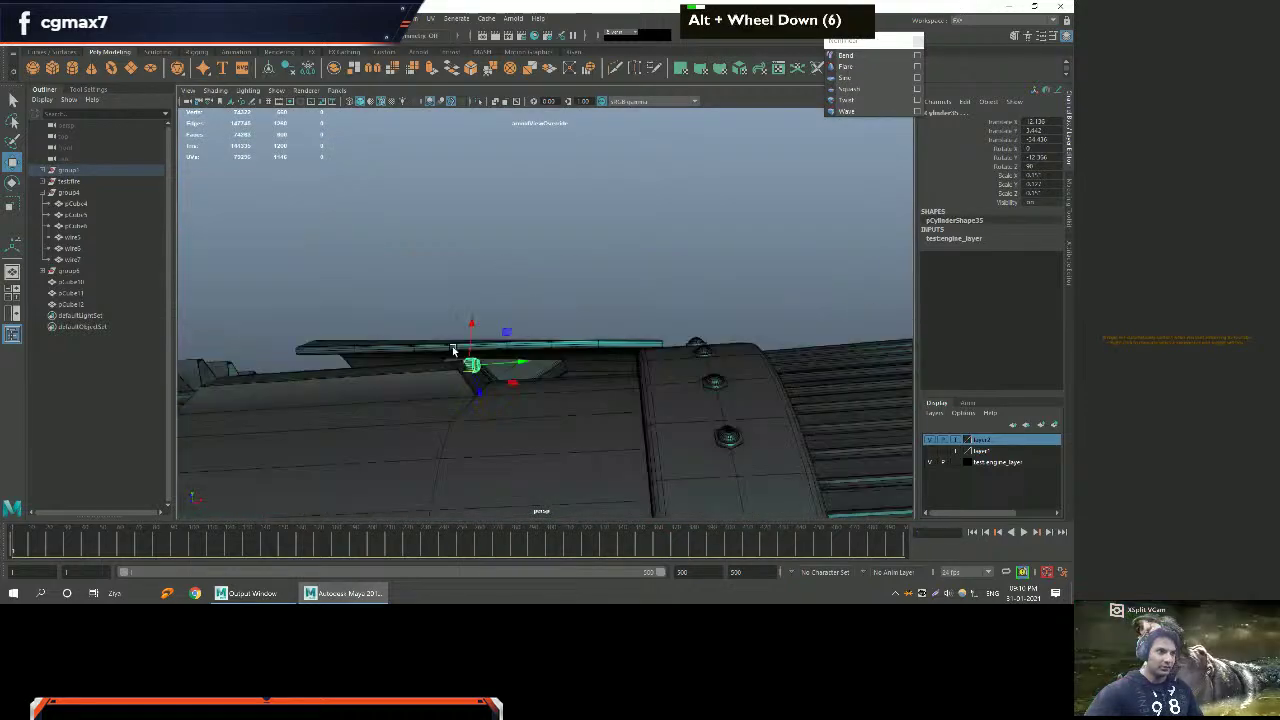
pyautogui.keyDown('alt'); pyautogui.scroll(-5, 453, 350); pyautogui.keyUp('alt')
pyautogui.keyDown('alt'); pyautogui.moveTo(455, 350); pyautogui.dragTo(432, 320); pyautogui.keyUp('alt')
pyautogui.hotkey('ctrl', 'z')
pyautogui.hotkey('ctrl', 'z')
# Place the copied cylinders closer to the panel's surface and rotate them toward its slope.
pyautogui.keyDown('alt'); pyautogui.moveTo(432, 320); pyautogui.dragTo(420, 320, button='middle'); pyautogui.keyUp('alt')
pyautogui.keyDown('alt'); pyautogui.scroll(4, 368, 268); pyautogui.keyUp('alt')
pyautogui.keyDown('alt'); pyautogui.moveTo(370, 292); pyautogui.dragTo(391, 314); pyautogui.keyUp('alt')
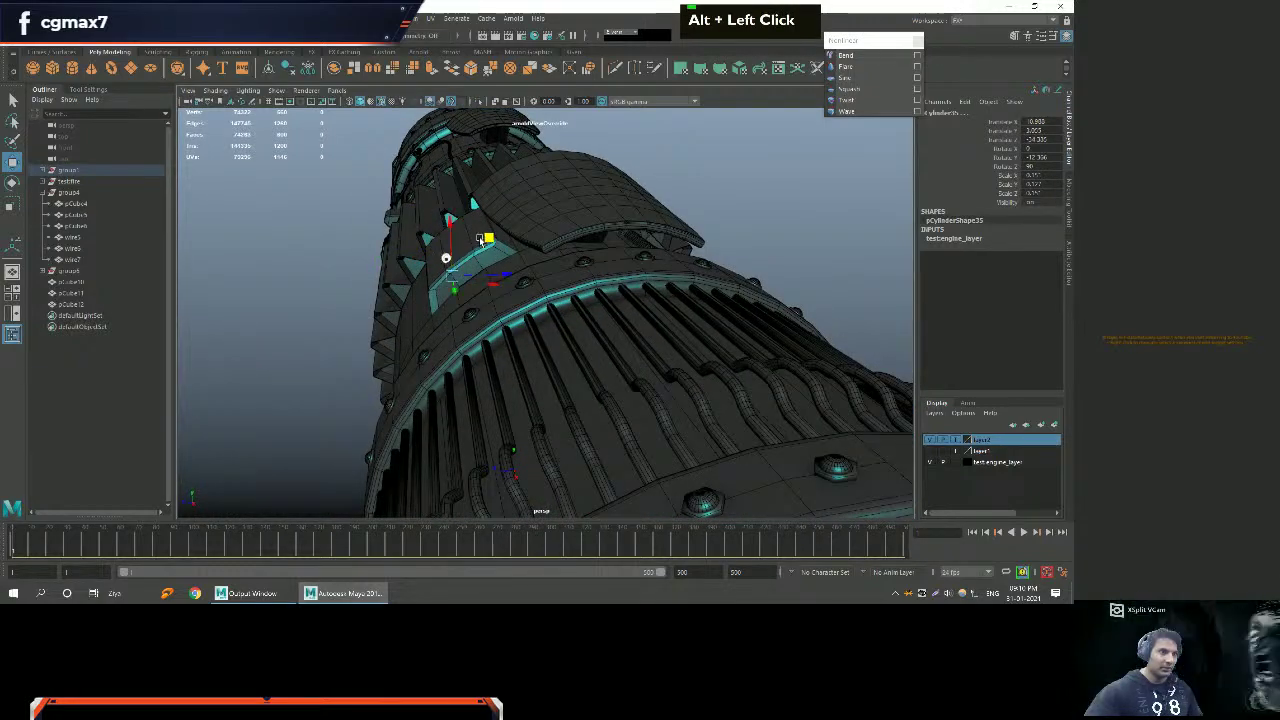
pyautogui.press('e')
pyautogui.keyDown('alt'); pyautogui.scroll(4, 486, 244); pyautogui.keyUp('alt')
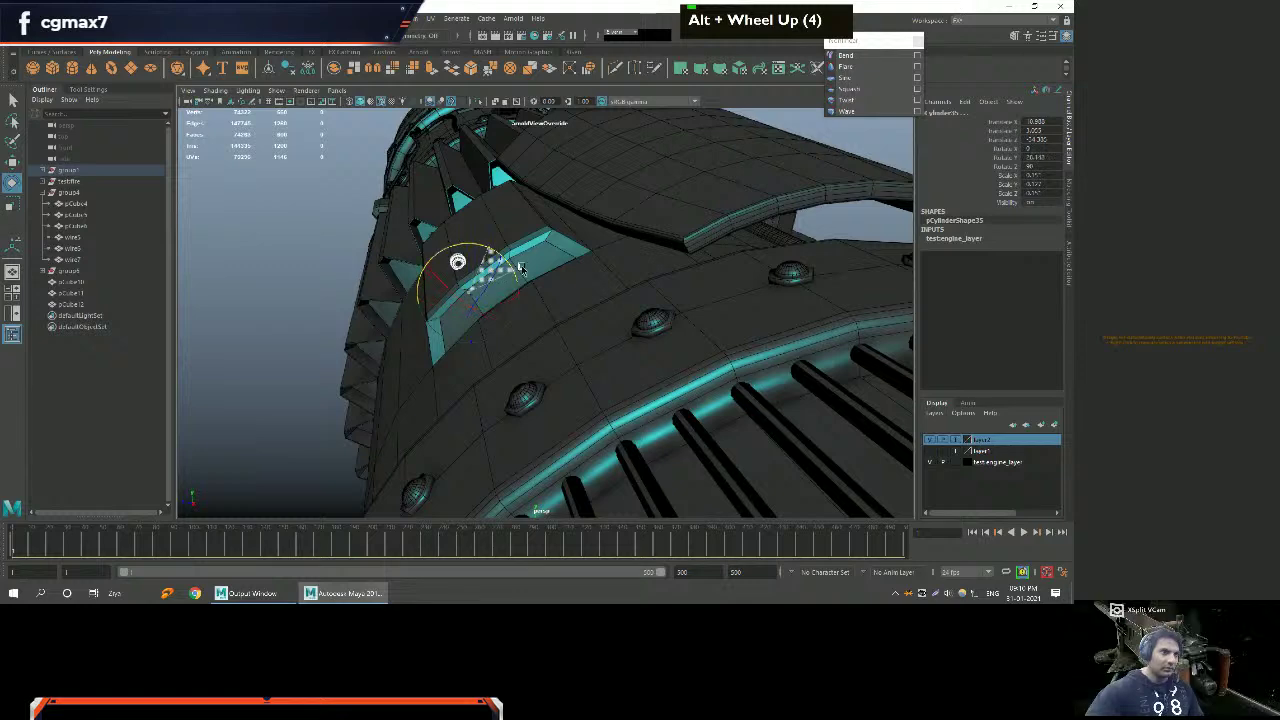
pyautogui.keyDown('alt'); pyautogui.moveTo(522, 270); pyautogui.dragTo(528, 308); pyautogui.keyUp('alt')
pyautogui.press('ctrl')
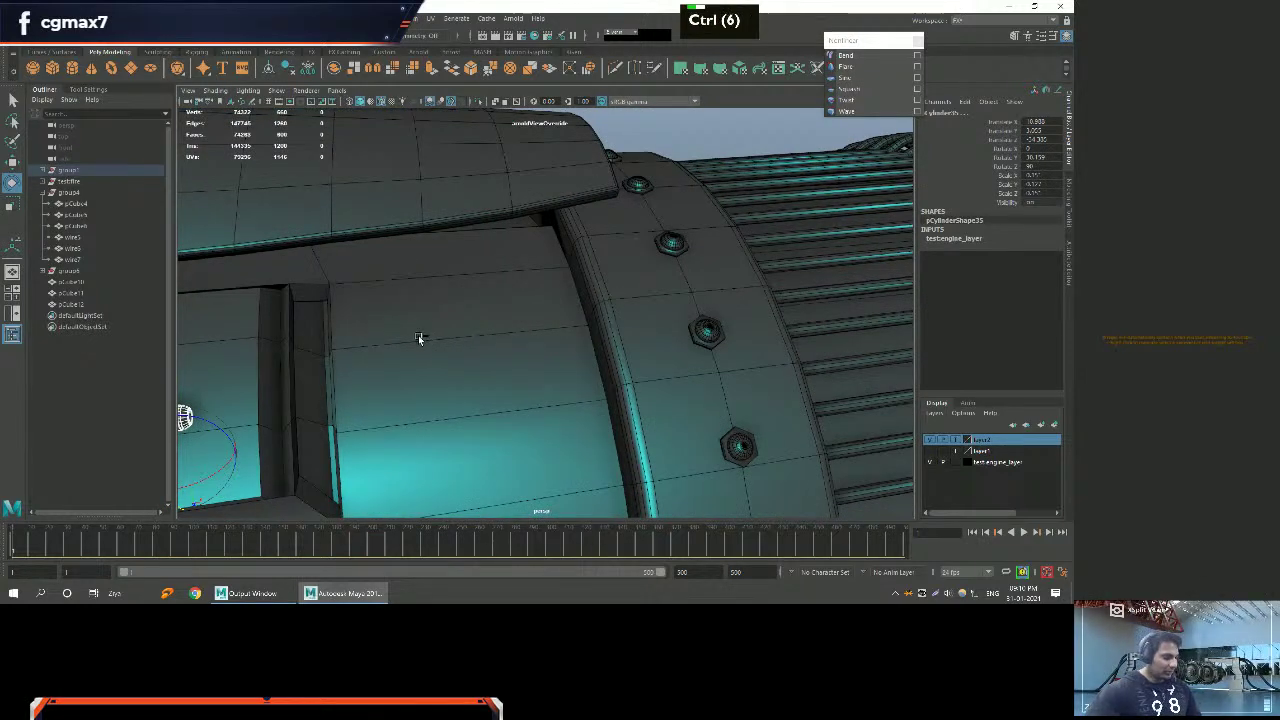
# Group the three cylinders outside their parent, resetting the group's transformations and centering its pivot.
pyautogui.hotkey('ctrl', 'g')
pyautogui.hotkey('shift', 'p')
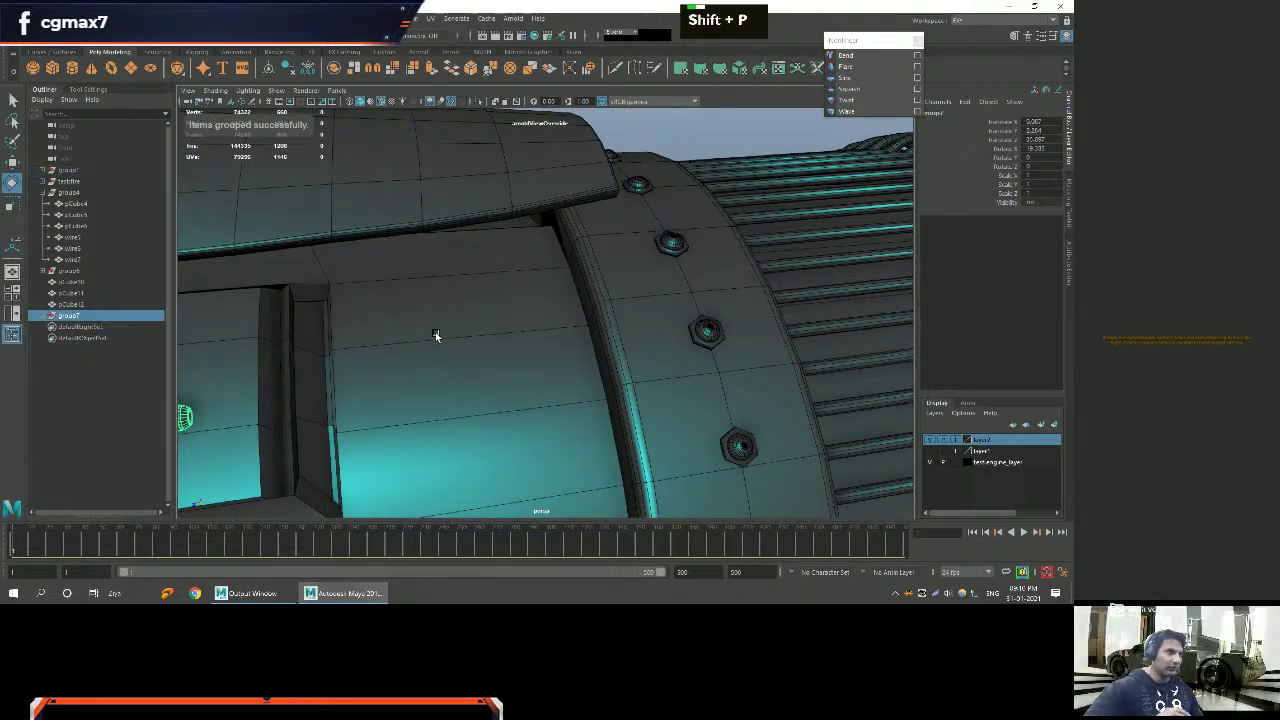
pyautogui.keyDown('alt'); pyautogui.moveTo(435, 335); pyautogui.dragTo(440, 340, button='middle'); pyautogui.keyUp('alt')
pyautogui.keyDown('alt'); pyautogui.scroll(-3, 543, 303); pyautogui.keyUp('alt')
pyautogui.press('w')
pyautogui.keyDown('alt'); pyautogui.moveTo(543, 303); pyautogui.dragTo(540, 343); pyautogui.keyUp('alt')
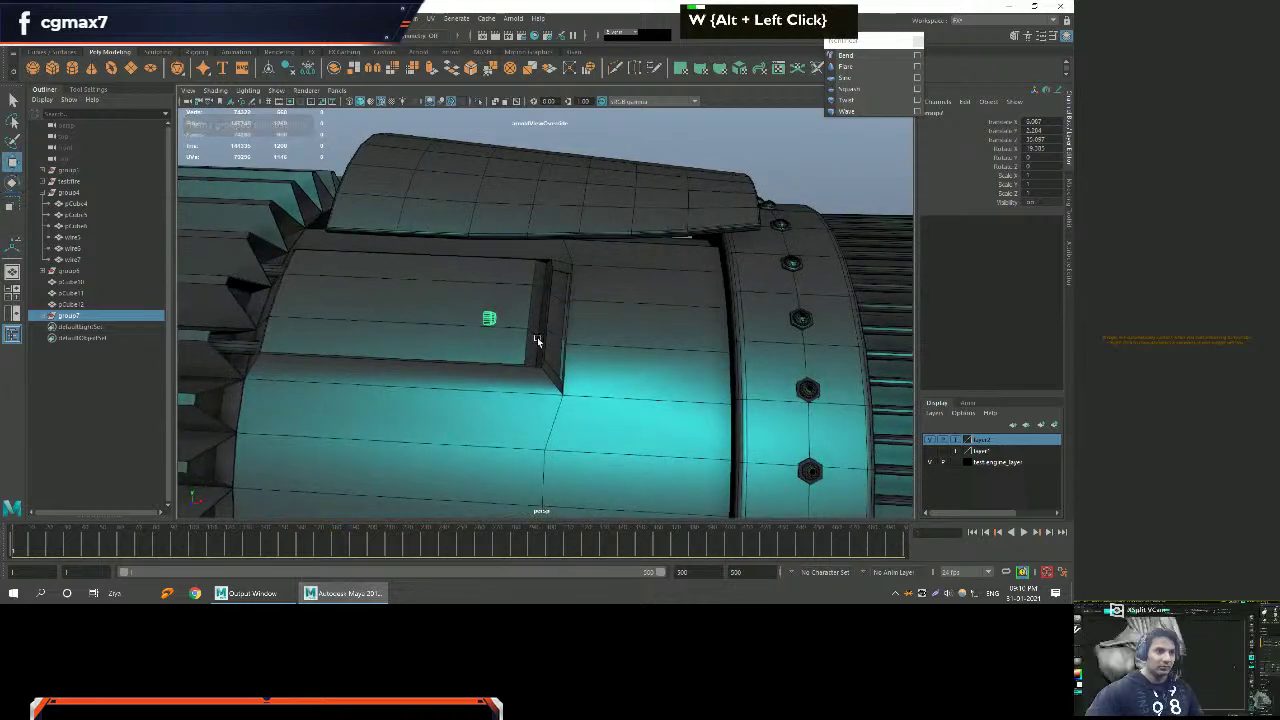
pyautogui.keyDown('alt'); pyautogui.moveTo(565, 357); pyautogui.dragTo(526, 301, button='middle'); pyautogui.keyUp('alt')
pyautogui.doubleClick(287, 70)
# Move the cylinder group to the panel's recessed end and rotate it to run along the recess.
pyautogui.press('w')
pyautogui.moveTo(441, 249); pyautogui.dragTo(563, 256)
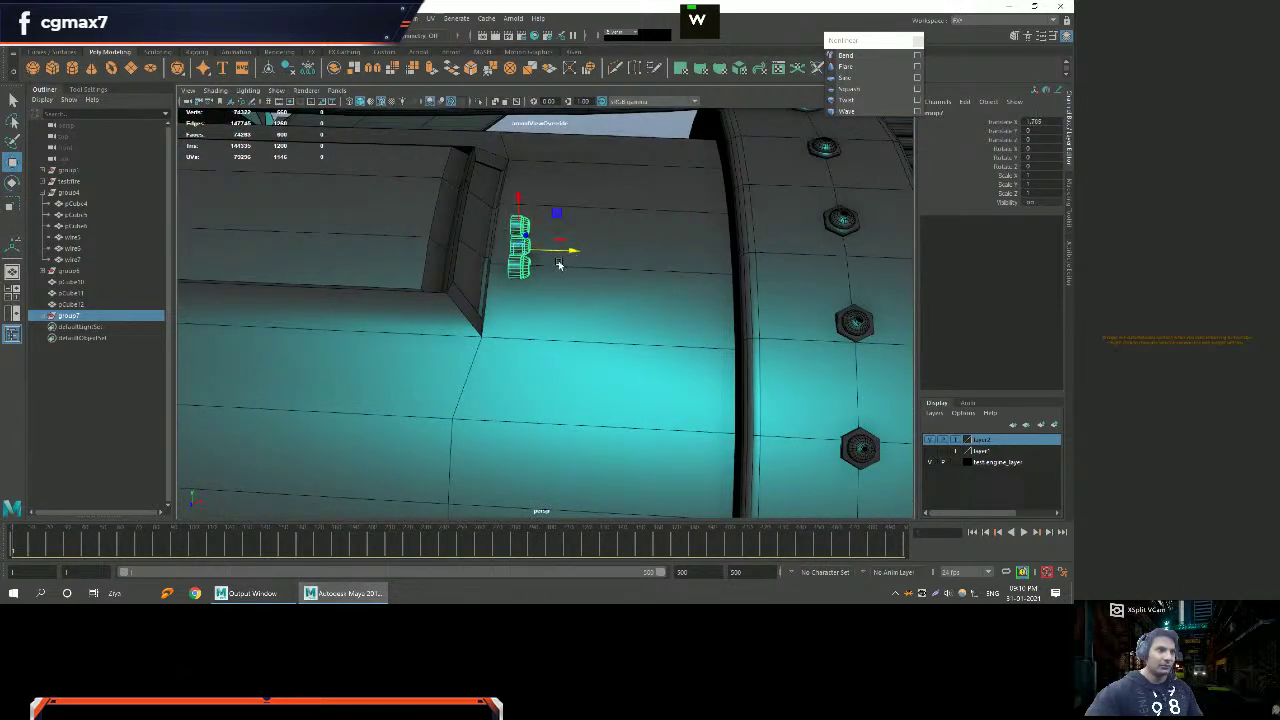
pyautogui.keyDown('alt'); pyautogui.moveTo(563, 256); pyautogui.dragTo(553, 274, button='middle'); pyautogui.keyUp('alt')
pyautogui.keyDown('alt'); pyautogui.moveTo(553, 274); pyautogui.dragTo(554, 372, button='right'); pyautogui.keyUp('alt')
pyautogui.press('e')
pyautogui.keyDown('alt'); pyautogui.moveTo(554, 372); pyautogui.dragTo(461, 342); pyautogui.keyUp('alt')
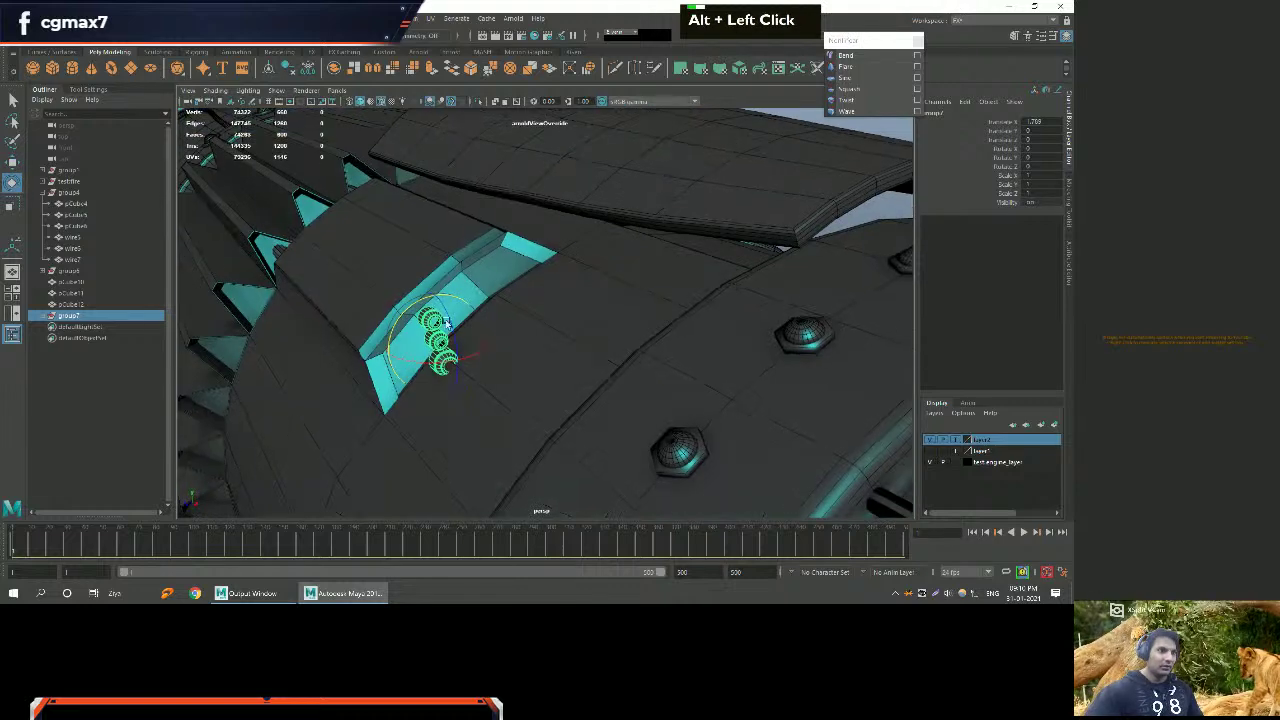
pyautogui.moveTo(411, 303); pyautogui.dragTo(450, 310)
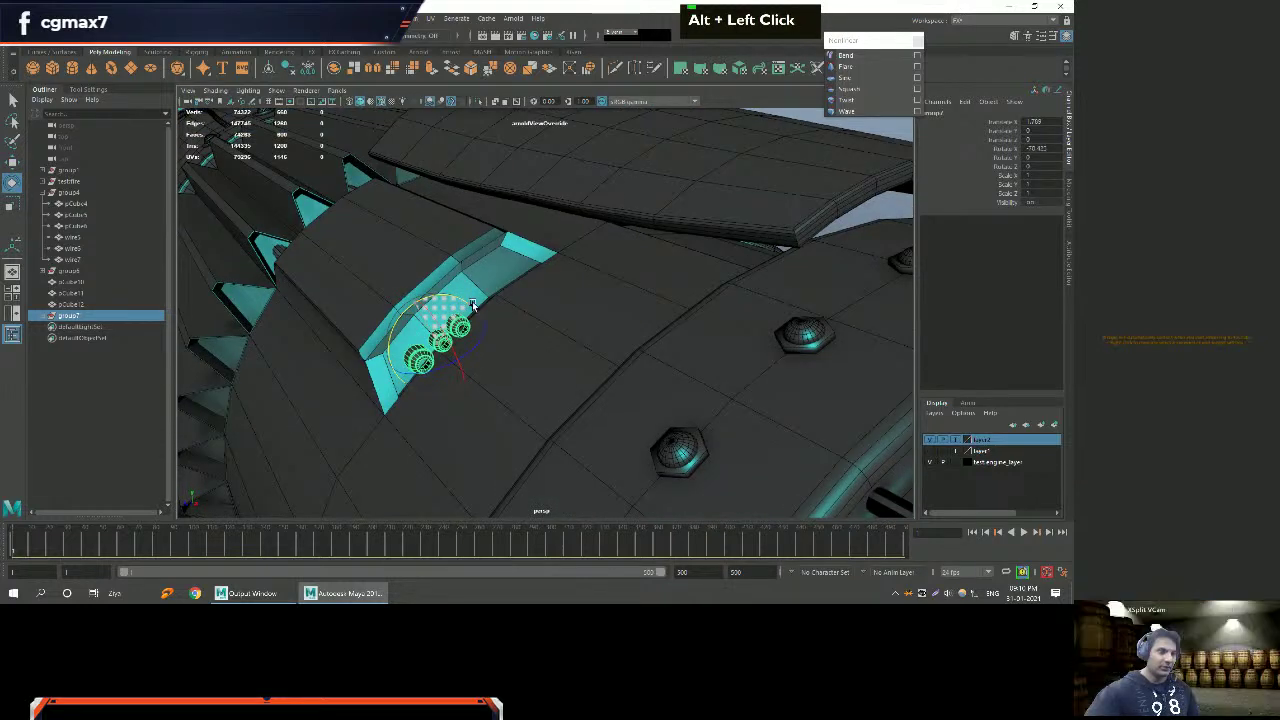
# Shift the cylinder group into the recess so the cylinders sit on its sloped face.
pyautogui.keyDown('alt'); pyautogui.moveTo(370, 330); pyautogui.dragTo(521, 345, button='middle'); pyautogui.keyUp('alt')
pyautogui.keyDown('alt'); pyautogui.moveTo(521, 345); pyautogui.dragTo(600, 366); pyautogui.keyUp('alt')
pyautogui.press('w')
pyautogui.keyDown('alt'); pyautogui.moveTo(600, 366); pyautogui.dragTo(571, 371, button='right'); pyautogui.keyUp('alt')
pyautogui.keyDown('alt'); pyautogui.moveTo(571, 371); pyautogui.dragTo(529, 337); pyautogui.keyUp('alt')
pyautogui.press('e')
pyautogui.press('w')
pyautogui.keyDown('alt'); pyautogui.moveTo(529, 337); pyautogui.dragTo(486, 357, button='middle'); pyautogui.keyUp('alt')
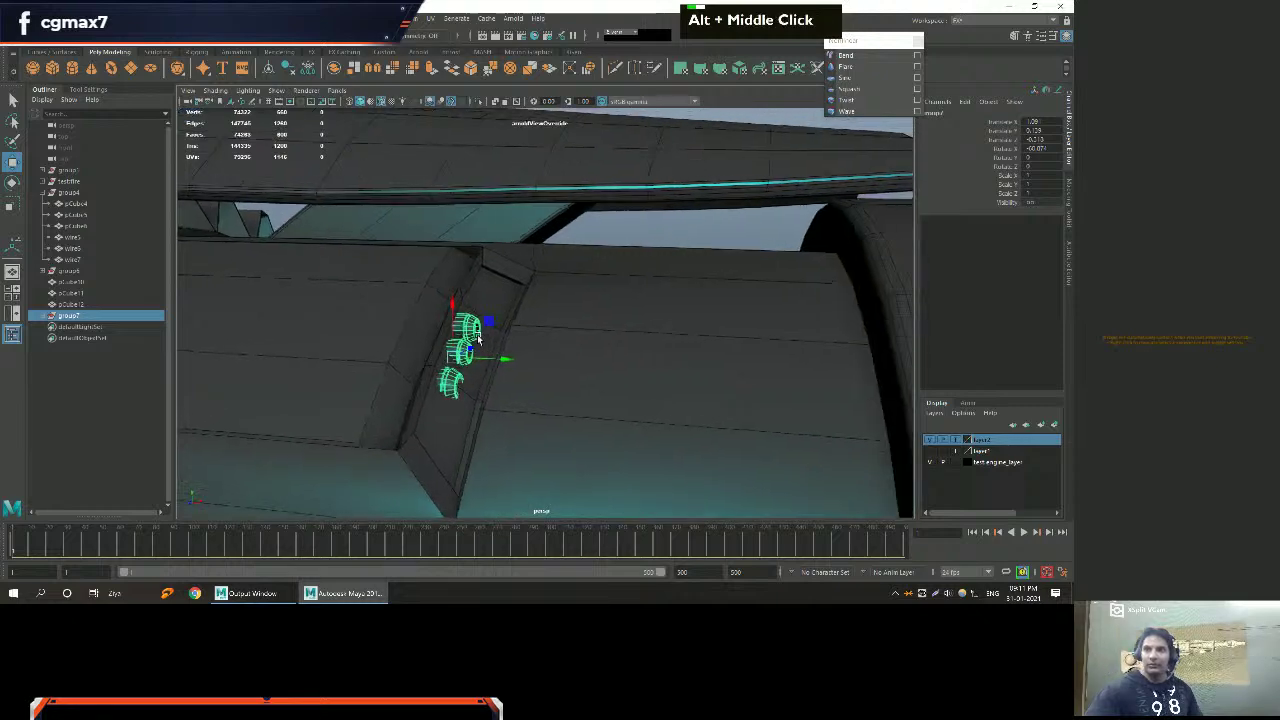
pyautogui.keyDown('alt'); pyautogui.moveTo(486, 357); pyautogui.dragTo(477, 340, button='right'); pyautogui.keyUp('alt')
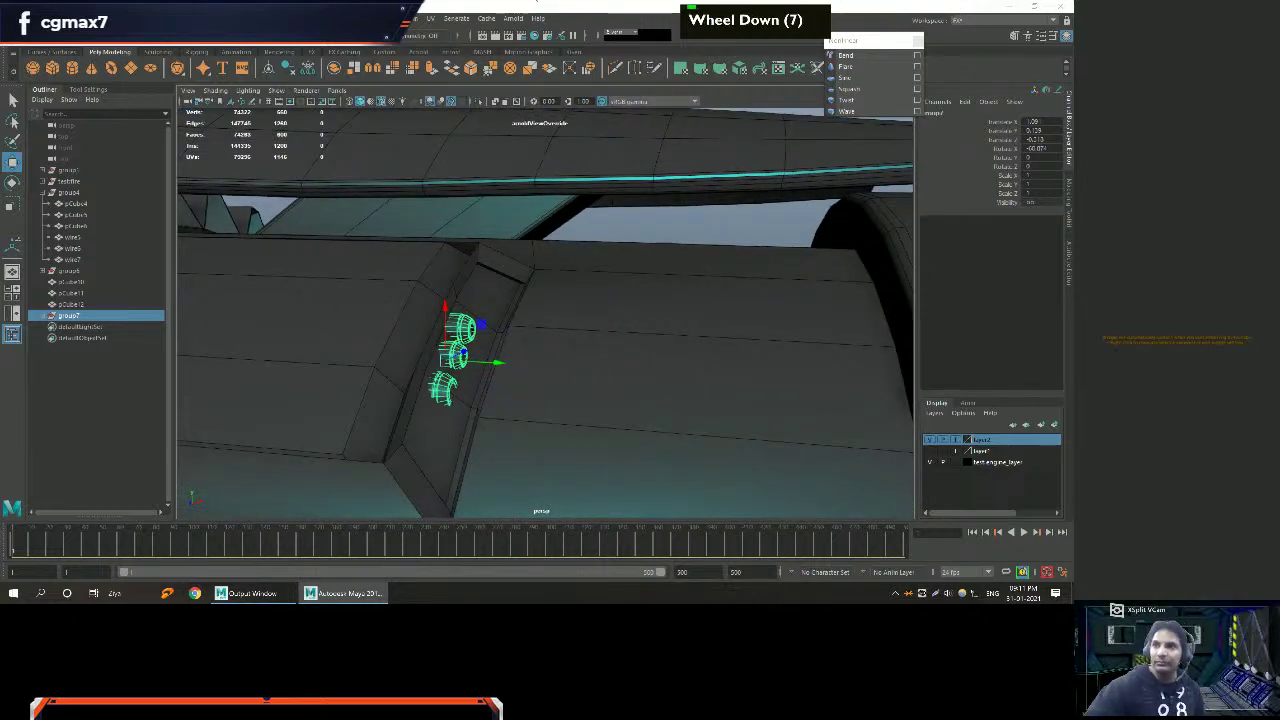
pyautogui.keyDown('alt'); pyautogui.moveTo(497, 374); pyautogui.dragTo(491, 358, button='middle'); pyautogui.keyUp('alt')
pyautogui.keyDown('alt'); pyautogui.moveTo(491, 358); pyautogui.dragTo(486, 363, button='right'); pyautogui.keyUp('alt')
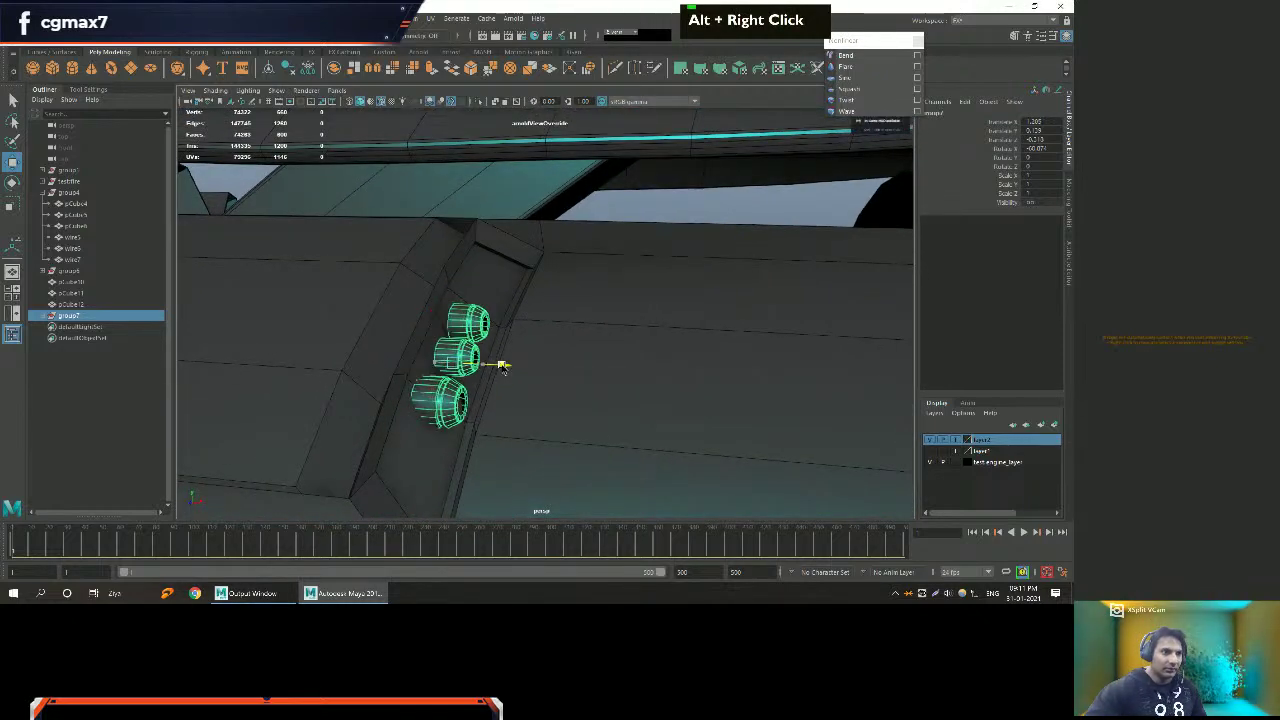
# Rotate the cylinder group on its other axes and seat the cylinders squarely against the recess face.
pyautogui.keyDown('alt'); pyautogui.moveTo(497, 366); pyautogui.dragTo(520, 395); pyautogui.keyUp('alt')
pyautogui.keyDown('alt'); pyautogui.moveTo(520, 395); pyautogui.dragTo(569, 380, button='right'); pyautogui.keyUp('alt')
pyautogui.press('e')
pyautogui.keyDown('alt'); pyautogui.moveTo(569, 380); pyautogui.dragTo(441, 319); pyautogui.keyUp('alt')
pyautogui.keyDown('alt'); pyautogui.moveTo(509, 357); pyautogui.dragTo(463, 363); pyautogui.keyUp('alt')
pyautogui.press('w')
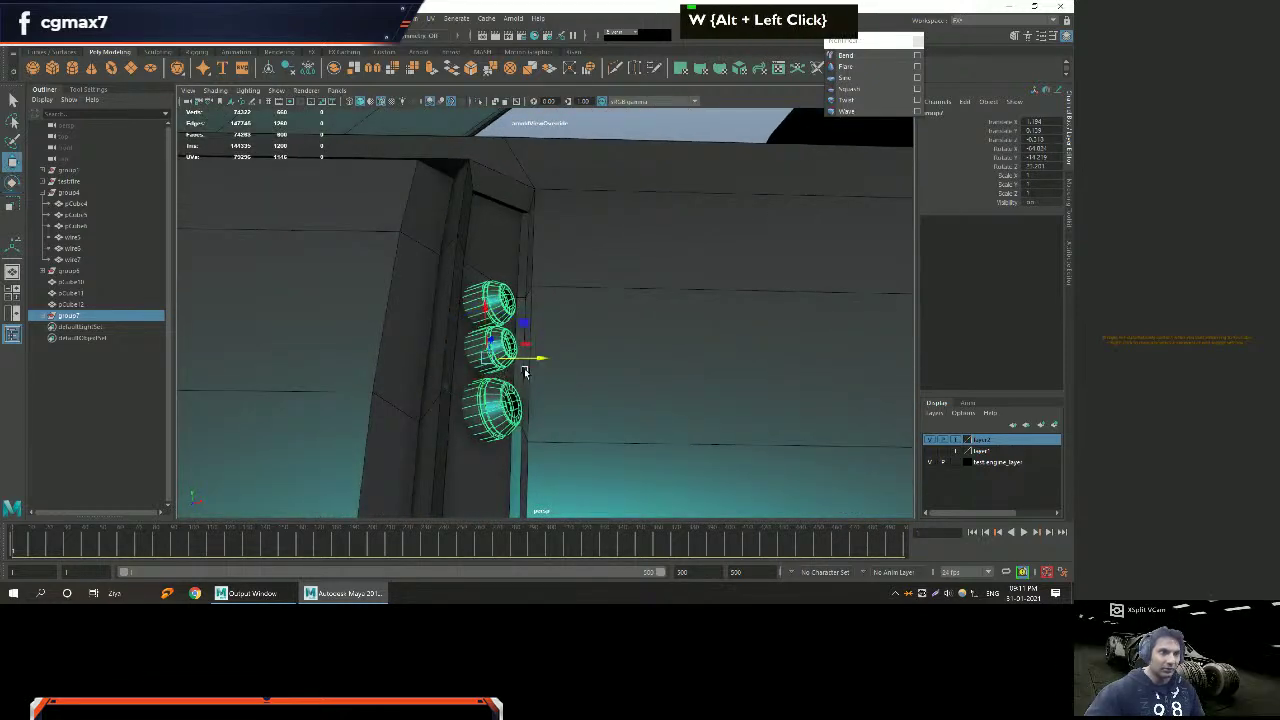
pyautogui.keyDown('alt'); pyautogui.moveTo(609, 394); pyautogui.dragTo(549, 369); pyautogui.keyUp('alt')
pyautogui.press('e')
pyautogui.moveTo(515, 326)
pyautogui.mouseDown()
pyautogui.moveTo(516, 338)
pyautogui.moveTo(525, 325)
pyautogui.mouseUp()
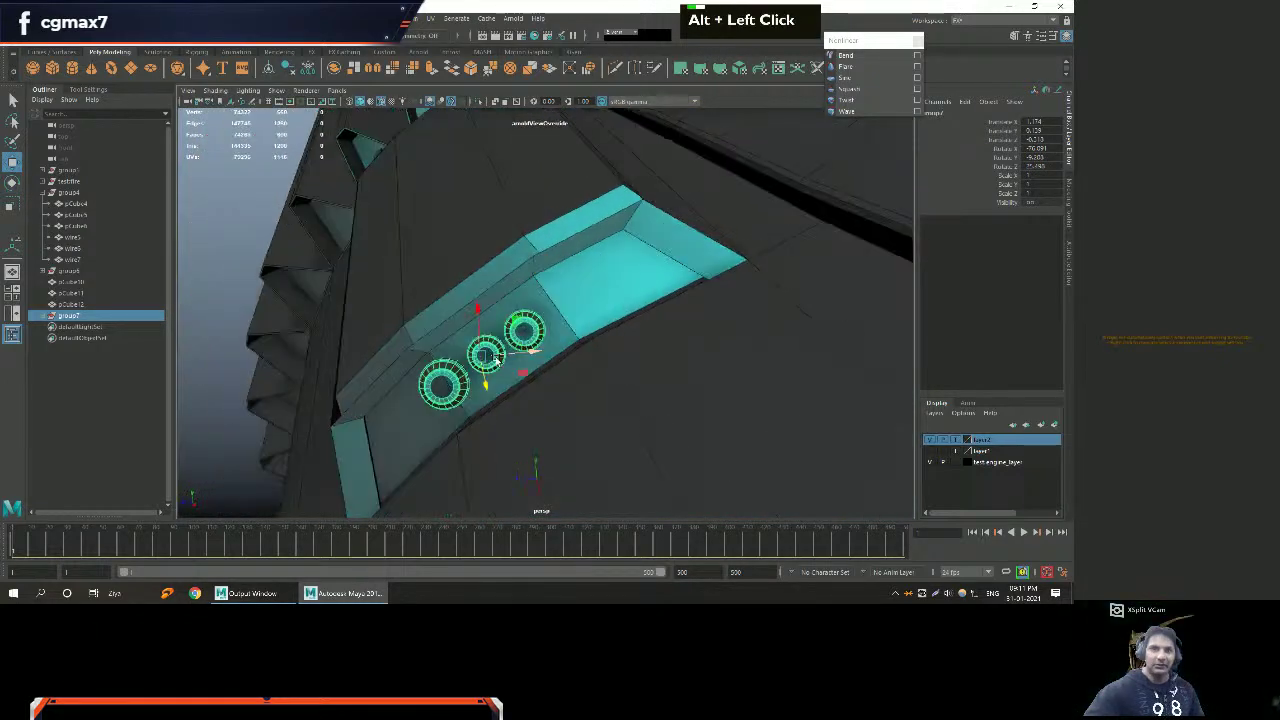
# Reposition the individual cylinders of the group to follow the curve of the recess.
pyautogui.press('q')
pyautogui.click(525, 326)
pyautogui.press('w')
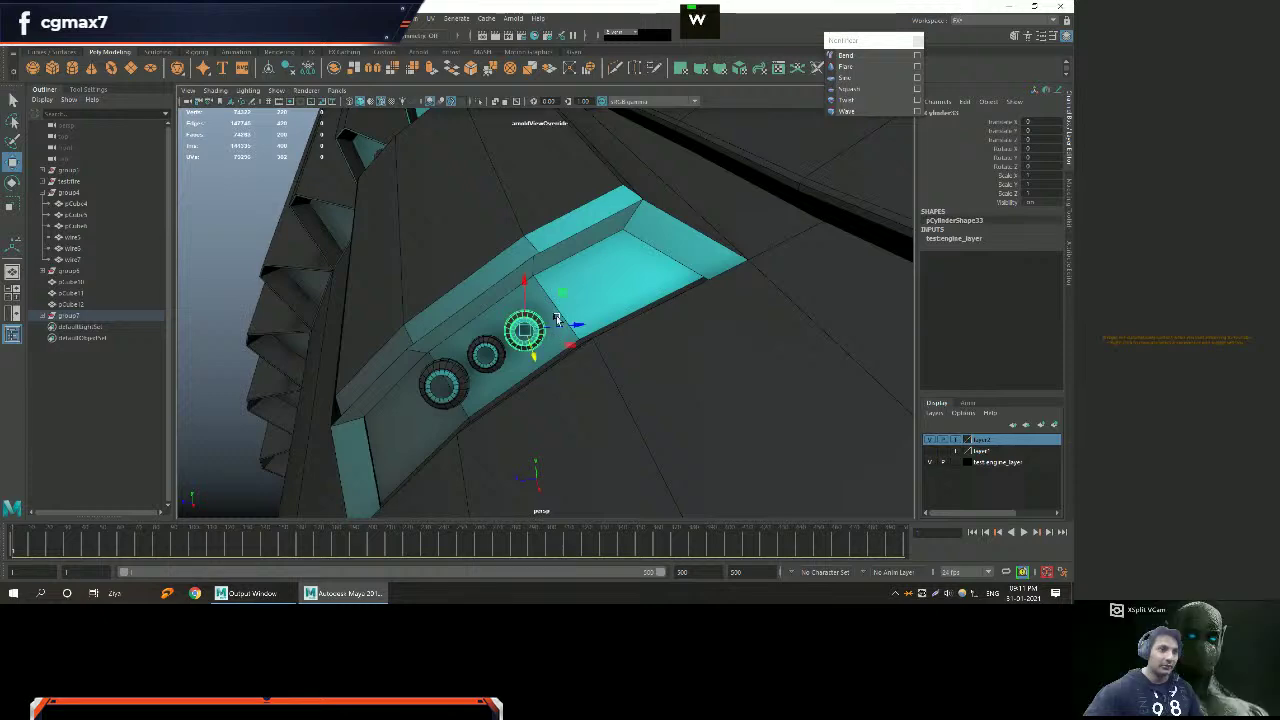
pyautogui.moveTo(562, 290); pyautogui.dragTo(483, 380, button='middle')
pyautogui.click(520, 348)
pyautogui.keyDown('alt'); pyautogui.scroll(-3, 525, 352); pyautogui.keyUp('alt')
pyautogui.keyDown('alt'); pyautogui.moveTo(525, 352); pyautogui.dragTo(623, 346); pyautogui.keyUp('alt')
pyautogui.keyDown('alt'); pyautogui.moveTo(623, 346); pyautogui.dragTo(546, 372, button='right'); pyautogui.keyUp('alt')
pyautogui.scroll(-2, 609, 371)
pyautogui.keyDown('alt'); pyautogui.moveTo(546, 372); pyautogui.dragTo(531, 343); pyautogui.keyUp('alt')
pyautogui.keyDown('alt'); pyautogui.moveTo(531, 343); pyautogui.dragTo(481, 364, button='right'); pyautogui.keyUp('alt')
pyautogui.keyDown('alt'); pyautogui.moveTo(481, 364); pyautogui.dragTo(439, 371); pyautogui.keyUp('alt')
# Try duplicating the three selected cylinders toward the bolted ring, and undo the duplication.
pyautogui.keyDown('shift'); pyautogui.click(389, 297); pyautogui.keyUp('shift')
pyautogui.keyDown('shift'); pyautogui.click(395, 262); pyautogui.keyUp('shift')
pyautogui.scroll(-2, 395, 262)
pyautogui.press('w')
pyautogui.scroll(-1, 440, 280)
pyautogui.keyDown('shift'); pyautogui.moveTo(489, 279); pyautogui.dragTo(610, 288); pyautogui.keyUp('shift')
pyautogui.keyDown('shift'); pyautogui.click(74, 316); pyautogui.keyUp('shift')
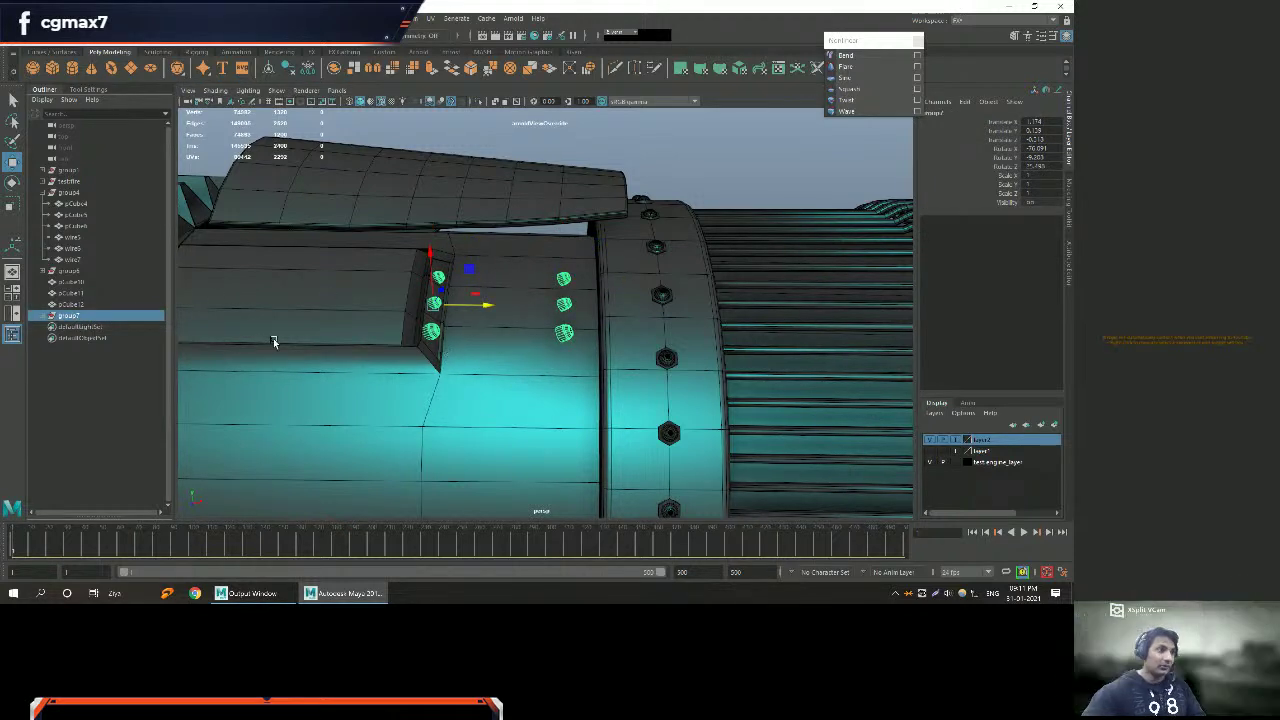
pyautogui.hotkey('ctrl', 'z')
pyautogui.hotkey('ctrl', 'z')
pyautogui.hotkey('ctrl', 'z')
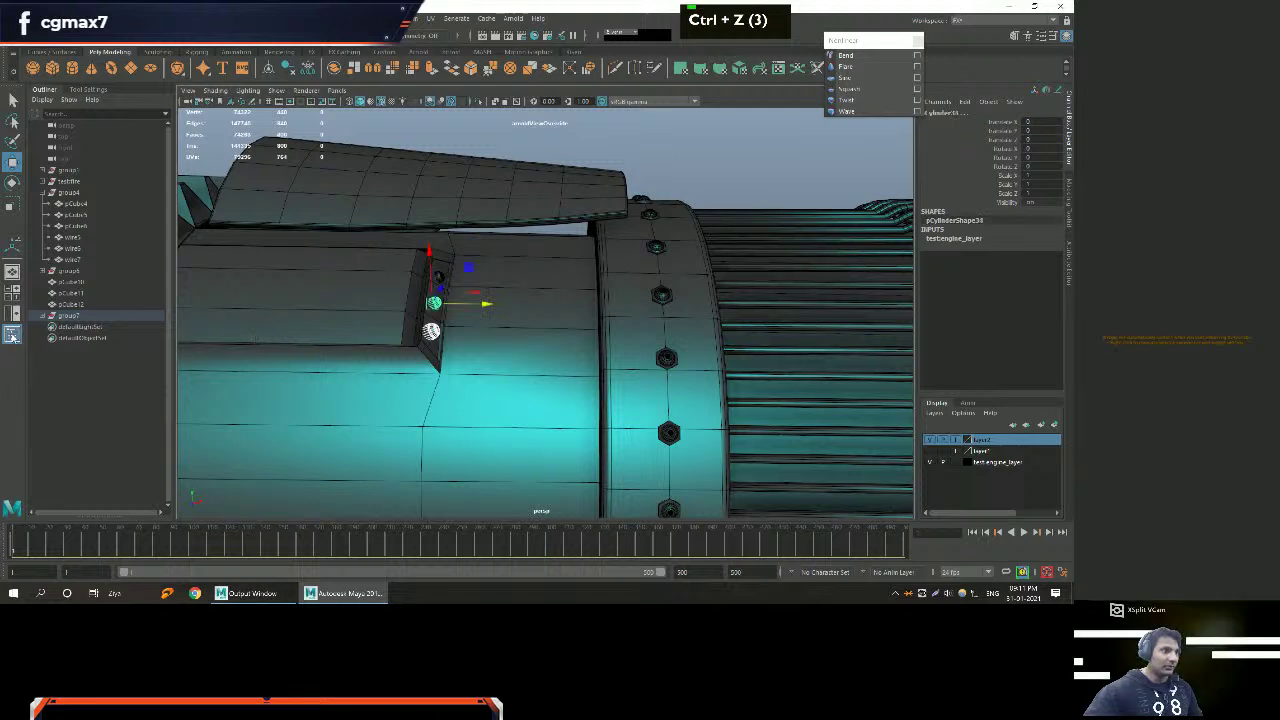
# Duplicate the cylinder group and move the copy toward the bolted ring.
pyautogui.click(70, 316)
pyautogui.keyDown('alt'); pyautogui.moveTo(500, 366); pyautogui.dragTo(280, 374, button='middle'); pyautogui.keyUp('alt')
pyautogui.hotkey('ctrl', 'd')
pyautogui.moveTo(462, 316); pyautogui.dragTo(545, 310)
# Rotate the copied cylinder group to face the recess and place it against the bolted ring's edge.
pyautogui.press('e')
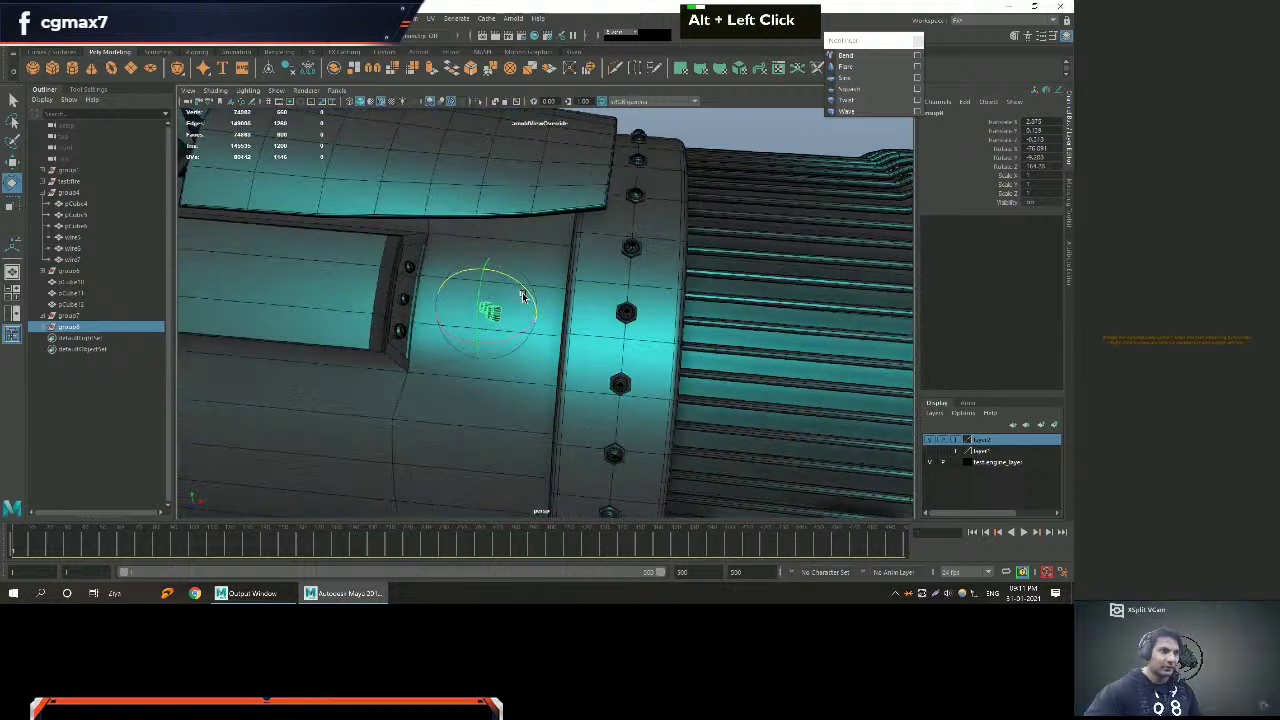
pyautogui.keyDown('alt'); pyautogui.moveTo(545, 310); pyautogui.dragTo(538, 292, button='right'); pyautogui.keyUp('alt')
pyautogui.moveTo(477, 285); pyautogui.dragTo(594, 297)
pyautogui.press('w')
pyautogui.keyDown('alt'); pyautogui.moveTo(594, 297); pyautogui.dragTo(569, 323, button='middle'); pyautogui.keyUp('alt')
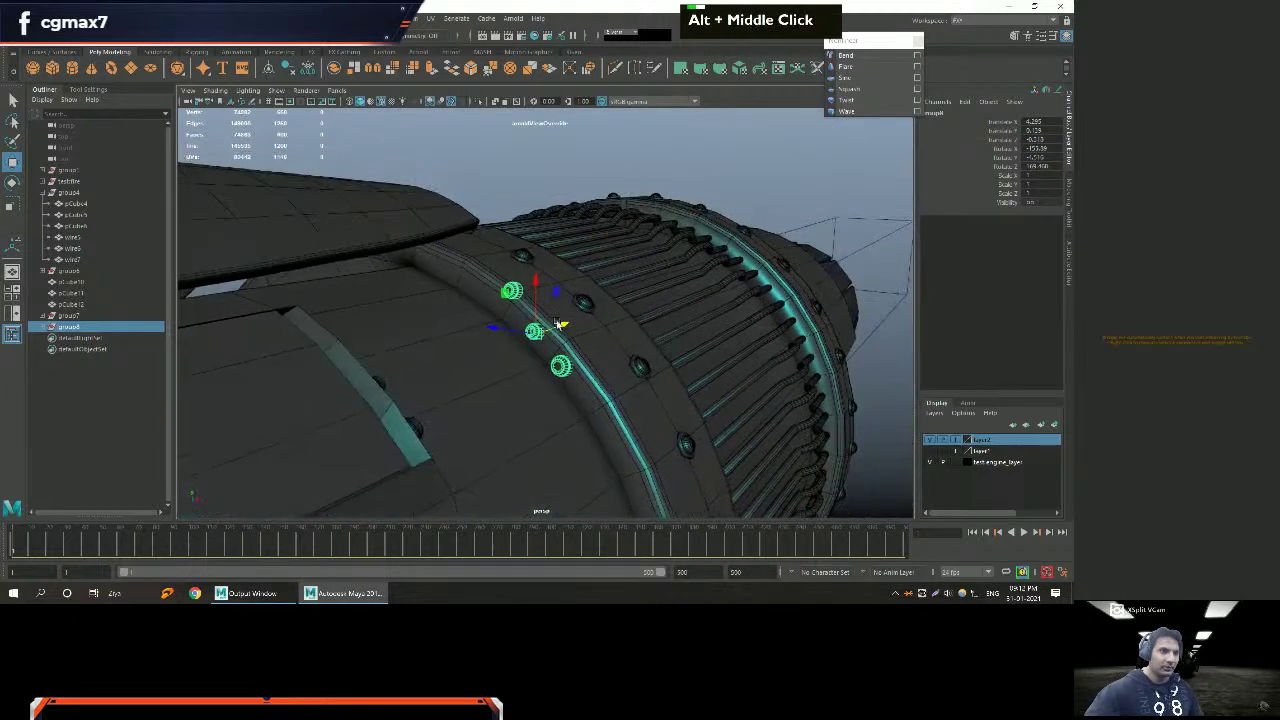
# Reposition each of the three copied cylinders to follow the curved edge of the bolted ring.
pyautogui.keyDown('alt'); pyautogui.moveTo(569, 323); pyautogui.dragTo(630, 366, button='right'); pyautogui.keyUp('alt')
pyautogui.click(492, 278)
pyautogui.moveTo(503, 228); pyautogui.dragTo(432, 250)
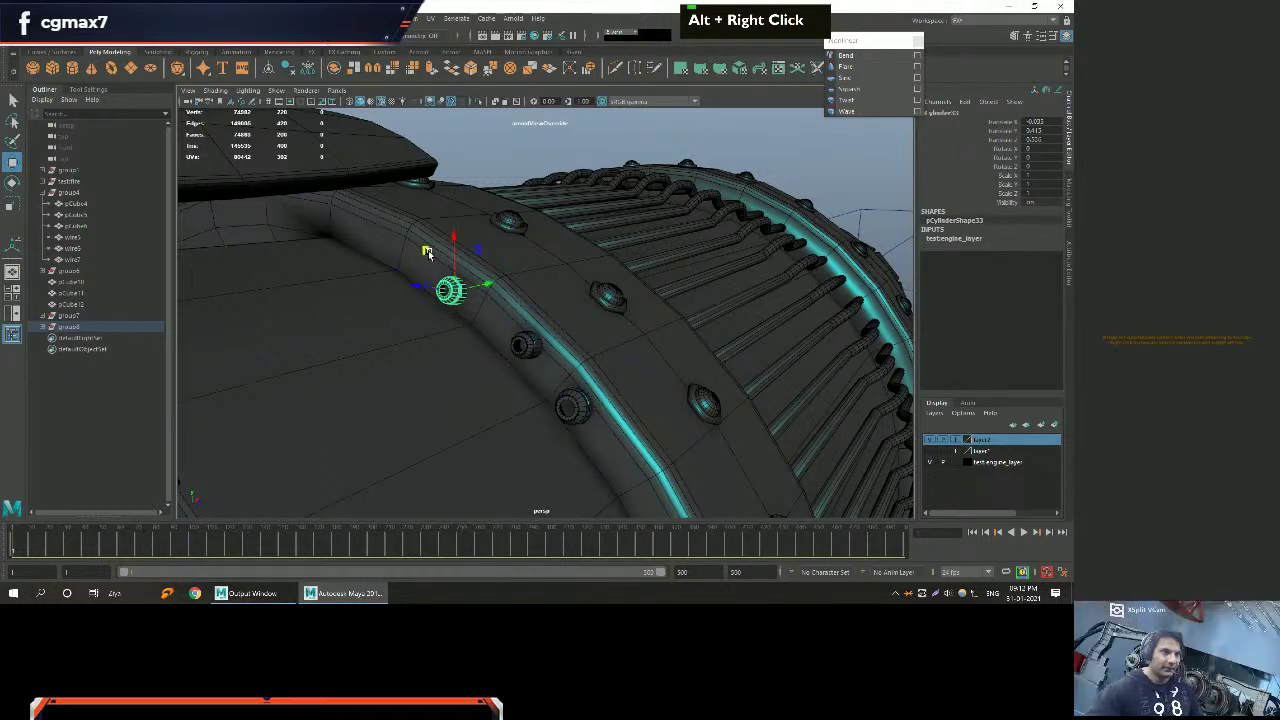
pyautogui.moveTo(488, 308); pyautogui.dragTo(482, 304)
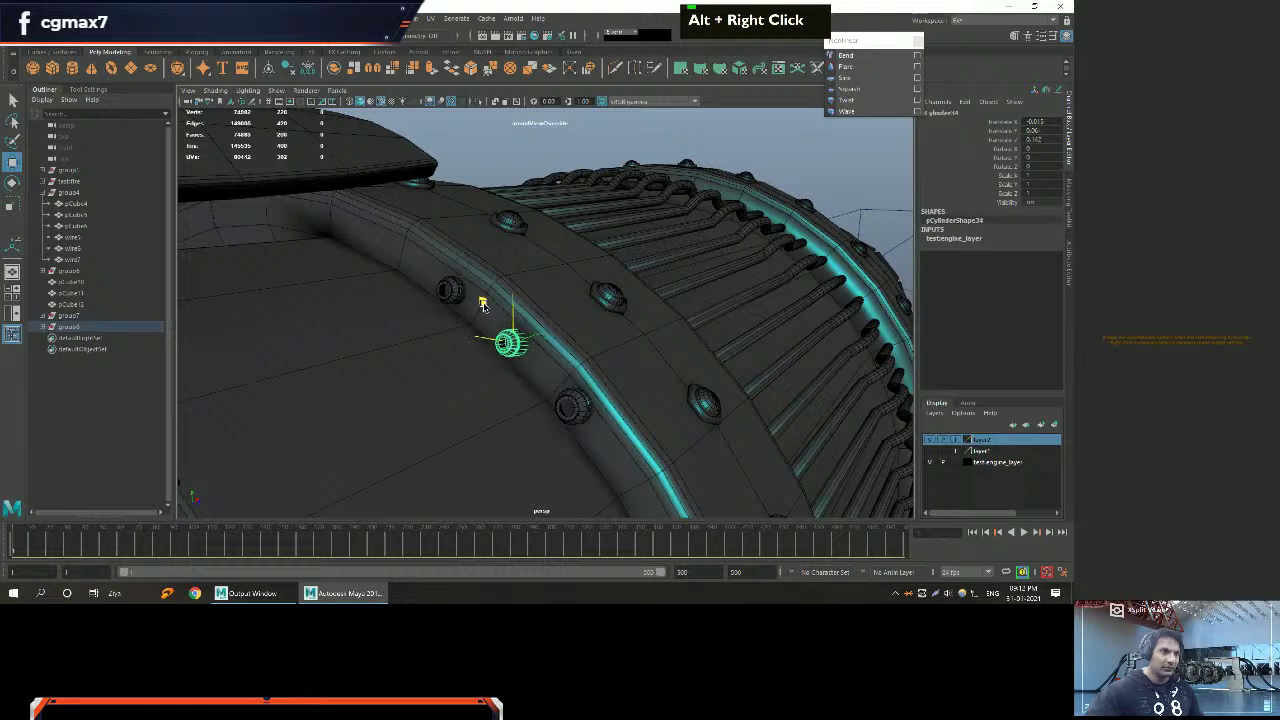
pyautogui.click(560, 406)
pyautogui.moveTo(543, 364); pyautogui.dragTo(523, 347)
# Switch to the front view and frame the two cylinder sets between the panel's recess and the bolted ring.
pyautogui.keyDown('alt'); pyautogui.scroll(-3, 523, 347); pyautogui.keyUp('alt')
pyautogui.keyDown('alt'); pyautogui.moveTo(540, 345); pyautogui.dragTo(497, 373, button='middle'); pyautogui.keyUp('alt')
pyautogui.keyDown('alt'); pyautogui.moveTo(497, 373); pyautogui.dragTo(509, 380); pyautogui.keyUp('alt')
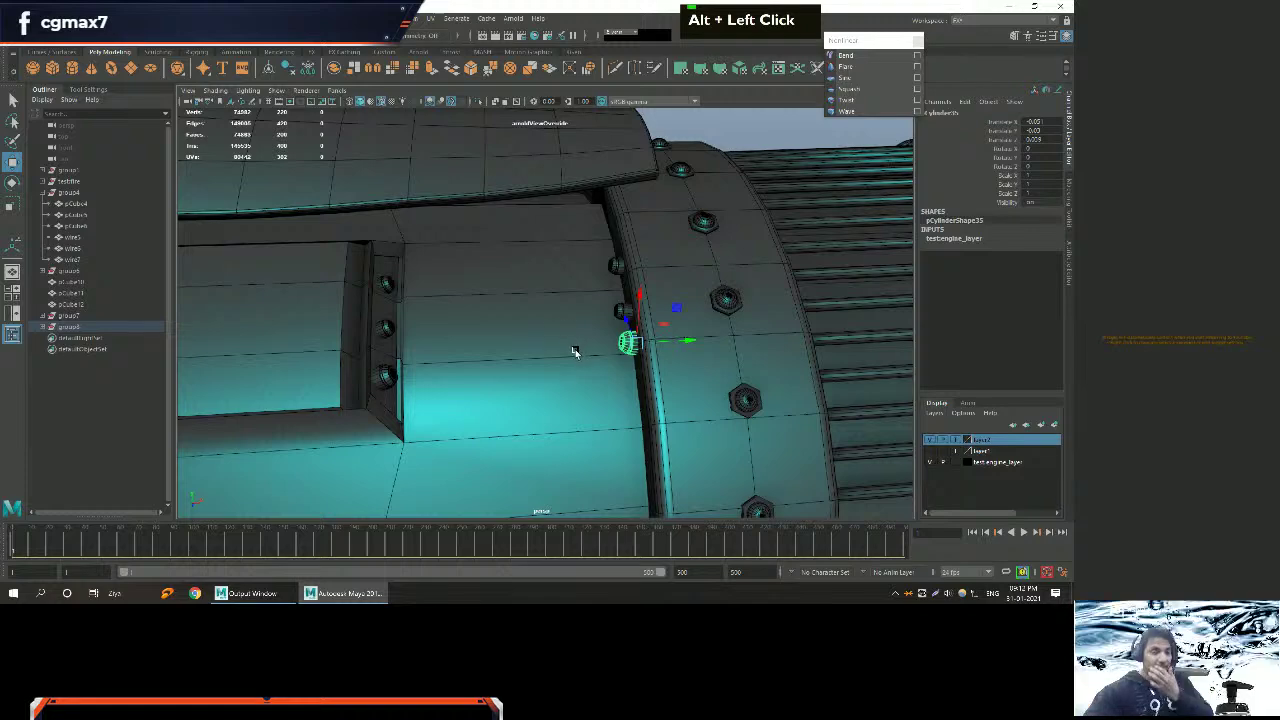
pyautogui.scroll(-4, 597, 393)
pyautogui.press('space')
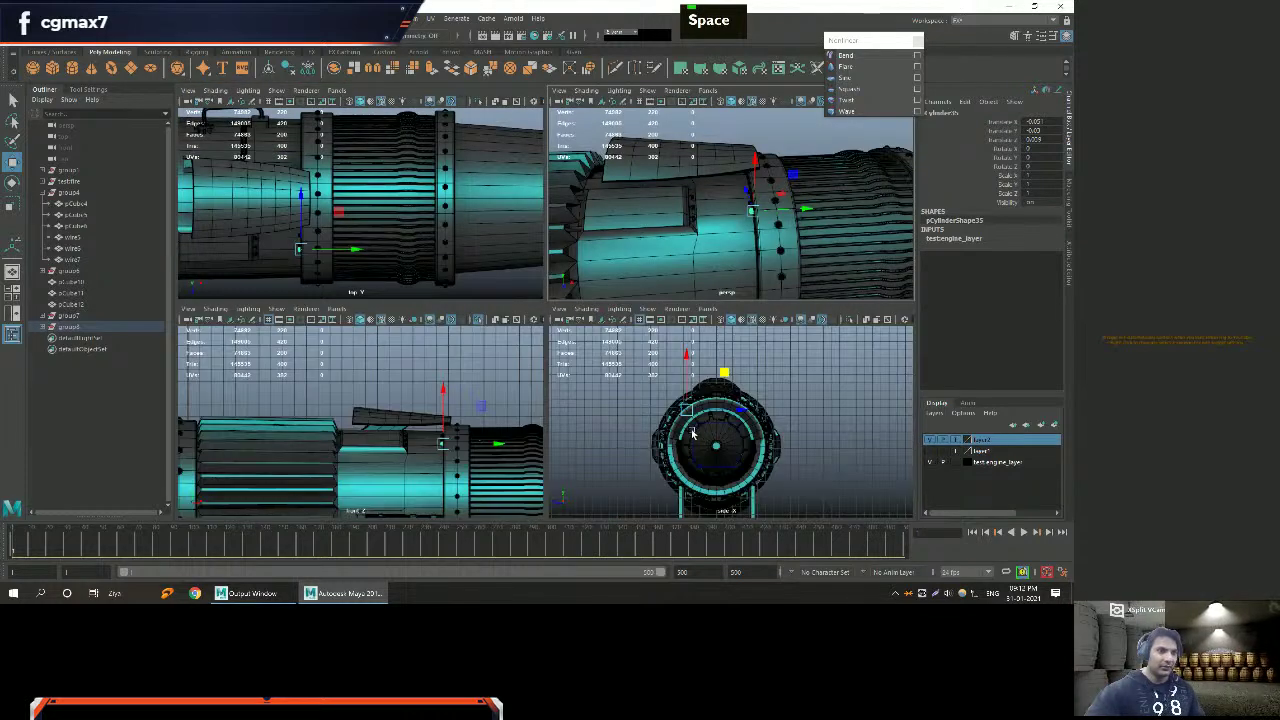
pyautogui.press('space')
pyautogui.scroll(5, 514, 408)
pyautogui.keyDown('alt'); pyautogui.scroll(-2, 523, 330); pyautogui.keyUp('alt')
pyautogui.keyDown('alt'); pyautogui.scroll(3, 555, 302); pyautogui.keyUp('alt')
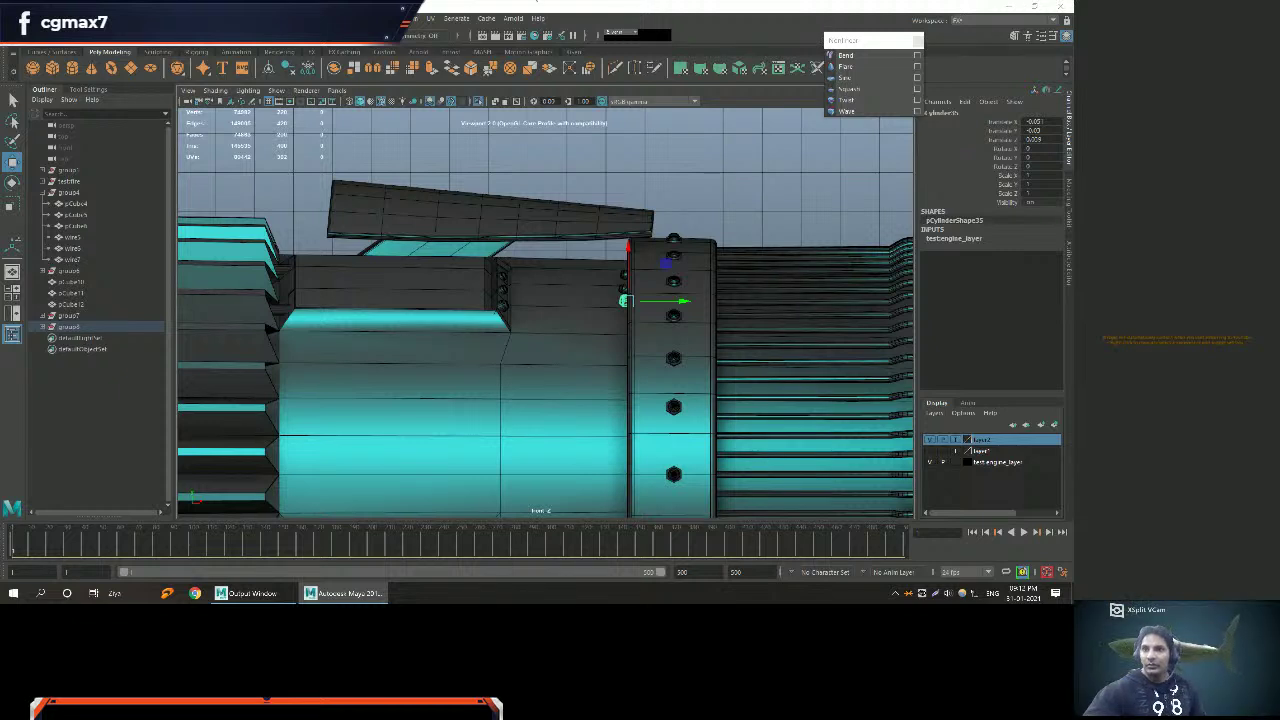
pyautogui.scroll(8, 870, 75)
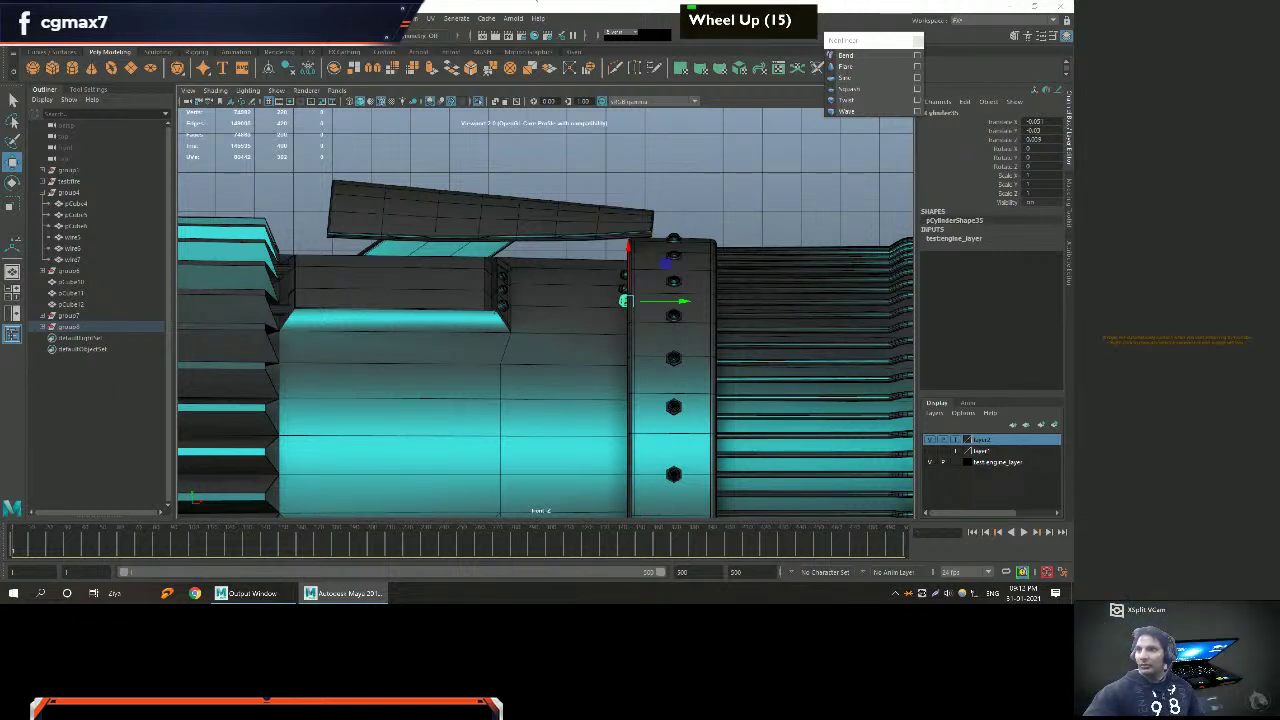
# Draw a Bezier curve in the front view from the recess's lowest cylinder to the bolted ring's lowest cylinder.
pyautogui.keyDown('alt'); pyautogui.moveTo(521, 433); pyautogui.dragTo(574, 354, button='middle'); pyautogui.keyUp('alt')
pyautogui.keyDown('alt'); pyautogui.moveTo(574, 354); pyautogui.dragTo(587, 368, button='right'); pyautogui.keyUp('alt')
pyautogui.press('space')
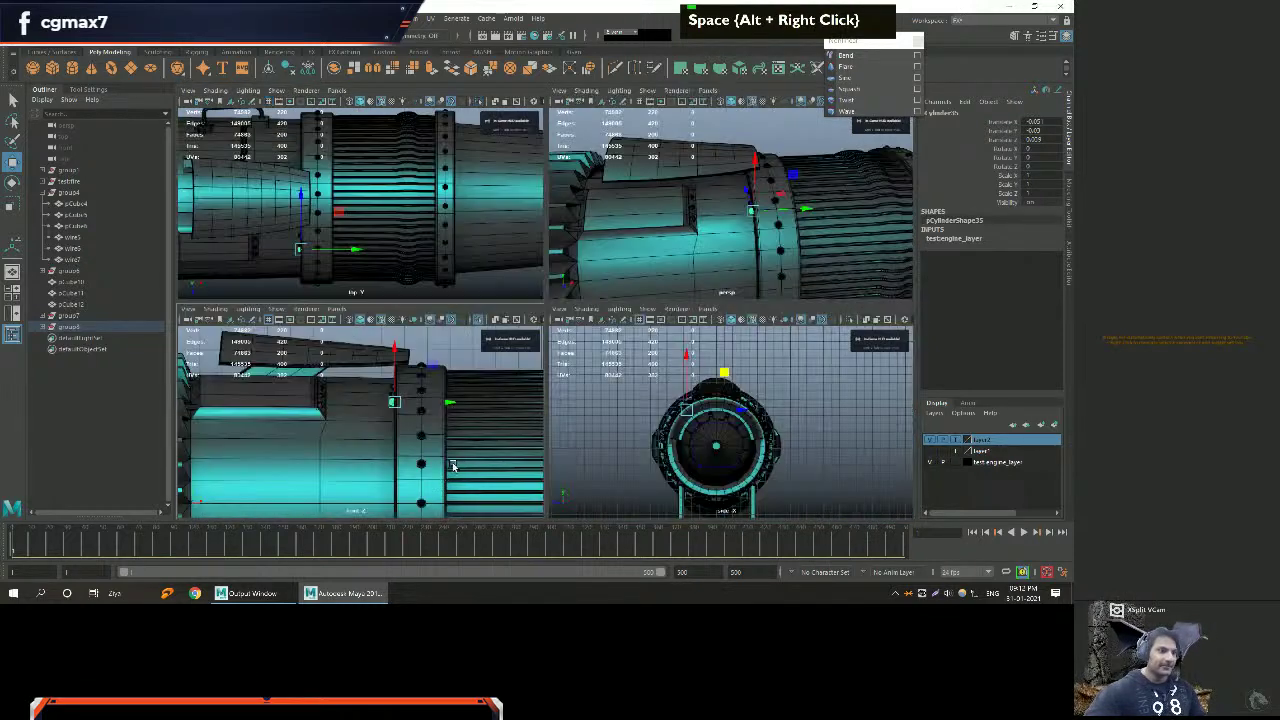
pyautogui.press('space')
pyautogui.keyDown('alt'); pyautogui.moveTo(551, 429); pyautogui.dragTo(702, 382, button='right'); pyautogui.keyUp('alt')
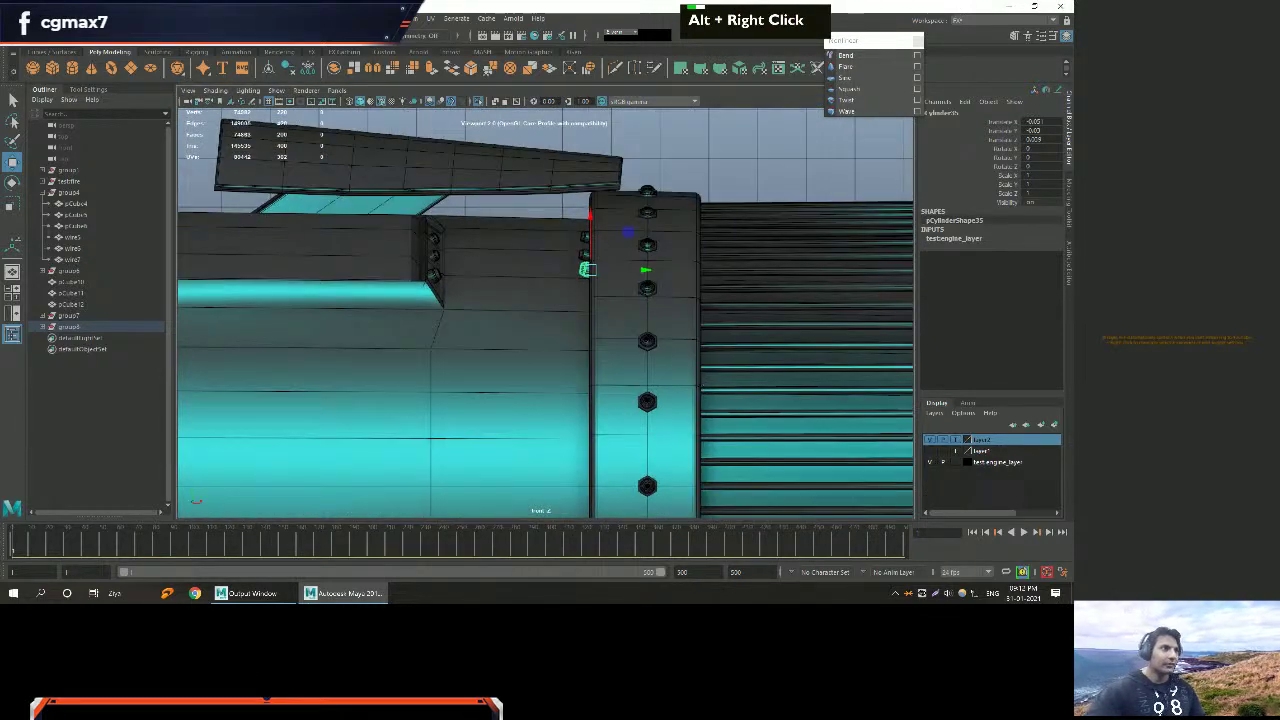
pyautogui.click(66, 18)
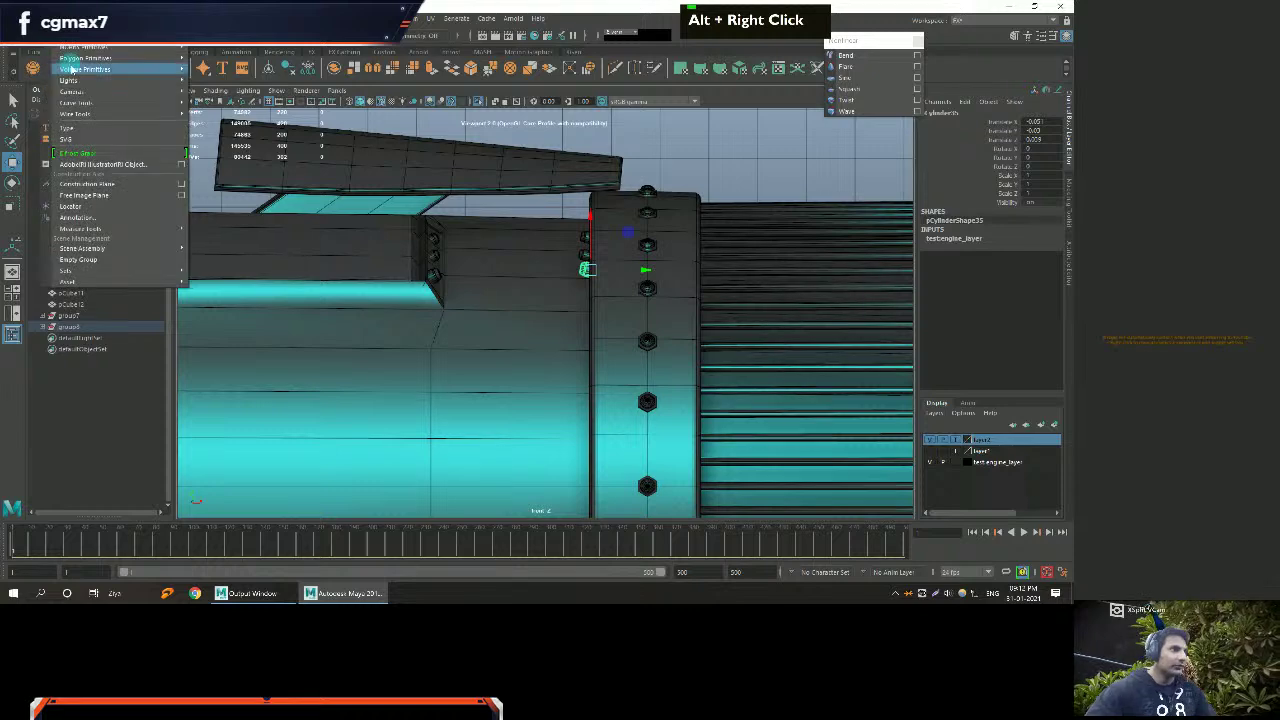
pyautogui.moveTo(88, 104)
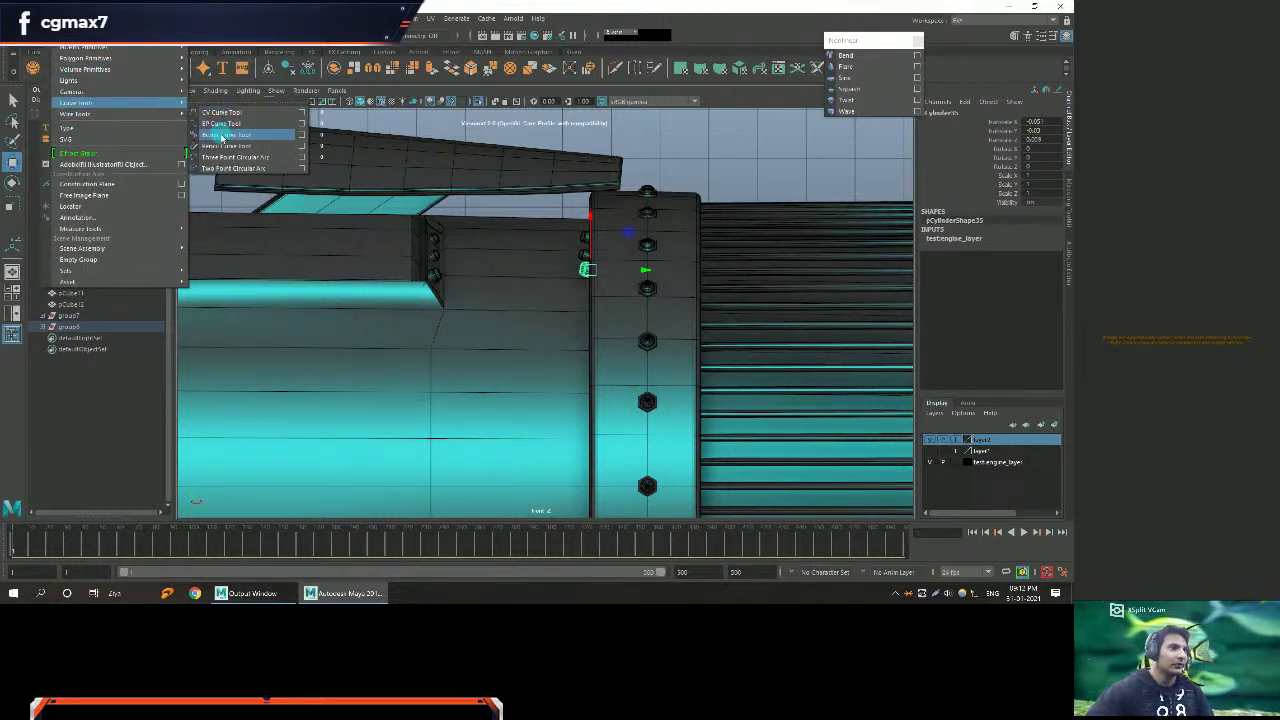
pyautogui.click(222, 135)
pyautogui.scroll(2, 434, 272)
pyautogui.keyDown('alt'); pyautogui.moveTo(476, 272); pyautogui.dragTo(480, 248, button='middle'); pyautogui.keyUp('alt')
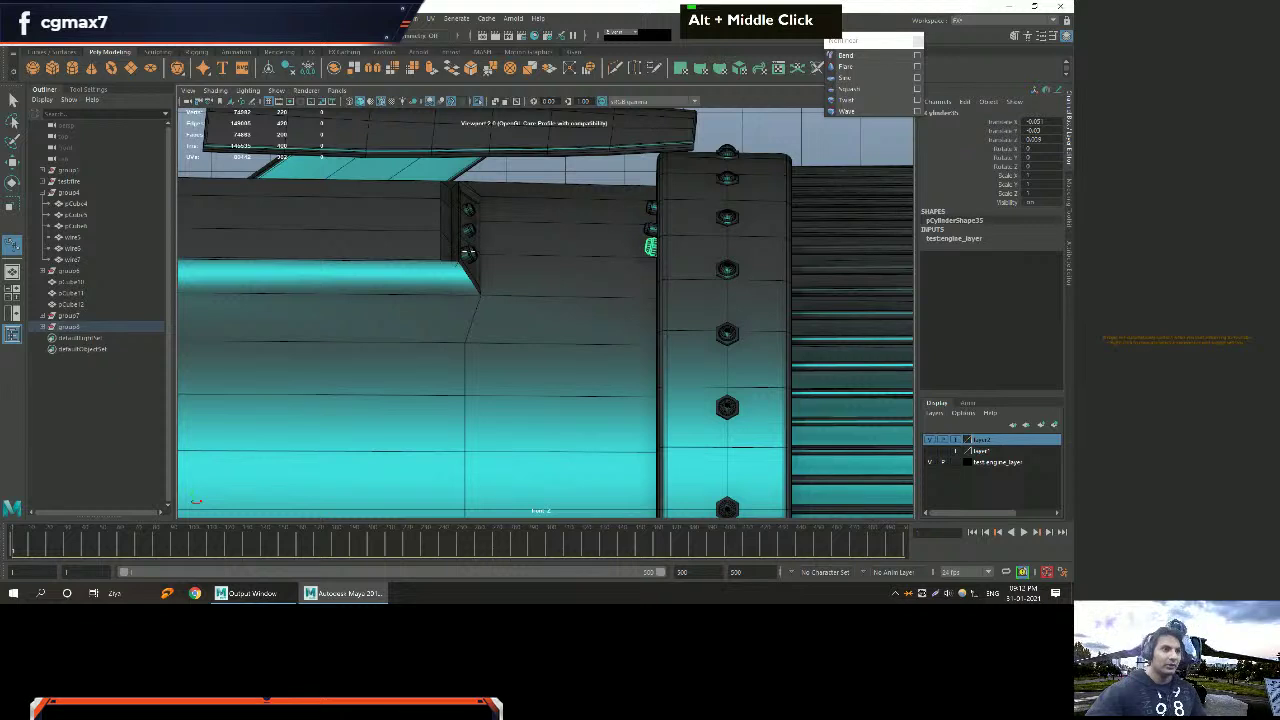
pyautogui.click(467, 253)
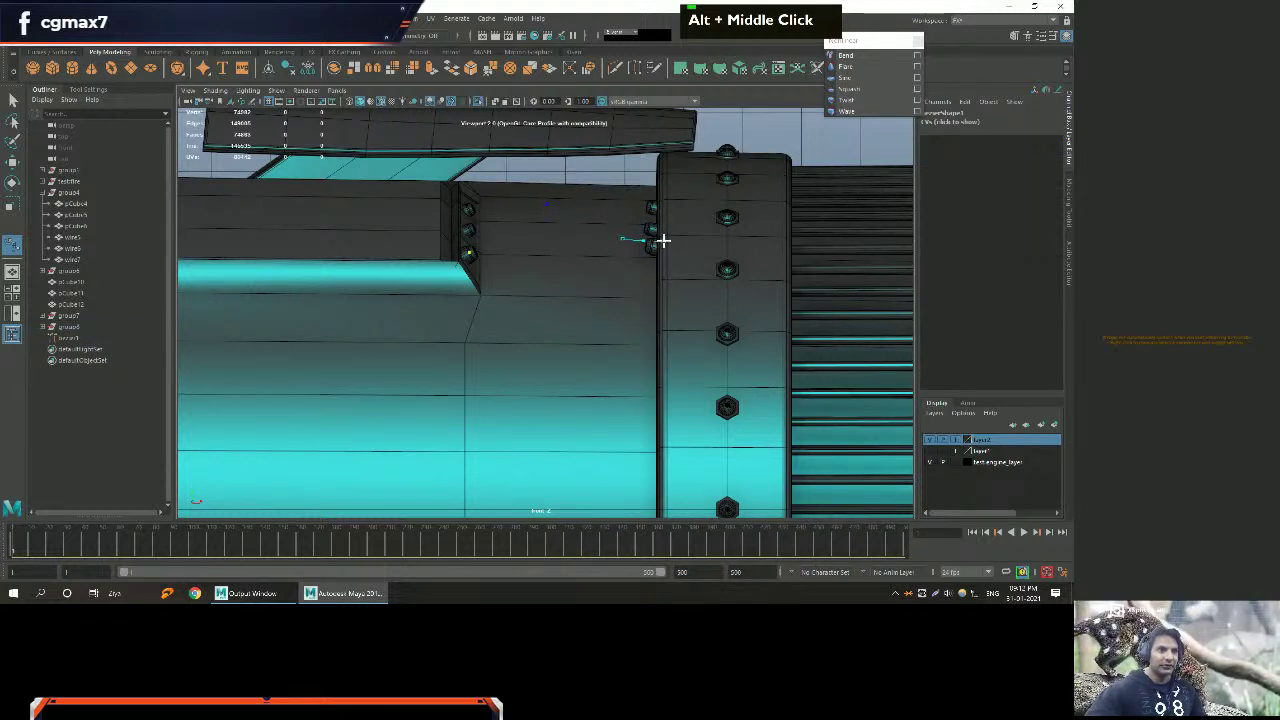
pyautogui.press('w')
# Move the Bezier curve along Z out to the engine shell, near the lowest pair of cylinders.
pyautogui.keyDown('alt'); pyautogui.scroll(-2, 680, 257); pyautogui.keyUp('alt')
pyautogui.keyDown('alt'); pyautogui.moveTo(680, 257); pyautogui.dragTo(643, 331, button='right'); pyautogui.keyUp('alt')
pyautogui.press('space')
pyautogui.scroll(-3, 769, 219)
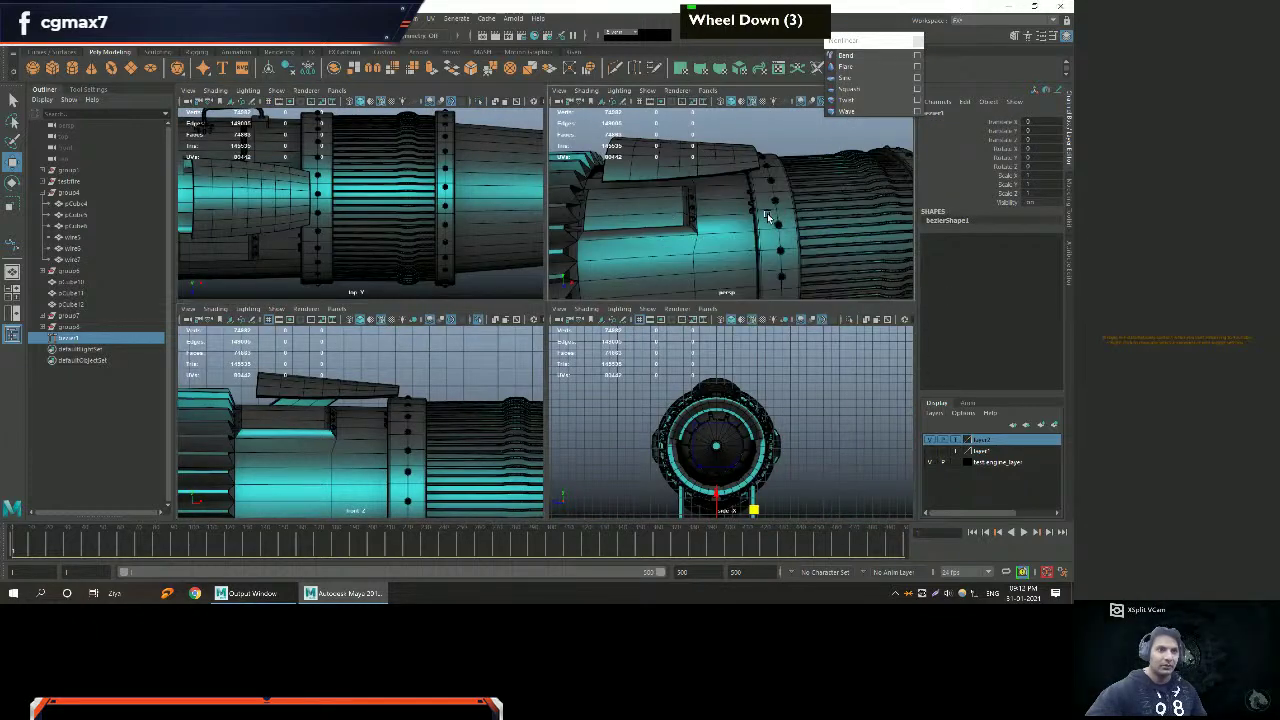
pyautogui.press('space')
pyautogui.scroll(-4, 634, 246)
pyautogui.keyDown('alt'); pyautogui.moveTo(634, 246); pyautogui.dragTo(560, 320, button='middle'); pyautogui.keyUp('alt')
pyautogui.keyDown('alt'); pyautogui.moveTo(560, 320); pyautogui.dragTo(529, 354, button='right'); pyautogui.keyUp('alt')
pyautogui.keyDown('alt'); pyautogui.moveTo(529, 354); pyautogui.dragTo(472, 273); pyautogui.keyUp('alt')
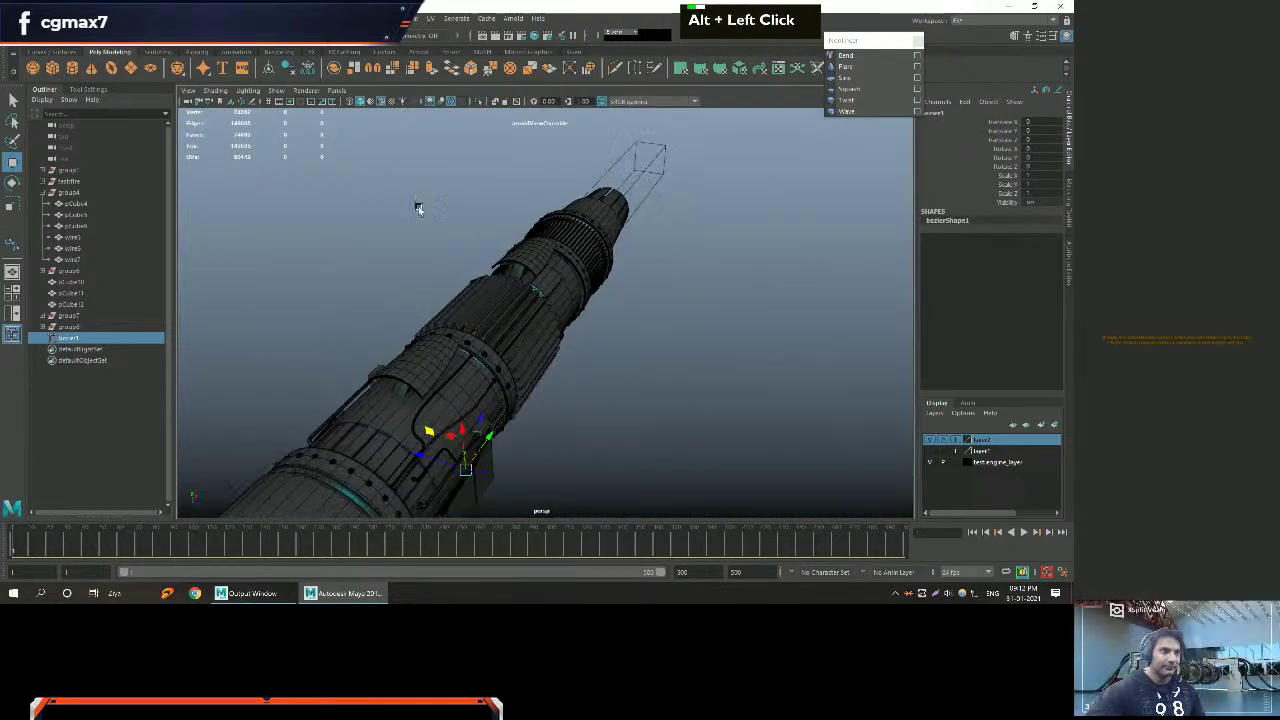
pyautogui.doubleClick(545, 249)
pyautogui.press('w')
pyautogui.keyDown('alt'); pyautogui.moveTo(417, 220); pyautogui.dragTo(462, 228, button='right'); pyautogui.keyUp('alt')
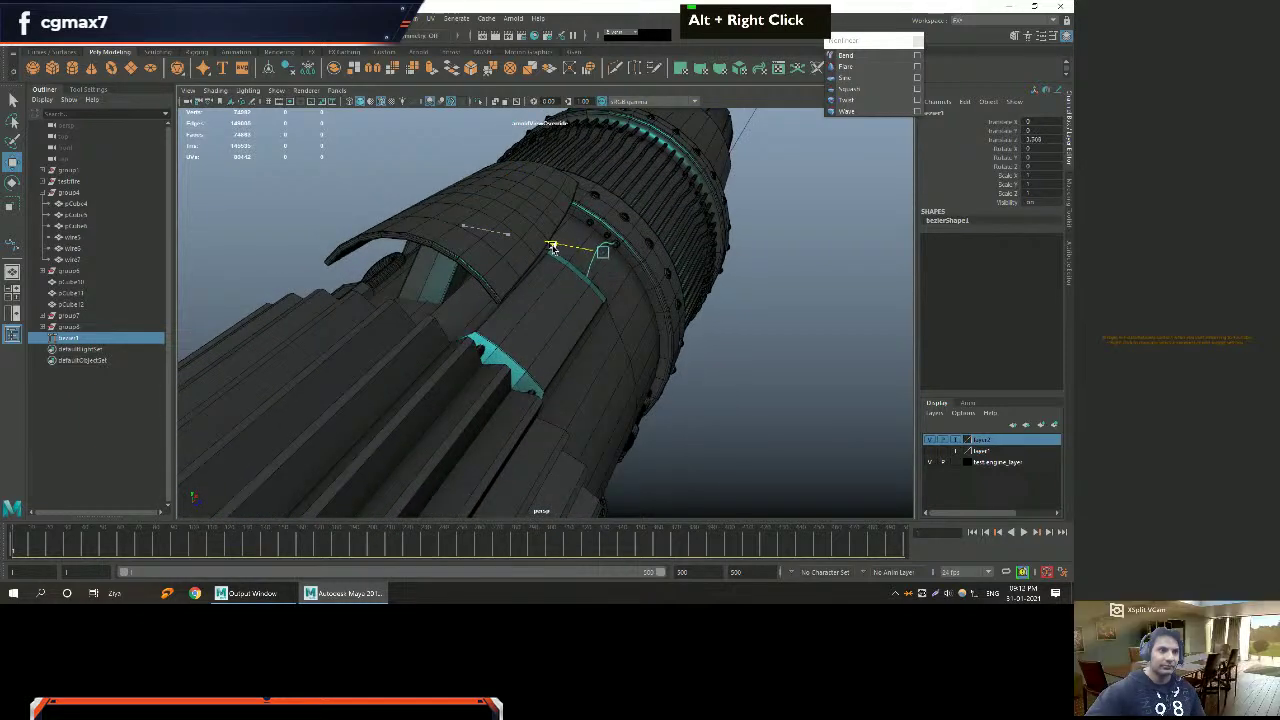
pyautogui.keyDown('alt'); pyautogui.scroll(3, 555, 247); pyautogui.keyUp('alt')
pyautogui.keyDown('alt'); pyautogui.moveTo(580, 260); pyautogui.dragTo(571, 343, button='right'); pyautogui.keyUp('alt')
pyautogui.keyDown('alt'); pyautogui.moveTo(571, 343); pyautogui.dragTo(527, 312); pyautogui.keyUp('alt')
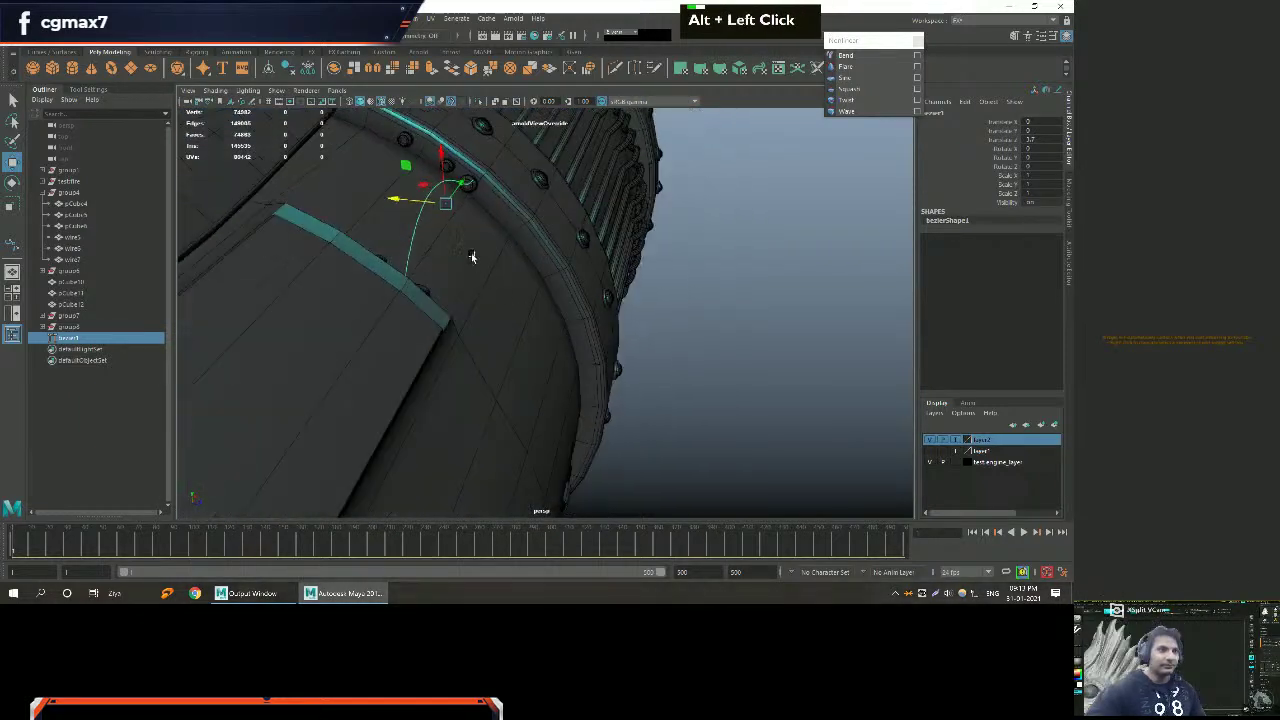
# Rotate the Bezier curve about 37.5 degrees around X and position it between the lowest pair of cylinders.
pyautogui.press('e')
pyautogui.keyDown('alt'); pyautogui.moveTo(527, 312); pyautogui.dragTo(483, 309, button='middle'); pyautogui.keyUp('alt')
pyautogui.keyDown('alt'); pyautogui.moveTo(483, 309); pyautogui.dragTo(491, 262, button='right'); pyautogui.keyUp('alt')
pyautogui.moveTo(464, 252); pyautogui.dragTo(468, 272)
pyautogui.press('w')
pyautogui.keyDown('alt'); pyautogui.moveTo(486, 280); pyautogui.dragTo(503, 302, button='middle'); pyautogui.keyUp('alt')
pyautogui.keyDown('alt'); pyautogui.moveTo(503, 302); pyautogui.dragTo(402, 285); pyautogui.keyUp('alt')
pyautogui.keyDown('alt'); pyautogui.moveTo(404, 287); pyautogui.dragTo(400, 280, button='middle'); pyautogui.keyUp('alt')
pyautogui.keyDown('alt'); pyautogui.moveTo(400, 280); pyautogui.dragTo(411, 314); pyautogui.keyUp('alt')
# Edit the curve's control points, raising its middle into an arc and fitting its end to the ring's lowest cylinder.
pyautogui.moveTo(410, 268); pyautogui.dragTo(439, 295, button='right')
pyautogui.keyDown('alt'); pyautogui.moveTo(439, 295); pyautogui.dragTo(437, 280); pyautogui.keyUp('alt')
pyautogui.keyDown('alt'); pyautogui.moveTo(437, 280); pyautogui.dragTo(579, 257, button='middle'); pyautogui.keyUp('alt')
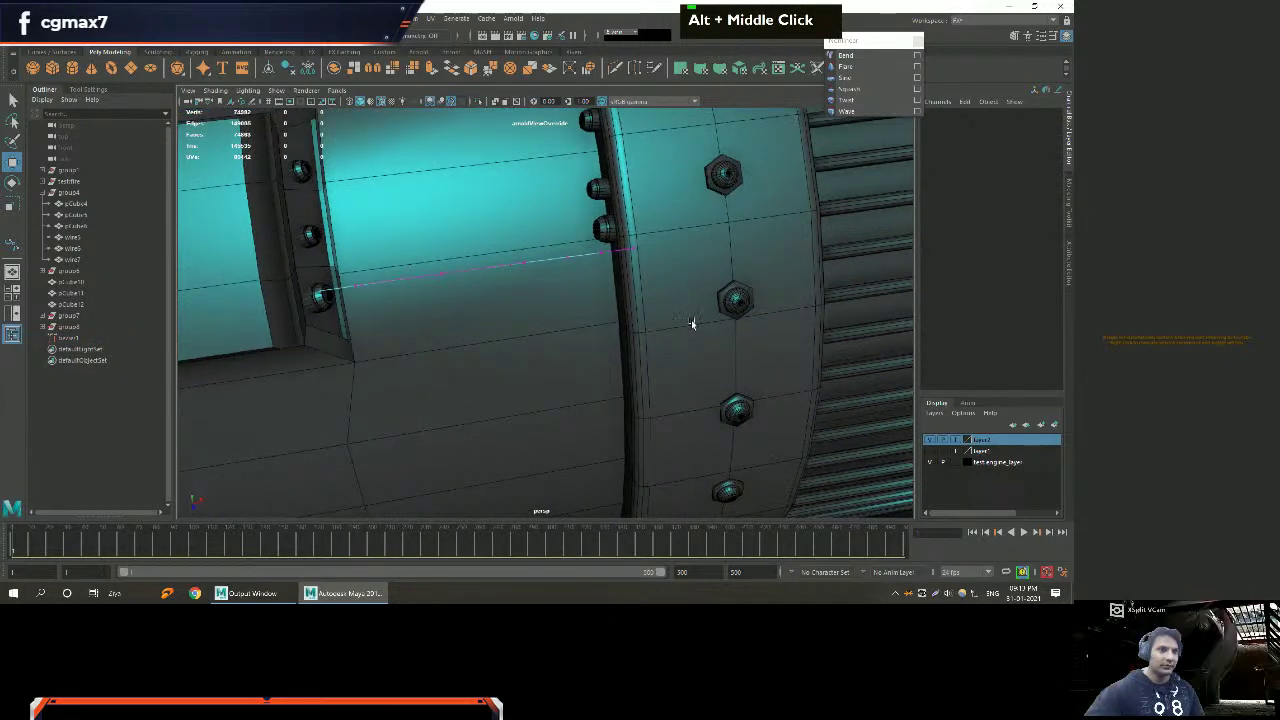
pyautogui.keyDown('alt'); pyautogui.moveTo(693, 324); pyautogui.dragTo(598, 316, button='middle'); pyautogui.keyUp('alt')
pyautogui.click(598, 316)
pyautogui.moveTo(573, 268); pyautogui.dragTo(563, 238, button='middle')
pyautogui.moveTo(563, 243)
pyautogui.keyDown('alt'); pyautogui.mouseDown()
pyautogui.moveTo(563, 271)
pyautogui.moveTo(580, 262)
pyautogui.mouseUp(); pyautogui.keyUp('alt')
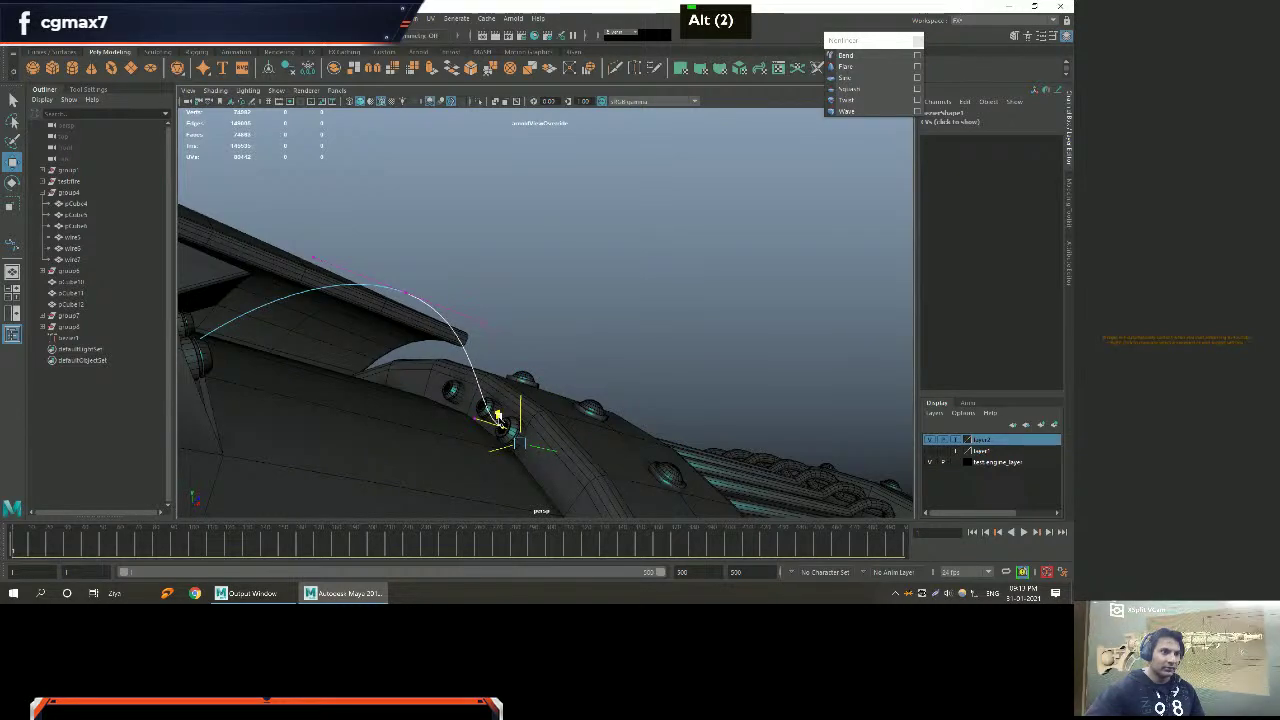
pyautogui.keyDown('alt'); pyautogui.moveTo(497, 414); pyautogui.dragTo(491, 425, button='middle'); pyautogui.keyUp('alt')
pyautogui.keyDown('alt'); pyautogui.moveTo(491, 425); pyautogui.dragTo(474, 388); pyautogui.keyUp('alt')
pyautogui.keyDown('alt'); pyautogui.moveTo(302, 409); pyautogui.dragTo(323, 392, button='middle'); pyautogui.keyUp('alt')
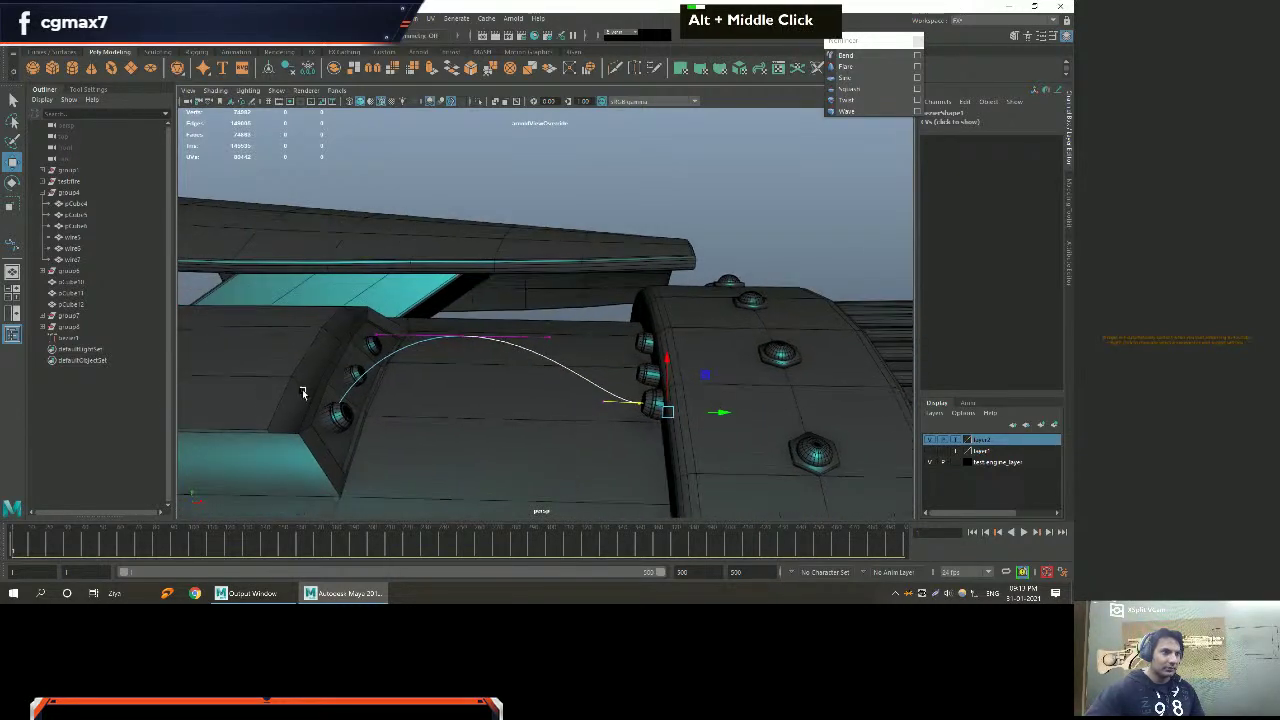
# Adjust the curve's middle tangent and place its start point in the recess's lowest cylinder.
pyautogui.keyDown('alt'); pyautogui.moveTo(419, 490); pyautogui.dragTo(449, 403, button='middle'); pyautogui.keyUp('alt')
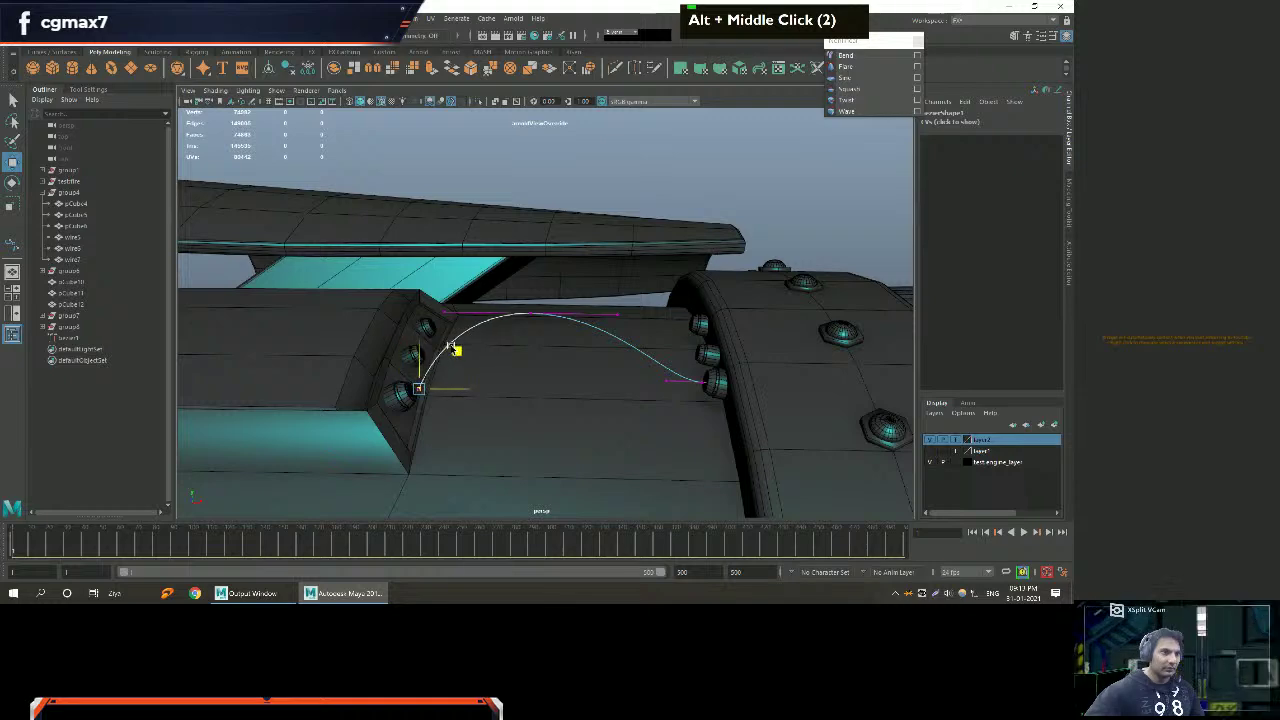
pyautogui.moveTo(449, 330); pyautogui.dragTo(452, 326)
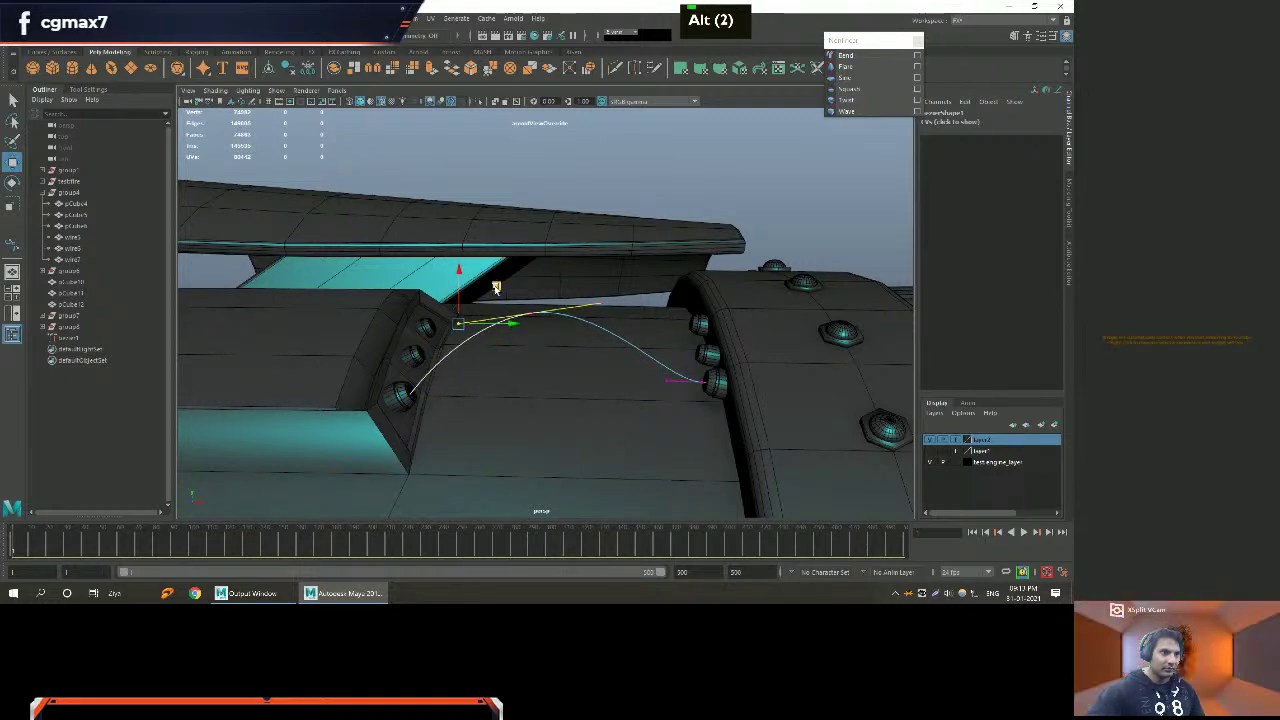
pyautogui.keyDown('alt'); pyautogui.moveTo(495, 287); pyautogui.dragTo(543, 351, button='middle'); pyautogui.keyUp('alt')
pyautogui.keyDown('alt'); pyautogui.moveTo(543, 351); pyautogui.dragTo(603, 403); pyautogui.keyUp('alt')
pyautogui.keyDown('alt'); pyautogui.moveTo(603, 403); pyautogui.dragTo(467, 397, button='middle'); pyautogui.keyUp('alt')
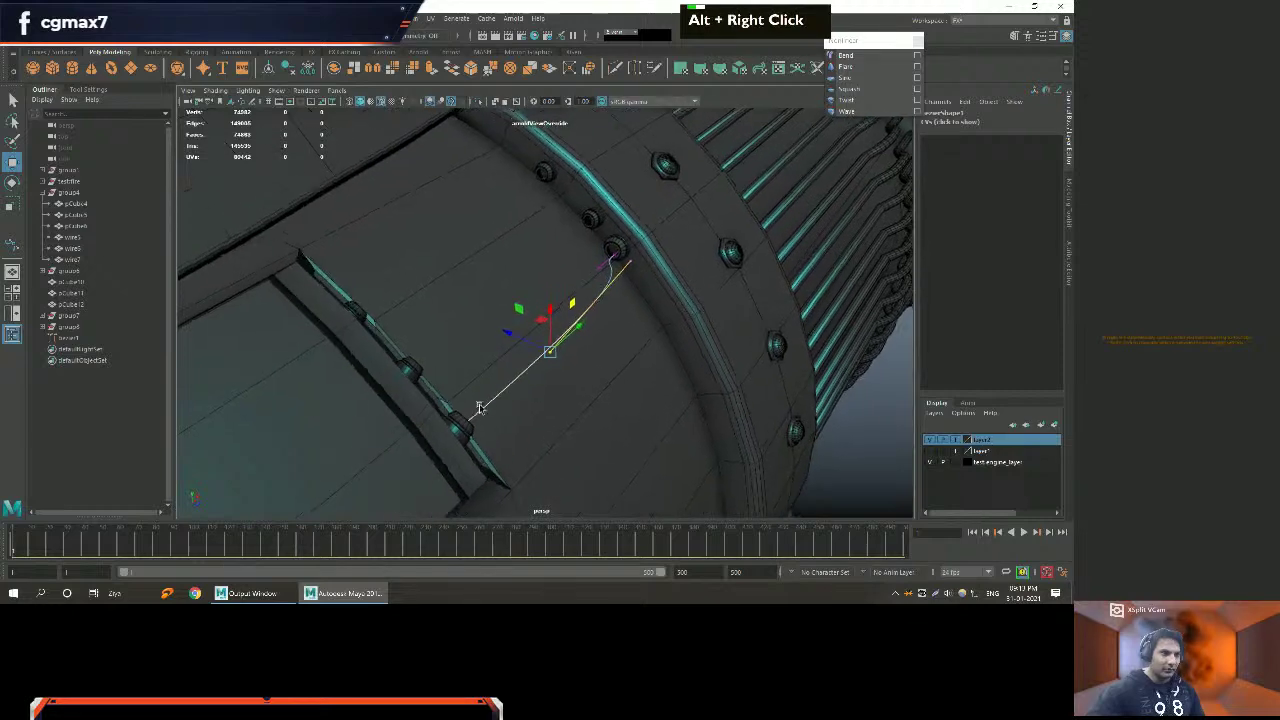
pyautogui.keyDown('alt'); pyautogui.moveTo(468, 398); pyautogui.dragTo(506, 452, button='right'); pyautogui.keyUp('alt')
pyautogui.moveTo(476, 460); pyautogui.dragTo(440, 412)
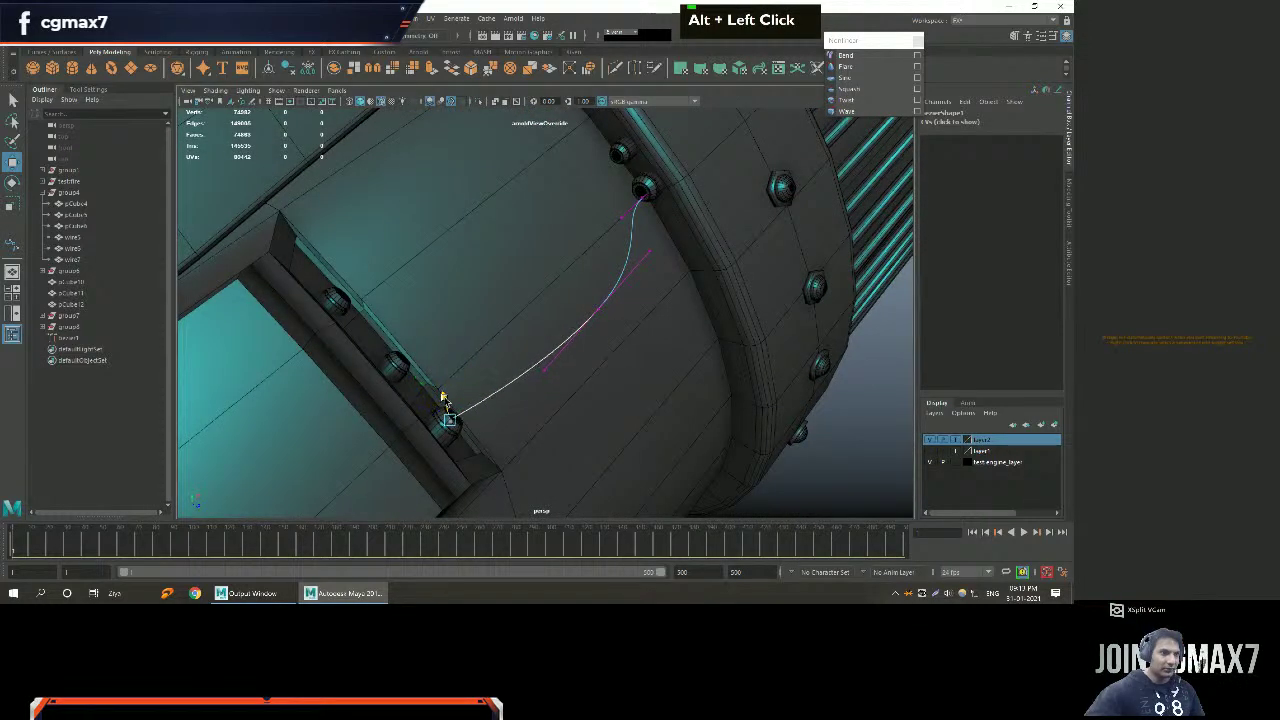
pyautogui.keyDown('alt'); pyautogui.moveTo(508, 426); pyautogui.dragTo(483, 398, button='right'); pyautogui.keyUp('alt')
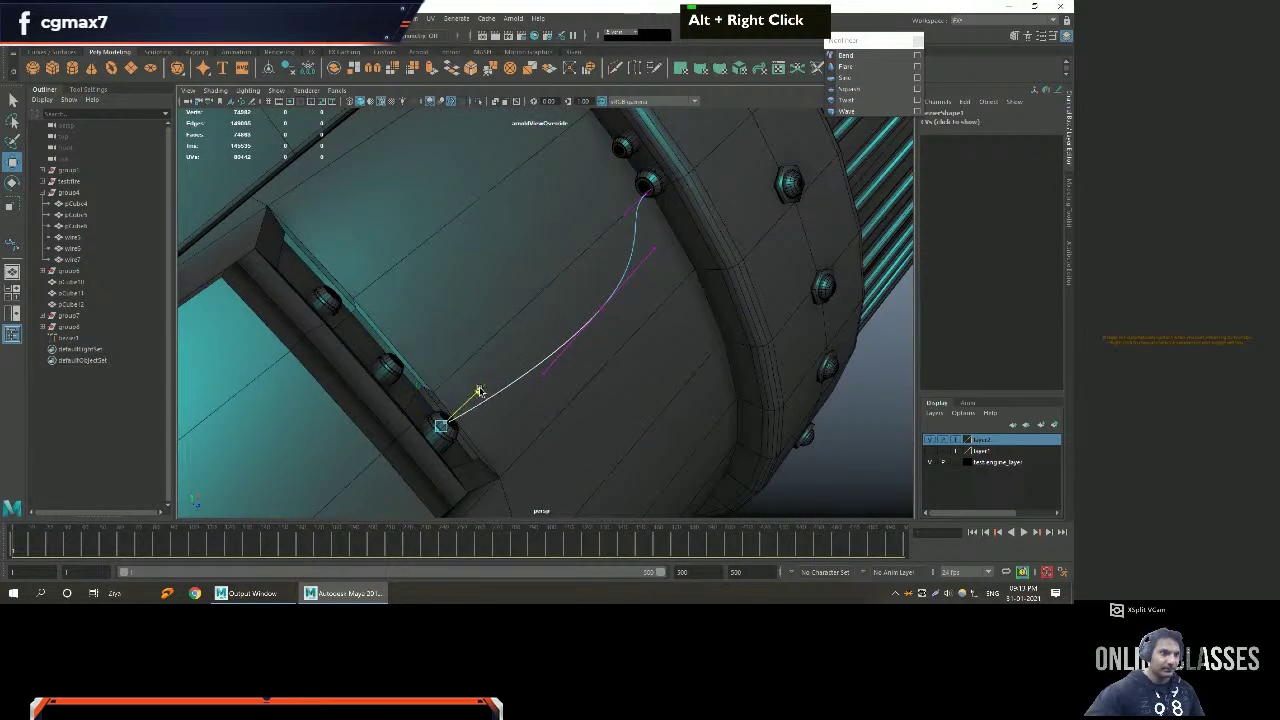
# Reposition the curve's middle anchor so the cable path runs in a gentle bend over the shell.
pyautogui.moveTo(558, 409)
pyautogui.keyDown('alt'); pyautogui.mouseDown()
pyautogui.moveTo(583, 316)
pyautogui.moveTo(629, 348)
pyautogui.moveTo(590, 275)
pyautogui.moveTo(491, 408)
pyautogui.moveTo(569, 386)
pyautogui.mouseUp(); pyautogui.keyUp('alt')
pyautogui.keyDown('alt'); pyautogui.moveTo(569, 386); pyautogui.dragTo(597, 406, button='middle'); pyautogui.keyUp('alt')
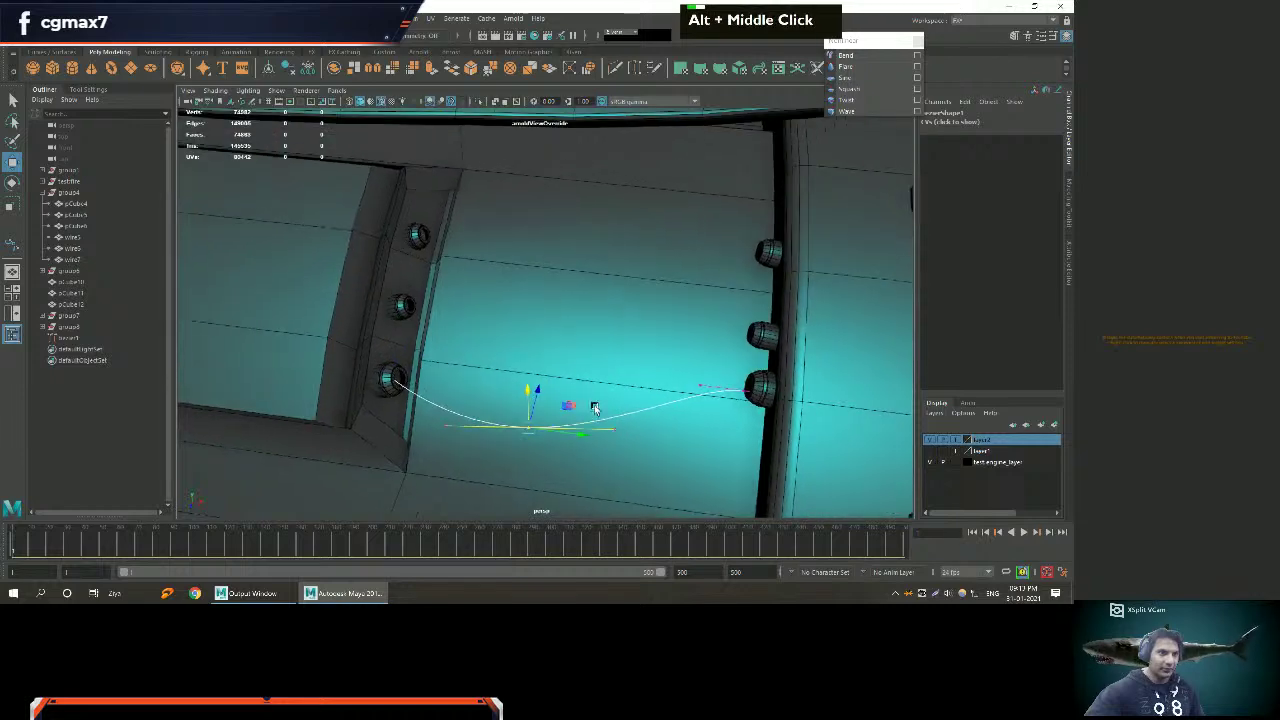
pyautogui.keyDown('alt'); pyautogui.moveTo(597, 406); pyautogui.dragTo(545, 385, button='right'); pyautogui.keyUp('alt')
pyautogui.keyDown('alt'); pyautogui.moveTo(670, 390); pyautogui.dragTo(580, 323, button='middle'); pyautogui.keyUp('alt')
pyautogui.keyDown('alt'); pyautogui.moveTo(580, 323); pyautogui.dragTo(525, 354); pyautogui.keyUp('alt')
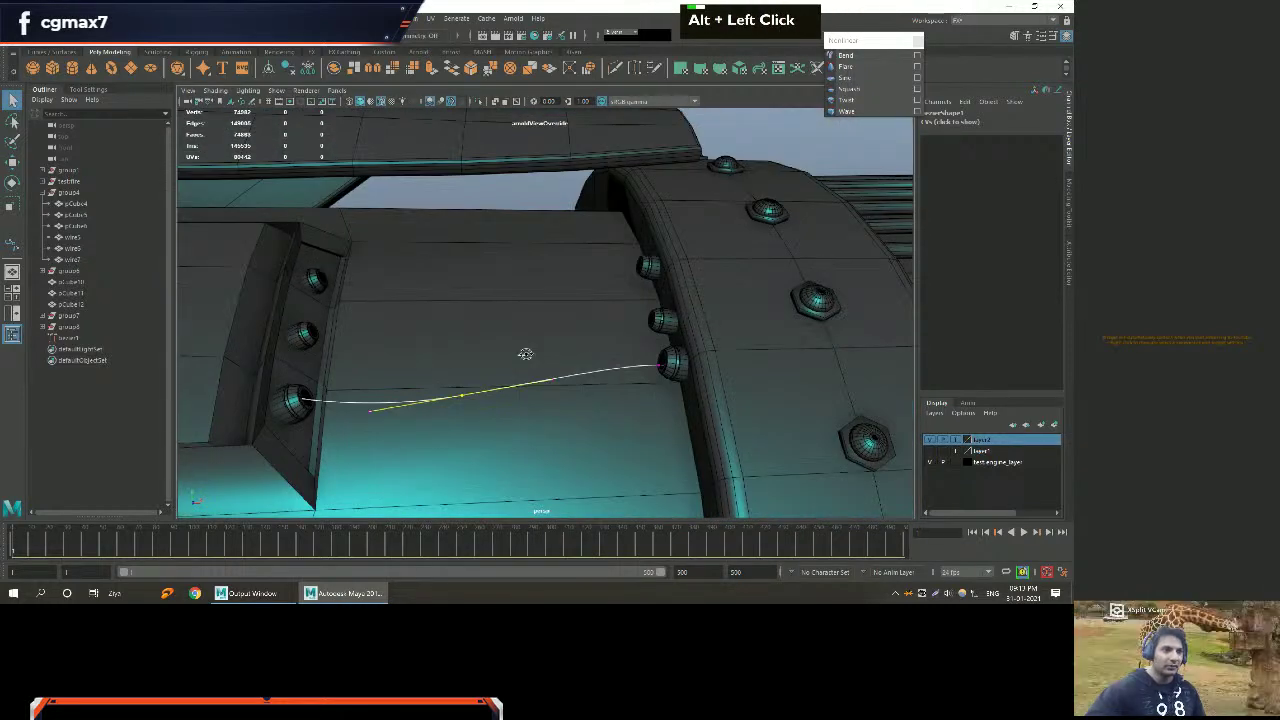
# Return to object mode, duplicate the Bezier curve and move the copy to the middle pair of cylinders.
pyautogui.moveTo(595, 374)
pyautogui.mouseDown(button='right')
pyautogui.moveTo(586, 367)
pyautogui.moveTo(585, 381)
pyautogui.mouseUp(button='right')
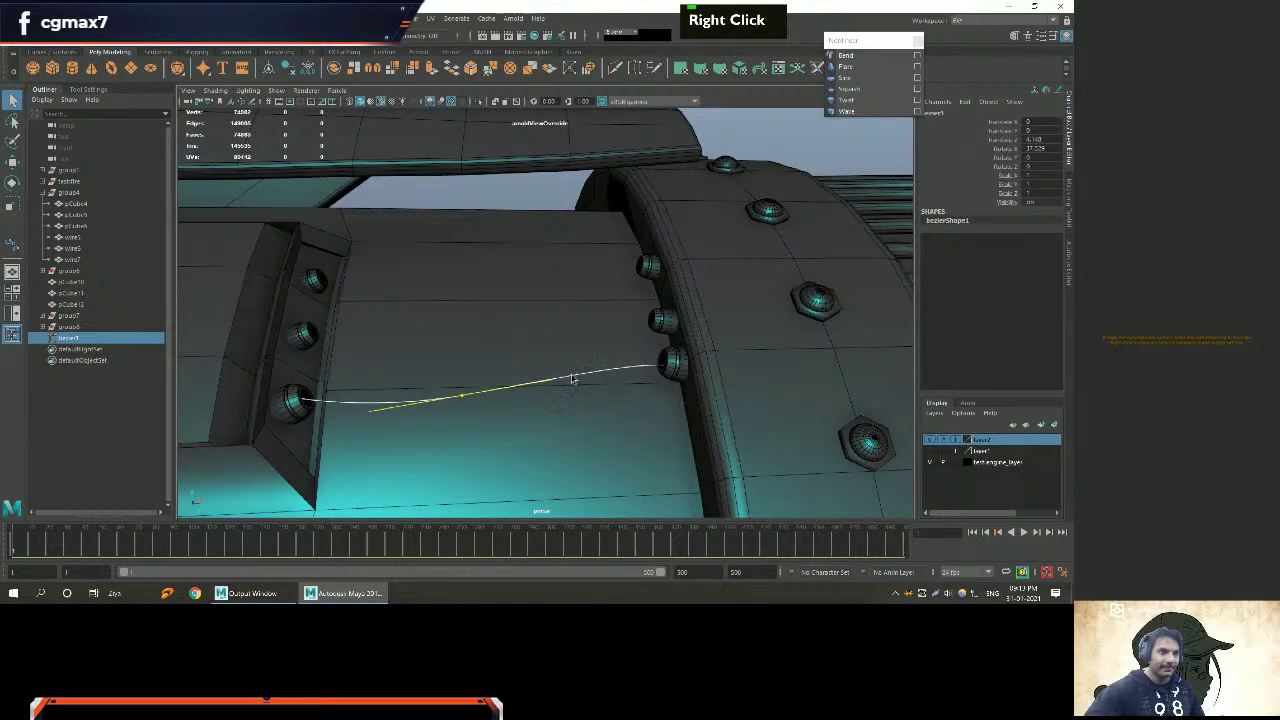
pyautogui.scroll(-3, 492, 379)
pyautogui.press('w')
pyautogui.keyDown('alt'); pyautogui.moveTo(492, 379); pyautogui.dragTo(504, 382); pyautogui.keyUp('alt')
pyautogui.keyDown('alt'); pyautogui.moveTo(538, 394); pyautogui.dragTo(531, 298); pyautogui.keyUp('alt')
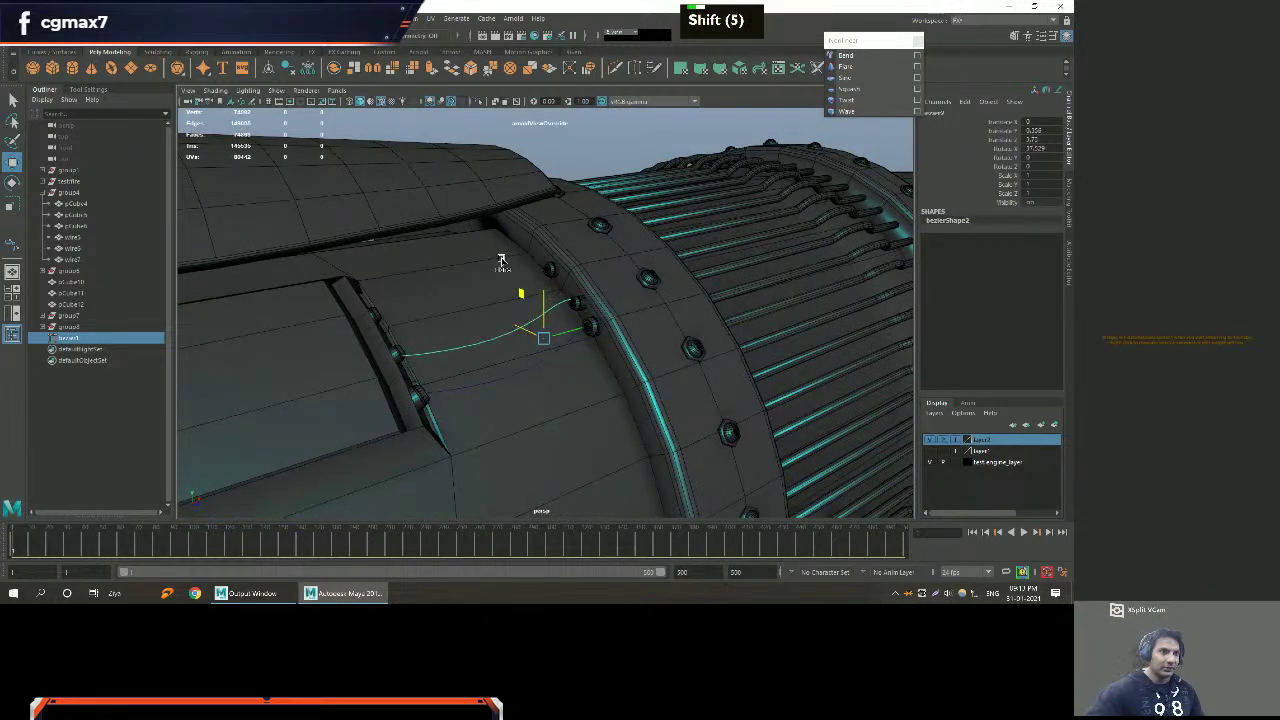
pyautogui.keyDown('alt'); pyautogui.moveTo(508, 262); pyautogui.dragTo(503, 297); pyautogui.keyUp('alt')
pyautogui.keyDown('alt'); pyautogui.moveTo(503, 297); pyautogui.dragTo(522, 405, button='right'); pyautogui.keyUp('alt')
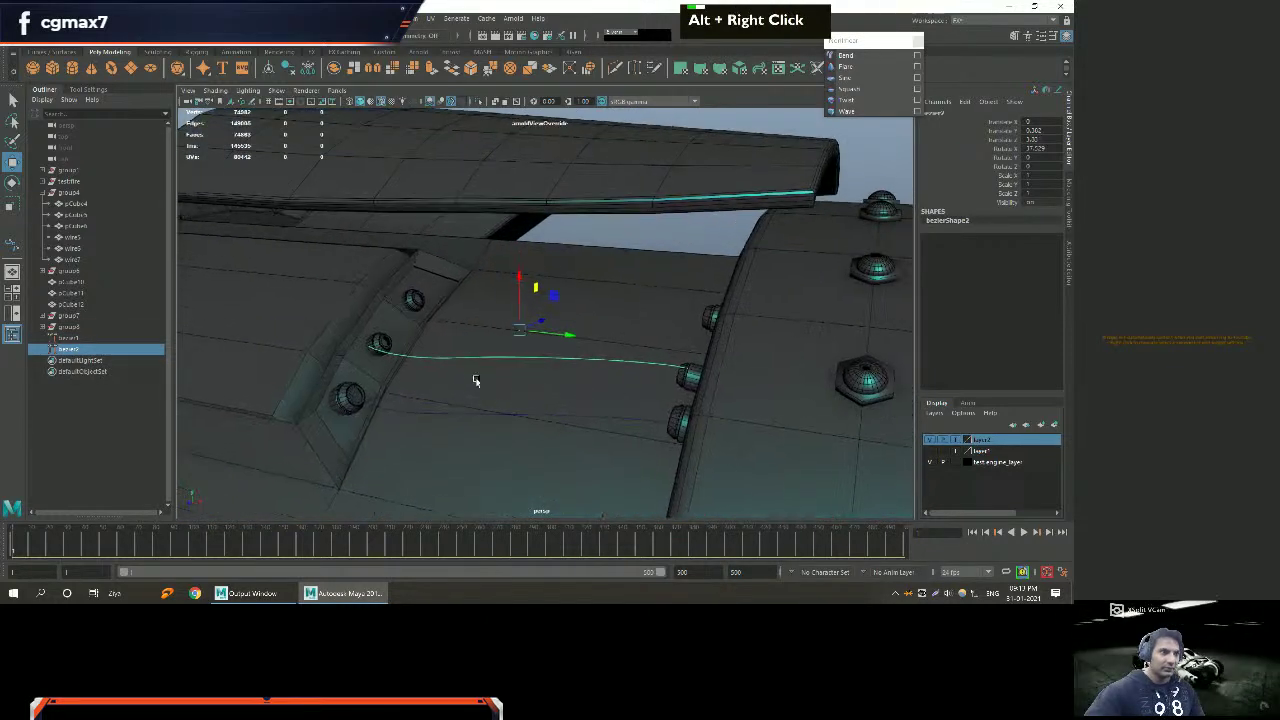
# Fit the second curve's end points to the middle cylinders, reshape its middle bend, and return to object mode.
pyautogui.moveTo(392, 356); pyautogui.dragTo(400, 372, button='right')
pyautogui.keyDown('alt'); pyautogui.moveTo(400, 372); pyautogui.dragTo(509, 249); pyautogui.keyUp('alt')
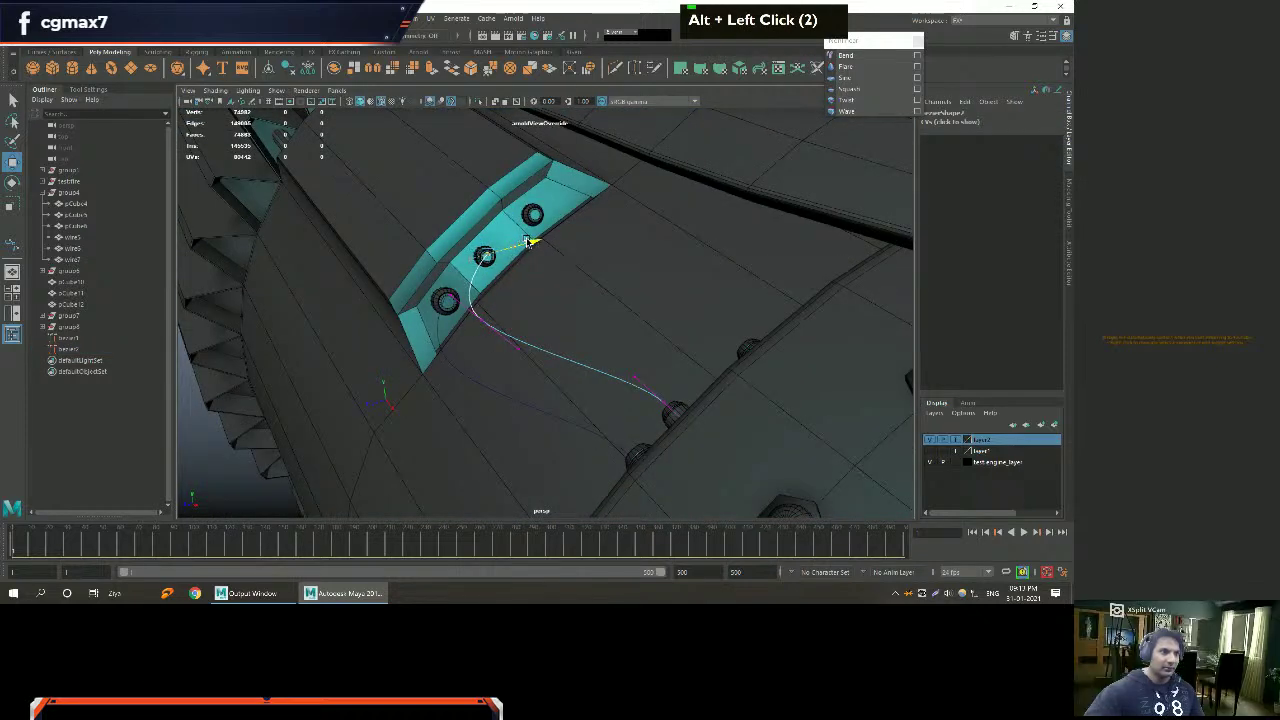
pyautogui.keyDown('alt'); pyautogui.moveTo(529, 291); pyautogui.dragTo(508, 308); pyautogui.keyUp('alt')
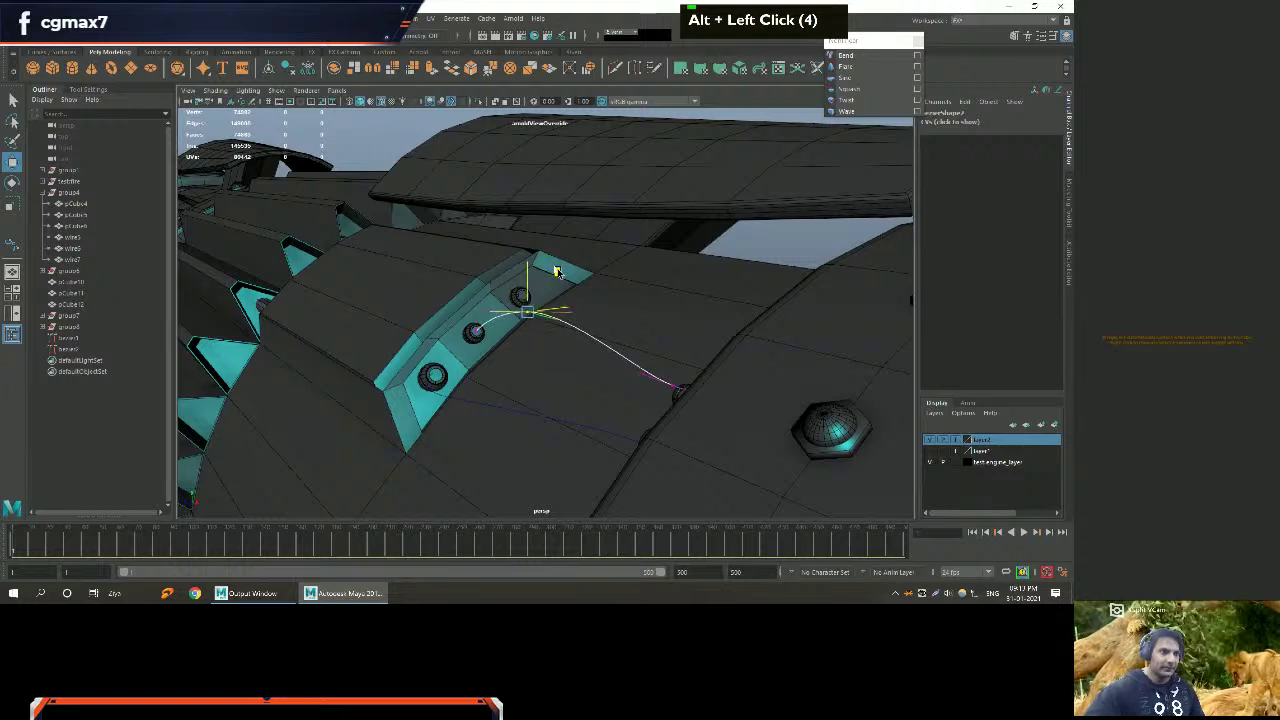
pyautogui.keyDown('alt'); pyautogui.moveTo(556, 273); pyautogui.dragTo(609, 334); pyautogui.keyUp('alt')
pyautogui.keyDown('alt'); pyautogui.moveTo(609, 334); pyautogui.dragTo(591, 345, button='middle'); pyautogui.keyUp('alt')
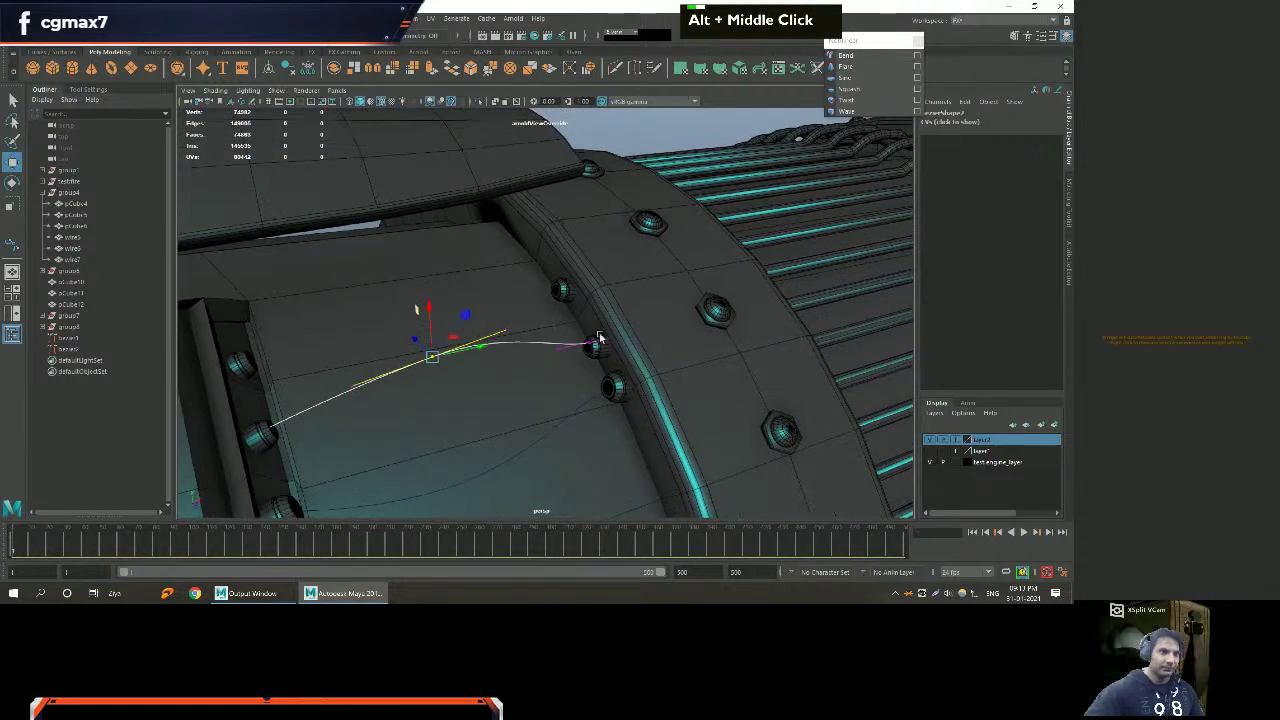
pyautogui.keyDown('alt'); pyautogui.moveTo(568, 380); pyautogui.dragTo(486, 357); pyautogui.keyUp('alt')
pyautogui.keyDown('alt'); pyautogui.scroll(-3, 505, 371); pyautogui.keyUp('alt')
pyautogui.press('q')
pyautogui.moveTo(486, 357); pyautogui.dragTo(503, 345, button='right')
pyautogui.click(503, 345)
# Duplicate the second Bezier curve and move the copy to the uppermost pair of cylinders.
pyautogui.scroll(-2, 457, 360)
pyautogui.keyDown('alt'); pyautogui.moveTo(457, 360); pyautogui.dragTo(518, 363); pyautogui.keyUp('alt')
pyautogui.click(467, 344)
pyautogui.press('w')
pyautogui.keyDown('alt'); pyautogui.moveTo(446, 279); pyautogui.dragTo(400, 334); pyautogui.keyUp('alt')
pyautogui.keyDown('alt'); pyautogui.moveTo(400, 334); pyautogui.dragTo(423, 415, button='middle'); pyautogui.keyUp('alt')
pyautogui.keyDown('alt'); pyautogui.moveTo(423, 415); pyautogui.dragTo(486, 443, button='right'); pyautogui.keyUp('alt')
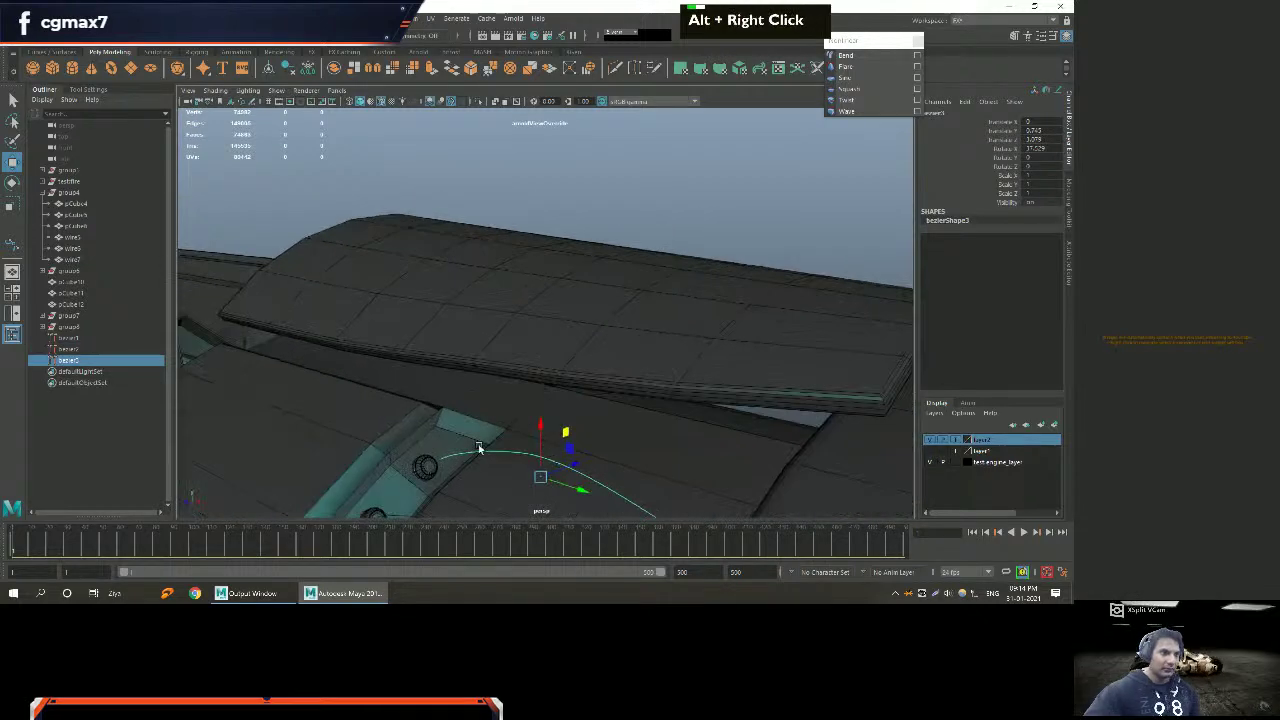
# Place the third curve's start point in the recess's uppermost cylinder, adjust its bend, and return to object mode.
pyautogui.moveTo(457, 327); pyautogui.dragTo(400, 311, button='right')
pyautogui.keyDown('alt'); pyautogui.moveTo(437, 479); pyautogui.dragTo(486, 366, button='middle'); pyautogui.keyUp('alt')
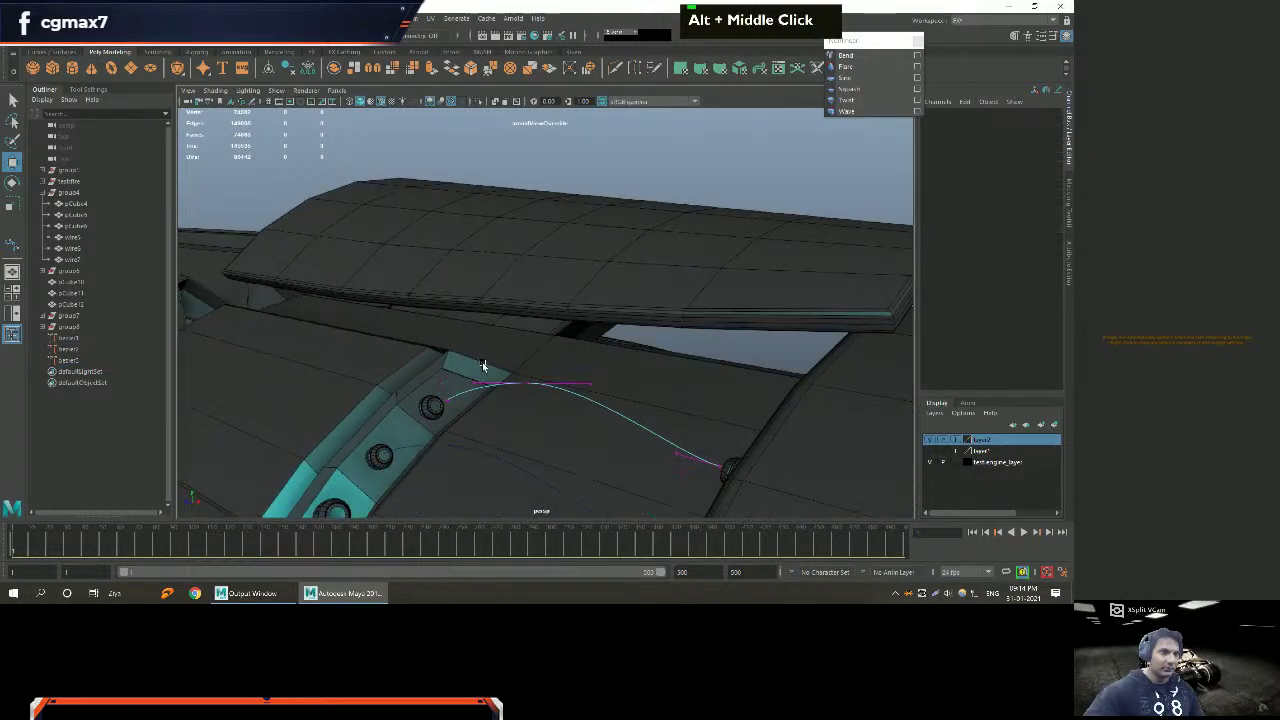
pyautogui.keyDown('alt'); pyautogui.moveTo(511, 396); pyautogui.dragTo(548, 321); pyautogui.keyUp('alt')
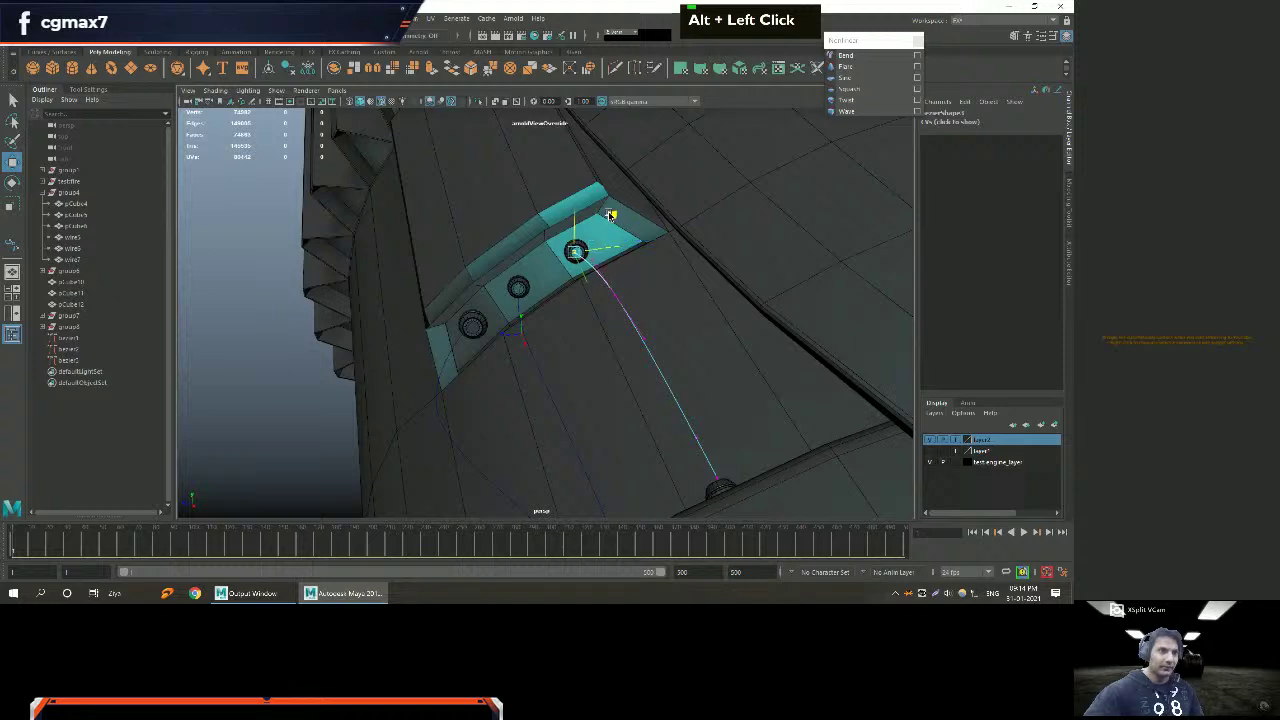
pyautogui.keyDown('alt'); pyautogui.scroll(-4, 612, 212); pyautogui.keyUp('alt')
pyautogui.keyDown('alt'); pyautogui.moveTo(603, 234); pyautogui.dragTo(543, 337); pyautogui.keyUp('alt')
pyautogui.keyDown('alt'); pyautogui.moveTo(543, 337); pyautogui.dragTo(537, 329, button='middle'); pyautogui.keyUp('alt')
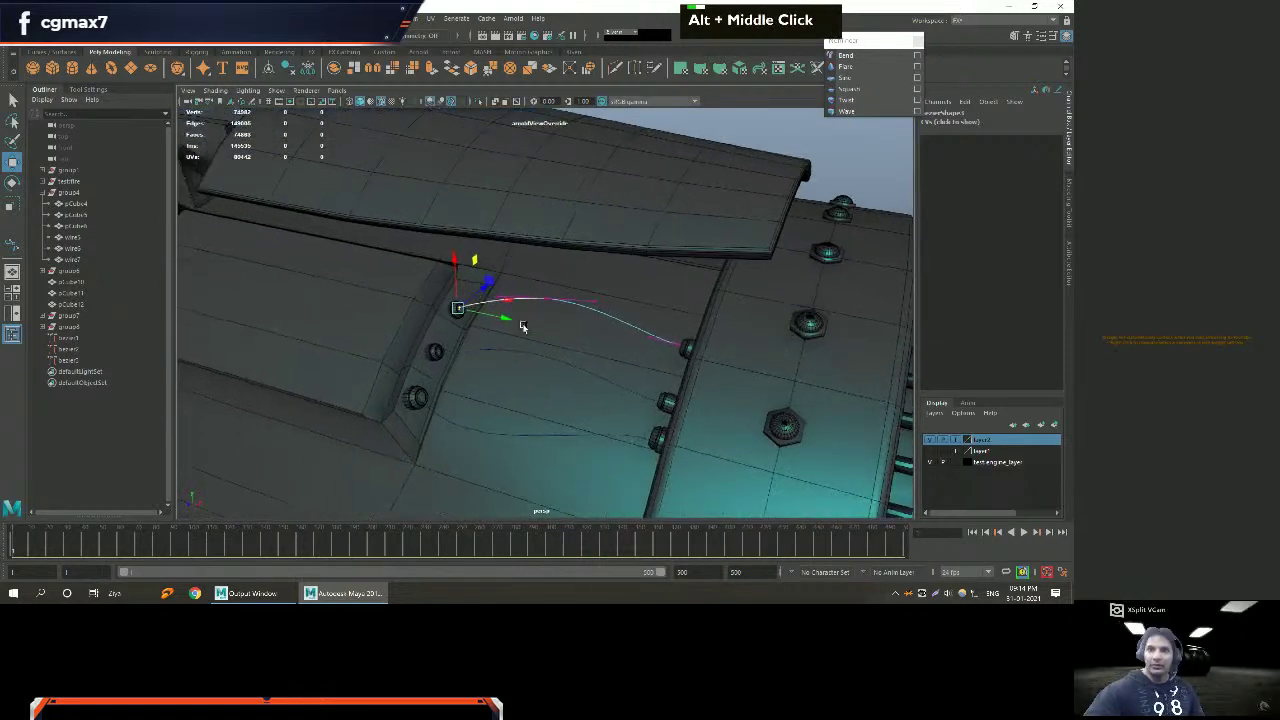
pyautogui.keyDown('alt'); pyautogui.moveTo(537, 329); pyautogui.dragTo(501, 352); pyautogui.keyUp('alt')
pyautogui.moveTo(474, 311); pyautogui.dragTo(518, 274, button='right')
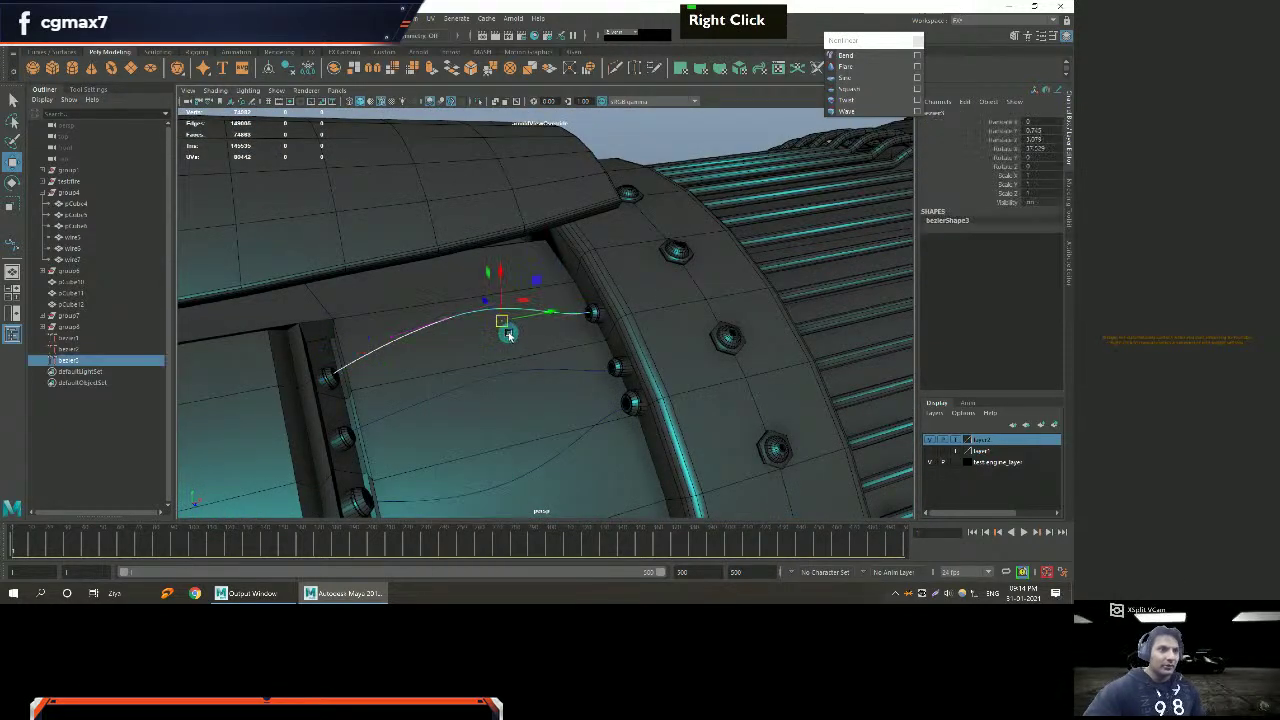
# Select all three Bezier curves and generate wire meshes along them.
pyautogui.scroll(-3, 518, 340)
pyautogui.press('q')
pyautogui.keyDown('alt'); pyautogui.moveTo(523, 363); pyautogui.dragTo(543, 366); pyautogui.keyUp('alt')
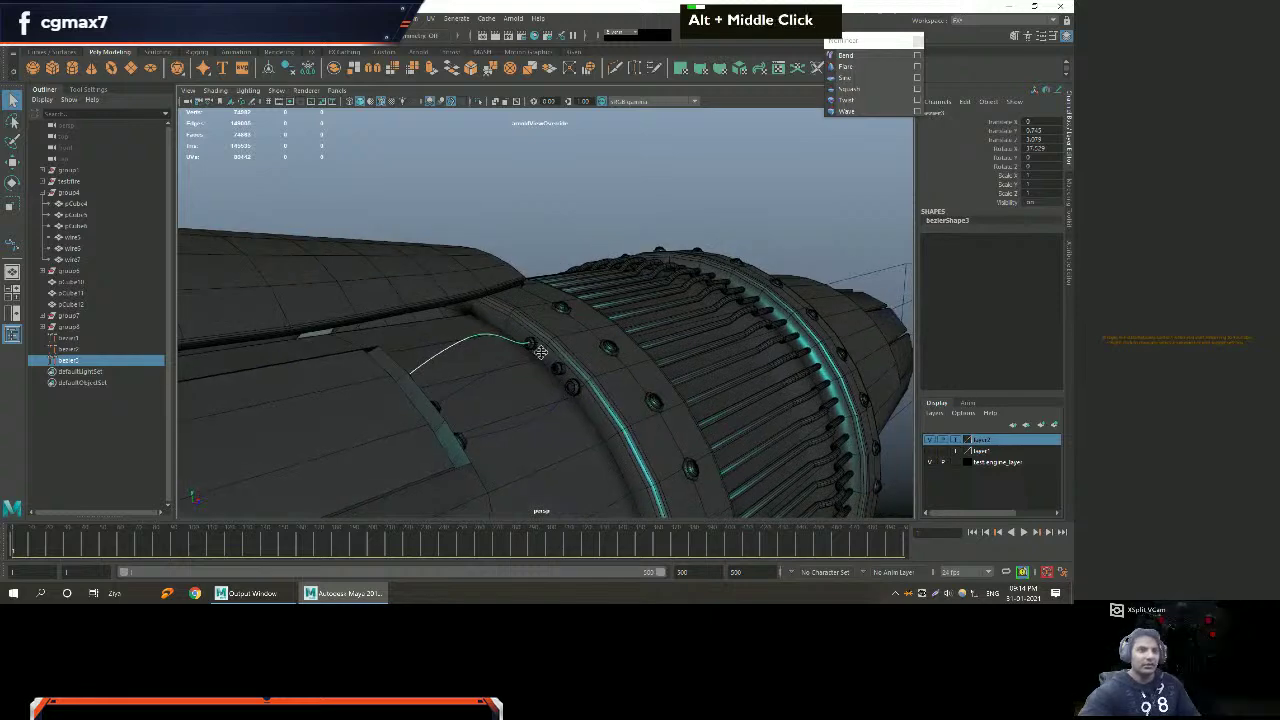
pyautogui.keyDown('alt'); pyautogui.moveTo(543, 366); pyautogui.dragTo(634, 387, button='right'); pyautogui.keyUp('alt')
pyautogui.keyDown('alt'); pyautogui.moveTo(634, 387); pyautogui.dragTo(668, 379); pyautogui.keyUp('alt')
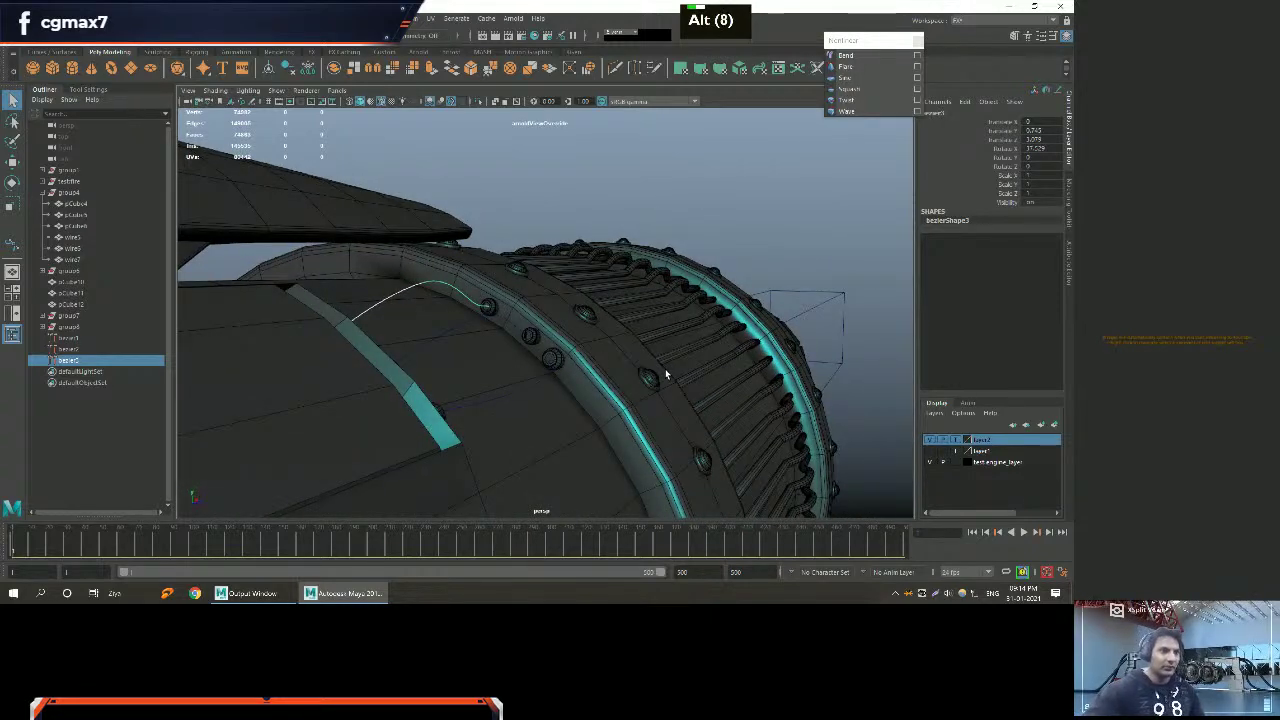
pyautogui.keyDown('shift'); pyautogui.click(78, 340); pyautogui.keyUp('shift')
pyautogui.click(62, 18)
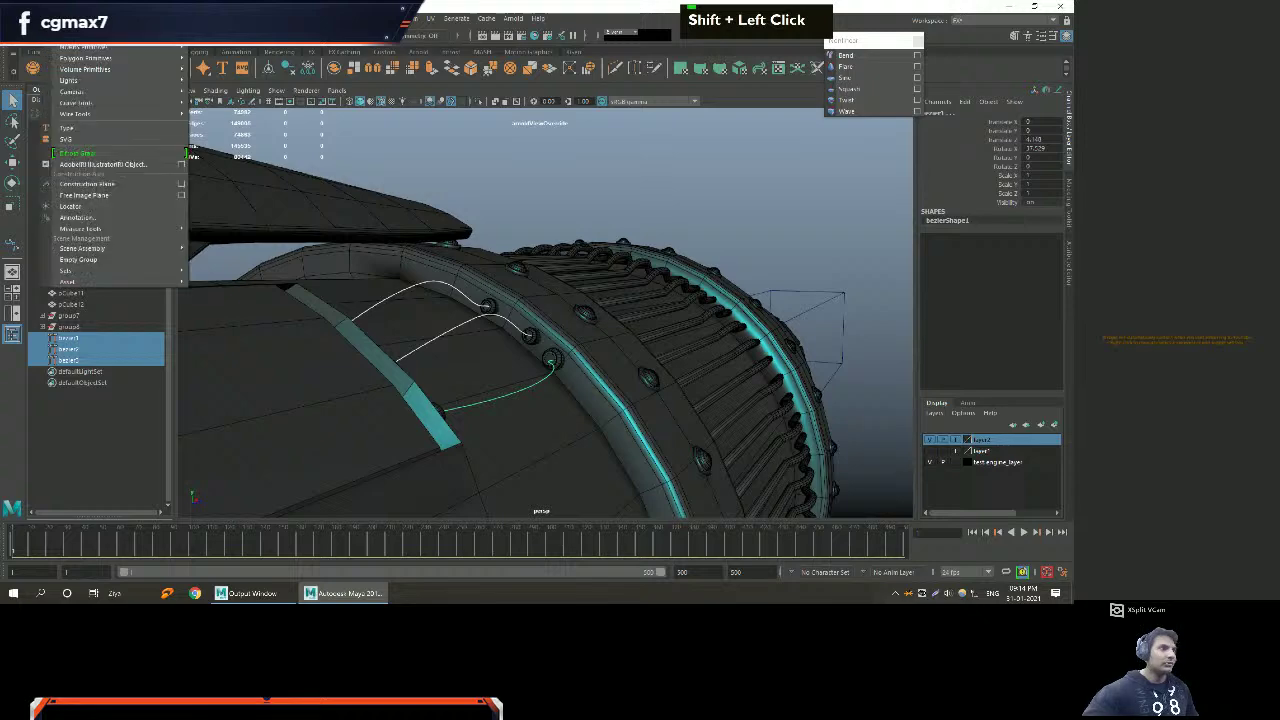
pyautogui.click(233, 123)
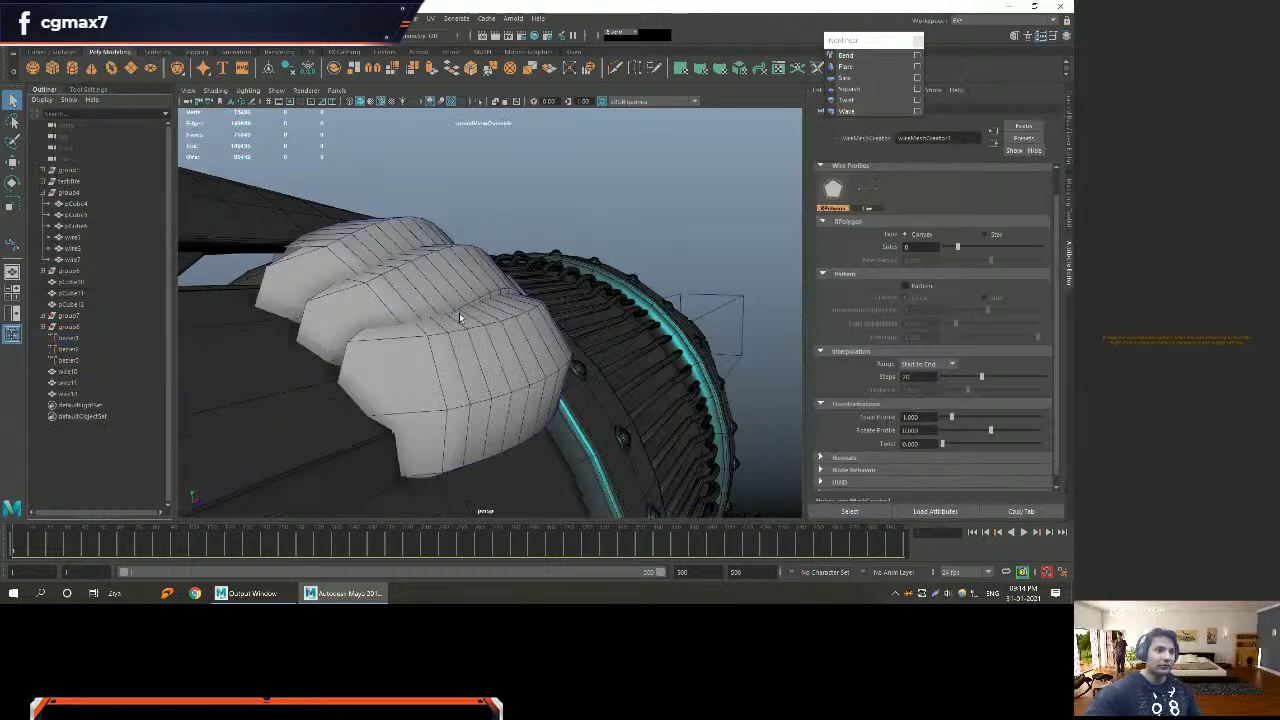
# Reduce the wires' profile scale to thin cable thickness and set the profile sides to 32.
pyautogui.keyDown('ctrl'); pyautogui.moveTo(930, 415); pyautogui.dragTo(876, 417); pyautogui.keyUp('ctrl')
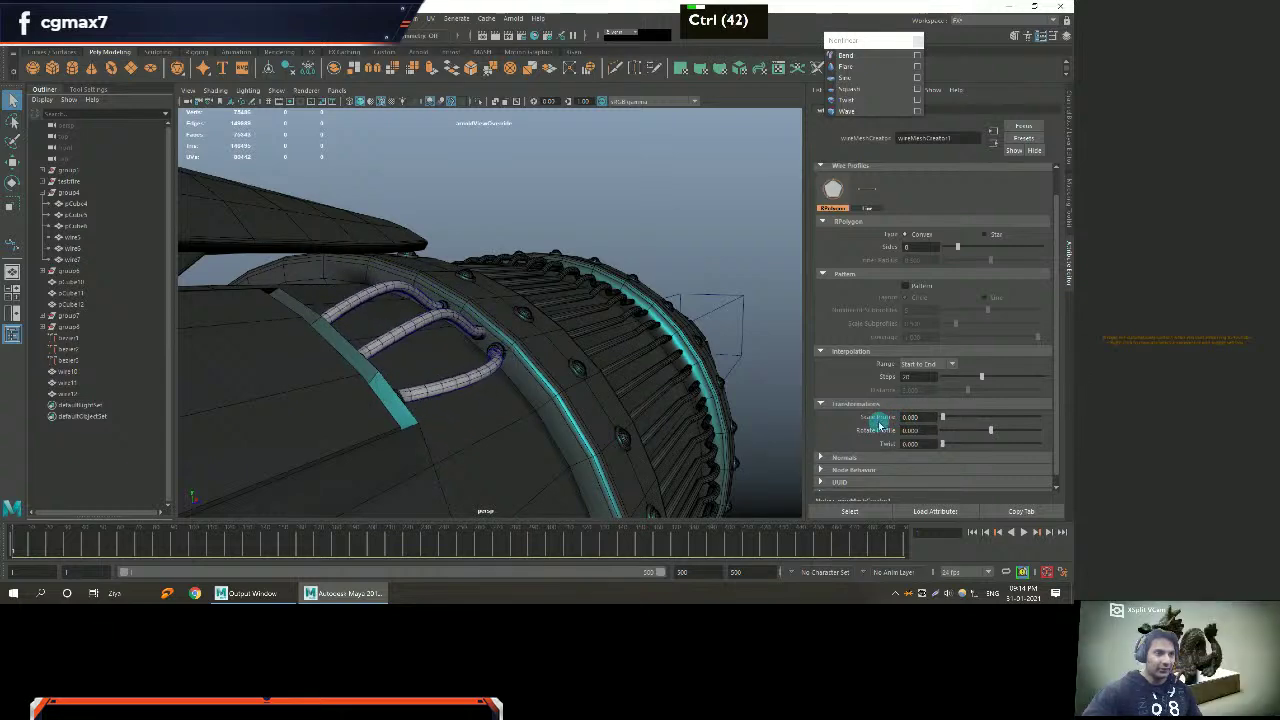
pyautogui.keyDown('alt'); pyautogui.moveTo(533, 306); pyautogui.dragTo(505, 318); pyautogui.keyUp('alt')
pyautogui.keyDown('alt'); pyautogui.moveTo(505, 318); pyautogui.dragTo(479, 311, button='middle'); pyautogui.keyUp('alt')
pyautogui.keyDown('alt'); pyautogui.moveTo(479, 311); pyautogui.dragTo(580, 380); pyautogui.keyUp('alt')
pyautogui.keyDown('alt'); pyautogui.moveTo(580, 380); pyautogui.dragTo(471, 372, button='middle'); pyautogui.keyUp('alt')
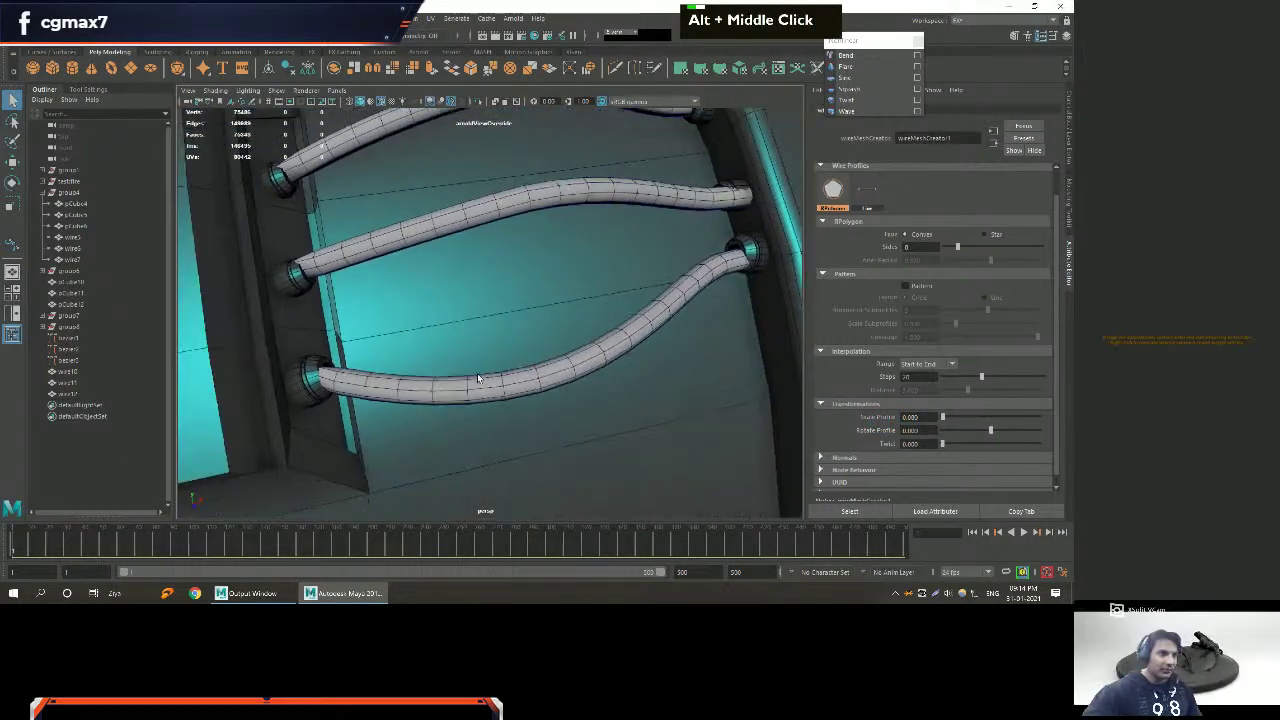
pyautogui.keyDown('alt'); pyautogui.moveTo(471, 372); pyautogui.dragTo(888, 376); pyautogui.keyUp('alt')
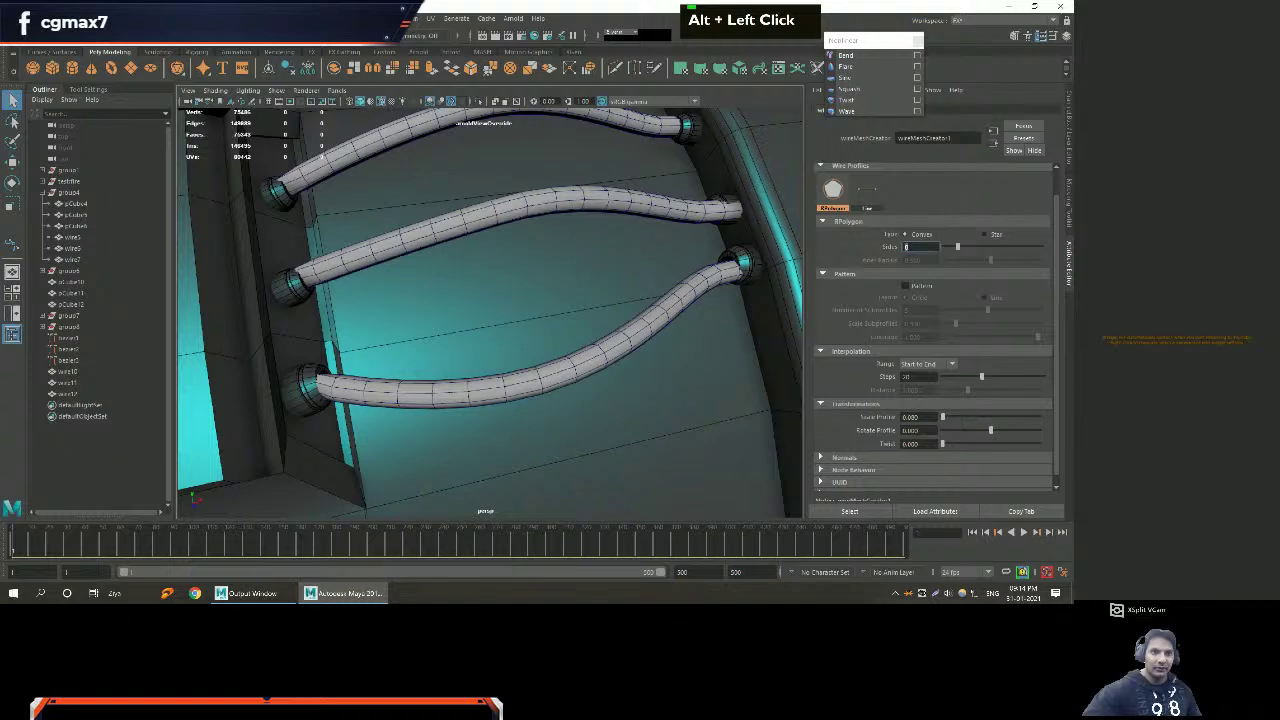
pyautogui.write('20')
pyautogui.press('Return')
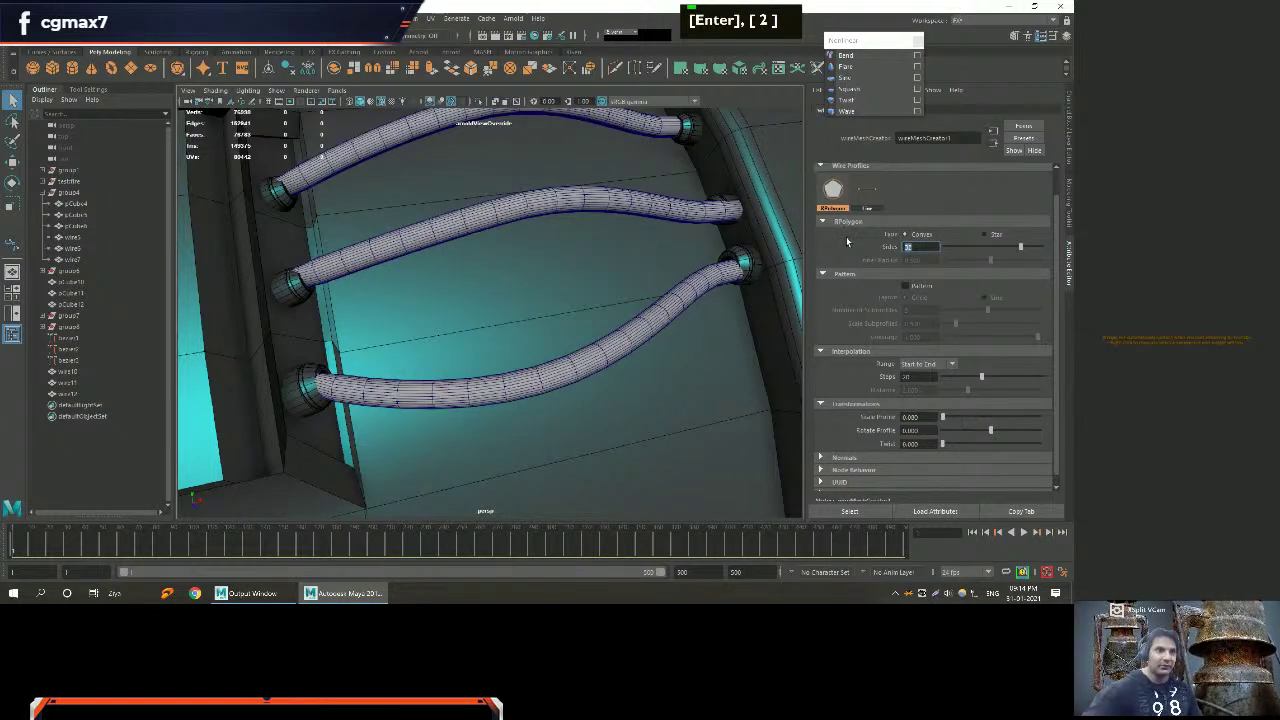
# Examine how the cable ends sit in the cylinders on the bolted ring.
pyautogui.keyDown('alt'); pyautogui.moveTo(471, 238); pyautogui.dragTo(526, 320, button='middle'); pyautogui.keyUp('alt')
pyautogui.keyDown('alt'); pyautogui.moveTo(526, 320); pyautogui.dragTo(494, 349); pyautogui.keyUp('alt')
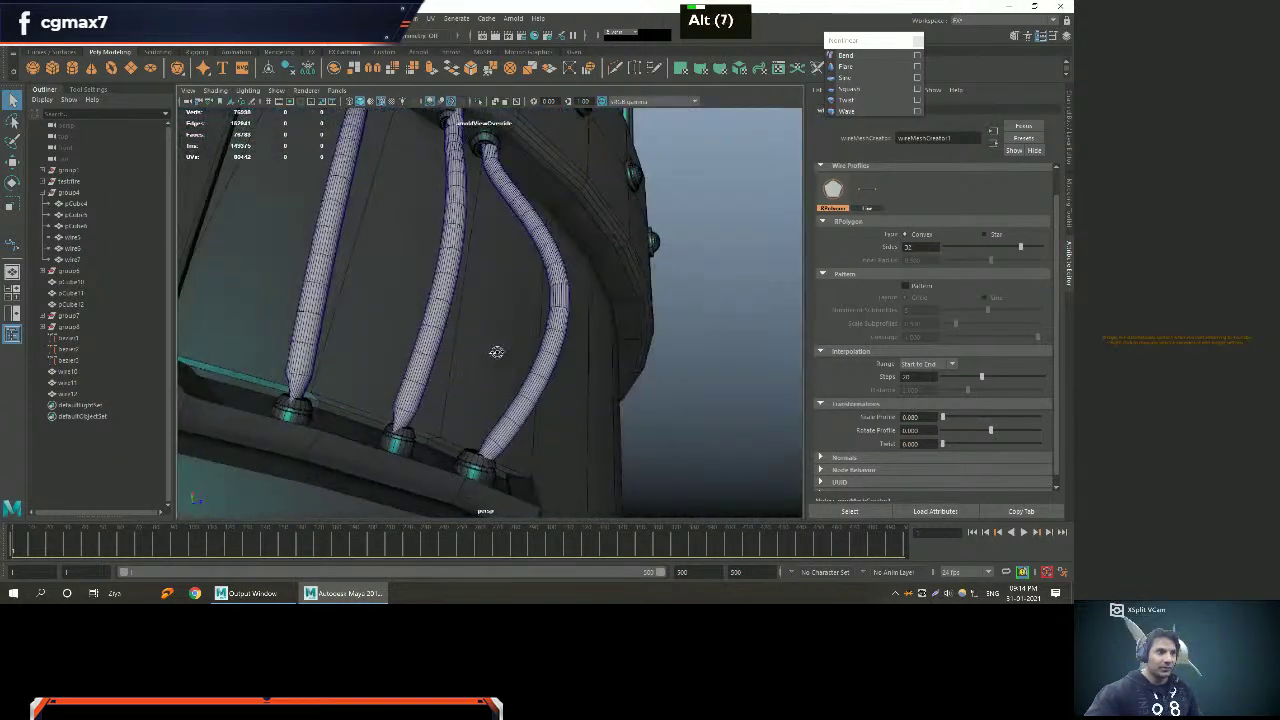
pyautogui.keyDown('alt'); pyautogui.moveTo(494, 349); pyautogui.dragTo(529, 300, button='middle'); pyautogui.keyUp('alt')
pyautogui.keyDown('alt'); pyautogui.scroll(4, 500, 310); pyautogui.keyUp('alt')
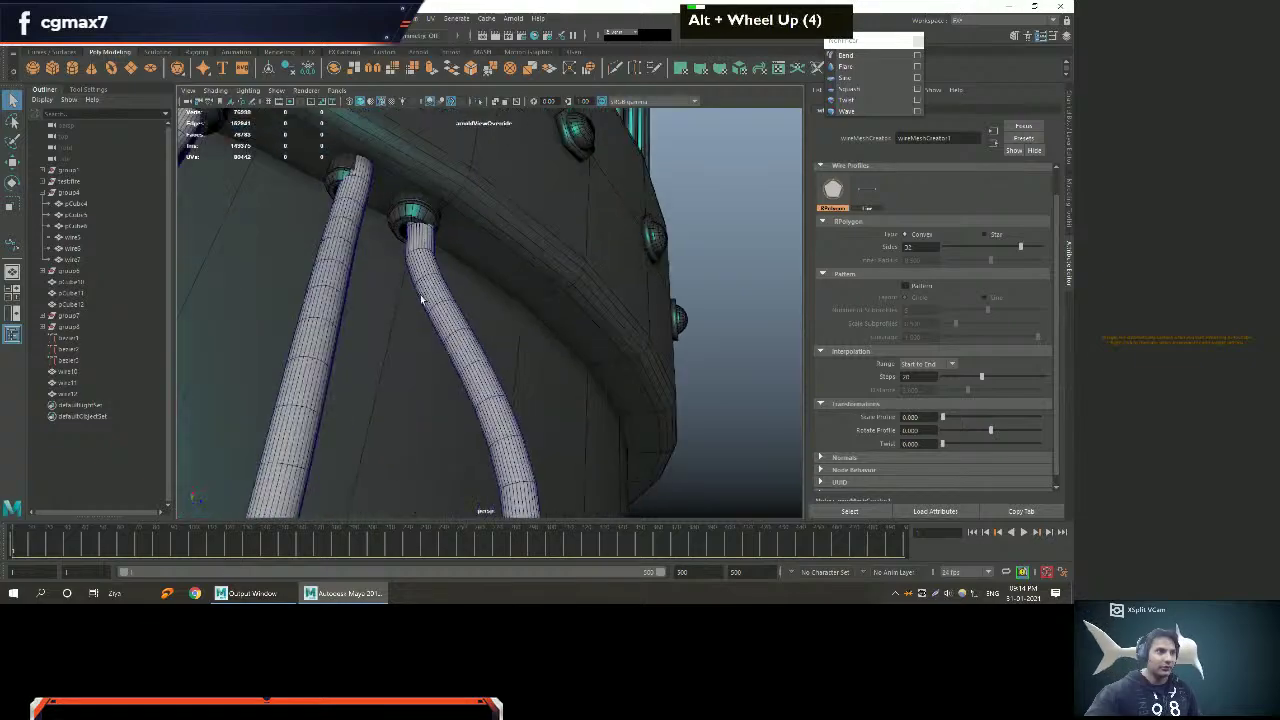
pyautogui.keyDown('alt'); pyautogui.scroll(-2, 436, 322); pyautogui.keyUp('alt')
pyautogui.keyDown('alt'); pyautogui.scroll(4, 436, 322); pyautogui.keyUp('alt')
pyautogui.click(421, 251)
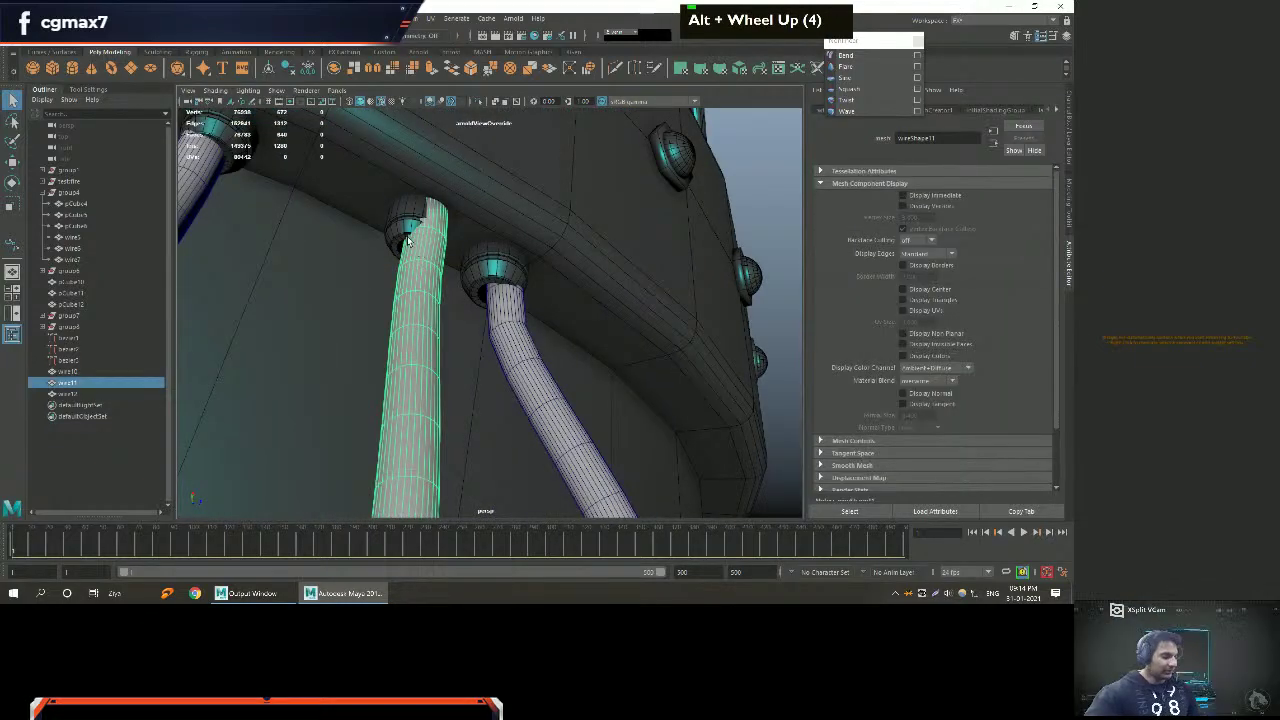
pyautogui.scroll(2, 405, 240)
# Select the middle cable's Bezier curve using wireframe display.
pyautogui.press('4')
pyautogui.keyDown('alt'); pyautogui.moveTo(405, 240); pyautogui.dragTo(490, 361, button='middle'); pyautogui.keyUp('alt')
pyautogui.keyDown('alt'); pyautogui.scroll(4, 490, 361); pyautogui.keyUp('alt')
pyautogui.keyDown('alt'); pyautogui.moveTo(490, 361); pyautogui.dragTo(498, 345, button='right'); pyautogui.keyUp('alt')
pyautogui.keyDown('alt'); pyautogui.moveTo(498, 346); pyautogui.dragTo(500, 340, button='middle'); pyautogui.keyUp('alt')
pyautogui.keyDown('alt'); pyautogui.moveTo(500, 340); pyautogui.dragTo(486, 380, button='right'); pyautogui.keyUp('alt')
pyautogui.moveTo(486, 380)
pyautogui.keyDown('alt'); pyautogui.mouseDown()
pyautogui.moveTo(494, 183)
pyautogui.moveTo(490, 380)
pyautogui.moveTo(502, 358)
pyautogui.moveTo(508, 385)
pyautogui.mouseUp(); pyautogui.keyUp('alt')
pyautogui.click(538, 447)
pyautogui.scroll(-4, 540, 440)
pyautogui.moveTo(540, 440)
pyautogui.keyDown('alt'); pyautogui.mouseDown()
pyautogui.moveTo(545, 410)
pyautogui.moveTo(498, 370)
pyautogui.mouseUp(); pyautogui.keyUp('alt')
pyautogui.press('5')
pyautogui.keyDown('alt'); pyautogui.moveTo(498, 370); pyautogui.dragTo(488, 379, button='right'); pyautogui.keyUp('alt')
pyautogui.press('4')
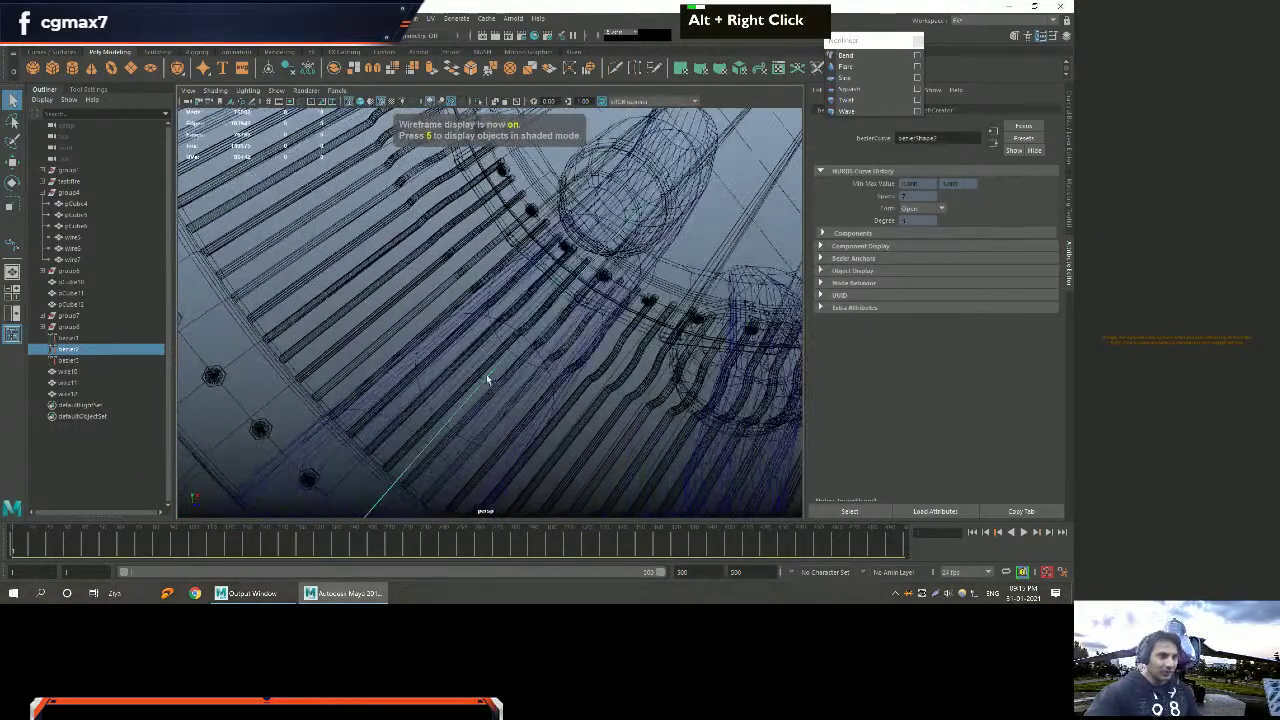
# Switch the middle curve to control-vertex editing and show the shaded model in X-ray.
pyautogui.moveTo(484, 285); pyautogui.dragTo(500, 318, button='right')
pyautogui.keyDown('alt'); pyautogui.moveTo(500, 318); pyautogui.dragTo(545, 342); pyautogui.keyUp('alt')
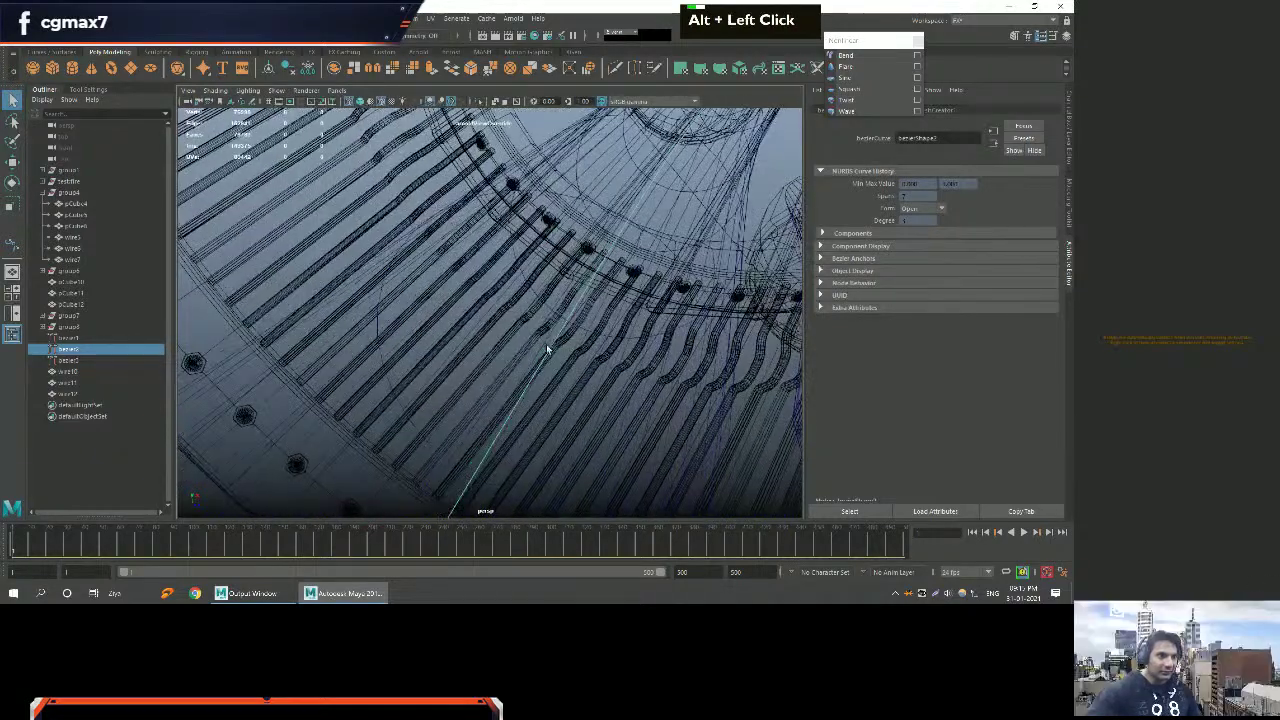
pyautogui.moveTo(549, 354); pyautogui.dragTo(646, 374, button='right')
pyautogui.keyDown('alt'); pyautogui.moveTo(646, 374); pyautogui.dragTo(600, 360); pyautogui.keyUp('alt')
pyautogui.keyDown('alt'); pyautogui.scroll(-3, 580, 349); pyautogui.keyUp('alt')
pyautogui.press('5')
pyautogui.keyDown('alt'); pyautogui.moveTo(476, 256); pyautogui.dragTo(620, 325, button='right'); pyautogui.keyUp('alt')
pyautogui.moveTo(620, 325)
pyautogui.keyDown('alt'); pyautogui.mouseDown()
pyautogui.moveTo(631, 262)
pyautogui.moveTo(645, 319)
pyautogui.mouseUp(); pyautogui.keyUp('alt')
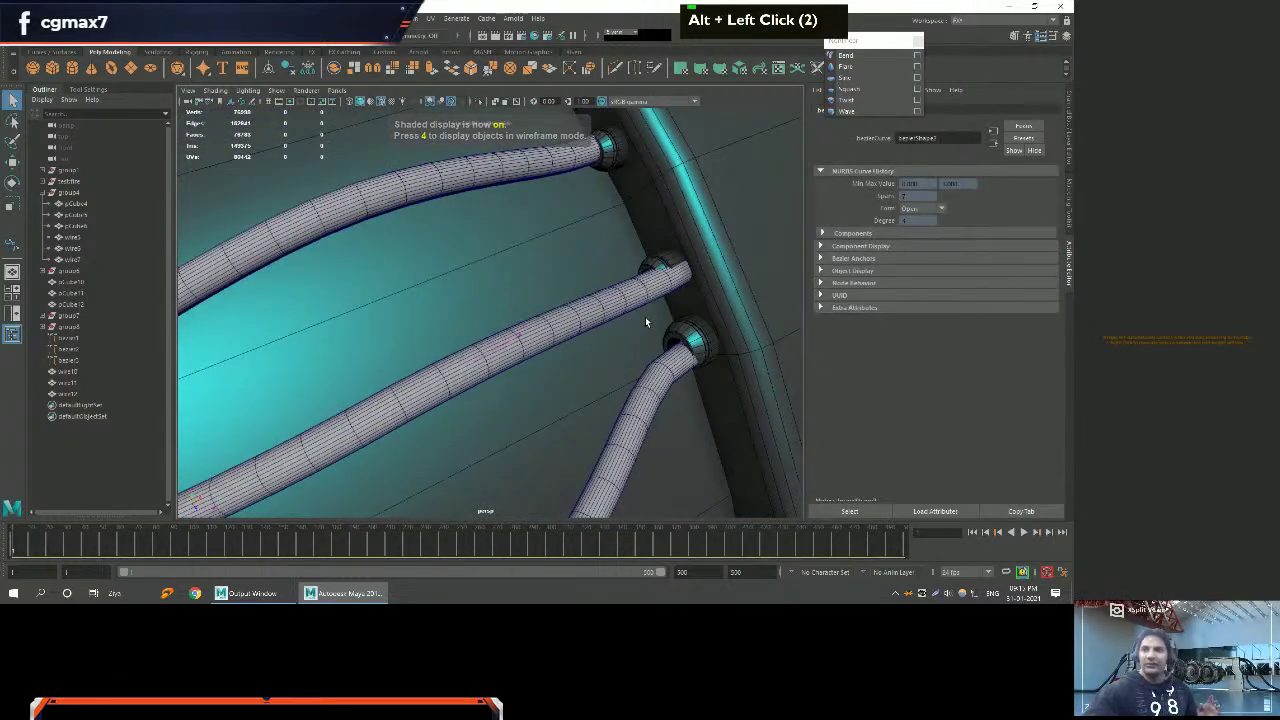
pyautogui.click(496, 103)
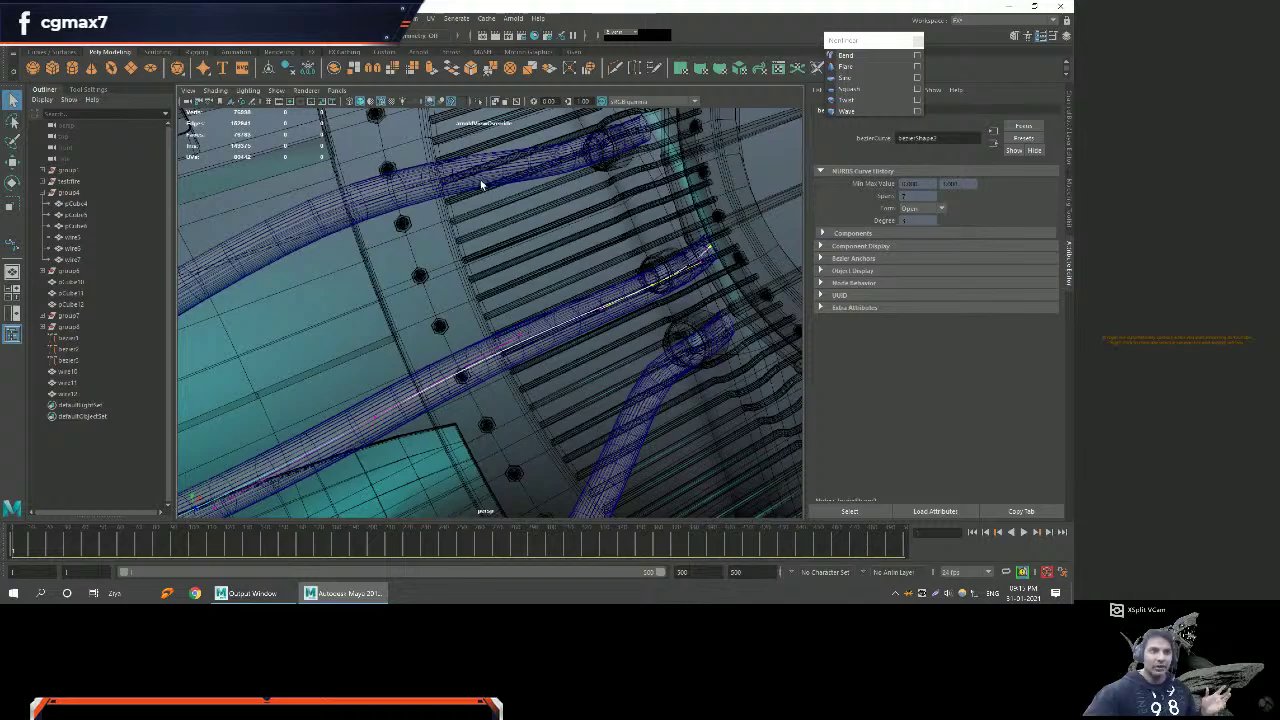
# Move the middle curve's ring-side end point into line with the ring's middle cylinder.
pyautogui.keyDown('alt'); pyautogui.scroll(3, 526, 268); pyautogui.keyUp('alt')
pyautogui.keyDown('alt'); pyautogui.moveTo(524, 242); pyautogui.dragTo(420, 209); pyautogui.keyUp('alt')
pyautogui.press('w')
pyautogui.keyDown('alt'); pyautogui.moveTo(411, 208); pyautogui.dragTo(430, 230, button='middle'); pyautogui.keyUp('alt')
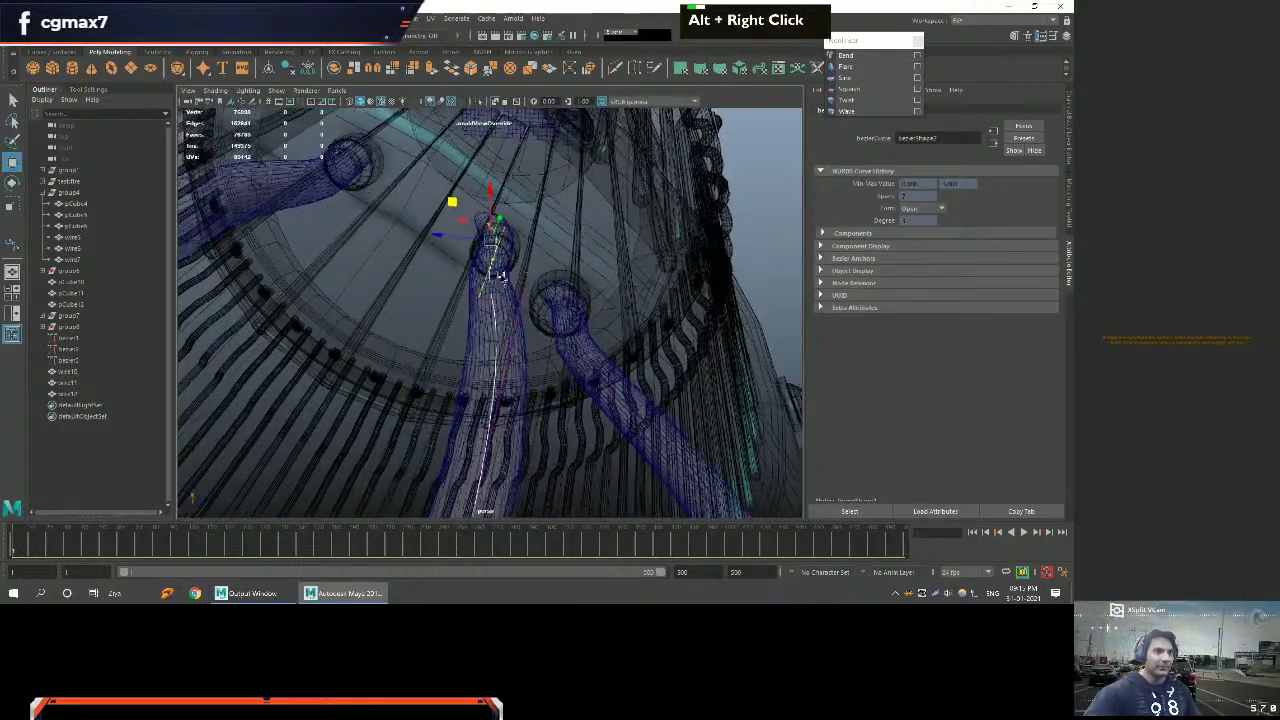
pyautogui.keyDown('alt'); pyautogui.moveTo(430, 230); pyautogui.dragTo(417, 286); pyautogui.keyUp('alt')
pyautogui.keyDown('alt'); pyautogui.moveTo(417, 286); pyautogui.dragTo(417, 251, button='middle'); pyautogui.keyUp('alt')
pyautogui.keyDown('alt'); pyautogui.moveTo(417, 251); pyautogui.dragTo(537, 214); pyautogui.keyUp('alt')
# Push the middle curve's other end point deeper through the recess's middle cylinder.
pyautogui.keyDown('alt'); pyautogui.moveTo(537, 214); pyautogui.dragTo(543, 337, button='right'); pyautogui.keyUp('alt')
pyautogui.keyDown('alt'); pyautogui.moveTo(543, 337); pyautogui.dragTo(594, 300); pyautogui.keyUp('alt')
pyautogui.keyDown('alt'); pyautogui.moveTo(594, 300); pyautogui.dragTo(578, 248, button='right'); pyautogui.keyUp('alt')
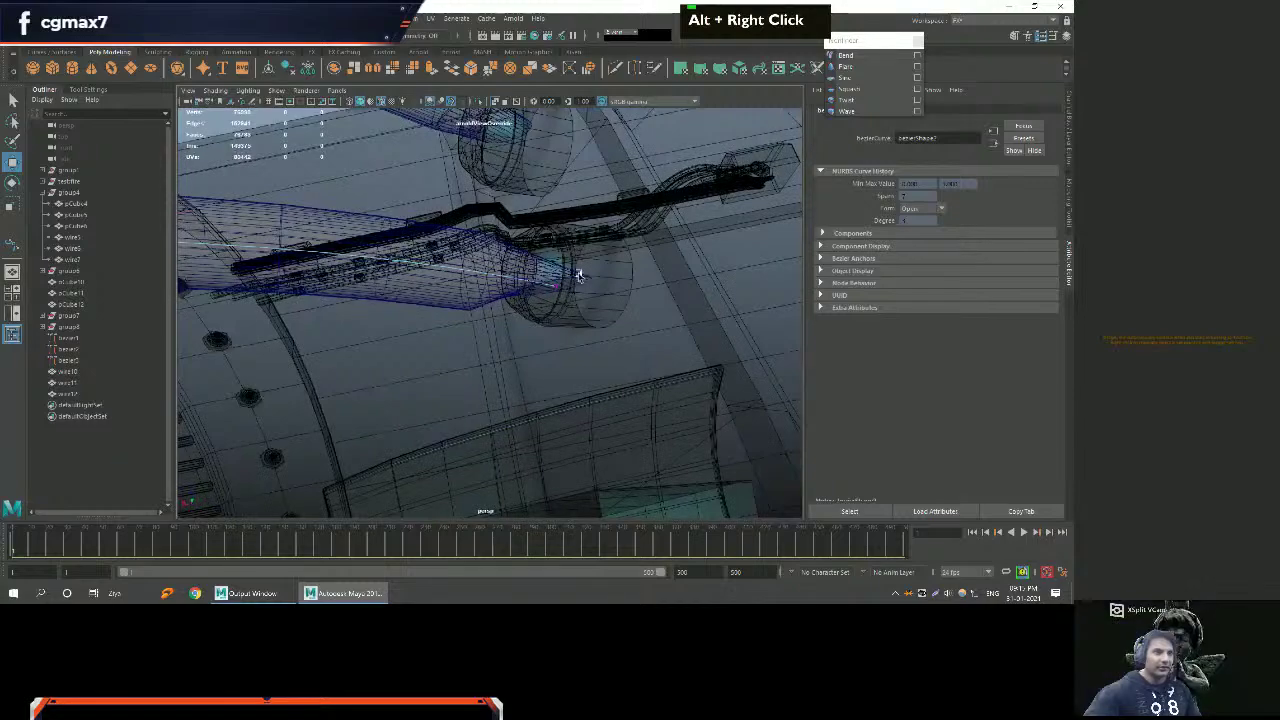
pyautogui.keyDown('alt'); pyautogui.moveTo(598, 341); pyautogui.dragTo(551, 341, button='middle'); pyautogui.keyUp('alt')
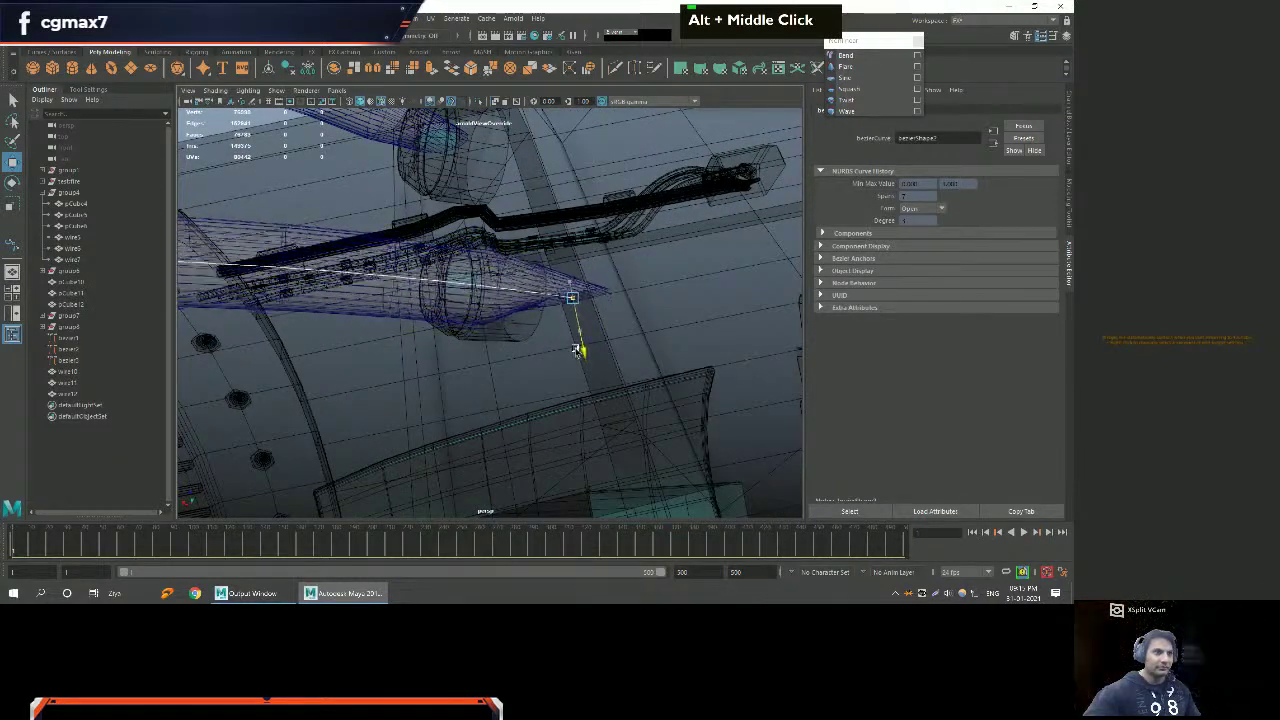
pyautogui.keyDown('alt'); pyautogui.scroll(-2, 506, 350); pyautogui.keyUp('alt')
pyautogui.keyDown('alt'); pyautogui.moveTo(506, 350); pyautogui.dragTo(735, 309); pyautogui.keyUp('alt')
pyautogui.keyDown('alt'); pyautogui.moveTo(735, 309); pyautogui.dragTo(560, 343, button='right'); pyautogui.keyUp('alt')
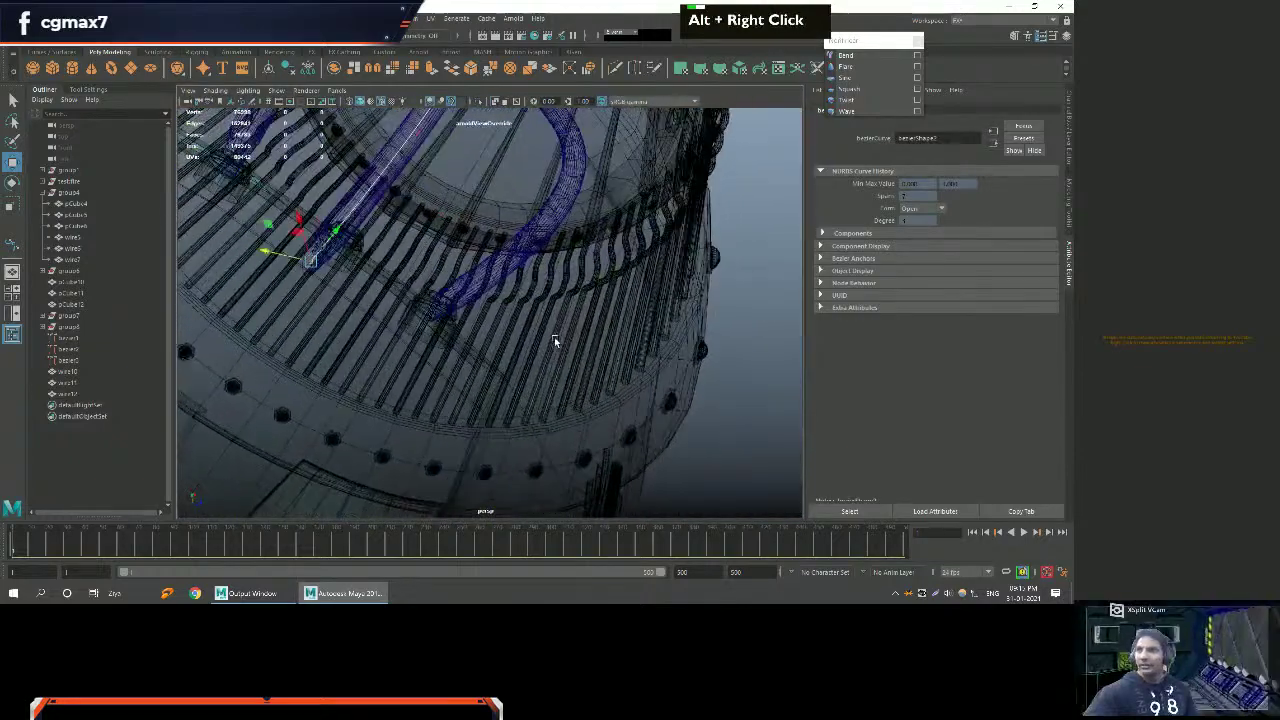
pyautogui.keyDown('alt'); pyautogui.moveTo(560, 343); pyautogui.dragTo(526, 297); pyautogui.keyUp('alt')
pyautogui.keyDown('alt'); pyautogui.moveTo(526, 297); pyautogui.dragTo(509, 316, button='right'); pyautogui.keyUp('alt')
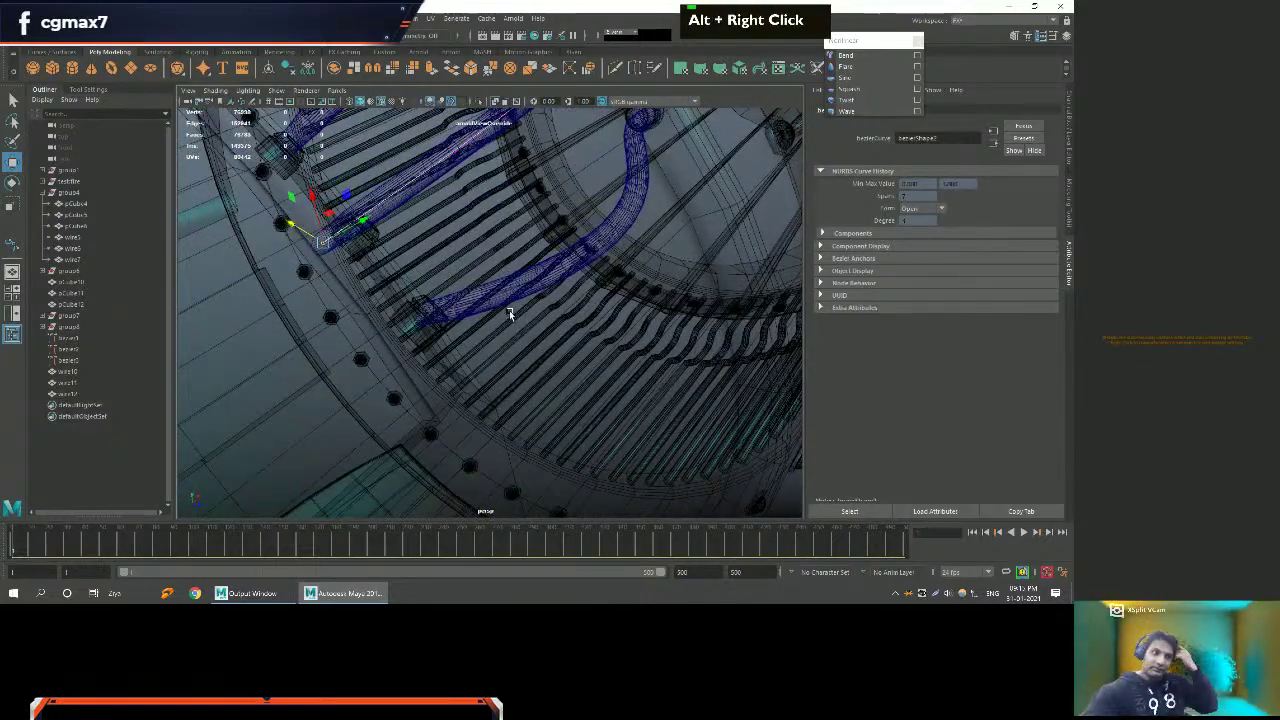
pyautogui.keyDown('alt'); pyautogui.scroll(-2, 538, 302); pyautogui.keyUp('alt')
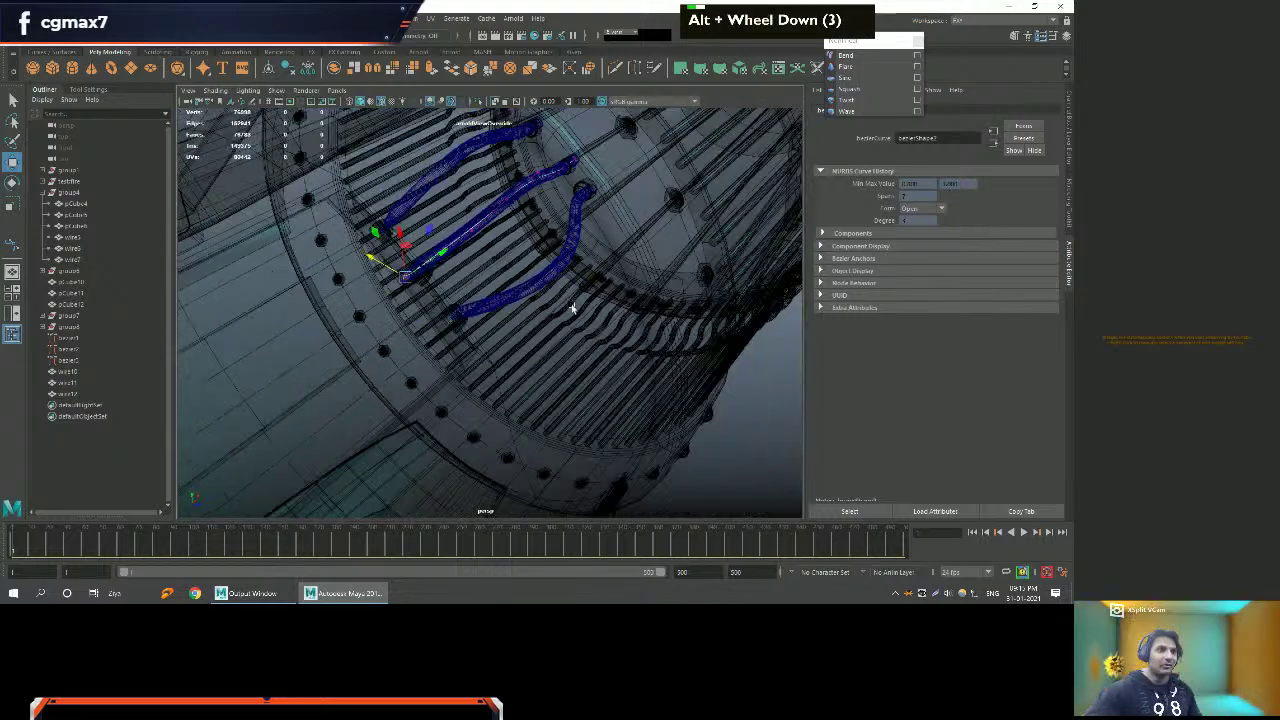
# Examine both ends of the three cables against their cylinders in X-ray display.
pyautogui.keyDown('alt'); pyautogui.moveTo(538, 302); pyautogui.dragTo(480, 290); pyautogui.keyUp('alt')
pyautogui.keyDown('alt'); pyautogui.moveTo(480, 290); pyautogui.dragTo(471, 320, button='right'); pyautogui.keyUp('alt')
pyautogui.keyDown('alt'); pyautogui.moveTo(471, 320); pyautogui.dragTo(504, 292); pyautogui.keyUp('alt')
pyautogui.keyDown('alt'); pyautogui.moveTo(504, 292); pyautogui.dragTo(500, 304, button='right'); pyautogui.keyUp('alt')
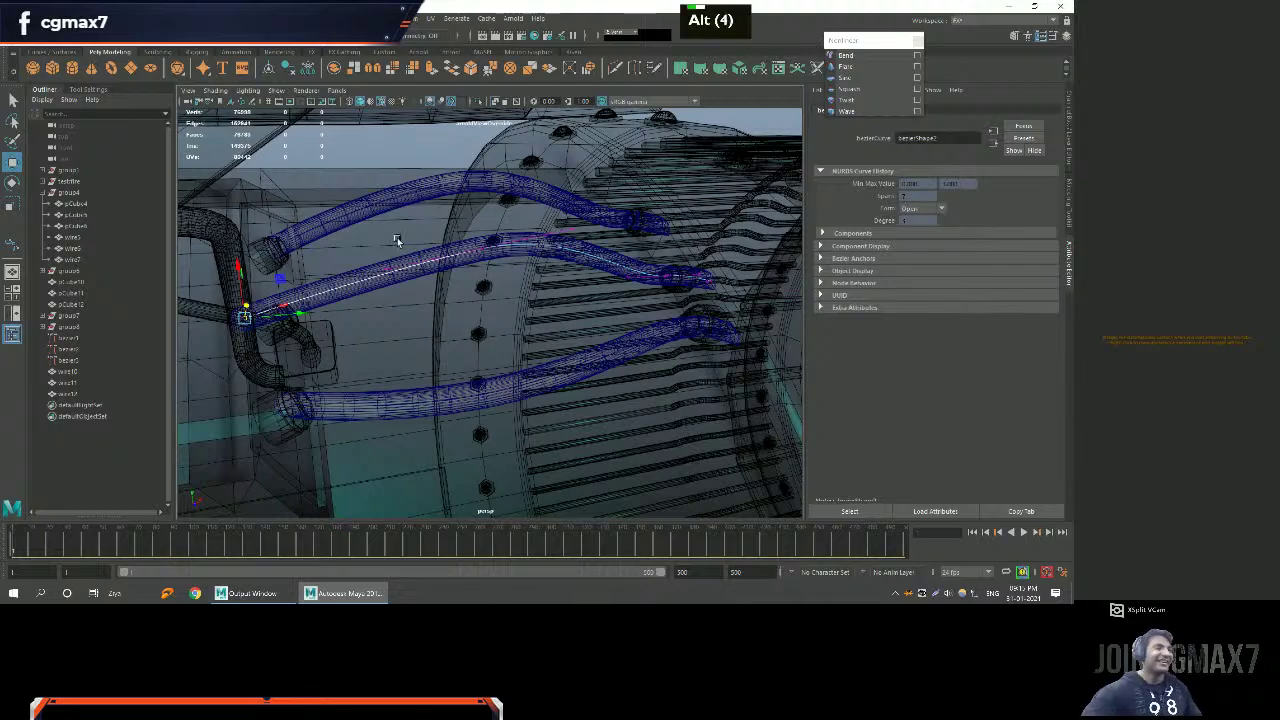
pyautogui.keyDown('alt'); pyautogui.moveTo(397, 237); pyautogui.dragTo(428, 348, button='right'); pyautogui.keyUp('alt')
pyautogui.keyDown('alt'); pyautogui.moveTo(428, 348); pyautogui.dragTo(534, 343); pyautogui.keyUp('alt')
pyautogui.keyDown('alt'); pyautogui.moveTo(534, 343); pyautogui.dragTo(456, 363, button='middle'); pyautogui.keyUp('alt')
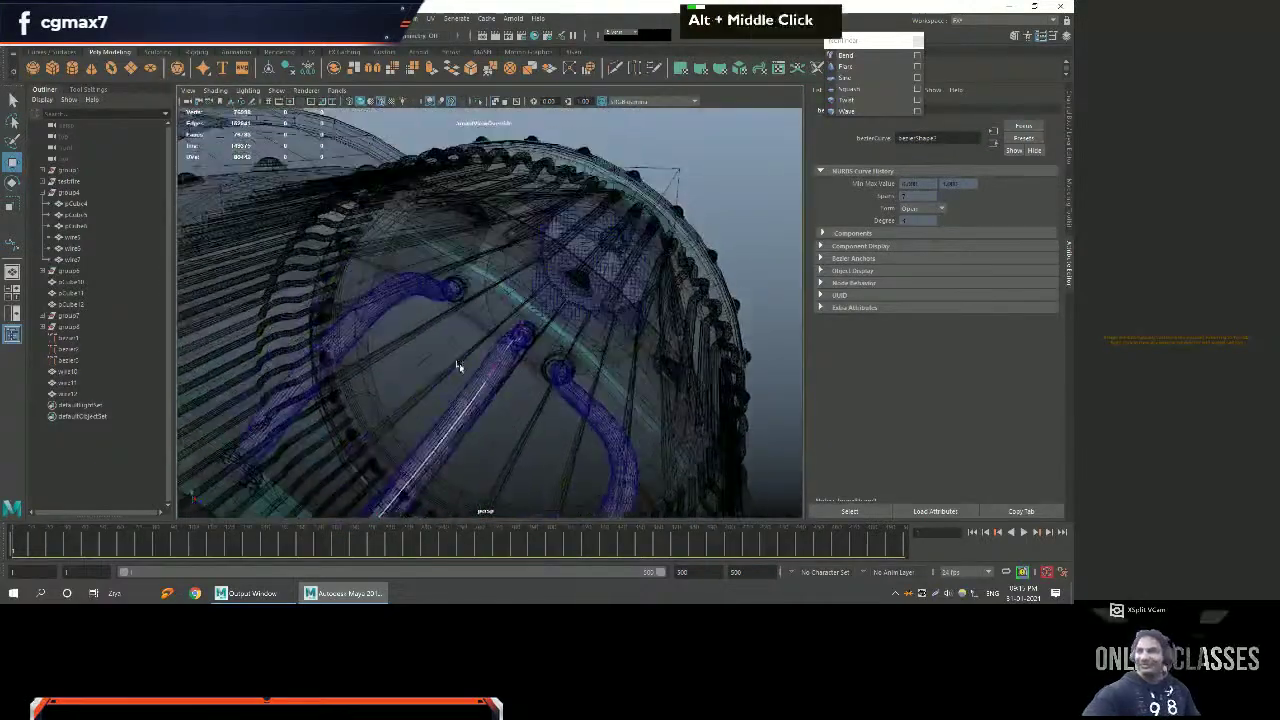
pyautogui.keyDown('alt'); pyautogui.moveTo(456, 363); pyautogui.dragTo(474, 337, button='right'); pyautogui.keyUp('alt')
pyautogui.keyDown('alt'); pyautogui.moveTo(474, 337); pyautogui.dragTo(463, 306); pyautogui.keyUp('alt')
pyautogui.keyDown('alt'); pyautogui.moveTo(463, 306); pyautogui.dragTo(455, 305, button='right'); pyautogui.keyUp('alt')
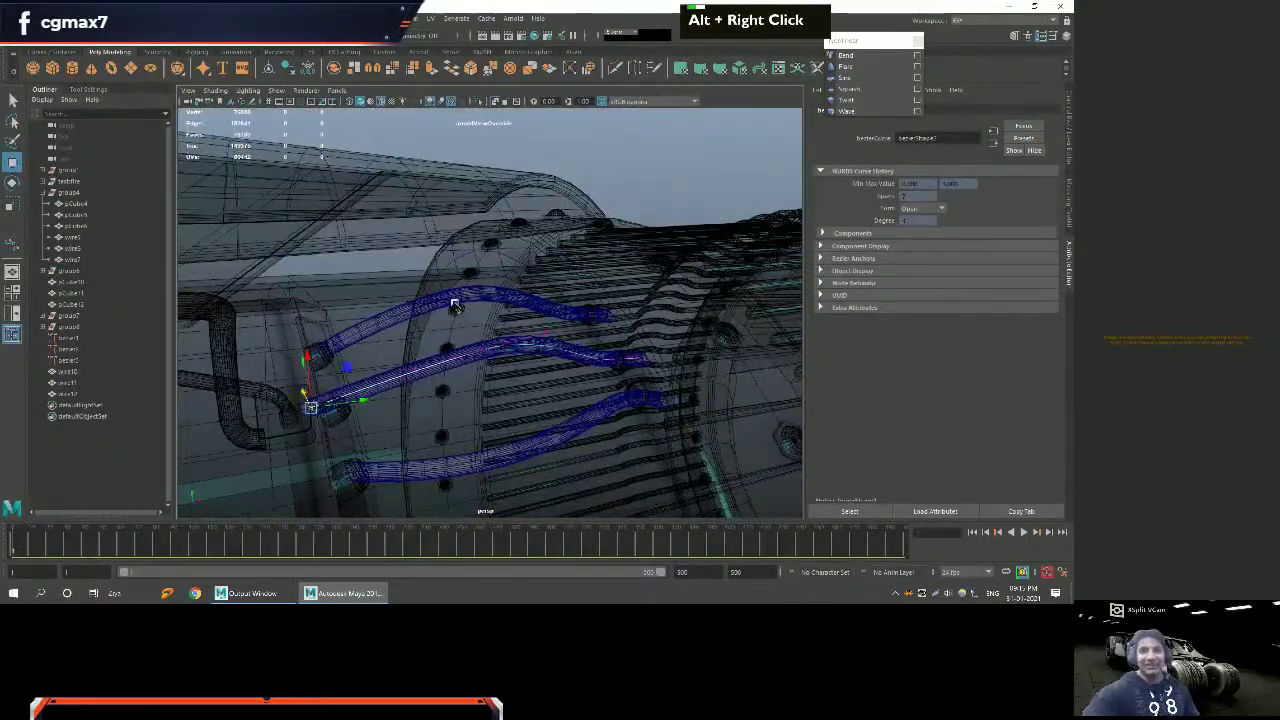
pyautogui.keyDown('alt'); pyautogui.moveTo(455, 305); pyautogui.dragTo(468, 318); pyautogui.keyUp('alt')
pyautogui.keyDown('alt'); pyautogui.moveTo(468, 318); pyautogui.dragTo(472, 322, button='right'); pyautogui.keyUp('alt')
pyautogui.keyDown('alt'); pyautogui.moveTo(472, 322); pyautogui.dragTo(476, 330, button='middle'); pyautogui.keyUp('alt')
pyautogui.keyDown('alt'); pyautogui.scroll(-4, 476, 330); pyautogui.keyUp('alt')
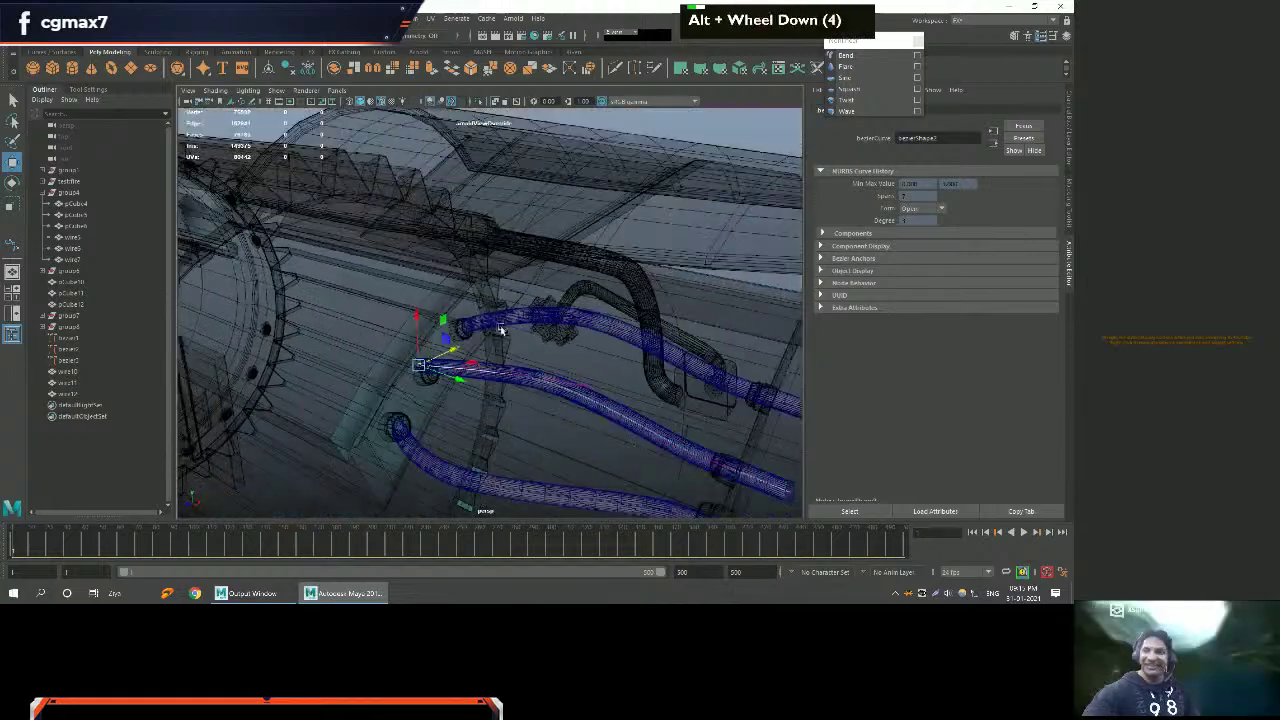
pyautogui.keyDown('alt'); pyautogui.moveTo(476, 330); pyautogui.dragTo(449, 323); pyautogui.keyUp('alt')
pyautogui.keyDown('alt'); pyautogui.moveTo(449, 323); pyautogui.dragTo(346, 266, button='middle'); pyautogui.keyUp('alt')
pyautogui.keyDown('alt'); pyautogui.moveTo(346, 266); pyautogui.dragTo(476, 318); pyautogui.keyUp('alt')
pyautogui.keyDown('alt'); pyautogui.scroll(-3, 476, 318); pyautogui.keyUp('alt')
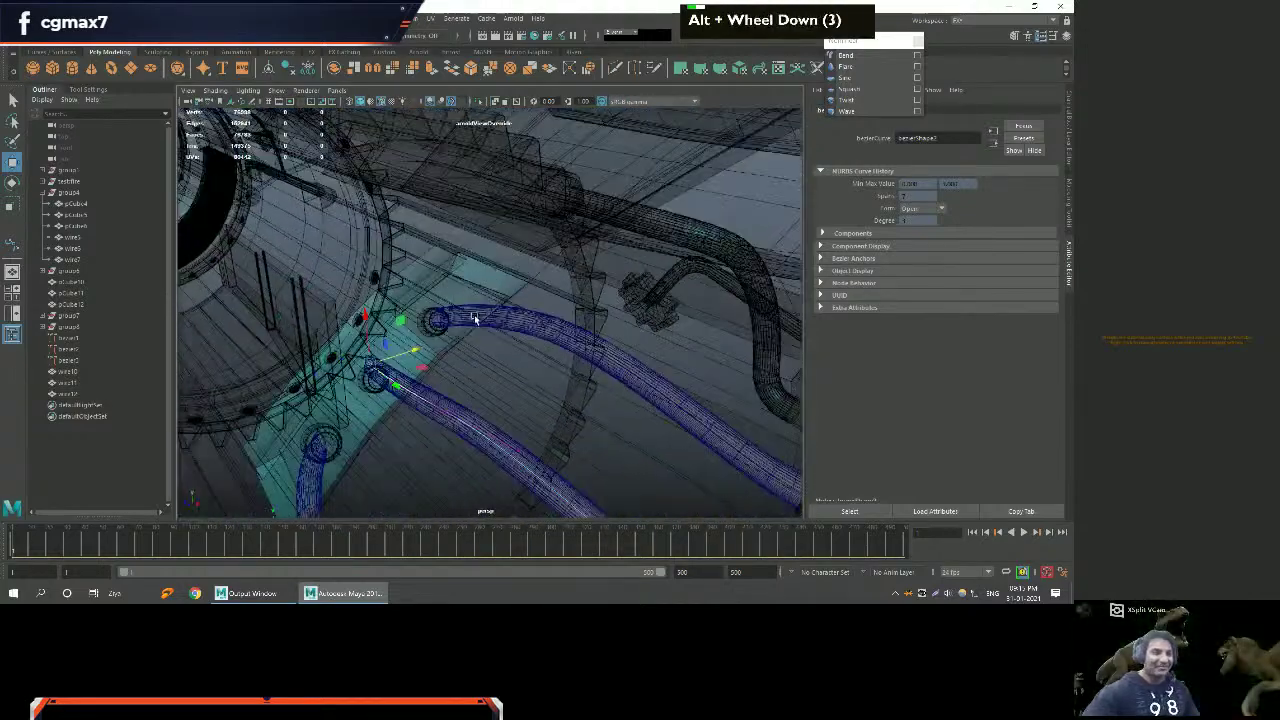
pyautogui.keyDown('alt'); pyautogui.moveTo(476, 318); pyautogui.dragTo(410, 285, button='right'); pyautogui.keyUp('alt')
pyautogui.keyDown('alt'); pyautogui.moveTo(410, 285); pyautogui.dragTo(519, 286); pyautogui.keyUp('alt')
pyautogui.keyDown('alt'); pyautogui.scroll(3, 478, 316); pyautogui.keyUp('alt')
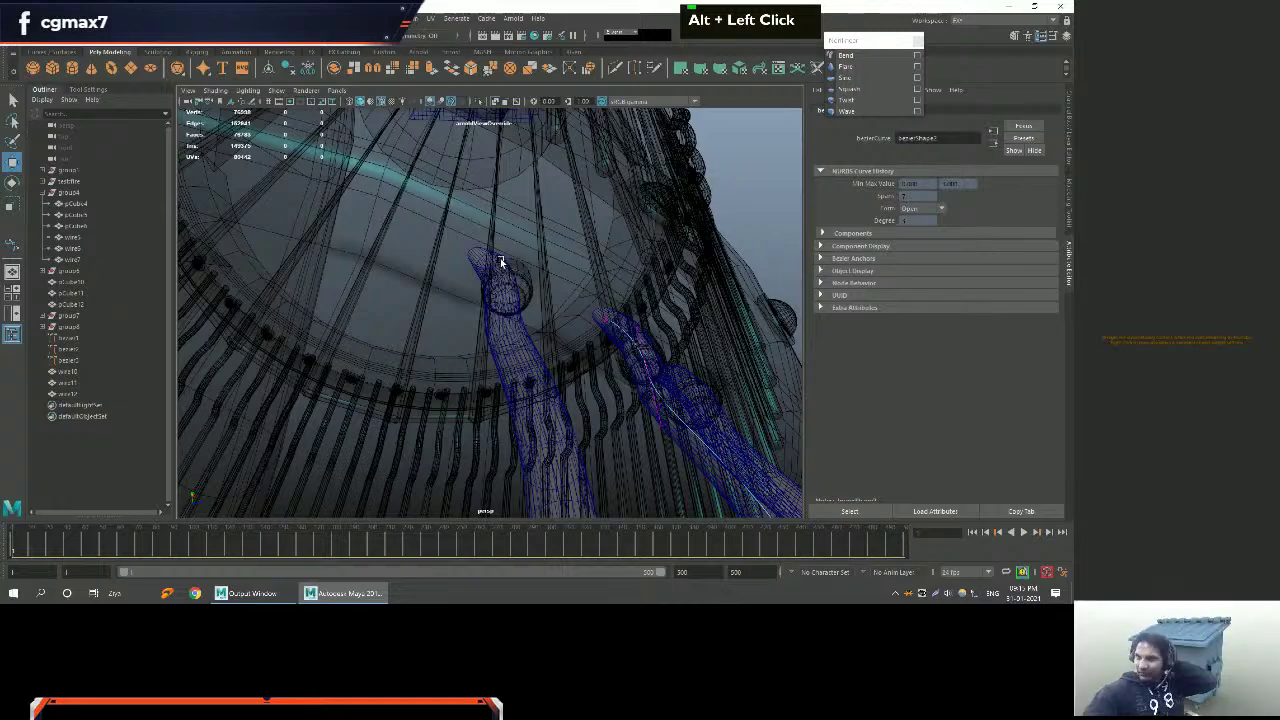
pyautogui.moveTo(500, 260)
pyautogui.keyDown('alt'); pyautogui.mouseDown()
pyautogui.moveTo(490, 245)
pyautogui.moveTo(560, 275)
pyautogui.moveTo(486, 266)
pyautogui.mouseUp(); pyautogui.keyUp('alt')
pyautogui.keyDown('alt'); pyautogui.moveTo(486, 266); pyautogui.dragTo(429, 294, button='middle'); pyautogui.keyUp('alt')
pyautogui.keyDown('alt'); pyautogui.moveTo(429, 294); pyautogui.dragTo(414, 331, button='right'); pyautogui.keyUp('alt')
pyautogui.keyDown('alt'); pyautogui.moveTo(414, 331); pyautogui.dragTo(543, 317, button='middle'); pyautogui.keyUp('alt')
pyautogui.keyDown('alt'); pyautogui.moveTo(543, 317); pyautogui.dragTo(428, 297, button='right'); pyautogui.keyUp('alt')
pyautogui.click(360, 280)
pyautogui.keyDown('alt'); pyautogui.moveTo(360, 280); pyautogui.dragTo(397, 294, button='middle'); pyautogui.keyUp('alt')
pyautogui.keyDown('alt'); pyautogui.moveTo(397, 294); pyautogui.dragTo(423, 220); pyautogui.keyUp('alt')
pyautogui.keyDown('alt'); pyautogui.moveTo(423, 220); pyautogui.dragTo(403, 302, button='middle'); pyautogui.keyUp('alt')
pyautogui.keyDown('alt'); pyautogui.moveTo(403, 302); pyautogui.dragTo(440, 310, button='right'); pyautogui.keyUp('alt')
pyautogui.keyDown('alt'); pyautogui.moveTo(475, 332); pyautogui.dragTo(491, 334, button='middle'); pyautogui.keyUp('alt')
pyautogui.moveTo(491, 334)
pyautogui.keyDown('alt'); pyautogui.mouseDown()
pyautogui.moveTo(469, 331)
pyautogui.moveTo(474, 340)
pyautogui.mouseUp(); pyautogui.keyUp('alt')
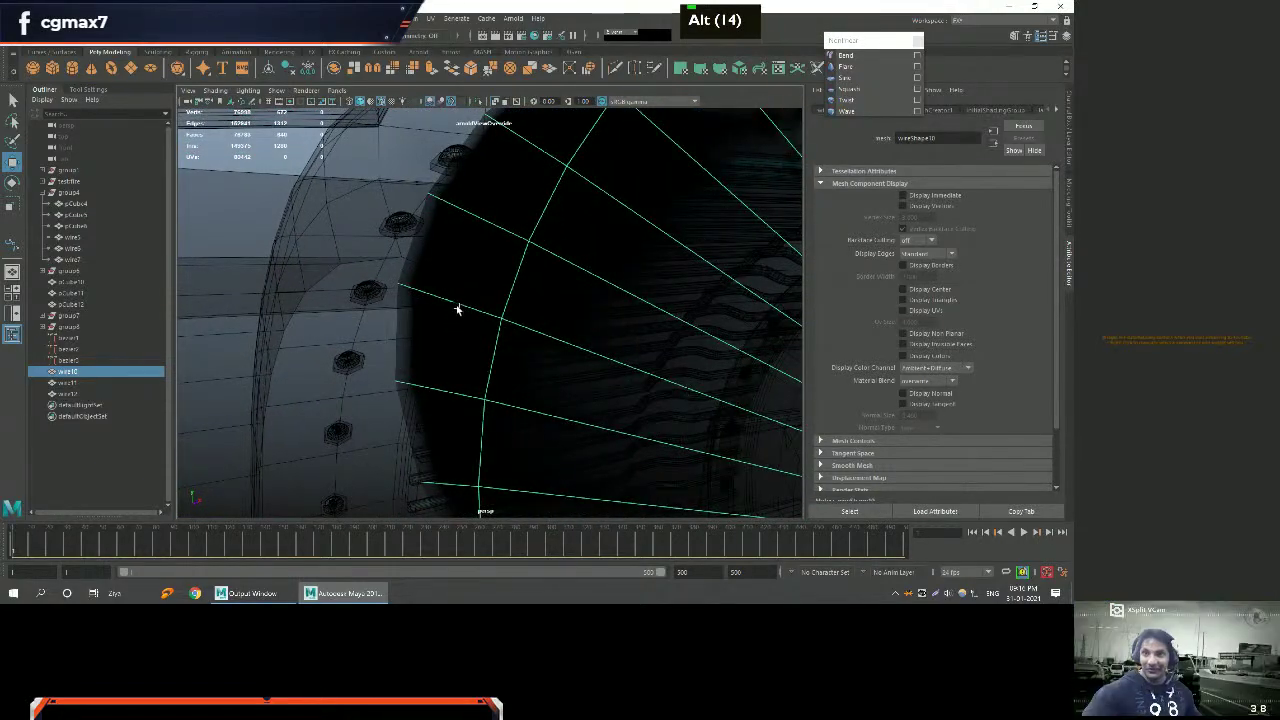
pyautogui.scroll(-3, 456, 309)
pyautogui.keyDown('alt'); pyautogui.moveTo(456, 309); pyautogui.dragTo(458, 345); pyautogui.keyUp('alt')
pyautogui.keyDown('alt'); pyautogui.moveTo(458, 345); pyautogui.dragTo(393, 321, button='right'); pyautogui.keyUp('alt')
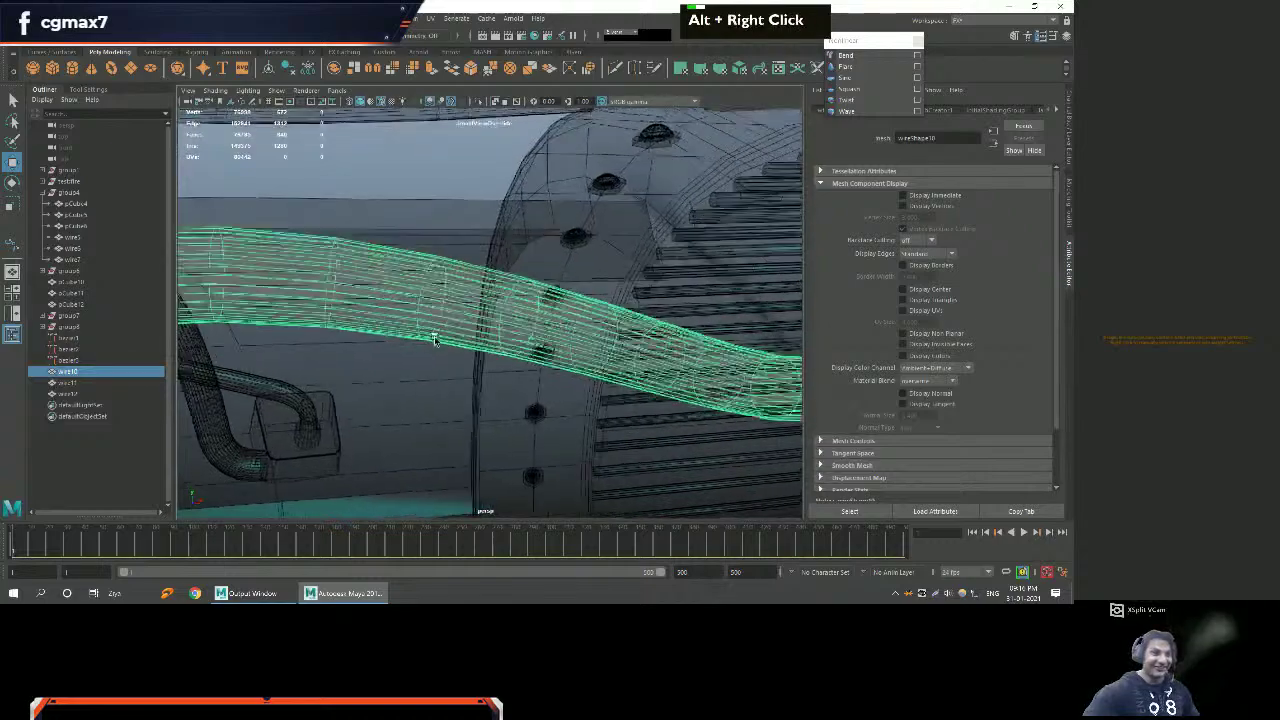
pyautogui.keyDown('alt'); pyautogui.moveTo(393, 321); pyautogui.dragTo(429, 314, button='middle'); pyautogui.keyUp('alt')
pyautogui.keyDown('alt'); pyautogui.moveTo(429, 314); pyautogui.dragTo(457, 343, button='right'); pyautogui.keyUp('alt')
pyautogui.keyDown('alt'); pyautogui.moveTo(457, 343); pyautogui.dragTo(393, 345, button='middle'); pyautogui.keyUp('alt')
pyautogui.keyDown('alt'); pyautogui.scroll(-2, 393, 345); pyautogui.keyUp('alt')
pyautogui.keyDown('alt'); pyautogui.moveTo(393, 345); pyautogui.dragTo(420, 345, button='right'); pyautogui.keyUp('alt')
pyautogui.keyDown('alt'); pyautogui.moveTo(420, 345); pyautogui.dragTo(400, 349, button='middle'); pyautogui.keyUp('alt')
pyautogui.press('4')
pyautogui.keyDown('alt'); pyautogui.moveTo(400, 349); pyautogui.dragTo(457, 357, button='right'); pyautogui.keyUp('alt')
pyautogui.keyDown('alt'); pyautogui.moveTo(457, 357); pyautogui.dragTo(425, 345, button='middle'); pyautogui.keyUp('alt')
pyautogui.moveTo(425, 345)
pyautogui.keyDown('alt'); pyautogui.mouseDown(button='right')
pyautogui.moveTo(443, 343)
pyautogui.moveTo(363, 340)
pyautogui.moveTo(415, 346)
pyautogui.mouseUp(button='right'); pyautogui.keyUp('alt')
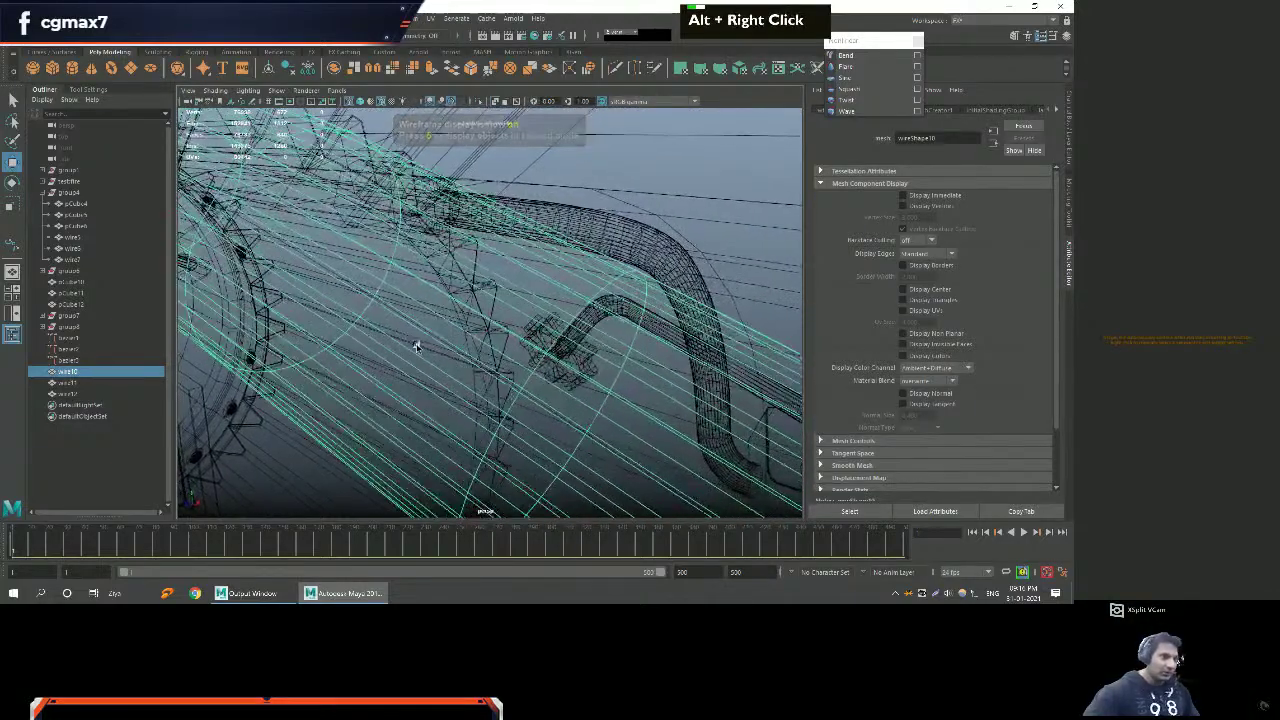
pyautogui.keyDown('alt'); pyautogui.scroll(3, 420, 349); pyautogui.keyUp('alt')
pyautogui.keyDown('alt'); pyautogui.scroll(-3, 428, 358); pyautogui.keyUp('alt')
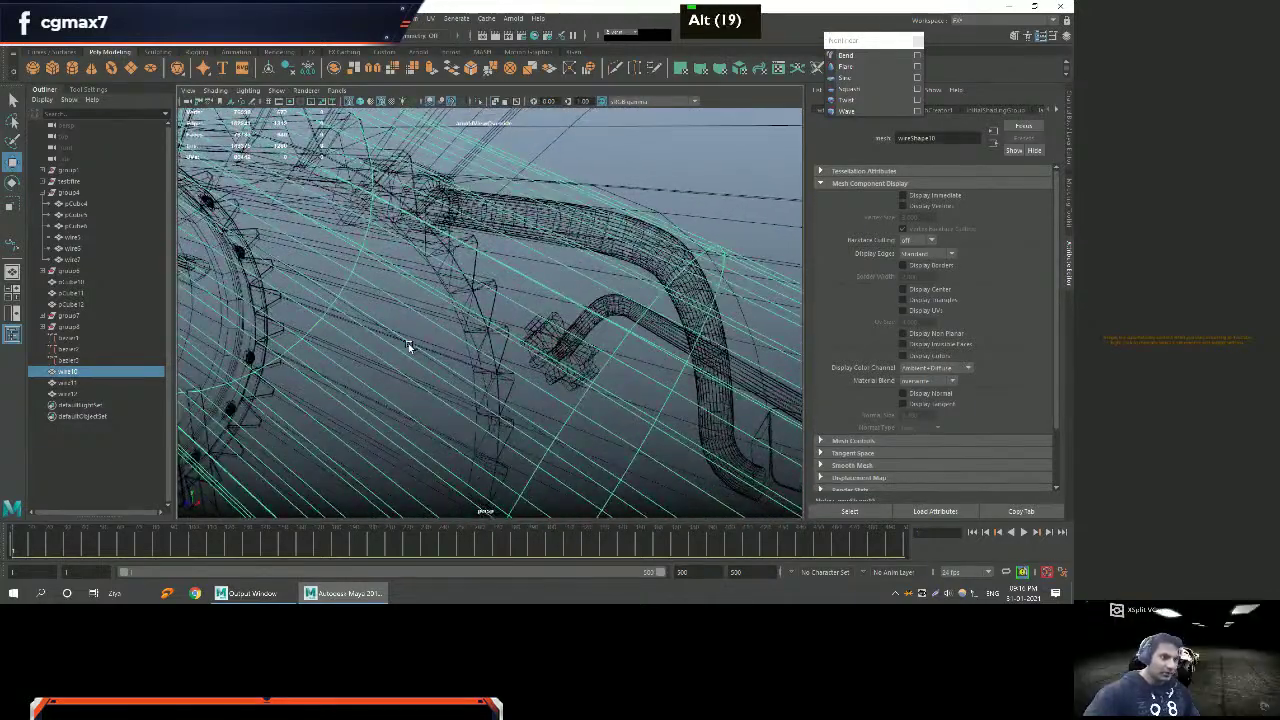
pyautogui.click(407, 345)
# Move the uppermost curve's ring-side end point into line with its cylinder on the bolted ring.
pyautogui.keyDown('alt'); pyautogui.scroll(-3, 407, 345); pyautogui.keyUp('alt')
pyautogui.keyDown('alt'); pyautogui.moveTo(440, 298); pyautogui.dragTo(491, 357, button='right'); pyautogui.keyUp('alt')
pyautogui.keyDown('alt'); pyautogui.scroll(10, 537, 366); pyautogui.keyUp('alt')
pyautogui.keyDown('alt'); pyautogui.scroll(17, 594, 420); pyautogui.keyUp('alt')
pyautogui.keyDown('alt'); pyautogui.moveTo(634, 449); pyautogui.dragTo(580, 414, button='middle'); pyautogui.keyUp('alt')
pyautogui.keyDown('alt'); pyautogui.moveTo(580, 414); pyautogui.dragTo(531, 323, button='right'); pyautogui.keyUp('alt')
pyautogui.scroll(-9, 532, 328)
pyautogui.keyDown('alt'); pyautogui.moveTo(531, 328); pyautogui.dragTo(586, 349); pyautogui.keyUp('alt')
pyautogui.keyDown('alt'); pyautogui.moveTo(586, 349); pyautogui.dragTo(619, 380, button='right'); pyautogui.keyUp('alt')
pyautogui.press('5')
pyautogui.keyDown('alt'); pyautogui.moveTo(615, 378); pyautogui.dragTo(632, 384, button='middle'); pyautogui.keyUp('alt')
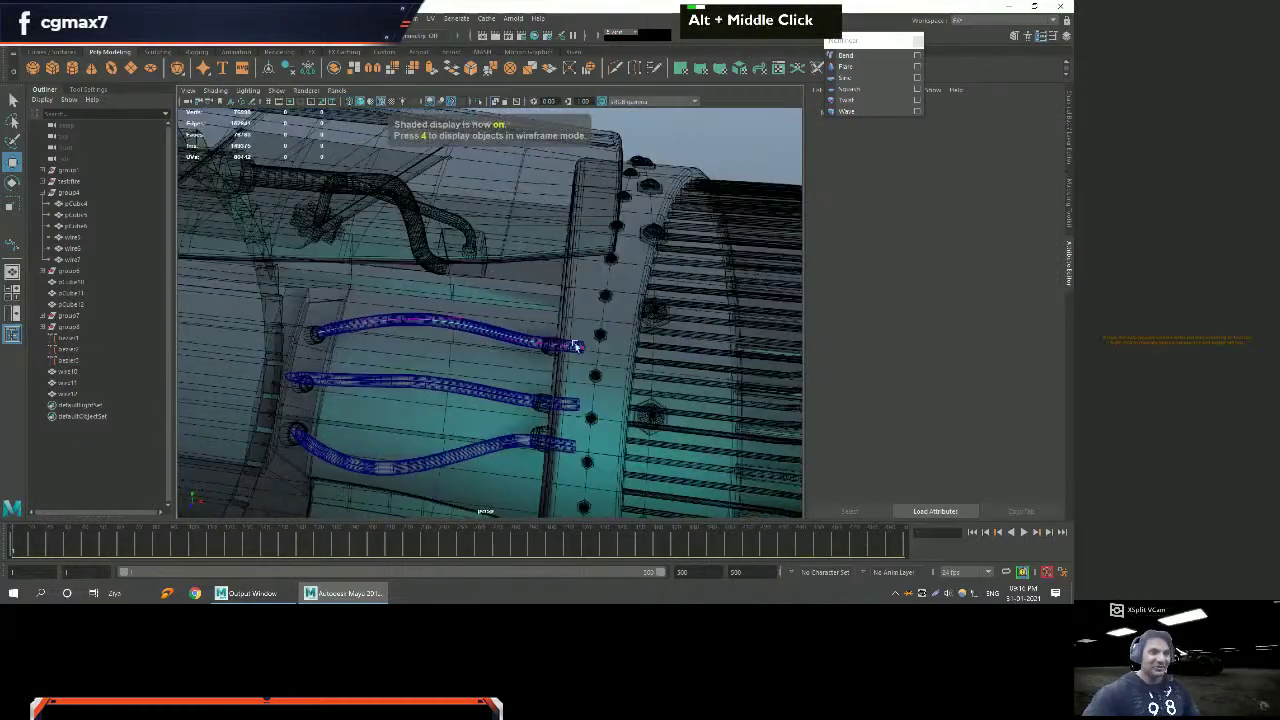
pyautogui.keyDown('alt'); pyautogui.moveTo(632, 384); pyautogui.dragTo(651, 386); pyautogui.keyUp('alt')
pyautogui.keyDown('alt'); pyautogui.moveTo(651, 386); pyautogui.dragTo(629, 357, button='middle'); pyautogui.keyUp('alt')
pyautogui.moveTo(629, 357)
pyautogui.keyDown('alt'); pyautogui.mouseDown()
pyautogui.moveTo(545, 374)
pyautogui.moveTo(527, 320)
pyautogui.mouseUp(); pyautogui.keyUp('alt')
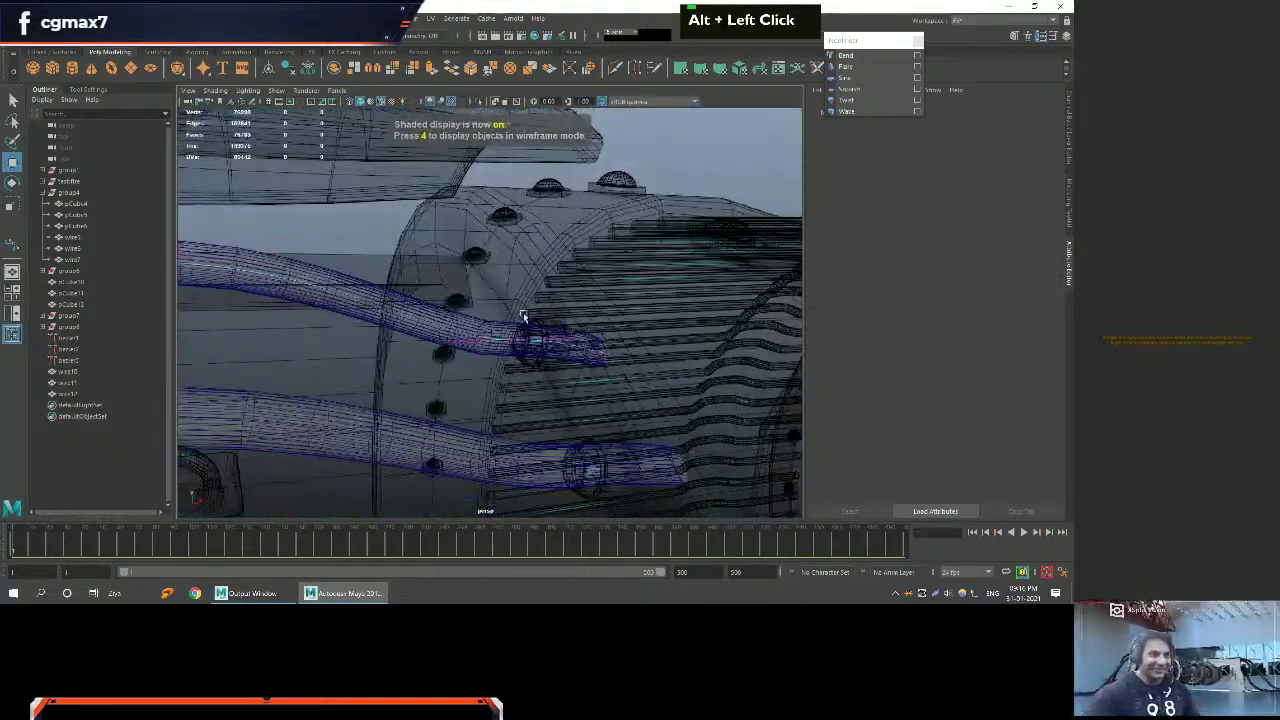
pyautogui.keyDown('alt'); pyautogui.moveTo(622, 421); pyautogui.dragTo(551, 371); pyautogui.keyUp('alt')
pyautogui.moveTo(552, 295); pyautogui.dragTo(502, 318)
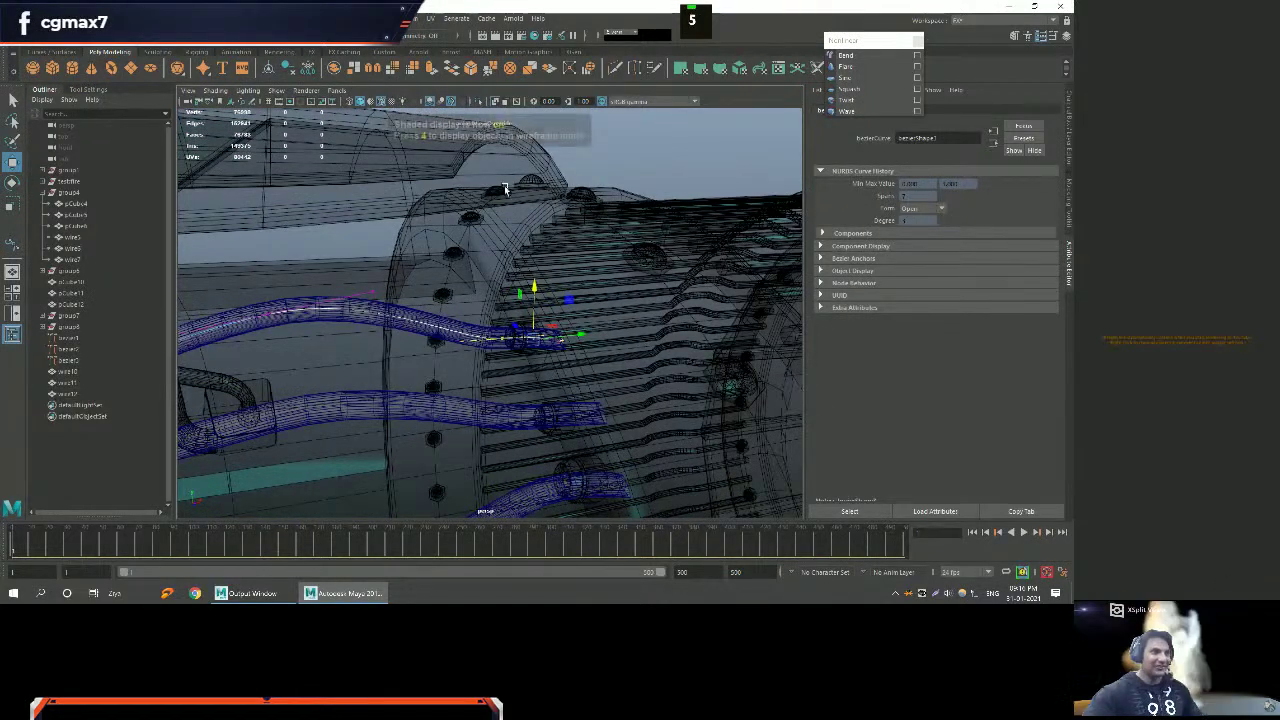
# Turn off the X-ray display and return to the selection tool.
pyautogui.scroll(5, 490, 252)
pyautogui.keyDown('alt'); pyautogui.moveTo(490, 252); pyautogui.dragTo(505, 290); pyautogui.keyUp('alt')
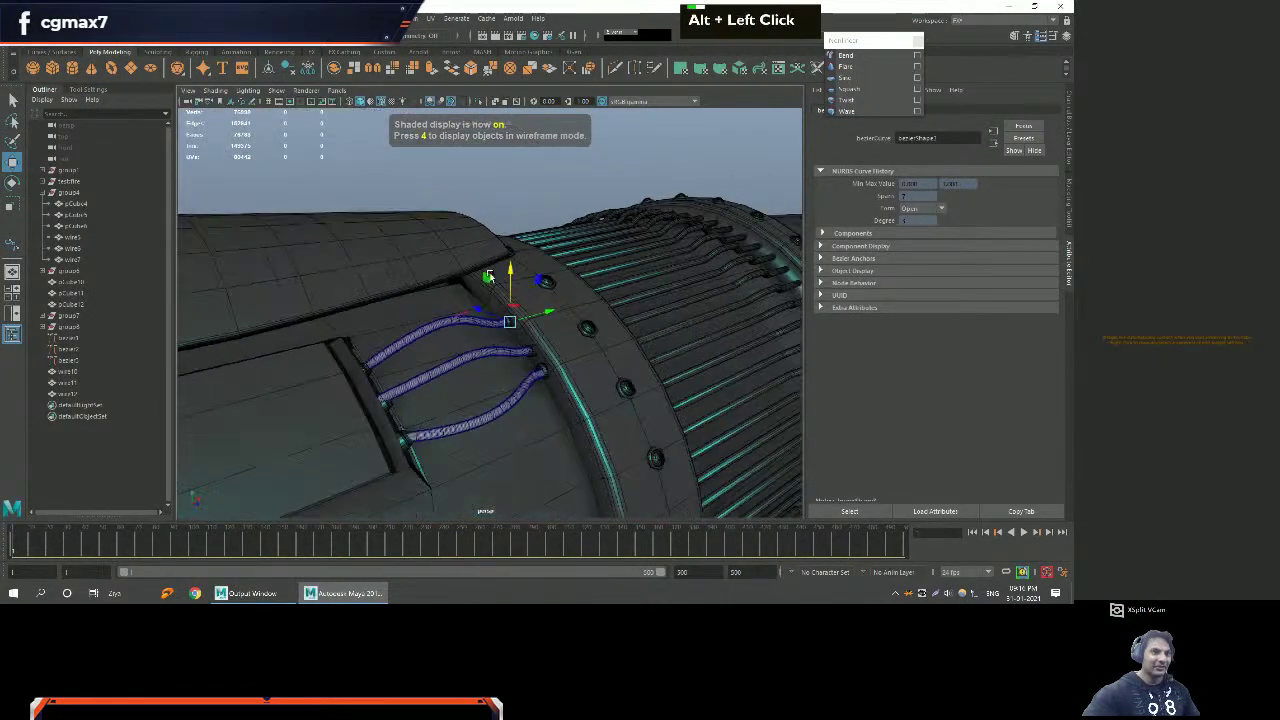
pyautogui.keyDown('alt'); pyautogui.moveTo(505, 290); pyautogui.dragTo(512, 310, button='middle'); pyautogui.keyUp('alt')
pyautogui.keyDown('alt'); pyautogui.moveTo(512, 310); pyautogui.dragTo(517, 320); pyautogui.keyUp('alt')
pyautogui.press('q')
pyautogui.keyDown('alt'); pyautogui.scroll(-3, 500, 290); pyautogui.keyUp('alt')
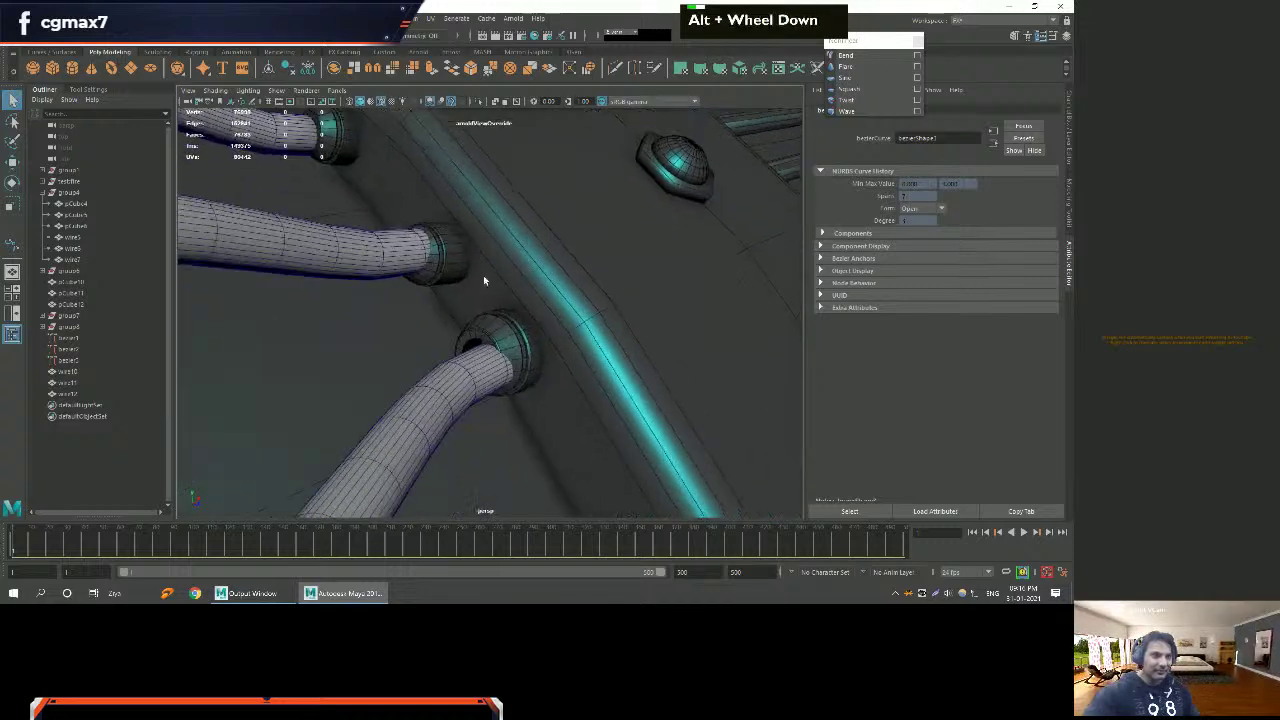
pyautogui.keyDown('alt'); pyautogui.moveTo(500, 290); pyautogui.dragTo(490, 300, button='middle'); pyautogui.keyUp('alt')
pyautogui.keyDown('alt'); pyautogui.moveTo(490, 300); pyautogui.dragTo(475, 325); pyautogui.keyUp('alt')
# Select the lowest cable's mesh and preview it smoothed where it enters the ring's cylinder.
pyautogui.click(481, 339)
pyautogui.moveTo(475, 325)
pyautogui.keyDown('alt'); pyautogui.mouseDown(button='middle')
pyautogui.moveTo(466, 305)
pyautogui.moveTo(480, 310)
pyautogui.mouseUp(button='middle'); pyautogui.keyUp('alt')
pyautogui.keyDown('alt'); pyautogui.scroll(-5, 466, 305); pyautogui.keyUp('alt')
pyautogui.keyDown('alt'); pyautogui.scroll(5, 462, 298); pyautogui.keyUp('alt')
pyautogui.keyDown('alt'); pyautogui.moveTo(480, 310); pyautogui.dragTo(499, 322, button='right'); pyautogui.keyUp('alt')
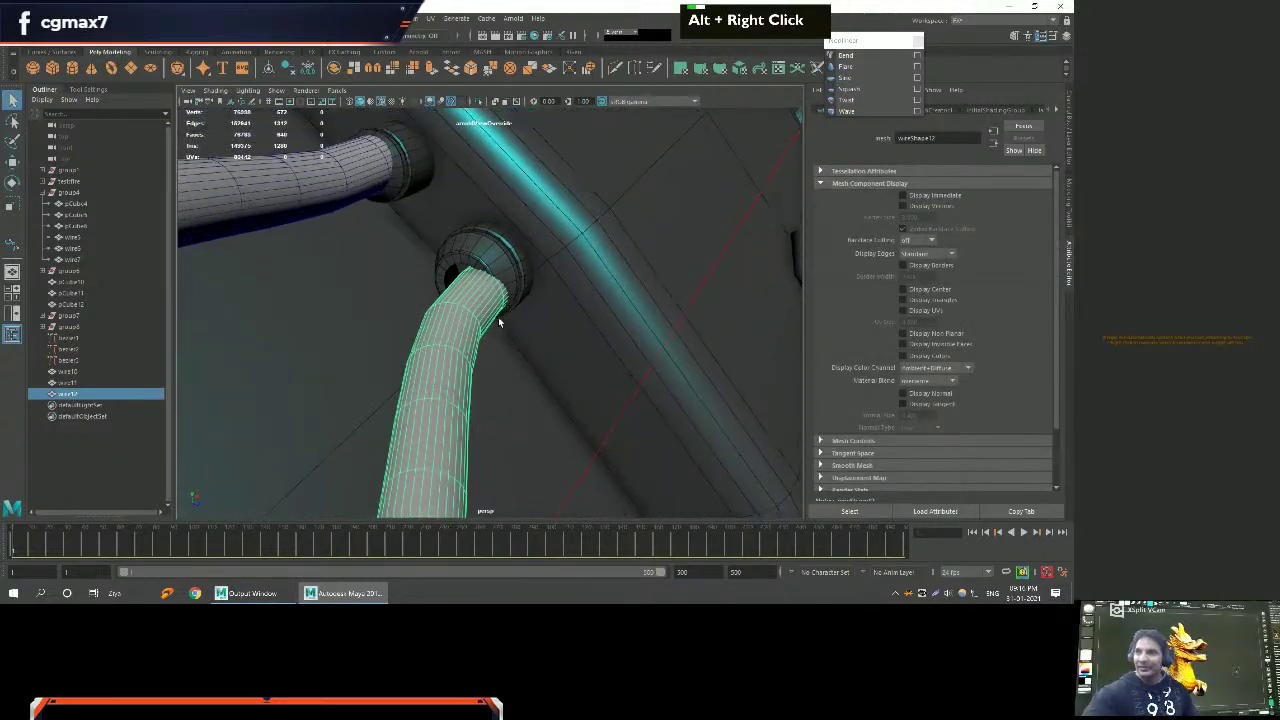
pyautogui.keyDown('alt'); pyautogui.moveTo(491, 305); pyautogui.dragTo(475, 285, button='middle'); pyautogui.keyUp('alt')
pyautogui.keyDown('alt'); pyautogui.moveTo(475, 285); pyautogui.dragTo(468, 268, button='right'); pyautogui.keyUp('alt')
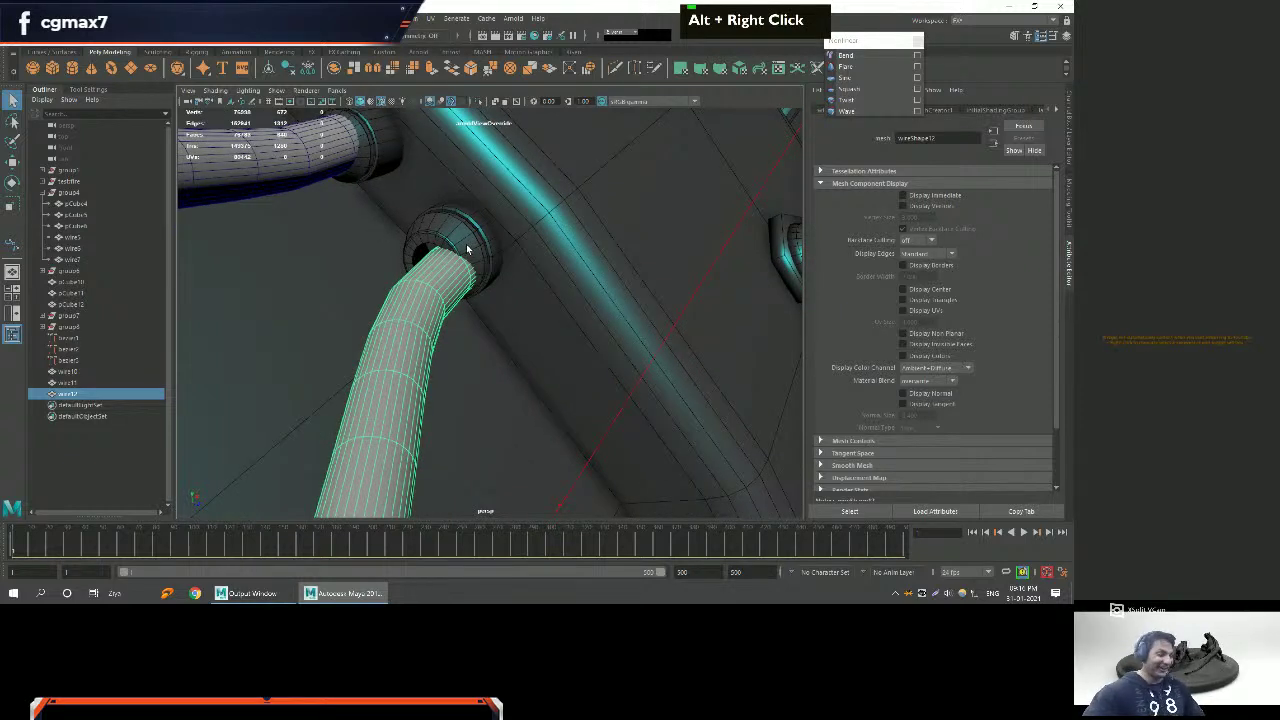
pyautogui.press('3')
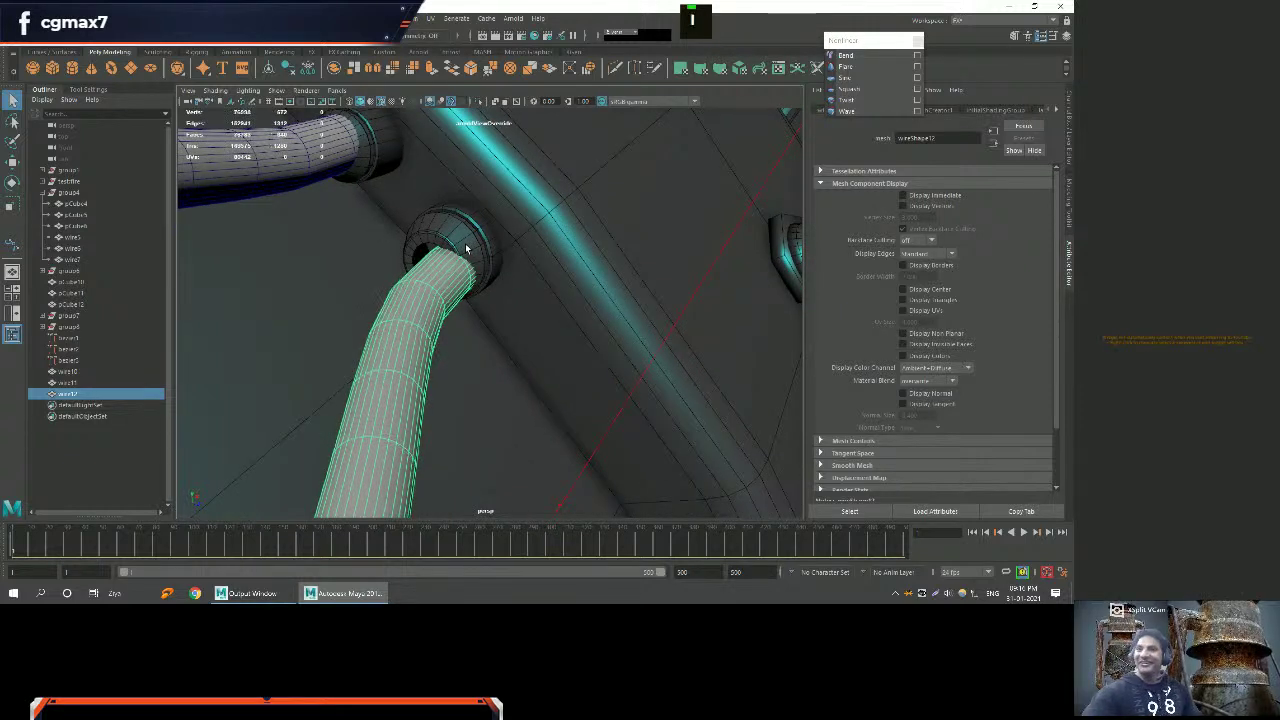
# In wireframe display, move the lowest curve's ring-side control point so the cable runs through its cylinder on the bolted ring.
pyautogui.press('4')
pyautogui.keyDown('alt'); pyautogui.moveTo(463, 256); pyautogui.dragTo(459, 369, button='right'); pyautogui.keyUp('alt')
pyautogui.keyDown('alt'); pyautogui.moveTo(459, 369); pyautogui.dragTo(490, 370, button='middle'); pyautogui.keyUp('alt')
pyautogui.keyDown('alt'); pyautogui.moveTo(490, 370); pyautogui.dragTo(525, 368, button='right'); pyautogui.keyUp('alt')
pyautogui.keyDown('alt'); pyautogui.moveTo(525, 368); pyautogui.dragTo(441, 304, button='middle'); pyautogui.keyUp('alt')
pyautogui.keyDown('alt'); pyautogui.middleClick(488, 270); pyautogui.keyUp('alt')
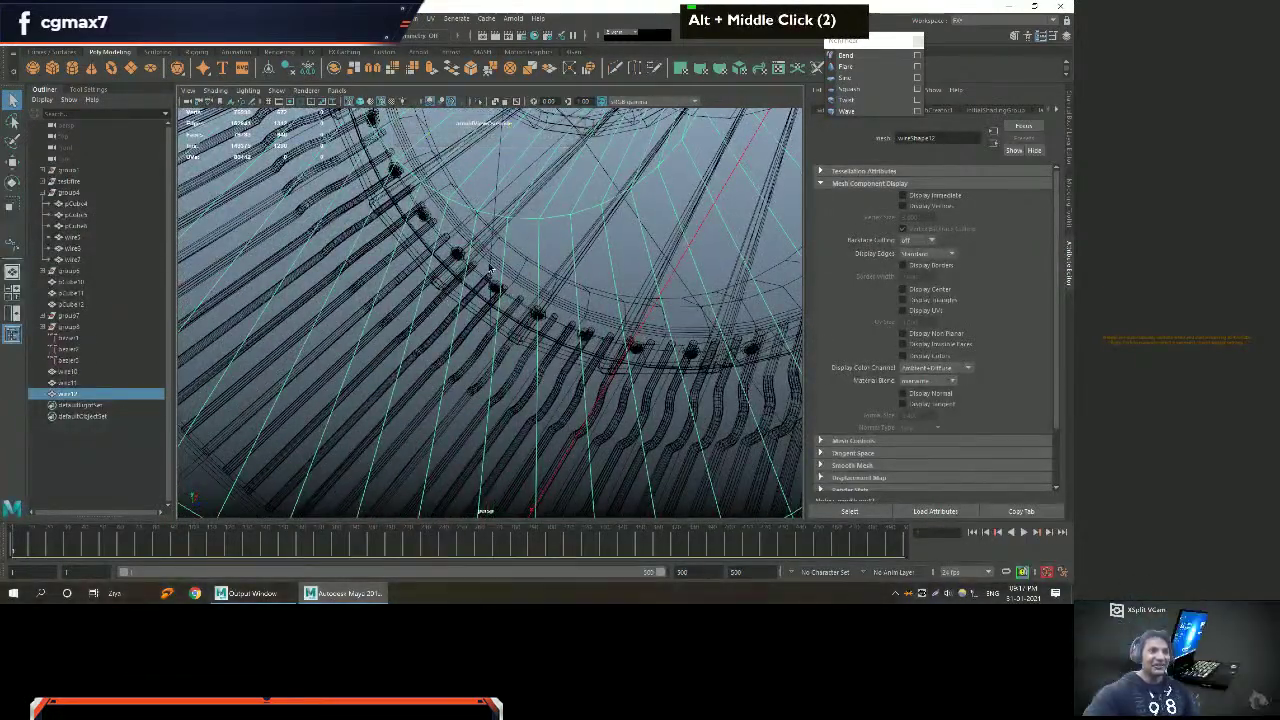
pyautogui.click(488, 270)
pyautogui.rightClick(490, 268)
pyautogui.scroll(-5, 460, 258)
pyautogui.keyDown('alt'); pyautogui.moveTo(470, 258); pyautogui.dragTo(486, 252, button='middle'); pyautogui.keyUp('alt')
pyautogui.keyDown('alt'); pyautogui.moveTo(486, 252); pyautogui.dragTo(486, 250); pyautogui.keyUp('alt')
pyautogui.moveTo(606, 366); pyautogui.dragTo(517, 339)
pyautogui.press('w')
pyautogui.moveTo(477, 264); pyautogui.dragTo(467, 257)
pyautogui.press('q')
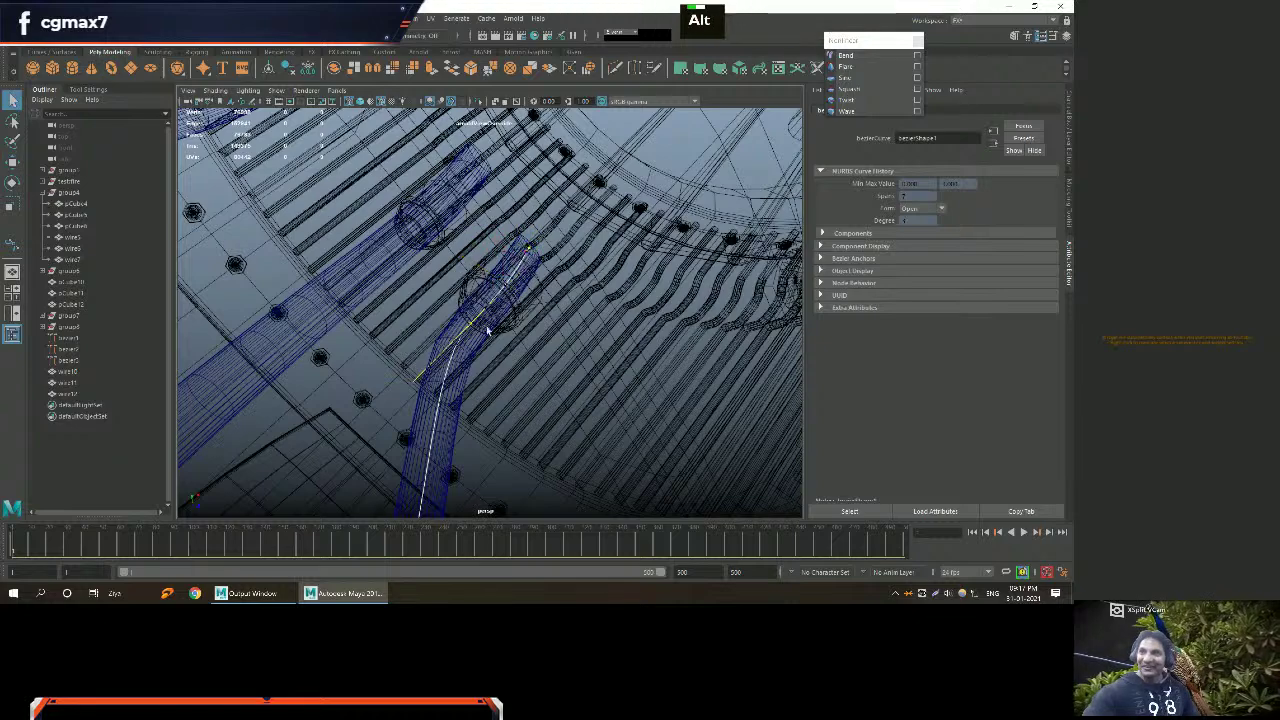
# Return to shaded display and examine the lowest cable's fit at both its ring cylinder and its recess connector.
pyautogui.keyDown('alt'); pyautogui.moveTo(506, 327); pyautogui.dragTo(410, 302, button='right'); pyautogui.keyUp('alt')
pyautogui.keyDown('alt'); pyautogui.moveTo(410, 302); pyautogui.dragTo(403, 310); pyautogui.keyUp('alt')
pyautogui.press('5')
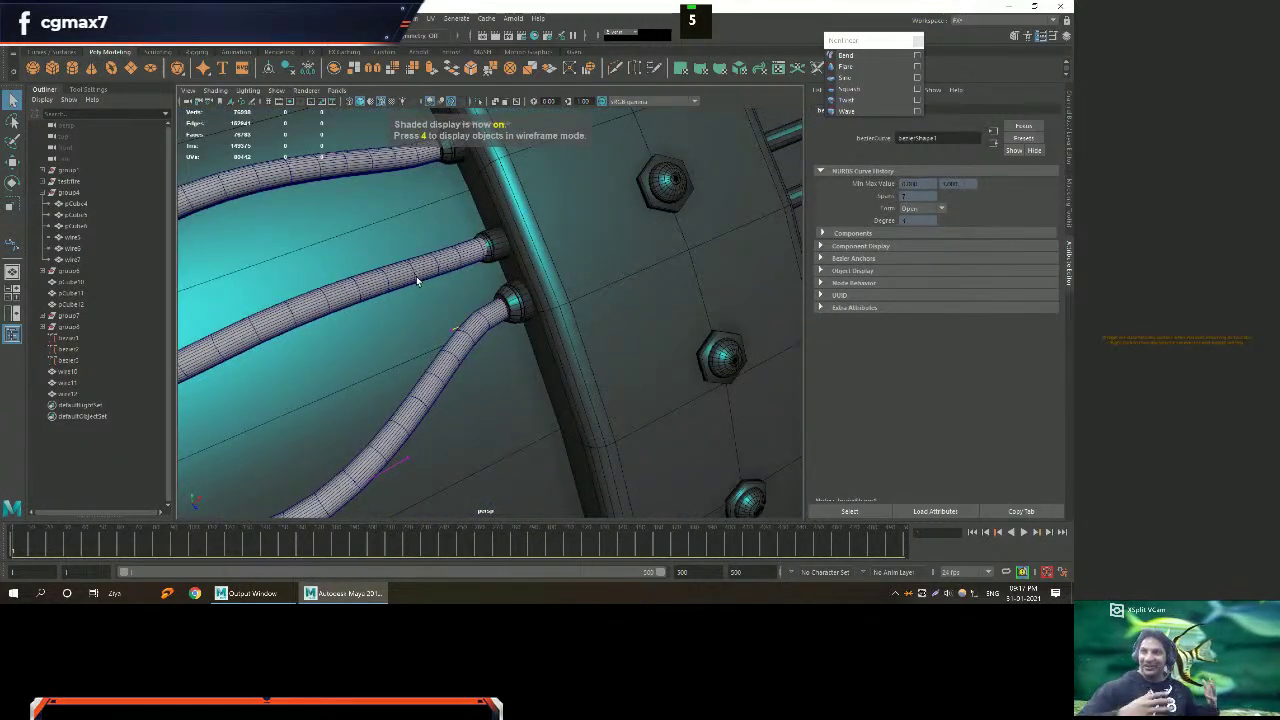
pyautogui.keyDown('alt'); pyautogui.moveTo(403, 280); pyautogui.dragTo(543, 263, button='middle'); pyautogui.keyUp('alt')
pyautogui.keyDown('alt'); pyautogui.moveTo(543, 263); pyautogui.dragTo(491, 346); pyautogui.keyUp('alt')
pyautogui.keyDown('alt'); pyautogui.scroll(-3, 500, 330); pyautogui.keyUp('alt')
pyautogui.keyDown('alt'); pyautogui.moveTo(491, 346); pyautogui.dragTo(510, 340, button='right'); pyautogui.keyUp('alt')
pyautogui.keyDown('alt'); pyautogui.moveTo(510, 340); pyautogui.dragTo(530, 340); pyautogui.keyUp('alt')
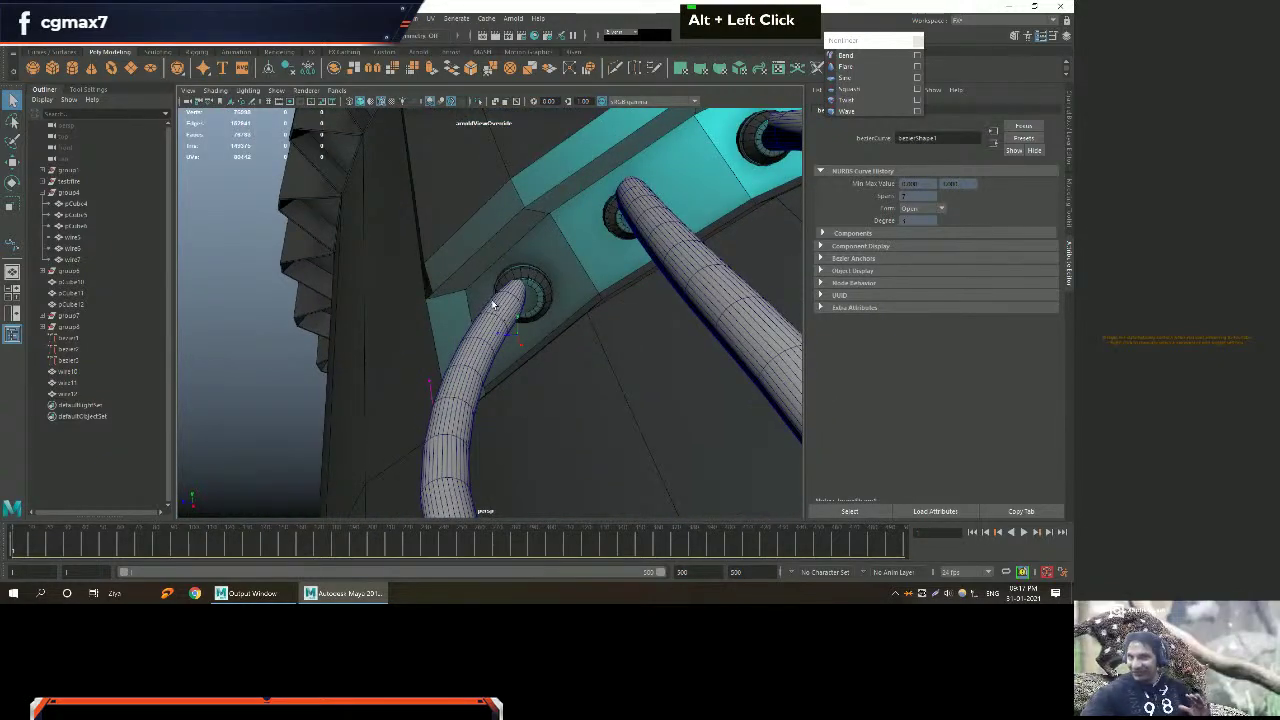
pyautogui.keyDown('alt'); pyautogui.moveTo(504, 306); pyautogui.dragTo(540, 330, button='middle'); pyautogui.keyUp('alt')
pyautogui.keyDown('alt'); pyautogui.moveTo(540, 330); pyautogui.dragTo(563, 350, button='right'); pyautogui.keyUp('alt')
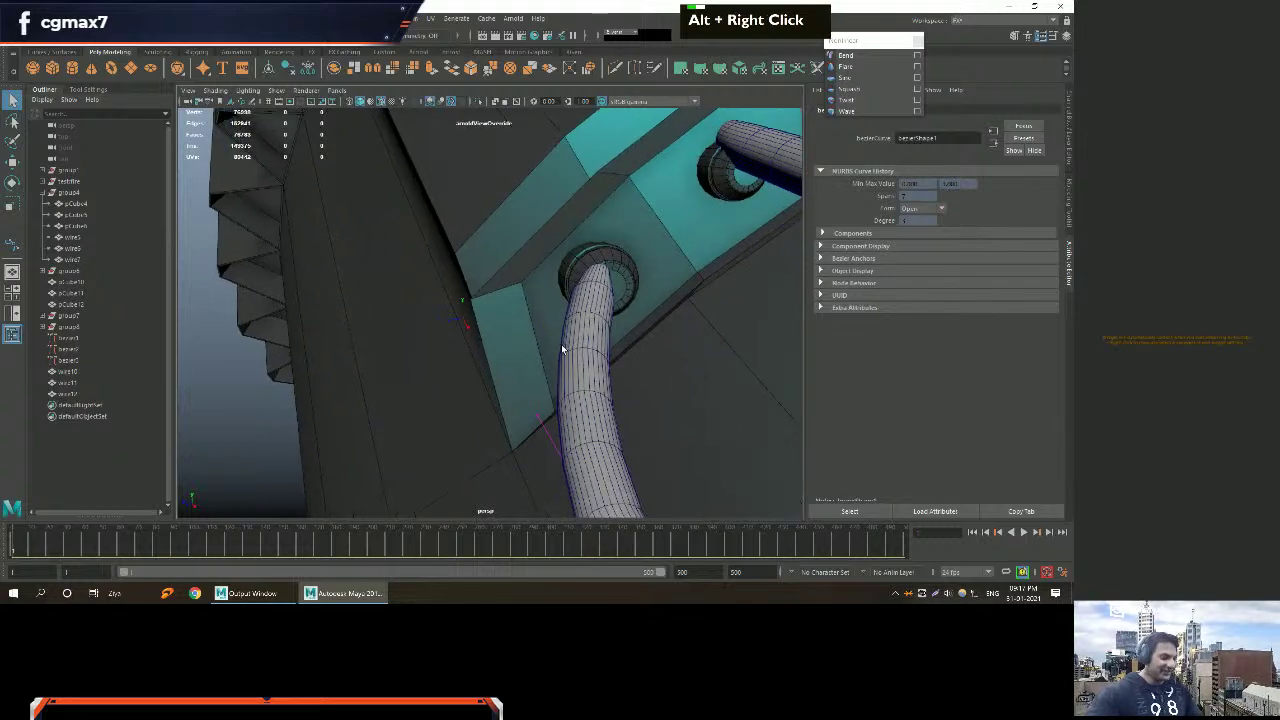
pyautogui.press('3')
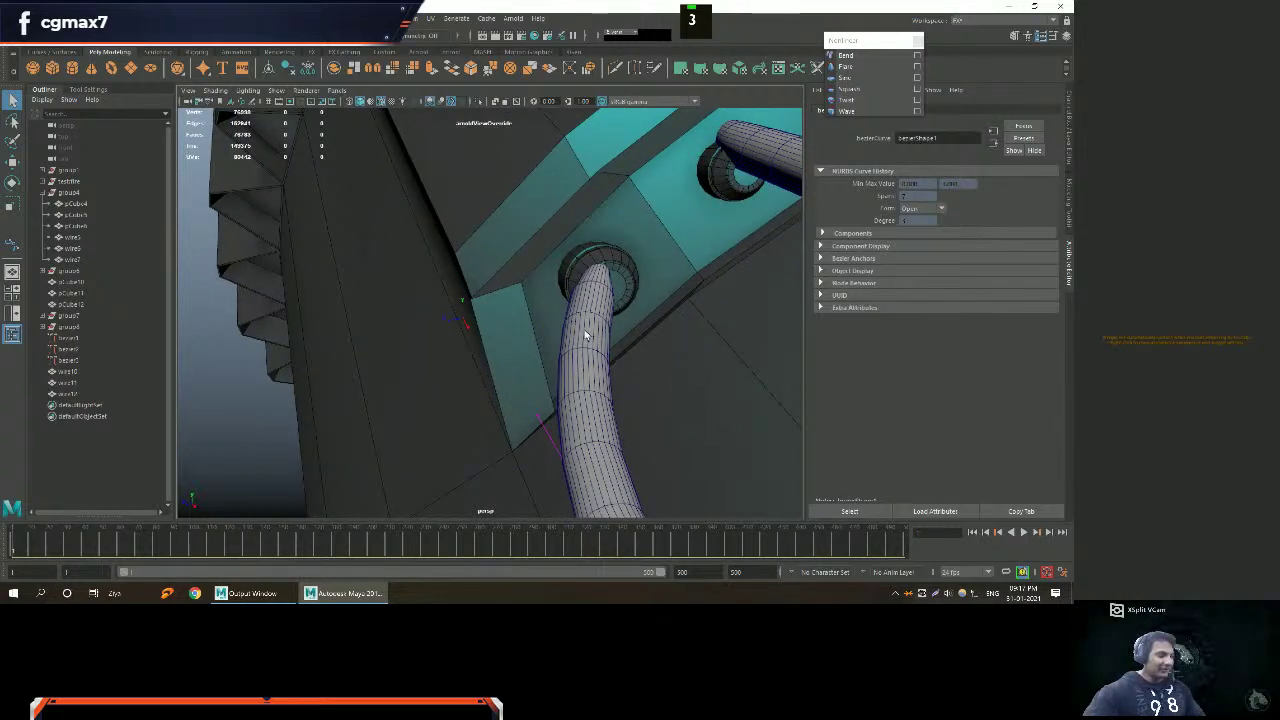
# In wireframe display, move the lowest curve's recess-side end point toward the centre of its connector.
pyautogui.scroll(3, 600, 328)
pyautogui.keyDown('alt'); pyautogui.moveTo(634, 322); pyautogui.dragTo(533, 347, button='middle'); pyautogui.keyUp('alt')
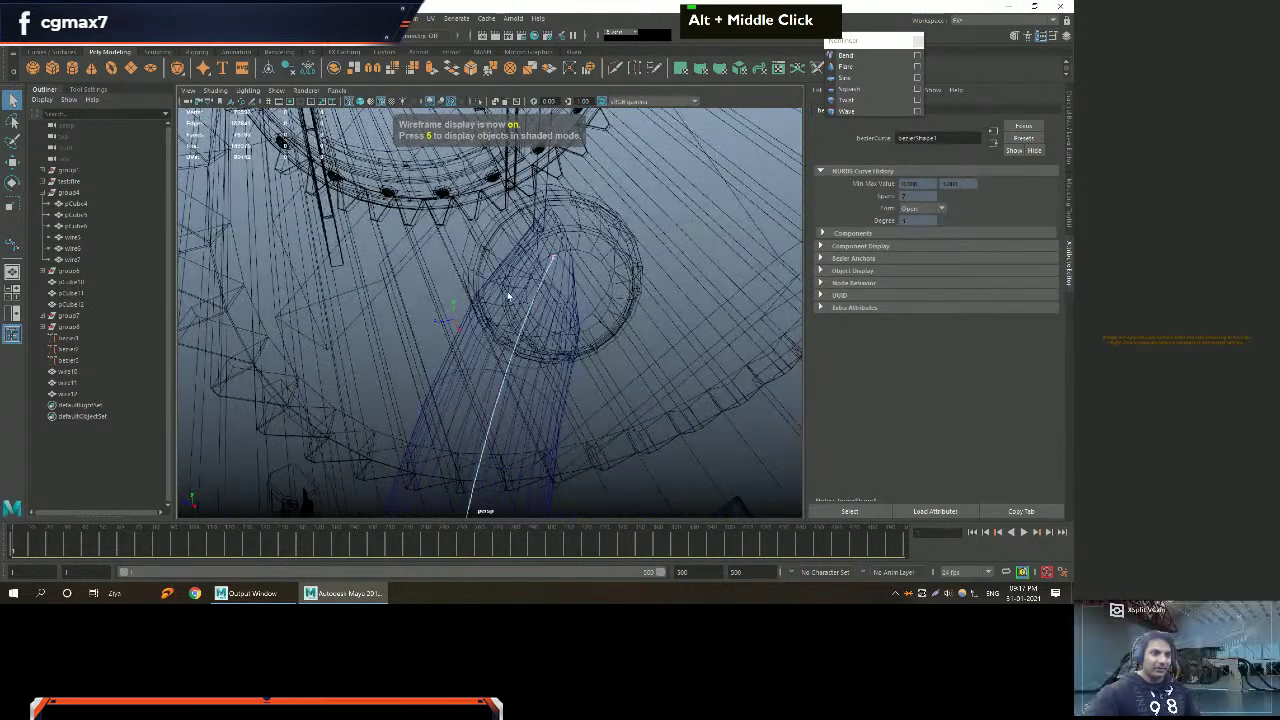
pyautogui.keyDown('alt'); pyautogui.moveTo(508, 295); pyautogui.dragTo(565, 289); pyautogui.keyUp('alt')
pyautogui.press('w')
pyautogui.keyDown('alt'); pyautogui.moveTo(503, 322); pyautogui.dragTo(466, 296, button='middle'); pyautogui.keyUp('alt')
pyautogui.moveTo(514, 271); pyautogui.dragTo(540, 266)
pyautogui.keyDown('alt'); pyautogui.scroll(-3, 429, 400); pyautogui.keyUp('alt')
pyautogui.keyDown('alt'); pyautogui.moveTo(429, 400); pyautogui.dragTo(486, 288, button='middle'); pyautogui.keyUp('alt')
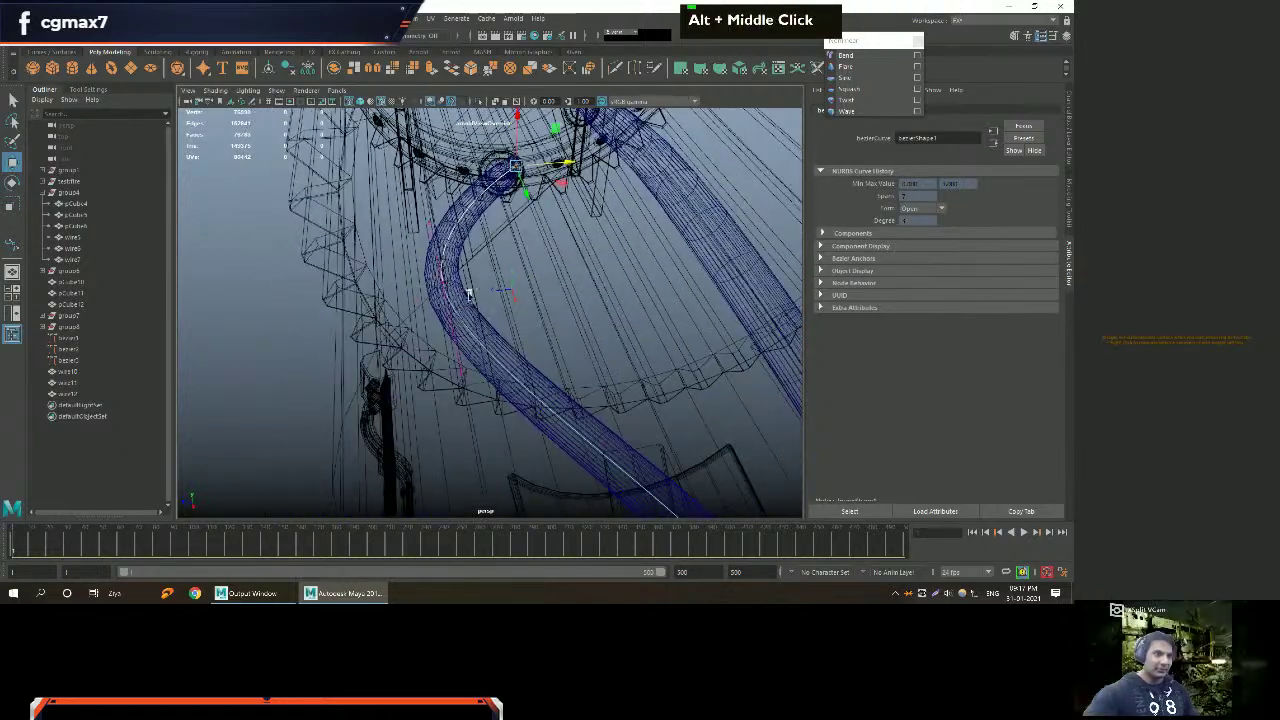
pyautogui.doubleClick(486, 288)
pyautogui.hotkey('ctrl', 'z')
pyautogui.hotkey('ctrl', 'z')
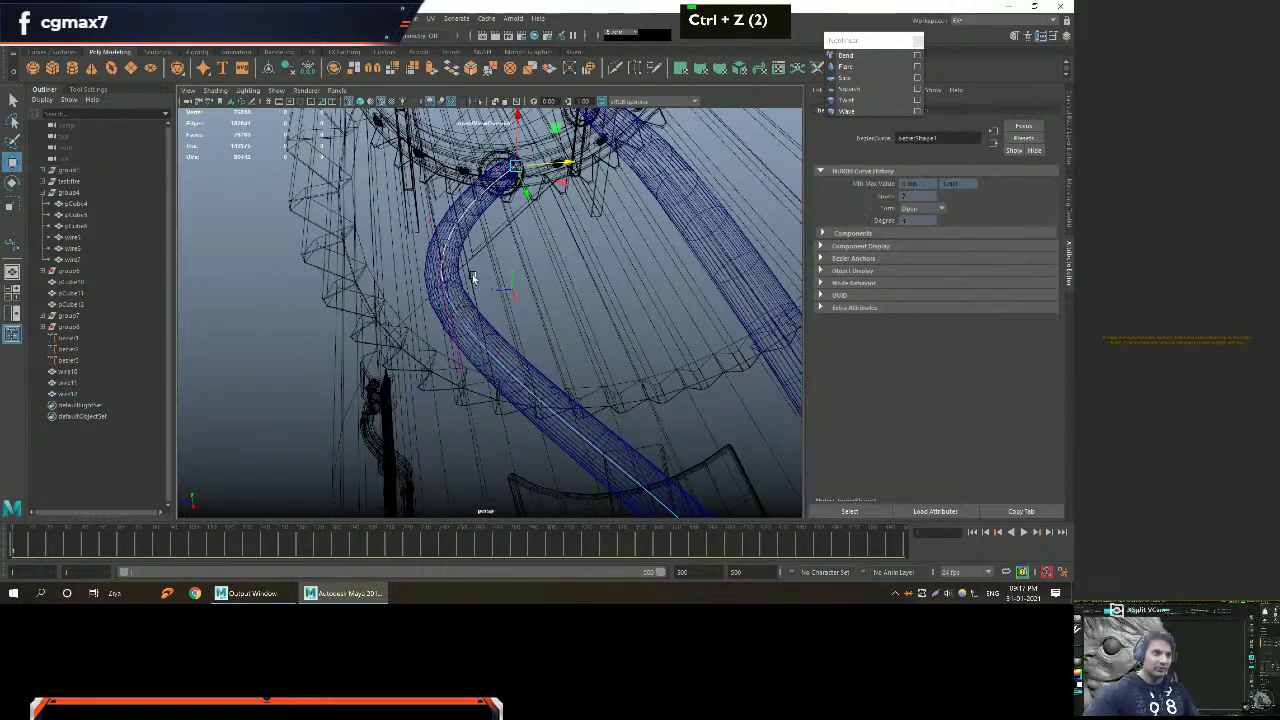
# Select the lowest curve's anchor at the bend near the recess and adjust its position.
pyautogui.keyDown('alt'); pyautogui.moveTo(527, 297); pyautogui.dragTo(540, 300, button='right'); pyautogui.keyUp('alt')
pyautogui.keyDown('alt'); pyautogui.moveTo(540, 300); pyautogui.dragTo(469, 309, button='middle'); pyautogui.keyUp('alt')
pyautogui.keyDown('alt'); pyautogui.moveTo(469, 309); pyautogui.dragTo(476, 315, button='right'); pyautogui.keyUp('alt')
pyautogui.press('alt')
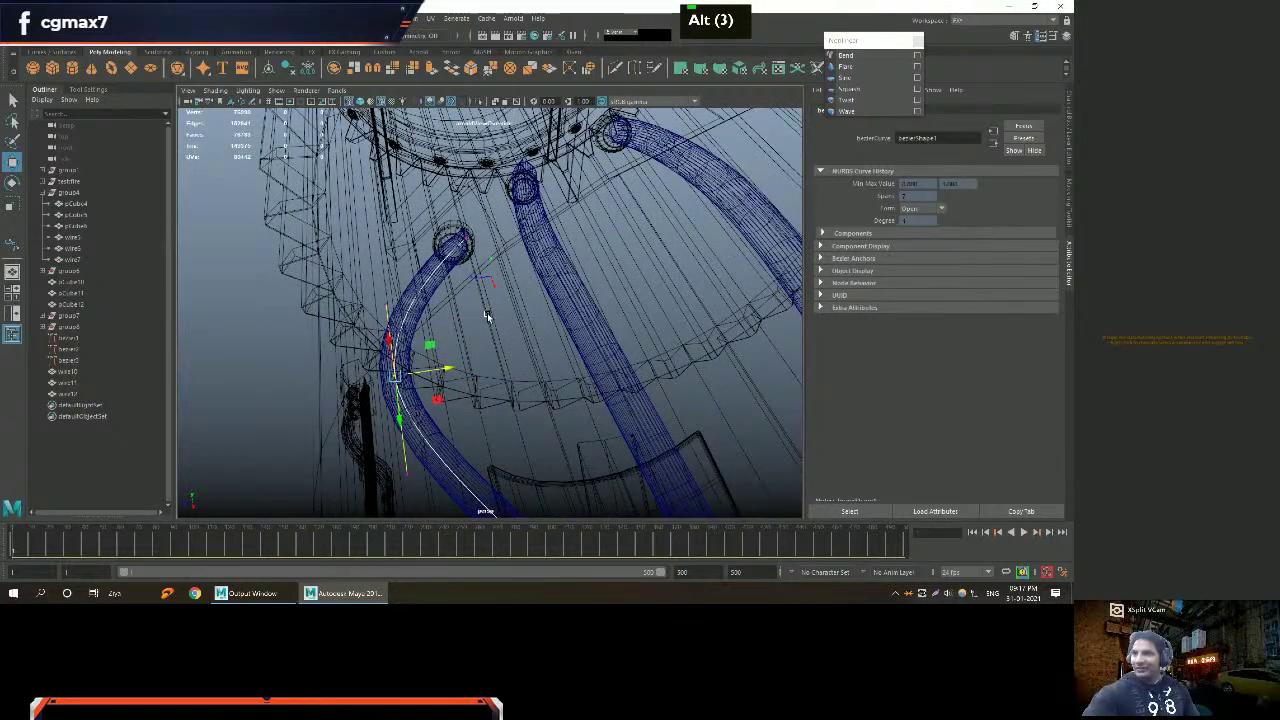
pyautogui.keyDown('alt'); pyautogui.moveTo(448, 360); pyautogui.dragTo(492, 314, button='middle'); pyautogui.keyUp('alt')
pyautogui.keyDown('alt'); pyautogui.moveTo(492, 314); pyautogui.dragTo(475, 305, button='right'); pyautogui.keyUp('alt')
pyautogui.moveTo(475, 305)
pyautogui.keyDown('alt'); pyautogui.mouseDown()
pyautogui.moveTo(452, 289)
pyautogui.moveTo(452, 309)
pyautogui.mouseUp(); pyautogui.keyUp('alt')
pyautogui.moveTo(510, 268); pyautogui.dragTo(492, 272)
# Reselect the lowest curve's recess-side end point and nudge it into line with its connector.
pyautogui.keyDown('alt'); pyautogui.moveTo(497, 265); pyautogui.dragTo(440, 320, button='right'); pyautogui.keyUp('alt')
pyautogui.keyDown('alt'); pyautogui.moveTo(440, 320); pyautogui.dragTo(507, 327); pyautogui.keyUp('alt')
pyautogui.keyDown('alt'); pyautogui.moveTo(481, 343); pyautogui.dragTo(517, 360, button='middle'); pyautogui.keyUp('alt')
pyautogui.keyDown('alt'); pyautogui.moveTo(517, 360); pyautogui.dragTo(481, 348); pyautogui.keyUp('alt')
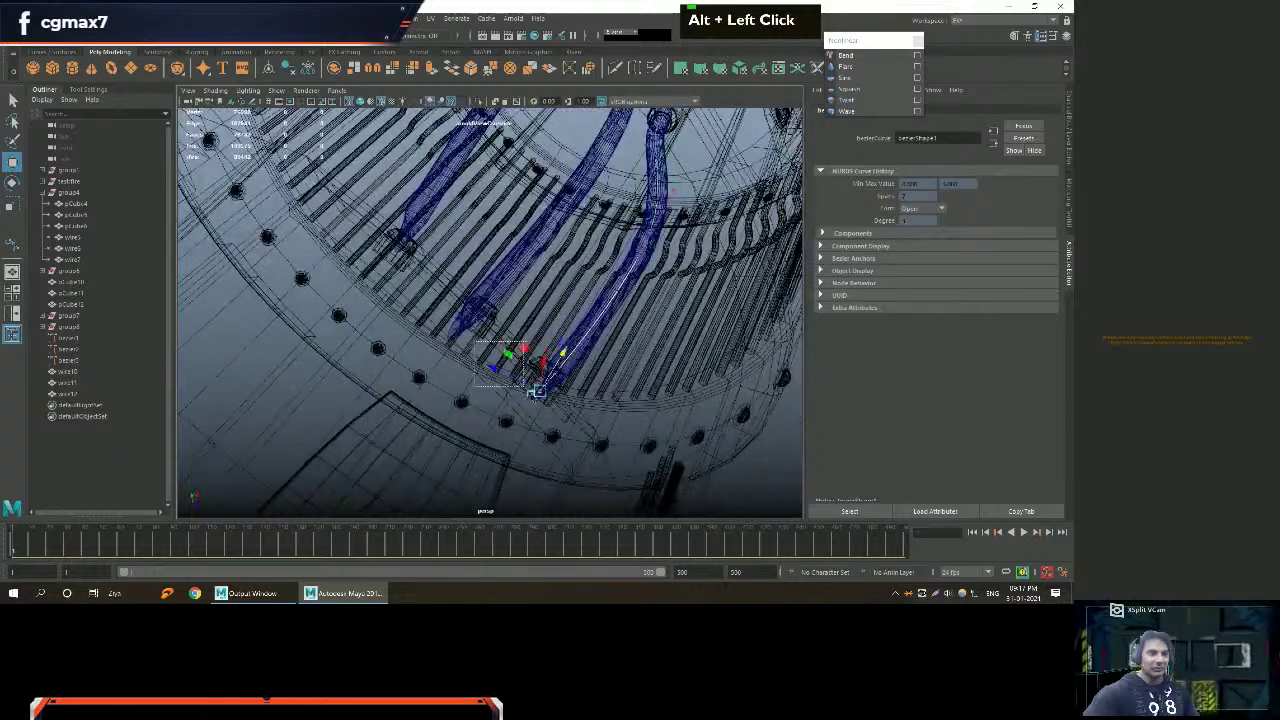
pyautogui.keyDown('alt'); pyautogui.moveTo(566, 416); pyautogui.dragTo(518, 388); pyautogui.keyUp('alt')
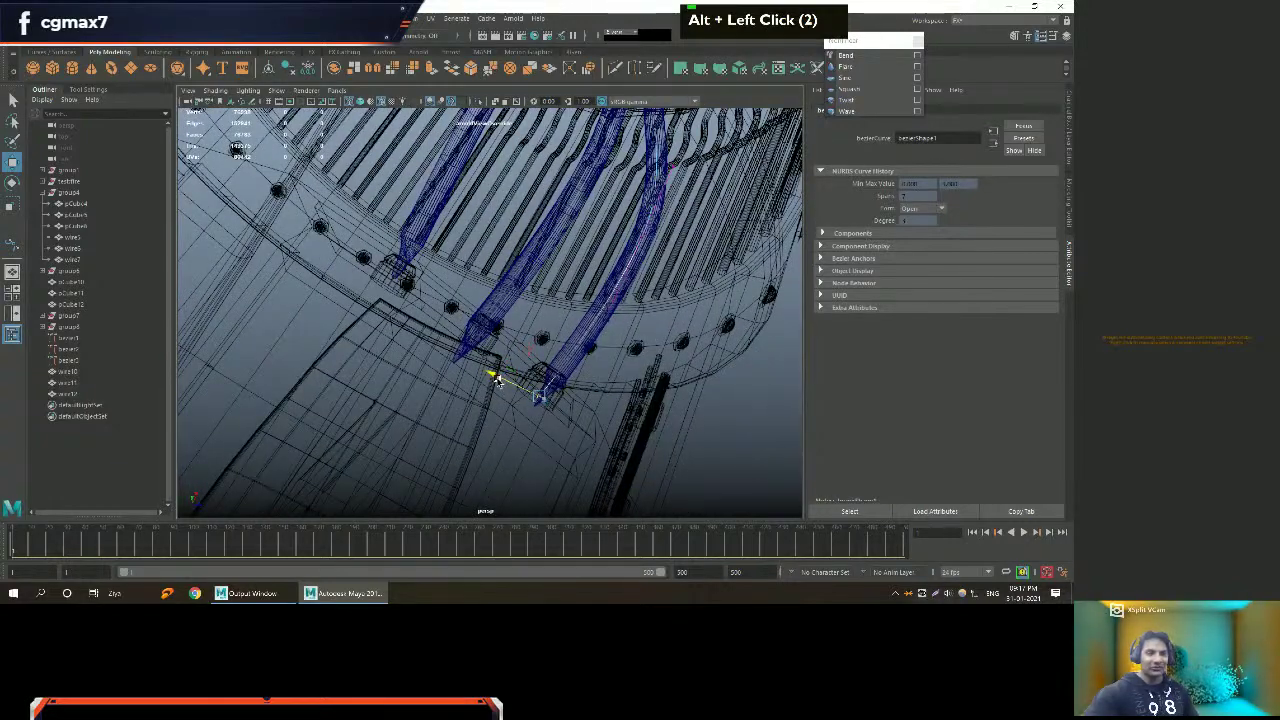
pyautogui.keyDown('alt'); pyautogui.moveTo(556, 381); pyautogui.dragTo(502, 374, button='right'); pyautogui.keyUp('alt')
pyautogui.keyDown('alt'); pyautogui.moveTo(502, 374); pyautogui.dragTo(499, 380); pyautogui.keyUp('alt')
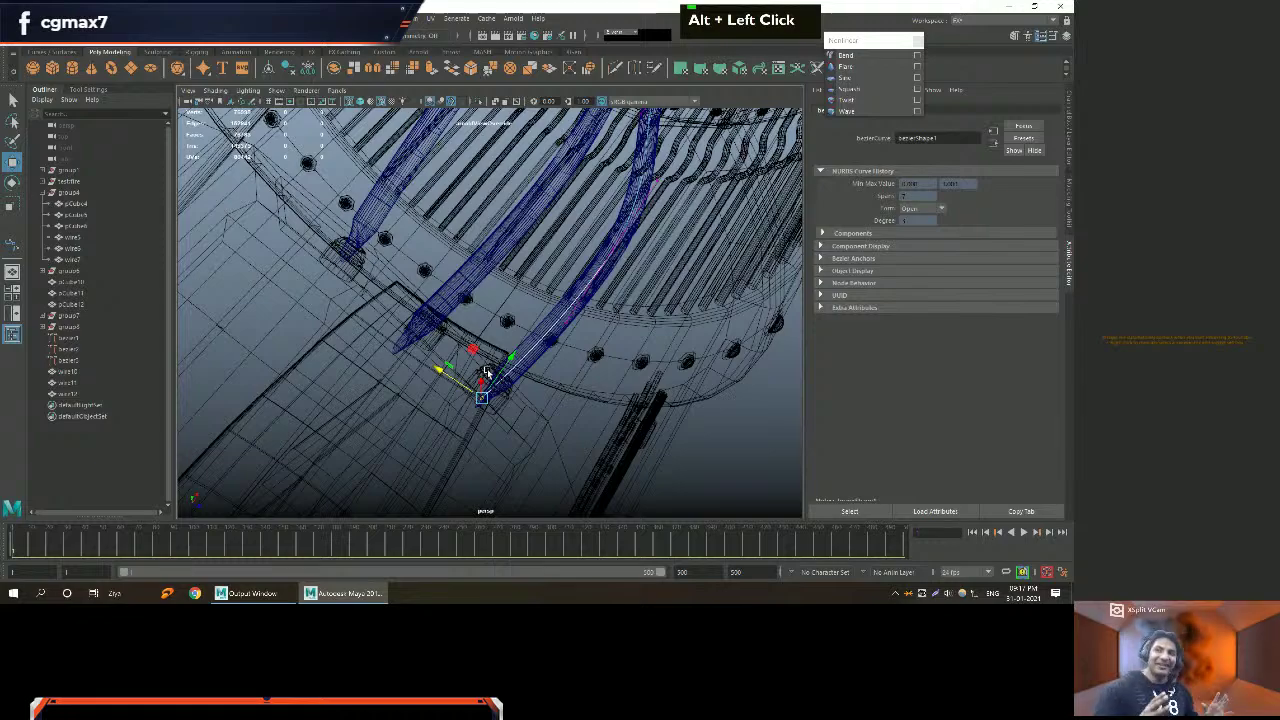
pyautogui.keyDown('alt'); pyautogui.moveTo(453, 352); pyautogui.dragTo(445, 355, button='middle'); pyautogui.keyUp('alt')
pyautogui.keyDown('alt'); pyautogui.moveTo(445, 355); pyautogui.dragTo(430, 350, button='right'); pyautogui.keyUp('alt')
pyautogui.keyDown('alt'); pyautogui.moveTo(430, 350); pyautogui.dragTo(407, 345); pyautogui.keyUp('alt')
pyautogui.keyDown('alt'); pyautogui.moveTo(407, 345); pyautogui.dragTo(440, 356, button='middle'); pyautogui.keyUp('alt')
pyautogui.keyDown('alt'); pyautogui.moveTo(440, 356); pyautogui.dragTo(481, 373); pyautogui.keyUp('alt')
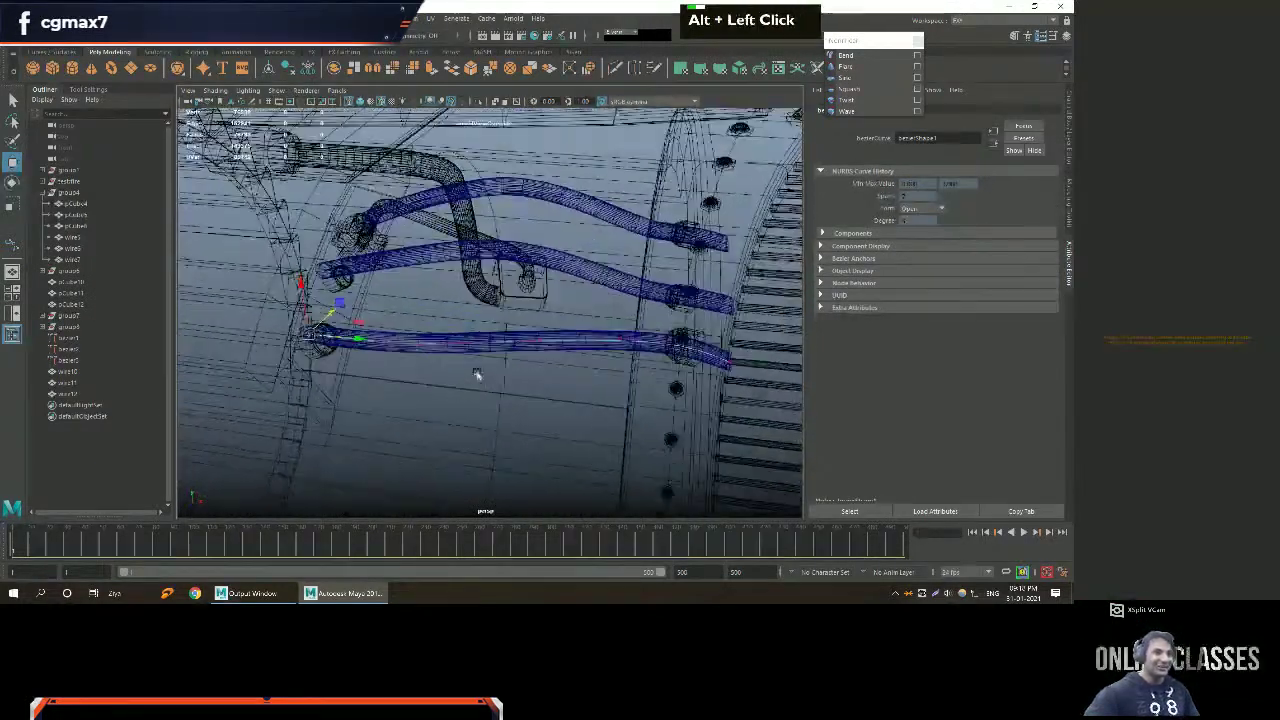
# Leave control-point editing on the curve and restore shaded display around the cables' recess ends.
pyautogui.rightClick(423, 337)
pyautogui.press('w')
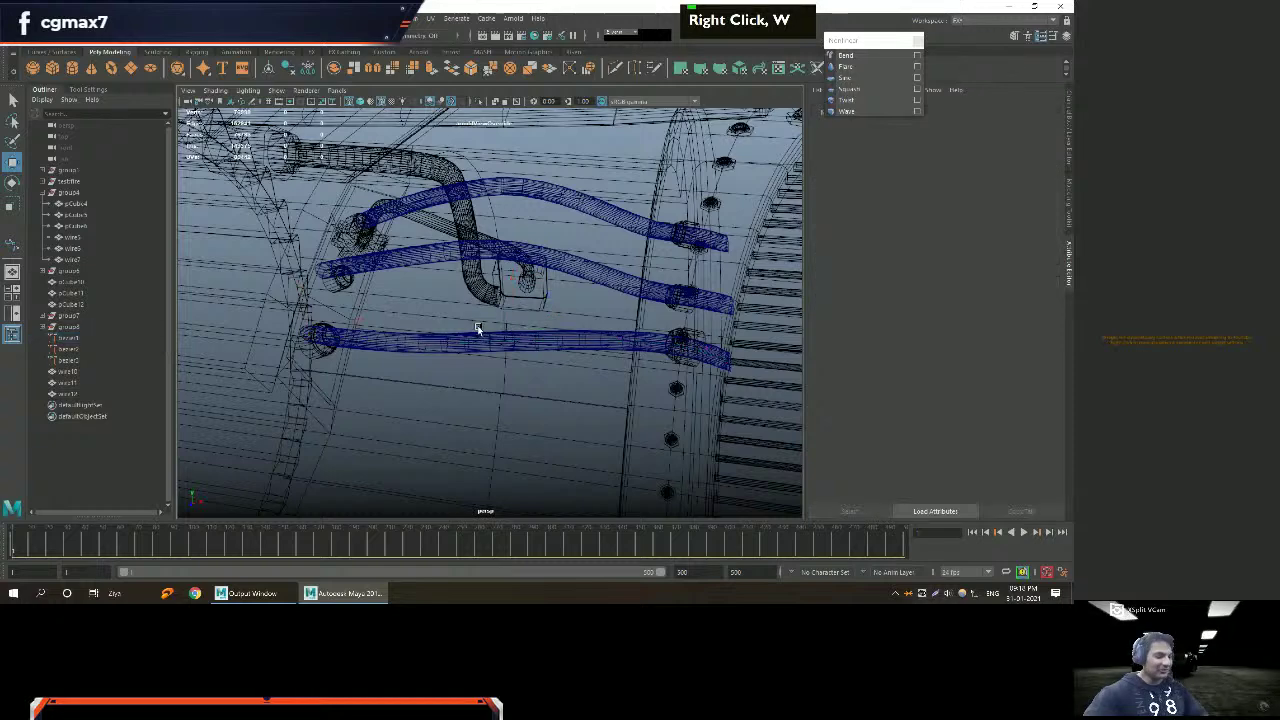
pyautogui.press('5')
pyautogui.scroll(-3, 472, 317)
pyautogui.moveTo(478, 320)
pyautogui.keyDown('alt'); pyautogui.mouseDown(button='right')
pyautogui.moveTo(528, 386)
pyautogui.moveTo(500, 372)
pyautogui.mouseUp(button='right'); pyautogui.keyUp('alt')
pyautogui.moveTo(500, 372)
pyautogui.keyDown('alt'); pyautogui.mouseDown()
pyautogui.moveTo(459, 359)
pyautogui.moveTo(429, 391)
pyautogui.mouseUp(); pyautogui.keyUp('alt')
pyautogui.keyDown('alt'); pyautogui.middleClick(449, 363); pyautogui.keyUp('alt')
pyautogui.keyDown('alt'); pyautogui.moveTo(449, 363); pyautogui.dragTo(407, 351, button='right'); pyautogui.keyUp('alt')
# With soft selection on, move and rotate the lowest cable's edge loop near the recess to align its end with the connector.
pyautogui.click(378, 370)
pyautogui.keyDown('alt'); pyautogui.moveTo(378, 370); pyautogui.dragTo(412, 365, button='middle'); pyautogui.keyUp('alt')
pyautogui.keyDown('alt'); pyautogui.moveTo(412, 365); pyautogui.dragTo(398, 358); pyautogui.keyUp('alt')
pyautogui.keyDown('alt'); pyautogui.moveTo(377, 337); pyautogui.dragTo(428, 329, button='middle'); pyautogui.keyUp('alt')
pyautogui.keyDown('alt'); pyautogui.moveTo(428, 329); pyautogui.dragTo(427, 330, button='right'); pyautogui.keyUp('alt')
pyautogui.rightClick(426, 330)
pyautogui.moveTo(380, 272); pyautogui.dragTo(378, 300, button='right')
pyautogui.keyDown('alt'); pyautogui.moveTo(378, 300); pyautogui.dragTo(457, 287, button='middle'); pyautogui.keyUp('alt')
pyautogui.doubleClick(461, 298)
pyautogui.press('b')
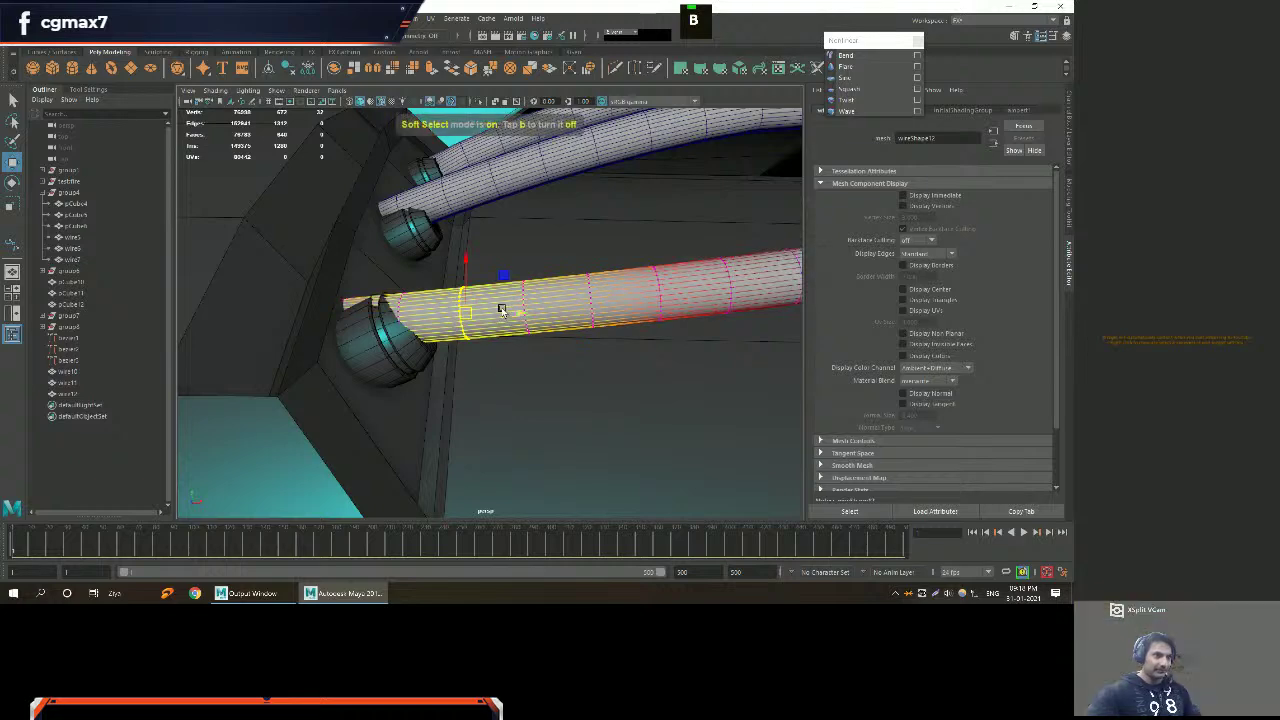
pyautogui.scroll(-3, 486, 333)
pyautogui.press('v')
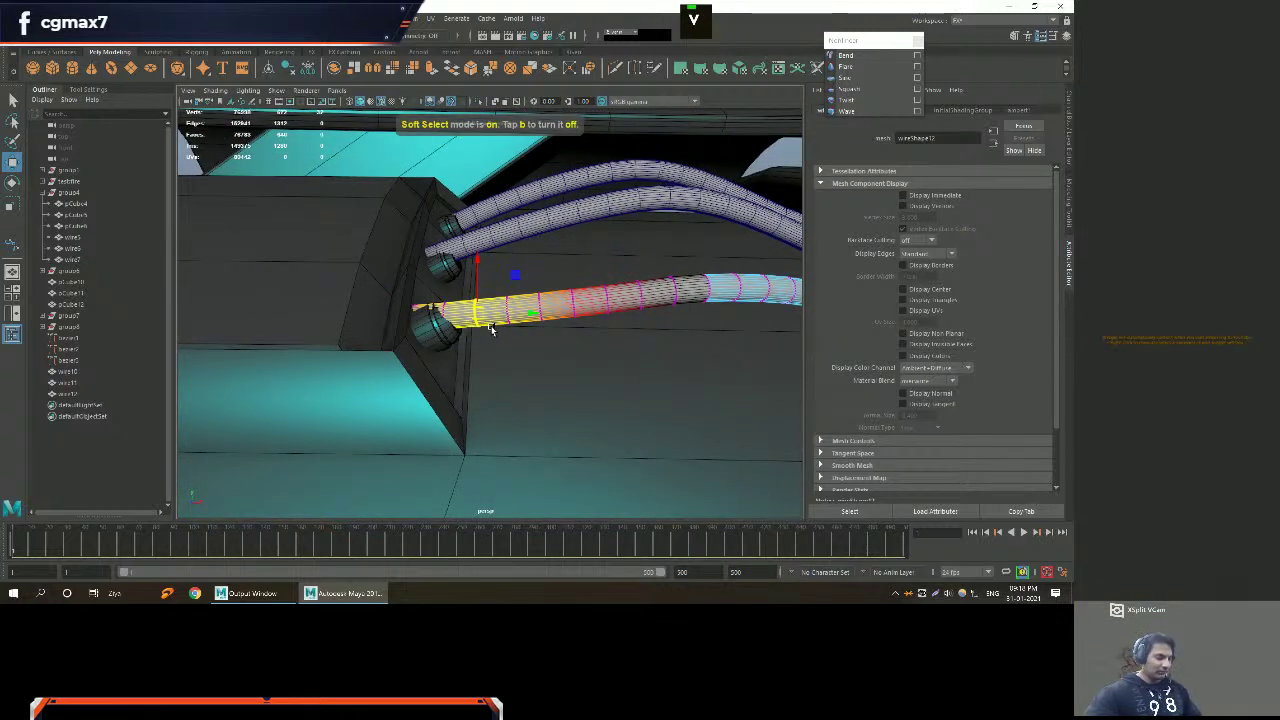
pyautogui.moveTo(481, 322)
pyautogui.mouseDown()
pyautogui.moveTo(500, 325)
pyautogui.moveTo(488, 326)
pyautogui.mouseUp()
pyautogui.press('e')
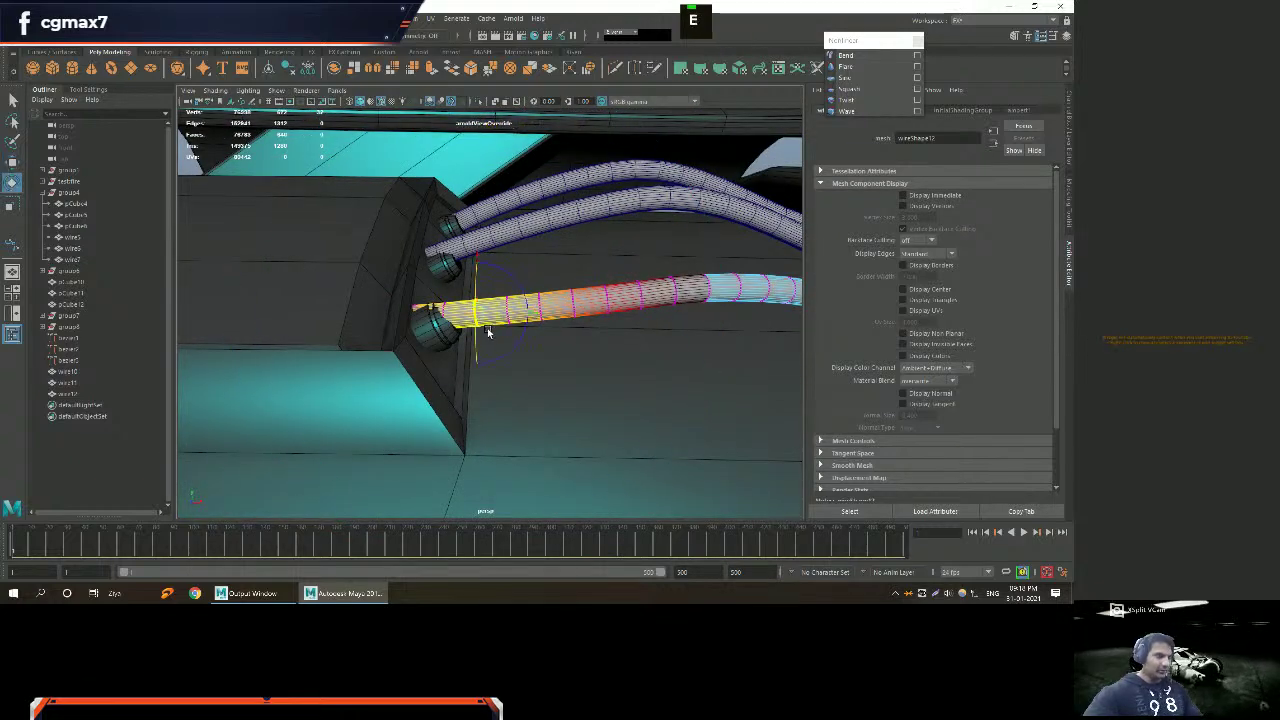
pyautogui.keyDown('alt'); pyautogui.moveTo(488, 326); pyautogui.dragTo(472, 328, button='middle'); pyautogui.keyUp('alt')
pyautogui.moveTo(472, 328); pyautogui.dragTo(498, 292)
# Using soft selection, rotate and move the middle cable's edge loop near the recess so its end sits in the connector.
pyautogui.press('w')
pyautogui.keyDown('alt'); pyautogui.moveTo(550, 206); pyautogui.dragTo(490, 268, button='middle'); pyautogui.keyUp('alt')
pyautogui.click(517, 262)
pyautogui.moveTo(517, 262)
pyautogui.keyDown('alt'); pyautogui.mouseDown()
pyautogui.moveTo(505, 281)
pyautogui.moveTo(503, 262)
pyautogui.mouseUp(); pyautogui.keyUp('alt')
pyautogui.moveTo(503, 262); pyautogui.dragTo(505, 245, button='right')
pyautogui.click(517, 262)
pyautogui.keyDown('alt'); pyautogui.moveTo(494, 302); pyautogui.dragTo(545, 208); pyautogui.keyUp('alt')
pyautogui.press('e')
pyautogui.keyDown('alt'); pyautogui.moveTo(545, 207); pyautogui.dragTo(591, 250, button='right'); pyautogui.keyUp('alt')
pyautogui.press('w')
pyautogui.keyDown('alt'); pyautogui.moveTo(591, 250); pyautogui.dragTo(440, 362, button='middle'); pyautogui.keyUp('alt')
pyautogui.keyDown('alt'); pyautogui.moveTo(440, 362); pyautogui.dragTo(494, 370); pyautogui.keyUp('alt')
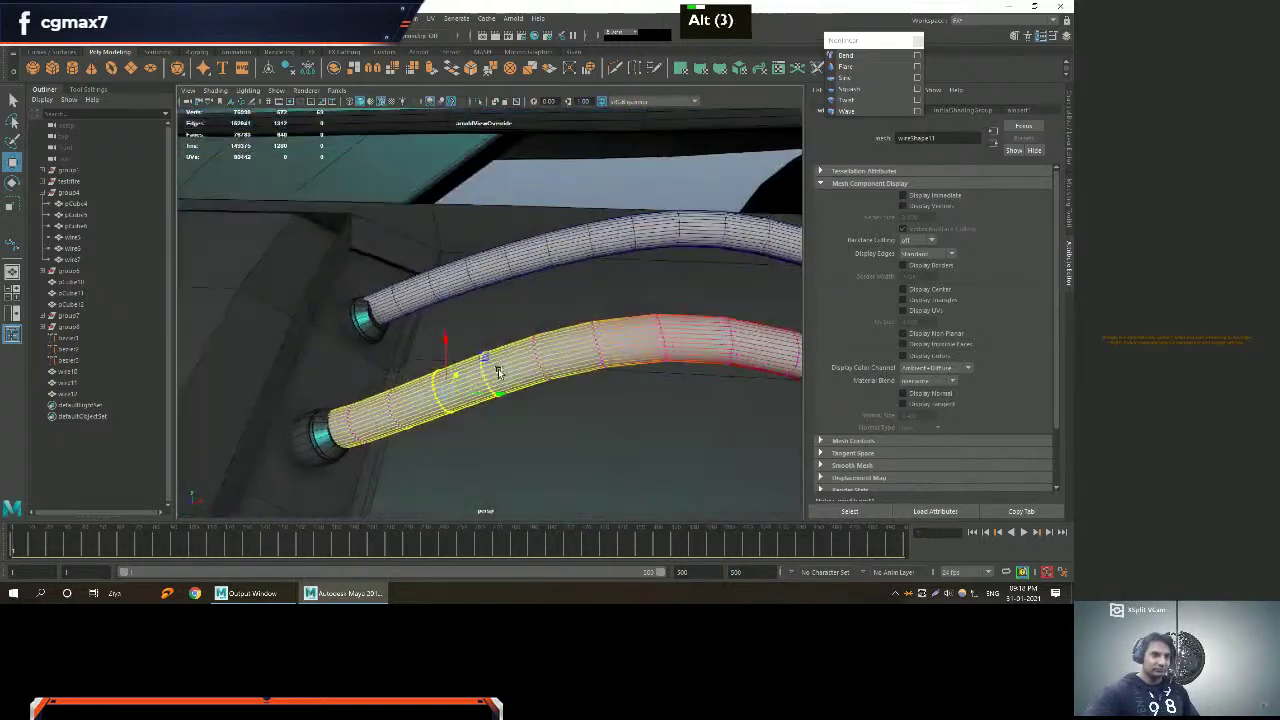
pyautogui.keyDown('alt'); pyautogui.moveTo(494, 370); pyautogui.dragTo(500, 380, button='middle'); pyautogui.keyUp('alt')
pyautogui.keyDown('alt'); pyautogui.moveTo(500, 380); pyautogui.dragTo(505, 382, button='right'); pyautogui.keyUp('alt')
# Select the uppermost cable's mesh, move the floating Nonlinear palette aside, and set the wire's Scale Profile to 0.070.
pyautogui.press('q')
pyautogui.keyDown('alt'); pyautogui.moveTo(505, 382); pyautogui.dragTo(467, 352, button='middle'); pyautogui.keyUp('alt')
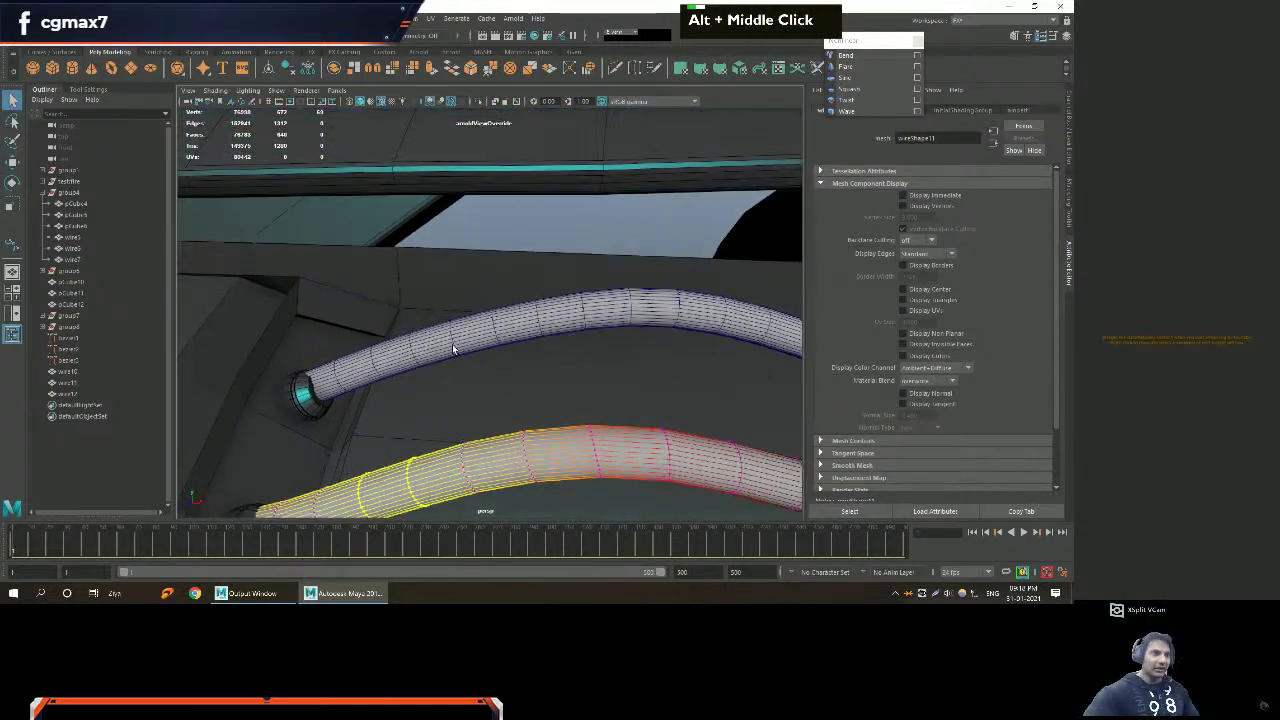
pyautogui.click(440, 345)
pyautogui.keyDown('alt'); pyautogui.moveTo(440, 345); pyautogui.dragTo(335, 305, button='right'); pyautogui.keyUp('alt')
pyautogui.keyDown('alt'); pyautogui.middleClick(434, 420); pyautogui.keyUp('alt')
pyautogui.keyDown('alt'); pyautogui.scroll(-2, 539, 438); pyautogui.keyUp('alt')
pyautogui.press('e')
pyautogui.keyDown('alt'); pyautogui.moveTo(539, 438); pyautogui.dragTo(541, 303); pyautogui.keyUp('alt')
pyautogui.keyDown('alt'); pyautogui.moveTo(541, 303); pyautogui.dragTo(429, 385, button='middle'); pyautogui.keyUp('alt')
pyautogui.press('w')
pyautogui.moveTo(550, 318); pyautogui.dragTo(605, 290, button='right')
pyautogui.moveTo(895, 47); pyautogui.dragTo(845, 52)
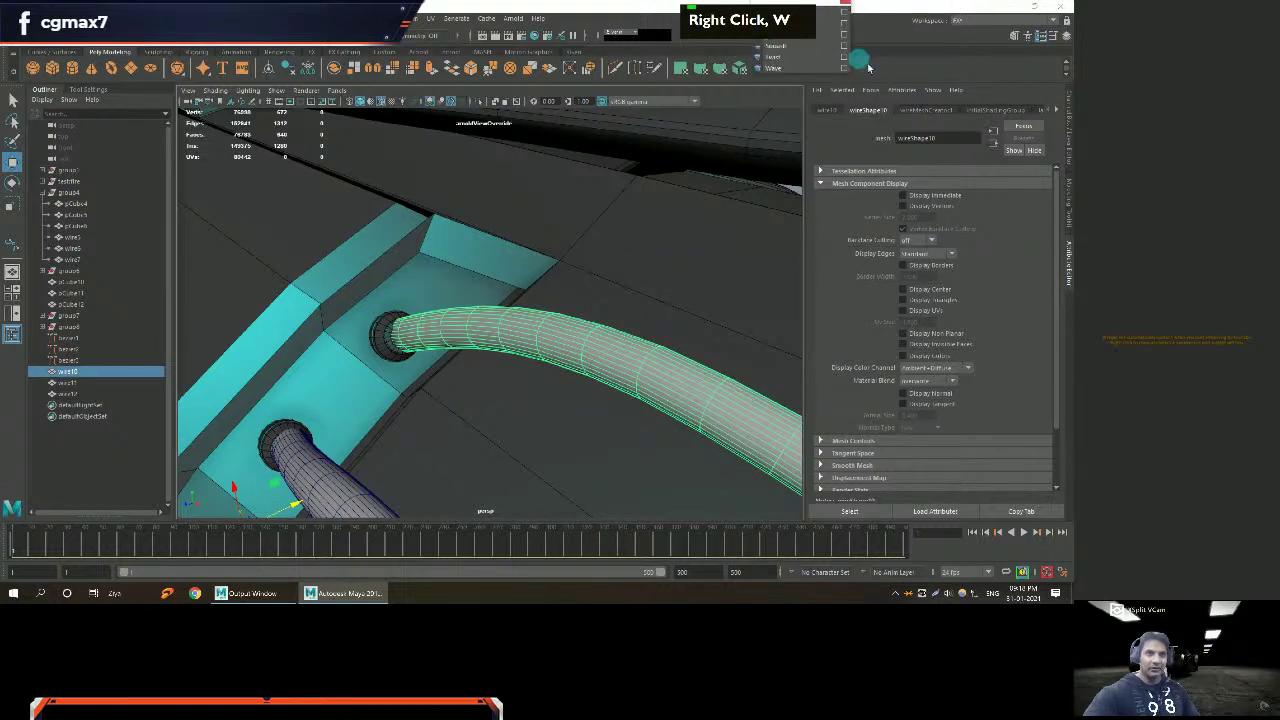
pyautogui.scroll(-2, 861, 110)
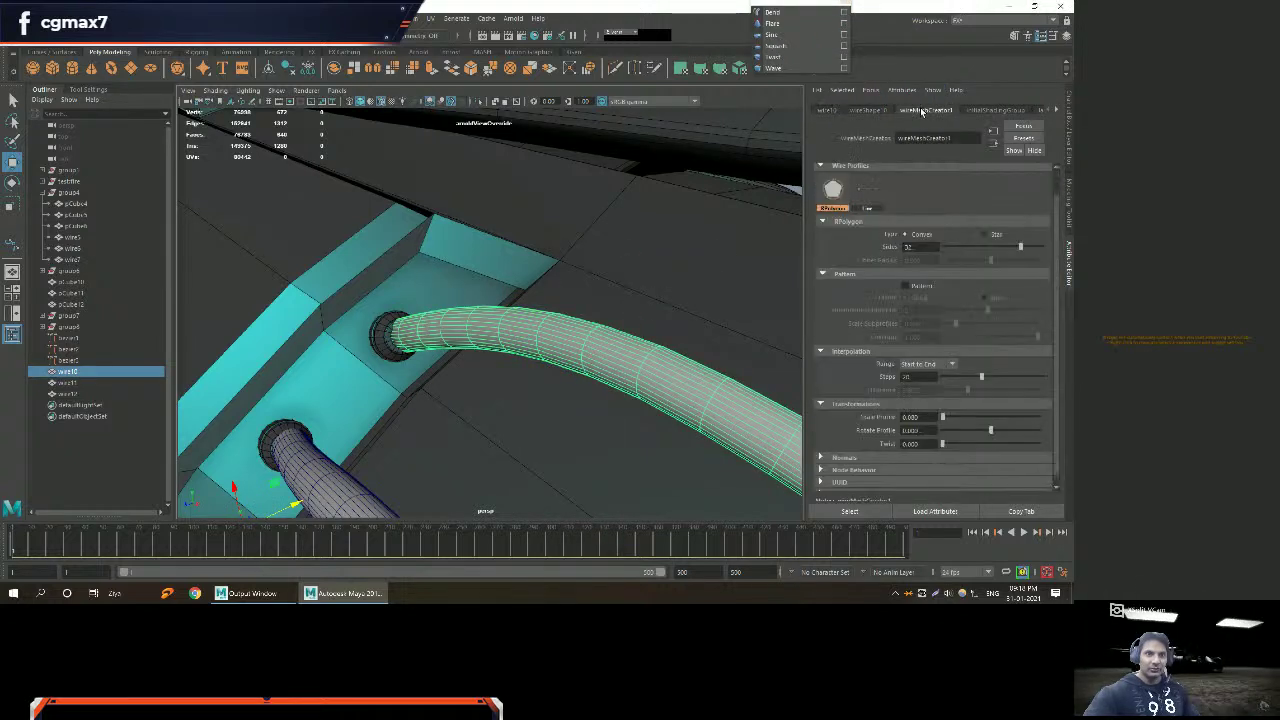
pyautogui.keyDown('ctrl'); pyautogui.moveTo(925, 406); pyautogui.dragTo(925, 405); pyautogui.keyUp('ctrl')
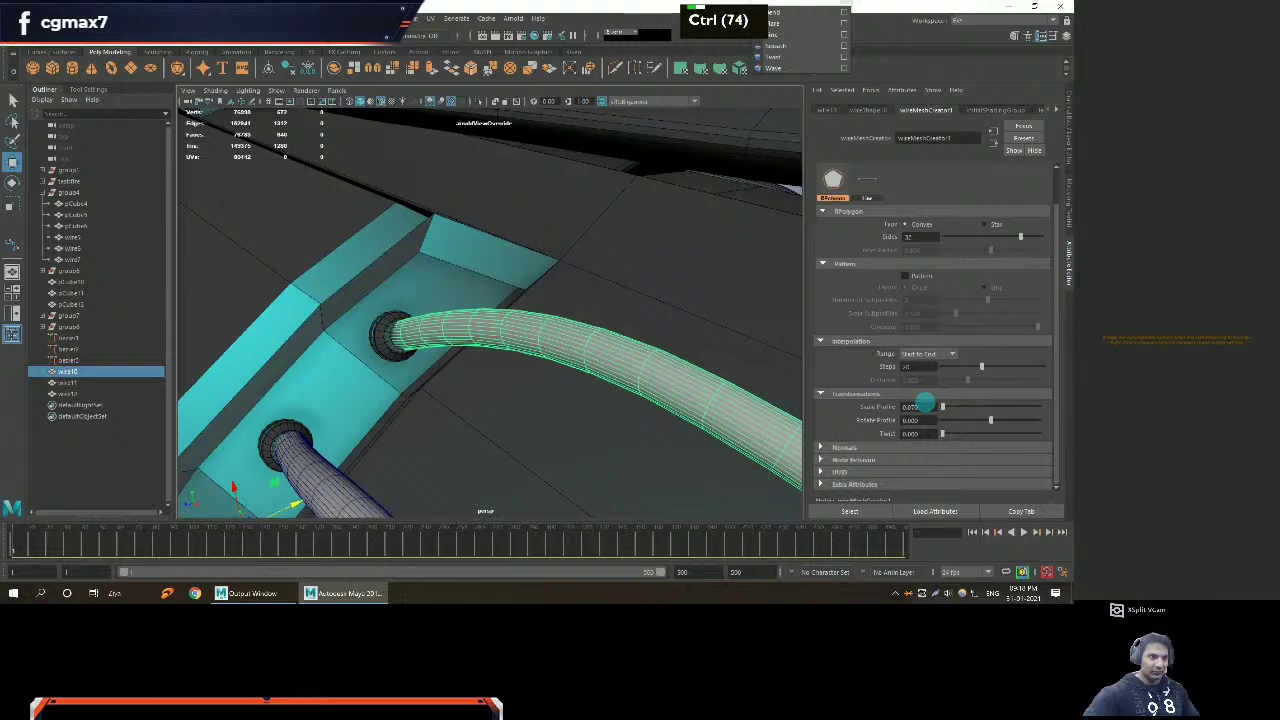
# Examine from several angles how the uppermost cable enters its recess connector.
pyautogui.keyDown('alt'); pyautogui.moveTo(614, 391); pyautogui.dragTo(603, 389); pyautogui.keyUp('alt')
pyautogui.keyDown('alt'); pyautogui.moveTo(603, 389); pyautogui.dragTo(591, 386, button='middle'); pyautogui.keyUp('alt')
pyautogui.keyDown('alt'); pyautogui.moveTo(591, 386); pyautogui.dragTo(500, 363); pyautogui.keyUp('alt')
pyautogui.keyDown('alt'); pyautogui.moveTo(500, 363); pyautogui.dragTo(603, 463, button='right'); pyautogui.keyUp('alt')
pyautogui.keyDown('alt'); pyautogui.moveTo(603, 463); pyautogui.dragTo(503, 358); pyautogui.keyUp('alt')
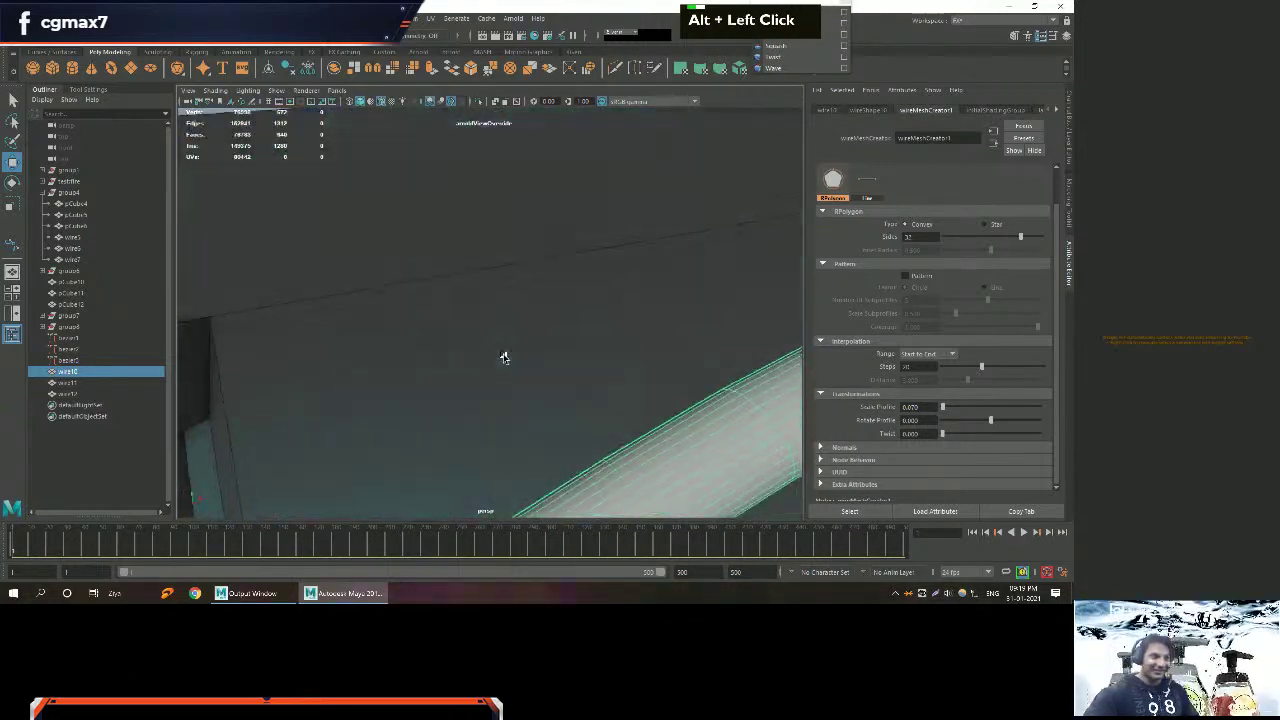
pyautogui.keyDown('alt'); pyautogui.moveTo(503, 358); pyautogui.dragTo(494, 337, button='middle'); pyautogui.keyUp('alt')
pyautogui.keyDown('alt'); pyautogui.moveTo(494, 337); pyautogui.dragTo(580, 341); pyautogui.keyUp('alt')
pyautogui.keyDown('alt'); pyautogui.moveTo(580, 341); pyautogui.dragTo(523, 314, button='middle'); pyautogui.keyUp('alt')
pyautogui.keyDown('alt'); pyautogui.scroll(3, 573, 345); pyautogui.keyUp('alt')
pyautogui.keyDown('alt'); pyautogui.scroll(-2, 526, 319); pyautogui.keyUp('alt')
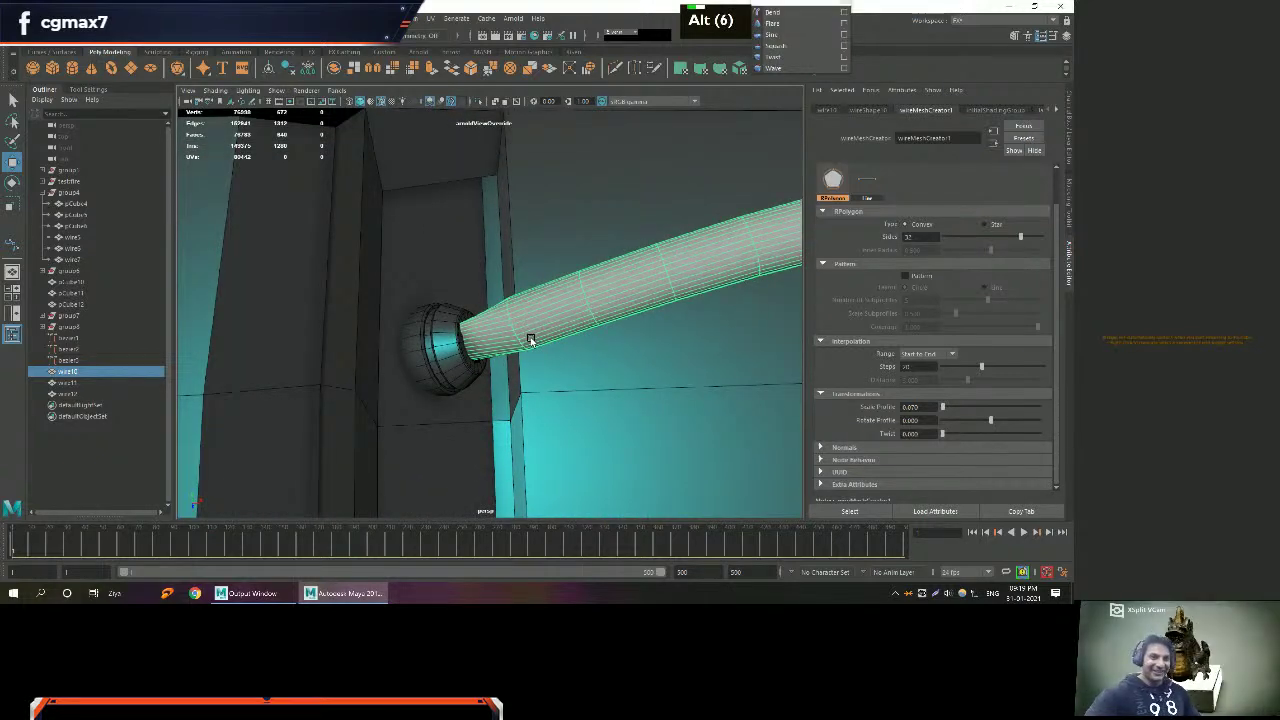
pyautogui.keyDown('alt'); pyautogui.moveTo(557, 363); pyautogui.dragTo(477, 354, button='middle'); pyautogui.keyUp('alt')
pyautogui.keyDown('alt'); pyautogui.moveTo(477, 354); pyautogui.dragTo(500, 345, button='right'); pyautogui.keyUp('alt')
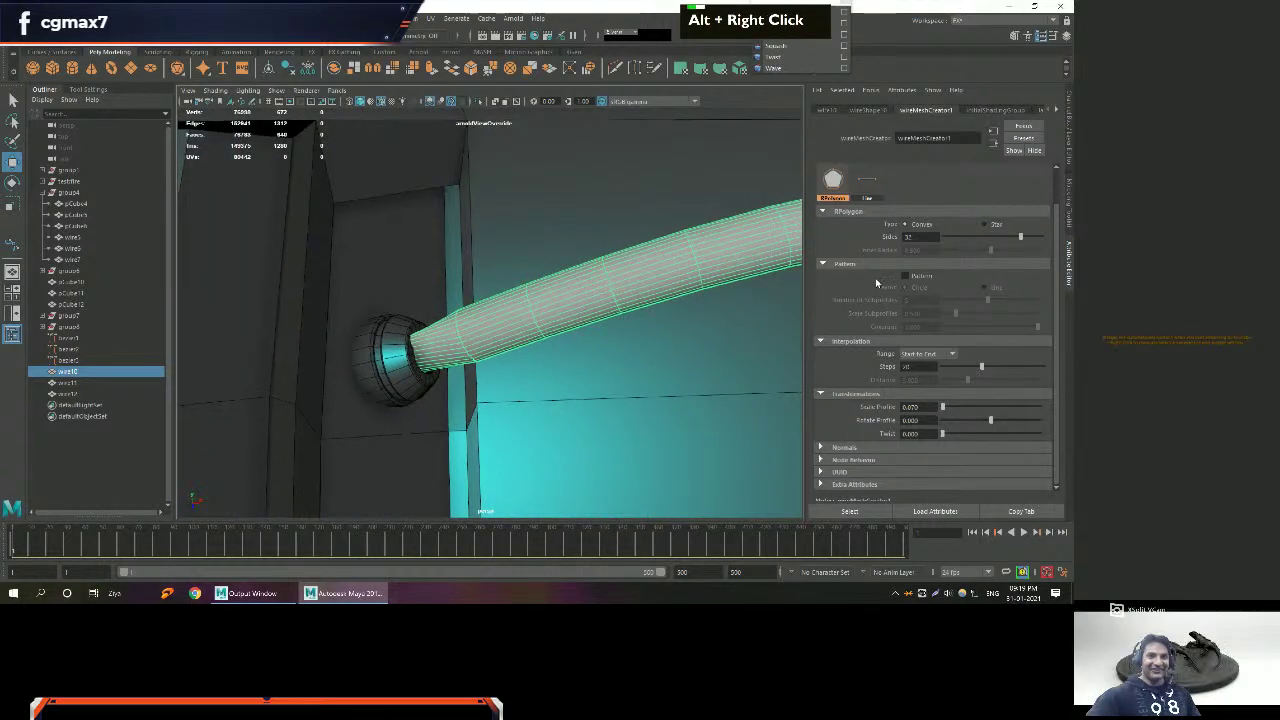
# Set the cable wire's interpolation Steps to 32.
pyautogui.keyDown('alt'); pyautogui.moveTo(615, 328); pyautogui.dragTo(577, 329); pyautogui.keyUp('alt')
pyautogui.keyDown('alt'); pyautogui.moveTo(577, 329); pyautogui.dragTo(491, 291, button='middle'); pyautogui.keyUp('alt')
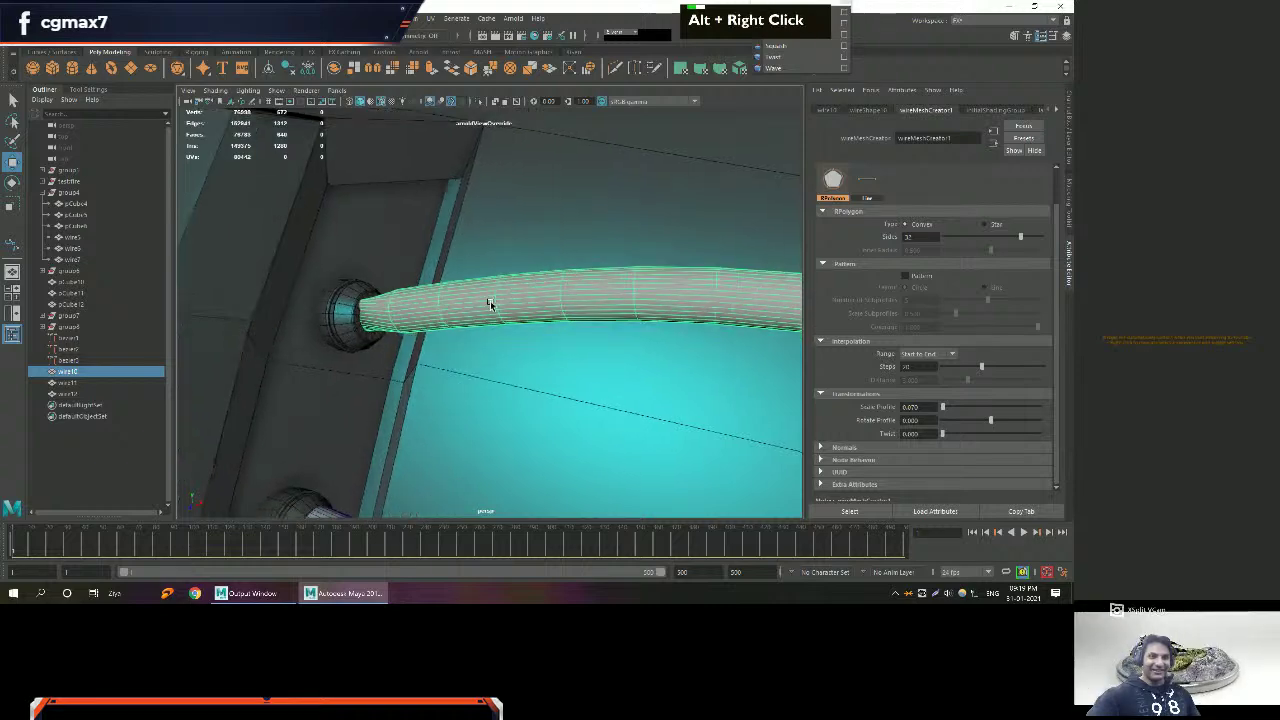
pyautogui.keyDown('alt'); pyautogui.moveTo(491, 291); pyautogui.dragTo(560, 300, button='right'); pyautogui.keyUp('alt')
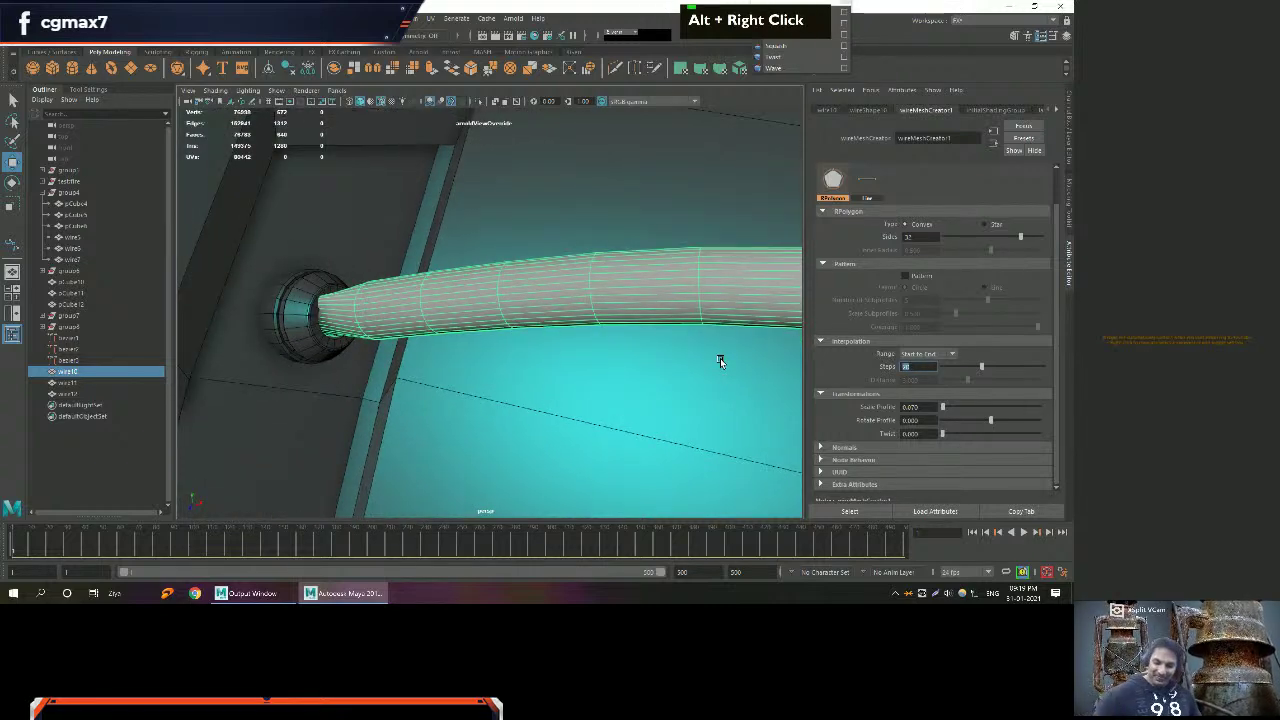
pyautogui.write('2')
pyautogui.press('Return')
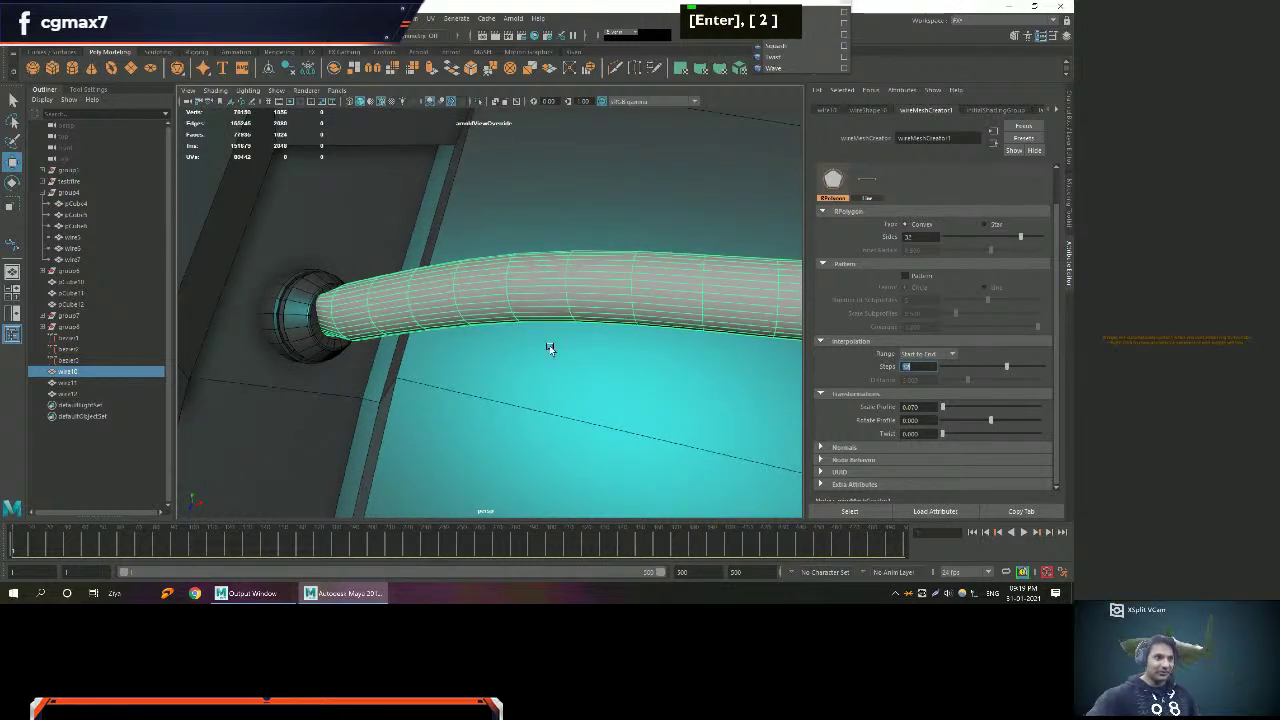
# Turn off soft selection and delete the ring of faces at the uppermost cable's recess end.
pyautogui.keyDown('alt'); pyautogui.moveTo(591, 337); pyautogui.dragTo(491, 371, button='middle'); pyautogui.keyUp('alt')
pyautogui.keyDown('alt'); pyautogui.moveTo(491, 371); pyautogui.dragTo(580, 466, button='right'); pyautogui.keyUp('alt')
pyautogui.keyDown('alt'); pyautogui.middleClick(305, 271); pyautogui.keyUp('alt')
pyautogui.keyDown('alt'); pyautogui.moveTo(305, 271); pyautogui.dragTo(460, 337); pyautogui.keyUp('alt')
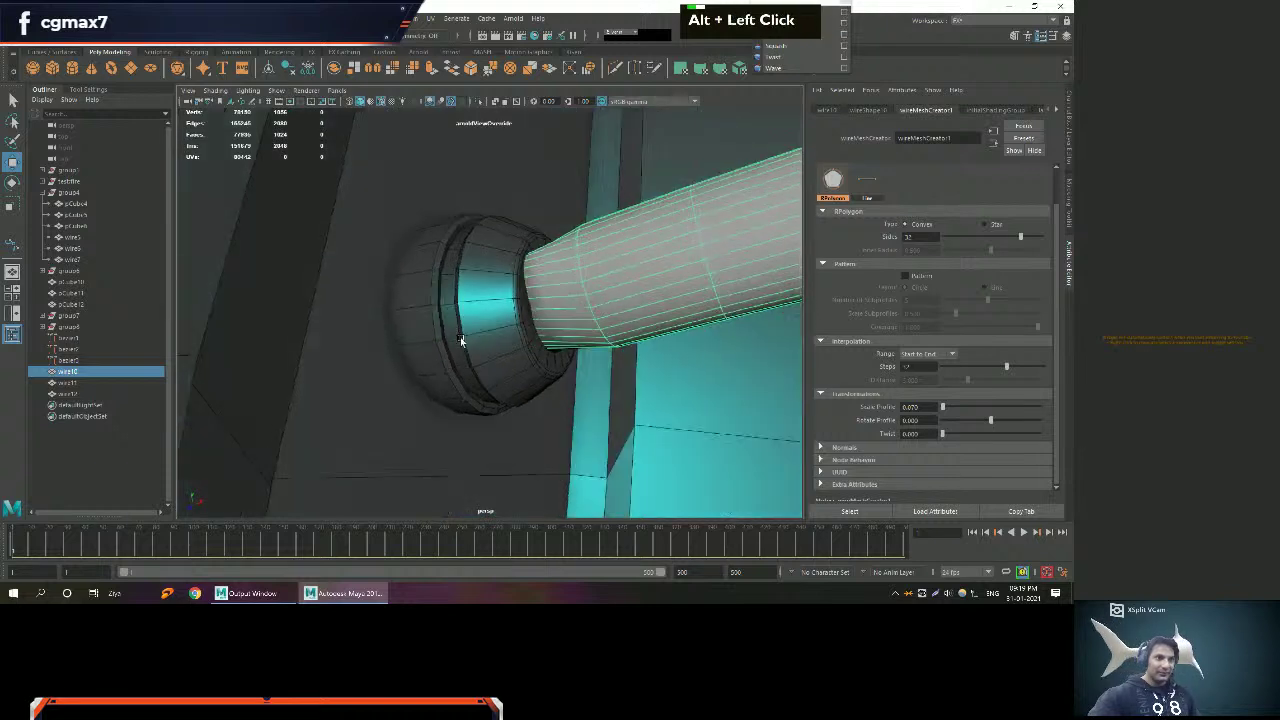
pyautogui.moveTo(543, 279); pyautogui.dragTo(581, 268, button='right')
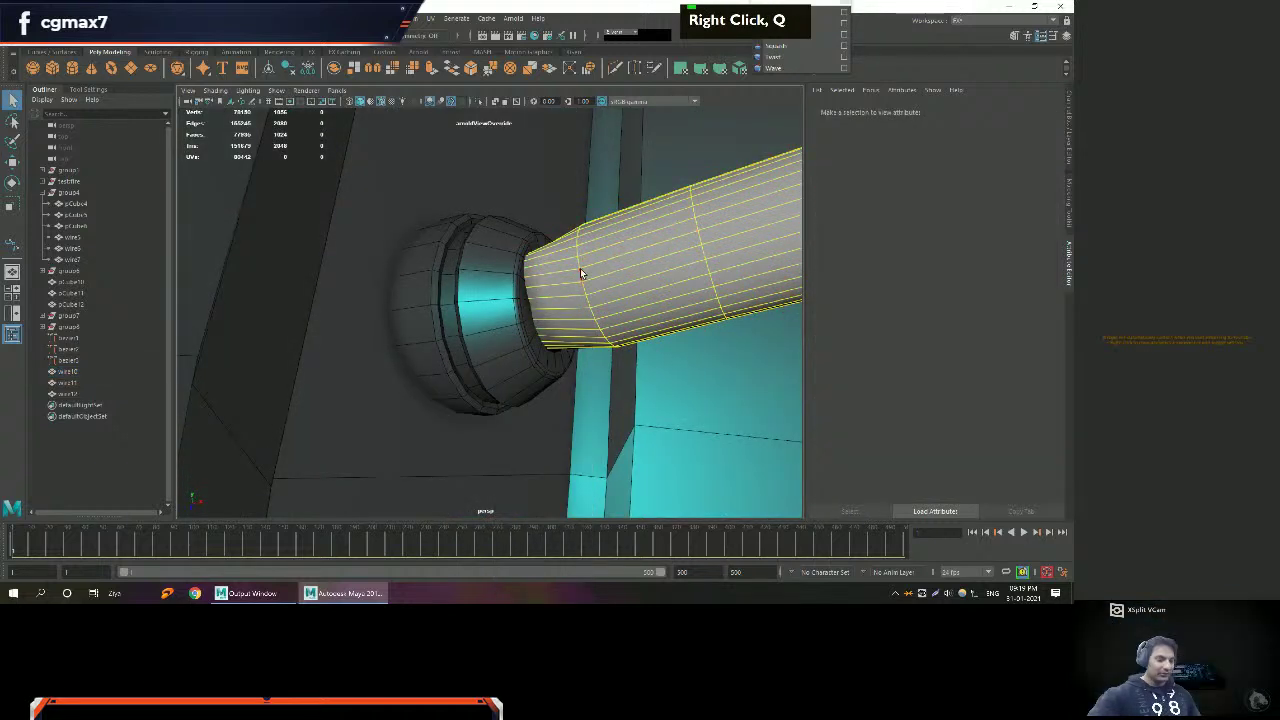
pyautogui.press('b')
pyautogui.doubleClick(579, 275)
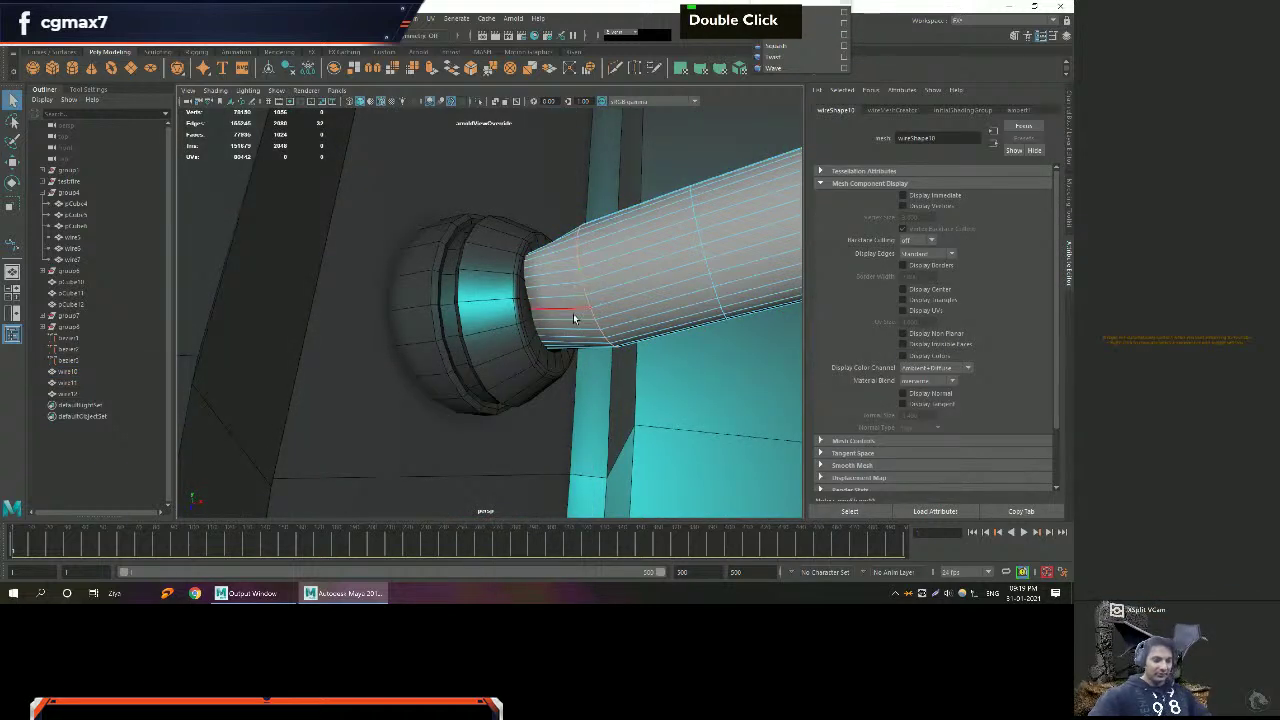
pyautogui.press('ctrl')
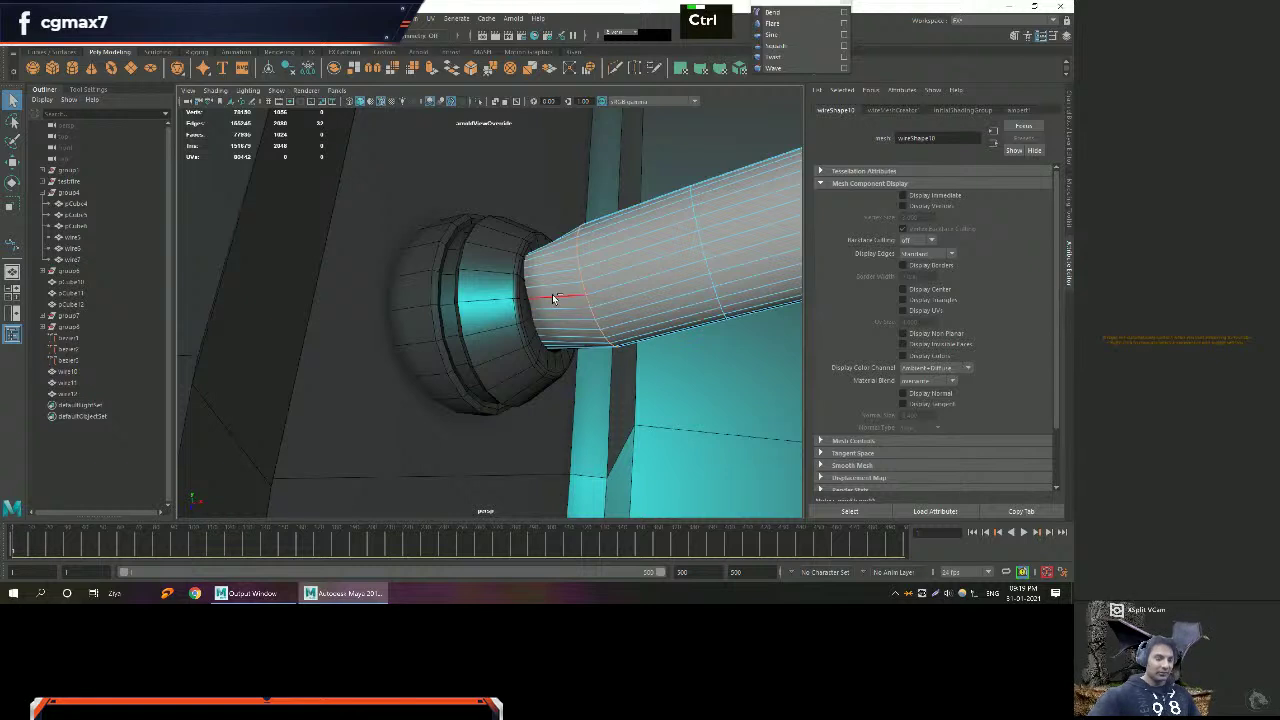
pyautogui.hotkey('ctrl', 'F11')
pyautogui.hotkey('ctrl', 'F11')
pyautogui.scroll(-3, 619, 283)
pyautogui.press('Delete')
# Extrude the uppermost cable's open border edge straight into the recess connector and return to object mode.
pyautogui.moveTo(653, 270); pyautogui.dragTo(622, 272, button='right')
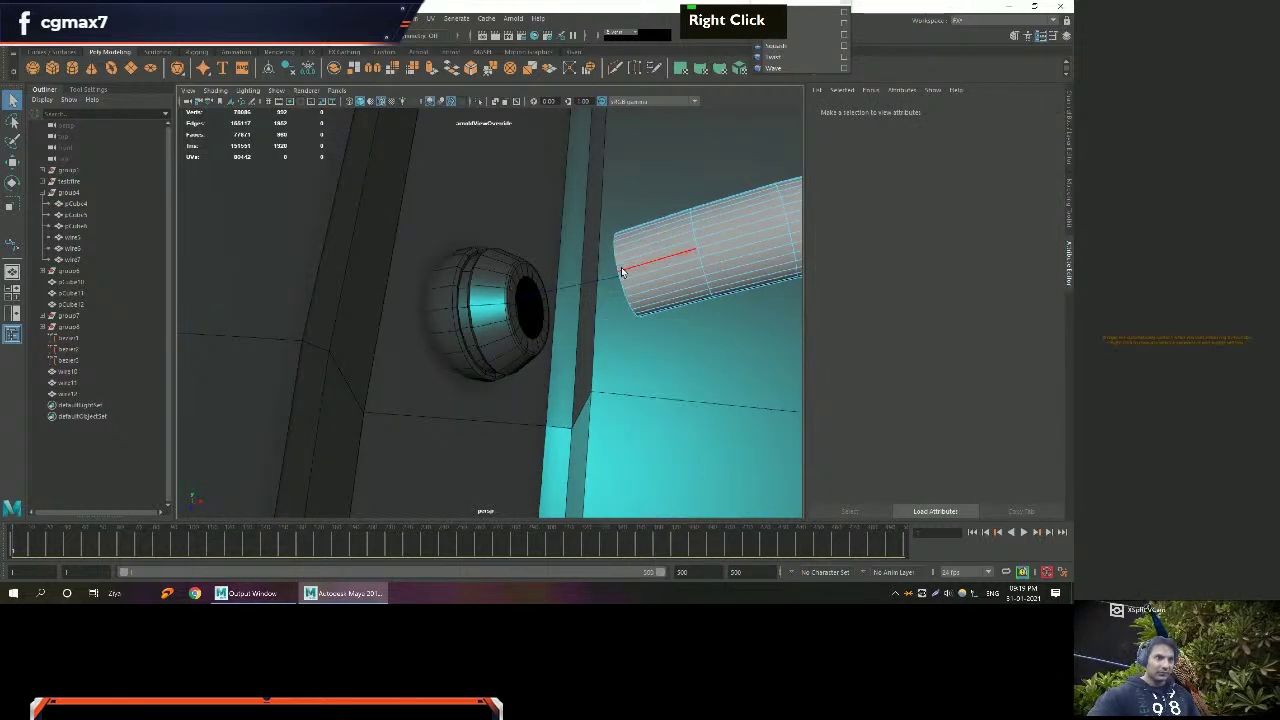
pyautogui.click(616, 264)
pyautogui.press('w')
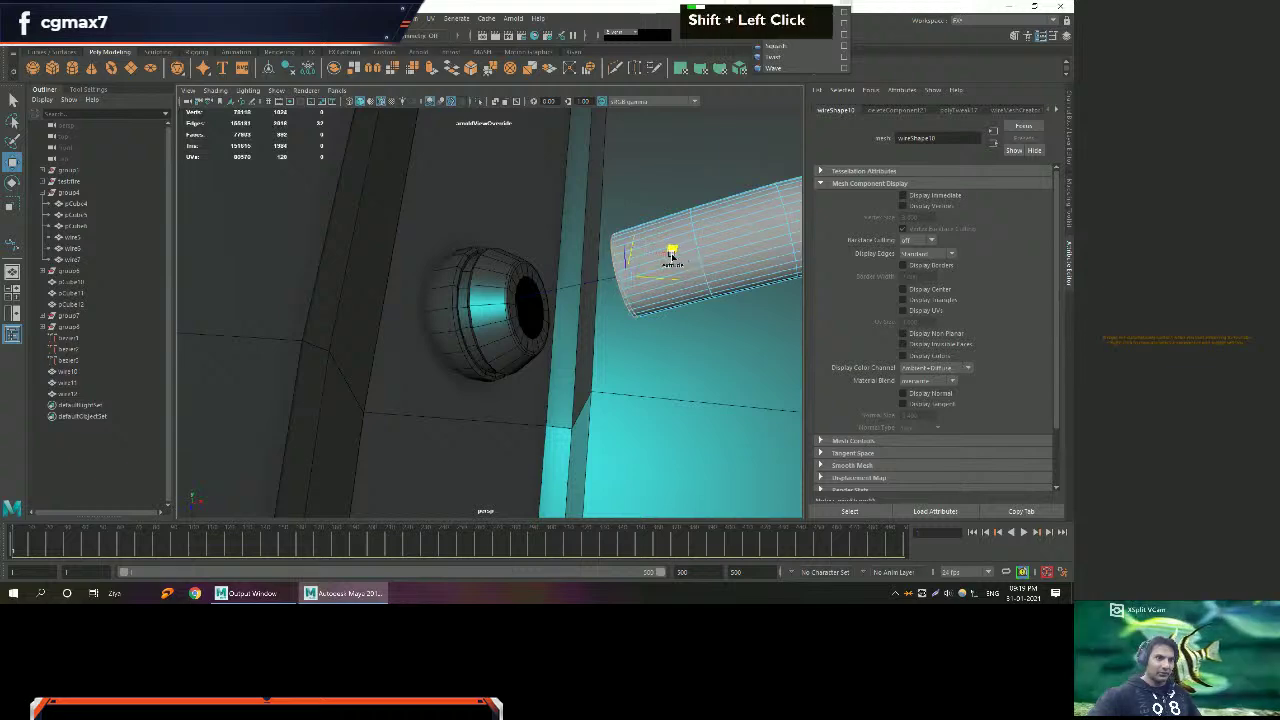
pyautogui.keyDown('shift'); pyautogui.moveTo(676, 252); pyautogui.dragTo(567, 288); pyautogui.keyUp('shift')
pyautogui.moveTo(567, 288); pyautogui.dragTo(639, 254, button='right')
pyautogui.press('q')
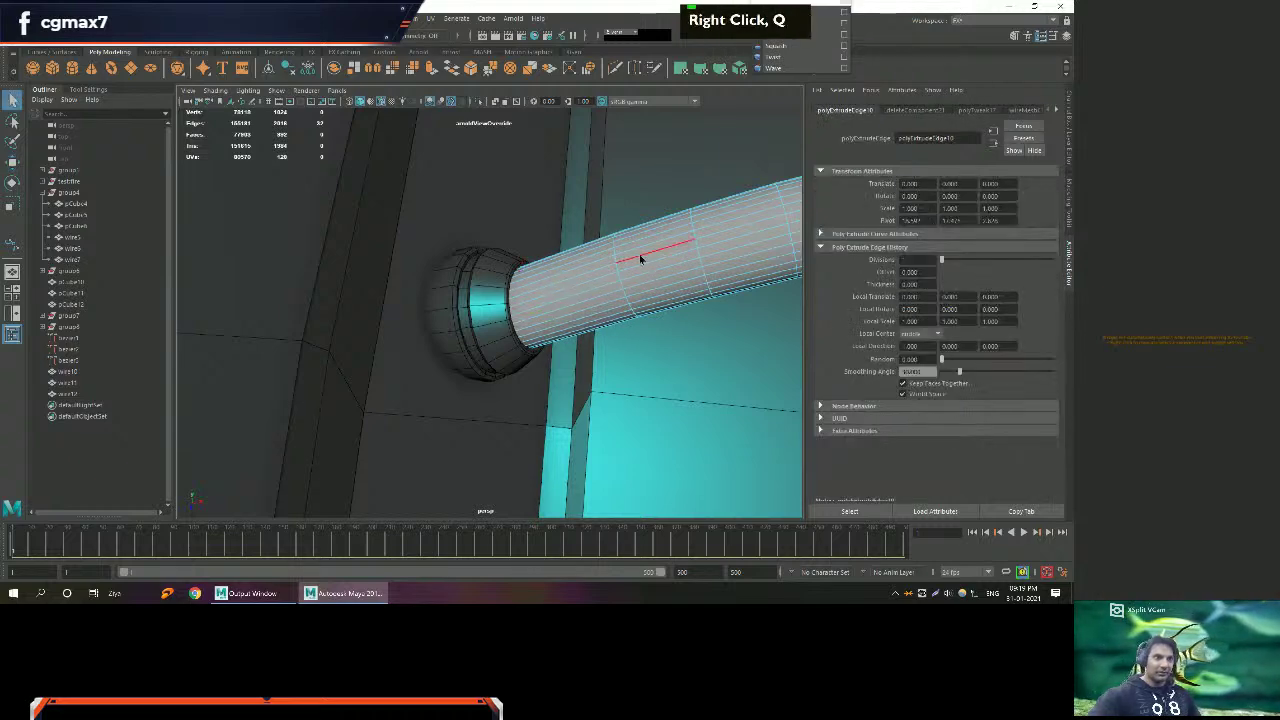
pyautogui.click(639, 254)
# Select the middle cable's edge loop nearest its recess connector and bring up the selection conversion options.
pyautogui.scroll(-9, 650, 265)
pyautogui.keyDown('alt'); pyautogui.moveTo(653, 267); pyautogui.dragTo(538, 334, button='middle'); pyautogui.keyUp('alt')
pyautogui.keyDown('alt'); pyautogui.moveTo(538, 334); pyautogui.dragTo(564, 367, button='right'); pyautogui.keyUp('alt')
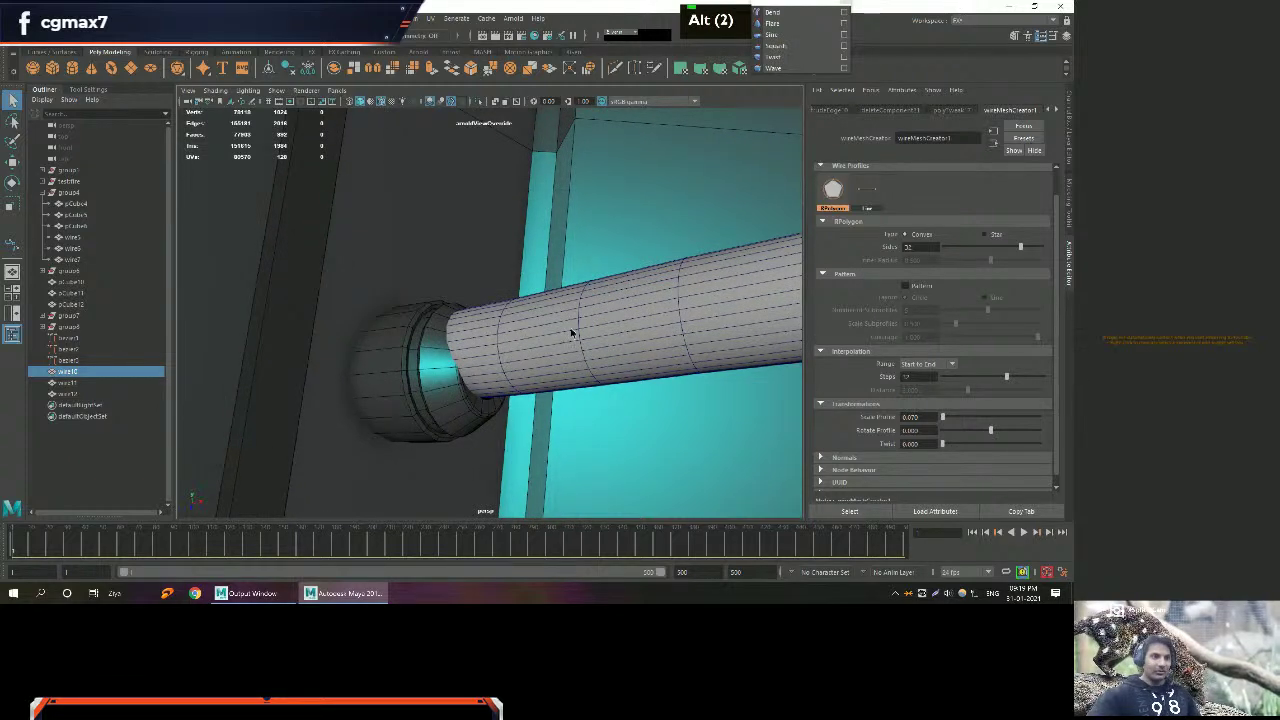
pyautogui.click(568, 335)
pyautogui.keyDown('alt'); pyautogui.moveTo(568, 335); pyautogui.dragTo(575, 334, button='middle'); pyautogui.keyUp('alt')
pyautogui.keyDown('alt'); pyautogui.moveTo(575, 334); pyautogui.dragTo(525, 270, button='right'); pyautogui.keyUp('alt')
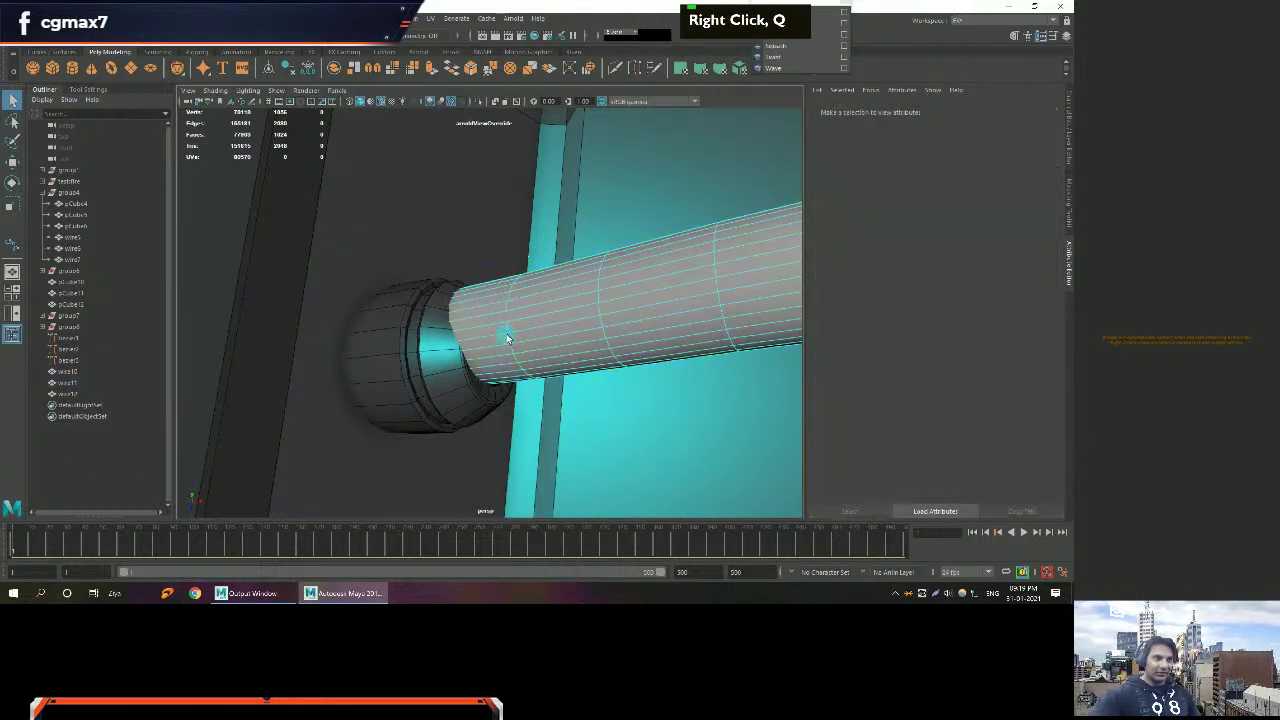
pyautogui.doubleClick(506, 330)
pyautogui.keyDown('ctrl'); pyautogui.rightClick(507, 328); pyautogui.keyUp('ctrl')
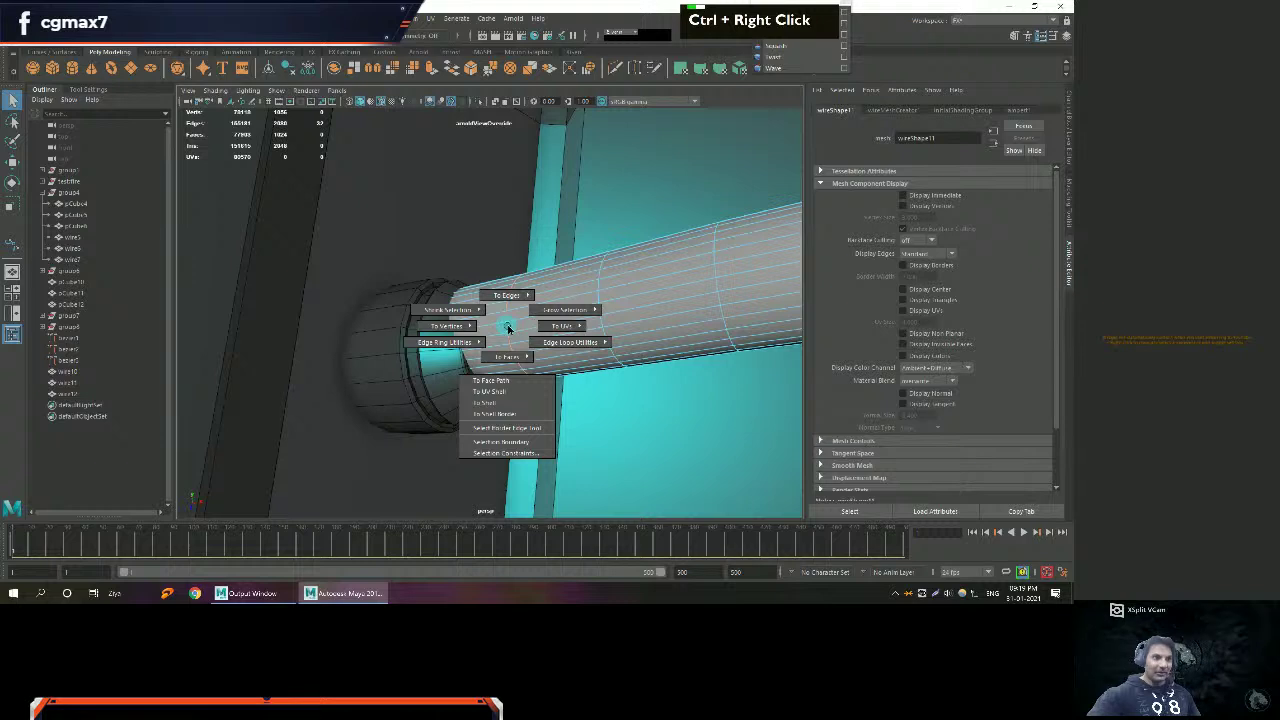
# Delete the ring of faces at the middle wire's end beside its socket.
pyautogui.hotkey('ctrl', 'F11')
pyautogui.hotkey('ctrl', 'F11')
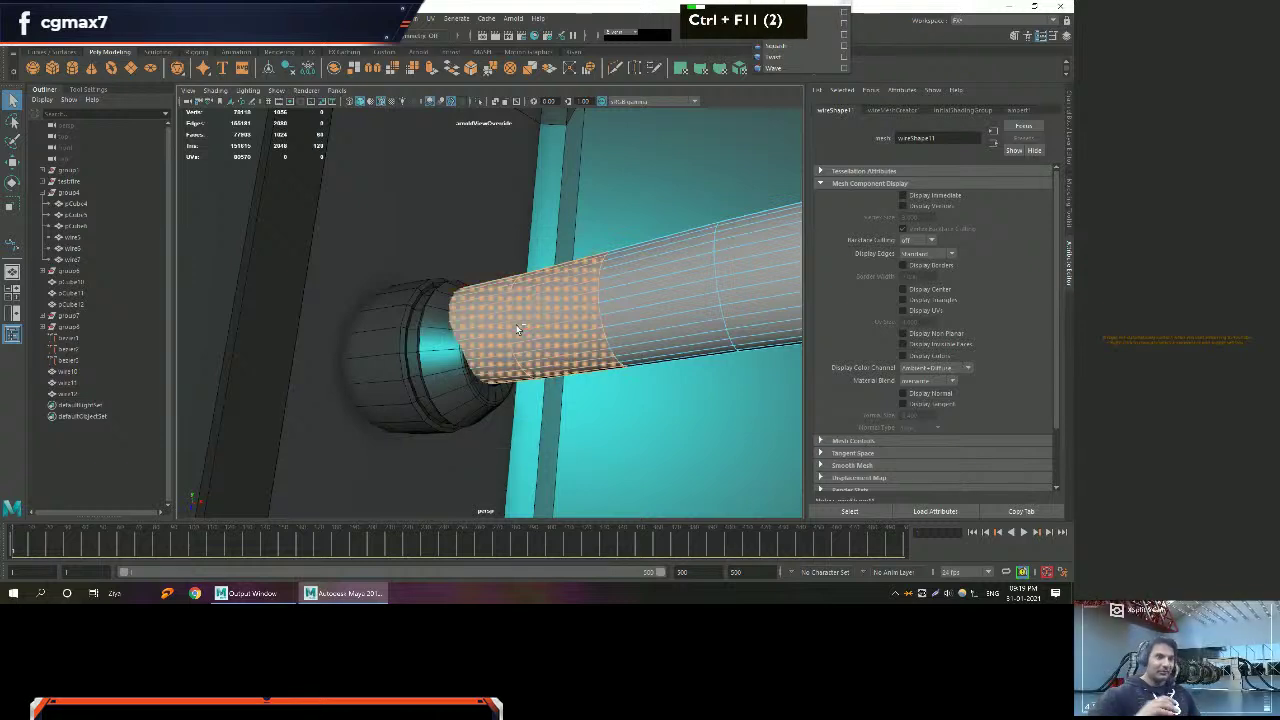
pyautogui.press('Delete')
# Extrude the middle wire's open border edge loop back toward its socket to rebuild the end section.
pyautogui.rightClick(604, 287)
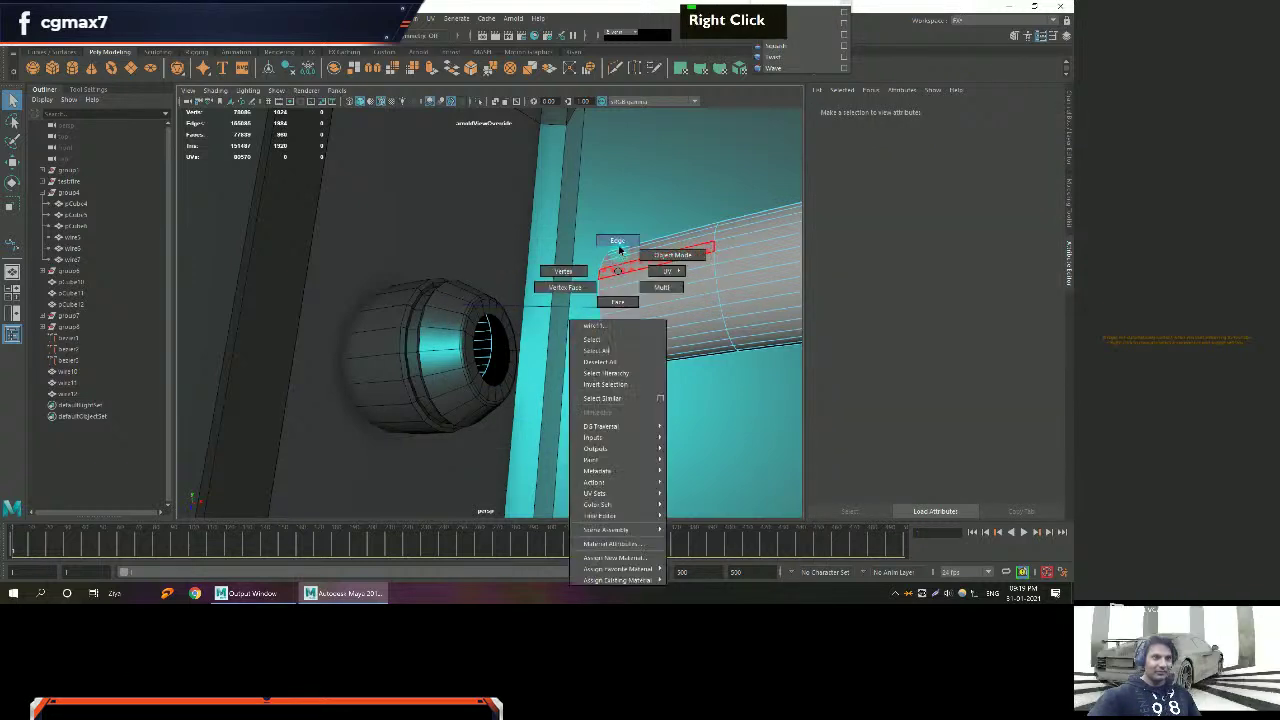
pyautogui.doubleClick(600, 292)
pyautogui.press('w')
pyautogui.keyDown('shift'); pyautogui.moveTo(657, 288); pyautogui.dragTo(508, 328); pyautogui.keyUp('shift')
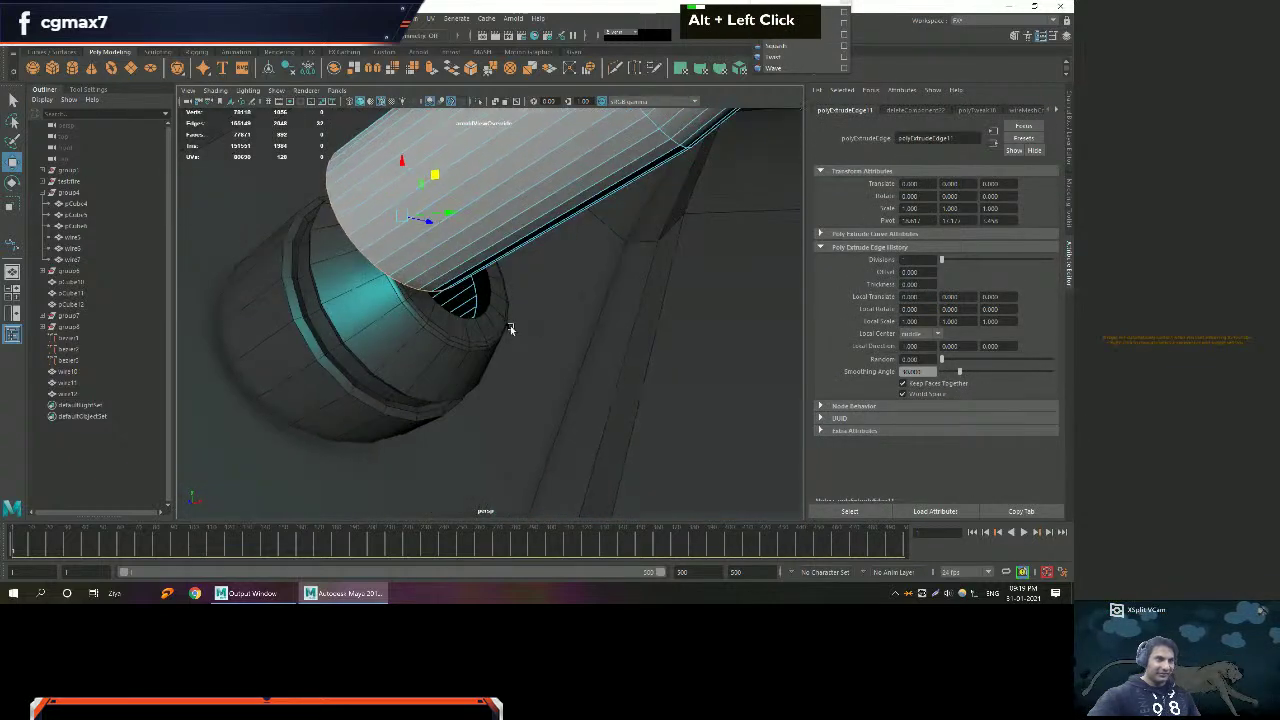
pyautogui.keyDown('alt'); pyautogui.moveTo(424, 176); pyautogui.dragTo(506, 330); pyautogui.keyUp('alt')
pyautogui.keyDown('alt'); pyautogui.moveTo(521, 405); pyautogui.dragTo(363, 317); pyautogui.keyUp('alt')
pyautogui.press('r')
pyautogui.keyDown('alt'); pyautogui.moveTo(442, 325); pyautogui.dragTo(460, 290); pyautogui.keyUp('alt')
pyautogui.keyDown('alt'); pyautogui.moveTo(460, 290); pyautogui.dragTo(480, 300, button='middle'); pyautogui.keyUp('alt')
pyautogui.keyDown('alt'); pyautogui.moveTo(480, 300); pyautogui.dragTo(514, 334); pyautogui.keyUp('alt')
pyautogui.keyDown('alt'); pyautogui.moveTo(514, 334); pyautogui.dragTo(428, 313, button='middle'); pyautogui.keyUp('alt')
pyautogui.keyDown('alt'); pyautogui.moveTo(428, 313); pyautogui.dragTo(470, 330); pyautogui.keyUp('alt')
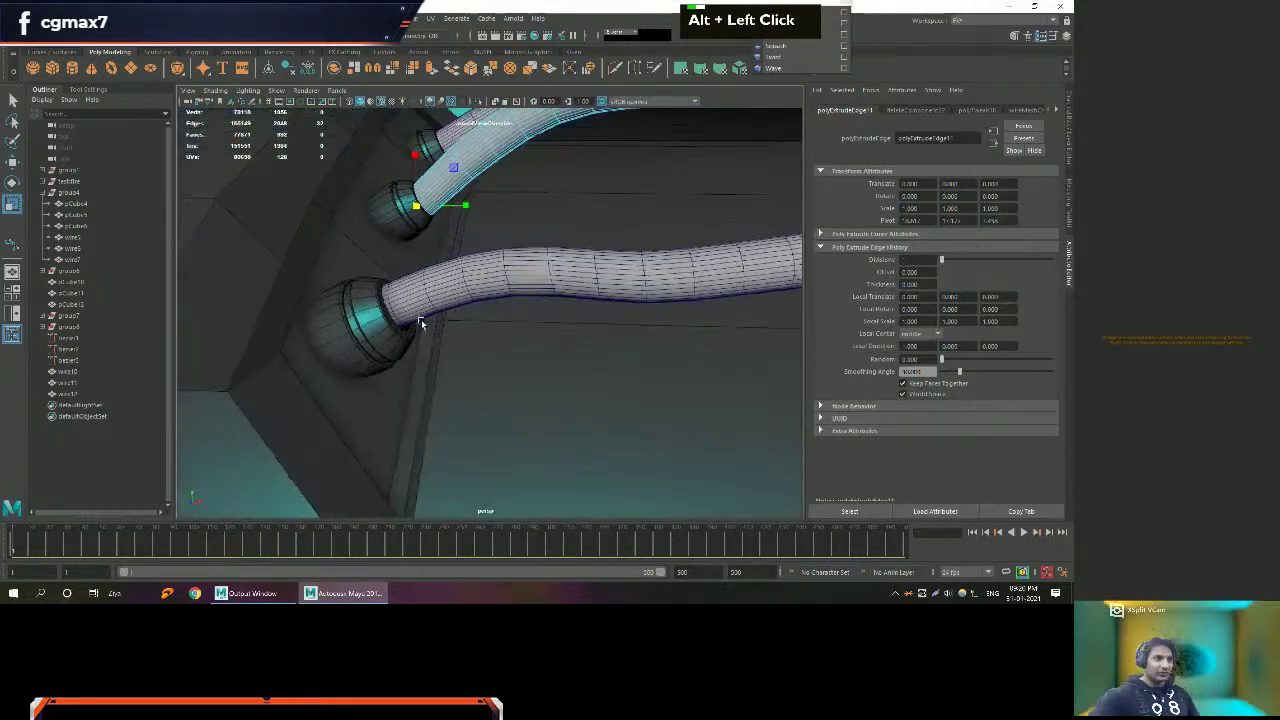
# Select the end face ring of the lowest wire beside its socket and delete it.
pyautogui.keyDown('alt'); pyautogui.moveTo(470, 330); pyautogui.dragTo(506, 371, button='right'); pyautogui.keyUp('alt')
pyautogui.keyDown('alt'); pyautogui.moveTo(506, 371); pyautogui.dragTo(293, 279); pyautogui.keyUp('alt')
pyautogui.keyDown('alt'); pyautogui.moveTo(293, 279); pyautogui.dragTo(418, 345, button='middle'); pyautogui.keyUp('alt')
pyautogui.press('w')
pyautogui.click(414, 346)
pyautogui.moveTo(404, 283); pyautogui.dragTo(393, 260, button='right')
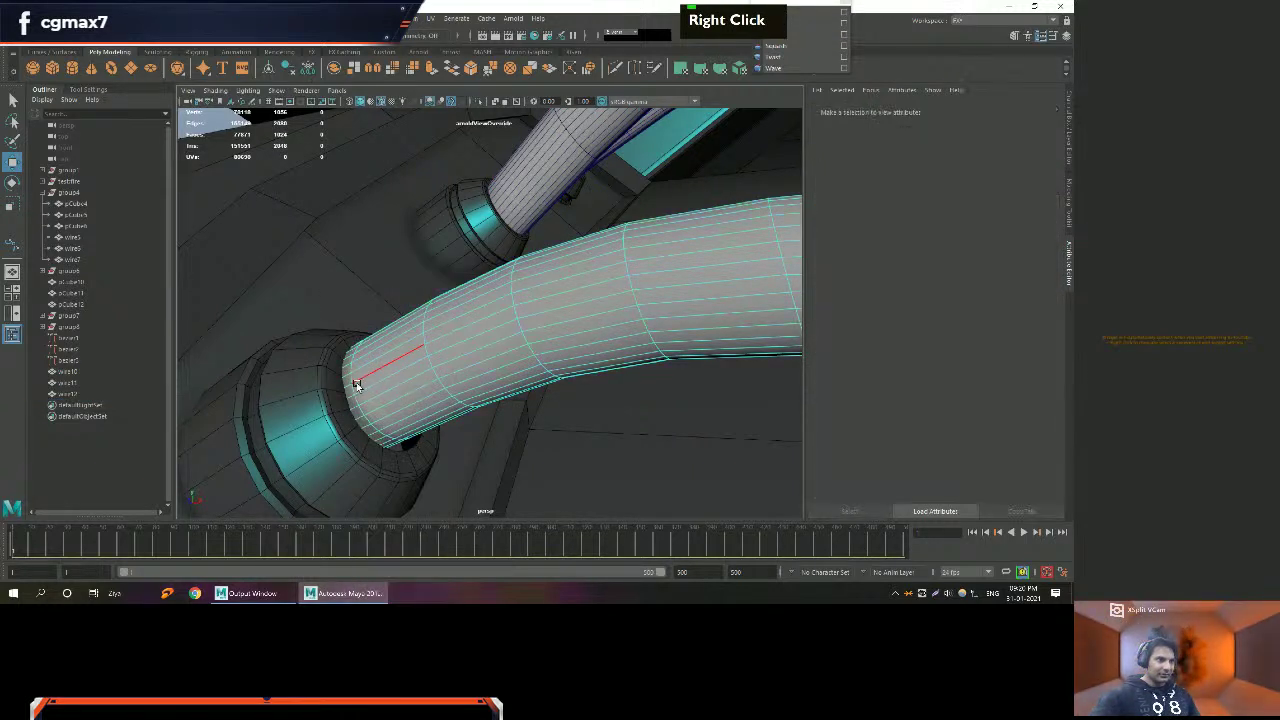
pyautogui.doubleClick(353, 389)
pyautogui.hotkey('ctrl', 'F11')
pyautogui.hotkey('ctrl', 'F11')
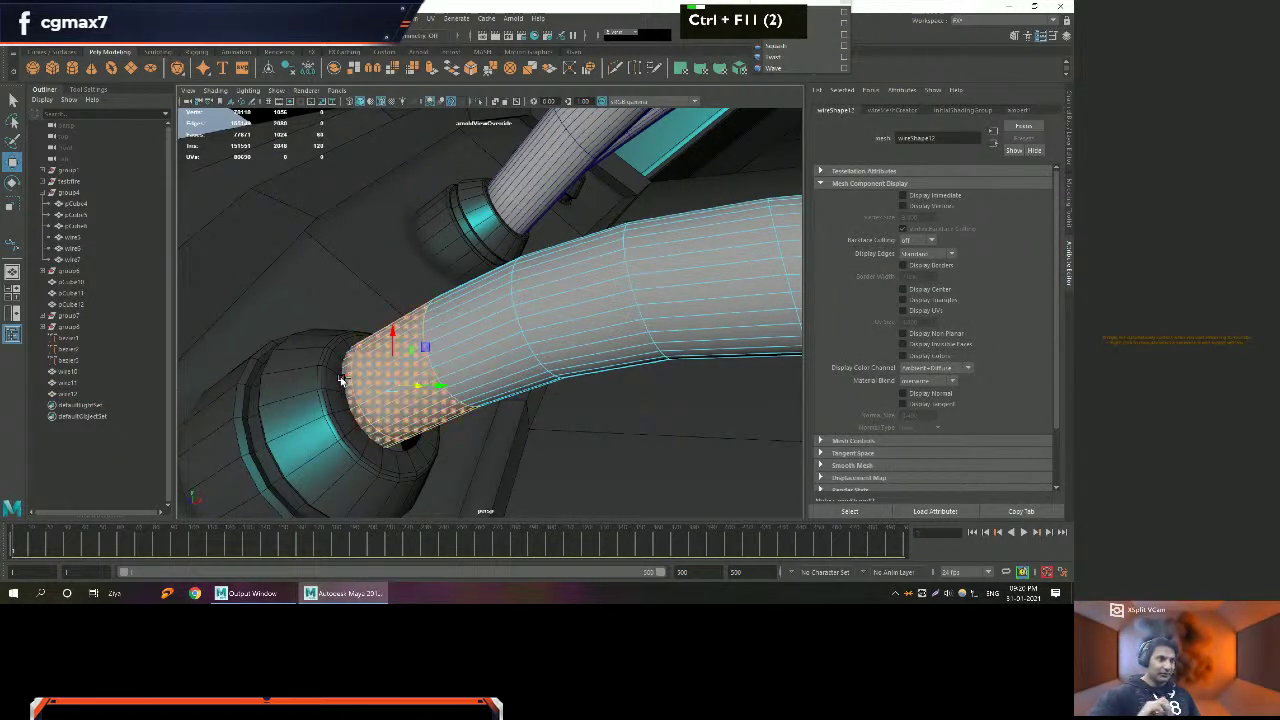
pyautogui.press('Delete')
# Delete the leftover wire faces inside the lowest wire's socket opening.
pyautogui.keyDown('alt'); pyautogui.moveTo(341, 380); pyautogui.dragTo(366, 386); pyautogui.keyUp('alt')
pyautogui.keyDown('alt'); pyautogui.moveTo(366, 386); pyautogui.dragTo(298, 318, button='middle'); pyautogui.keyUp('alt')
pyautogui.moveTo(298, 320)
pyautogui.keyDown('alt'); pyautogui.mouseDown(button='right')
pyautogui.moveTo(316, 344)
pyautogui.moveTo(317, 313)
pyautogui.mouseUp(button='right'); pyautogui.keyUp('alt')
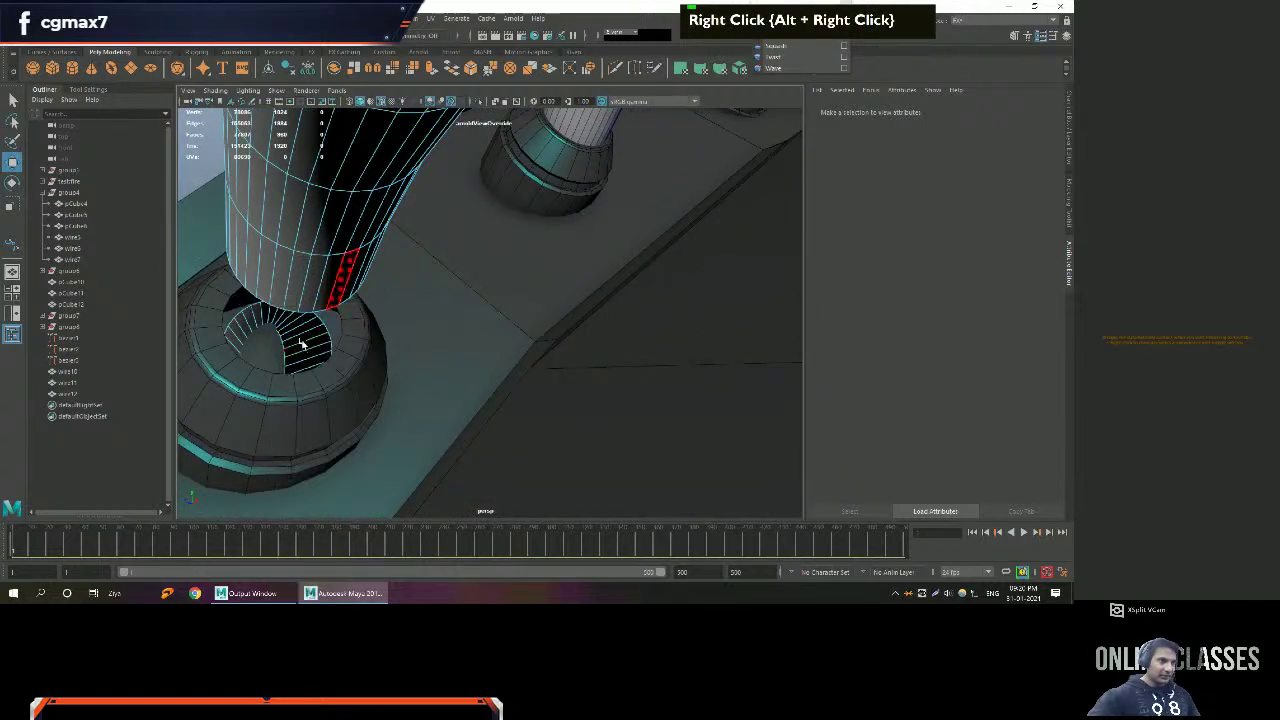
pyautogui.click(312, 346)
pyautogui.keyDown('shift'); pyautogui.click(305, 347); pyautogui.keyUp('shift')
pyautogui.keyDown('shift'); pyautogui.click(298, 350); pyautogui.keyUp('shift')
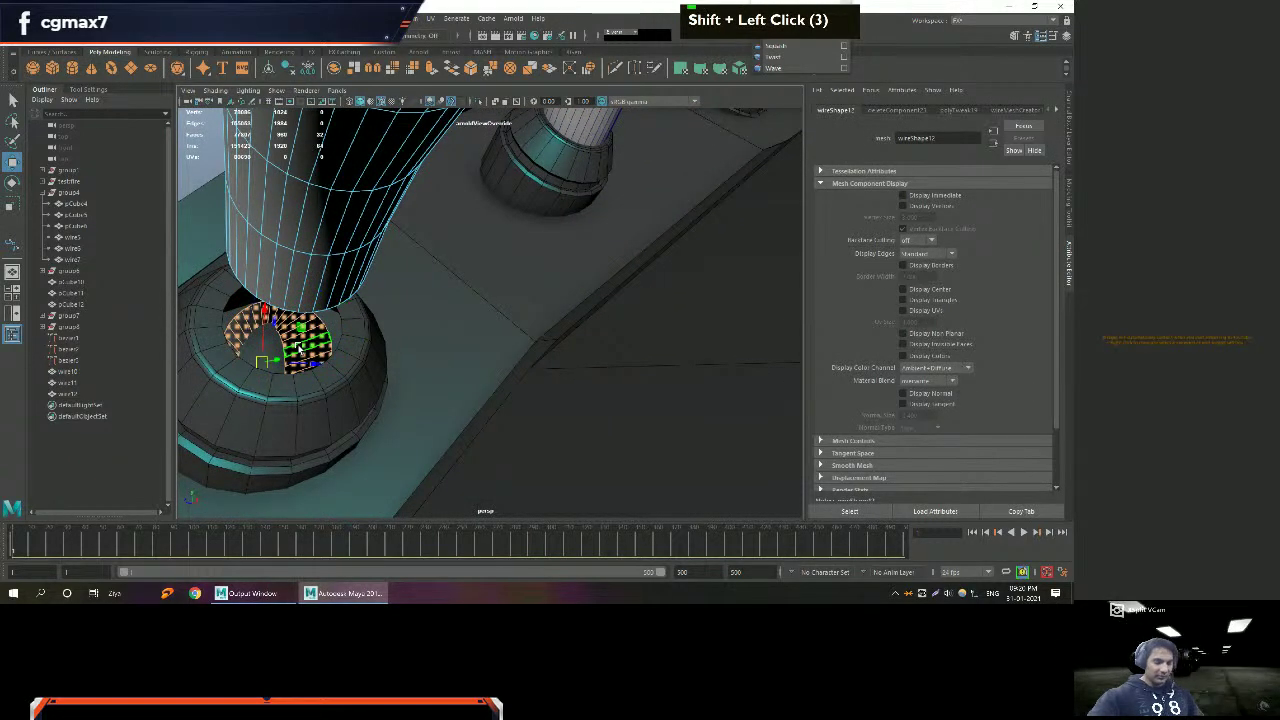
pyautogui.press('Delete')
# Extrude the lowest wire's open border edge loop into its socket and return the wire to object mode.
pyautogui.scroll(-2, 306, 349)
pyautogui.keyDown('alt'); pyautogui.moveTo(306, 349); pyautogui.dragTo(522, 343); pyautogui.keyUp('alt')
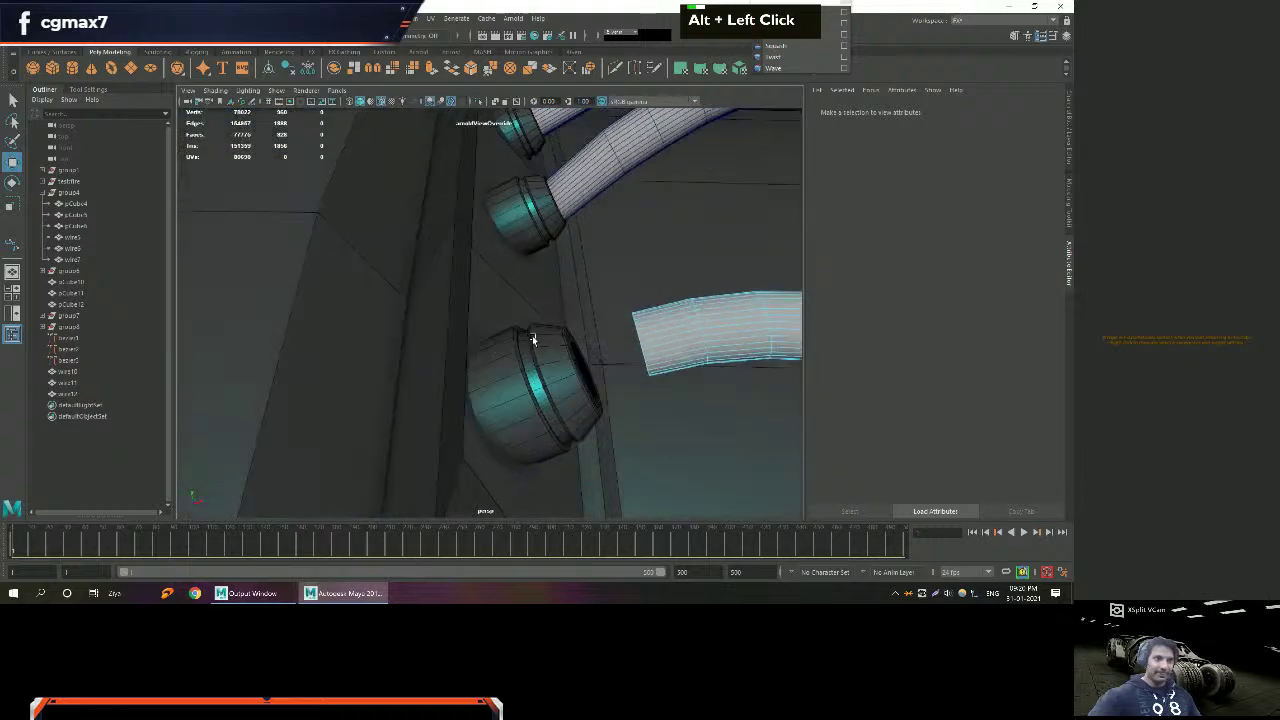
pyautogui.keyDown('alt'); pyautogui.moveTo(522, 343); pyautogui.dragTo(593, 402, button='right'); pyautogui.keyUp('alt')
pyautogui.moveTo(697, 334); pyautogui.dragTo(688, 366, button='right')
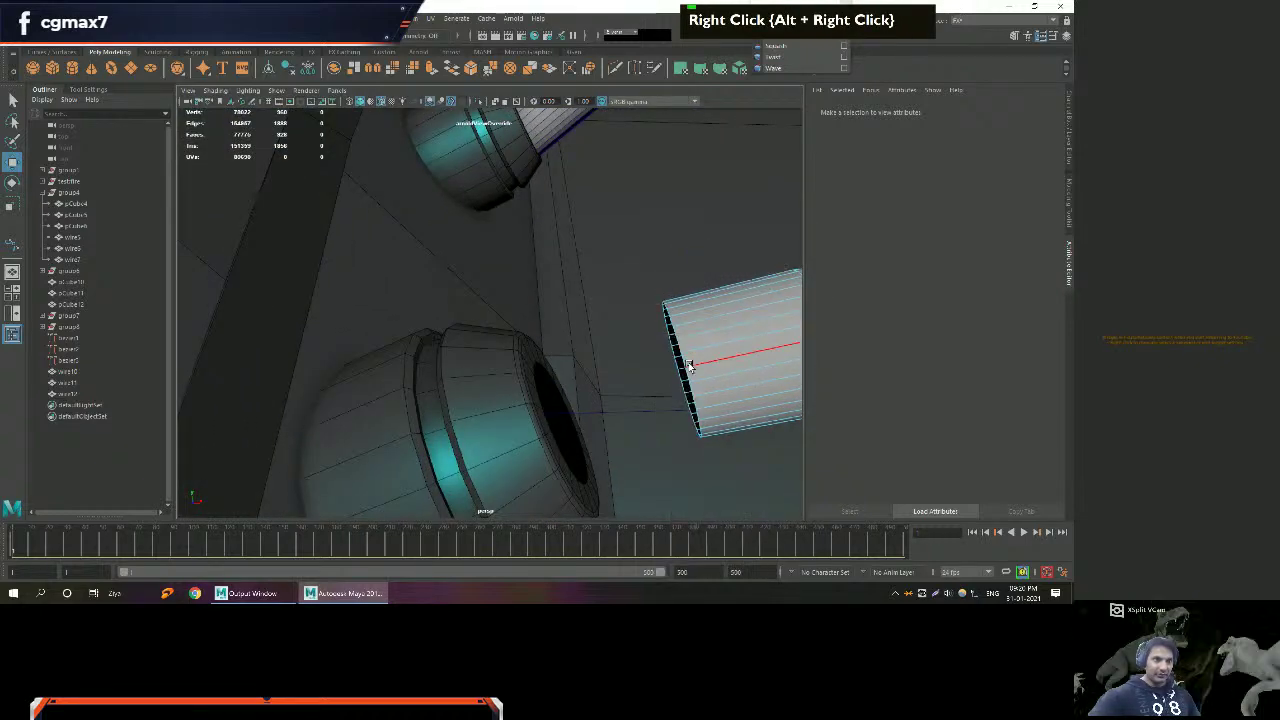
pyautogui.doubleClick(684, 365)
pyautogui.keyDown('shift'); pyautogui.moveTo(710, 344); pyautogui.dragTo(565, 400); pyautogui.keyUp('shift')
pyautogui.keyDown('alt'); pyautogui.scroll(-3, 566, 399); pyautogui.keyUp('alt')
pyautogui.keyDown('alt'); pyautogui.moveTo(666, 369); pyautogui.dragTo(585, 338); pyautogui.keyUp('alt')
pyautogui.press('q')
pyautogui.rightClick(587, 337)
pyautogui.moveTo(625, 273); pyautogui.dragTo(625, 273, button='right')
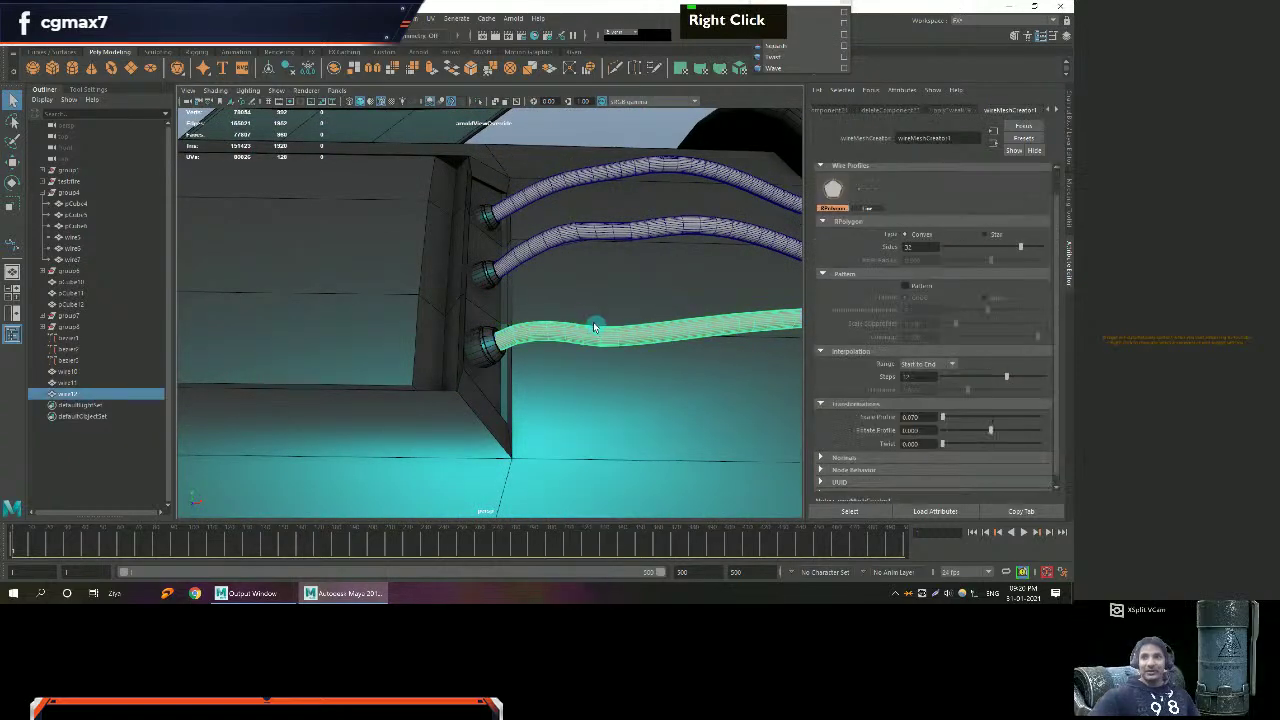
# Examine the three wires and the surrounding engine body from several distances and angles.
pyautogui.keyDown('alt'); pyautogui.scroll(-3, 520, 343); pyautogui.keyUp('alt')
pyautogui.keyDown('alt'); pyautogui.moveTo(517, 343); pyautogui.dragTo(490, 325); pyautogui.keyUp('alt')
pyautogui.keyDown('alt'); pyautogui.scroll(-6, 519, 294); pyautogui.keyUp('alt')
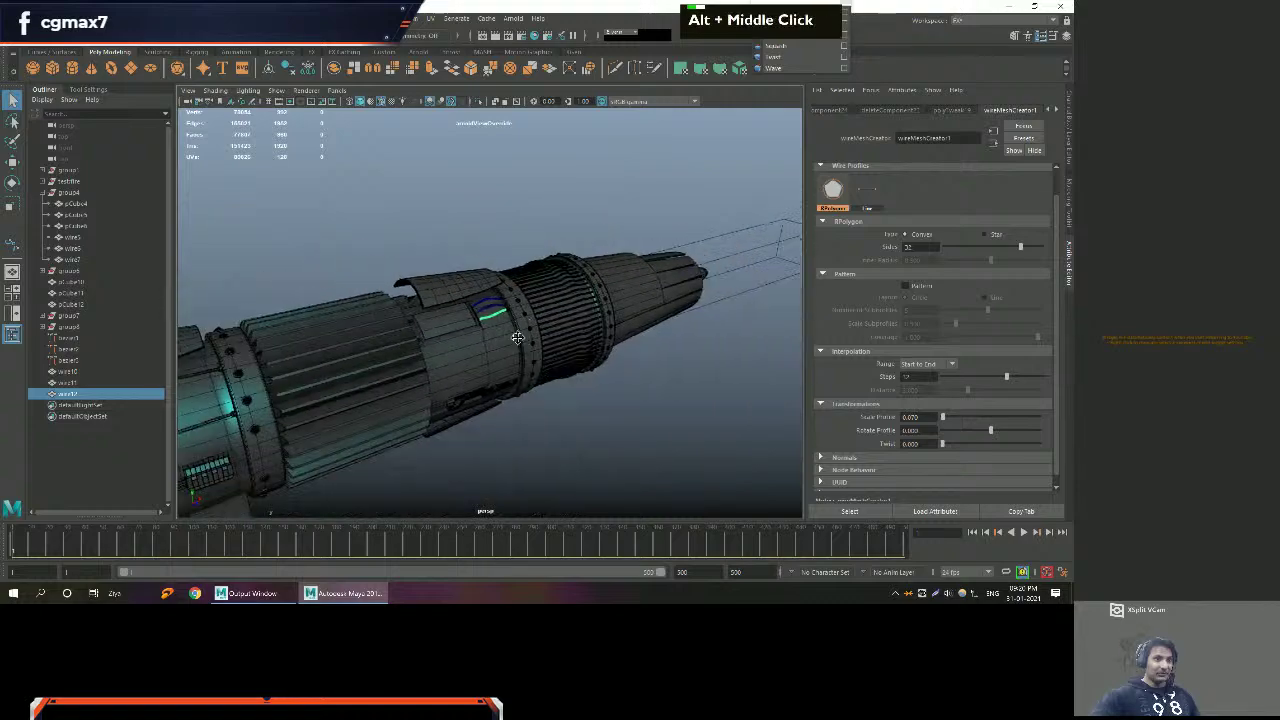
pyautogui.keyDown('alt'); pyautogui.scroll(5, 523, 304); pyautogui.keyUp('alt')
pyautogui.keyDown('alt'); pyautogui.moveTo(523, 304); pyautogui.dragTo(611, 246, button='middle'); pyautogui.keyUp('alt')
pyautogui.keyDown('alt'); pyautogui.moveTo(611, 246); pyautogui.dragTo(583, 329); pyautogui.keyUp('alt')
pyautogui.keyDown('alt'); pyautogui.moveTo(583, 329); pyautogui.dragTo(560, 350, button='middle'); pyautogui.keyUp('alt')
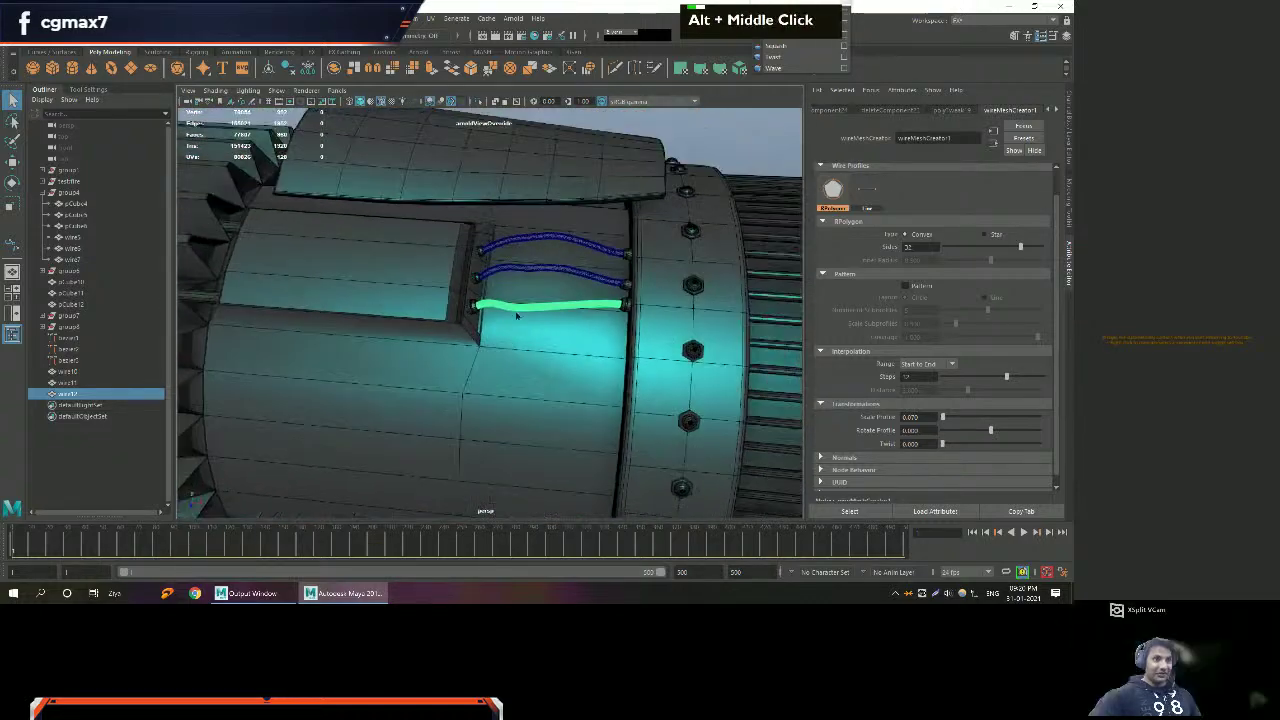
pyautogui.keyDown('alt'); pyautogui.moveTo(560, 350); pyautogui.dragTo(544, 366); pyautogui.keyUp('alt')
pyautogui.keyDown('alt'); pyautogui.scroll(-3, 450, 296); pyautogui.keyUp('alt')
pyautogui.keyDown('alt'); pyautogui.scroll(-3, 450, 296); pyautogui.keyUp('alt')
pyautogui.keyDown('alt'); pyautogui.moveTo(450, 296); pyautogui.dragTo(523, 289); pyautogui.keyUp('alt')
pyautogui.keyDown('alt'); pyautogui.moveTo(523, 289); pyautogui.dragTo(491, 311, button='middle'); pyautogui.keyUp('alt')
# Extrude two adjacent panel faces of the main engine body outward into a raised block.
pyautogui.press('q')
pyautogui.click(493, 261)
pyautogui.keyDown('alt'); pyautogui.moveTo(491, 311); pyautogui.dragTo(493, 331); pyautogui.keyUp('alt')
pyautogui.moveTo(493, 331)
pyautogui.keyDown('alt'); pyautogui.mouseDown(button='right')
pyautogui.moveTo(463, 289)
pyautogui.moveTo(462, 320)
pyautogui.mouseUp(button='right'); pyautogui.keyUp('alt')
pyautogui.click(445, 262)
pyautogui.keyDown('shift'); pyautogui.click(447, 302); pyautogui.keyUp('shift')
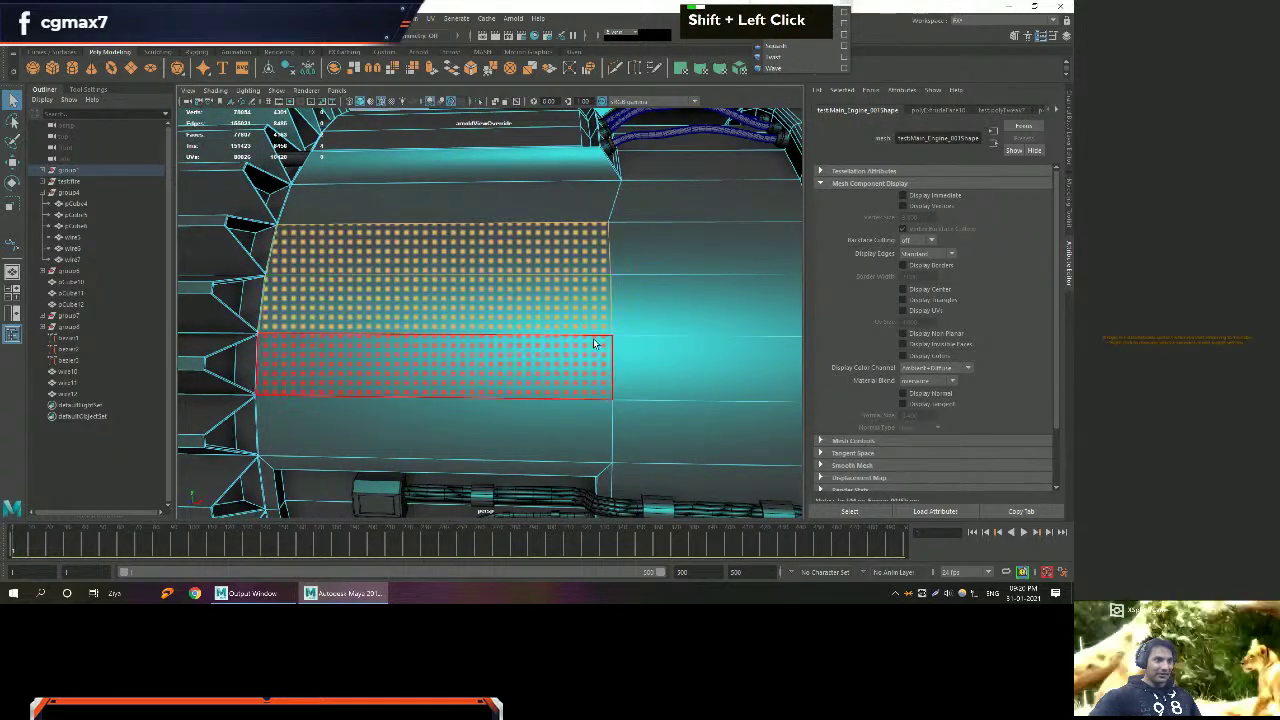
pyautogui.keyDown('alt'); pyautogui.moveTo(474, 314); pyautogui.dragTo(426, 320, button='middle'); pyautogui.keyUp('alt')
pyautogui.moveTo(426, 320)
pyautogui.keyDown('alt'); pyautogui.mouseDown()
pyautogui.moveTo(440, 290)
pyautogui.moveTo(506, 274)
pyautogui.moveTo(461, 335)
pyautogui.moveTo(475, 323)
pyautogui.mouseUp(); pyautogui.keyUp('alt')
pyautogui.keyDown('shift'); pyautogui.click(400, 286); pyautogui.keyUp('shift')
pyautogui.hotkey('ctrl', 'e')
pyautogui.keyDown('alt'); pyautogui.scroll(-2, 390, 290); pyautogui.keyUp('alt')
pyautogui.press('w')
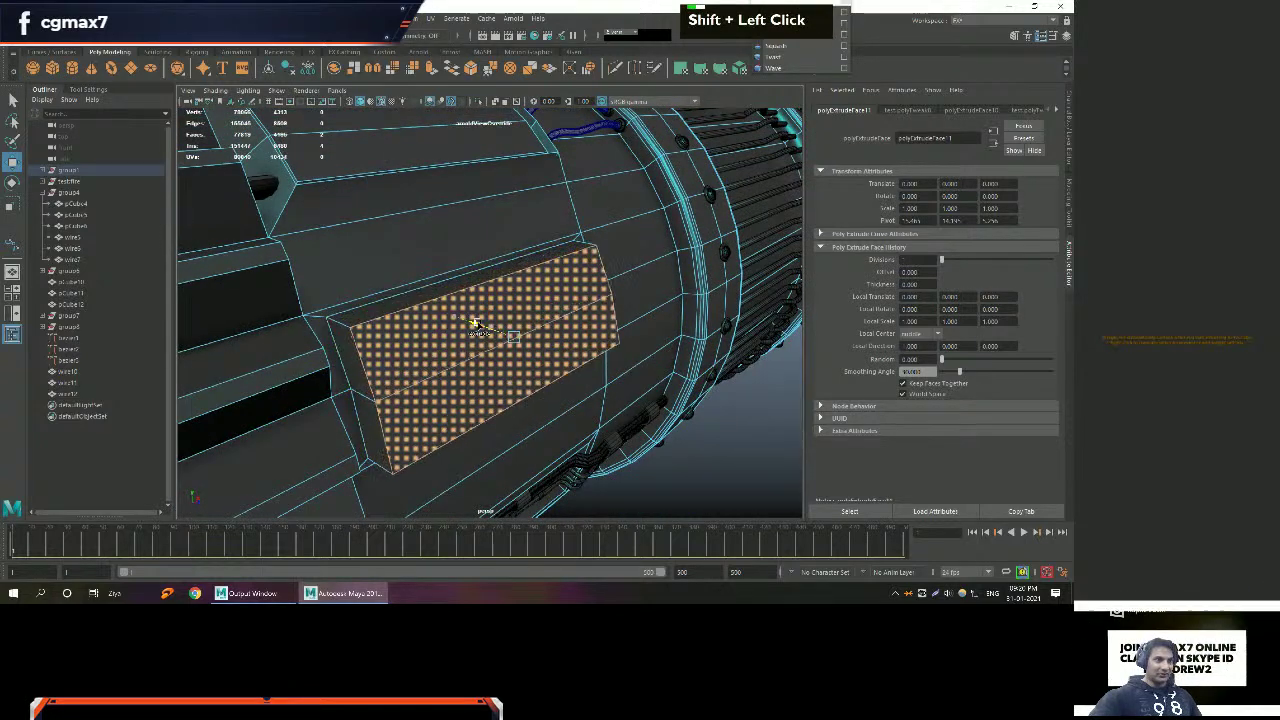
pyautogui.keyDown('shift'); pyautogui.click(506, 283); pyautogui.keyUp('shift')
# Bevel the outer border edges of the raised block and adjust the bevel fraction.
pyautogui.moveTo(423, 301)
pyautogui.mouseDown(button='right')
pyautogui.moveTo(421, 282)
pyautogui.moveTo(419, 308)
pyautogui.mouseUp(button='right')
pyautogui.keyDown('shift'); pyautogui.click(417, 301); pyautogui.keyUp('shift')
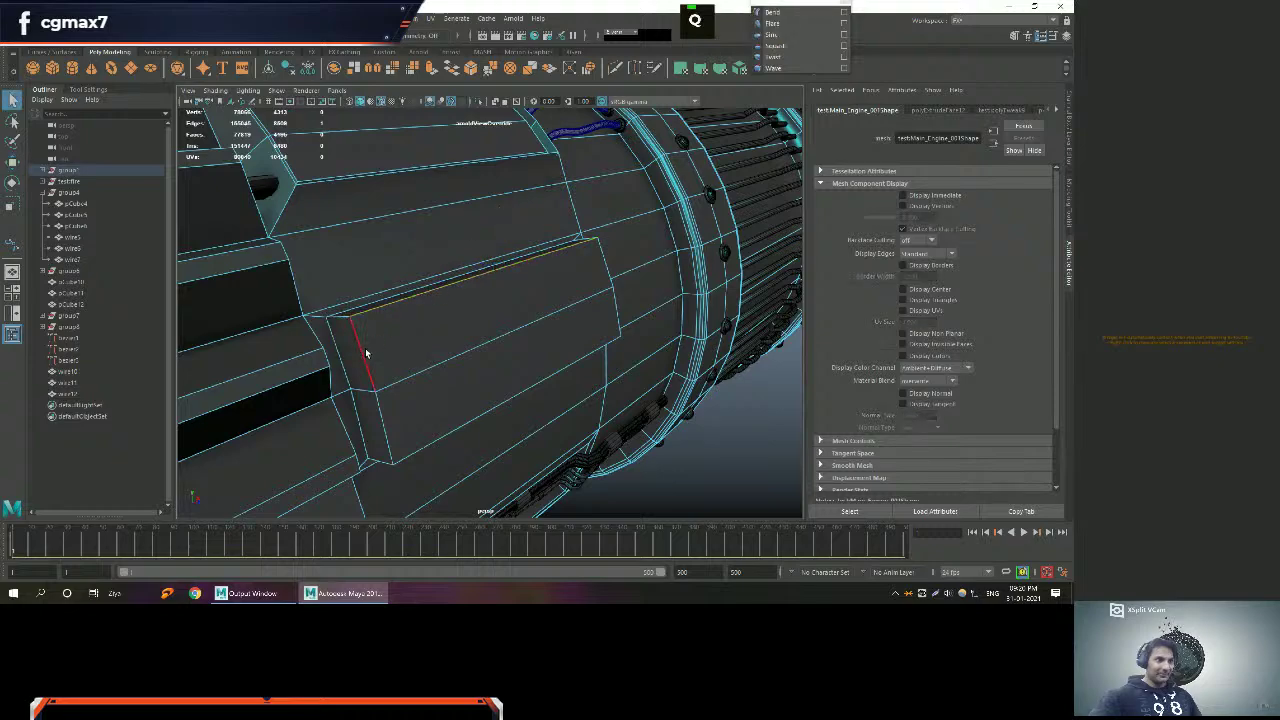
pyautogui.keyDown('shift'); pyautogui.rightClick(578, 270); pyautogui.keyUp('shift')
pyautogui.click(620, 268)
pyautogui.keyDown('alt'); pyautogui.moveTo(571, 277); pyautogui.dragTo(449, 266); pyautogui.keyUp('alt')
pyautogui.keyDown('alt'); pyautogui.moveTo(449, 266); pyautogui.dragTo(567, 252, button='middle'); pyautogui.keyUp('alt')
pyautogui.moveTo(567, 252); pyautogui.dragTo(533, 241)
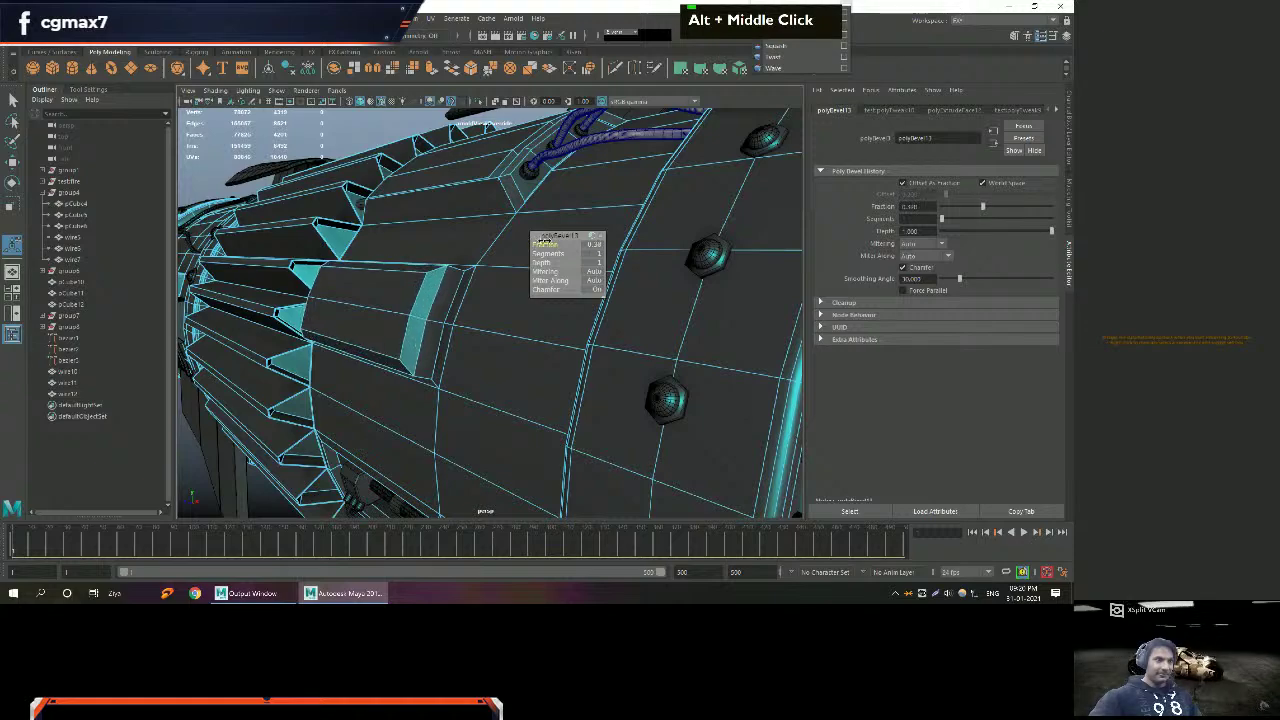
# Extrude the raised block's end faces that face the bolted collar and scale them down into an inset.
pyautogui.press('q')
pyautogui.keyDown('alt'); pyautogui.moveTo(541, 243); pyautogui.dragTo(425, 320, button='right'); pyautogui.keyUp('alt')
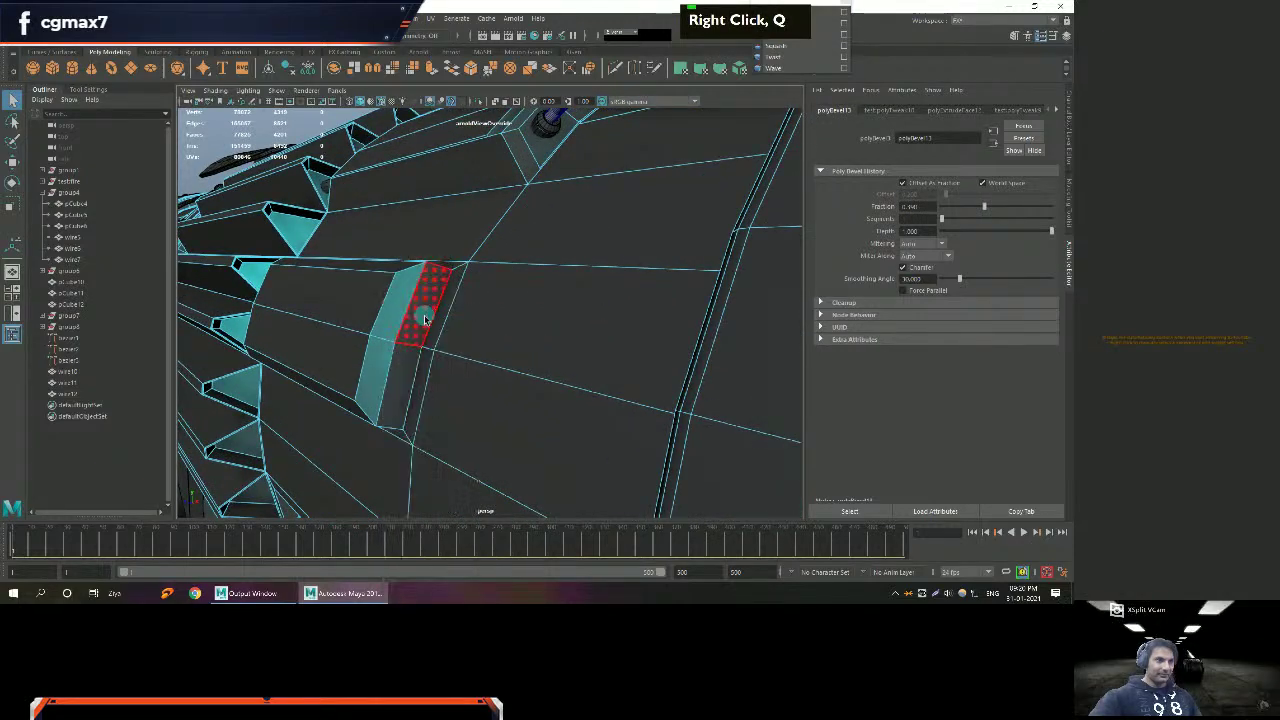
pyautogui.keyDown('shift'); pyautogui.click(425, 320); pyautogui.keyUp('shift')
pyautogui.keyDown('alt'); pyautogui.moveTo(425, 320); pyautogui.dragTo(466, 349); pyautogui.keyUp('alt')
pyautogui.scroll(-2, 466, 349)
pyautogui.keyDown('alt'); pyautogui.moveTo(466, 349); pyautogui.dragTo(466, 346, button='middle'); pyautogui.keyUp('alt')
pyautogui.keyDown('alt'); pyautogui.moveTo(466, 346); pyautogui.dragTo(476, 382, button='right'); pyautogui.keyUp('alt')
pyautogui.keyDown('alt'); pyautogui.moveTo(476, 382); pyautogui.dragTo(480, 366); pyautogui.keyUp('alt')
pyautogui.keyDown('alt'); pyautogui.moveTo(480, 366); pyautogui.dragTo(396, 362, button='middle'); pyautogui.keyUp('alt')
pyautogui.keyDown('alt'); pyautogui.moveTo(396, 362); pyautogui.dragTo(307, 390); pyautogui.keyUp('alt')
pyautogui.keyDown('alt'); pyautogui.moveTo(307, 390); pyautogui.dragTo(457, 360, button='middle'); pyautogui.keyUp('alt')
pyautogui.moveTo(457, 360)
pyautogui.keyDown('alt'); pyautogui.mouseDown()
pyautogui.moveTo(483, 340)
pyautogui.moveTo(459, 378)
pyautogui.mouseUp(); pyautogui.keyUp('alt')
pyautogui.keyDown('alt'); pyautogui.moveTo(459, 378); pyautogui.dragTo(477, 340, button='middle'); pyautogui.keyUp('alt')
pyautogui.keyDown('alt'); pyautogui.moveTo(477, 340); pyautogui.dragTo(434, 366); pyautogui.keyUp('alt')
pyautogui.keyDown('alt'); pyautogui.moveTo(434, 366); pyautogui.dragTo(394, 300, button='middle'); pyautogui.keyUp('alt')
pyautogui.keyDown('alt'); pyautogui.moveTo(394, 300); pyautogui.dragTo(440, 334, button='right'); pyautogui.keyUp('alt')
pyautogui.press('r')
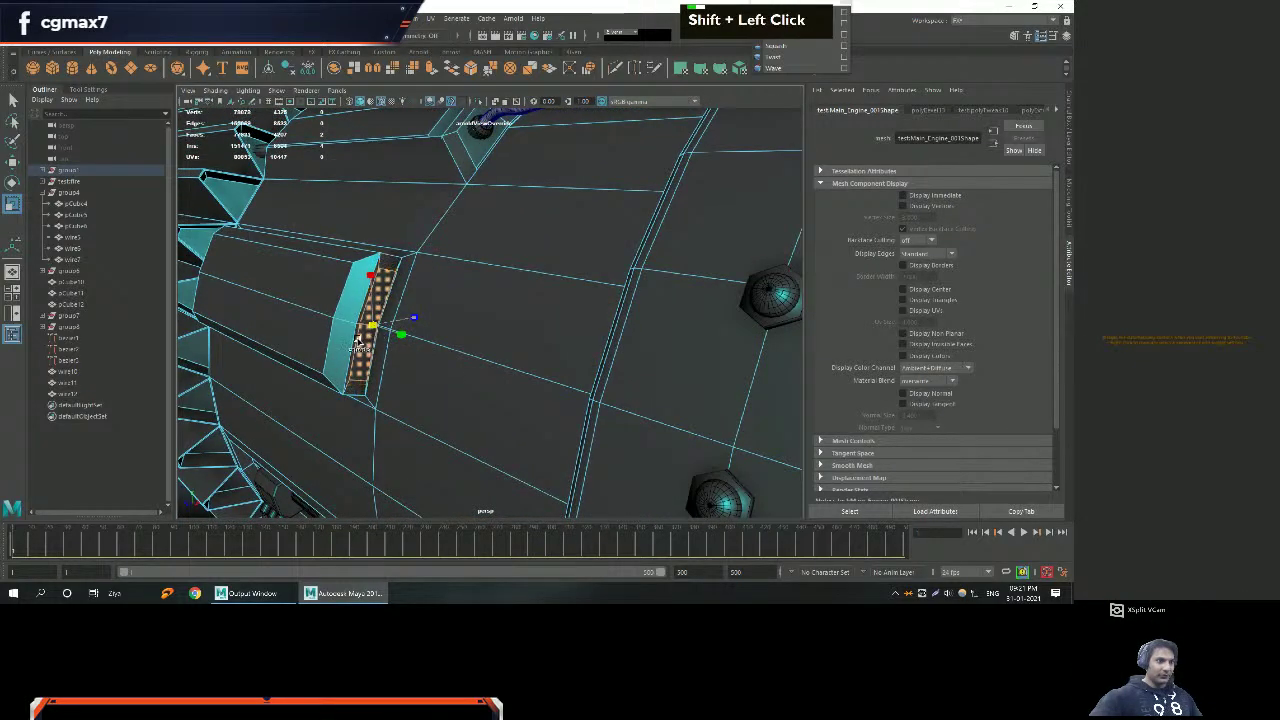
# Extrude the two collar rim faces opposite the raised block and scale them down into a matching inset.
pyautogui.keyDown('alt'); pyautogui.moveTo(342, 354); pyautogui.dragTo(467, 371); pyautogui.keyUp('alt')
pyautogui.keyDown('alt'); pyautogui.moveTo(467, 371); pyautogui.dragTo(408, 361, button='middle'); pyautogui.keyUp('alt')
pyautogui.keyDown('alt'); pyautogui.moveTo(408, 361); pyautogui.dragTo(448, 356, button='right'); pyautogui.keyUp('alt')
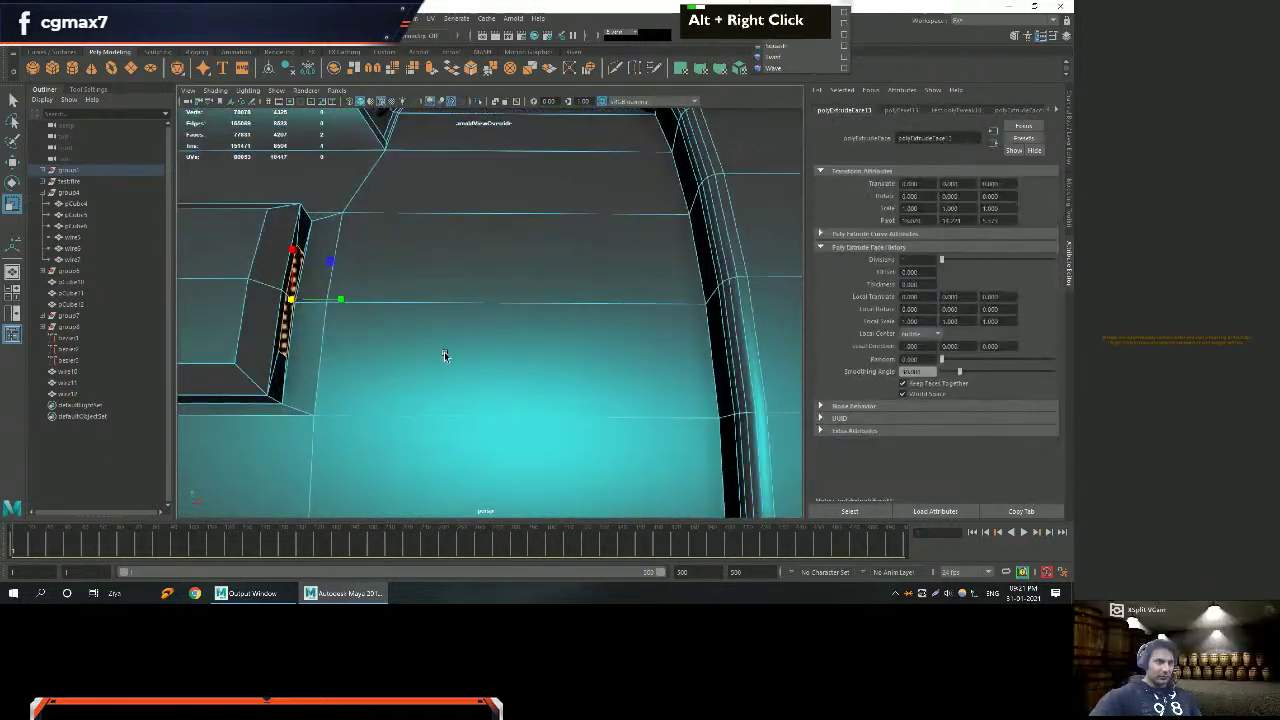
pyautogui.keyDown('alt'); pyautogui.moveTo(448, 357); pyautogui.dragTo(491, 340); pyautogui.keyUp('alt')
pyautogui.keyDown('alt'); pyautogui.moveTo(491, 340); pyautogui.dragTo(477, 357, button='middle'); pyautogui.keyUp('alt')
pyautogui.keyDown('alt'); pyautogui.moveTo(477, 357); pyautogui.dragTo(560, 354, button='right'); pyautogui.keyUp('alt')
pyautogui.press('q')
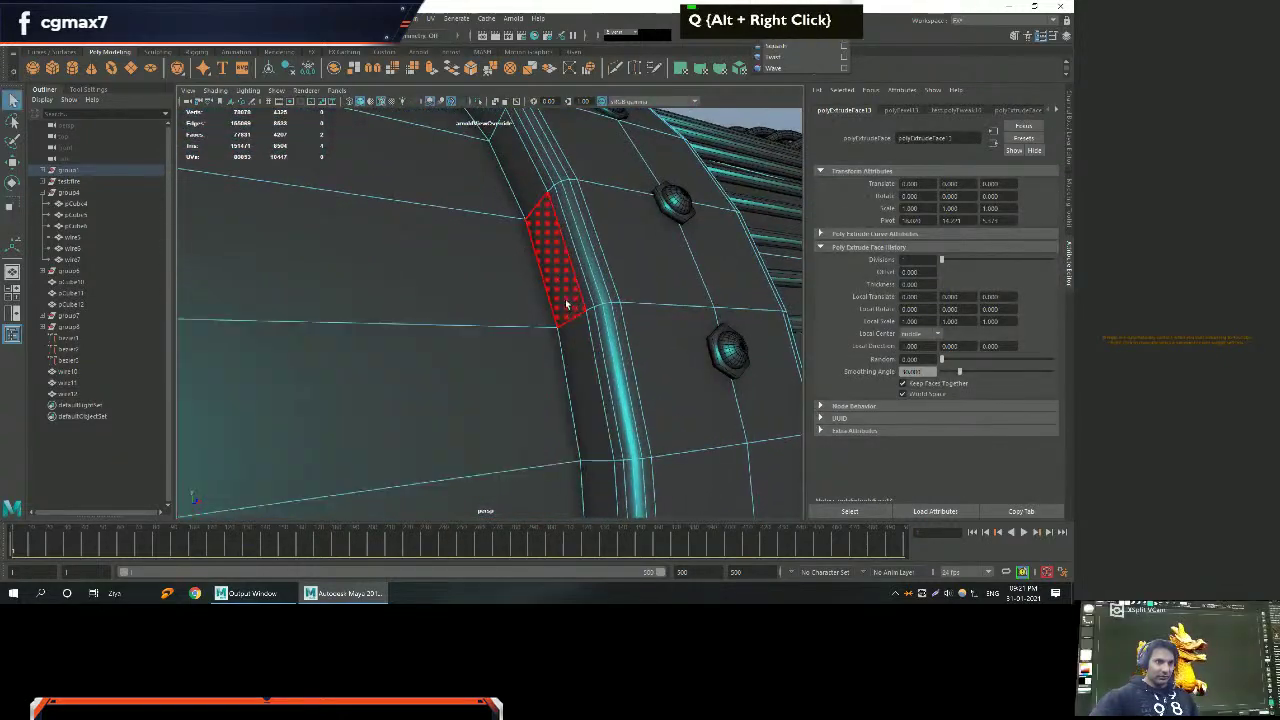
pyautogui.click(568, 310)
pyautogui.keyDown('shift'); pyautogui.click(575, 355); pyautogui.keyUp('shift')
pyautogui.press('w')
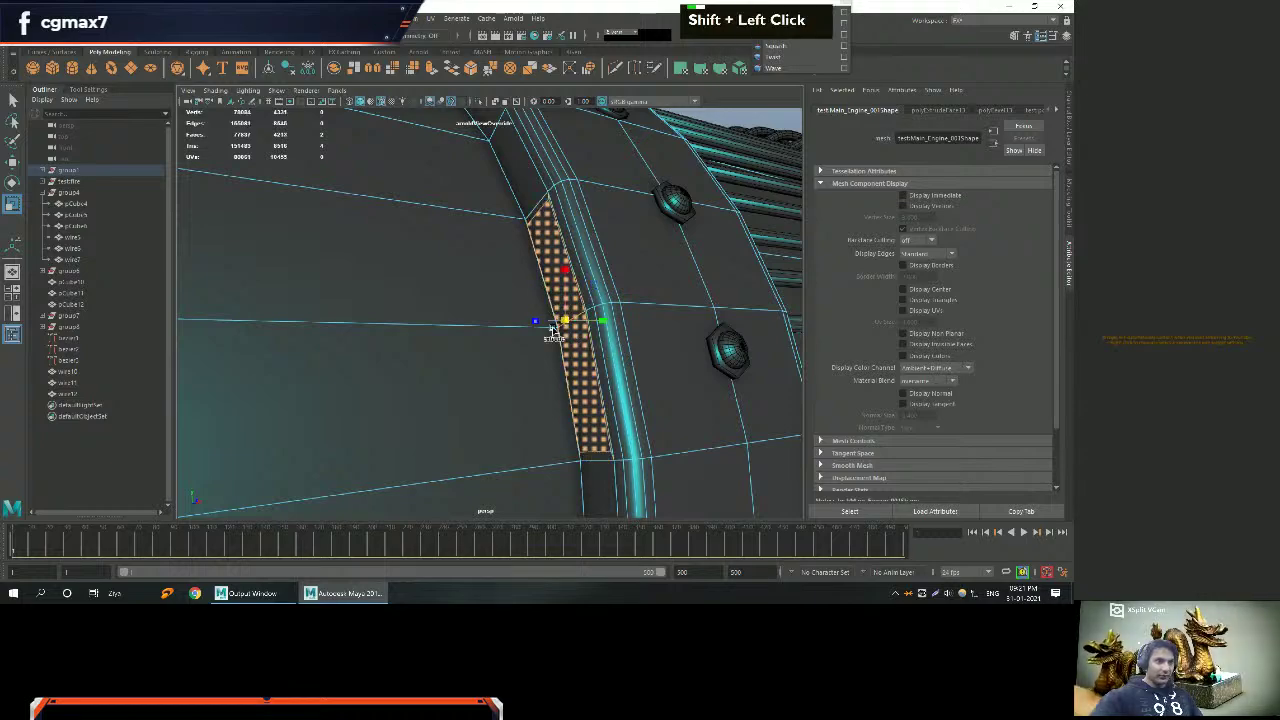
pyautogui.hotkey('shift', ',')
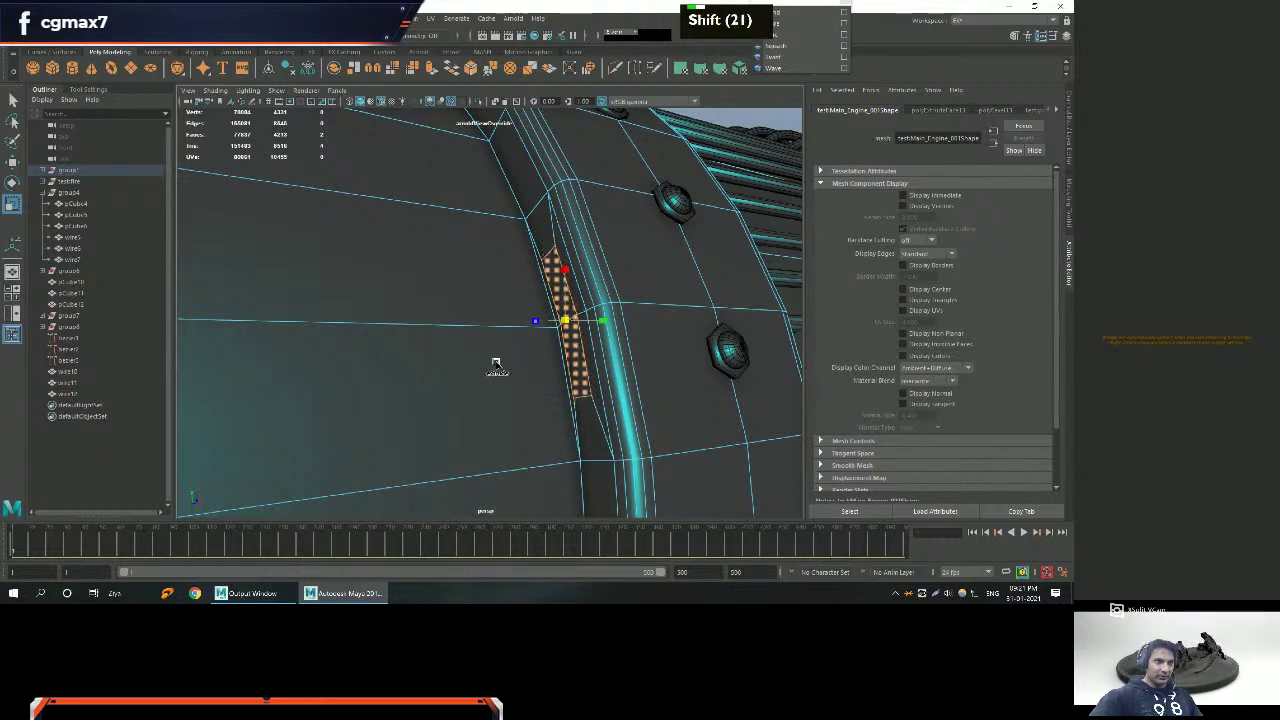
pyautogui.scroll(-3, 497, 366)
pyautogui.hotkey('ctrl', 'e')
# Bridge the inset faces of the raised block and the collar rim using Smooth path + curve with 4 divisions.
pyautogui.keyDown('alt'); pyautogui.moveTo(497, 366); pyautogui.dragTo(546, 346); pyautogui.keyUp('alt')
pyautogui.keyDown('alt'); pyautogui.moveTo(546, 346); pyautogui.dragTo(540, 347, button='middle'); pyautogui.keyUp('alt')
pyautogui.keyDown('alt'); pyautogui.moveTo(540, 347); pyautogui.dragTo(654, 337); pyautogui.keyUp('alt')
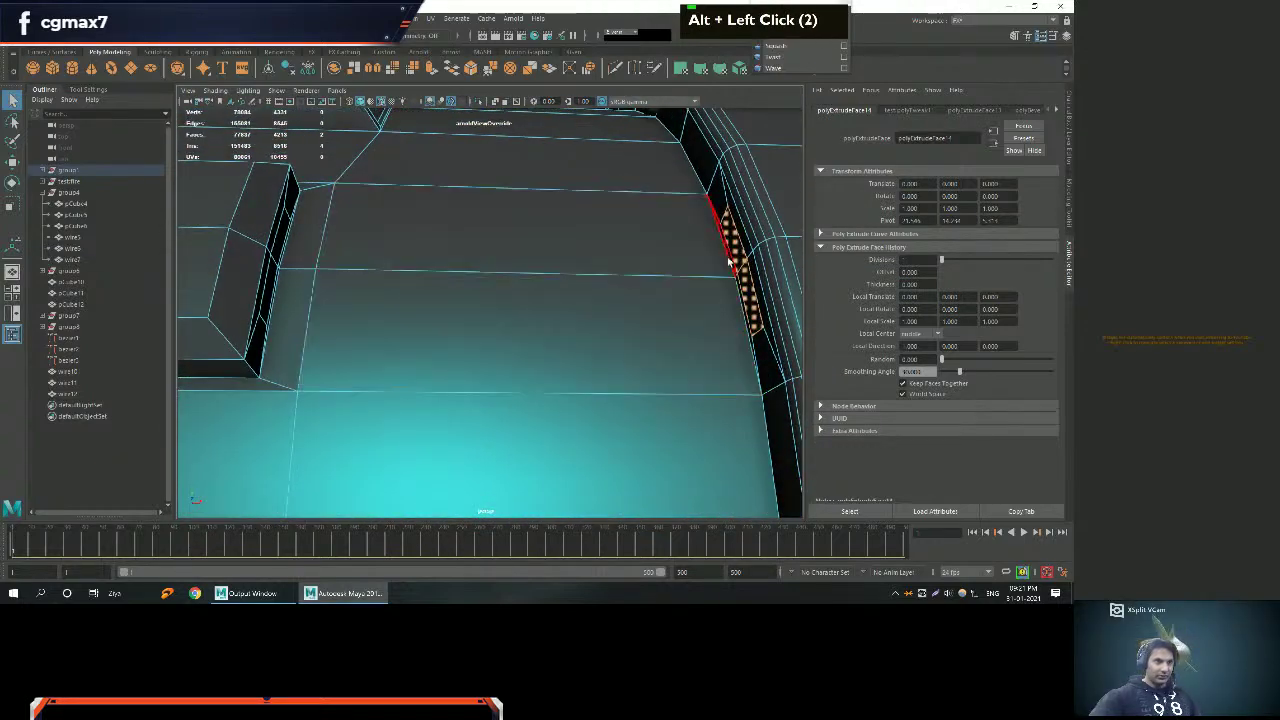
pyautogui.keyDown('alt'); pyautogui.moveTo(752, 300); pyautogui.dragTo(757, 290); pyautogui.keyUp('alt')
pyautogui.keyDown('shift'); pyautogui.click(744, 300); pyautogui.keyUp('shift')
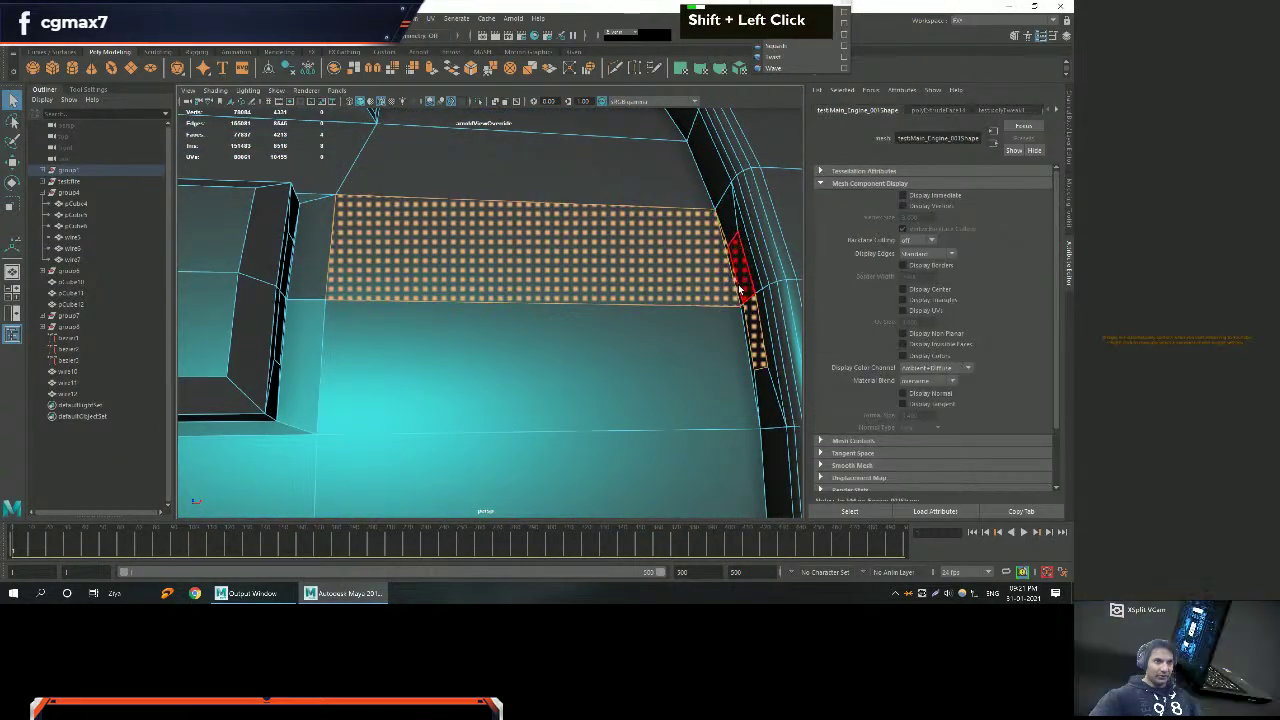
pyautogui.keyDown('alt'); pyautogui.moveTo(652, 333); pyautogui.dragTo(228, 333); pyautogui.keyUp('alt')
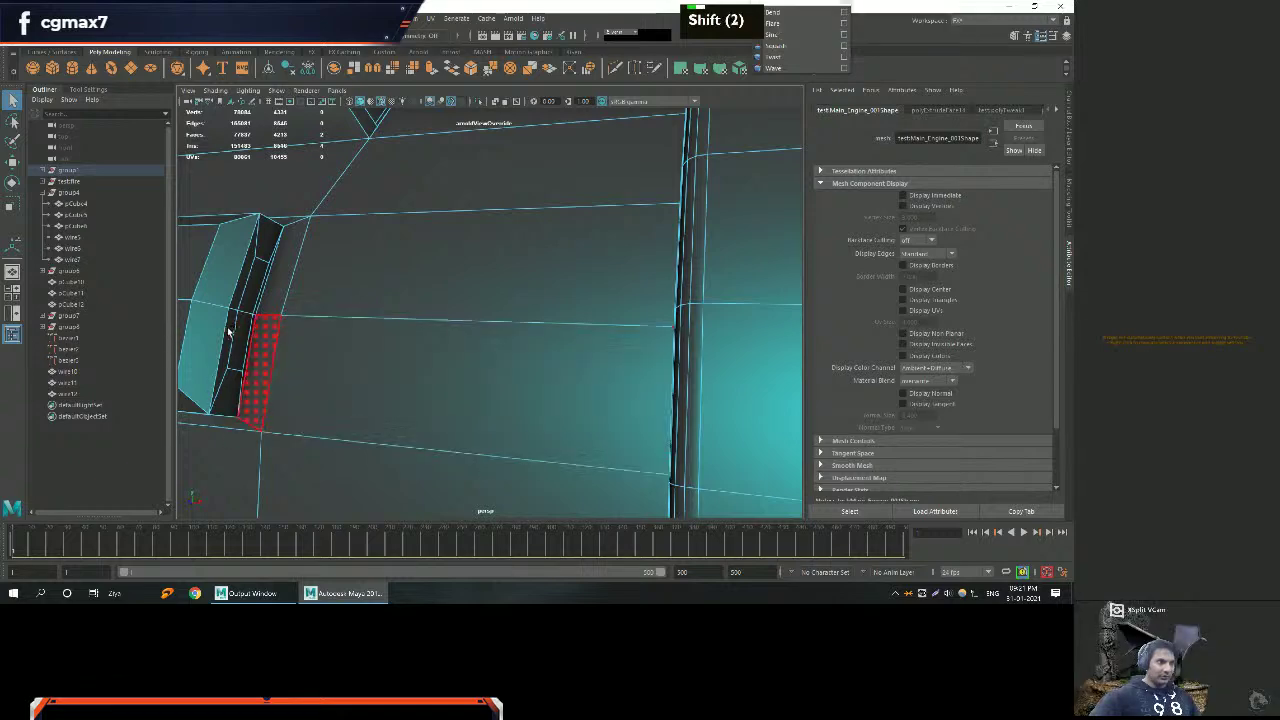
pyautogui.keyDown('shift'); pyautogui.click(244, 330); pyautogui.keyUp('shift')
pyautogui.keyDown('alt'); pyautogui.moveTo(337, 309); pyautogui.dragTo(398, 328); pyautogui.keyUp('alt')
pyautogui.keyDown('alt'); pyautogui.moveTo(391, 310); pyautogui.dragTo(430, 204, button='right'); pyautogui.keyUp('alt')
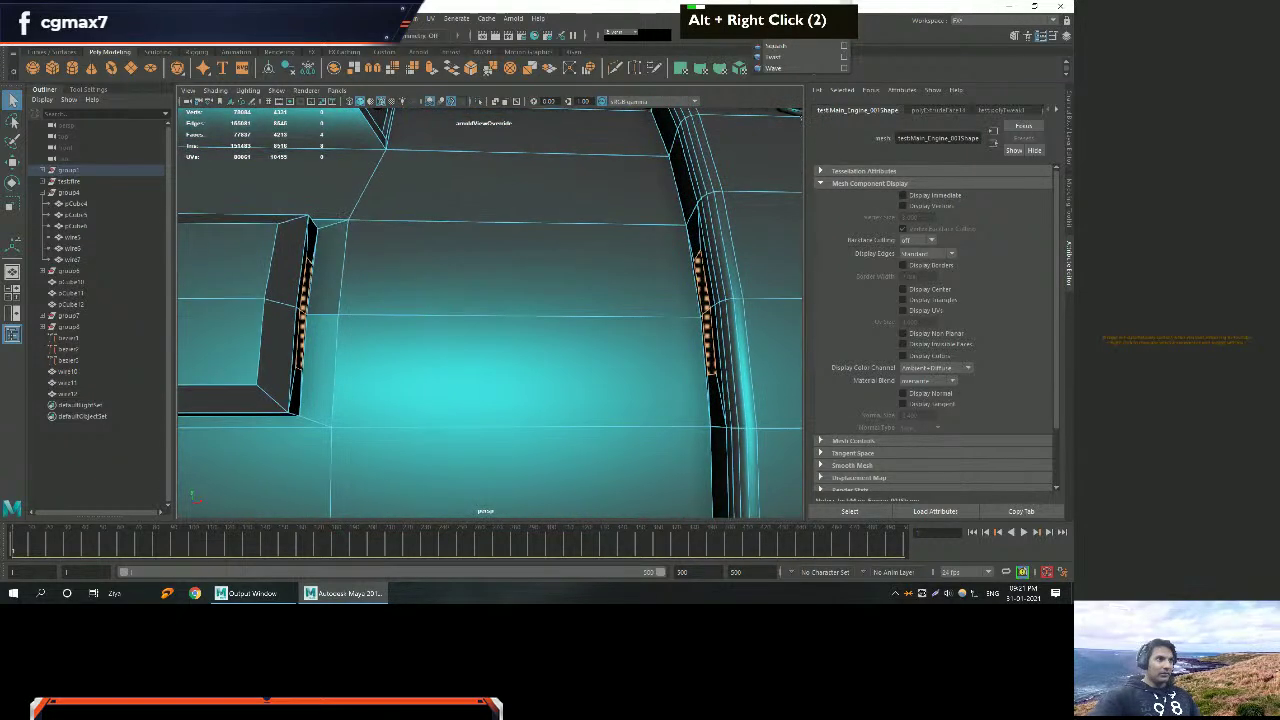
pyautogui.click(230, 18)
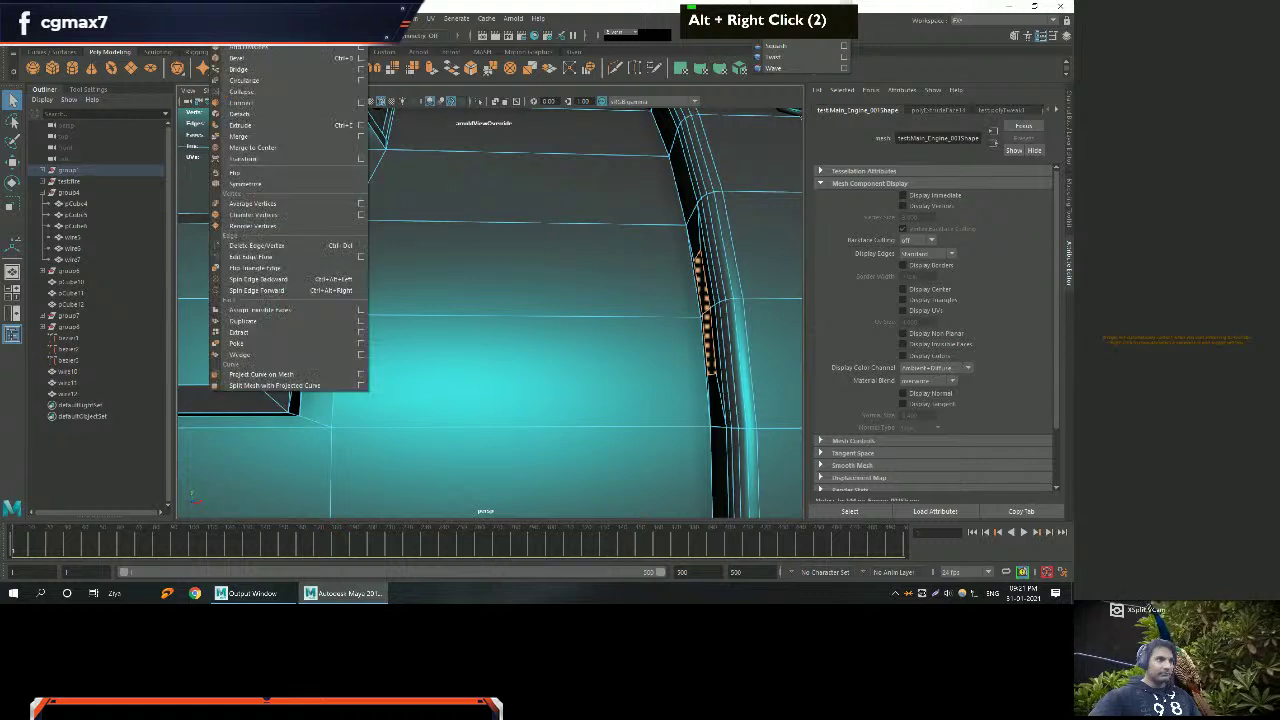
pyautogui.click(358, 68)
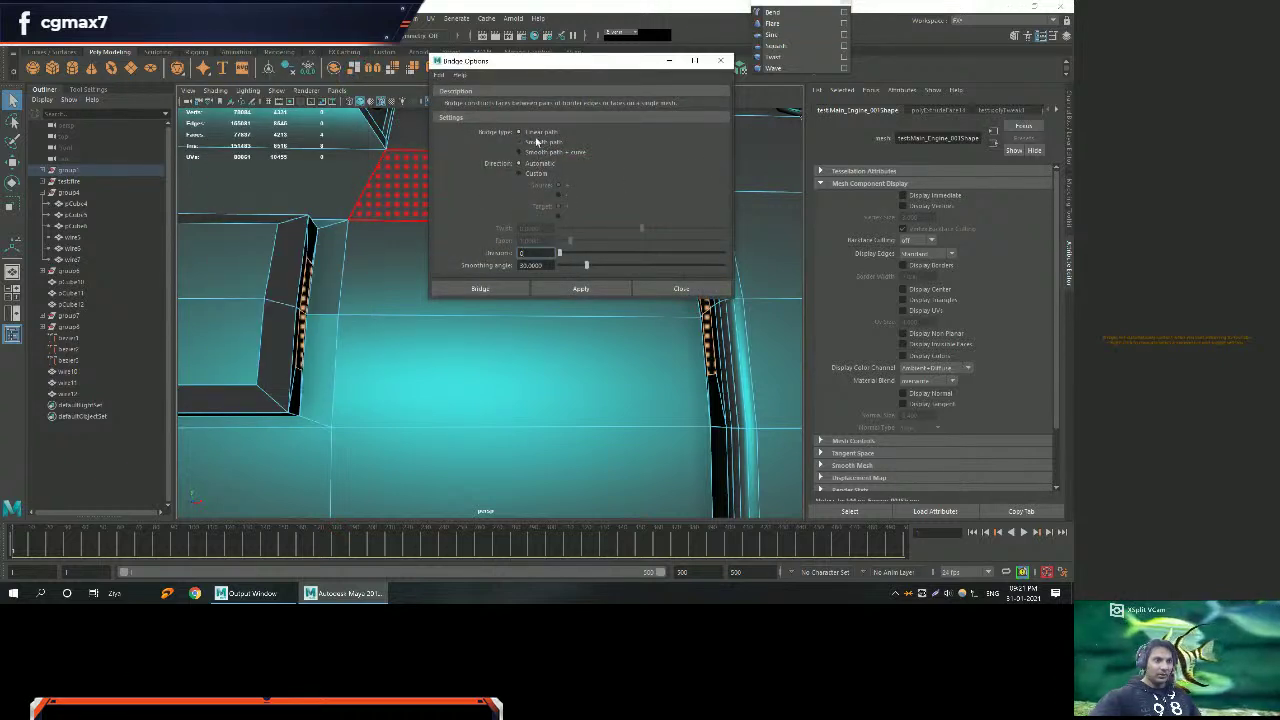
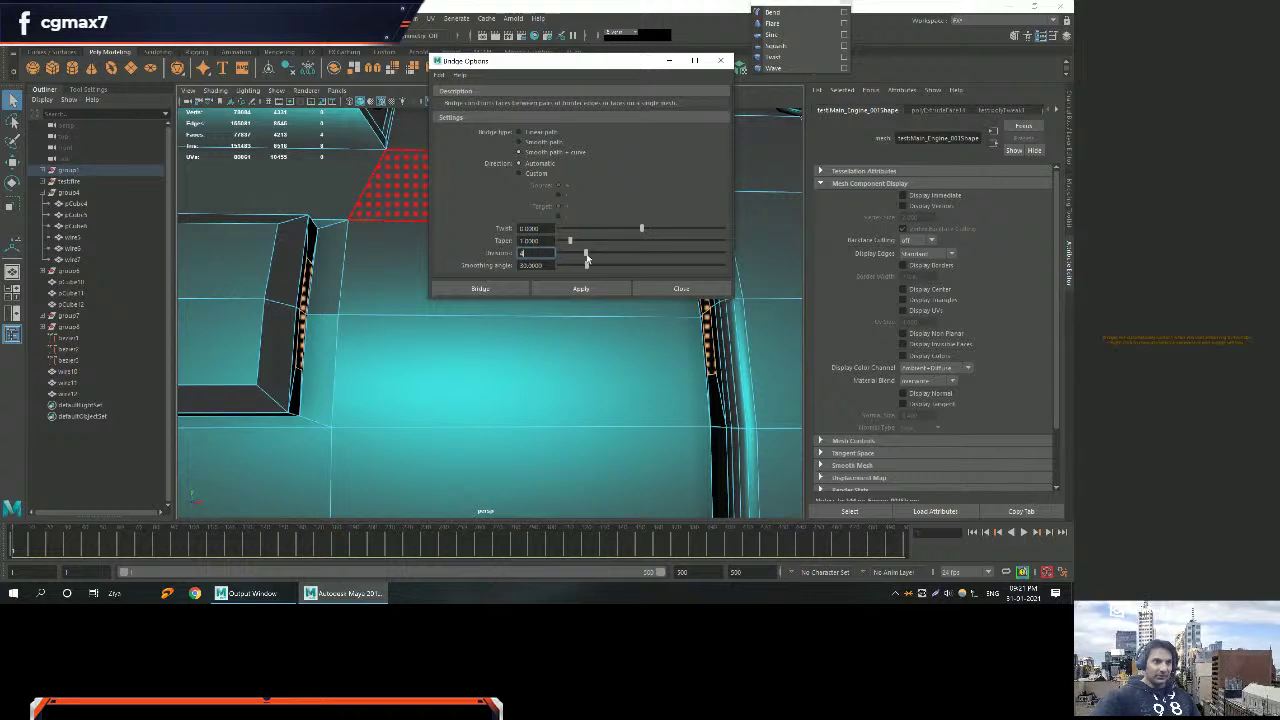
pyautogui.click(581, 288)
pyautogui.keyDown('alt'); pyautogui.middleClick(472, 345); pyautogui.keyUp('alt')
pyautogui.keyDown('alt'); pyautogui.moveTo(472, 345); pyautogui.dragTo(440, 355, button='right'); pyautogui.keyUp('alt')
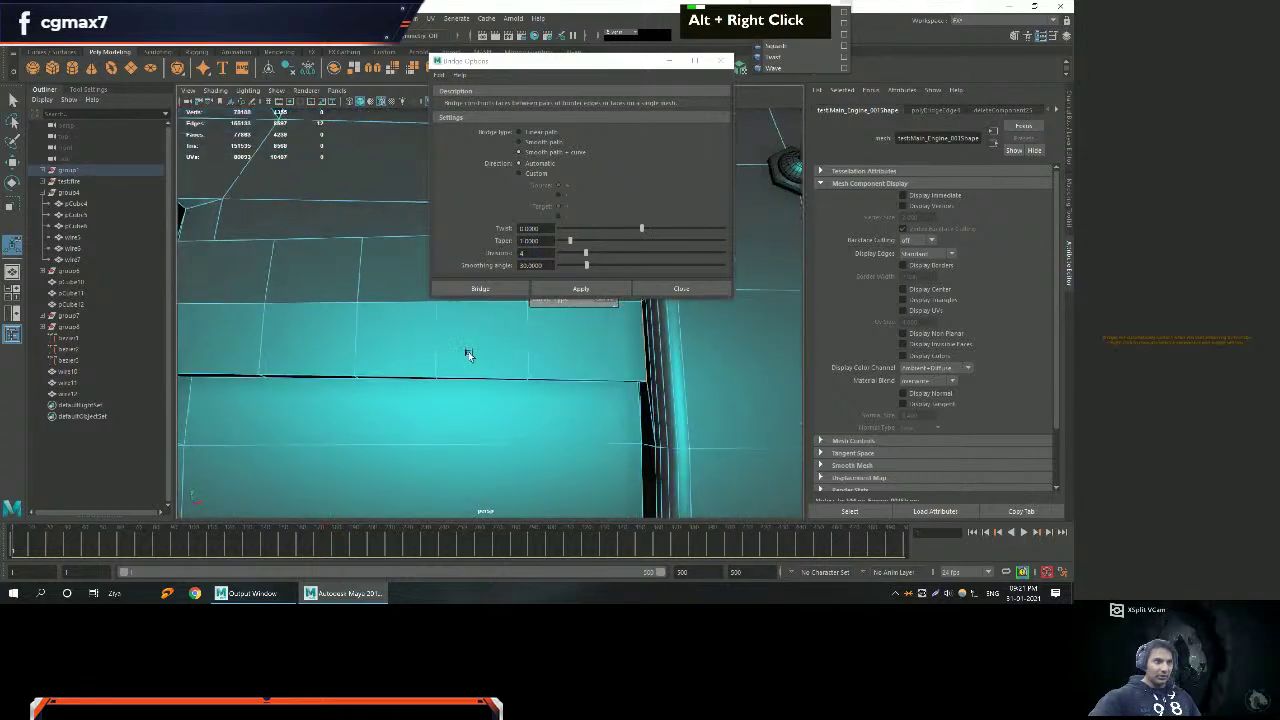
pyautogui.click(679, 288)
# Examine the new bridge and the engine interior in wireframe display to look for the bridge curve.
pyautogui.keyDown('alt'); pyautogui.moveTo(560, 320); pyautogui.dragTo(523, 329, button='middle'); pyautogui.keyUp('alt')
pyautogui.keyDown('alt'); pyautogui.moveTo(523, 329); pyautogui.dragTo(430, 333); pyautogui.keyUp('alt')
pyautogui.press('4')
pyautogui.keyDown('alt'); pyautogui.moveTo(429, 325); pyautogui.dragTo(469, 334, button='middle'); pyautogui.keyUp('alt')
pyautogui.keyDown('alt'); pyautogui.moveTo(469, 334); pyautogui.dragTo(390, 290); pyautogui.keyUp('alt')
pyautogui.keyDown('alt'); pyautogui.moveTo(390, 290); pyautogui.dragTo(376, 278, button='middle'); pyautogui.keyUp('alt')
pyautogui.keyDown('alt'); pyautogui.moveTo(376, 278); pyautogui.dragTo(407, 290, button='right'); pyautogui.keyUp('alt')
pyautogui.keyDown('alt'); pyautogui.moveTo(407, 290); pyautogui.dragTo(437, 303, button='middle'); pyautogui.keyUp('alt')
pyautogui.keyDown('alt'); pyautogui.moveTo(437, 303); pyautogui.dragTo(499, 328, button='right'); pyautogui.keyUp('alt')
pyautogui.keyDown('alt'); pyautogui.moveTo(499, 328); pyautogui.dragTo(469, 308, button='middle'); pyautogui.keyUp('alt')
pyautogui.keyDown('alt'); pyautogui.moveTo(469, 308); pyautogui.dragTo(408, 267, button='right'); pyautogui.keyUp('alt')
pyautogui.keyDown('alt'); pyautogui.moveTo(408, 267); pyautogui.dragTo(300, 280); pyautogui.keyUp('alt')
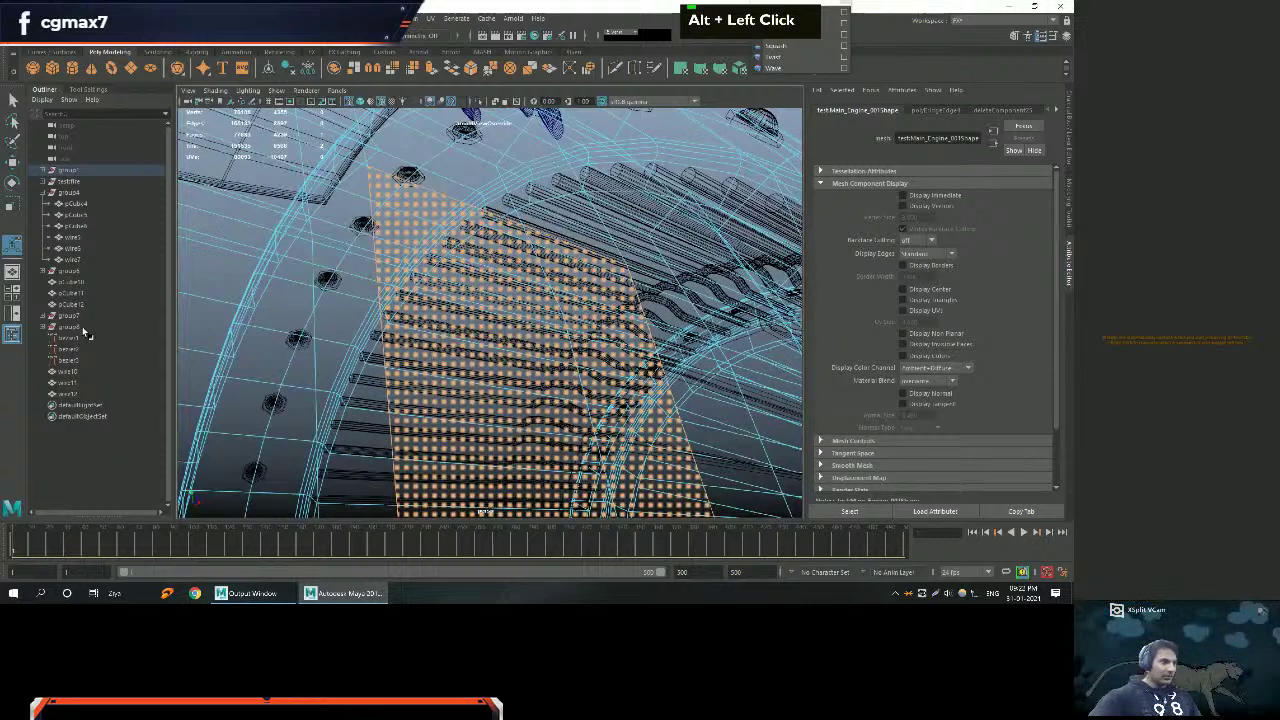
# Expand group1 and its Engine group in the Outliner and select the bridge curve beneath test:Main_Engine_001.
pyautogui.click(43, 171)
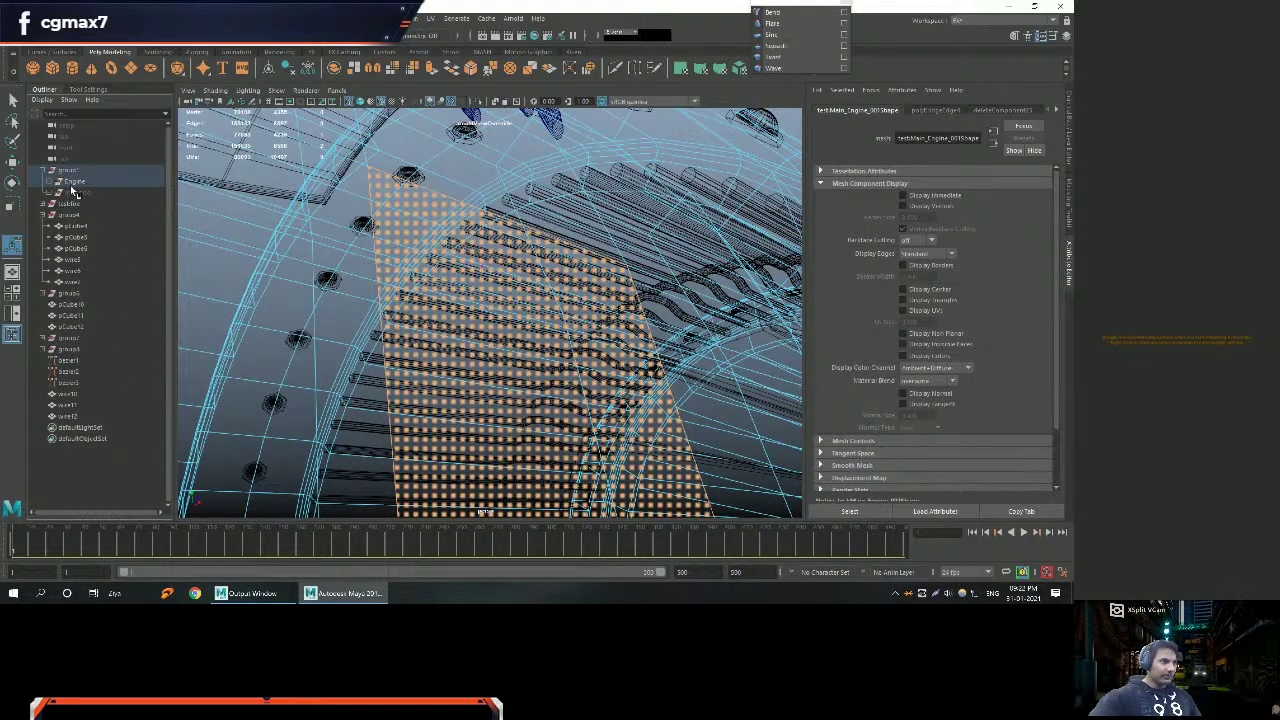
pyautogui.click(59, 181)
pyautogui.scroll(-6, 93, 262)
pyautogui.scroll(7, 92, 258)
pyautogui.scroll(-19, 95, 215)
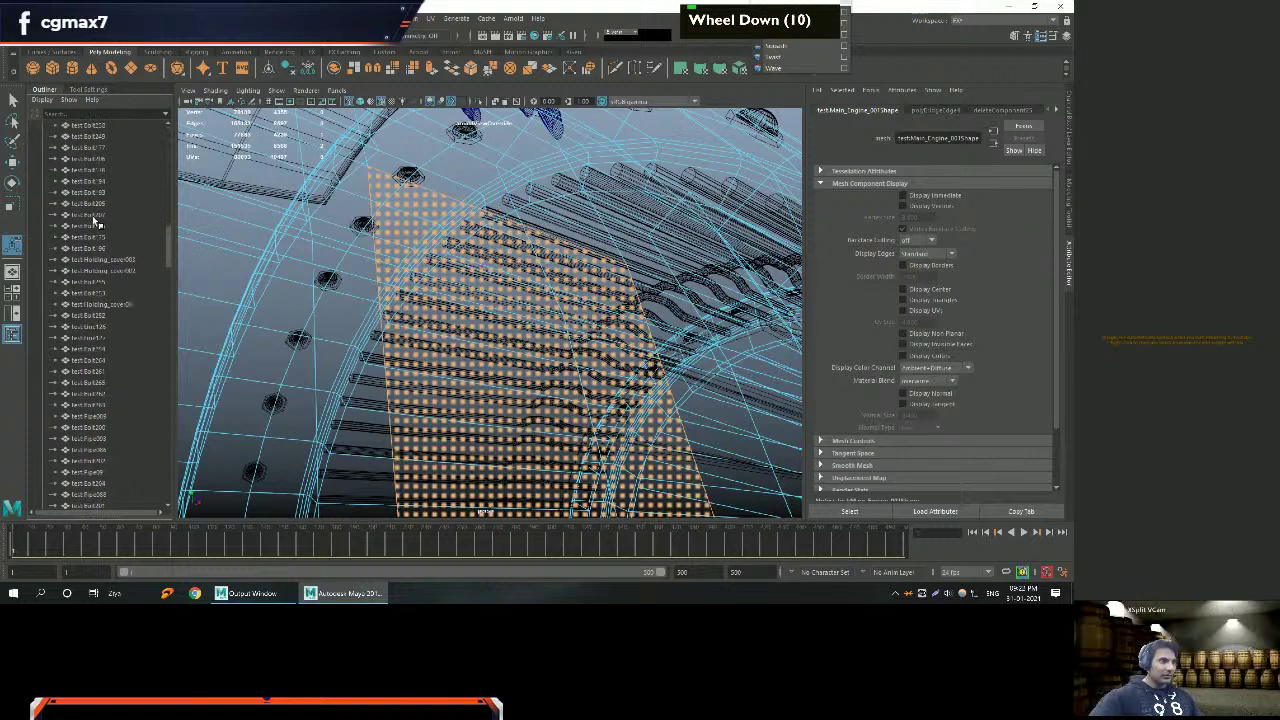
pyautogui.scroll(6, 92, 216)
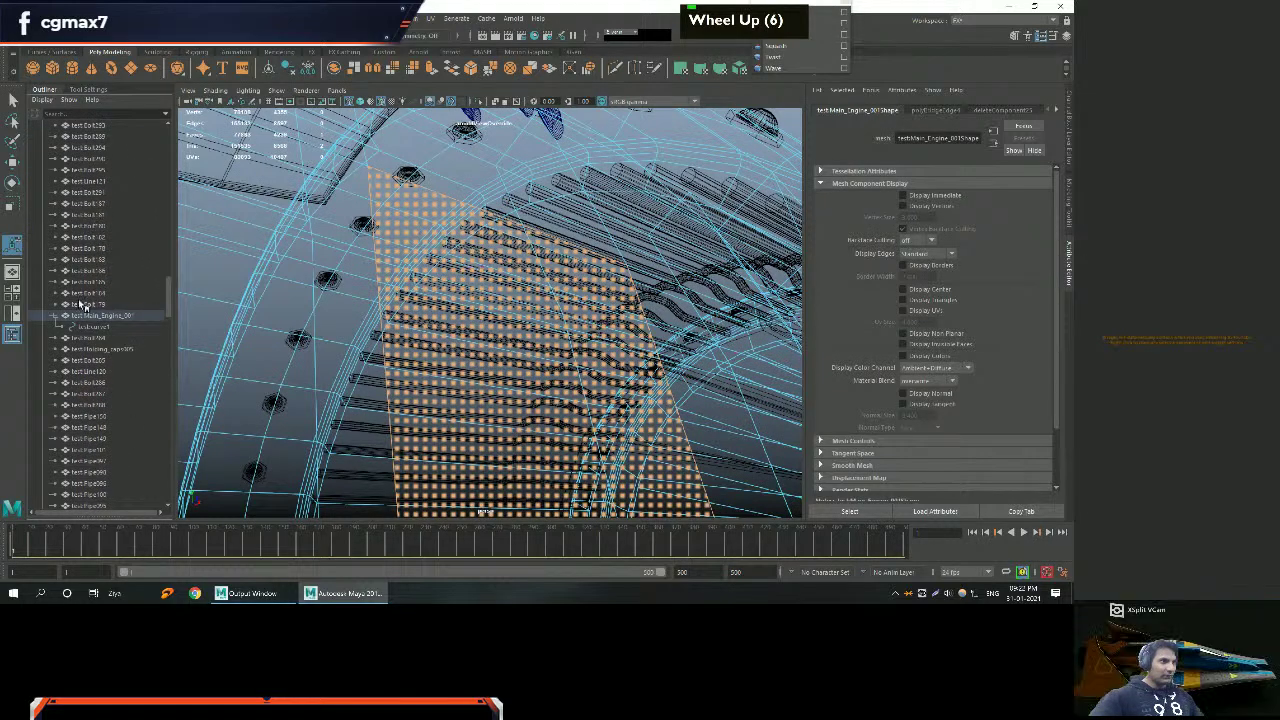
pyautogui.click(97, 327)
pyautogui.keyDown('alt'); pyautogui.moveTo(529, 343); pyautogui.dragTo(493, 340, button='right'); pyautogui.keyUp('alt')
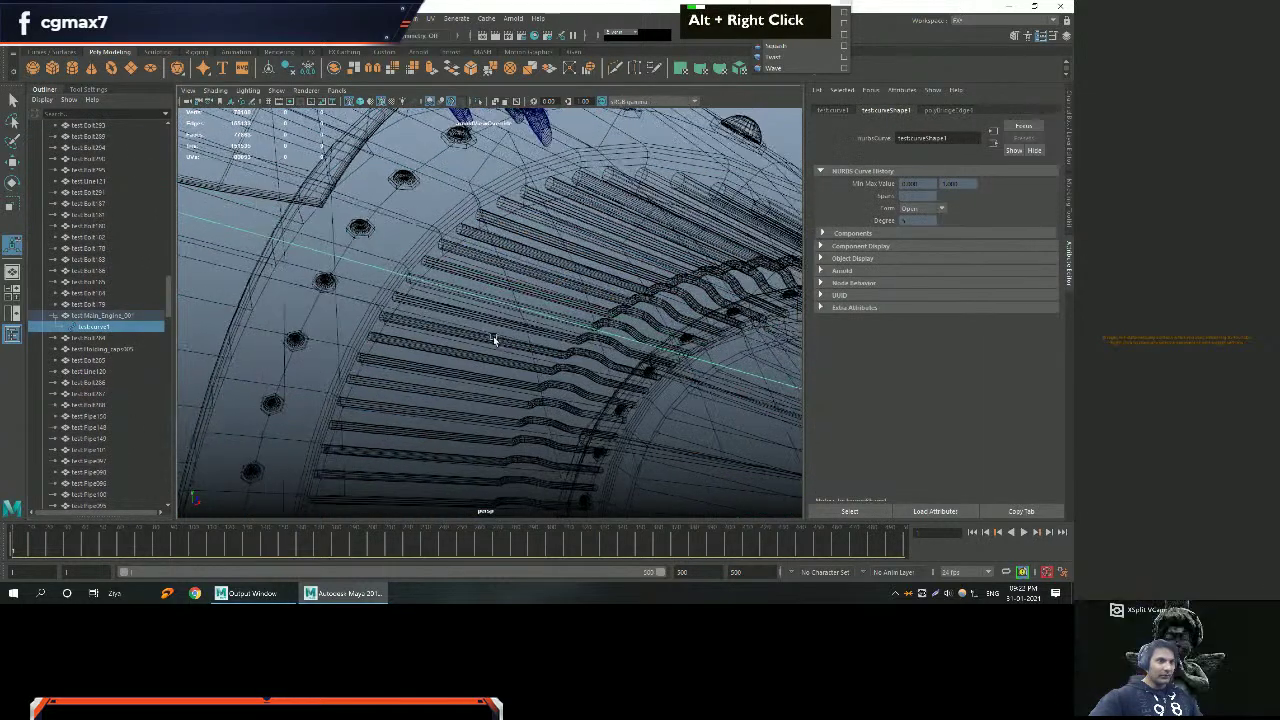
# Edit the curve's control vertices in shaded display, moving a middle one outward so the bridge bends away from the engine body.
pyautogui.rightClick(440, 288)
pyautogui.scroll(-2, 492, 285)
pyautogui.keyDown('alt'); pyautogui.moveTo(492, 285); pyautogui.dragTo(390, 286, button='right'); pyautogui.keyUp('alt')
pyautogui.keyDown('alt'); pyautogui.moveTo(390, 287); pyautogui.dragTo(390, 300); pyautogui.keyUp('alt')
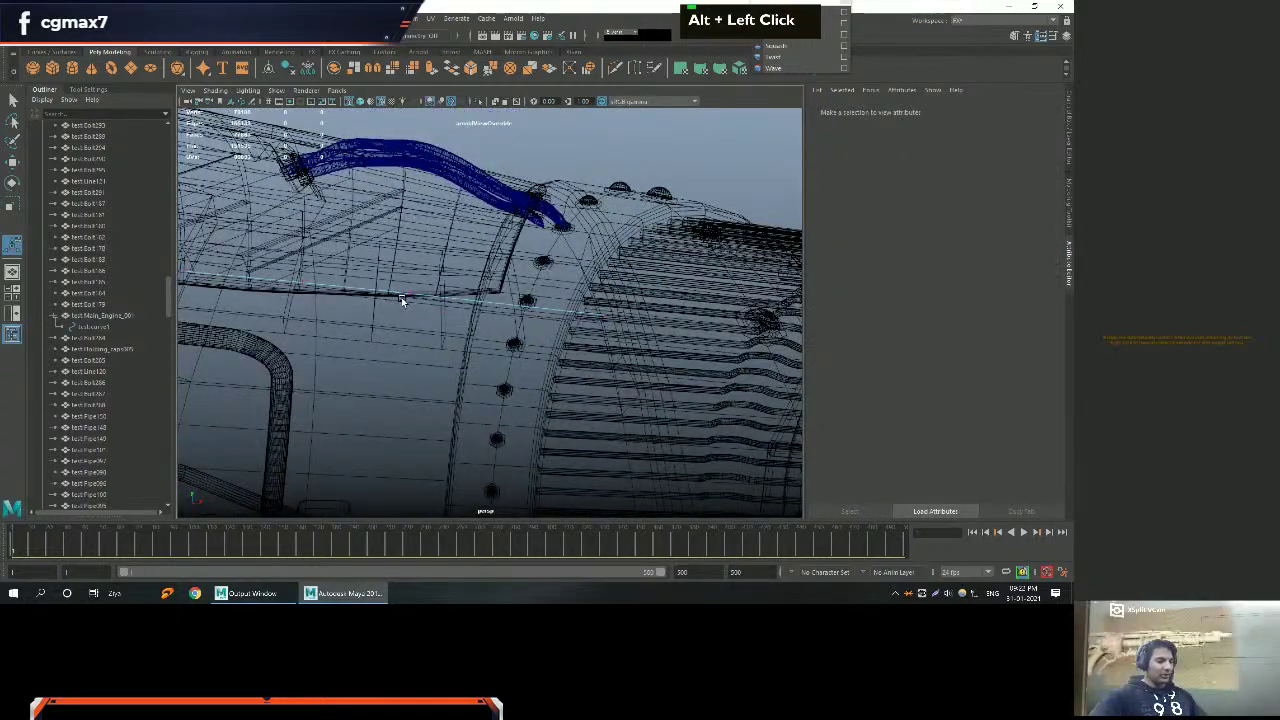
pyautogui.press('5')
pyautogui.moveTo(370, 320)
pyautogui.keyDown('alt'); pyautogui.mouseDown()
pyautogui.moveTo(402, 311)
pyautogui.moveTo(439, 253)
pyautogui.moveTo(449, 303)
pyautogui.moveTo(484, 272)
pyautogui.mouseUp(); pyautogui.keyUp('alt')
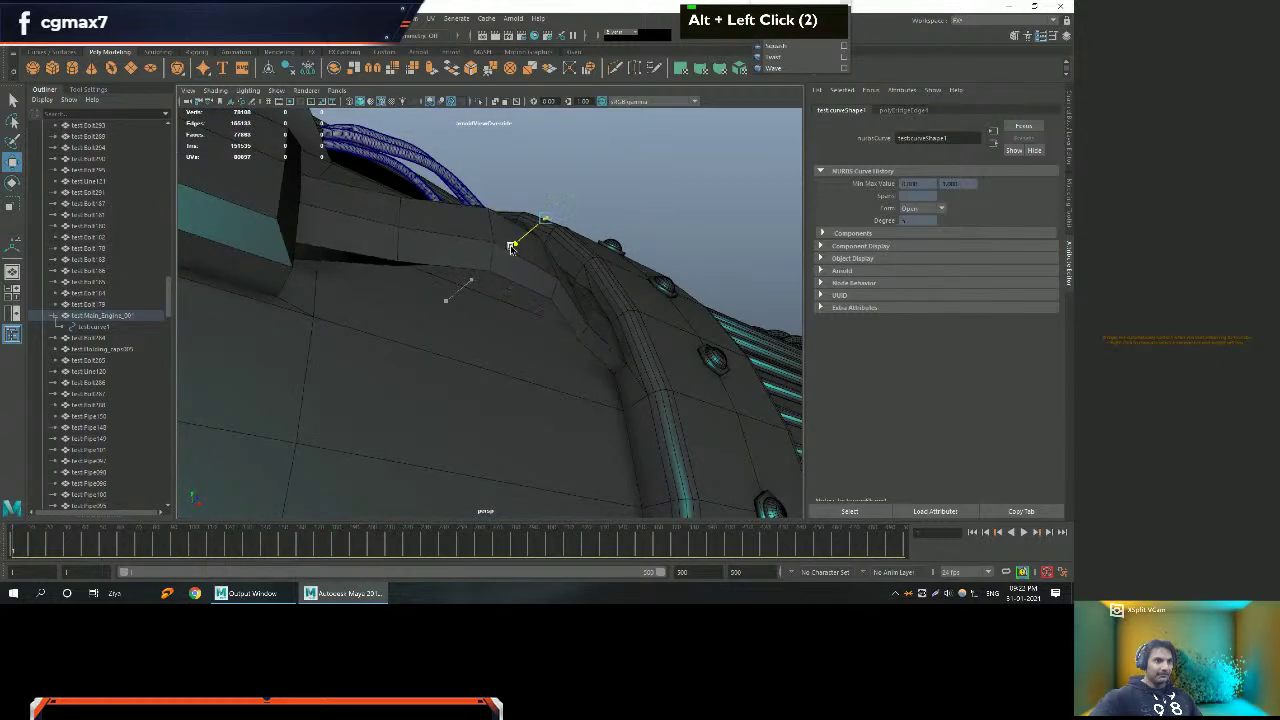
pyautogui.keyDown('alt'); pyautogui.moveTo(548, 210); pyautogui.dragTo(563, 263); pyautogui.keyUp('alt')
pyautogui.keyDown('alt'); pyautogui.moveTo(563, 263); pyautogui.dragTo(503, 314, button='middle'); pyautogui.keyUp('alt')
pyautogui.keyDown('alt'); pyautogui.moveTo(503, 314); pyautogui.dragTo(509, 323); pyautogui.keyUp('alt')
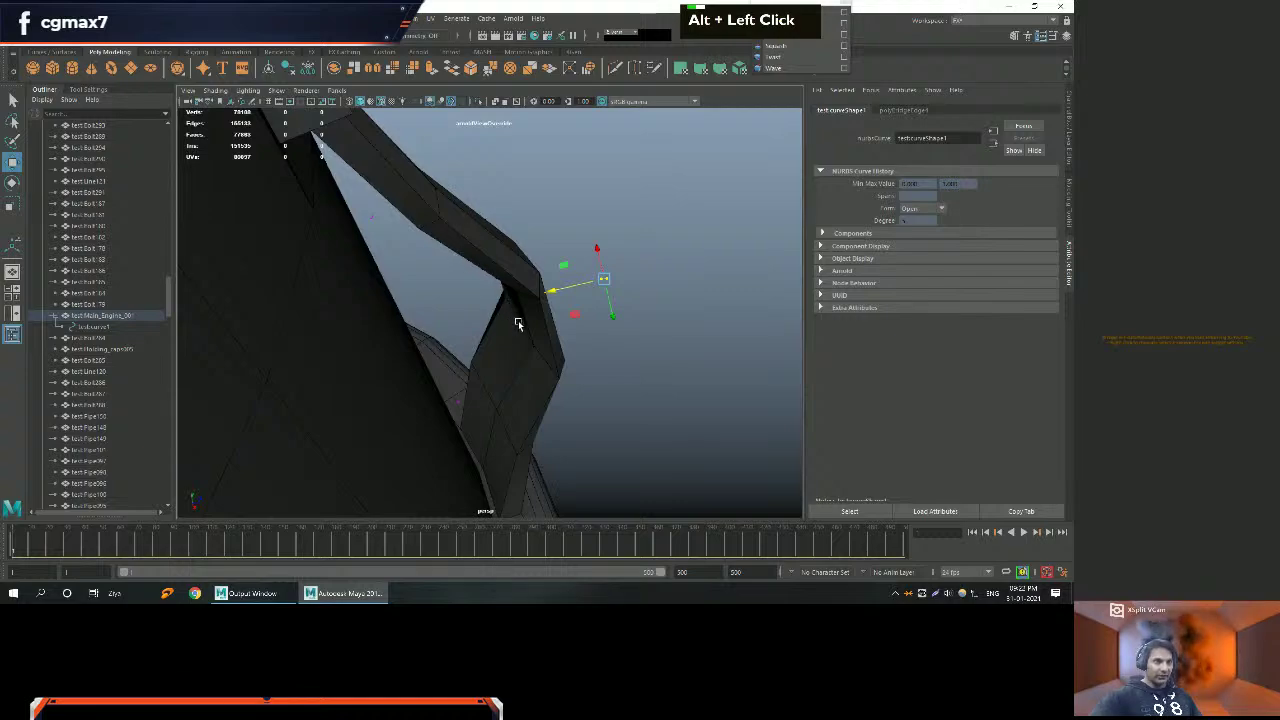
pyautogui.keyDown('alt'); pyautogui.moveTo(562, 267); pyautogui.dragTo(457, 314); pyautogui.keyUp('alt')
pyautogui.keyDown('alt'); pyautogui.moveTo(457, 314); pyautogui.dragTo(366, 323, button='right'); pyautogui.keyUp('alt')
pyautogui.keyDown('alt'); pyautogui.moveTo(366, 323); pyautogui.dragTo(404, 369); pyautogui.keyUp('alt')
pyautogui.keyDown('alt'); pyautogui.moveTo(404, 369); pyautogui.dragTo(490, 360, button='right'); pyautogui.keyUp('alt')
# Set the bridge's divisions to 8 and give it a slight negative twist to straighten the strip.
pyautogui.click(898, 111)
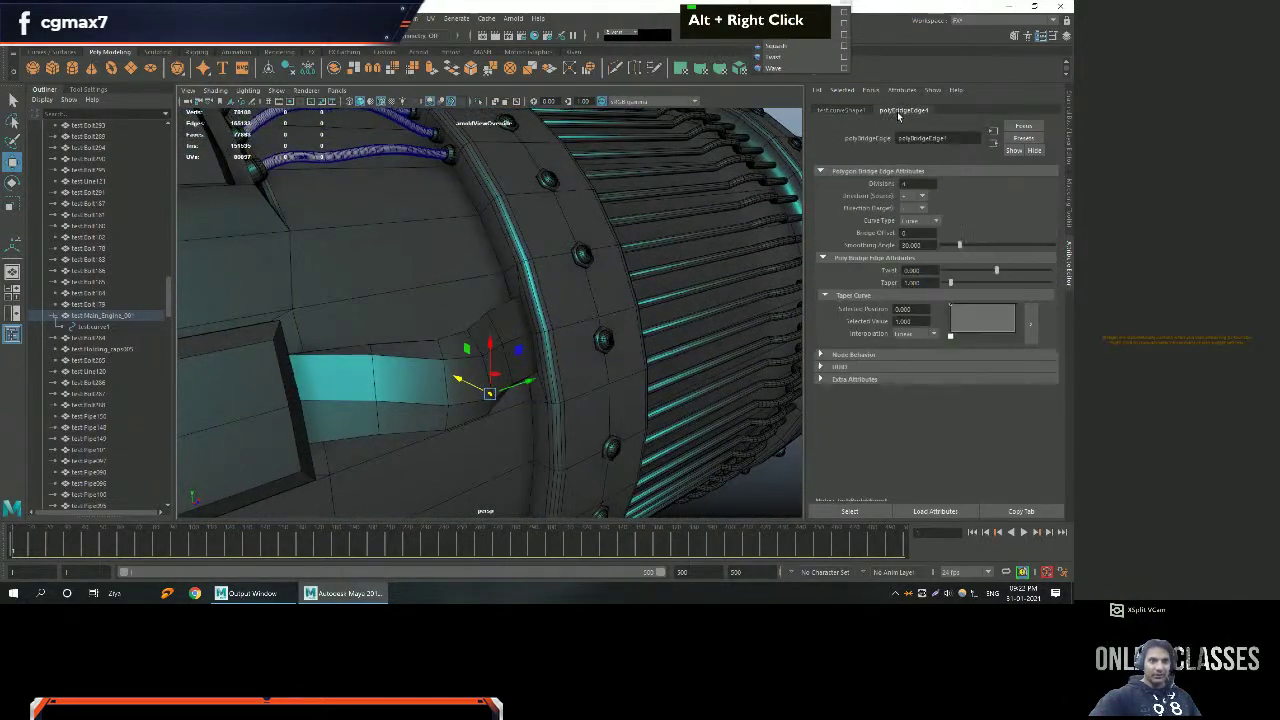
pyautogui.keyDown('alt'); pyautogui.moveTo(710, 315); pyautogui.dragTo(600, 330); pyautogui.keyUp('alt')
pyautogui.keyDown('alt'); pyautogui.moveTo(600, 330); pyautogui.dragTo(620, 330, button='right'); pyautogui.keyUp('alt')
pyautogui.keyDown('alt'); pyautogui.moveTo(620, 330); pyautogui.dragTo(872, 254); pyautogui.keyUp('alt')
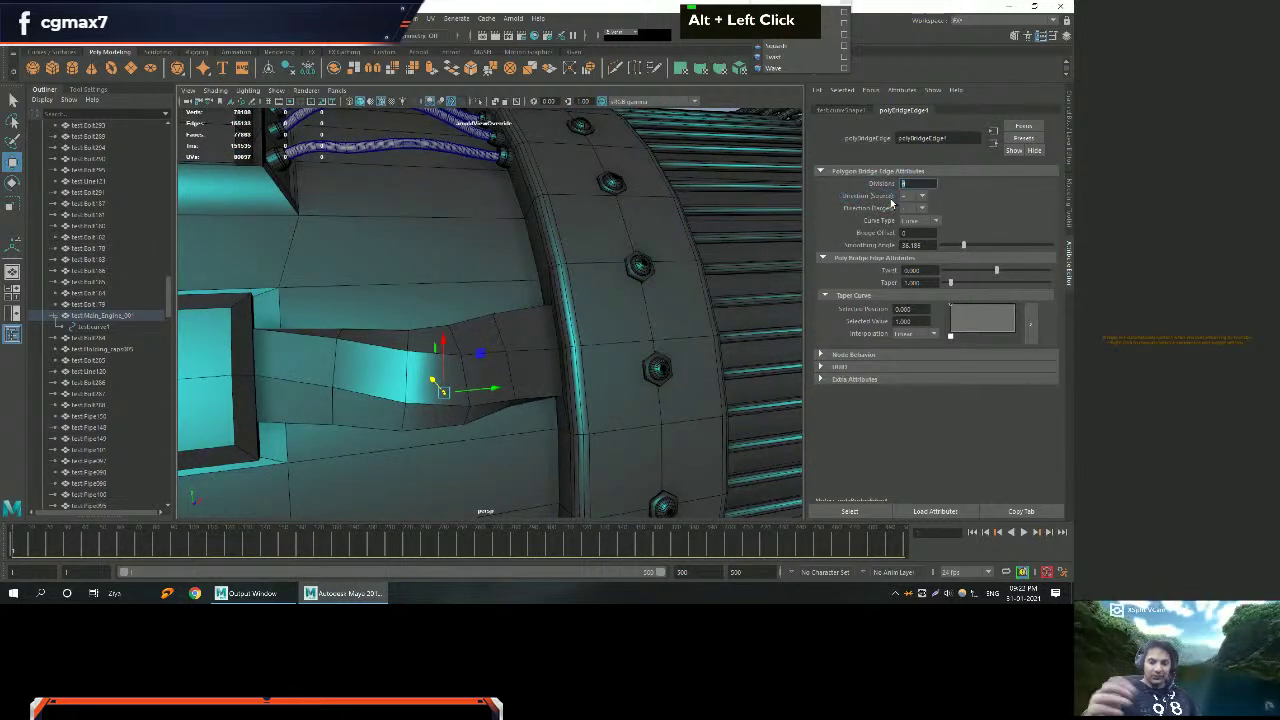
pyautogui.write('8')
pyautogui.press('Return')
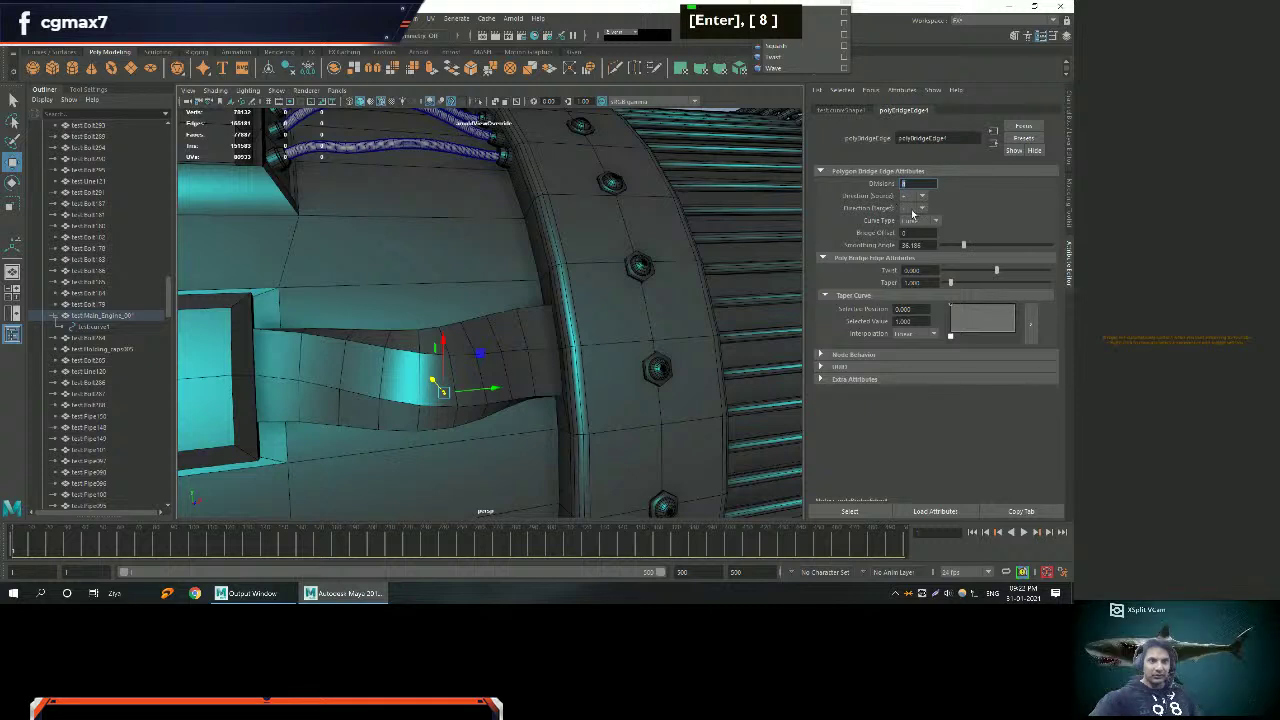
pyautogui.moveTo(996, 271); pyautogui.dragTo(995, 273)
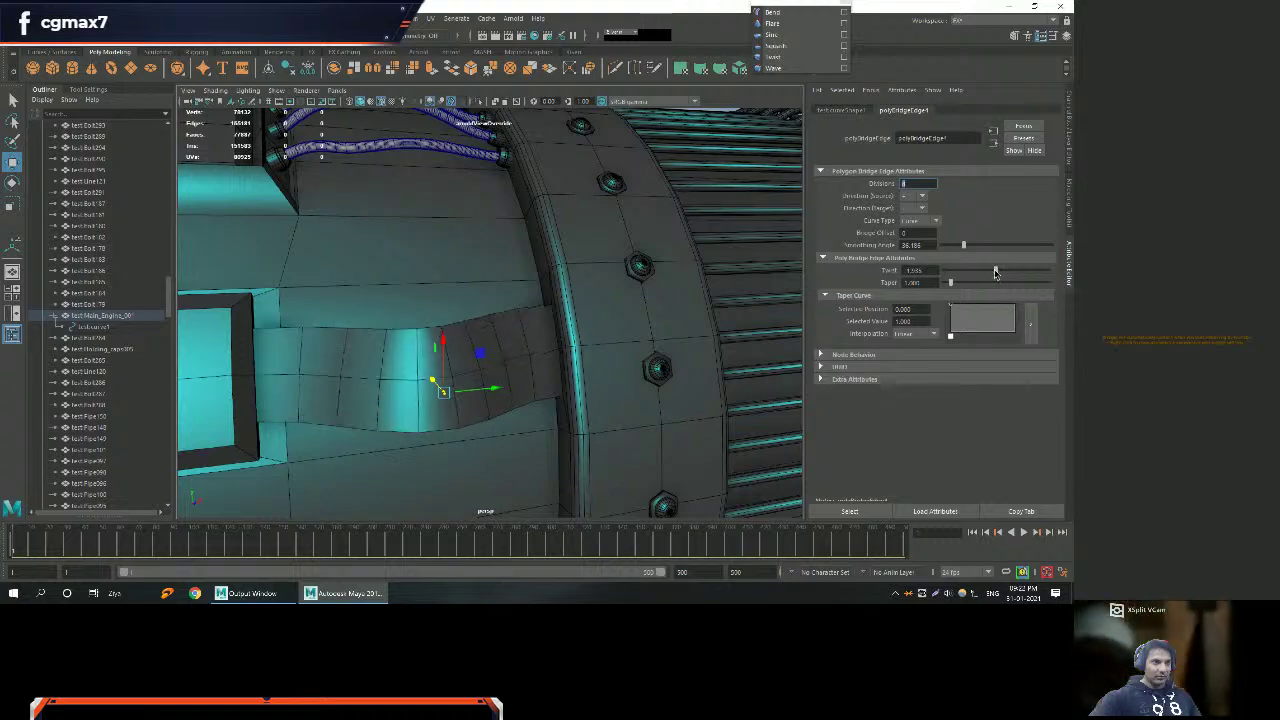
# Reposition the bridge curve's control vertices to raise the strip into a higher arch between the raised block and the collar.
pyautogui.keyDown('alt'); pyautogui.moveTo(300, 360); pyautogui.dragTo(380, 395); pyautogui.keyUp('alt')
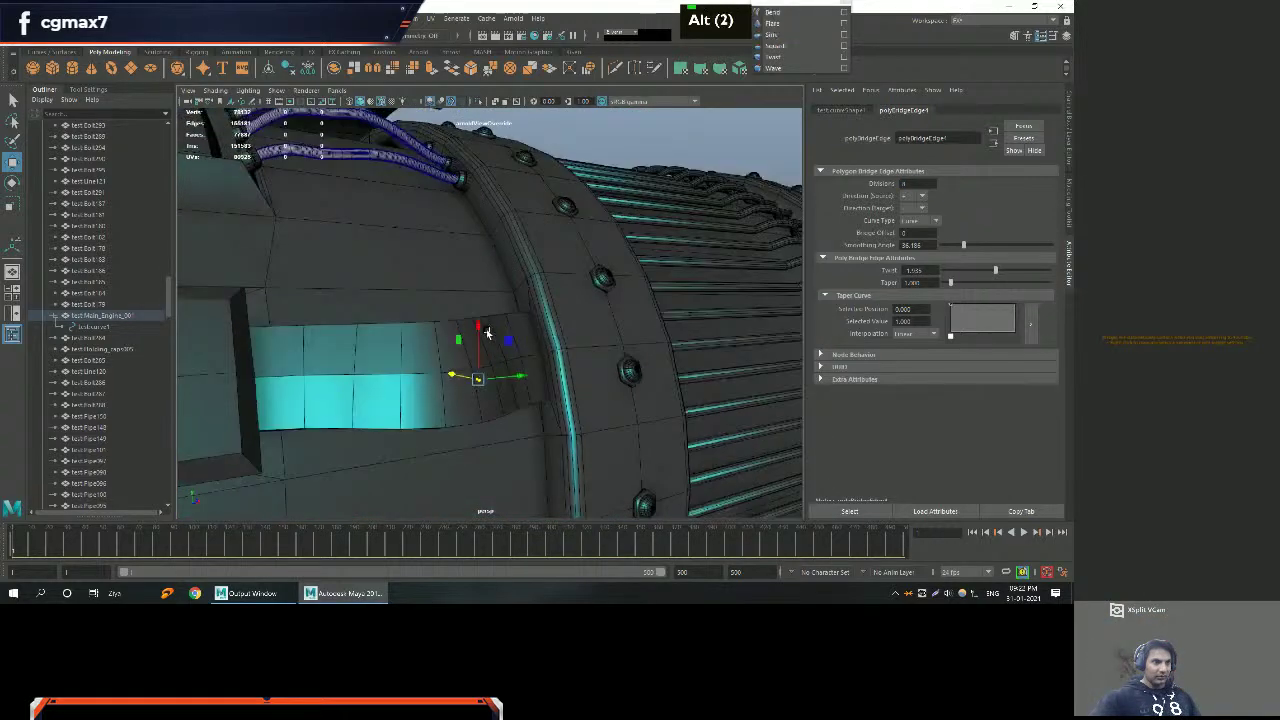
pyautogui.moveTo(478, 316); pyautogui.dragTo(475, 266)
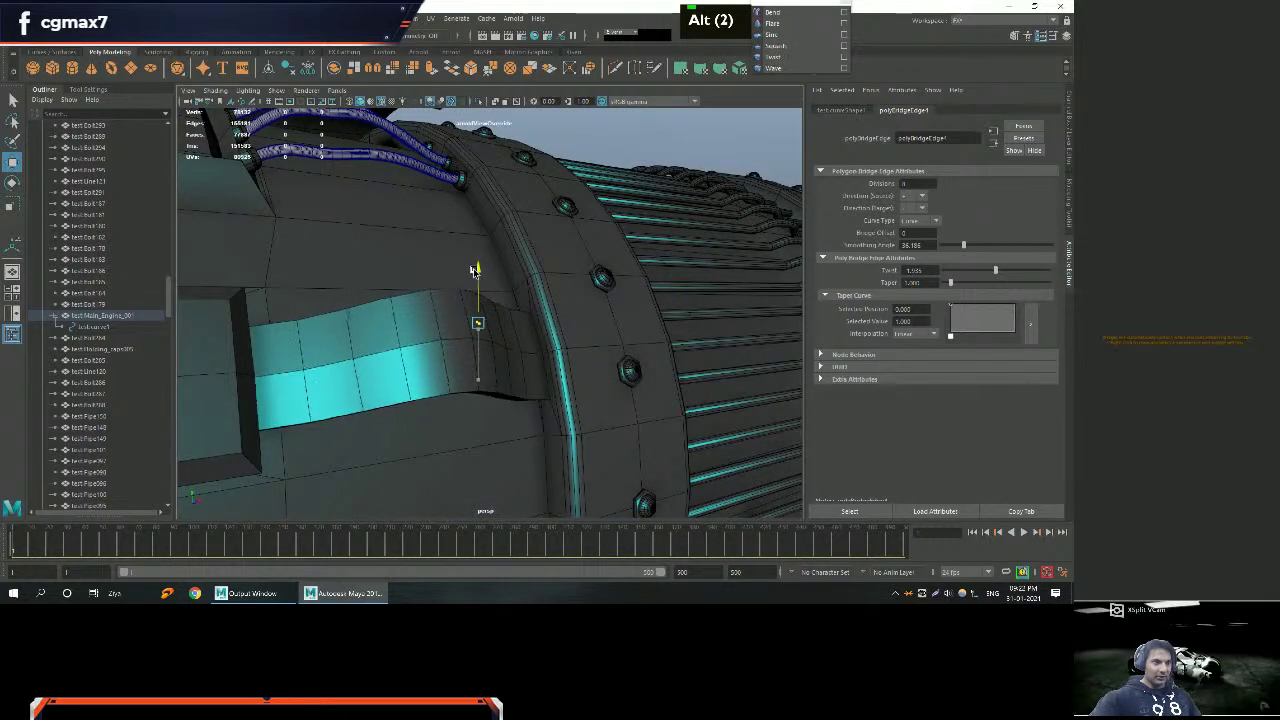
pyautogui.keyDown('alt'); pyautogui.moveTo(475, 268); pyautogui.dragTo(494, 337, button='right'); pyautogui.keyUp('alt')
pyautogui.keyDown('alt'); pyautogui.moveTo(494, 337); pyautogui.dragTo(350, 302); pyautogui.keyUp('alt')
pyautogui.keyDown('alt'); pyautogui.moveTo(509, 352); pyautogui.dragTo(506, 385, button='right'); pyautogui.keyUp('alt')
pyautogui.keyDown('alt'); pyautogui.moveTo(506, 385); pyautogui.dragTo(438, 226); pyautogui.keyUp('alt')
pyautogui.press('r')
pyautogui.press('w')
pyautogui.moveTo(505, 254); pyautogui.dragTo(409, 366)
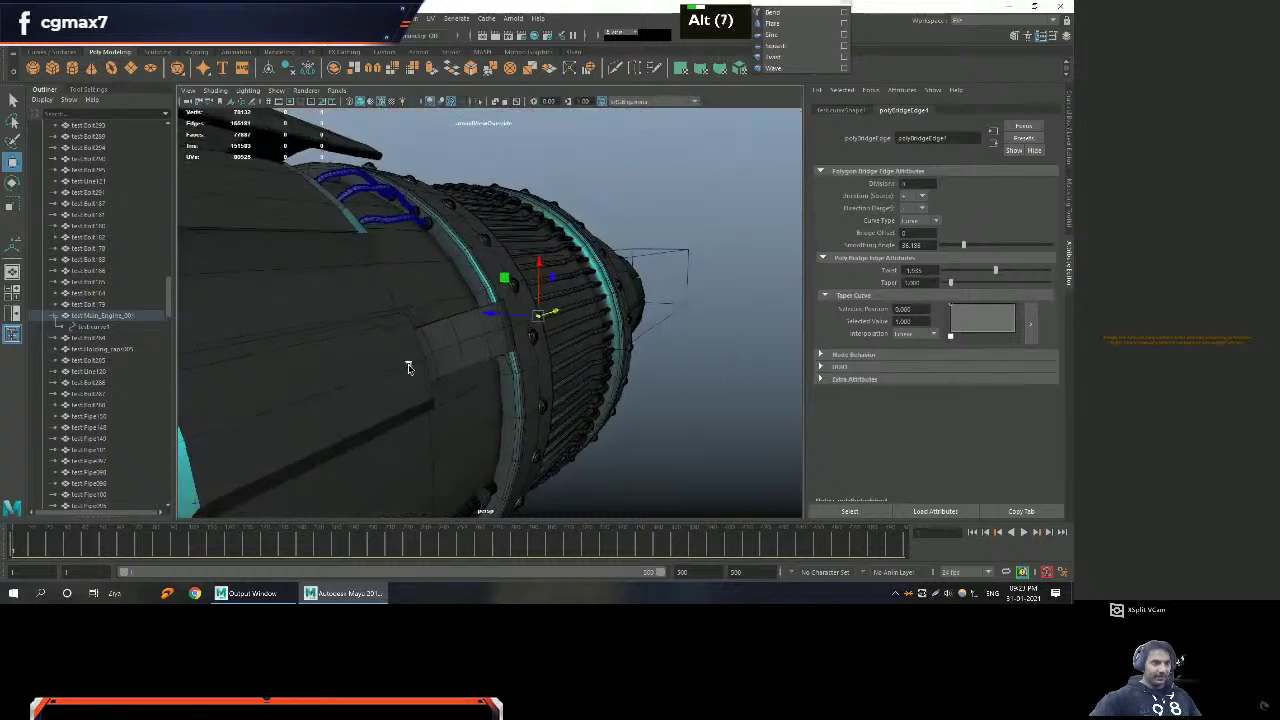
pyautogui.keyDown('alt'); pyautogui.moveTo(409, 366); pyautogui.dragTo(568, 281, button='right'); pyautogui.keyUp('alt')
pyautogui.press('e')
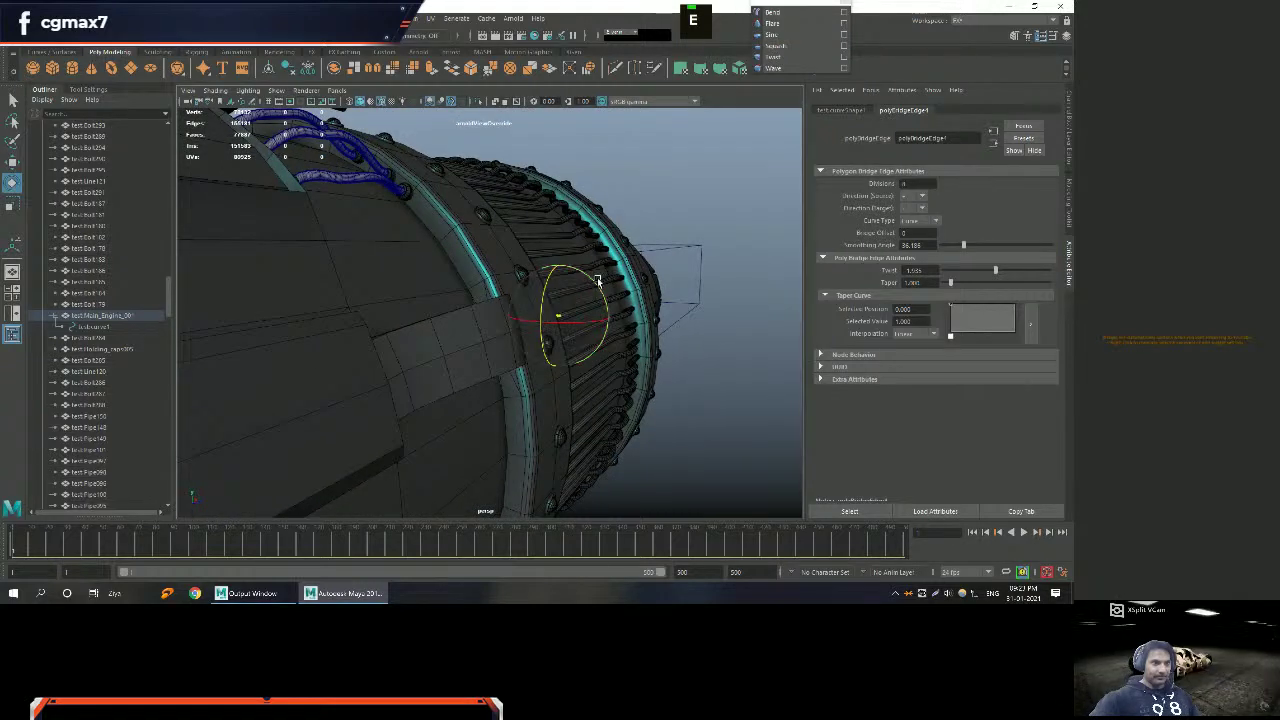
pyautogui.moveTo(575, 312)
pyautogui.keyDown('alt'); pyautogui.mouseDown()
pyautogui.moveTo(523, 363)
pyautogui.moveTo(557, 366)
pyautogui.moveTo(532, 327)
pyautogui.moveTo(543, 309)
pyautogui.moveTo(458, 332)
pyautogui.moveTo(560, 318)
pyautogui.mouseUp(); pyautogui.keyUp('alt')
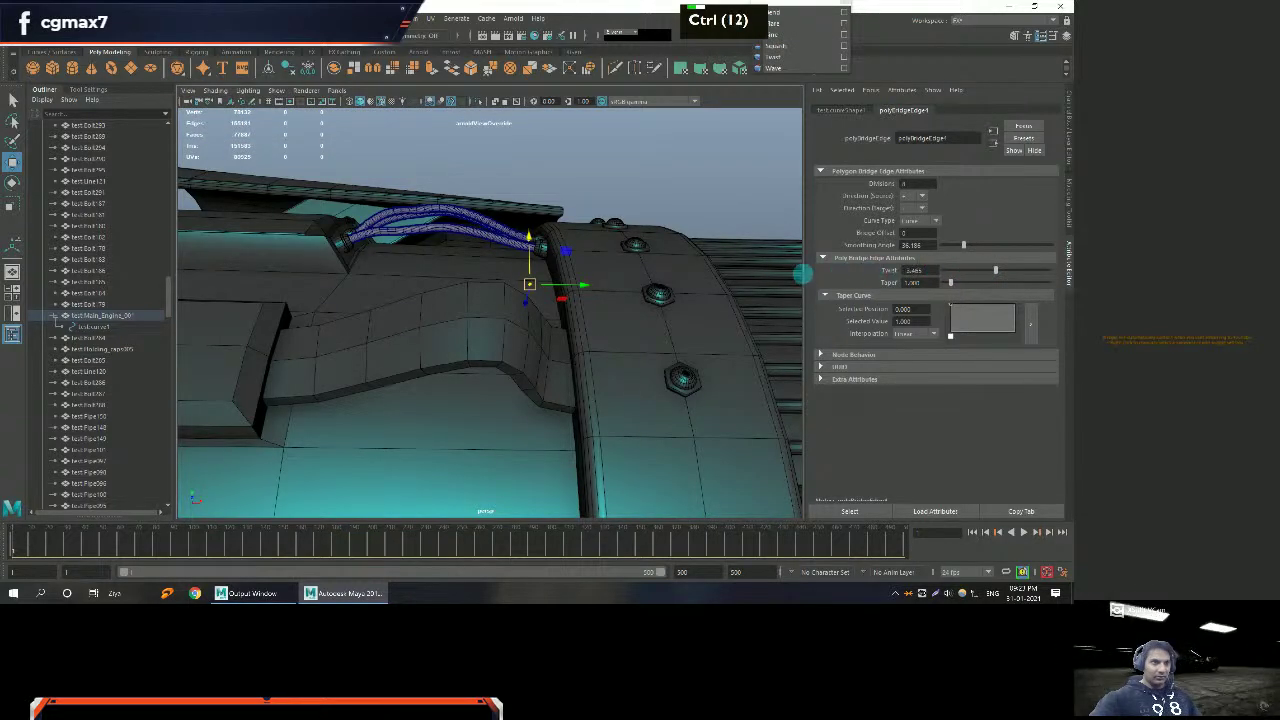
# Fine-tune the bridge's Twist and Taper to align the arch, and leave the curve's component editing.
pyautogui.keyDown('ctrl'); pyautogui.moveTo(820, 273); pyautogui.dragTo(554, 278); pyautogui.keyUp('ctrl')
pyautogui.keyDown('alt'); pyautogui.moveTo(500, 330); pyautogui.dragTo(682, 336); pyautogui.keyUp('alt')
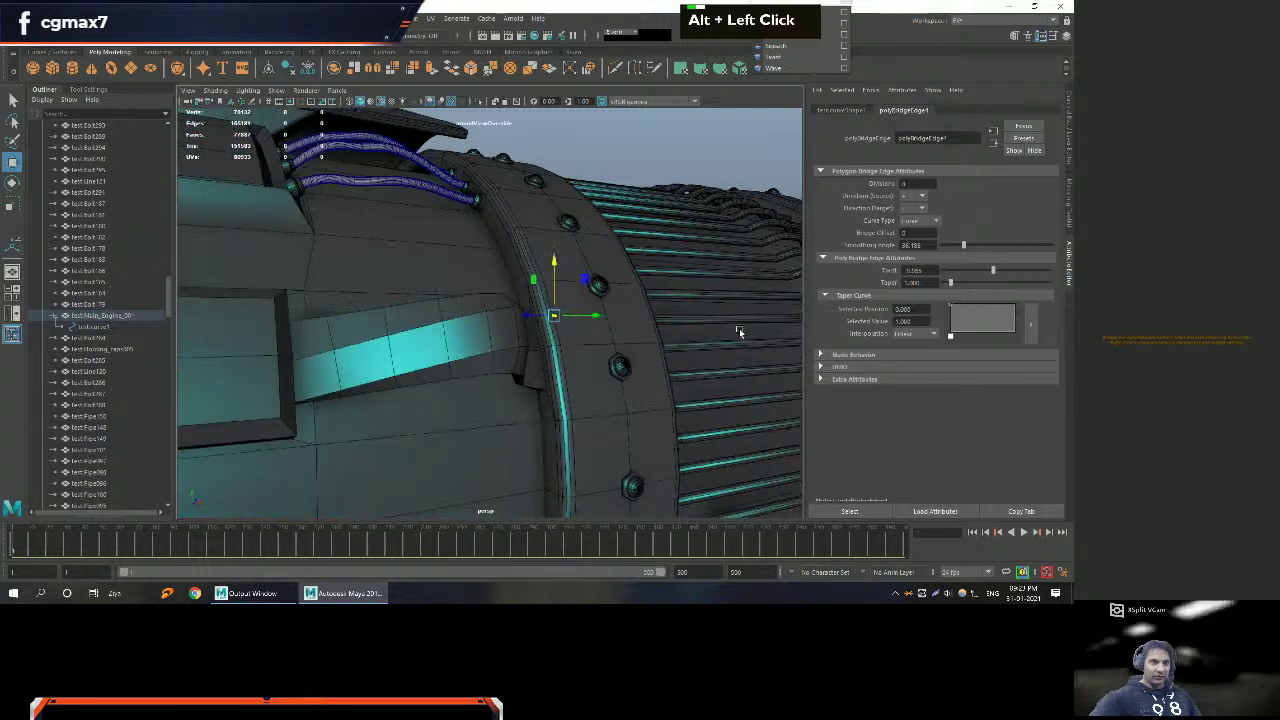
pyautogui.moveTo(925, 283)
pyautogui.keyDown('ctrl'); pyautogui.mouseDown()
pyautogui.moveTo(891, 283)
pyautogui.moveTo(953, 281)
pyautogui.moveTo(915, 284)
pyautogui.mouseUp(); pyautogui.keyUp('ctrl')
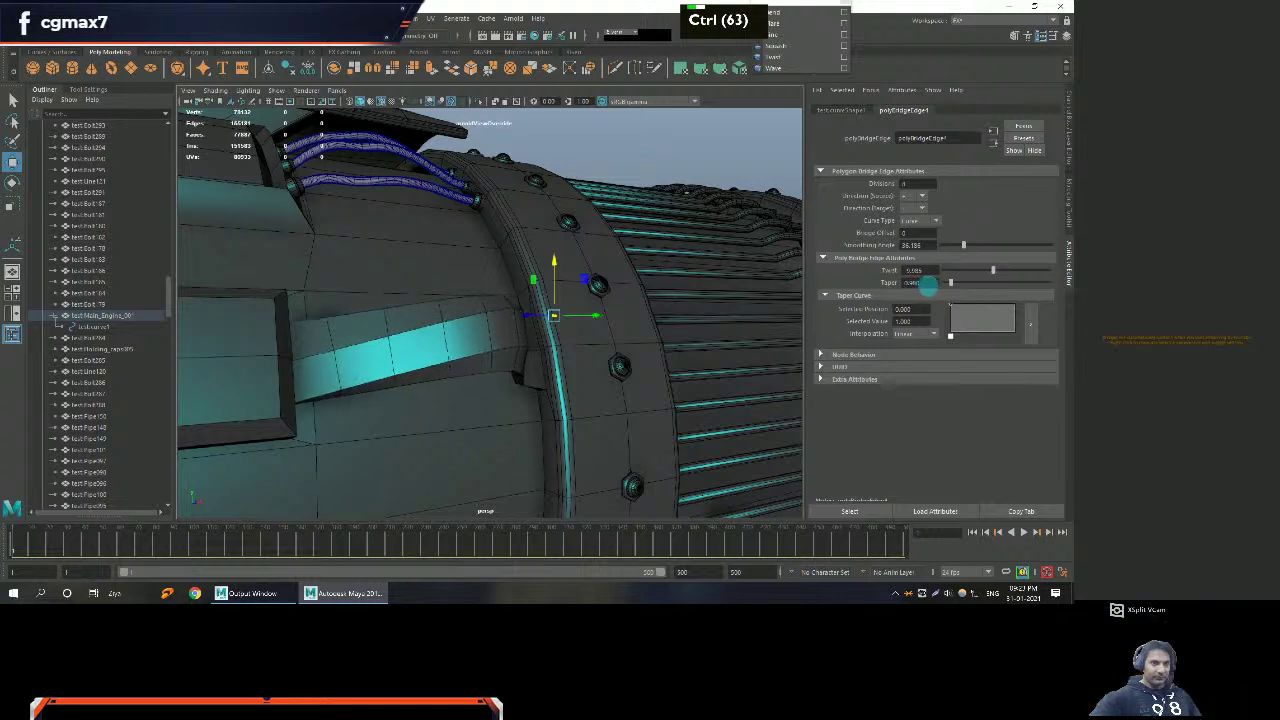
pyautogui.keyDown('alt'); pyautogui.moveTo(530, 345); pyautogui.dragTo(544, 349, button='middle'); pyautogui.keyUp('alt')
pyautogui.keyDown('alt'); pyautogui.moveTo(544, 349); pyautogui.dragTo(486, 363); pyautogui.keyUp('alt')
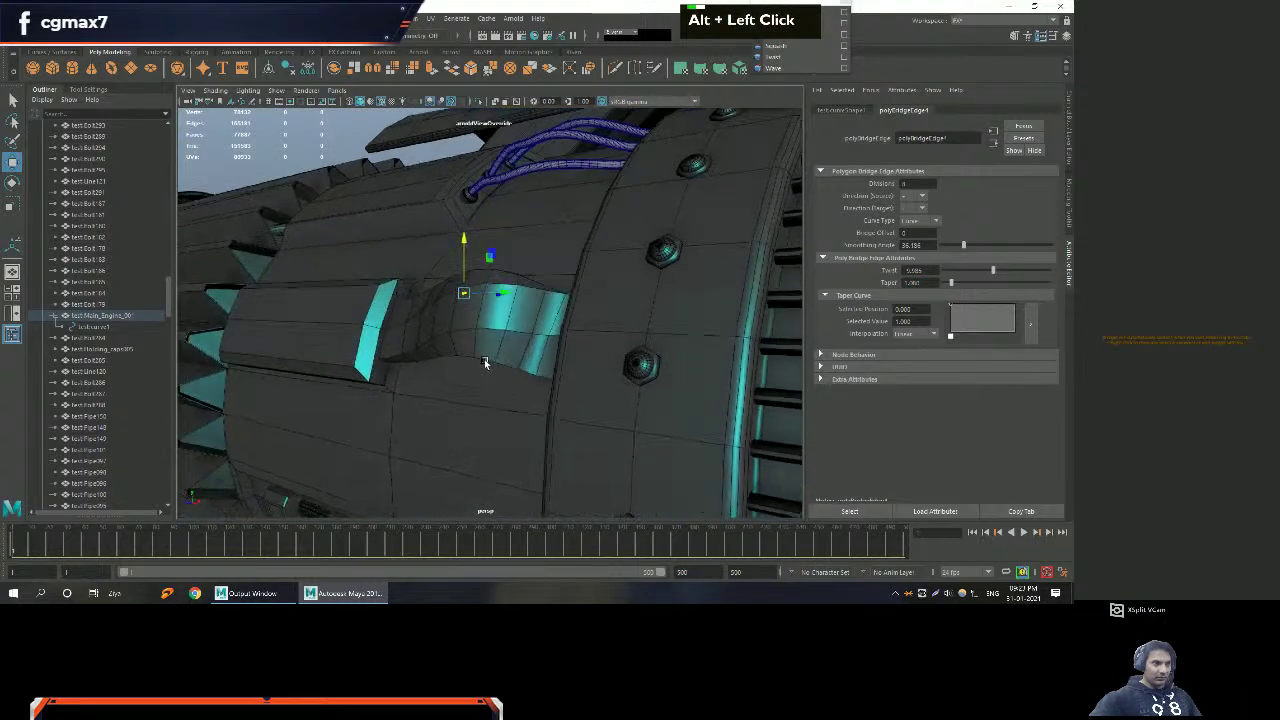
pyautogui.keyDown('alt'); pyautogui.moveTo(486, 363); pyautogui.dragTo(390, 365, button='right'); pyautogui.keyUp('alt')
pyautogui.press('q')
pyautogui.keyDown('alt'); pyautogui.moveTo(390, 365); pyautogui.dragTo(476, 331); pyautogui.keyUp('alt')
pyautogui.moveTo(472, 330); pyautogui.dragTo(508, 276, button='right')
pyautogui.scroll(-6, 416, 399)
pyautogui.click(641, 478)
# Bevel the cross edge loops along the bridge's arch to smooth its bend, and return to object selection.
pyautogui.keyDown('alt'); pyautogui.scroll(2, 557, 457); pyautogui.keyUp('alt')
pyautogui.moveTo(557, 457)
pyautogui.keyDown('alt'); pyautogui.mouseDown()
pyautogui.moveTo(614, 457)
pyautogui.moveTo(574, 449)
pyautogui.mouseUp(); pyautogui.keyUp('alt')
pyautogui.keyDown('alt'); pyautogui.moveTo(574, 449); pyautogui.dragTo(506, 321, button='middle'); pyautogui.keyUp('alt')
pyautogui.keyDown('alt'); pyautogui.moveTo(506, 321); pyautogui.dragTo(539, 371); pyautogui.keyUp('alt')
pyautogui.keyDown('alt'); pyautogui.moveTo(539, 371); pyautogui.dragTo(569, 382, button='right'); pyautogui.keyUp('alt')
pyautogui.keyDown('alt'); pyautogui.moveTo(569, 382); pyautogui.dragTo(522, 275); pyautogui.keyUp('alt')
pyautogui.keyDown('alt'); pyautogui.moveTo(522, 275); pyautogui.dragTo(539, 318, button='right'); pyautogui.keyUp('alt')
pyautogui.press('q')
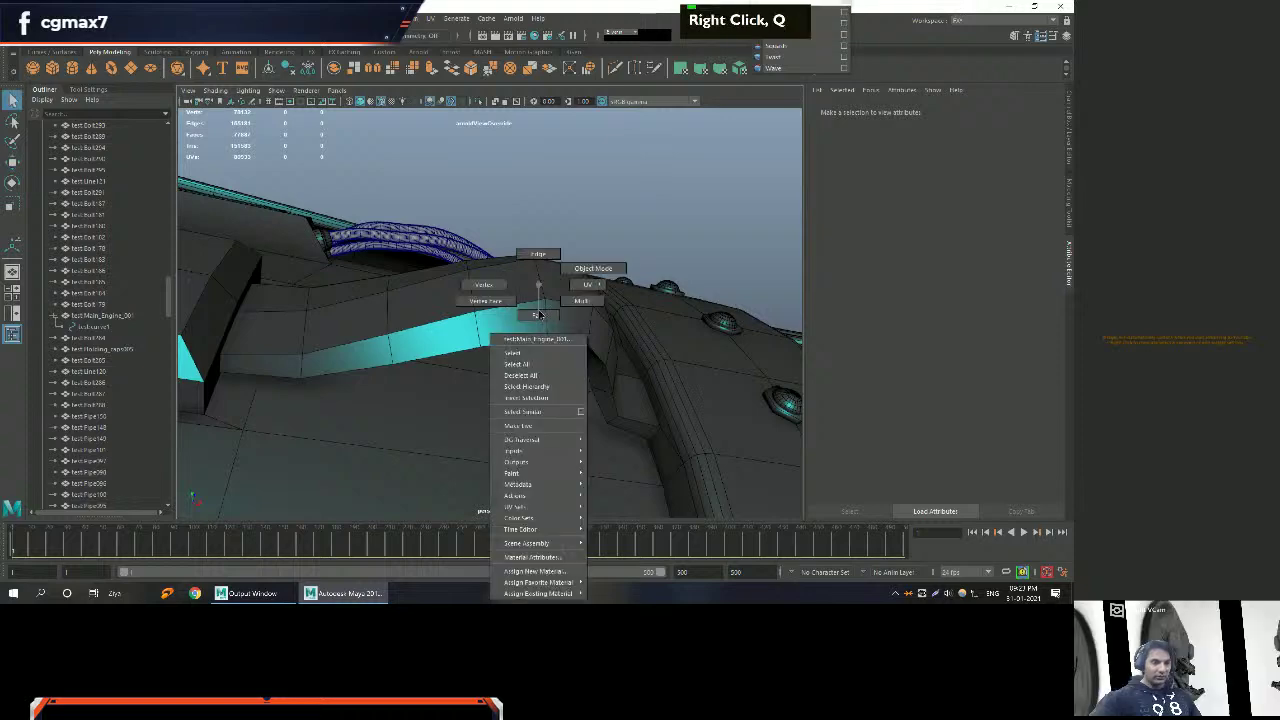
pyautogui.moveTo(547, 245); pyautogui.dragTo(547, 247, button='right')
pyautogui.keyDown('alt'); pyautogui.moveTo(547, 247); pyautogui.dragTo(517, 323); pyautogui.keyUp('alt')
pyautogui.keyDown('alt'); pyautogui.moveTo(517, 323); pyautogui.dragTo(516, 345, button='right'); pyautogui.keyUp('alt')
pyautogui.doubleClick(547, 304)
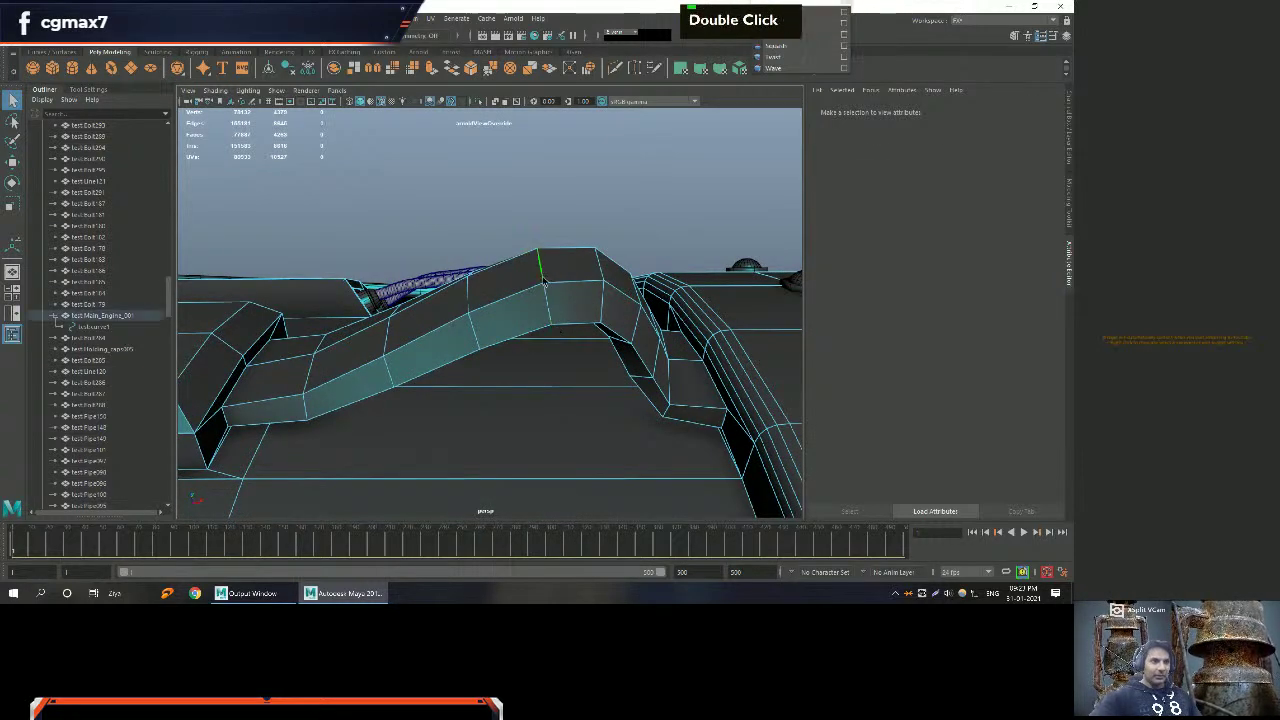
pyautogui.keyDown('shift'); pyautogui.rightClick(507, 325); pyautogui.keyUp('shift')
pyautogui.click(563, 322)
pyautogui.keyDown('alt'); pyautogui.moveTo(486, 357); pyautogui.dragTo(500, 350, button='middle'); pyautogui.keyUp('alt')
pyautogui.keyDown('alt'); pyautogui.moveTo(500, 350); pyautogui.dragTo(551, 241, button='right'); pyautogui.keyUp('alt')
pyautogui.moveTo(551, 241); pyautogui.dragTo(414, 286)
pyautogui.keyDown('alt'); pyautogui.moveTo(414, 286); pyautogui.dragTo(457, 309, button='middle'); pyautogui.keyUp('alt')
pyautogui.press('q')
pyautogui.click(518, 261)
pyautogui.scroll(-3, 491, 214)
pyautogui.keyDown('alt'); pyautogui.moveTo(491, 214); pyautogui.dragTo(470, 250); pyautogui.keyUp('alt')
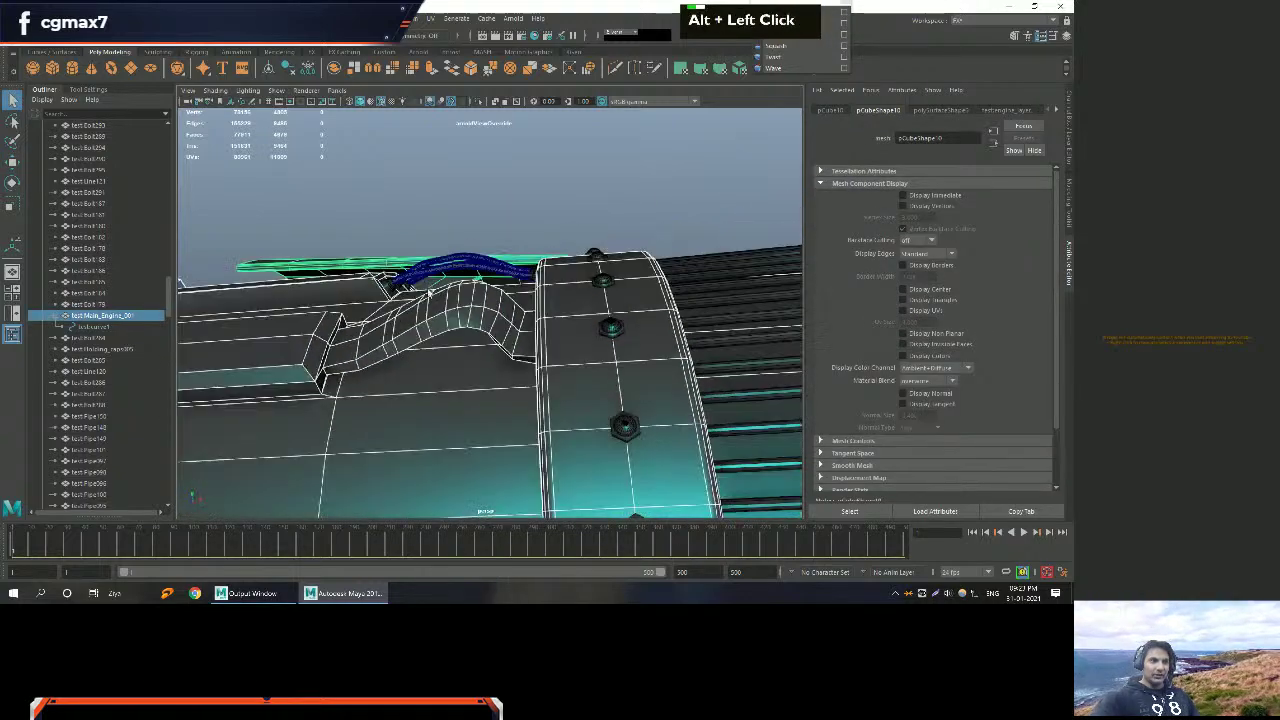
# Select the raised block's short corner edges at both of its ends.
pyautogui.keyDown('alt'); pyautogui.moveTo(470, 250); pyautogui.dragTo(440, 300, button='right'); pyautogui.keyUp('alt')
pyautogui.keyDown('alt'); pyautogui.moveTo(440, 300); pyautogui.dragTo(428, 342, button='middle'); pyautogui.keyUp('alt')
pyautogui.keyDown('alt'); pyautogui.moveTo(428, 342); pyautogui.dragTo(450, 332); pyautogui.keyUp('alt')
pyautogui.keyDown('alt'); pyautogui.scroll(-3, 450, 332); pyautogui.keyUp('alt')
pyautogui.keyDown('alt'); pyautogui.moveTo(450, 332); pyautogui.dragTo(470, 346, button='middle'); pyautogui.keyUp('alt')
pyautogui.moveTo(470, 346)
pyautogui.keyDown('alt'); pyautogui.mouseDown()
pyautogui.moveTo(491, 361)
pyautogui.moveTo(462, 358)
pyautogui.mouseUp(); pyautogui.keyUp('alt')
pyautogui.keyDown('alt'); pyautogui.moveTo(462, 358); pyautogui.dragTo(429, 356, button='middle'); pyautogui.keyUp('alt')
pyautogui.moveTo(424, 342); pyautogui.dragTo(424, 250, button='right')
pyautogui.doubleClick(374, 362)
pyautogui.keyDown('alt'); pyautogui.moveTo(374, 362); pyautogui.dragTo(349, 306); pyautogui.keyUp('alt')
pyautogui.keyDown('shift'); pyautogui.click(353, 289); pyautogui.keyUp('shift')
pyautogui.keyDown('alt'); pyautogui.scroll(-2, 495, 271); pyautogui.keyUp('alt')
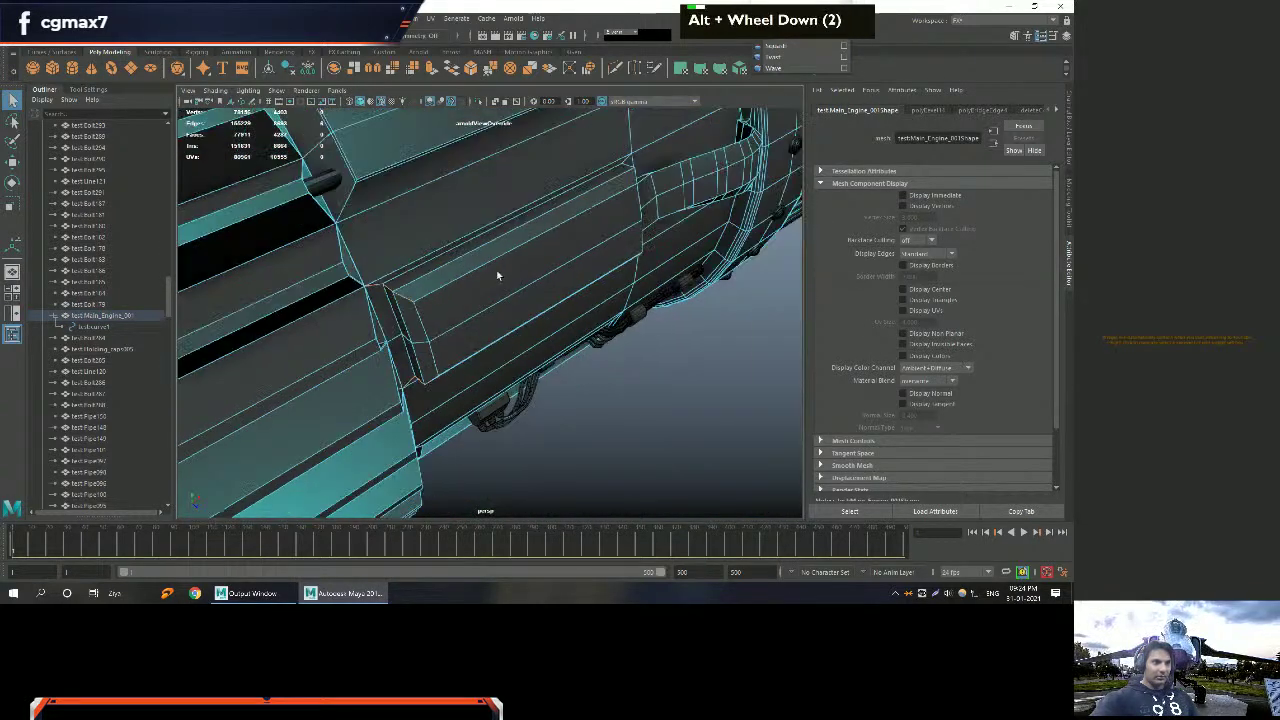
pyautogui.keyDown('alt'); pyautogui.moveTo(495, 271); pyautogui.dragTo(405, 355, button='right'); pyautogui.keyUp('alt')
pyautogui.keyDown('alt'); pyautogui.moveTo(405, 355); pyautogui.dragTo(478, 231); pyautogui.keyUp('alt')
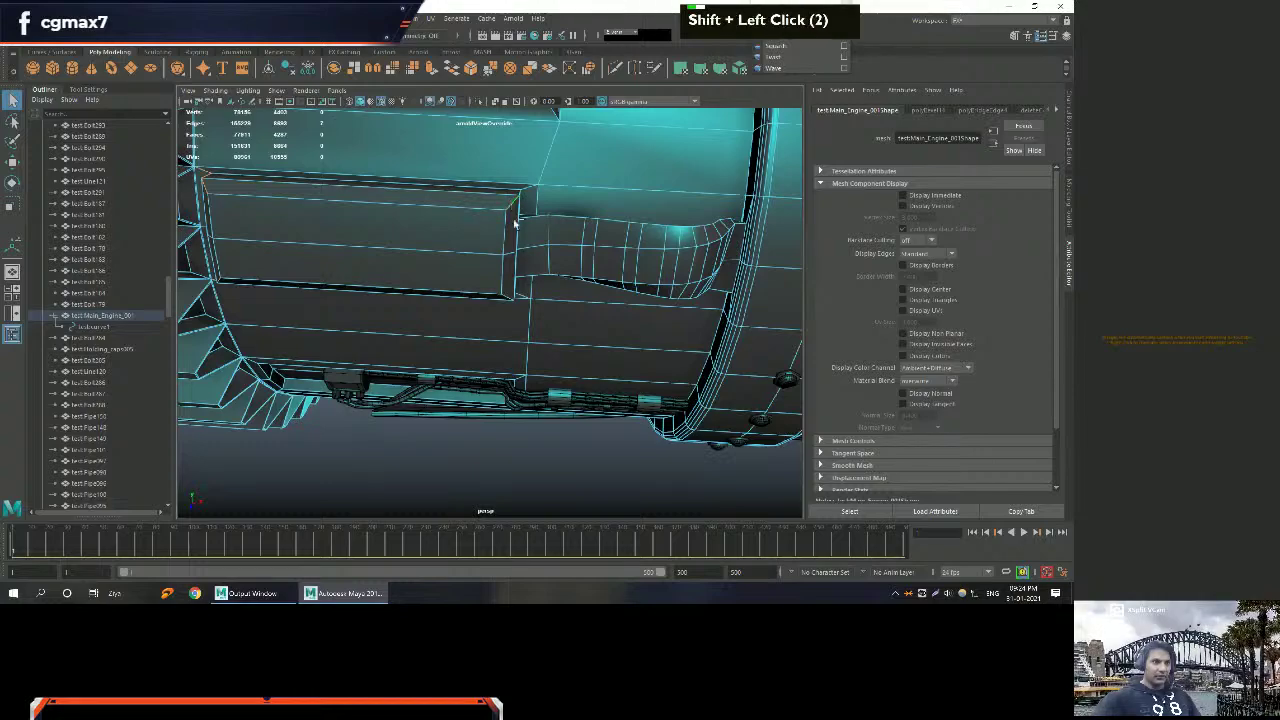
pyautogui.keyDown('alt'); pyautogui.moveTo(540, 289); pyautogui.dragTo(580, 300, button='middle'); pyautogui.keyUp('alt')
pyautogui.keyDown('alt'); pyautogui.moveTo(580, 300); pyautogui.dragTo(613, 266, button='right'); pyautogui.keyUp('alt')
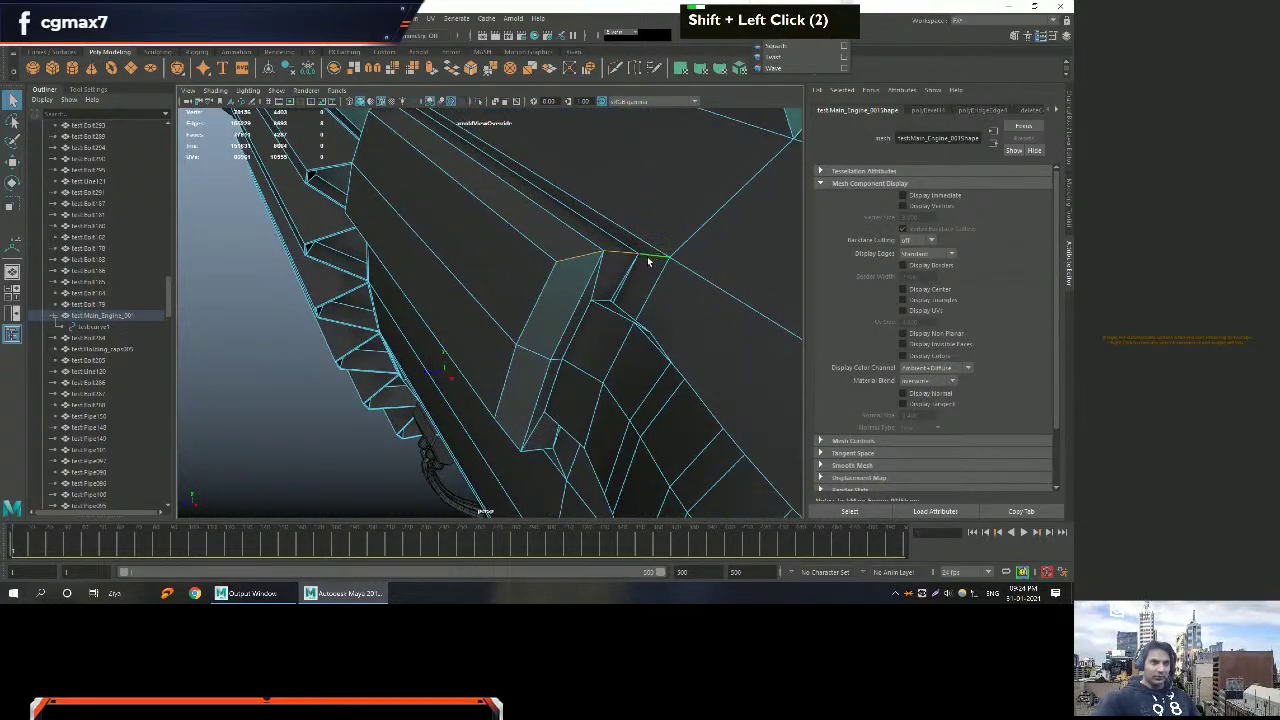
pyautogui.keyDown('alt'); pyautogui.moveTo(649, 260); pyautogui.dragTo(494, 309); pyautogui.keyUp('alt')
pyautogui.keyDown('alt'); pyautogui.moveTo(494, 309); pyautogui.dragTo(520, 318, button='middle'); pyautogui.keyUp('alt')
pyautogui.keyDown('alt'); pyautogui.moveTo(520, 318); pyautogui.dragTo(555, 327, button='right'); pyautogui.keyUp('alt')
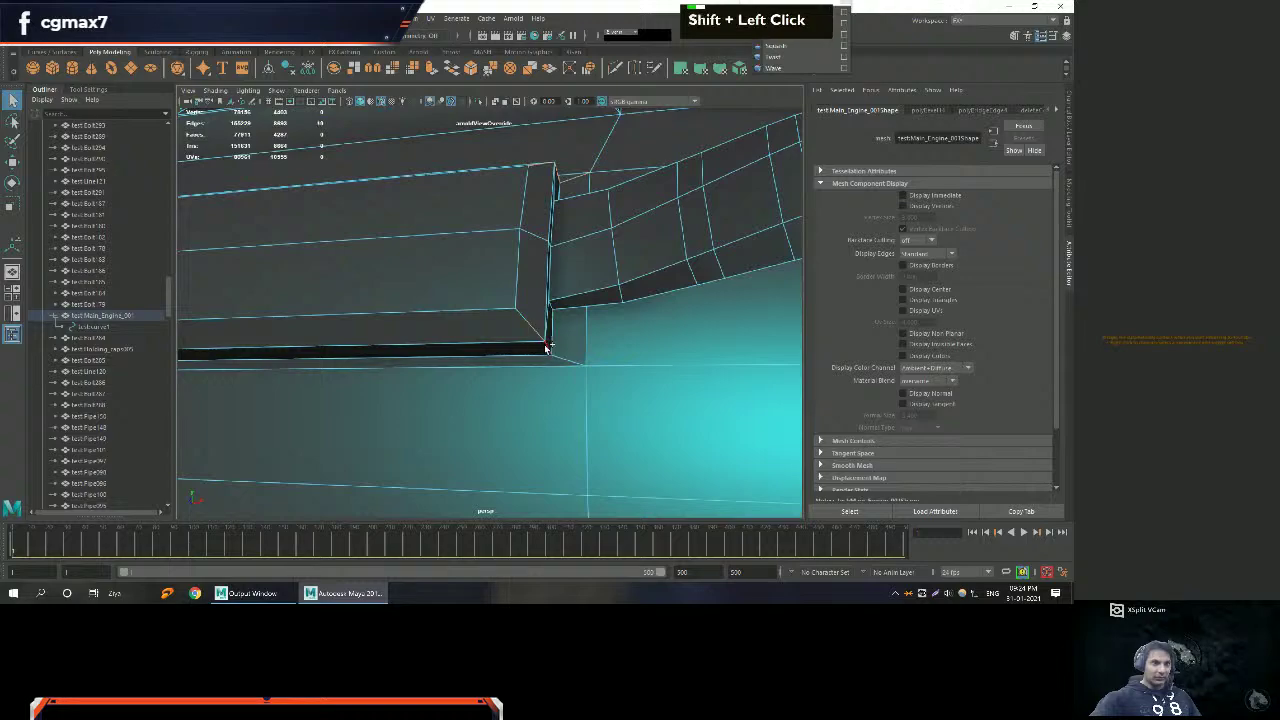
# Try beveling the selected block corner edges with a fraction of 0.5, and undo the bevel.
pyautogui.keyDown('alt'); pyautogui.scroll(-3, 563, 361); pyautogui.keyUp('alt')
pyautogui.keyDown('alt'); pyautogui.moveTo(528, 363); pyautogui.dragTo(486, 349, button='middle'); pyautogui.keyUp('alt')
pyautogui.keyDown('shift'); pyautogui.moveTo(485, 341); pyautogui.dragTo(543, 341, button='right'); pyautogui.keyUp('shift')
pyautogui.moveTo(543, 341)
pyautogui.keyDown('alt'); pyautogui.mouseDown()
pyautogui.moveTo(537, 366)
pyautogui.moveTo(555, 335)
pyautogui.mouseUp(); pyautogui.keyUp('alt')
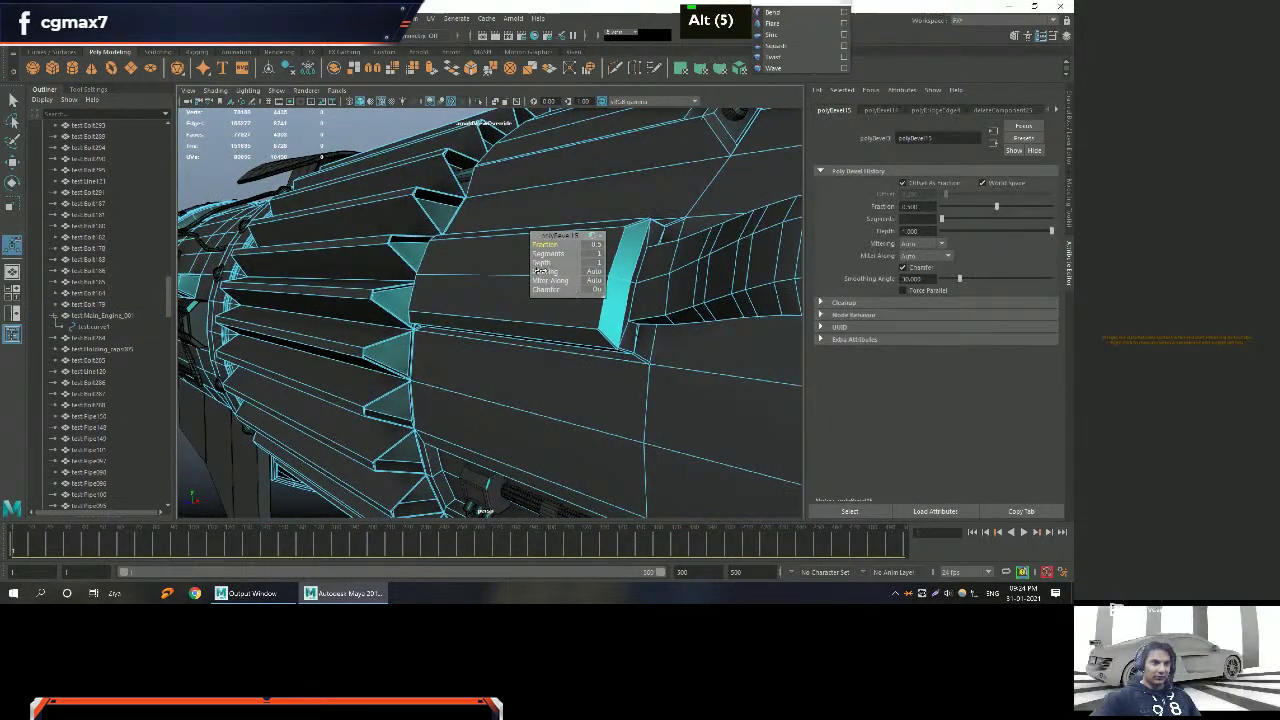
pyautogui.keyDown('alt'); pyautogui.scroll(-3, 557, 333); pyautogui.keyUp('alt')
pyautogui.keyDown('alt'); pyautogui.moveTo(556, 335); pyautogui.dragTo(440, 363, button='middle'); pyautogui.keyUp('alt')
pyautogui.keyDown('alt'); pyautogui.scroll(5, 440, 363); pyautogui.keyUp('alt')
pyautogui.keyDown('alt'); pyautogui.moveTo(440, 363); pyautogui.dragTo(301, 420); pyautogui.keyUp('alt')
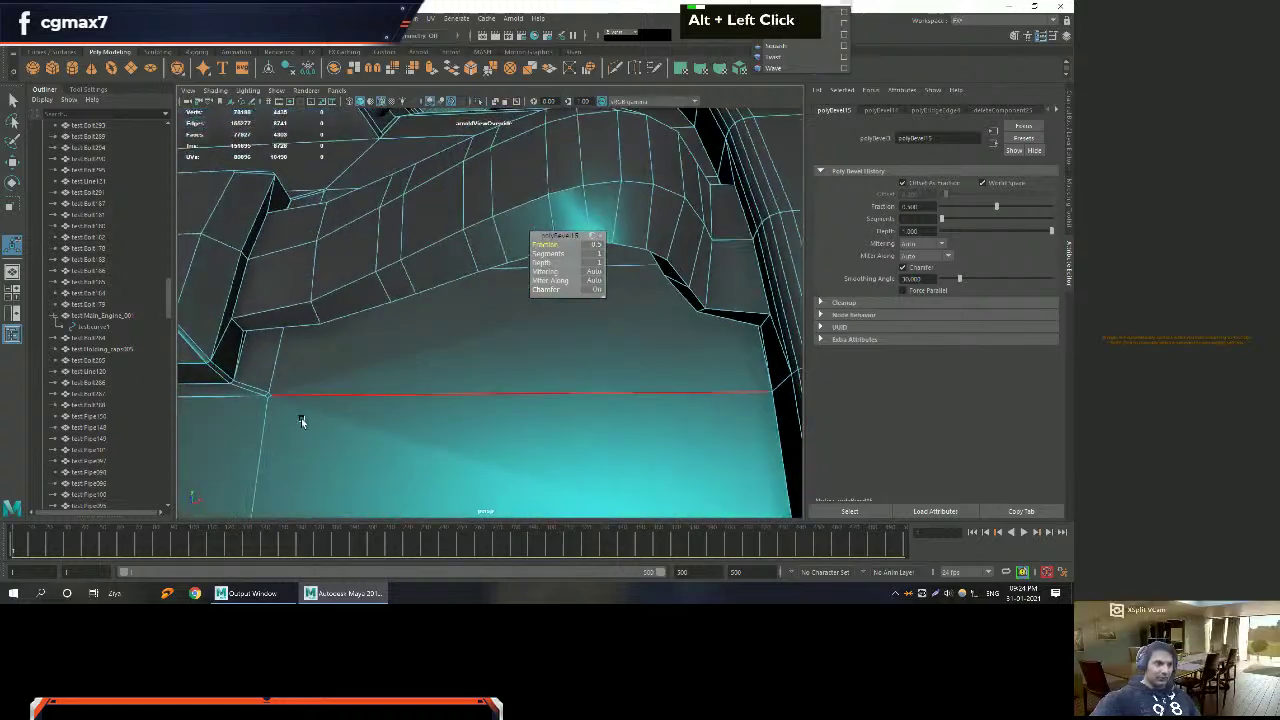
pyautogui.hotkey('ctrl', 'z')
# Return to object mode and examine the new bridge and raised block against the whole engine.
pyautogui.keyDown('alt'); pyautogui.moveTo(315, 408); pyautogui.dragTo(497, 397, button='middle'); pyautogui.keyUp('alt')
pyautogui.keyDown('alt'); pyautogui.scroll(-3, 497, 397); pyautogui.keyUp('alt')
pyautogui.keyDown('alt'); pyautogui.moveTo(497, 397); pyautogui.dragTo(494, 314); pyautogui.keyUp('alt')
pyautogui.press('w')
pyautogui.moveTo(494, 314); pyautogui.dragTo(494, 292, button='right')
pyautogui.click(480, 318)
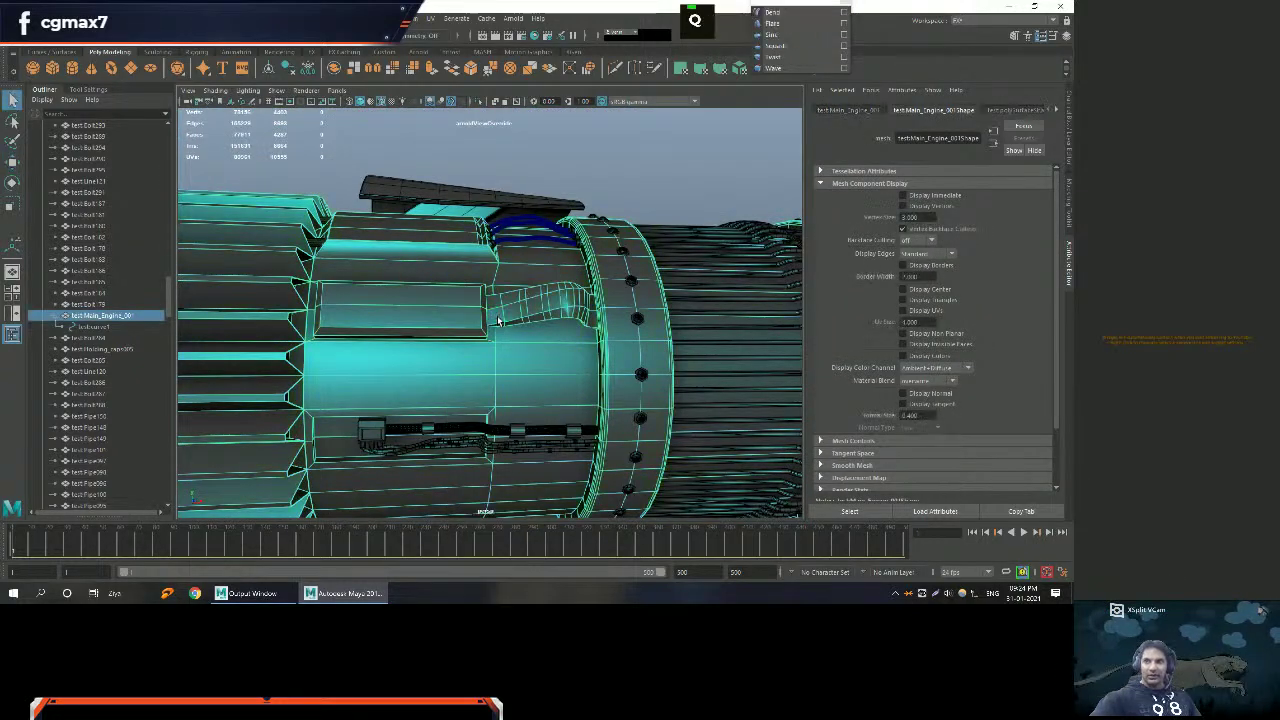
pyautogui.keyDown('alt'); pyautogui.scroll(-3, 476, 318); pyautogui.keyUp('alt')
pyautogui.keyDown('alt'); pyautogui.scroll(-4, 476, 318); pyautogui.keyUp('alt')
pyautogui.keyDown('alt'); pyautogui.moveTo(476, 318); pyautogui.dragTo(500, 318, button='middle'); pyautogui.keyUp('alt')
pyautogui.keyDown('alt'); pyautogui.moveTo(500, 318); pyautogui.dragTo(530, 295); pyautogui.keyUp('alt')
pyautogui.keyDown('alt'); pyautogui.moveTo(530, 295); pyautogui.dragTo(548, 281, button='middle'); pyautogui.keyUp('alt')
pyautogui.keyDown('alt'); pyautogui.moveTo(548, 281); pyautogui.dragTo(500, 305); pyautogui.keyUp('alt')
pyautogui.keyDown('alt'); pyautogui.moveTo(500, 305); pyautogui.dragTo(465, 321, button='middle'); pyautogui.keyUp('alt')
pyautogui.keyDown('alt'); pyautogui.scroll(2, 457, 323); pyautogui.keyUp('alt')
pyautogui.keyDown('alt'); pyautogui.scroll(-4, 480, 318); pyautogui.keyUp('alt')
pyautogui.keyDown('alt'); pyautogui.moveTo(465, 321); pyautogui.dragTo(480, 366); pyautogui.keyUp('alt')
# Create a polygon gear primitive at the origin below the engine, working in the side view.
pyautogui.press('space')
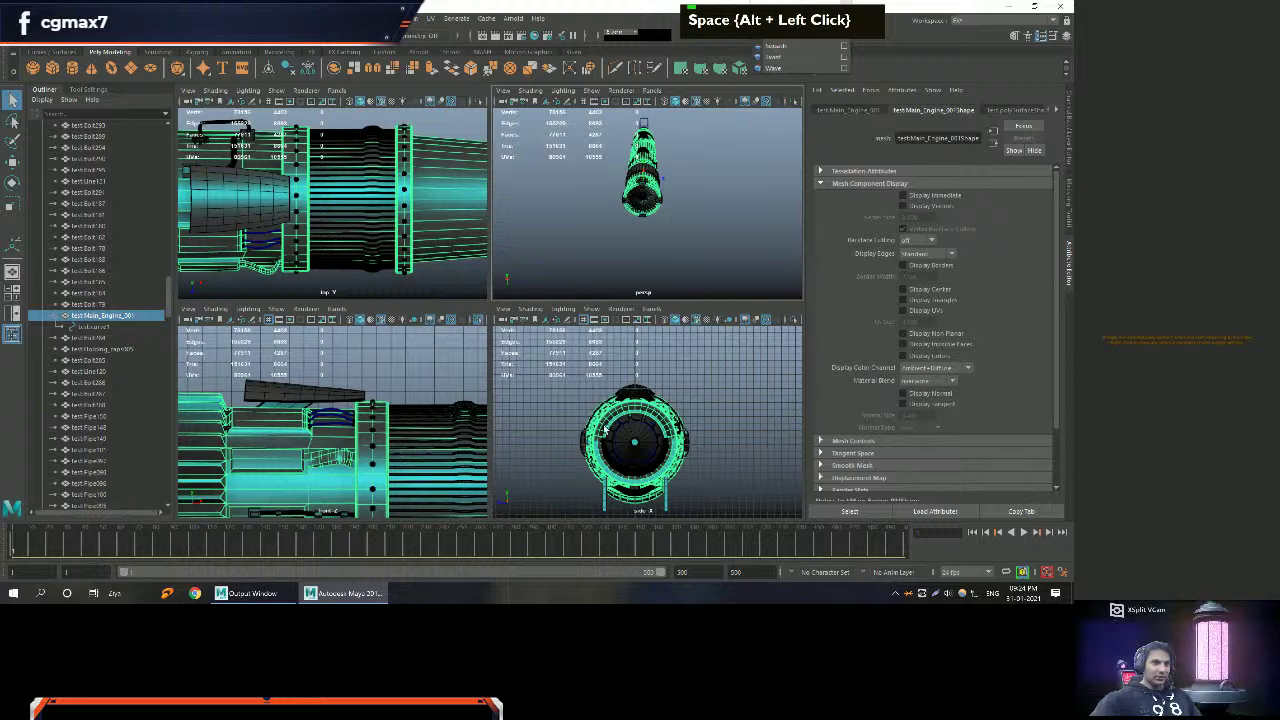
pyautogui.press('space')
pyautogui.click(683, 370)
pyautogui.scroll(-2, 651, 420)
pyautogui.keyDown('alt'); pyautogui.moveTo(651, 420); pyautogui.dragTo(672, 357, button='middle'); pyautogui.keyUp('alt')
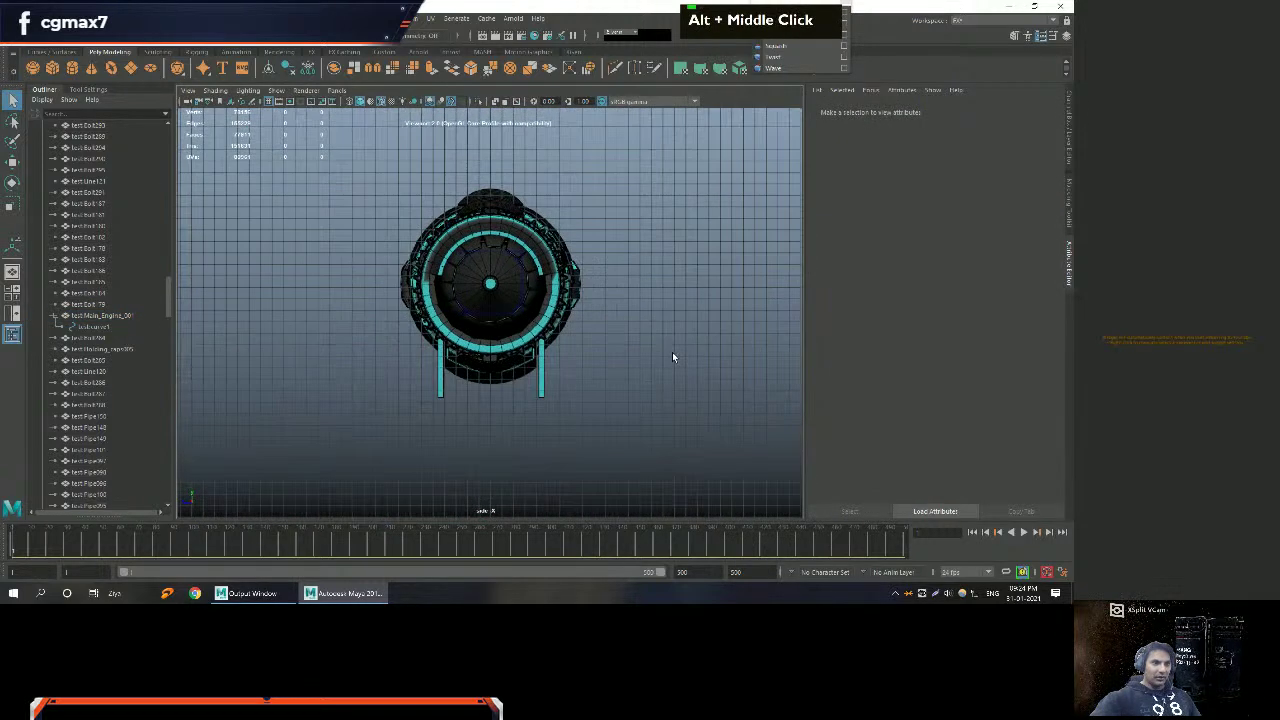
pyautogui.keyDown('shift'); pyautogui.moveTo(673, 356); pyautogui.dragTo(725, 343, button='right'); pyautogui.keyUp('shift')
pyautogui.keyDown('shift'); pyautogui.moveTo(655, 382); pyautogui.dragTo(622, 360, button='right'); pyautogui.keyUp('shift')
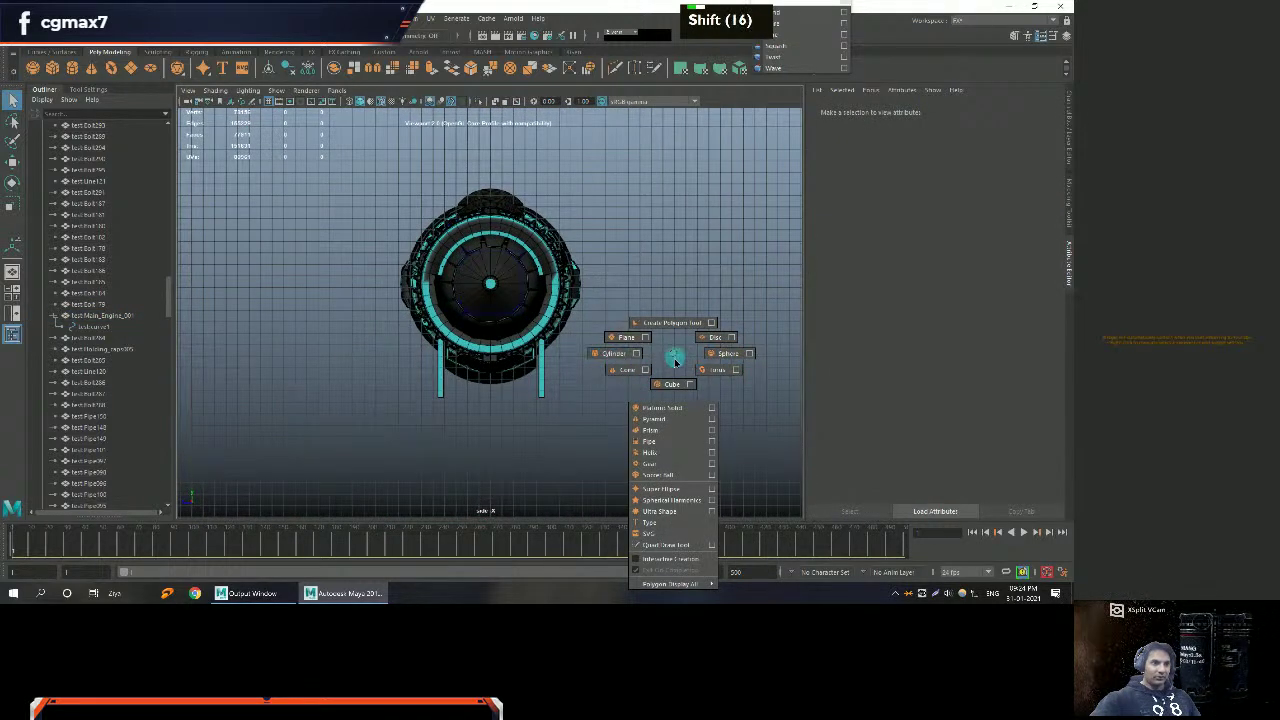
pyautogui.keyDown('shift'); pyautogui.moveTo(658, 470); pyautogui.dragTo(655, 463, button='right'); pyautogui.keyUp('shift')
pyautogui.keyDown('alt'); pyautogui.moveTo(657, 451); pyautogui.dragTo(591, 381, button='middle'); pyautogui.keyUp('alt')
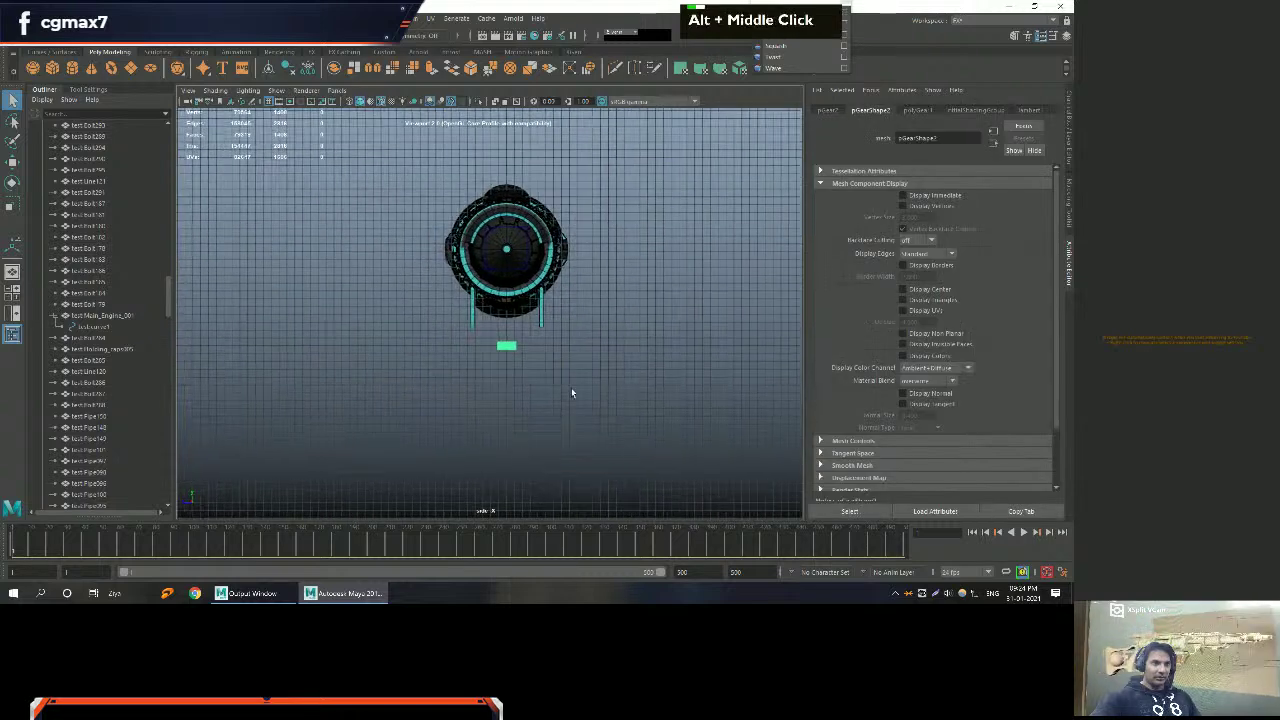
# Rotate the gear 90 degrees about Z so its axis runs along the engine.
pyautogui.press('e')
pyautogui.scroll(2, 555, 393)
pyautogui.press('alt')
pyautogui.press('alt')
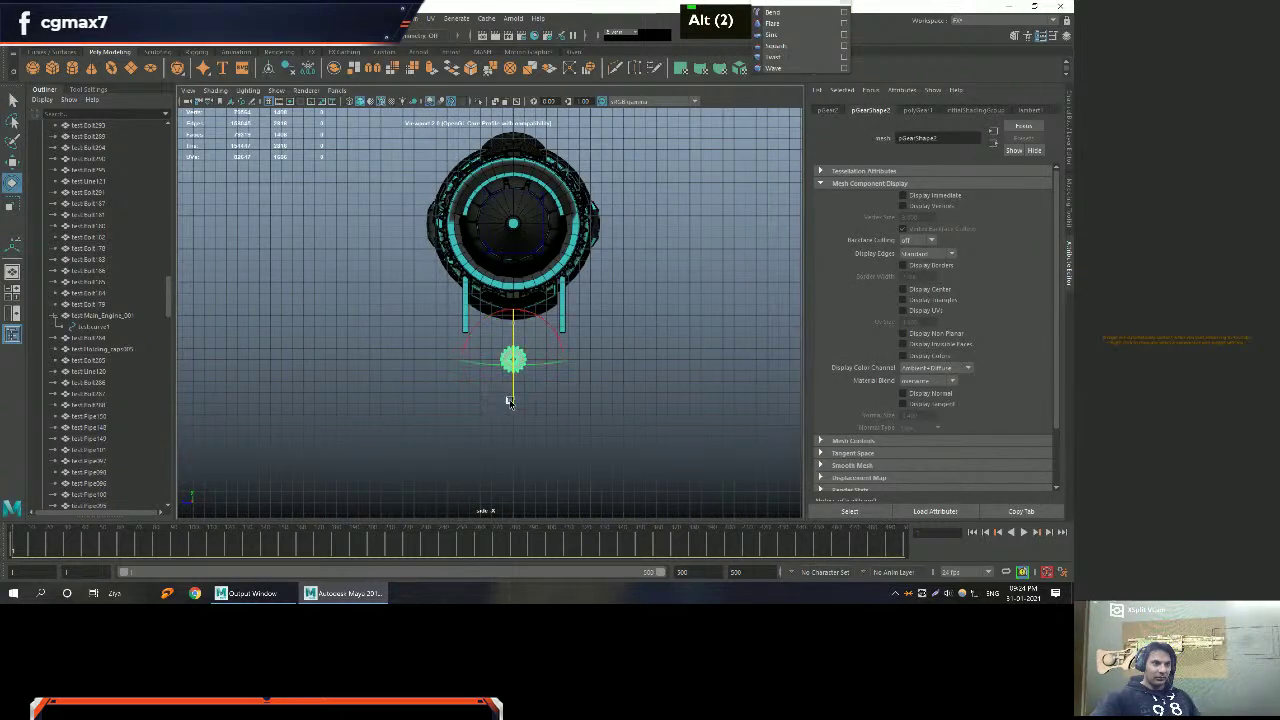
pyautogui.click(1044, 149)
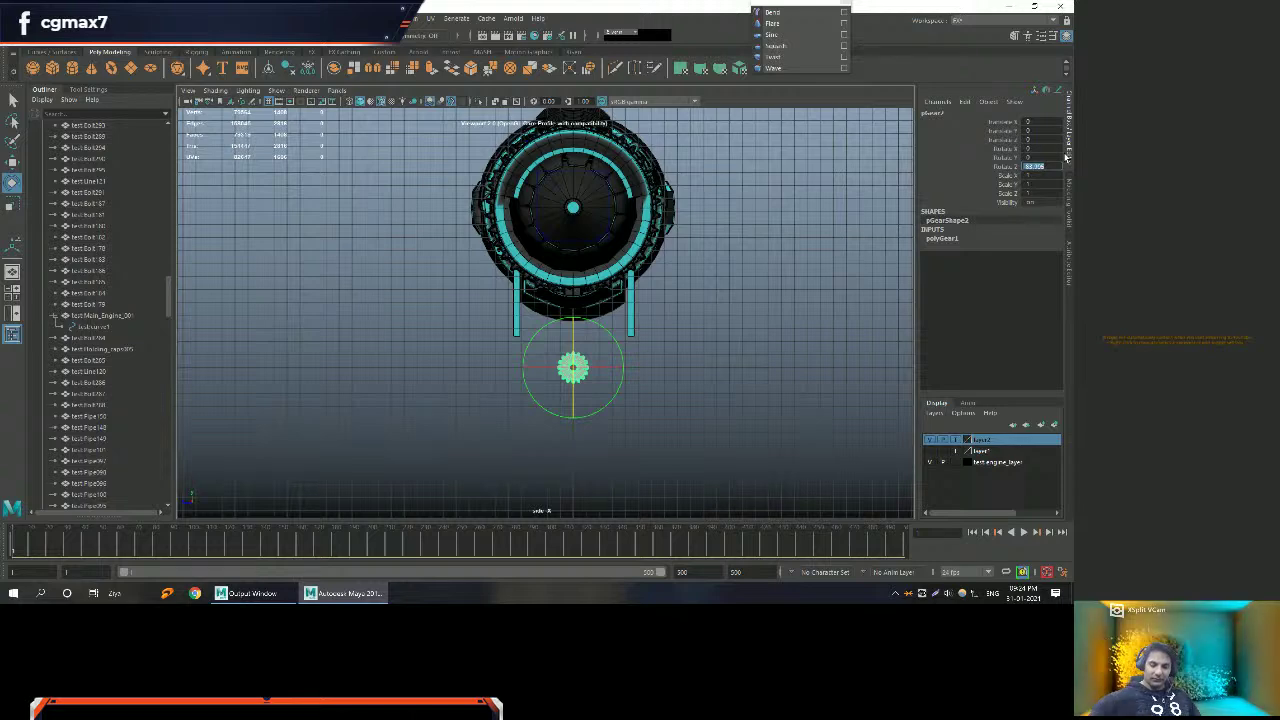
# Move the gear up to the engine's centerline, snapped to the grid at Translate Y 12.
pyautogui.scroll(-2, 535, 213)
pyautogui.keyDown('alt'); pyautogui.moveTo(535, 213); pyautogui.dragTo(508, 296, button='middle'); pyautogui.keyUp('alt')
pyautogui.press('w')
pyautogui.scroll(1, 500, 377)
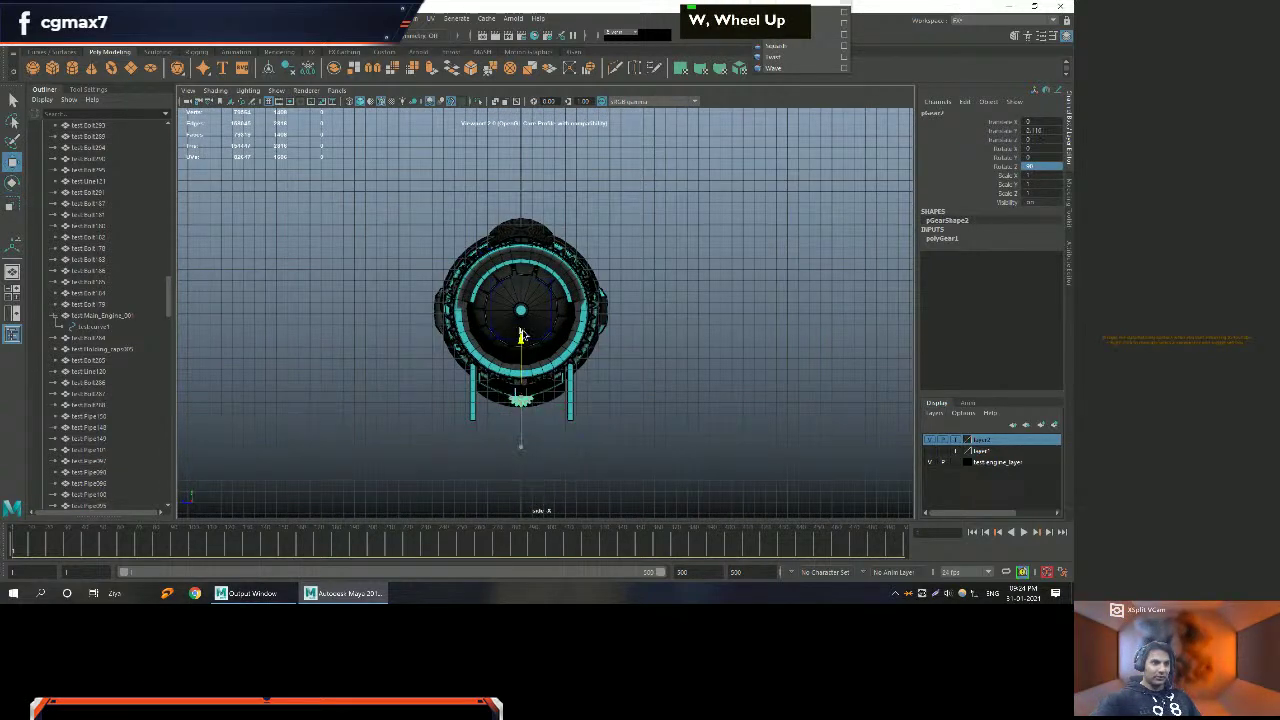
pyautogui.scroll(1, 525, 282)
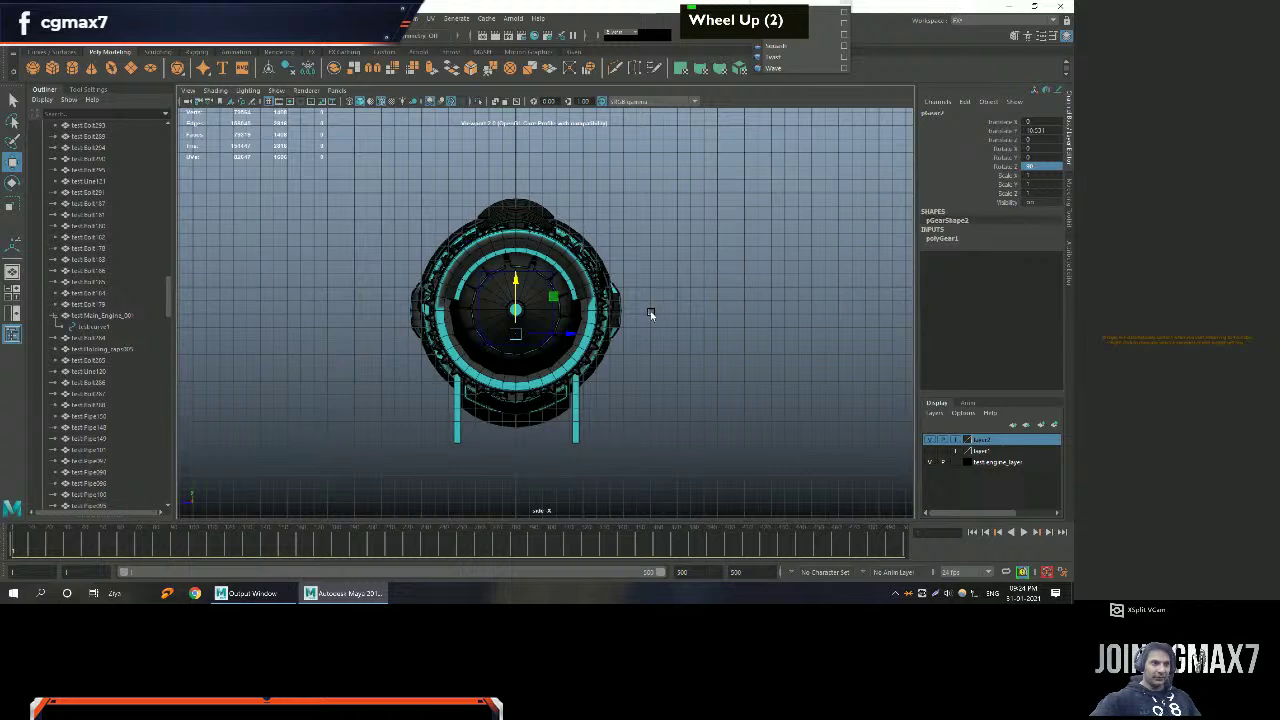
pyautogui.press('x')
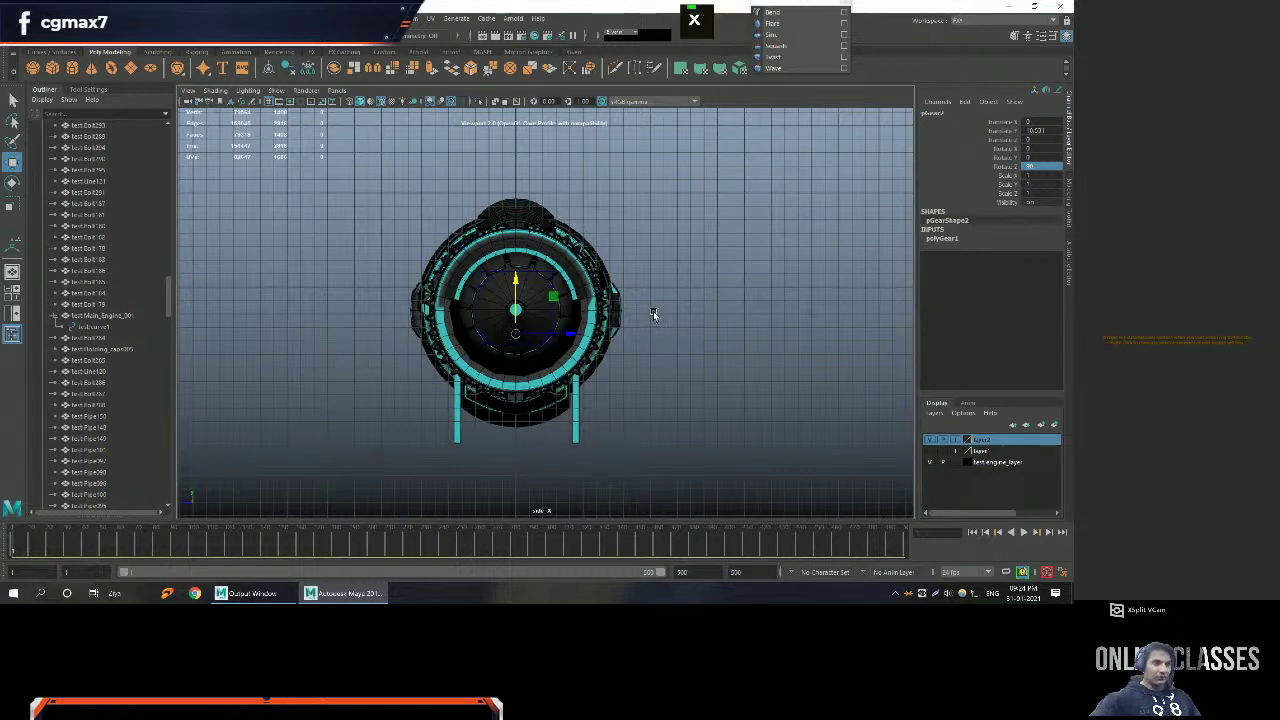
pyautogui.scroll(1, 600, 318)
# Scale the gear up uniformly until its teeth extend beyond the engine body, and return to the perspective view.
pyautogui.press('r')
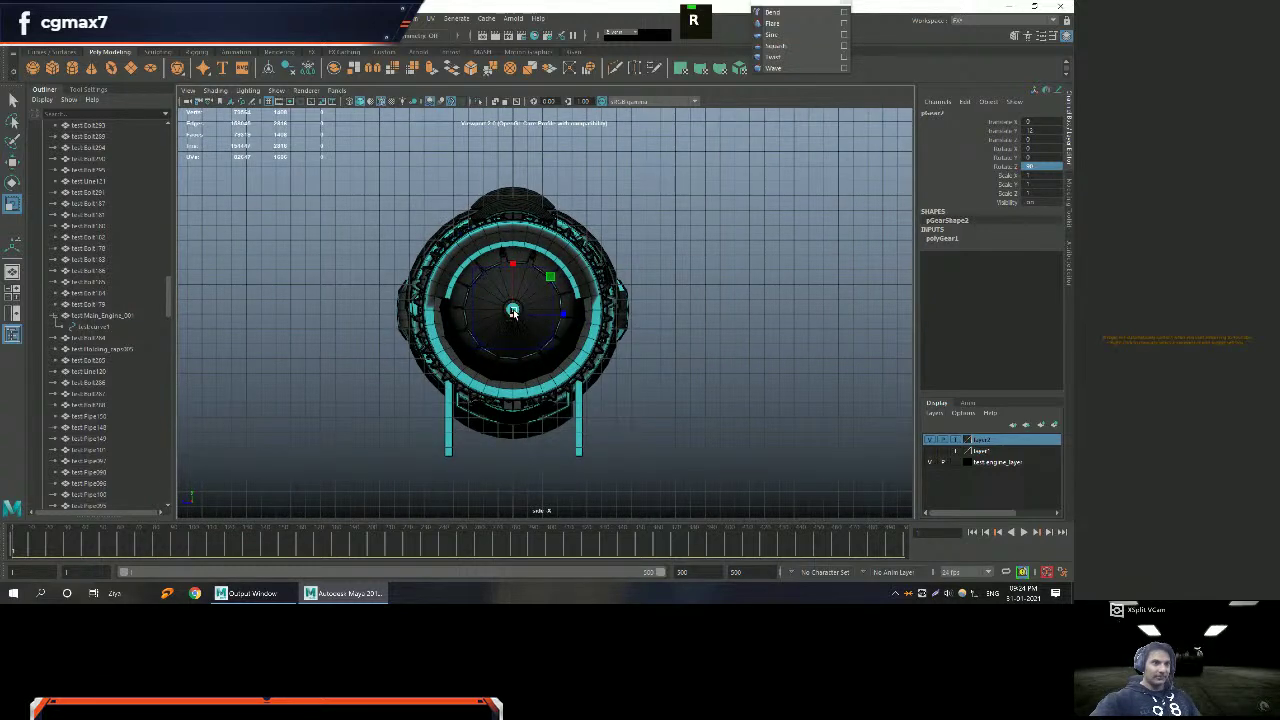
pyautogui.moveTo(603, 323); pyautogui.dragTo(721, 385, button='middle')
pyautogui.keyDown('alt'); pyautogui.moveTo(721, 385); pyautogui.dragTo(698, 324, button='right'); pyautogui.keyUp('alt')
pyautogui.press('space')
pyautogui.press('space')
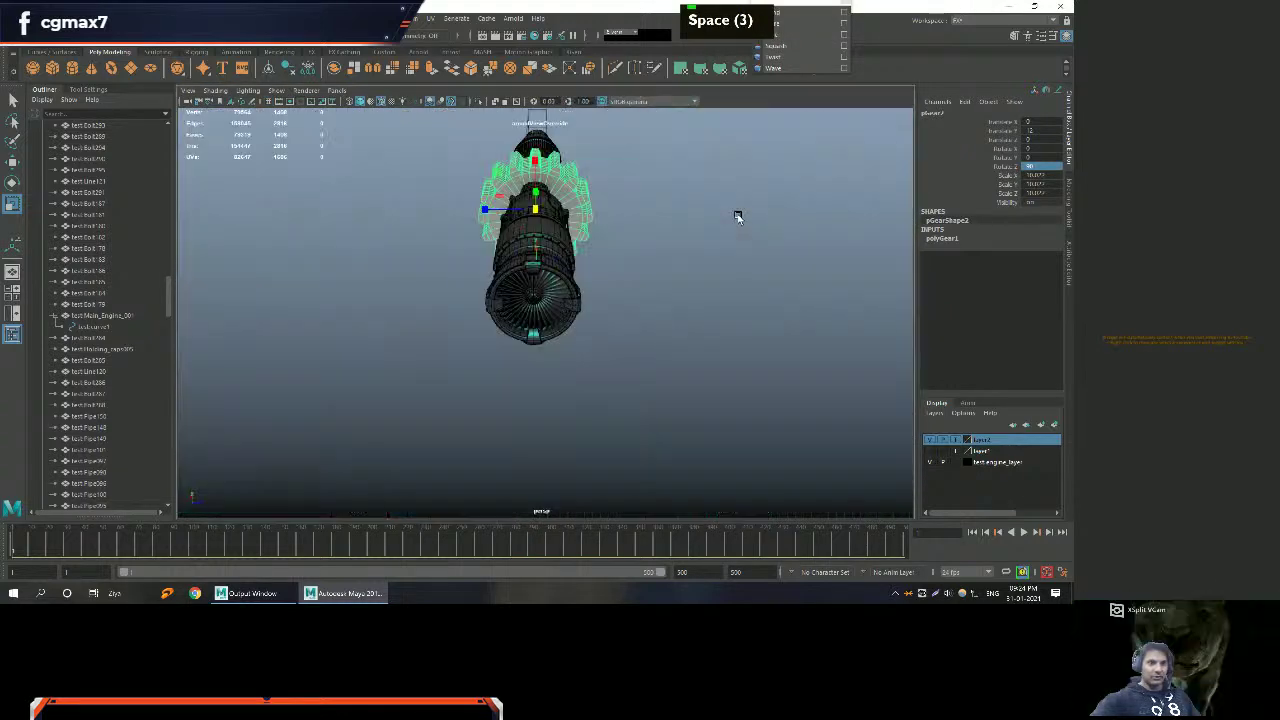
pyautogui.press('space')
pyautogui.keyDown('alt'); pyautogui.moveTo(734, 224); pyautogui.dragTo(716, 230); pyautogui.keyUp('alt')
pyautogui.press('space')
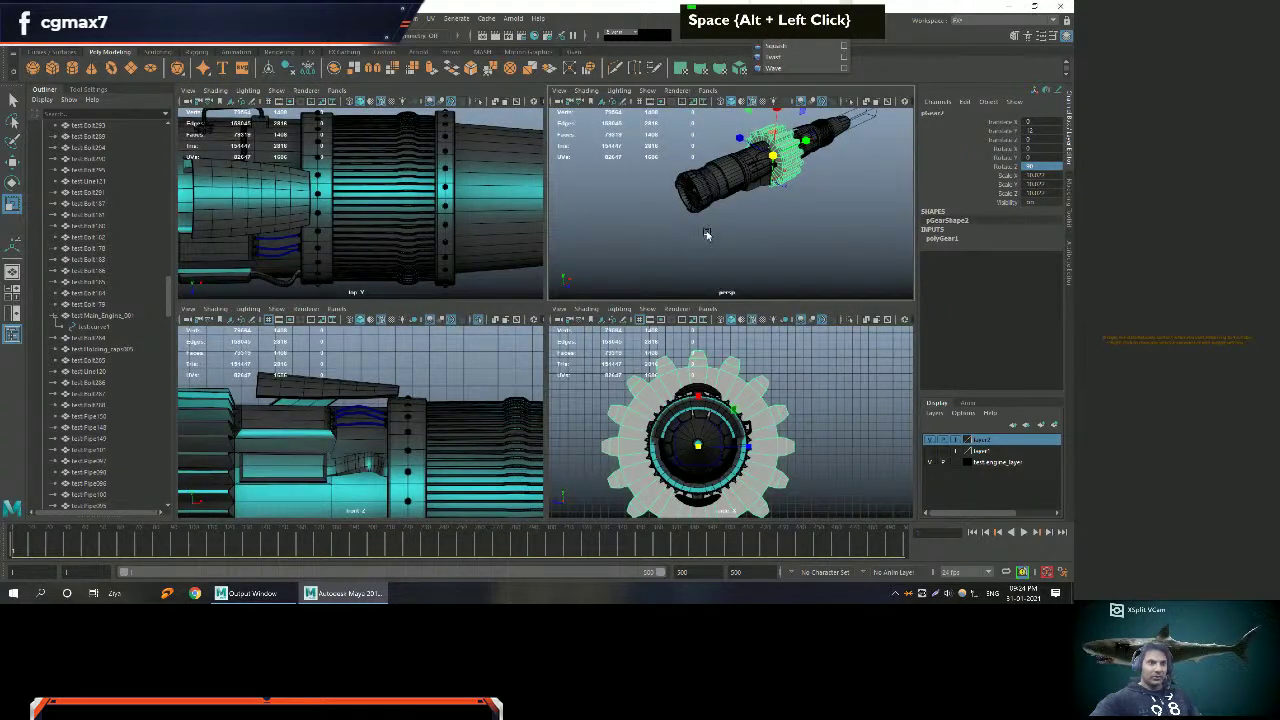
# Examine how the enlarged gear sits around the engine body from the side, the rear and the front.
pyautogui.keyDown('alt'); pyautogui.moveTo(712, 226); pyautogui.dragTo(663, 314, button='right'); pyautogui.keyUp('alt')
pyautogui.keyDown('alt'); pyautogui.moveTo(663, 314); pyautogui.dragTo(732, 286); pyautogui.keyUp('alt')
pyautogui.press('w')
pyautogui.keyDown('alt'); pyautogui.moveTo(732, 286); pyautogui.dragTo(386, 274, button='middle'); pyautogui.keyUp('alt')
pyautogui.keyDown('alt'); pyautogui.moveTo(386, 274); pyautogui.dragTo(521, 307, button='right'); pyautogui.keyUp('alt')
pyautogui.keyDown('alt'); pyautogui.moveTo(521, 307); pyautogui.dragTo(640, 312, button='middle'); pyautogui.keyUp('alt')
pyautogui.keyDown('alt'); pyautogui.scroll(2, 465, 304); pyautogui.keyUp('alt')
pyautogui.keyDown('alt'); pyautogui.moveTo(640, 312); pyautogui.dragTo(467, 306, button='right'); pyautogui.keyUp('alt')
pyautogui.keyDown('alt'); pyautogui.moveTo(466, 304); pyautogui.dragTo(586, 304, button='middle'); pyautogui.keyUp('alt')
pyautogui.keyDown('alt'); pyautogui.scroll(-2, 586, 304); pyautogui.keyUp('alt')
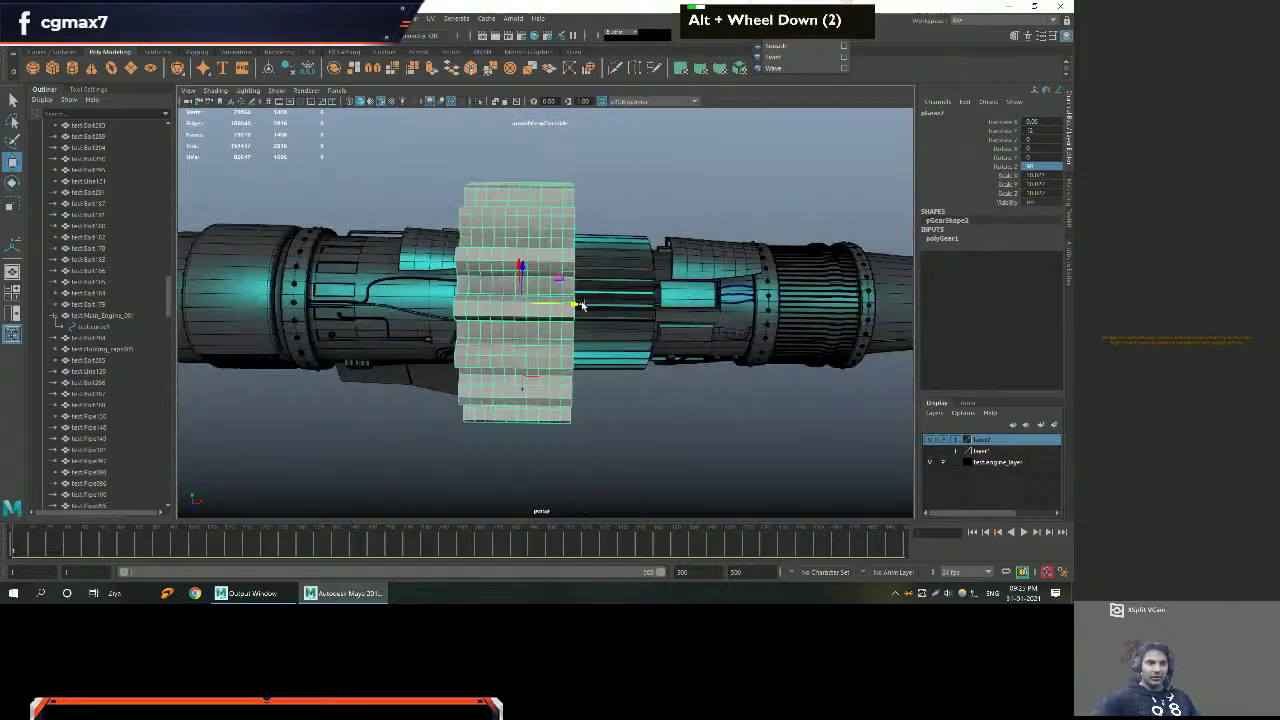
pyautogui.keyDown('alt'); pyautogui.moveTo(586, 304); pyautogui.dragTo(524, 298); pyautogui.keyUp('alt')
pyautogui.keyDown('alt'); pyautogui.moveTo(524, 298); pyautogui.dragTo(514, 288, button='middle'); pyautogui.keyUp('alt')
pyautogui.moveTo(514, 285)
pyautogui.keyDown('alt'); pyautogui.mouseDown()
pyautogui.moveTo(537, 303)
pyautogui.moveTo(520, 290)
pyautogui.mouseUp(); pyautogui.keyUp('alt')
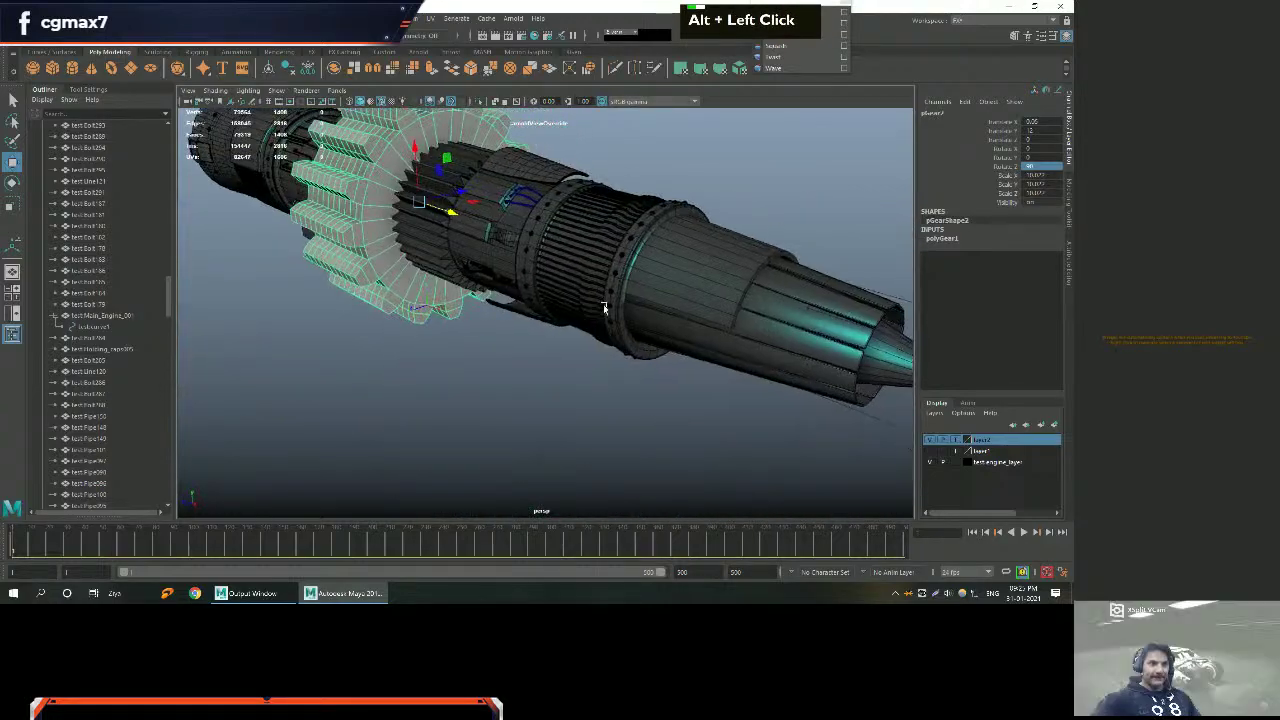
pyautogui.keyDown('alt'); pyautogui.moveTo(520, 290); pyautogui.dragTo(512, 276, button='right'); pyautogui.keyUp('alt')
pyautogui.keyDown('alt'); pyautogui.moveTo(512, 276); pyautogui.dragTo(598, 314); pyautogui.keyUp('alt')
pyautogui.keyDown('alt'); pyautogui.moveTo(598, 314); pyautogui.dragTo(612, 322, button='middle'); pyautogui.keyUp('alt')
pyautogui.keyDown('alt'); pyautogui.moveTo(612, 322); pyautogui.dragTo(534, 306, button='right'); pyautogui.keyUp('alt')
pyautogui.keyDown('alt'); pyautogui.scroll(-3, 486, 306); pyautogui.keyUp('alt')
pyautogui.keyDown('alt'); pyautogui.moveTo(534, 306); pyautogui.dragTo(526, 303, button='middle'); pyautogui.keyUp('alt')
# Move the gear along X onto the front casing, to about -27.97.
pyautogui.keyDown('alt'); pyautogui.moveTo(526, 303); pyautogui.dragTo(441, 281); pyautogui.keyUp('alt')
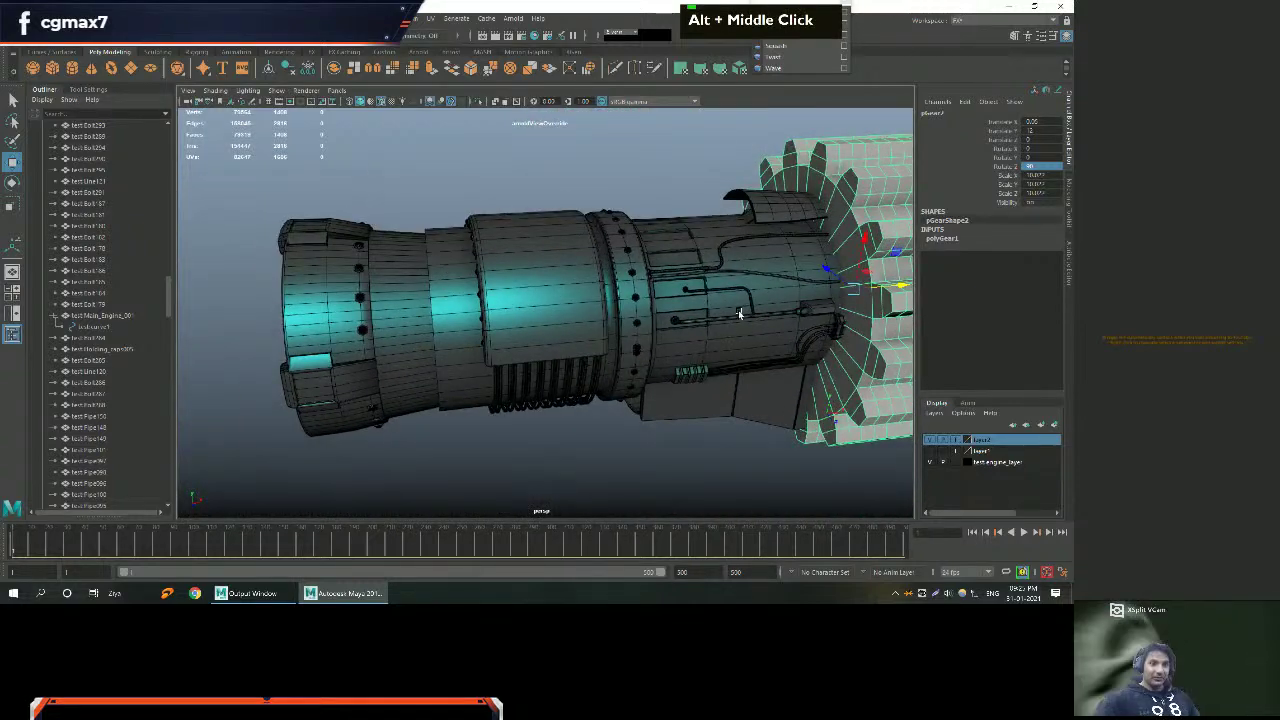
pyautogui.keyDown('alt'); pyautogui.moveTo(741, 314); pyautogui.dragTo(651, 336, button='middle'); pyautogui.keyUp('alt')
pyautogui.keyDown('alt'); pyautogui.moveTo(740, 295); pyautogui.dragTo(635, 298, button='middle'); pyautogui.keyUp('alt')
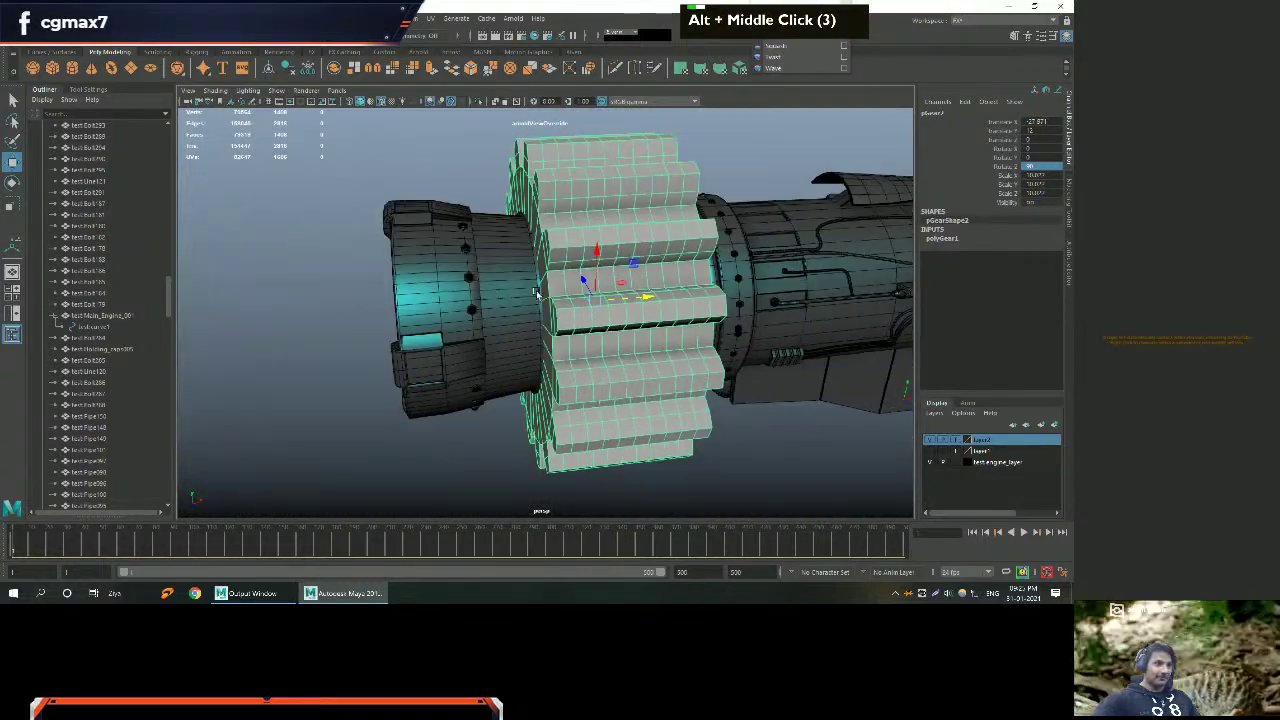
# Set the gear's number of sides to 32.
pyautogui.keyDown('alt'); pyautogui.moveTo(635, 298); pyautogui.dragTo(918, 240, button='right'); pyautogui.keyUp('alt')
pyautogui.click(945, 238)
pyautogui.moveTo(800, 263); pyautogui.dragTo(1020, 240, button='middle')
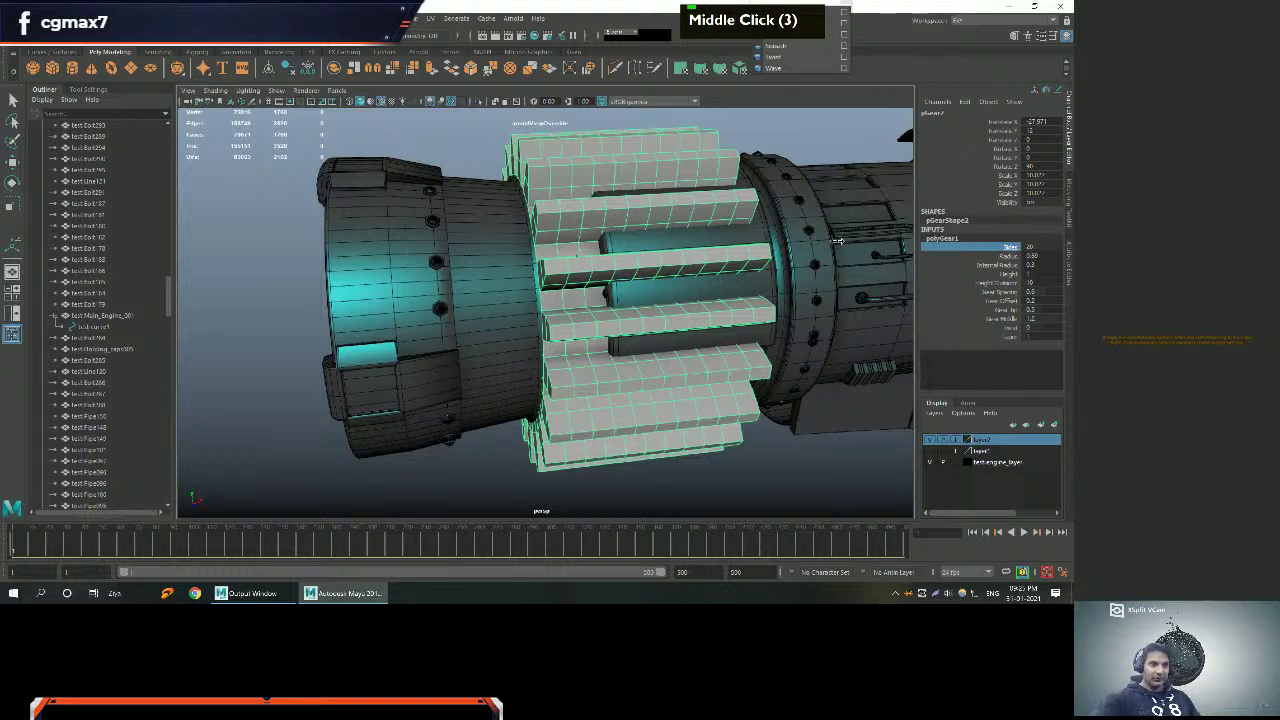
pyautogui.write('2')
pyautogui.press('Return')
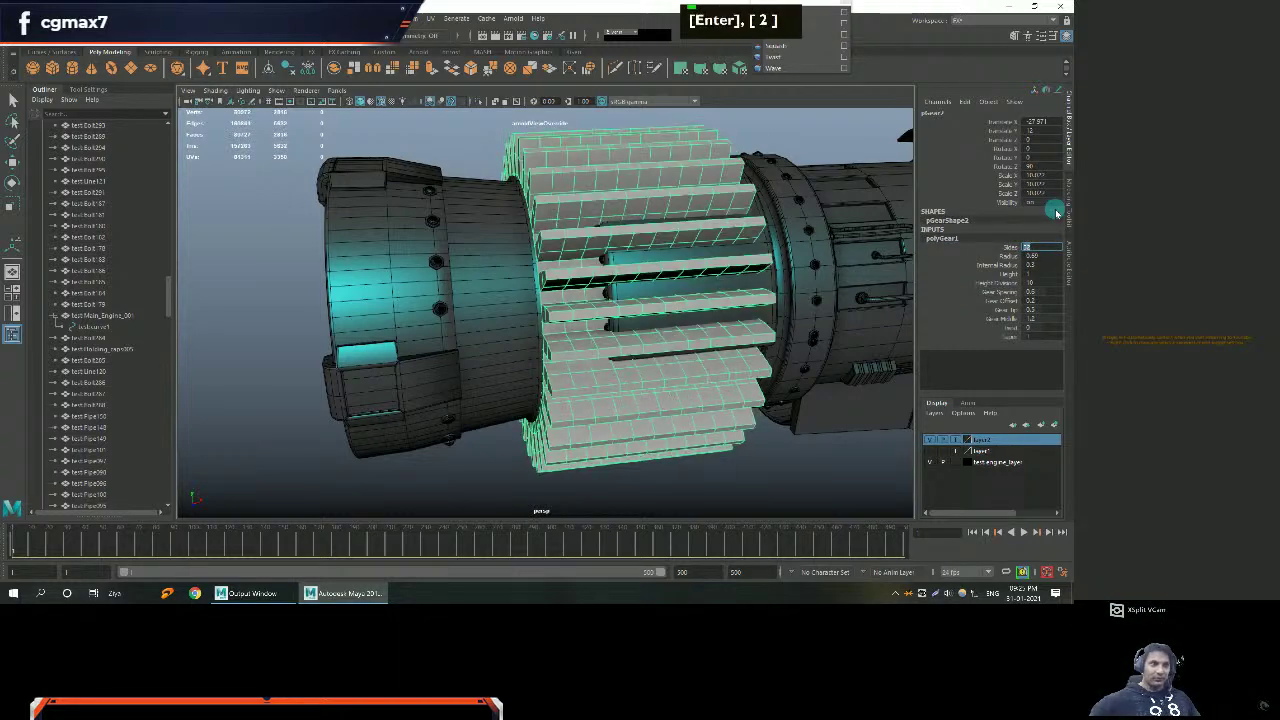
# Set the gear's radius to about 0.84 and adjust its internal radius to fit around the engine casing.
pyautogui.keyDown('alt'); pyautogui.moveTo(655, 275); pyautogui.dragTo(415, 280, button='middle'); pyautogui.keyUp('alt')
pyautogui.keyDown('alt'); pyautogui.moveTo(415, 280); pyautogui.dragTo(380, 300); pyautogui.keyUp('alt')
pyautogui.keyDown('alt'); pyautogui.moveTo(380, 300); pyautogui.dragTo(420, 310, button='middle'); pyautogui.keyUp('alt')
pyautogui.keyDown('alt'); pyautogui.moveTo(420, 310); pyautogui.dragTo(398, 319); pyautogui.keyUp('alt')
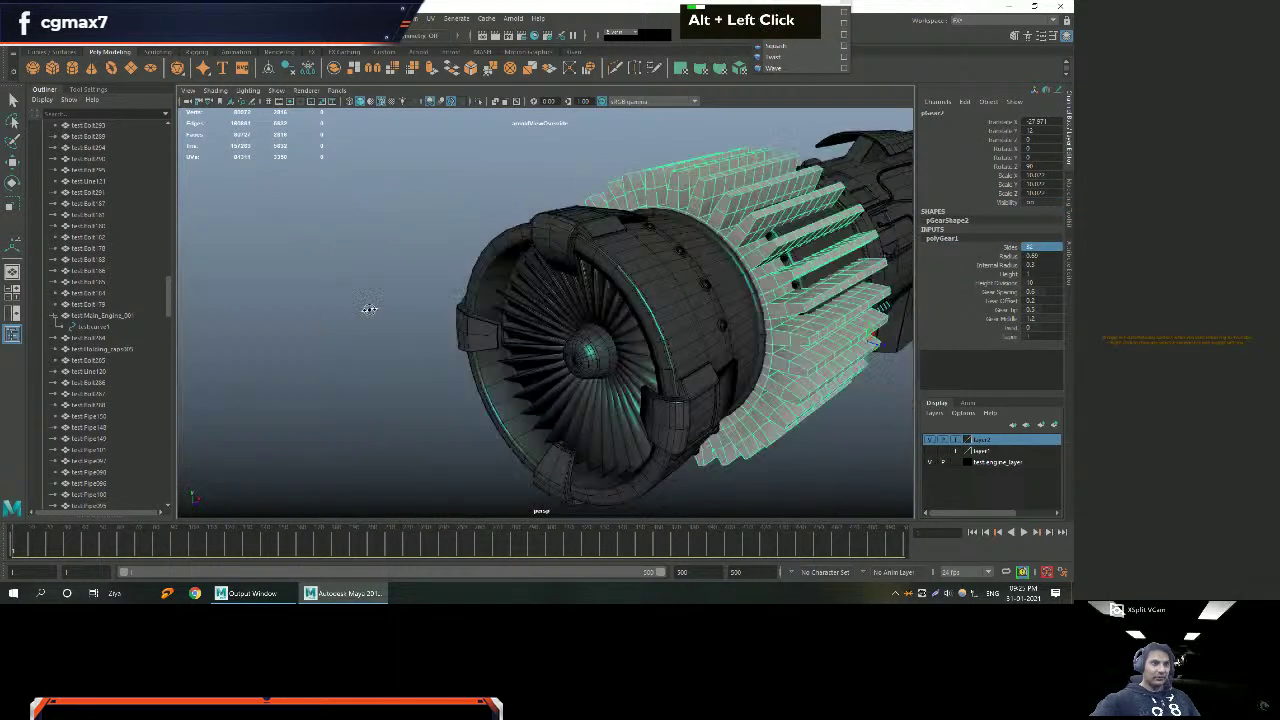
pyautogui.keyDown('alt'); pyautogui.moveTo(398, 319); pyautogui.dragTo(430, 326, button='middle'); pyautogui.keyUp('alt')
pyautogui.keyDown('alt'); pyautogui.moveTo(430, 326); pyautogui.dragTo(458, 334, button='right'); pyautogui.keyUp('alt')
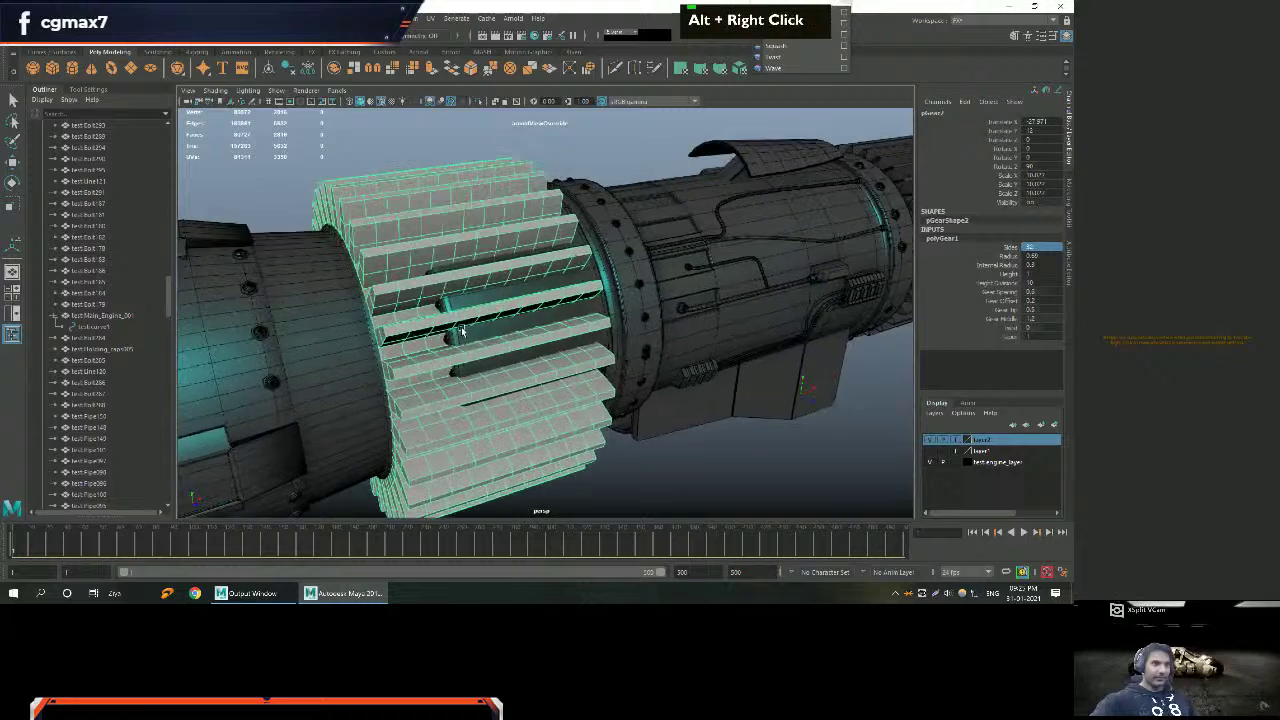
pyautogui.keyDown('alt'); pyautogui.moveTo(604, 289); pyautogui.dragTo(596, 323); pyautogui.keyUp('alt')
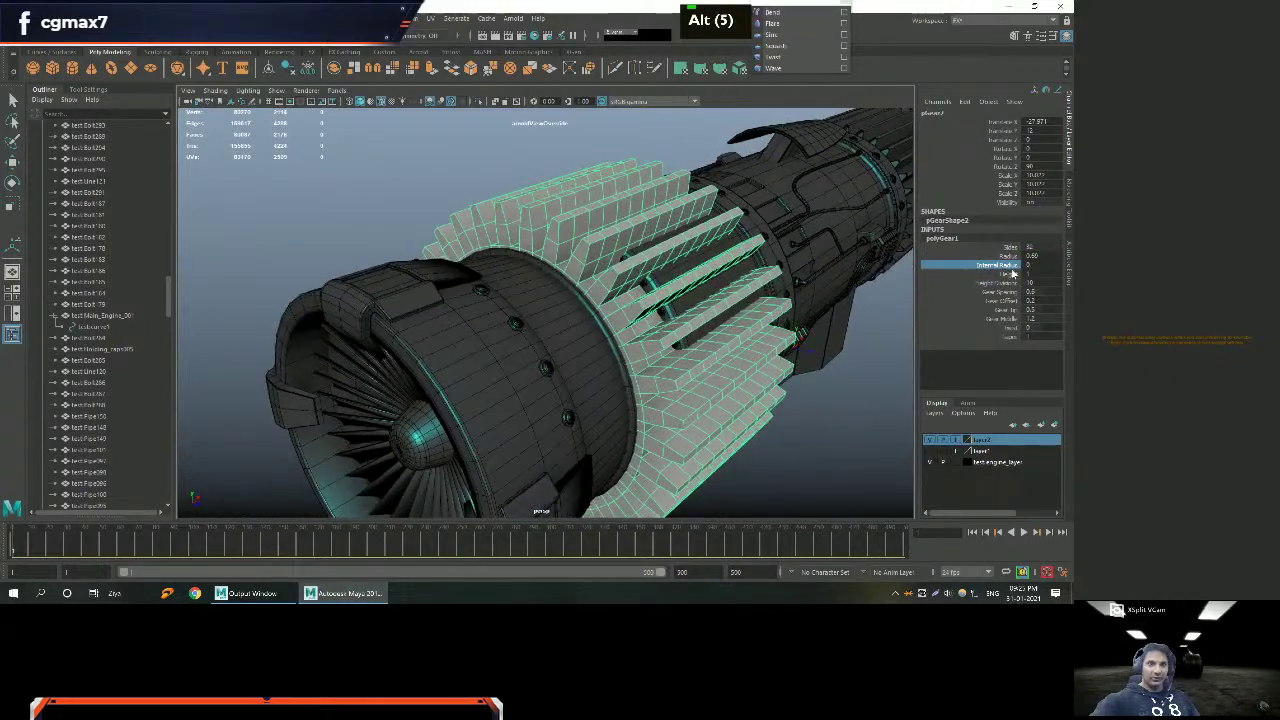
pyautogui.moveTo(870, 272); pyautogui.dragTo(896, 275, button='middle')
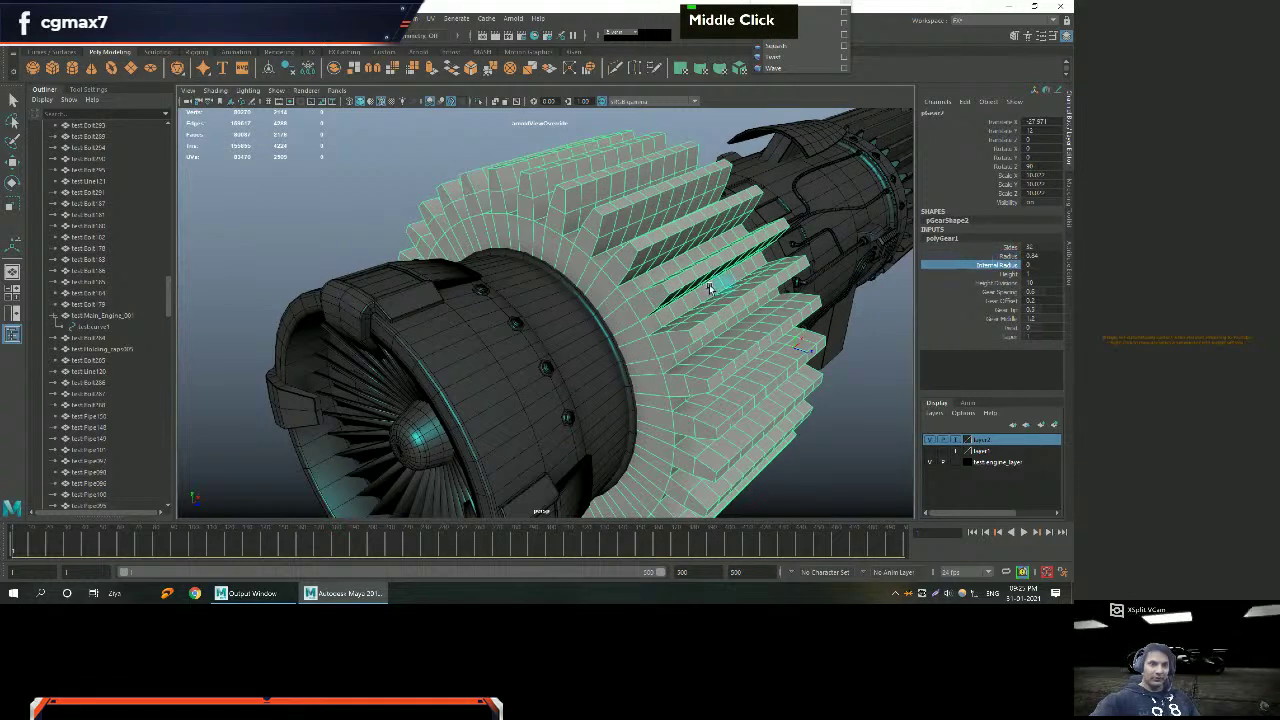
pyautogui.moveTo(720, 284); pyautogui.dragTo(851, 284, button='middle')
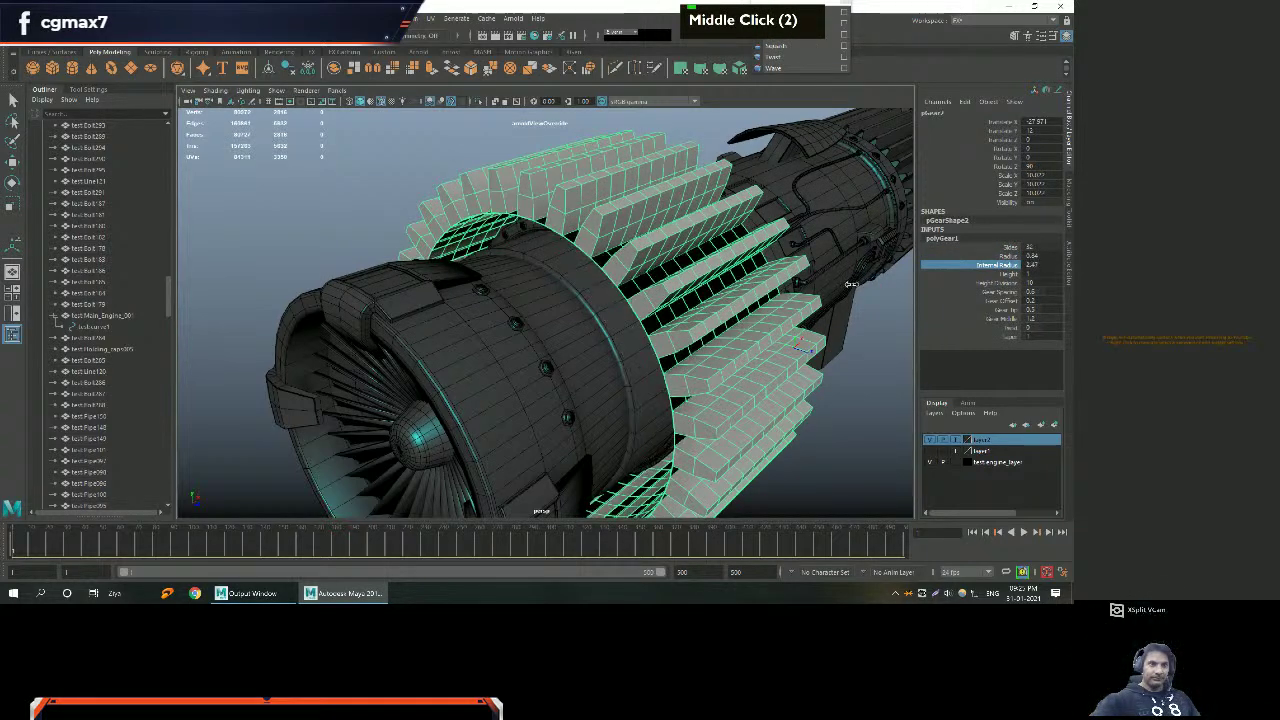
pyautogui.moveTo(766, 298); pyautogui.dragTo(753, 298, button='middle')
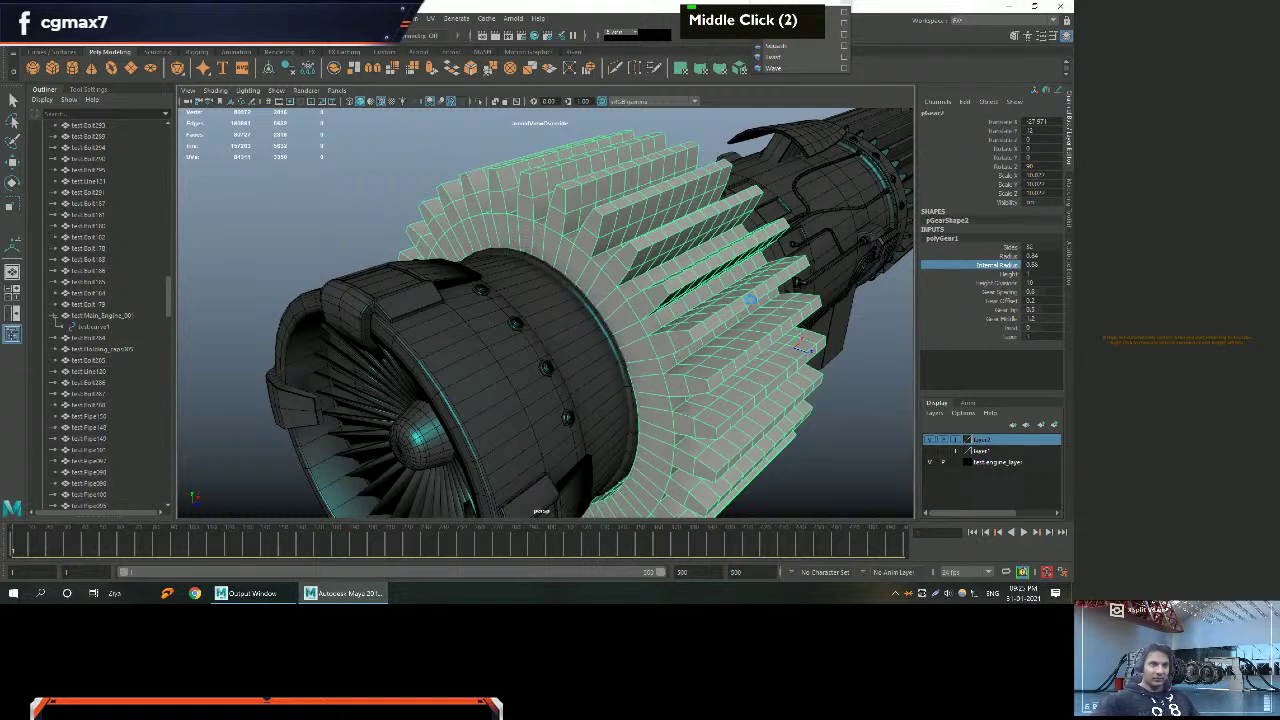
# Reduce the gear's height to about 0.54 for a narrower ring.
pyautogui.keyDown('alt'); pyautogui.moveTo(1012, 276); pyautogui.dragTo(969, 285, button='middle'); pyautogui.keyUp('alt')
pyautogui.moveTo(830, 284); pyautogui.dragTo(780, 288, button='middle')
pyautogui.keyDown('alt'); pyautogui.moveTo(620, 320); pyautogui.dragTo(504, 360); pyautogui.keyUp('alt')
pyautogui.keyDown('alt'); pyautogui.moveTo(504, 360); pyautogui.dragTo(610, 310, button='middle'); pyautogui.keyUp('alt')
pyautogui.press('w')
pyautogui.keyDown('alt'); pyautogui.moveTo(610, 310); pyautogui.dragTo(634, 289, button='right'); pyautogui.keyUp('alt')
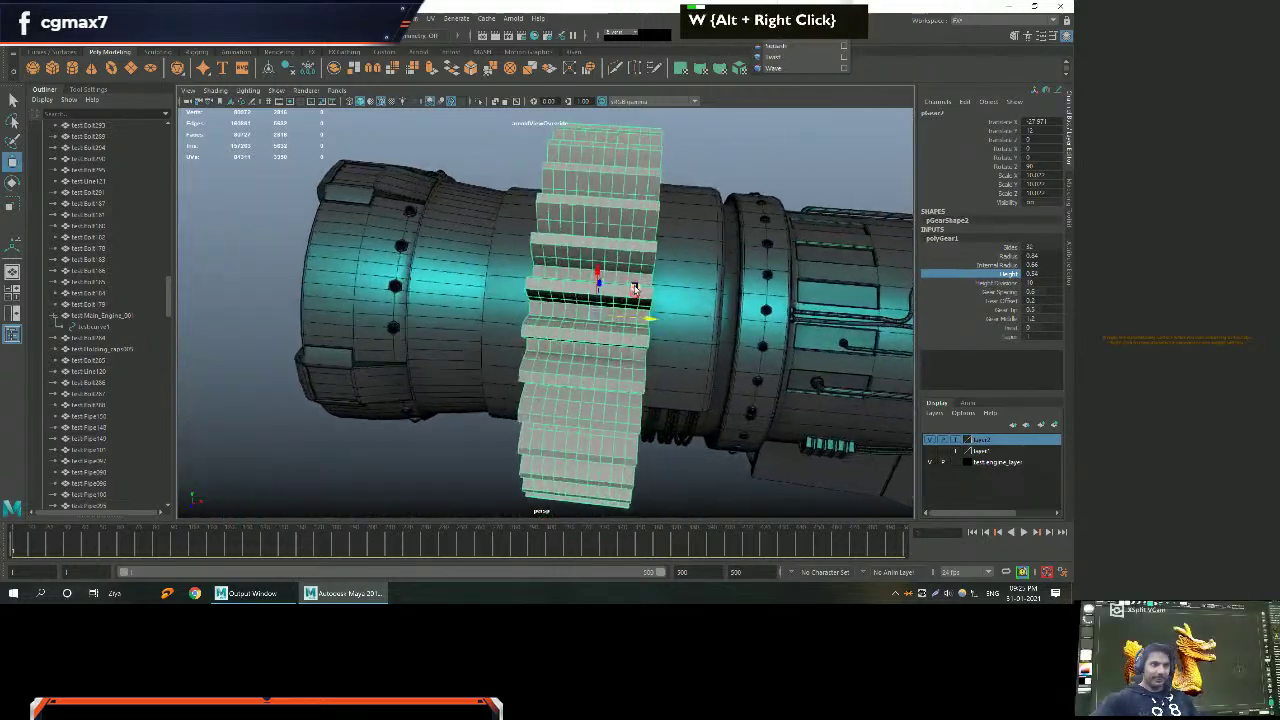
# Move the gear forward along the engine axis to just ahead of the large front casing.
pyautogui.moveTo(643, 316); pyautogui.dragTo(565, 315)
pyautogui.keyDown('alt'); pyautogui.moveTo(565, 315); pyautogui.dragTo(590, 300, button='right'); pyautogui.keyUp('alt')
pyautogui.keyDown('alt'); pyautogui.moveTo(590, 300); pyautogui.dragTo(545, 310); pyautogui.keyUp('alt')
pyautogui.keyDown('alt'); pyautogui.moveTo(545, 310); pyautogui.dragTo(500, 326, button='right'); pyautogui.keyUp('alt')
pyautogui.keyDown('alt'); pyautogui.moveTo(500, 326); pyautogui.dragTo(488, 372); pyautogui.keyUp('alt')
pyautogui.moveTo(488, 372)
pyautogui.mouseDown(button='middle')
pyautogui.moveTo(470, 370)
pyautogui.moveTo(485, 376)
pyautogui.mouseUp(button='middle')
pyautogui.press('w')
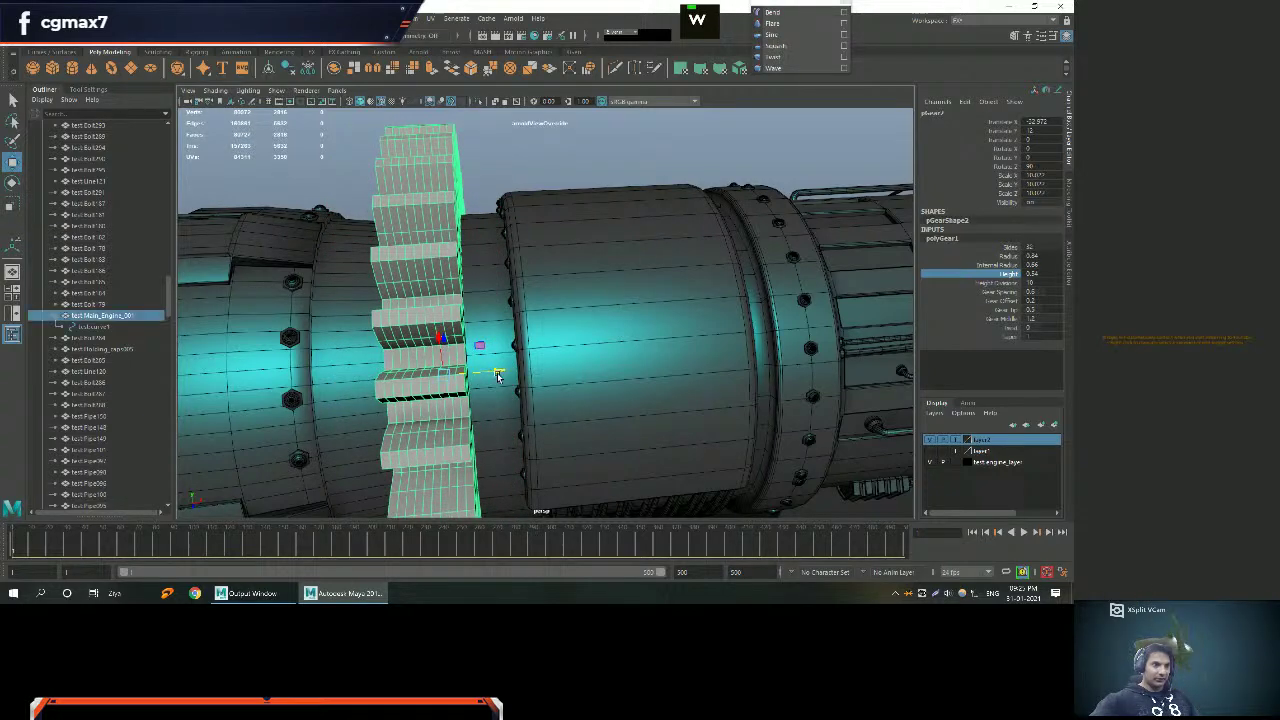
# Undo the last adjustments to the gear's placement and the selection.
pyautogui.hotkey('ctrl', 'z')
pyautogui.hotkey('ctrl', 'z')
pyautogui.hotkey('ctrl', 'z')
pyautogui.hotkey('ctrl', 'z')
# Examine the gear's fit against the front edge of the large casing from the intake end and the side.
pyautogui.keyDown('alt'); pyautogui.moveTo(524, 370); pyautogui.dragTo(507, 387); pyautogui.keyUp('alt')
pyautogui.keyDown('alt'); pyautogui.moveTo(560, 350); pyautogui.dragTo(491, 382, button='middle'); pyautogui.keyUp('alt')
pyautogui.press('f')
pyautogui.keyDown('alt'); pyautogui.moveTo(490, 382); pyautogui.dragTo(560, 340); pyautogui.keyUp('alt')
pyautogui.keyDown('alt'); pyautogui.moveTo(560, 340); pyautogui.dragTo(529, 374, button='middle'); pyautogui.keyUp('alt')
pyautogui.keyDown('alt'); pyautogui.moveTo(529, 374); pyautogui.dragTo(527, 398, button='right'); pyautogui.keyUp('alt')
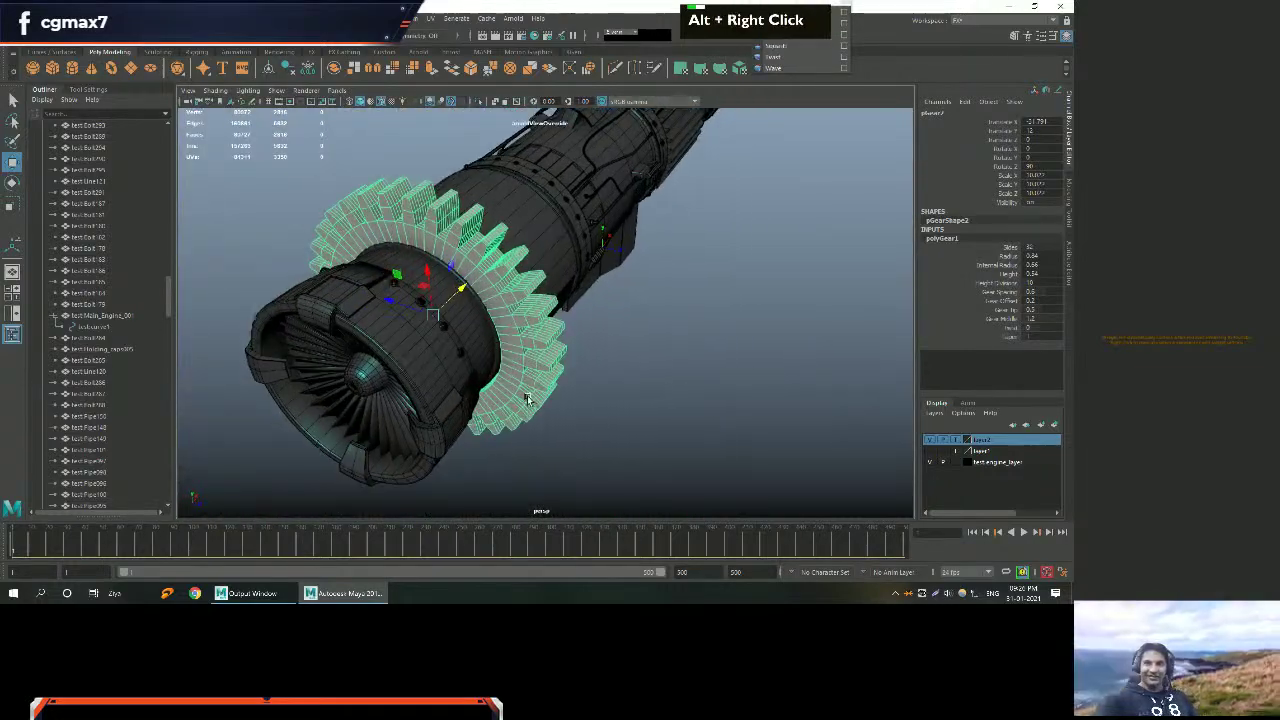
pyautogui.keyDown('alt'); pyautogui.moveTo(527, 398); pyautogui.dragTo(585, 373, button='middle'); pyautogui.keyUp('alt')
pyautogui.keyDown('alt'); pyautogui.moveTo(585, 373); pyautogui.dragTo(604, 347); pyautogui.keyUp('alt')
pyautogui.keyDown('alt'); pyautogui.moveTo(604, 347); pyautogui.dragTo(470, 375, button='middle'); pyautogui.keyUp('alt')
pyautogui.keyDown('alt'); pyautogui.moveTo(470, 375); pyautogui.dragTo(560, 372, button='right'); pyautogui.keyUp('alt')
pyautogui.keyDown('alt'); pyautogui.moveTo(560, 372); pyautogui.dragTo(600, 366, button='middle'); pyautogui.keyUp('alt')
pyautogui.keyDown('alt'); pyautogui.moveTo(600, 366); pyautogui.dragTo(704, 368, button='right'); pyautogui.keyUp('alt')
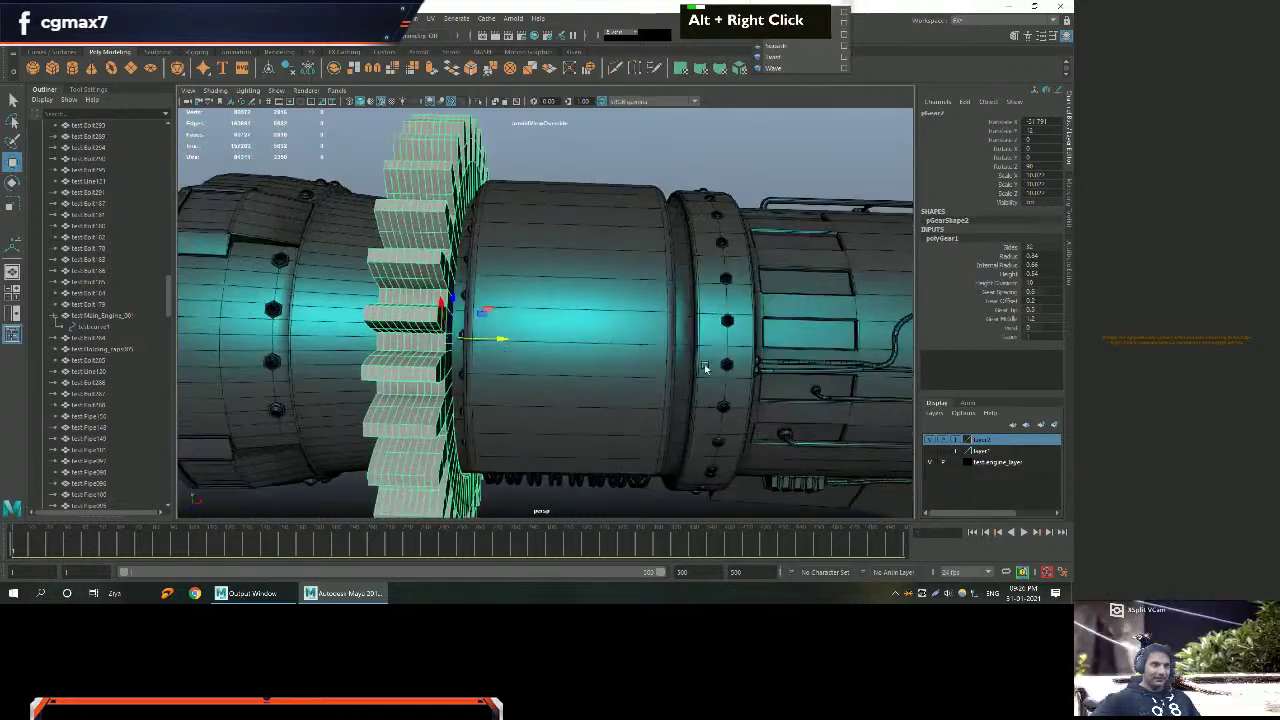
# Turn the gear teeth into thin slanted blades by lowering the spacing and middle, setting the tip to 0 and twisting to about -25.7.
pyautogui.keyDown('alt'); pyautogui.moveTo(680, 283); pyautogui.dragTo(783, 274); pyautogui.keyUp('alt')
pyautogui.moveTo(783, 274); pyautogui.dragTo(743, 301, button='middle')
pyautogui.click(1000, 310)
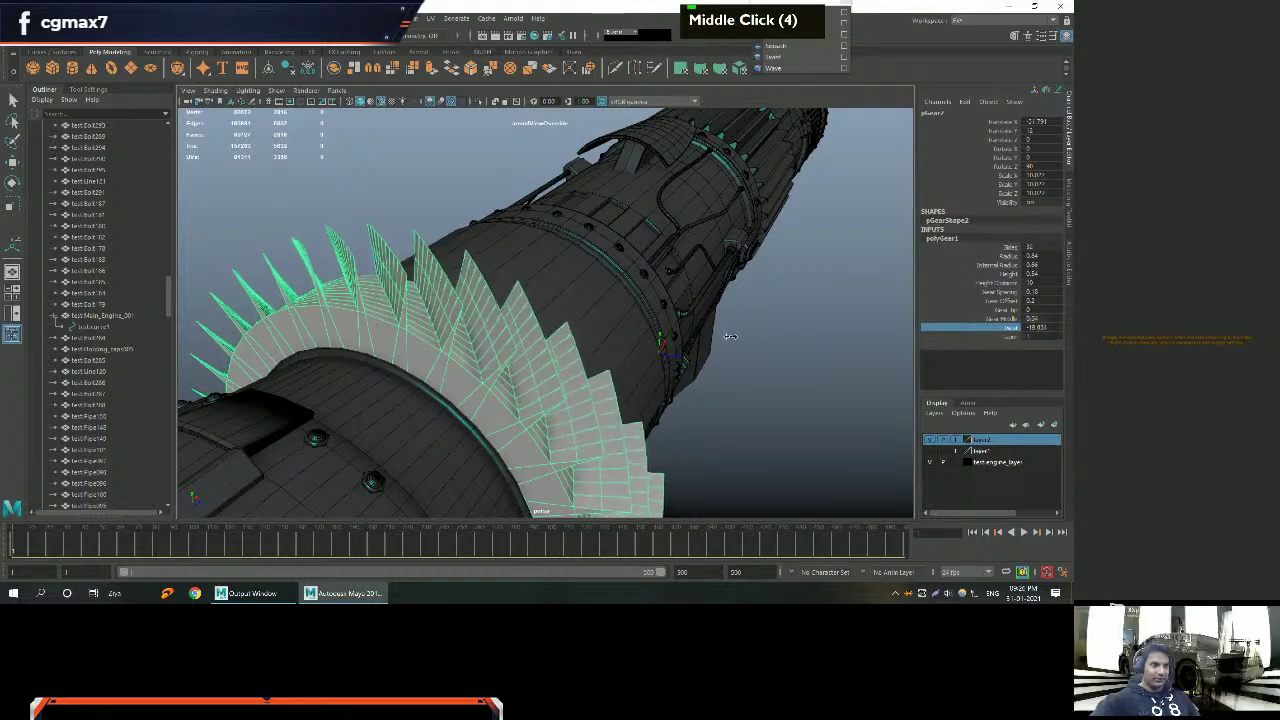
pyautogui.keyDown('alt'); pyautogui.moveTo(703, 341); pyautogui.dragTo(530, 303); pyautogui.keyUp('alt')
pyautogui.keyDown('alt'); pyautogui.moveTo(530, 303); pyautogui.dragTo(905, 308, button='right'); pyautogui.keyUp('alt')
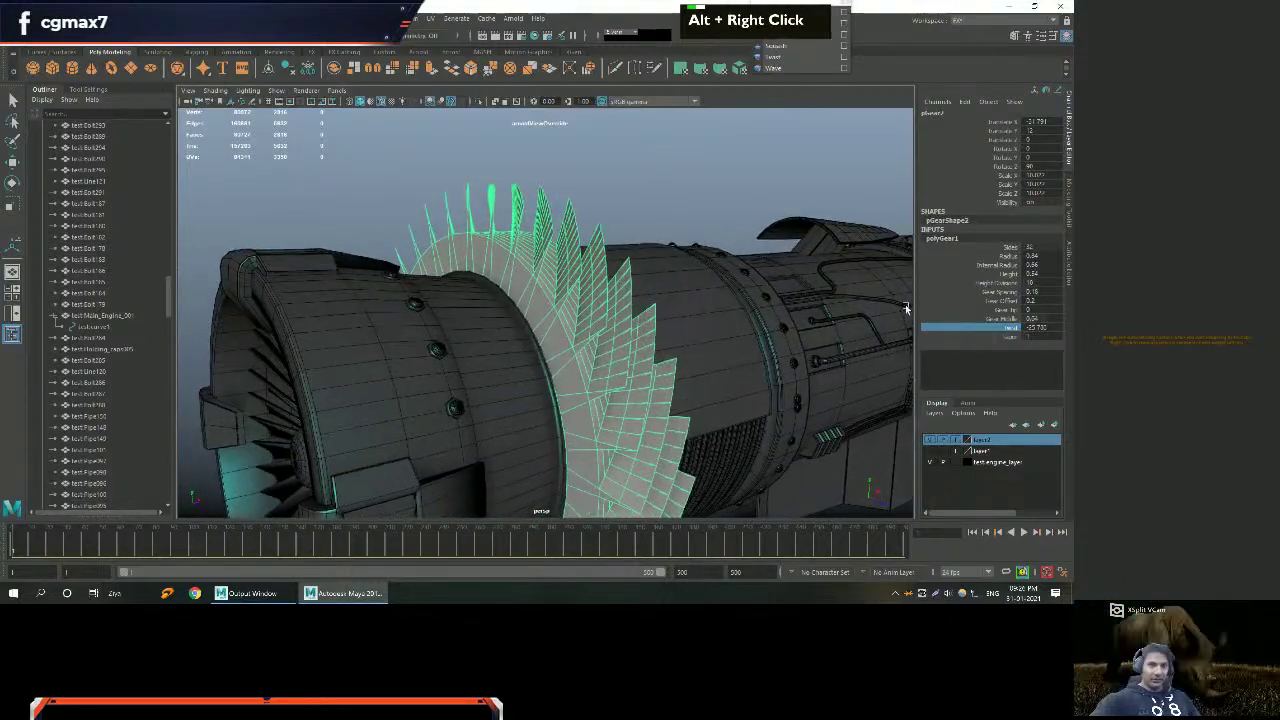
# Reduce the bladed gear's radius to about 0.71 so the blades sit closer to the casing.
pyautogui.keyDown('alt'); pyautogui.moveTo(709, 286); pyautogui.dragTo(700, 290, button='right'); pyautogui.keyUp('alt')
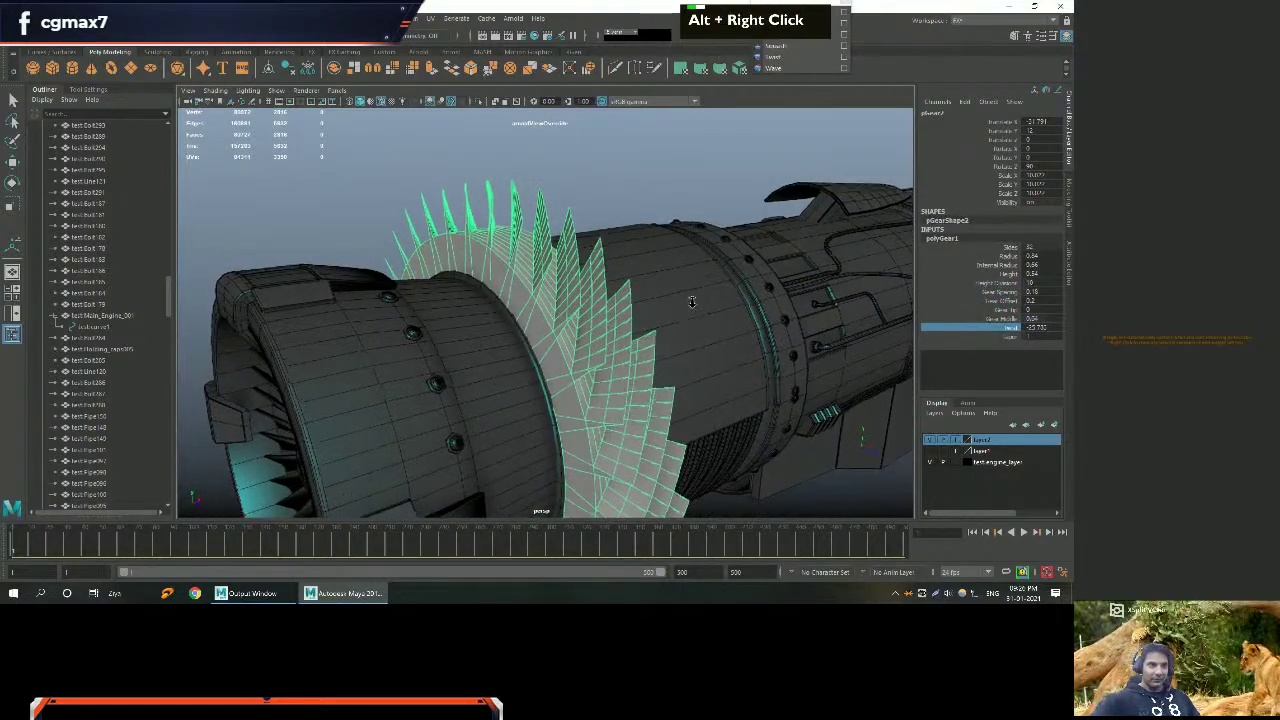
pyautogui.keyDown('alt'); pyautogui.moveTo(700, 290); pyautogui.dragTo(680, 300, button='middle'); pyautogui.keyUp('alt')
pyautogui.keyDown('alt'); pyautogui.moveTo(680, 300); pyautogui.dragTo(609, 309); pyautogui.keyUp('alt')
pyautogui.keyDown('alt'); pyautogui.moveTo(609, 309); pyautogui.dragTo(905, 298, button='right'); pyautogui.keyUp('alt')
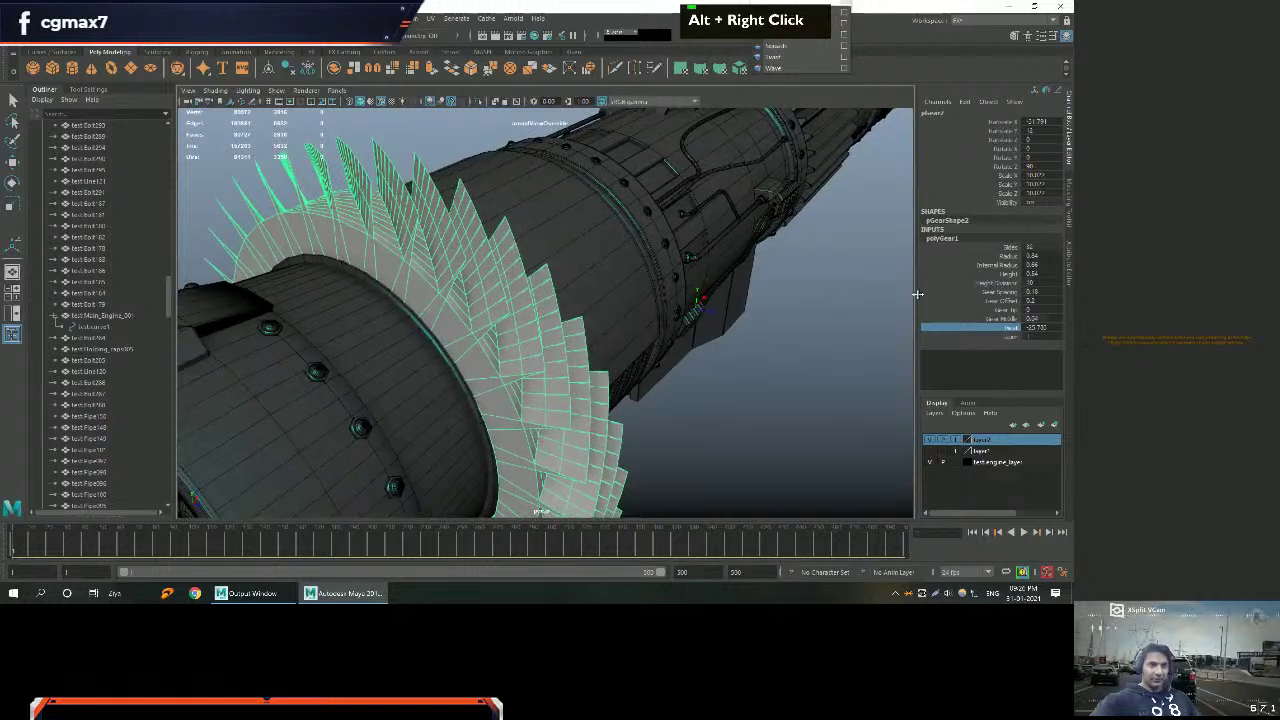
pyautogui.click(1005, 266)
pyautogui.moveTo(775, 266); pyautogui.dragTo(767, 268, button='middle')
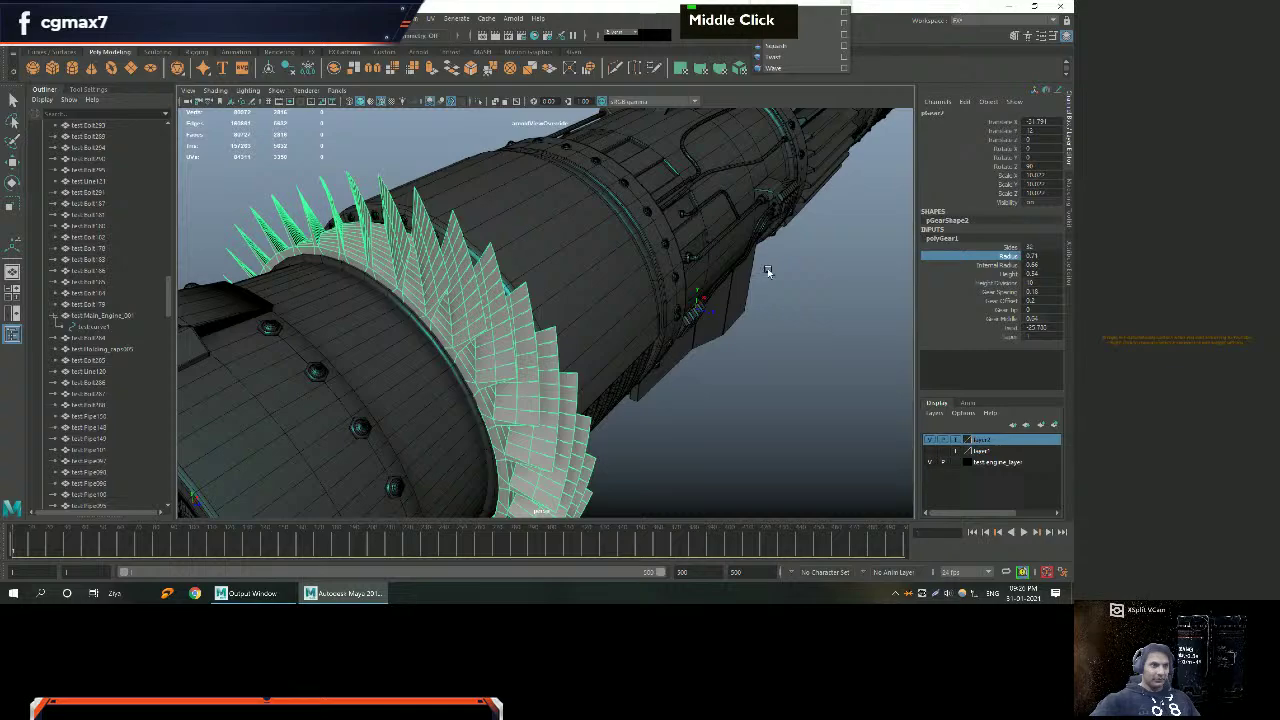
# Reverse the blades' slant by setting the gear's twist to about 33.
pyautogui.keyDown('alt'); pyautogui.scroll(-3, 740, 270); pyautogui.keyUp('alt')
pyautogui.keyDown('alt'); pyautogui.moveTo(740, 270); pyautogui.dragTo(619, 285); pyautogui.keyUp('alt')
pyautogui.keyDown('alt'); pyautogui.scroll(-2, 597, 269); pyautogui.keyUp('alt')
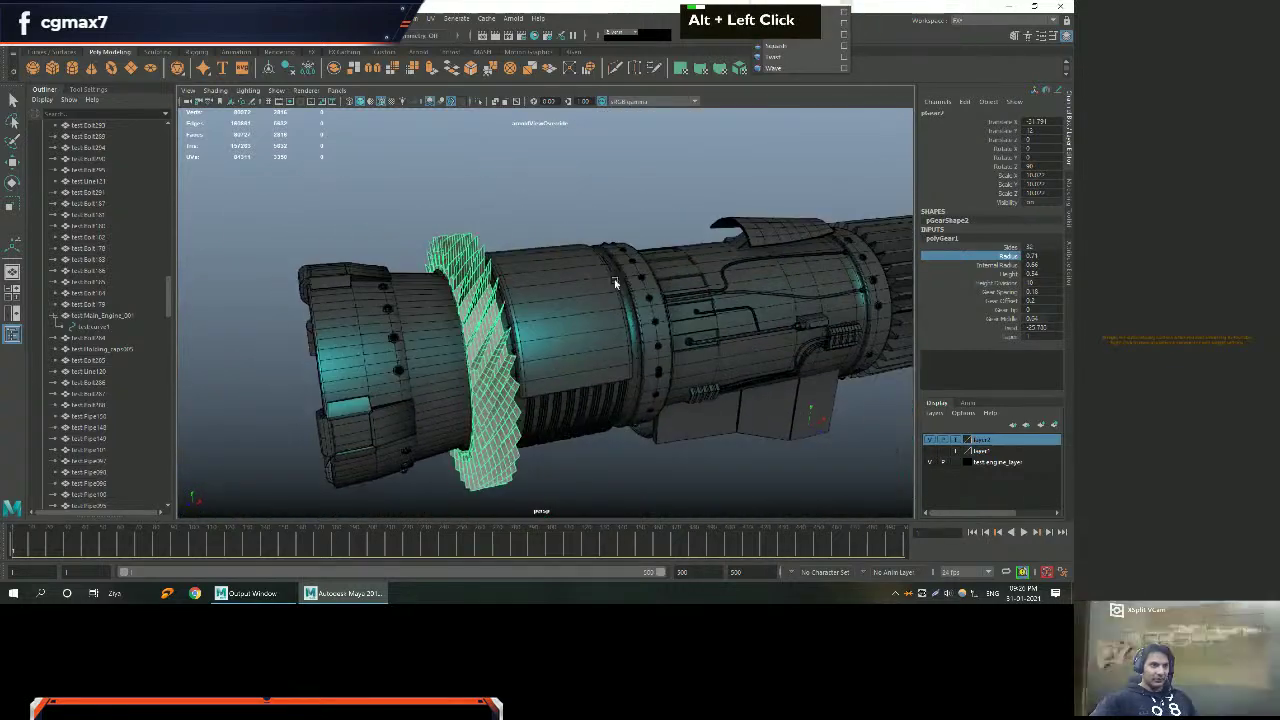
pyautogui.keyDown('alt'); pyautogui.moveTo(619, 285); pyautogui.dragTo(586, 300, button='right'); pyautogui.keyUp('alt')
pyautogui.keyDown('alt'); pyautogui.moveTo(586, 300); pyautogui.dragTo(696, 297, button='middle'); pyautogui.keyUp('alt')
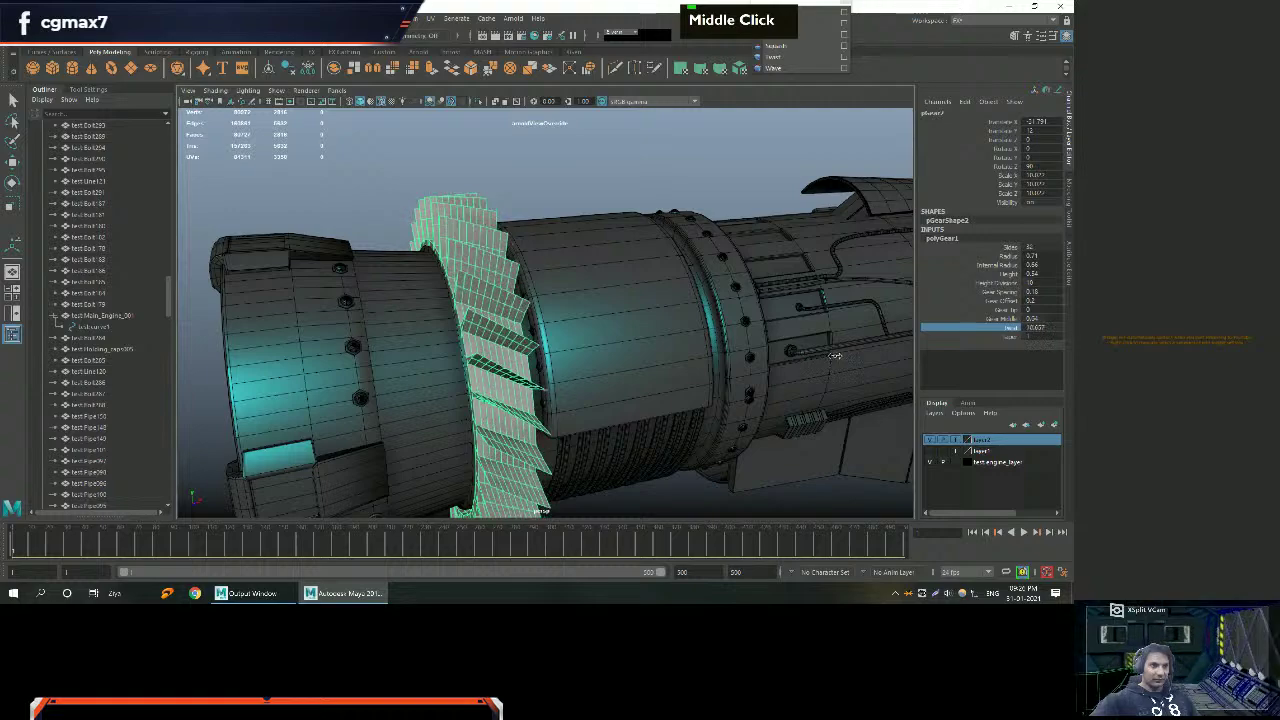
pyautogui.moveTo(672, 346); pyautogui.dragTo(480, 329, button='middle')
# Examine the twisted blade ring against the engine from both sides of the intake.
pyautogui.keyDown('alt'); pyautogui.moveTo(480, 329); pyautogui.dragTo(612, 336); pyautogui.keyUp('alt')
pyautogui.keyDown('alt'); pyautogui.moveTo(612, 336); pyautogui.dragTo(492, 300, button='right'); pyautogui.keyUp('alt')
pyautogui.keyDown('alt'); pyautogui.moveTo(492, 300); pyautogui.dragTo(470, 260, button='middle'); pyautogui.keyUp('alt')
pyautogui.keyDown('alt'); pyautogui.moveTo(608, 297); pyautogui.dragTo(520, 300); pyautogui.keyUp('alt')
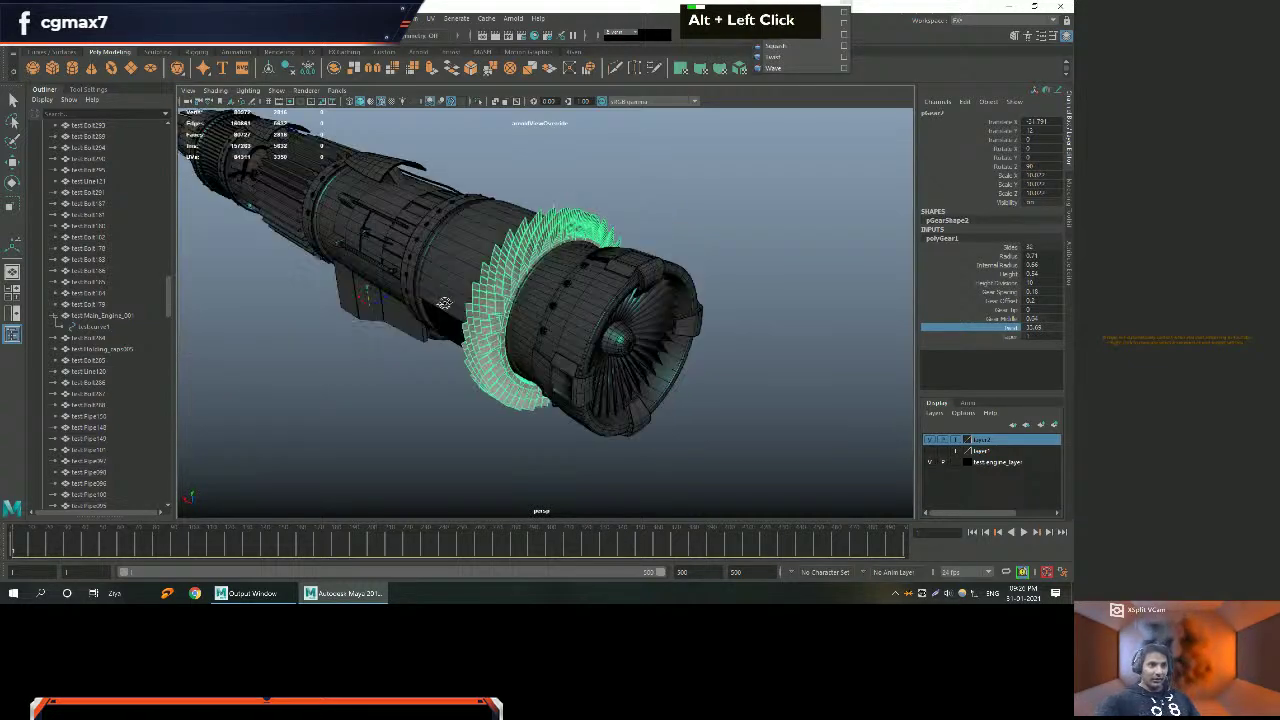
pyautogui.keyDown('alt'); pyautogui.moveTo(520, 300); pyautogui.dragTo(505, 320, button='right'); pyautogui.keyUp('alt')
pyautogui.keyDown('alt'); pyautogui.moveTo(505, 320); pyautogui.dragTo(495, 340, button='middle'); pyautogui.keyUp('alt')
pyautogui.keyDown('alt'); pyautogui.moveTo(495, 340); pyautogui.dragTo(498, 347); pyautogui.keyUp('alt')
pyautogui.keyDown('alt'); pyautogui.moveTo(498, 347); pyautogui.dragTo(494, 383, button='right'); pyautogui.keyUp('alt')
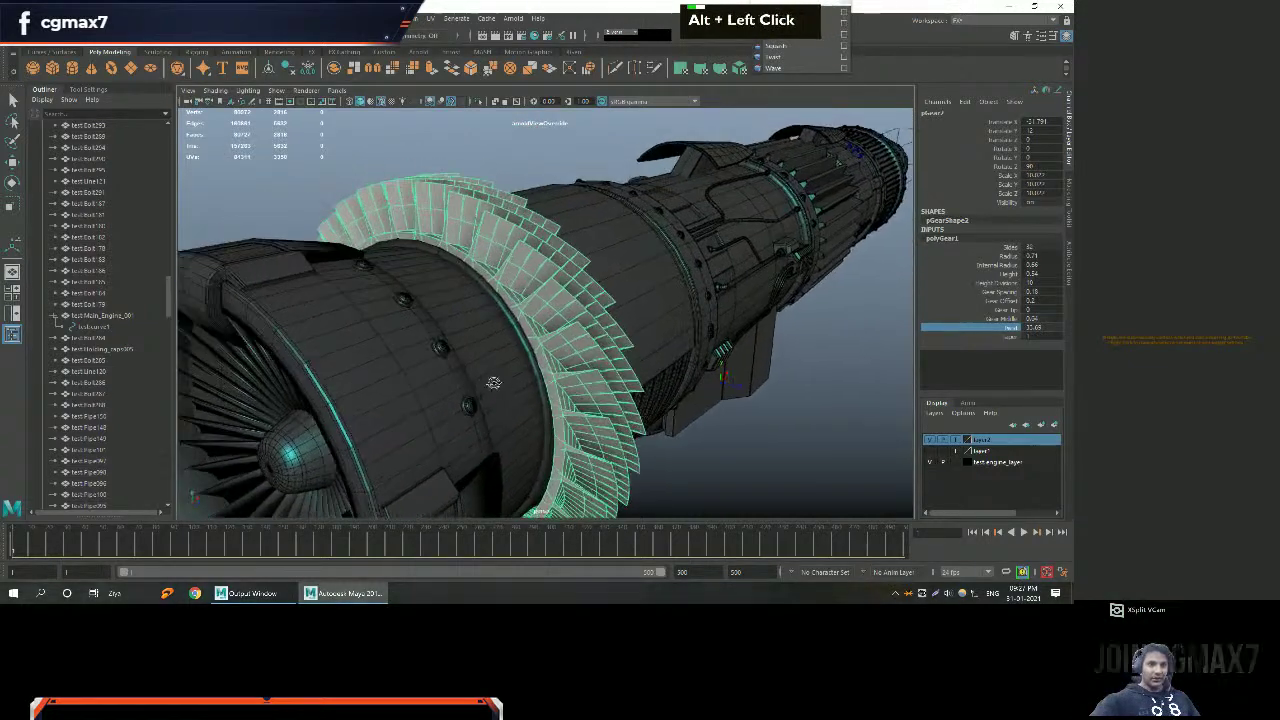
# Set the blade ring's height to 0.5 and reduce its number of height divisions.
pyautogui.keyDown('alt'); pyautogui.moveTo(494, 383); pyautogui.dragTo(903, 291); pyautogui.keyUp('alt')
pyautogui.keyDown('alt'); pyautogui.moveTo(806, 301); pyautogui.dragTo(1045, 270); pyautogui.keyUp('alt')
pyautogui.moveTo(735, 327); pyautogui.dragTo(733, 326, button='middle')
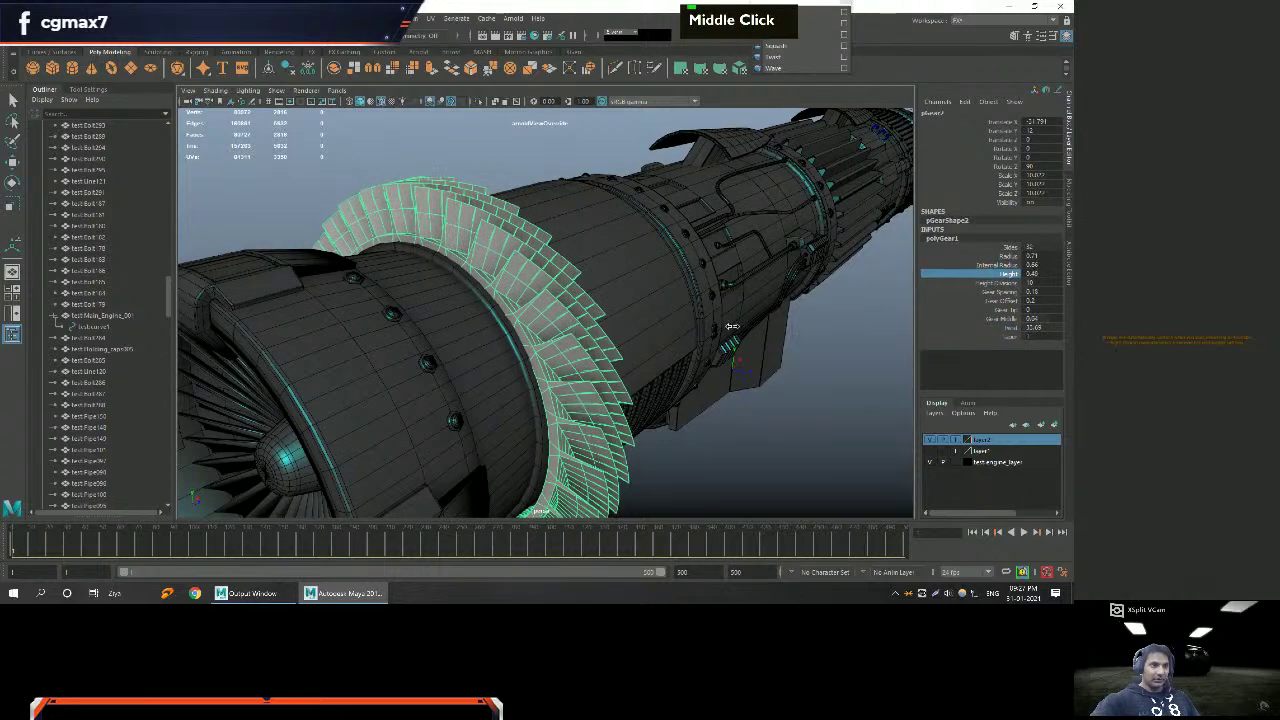
pyautogui.click(995, 284)
pyautogui.middleClick(792, 305)
pyautogui.moveTo(776, 304); pyautogui.dragTo(537, 287, button='middle')
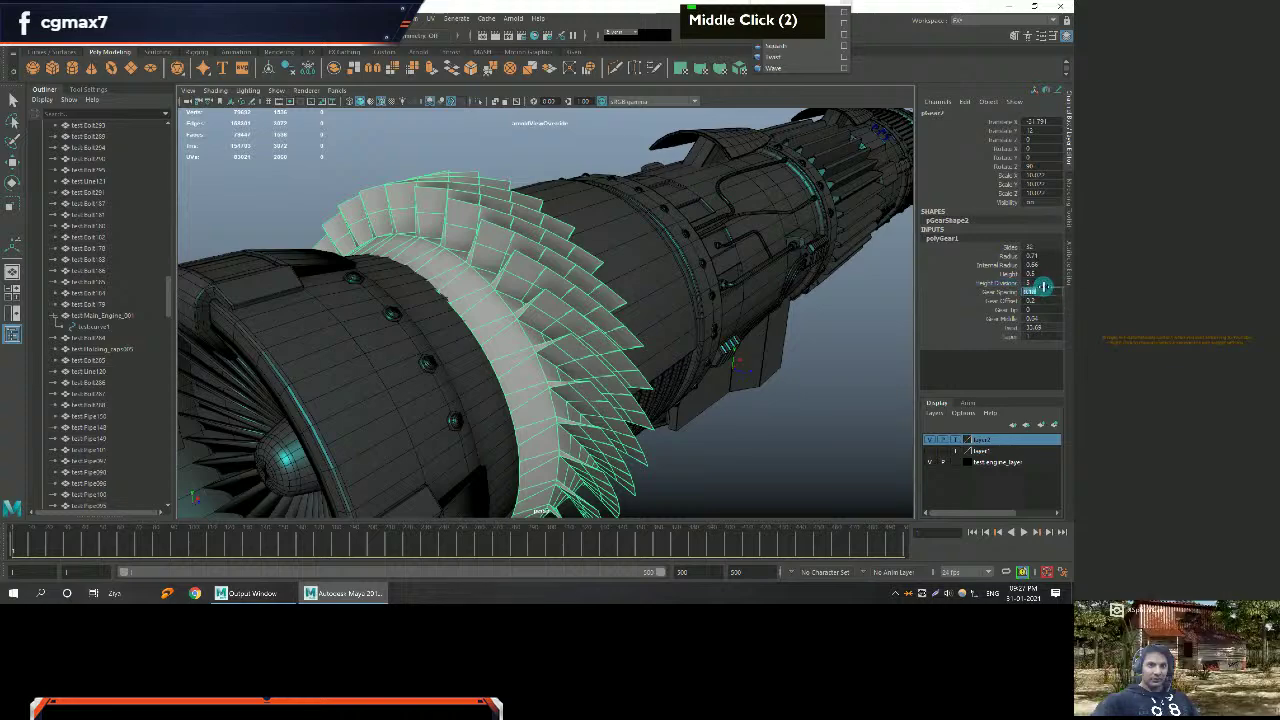
# Undo the last gear-spacing adjustment and the height-division reduction on the blade ring.
pyautogui.moveTo(708, 303); pyautogui.dragTo(626, 297, button='middle')
pyautogui.hotkey('ctrl', 'z')
pyautogui.moveTo(626, 297)
pyautogui.keyDown('alt'); pyautogui.mouseDown(button='right')
pyautogui.moveTo(607, 303)
pyautogui.moveTo(625, 305)
pyautogui.mouseUp(button='right'); pyautogui.keyUp('alt')
pyautogui.hotkey('ctrl', 'z')
pyautogui.keyDown('alt'); pyautogui.moveTo(625, 305); pyautogui.dragTo(651, 337); pyautogui.keyUp('alt')
pyautogui.keyDown('alt'); pyautogui.moveTo(651, 337); pyautogui.dragTo(626, 344, button='right'); pyautogui.keyUp('alt')
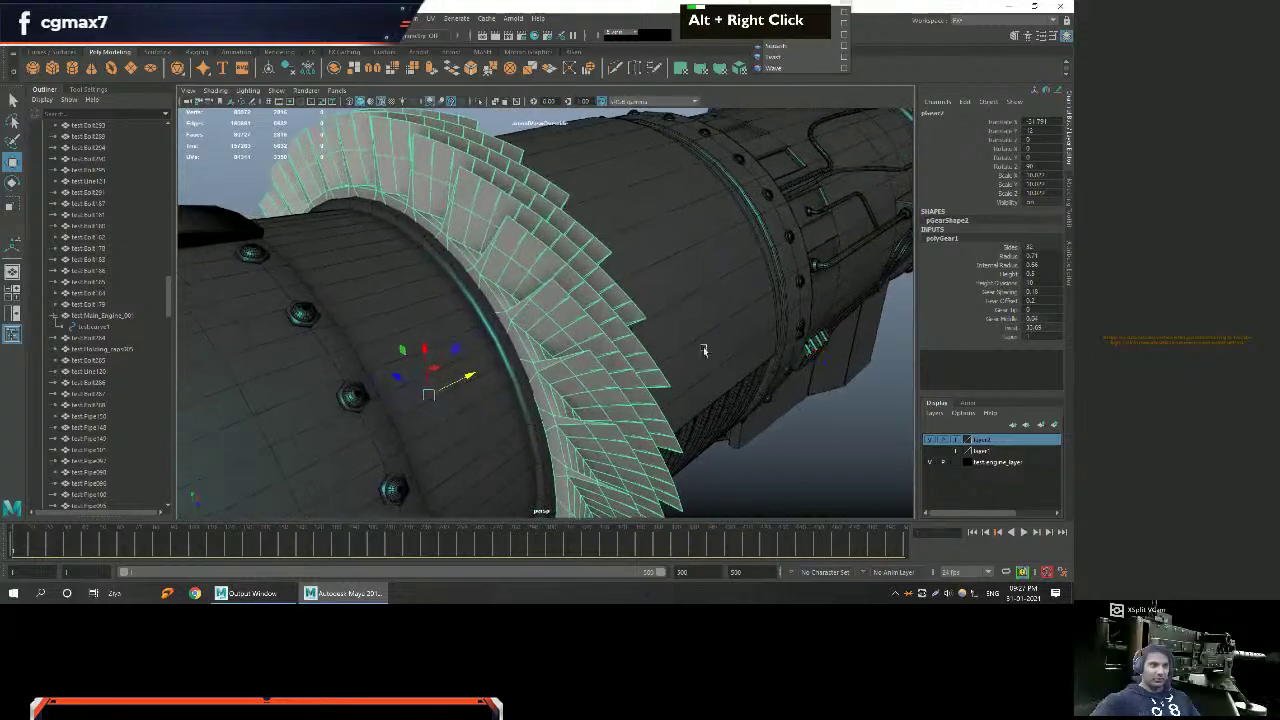
# Increase the blade ring's gear tip value to reshape the outer ends of the blades.
pyautogui.click(1004, 258)
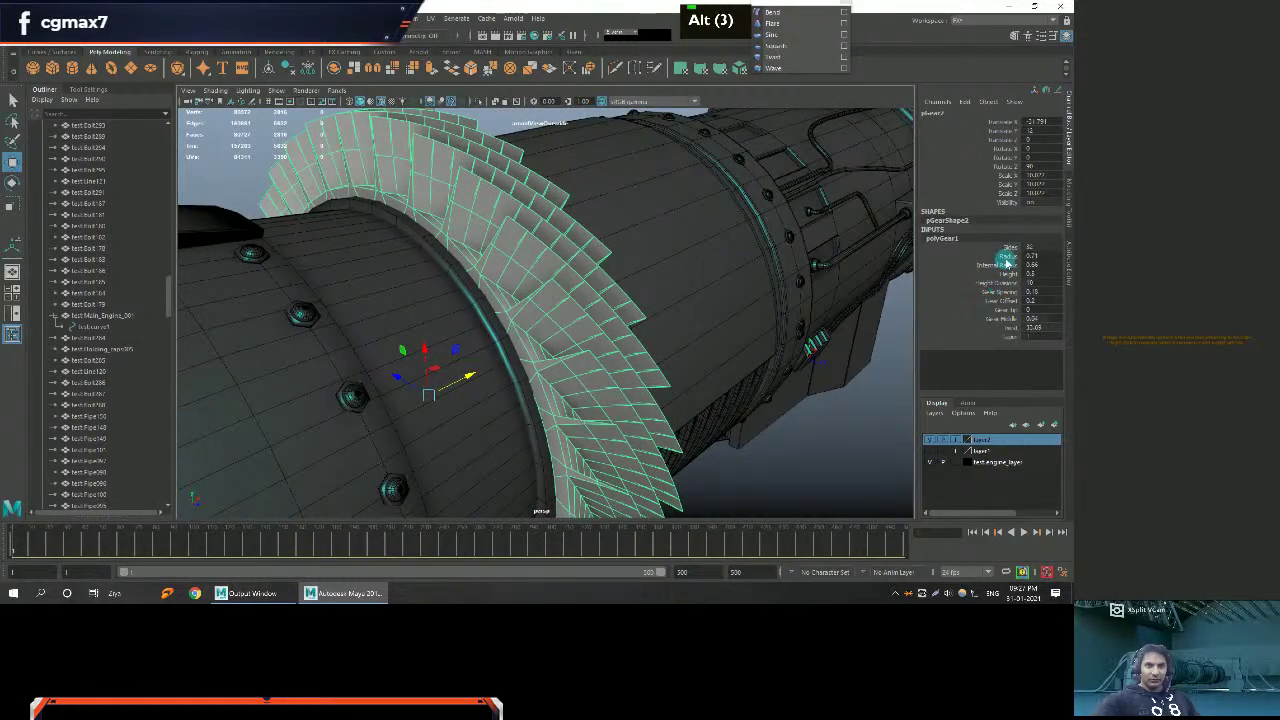
pyautogui.click(997, 302)
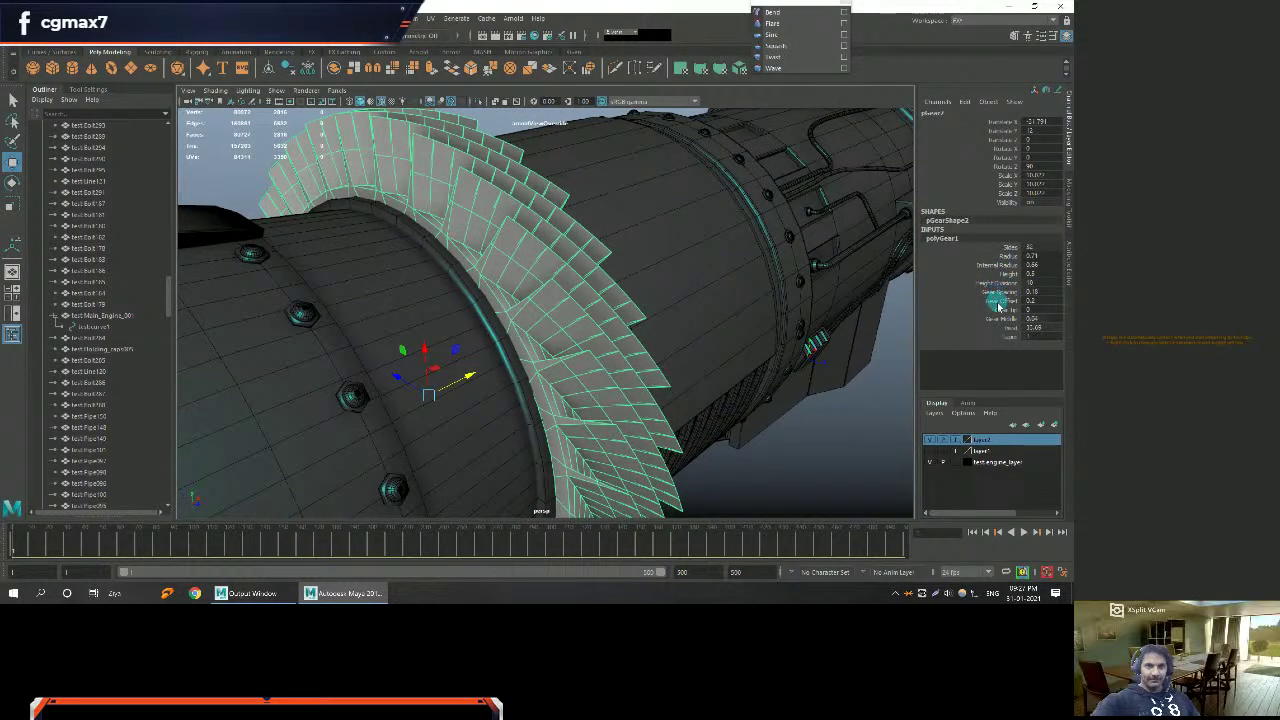
pyautogui.middleClick(815, 316)
pyautogui.moveTo(808, 316); pyautogui.dragTo(827, 317, button='middle')
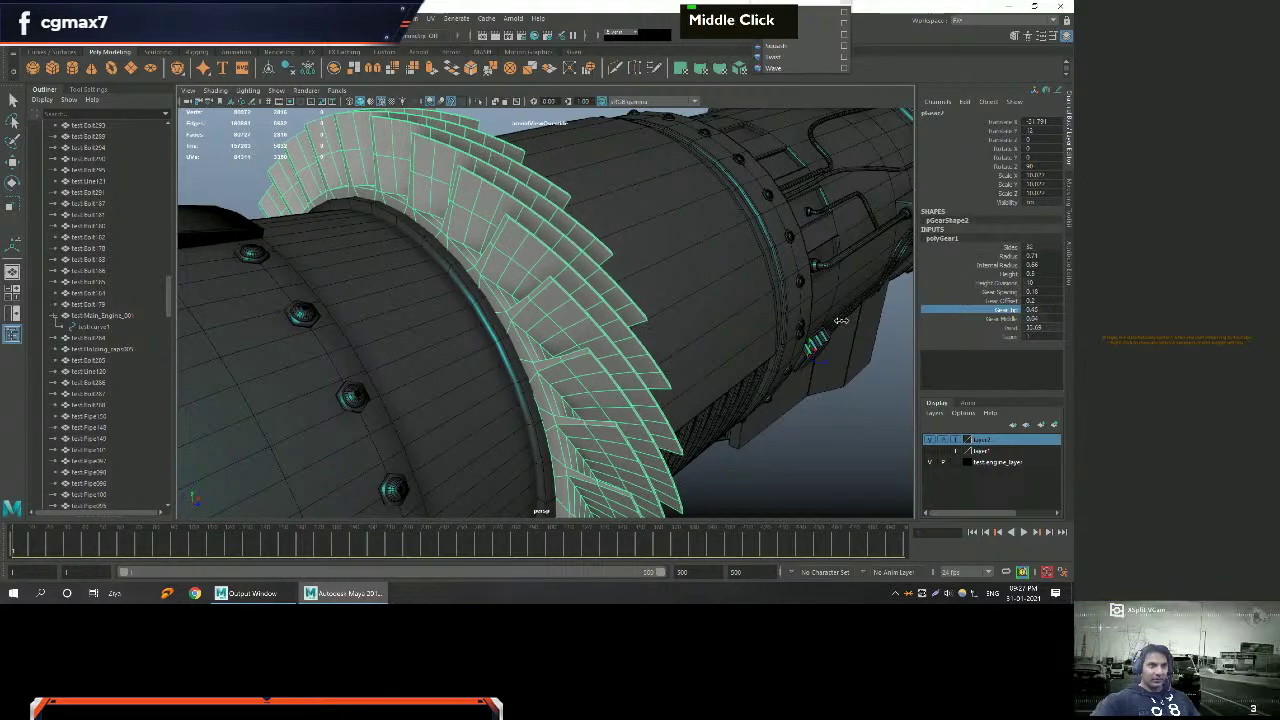
pyautogui.keyDown('alt'); pyautogui.moveTo(835, 320); pyautogui.dragTo(823, 325, button='right'); pyautogui.keyUp('alt')
pyautogui.keyDown('alt'); pyautogui.moveTo(823, 325); pyautogui.dragTo(503, 240); pyautogui.keyUp('alt')
pyautogui.keyDown('alt'); pyautogui.moveTo(503, 240); pyautogui.dragTo(523, 297, button='right'); pyautogui.keyUp('alt')
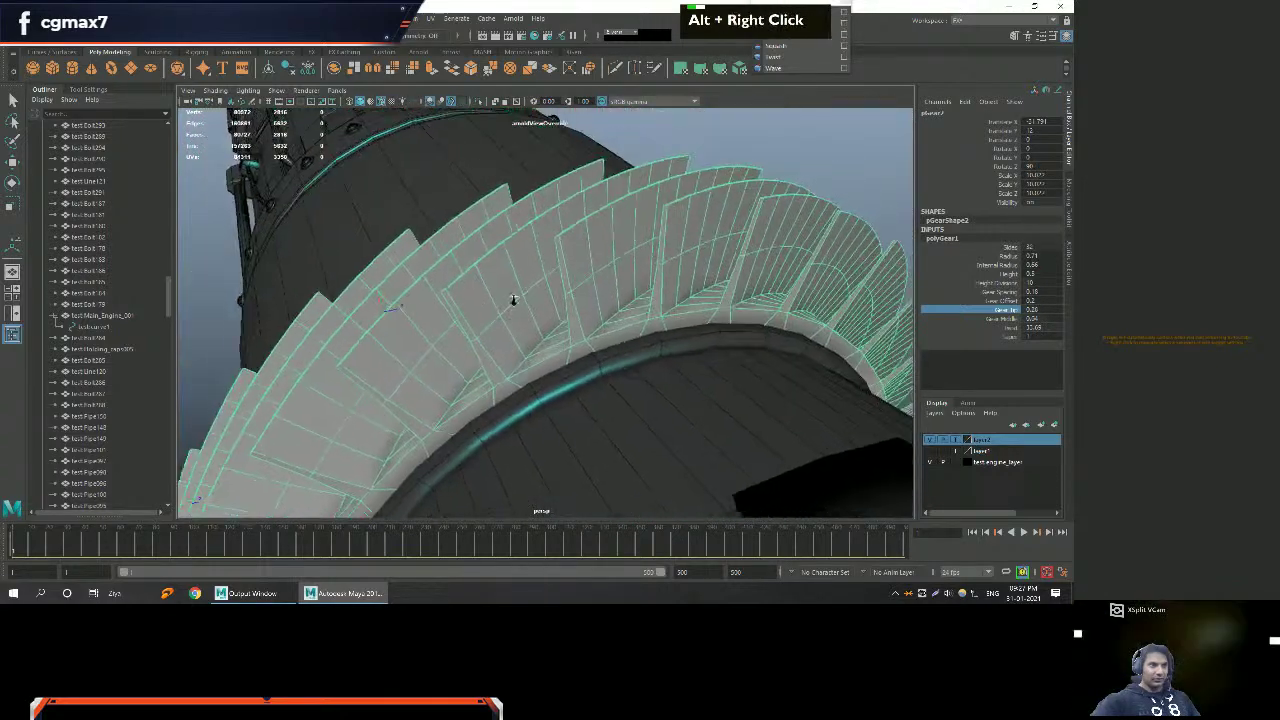
# Set the blade ring's gear middle value to about 0.52.
pyautogui.keyDown('alt'); pyautogui.moveTo(523, 297); pyautogui.dragTo(500, 300); pyautogui.keyUp('alt')
pyautogui.keyDown('alt'); pyautogui.moveTo(500, 300); pyautogui.dragTo(600, 329, button='middle'); pyautogui.keyUp('alt')
pyautogui.keyDown('alt'); pyautogui.moveTo(600, 329); pyautogui.dragTo(555, 350, button='right'); pyautogui.keyUp('alt')
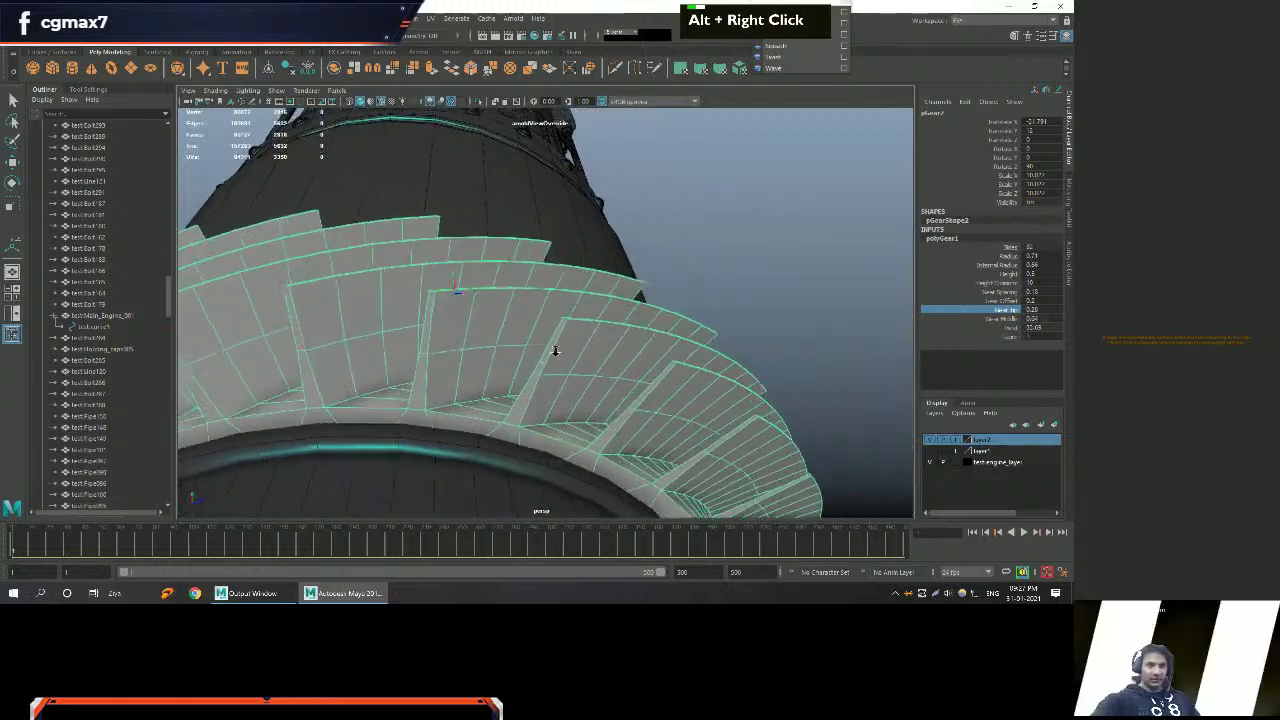
pyautogui.click(1000, 318)
pyautogui.moveTo(752, 330); pyautogui.dragTo(706, 326, button='middle')
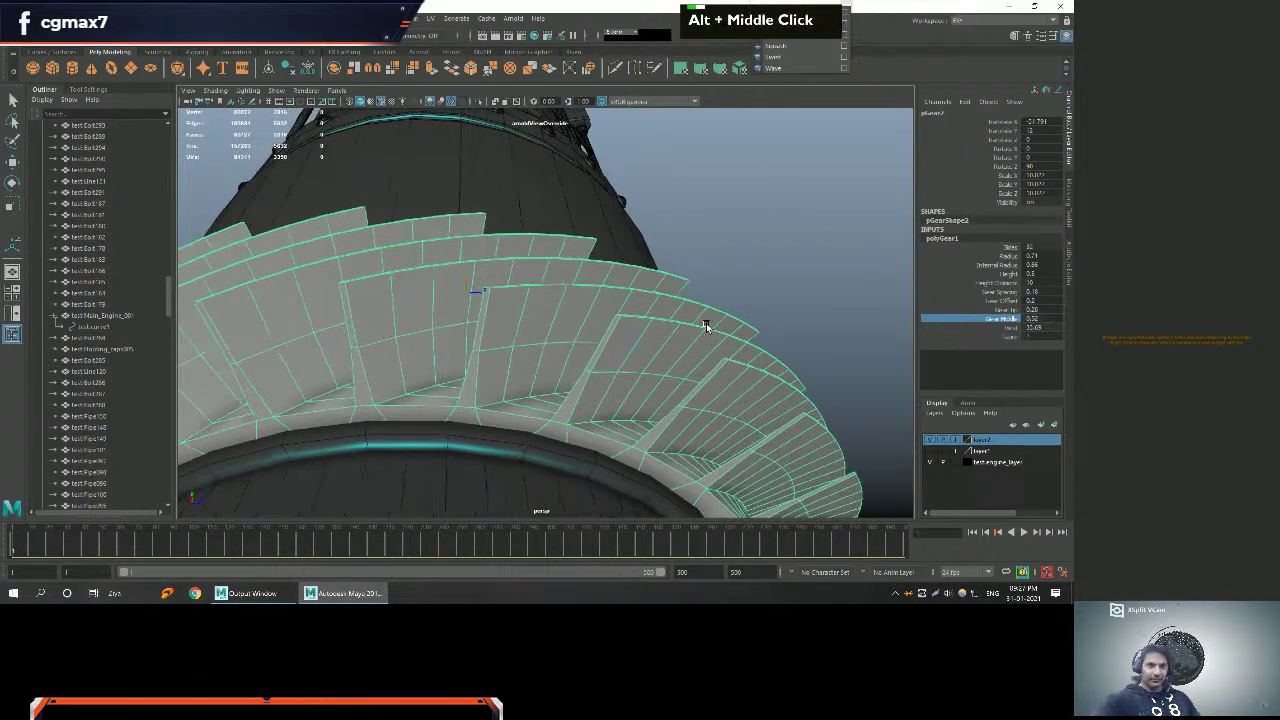
# Reduce the blade ring's twist to about 17.8 for a gentler blade slant.
pyautogui.click(1001, 328)
pyautogui.moveTo(826, 332); pyautogui.dragTo(750, 333, button='middle')
pyautogui.keyDown('alt'); pyautogui.scroll(-3, 750, 333); pyautogui.keyUp('alt')
pyautogui.keyDown('alt'); pyautogui.moveTo(750, 333); pyautogui.dragTo(700, 325, button='right'); pyautogui.keyUp('alt')
pyautogui.keyDown('alt'); pyautogui.moveTo(700, 325); pyautogui.dragTo(610, 300); pyautogui.keyUp('alt')
pyautogui.keyDown('alt'); pyautogui.moveTo(610, 300); pyautogui.dragTo(615, 320, button='middle'); pyautogui.keyUp('alt')
pyautogui.keyDown('alt'); pyautogui.moveTo(615, 320); pyautogui.dragTo(620, 330); pyautogui.keyUp('alt')
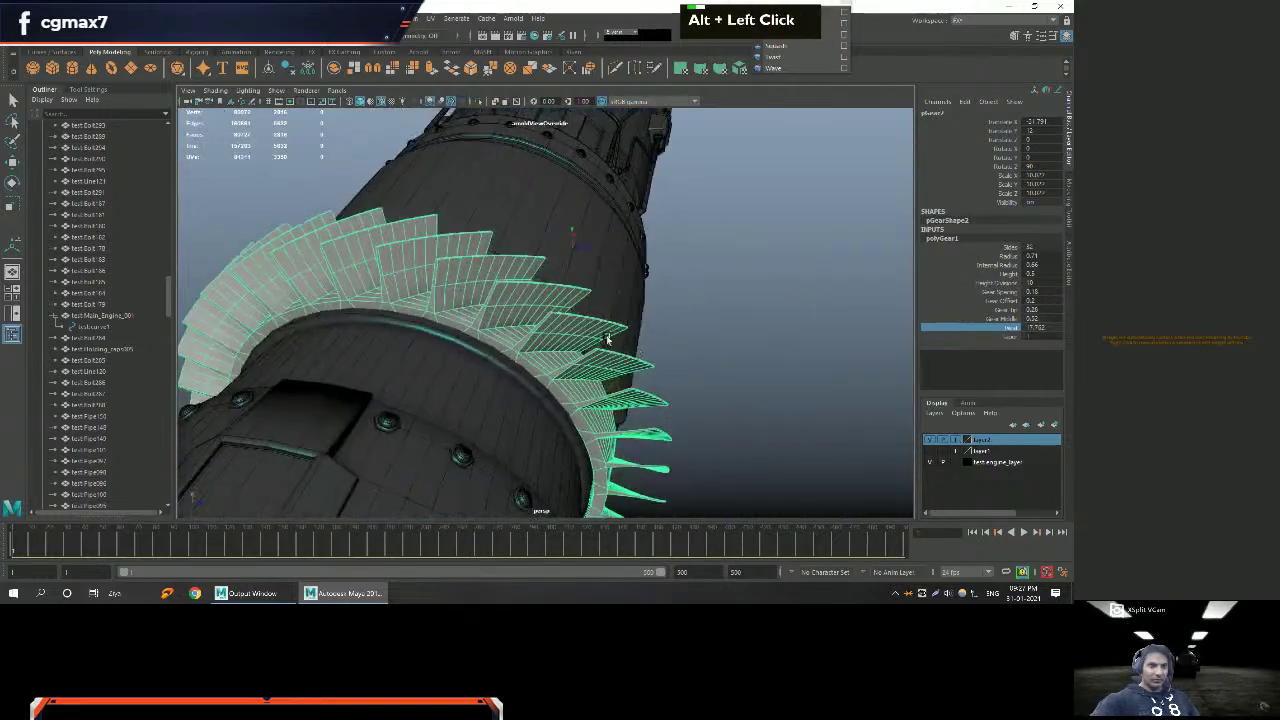
pyautogui.scroll(3, 620, 330)
pyautogui.keyDown('alt'); pyautogui.moveTo(620, 330); pyautogui.dragTo(626, 342, button='middle'); pyautogui.keyUp('alt')
# Lower the blade ring's taper to about 0.97 and check the blades against the casing from several sides.
pyautogui.click(1008, 336)
pyautogui.moveTo(812, 337); pyautogui.dragTo(836, 337, button='middle')
pyautogui.keyDown('alt'); pyautogui.moveTo(814, 337); pyautogui.dragTo(694, 323, button='right'); pyautogui.keyUp('alt')
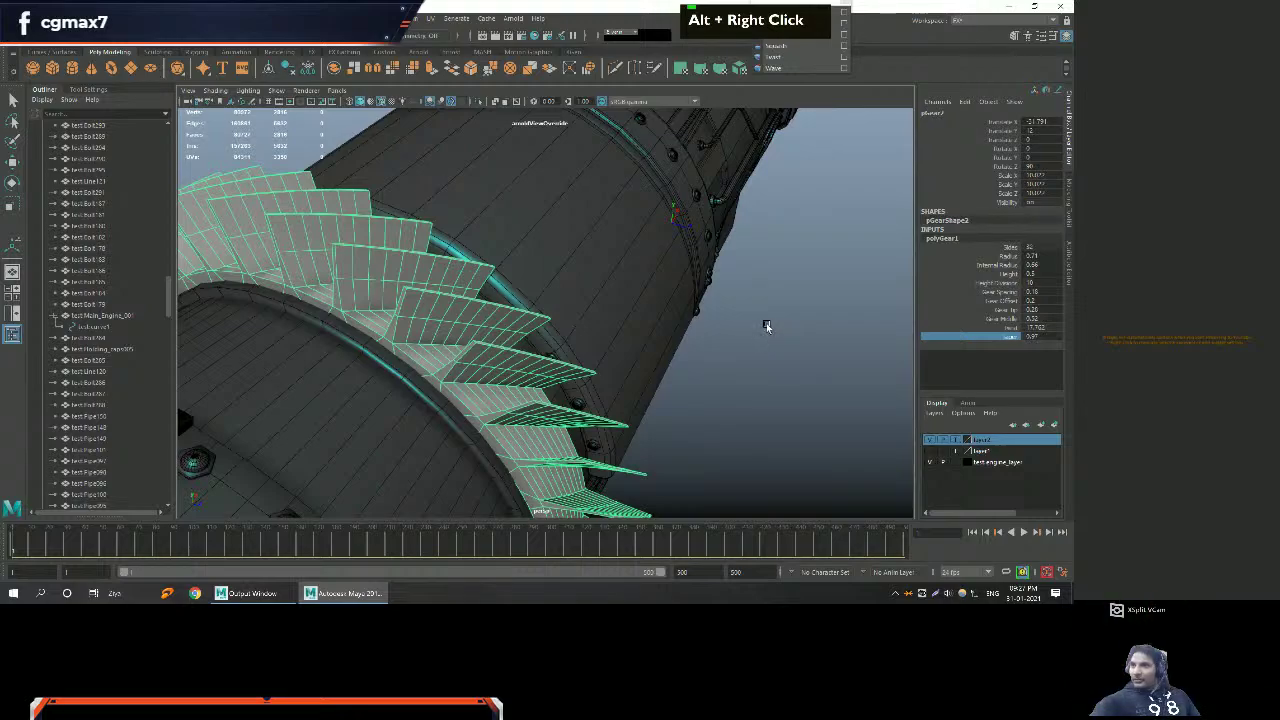
pyautogui.keyDown('alt'); pyautogui.moveTo(694, 323); pyautogui.dragTo(723, 314, button='middle'); pyautogui.keyUp('alt')
pyautogui.keyDown('alt'); pyautogui.moveTo(723, 314); pyautogui.dragTo(566, 297); pyautogui.keyUp('alt')
pyautogui.keyDown('alt'); pyautogui.moveTo(566, 297); pyautogui.dragTo(576, 310, button='middle'); pyautogui.keyUp('alt')
pyautogui.keyDown('alt'); pyautogui.moveTo(576, 310); pyautogui.dragTo(580, 334); pyautogui.keyUp('alt')
pyautogui.keyDown('alt'); pyautogui.moveTo(580, 334); pyautogui.dragTo(631, 343, button='right'); pyautogui.keyUp('alt')
pyautogui.keyDown('alt'); pyautogui.moveTo(631, 343); pyautogui.dragTo(657, 314); pyautogui.keyUp('alt')
pyautogui.keyDown('alt'); pyautogui.moveTo(657, 314); pyautogui.dragTo(665, 316, button='middle'); pyautogui.keyUp('alt')
pyautogui.keyDown('alt'); pyautogui.moveTo(665, 316); pyautogui.dragTo(632, 327); pyautogui.keyUp('alt')
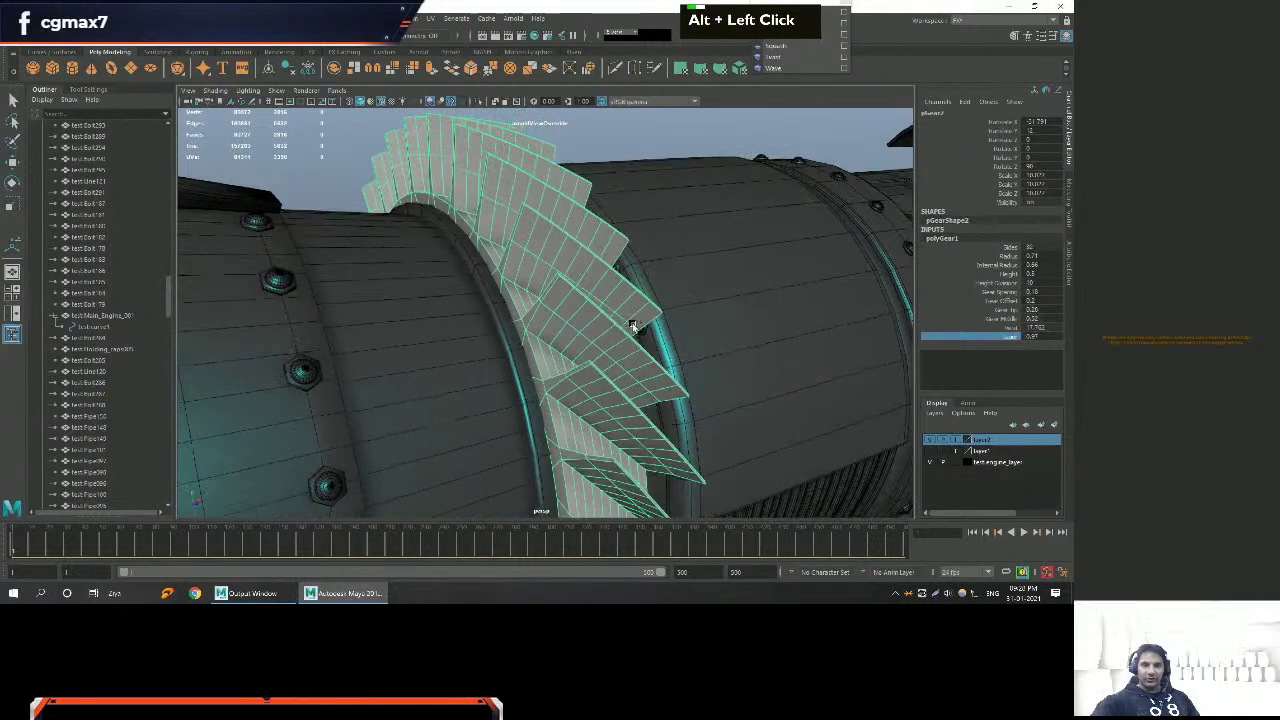
# Reduce the blade ring's radius slightly and check it against the whole engine.
pyautogui.click(1003, 258)
pyautogui.moveTo(749, 289); pyautogui.dragTo(704, 318, button='middle')
pyautogui.keyDown('alt'); pyautogui.moveTo(704, 318); pyautogui.dragTo(601, 287); pyautogui.keyUp('alt')
pyautogui.press('w')
pyautogui.keyDown('alt'); pyautogui.scroll(-3, 576, 226); pyautogui.keyUp('alt')
pyautogui.keyDown('alt'); pyautogui.moveTo(576, 229); pyautogui.dragTo(517, 301); pyautogui.keyUp('alt')
# Assign the engine's existing dark material to the blade ring.
pyautogui.click(516, 298)
pyautogui.press('alt')
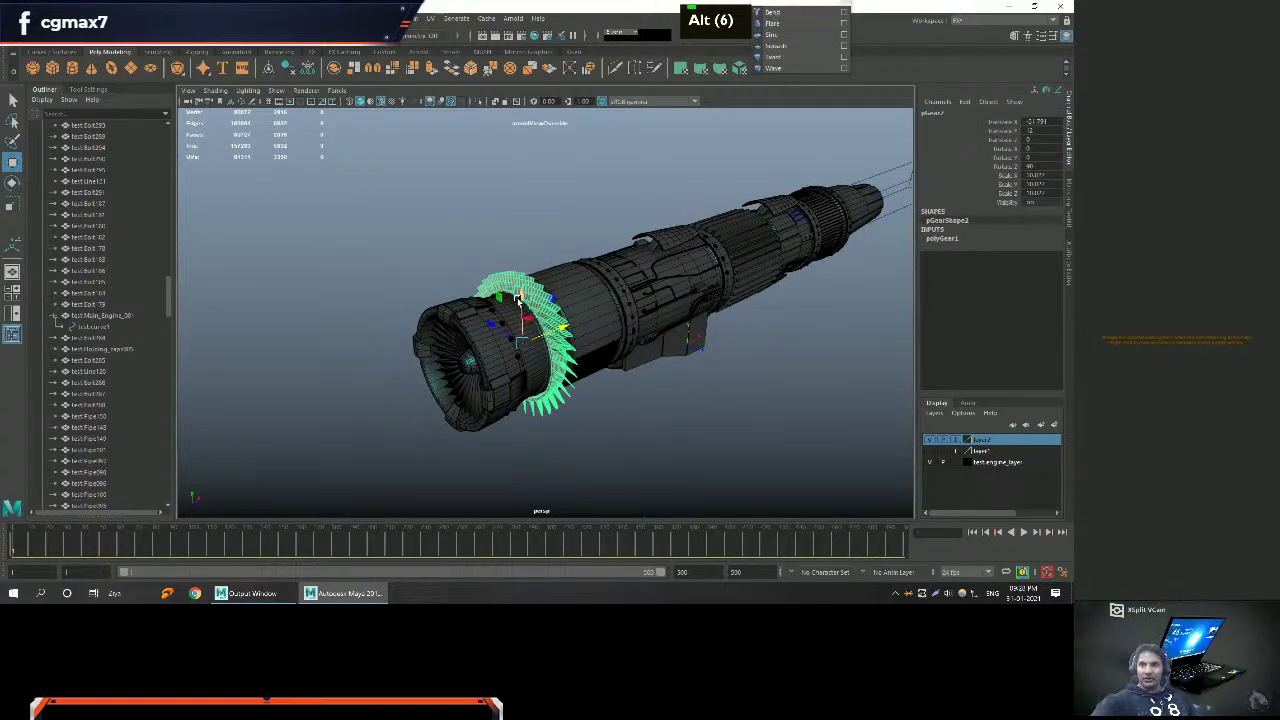
pyautogui.rightClick(538, 290)
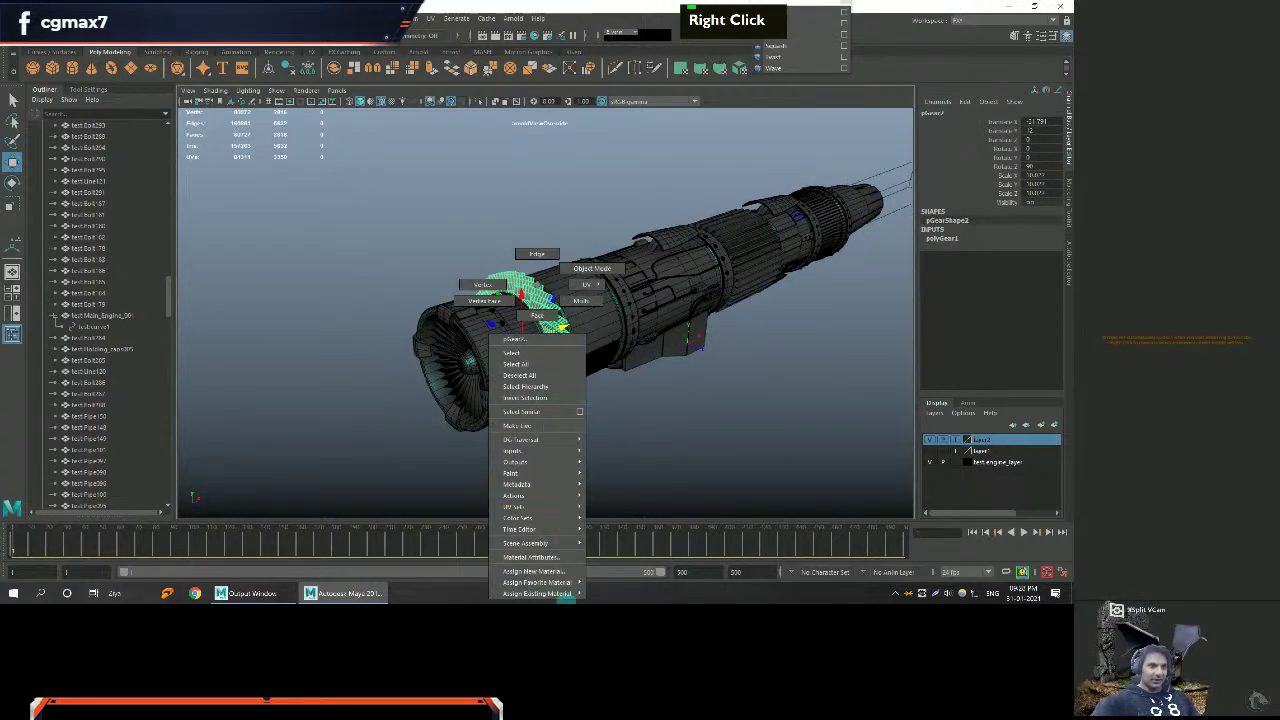
pyautogui.moveTo(537, 593)
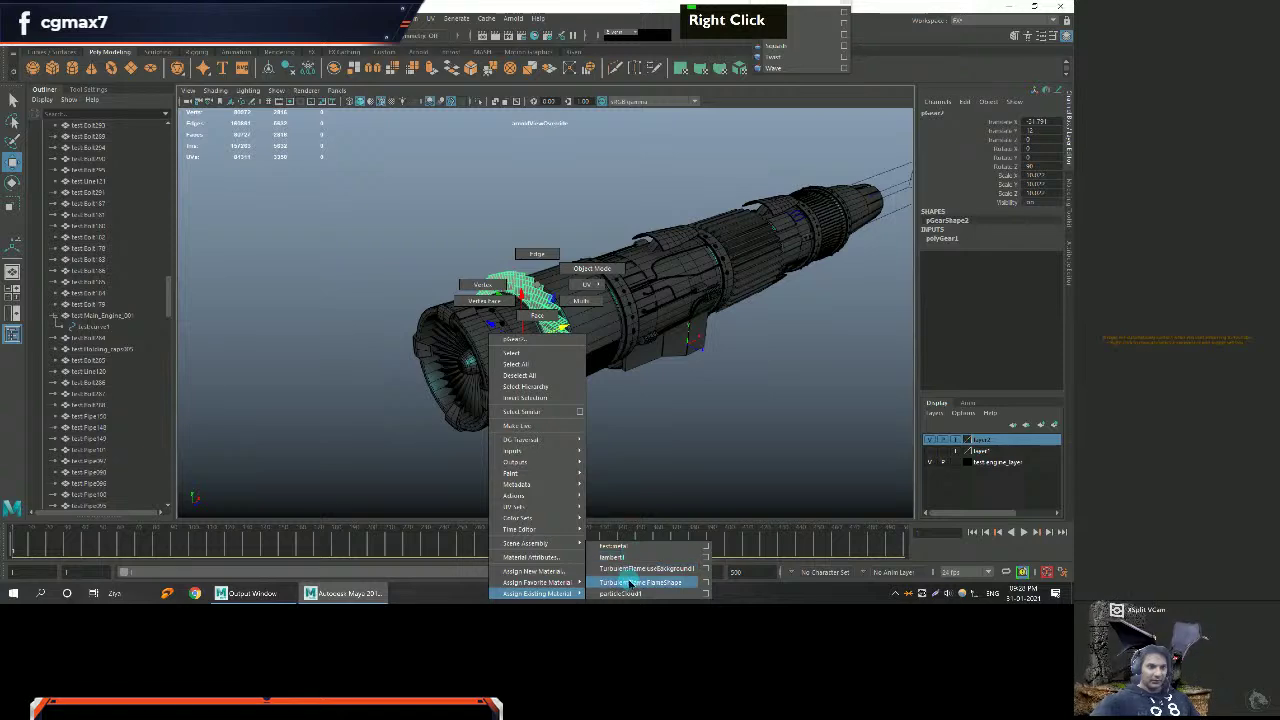
pyautogui.click(616, 546)
pyautogui.click(671, 434)
pyautogui.keyDown('alt'); pyautogui.moveTo(671, 434); pyautogui.dragTo(740, 420, button='right'); pyautogui.keyUp('alt')
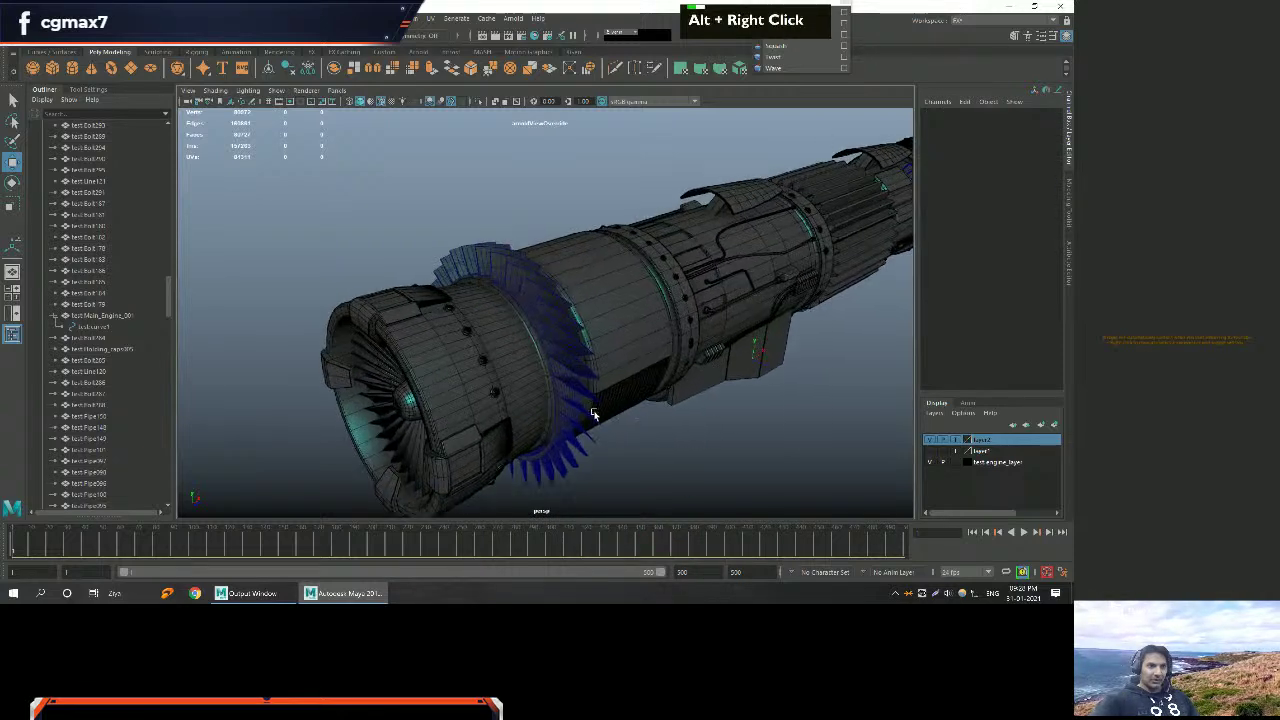
# Add the blade ring to the engine's display layer.
pyautogui.keyDown('alt'); pyautogui.moveTo(640, 380); pyautogui.dragTo(585, 342); pyautogui.keyUp('alt')
pyautogui.click(585, 342)
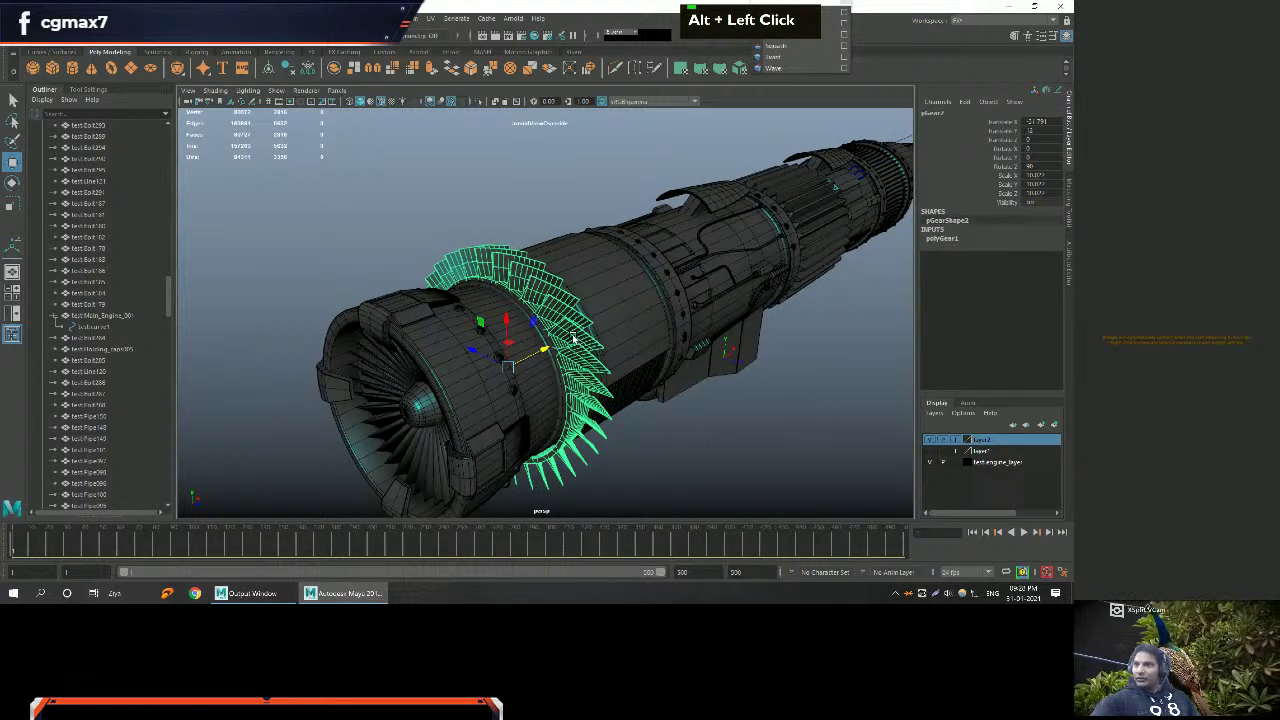
pyautogui.click(982, 463)
pyautogui.rightClick(982, 464)
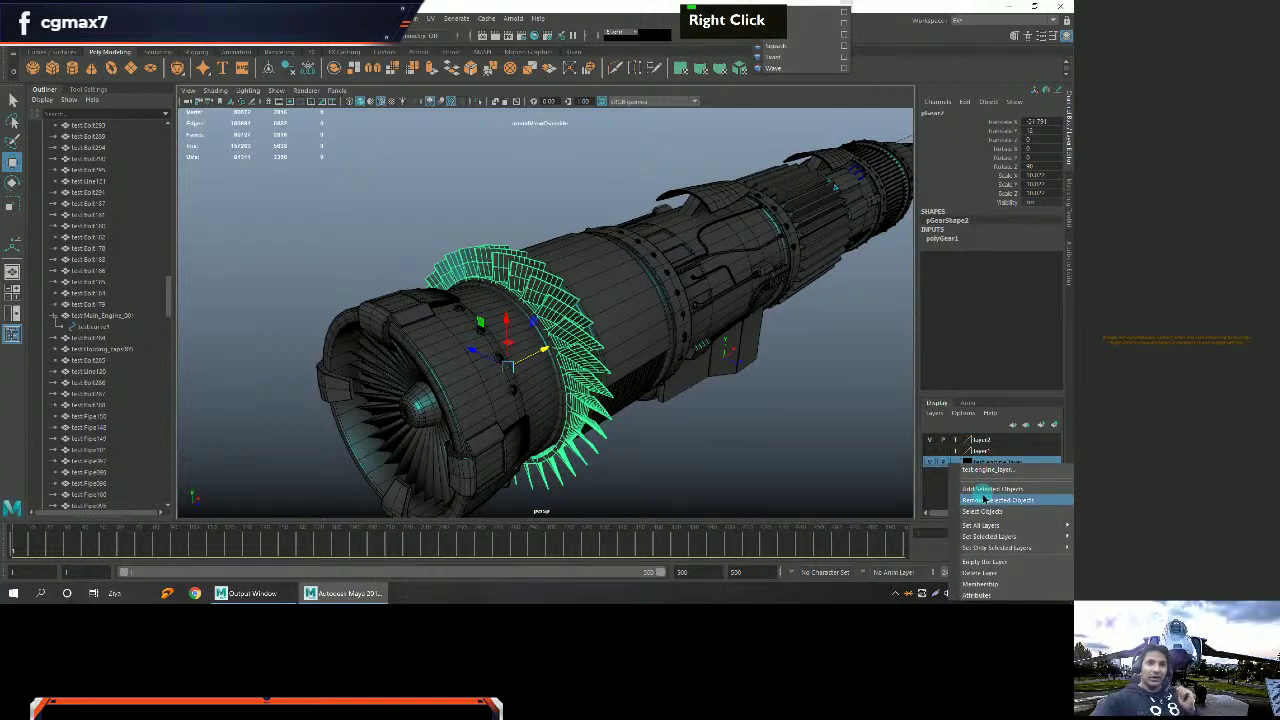
pyautogui.click(985, 499)
pyautogui.click(886, 446)
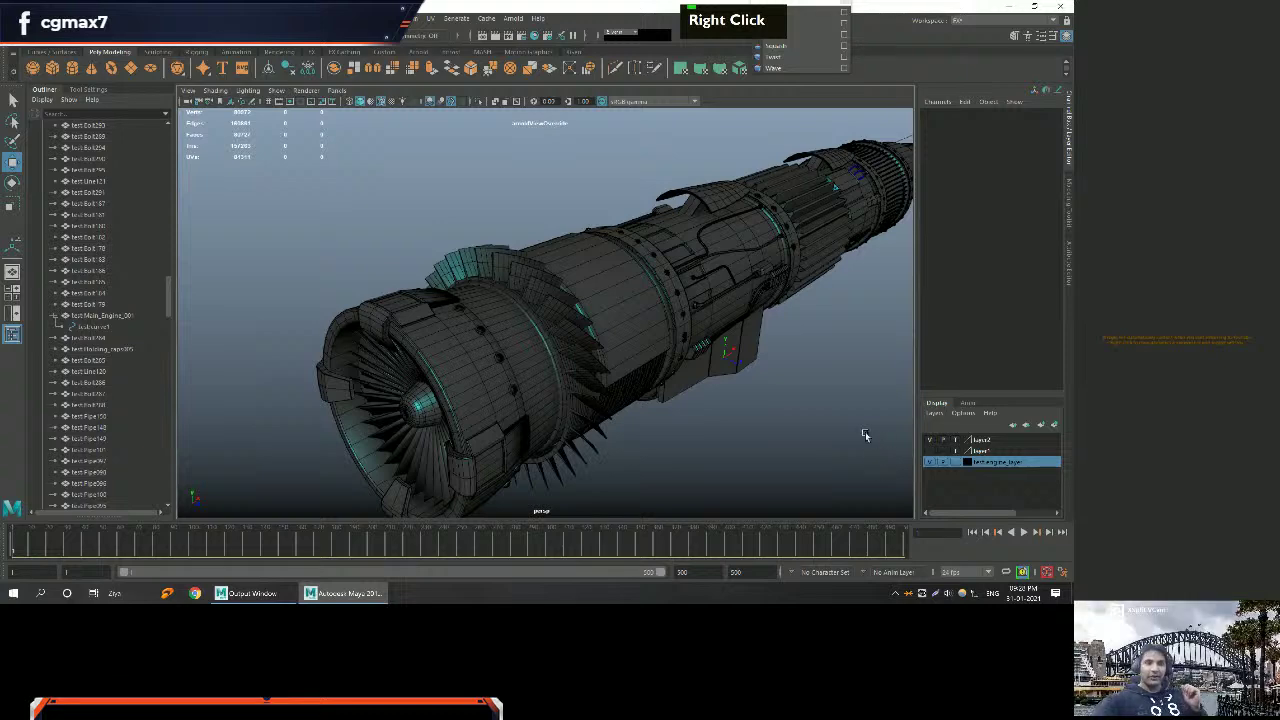
# Select the whole engine together with the flame container and add everything to the engine's display layer.
pyautogui.scroll(-4, 876, 438)
pyautogui.keyDown('alt'); pyautogui.moveTo(806, 406); pyautogui.dragTo(600, 300, button='middle'); pyautogui.keyUp('alt')
pyautogui.moveTo(285, 180); pyautogui.dragTo(756, 515)
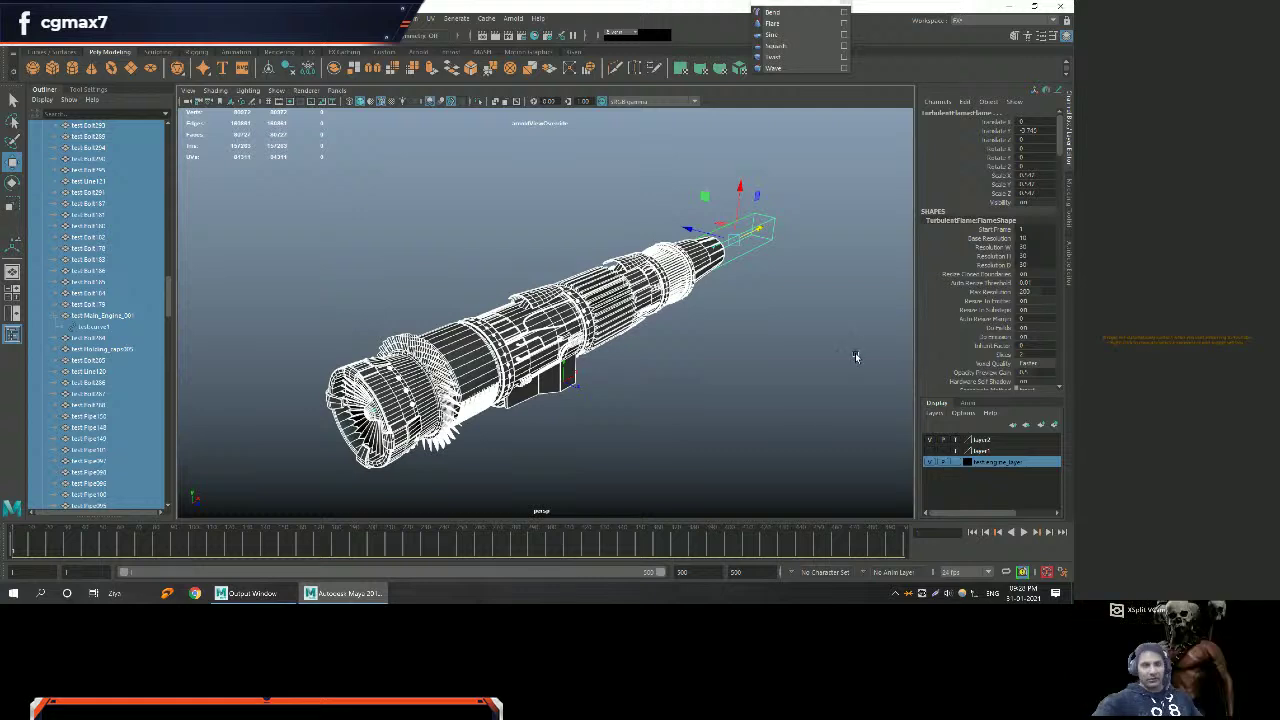
pyautogui.rightClick(997, 465)
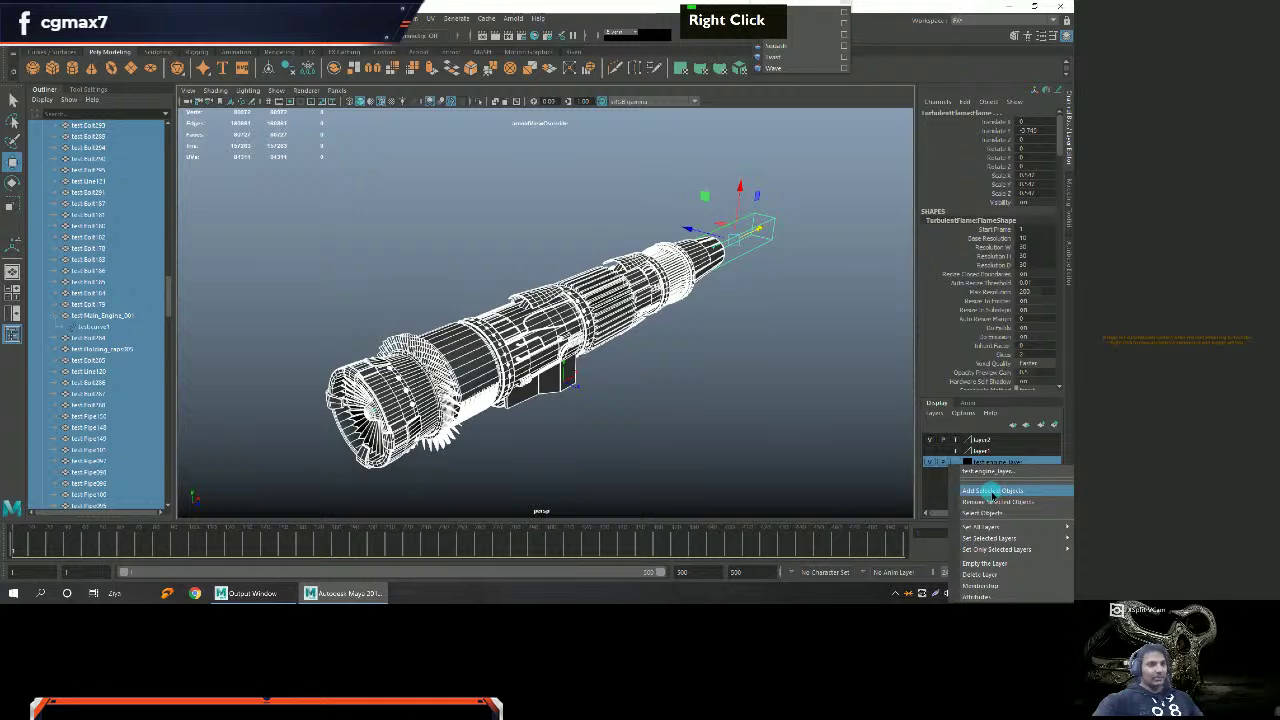
pyautogui.click(993, 491)
pyautogui.click(810, 421)
# Examine the assembled engine from the intake along the casing to the exhaust end.
pyautogui.keyDown('alt'); pyautogui.moveTo(810, 421); pyautogui.dragTo(740, 411); pyautogui.keyUp('alt')
pyautogui.keyDown('alt'); pyautogui.moveTo(740, 411); pyautogui.dragTo(469, 365, button='right'); pyautogui.keyUp('alt')
pyautogui.keyDown('alt'); pyautogui.moveTo(469, 365); pyautogui.dragTo(586, 396); pyautogui.keyUp('alt')
pyautogui.keyDown('alt'); pyautogui.moveTo(586, 396); pyautogui.dragTo(531, 358, button='right'); pyautogui.keyUp('alt')
pyautogui.keyDown('alt'); pyautogui.moveTo(531, 358); pyautogui.dragTo(417, 346, button='middle'); pyautogui.keyUp('alt')
pyautogui.keyDown('alt'); pyautogui.moveTo(417, 346); pyautogui.dragTo(470, 344); pyautogui.keyUp('alt')
pyautogui.keyDown('alt'); pyautogui.moveTo(470, 344); pyautogui.dragTo(418, 375, button='middle'); pyautogui.keyUp('alt')
pyautogui.keyDown('alt'); pyautogui.scroll(3, 500, 340); pyautogui.keyUp('alt')
pyautogui.keyDown('alt'); pyautogui.scroll(-3, 596, 298); pyautogui.keyUp('alt')
pyautogui.keyDown('alt'); pyautogui.moveTo(596, 298); pyautogui.dragTo(655, 264, button='middle'); pyautogui.keyUp('alt')
pyautogui.keyDown('alt'); pyautogui.moveTo(655, 264); pyautogui.dragTo(600, 320); pyautogui.keyUp('alt')
pyautogui.keyDown('alt'); pyautogui.moveTo(600, 320); pyautogui.dragTo(534, 373, button='middle'); pyautogui.keyUp('alt')
pyautogui.keyDown('alt'); pyautogui.moveTo(534, 373); pyautogui.dragTo(576, 386); pyautogui.keyUp('alt')
pyautogui.keyDown('alt'); pyautogui.moveTo(575, 385); pyautogui.dragTo(536, 371, button='right'); pyautogui.keyUp('alt')
pyautogui.keyDown('alt'); pyautogui.moveTo(536, 371); pyautogui.dragTo(586, 380); pyautogui.keyUp('alt')
pyautogui.keyDown('alt'); pyautogui.moveTo(586, 380); pyautogui.dragTo(526, 351, button='middle'); pyautogui.keyUp('alt')
pyautogui.keyDown('alt'); pyautogui.moveTo(526, 351); pyautogui.dragTo(552, 355); pyautogui.keyUp('alt')
# Examine the curved cover plate and its support block on the casing at close range.
pyautogui.press('q')
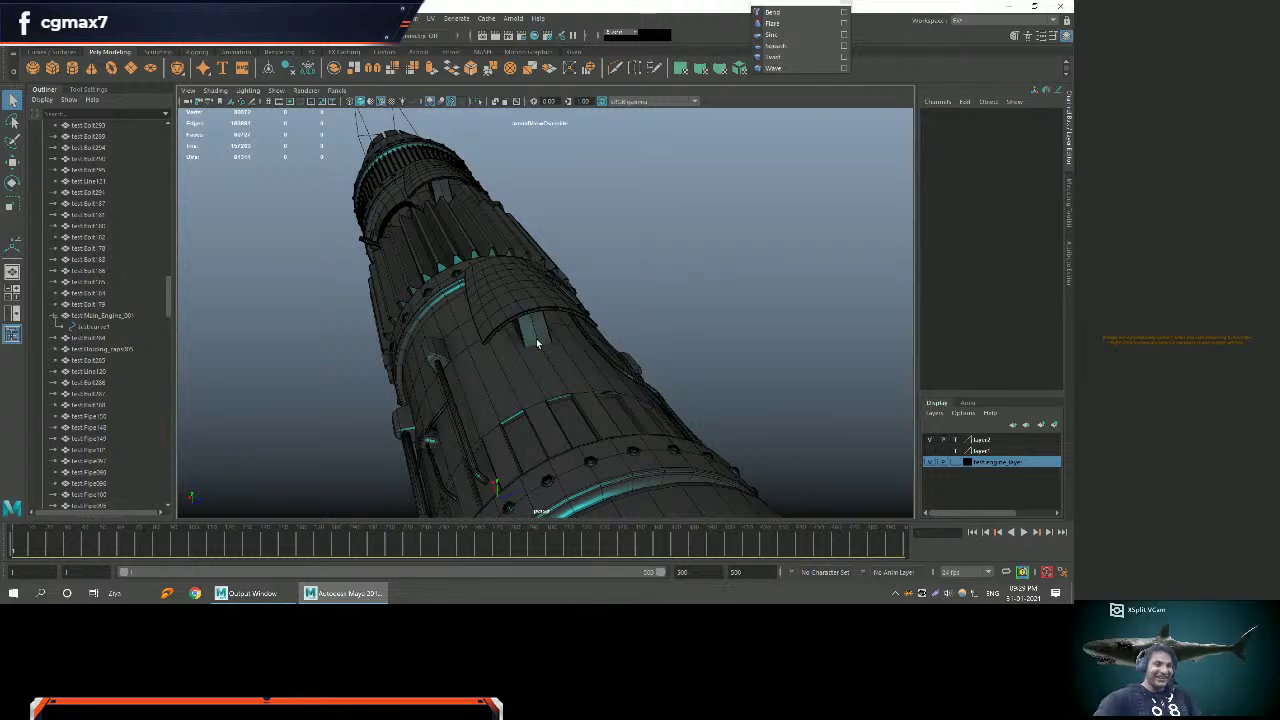
pyautogui.scroll(4, 550, 346)
pyautogui.keyDown('alt'); pyautogui.moveTo(550, 346); pyautogui.dragTo(478, 306); pyautogui.keyUp('alt')
pyautogui.keyDown('alt'); pyautogui.moveTo(478, 306); pyautogui.dragTo(472, 343, button='right'); pyautogui.keyUp('alt')
pyautogui.keyDown('alt'); pyautogui.moveTo(472, 343); pyautogui.dragTo(430, 360); pyautogui.keyUp('alt')
pyautogui.keyDown('alt'); pyautogui.moveTo(430, 360); pyautogui.dragTo(420, 370, button='middle'); pyautogui.keyUp('alt')
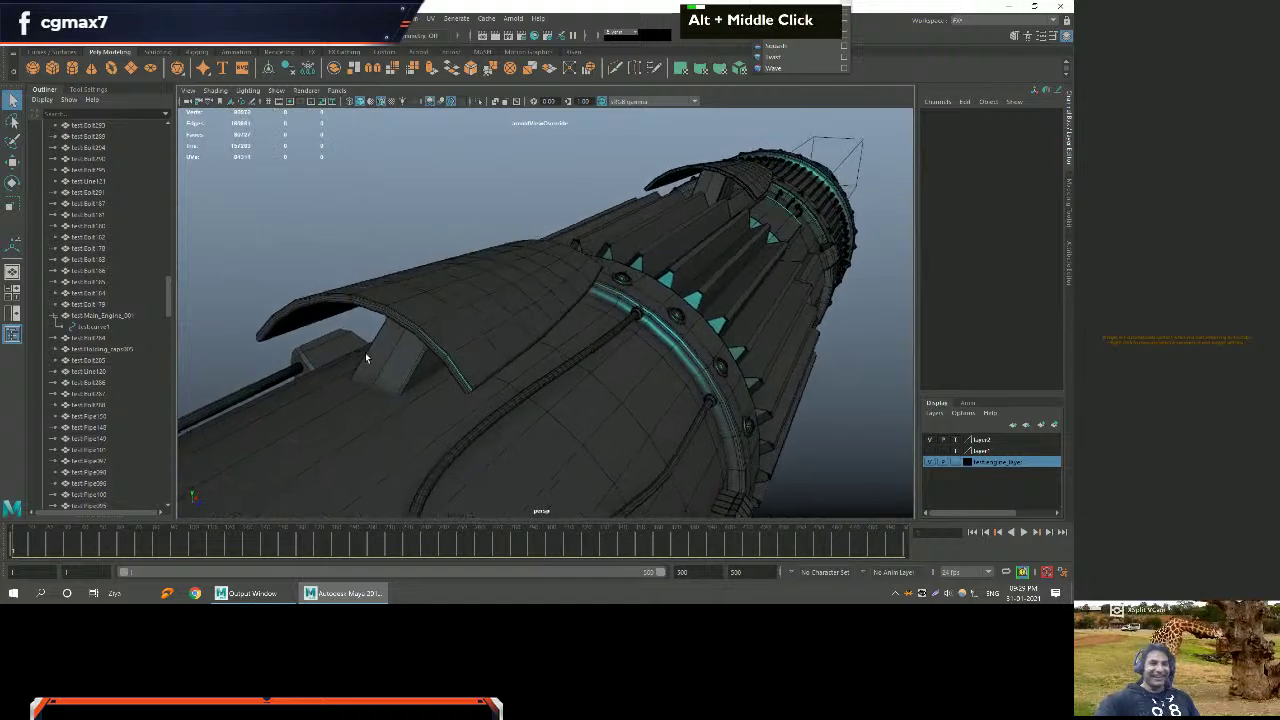
pyautogui.keyDown('alt'); pyautogui.moveTo(420, 370); pyautogui.dragTo(391, 371); pyautogui.keyUp('alt')
pyautogui.keyDown('alt'); pyautogui.moveTo(391, 371); pyautogui.dragTo(434, 378, button='middle'); pyautogui.keyUp('alt')
pyautogui.keyDown('alt'); pyautogui.moveTo(434, 378); pyautogui.dragTo(458, 360); pyautogui.keyUp('alt')
pyautogui.keyDown('alt'); pyautogui.moveTo(458, 360); pyautogui.dragTo(388, 359, button='right'); pyautogui.keyUp('alt')
pyautogui.keyDown('alt'); pyautogui.moveTo(388, 359); pyautogui.dragTo(446, 363); pyautogui.keyUp('alt')
# Select the lengthwise edge loops across the curved cover plate.
pyautogui.rightClick(496, 347)
pyautogui.press('q')
pyautogui.moveTo(495, 284); pyautogui.dragTo(499, 250, button='right')
pyautogui.keyDown('alt'); pyautogui.moveTo(523, 308); pyautogui.dragTo(563, 323); pyautogui.keyUp('alt')
pyautogui.doubleClick(538, 253)
pyautogui.doubleClick(523, 308)
pyautogui.press('q')
pyautogui.keyDown('alt'); pyautogui.moveTo(563, 323); pyautogui.dragTo(491, 340, button='right'); pyautogui.keyUp('alt')
pyautogui.keyDown('alt'); pyautogui.moveTo(491, 340); pyautogui.dragTo(566, 330); pyautogui.keyUp('alt')
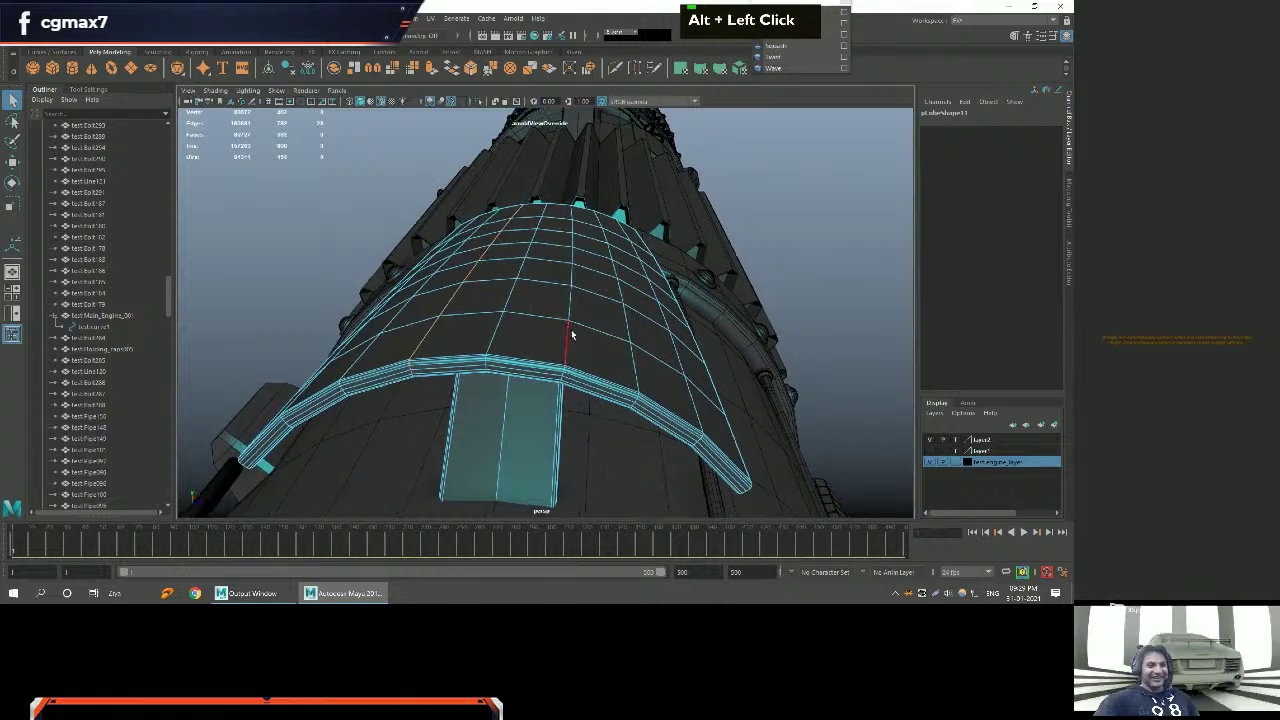
pyautogui.keyDown('shift'); pyautogui.doubleClick(568, 348); pyautogui.keyUp('shift')
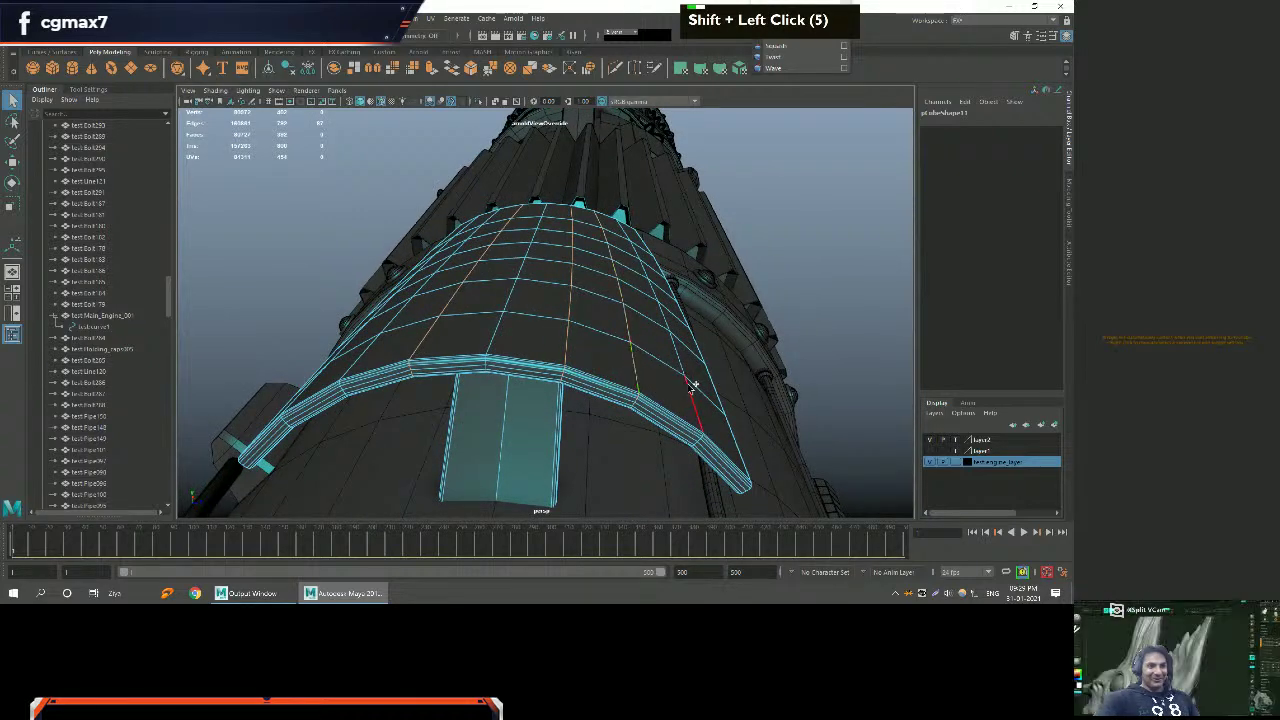
pyautogui.keyDown('alt'); pyautogui.moveTo(472, 386); pyautogui.dragTo(440, 394); pyautogui.keyUp('alt')
pyautogui.keyDown('shift'); pyautogui.doubleClick(436, 395); pyautogui.keyUp('shift')
# Try beveling the cover plate's selected lengthwise edge loops and inspect the surface.
pyautogui.keyDown('alt'); pyautogui.moveTo(367, 432); pyautogui.dragTo(385, 415, button='middle'); pyautogui.keyUp('alt')
pyautogui.keyDown('alt'); pyautogui.moveTo(385, 415); pyautogui.dragTo(444, 263); pyautogui.keyUp('alt')
pyautogui.keyDown('shift'); pyautogui.rightClick(444, 263); pyautogui.keyUp('shift')
pyautogui.keyDown('shift'); pyautogui.moveTo(444, 263); pyautogui.dragTo(430, 330, button='right'); pyautogui.keyUp('shift')
pyautogui.keyDown('alt'); pyautogui.moveTo(560, 290); pyautogui.dragTo(543, 280); pyautogui.keyUp('alt')
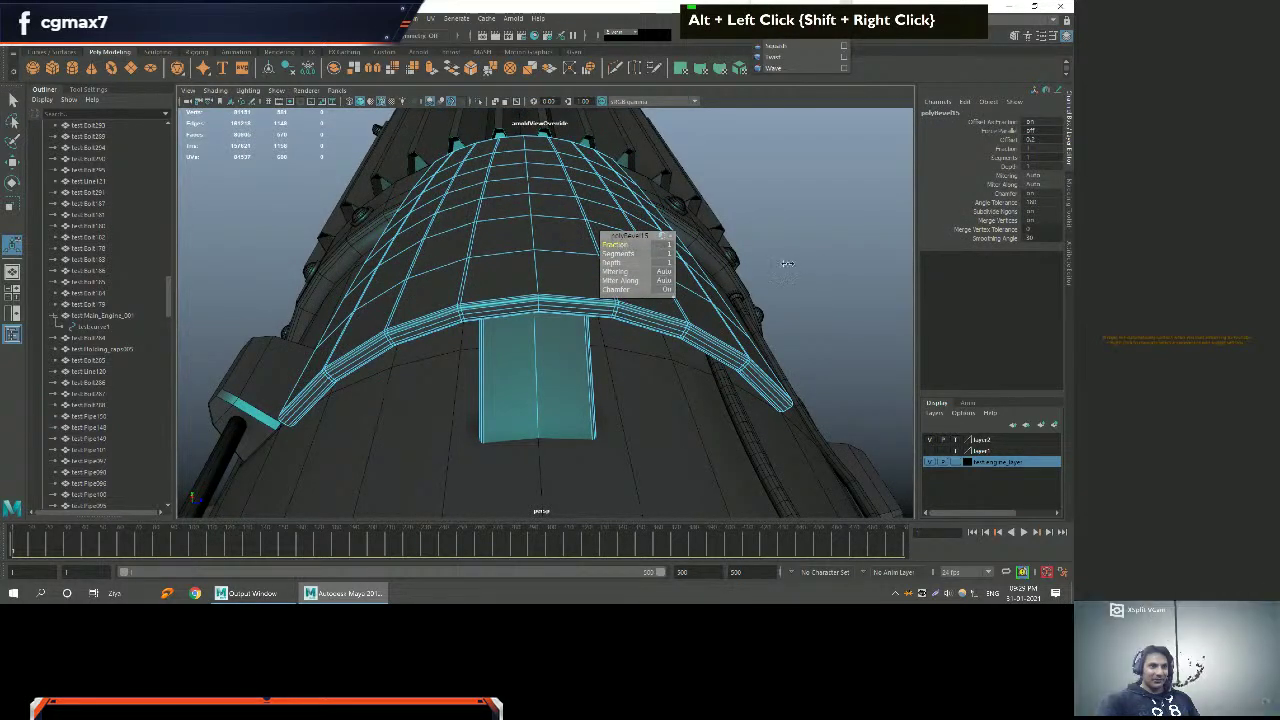
pyautogui.keyDown('alt'); pyautogui.scroll(-2, 769, 261); pyautogui.keyUp('alt')
pyautogui.keyDown('alt'); pyautogui.moveTo(571, 337); pyautogui.dragTo(497, 357); pyautogui.keyUp('alt')
pyautogui.keyDown('alt'); pyautogui.moveTo(497, 357); pyautogui.dragTo(566, 274, button='right'); pyautogui.keyUp('alt')
pyautogui.press('w')
pyautogui.keyDown('alt'); pyautogui.moveTo(566, 274); pyautogui.dragTo(688, 296); pyautogui.keyUp('alt')
# Undo the edge bevel on the curved cover plate, return to object mode and deselect the plate.
pyautogui.hotkey('ctrl', 'z')
pyautogui.hotkey('ctrl', 'z')
pyautogui.hotkey('ctrl', 'z')
pyautogui.hotkey('ctrl', 'z')
pyautogui.hotkey('ctrl', 'z')
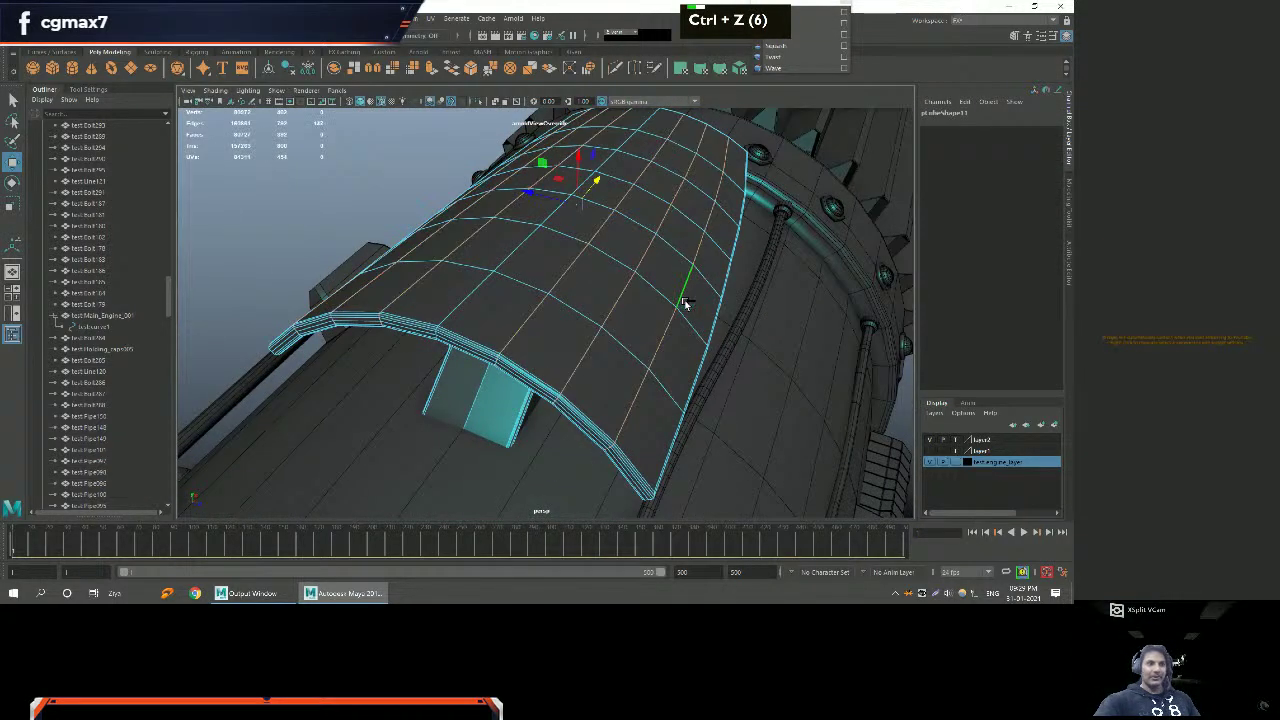
pyautogui.moveTo(600, 327); pyautogui.dragTo(641, 270, button='right')
pyautogui.press('w')
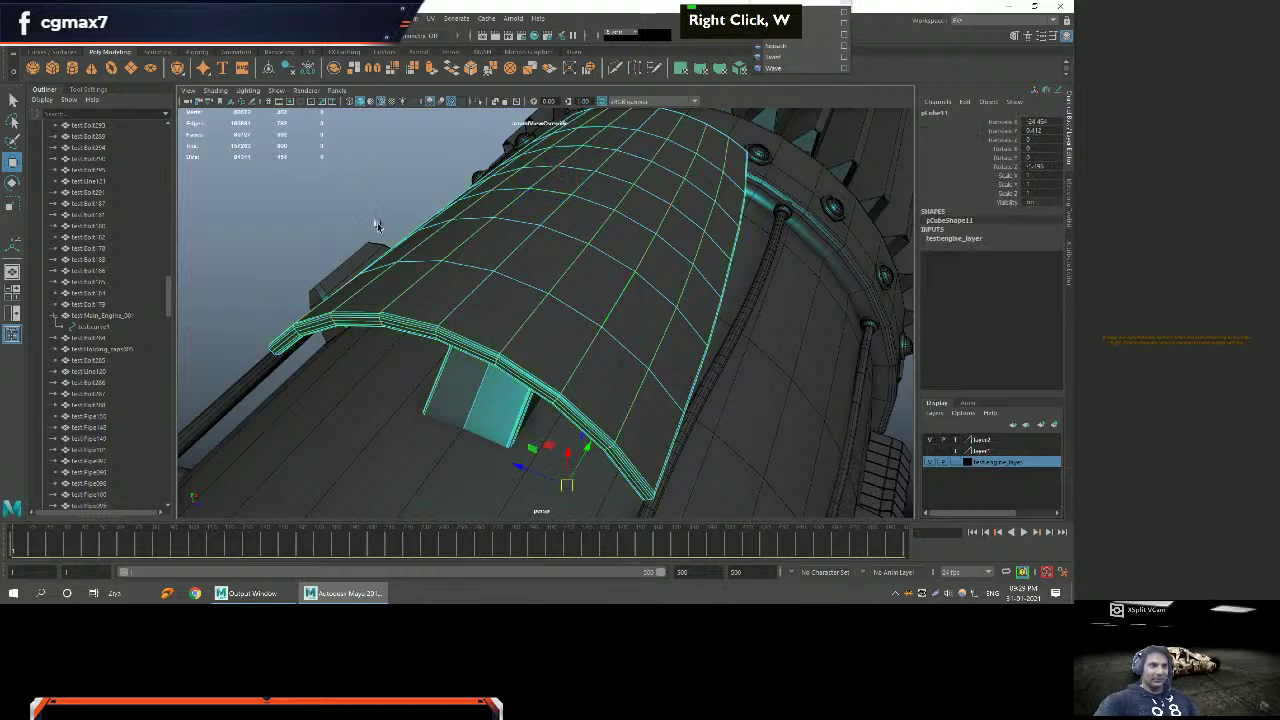
pyautogui.click(375, 223)
# Examine the engine from the rear exhaust section back to the bladed front casing.
pyautogui.scroll(-6, 375, 226)
pyautogui.keyDown('alt'); pyautogui.moveTo(375, 223); pyautogui.dragTo(400, 280); pyautogui.keyUp('alt')
pyautogui.keyDown('alt'); pyautogui.moveTo(400, 280); pyautogui.dragTo(380, 290, button='middle'); pyautogui.keyUp('alt')
pyautogui.keyDown('alt'); pyautogui.moveTo(380, 290); pyautogui.dragTo(480, 300); pyautogui.keyUp('alt')
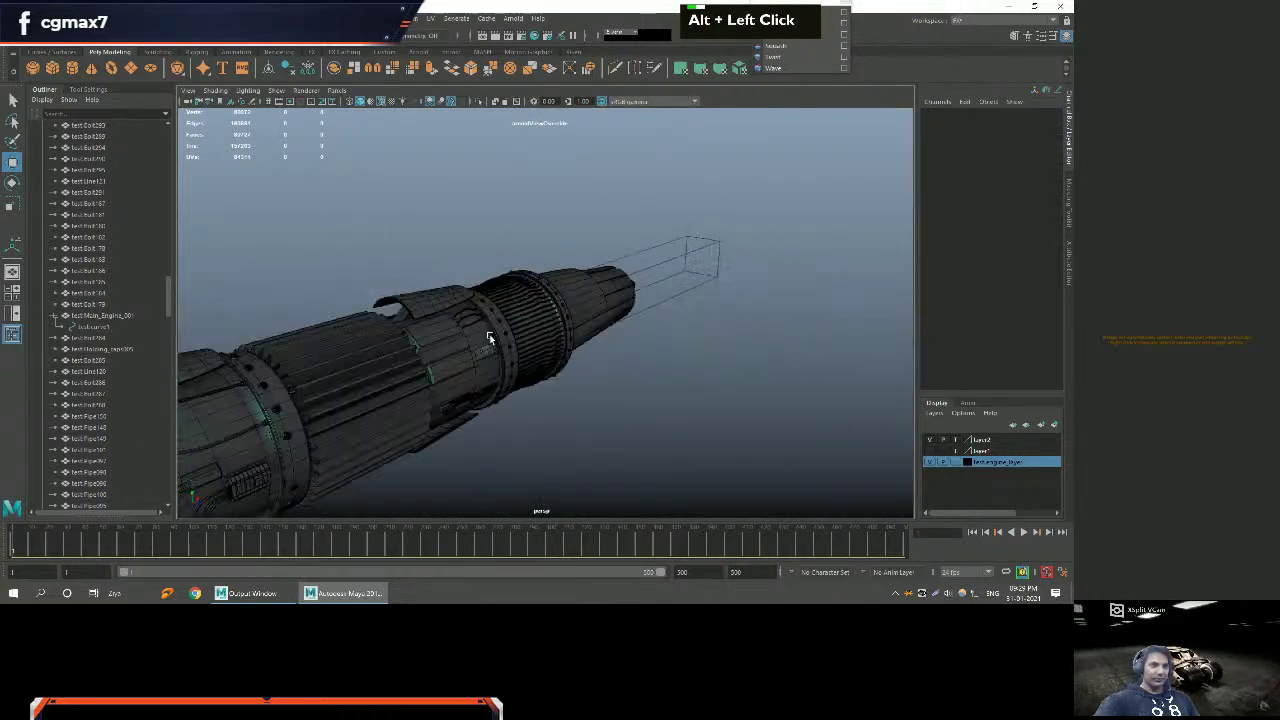
pyautogui.keyDown('alt'); pyautogui.moveTo(480, 300); pyautogui.dragTo(566, 311, button='middle'); pyautogui.keyUp('alt')
pyautogui.scroll(3, 566, 311)
pyautogui.keyDown('alt'); pyautogui.moveTo(566, 311); pyautogui.dragTo(571, 366); pyautogui.keyUp('alt')
pyautogui.keyDown('alt'); pyautogui.moveTo(571, 366); pyautogui.dragTo(557, 309, button='middle'); pyautogui.keyUp('alt')
pyautogui.keyDown('alt'); pyautogui.moveTo(557, 309); pyautogui.dragTo(529, 314); pyautogui.keyUp('alt')
pyautogui.keyDown('alt'); pyautogui.moveTo(529, 314); pyautogui.dragTo(545, 300, button='middle'); pyautogui.keyUp('alt')
pyautogui.press('q')
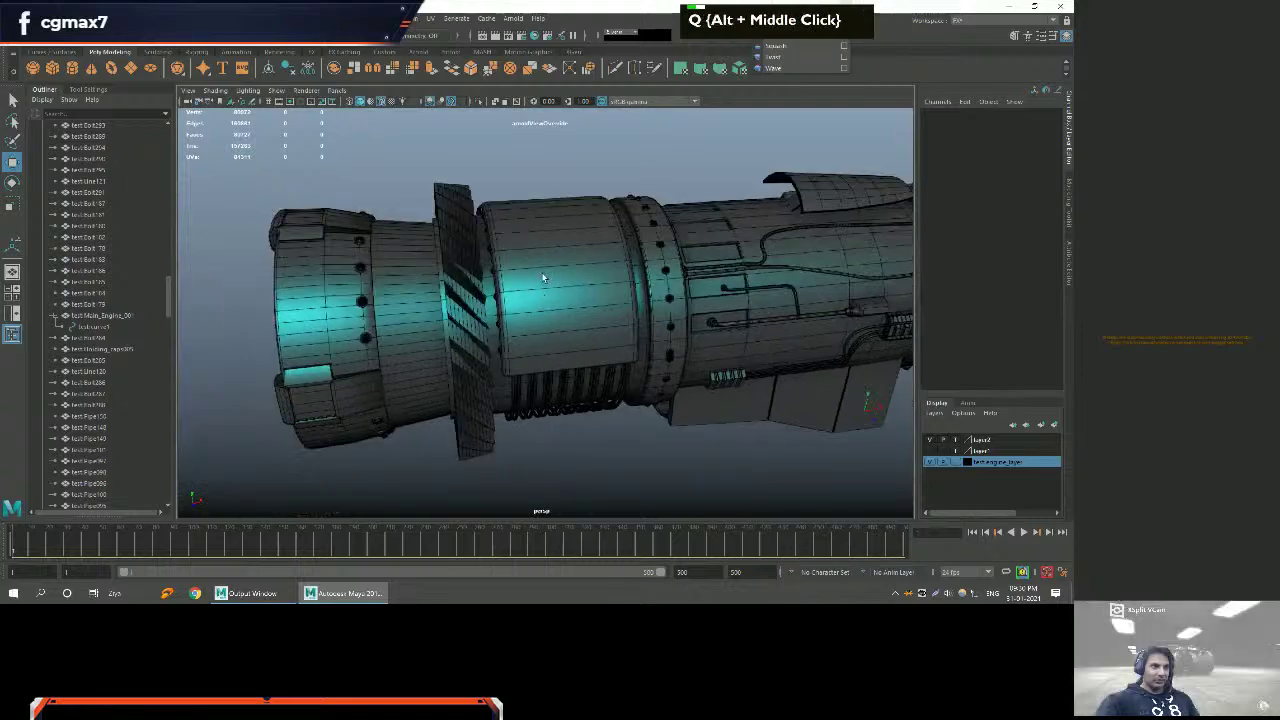
# Select the engine shell behind the blade ring and frame it for inspection.
pyautogui.click(550, 300)
pyautogui.keyDown('alt'); pyautogui.moveTo(608, 300); pyautogui.dragTo(580, 294); pyautogui.keyUp('alt')
pyautogui.keyDown('alt'); pyautogui.moveTo(580, 294); pyautogui.dragTo(585, 298, button='middle'); pyautogui.keyUp('alt')
pyautogui.keyDown('alt'); pyautogui.moveTo(585, 298); pyautogui.dragTo(420, 300); pyautogui.keyUp('alt')
pyautogui.doubleClick(298, 66)
pyautogui.keyDown('alt'); pyautogui.scroll(-2, 513, 335); pyautogui.keyUp('alt')
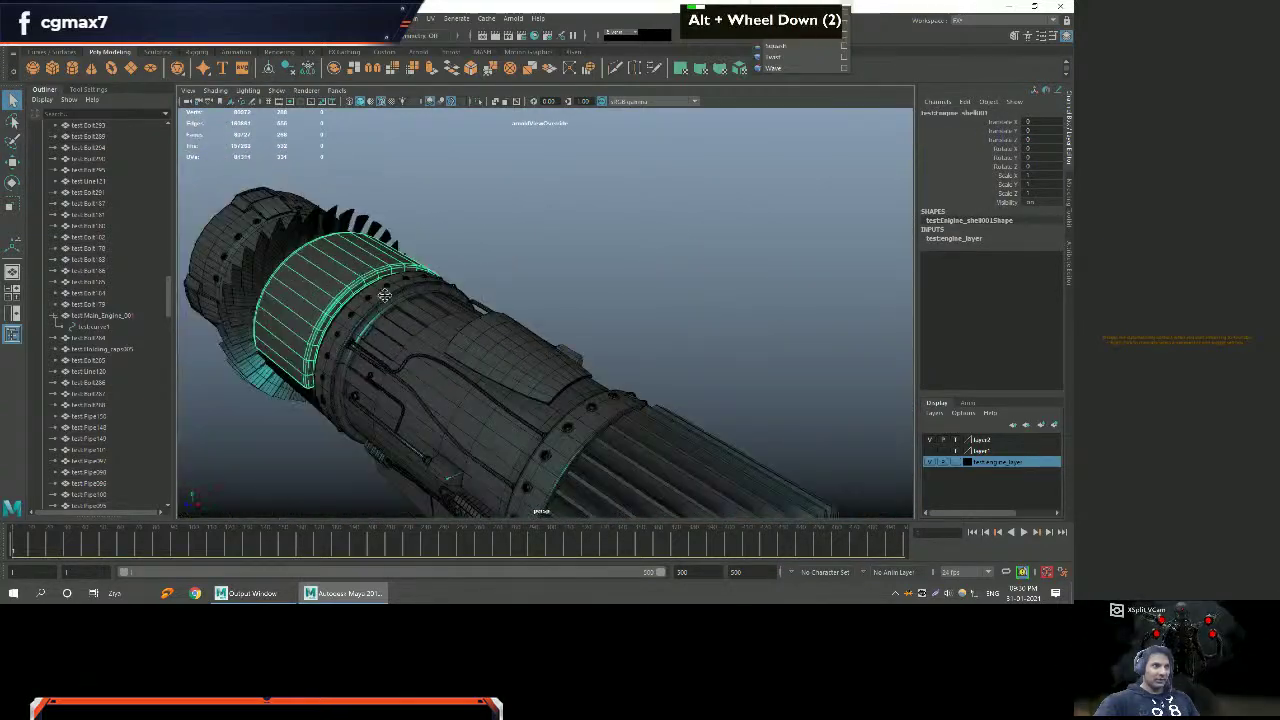
pyautogui.keyDown('alt'); pyautogui.moveTo(513, 335); pyautogui.dragTo(469, 311, button='right'); pyautogui.keyUp('alt')
pyautogui.press('f')
pyautogui.keyDown('alt'); pyautogui.moveTo(524, 319); pyautogui.dragTo(467, 322); pyautogui.keyUp('alt')
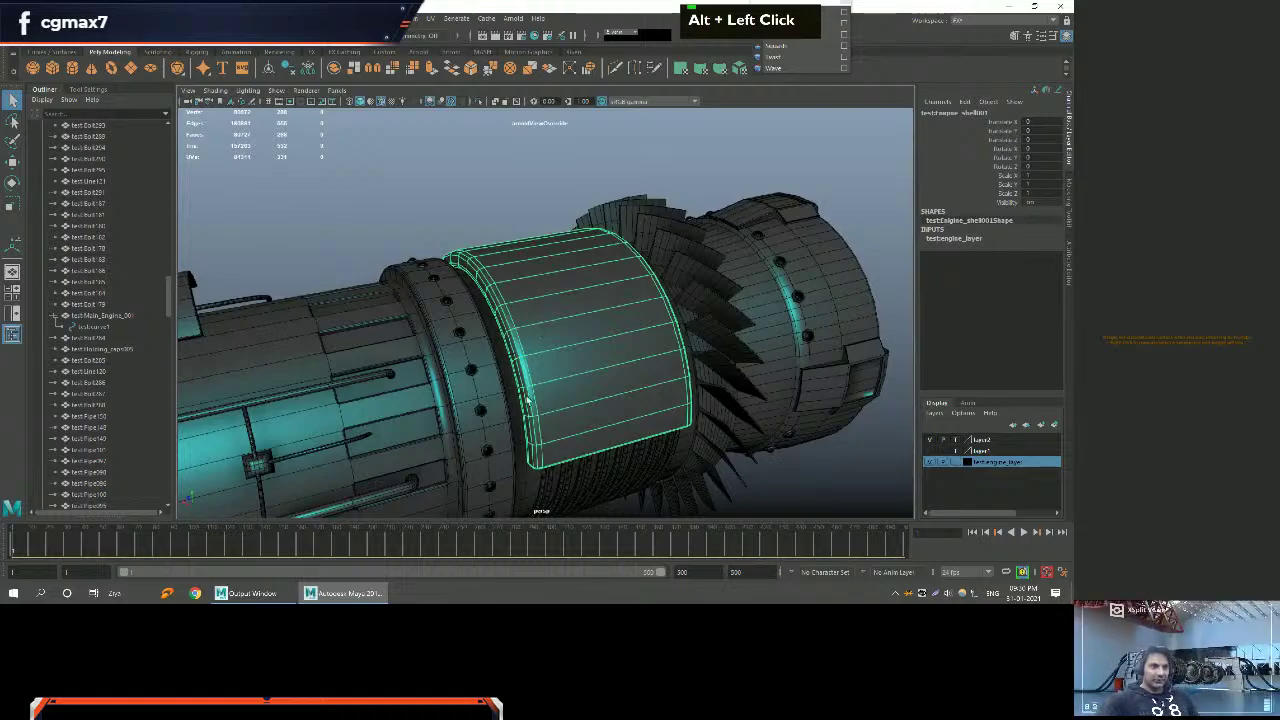
# Examine the recessed cable panel on the rear casing and select its small junction box.
pyautogui.keyDown('alt'); pyautogui.moveTo(532, 389); pyautogui.dragTo(643, 315, button='middle'); pyautogui.keyUp('alt')
pyautogui.keyDown('alt'); pyautogui.moveTo(643, 315); pyautogui.dragTo(600, 330); pyautogui.keyUp('alt')
pyautogui.keyDown('alt'); pyautogui.moveTo(600, 330); pyautogui.dragTo(590, 340, button='right'); pyautogui.keyUp('alt')
pyautogui.keyDown('alt'); pyautogui.moveTo(590, 340); pyautogui.dragTo(629, 300); pyautogui.keyUp('alt')
pyautogui.keyDown('alt'); pyautogui.moveTo(629, 300); pyautogui.dragTo(633, 361, button='right'); pyautogui.keyUp('alt')
pyautogui.keyDown('alt'); pyautogui.moveTo(633, 361); pyautogui.dragTo(600, 277); pyautogui.keyUp('alt')
pyautogui.keyDown('alt'); pyautogui.scroll(-2, 626, 349); pyautogui.keyUp('alt')
pyautogui.keyDown('alt'); pyautogui.moveTo(626, 349); pyautogui.dragTo(606, 434); pyautogui.keyUp('alt')
pyautogui.keyDown('alt'); pyautogui.moveTo(606, 434); pyautogui.dragTo(520, 280, button='middle'); pyautogui.keyUp('alt')
pyautogui.keyDown('alt'); pyautogui.scroll(3, 482, 318); pyautogui.keyUp('alt')
pyautogui.keyDown('alt'); pyautogui.scroll(4, 638, 336); pyautogui.keyUp('alt')
pyautogui.keyDown('alt'); pyautogui.scroll(2, 522, 290); pyautogui.keyUp('alt')
pyautogui.keyDown('alt'); pyautogui.moveTo(525, 303); pyautogui.dragTo(528, 302); pyautogui.keyUp('alt')
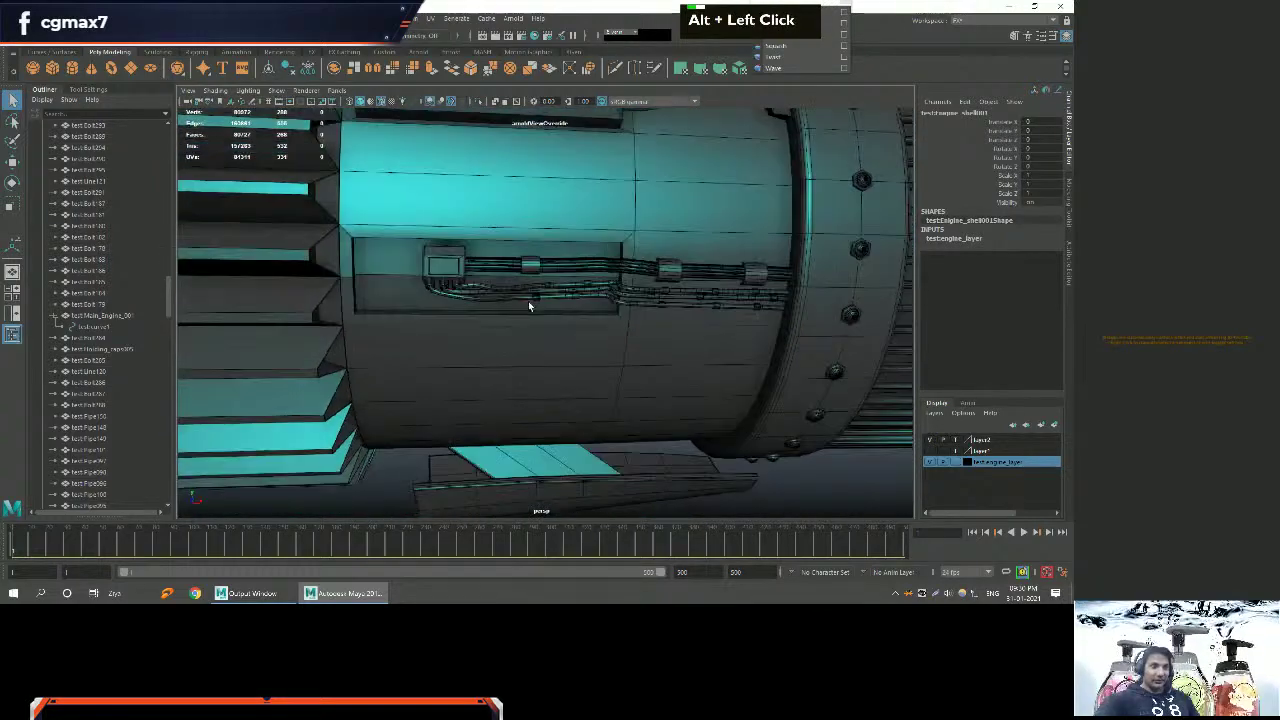
pyautogui.keyDown('alt'); pyautogui.moveTo(528, 302); pyautogui.dragTo(491, 309, button='middle'); pyautogui.keyUp('alt')
pyautogui.keyDown('alt'); pyautogui.scroll(-2, 463, 288); pyautogui.keyUp('alt')
pyautogui.click(487, 358)
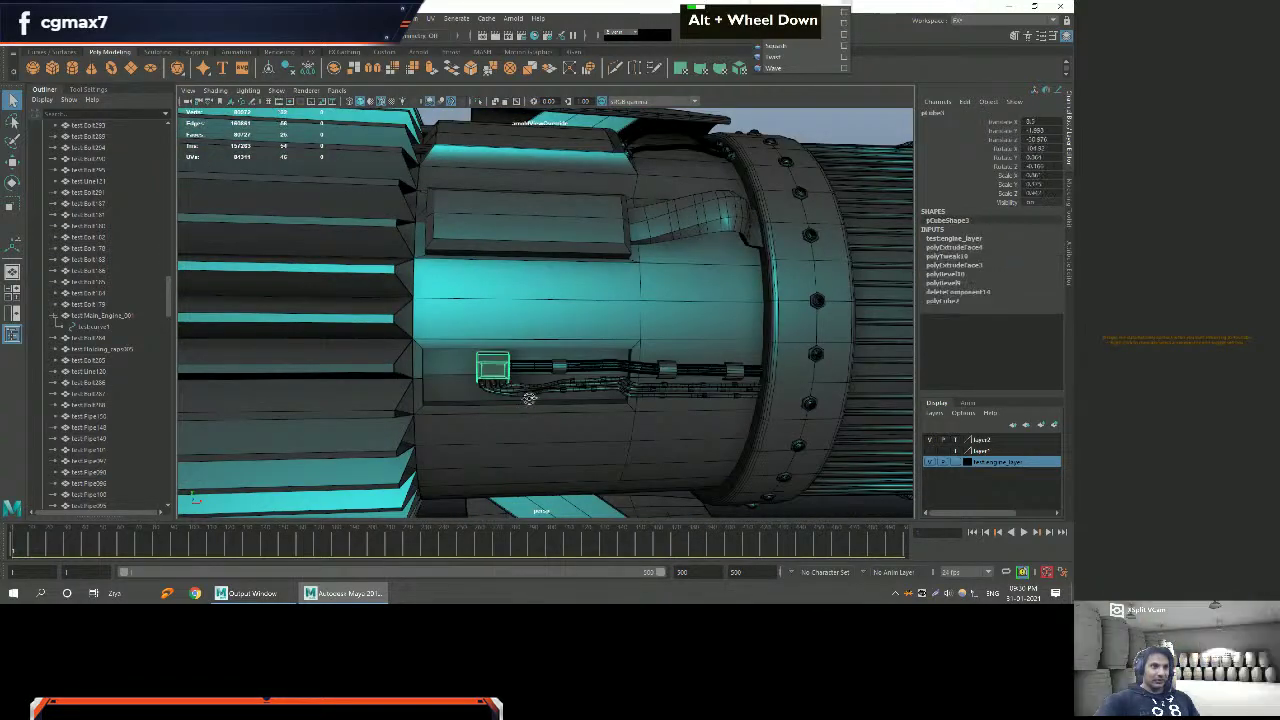
# Try placing a rotated copy of the junction box on the casing above the cable panel, sliding it forward, and discard the copy.
pyautogui.keyDown('alt'); pyautogui.moveTo(527, 400); pyautogui.dragTo(504, 308); pyautogui.keyUp('alt')
pyautogui.keyDown('alt'); pyautogui.moveTo(504, 308); pyautogui.dragTo(520, 380, button='right'); pyautogui.keyUp('alt')
pyautogui.keyDown('alt'); pyautogui.moveTo(520, 380); pyautogui.dragTo(528, 415, button='middle'); pyautogui.keyUp('alt')
pyautogui.keyDown('alt'); pyautogui.moveTo(528, 415); pyautogui.dragTo(588, 390); pyautogui.keyUp('alt')
pyautogui.press('w')
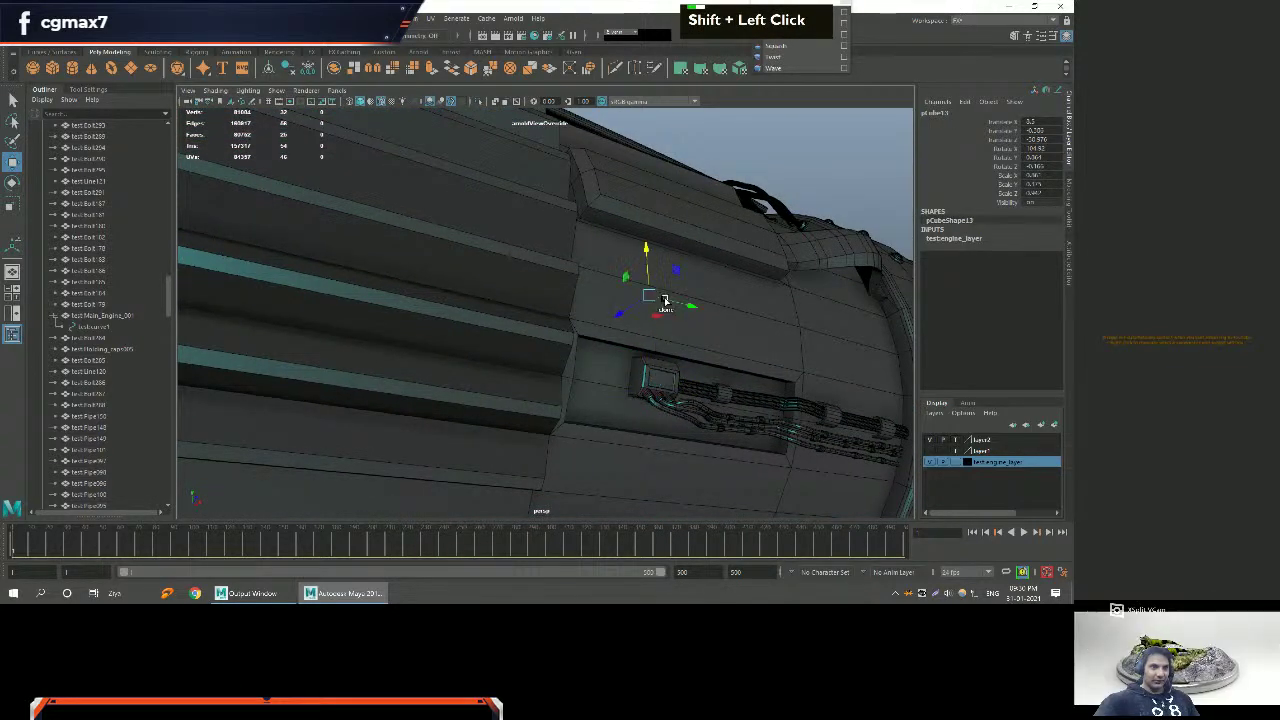
pyautogui.press('e')
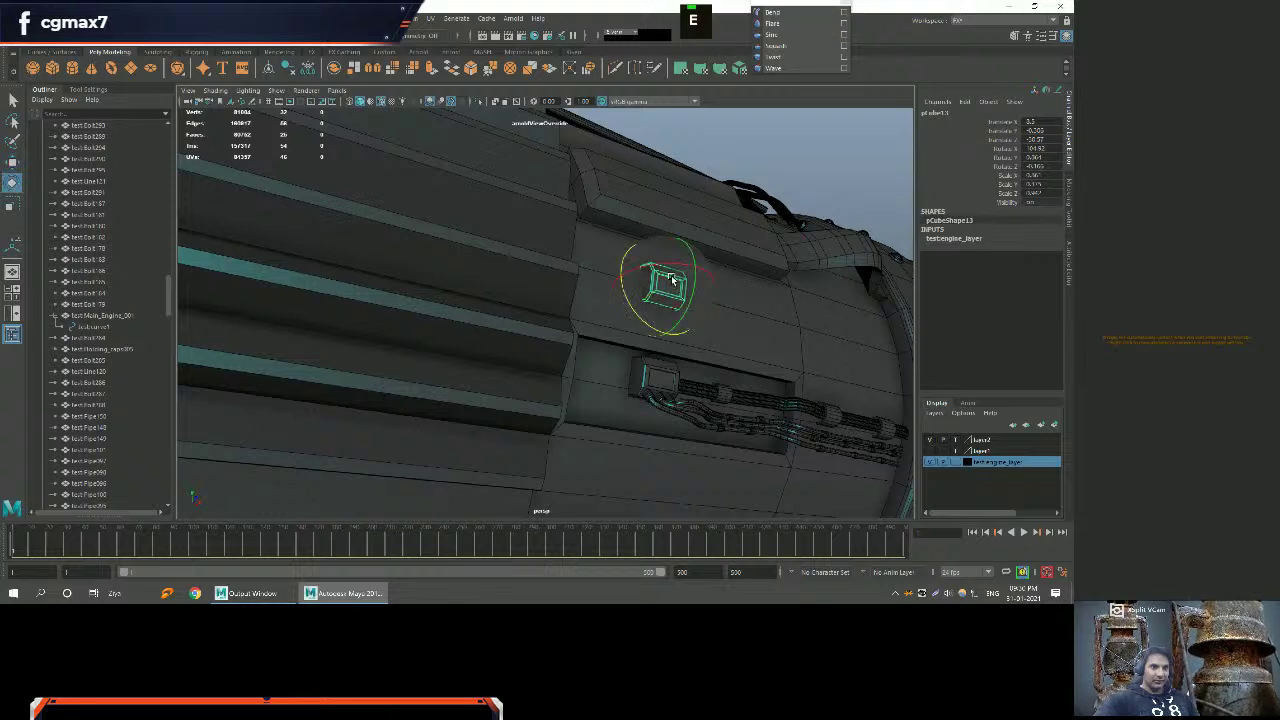
pyautogui.keyDown('alt'); pyautogui.moveTo(700, 272); pyautogui.dragTo(757, 334); pyautogui.keyUp('alt')
pyautogui.keyDown('alt'); pyautogui.moveTo(757, 334); pyautogui.dragTo(572, 275, button='middle'); pyautogui.keyUp('alt')
pyautogui.press('w')
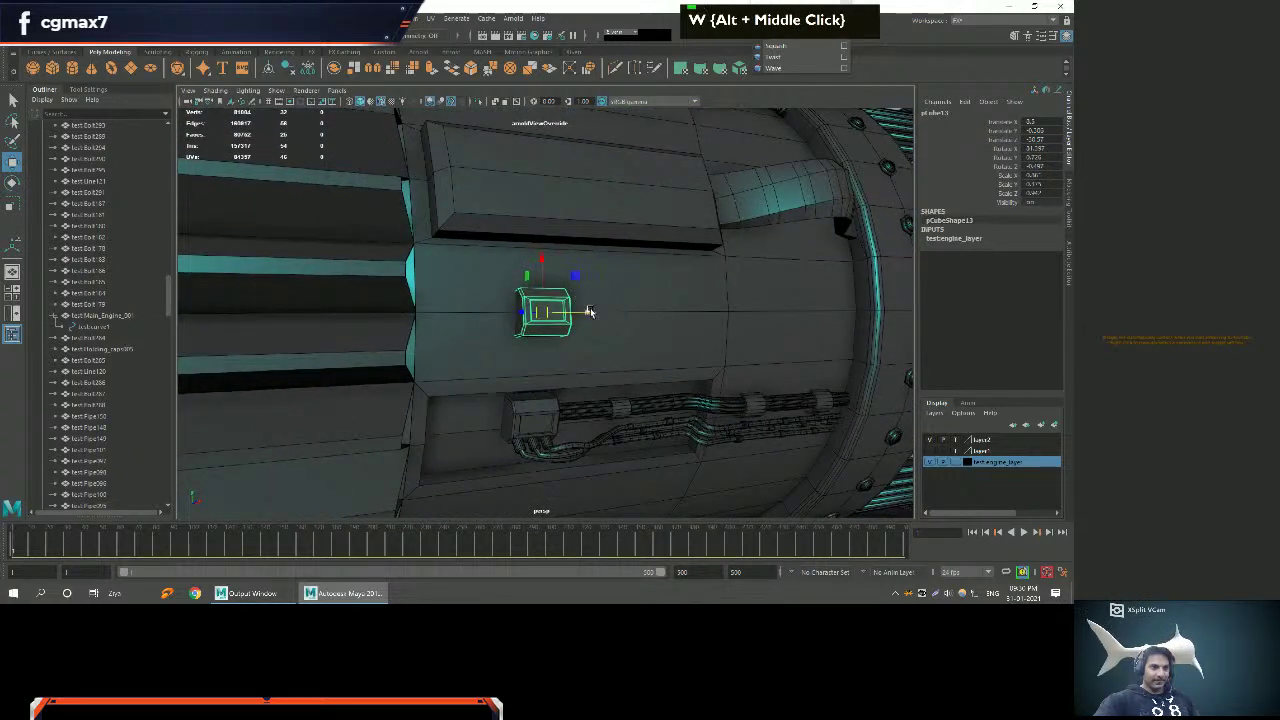
pyautogui.moveTo(590, 311); pyautogui.dragTo(545, 314)
pyautogui.keyDown('alt'); pyautogui.moveTo(555, 333); pyautogui.dragTo(606, 373, button='middle'); pyautogui.keyUp('alt')
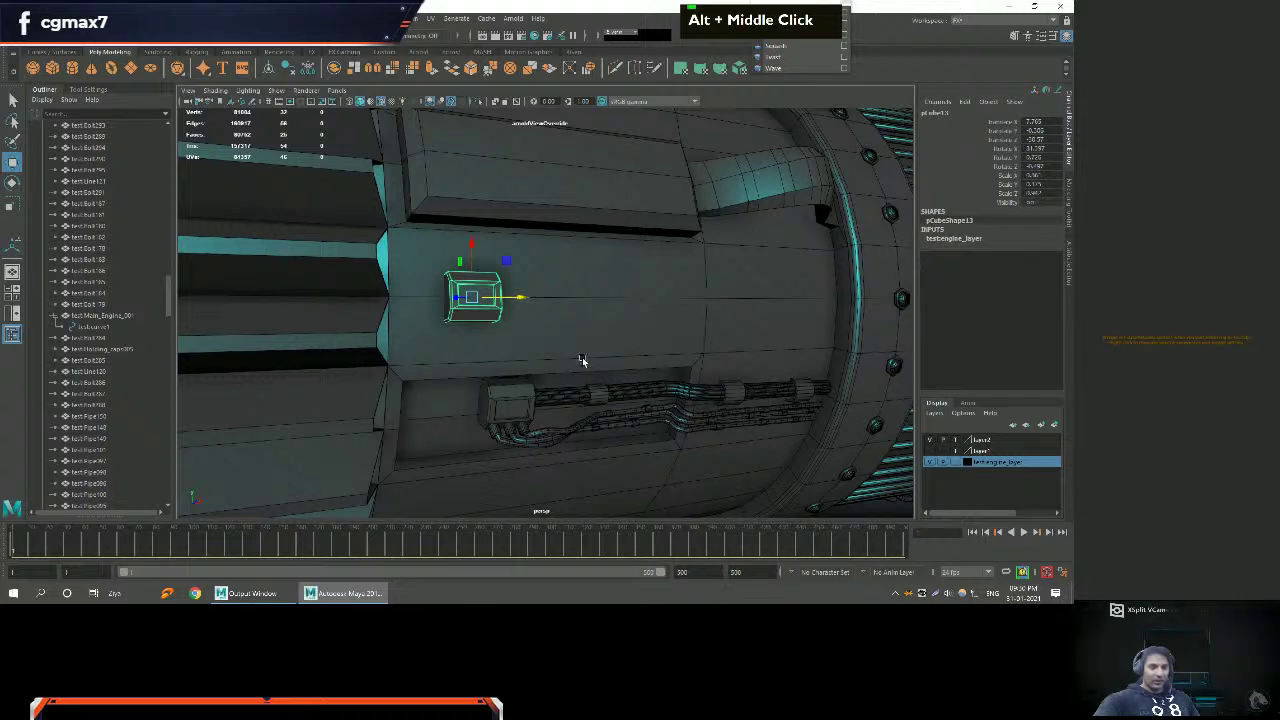
pyautogui.press('Delete')
pyautogui.hotkey('ctrl', 'z')
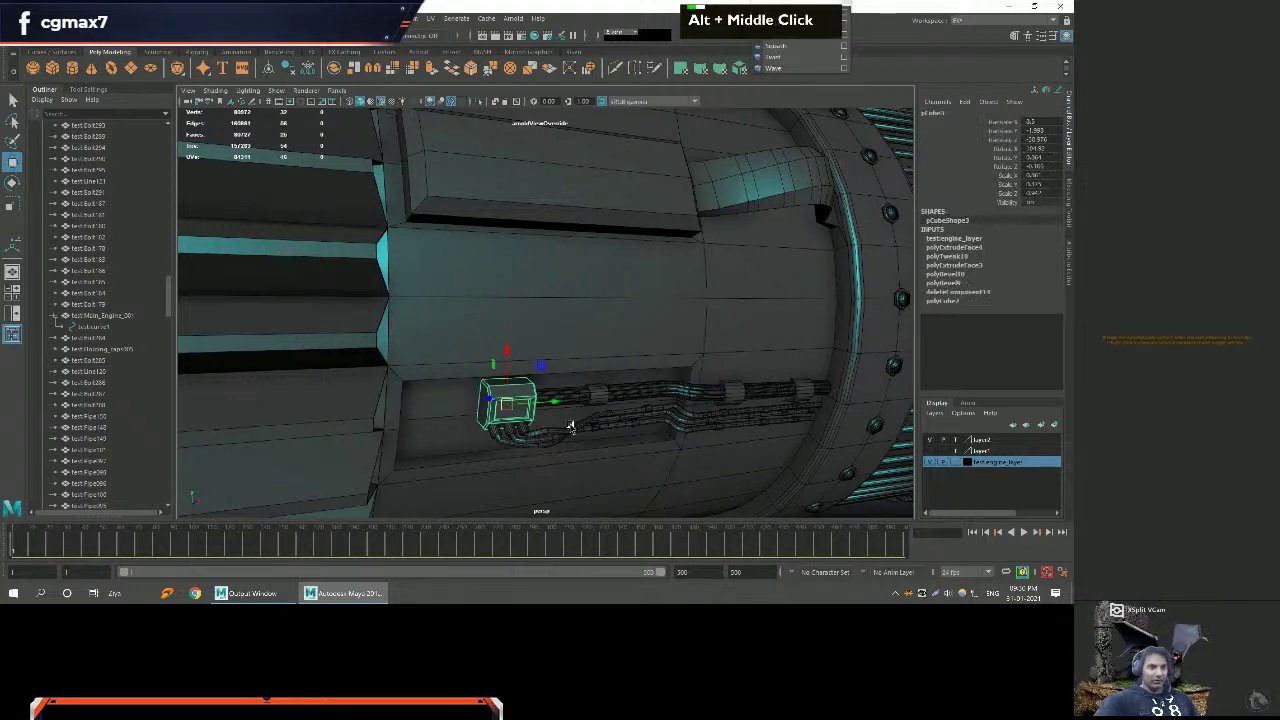
# Select the junction box together with the thick cable and its three clamps.
pyautogui.keyDown('alt'); pyautogui.moveTo(497, 407); pyautogui.dragTo(517, 391, button='right'); pyautogui.keyUp('alt')
pyautogui.press('q')
pyautogui.keyDown('alt'); pyautogui.moveTo(524, 365); pyautogui.dragTo(480, 234); pyautogui.keyUp('alt')
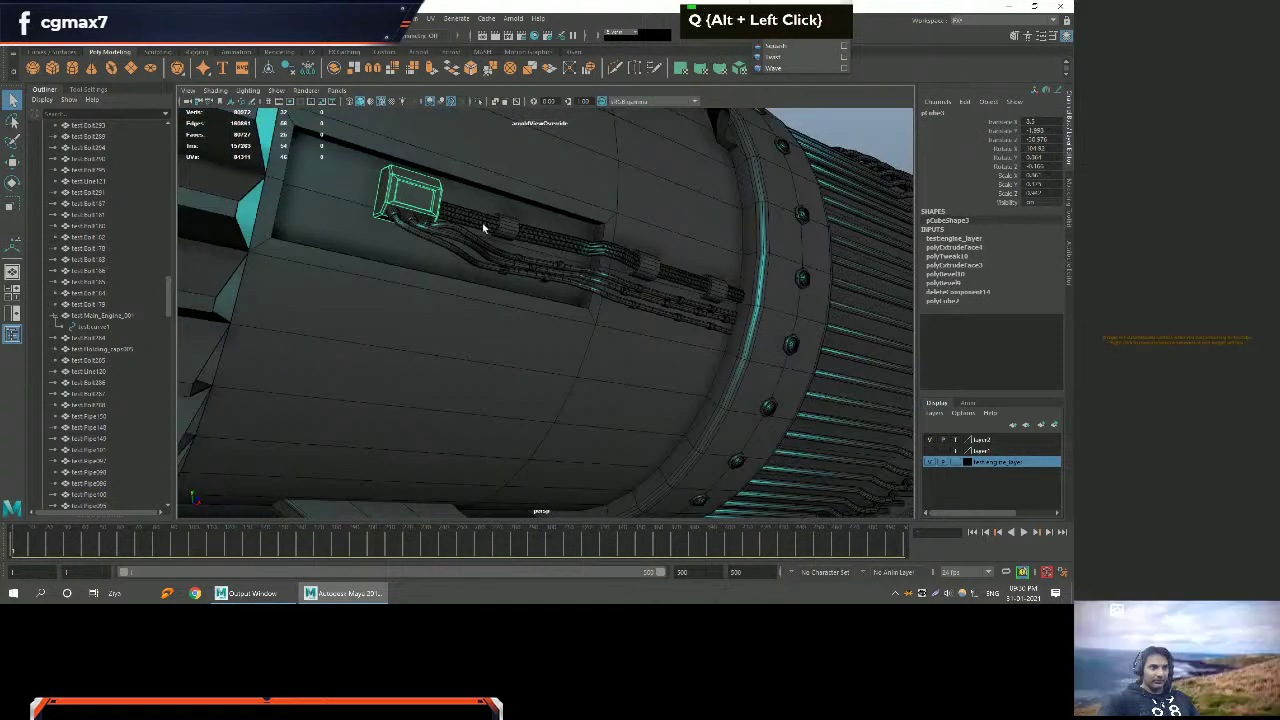
pyautogui.keyDown('shift'); pyautogui.click(483, 222); pyautogui.keyUp('shift')
pyautogui.keyDown('shift'); pyautogui.click(507, 228); pyautogui.keyUp('shift')
pyautogui.keyDown('shift'); pyautogui.click(647, 265); pyautogui.keyUp('shift')
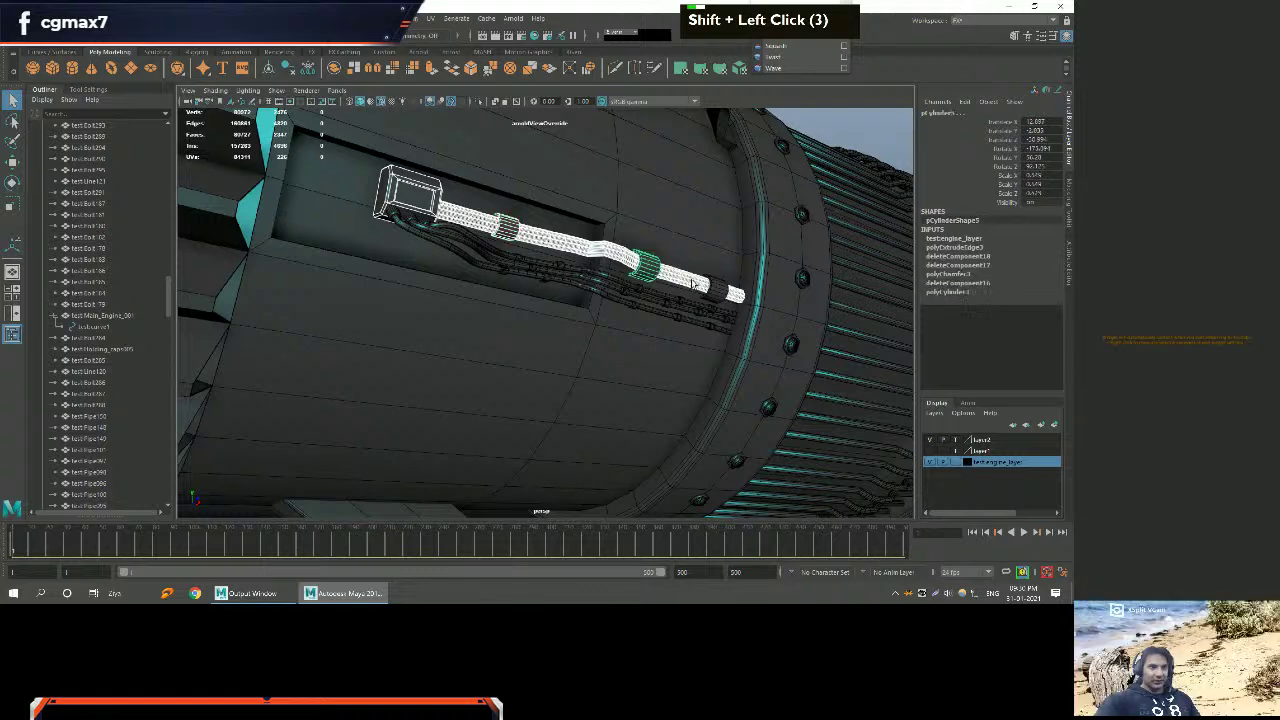
pyautogui.keyDown('shift'); pyautogui.click(715, 289); pyautogui.keyUp('shift')
# Add the thin cables and their connectors below the junction box to the selection.
pyautogui.keyDown('alt'); pyautogui.moveTo(591, 291); pyautogui.dragTo(493, 303); pyautogui.keyUp('alt')
pyautogui.keyDown('alt'); pyautogui.moveTo(493, 303); pyautogui.dragTo(313, 255, button='right'); pyautogui.keyUp('alt')
pyautogui.keyDown('shift'); pyautogui.click(283, 238); pyautogui.keyUp('shift')
pyautogui.keyDown('shift'); pyautogui.click(281, 232); pyautogui.keyUp('shift')
pyautogui.keyDown('shift'); pyautogui.click(275, 231); pyautogui.keyUp('shift')
pyautogui.keyDown('shift'); pyautogui.click(218, 220); pyautogui.keyUp('shift')
pyautogui.keyDown('shift'); pyautogui.click(226, 219); pyautogui.keyUp('shift')
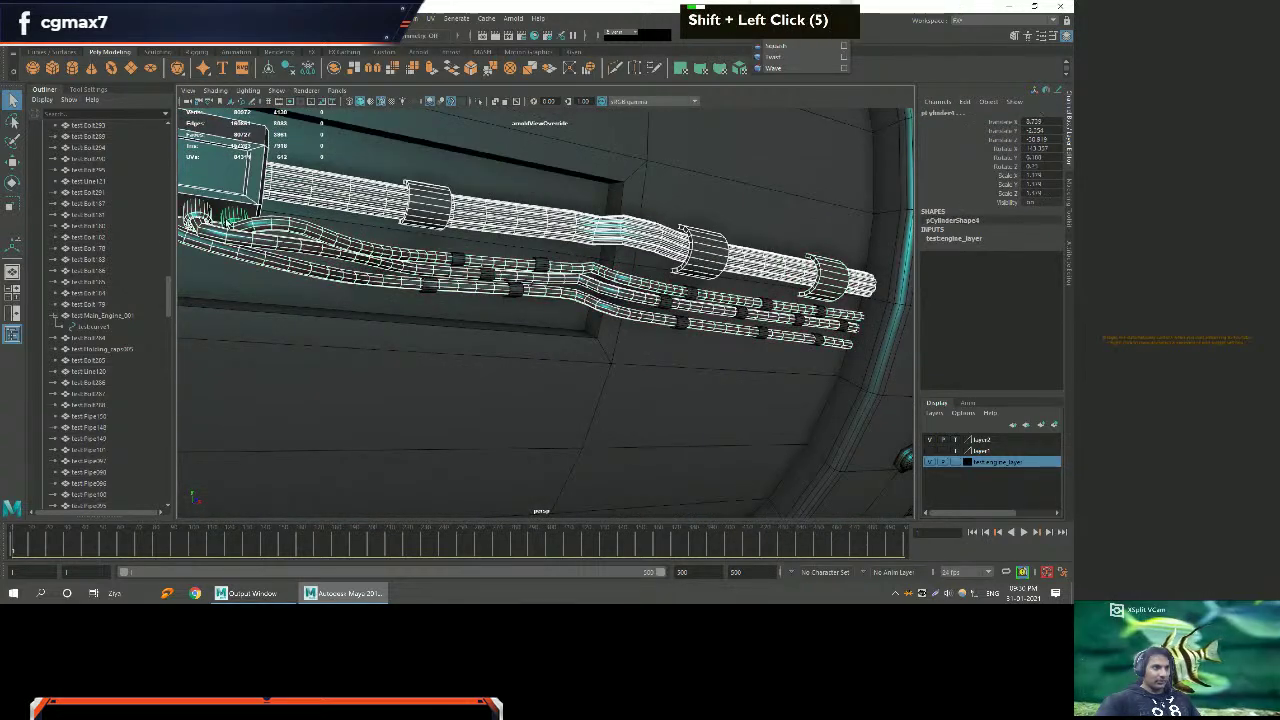
pyautogui.keyDown('alt'); pyautogui.moveTo(226, 219); pyautogui.dragTo(281, 266, button='middle'); pyautogui.keyUp('alt')
pyautogui.keyDown('alt'); pyautogui.moveTo(268, 222); pyautogui.dragTo(320, 255, button='middle'); pyautogui.keyUp('alt')
pyautogui.keyDown('alt'); pyautogui.moveTo(320, 255); pyautogui.dragTo(340, 270, button='right'); pyautogui.keyUp('alt')
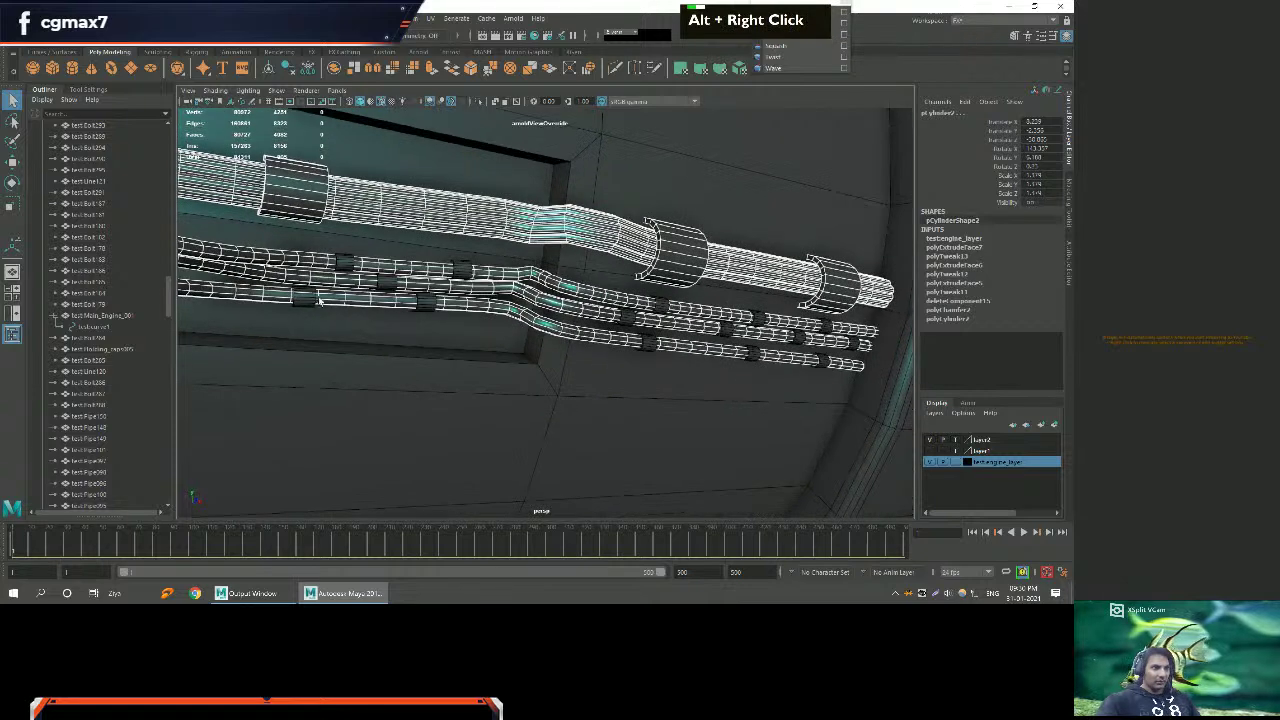
# Add all the small clamps along the thin cables to the selection and group the cable panel parts.
pyautogui.keyDown('shift'); pyautogui.click(303, 296); pyautogui.keyUp('shift')
pyautogui.keyDown('shift'); pyautogui.click(457, 273); pyautogui.keyUp('shift')
pyautogui.keyDown('alt'); pyautogui.moveTo(457, 273); pyautogui.dragTo(436, 323, button='right'); pyautogui.keyUp('alt')
pyautogui.keyDown('shift'); pyautogui.click(449, 286); pyautogui.keyUp('shift')
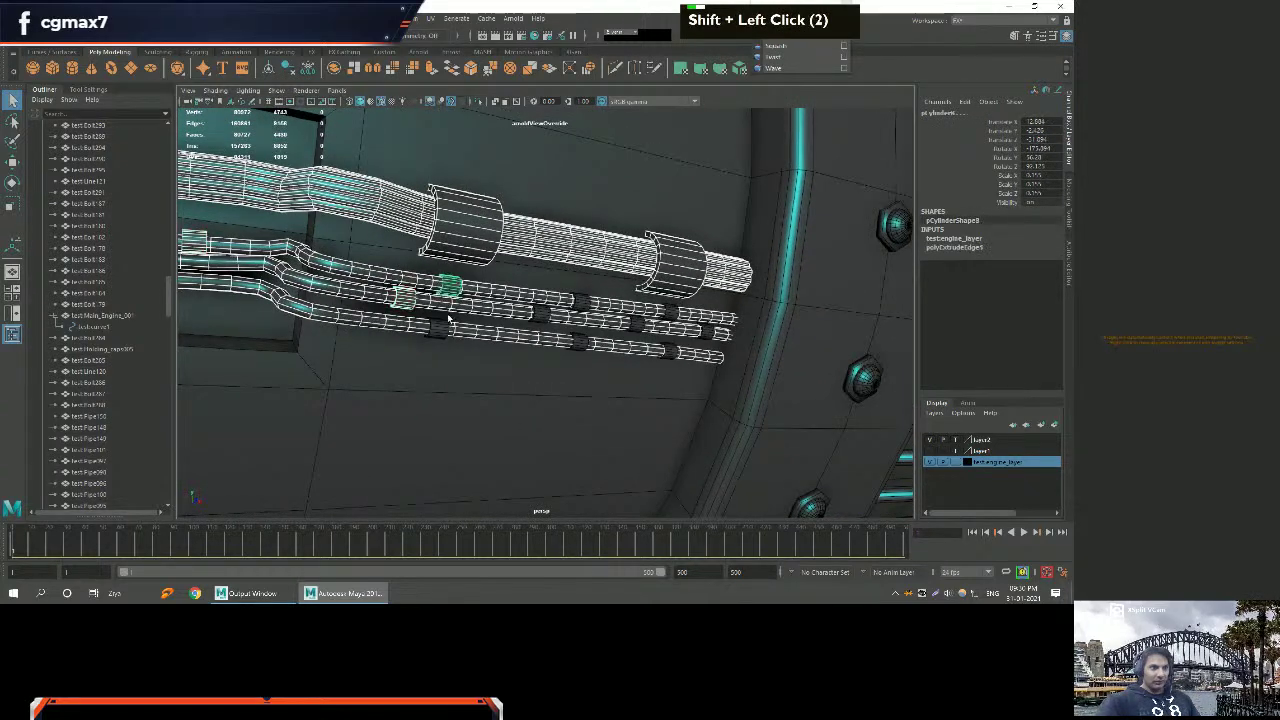
pyautogui.keyDown('shift'); pyautogui.click(438, 328); pyautogui.keyUp('shift')
pyautogui.keyDown('shift'); pyautogui.click(541, 314); pyautogui.keyUp('shift')
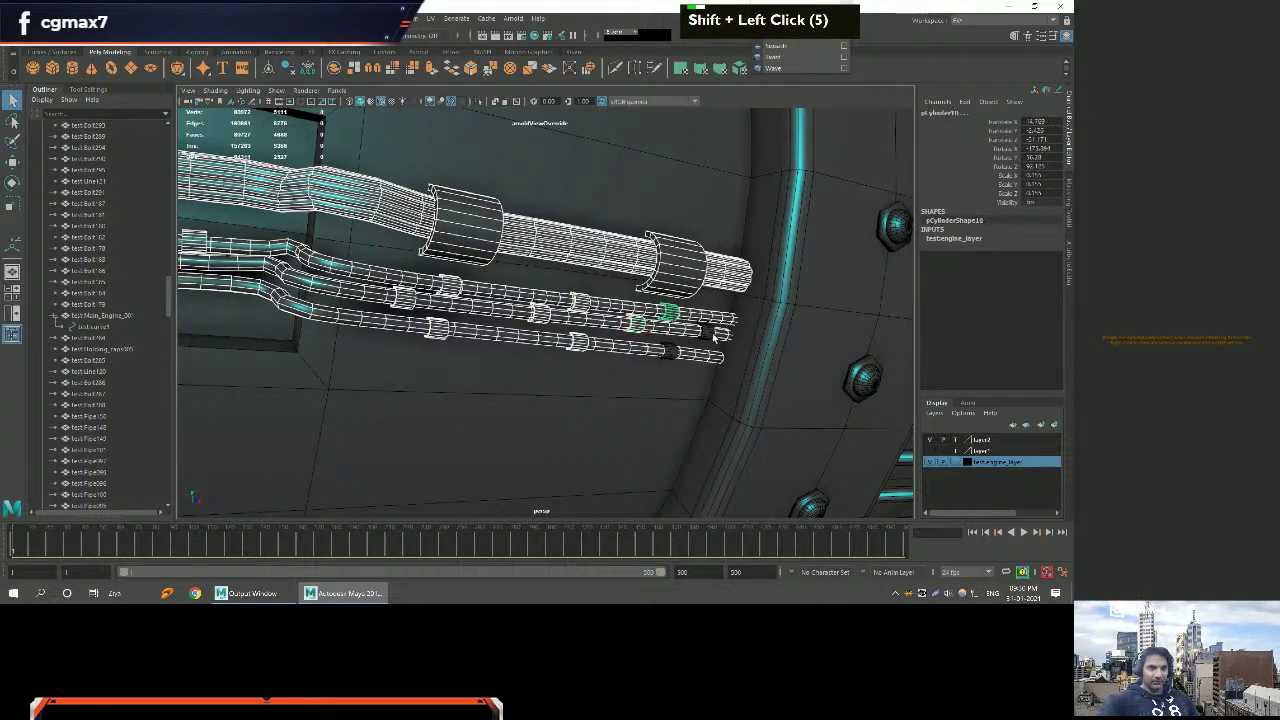
pyautogui.keyDown('alt'); pyautogui.moveTo(673, 342); pyautogui.dragTo(537, 337, button='middle'); pyautogui.keyUp('alt')
pyautogui.keyDown('alt'); pyautogui.moveTo(537, 337); pyautogui.dragTo(560, 360, button='right'); pyautogui.keyUp('alt')
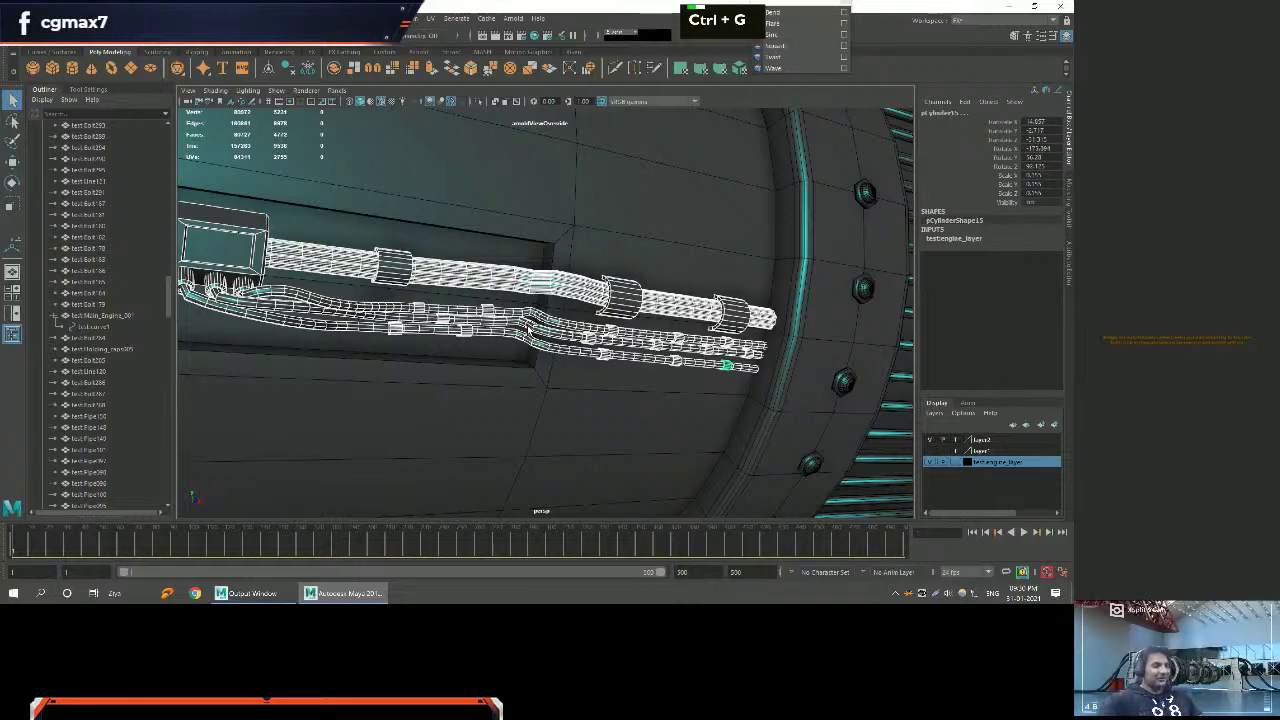
pyautogui.hotkey('ctrl', 'g')
pyautogui.scroll(-5, 520, 325)
pyautogui.moveTo(533, 330)
pyautogui.keyDown('alt'); pyautogui.mouseDown(button='middle')
pyautogui.moveTo(503, 320)
pyautogui.moveTo(520, 321)
pyautogui.mouseUp(button='middle'); pyautogui.keyUp('alt')
pyautogui.keyDown('alt'); pyautogui.scroll(-3, 518, 317); pyautogui.keyUp('alt')
pyautogui.keyDown('alt'); pyautogui.moveTo(517, 317); pyautogui.dragTo(490, 331); pyautogui.keyUp('alt')
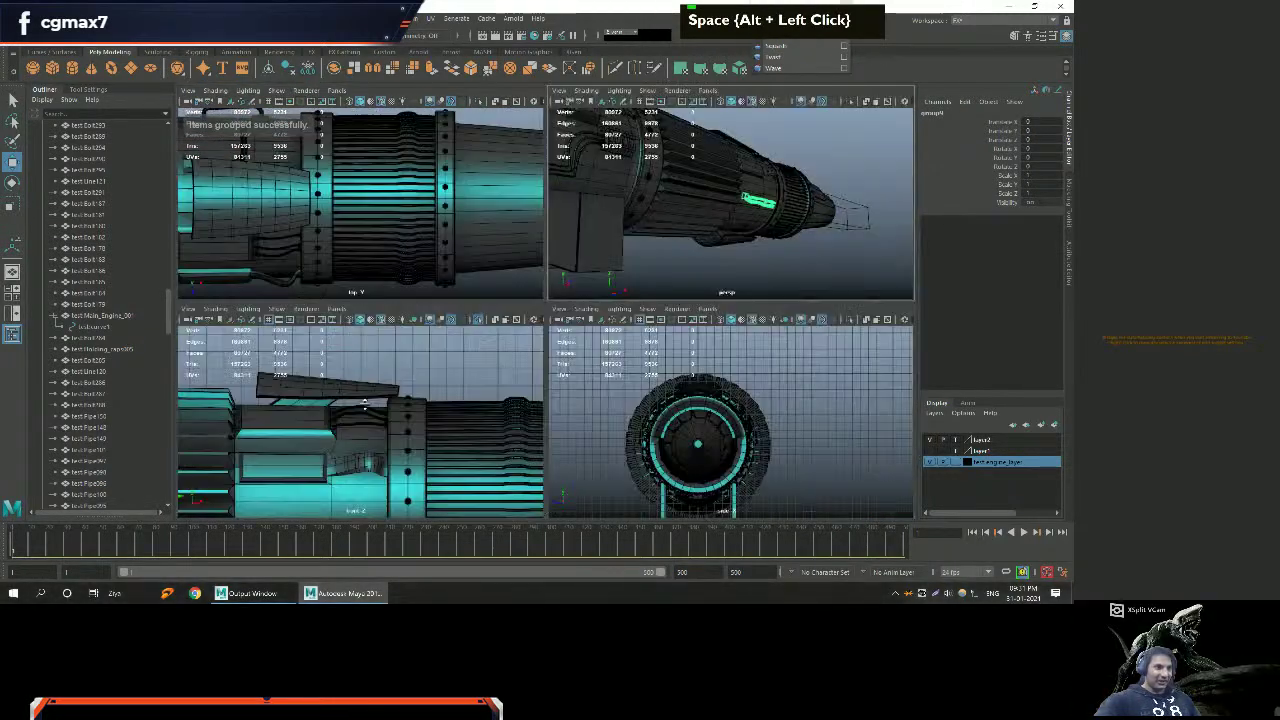
# Try to snap the cable group's manipulator to the centre of the engine in the side view.
pyautogui.press('space')
pyautogui.press('space')
pyautogui.press('space')
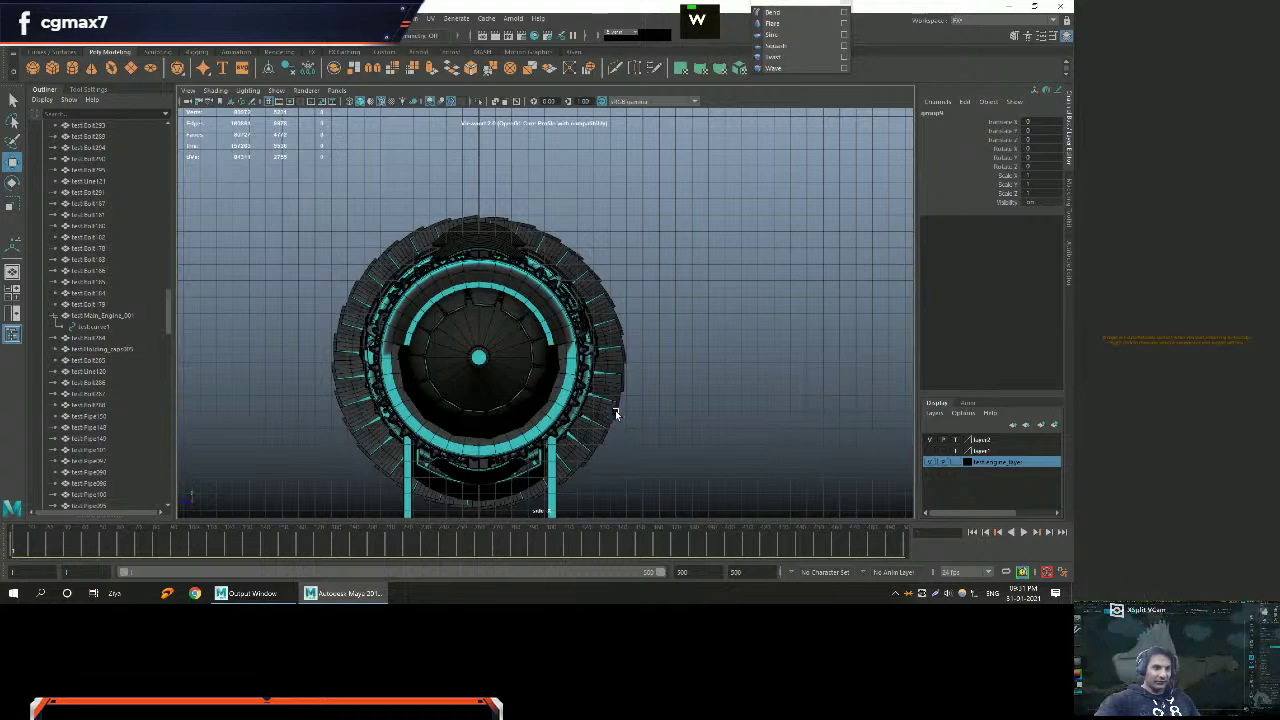
pyautogui.scroll(-6, 600, 414)
pyautogui.keyDown('alt'); pyautogui.moveTo(600, 414); pyautogui.dragTo(400, 331, button='middle'); pyautogui.keyUp('alt')
pyautogui.keyDown('alt'); pyautogui.scroll(4, 440, 322); pyautogui.keyUp('alt')
pyautogui.scroll(-6, 286, 320)
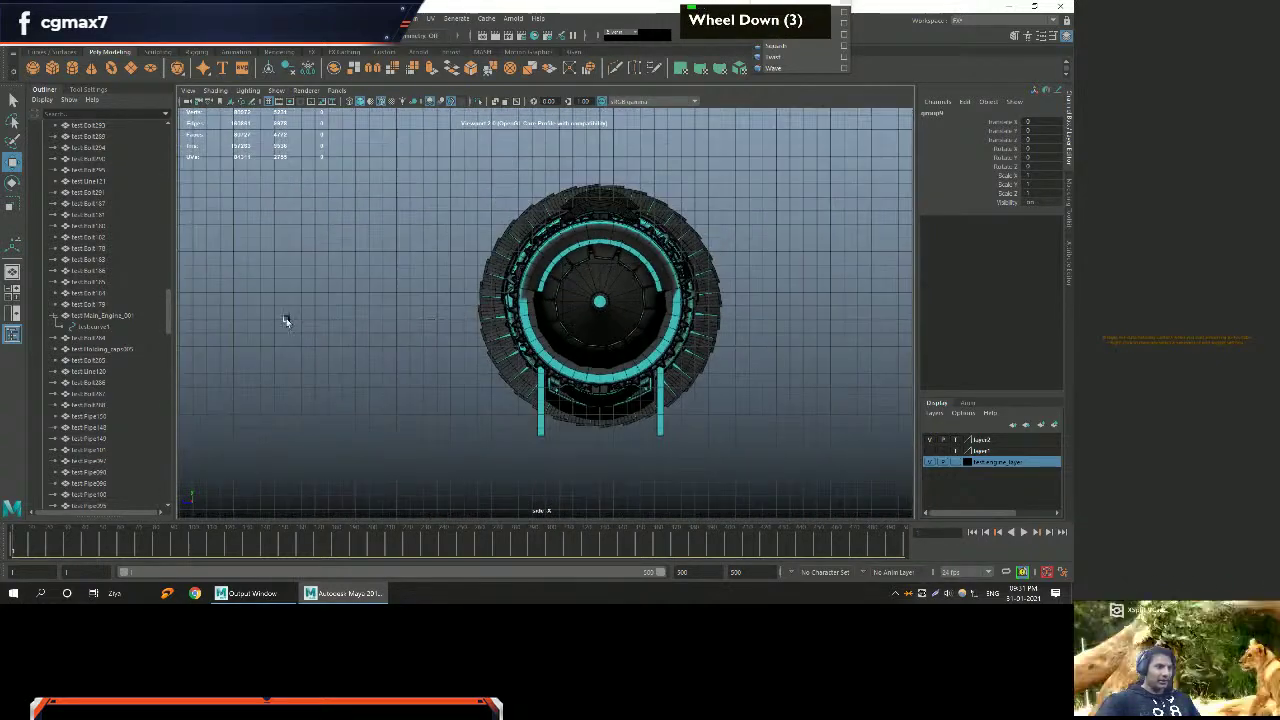
pyautogui.scroll(9, 560, 325)
pyautogui.keyDown('alt'); pyautogui.moveTo(611, 323); pyautogui.dragTo(599, 329, button='middle'); pyautogui.keyUp('alt')
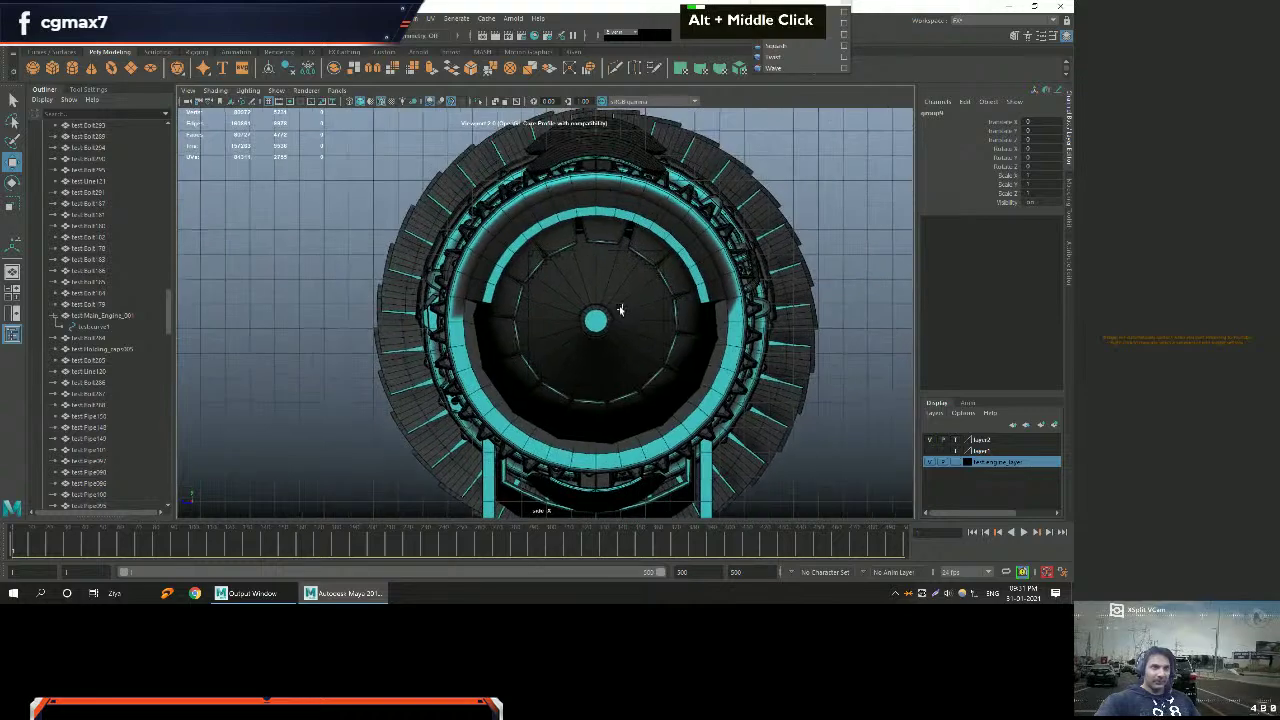
pyautogui.scroll(10, 640, 315)
pyautogui.keyDown('alt'); pyautogui.scroll(3, 588, 320); pyautogui.keyUp('alt')
pyautogui.scroll(4, 570, 345)
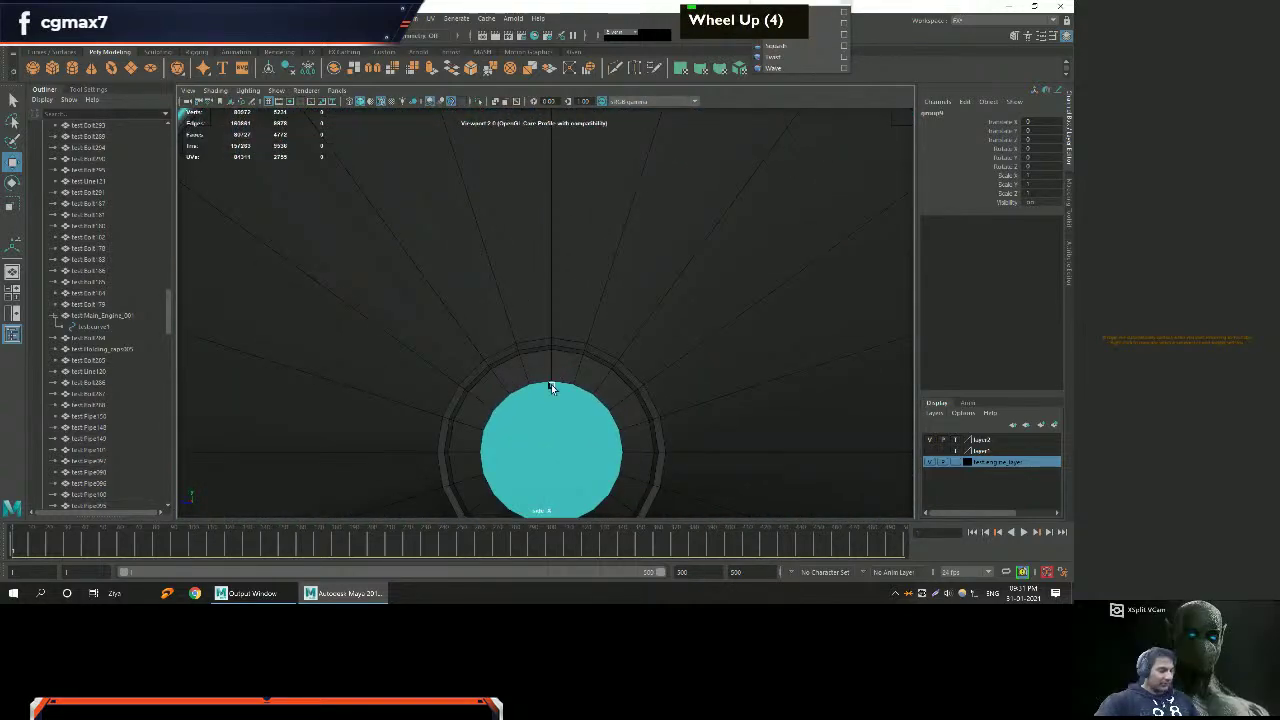
pyautogui.press('v')
pyautogui.scroll(-2, 546, 382)
pyautogui.moveTo(540, 345)
pyautogui.keyDown('alt'); pyautogui.mouseDown(button='middle')
pyautogui.moveTo(526, 371)
pyautogui.moveTo(519, 331)
pyautogui.mouseUp(button='middle'); pyautogui.keyUp('alt')
pyautogui.keyDown('alt'); pyautogui.scroll(8, 524, 380); pyautogui.keyUp('alt')
pyautogui.scroll(7, 522, 320)
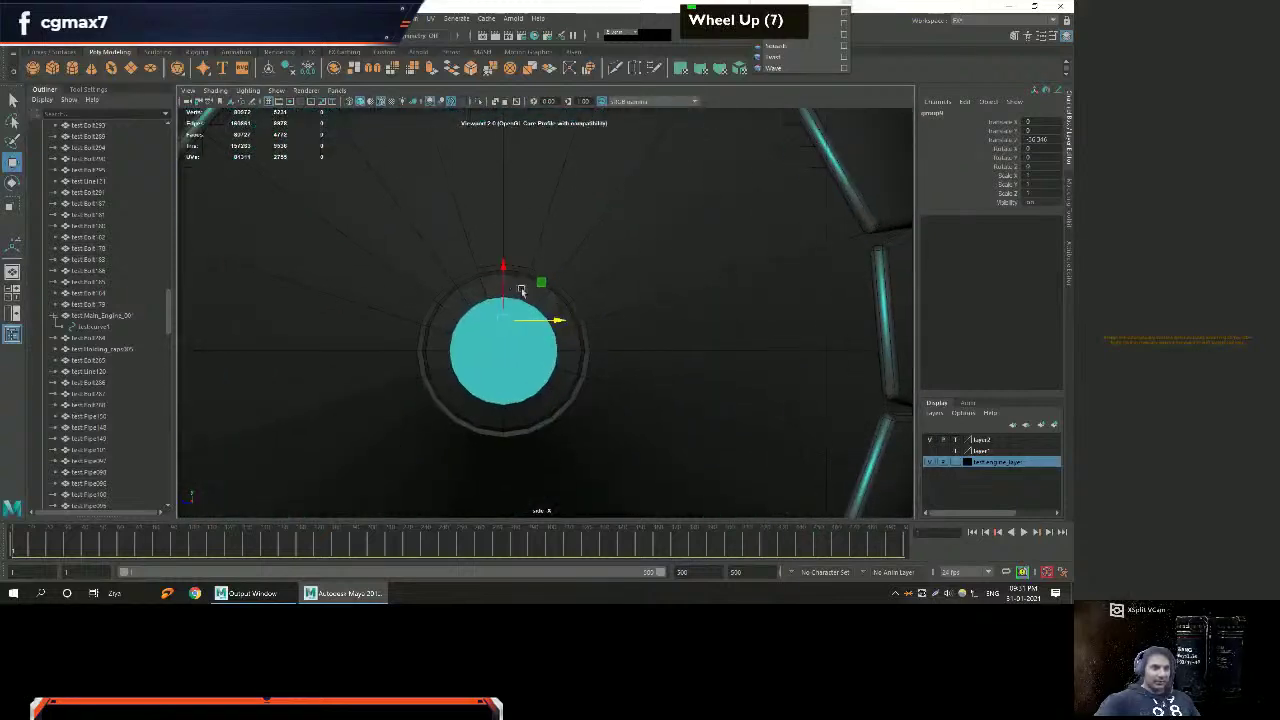
pyautogui.press('v')
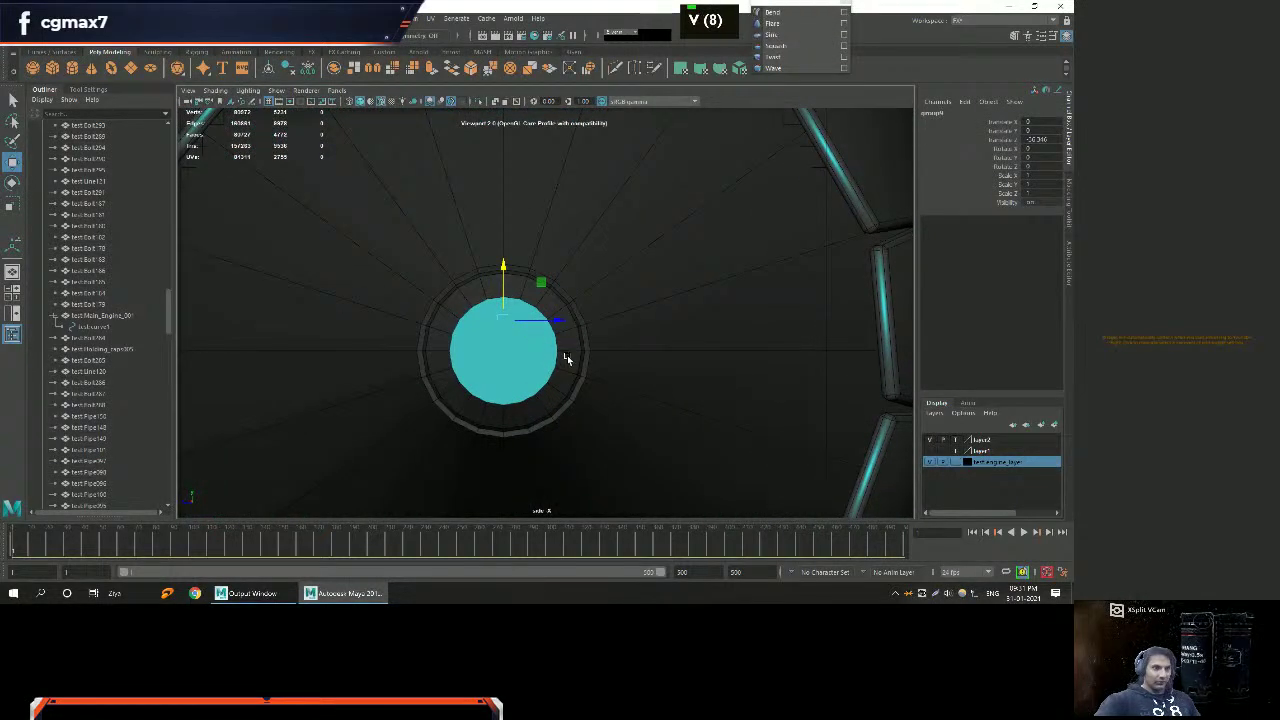
# Check the cable group's rotation in the perspective view and undo its last transforms.
pyautogui.scroll(-9, 555, 354)
pyautogui.keyDown('alt'); pyautogui.moveTo(732, 211); pyautogui.dragTo(732, 238, button='middle'); pyautogui.keyUp('alt')
pyautogui.press('space')
pyautogui.scroll(-1, 730, 200)
pyautogui.press('space')
pyautogui.keyDown('alt'); pyautogui.moveTo(680, 250); pyautogui.dragTo(592, 274); pyautogui.keyUp('alt')
pyautogui.press('e')
pyautogui.keyDown('alt'); pyautogui.moveTo(592, 274); pyautogui.dragTo(543, 309, button='right'); pyautogui.keyUp('alt')
pyautogui.keyDown('alt'); pyautogui.moveTo(543, 309); pyautogui.dragTo(552, 362); pyautogui.keyUp('alt')
pyautogui.hotkey('ctrl', 'z')
pyautogui.hotkey('ctrl', 'z')
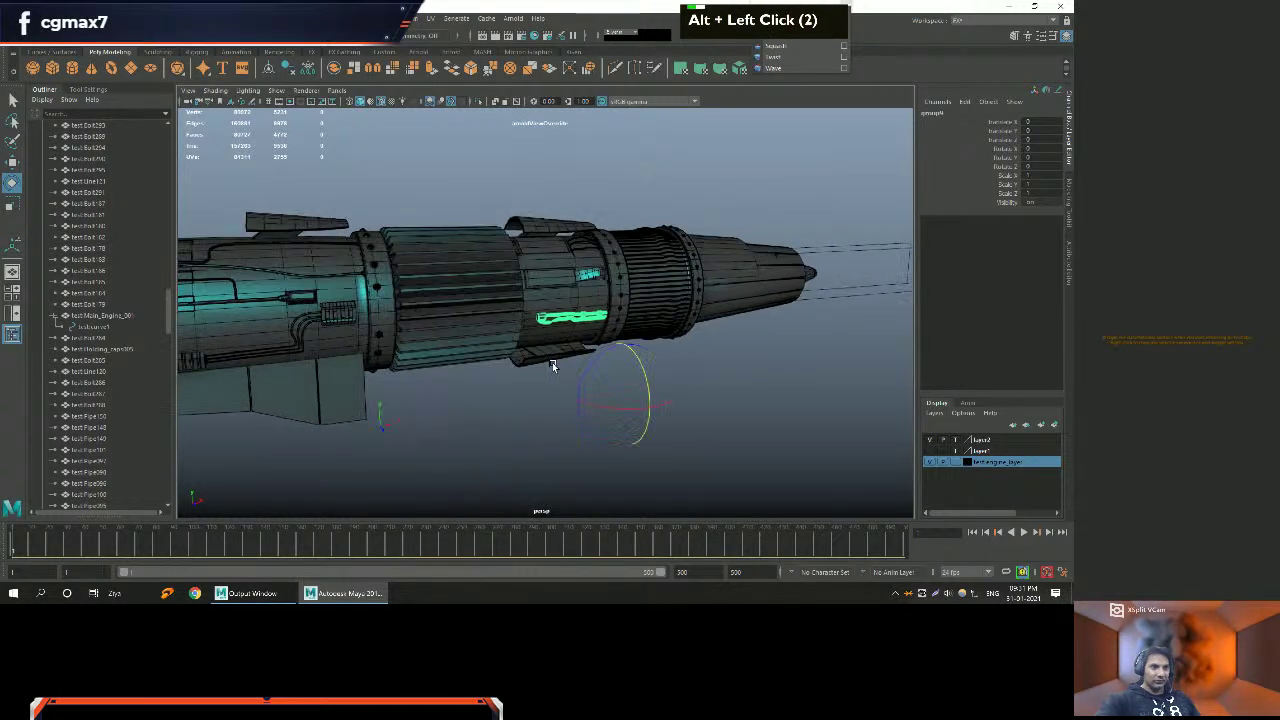
# Snap the cable group's pivot to the engine's central axis in the side view.
pyautogui.press('w')
pyautogui.keyDown('alt'); pyautogui.moveTo(573, 368); pyautogui.dragTo(566, 341, button='middle'); pyautogui.keyUp('alt')
pyautogui.scroll(-3, 568, 338)
pyautogui.keyDown('alt'); pyautogui.moveTo(568, 338); pyautogui.dragTo(534, 363); pyautogui.keyUp('alt')
pyautogui.keyDown('alt'); pyautogui.click(501, 428); pyautogui.keyUp('alt')
pyautogui.press('space')
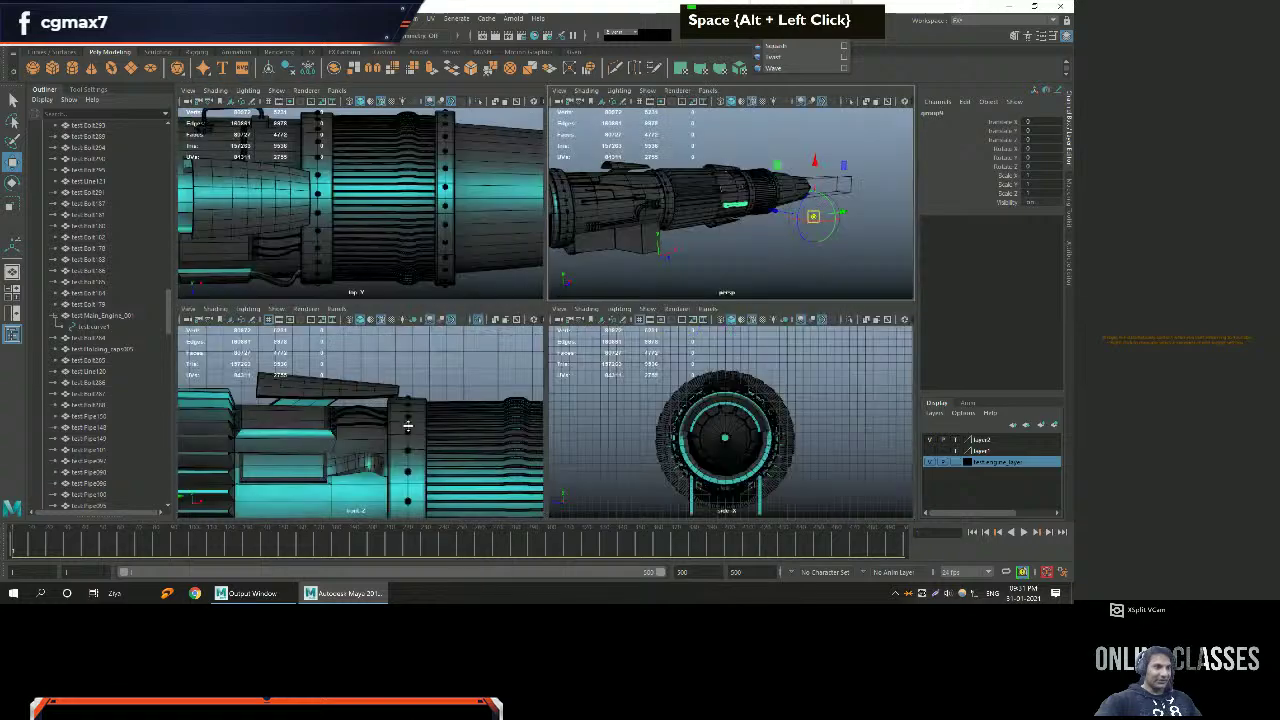
pyautogui.press('space')
pyautogui.scroll(4, 700, 399)
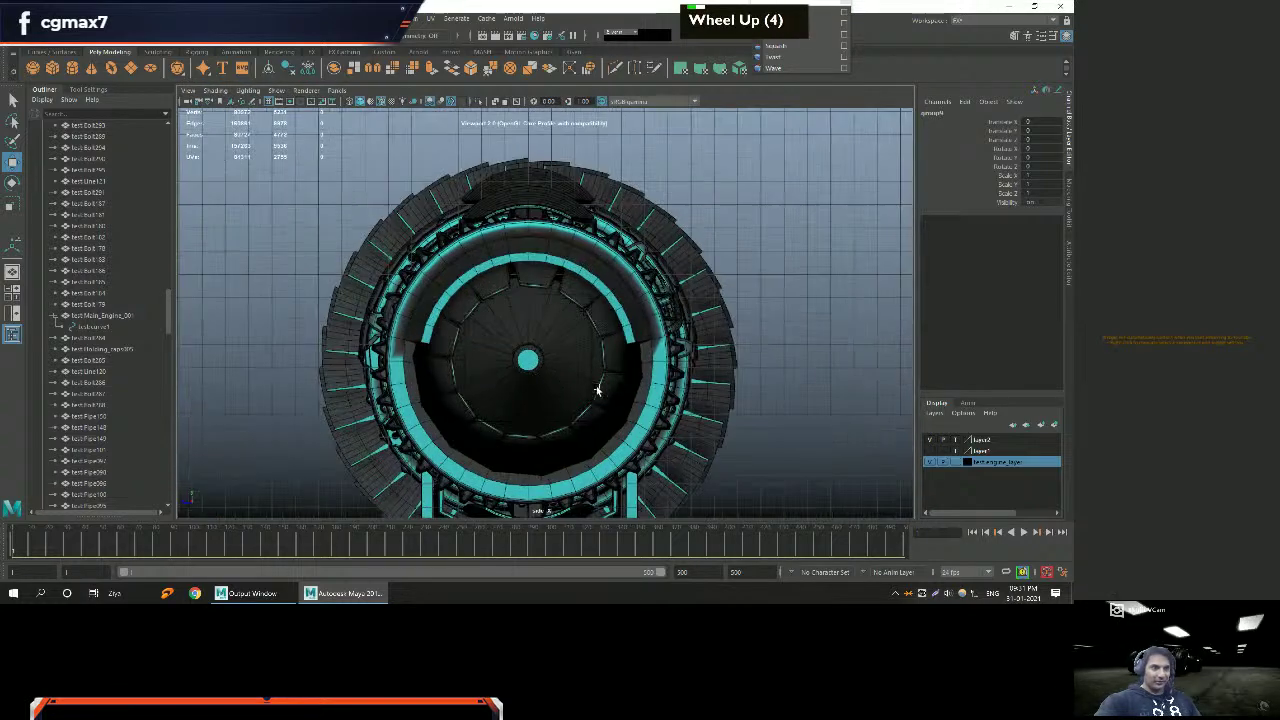
pyautogui.keyDown('alt'); pyautogui.moveTo(603, 385); pyautogui.dragTo(555, 363, button='middle'); pyautogui.keyUp('alt')
pyautogui.scroll(-14, 555, 363)
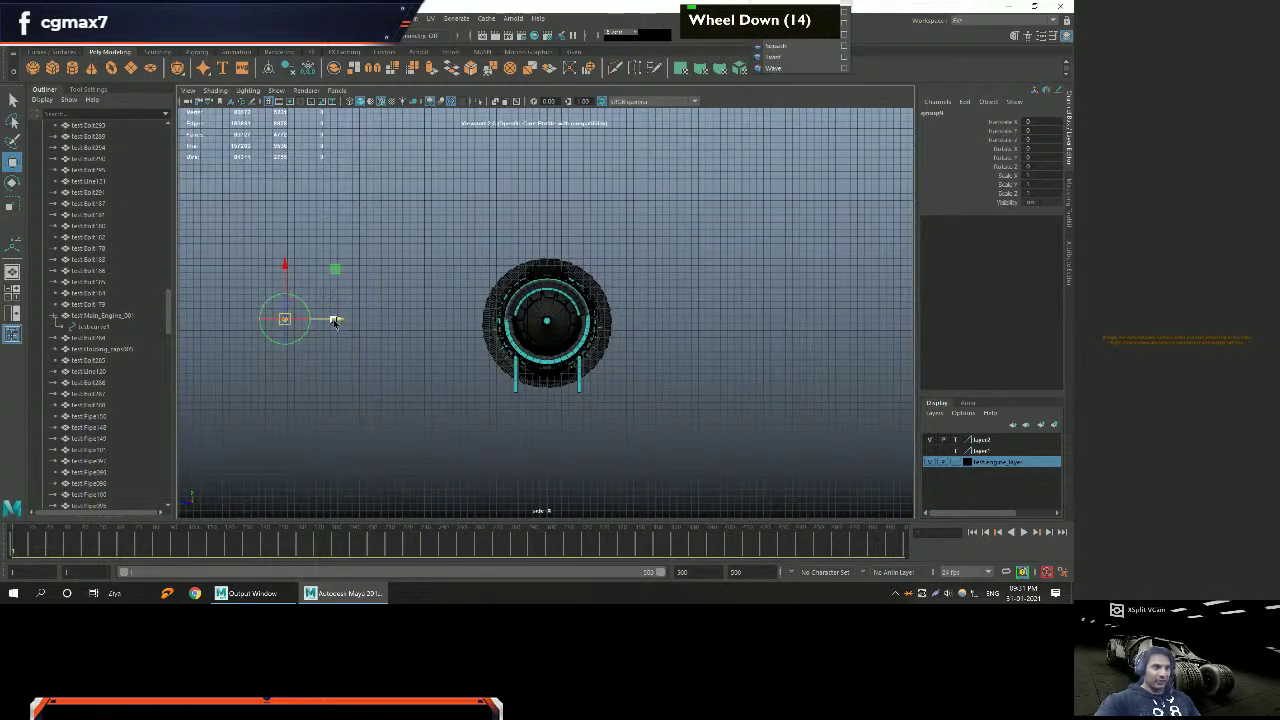
pyautogui.scroll(20, 563, 343)
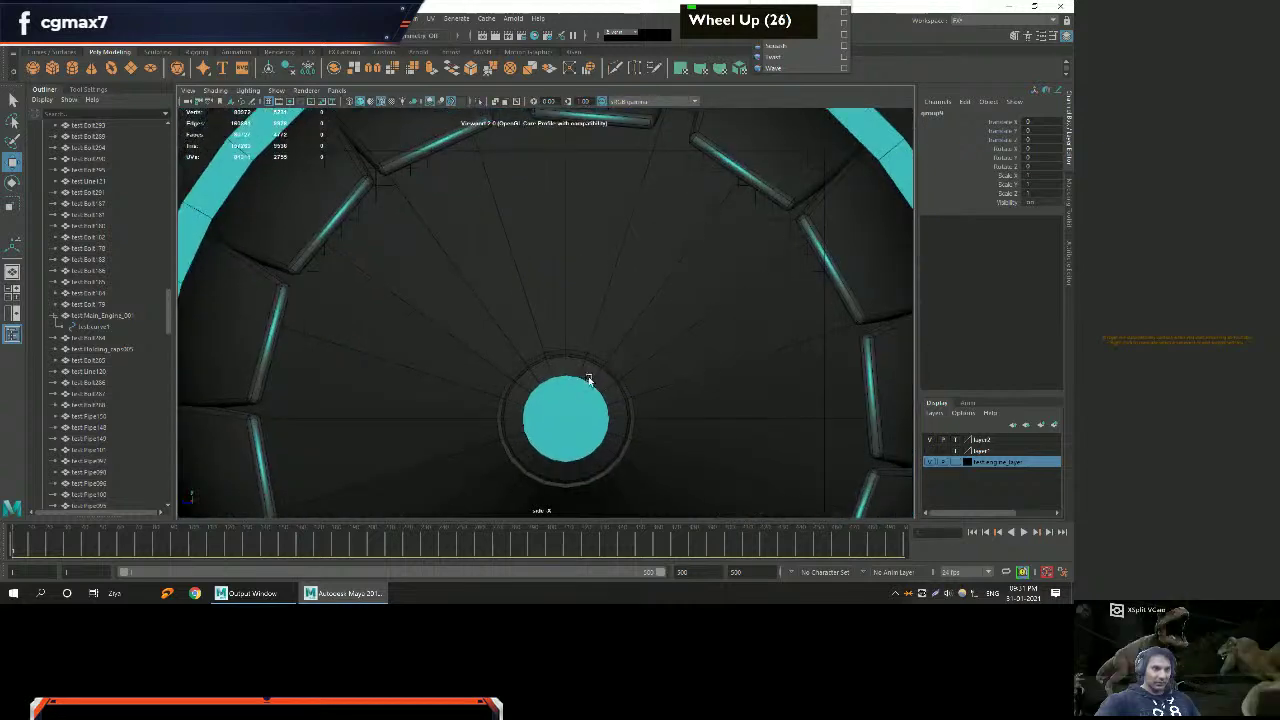
pyautogui.press('v')
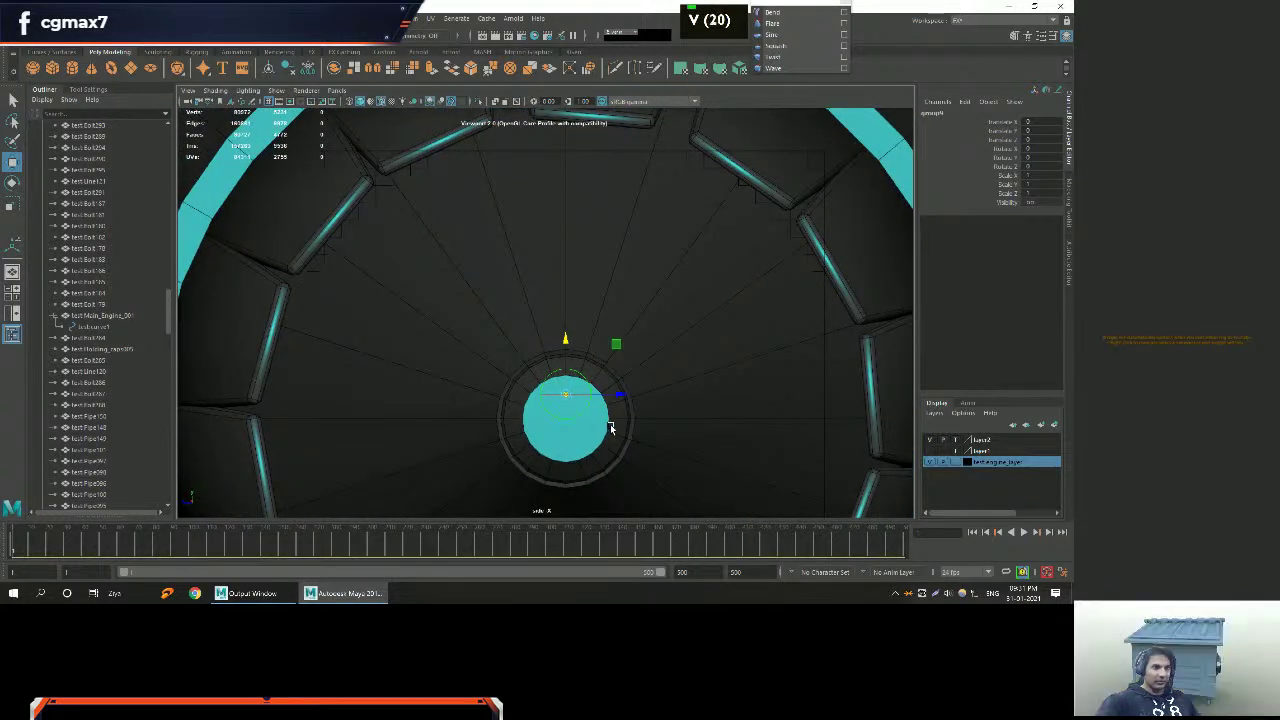
pyautogui.scroll(-8, 570, 405)
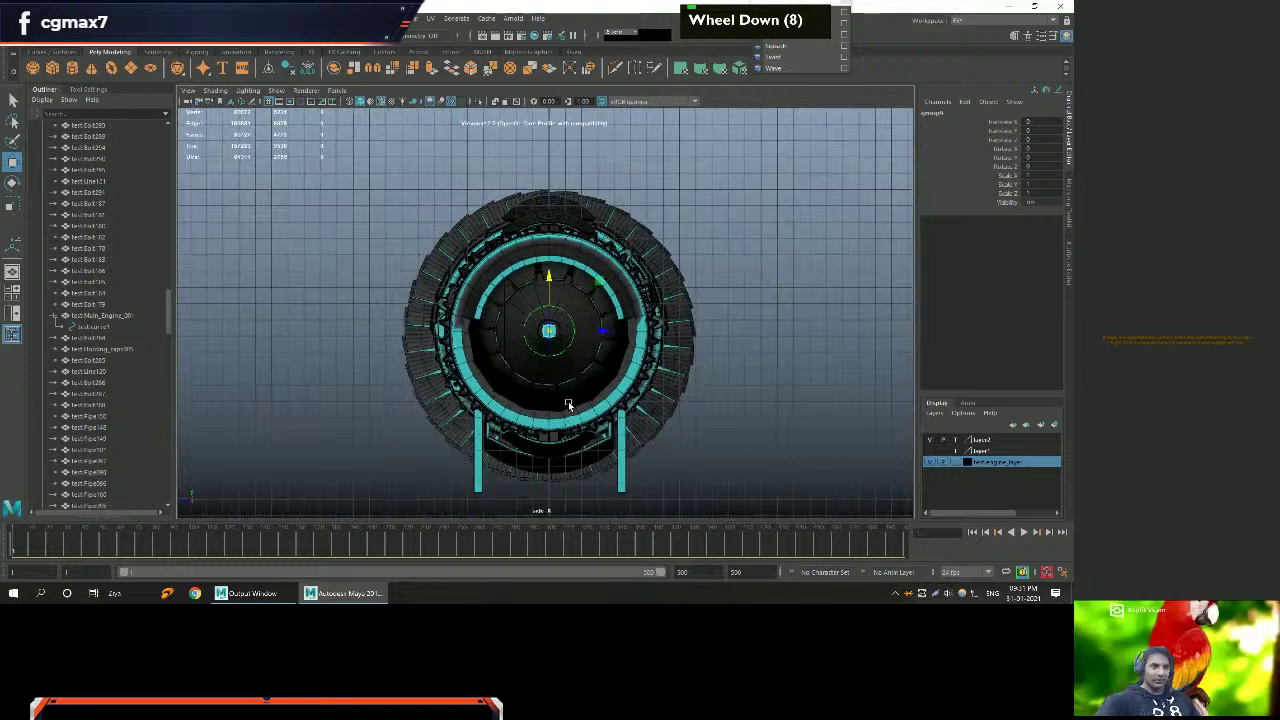
# Duplicate the cable group by rotating a copy about 39 degrees around the engine's axis.
pyautogui.press('e')
pyautogui.keyDown('alt'); pyautogui.moveTo(611, 369); pyautogui.dragTo(585, 388, button='middle'); pyautogui.keyUp('alt')
pyautogui.keyDown('alt'); pyautogui.moveTo(585, 388); pyautogui.dragTo(560, 385, button='right'); pyautogui.keyUp('alt')
pyautogui.press('space')
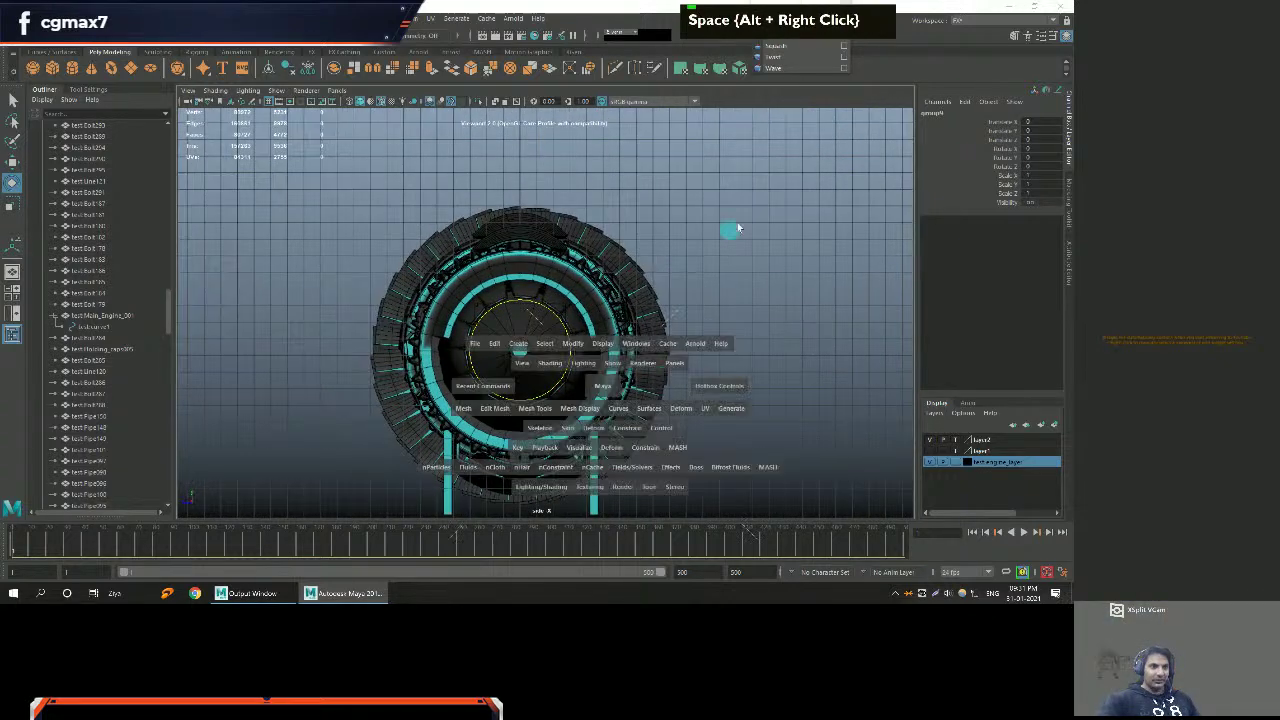
pyautogui.press('space')
pyautogui.keyDown('alt'); pyautogui.moveTo(646, 251); pyautogui.dragTo(590, 280, button='right'); pyautogui.keyUp('alt')
pyautogui.keyDown('alt'); pyautogui.moveTo(590, 280); pyautogui.dragTo(469, 279); pyautogui.keyUp('alt')
pyautogui.keyDown('shift'); pyautogui.click(479, 306); pyautogui.keyUp('shift')
# Lower the copied cable group to a Translate Y of about -0.277 so it sits against the casing.
pyautogui.keyDown('alt'); pyautogui.moveTo(574, 380); pyautogui.dragTo(439, 328); pyautogui.keyUp('alt')
pyautogui.keyDown('alt'); pyautogui.moveTo(439, 328); pyautogui.dragTo(522, 336, button='middle'); pyautogui.keyUp('alt')
pyautogui.press('w')
pyautogui.keyDown('alt'); pyautogui.moveTo(596, 349); pyautogui.dragTo(426, 272); pyautogui.keyUp('alt')
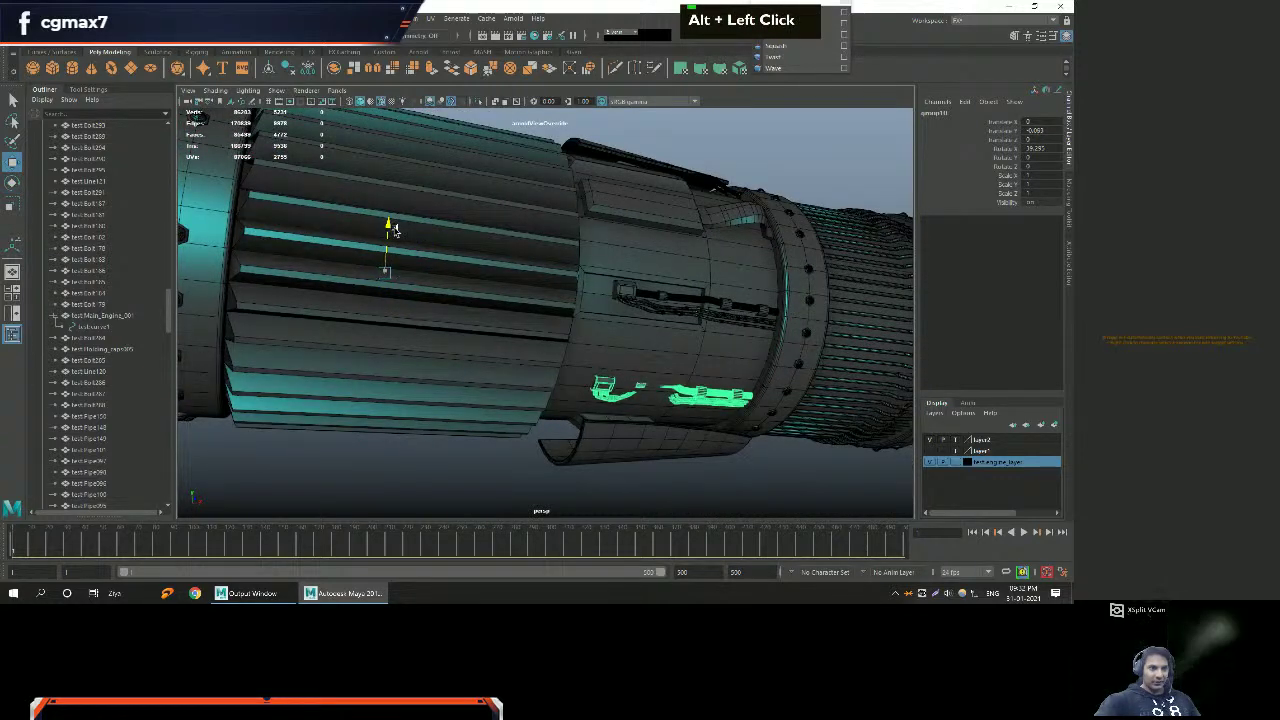
pyautogui.keyDown('alt'); pyautogui.moveTo(392, 232); pyautogui.dragTo(660, 343, button='right'); pyautogui.keyUp('alt')
pyautogui.keyDown('alt'); pyautogui.moveTo(660, 343); pyautogui.dragTo(686, 335); pyautogui.keyUp('alt')
pyautogui.keyDown('alt'); pyautogui.moveTo(685, 336); pyautogui.dragTo(534, 329, button='right'); pyautogui.keyUp('alt')
pyautogui.keyDown('alt'); pyautogui.moveTo(534, 329); pyautogui.dragTo(534, 345, button='middle'); pyautogui.keyUp('alt')
pyautogui.moveTo(534, 345)
pyautogui.keyDown('alt'); pyautogui.mouseDown()
pyautogui.moveTo(533, 363)
pyautogui.moveTo(552, 343)
pyautogui.moveTo(536, 342)
pyautogui.mouseUp(); pyautogui.keyUp('alt')
# Snap the copied cable group's pivot back onto the engine's central axis in the side view.
pyautogui.press('space')
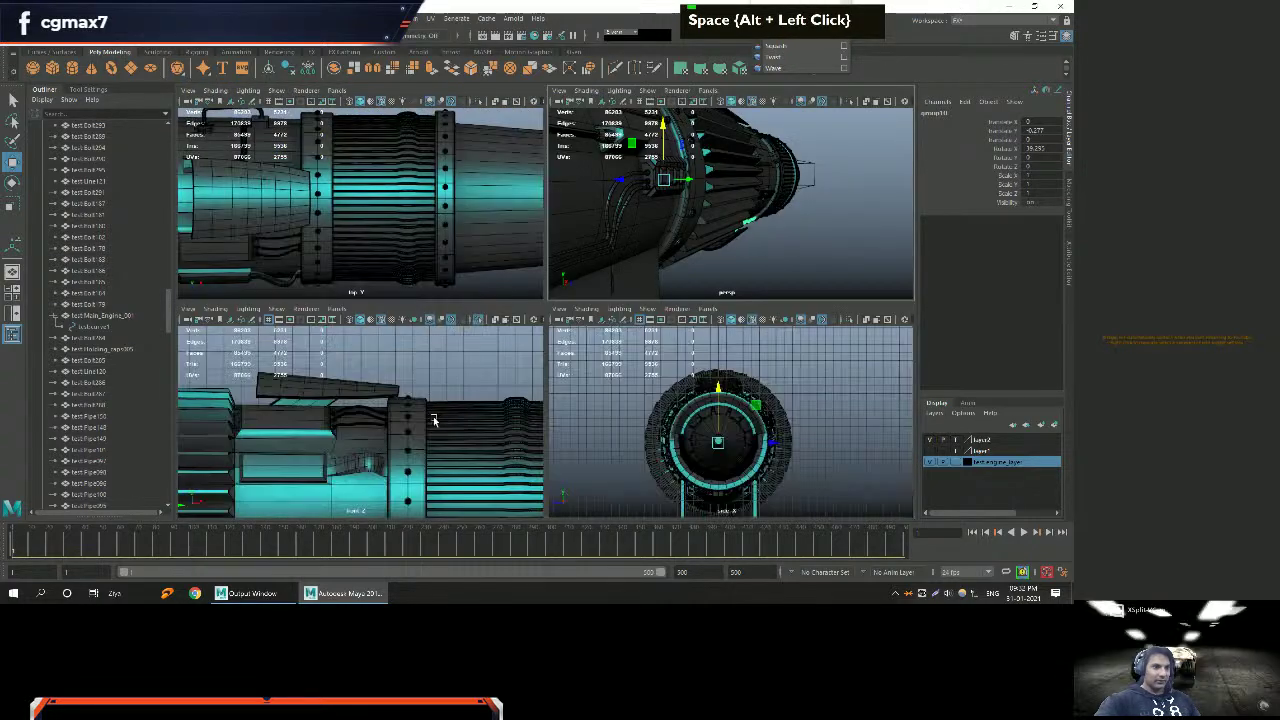
pyautogui.press('space')
pyautogui.scroll(5, 700, 414)
pyautogui.keyDown('alt'); pyautogui.moveTo(575, 398); pyautogui.dragTo(606, 337, button='middle'); pyautogui.keyUp('alt')
pyautogui.scroll(4, 610, 321)
pyautogui.keyDown('alt'); pyautogui.scroll(2, 603, 334); pyautogui.keyUp('alt')
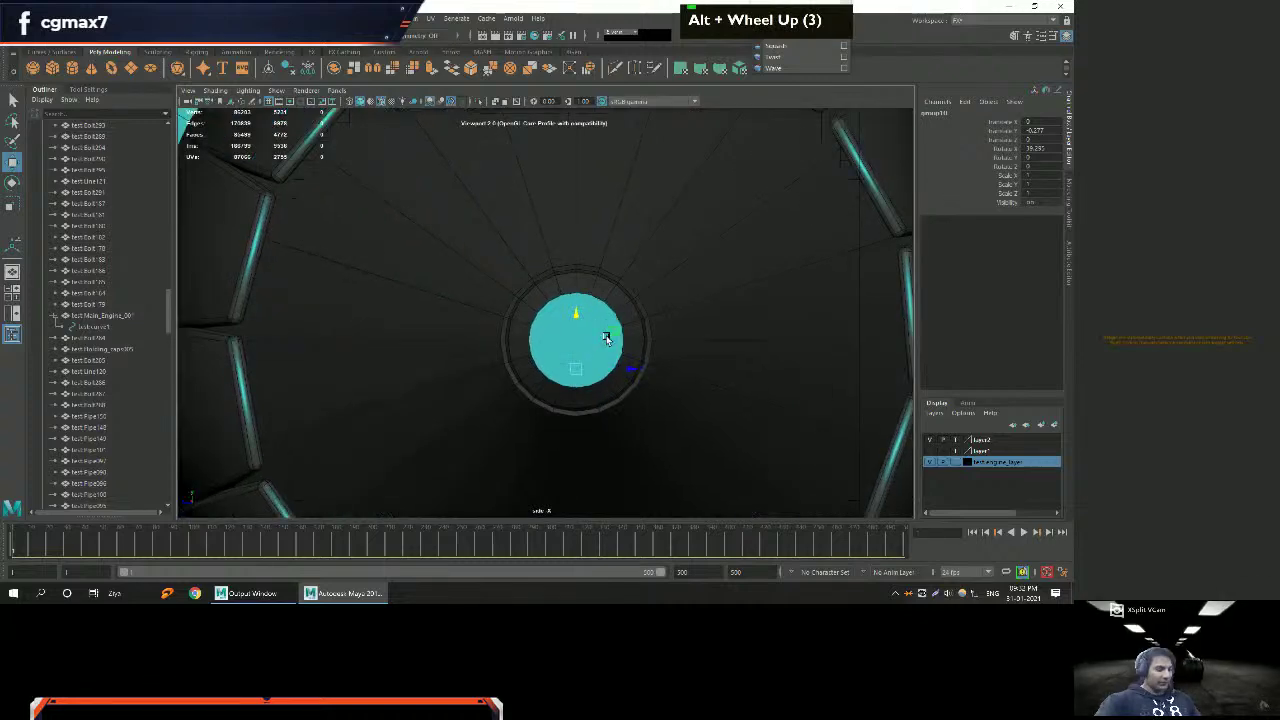
pyautogui.press('d')
pyautogui.scroll(3, 590, 326)
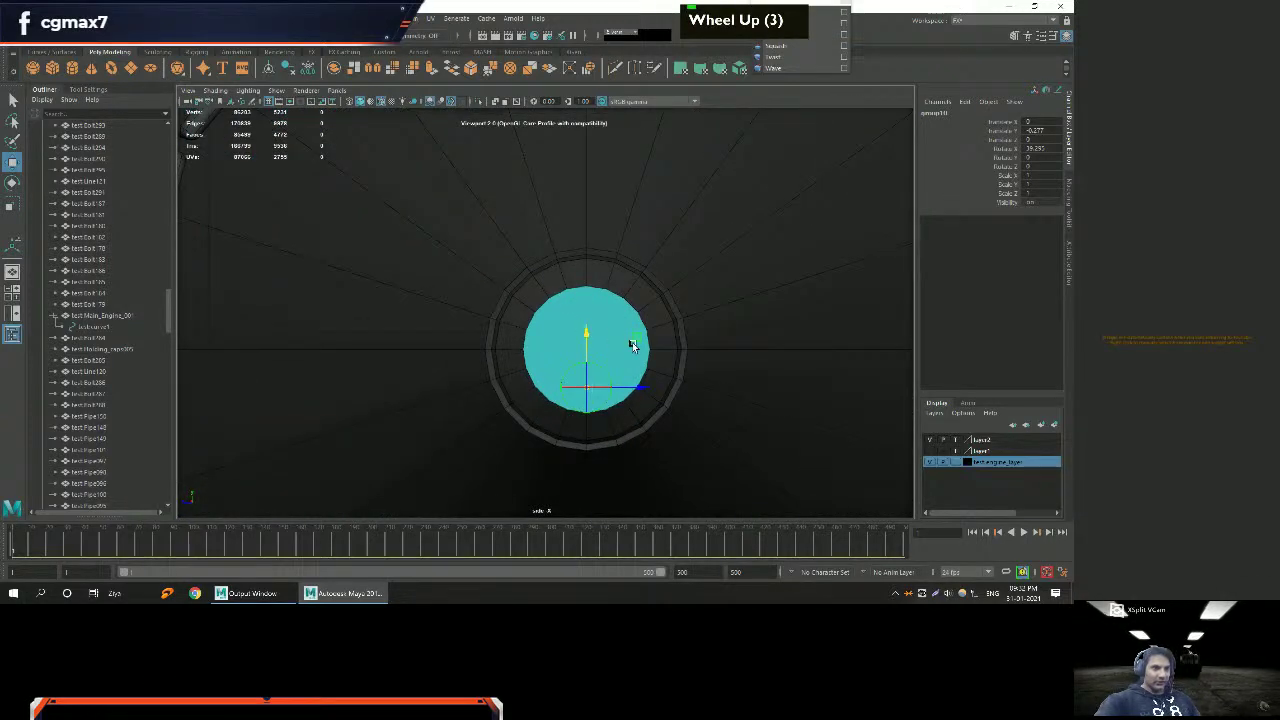
pyautogui.press('v')
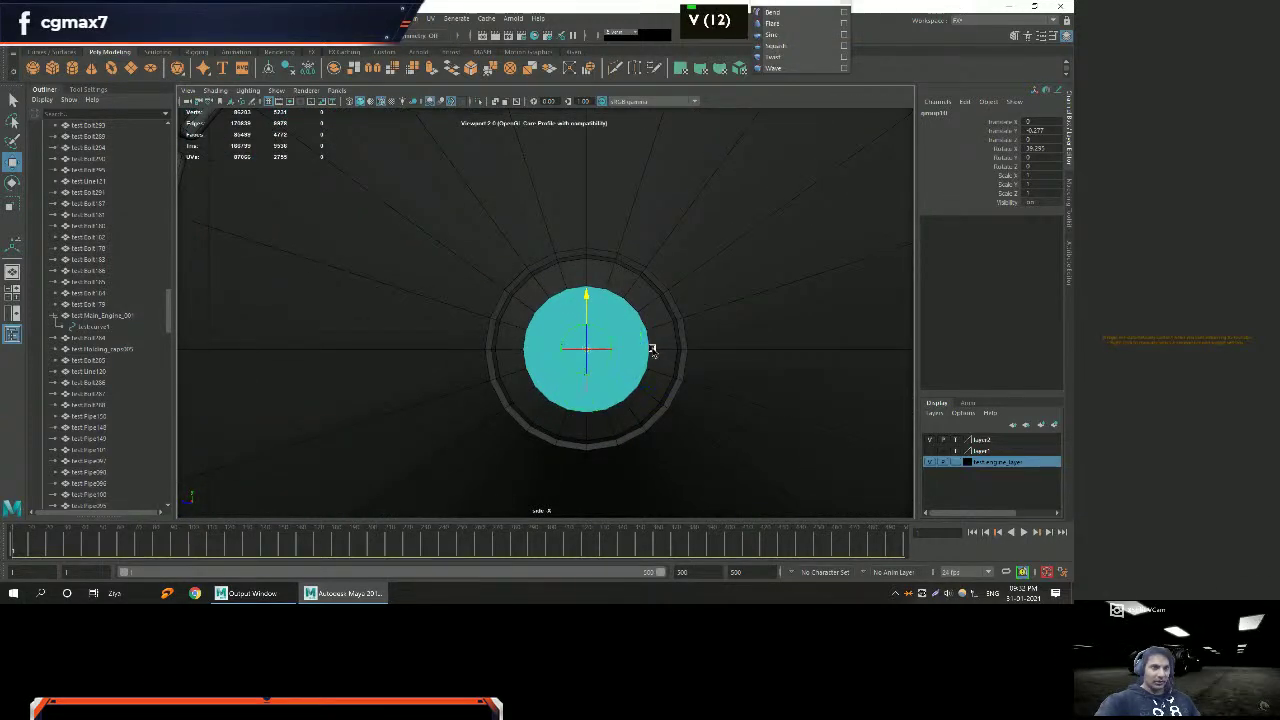
pyautogui.scroll(-2, 650, 353)
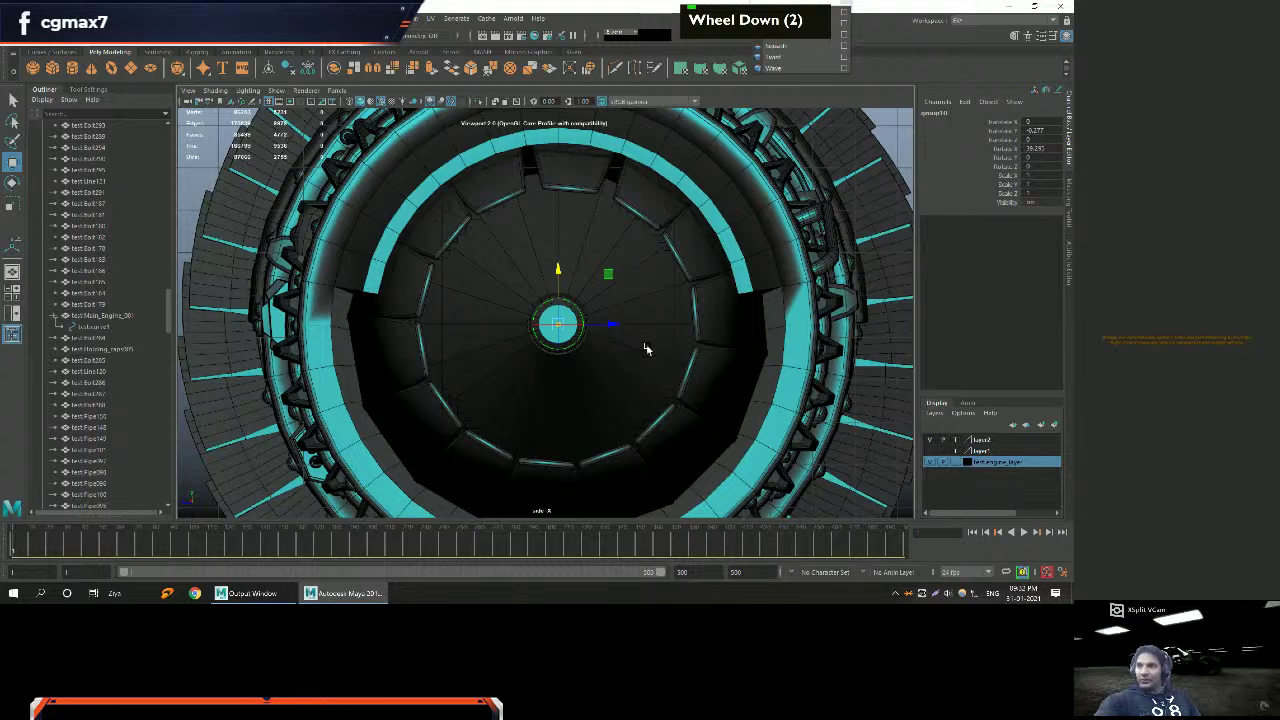
# Duplicate the copied cable group by rotating a new copy to a Rotate X of about 95 around the engine's axis.
pyautogui.keyDown('alt'); pyautogui.moveTo(645, 349); pyautogui.dragTo(534, 329, button='right'); pyautogui.keyUp('alt')
pyautogui.keyDown('alt'); pyautogui.scroll(1, 561, 332); pyautogui.keyUp('alt')
pyautogui.keyDown('alt'); pyautogui.moveTo(561, 332); pyautogui.dragTo(569, 306, button='middle'); pyautogui.keyUp('alt')
pyautogui.press('space')
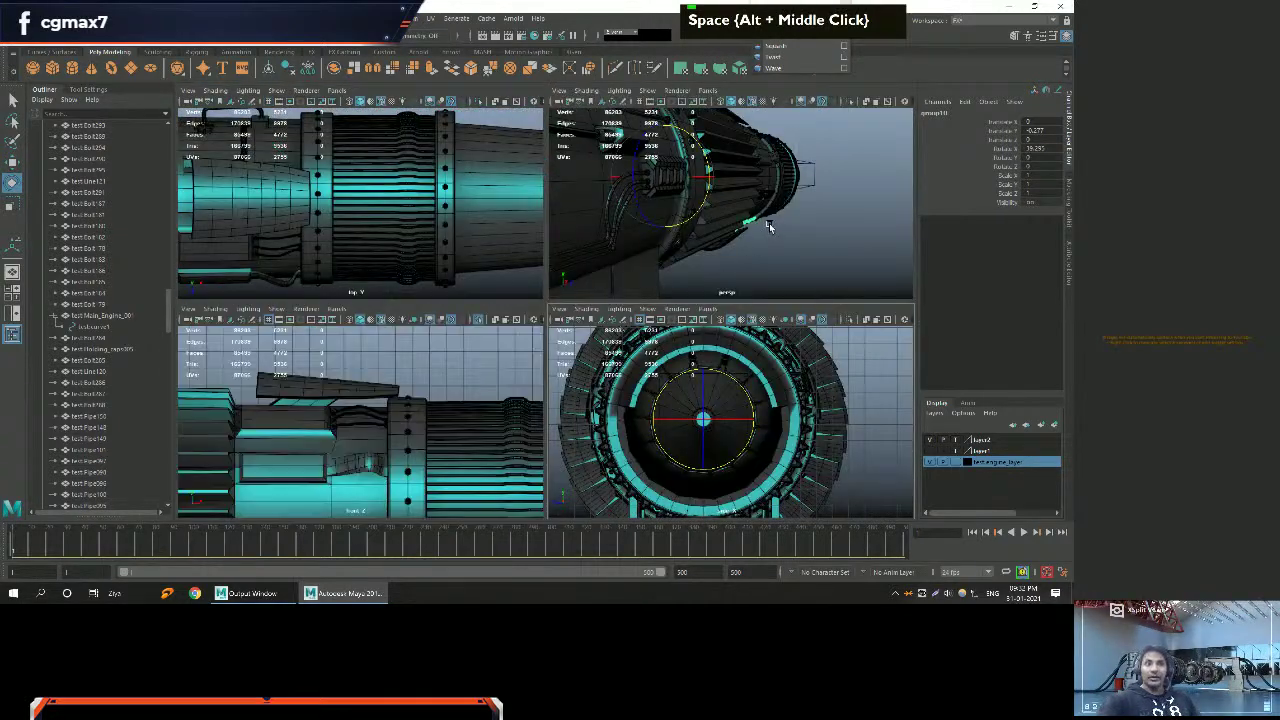
pyautogui.press('space')
pyautogui.keyDown('alt'); pyautogui.moveTo(766, 229); pyautogui.dragTo(628, 286); pyautogui.keyUp('alt')
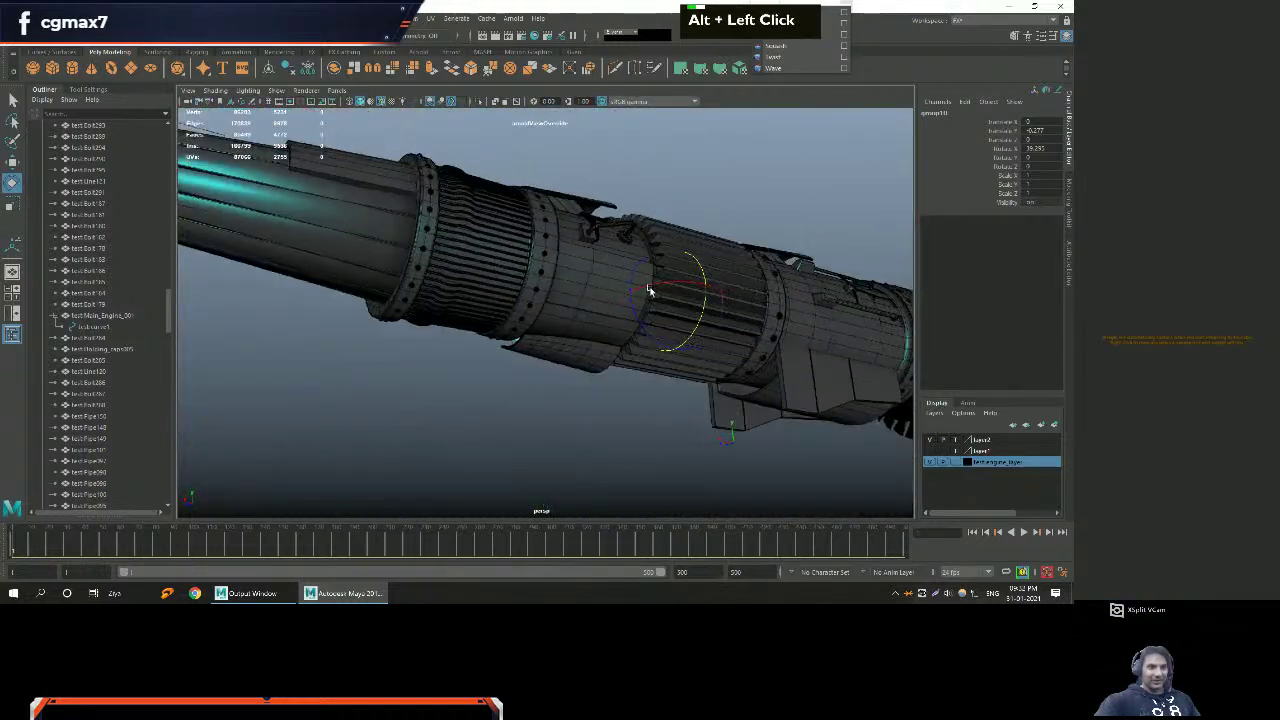
pyautogui.keyDown('shift'); pyautogui.click(705, 305); pyautogui.keyUp('shift')
pyautogui.keyDown('shift'); pyautogui.moveTo(708, 288); pyautogui.dragTo(718, 328); pyautogui.keyUp('shift')
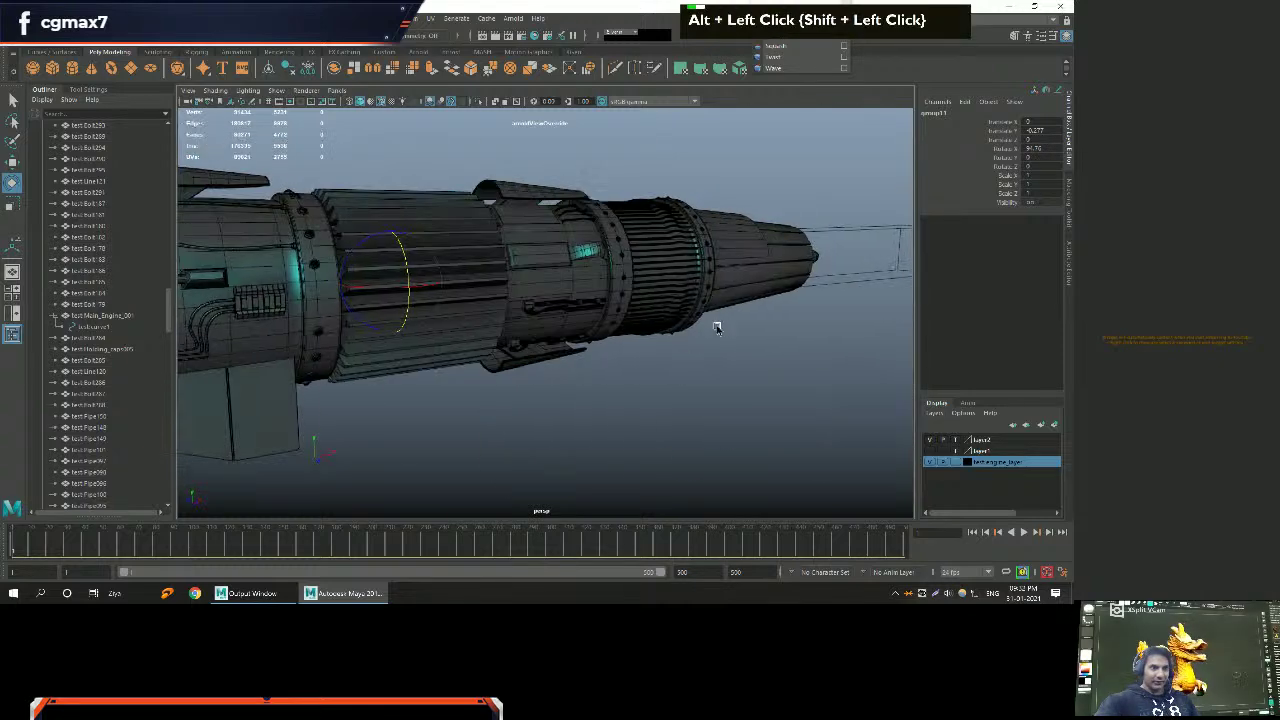
# Duplicate the original cable group and rotate the copy around the engine's axis to a Rotate X of about 124.7.
pyautogui.keyDown('alt'); pyautogui.moveTo(718, 328); pyautogui.dragTo(614, 366, button='right'); pyautogui.keyUp('alt')
pyautogui.click(554, 306)
pyautogui.press('Up')
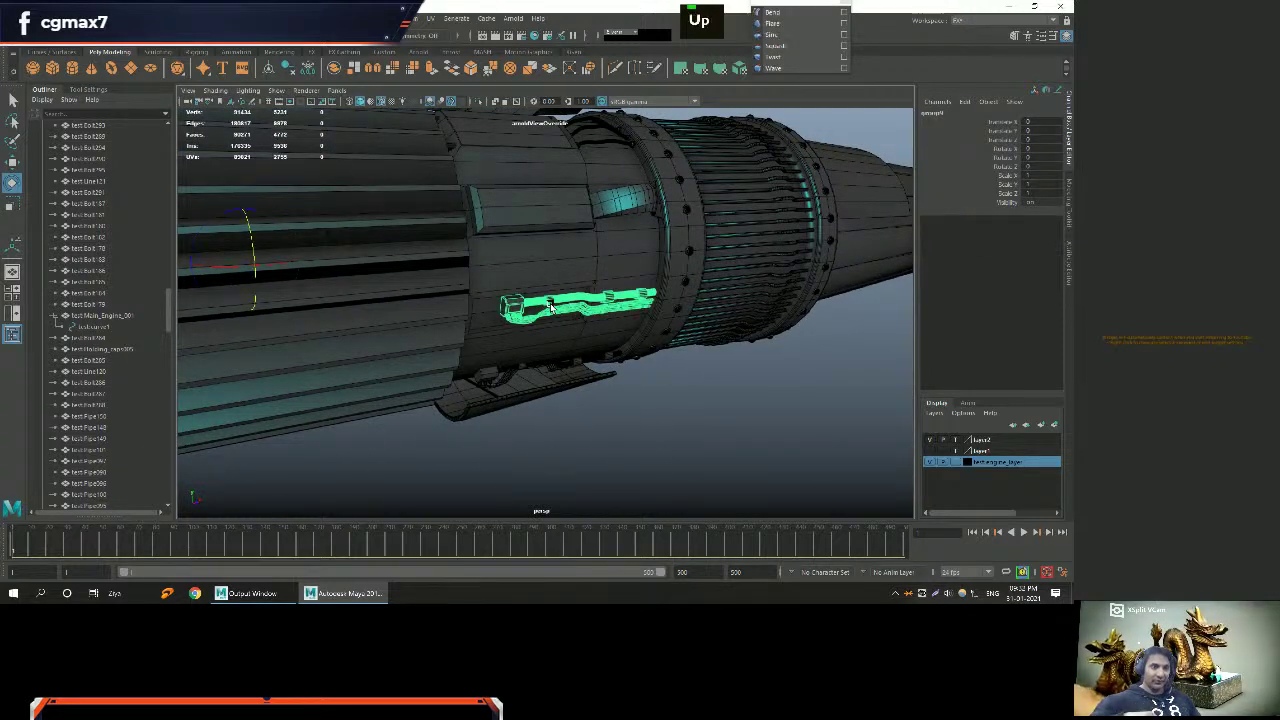
pyautogui.keyDown('alt'); pyautogui.moveTo(549, 306); pyautogui.dragTo(500, 300); pyautogui.keyUp('alt')
pyautogui.keyDown('alt'); pyautogui.moveTo(500, 300); pyautogui.dragTo(430, 305, button='right'); pyautogui.keyUp('alt')
pyautogui.keyDown('alt'); pyautogui.moveTo(430, 305); pyautogui.dragTo(560, 330); pyautogui.keyUp('alt')
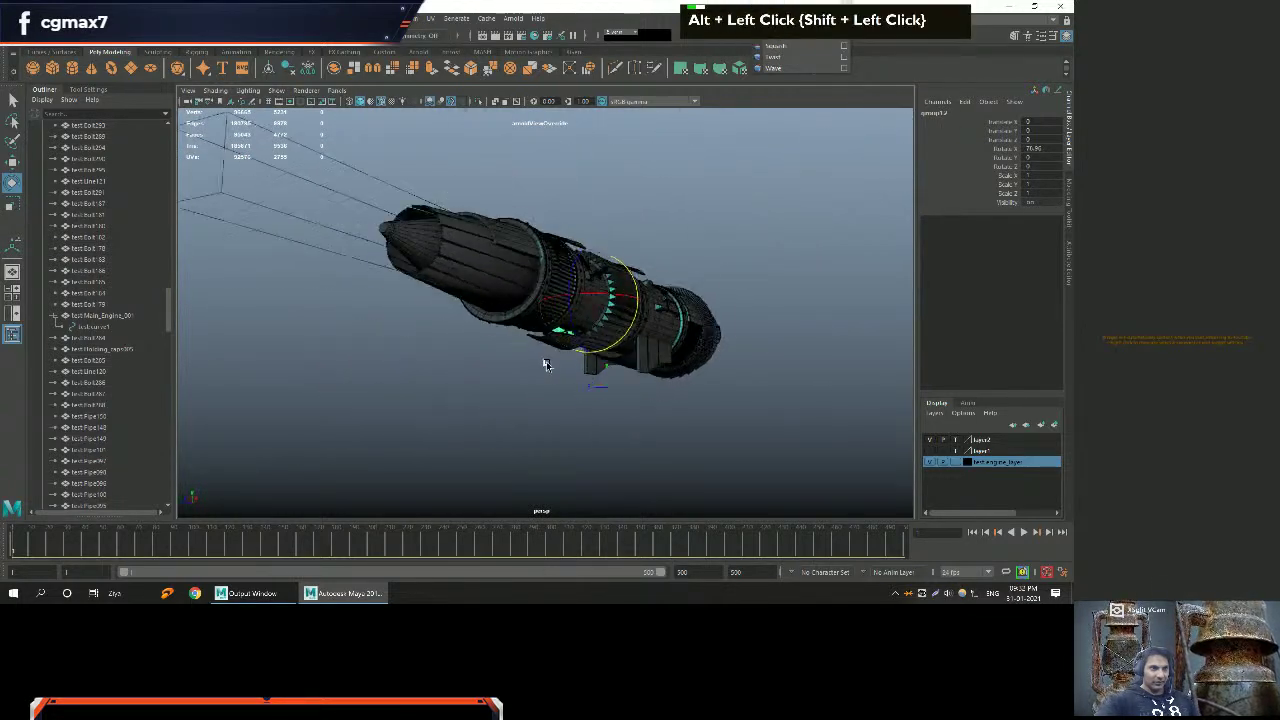
pyautogui.keyDown('alt'); pyautogui.moveTo(560, 330); pyautogui.dragTo(738, 428, button='right'); pyautogui.keyUp('alt')
pyautogui.keyDown('alt'); pyautogui.moveTo(738, 428); pyautogui.dragTo(697, 349); pyautogui.keyUp('alt')
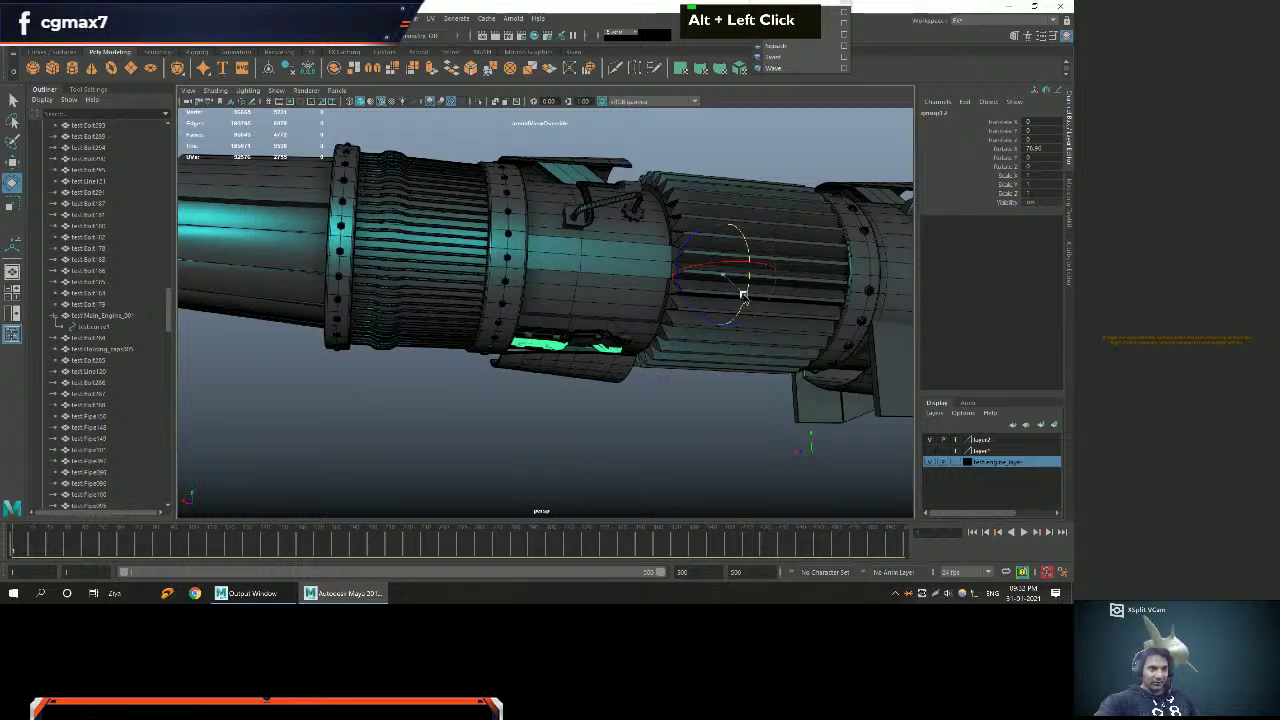
pyautogui.moveTo(740, 280); pyautogui.dragTo(480, 314)
# Move the new cable copy to about 0.1 in Translate Y and 0.2 in Translate Z so it sits against the casing.
pyautogui.keyDown('alt'); pyautogui.moveTo(480, 314); pyautogui.dragTo(543, 363, button='middle'); pyautogui.keyUp('alt')
pyautogui.keyDown('alt'); pyautogui.moveTo(543, 363); pyautogui.dragTo(514, 360); pyautogui.keyUp('alt')
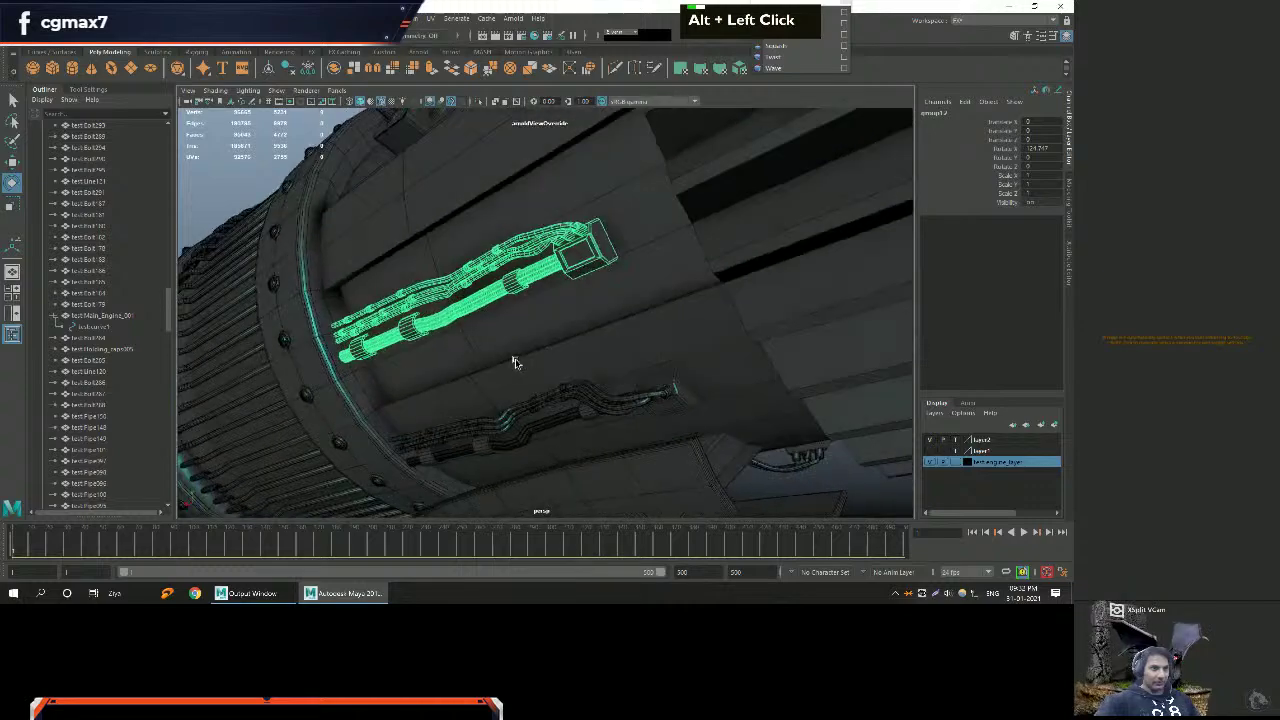
pyautogui.keyDown('alt'); pyautogui.scroll(-2, 515, 355); pyautogui.keyUp('alt')
pyautogui.keyDown('alt'); pyautogui.moveTo(515, 355); pyautogui.dragTo(510, 356, button='right'); pyautogui.keyUp('alt')
pyautogui.keyDown('alt'); pyautogui.moveTo(506, 354); pyautogui.dragTo(540, 323); pyautogui.keyUp('alt')
pyautogui.keyDown('alt'); pyautogui.scroll(-2, 540, 323); pyautogui.keyUp('alt')
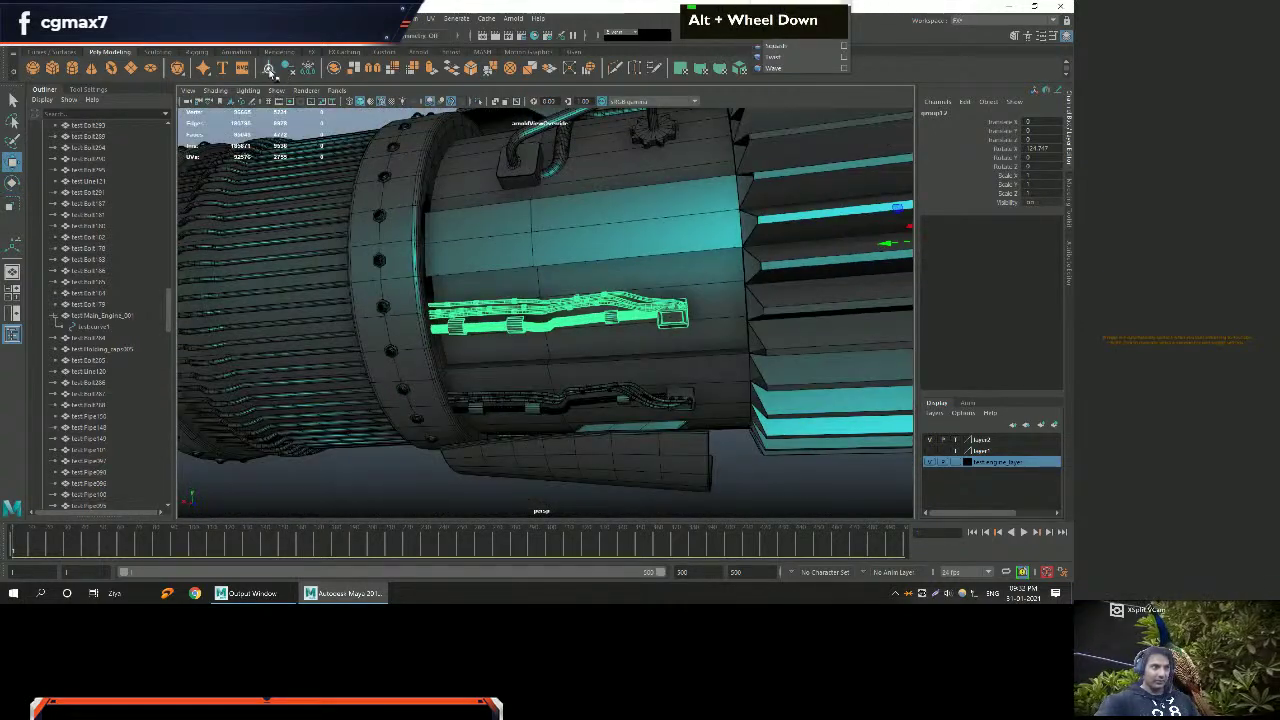
pyautogui.keyDown('alt'); pyautogui.moveTo(540, 300); pyautogui.dragTo(514, 271, button='middle'); pyautogui.keyUp('alt')
pyautogui.keyDown('alt'); pyautogui.moveTo(514, 271); pyautogui.dragTo(449, 223); pyautogui.keyUp('alt')
pyautogui.keyDown('alt'); pyautogui.moveTo(449, 223); pyautogui.dragTo(462, 237, button='right'); pyautogui.keyUp('alt')
pyautogui.moveTo(432, 218); pyautogui.dragTo(638, 302)
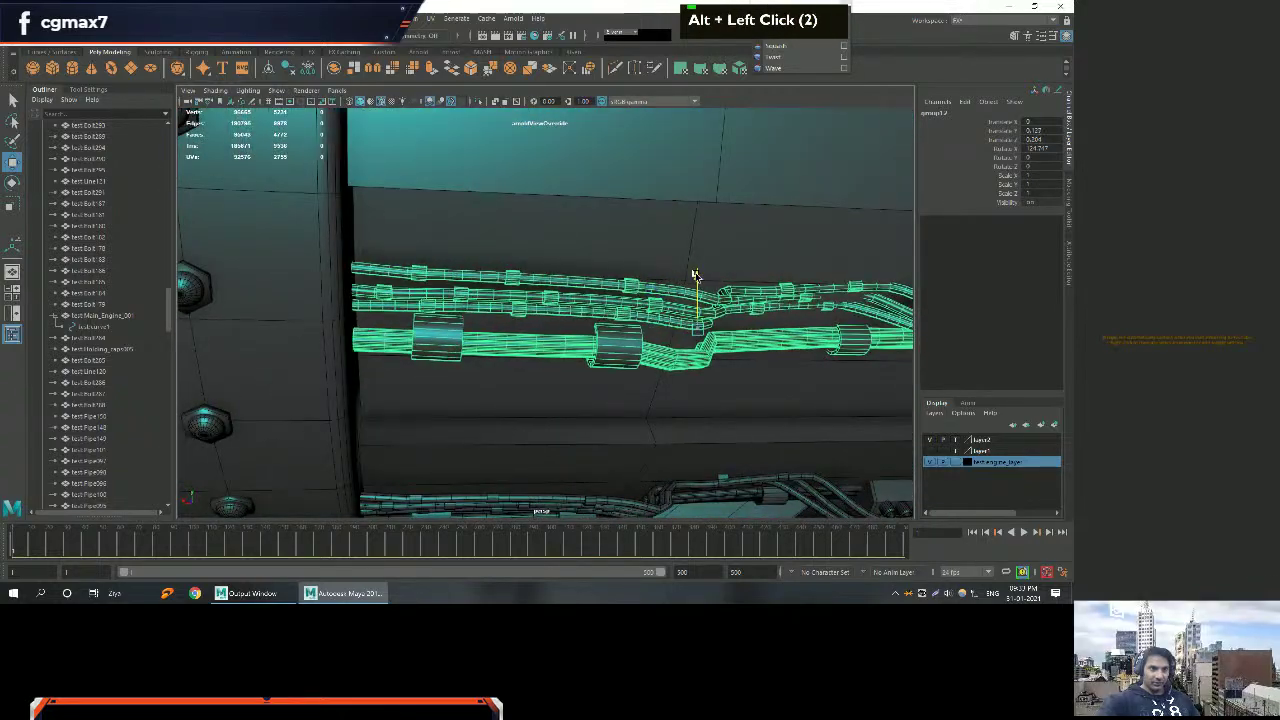
pyautogui.keyDown('alt'); pyautogui.moveTo(694, 280); pyautogui.dragTo(548, 255, button='right'); pyautogui.keyUp('alt')
pyautogui.keyDown('alt'); pyautogui.moveTo(548, 255); pyautogui.dragTo(466, 249); pyautogui.keyUp('alt')
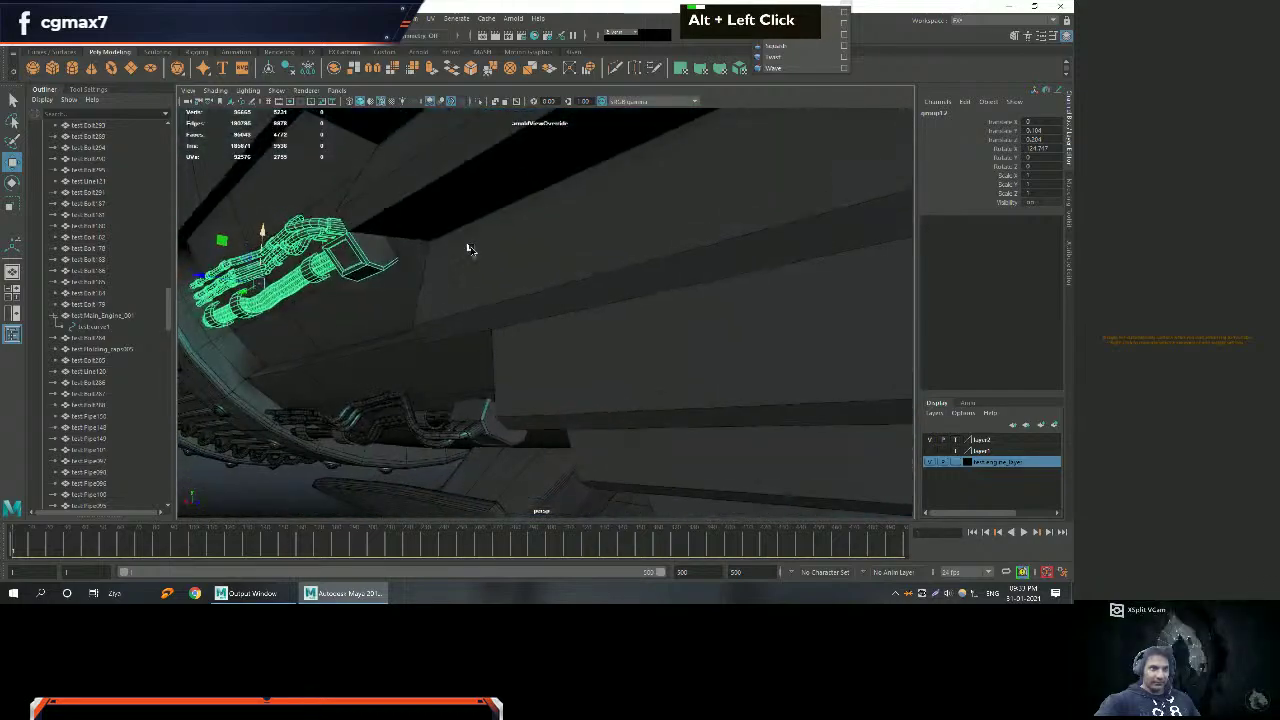
pyautogui.keyDown('alt'); pyautogui.moveTo(466, 249); pyautogui.dragTo(400, 223, button='middle'); pyautogui.keyUp('alt')
pyautogui.keyDown('alt'); pyautogui.moveTo(400, 223); pyautogui.dragTo(486, 240, button='right'); pyautogui.keyUp('alt')
pyautogui.keyDown('alt'); pyautogui.moveTo(486, 240); pyautogui.dragTo(685, 274); pyautogui.keyUp('alt')
pyautogui.keyDown('alt'); pyautogui.scroll(-2, 596, 256); pyautogui.keyUp('alt')
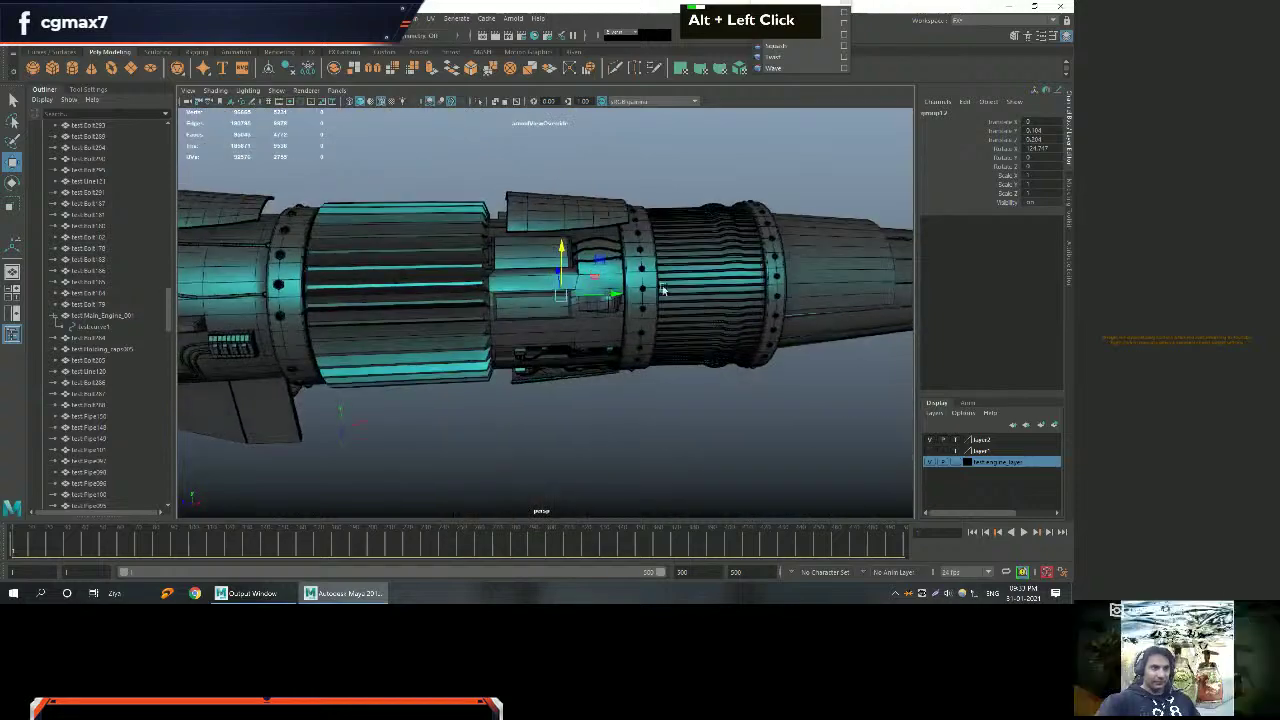
pyautogui.keyDown('alt'); pyautogui.moveTo(685, 274); pyautogui.dragTo(650, 276, button='middle'); pyautogui.keyUp('alt')
# Group the two ribbed connector blocks above the fin with their three connecting cables and cylindrical end fittings.
pyautogui.press('q')
pyautogui.keyDown('alt'); pyautogui.moveTo(551, 354); pyautogui.dragTo(529, 317, button='middle'); pyautogui.keyUp('alt')
pyautogui.keyDown('alt'); pyautogui.moveTo(529, 317); pyautogui.dragTo(509, 271); pyautogui.keyUp('alt')
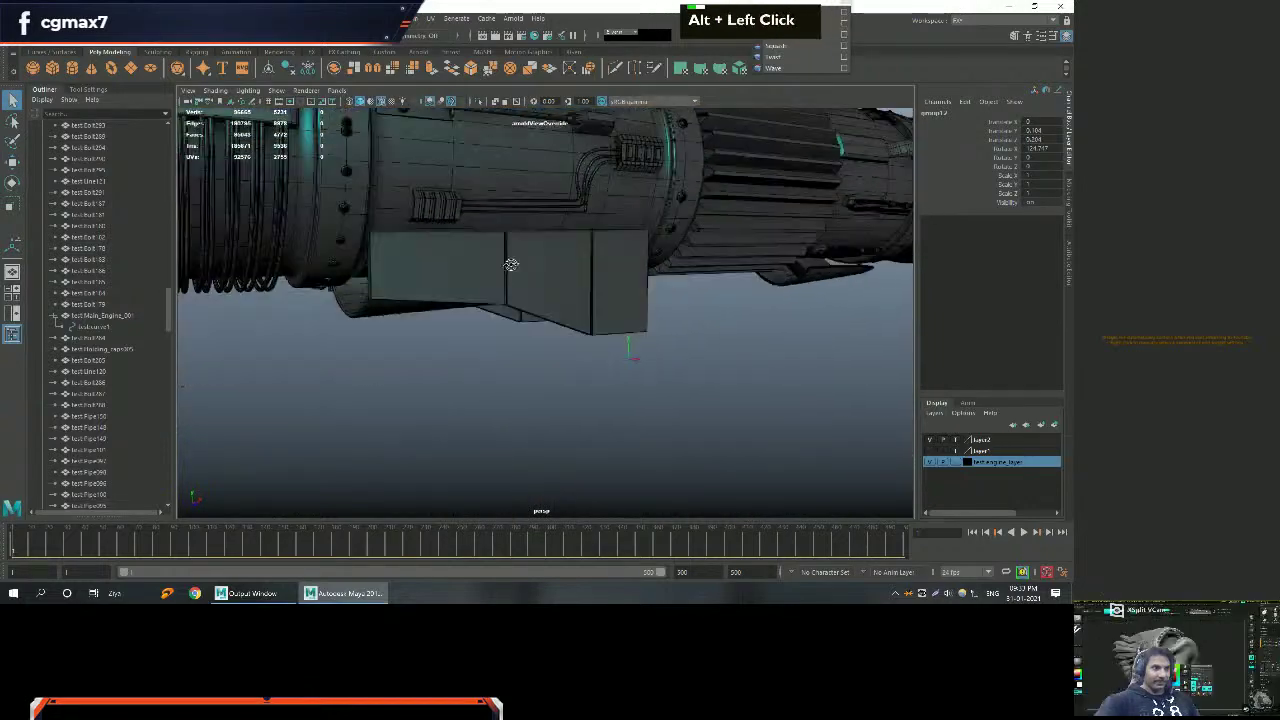
pyautogui.keyDown('alt'); pyautogui.moveTo(509, 271); pyautogui.dragTo(500, 290, button='middle'); pyautogui.keyUp('alt')
pyautogui.keyDown('alt'); pyautogui.moveTo(500, 290); pyautogui.dragTo(487, 319, button='right'); pyautogui.keyUp('alt')
pyautogui.press('q')
pyautogui.click(487, 319)
pyautogui.keyDown('alt'); pyautogui.moveTo(544, 323); pyautogui.dragTo(482, 325); pyautogui.keyUp('alt')
pyautogui.keyDown('shift'); pyautogui.click(482, 325); pyautogui.keyUp('shift')
pyautogui.keyDown('alt'); pyautogui.moveTo(482, 325); pyautogui.dragTo(490, 330, button='middle'); pyautogui.keyUp('alt')
pyautogui.keyDown('alt'); pyautogui.moveTo(490, 330); pyautogui.dragTo(423, 340, button='right'); pyautogui.keyUp('alt')
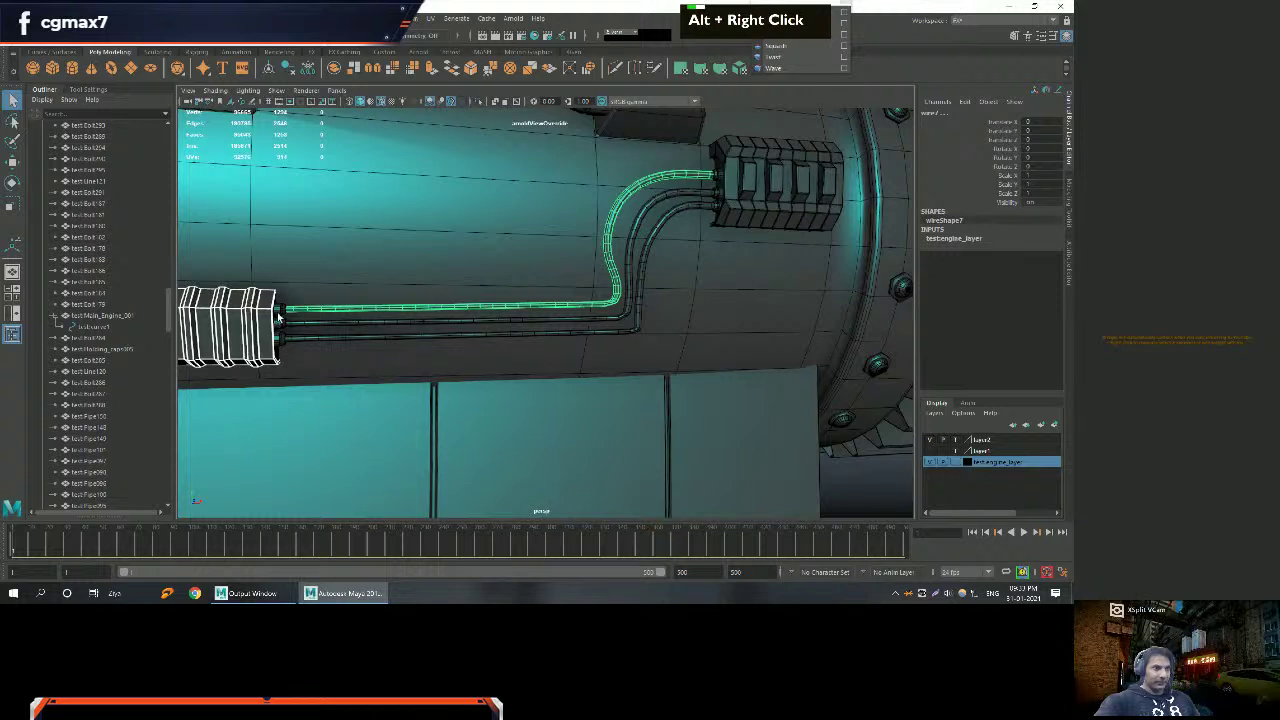
pyautogui.keyDown('shift'); pyautogui.click(279, 312); pyautogui.keyUp('shift')
pyautogui.keyDown('shift'); pyautogui.click(390, 318); pyautogui.keyUp('shift')
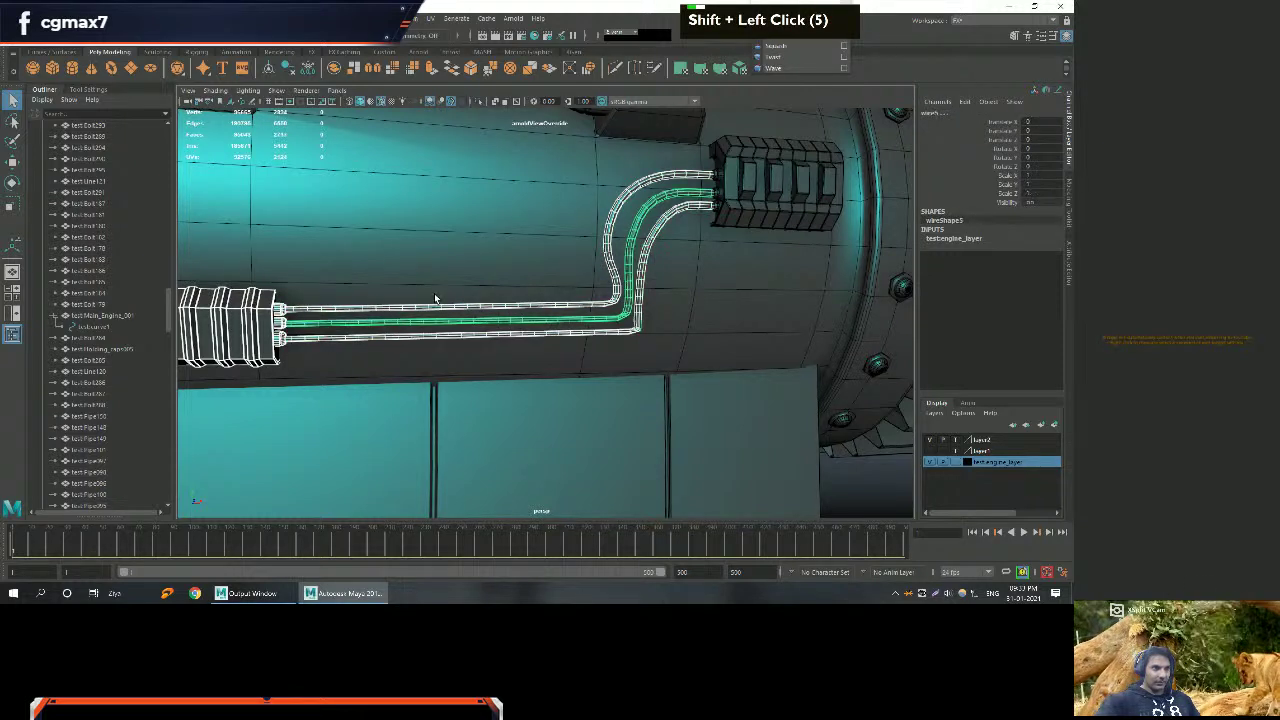
pyautogui.keyDown('shift'); pyautogui.click(719, 180); pyautogui.keyUp('shift')
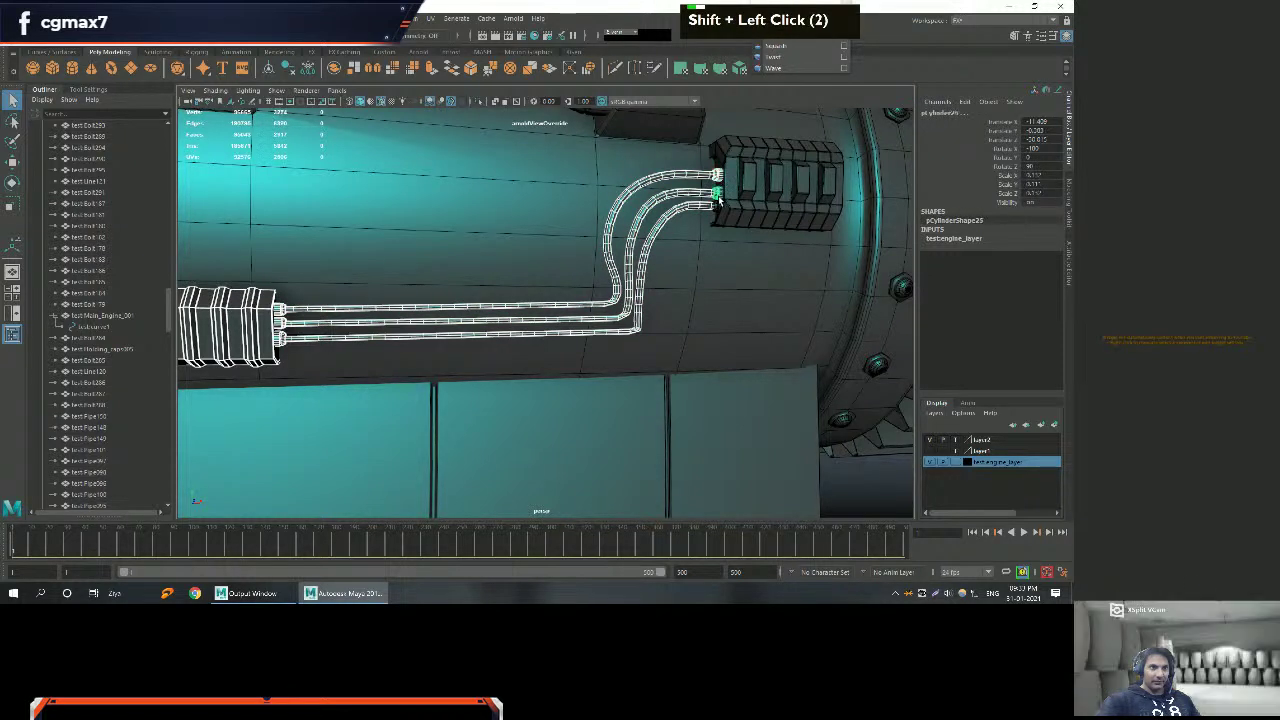
pyautogui.keyDown('shift'); pyautogui.click(744, 199); pyautogui.keyUp('shift')
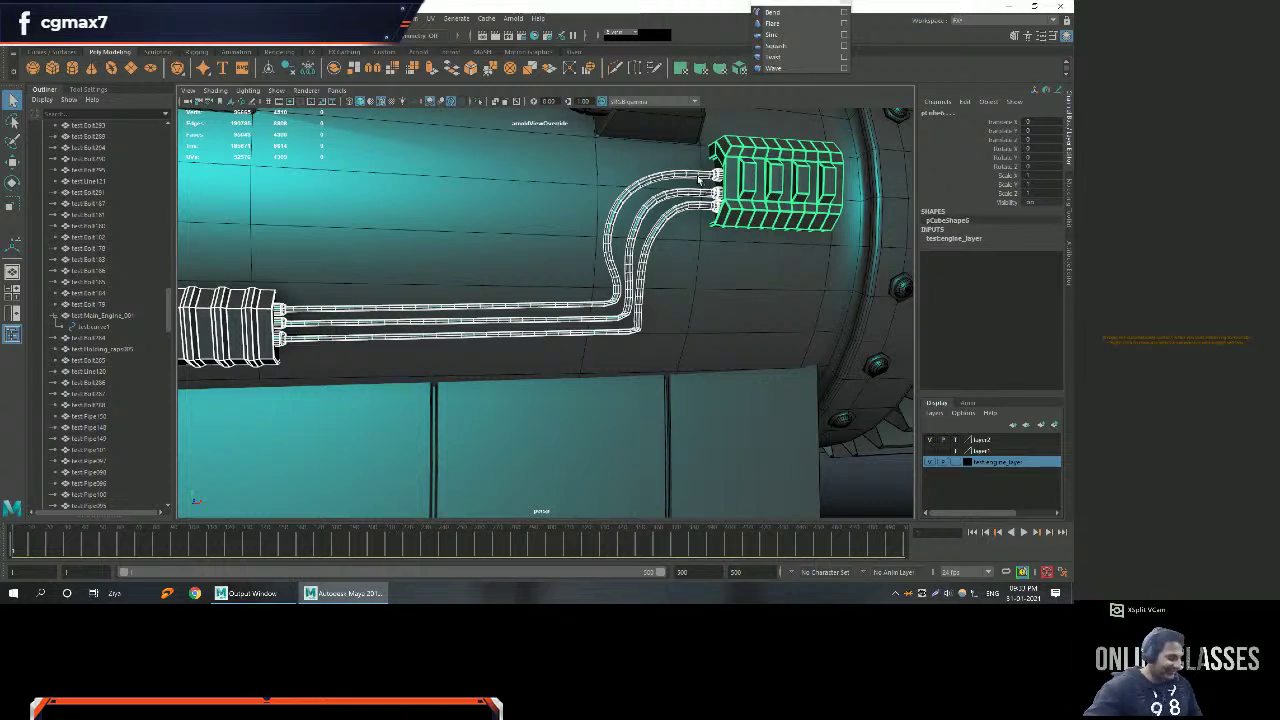
pyautogui.press('ctrl')
# Activate the Move tool for the connector group and bring up the side view framed on the engine's end.
pyautogui.keyDown('alt'); pyautogui.moveTo(500, 270); pyautogui.dragTo(510, 275, button='middle'); pyautogui.keyUp('alt')
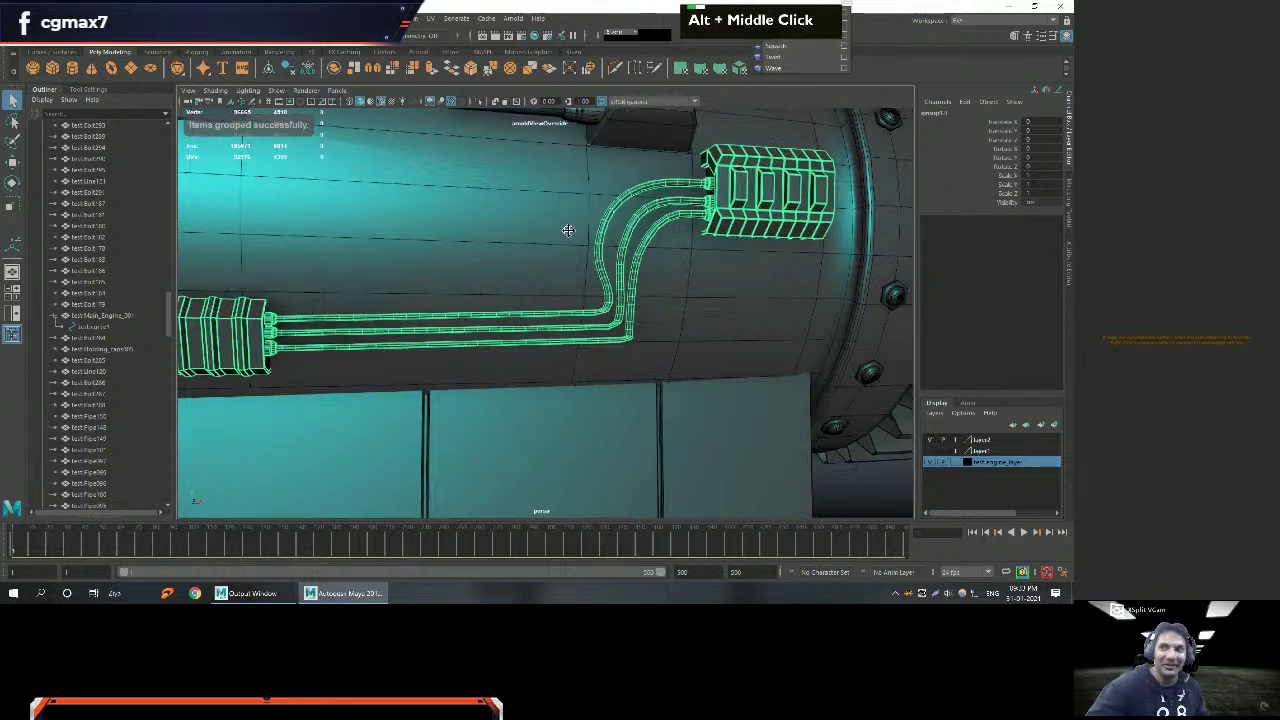
pyautogui.keyDown('alt'); pyautogui.scroll(-2, 510, 275); pyautogui.keyUp('alt')
pyautogui.keyDown('alt'); pyautogui.moveTo(470, 270); pyautogui.dragTo(510, 280); pyautogui.keyUp('alt')
pyautogui.keyDown('alt'); pyautogui.scroll(-6, 510, 279); pyautogui.keyUp('alt')
pyautogui.keyDown('alt'); pyautogui.moveTo(540, 234); pyautogui.dragTo(580, 250); pyautogui.keyUp('alt')
pyautogui.keyDown('alt'); pyautogui.moveTo(580, 250); pyautogui.dragTo(590, 260, button='right'); pyautogui.keyUp('alt')
pyautogui.keyDown('alt'); pyautogui.moveTo(590, 260); pyautogui.dragTo(612, 273); pyautogui.keyUp('alt')
pyautogui.press('w')
pyautogui.keyDown('alt'); pyautogui.moveTo(612, 273); pyautogui.dragTo(600, 232, button='middle'); pyautogui.keyUp('alt')
pyautogui.keyDown('alt'); pyautogui.moveTo(600, 232); pyautogui.dragTo(578, 246, button='right'); pyautogui.keyUp('alt')
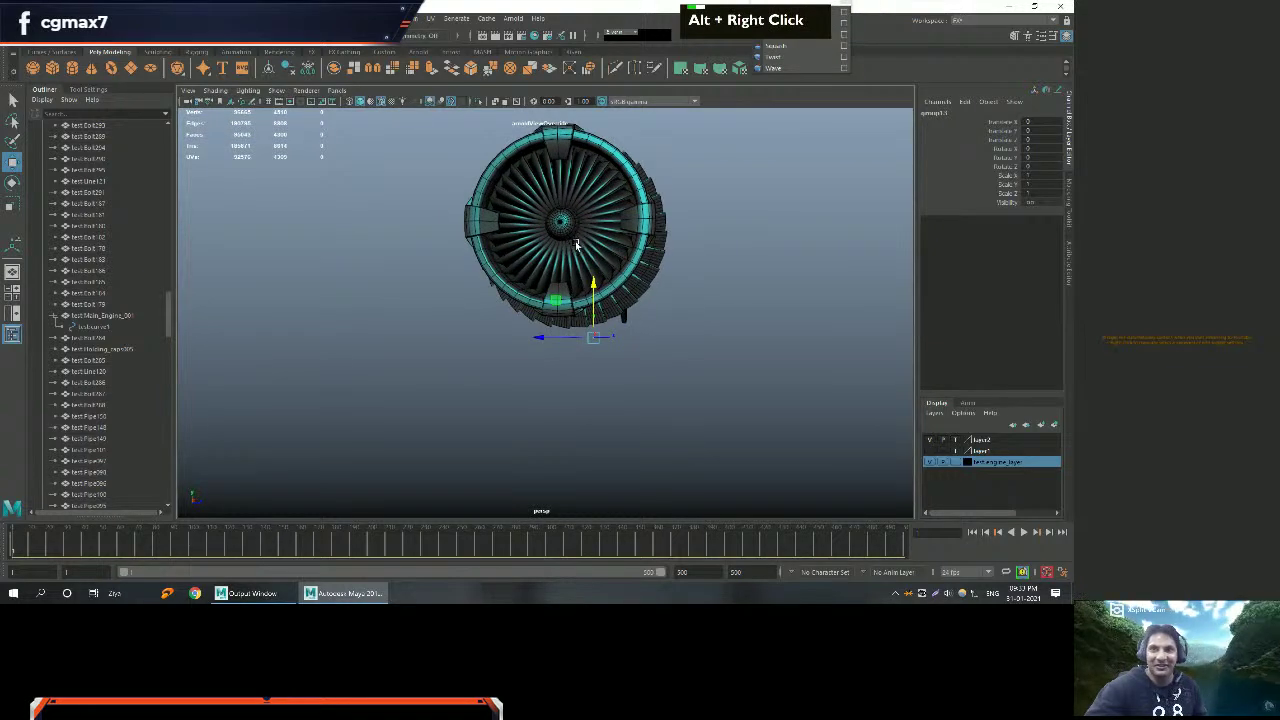
pyautogui.press('space')
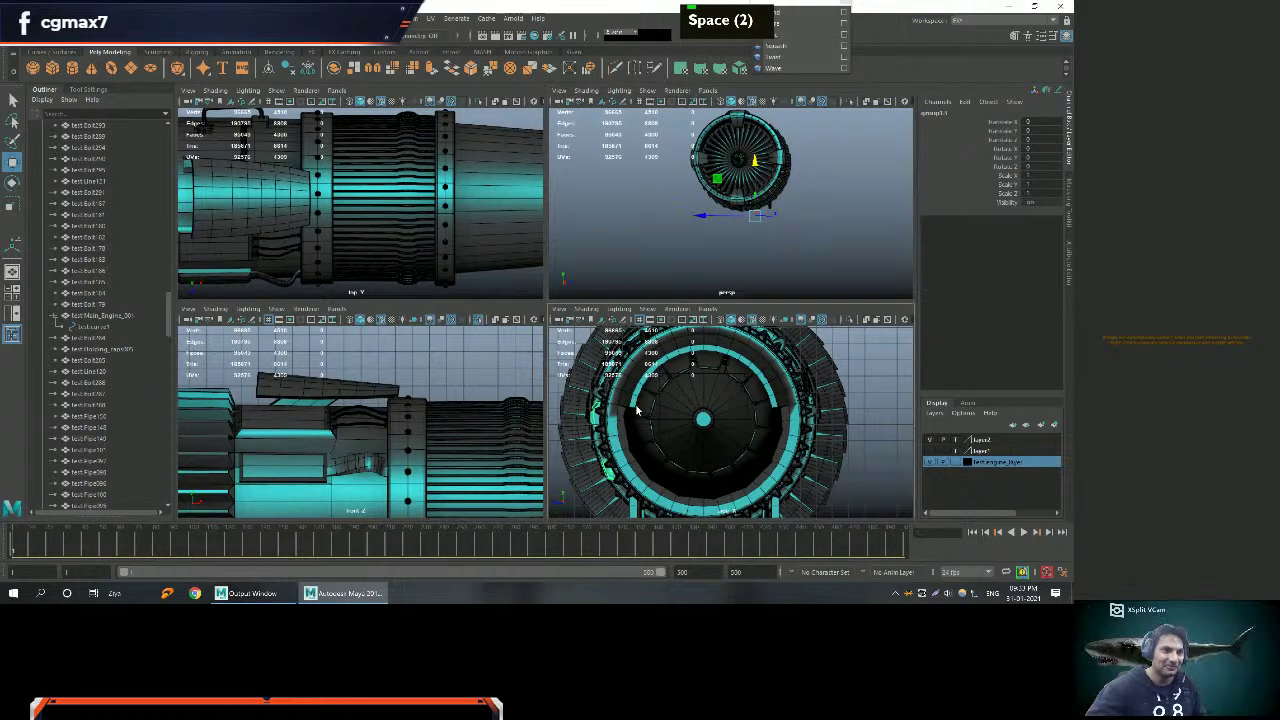
pyautogui.press('space')
pyautogui.scroll(-1, 635, 420)
pyautogui.keyDown('alt'); pyautogui.moveTo(523, 370); pyautogui.dragTo(723, 280, button='middle'); pyautogui.keyUp('alt')
pyautogui.keyDown('alt'); pyautogui.scroll(-2, 687, 287); pyautogui.keyUp('alt')
pyautogui.keyDown('alt'); pyautogui.scroll(2, 670, 300); pyautogui.keyUp('alt')
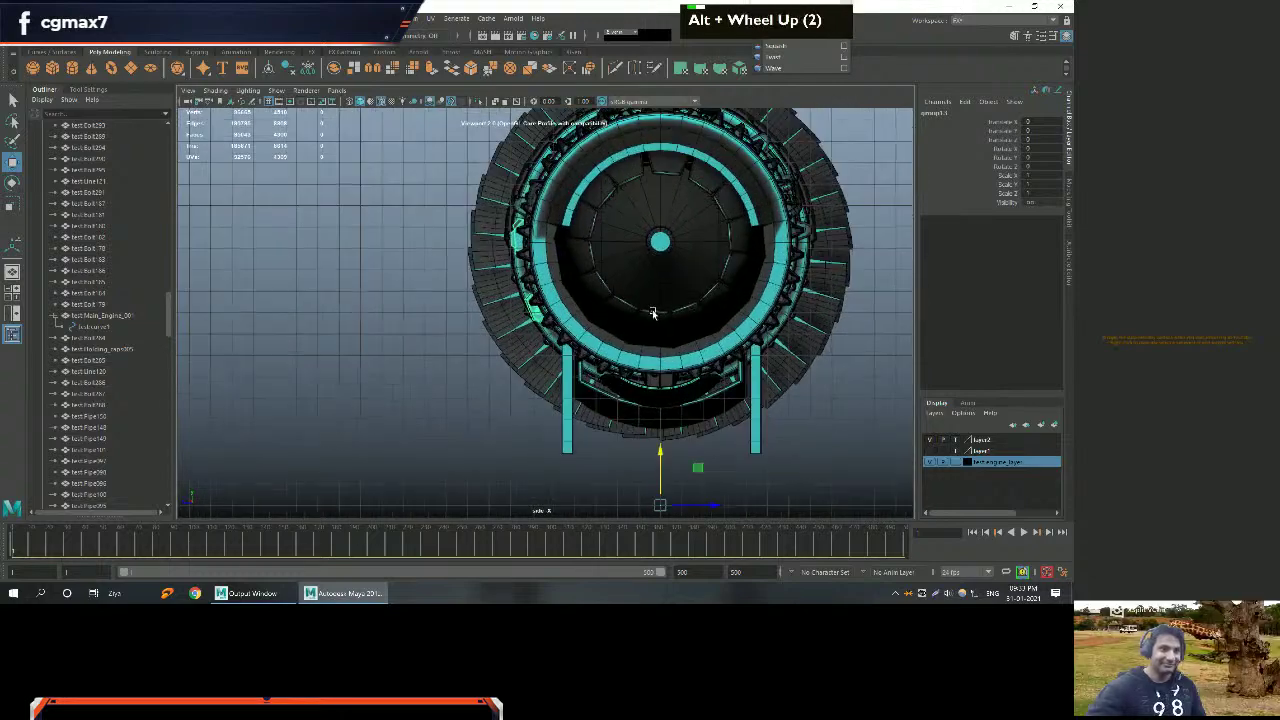
pyautogui.keyDown('alt'); pyautogui.moveTo(713, 343); pyautogui.dragTo(684, 358, button='middle'); pyautogui.keyUp('alt')
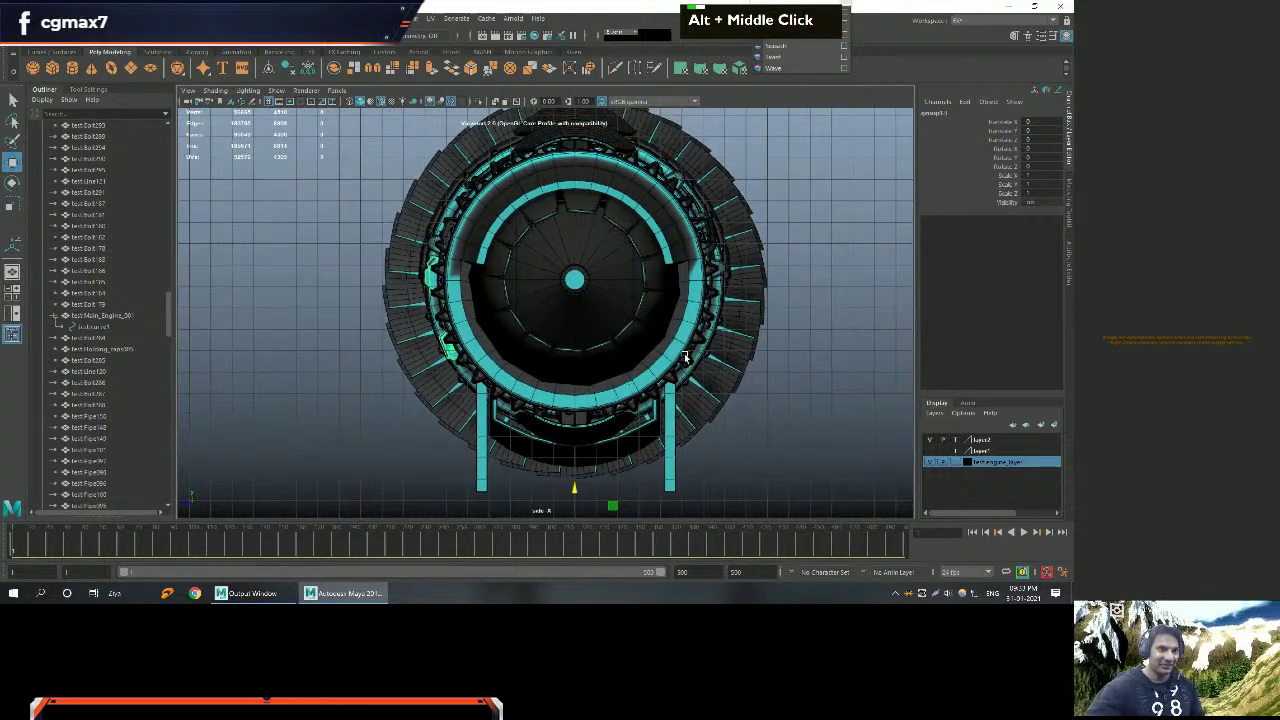
# Try to snap the connector group's pivot to the upper edge of the engine's central hub, and undo it.
pyautogui.scroll(8, 600, 250)
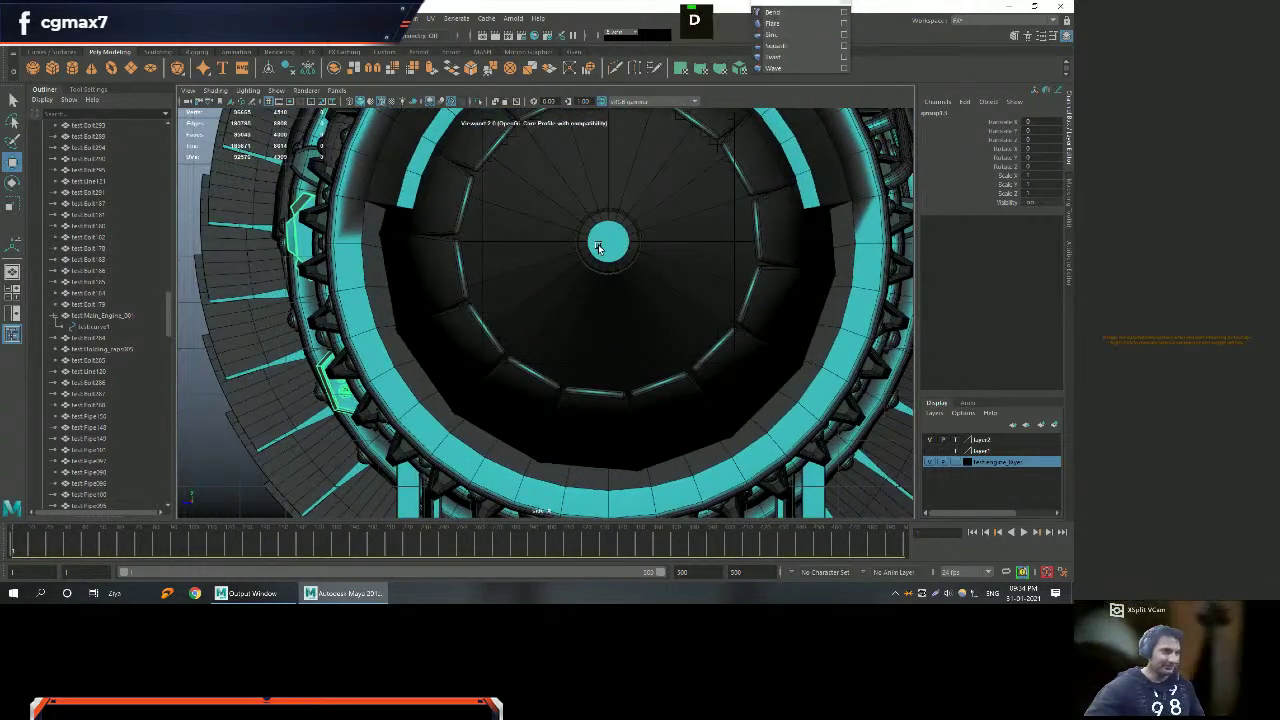
pyautogui.keyDown('alt'); pyautogui.moveTo(634, 241); pyautogui.dragTo(603, 310, button='middle'); pyautogui.keyUp('alt')
pyautogui.scroll(5, 600, 308)
pyautogui.press('v')
pyautogui.middleClick(610, 265)
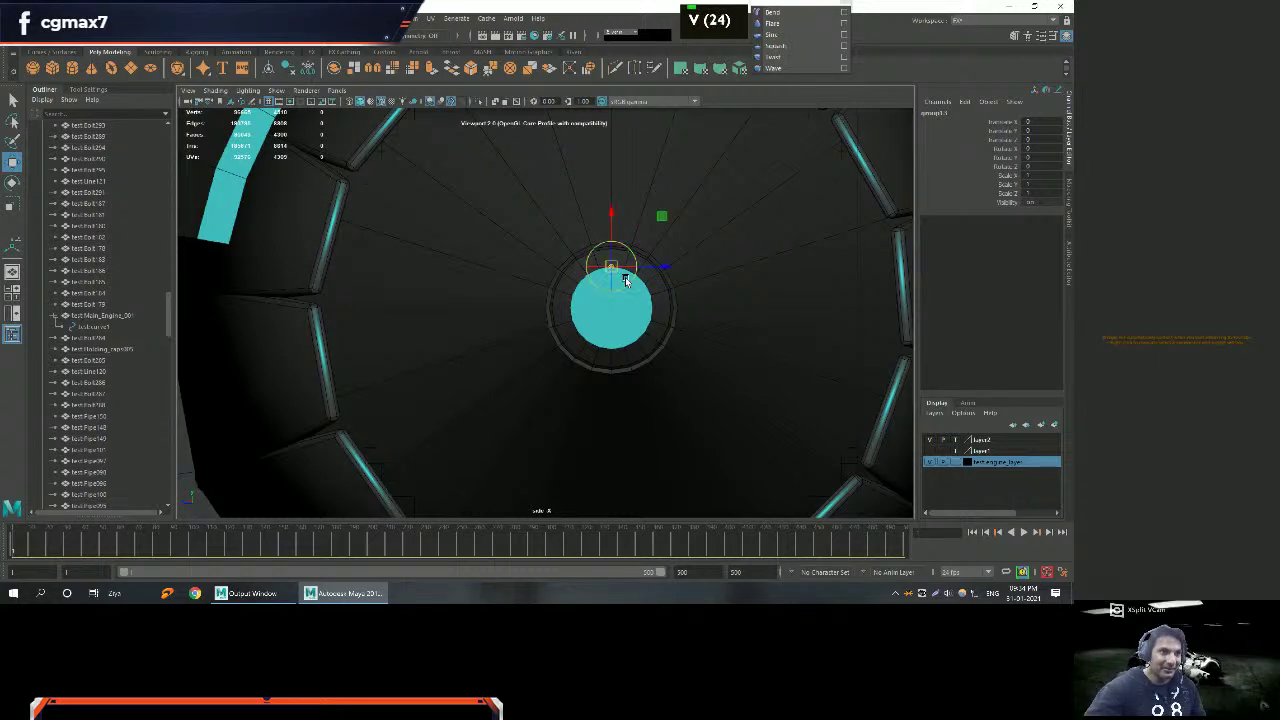
pyautogui.scroll(2, 628, 295)
pyautogui.hotkey('ctrl', 'z')
# Snap the connector group's pivot to the engine's central axis in the side view.
pyautogui.scroll(-6, 620, 280)
pyautogui.keyDown('alt'); pyautogui.moveTo(560, 460); pyautogui.dragTo(560, 360, button='middle'); pyautogui.keyUp('alt')
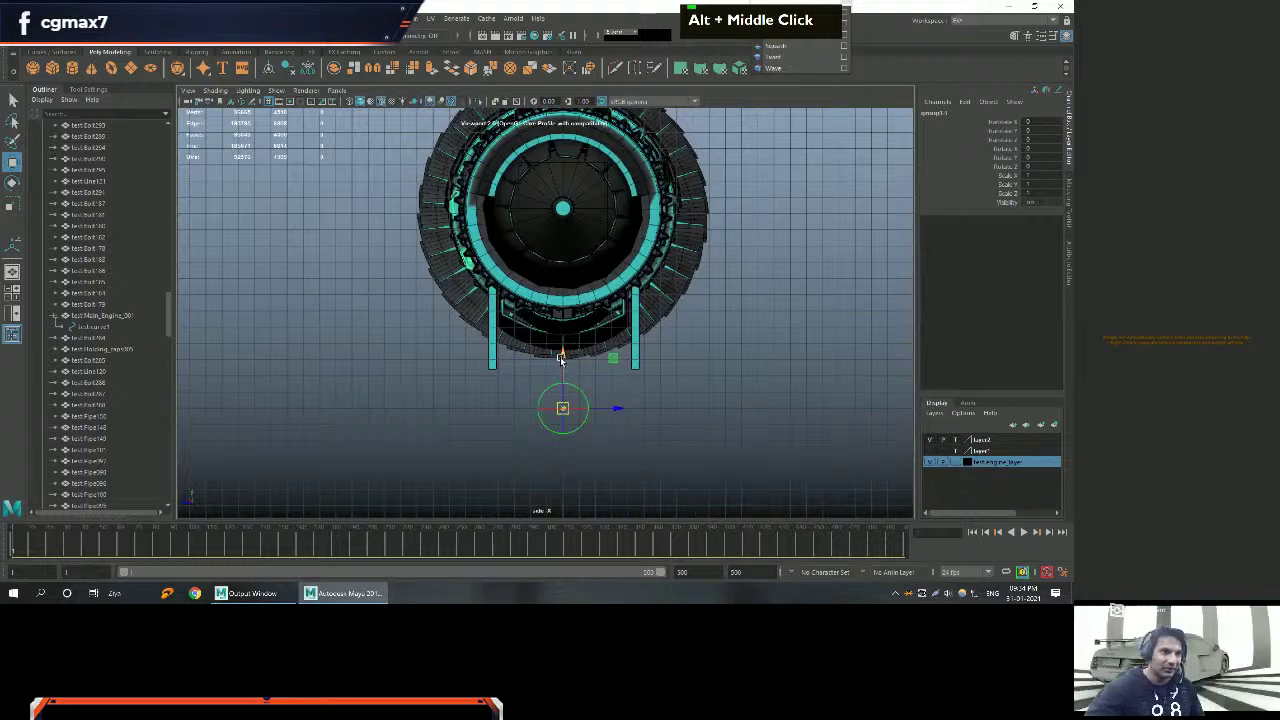
pyautogui.scroll(9, 590, 211)
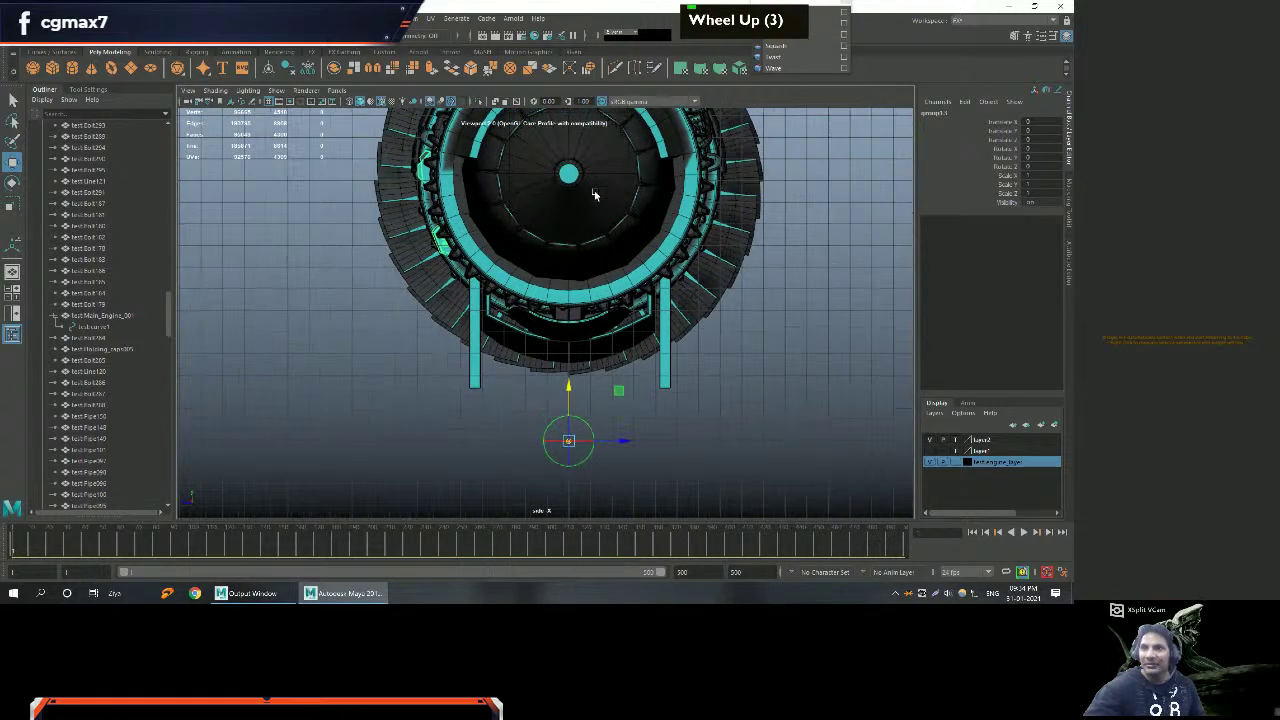
pyautogui.keyDown('alt'); pyautogui.moveTo(595, 160); pyautogui.dragTo(586, 228, button='middle'); pyautogui.keyUp('alt')
pyautogui.scroll(3, 574, 322)
pyautogui.keyDown('alt'); pyautogui.moveTo(574, 322); pyautogui.dragTo(608, 340, button='middle'); pyautogui.keyUp('alt')
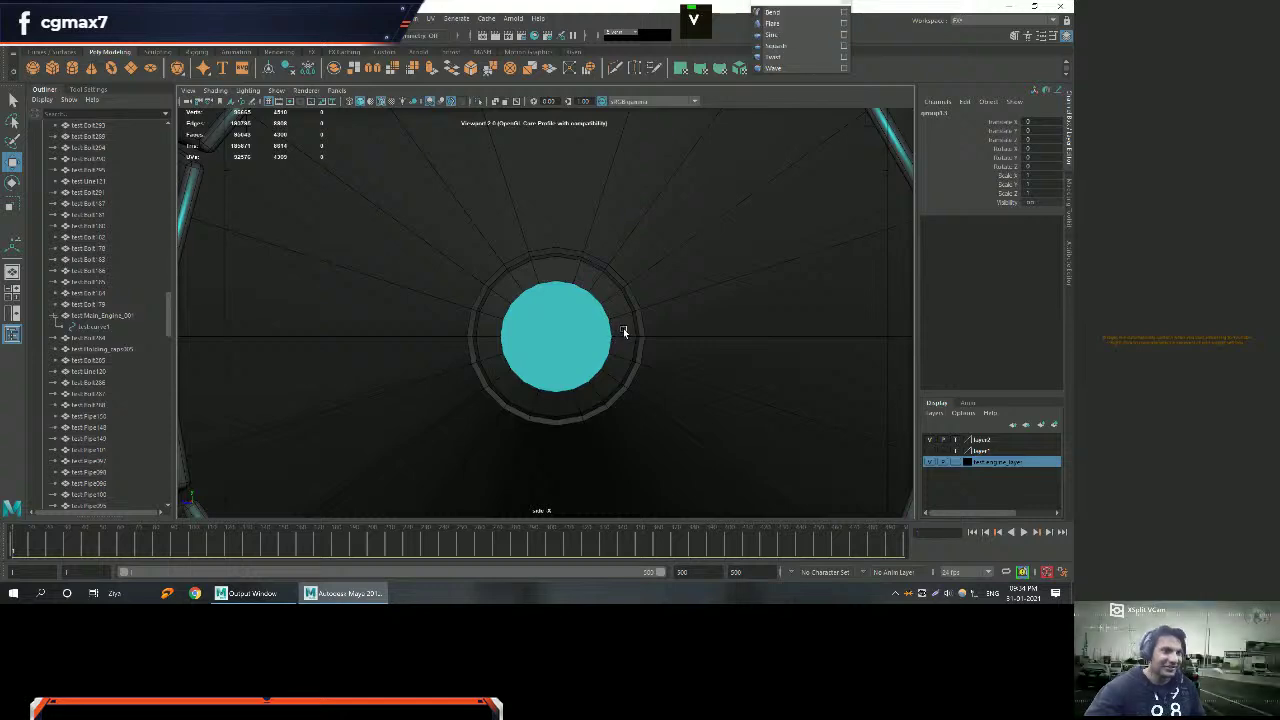
pyautogui.click(614, 335)
pyautogui.scroll(2, 563, 310)
pyautogui.keyDown('alt'); pyautogui.moveTo(563, 310); pyautogui.dragTo(588, 303, button='middle'); pyautogui.keyUp('alt')
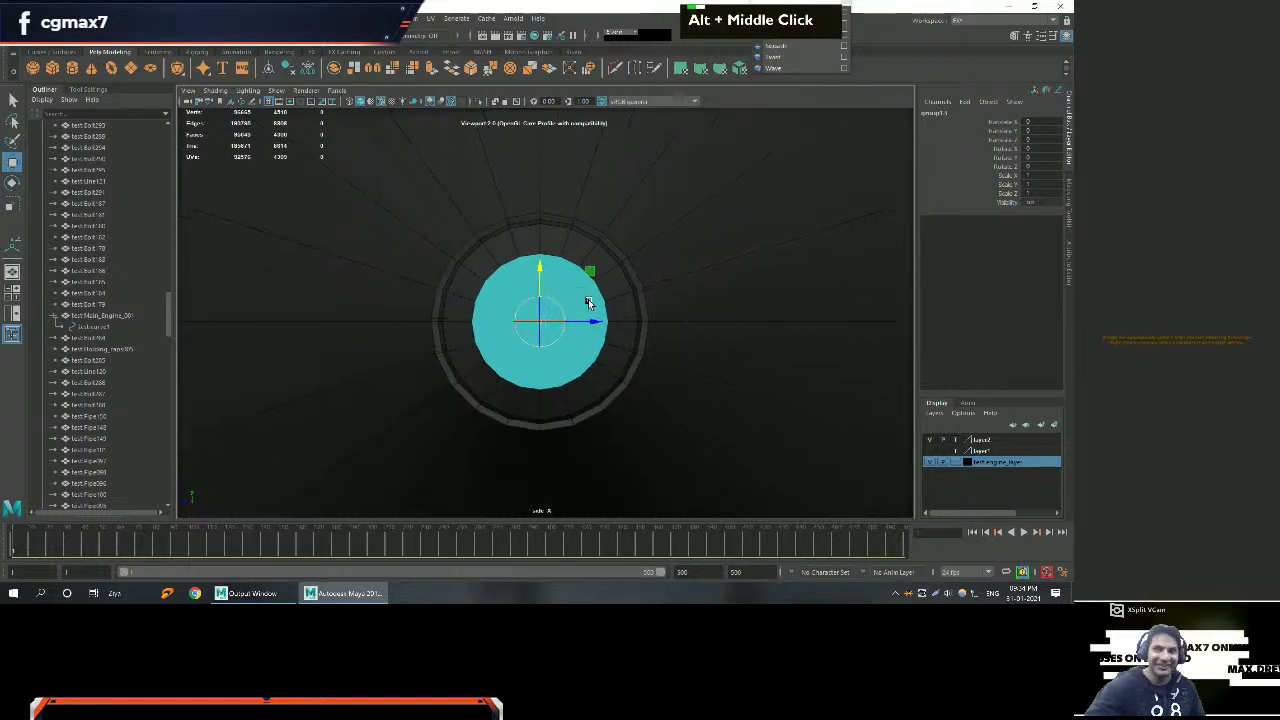
pyautogui.scroll(-5, 589, 304)
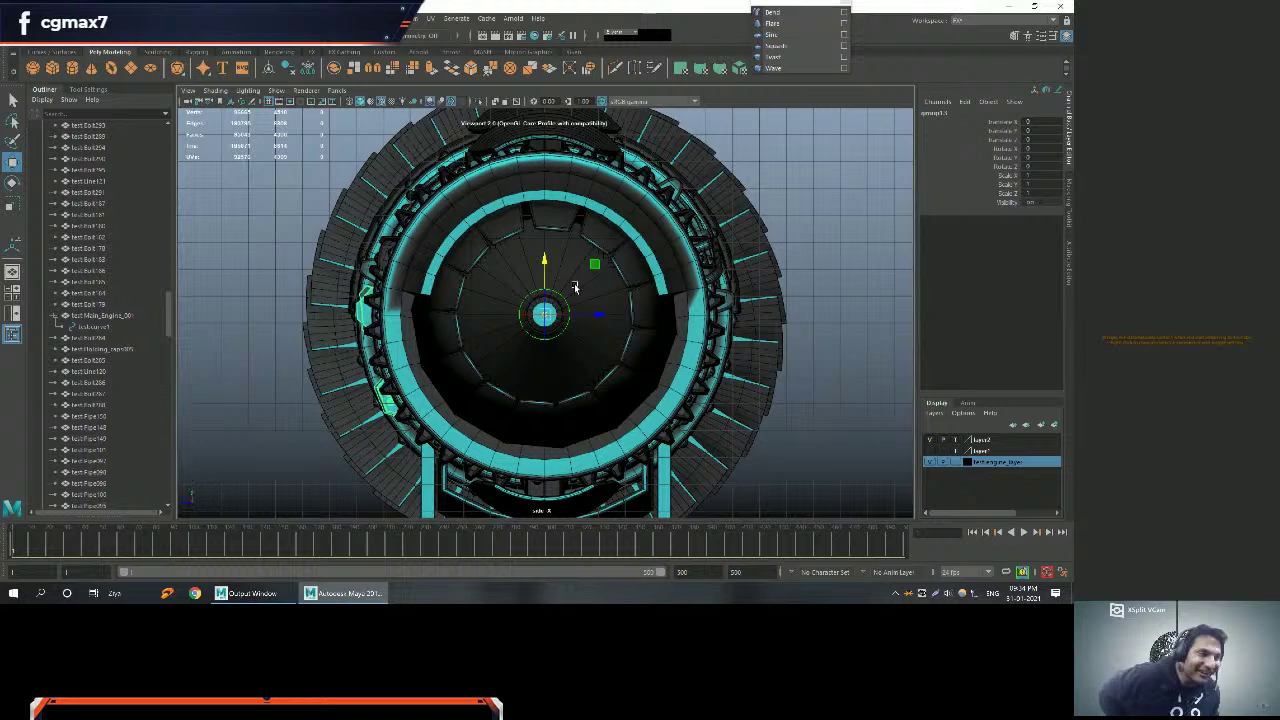
# Duplicate the connector group in the perspective view by rotating a copy around the engine's axis.
pyautogui.press('w')
pyautogui.press('e')
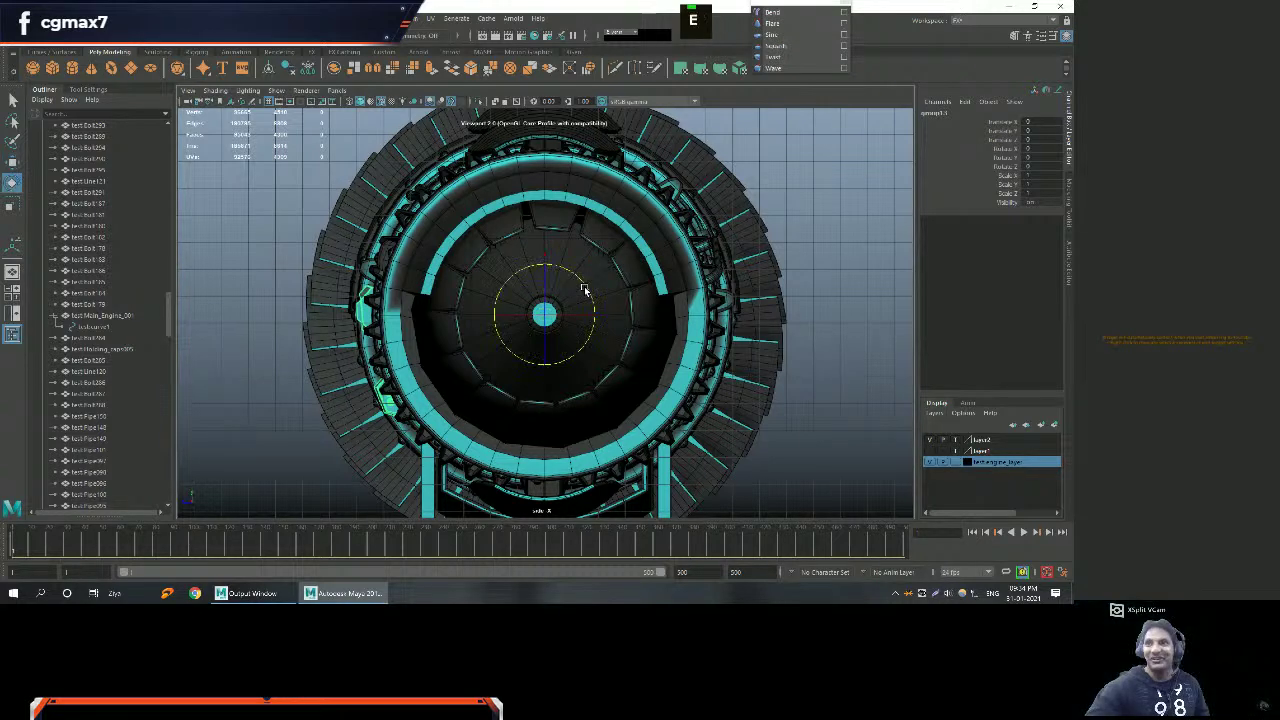
pyautogui.keyDown('alt'); pyautogui.scroll(3, 623, 315); pyautogui.keyUp('alt')
pyautogui.keyDown('alt'); pyautogui.moveTo(623, 315); pyautogui.dragTo(620, 306, button='middle'); pyautogui.keyUp('alt')
pyautogui.press('space')
pyautogui.press('space')
pyautogui.keyDown('alt'); pyautogui.moveTo(708, 203); pyautogui.dragTo(694, 209, button='middle'); pyautogui.keyUp('alt')
pyautogui.keyDown('alt'); pyautogui.scroll(-3, 694, 209); pyautogui.keyUp('alt')
pyautogui.keyDown('alt'); pyautogui.moveTo(694, 209); pyautogui.dragTo(724, 257); pyautogui.keyUp('alt')
pyautogui.keyDown('alt'); pyautogui.scroll(4, 572, 287); pyautogui.keyUp('alt')
pyautogui.keyDown('alt'); pyautogui.moveTo(565, 262); pyautogui.dragTo(435, 215); pyautogui.keyUp('alt')
pyautogui.keyDown('alt'); pyautogui.moveTo(435, 216); pyautogui.dragTo(495, 232, button='right'); pyautogui.keyUp('alt')
pyautogui.keyDown('alt'); pyautogui.moveTo(495, 232); pyautogui.dragTo(553, 247); pyautogui.keyUp('alt')
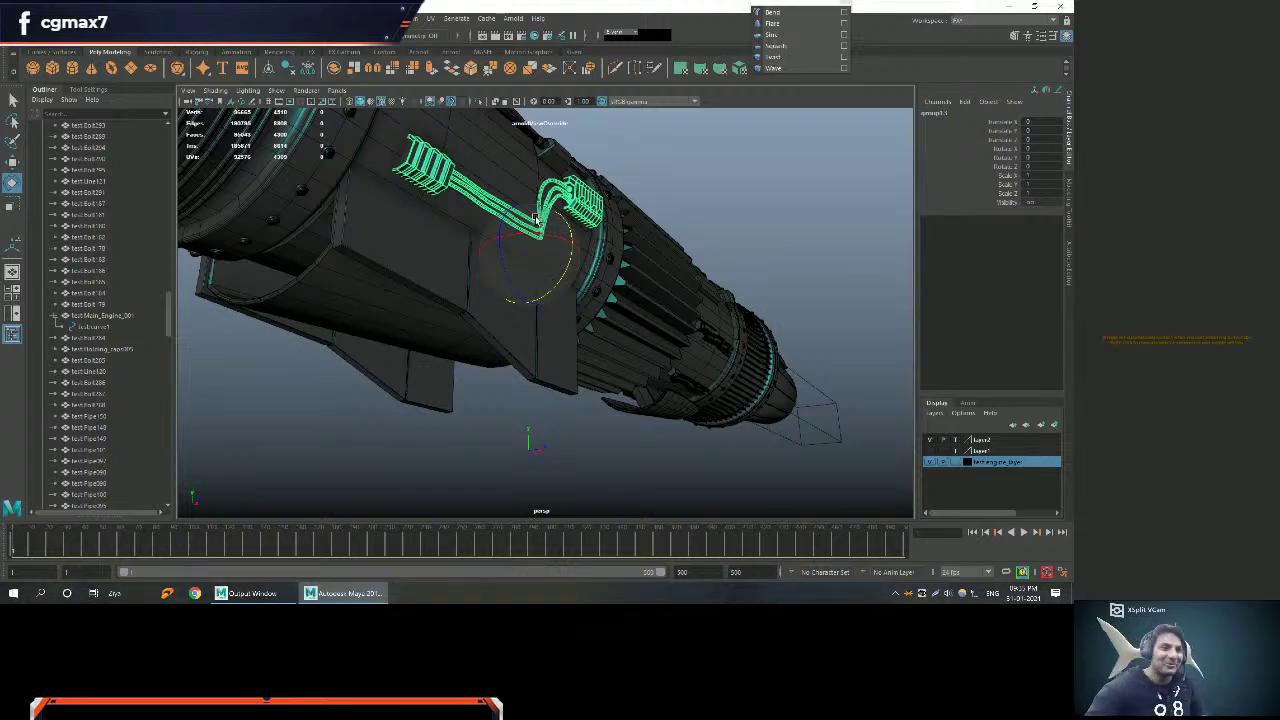
pyautogui.keyDown('alt'); pyautogui.scroll(-3, 538, 220); pyautogui.keyUp('alt')
pyautogui.keyDown('alt'); pyautogui.moveTo(538, 220); pyautogui.dragTo(704, 256); pyautogui.keyUp('alt')
pyautogui.press('shift')
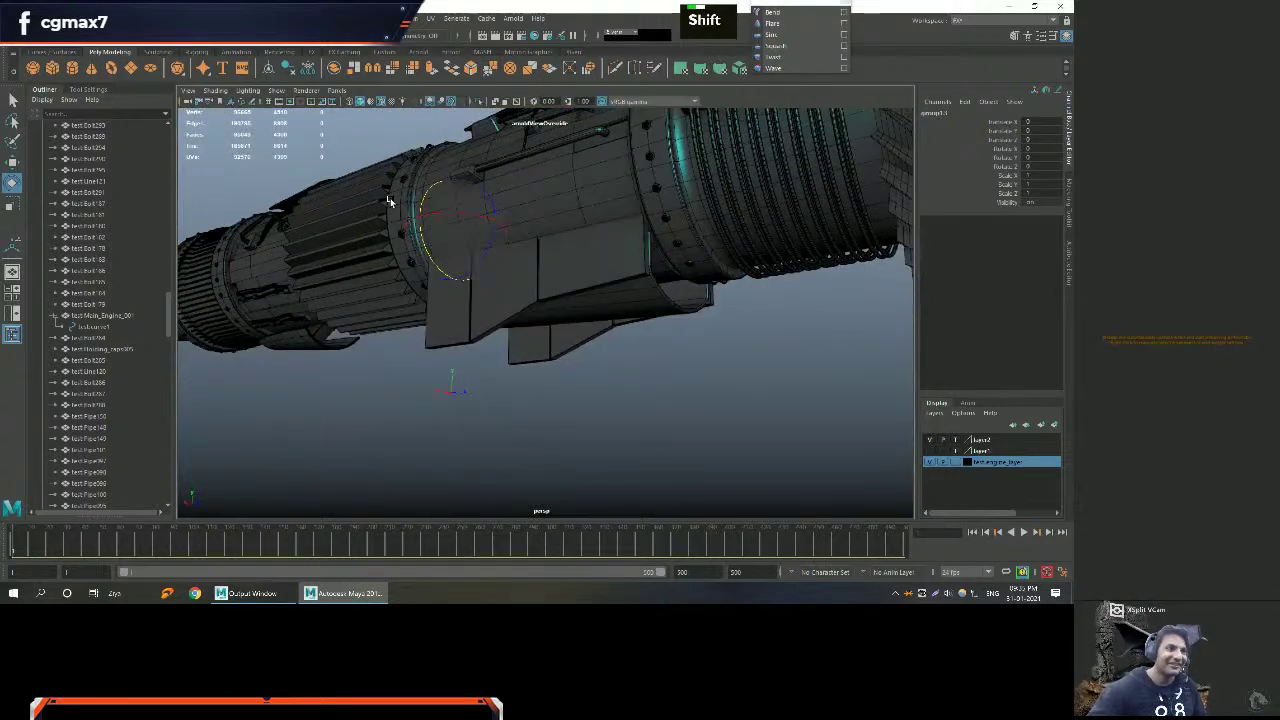
pyautogui.keyDown('shift'); pyautogui.click(425, 206); pyautogui.keyUp('shift')
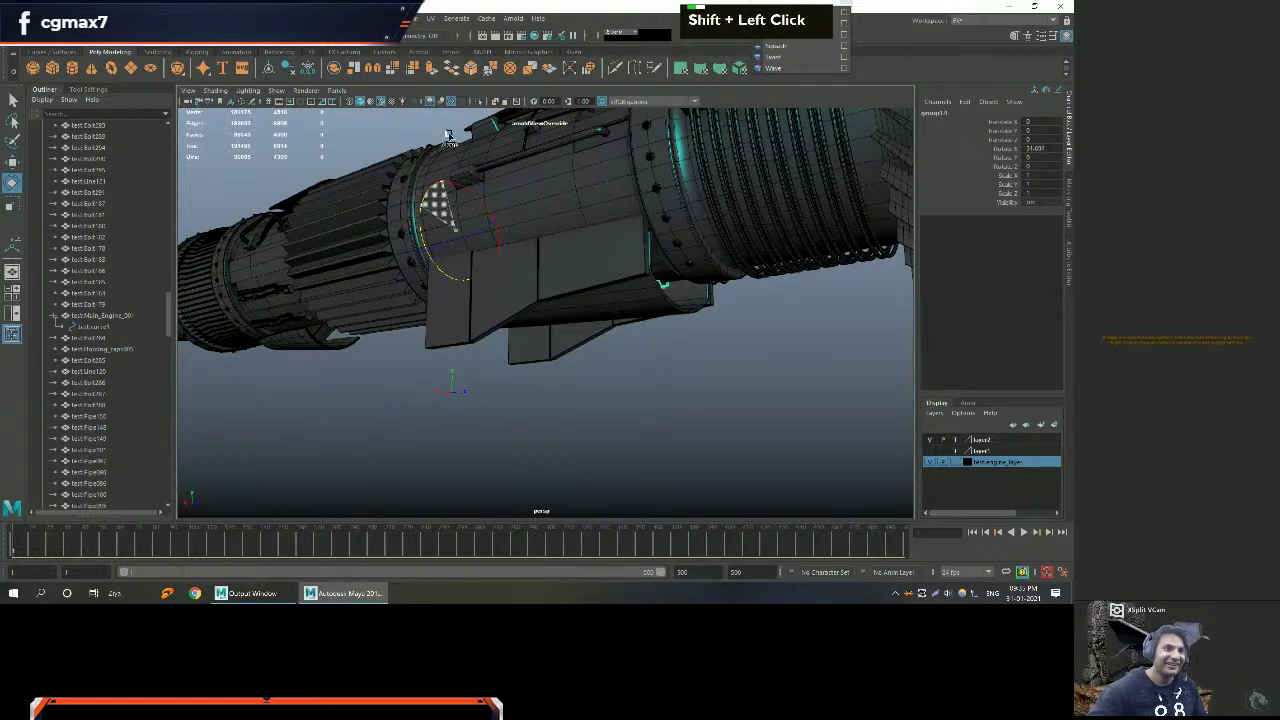
# Rotate the copied connector group to a Rotate X of about 118 so it sits above the fin on the engine's other side.
pyautogui.keyDown('alt'); pyautogui.moveTo(462, 135); pyautogui.dragTo(546, 259, button='middle'); pyautogui.keyUp('alt')
pyautogui.keyDown('alt'); pyautogui.moveTo(546, 259); pyautogui.dragTo(514, 263, button='right'); pyautogui.keyUp('alt')
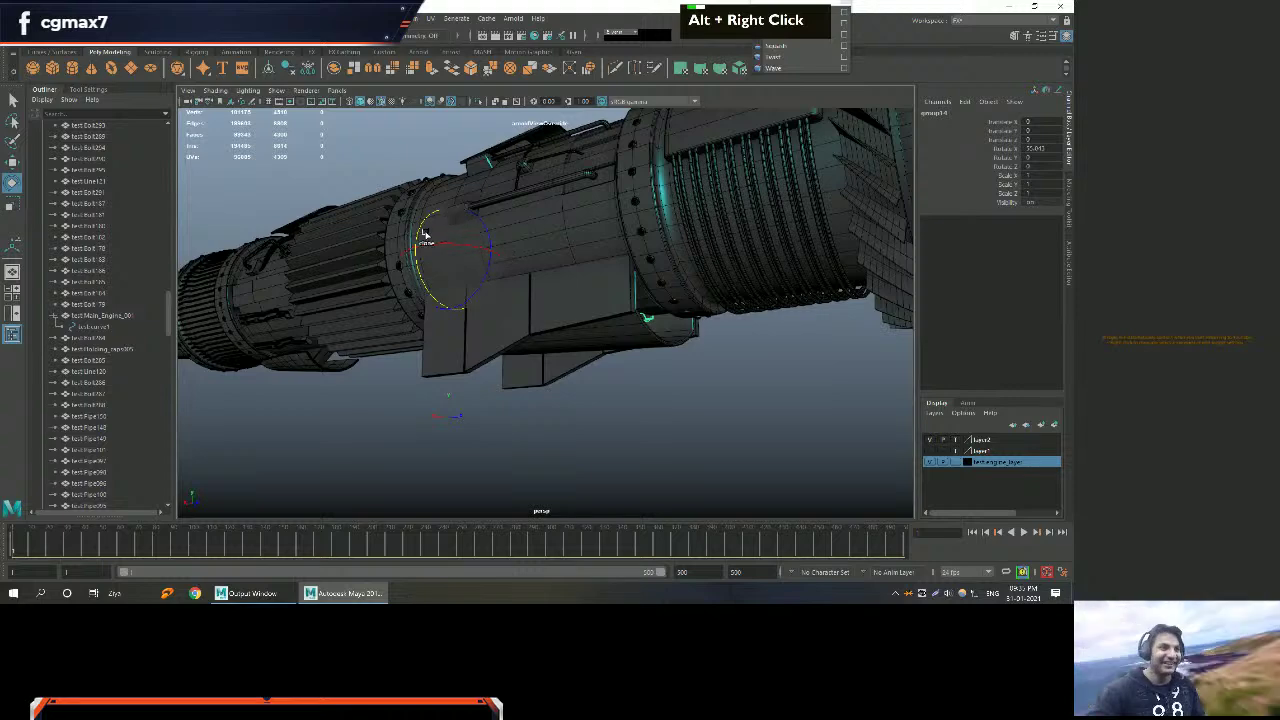
pyautogui.moveTo(415, 234); pyautogui.dragTo(451, 187)
pyautogui.moveTo(416, 238)
pyautogui.mouseDown()
pyautogui.moveTo(430, 202)
pyautogui.moveTo(424, 228)
pyautogui.moveTo(427, 216)
pyautogui.mouseUp()
pyautogui.keyDown('alt'); pyautogui.moveTo(425, 220); pyautogui.dragTo(450, 245, button='right'); pyautogui.keyUp('alt')
pyautogui.keyDown('alt'); pyautogui.moveTo(450, 245); pyautogui.dragTo(534, 237); pyautogui.keyUp('alt')
pyautogui.keyDown('alt'); pyautogui.moveTo(534, 237); pyautogui.dragTo(586, 243, button='middle'); pyautogui.keyUp('alt')
pyautogui.keyDown('alt'); pyautogui.moveTo(586, 243); pyautogui.dragTo(477, 272, button='right'); pyautogui.keyUp('alt')
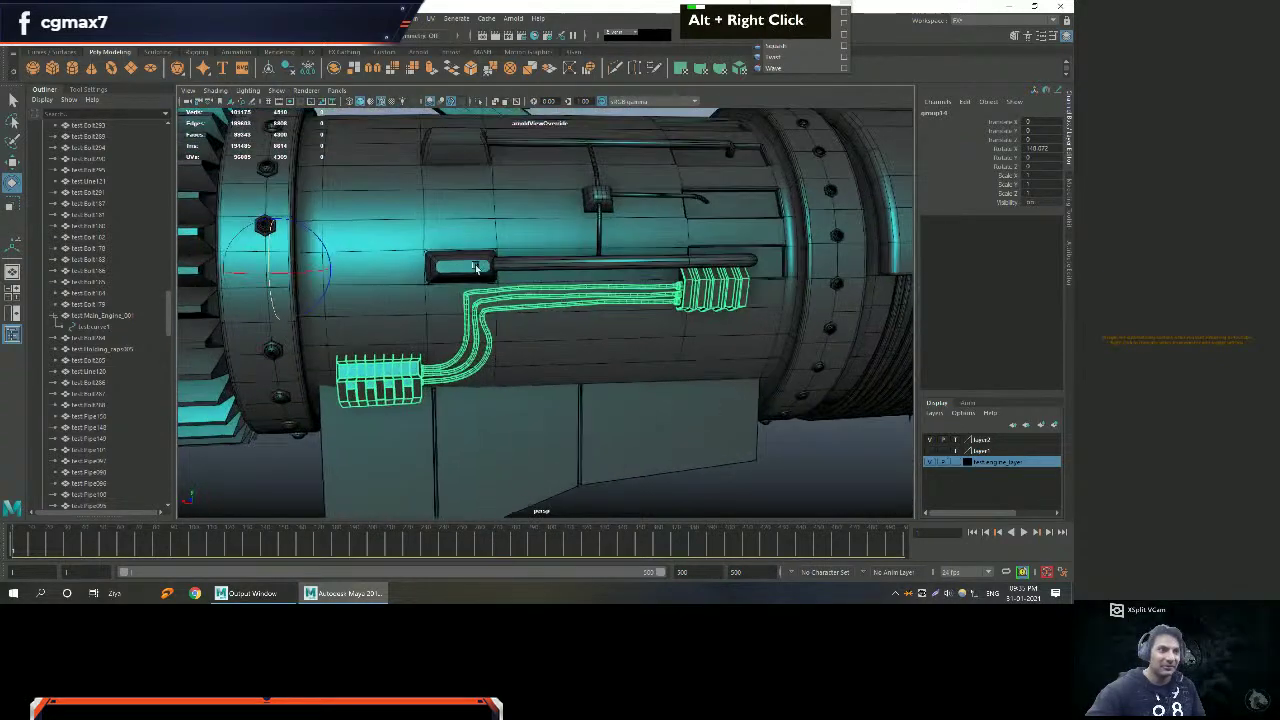
# Apply a lattice deformer to the copied connector group above the fin.
pyautogui.click(477, 272)
pyautogui.press('q')
pyautogui.keyDown('alt'); pyautogui.moveTo(516, 261); pyautogui.dragTo(543, 313); pyautogui.keyUp('alt')
pyautogui.click(368, 289)
pyautogui.press('Up')
pyautogui.keyDown('alt'); pyautogui.scroll(-3, 516, 321); pyautogui.keyUp('alt')
pyautogui.keyDown('alt'); pyautogui.moveTo(543, 313); pyautogui.dragTo(600, 330, button='right'); pyautogui.keyUp('alt')
pyautogui.click(405, 18)
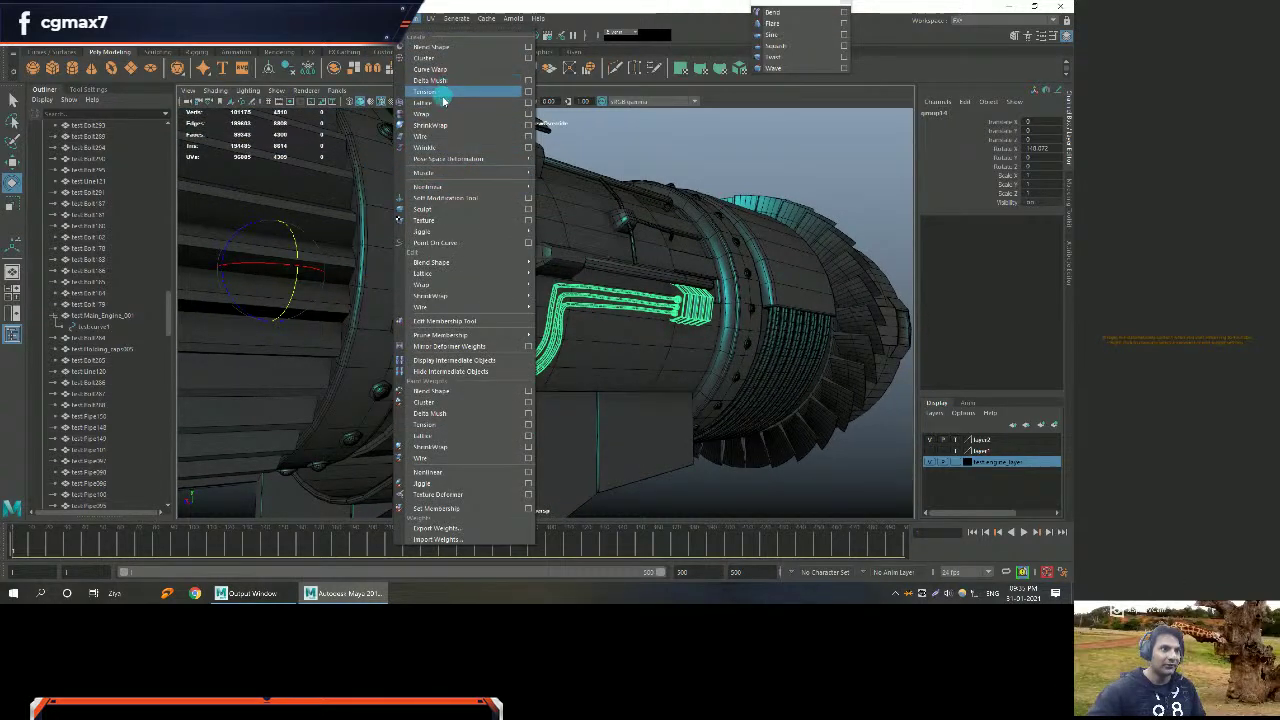
pyautogui.click(509, 106)
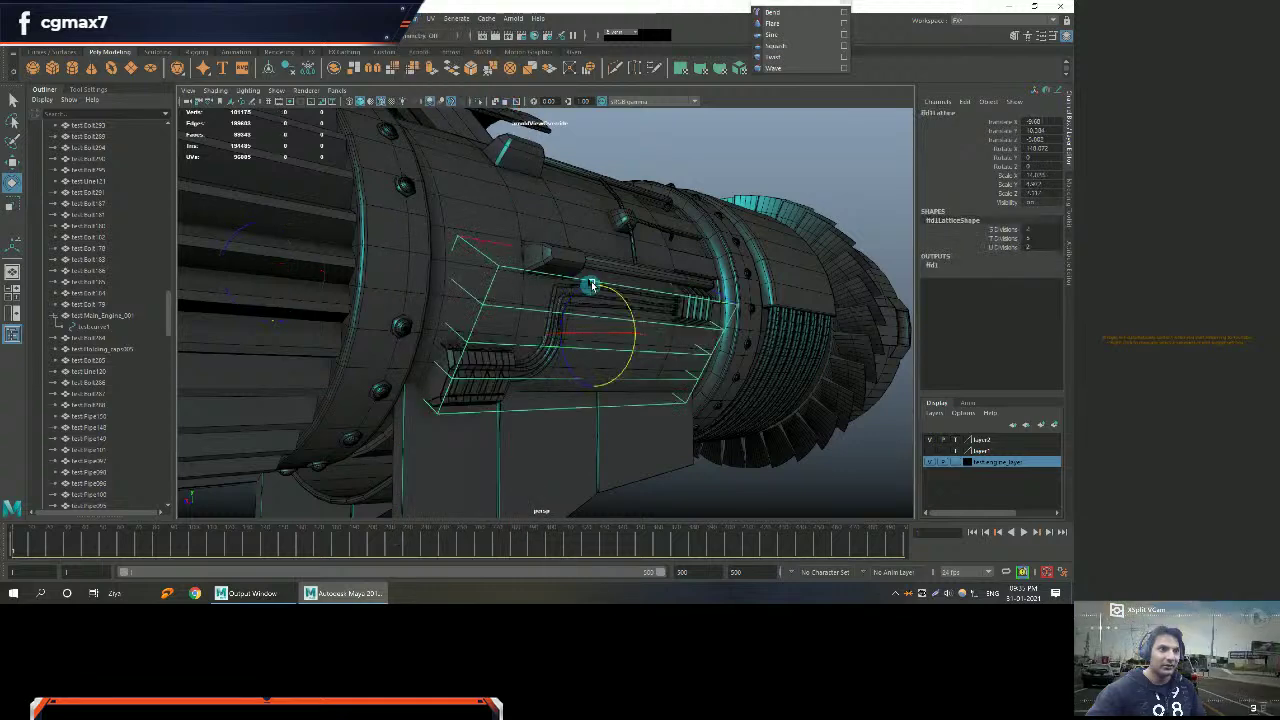
# Select the lattice around the connector group and switch to editing its lattice points.
pyautogui.keyDown('alt'); pyautogui.moveTo(480, 260); pyautogui.dragTo(525, 267); pyautogui.keyUp('alt')
pyautogui.rightClick(512, 198)
pyautogui.click(462, 197)
pyautogui.keyDown('alt'); pyautogui.moveTo(462, 197); pyautogui.dragTo(418, 196); pyautogui.keyUp('alt')
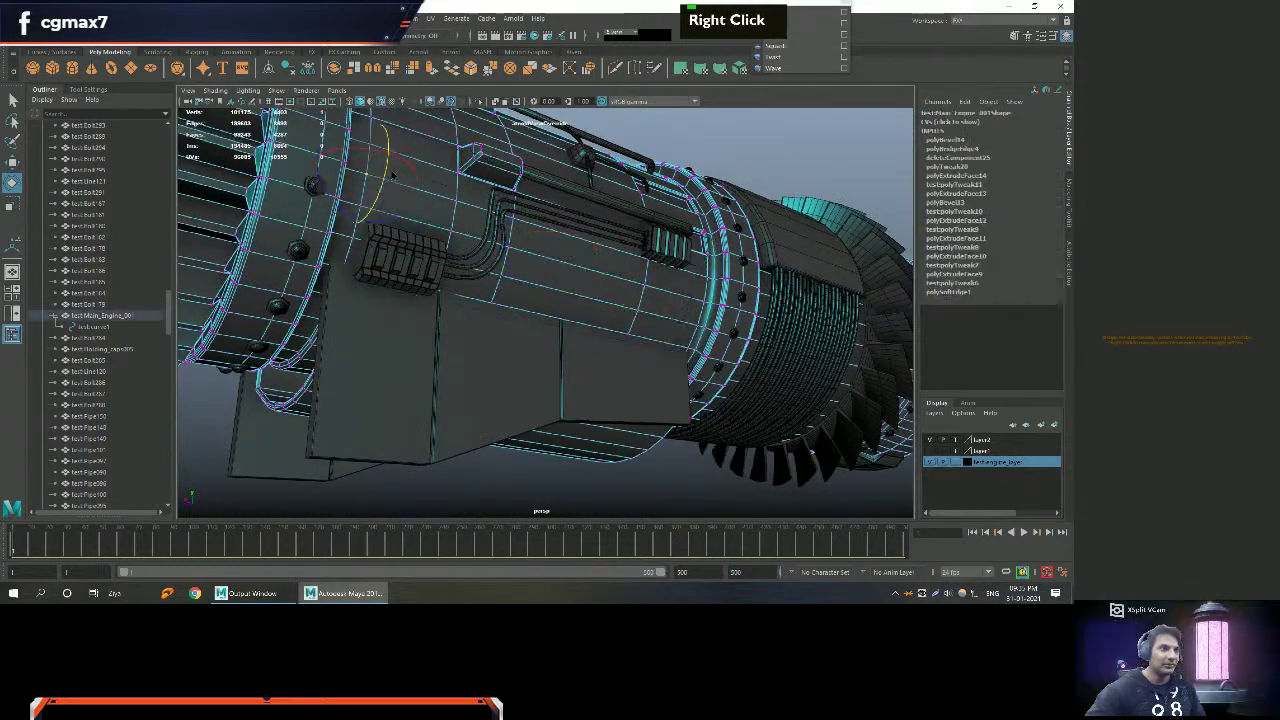
pyautogui.rightClick(396, 174)
pyautogui.click(425, 156)
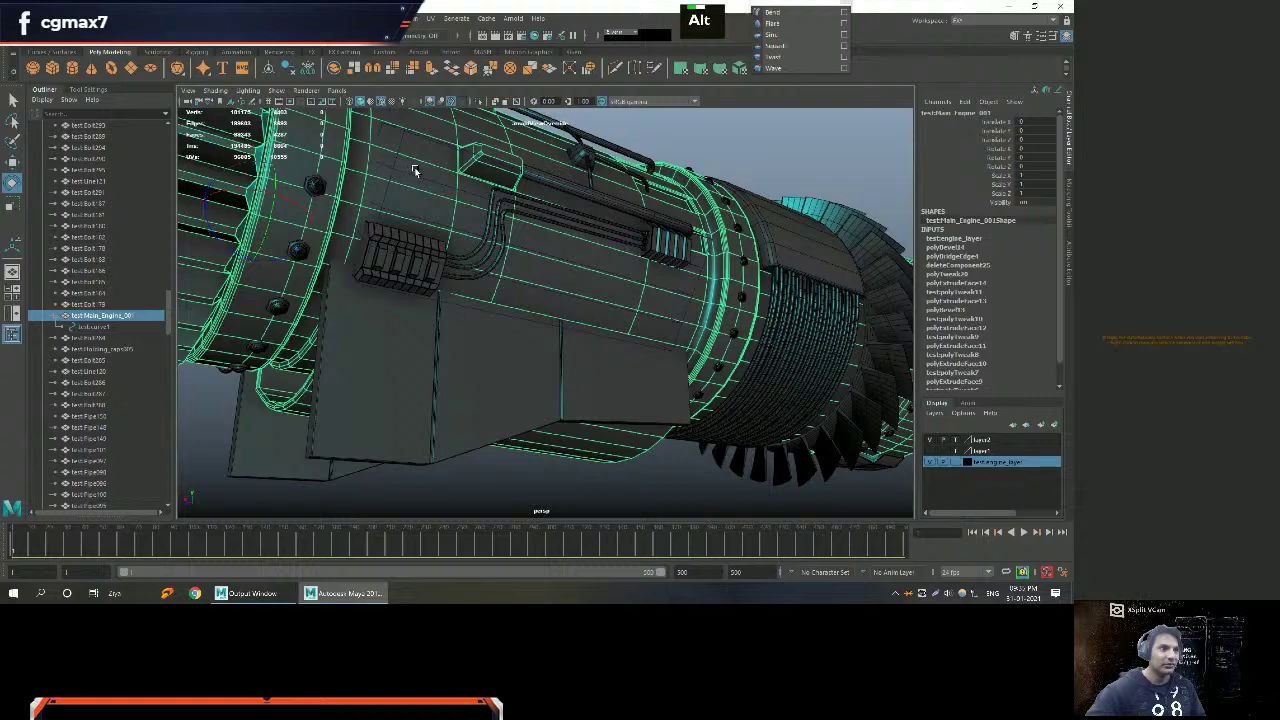
pyautogui.keyDown('alt'); pyautogui.moveTo(412, 171); pyautogui.dragTo(412, 236); pyautogui.keyUp('alt')
pyautogui.click(410, 241)
pyautogui.moveTo(410, 241)
pyautogui.mouseDown(button='right')
pyautogui.moveTo(462, 224)
pyautogui.moveTo(491, 254)
pyautogui.moveTo(424, 250)
pyautogui.moveTo(425, 222)
pyautogui.mouseUp(button='right')
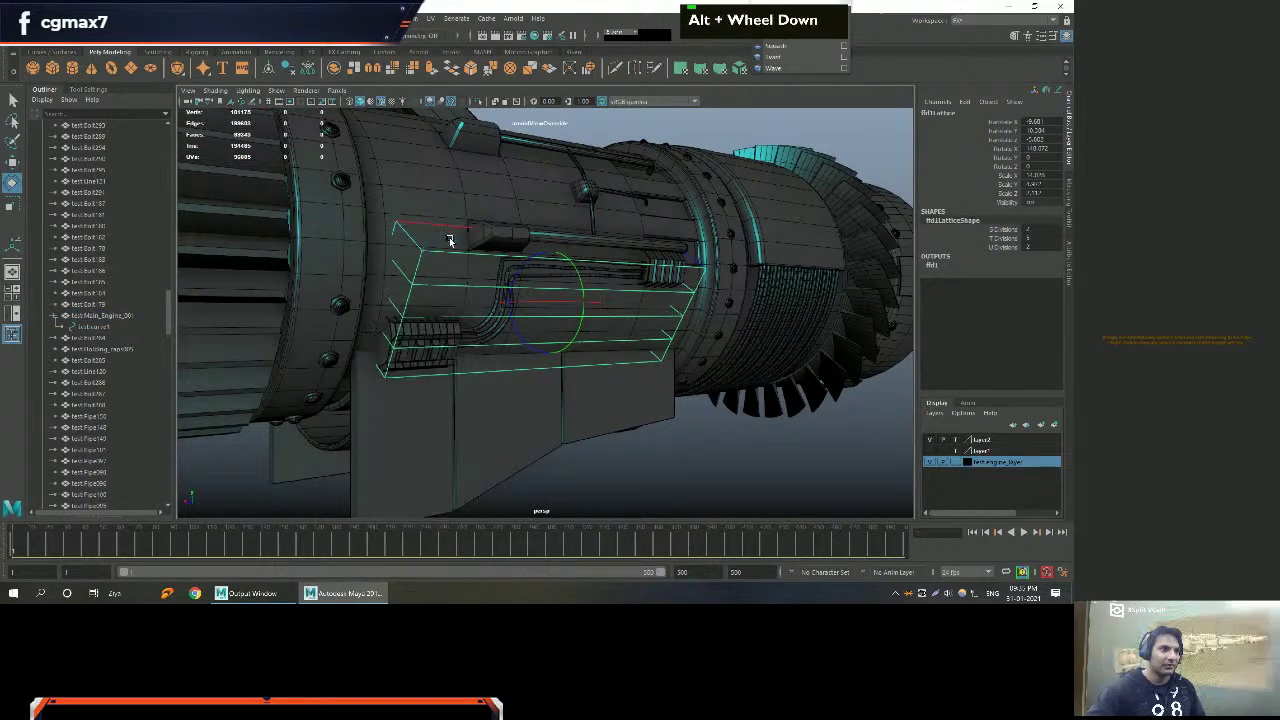
# Select the lattice points at both ends of the connector group.
pyautogui.keyDown('alt'); pyautogui.moveTo(425, 222); pyautogui.dragTo(436, 246); pyautogui.keyUp('alt')
pyautogui.keyDown('alt'); pyautogui.moveTo(488, 356); pyautogui.dragTo(410, 350); pyautogui.keyUp('alt')
pyautogui.moveTo(335, 245); pyautogui.dragTo(408, 362)
pyautogui.keyDown('shift'); pyautogui.moveTo(534, 194); pyautogui.dragTo(585, 305); pyautogui.keyUp('shift')
pyautogui.keyDown('alt'); pyautogui.moveTo(470, 285); pyautogui.dragTo(540, 300); pyautogui.keyUp('alt')
pyautogui.keyDown('alt'); pyautogui.moveTo(540, 300); pyautogui.dragTo(592, 338, button='right'); pyautogui.keyUp('alt')
pyautogui.keyDown('alt'); pyautogui.moveTo(592, 338); pyautogui.dragTo(572, 313); pyautogui.keyUp('alt')
pyautogui.press('r')
pyautogui.keyDown('alt'); pyautogui.moveTo(572, 313); pyautogui.dragTo(648, 320, button='right'); pyautogui.keyUp('alt')
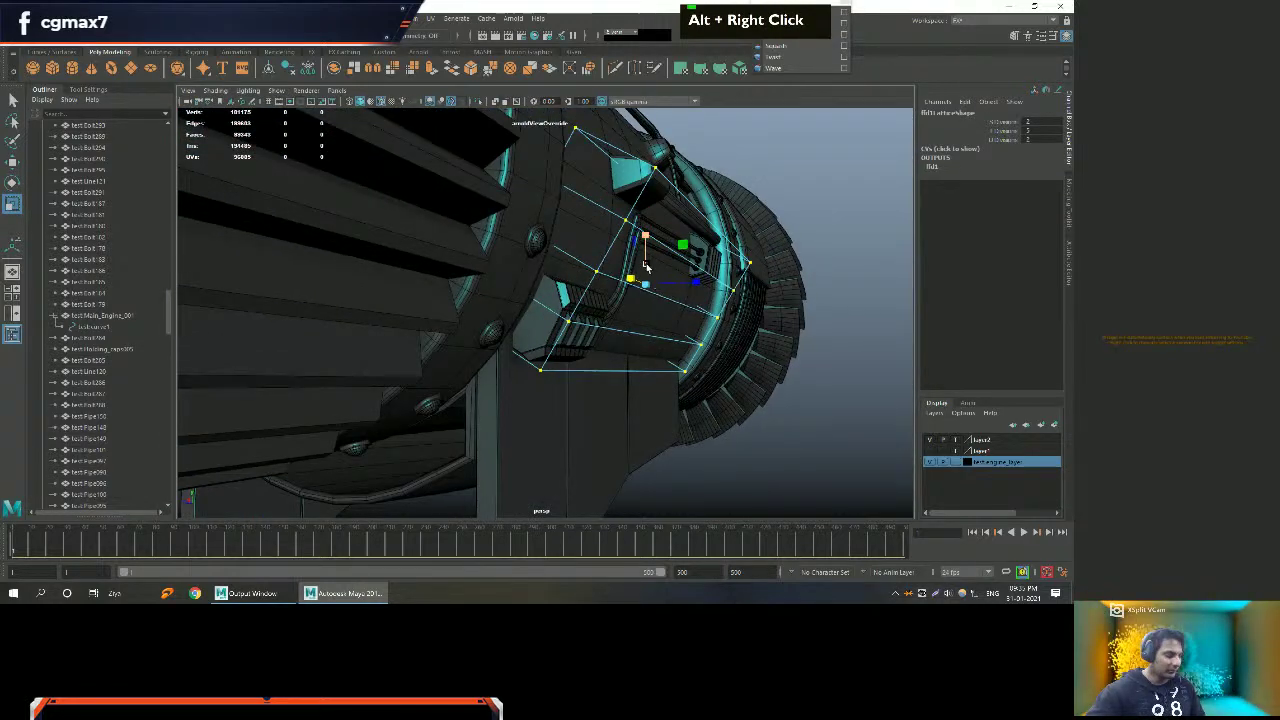
pyautogui.keyDown('alt'); pyautogui.moveTo(676, 265); pyautogui.dragTo(655, 275, button='middle'); pyautogui.keyUp('alt')
pyautogui.keyDown('alt'); pyautogui.moveTo(655, 275); pyautogui.dragTo(638, 289, button='right'); pyautogui.keyUp('alt')
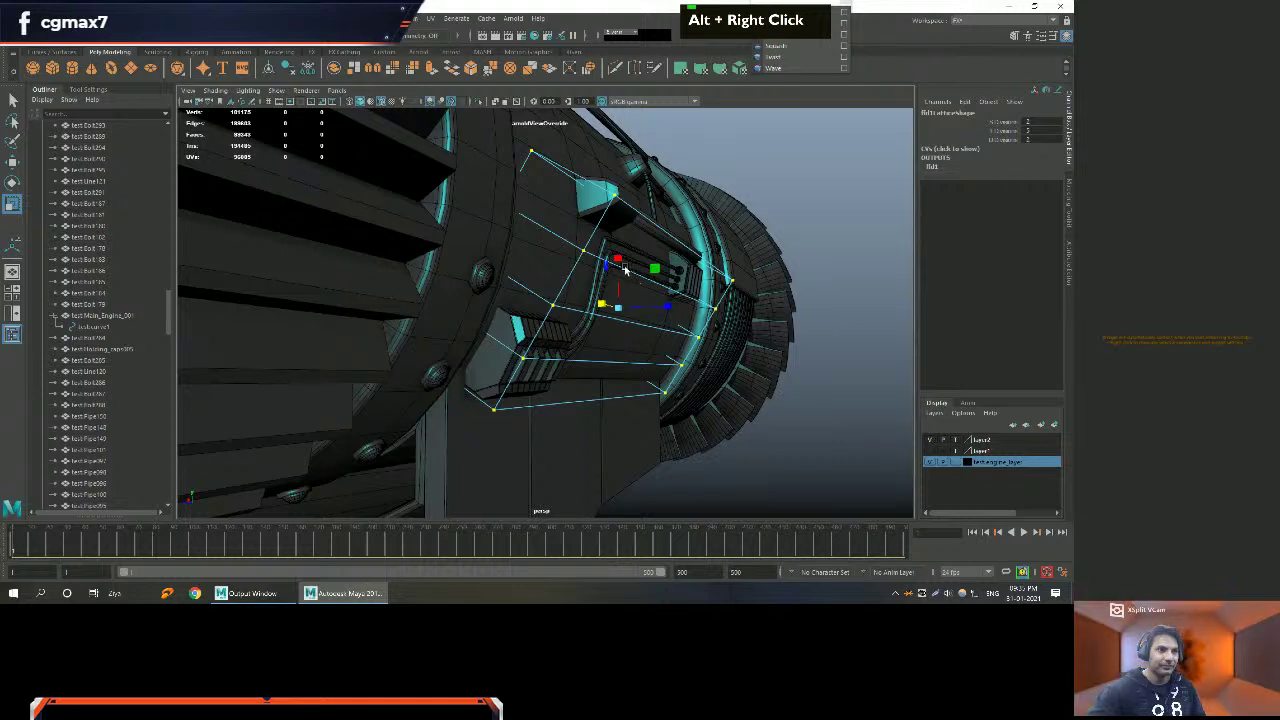
# Adjust the selected lattice points by moving and rotating them to fit the connectors to the engine's surface.
pyautogui.moveTo(619, 259); pyautogui.dragTo(389, 335)
pyautogui.hotkey('ctrl', 'z')
pyautogui.press('e')
pyautogui.press('w')
pyautogui.press('r')
pyautogui.moveTo(348, 297); pyautogui.dragTo(562, 289)
pyautogui.click(553, 240)
pyautogui.press('w')
pyautogui.keyDown('alt'); pyautogui.moveTo(562, 289); pyautogui.dragTo(576, 305, button='right'); pyautogui.keyUp('alt')
pyautogui.moveTo(605, 283); pyautogui.dragTo(607, 284)
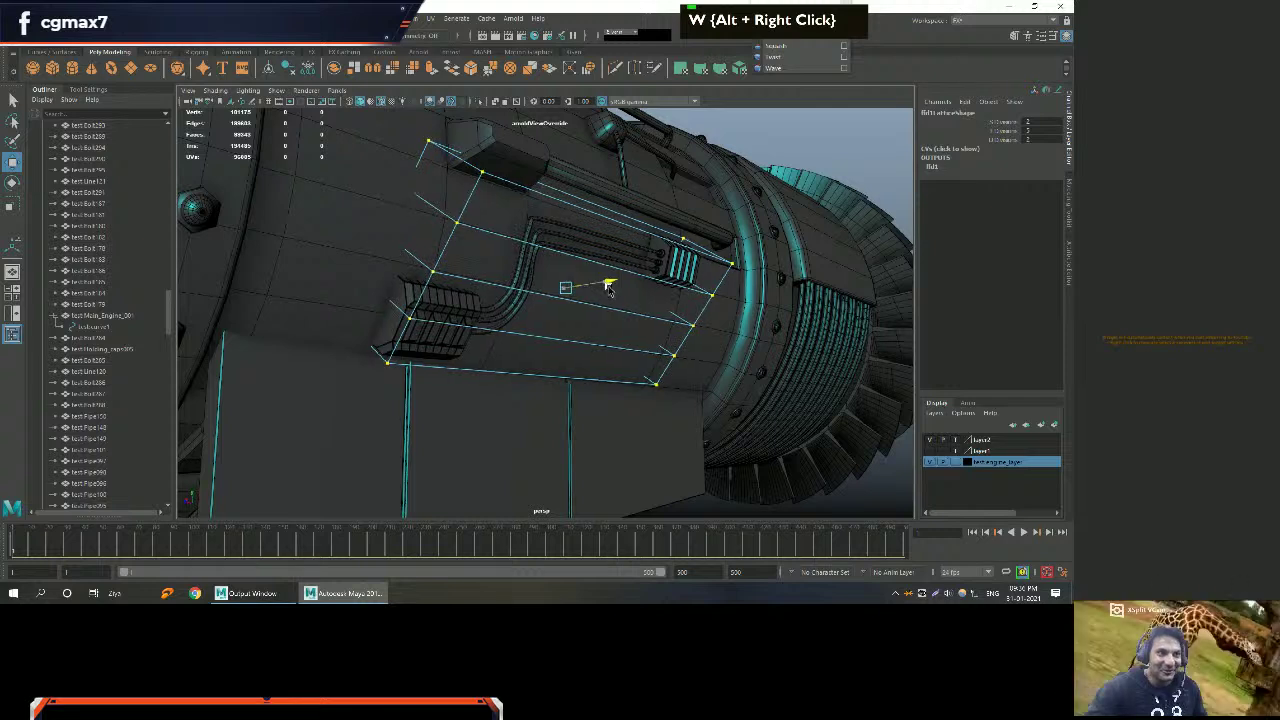
pyautogui.press('e')
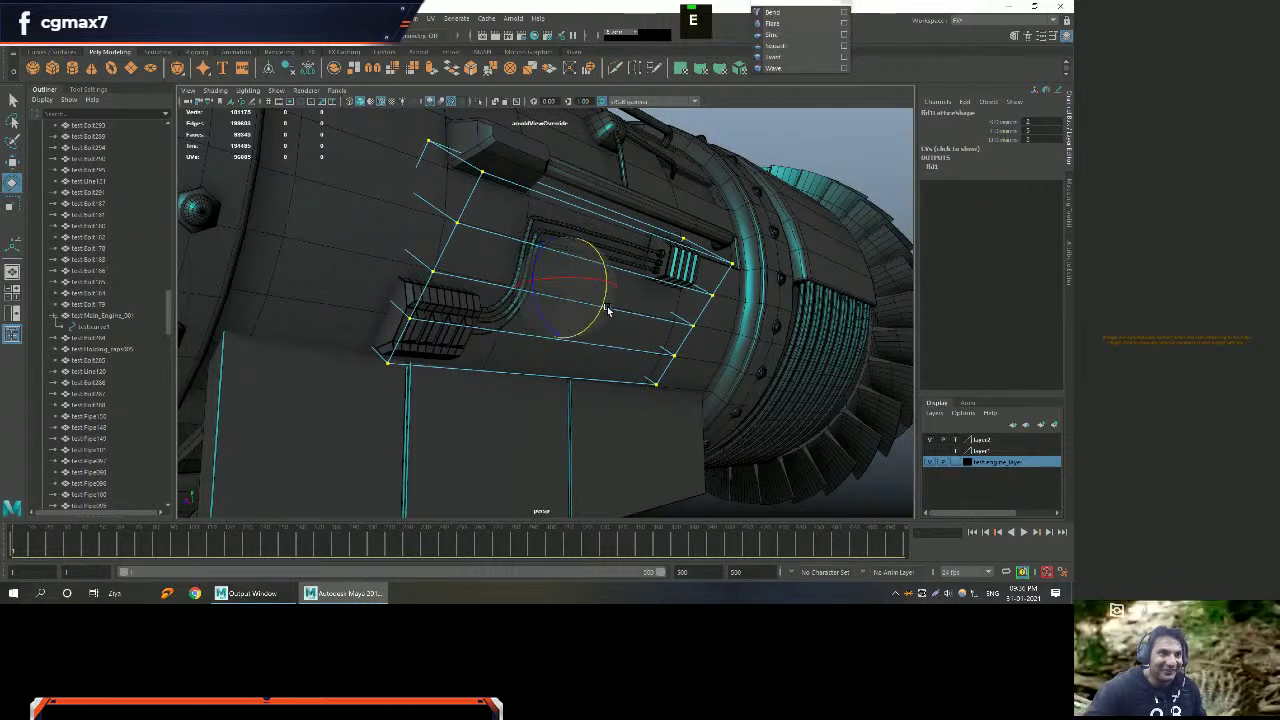
pyautogui.moveTo(603, 291); pyautogui.dragTo(580, 300)
pyautogui.press('w')
pyautogui.keyDown('alt'); pyautogui.scroll(-2, 565, 307); pyautogui.keyUp('alt')
pyautogui.keyDown('alt'); pyautogui.moveTo(565, 307); pyautogui.dragTo(548, 270, button='middle'); pyautogui.keyUp('alt')
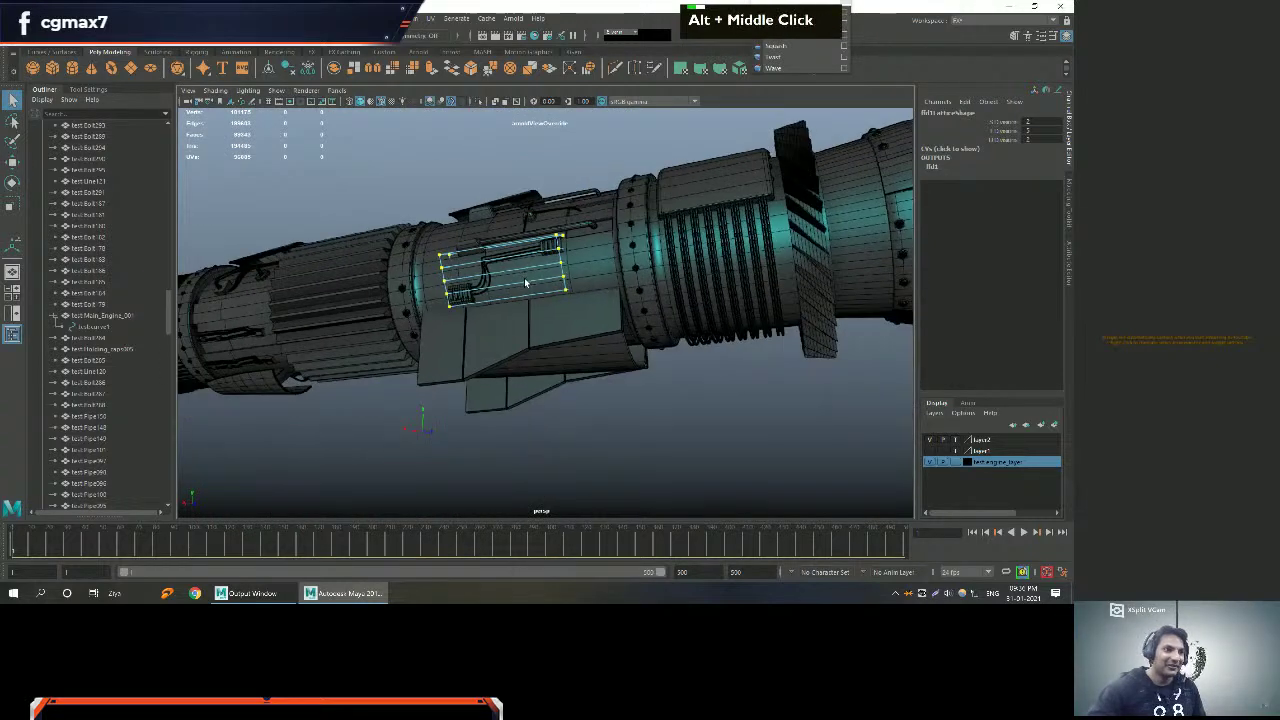
# Leave lattice point editing, select the connector group, freeze its transformations and center its pivot.
pyautogui.press('w')
pyautogui.press('q')
pyautogui.rightClick(548, 270)
pyautogui.press('w')
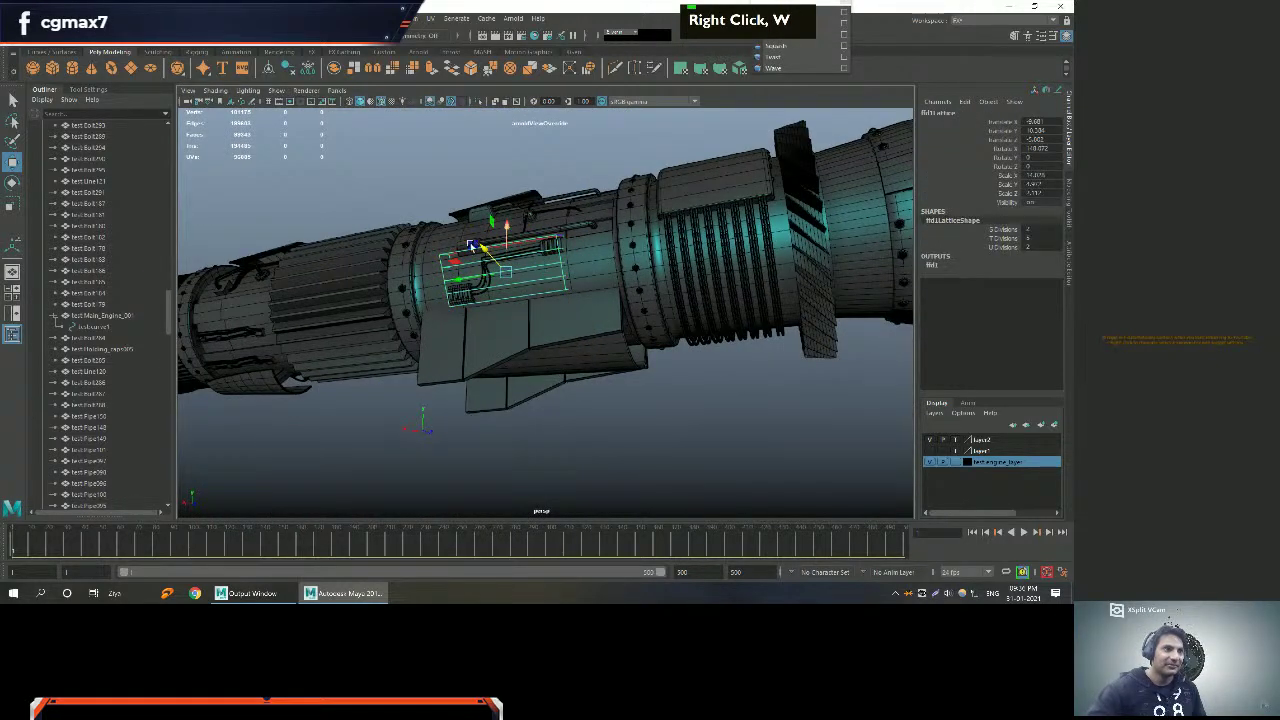
pyautogui.click(271, 70)
pyautogui.click(290, 70)
pyautogui.click(309, 69)
pyautogui.keyDown('alt'); pyautogui.moveTo(370, 163); pyautogui.dragTo(336, 234, button='right'); pyautogui.keyUp('alt')
pyautogui.click(295, 240)
pyautogui.press('Up')
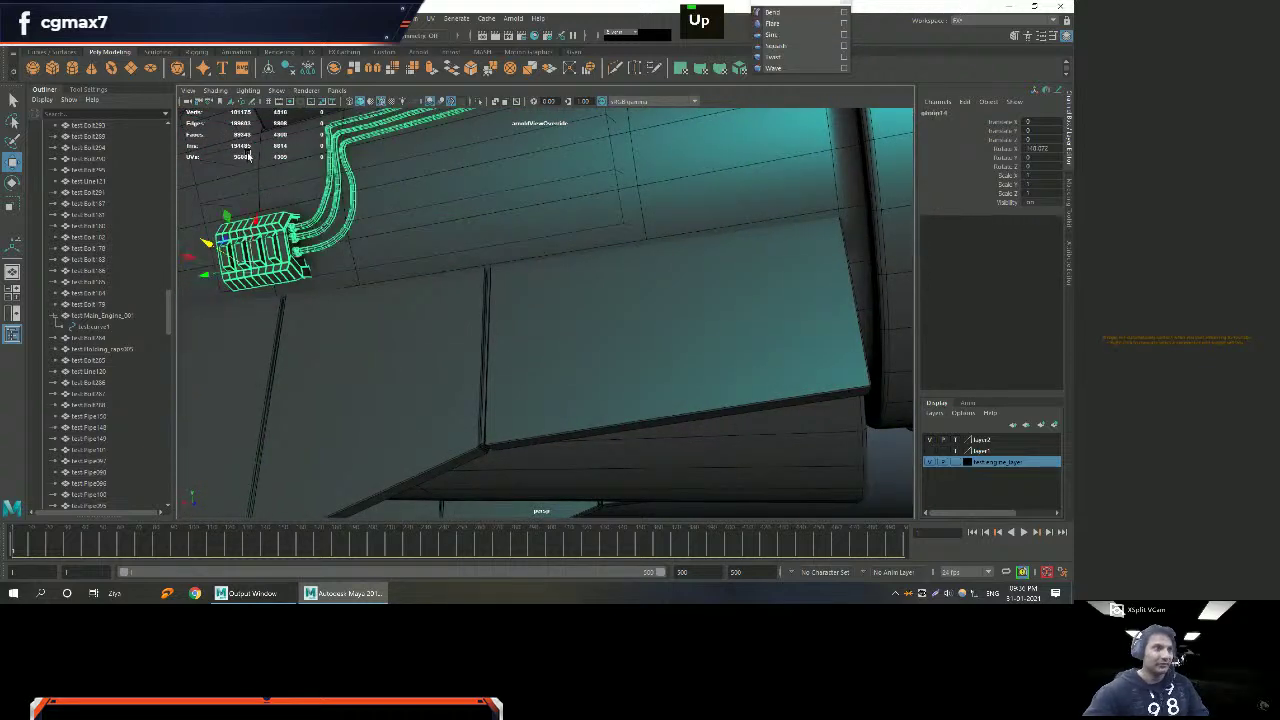
pyautogui.doubleClick(310, 72)
pyautogui.scroll(-4, 387, 205)
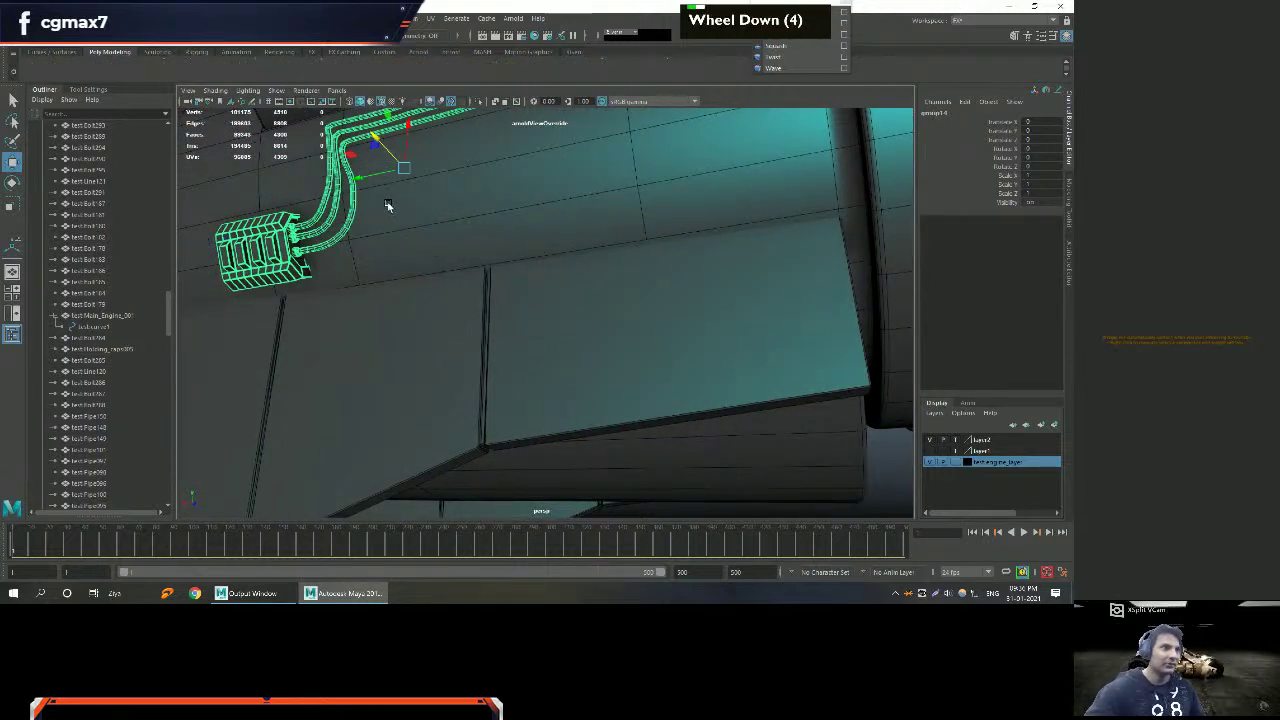
pyautogui.keyDown('alt'); pyautogui.scroll(-6, 437, 305); pyautogui.keyUp('alt')
pyautogui.keyDown('alt'); pyautogui.scroll(-5, 437, 305); pyautogui.keyUp('alt')
pyautogui.keyDown('alt'); pyautogui.moveTo(437, 305); pyautogui.dragTo(250, 200); pyautogui.keyUp('alt')
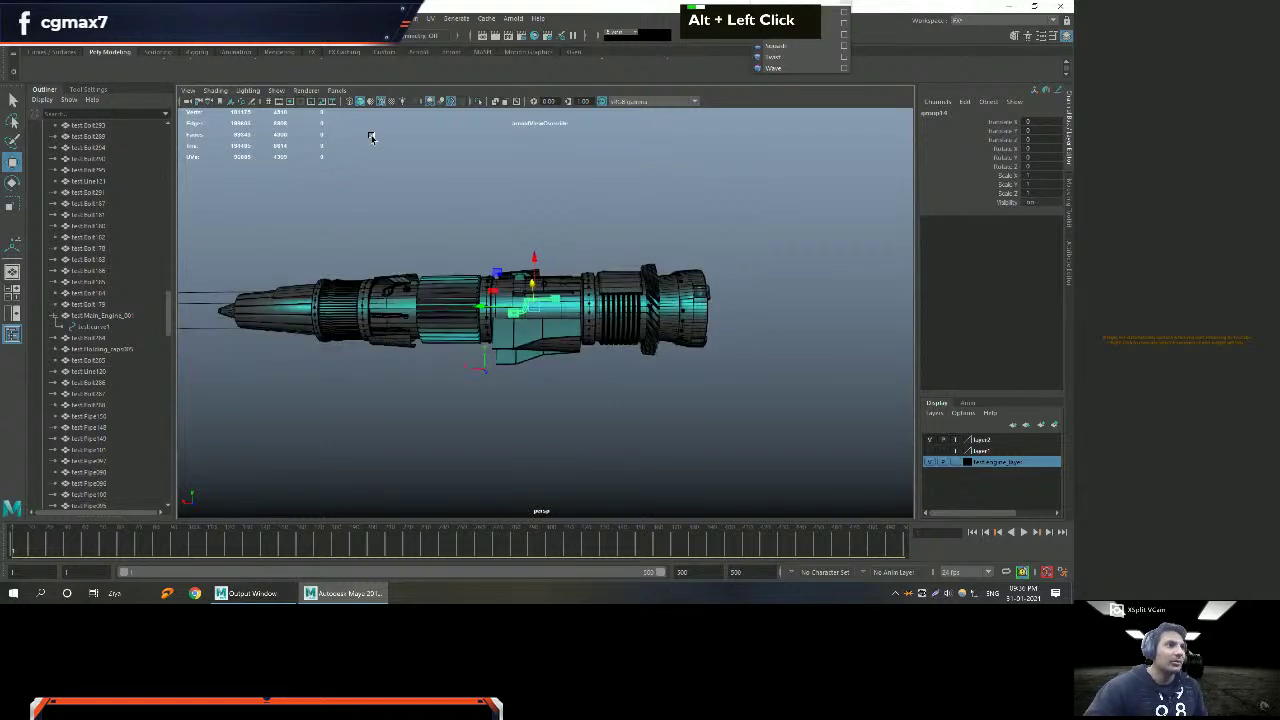
pyautogui.doubleClick(123, 54)
pyautogui.click(48, 52)
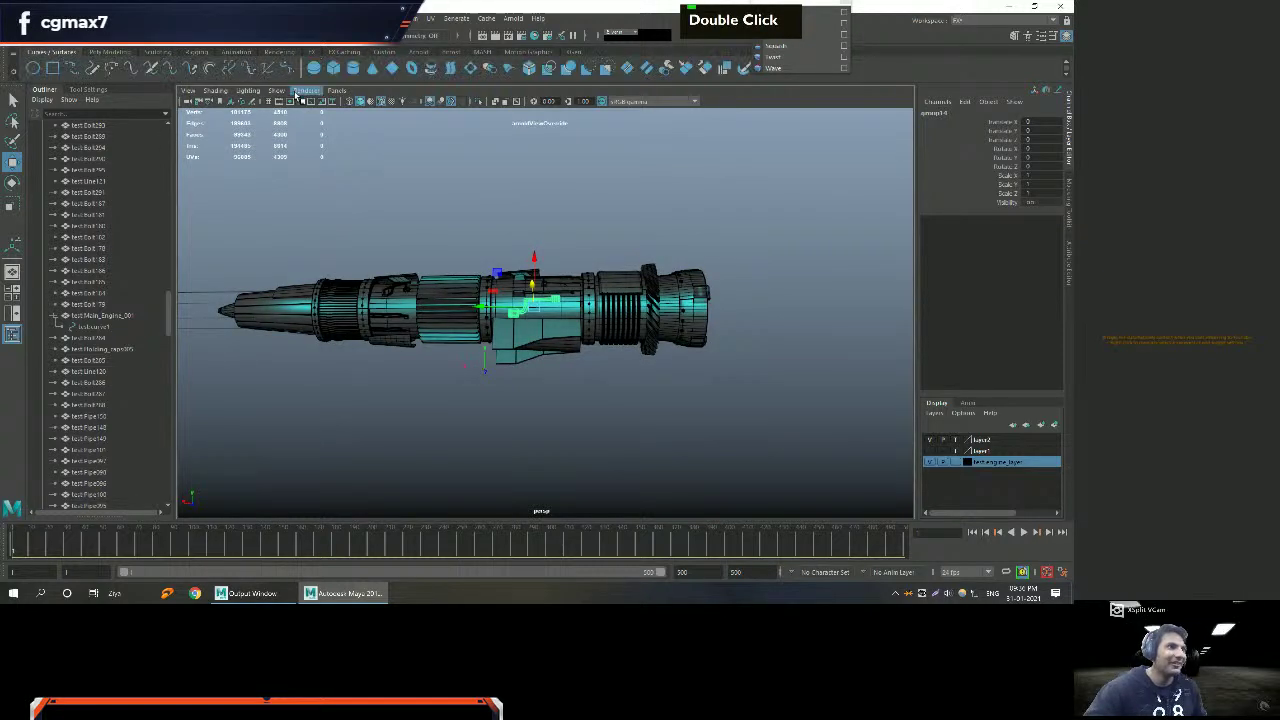
pyautogui.doubleClick(120, 52)
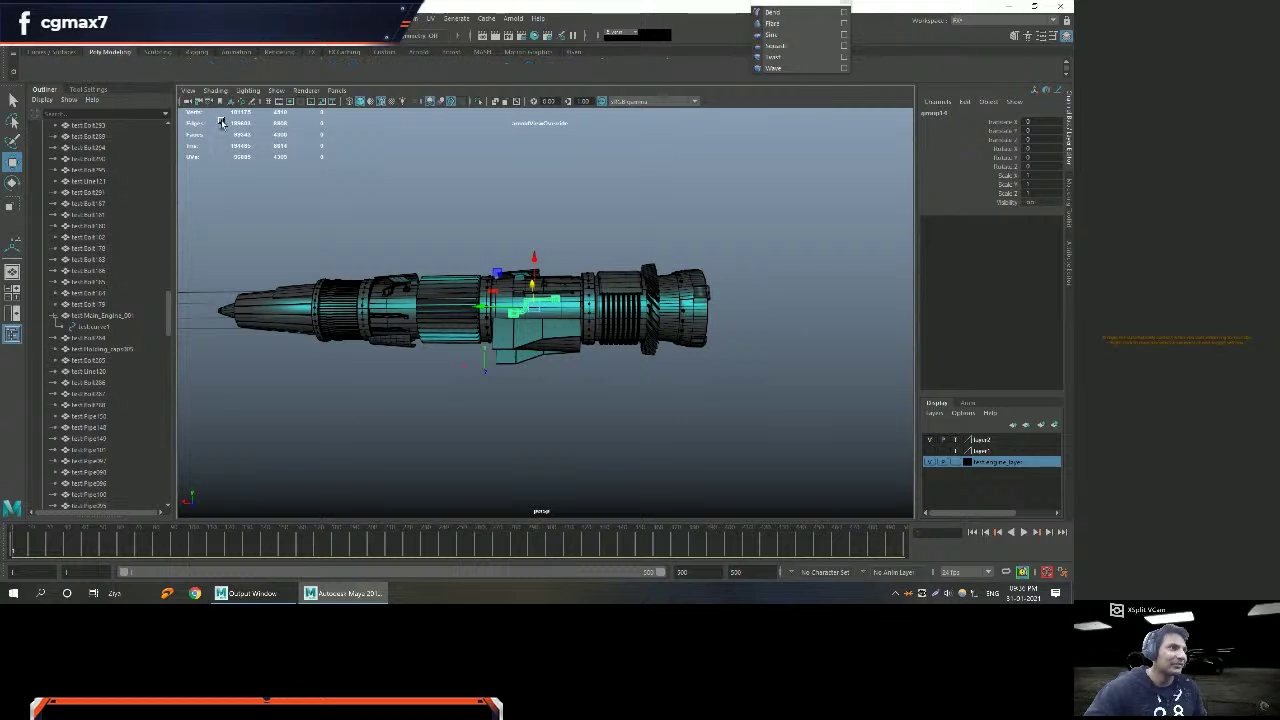
pyautogui.keyDown('alt'); pyautogui.moveTo(300, 200); pyautogui.dragTo(86, 72); pyautogui.keyUp('alt')
pyautogui.doubleClick(208, 74)
pyautogui.rightClick(208, 74)
pyautogui.rightClick(254, 68)
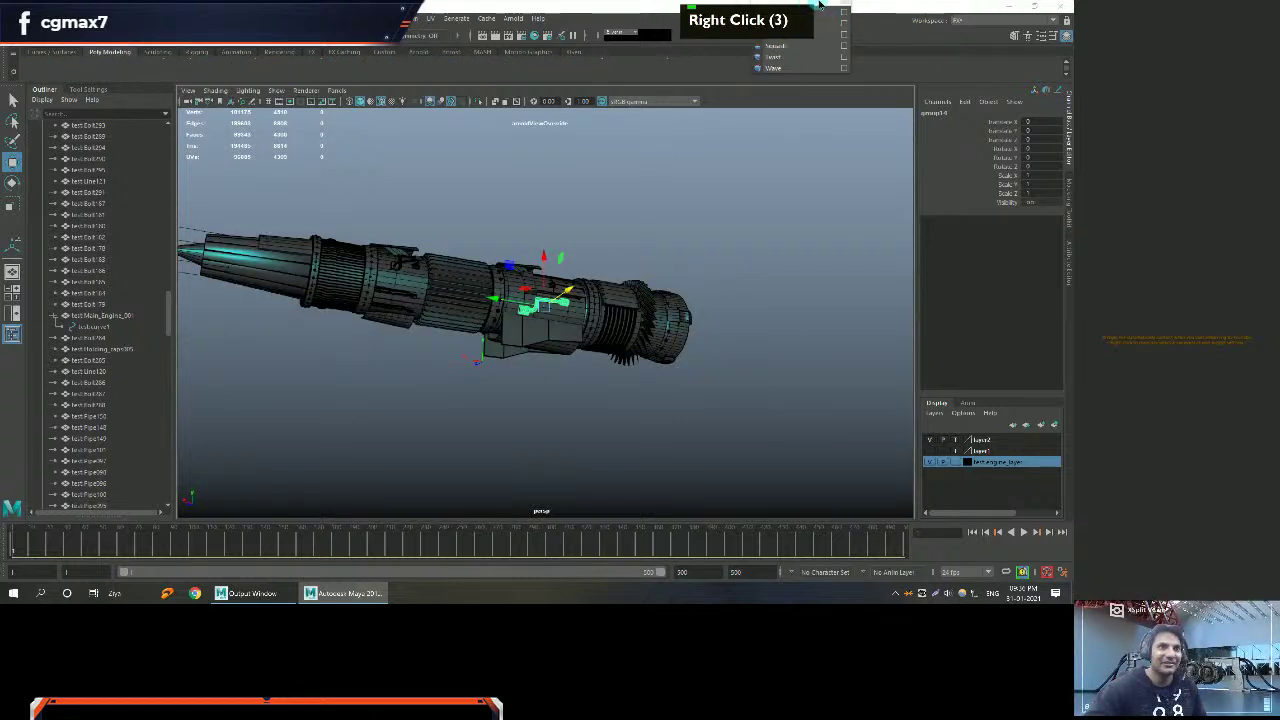
# Close the floating nonlinear deformer list and save the scene.
pyautogui.click(820, 4)
pyautogui.click(854, 70)
pyautogui.keyDown('alt'); pyautogui.moveTo(686, 193); pyautogui.dragTo(629, 180, button='middle'); pyautogui.keyUp('alt')
pyautogui.keyDown('alt'); pyautogui.moveTo(629, 180); pyautogui.dragTo(574, 360); pyautogui.keyUp('alt')
pyautogui.press('q')
pyautogui.click(697, 305)
pyautogui.keyDown('alt'); pyautogui.moveTo(574, 360); pyautogui.dragTo(663, 402, button='right'); pyautogui.keyUp('alt')
pyautogui.keyDown('alt'); pyautogui.moveTo(663, 402); pyautogui.dragTo(580, 400); pyautogui.keyUp('alt')
pyautogui.click(14, 18)
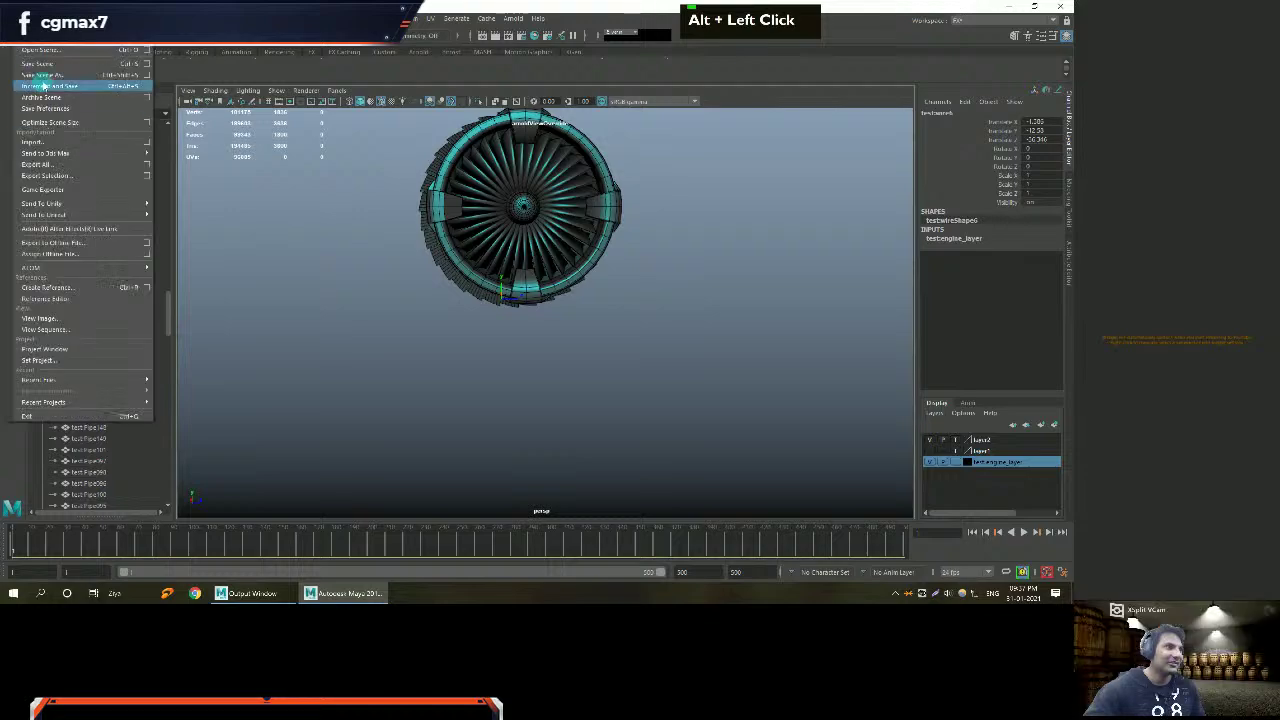
pyautogui.click(42, 63)
# Select the two faces inside the framed rectangular panel next to the curved duct on the engine housing.
pyautogui.keyDown('alt'); pyautogui.moveTo(493, 278); pyautogui.dragTo(540, 250); pyautogui.keyUp('alt')
pyautogui.keyDown('alt'); pyautogui.moveTo(540, 250); pyautogui.dragTo(550, 243, button='middle'); pyautogui.keyUp('alt')
pyautogui.moveTo(550, 243)
pyautogui.keyDown('alt'); pyautogui.mouseDown()
pyautogui.moveTo(507, 248)
pyautogui.moveTo(557, 260)
pyautogui.mouseUp(); pyautogui.keyUp('alt')
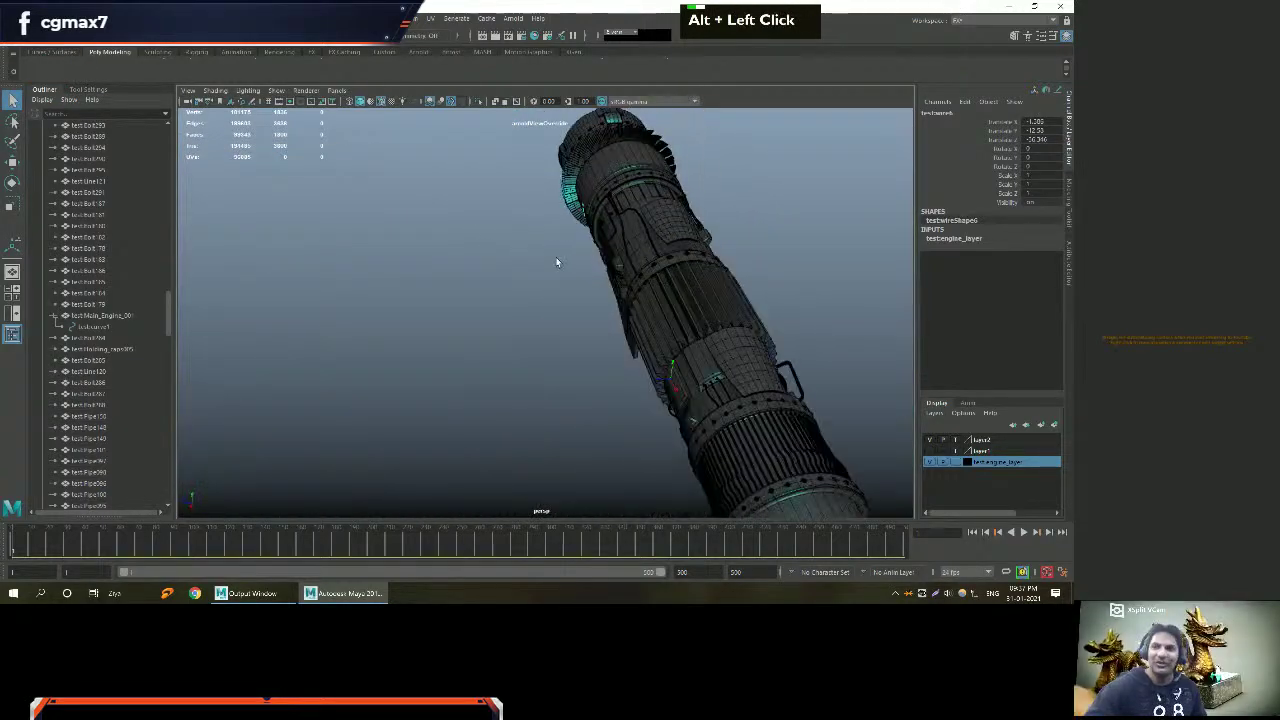
pyautogui.keyDown('alt'); pyautogui.moveTo(557, 260); pyautogui.dragTo(497, 246, button='right'); pyautogui.keyUp('alt')
pyautogui.keyDown('alt'); pyautogui.moveTo(497, 246); pyautogui.dragTo(470, 261, button='middle'); pyautogui.keyUp('alt')
pyautogui.keyDown('alt'); pyautogui.moveTo(470, 261); pyautogui.dragTo(465, 275, button='right'); pyautogui.keyUp('alt')
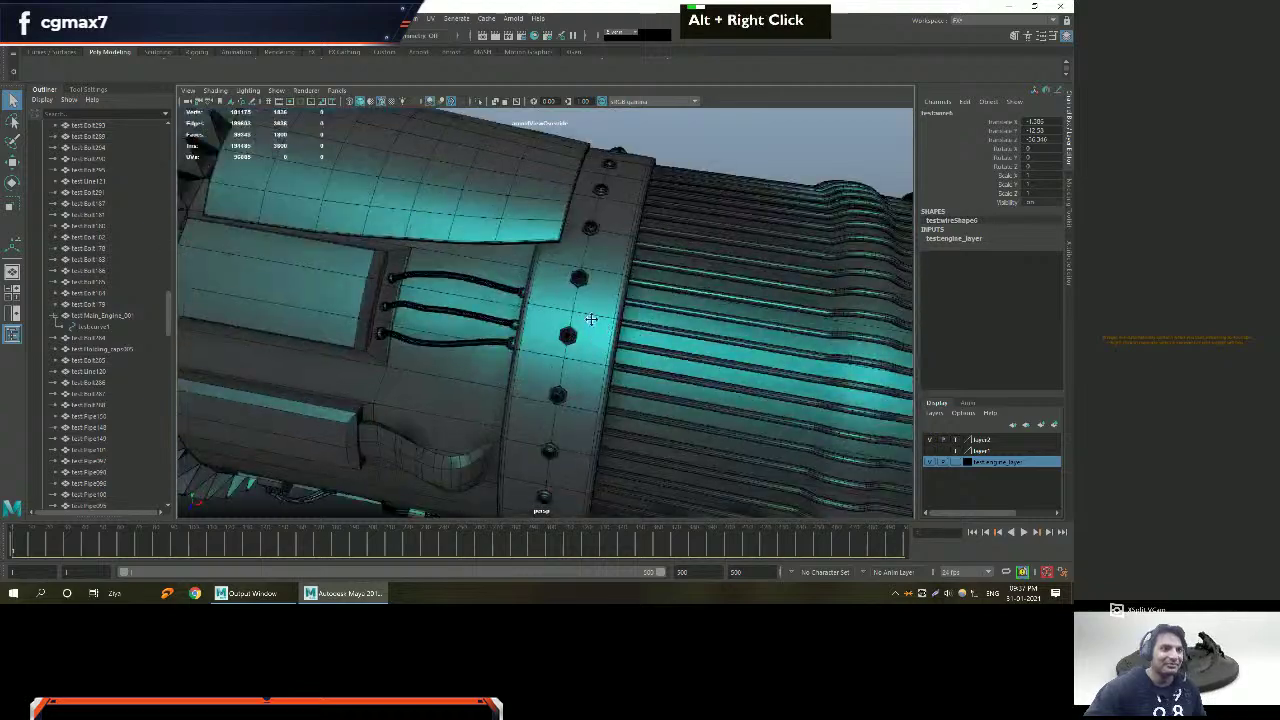
pyautogui.keyDown('alt'); pyautogui.scroll(-3, 465, 275); pyautogui.keyUp('alt')
pyautogui.keyDown('alt'); pyautogui.moveTo(465, 275); pyautogui.dragTo(451, 263, button='middle'); pyautogui.keyUp('alt')
pyautogui.keyDown('alt'); pyautogui.moveTo(451, 263); pyautogui.dragTo(503, 298); pyautogui.keyUp('alt')
pyautogui.keyDown('alt'); pyautogui.moveTo(503, 298); pyautogui.dragTo(443, 277, button='right'); pyautogui.keyUp('alt')
pyautogui.keyDown('alt'); pyautogui.moveTo(443, 277); pyautogui.dragTo(323, 261); pyautogui.keyUp('alt')
pyautogui.keyDown('alt'); pyautogui.moveTo(323, 261); pyautogui.dragTo(407, 289, button='right'); pyautogui.keyUp('alt')
pyautogui.keyDown('alt'); pyautogui.moveTo(407, 289); pyautogui.dragTo(425, 279); pyautogui.keyUp('alt')
pyautogui.keyDown('alt'); pyautogui.moveTo(425, 279); pyautogui.dragTo(423, 278, button='middle'); pyautogui.keyUp('alt')
pyautogui.keyDown('alt'); pyautogui.moveTo(423, 278); pyautogui.dragTo(390, 288, button='right'); pyautogui.keyUp('alt')
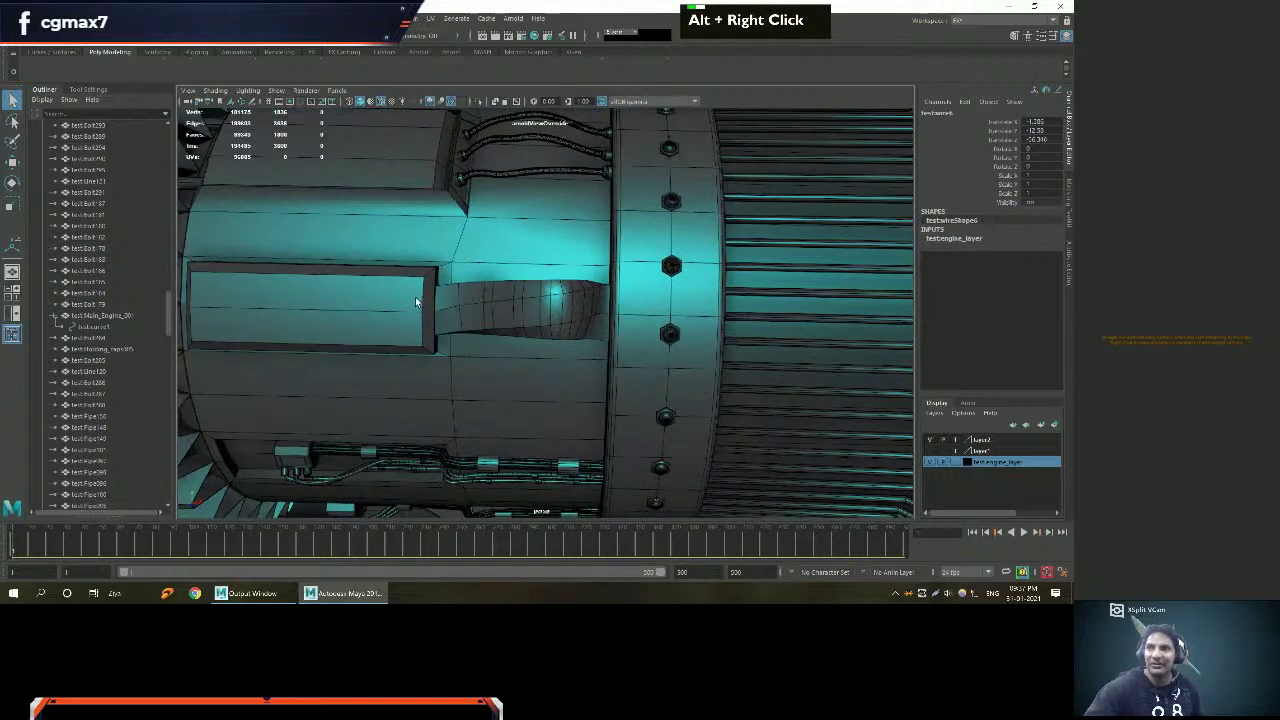
pyautogui.keyDown('alt'); pyautogui.moveTo(390, 288); pyautogui.dragTo(398, 287, button='middle'); pyautogui.keyUp('alt')
pyautogui.keyDown('alt'); pyautogui.moveTo(398, 287); pyautogui.dragTo(374, 320, button='right'); pyautogui.keyUp('alt')
pyautogui.click(372, 294)
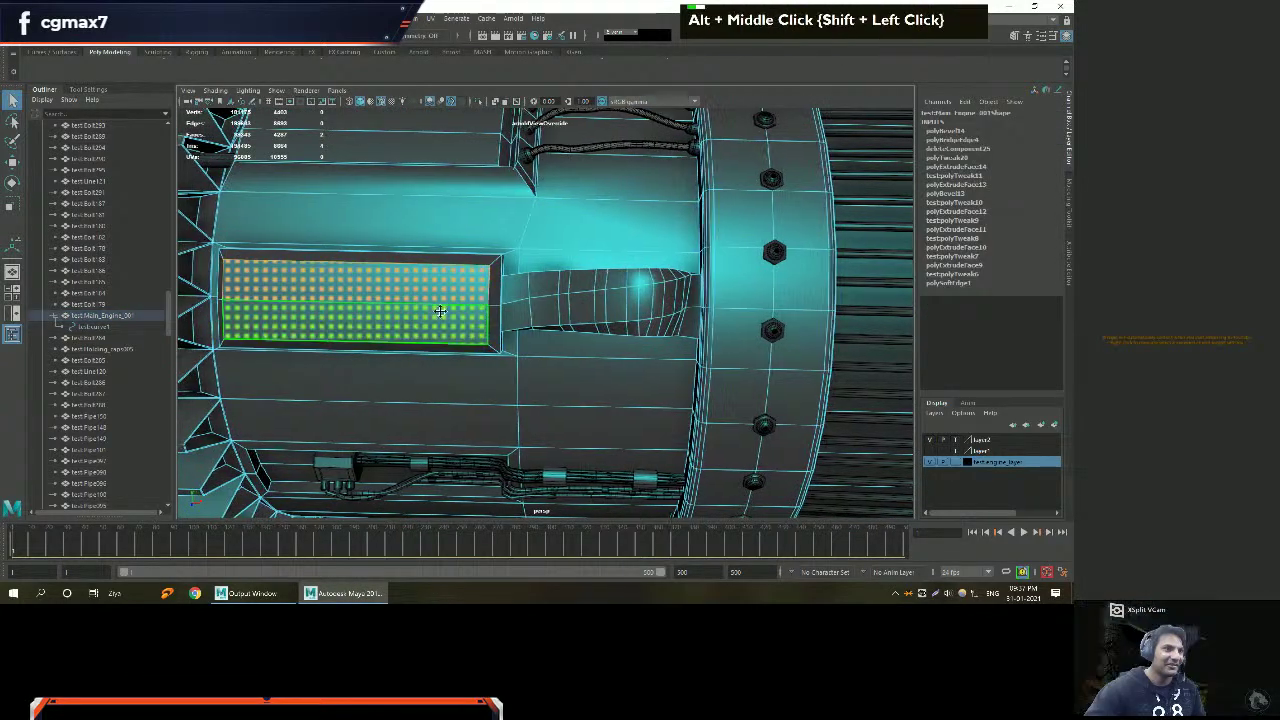
pyautogui.keyDown('alt'); pyautogui.moveTo(409, 320); pyautogui.dragTo(425, 315, button='middle'); pyautogui.keyUp('alt')
pyautogui.keyDown('alt'); pyautogui.moveTo(425, 315); pyautogui.dragTo(440, 310, button='right'); pyautogui.keyUp('alt')
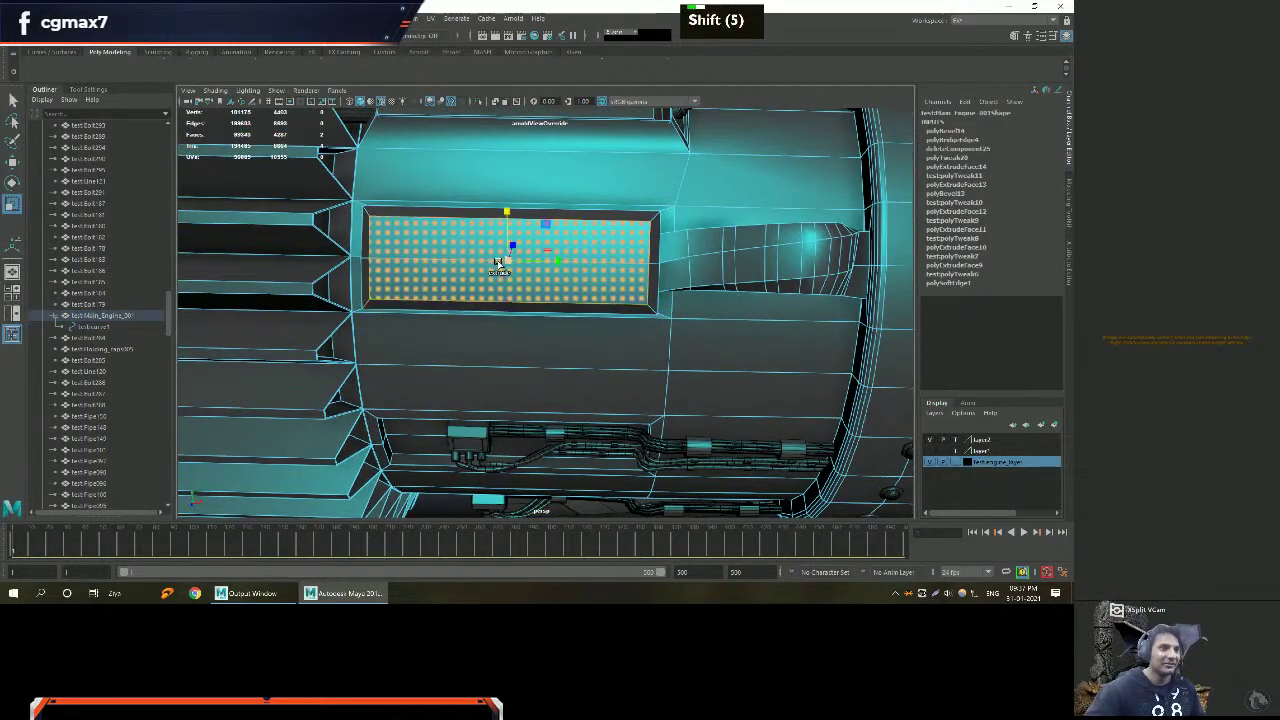
# Extrude the panel faces to inset them within the frame and sink them into a recess.
pyautogui.keyDown('shift'); pyautogui.moveTo(496, 262); pyautogui.dragTo(509, 291); pyautogui.keyUp('shift')
pyautogui.keyDown('alt'); pyautogui.moveTo(509, 291); pyautogui.dragTo(500, 300, button='middle'); pyautogui.keyUp('alt')
pyautogui.press('f')
pyautogui.moveTo(528, 286)
pyautogui.keyDown('alt'); pyautogui.mouseDown()
pyautogui.moveTo(467, 284)
pyautogui.moveTo(512, 329)
pyautogui.moveTo(500, 300)
pyautogui.moveTo(512, 300)
pyautogui.mouseUp(); pyautogui.keyUp('alt')
pyautogui.press('w')
pyautogui.scroll(-2, 512, 300)
pyautogui.keyDown('alt'); pyautogui.moveTo(512, 300); pyautogui.dragTo(518, 318, button='right'); pyautogui.keyUp('alt')
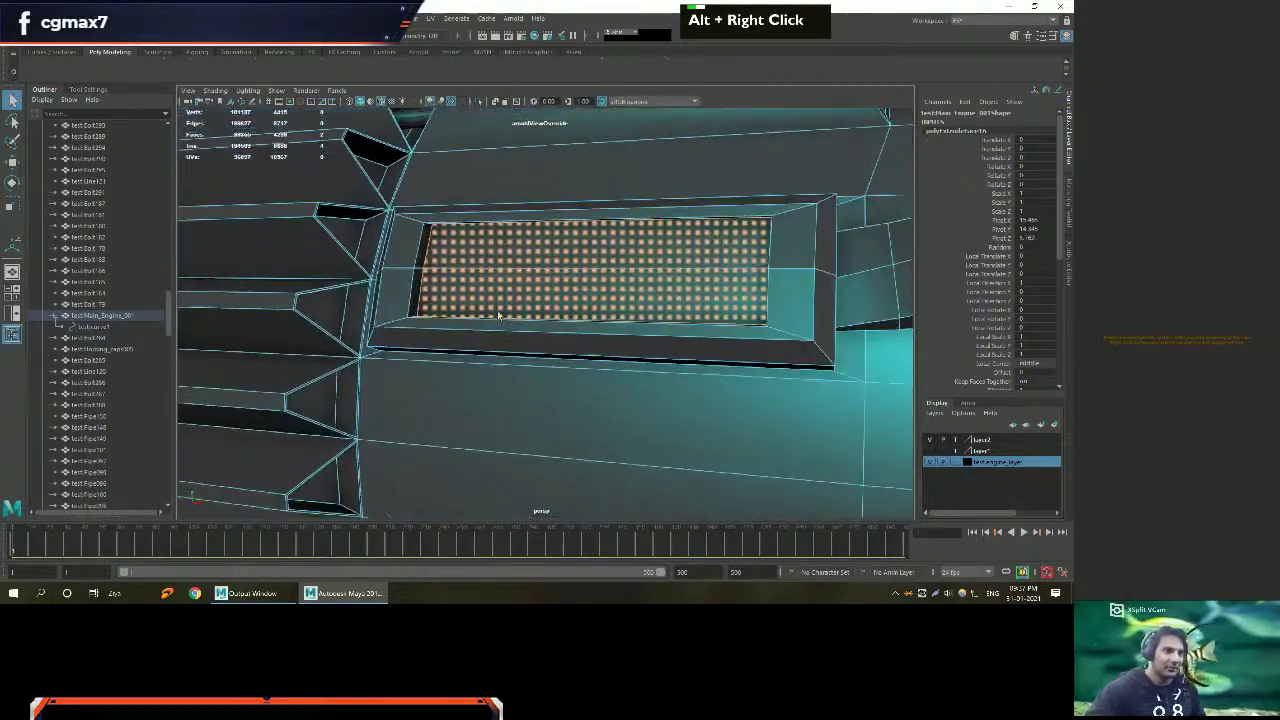
# Select the edges bordering the new recess in the rectangular panel.
pyautogui.keyDown('alt'); pyautogui.moveTo(518, 318); pyautogui.dragTo(430, 270); pyautogui.keyUp('alt')
pyautogui.rightClick(404, 248)
pyautogui.press('q')
pyautogui.click(406, 224)
pyautogui.doubleClick(406, 262)
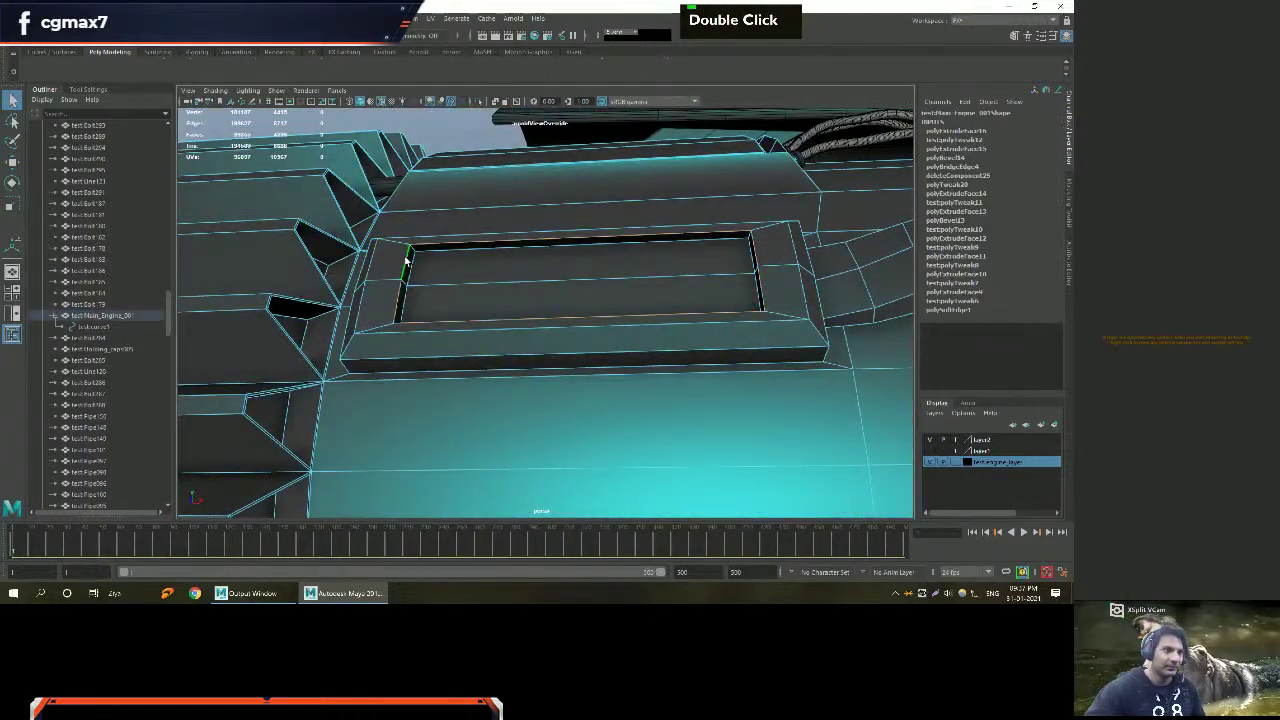
pyautogui.keyDown('ctrl'); pyautogui.rightClick(414, 252); pyautogui.keyUp('ctrl')
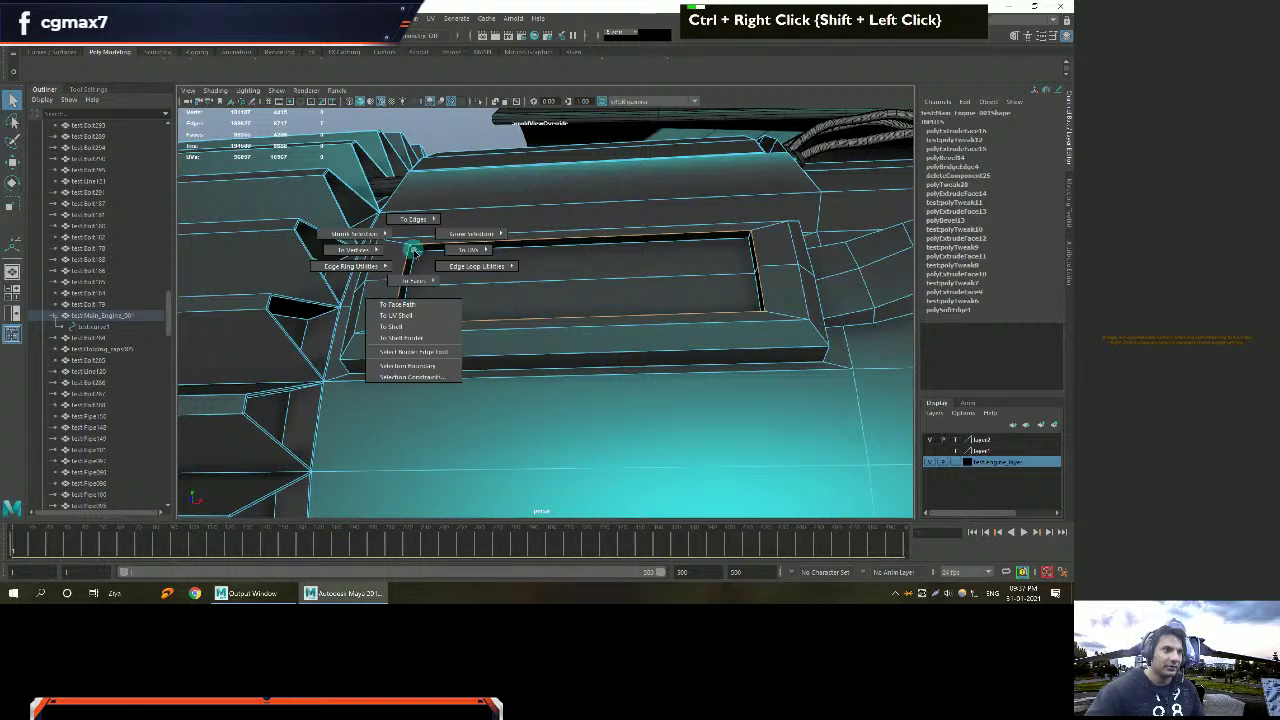
pyautogui.click(370, 266)
pyautogui.keyDown('alt'); pyautogui.moveTo(344, 278); pyautogui.dragTo(453, 273); pyautogui.keyUp('alt')
# Bevel the recess edges with a fraction of 0.42.
pyautogui.keyDown('shift'); pyautogui.moveTo(453, 273); pyautogui.dragTo(494, 266, button='right'); pyautogui.keyUp('shift')
pyautogui.keyDown('alt'); pyautogui.moveTo(494, 266); pyautogui.dragTo(503, 271); pyautogui.keyUp('alt')
pyautogui.keyDown('alt'); pyautogui.moveTo(503, 271); pyautogui.dragTo(585, 251, button='right'); pyautogui.keyUp('alt')
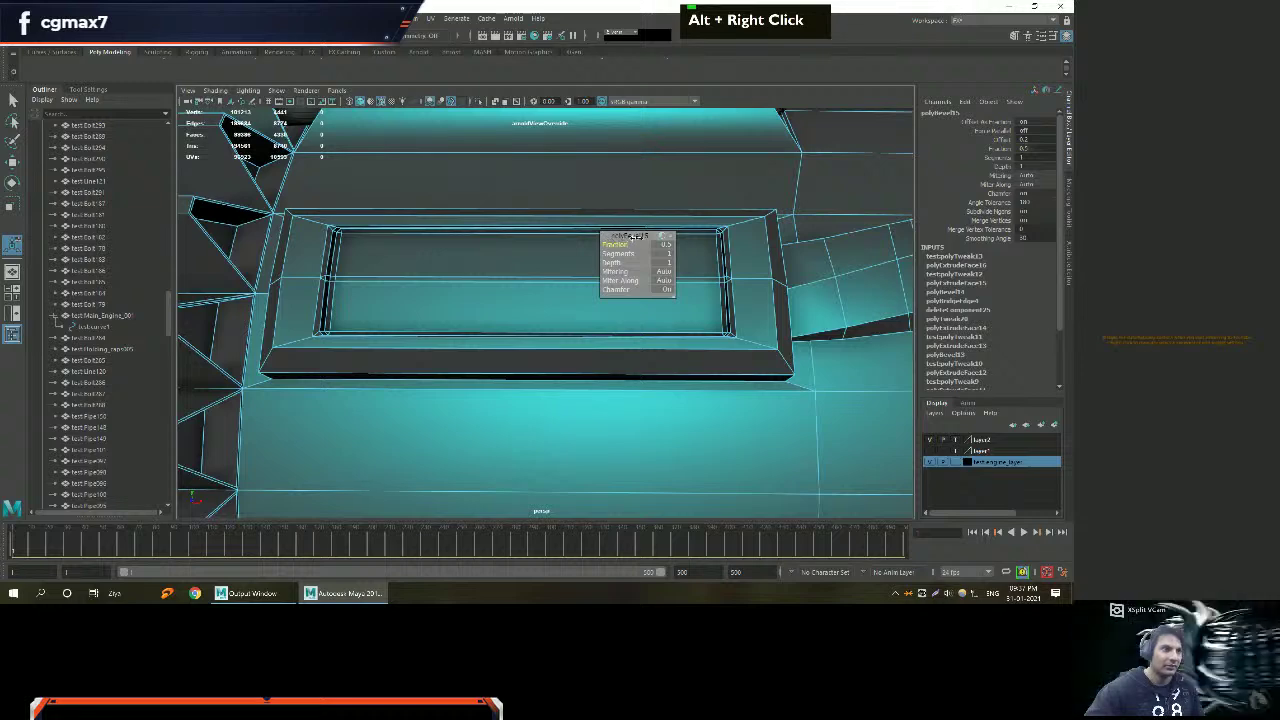
pyautogui.moveTo(612, 245); pyautogui.dragTo(527, 280)
pyautogui.press('w')
pyautogui.keyDown('alt'); pyautogui.moveTo(527, 280); pyautogui.dragTo(486, 294, button='middle'); pyautogui.keyUp('alt')
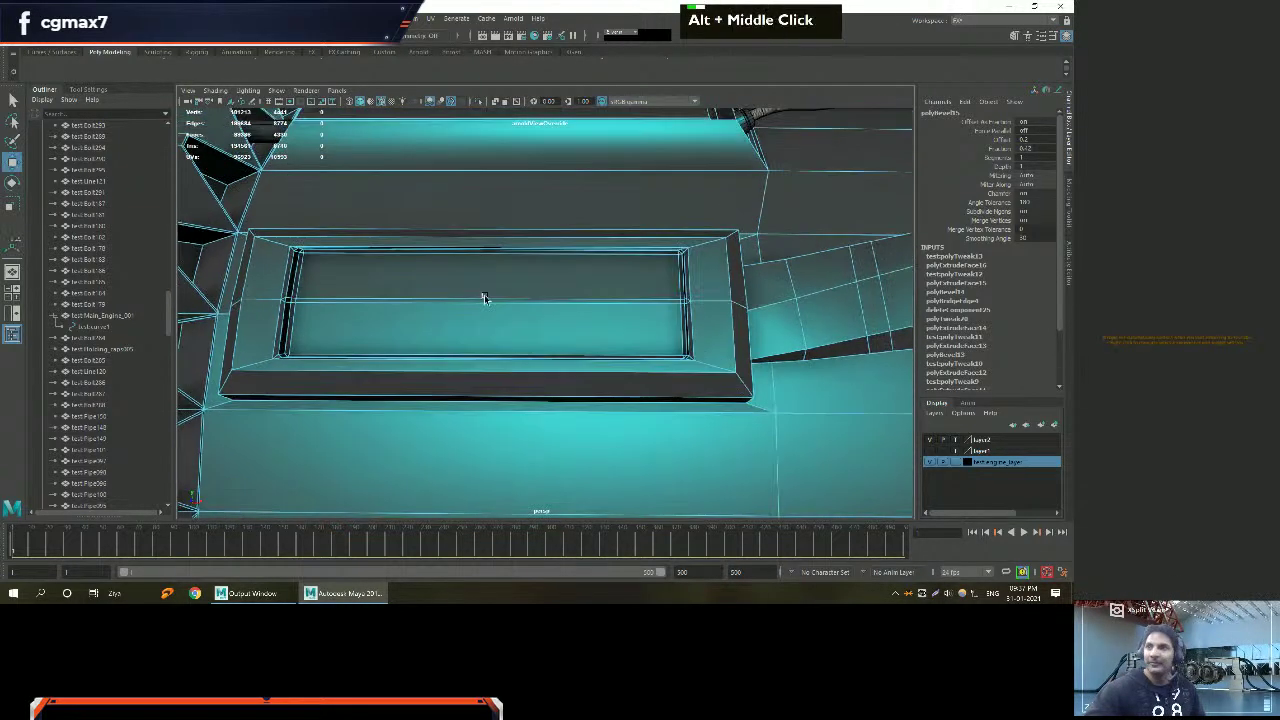
pyautogui.keyDown('alt'); pyautogui.moveTo(486, 294); pyautogui.dragTo(471, 289); pyautogui.keyUp('alt')
pyautogui.press('q')
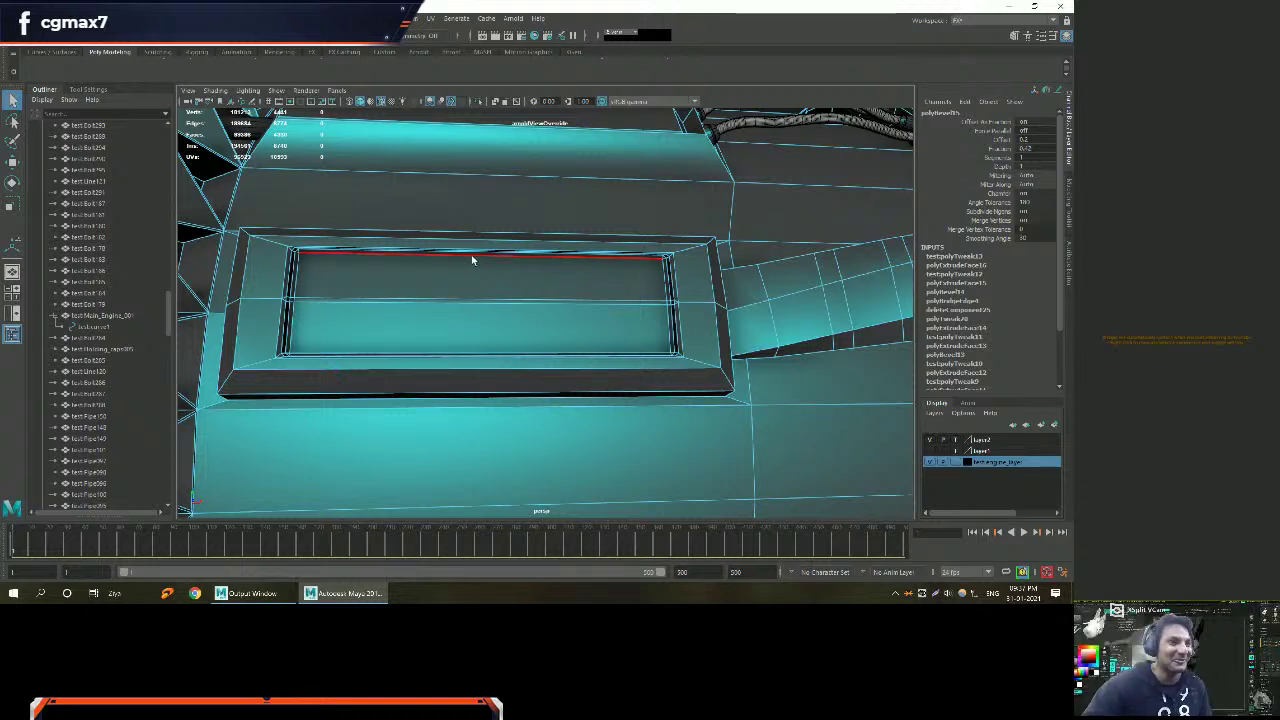
# Return to object selection on the main engine mesh, delete all construction history in the scene and clear the selection.
pyautogui.moveTo(473, 261); pyautogui.dragTo(510, 220, button='right')
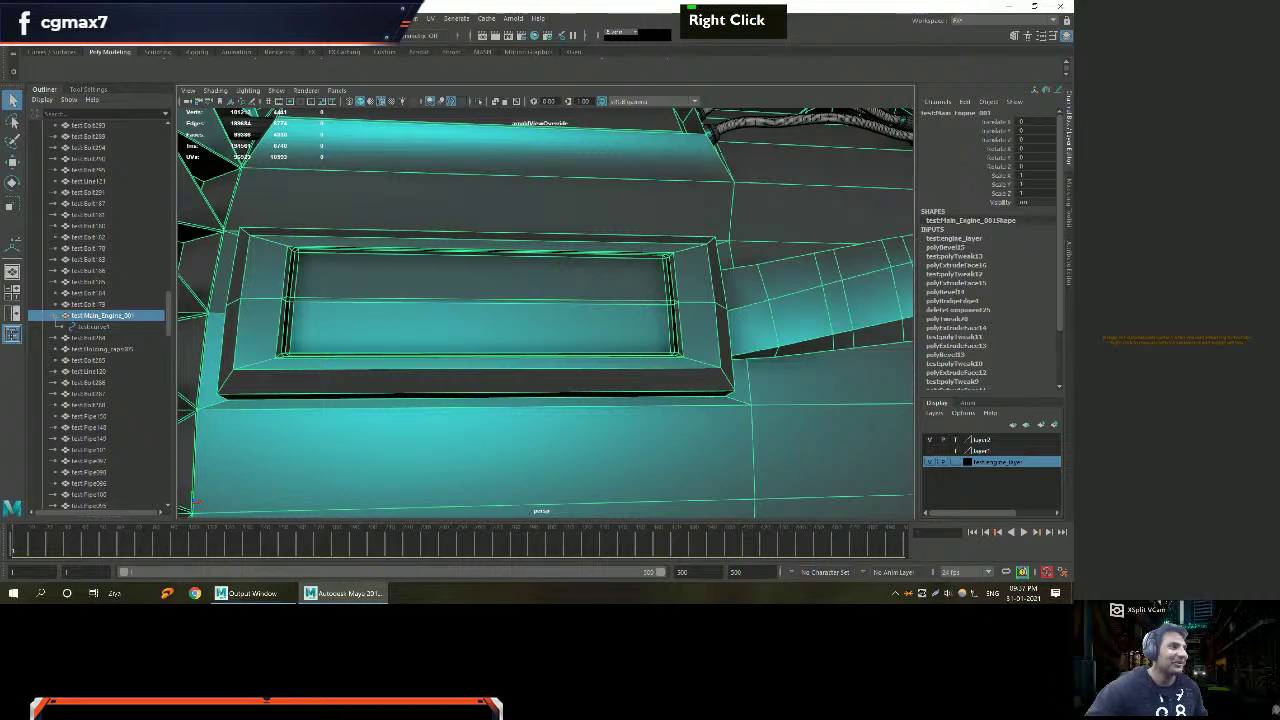
pyautogui.click(42, 18)
pyautogui.moveTo(90, 161)
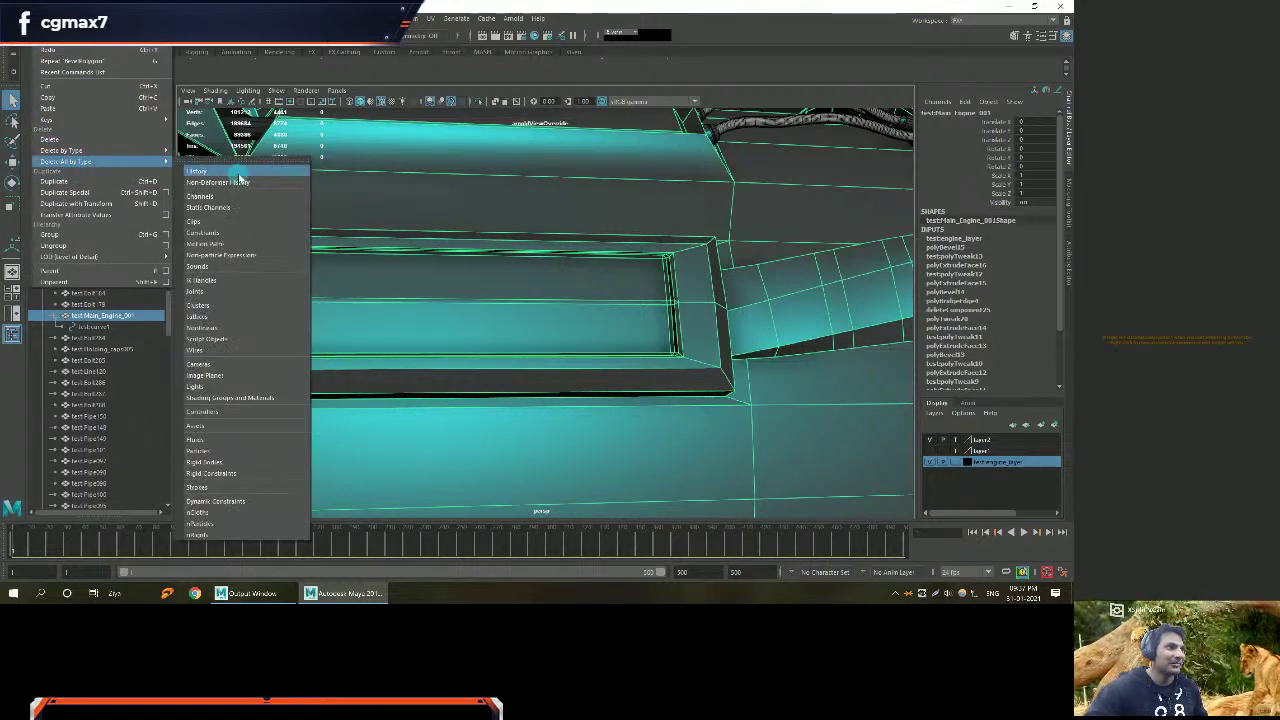
pyautogui.click(240, 174)
pyautogui.keyDown('alt'); pyautogui.moveTo(520, 249); pyautogui.dragTo(520, 271, button='middle'); pyautogui.keyUp('alt')
pyautogui.keyDown('alt'); pyautogui.moveTo(520, 271); pyautogui.dragTo(530, 270, button='right'); pyautogui.keyUp('alt')
pyautogui.keyDown('alt'); pyautogui.moveTo(530, 270); pyautogui.dragTo(533, 272); pyautogui.keyUp('alt')
pyautogui.rightClick(502, 316)
pyautogui.doubleClick(492, 143)
# Examine the fins, connector groups and surface pipes around the engine body, ending at the pipe ends near the bolted ring.
pyautogui.scroll(-9, 463, 192)
pyautogui.keyDown('alt'); pyautogui.moveTo(463, 192); pyautogui.dragTo(470, 212, button='right'); pyautogui.keyUp('alt')
pyautogui.keyDown('alt'); pyautogui.moveTo(470, 212); pyautogui.dragTo(478, 240); pyautogui.keyUp('alt')
pyautogui.keyDown('alt'); pyautogui.moveTo(478, 240); pyautogui.dragTo(483, 258, button='right'); pyautogui.keyUp('alt')
pyautogui.keyDown('alt'); pyautogui.moveTo(483, 258); pyautogui.dragTo(493, 281); pyautogui.keyUp('alt')
pyautogui.keyDown('alt'); pyautogui.moveTo(493, 281); pyautogui.dragTo(498, 288, button='right'); pyautogui.keyUp('alt')
pyautogui.keyDown('alt'); pyautogui.moveTo(498, 288); pyautogui.dragTo(503, 295); pyautogui.keyUp('alt')
pyautogui.keyDown('alt'); pyautogui.moveTo(503, 295); pyautogui.dragTo(509, 302, button='middle'); pyautogui.keyUp('alt')
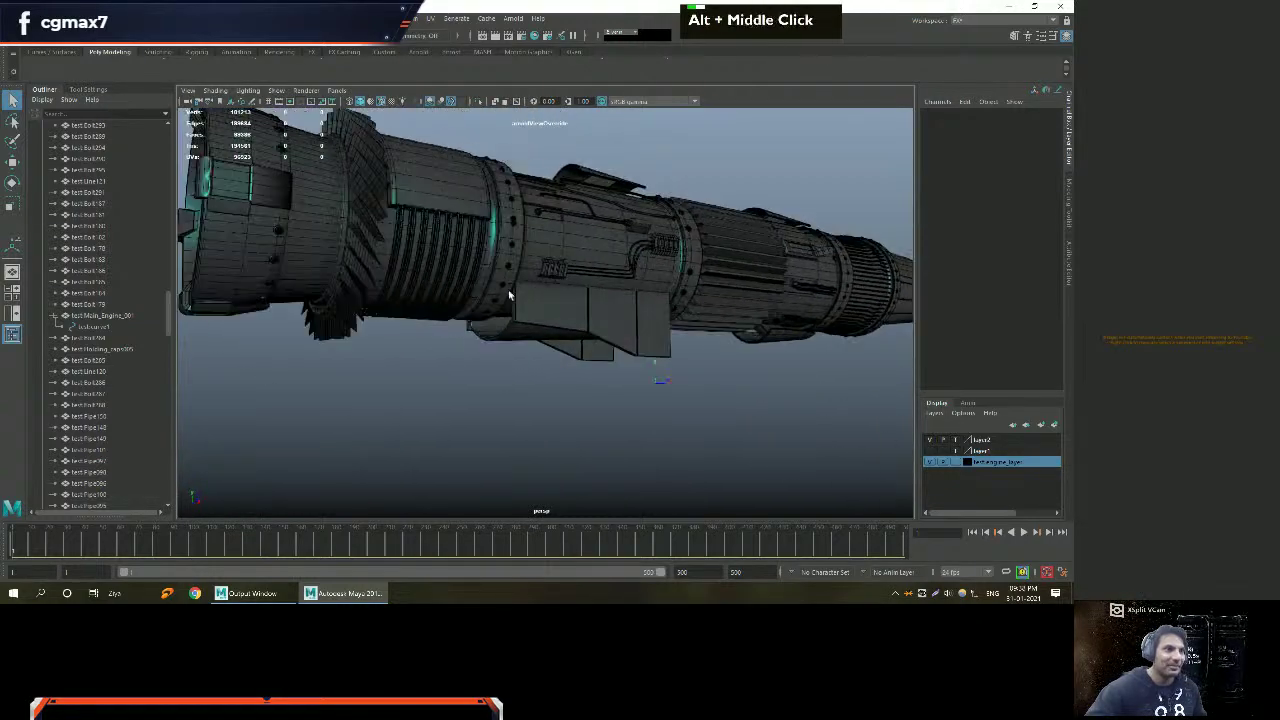
pyautogui.keyDown('alt'); pyautogui.scroll(-2, 509, 302); pyautogui.keyUp('alt')
pyautogui.keyDown('alt'); pyautogui.moveTo(509, 302); pyautogui.dragTo(520, 290); pyautogui.keyUp('alt')
pyautogui.keyDown('alt'); pyautogui.moveTo(520, 290); pyautogui.dragTo(530, 280, button='right'); pyautogui.keyUp('alt')
pyautogui.keyDown('alt'); pyautogui.moveTo(530, 280); pyautogui.dragTo(480, 258); pyautogui.keyUp('alt')
pyautogui.keyDown('alt'); pyautogui.moveTo(480, 258); pyautogui.dragTo(452, 252, button='middle'); pyautogui.keyUp('alt')
pyautogui.keyDown('alt'); pyautogui.moveTo(452, 252); pyautogui.dragTo(460, 250, button='right'); pyautogui.keyUp('alt')
pyautogui.keyDown('alt'); pyautogui.moveTo(460, 250); pyautogui.dragTo(464, 246, button='middle'); pyautogui.keyUp('alt')
pyautogui.keyDown('alt'); pyautogui.moveTo(464, 246); pyautogui.dragTo(545, 268, button='right'); pyautogui.keyUp('alt')
pyautogui.moveTo(545, 268)
pyautogui.keyDown('alt'); pyautogui.mouseDown()
pyautogui.moveTo(572, 274)
pyautogui.moveTo(545, 270)
pyautogui.mouseUp(); pyautogui.keyUp('alt')
pyautogui.keyDown('alt'); pyautogui.moveTo(545, 270); pyautogui.dragTo(532, 291, button='middle'); pyautogui.keyUp('alt')
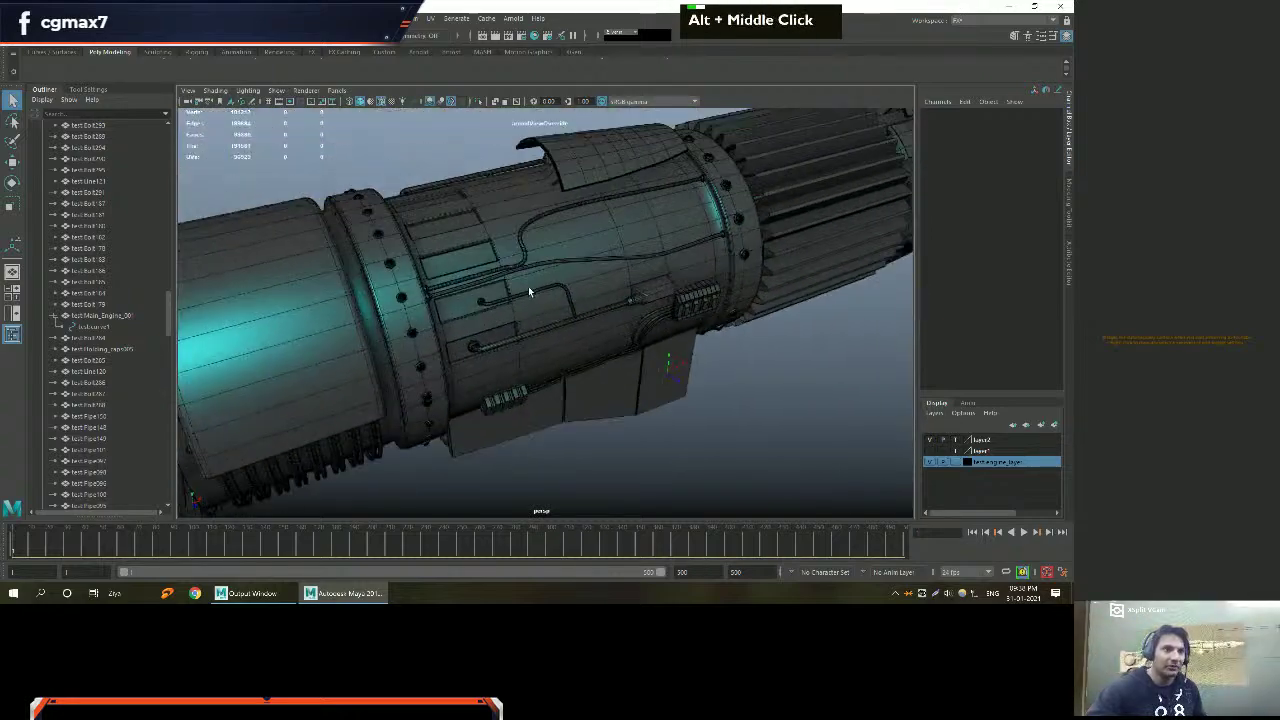
pyautogui.keyDown('alt'); pyautogui.moveTo(531, 286); pyautogui.dragTo(508, 294); pyautogui.keyUp('alt')
pyautogui.keyDown('alt'); pyautogui.moveTo(508, 294); pyautogui.dragTo(554, 294, button='middle'); pyautogui.keyUp('alt')
pyautogui.keyDown('alt'); pyautogui.moveTo(554, 294); pyautogui.dragTo(479, 279, button='right'); pyautogui.keyUp('alt')
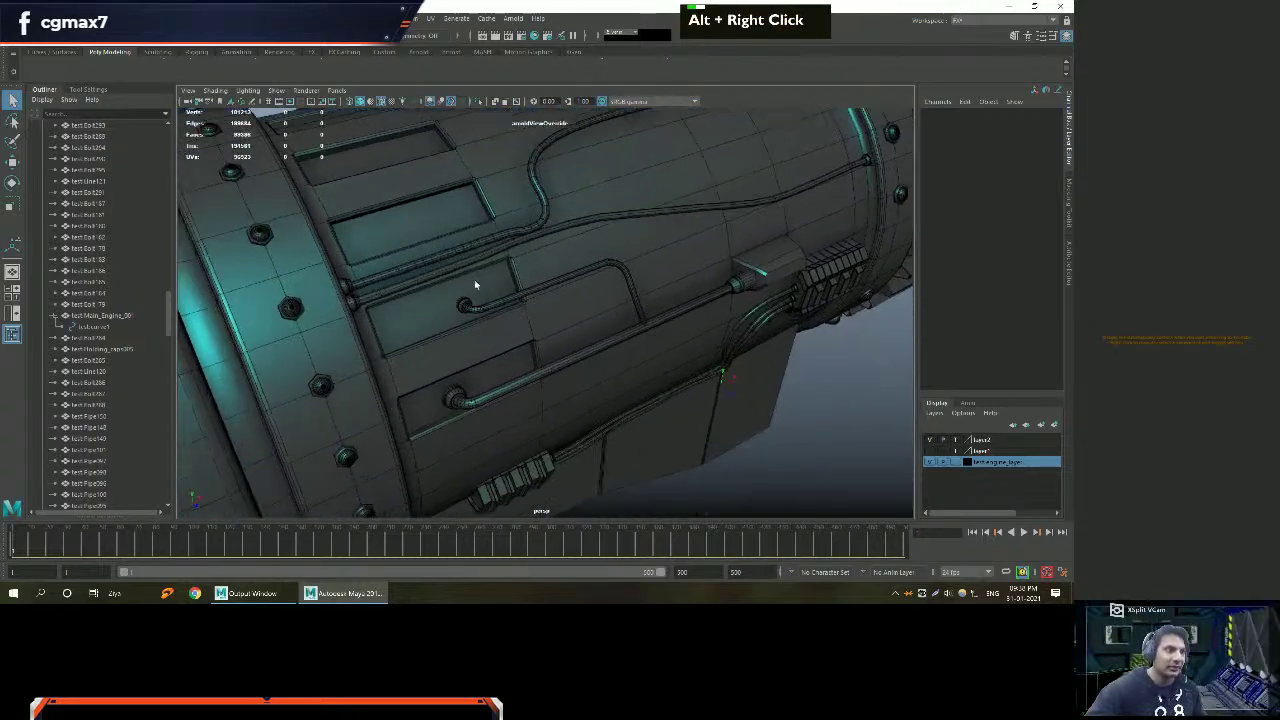
pyautogui.keyDown('alt'); pyautogui.moveTo(479, 281); pyautogui.dragTo(443, 294, button='middle'); pyautogui.keyUp('alt')
pyautogui.keyDown('alt'); pyautogui.moveTo(443, 294); pyautogui.dragTo(440, 294); pyautogui.keyUp('alt')
pyautogui.keyDown('alt'); pyautogui.moveTo(440, 294); pyautogui.dragTo(437, 294, button='middle'); pyautogui.keyUp('alt')
pyautogui.keyDown('alt'); pyautogui.moveTo(437, 294); pyautogui.dragTo(262, 193, button='right'); pyautogui.keyUp('alt')
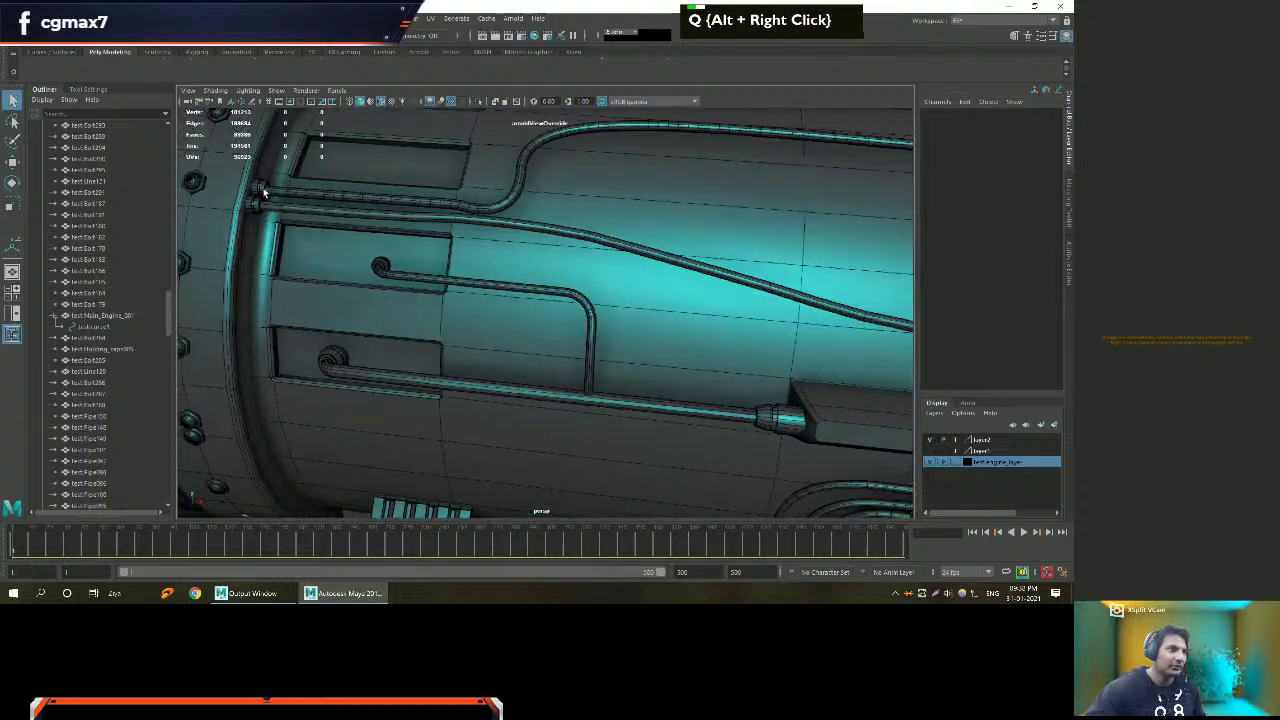
# Select the two long surface pipes and their end connectors running from the bolted ring, and group them.
pyautogui.click(261, 191)
pyautogui.keyDown('shift'); pyautogui.click(297, 213); pyautogui.keyUp('shift')
pyautogui.keyDown('alt'); pyautogui.moveTo(297, 213); pyautogui.dragTo(400, 270, button='middle'); pyautogui.keyUp('alt')
pyautogui.keyDown('alt'); pyautogui.moveTo(400, 270); pyautogui.dragTo(414, 280); pyautogui.keyUp('alt')
pyautogui.keyDown('alt'); pyautogui.moveTo(414, 280); pyautogui.dragTo(396, 290, button='middle'); pyautogui.keyUp('alt')
pyautogui.keyDown('alt'); pyautogui.moveTo(397, 294); pyautogui.dragTo(489, 216, button='right'); pyautogui.keyUp('alt')
pyautogui.keyDown('shift'); pyautogui.click(498, 160); pyautogui.keyUp('shift')
pyautogui.scroll(-5, 562, 338)
pyautogui.keyDown('alt'); pyautogui.moveTo(562, 338); pyautogui.dragTo(490, 300, button='middle'); pyautogui.keyUp('alt')
pyautogui.keyDown('alt'); pyautogui.moveTo(490, 300); pyautogui.dragTo(575, 290); pyautogui.keyUp('alt')
pyautogui.keyDown('alt'); pyautogui.moveTo(575, 290); pyautogui.dragTo(581, 297, button='middle'); pyautogui.keyUp('alt')
pyautogui.keyDown('alt'); pyautogui.moveTo(581, 297); pyautogui.dragTo(595, 340); pyautogui.keyUp('alt')
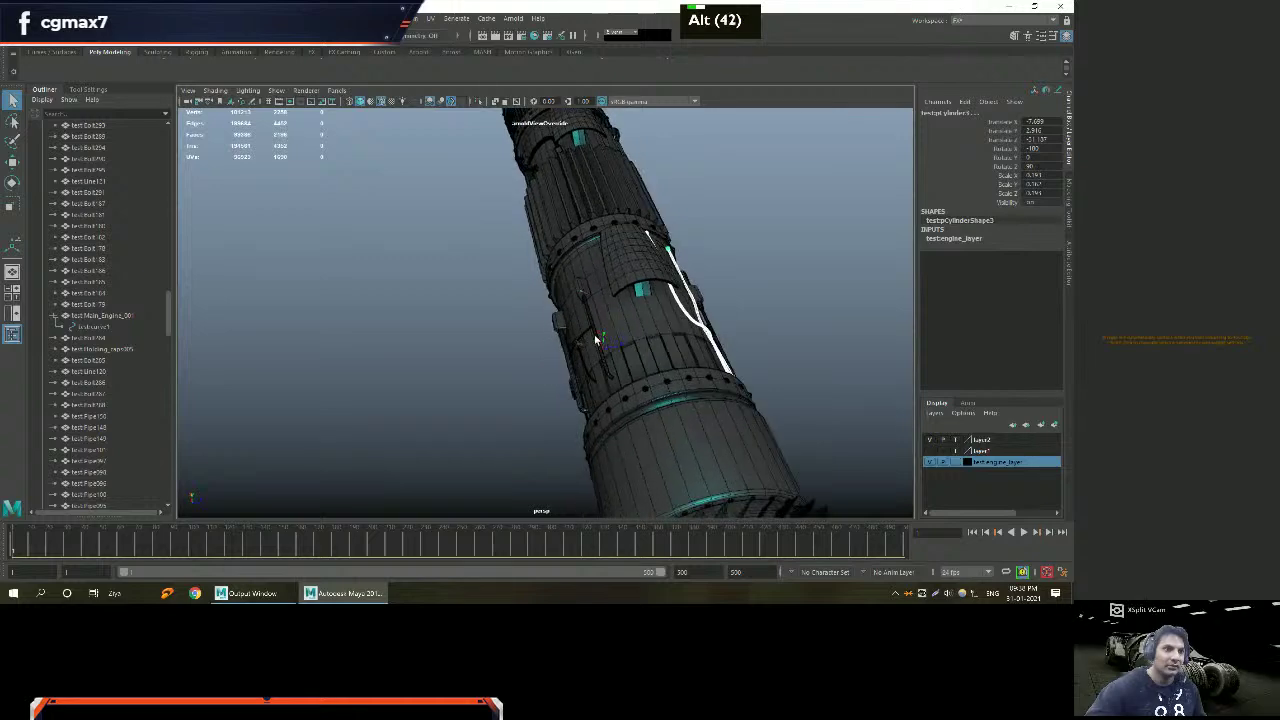
pyautogui.keyDown('alt'); pyautogui.moveTo(608, 322); pyautogui.dragTo(598, 325, button='right'); pyautogui.keyUp('alt')
pyautogui.keyDown('alt'); pyautogui.moveTo(598, 325); pyautogui.dragTo(585, 327); pyautogui.keyUp('alt')
pyautogui.keyDown('alt'); pyautogui.moveTo(581, 322); pyautogui.dragTo(646, 314, button='middle'); pyautogui.keyUp('alt')
pyautogui.hotkey('ctrl', 'g')
# Move the pipe group's pivot to the engine's central axis by vertex snapping in the side view.
pyautogui.keyDown('alt'); pyautogui.moveTo(646, 314); pyautogui.dragTo(597, 297); pyautogui.keyUp('alt')
pyautogui.press('space')
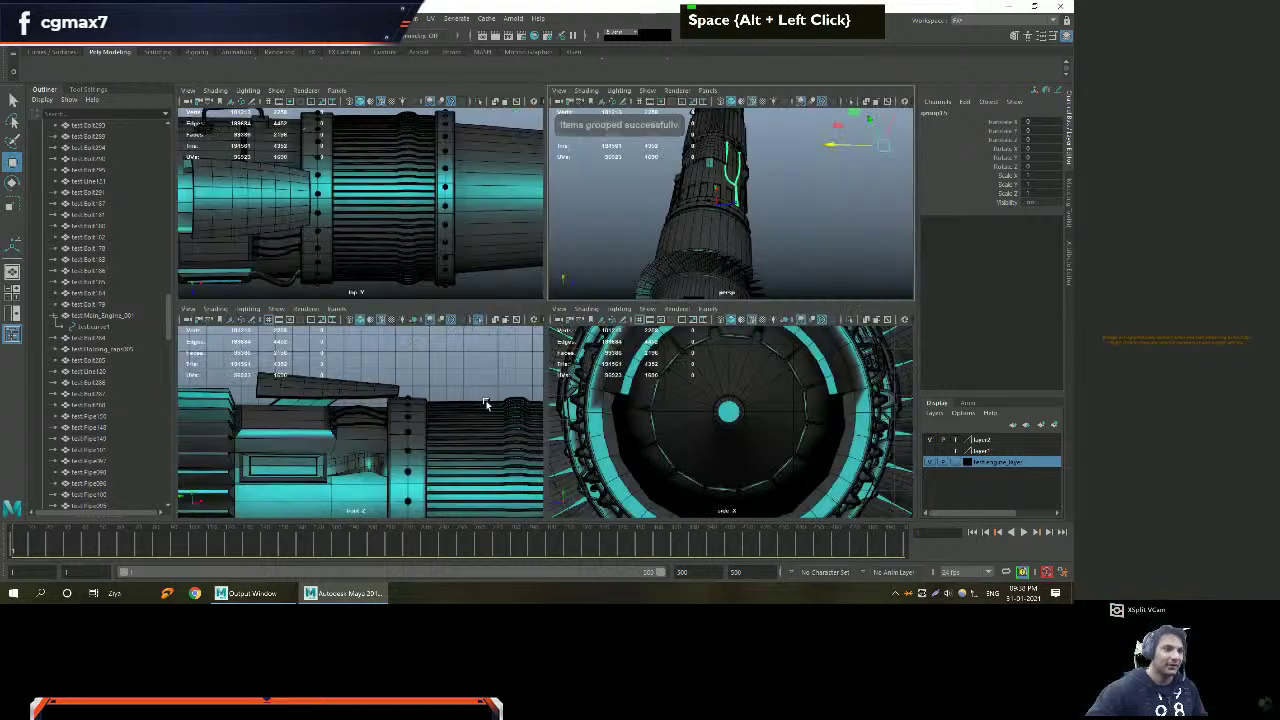
pyautogui.press('space')
pyautogui.scroll(-12, 702, 370)
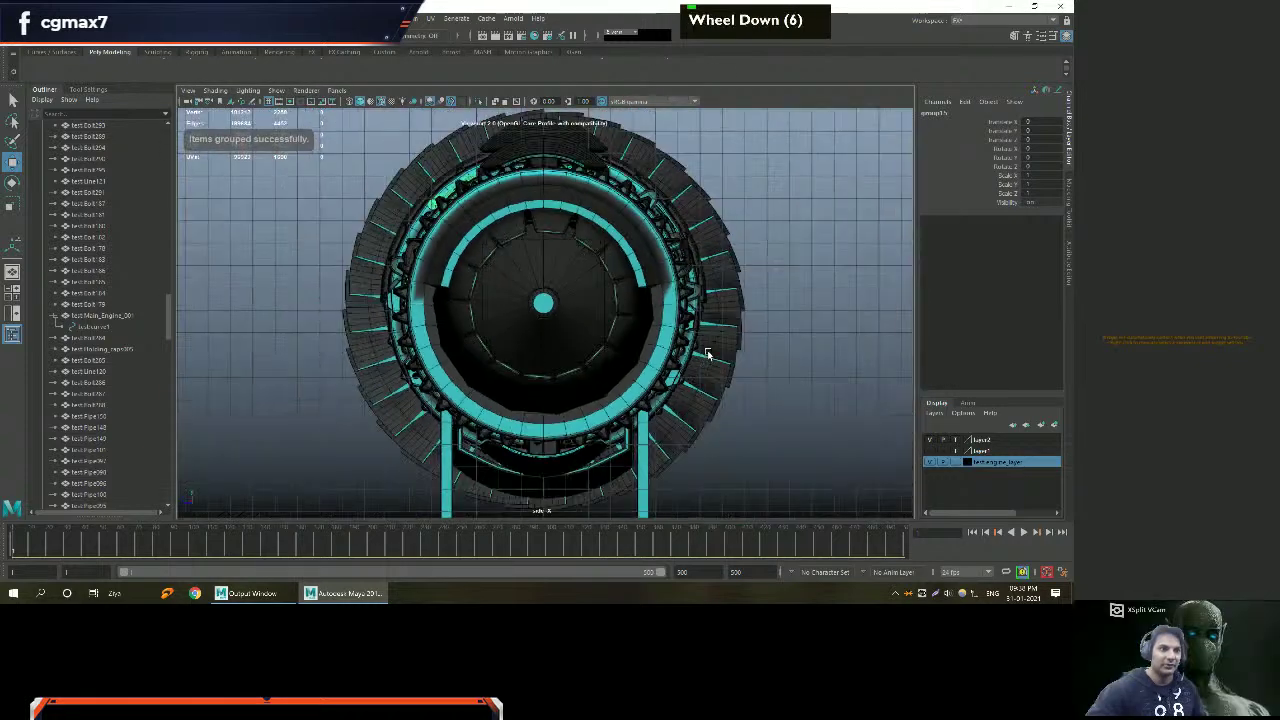
pyautogui.scroll(-6, 704, 350)
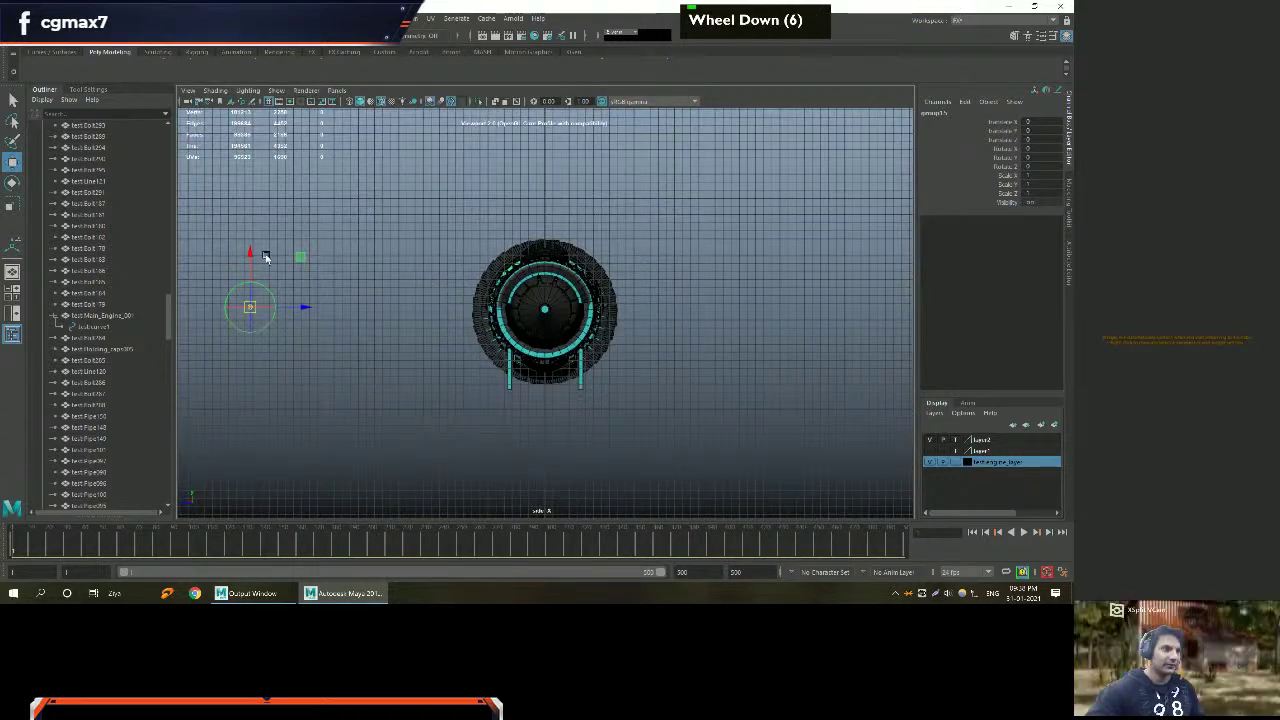
pyautogui.scroll(20, 558, 305)
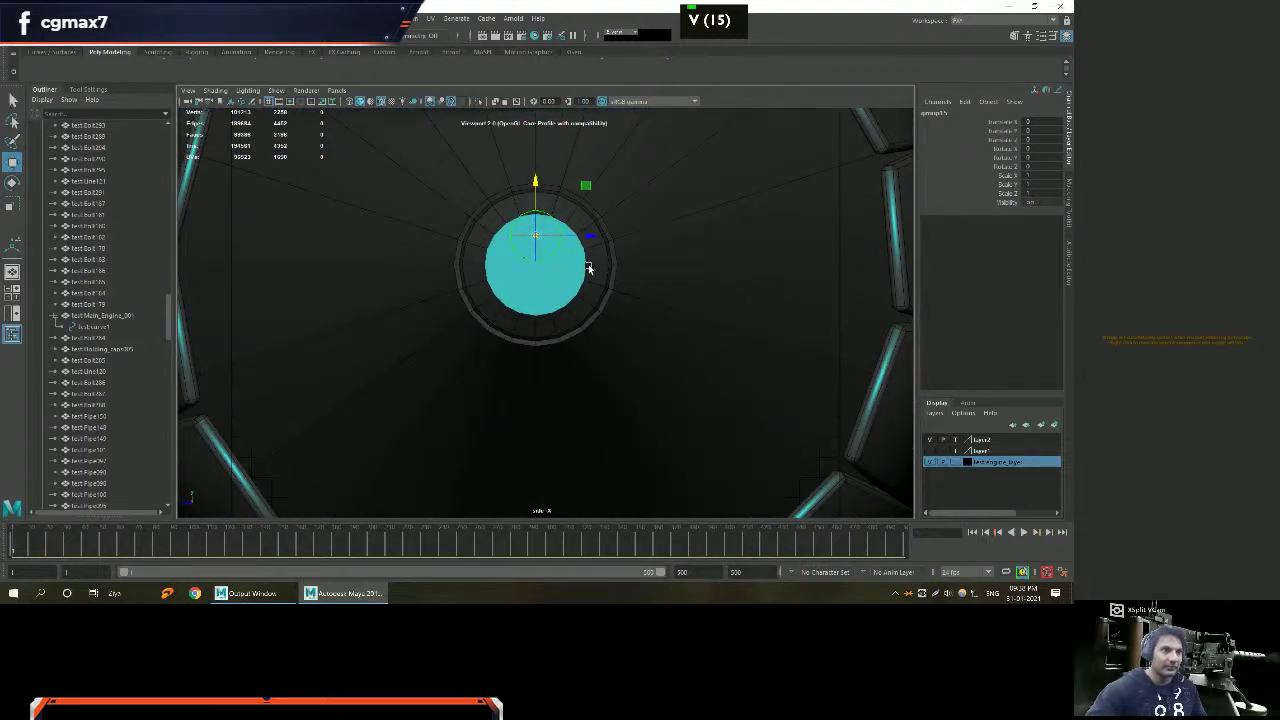
pyautogui.scroll(-5, 590, 270)
pyautogui.keyDown('alt'); pyautogui.moveTo(590, 270); pyautogui.dragTo(597, 280, button='middle'); pyautogui.keyUp('alt')
# Duplicate the pipe group by rotating a copy about the engine's central X axis.
pyautogui.press('e')
pyautogui.press('w')
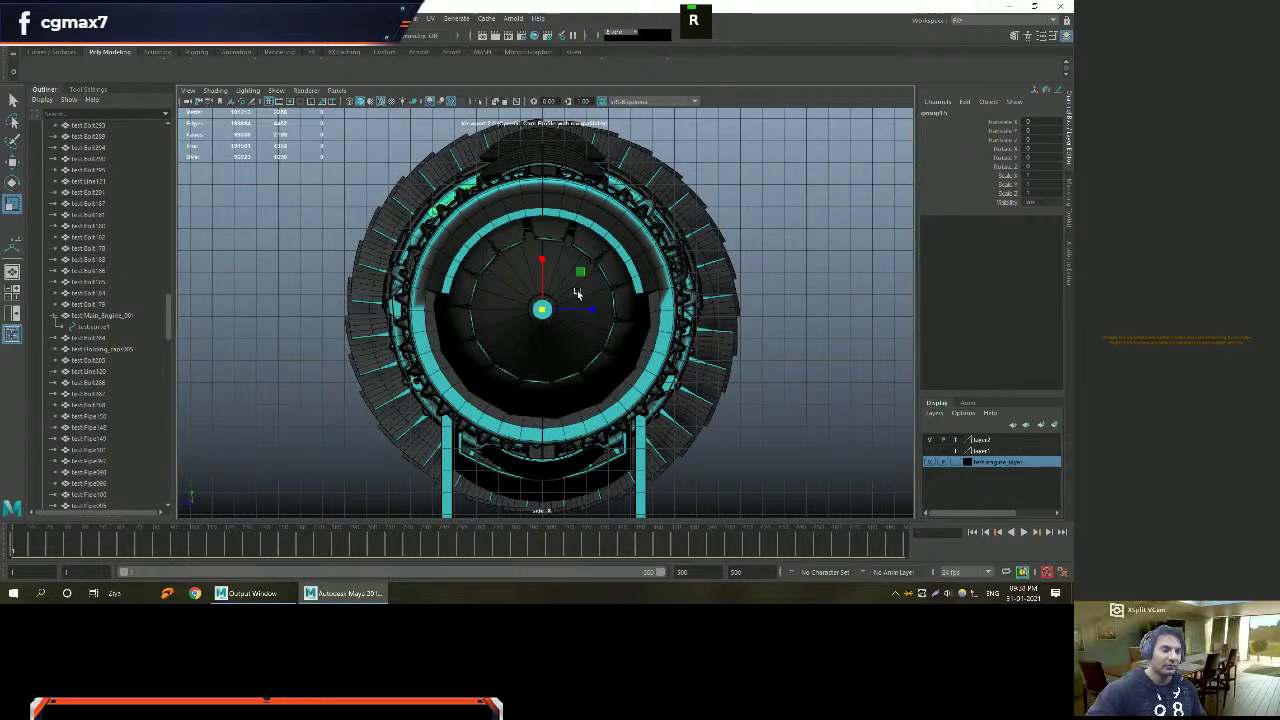
pyautogui.press('e')
pyautogui.keyDown('shift'); pyautogui.moveTo(585, 290); pyautogui.dragTo(640, 280); pyautogui.keyUp('shift')
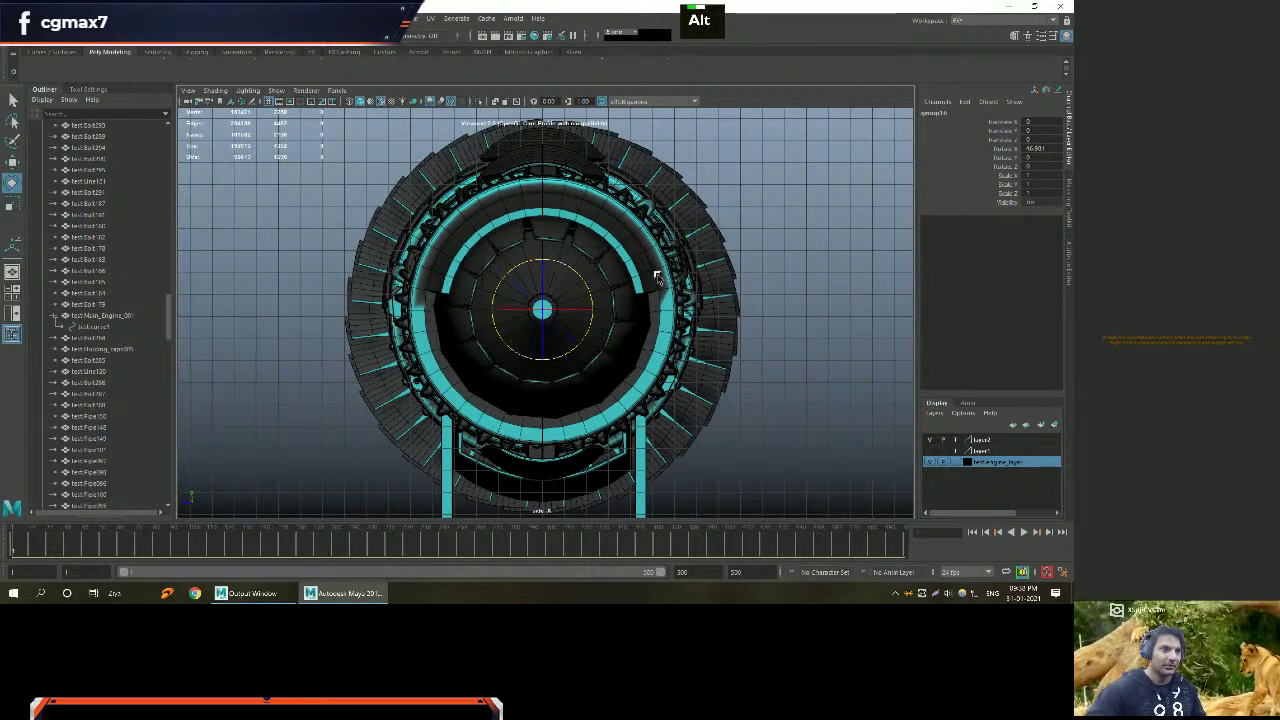
pyautogui.keyDown('alt'); pyautogui.moveTo(665, 278); pyautogui.dragTo(634, 284, button='middle'); pyautogui.keyUp('alt')
pyautogui.press('space')
pyautogui.press('space')
# Rotate the duplicated pipe group about X to the opposite side of the engine, beside the curved cover plate.
pyautogui.keyDown('alt'); pyautogui.moveTo(700, 200); pyautogui.dragTo(640, 216); pyautogui.keyUp('alt')
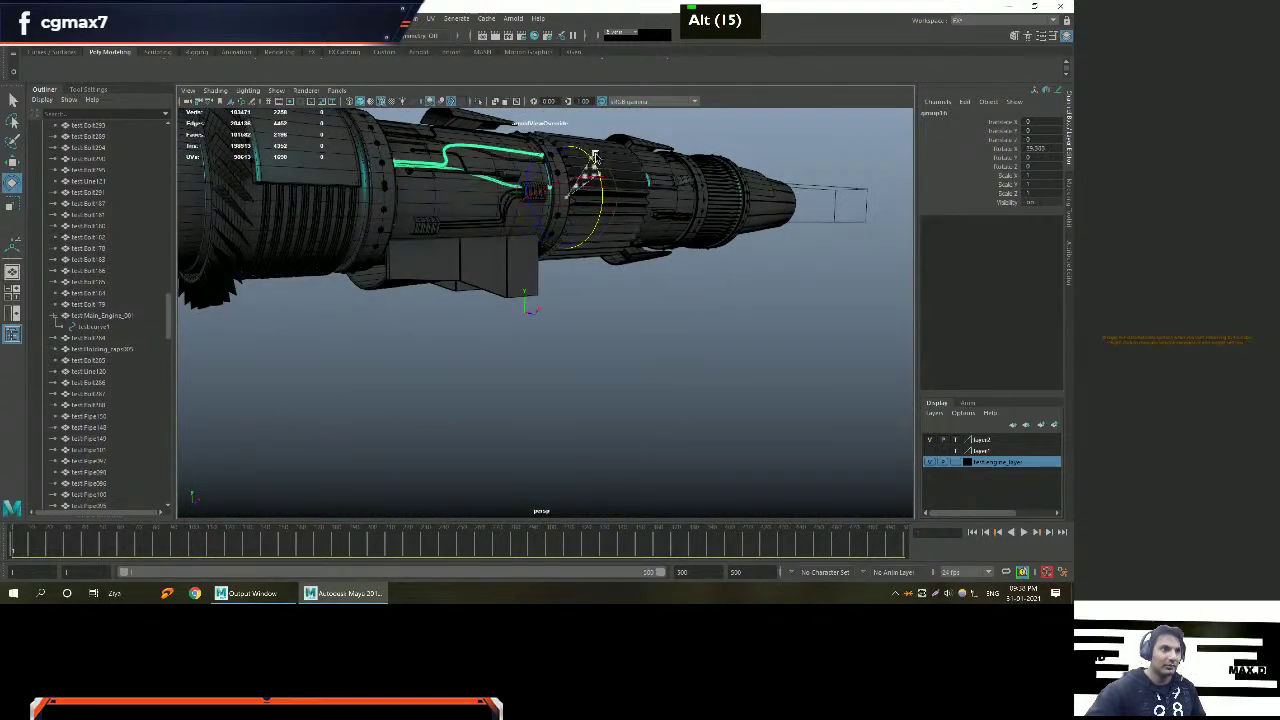
pyautogui.keyDown('alt'); pyautogui.moveTo(581, 127); pyautogui.dragTo(486, 171); pyautogui.keyUp('alt')
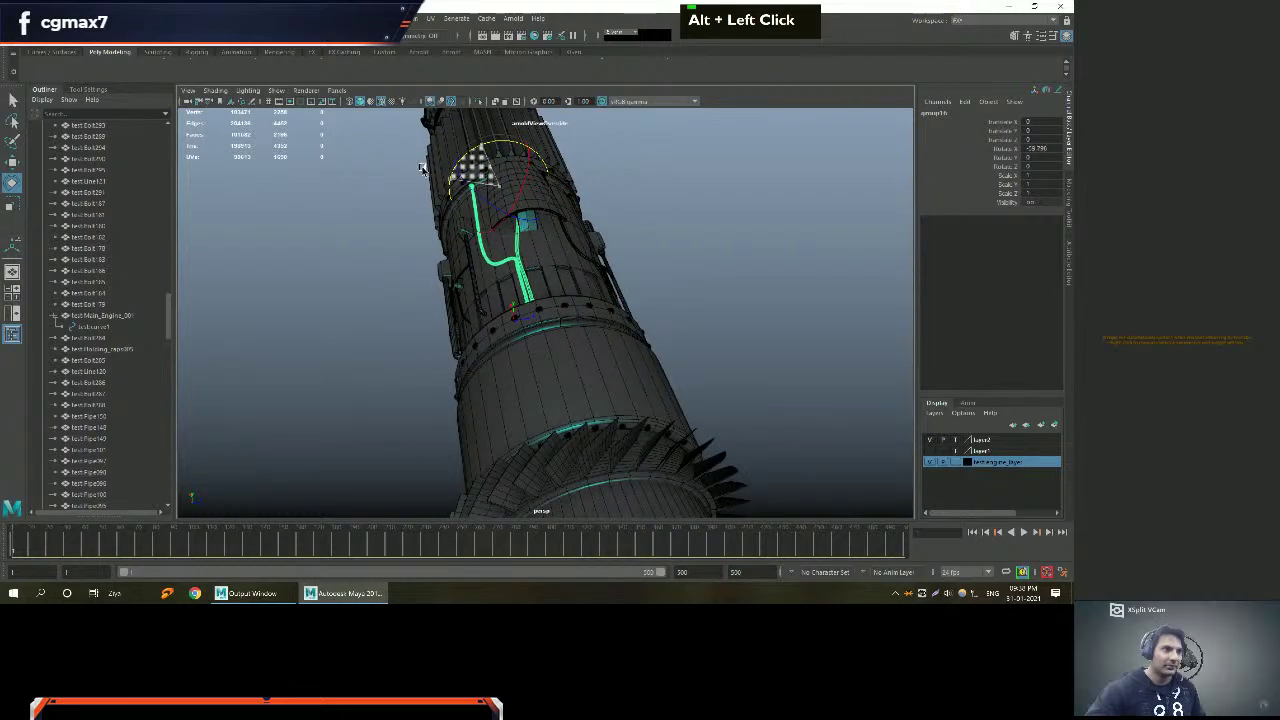
pyautogui.keyDown('alt'); pyautogui.moveTo(418, 170); pyautogui.dragTo(463, 214); pyautogui.keyUp('alt')
pyautogui.keyDown('alt'); pyautogui.moveTo(463, 214); pyautogui.dragTo(463, 323, button='right'); pyautogui.keyUp('alt')
pyautogui.keyDown('alt'); pyautogui.moveTo(463, 323); pyautogui.dragTo(543, 351); pyautogui.keyUp('alt')
pyautogui.keyDown('alt'); pyautogui.moveTo(543, 351); pyautogui.dragTo(486, 323, button='right'); pyautogui.keyUp('alt')
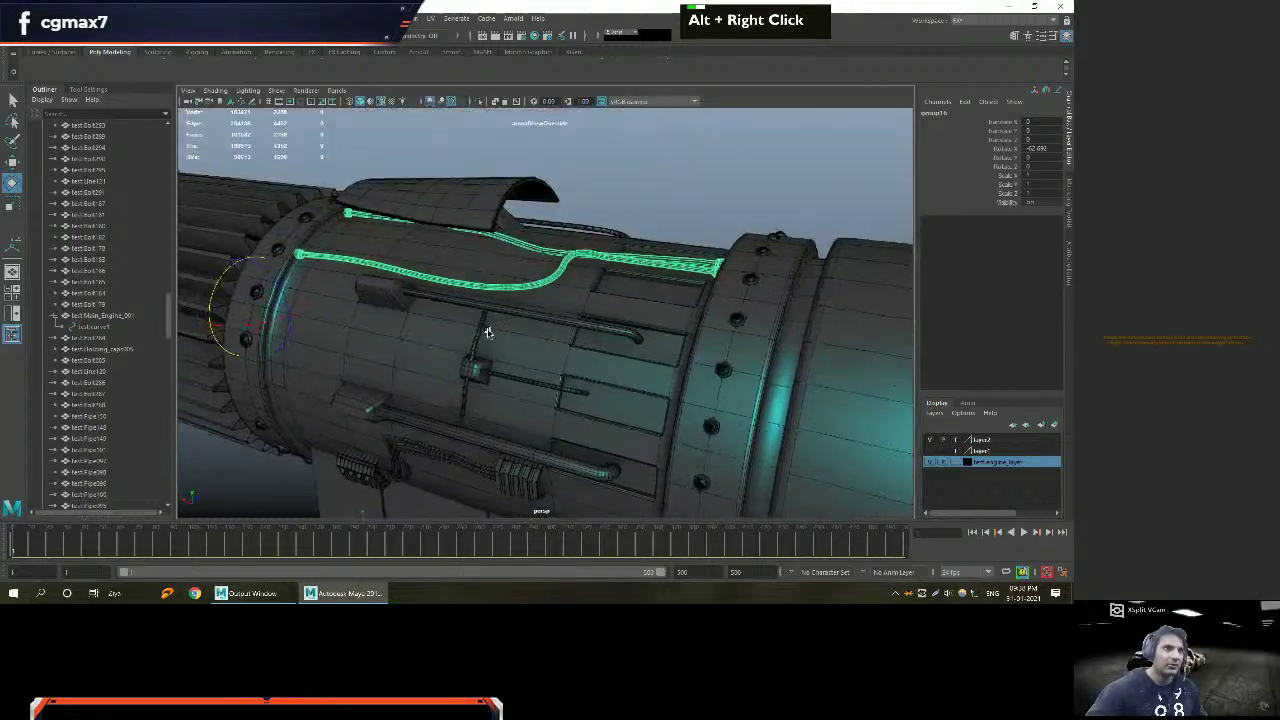
pyautogui.keyDown('alt'); pyautogui.moveTo(486, 323); pyautogui.dragTo(461, 332); pyautogui.keyUp('alt')
pyautogui.moveTo(298, 210); pyautogui.dragTo(330, 250)
pyautogui.keyDown('alt'); pyautogui.moveTo(330, 250); pyautogui.dragTo(351, 261, button='middle'); pyautogui.keyUp('alt')
pyautogui.keyDown('alt'); pyautogui.moveTo(351, 261); pyautogui.dragTo(360, 283, button='right'); pyautogui.keyUp('alt')
pyautogui.keyDown('alt'); pyautogui.moveTo(360, 283); pyautogui.dragTo(343, 303, button='middle'); pyautogui.keyUp('alt')
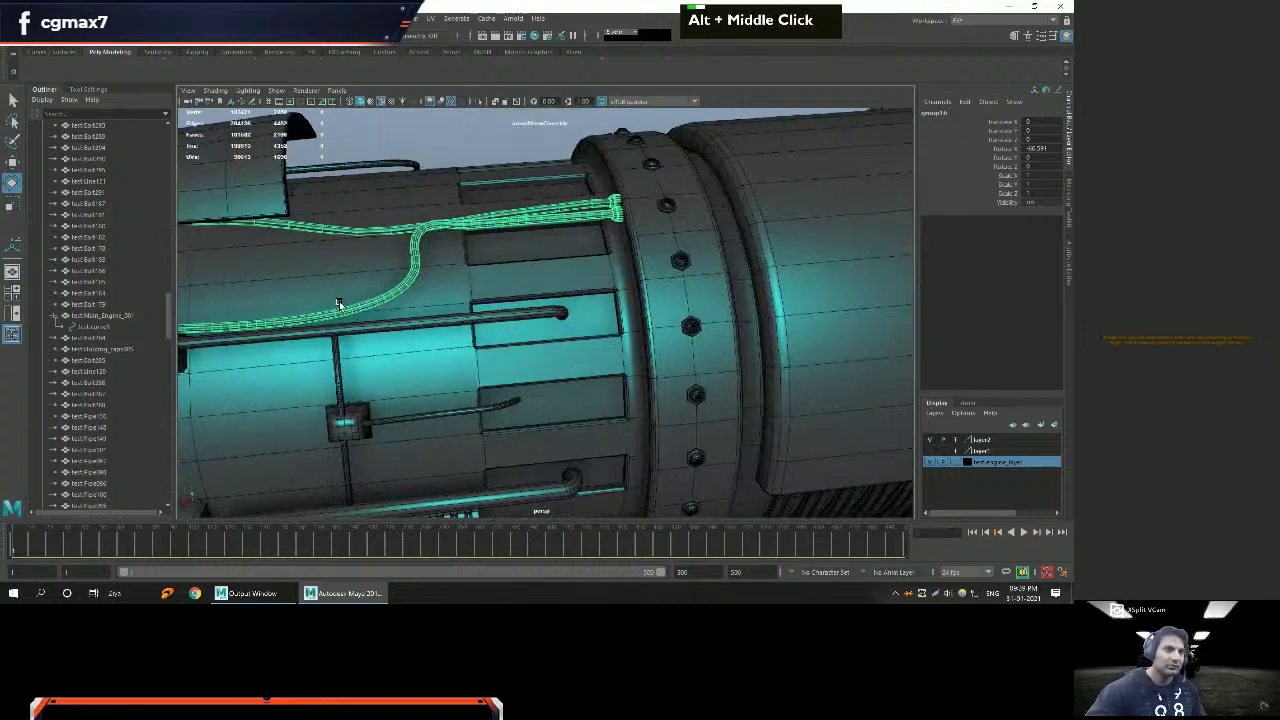
# Examine how the duplicated pipes sit on the engine surface, and clear the selection.
pyautogui.keyDown('alt'); pyautogui.moveTo(343, 303); pyautogui.dragTo(374, 303, button='right'); pyautogui.keyUp('alt')
pyautogui.keyDown('alt'); pyautogui.moveTo(374, 303); pyautogui.dragTo(395, 316); pyautogui.keyUp('alt')
pyautogui.keyDown('alt'); pyautogui.moveTo(395, 316); pyautogui.dragTo(515, 330, button='middle'); pyautogui.keyUp('alt')
pyautogui.keyDown('alt'); pyautogui.moveTo(515, 330); pyautogui.dragTo(472, 337); pyautogui.keyUp('alt')
pyautogui.keyDown('alt'); pyautogui.moveTo(472, 337); pyautogui.dragTo(565, 360, button='middle'); pyautogui.keyUp('alt')
pyautogui.press('q')
pyautogui.keyDown('alt'); pyautogui.moveTo(565, 360); pyautogui.dragTo(414, 288, button='right'); pyautogui.keyUp('alt')
pyautogui.press('alt')
pyautogui.keyDown('alt'); pyautogui.moveTo(414, 288); pyautogui.dragTo(565, 272); pyautogui.keyUp('alt')
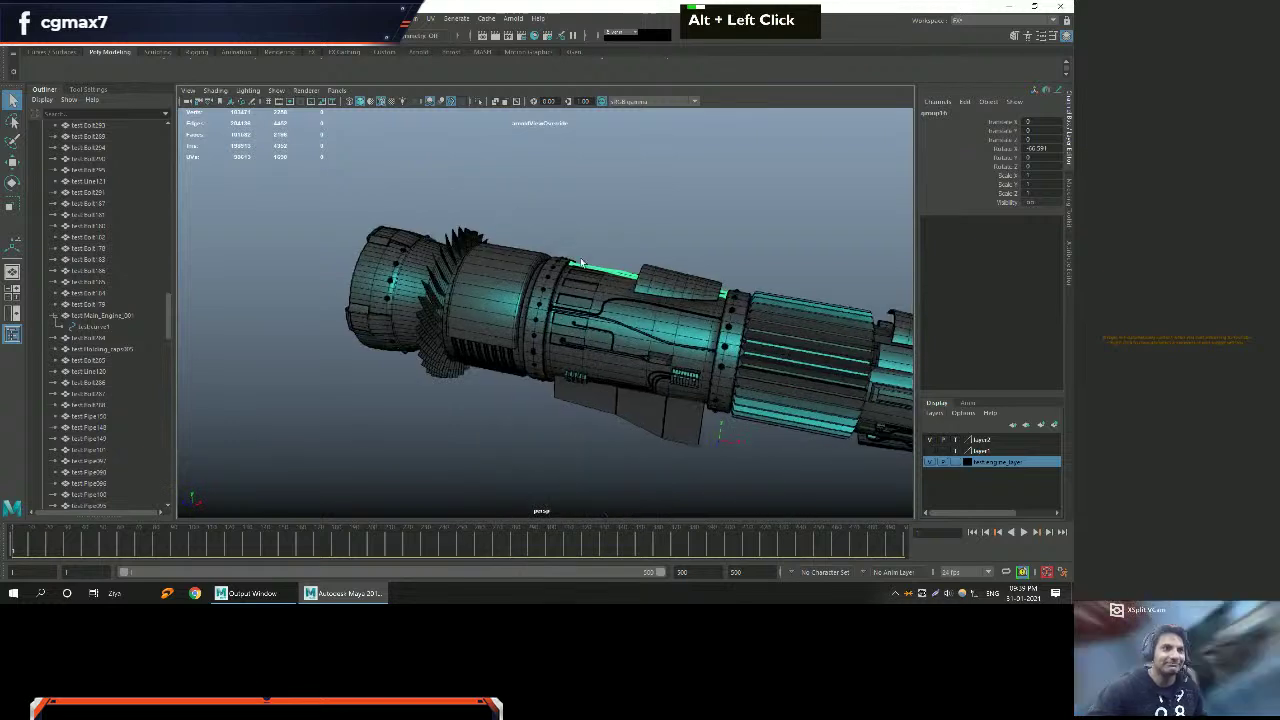
pyautogui.click(602, 204)
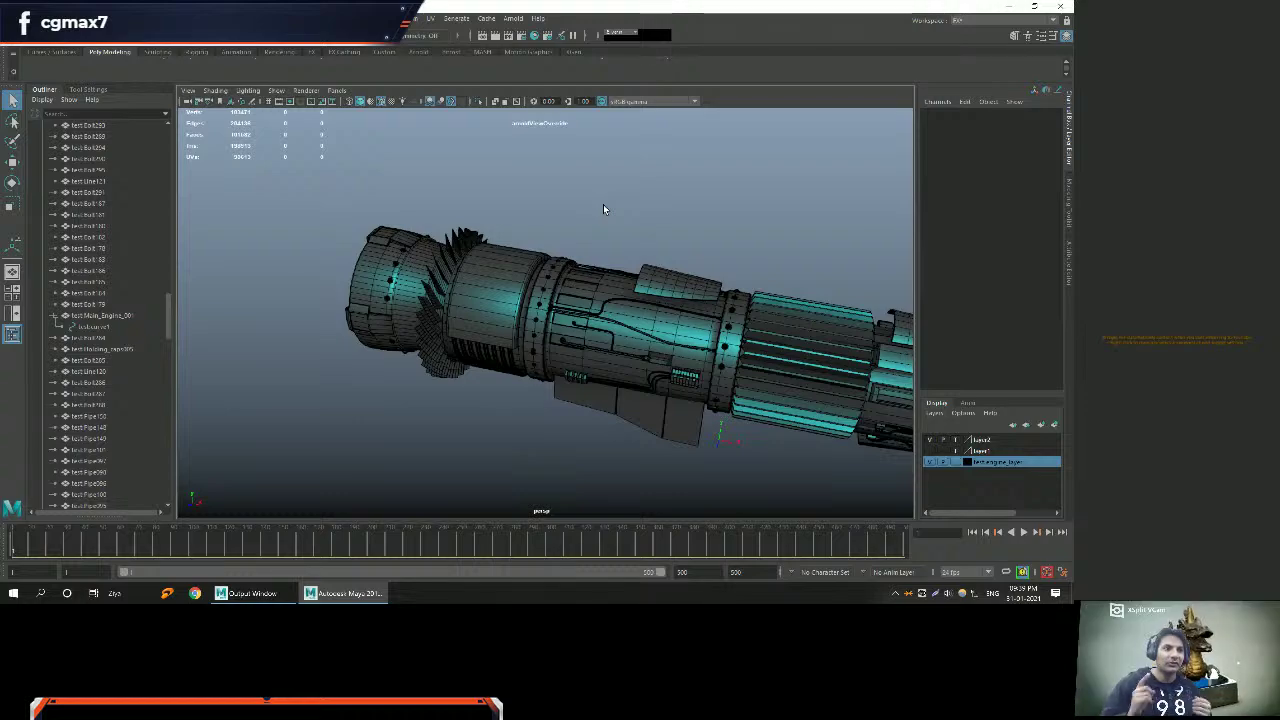
# Bevel the rim edge loop of the main engine mesh beside the blade ring with 2 segments, and return to object selection.
pyautogui.keyDown('alt'); pyautogui.moveTo(603, 204); pyautogui.dragTo(668, 250, button='middle'); pyautogui.keyUp('alt')
pyautogui.keyDown('alt'); pyautogui.moveTo(668, 250); pyautogui.dragTo(690, 262, button='right'); pyautogui.keyUp('alt')
pyautogui.keyDown('alt'); pyautogui.moveTo(690, 262); pyautogui.dragTo(640, 280, button='middle'); pyautogui.keyUp('alt')
pyautogui.moveTo(640, 280)
pyautogui.keyDown('alt'); pyautogui.mouseDown()
pyautogui.moveTo(600, 289)
pyautogui.moveTo(590, 272)
pyautogui.moveTo(640, 266)
pyautogui.mouseUp(); pyautogui.keyUp('alt')
pyautogui.click(590, 272)
pyautogui.keyDown('alt'); pyautogui.scroll(2, 603, 280); pyautogui.keyUp('alt')
pyautogui.keyDown('alt'); pyautogui.moveTo(640, 266); pyautogui.dragTo(660, 285, button='right'); pyautogui.keyUp('alt')
pyautogui.keyDown('alt'); pyautogui.moveTo(660, 285); pyautogui.dragTo(675, 296); pyautogui.keyUp('alt')
pyautogui.keyDown('alt'); pyautogui.moveTo(675, 296); pyautogui.dragTo(627, 291, button='right'); pyautogui.keyUp('alt')
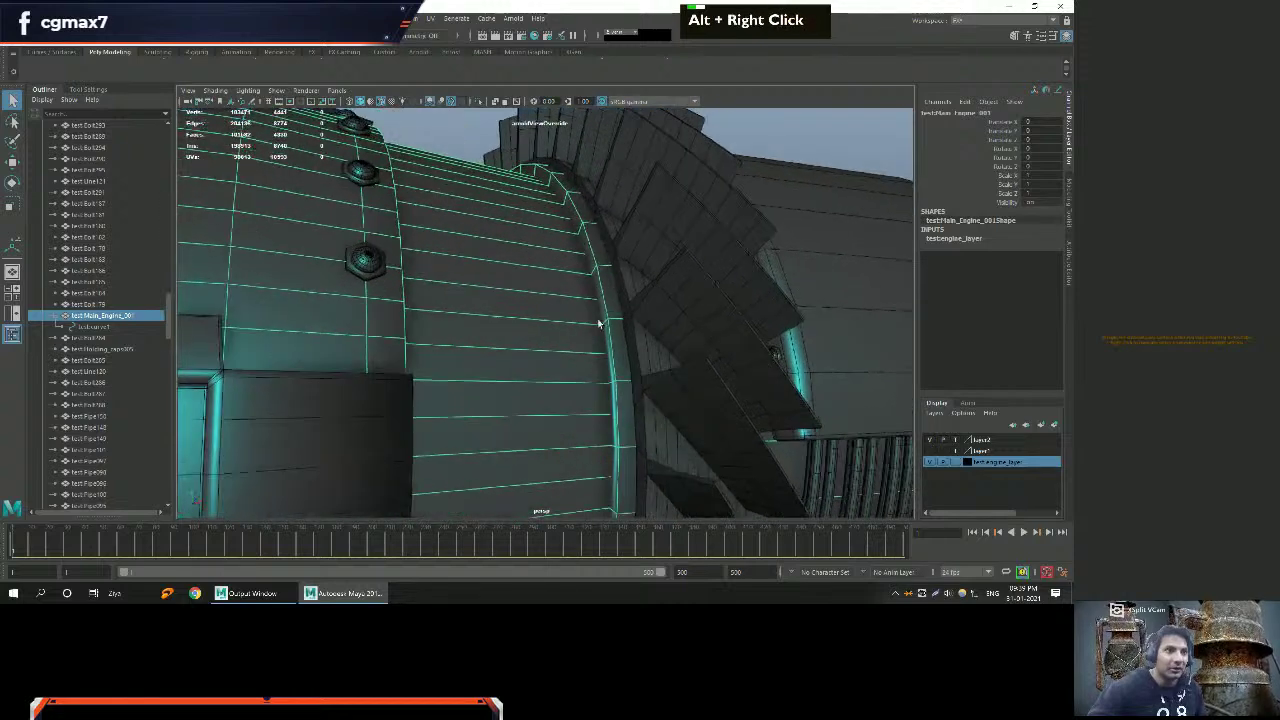
pyautogui.rightClick(627, 291)
pyautogui.click(624, 254)
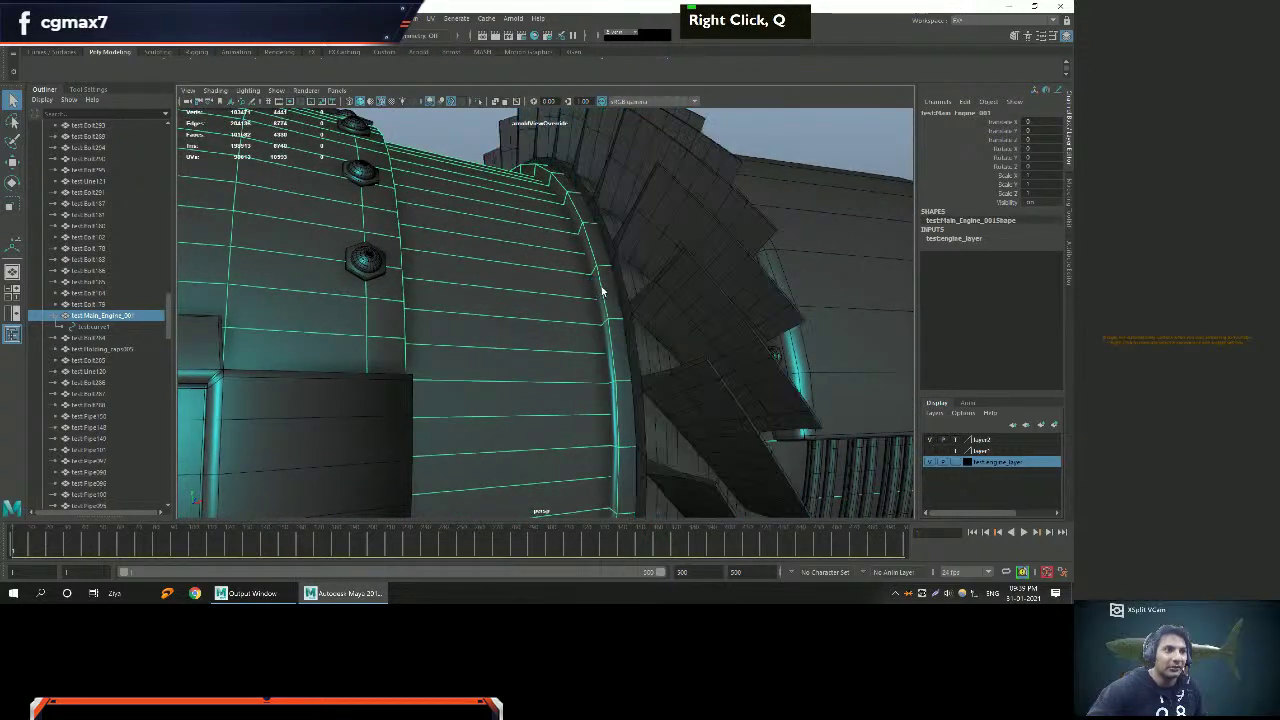
pyautogui.rightClick(602, 290)
pyautogui.doubleClick(601, 292)
pyautogui.keyDown('shift'); pyautogui.moveTo(600, 292); pyautogui.dragTo(660, 292, button='right'); pyautogui.keyUp('shift')
pyautogui.keyDown('alt'); pyautogui.moveTo(660, 292); pyautogui.dragTo(603, 312); pyautogui.keyUp('alt')
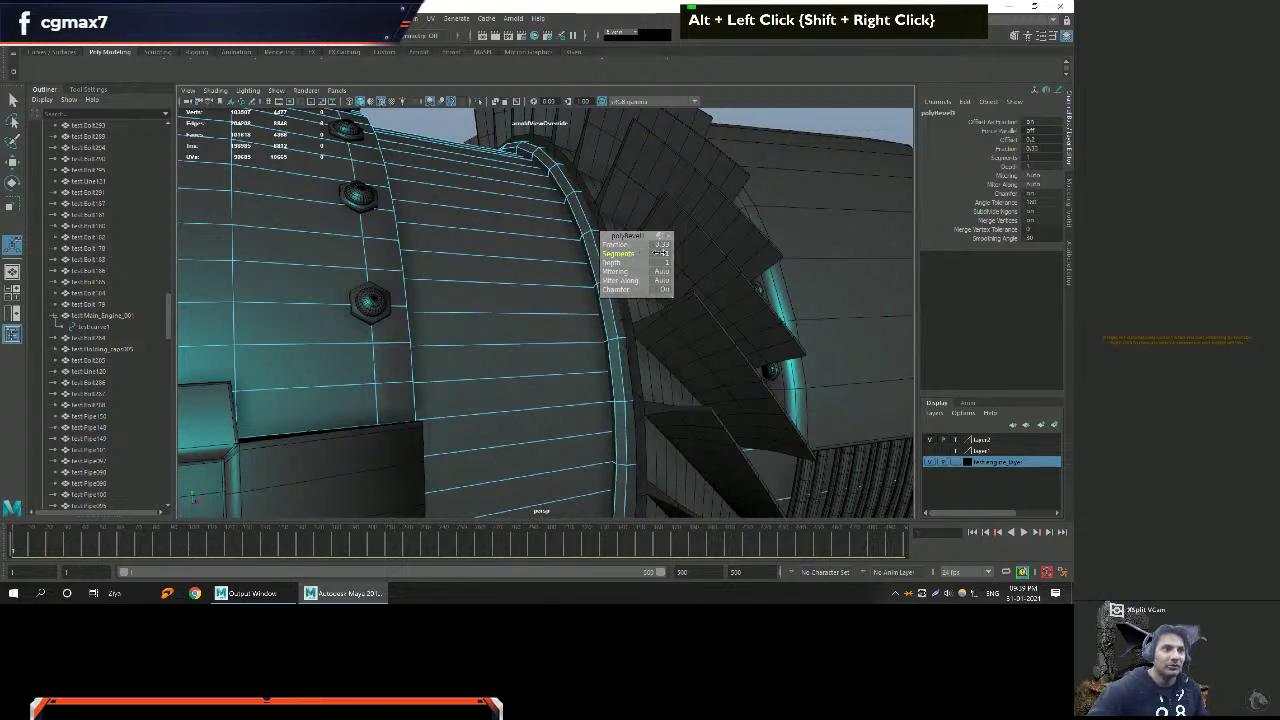
pyautogui.keyDown('alt'); pyautogui.moveTo(660, 258); pyautogui.dragTo(540, 306, button='middle'); pyautogui.keyUp('alt')
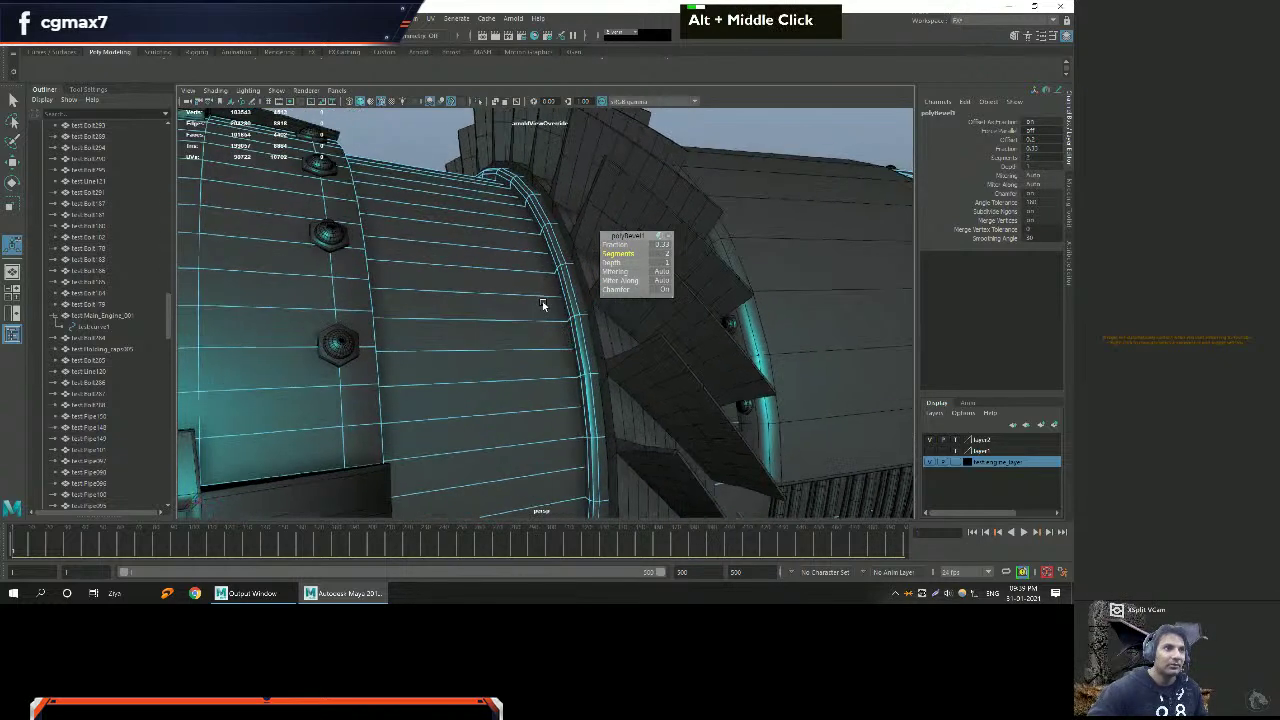
pyautogui.keyDown('alt'); pyautogui.moveTo(540, 306); pyautogui.dragTo(469, 309); pyautogui.keyUp('alt')
pyautogui.rightClick(472, 268)
pyautogui.press('w')
pyautogui.keyDown('alt'); pyautogui.scroll(-4, 500, 300); pyautogui.keyUp('alt')
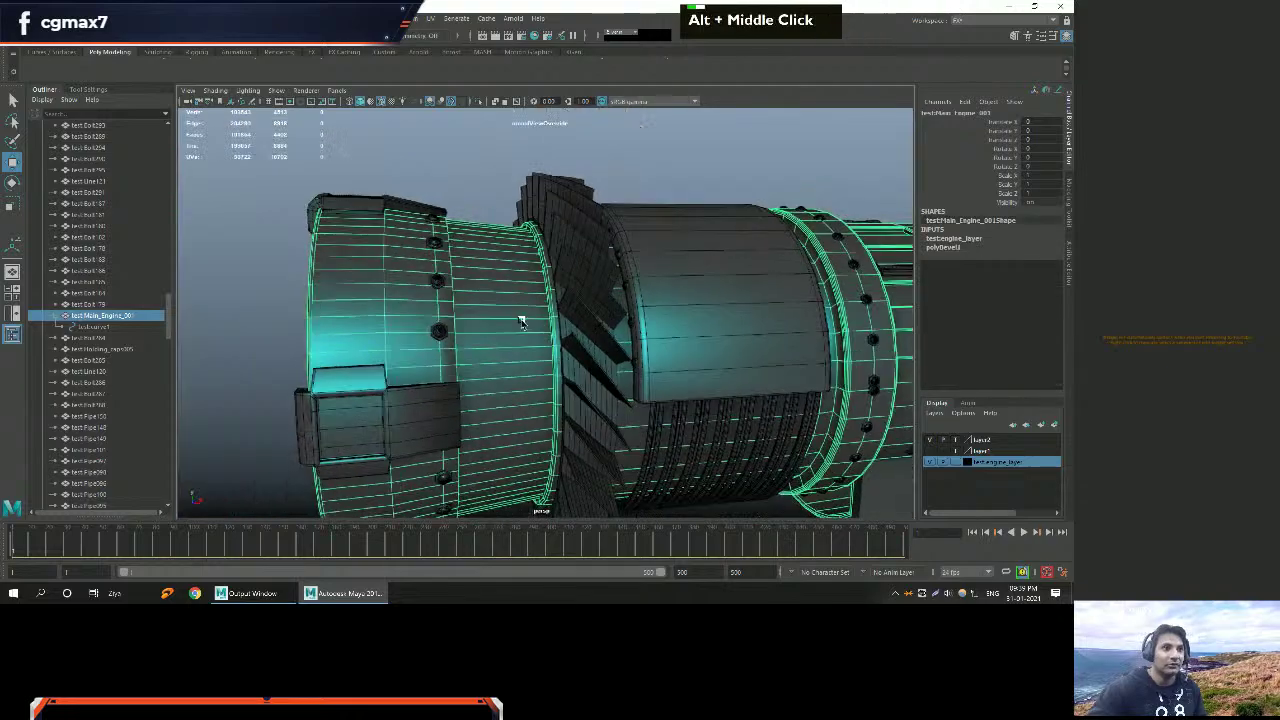
# Delete the gear-shaped ring of angled blades around the engine's narrow section behind the intake.
pyautogui.keyDown('alt'); pyautogui.moveTo(541, 318); pyautogui.dragTo(473, 294, button='middle'); pyautogui.keyUp('alt')
pyautogui.keyDown('alt'); pyautogui.moveTo(473, 294); pyautogui.dragTo(558, 326); pyautogui.keyUp('alt')
pyautogui.click(597, 277)
pyautogui.press('w')
pyautogui.keyDown('alt'); pyautogui.moveTo(558, 326); pyautogui.dragTo(608, 336, button='right'); pyautogui.keyUp('alt')
pyautogui.moveTo(608, 336)
pyautogui.keyDown('alt'); pyautogui.mouseDown()
pyautogui.moveTo(694, 317)
pyautogui.moveTo(605, 347)
pyautogui.moveTo(610, 356)
pyautogui.mouseUp(); pyautogui.keyUp('alt')
pyautogui.keyDown('alt'); pyautogui.moveTo(610, 356); pyautogui.dragTo(617, 373, button='right'); pyautogui.keyUp('alt')
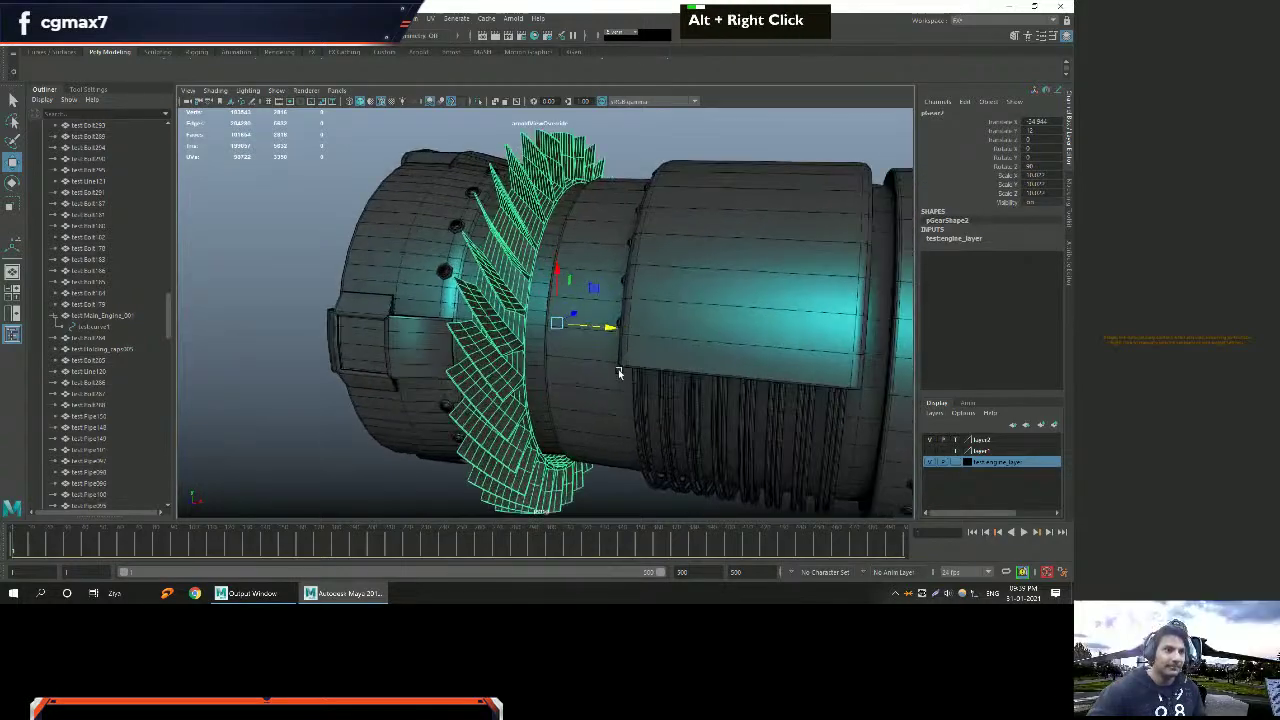
pyautogui.keyDown('alt'); pyautogui.moveTo(720, 318); pyautogui.dragTo(577, 342); pyautogui.keyUp('alt')
pyautogui.press('Delete')
# Create a new polygon gear primitive in the scene.
pyautogui.scroll(-6, 577, 323)
pyautogui.keyDown('alt'); pyautogui.moveTo(577, 342); pyautogui.dragTo(580, 318, button='middle'); pyautogui.keyUp('alt')
pyautogui.keyDown('alt'); pyautogui.moveTo(580, 318); pyautogui.dragTo(648, 387); pyautogui.keyUp('alt')
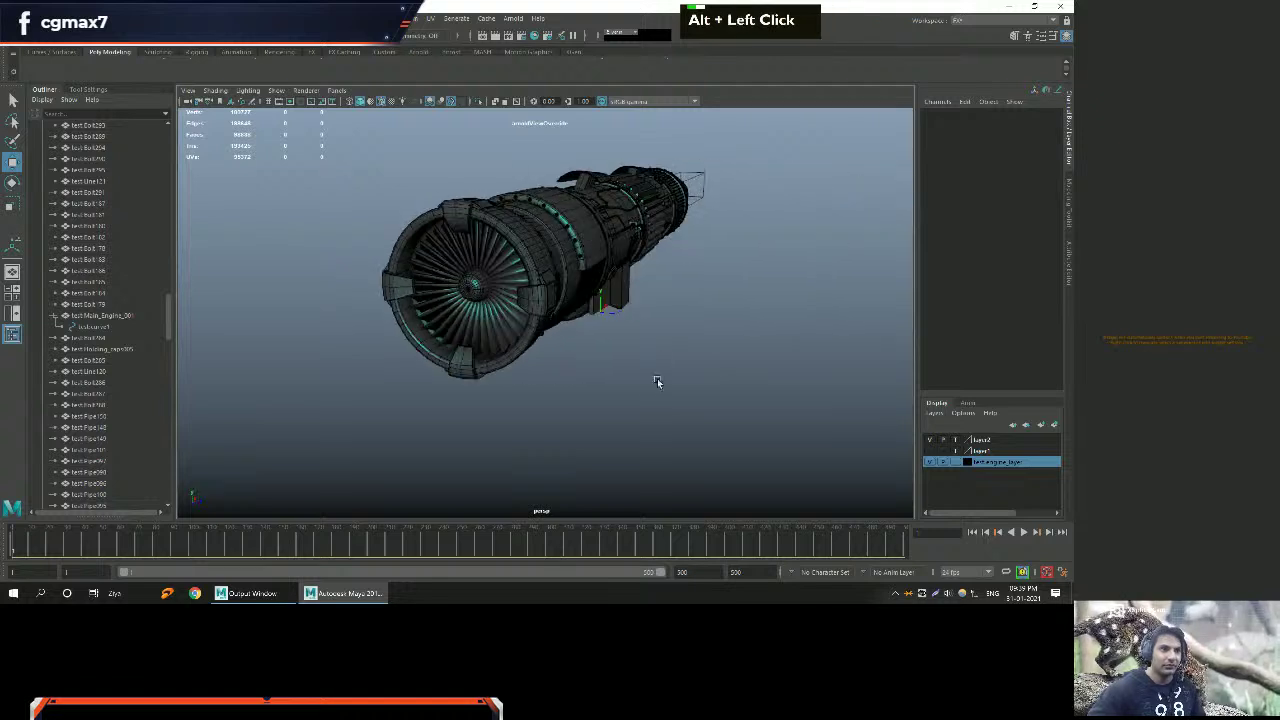
pyautogui.keyDown('shift'); pyautogui.moveTo(658, 361); pyautogui.dragTo(650, 396, button='right'); pyautogui.keyUp('shift')
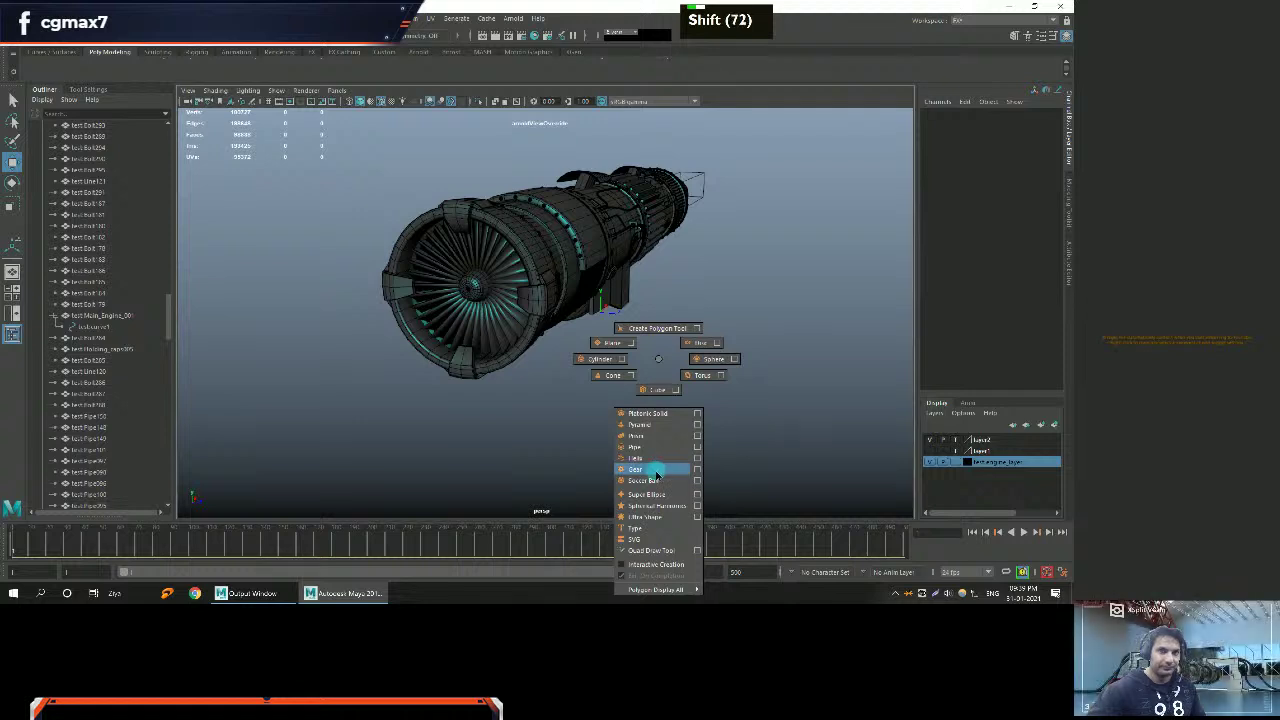
pyautogui.keyDown('shift'); pyautogui.moveTo(657, 474); pyautogui.dragTo(657, 474, button='right'); pyautogui.keyUp('shift')
pyautogui.keyDown('alt'); pyautogui.moveTo(648, 351); pyautogui.dragTo(654, 337); pyautogui.keyUp('alt')
pyautogui.keyDown('alt'); pyautogui.moveTo(654, 337); pyautogui.dragTo(557, 371, button='right'); pyautogui.keyUp('alt')
pyautogui.keyDown('alt'); pyautogui.moveTo(557, 371); pyautogui.dragTo(643, 384); pyautogui.keyUp('alt')
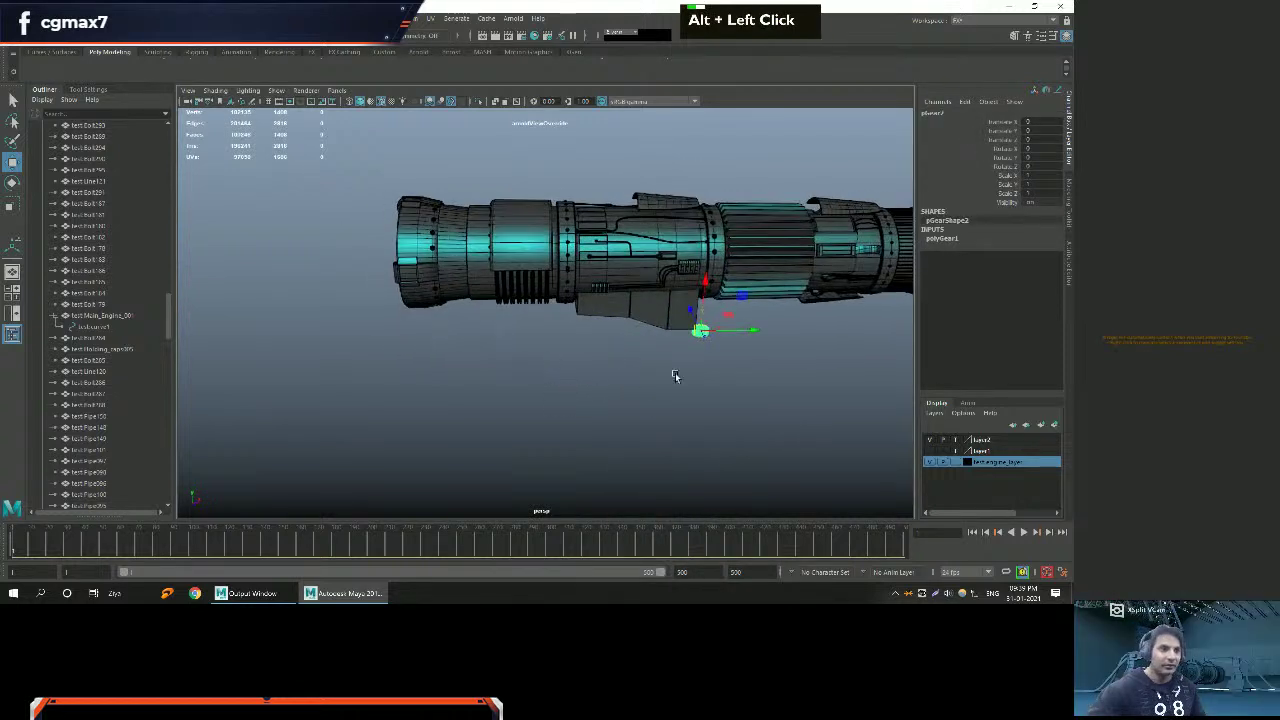
# Move the gear beyond the engine's intake end and set its Z rotation to 90.
pyautogui.moveTo(447, 343); pyautogui.dragTo(438, 328)
pyautogui.press('r')
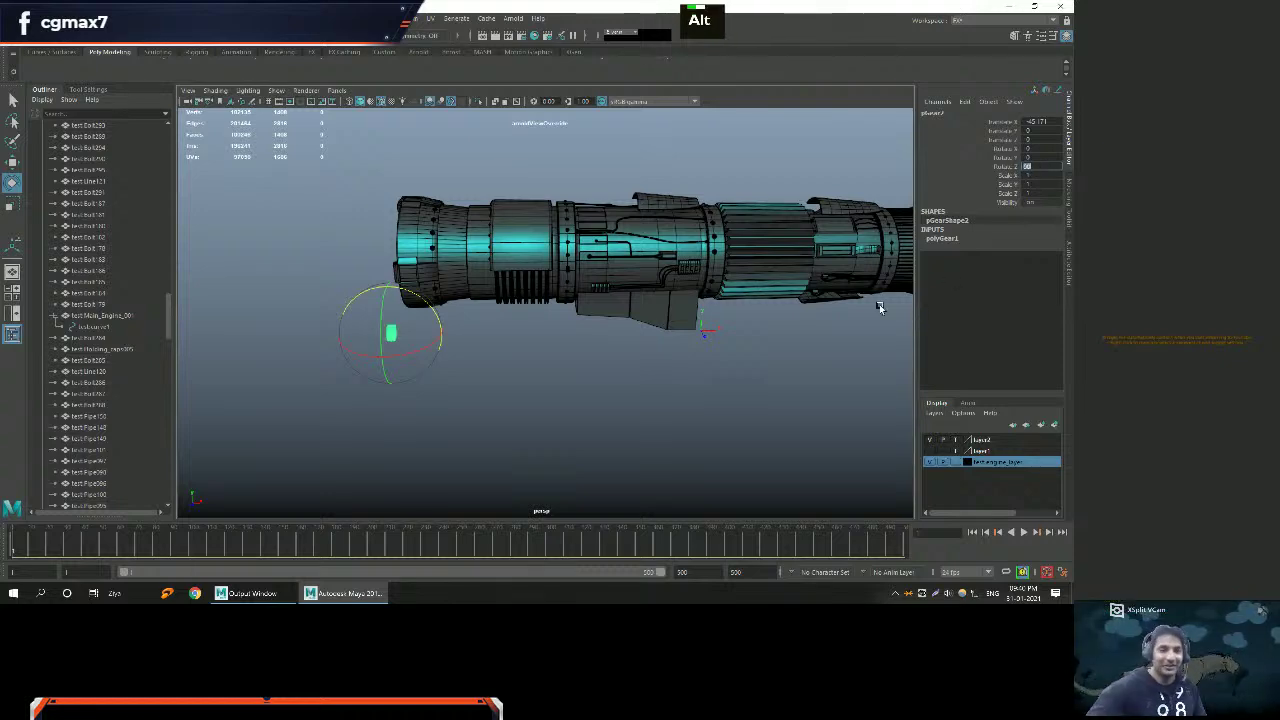
pyautogui.keyDown('alt'); pyautogui.moveTo(880, 308); pyautogui.dragTo(617, 346, button='middle'); pyautogui.keyUp('alt')
pyautogui.keyDown('alt'); pyautogui.moveTo(617, 346); pyautogui.dragTo(471, 371); pyautogui.keyUp('alt')
# Raise the gear in the side view and vertex-snap it to the height of the engine's central axis.
pyautogui.press('space')
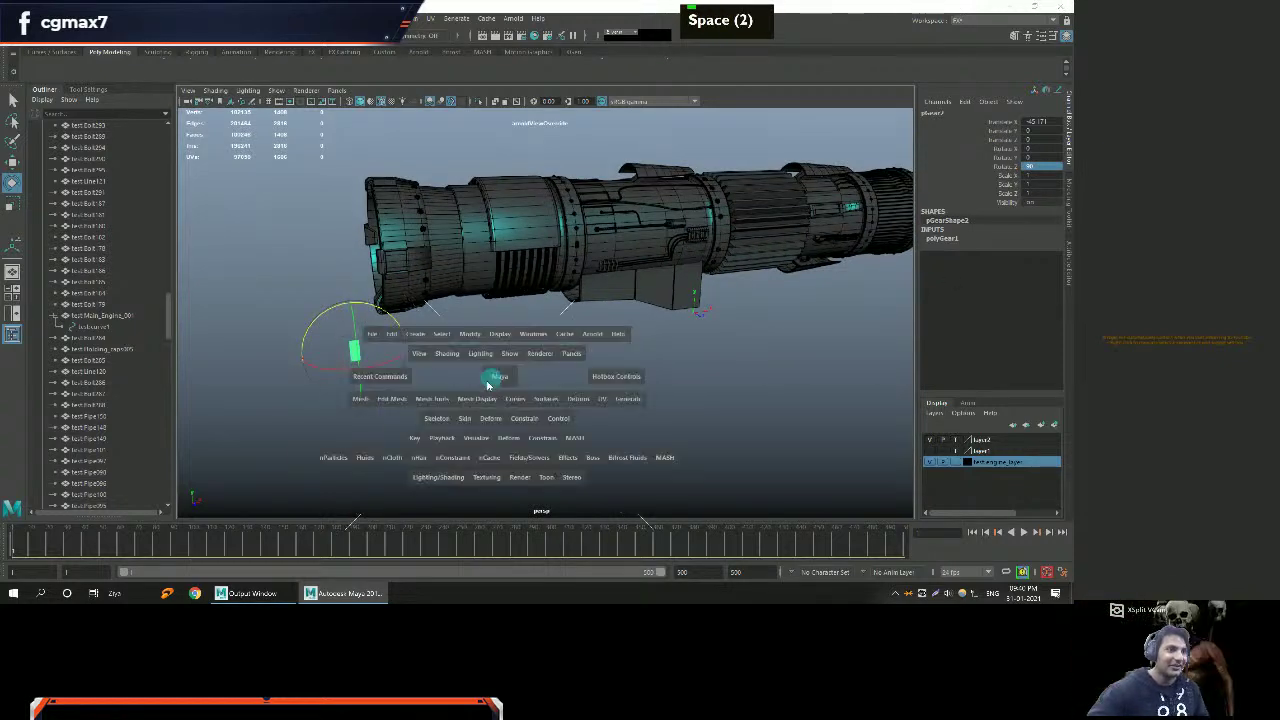
pyautogui.scroll(-8, 758, 413)
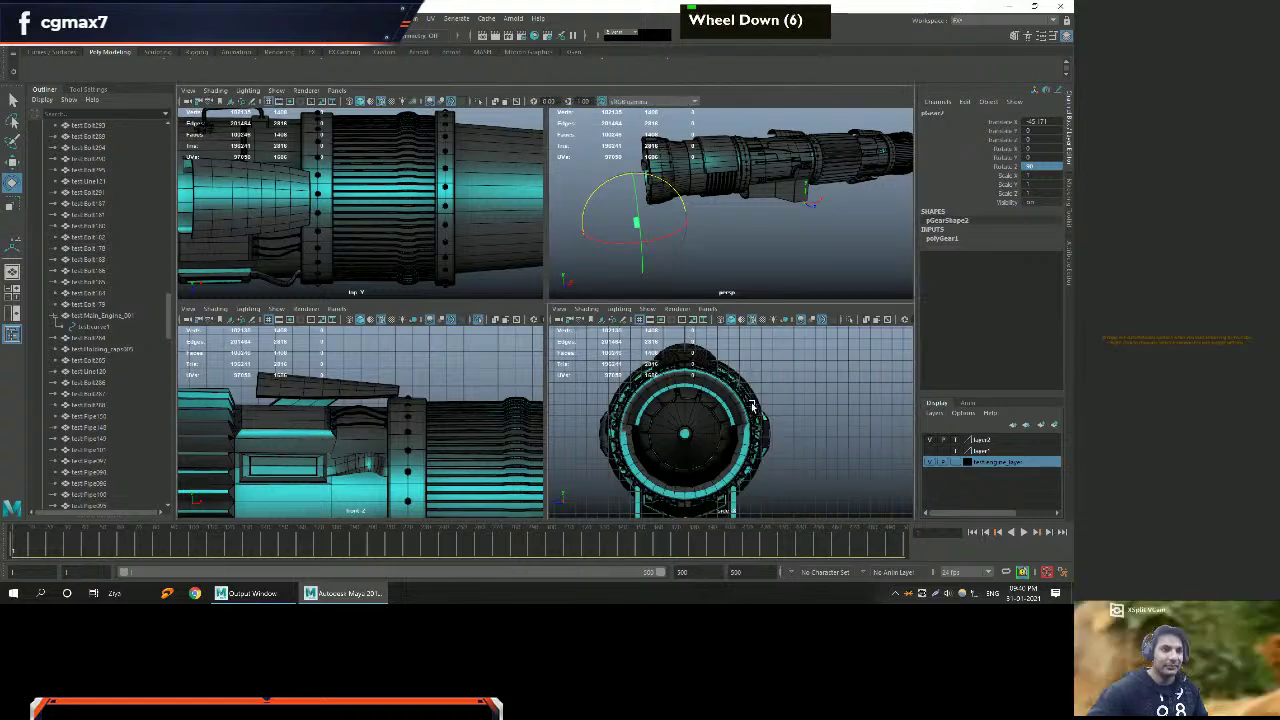
pyautogui.press('w')
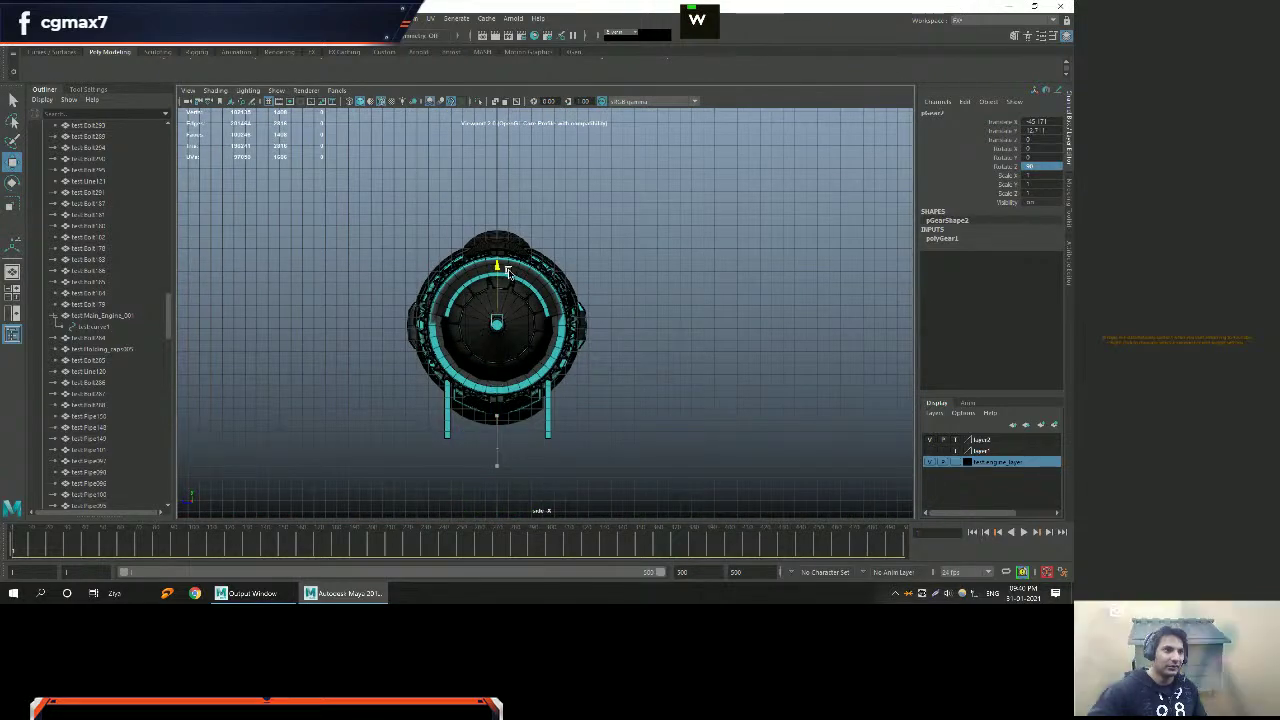
pyautogui.scroll(5, 507, 272)
pyautogui.keyDown('alt'); pyautogui.scroll(4, 563, 300); pyautogui.keyUp('alt')
pyautogui.scroll(11, 679, 303)
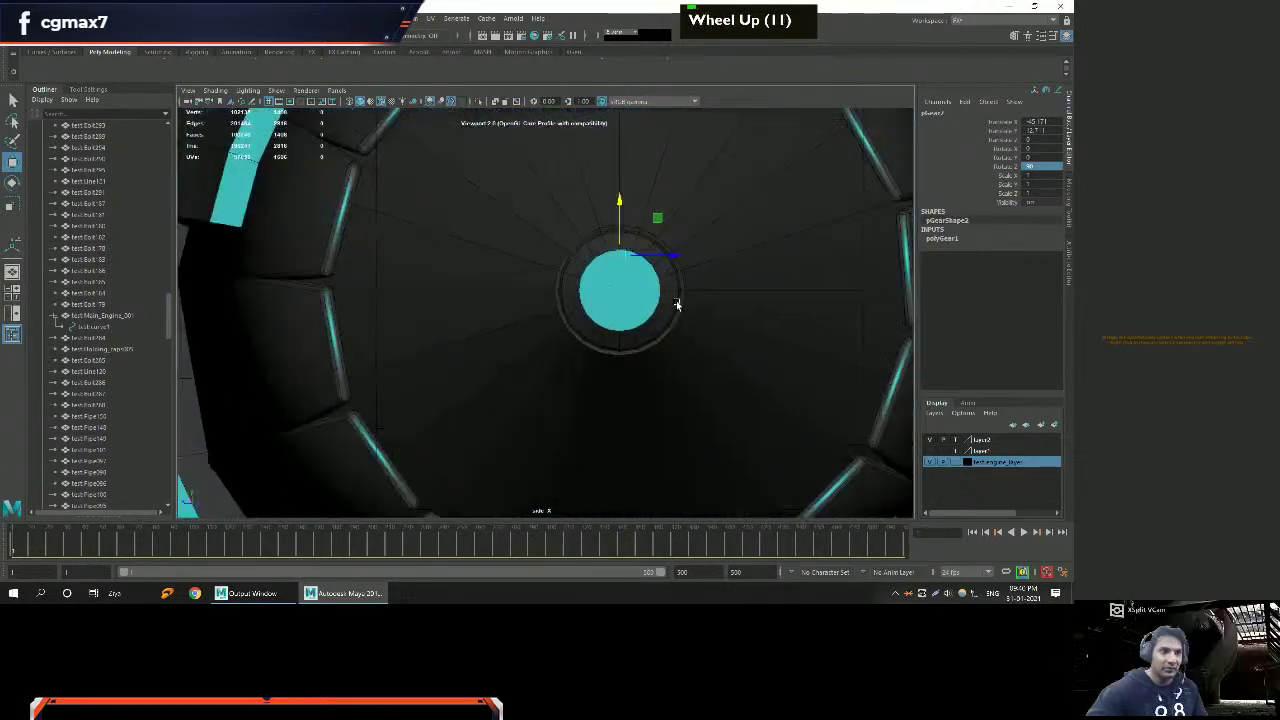
pyautogui.press('v')
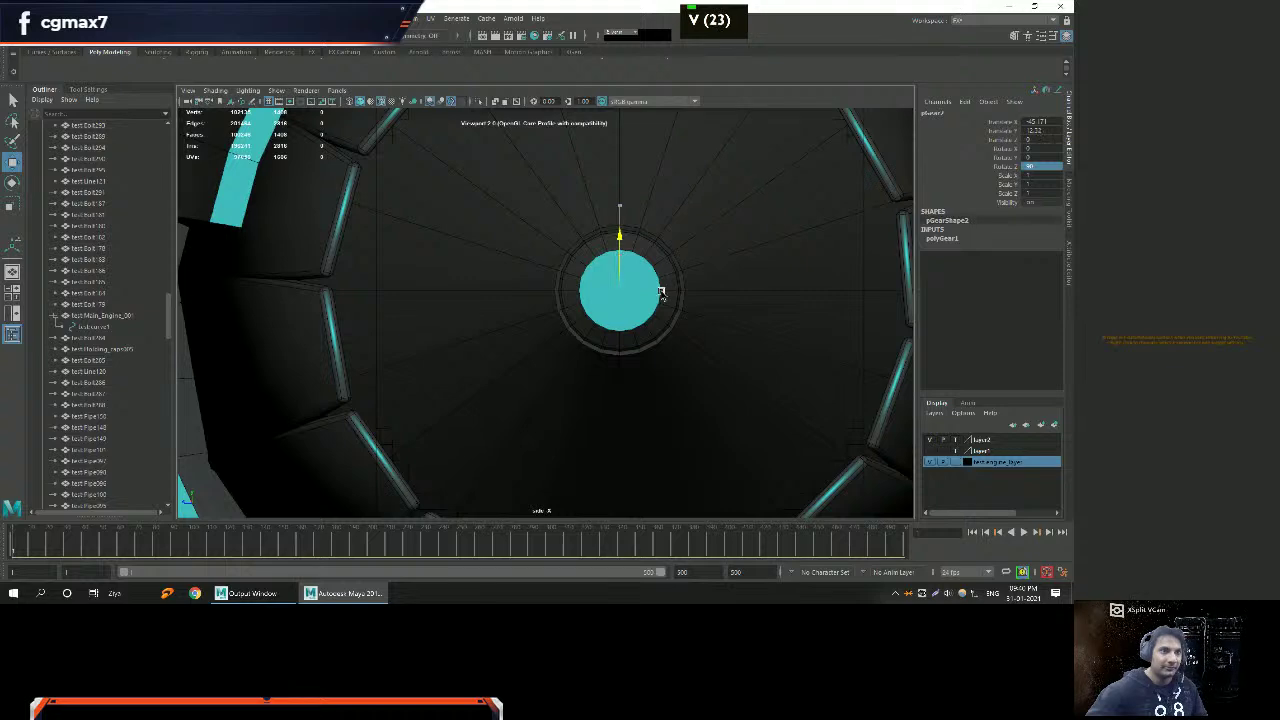
pyautogui.scroll(-8, 650, 294)
pyautogui.keyDown('alt'); pyautogui.moveTo(637, 323); pyautogui.dragTo(590, 362, button='middle'); pyautogui.keyUp('alt')
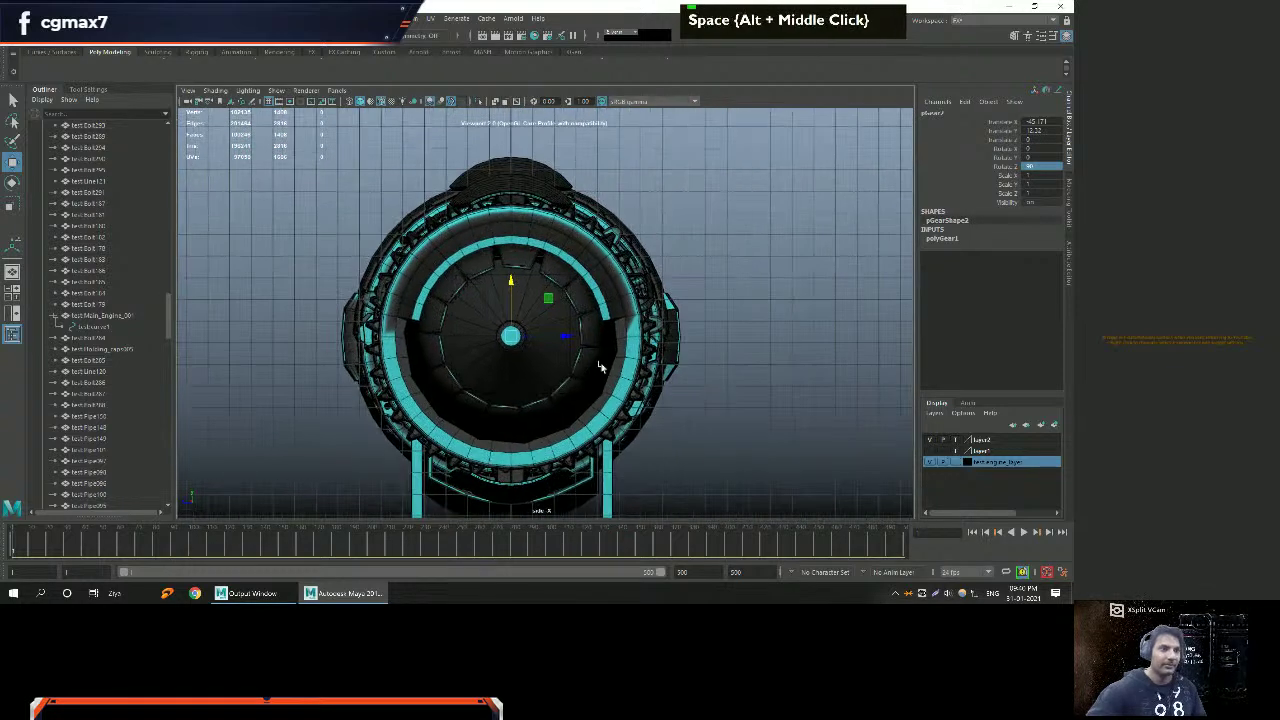
# Slide the gear along the engine axis into the narrow section behind the intake.
pyautogui.press('space')
pyautogui.press('space')
pyautogui.keyDown('alt'); pyautogui.moveTo(766, 214); pyautogui.dragTo(666, 234, button='middle'); pyautogui.keyUp('alt')
pyautogui.keyDown('alt'); pyautogui.moveTo(666, 234); pyautogui.dragTo(607, 302); pyautogui.keyUp('alt')
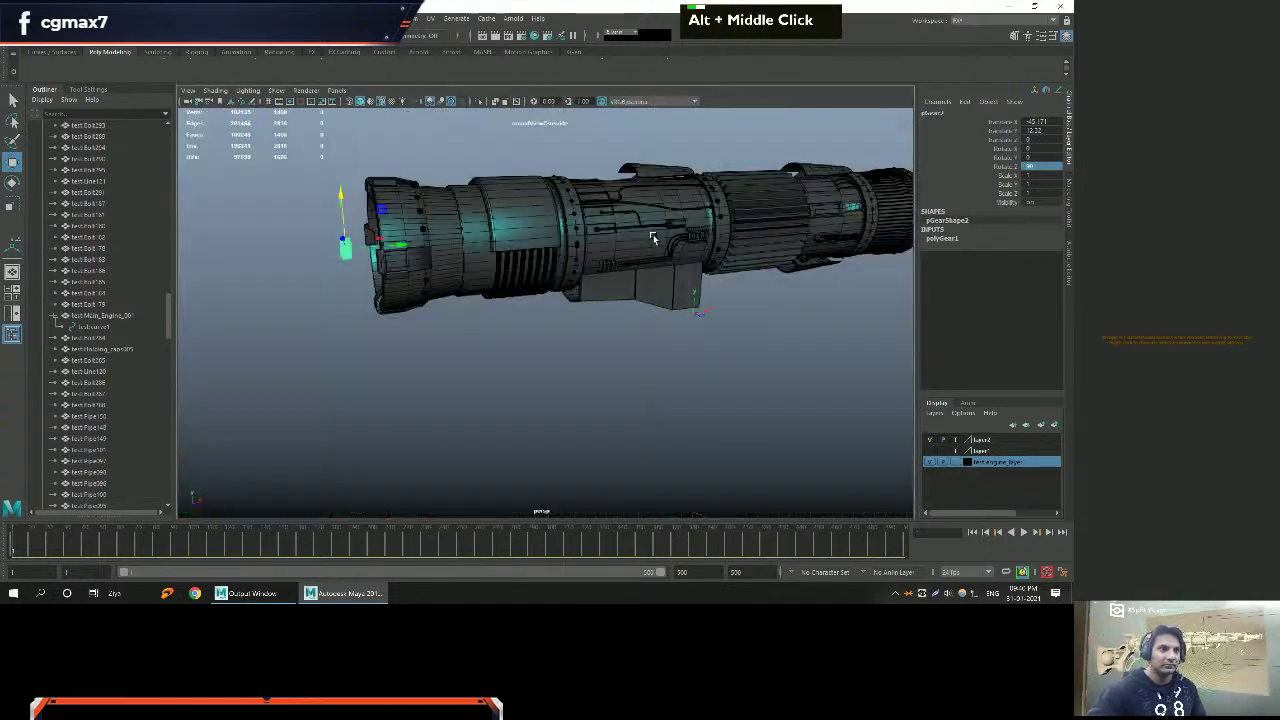
pyautogui.keyDown('alt'); pyautogui.moveTo(607, 302); pyautogui.dragTo(535, 308, button='middle'); pyautogui.keyUp('alt')
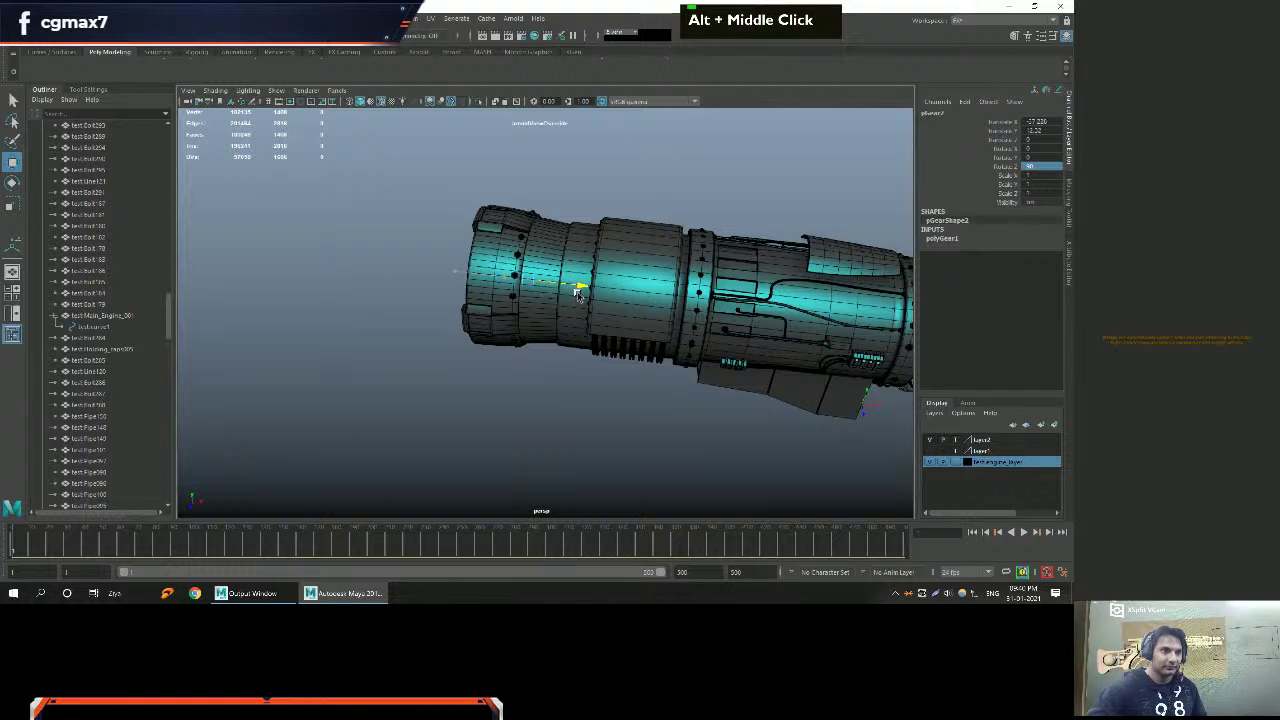
# Try enlarging the gear uniformly around the engine body, and undo the scaling.
pyautogui.press('r')
pyautogui.moveTo(588, 280); pyautogui.dragTo(625, 281)
pyautogui.keyDown('alt'); pyautogui.moveTo(504, 279); pyautogui.dragTo(553, 281, button='right'); pyautogui.keyUp('alt')
pyautogui.keyDown('alt'); pyautogui.moveTo(533, 326); pyautogui.dragTo(590, 305, button='middle'); pyautogui.keyUp('alt')
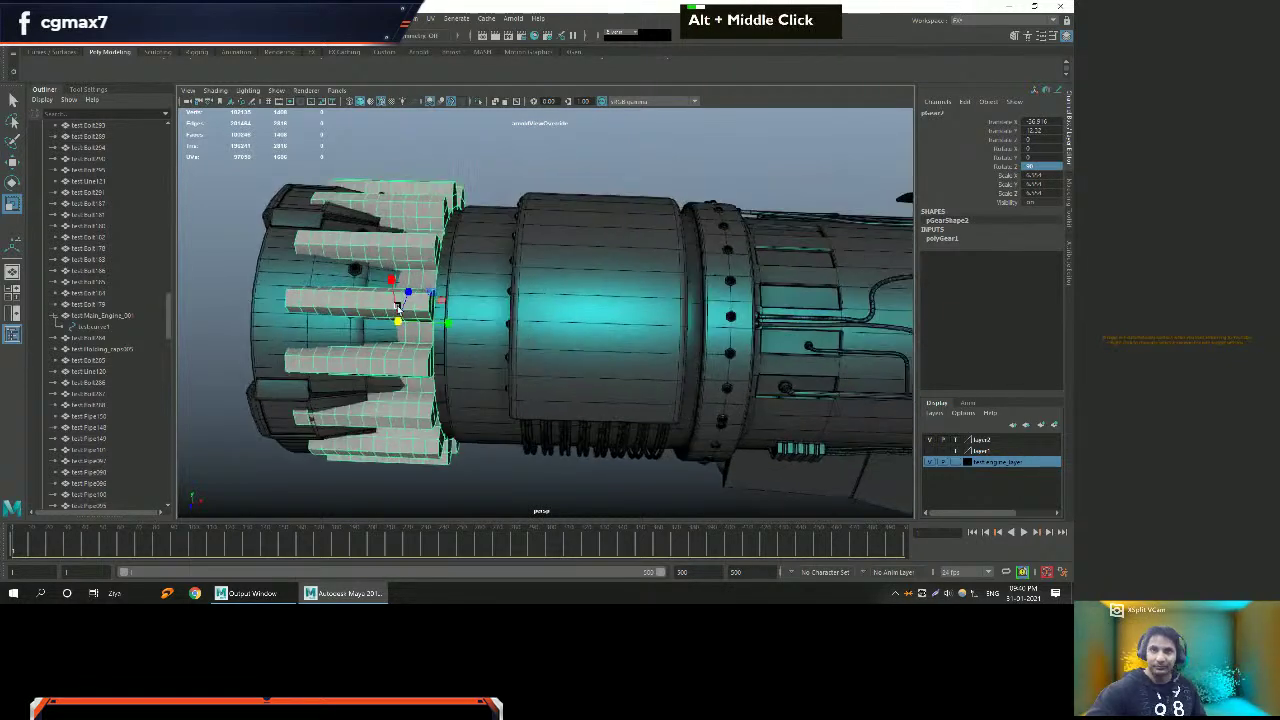
pyautogui.keyDown('alt'); pyautogui.moveTo(590, 305); pyautogui.dragTo(655, 287); pyautogui.keyUp('alt')
pyautogui.hotkey('ctrl', 'z')
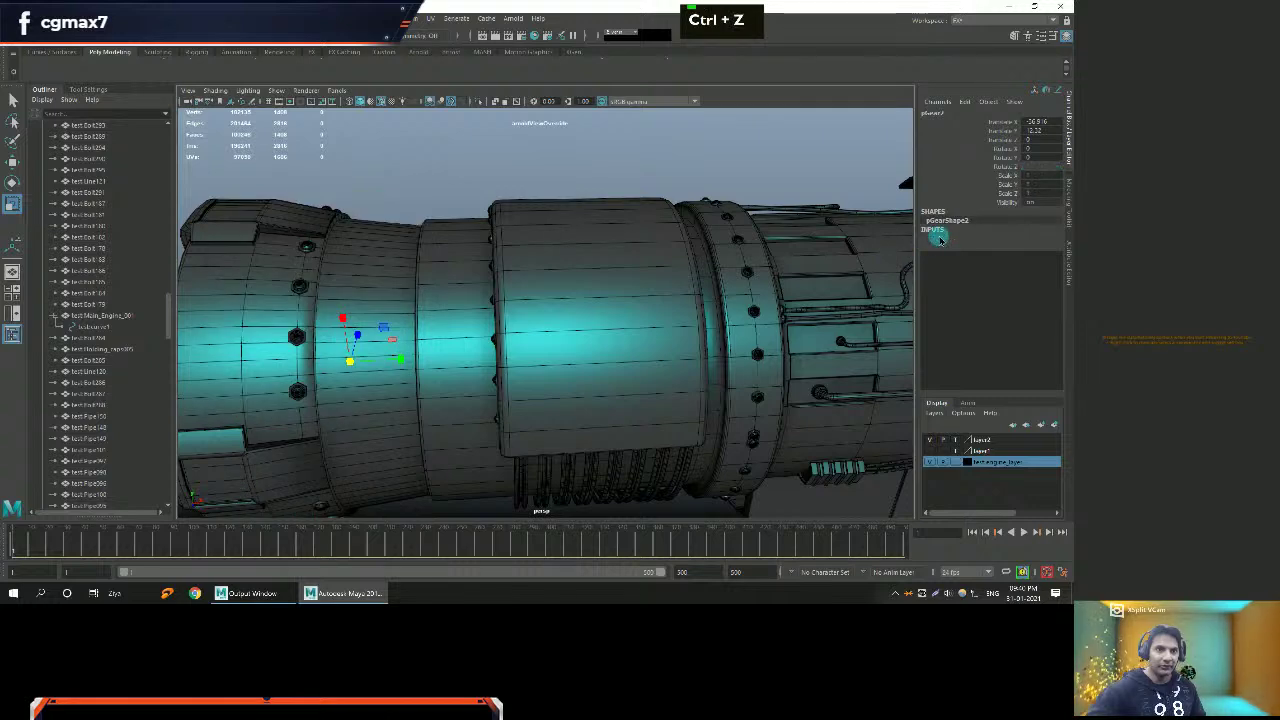
# Enlarge the gear primitive through its construction settings to a radius of about 9.36 so it surrounds the engine body.
pyautogui.keyDown('alt'); pyautogui.moveTo(789, 286); pyautogui.dragTo(690, 282); pyautogui.keyUp('alt')
pyautogui.click(1008, 256)
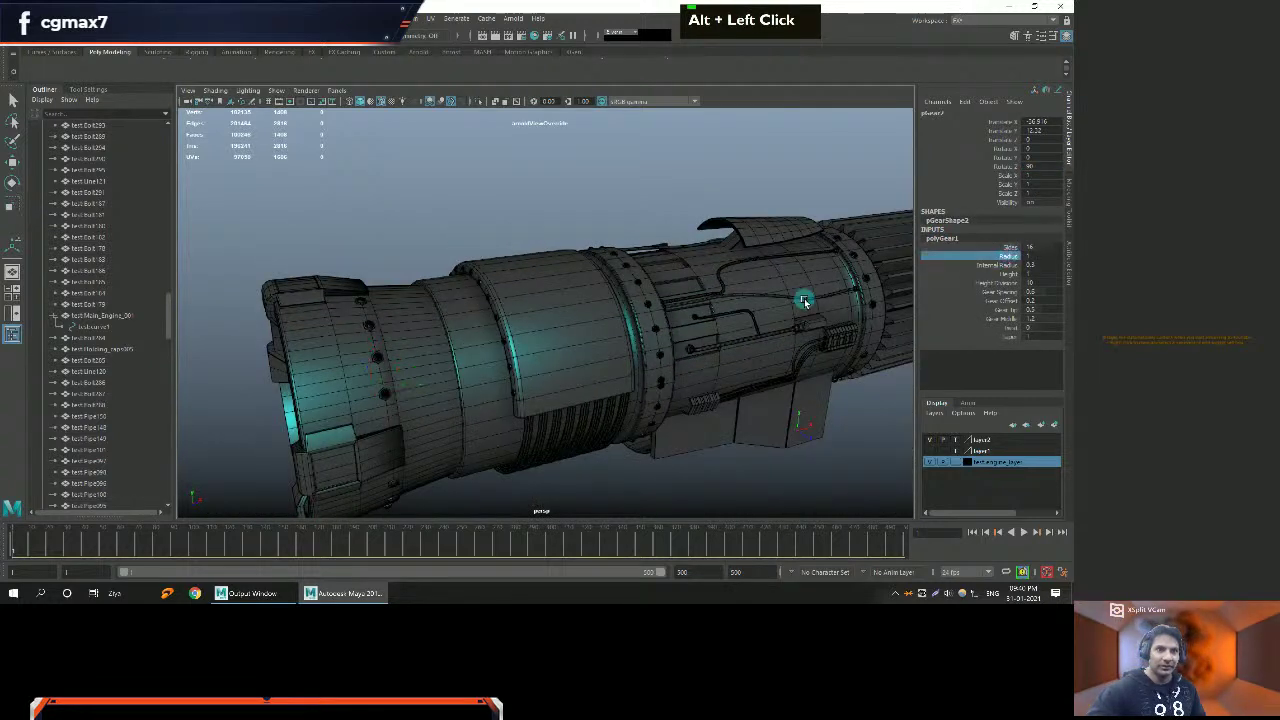
pyautogui.moveTo(644, 287); pyautogui.dragTo(689, 283, button='middle')
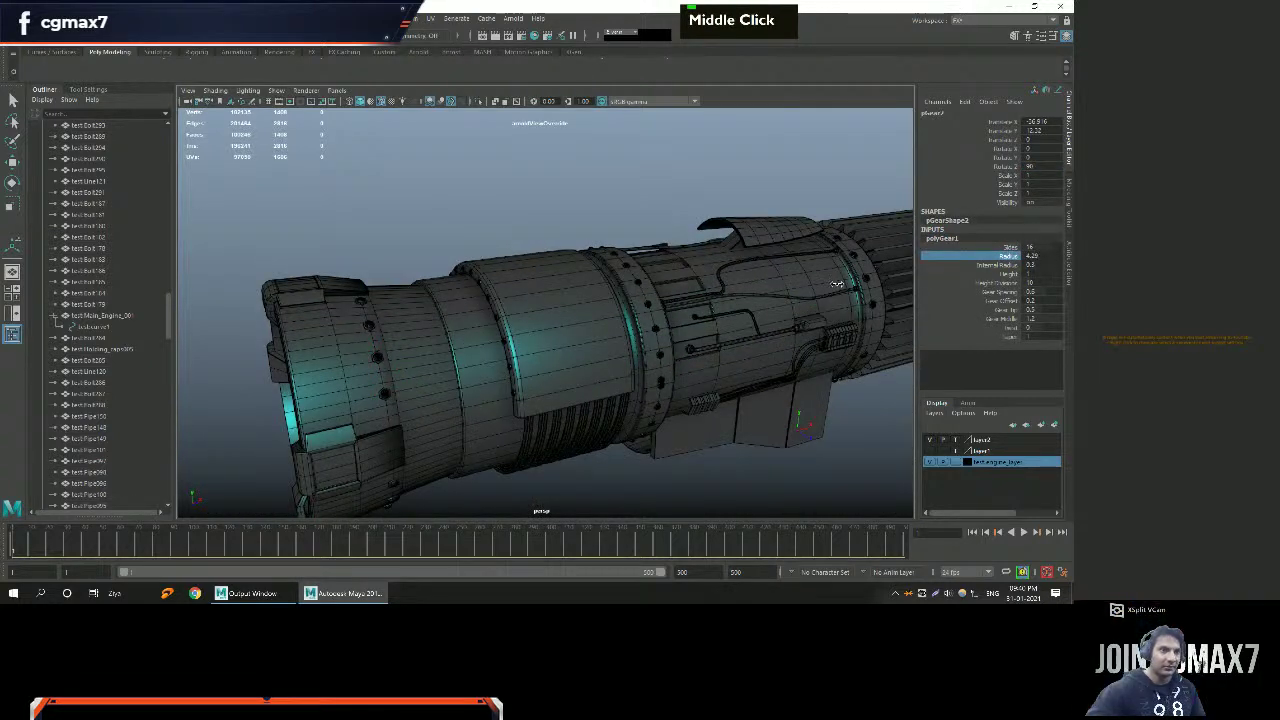
pyautogui.keyDown('alt'); pyautogui.scroll(-2, 679, 281); pyautogui.keyUp('alt')
pyautogui.keyDown('alt'); pyautogui.moveTo(521, 280); pyautogui.dragTo(600, 300); pyautogui.keyUp('alt')
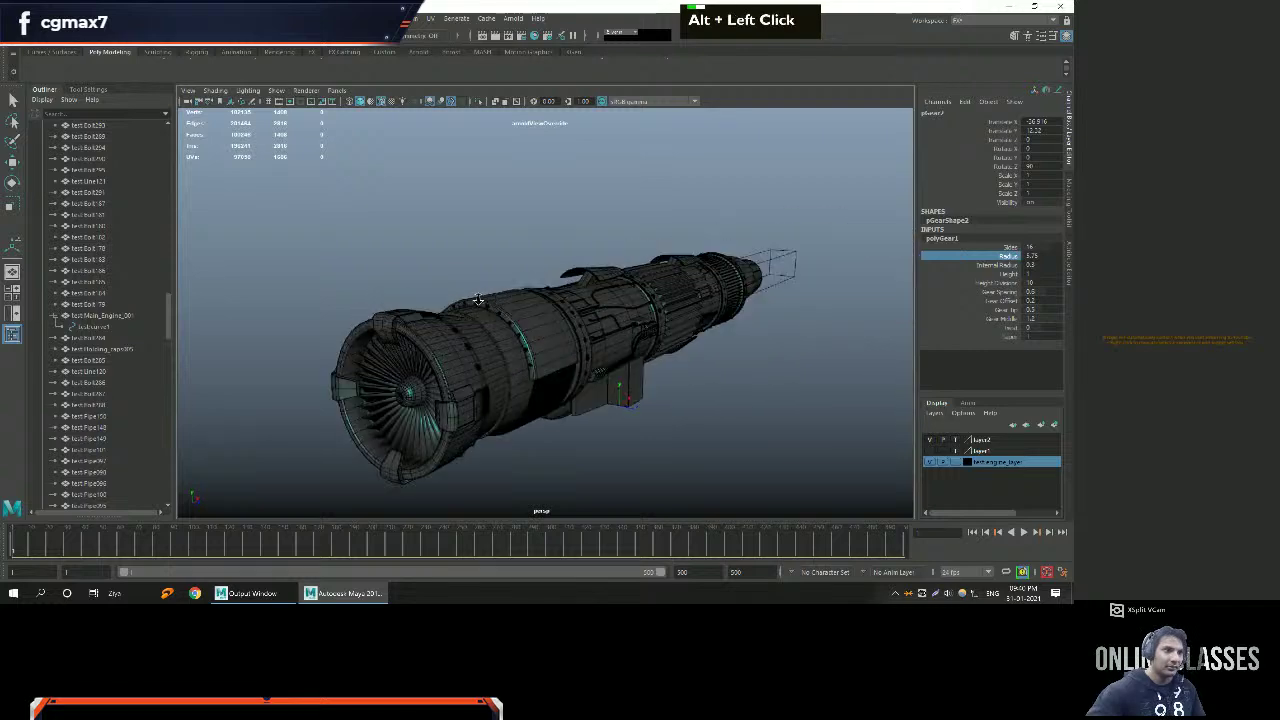
pyautogui.keyDown('alt'); pyautogui.moveTo(600, 300); pyautogui.dragTo(964, 241, button='right'); pyautogui.keyUp('alt')
pyautogui.moveTo(697, 283); pyautogui.dragTo(897, 277, button='middle')
pyautogui.keyDown('alt'); pyautogui.moveTo(897, 277); pyautogui.dragTo(980, 268, button='right'); pyautogui.keyUp('alt')
# Widen the gear's internal radius to about 7.48 and shift the gear slightly along the engine axis.
pyautogui.click(987, 265)
pyautogui.middleClick(831, 284)
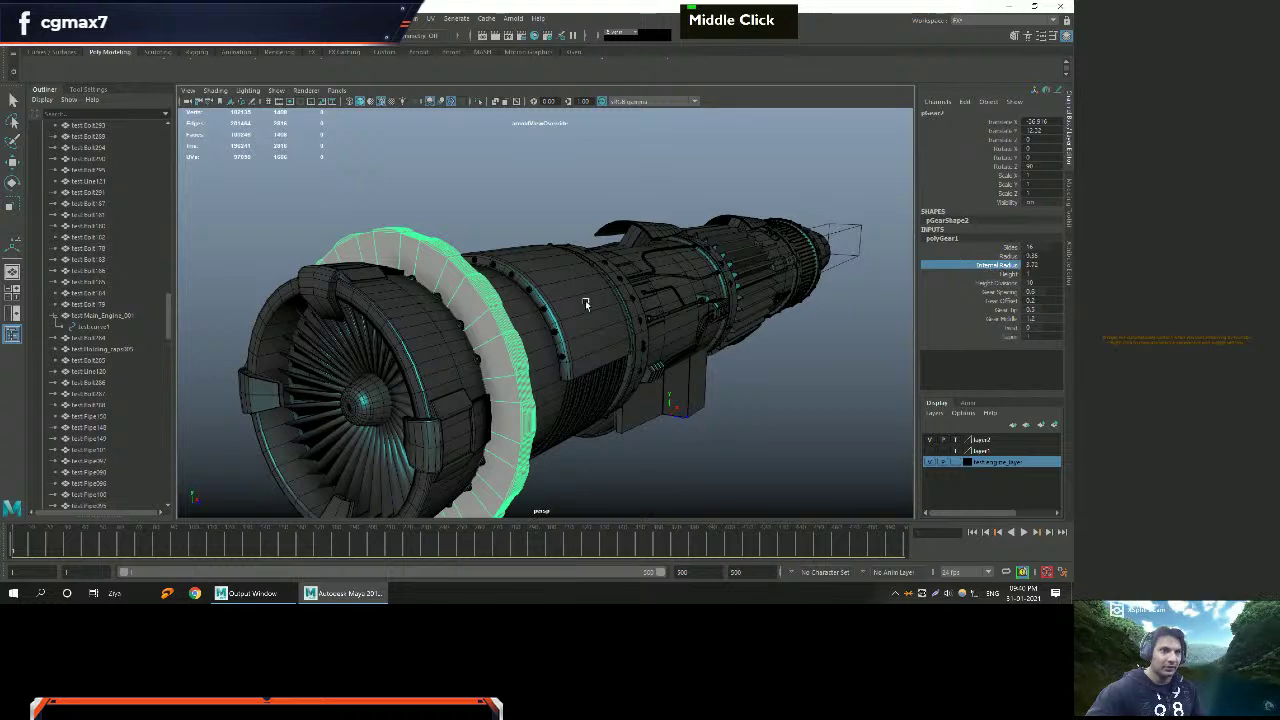
pyautogui.moveTo(749, 288); pyautogui.dragTo(640, 318, button='middle')
pyautogui.keyDown('alt'); pyautogui.moveTo(640, 318); pyautogui.dragTo(609, 343); pyautogui.keyUp('alt')
pyautogui.press('w')
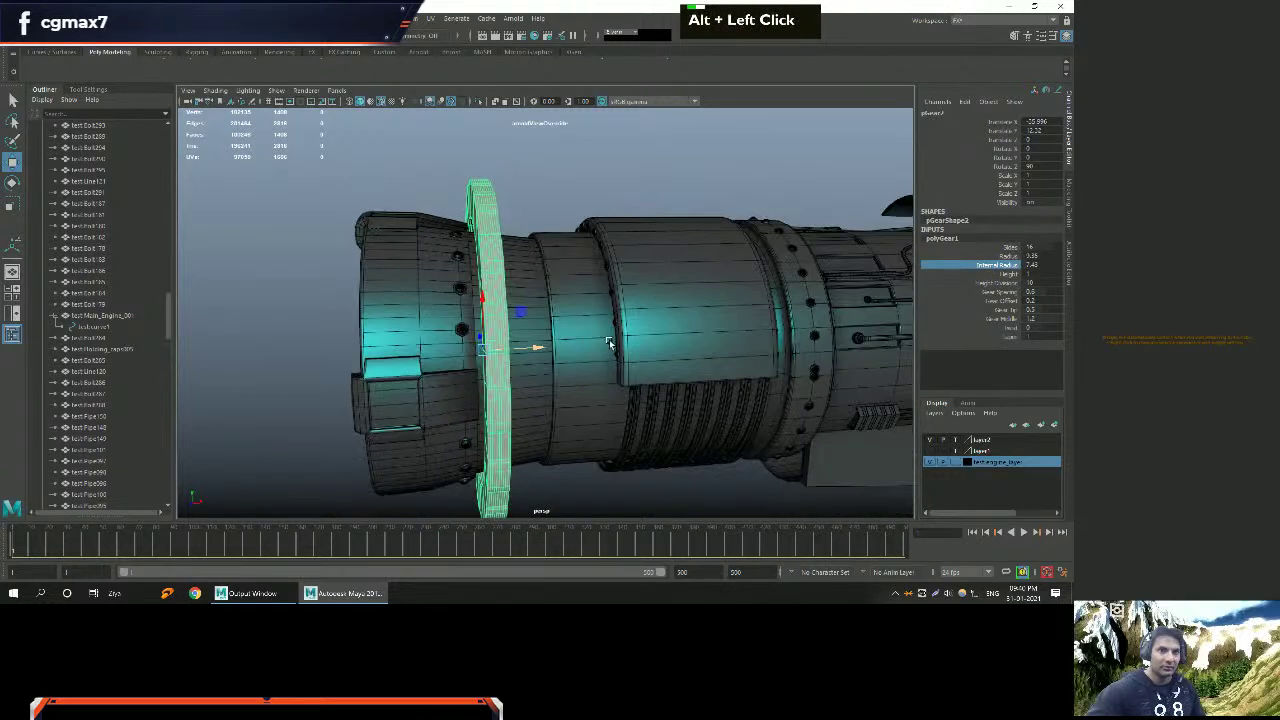
# Taper the gear ring slightly to just over 0.9 and reduce its radius to about 8.54.
pyautogui.click(1007, 337)
pyautogui.moveTo(642, 305)
pyautogui.mouseDown(button='middle')
pyautogui.moveTo(657, 300)
pyautogui.moveTo(636, 308)
pyautogui.mouseUp(button='middle')
pyautogui.keyDown('alt'); pyautogui.moveTo(636, 308); pyautogui.dragTo(560, 305, button='right'); pyautogui.keyUp('alt')
pyautogui.keyDown('alt'); pyautogui.moveTo(560, 305); pyautogui.dragTo(482, 302); pyautogui.keyUp('alt')
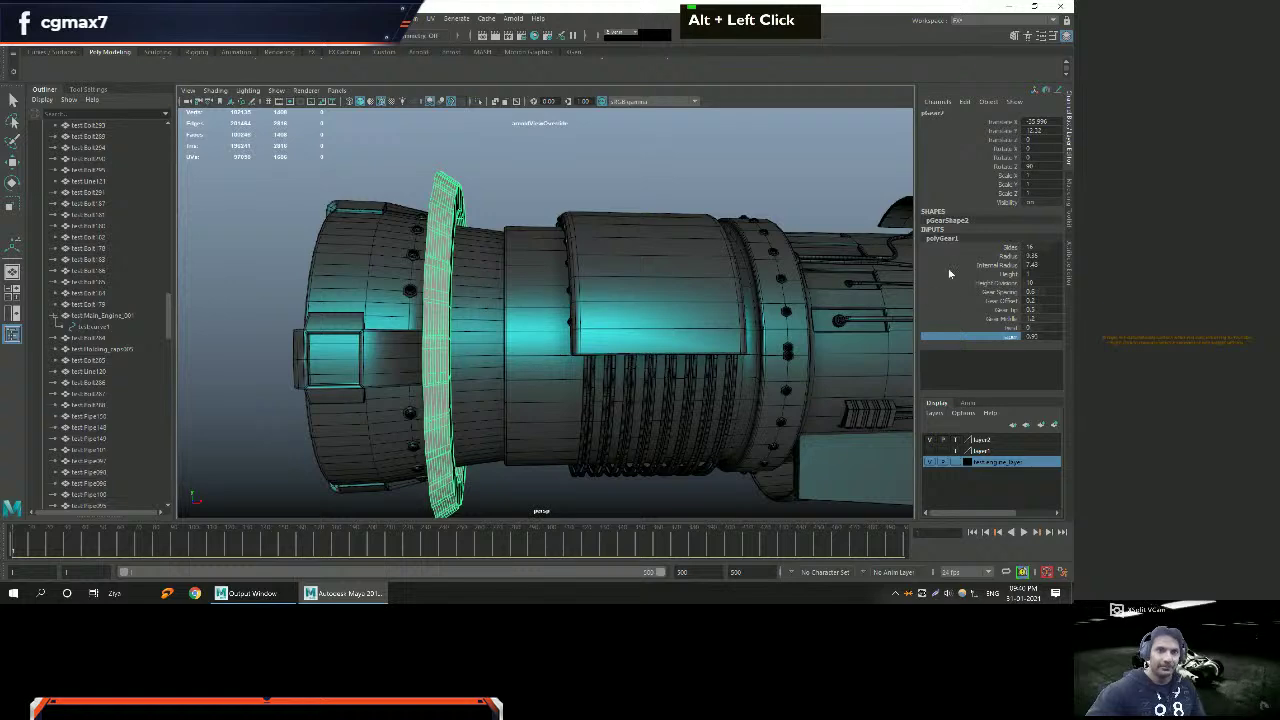
pyautogui.click(998, 256)
pyautogui.moveTo(692, 274); pyautogui.dragTo(643, 287, button='middle')
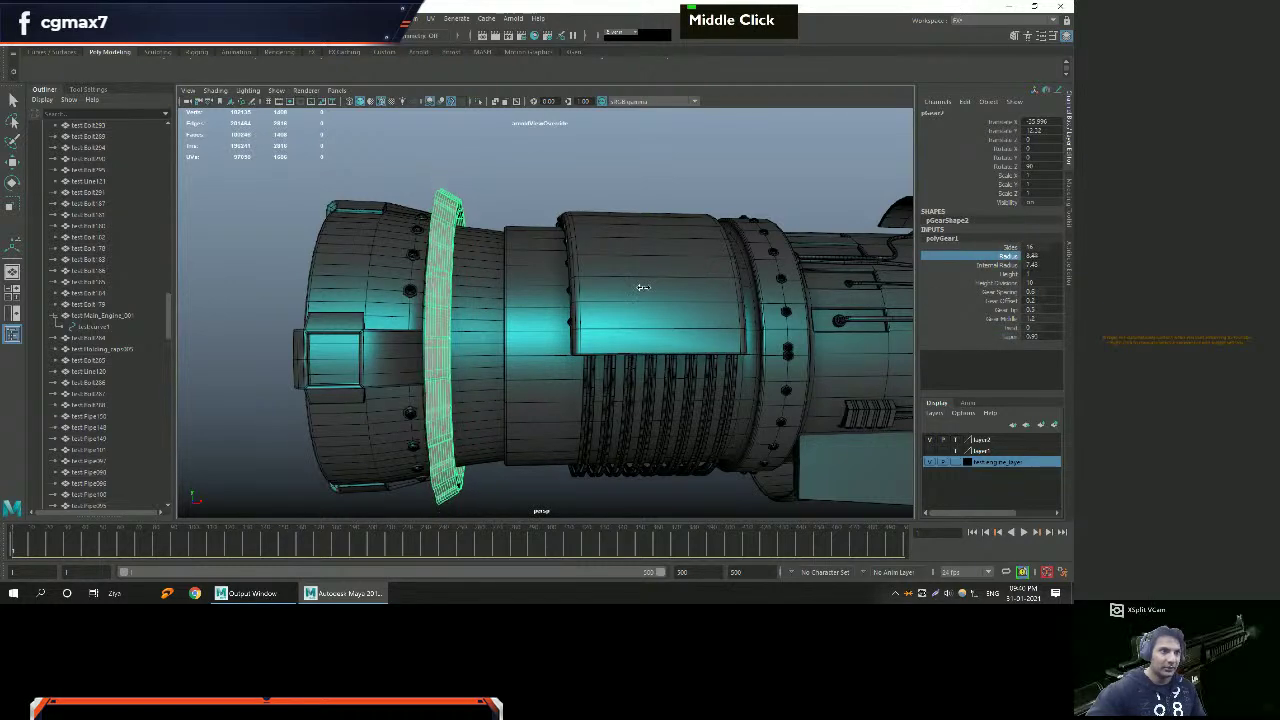
pyautogui.keyDown('alt'); pyautogui.moveTo(646, 291); pyautogui.dragTo(784, 305); pyautogui.keyUp('alt')
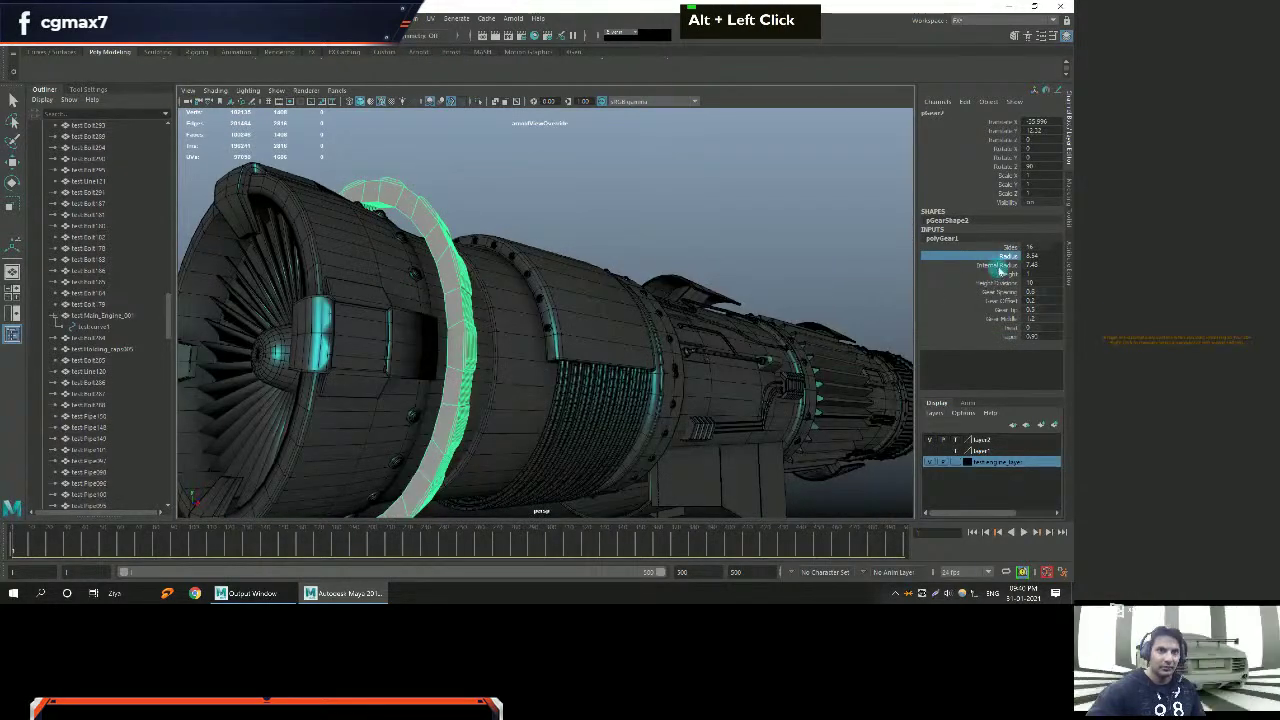
# Try internal radii of about 6.32 and 7.38 to vary the thickness of the gear ring.
pyautogui.click(998, 265)
pyautogui.moveTo(697, 315); pyautogui.dragTo(655, 316, button='middle')
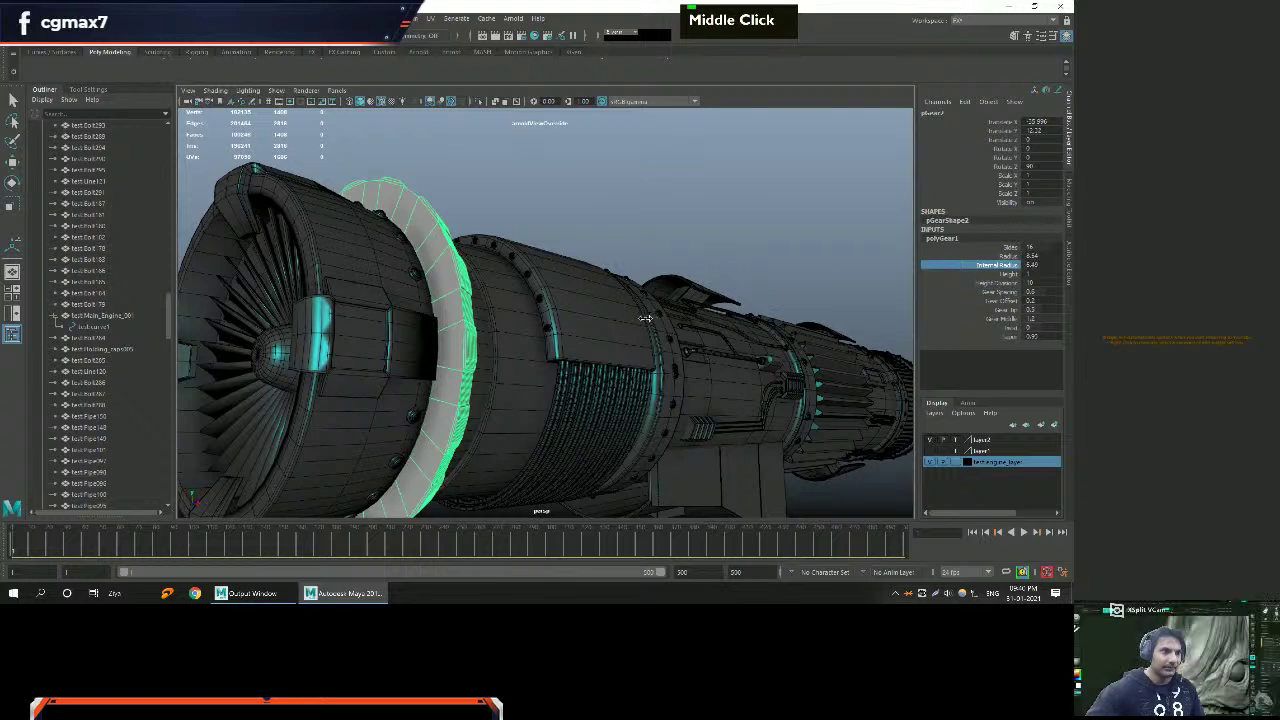
pyautogui.keyDown('alt'); pyautogui.moveTo(646, 318); pyautogui.dragTo(700, 318, button='right'); pyautogui.keyUp('alt')
pyautogui.keyDown('alt'); pyautogui.moveTo(700, 318); pyautogui.dragTo(826, 316); pyautogui.keyUp('alt')
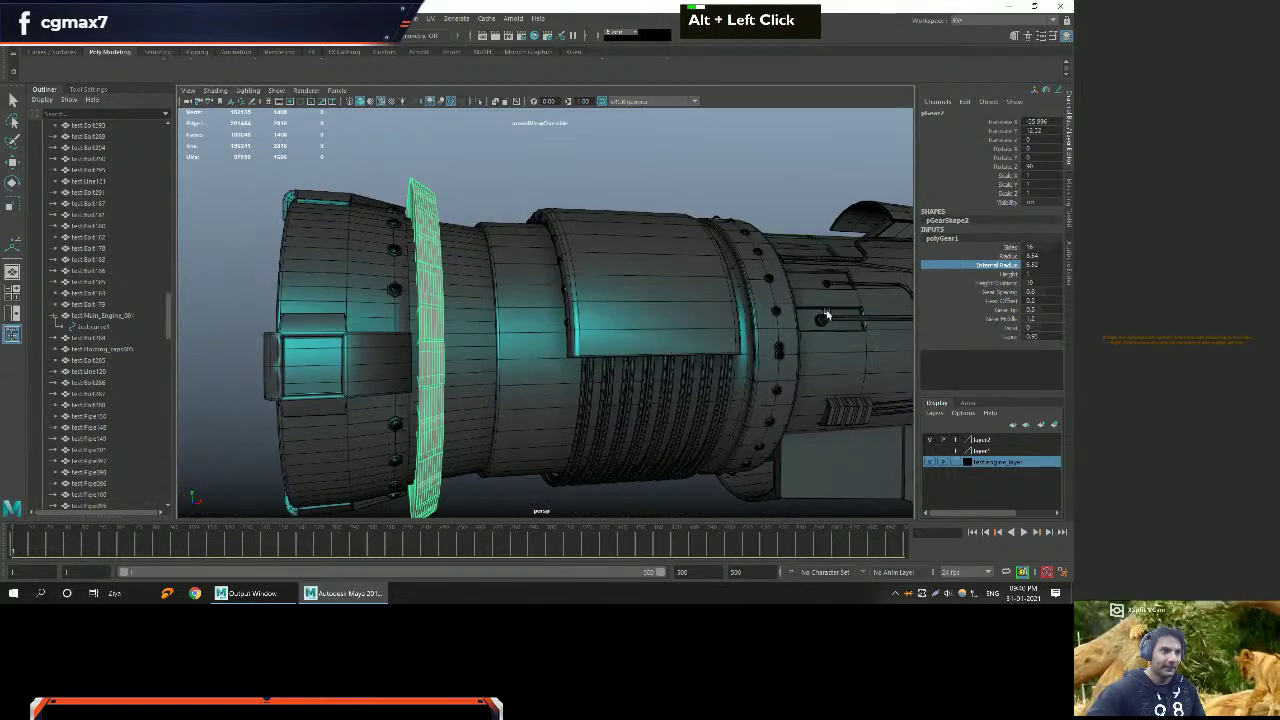
pyautogui.click(1002, 256)
pyautogui.keyDown('alt'); pyautogui.moveTo(677, 347); pyautogui.dragTo(592, 333); pyautogui.keyUp('alt')
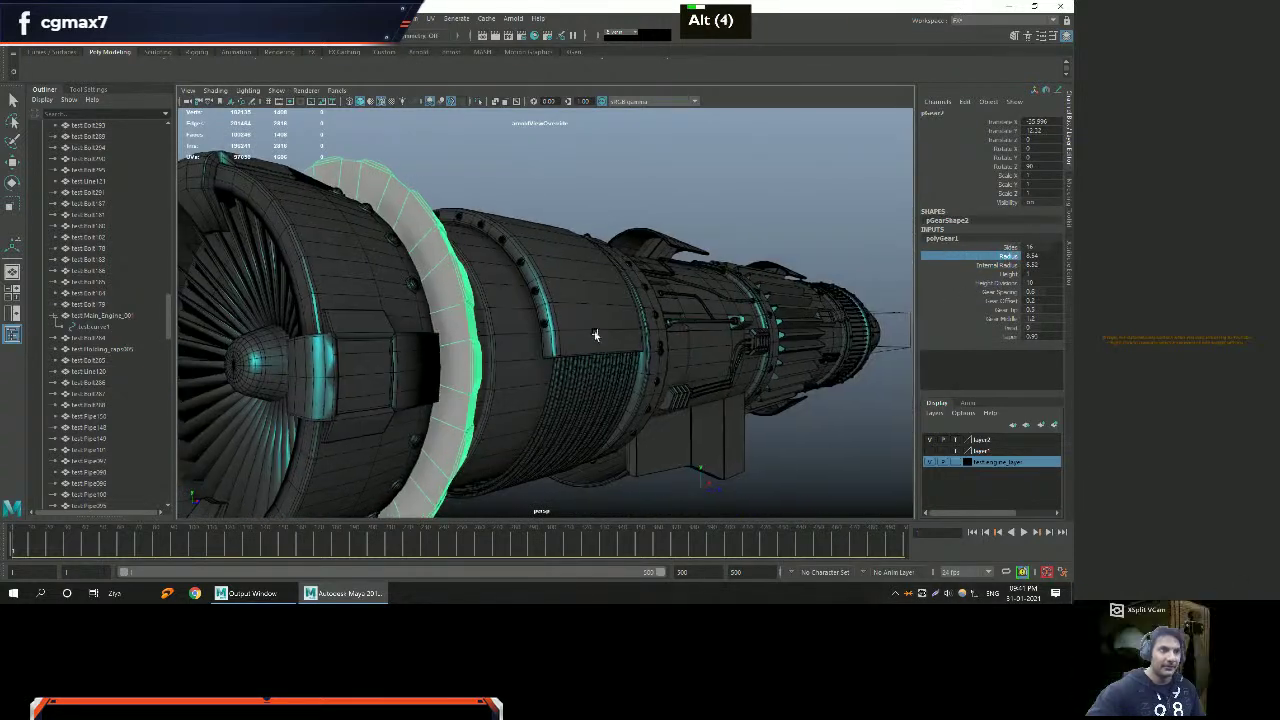
pyautogui.click(1005, 265)
pyautogui.middleClick(712, 289)
pyautogui.moveTo(660, 292); pyautogui.dragTo(775, 293, button='middle')
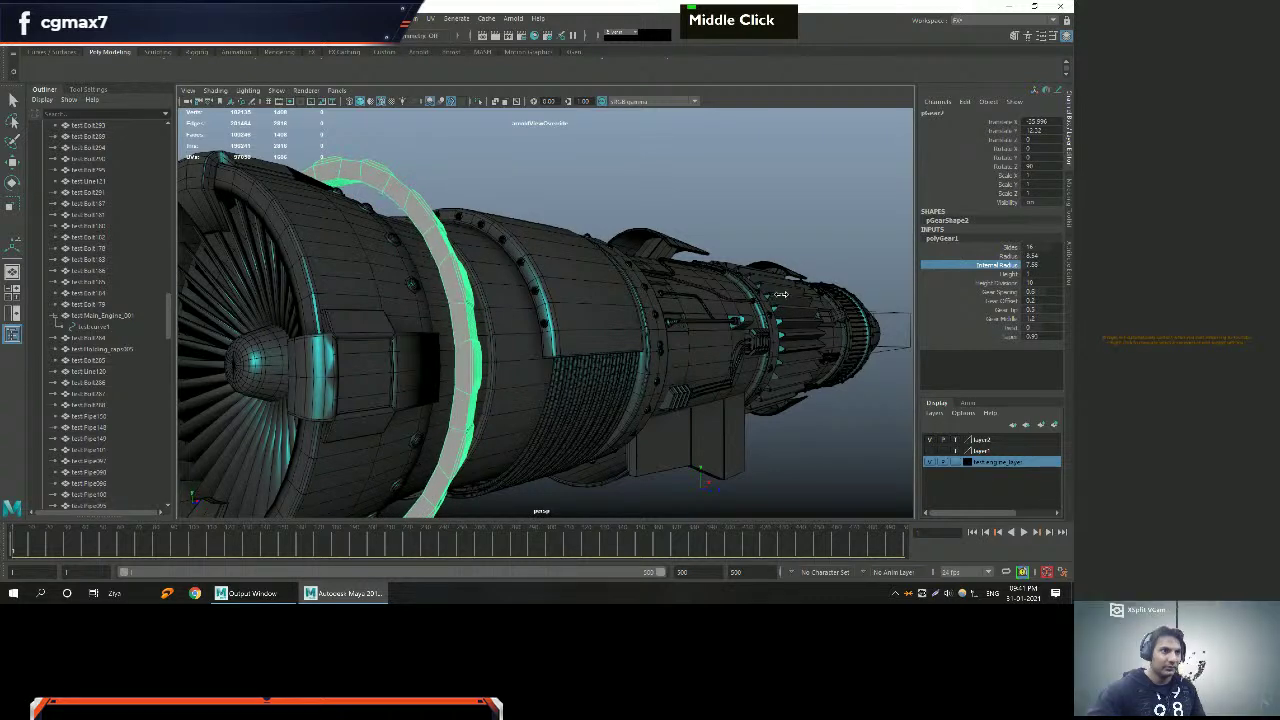
pyautogui.keyDown('alt'); pyautogui.moveTo(778, 297); pyautogui.dragTo(620, 302); pyautogui.keyUp('alt')
# Tighten the gear ring around the engine with a radius of about 7.6 and an internal radius of about 6.8.
pyautogui.click(1010, 256)
pyautogui.moveTo(740, 294); pyautogui.dragTo(731, 297, button='middle')
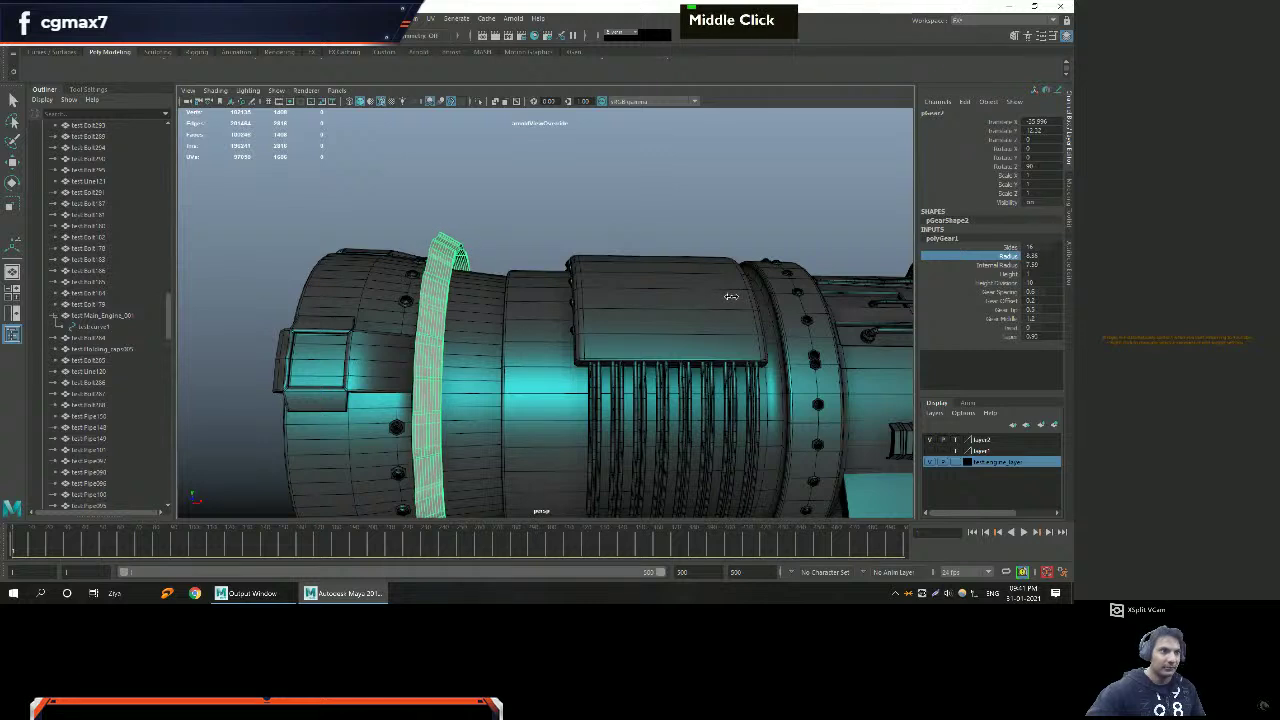
pyautogui.click(999, 265)
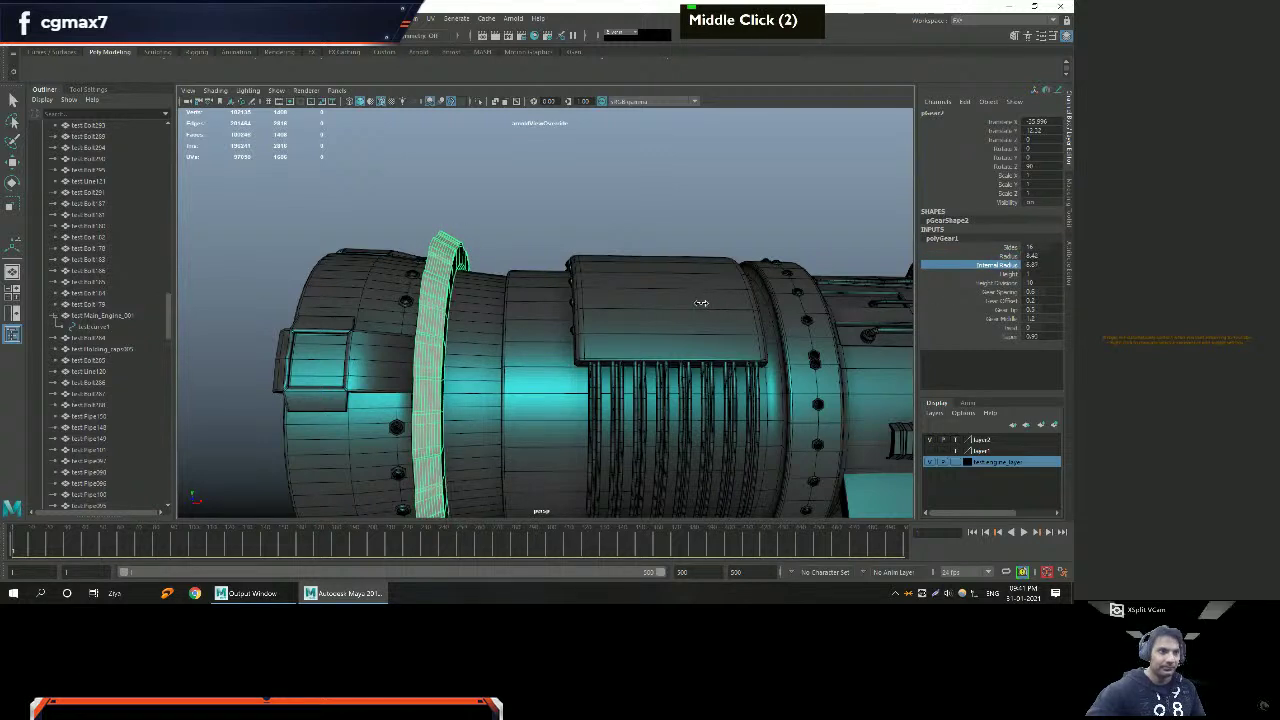
pyautogui.click(1005, 257)
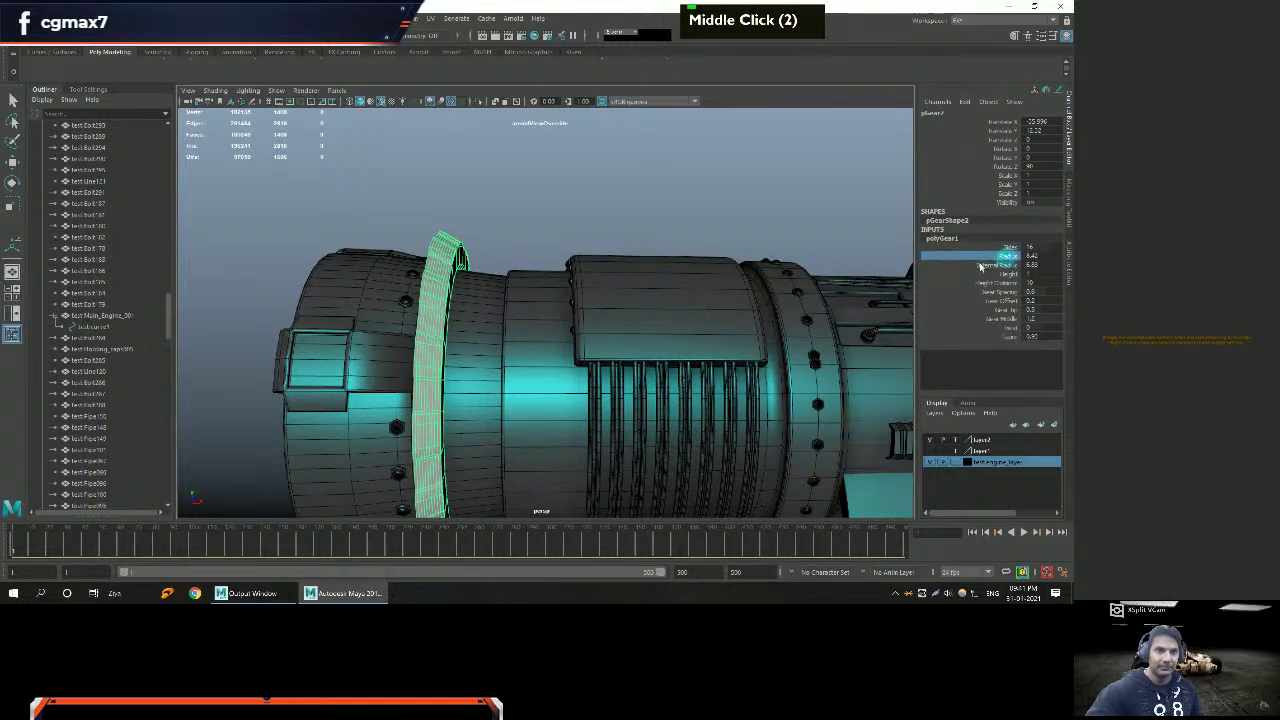
pyautogui.keyDown('alt'); pyautogui.moveTo(748, 309); pyautogui.dragTo(690, 310); pyautogui.keyUp('alt')
pyautogui.keyDown('alt'); pyautogui.moveTo(690, 310); pyautogui.dragTo(680, 312, button='middle'); pyautogui.keyUp('alt')
pyautogui.keyDown('alt'); pyautogui.moveTo(680, 312); pyautogui.dragTo(676, 315); pyautogui.keyUp('alt')
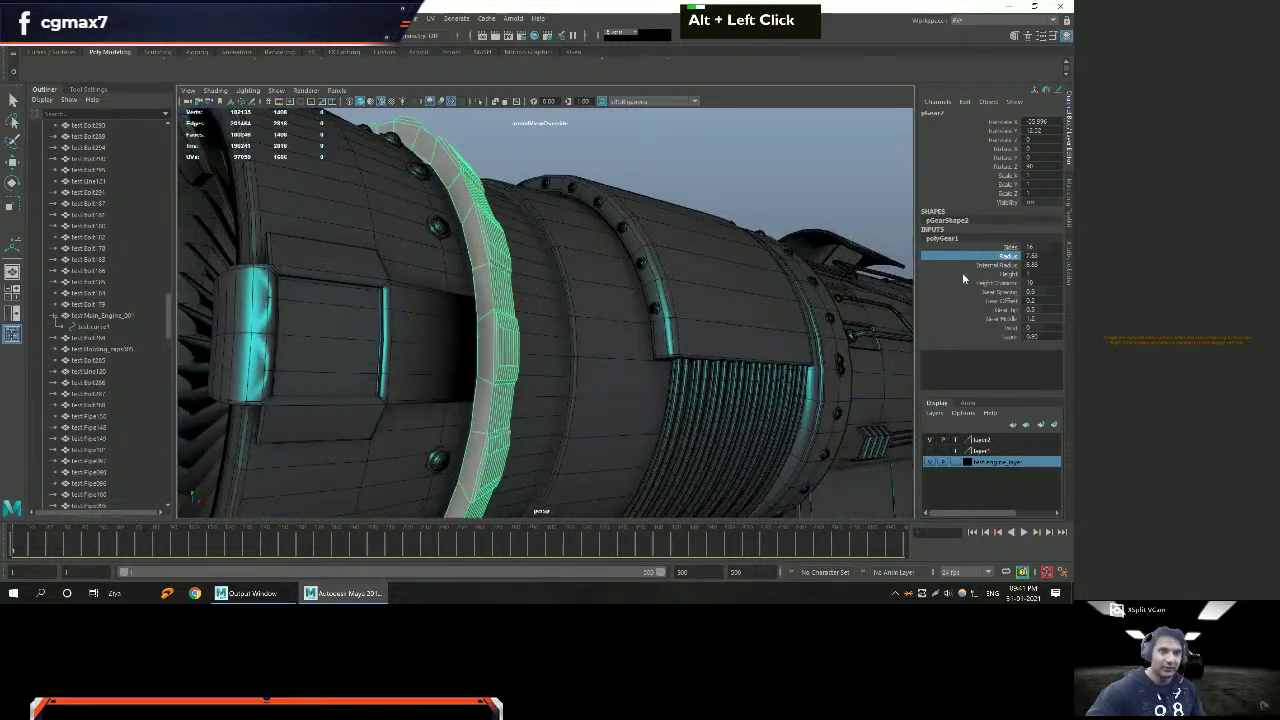
# Increase the gear's height to about 2.84 and slide it along the engine axis into the gap behind the bolted intake section.
pyautogui.click(999, 273)
pyautogui.moveTo(766, 297); pyautogui.dragTo(723, 309, button='middle')
pyautogui.keyDown('alt'); pyautogui.moveTo(723, 309); pyautogui.dragTo(651, 318, button='right'); pyautogui.keyUp('alt')
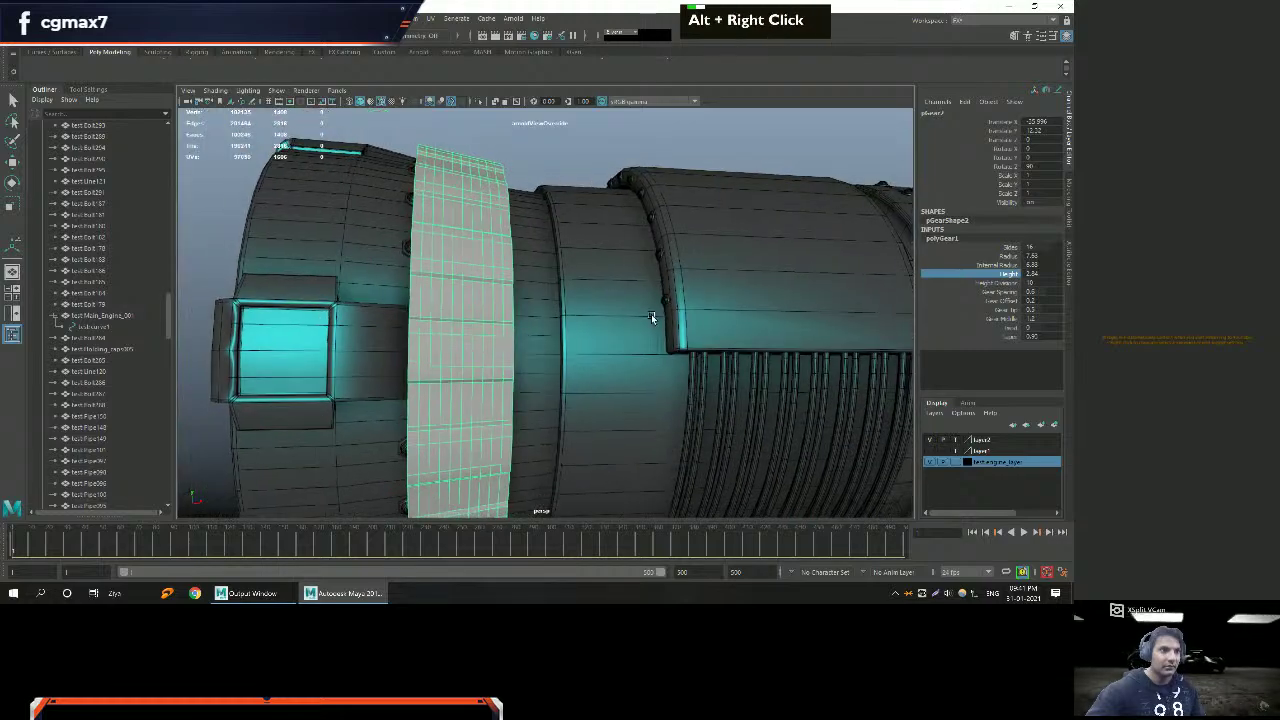
pyautogui.press('w')
pyautogui.moveTo(521, 362); pyautogui.dragTo(550, 366)
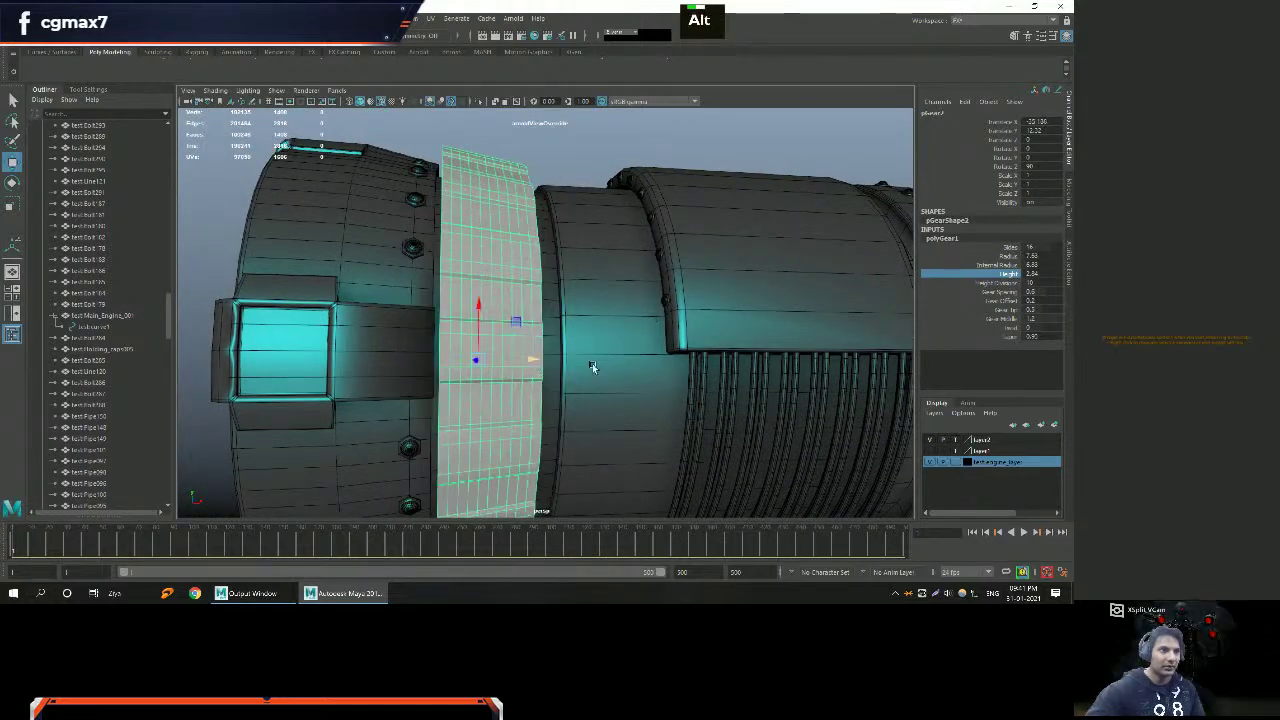
# Reduce the gear spacing to about 0.42 to narrow the teeth around the ring.
pyautogui.keyDown('alt'); pyautogui.moveTo(550, 366); pyautogui.dragTo(637, 340, button='right'); pyautogui.keyUp('alt')
pyautogui.keyDown('alt'); pyautogui.moveTo(637, 340); pyautogui.dragTo(569, 317, button='middle'); pyautogui.keyUp('alt')
pyautogui.keyDown('alt'); pyautogui.moveTo(569, 317); pyautogui.dragTo(659, 316); pyautogui.keyUp('alt')
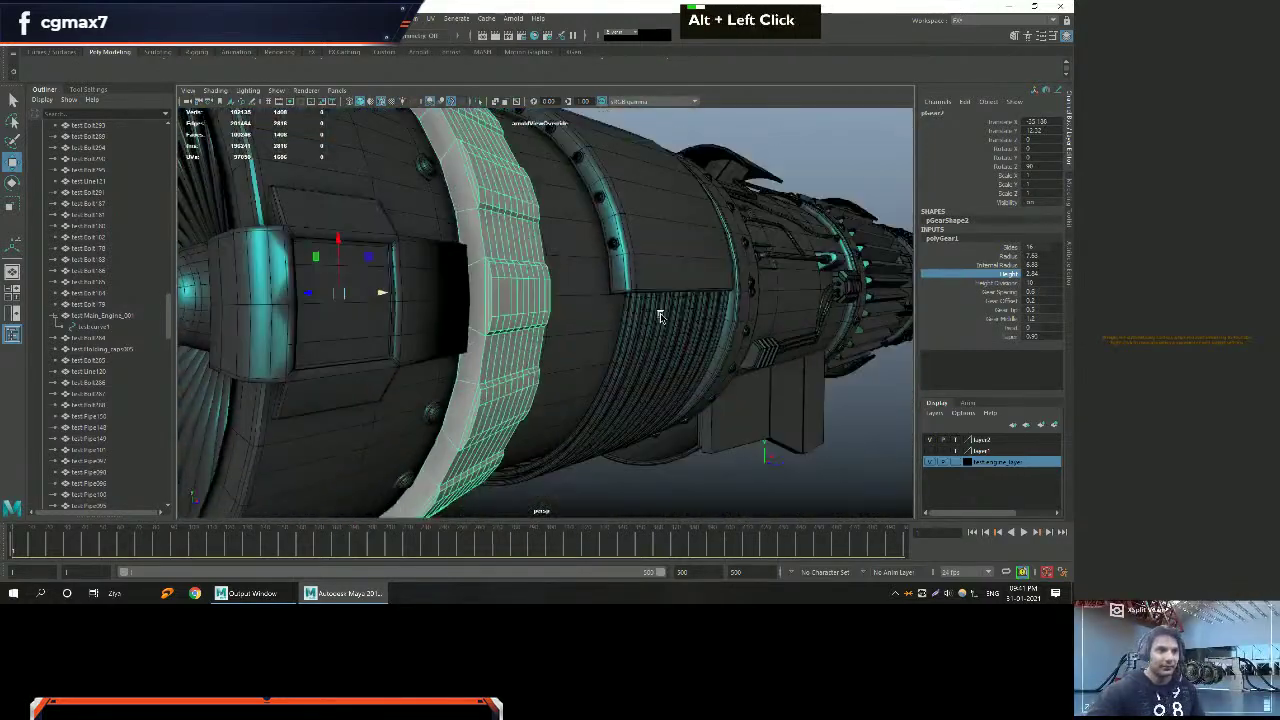
pyautogui.click(997, 292)
pyautogui.keyDown('alt'); pyautogui.moveTo(855, 306); pyautogui.dragTo(695, 296); pyautogui.keyUp('alt')
pyautogui.moveTo(693, 294); pyautogui.dragTo(709, 292, button='middle')
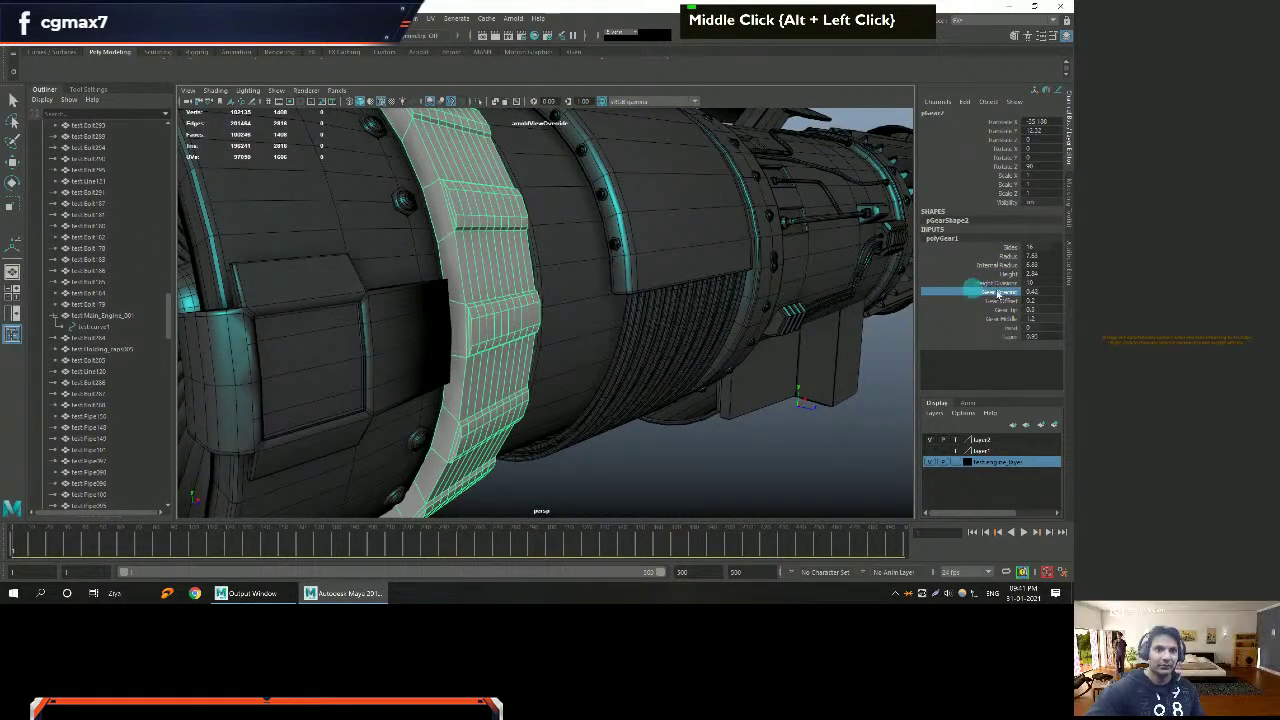
# Increase the gear offset to about 1.3 so the teeth stand out from the ring.
pyautogui.moveTo(835, 302)
pyautogui.mouseDown(button='middle')
pyautogui.moveTo(795, 301)
pyautogui.moveTo(858, 298)
pyautogui.mouseUp(button='middle')
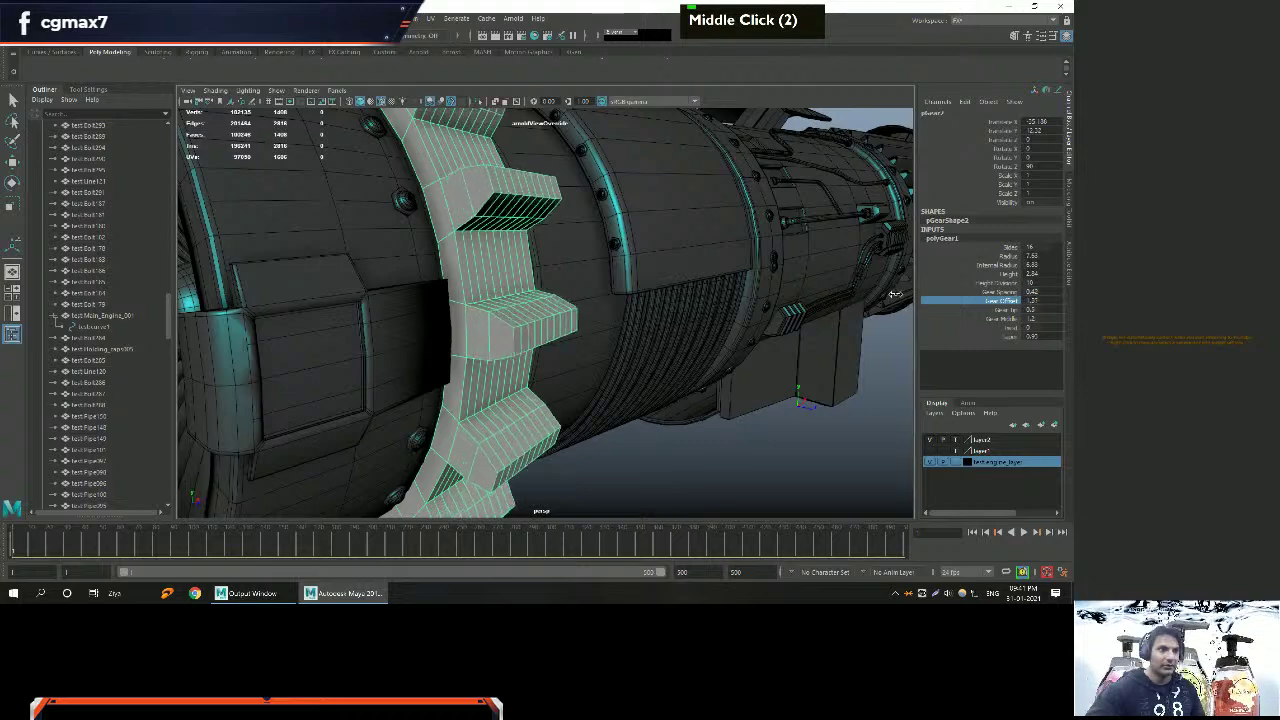
pyautogui.scroll(-3, 700, 300)
pyautogui.keyDown('alt'); pyautogui.moveTo(680, 300); pyautogui.dragTo(610, 295, button='right'); pyautogui.keyUp('alt')
pyautogui.keyDown('alt'); pyautogui.moveTo(610, 295); pyautogui.dragTo(729, 300); pyautogui.keyUp('alt')
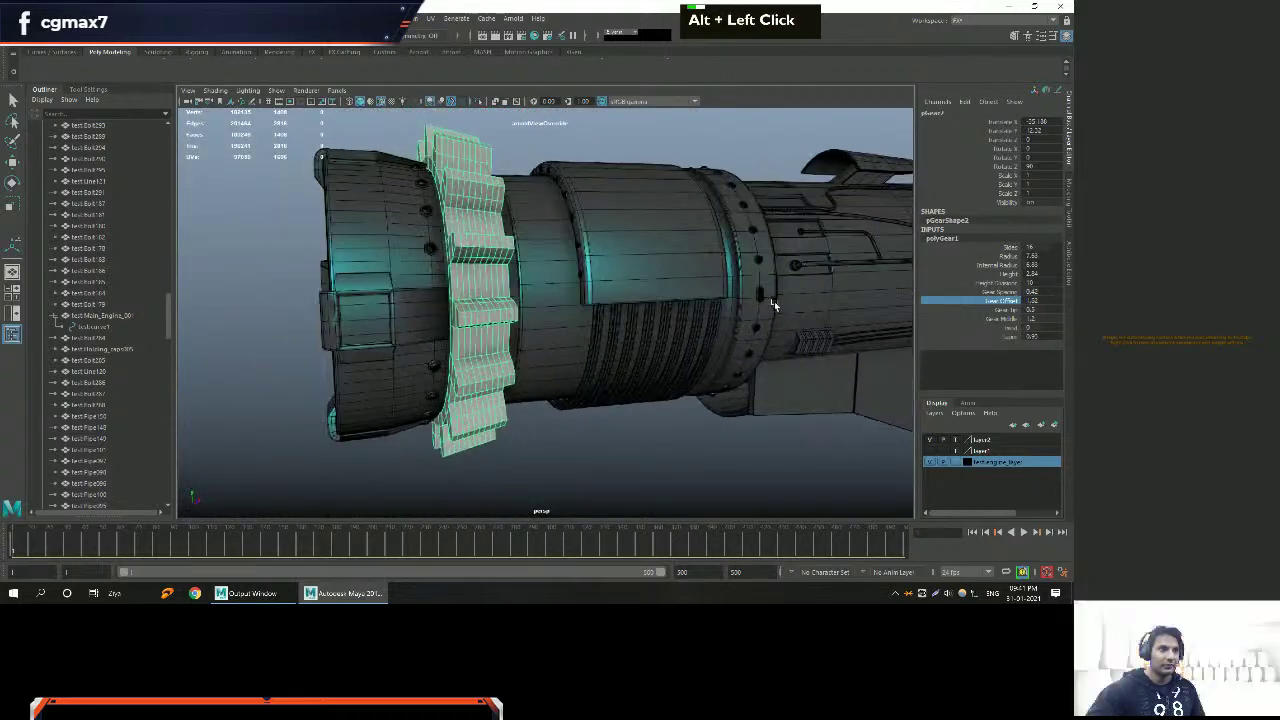
pyautogui.moveTo(845, 300); pyautogui.dragTo(801, 302, button='middle')
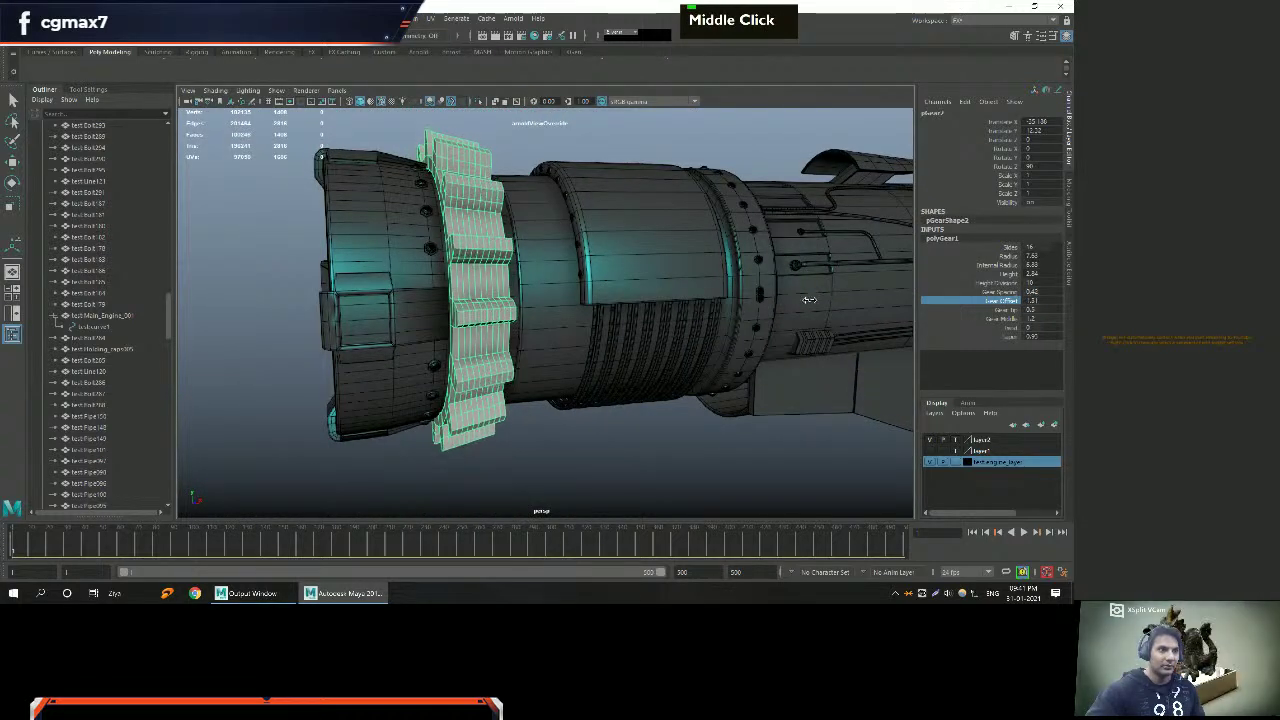
# Slim the gear teeth by lowering the gear tip to about 0.22 and the gear middle to about 0.26.
pyautogui.keyDown('alt'); pyautogui.moveTo(809, 299); pyautogui.dragTo(830, 305, button='right'); pyautogui.keyUp('alt')
pyautogui.keyDown('alt'); pyautogui.moveTo(830, 305); pyautogui.dragTo(1010, 337); pyautogui.keyUp('alt')
pyautogui.click(1001, 310)
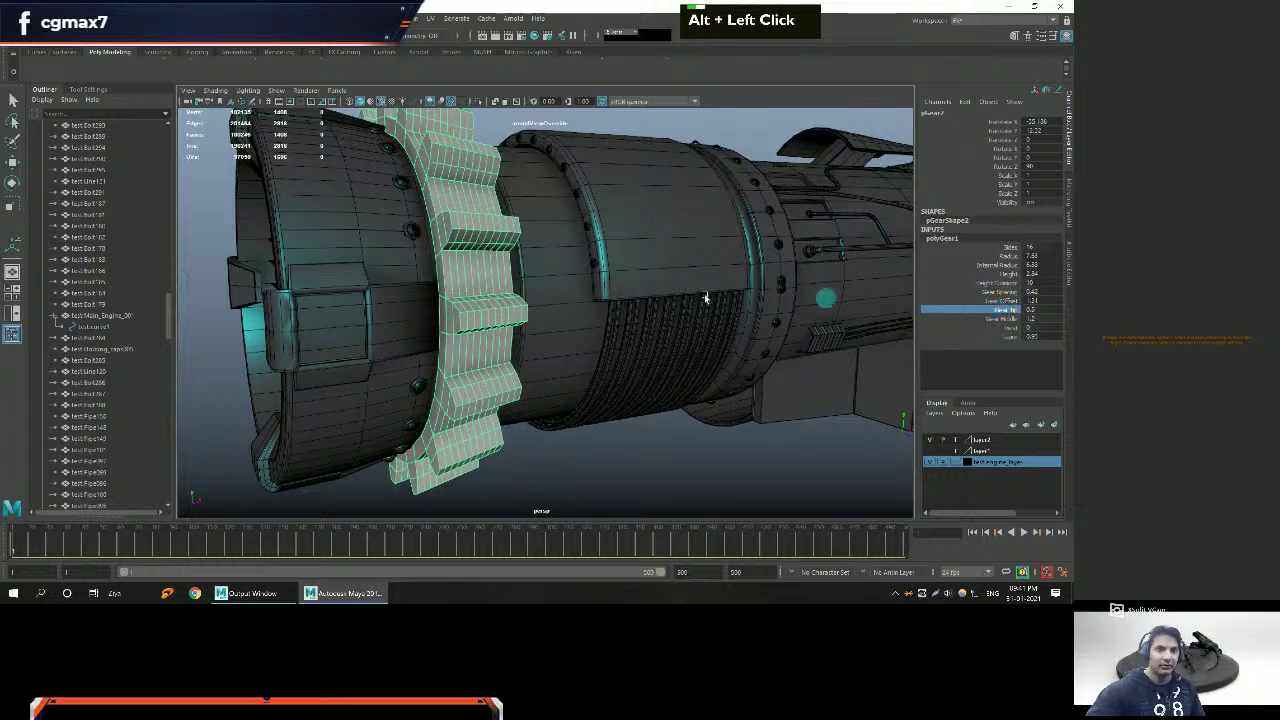
pyautogui.keyDown('alt'); pyautogui.moveTo(760, 290); pyautogui.dragTo(718, 280); pyautogui.keyUp('alt')
pyautogui.keyDown('alt'); pyautogui.moveTo(718, 280); pyautogui.dragTo(710, 283, button='right'); pyautogui.keyUp('alt')
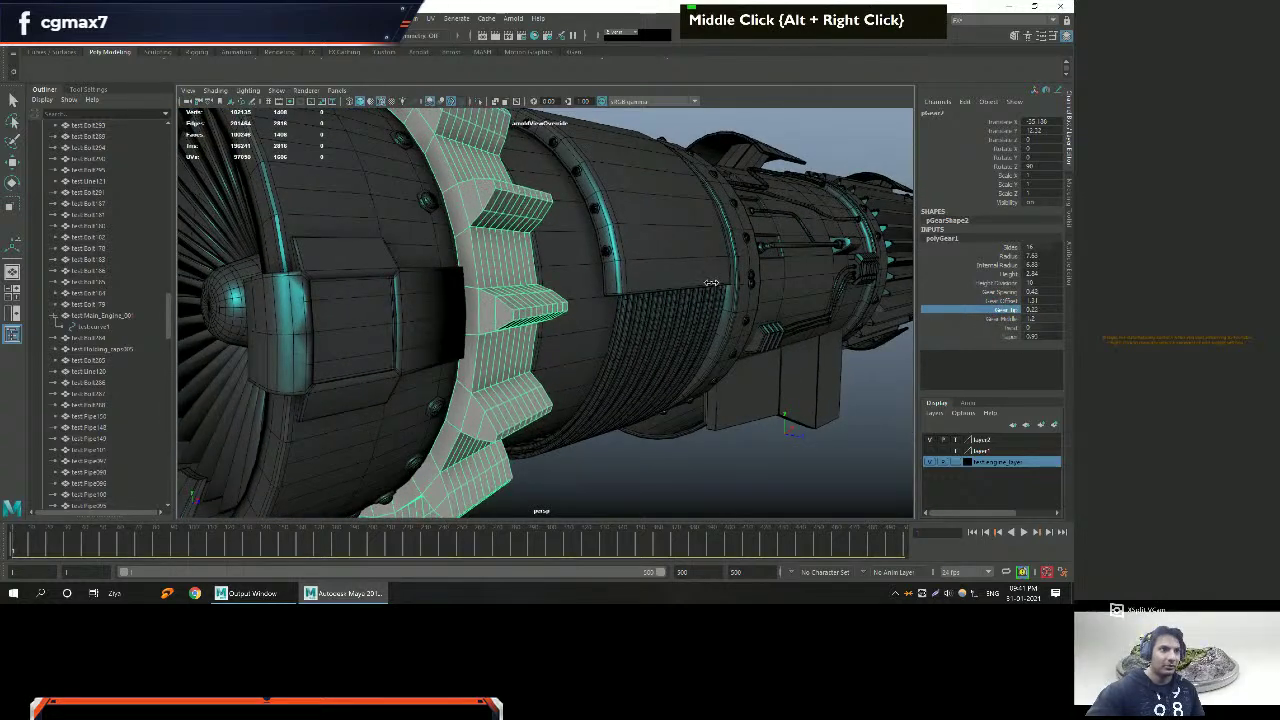
pyautogui.click(1000, 318)
pyautogui.moveTo(828, 330); pyautogui.dragTo(799, 330, button='middle')
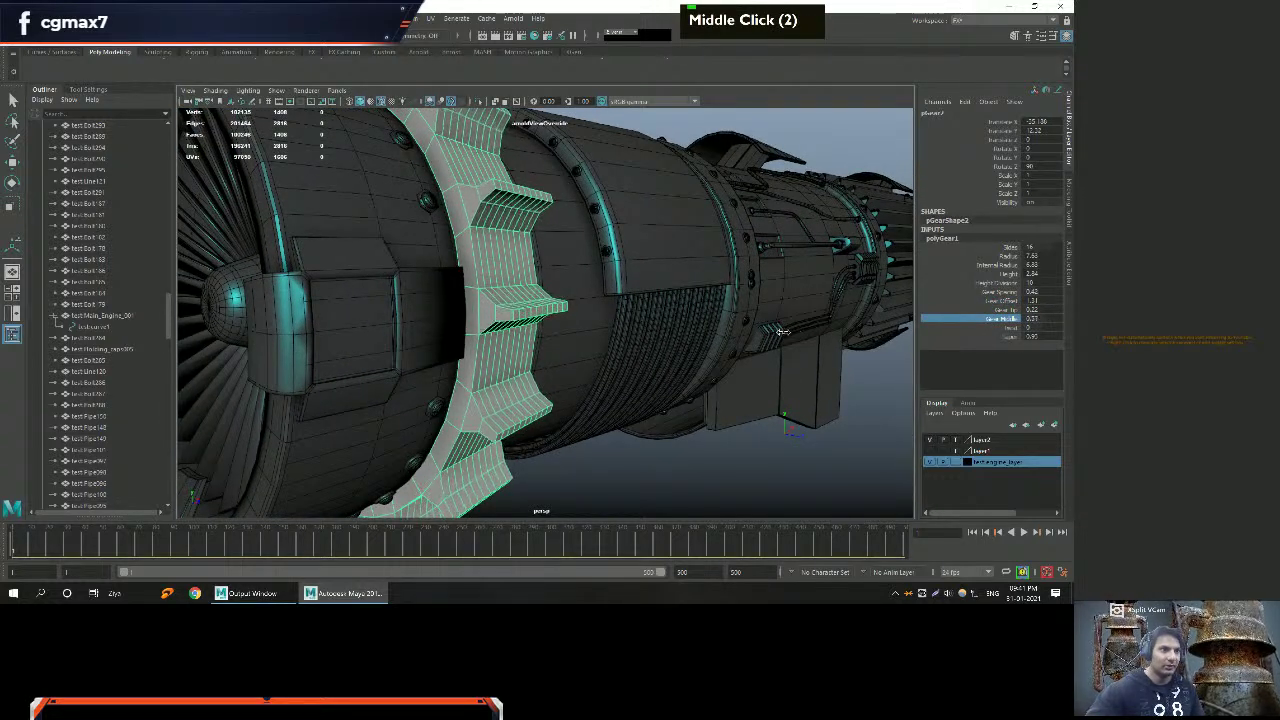
# Sharpen the tooth ends into thin blades with a gear tip of about 0.07.
pyautogui.click(1004, 310)
pyautogui.middleClick(820, 318)
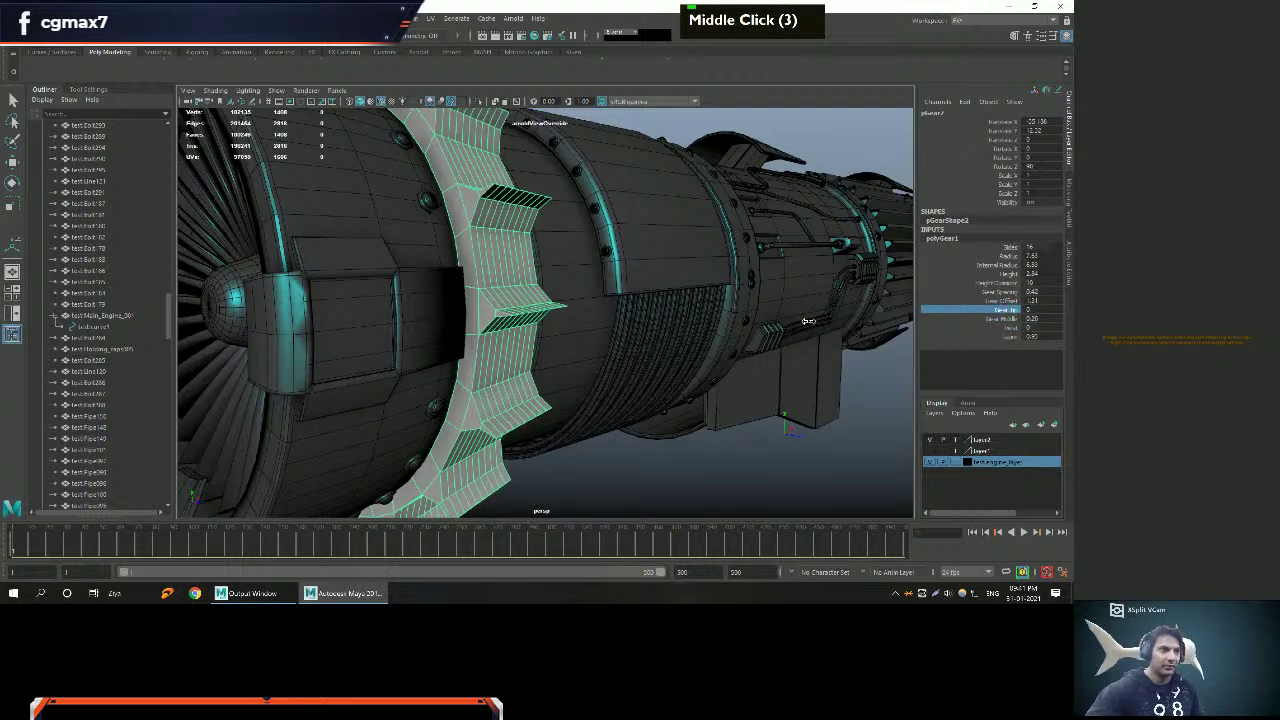
pyautogui.keyDown('alt'); pyautogui.moveTo(813, 321); pyautogui.dragTo(790, 320, button='middle'); pyautogui.keyUp('alt')
pyautogui.keyDown('alt'); pyautogui.moveTo(790, 320); pyautogui.dragTo(740, 325, button='right'); pyautogui.keyUp('alt')
pyautogui.keyDown('alt'); pyautogui.moveTo(740, 325); pyautogui.dragTo(980, 295); pyautogui.keyUp('alt')
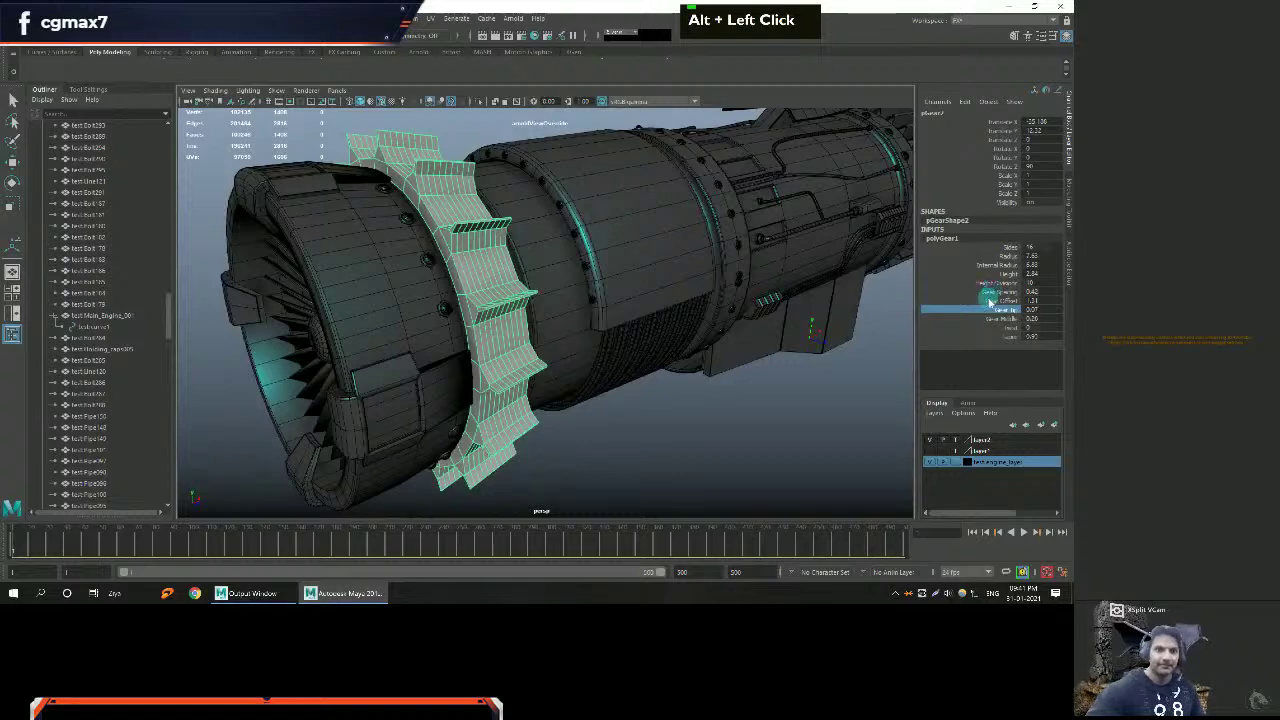
# Twist the gear by about 30 to slant its teeth like turbine blades.
pyautogui.click(1005, 327)
pyautogui.moveTo(730, 318); pyautogui.dragTo(724, 318, button='middle')
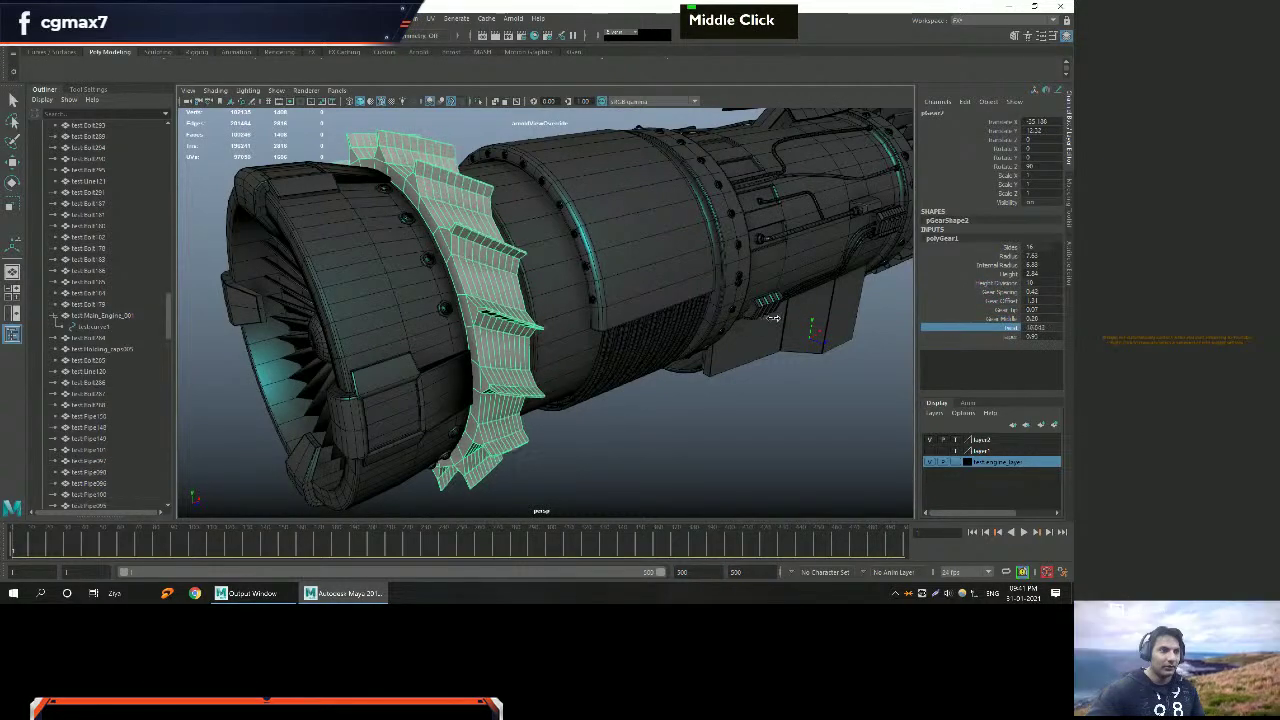
pyautogui.keyDown('alt'); pyautogui.moveTo(858, 328); pyautogui.dragTo(672, 320); pyautogui.keyUp('alt')
pyautogui.keyDown('alt'); pyautogui.moveTo(672, 320); pyautogui.dragTo(737, 337, button='right'); pyautogui.keyUp('alt')
pyautogui.keyDown('alt'); pyautogui.moveTo(737, 337); pyautogui.dragTo(927, 351); pyautogui.keyUp('alt')
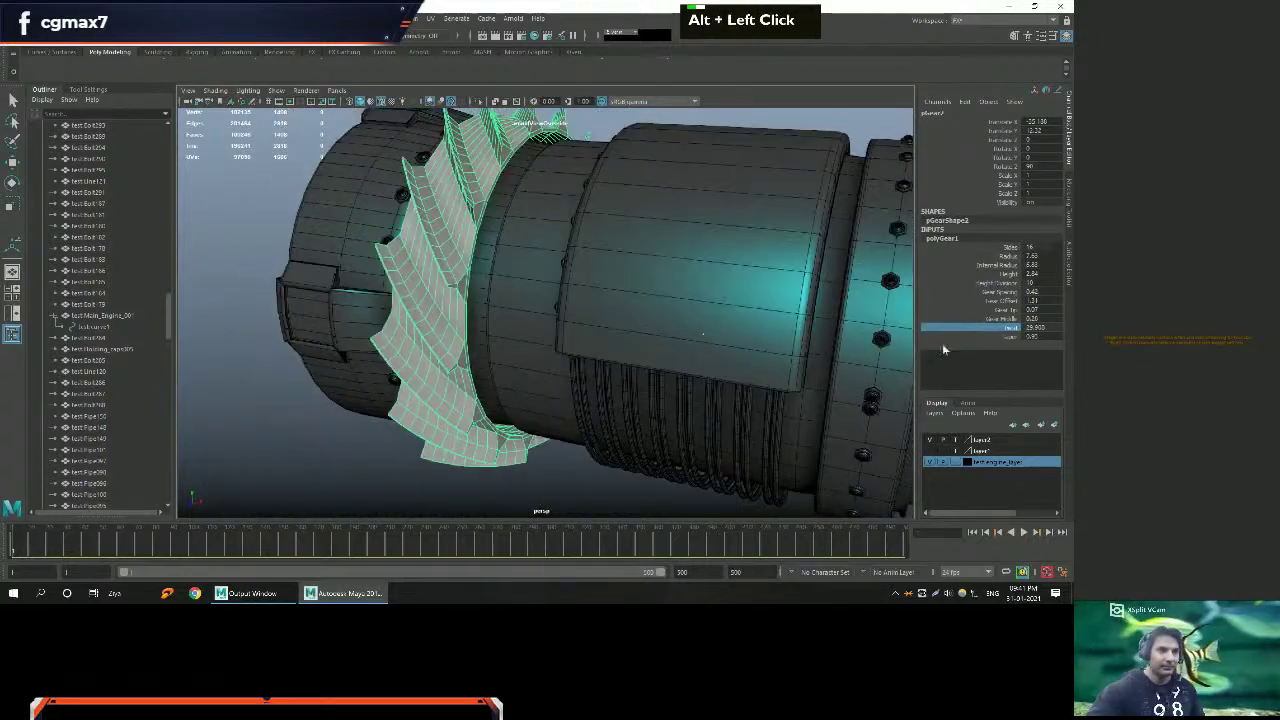
# Fine-tune the twisted gear's taper to about 0.94.
pyautogui.click(1008, 336)
pyautogui.moveTo(700, 331); pyautogui.dragTo(706, 333, button='middle')
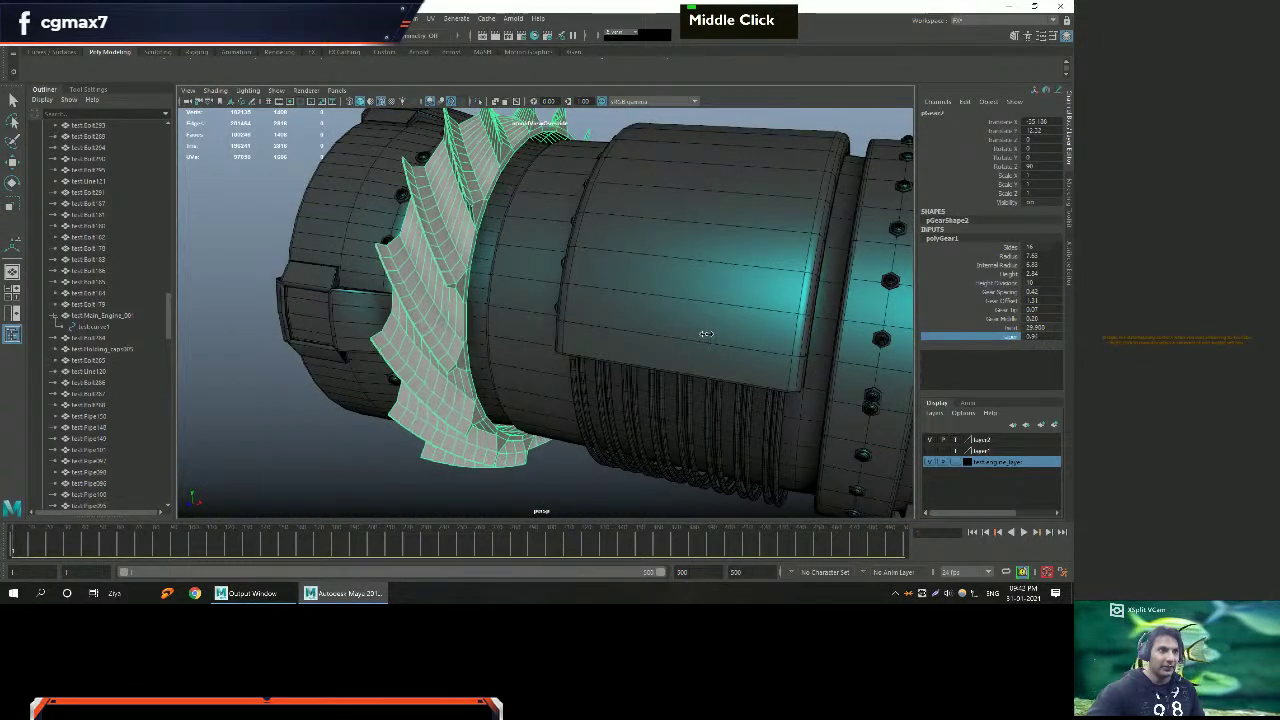
pyautogui.keyDown('alt'); pyautogui.moveTo(706, 333); pyautogui.dragTo(780, 333); pyautogui.keyUp('alt')
pyautogui.keyDown('alt'); pyautogui.moveTo(780, 333); pyautogui.dragTo(935, 331, button='right'); pyautogui.keyUp('alt')
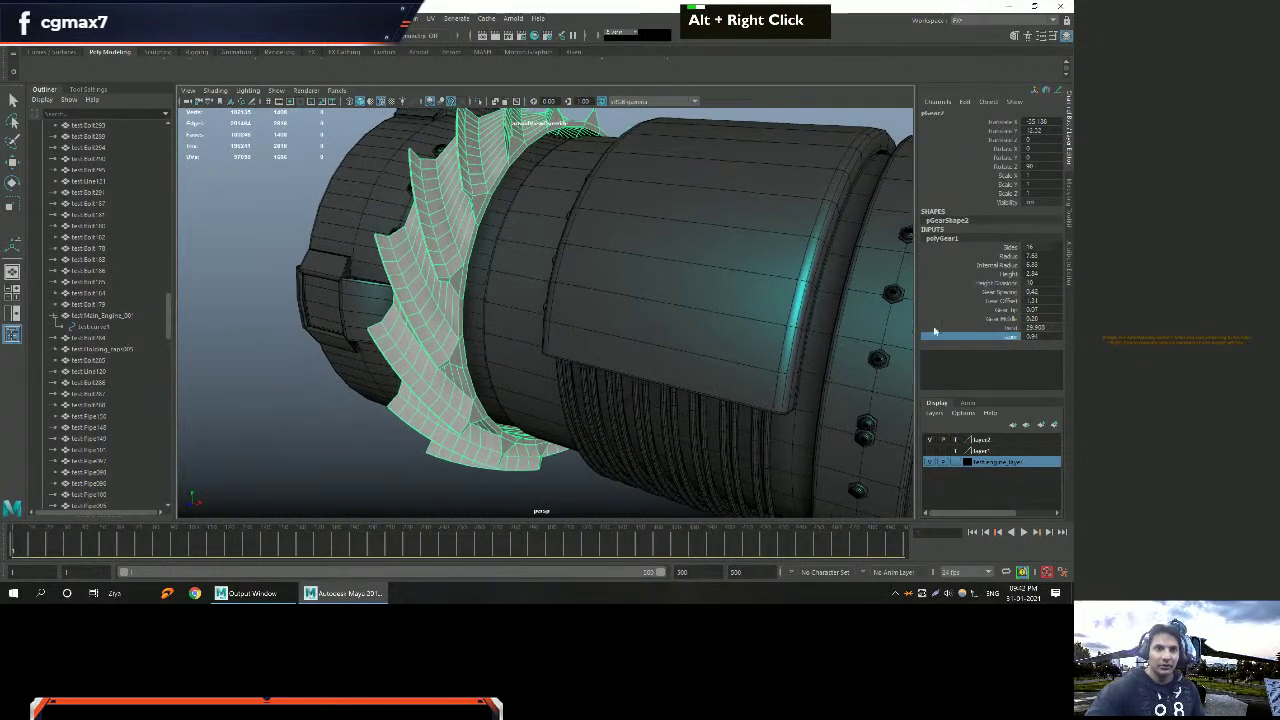
# Reduce the gear's twist to about 19 for less slanted blades.
pyautogui.click(1005, 327)
pyautogui.middleClick(815, 331)
pyautogui.moveTo(808, 331); pyautogui.dragTo(617, 348, button='middle')
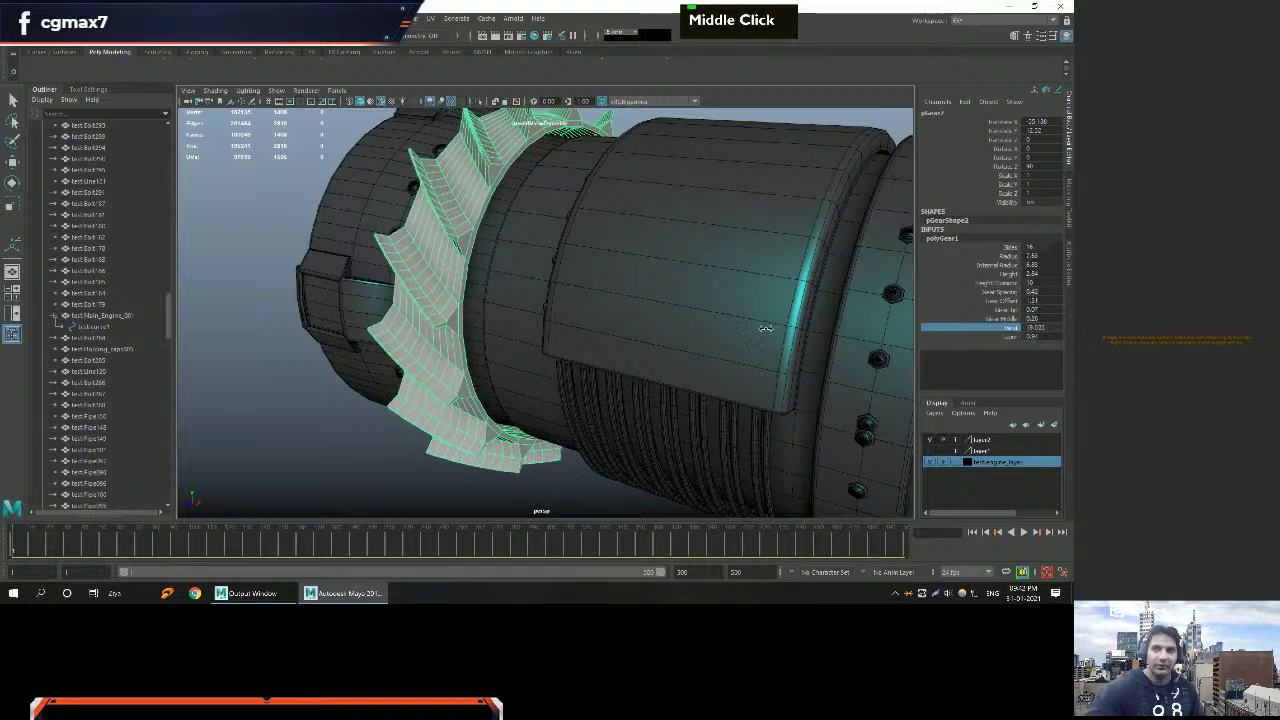
pyautogui.moveTo(764, 328); pyautogui.dragTo(606, 322, button='middle')
# Reduce the gear's internal radius to about 6.22 and its radius to about 7.21 so the blades hug the engine body.
pyautogui.keyDown('alt'); pyautogui.moveTo(606, 322); pyautogui.dragTo(443, 294); pyautogui.keyUp('alt')
pyautogui.keyDown('alt'); pyautogui.moveTo(443, 294); pyautogui.dragTo(580, 332, button='right'); pyautogui.keyUp('alt')
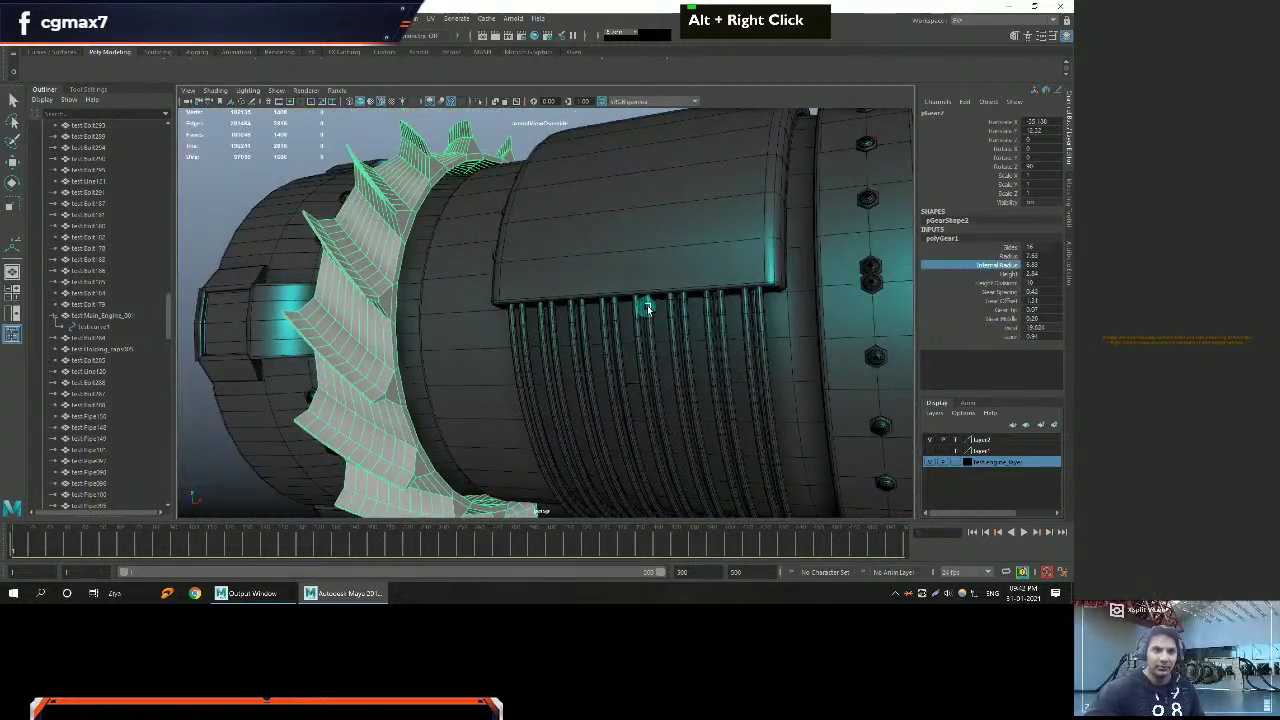
pyautogui.moveTo(645, 310); pyautogui.dragTo(641, 305, button='middle')
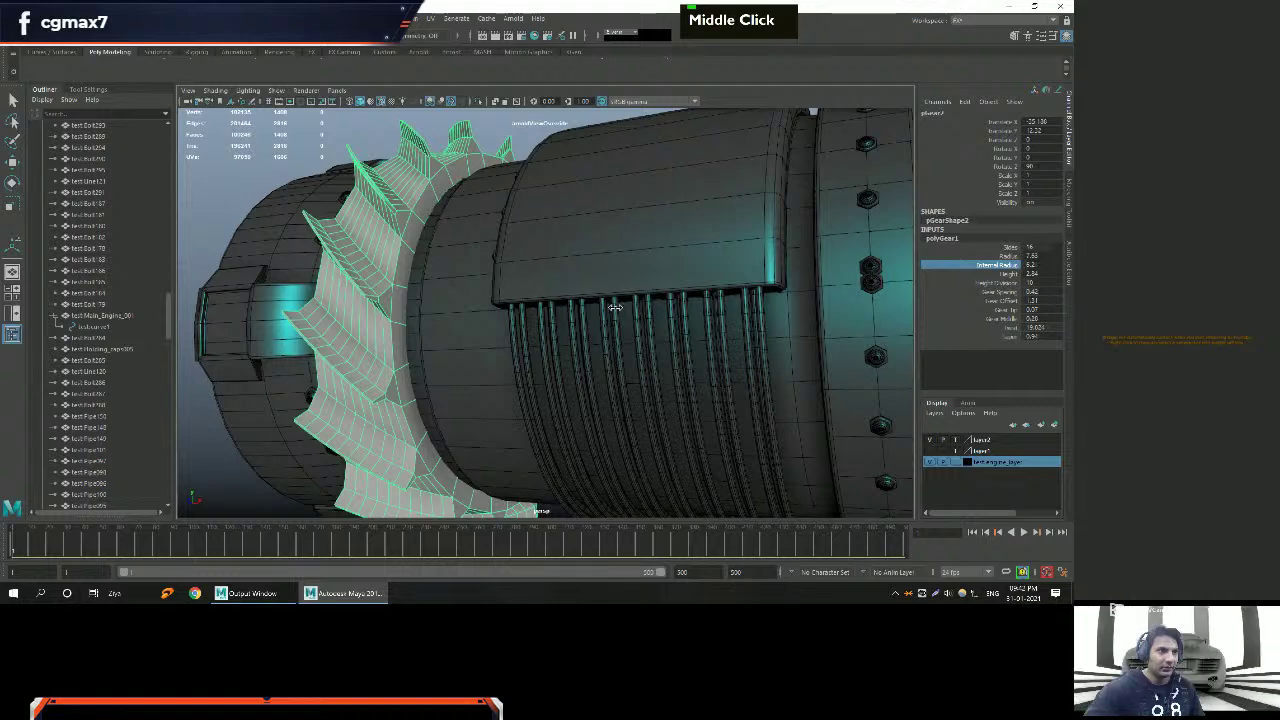
pyautogui.keyDown('alt'); pyautogui.moveTo(615, 307); pyautogui.dragTo(541, 300); pyautogui.keyUp('alt')
pyautogui.moveTo(703, 283); pyautogui.dragTo(685, 284, button='middle')
pyautogui.keyDown('alt'); pyautogui.moveTo(683, 284); pyautogui.dragTo(781, 297); pyautogui.keyUp('alt')
# Increase the gear's height to about 3.87 and slide it along the engine axis to about -34.88 in X.
pyautogui.click(988, 273)
pyautogui.moveTo(773, 318); pyautogui.dragTo(803, 325, button='middle')
pyautogui.keyDown('alt'); pyautogui.moveTo(803, 325); pyautogui.dragTo(652, 333); pyautogui.keyUp('alt')
pyautogui.press('w')
pyautogui.moveTo(483, 293); pyautogui.dragTo(433, 309)
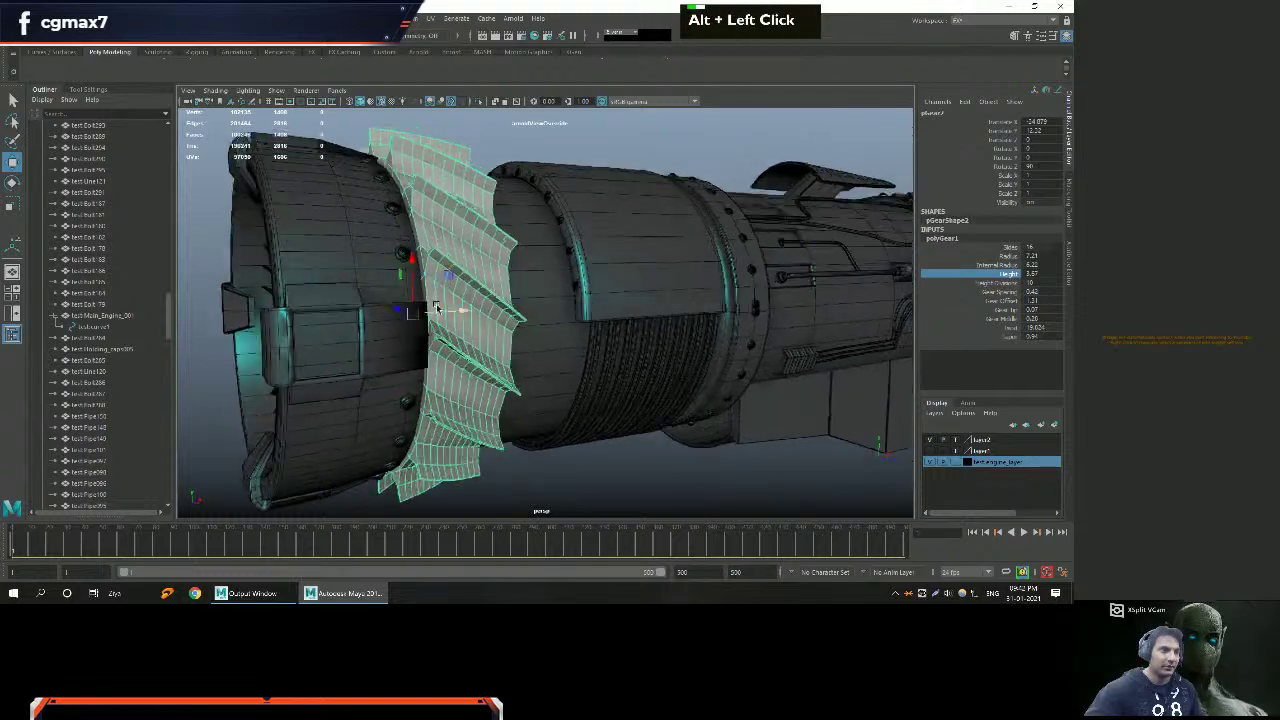
pyautogui.keyDown('alt'); pyautogui.moveTo(433, 309); pyautogui.dragTo(460, 313, button='right'); pyautogui.keyUp('alt')
pyautogui.keyDown('alt'); pyautogui.moveTo(460, 313); pyautogui.dragTo(497, 322); pyautogui.keyUp('alt')
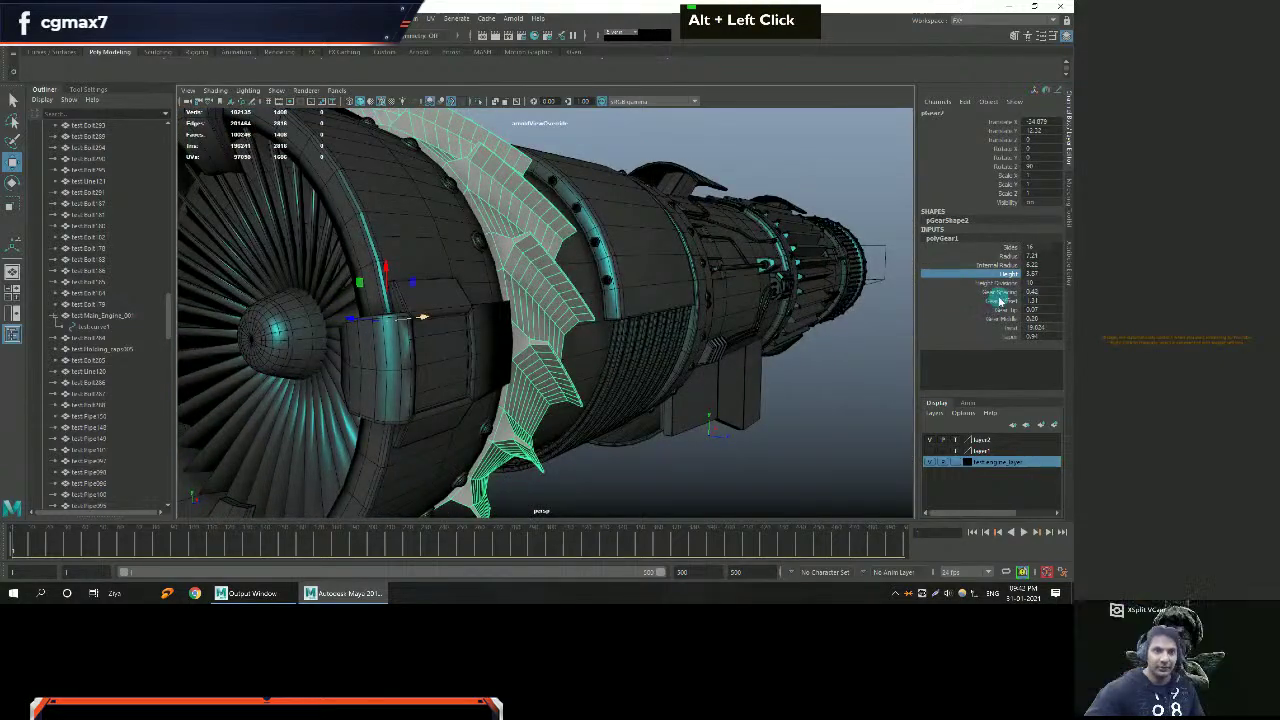
pyautogui.keyDown('alt'); pyautogui.moveTo(997, 318); pyautogui.dragTo(1010, 304); pyautogui.keyUp('alt')
pyautogui.keyDown('alt'); pyautogui.moveTo(1010, 304); pyautogui.dragTo(1022, 290, button='middle'); pyautogui.keyUp('alt')
pyautogui.keyDown('alt'); pyautogui.moveTo(1022, 290); pyautogui.dragTo(1035, 277, button='right'); pyautogui.keyUp('alt')
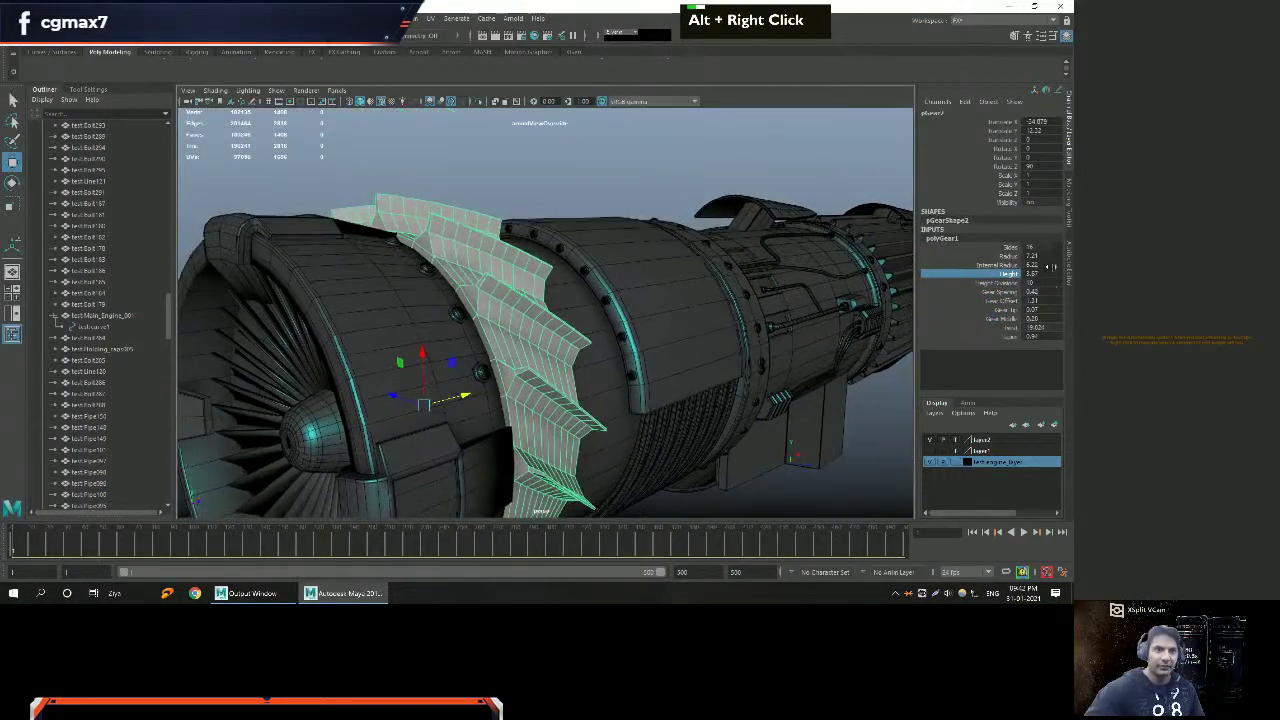
# Trim the gear's radius to about 7.12 and check how the blade ring sits behind the intake.
pyautogui.click(1000, 256)
pyautogui.moveTo(793, 292)
pyautogui.mouseDown(button='middle')
pyautogui.moveTo(779, 298)
pyautogui.moveTo(797, 300)
pyautogui.mouseUp(button='middle')
pyautogui.keyDown('alt'); pyautogui.moveTo(797, 300); pyautogui.dragTo(640, 309); pyautogui.keyUp('alt')
pyautogui.keyDown('alt'); pyautogui.moveTo(640, 309); pyautogui.dragTo(600, 315, button='middle'); pyautogui.keyUp('alt')
pyautogui.moveTo(600, 315)
pyautogui.keyDown('alt'); pyautogui.mouseDown()
pyautogui.moveTo(551, 320)
pyautogui.moveTo(620, 309)
pyautogui.mouseUp(); pyautogui.keyUp('alt')
pyautogui.keyDown('alt'); pyautogui.moveTo(620, 309); pyautogui.dragTo(654, 331, button='right'); pyautogui.keyUp('alt')
pyautogui.keyDown('alt'); pyautogui.moveTo(654, 331); pyautogui.dragTo(707, 324); pyautogui.keyUp('alt')
pyautogui.keyDown('alt'); pyautogui.moveTo(707, 324); pyautogui.dragTo(558, 313, button='right'); pyautogui.keyUp('alt')
pyautogui.keyDown('alt'); pyautogui.moveTo(558, 313); pyautogui.dragTo(662, 352); pyautogui.keyUp('alt')
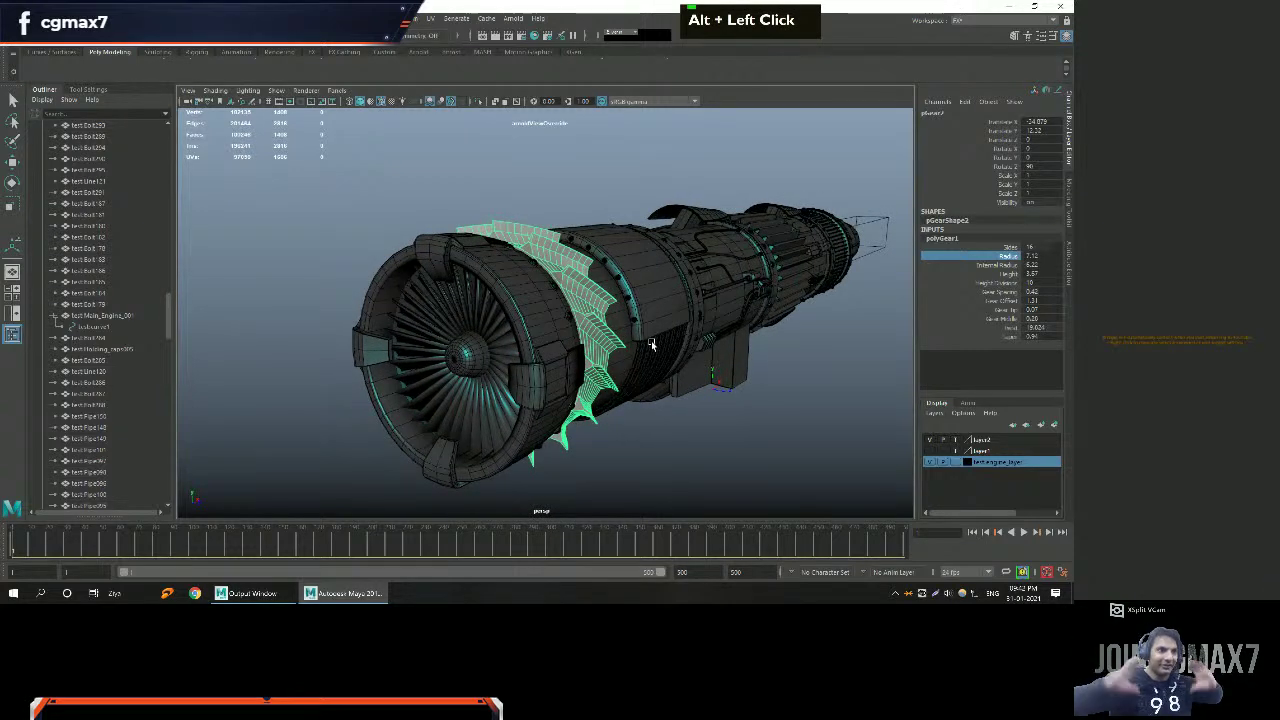
pyautogui.keyDown('alt'); pyautogui.moveTo(650, 344); pyautogui.dragTo(678, 364, button='right'); pyautogui.keyUp('alt')
# Lower the gear middle value to about 0.22 and raise the twist to about 21.4.
pyautogui.click(997, 318)
pyautogui.moveTo(720, 316); pyautogui.dragTo(620, 323, button='middle')
pyautogui.keyDown('alt'); pyautogui.moveTo(620, 323); pyautogui.dragTo(600, 340); pyautogui.keyUp('alt')
pyautogui.keyDown('alt'); pyautogui.moveTo(600, 340); pyautogui.dragTo(605, 352, button='right'); pyautogui.keyUp('alt')
pyautogui.click(1000, 327)
pyautogui.moveTo(797, 331)
pyautogui.mouseDown(button='middle')
pyautogui.moveTo(732, 320)
pyautogui.moveTo(777, 338)
pyautogui.mouseUp(button='middle')
# Set the gear's taper to about 0.91 and shorten its height to about 3.
pyautogui.click(1010, 337)
pyautogui.keyDown('alt'); pyautogui.moveTo(777, 338); pyautogui.dragTo(680, 351); pyautogui.keyUp('alt')
pyautogui.moveTo(680, 351); pyautogui.dragTo(682, 351, button='middle')
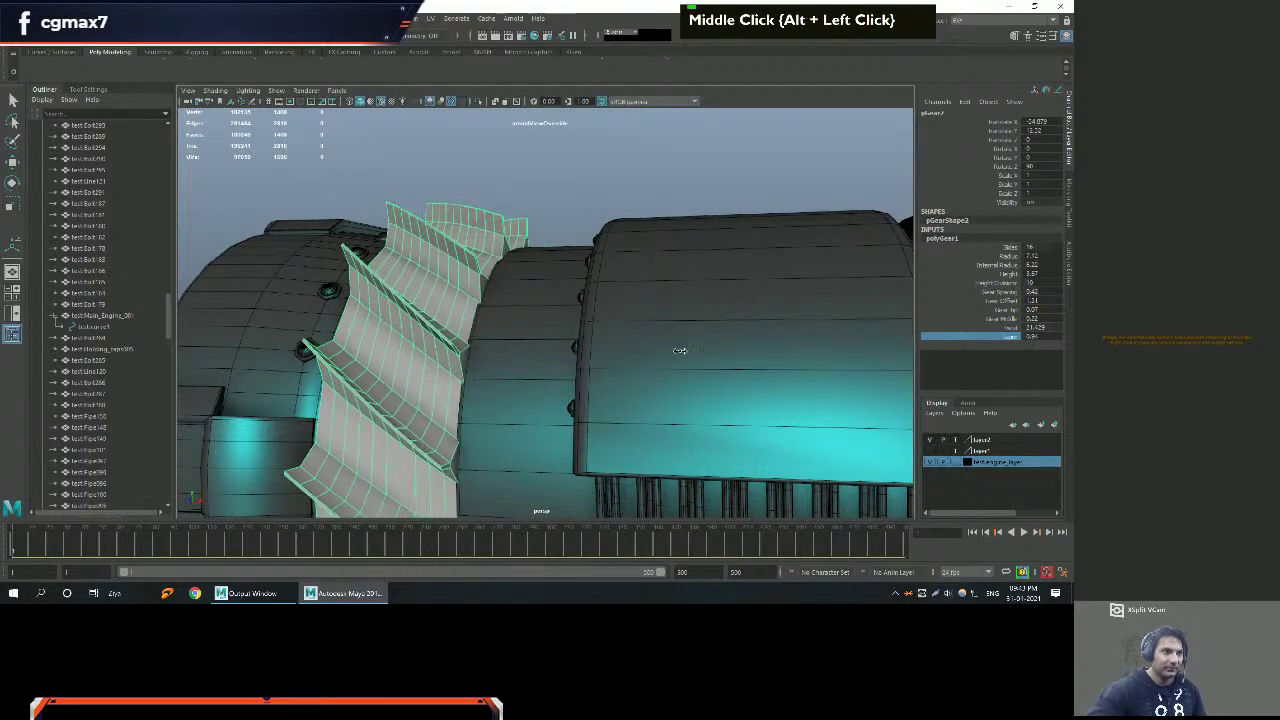
pyautogui.keyDown('alt'); pyautogui.moveTo(680, 351); pyautogui.dragTo(640, 350, button='right'); pyautogui.keyUp('alt')
pyautogui.keyDown('alt'); pyautogui.moveTo(640, 350); pyautogui.dragTo(660, 310); pyautogui.keyUp('alt')
pyautogui.moveTo(850, 295); pyautogui.dragTo(600, 331, button='middle')
pyautogui.keyDown('alt'); pyautogui.moveTo(600, 331); pyautogui.dragTo(576, 339); pyautogui.keyUp('alt')
pyautogui.keyDown('alt'); pyautogui.moveTo(576, 339); pyautogui.dragTo(555, 335, button='middle'); pyautogui.keyUp('alt')
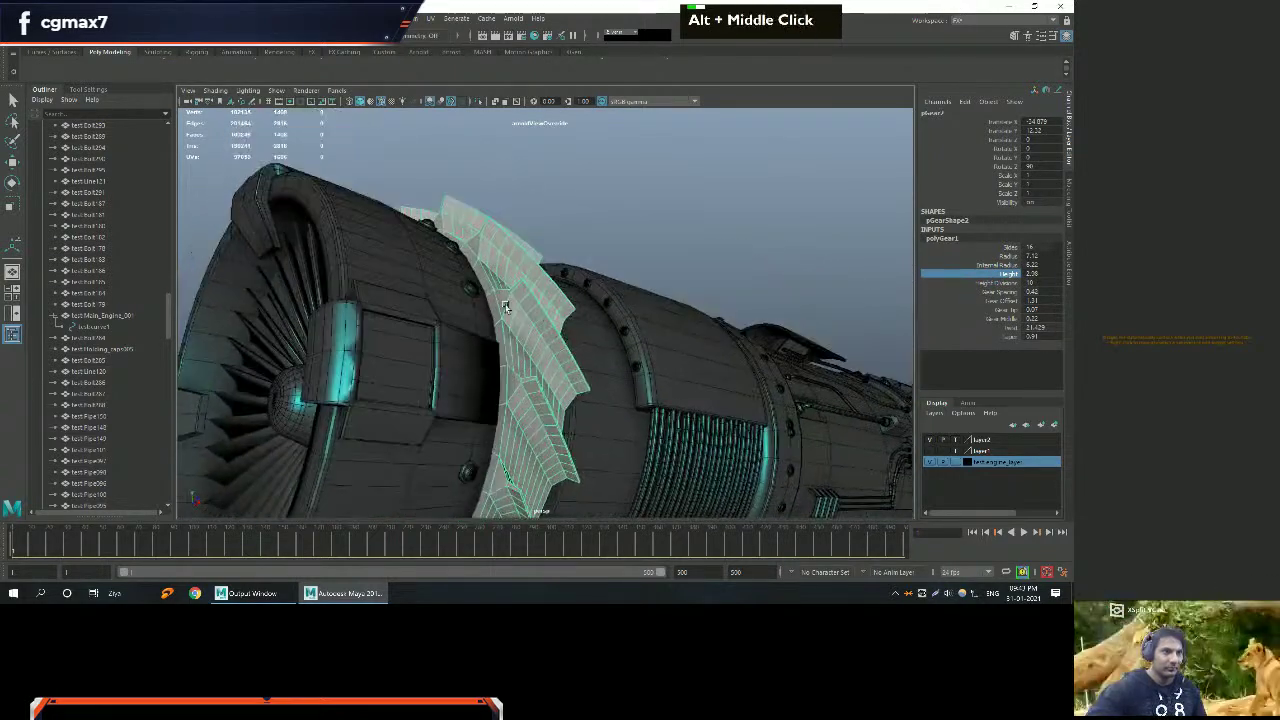
pyautogui.keyDown('alt'); pyautogui.moveTo(555, 335); pyautogui.dragTo(519, 331); pyautogui.keyUp('alt')
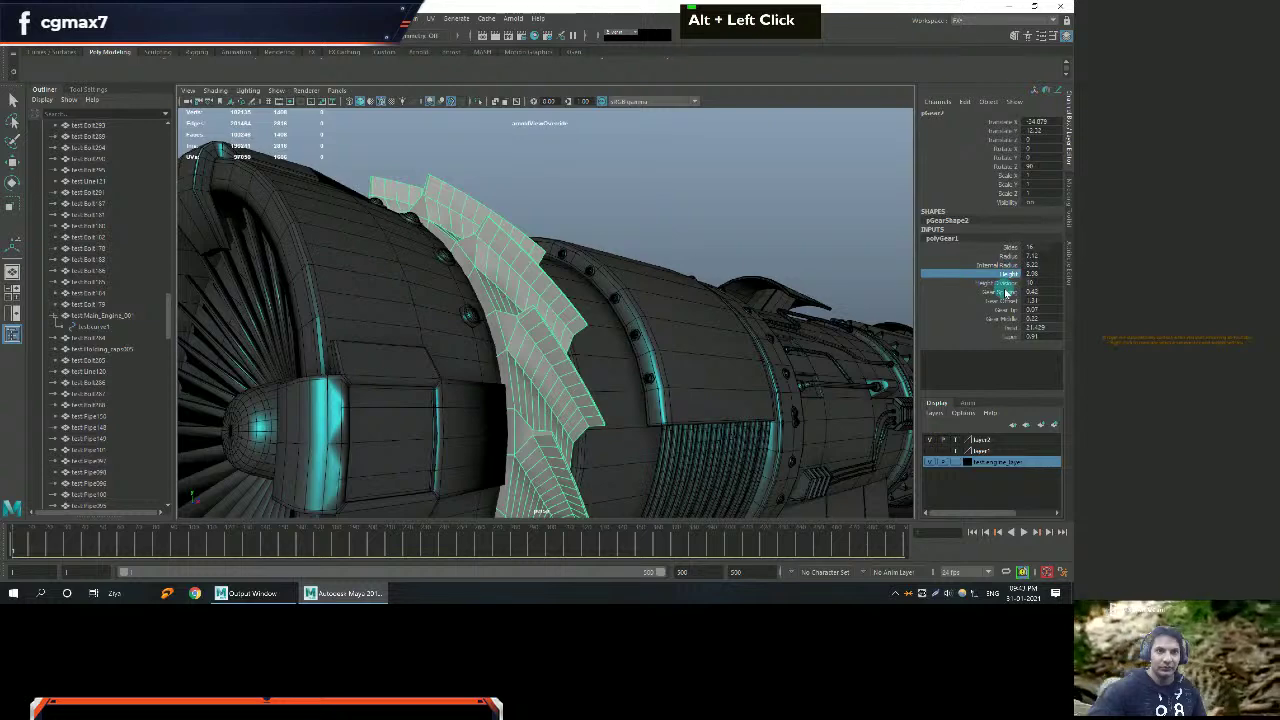
# Reduce the gear's radius to about 6.6 and scale the whole ring up uniformly to about 1.05.
pyautogui.click(1003, 257)
pyautogui.moveTo(782, 296); pyautogui.dragTo(750, 299, button='middle')
pyautogui.keyDown('alt'); pyautogui.moveTo(890, 291); pyautogui.dragTo(620, 330); pyautogui.keyUp('alt')
pyautogui.keyDown('alt'); pyautogui.moveTo(620, 330); pyautogui.dragTo(578, 332, button='right'); pyautogui.keyUp('alt')
pyautogui.press('r')
pyautogui.keyDown('alt'); pyautogui.moveTo(578, 332); pyautogui.dragTo(576, 370); pyautogui.keyUp('alt')
pyautogui.moveTo(409, 410); pyautogui.dragTo(485, 408)
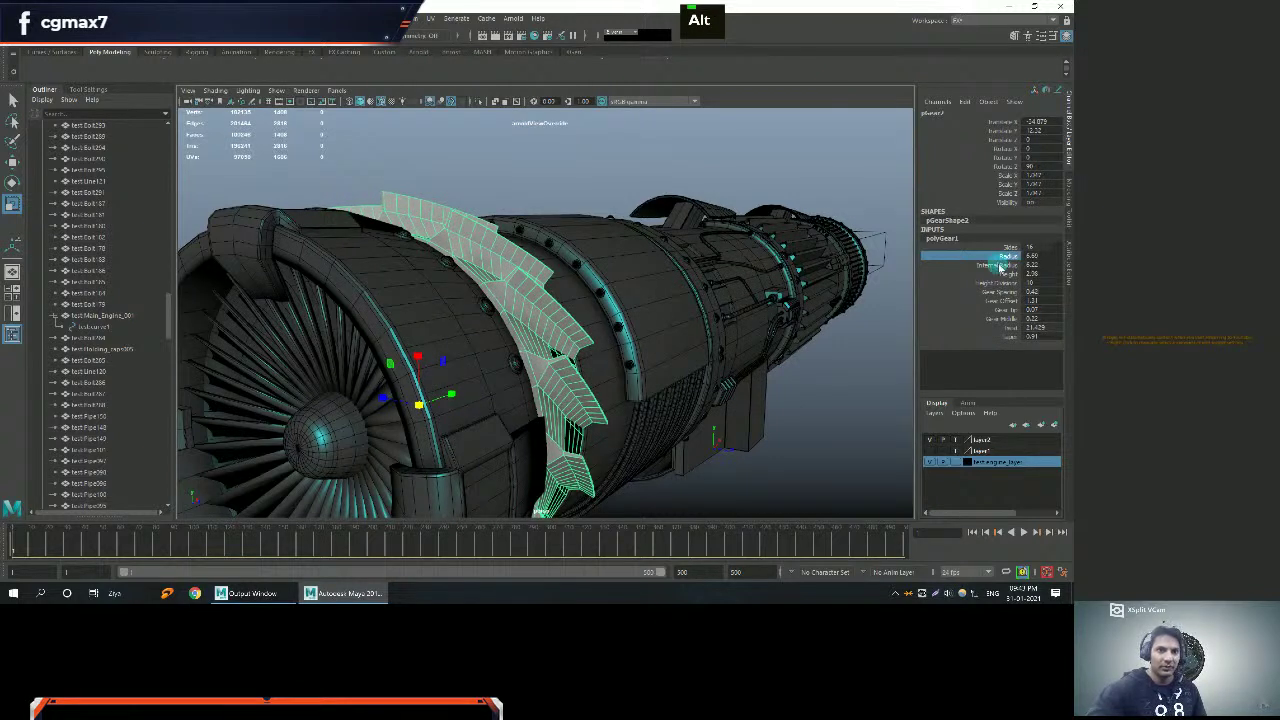
# Lower the gear's radius to about 6.37 and adjust its internal radius to about 6.28.
pyautogui.moveTo(744, 314); pyautogui.dragTo(731, 309, button='middle')
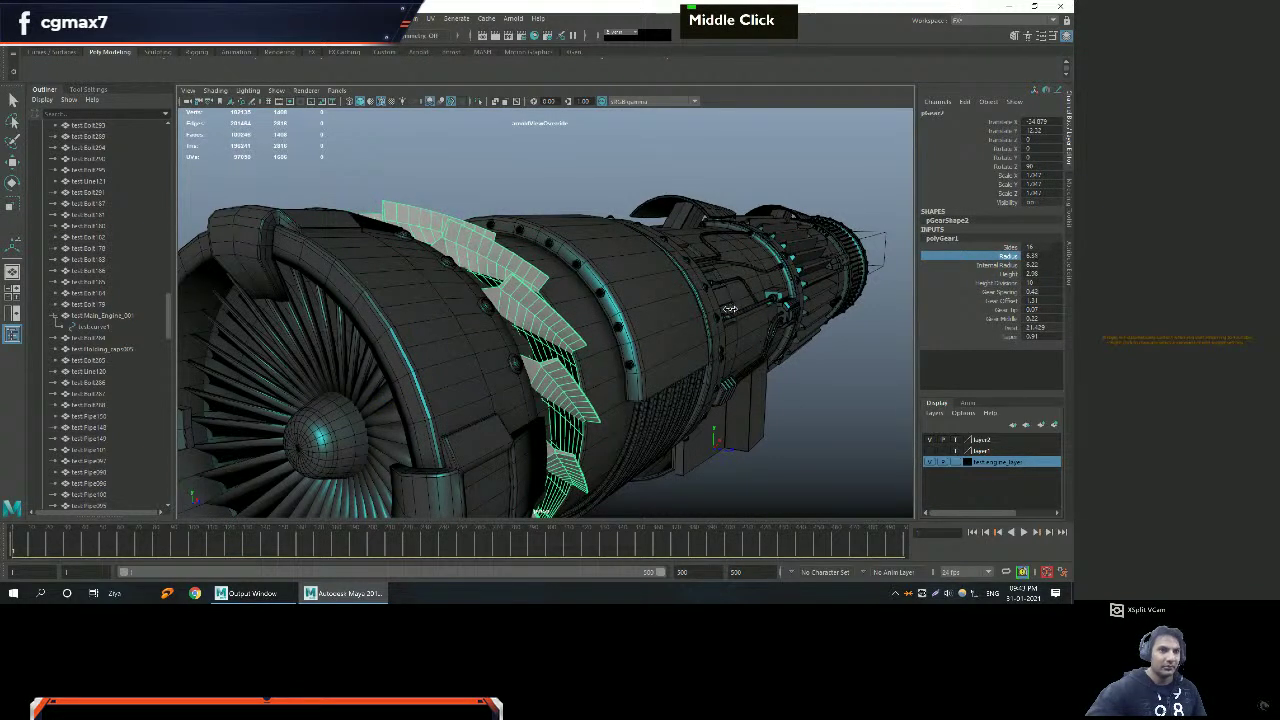
pyautogui.click(997, 265)
pyautogui.moveTo(820, 290); pyautogui.dragTo(762, 300, button='middle')
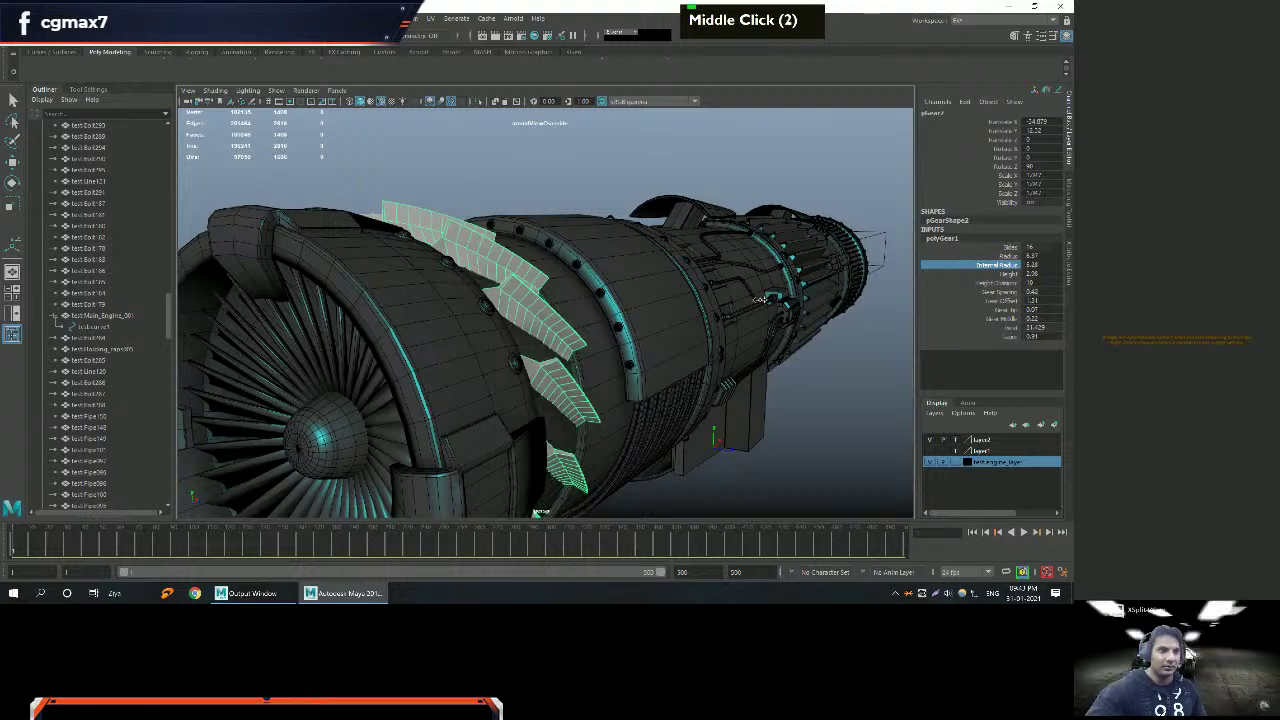
pyautogui.press('alt')
pyautogui.press('alt')
# Scale the blade ring up slightly in all directions and reduce its internal radius to about 6.13.
pyautogui.press('r')
pyautogui.moveTo(587, 376); pyautogui.dragTo(713, 375, button='middle')
pyautogui.press('alt')
pyautogui.keyDown('alt'); pyautogui.moveTo(713, 375); pyautogui.dragTo(597, 346); pyautogui.keyUp('alt')
pyautogui.keyDown('alt'); pyautogui.moveTo(597, 346); pyautogui.dragTo(580, 345, button='middle'); pyautogui.keyUp('alt')
pyautogui.keyDown('alt'); pyautogui.moveTo(580, 345); pyautogui.dragTo(520, 400); pyautogui.keyUp('alt')
pyautogui.keyDown('alt'); pyautogui.moveTo(520, 400); pyautogui.dragTo(571, 408, button='right'); pyautogui.keyUp('alt')
pyautogui.keyDown('alt'); pyautogui.moveTo(571, 408); pyautogui.dragTo(640, 400); pyautogui.keyUp('alt')
pyautogui.keyDown('alt'); pyautogui.moveTo(640, 400); pyautogui.dragTo(700, 390, button='right'); pyautogui.keyUp('alt')
pyautogui.keyDown('alt'); pyautogui.moveTo(700, 390); pyautogui.dragTo(927, 373); pyautogui.keyUp('alt')
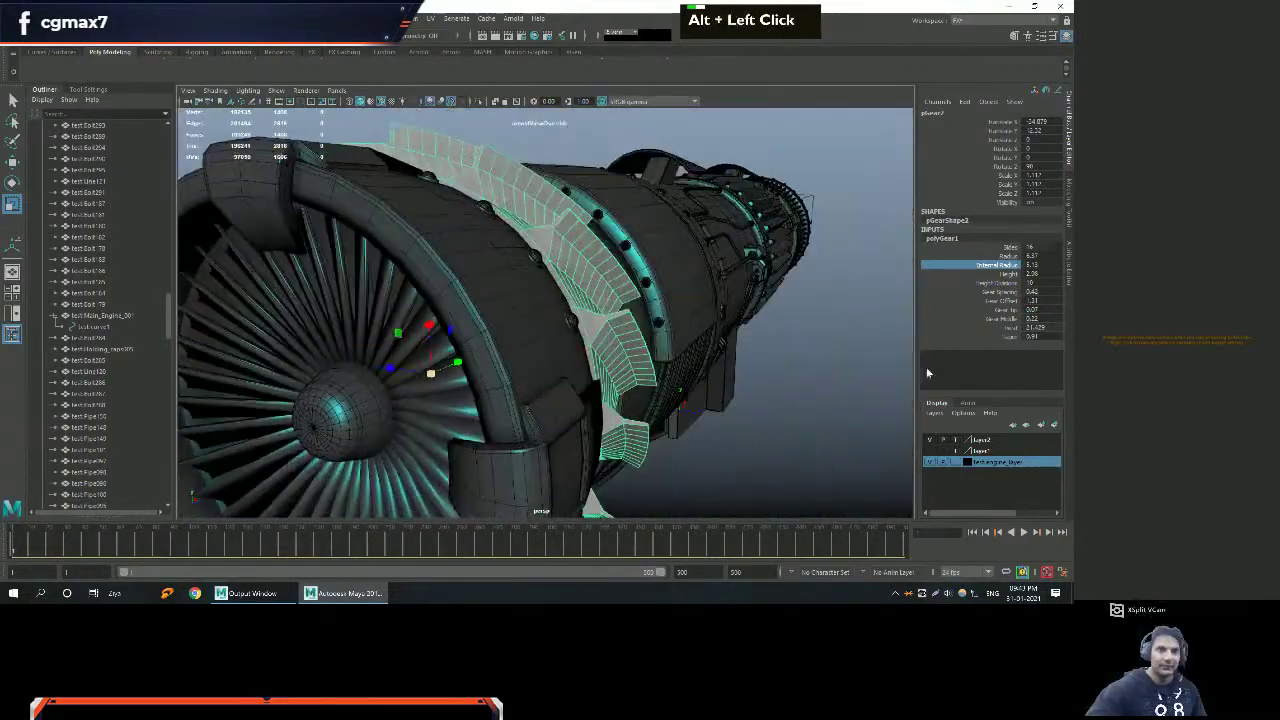
# Set the gear's height divisions to 12.
pyautogui.click(998, 283)
pyautogui.moveTo(846, 349); pyautogui.dragTo(826, 332, button='middle')
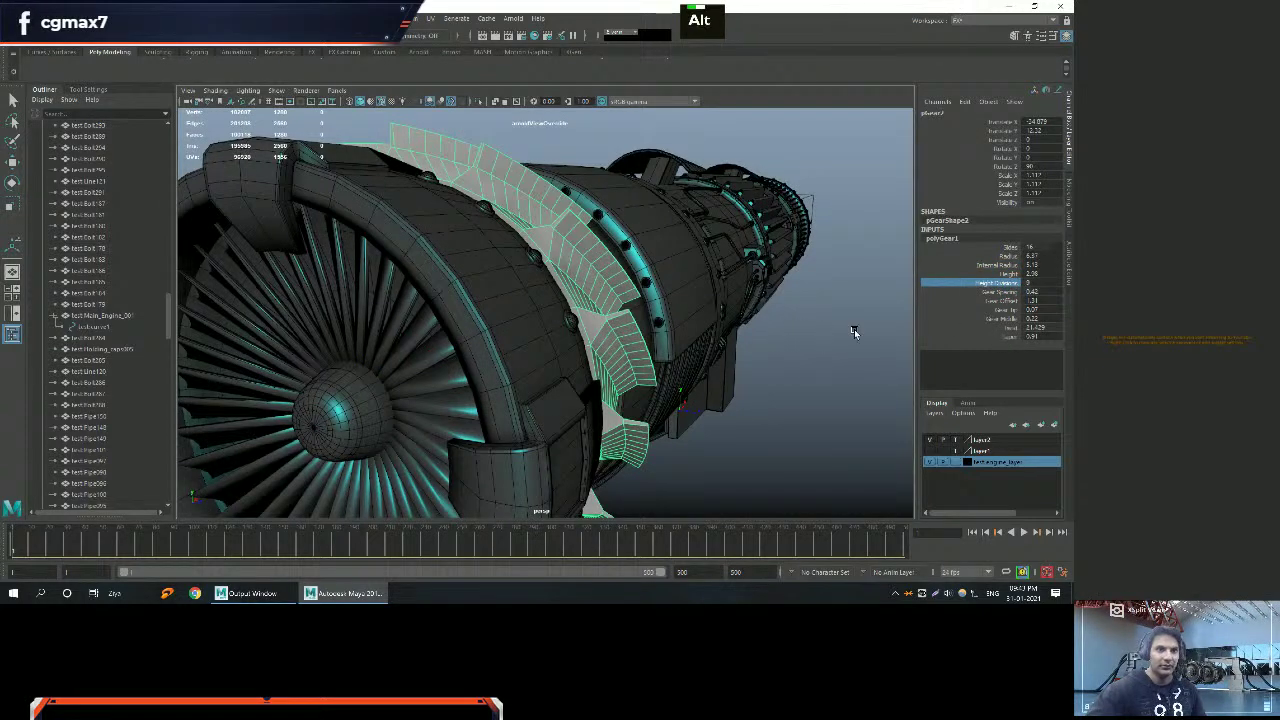
pyautogui.keyDown('alt'); pyautogui.moveTo(826, 332); pyautogui.dragTo(818, 320); pyautogui.keyUp('alt')
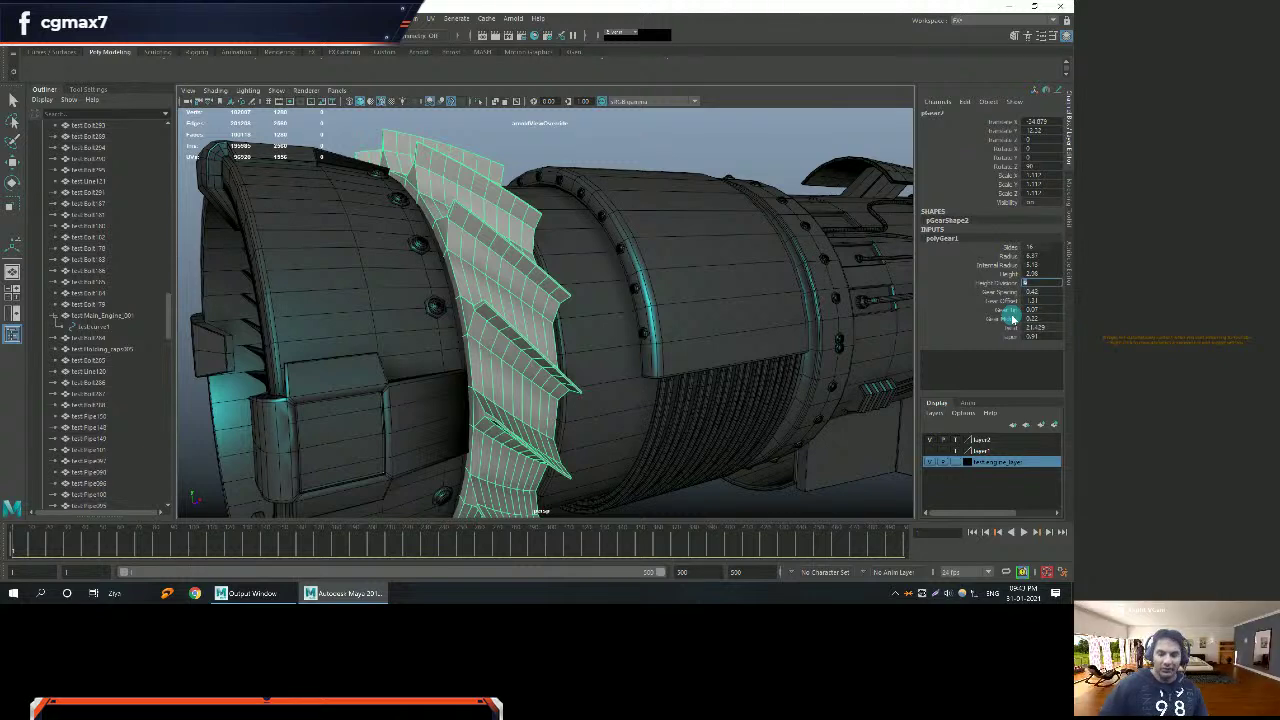
pyautogui.write('8')
pyautogui.press('Return')
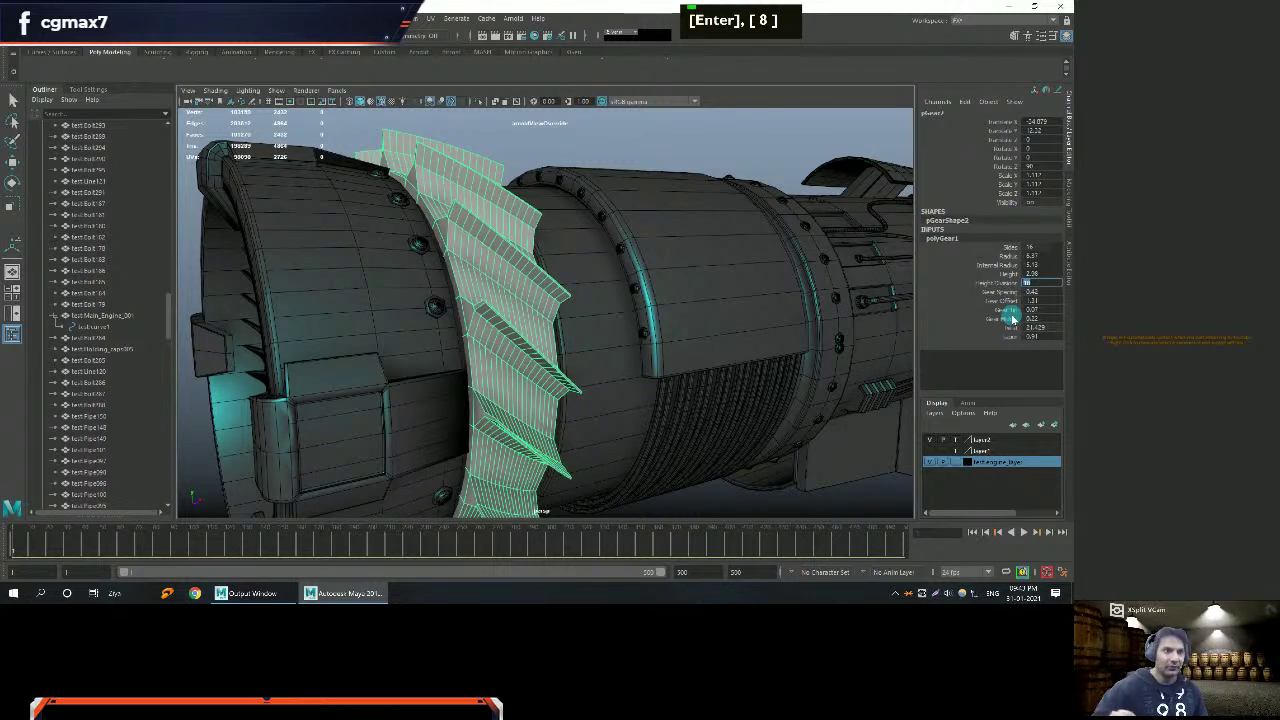
pyautogui.write('2')
pyautogui.press('Return')
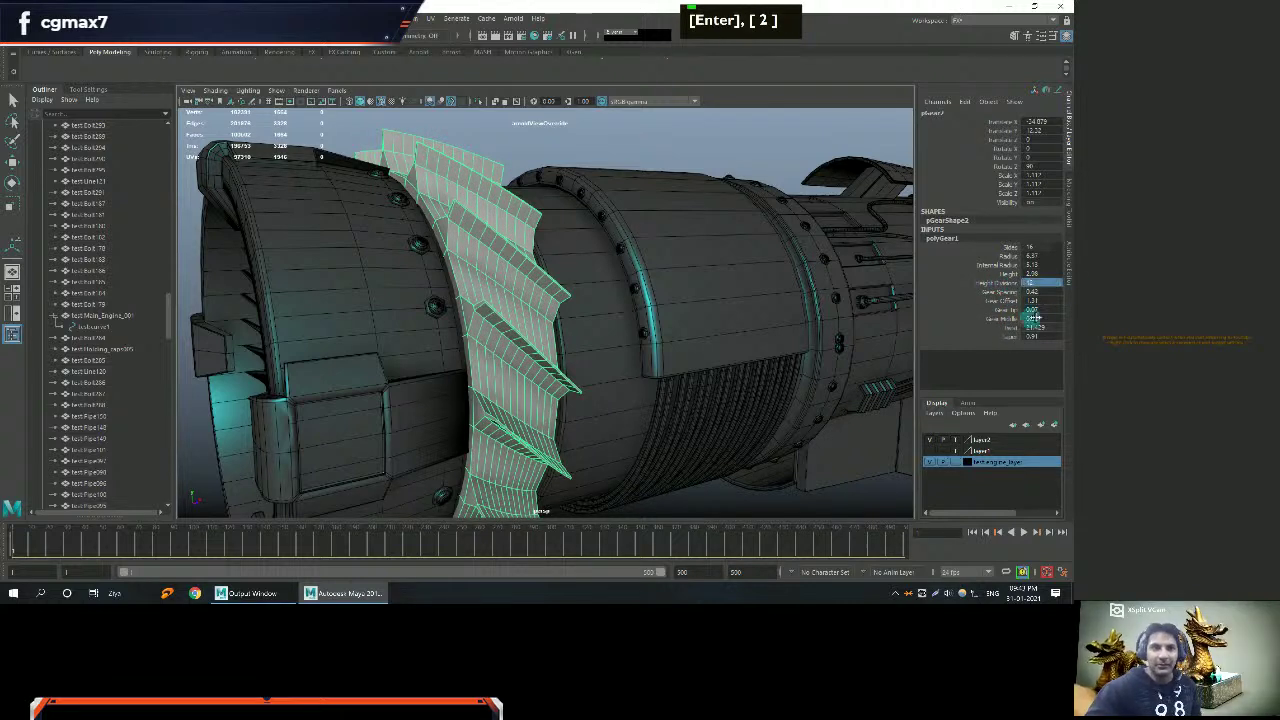
# Reduce the gear spacing to about 0.26 and give the blade ring the engine's dark material.
pyautogui.click(1005, 292)
pyautogui.moveTo(782, 276); pyautogui.dragTo(765, 276, button='middle')
pyautogui.scroll(-2, 765, 276)
pyautogui.keyDown('alt'); pyautogui.moveTo(765, 276); pyautogui.dragTo(576, 545, button='right'); pyautogui.keyUp('alt')
pyautogui.press('q')
pyautogui.press('w')
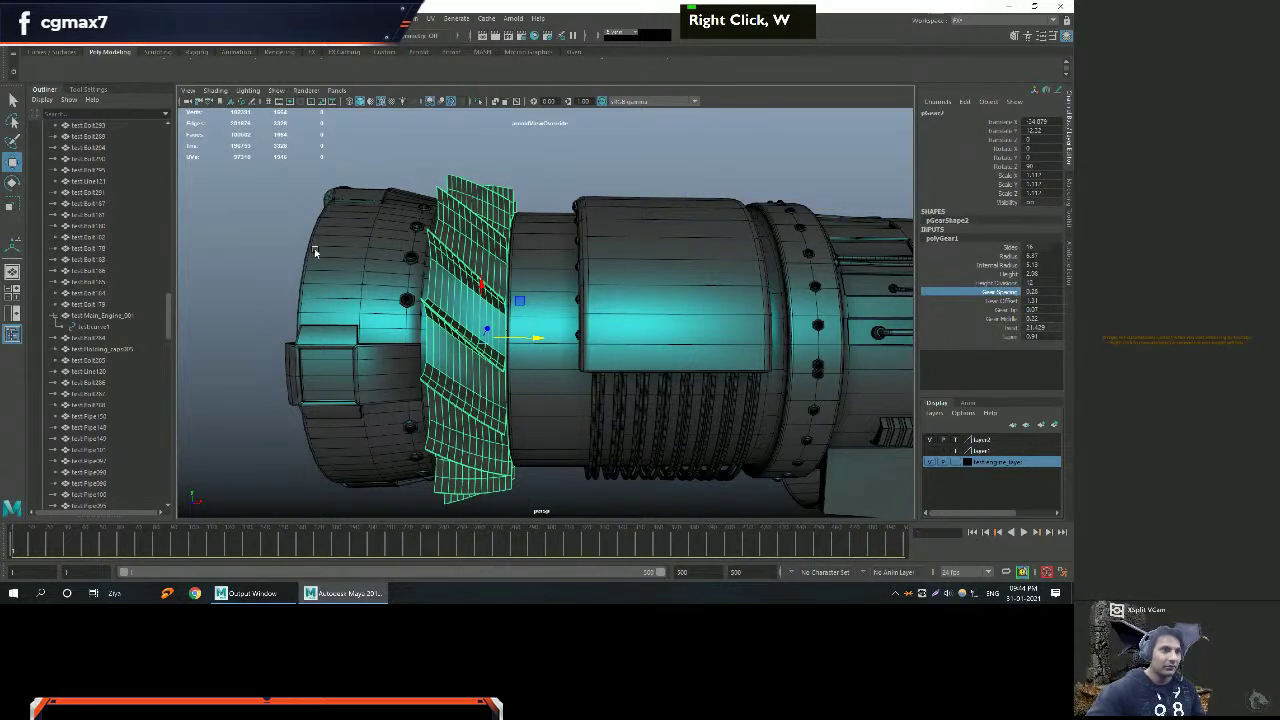
# Add the blade ring to the engine's display layer.
pyautogui.click(280, 229)
pyautogui.keyDown('alt'); pyautogui.moveTo(280, 229); pyautogui.dragTo(498, 269); pyautogui.keyUp('alt')
pyautogui.click(498, 269)
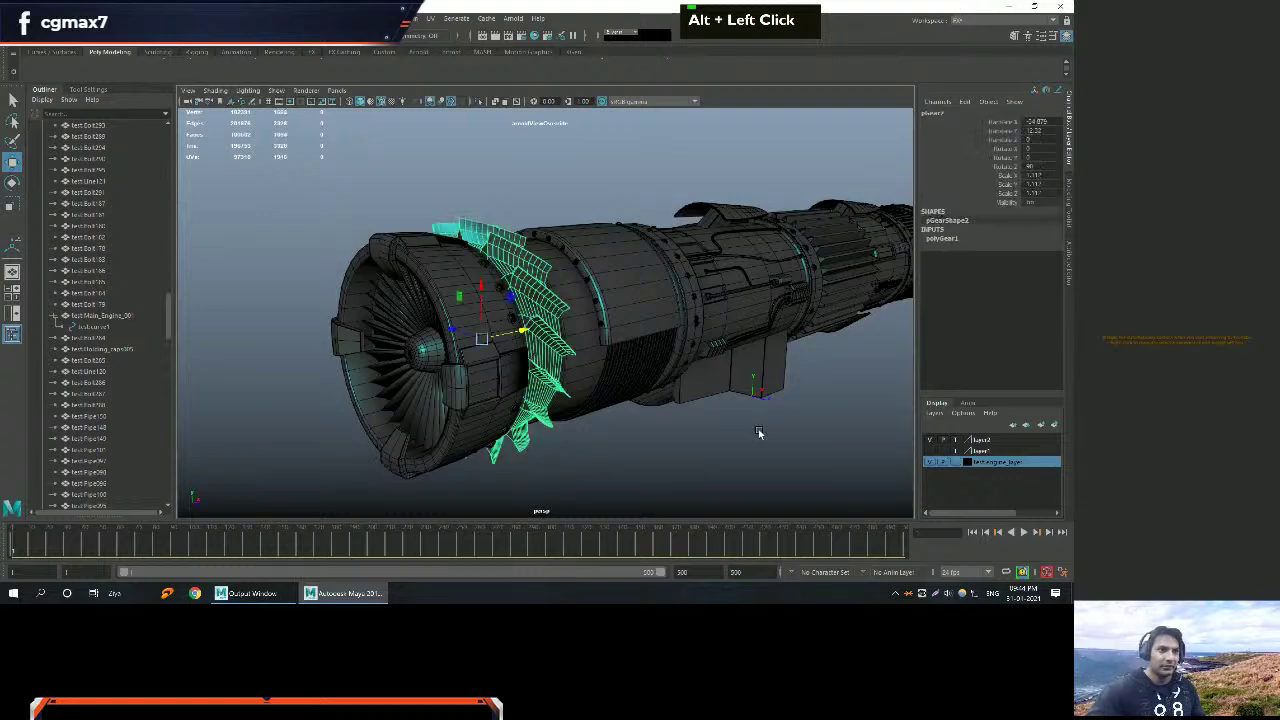
pyautogui.rightClick(1001, 466)
pyautogui.click(1000, 491)
# Examine the blade ring from both sides and compare it with the middle sections of the engine.
pyautogui.moveTo(794, 446)
pyautogui.keyDown('alt'); pyautogui.mouseDown()
pyautogui.moveTo(690, 422)
pyautogui.moveTo(809, 443)
pyautogui.mouseUp(); pyautogui.keyUp('alt')
pyautogui.keyDown('alt'); pyautogui.moveTo(809, 443); pyautogui.dragTo(740, 400, button='right'); pyautogui.keyUp('alt')
pyautogui.keyDown('alt'); pyautogui.moveTo(740, 400); pyautogui.dragTo(690, 343); pyautogui.keyUp('alt')
pyautogui.keyDown('alt'); pyautogui.moveTo(690, 343); pyautogui.dragTo(620, 340, button='right'); pyautogui.keyUp('alt')
pyautogui.keyDown('alt'); pyautogui.moveTo(620, 340); pyautogui.dragTo(543, 363); pyautogui.keyUp('alt')
pyautogui.keyDown('alt'); pyautogui.moveTo(551, 191); pyautogui.dragTo(587, 235); pyautogui.keyUp('alt')
pyautogui.keyDown('alt'); pyautogui.moveTo(587, 235); pyautogui.dragTo(371, 209, button='right'); pyautogui.keyUp('alt')
pyautogui.keyDown('alt'); pyautogui.moveTo(371, 209); pyautogui.dragTo(433, 458); pyautogui.keyUp('alt')
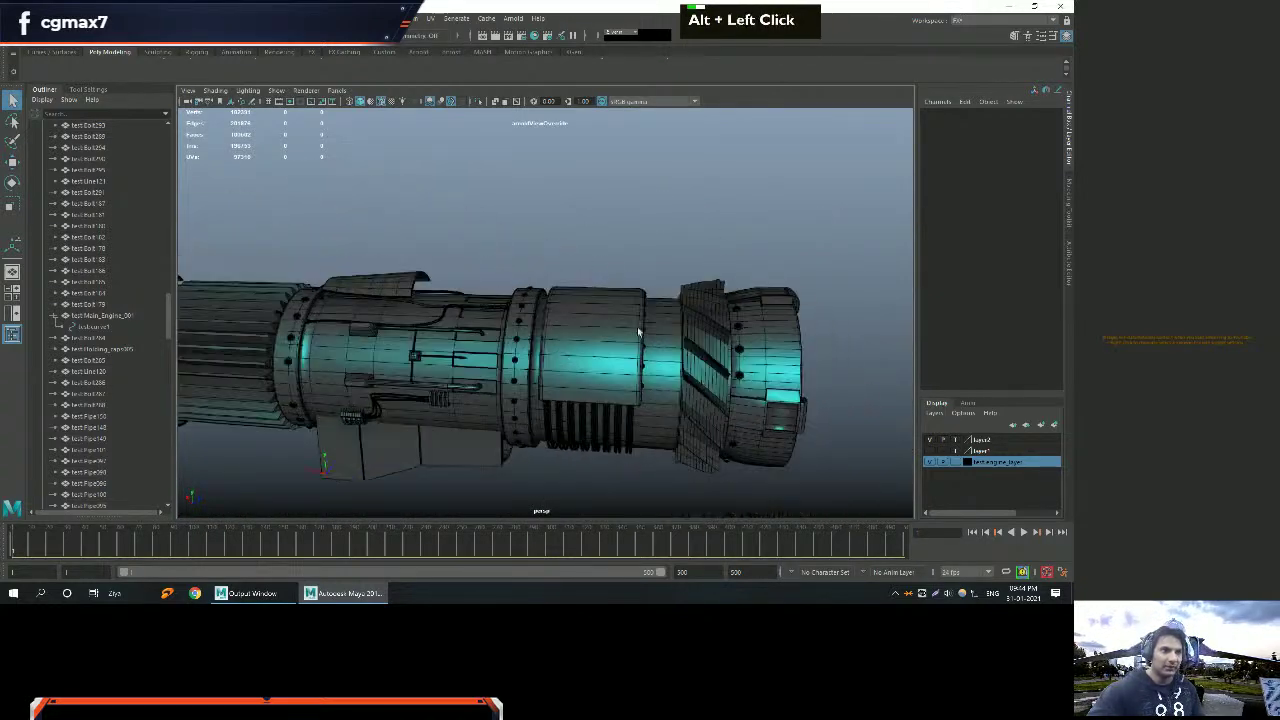
pyautogui.keyDown('alt'); pyautogui.moveTo(433, 458); pyautogui.dragTo(667, 320, button='right'); pyautogui.keyUp('alt')
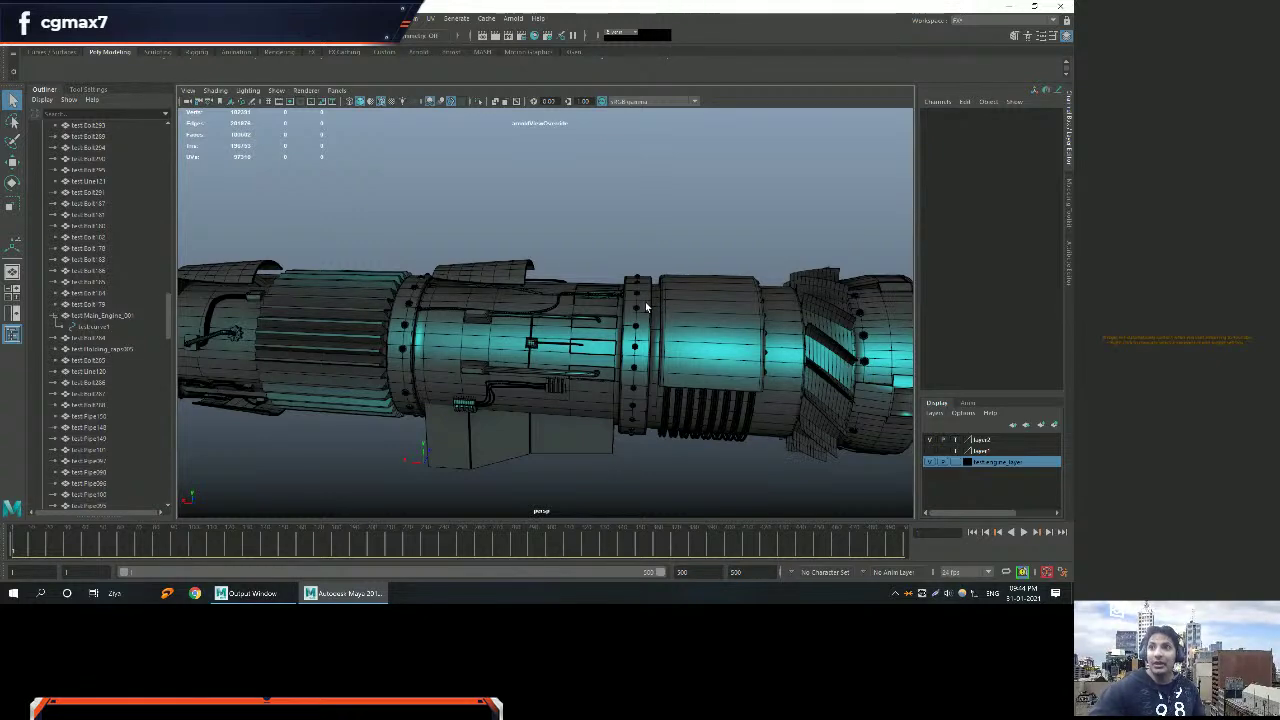
pyautogui.keyDown('alt'); pyautogui.moveTo(637, 304); pyautogui.dragTo(600, 295, button='right'); pyautogui.keyUp('alt')
pyautogui.keyDown('alt'); pyautogui.moveTo(600, 295); pyautogui.dragTo(549, 281, button='middle'); pyautogui.keyUp('alt')
pyautogui.keyDown('alt'); pyautogui.moveTo(549, 281); pyautogui.dragTo(570, 285); pyautogui.keyUp('alt')
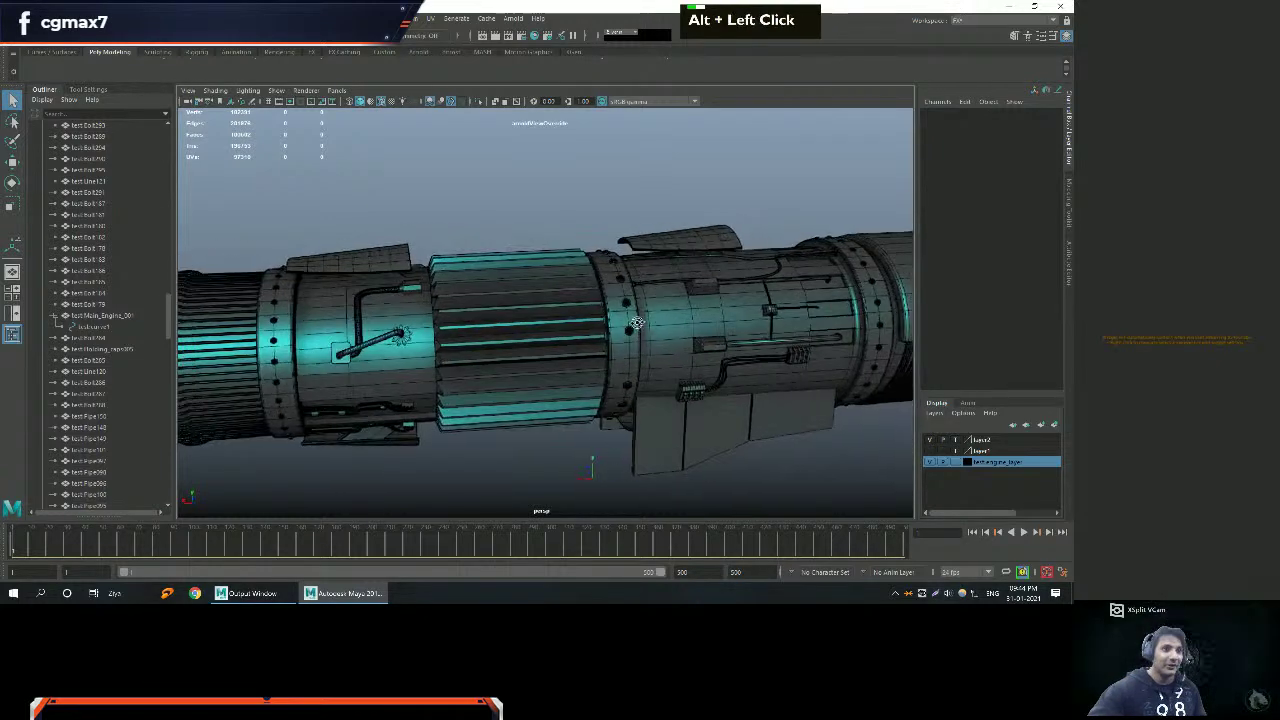
pyautogui.keyDown('alt'); pyautogui.moveTo(570, 285); pyautogui.dragTo(560, 292, button='right'); pyautogui.keyUp('alt')
pyautogui.keyDown('alt'); pyautogui.moveTo(560, 292); pyautogui.dragTo(553, 298); pyautogui.keyUp('alt')
# Examine the rear sections, ribbed rings and underside of the engine for areas that need more detail.
pyautogui.click(706, 285)
pyautogui.keyDown('alt'); pyautogui.scroll(-2, 704, 285); pyautogui.keyUp('alt')
pyautogui.keyDown('alt'); pyautogui.moveTo(704, 285); pyautogui.dragTo(696, 351); pyautogui.keyUp('alt')
pyautogui.keyDown('alt'); pyautogui.scroll(-3, 756, 320); pyautogui.keyUp('alt')
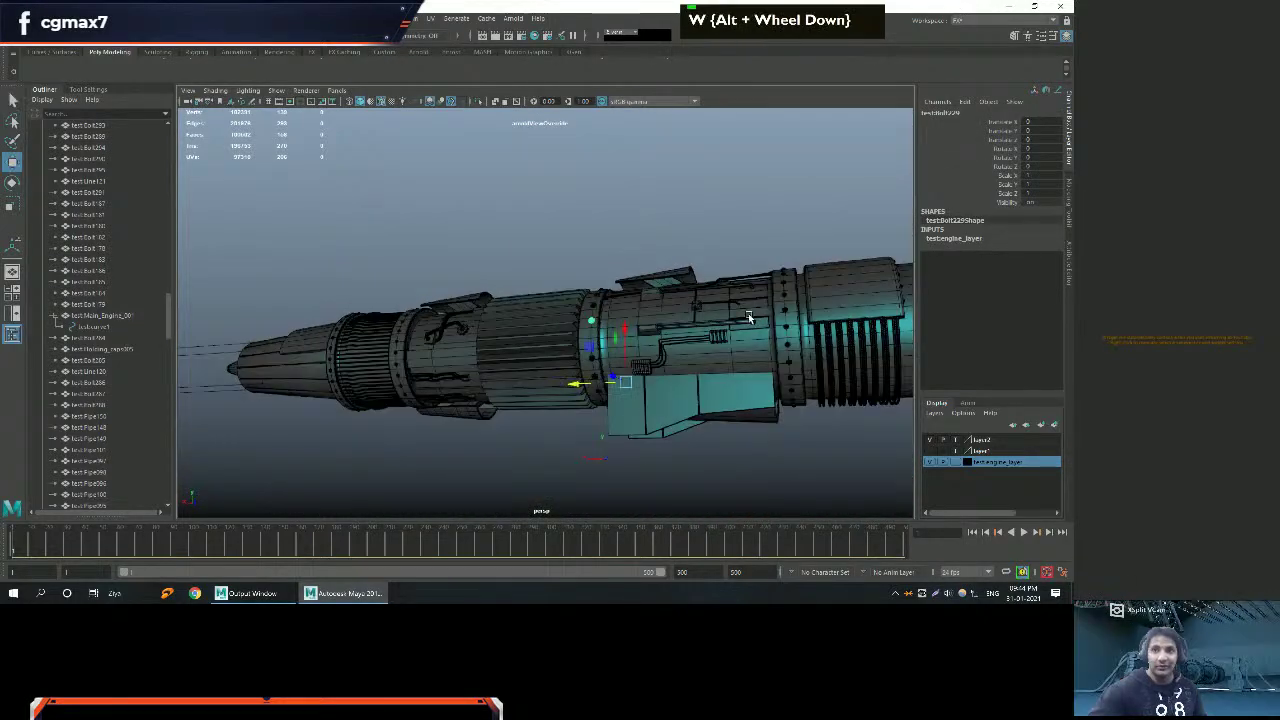
pyautogui.keyDown('alt'); pyautogui.moveTo(696, 351); pyautogui.dragTo(600, 330, button='middle'); pyautogui.keyUp('alt')
pyautogui.keyDown('alt'); pyautogui.scroll(-3, 600, 330); pyautogui.keyUp('alt')
pyautogui.keyDown('alt'); pyautogui.moveTo(600, 330); pyautogui.dragTo(337, 343); pyautogui.keyUp('alt')
pyautogui.keyDown('alt'); pyautogui.scroll(2, 420, 334); pyautogui.keyUp('alt')
pyautogui.keyDown('alt'); pyautogui.moveTo(420, 334); pyautogui.dragTo(460, 330, button='middle'); pyautogui.keyUp('alt')
pyautogui.keyDown('alt'); pyautogui.moveTo(460, 330); pyautogui.dragTo(523, 323); pyautogui.keyUp('alt')
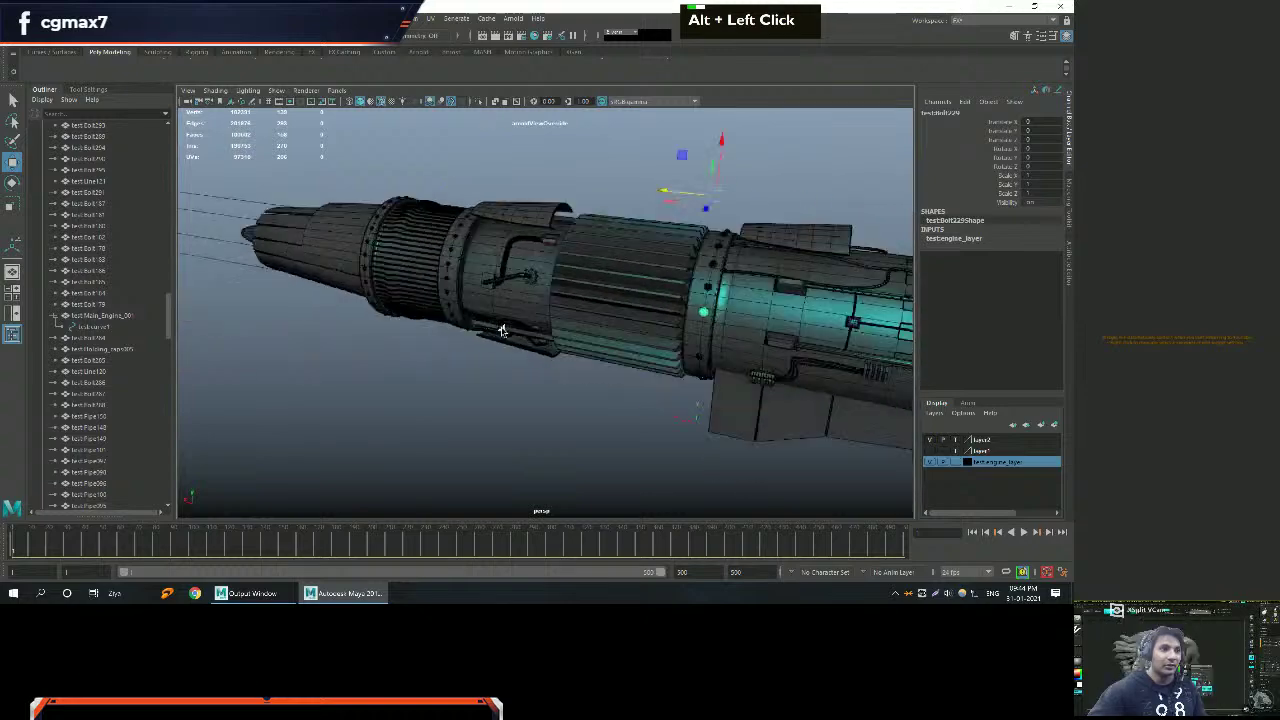
pyautogui.keyDown('alt'); pyautogui.scroll(-3, 503, 331); pyautogui.keyUp('alt')
pyautogui.keyDown('alt'); pyautogui.scroll(2, 503, 329); pyautogui.keyUp('alt')
pyautogui.keyDown('alt'); pyautogui.moveTo(523, 323); pyautogui.dragTo(603, 354, button='middle'); pyautogui.keyUp('alt')
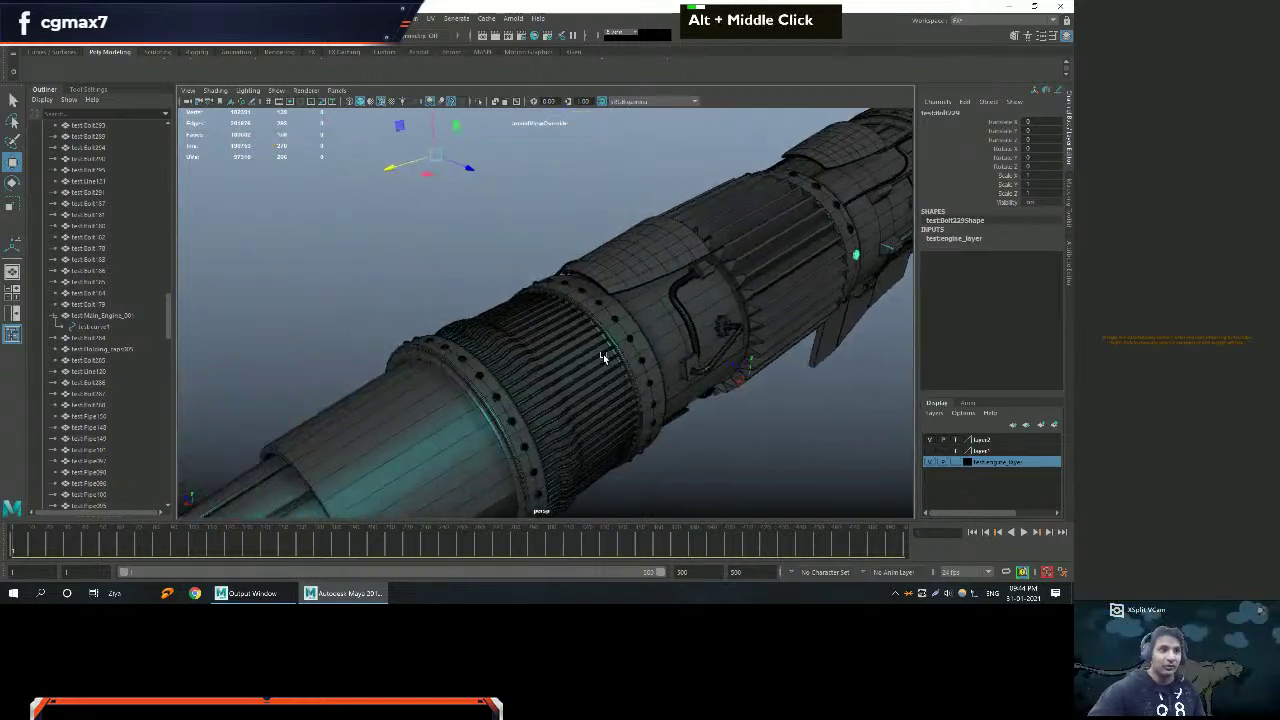
pyautogui.keyDown('alt'); pyautogui.moveTo(603, 354); pyautogui.dragTo(540, 335); pyautogui.keyUp('alt')
pyautogui.keyDown('alt'); pyautogui.moveTo(540, 335); pyautogui.dragTo(482, 316, button='middle'); pyautogui.keyUp('alt')
pyautogui.keyDown('alt'); pyautogui.moveTo(482, 316); pyautogui.dragTo(530, 305); pyautogui.keyUp('alt')
pyautogui.keyDown('alt'); pyautogui.moveTo(530, 305); pyautogui.dragTo(577, 295, button='middle'); pyautogui.keyUp('alt')
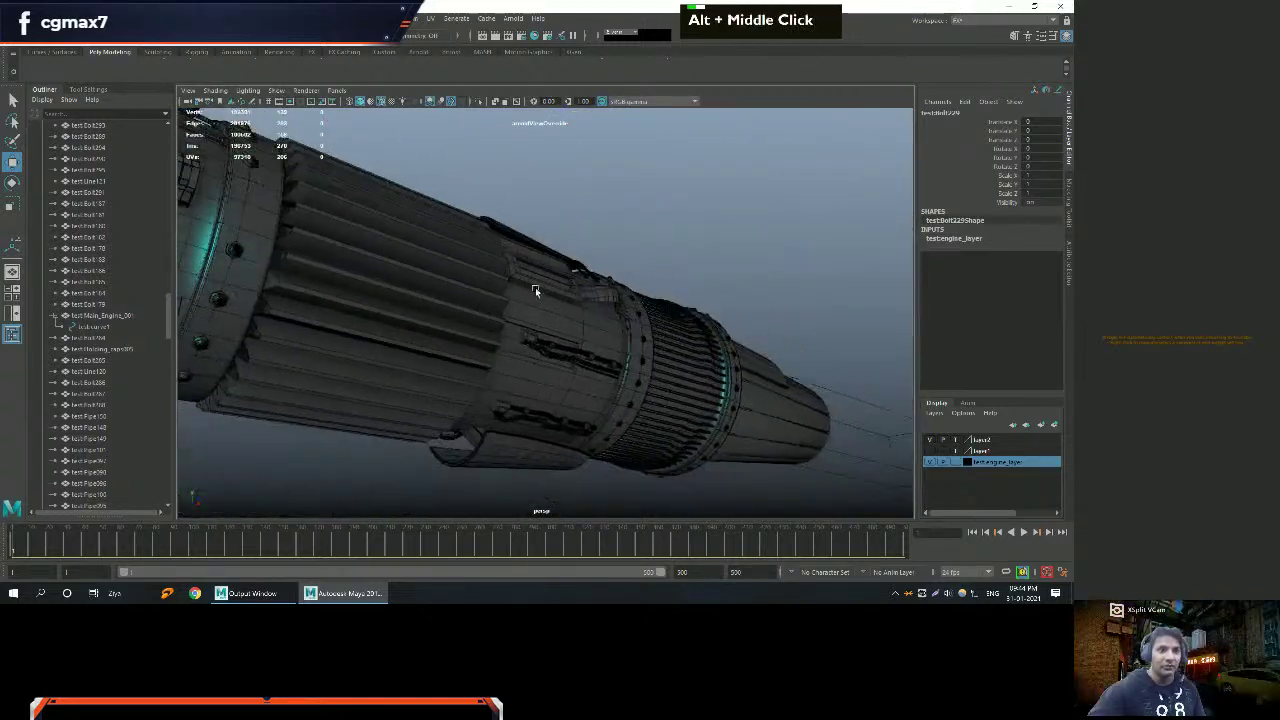
pyautogui.keyDown('alt'); pyautogui.moveTo(577, 295); pyautogui.dragTo(589, 323); pyautogui.keyUp('alt')
pyautogui.keyDown('alt'); pyautogui.moveTo(589, 323); pyautogui.dragTo(583, 329, button='middle'); pyautogui.keyUp('alt')
pyautogui.keyDown('alt'); pyautogui.moveTo(583, 329); pyautogui.dragTo(449, 349); pyautogui.keyUp('alt')
pyautogui.keyDown('alt'); pyautogui.moveTo(449, 349); pyautogui.dragTo(521, 264, button='middle'); pyautogui.keyUp('alt')
pyautogui.keyDown('alt'); pyautogui.moveTo(521, 264); pyautogui.dragTo(493, 293); pyautogui.keyUp('alt')
# Duplicate the pipe group on the rear section and rotate the copy around the engine axis to about -21.8 in X.
pyautogui.press('q')
pyautogui.click(491, 294)
pyautogui.press('Up')
pyautogui.scroll(-3, 565, 311)
pyautogui.press('r')
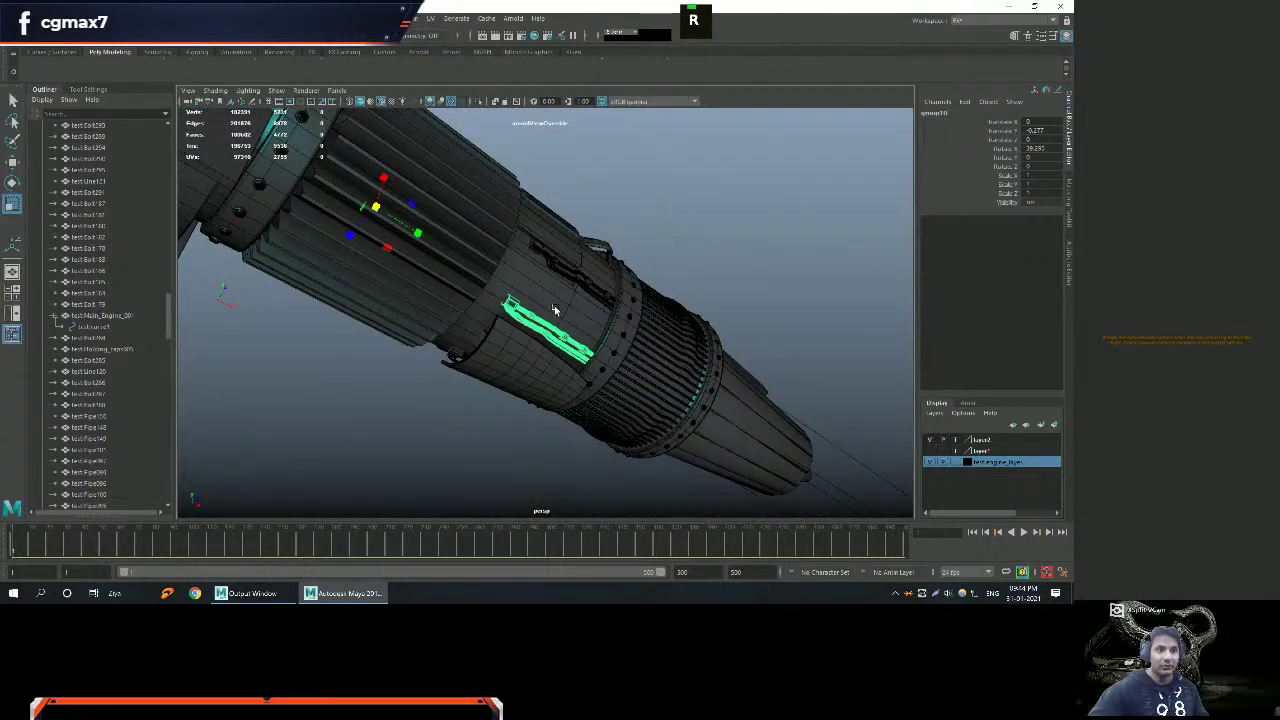
pyautogui.keyDown('alt'); pyautogui.moveTo(480, 281); pyautogui.dragTo(410, 162); pyautogui.keyUp('alt')
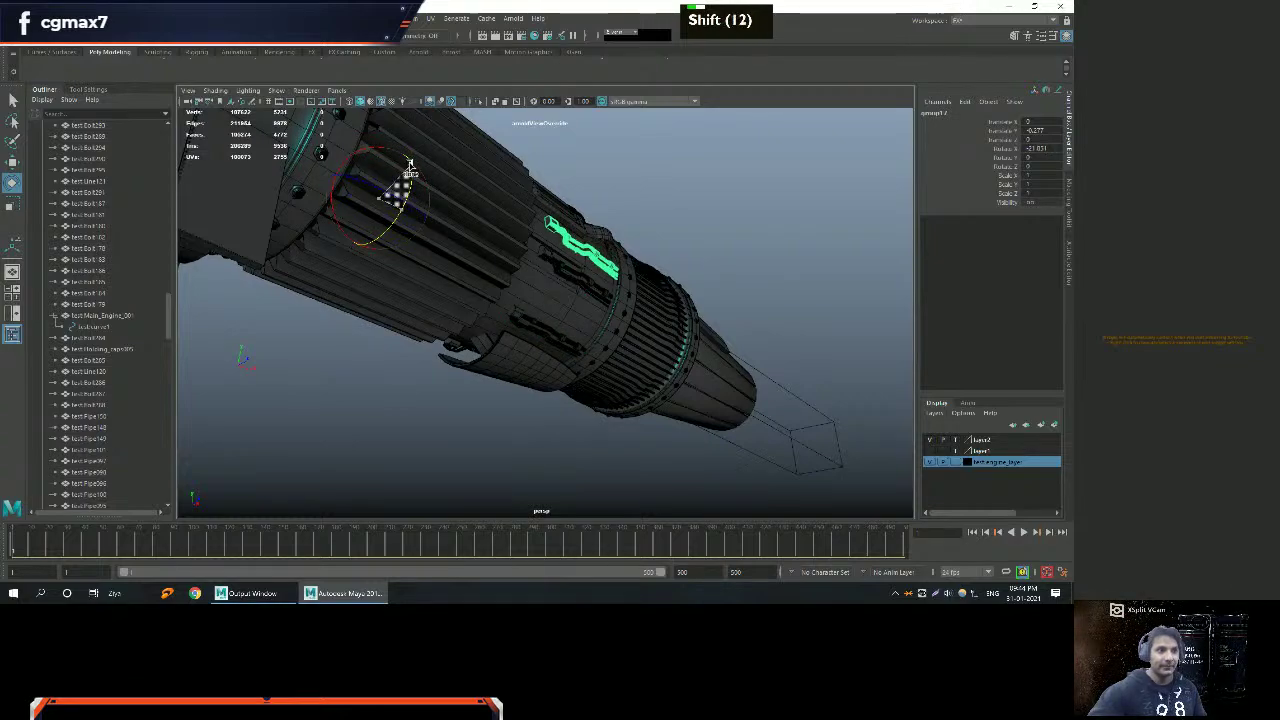
# Duplicate the box-and-pipe assembly above the fin and move the copy to the rear section, about 24.67 in X.
pyautogui.keyDown('alt'); pyautogui.moveTo(528, 259); pyautogui.dragTo(545, 290); pyautogui.keyUp('alt')
pyautogui.keyDown('alt'); pyautogui.scroll(-3, 549, 294); pyautogui.keyUp('alt')
pyautogui.keyDown('alt'); pyautogui.moveTo(549, 294); pyautogui.dragTo(513, 272, button='middle'); pyautogui.keyUp('alt')
pyautogui.keyDown('alt'); pyautogui.moveTo(513, 272); pyautogui.dragTo(563, 309, button='right'); pyautogui.keyUp('alt')
pyautogui.press('q')
pyautogui.click(513, 247)
pyautogui.keyDown('alt'); pyautogui.moveTo(563, 309); pyautogui.dragTo(540, 340, button='middle'); pyautogui.keyUp('alt')
pyautogui.click(536, 358)
pyautogui.scroll(-2, 535, 360)
pyautogui.press('w')
pyautogui.keyDown('alt'); pyautogui.moveTo(540, 340); pyautogui.dragTo(543, 328, button='right'); pyautogui.keyUp('alt')
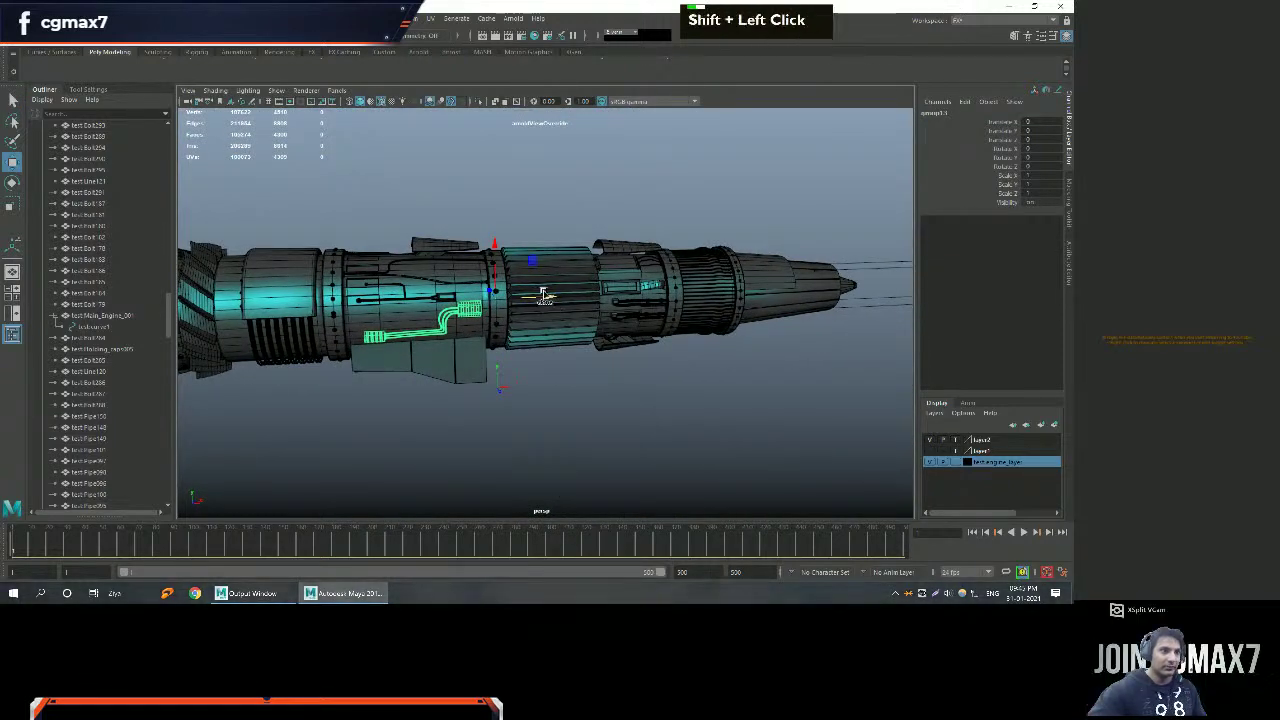
pyautogui.keyDown('shift'); pyautogui.click(550, 303); pyautogui.keyUp('shift')
pyautogui.keyDown('alt'); pyautogui.moveTo(550, 303); pyautogui.dragTo(492, 284, button='middle'); pyautogui.keyUp('alt')
pyautogui.keyDown('alt'); pyautogui.moveTo(492, 284); pyautogui.dragTo(560, 250); pyautogui.keyUp('alt')
pyautogui.press('r')
pyautogui.hotkey('ctrl', 'z')
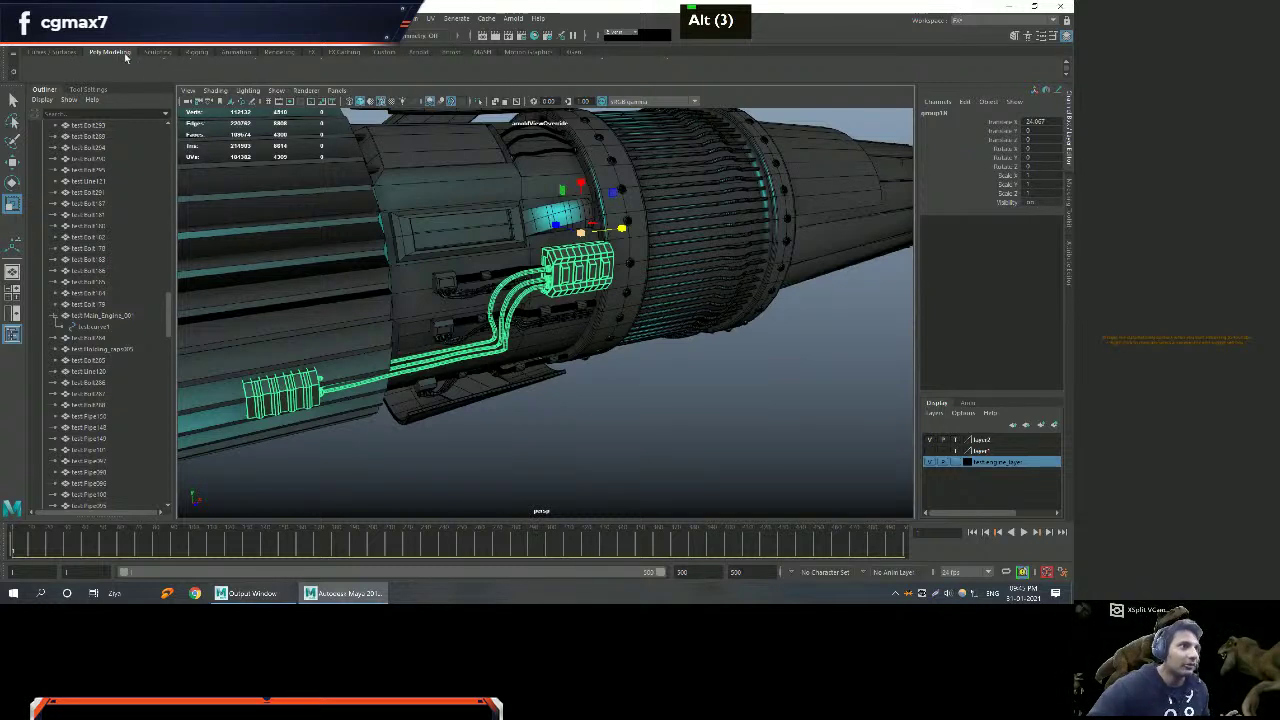
# Use the shelf display options to bring back the missing modeling tool icons.
pyautogui.click(14, 73)
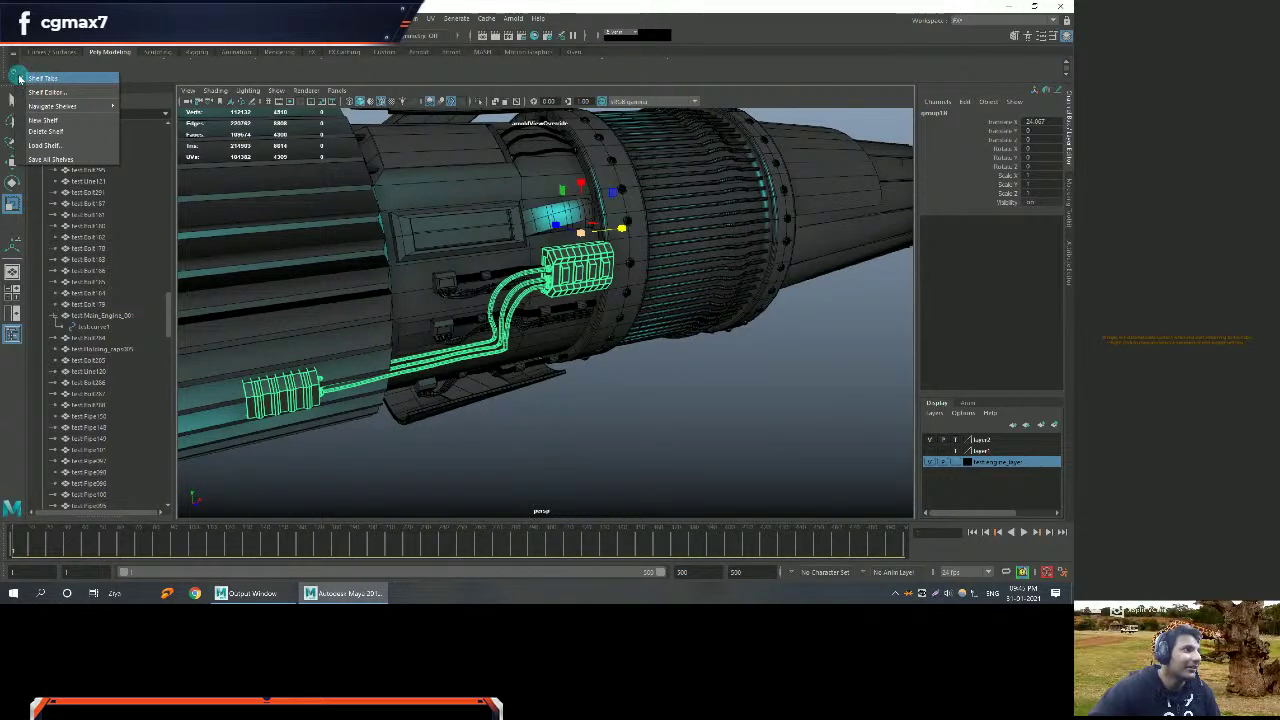
pyautogui.click(20, 78)
pyautogui.click(13, 66)
pyautogui.click(40, 69)
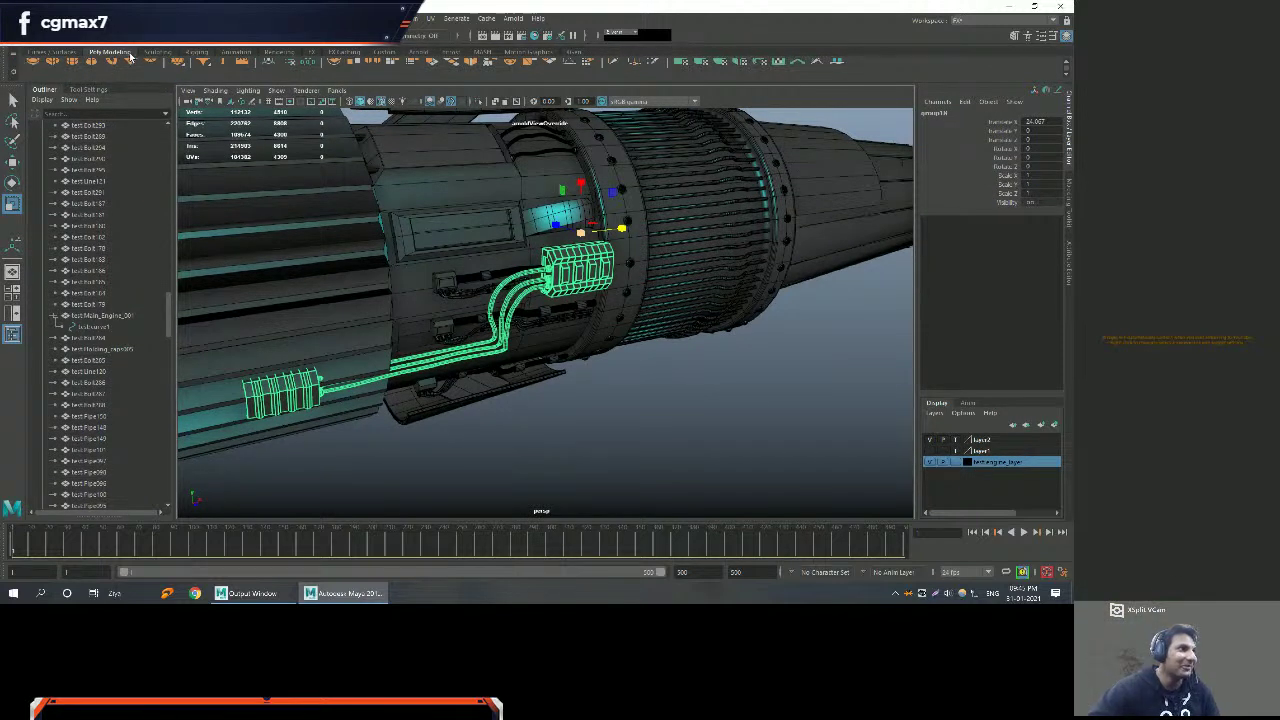
# Switch the shelf to the Sculpting tools and back to Poly Modeling to check the icons.
pyautogui.click(184, 91)
pyautogui.click(207, 75)
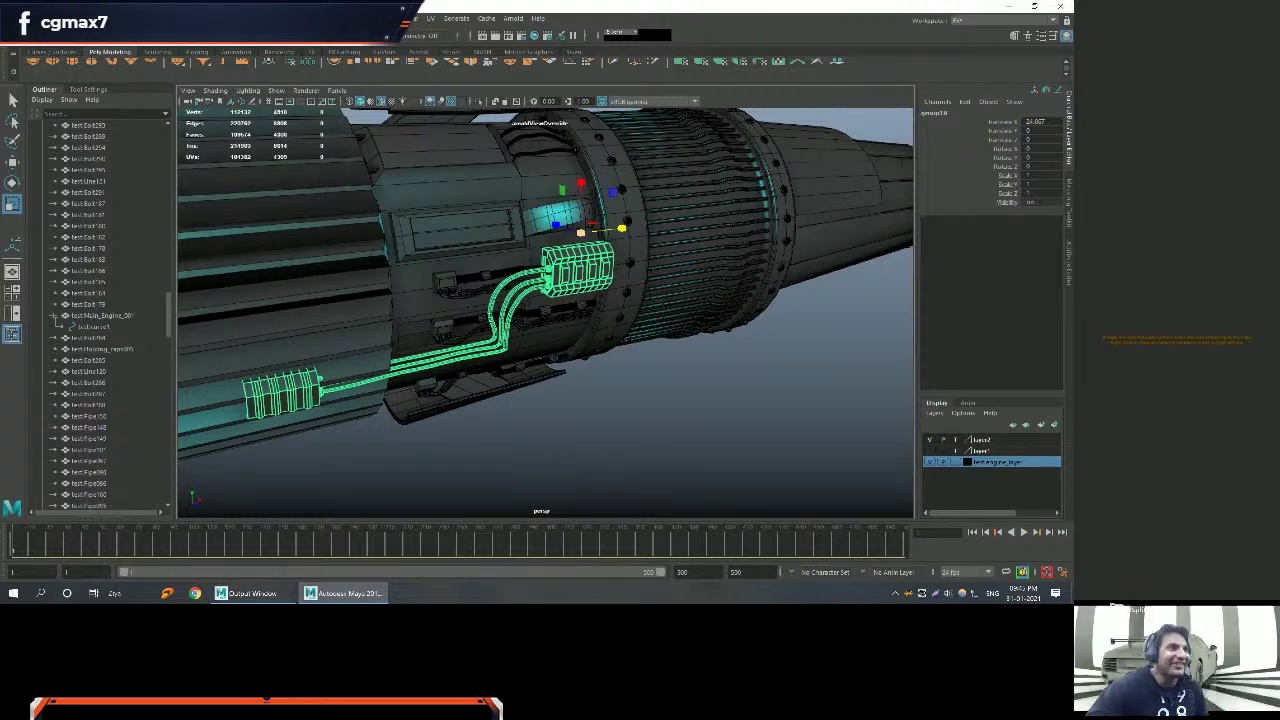
pyautogui.click(160, 51)
pyautogui.click(117, 54)
pyautogui.click(157, 55)
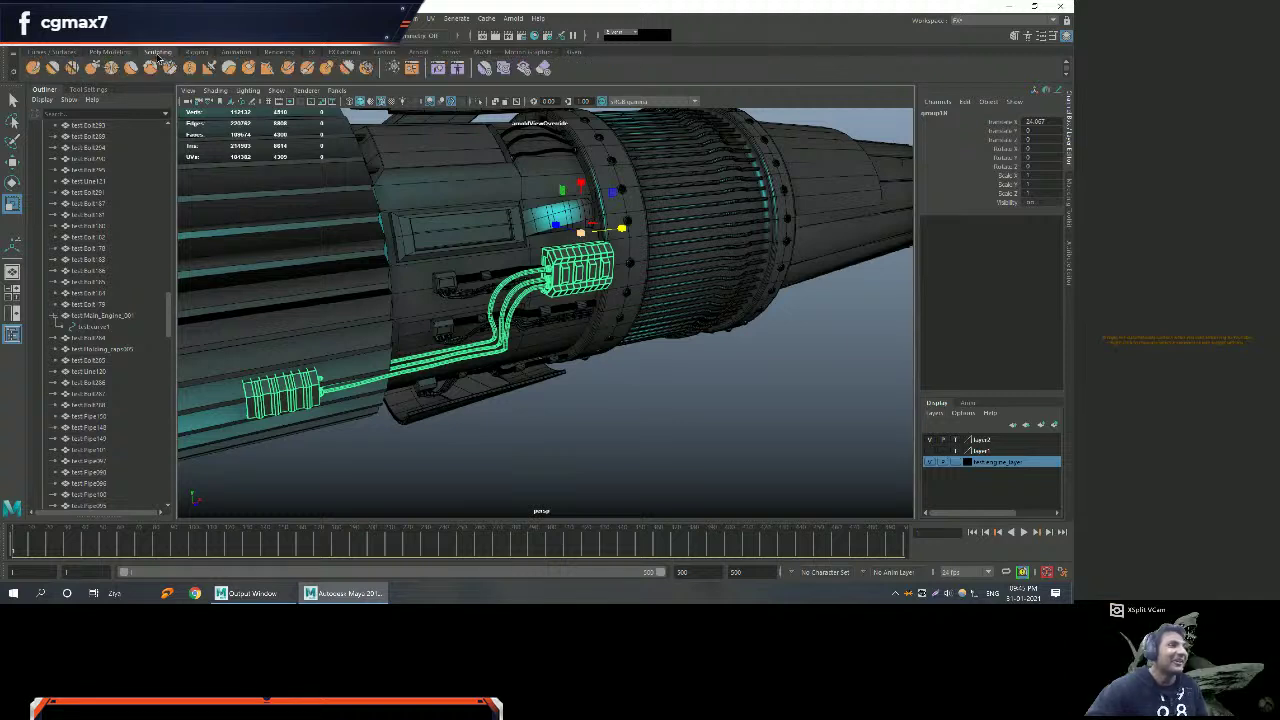
pyautogui.click(110, 52)
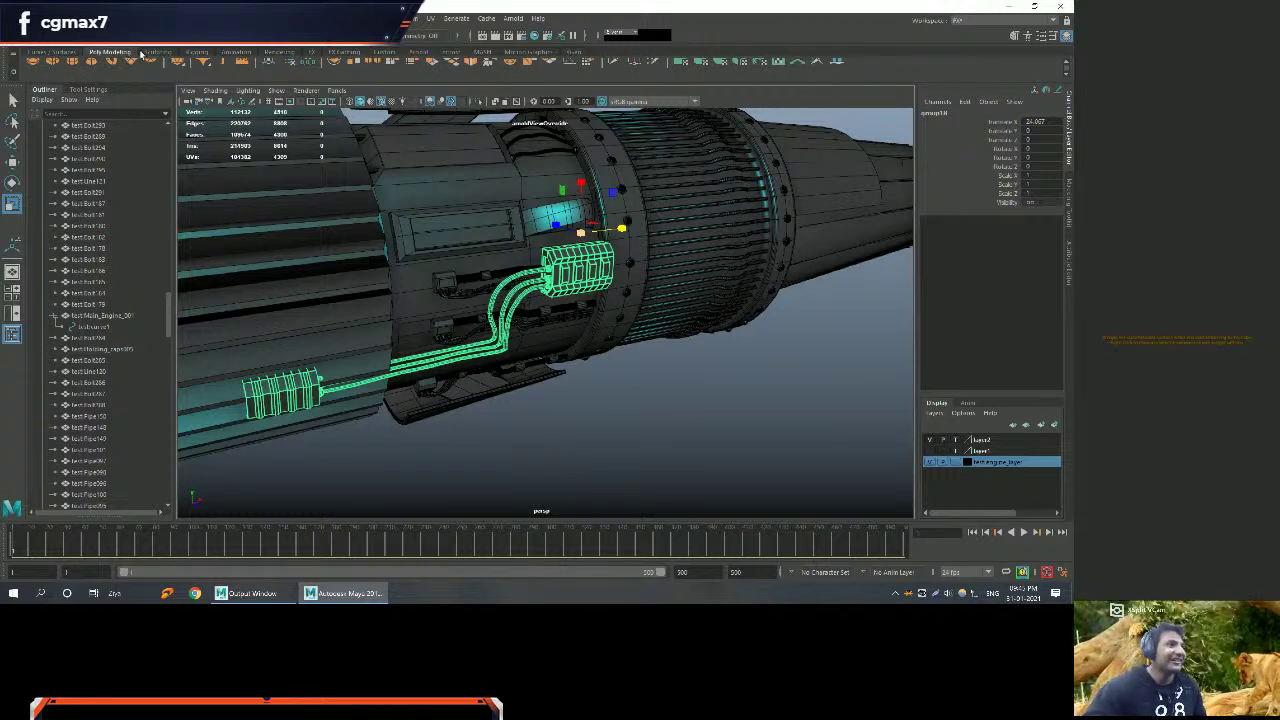
# Bring up the Sculpting shelf and return to the Poly Modeling shelf.
pyautogui.click(146, 53)
pyautogui.click(14, 55)
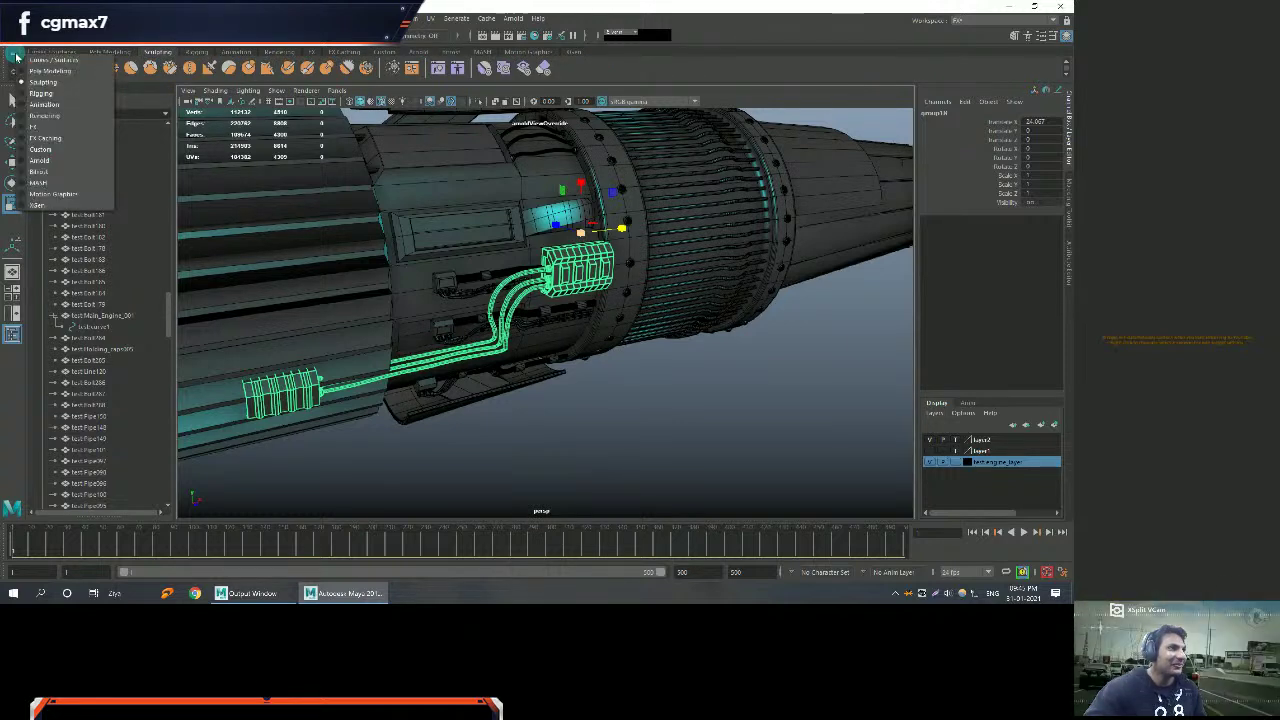
pyautogui.click(35, 71)
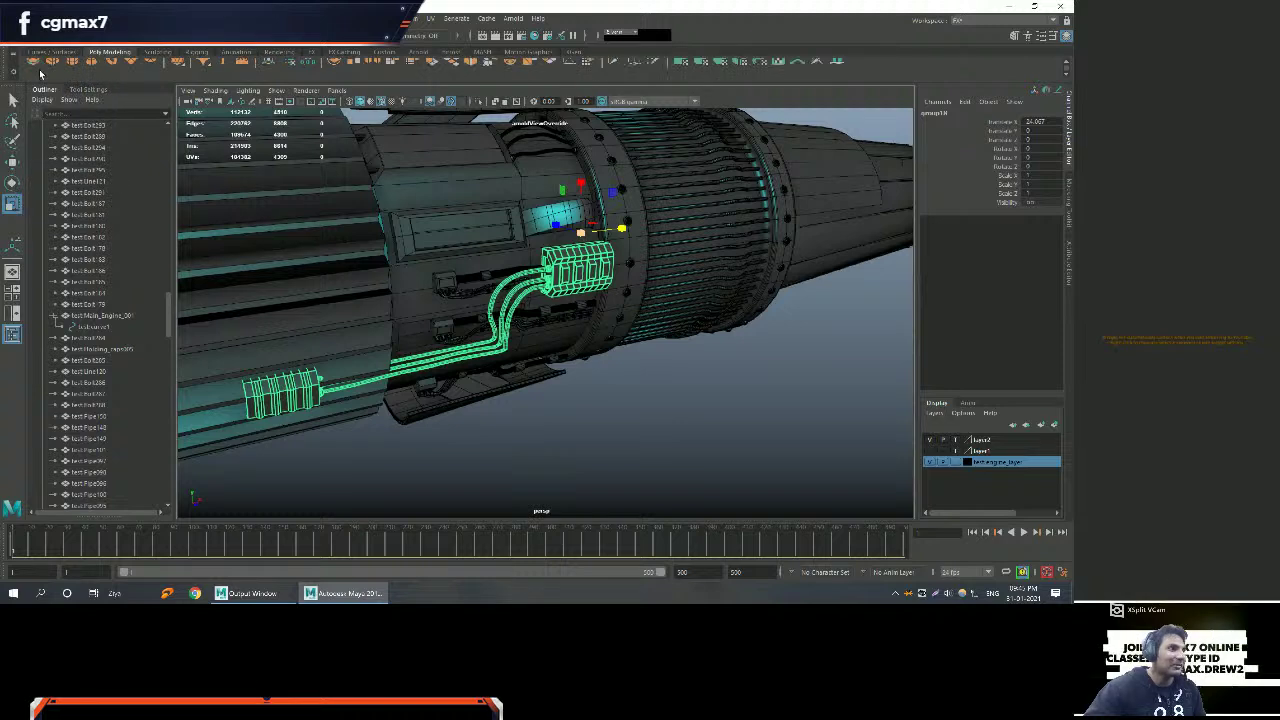
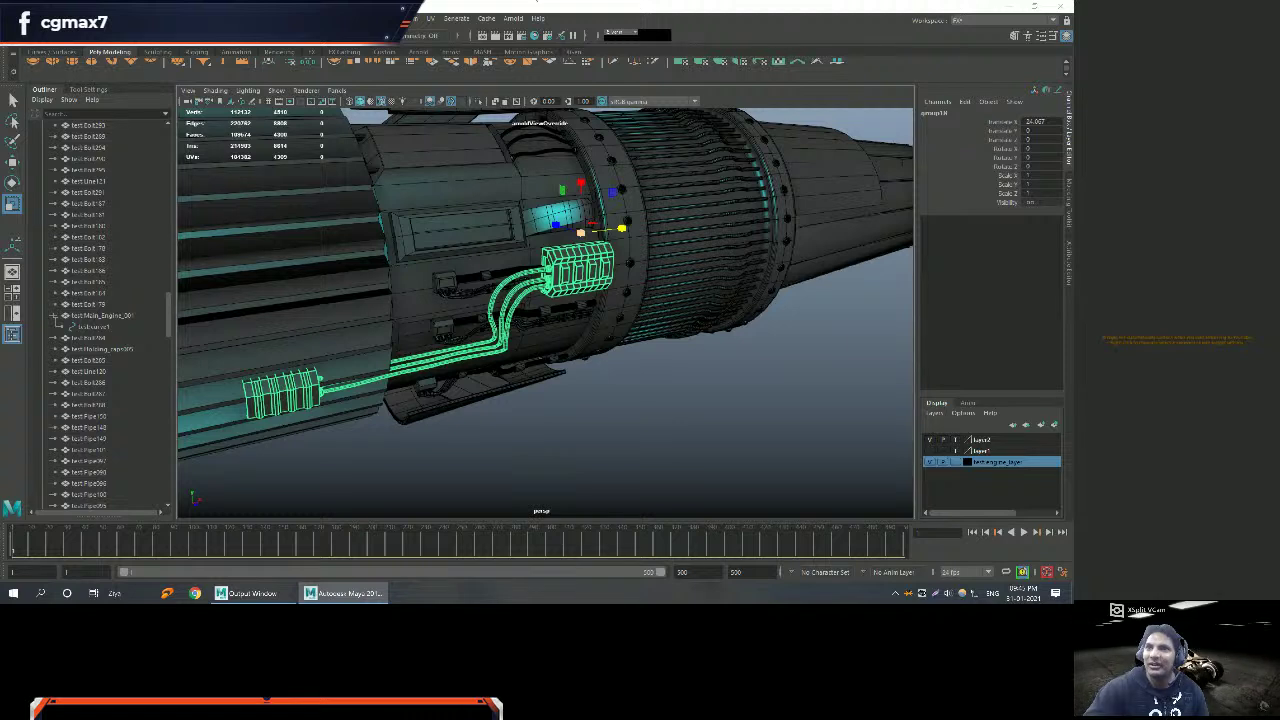
pyautogui.rightClick(537, 4)
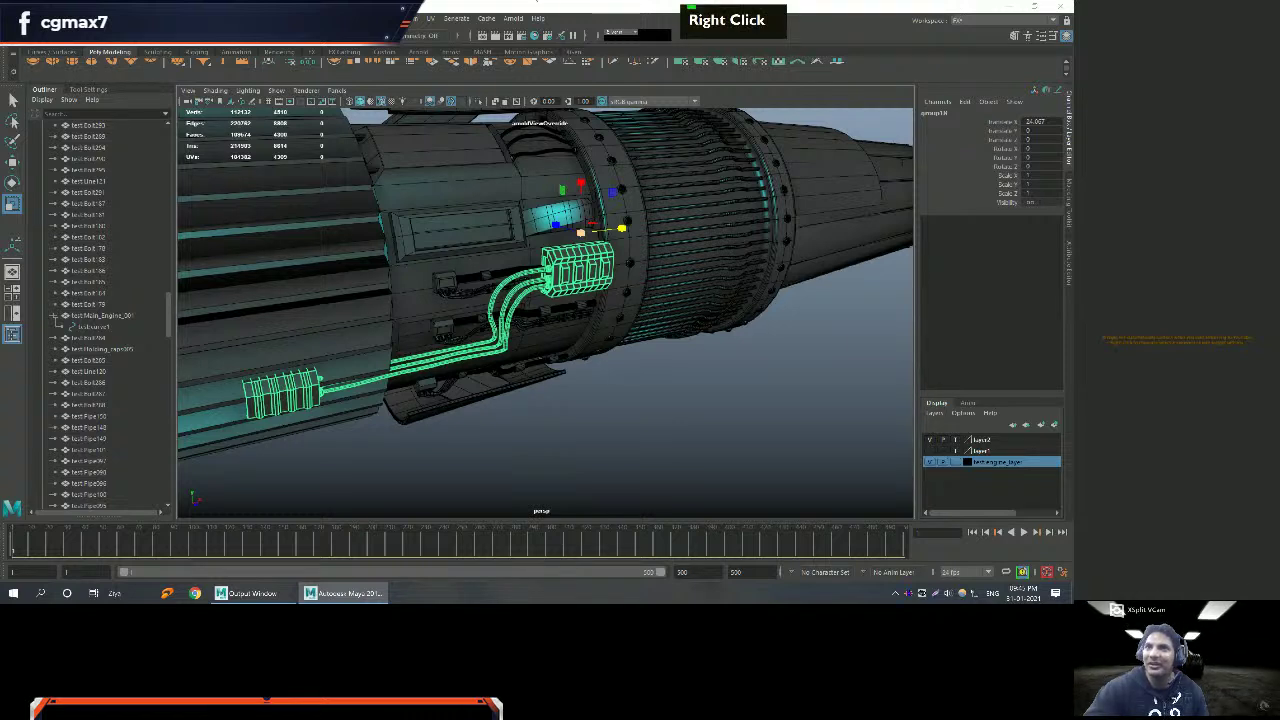
# Center the pivot of the copied box-and-pipe assembly, scale it to just under half size and move it onto the rear section beside the existing pipe groups.
pyautogui.scroll(-5, 537, 4)
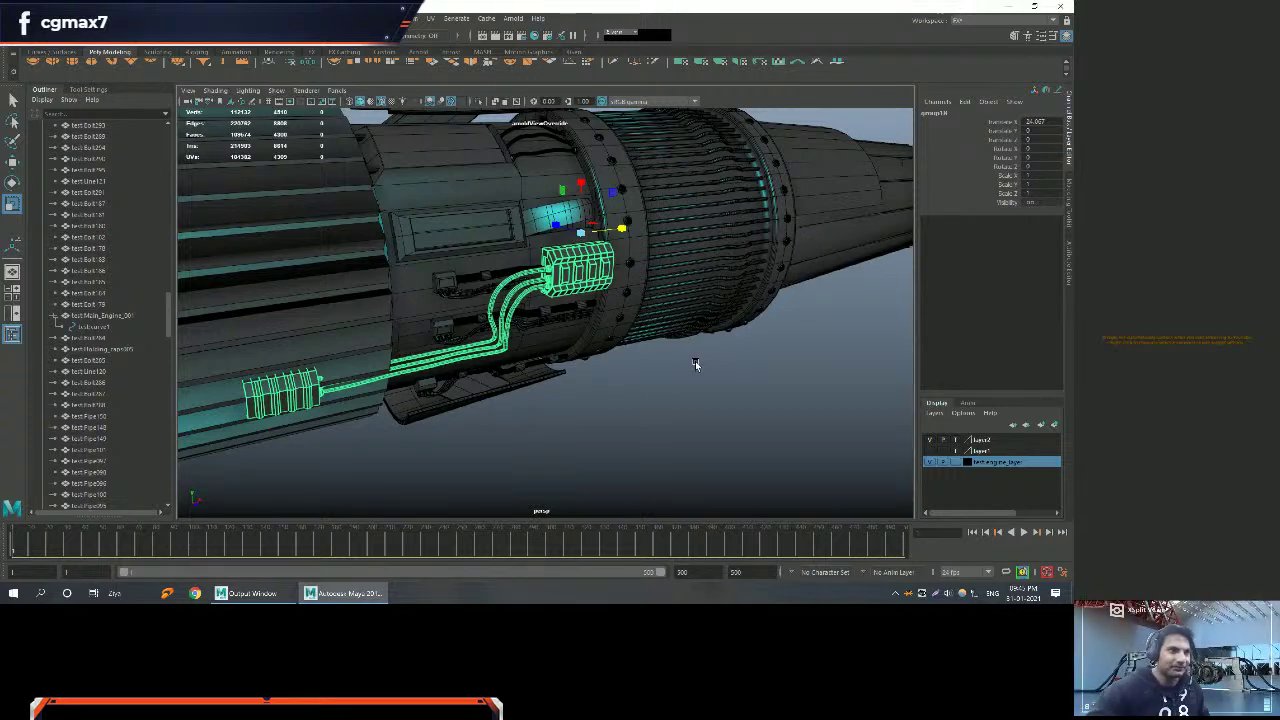
pyautogui.keyDown('alt'); pyautogui.moveTo(695, 358); pyautogui.dragTo(720, 366, button='middle'); pyautogui.keyUp('alt')
pyautogui.keyDown('alt'); pyautogui.moveTo(720, 366); pyautogui.dragTo(617, 343); pyautogui.keyUp('alt')
pyautogui.keyDown('alt'); pyautogui.moveTo(725, 358); pyautogui.dragTo(674, 244); pyautogui.keyUp('alt')
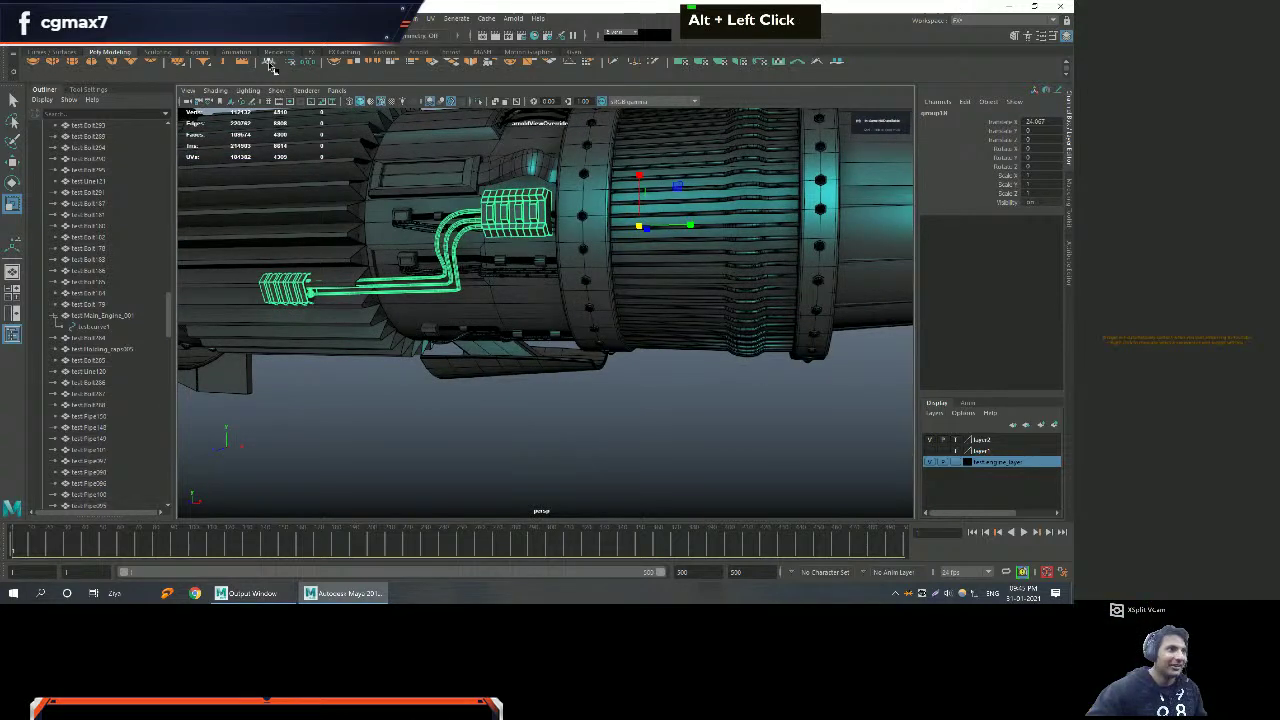
pyautogui.keyDown('alt'); pyautogui.moveTo(372, 168); pyautogui.dragTo(600, 325); pyautogui.keyUp('alt')
pyautogui.press('w')
pyautogui.keyDown('alt'); pyautogui.moveTo(600, 325); pyautogui.dragTo(571, 340, button='right'); pyautogui.keyUp('alt')
pyautogui.keyDown('alt'); pyautogui.moveTo(571, 340); pyautogui.dragTo(538, 313); pyautogui.keyUp('alt')
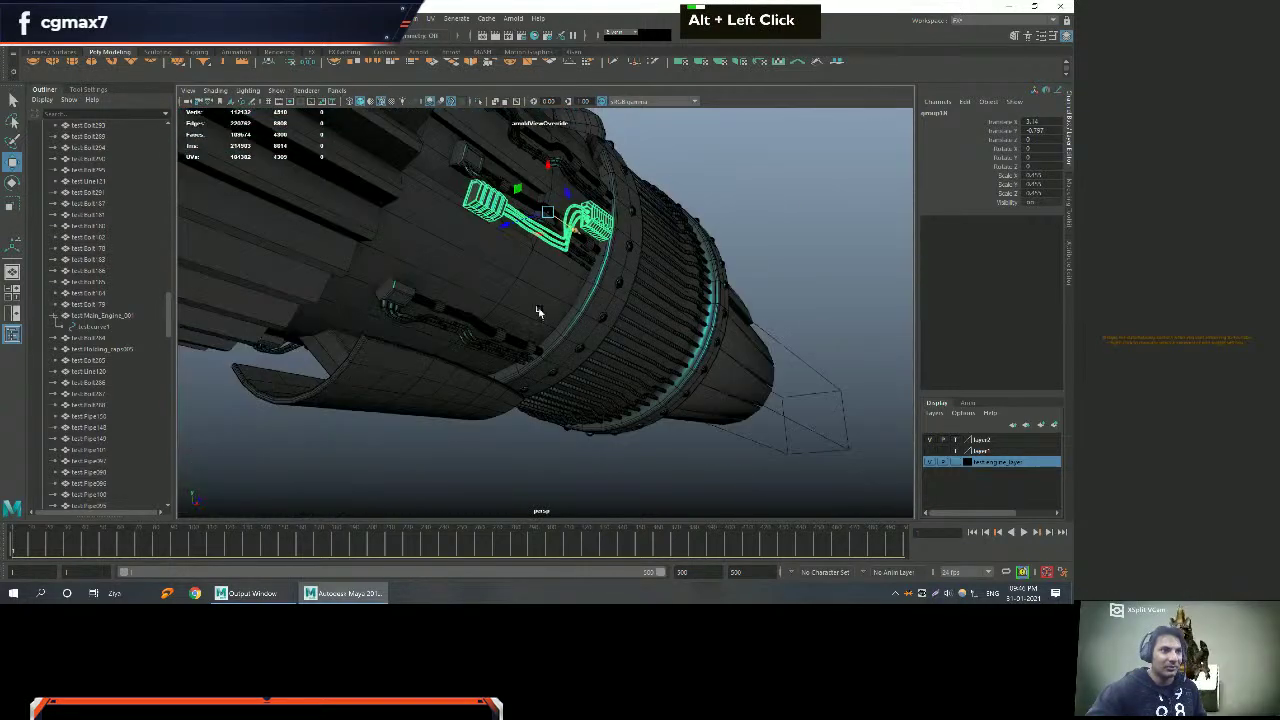
# Rotate the copied assembly to about 22 in X and shift it downward and sideways to follow the curve of the rear hull.
pyautogui.press('e')
pyautogui.keyDown('alt'); pyautogui.moveTo(560, 270); pyautogui.dragTo(602, 256); pyautogui.keyUp('alt')
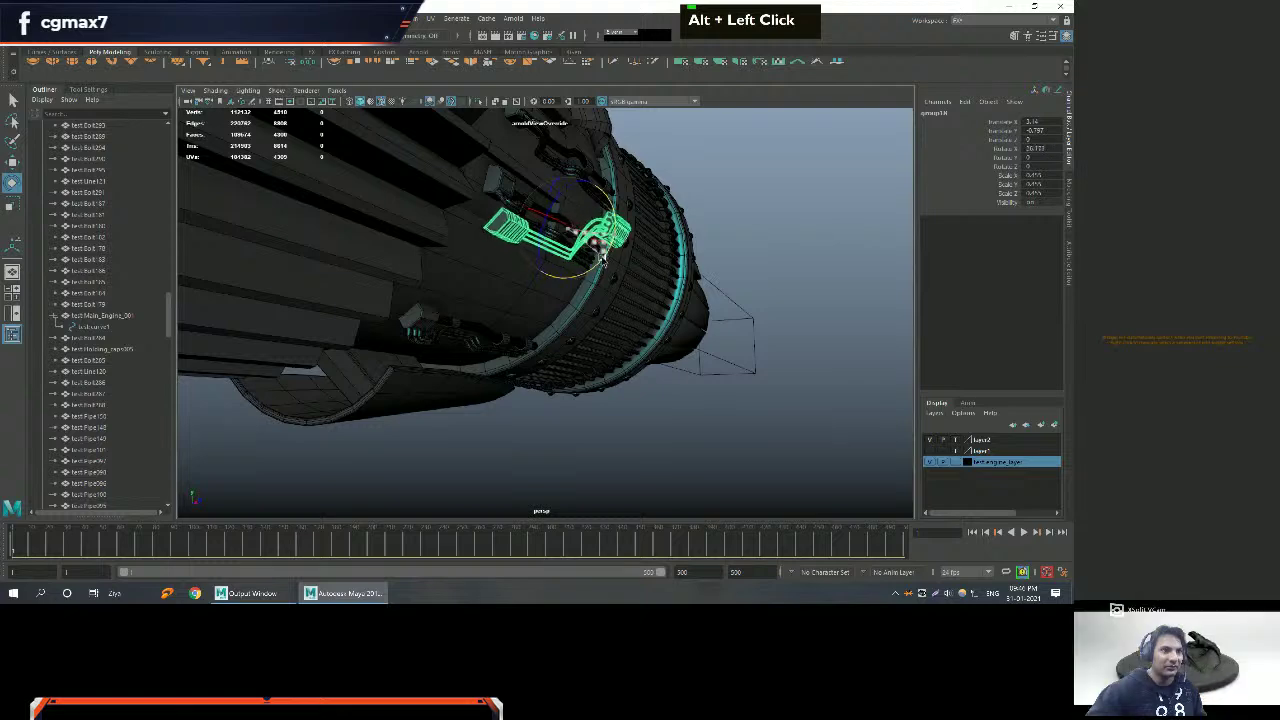
pyautogui.keyDown('alt'); pyautogui.moveTo(655, 328); pyautogui.dragTo(480, 352); pyautogui.keyUp('alt')
pyautogui.press('w')
pyautogui.keyDown('alt'); pyautogui.moveTo(480, 352); pyautogui.dragTo(524, 387, button='right'); pyautogui.keyUp('alt')
pyautogui.moveTo(524, 387); pyautogui.dragTo(430, 337)
pyautogui.press('e')
pyautogui.moveTo(438, 286); pyautogui.dragTo(518, 258)
pyautogui.press('w')
pyautogui.moveTo(500, 210)
pyautogui.keyDown('alt'); pyautogui.mouseDown()
pyautogui.moveTo(487, 240)
pyautogui.moveTo(512, 205)
pyautogui.mouseUp(); pyautogui.keyUp('alt')
# Fine-tune the copied assembly's rotation to about 24.7 in X and lower it against the rear hull.
pyautogui.press('e')
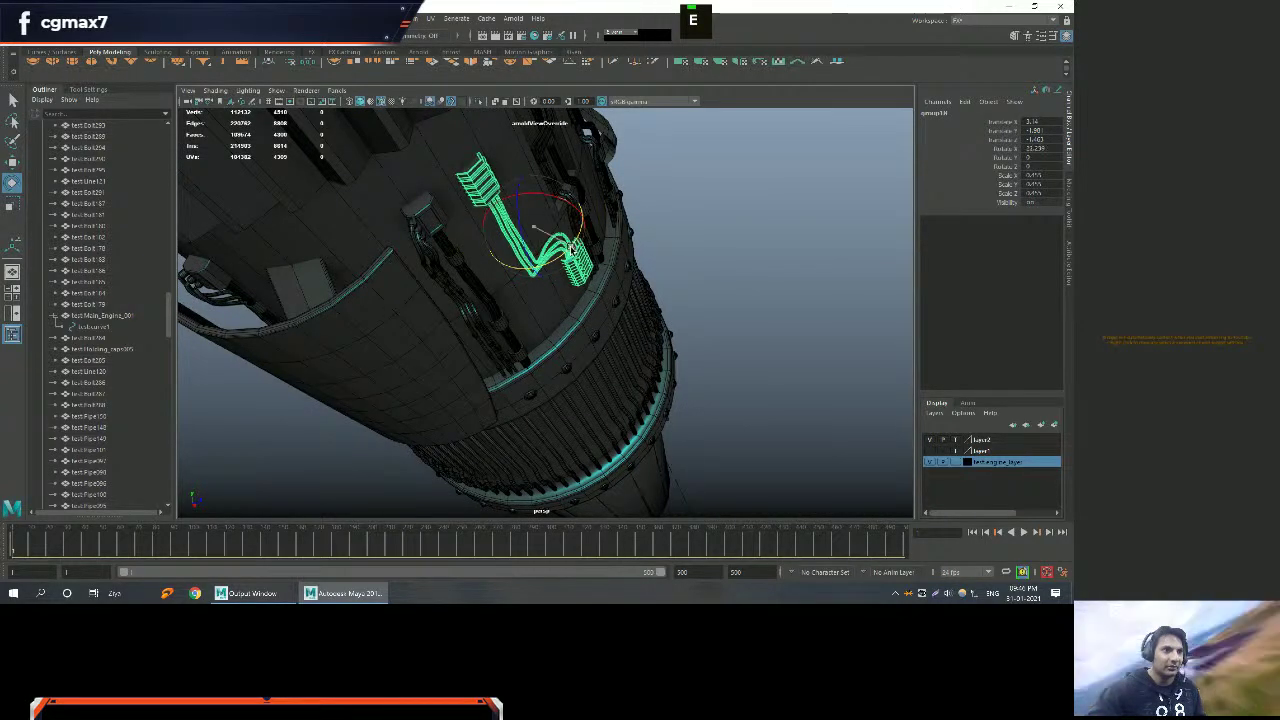
pyautogui.moveTo(571, 245); pyautogui.dragTo(569, 249)
pyautogui.keyDown('alt'); pyautogui.moveTo(633, 288); pyautogui.dragTo(610, 300, button='right'); pyautogui.keyUp('alt')
pyautogui.keyDown('alt'); pyautogui.moveTo(610, 300); pyautogui.dragTo(498, 318); pyautogui.keyUp('alt')
pyautogui.keyDown('alt'); pyautogui.moveTo(498, 318); pyautogui.dragTo(470, 300, button='right'); pyautogui.keyUp('alt')
pyautogui.keyDown('alt'); pyautogui.moveTo(470, 300); pyautogui.dragTo(598, 342); pyautogui.keyUp('alt')
pyautogui.keyDown('alt'); pyautogui.scroll(-4, 598, 342); pyautogui.keyUp('alt')
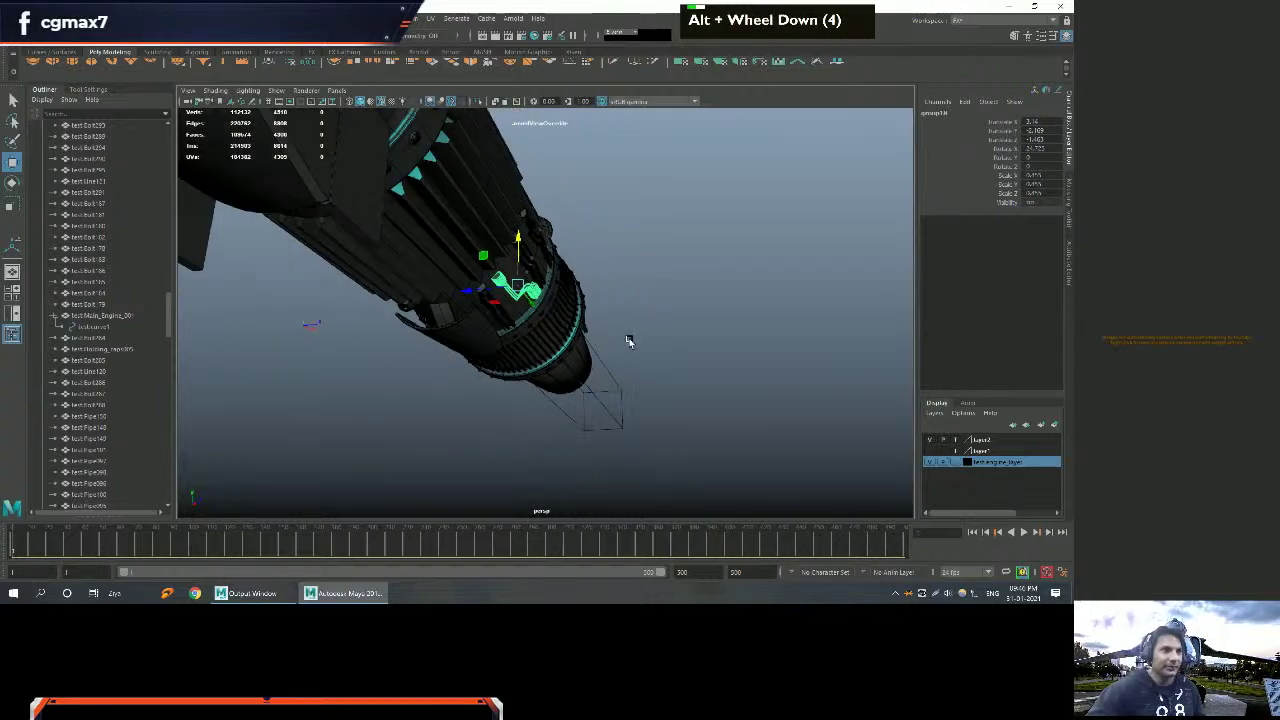
# Examine the placed assembly on the rear section from several sides and reselect its whole group.
pyautogui.press('q')
pyautogui.click(627, 271)
pyautogui.keyDown('alt'); pyautogui.moveTo(627, 271); pyautogui.dragTo(628, 337); pyautogui.keyUp('alt')
pyautogui.keyDown('alt'); pyautogui.moveTo(628, 337); pyautogui.dragTo(502, 330, button='right'); pyautogui.keyUp('alt')
pyautogui.moveTo(502, 330)
pyautogui.keyDown('alt'); pyautogui.mouseDown()
pyautogui.moveTo(530, 310)
pyautogui.moveTo(490, 318)
pyautogui.mouseUp(); pyautogui.keyUp('alt')
pyautogui.keyDown('alt'); pyautogui.moveTo(490, 318); pyautogui.dragTo(540, 330, button='right'); pyautogui.keyUp('alt')
pyautogui.keyDown('alt'); pyautogui.moveTo(540, 330); pyautogui.dragTo(501, 326); pyautogui.keyUp('alt')
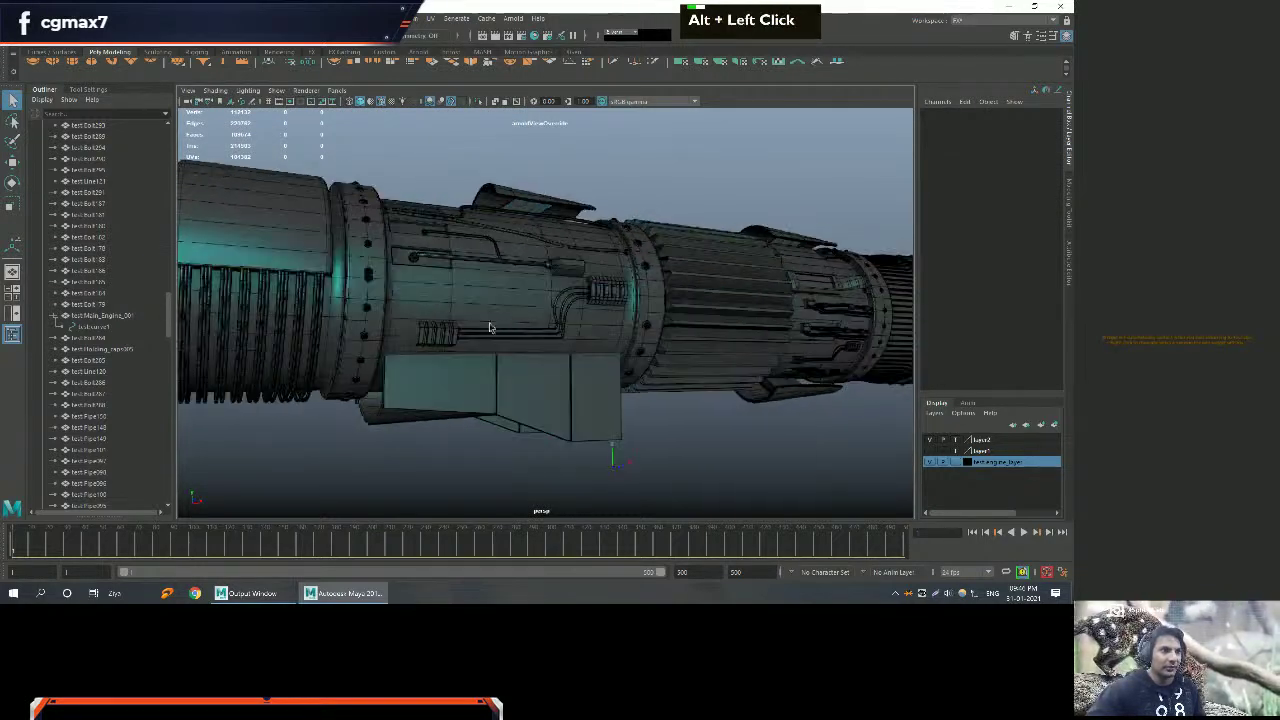
pyautogui.keyDown('alt'); pyautogui.scroll(-2, 501, 326); pyautogui.keyUp('alt')
pyautogui.keyDown('alt'); pyautogui.moveTo(501, 326); pyautogui.dragTo(557, 349, button='right'); pyautogui.keyUp('alt')
pyautogui.keyDown('alt'); pyautogui.moveTo(557, 349); pyautogui.dragTo(641, 326); pyautogui.keyUp('alt')
pyautogui.click(641, 326)
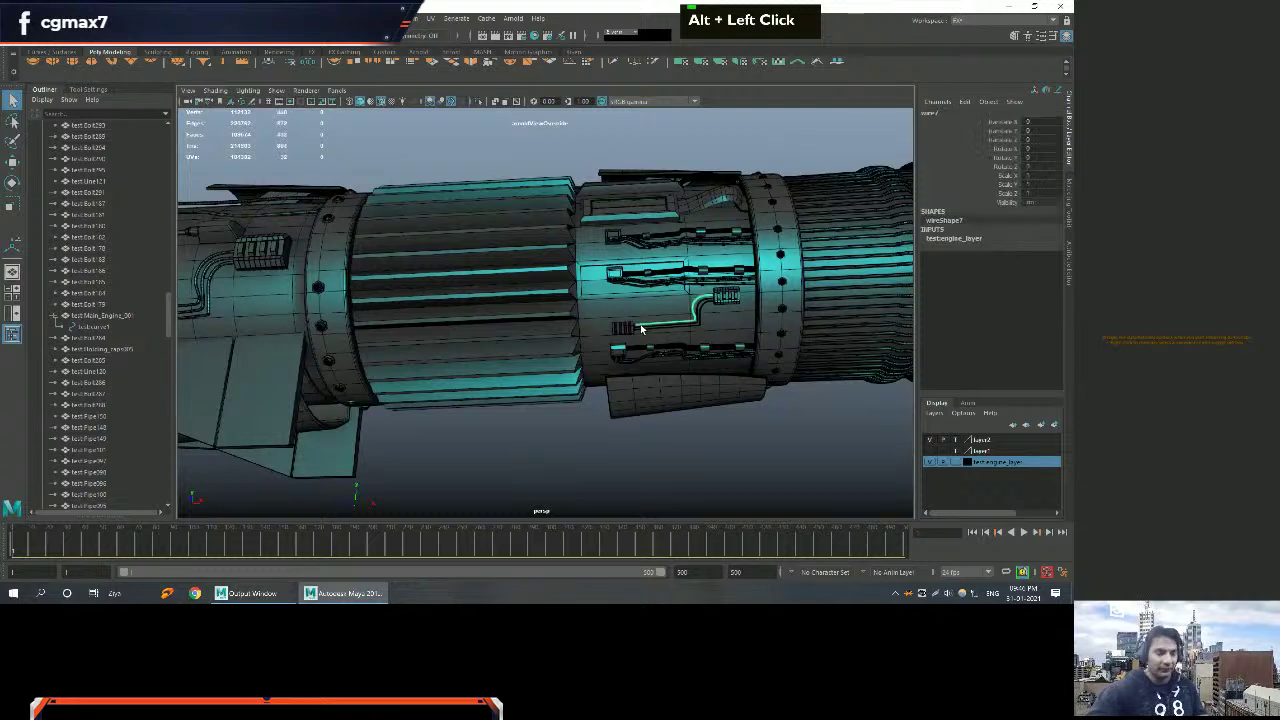
pyautogui.press('Up')
pyautogui.scroll(-4, 641, 324)
pyautogui.keyDown('alt'); pyautogui.moveTo(641, 324); pyautogui.dragTo(604, 308, button='middle'); pyautogui.keyUp('alt')
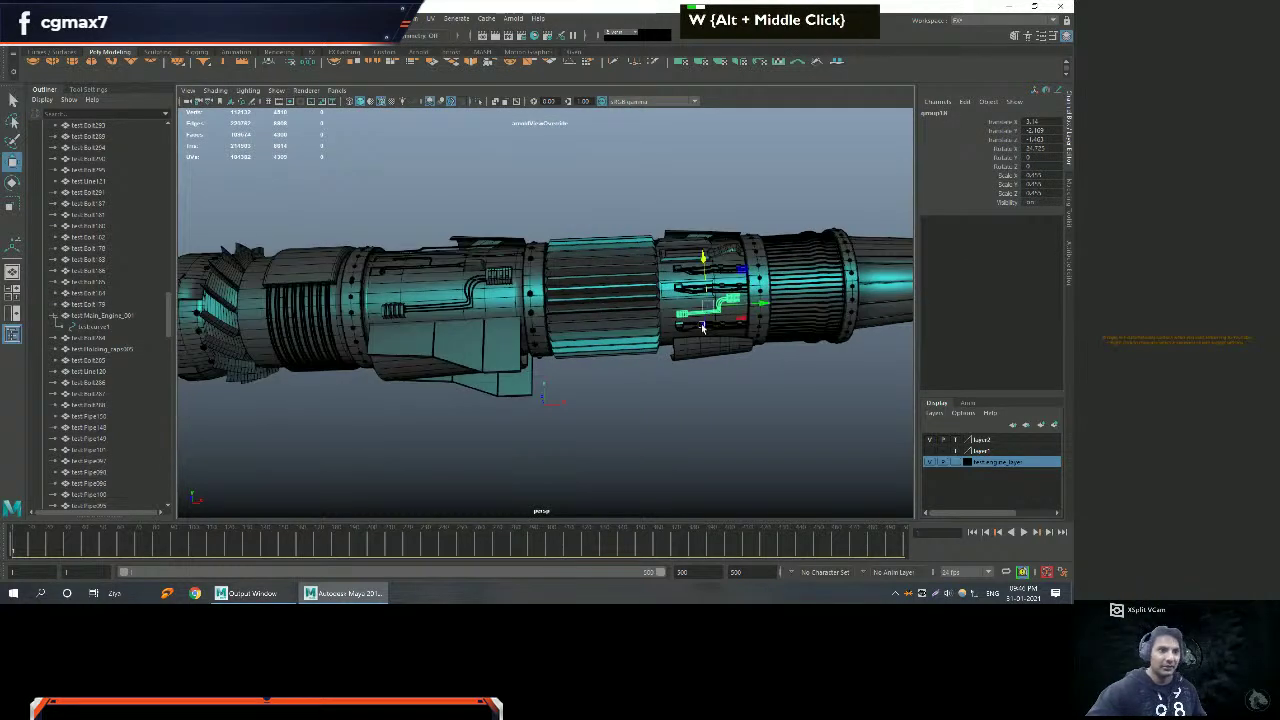
# Examine the fin section, ribbed section and rear panels around the engine for spots that need more piping.
pyautogui.keyDown('alt'); pyautogui.moveTo(729, 317); pyautogui.dragTo(700, 310); pyautogui.keyUp('alt')
pyautogui.keyDown('alt'); pyautogui.scroll(2, 597, 289); pyautogui.keyUp('alt')
pyautogui.keyDown('alt'); pyautogui.moveTo(597, 289); pyautogui.dragTo(394, 289, button='middle'); pyautogui.keyUp('alt')
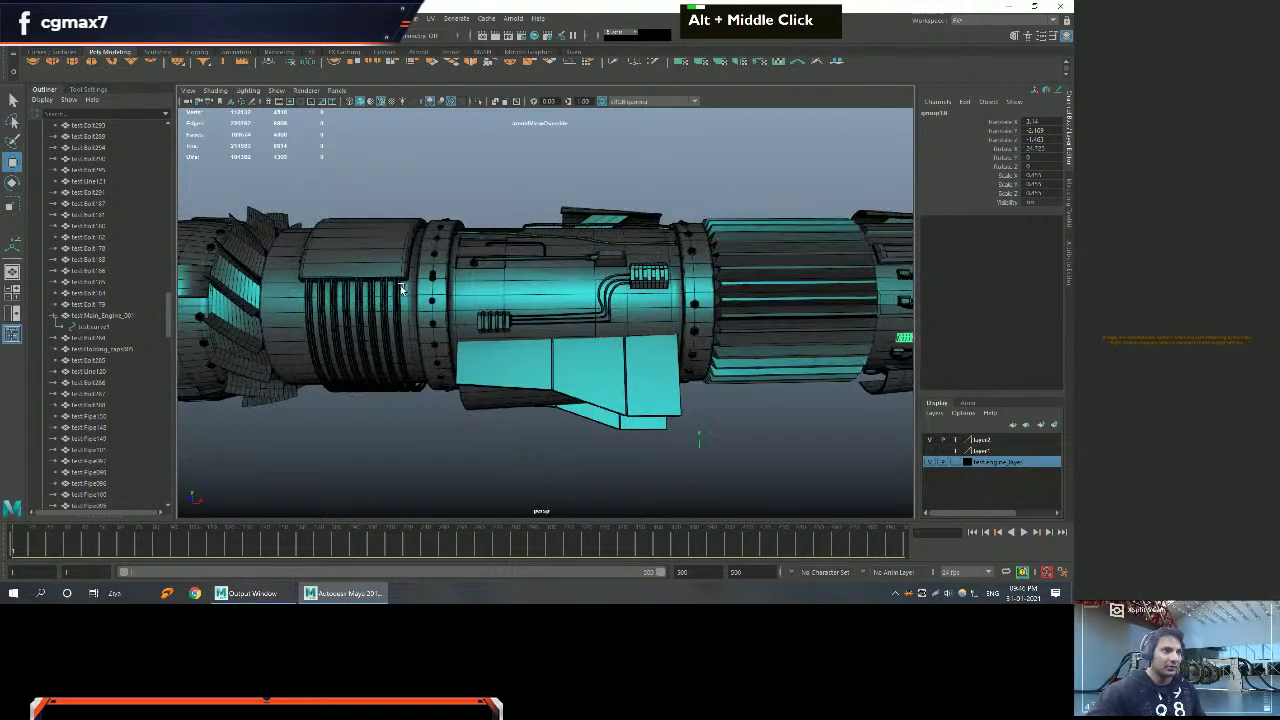
pyautogui.keyDown('alt'); pyautogui.scroll(-2, 578, 300); pyautogui.keyUp('alt')
pyautogui.keyDown('alt'); pyautogui.moveTo(578, 300); pyautogui.dragTo(571, 368); pyautogui.keyUp('alt')
pyautogui.keyDown('alt'); pyautogui.moveTo(571, 368); pyautogui.dragTo(551, 363, button='right'); pyautogui.keyUp('alt')
pyautogui.keyDown('alt'); pyautogui.moveTo(551, 363); pyautogui.dragTo(571, 343); pyautogui.keyUp('alt')
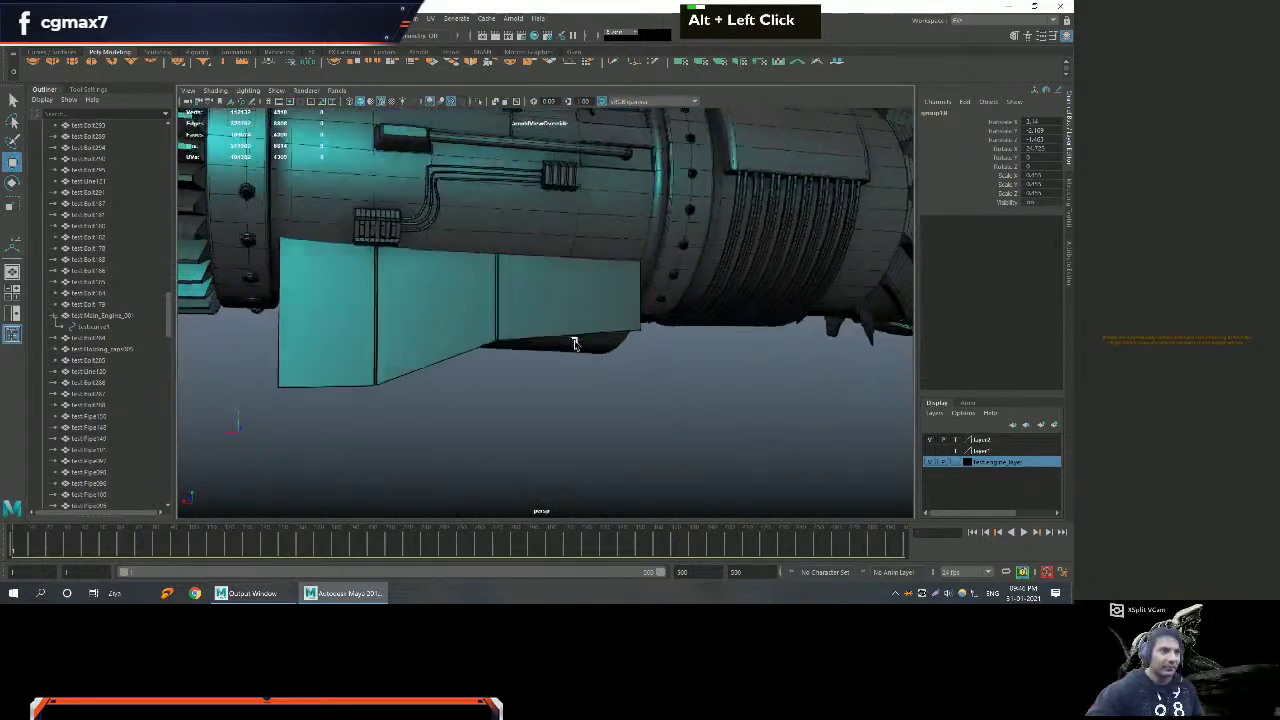
pyautogui.keyDown('alt'); pyautogui.moveTo(571, 343); pyautogui.dragTo(657, 337, button='middle'); pyautogui.keyUp('alt')
pyautogui.keyDown('alt'); pyautogui.moveTo(657, 337); pyautogui.dragTo(583, 343); pyautogui.keyUp('alt')
pyautogui.keyDown('alt'); pyautogui.moveTo(583, 343); pyautogui.dragTo(619, 300, button='middle'); pyautogui.keyUp('alt')
pyautogui.keyDown('alt'); pyautogui.moveTo(619, 300); pyautogui.dragTo(717, 283); pyautogui.keyUp('alt')
pyautogui.keyDown('alt'); pyautogui.moveTo(717, 283); pyautogui.dragTo(648, 267, button='middle'); pyautogui.keyUp('alt')
pyautogui.keyDown('alt'); pyautogui.moveTo(648, 267); pyautogui.dragTo(660, 220); pyautogui.keyUp('alt')
pyautogui.keyDown('alt'); pyautogui.moveTo(660, 220); pyautogui.dragTo(580, 313, button='middle'); pyautogui.keyUp('alt')
pyautogui.keyDown('alt'); pyautogui.moveTo(580, 313); pyautogui.dragTo(517, 251, button='right'); pyautogui.keyUp('alt')
pyautogui.keyDown('alt'); pyautogui.moveTo(517, 251); pyautogui.dragTo(509, 289); pyautogui.keyUp('alt')
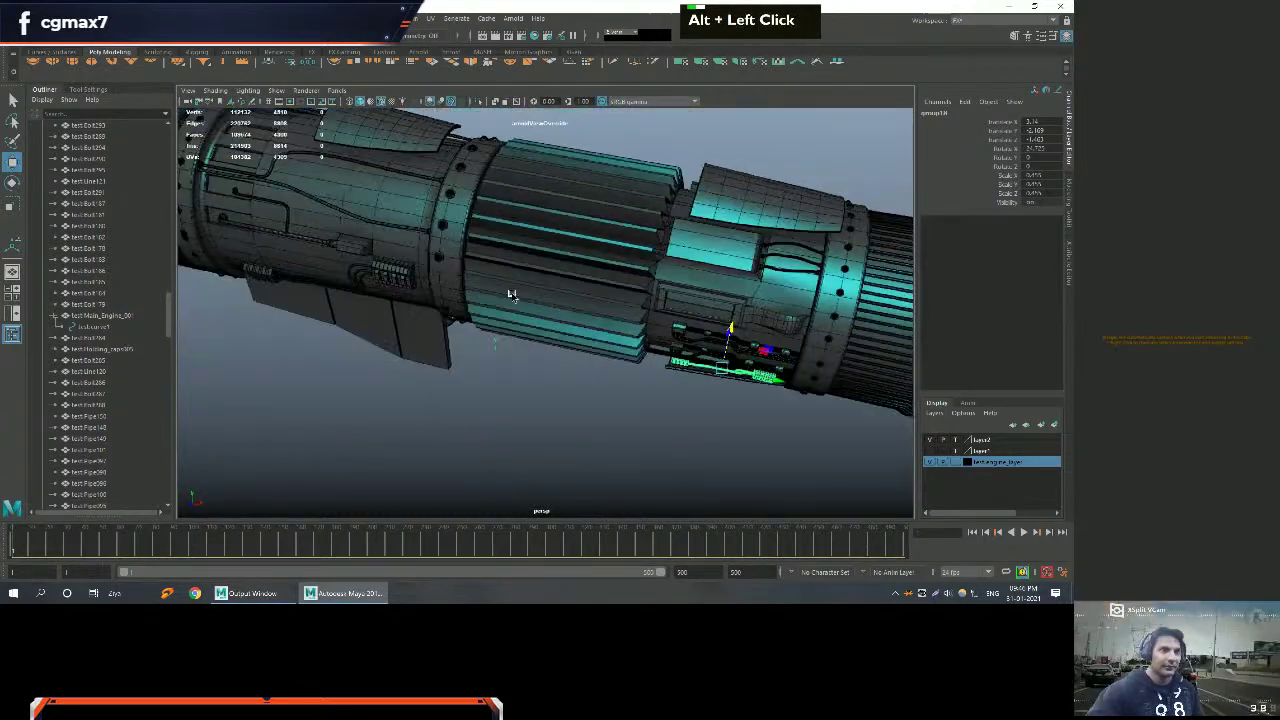
pyautogui.keyDown('alt'); pyautogui.moveTo(509, 289); pyautogui.dragTo(551, 354, button='middle'); pyautogui.keyUp('alt')
pyautogui.keyDown('alt'); pyautogui.moveTo(551, 354); pyautogui.dragTo(454, 290); pyautogui.keyUp('alt')
pyautogui.keyDown('alt'); pyautogui.moveTo(454, 290); pyautogui.dragTo(460, 283, button='middle'); pyautogui.keyUp('alt')
pyautogui.keyDown('alt'); pyautogui.scroll(3, 547, 328); pyautogui.keyUp('alt')
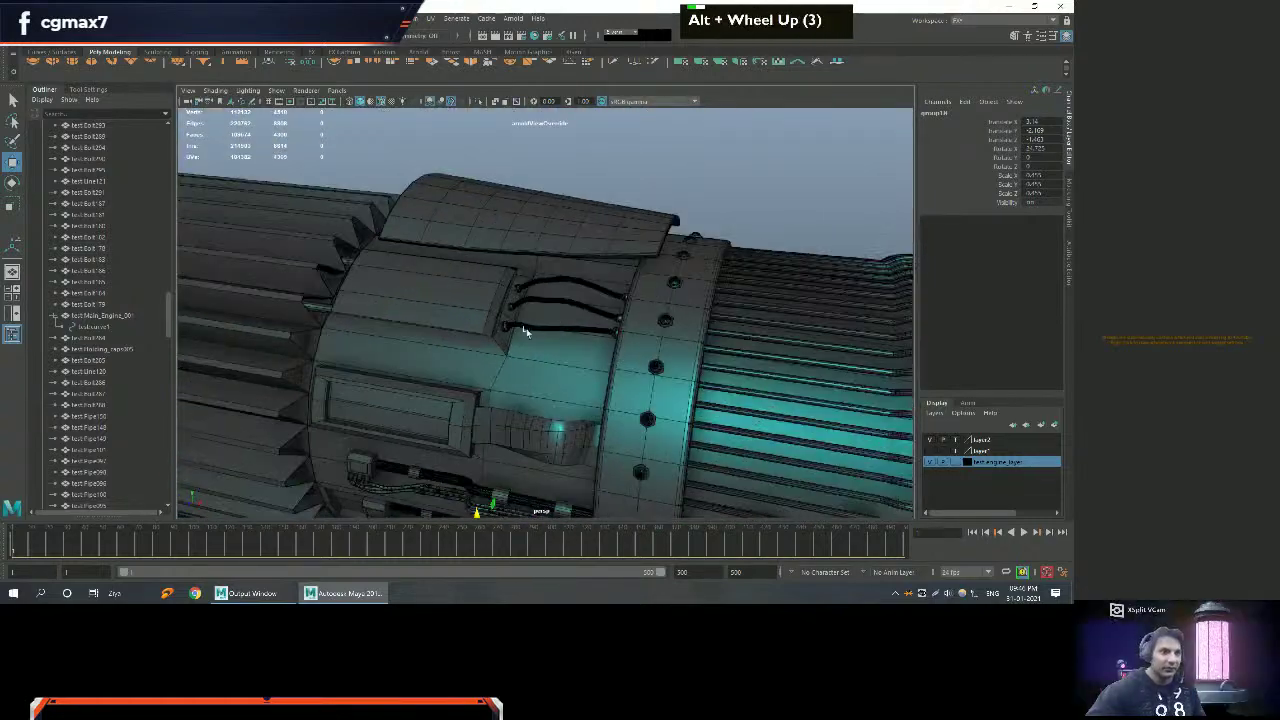
# Select the lowest of the three short curved pipes under the rear plate with its end fittings and group them.
pyautogui.keyDown('shift'); pyautogui.click(511, 327); pyautogui.keyUp('shift')
pyautogui.keyDown('shift'); pyautogui.click(618, 335); pyautogui.keyUp('shift')
pyautogui.scroll(-2, 580, 330)
pyautogui.keyDown('alt'); pyautogui.moveTo(545, 325); pyautogui.dragTo(560, 330); pyautogui.keyUp('alt')
pyautogui.keyDown('alt'); pyautogui.scroll(4, 600, 335); pyautogui.keyUp('alt')
pyautogui.hotkey('ctrl', 'z')
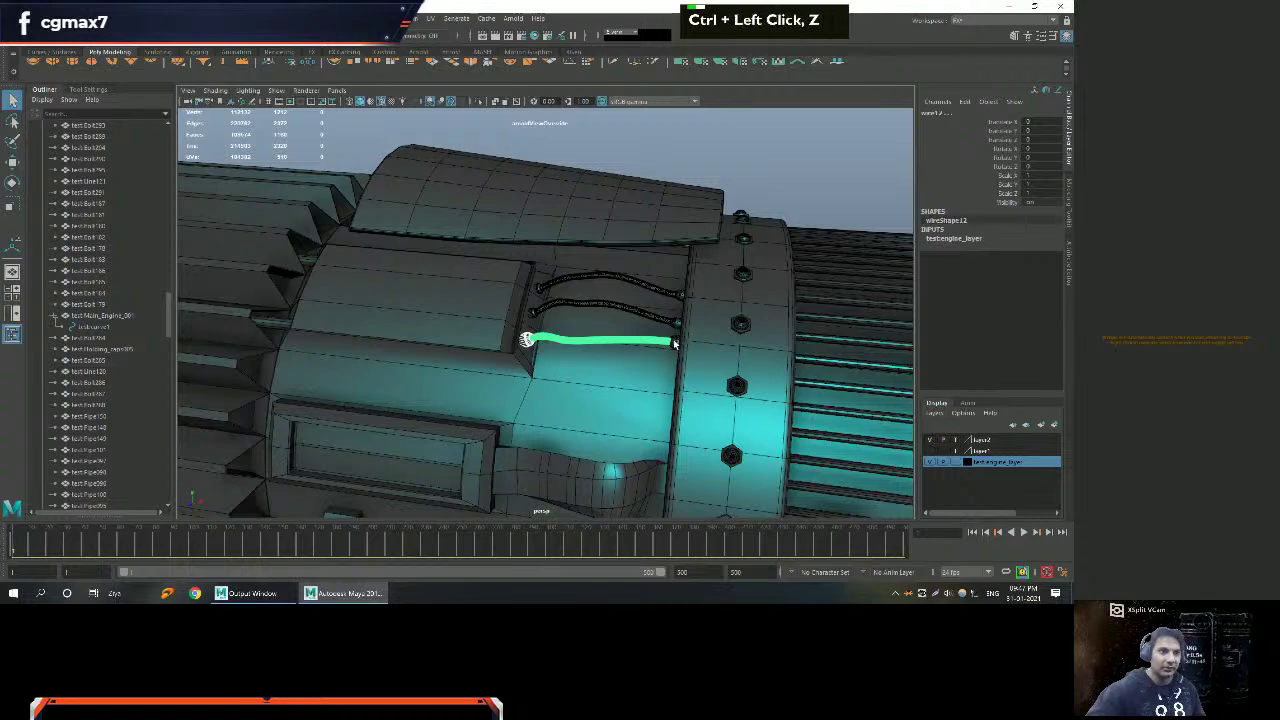
pyautogui.keyDown('alt'); pyautogui.moveTo(675, 344); pyautogui.dragTo(690, 345); pyautogui.keyUp('alt')
pyautogui.keyDown('alt'); pyautogui.moveTo(690, 345); pyautogui.dragTo(698, 340, button='right'); pyautogui.keyUp('alt')
pyautogui.keyDown('shift'); pyautogui.click(660, 333); pyautogui.keyUp('shift')
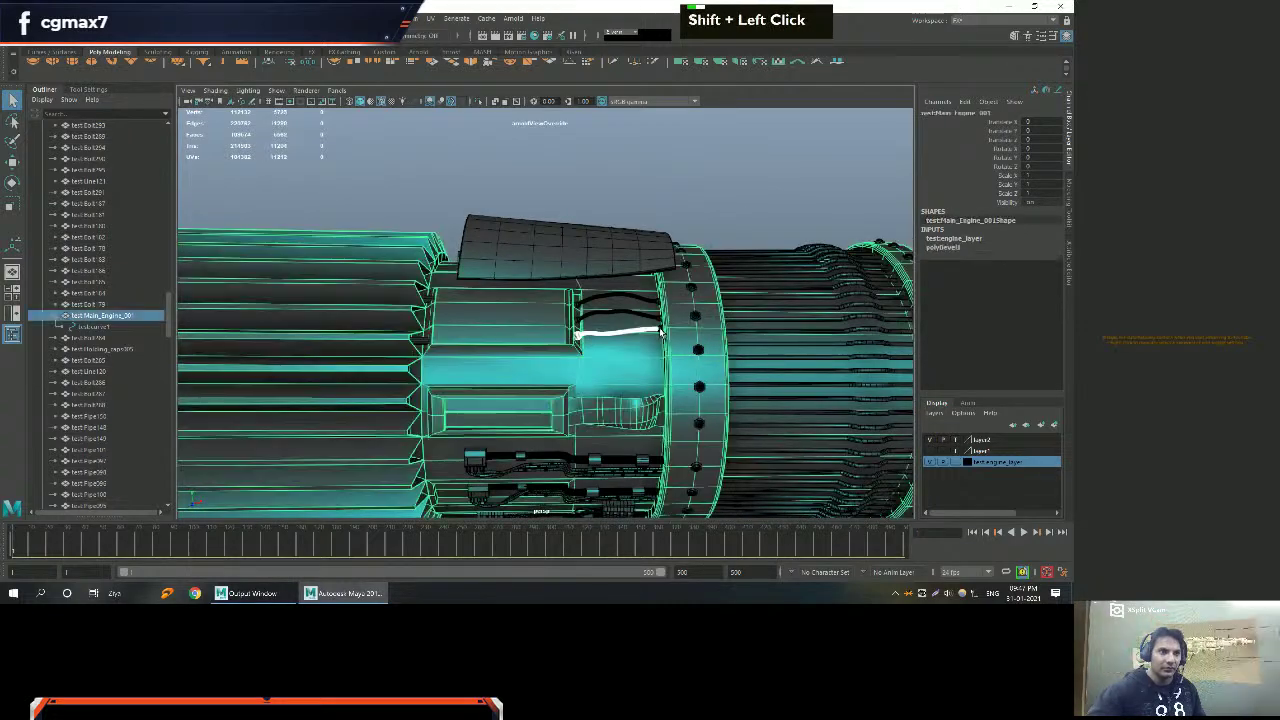
pyautogui.keyDown('alt'); pyautogui.moveTo(660, 333); pyautogui.dragTo(560, 330); pyautogui.keyUp('alt')
pyautogui.keyDown('alt'); pyautogui.moveTo(560, 330); pyautogui.dragTo(431, 313, button='middle'); pyautogui.keyUp('alt')
pyautogui.keyDown('alt'); pyautogui.scroll(3, 431, 313); pyautogui.keyUp('alt')
pyautogui.hotkey('ctrl', 'z')
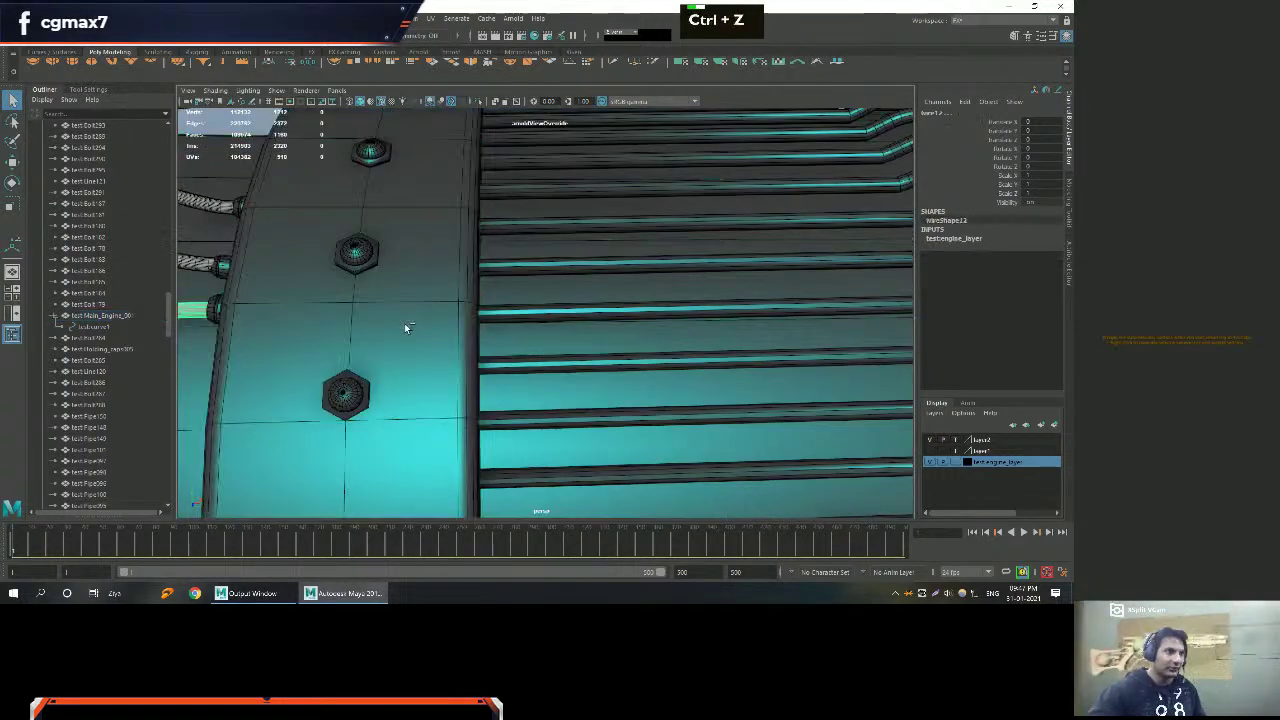
pyautogui.hotkey('ctrl', 'z')
pyautogui.keyDown('shift'); pyautogui.click(508, 350); pyautogui.keyUp('shift')
pyautogui.keyDown('alt'); pyautogui.scroll(-5, 509, 346); pyautogui.keyUp('alt')
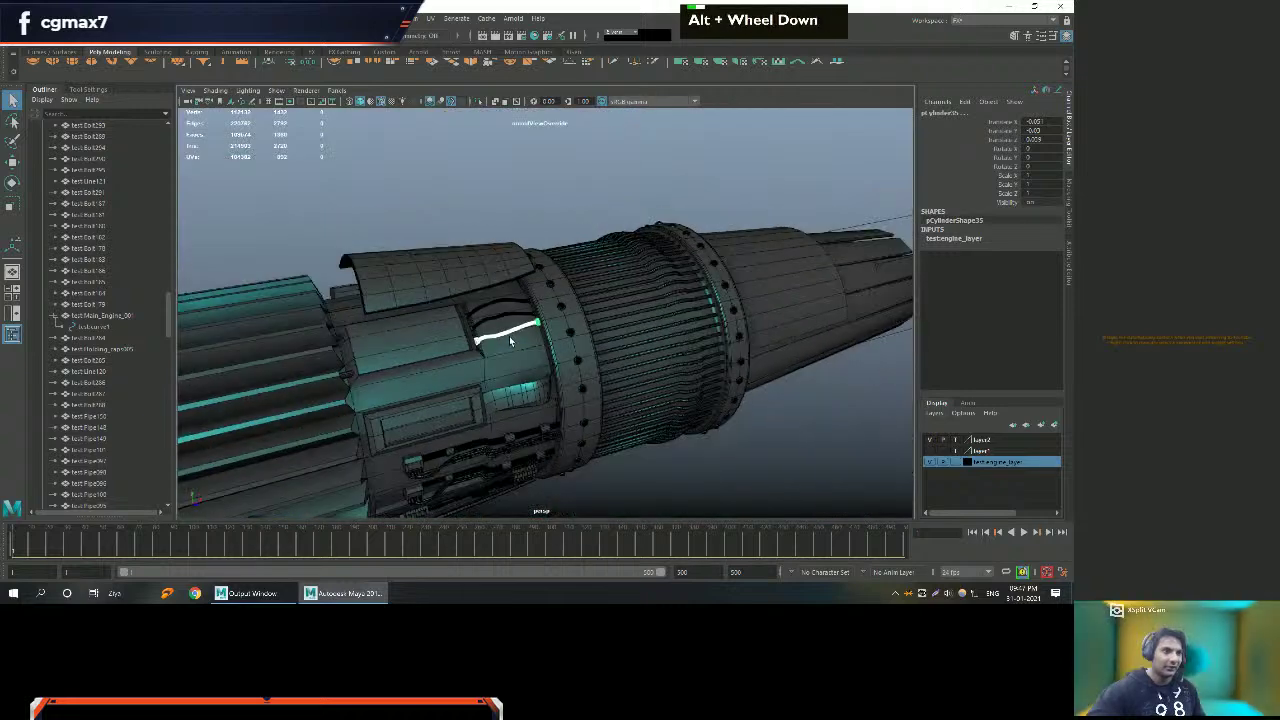
pyautogui.hotkey('ctrl', 'g')
# Center the pipe group's pivot, duplicate the group and move the copy forward to the fin section, about -26.4 in X.
pyautogui.scroll(-3, 508, 338)
pyautogui.keyDown('alt'); pyautogui.moveTo(508, 338); pyautogui.dragTo(567, 344); pyautogui.keyUp('alt')
pyautogui.press('w')
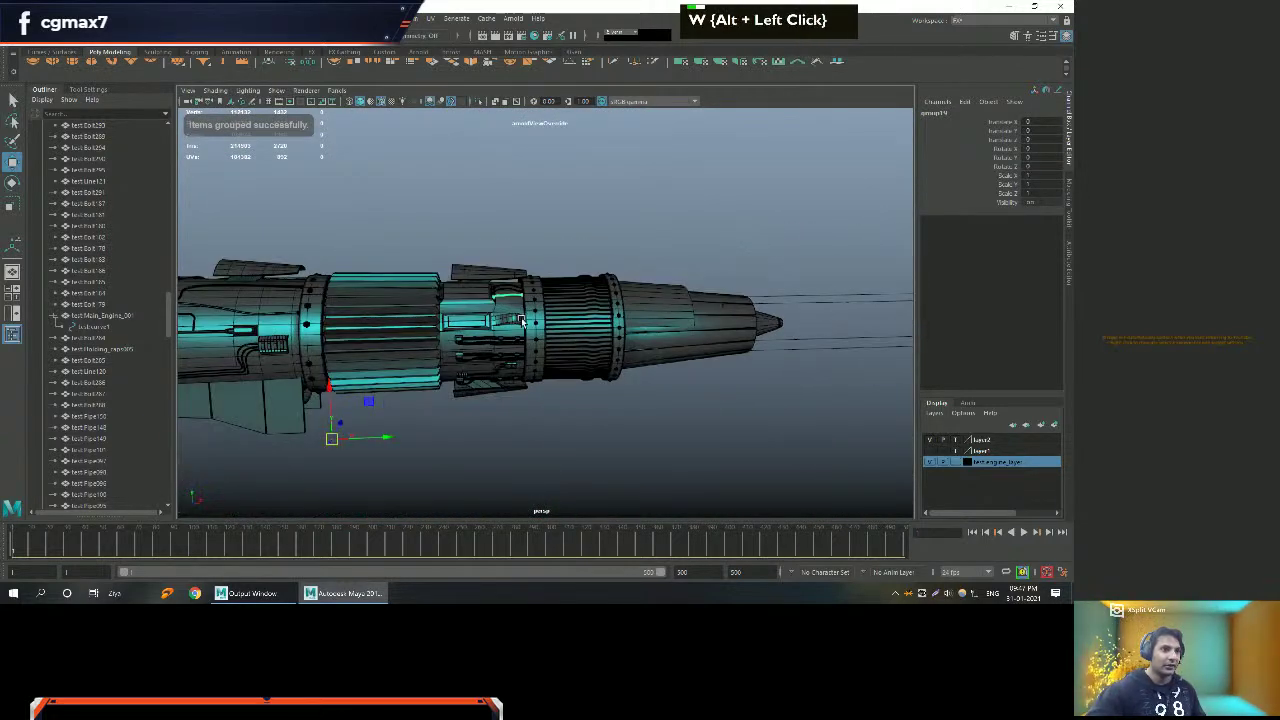
pyautogui.doubleClick(291, 62)
pyautogui.doubleClick(291, 62)
pyautogui.keyDown('alt'); pyautogui.moveTo(434, 180); pyautogui.dragTo(531, 266, button='right'); pyautogui.keyUp('alt')
pyautogui.keyDown('shift'); pyautogui.click(633, 270); pyautogui.keyUp('shift')
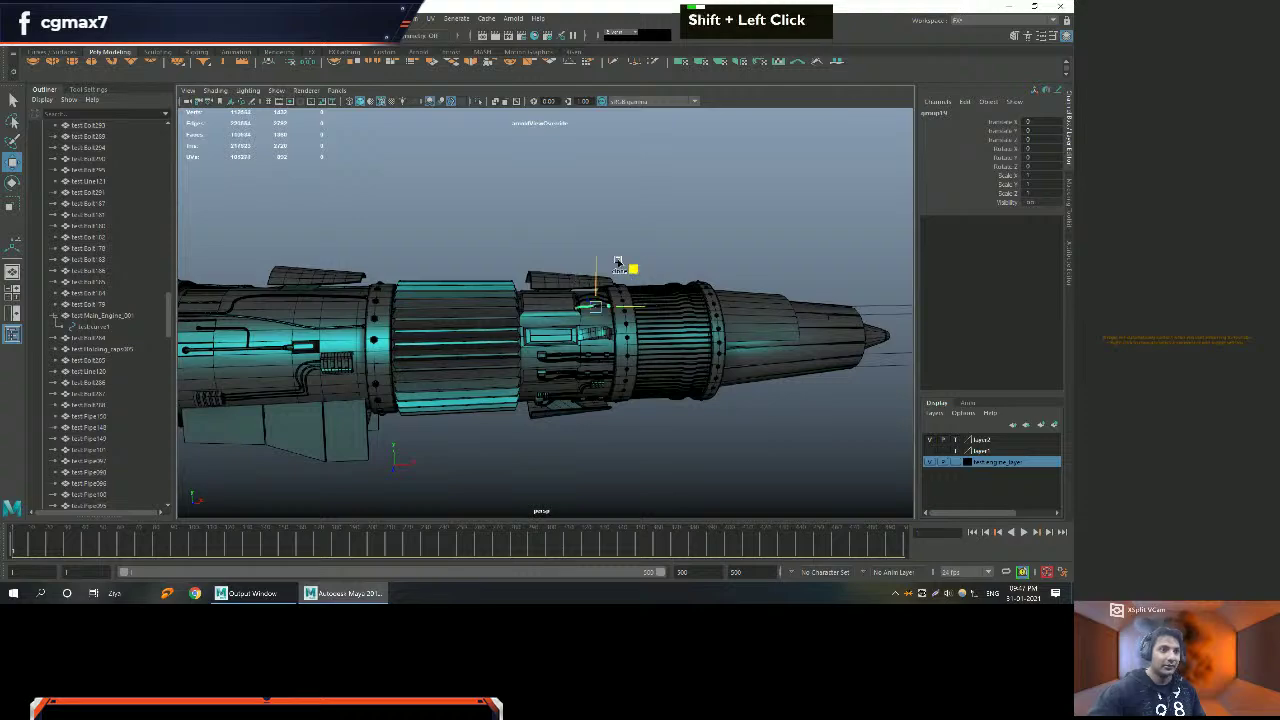
pyautogui.keyDown('alt'); pyautogui.moveTo(351, 229); pyautogui.dragTo(497, 277); pyautogui.keyUp('alt')
pyautogui.keyDown('alt'); pyautogui.moveTo(497, 277); pyautogui.dragTo(571, 343, button='right'); pyautogui.keyUp('alt')
pyautogui.keyDown('alt'); pyautogui.moveTo(571, 343); pyautogui.dragTo(569, 286); pyautogui.keyUp('alt')
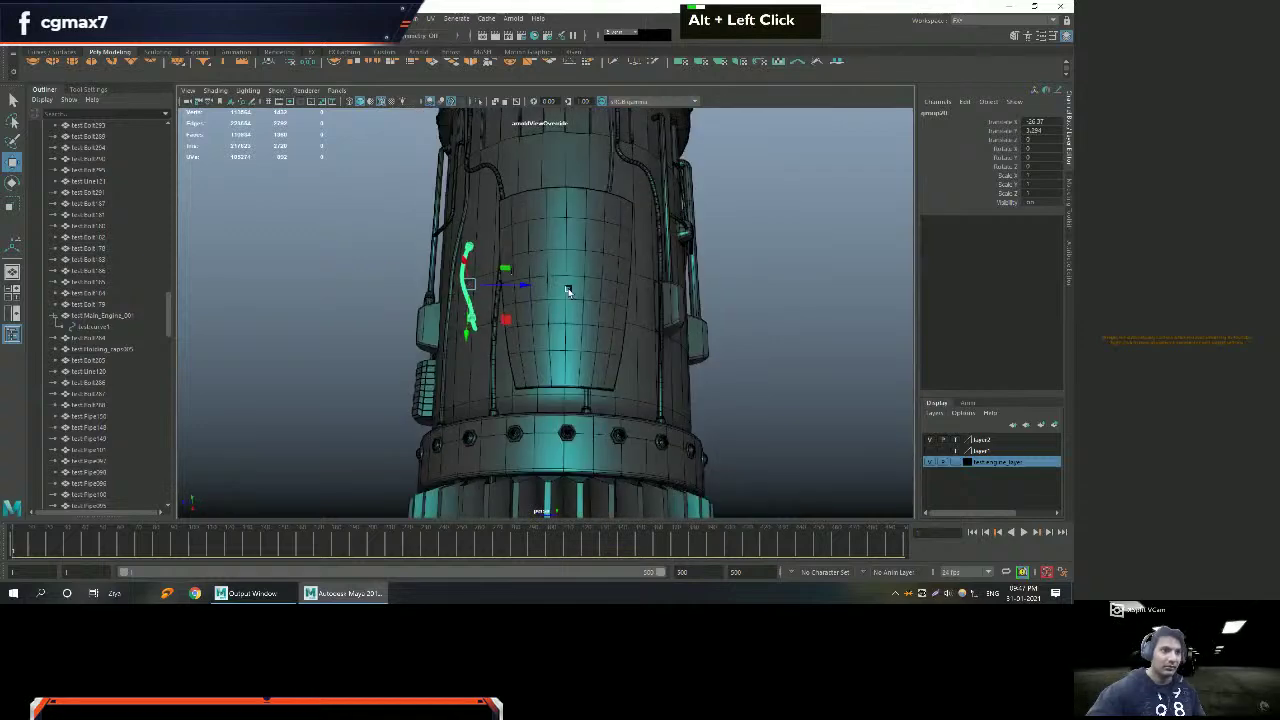
# Move the copied pipe around the hull to sit between the bolted flange and the small box, about -23.4 in X and 0.25 in Y.
pyautogui.moveTo(562, 297); pyautogui.dragTo(574, 334, button='middle')
pyautogui.keyDown('alt'); pyautogui.scroll(2, 463, 356); pyautogui.keyUp('alt')
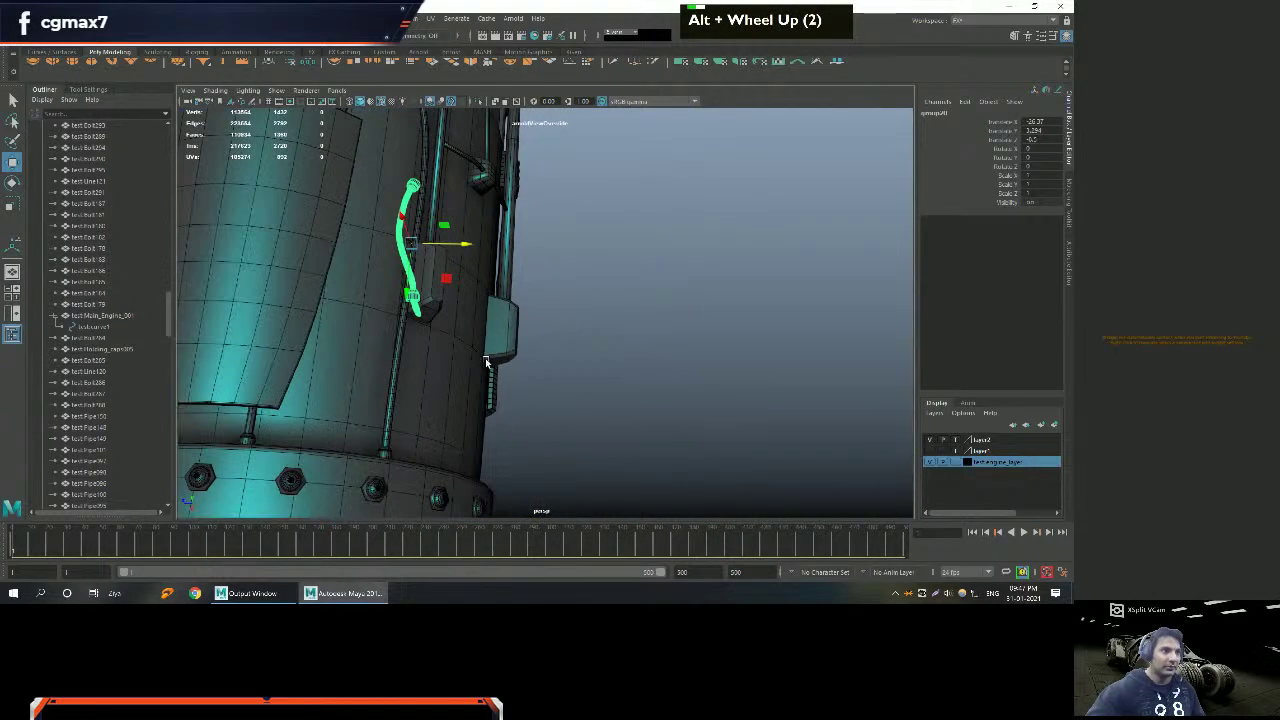
pyautogui.keyDown('alt'); pyautogui.moveTo(463, 356); pyautogui.dragTo(551, 340, button='middle'); pyautogui.keyUp('alt')
pyautogui.keyDown('alt'); pyautogui.moveTo(551, 340); pyautogui.dragTo(474, 266); pyautogui.keyUp('alt')
pyautogui.keyDown('alt'); pyautogui.moveTo(474, 266); pyautogui.dragTo(512, 207, button='middle'); pyautogui.keyUp('alt')
pyautogui.moveTo(538, 140); pyautogui.dragTo(530, 230)
pyautogui.moveTo(506, 290); pyautogui.dragTo(398, 305)
pyautogui.keyDown('alt'); pyautogui.moveTo(398, 308); pyautogui.dragTo(621, 303, button='middle'); pyautogui.keyUp('alt')
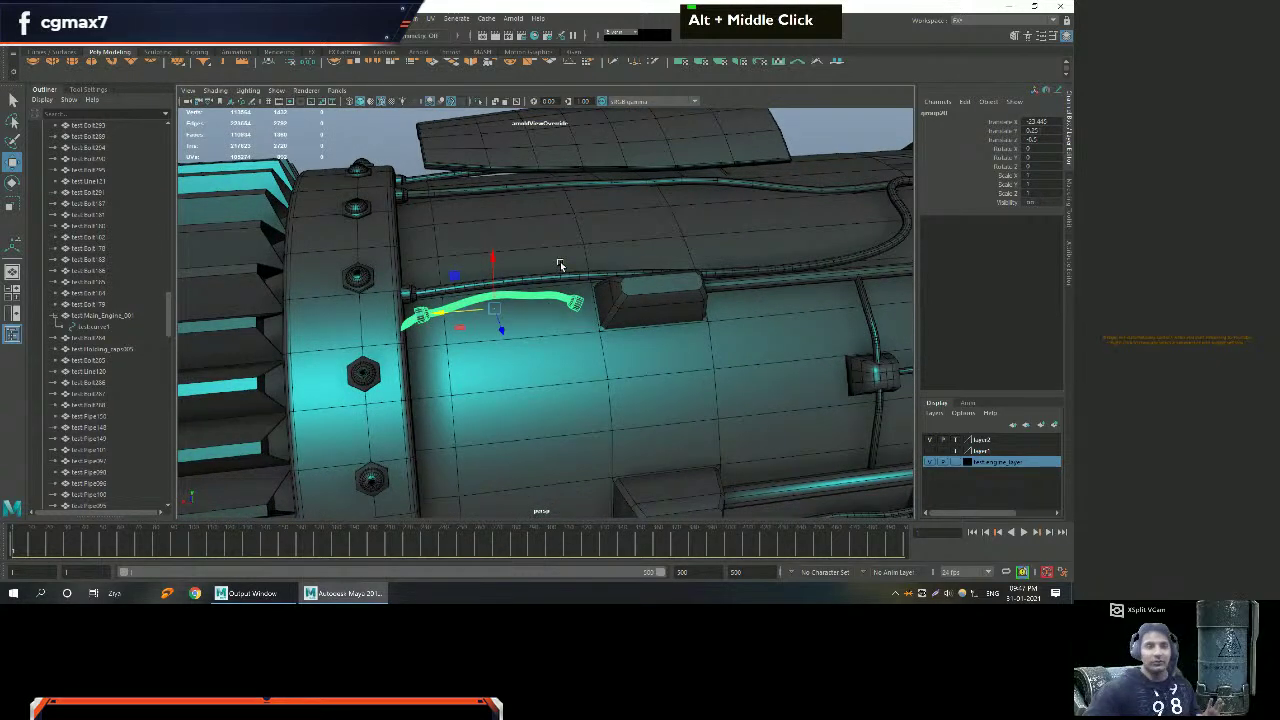
# Apply a Lattice deformer to the copied pipe and switch to editing its lattice points.
pyautogui.click(405, 18)
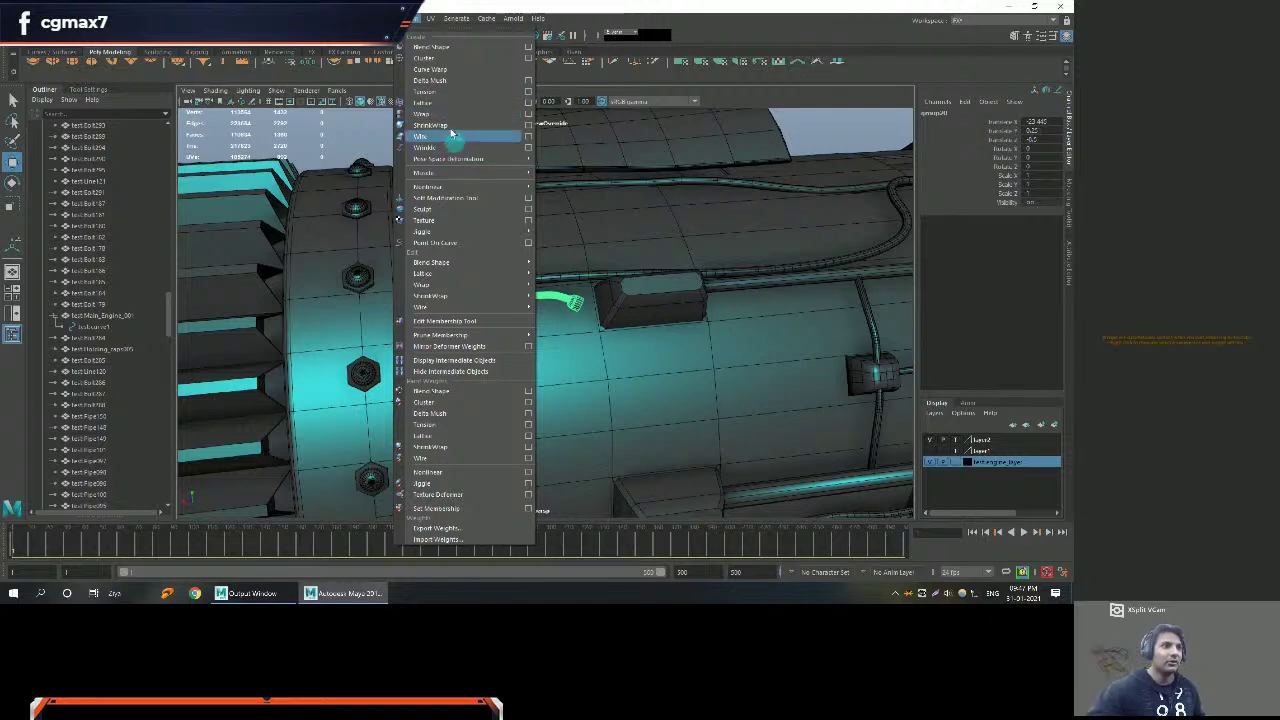
pyautogui.click(434, 103)
pyautogui.keyDown('alt'); pyautogui.moveTo(604, 228); pyautogui.dragTo(590, 221, button='middle'); pyautogui.keyUp('alt')
pyautogui.keyDown('alt'); pyautogui.moveTo(590, 221); pyautogui.dragTo(526, 262, button='right'); pyautogui.keyUp('alt')
pyautogui.keyDown('alt'); pyautogui.moveTo(526, 262); pyautogui.dragTo(528, 264); pyautogui.keyUp('alt')
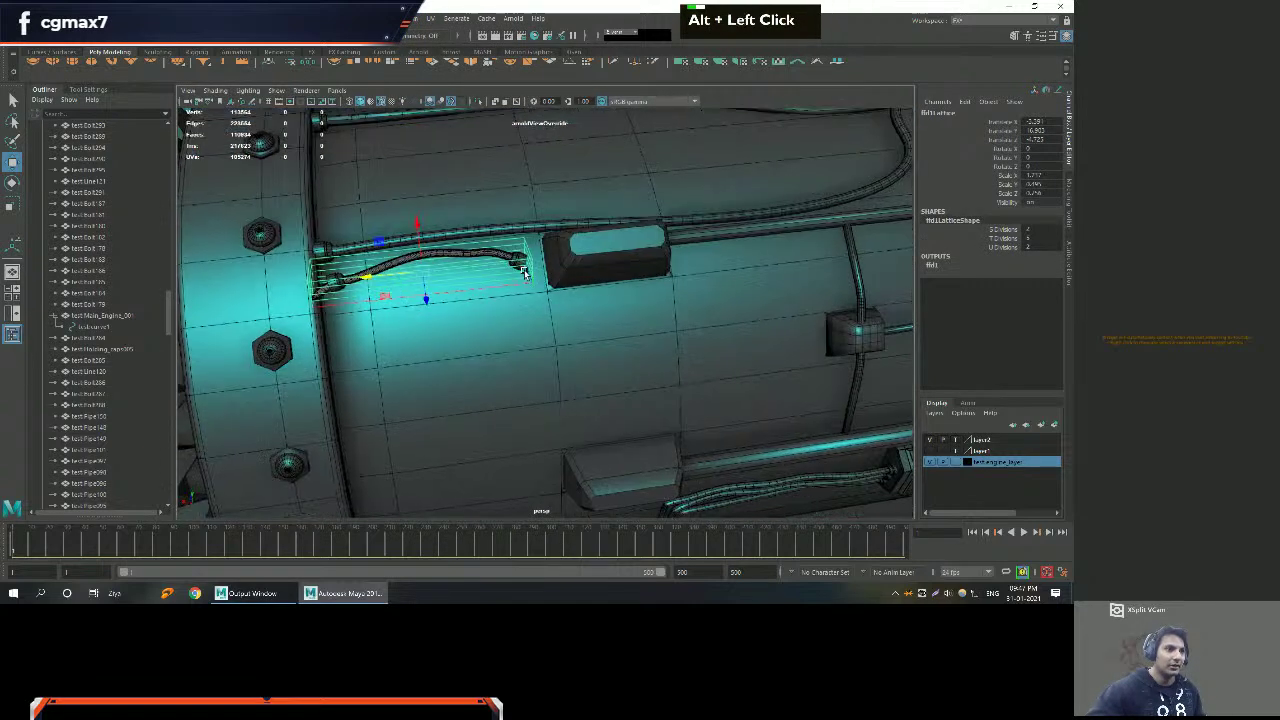
pyautogui.rightClick(528, 262)
pyautogui.click(530, 227)
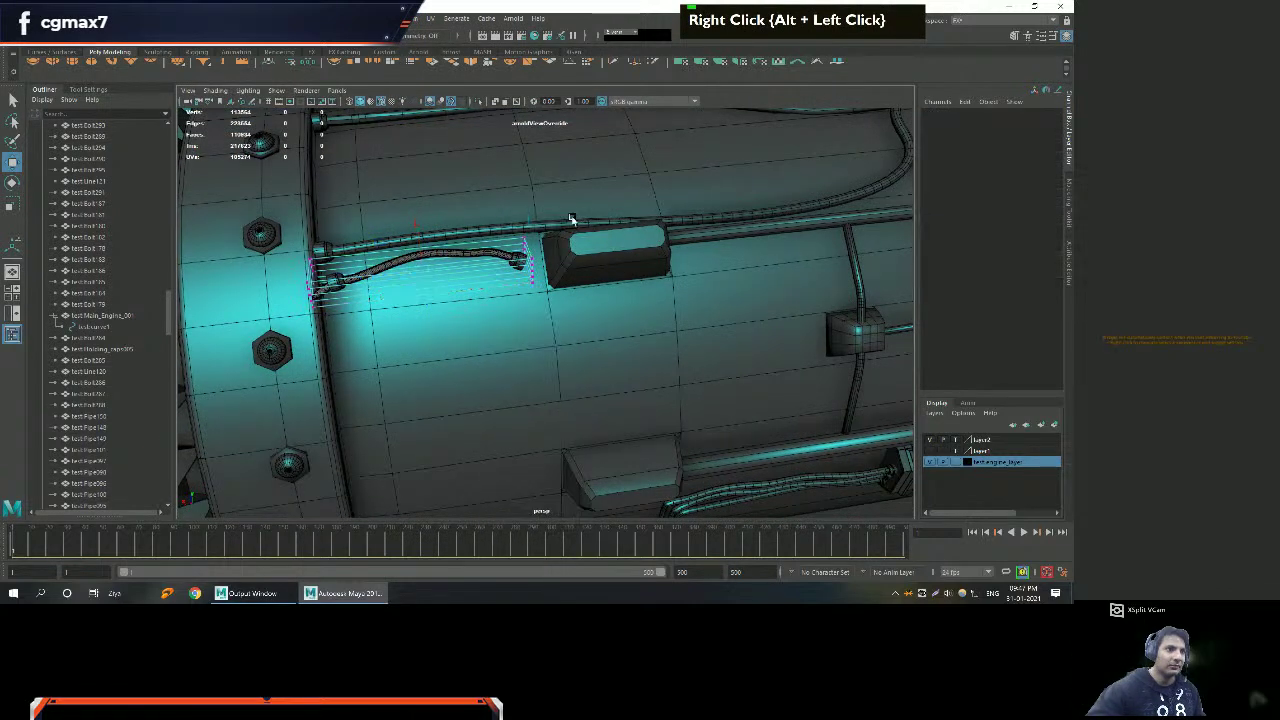
# Select the lattice points at the pipe's box end and move them to stretch the pipe to the box.
pyautogui.moveTo(548, 205); pyautogui.dragTo(510, 282)
pyautogui.press('w')
pyautogui.moveTo(470, 268); pyautogui.dragTo(573, 260, button='middle')
# Try to rotate the lattice points at the pipe's box end.
pyautogui.press('alt')
pyautogui.keyDown('alt'); pyautogui.scroll(3, 573, 260); pyautogui.keyUp('alt')
pyautogui.press('e')
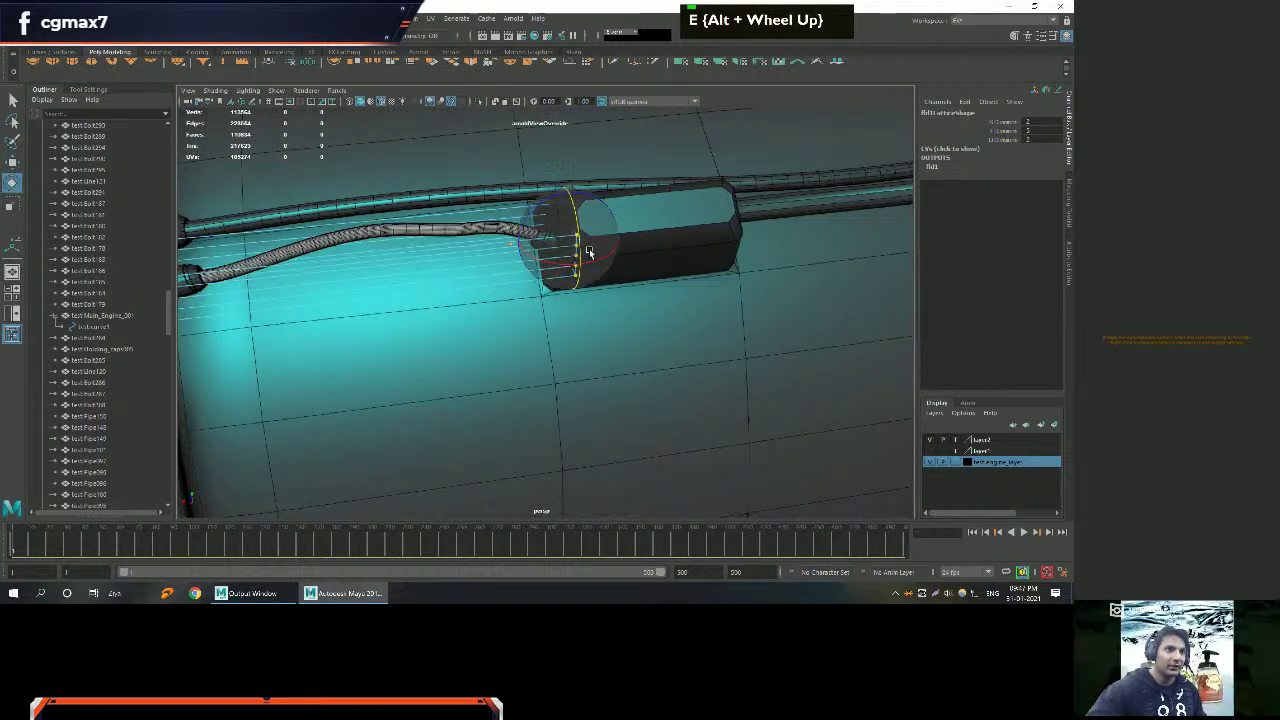
pyautogui.moveTo(530, 213); pyautogui.dragTo(540, 221)
pyautogui.hotkey('ctrl', 'z')
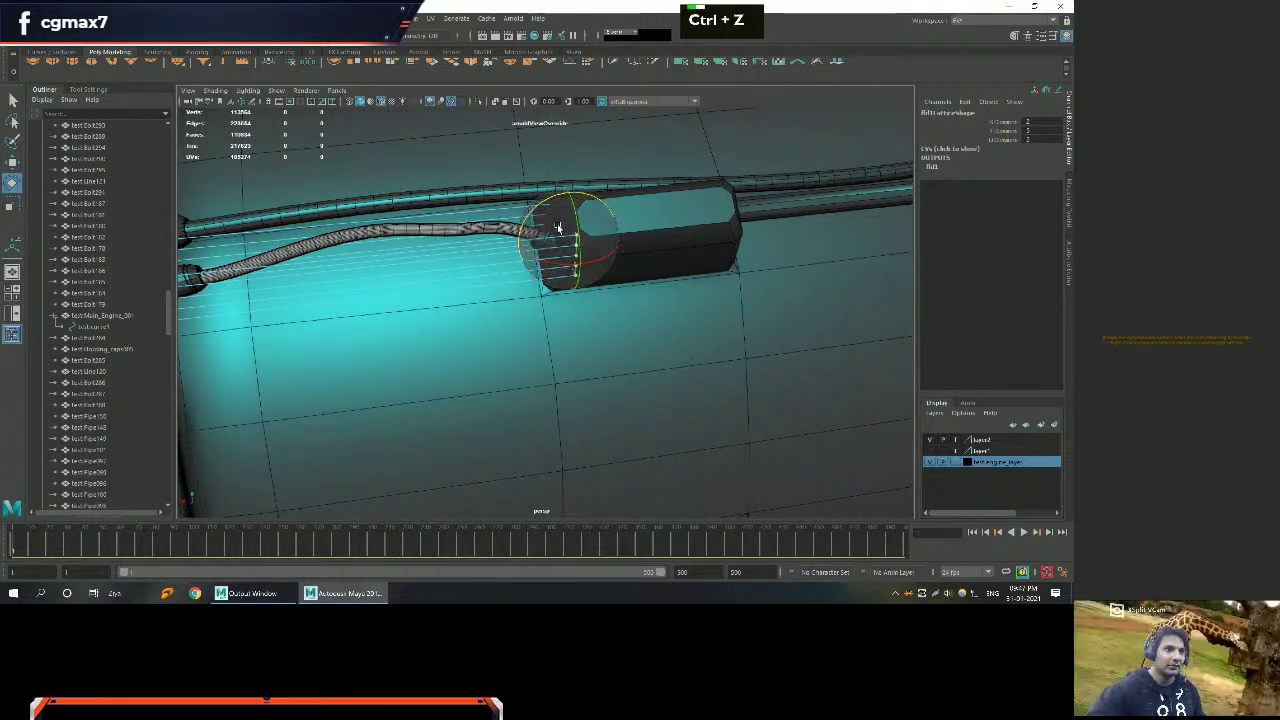
# Select the lattice points at the pipe's flange end and move them to fit that end against the bolted flange.
pyautogui.keyDown('alt'); pyautogui.moveTo(556, 229); pyautogui.dragTo(563, 237, button='middle'); pyautogui.keyUp('alt')
pyautogui.keyDown('alt'); pyautogui.moveTo(563, 237); pyautogui.dragTo(604, 232); pyautogui.keyUp('alt')
pyautogui.press('w')
pyautogui.keyDown('alt'); pyautogui.moveTo(604, 232); pyautogui.dragTo(474, 272, button='middle'); pyautogui.keyUp('alt')
pyautogui.keyDown('alt'); pyautogui.moveTo(390, 212); pyautogui.dragTo(402, 226, button='middle'); pyautogui.keyUp('alt')
pyautogui.keyDown('alt'); pyautogui.moveTo(402, 226); pyautogui.dragTo(338, 268); pyautogui.keyUp('alt')
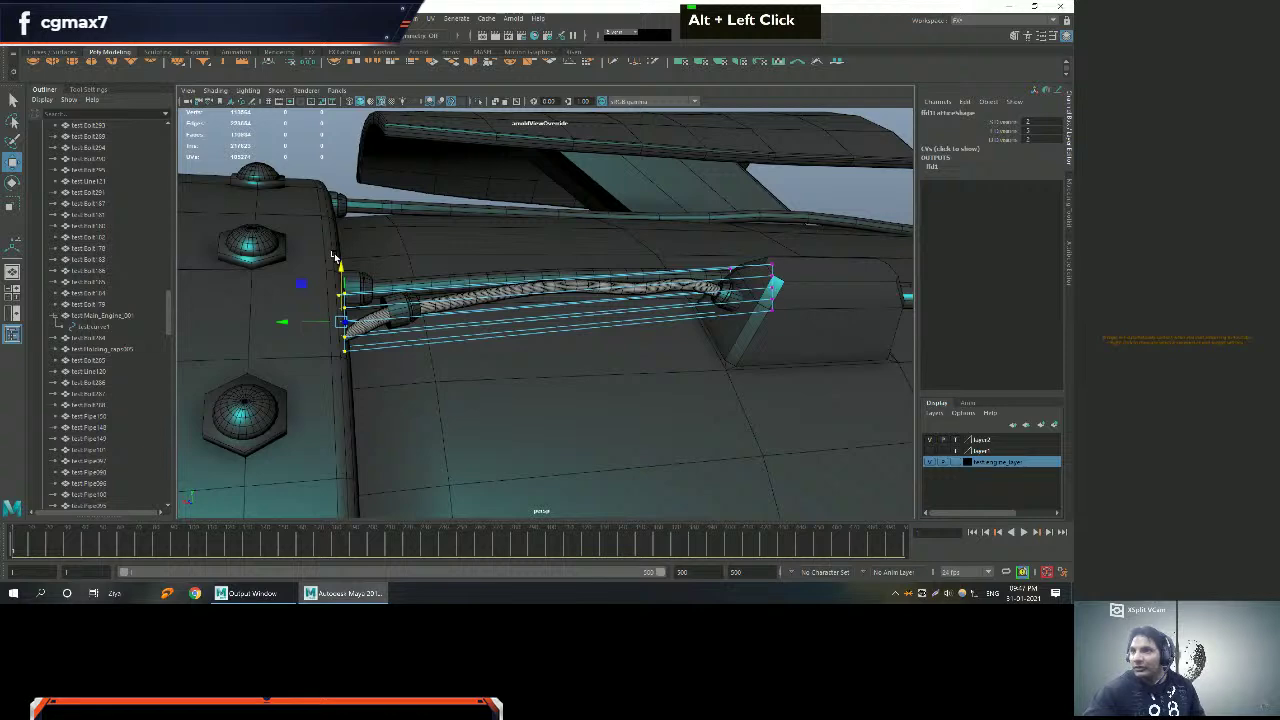
pyautogui.keyDown('alt'); pyautogui.moveTo(338, 258); pyautogui.dragTo(390, 355); pyautogui.keyUp('alt')
pyautogui.keyDown('alt'); pyautogui.moveTo(390, 355); pyautogui.dragTo(415, 300, button='middle'); pyautogui.keyUp('alt')
pyautogui.keyDown('alt'); pyautogui.moveTo(415, 300); pyautogui.dragTo(450, 335); pyautogui.keyUp('alt')
pyautogui.keyDown('alt'); pyautogui.moveTo(450, 335); pyautogui.dragTo(523, 346, button='middle'); pyautogui.keyUp('alt')
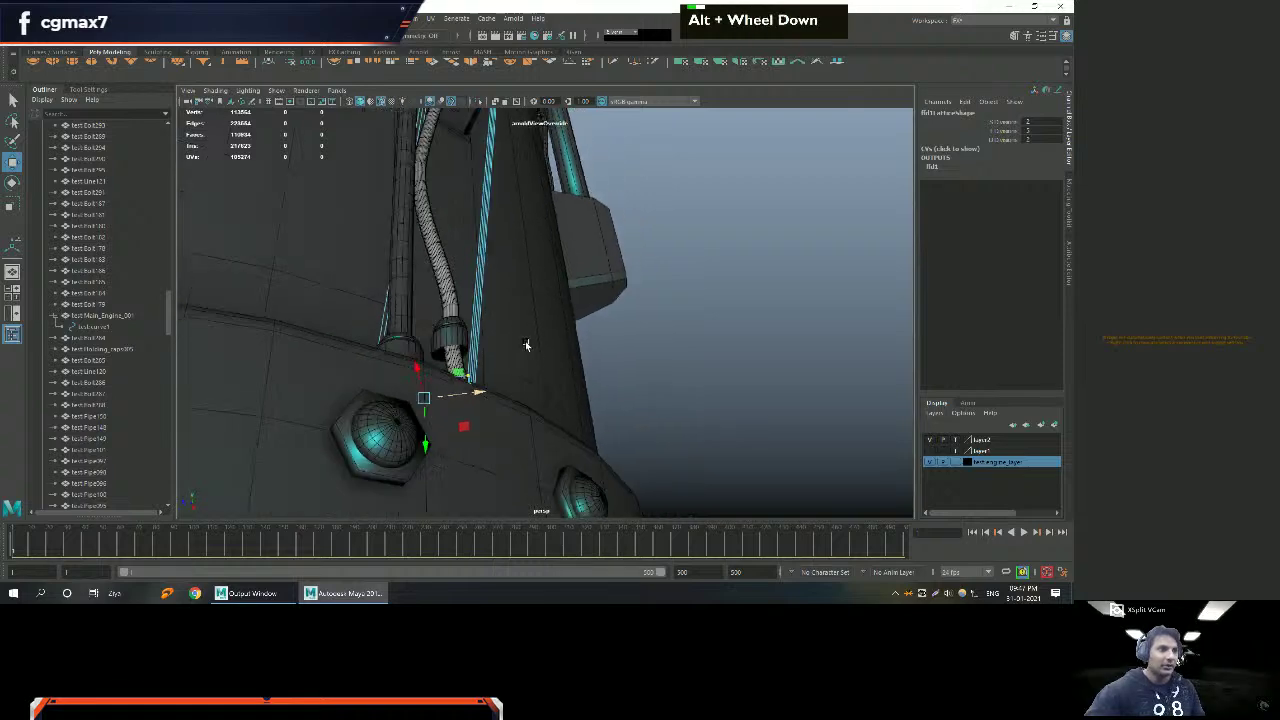
pyautogui.keyDown('alt'); pyautogui.moveTo(523, 346); pyautogui.dragTo(434, 334); pyautogui.keyUp('alt')
pyautogui.keyDown('alt'); pyautogui.moveTo(434, 334); pyautogui.dragTo(437, 290, button='right'); pyautogui.keyUp('alt')
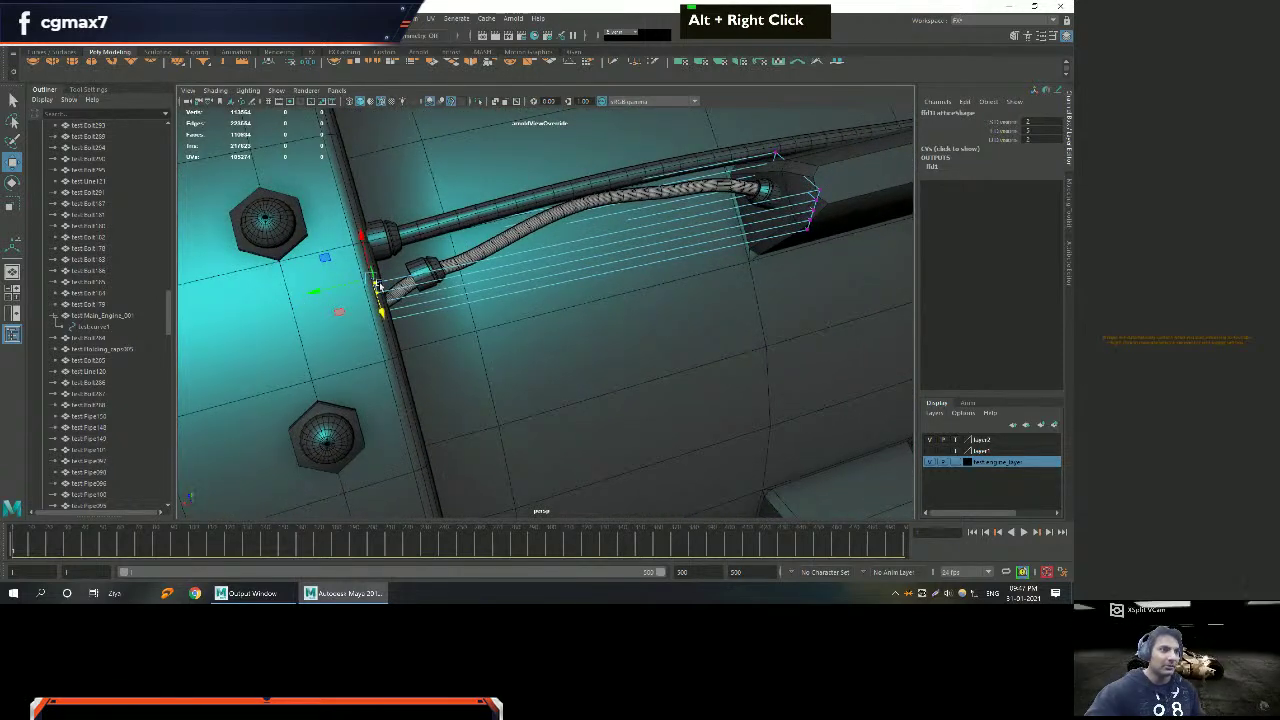
pyautogui.moveTo(315, 291); pyautogui.dragTo(275, 308)
# Select the lattice points at the pipe's box end, then rotate and move them to align that end with the box face.
pyautogui.keyDown('alt'); pyautogui.moveTo(275, 308); pyautogui.dragTo(347, 272, button='middle'); pyautogui.keyUp('alt')
pyautogui.moveTo(347, 272)
pyautogui.keyDown('alt'); pyautogui.mouseDown()
pyautogui.moveTo(331, 306)
pyautogui.moveTo(350, 268)
pyautogui.moveTo(351, 280)
pyautogui.mouseUp(); pyautogui.keyUp('alt')
pyautogui.keyDown('alt'); pyautogui.moveTo(351, 280); pyautogui.dragTo(471, 289, button='middle'); pyautogui.keyUp('alt')
pyautogui.keyDown('alt'); pyautogui.scroll(2, 430, 316); pyautogui.keyUp('alt')
pyautogui.keyDown('alt'); pyautogui.moveTo(471, 289); pyautogui.dragTo(420, 330); pyautogui.keyUp('alt')
pyautogui.keyDown('alt'); pyautogui.moveTo(420, 330); pyautogui.dragTo(376, 364, button='middle'); pyautogui.keyUp('alt')
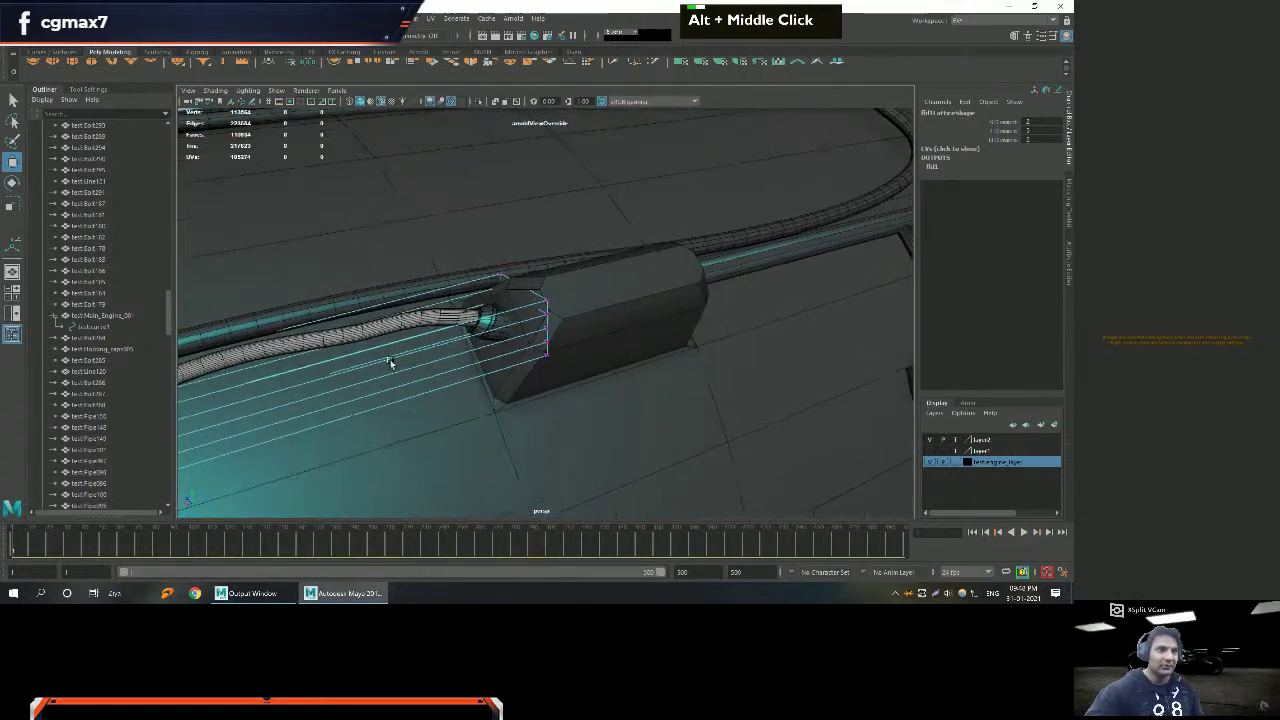
pyautogui.moveTo(457, 218); pyautogui.dragTo(640, 408)
pyautogui.keyDown('alt'); pyautogui.moveTo(640, 408); pyautogui.dragTo(530, 265); pyautogui.keyUp('alt')
pyautogui.press('e')
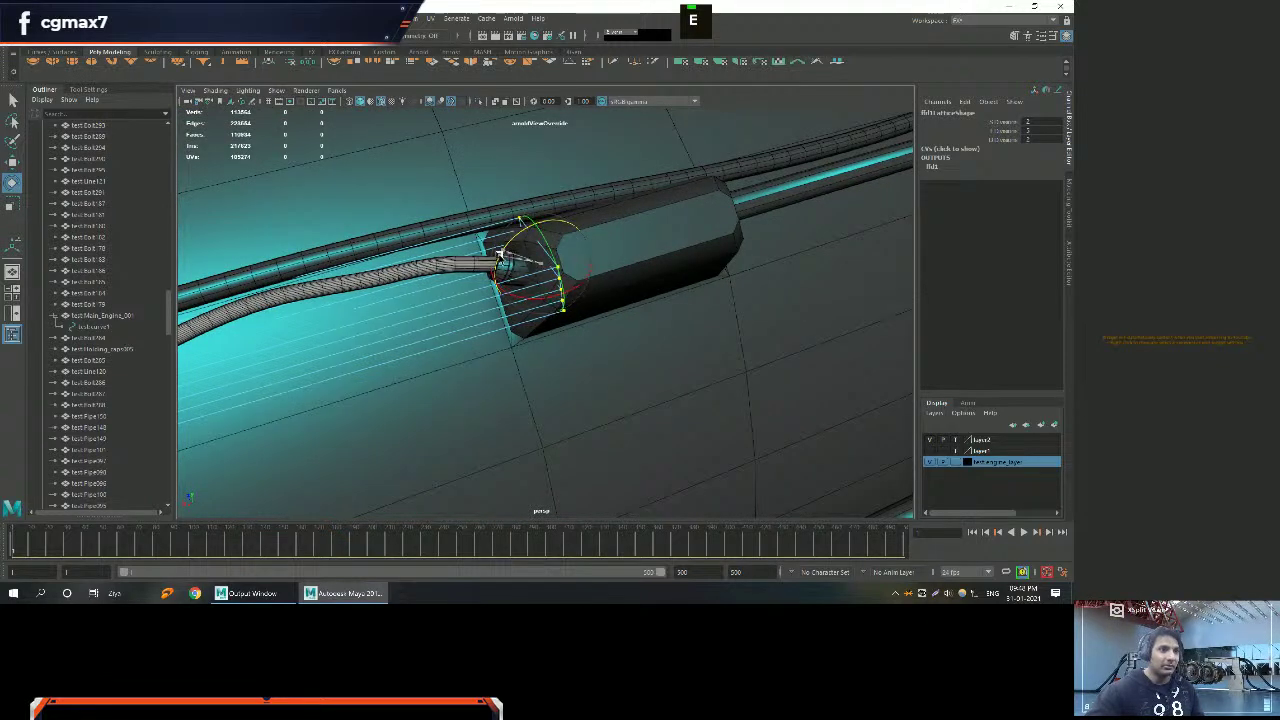
pyautogui.press('w')
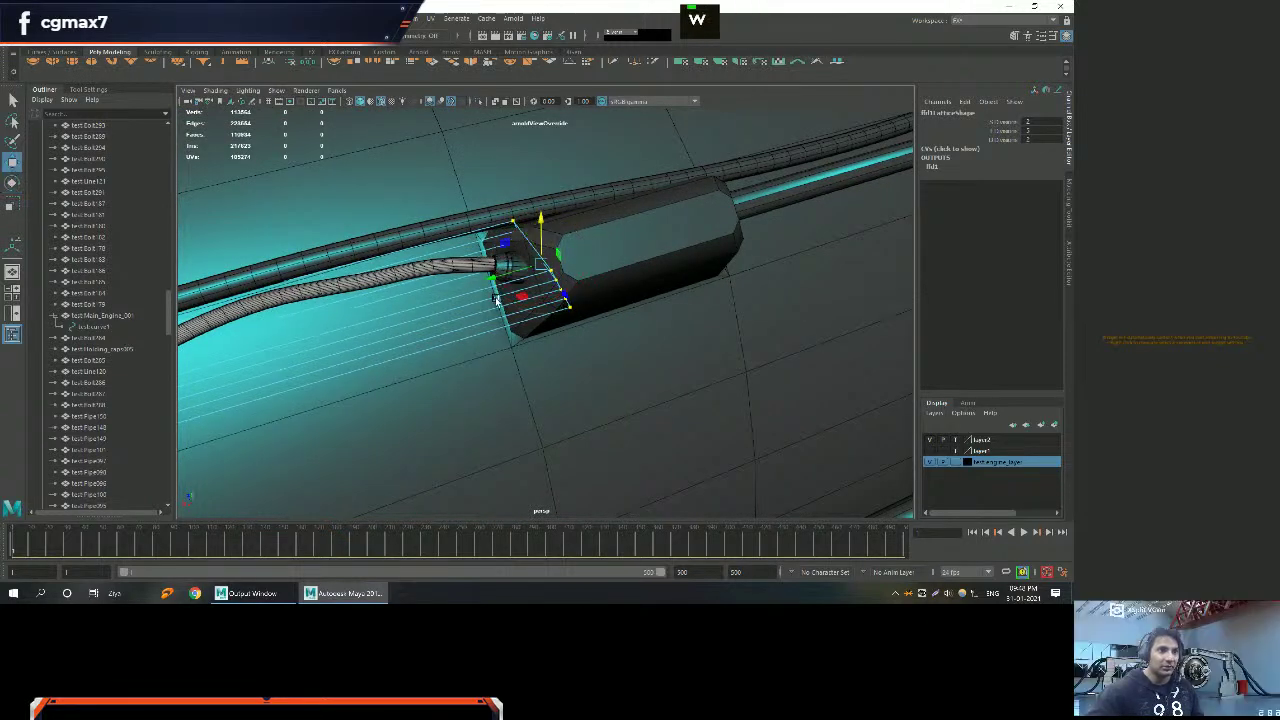
pyautogui.keyDown('alt'); pyautogui.moveTo(500, 260); pyautogui.dragTo(500, 286); pyautogui.keyUp('alt')
pyautogui.keyDown('alt'); pyautogui.moveTo(500, 286); pyautogui.dragTo(457, 320, button='middle'); pyautogui.keyUp('alt')
pyautogui.press('e')
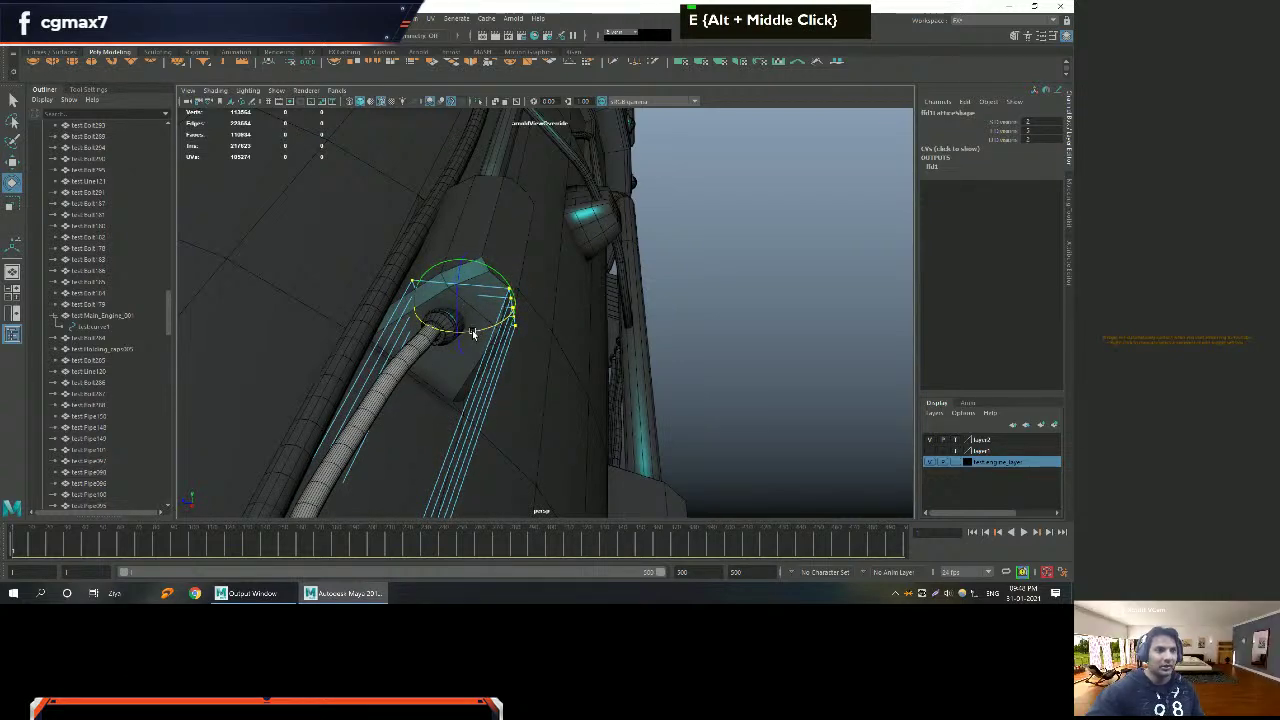
pyautogui.moveTo(505, 343)
pyautogui.keyDown('alt'); pyautogui.mouseDown()
pyautogui.moveTo(514, 320)
pyautogui.moveTo(489, 348)
pyautogui.mouseUp(); pyautogui.keyUp('alt')
pyautogui.keyDown('alt'); pyautogui.moveTo(489, 348); pyautogui.dragTo(608, 352, button='middle'); pyautogui.keyUp('alt')
pyautogui.moveTo(608, 355)
pyautogui.keyDown('alt'); pyautogui.mouseDown()
pyautogui.moveTo(600, 340)
pyautogui.moveTo(592, 350)
pyautogui.mouseUp(); pyautogui.keyUp('alt')
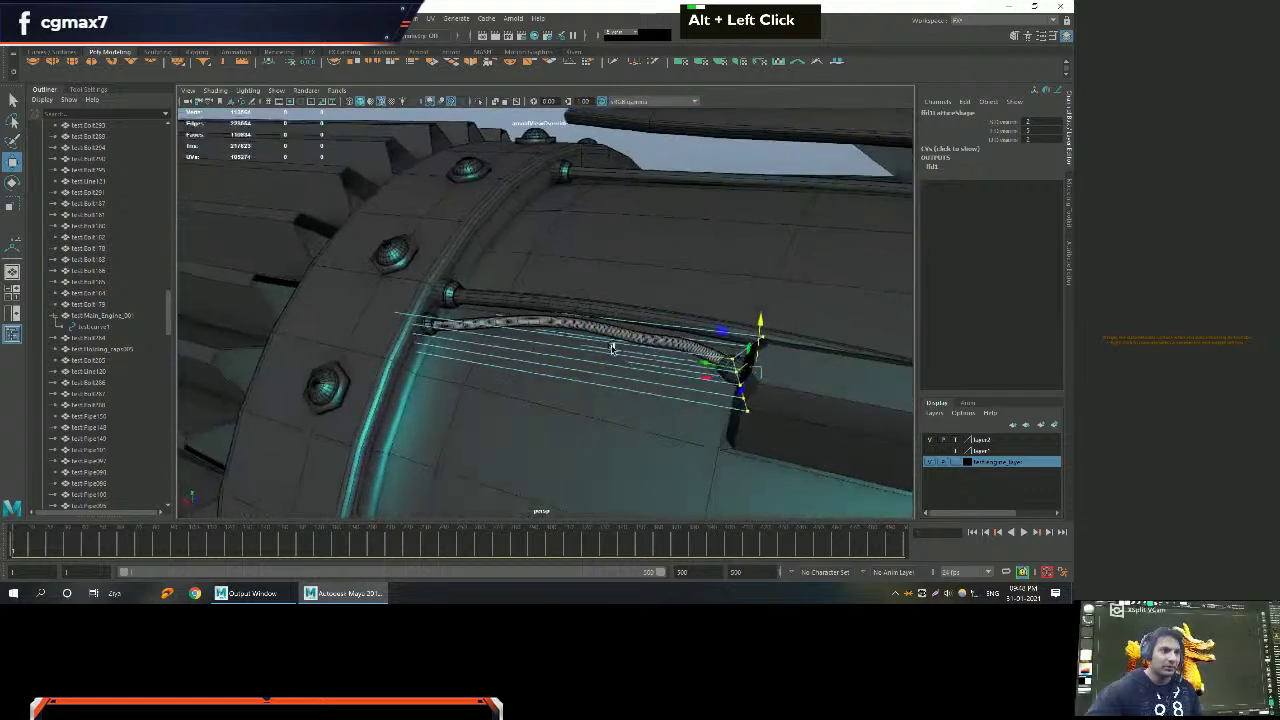
# Adjust the lattice points at the pipe's flange end to seat its fitting against the bolted flange.
pyautogui.keyDown('alt'); pyautogui.moveTo(592, 350); pyautogui.dragTo(611, 362, button='middle'); pyautogui.keyUp('alt')
pyautogui.keyDown('alt'); pyautogui.scroll(1, 617, 385); pyautogui.keyUp('alt')
pyautogui.keyDown('alt'); pyautogui.moveTo(617, 387); pyautogui.dragTo(674, 405); pyautogui.keyUp('alt')
pyautogui.press('w')
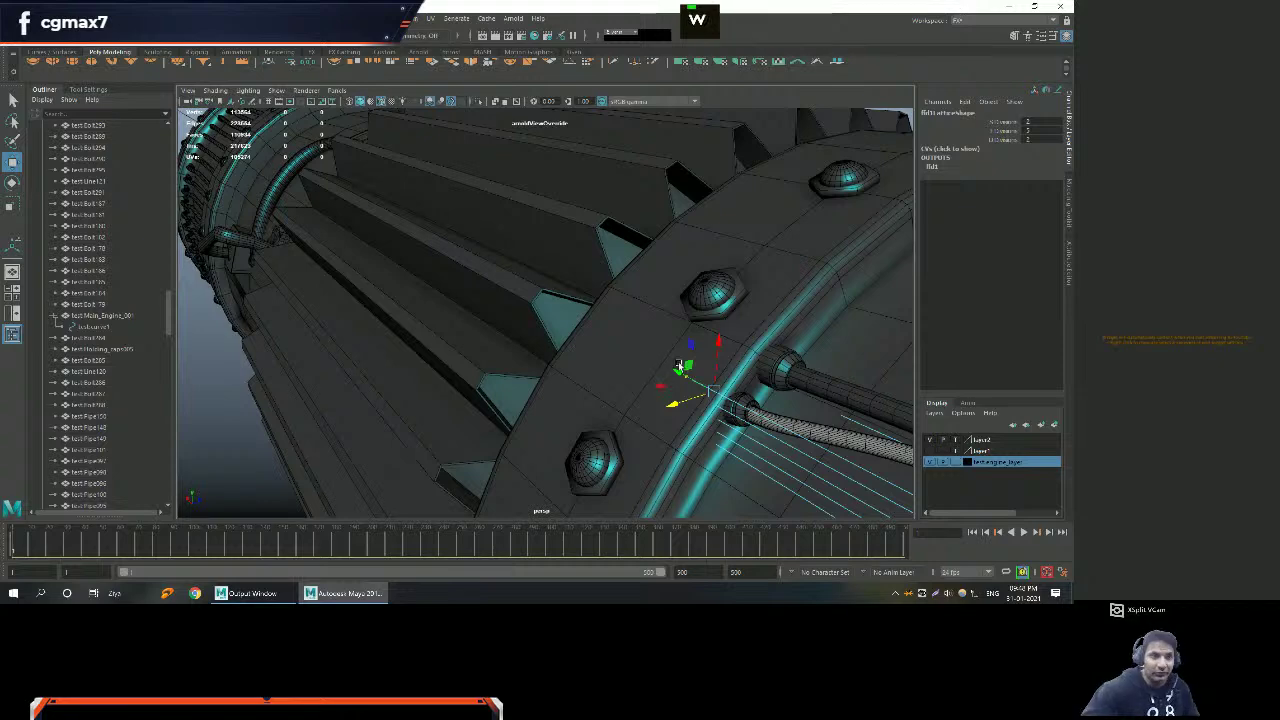
pyautogui.press('q')
pyautogui.keyDown('alt'); pyautogui.scroll(-5, 617, 363); pyautogui.keyUp('alt')
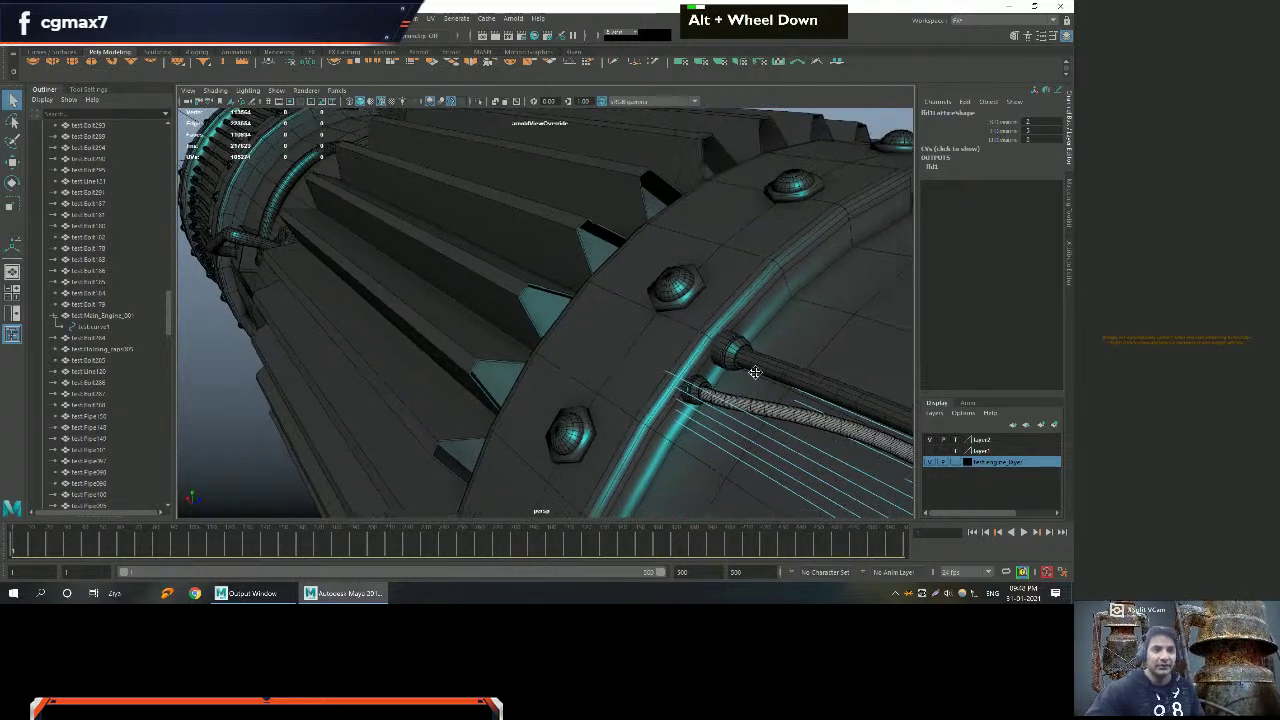
# Return to object selection, select the whole pipe group, delete its history and freeze its transformations.
pyautogui.keyDown('alt'); pyautogui.moveTo(617, 363); pyautogui.dragTo(690, 325); pyautogui.keyUp('alt')
pyautogui.press('w')
pyautogui.moveTo(700, 318); pyautogui.dragTo(745, 270, button='right')
pyautogui.click(708, 337)
pyautogui.press('Up')
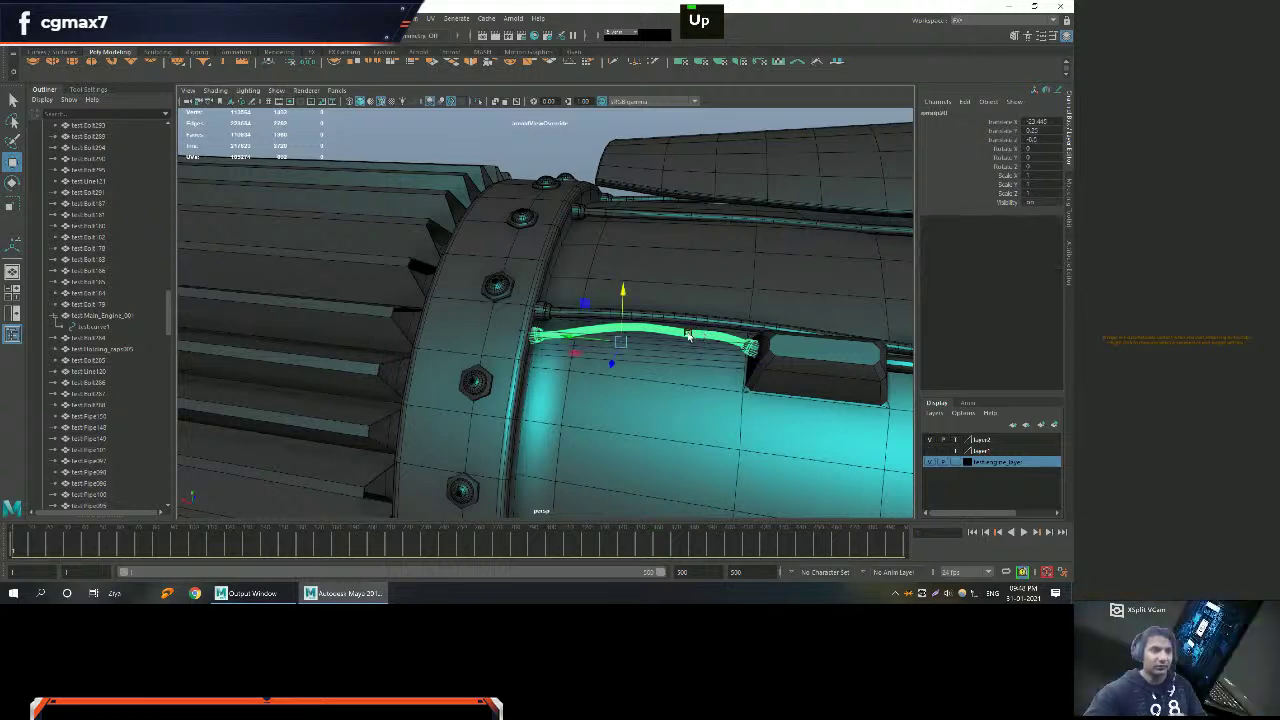
pyautogui.doubleClick(306, 63)
pyautogui.scroll(-5, 617, 295)
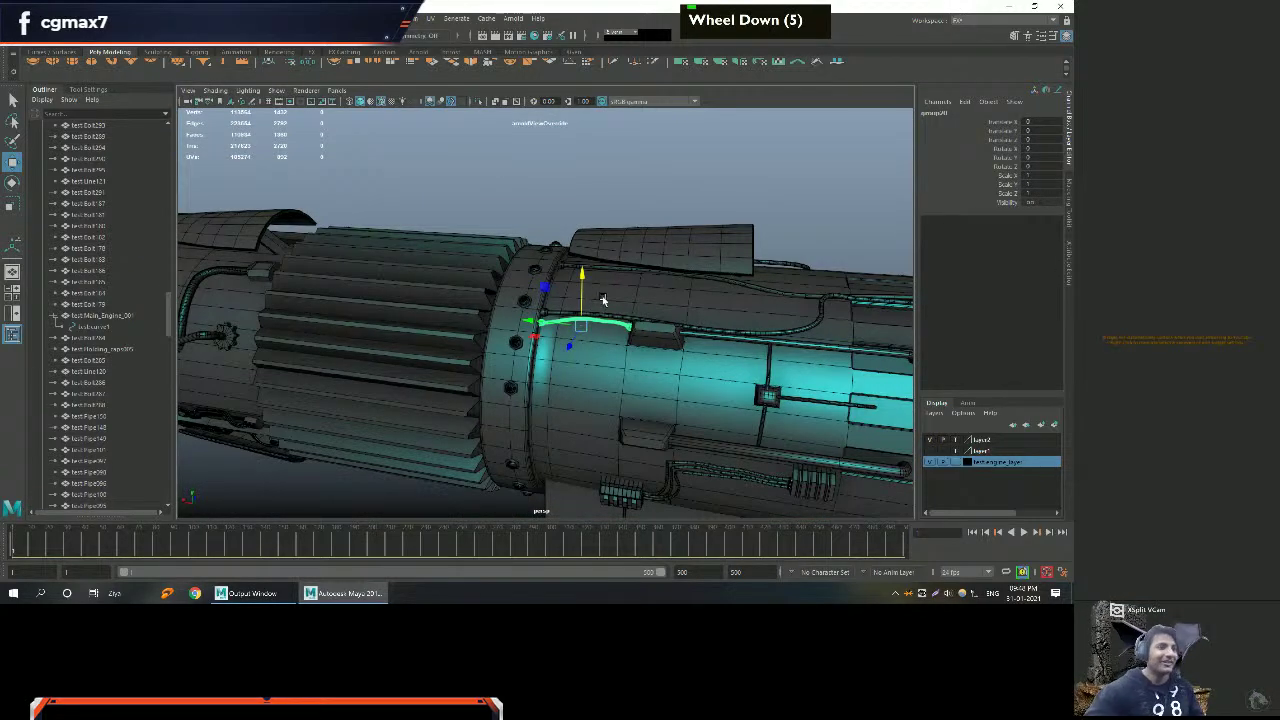
# Deselect the pipe, frame the whole engine and play the animation to check the exhaust effect.
pyautogui.keyDown('alt'); pyautogui.moveTo(601, 301); pyautogui.dragTo(560, 300, button='right'); pyautogui.keyUp('alt')
pyautogui.keyDown('alt'); pyautogui.moveTo(560, 300); pyautogui.dragTo(680, 290); pyautogui.keyUp('alt')
pyautogui.press('q')
pyautogui.click(720, 250)
pyautogui.keyDown('alt'); pyautogui.moveTo(720, 250); pyautogui.dragTo(650, 365); pyautogui.keyUp('alt')
pyautogui.keyDown('alt'); pyautogui.moveTo(650, 365); pyautogui.dragTo(540, 368, button='right'); pyautogui.keyUp('alt')
pyautogui.keyDown('alt'); pyautogui.moveTo(540, 368); pyautogui.dragTo(620, 350); pyautogui.keyUp('alt')
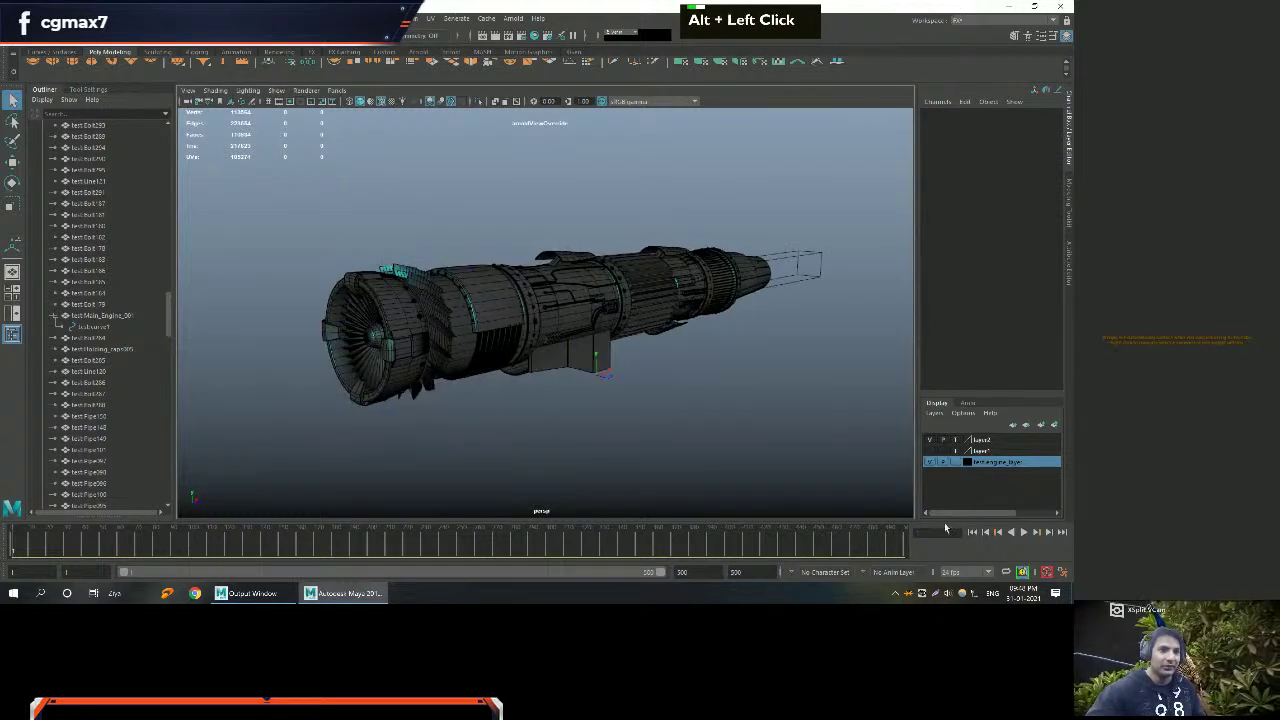
pyautogui.click(1024, 534)
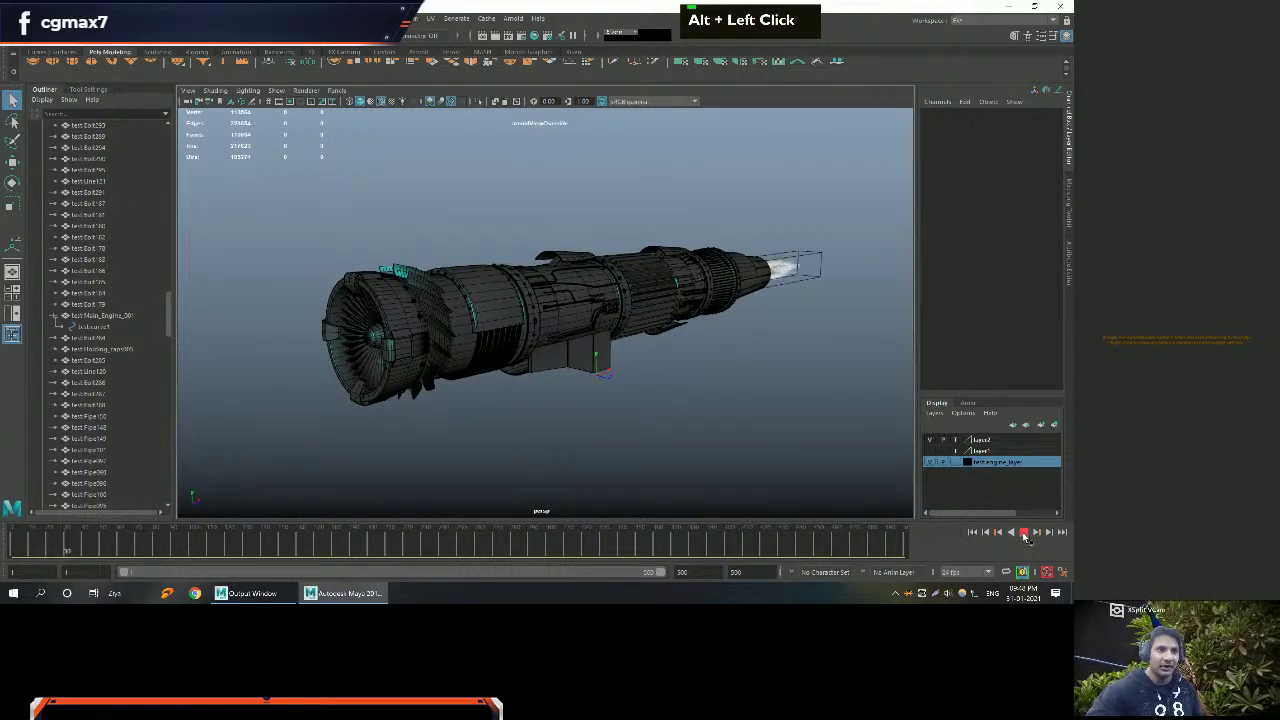
pyautogui.click(1025, 535)
pyautogui.click(979, 534)
pyautogui.click(1024, 534)
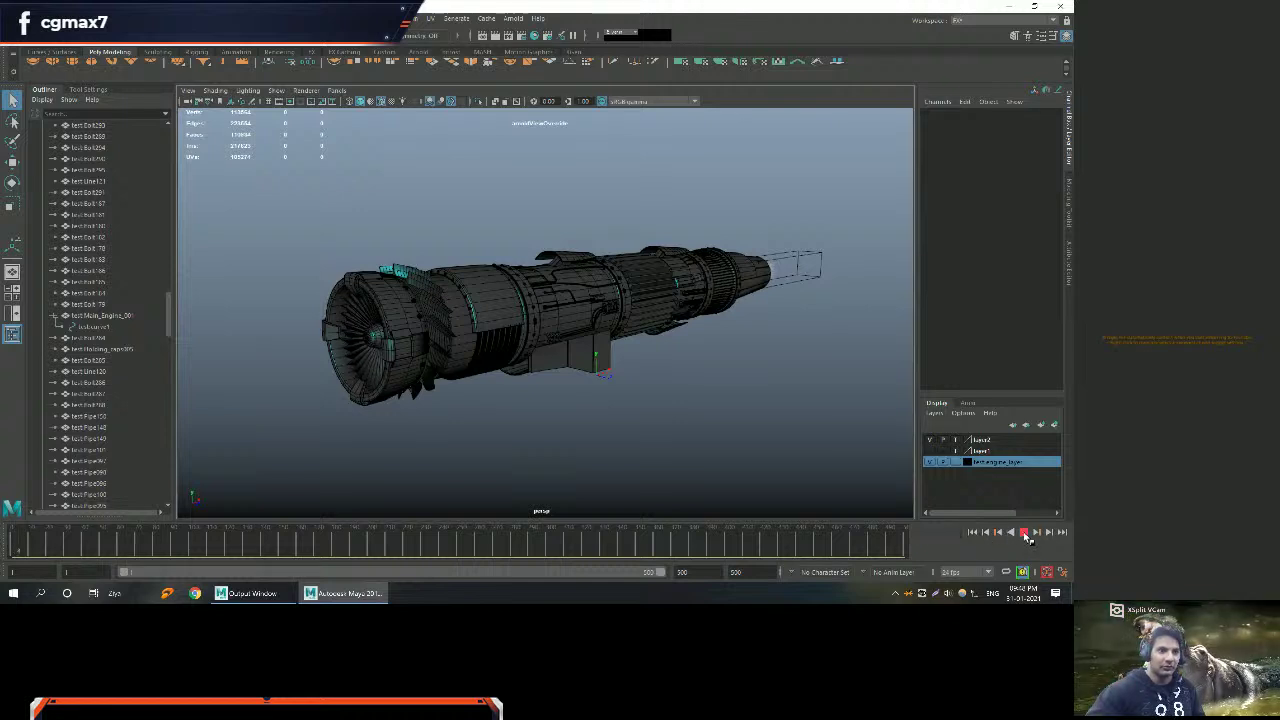
pyautogui.click(1025, 535)
pyautogui.keyDown('alt'); pyautogui.middleClick(754, 437); pyautogui.keyUp('alt')
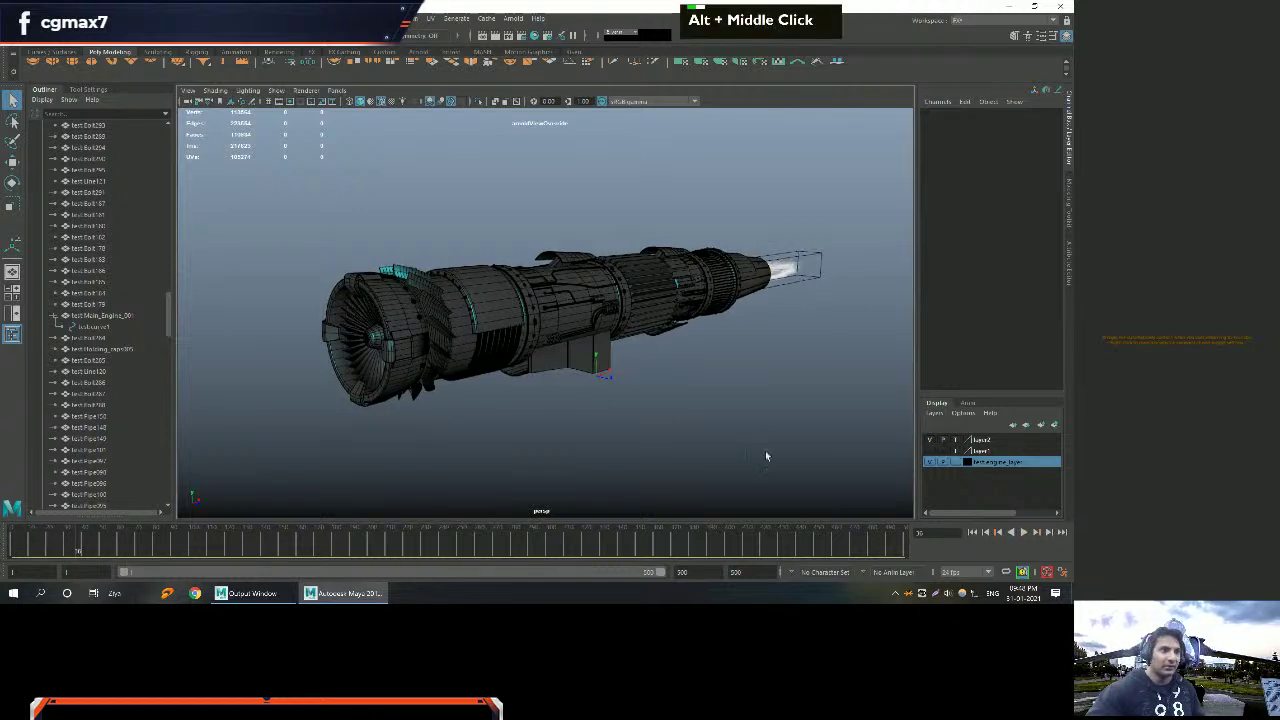
pyautogui.click(1013, 535)
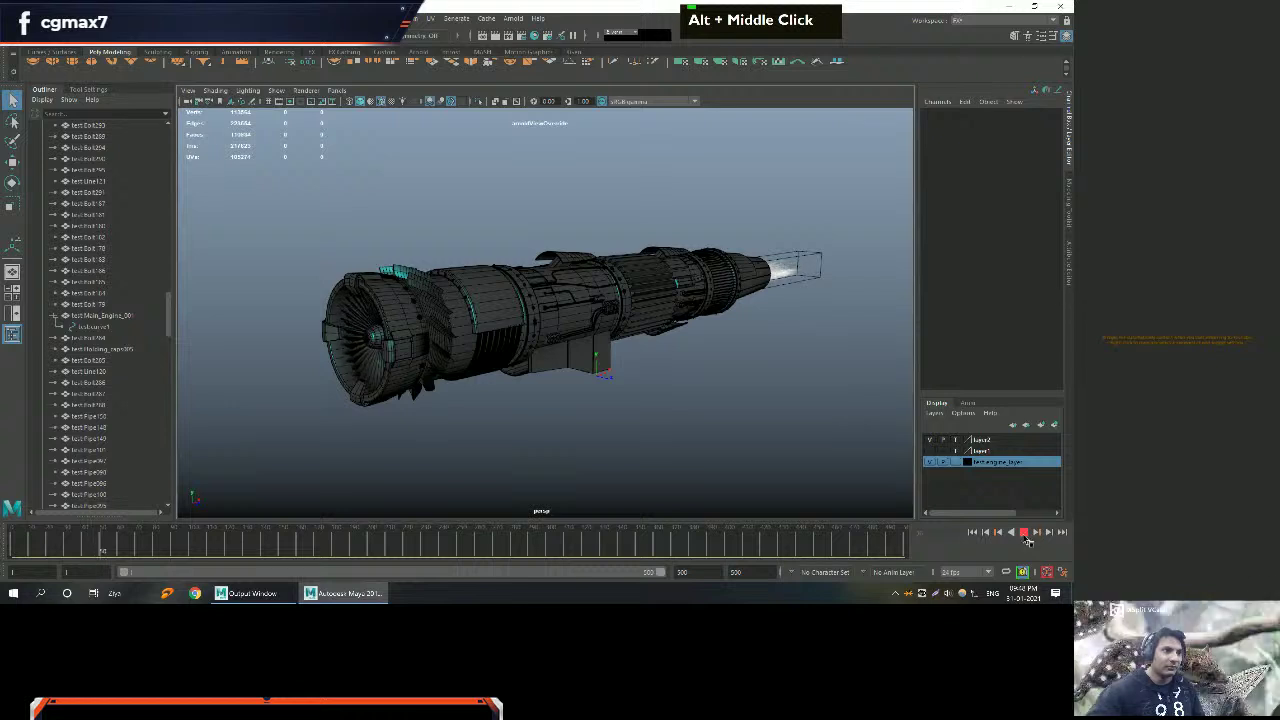
# Play the animation from the first frame while viewing the front intake fan, and stop it.
pyautogui.keyDown('alt'); pyautogui.moveTo(380, 335); pyautogui.dragTo(650, 330, button='middle'); pyautogui.keyUp('alt')
pyautogui.keyDown('alt'); pyautogui.moveTo(650, 330); pyautogui.dragTo(651, 328, button='right'); pyautogui.keyUp('alt')
pyautogui.click(972, 533)
pyautogui.click(1023, 533)
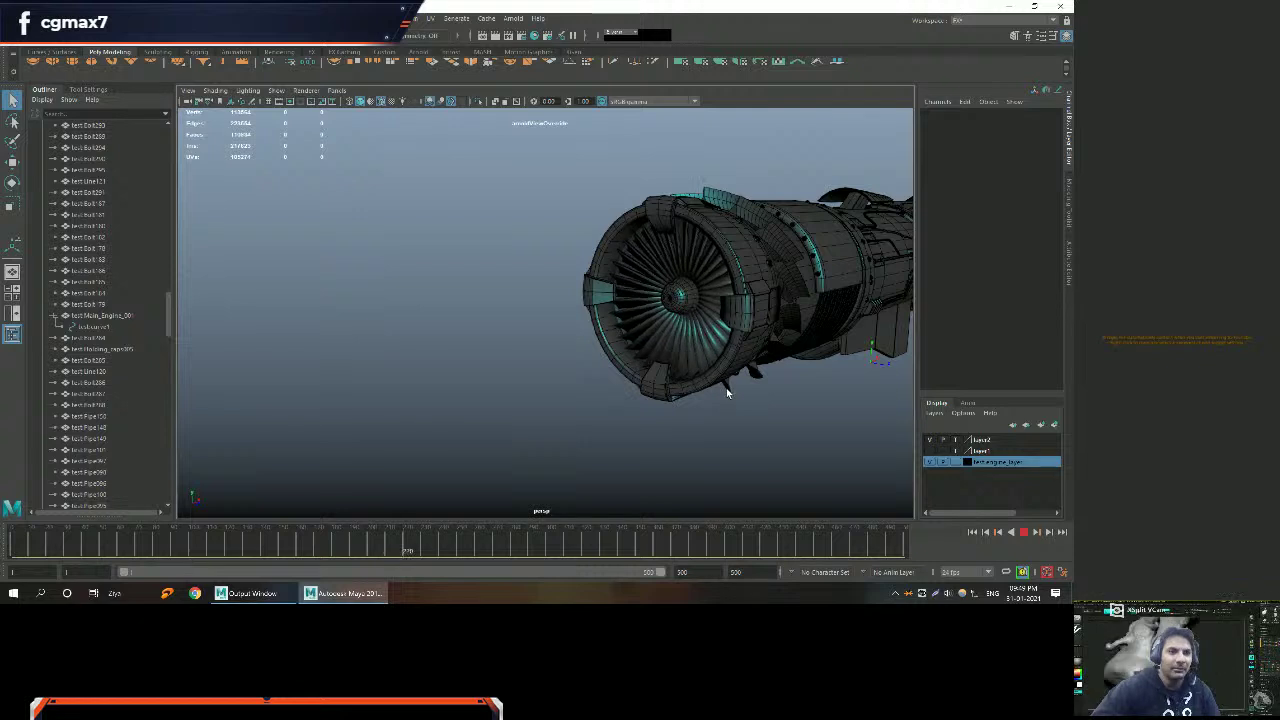
pyautogui.click(1021, 532)
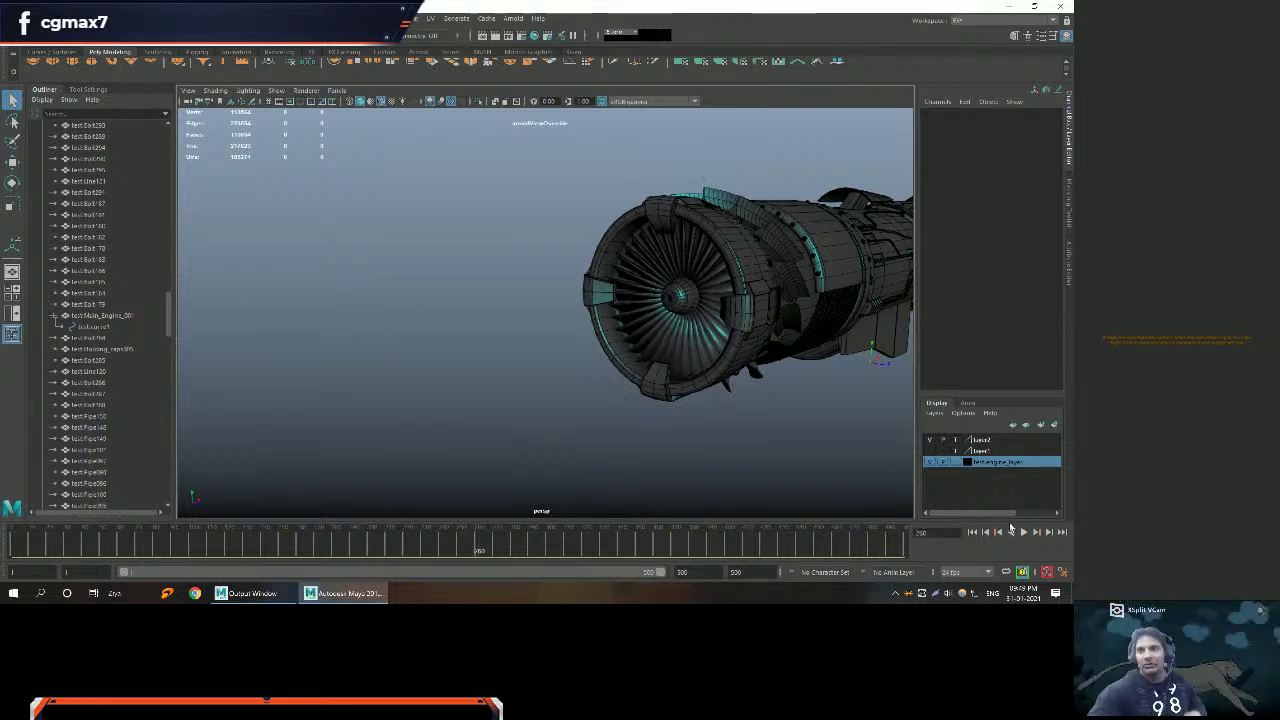
pyautogui.scroll(-3, 531, 362)
pyautogui.keyDown('alt'); pyautogui.moveTo(531, 362); pyautogui.dragTo(425, 358, button='middle'); pyautogui.keyUp('alt')
pyautogui.keyDown('alt'); pyautogui.moveTo(425, 358); pyautogui.dragTo(470, 349); pyautogui.keyUp('alt')
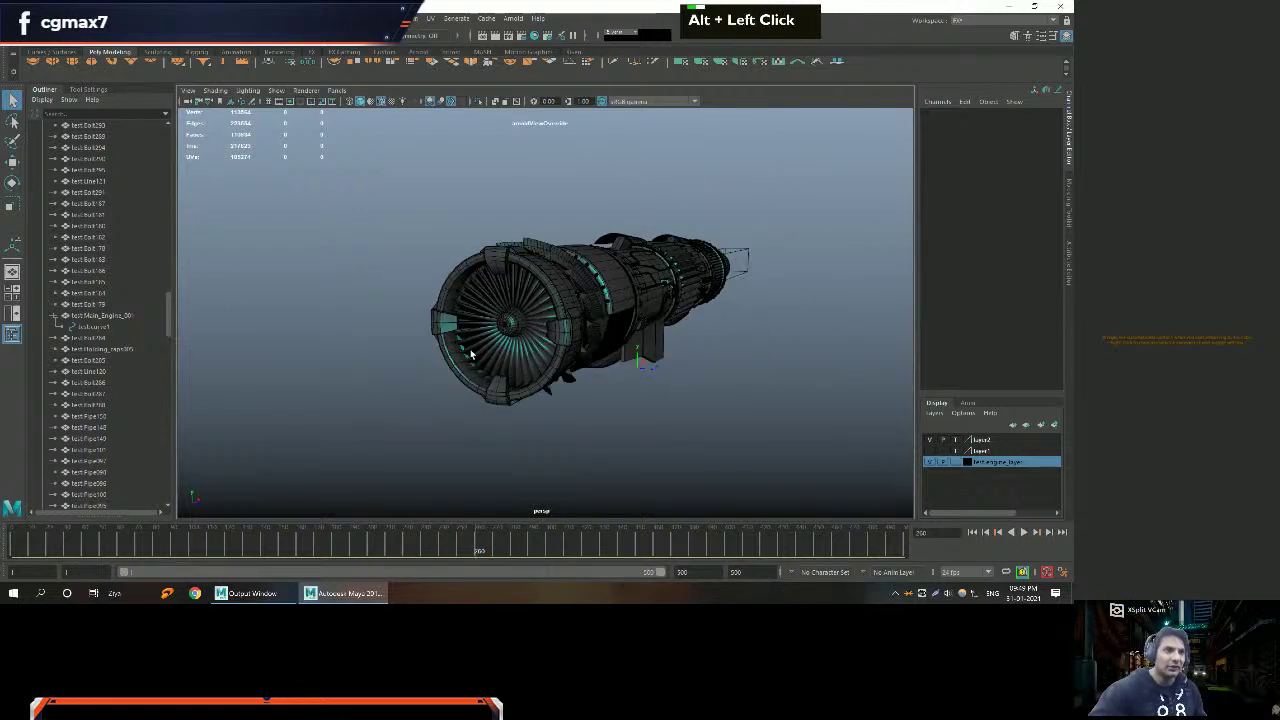
pyautogui.press('alt')
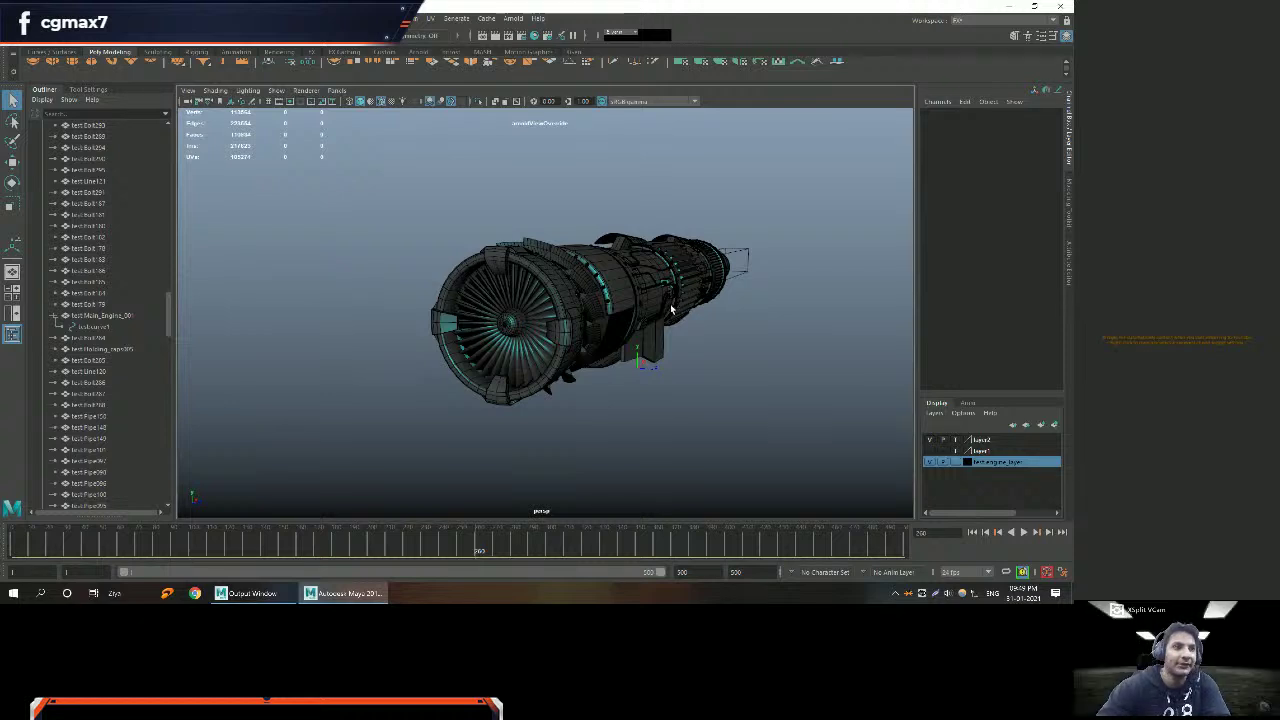
pyautogui.doubleClick(763, 600)
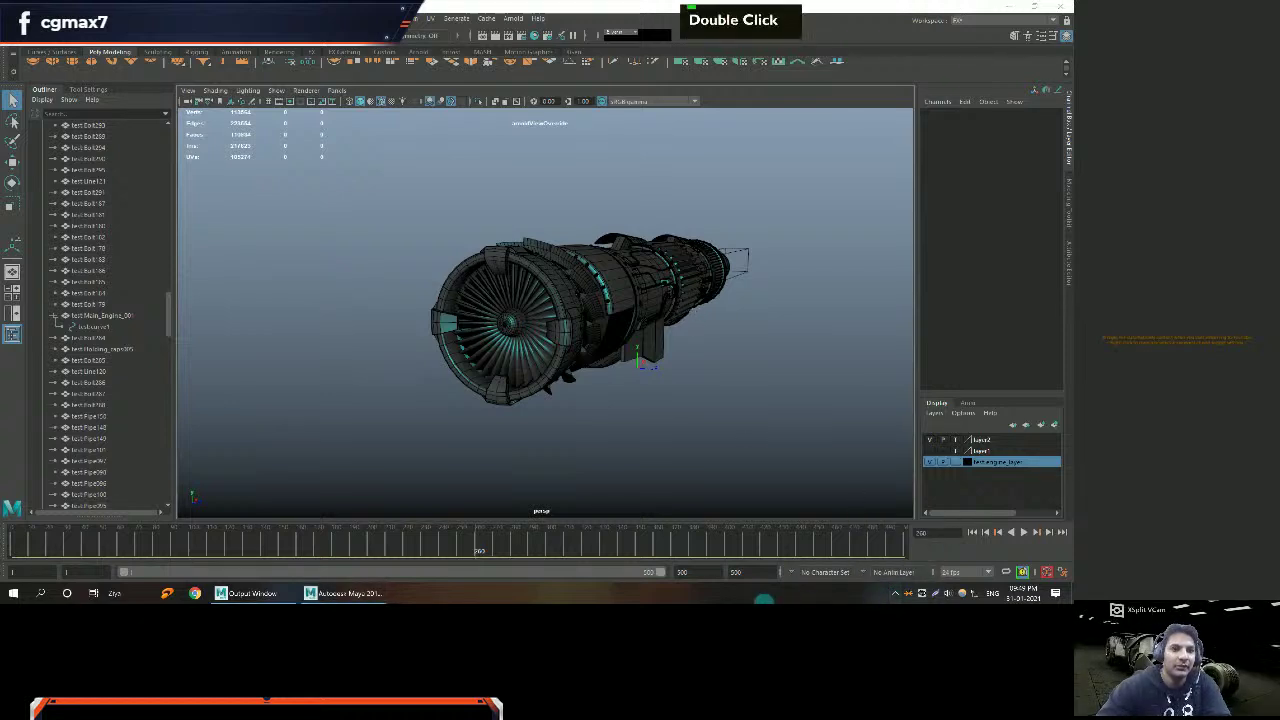